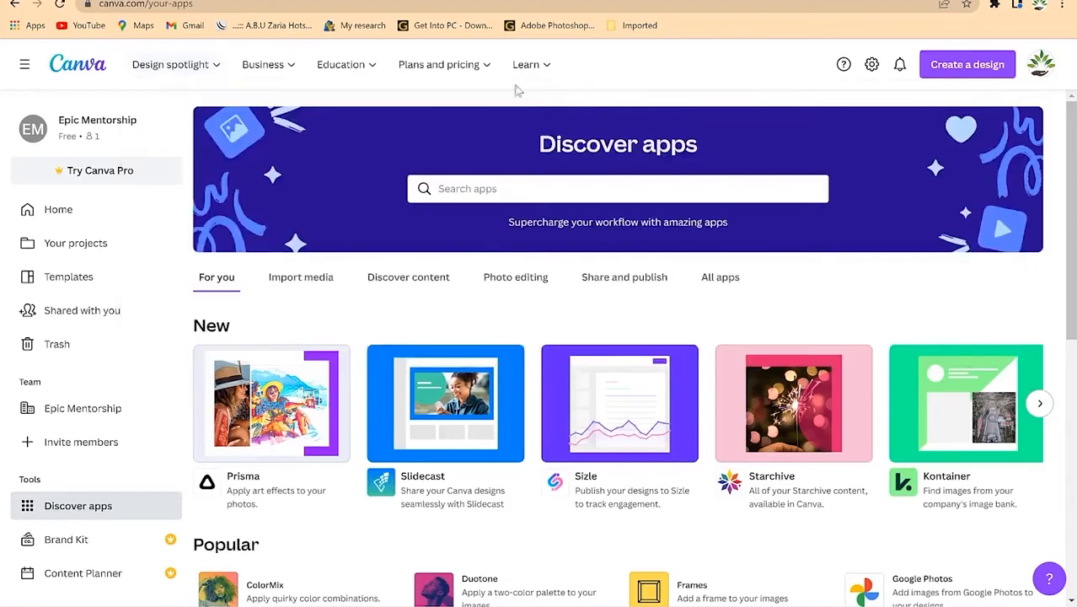
mouse_move(262, 65)
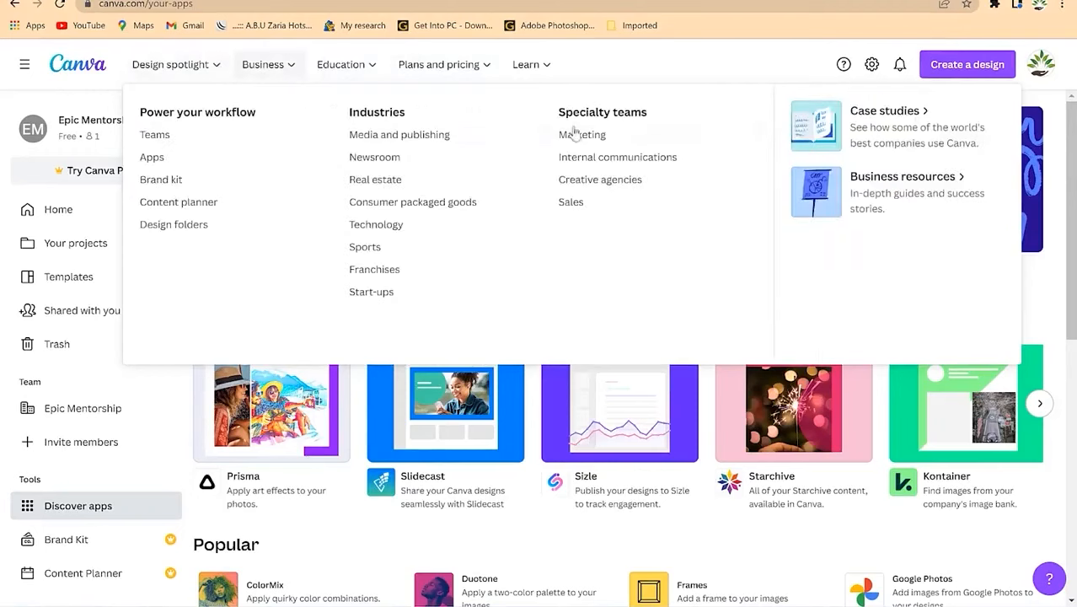
mouse_move(218, 69)
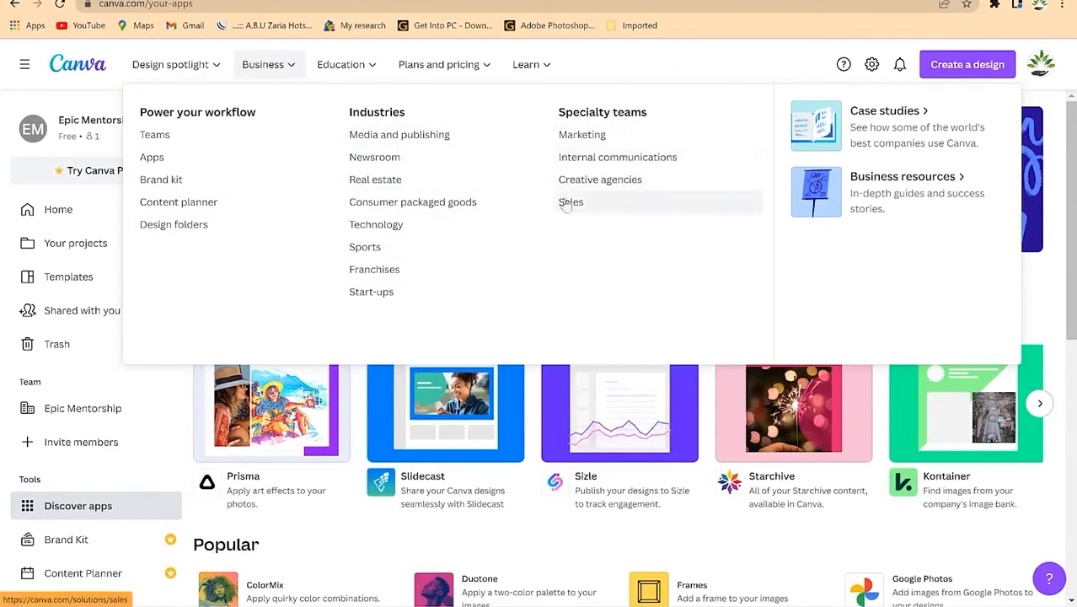
mouse_move(371, 67)
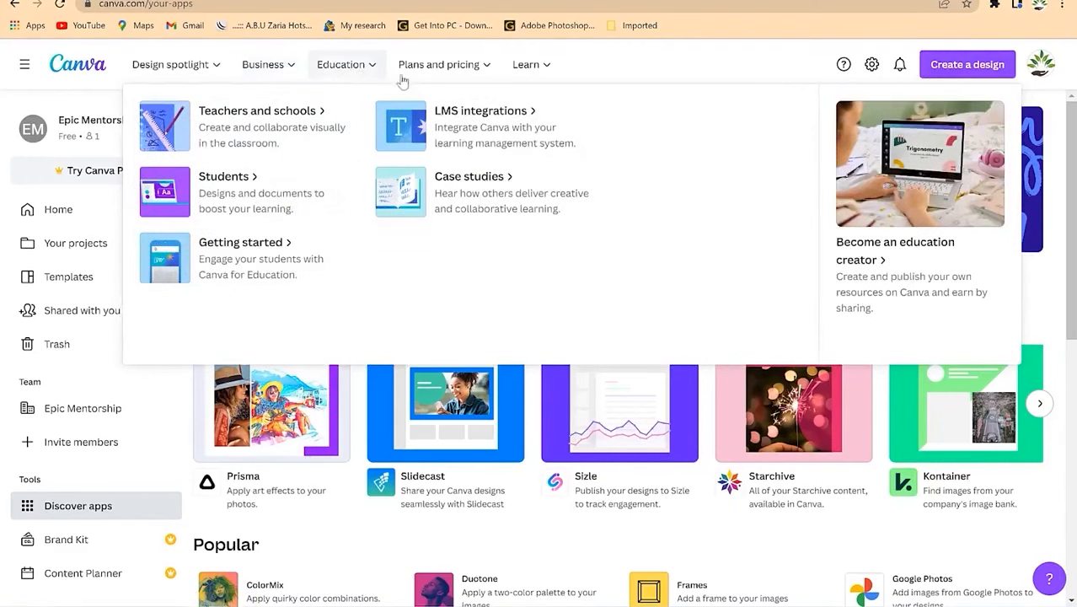
mouse_move(474, 66)
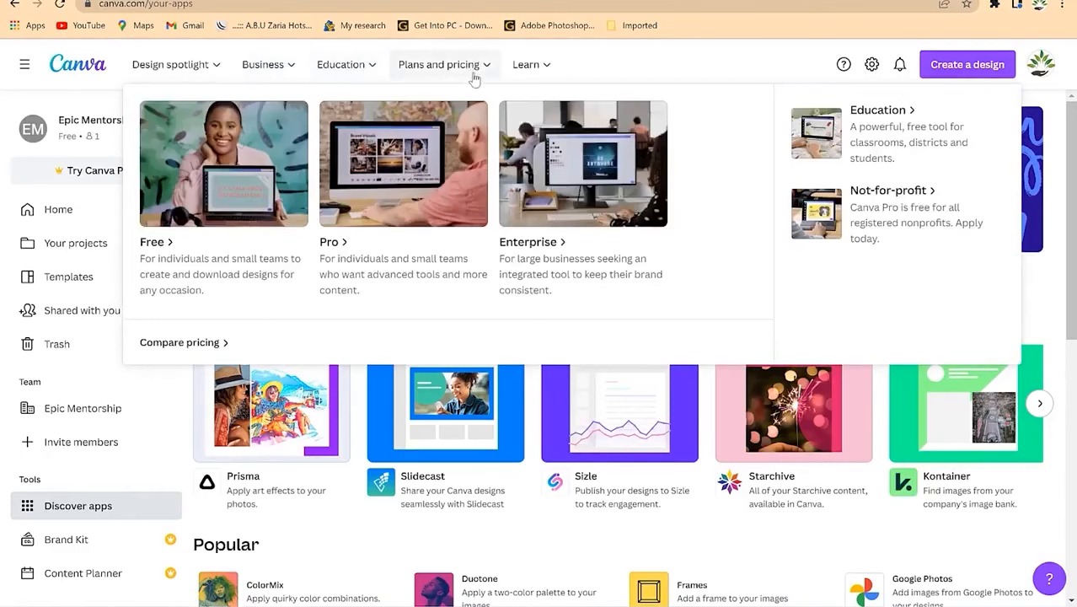
mouse_move(546, 67)
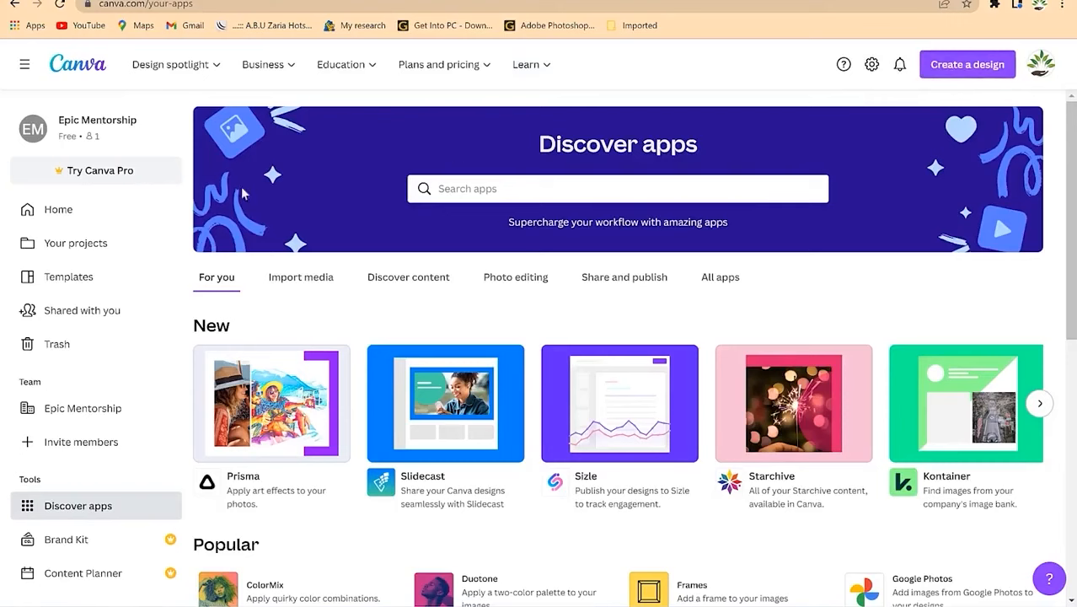
Step: Return to the Canva Home page, scroll through Recent designs, then scroll back up to the top
click(66, 216)
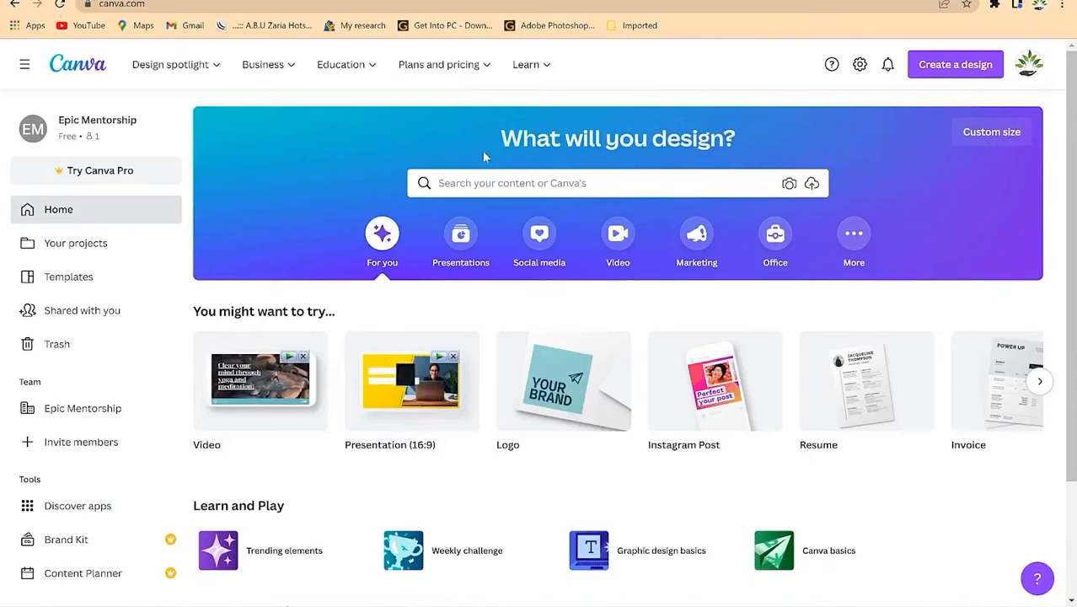
scroll(504, 197, down, 2)
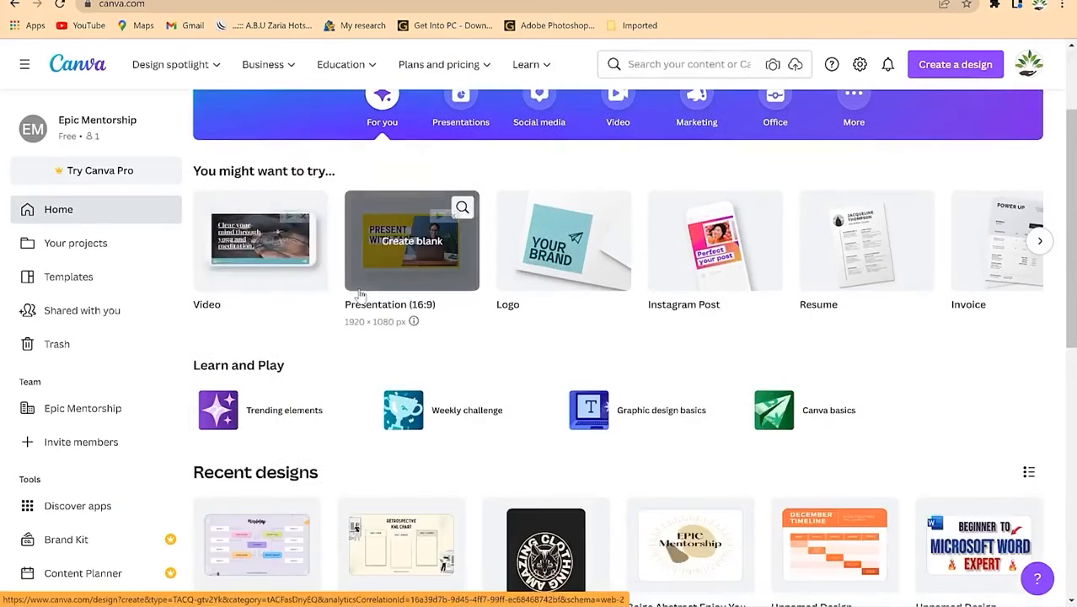
scroll(360, 293, down, 1)
scroll(354, 294, up, 2)
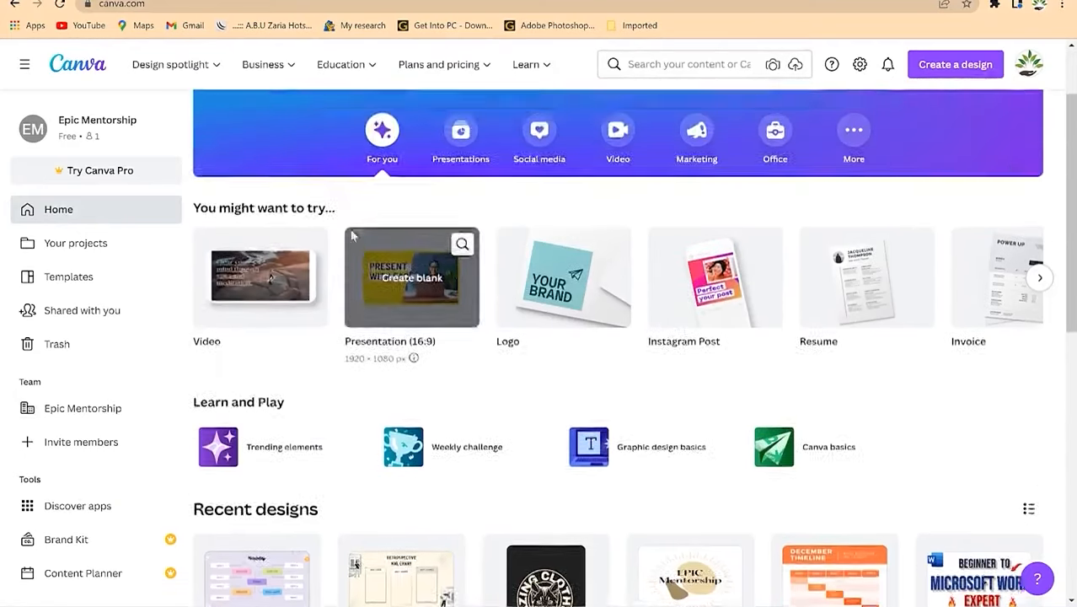
scroll(362, 295, down, 4)
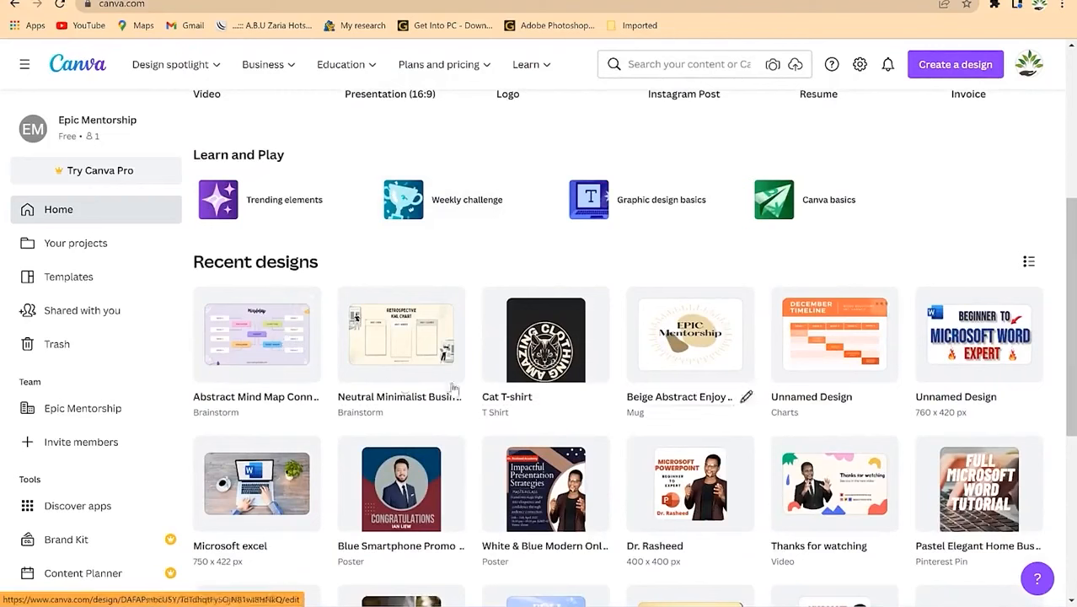
scroll(784, 371, down, 2)
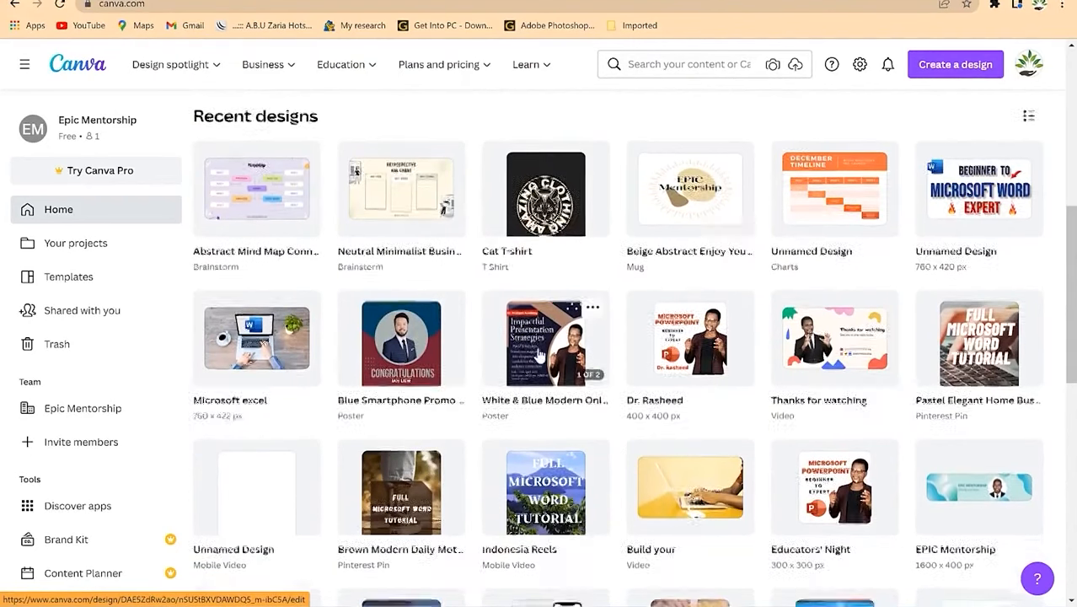
scroll(548, 377, down, 1)
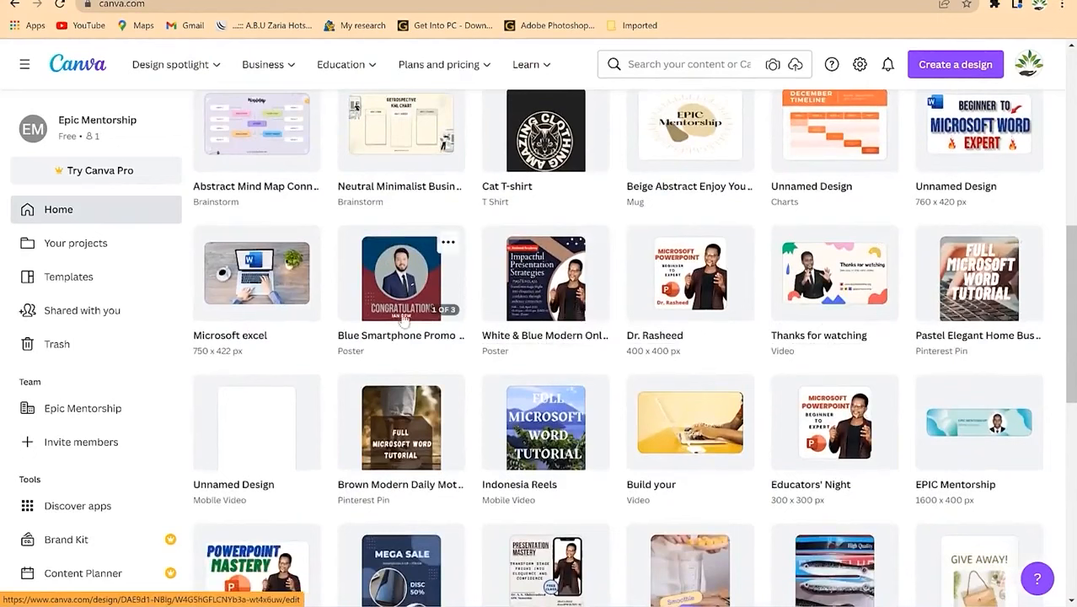
scroll(390, 337, down, 2)
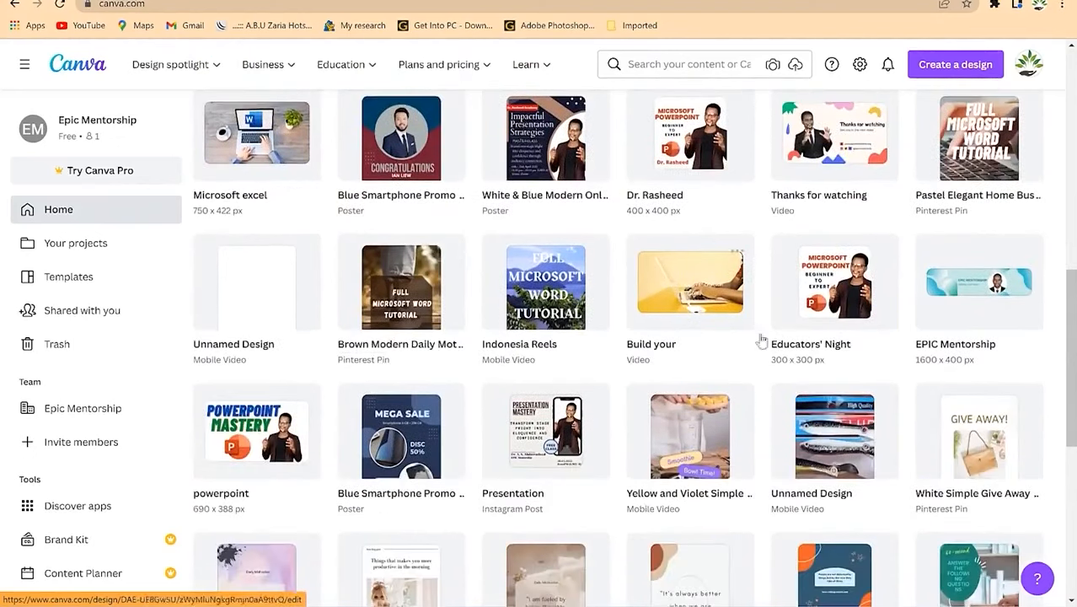
scroll(684, 476, down, 5)
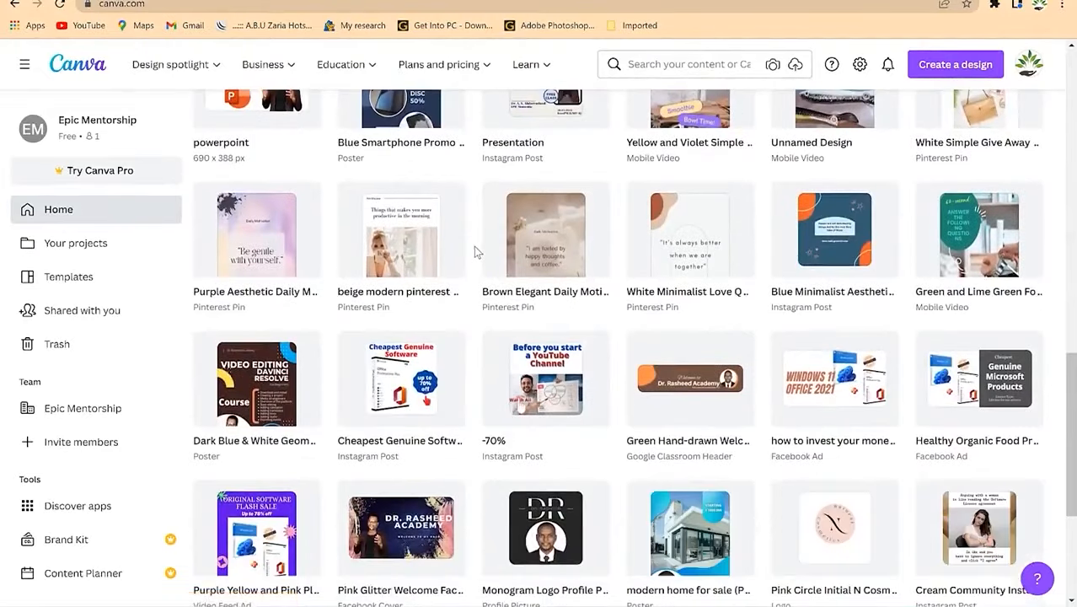
scroll(469, 296, down, 4)
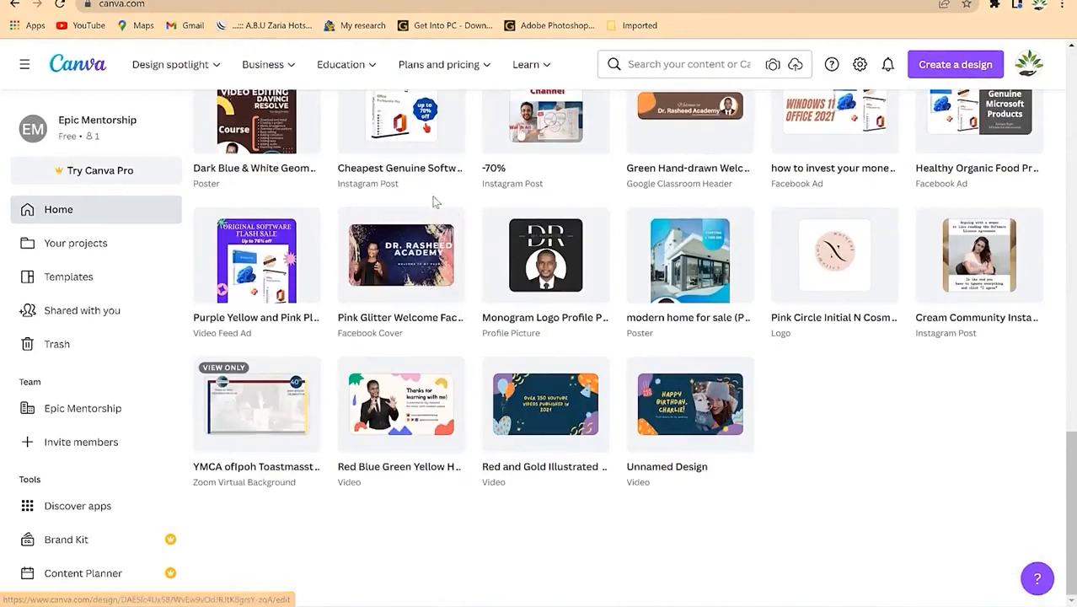
scroll(547, 264, up, 5)
scroll(547, 264, up, 4)
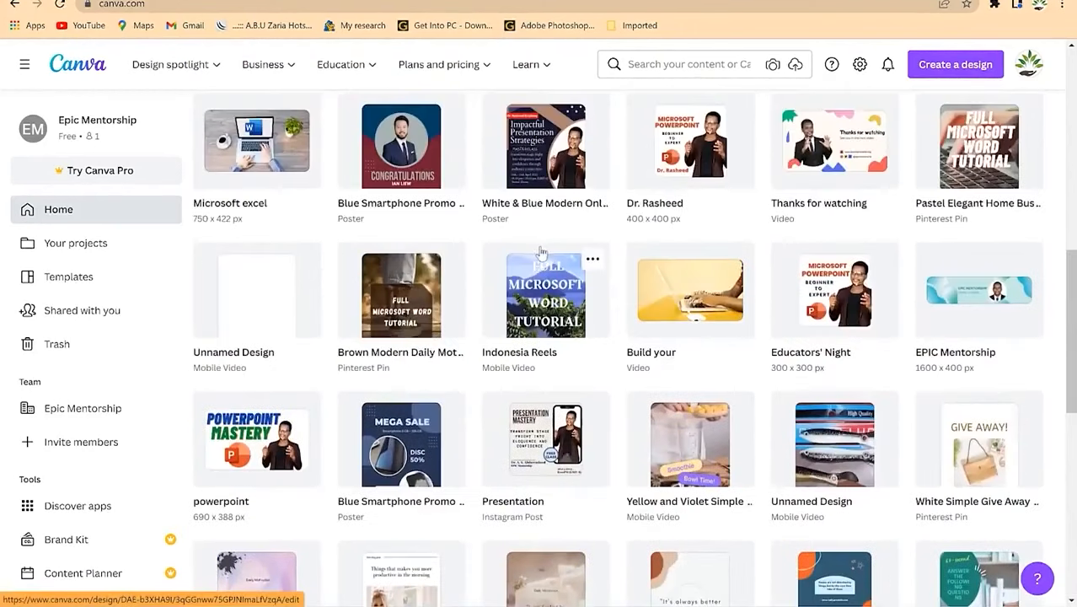
scroll(533, 249, up, 10)
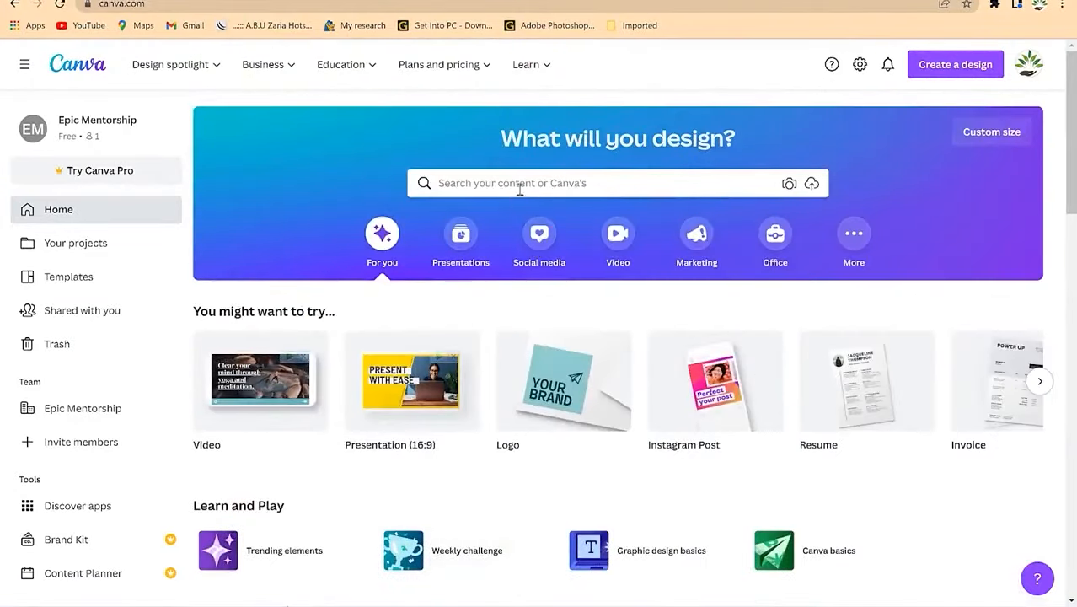
Step: Open Create a design to see suggested types such as Video, Presentation (16:9) and Logo
click(527, 181)
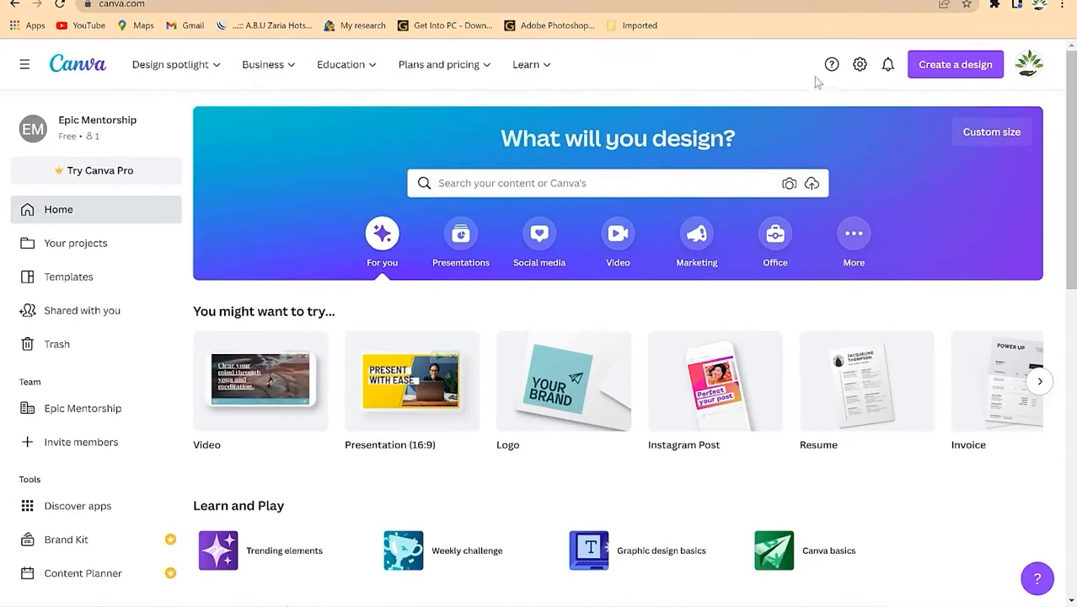
click(959, 72)
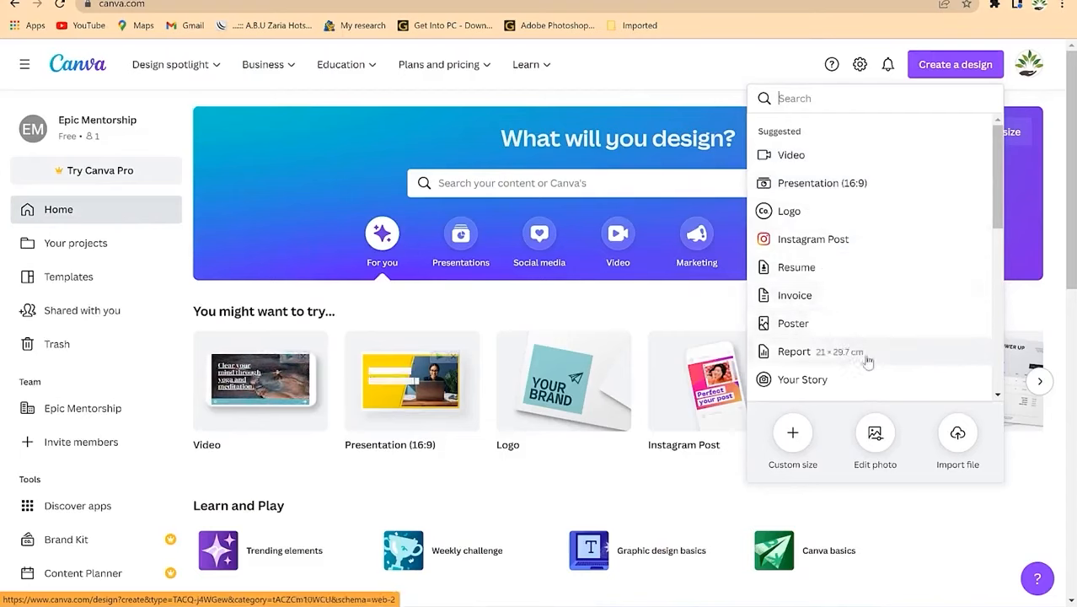
Step: Browse the design type list, close it, and open the Custom size width and height panel
drag(998, 212, 994, 367)
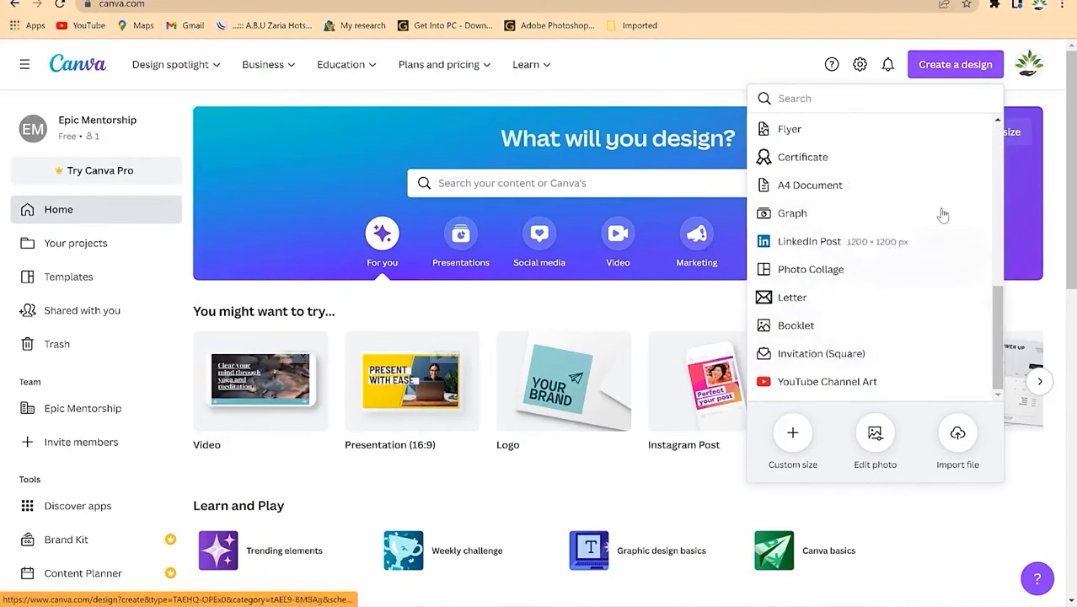
drag(995, 313, 996, 156)
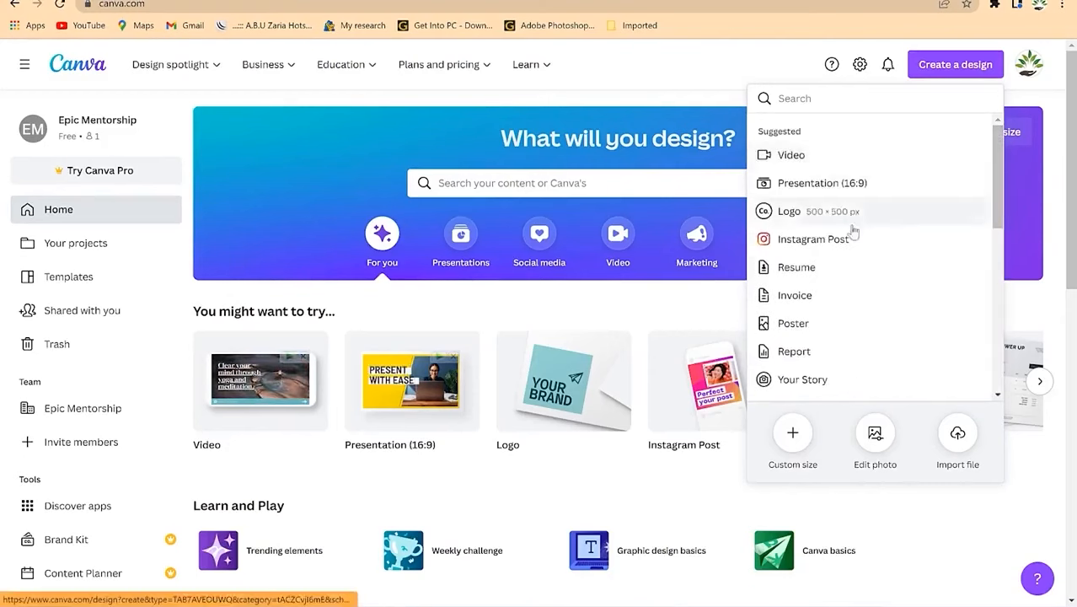
click(704, 52)
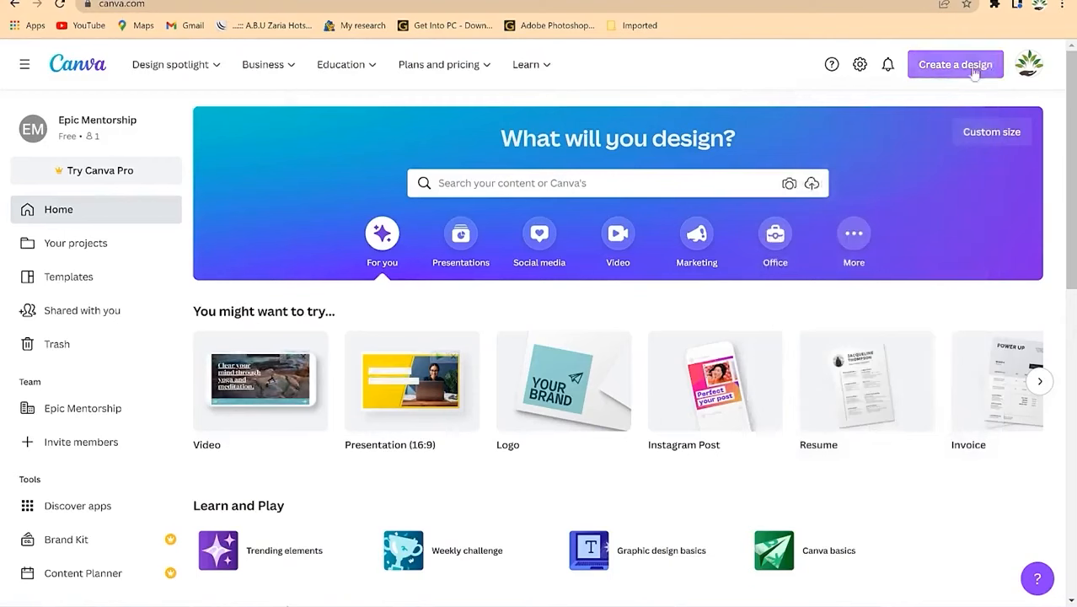
click(994, 134)
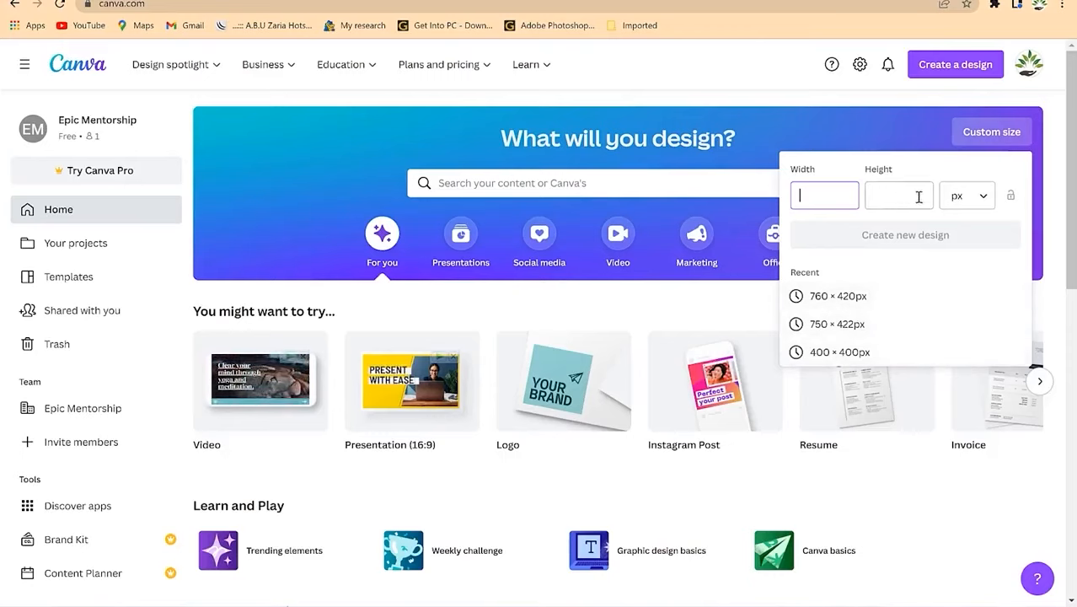
Step: Check the px unit options and the Width and Height fields, then dismiss the Custom size panel
click(983, 200)
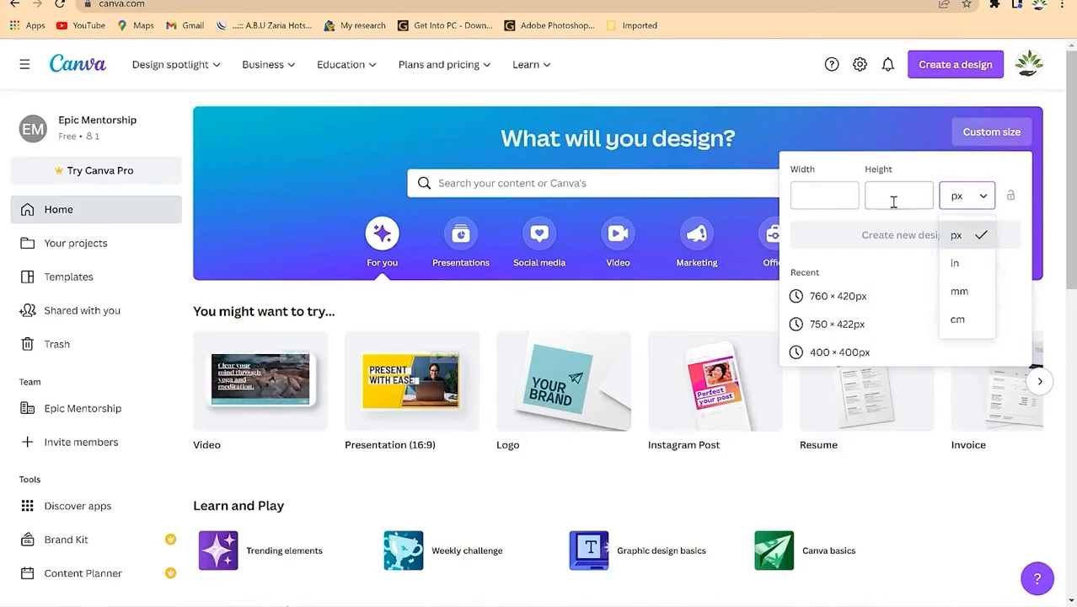
click(845, 199)
click(885, 200)
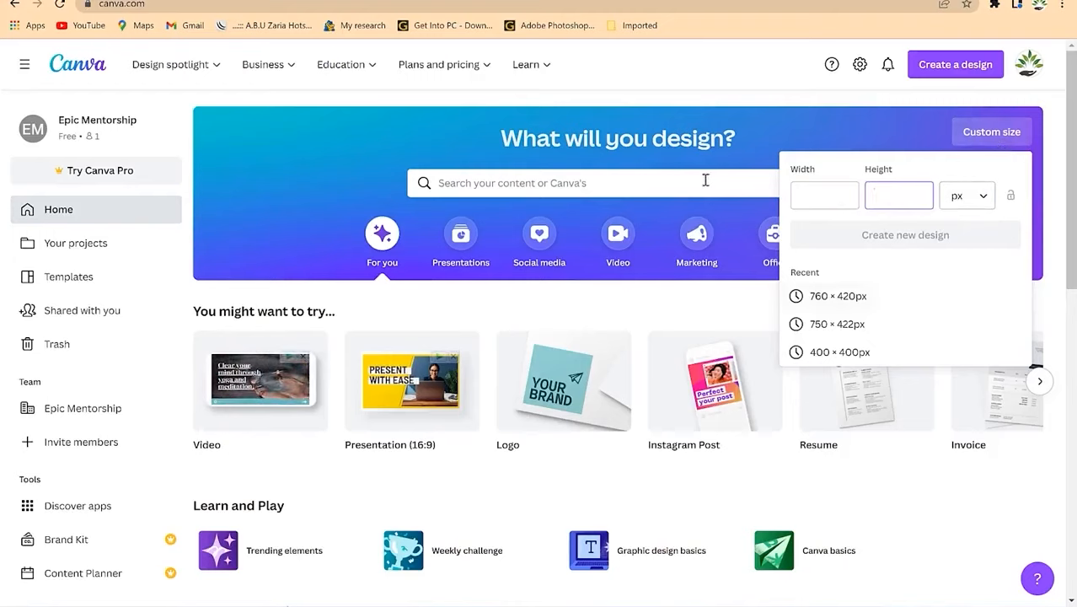
click(816, 106)
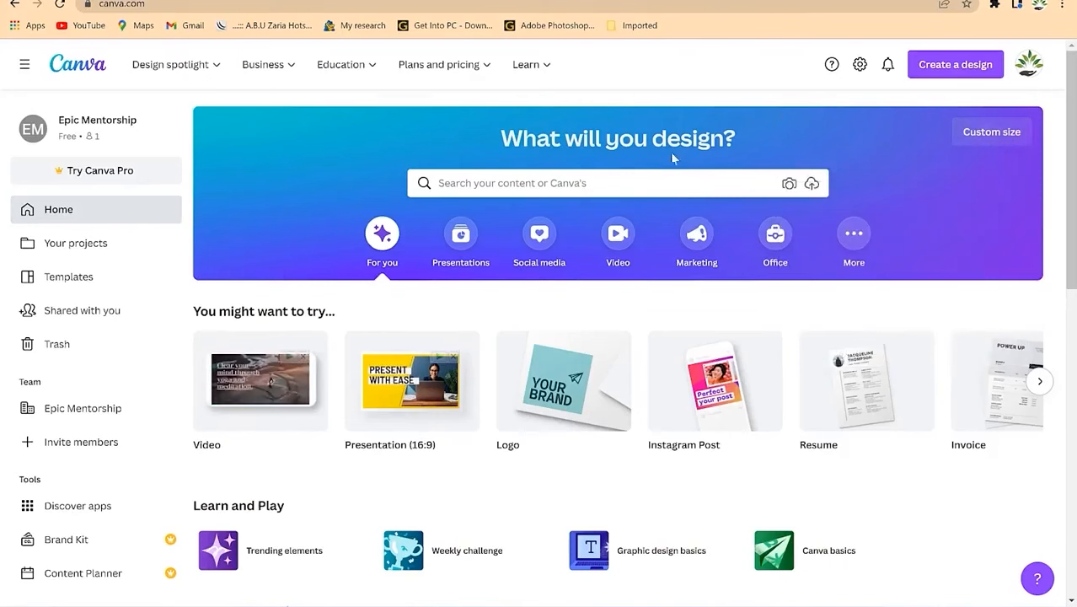
Step: Search Canva templates for 'poster', returning 76,208 results
click(577, 186)
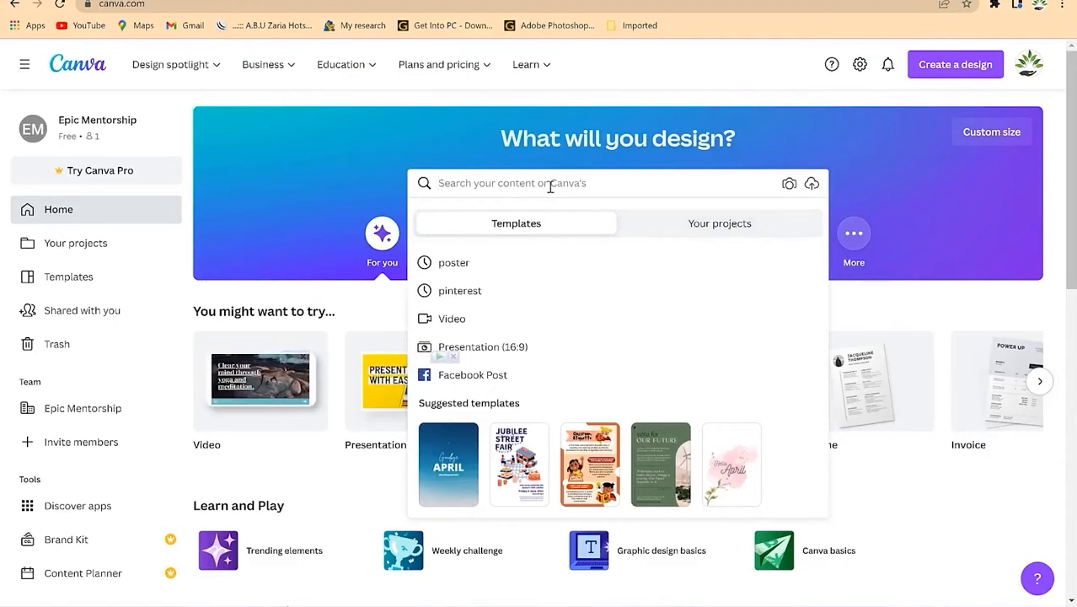
text(poster)
key(Return)
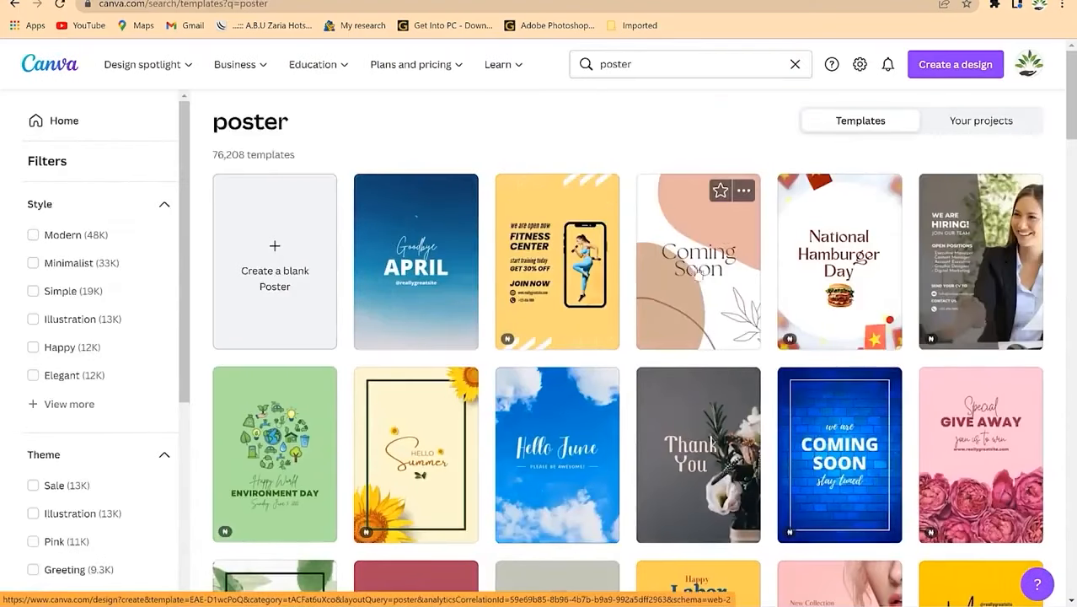
Step: Browse the poster template results and style filters, then start a blank Poster design
scroll(674, 278, down, 1)
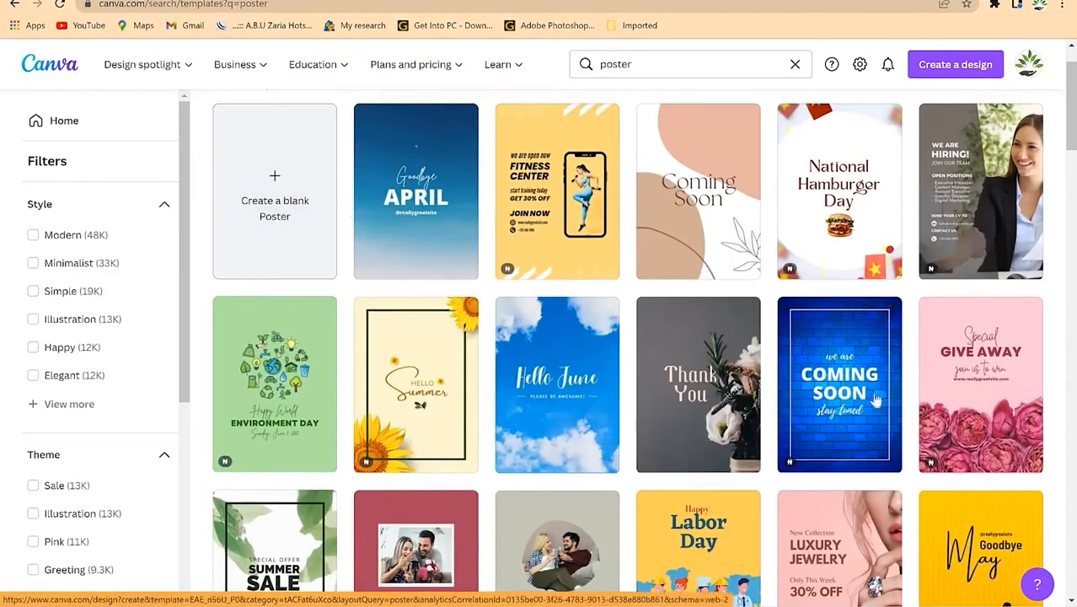
scroll(603, 310, down, 6)
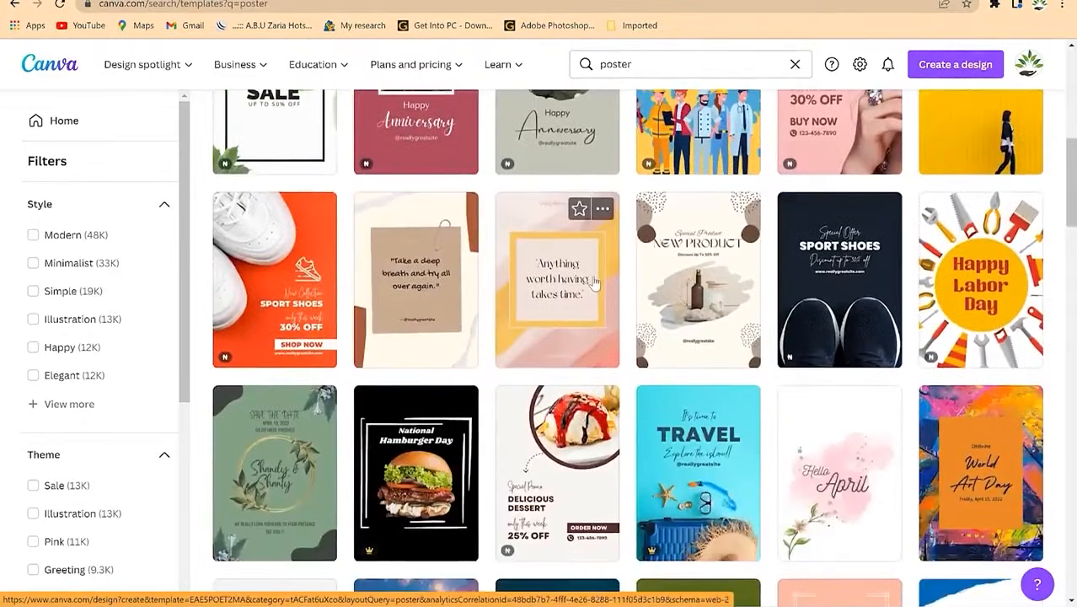
scroll(597, 287, down, 3)
scroll(594, 282, down, 5)
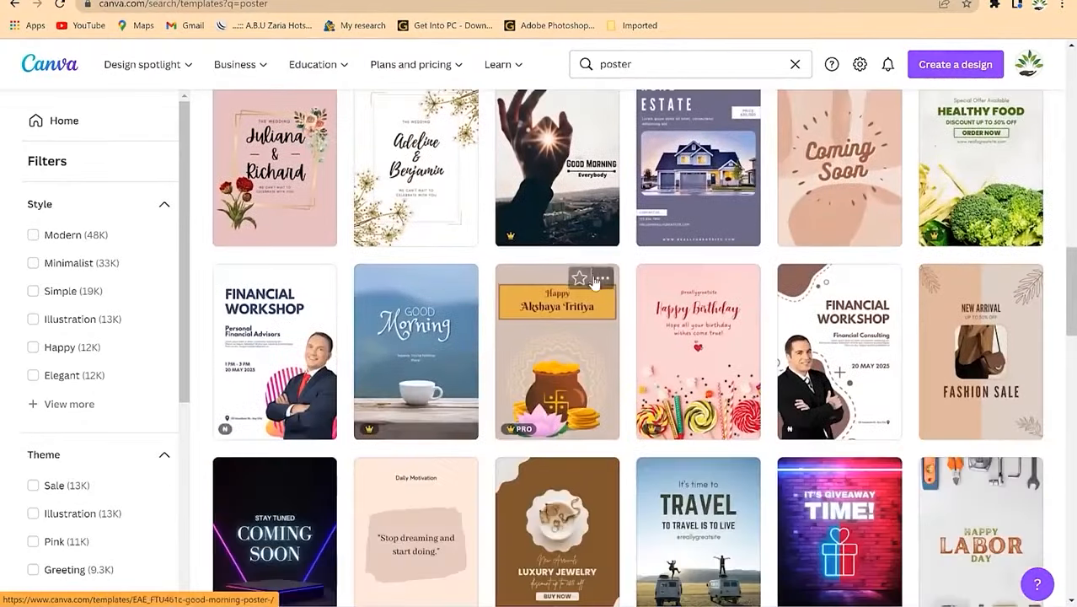
scroll(594, 282, down, 2)
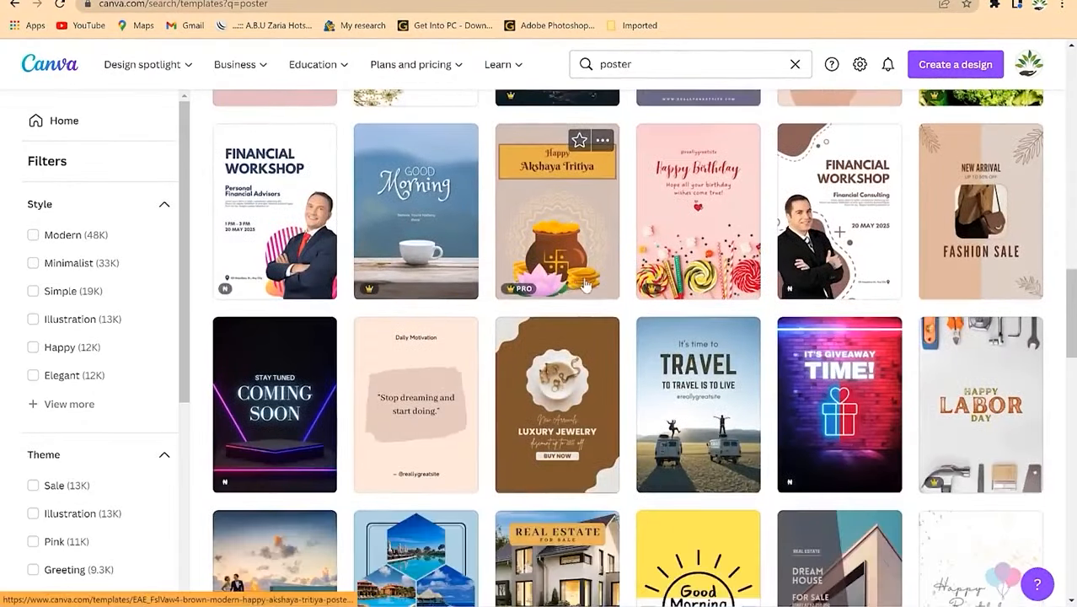
scroll(587, 286, down, 2)
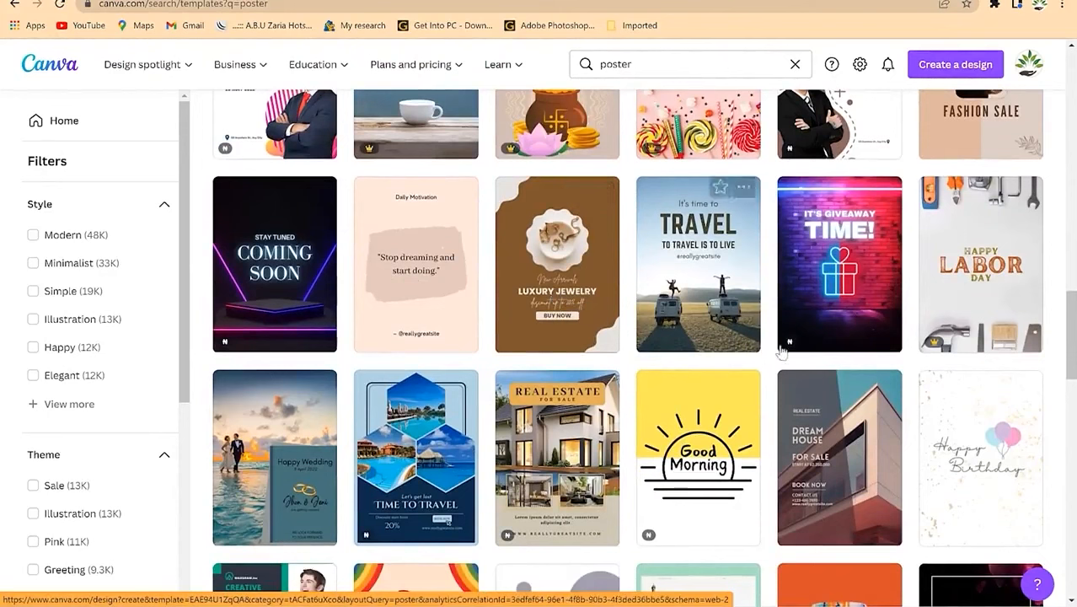
scroll(742, 319, up, 4)
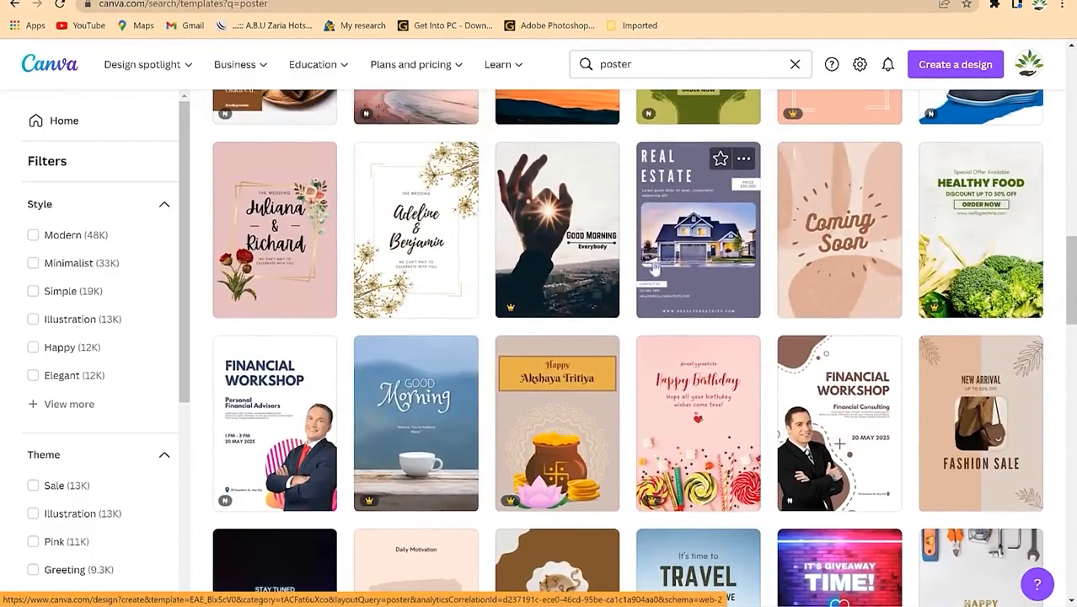
scroll(742, 262, up, 2)
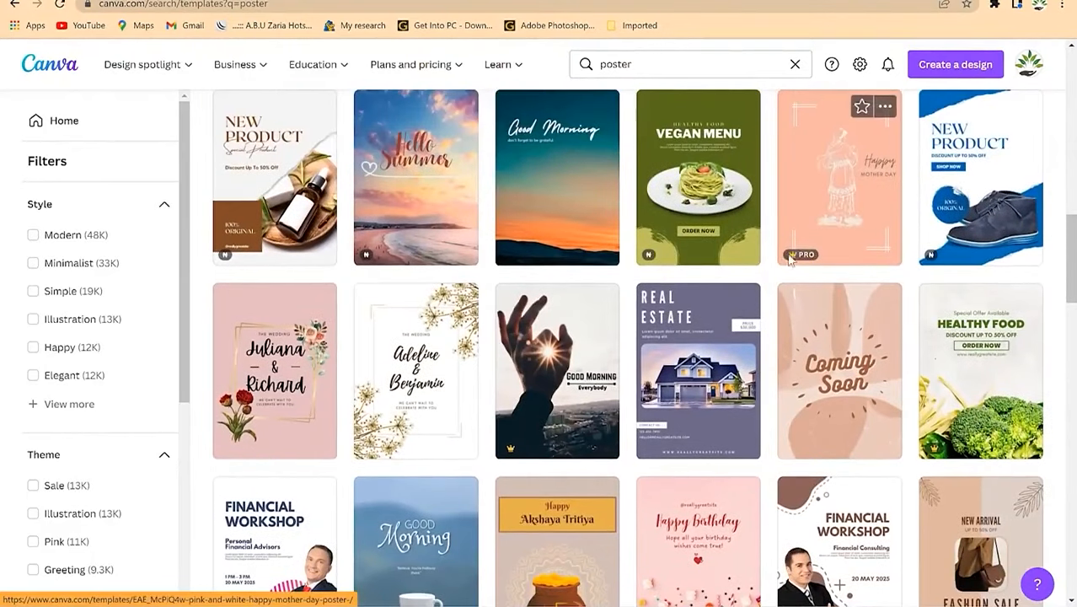
mouse_move(659, 256)
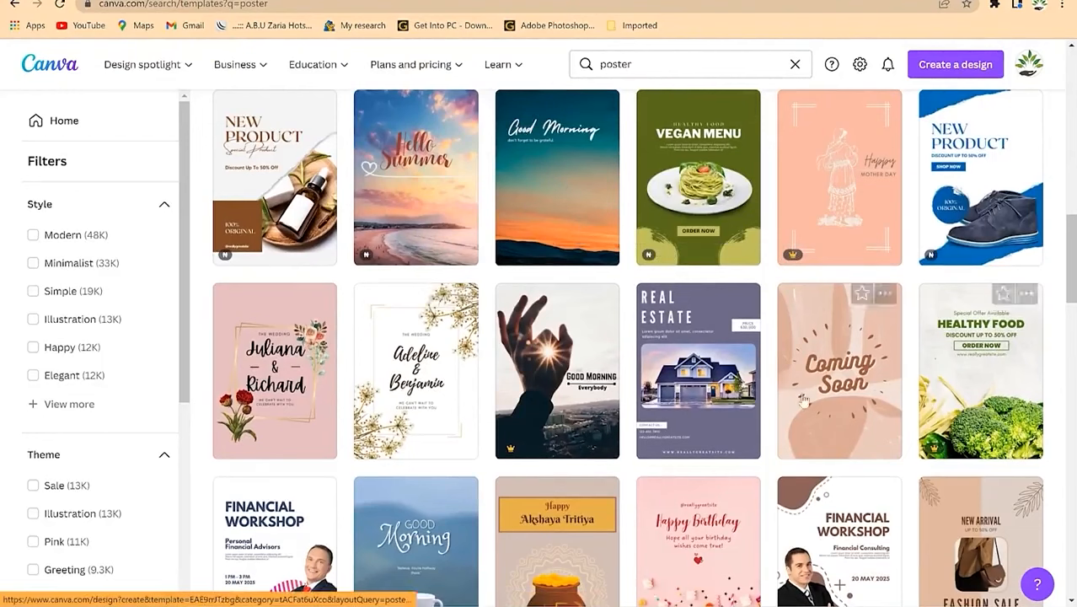
scroll(696, 428, down, 1)
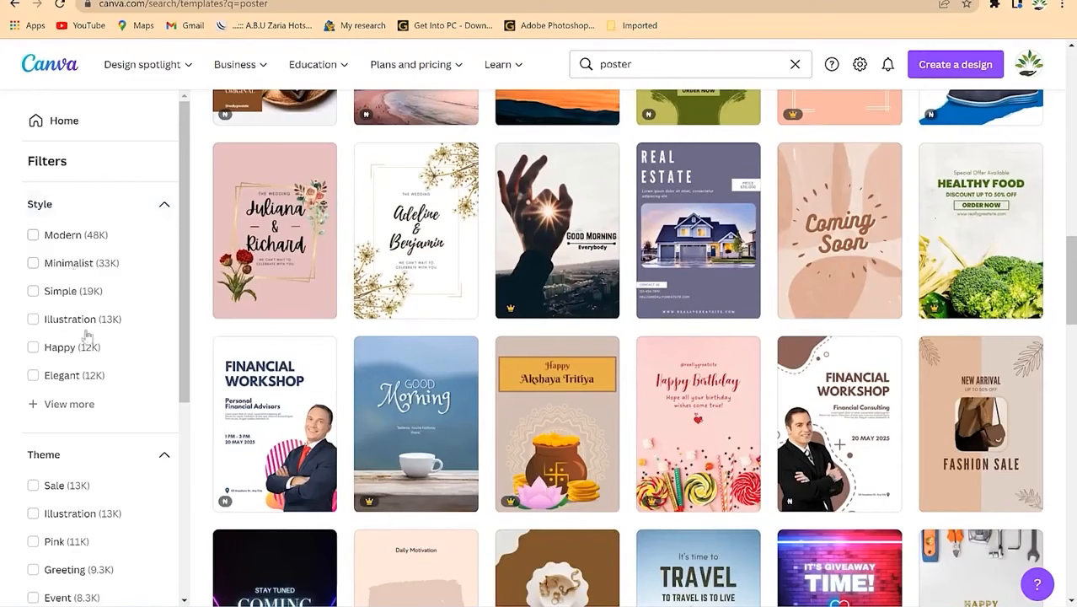
scroll(86, 451, down, 2)
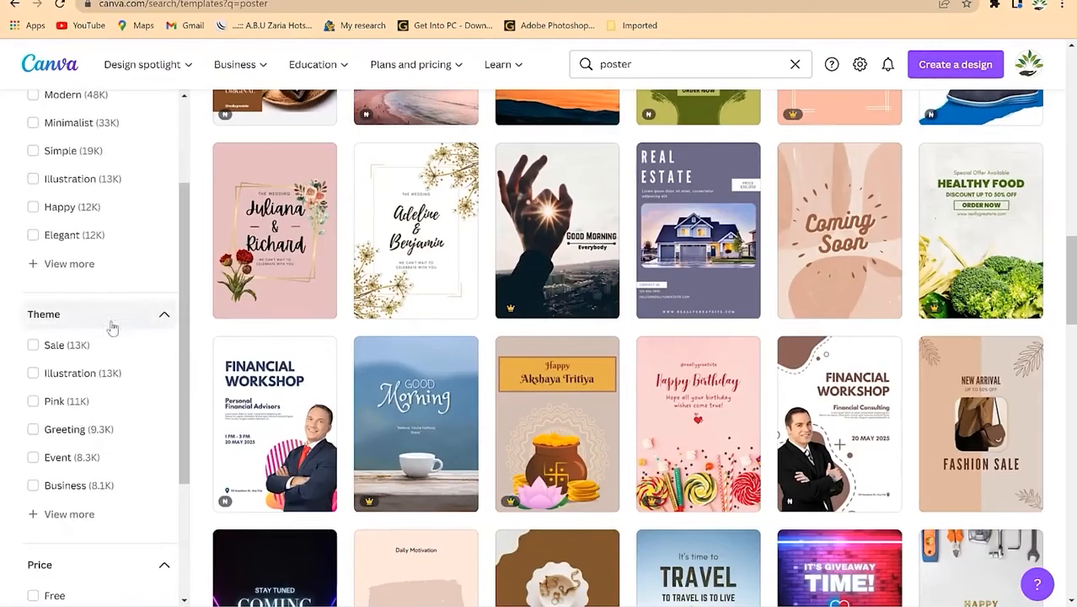
scroll(95, 495, down, 3)
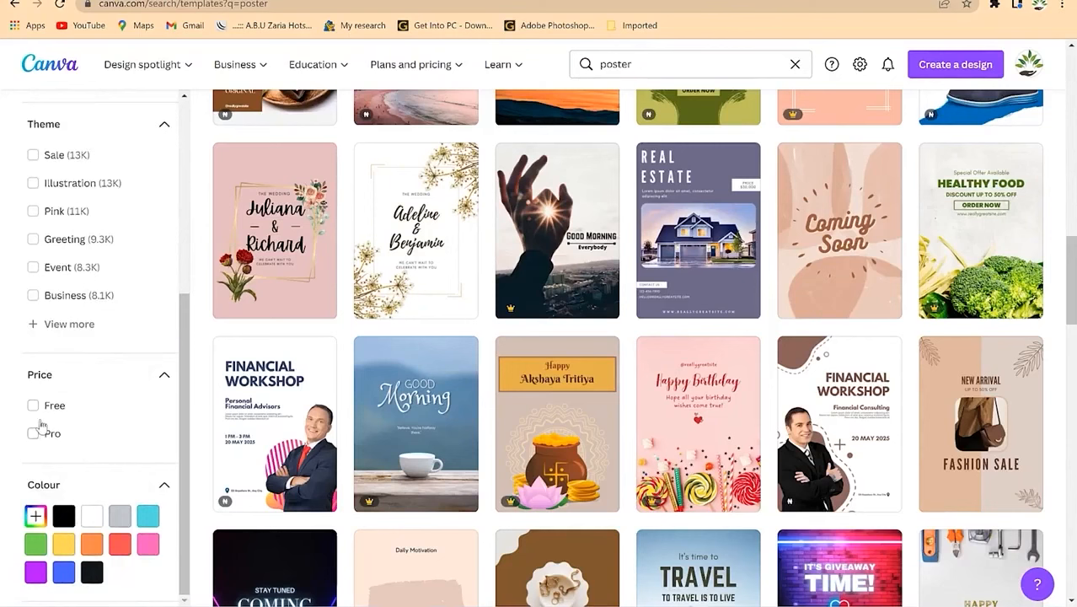
scroll(42, 430, down, 3)
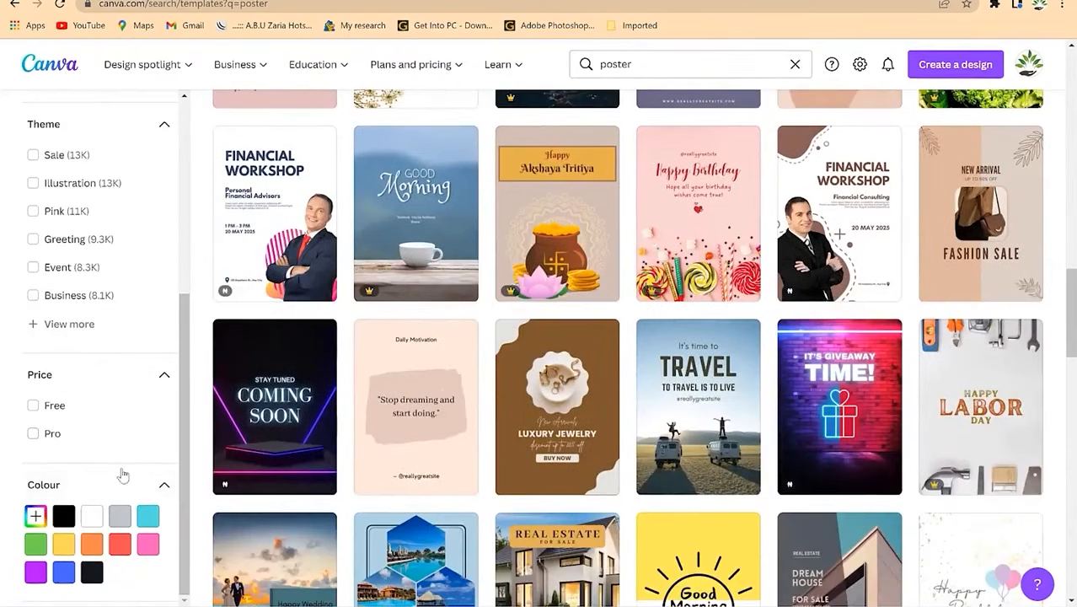
scroll(423, 330, up, 15)
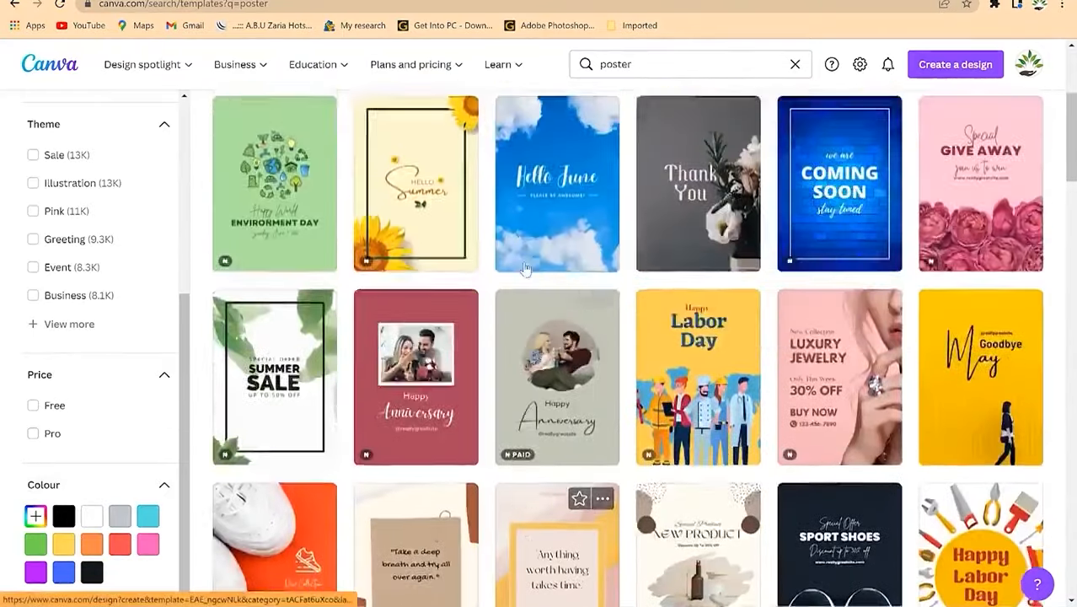
scroll(523, 268, up, 1)
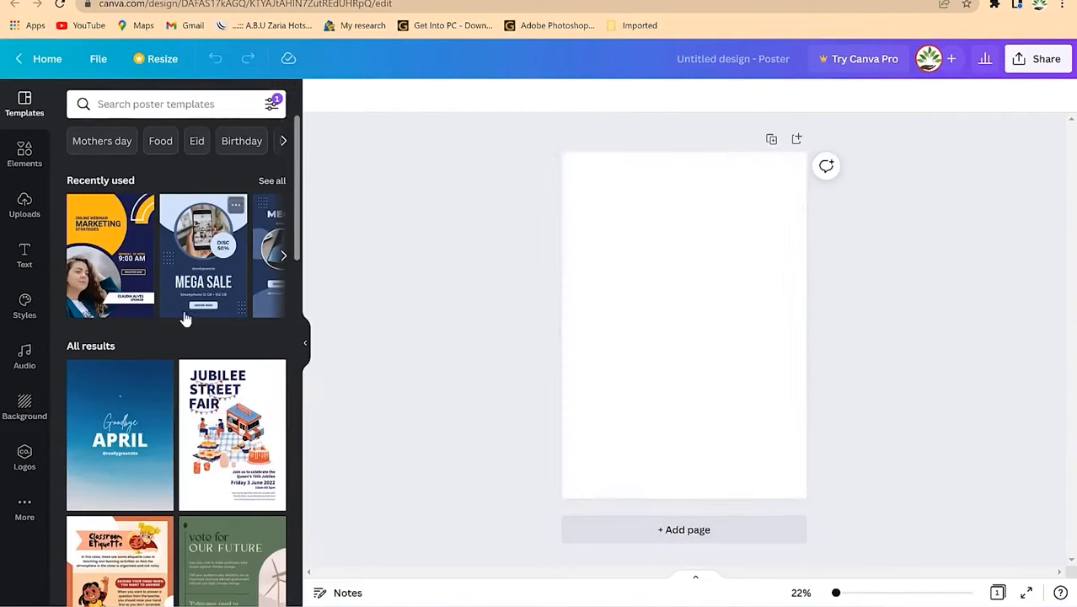
Step: Apply the Online Webinar Marketing Strategies template from Recently used to the blank poster
scroll(183, 316, down, 15)
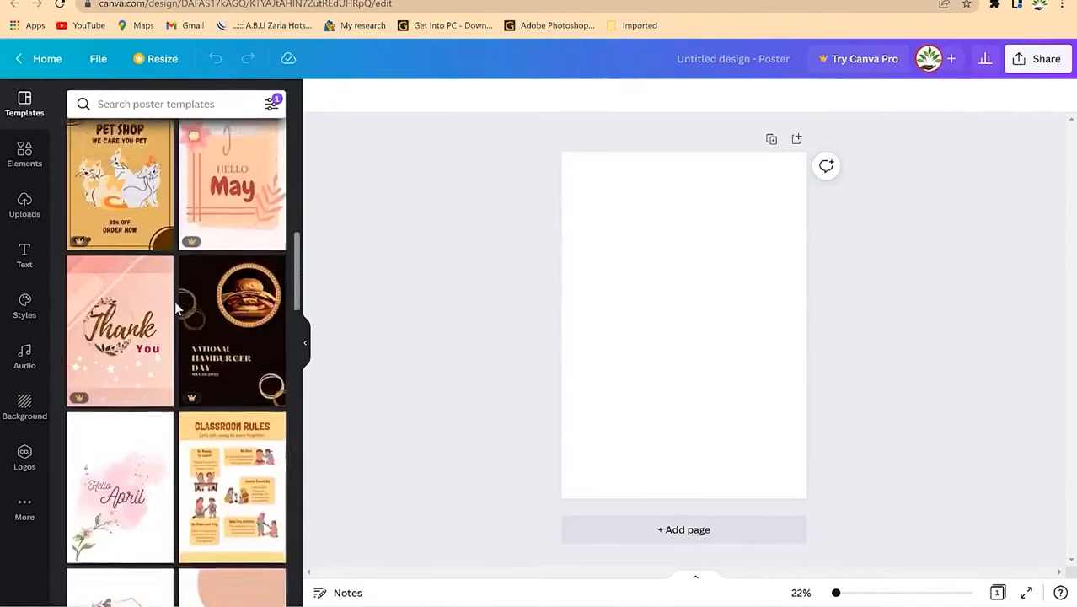
scroll(174, 301, up, 5)
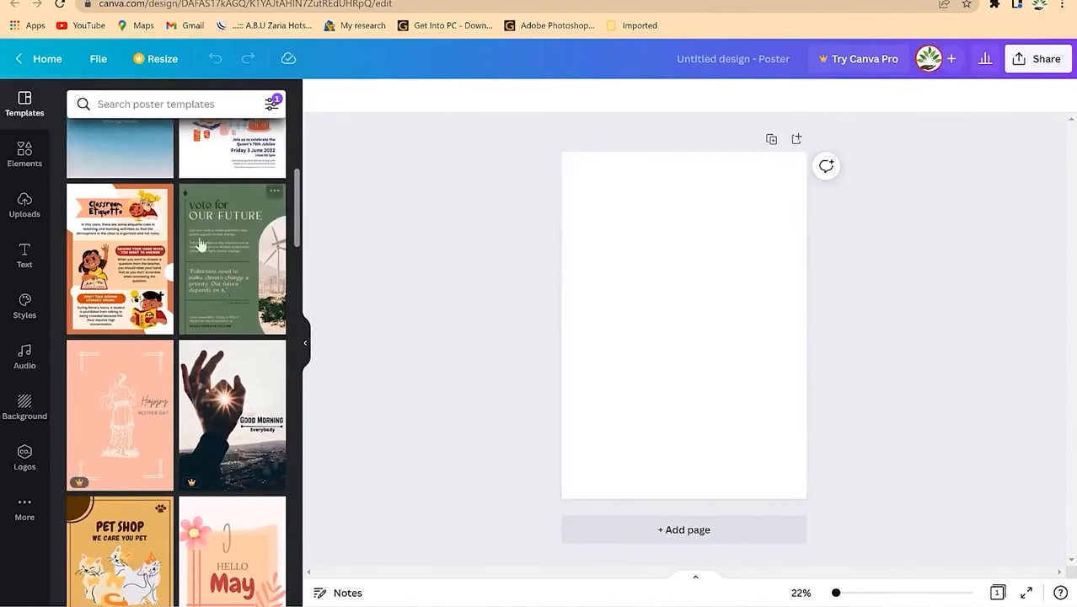
scroll(162, 137, up, 5)
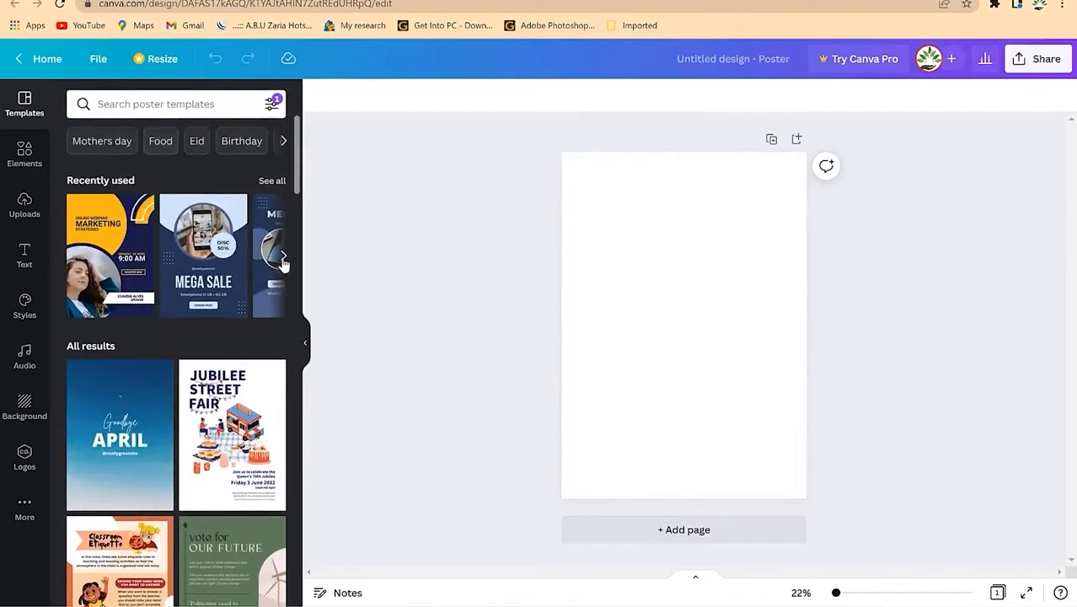
click(118, 262)
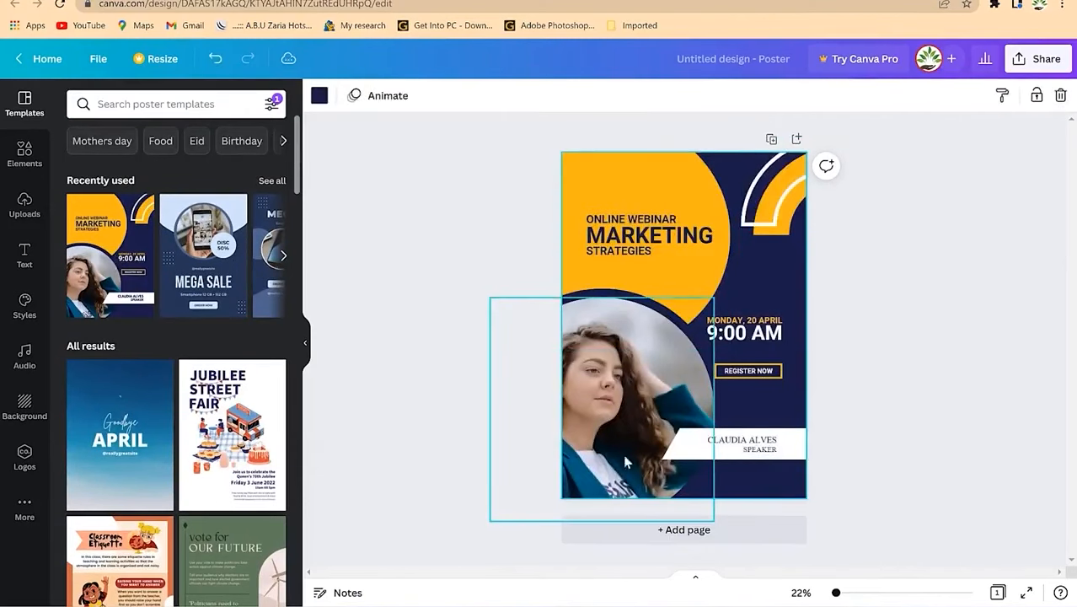
Step: Select the speaker photo once the webinar template has finished loading
click(633, 390)
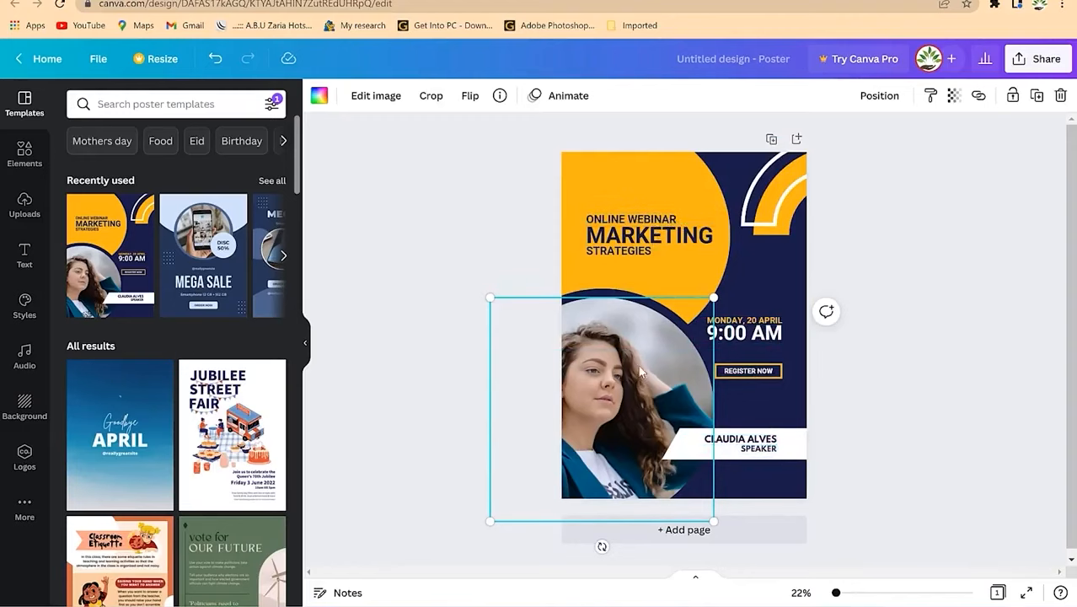
click(664, 174)
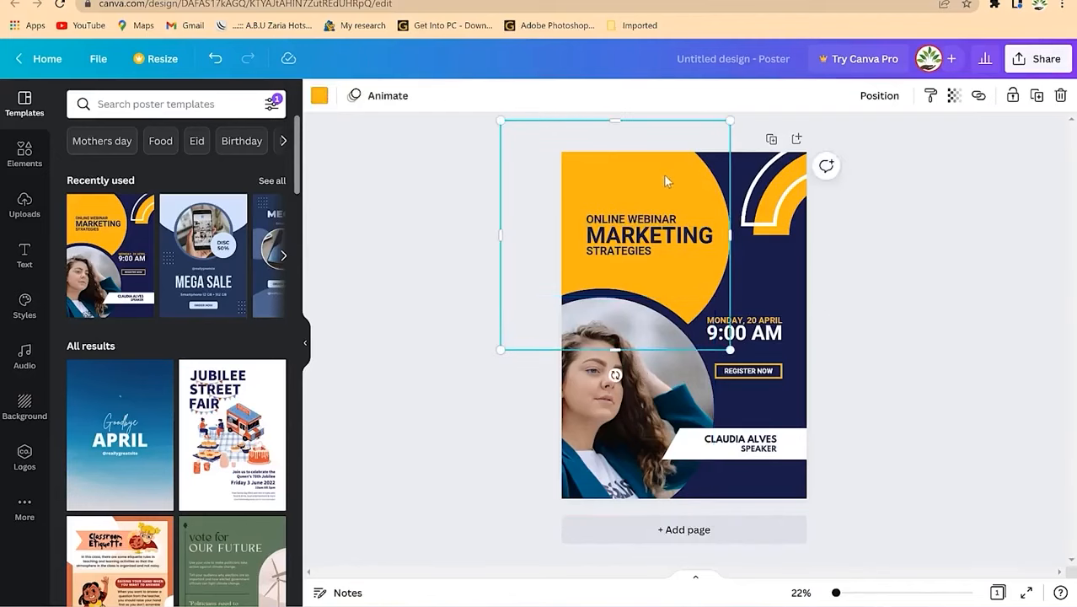
click(319, 96)
click(120, 171)
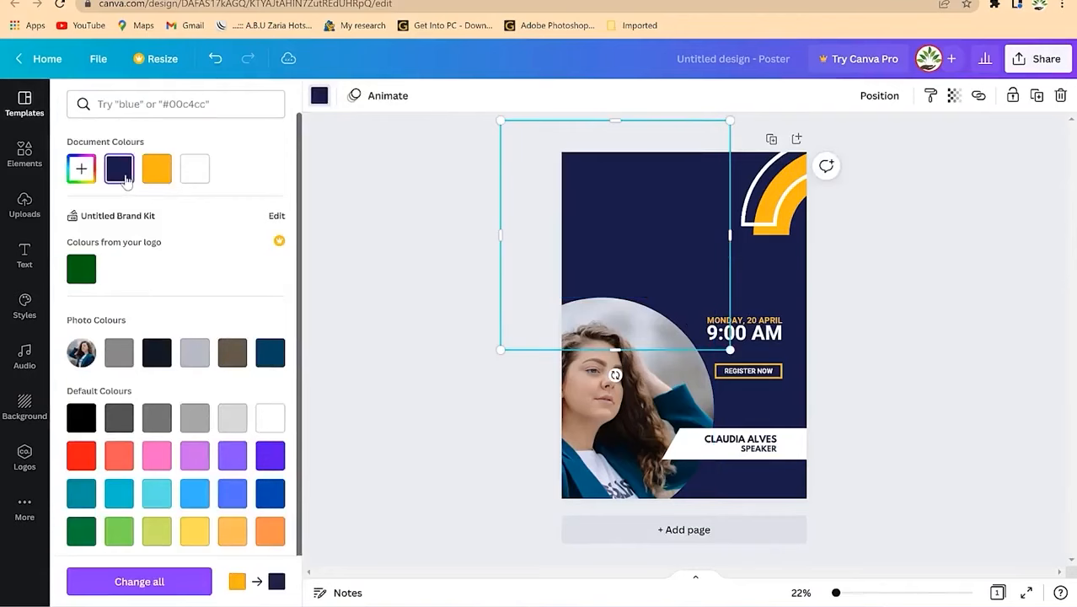
click(195, 172)
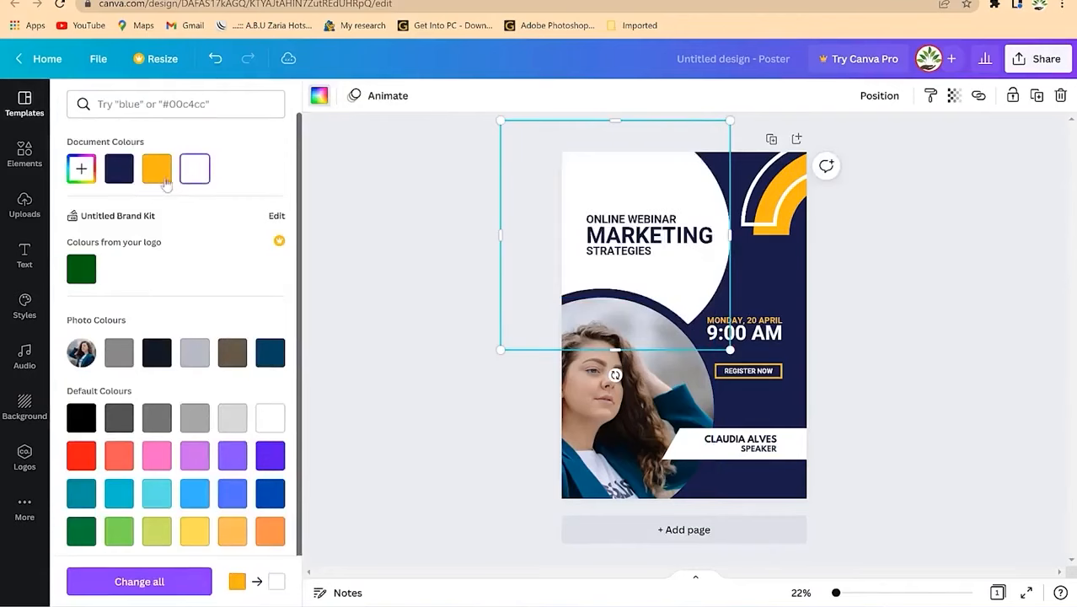
click(156, 172)
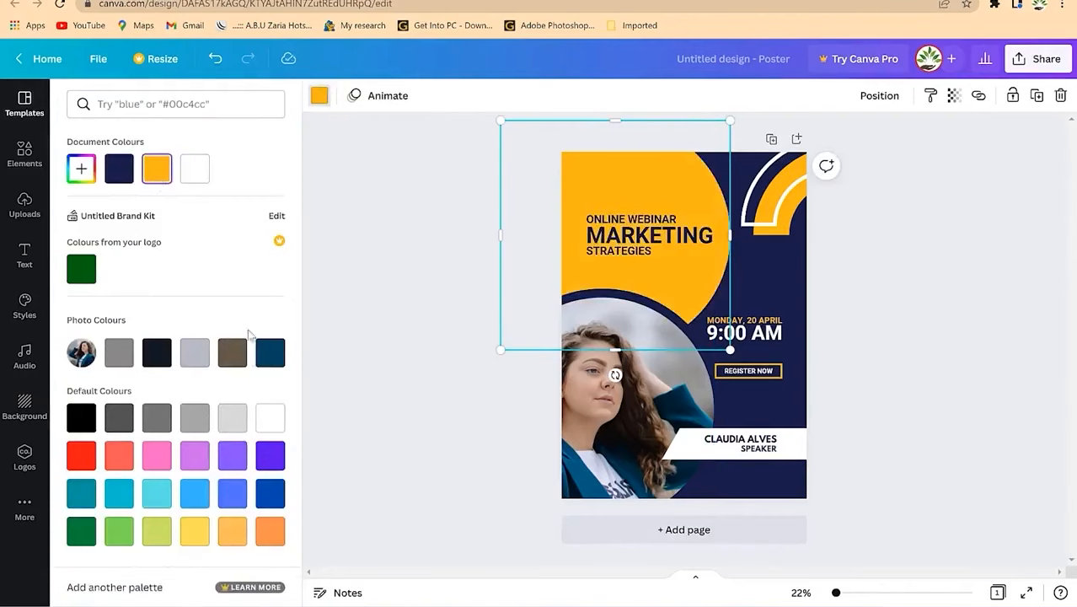
click(232, 357)
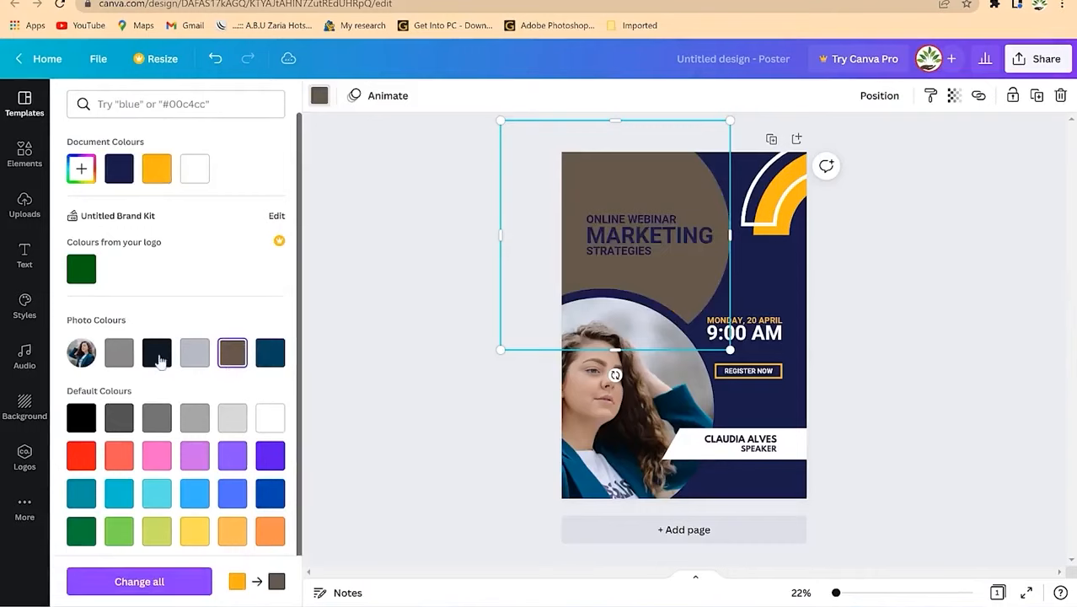
click(272, 356)
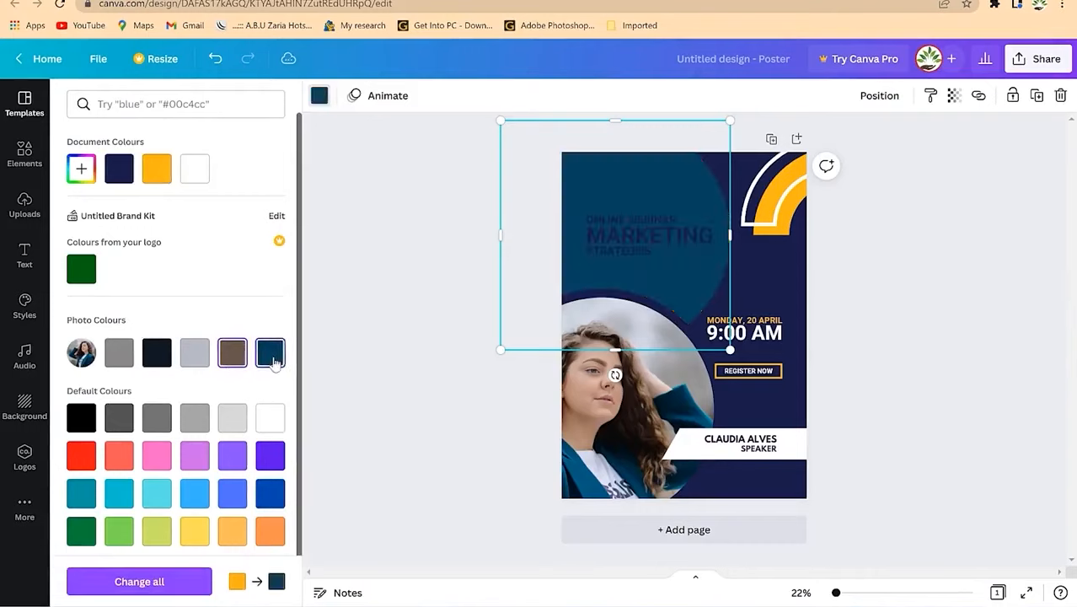
click(162, 180)
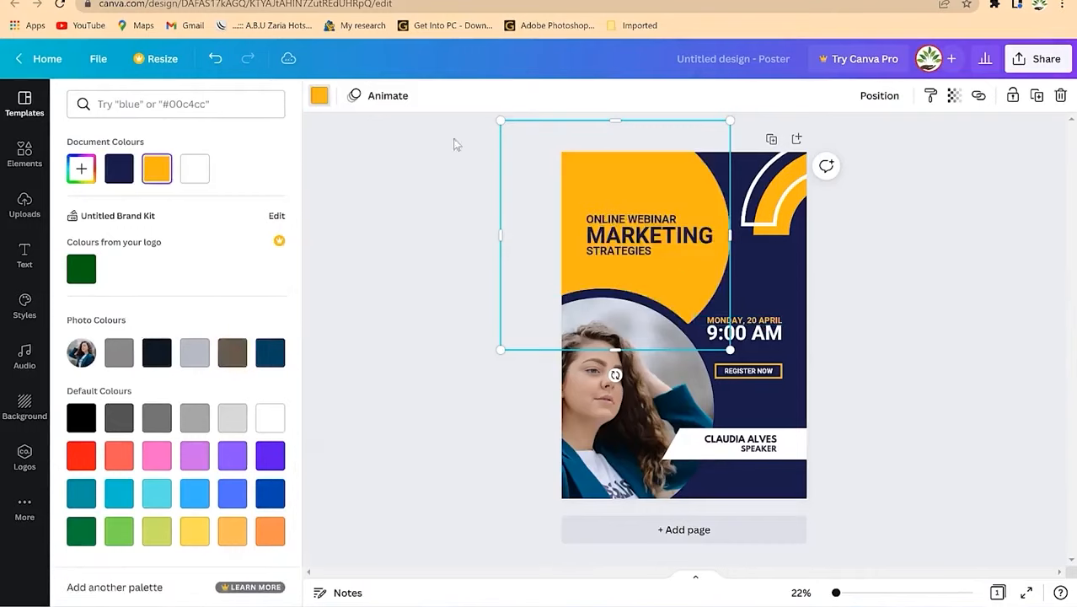
click(627, 415)
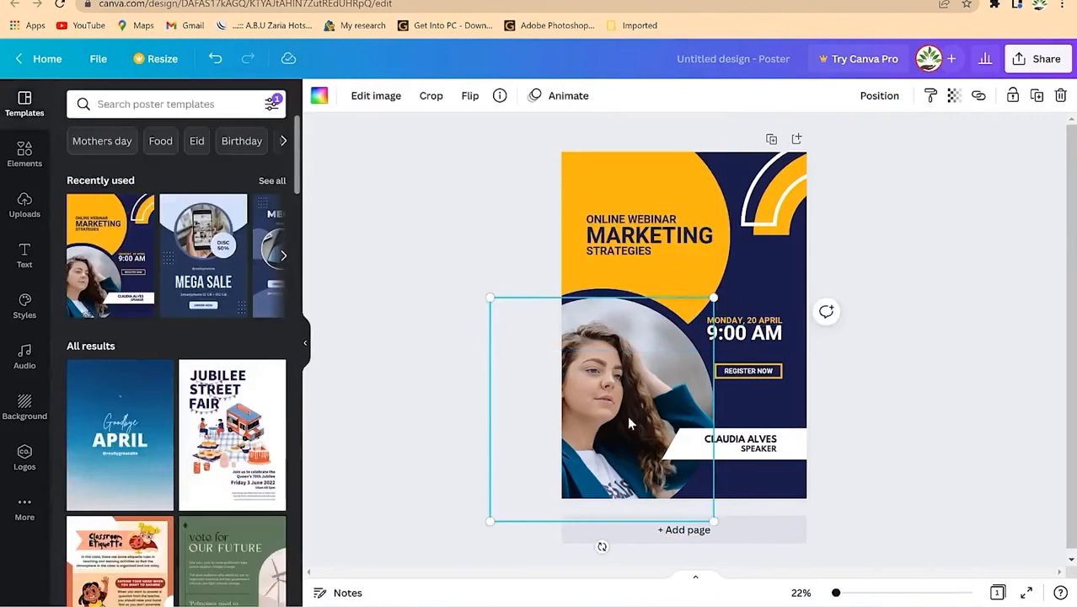
click(24, 154)
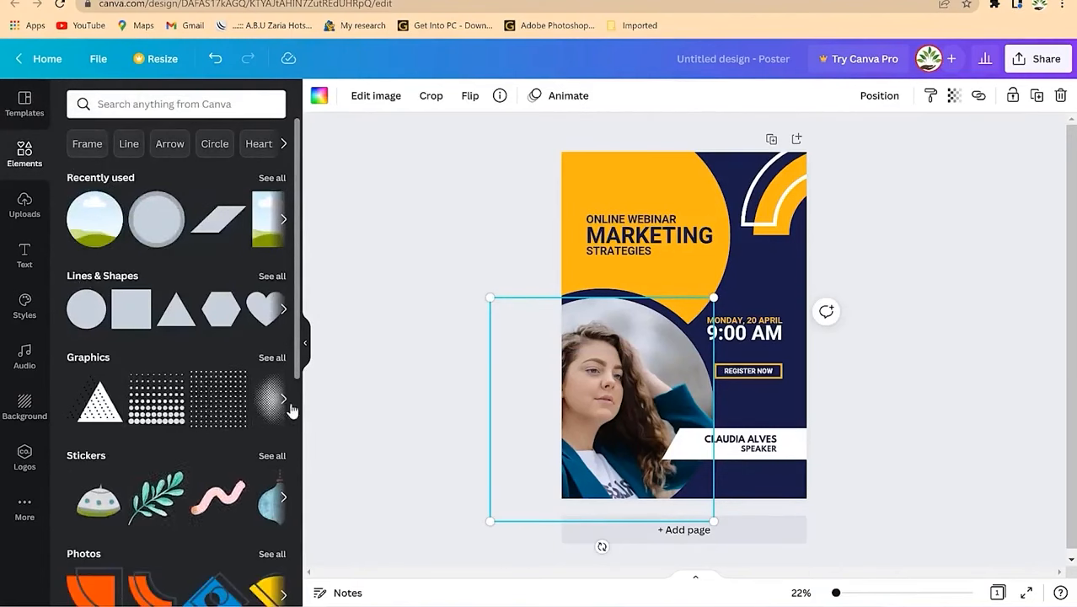
click(282, 389)
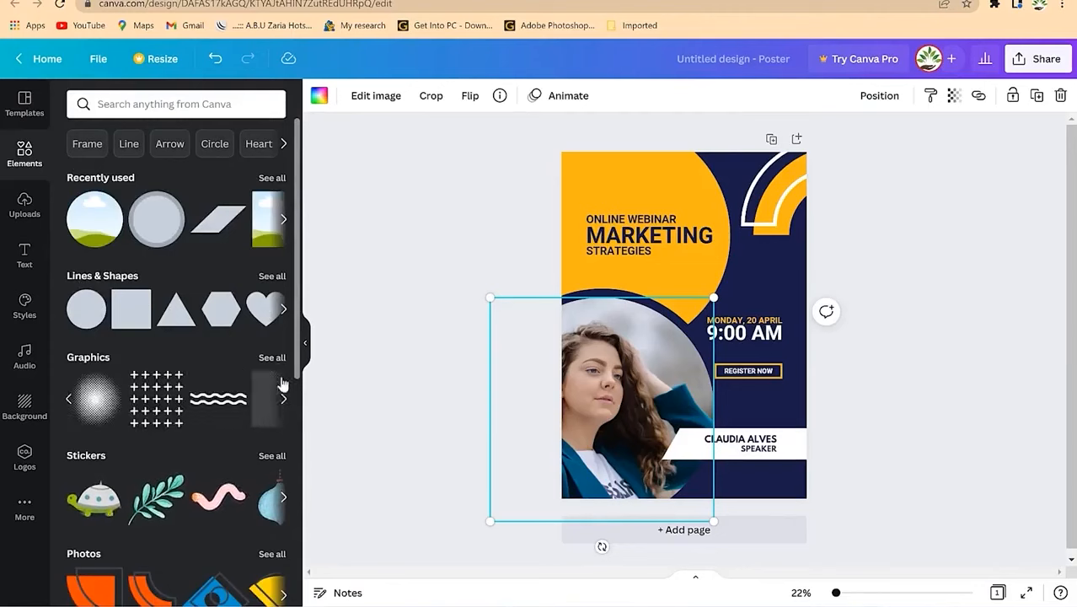
click(283, 308)
click(284, 221)
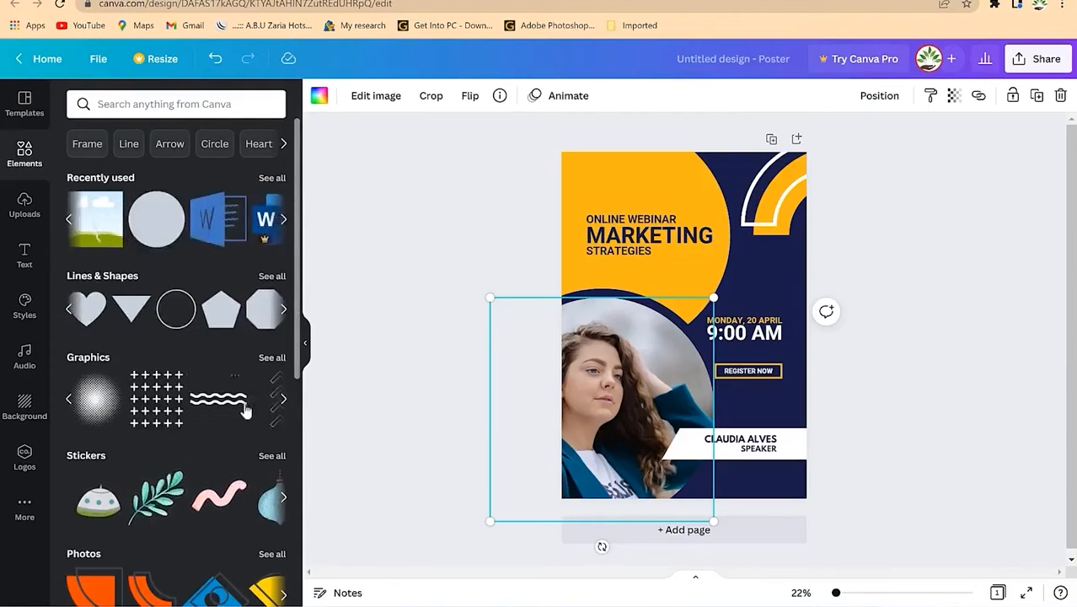
scroll(240, 409, down, 2)
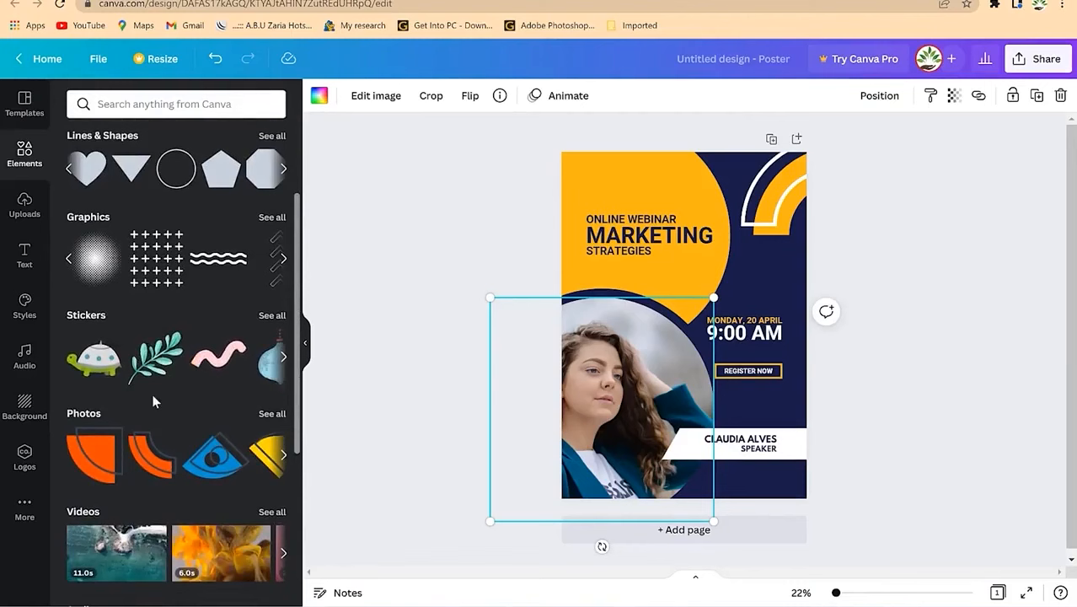
click(284, 358)
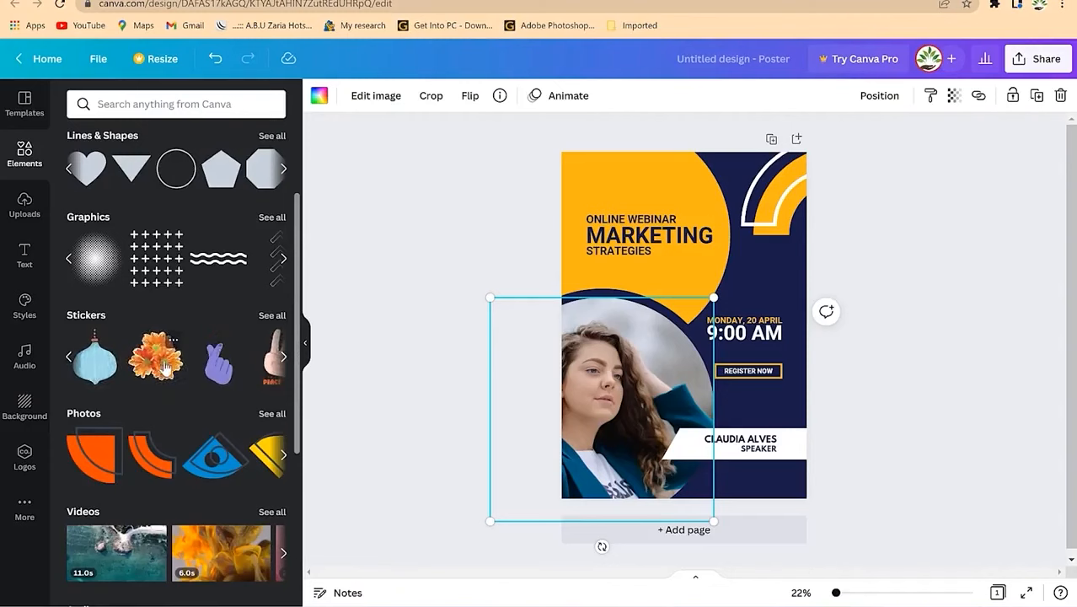
scroll(164, 384, down, 1)
scroll(165, 383, down, 3)
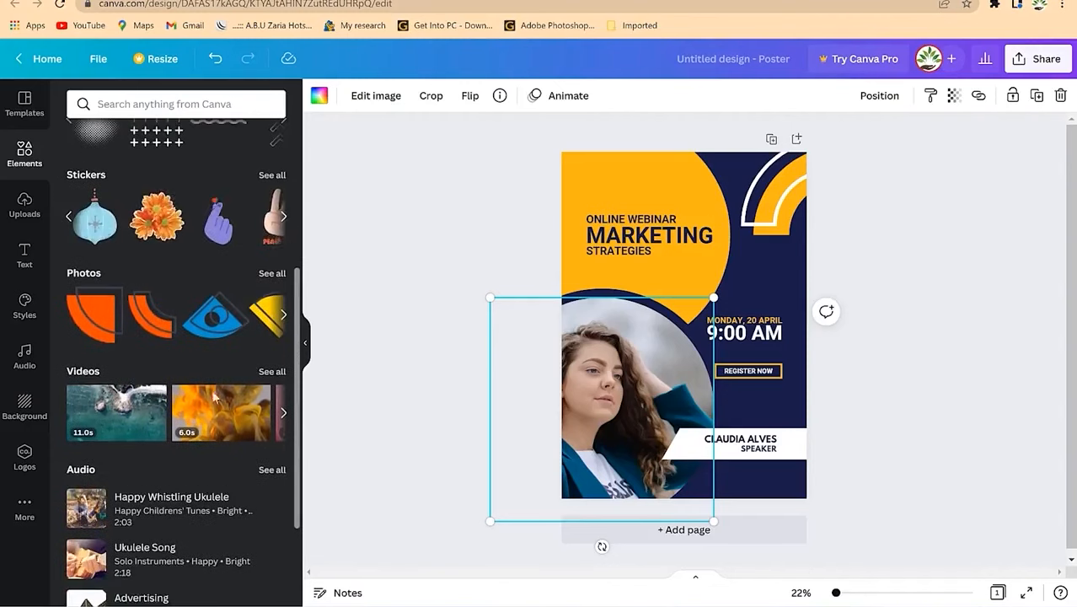
scroll(122, 304, down, 5)
scroll(169, 401, down, 1)
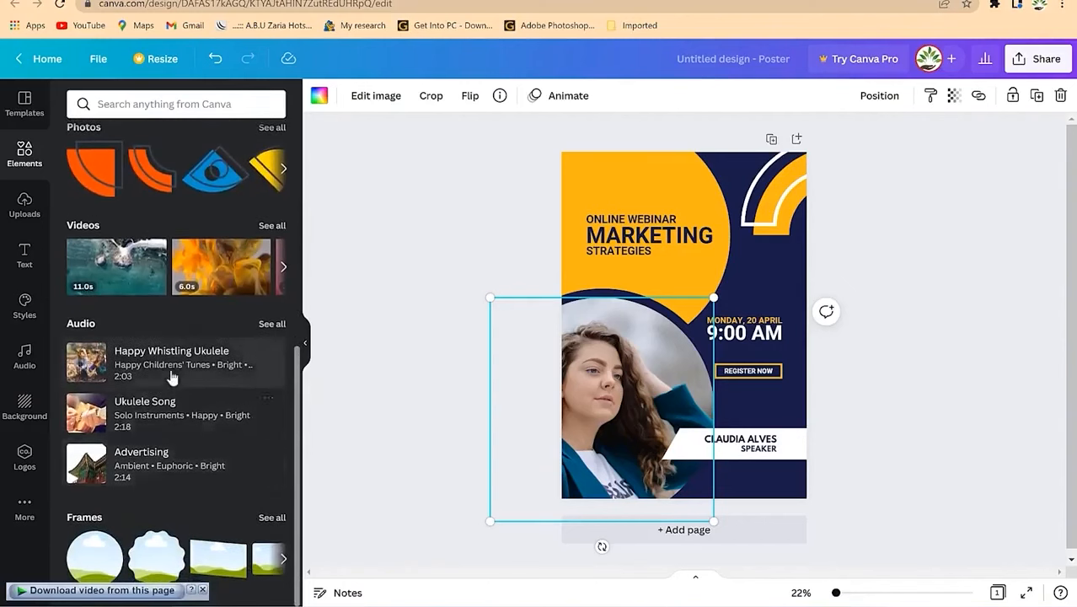
scroll(176, 337, up, 10)
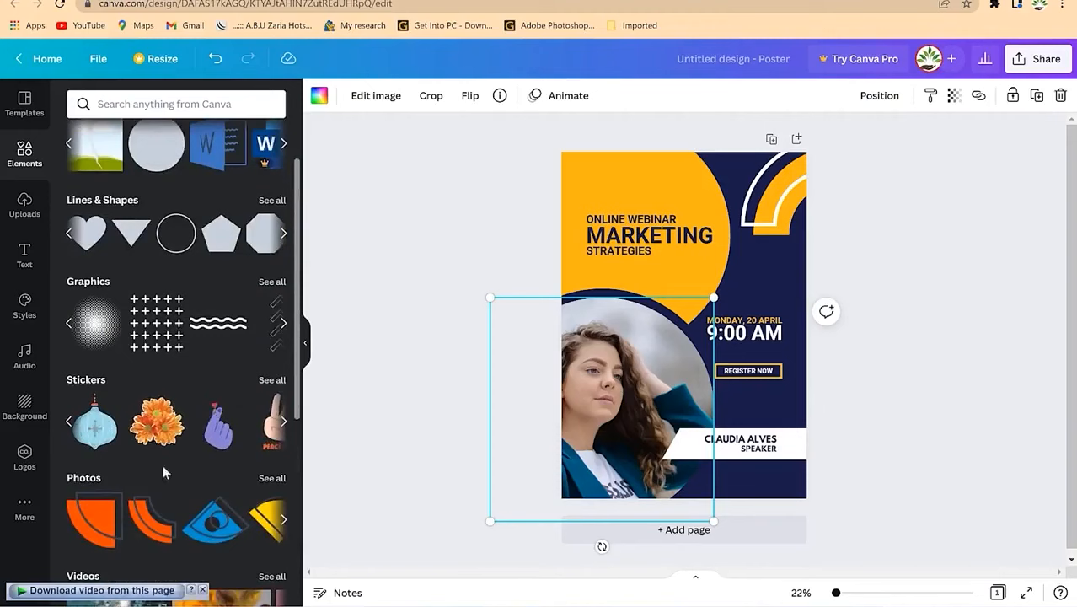
scroll(168, 442, up, 2)
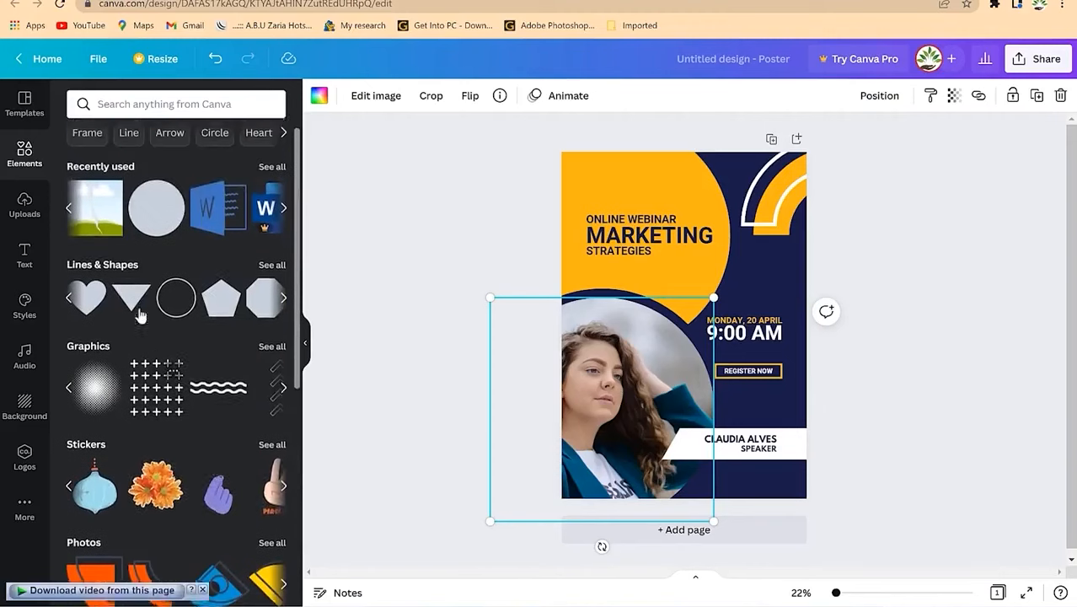
scroll(176, 447, down, 3)
scroll(176, 447, up, 1)
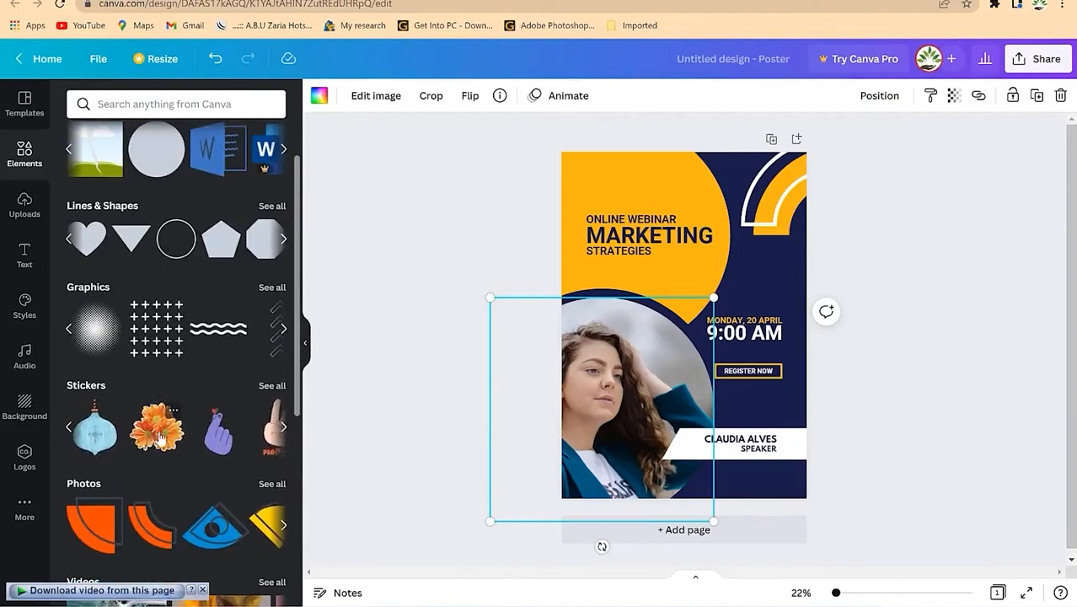
scroll(176, 435, down, 2)
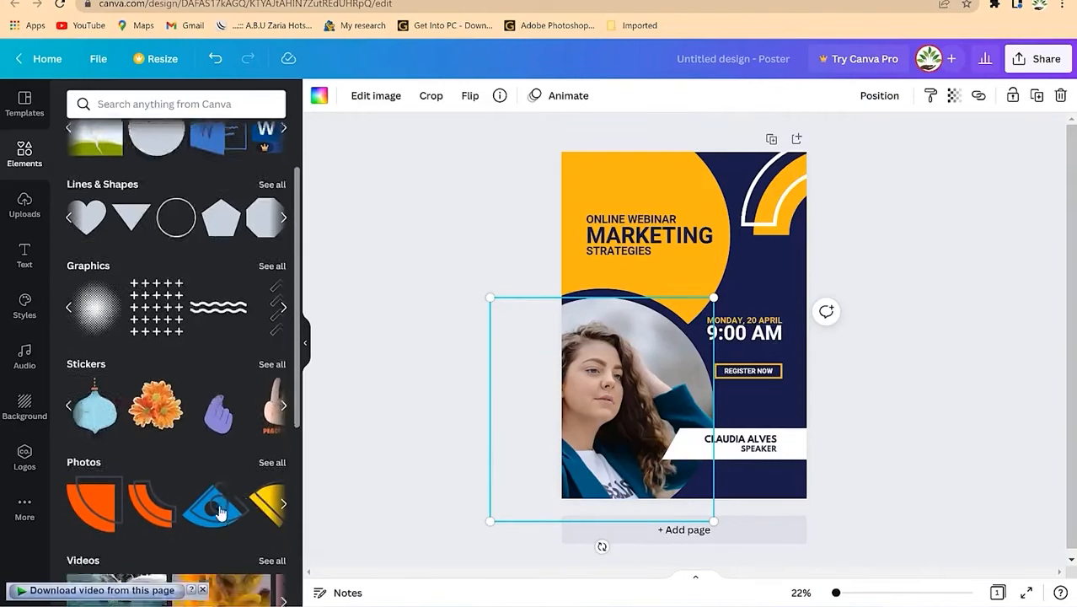
Step: Add the multicolour icon graphic from Elements Photos and position it above the MONDAY, 20 APRIL date
click(284, 387)
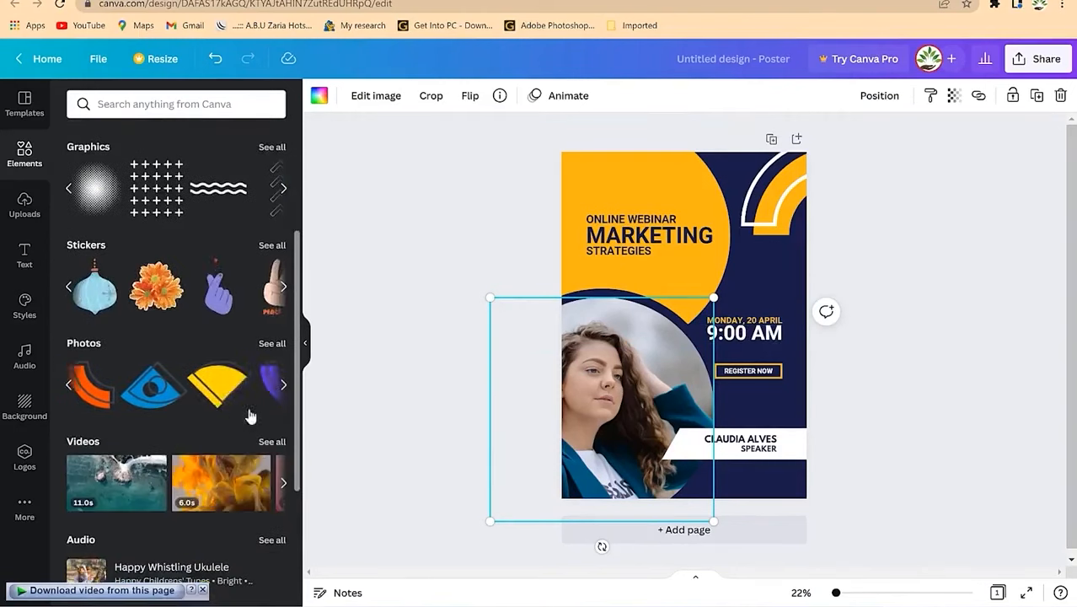
drag(217, 393, 731, 285)
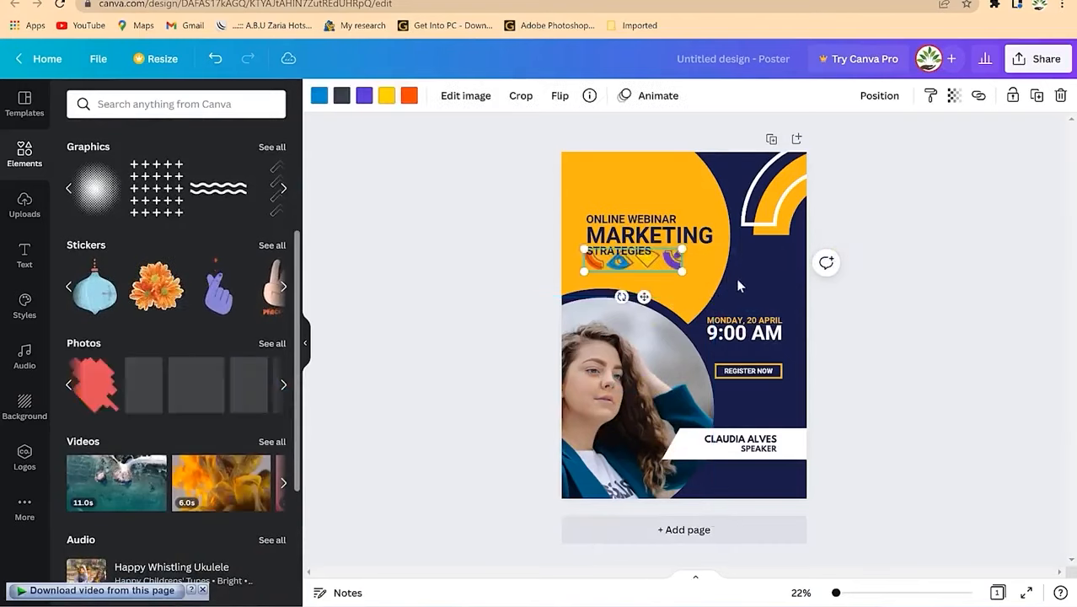
drag(655, 266, 765, 283)
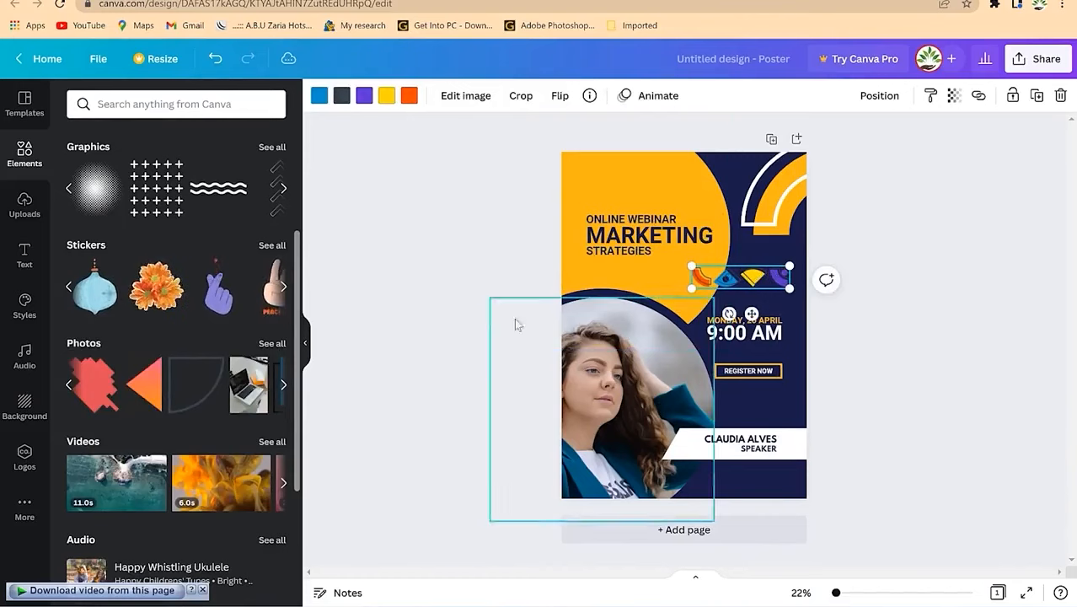
Step: Find a 'clock' element, add the antique alarm clock, shrink it and place it beside REGISTER NOW
click(175, 102)
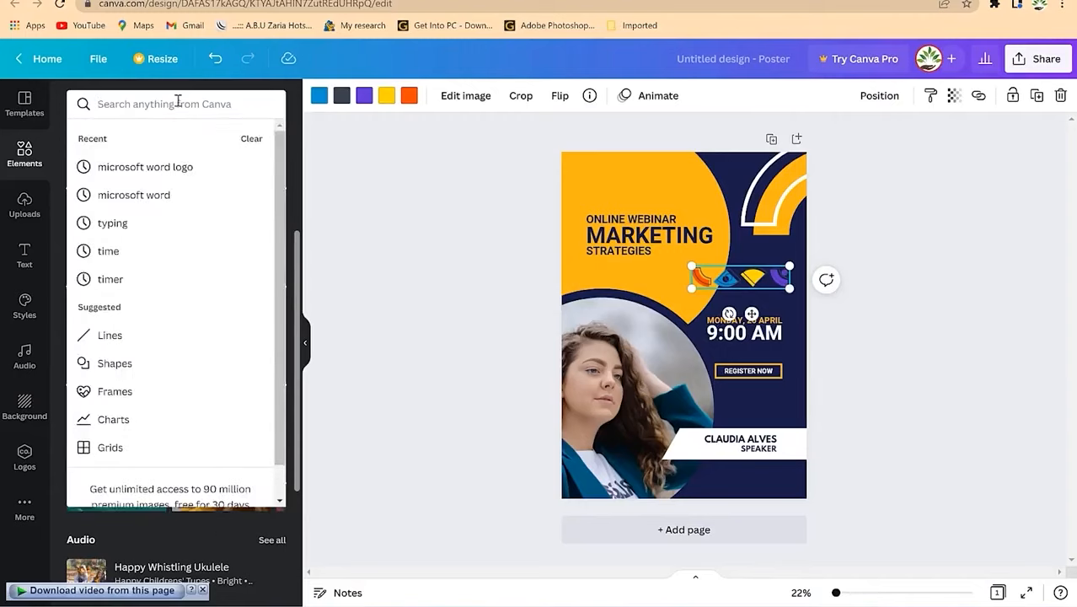
text(clock)
key(Return)
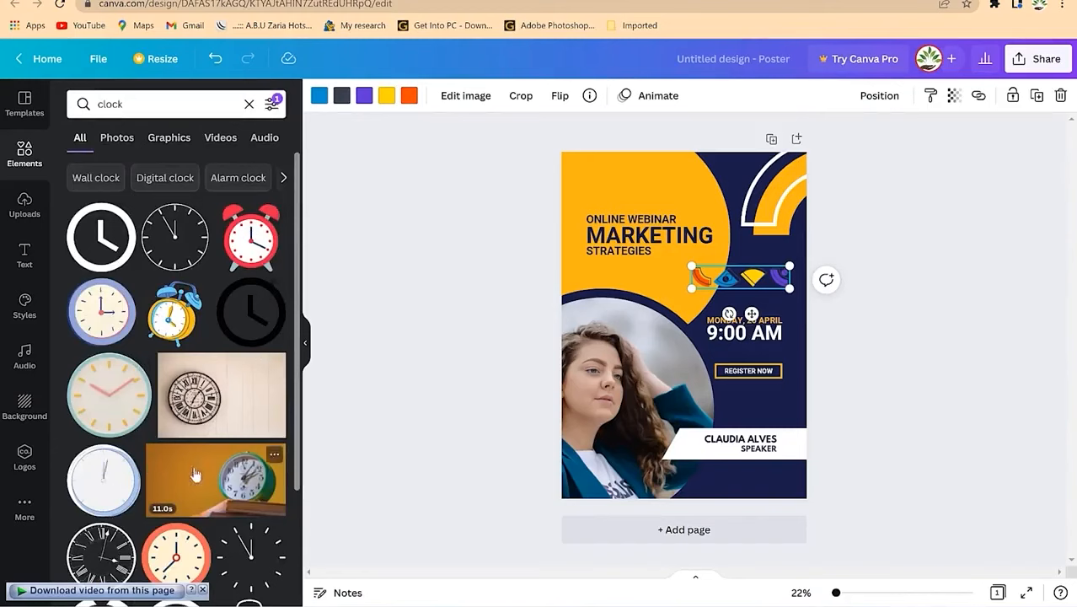
scroll(184, 371, down, 3)
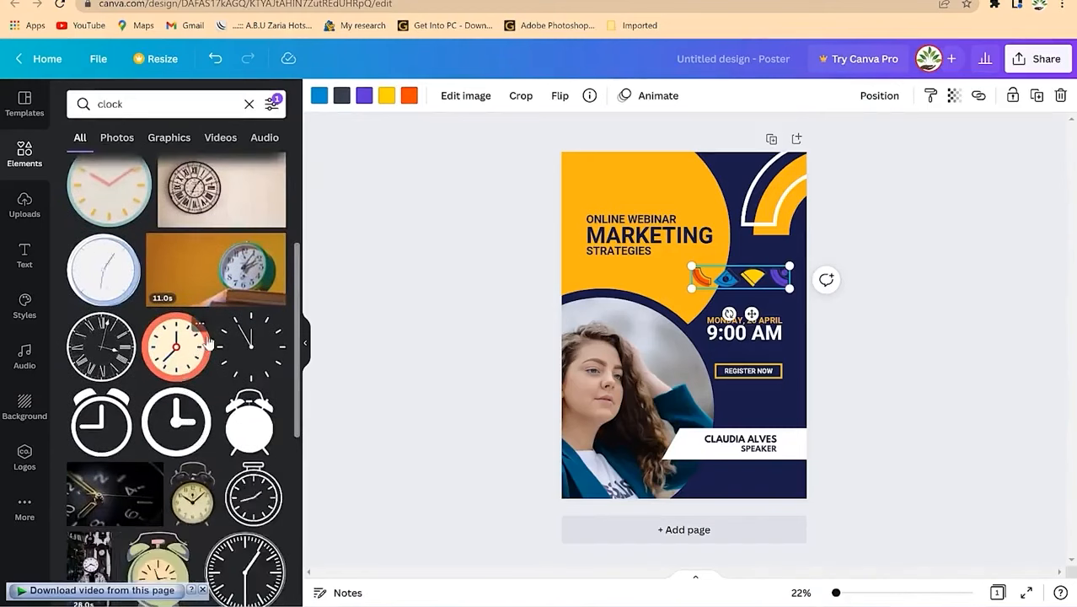
drag(194, 509, 635, 197)
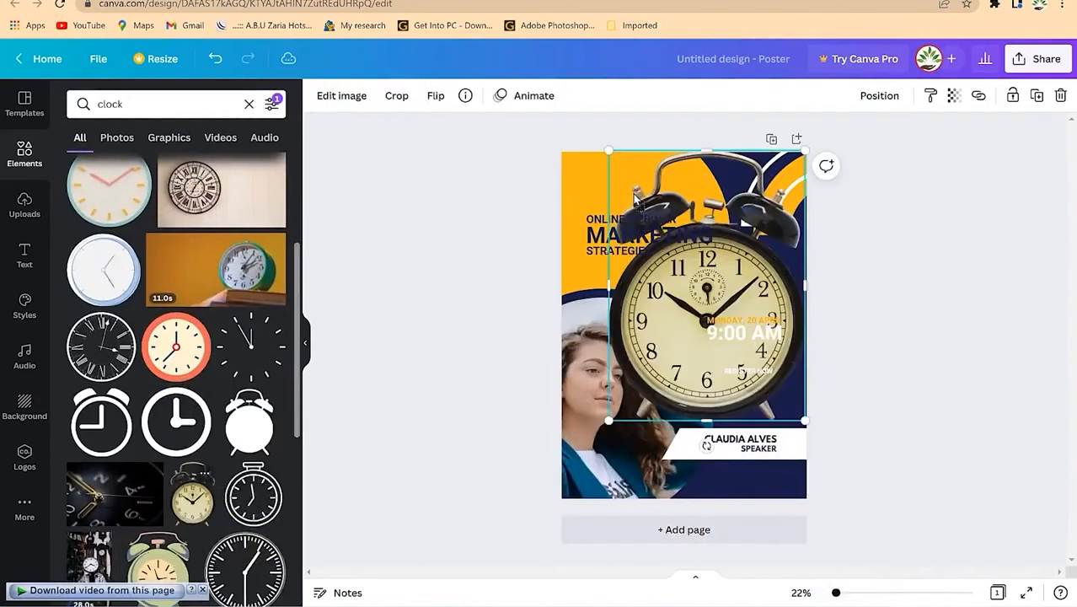
drag(809, 148, 655, 358)
drag(628, 399, 783, 411)
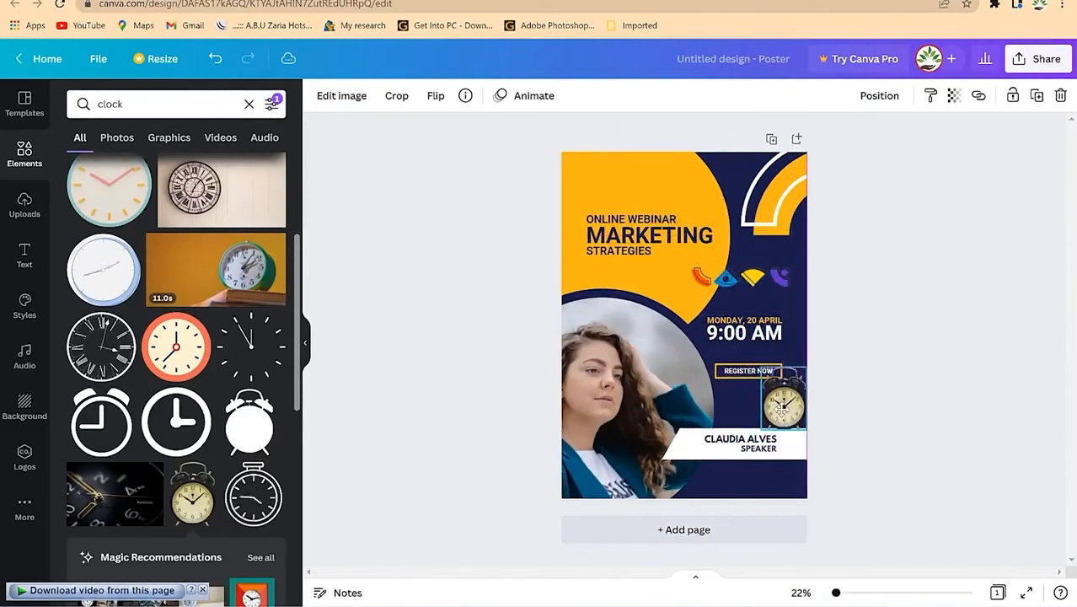
Step: Replace the current search with 'cats' and run the elements search
click(152, 105)
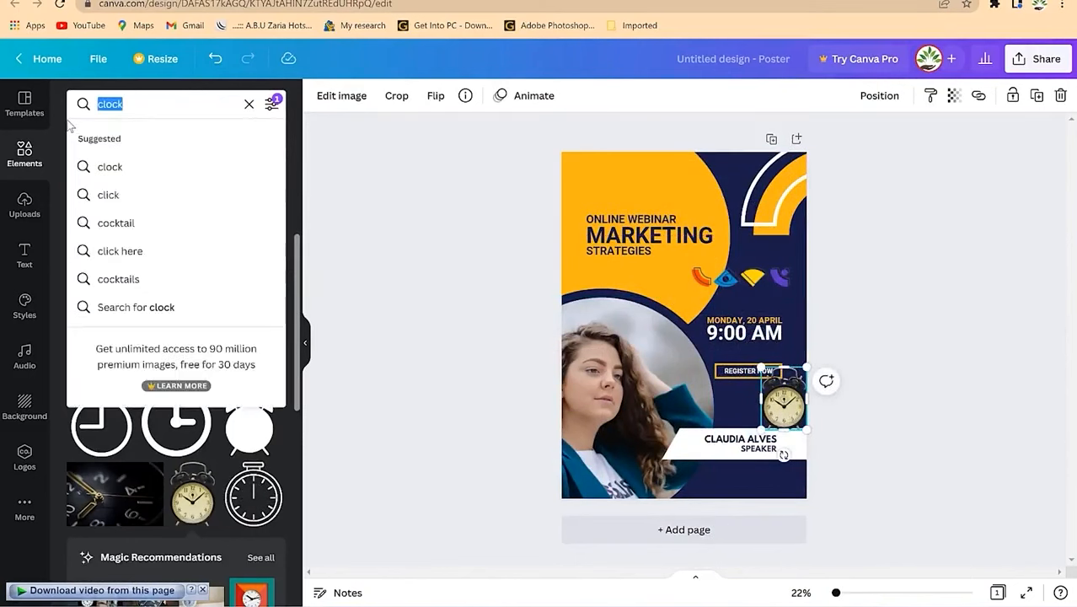
text(cats)
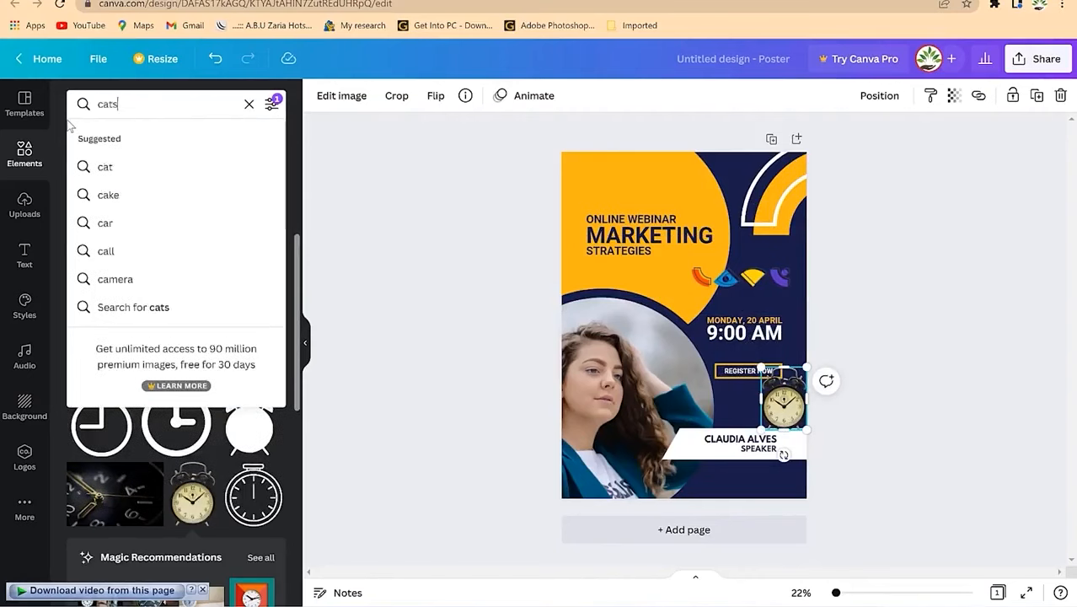
key(Return)
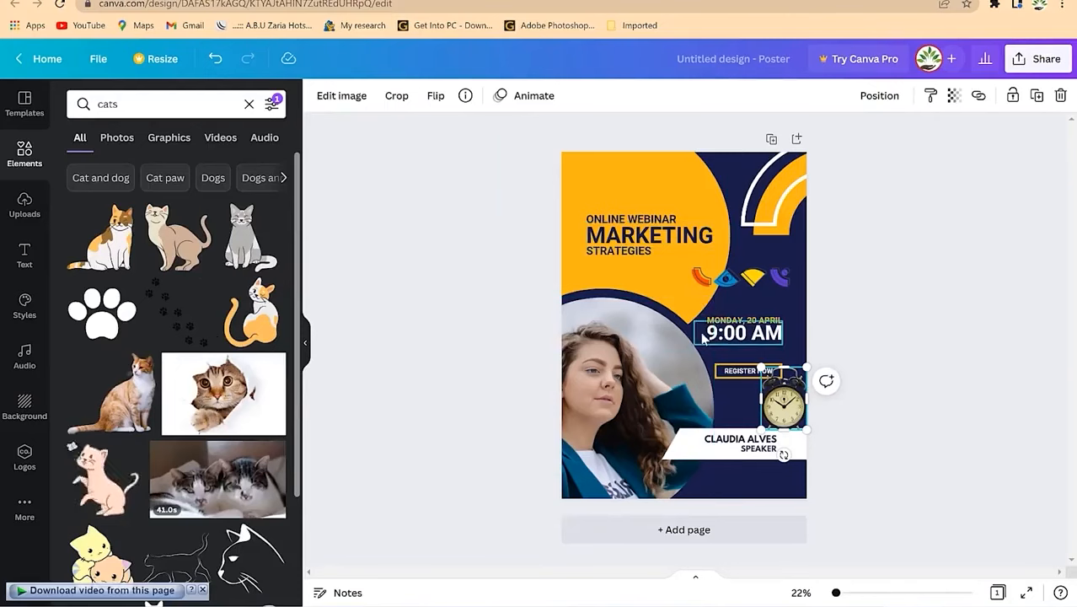
Step: Go to Uploads and start an Upload media file picker
click(25, 202)
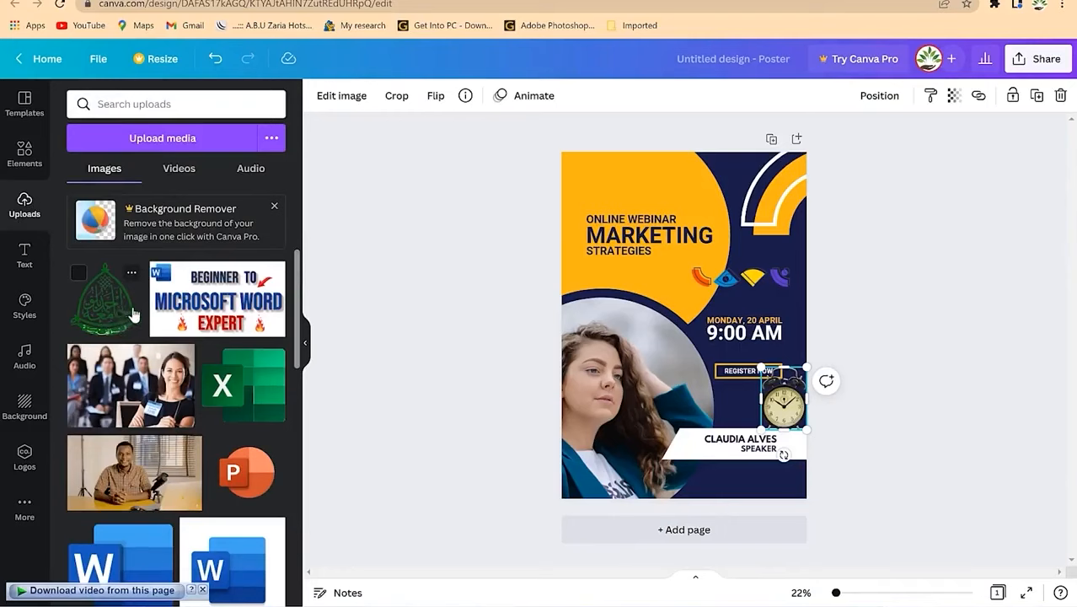
click(187, 145)
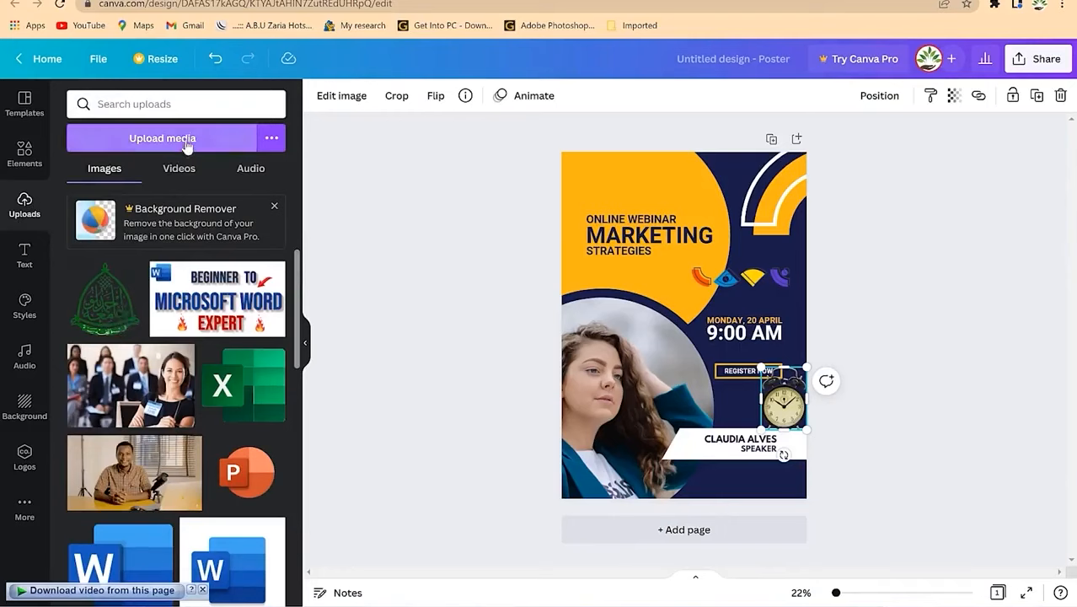
click(187, 139)
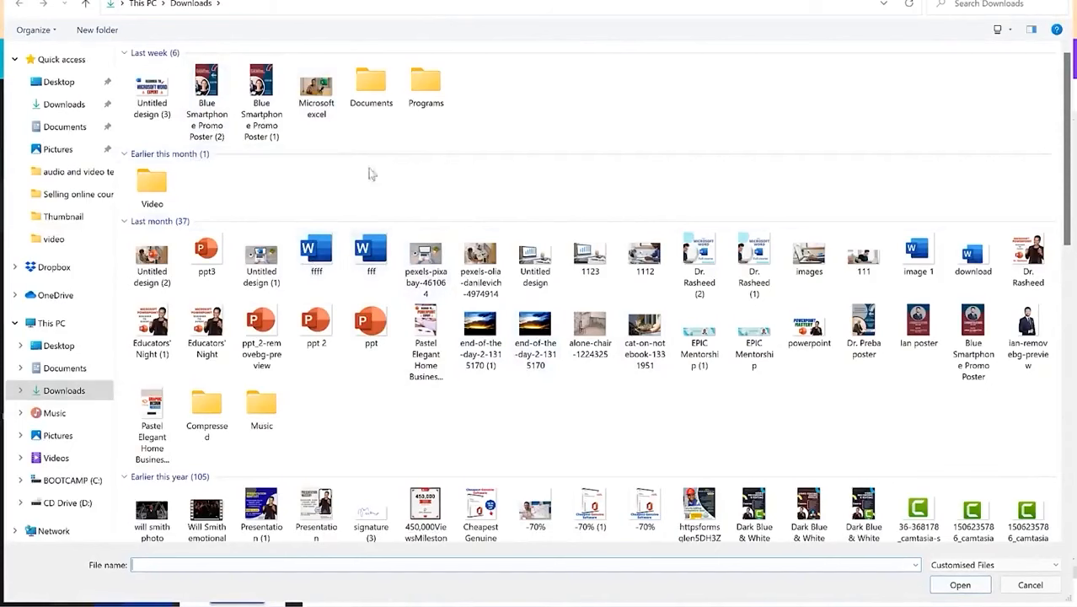
Step: Choose the 'no background' image from Downloads and upload it into Canva
click(316, 101)
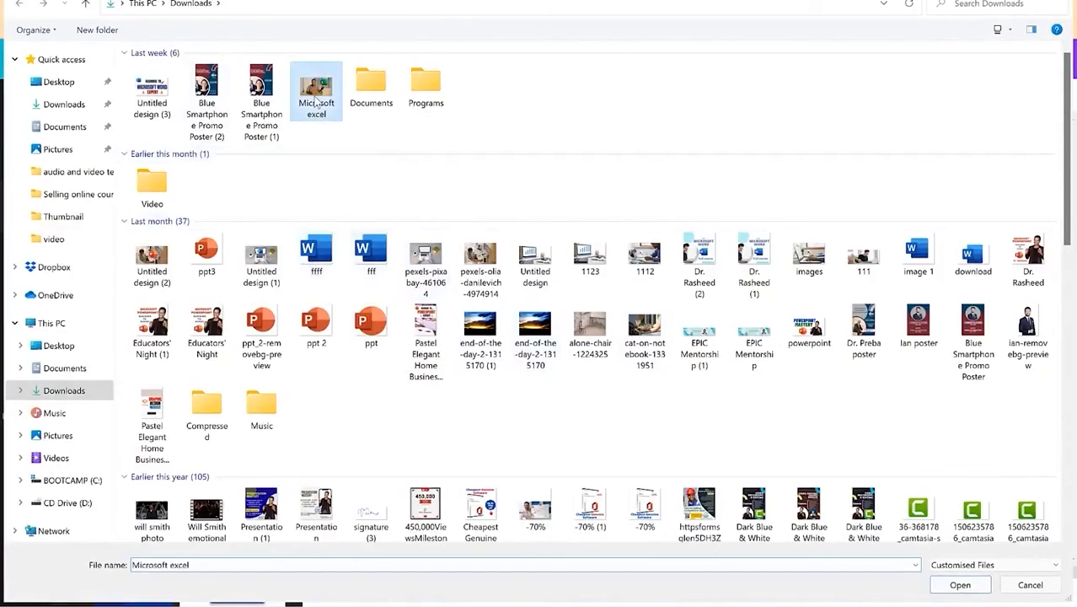
scroll(350, 297, down, 2)
scroll(350, 296, down, 10)
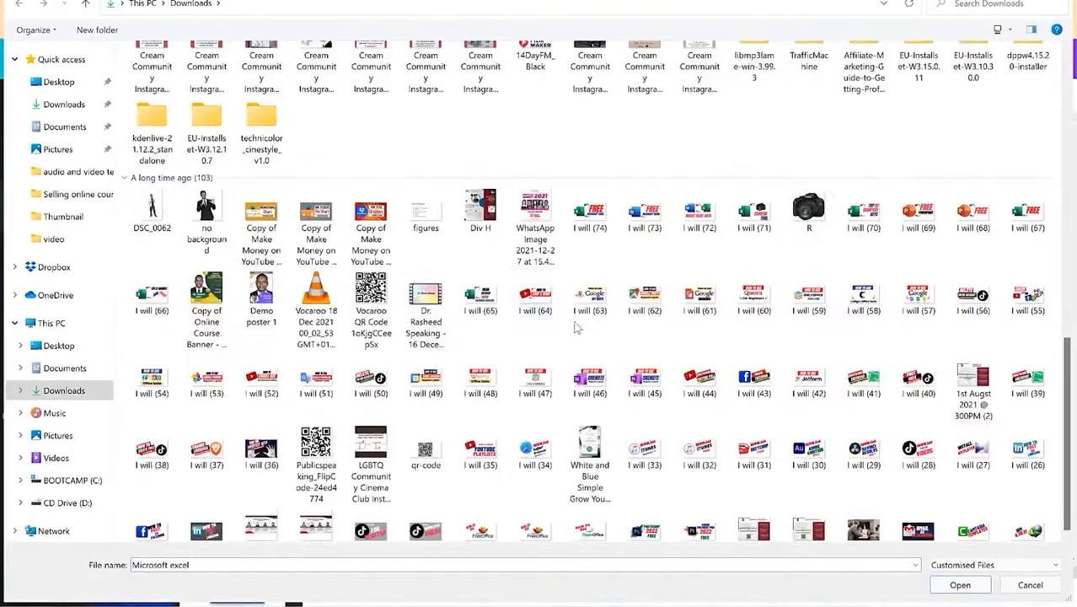
click(206, 217)
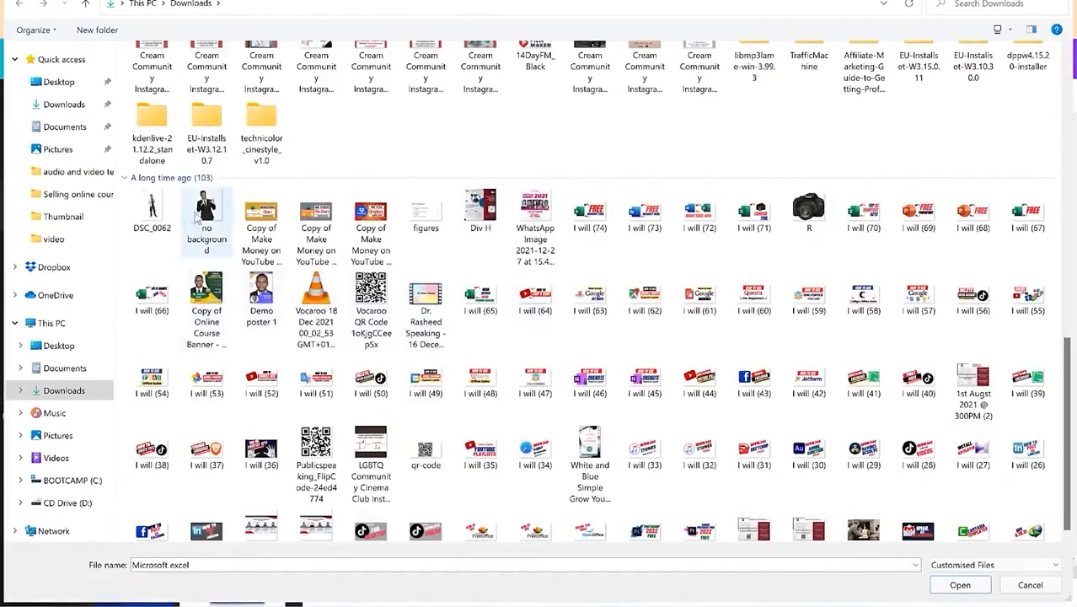
click(983, 589)
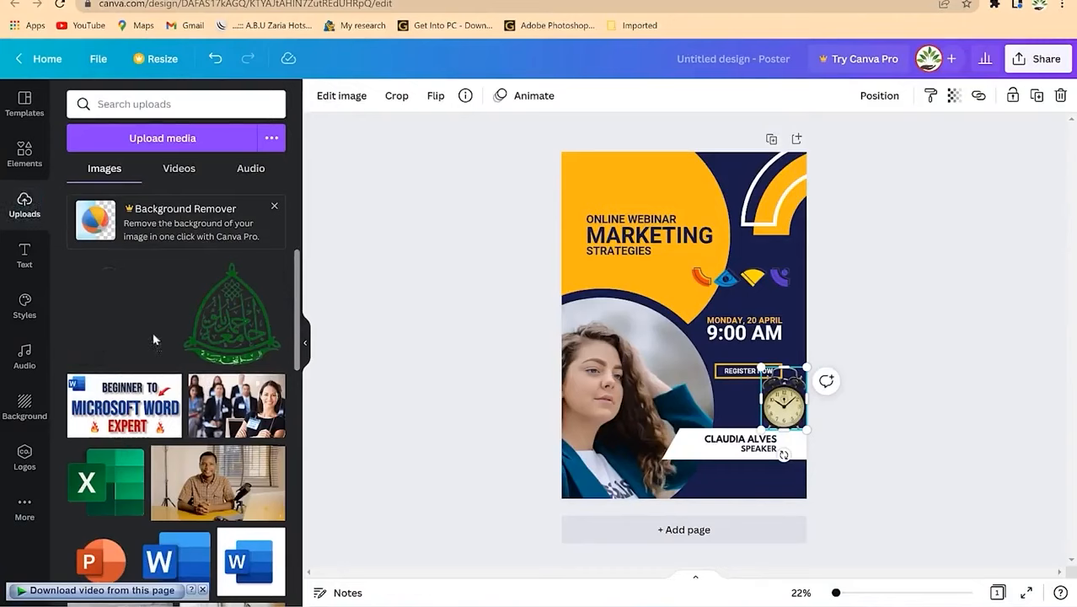
Step: Drag the uploaded man-in-suit photo into the circular frame, replacing the woman
drag(570, 396, 612, 407)
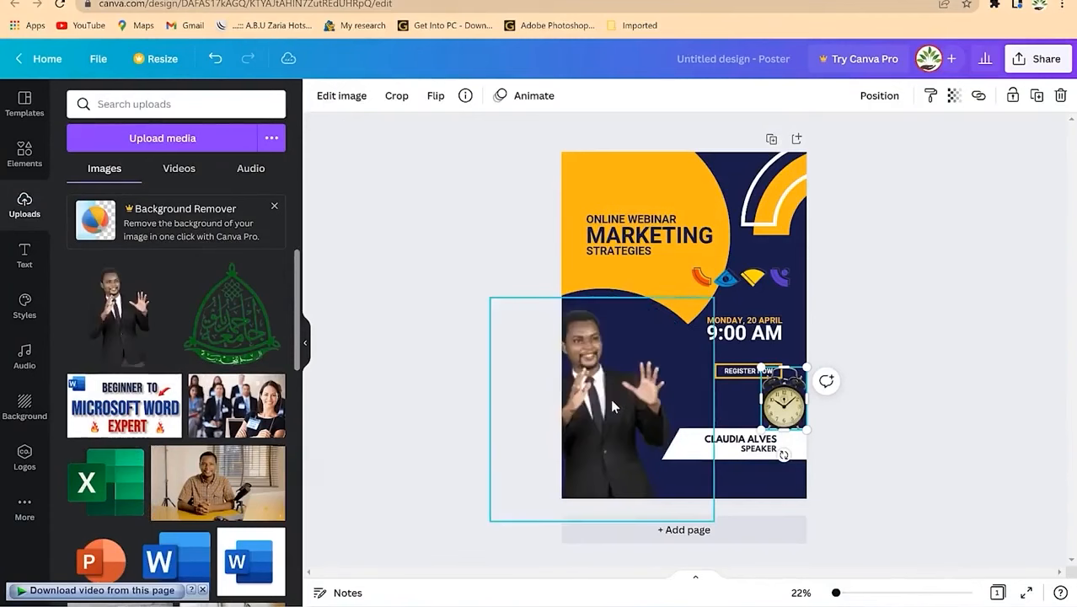
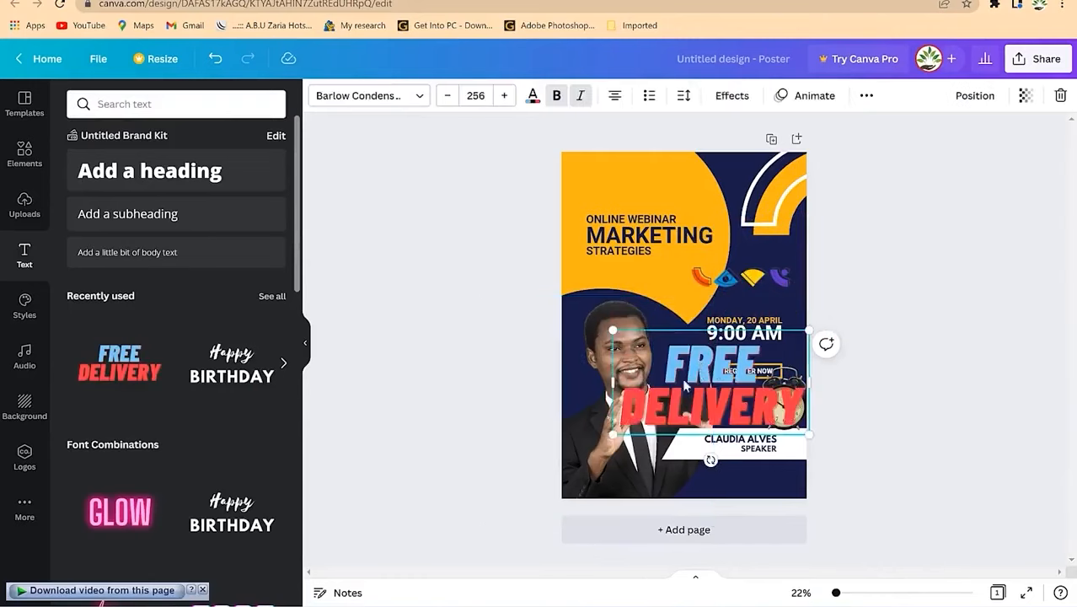
Step: Select all of the FREE DELIVERY text and look through the font list
double_click(717, 369)
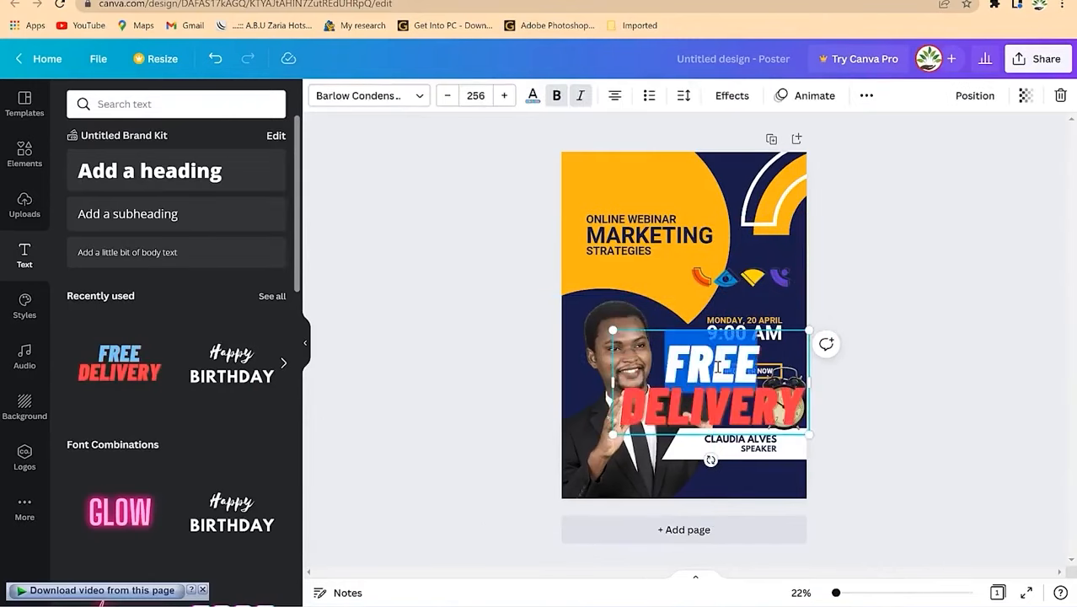
key(ctrl+a)
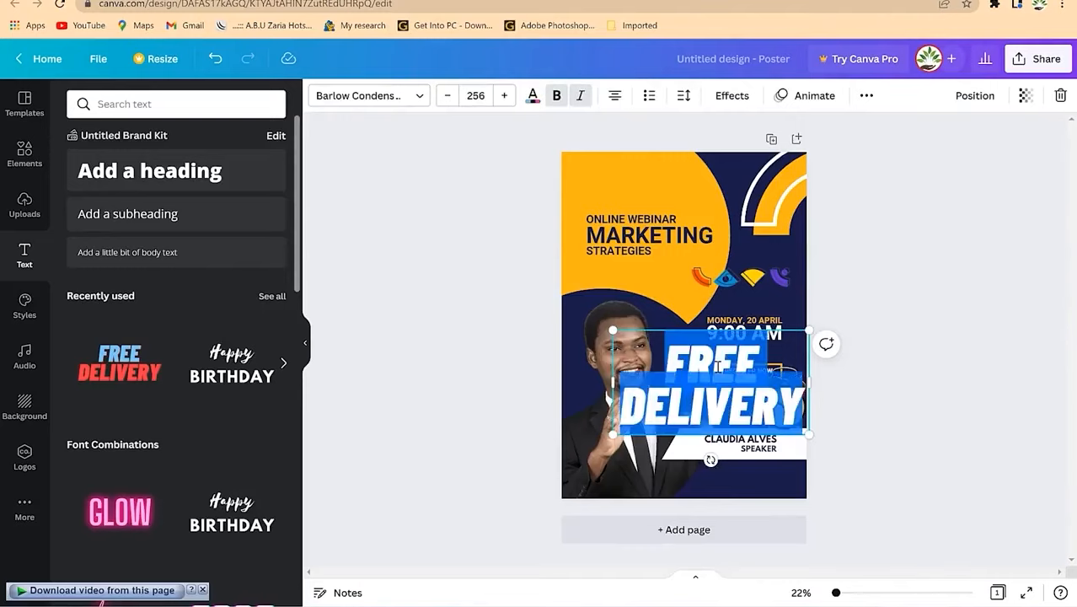
click(419, 96)
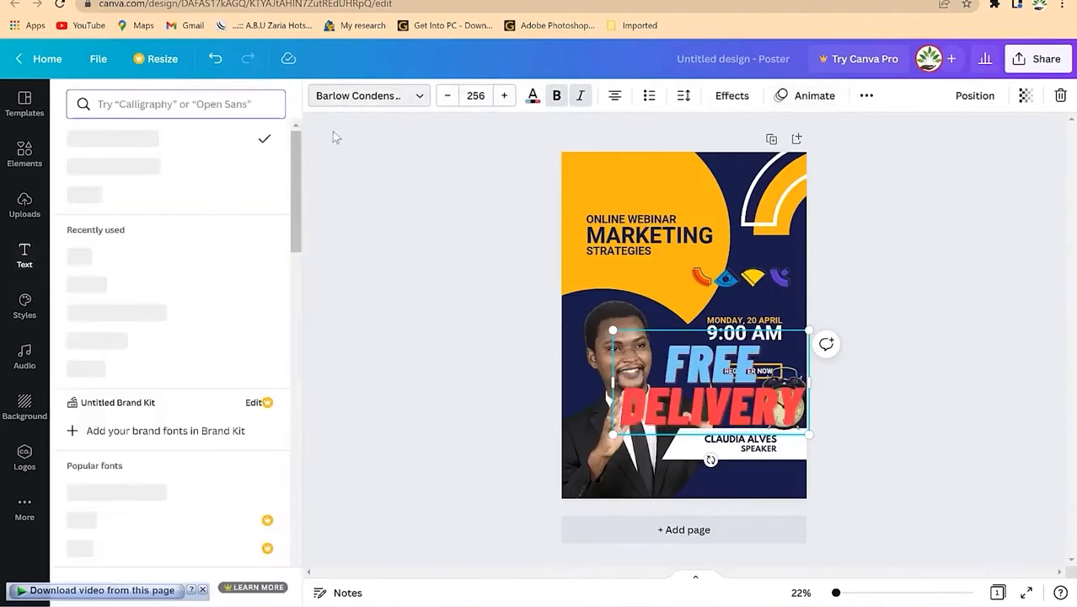
drag(300, 167, 287, 428)
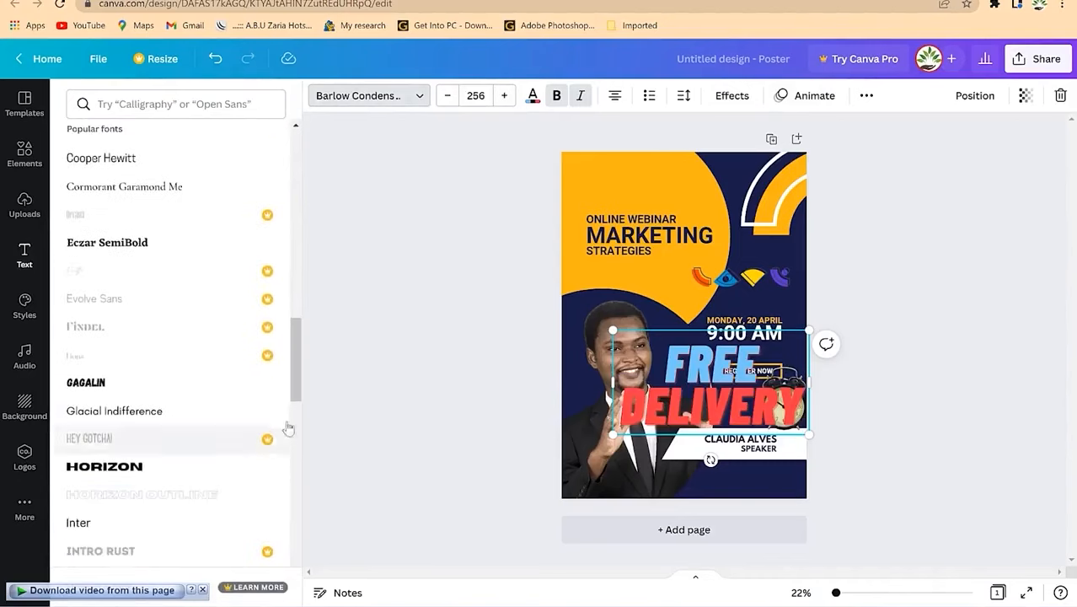
drag(294, 353, 334, 237)
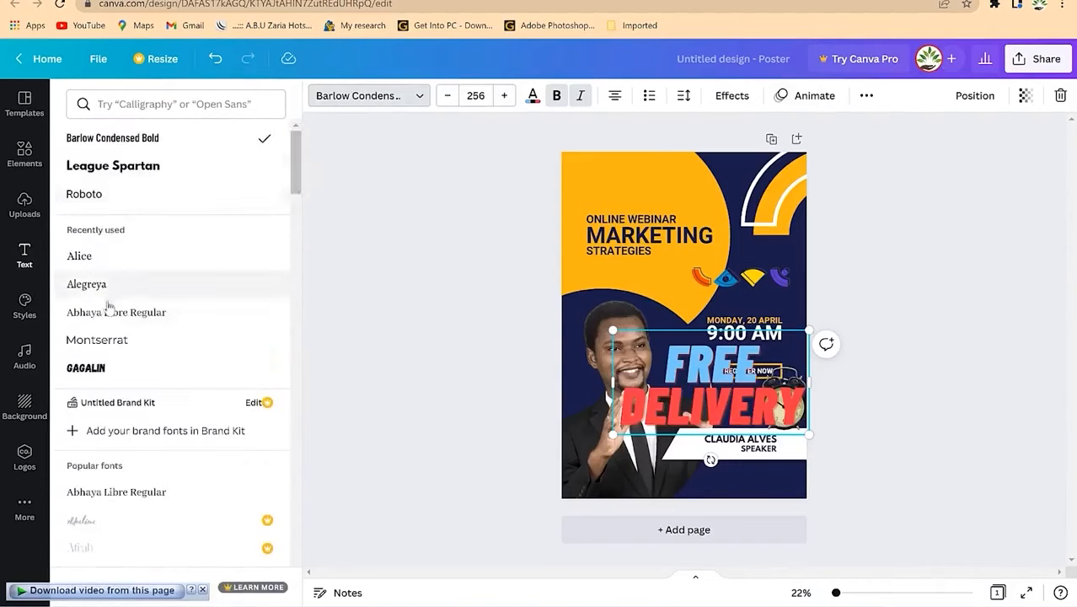
Step: Step the FREE DELIVERY font size down from 256 to 249
click(447, 96)
click(447, 95)
click(448, 95)
click(447, 95)
click(447, 95)
click(447, 95)
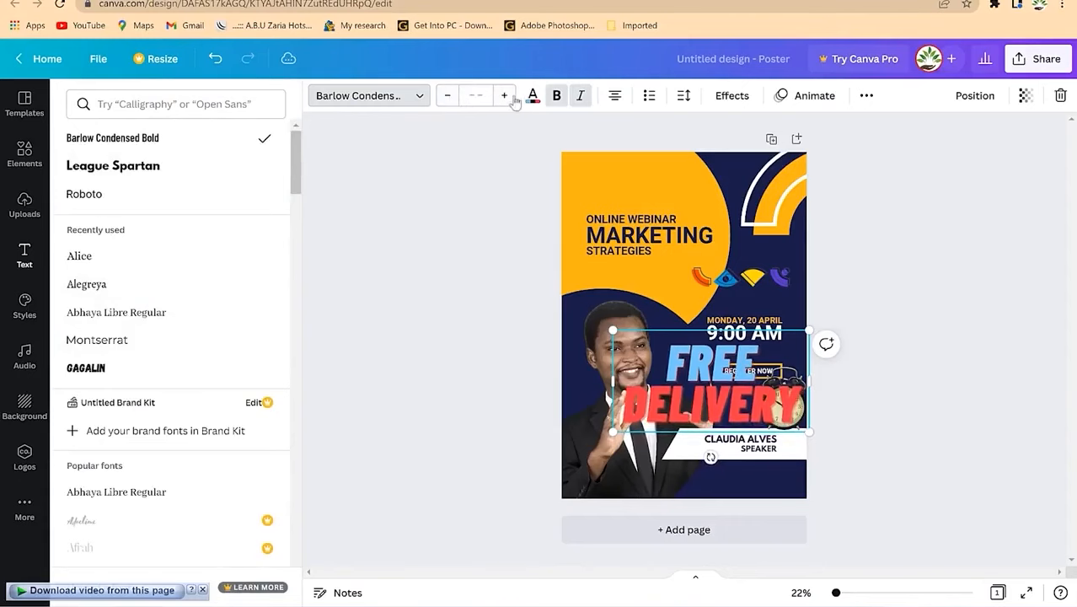
click(447, 95)
click(533, 95)
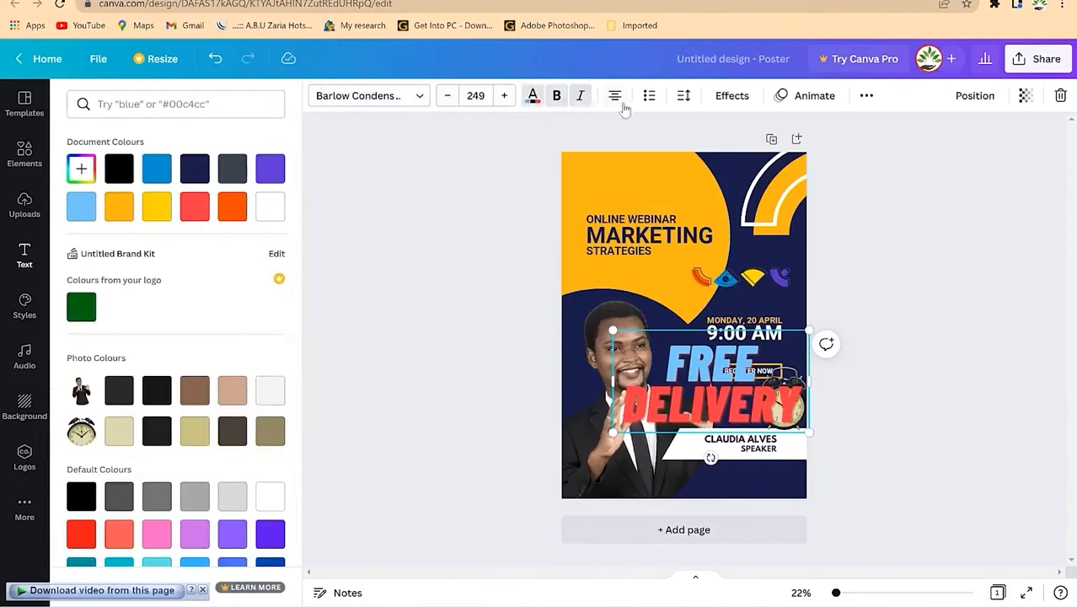
Step: Set FREE DELIVERY letter spacing to 0, review text Effects, and bring up Animate options
click(683, 97)
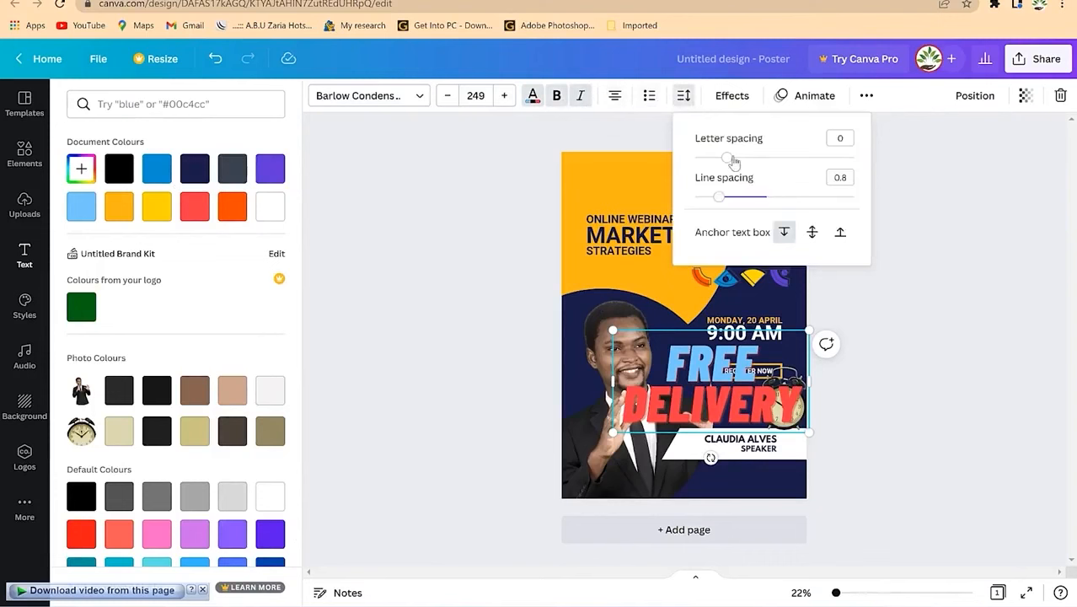
mouse_move(732, 161)
mouse_down()
mouse_move(776, 159)
mouse_move(714, 162)
mouse_move(730, 165)
mouse_up()
click(734, 98)
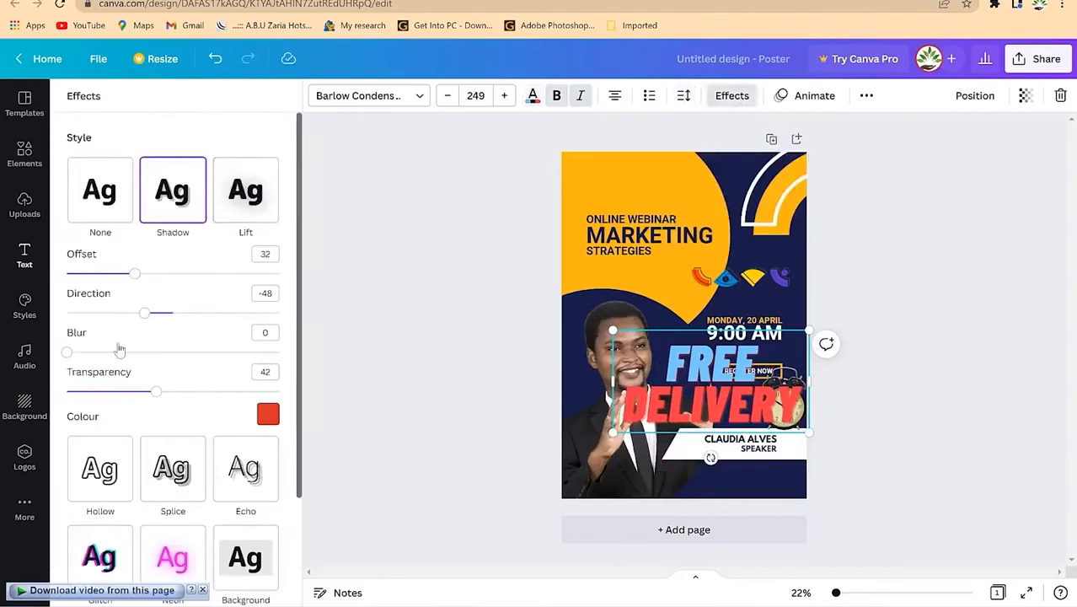
scroll(186, 506, down, 2)
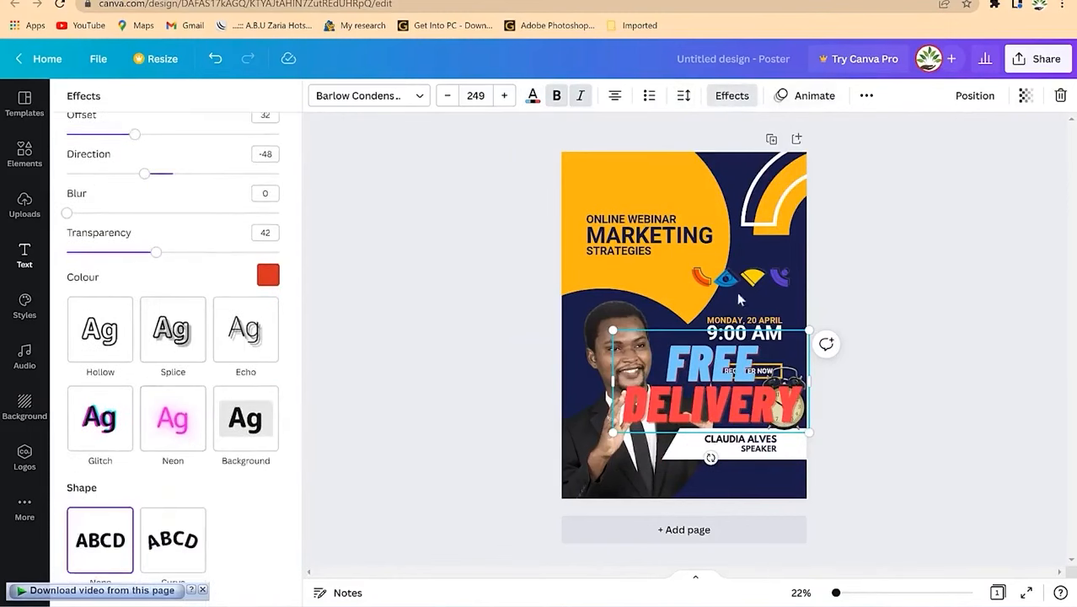
click(814, 96)
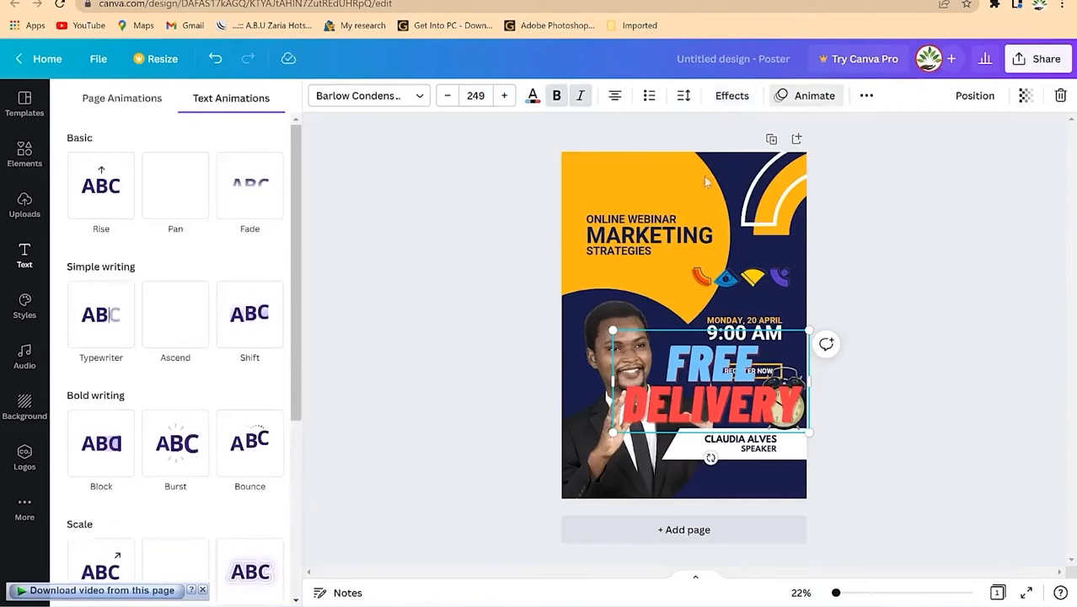
Step: Apply the Shift text animation and browse the Styles presets
click(253, 314)
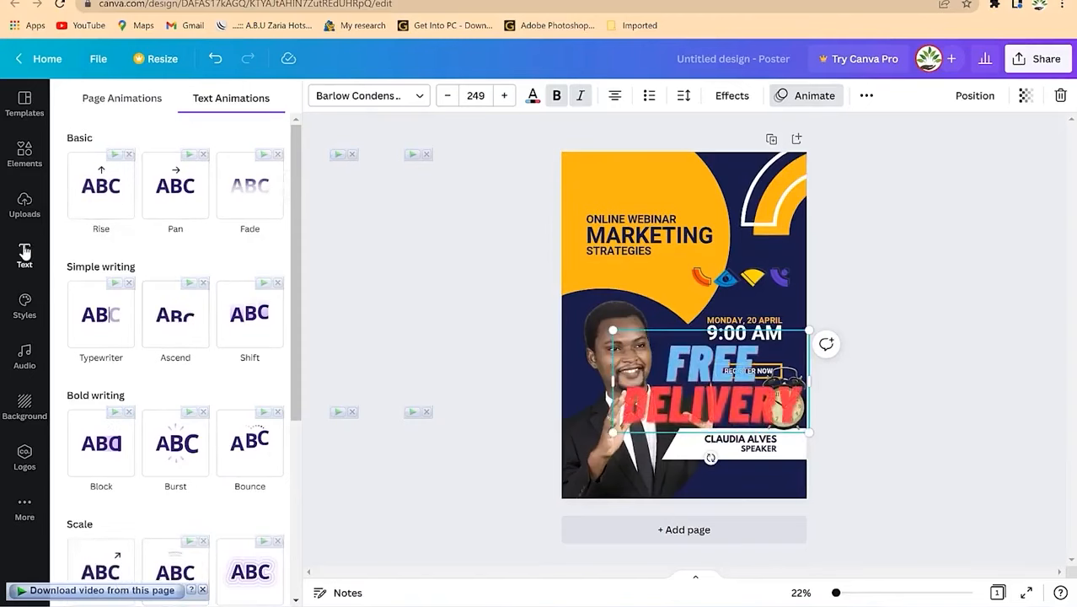
click(25, 305)
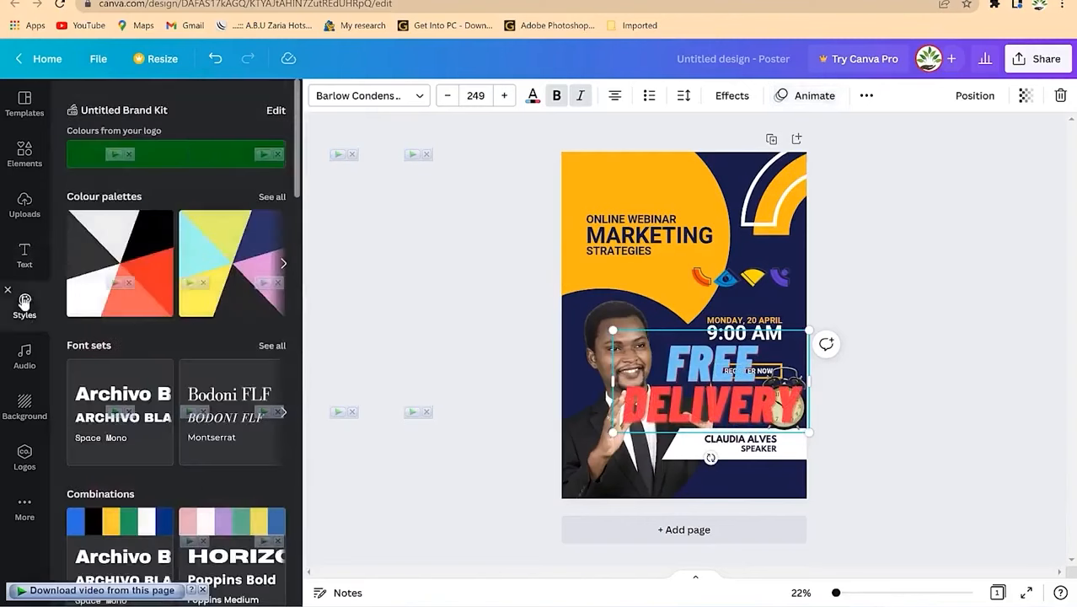
scroll(173, 266, down, 7)
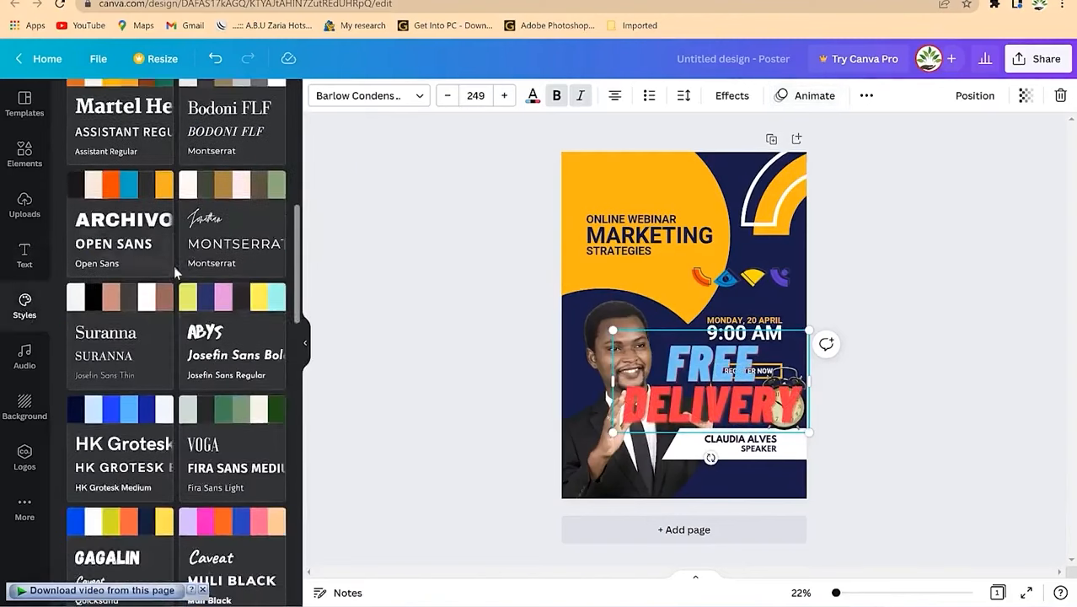
scroll(174, 267, down, 4)
scroll(173, 278, up, 4)
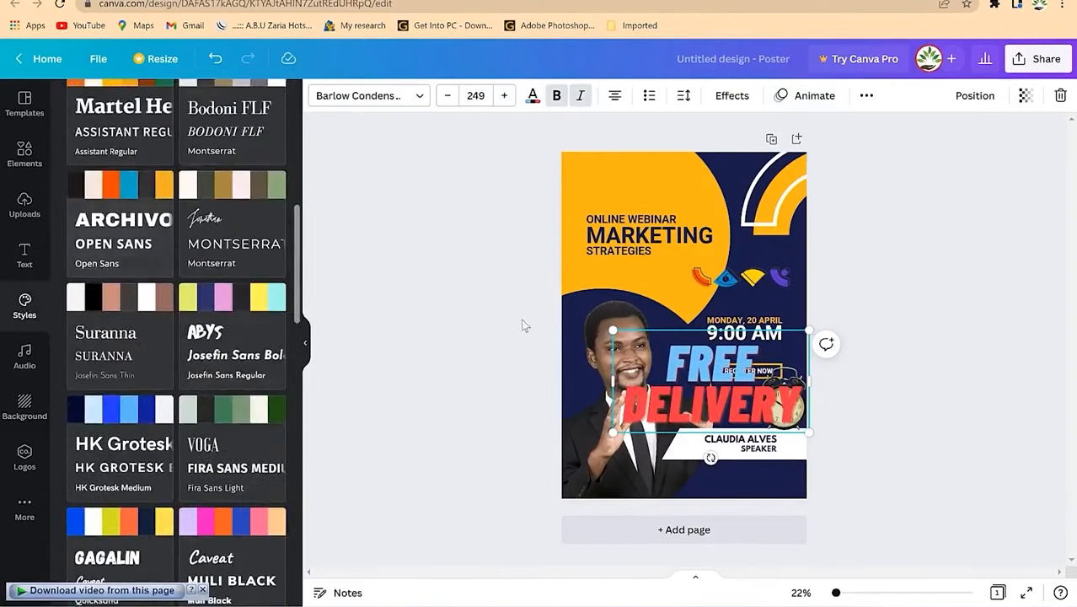
Step: Browse the Audio library, then add a new blank second page
click(26, 359)
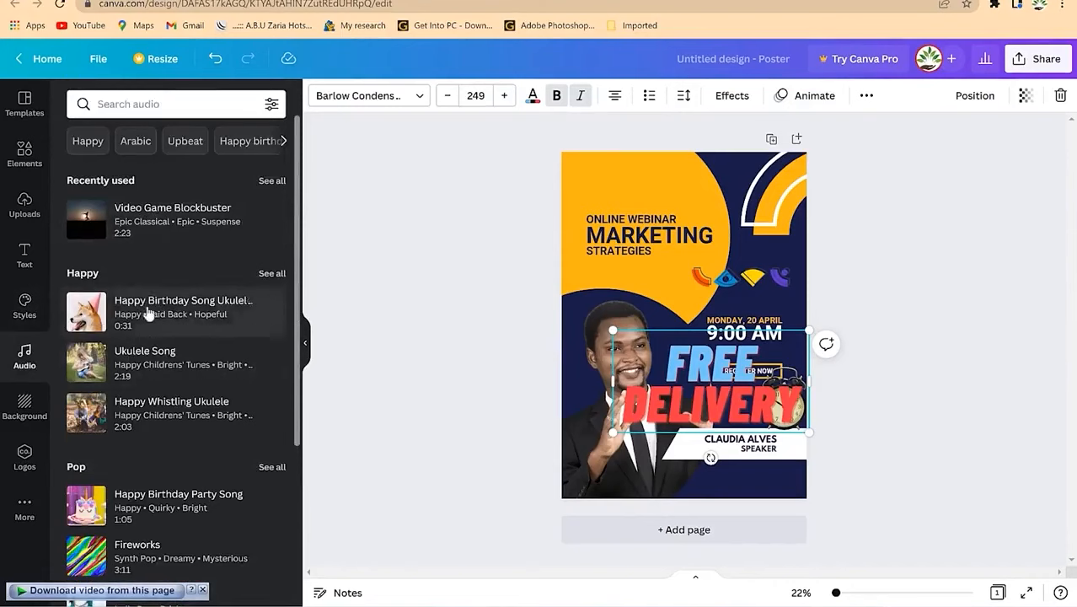
scroll(148, 310, down, 5)
scroll(146, 290, down, 10)
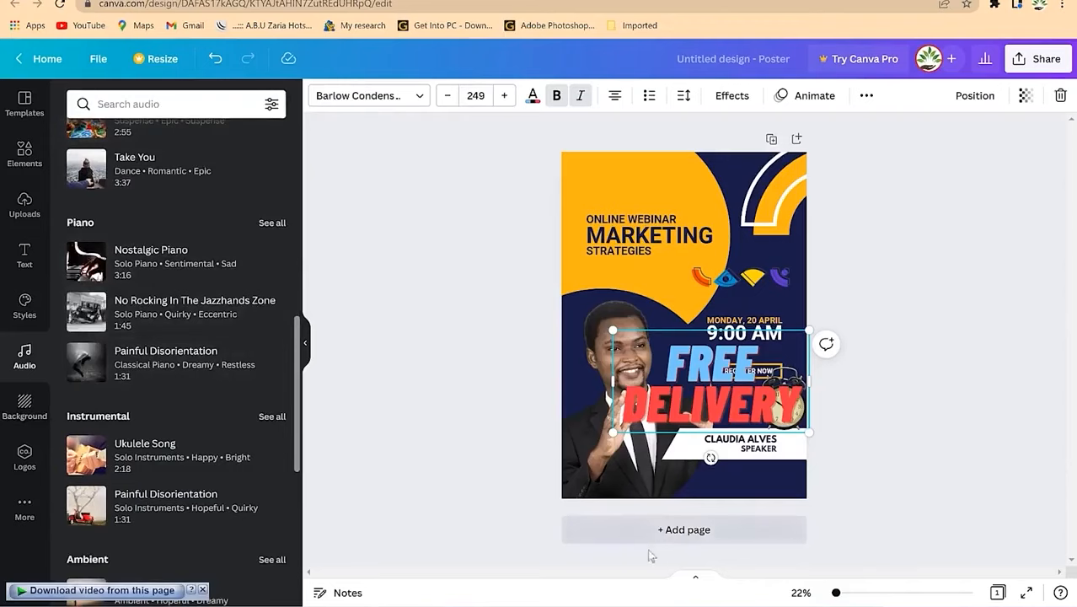
click(681, 531)
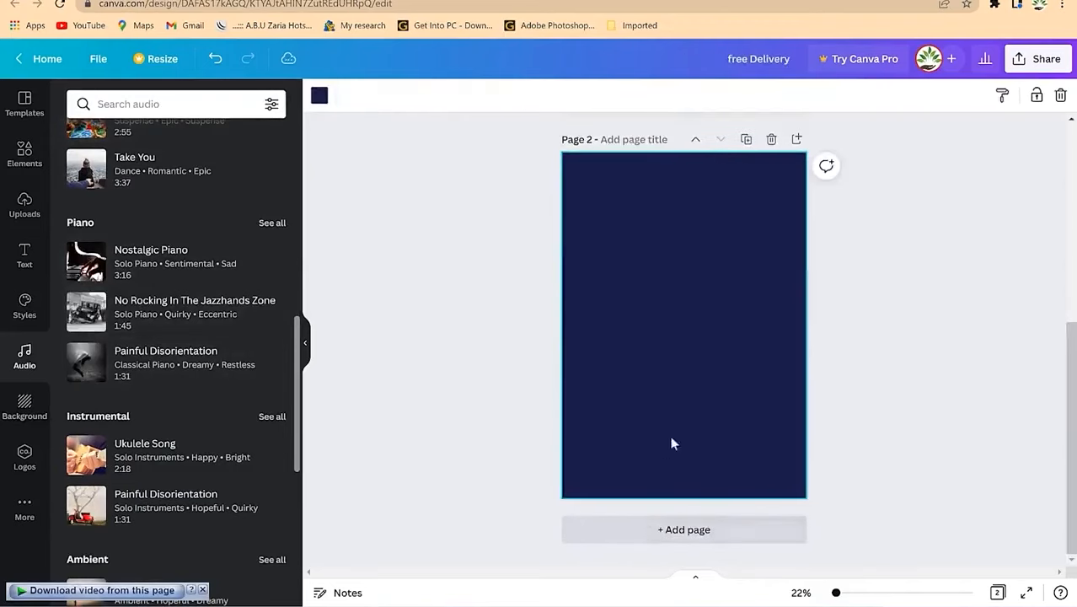
Step: Turn page 2 white, then set the galaxy image from Backgrounds as its background
click(320, 96)
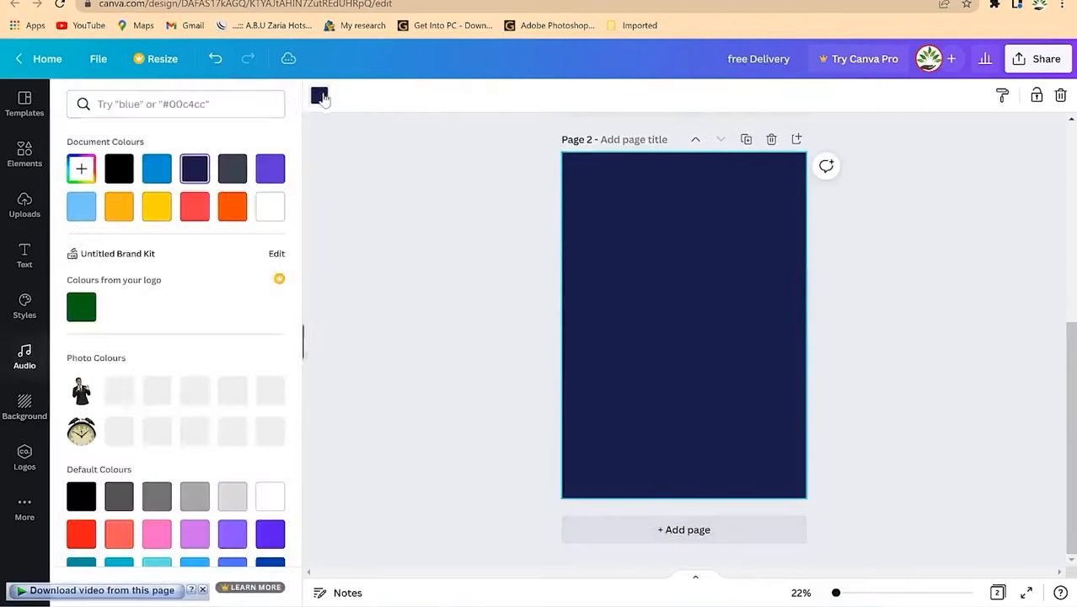
click(270, 205)
click(443, 227)
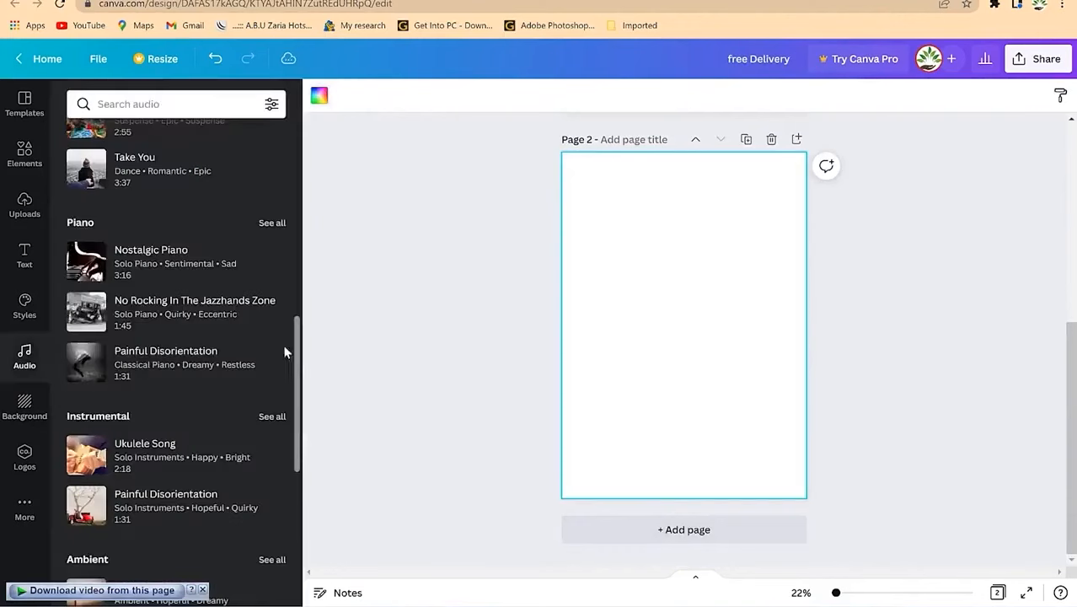
click(24, 409)
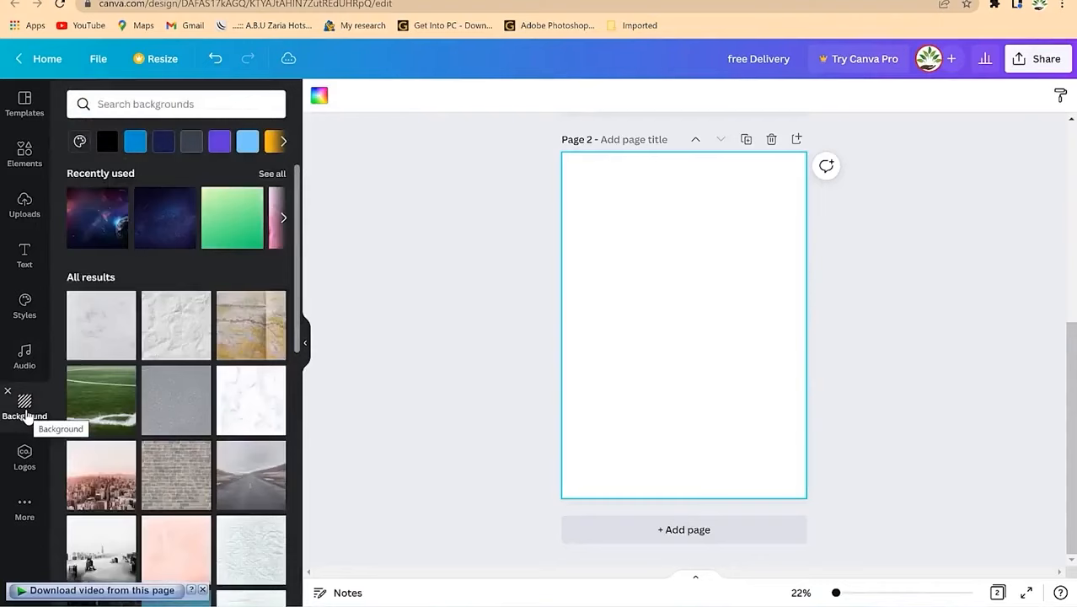
drag(96, 215, 582, 189)
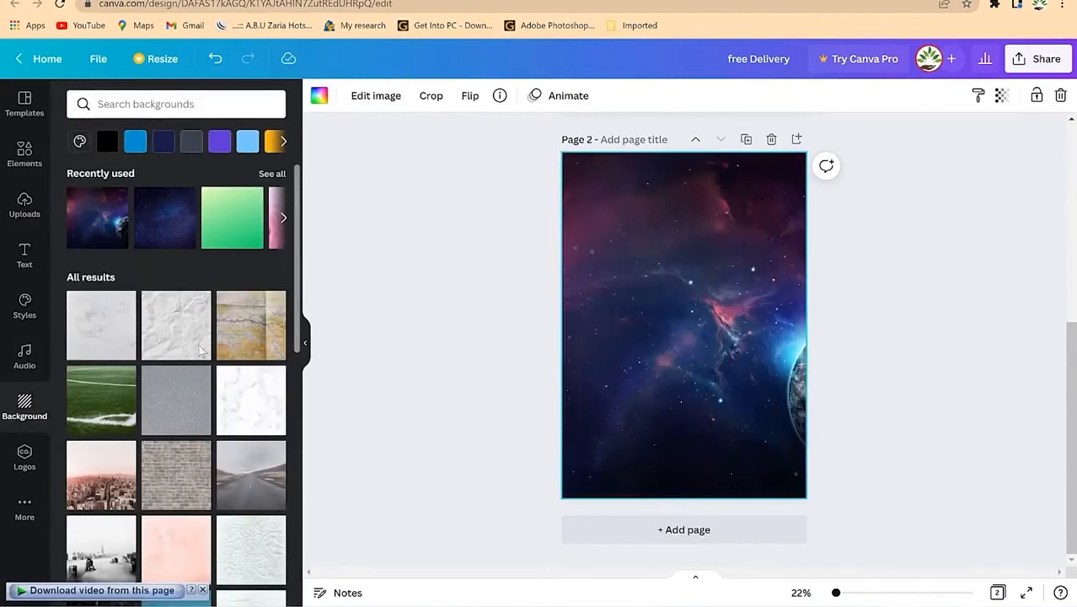
Step: Browse the Brand and Apps panels, then bring up the background's Flip options
click(19, 466)
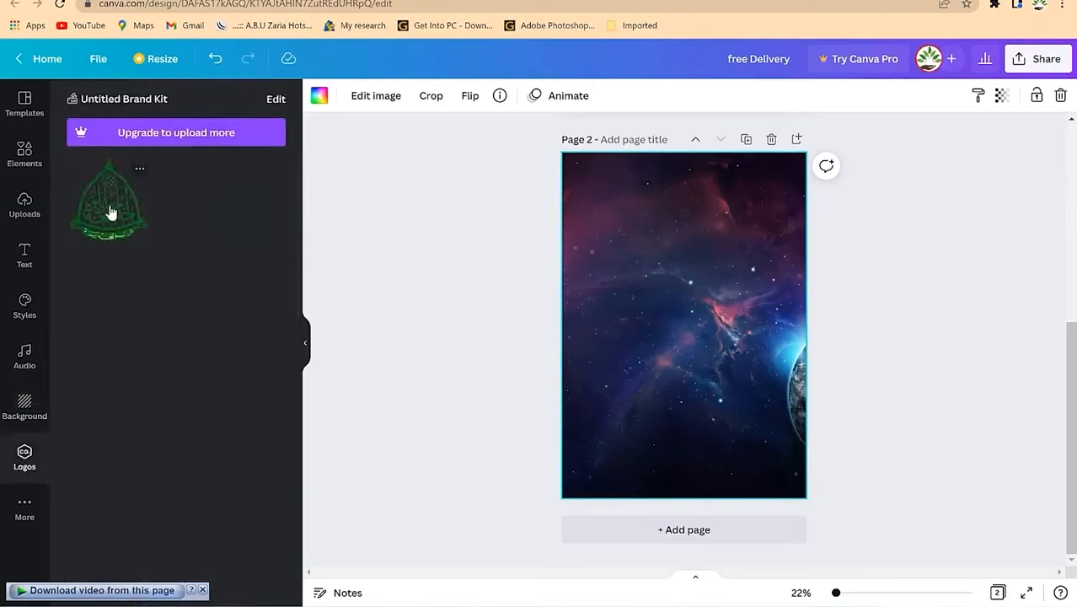
click(25, 505)
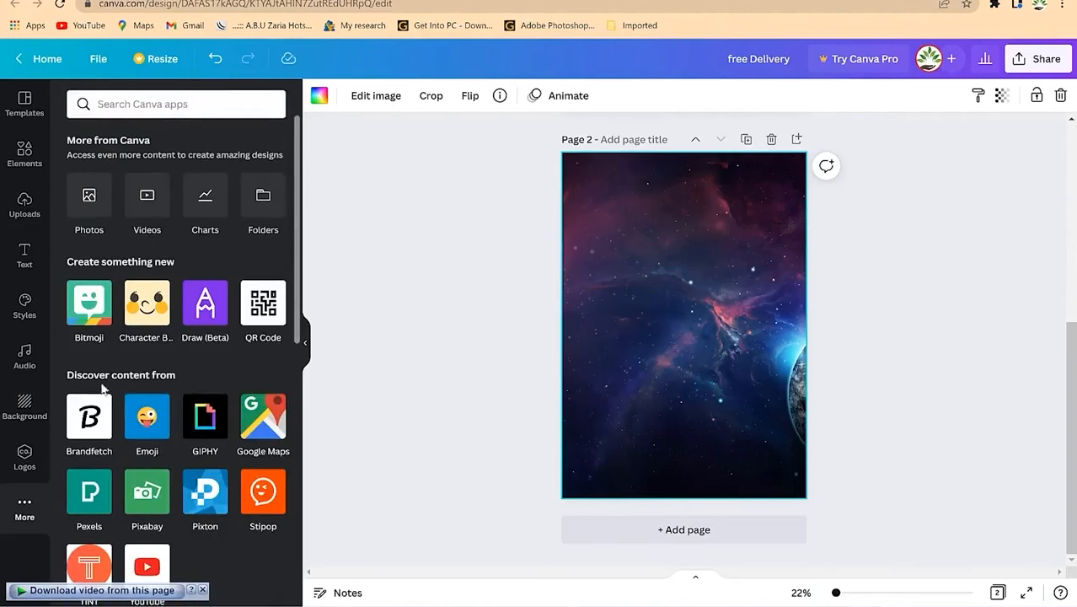
scroll(154, 438, down, 1)
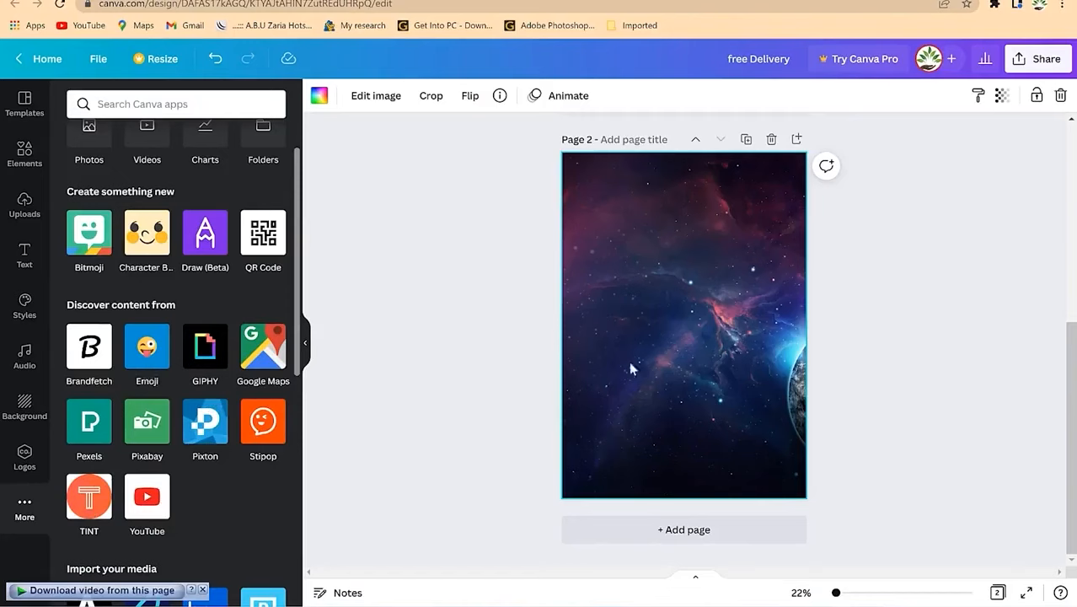
scroll(200, 339, up, 1)
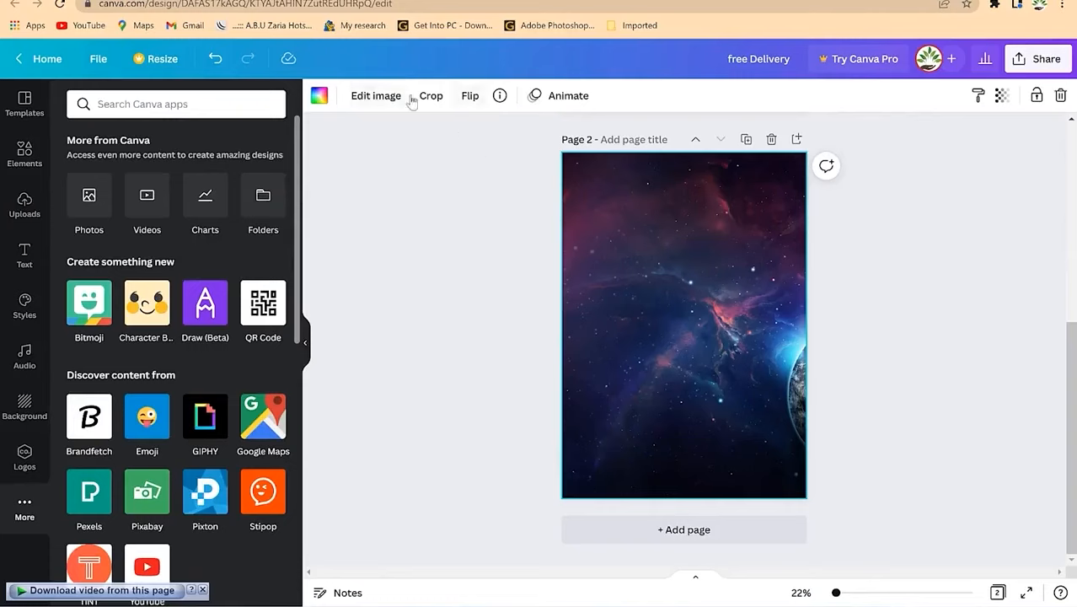
click(472, 97)
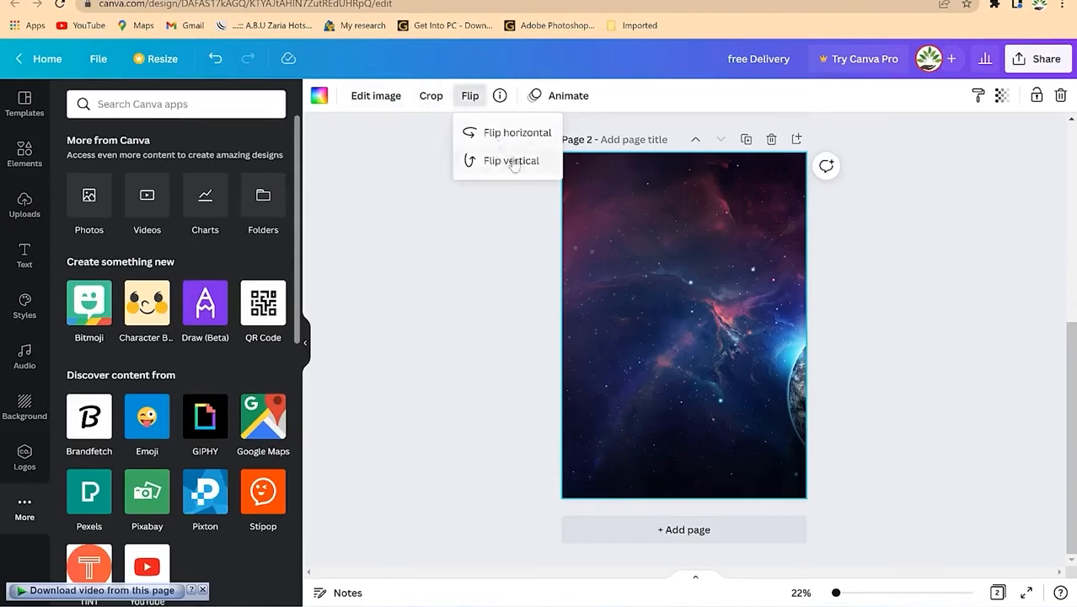
Step: Leave the background unflipped, fade it to transparency 28, and open the File menu
click(913, 302)
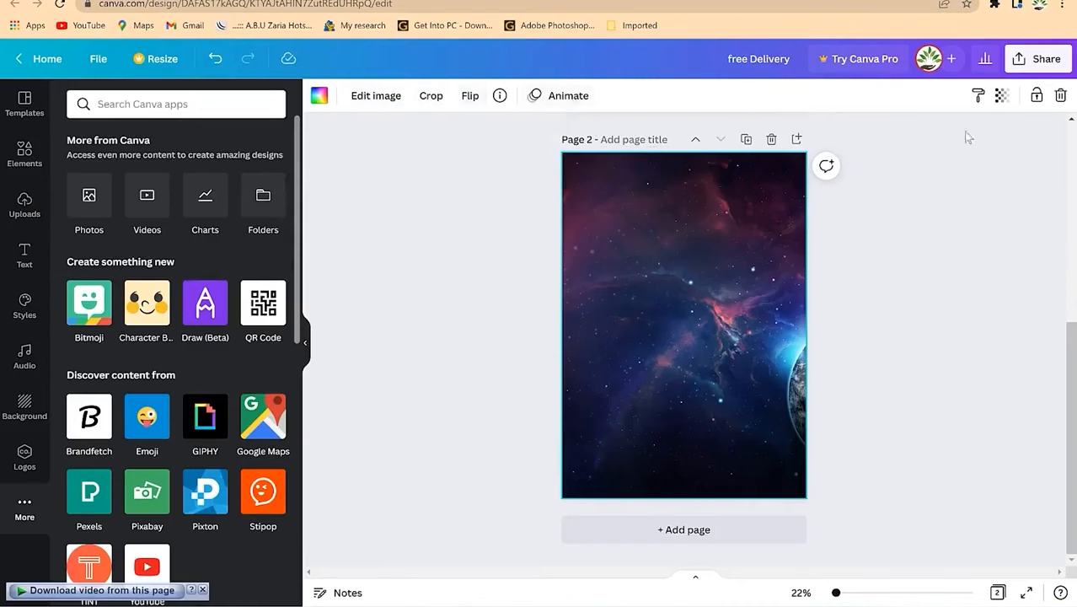
click(1000, 98)
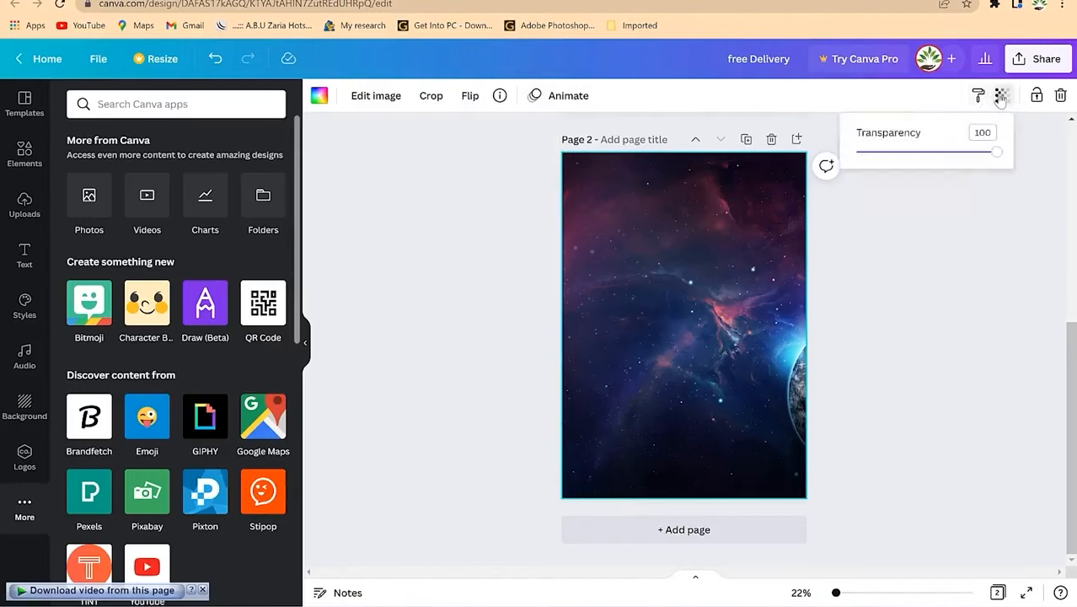
mouse_move(999, 161)
mouse_down()
mouse_move(887, 170)
mouse_move(1011, 156)
mouse_up()
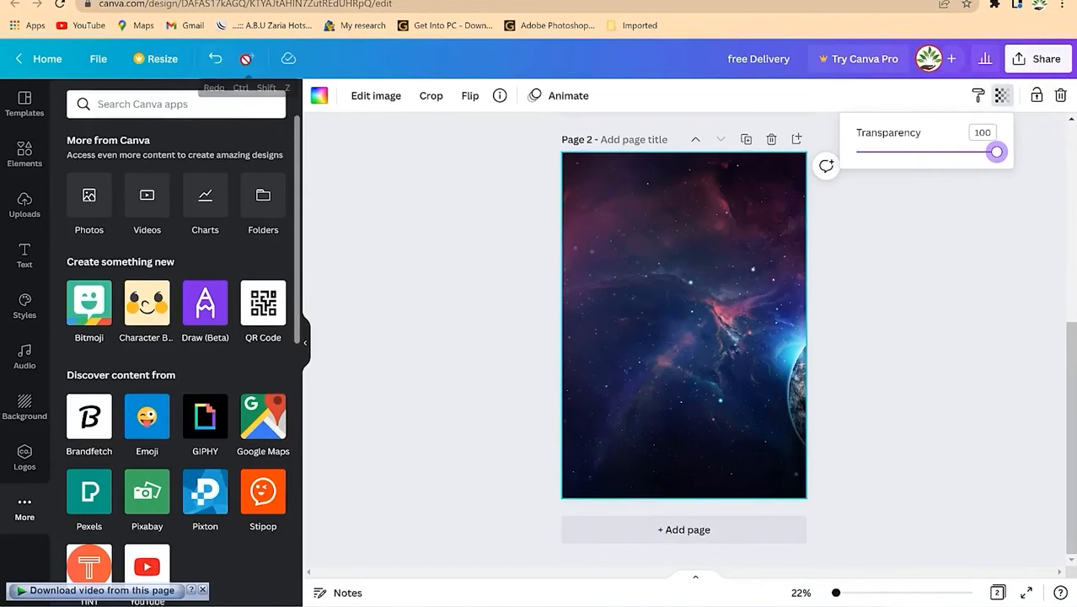
click(90, 60)
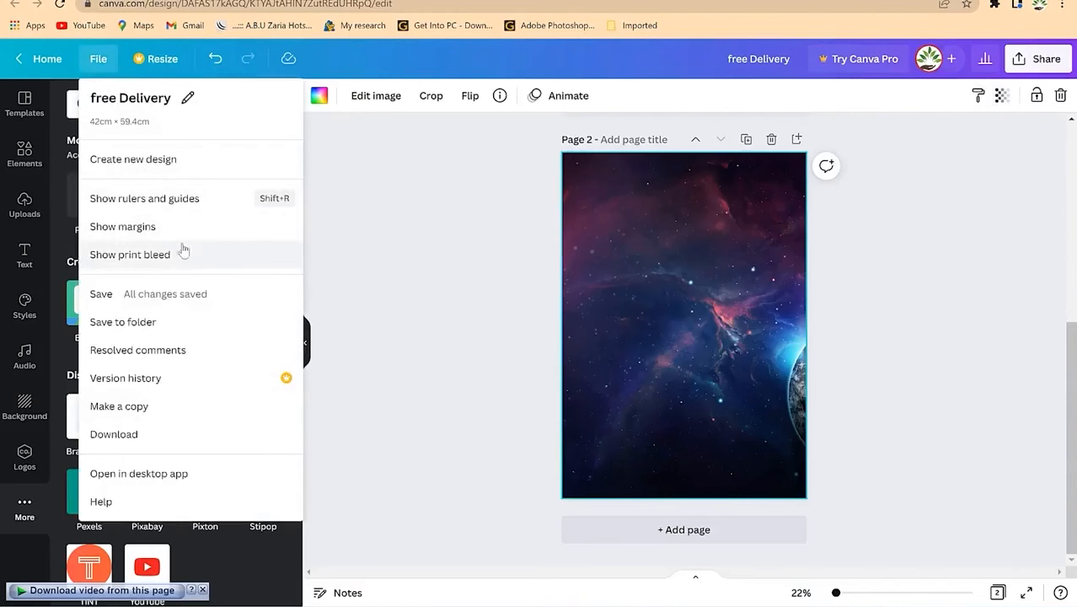
Step: Show rulers, add two vertical and two horizontal thirds guides on page 2, then return home
click(164, 200)
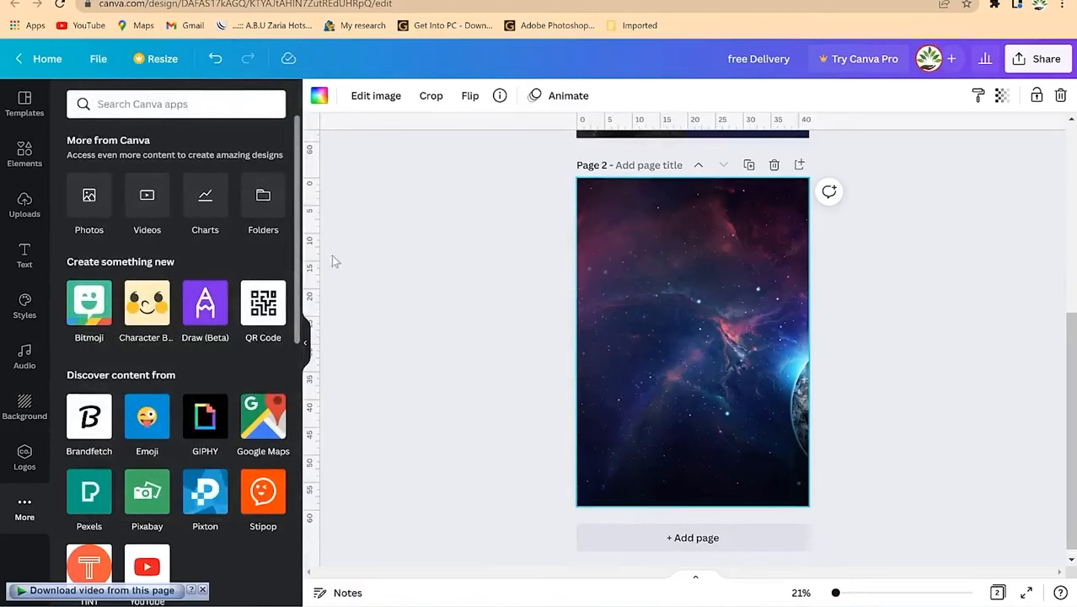
drag(316, 252, 632, 268)
drag(516, 126, 541, 279)
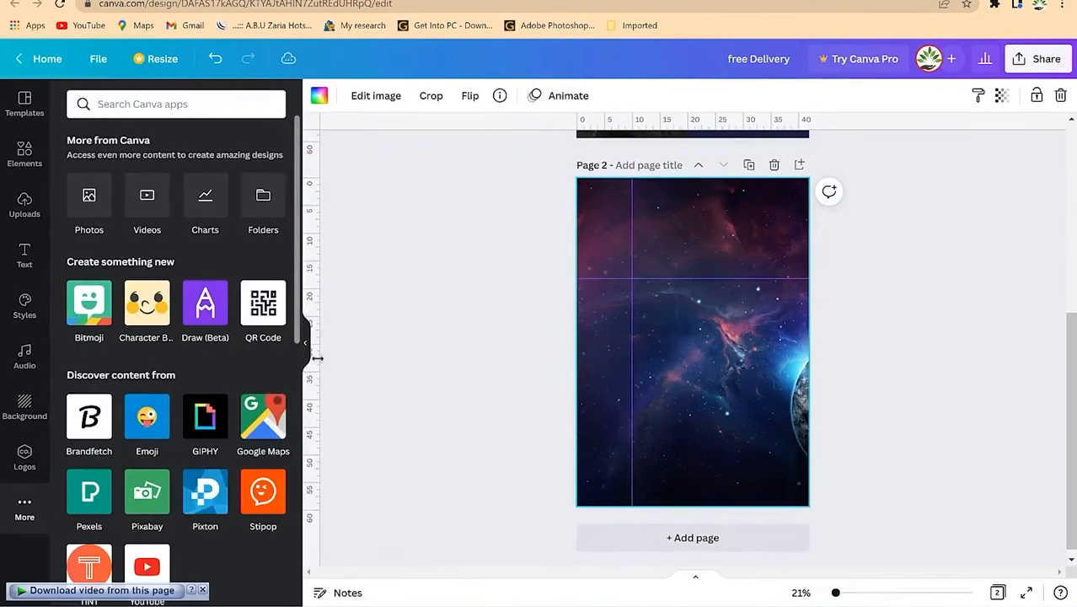
drag(487, 347, 742, 349)
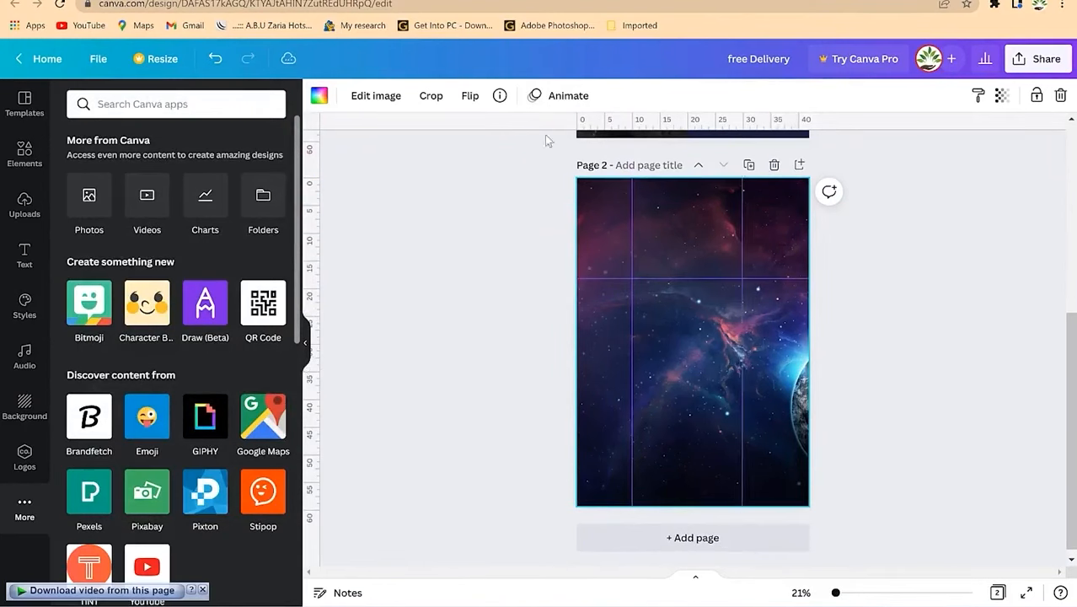
drag(570, 126, 600, 372)
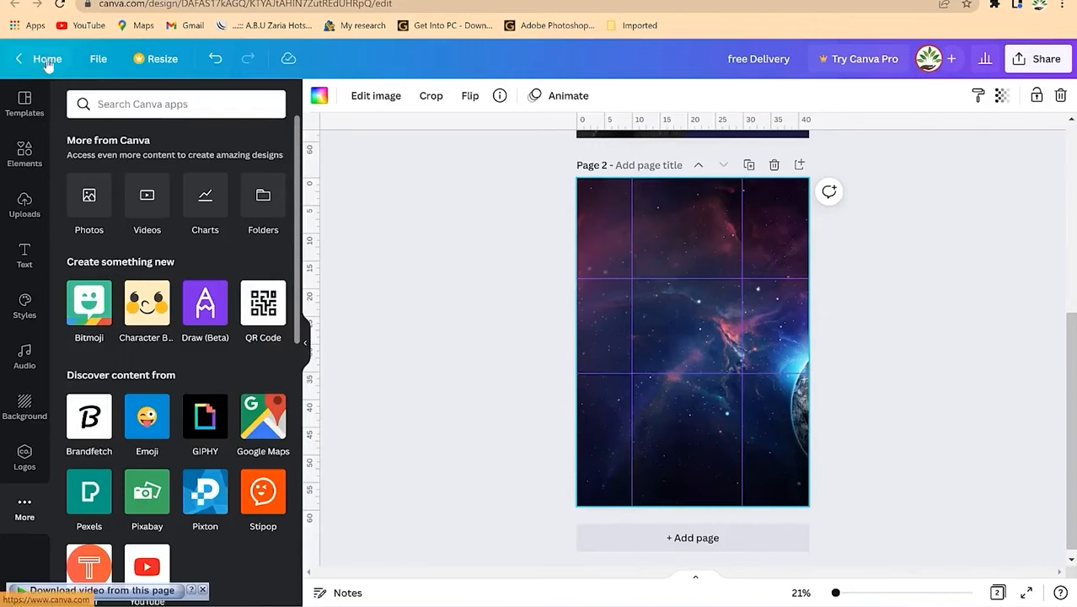
click(98, 59)
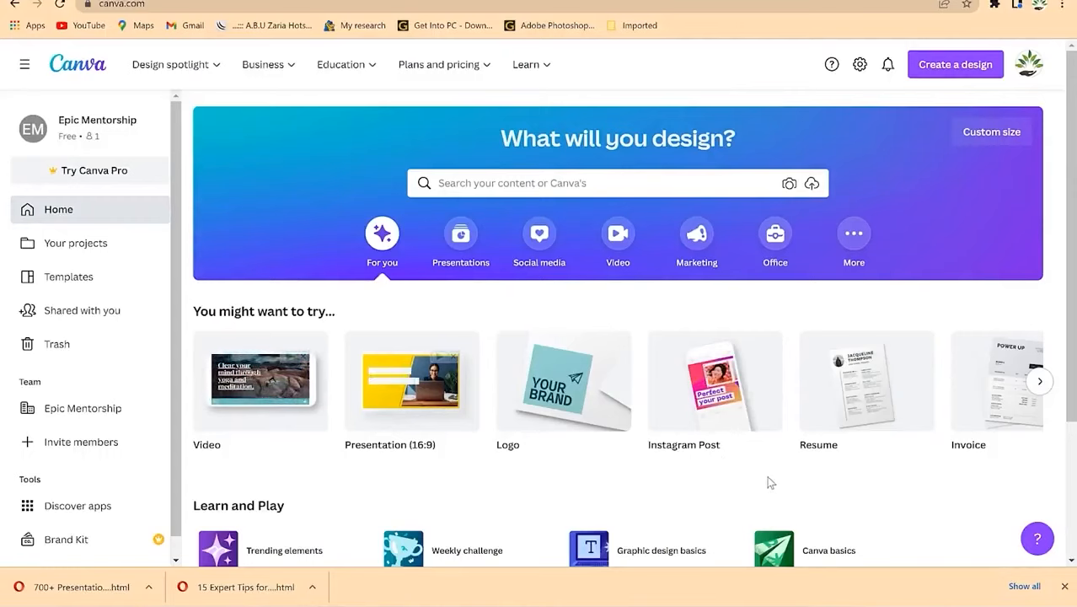
Step: Search templates for 'burger' and start a design from the Special Burger Instagram Story template
click(591, 182)
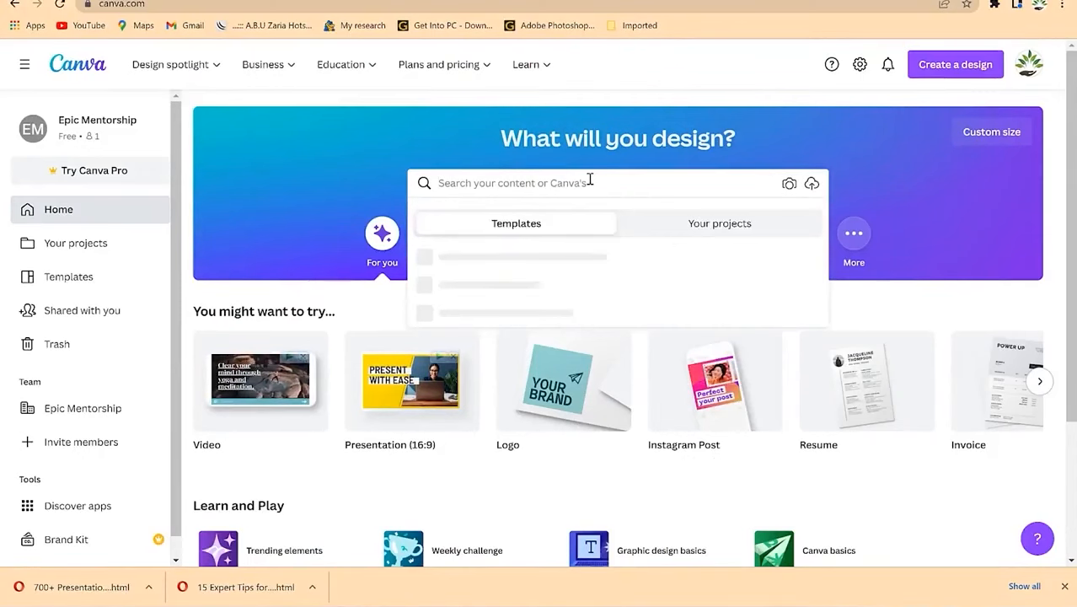
text(burger)
key(Return)
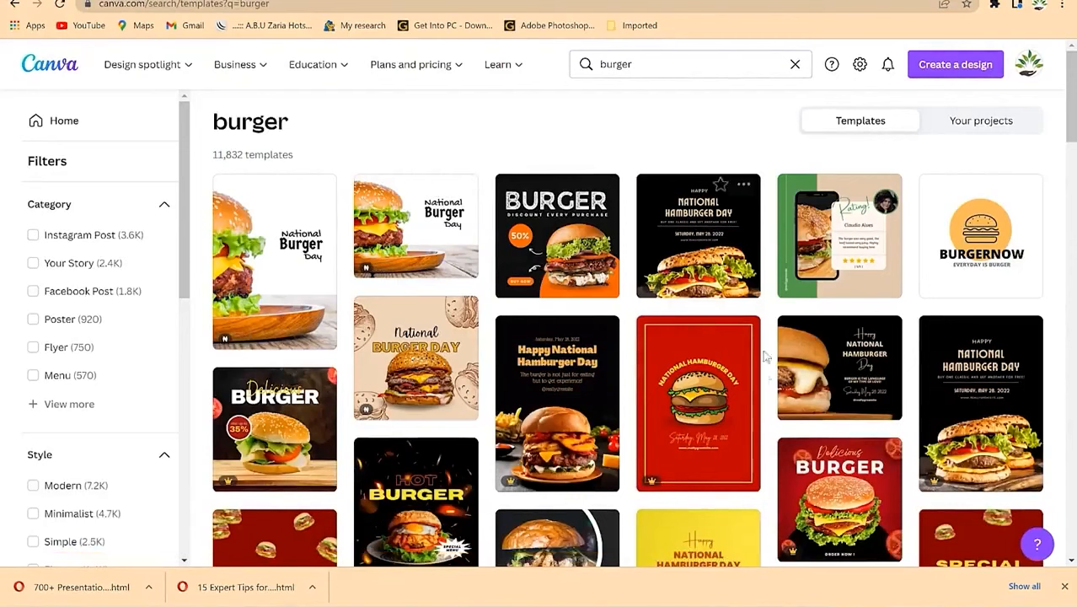
scroll(764, 411, down, 2)
scroll(765, 418, down, 5)
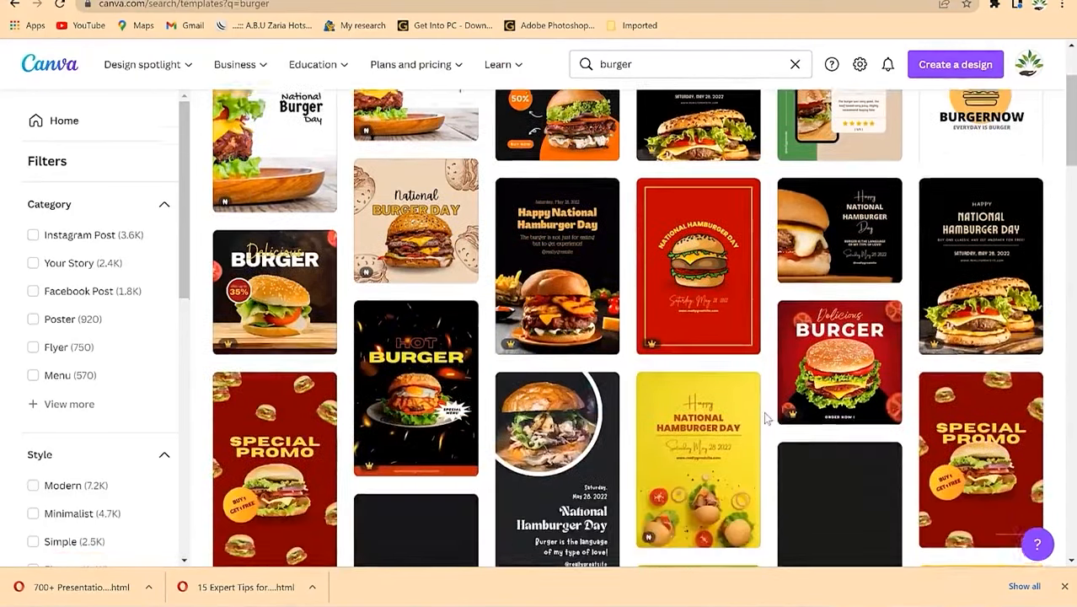
scroll(556, 413, down, 2)
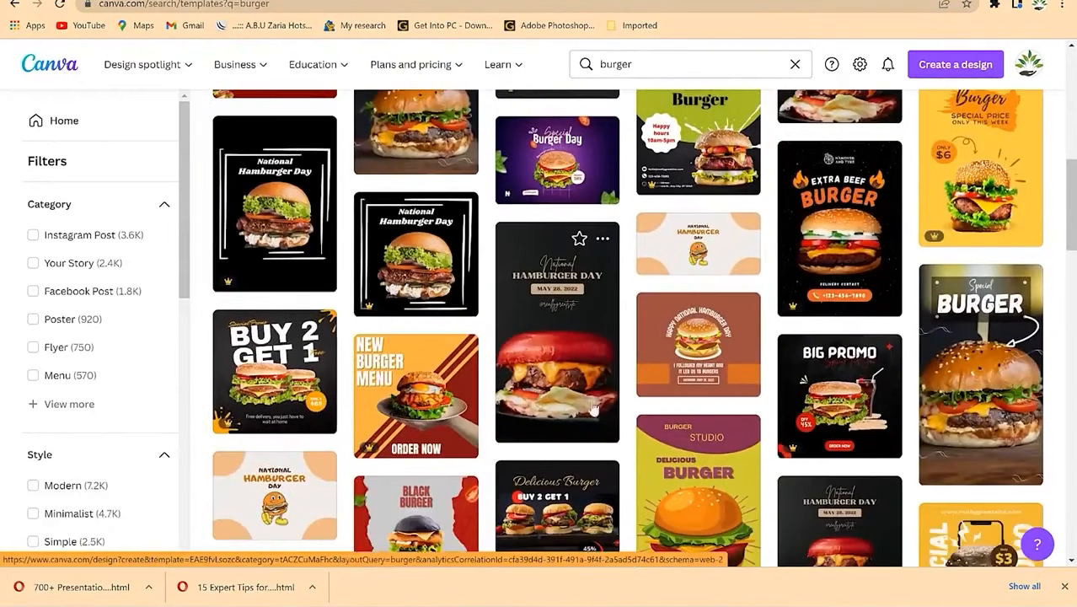
scroll(580, 318, up, 5)
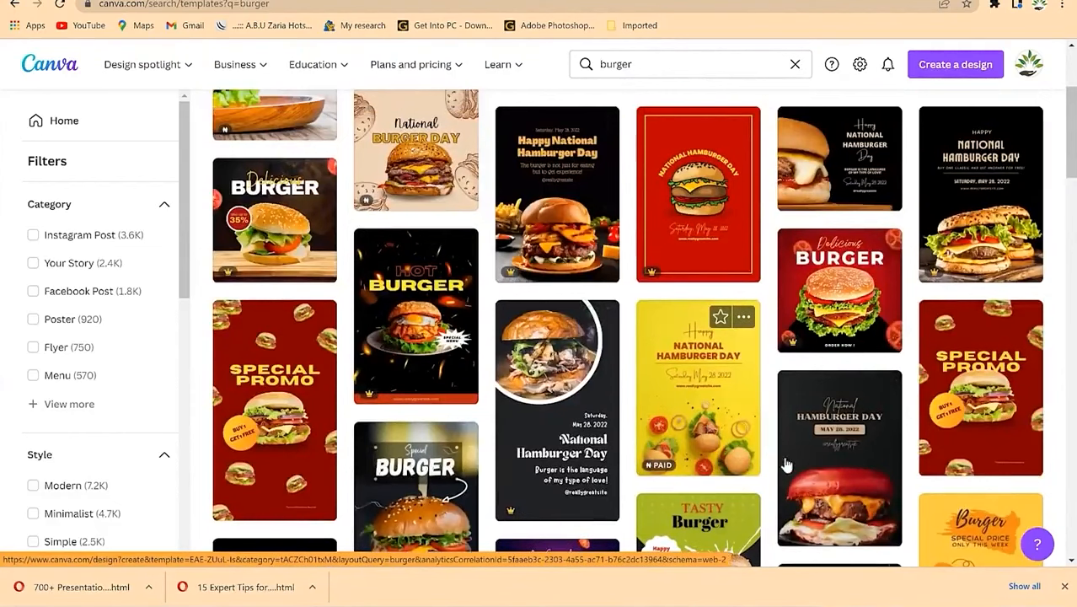
scroll(567, 253, up, 2)
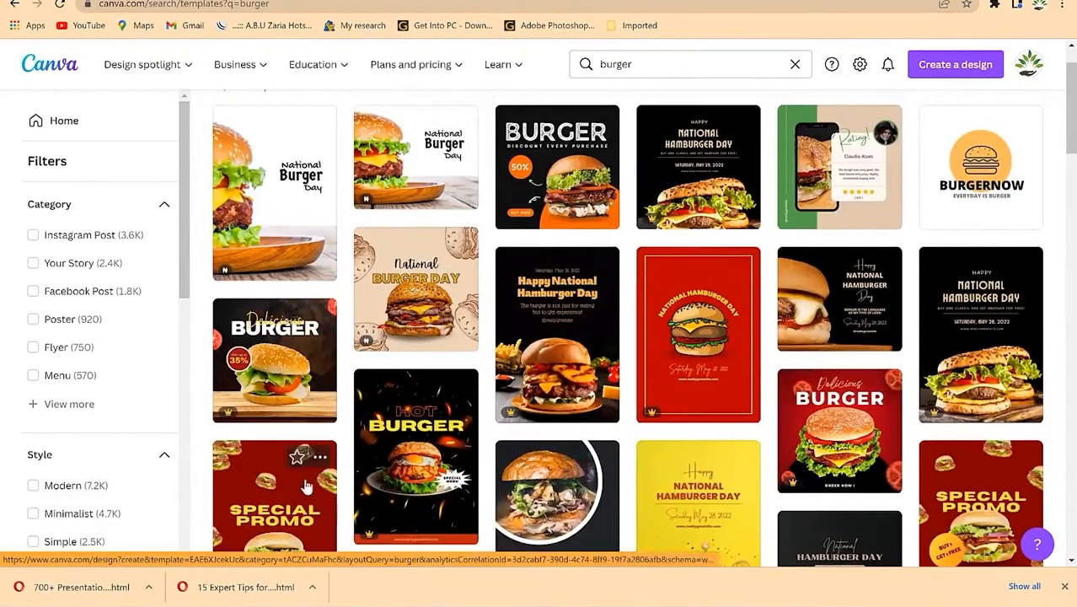
scroll(305, 486, down, 2)
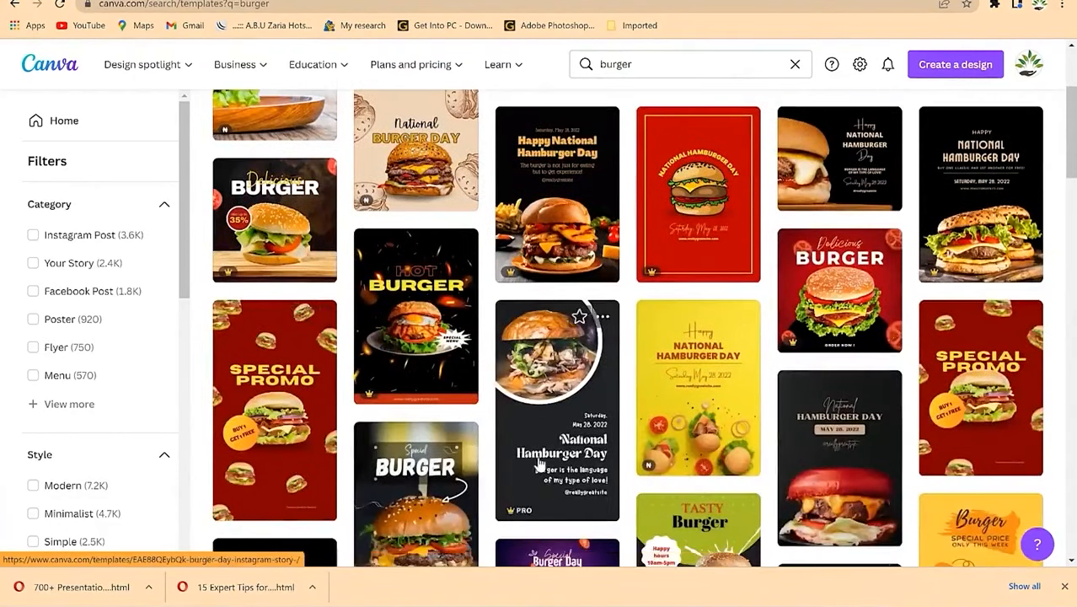
scroll(893, 472, down, 3)
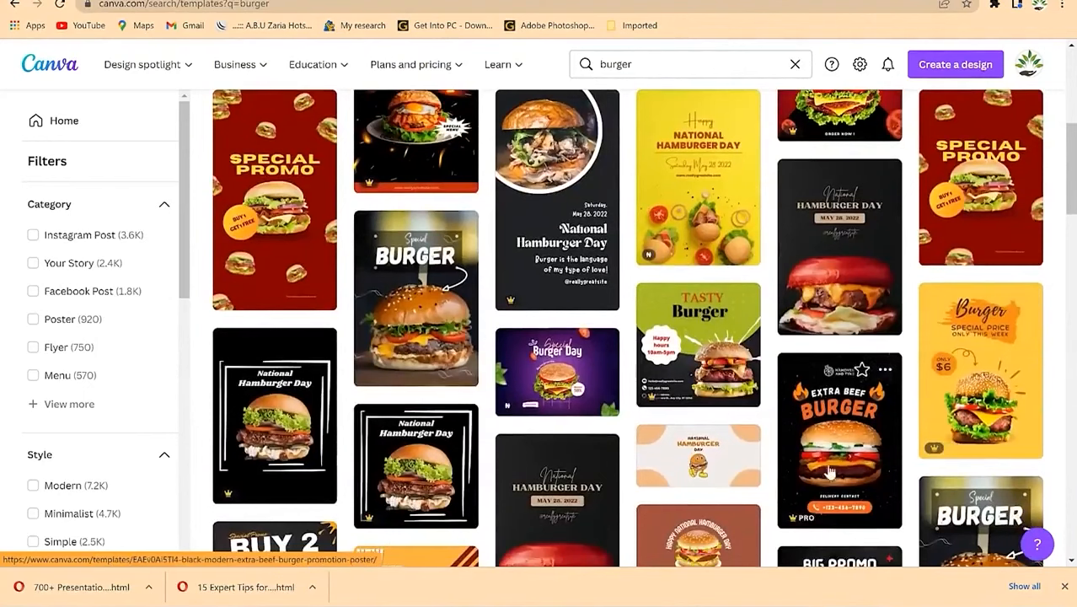
scroll(923, 464, down, 2)
scroll(999, 447, down, 2)
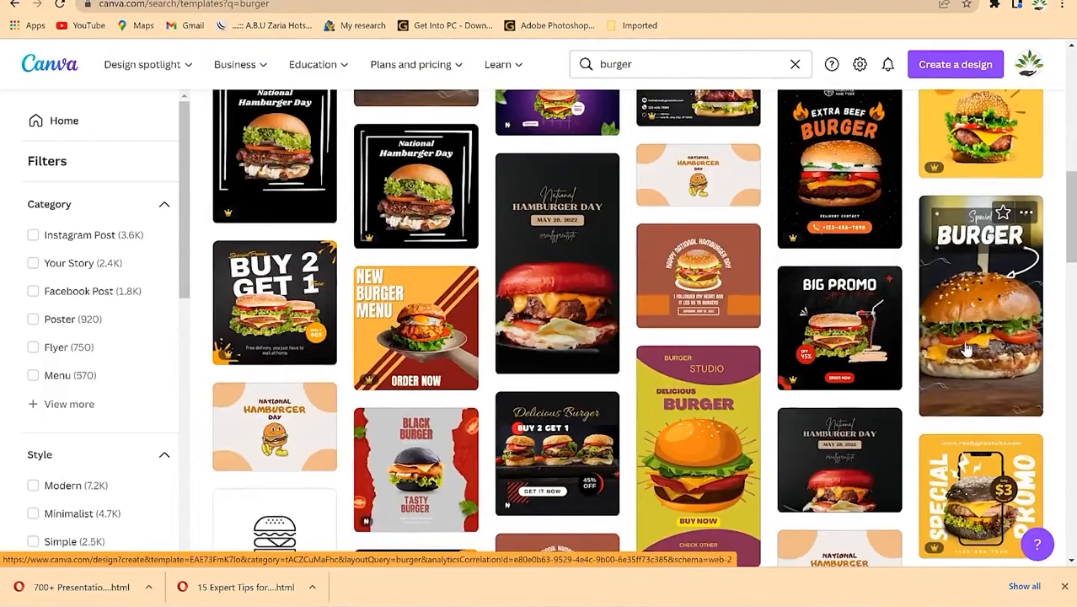
click(968, 348)
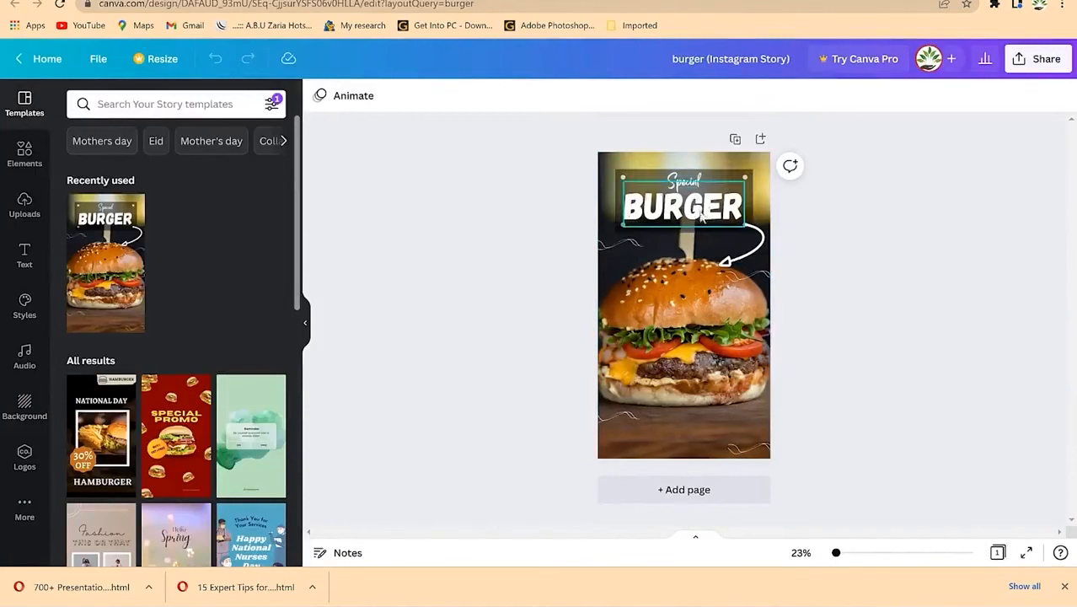
Step: Nudge the BURGER title slightly and select the Special text for editing
click(625, 179)
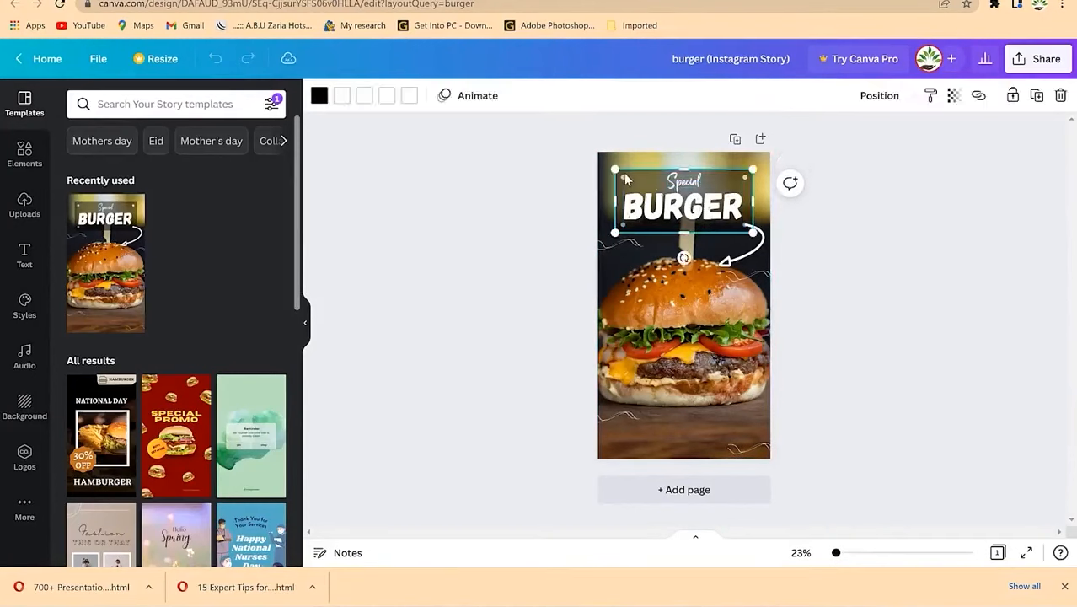
click(675, 215)
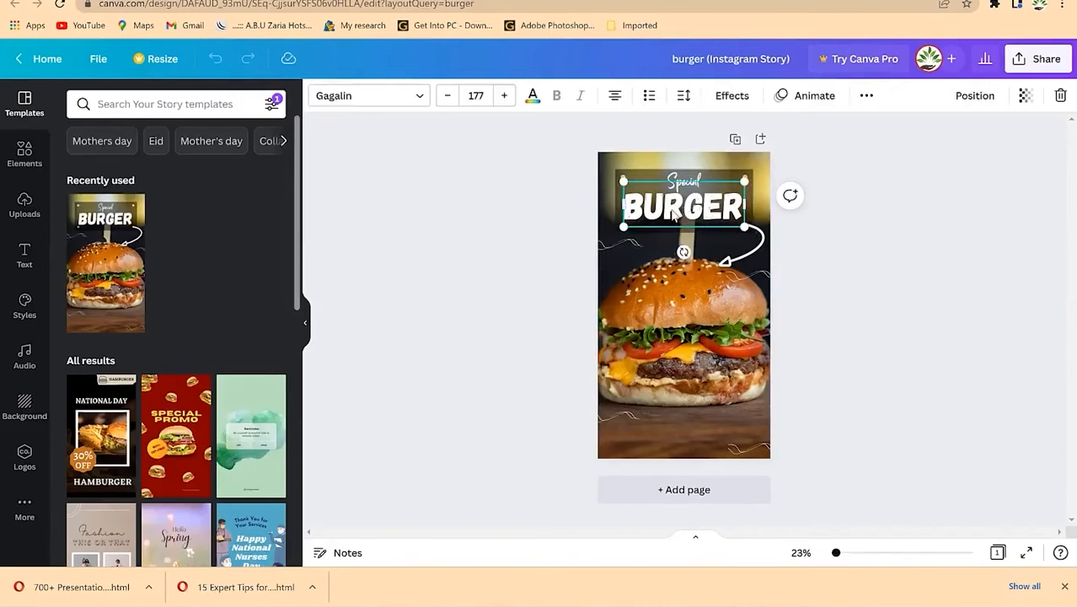
mouse_move(674, 215)
mouse_down()
mouse_move(679, 237)
mouse_move(666, 208)
mouse_up()
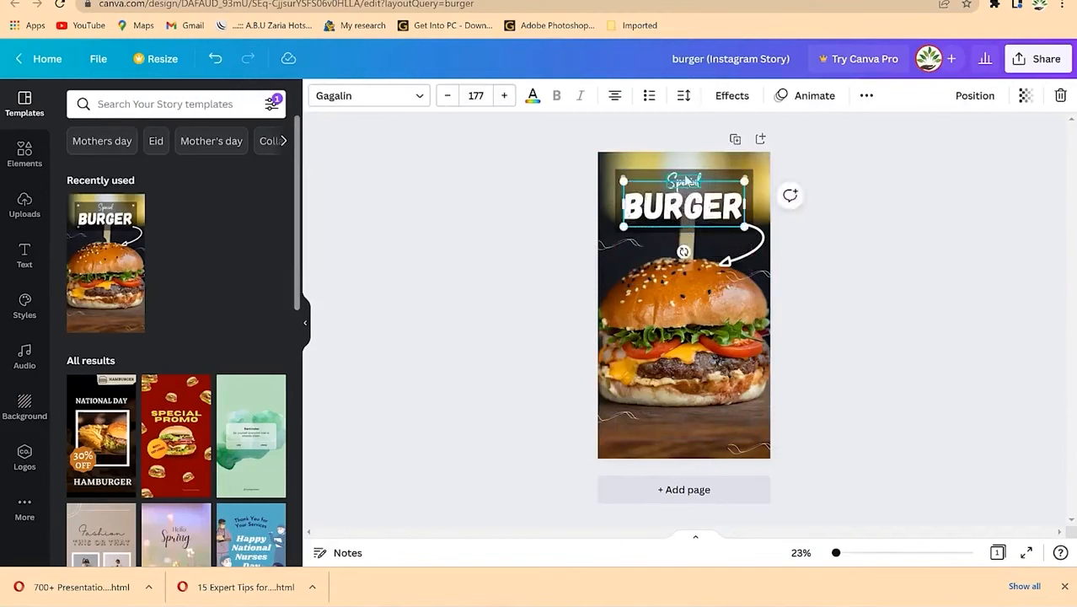
click(687, 179)
click(686, 180)
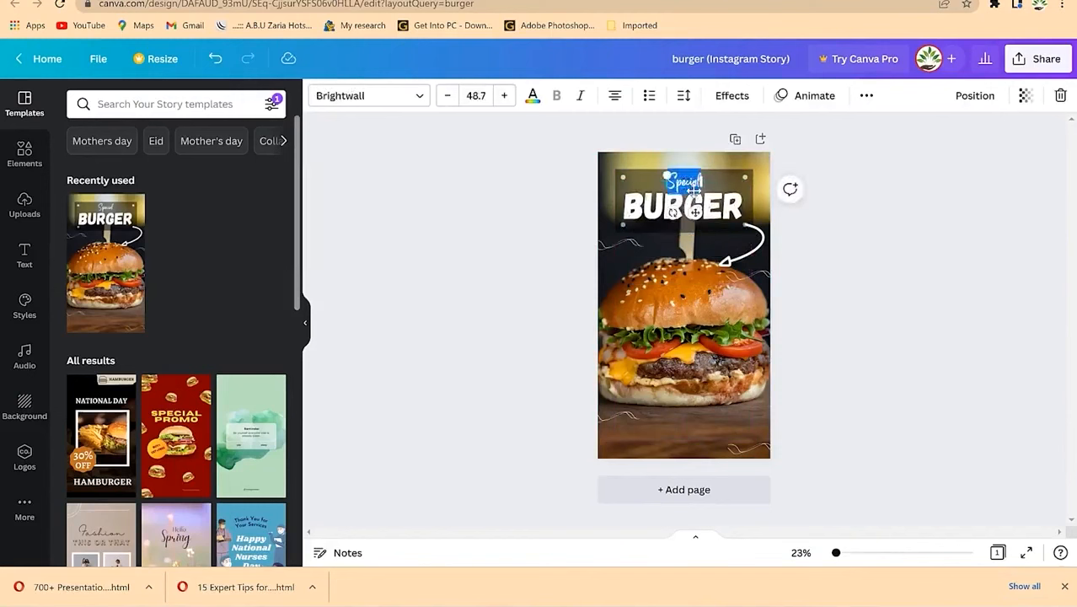
Step: Set Special to Montserrat, shrink it to 47.1, and centre it above BURGER
click(421, 95)
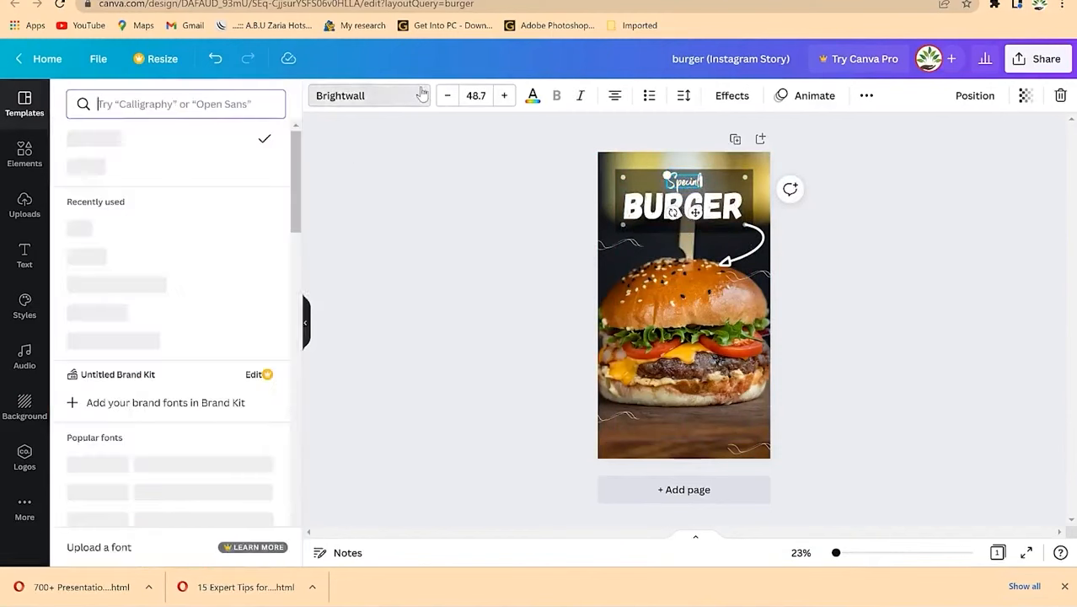
click(126, 321)
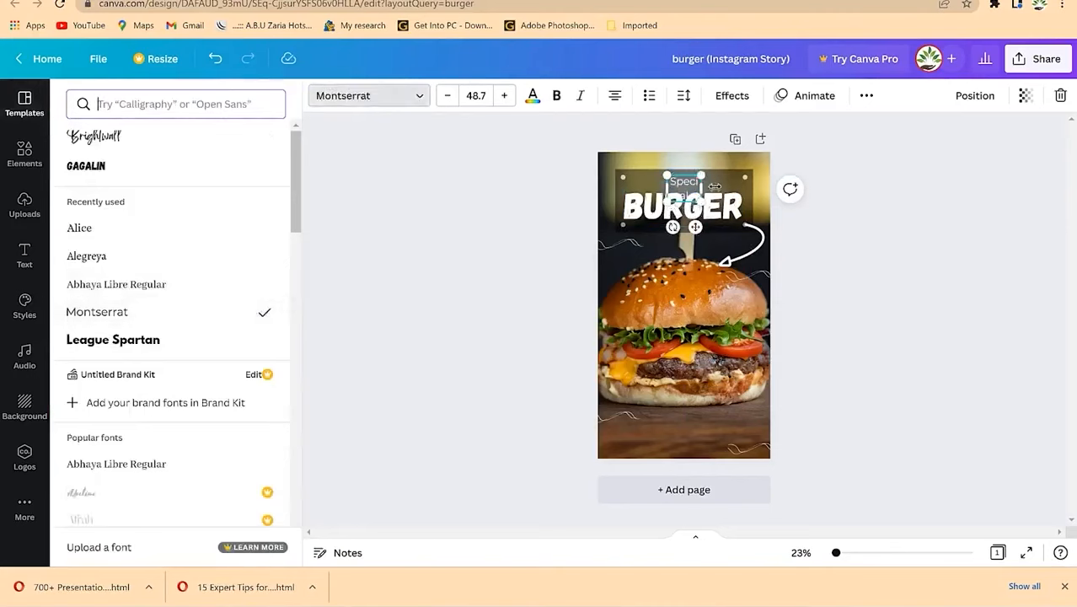
drag(702, 201, 624, 180)
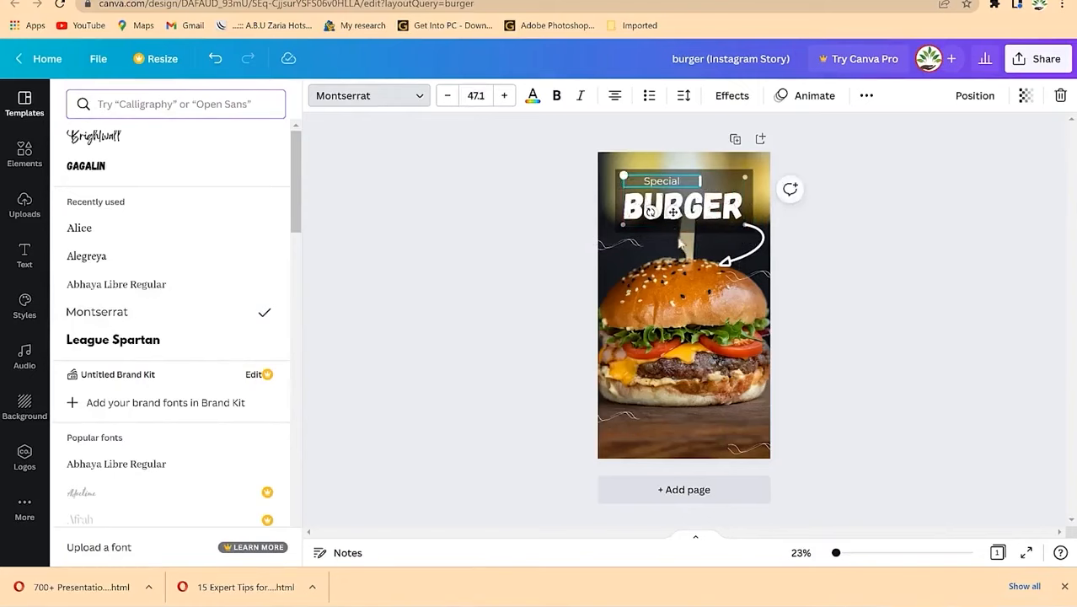
drag(675, 213, 695, 217)
click(811, 278)
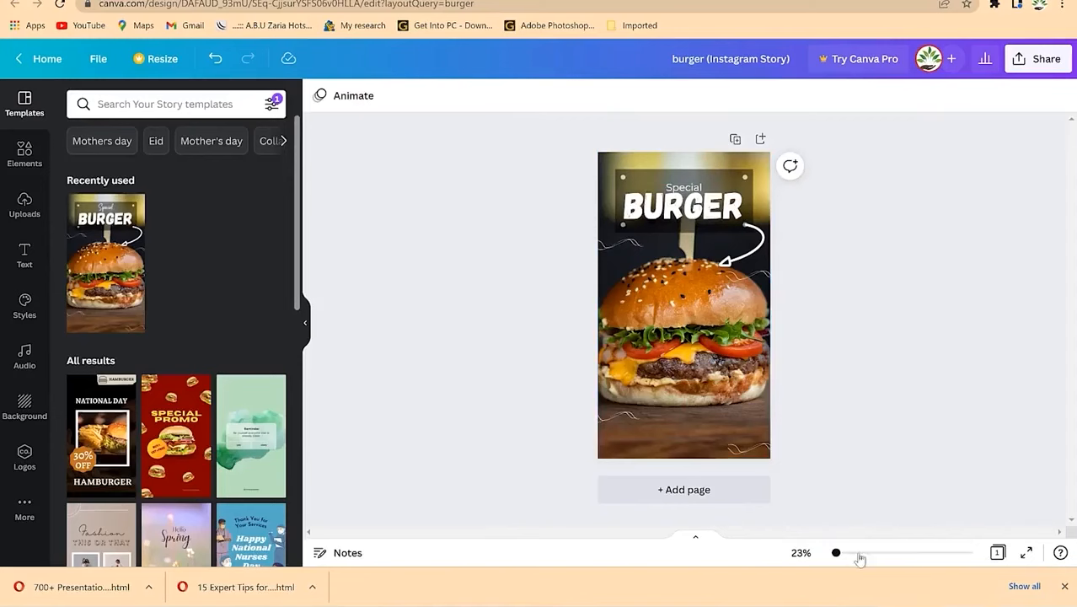
drag(837, 554, 842, 553)
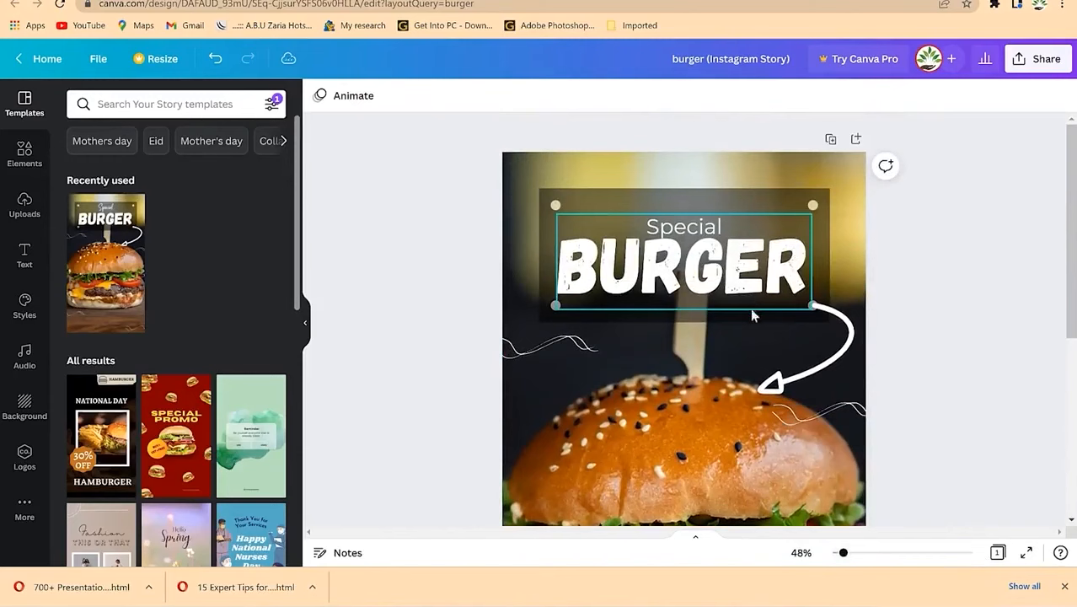
Step: Add the GLOW font combination and size it near the bottom of the burger photo
click(670, 278)
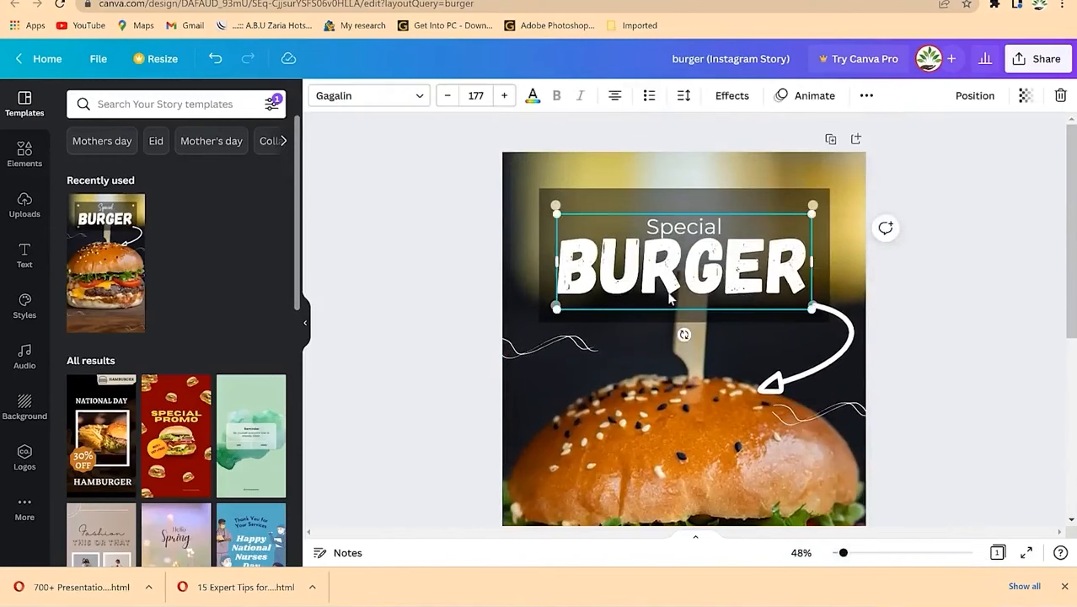
scroll(649, 312, down, 5)
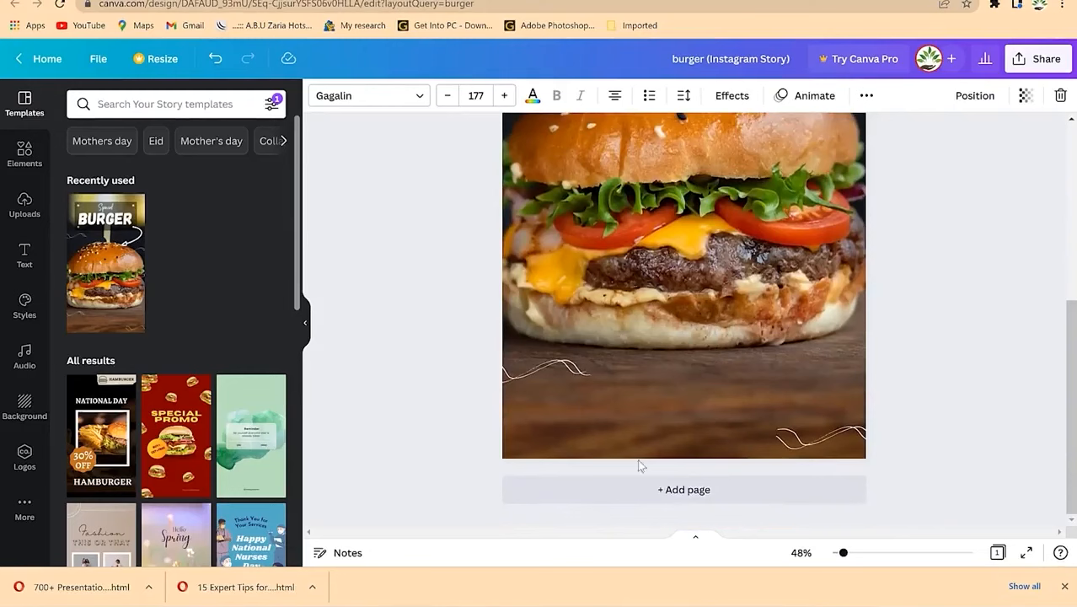
click(25, 263)
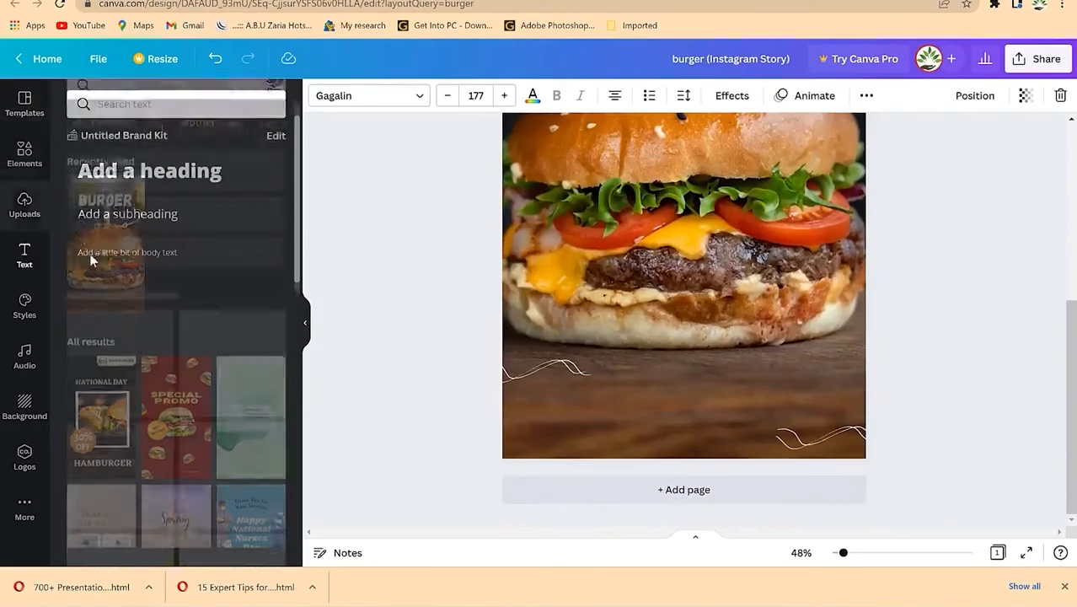
scroll(156, 358, down, 5)
scroll(207, 312, up, 3)
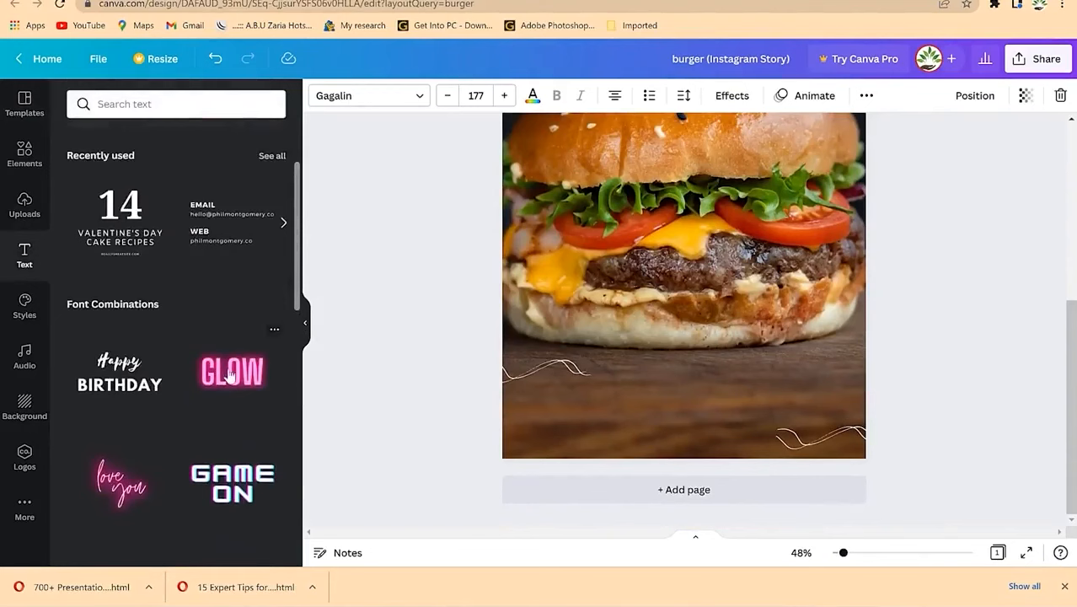
click(226, 386)
drag(682, 233, 666, 503)
drag(806, 338, 684, 393)
drag(622, 429, 697, 407)
drag(763, 362, 783, 414)
Step: Change it to 'PLACE YOUR ORDER NOW' on one line at size 65, lowered near the bottom
double_click(710, 419)
text(PLACE Y)
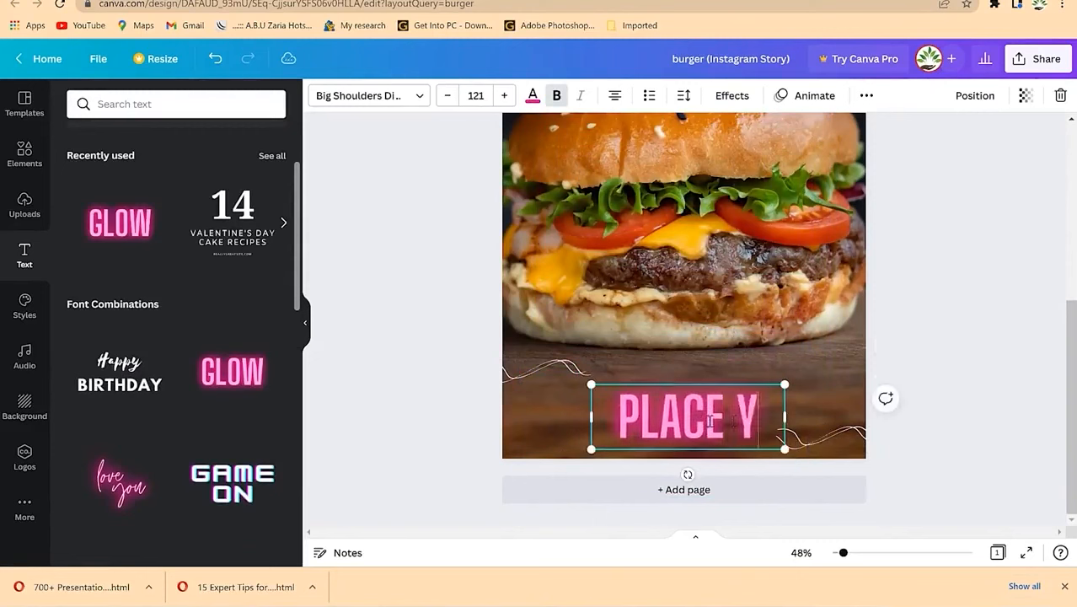
text(OUR ORDER NOW)
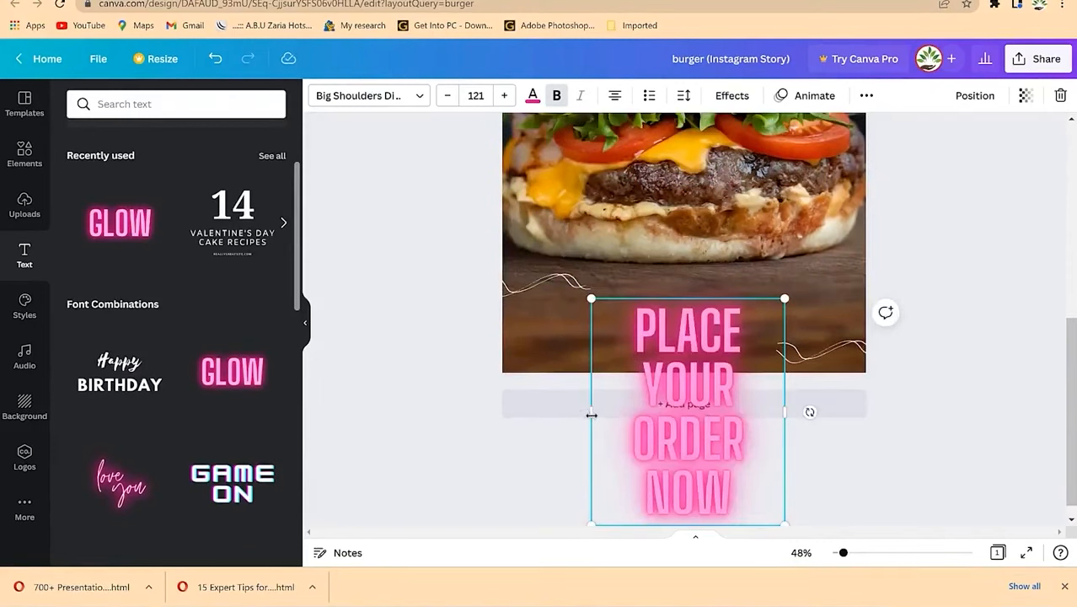
drag(591, 413, 512, 407)
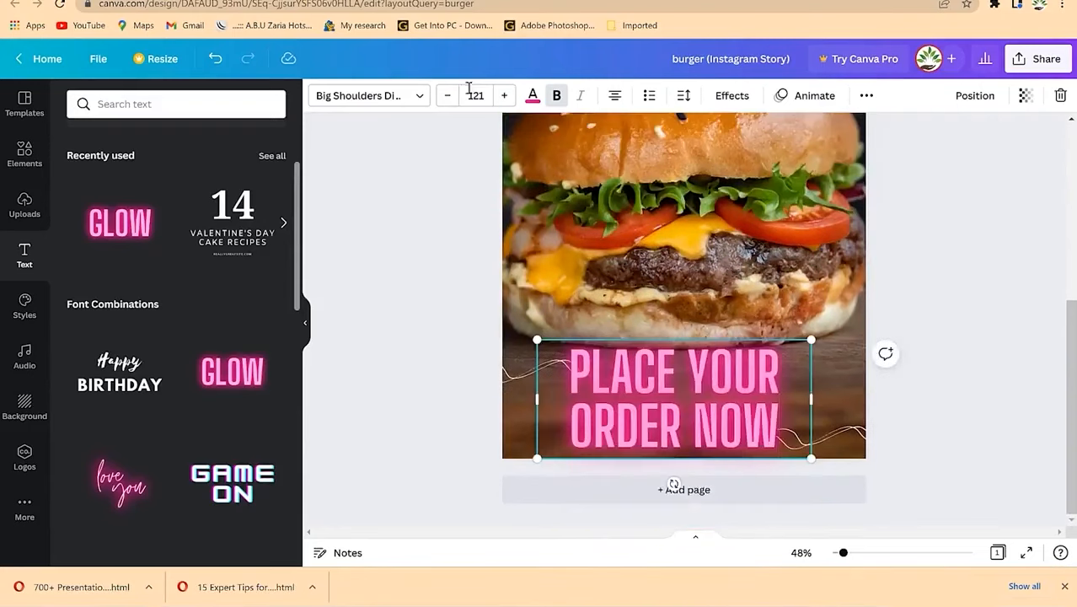
click(449, 97)
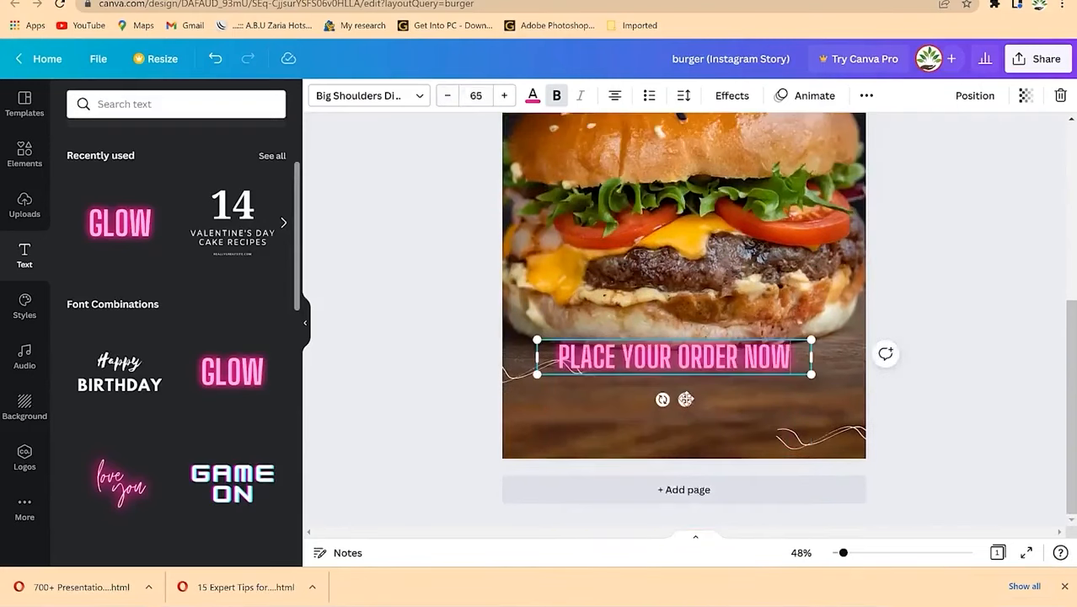
drag(685, 399, 692, 449)
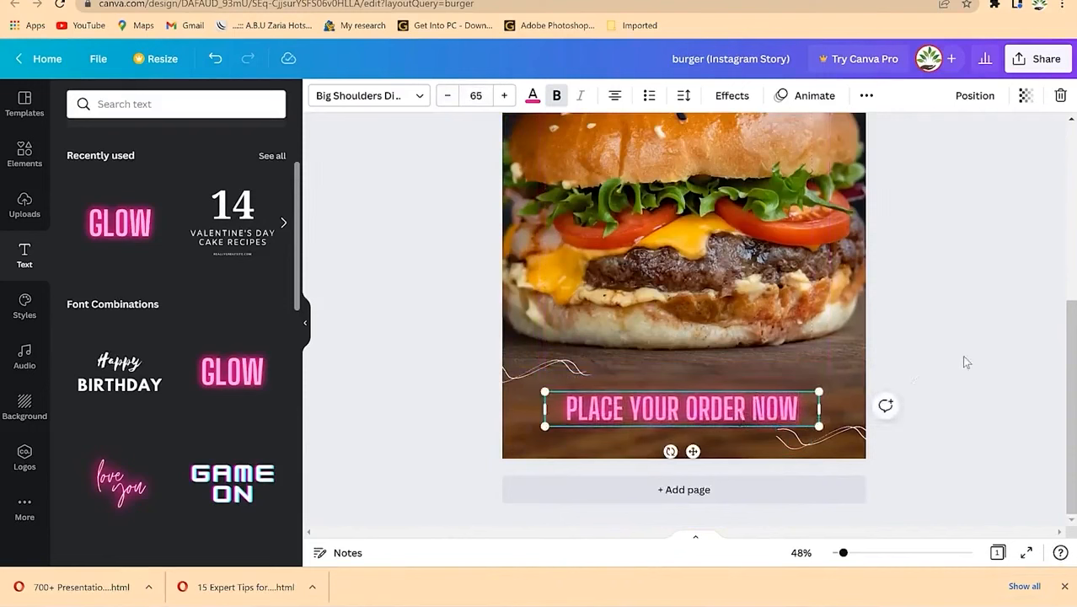
scroll(843, 337, up, 5)
scroll(843, 329, down, 3)
scroll(783, 194, up, 5)
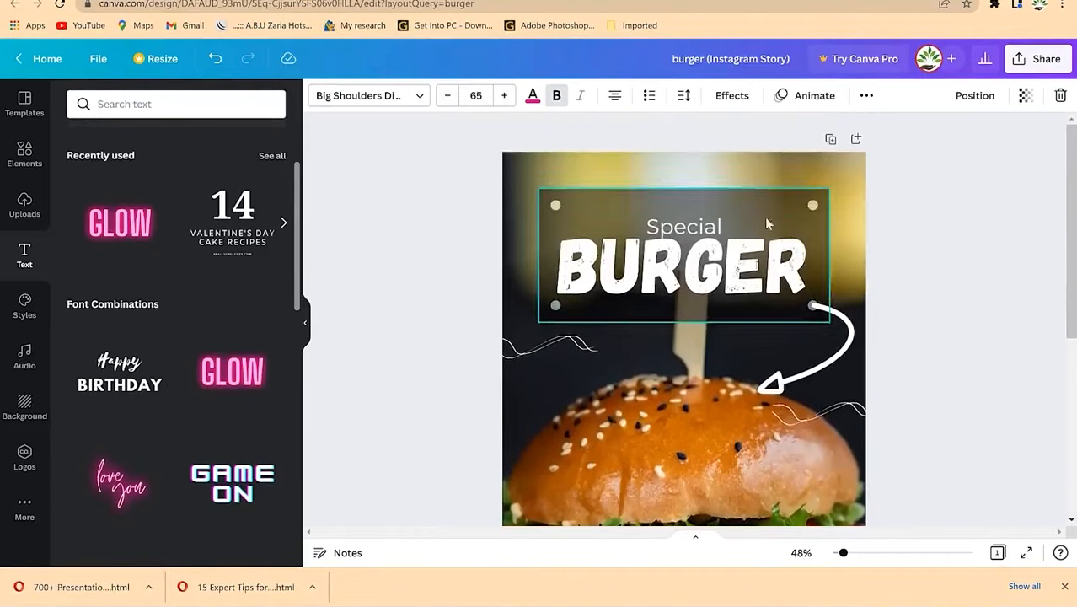
Step: Add a square from Elements and resize it into a band around the order text
click(25, 152)
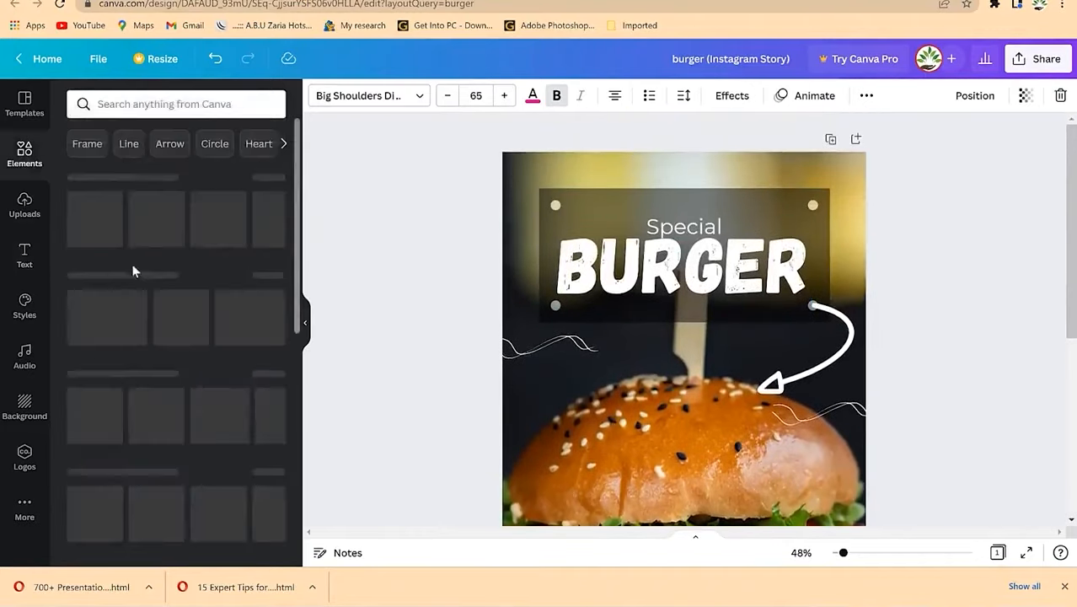
scroll(178, 345, down, 1)
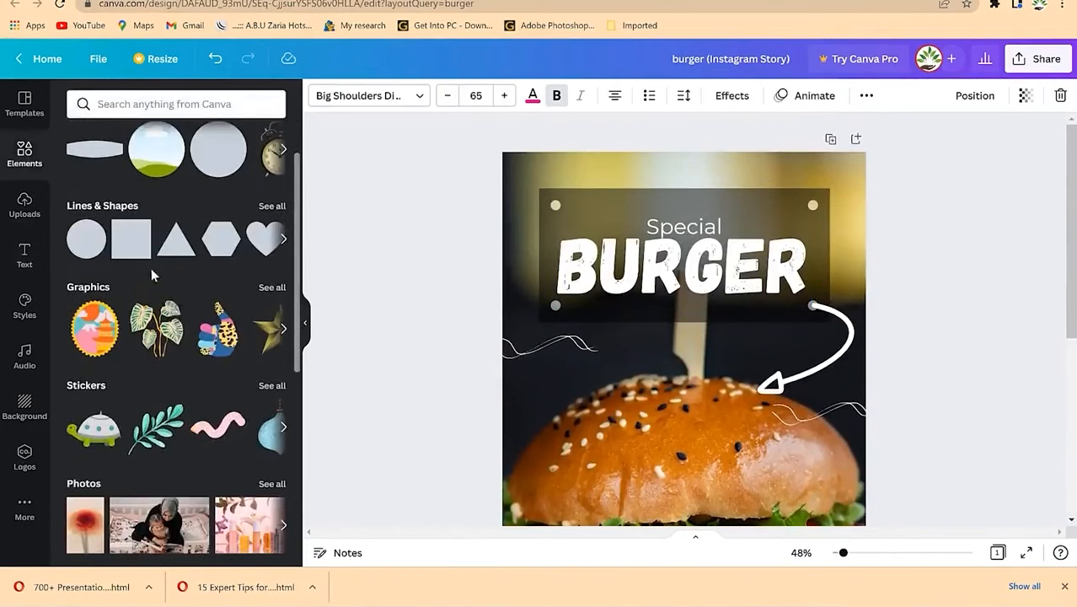
scroll(151, 268, up, 1)
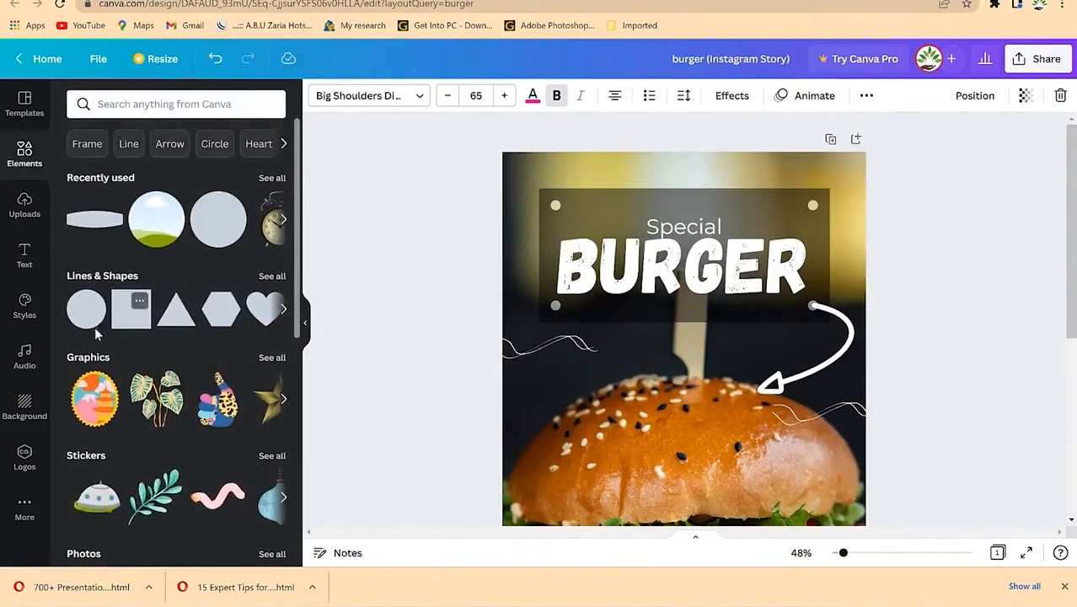
click(133, 320)
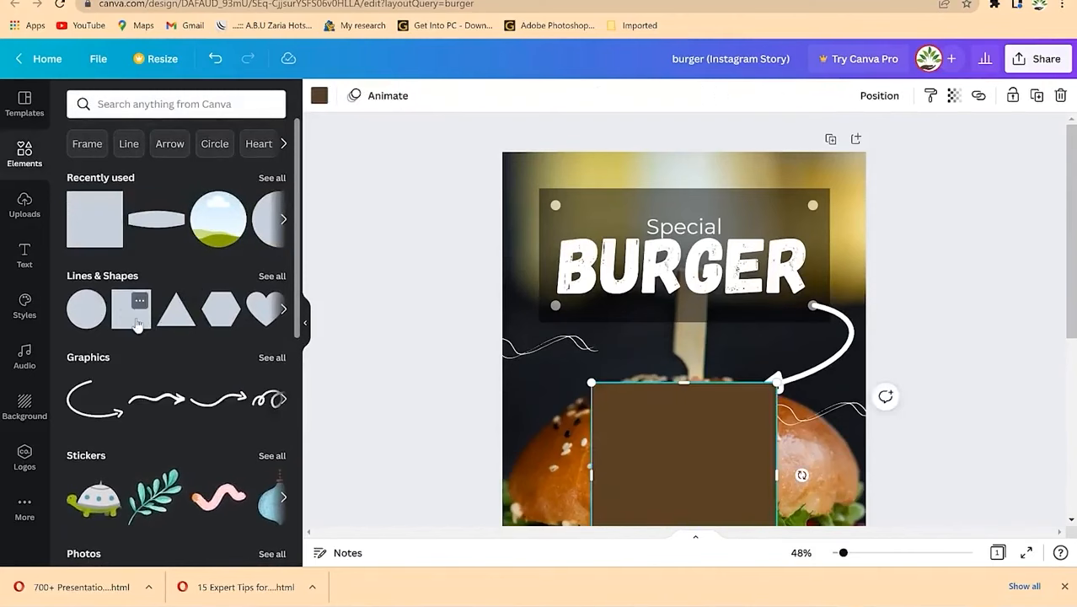
scroll(636, 428, down, 3)
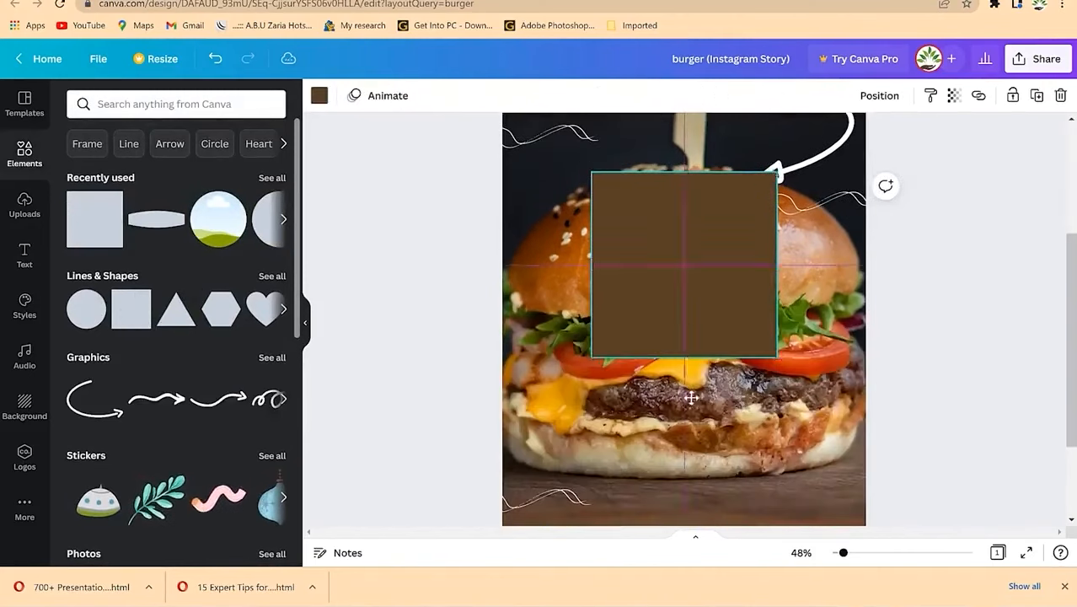
drag(689, 380, 696, 450)
scroll(705, 435, down, 2)
drag(664, 298, 613, 370)
drag(733, 356, 819, 356)
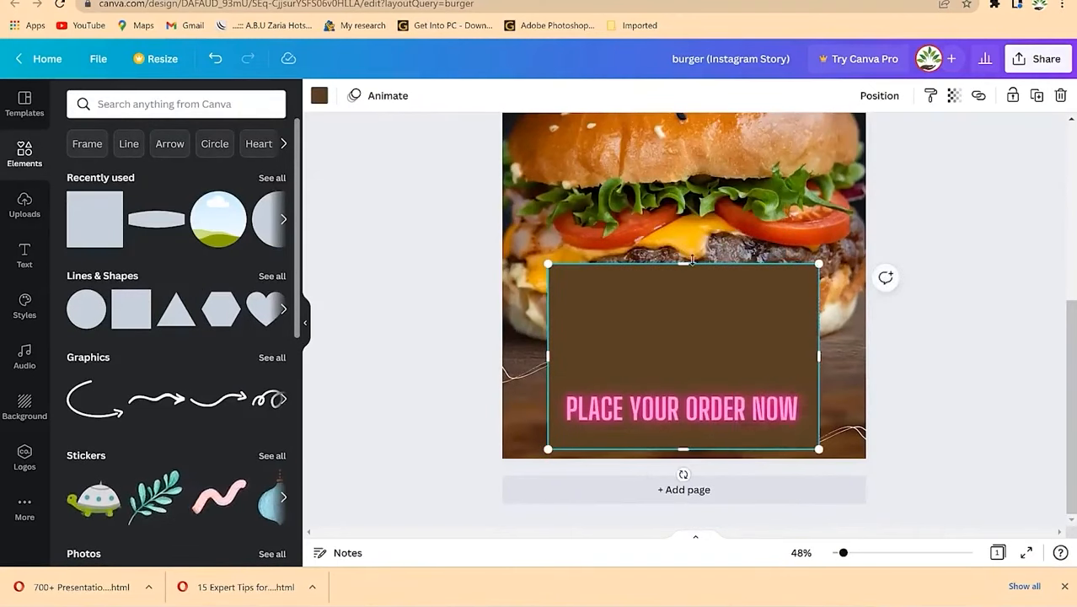
drag(685, 263, 685, 395)
drag(698, 453, 699, 426)
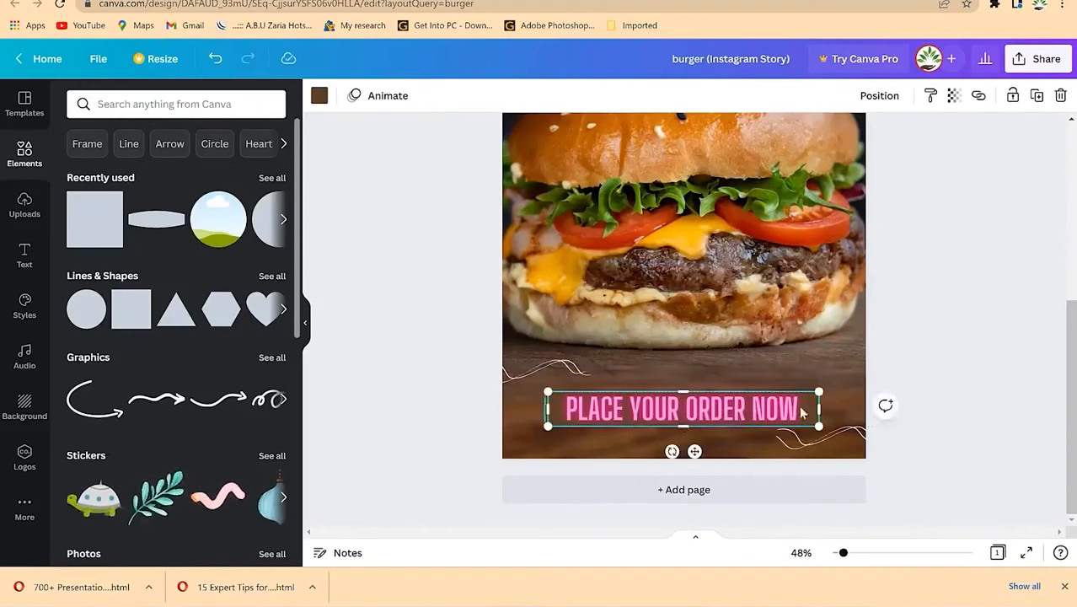
Step: Set the band's transparency to 80 and bring up its colour choices
click(952, 96)
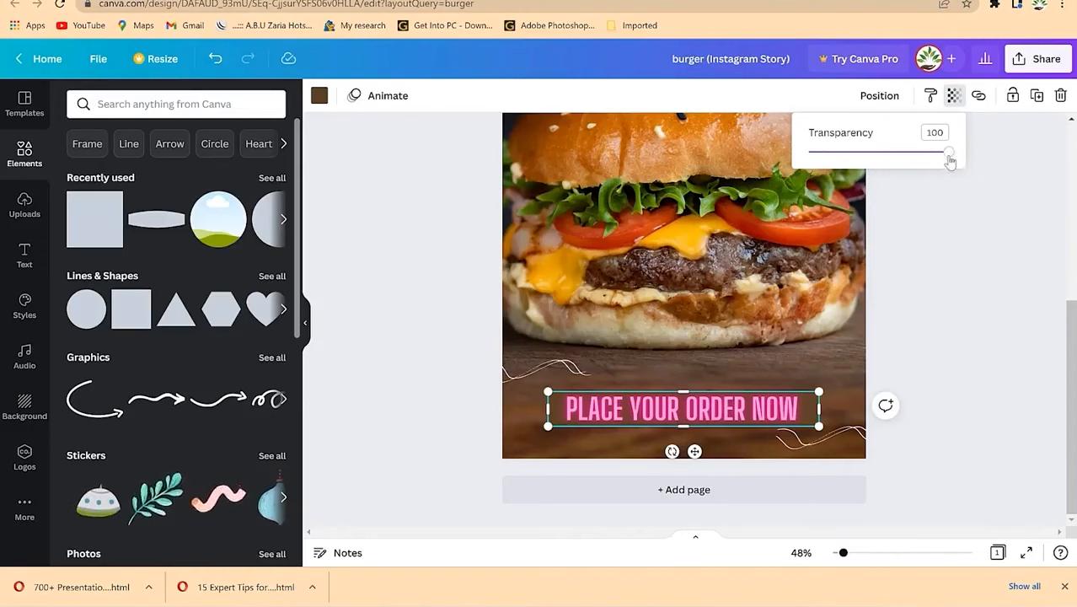
drag(939, 160, 858, 157)
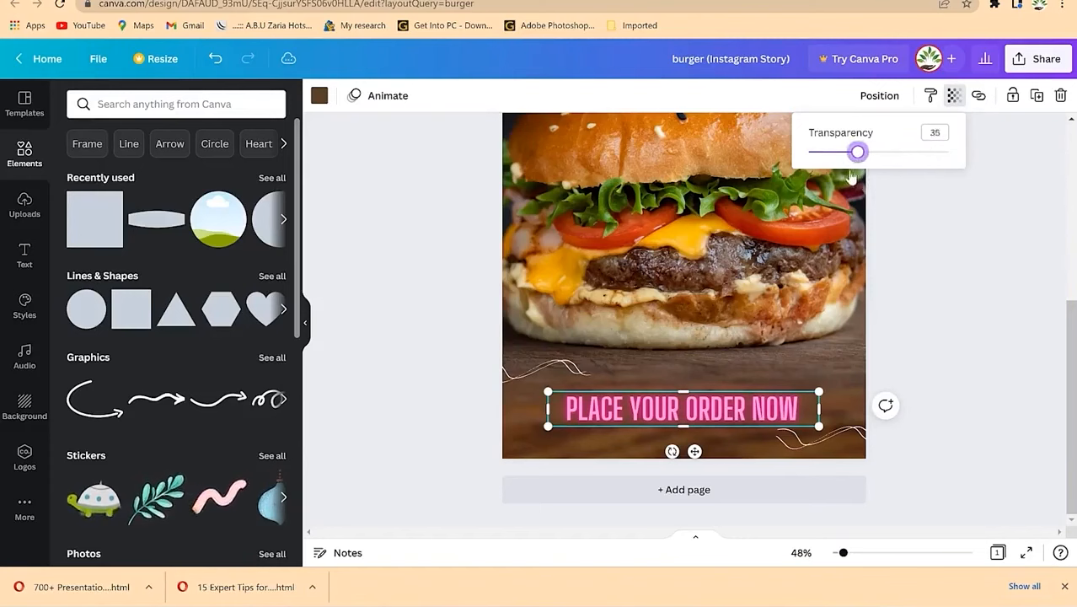
click(921, 155)
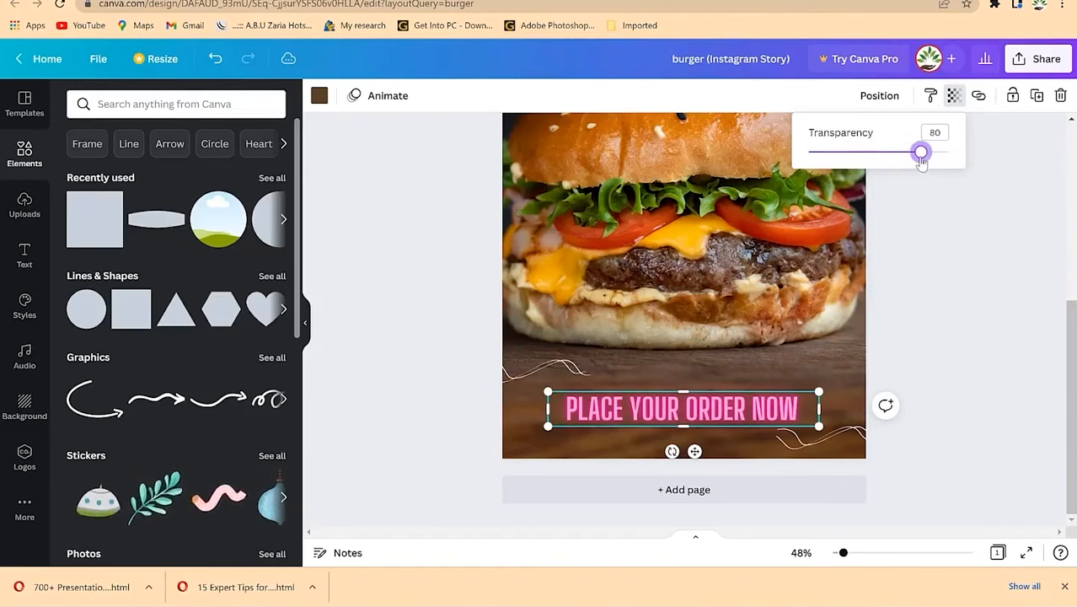
click(319, 97)
click(166, 171)
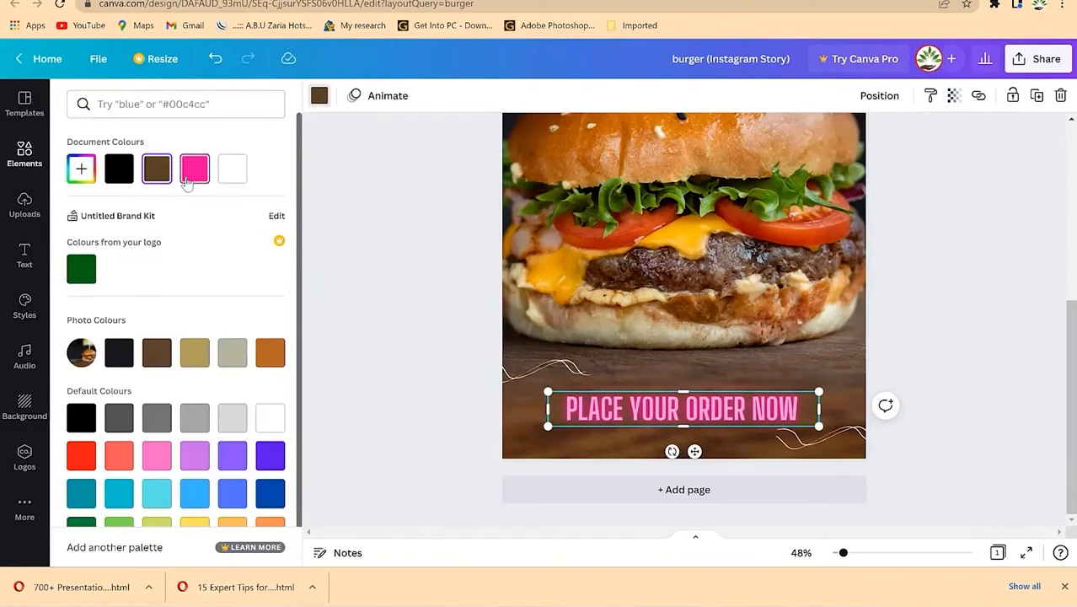
Step: Try pink, black, dark blue, yellow and light orange as the band colour
click(191, 174)
click(120, 171)
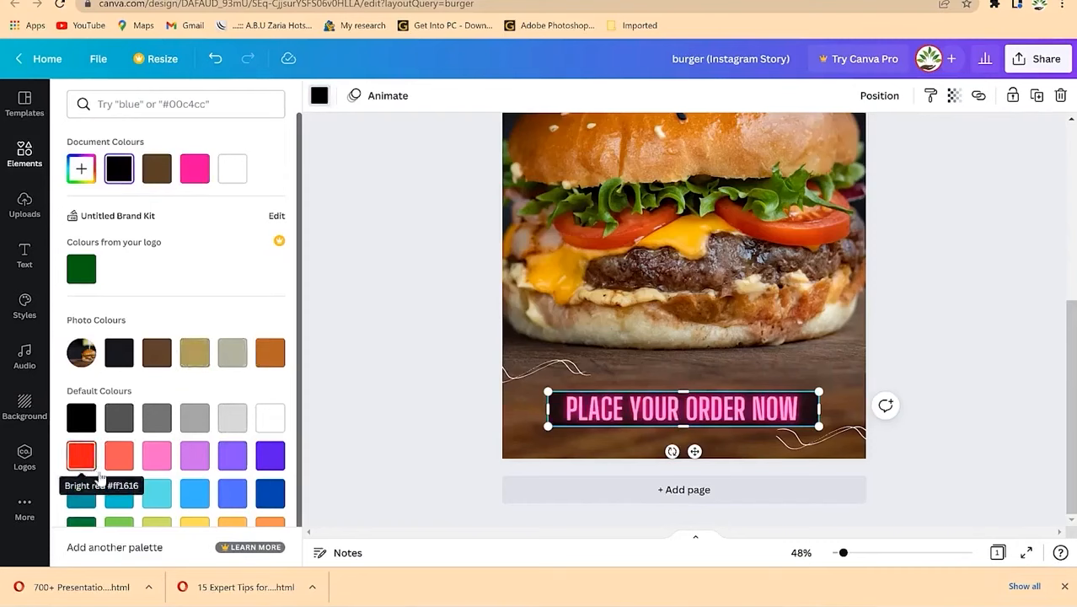
click(263, 500)
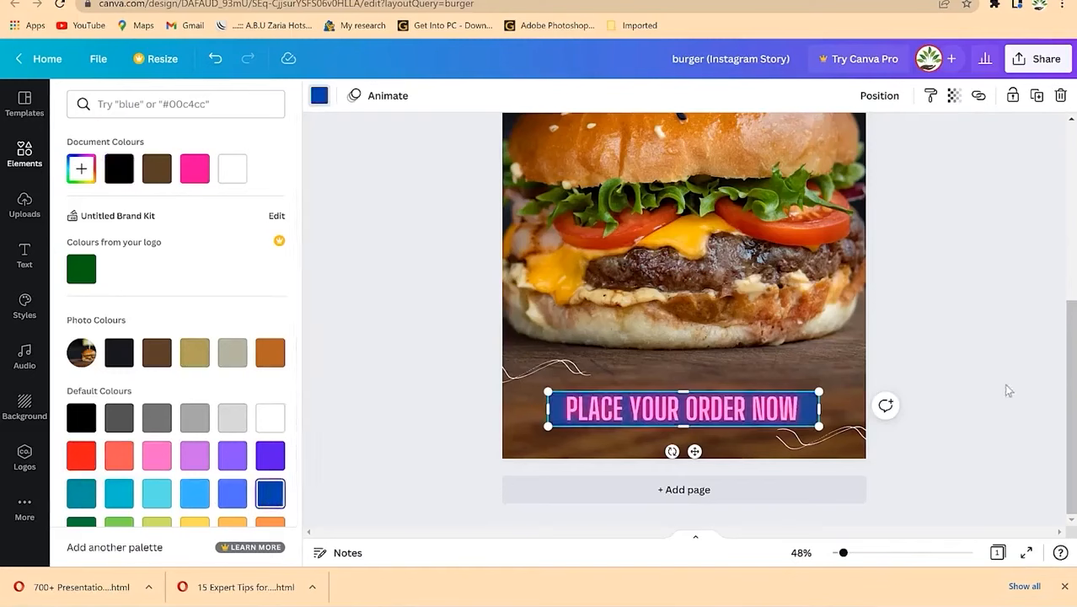
scroll(176, 489, down, 1)
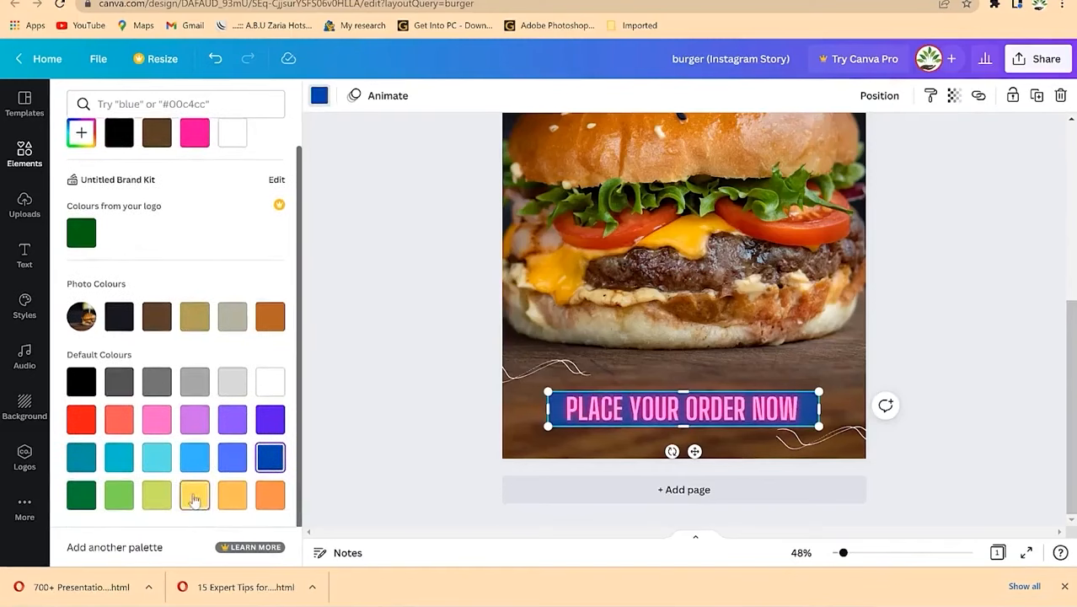
click(194, 498)
click(232, 497)
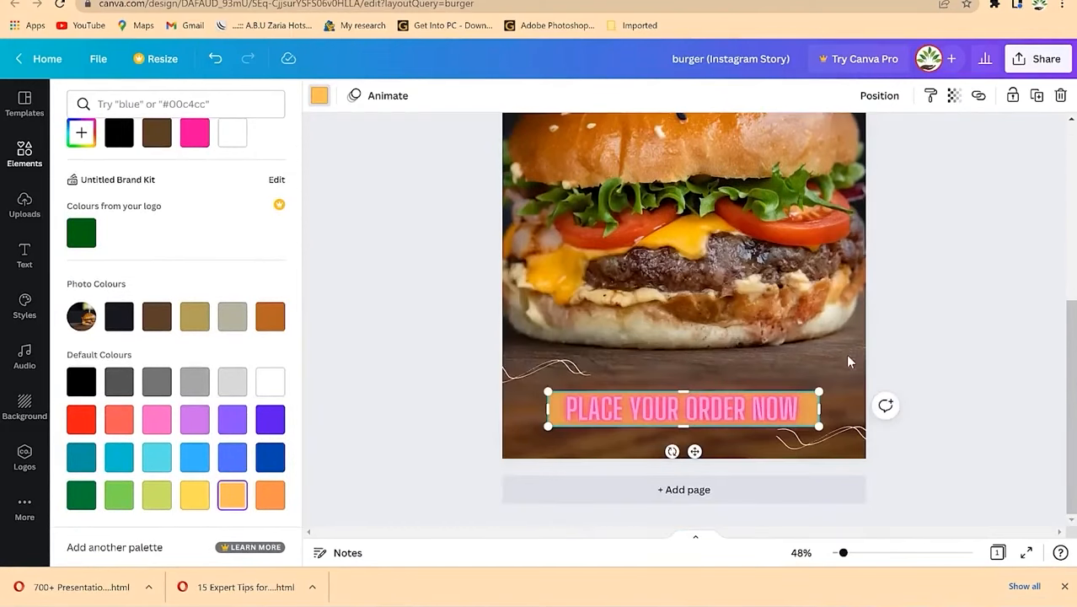
Step: Try dark blue as the colour of the PLACE YOUR ORDER NOW text
double_click(712, 415)
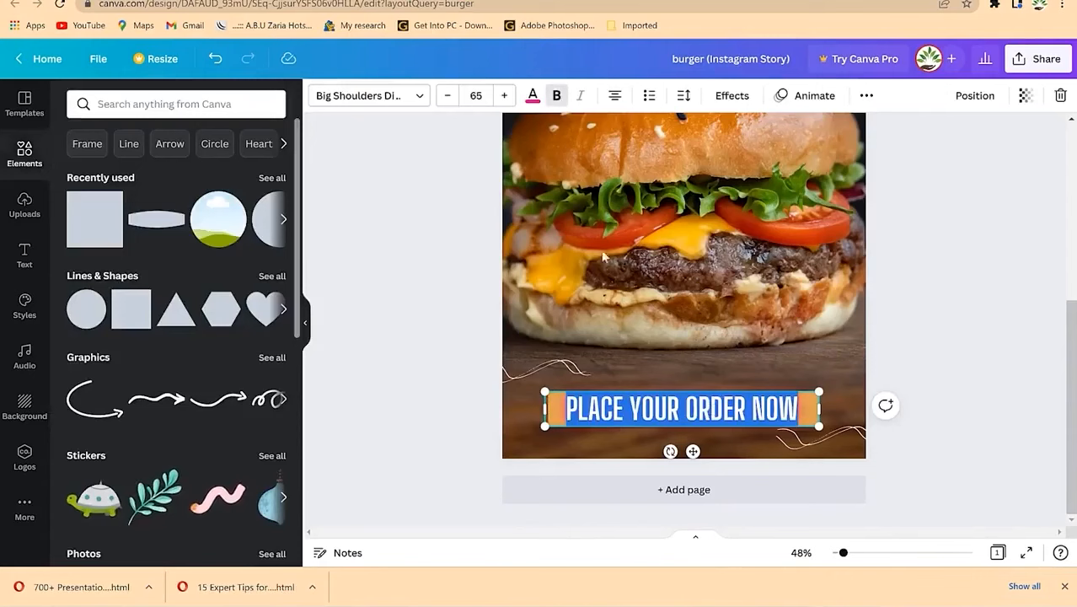
click(532, 97)
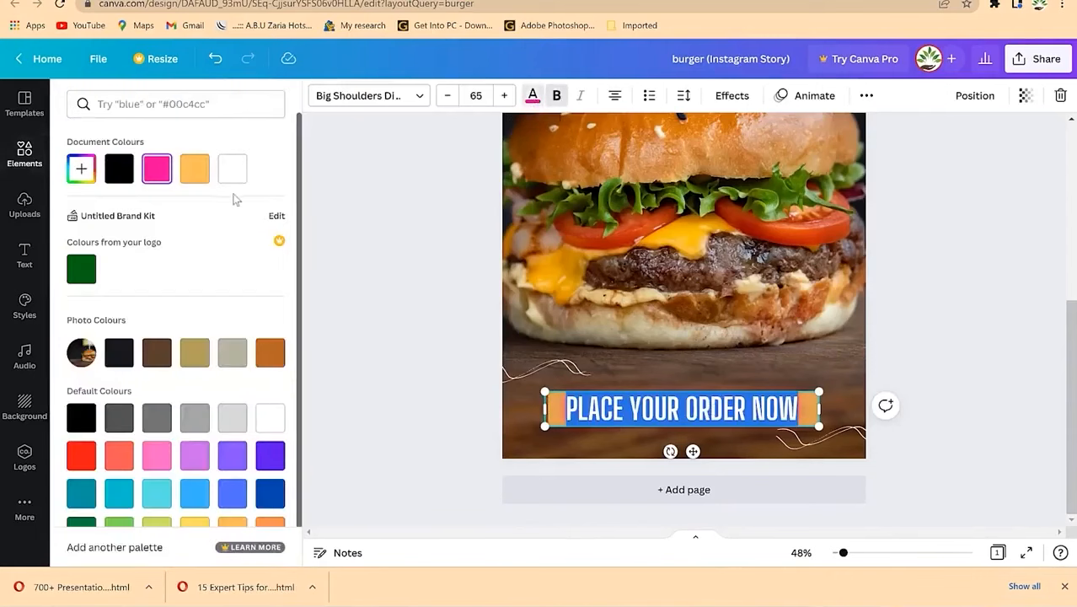
click(270, 495)
click(916, 341)
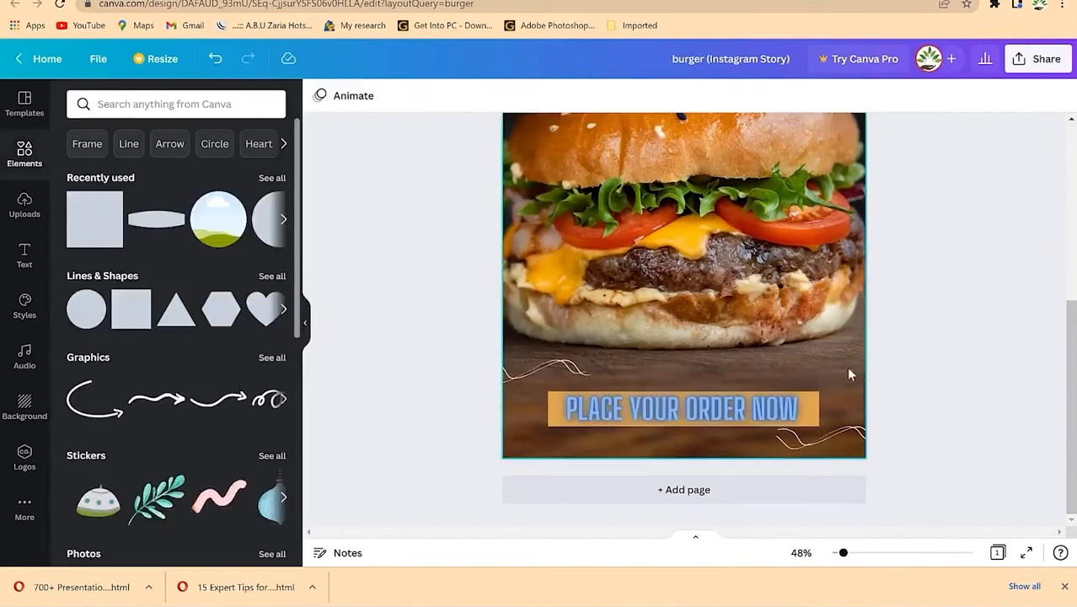
double_click(720, 410)
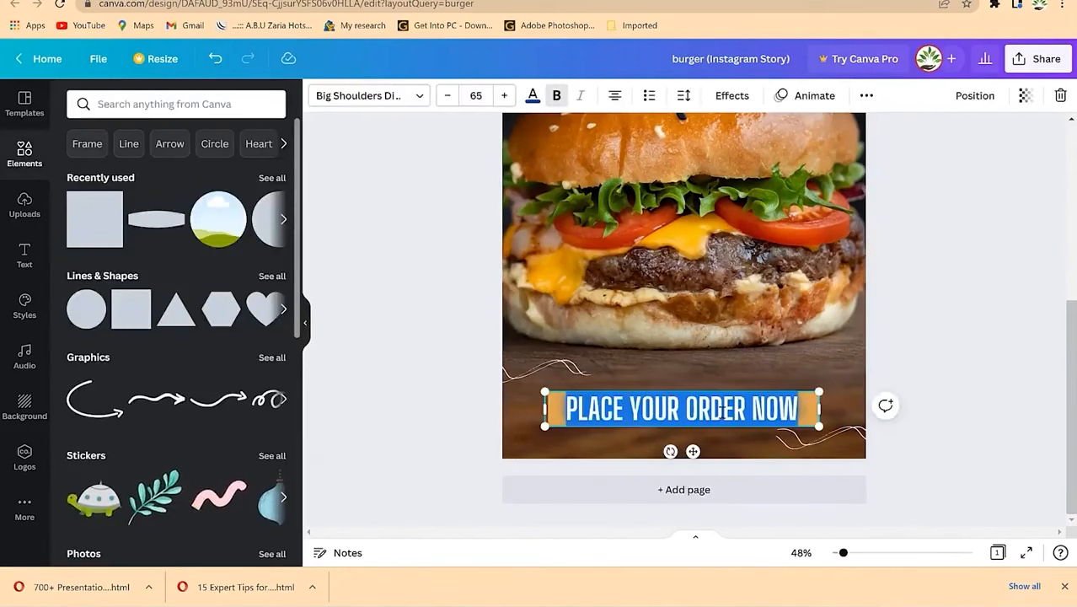
click(534, 97)
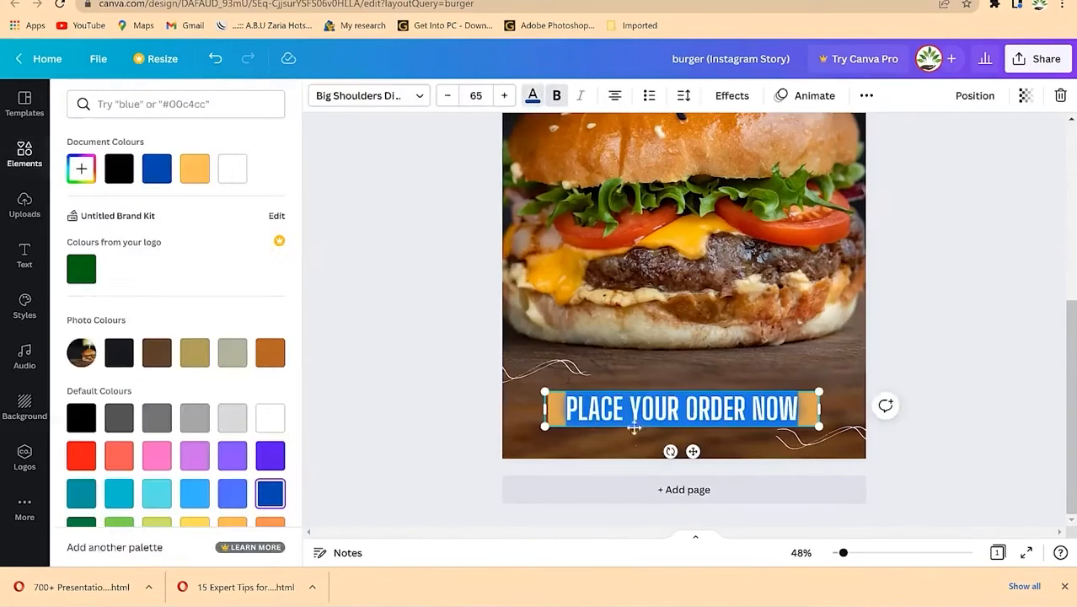
click(533, 98)
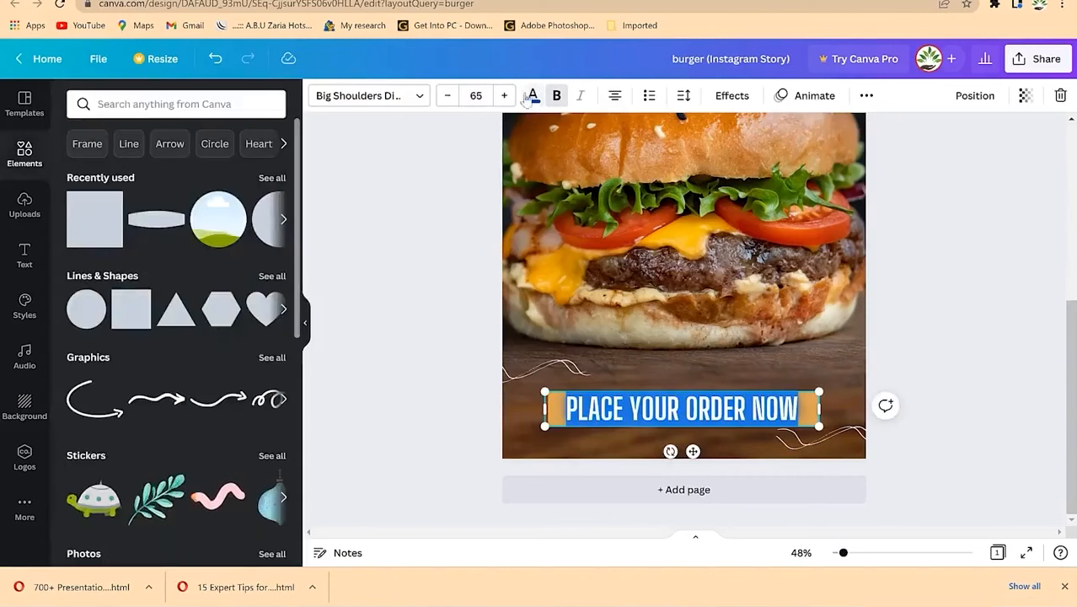
click(920, 396)
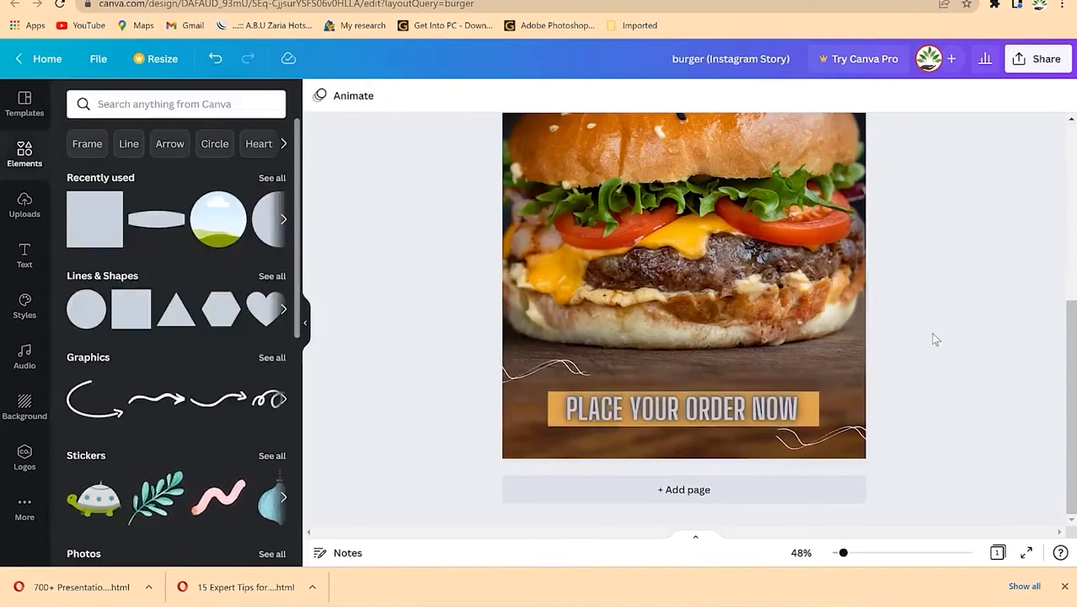
Step: Reselect the order text box and highlight its words, ending on NOW
scroll(975, 364, up, 3)
scroll(975, 363, down, 3)
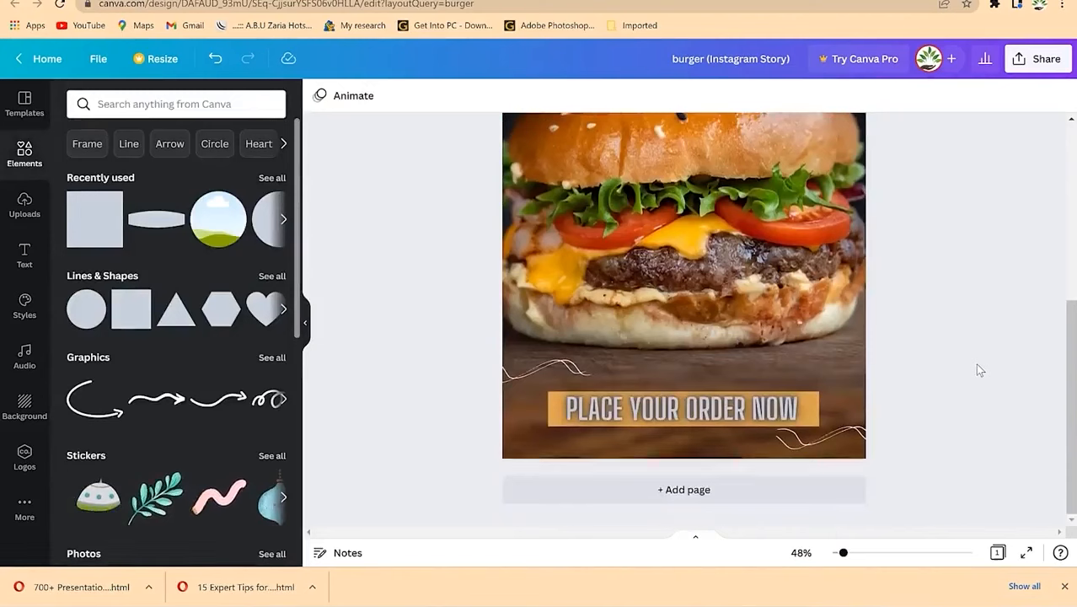
scroll(978, 369, up, 3)
scroll(977, 369, down, 3)
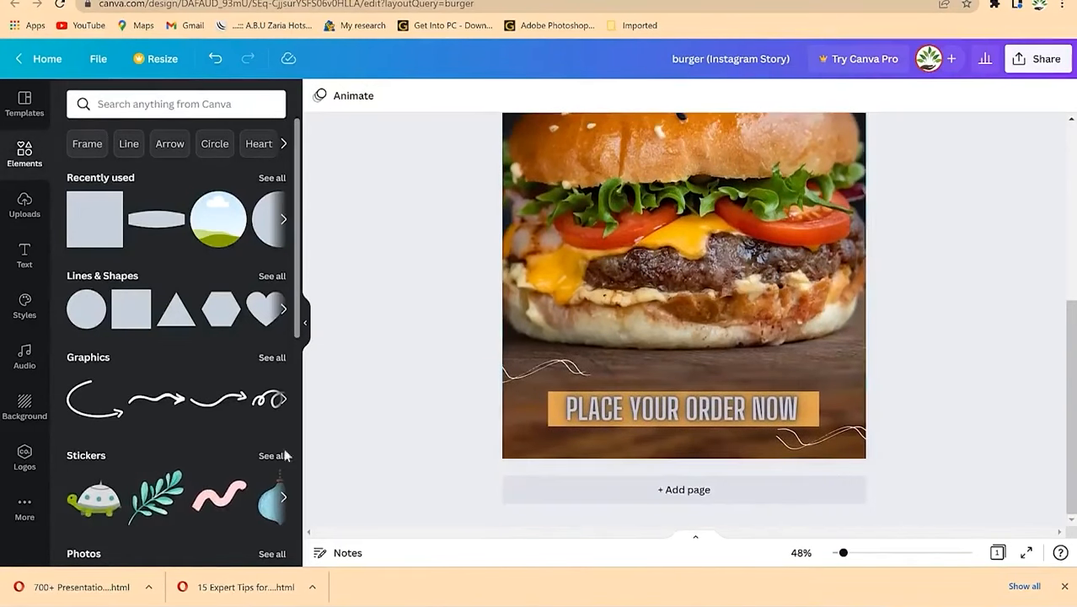
scroll(294, 268, down, 2)
scroll(295, 268, up, 2)
click(788, 411)
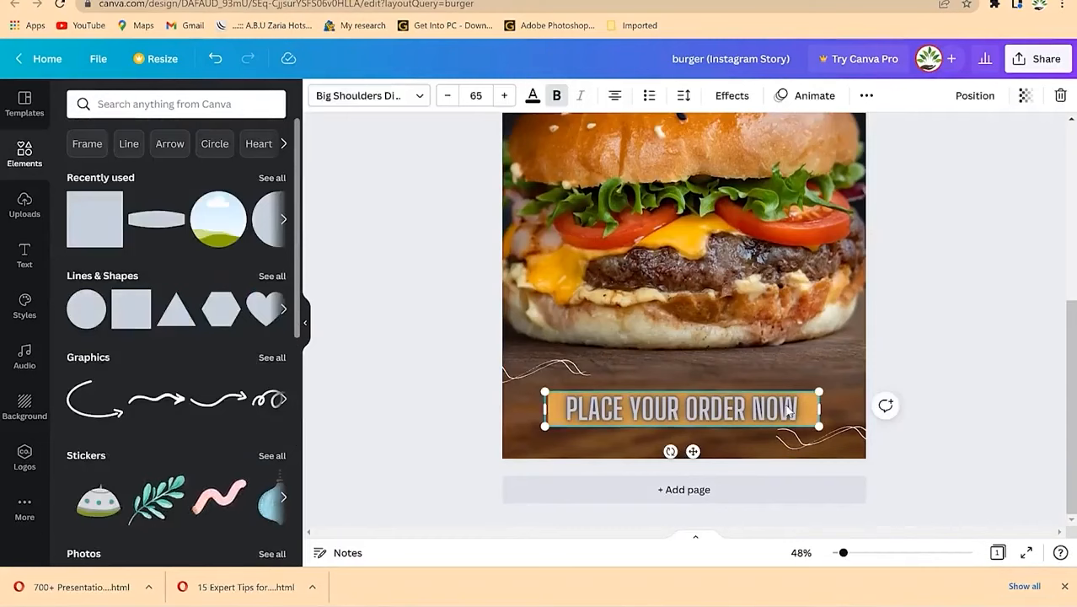
key(Escape)
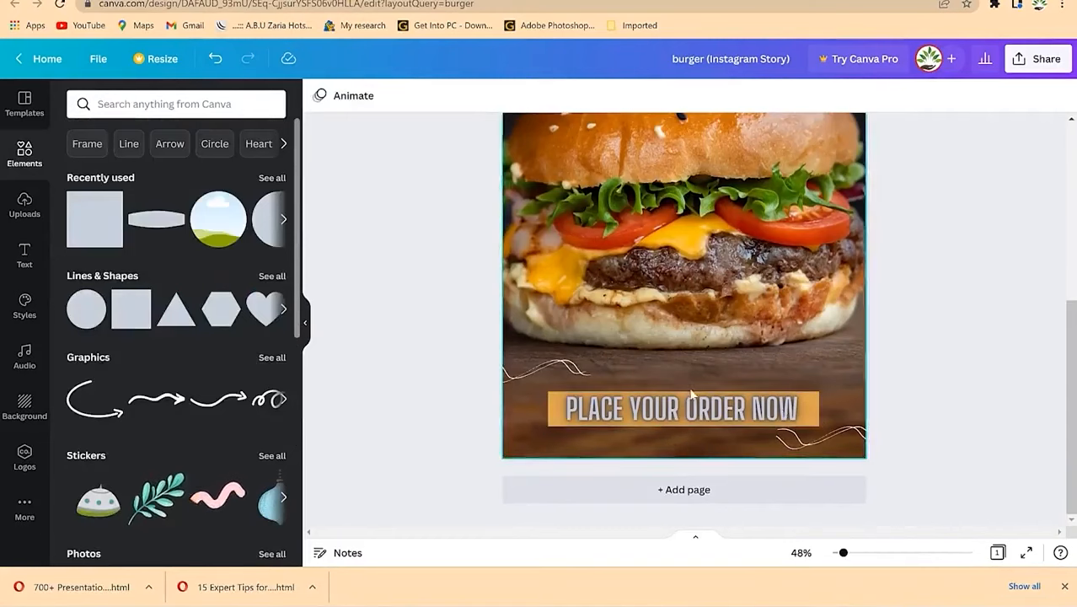
click(757, 419)
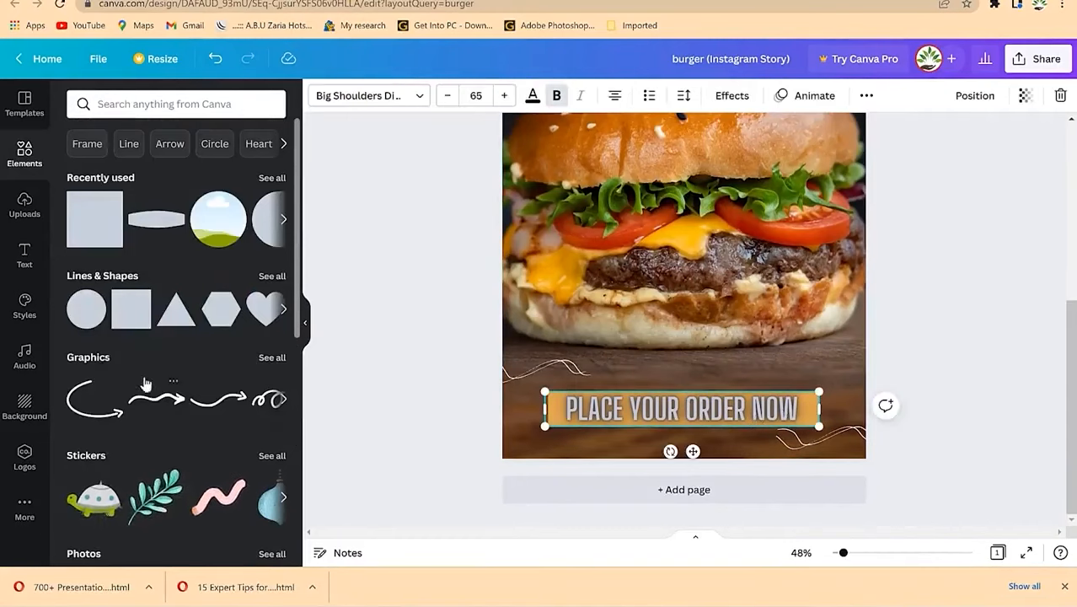
triple_click(763, 411)
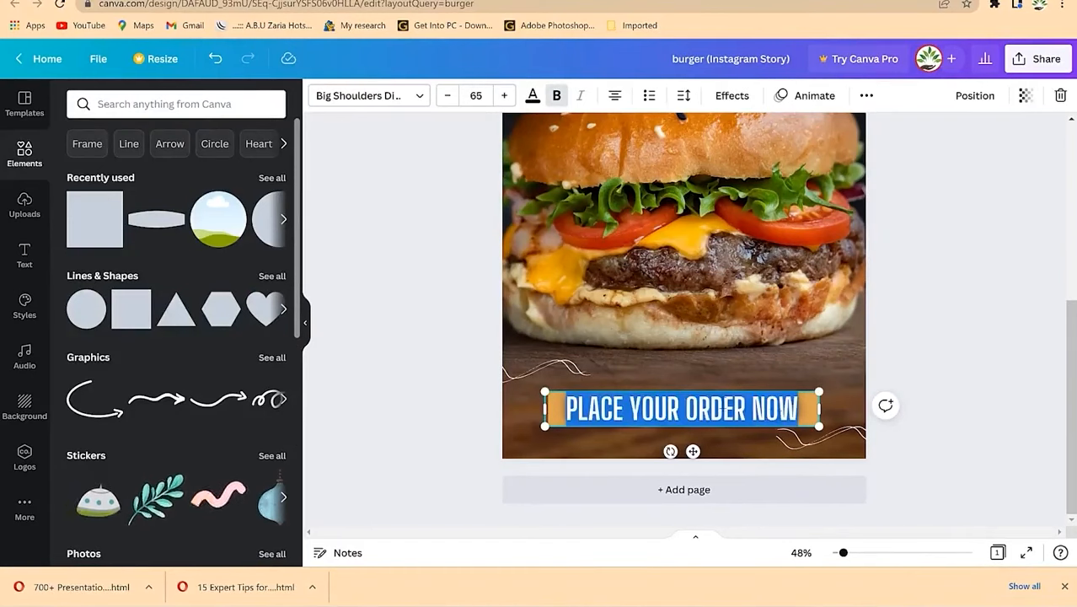
click(560, 416)
double_click(808, 413)
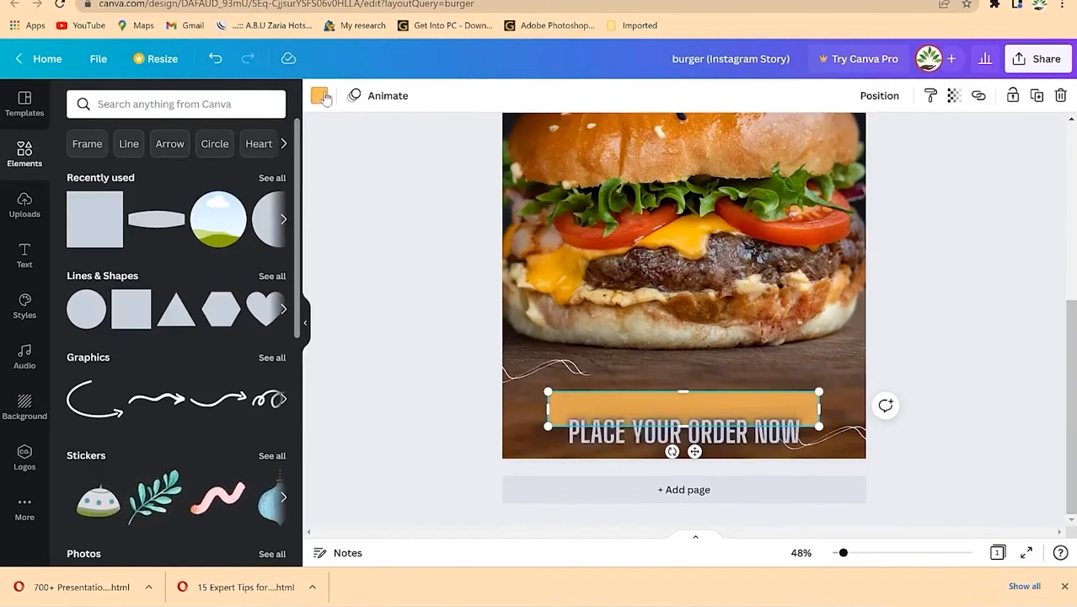
Step: Recolour the orange rectangle dark navy and nudge it slightly higher behind the text
click(320, 96)
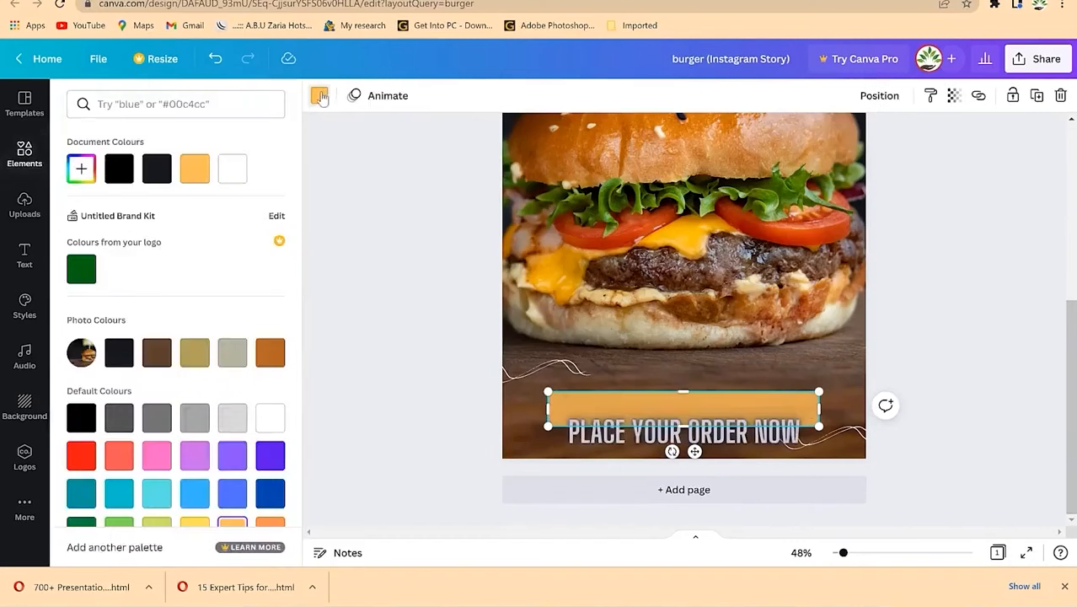
click(159, 169)
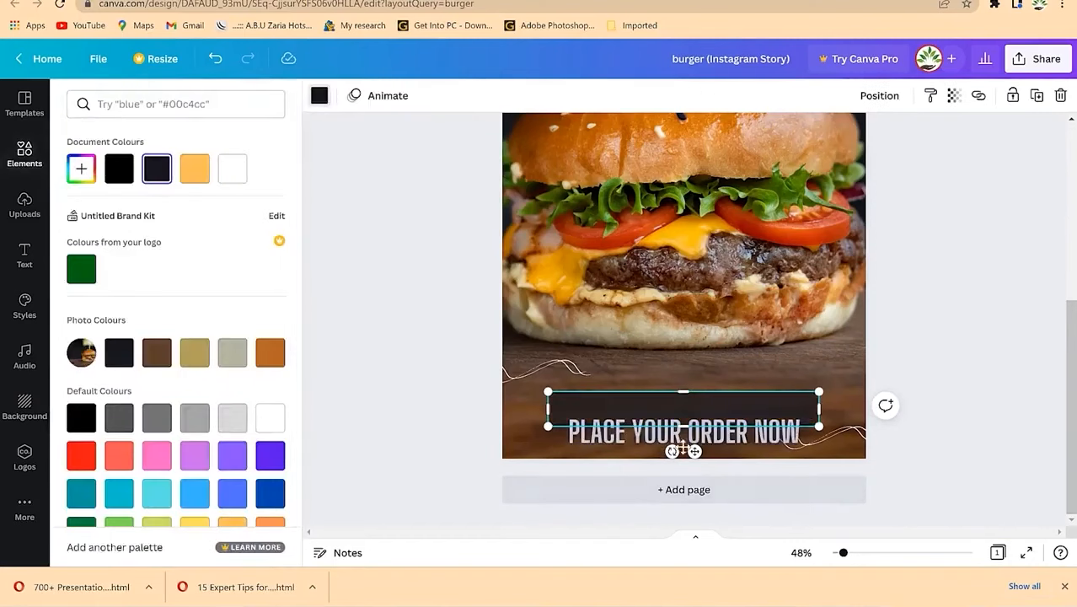
mouse_move(695, 452)
mouse_down()
mouse_move(695, 427)
mouse_move(693, 447)
mouse_up()
click(932, 372)
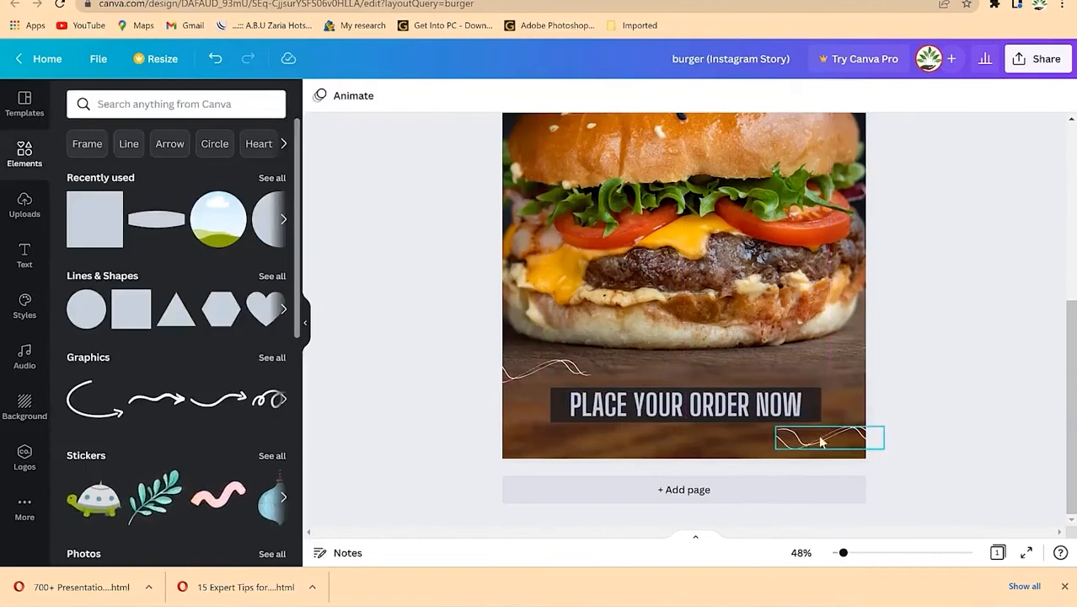
scroll(981, 288, up, 3)
scroll(995, 329, down, 3)
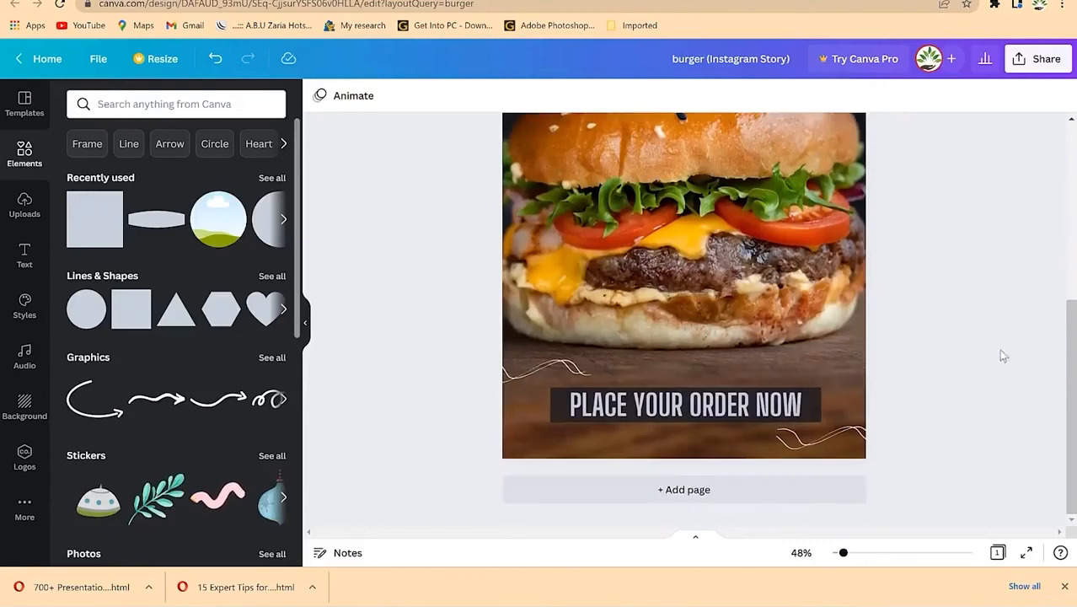
Step: Test transparency on the order text, leaving it fully opaque
click(812, 411)
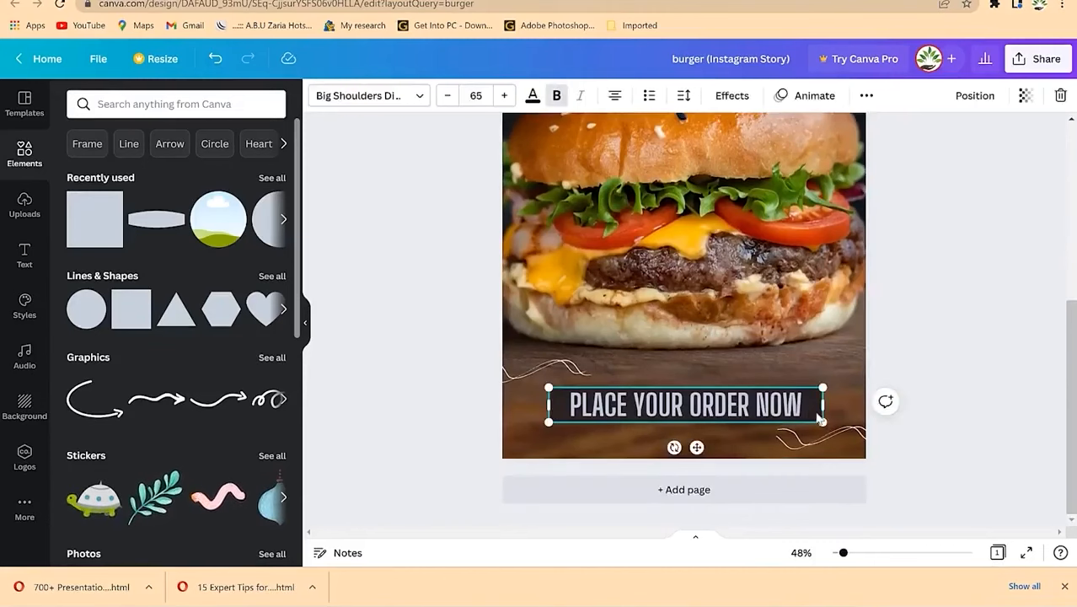
click(1026, 96)
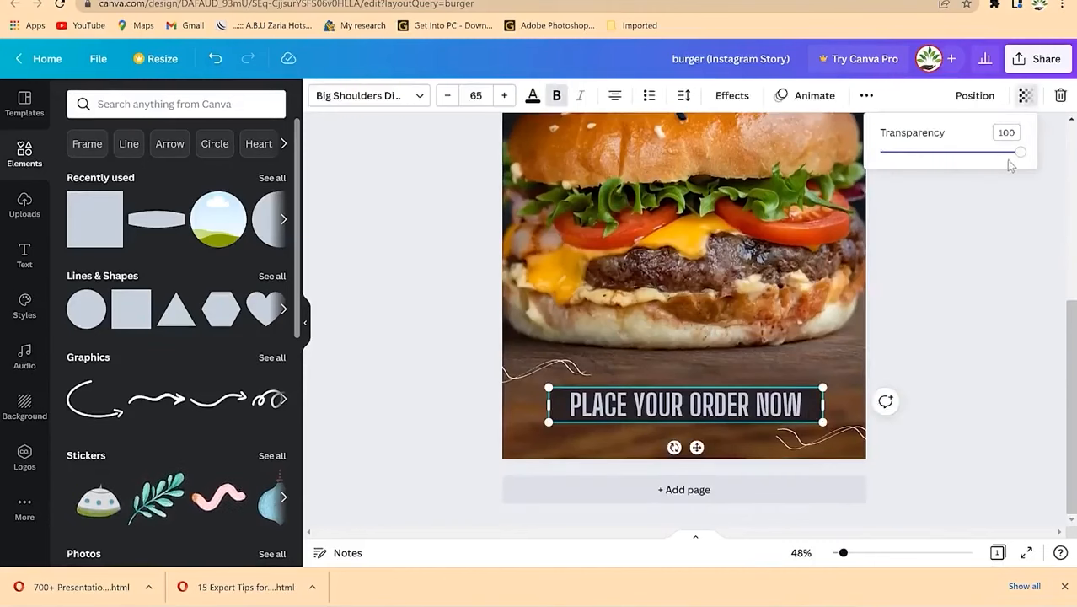
mouse_move(1022, 157)
mouse_down()
mouse_move(969, 154)
mouse_move(1031, 164)
mouse_up()
click(1013, 226)
click(955, 337)
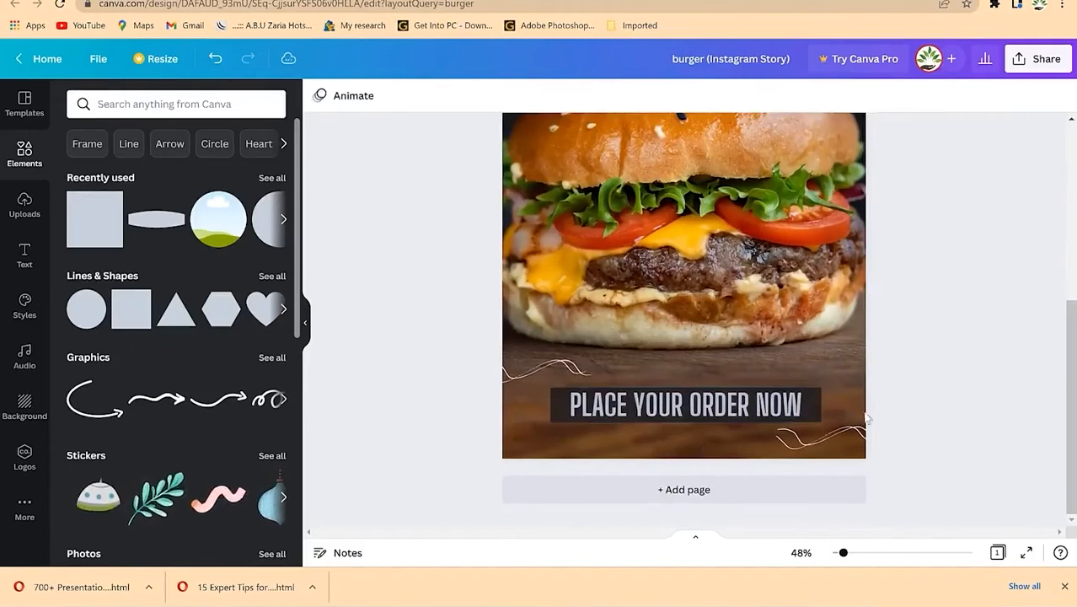
Step: Set the dark rectangle's transparency to 65 and recentre the order text on it
click(810, 414)
drag(746, 415, 748, 457)
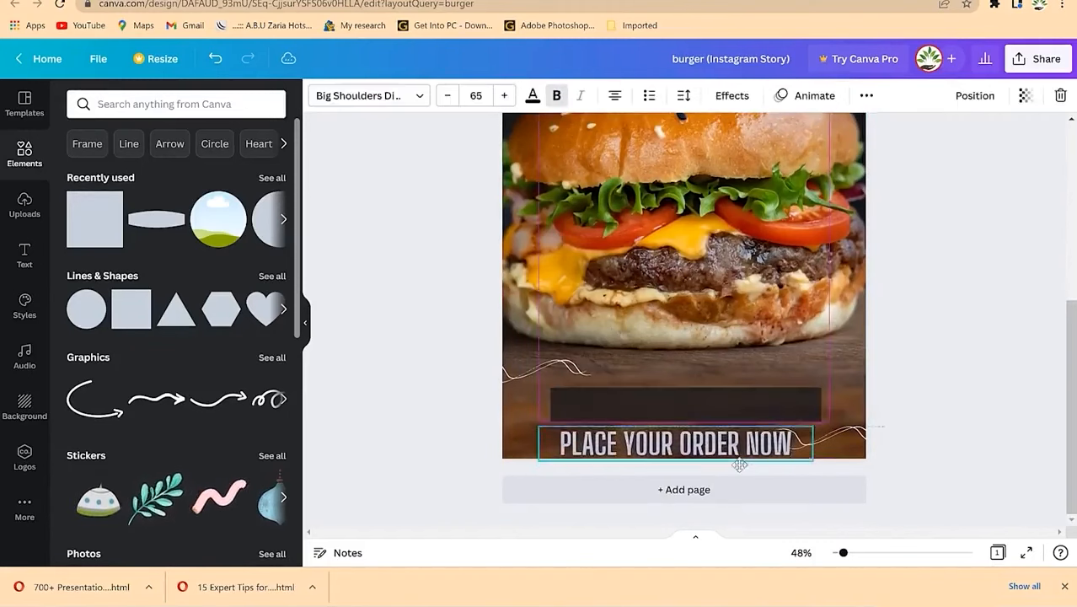
click(748, 396)
click(955, 95)
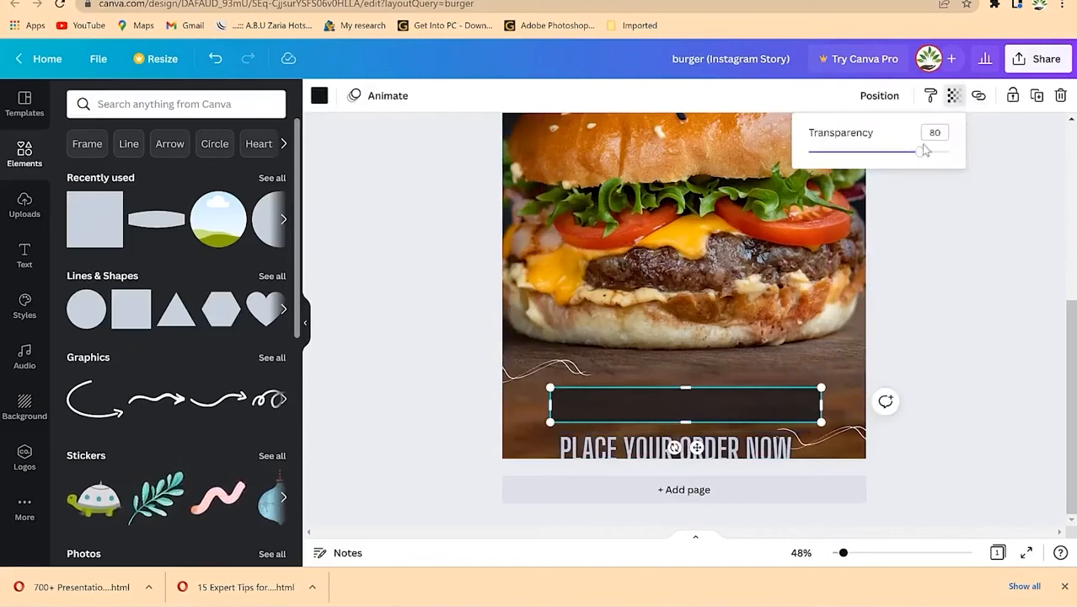
drag(924, 160, 899, 167)
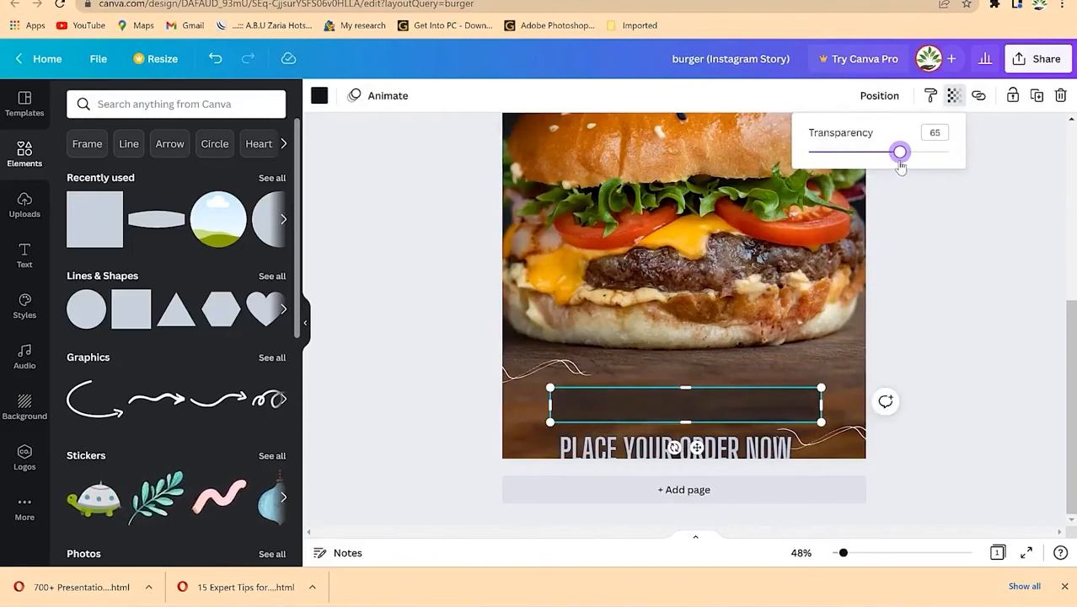
drag(758, 452, 761, 402)
click(910, 386)
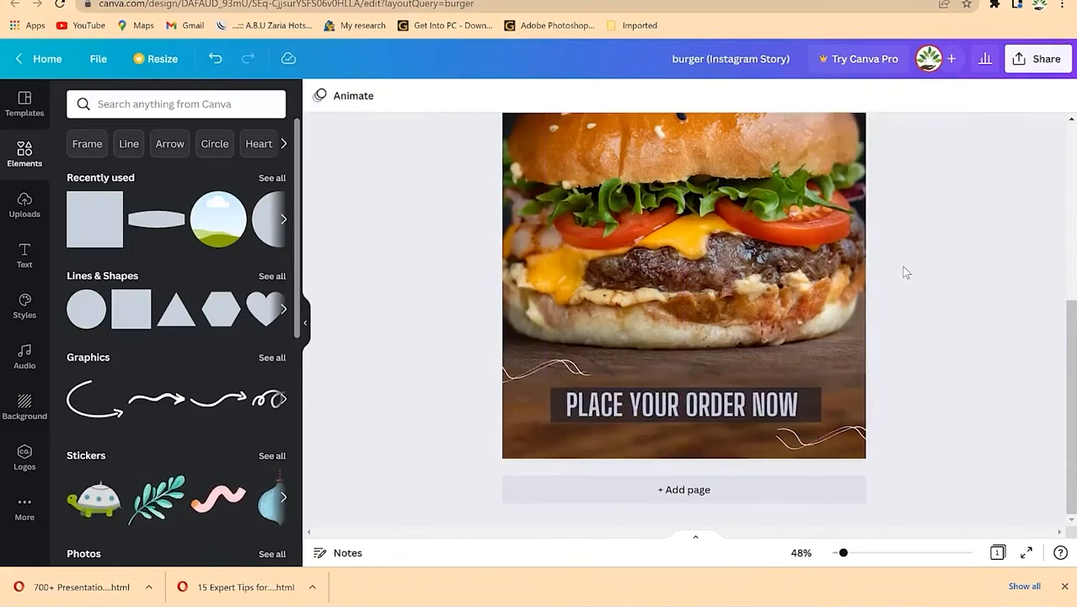
scroll(905, 272, up, 5)
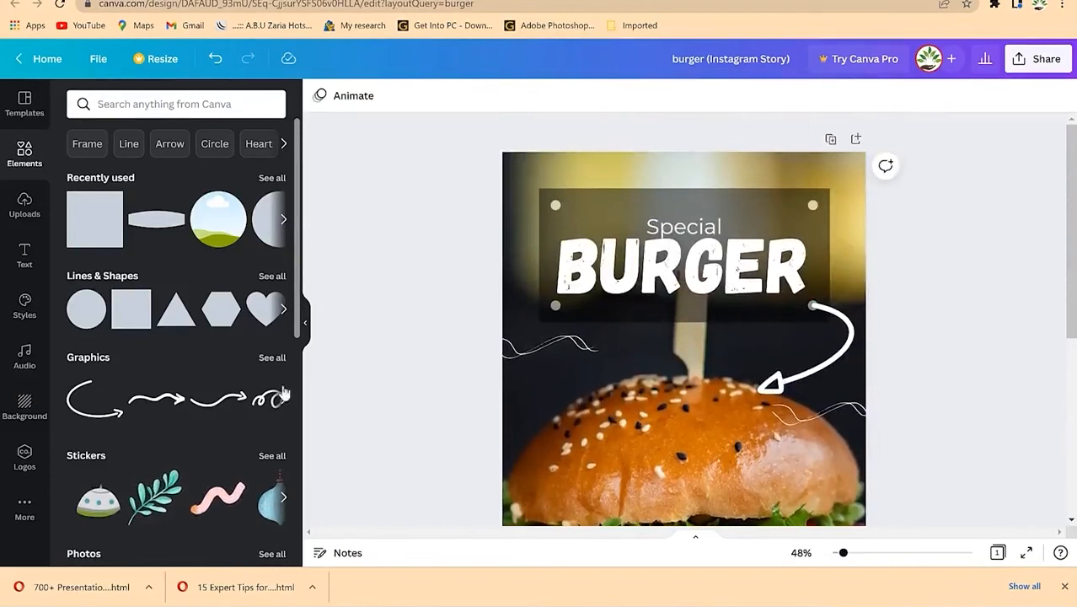
Step: Replace the old Elements search with 'bird'
scroll(510, 342, down, 10)
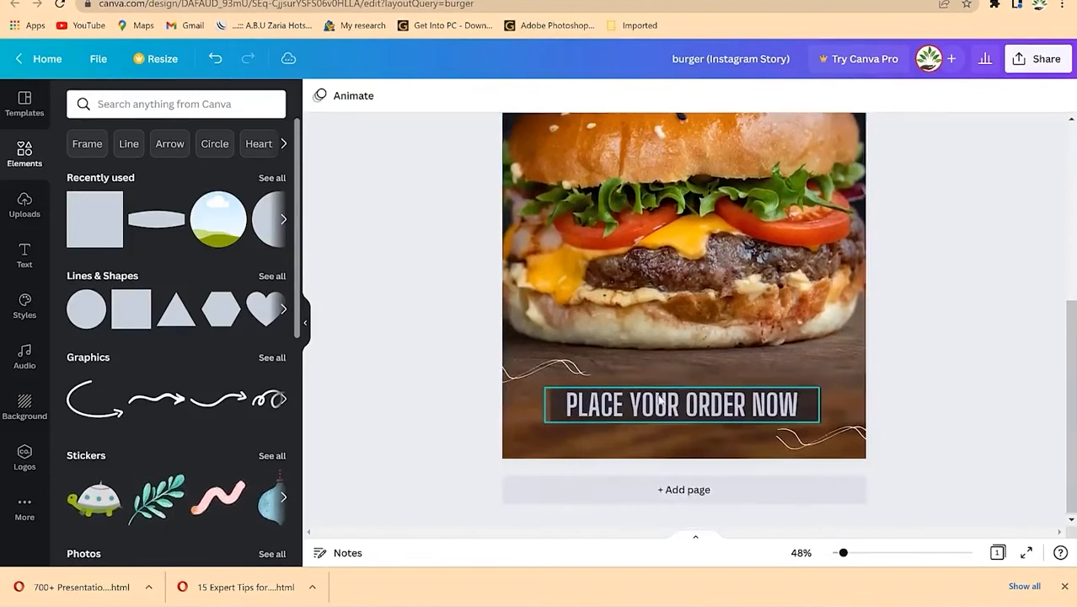
scroll(733, 377, up, 8)
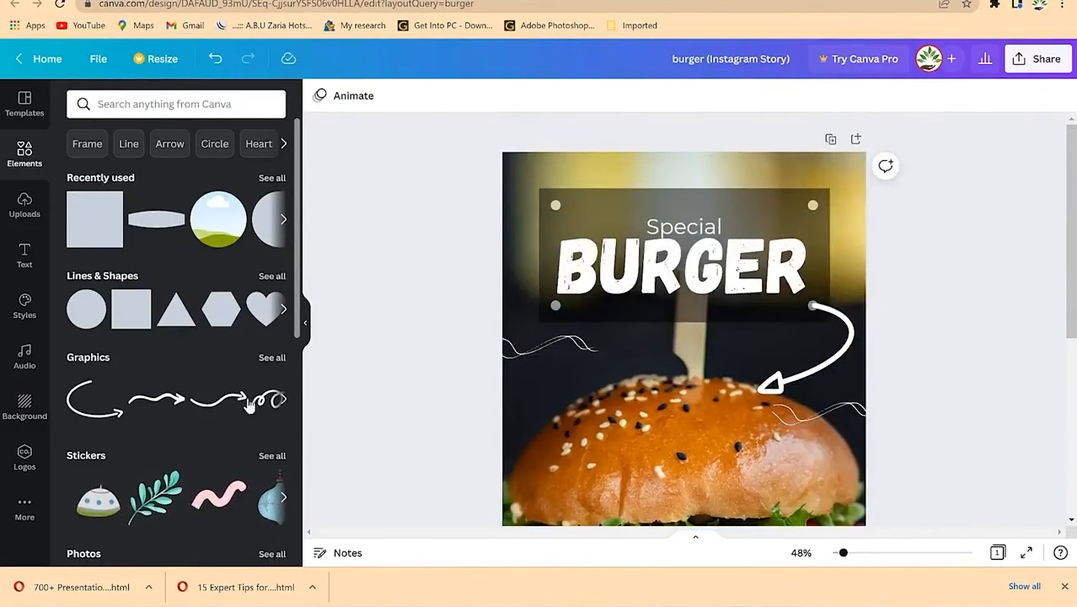
scroll(754, 368, down, 3)
scroll(755, 363, down, 1)
scroll(755, 357, up, 1)
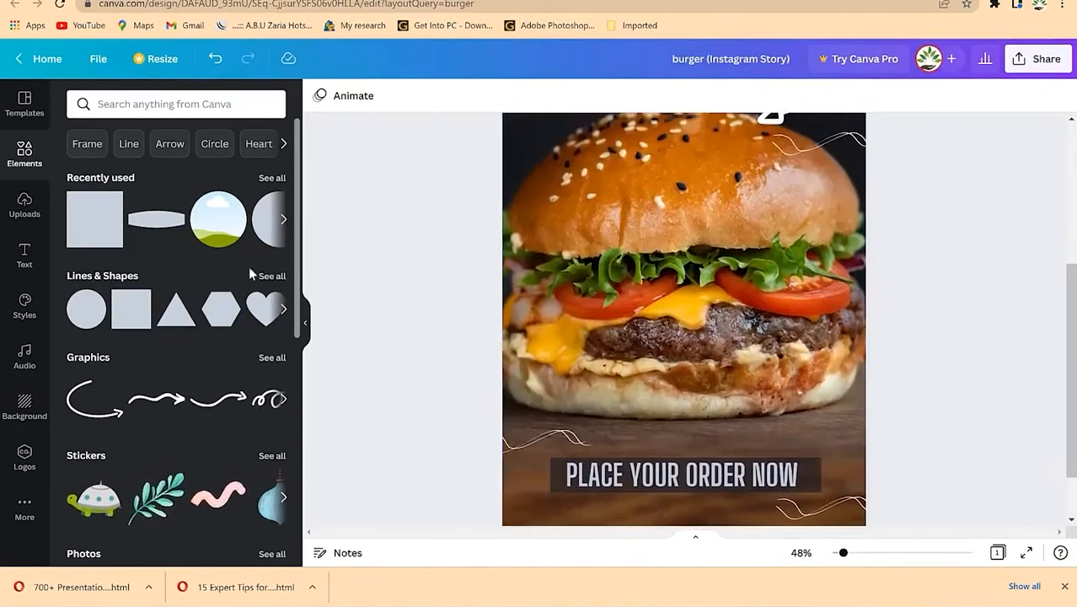
scroll(200, 102, down, 1)
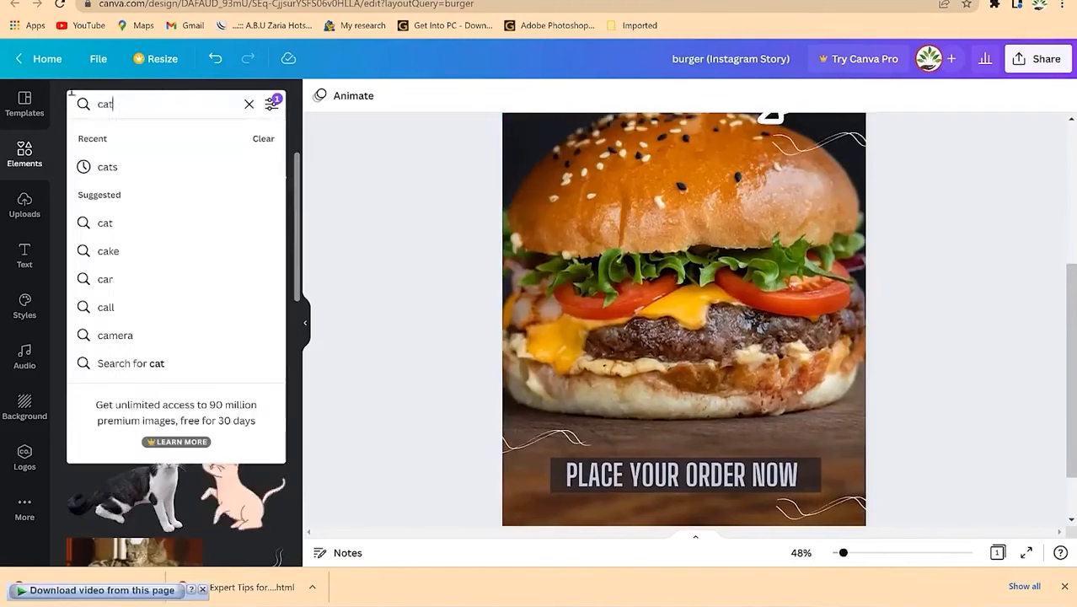
key(ctrl+a)
text(bird)
key(Return)
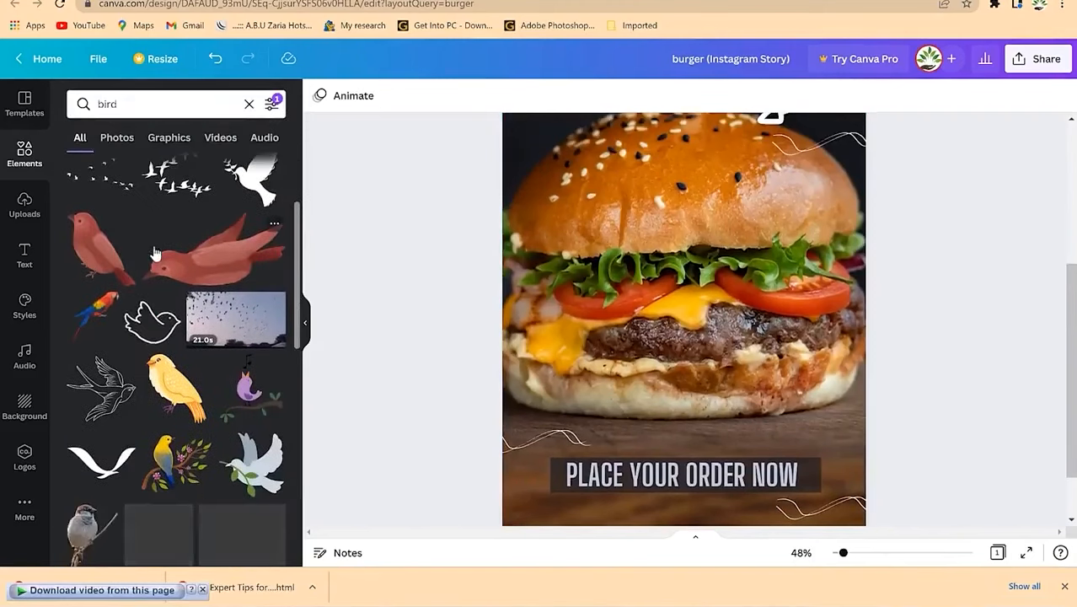
Step: Add the sparrow image, shrink it and place it at the banner's left end
scroll(160, 388, down, 4)
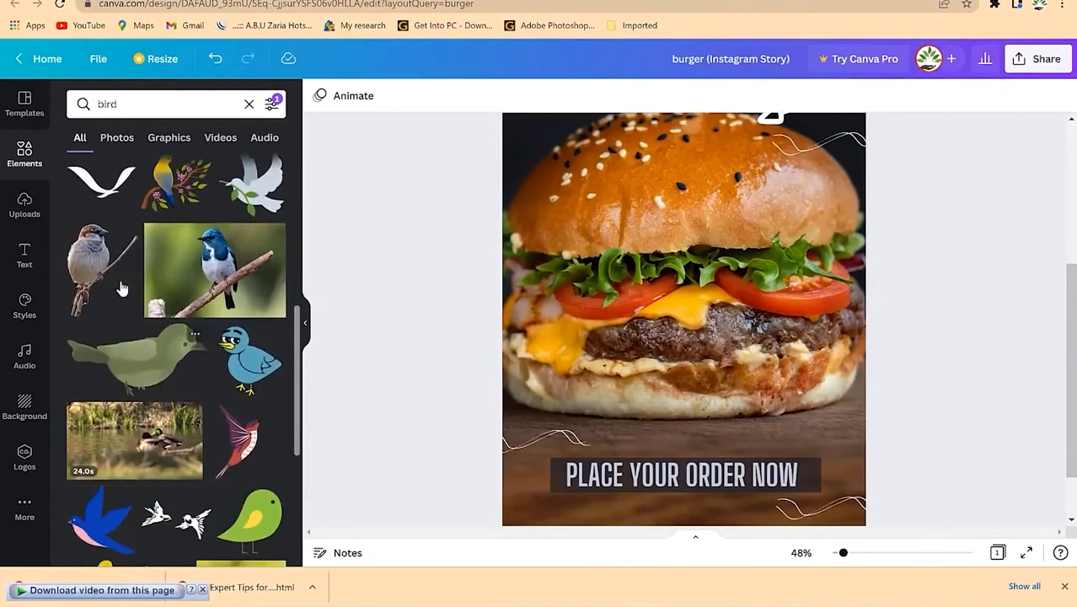
drag(93, 261, 543, 413)
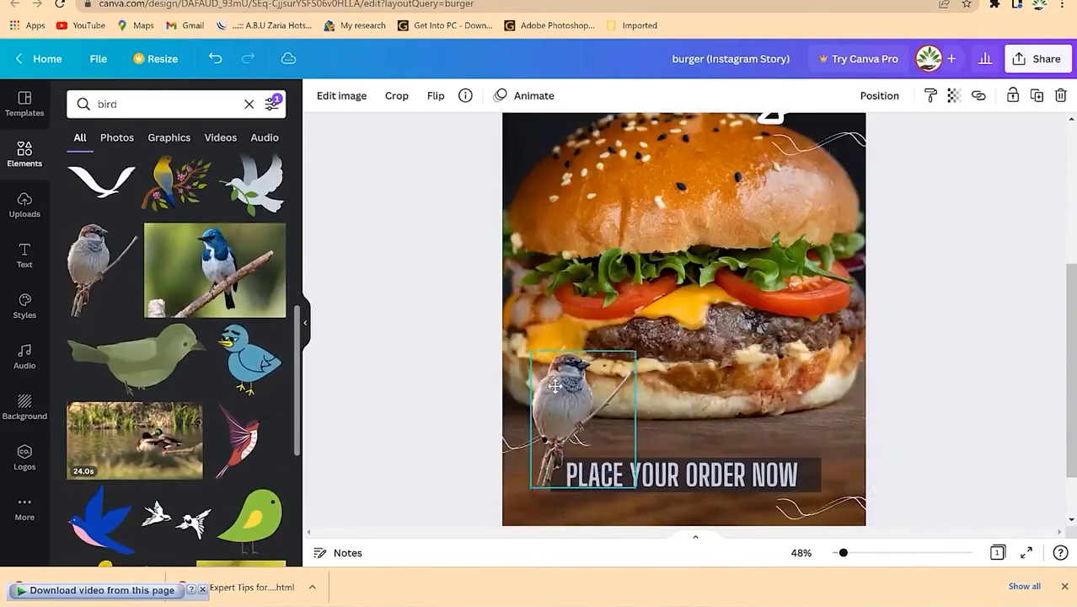
drag(637, 353, 578, 428)
drag(552, 454, 839, 477)
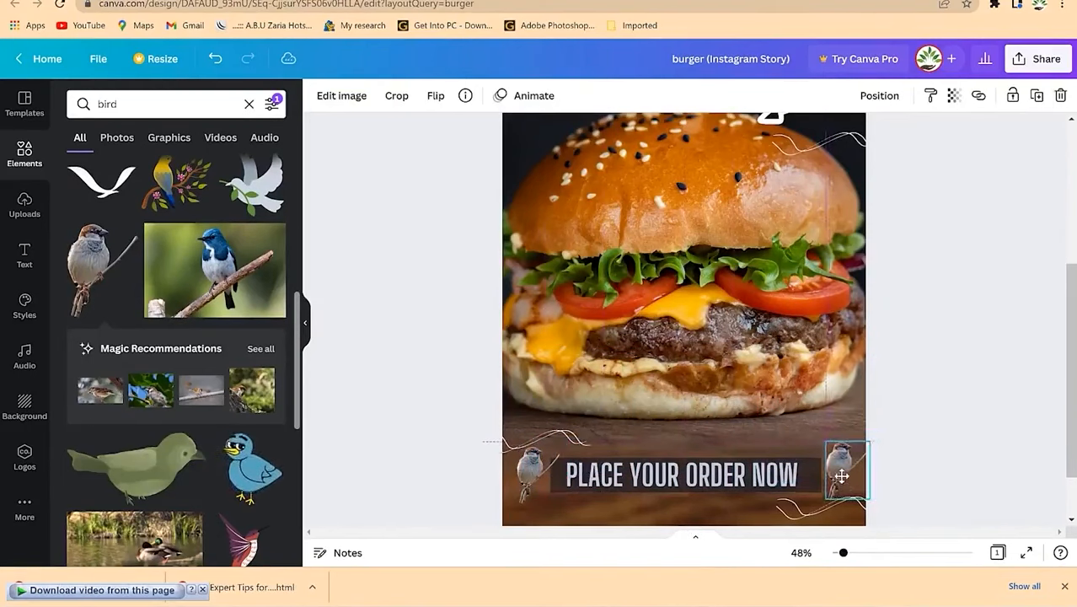
Step: Flip the right sparrow horizontally and line it up at the banner's right end
click(436, 99)
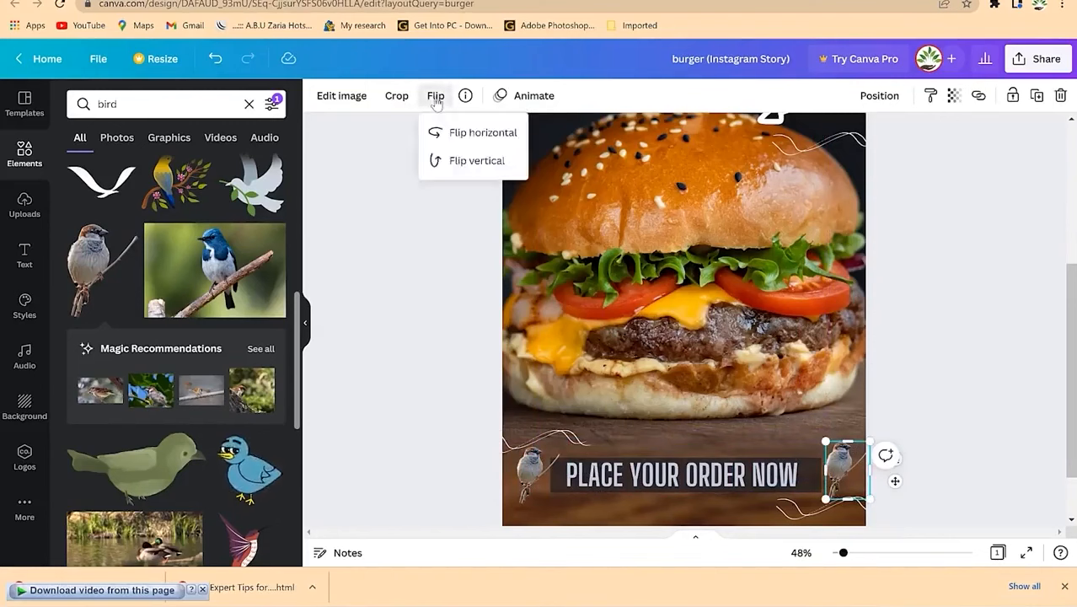
click(472, 135)
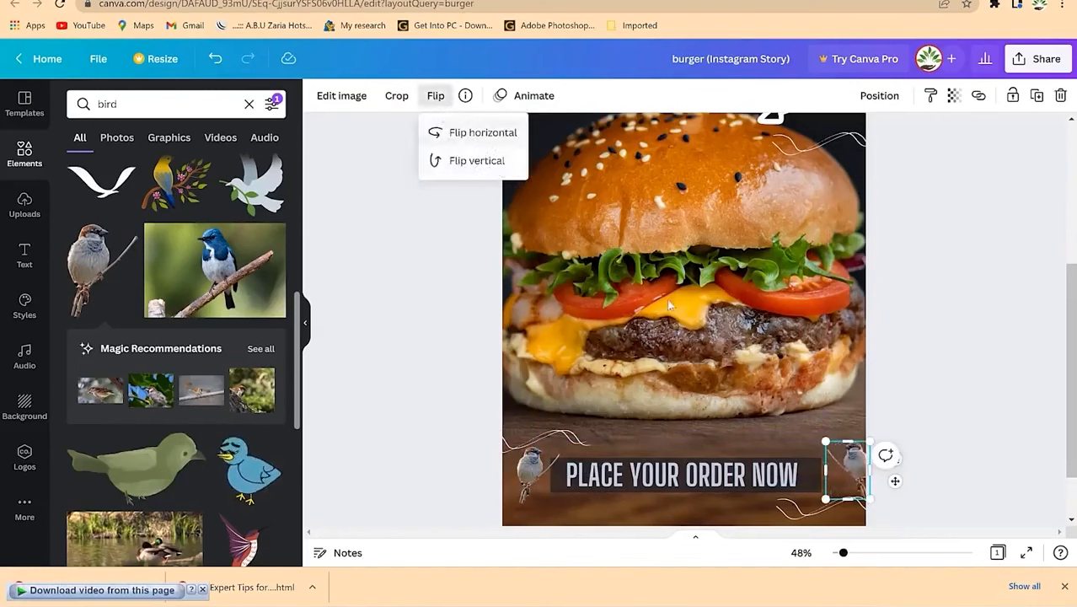
drag(858, 487, 841, 473)
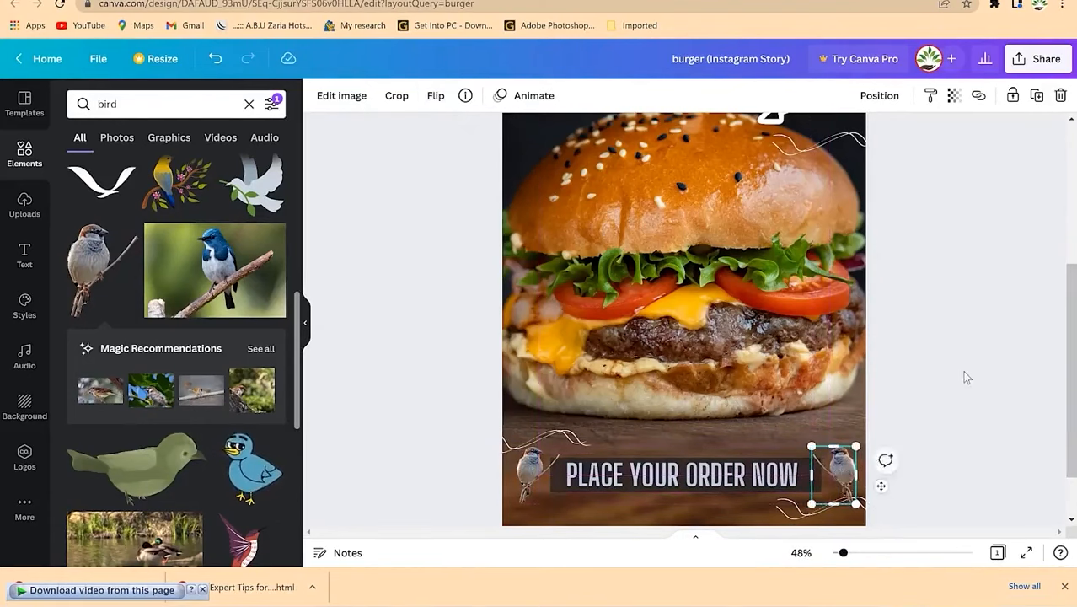
click(966, 375)
scroll(875, 244, up, 1)
scroll(875, 243, down, 2)
scroll(875, 244, up, 4)
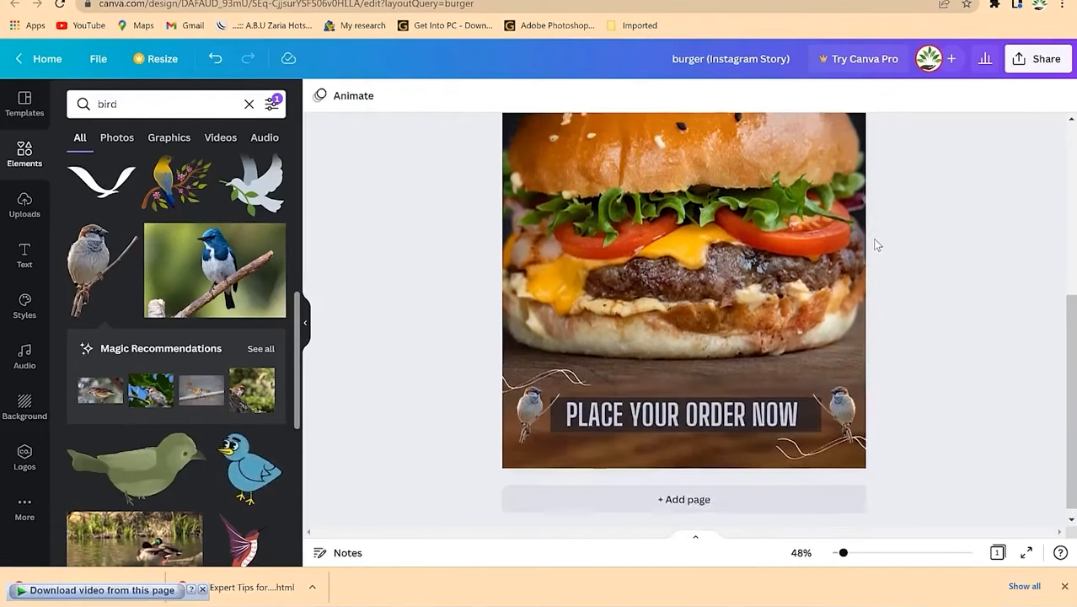
scroll(842, 243, down, 5)
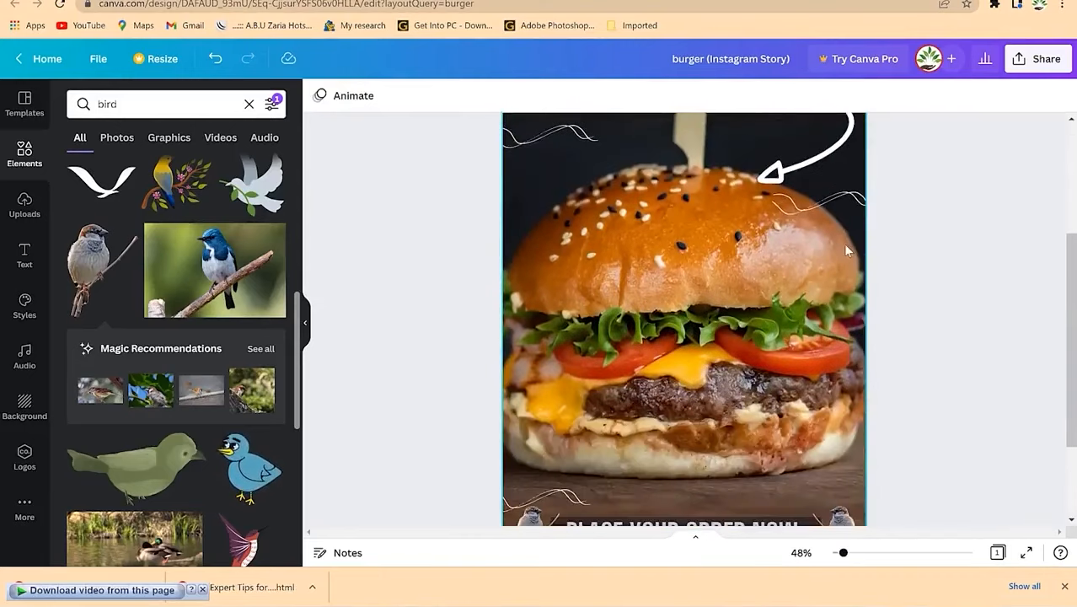
scroll(842, 244, up, 5)
Step: Browse the design styles and colour palettes, then select the Special BURGER title
scroll(847, 251, up, 1)
scroll(847, 251, down, 3)
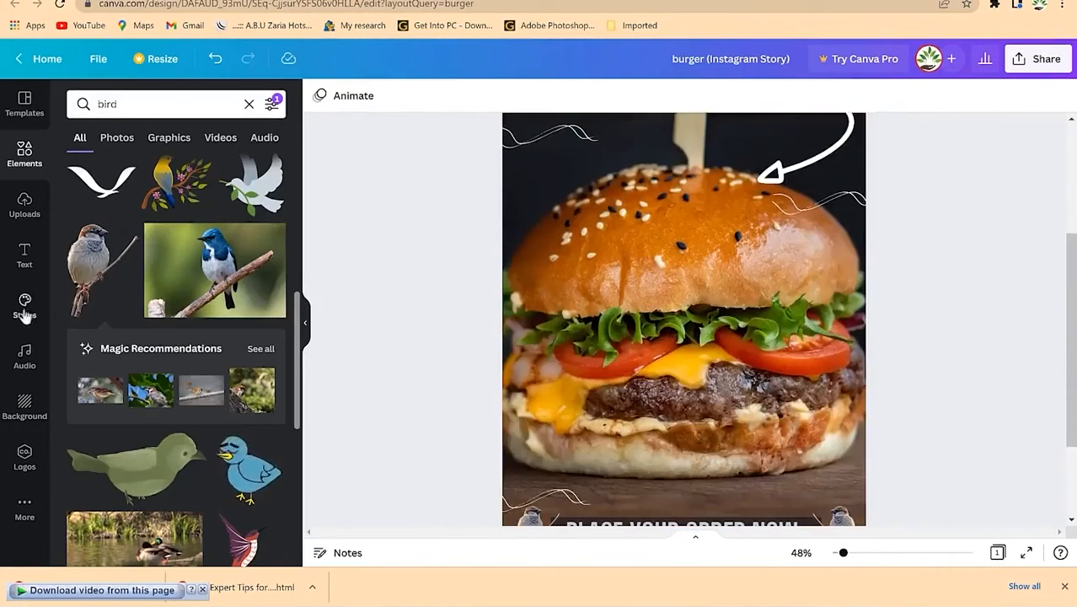
click(23, 308)
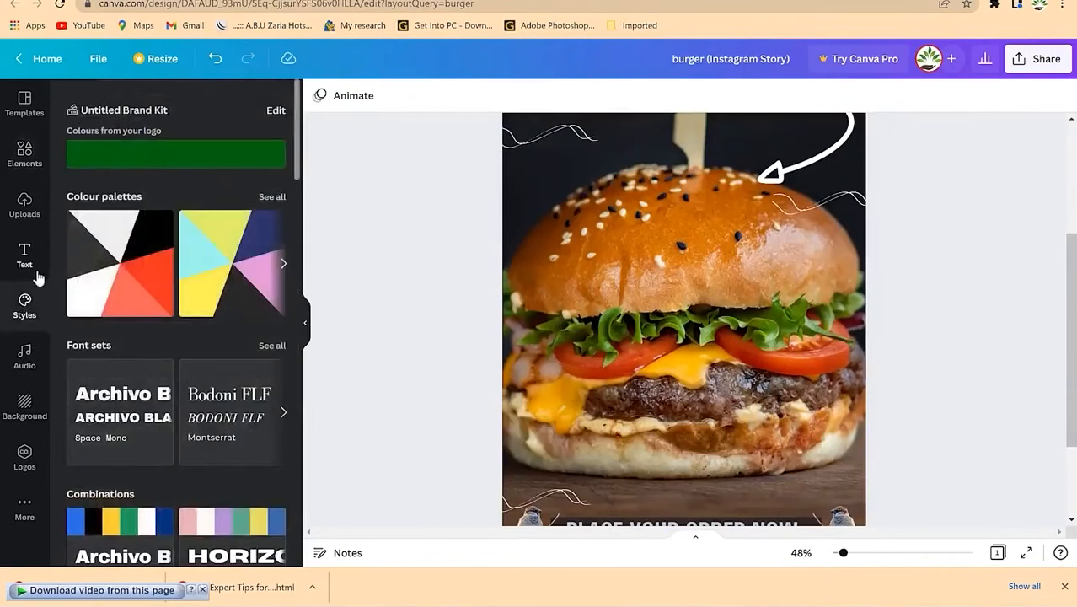
scroll(621, 338, down, 4)
scroll(621, 338, up, 5)
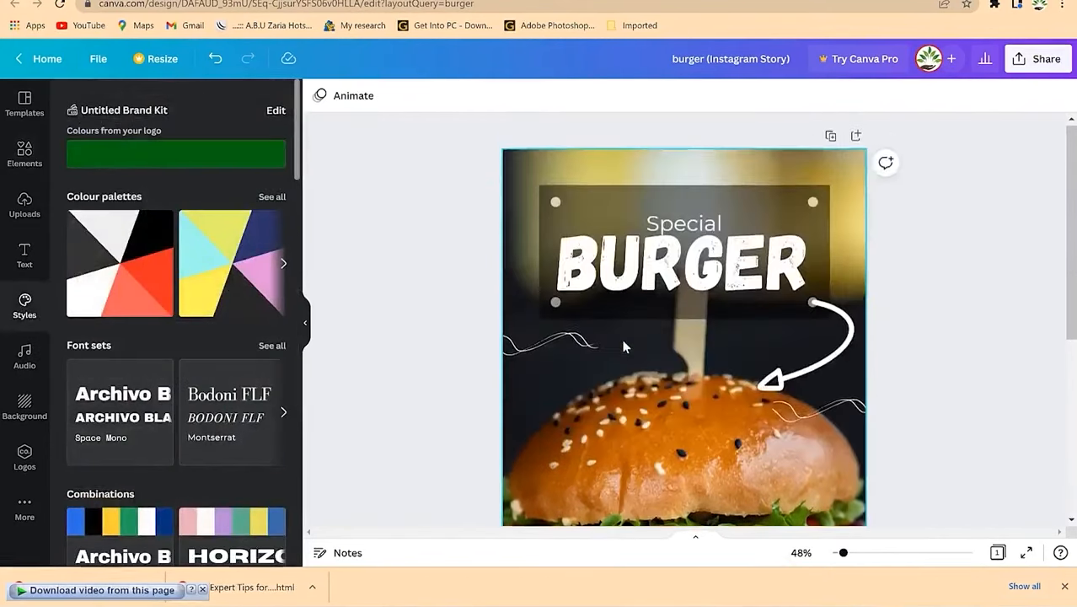
click(585, 196)
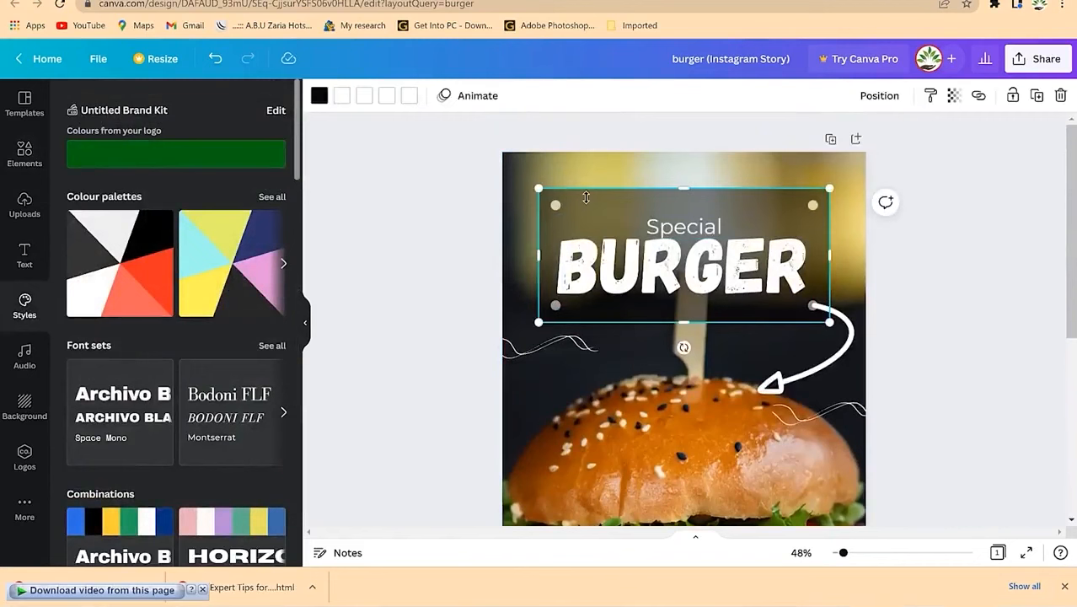
scroll(429, 289, down, 2)
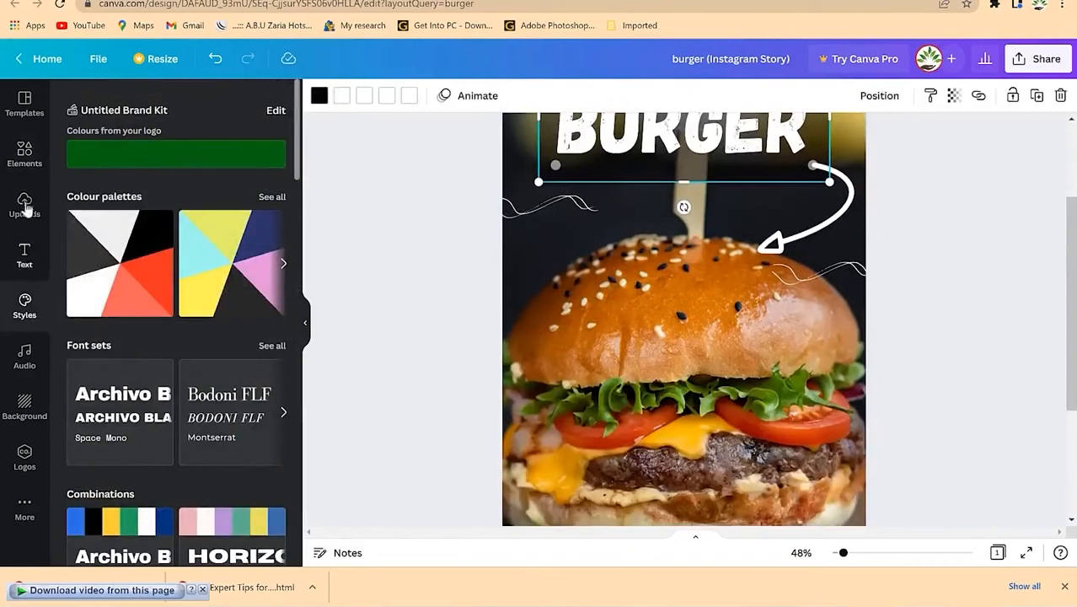
scroll(617, 307, down, 2)
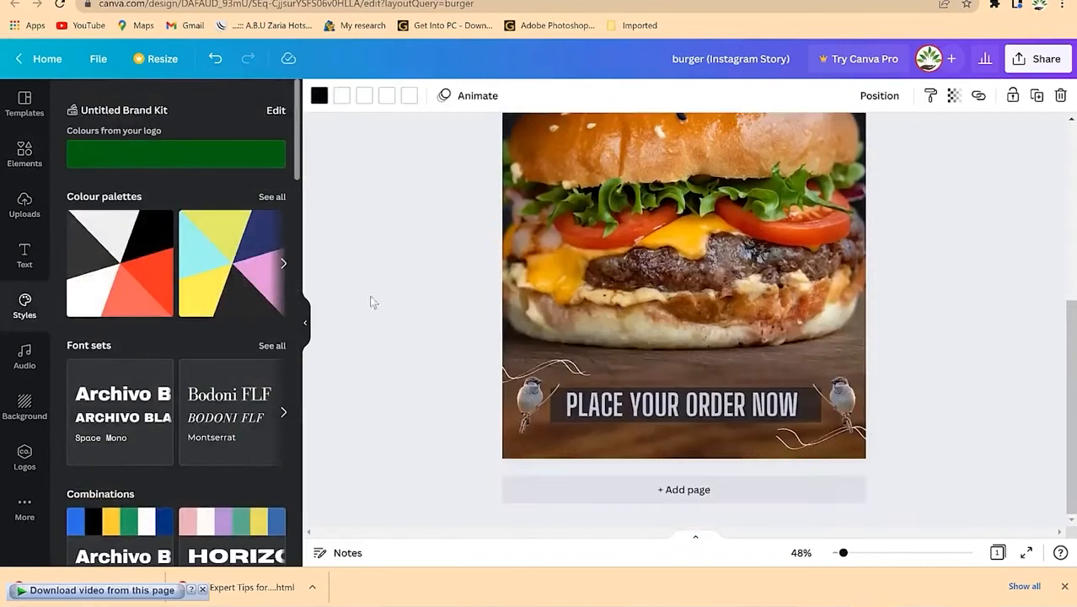
Step: Clear the bird search in Elements and pick the 'Flowers' suggestion
click(25, 152)
scroll(202, 324, down, 3)
click(249, 104)
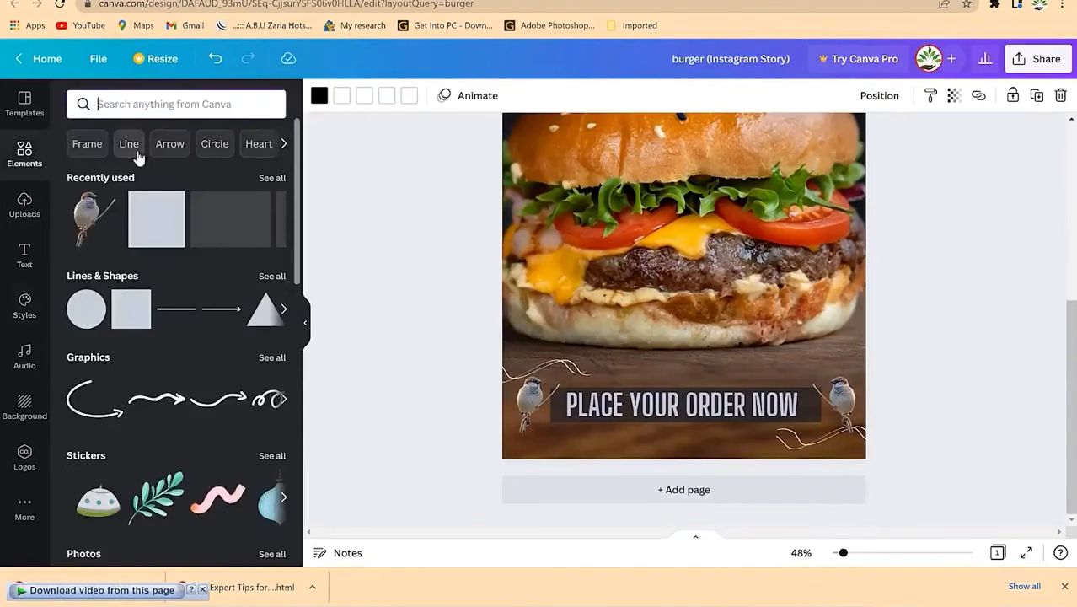
click(284, 144)
click(284, 145)
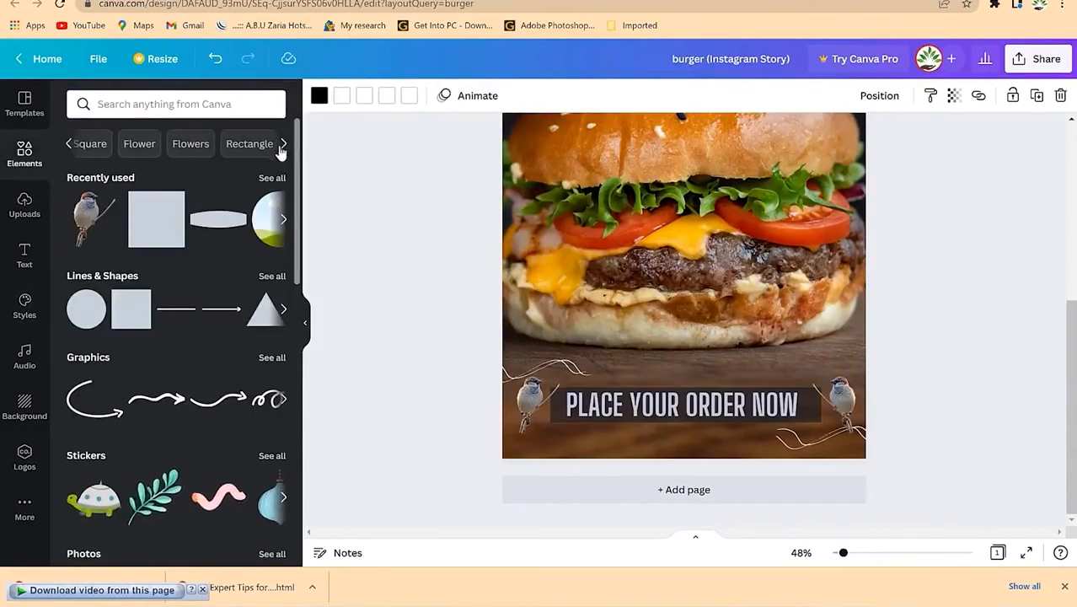
click(190, 145)
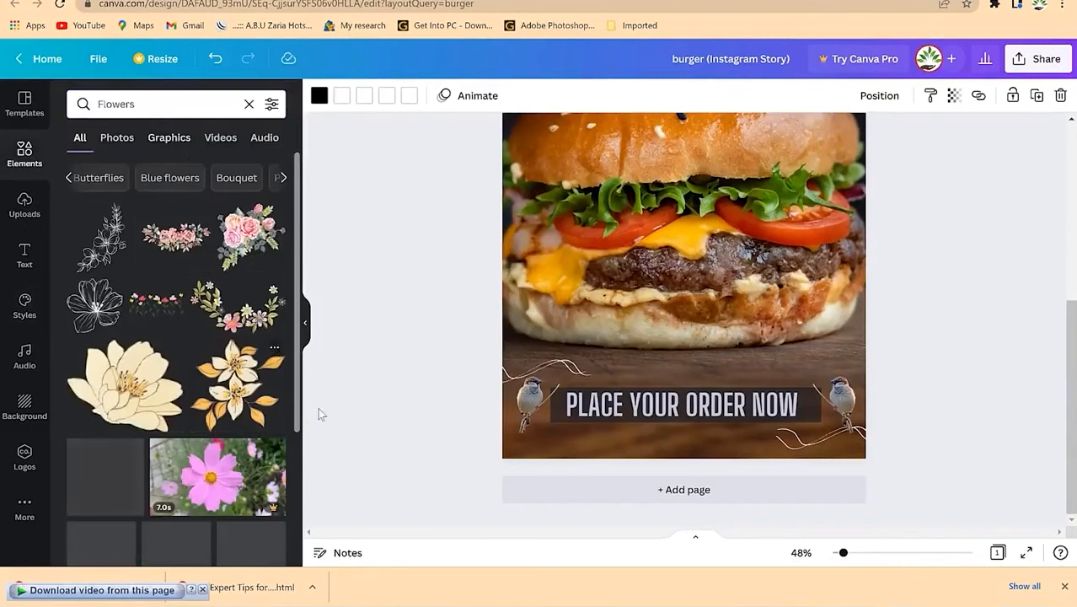
scroll(181, 417, down, 4)
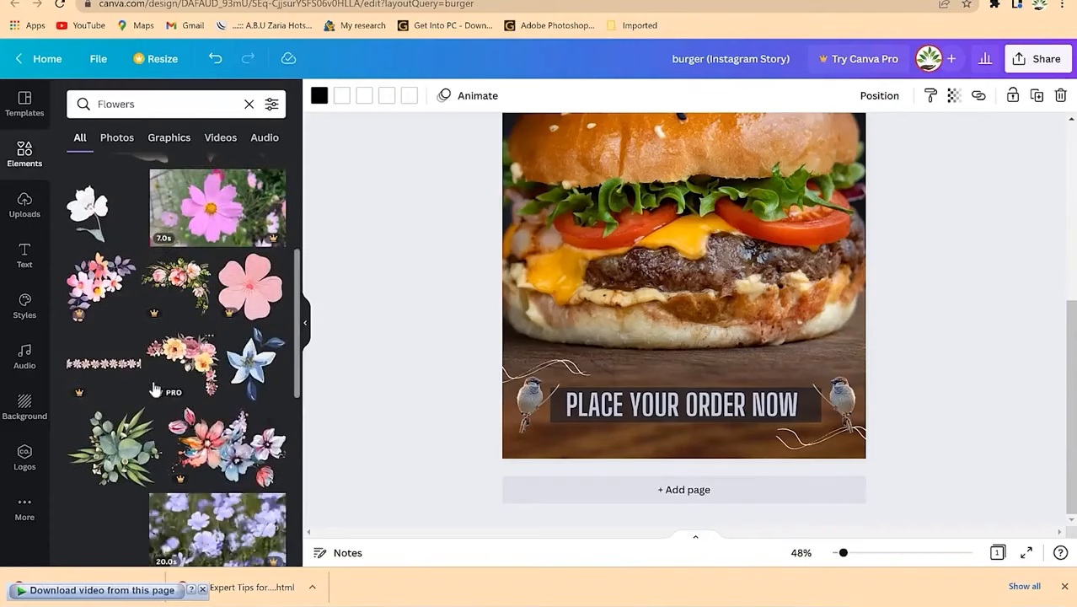
scroll(665, 270, up, 4)
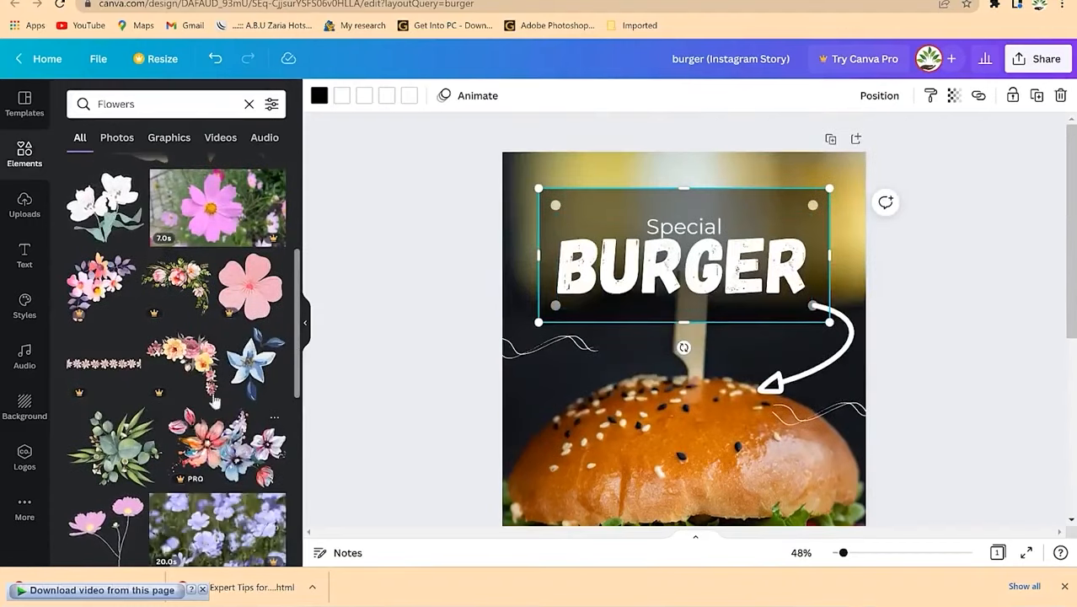
Step: Add a floral graphic and shrink it into the page's top-right corner
drag(194, 362, 685, 349)
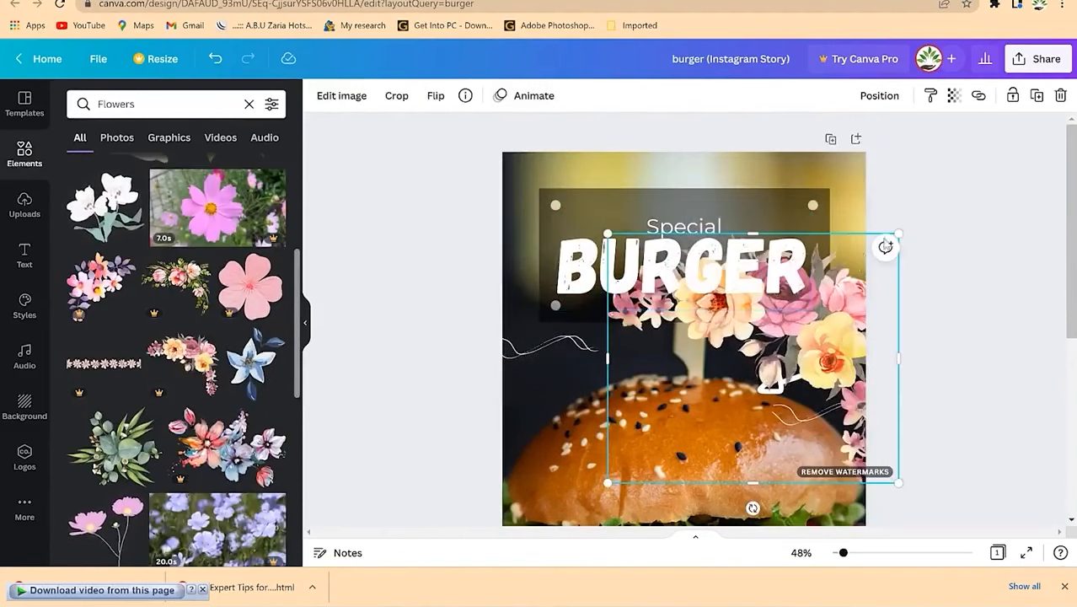
drag(897, 483, 704, 394)
drag(636, 329, 758, 251)
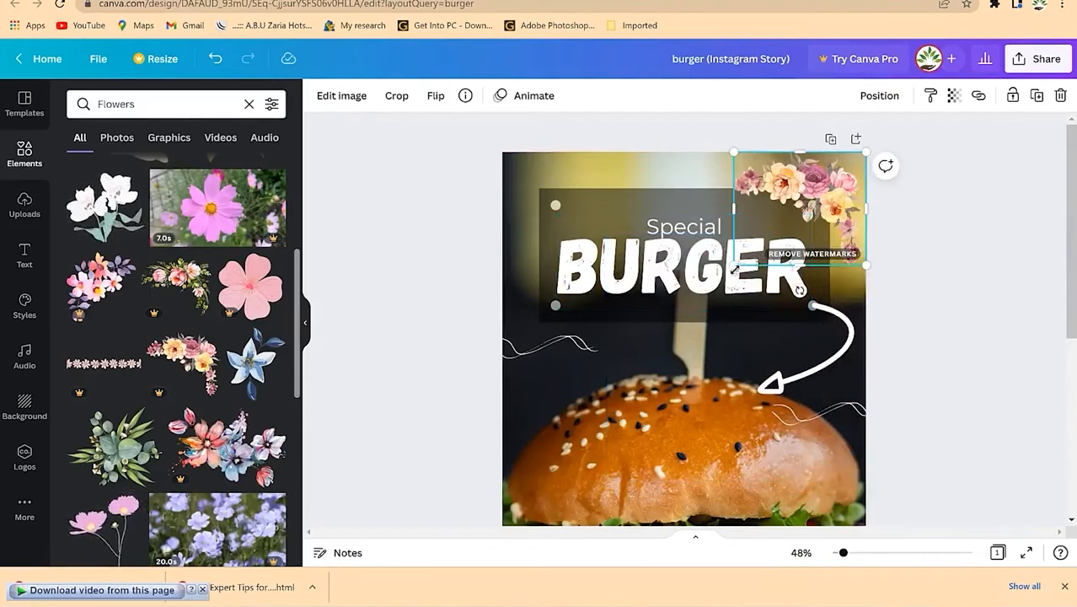
drag(734, 267, 799, 208)
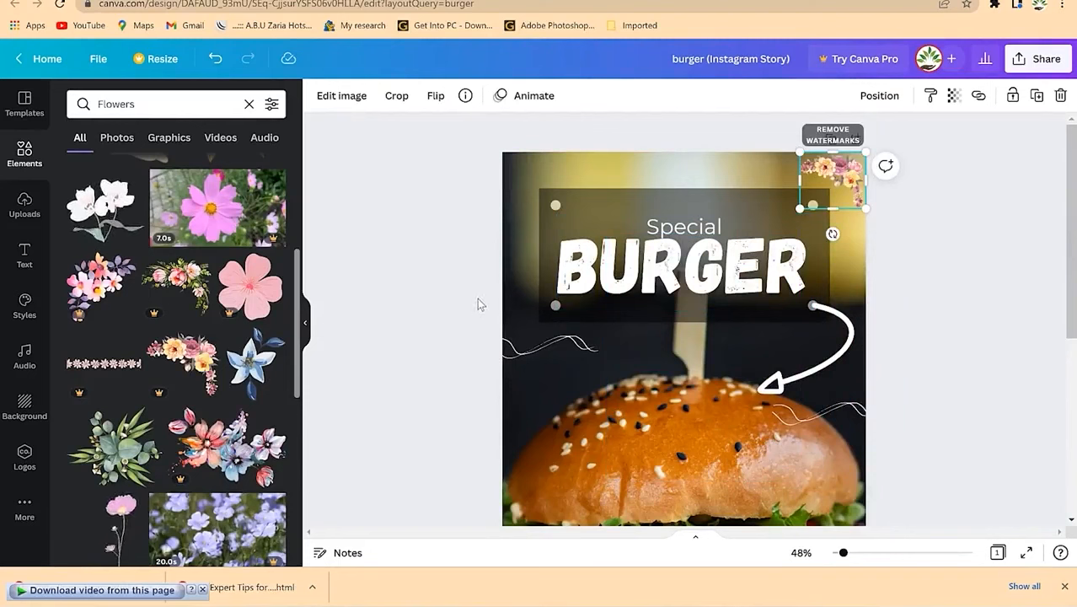
Step: Duplicate the flowers, move the copy to the top-left corner and flip it horizontally
key(ctrl+d)
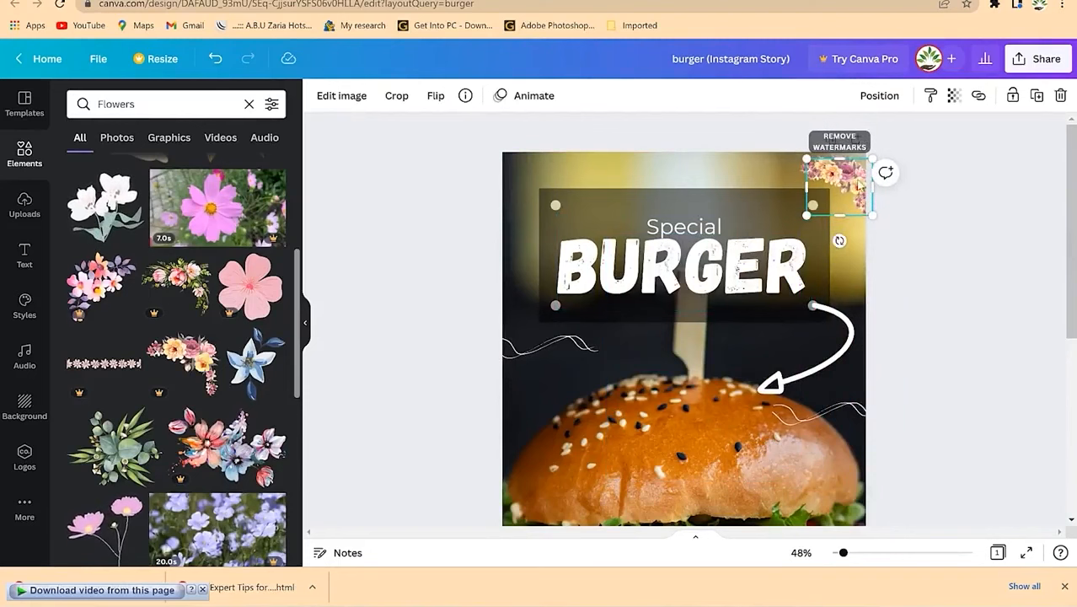
drag(834, 187, 522, 180)
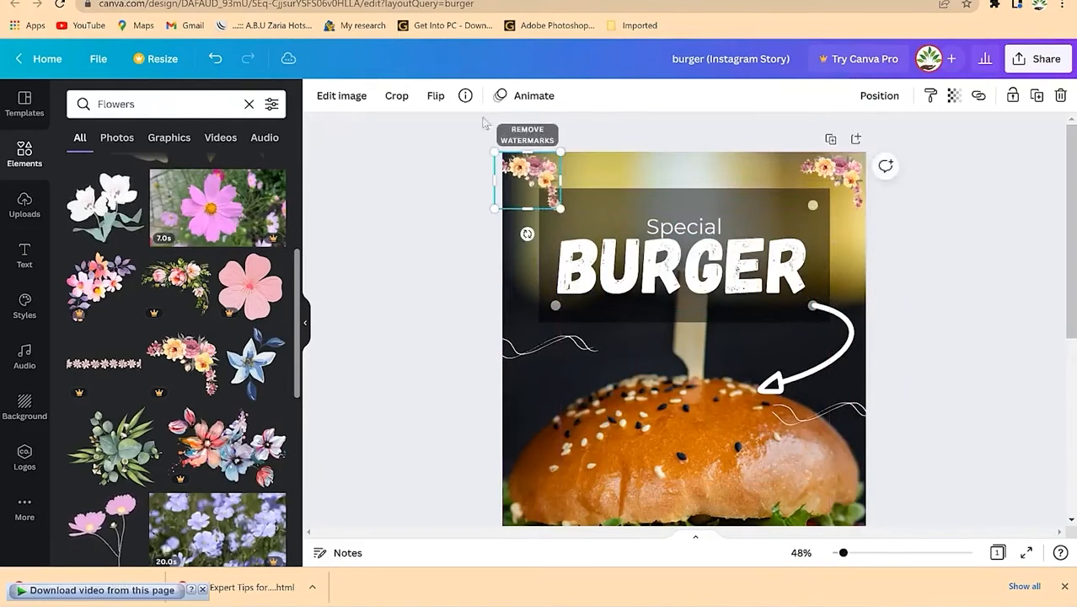
click(438, 95)
click(476, 139)
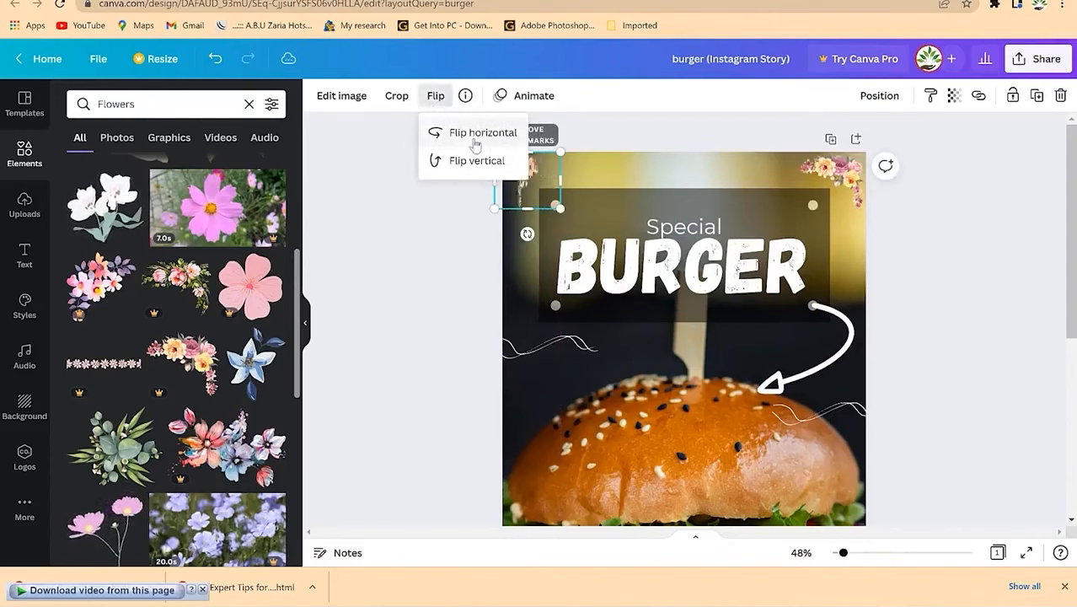
click(644, 103)
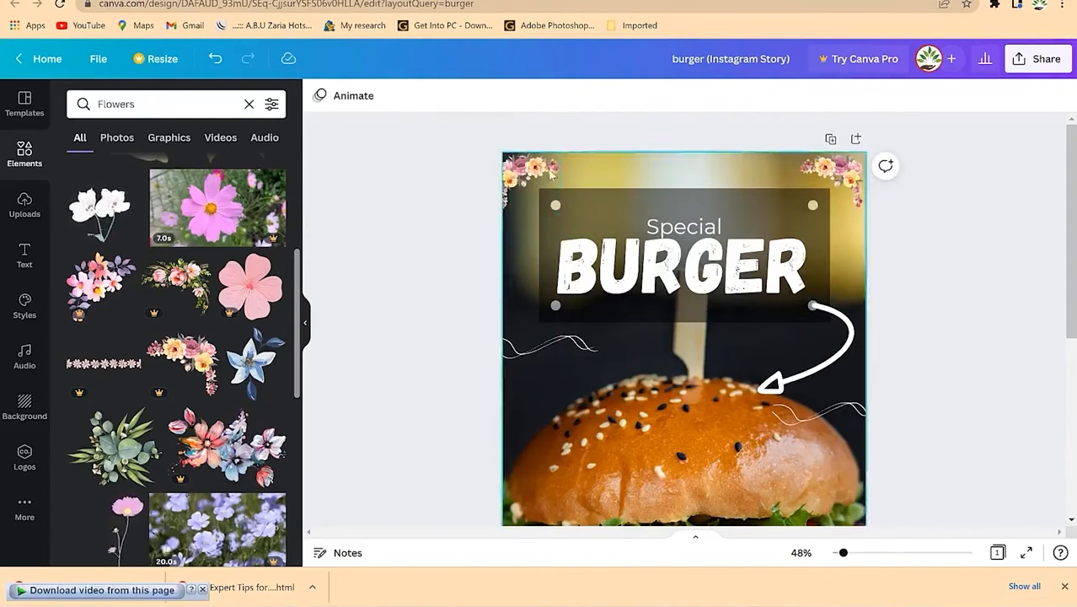
drag(544, 175, 539, 173)
click(973, 242)
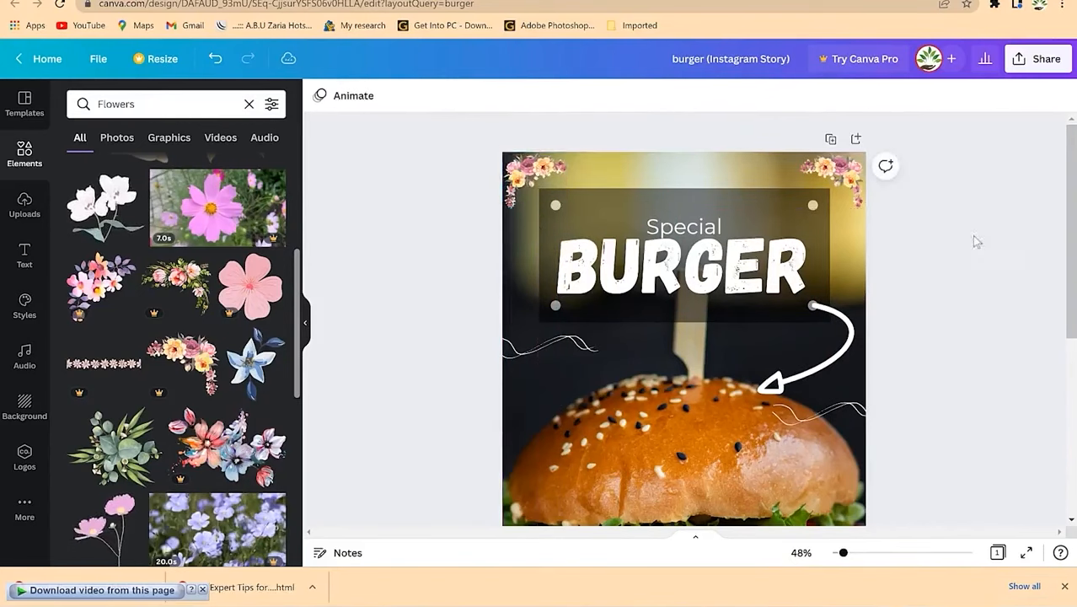
scroll(950, 335, down, 5)
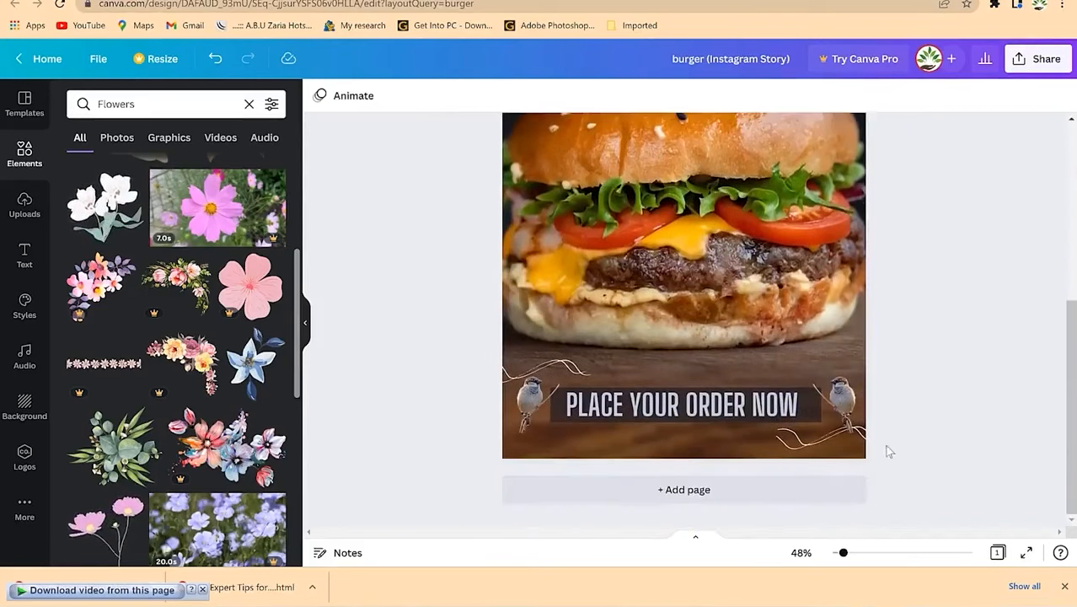
scroll(849, 348, up, 4)
scroll(472, 379, down, 4)
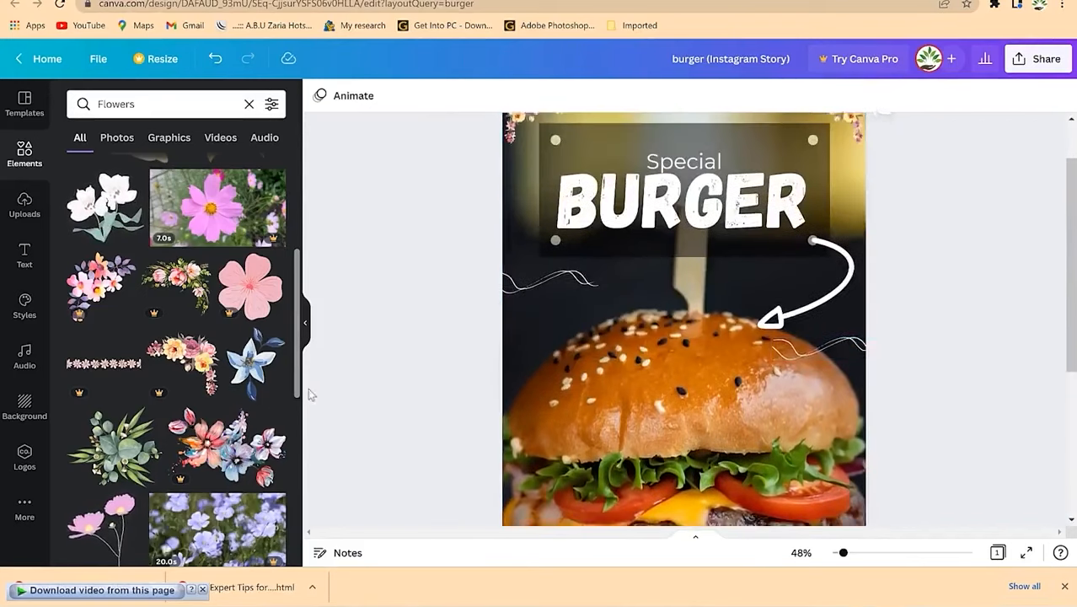
scroll(201, 437, down, 1)
scroll(201, 437, down, 3)
scroll(202, 437, up, 4)
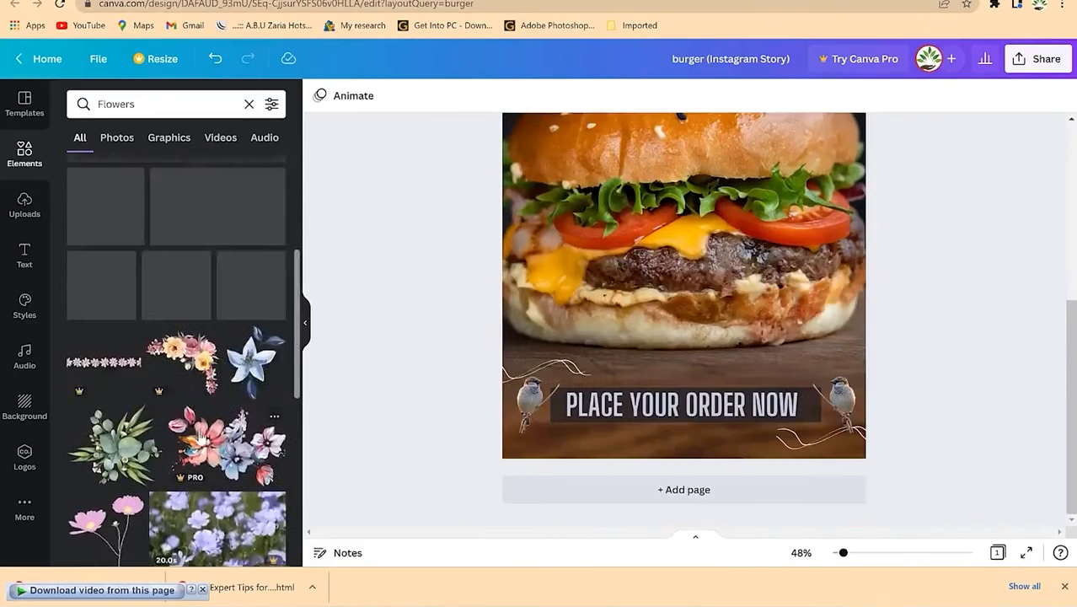
scroll(202, 437, down, 3)
scroll(646, 316, up, 5)
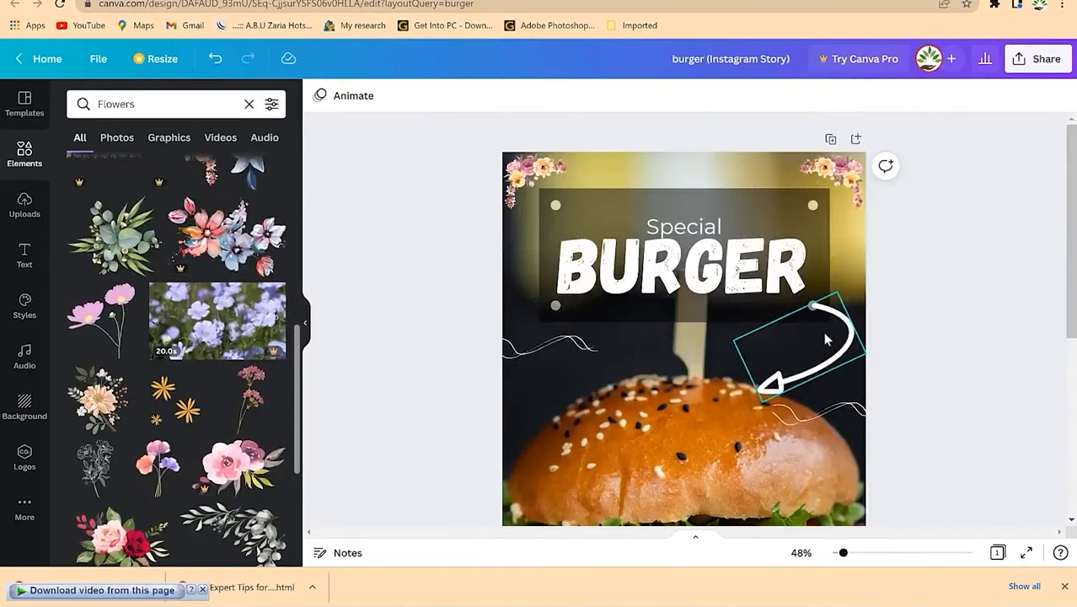
scroll(177, 417, down, 2)
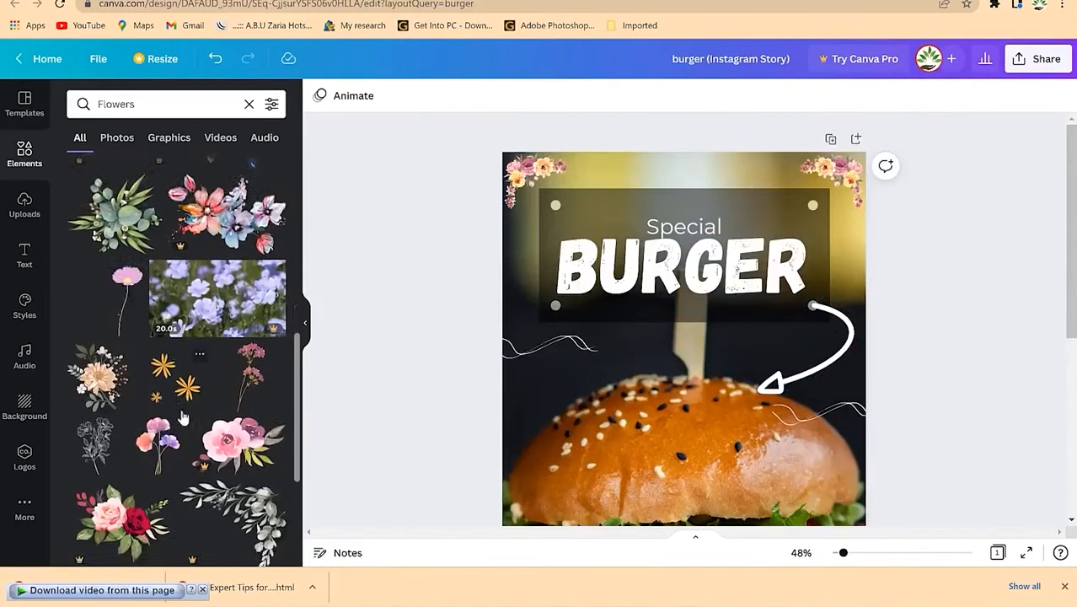
scroll(180, 392, down, 3)
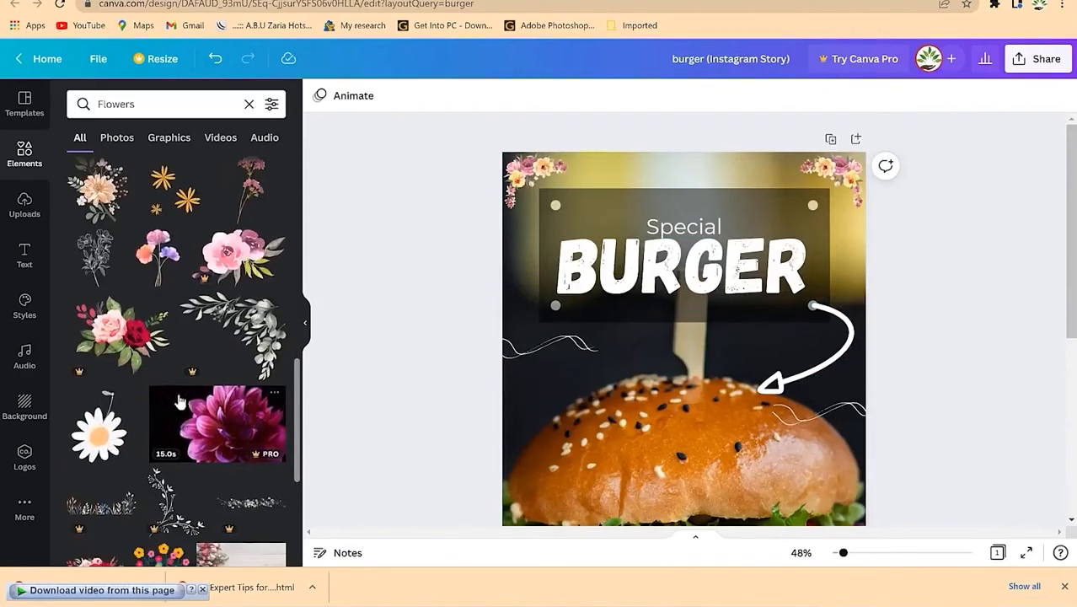
click(656, 199)
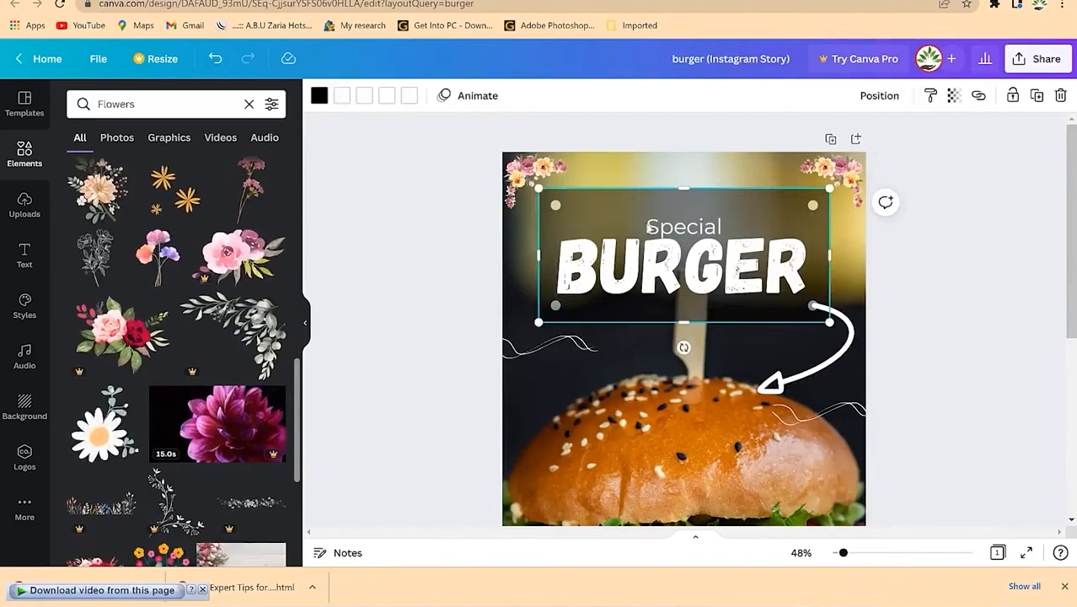
scroll(723, 347, down, 3)
scroll(725, 342, up, 3)
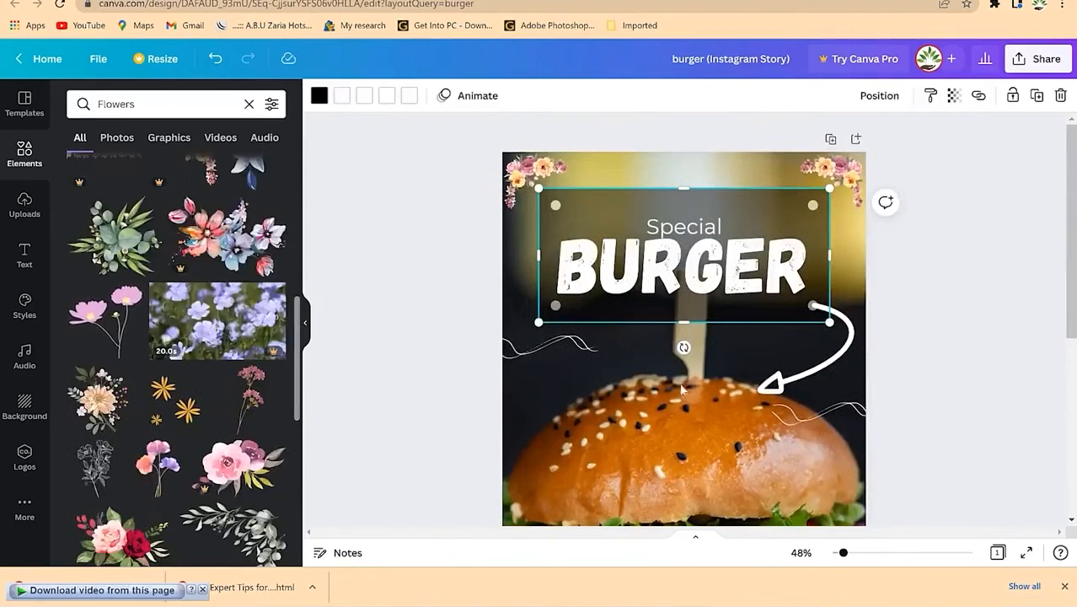
click(536, 388)
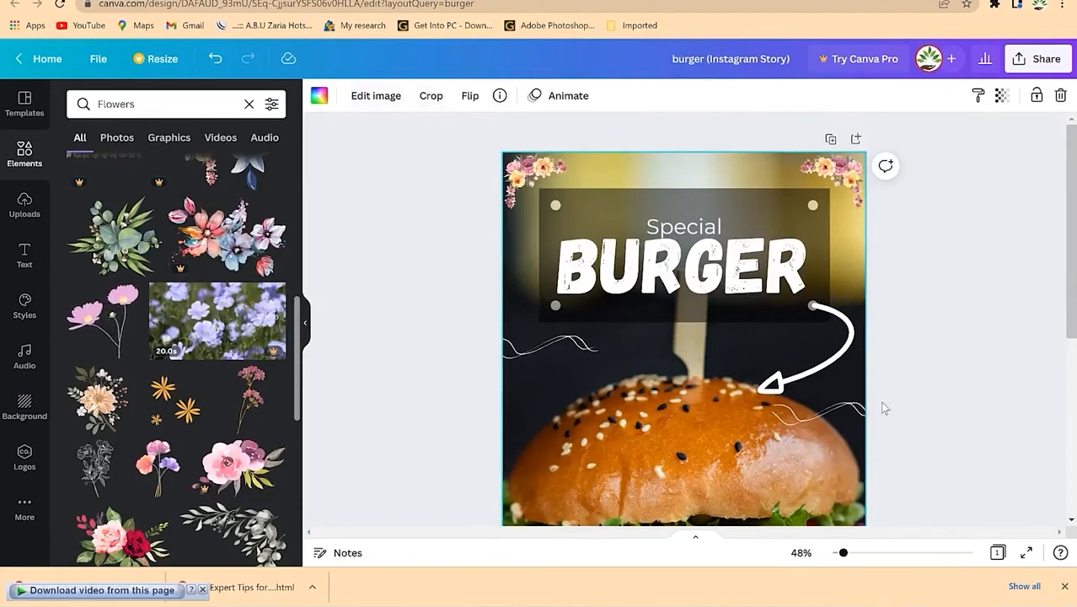
scroll(876, 405, down, 5)
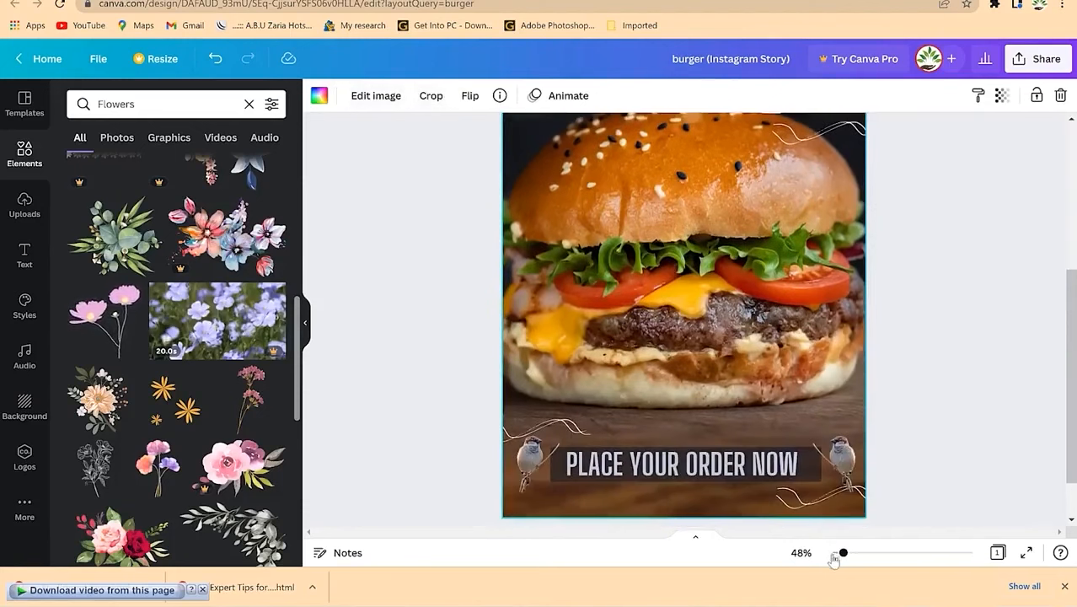
drag(845, 558, 837, 553)
scroll(886, 410, up, 2)
scroll(886, 410, down, 1)
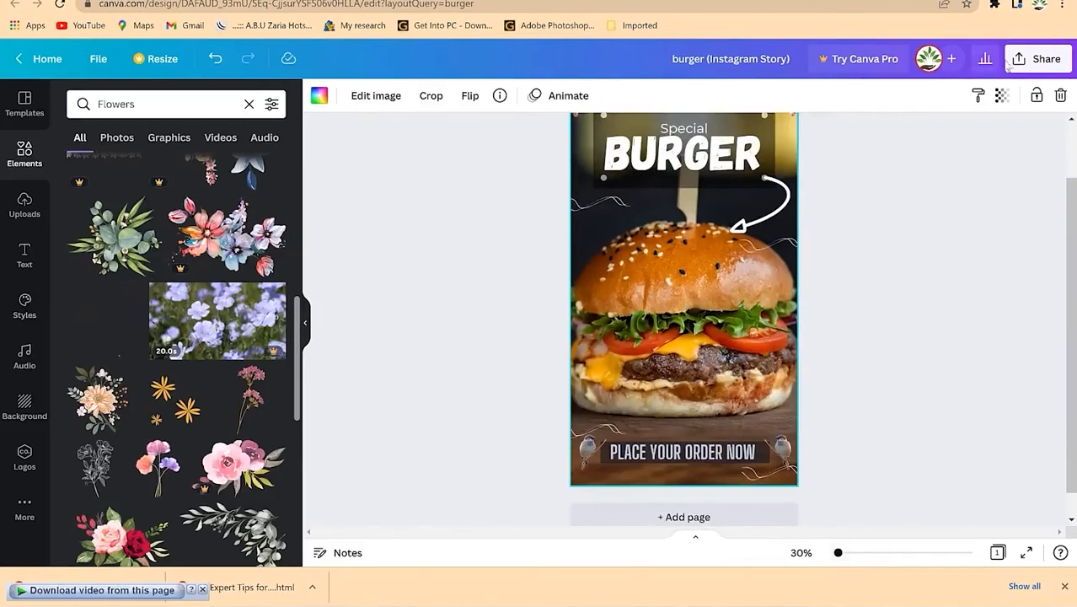
click(1038, 62)
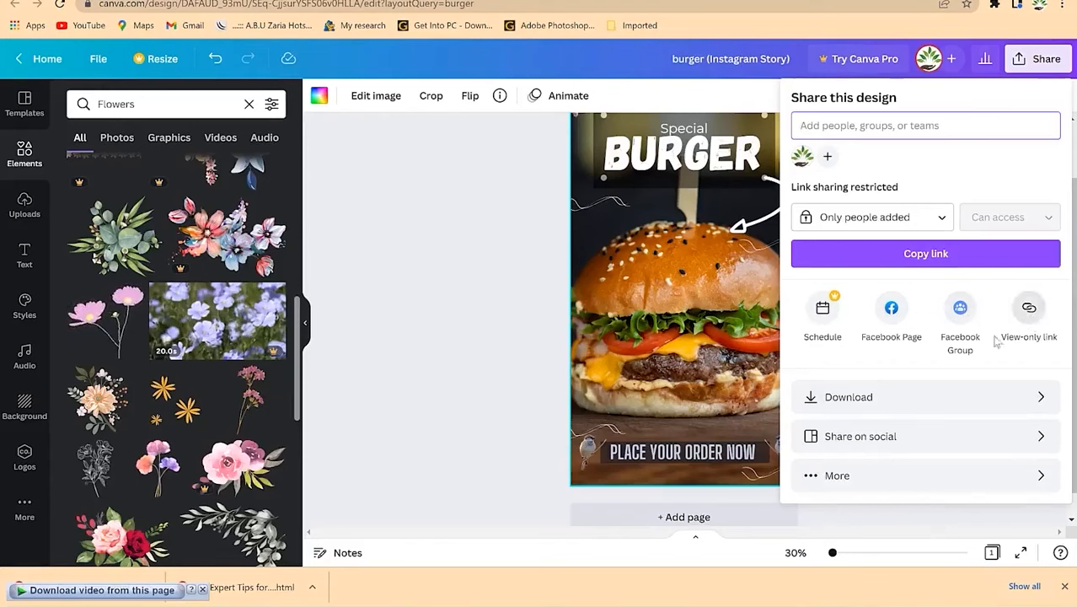
Step: Attempt a PNG download and dismiss the Canva Pro upgrade prompt
click(900, 403)
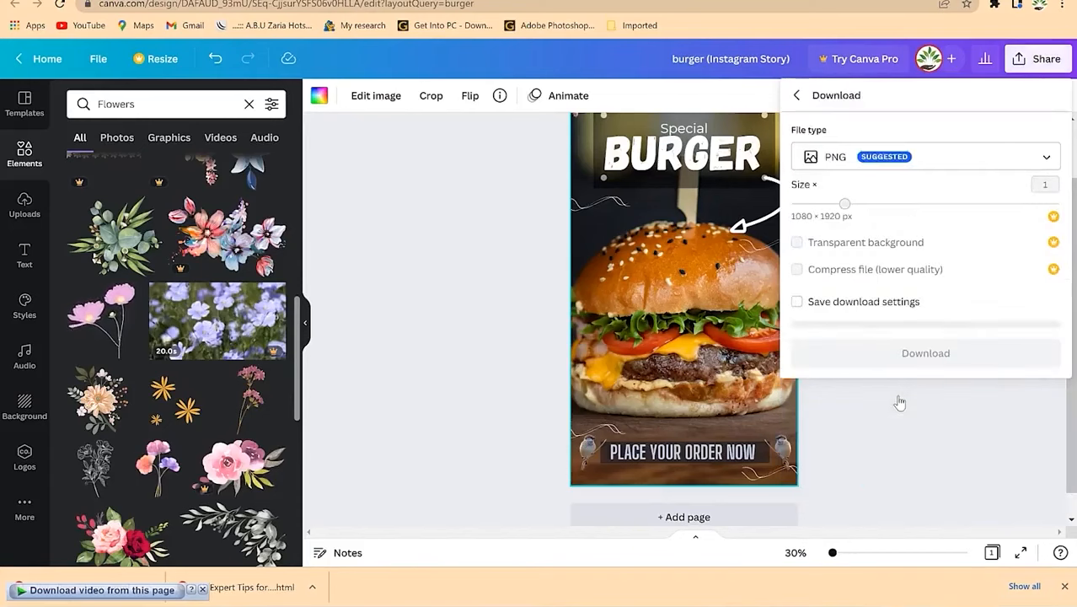
click(914, 160)
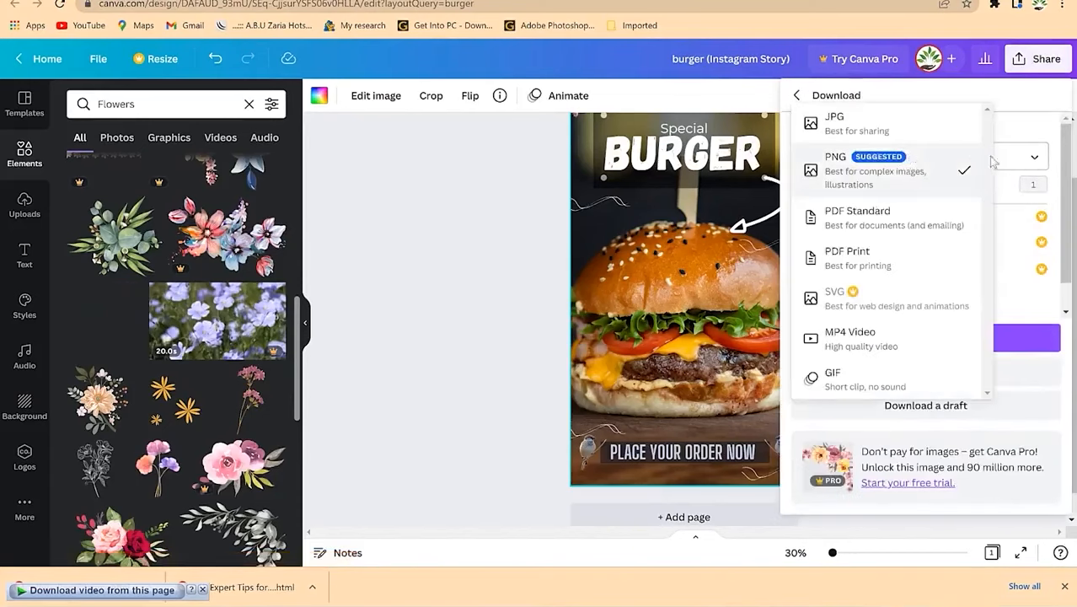
click(927, 176)
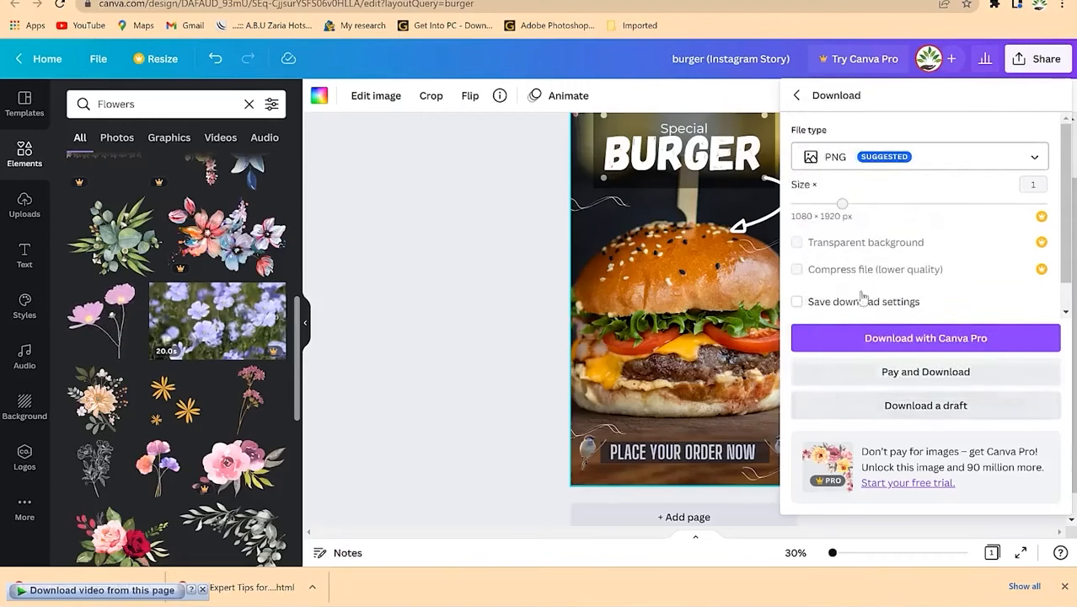
click(927, 344)
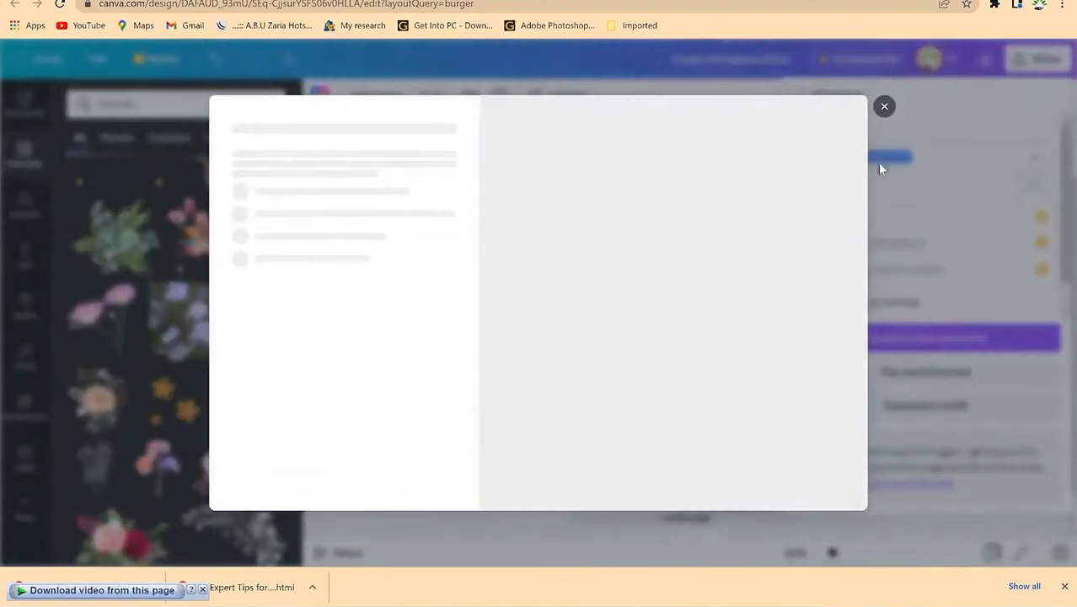
click(893, 214)
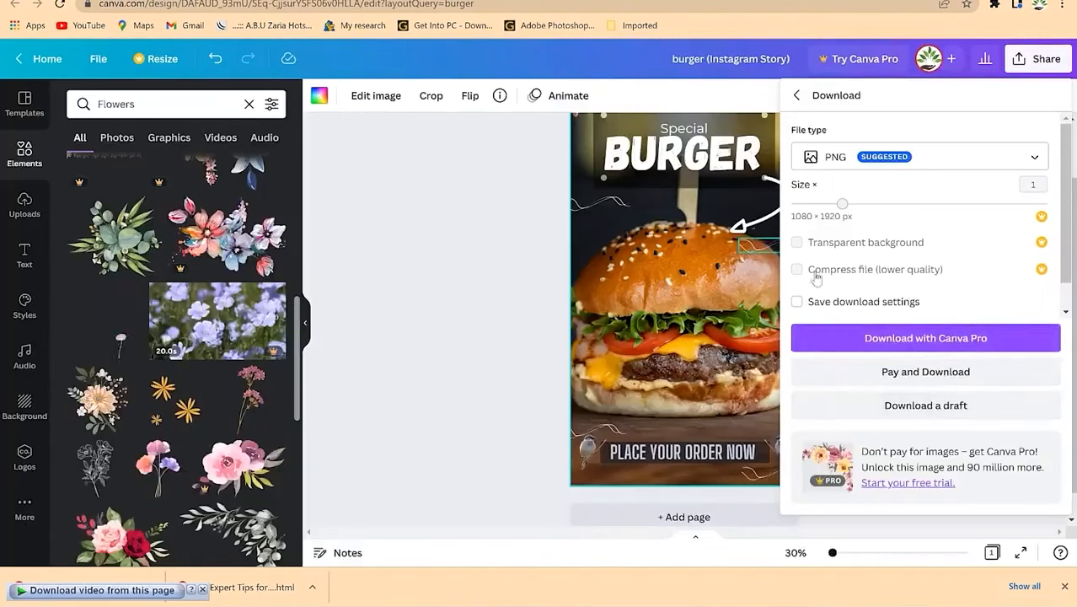
Step: Close the download panel and select the top-right corner flower
scroll(201, 337, up, 2)
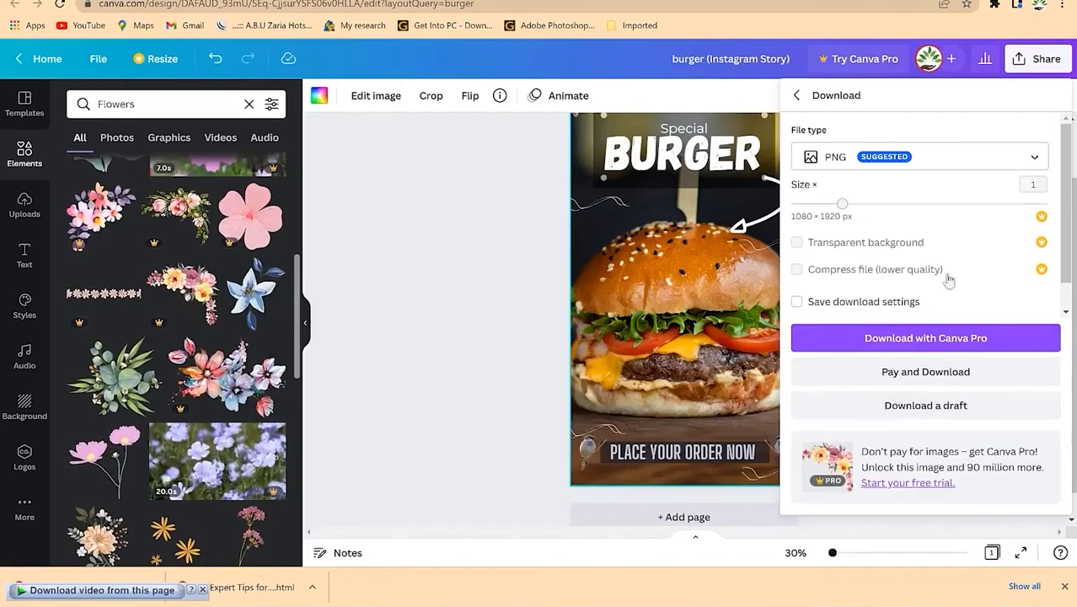
click(469, 293)
scroll(742, 211, up, 2)
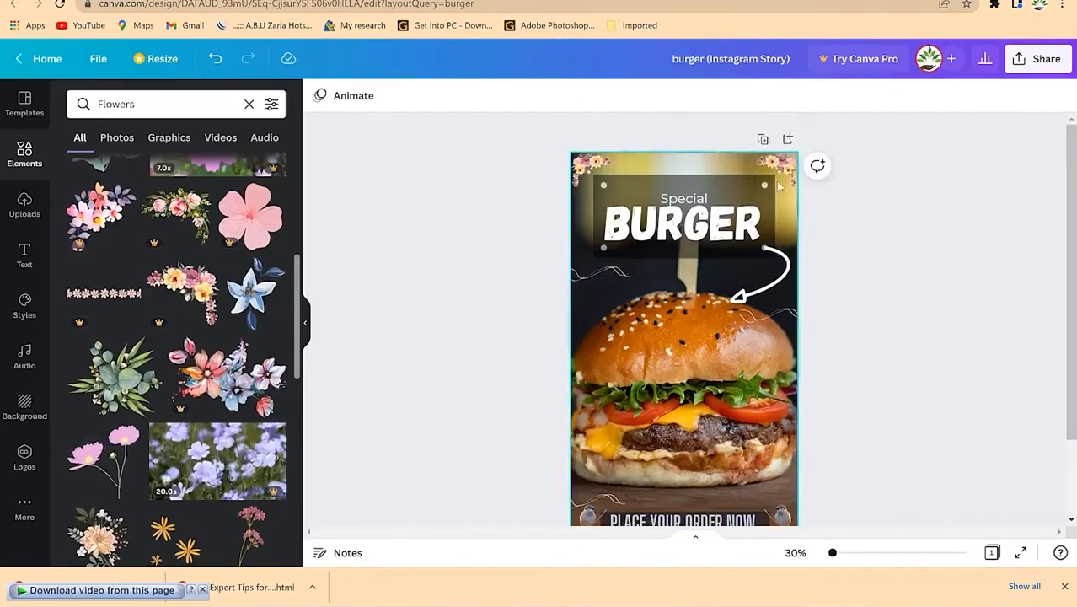
click(776, 172)
Step: Delete both top corner flowers
key(Delete)
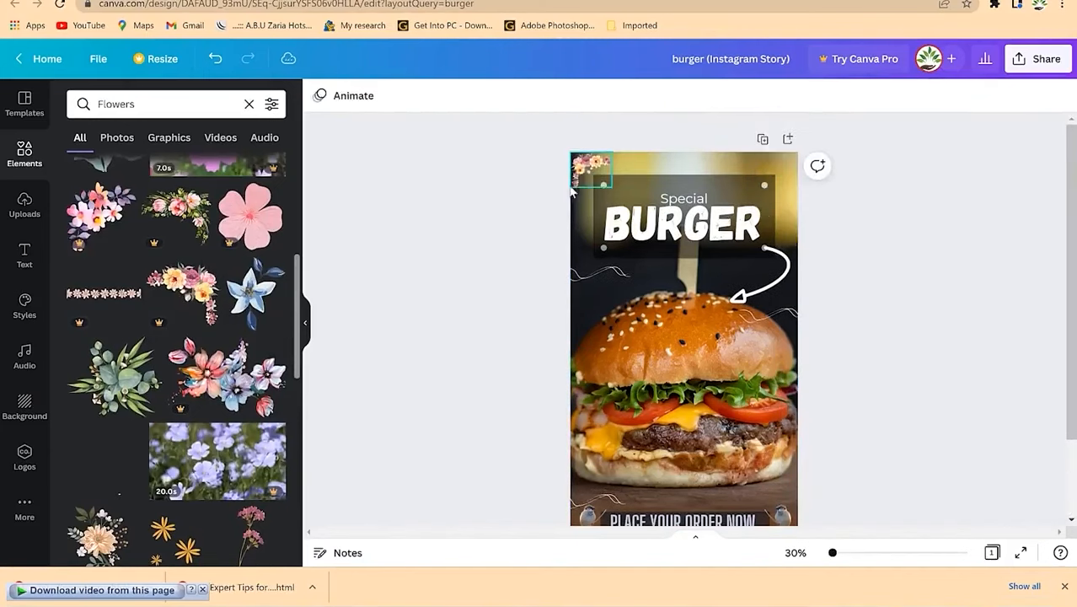
click(597, 176)
key(Delete)
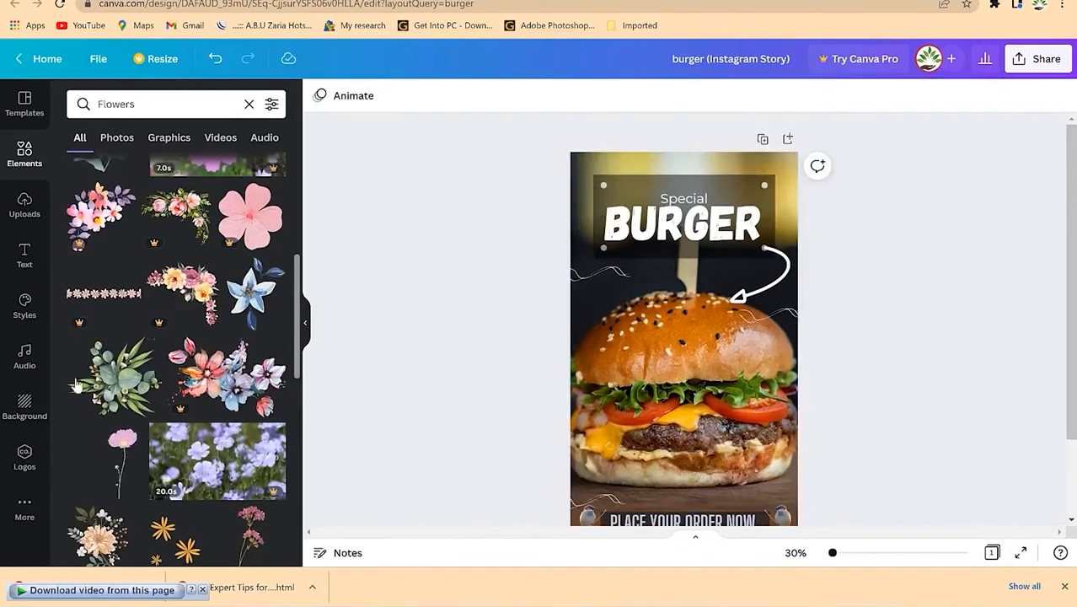
scroll(101, 443, down, 3)
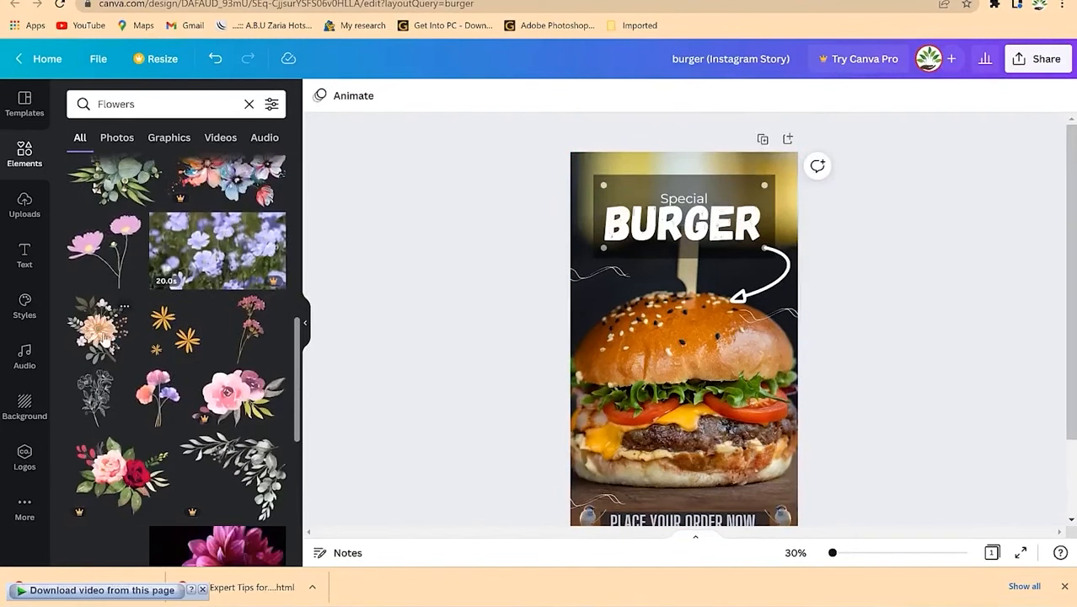
Step: Add a small peach flower in the top-left corner and copy it to the top-right
drag(101, 335, 656, 246)
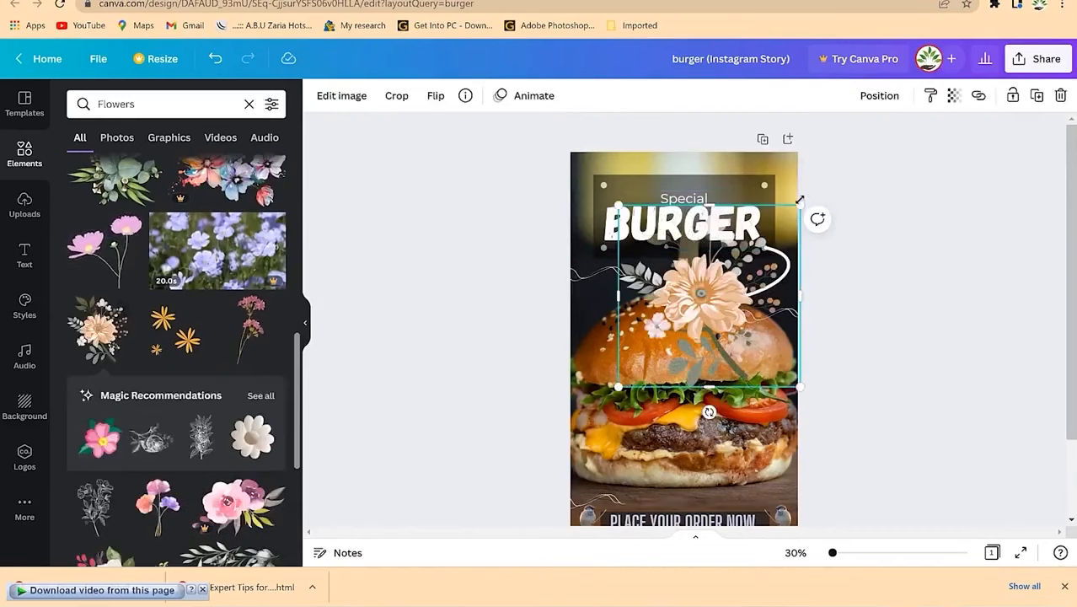
drag(799, 207, 669, 336)
drag(644, 363, 597, 185)
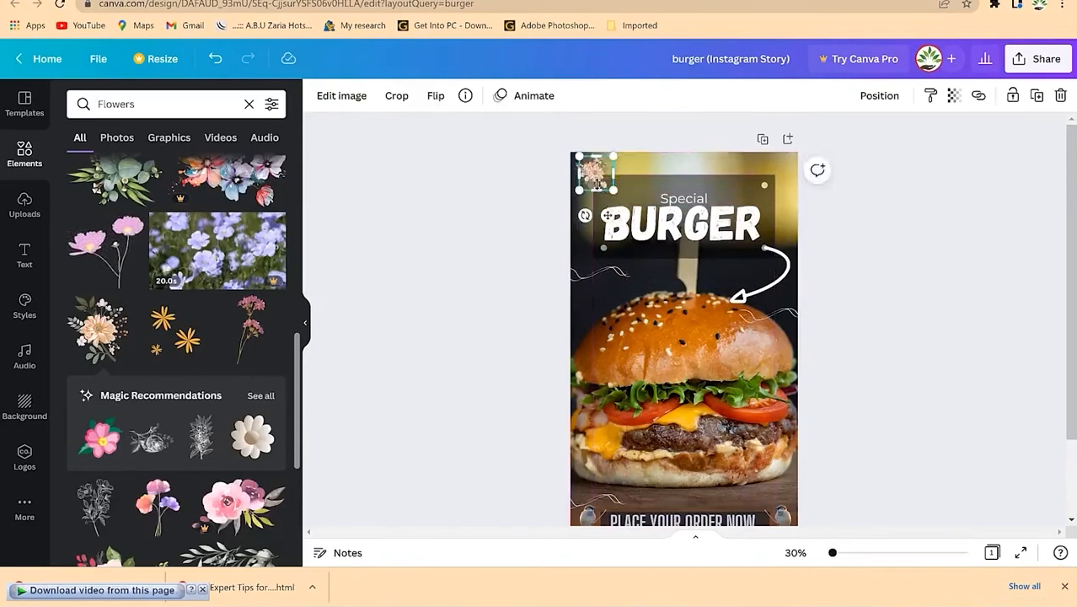
drag(674, 175, 786, 166)
click(816, 428)
scroll(816, 428, down, 2)
scroll(816, 428, up, 2)
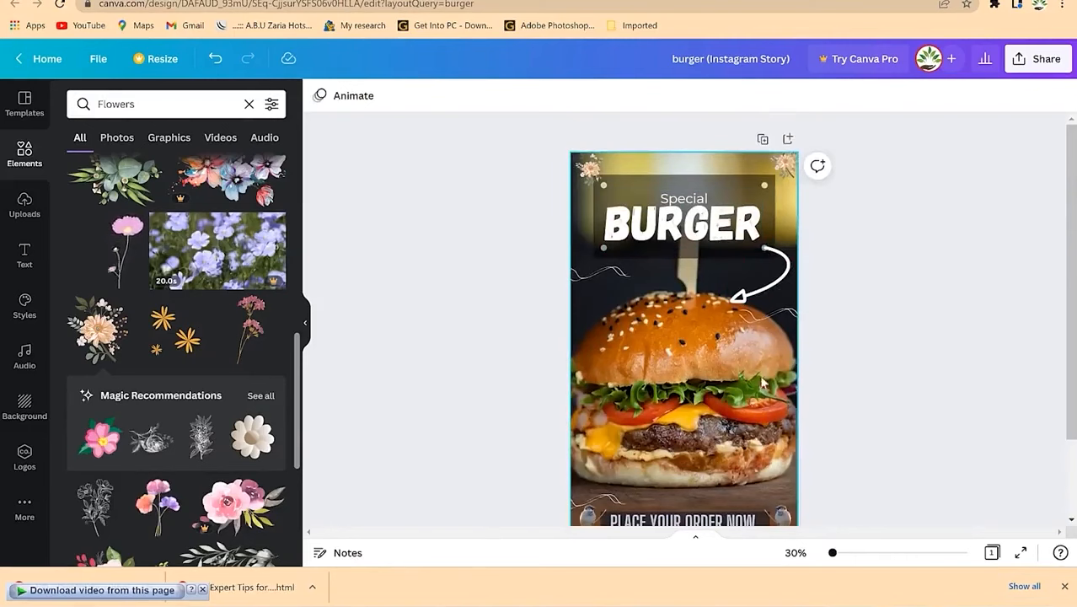
Step: Download the design as a PNG from the Share menu and open the saved image
click(1038, 57)
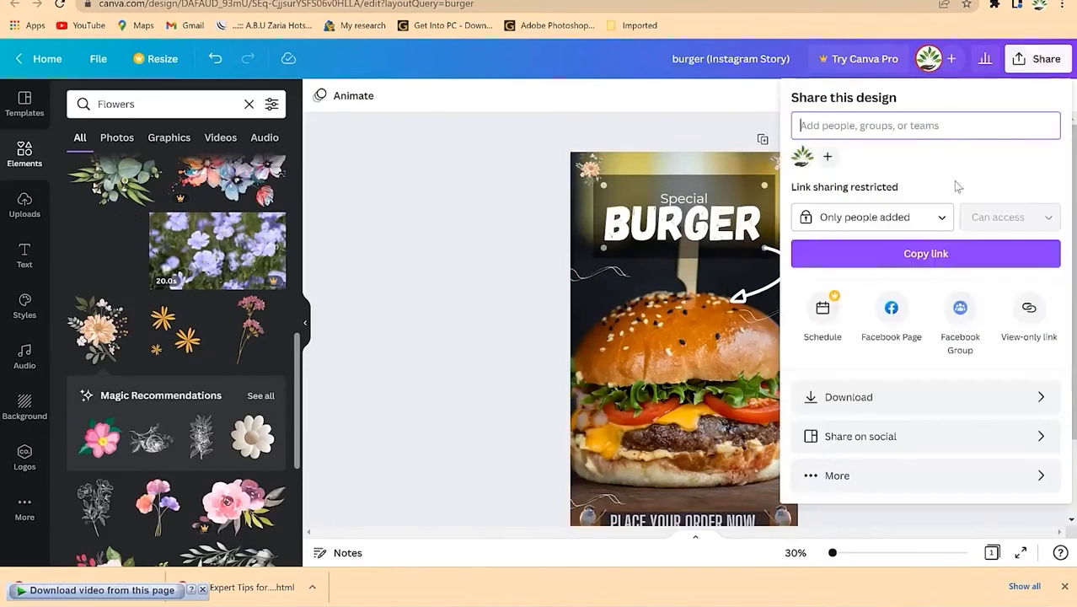
click(896, 405)
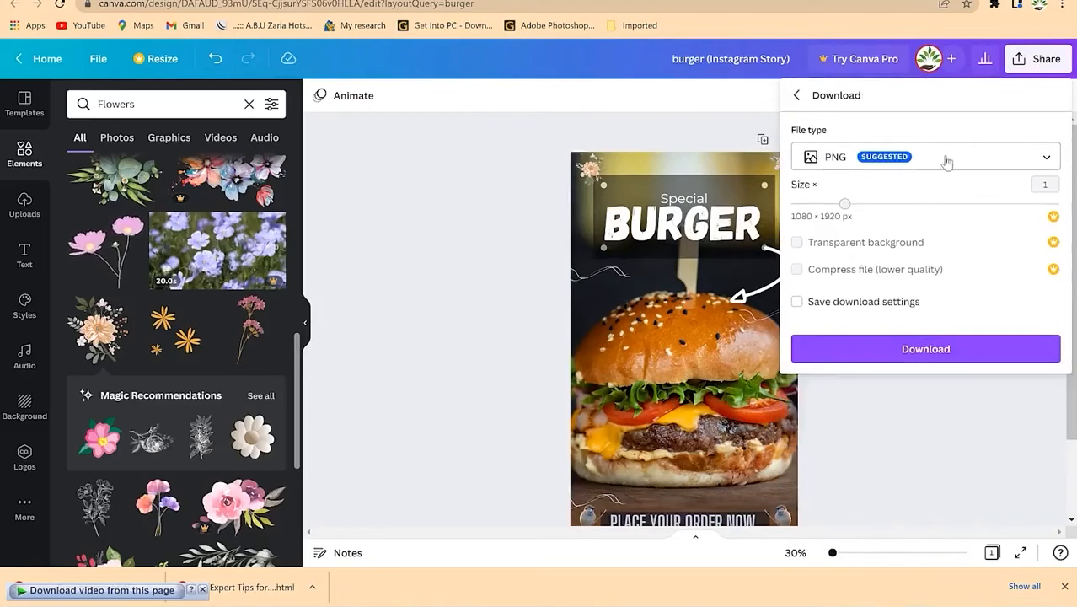
click(920, 358)
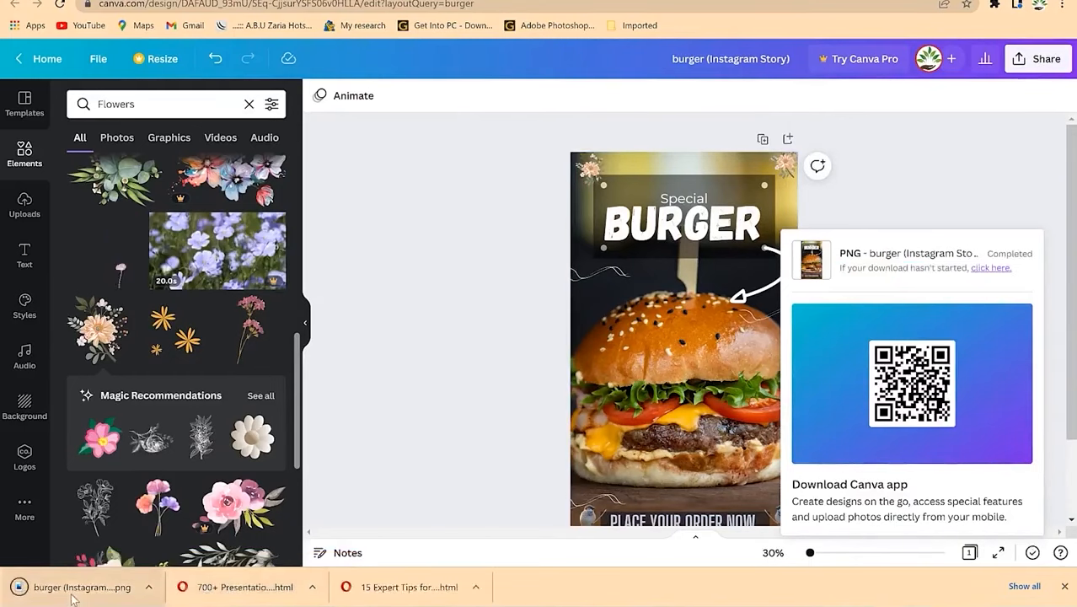
click(73, 594)
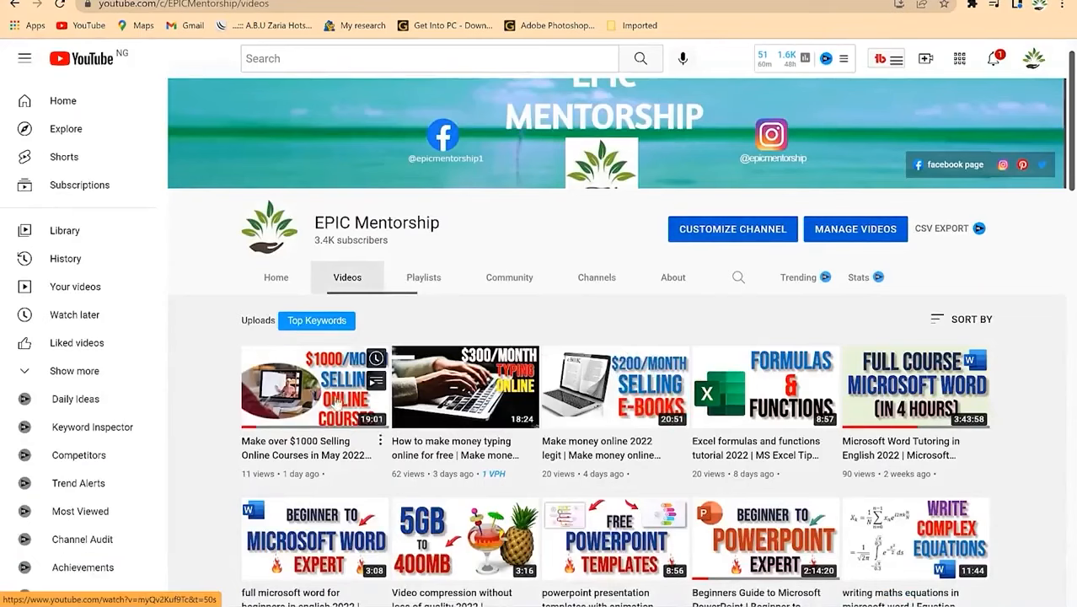
Step: Scroll through the channel's Videos list, then start a new browser tab
scroll(381, 368, down, 3)
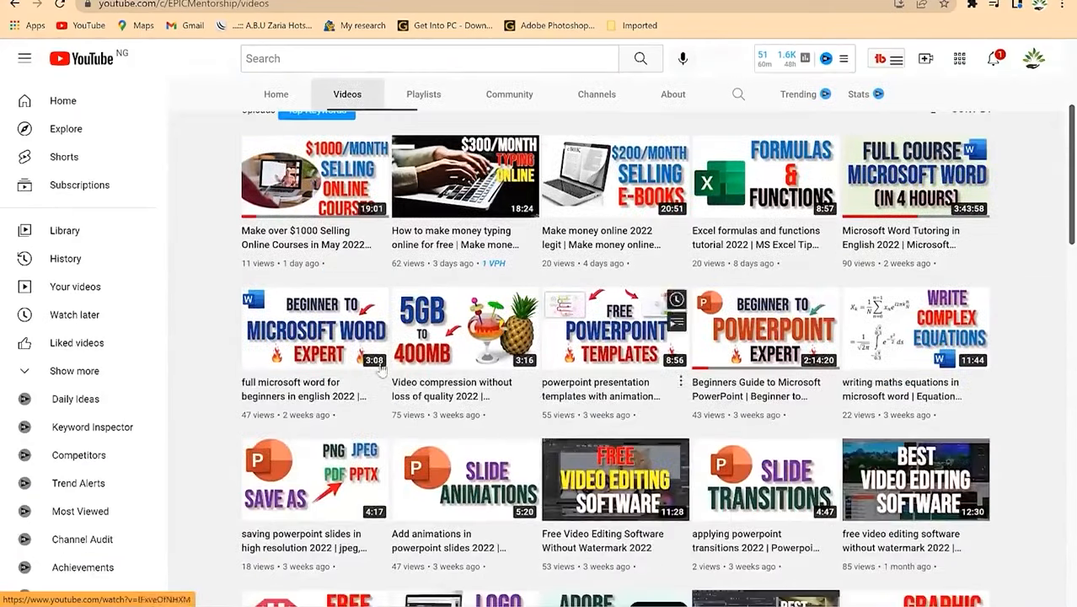
scroll(639, 505, down, 2)
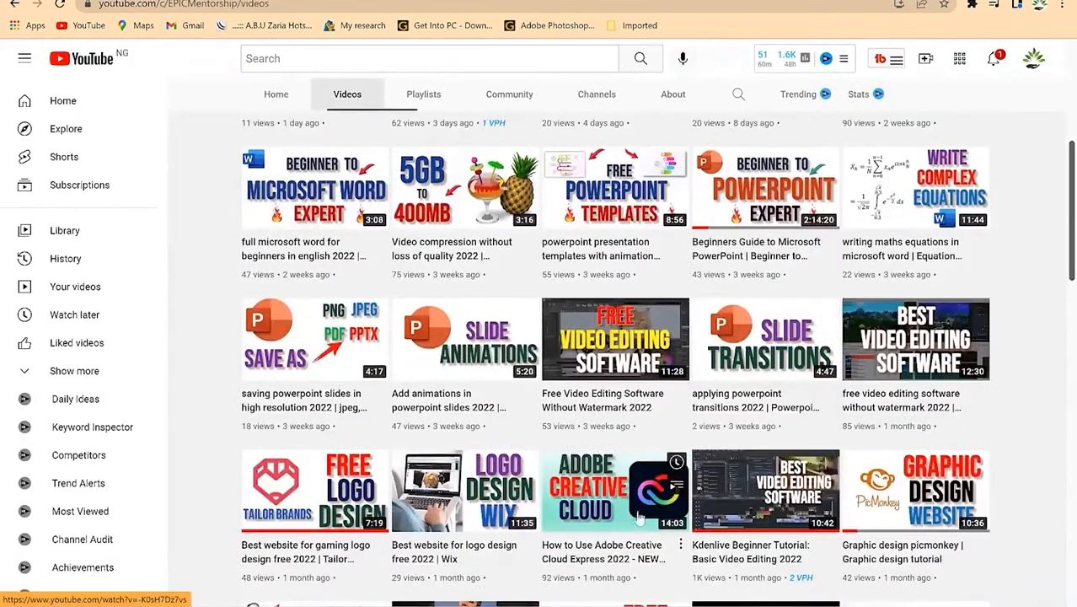
scroll(639, 506, down, 1)
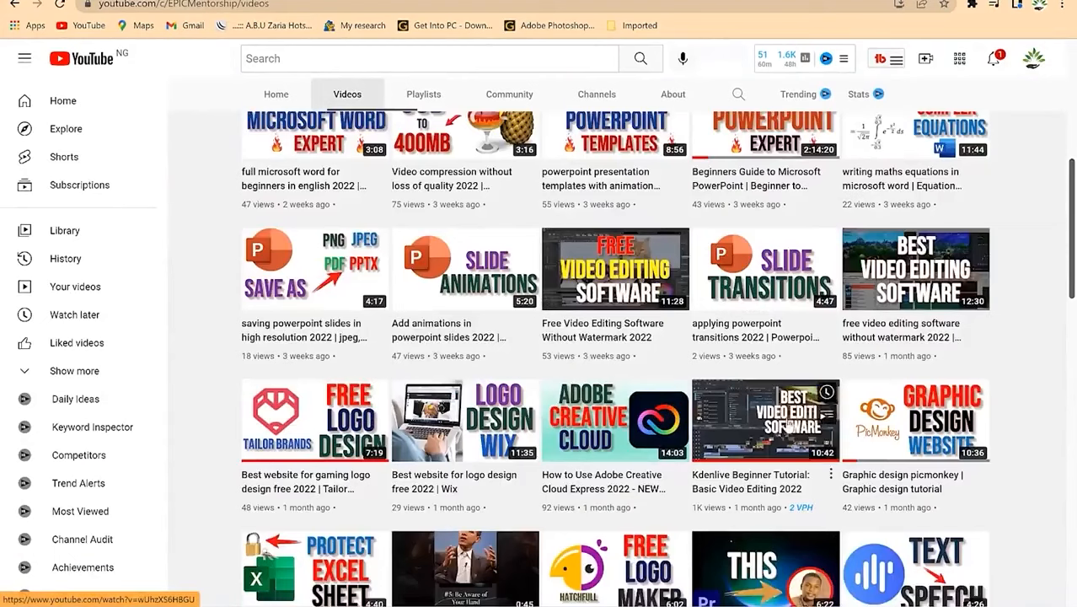
scroll(789, 426, down, 1)
scroll(763, 337, up, 8)
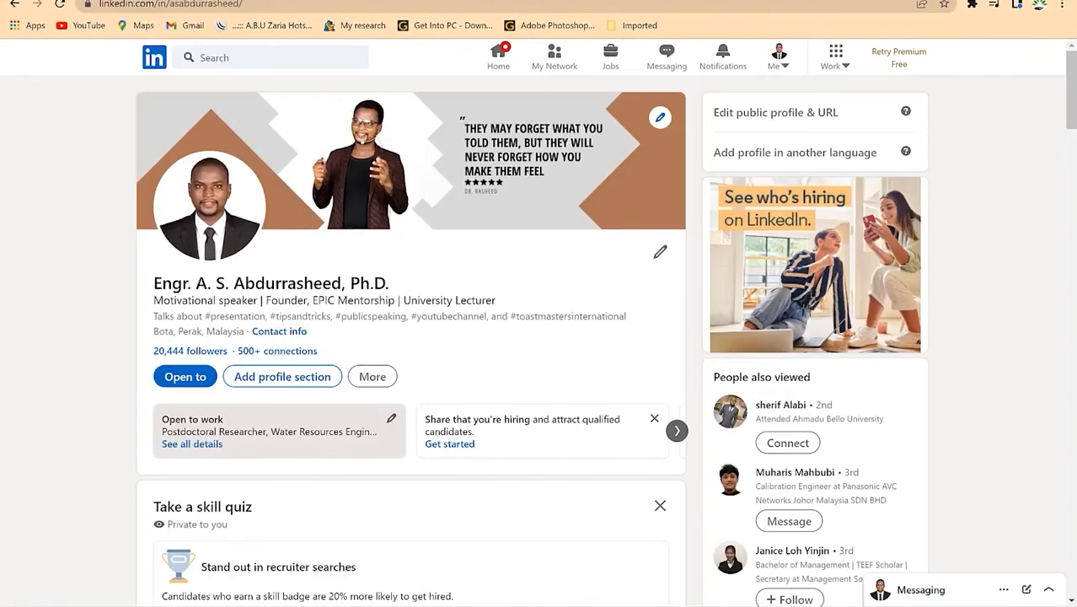
key(ctrl+t)
Step: Load canva.com, search 'linkedin' and browse the LinkedIn Banner templates
text(canva.com)
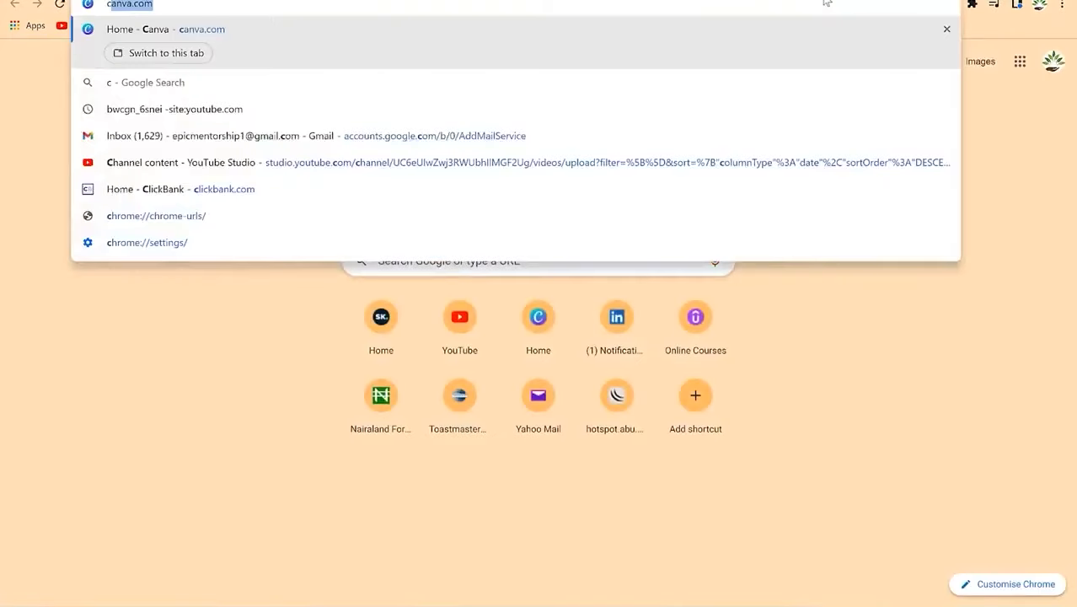
key(Return)
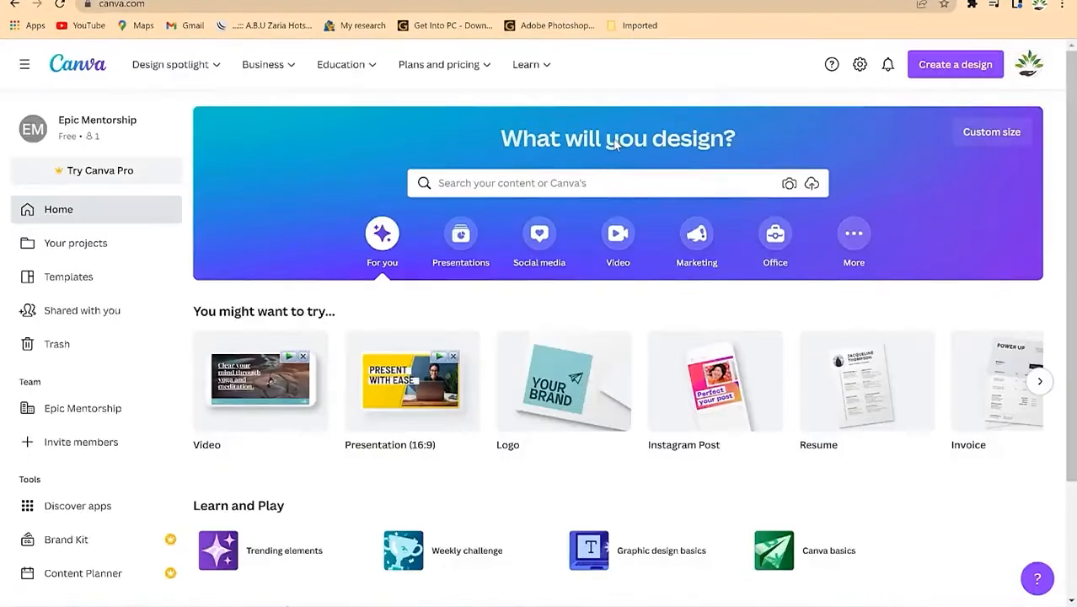
click(523, 185)
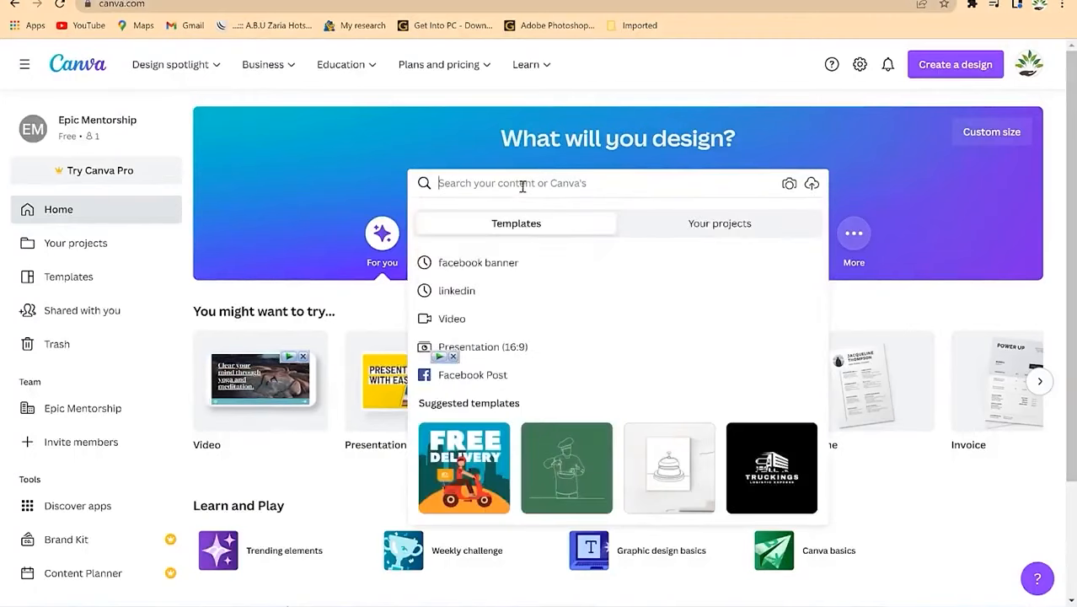
text(linkedin)
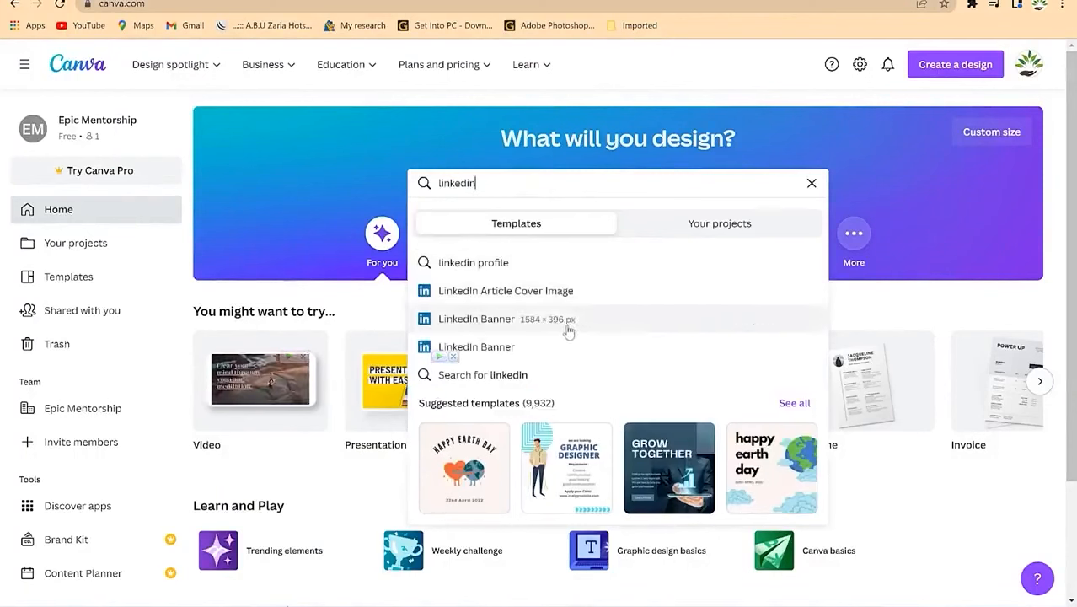
click(476, 319)
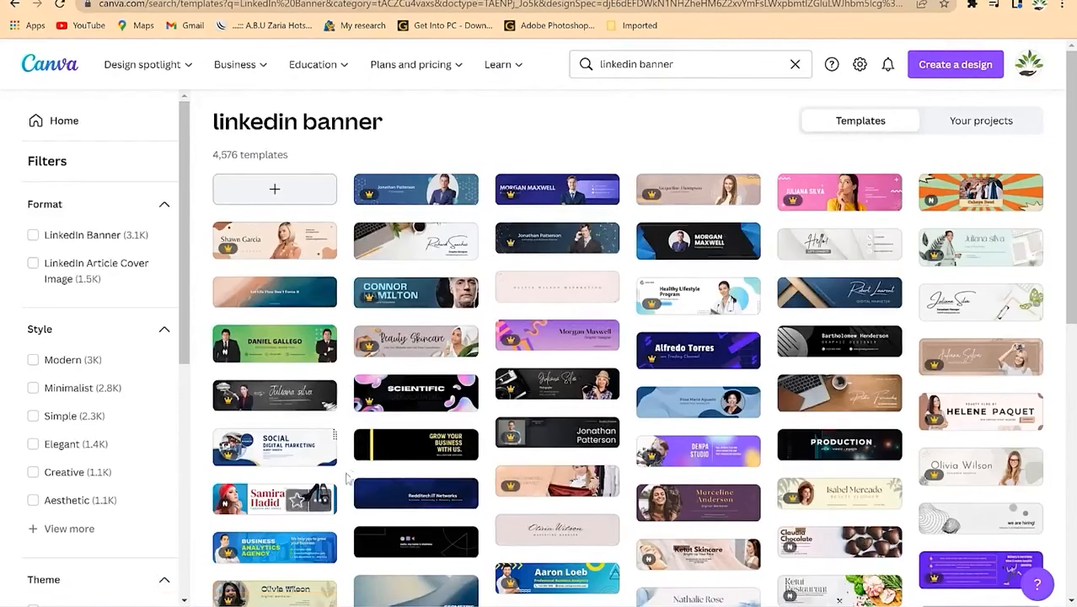
scroll(577, 511, down, 2)
scroll(577, 511, down, 1)
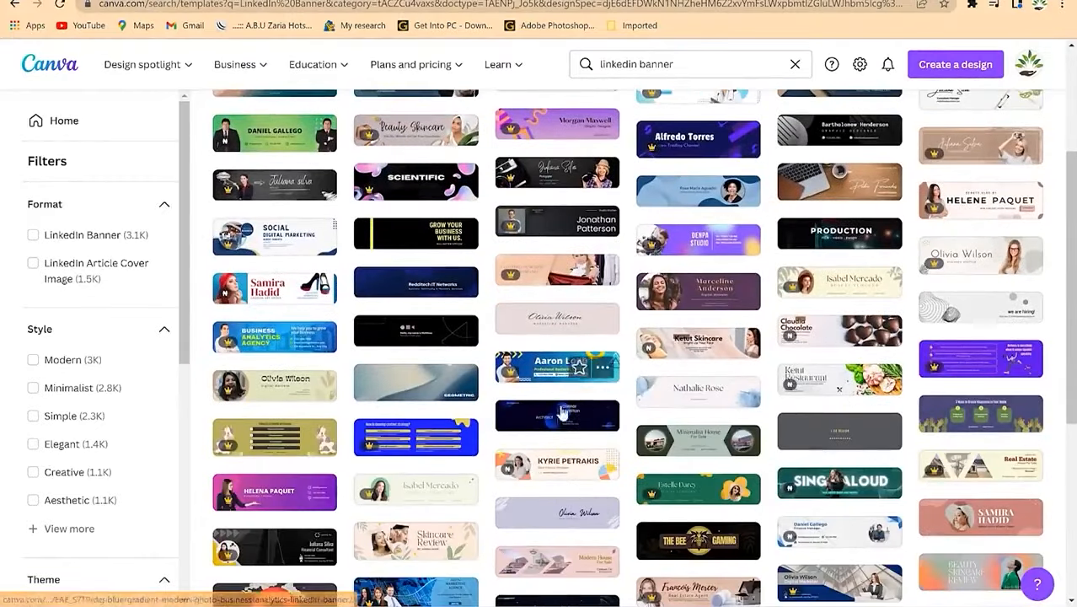
scroll(486, 454, down, 2)
scroll(491, 501, down, 3)
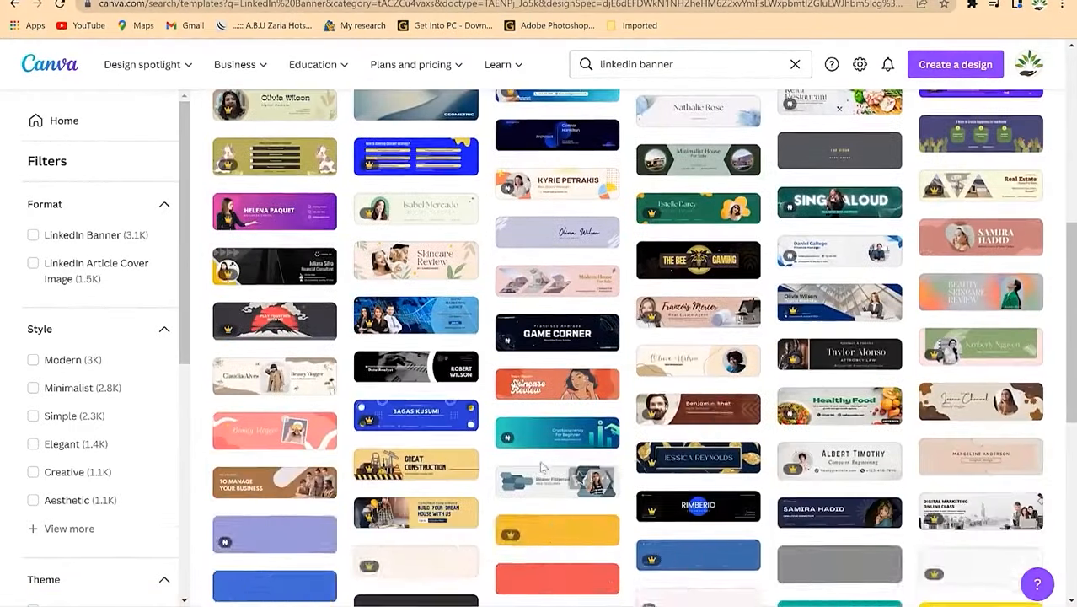
scroll(620, 361, up, 1)
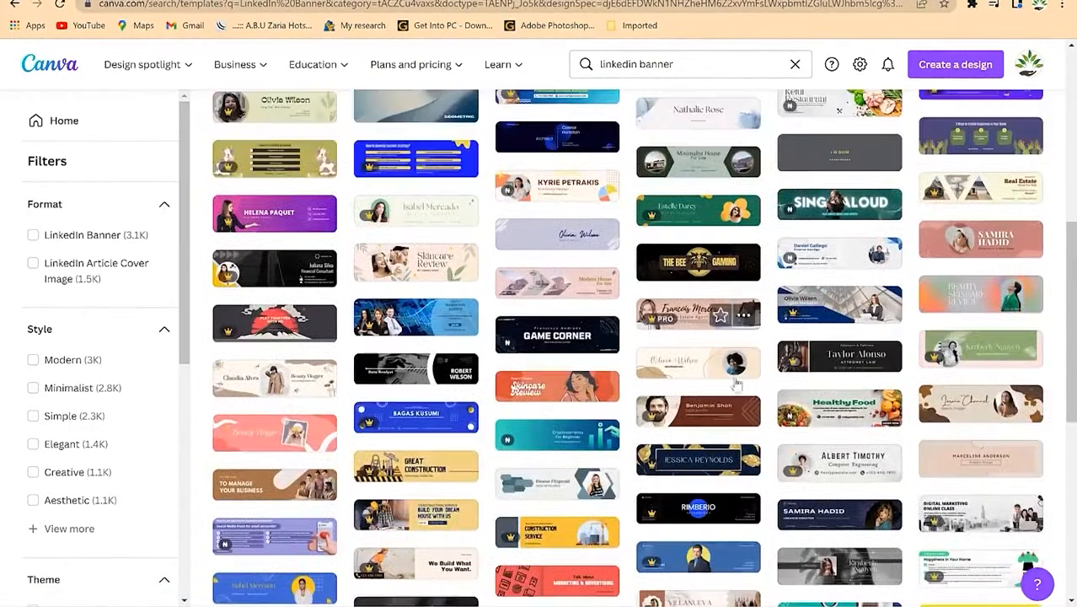
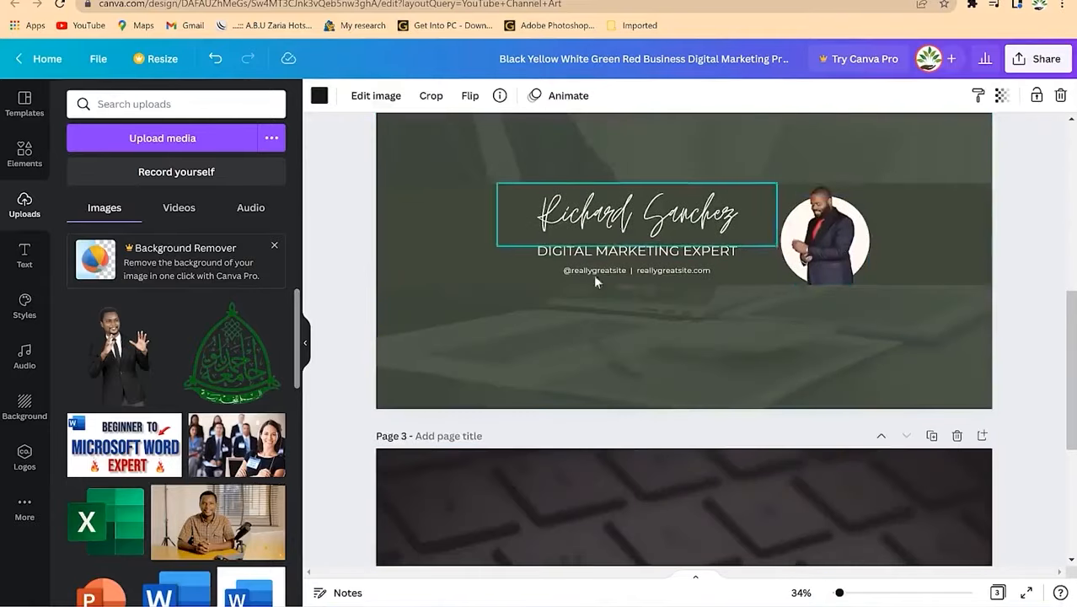
scroll(744, 227, down, 3)
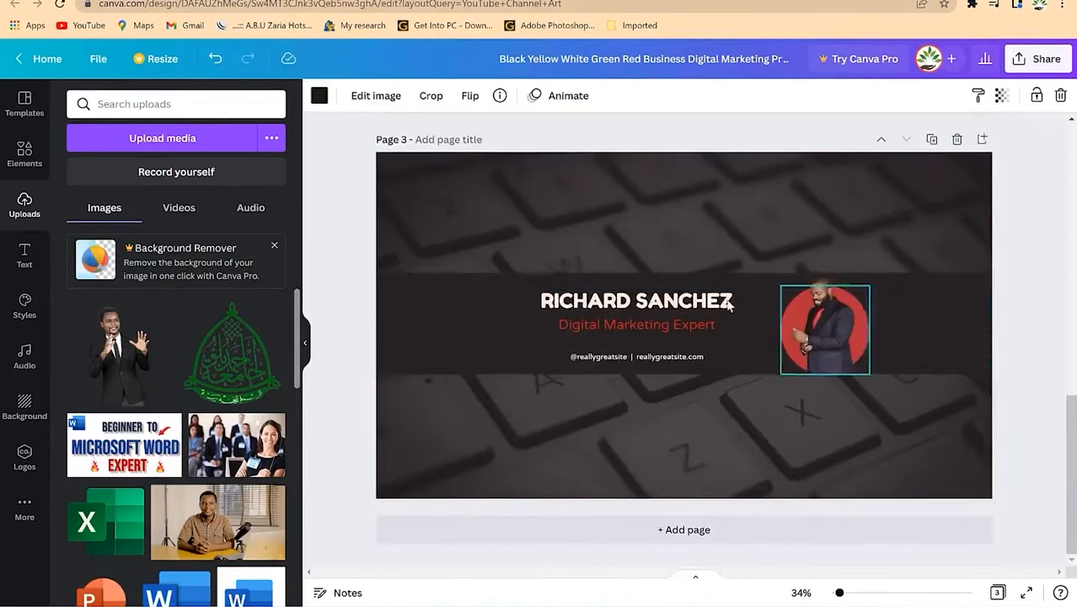
Step: Scroll through the three banner pages to review the Richard Sanchez banners on pages 2 and 3
scroll(684, 402, up, 8)
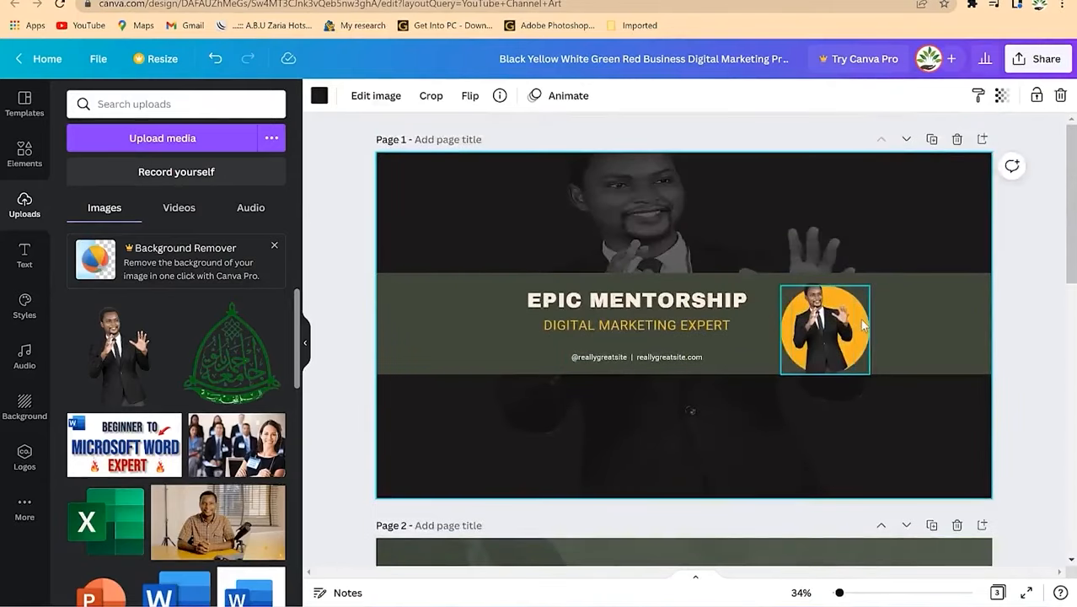
Step: Narrow the man's photo slightly and turn the orange circle behind it red
click(860, 322)
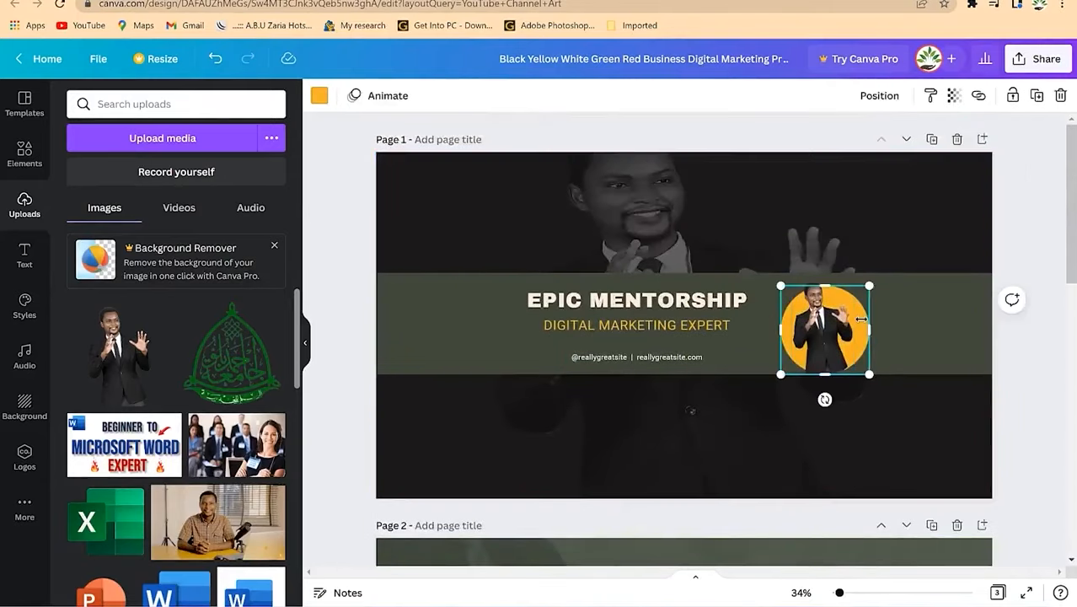
drag(860, 319, 849, 328)
click(857, 325)
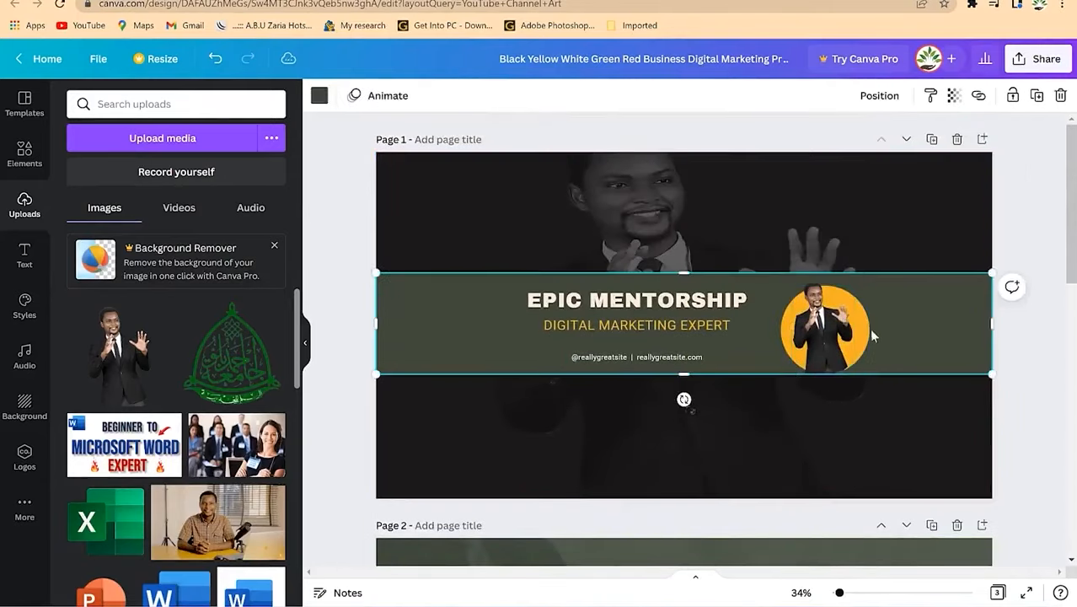
click(318, 96)
click(269, 169)
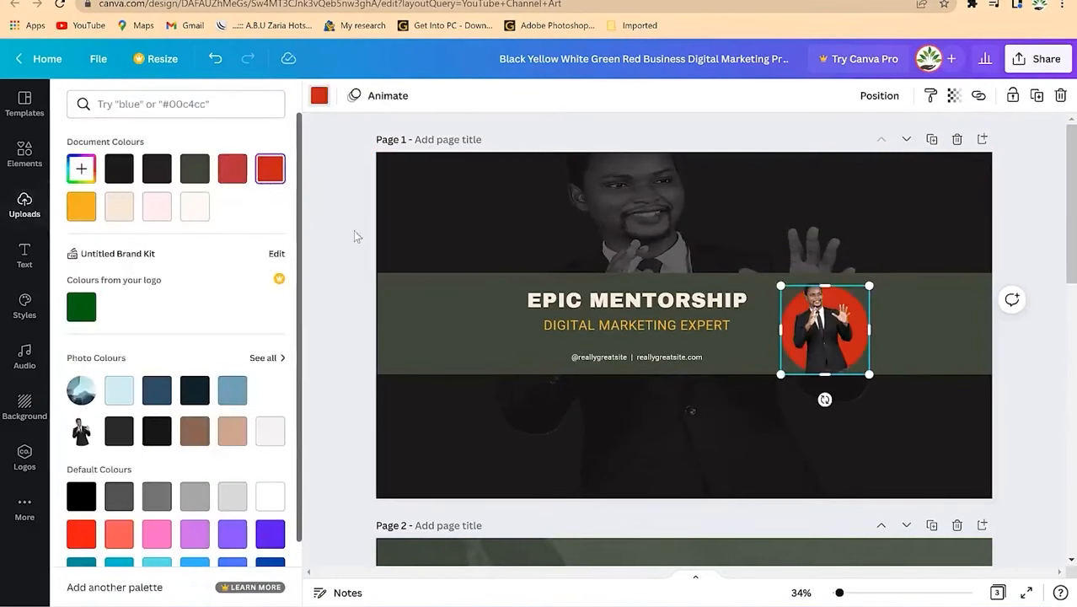
click(960, 201)
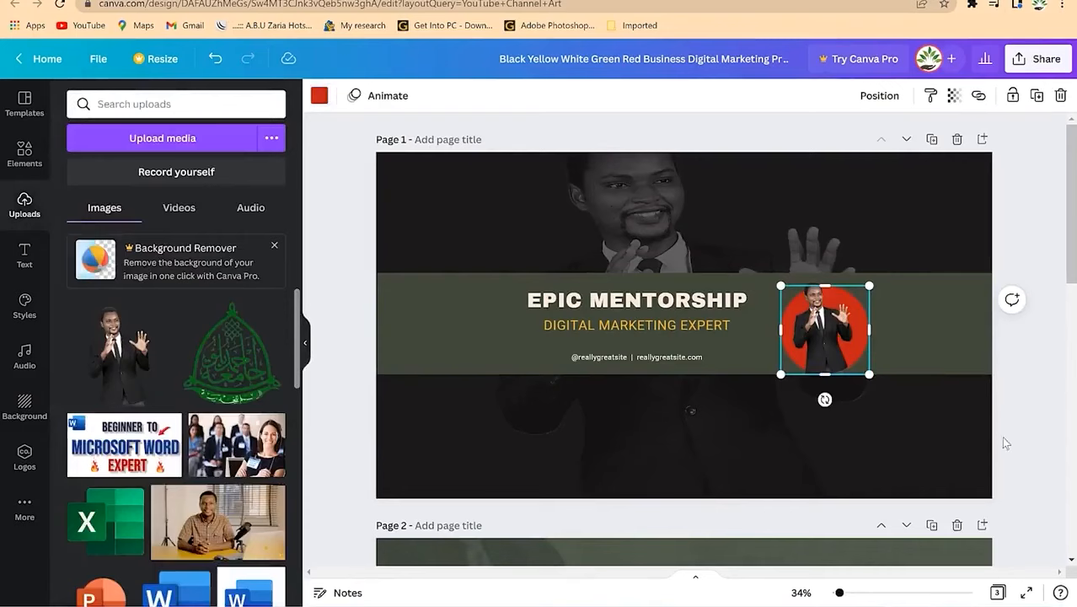
click(906, 431)
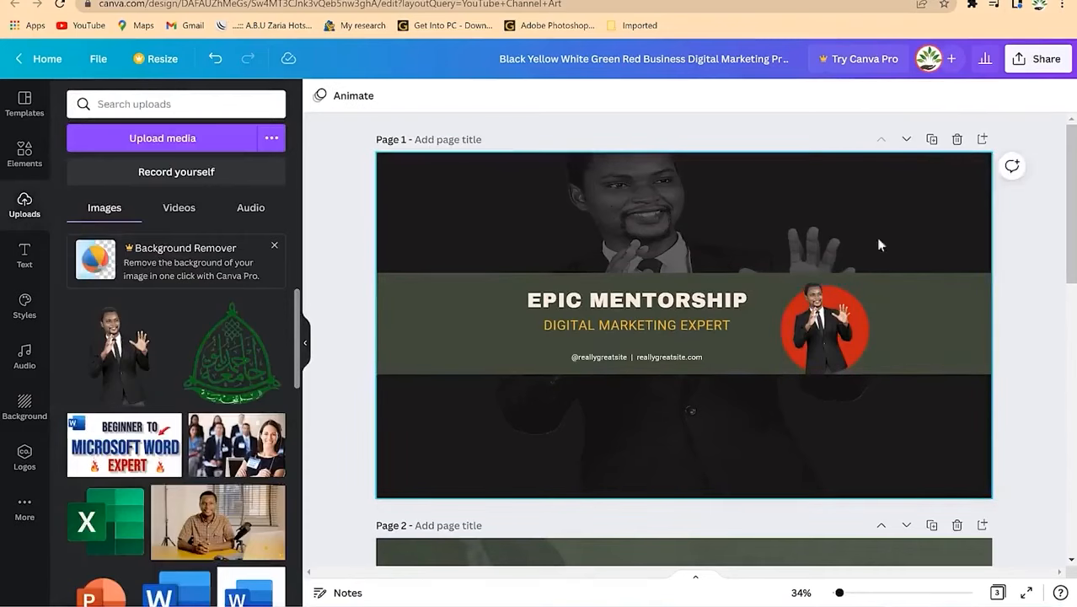
Step: Give page 1's background photo a light cream tint, after briefly trying pink
click(892, 194)
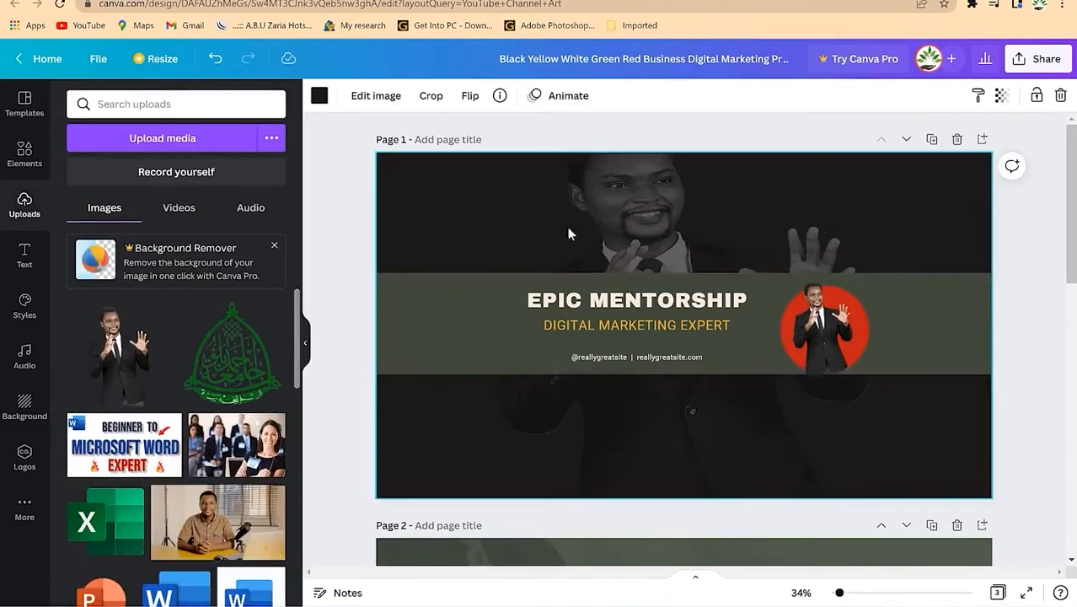
click(319, 96)
click(193, 207)
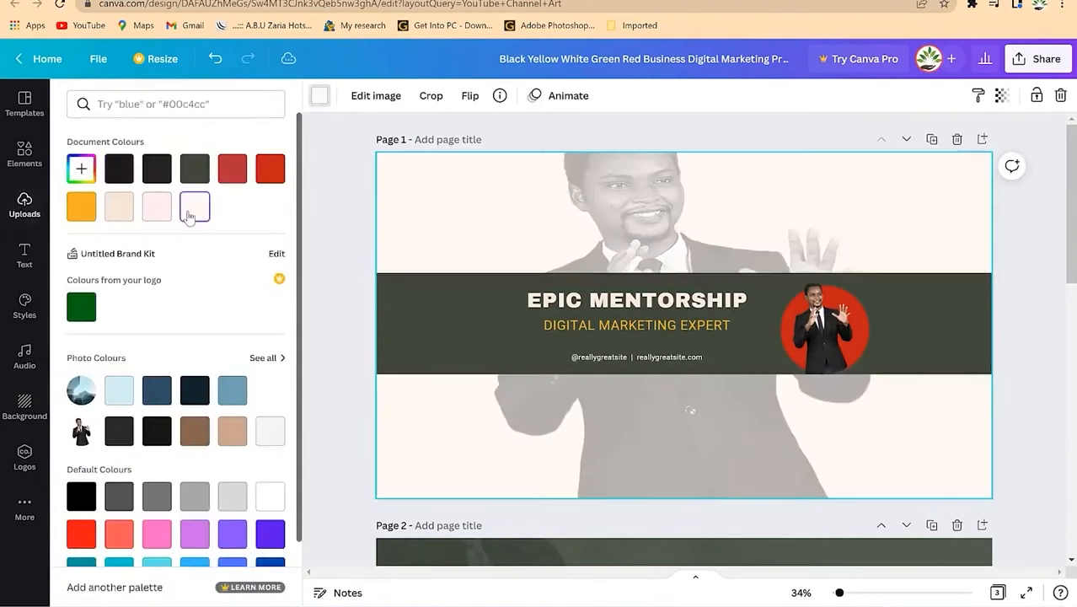
click(150, 218)
click(120, 209)
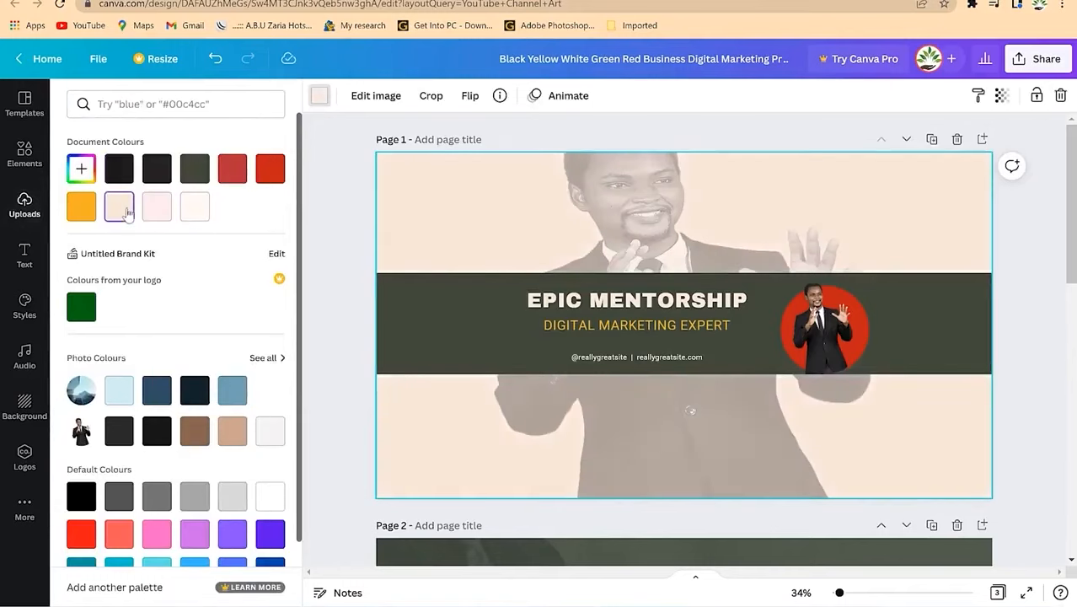
click(794, 141)
click(1005, 361)
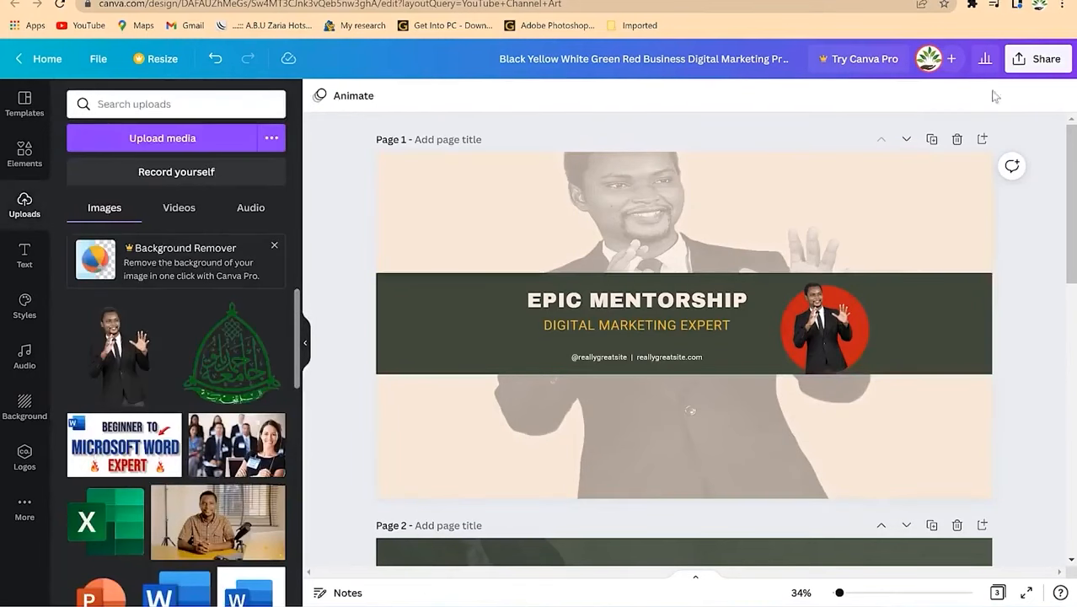
Step: Download only page 1 of the banner as a PNG and open the saved image
click(1045, 59)
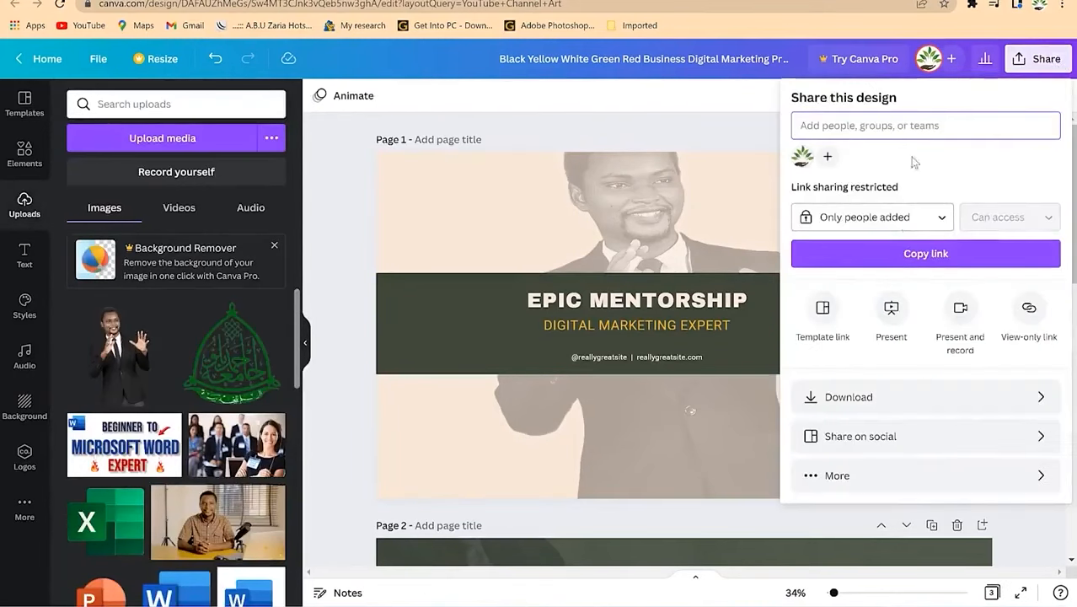
click(883, 409)
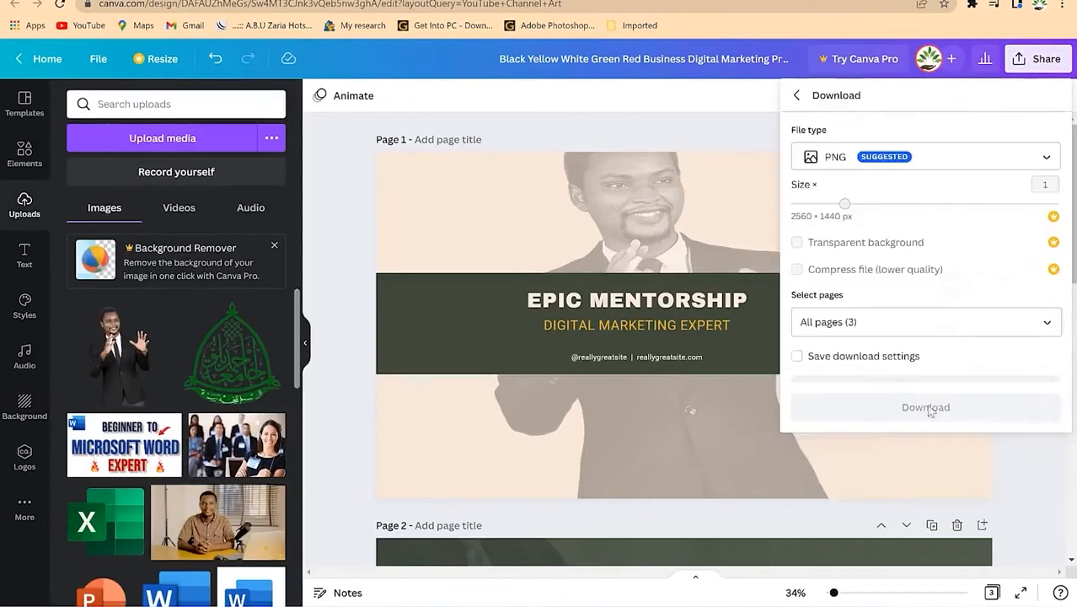
click(909, 321)
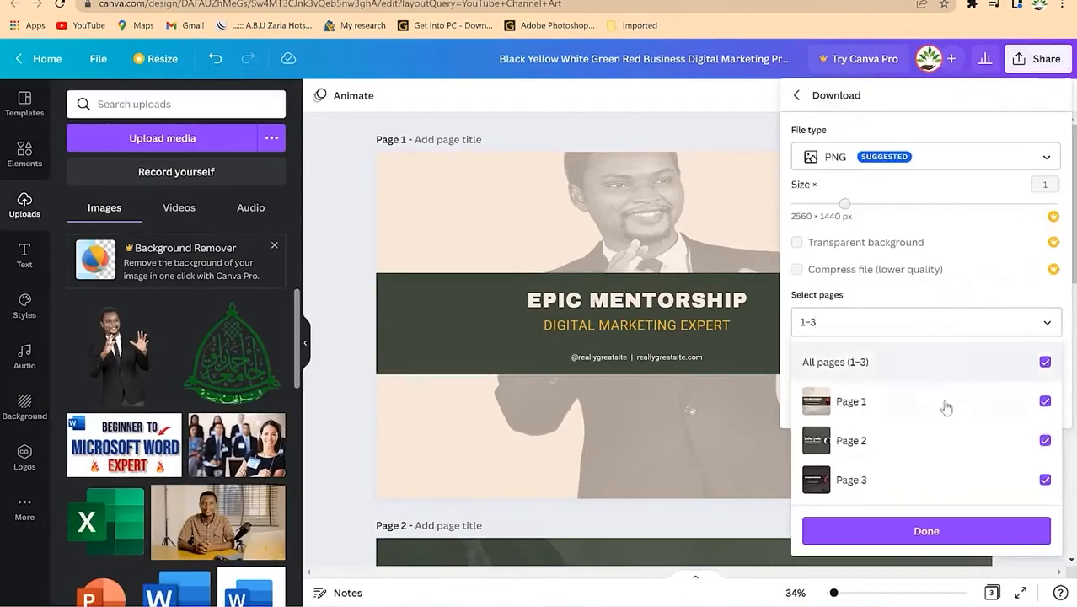
click(1045, 363)
click(1045, 402)
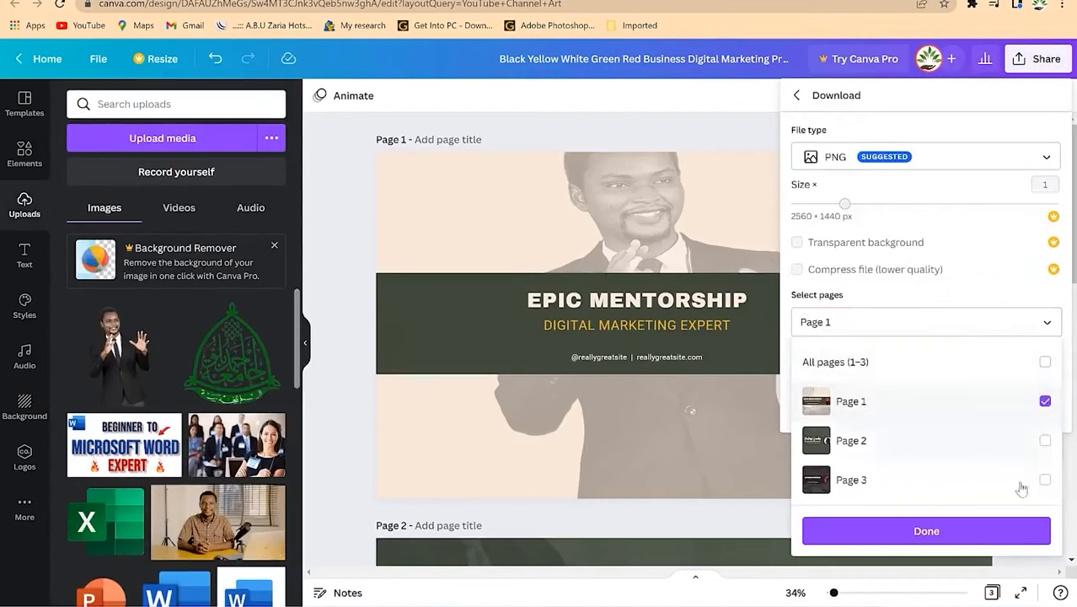
click(980, 529)
click(889, 403)
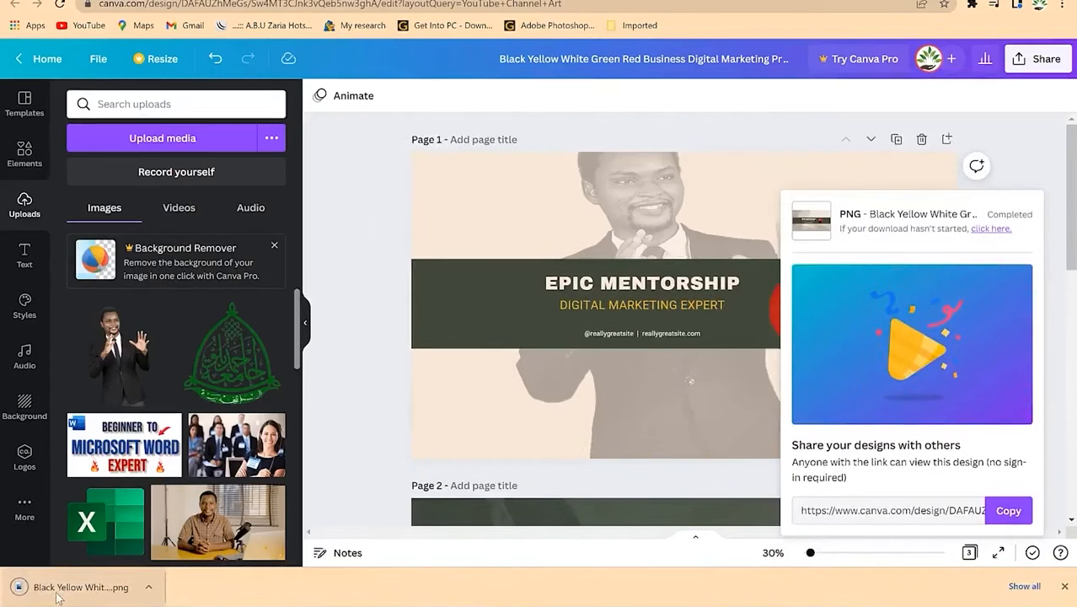
click(58, 594)
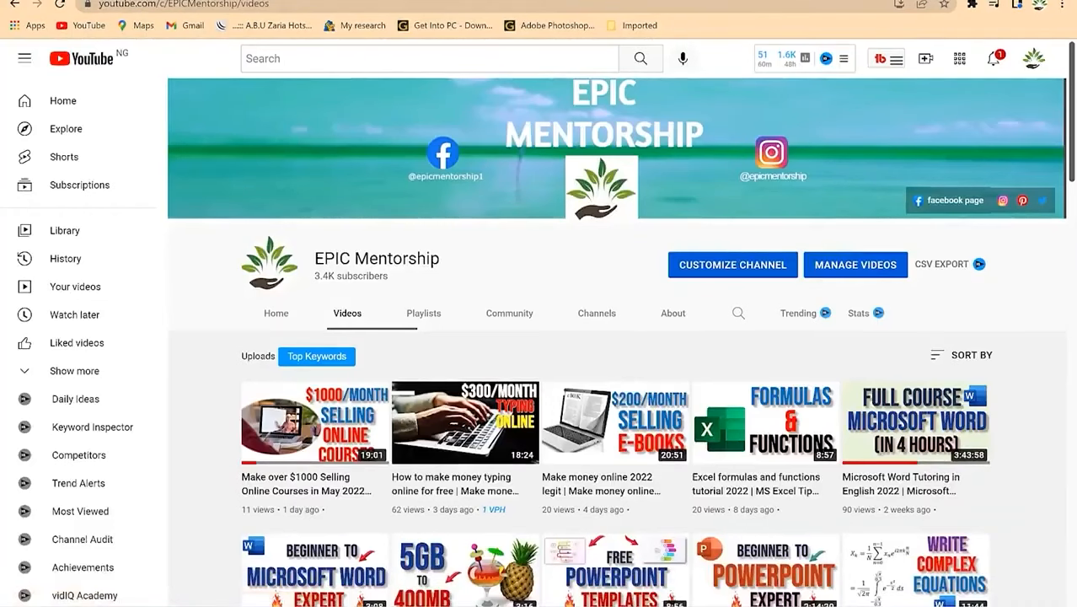
Step: Search templates for 'youtube thumbnails' and open the Blue Modern Multi Purpose Youtube Thumbnail template
click(846, 1)
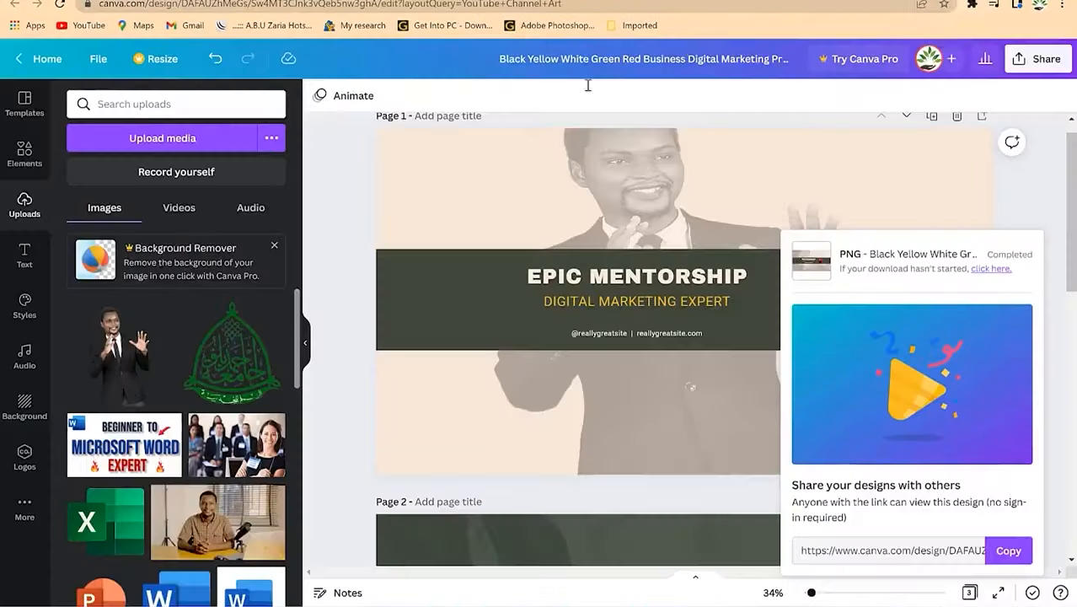
click(60, 64)
click(516, 184)
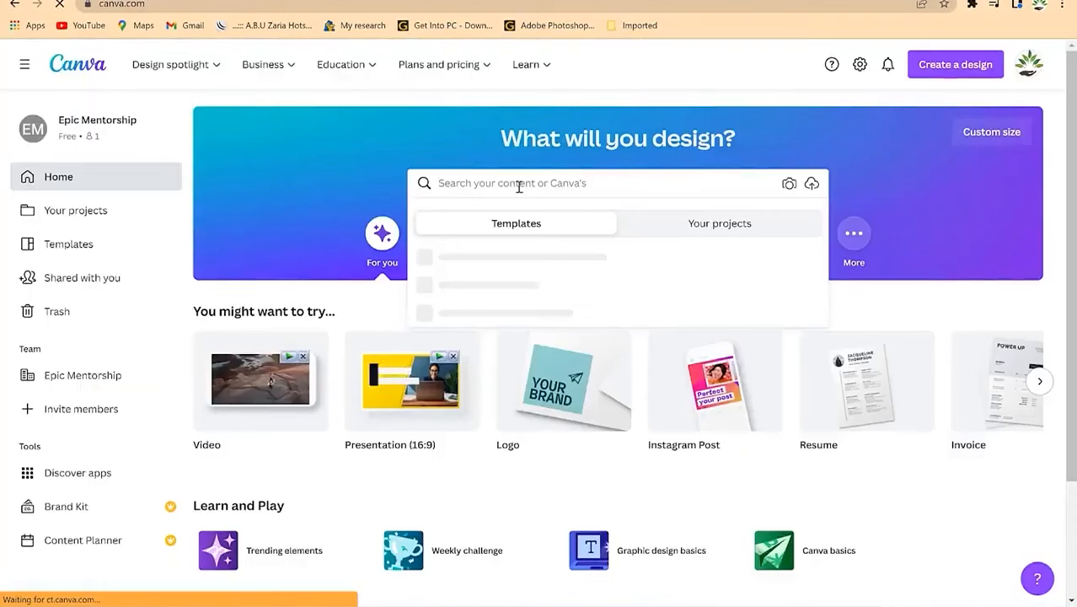
text(youtube thumbnail)
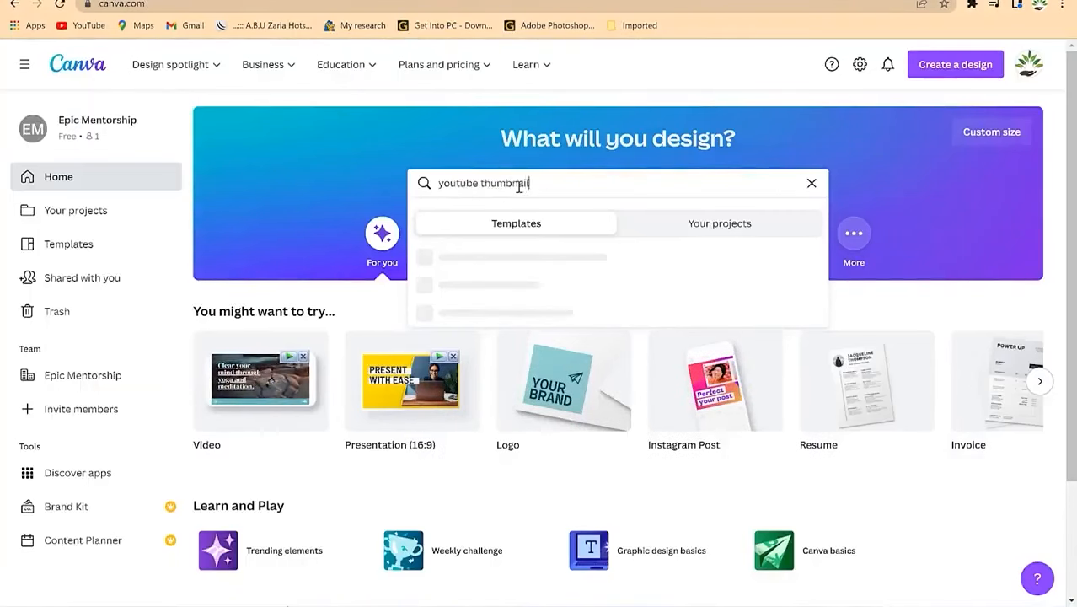
text(s)
key(Return)
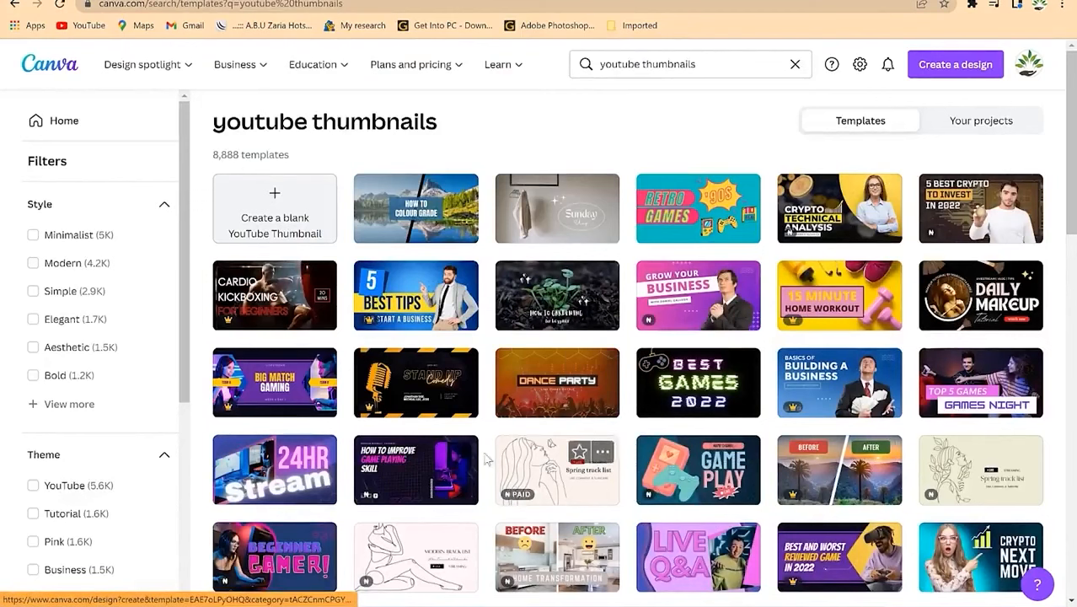
scroll(451, 484, down, 1)
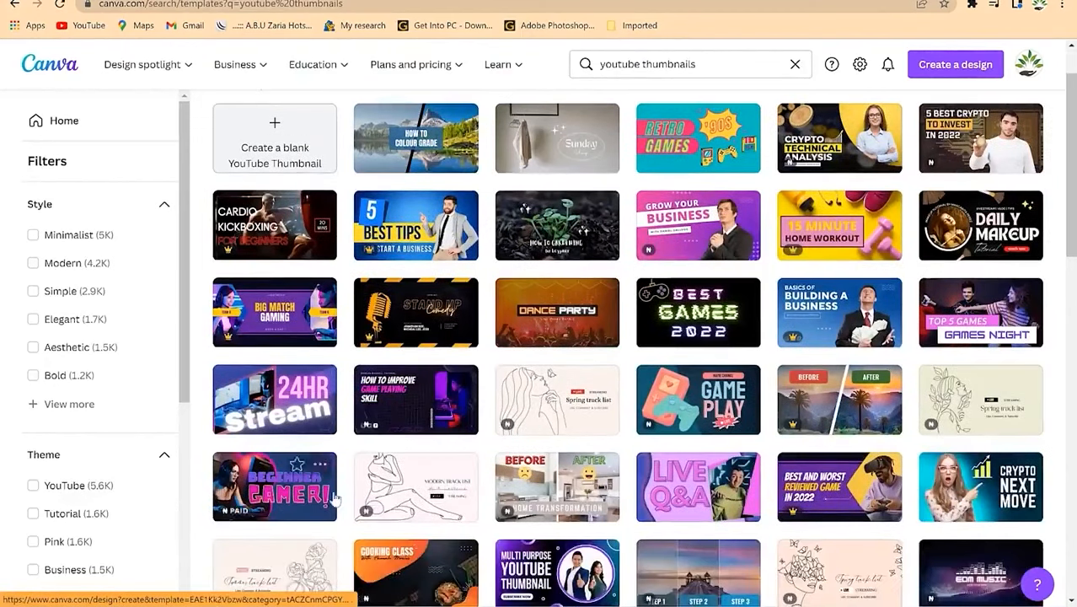
scroll(517, 541, down, 2)
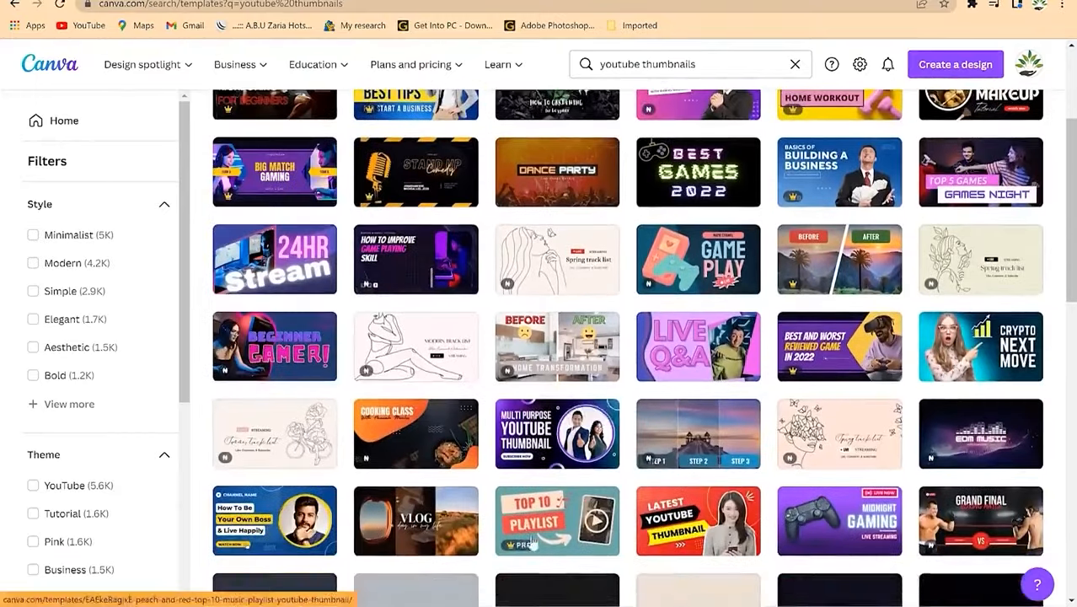
click(550, 444)
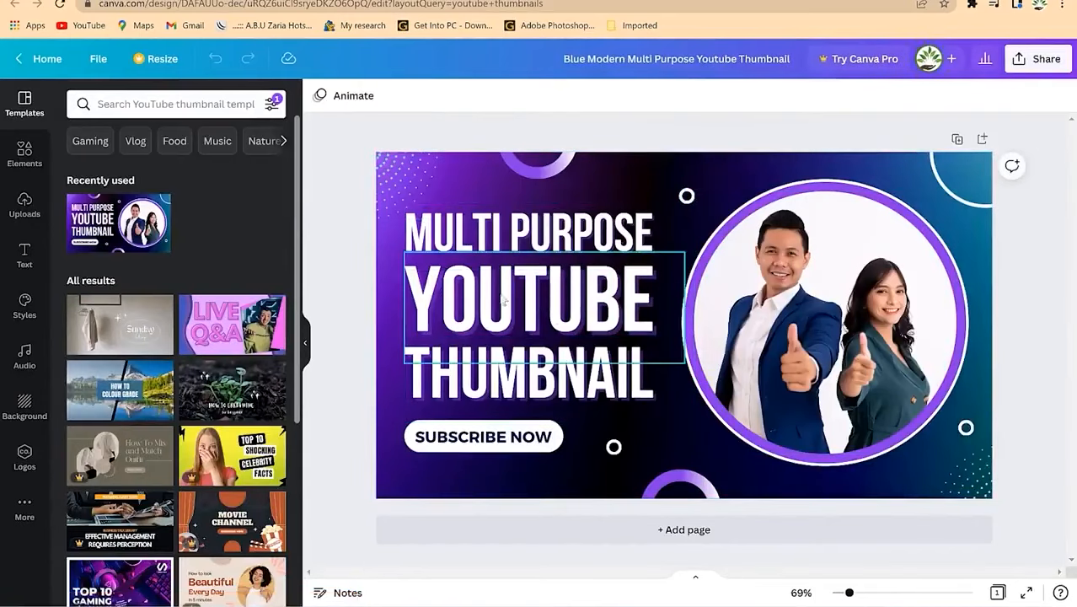
Step: Replace the MULTI PURPOSE headline with 'MAKE $100 DAILY' and highlight the THUMBNAIL line
click(534, 234)
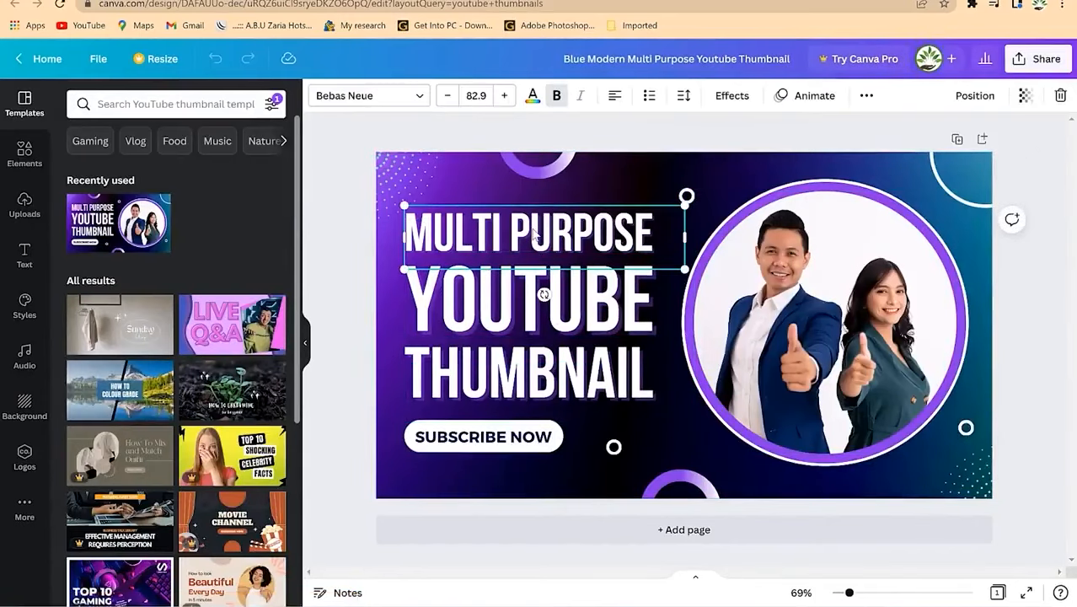
click(532, 231)
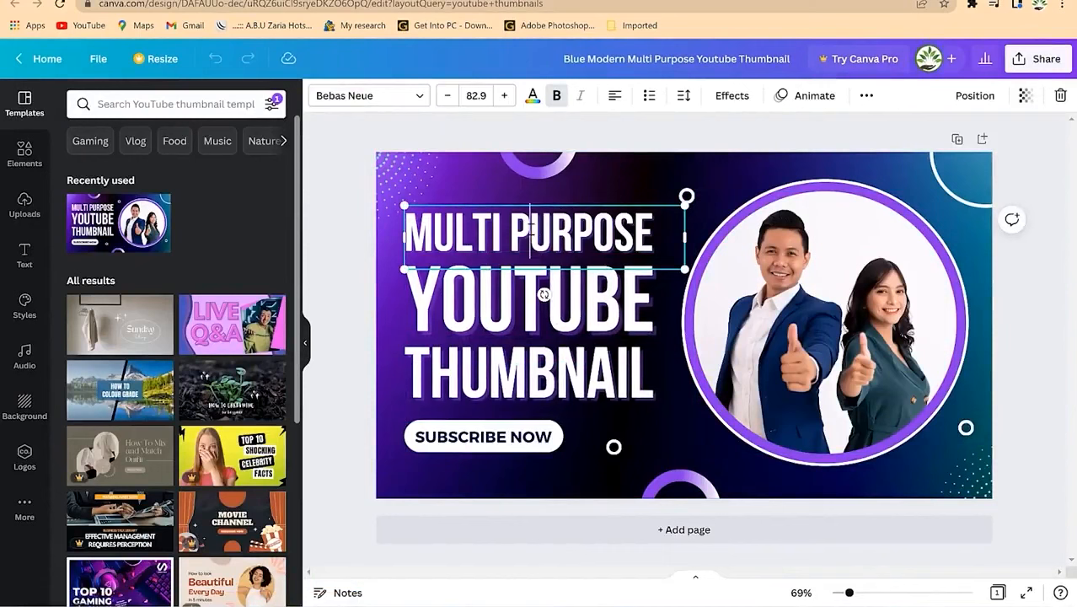
key(ctrl+a)
text(MAKE)
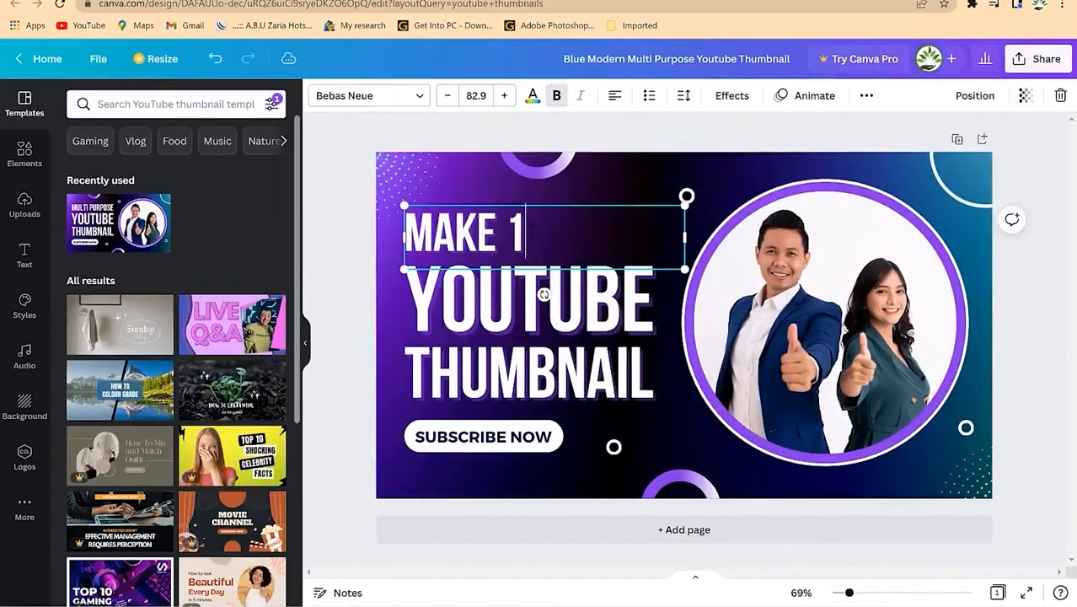
text( $100)
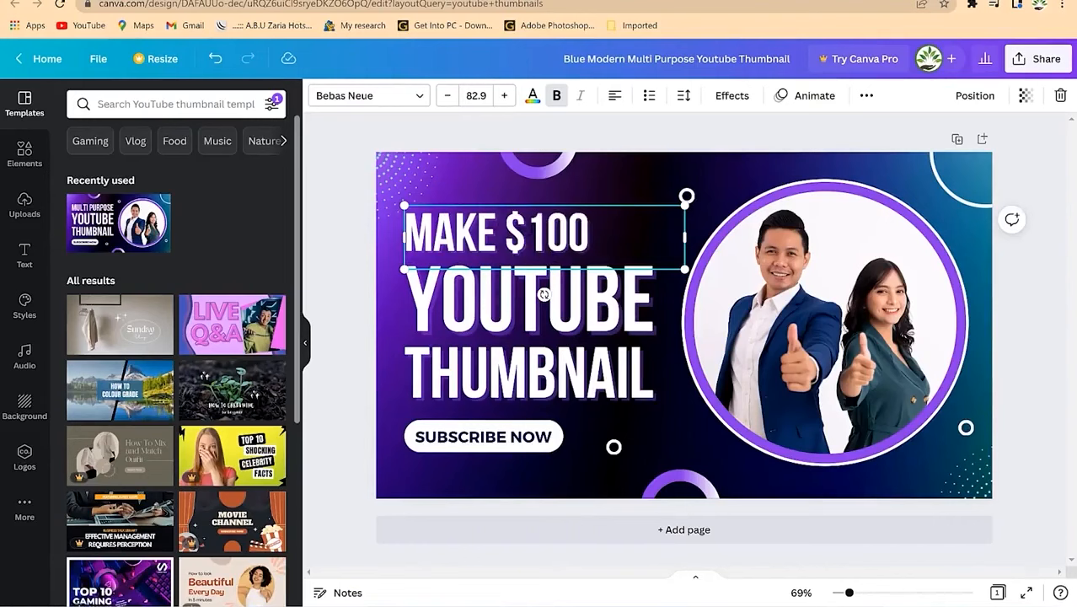
text( DAILY)
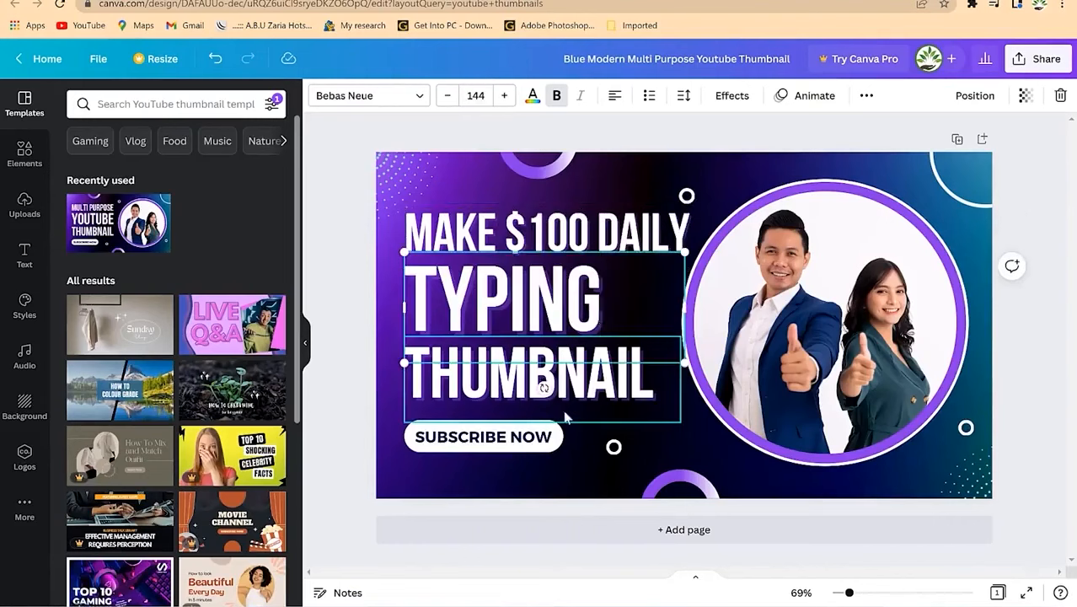
click(567, 407)
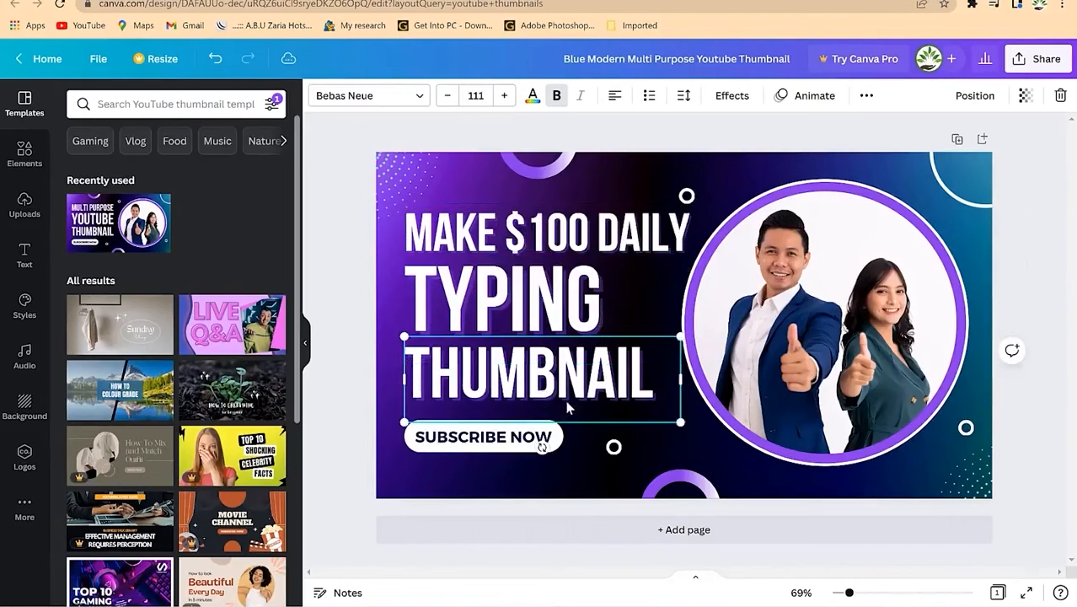
double_click(567, 407)
Step: Add a blank Page 2 and make the SUBSCRIBE NOW text red
click(708, 518)
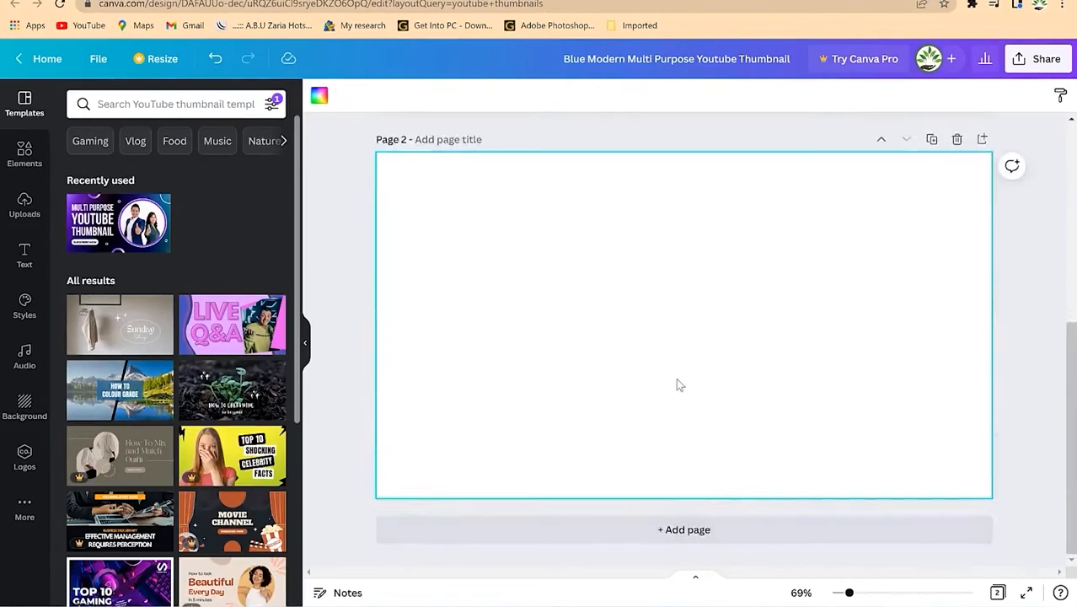
scroll(676, 385, up, 5)
click(479, 444)
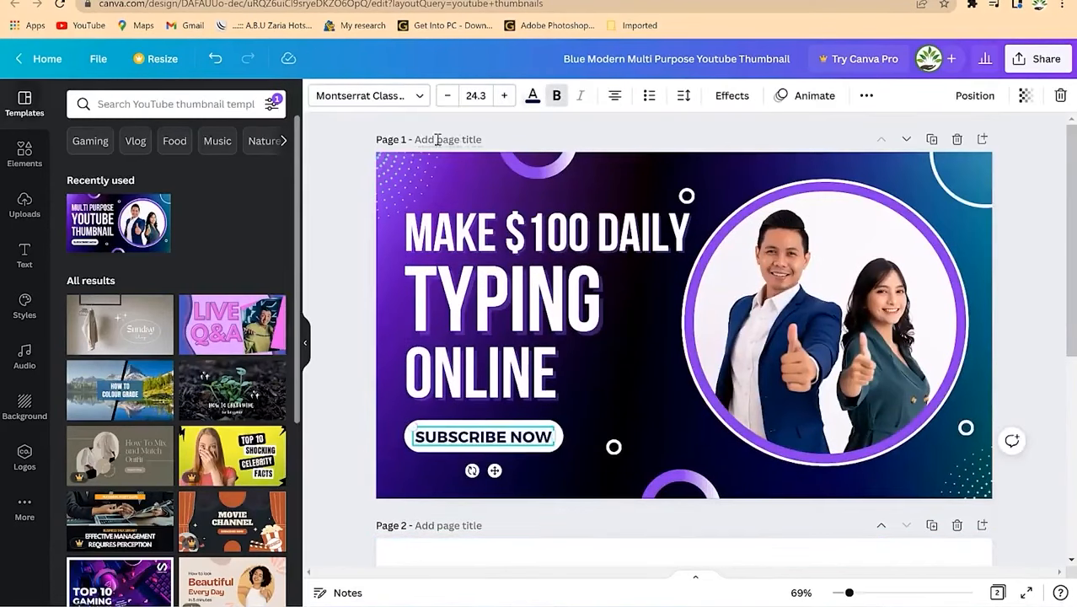
click(533, 96)
click(82, 496)
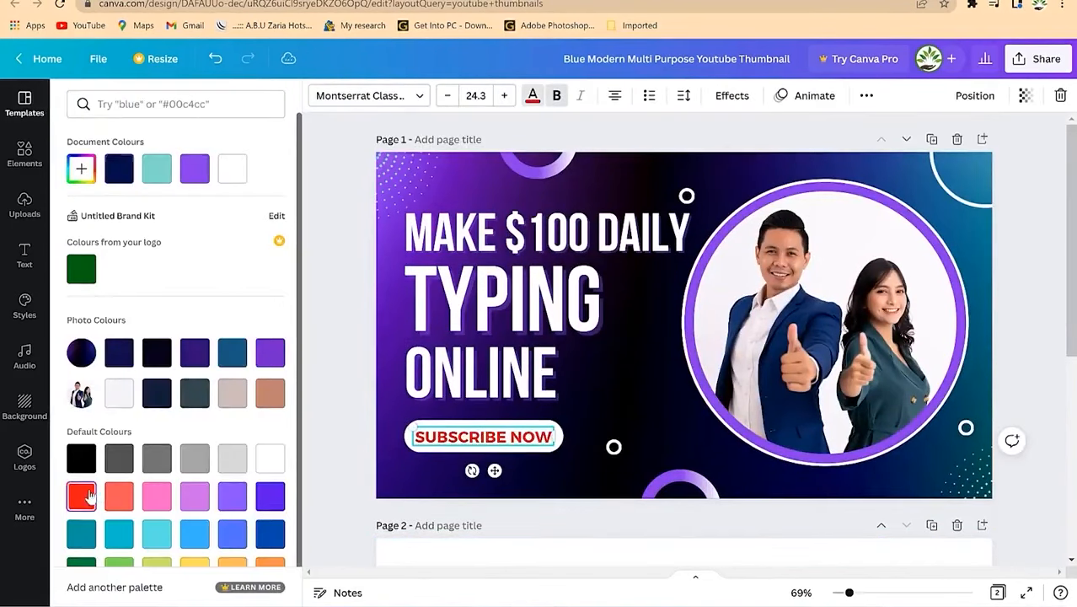
click(614, 447)
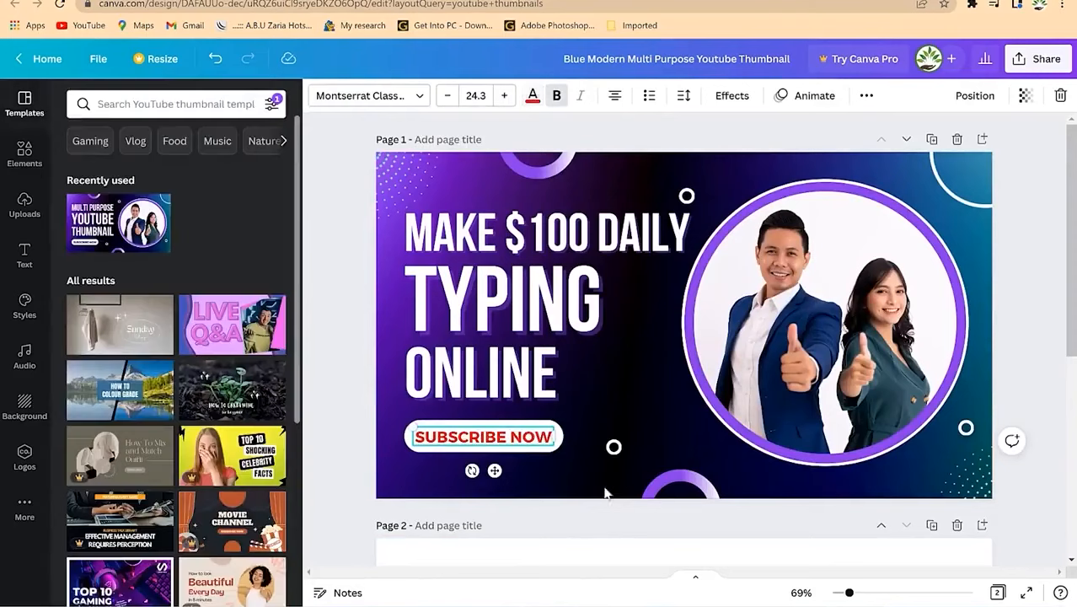
Step: Select the photo in the round frame and search 'woman smiling' for a replacement
click(600, 403)
click(661, 321)
click(685, 447)
click(868, 266)
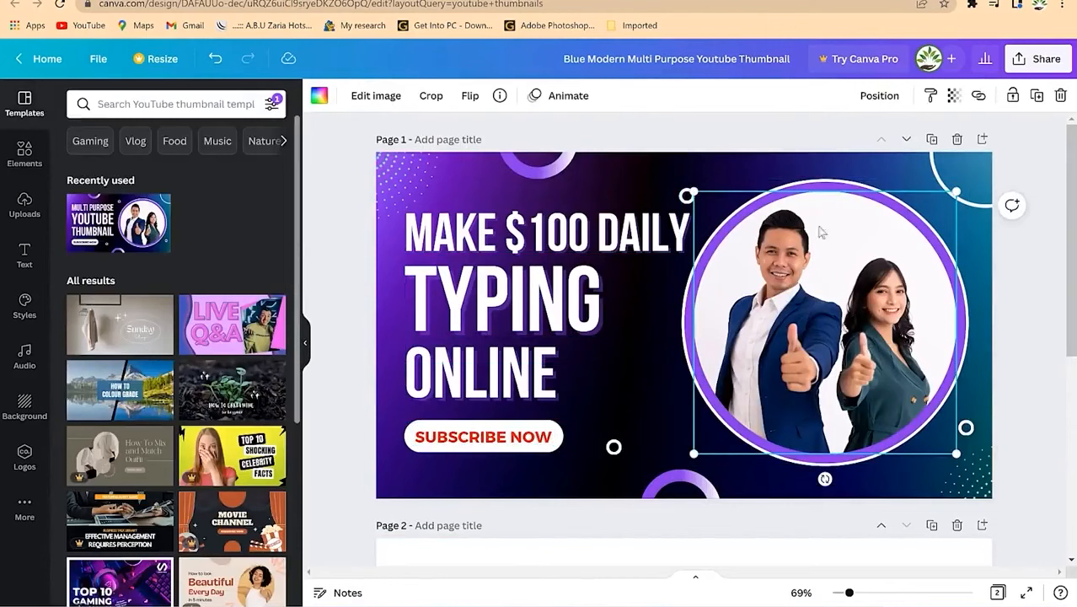
click(179, 105)
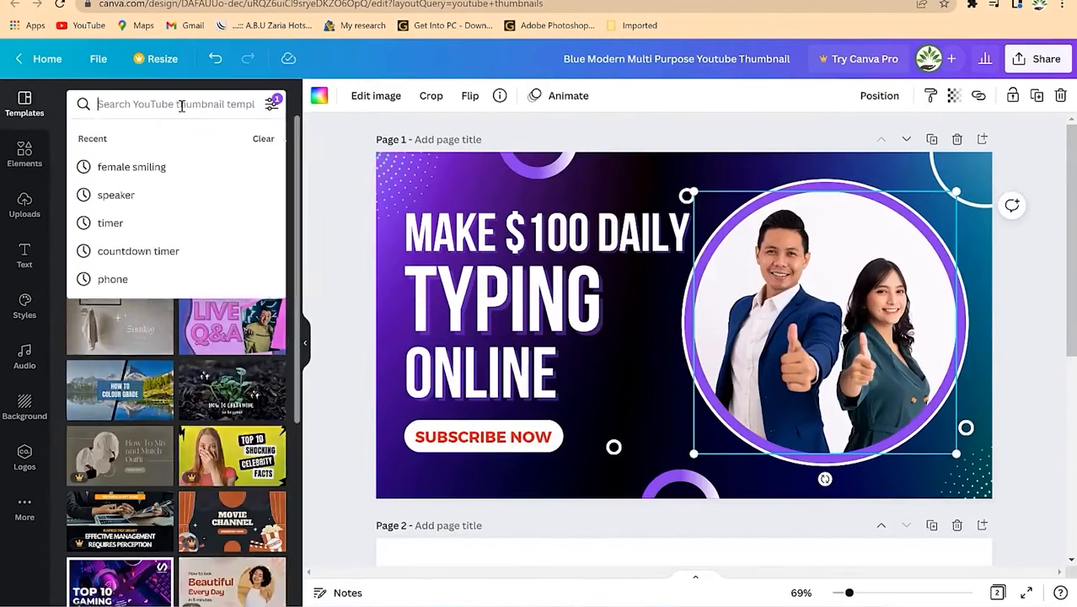
text(woman smiling)
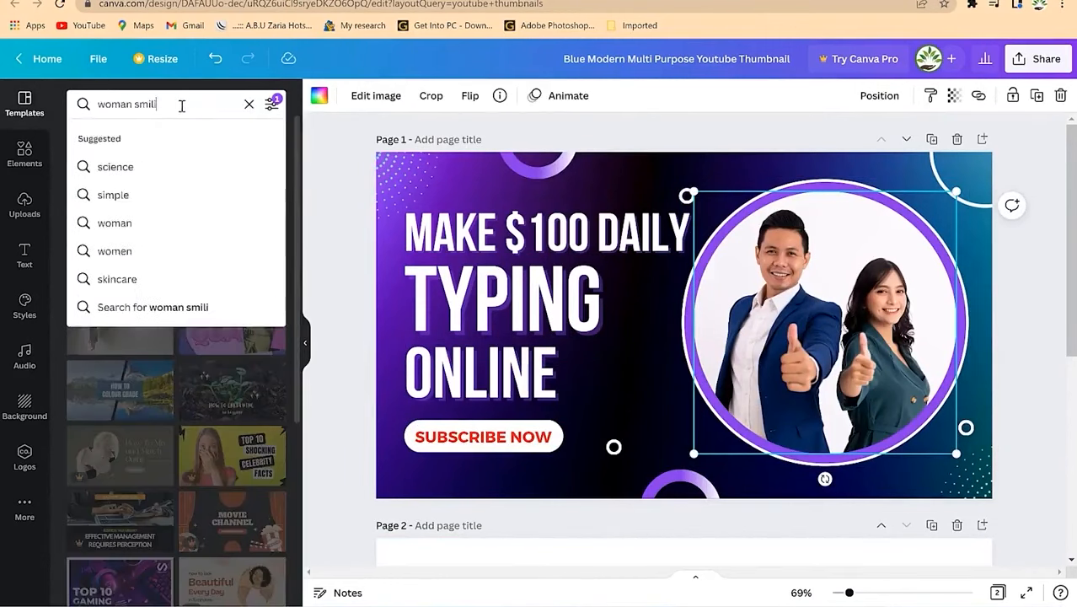
key(Return)
click(24, 205)
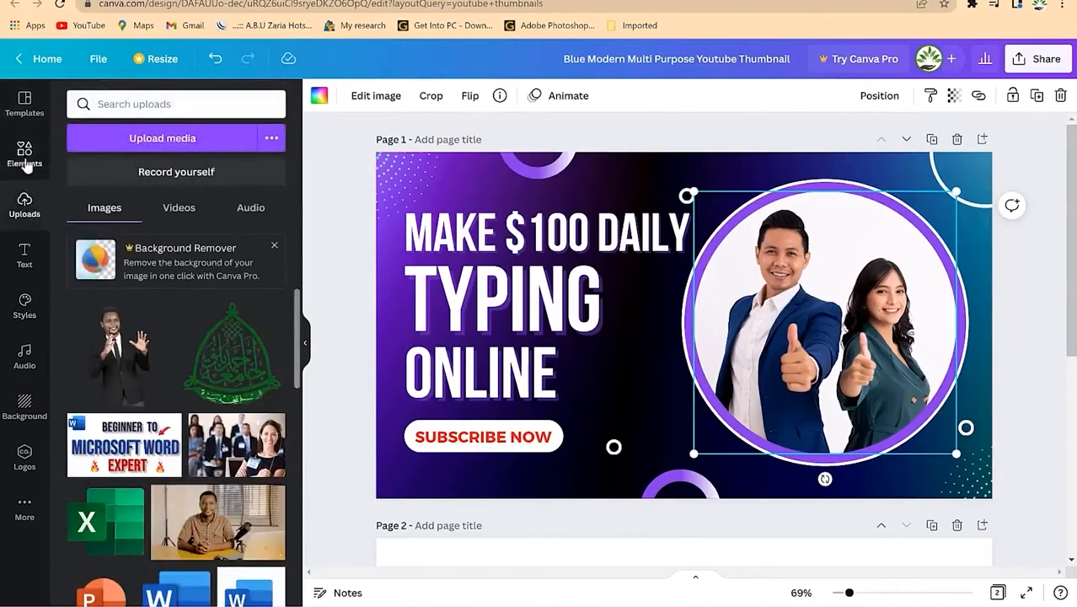
click(26, 165)
click(166, 104)
Step: Search Elements for 'woman smiling' and fit a smiling woman photo into the circle frame
text(woman smiling)
key(Return)
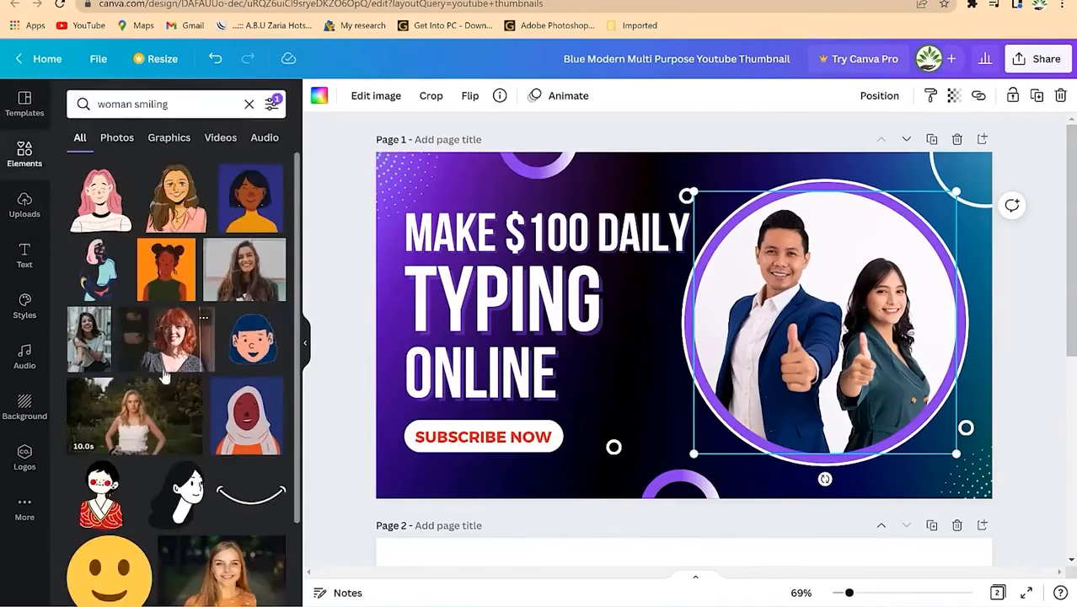
scroll(167, 396, down, 3)
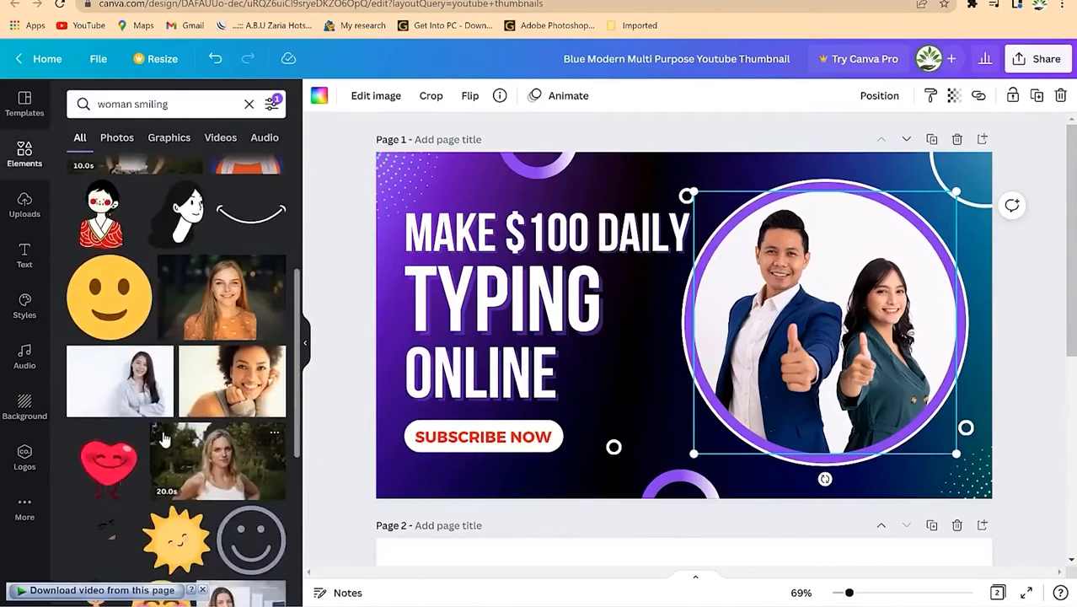
scroll(164, 439, down, 2)
drag(206, 261, 752, 332)
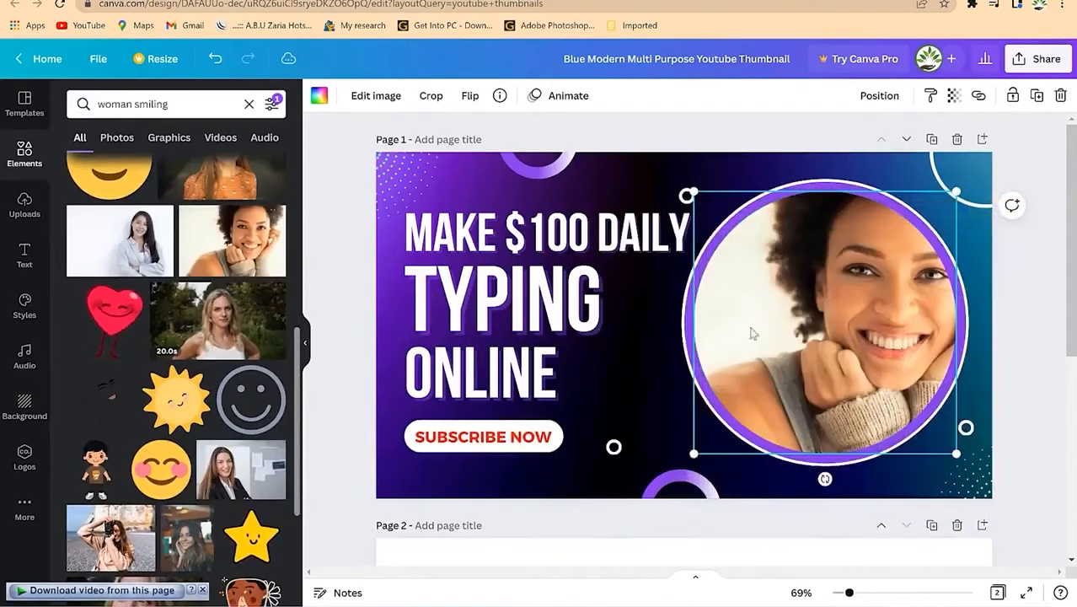
double_click(811, 318)
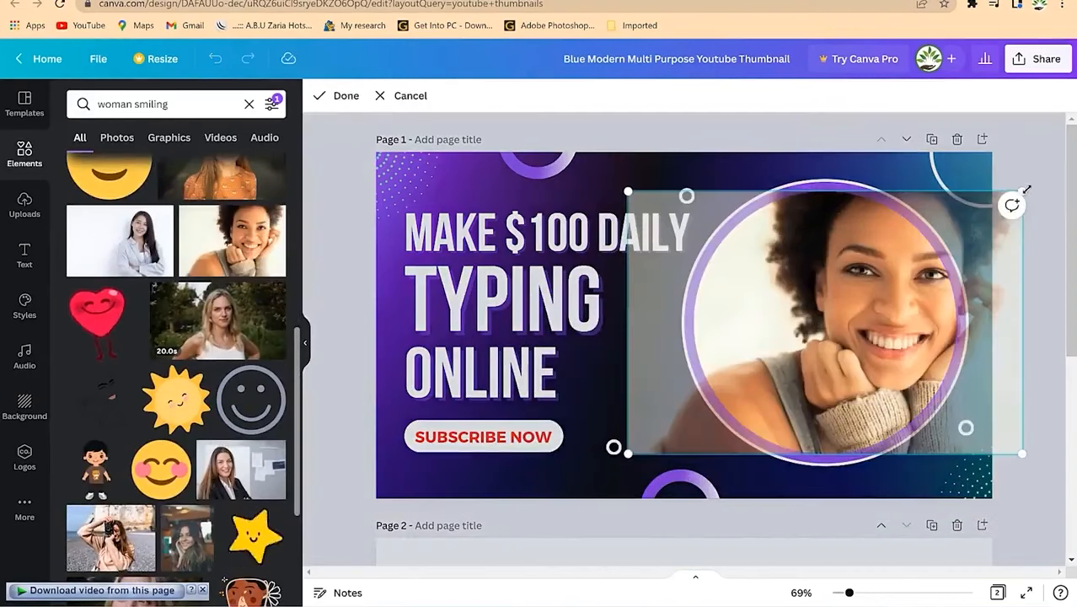
drag(1026, 190, 1052, 171)
drag(871, 320, 801, 371)
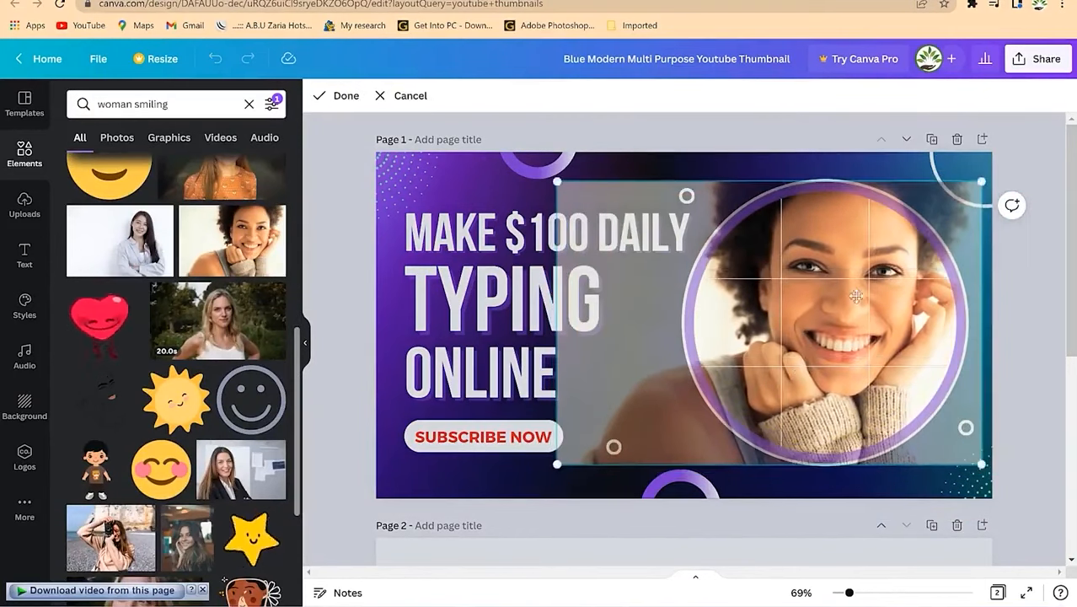
click(1033, 341)
click(1073, 393)
Step: Change the Elements search to 'woman happy'
scroll(866, 327, up, 5)
click(601, 383)
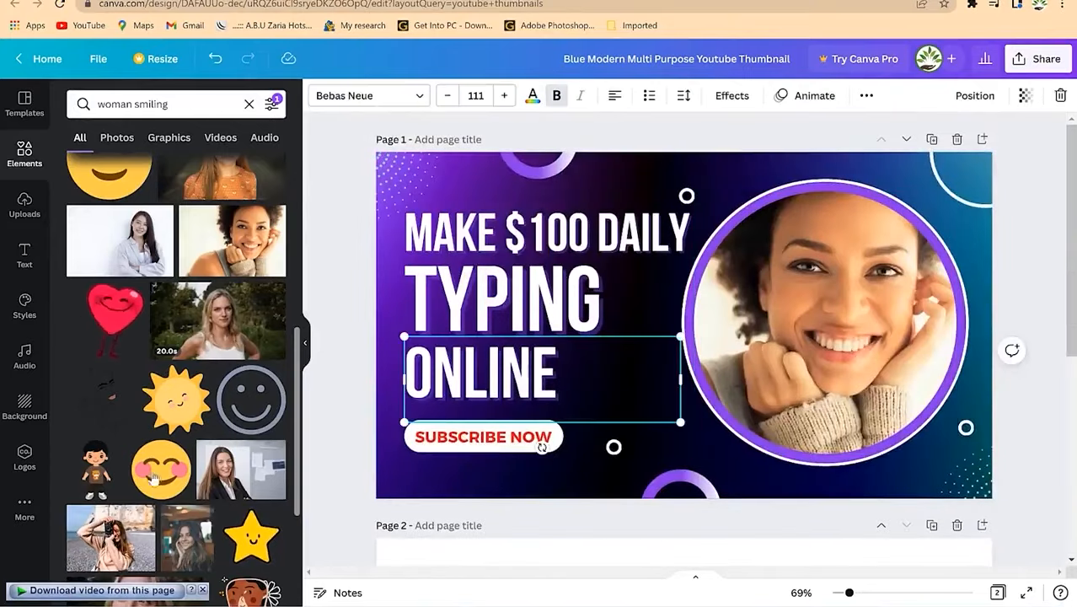
scroll(148, 385, down, 3)
scroll(148, 385, down, 5)
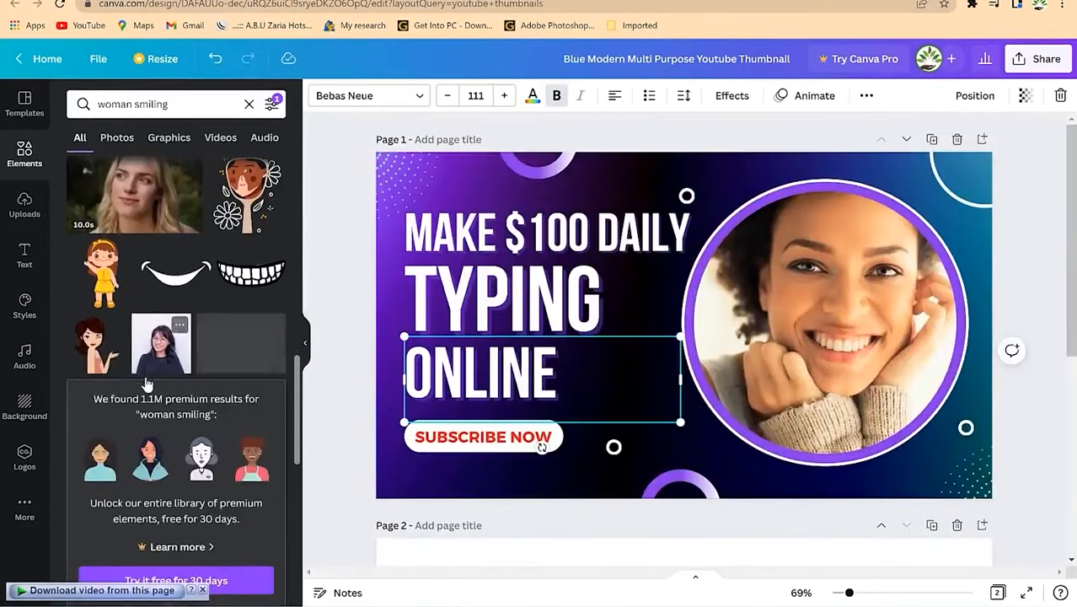
click(152, 103)
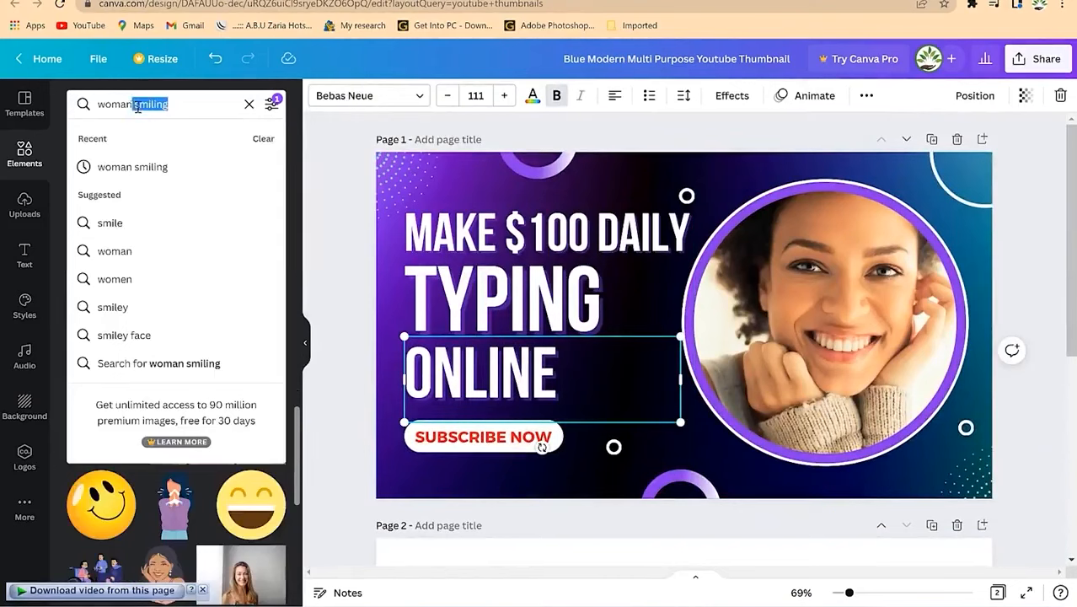
text(happy)
key(Return)
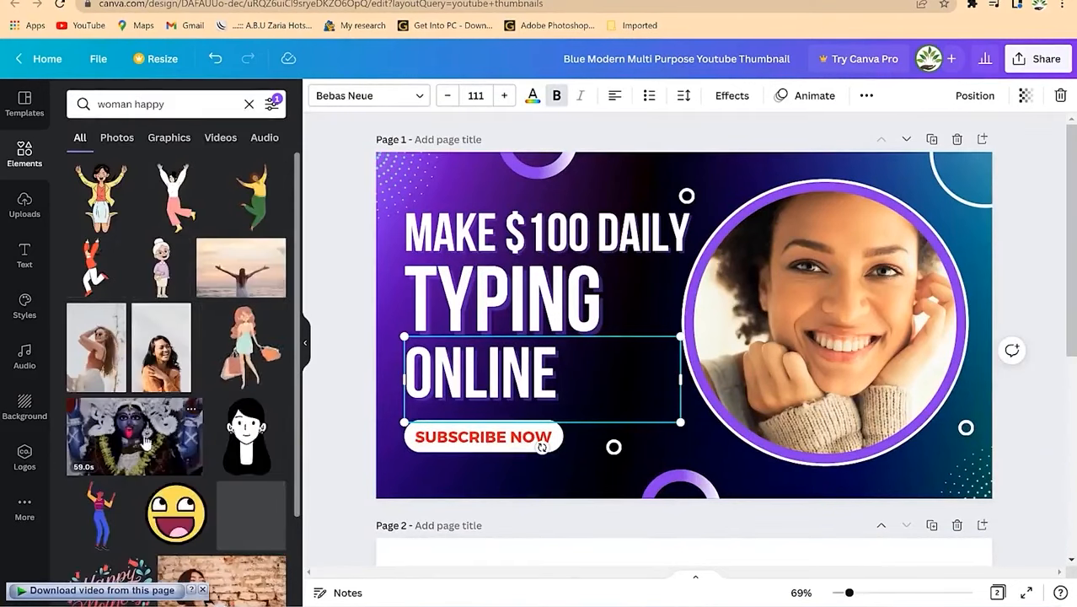
Step: Swap the circle photo for the woman at a laptop, enlarged and centred
scroll(174, 407, down, 10)
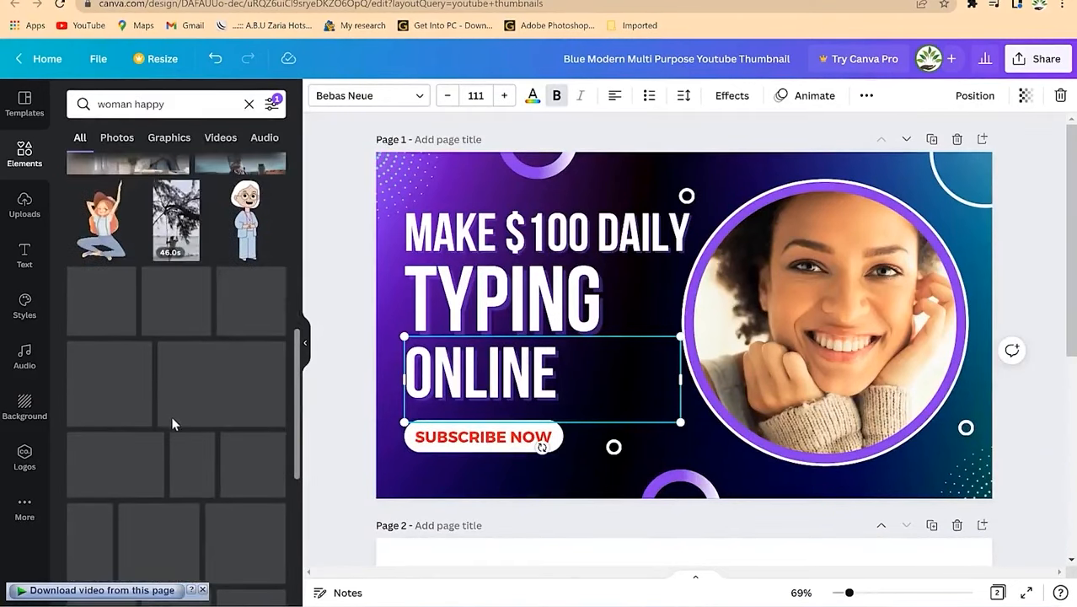
scroll(168, 421, down, 8)
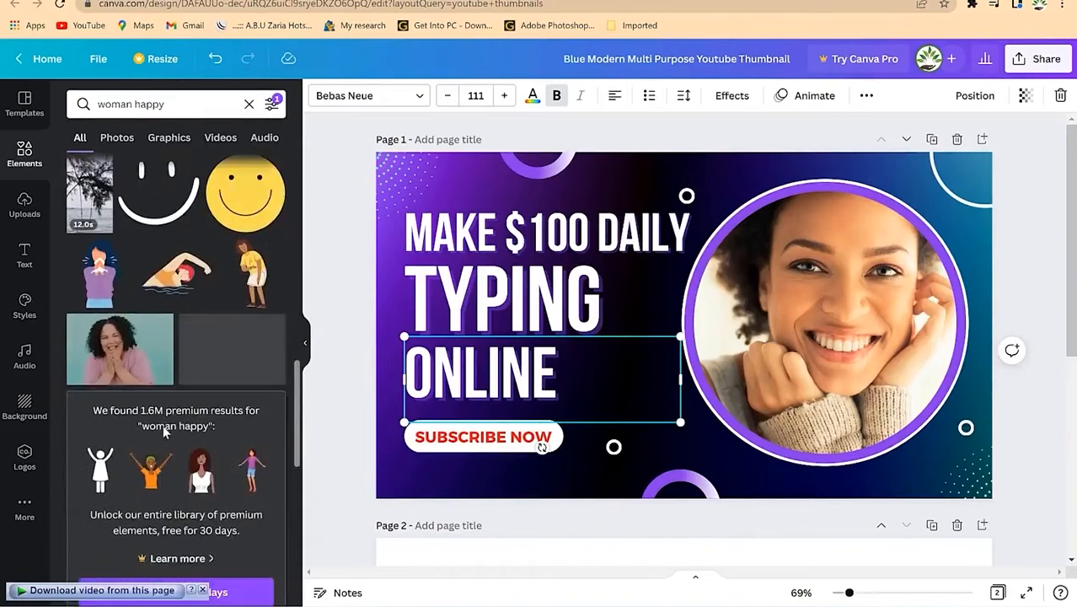
scroll(160, 424, down, 2)
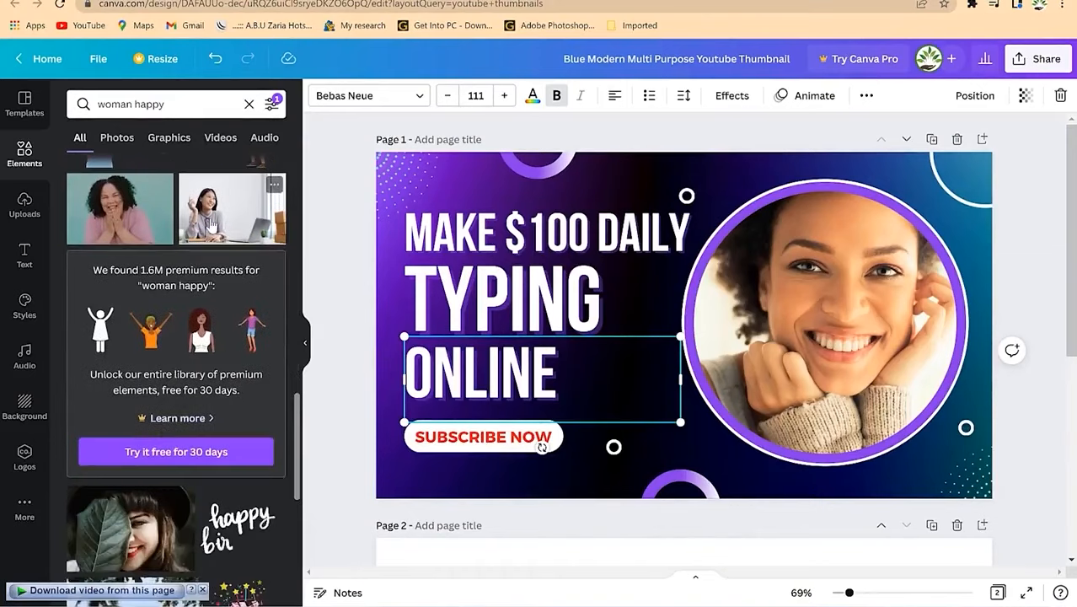
drag(210, 226, 780, 305)
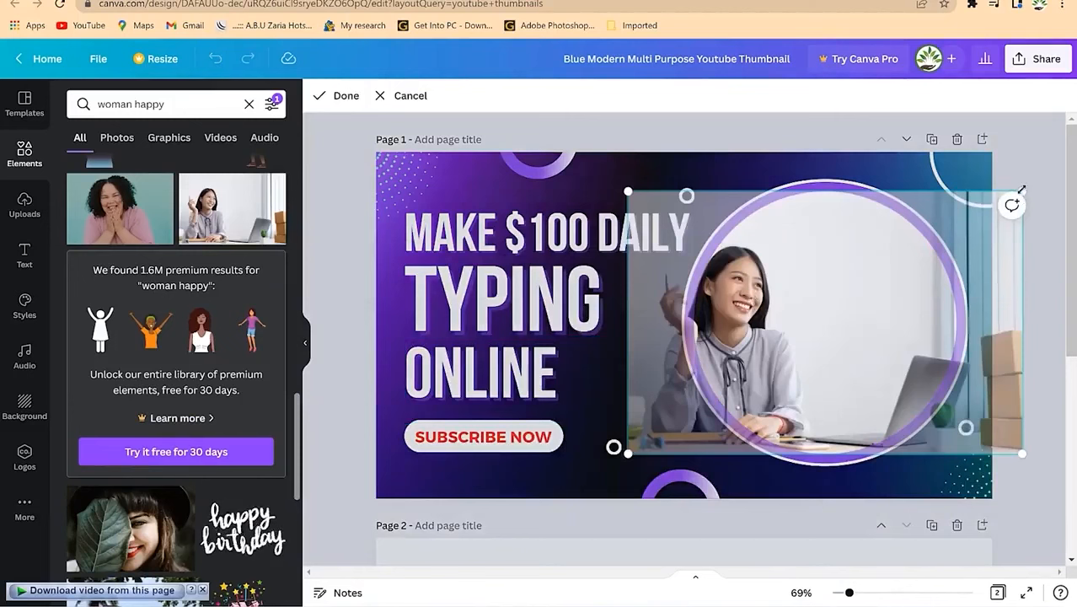
drag(1023, 194, 1063, 152)
drag(816, 323, 853, 321)
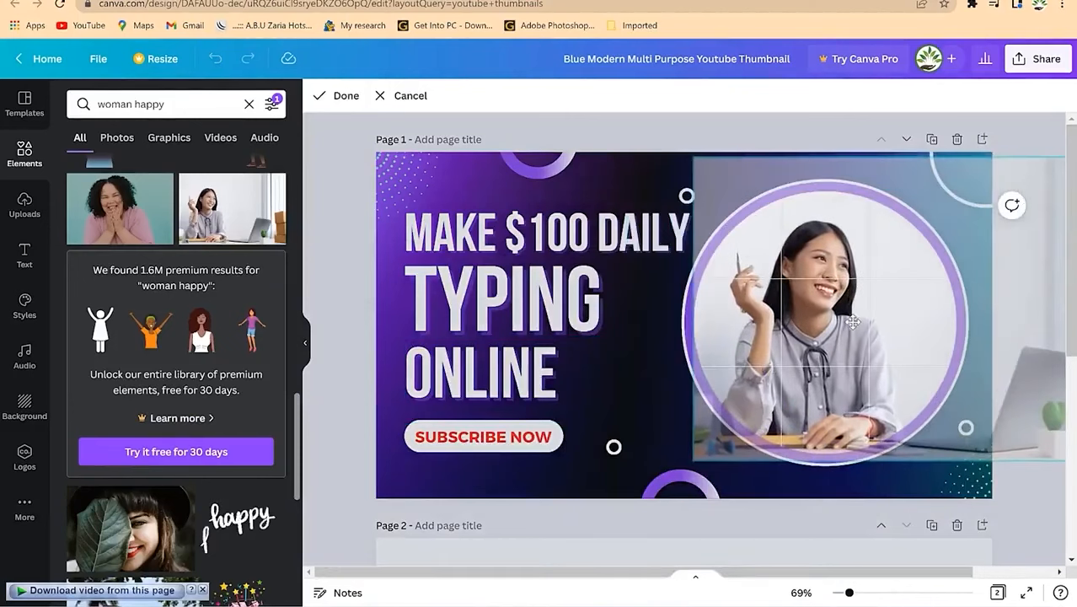
click(594, 388)
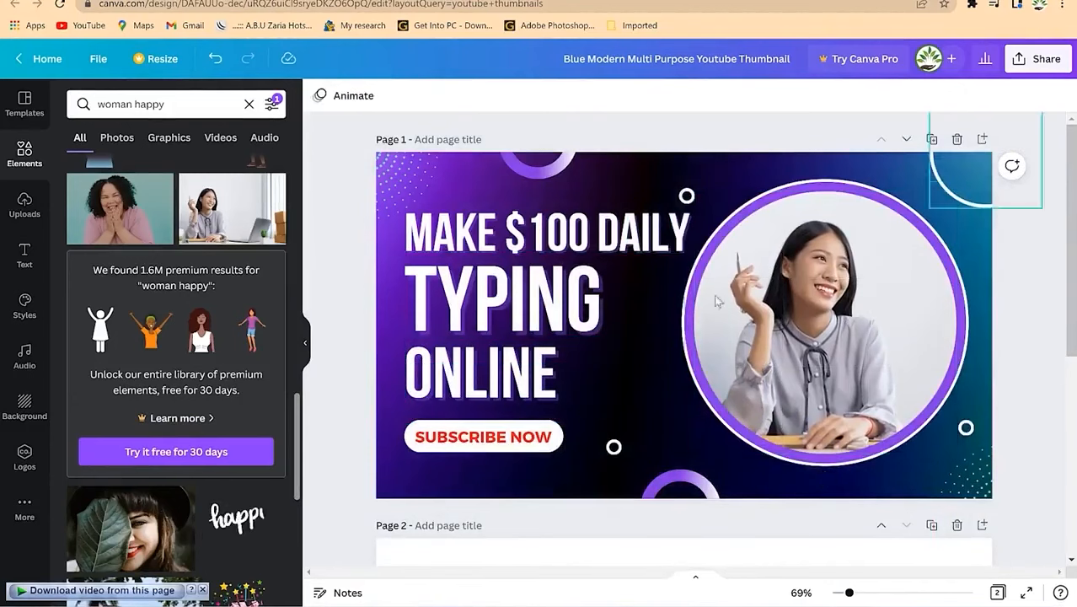
Step: Change the thumbnail background to a brown Photo Colours swatch after trying red
click(653, 163)
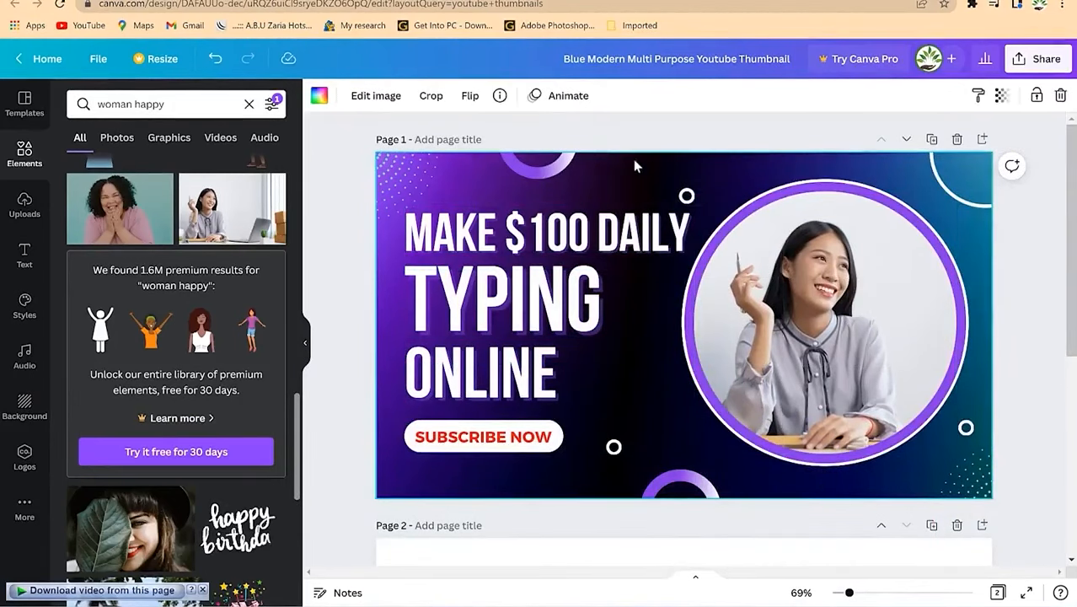
click(318, 95)
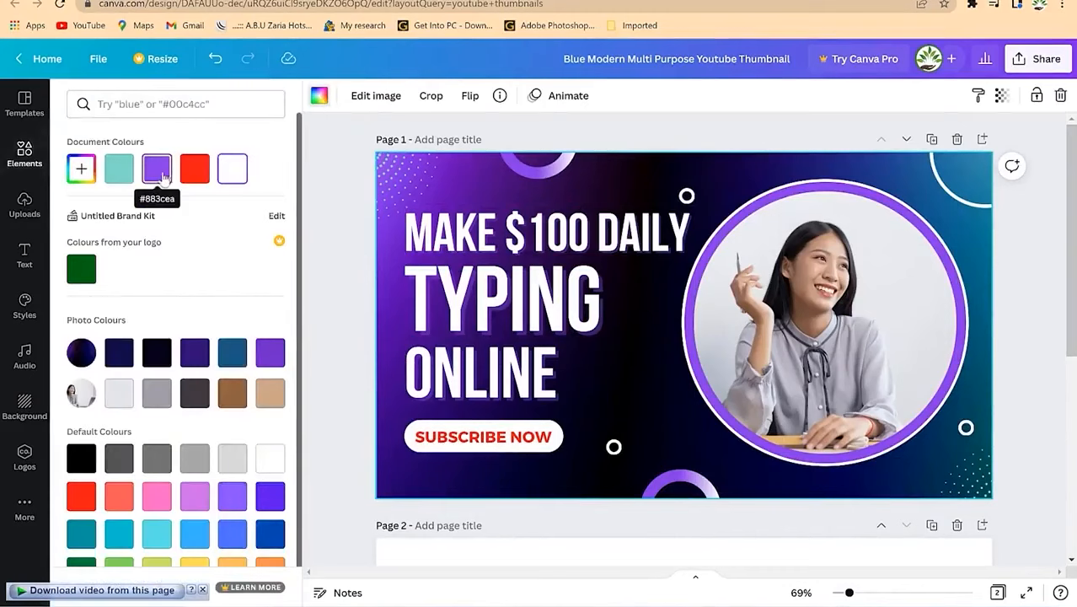
click(192, 169)
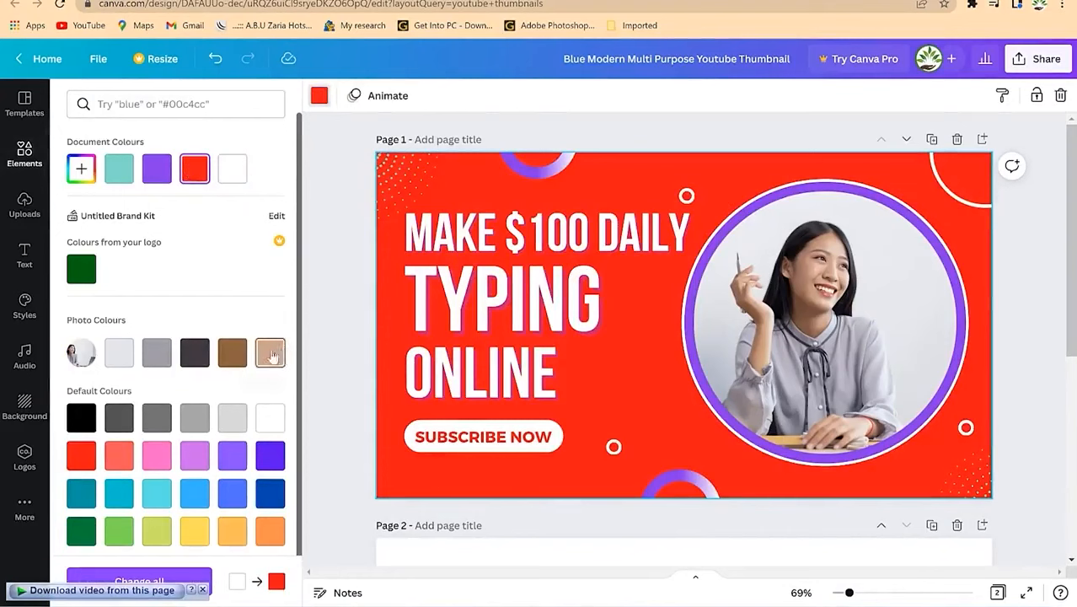
click(159, 171)
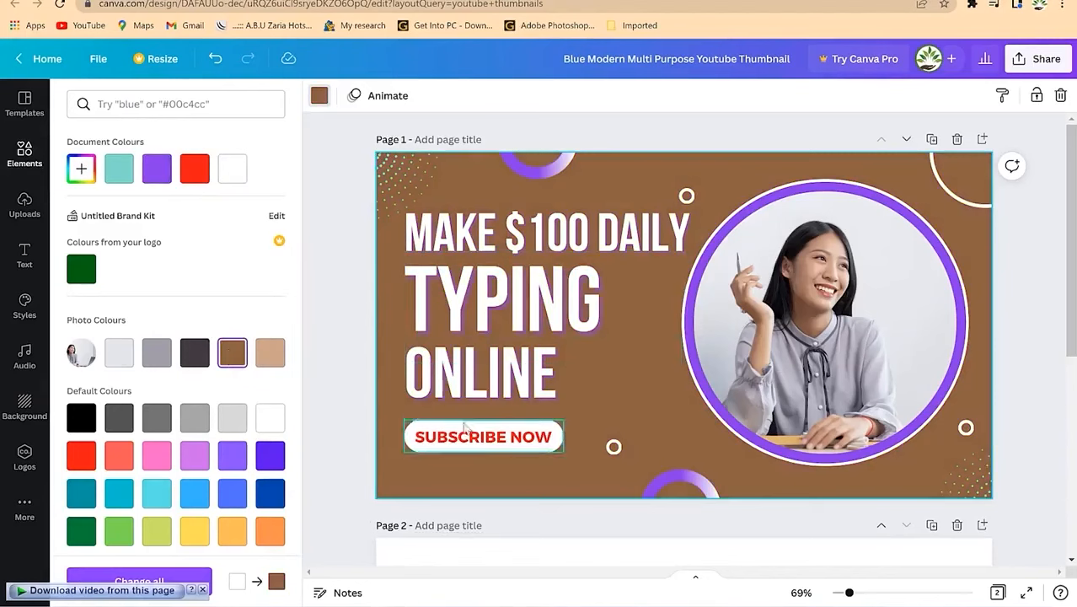
click(939, 250)
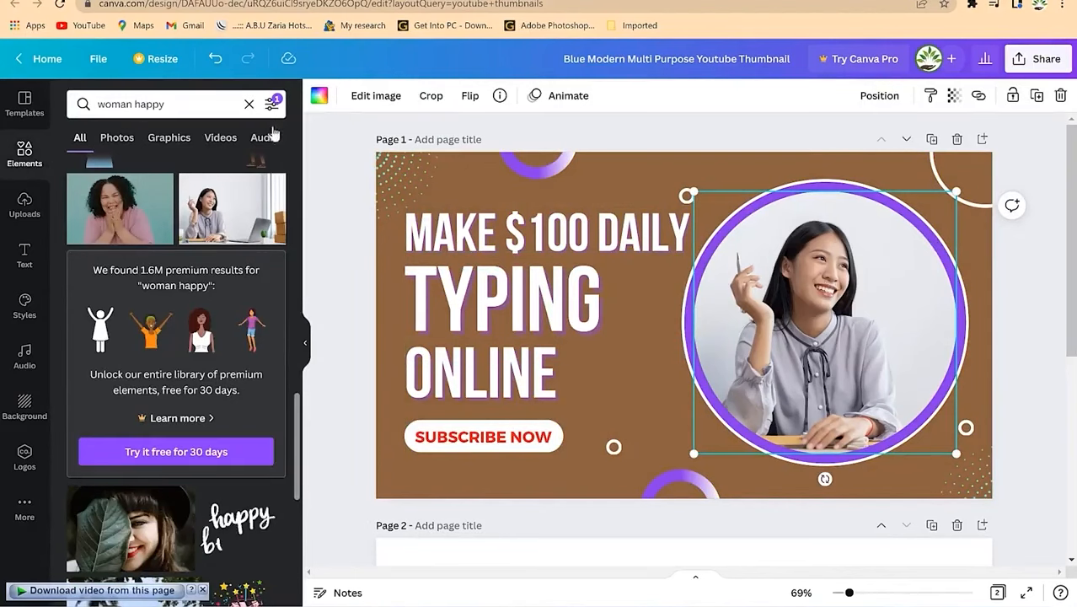
Step: Give the circle frame a thin red outline, undoing an accidental red fill
click(317, 98)
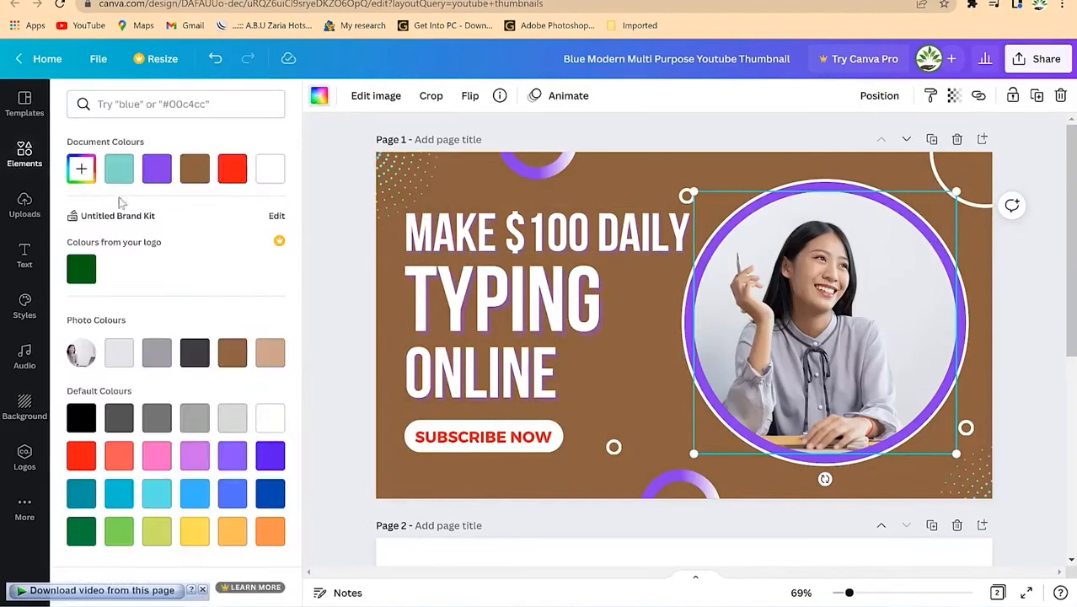
click(233, 171)
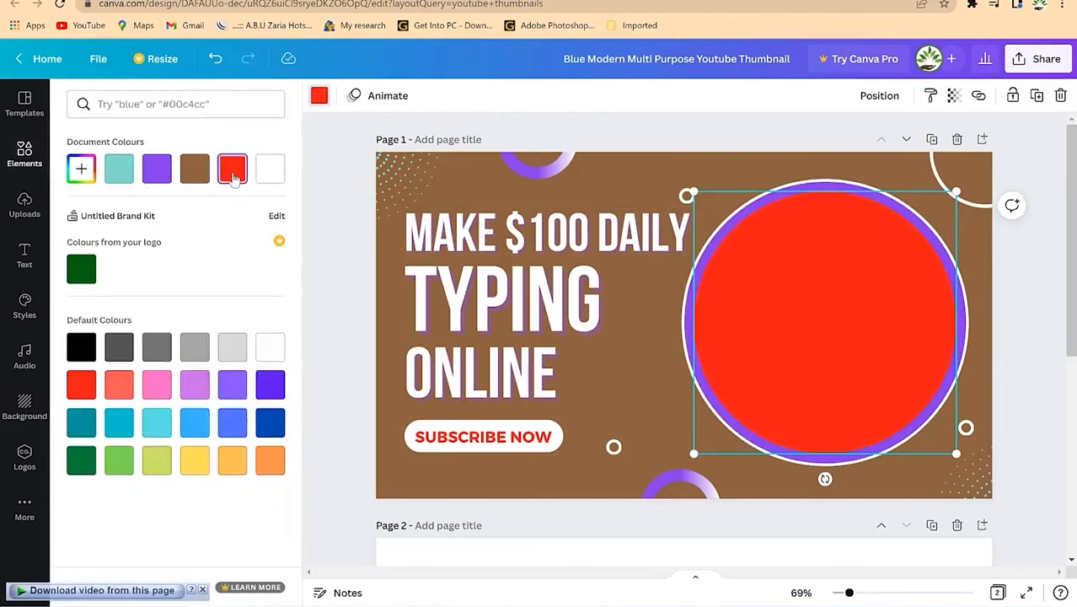
key(ctrl+z)
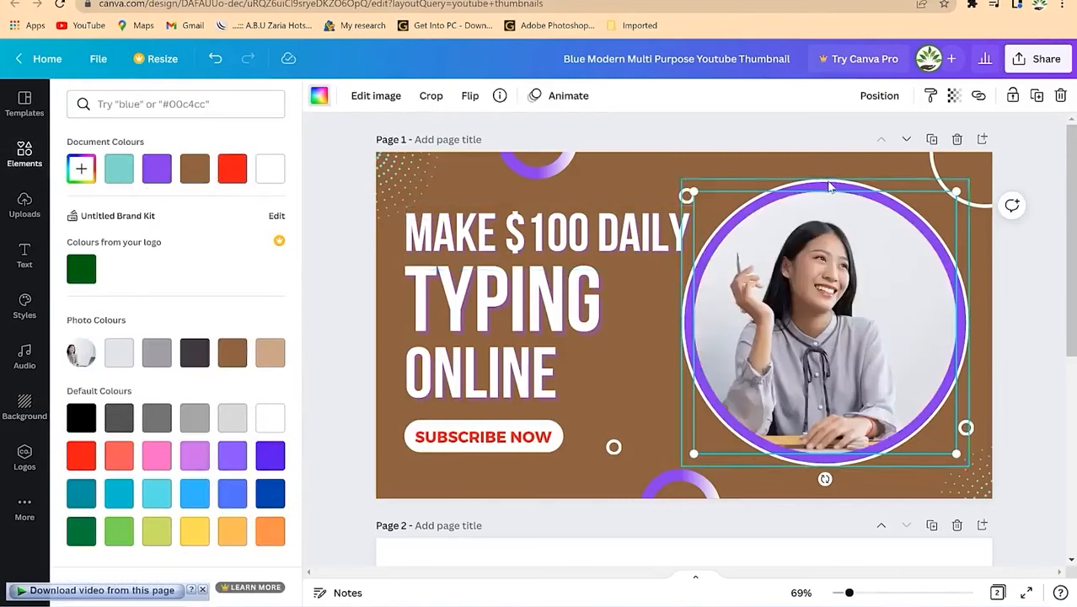
click(830, 187)
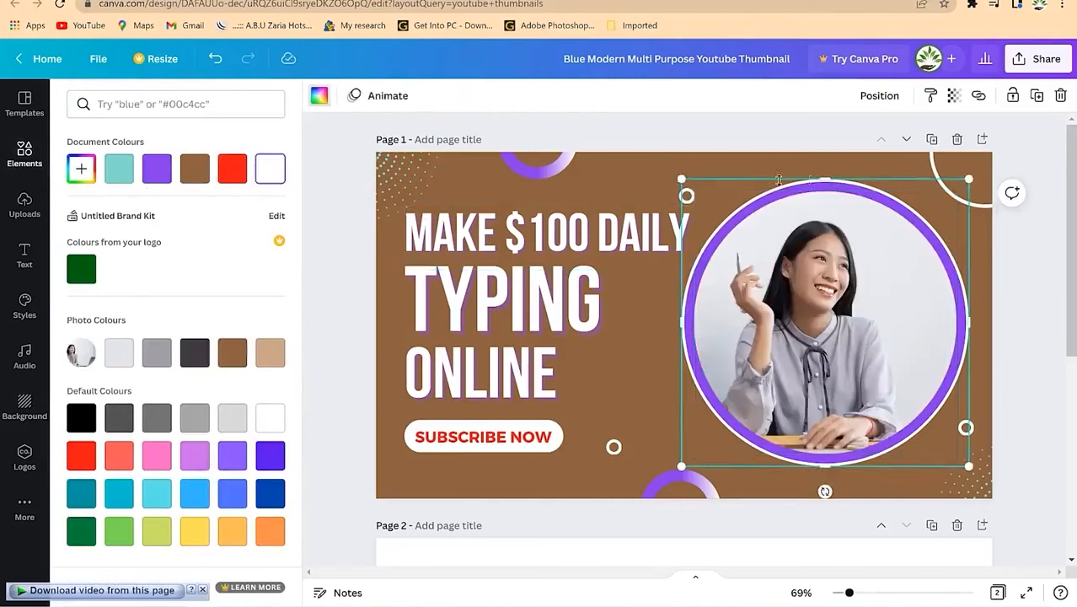
click(232, 177)
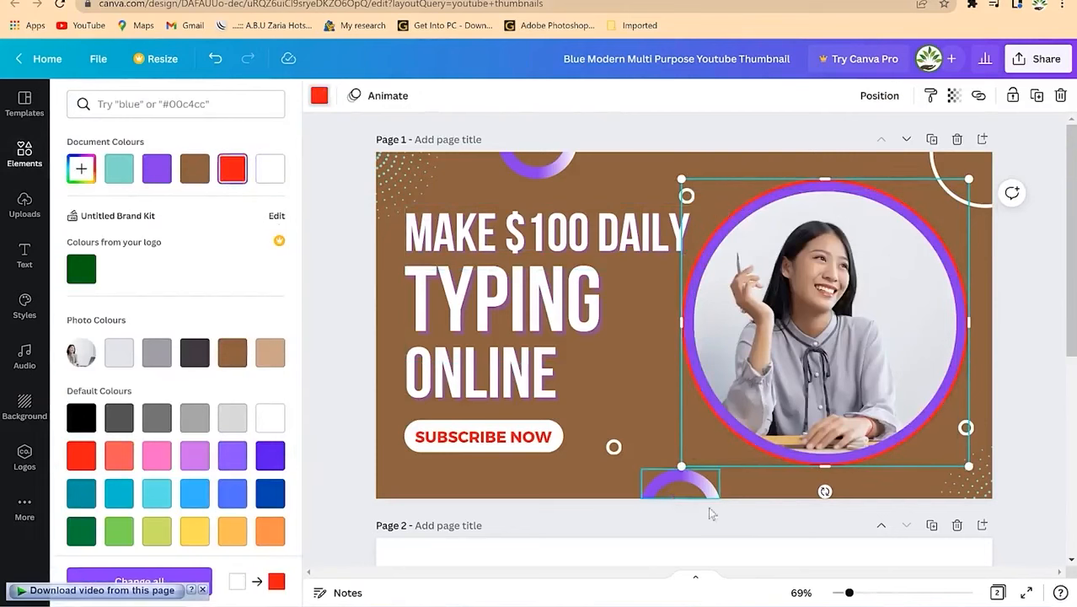
click(779, 324)
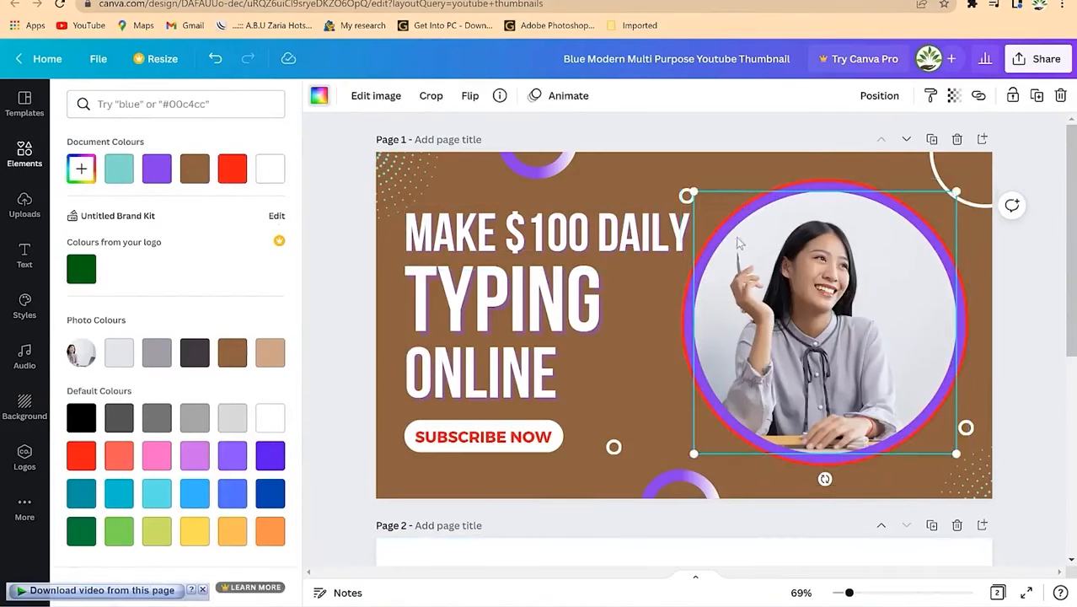
Step: Recolour the purple ring around the woman's photo dark blue
click(835, 186)
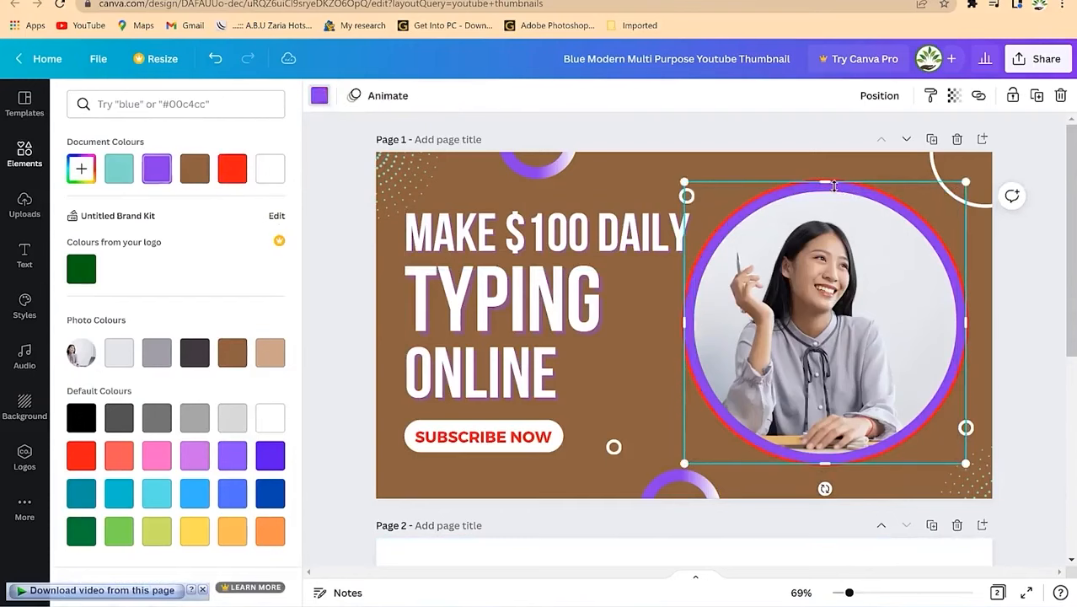
click(318, 95)
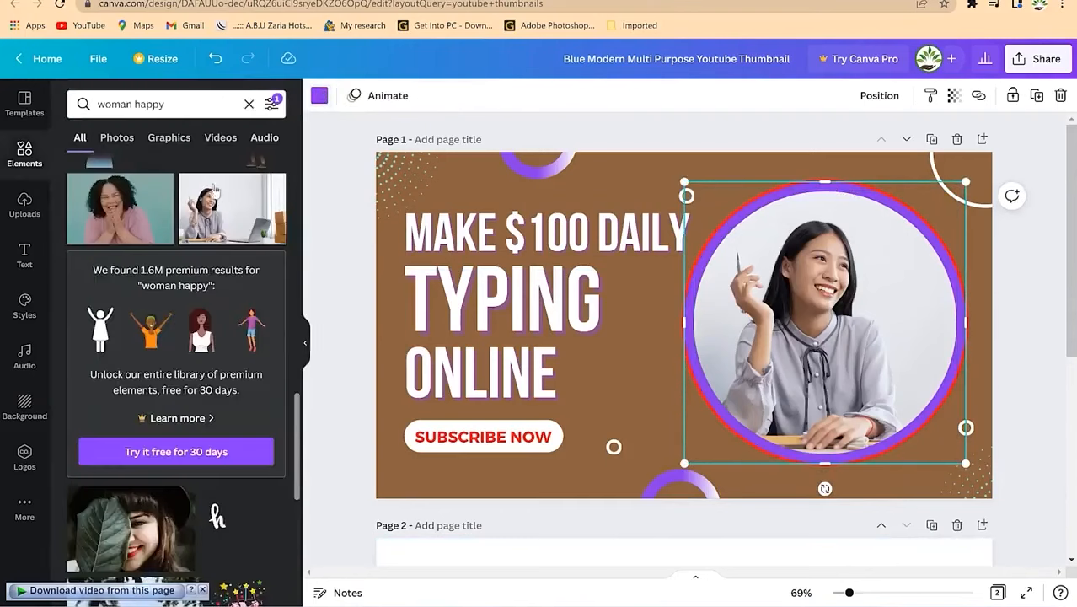
click(317, 96)
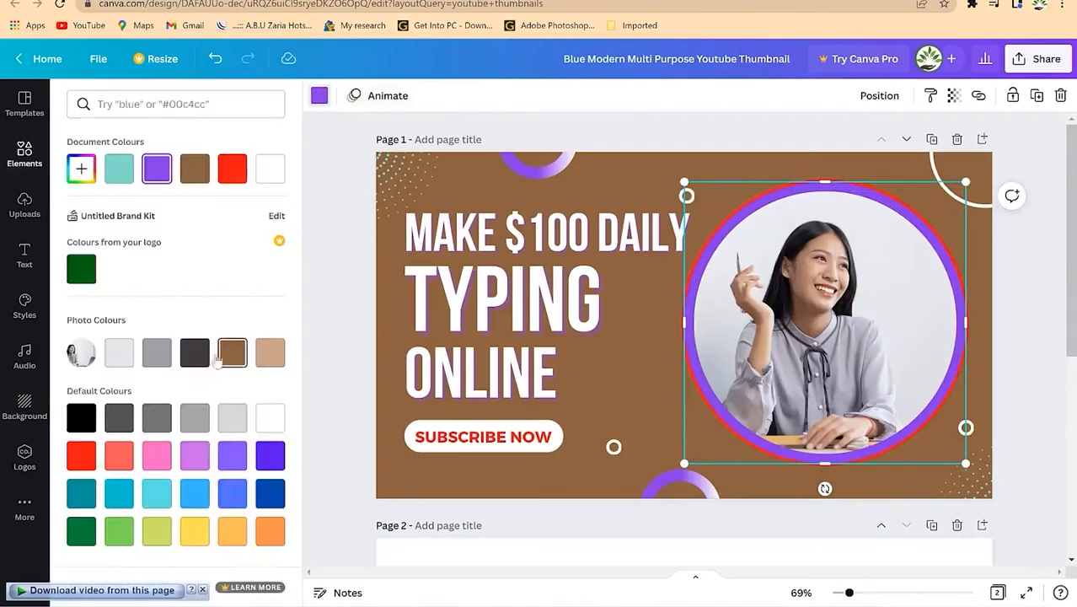
click(270, 501)
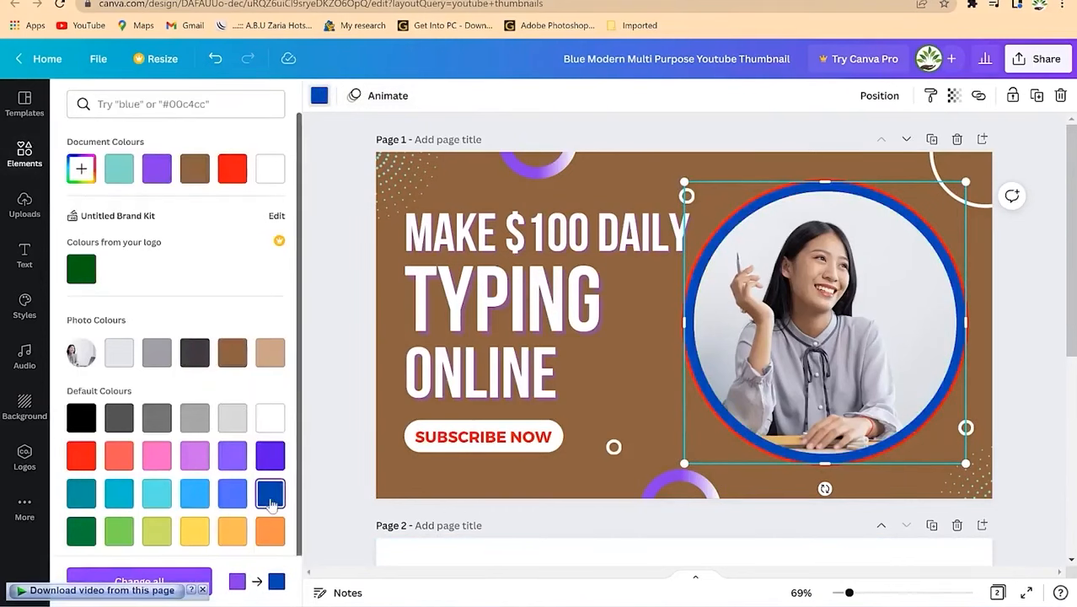
click(749, 167)
click(748, 169)
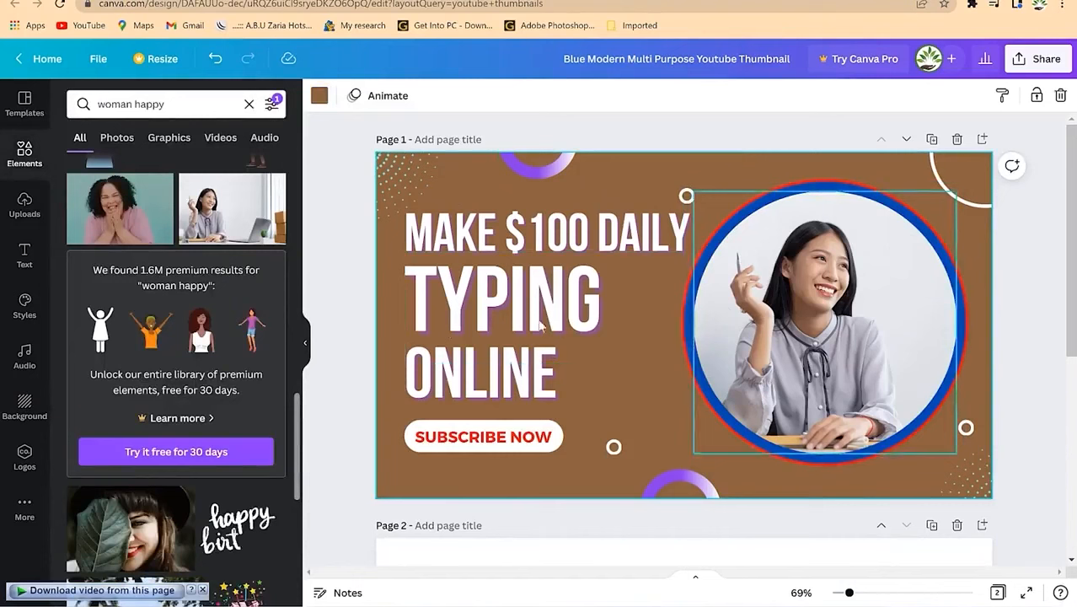
Step: Download only page 1 of the thumbnail as a PNG
click(1041, 68)
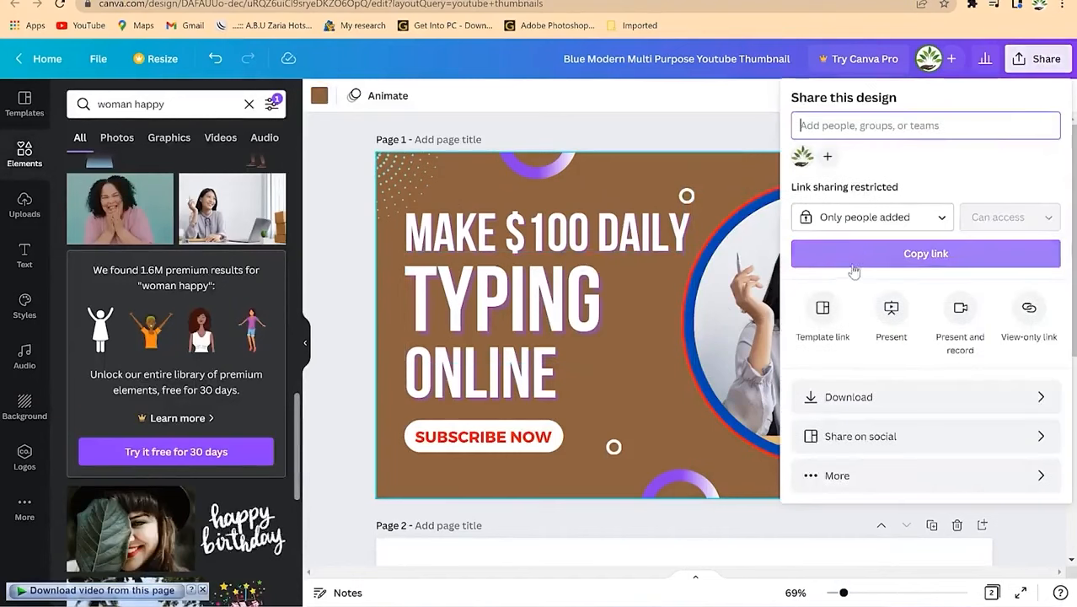
click(912, 394)
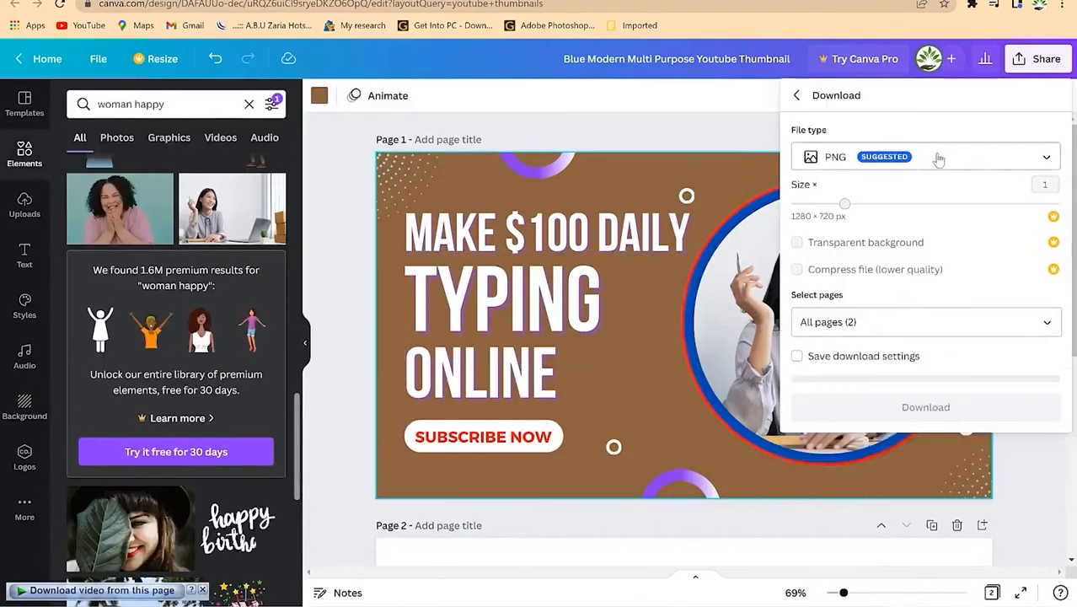
click(945, 322)
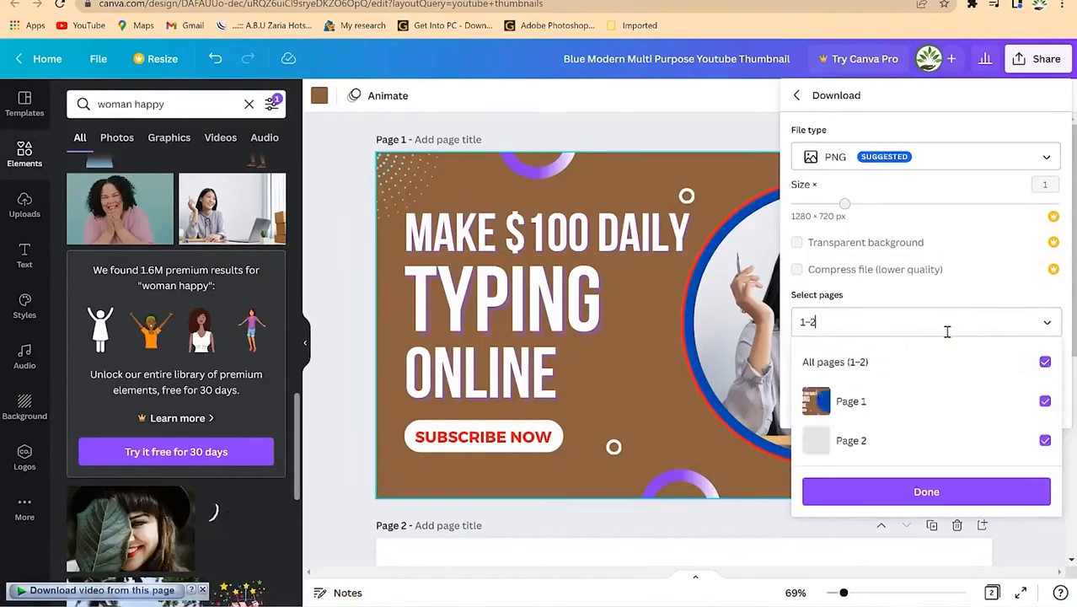
click(1045, 362)
click(1045, 401)
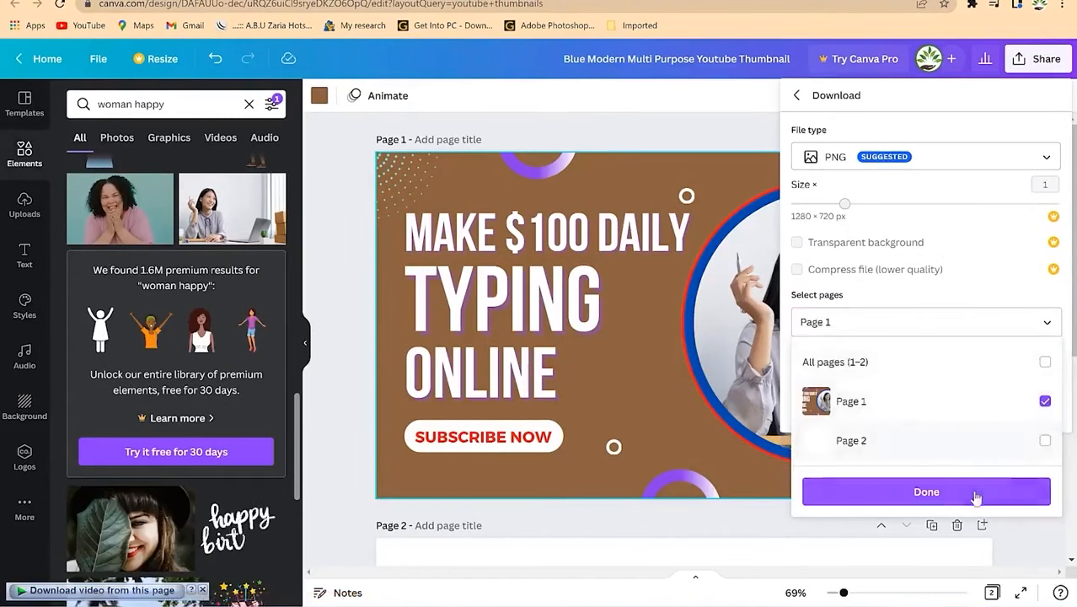
click(926, 491)
click(937, 409)
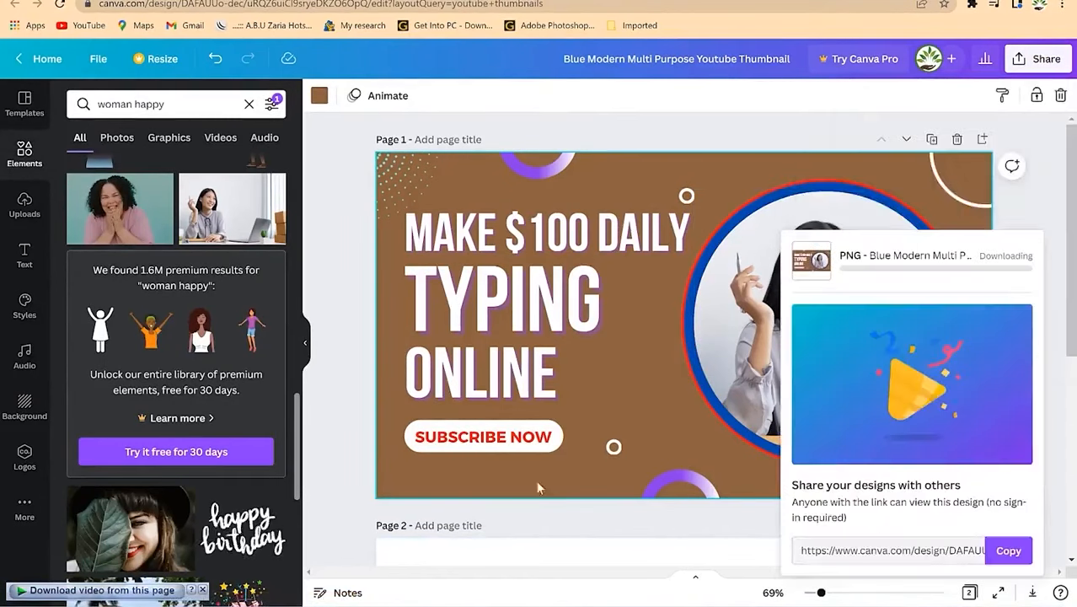
Step: View the downloaded PNG and start a new browser tab
click(202, 591)
click(119, 581)
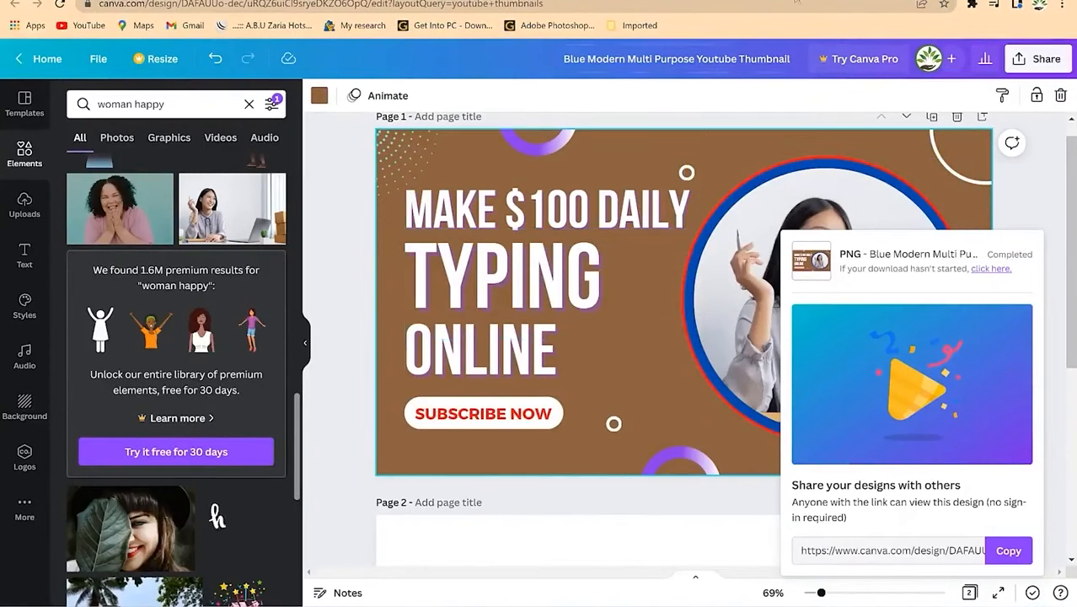
click(1064, 229)
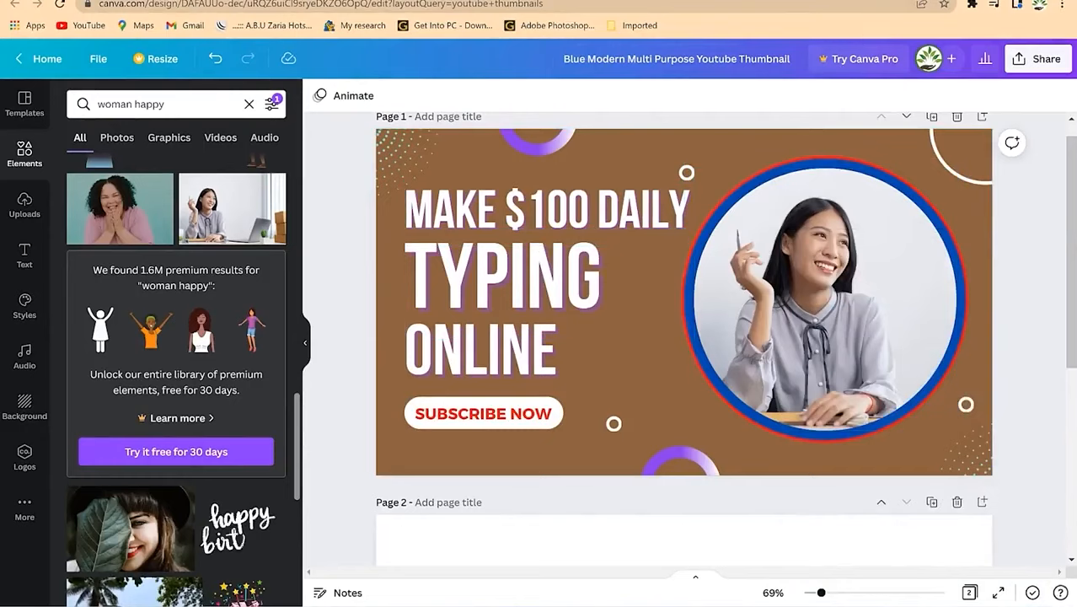
key(ctrl+t)
Step: Go to forms.google.com and open the Meeting 001 form from Recent forms
click(840, 4)
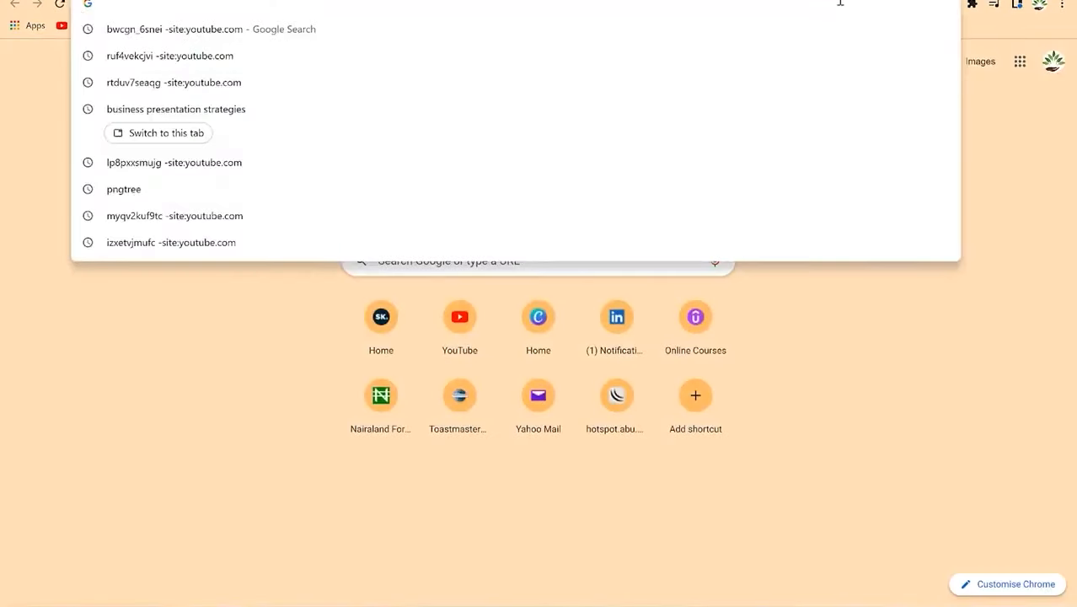
click(822, 6)
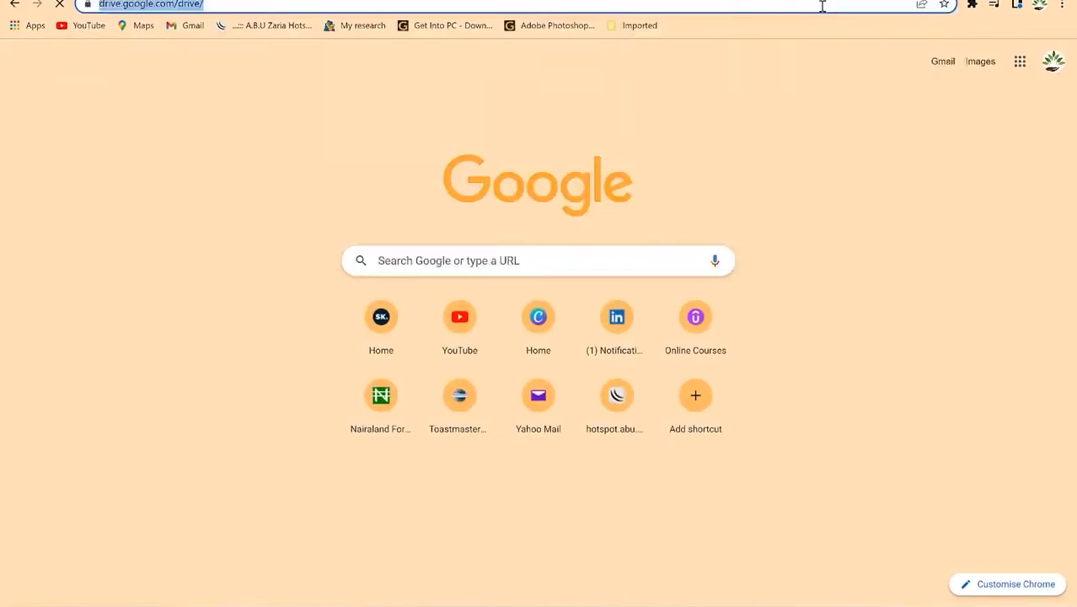
text(forms.google.com)
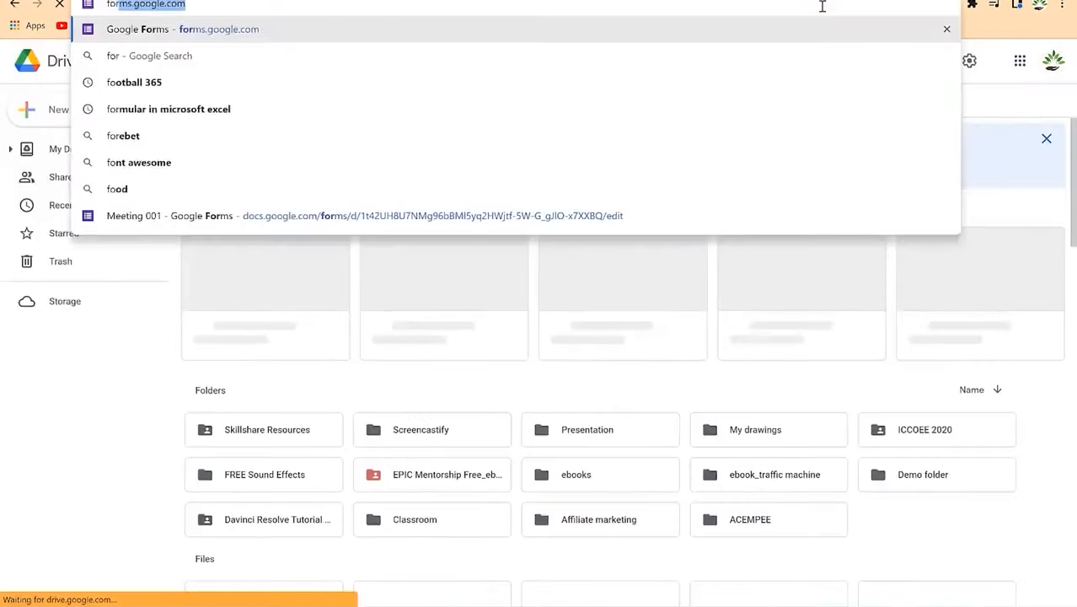
key(Return)
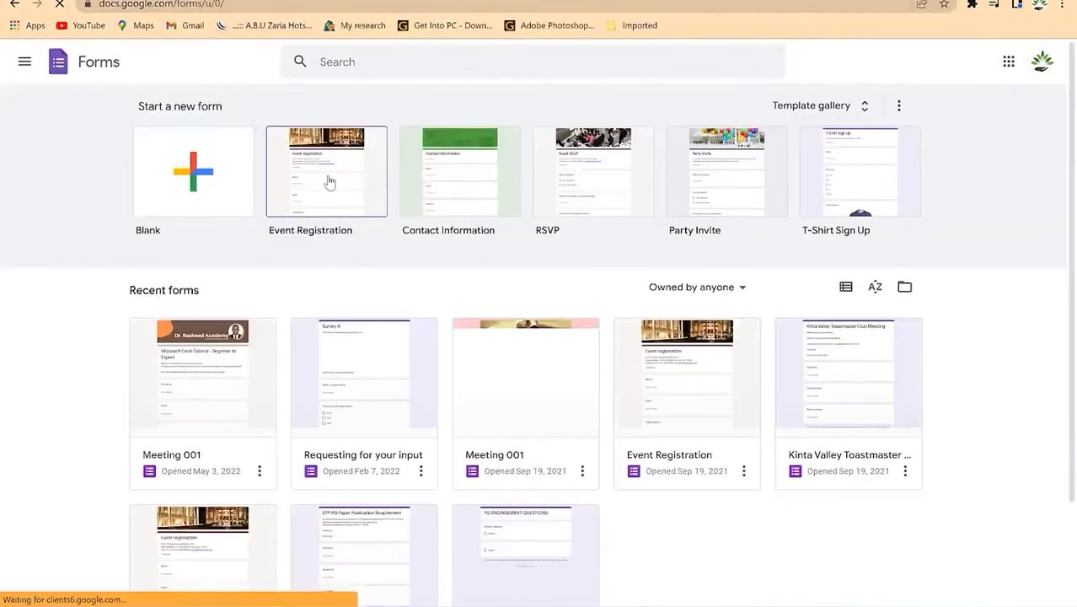
click(219, 388)
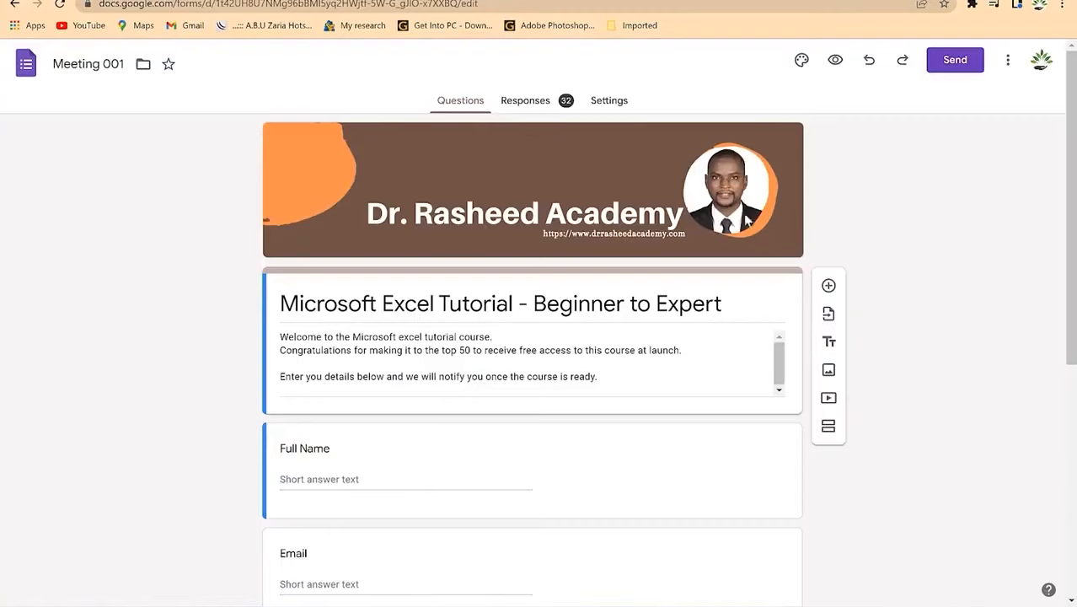
Step: Open the Meeting 001 form's header image gallery and browse the Work and School theme pictures
click(802, 61)
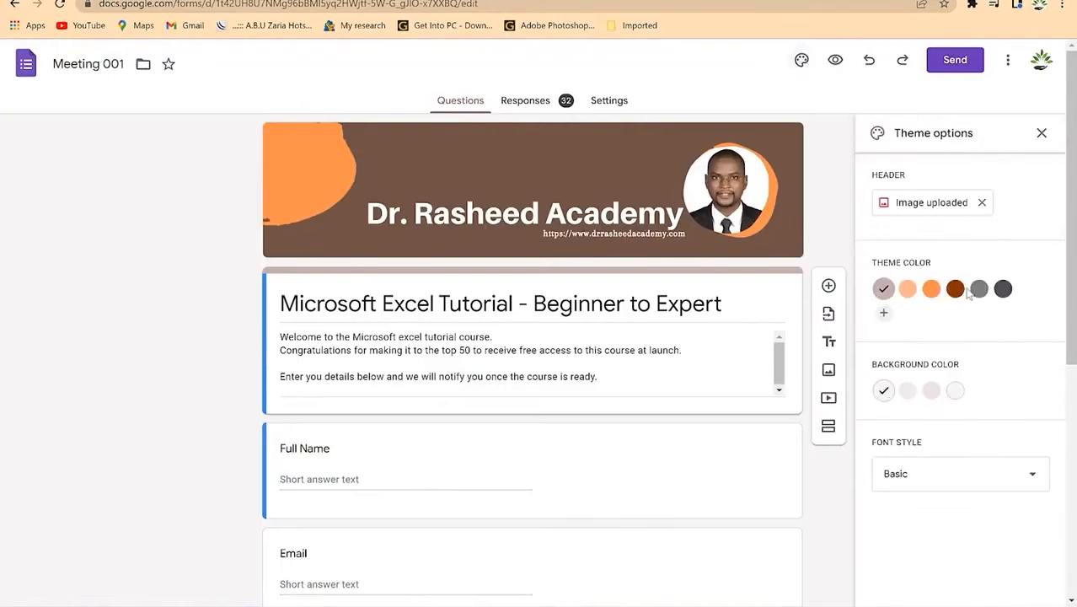
click(974, 211)
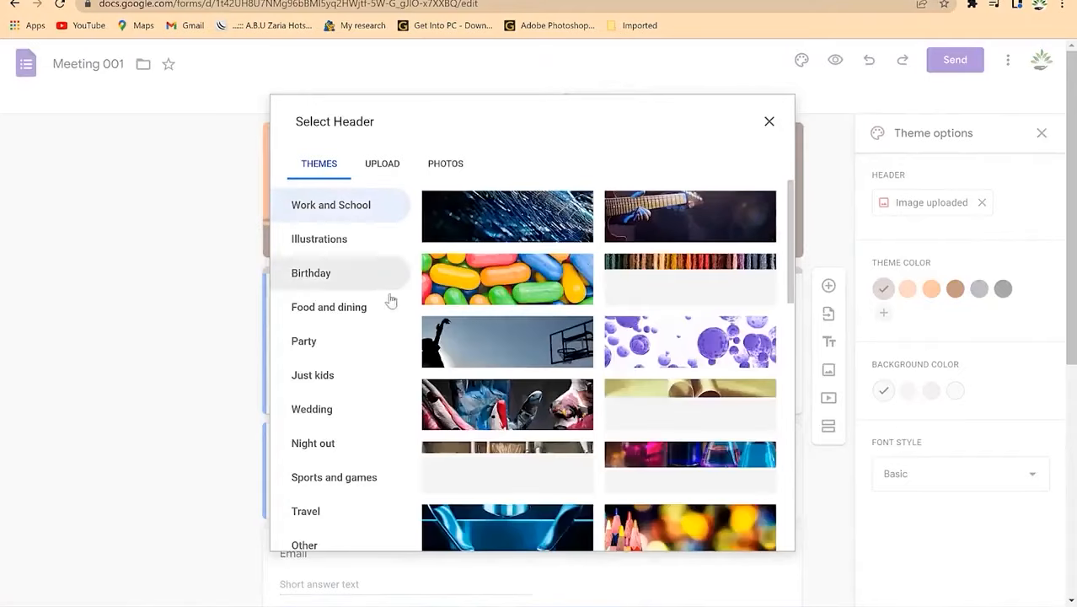
scroll(632, 329, down, 3)
scroll(632, 329, down, 10)
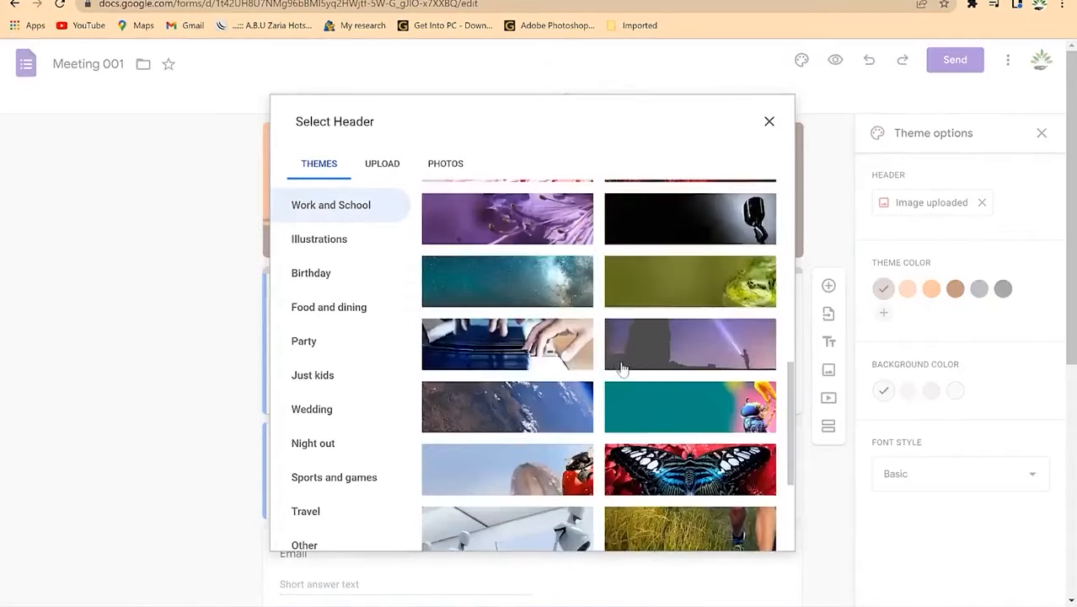
scroll(556, 376, up, 3)
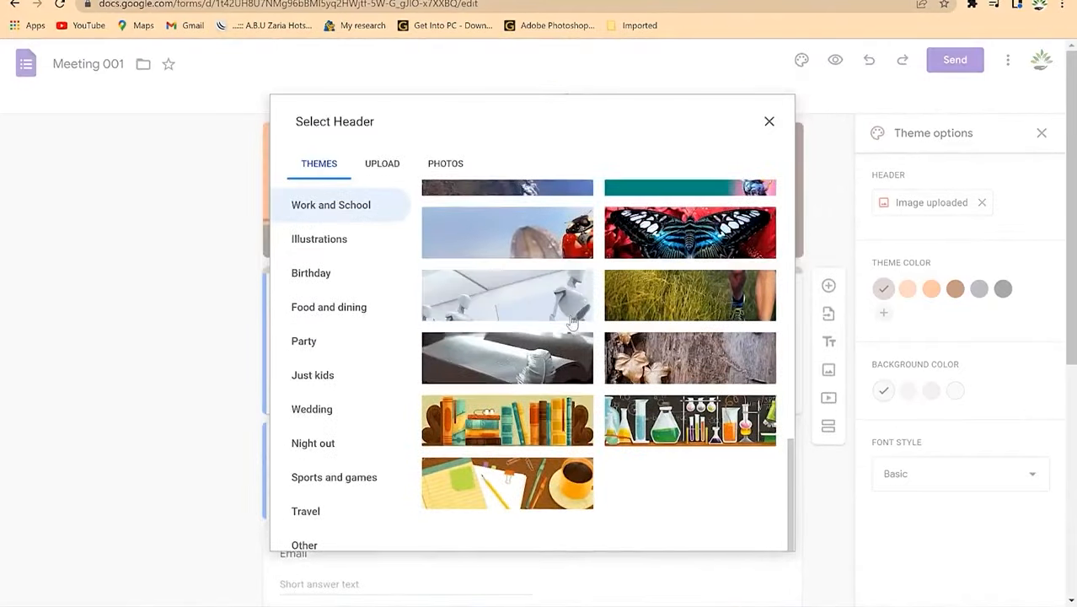
scroll(564, 334, up, 10)
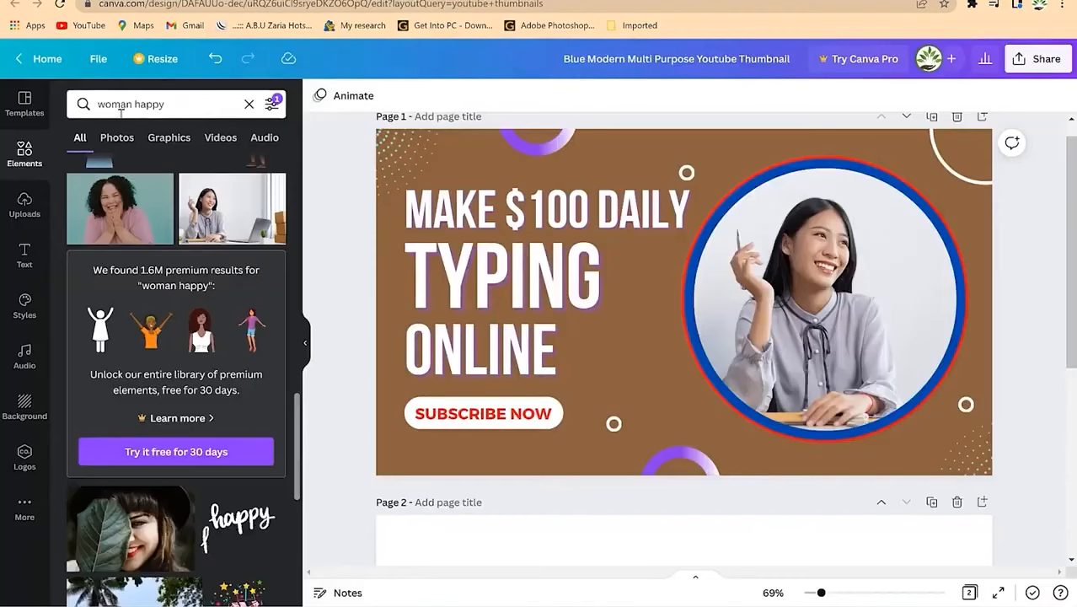
Step: From the Canva home page, search templates for 'google classroom header'
click(43, 56)
click(534, 182)
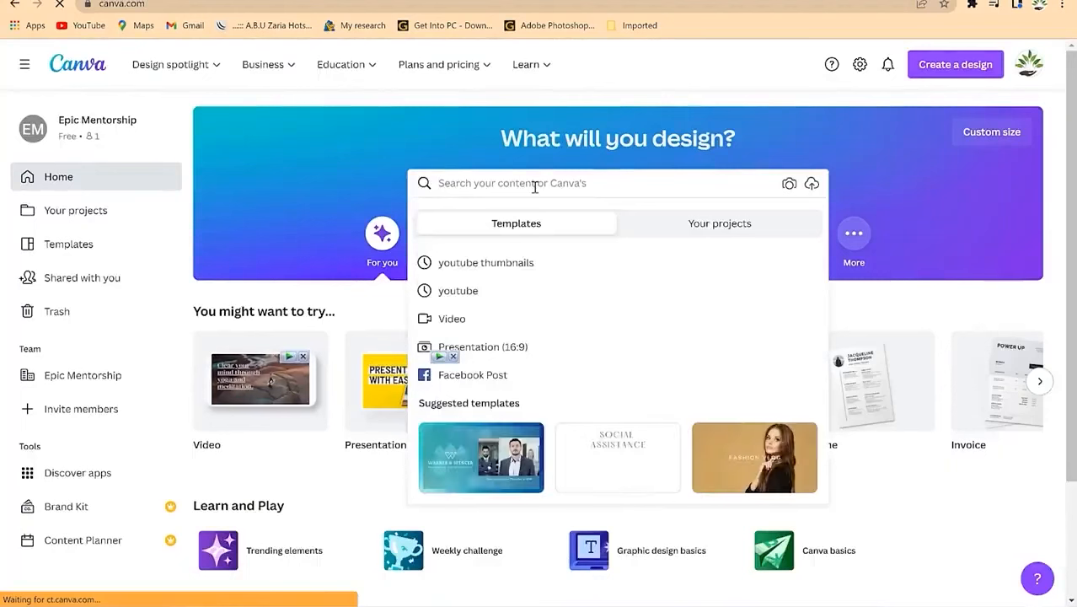
text(google)
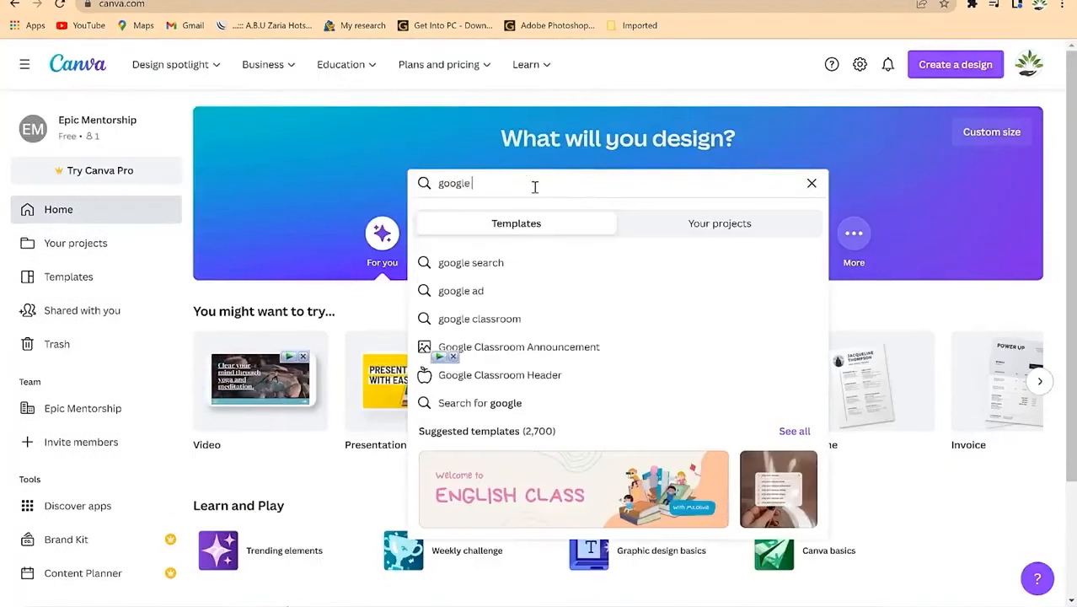
click(525, 382)
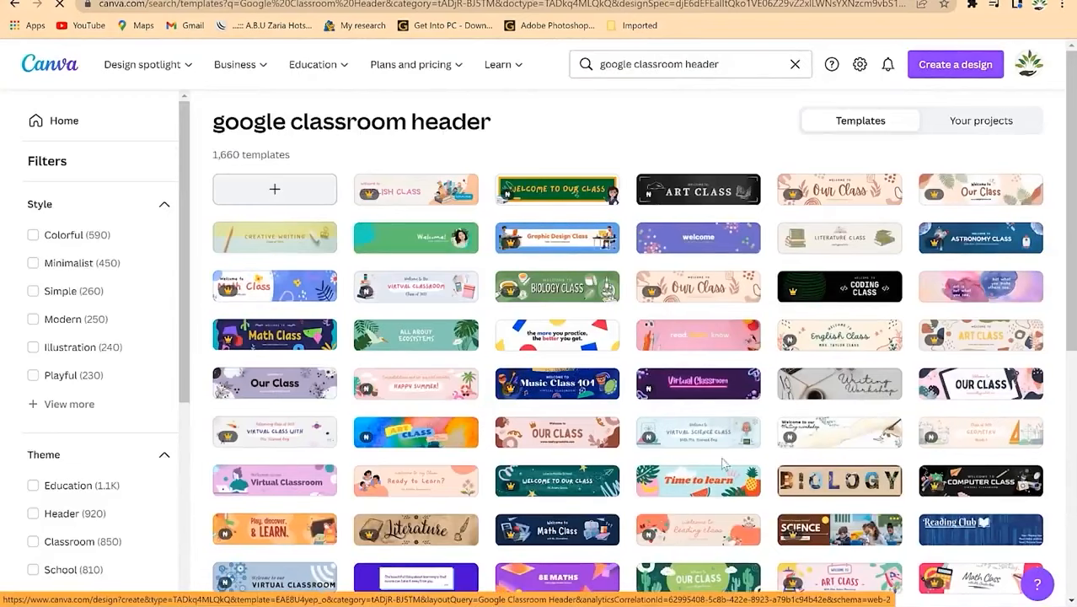
Step: Filter the results to Free templates and open the green Welcome! header template
scroll(613, 392, down, 1)
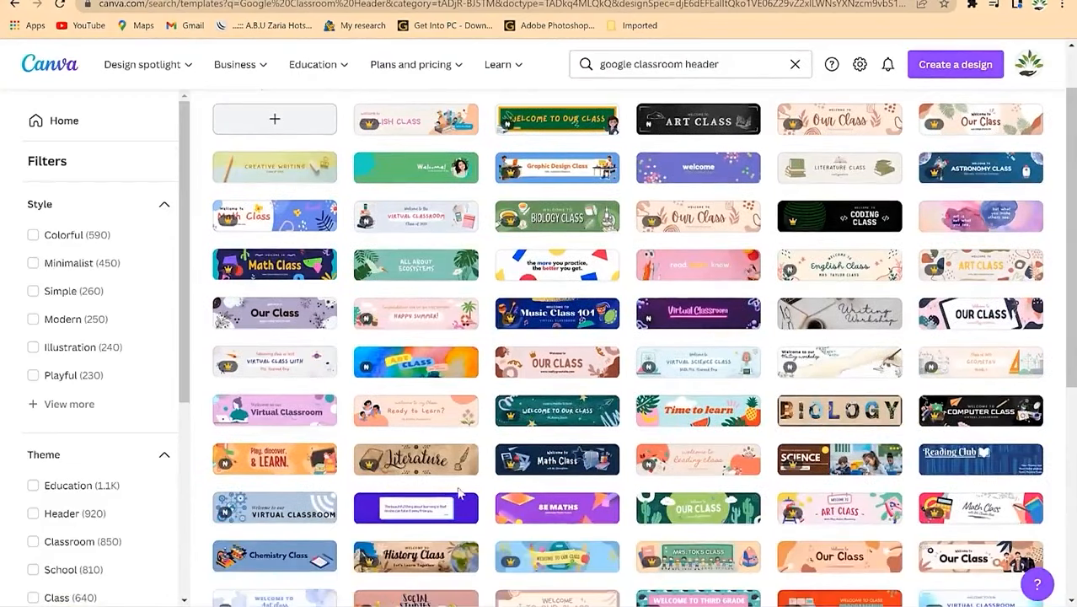
scroll(600, 429, down, 4)
scroll(588, 466, down, 4)
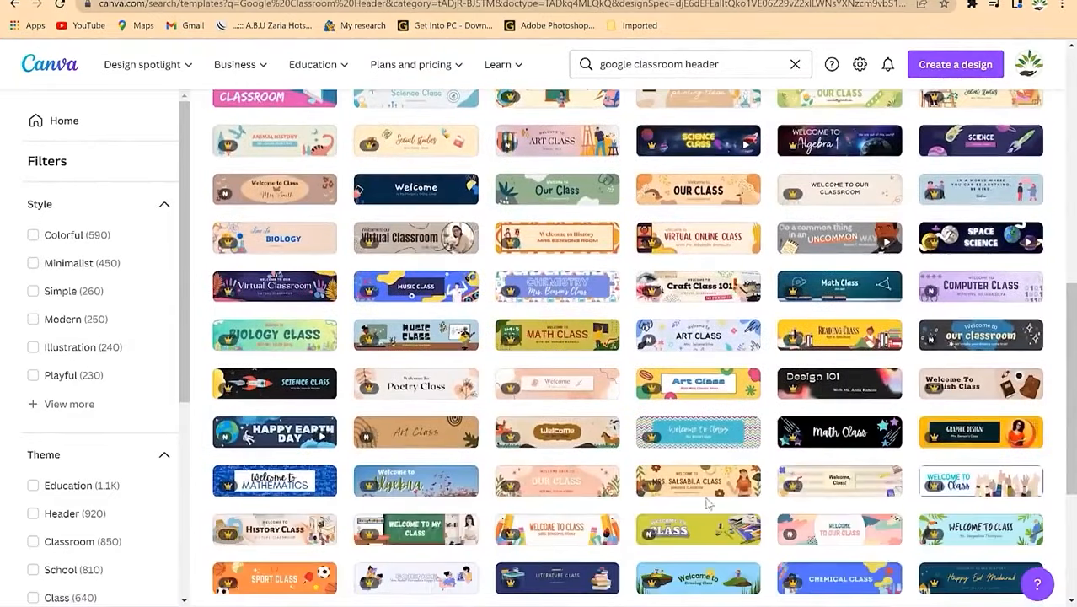
scroll(74, 506, down, 3)
click(55, 525)
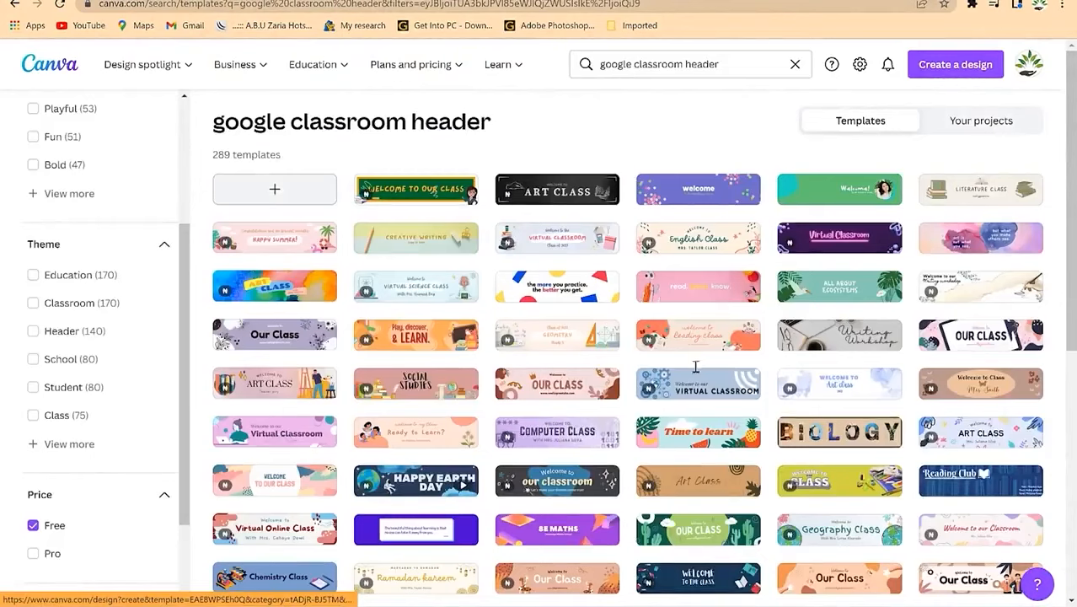
click(840, 195)
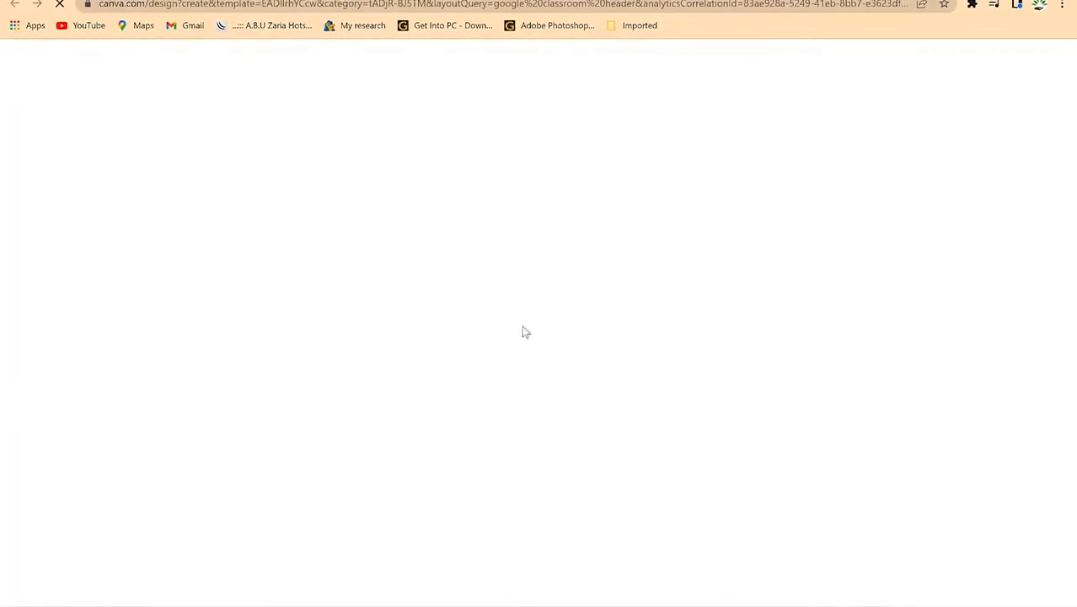
Step: Replace the header's circular photo with the uploaded portrait of a man in a suit
scroll(167, 463, down, 5)
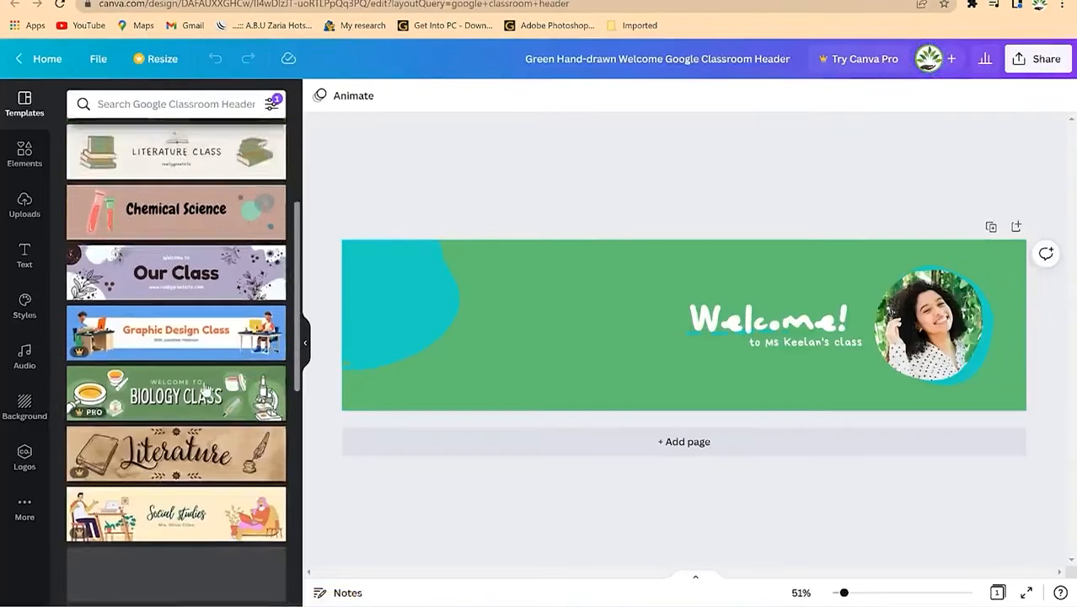
scroll(168, 459, down, 3)
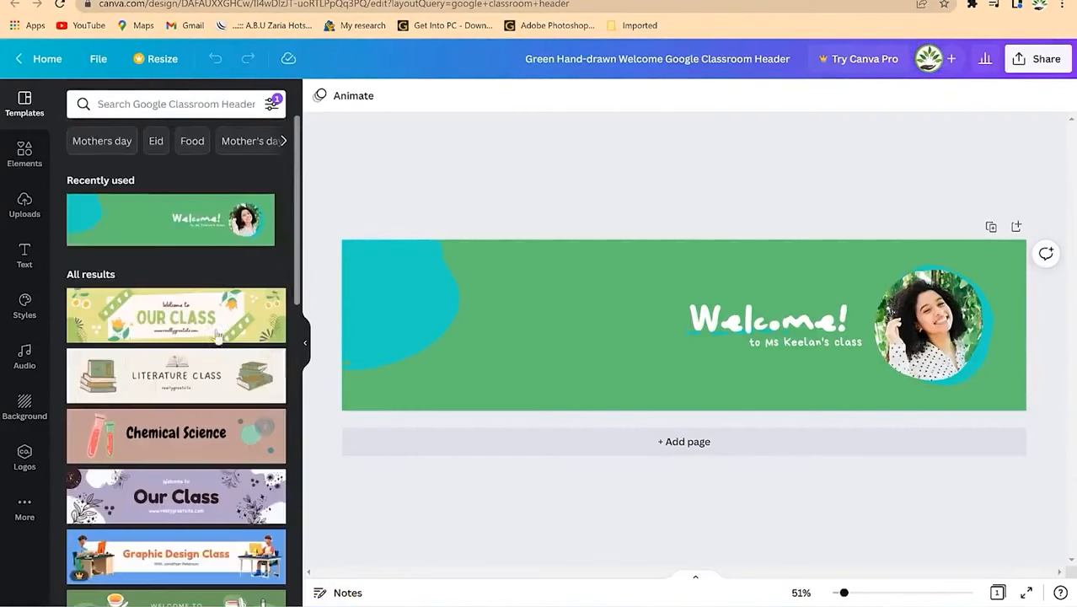
click(976, 314)
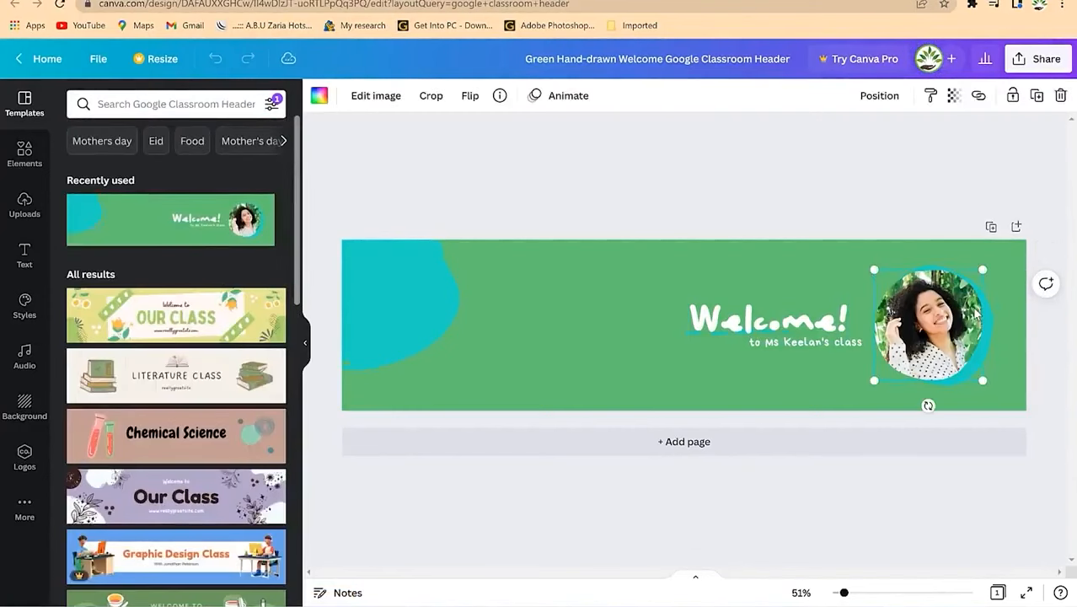
click(25, 200)
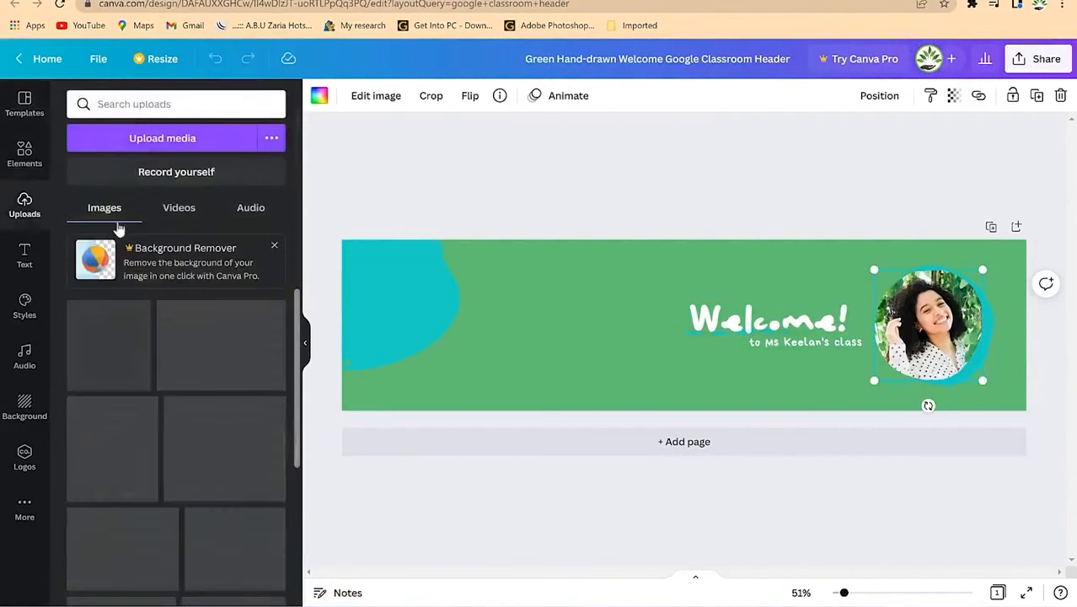
scroll(164, 371, down, 2)
scroll(164, 380, down, 10)
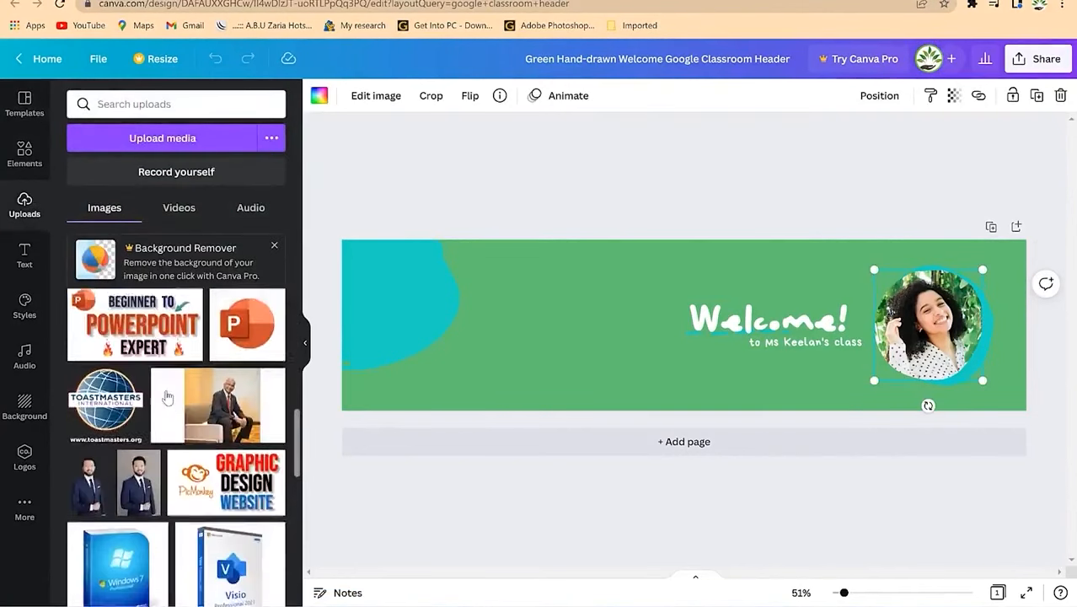
scroll(160, 404, down, 2)
scroll(121, 332, up, 2)
drag(105, 427, 911, 313)
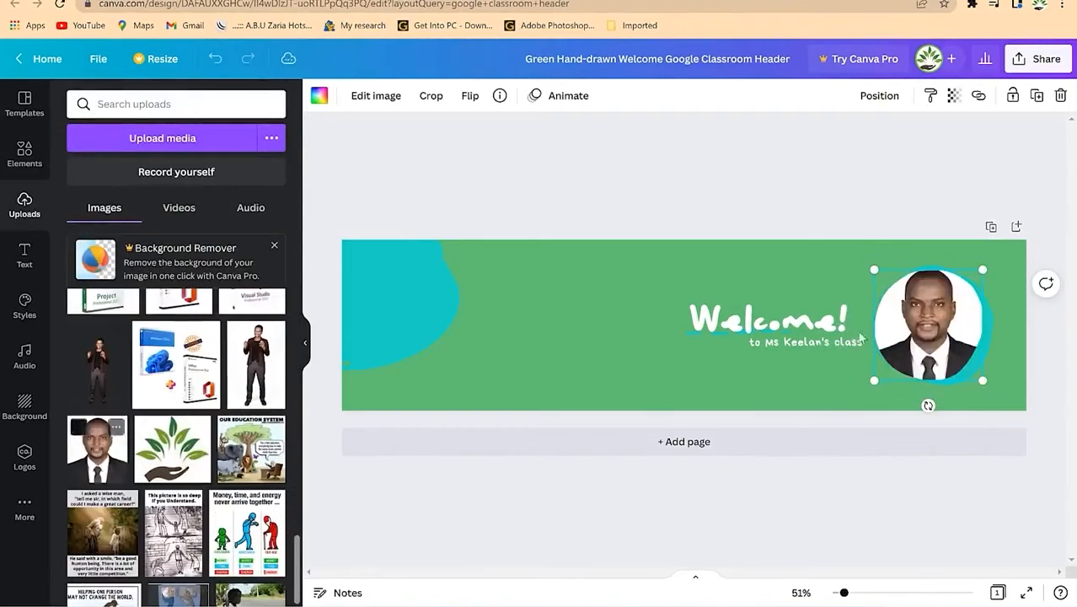
Step: Shift the portrait slightly down so it sits centred in the circle frame
double_click(928, 309)
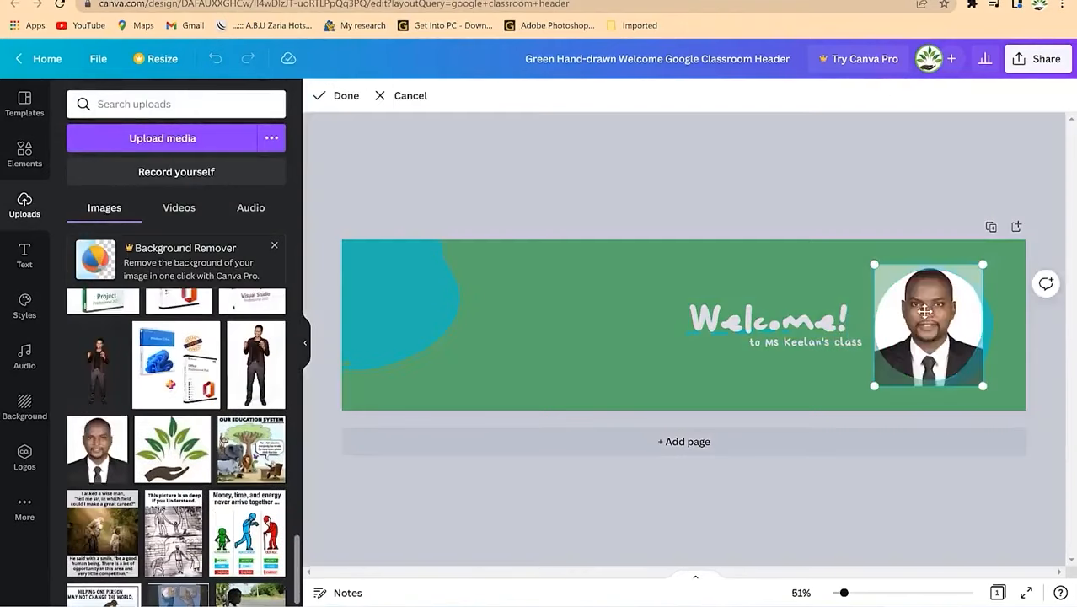
drag(924, 311, 923, 323)
click(869, 207)
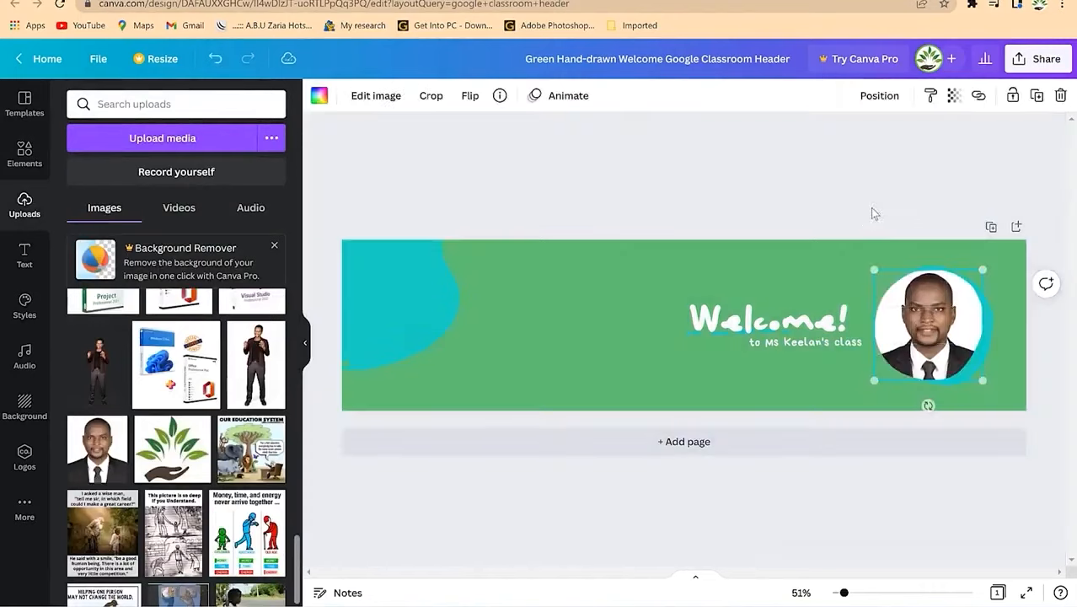
Step: Change the header background from green to the brown photo colour
click(612, 287)
click(320, 96)
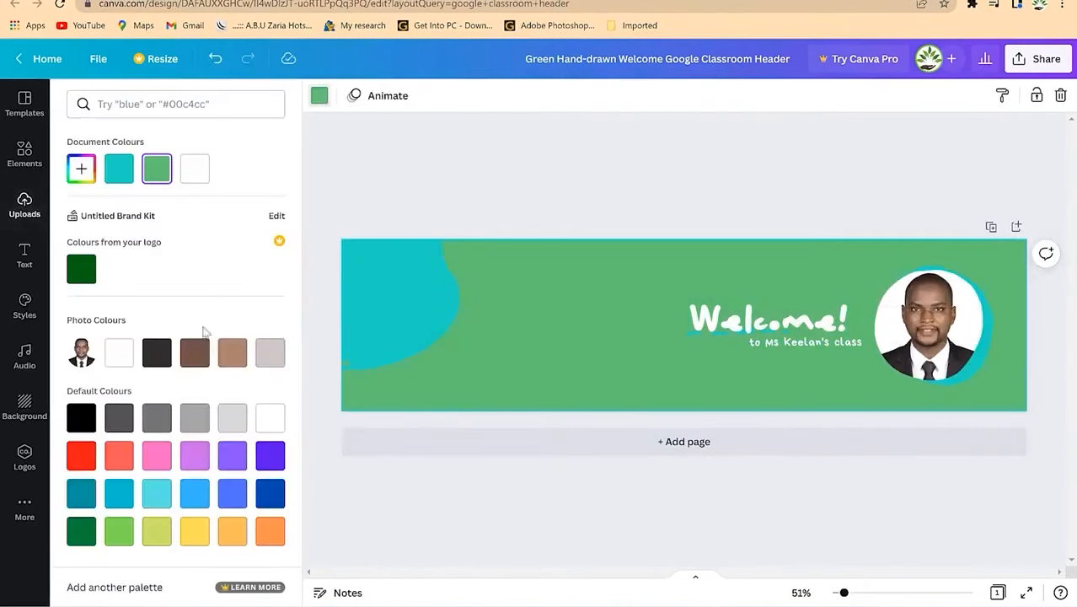
click(232, 354)
Step: Recolour the teal shape at the left edge to coral from Default Colours
click(429, 305)
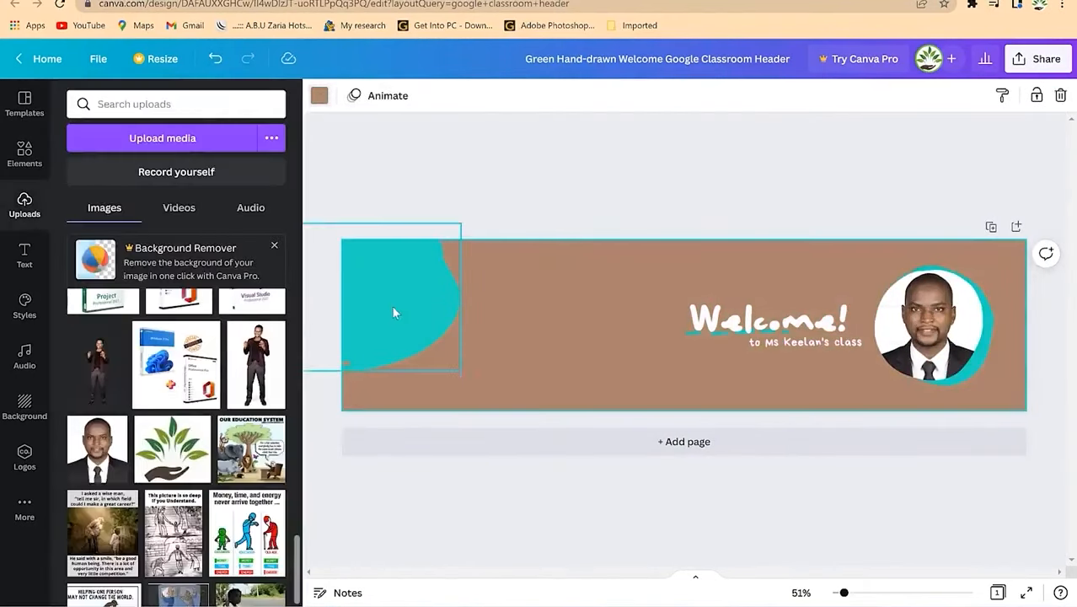
click(319, 96)
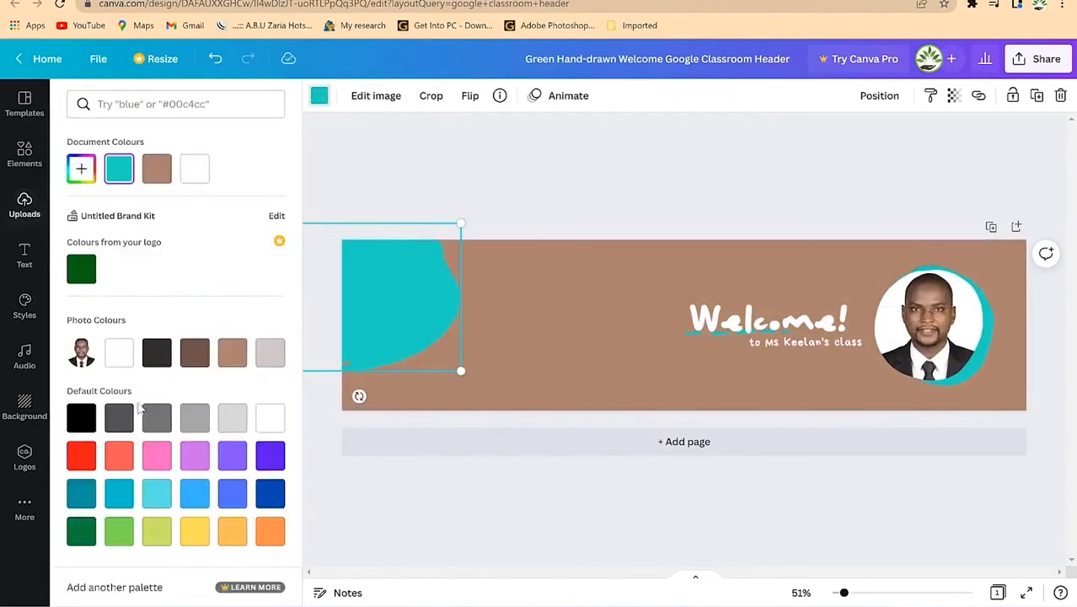
click(119, 459)
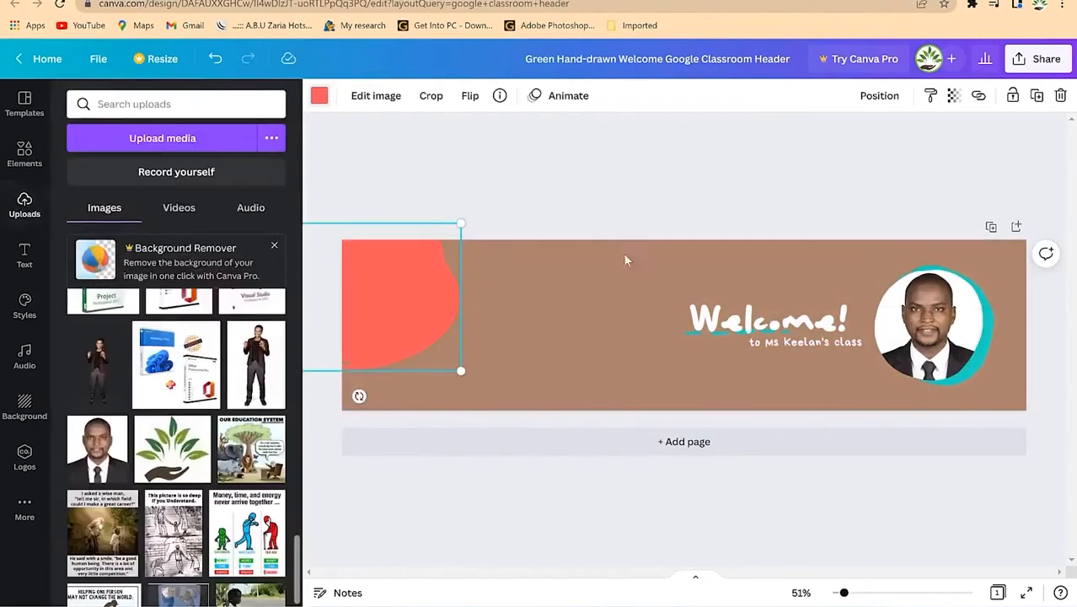
click(805, 362)
click(788, 319)
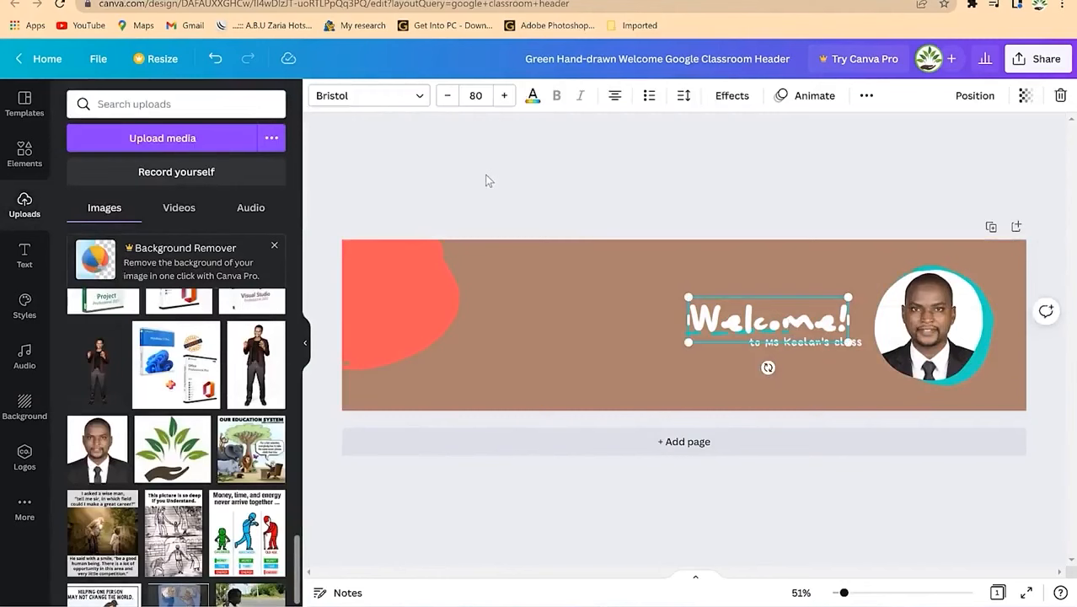
Step: Set the heading to Archivo Black, move it up-left, and retype it 'Welcome to Dr. Rasheed Academy'
click(379, 96)
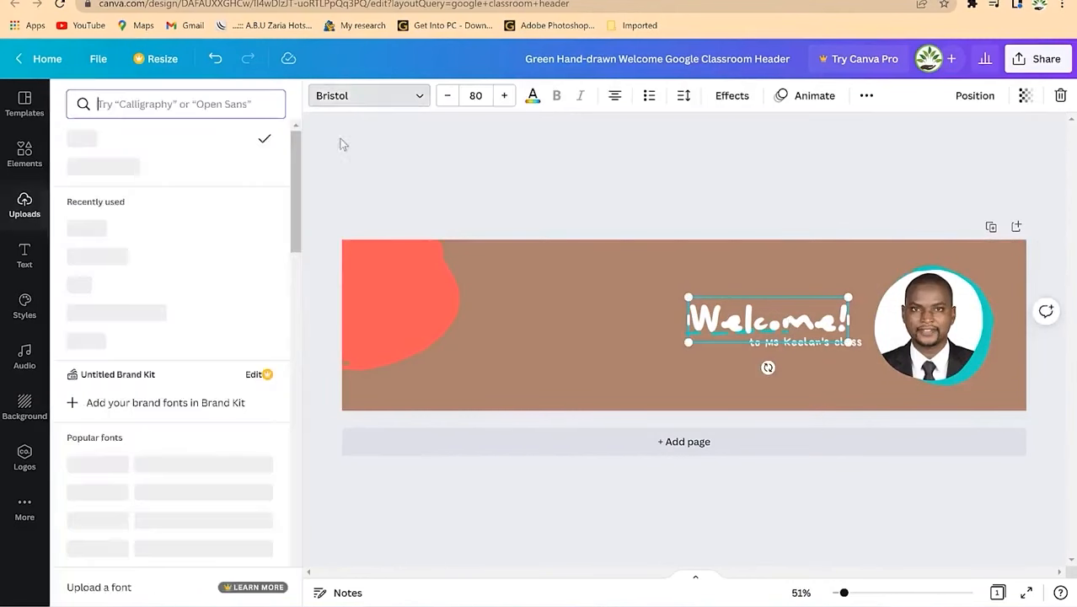
scroll(137, 346, down, 4)
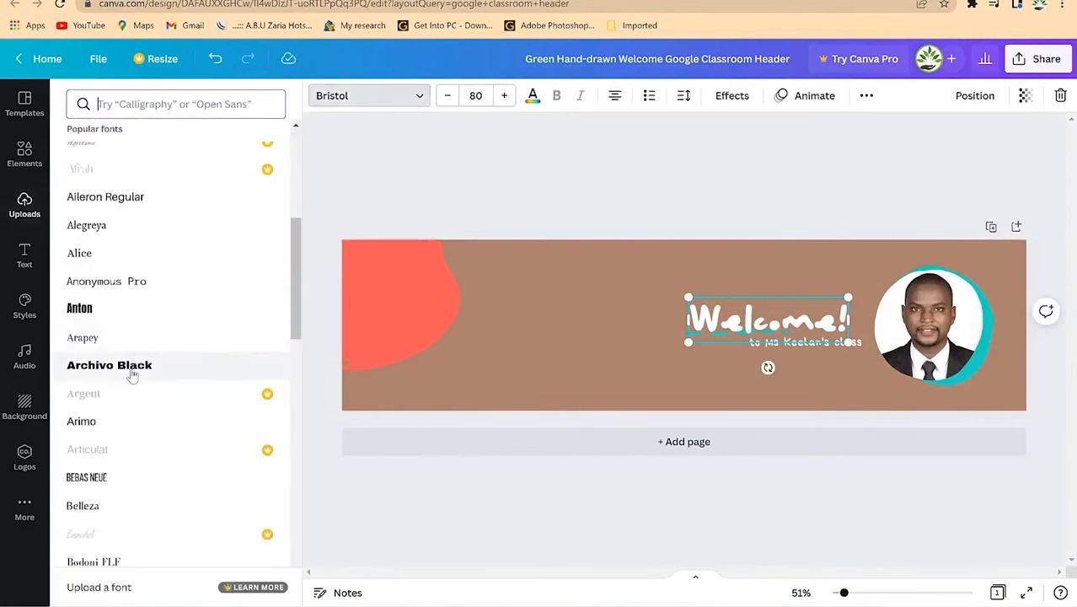
drag(735, 321, 638, 302)
double_click(638, 302)
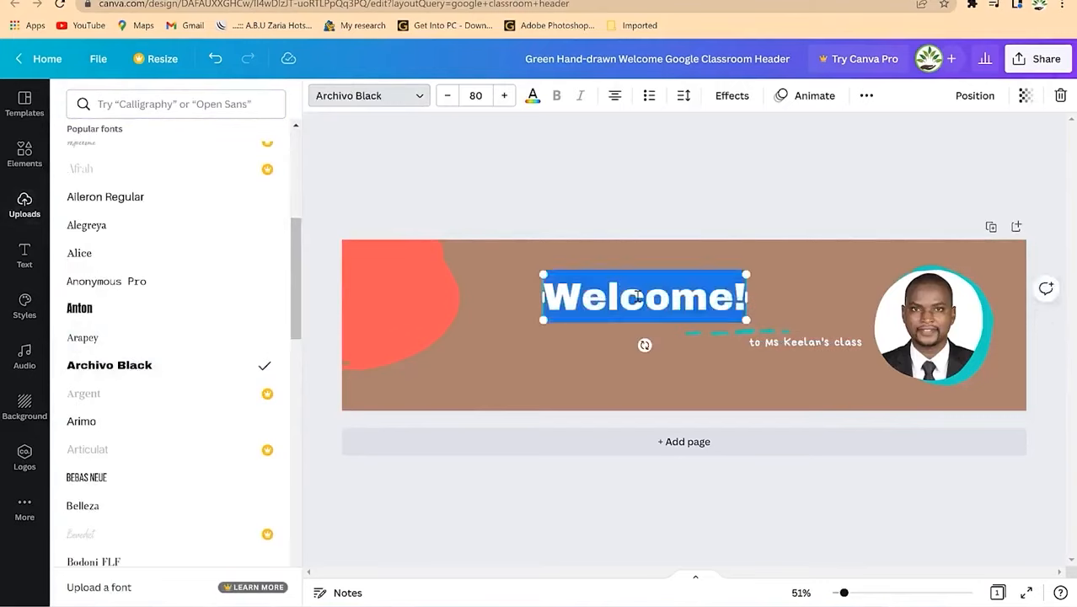
text(Welcome t)
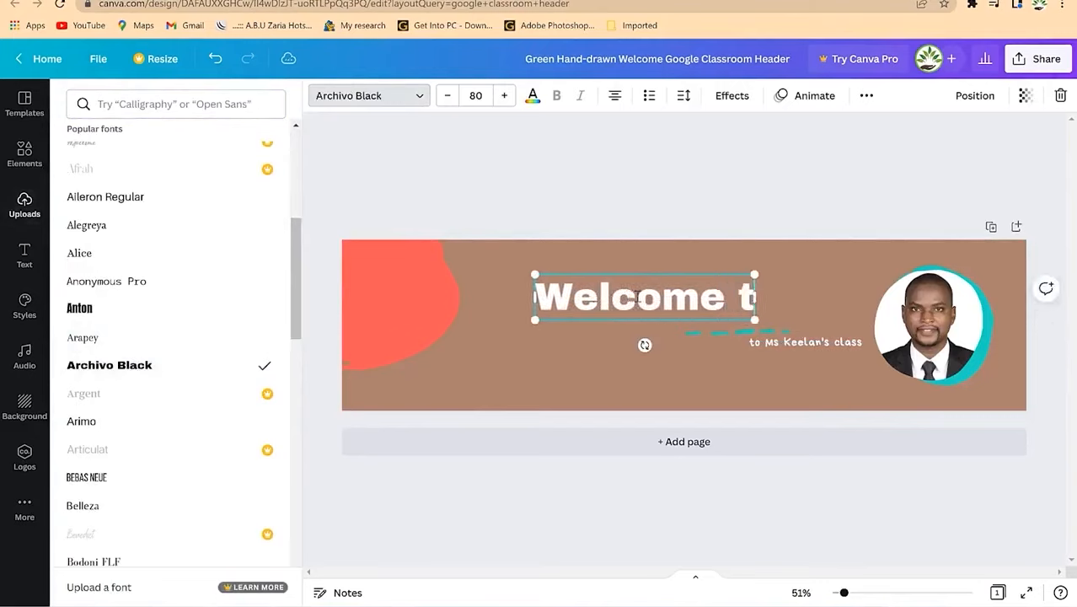
text(o Dr. Rasheed Academy)
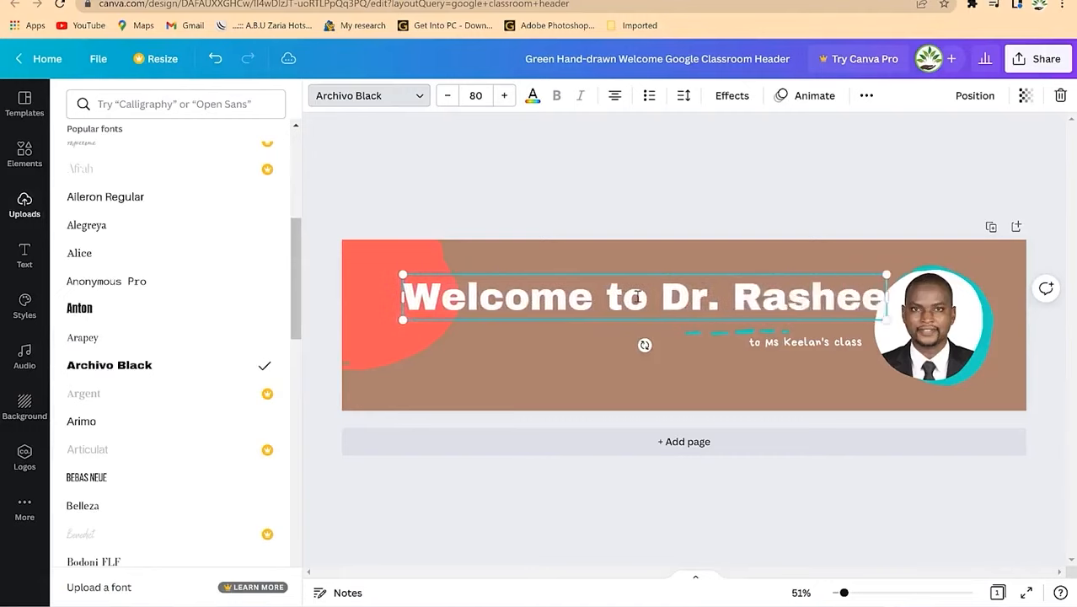
Step: Reduce the heading to size 52 and tighten its line spacing to 1.07
key(ctrl+a)
click(446, 95)
click(447, 95)
click(447, 95)
click(684, 95)
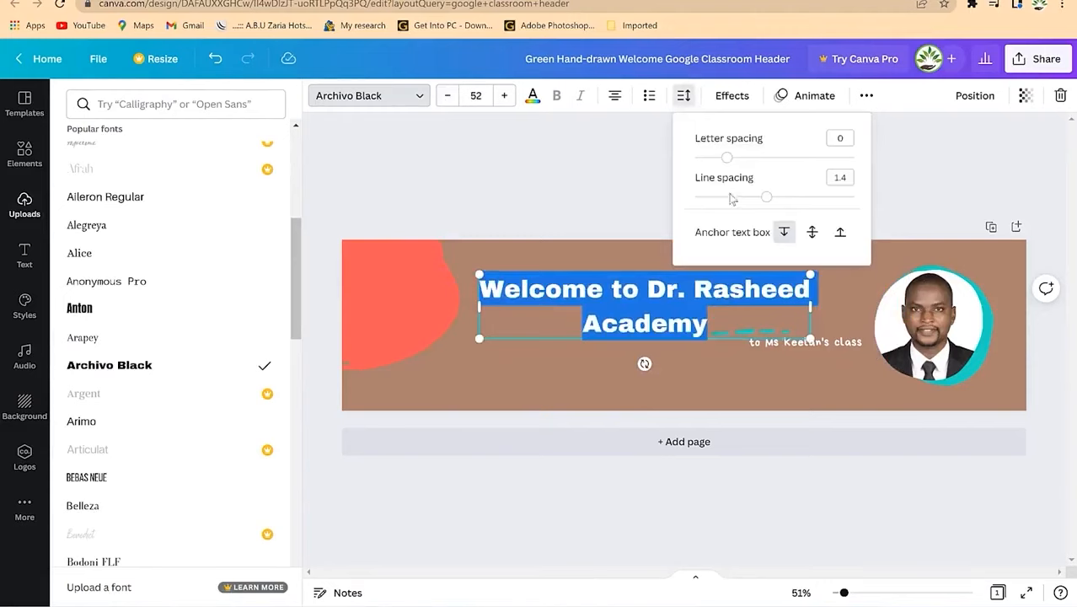
drag(764, 203, 734, 198)
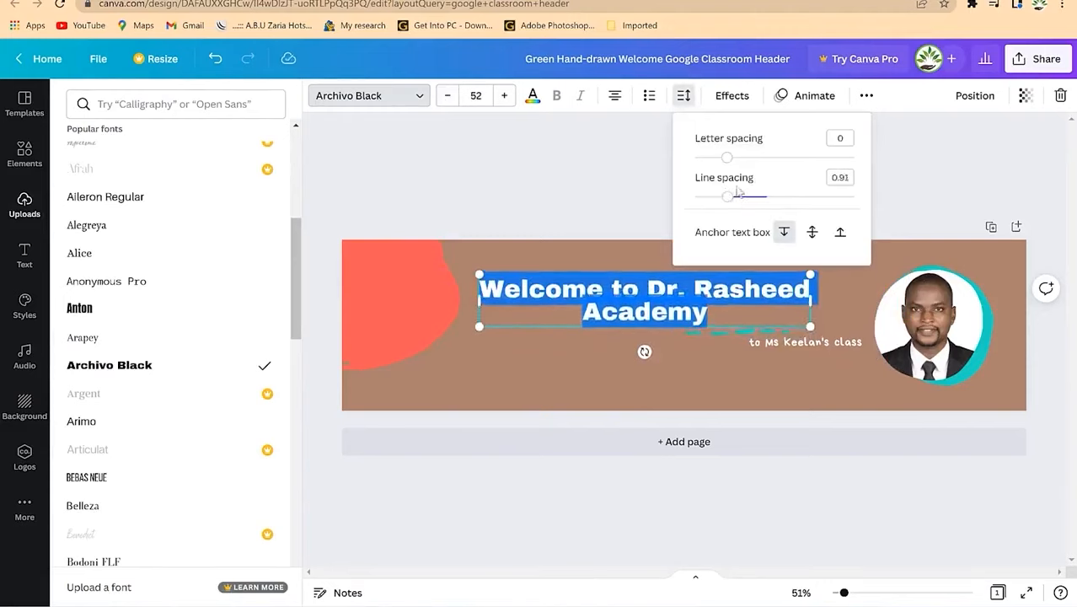
drag(732, 199, 738, 204)
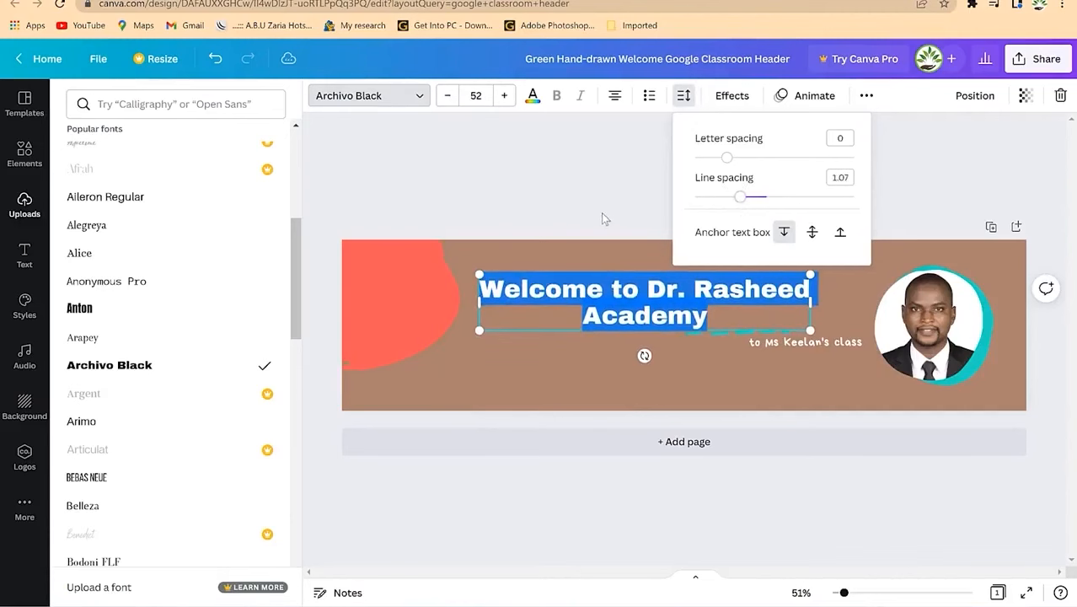
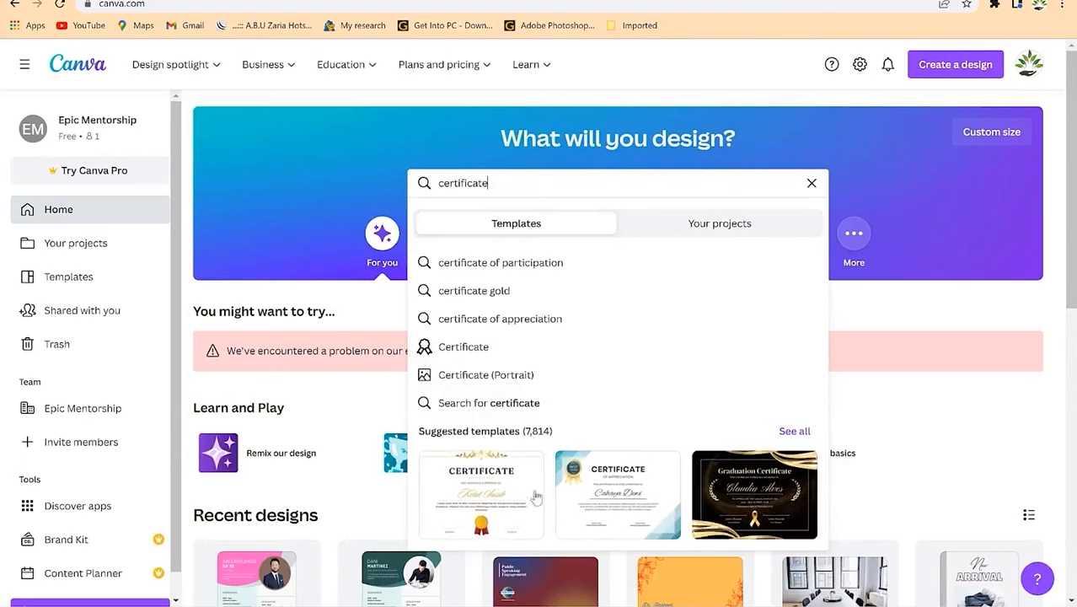
Step: Show all certificate template results and scroll through them
click(794, 432)
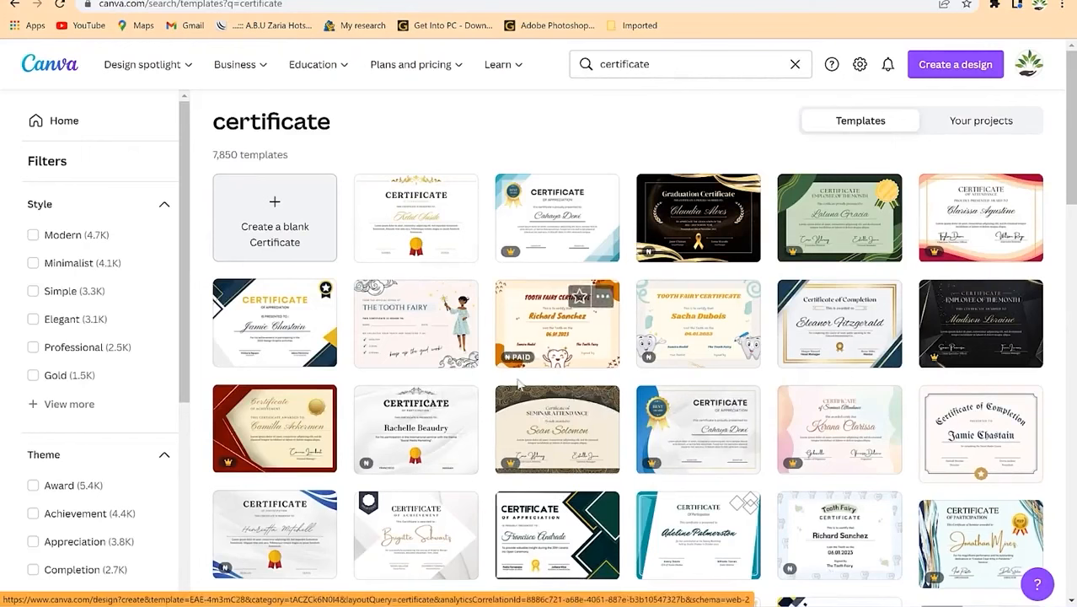
scroll(522, 410, down, 3)
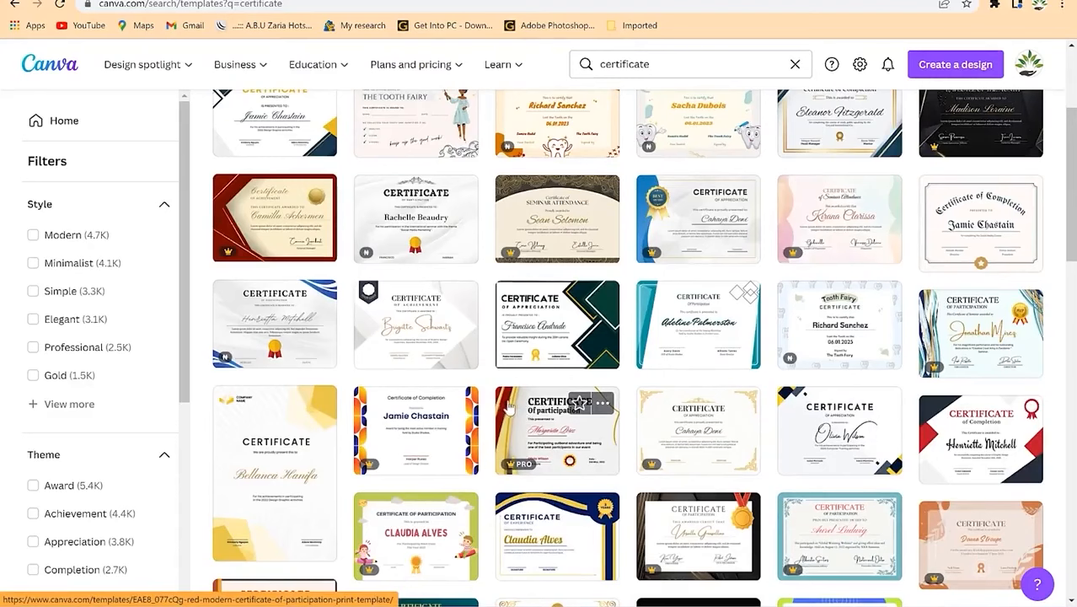
scroll(514, 409, down, 3)
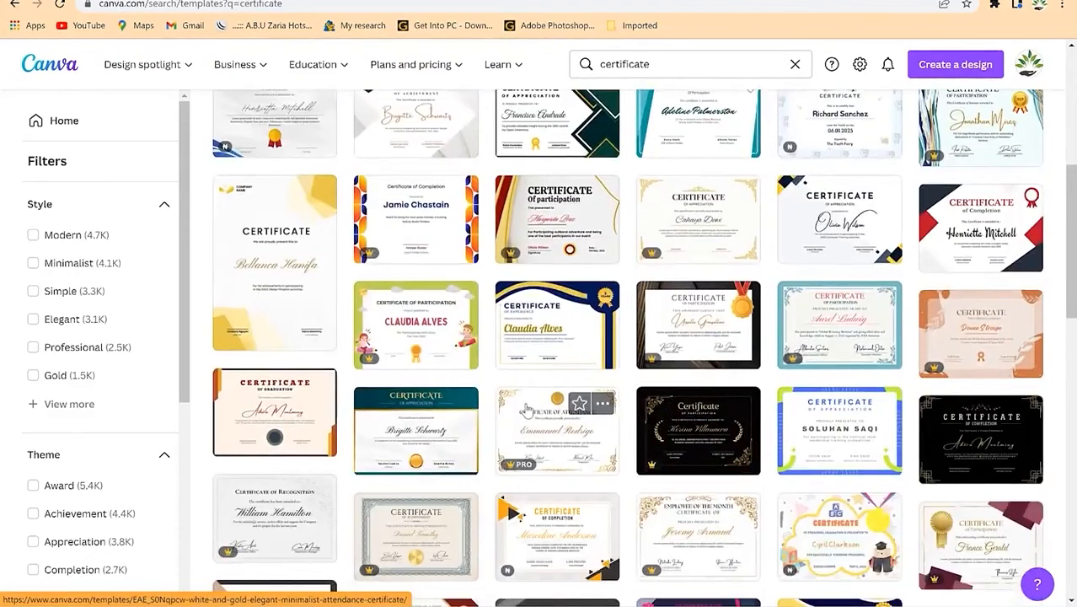
scroll(524, 408, down, 2)
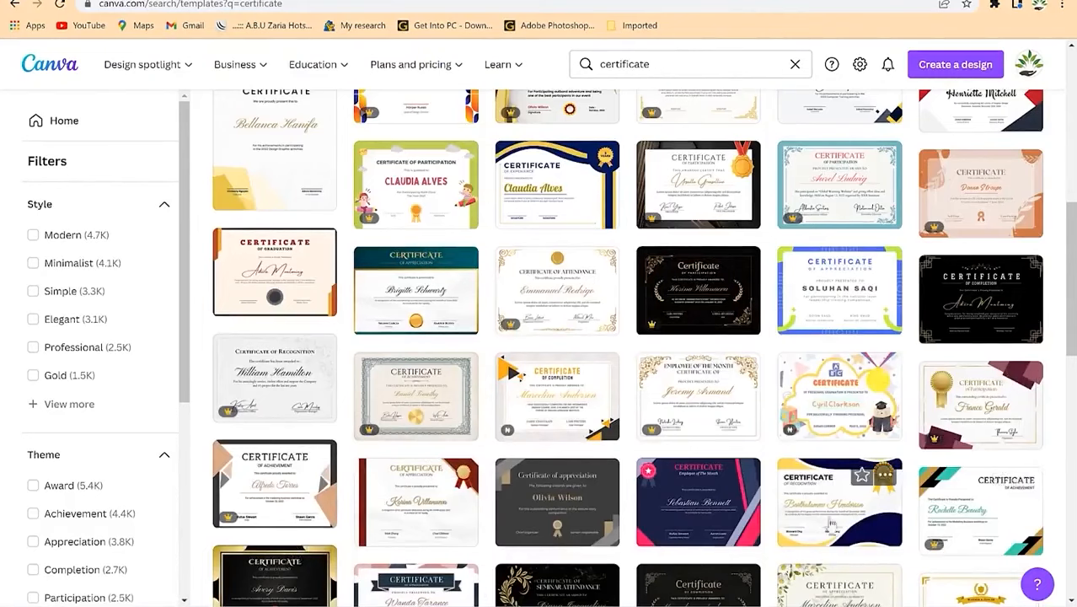
scroll(742, 508, down, 2)
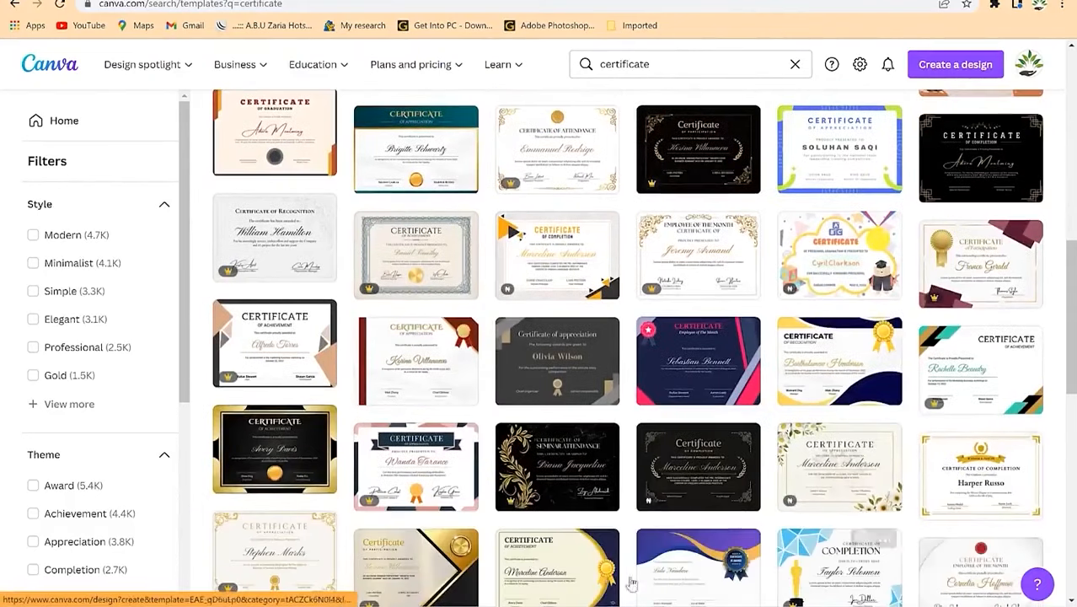
Step: Open the black-and-gold Certificate of Achievement template in the editor
right_click(285, 454)
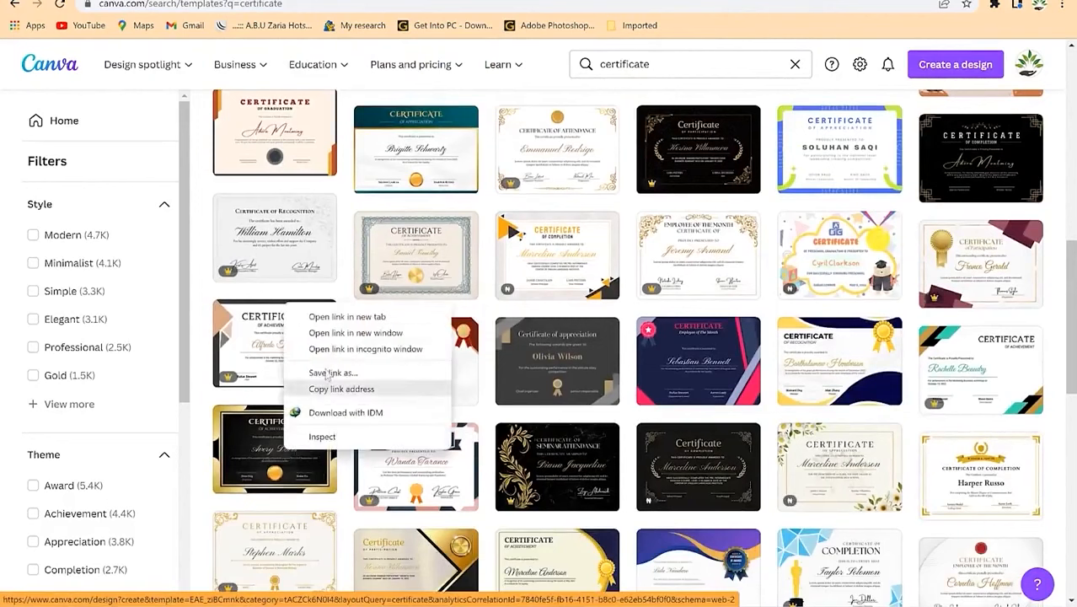
click(346, 315)
scroll(300, 247, up, 4)
right_click(274, 419)
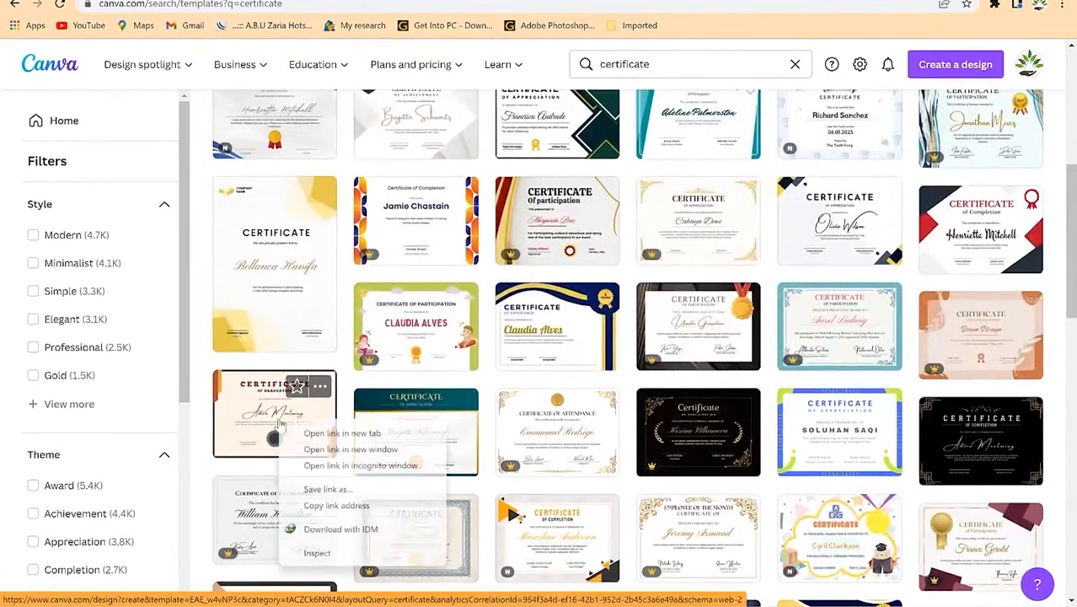
click(316, 433)
click(656, 293)
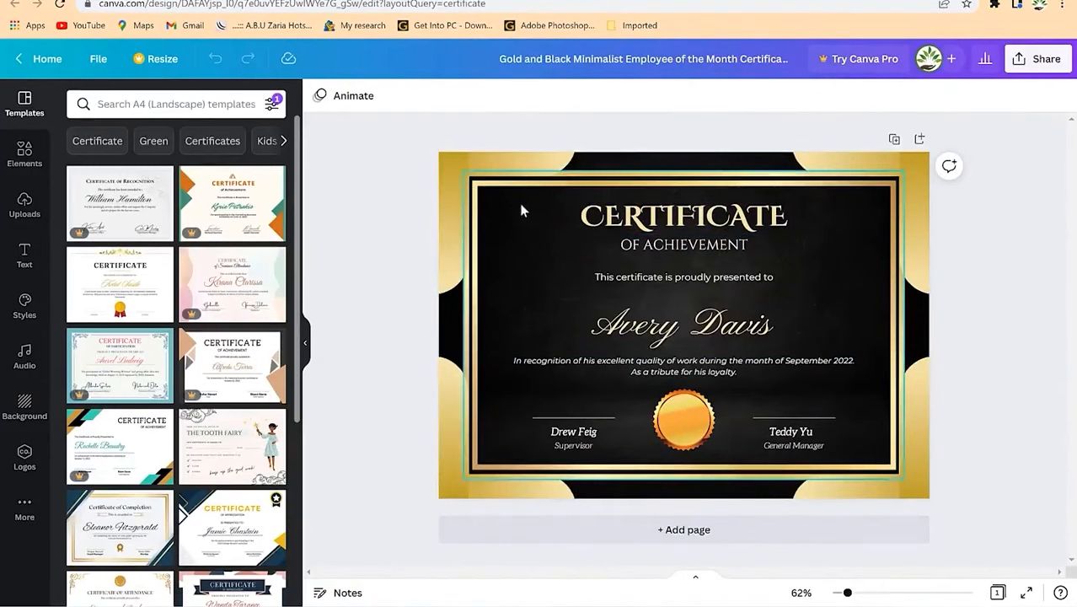
Step: Change the subtitle from OF ACHIEVEMENT to OF ACKNOWLEDGEMENT
click(664, 220)
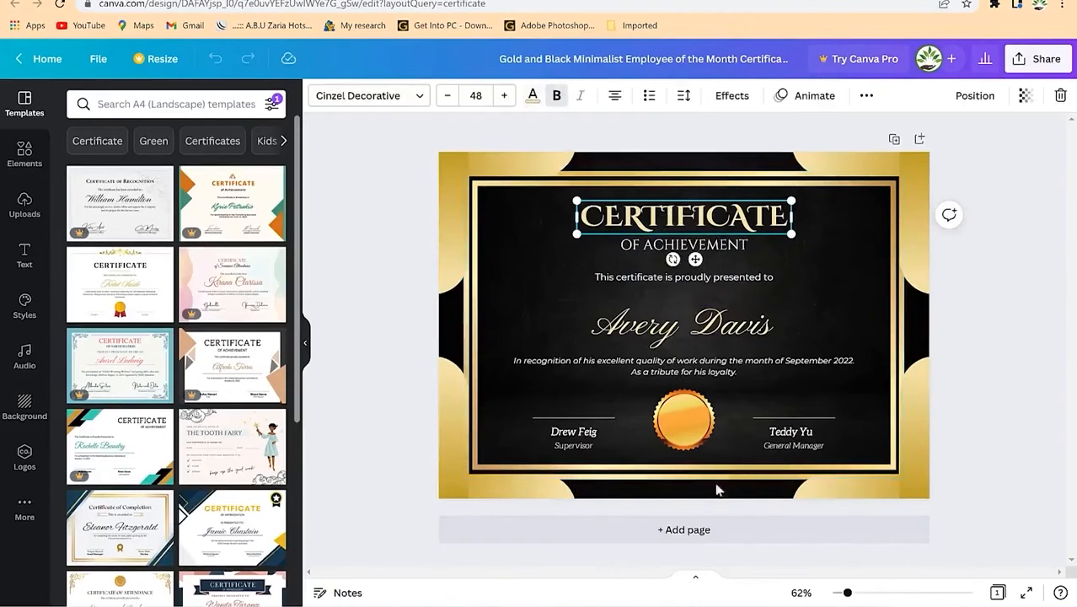
click(688, 413)
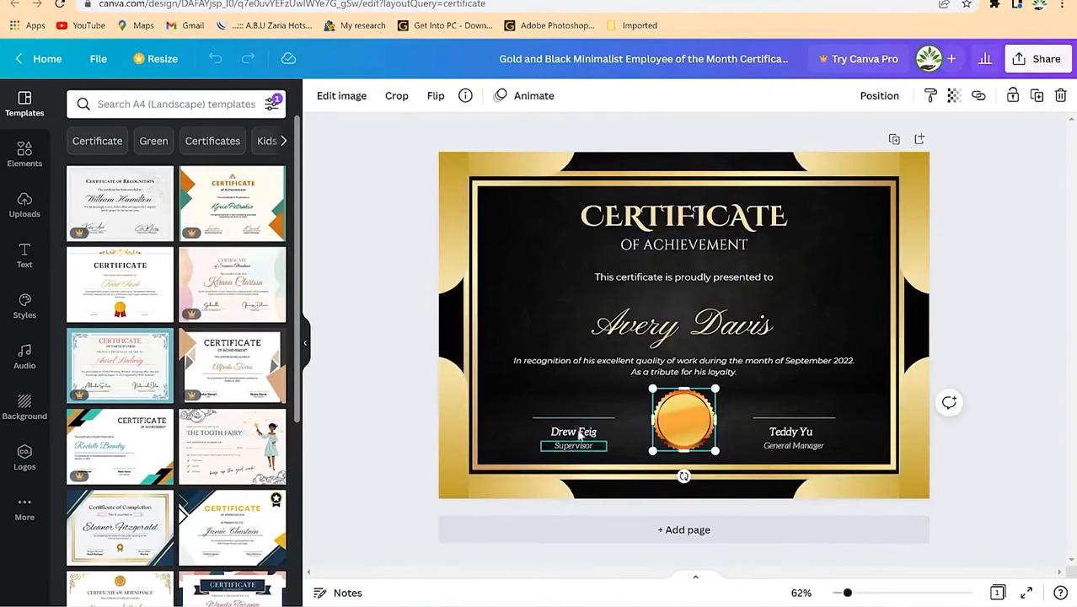
click(690, 245)
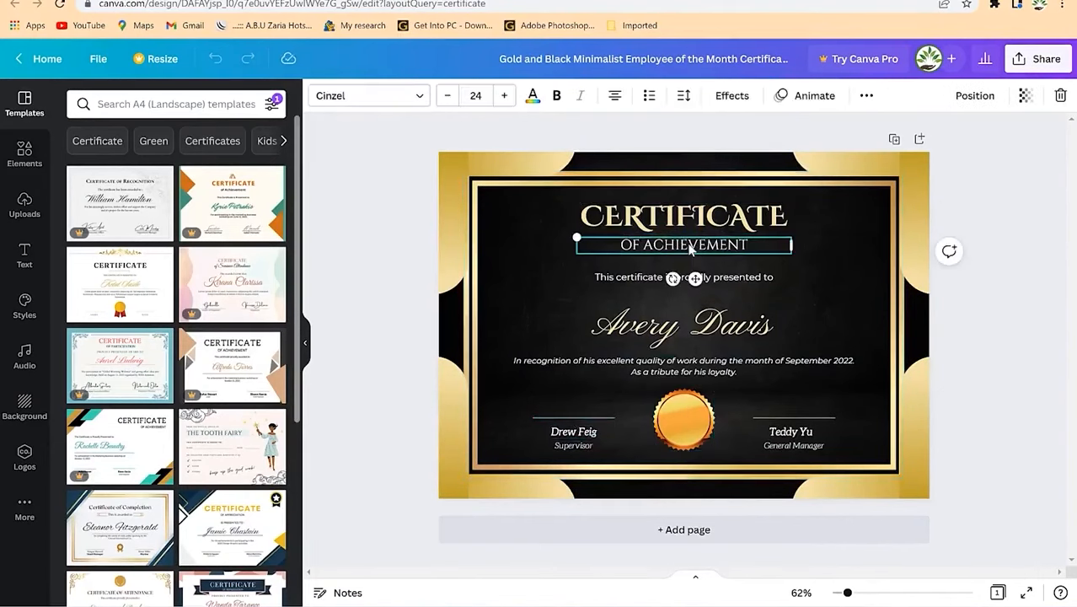
double_click(689, 245)
key(Right)
key(BackSpace)
key(BackSpace)
key(BackSpace)
key(BackSpace)
key(BackSpace)
key(BackSpace)
key(BackSpace)
key(BackSpace)
key(BackSpace)
key(BackSpace)
key(BackSpace)
text(ACKNOWLEGEMENT)
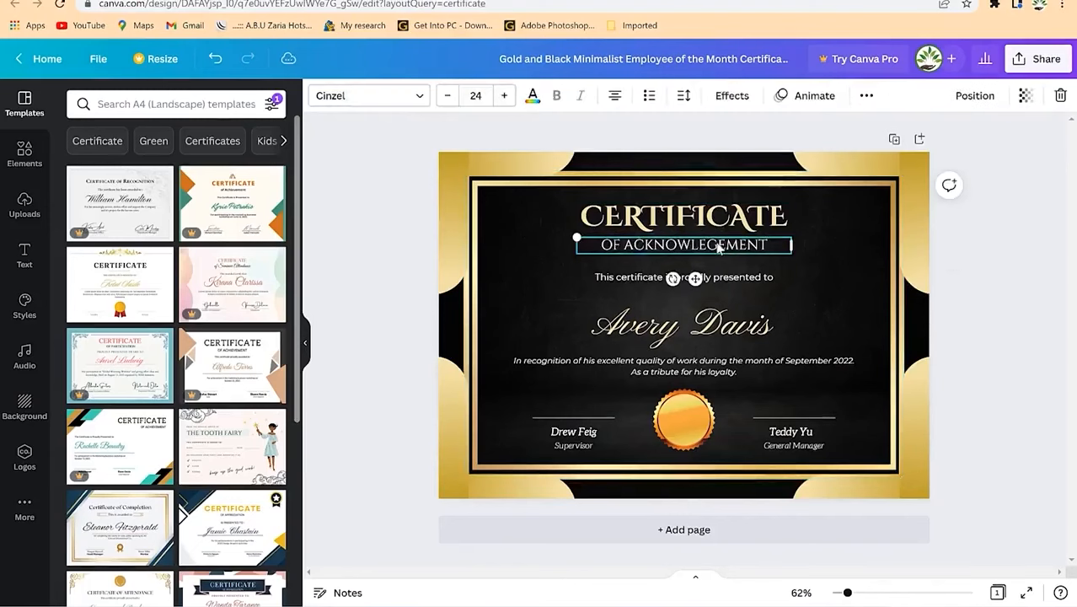
click(709, 245)
text(D)
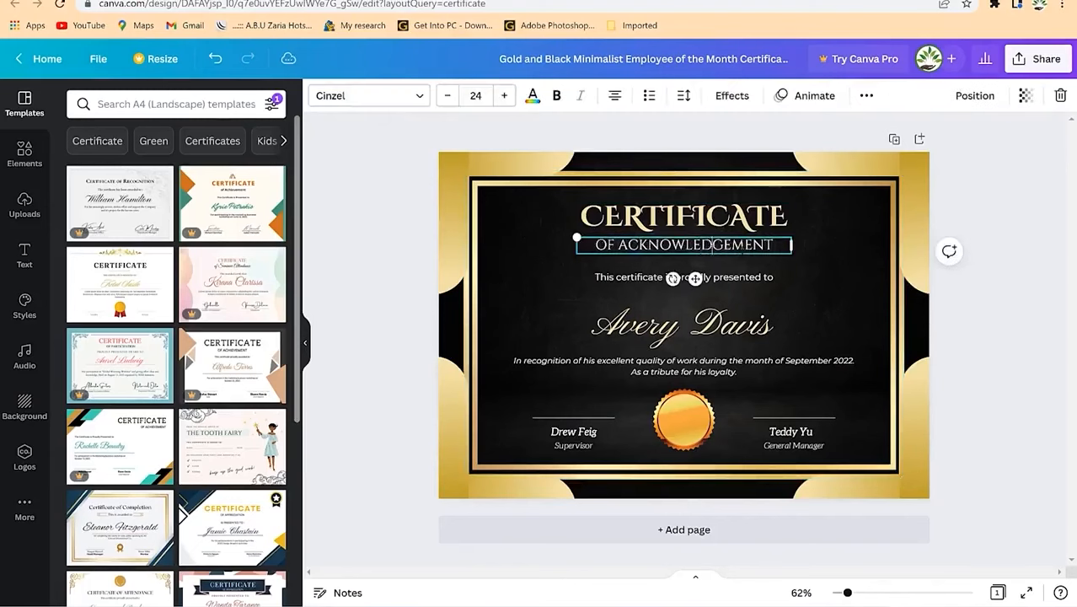
Step: Replace the sample recipient name with the honoree's name
click(761, 321)
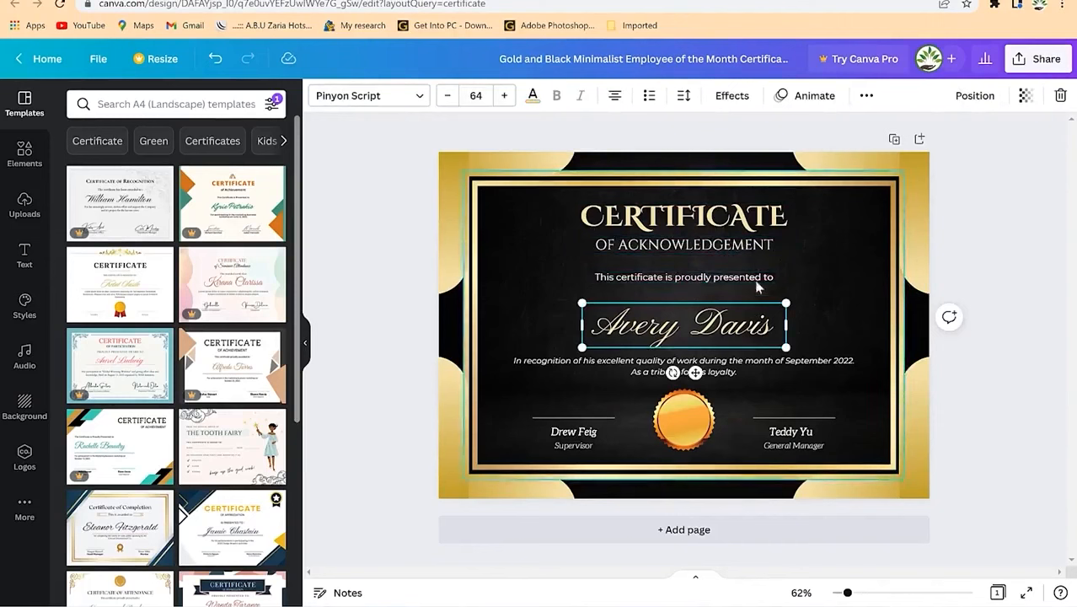
double_click(642, 332)
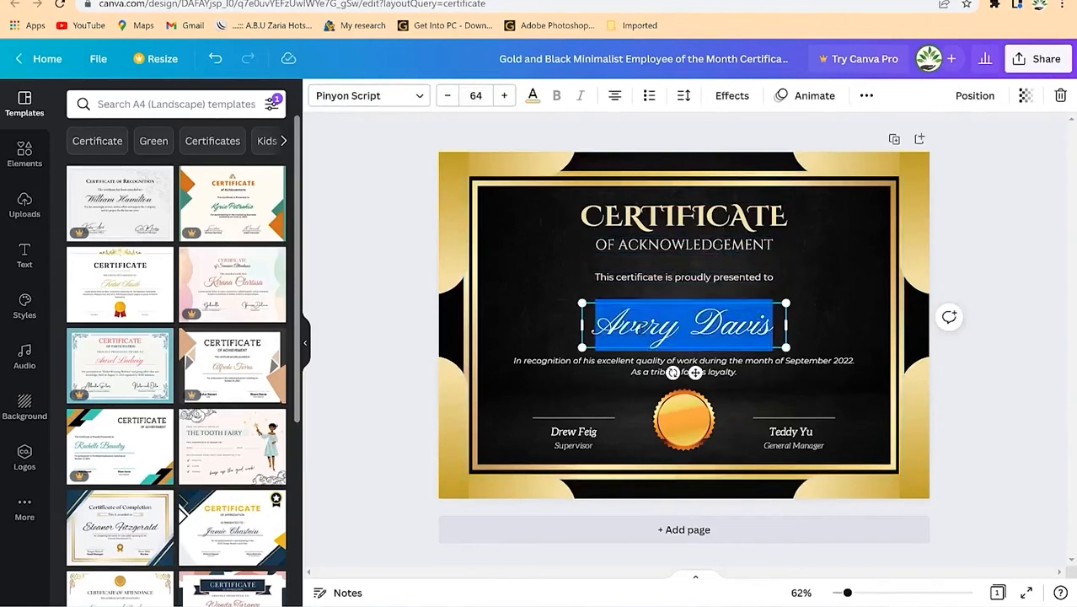
text(Dr. Rashe)
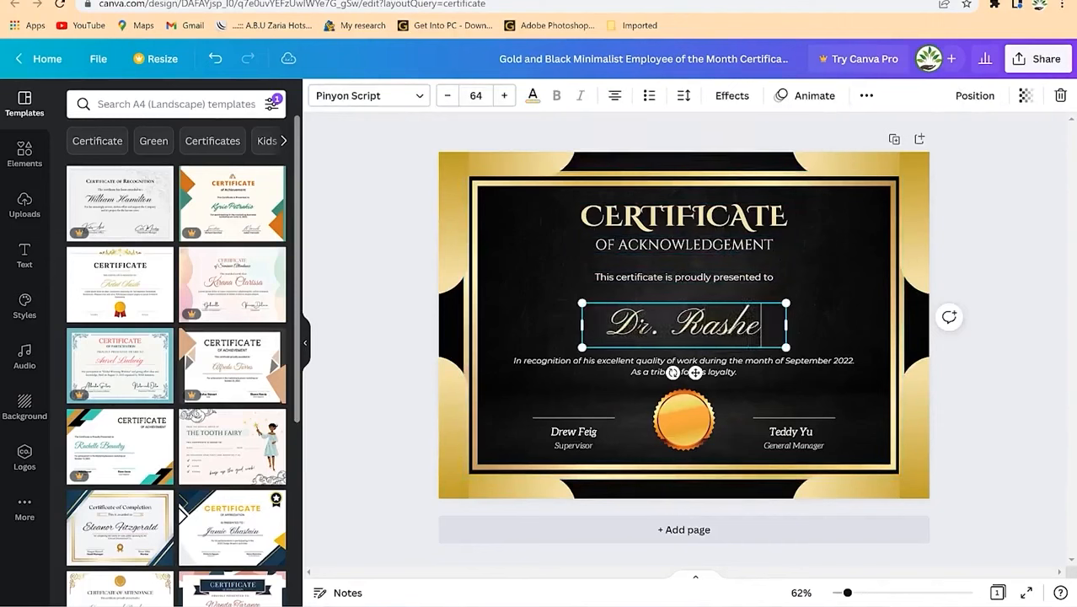
text(d-e=)
key(BackSpace)
key(BackSpace)
key(BackSpace)
key(BackSpace)
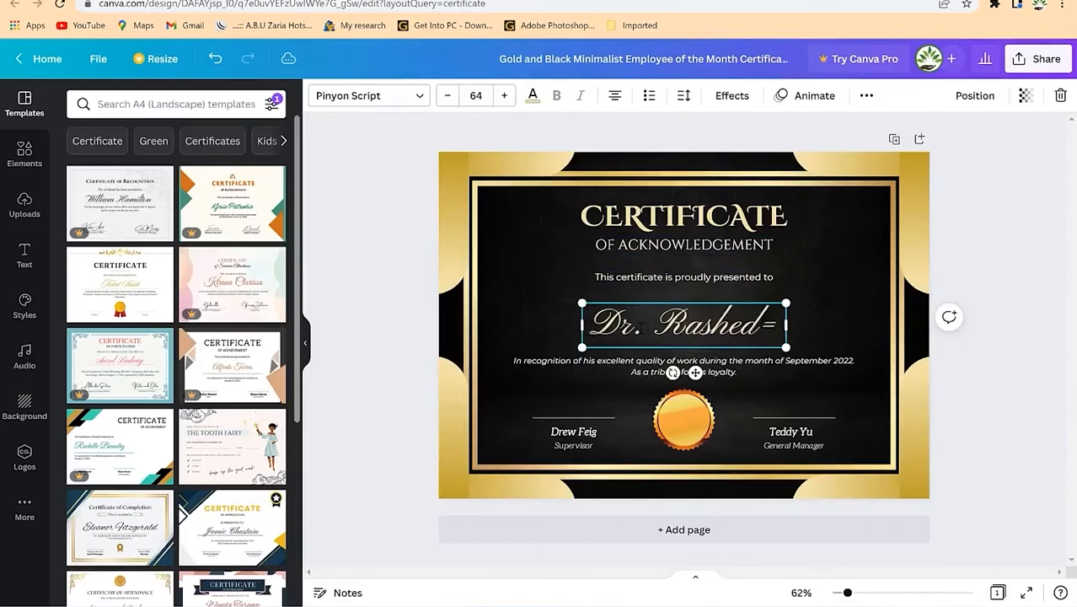
text(ed)
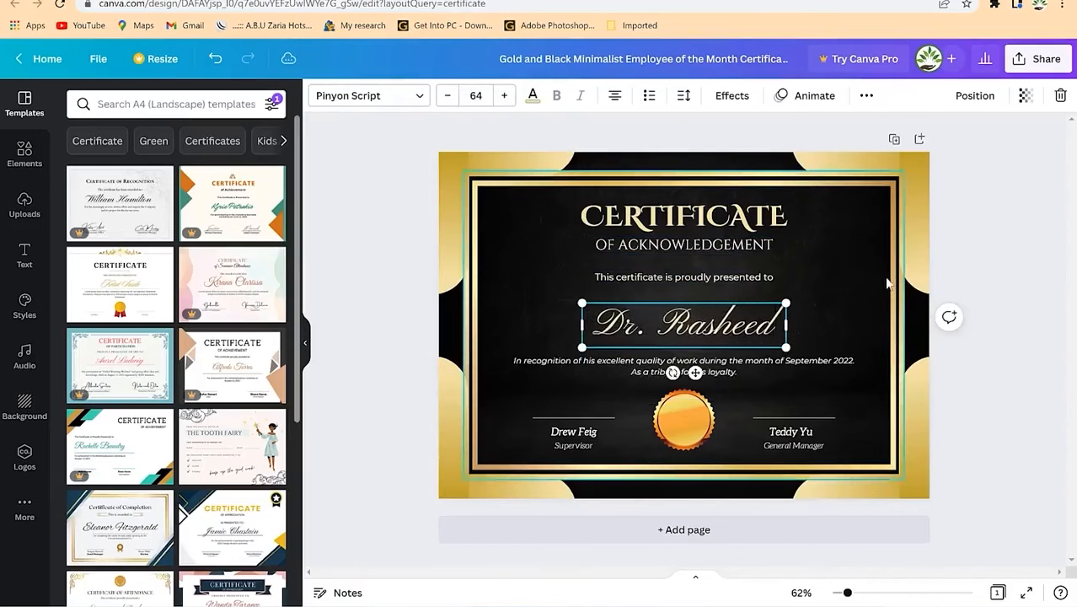
click(625, 413)
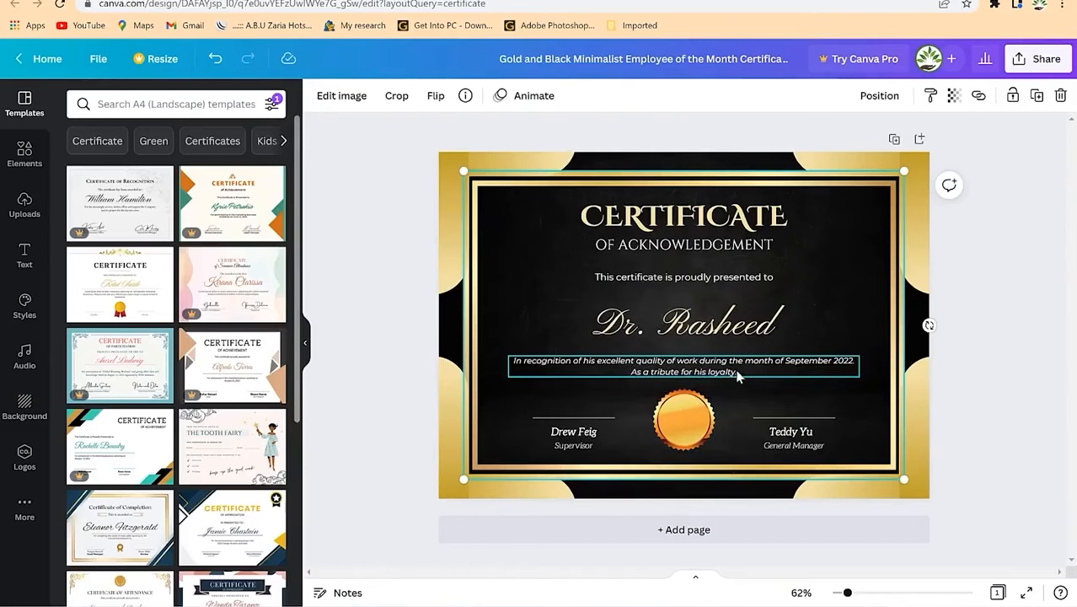
Step: Edit the recognition sentence to cite the Mega conference held at Langkawi in 2022
click(782, 367)
click(780, 365)
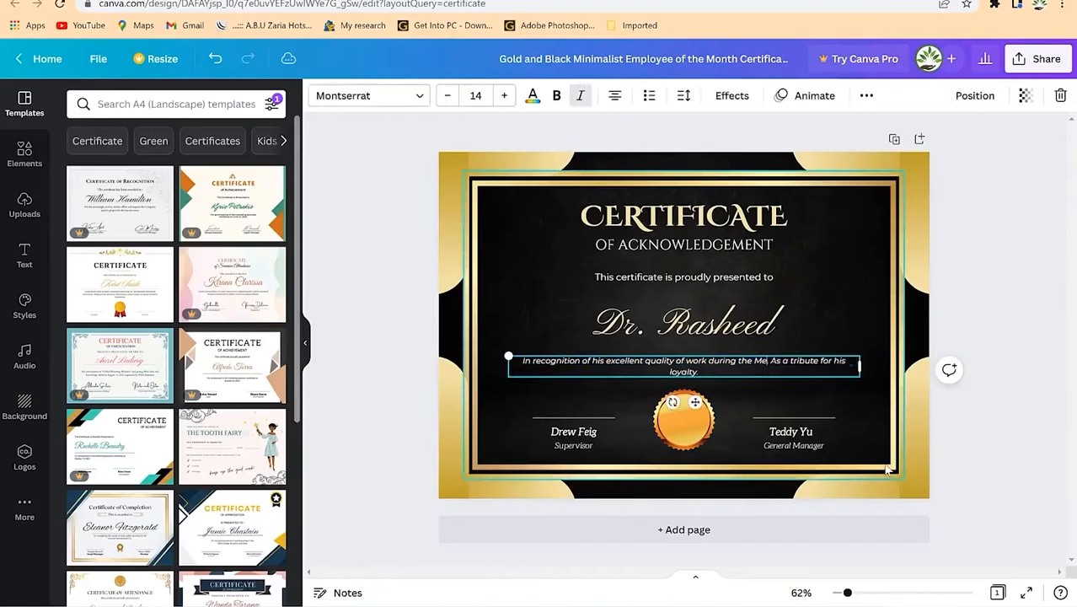
text(ga)
text( conferen)
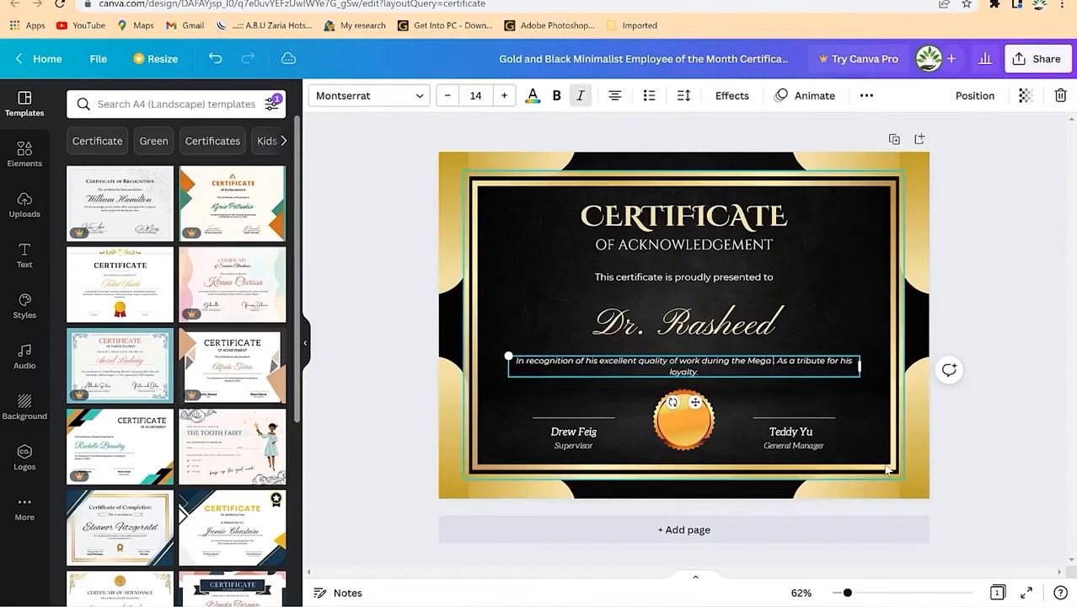
text(ce)
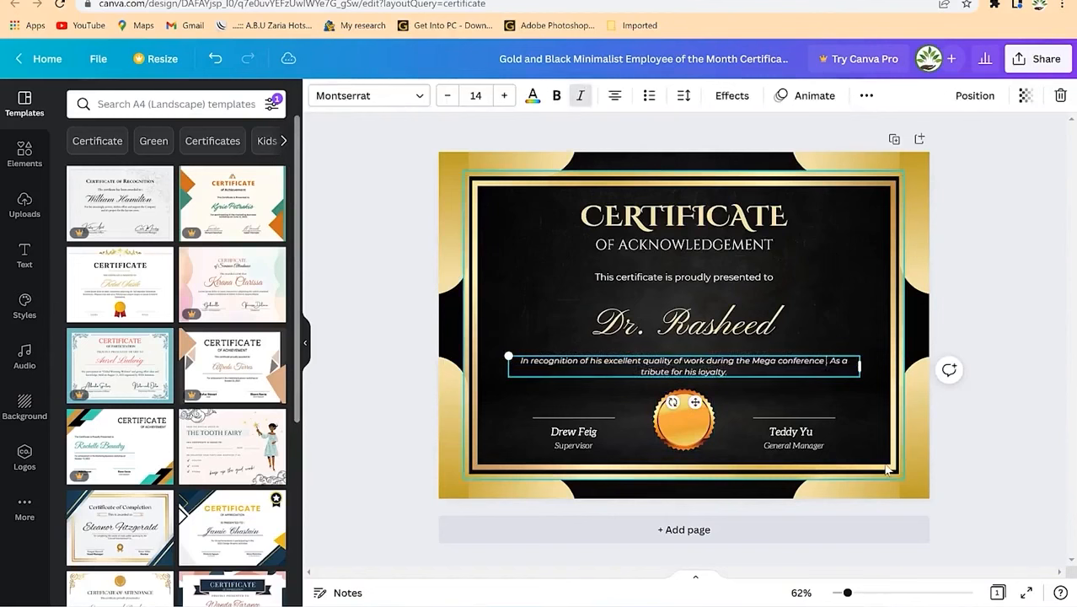
text( held at)
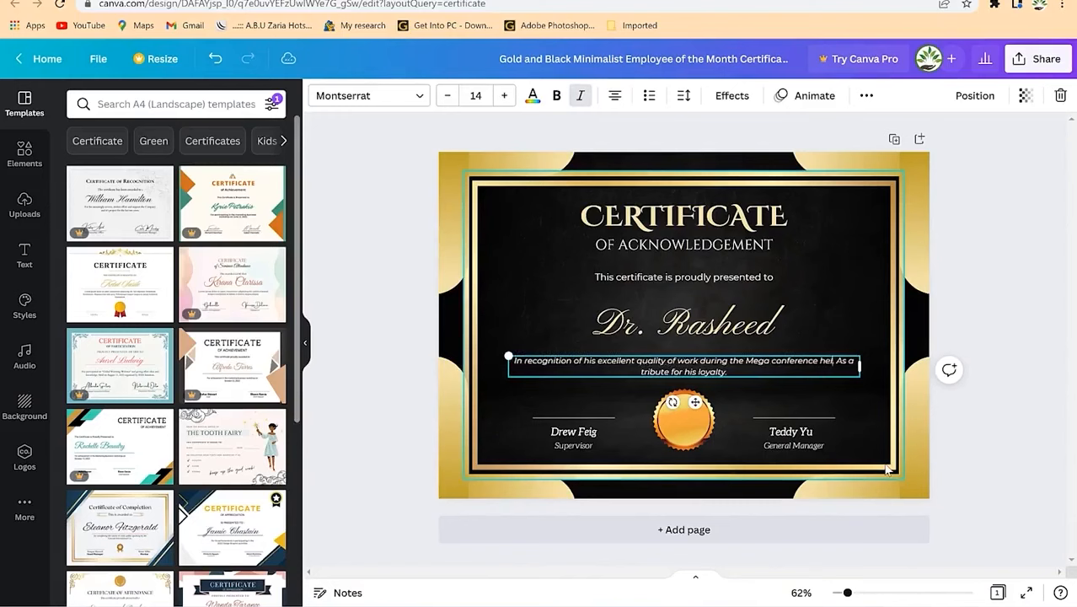
text( langkawi)
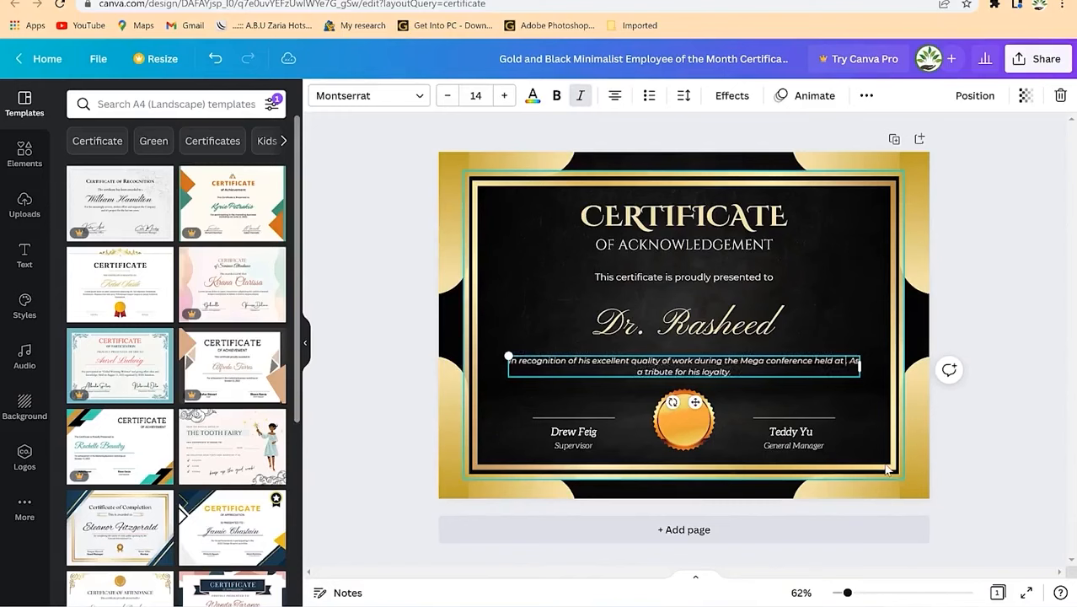
text( in 2020)
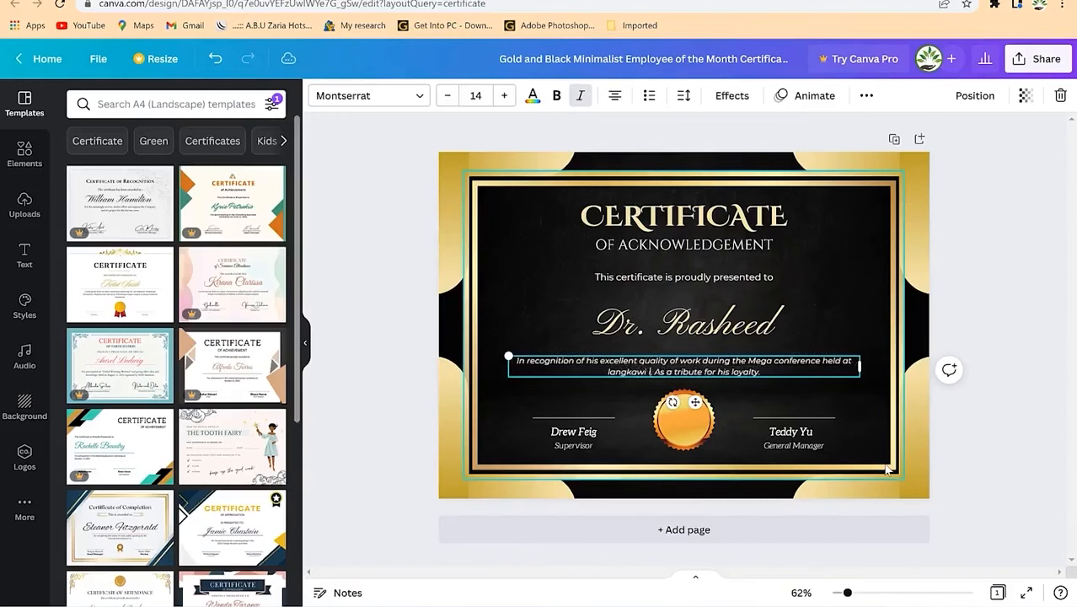
key(BackSpace)
text(2022)
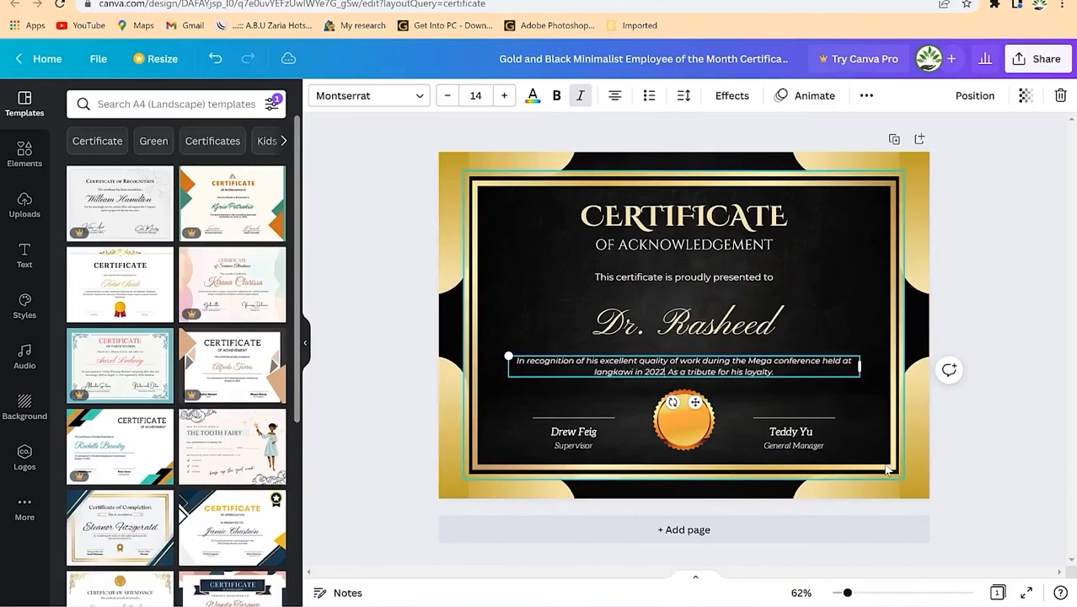
click(779, 372)
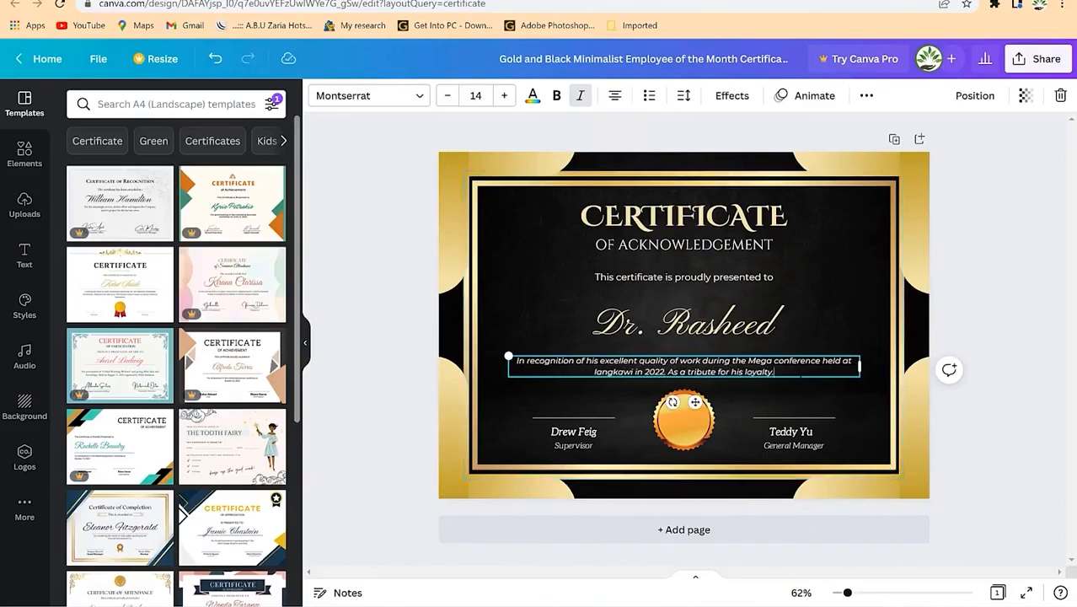
Step: Retitle the right-hand signatory as conferecne chairman, widened to fit one line
click(583, 433)
click(579, 445)
click(776, 404)
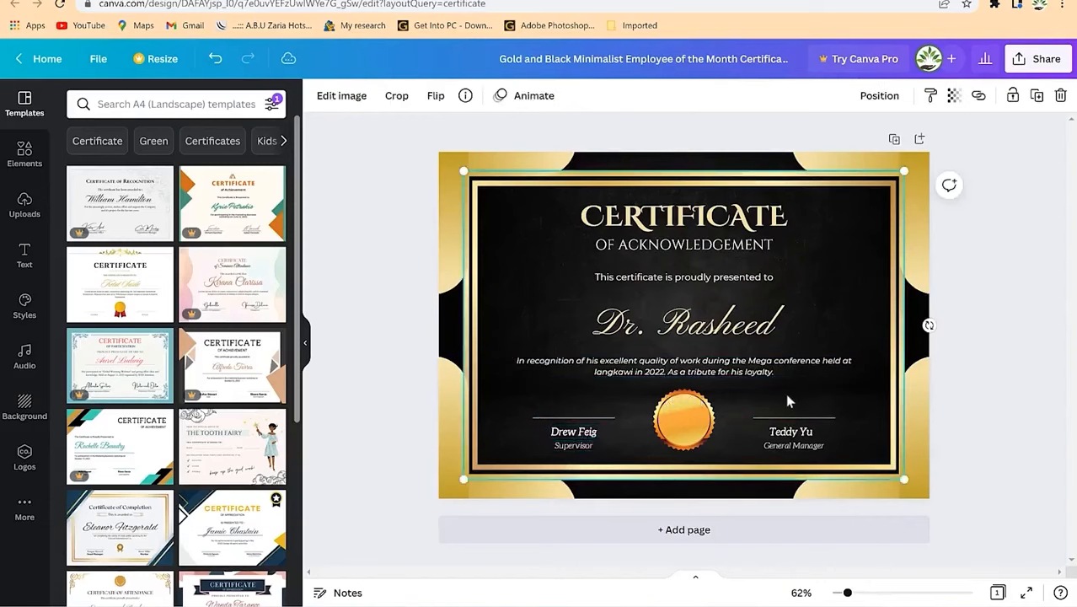
click(817, 446)
double_click(817, 448)
text(corferecne chair)
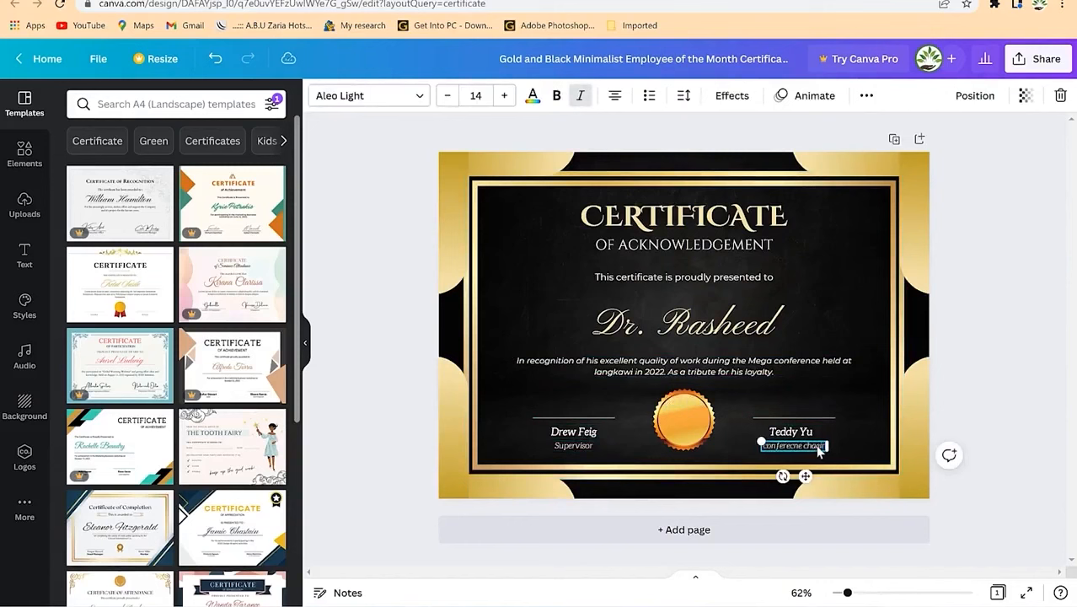
text(man)
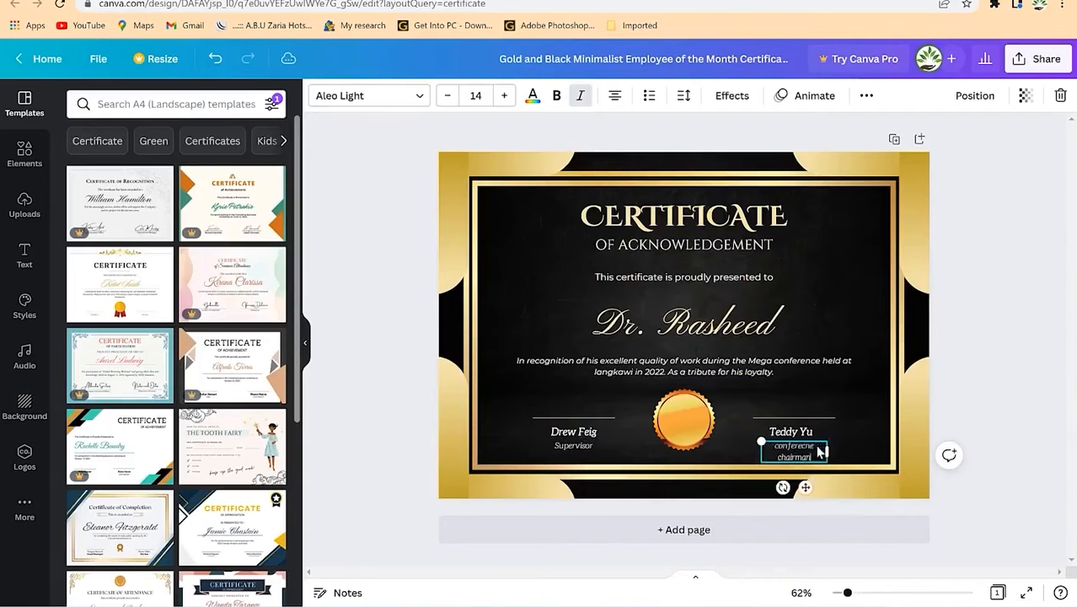
drag(827, 453, 836, 452)
Step: Replace the right-hand signatory's name with the new name on one line
click(813, 417)
double_click(796, 437)
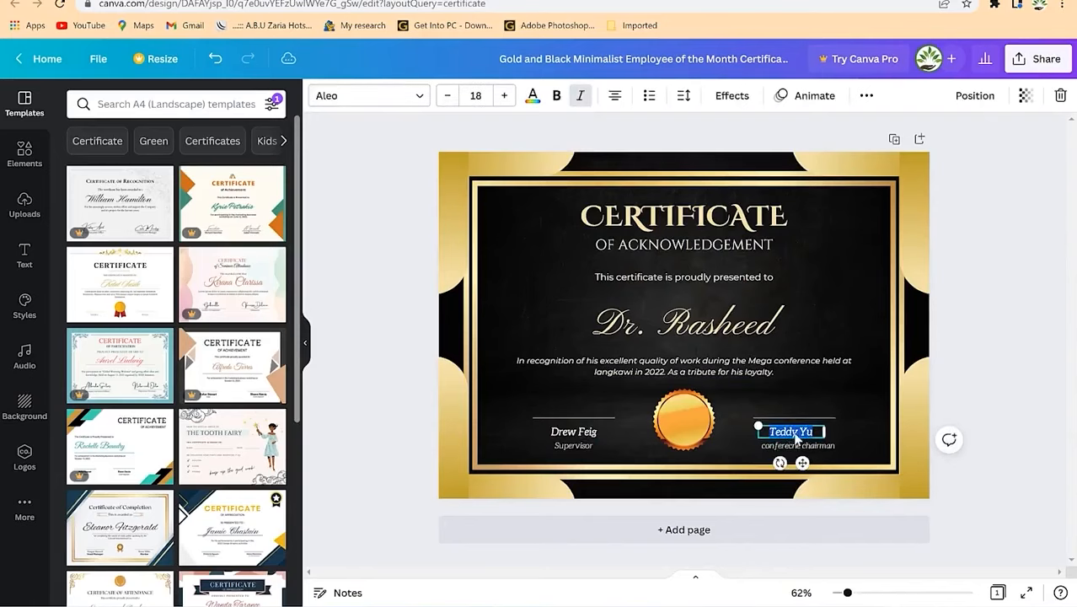
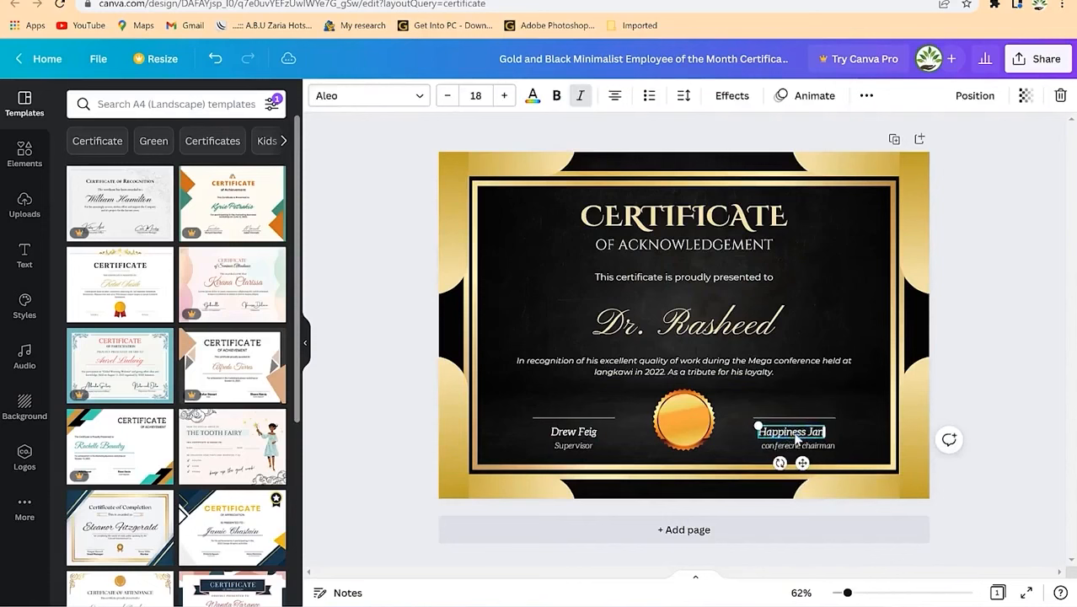
key(Escape)
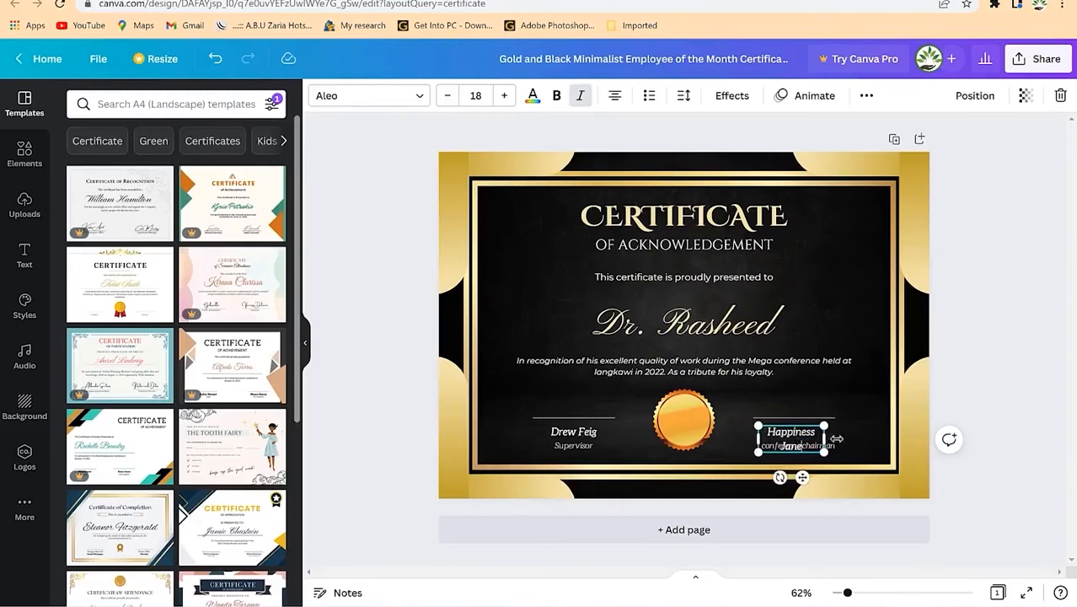
drag(828, 436, 842, 438)
click(827, 473)
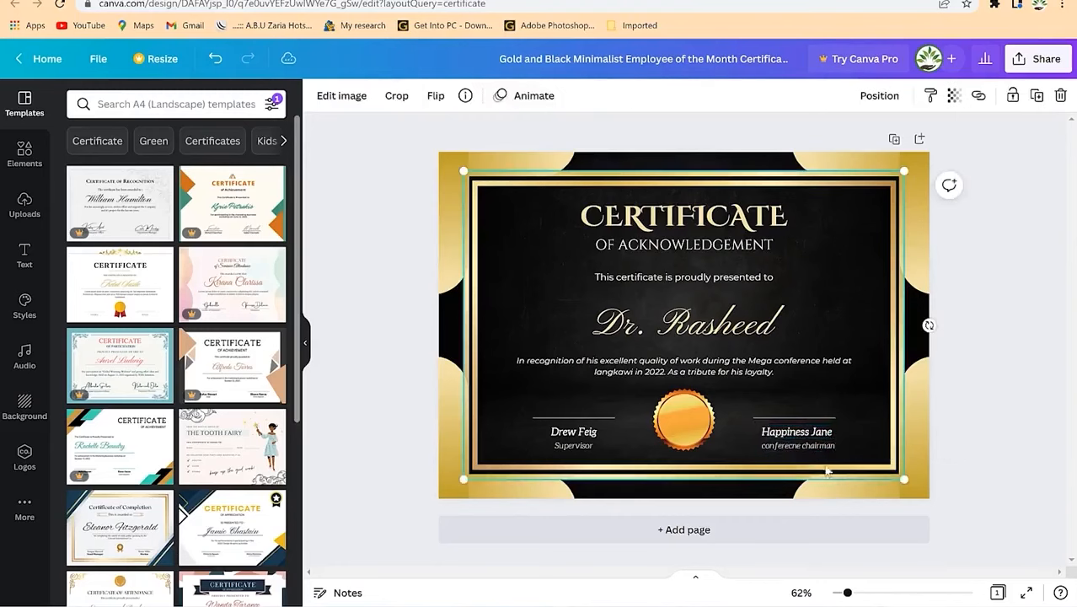
click(592, 432)
Step: Enter the supervisor's new name, widen it to one line, and centre it over the left line
click(589, 432)
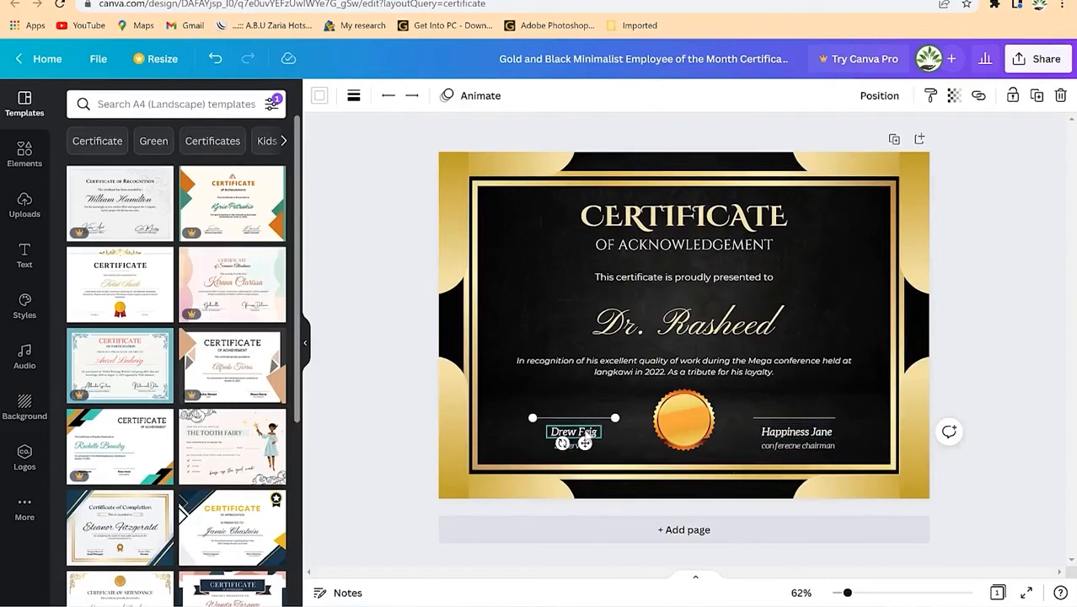
double_click(590, 431)
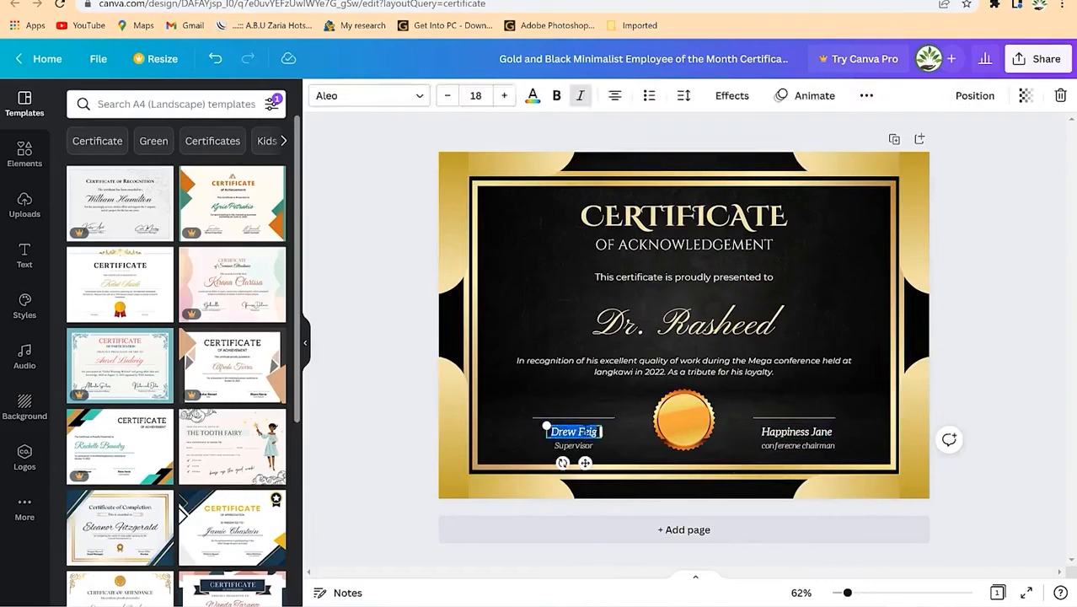
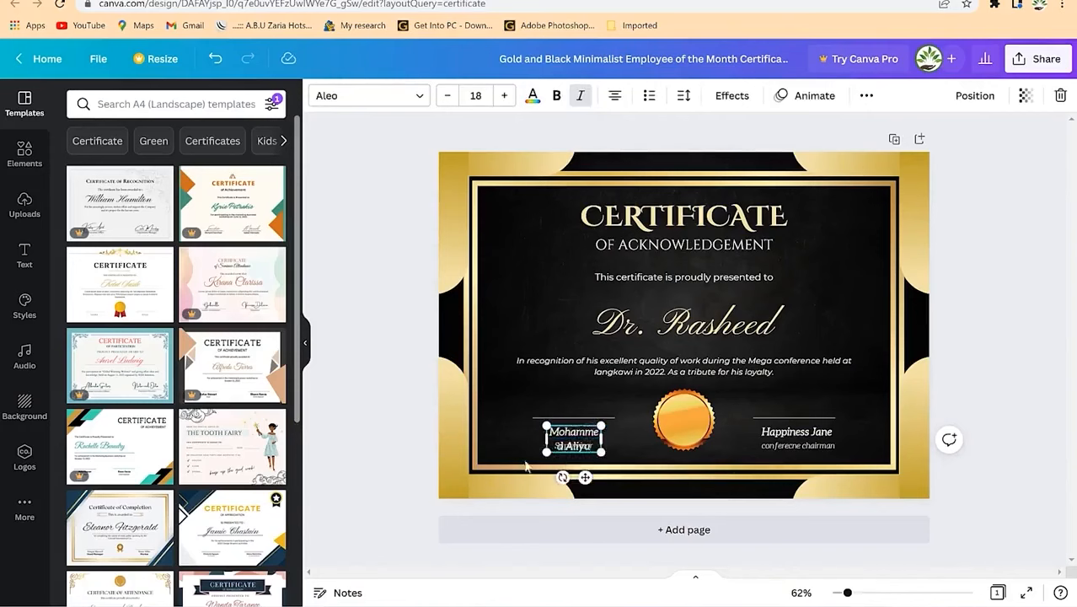
drag(535, 439, 508, 427)
drag(567, 463, 582, 460)
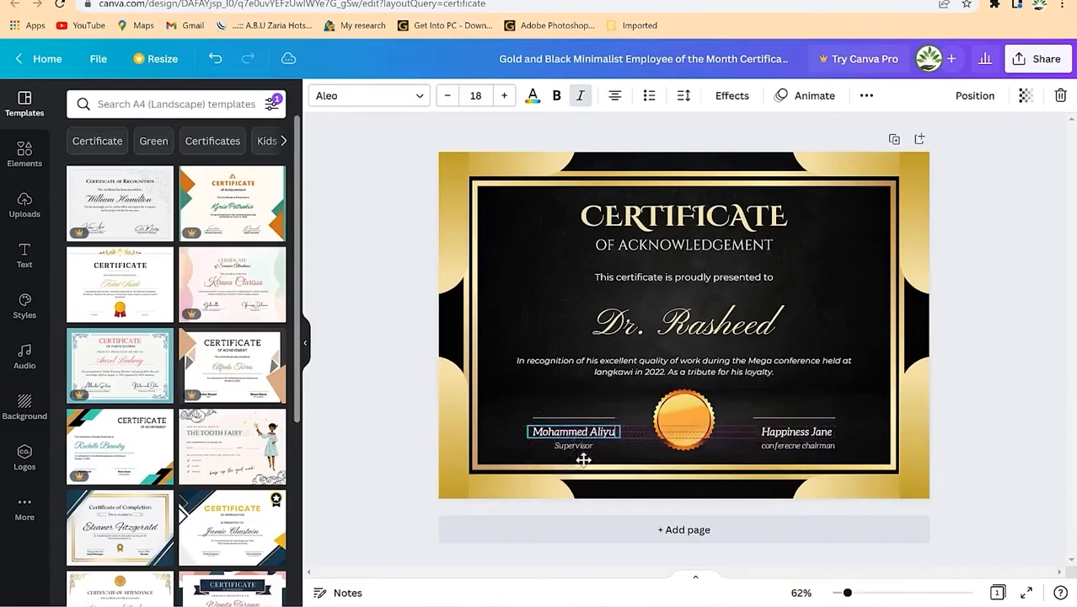
click(605, 438)
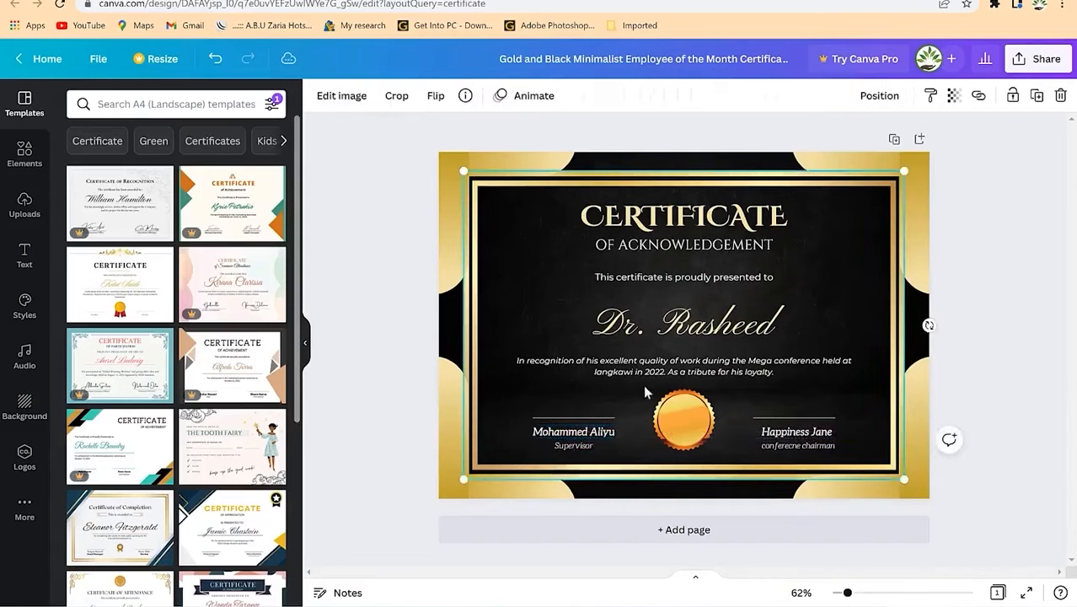
Step: Set the signature lines above both signatories to a dashed style
click(608, 419)
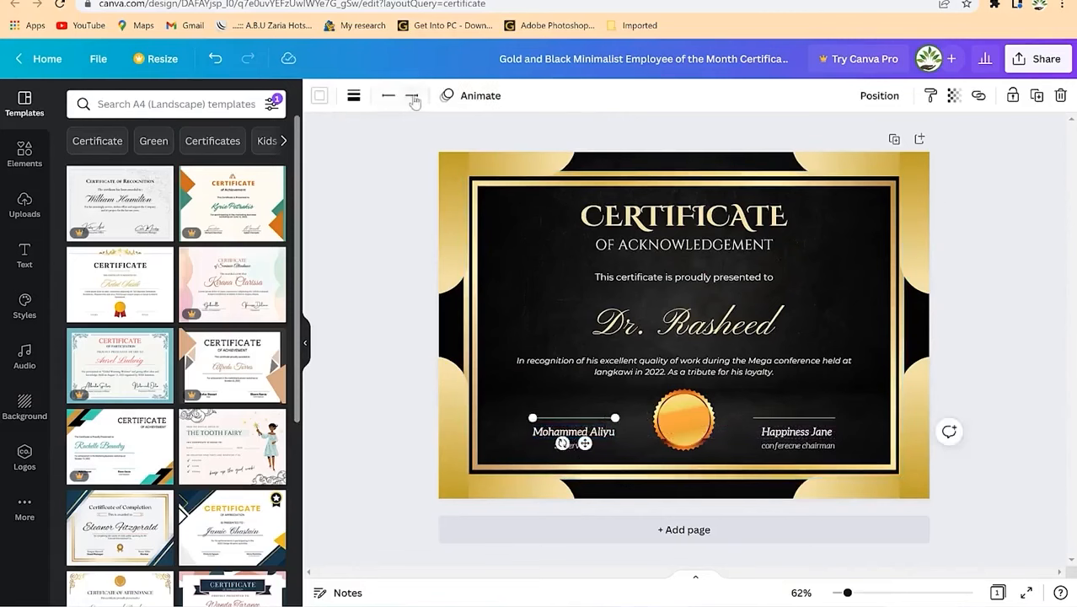
click(353, 95)
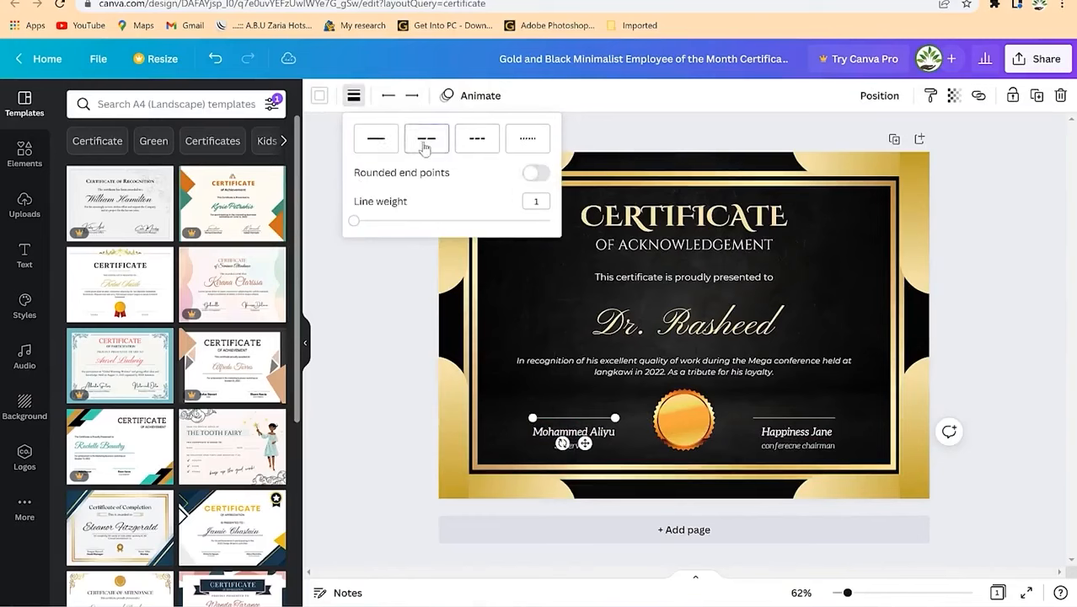
click(477, 139)
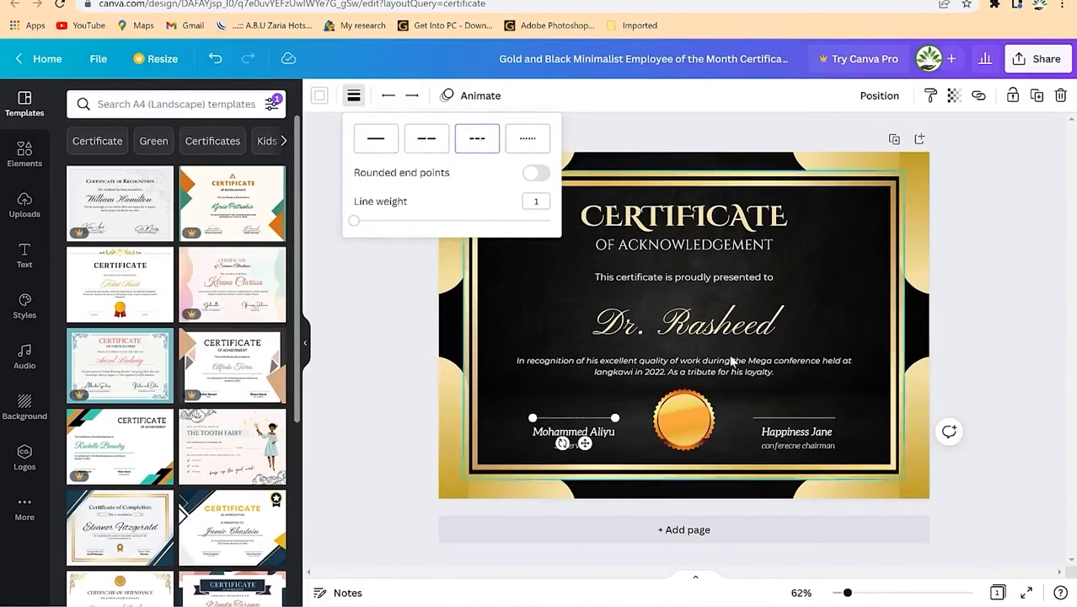
click(826, 419)
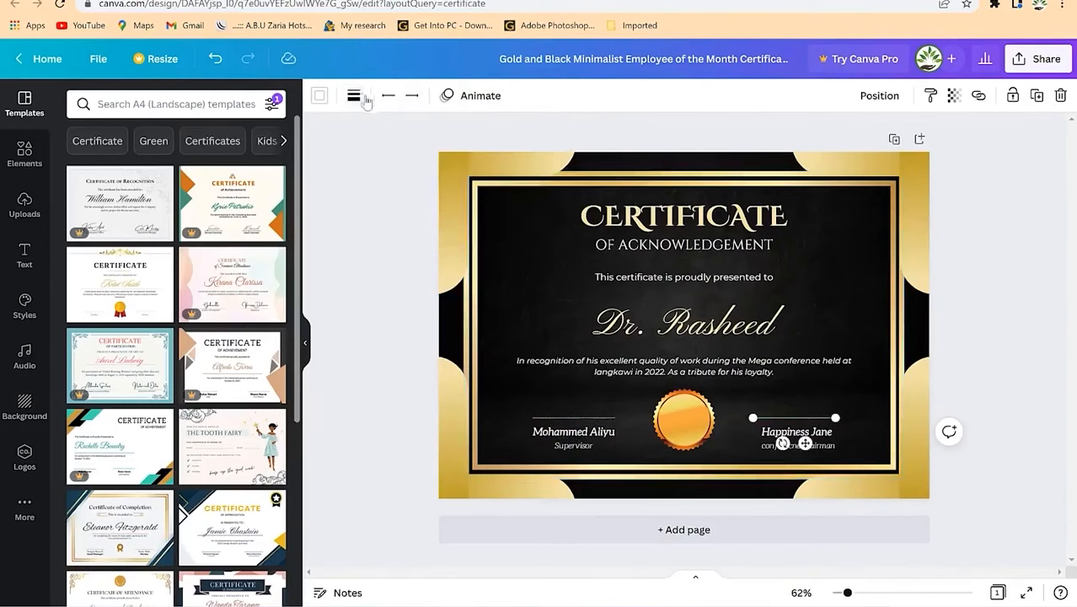
click(355, 97)
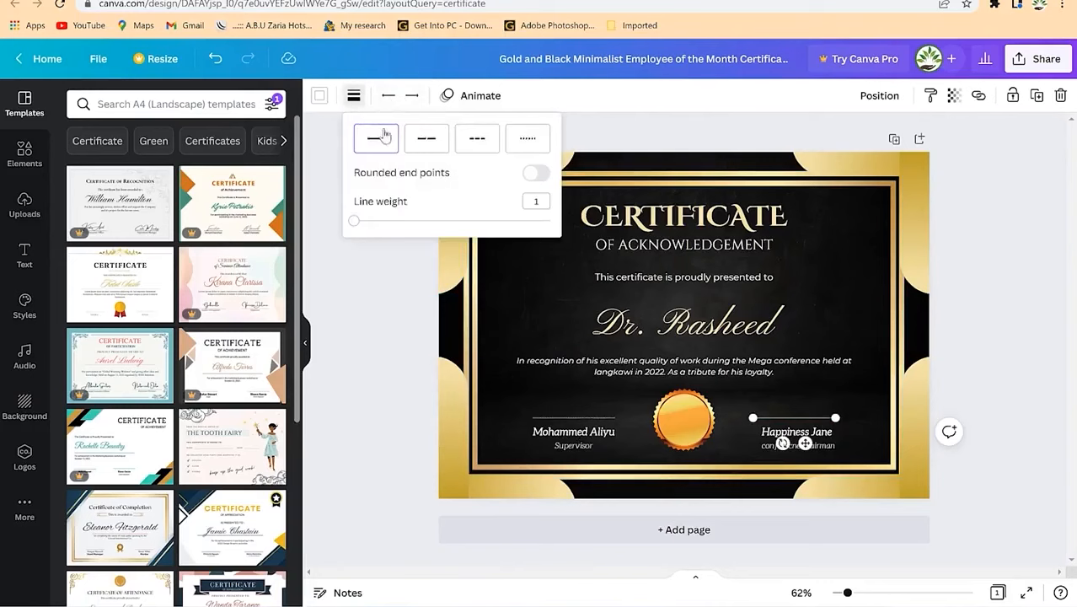
click(422, 139)
click(840, 316)
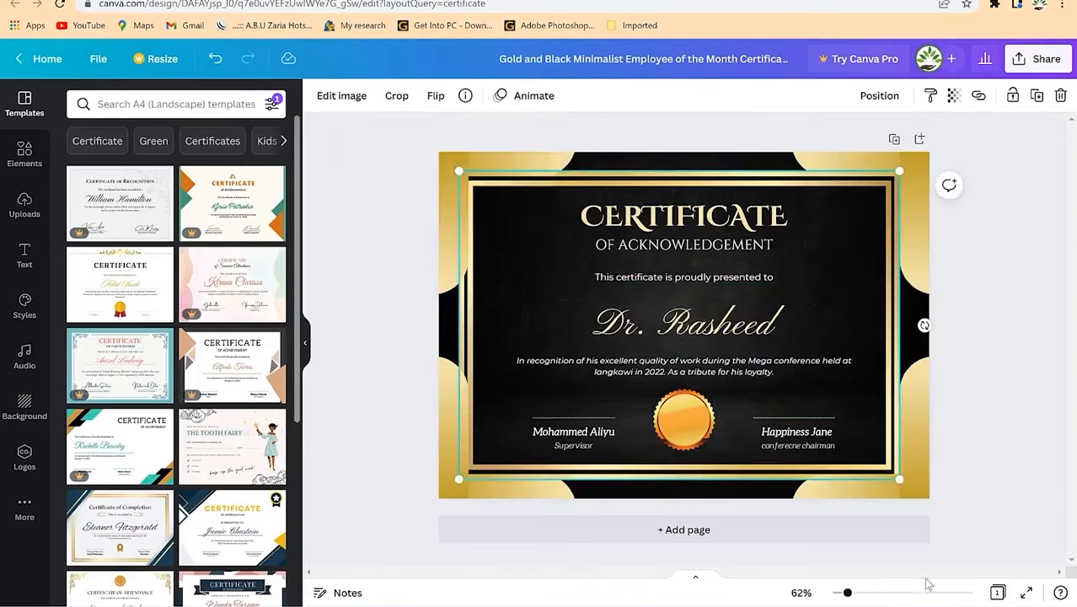
click(453, 433)
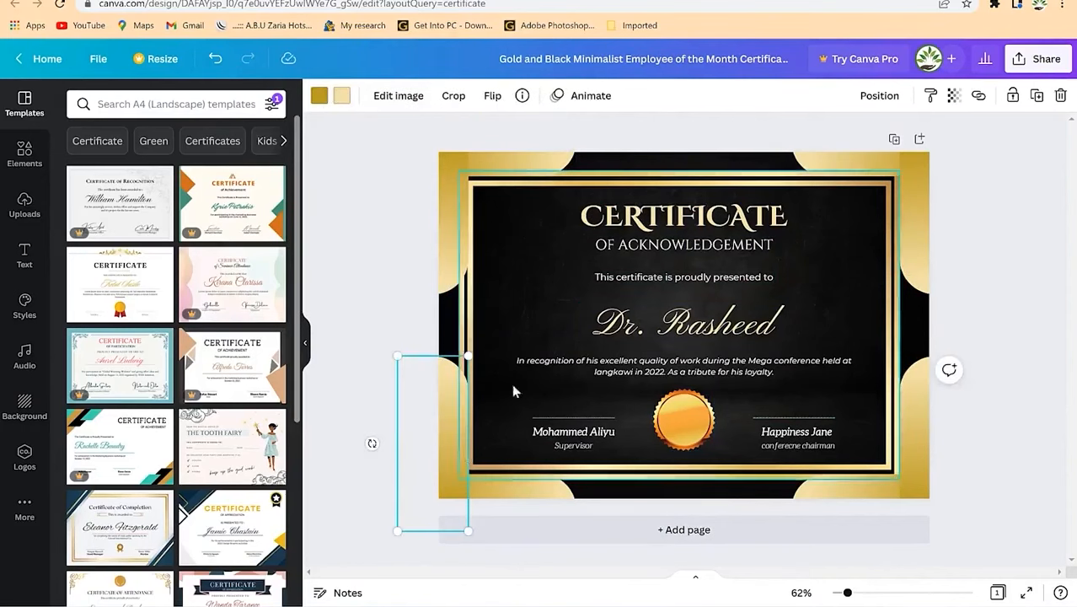
Step: Recolour the left-edge, top-left, top-right and right-edge gold shapes purple
click(329, 95)
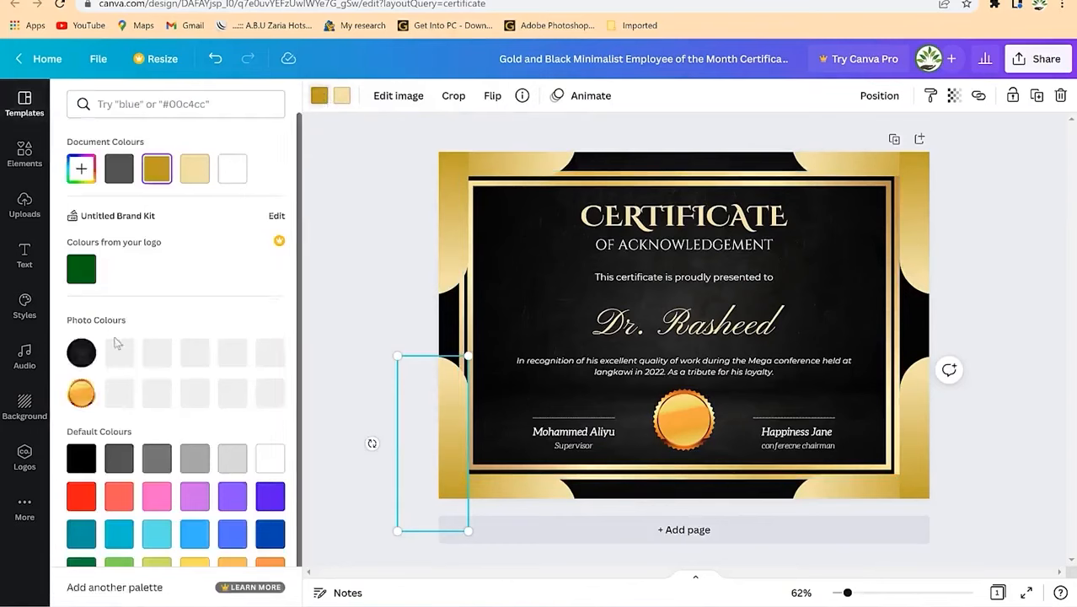
click(237, 501)
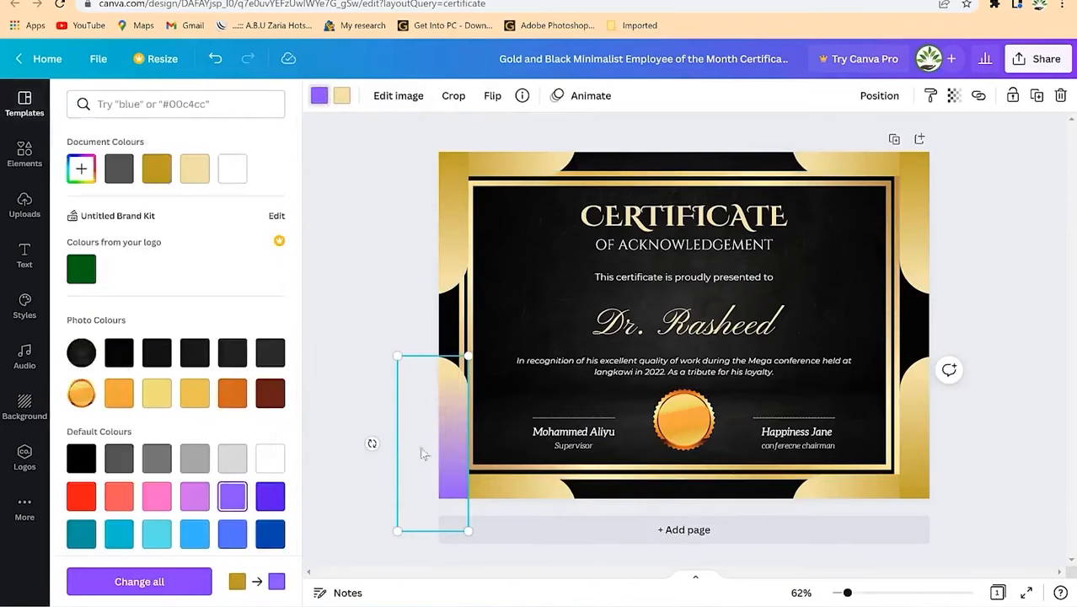
click(516, 166)
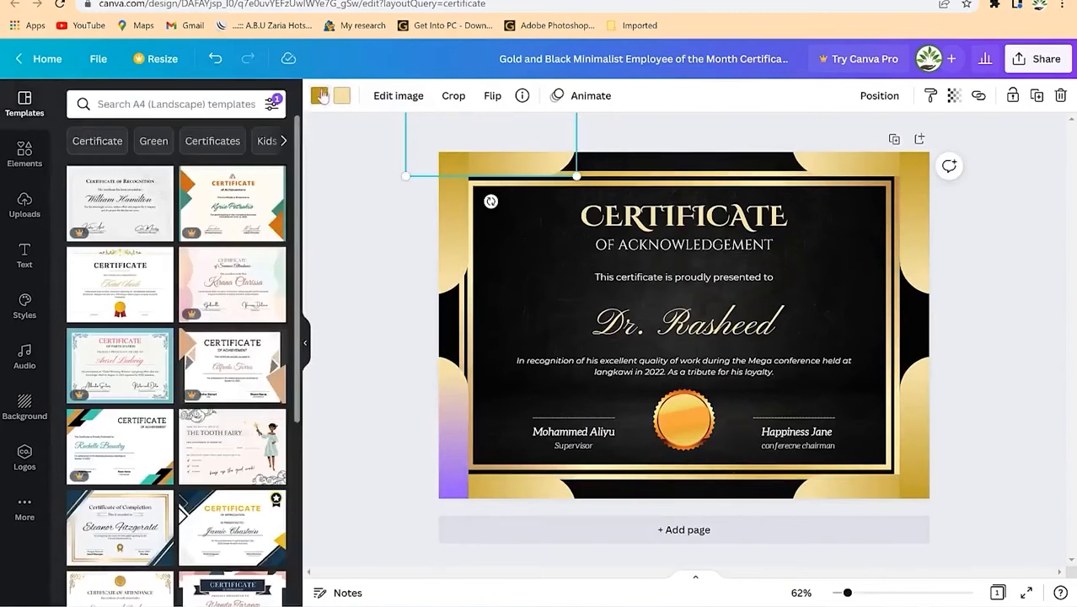
click(321, 95)
click(232, 495)
click(856, 167)
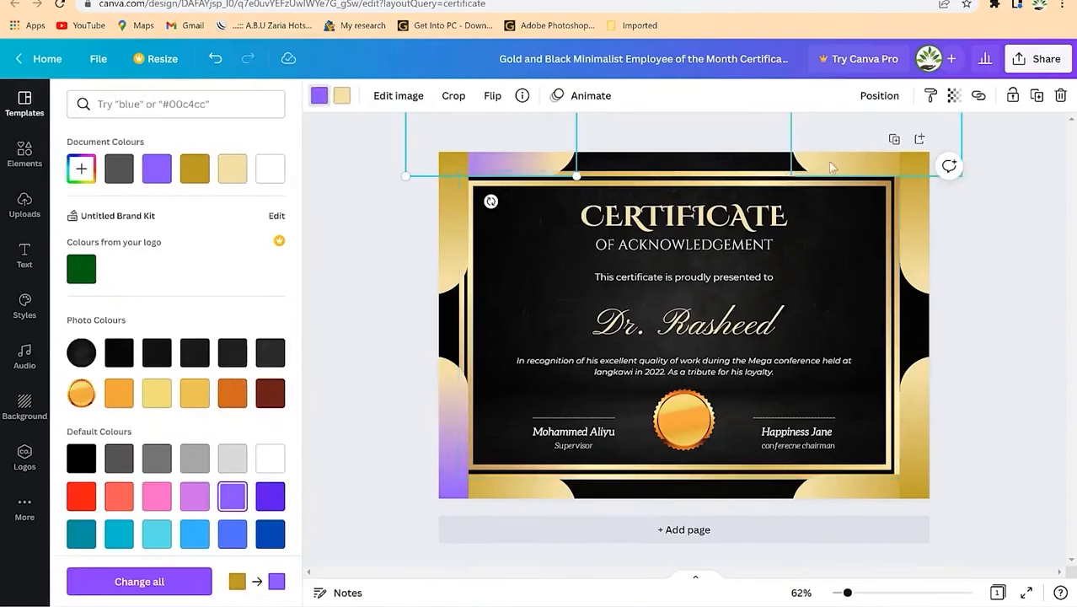
click(152, 172)
click(908, 453)
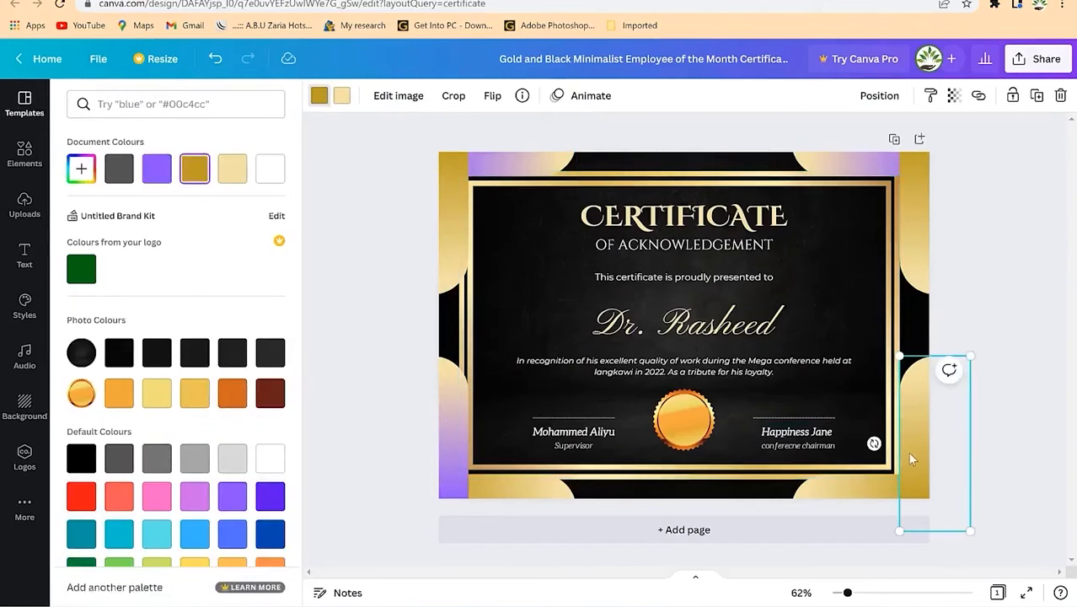
click(325, 100)
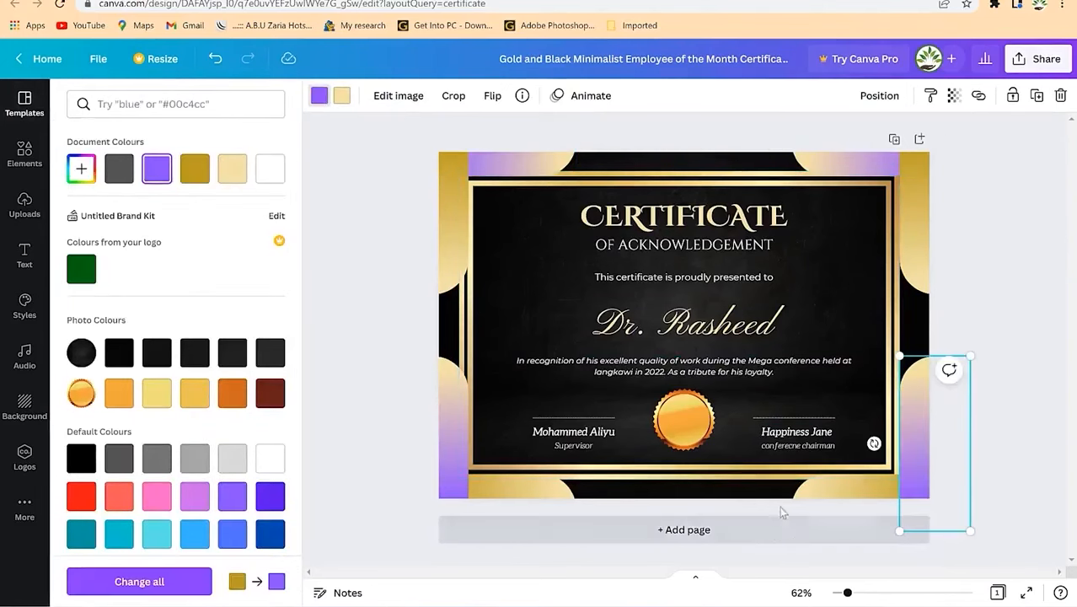
Step: Turn the bottom-right, bottom-left, top-left and top-right gold corner shapes purple
click(839, 496)
click(321, 97)
click(321, 97)
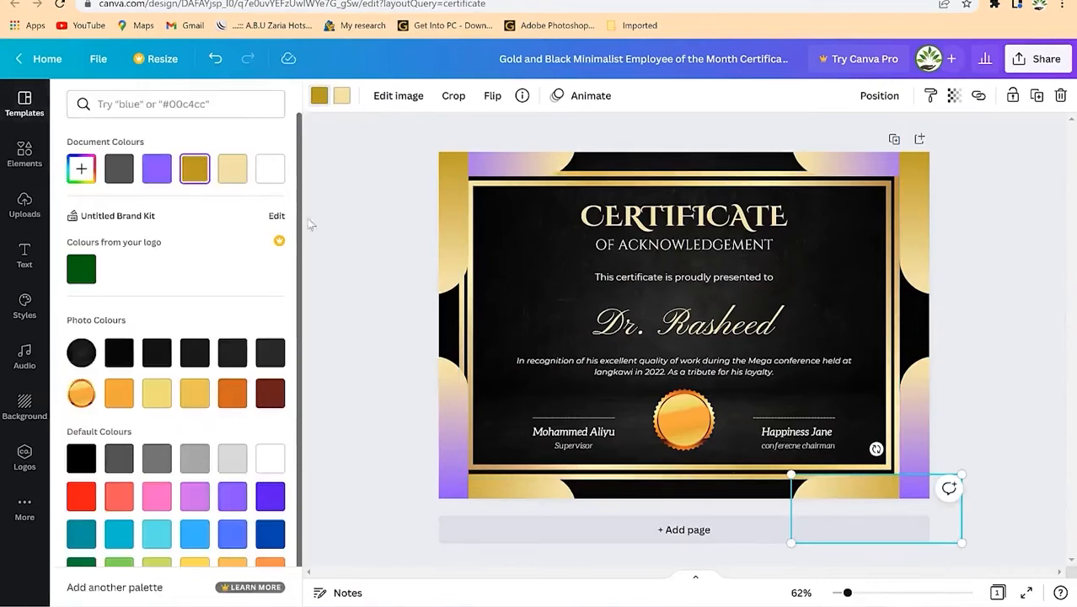
click(157, 169)
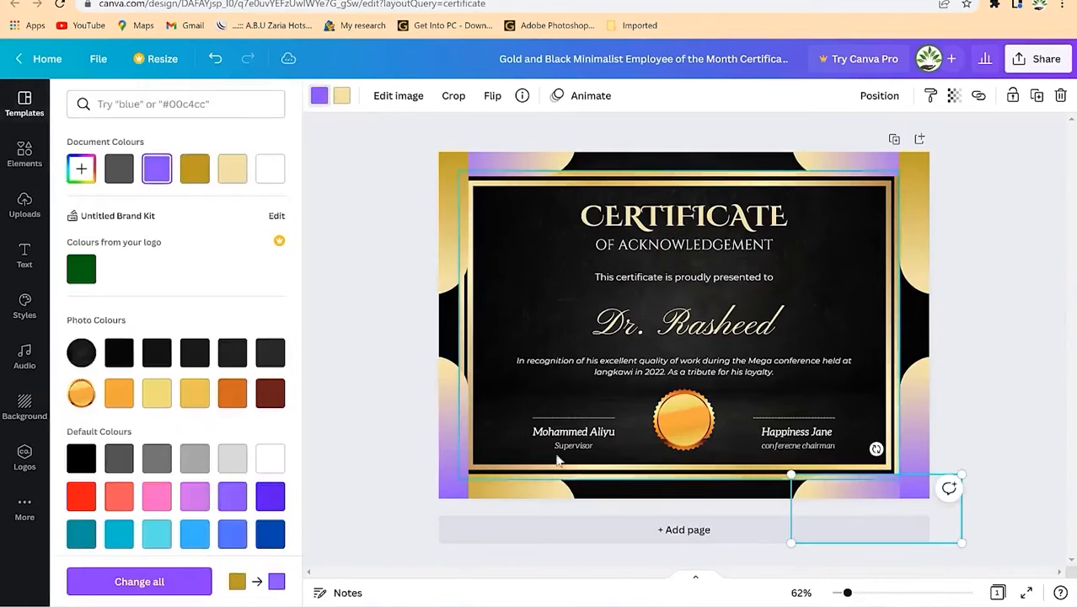
click(543, 489)
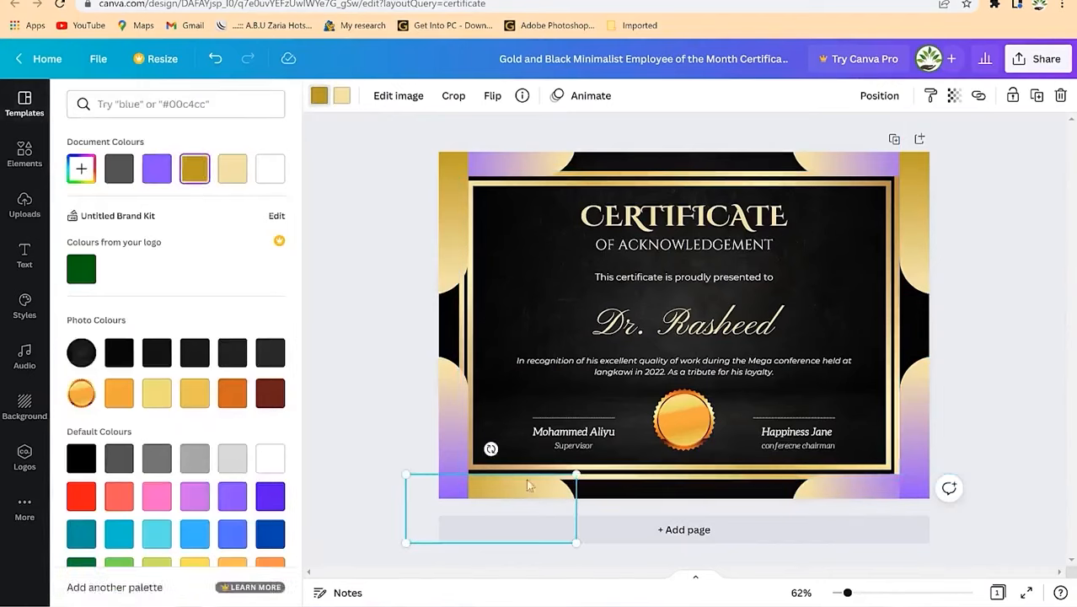
click(156, 169)
click(445, 224)
click(322, 101)
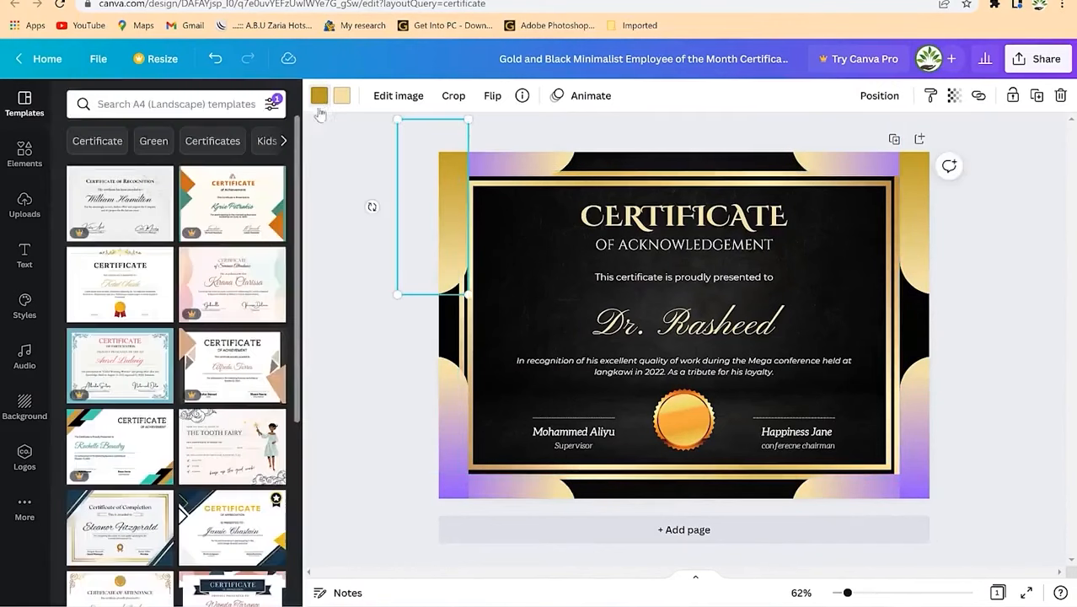
click(321, 100)
click(156, 169)
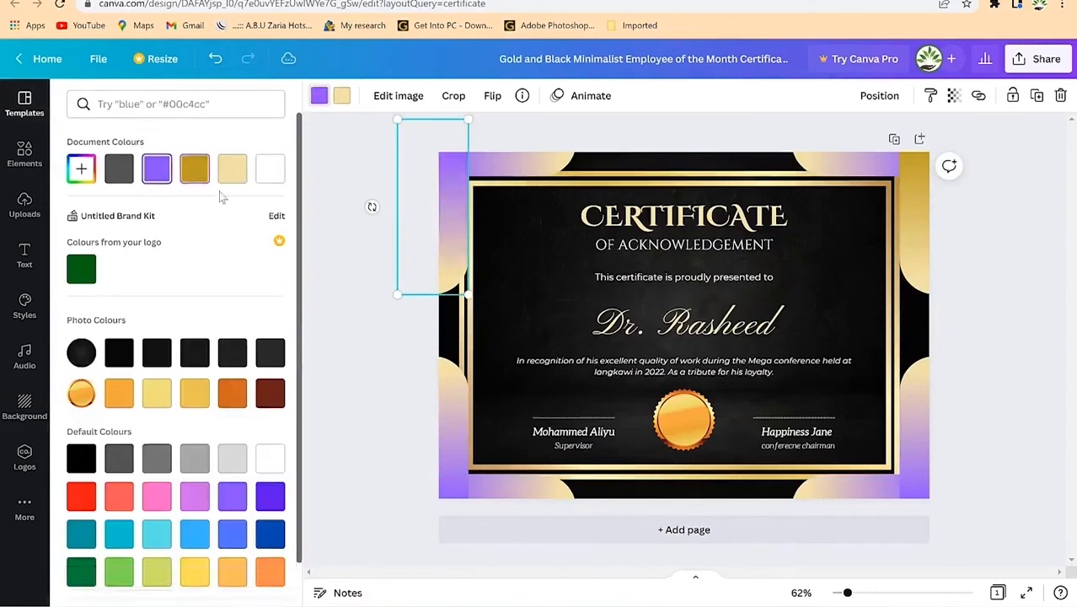
click(934, 229)
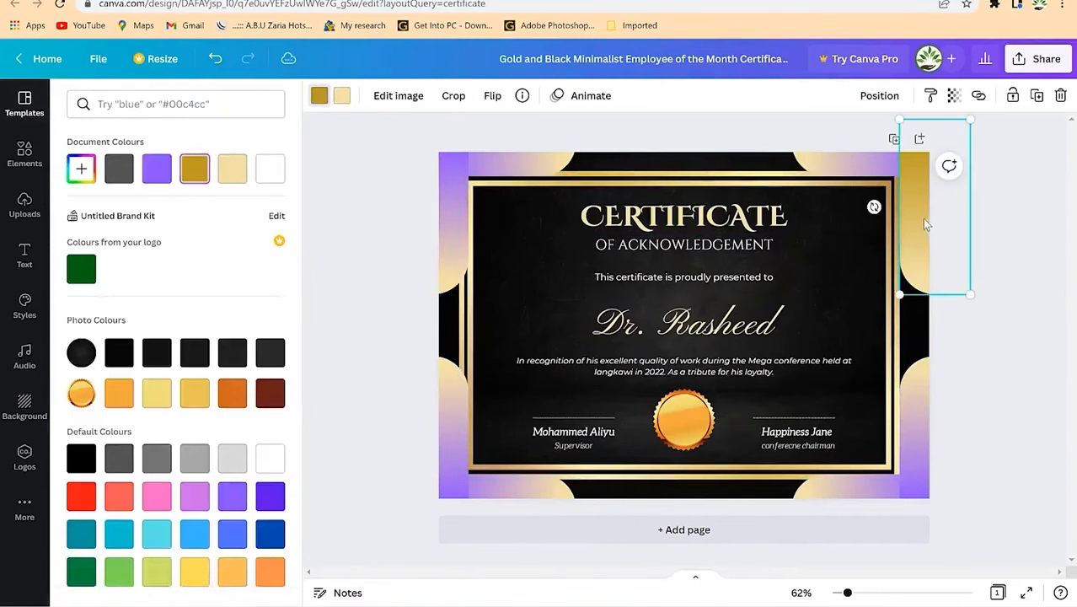
click(321, 96)
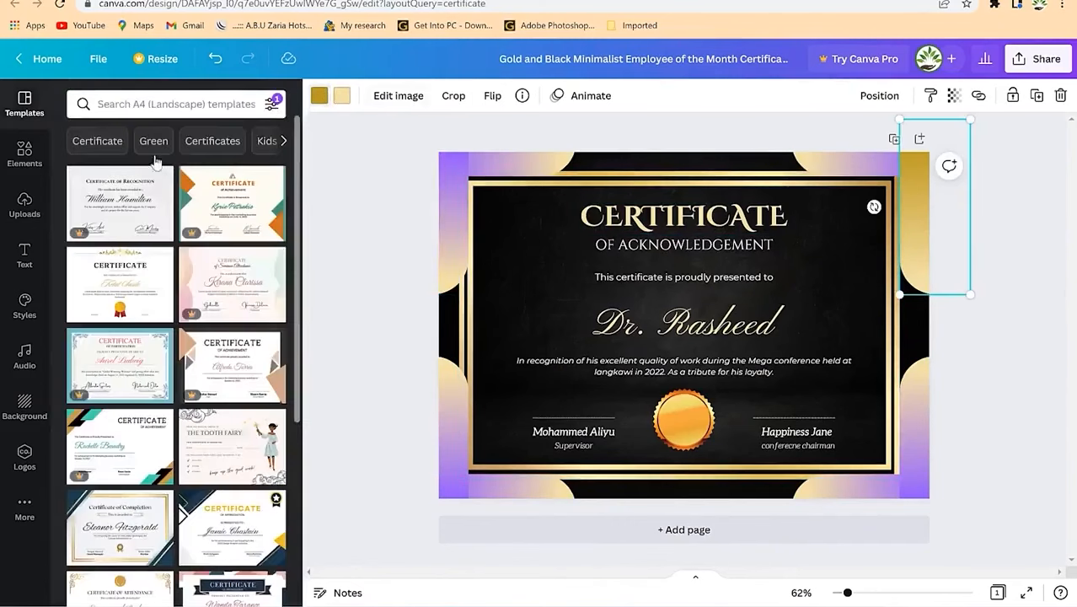
click(321, 95)
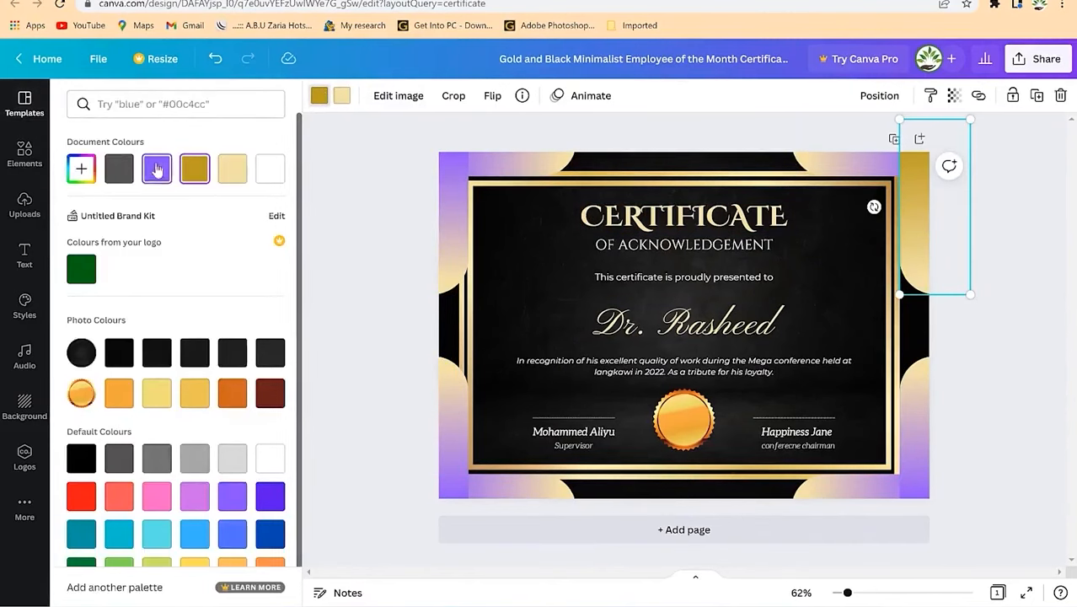
click(157, 169)
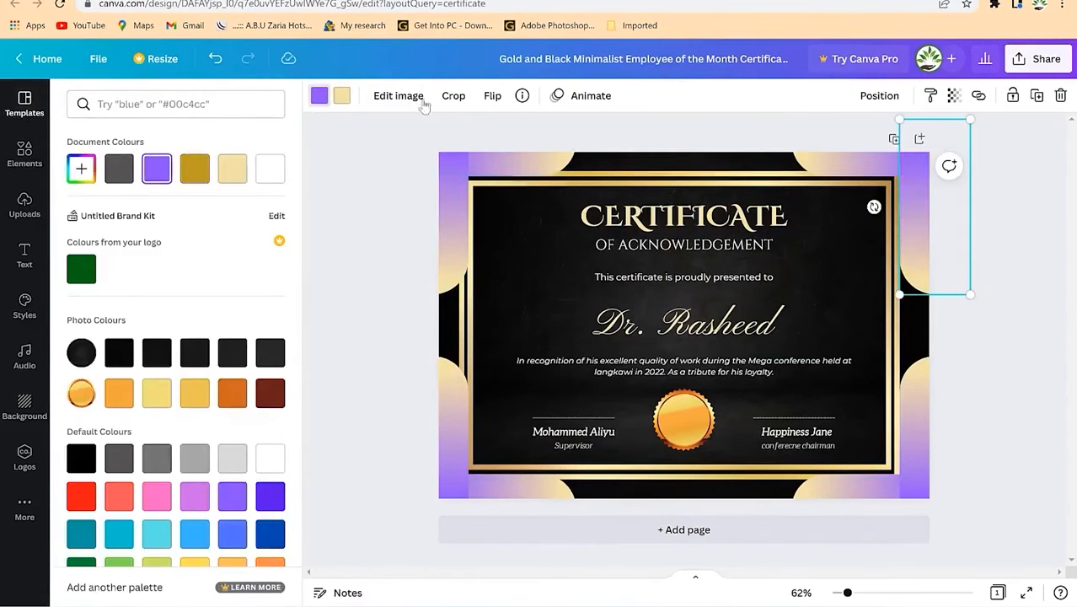
click(590, 193)
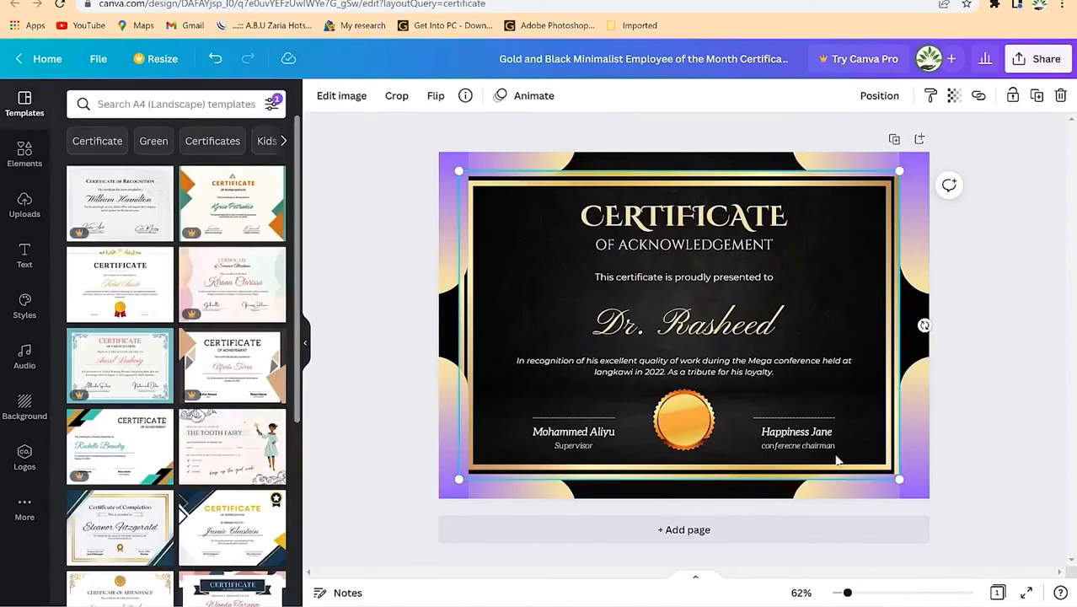
Step: Download the certificate design as a PNG file
click(1043, 65)
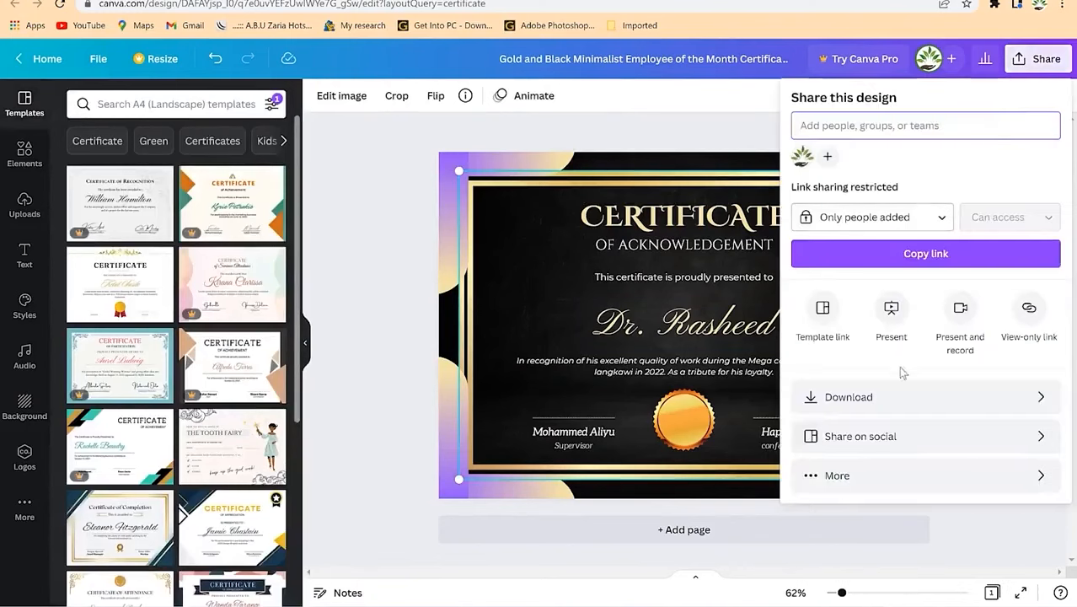
click(847, 395)
click(852, 349)
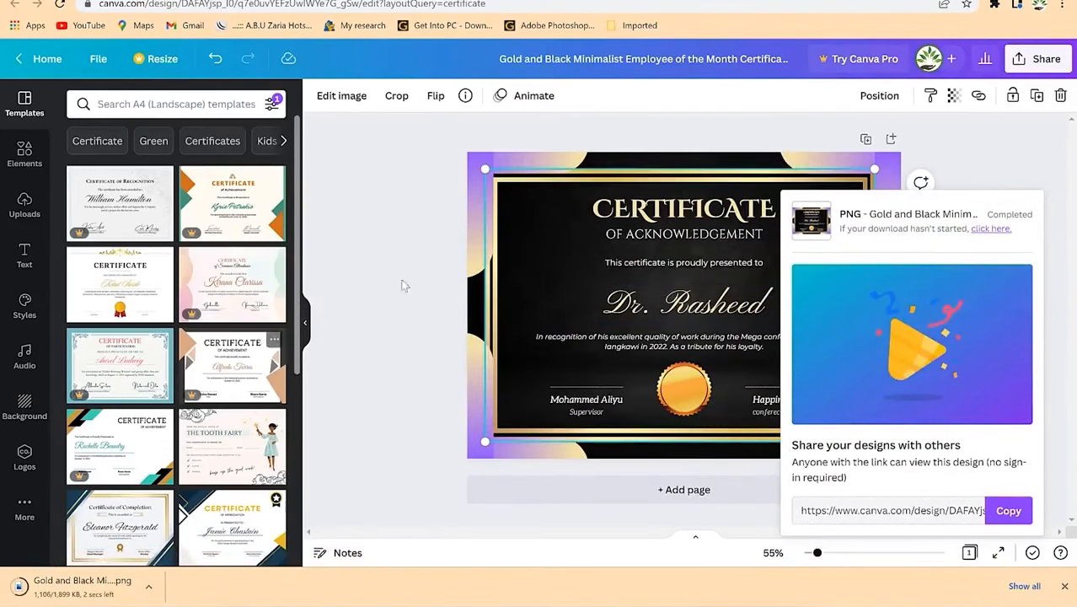
click(661, 54)
click(662, 57)
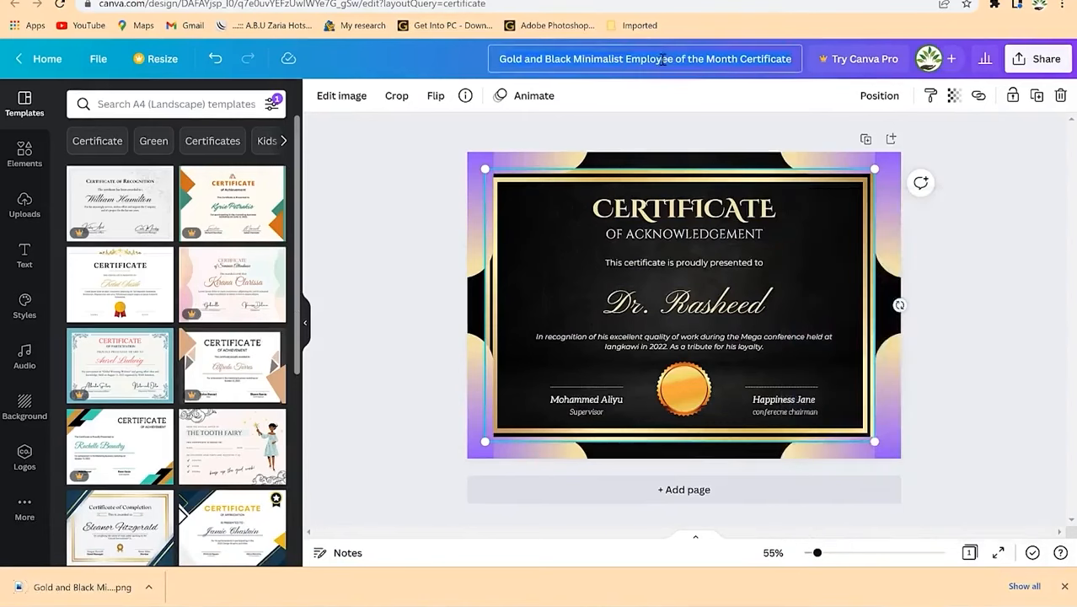
Step: Rename the design to 'Certificates'
key(ctrl+a)
text(Certificates)
key(Return)
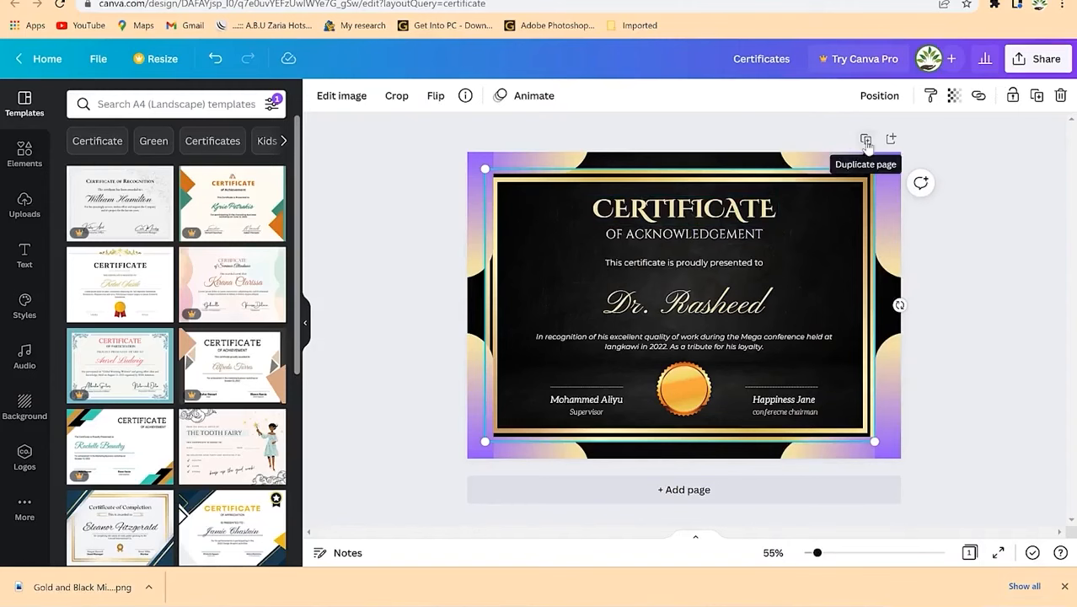
Step: Duplicate the certificate to a second page and begin typing the new recipient's name there
click(866, 140)
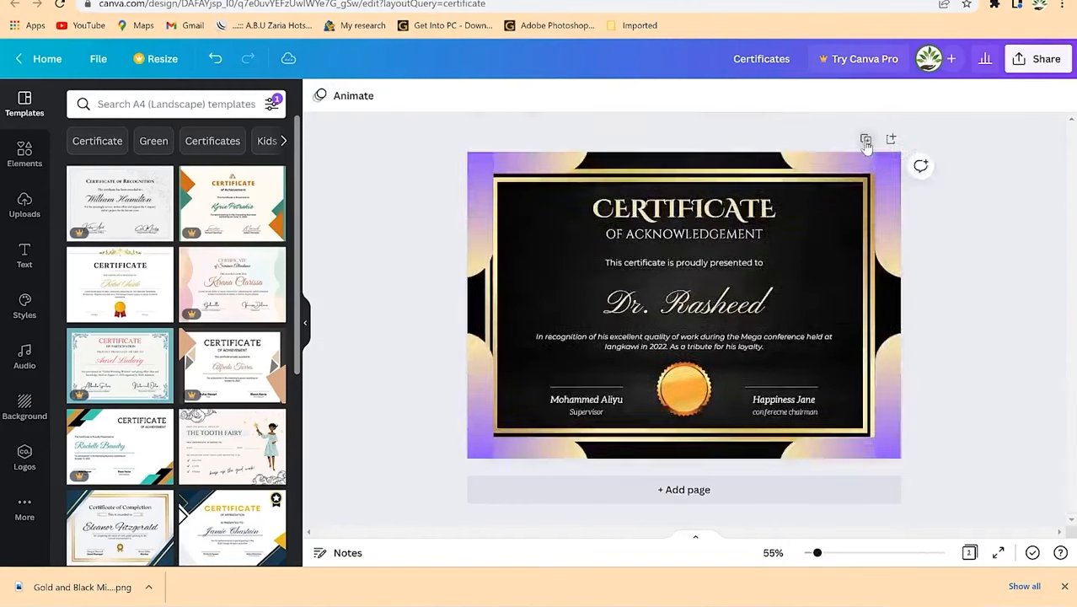
scroll(927, 258, up, 5)
scroll(920, 256, down, 5)
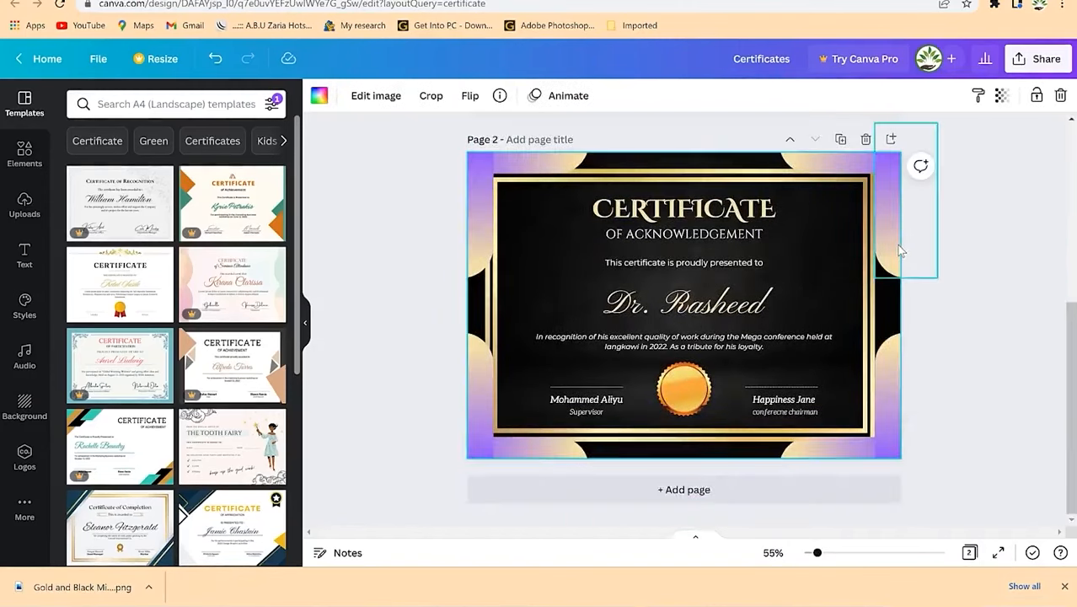
scroll(881, 259, up, 5)
scroll(782, 318, down, 5)
click(692, 368)
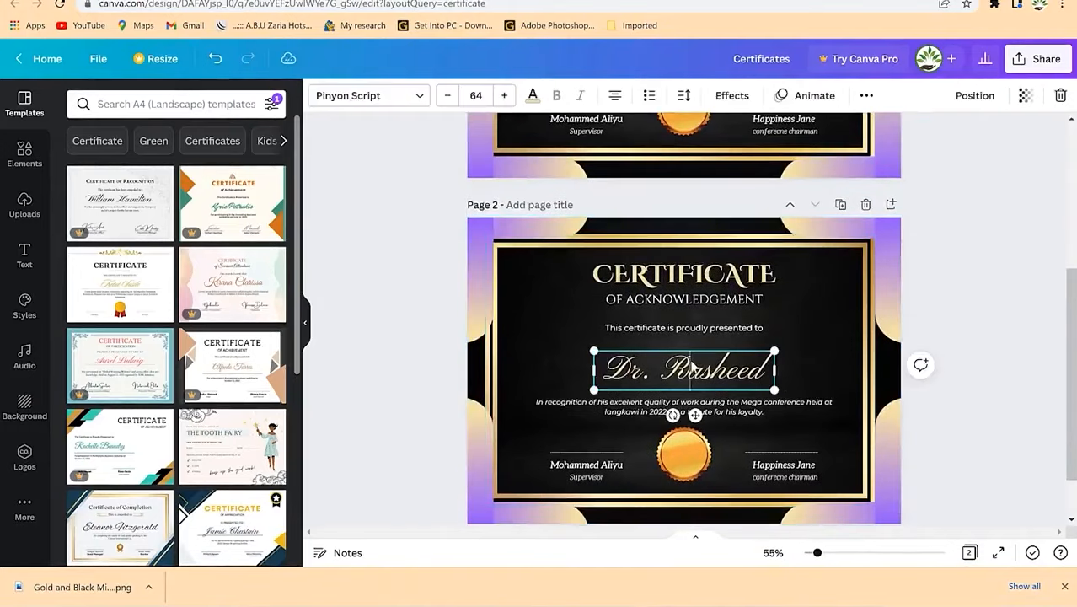
click(693, 368)
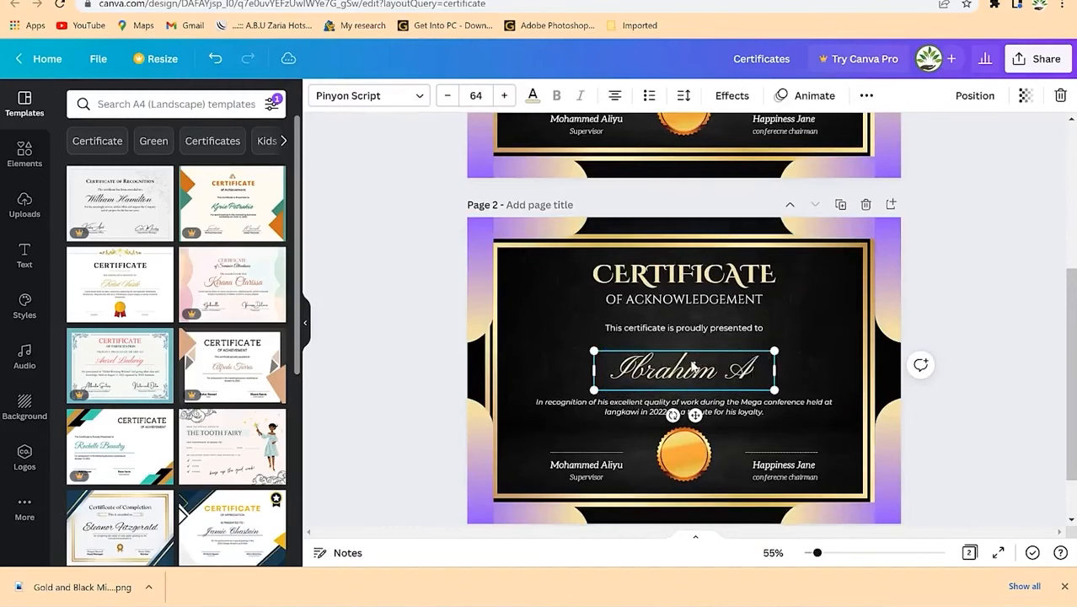
Step: Complete the recipient's surname on page 2 and check the signature line and name
key(BackSpace)
key(BackSpace)
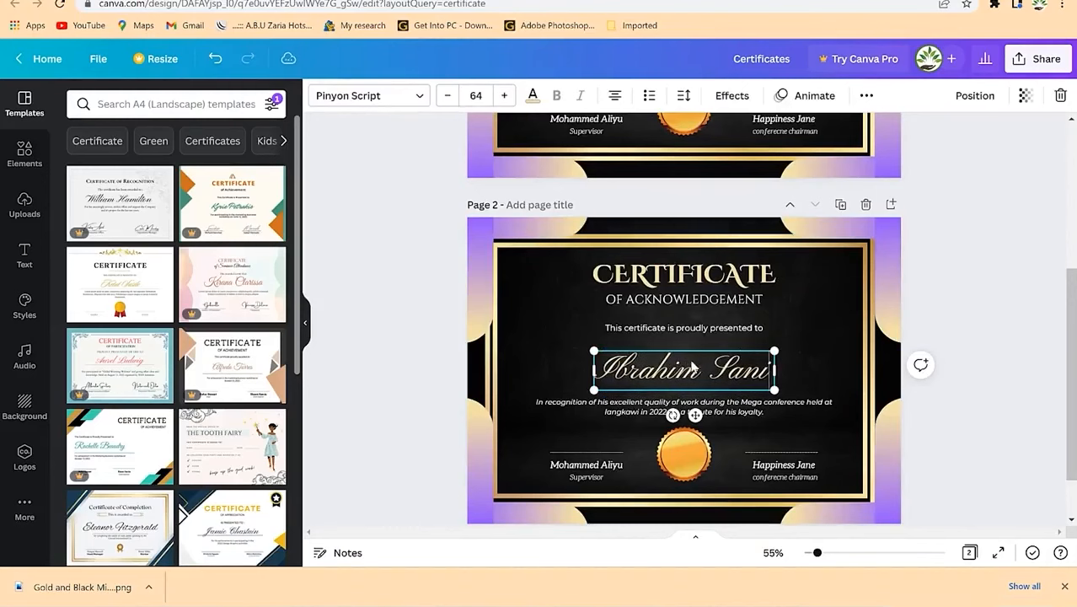
click(799, 367)
scroll(721, 417, down, 2)
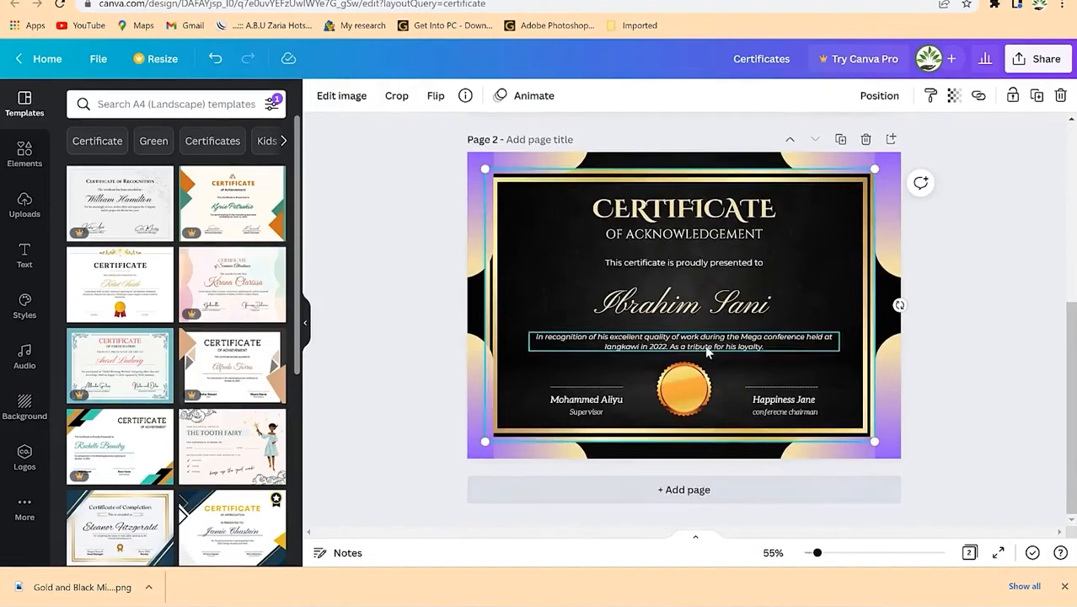
click(726, 305)
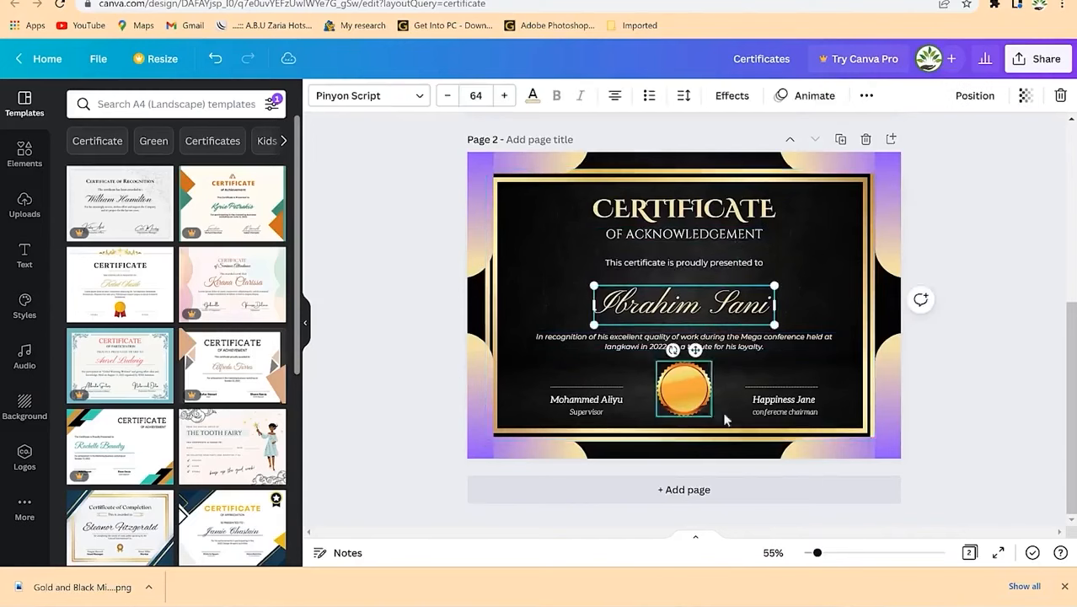
click(581, 387)
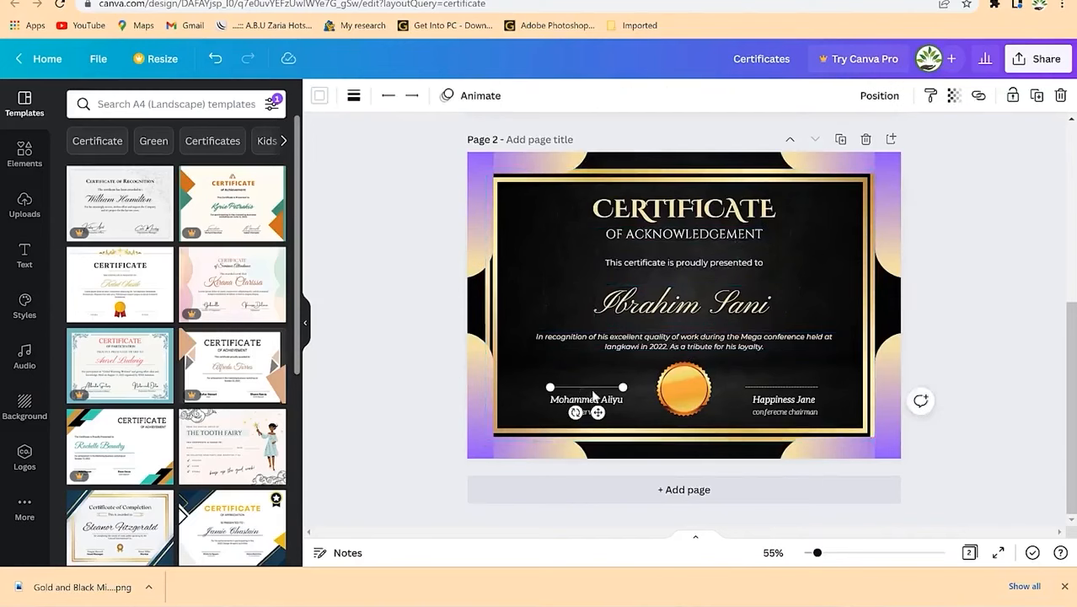
click(593, 398)
click(590, 385)
click(588, 382)
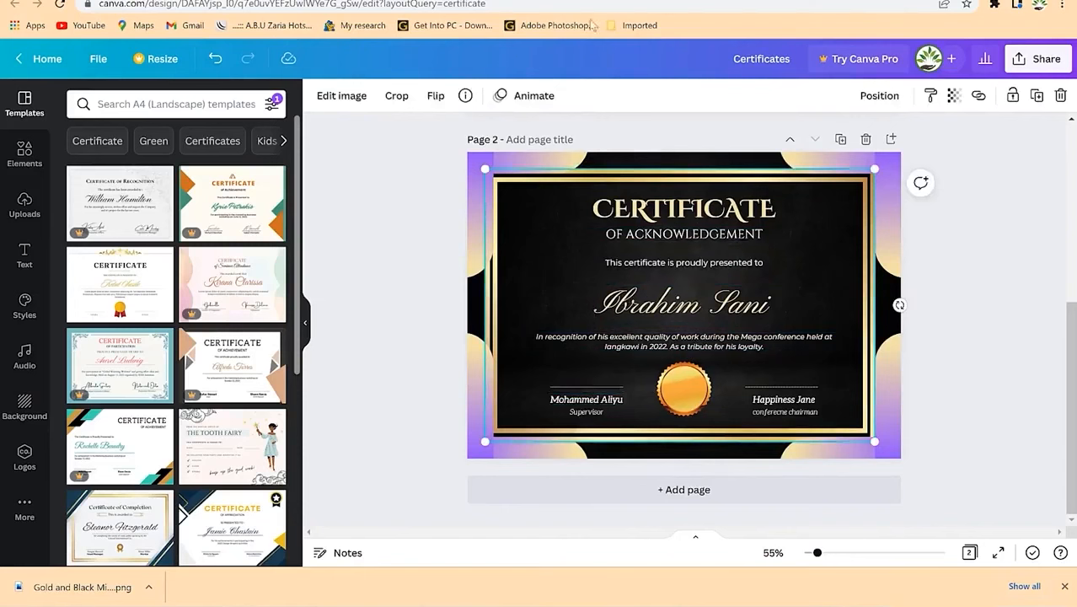
Step: Search for SignWell and open its online signature maker's Draw Signature pad
key(ctrl+t)
text(ack)
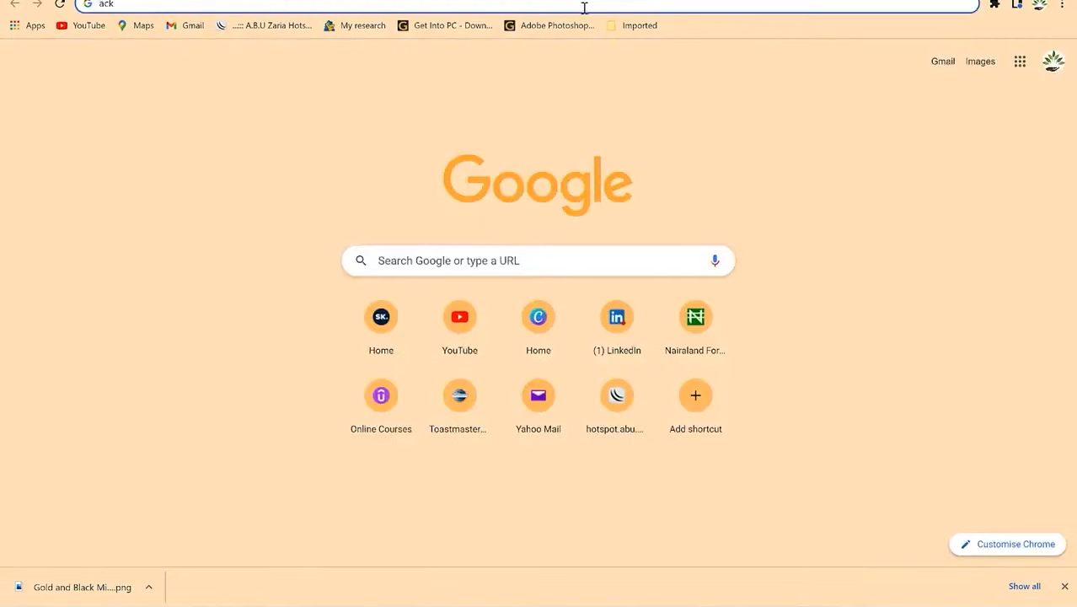
text(signwell)
key(Return)
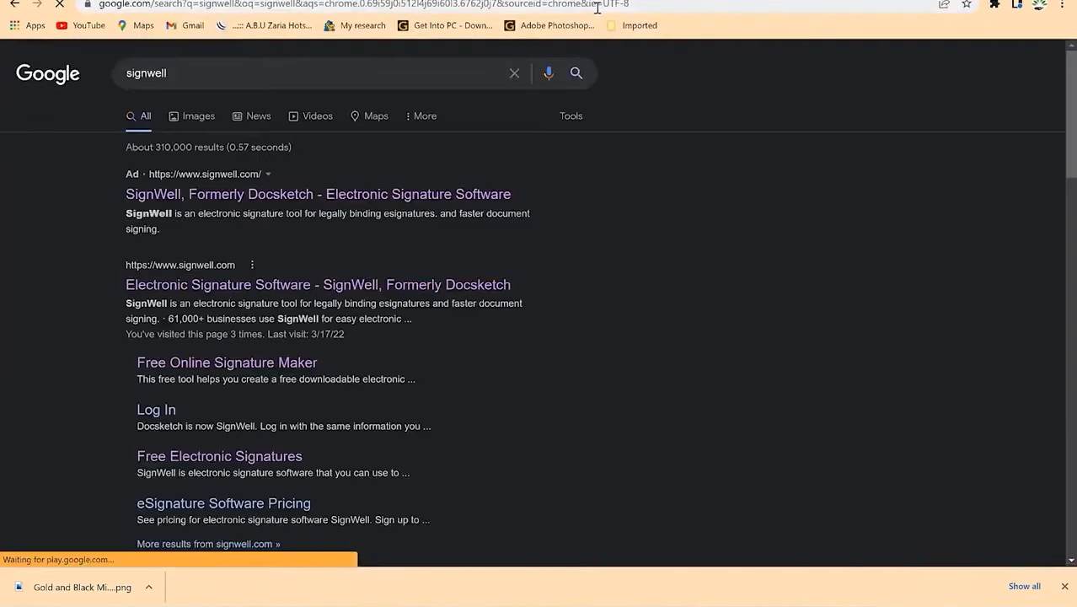
click(299, 194)
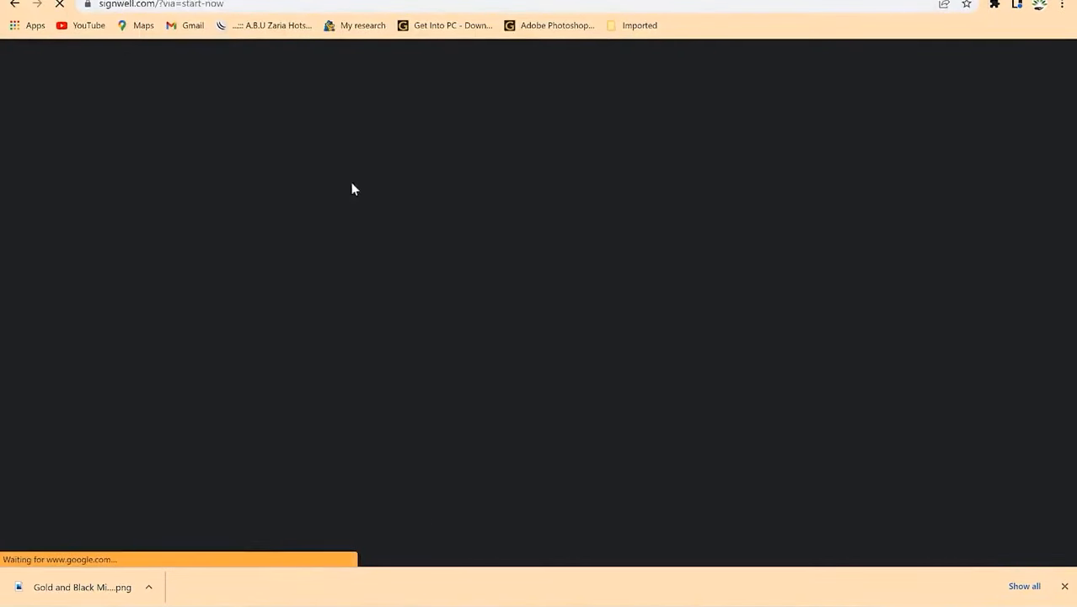
scroll(738, 276, down, 15)
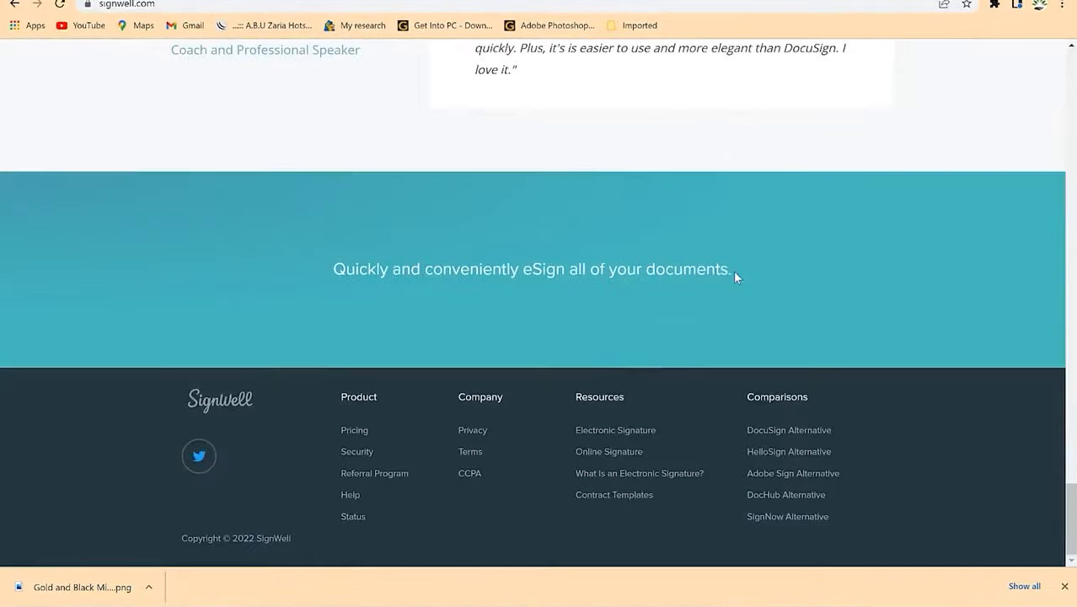
click(620, 452)
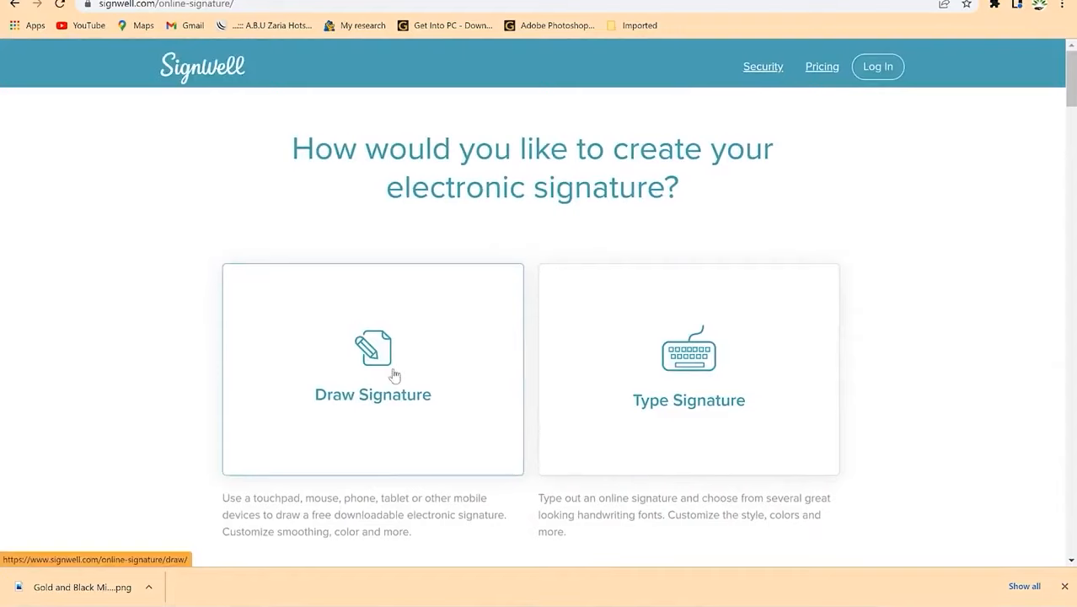
click(446, 356)
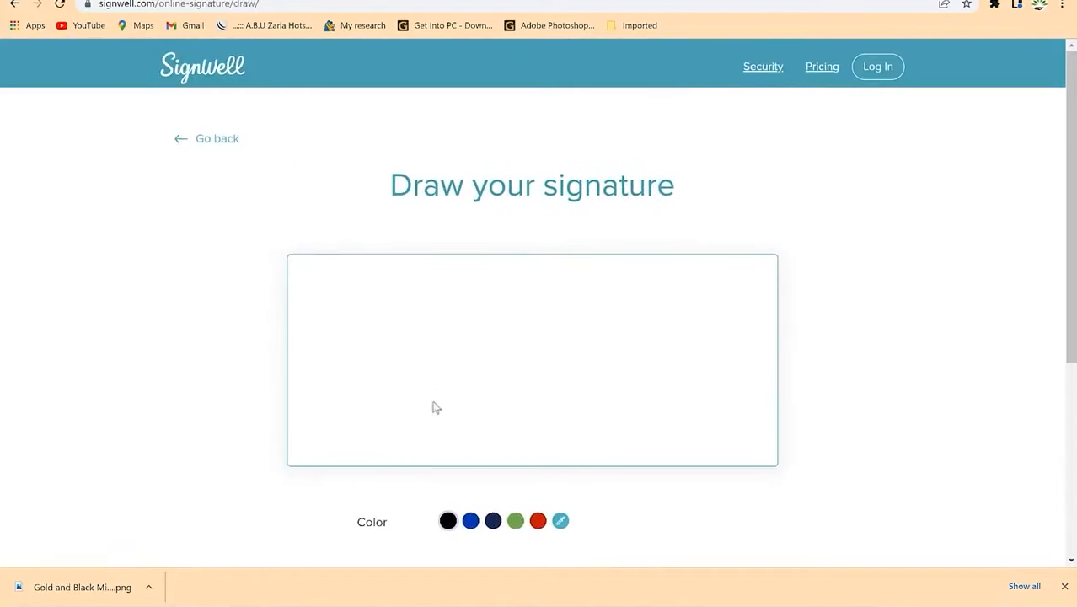
Step: Draw a handwritten signature in blue ink on the SignWell signature pad
click(472, 523)
mouse_move(402, 374)
mouse_down()
mouse_move(413, 313)
mouse_move(434, 323)
mouse_move(442, 303)
mouse_move(466, 297)
mouse_up()
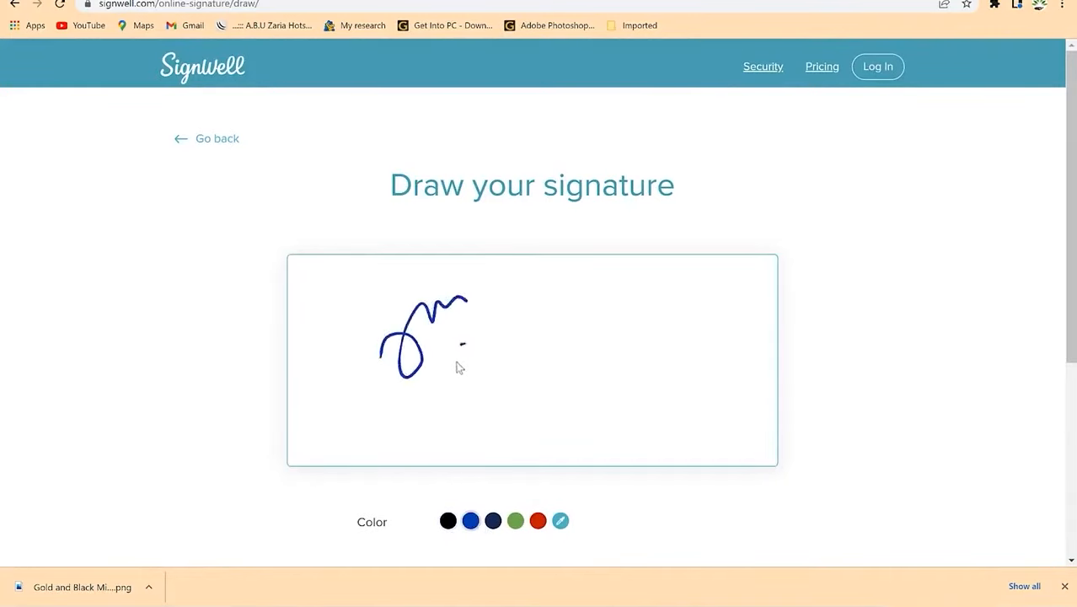
drag(516, 354, 518, 354)
mouse_move(558, 375)
mouse_down()
mouse_move(667, 370)
mouse_move(684, 342)
mouse_move(668, 377)
mouse_up()
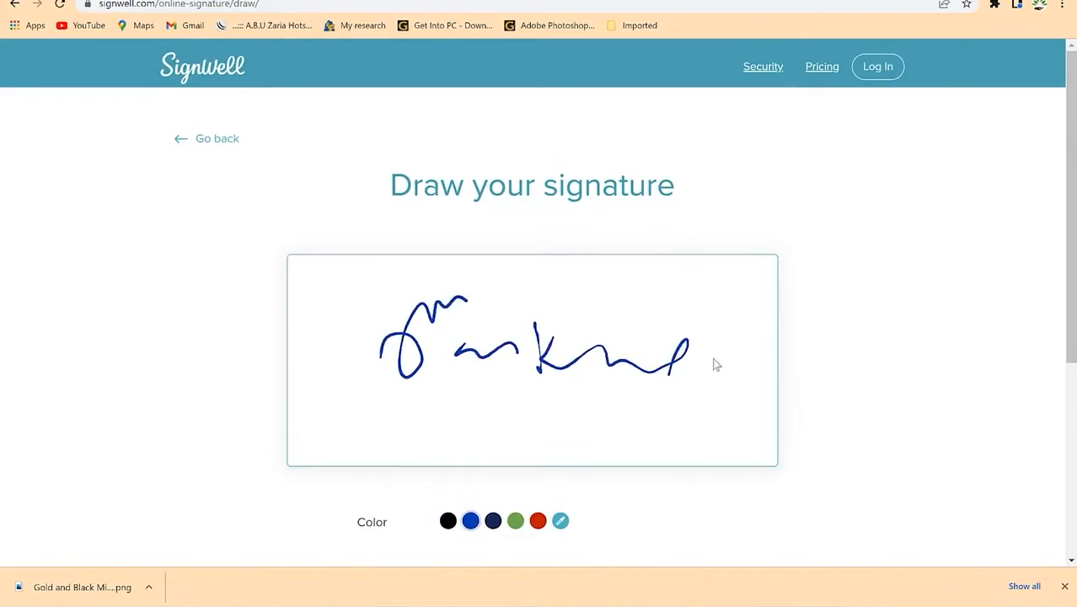
Step: Save the signature, download it as a transparent-background PNG, and open the file
scroll(711, 363, down, 4)
click(431, 262)
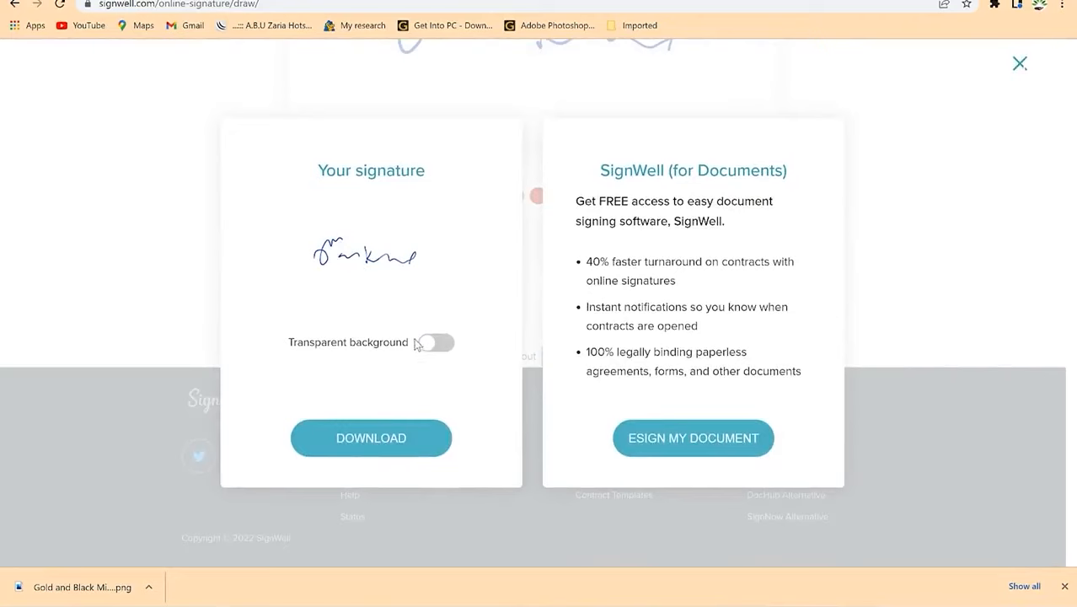
click(435, 346)
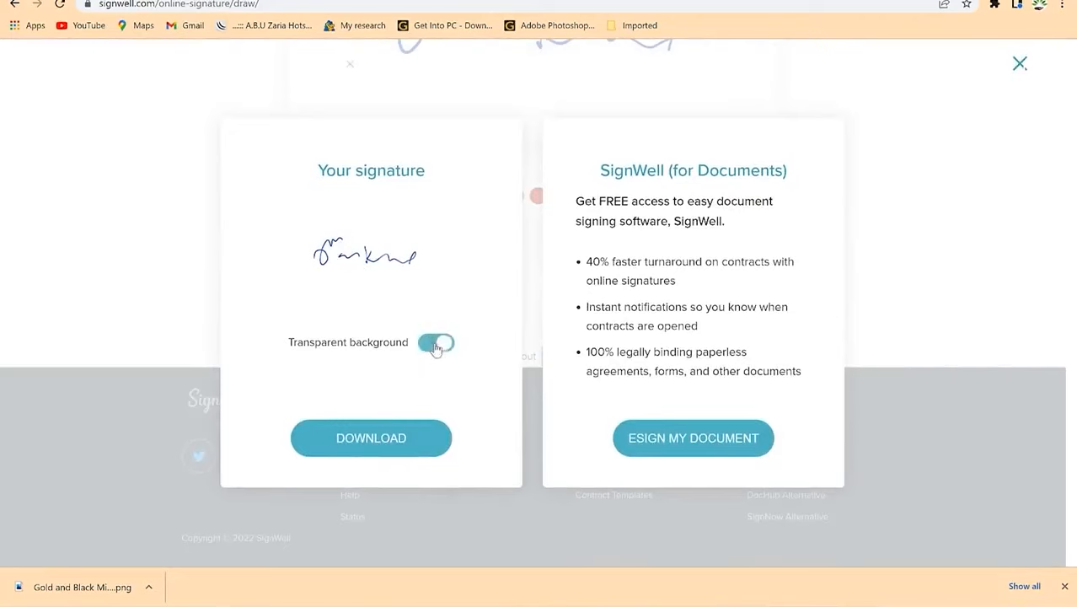
click(402, 451)
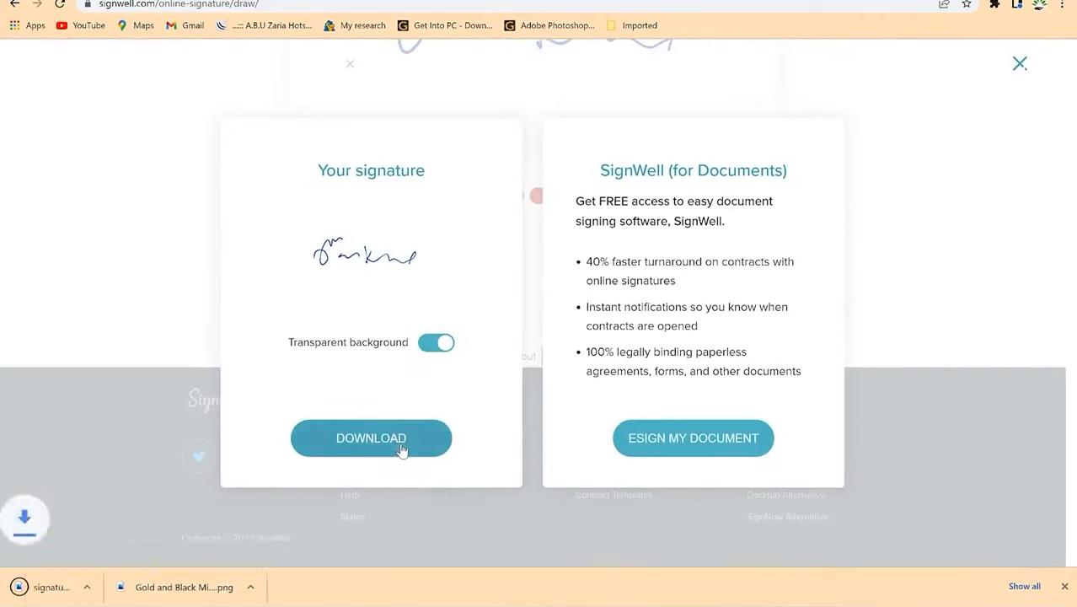
click(38, 595)
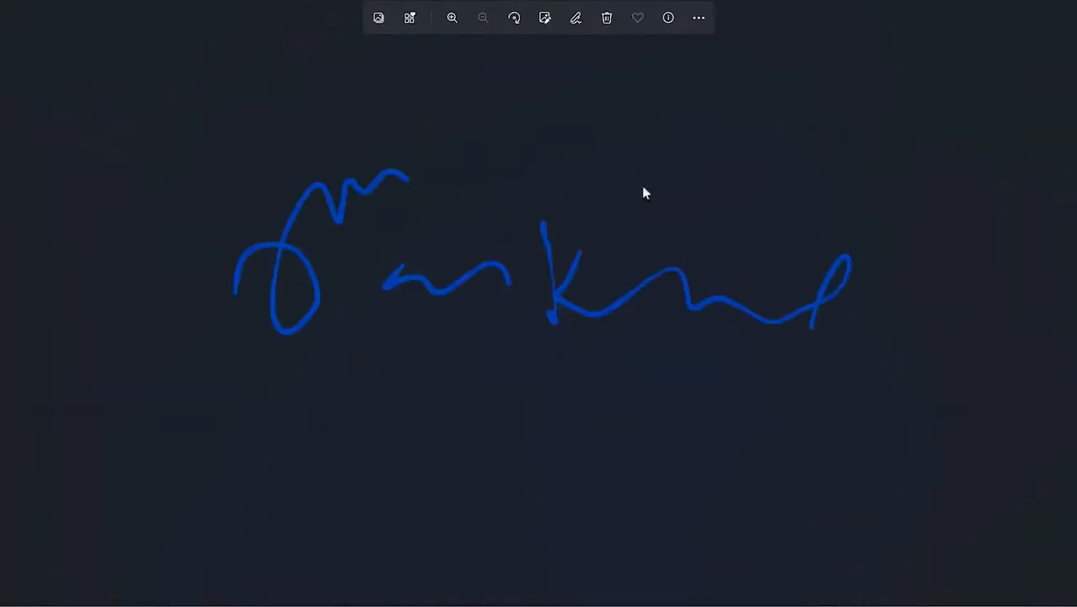
Step: Close the photo viewer and upload 'signature (4)' from Downloads into Canva's Uploads
click(1060, 1)
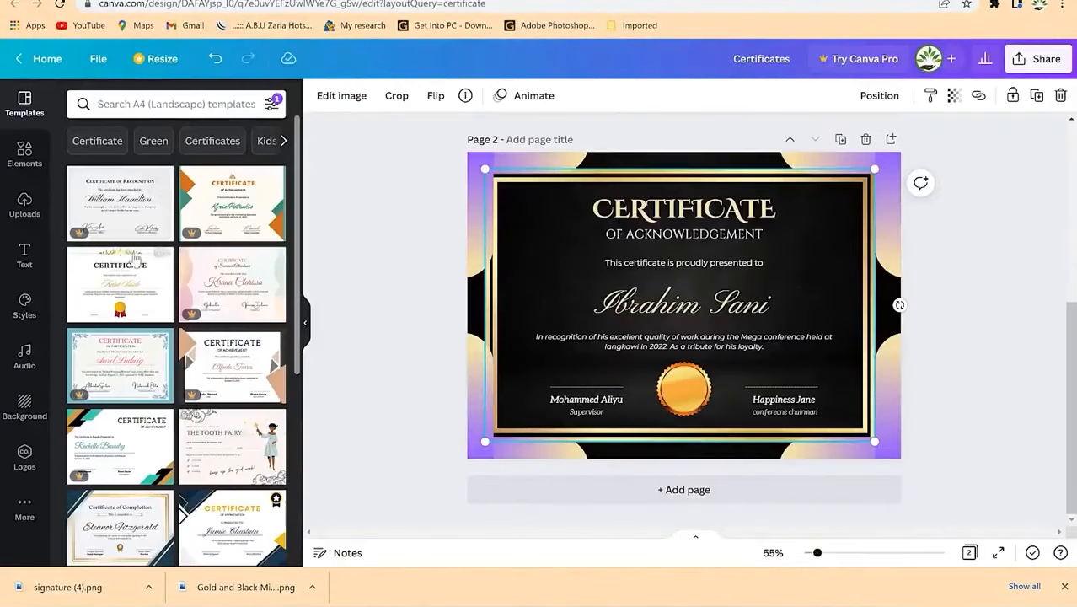
click(24, 205)
click(152, 140)
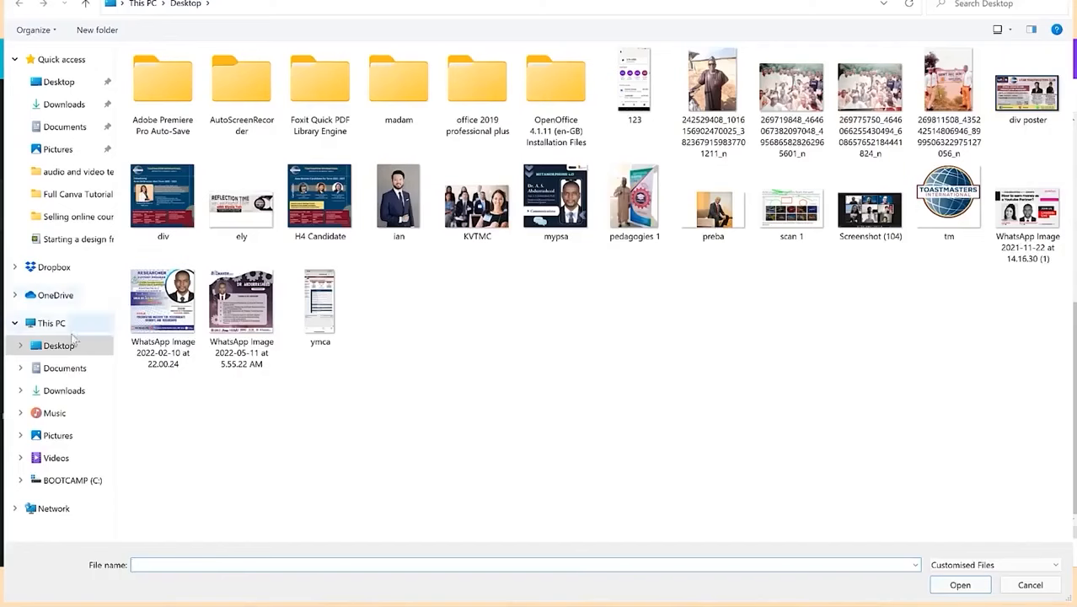
click(66, 390)
click(154, 101)
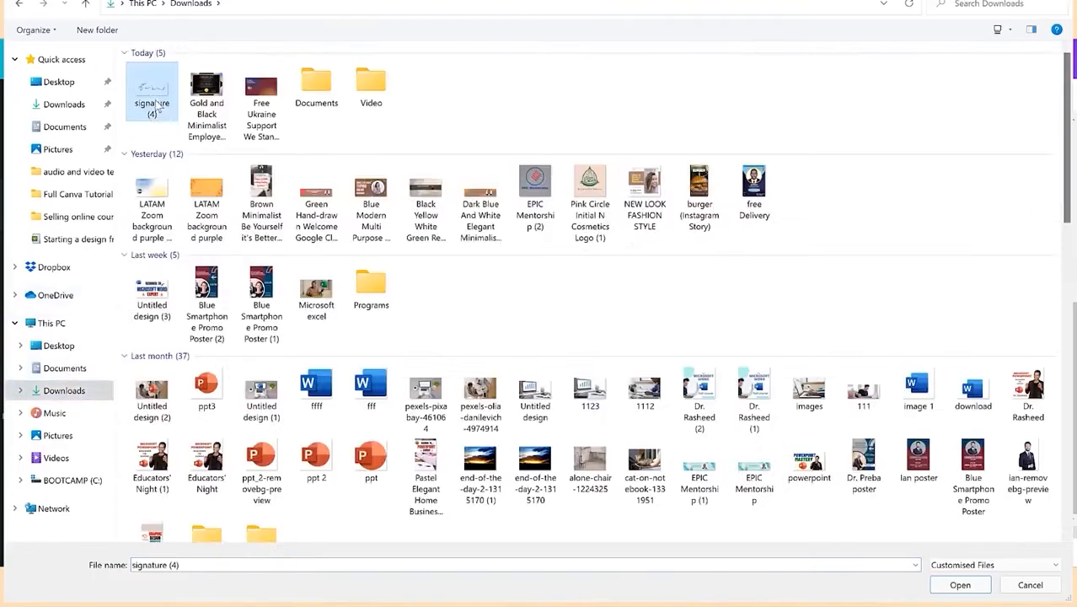
click(960, 584)
click(960, 584)
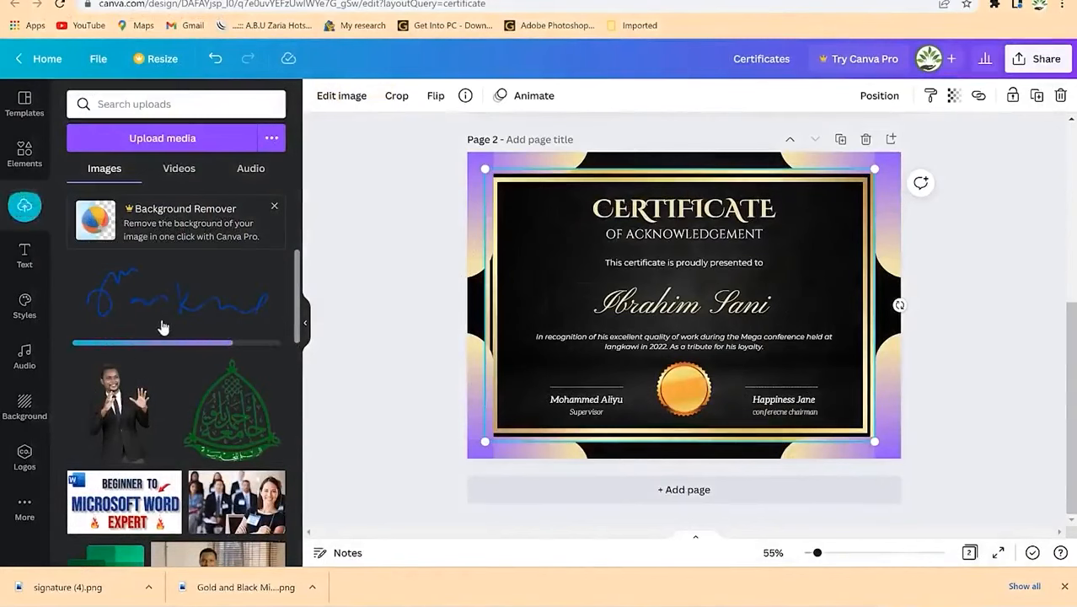
Step: Place the blue signature on page 2, scaled down just above the Supervisor line
mouse_move(165, 305)
mouse_down()
mouse_move(364, 384)
mouse_move(574, 354)
mouse_move(551, 374)
mouse_up()
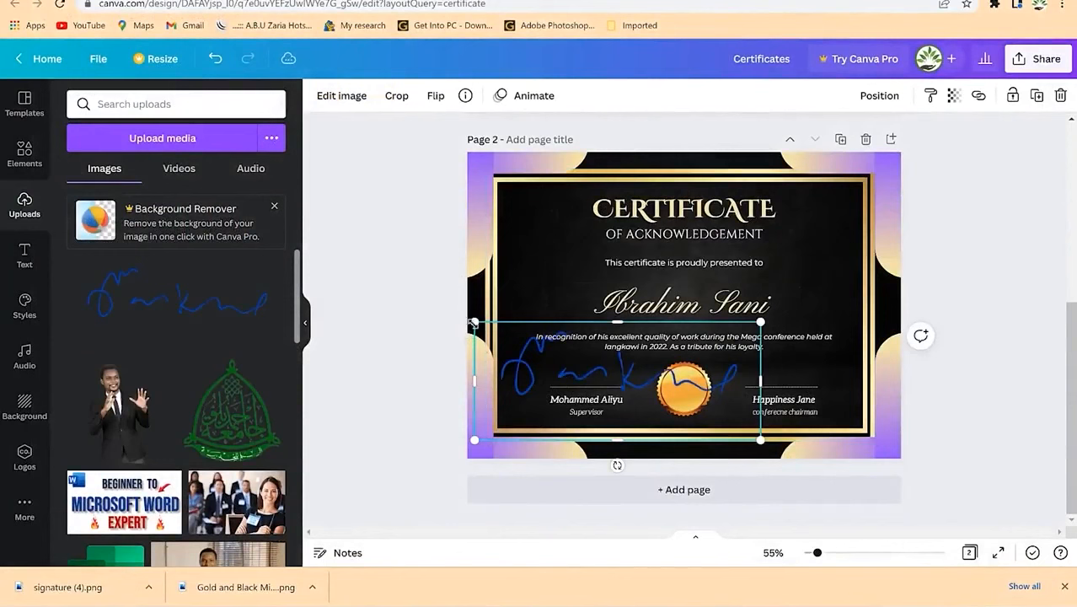
mouse_move(474, 322)
mouse_down()
mouse_move(673, 415)
mouse_move(577, 361)
mouse_move(579, 370)
mouse_up()
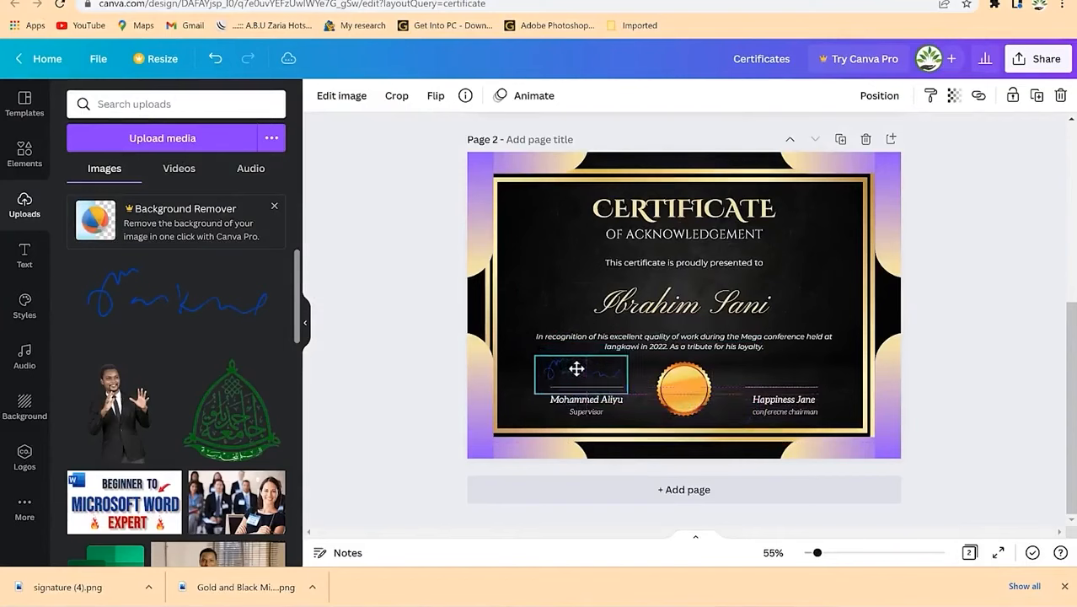
click(554, 280)
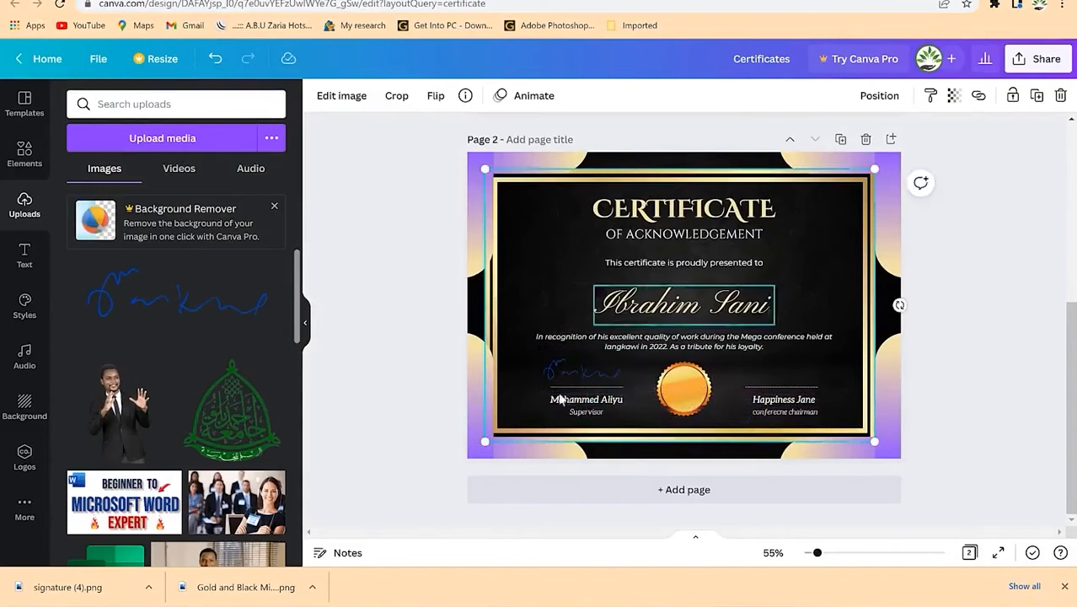
click(600, 371)
click(545, 291)
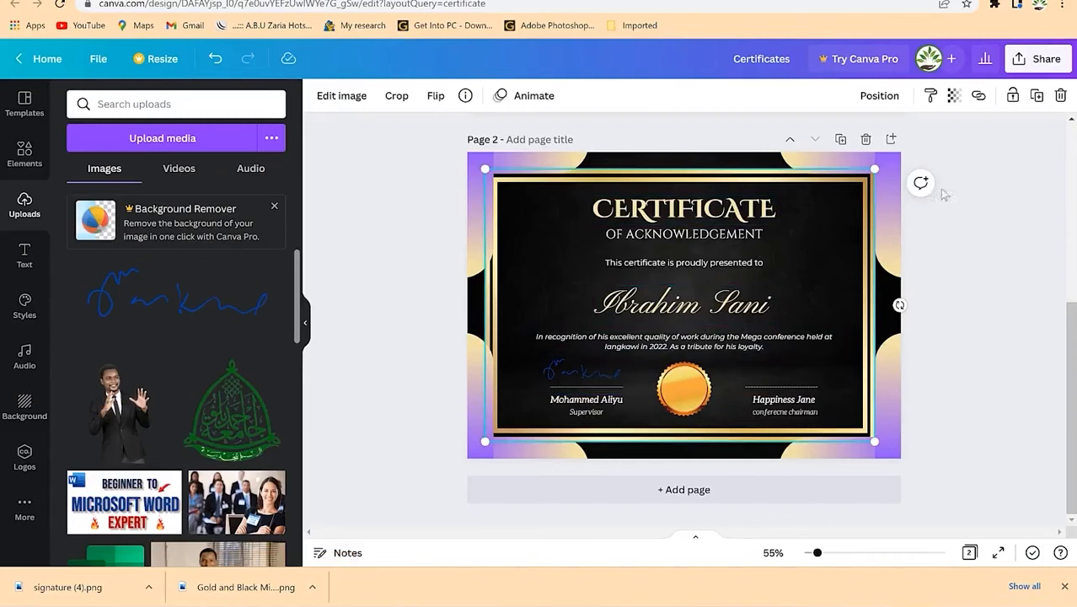
click(1021, 71)
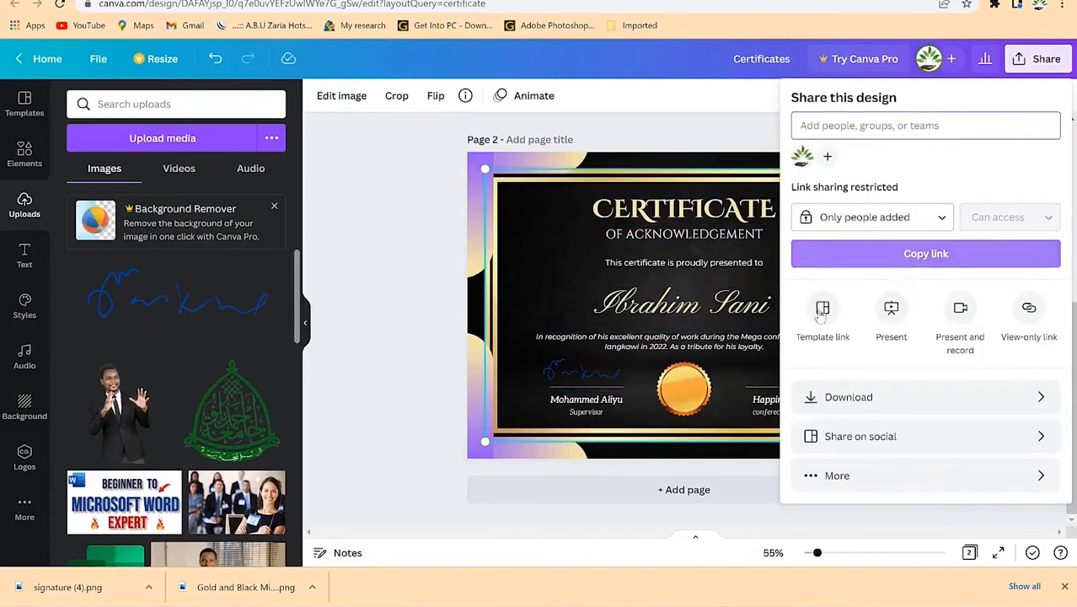
Step: Download only page 2 as PNG 'Certificates.png' and open the downloaded image
click(731, 324)
click(753, 348)
click(799, 400)
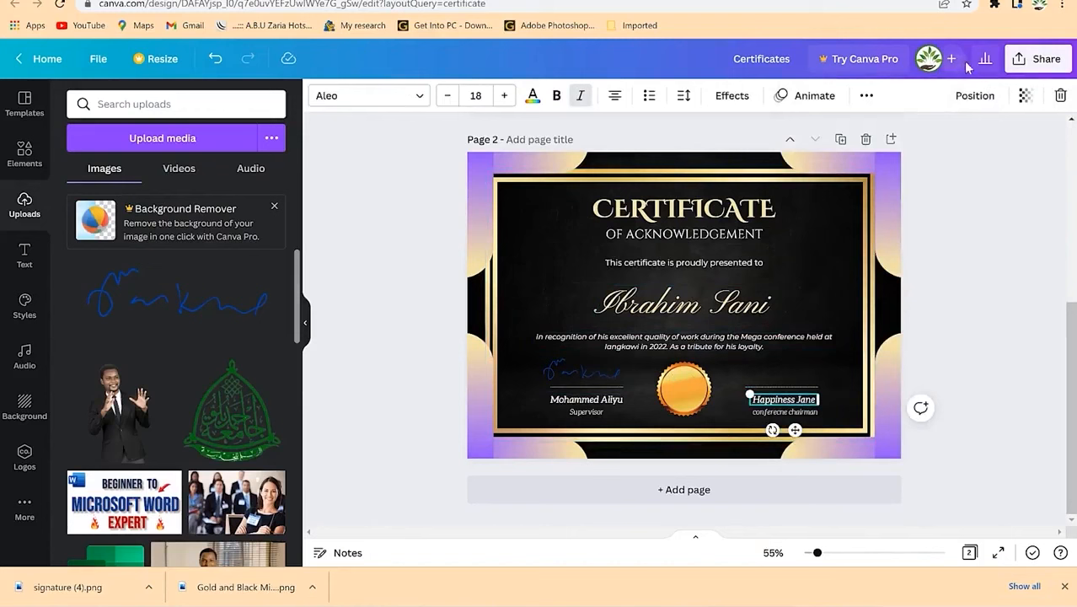
click(1045, 67)
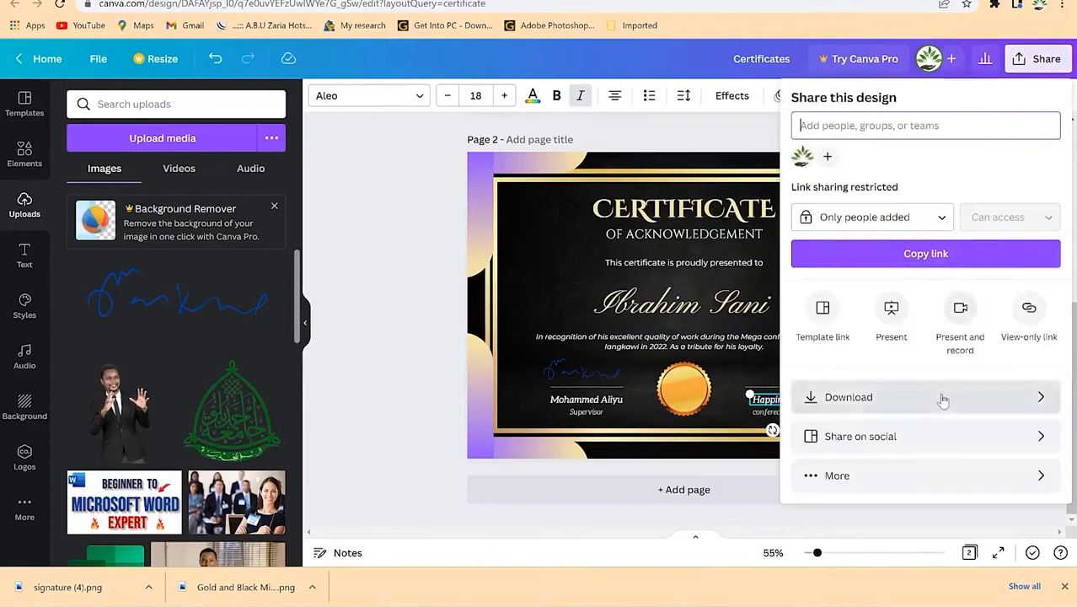
click(941, 398)
click(927, 325)
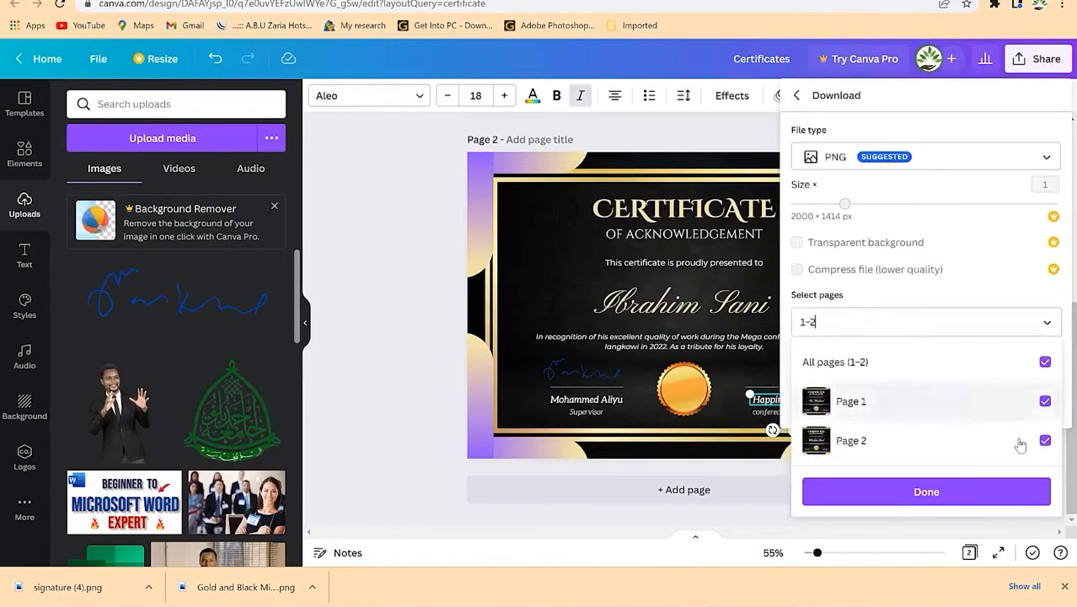
click(1043, 362)
click(1043, 441)
click(1007, 491)
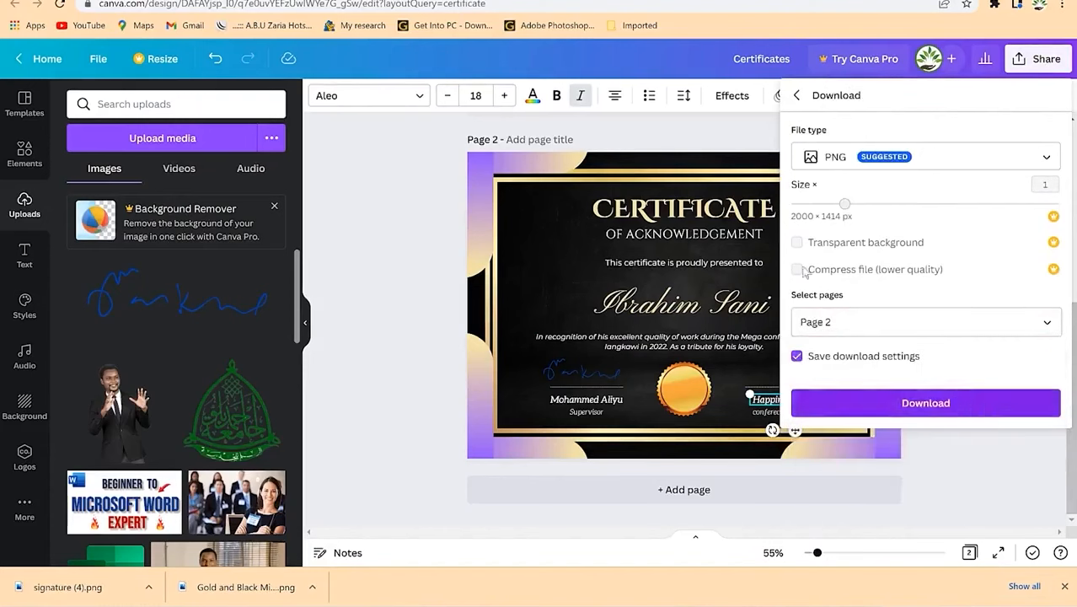
click(925, 402)
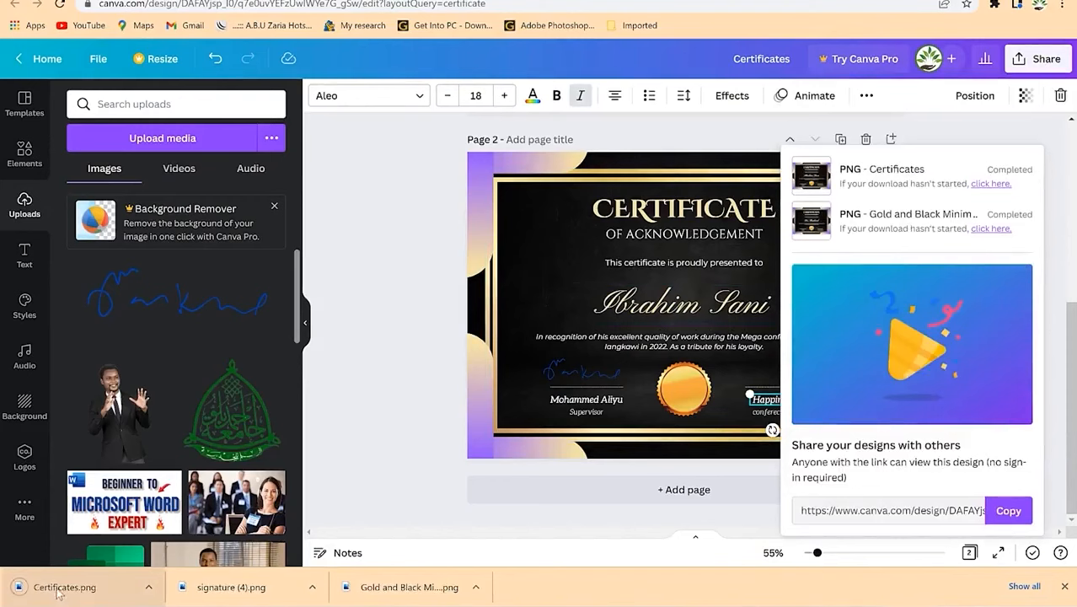
click(57, 592)
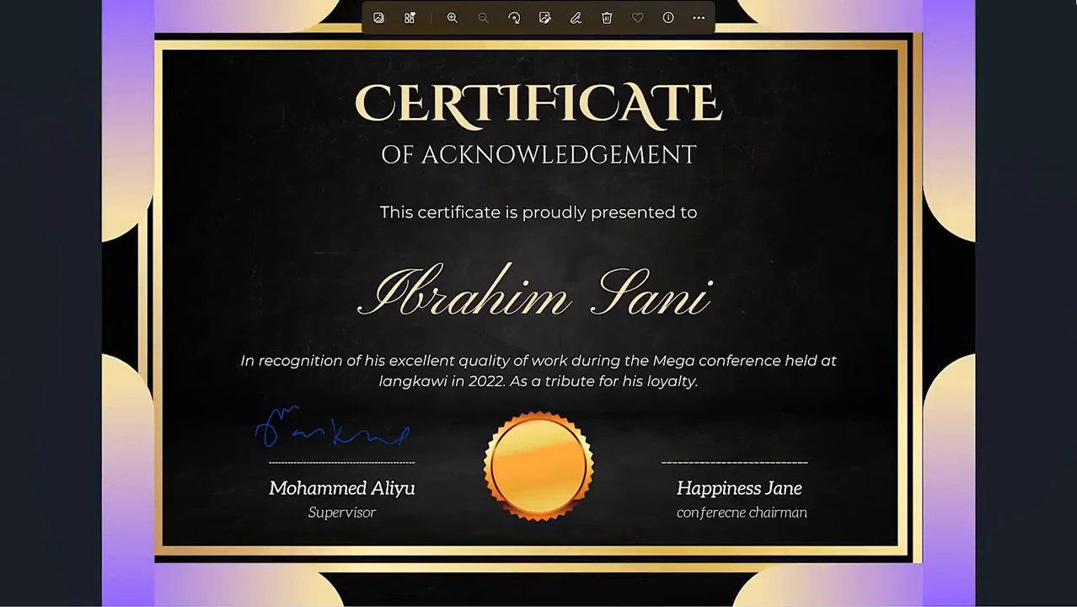
click(1035, 3)
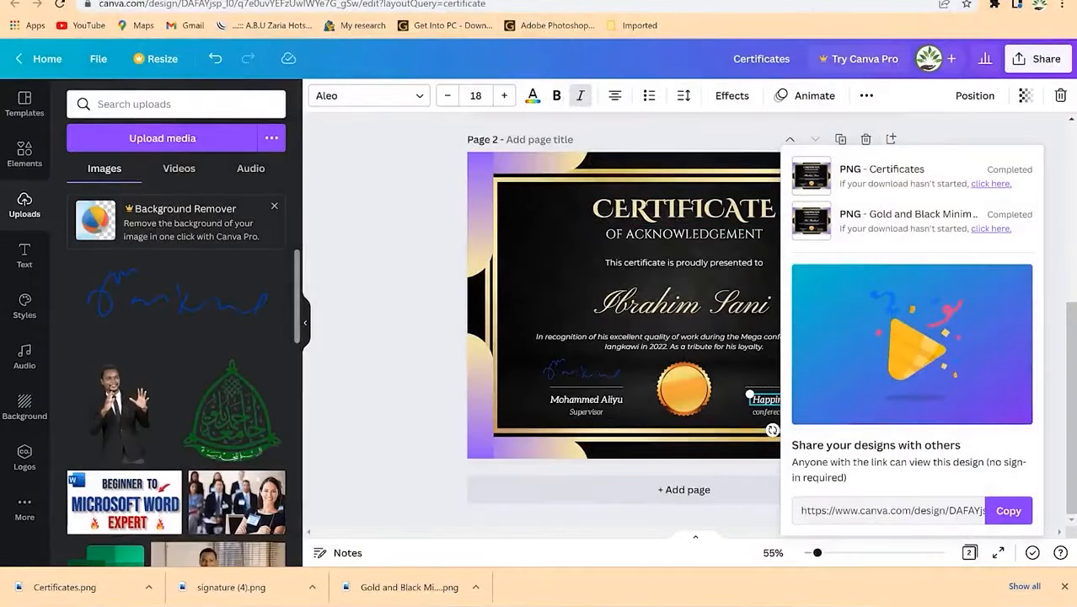
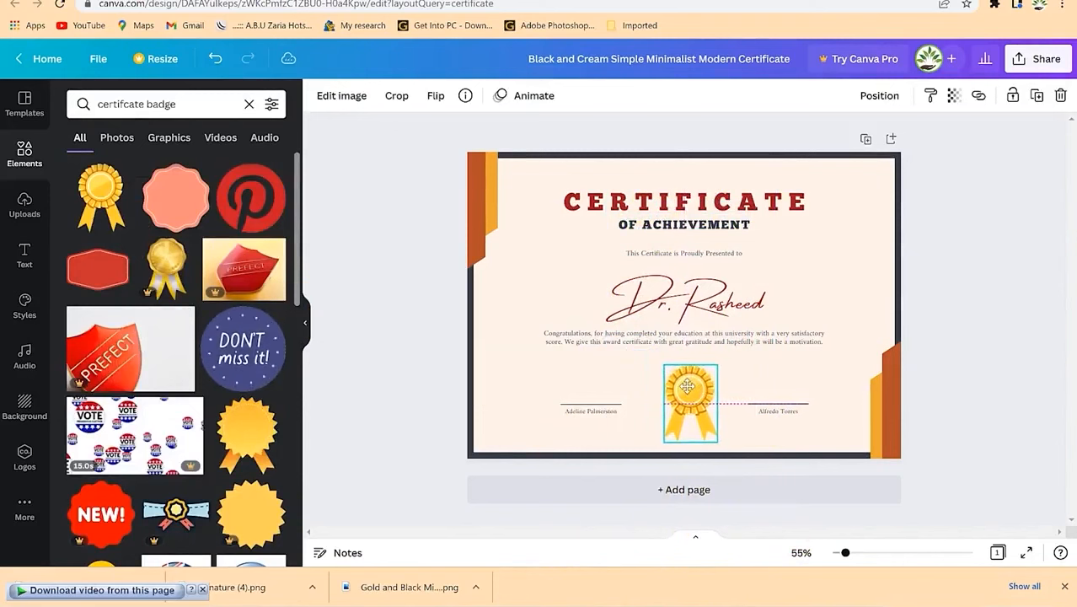
Step: Select the certificate page background to deselect the placed gold badge
click(767, 401)
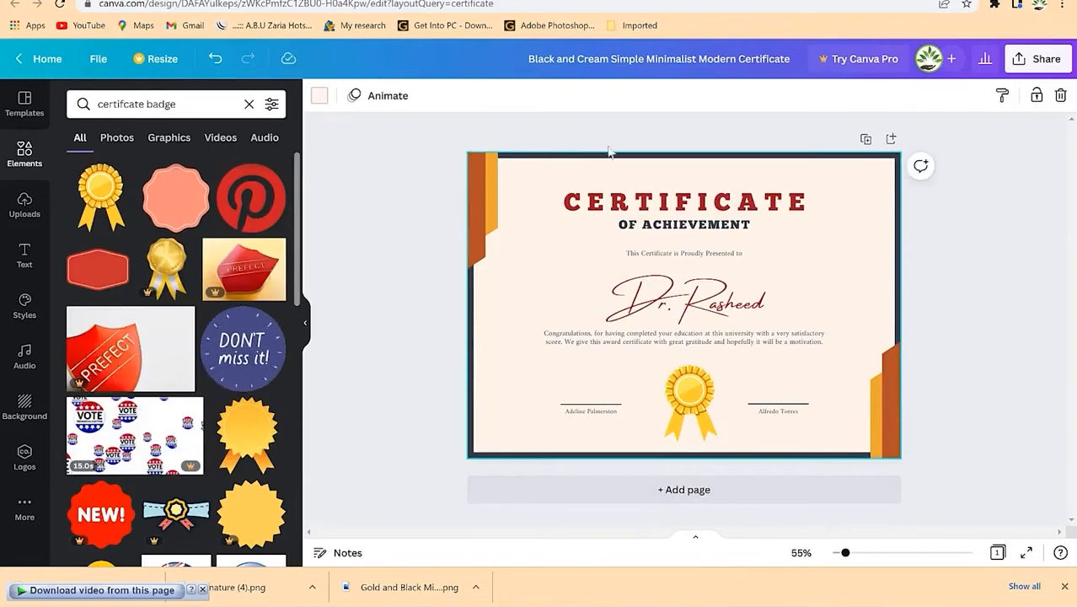
click(320, 95)
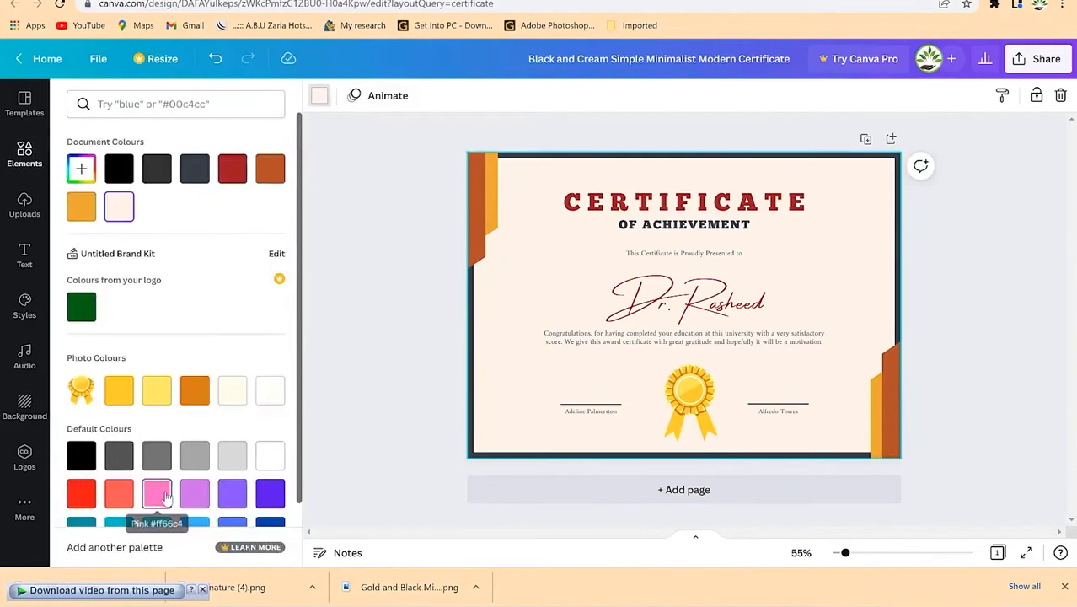
scroll(130, 491, down, 2)
click(157, 455)
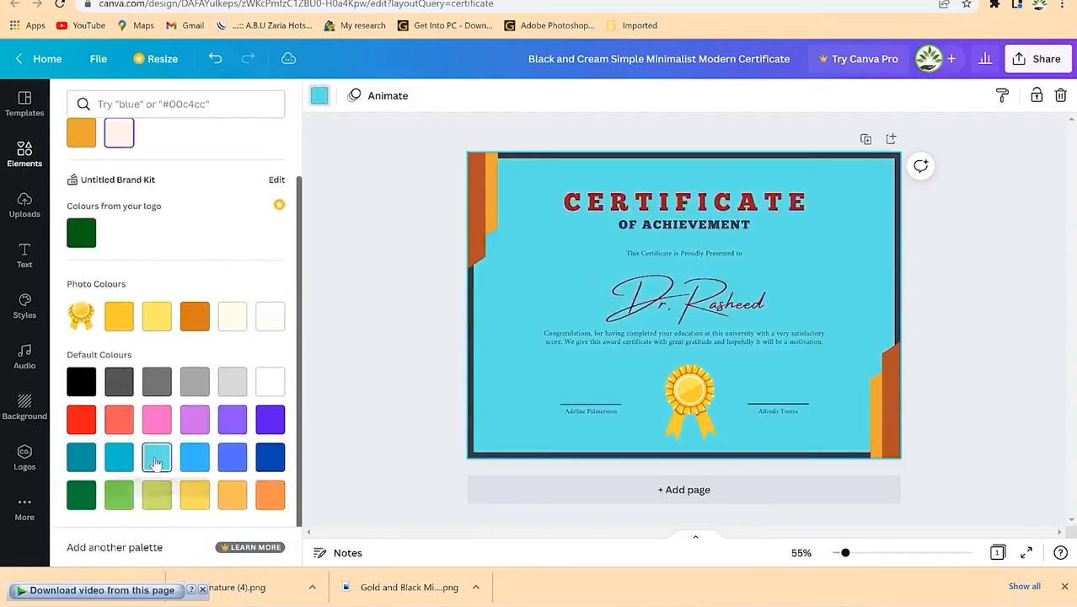
click(196, 497)
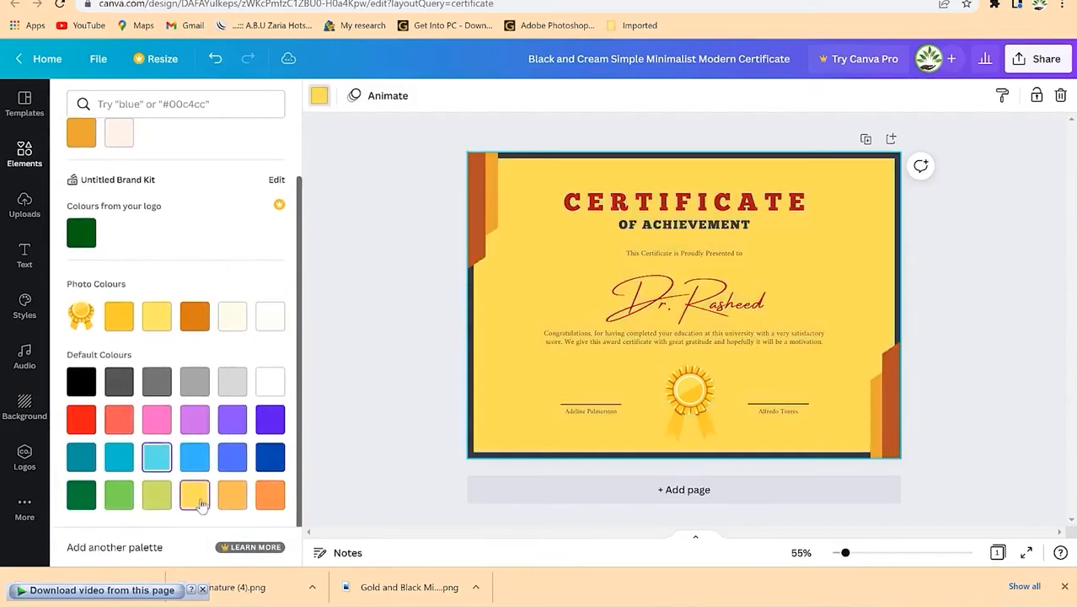
click(194, 382)
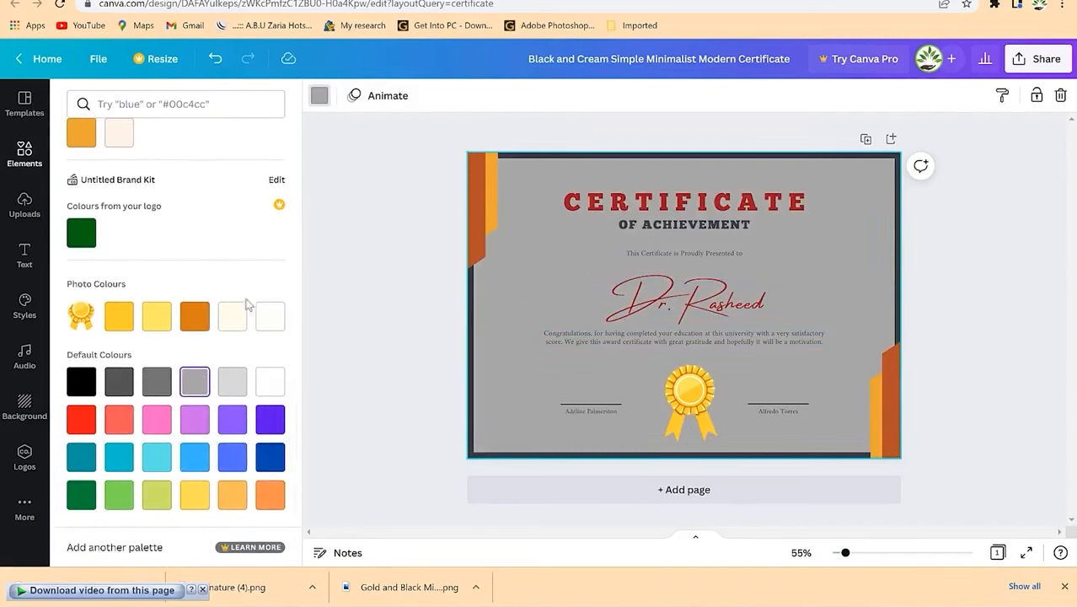
click(121, 325)
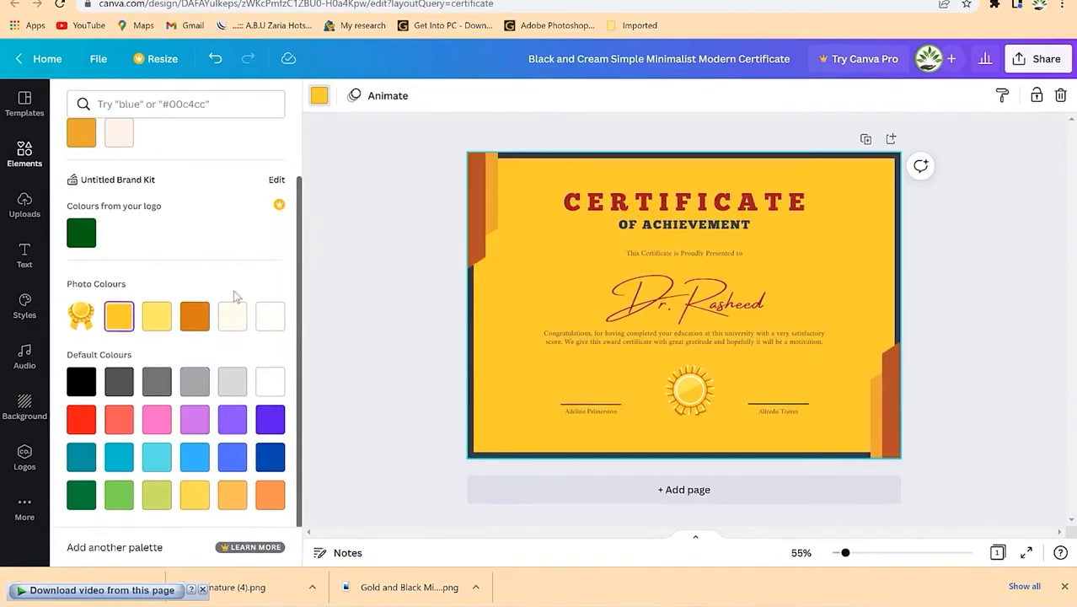
scroll(131, 245, up, 1)
click(119, 206)
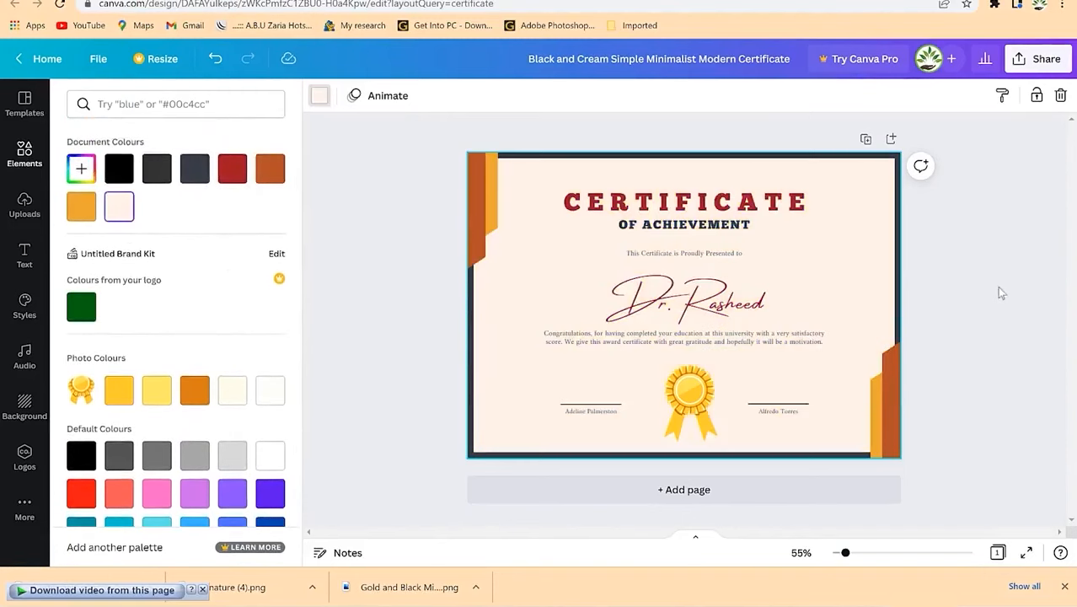
click(968, 326)
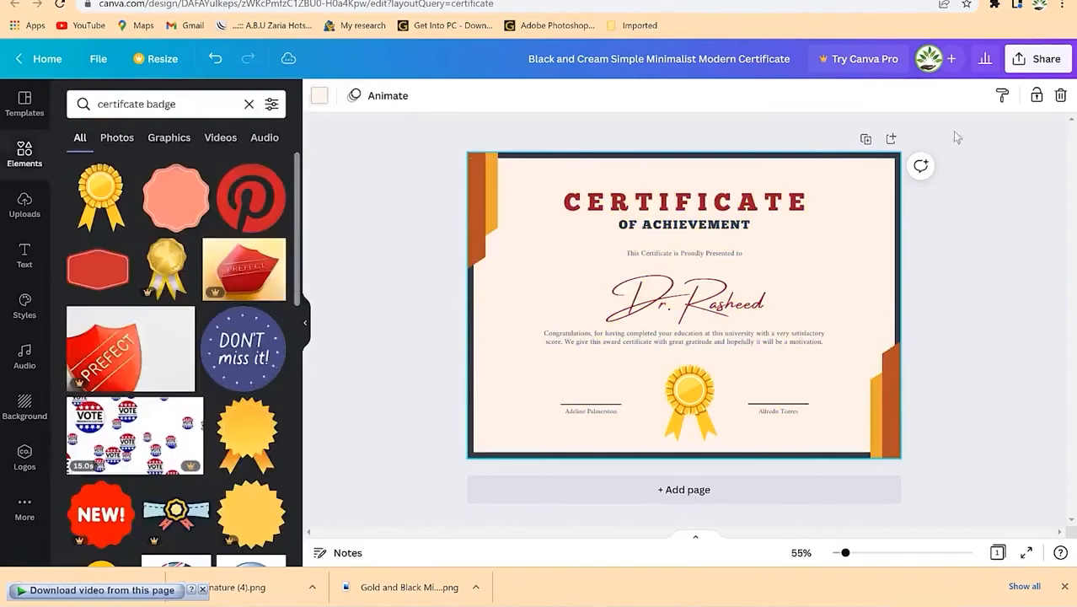
Step: Download the finished certificate as a PNG file
click(1038, 58)
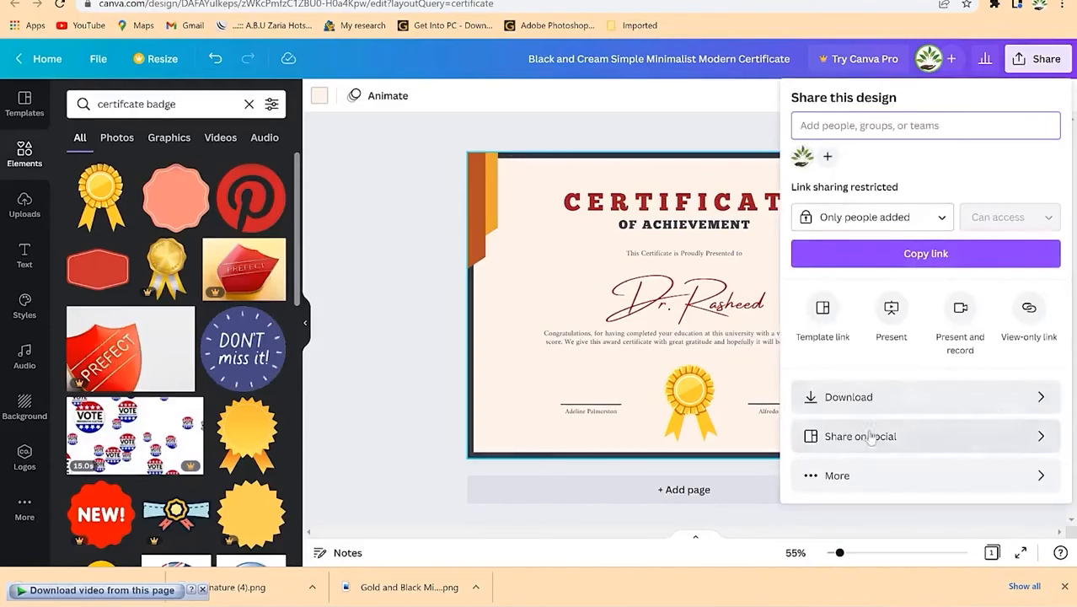
click(940, 403)
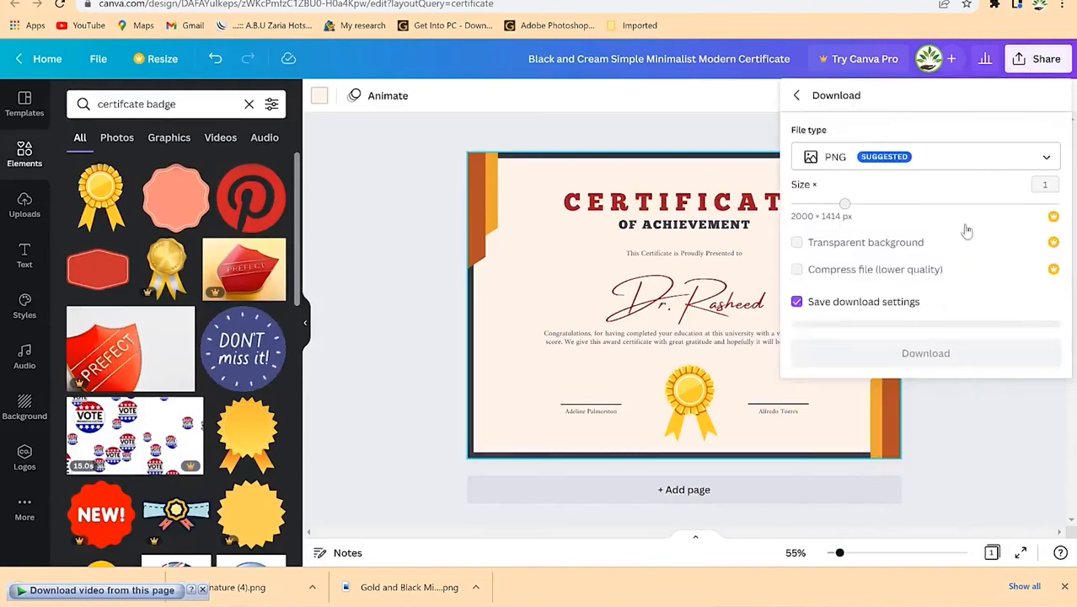
click(941, 352)
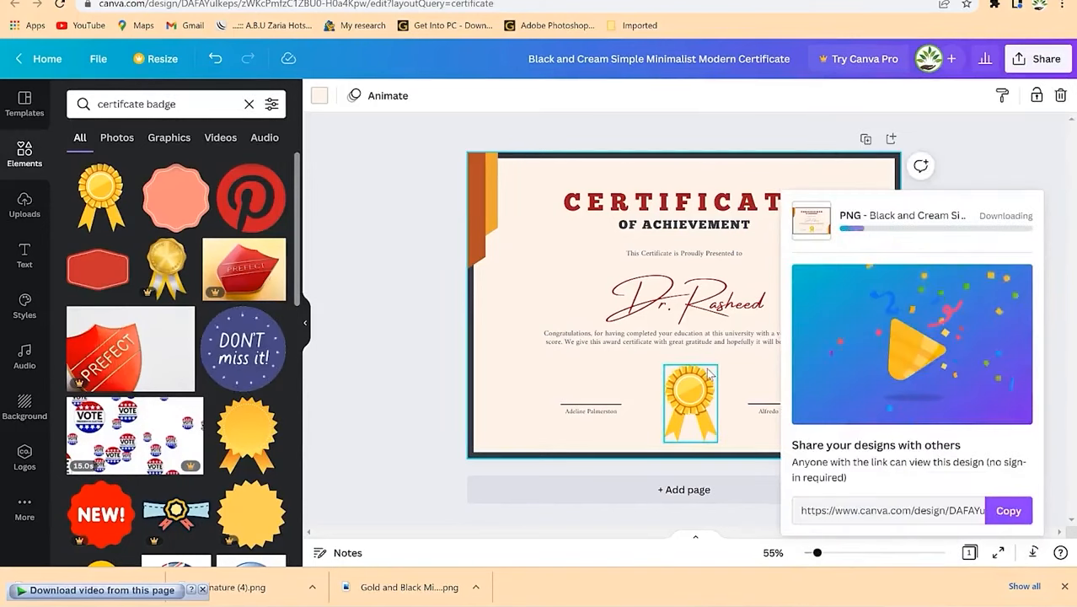
Step: View the downloaded certificate image, then return to the certificate template results
click(71, 589)
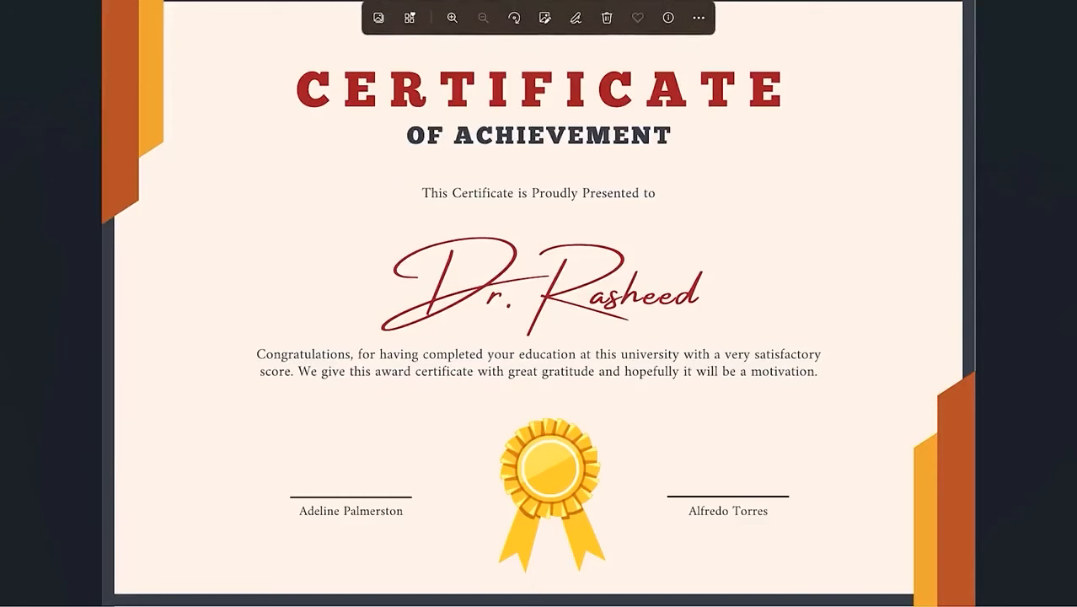
click(978, 1)
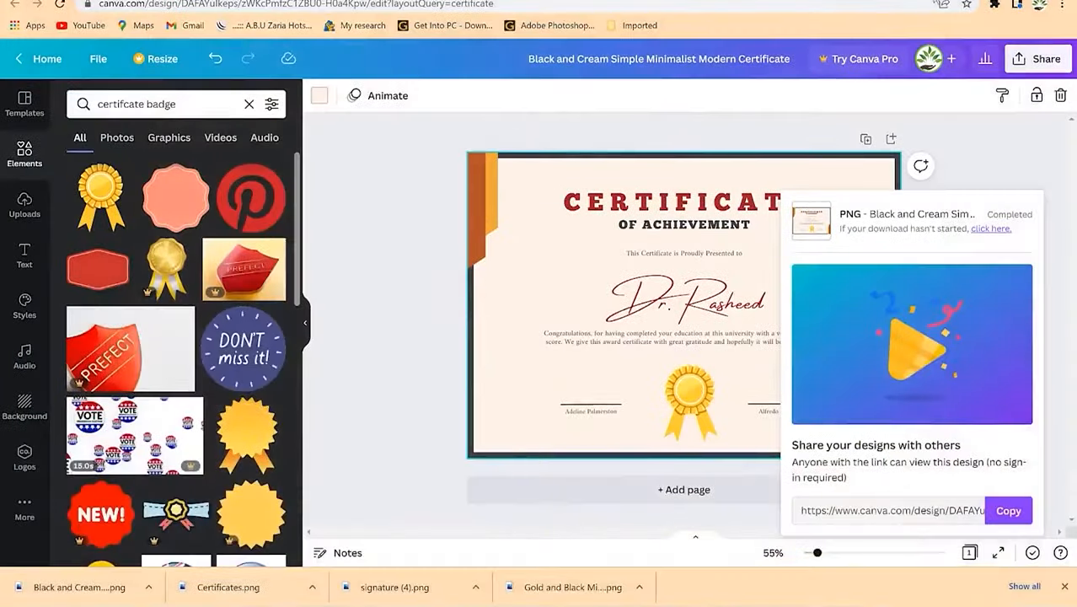
key(ctrl+Tab)
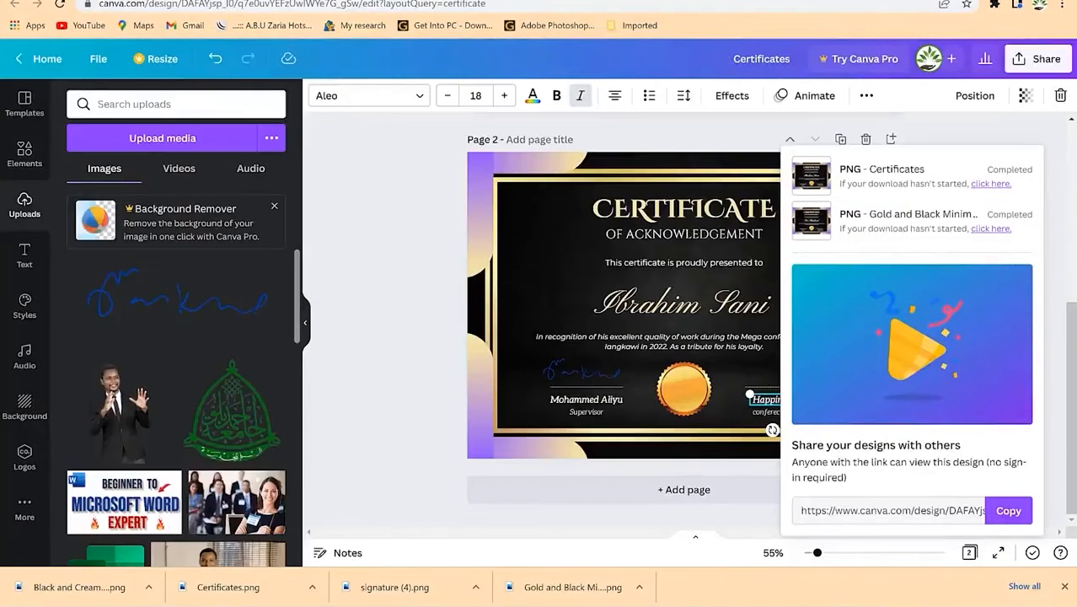
click(215, 0)
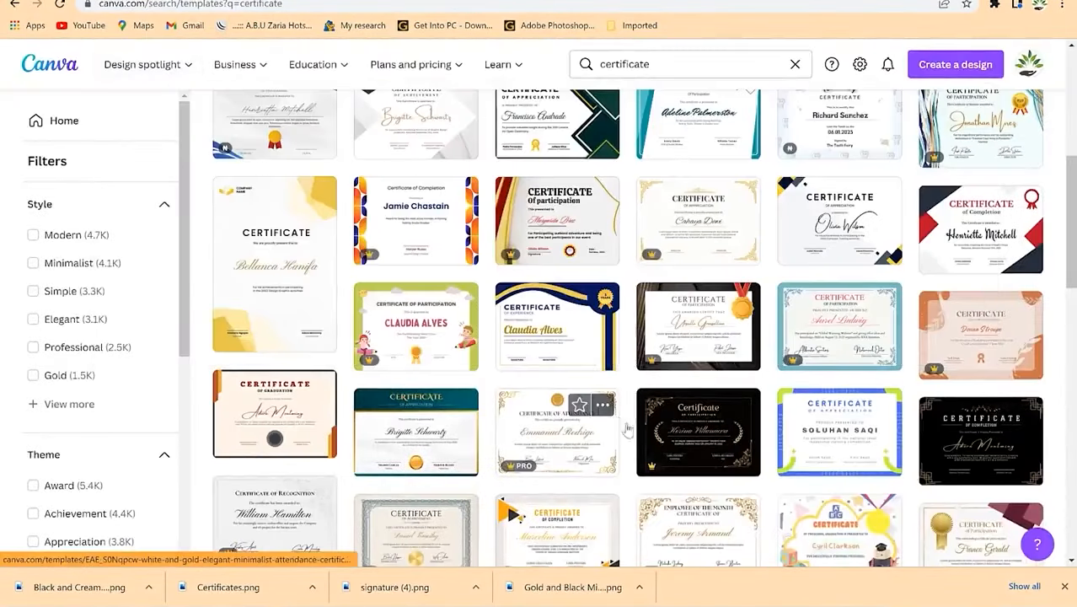
Step: Browse the certificate templates and open the navy-and-gold Employee of the Month template
scroll(582, 430, down, 2)
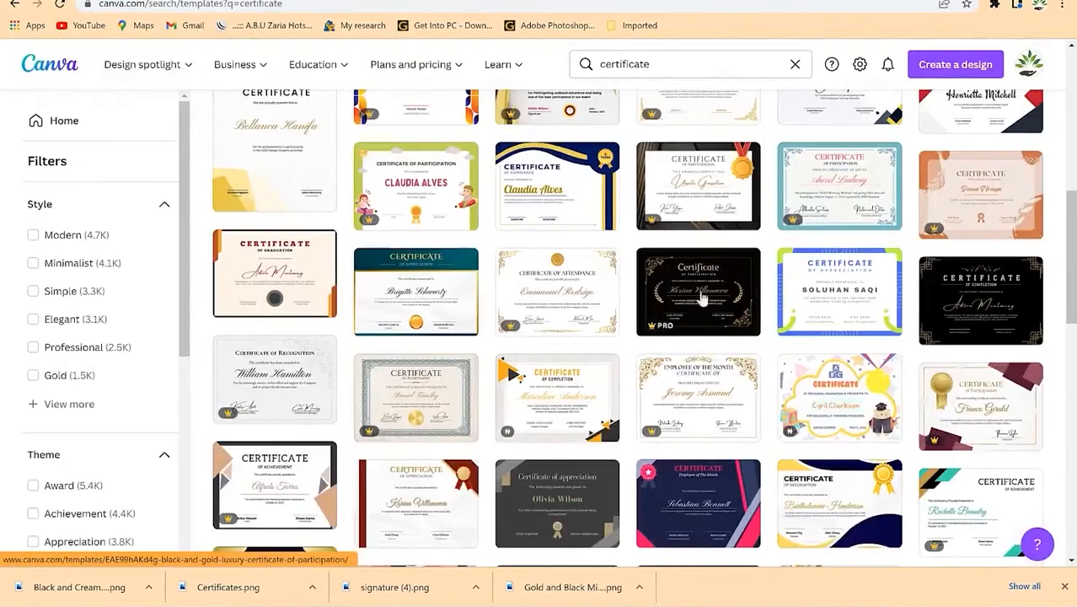
scroll(427, 435, down, 3)
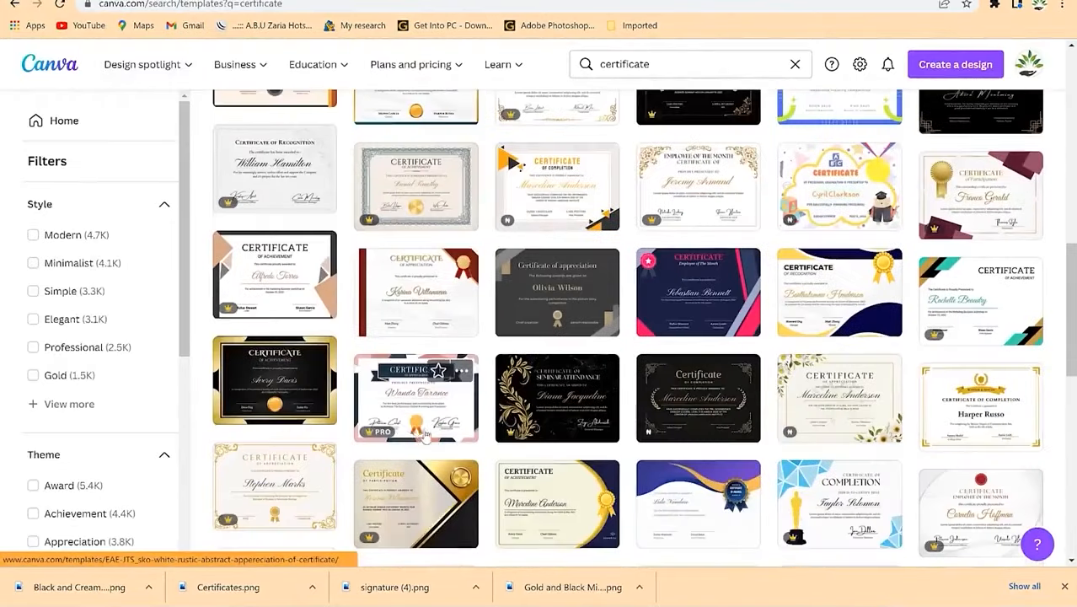
scroll(518, 392, down, 3)
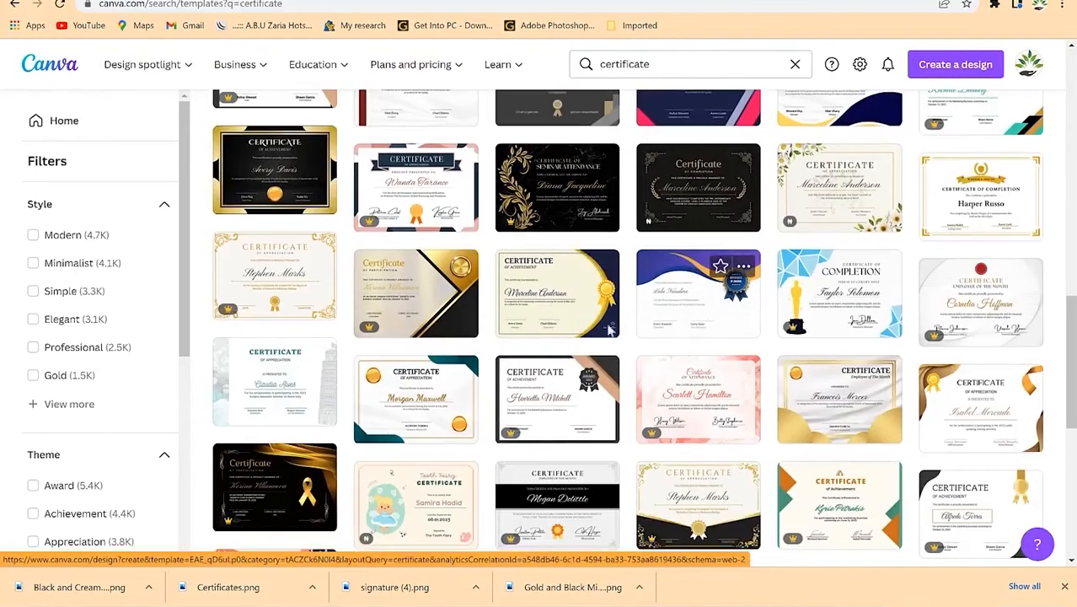
click(543, 307)
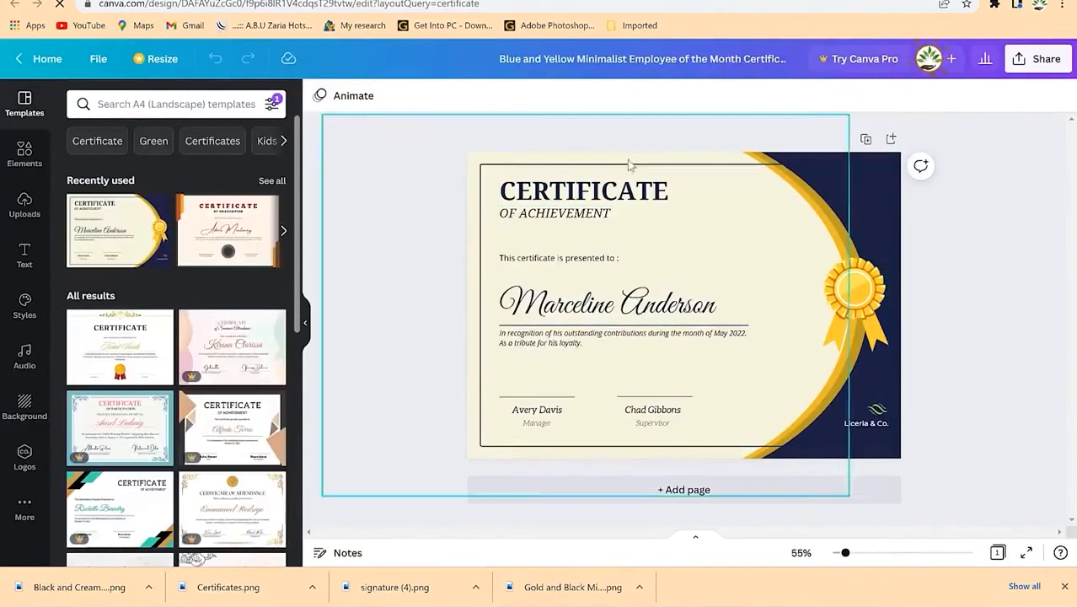
Step: Inspect the template's leaf logo, gold seal, border frame, CERTIFICATE title and signature line
click(876, 411)
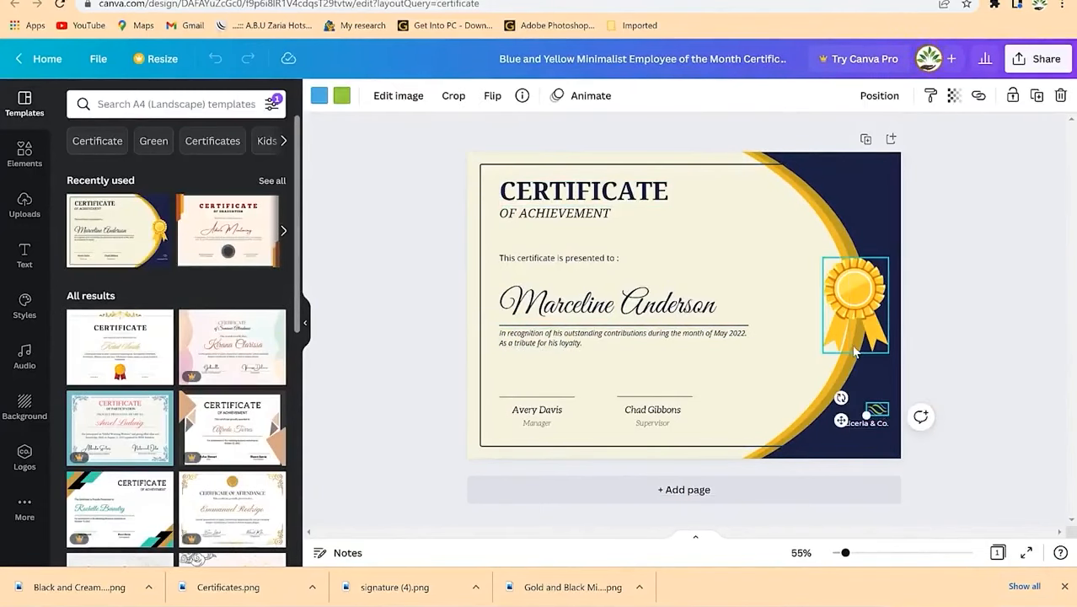
click(855, 353)
click(839, 221)
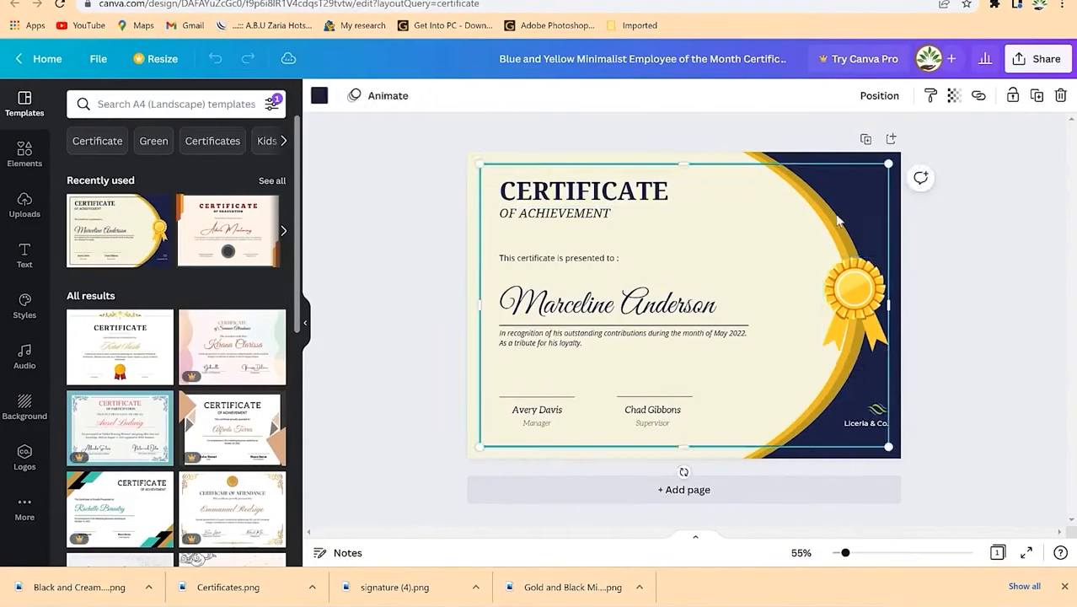
click(606, 192)
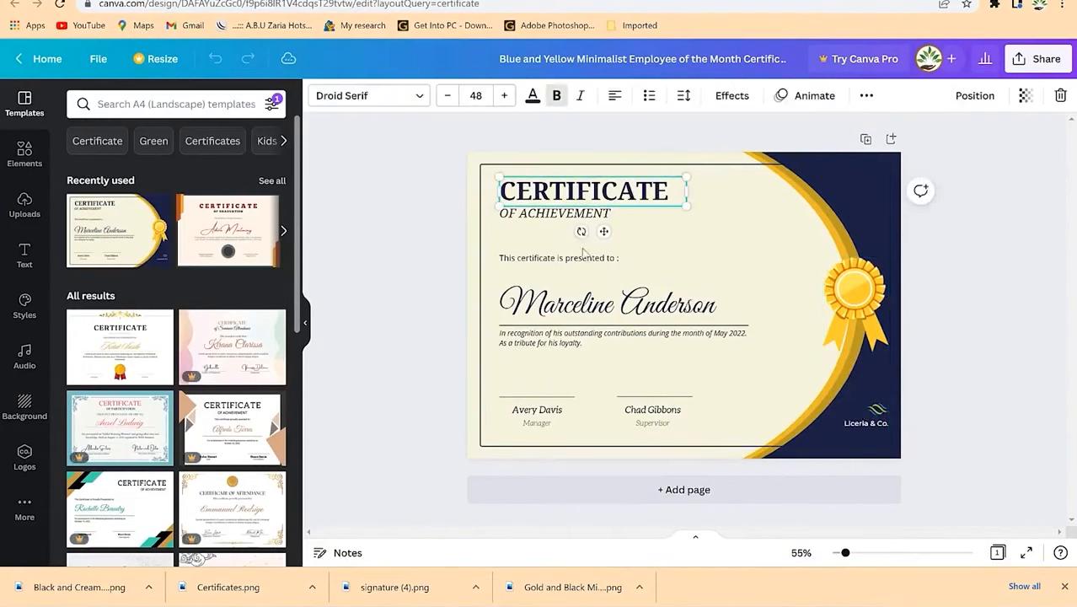
click(598, 324)
click(548, 397)
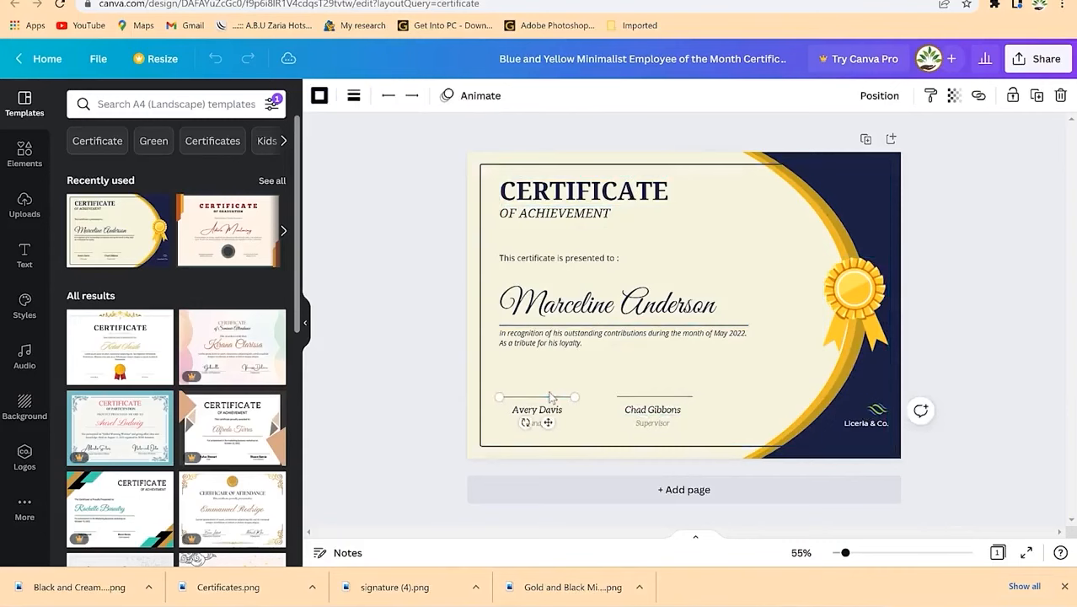
click(650, 266)
click(920, 172)
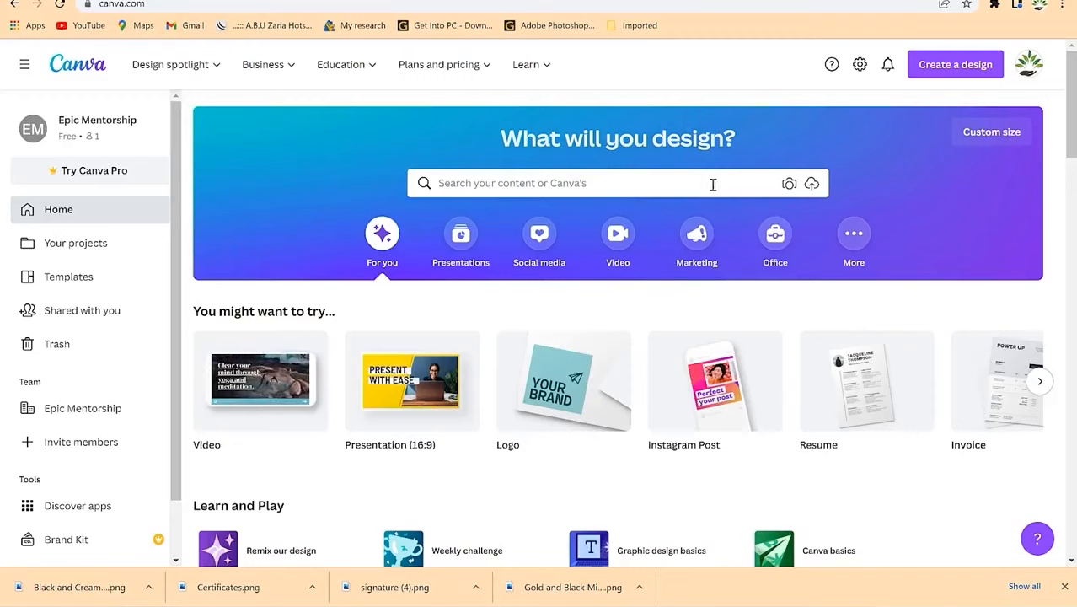
Step: Search templates for 'calendar' and browse the Calendar results
click(682, 185)
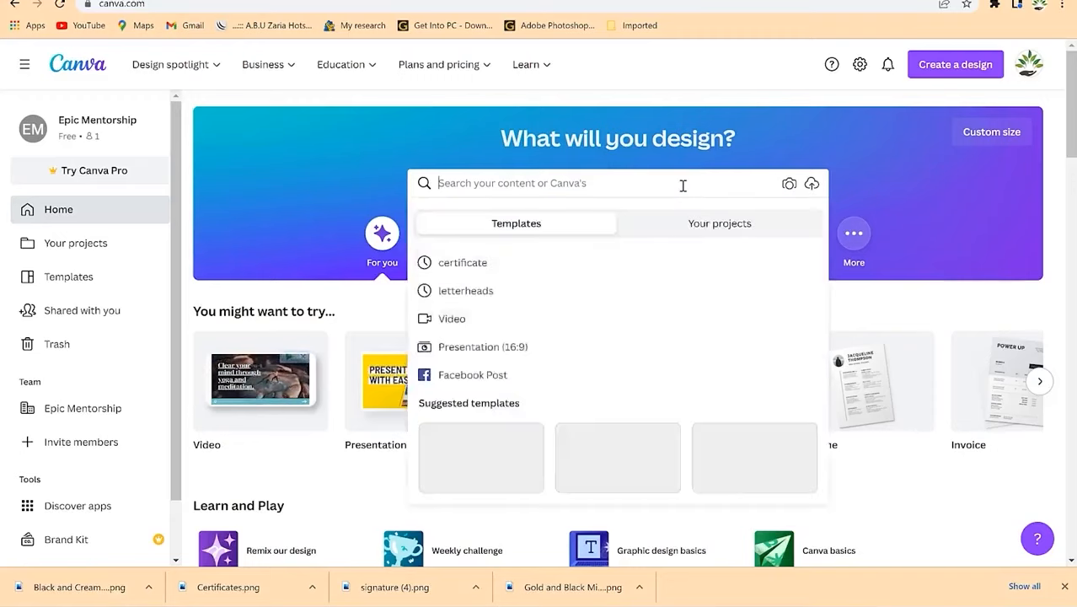
text(calenda)
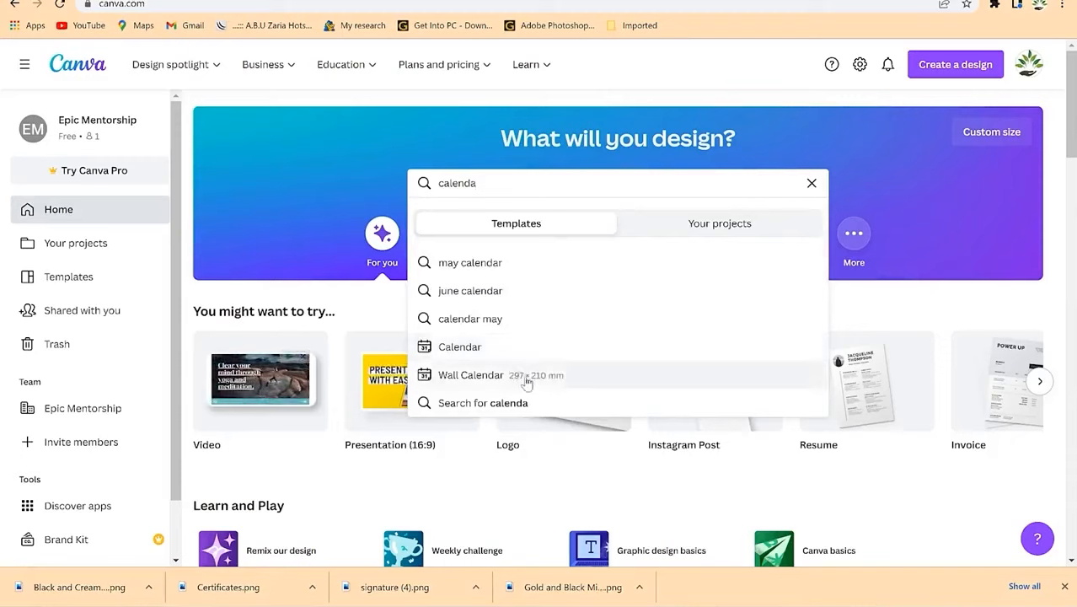
click(471, 348)
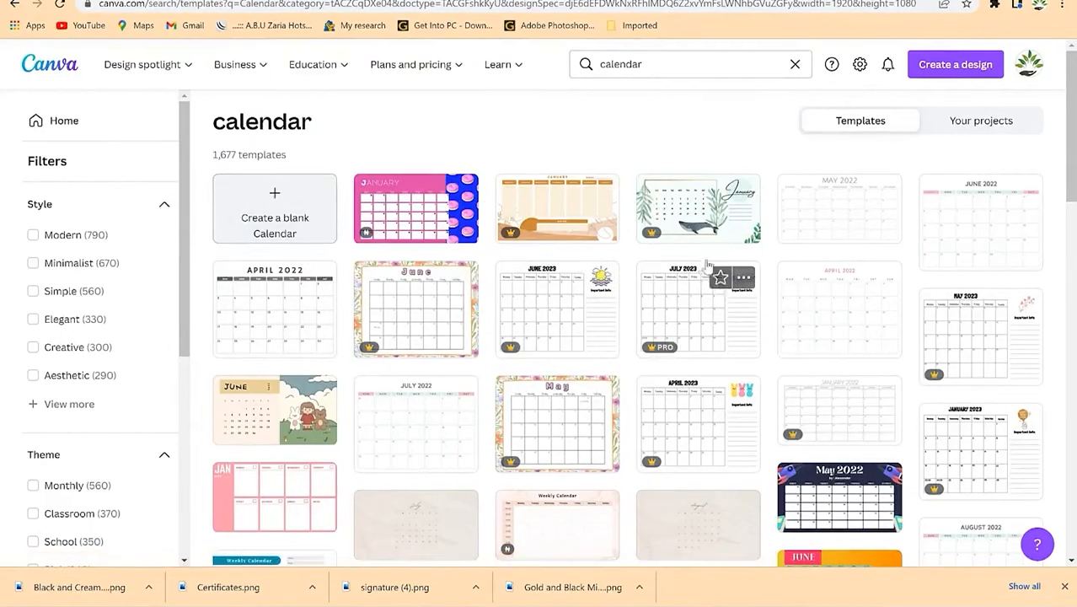
scroll(759, 339, down, 5)
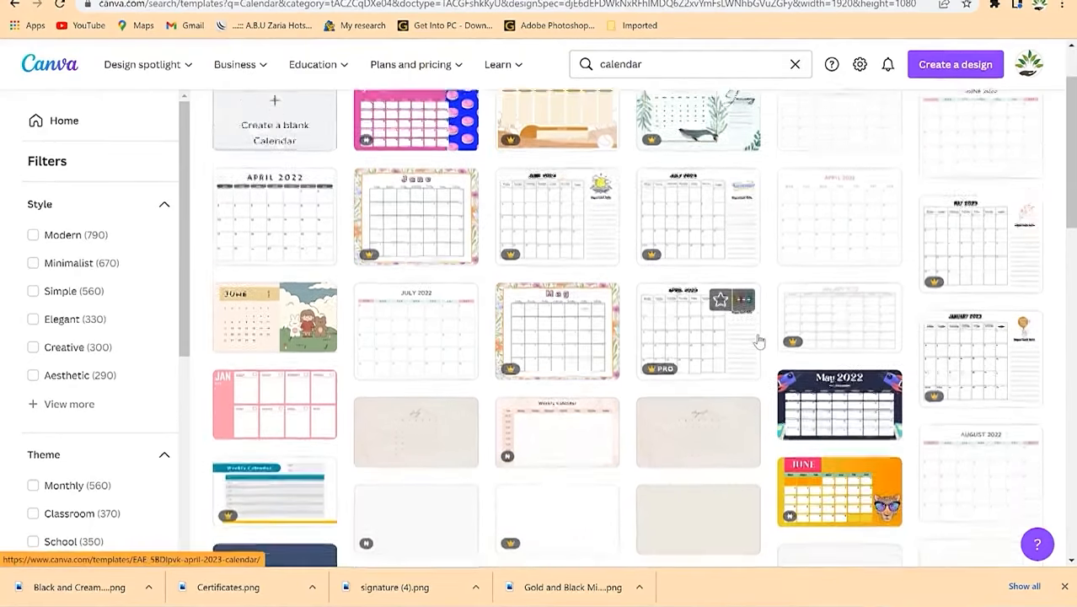
scroll(706, 339, down, 2)
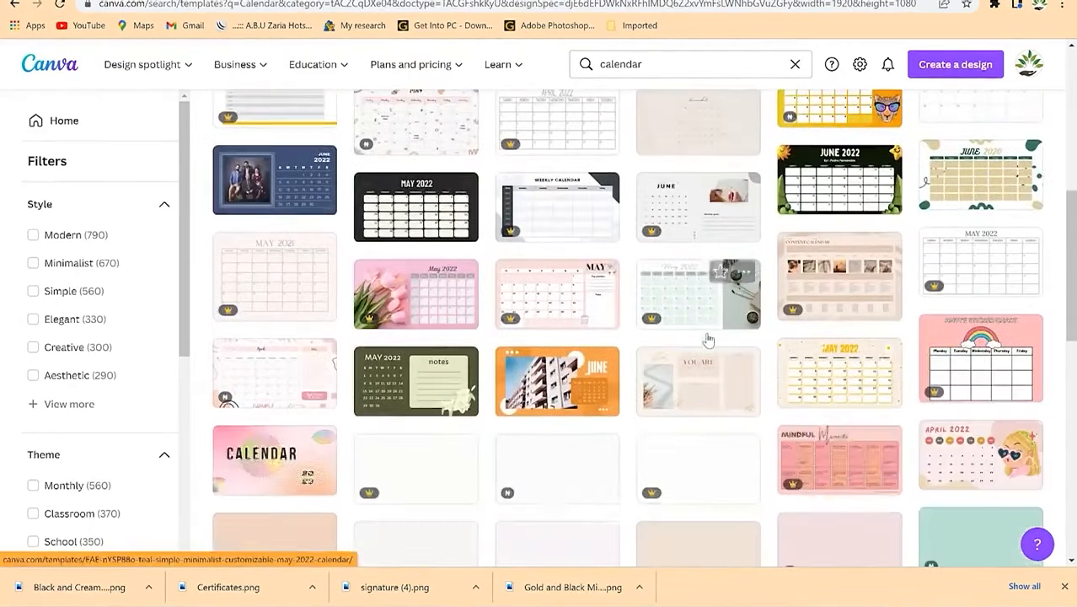
scroll(687, 364, down, 1)
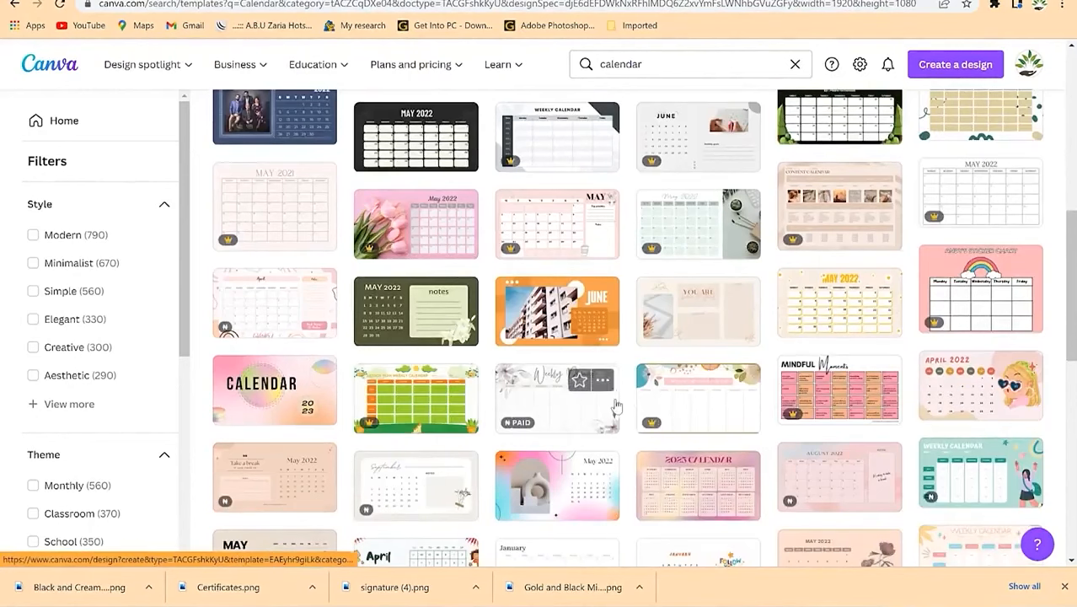
scroll(594, 396, down, 2)
scroll(546, 390, down, 1)
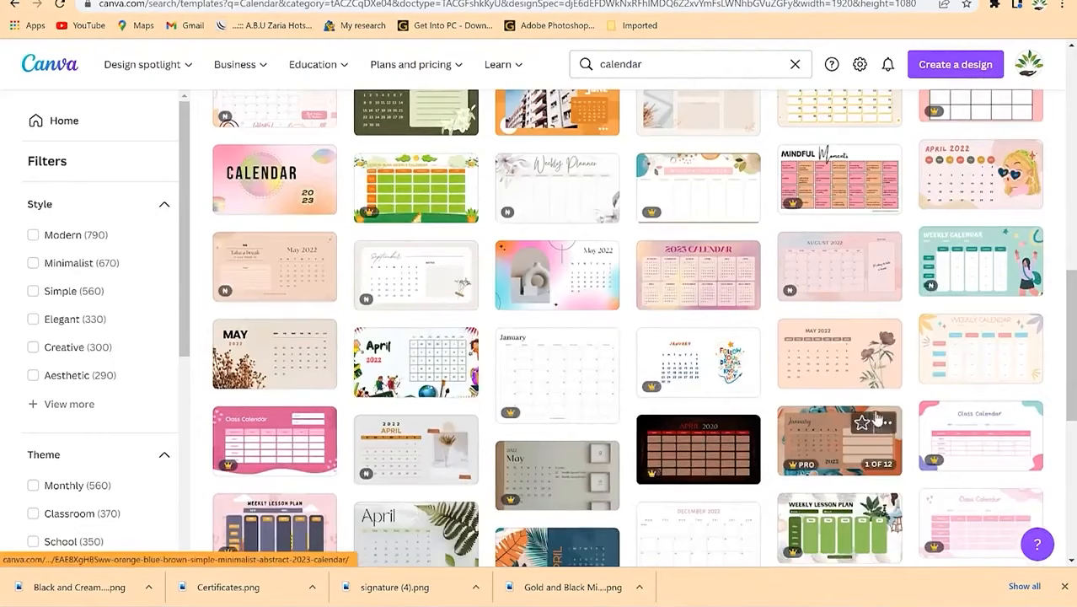
scroll(723, 489, down, 3)
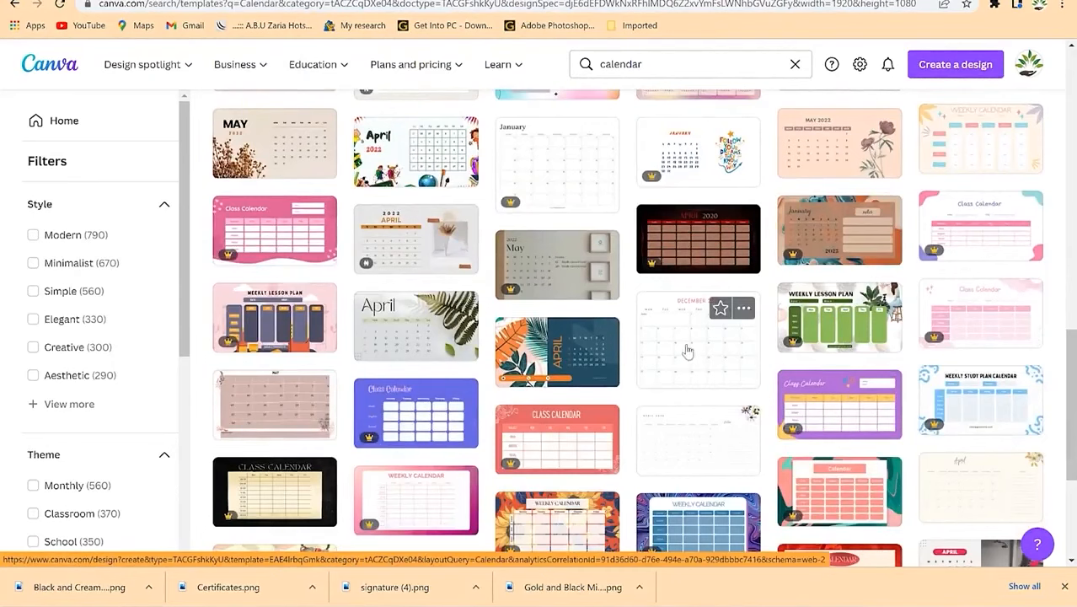
Step: Open the December 2022 and classroom calendar templates in new tabs
right_click(687, 350)
click(725, 355)
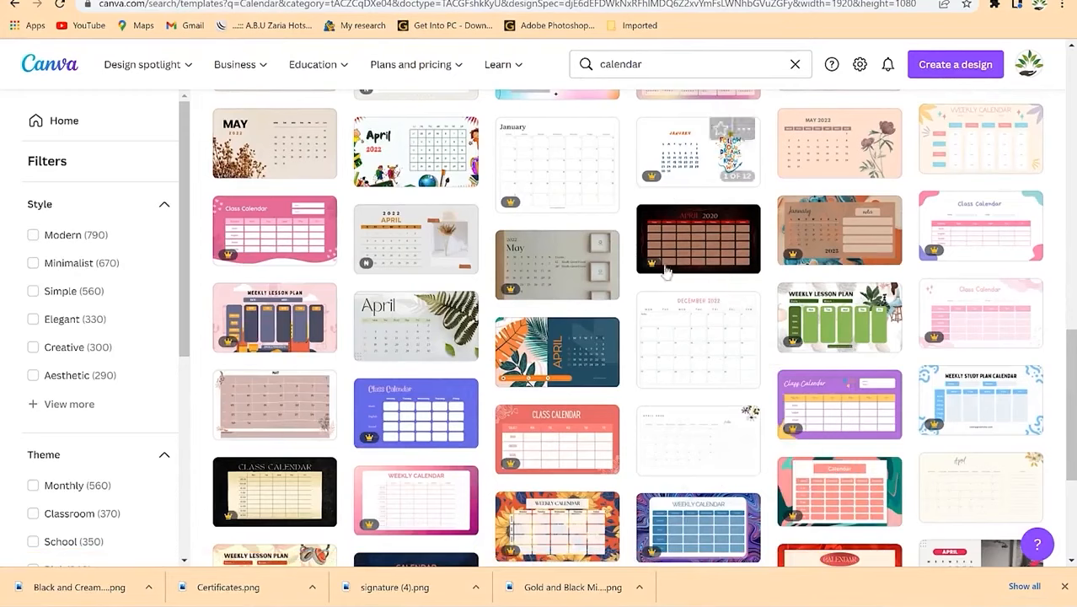
scroll(714, 344, down, 3)
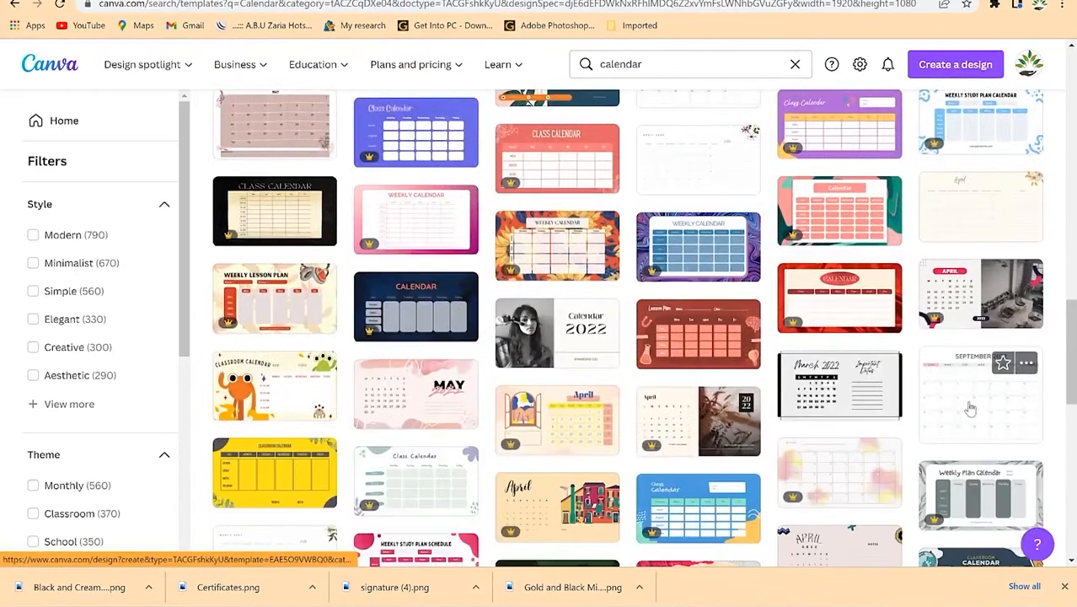
scroll(969, 408, down, 1)
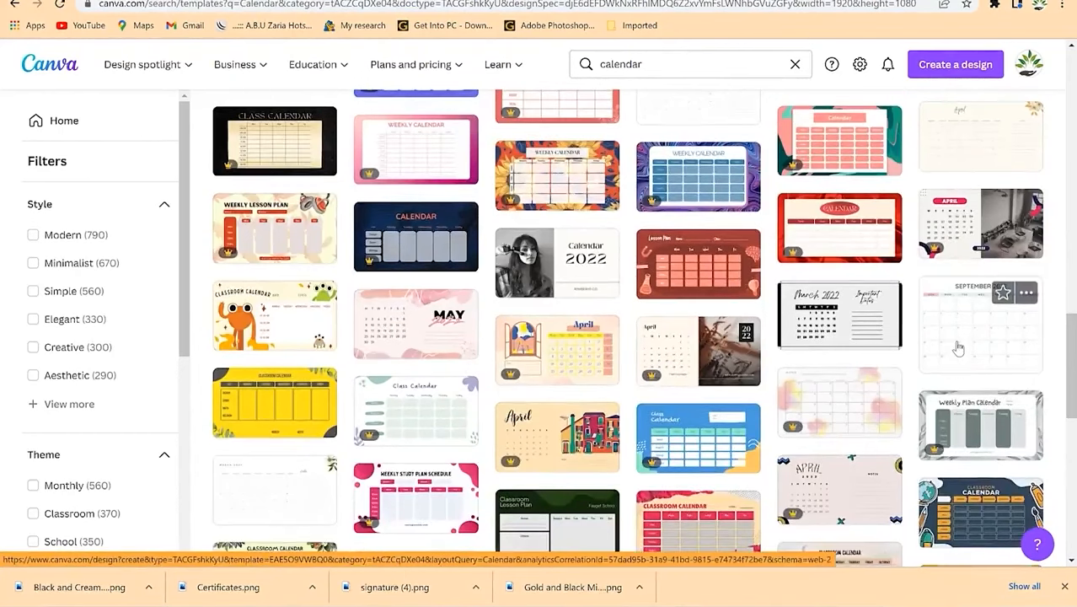
right_click(957, 348)
scroll(733, 364, down, 3)
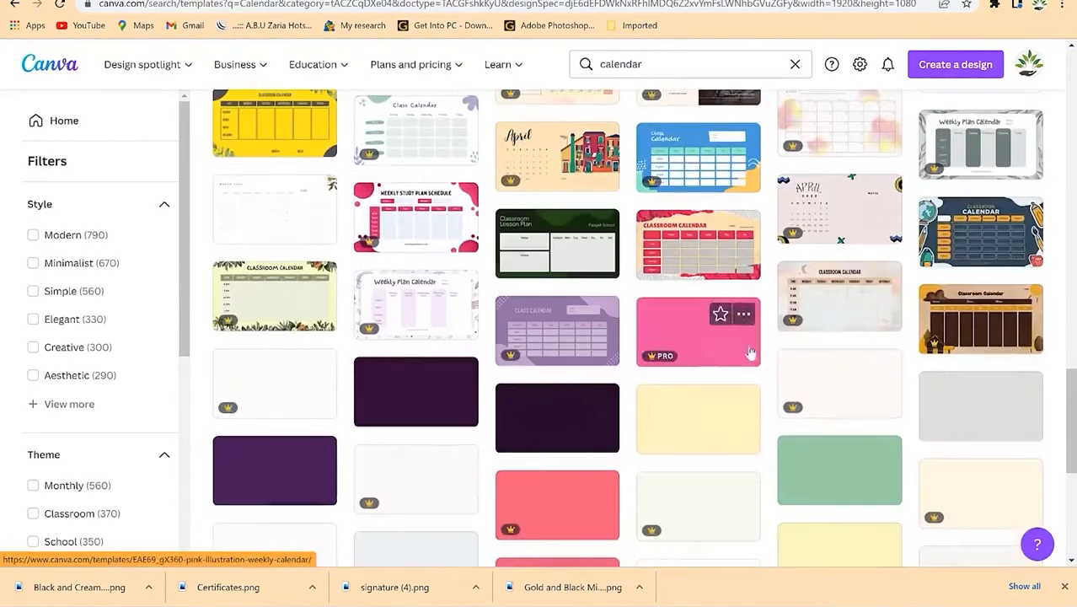
right_click(959, 240)
click(929, 246)
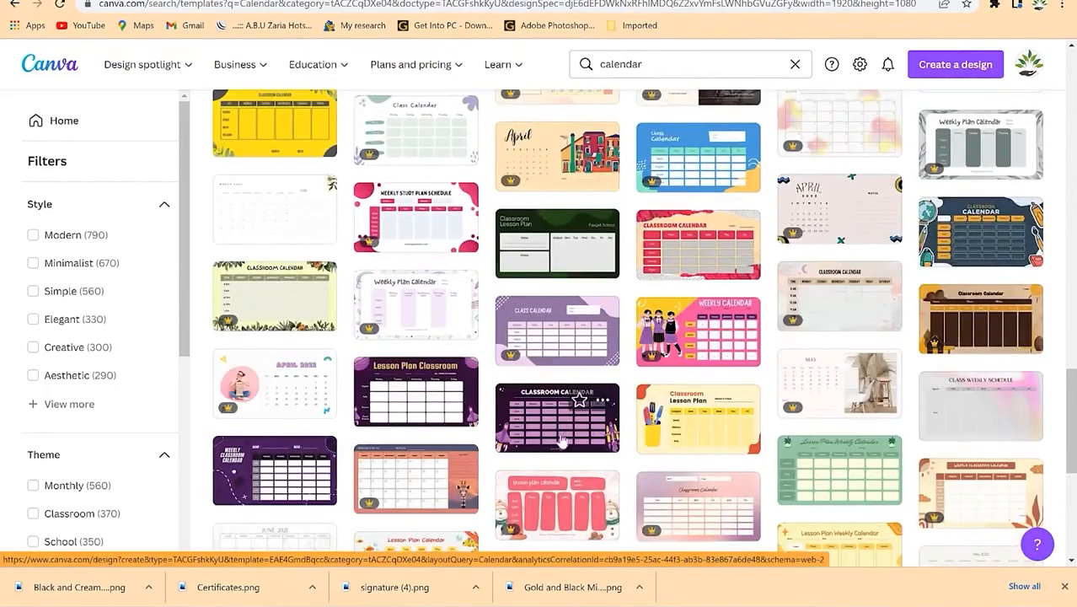
scroll(556, 447, down, 3)
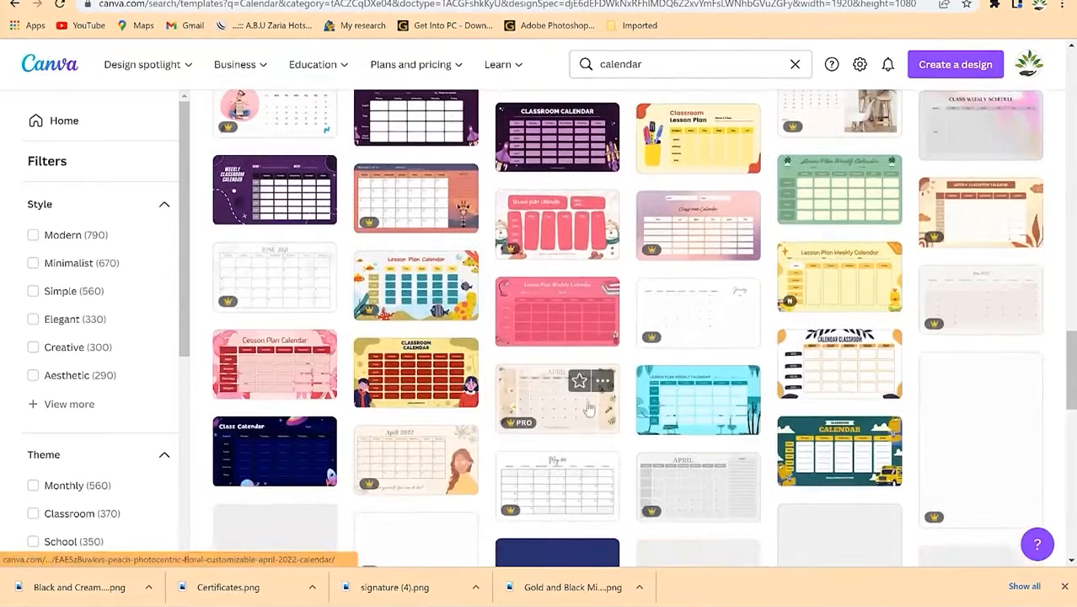
scroll(579, 316, up, 1)
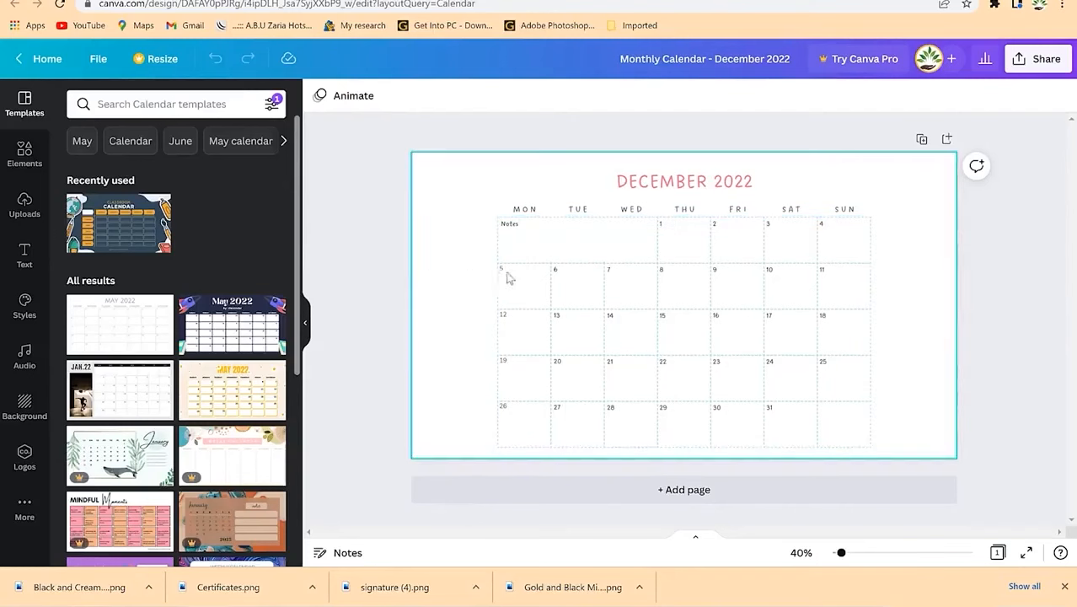
Step: Add a page and duplicate the December 2022 calendar page
click(694, 491)
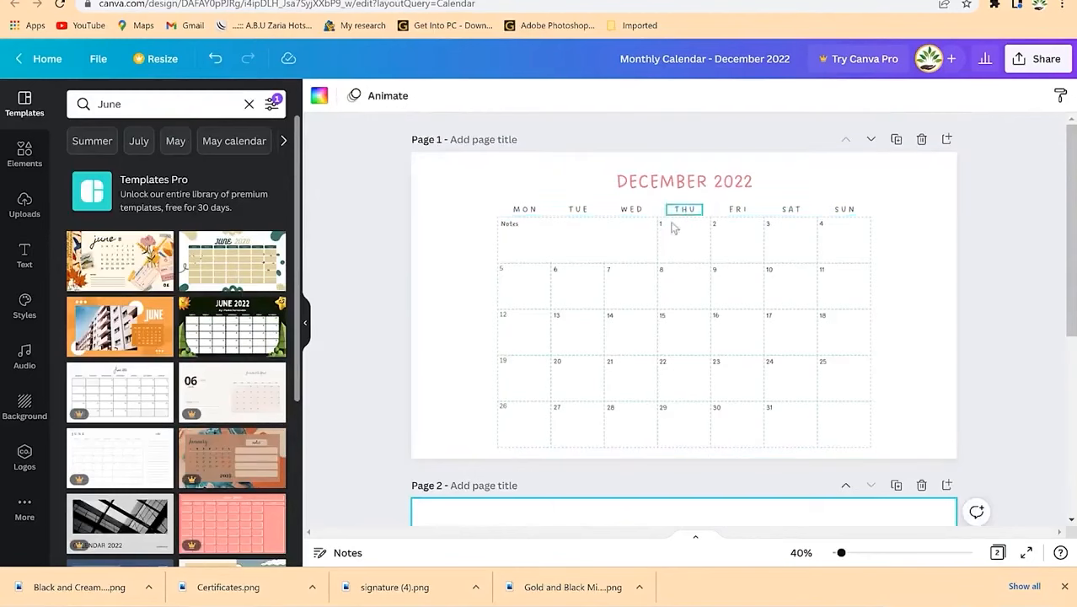
click(896, 141)
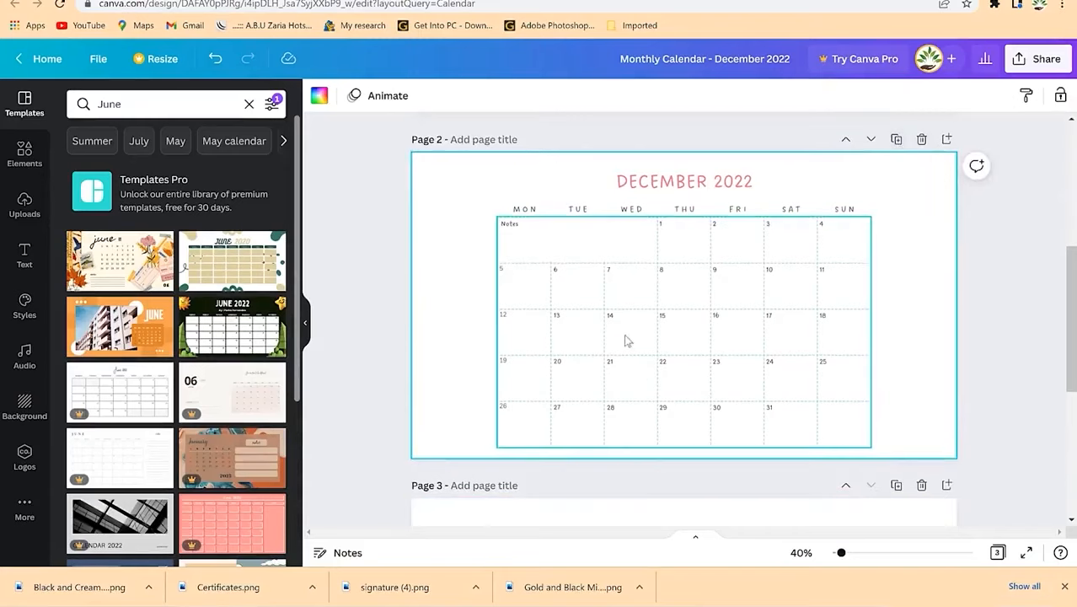
scroll(604, 335, up, 4)
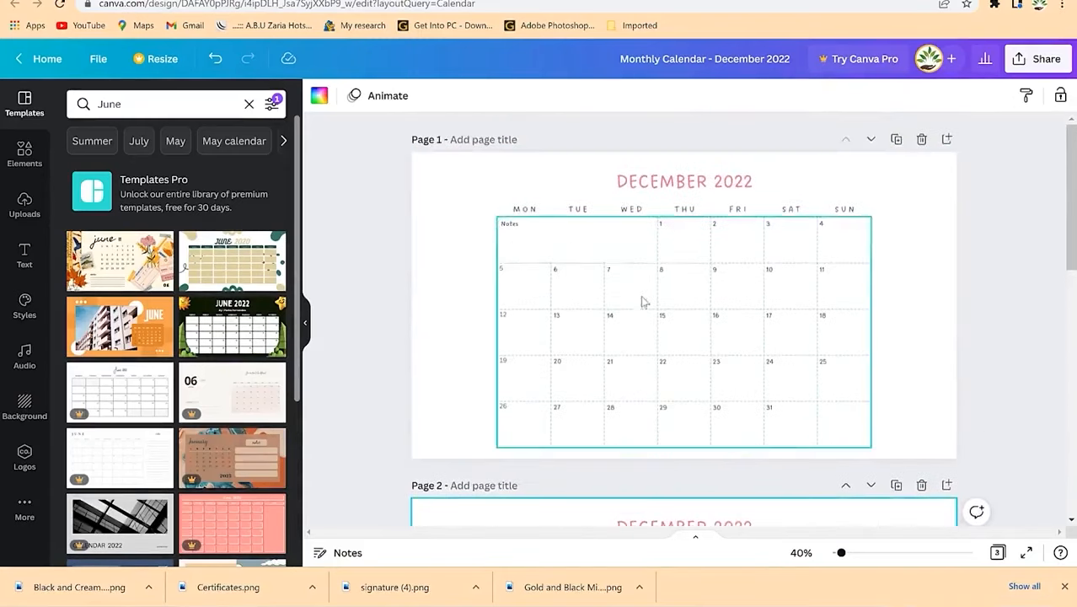
scroll(645, 301, down, 1)
scroll(659, 514, down, 2)
Step: Retitle the copied calendar page 'NOVEMBER 2022'
click(673, 386)
click(674, 386)
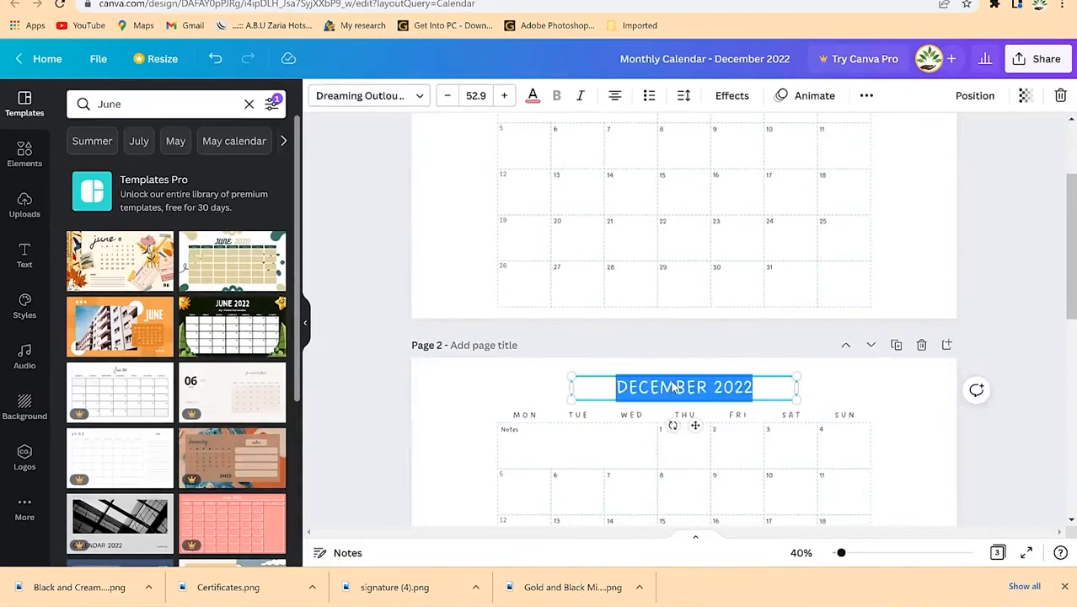
text(NOVEMBER 2022)
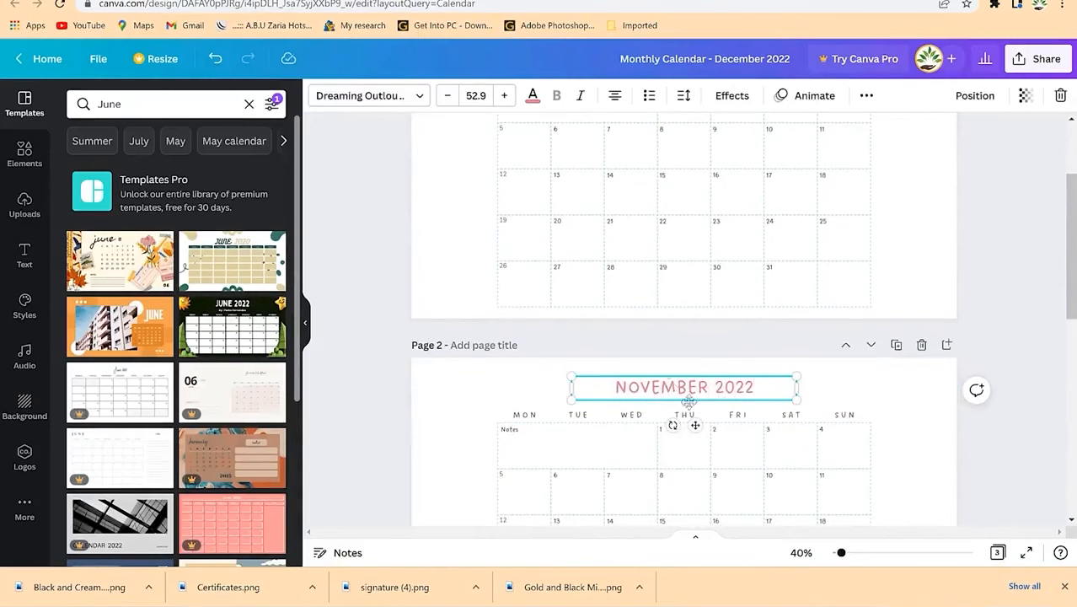
click(858, 392)
Step: Select page 1's calendar grid and bring up its colour choices
scroll(674, 446, up, 3)
scroll(734, 195, down, 2)
scroll(674, 337, up, 2)
click(638, 293)
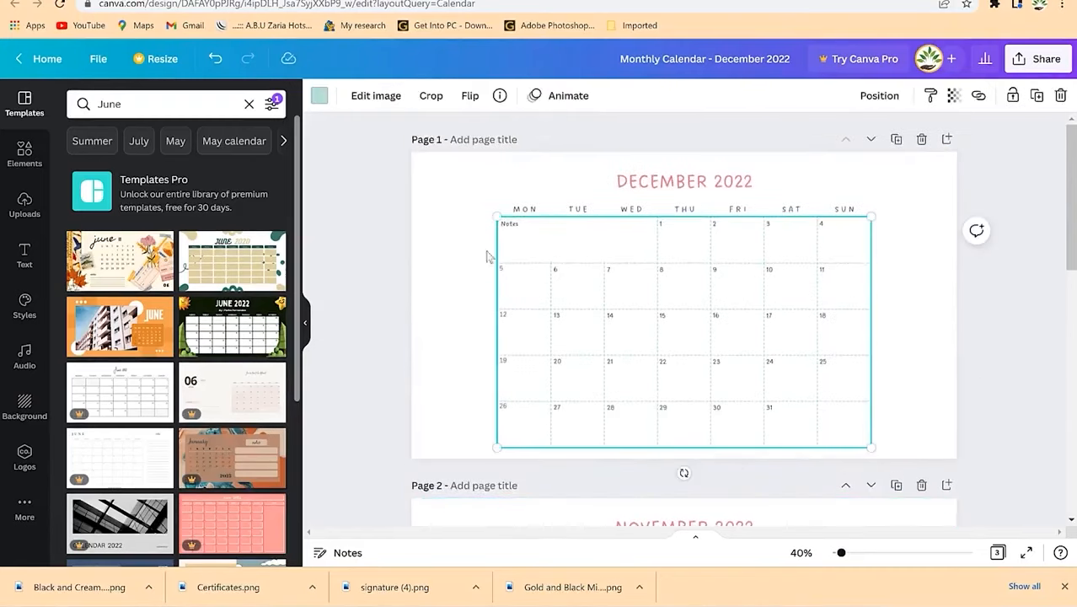
click(320, 96)
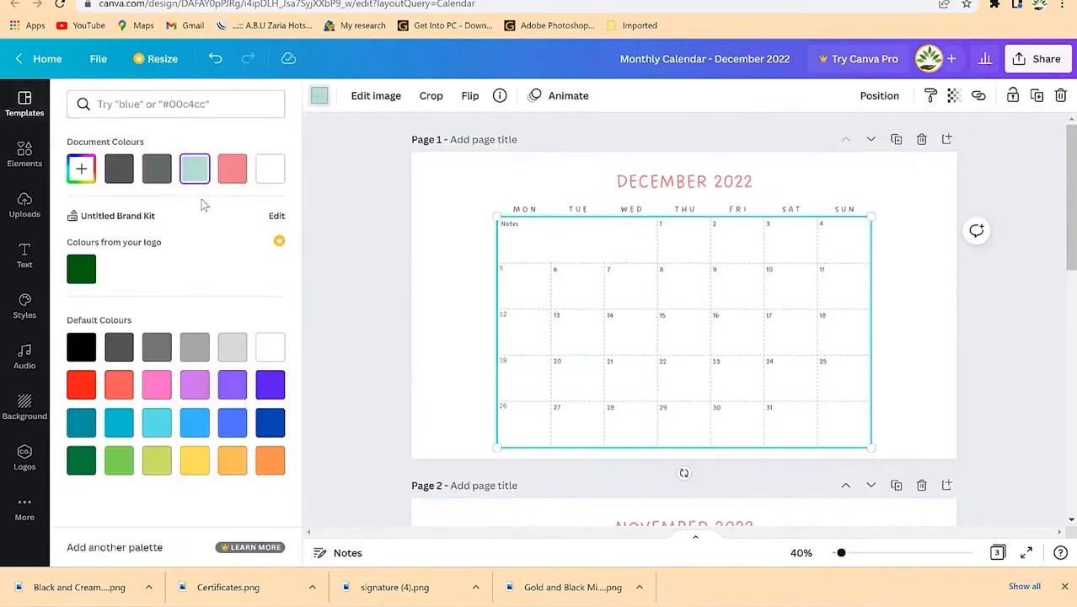
Step: Change the December grid's dashed lines from teal to lilac, then deselect it
click(81, 461)
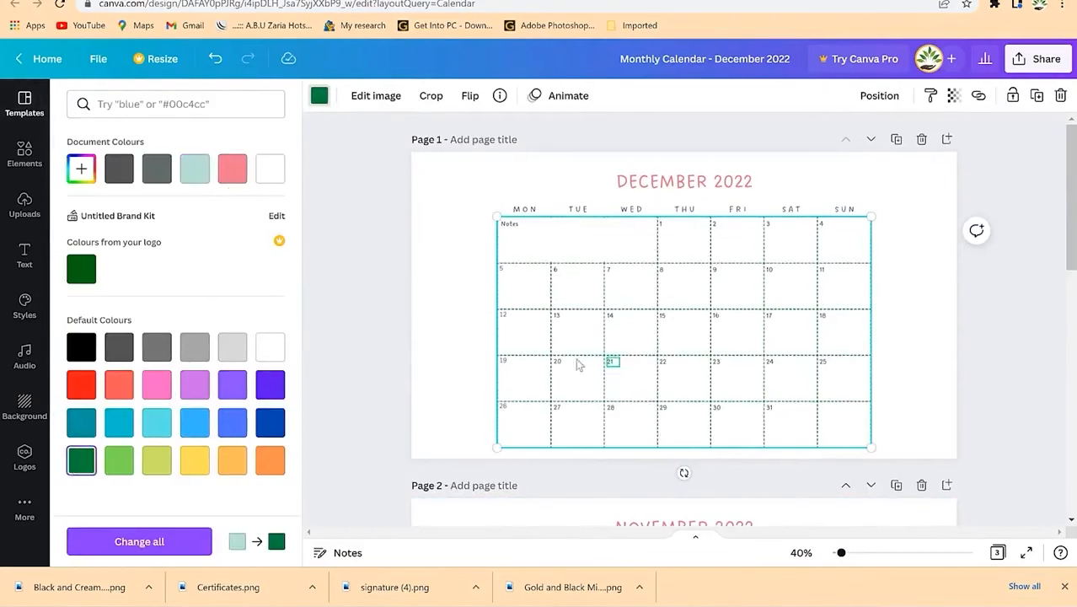
click(196, 386)
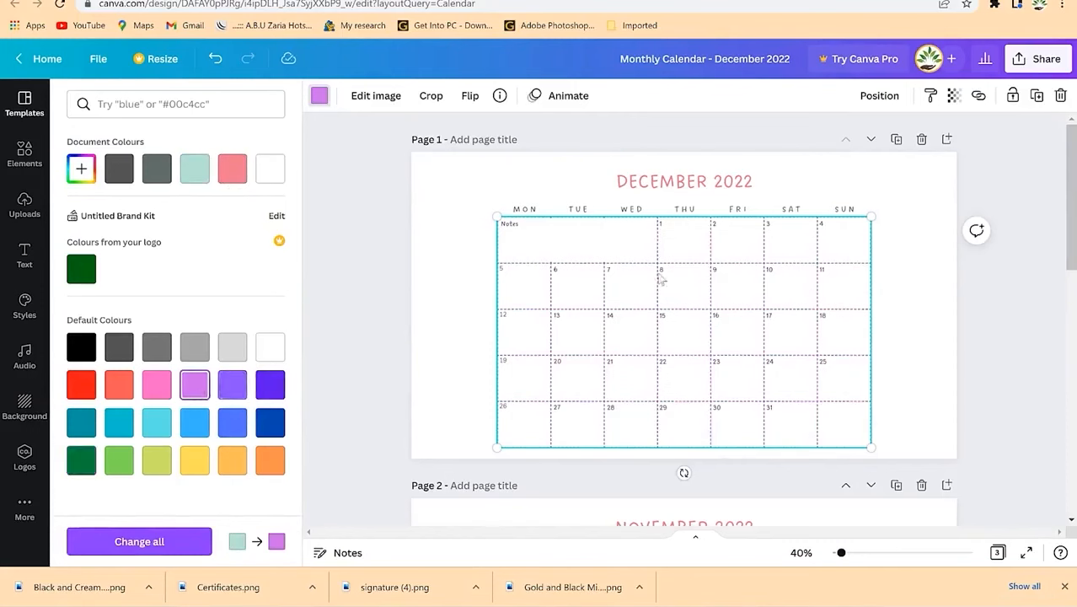
click(857, 239)
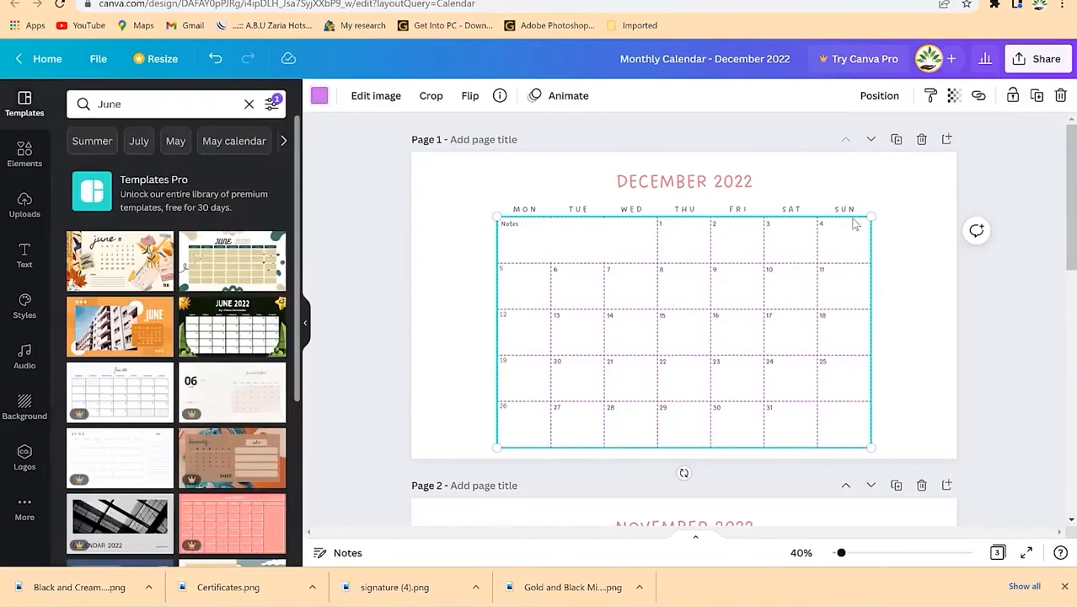
click(913, 270)
click(870, 283)
click(929, 327)
click(995, 371)
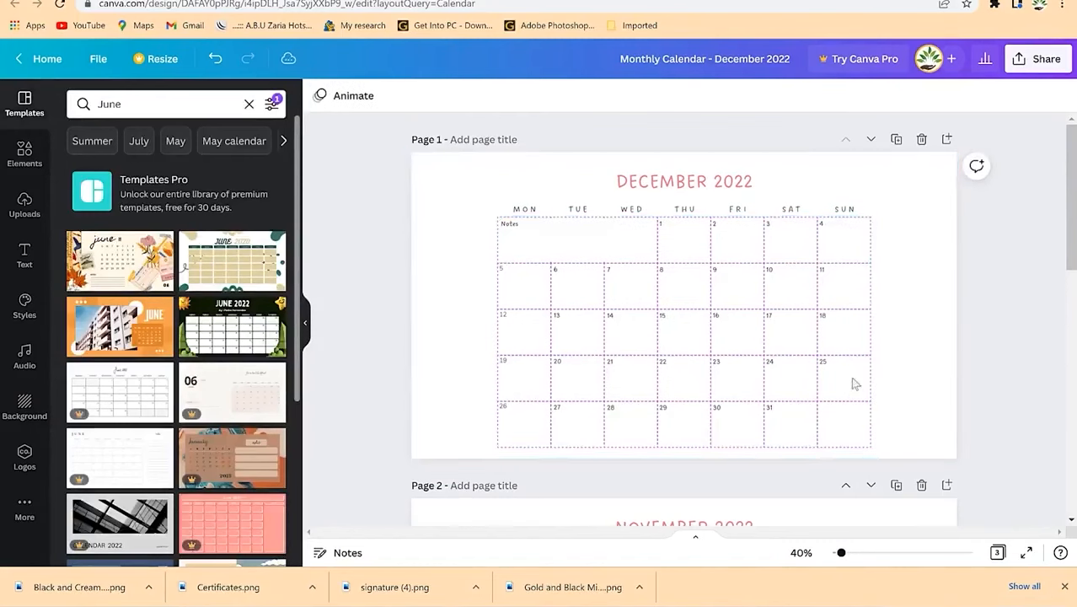
click(842, 306)
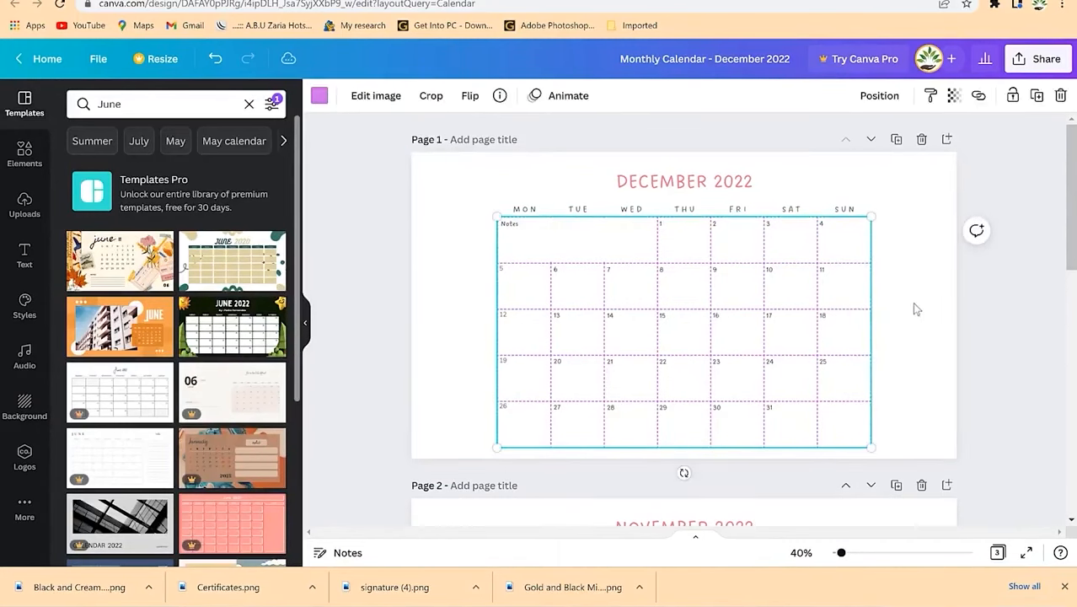
click(1003, 328)
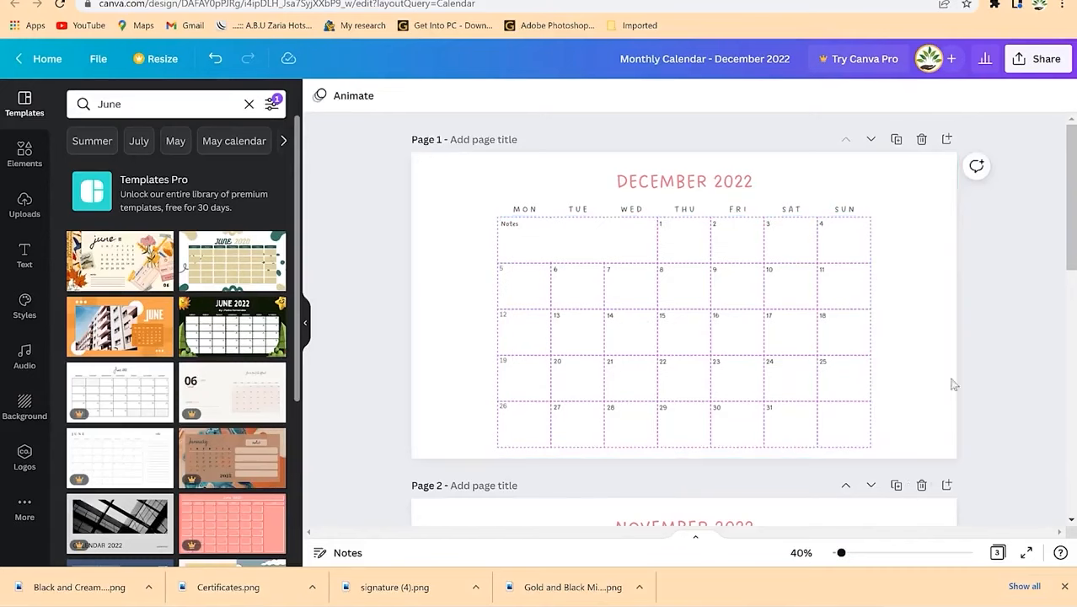
click(739, 210)
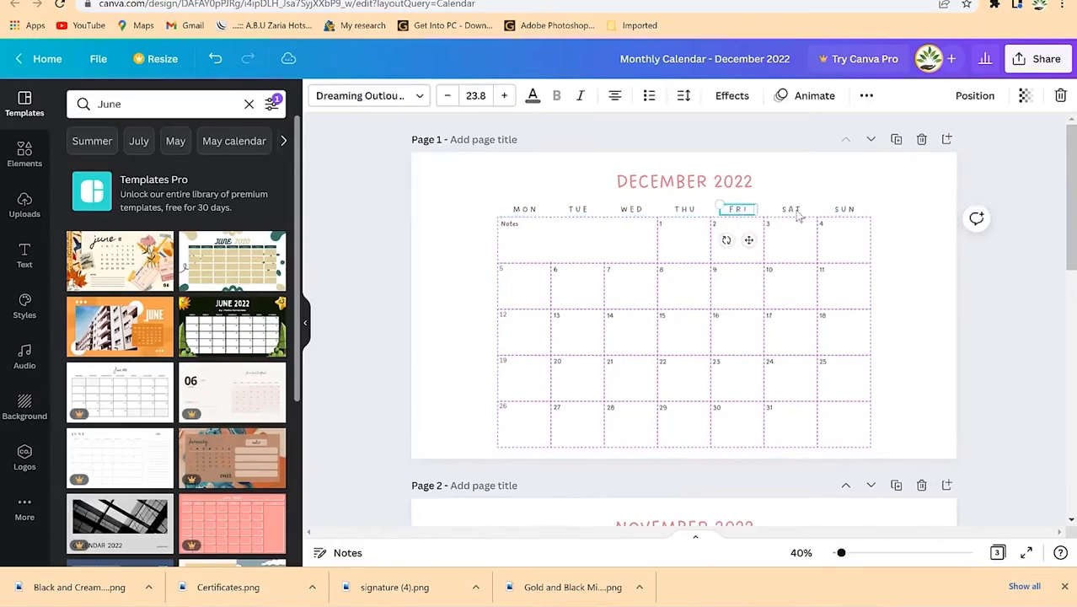
shift+click(792, 211)
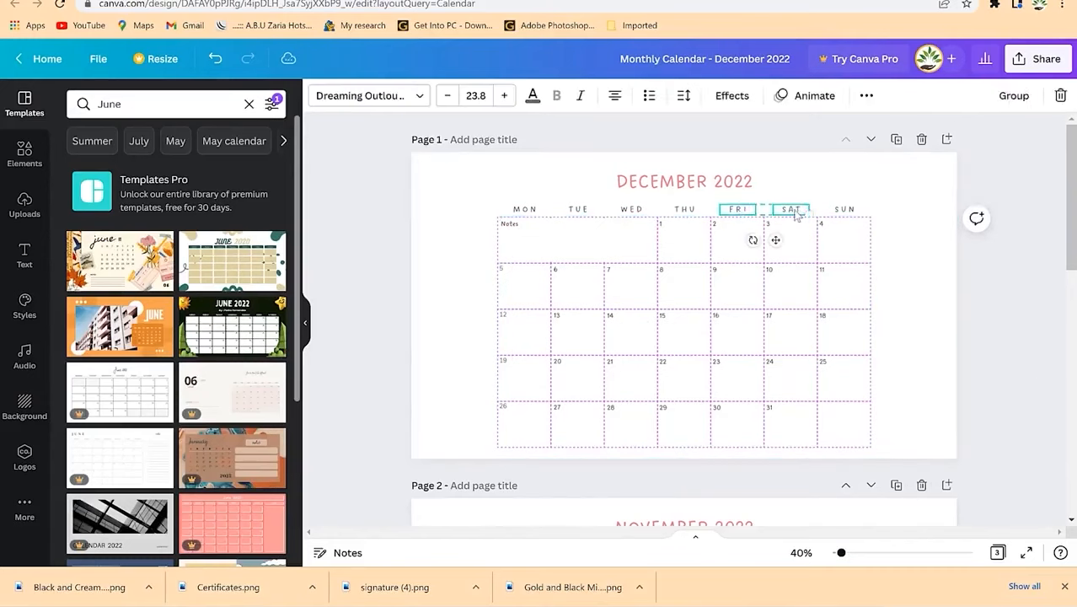
shift+click(845, 210)
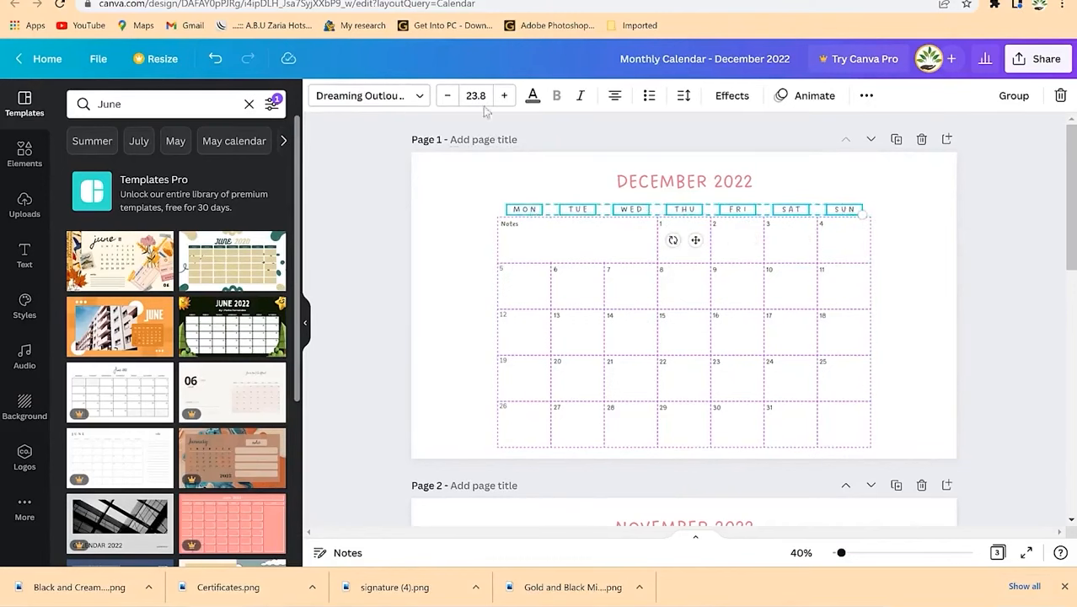
click(533, 96)
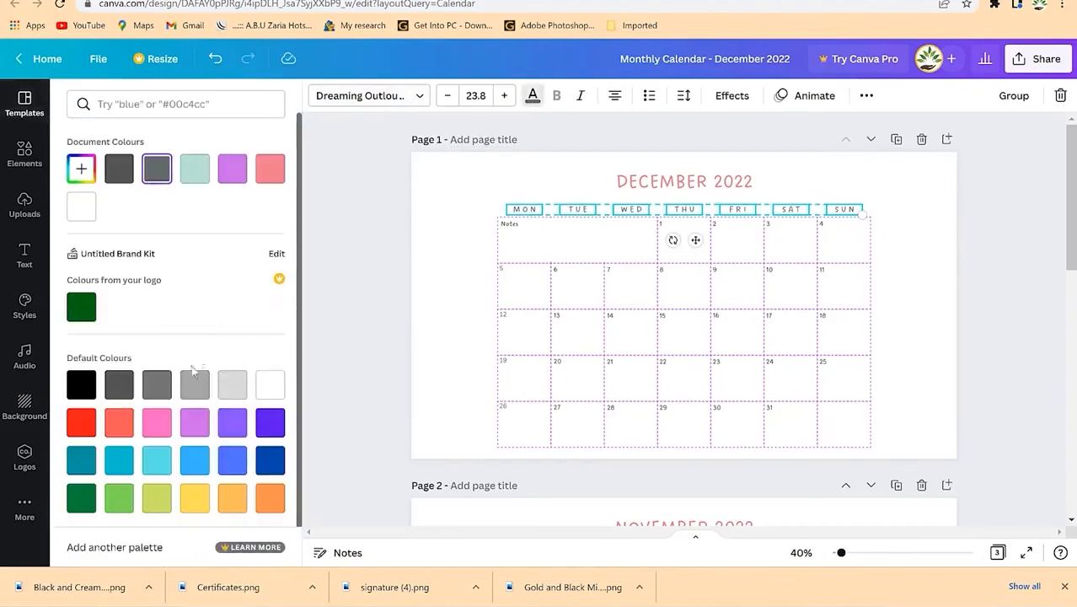
click(268, 464)
click(463, 274)
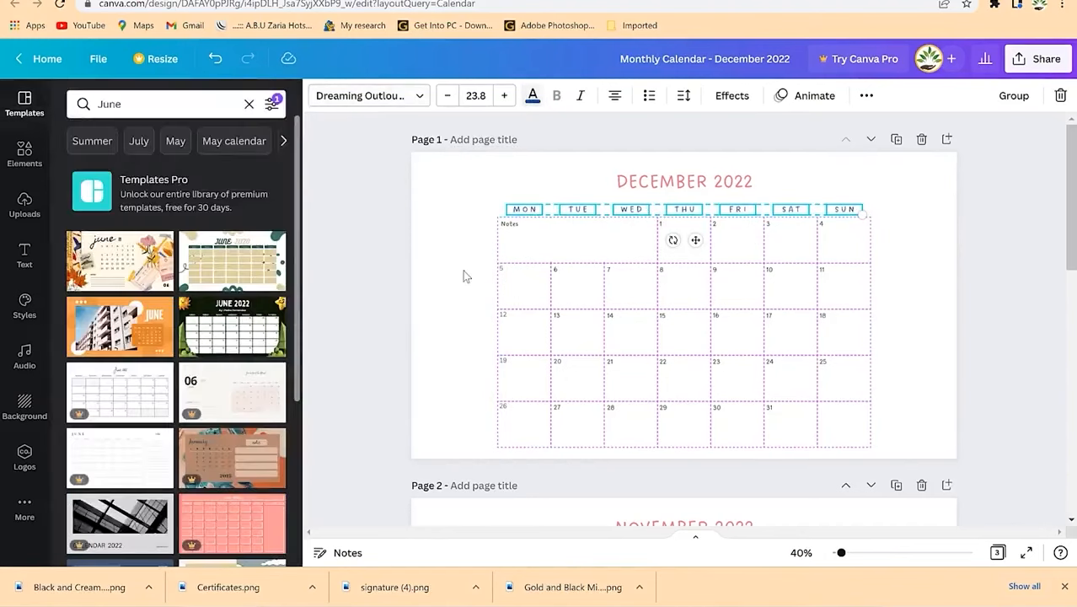
click(1051, 309)
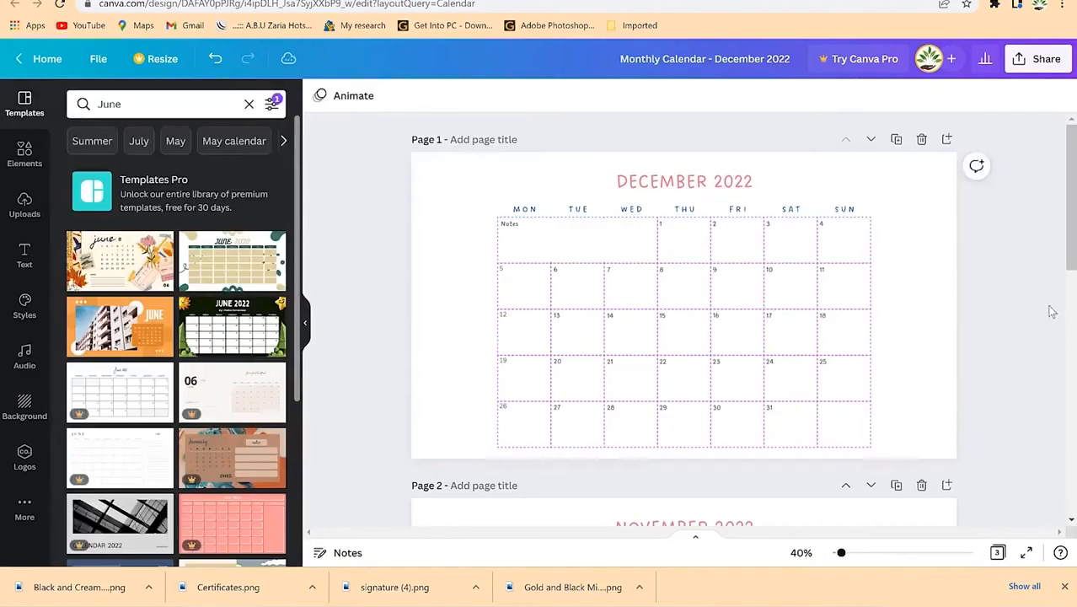
click(850, 211)
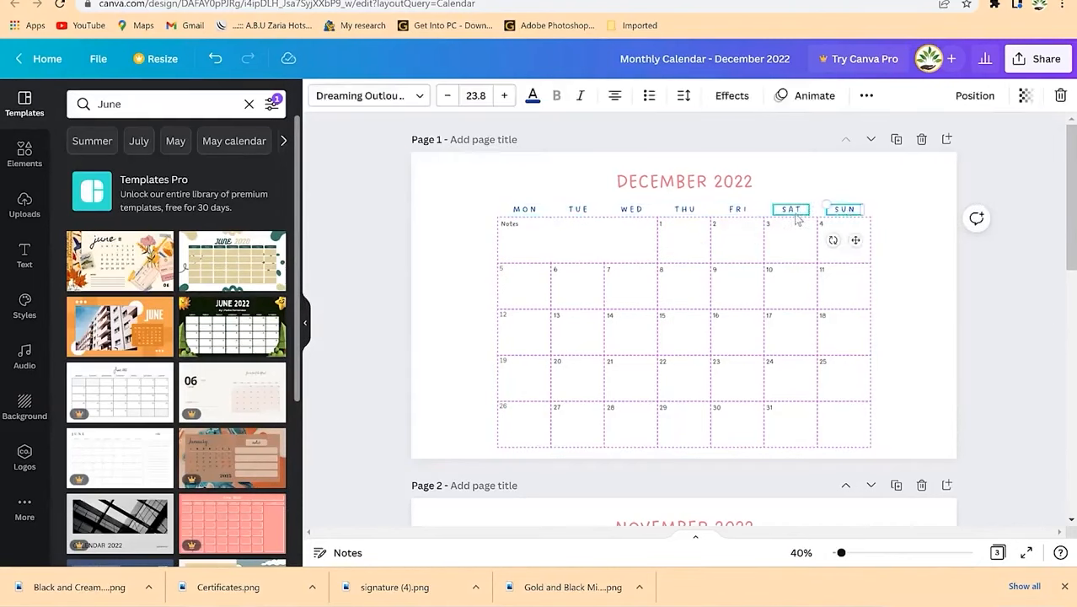
click(789, 448)
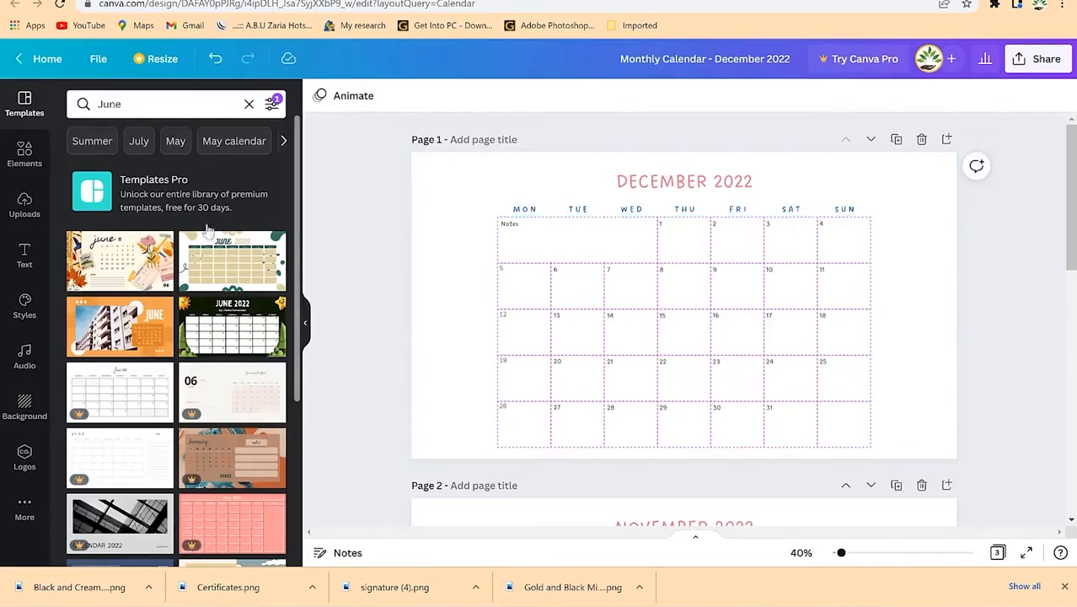
Step: Search the graphics elements for 'flower' and browse the results
click(159, 103)
key(BackSpace)
key(BackSpace)
key(BackSpace)
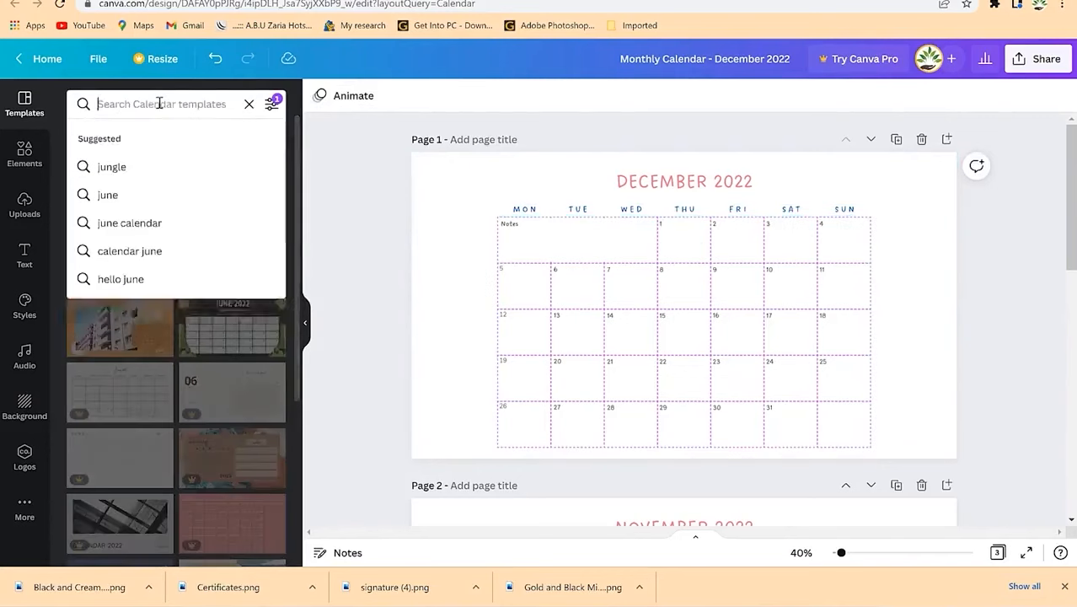
text(flower)
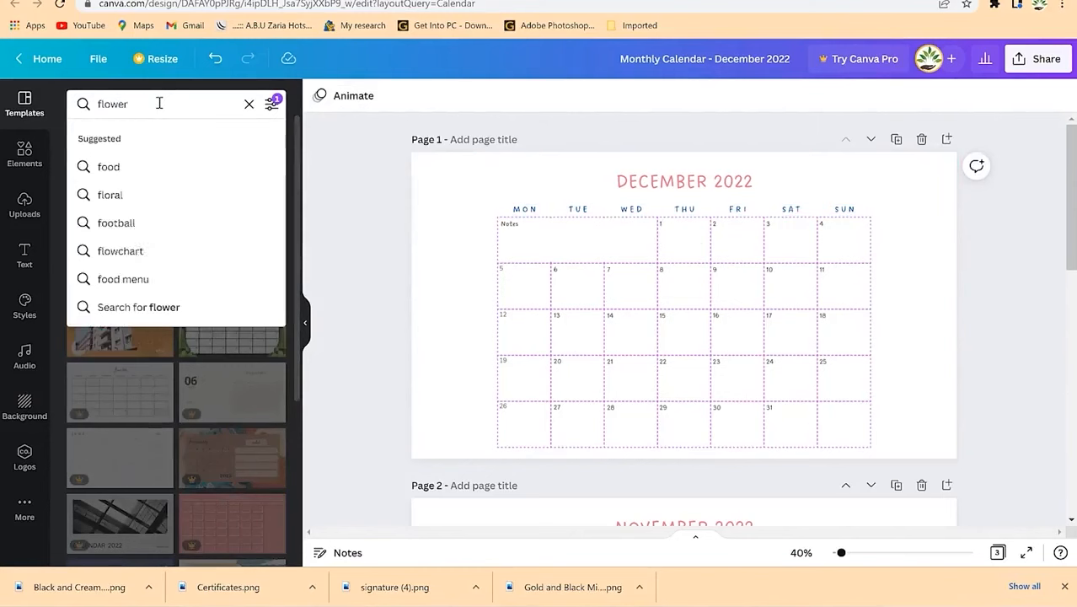
click(28, 151)
click(143, 103)
text(f)
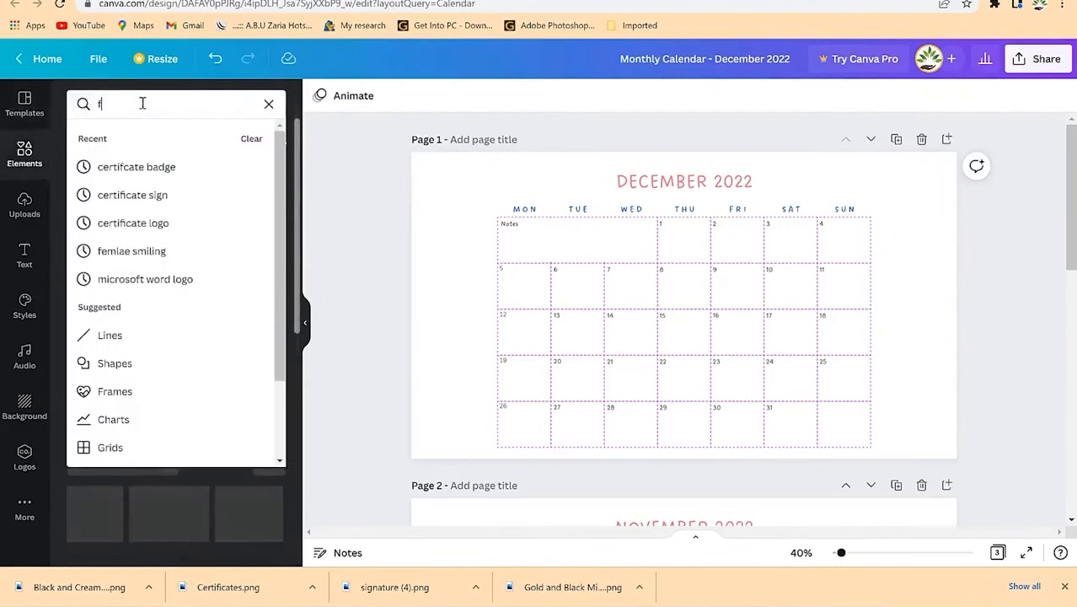
text(lower)
key(Return)
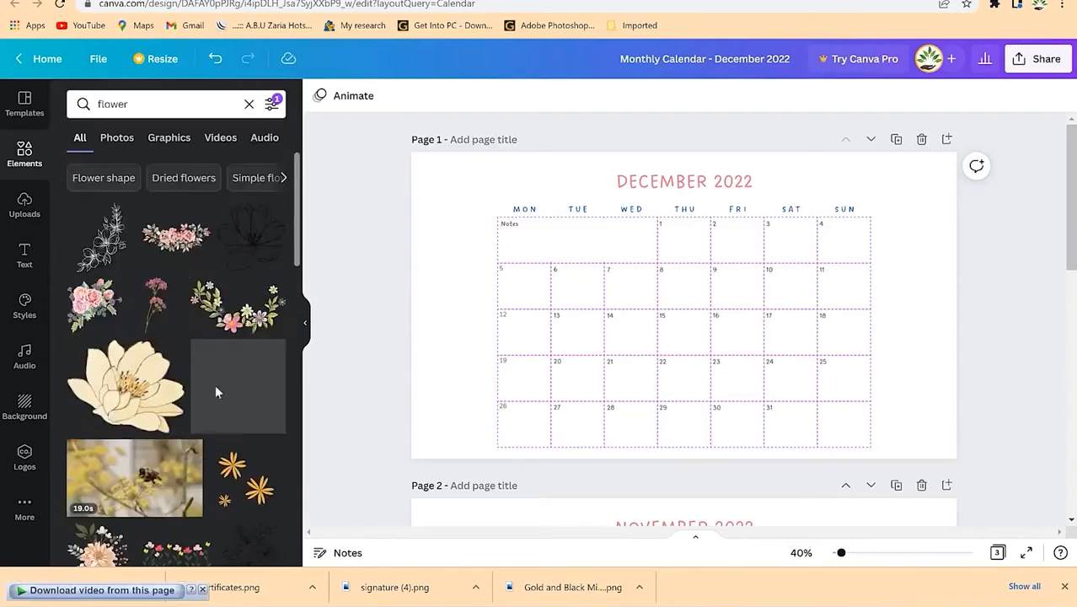
scroll(214, 393, down, 10)
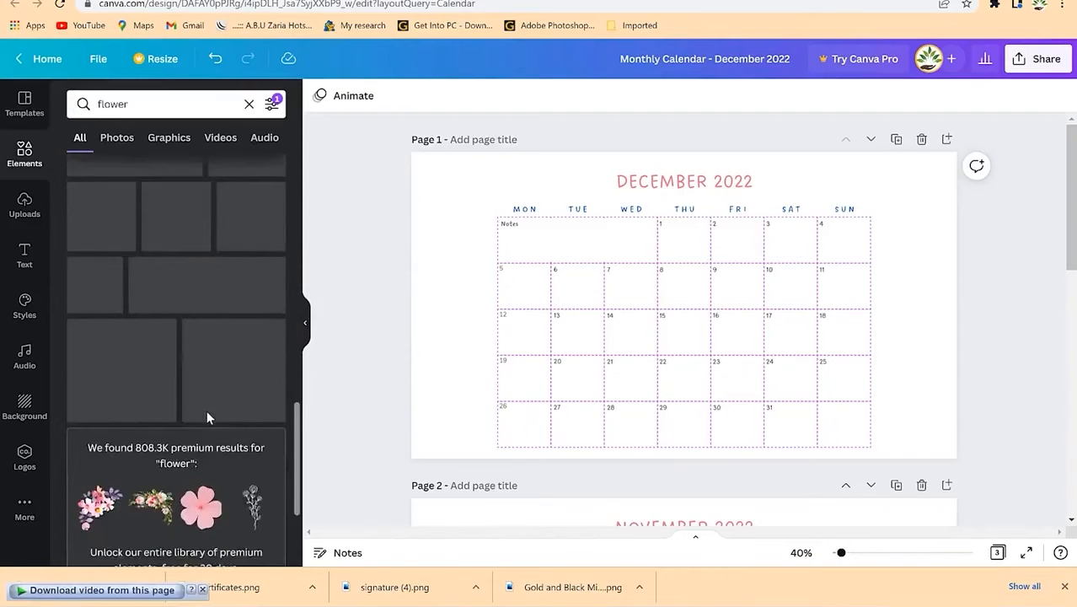
scroll(206, 410, down, 2)
scroll(204, 398, up, 12)
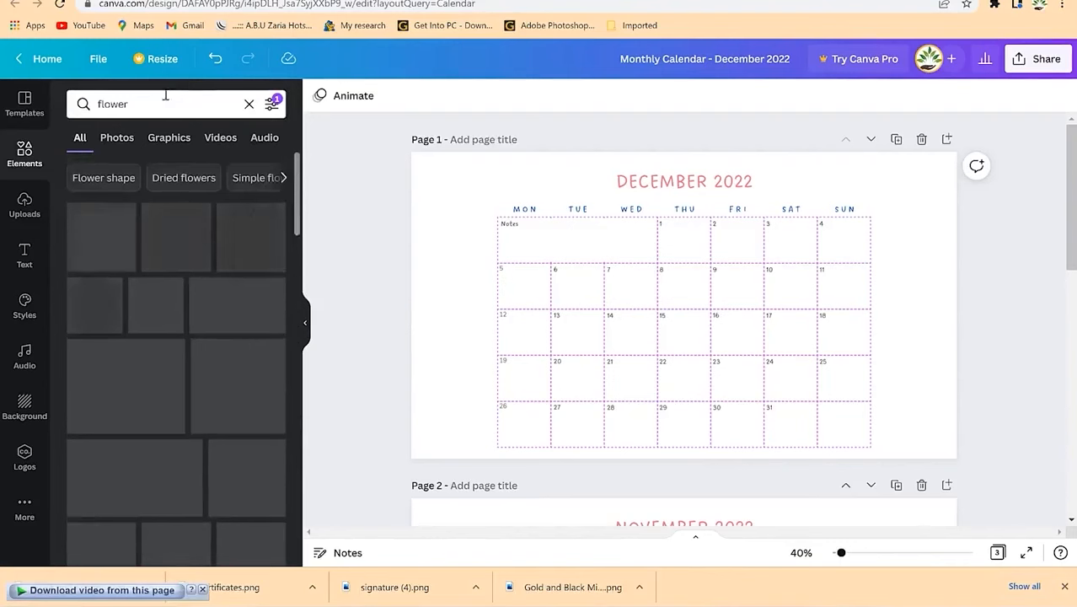
Step: Replace the search with 'bird' and scroll through the bird graphics
click(141, 106)
text(bird)
key(Return)
scroll(173, 468, down, 6)
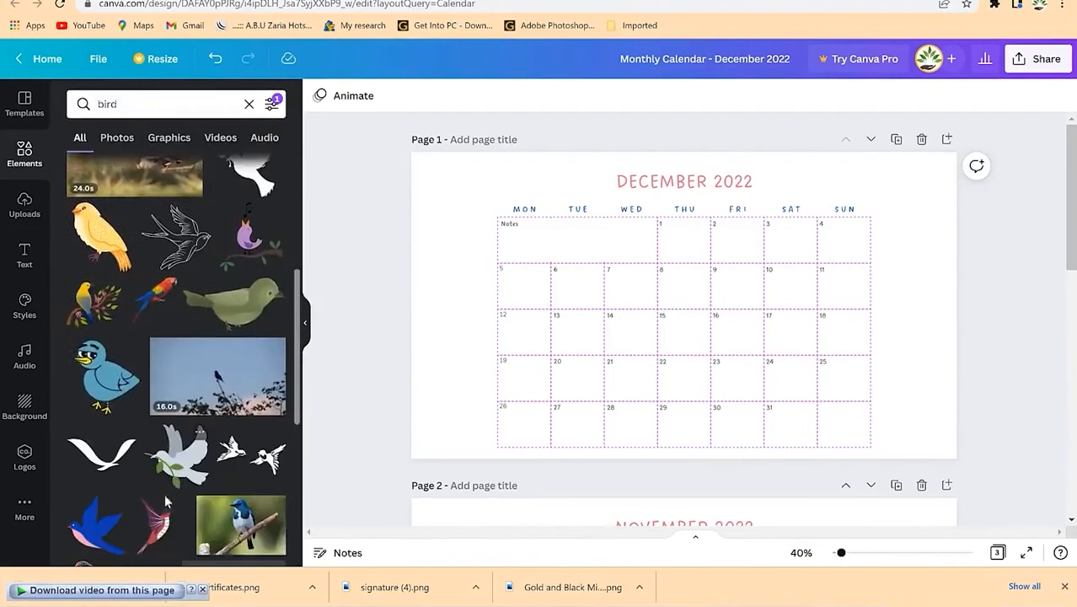
scroll(173, 493, down, 5)
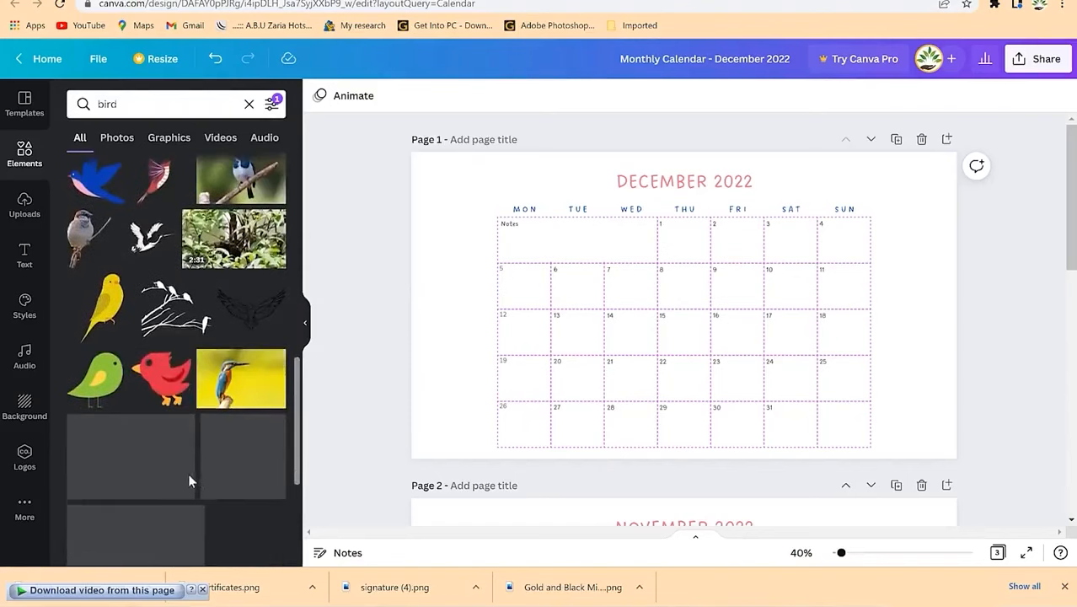
scroll(192, 481, up, 4)
scroll(192, 480, down, 4)
scroll(193, 478, up, 3)
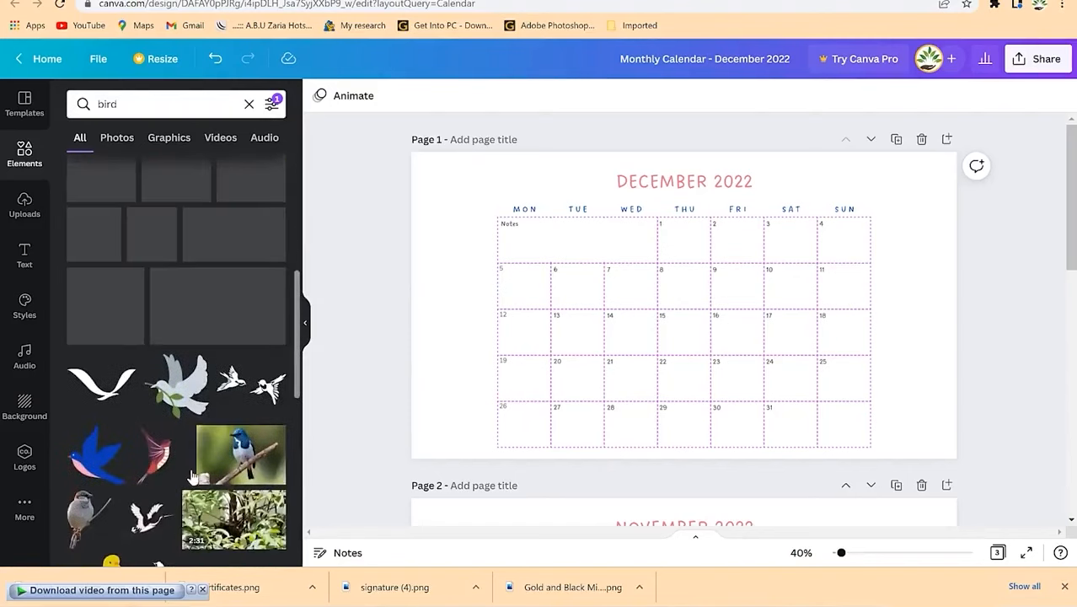
Step: Place the yellow bird-on-branch graphic on page 1, shrunk beside the Sunday column
drag(200, 371, 175, 383)
drag(90, 232, 719, 265)
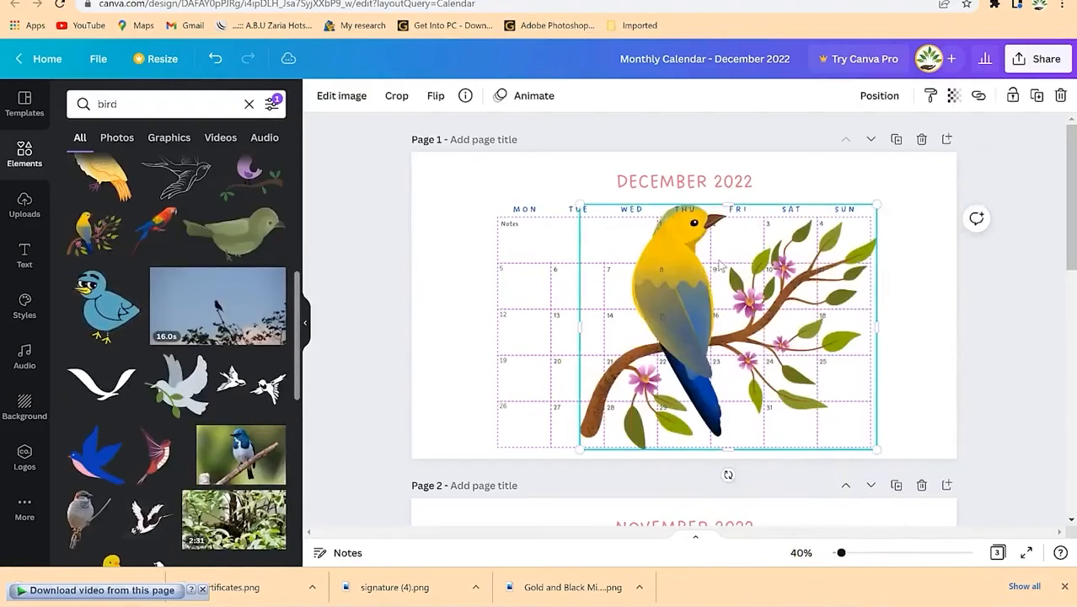
drag(876, 204, 728, 327)
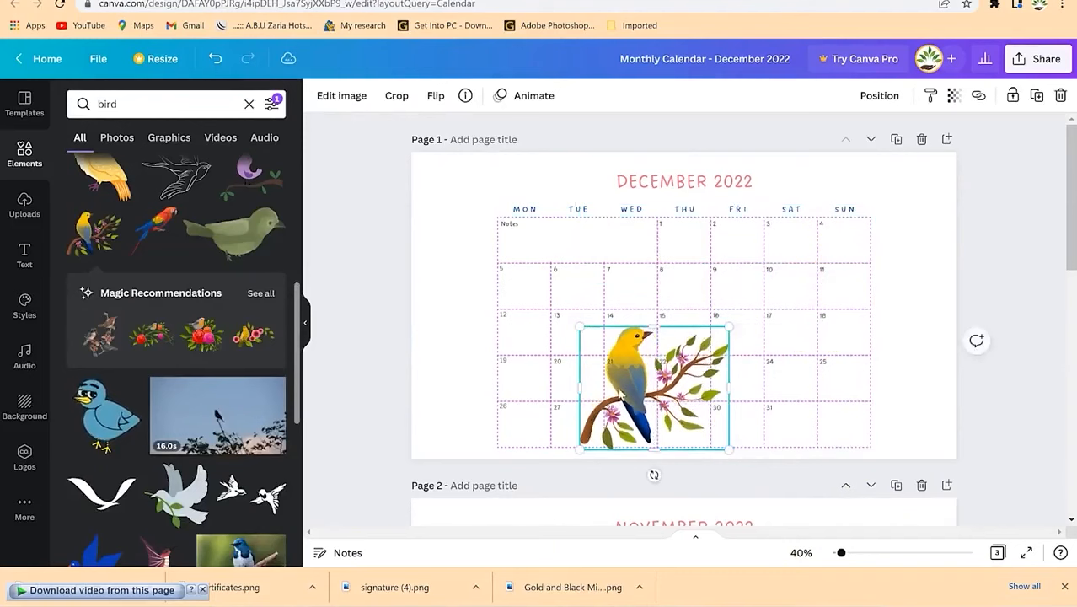
drag(620, 384, 453, 384)
drag(559, 328, 489, 383)
drag(445, 413, 906, 314)
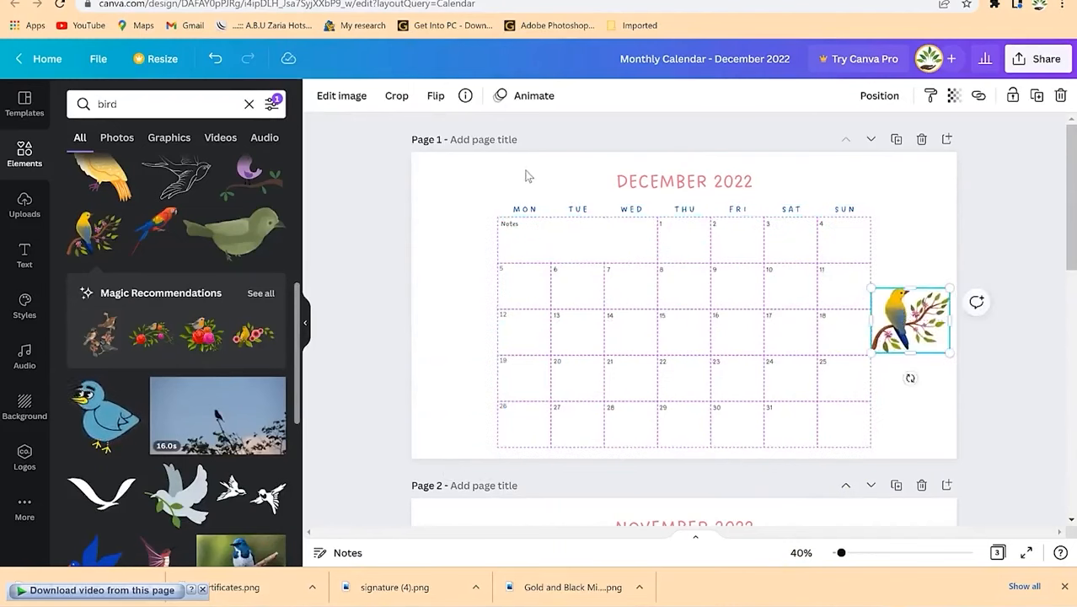
Step: Shift the whole December 2022 calendar left and up
click(647, 191)
shift+click(638, 209)
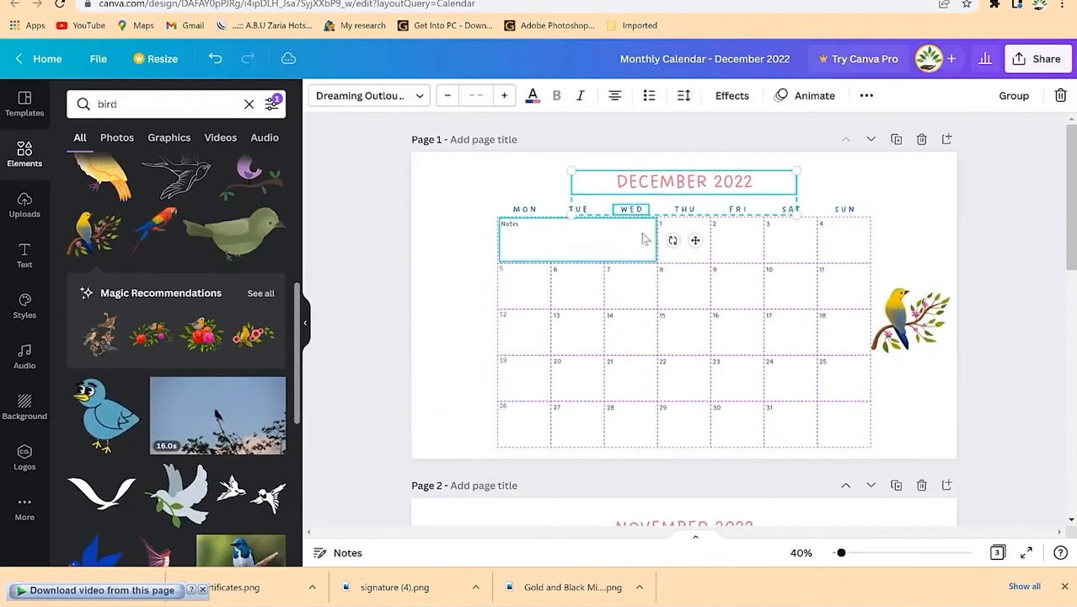
key(ctrl+a)
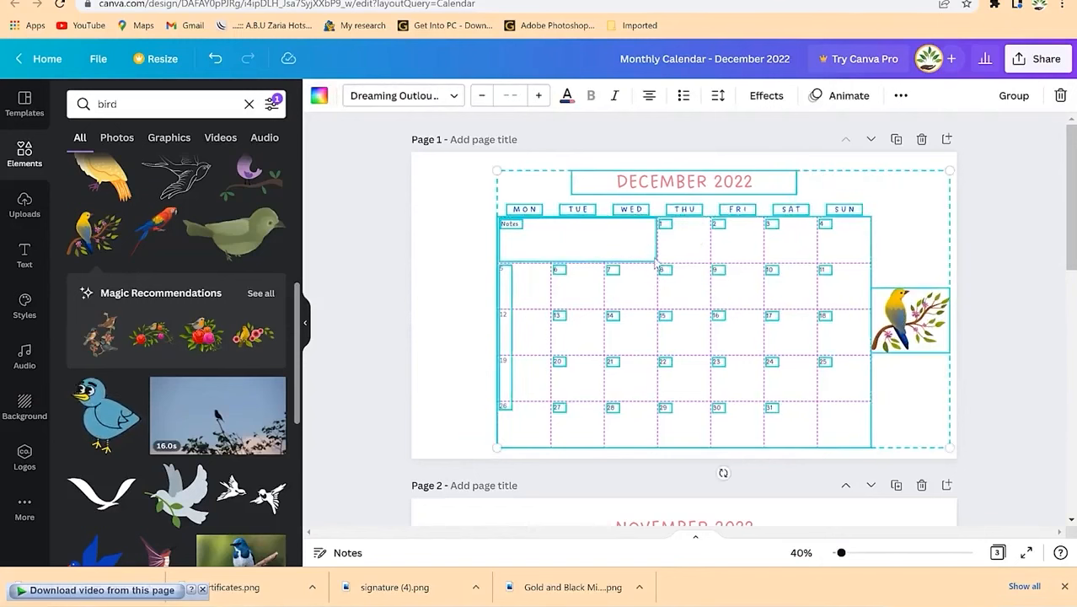
drag(652, 265, 602, 254)
click(935, 262)
Step: Enlarge the bird graphic, then select it for copying
click(885, 289)
drag(892, 287, 952, 262)
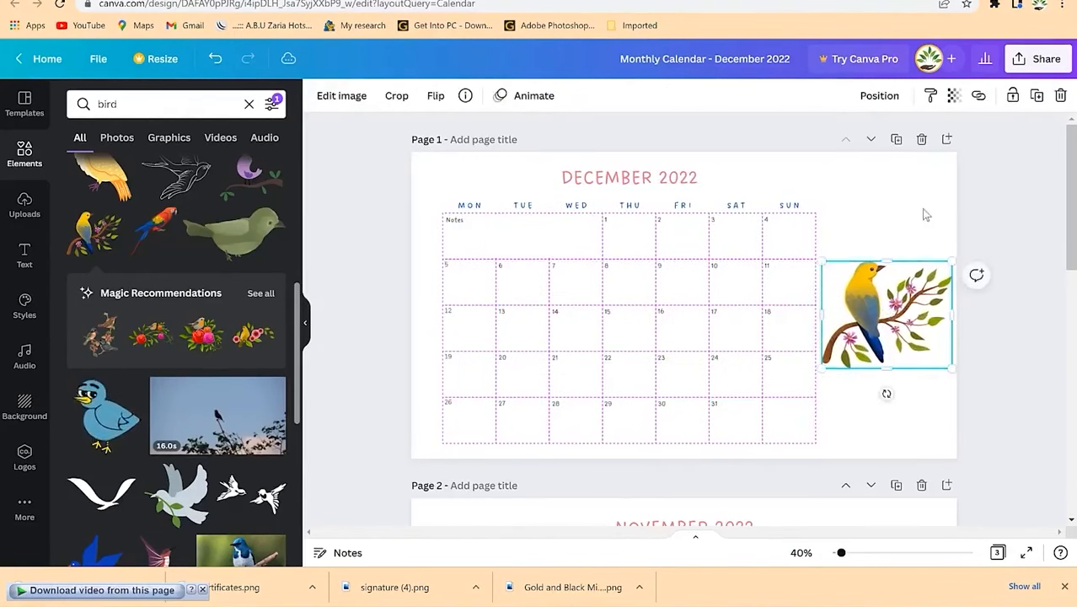
click(930, 395)
click(1009, 388)
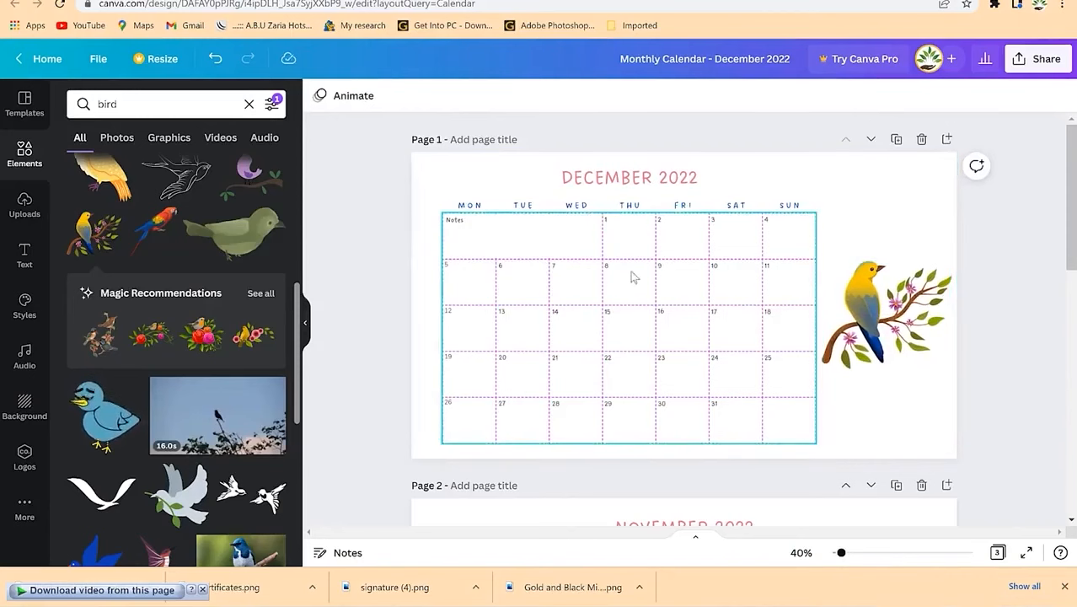
scroll(632, 279, down, 4)
scroll(730, 366, up, 4)
click(883, 306)
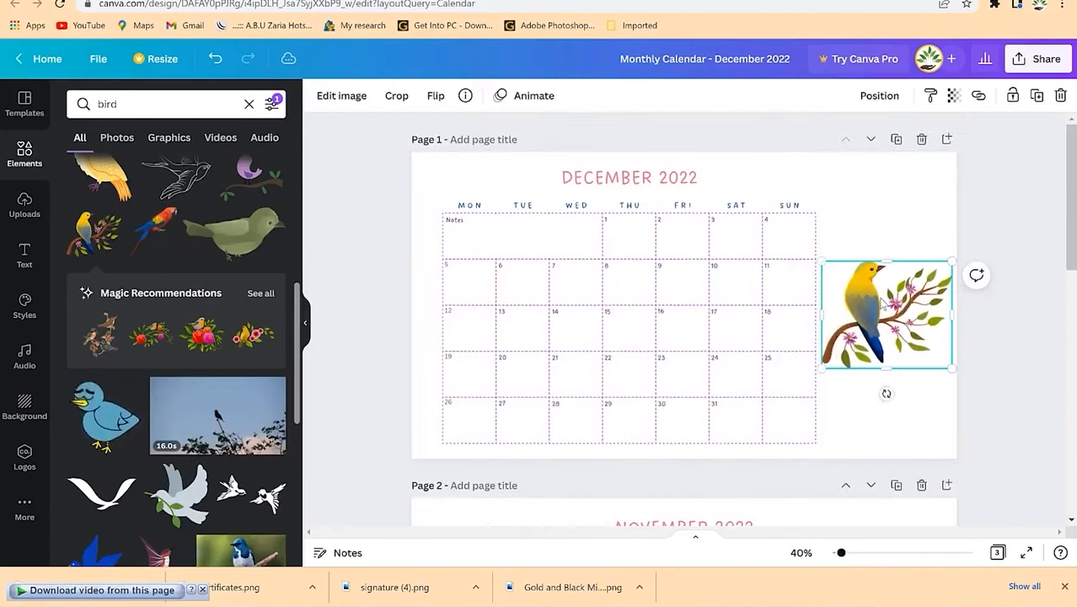
Step: Shift the entire November 2022 calendar left
scroll(783, 339, down, 3)
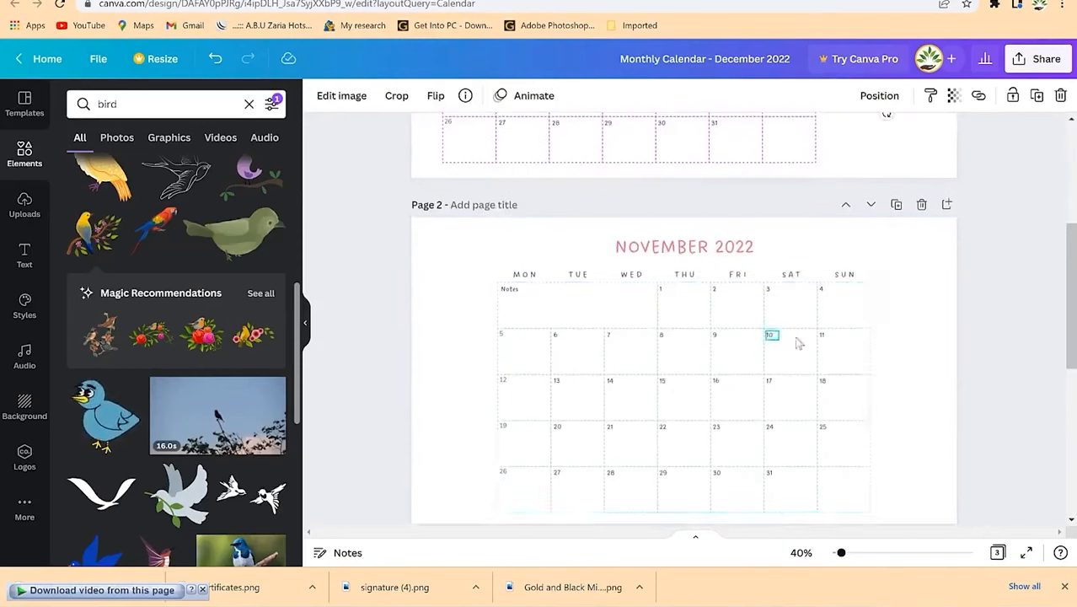
click(770, 337)
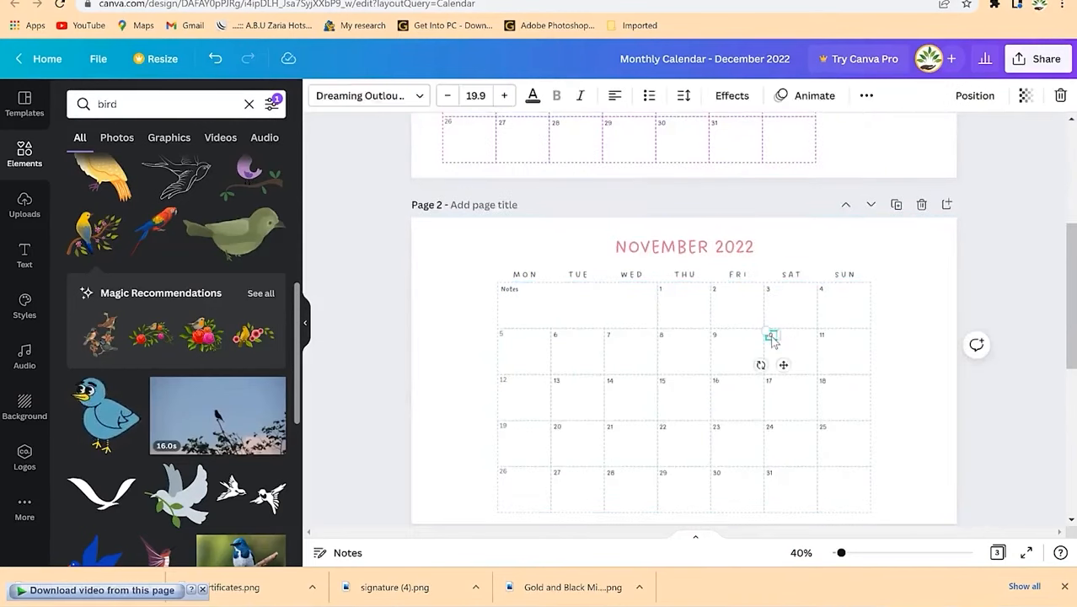
key(ctrl+a)
drag(756, 349, 690, 342)
Step: Paste the bird-on-branch graphic onto the November page at its right
click(905, 359)
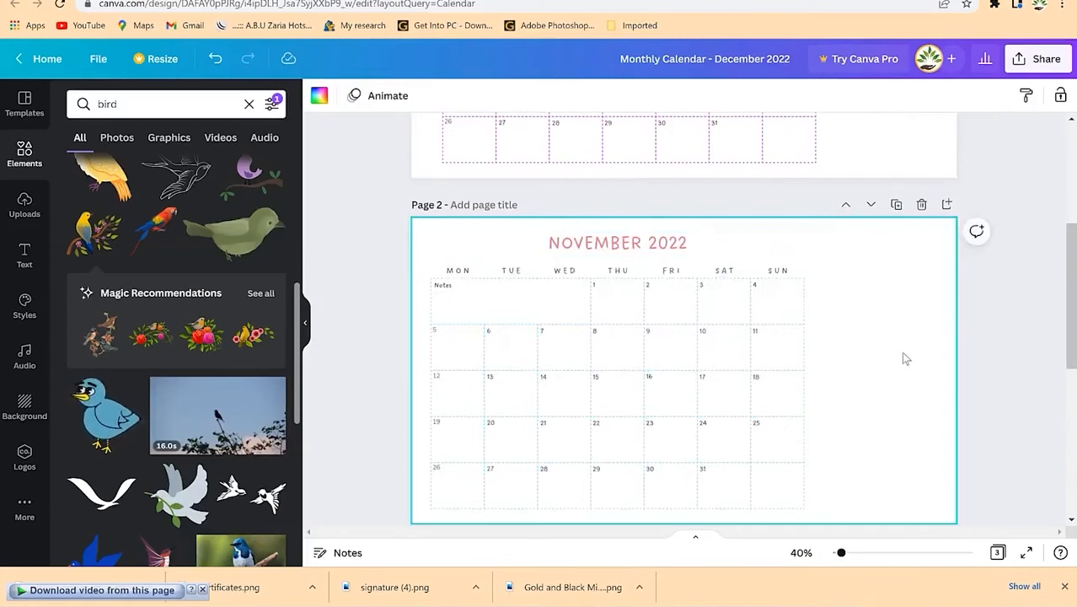
key(ctrl+v)
click(934, 287)
click(880, 372)
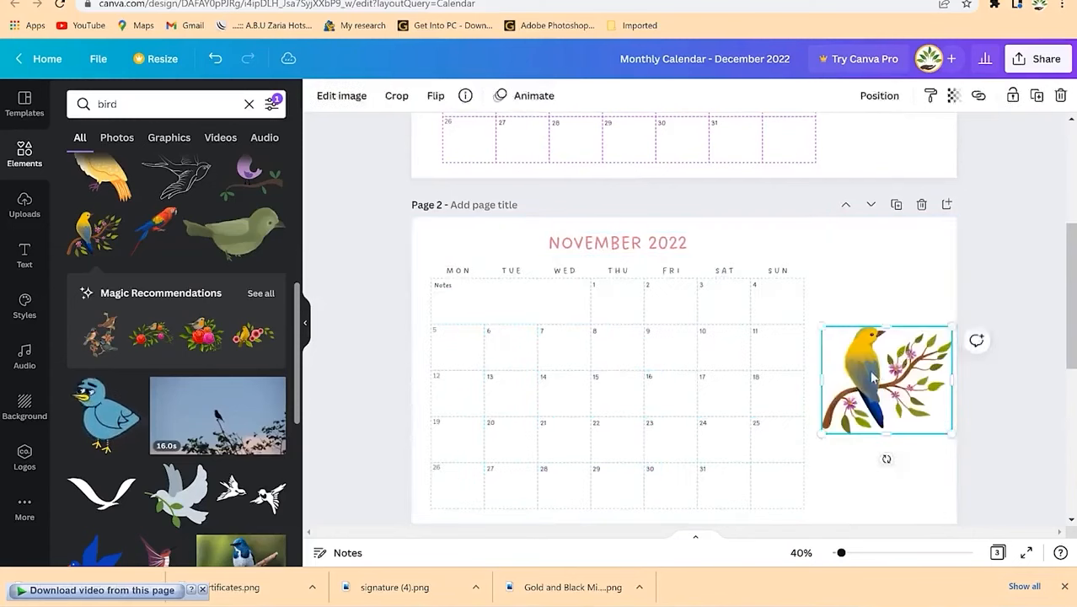
click(769, 305)
scroll(793, 325, up, 5)
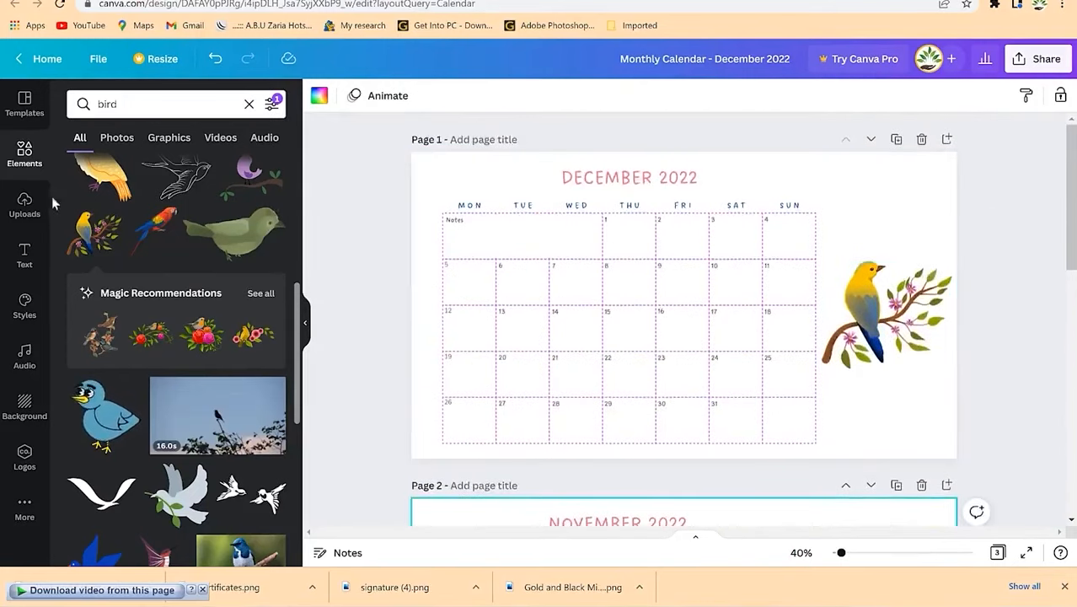
Step: Add a heading text box reading 'EPIC Mentorship' on the December page
click(25, 253)
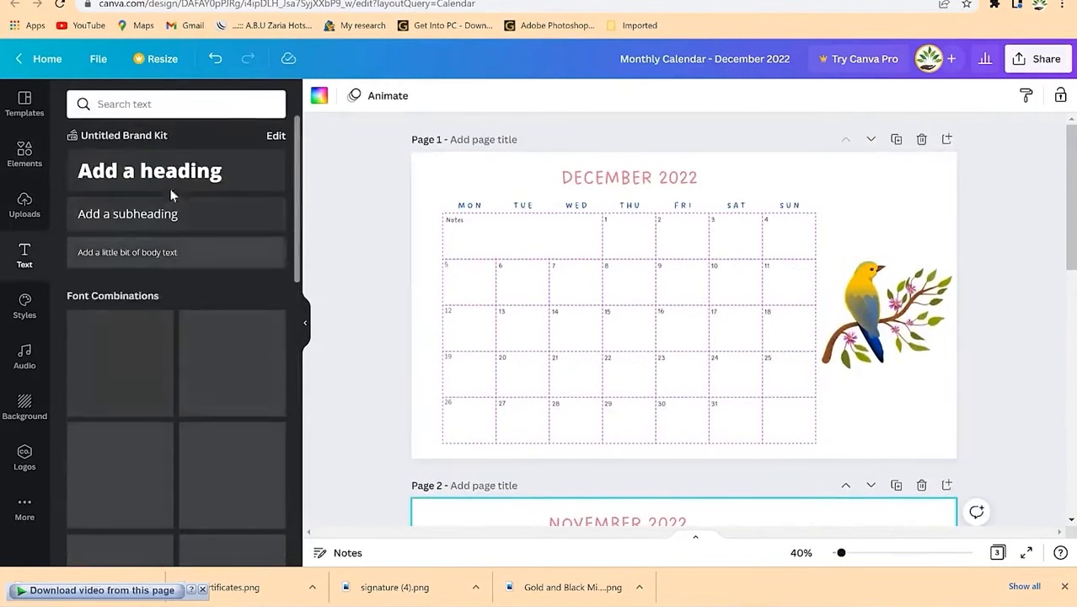
click(150, 170)
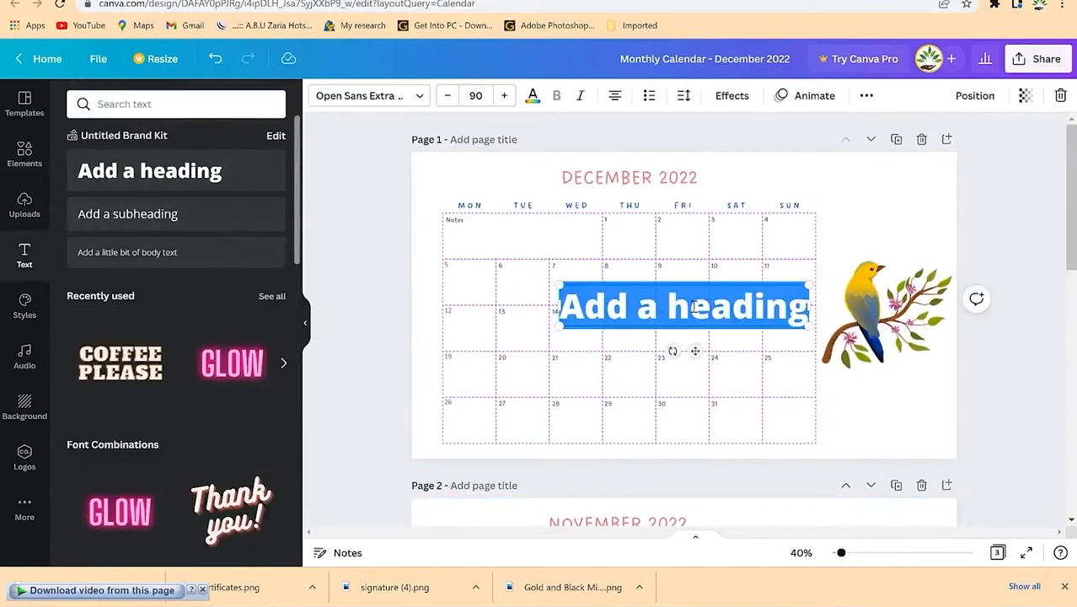
text(EPIC M)
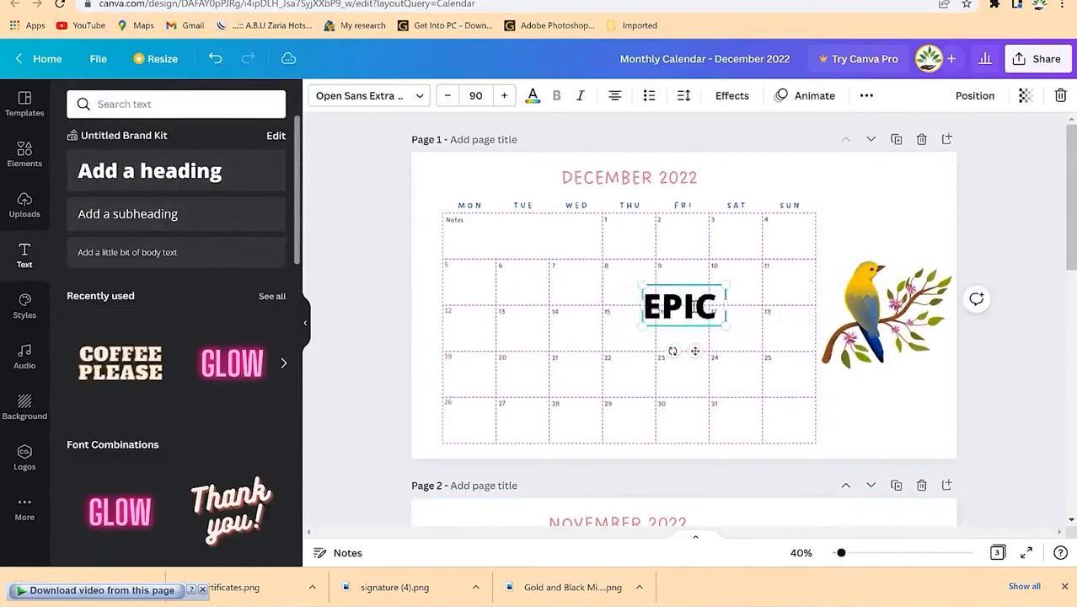
key(BackSpace)
text(nETOR)
key(BackSpace)
key(BackSpace)
key(BackSpace)
key(BackSpace)
key(BackSpace)
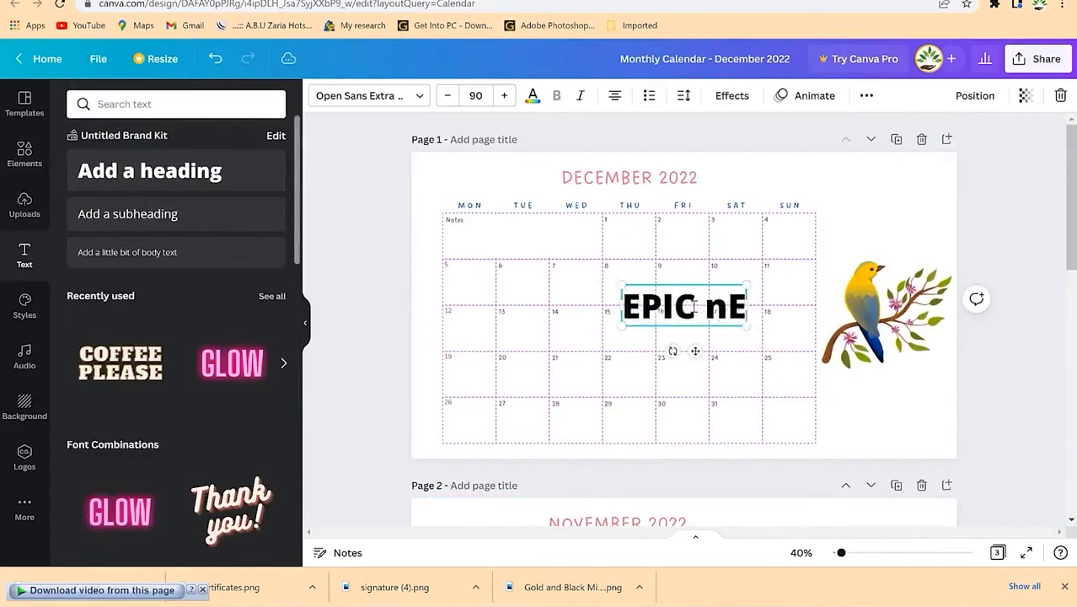
text(mE)
key(BackSpace)
key(BackSpace)
key(BackSpace)
text(M)
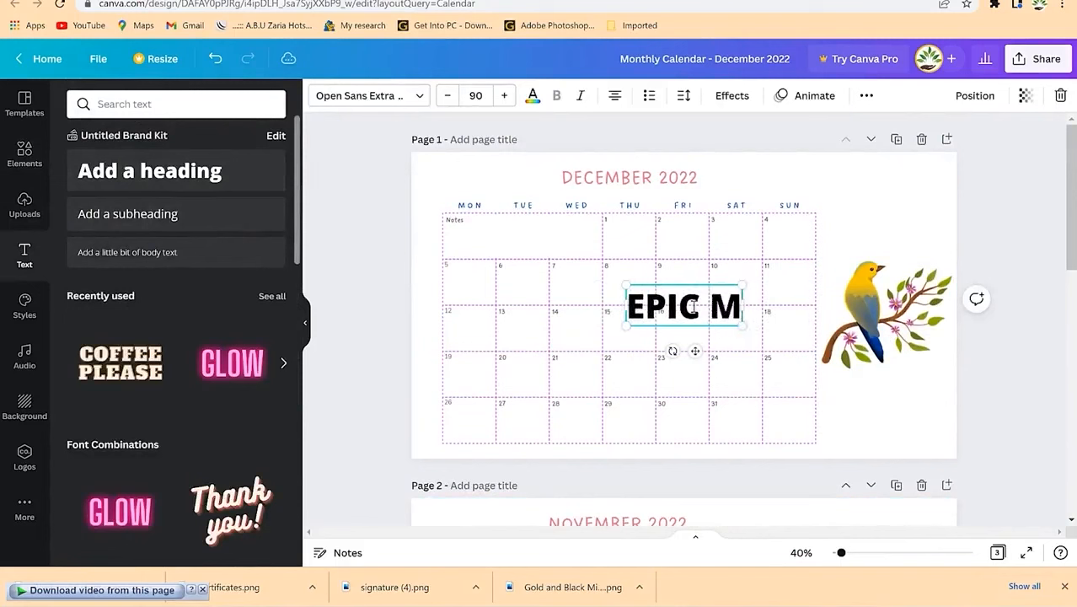
text(entorship)
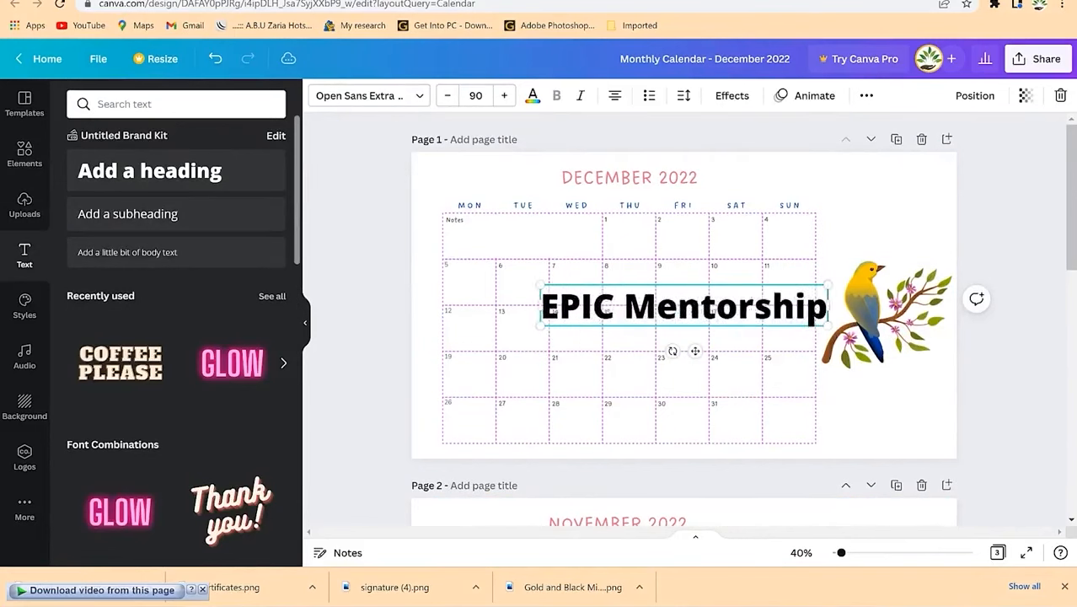
Step: Reduce the EPIC Mentorship text to font size 38
key(ctrl+a)
key(ctrl+c)
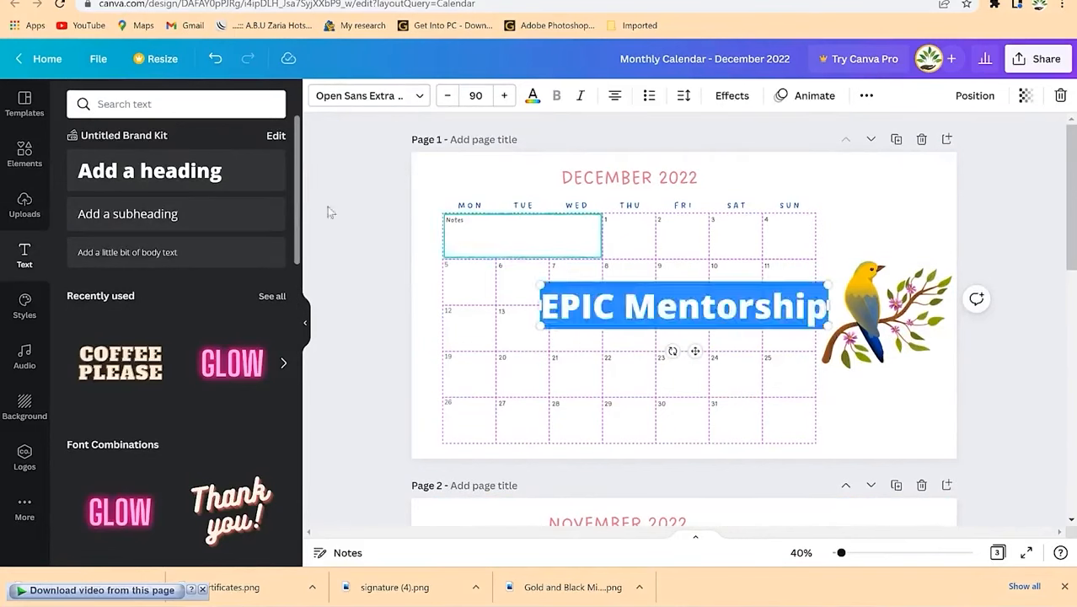
click(447, 96)
click(448, 96)
click(447, 96)
click(447, 96)
click(448, 96)
click(448, 96)
click(447, 96)
click(447, 96)
click(451, 102)
click(451, 102)
click(451, 102)
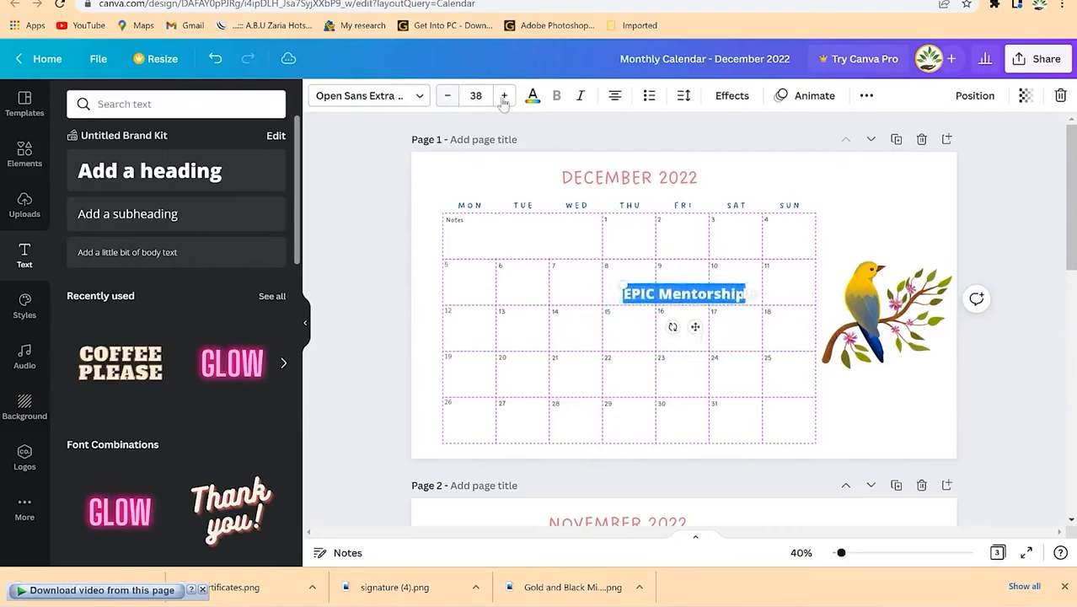
Step: Move the text beneath the bird and colour it the logo's dark green
drag(697, 328, 898, 418)
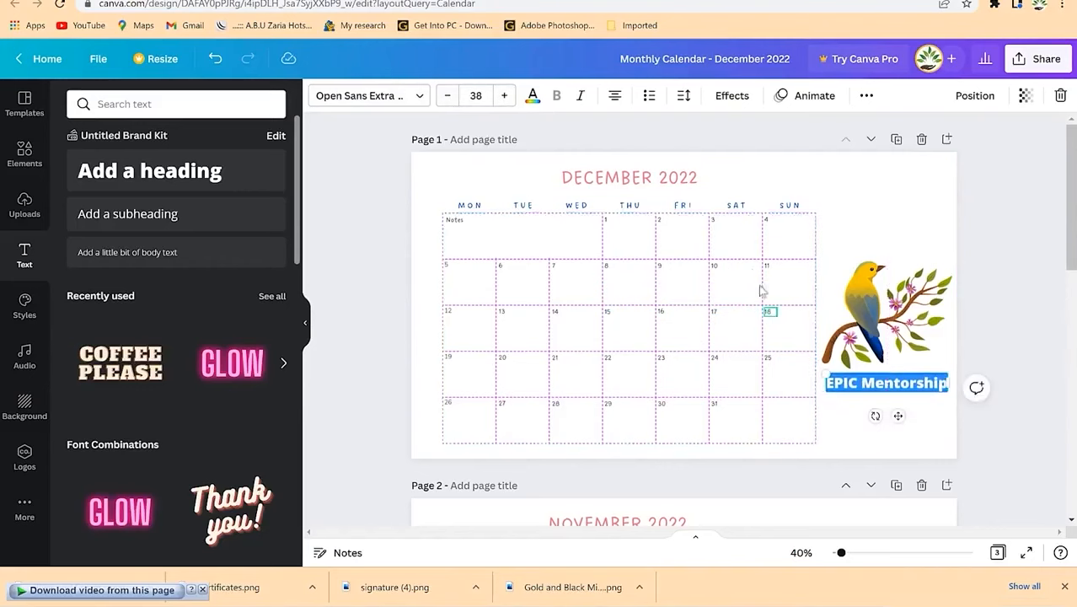
click(533, 97)
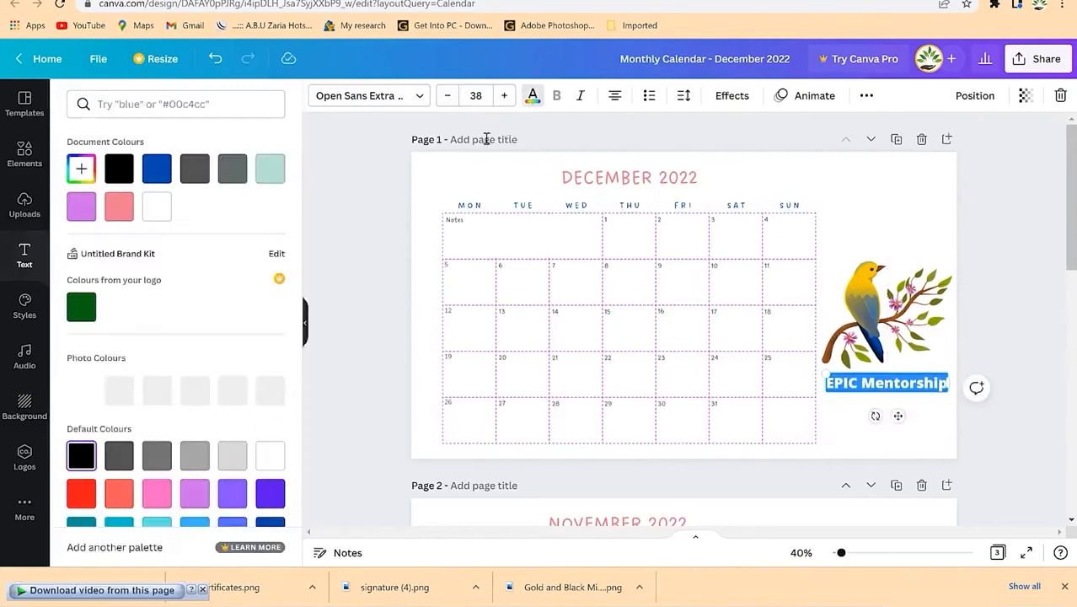
click(84, 317)
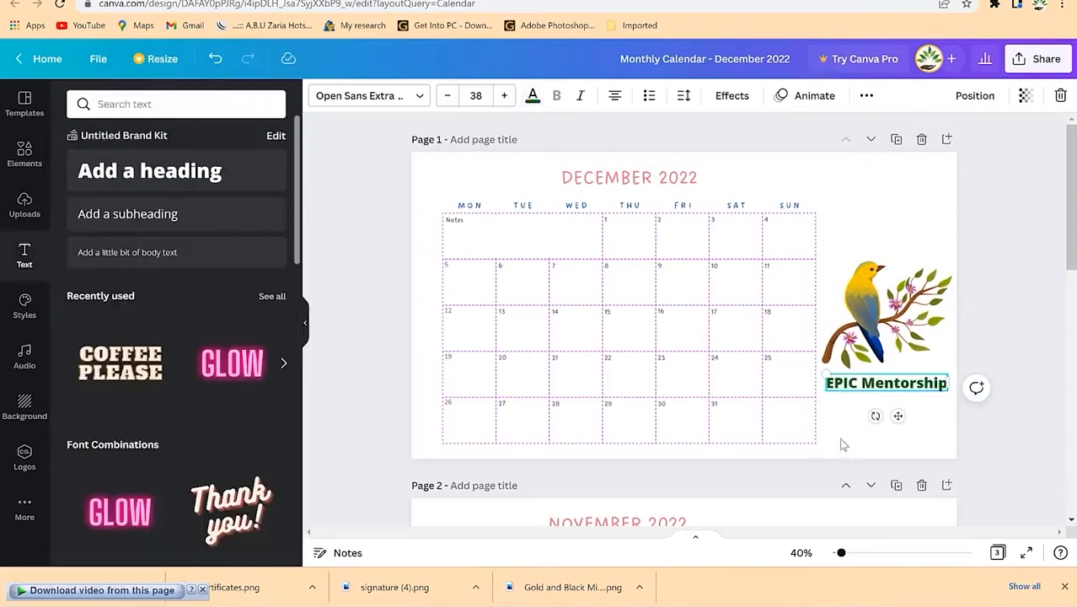
click(904, 212)
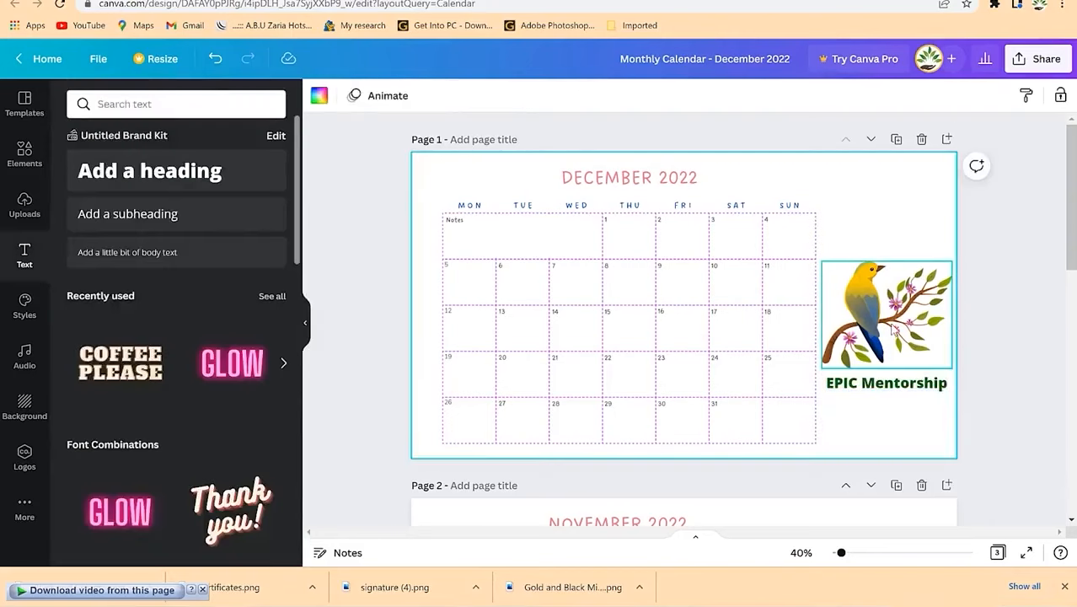
click(891, 331)
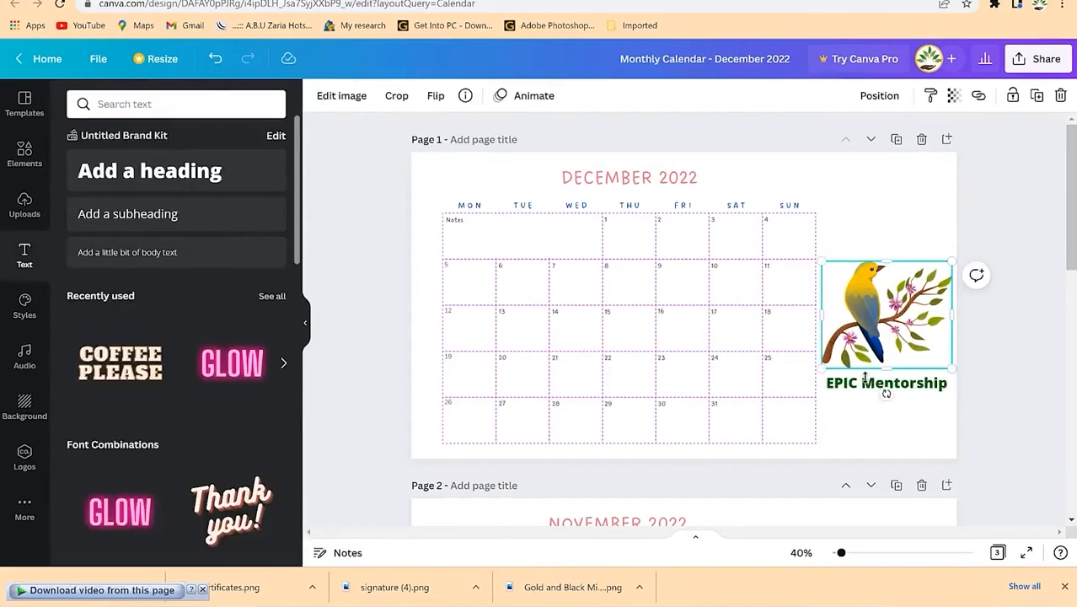
click(868, 389)
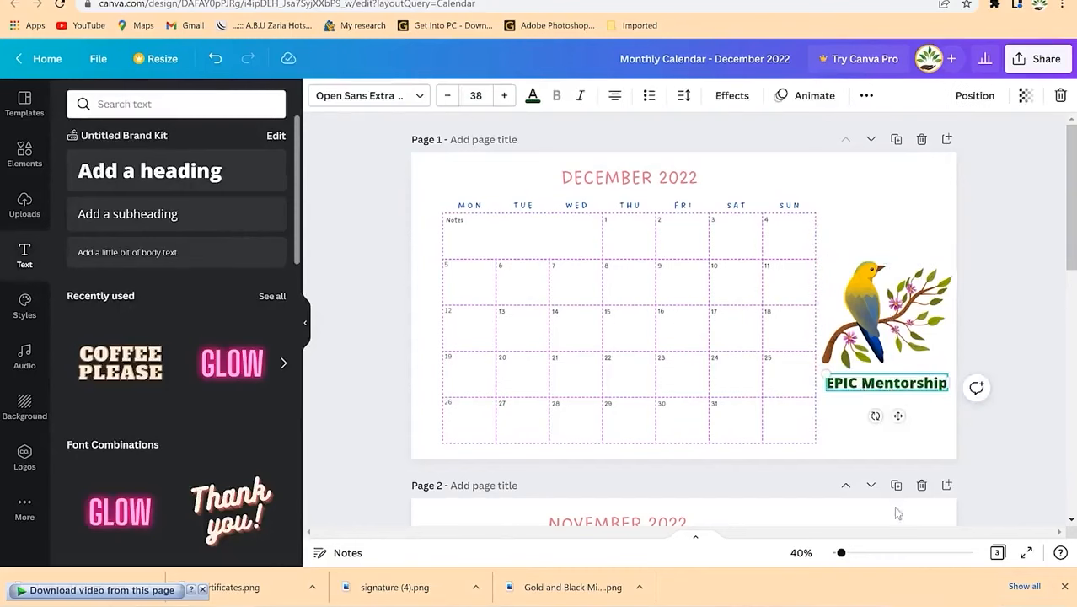
scroll(898, 513, down, 3)
Step: Paste the EPIC Mentorship text under the November bird and nudge it slightly left
click(895, 425)
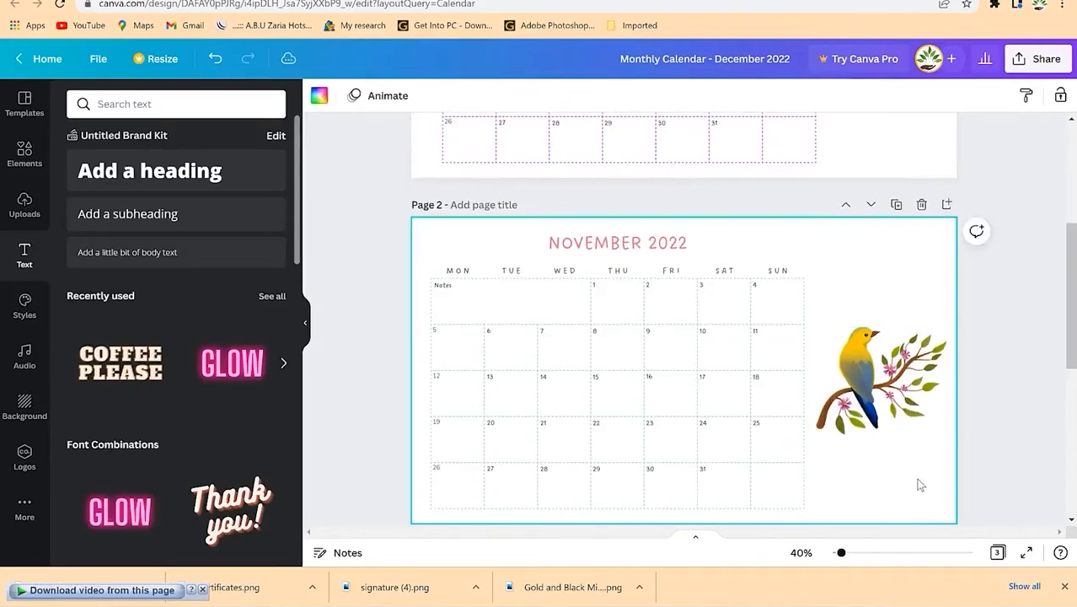
key(ctrl+v)
click(943, 508)
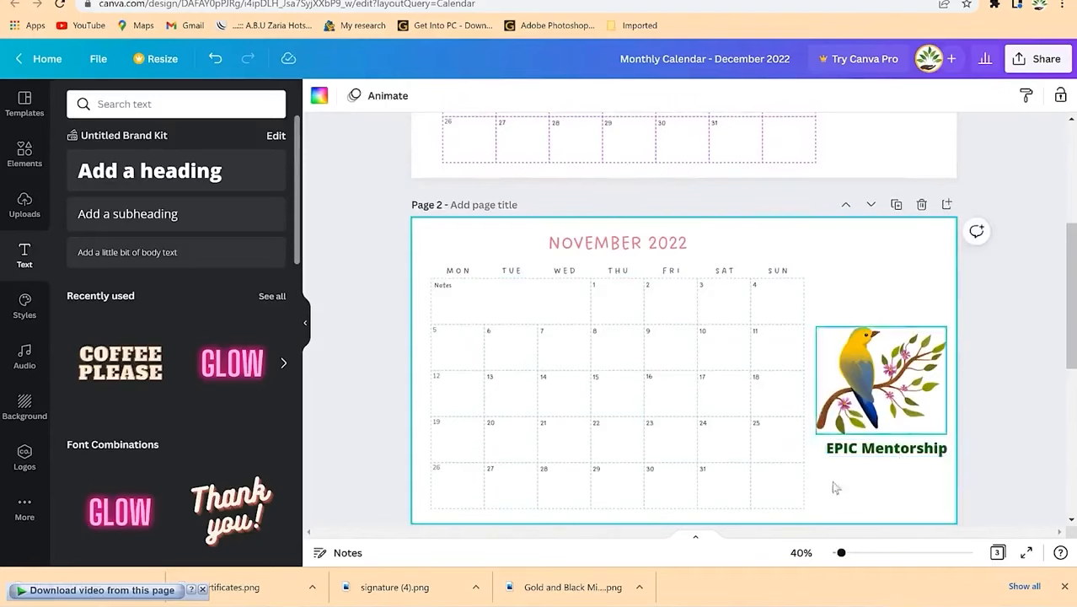
click(879, 452)
key(Left)
key(Left)
key(Left)
key(Left)
key(Left)
key(Left)
key(Left)
key(Left)
key(Left)
key(Left)
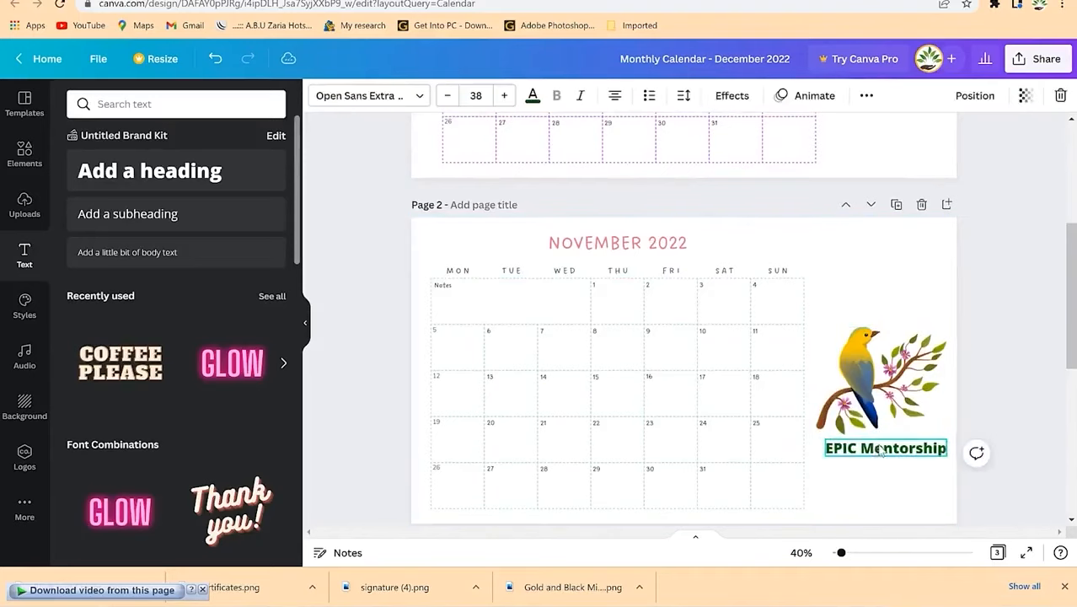
key(Left)
key(Left)
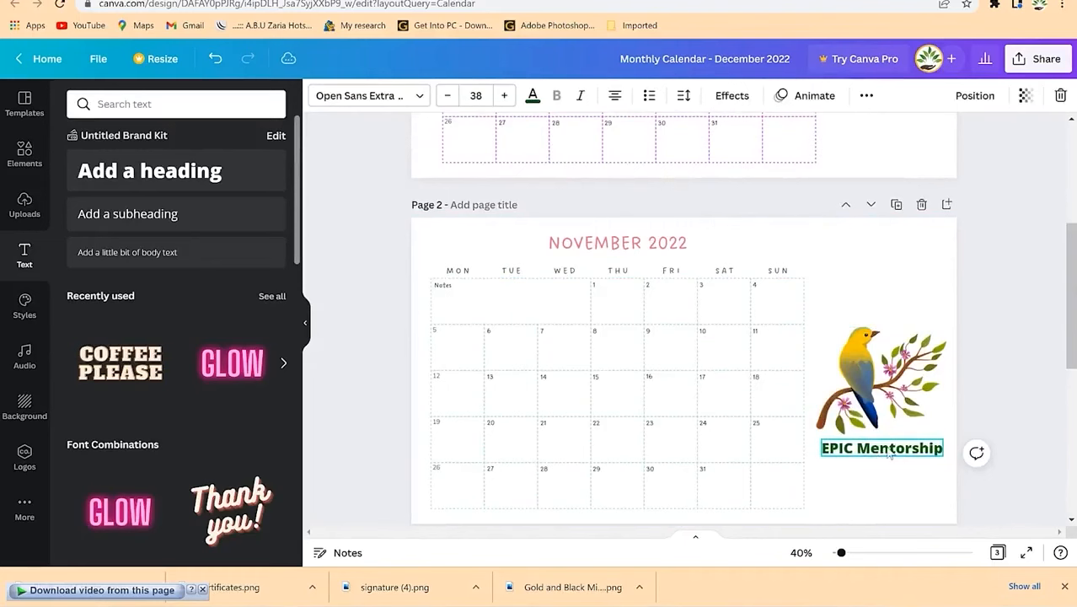
click(903, 498)
Step: Scroll through the calendar pages and dismiss the system notification panel
scroll(861, 188, up, 4)
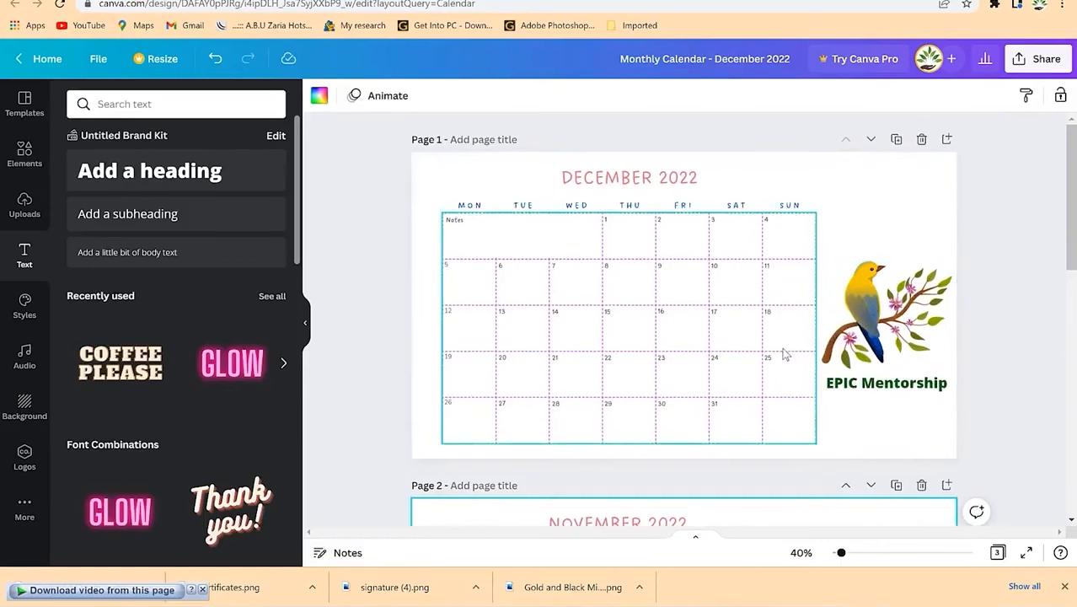
scroll(781, 350, down, 3)
scroll(775, 338, up, 3)
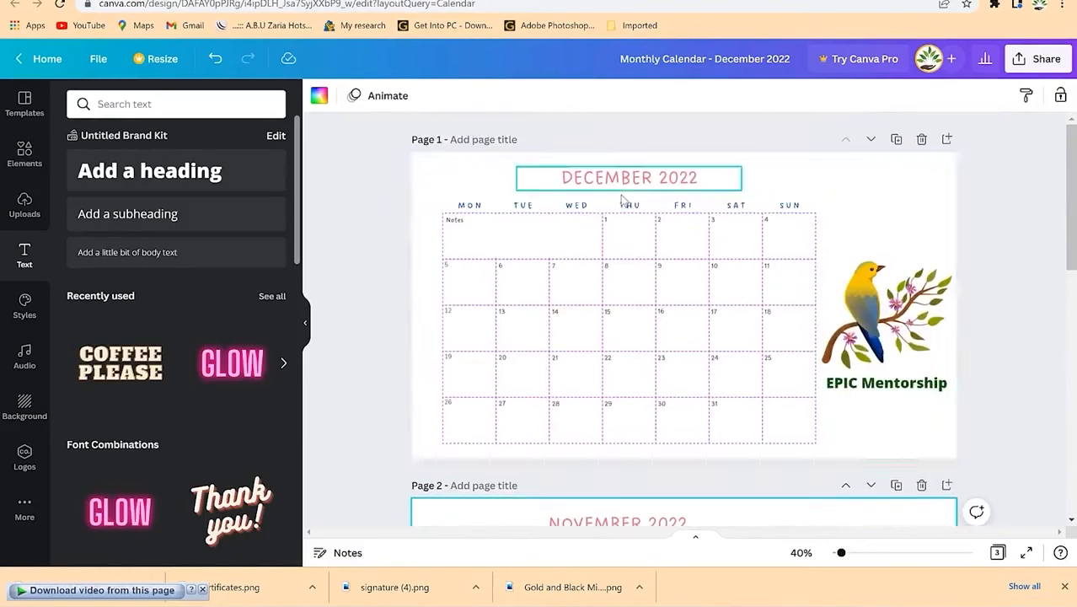
scroll(659, 504, down, 2)
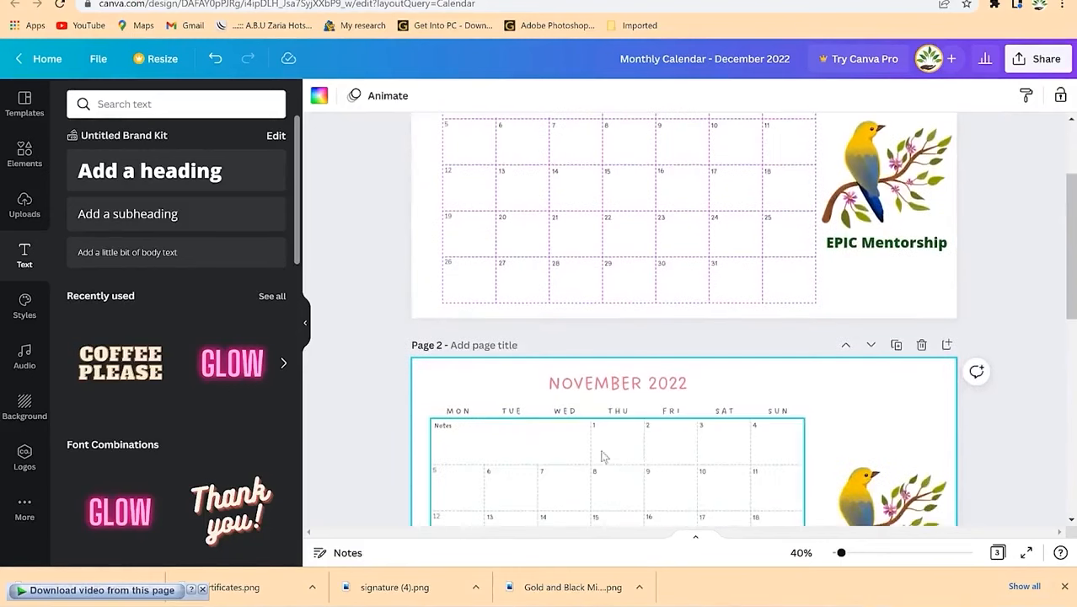
scroll(659, 461, down, 2)
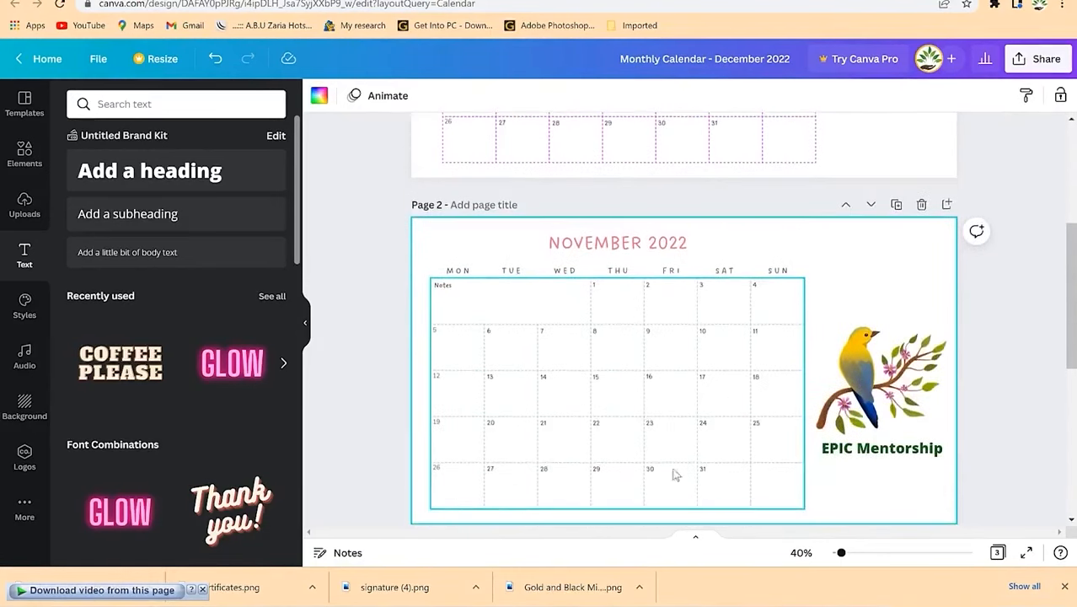
scroll(649, 308, down, 2)
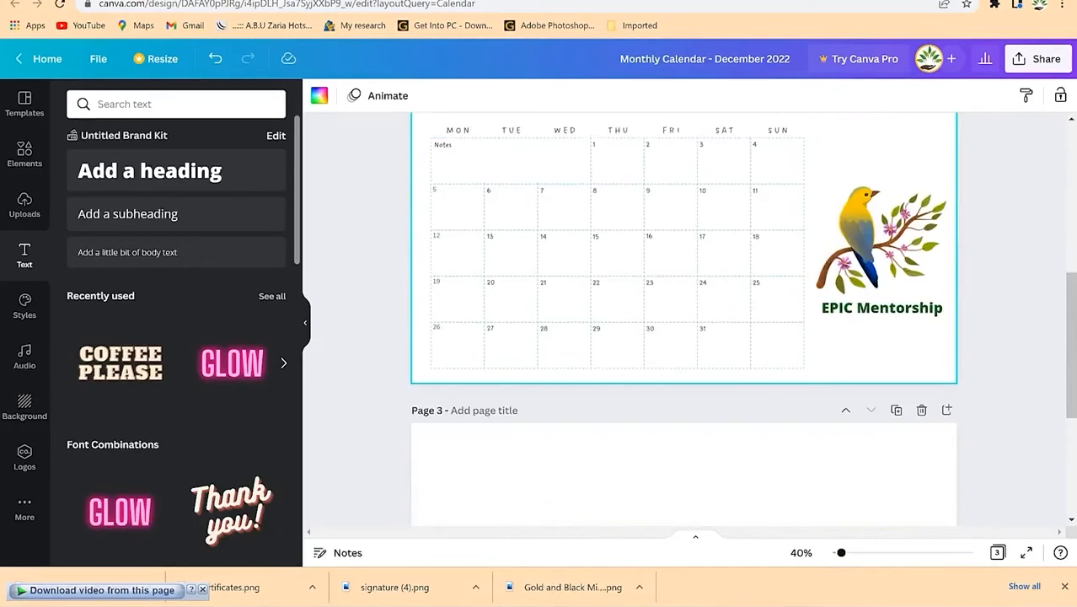
click(1037, 605)
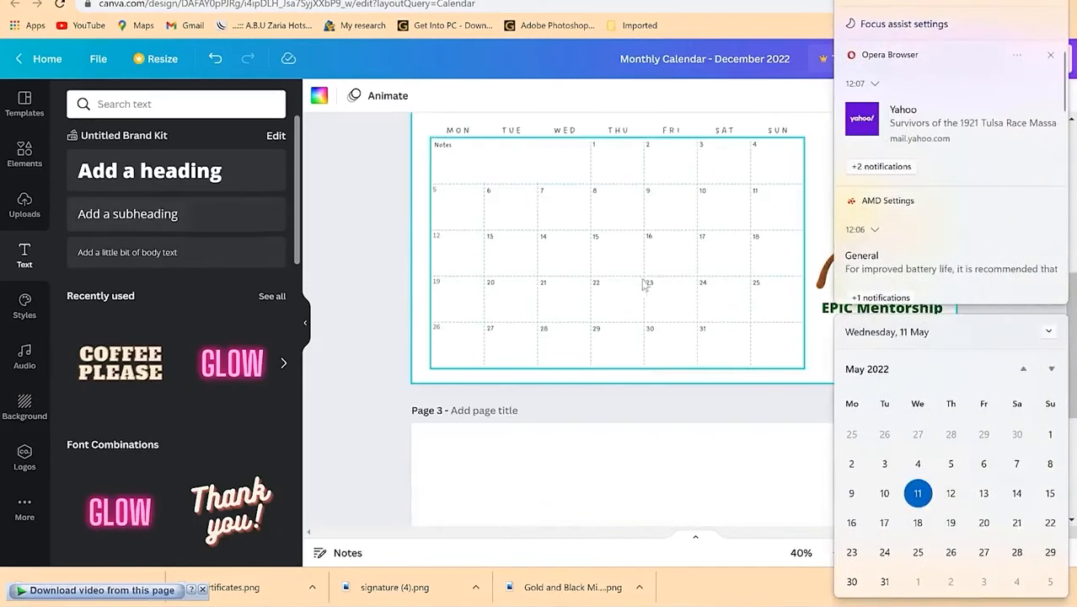
click(634, 438)
scroll(689, 362, up, 5)
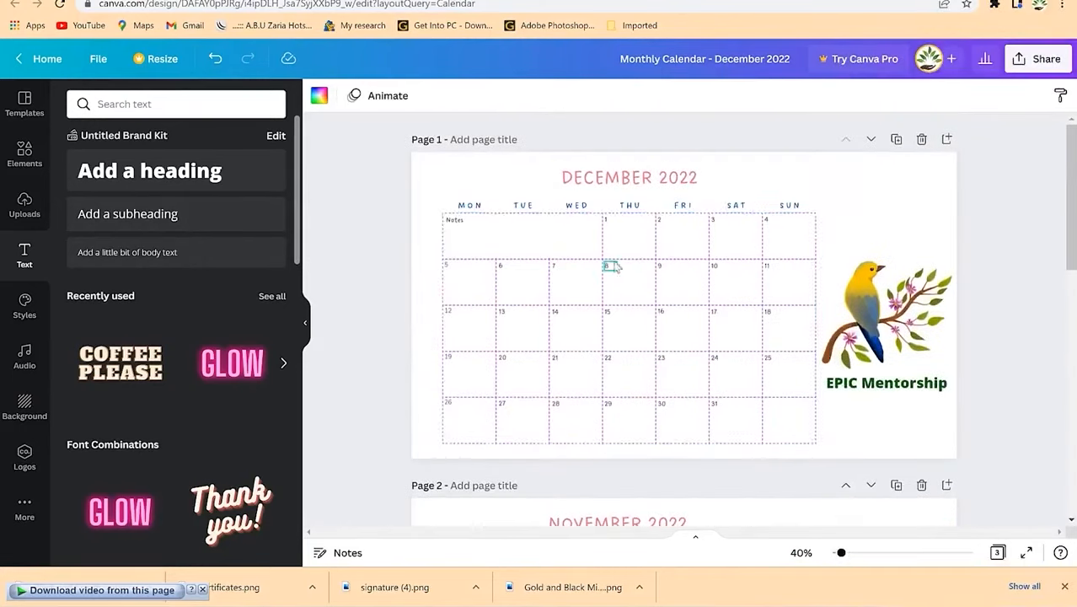
Step: Inspect the December date numbers 1 through 4, then deselect them
click(612, 224)
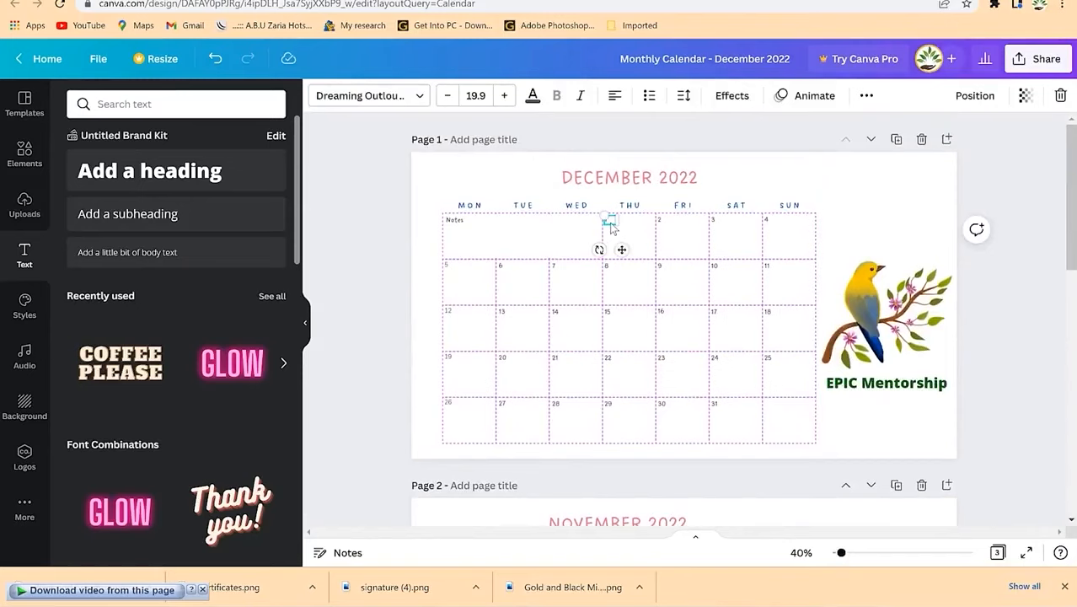
click(671, 227)
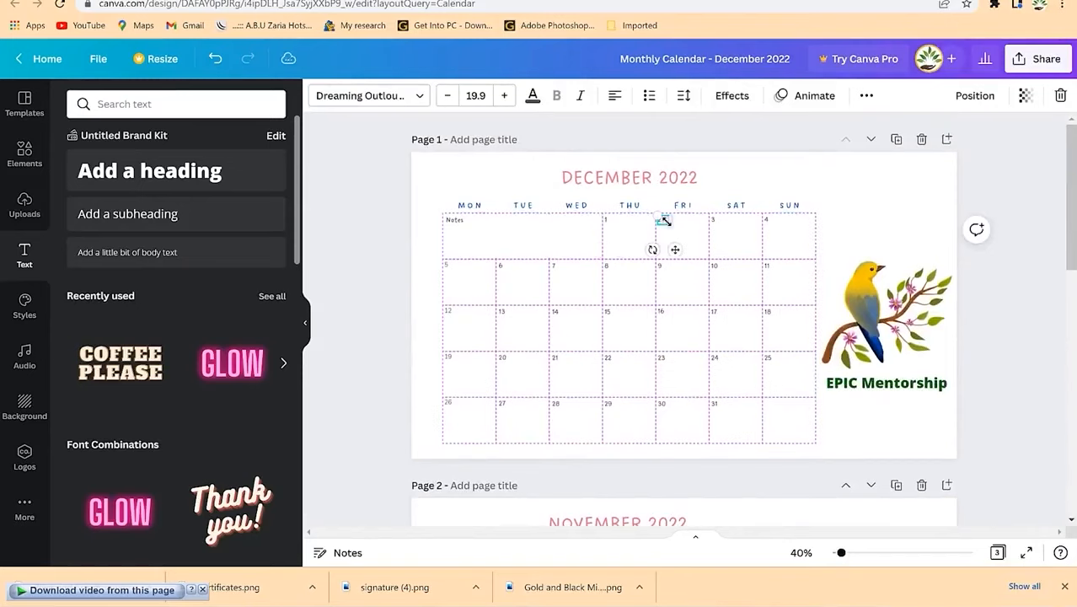
click(718, 230)
click(770, 222)
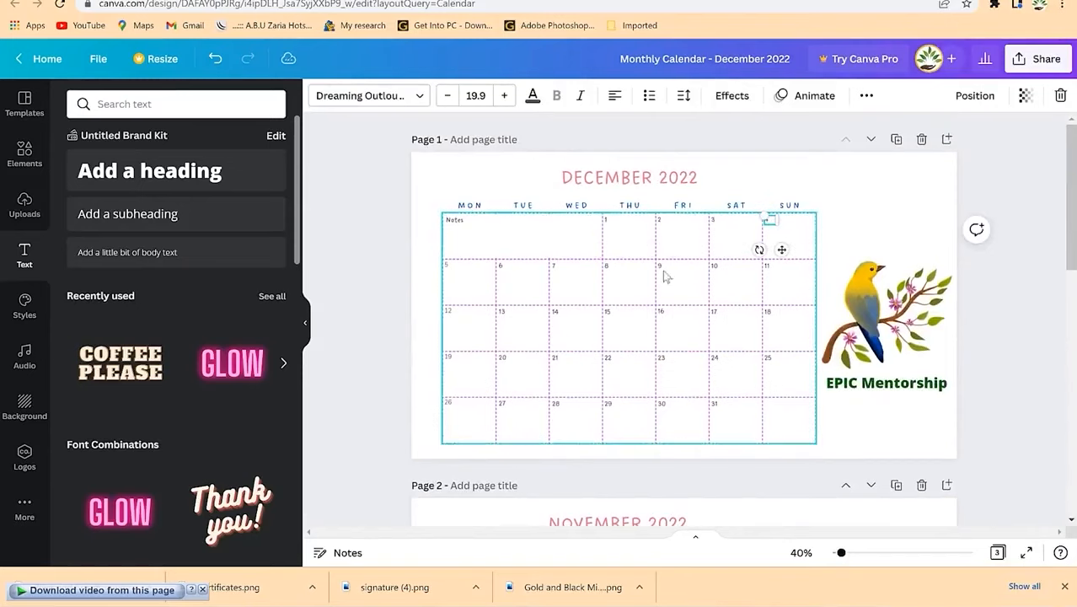
click(861, 250)
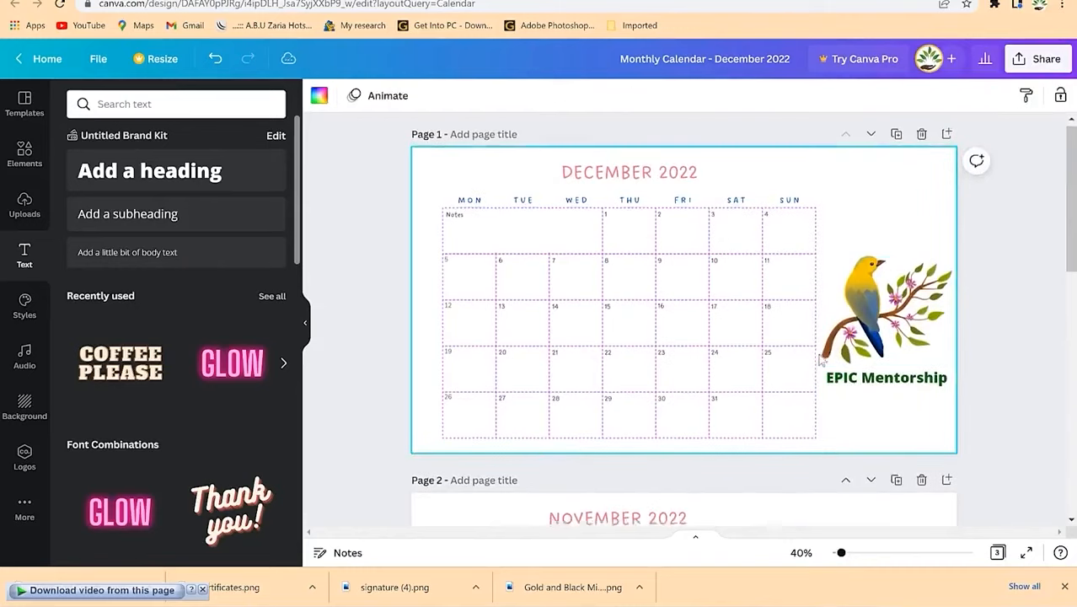
scroll(776, 396, down, 5)
scroll(769, 404, up, 5)
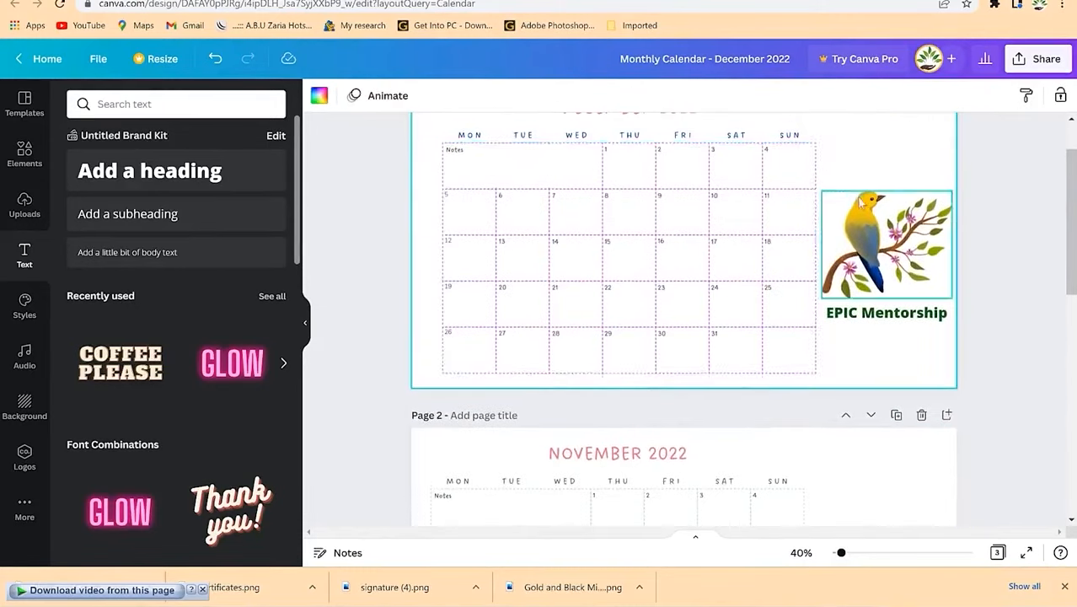
scroll(856, 223, down, 4)
scroll(803, 310, up, 4)
scroll(803, 310, up, 1)
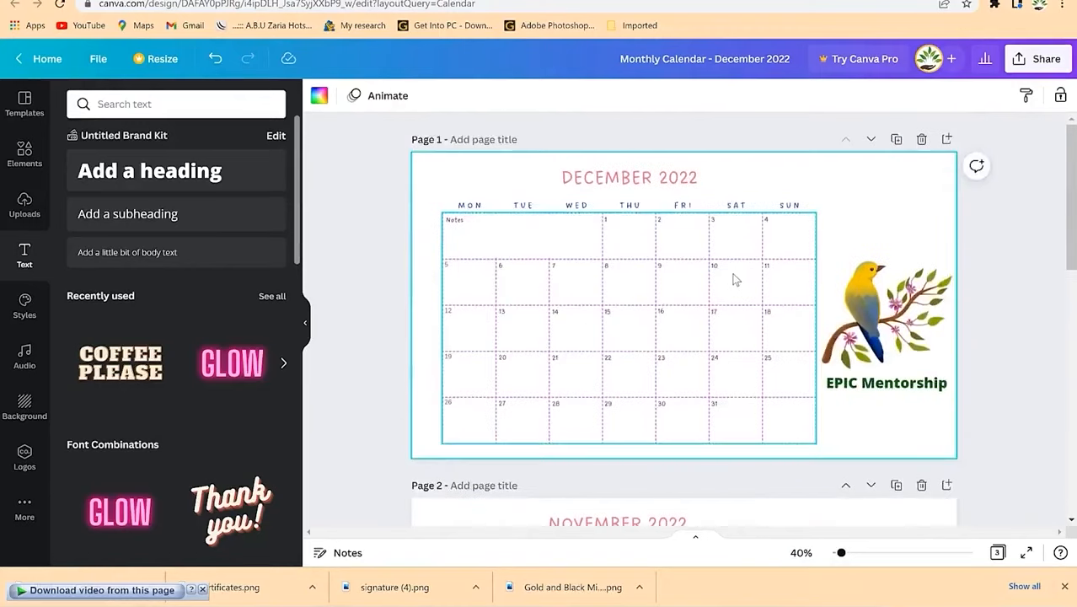
Step: Download only pages 1–2 as PDF Print, saving 'Monthly Calendar - December 2022.pdf'
click(1051, 55)
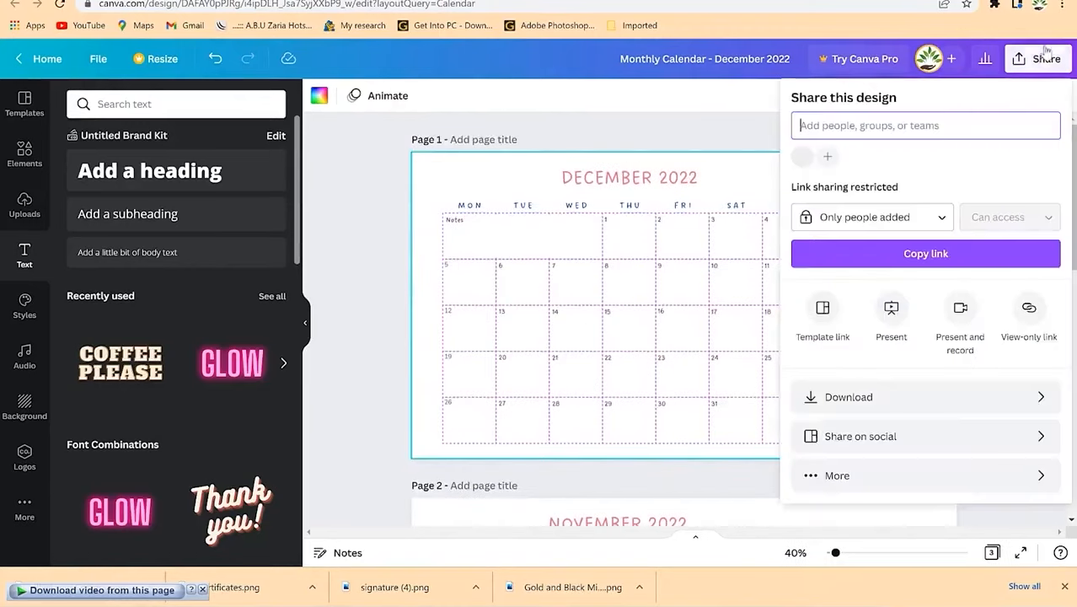
click(883, 399)
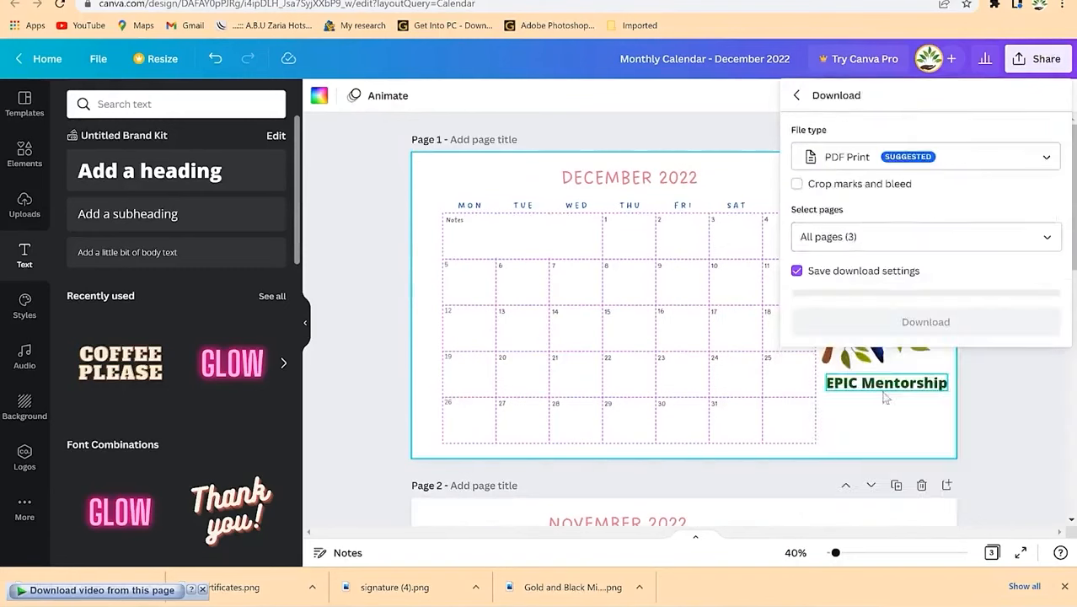
click(926, 236)
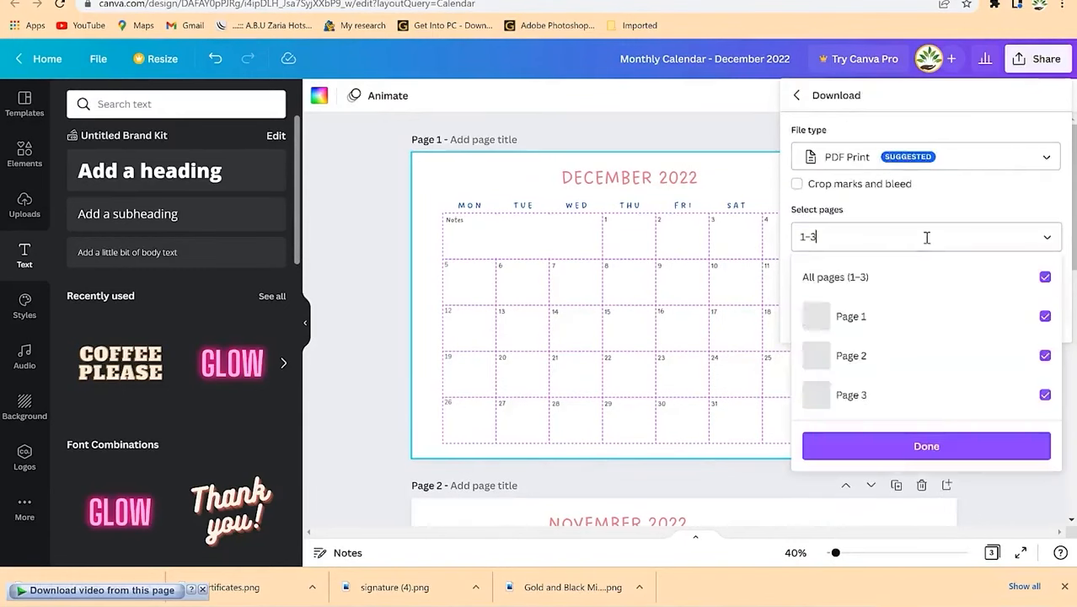
click(1045, 277)
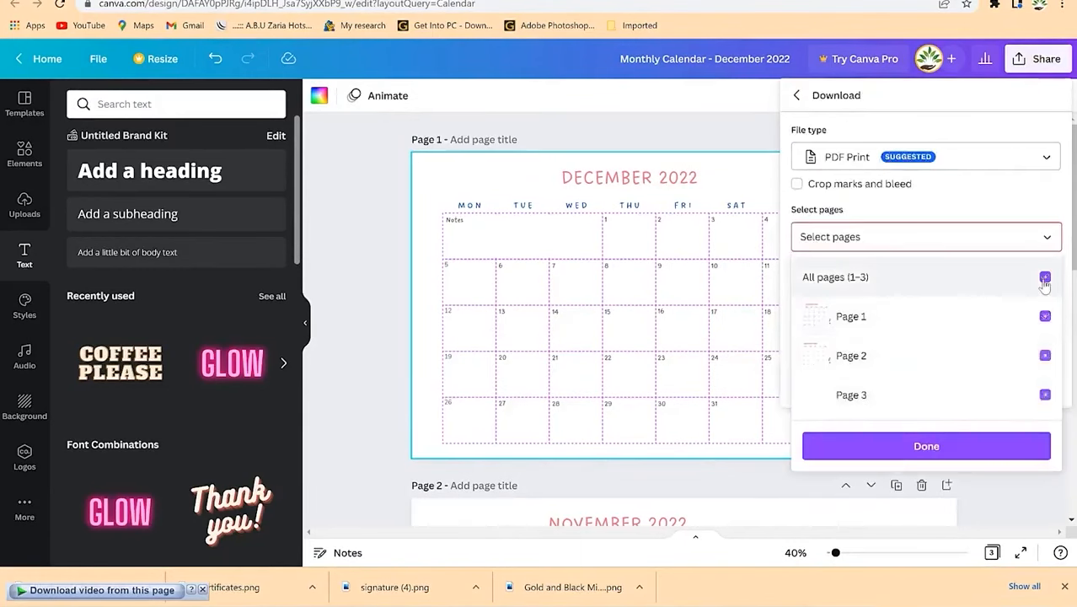
click(1045, 317)
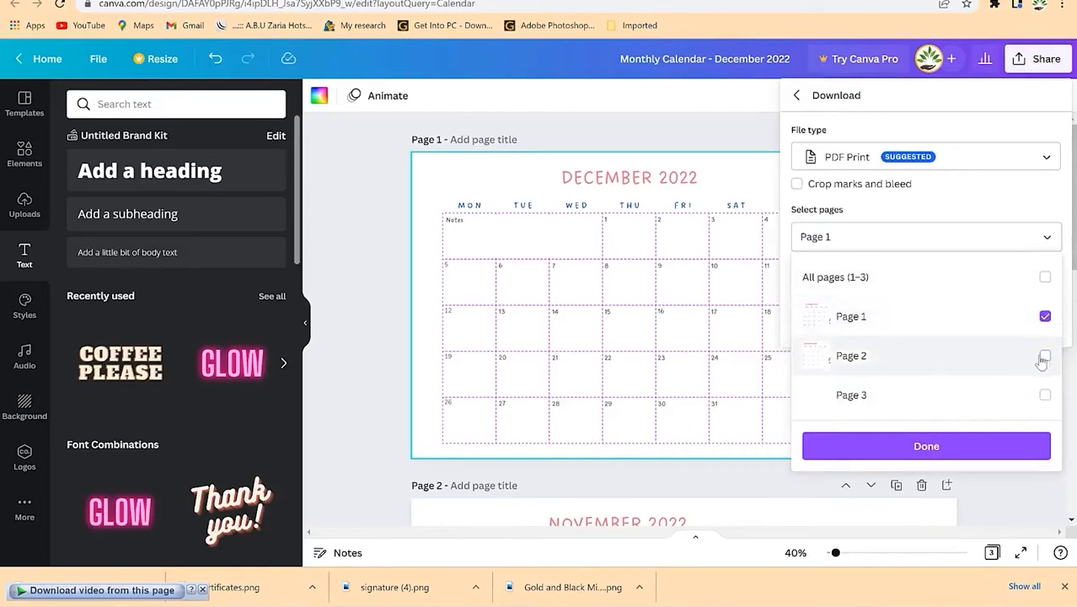
click(982, 445)
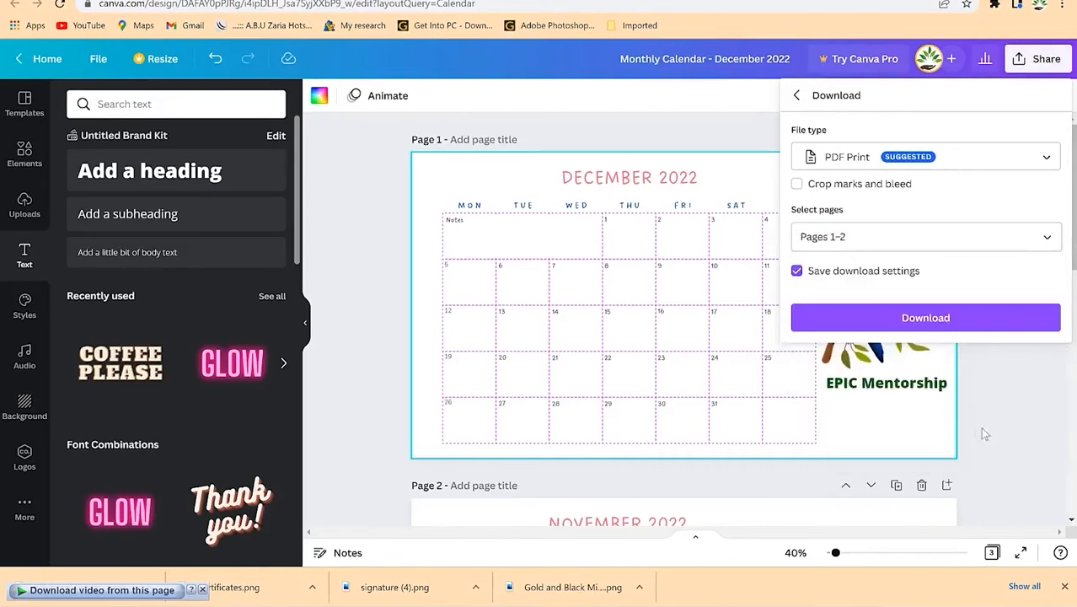
click(962, 324)
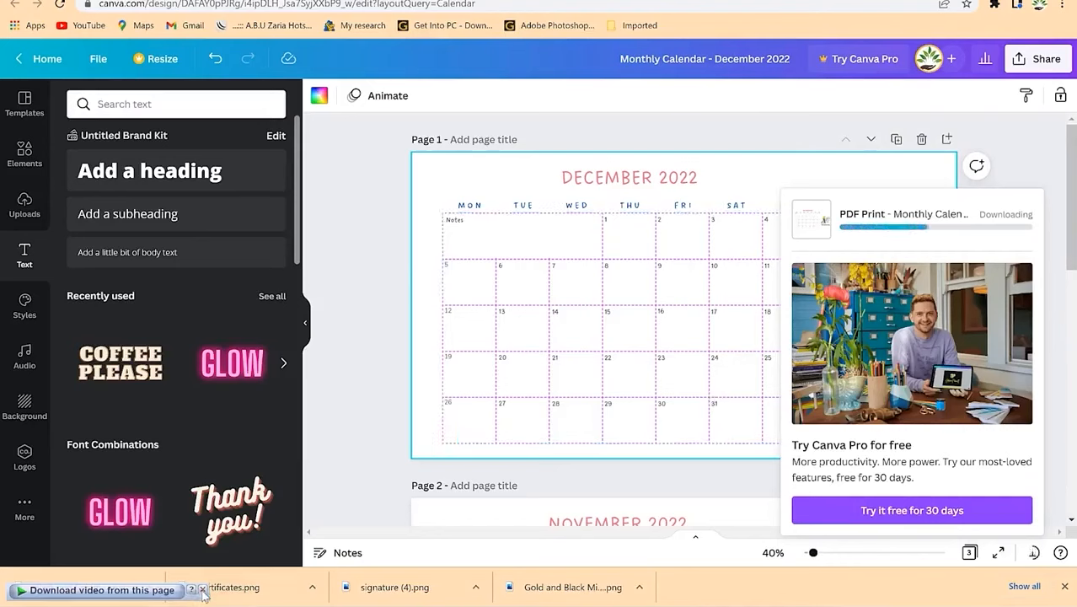
click(202, 590)
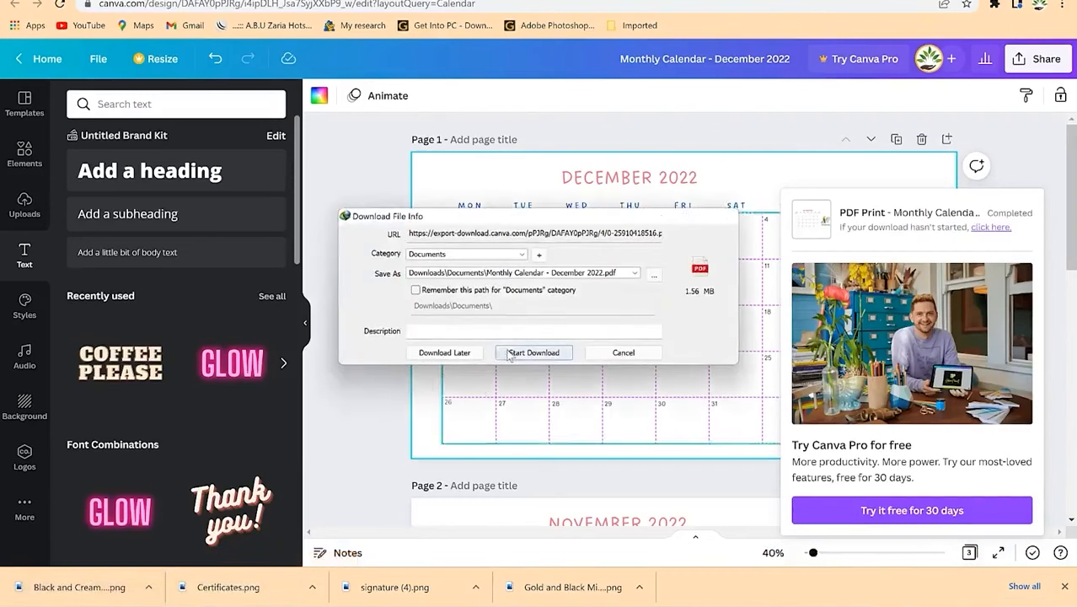
click(510, 353)
Step: Open the saved Monthly Calendar - December 2022 PDF with Foxit PhantomPDF
click(548, 339)
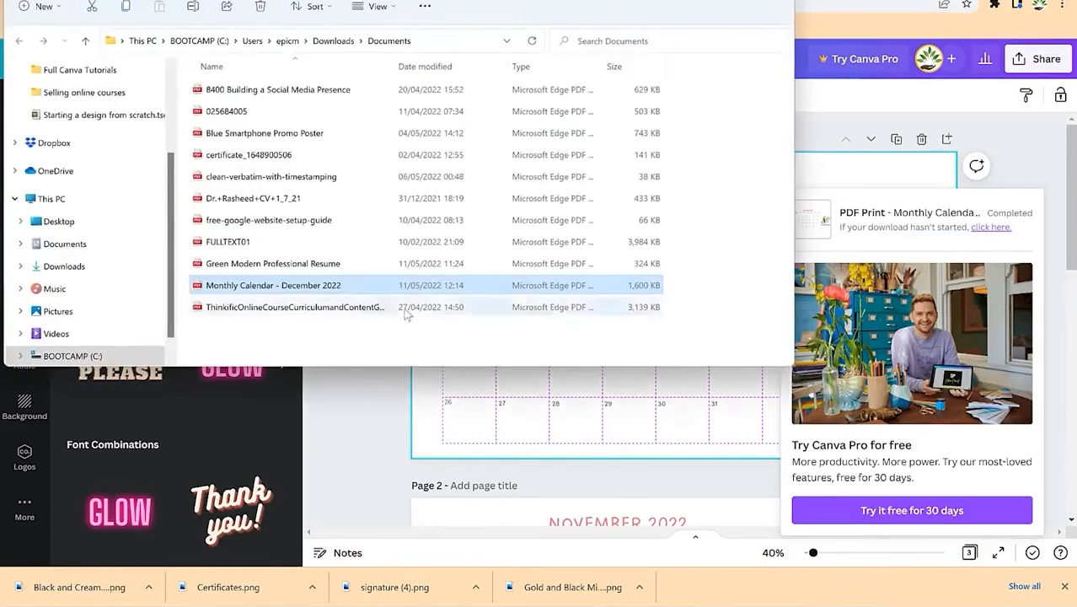
right_click(289, 291)
mouse_move(367, 364)
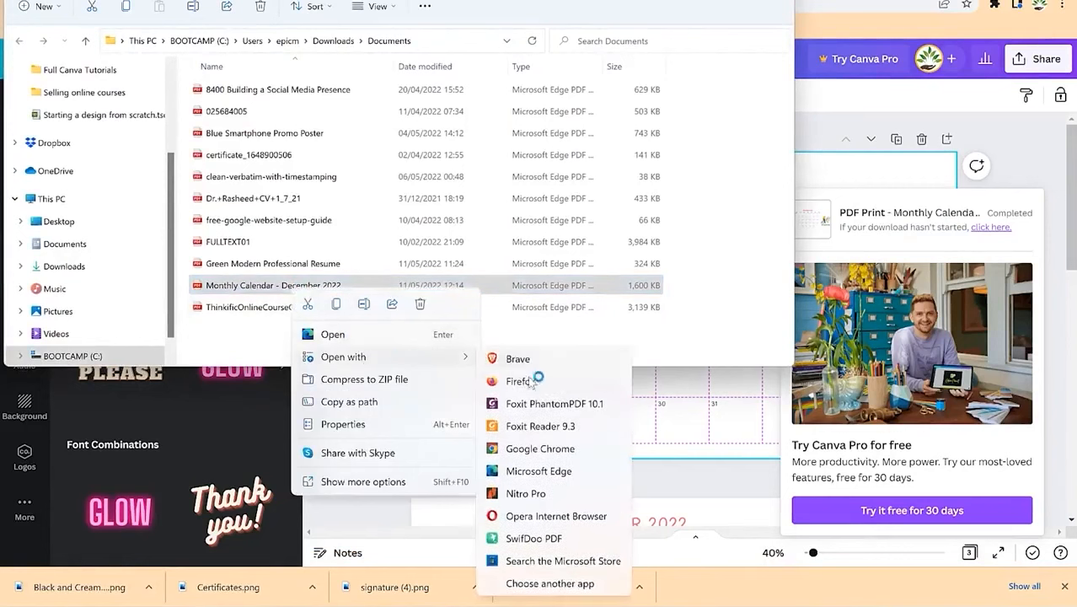
click(554, 493)
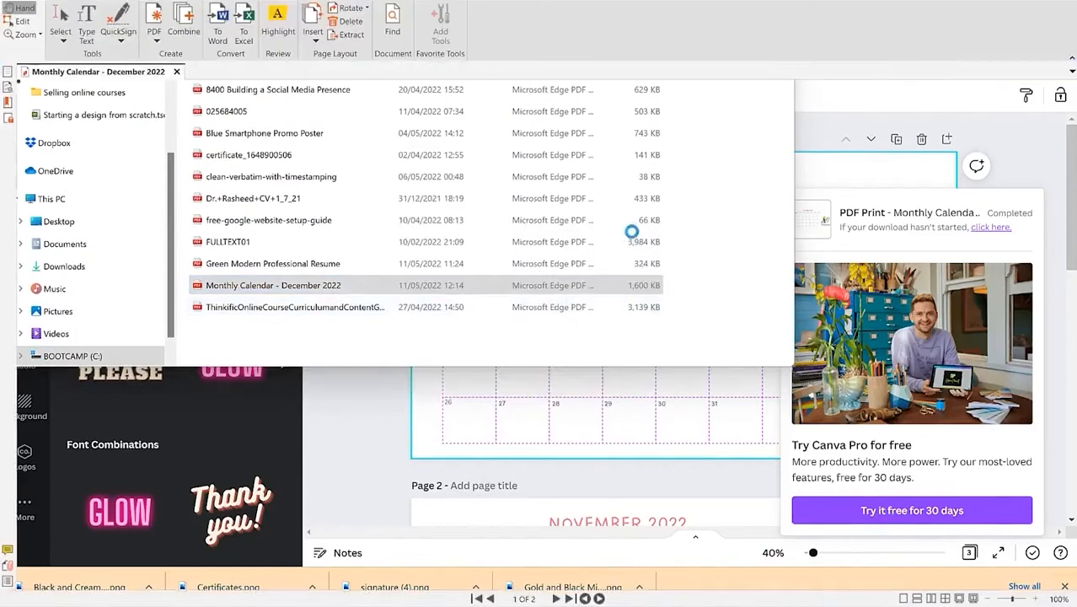
Step: Scroll through the two-page PDF, zooming out to 50% and back to 75%
scroll(661, 298, down, 4)
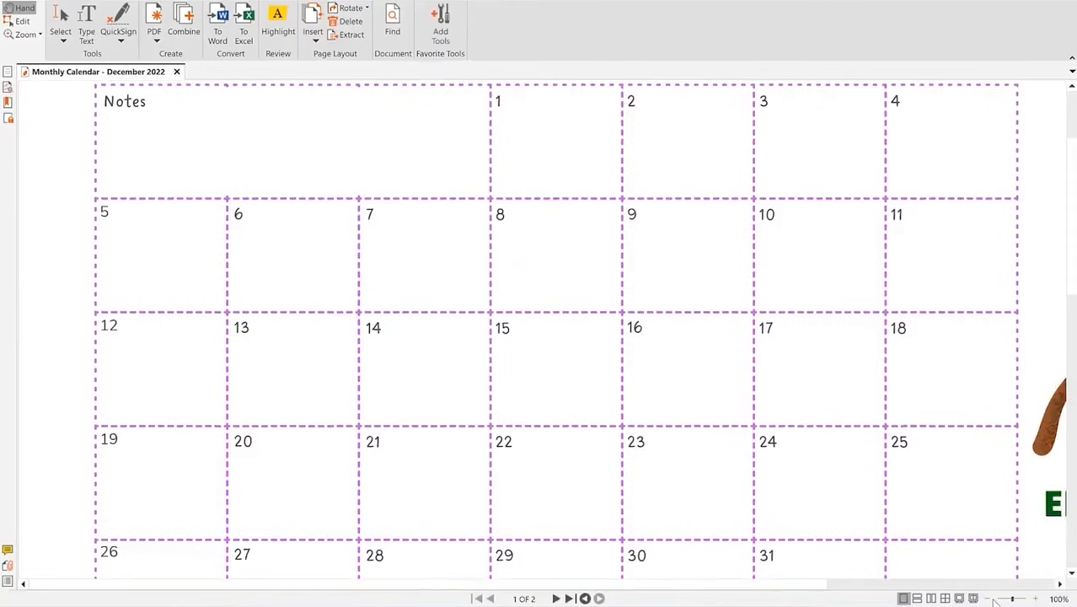
click(989, 599)
click(989, 598)
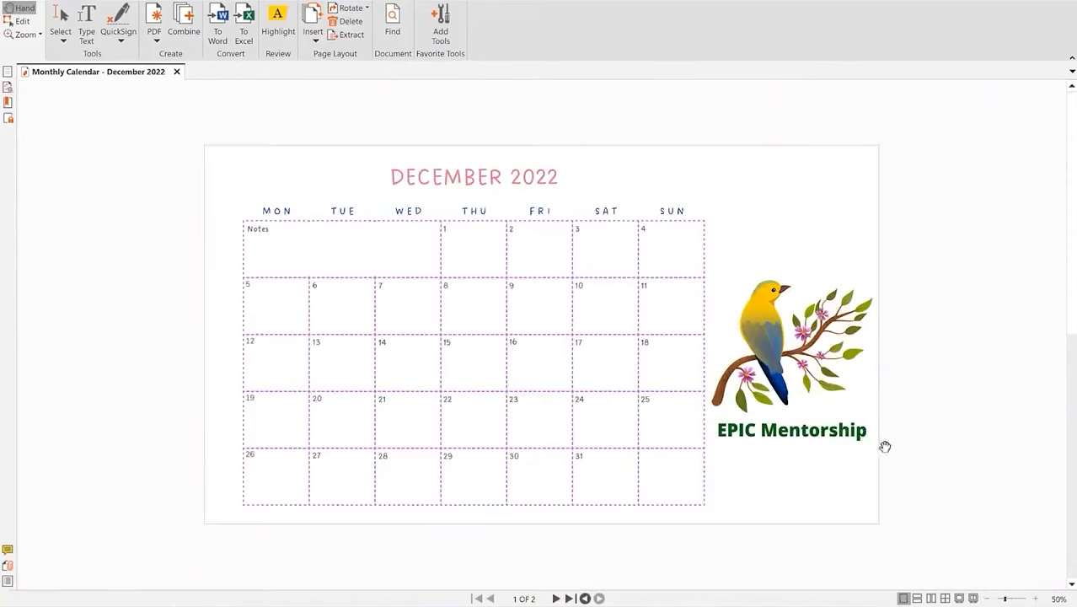
click(1035, 598)
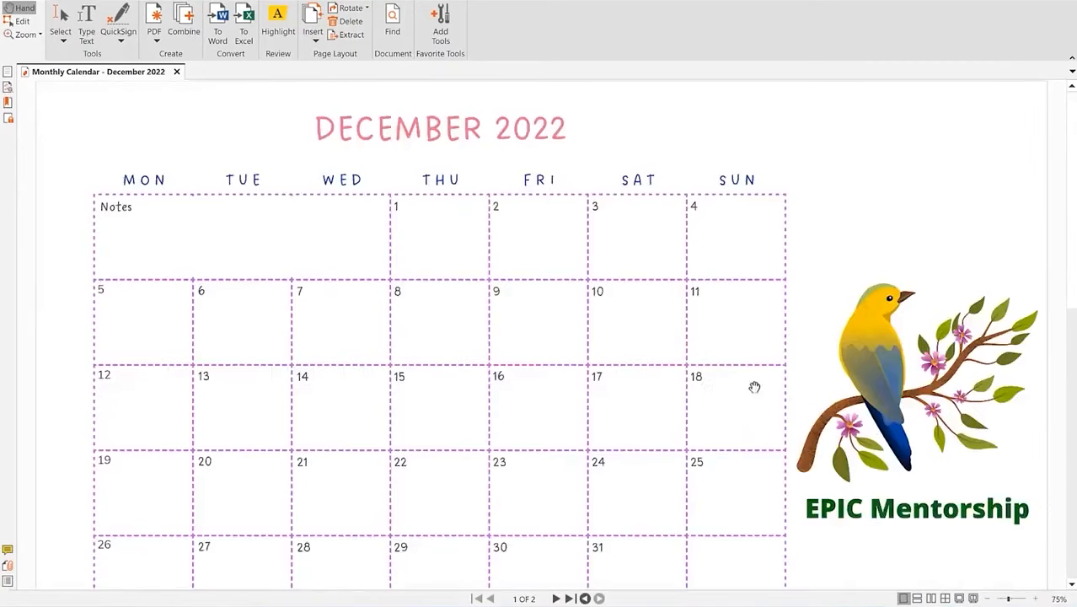
scroll(754, 387, down, 4)
scroll(717, 353, up, 4)
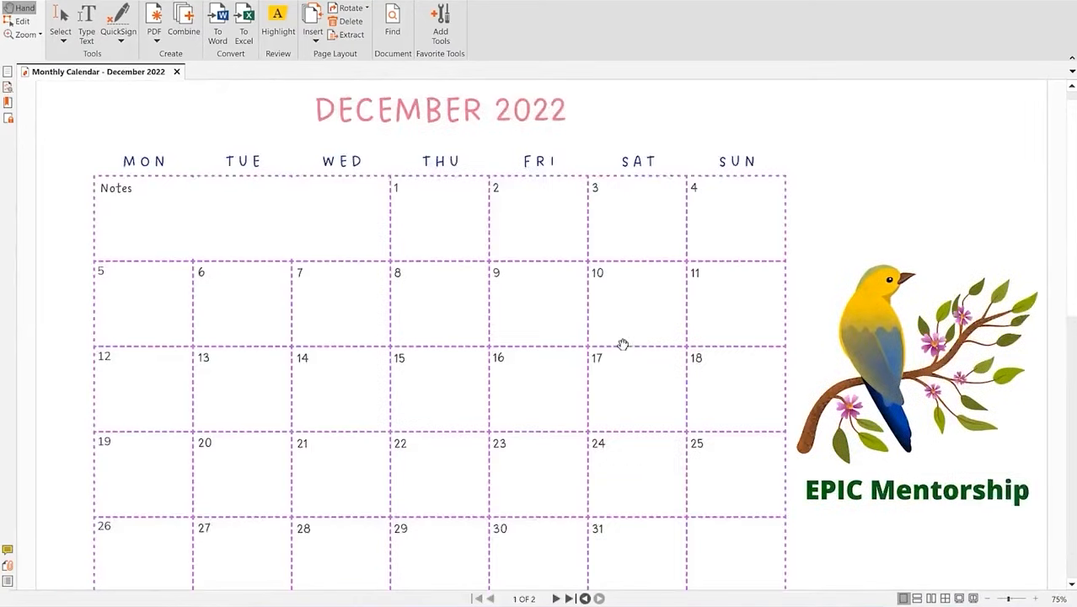
scroll(623, 344, up, 1)
scroll(639, 337, down, 4)
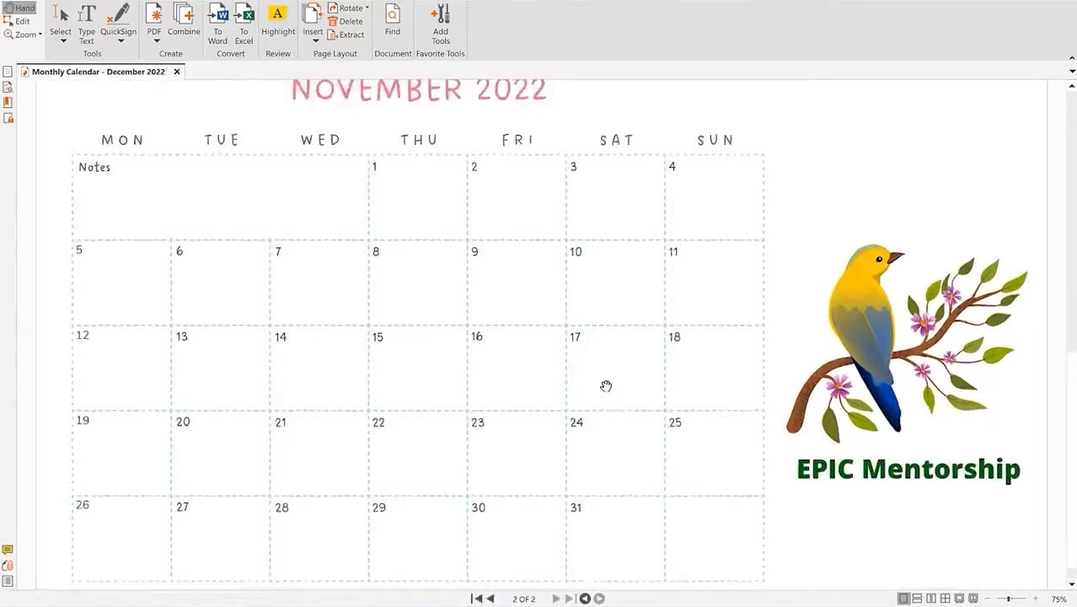
scroll(606, 384, up, 4)
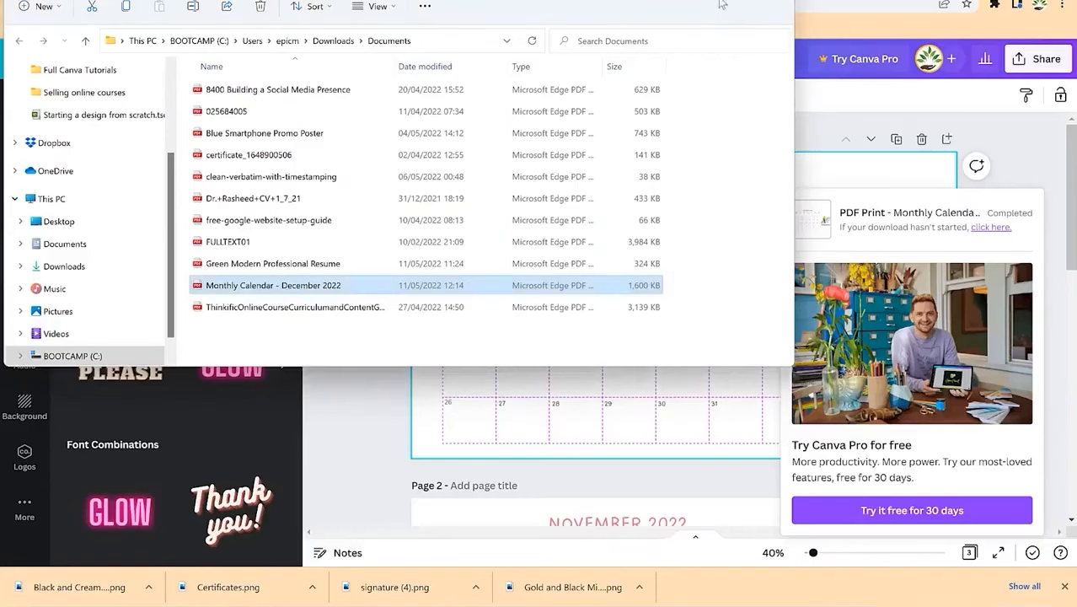
Step: In the classroom calendar, select the Science and Math dashed cell lines and English label
click(703, 0)
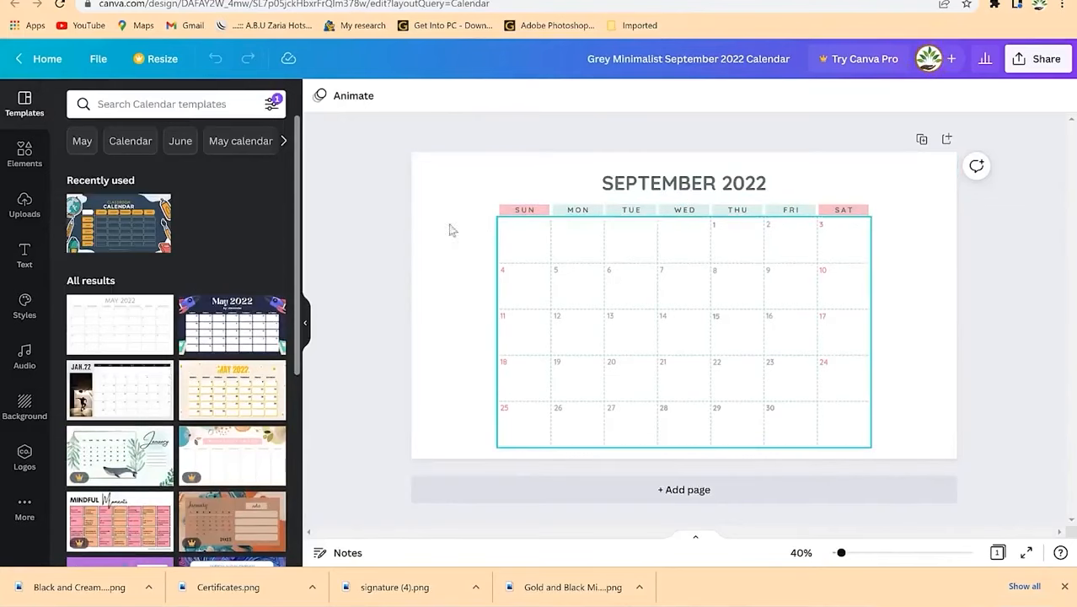
click(524, 210)
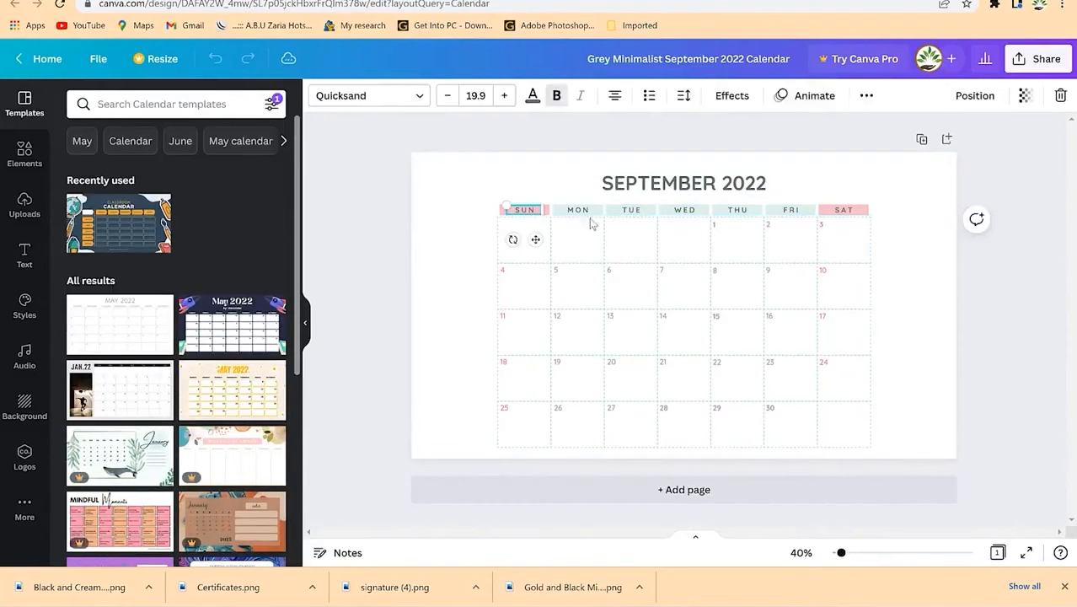
click(641, 222)
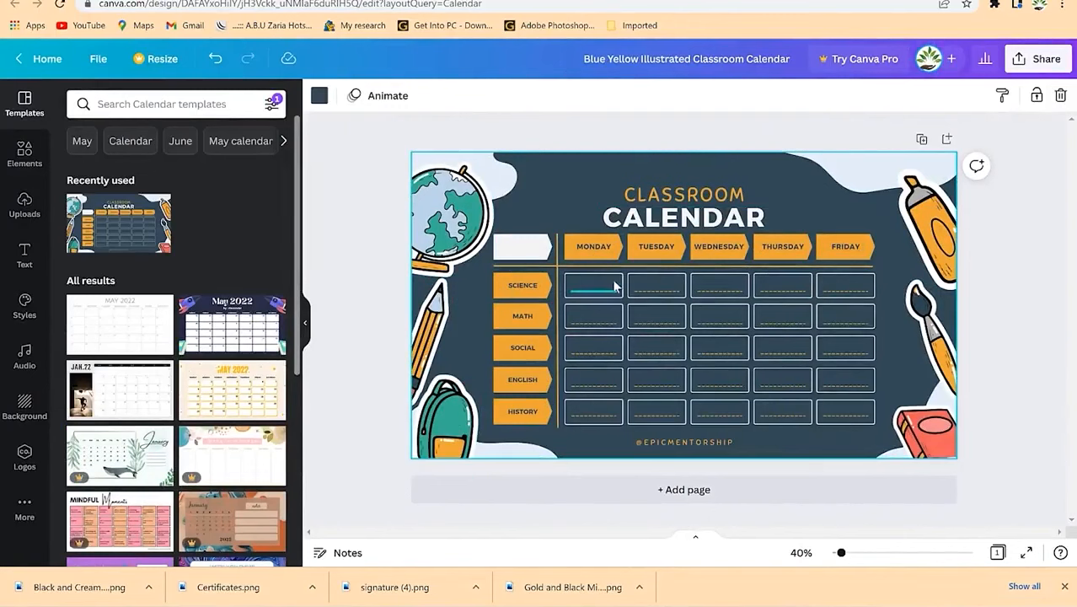
click(588, 289)
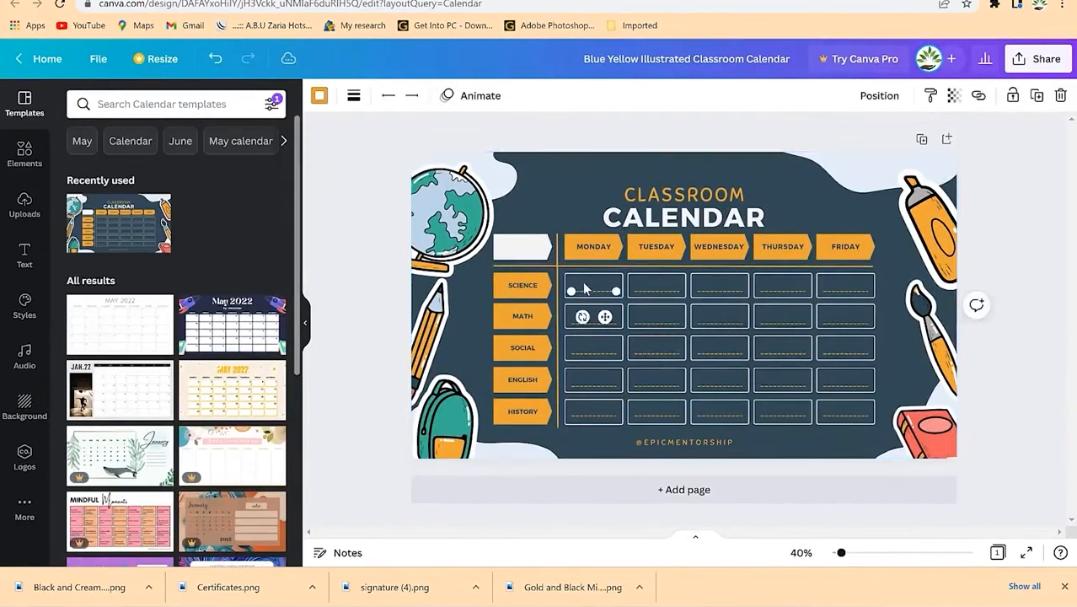
click(655, 293)
click(718, 291)
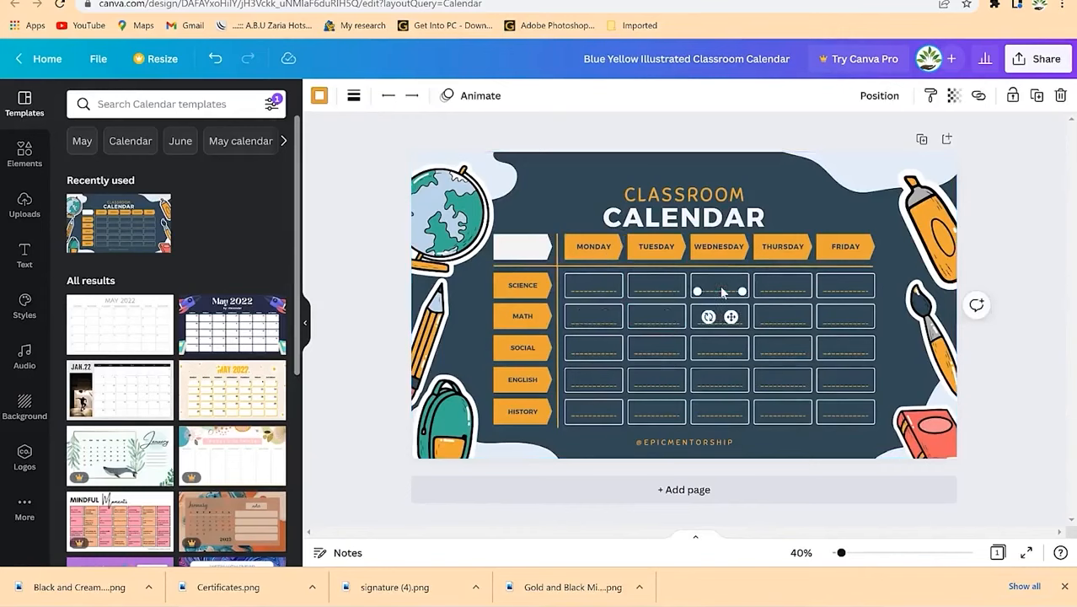
click(795, 290)
click(867, 288)
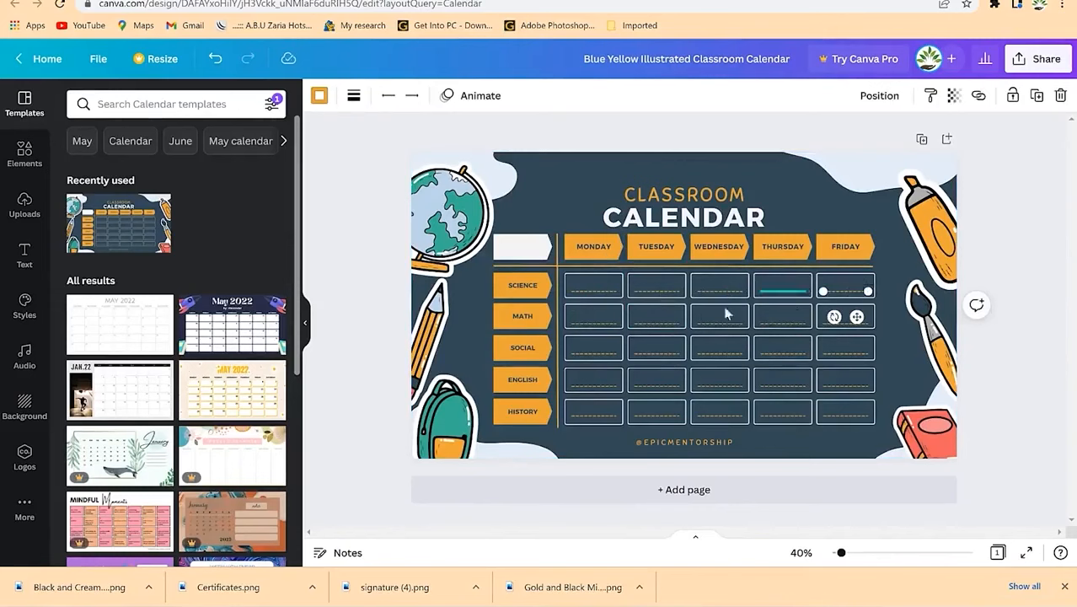
click(593, 324)
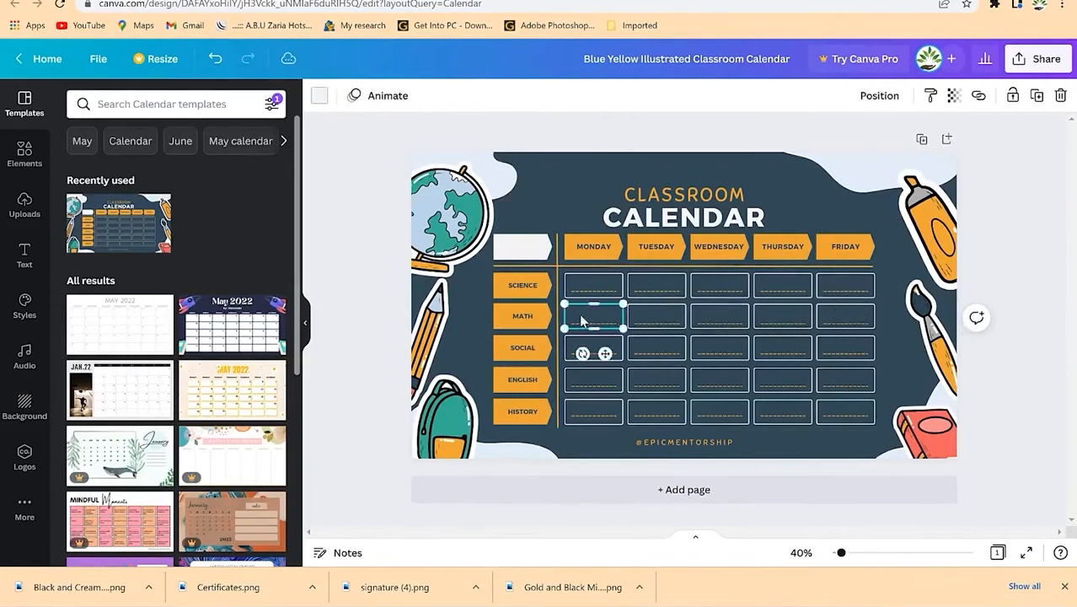
click(539, 380)
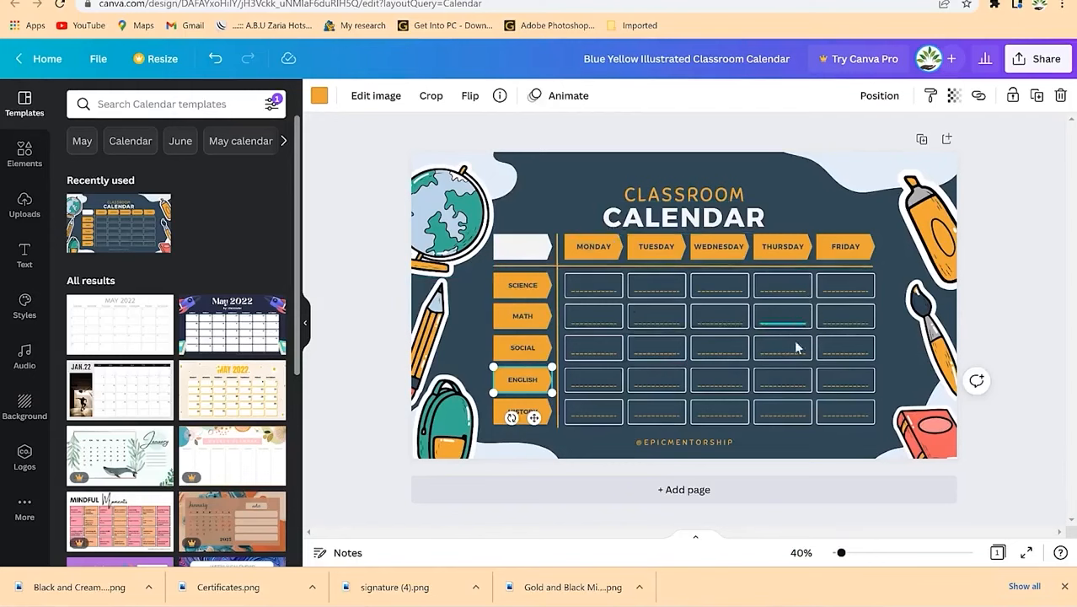
Step: Add a 'tick' graphic, recolour it orange and shrink it to fit one cell
click(200, 109)
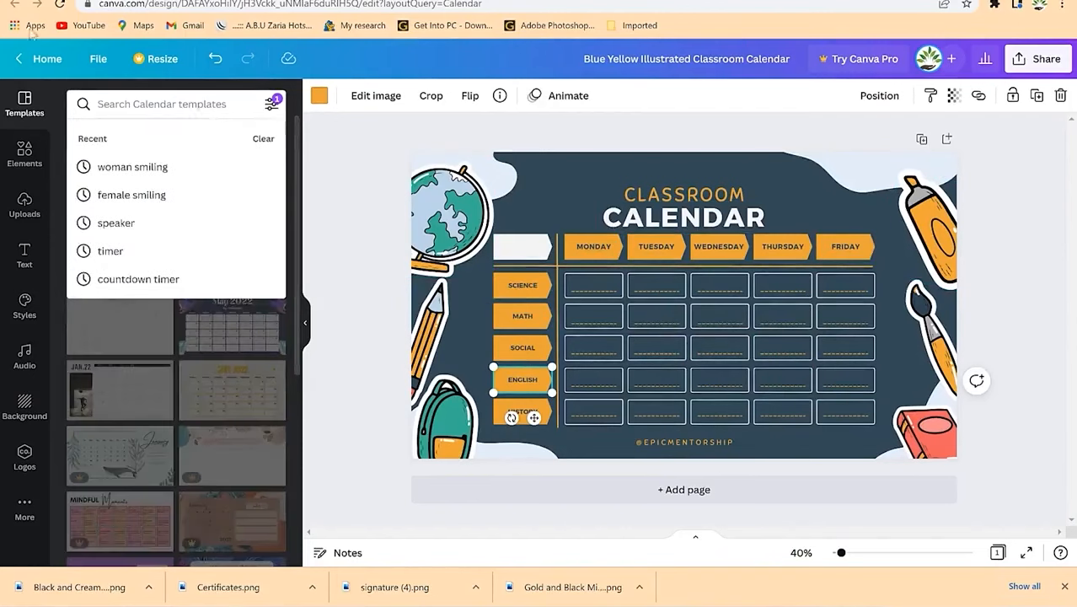
click(24, 152)
click(139, 98)
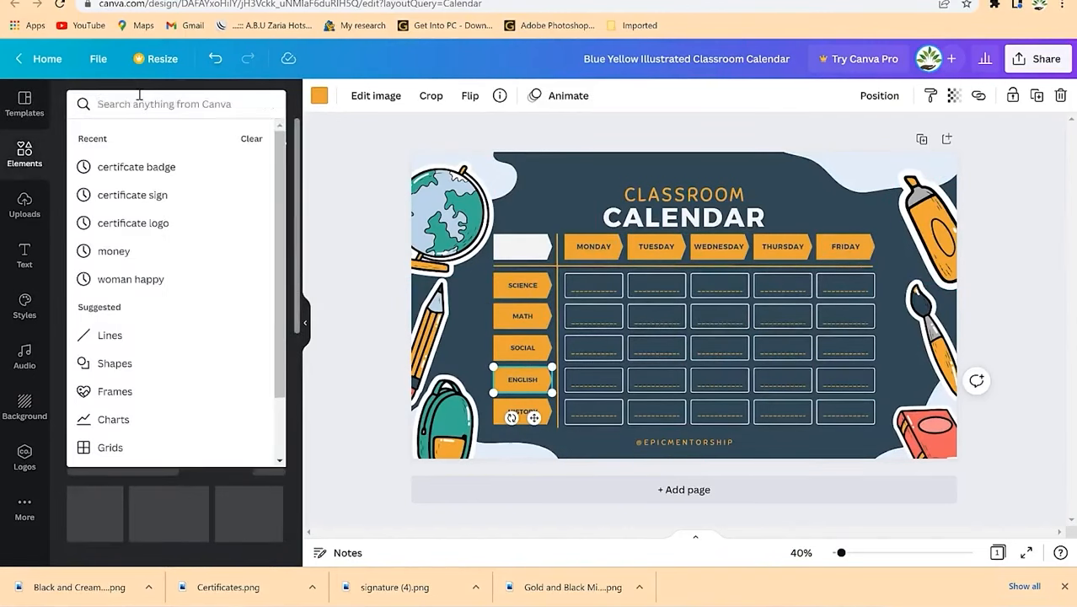
text(tick)
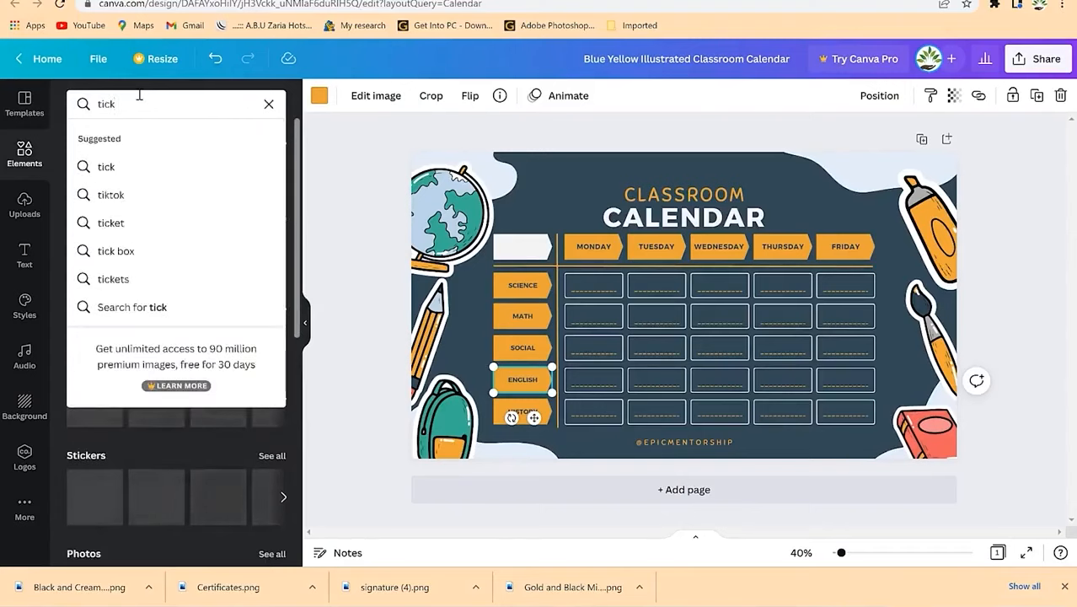
key(Return)
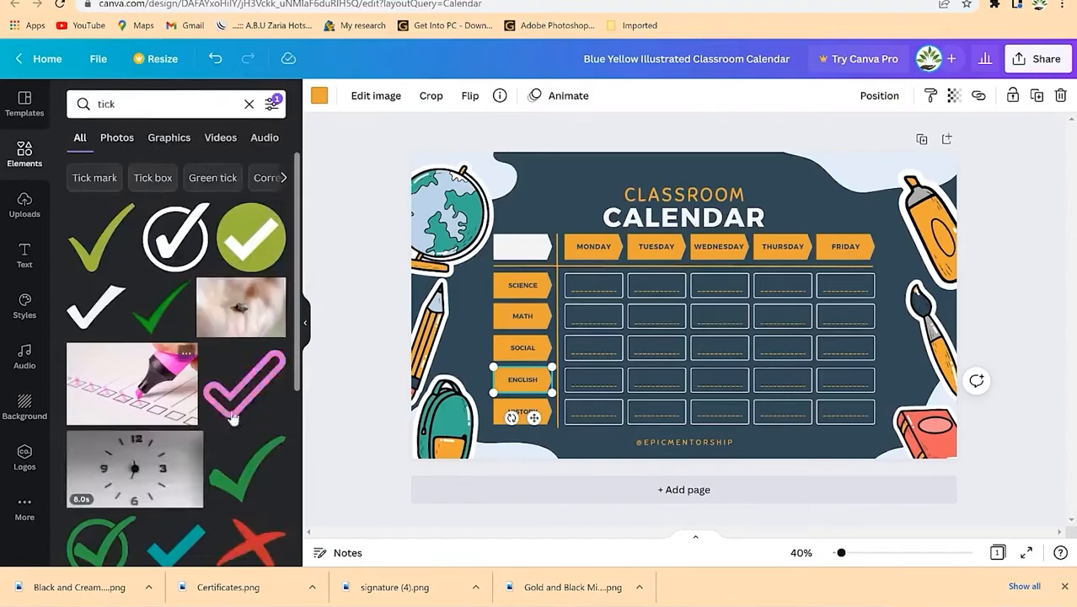
drag(84, 549, 674, 244)
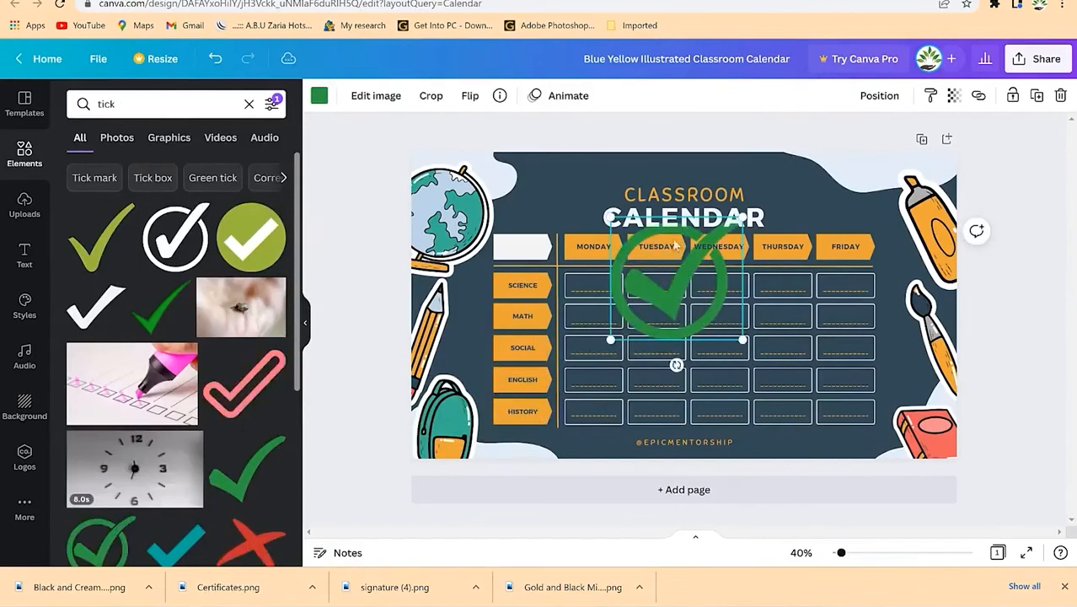
click(319, 95)
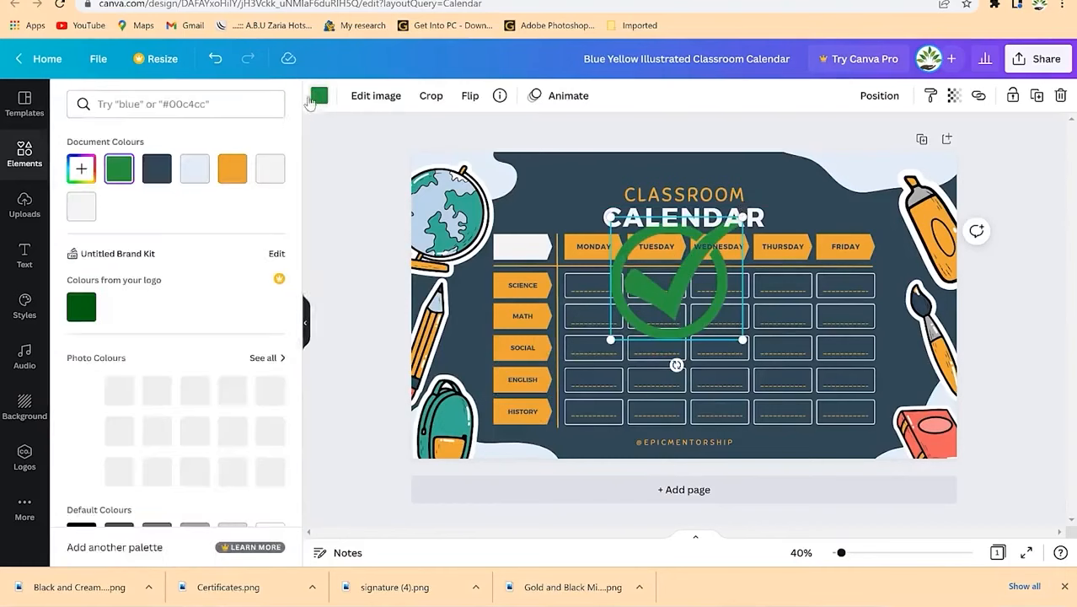
click(232, 168)
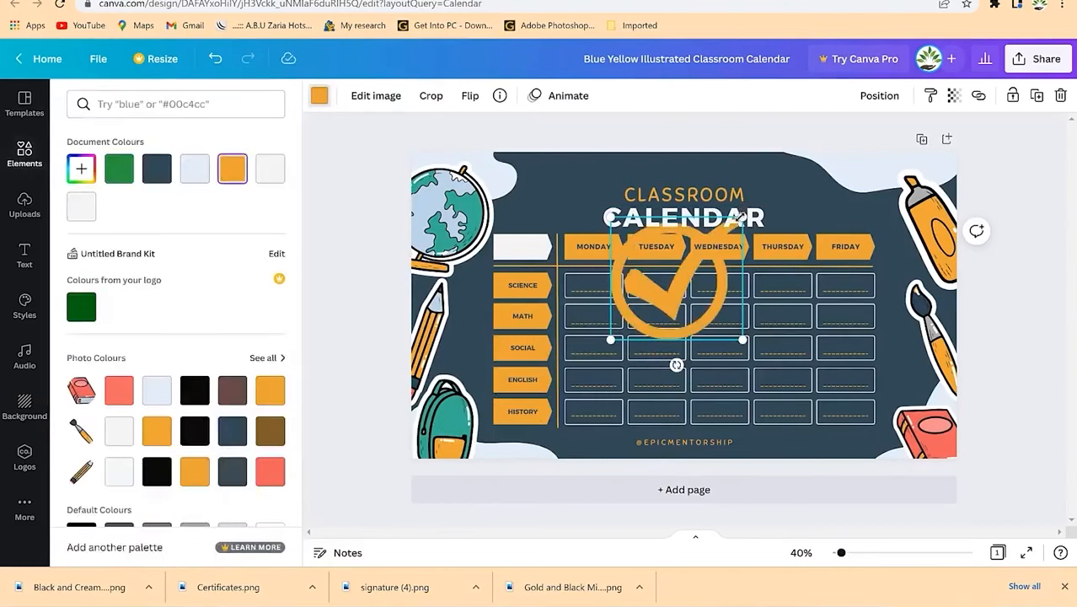
drag(742, 218, 598, 281)
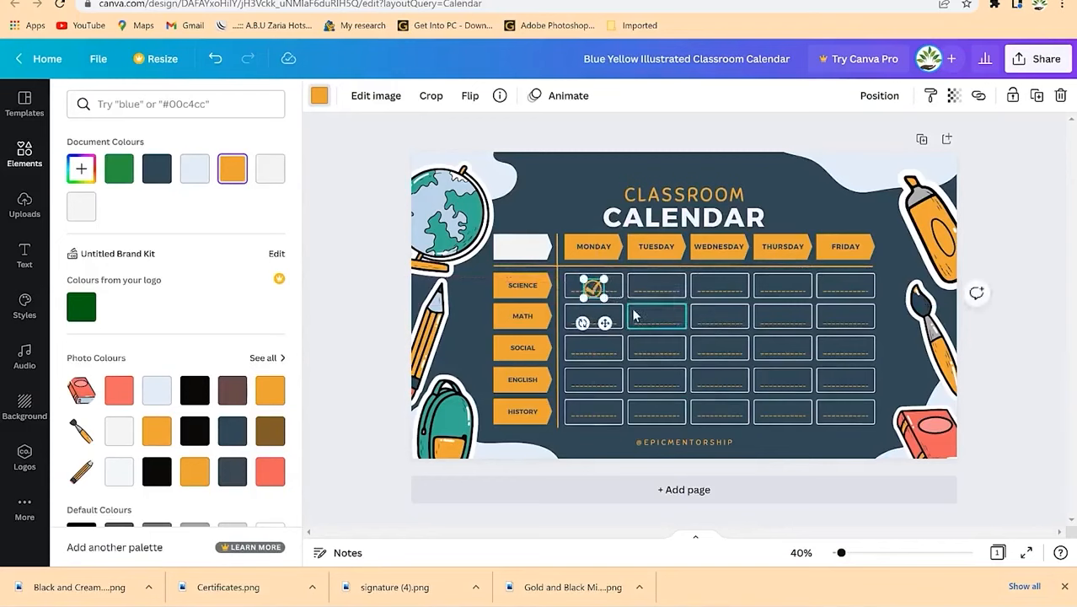
Step: Place tick copies in Friday/History, Thursday/Social, Monday/English and Tuesday/Math cells
key(ctrl+d)
key(ctrl+d)
key(ctrl+d)
key(ctrl+d)
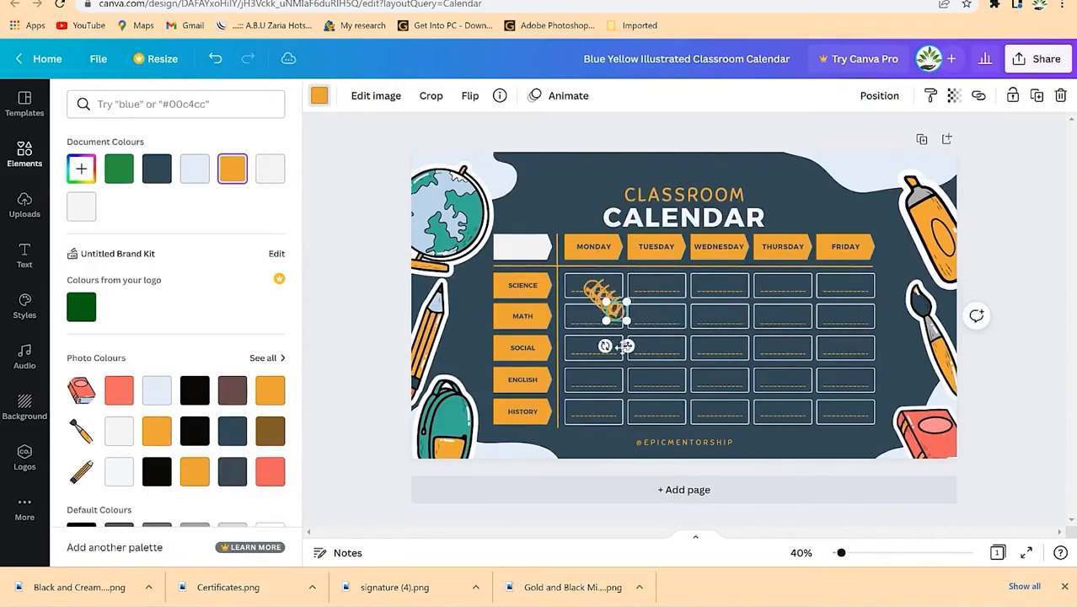
drag(628, 346, 856, 443)
click(608, 305)
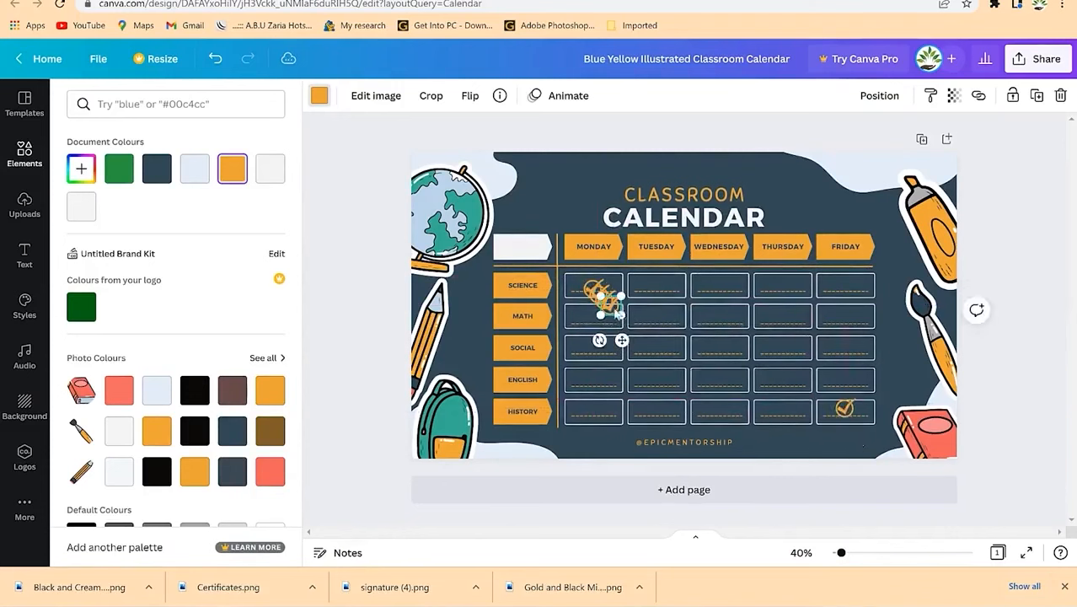
drag(622, 339, 790, 382)
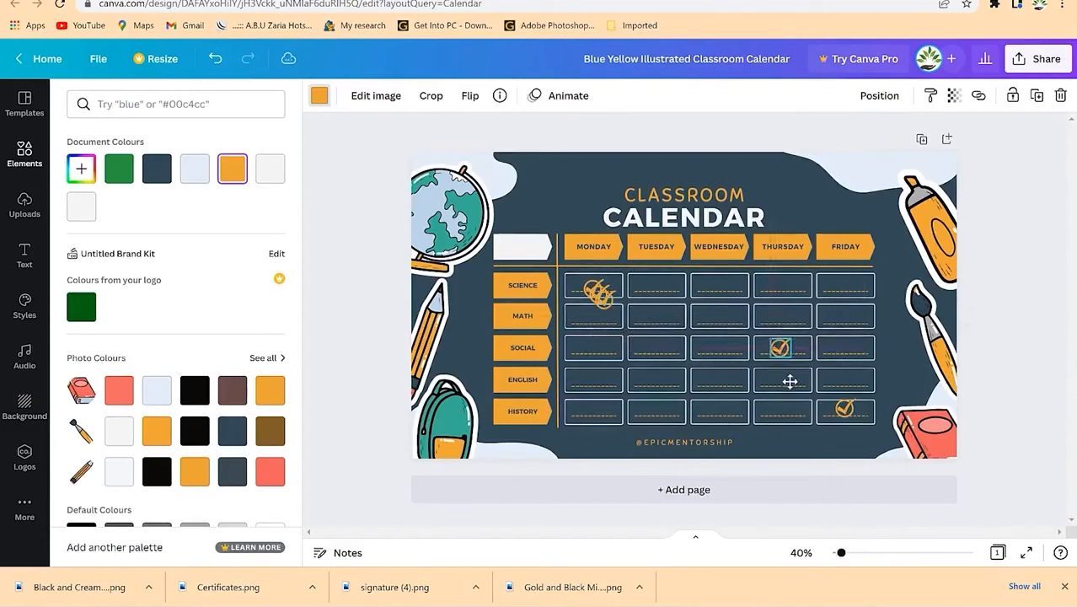
click(598, 296)
drag(618, 336, 606, 414)
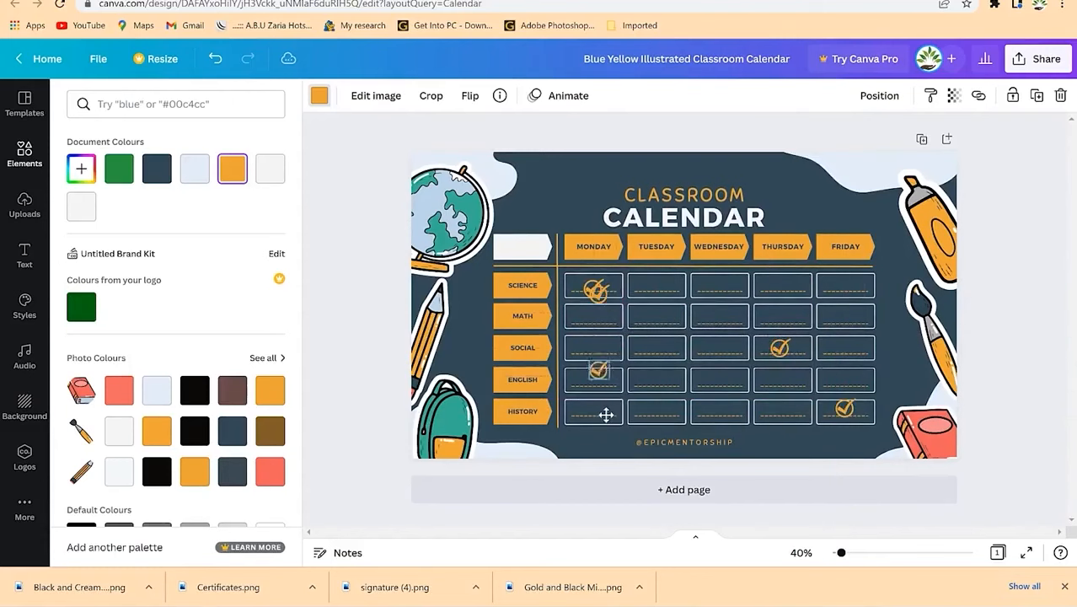
click(600, 301)
drag(610, 327, 669, 345)
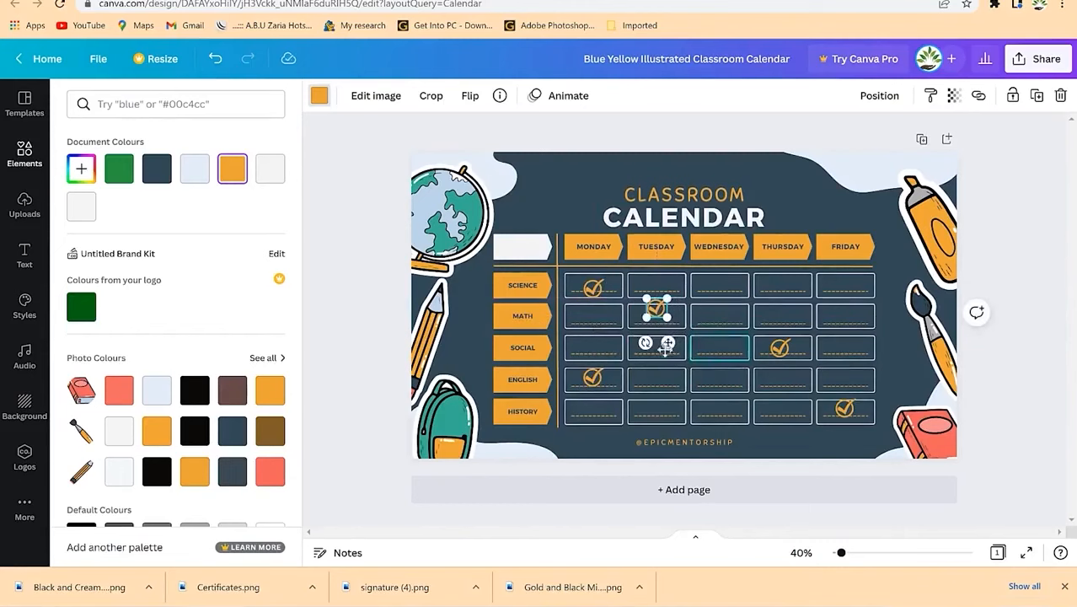
Step: Add a blank second page to the design
click(746, 318)
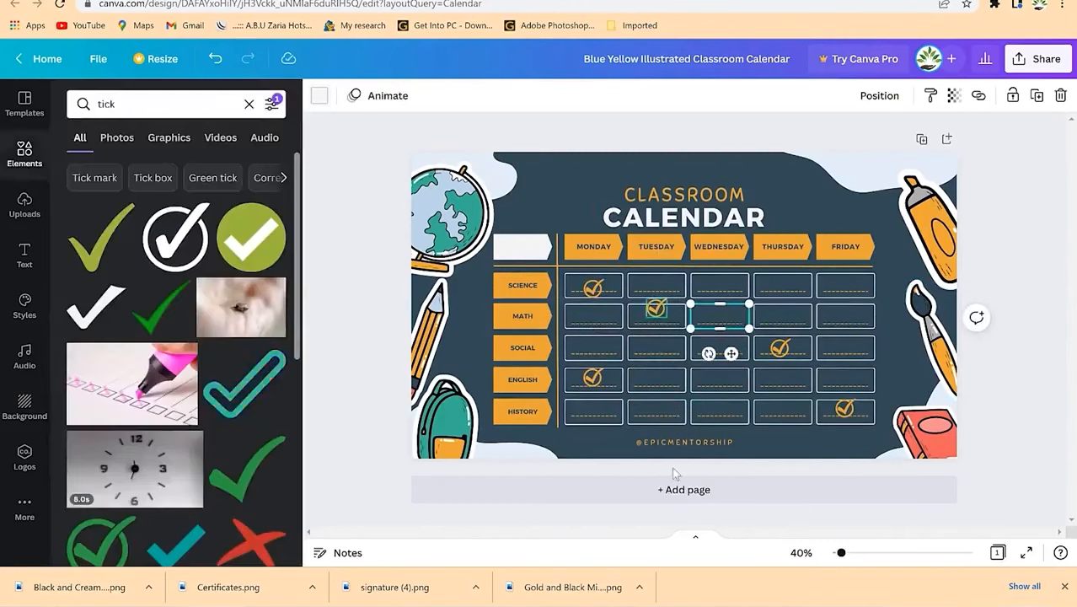
click(759, 489)
scroll(756, 331, up, 5)
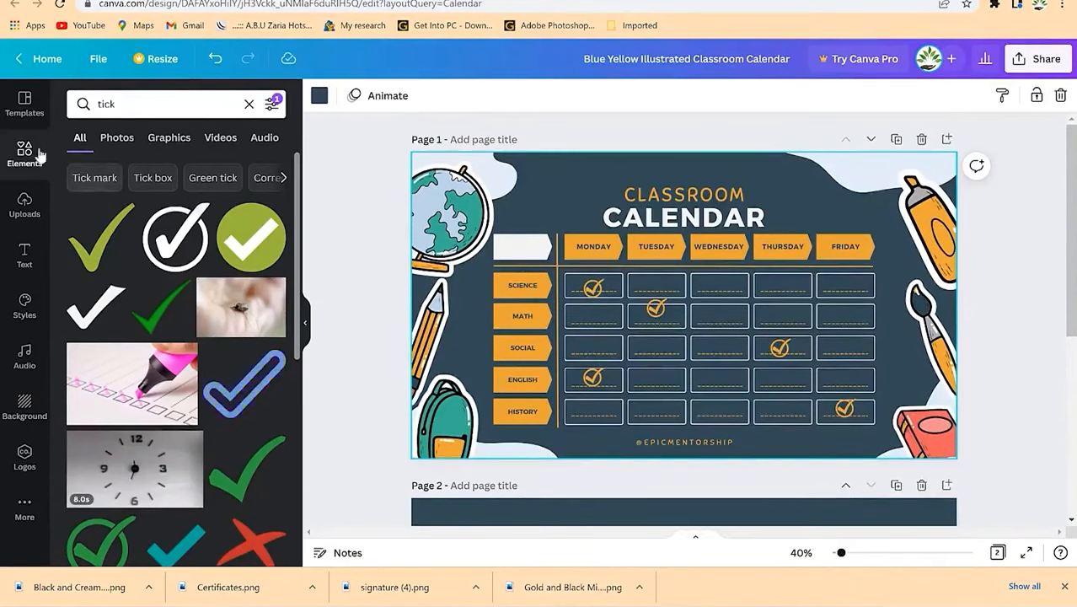
Step: Add a 'Lecture Break' heading, rotated vertically onto the Wednesday column
click(24, 253)
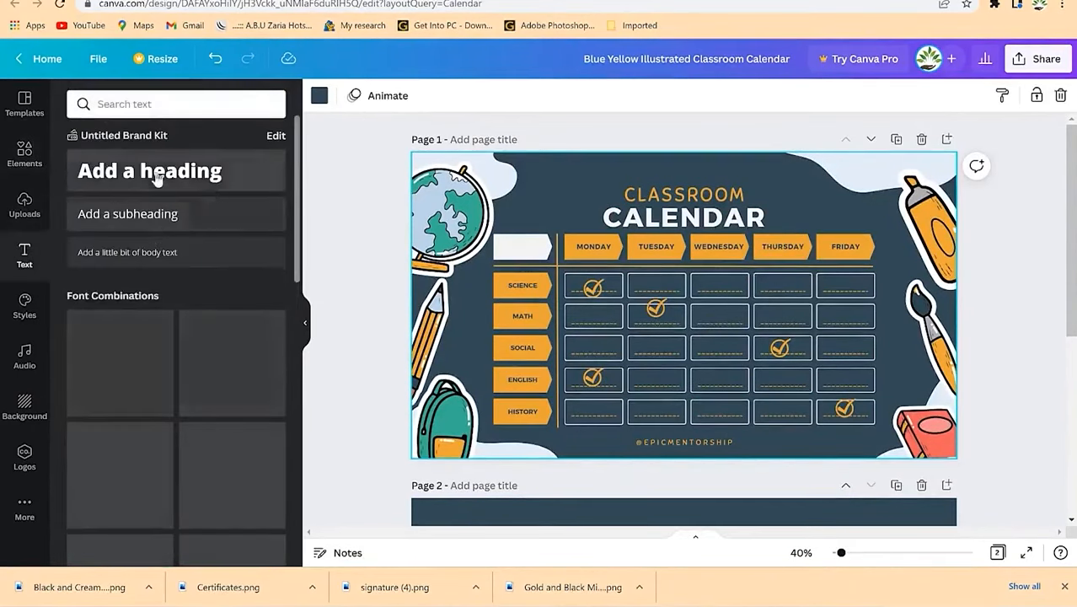
click(155, 175)
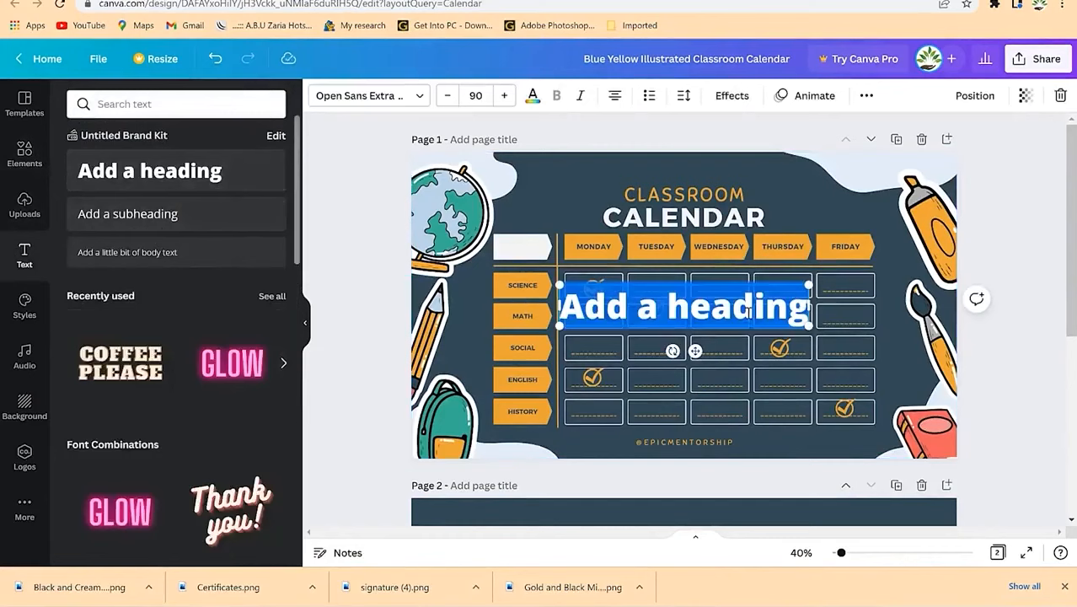
text(Break)
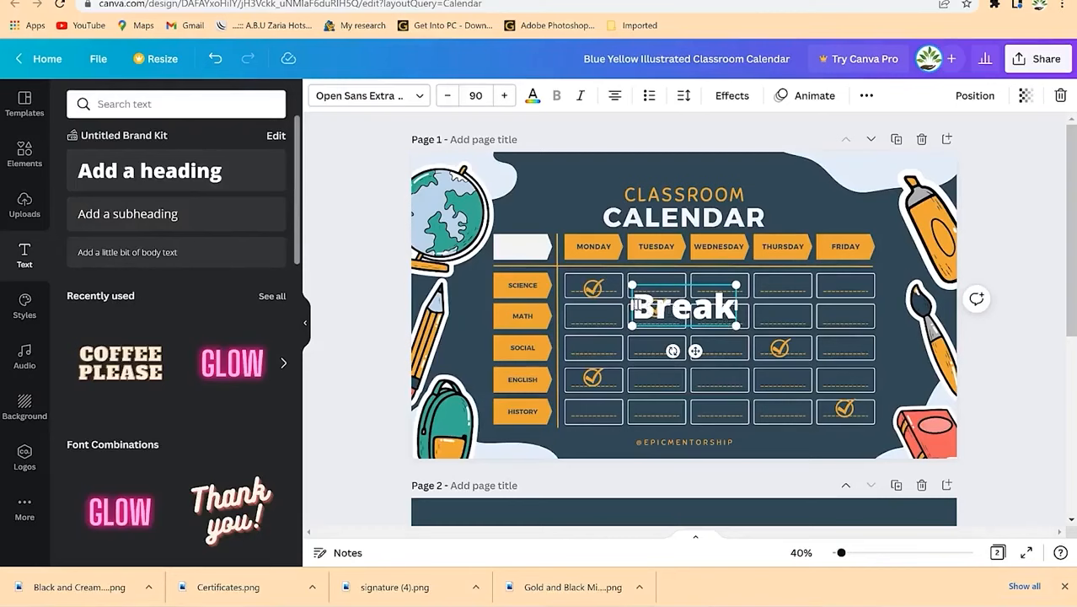
text(Lecture)
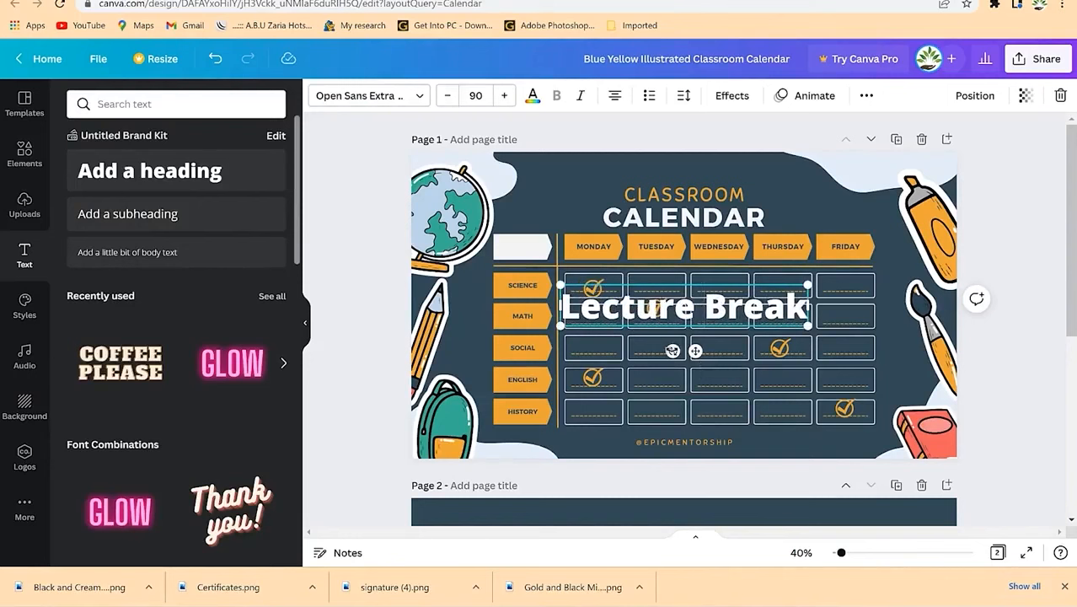
drag(673, 350, 639, 293)
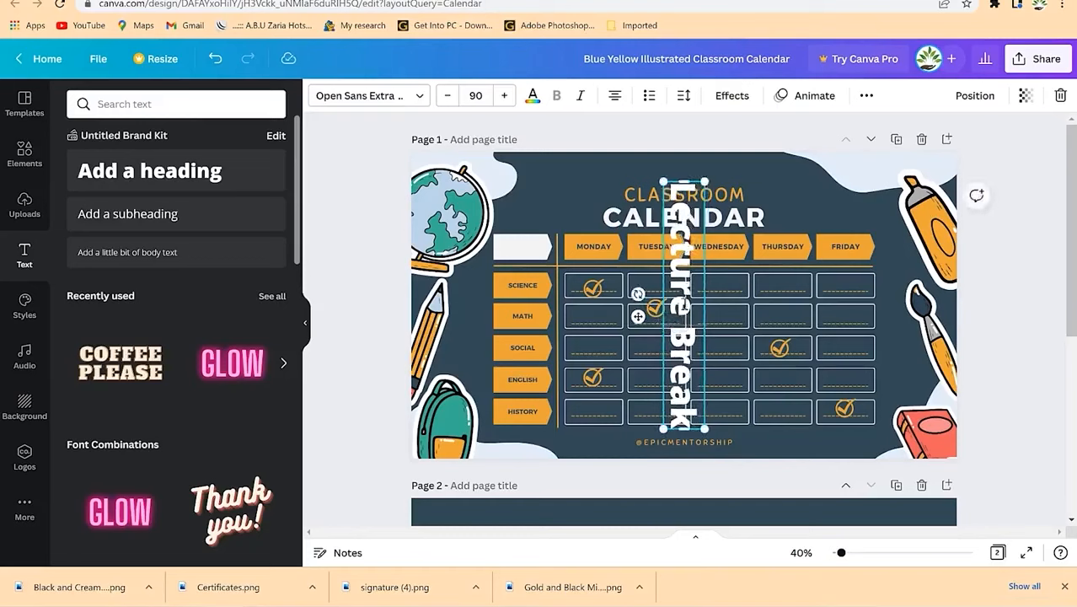
drag(674, 314, 719, 315)
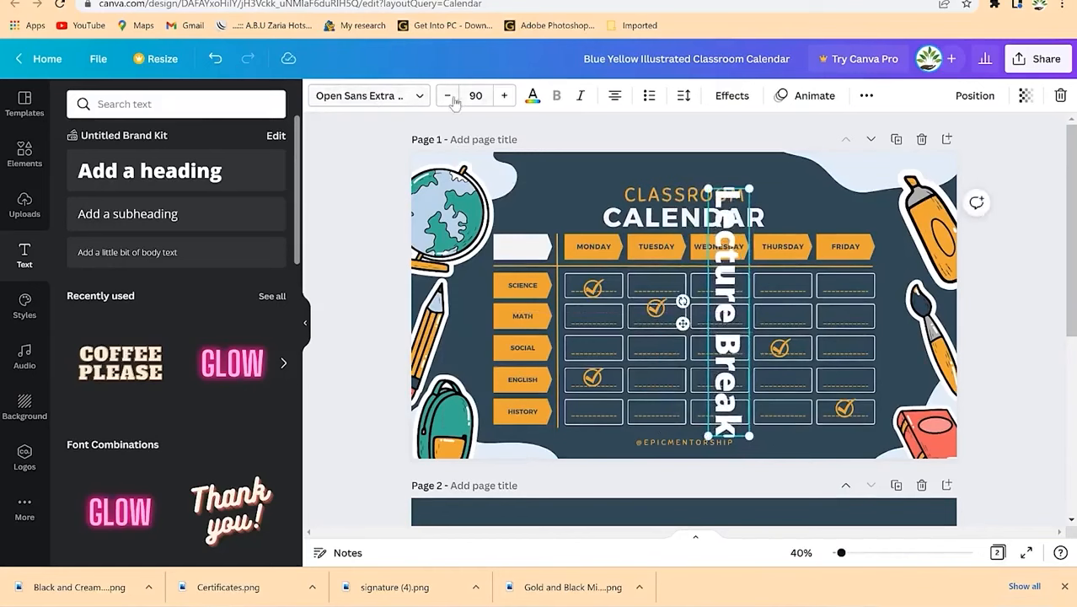
Step: Set the Lecture Break label to font size 50 in white
drag(448, 96, 447, 95)
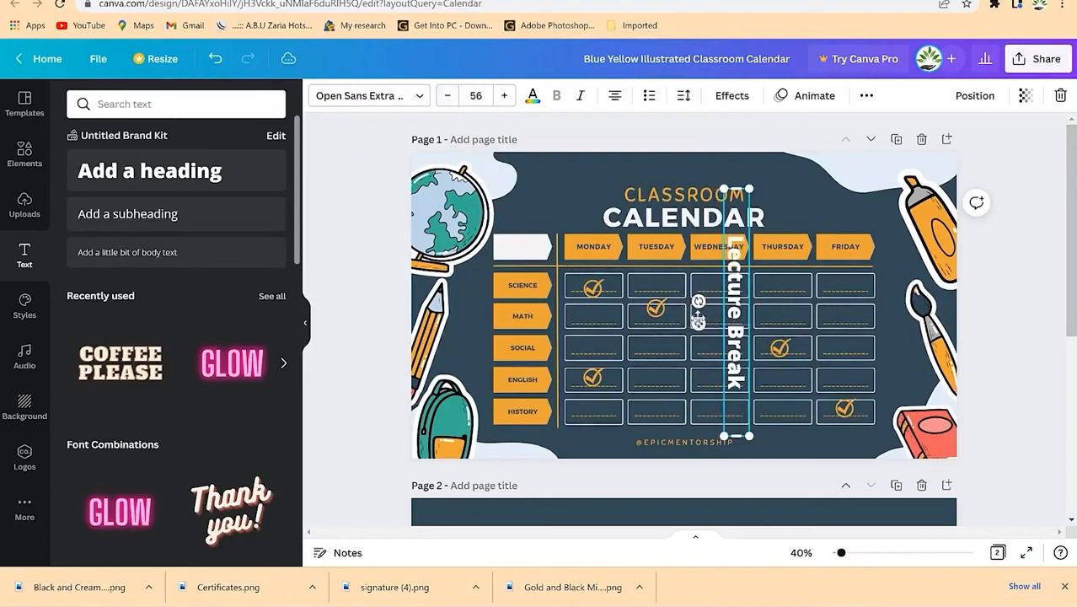
drag(682, 348, 680, 357)
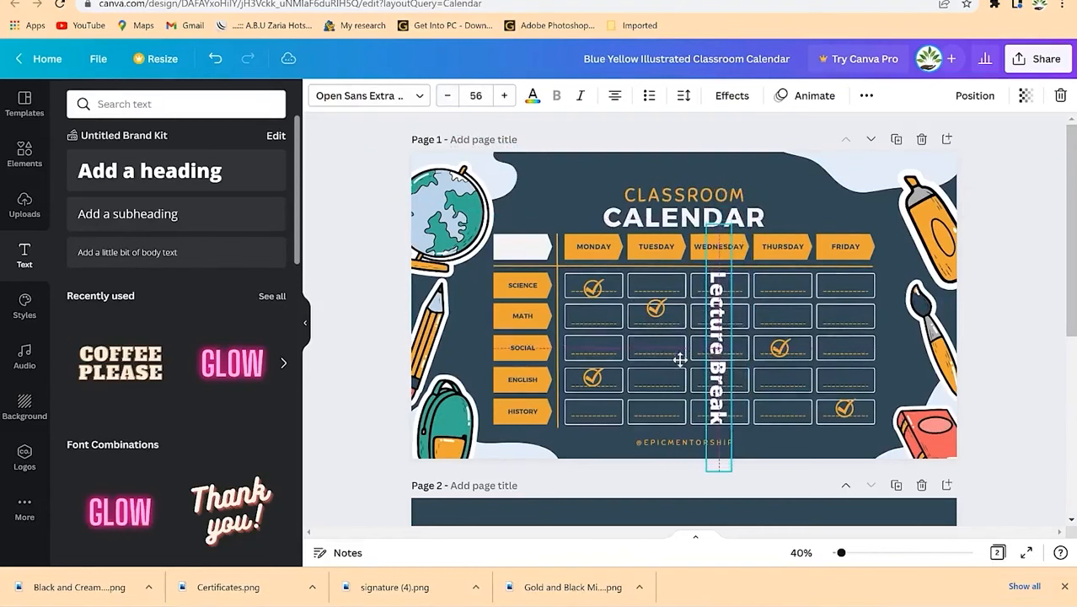
drag(449, 96, 449, 96)
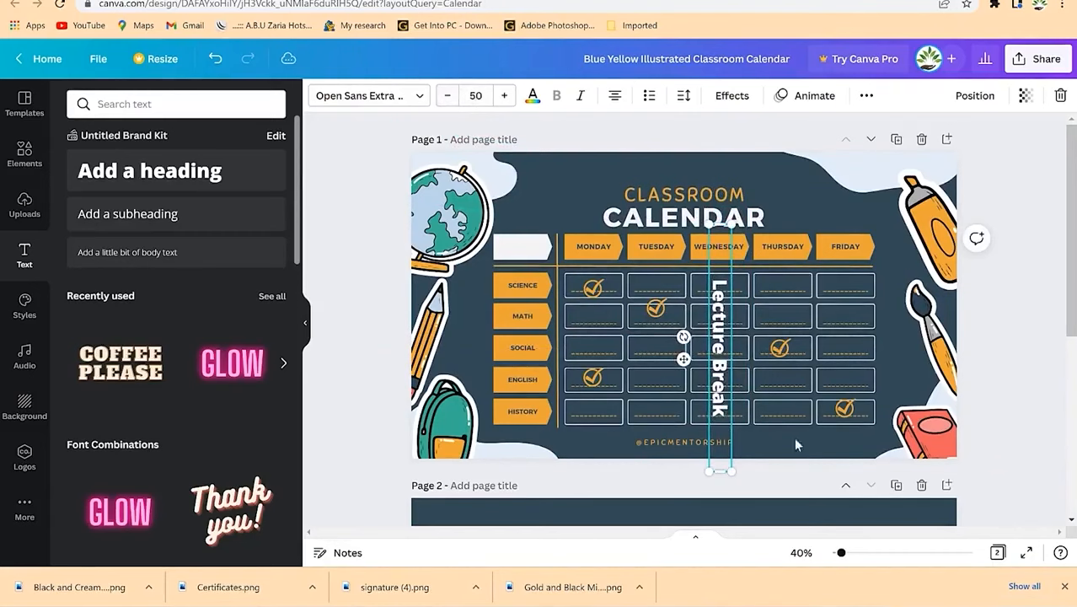
click(532, 95)
scroll(158, 396, down, 2)
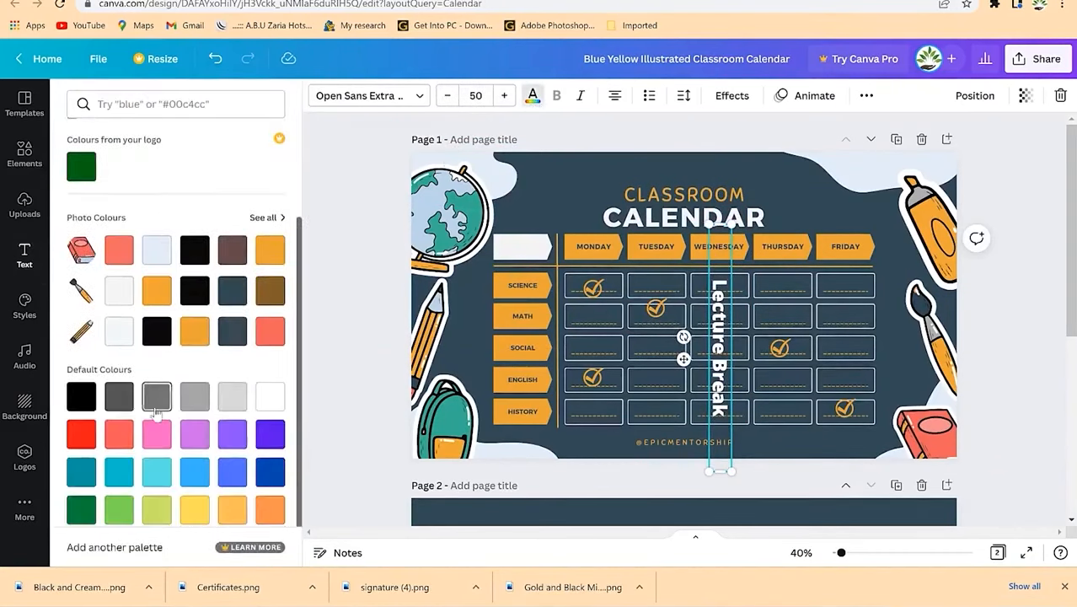
click(82, 435)
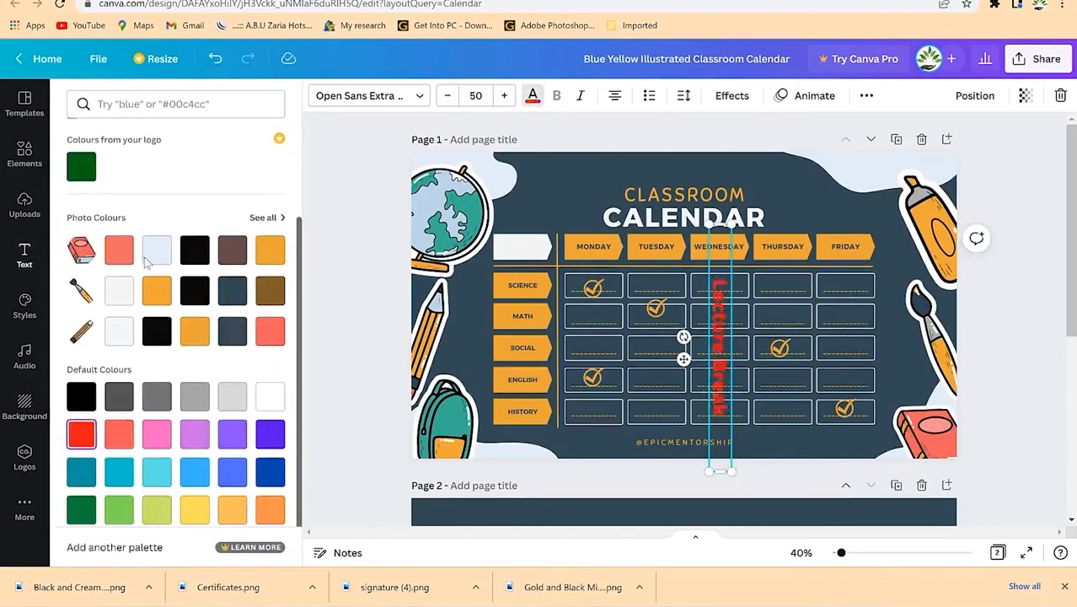
click(268, 395)
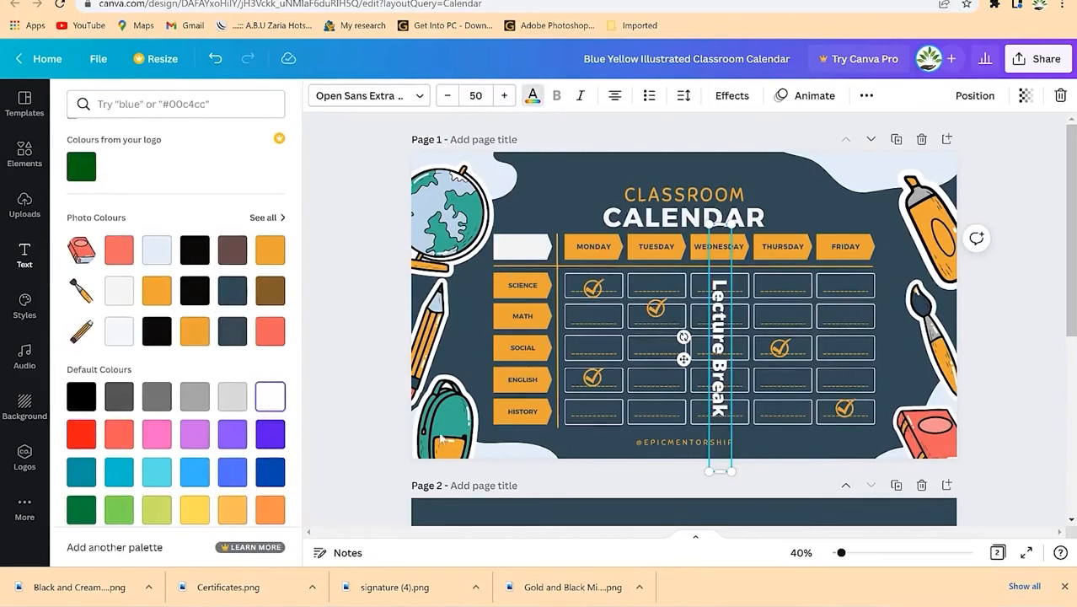
click(810, 183)
click(845, 287)
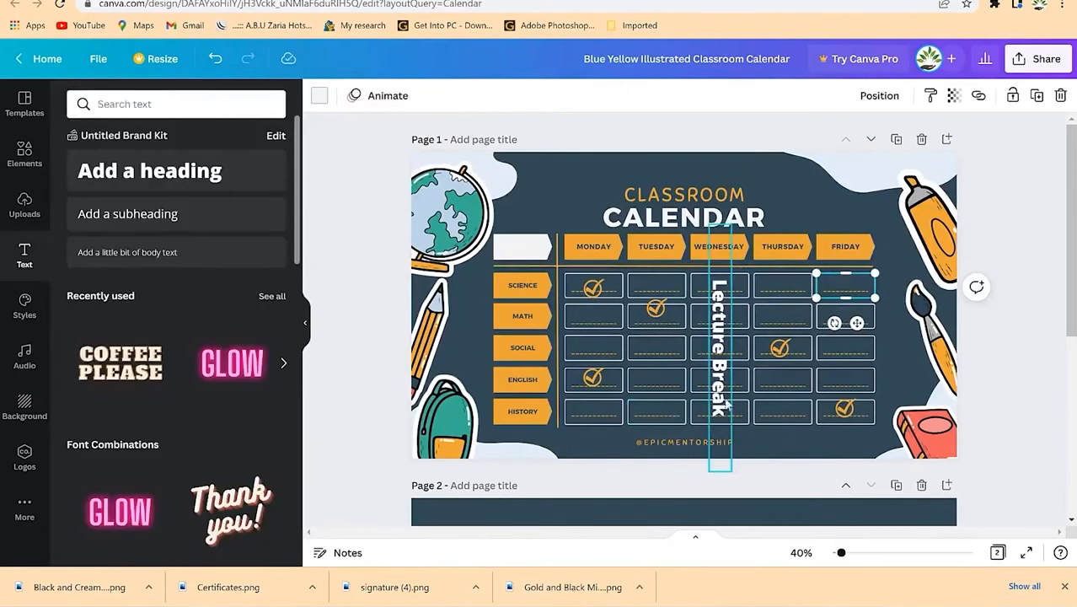
click(784, 201)
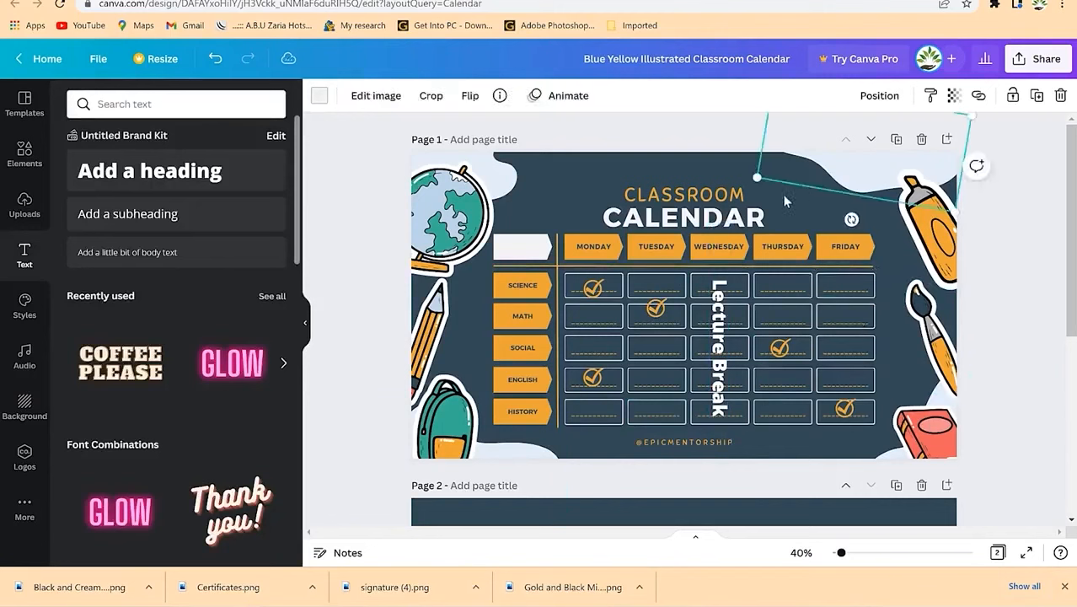
click(535, 177)
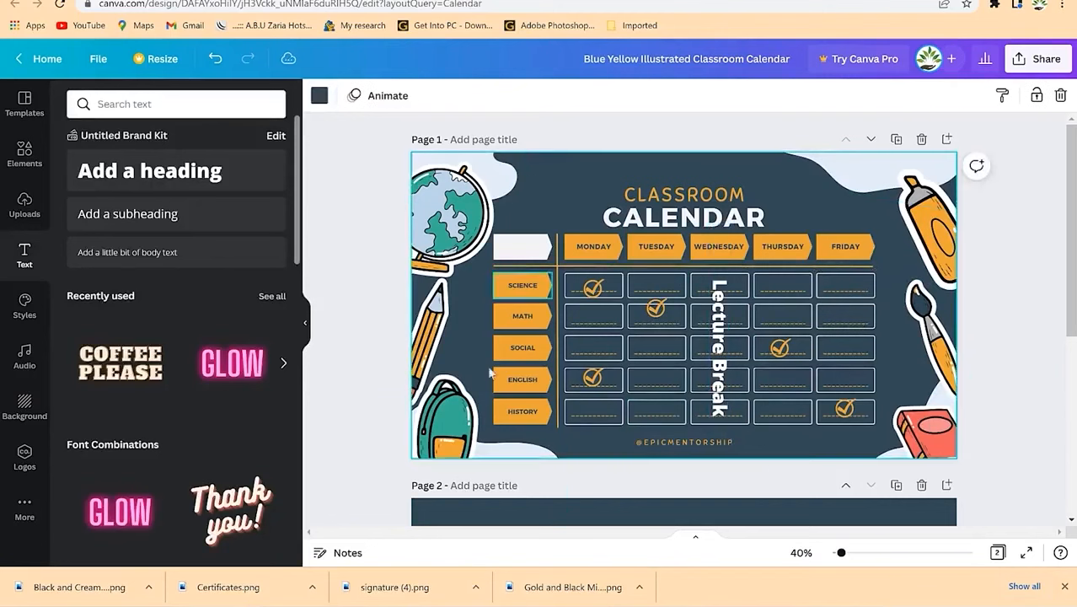
Step: Apply the Monochrome Photo 2022 Calendar template to all 13 pages
click(28, 117)
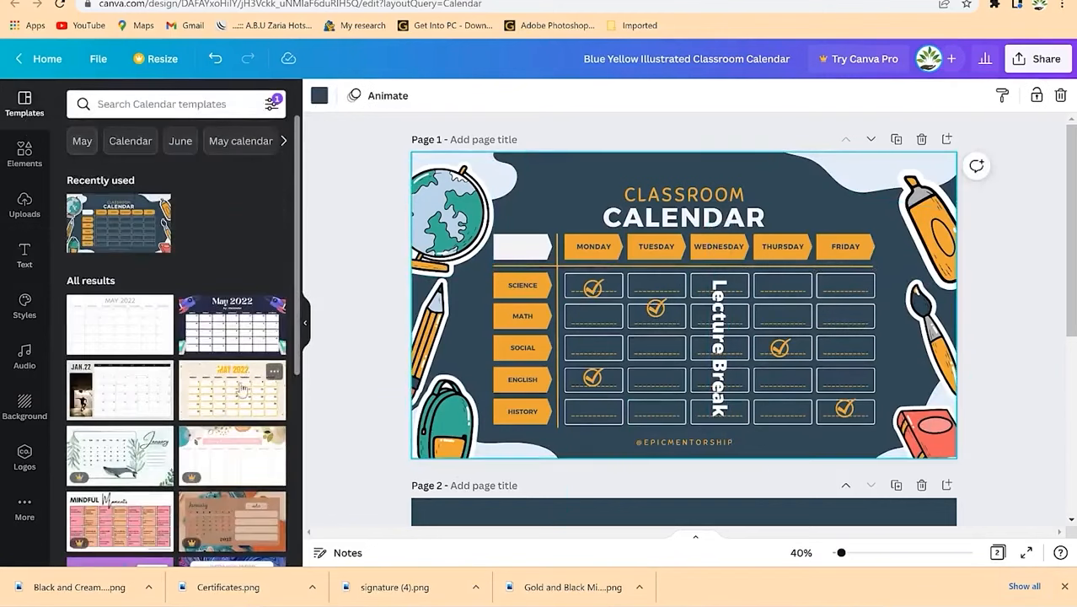
scroll(156, 379, down, 5)
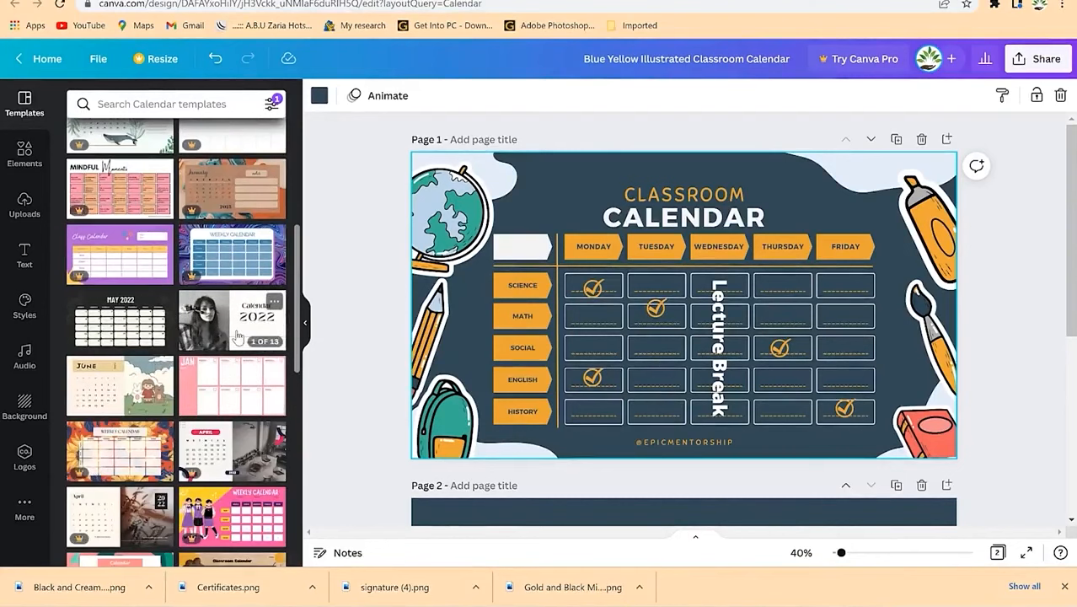
click(274, 301)
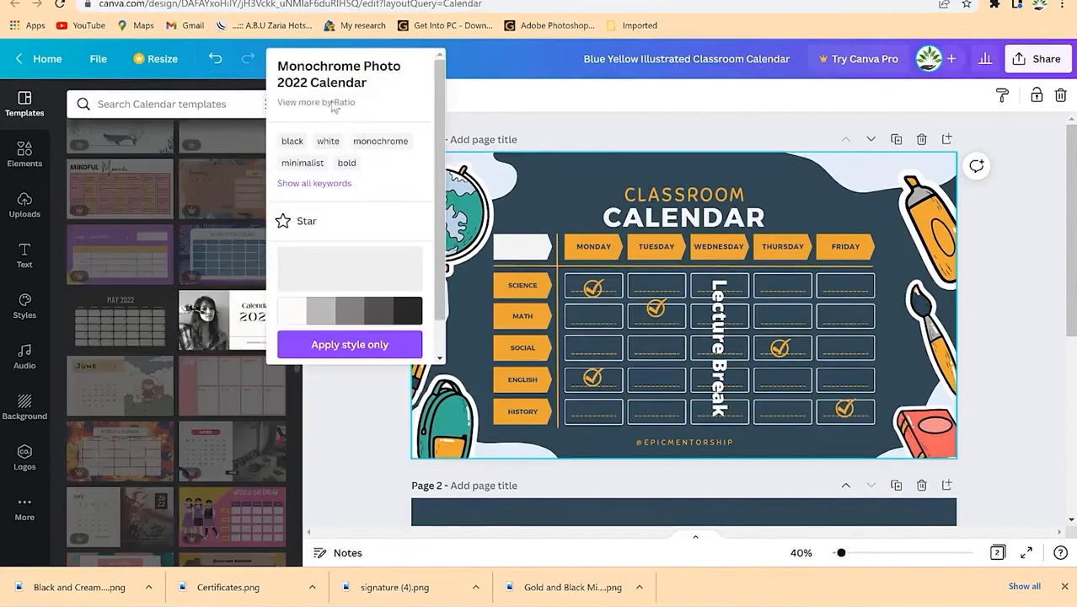
click(497, 100)
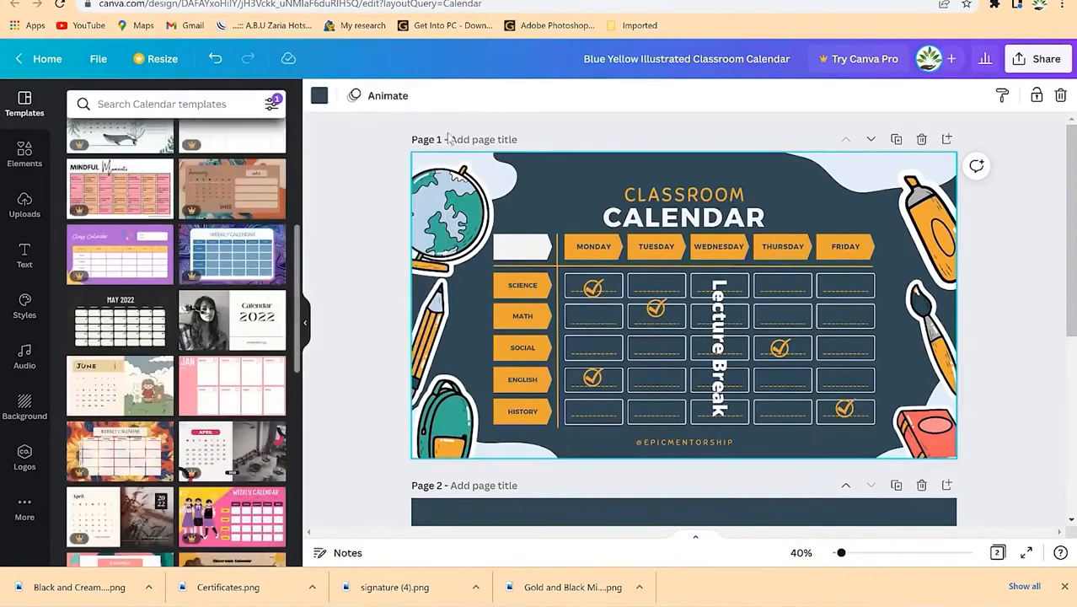
click(233, 336)
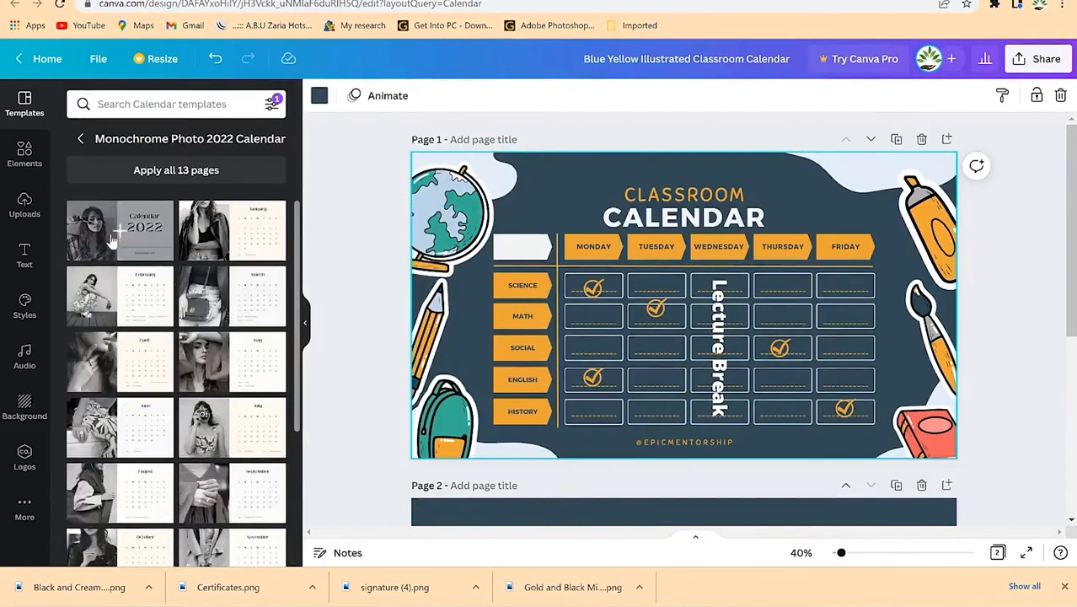
scroll(249, 395, down, 3)
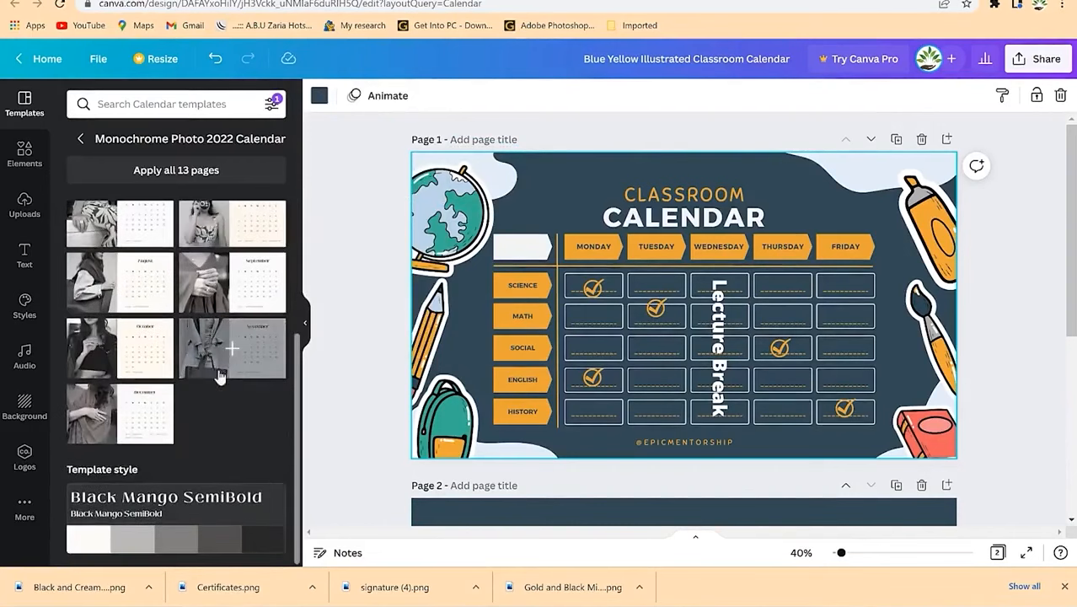
scroll(146, 416, up, 3)
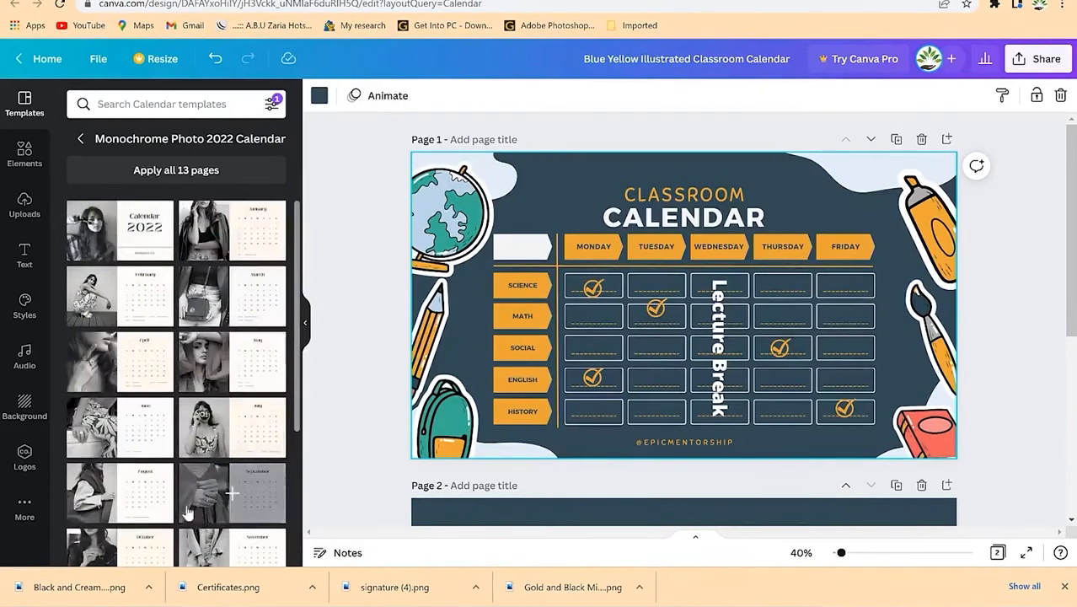
scroll(188, 436, down, 3)
scroll(140, 221, up, 3)
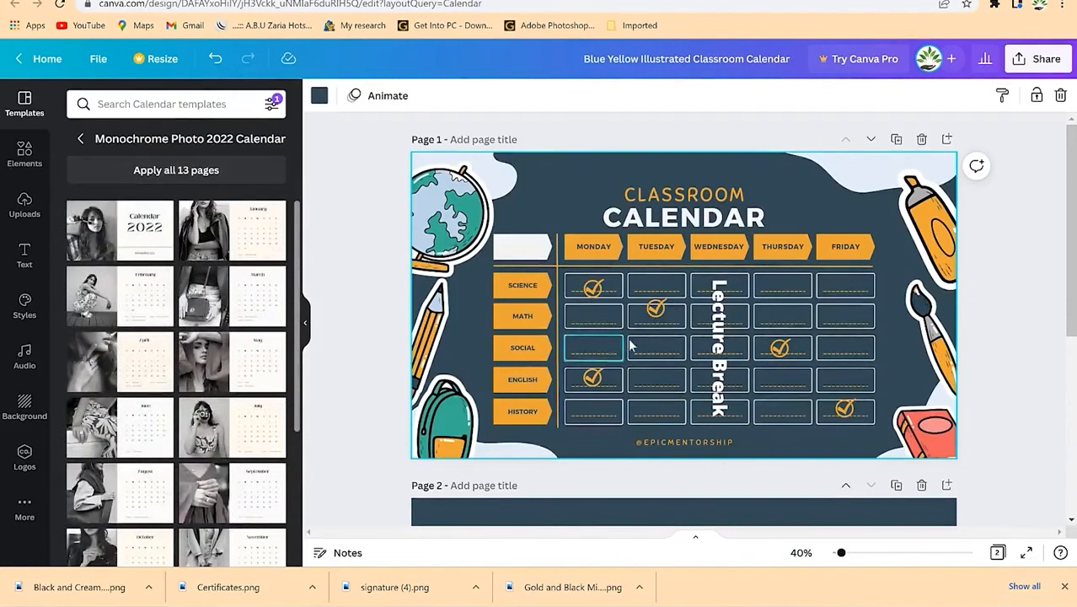
scroll(626, 344, down, 3)
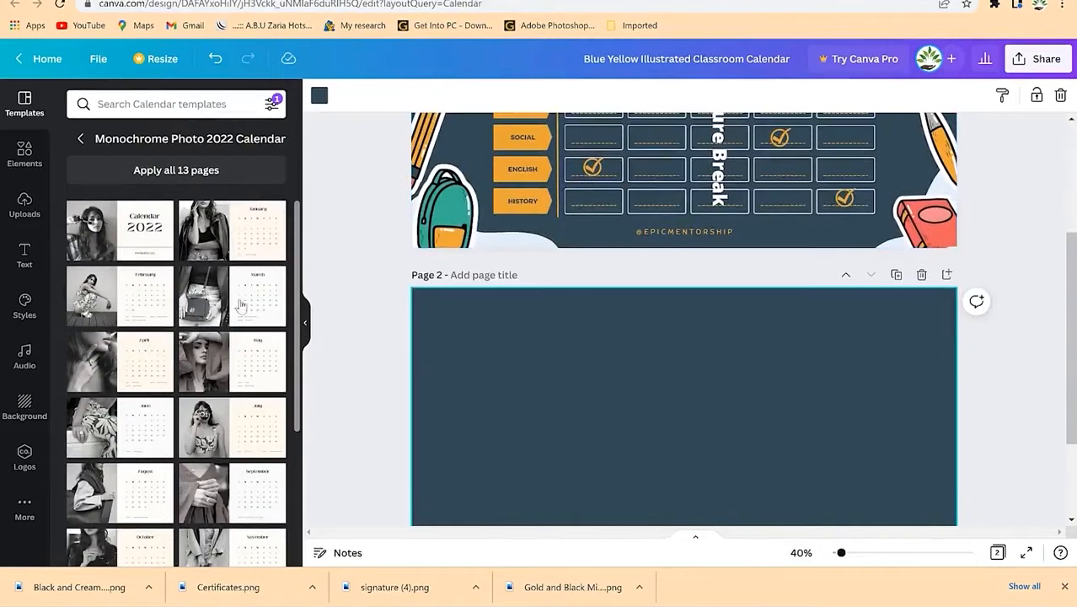
click(166, 170)
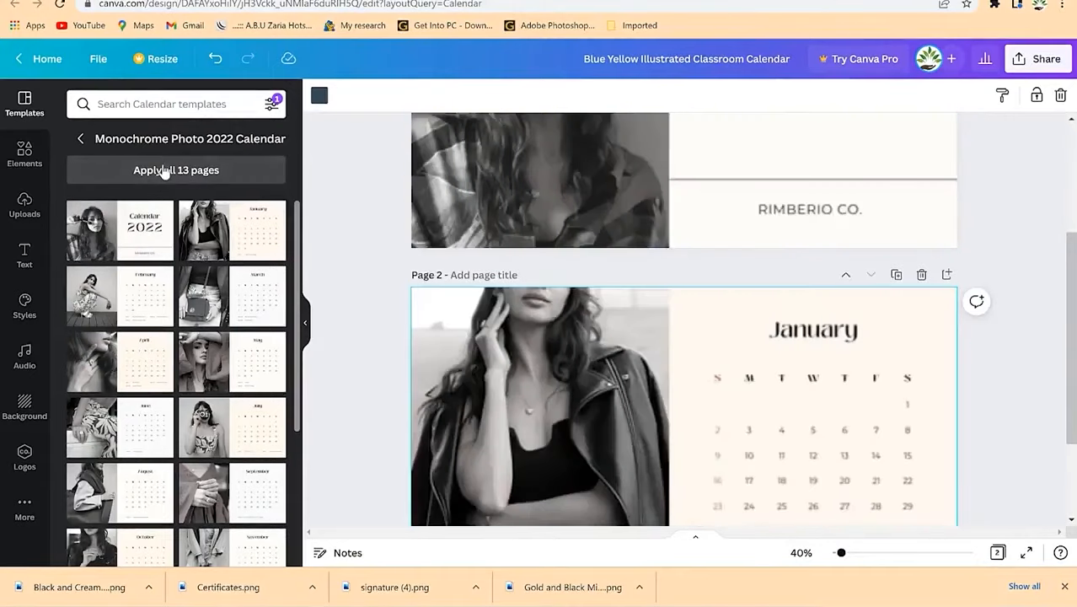
Step: Replace all pages with the 13-page Monochrome Photo 2022 Calendar and select the page-1 cover photo
scroll(935, 331, up, 3)
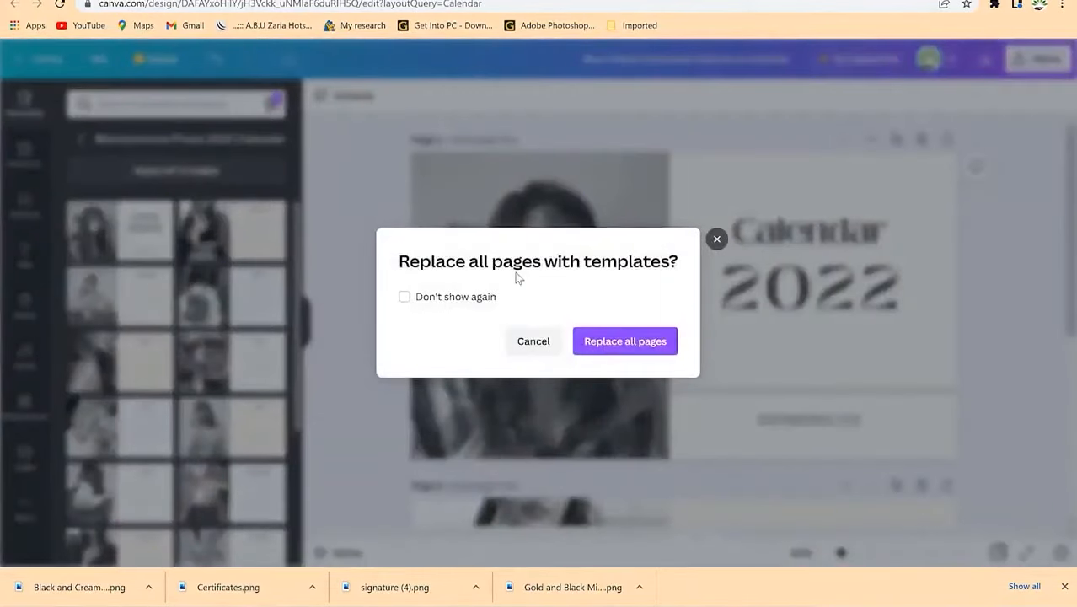
click(636, 339)
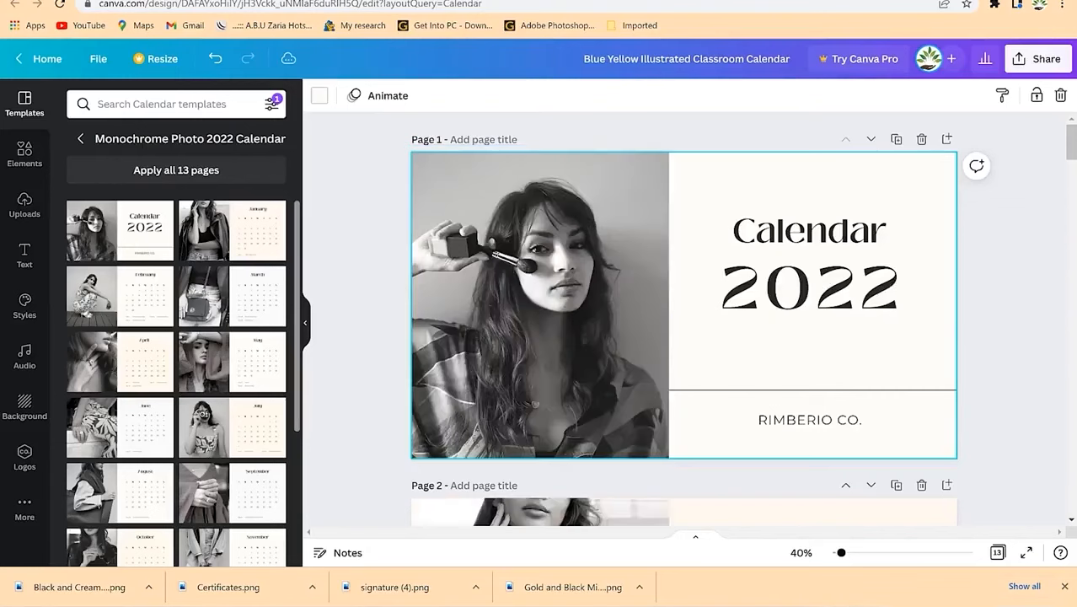
mouse_move(1070, 143)
mouse_down()
mouse_move(1072, 396)
mouse_move(1049, 437)
mouse_move(1064, 358)
mouse_move(1064, 140)
mouse_up()
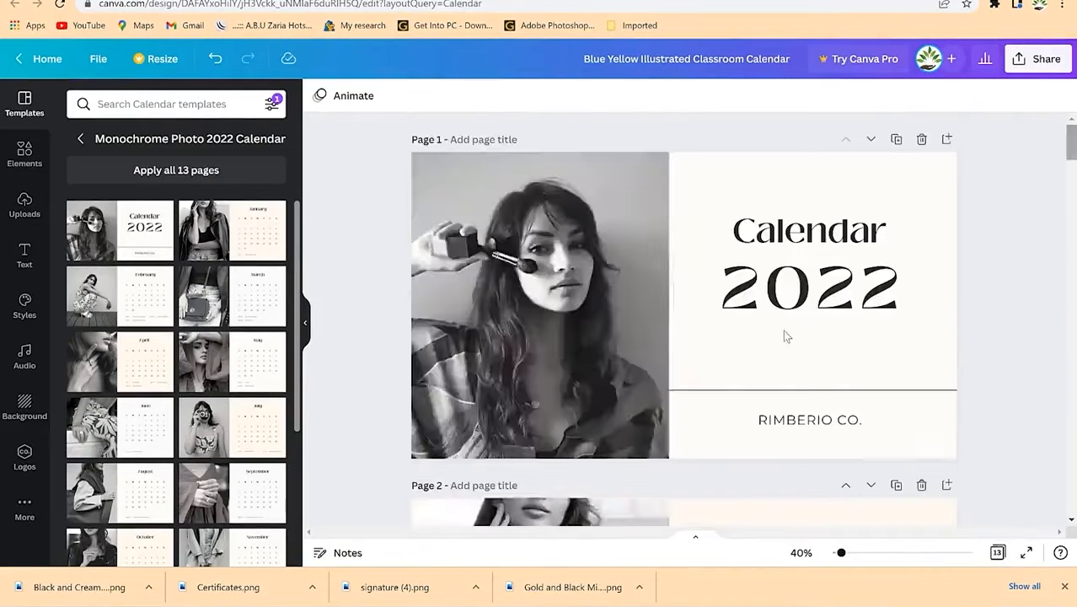
scroll(784, 336, down, 4)
scroll(648, 289, up, 3)
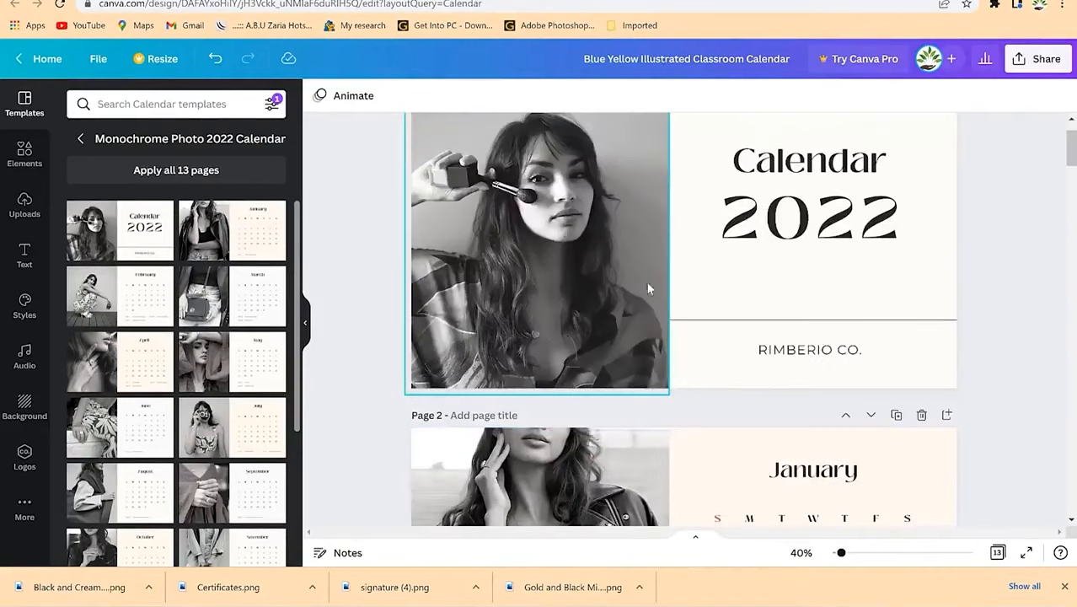
click(557, 328)
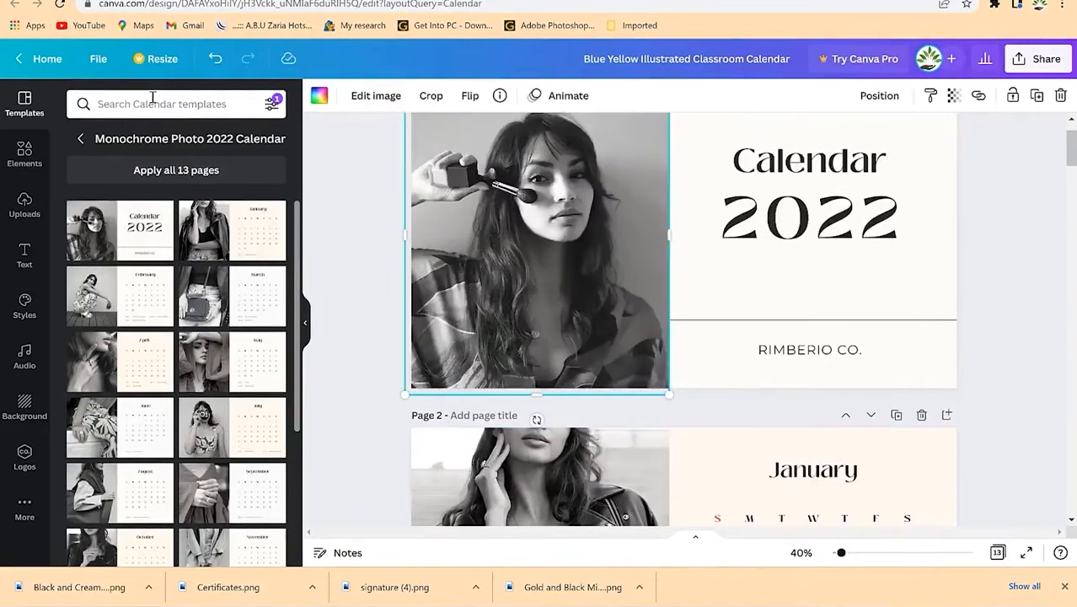
click(19, 169)
Step: Search Elements for 'happy child' and drop the jumping-child photo into the cover frame
click(183, 105)
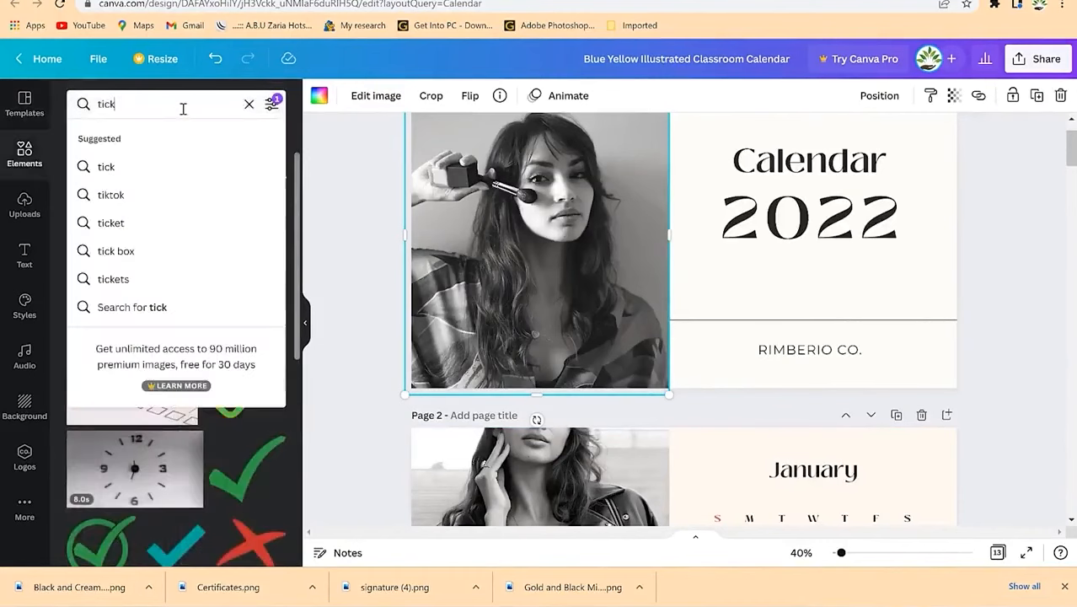
key(BackSpace)
key(BackSpace)
key(BackSpace)
key(BackSpace)
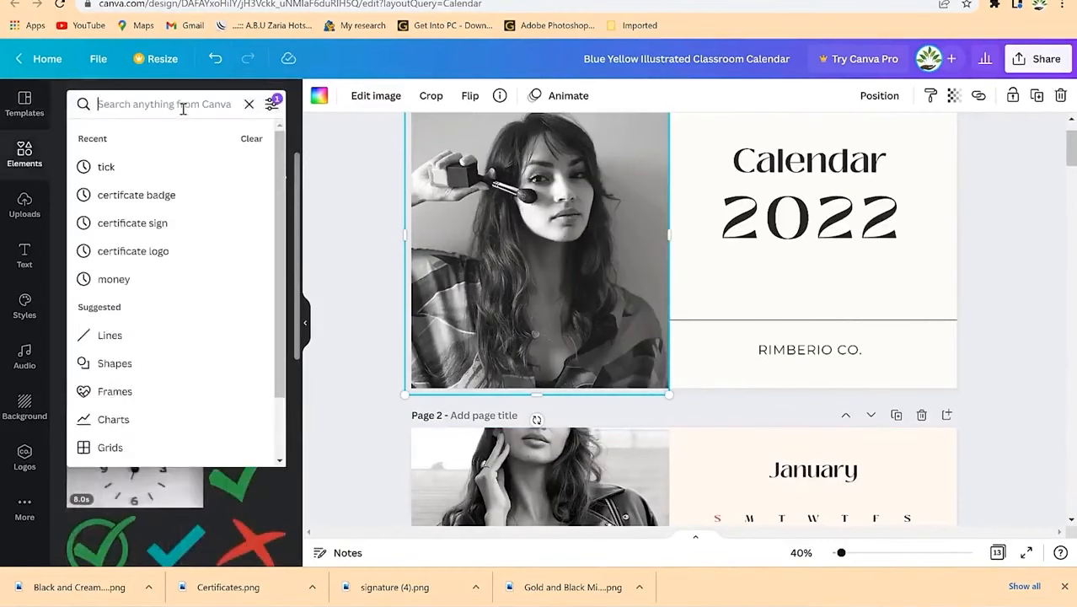
text(happy child)
key(Return)
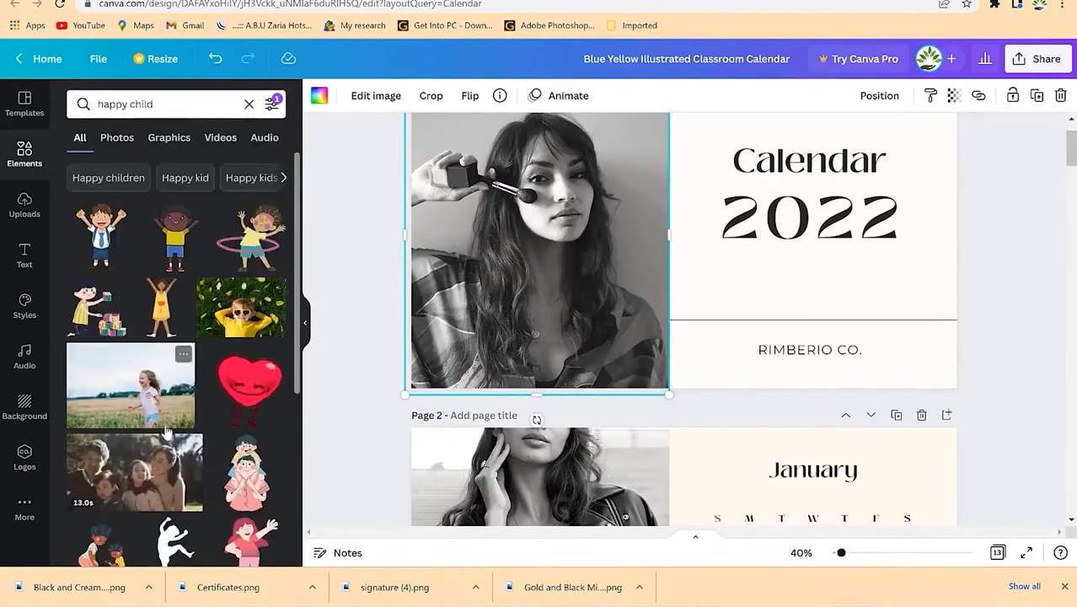
scroll(166, 431, down, 3)
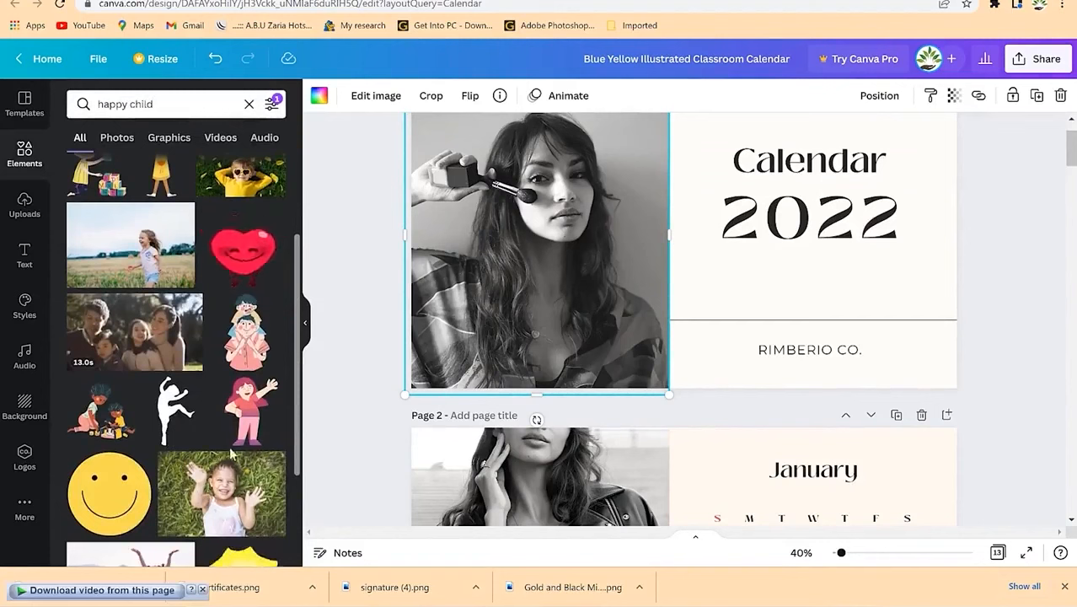
scroll(181, 407, down, 6)
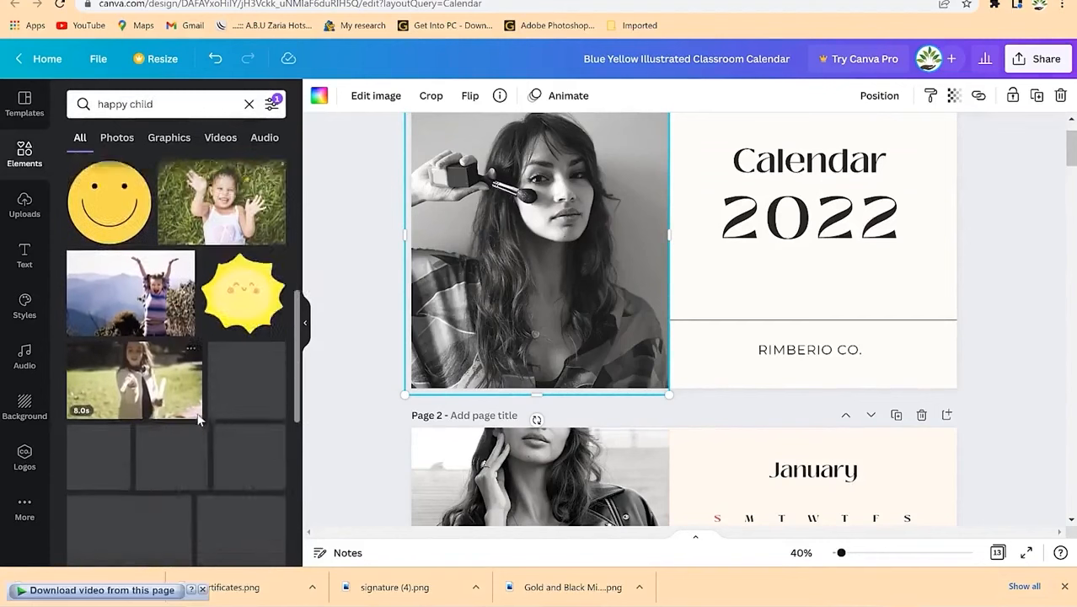
drag(164, 252, 539, 257)
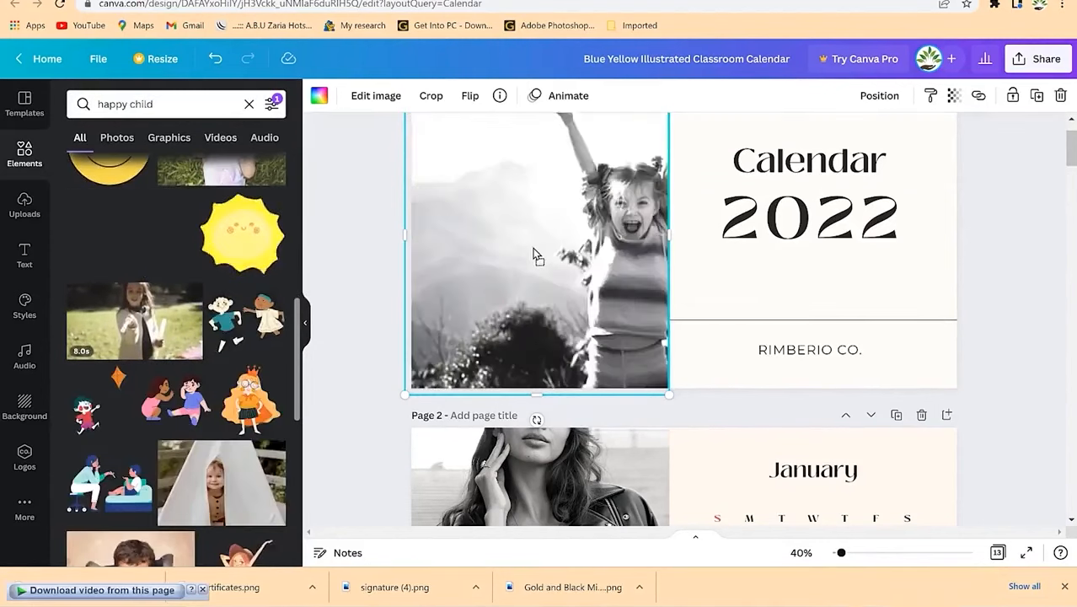
Step: Shift the jumping-child photo left within its cover frame, then select the cover page
double_click(544, 259)
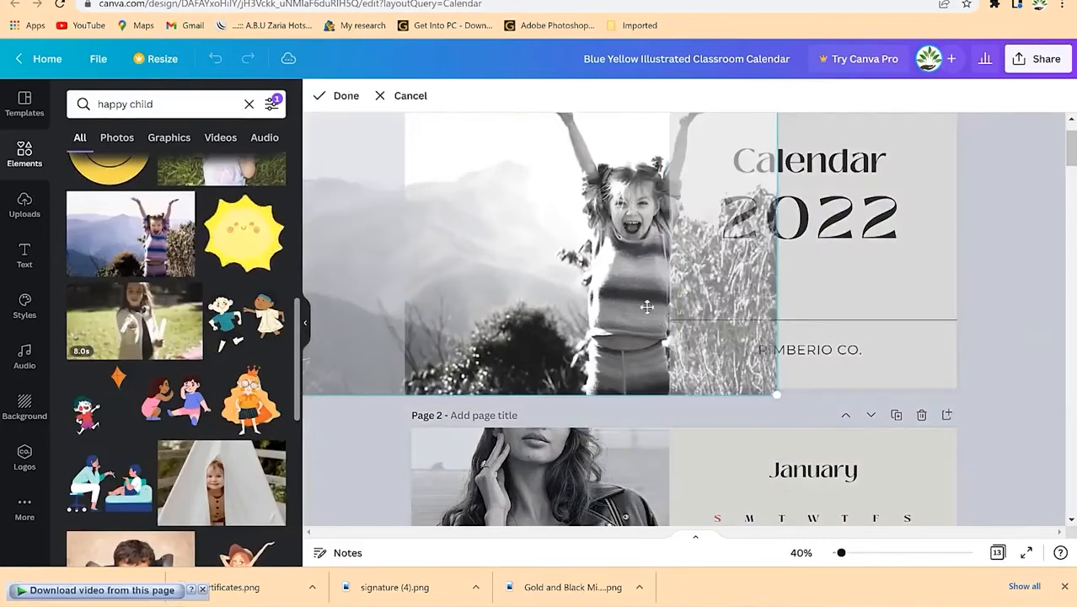
drag(536, 283, 430, 278)
click(773, 269)
scroll(803, 294, up, 2)
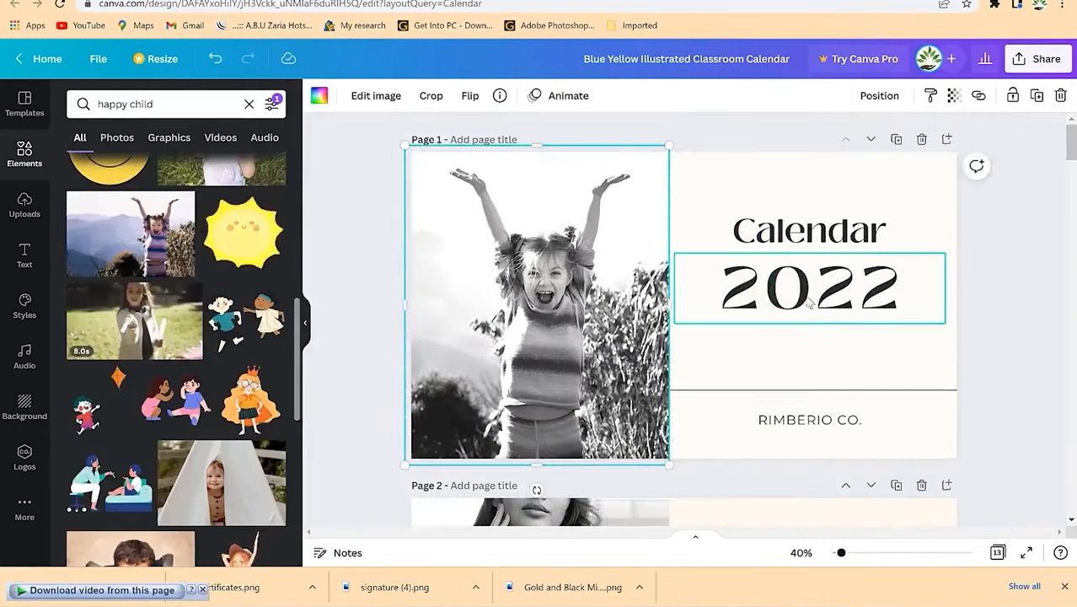
click(1001, 253)
scroll(680, 319, down, 4)
scroll(680, 320, up, 4)
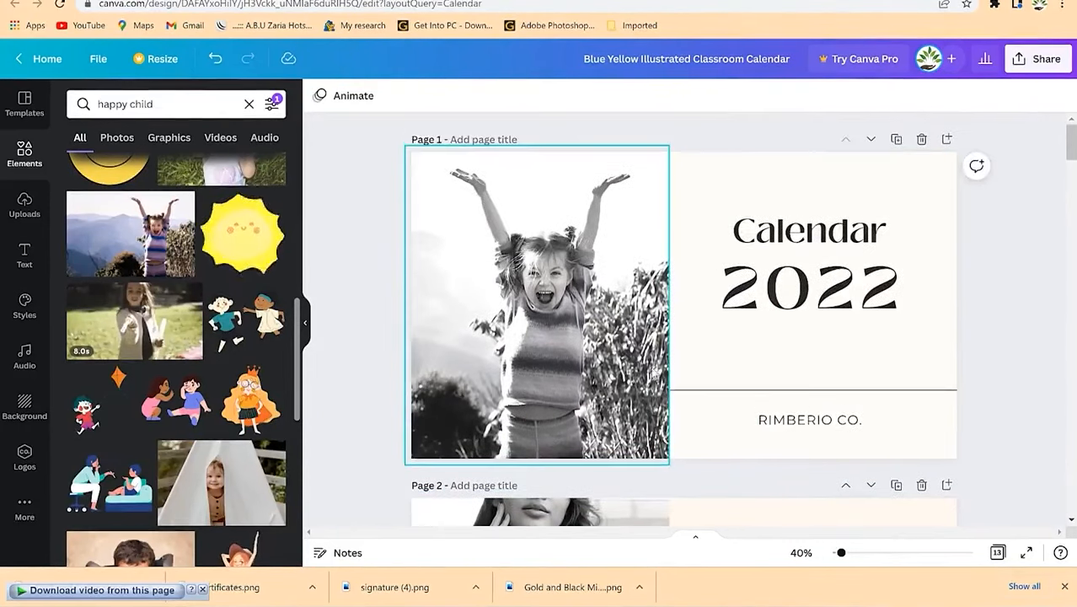
click(914, 391)
click(909, 417)
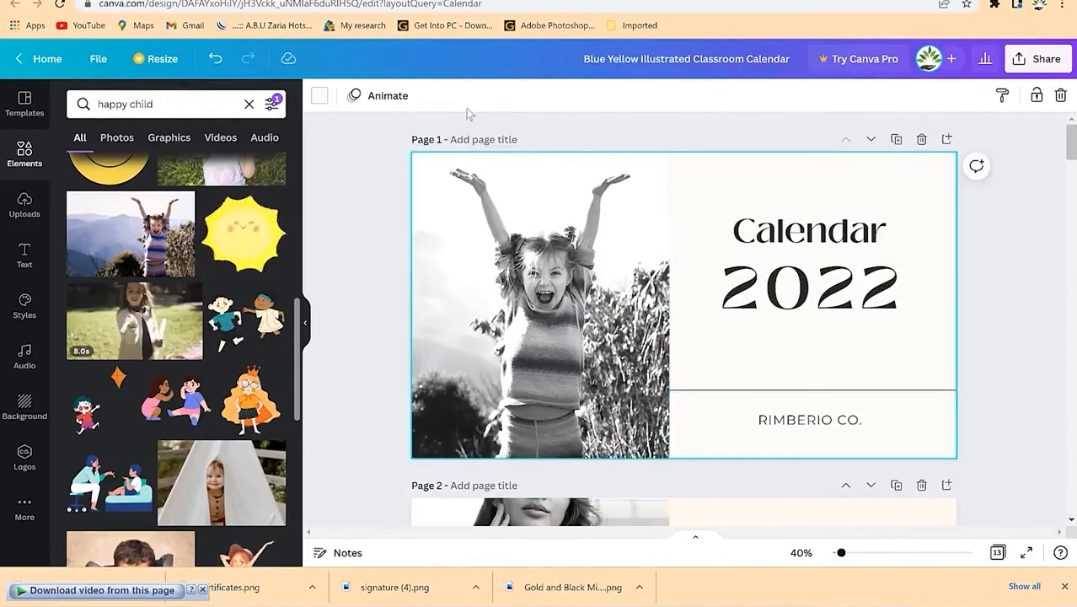
Step: Make the cover page's right panel background coral
click(325, 97)
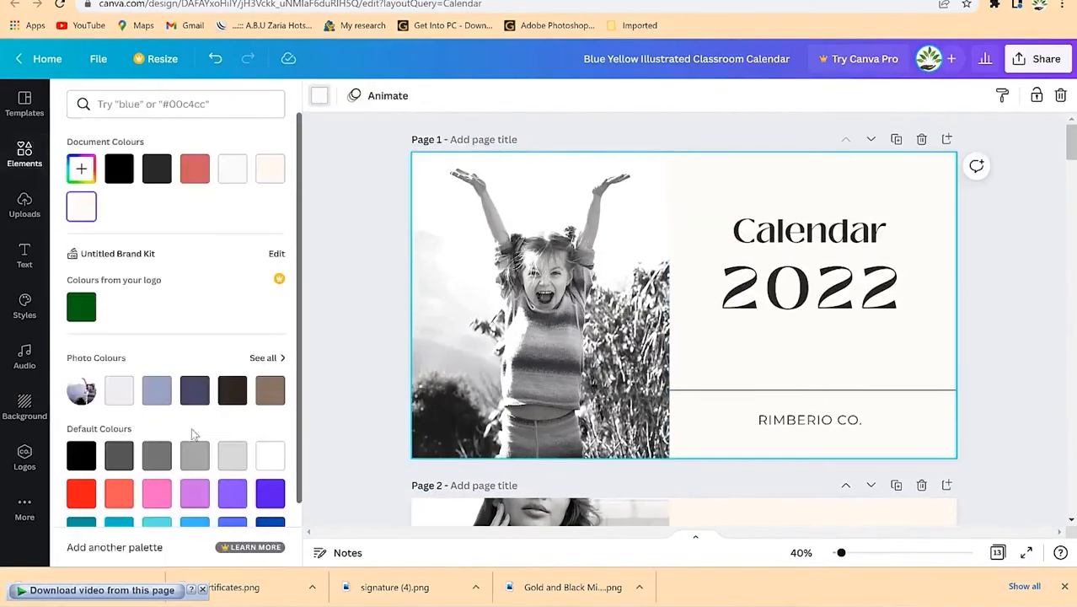
click(192, 171)
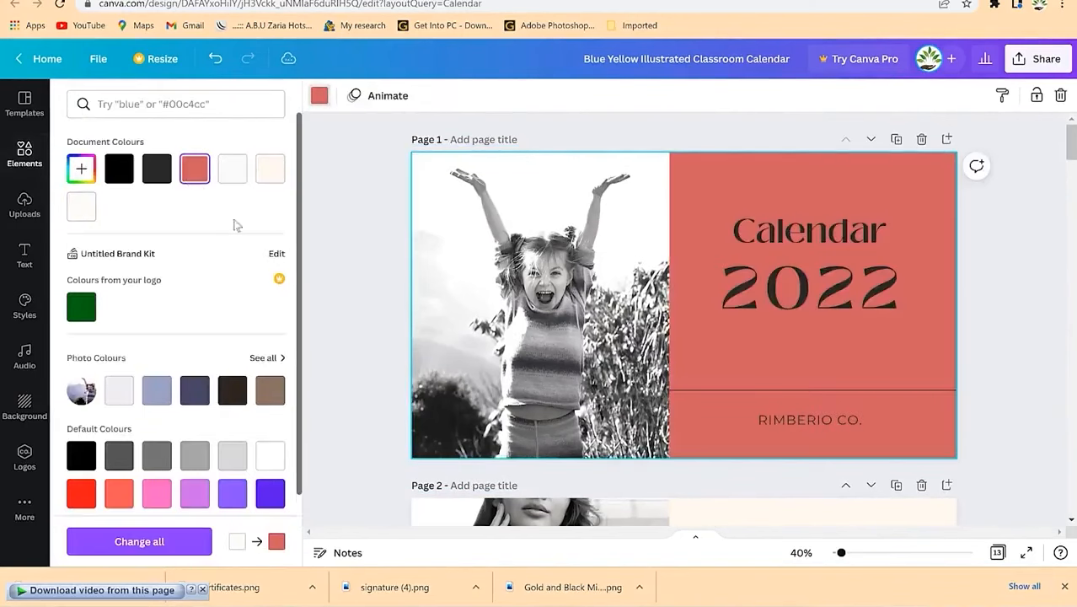
click(1033, 374)
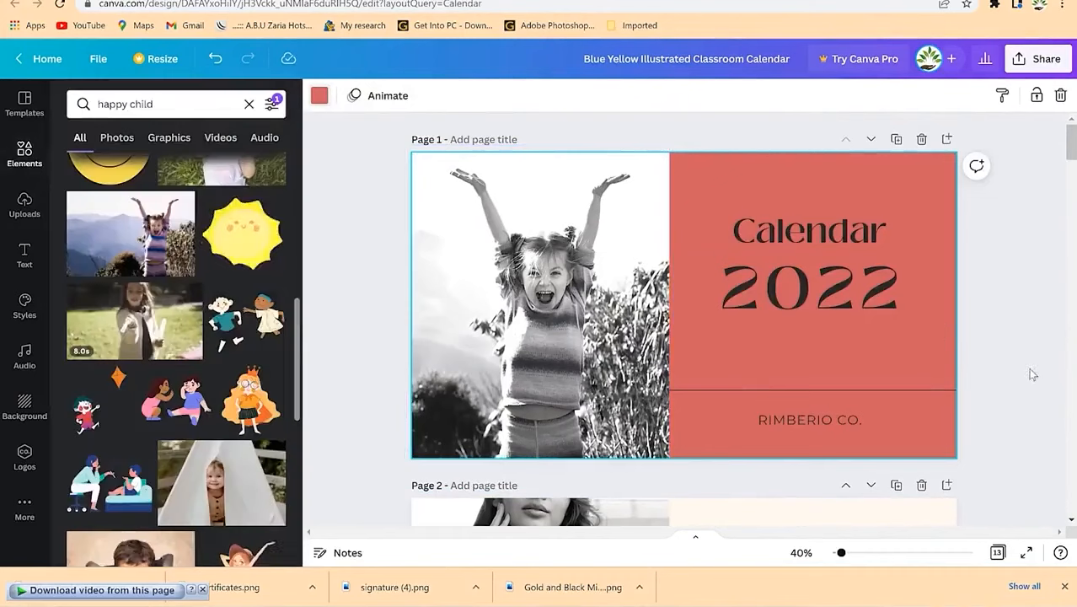
Step: Turn the 'Calendar 2022' title text white
click(803, 421)
click(807, 248)
shift+click(808, 295)
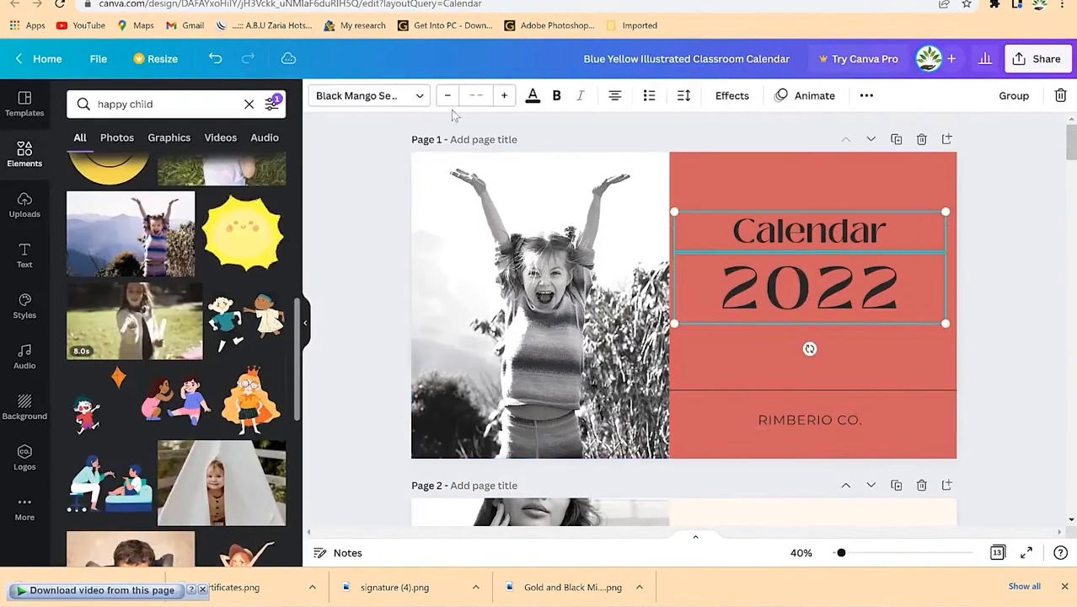
click(532, 96)
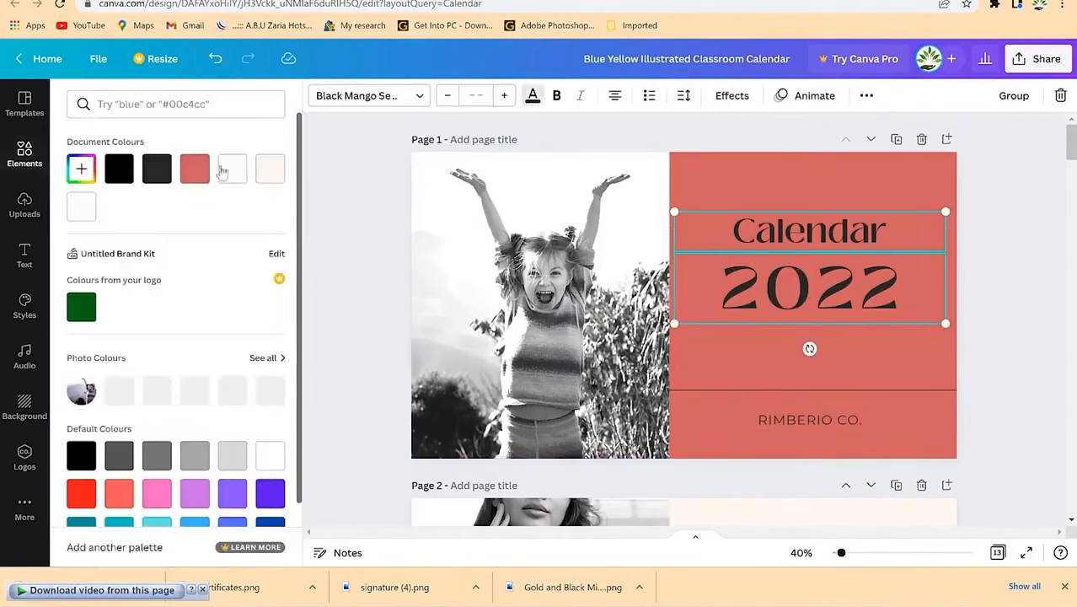
click(236, 169)
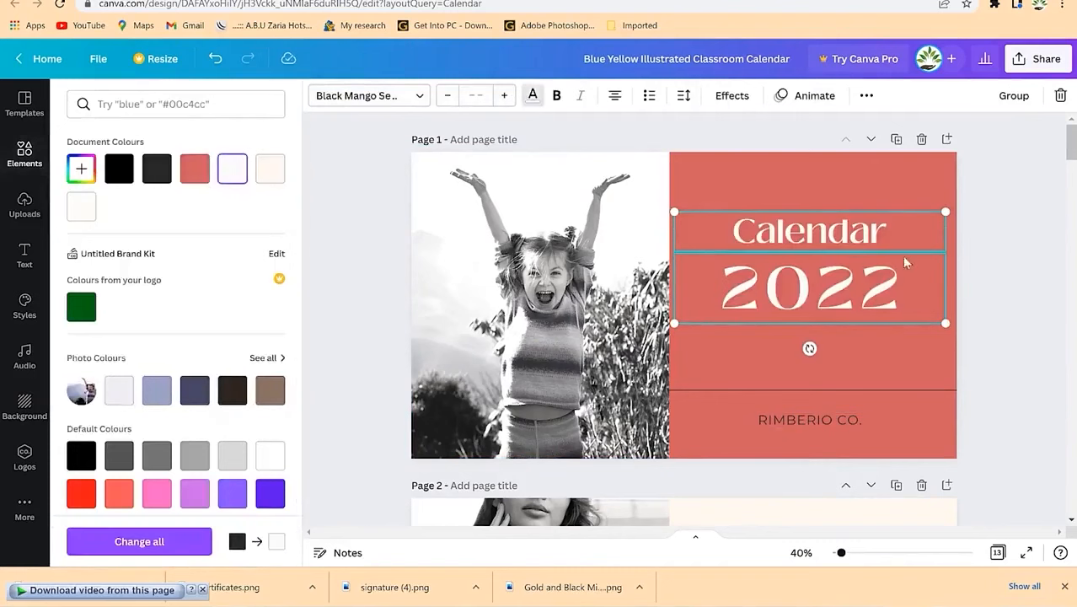
click(872, 376)
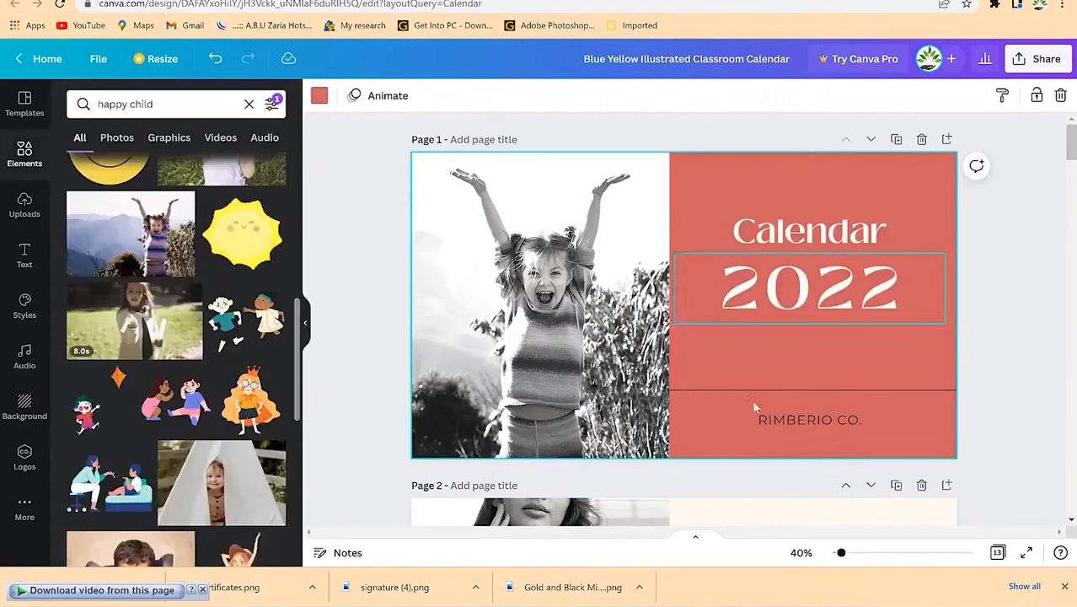
scroll(627, 428, down, 1)
scroll(626, 428, down, 4)
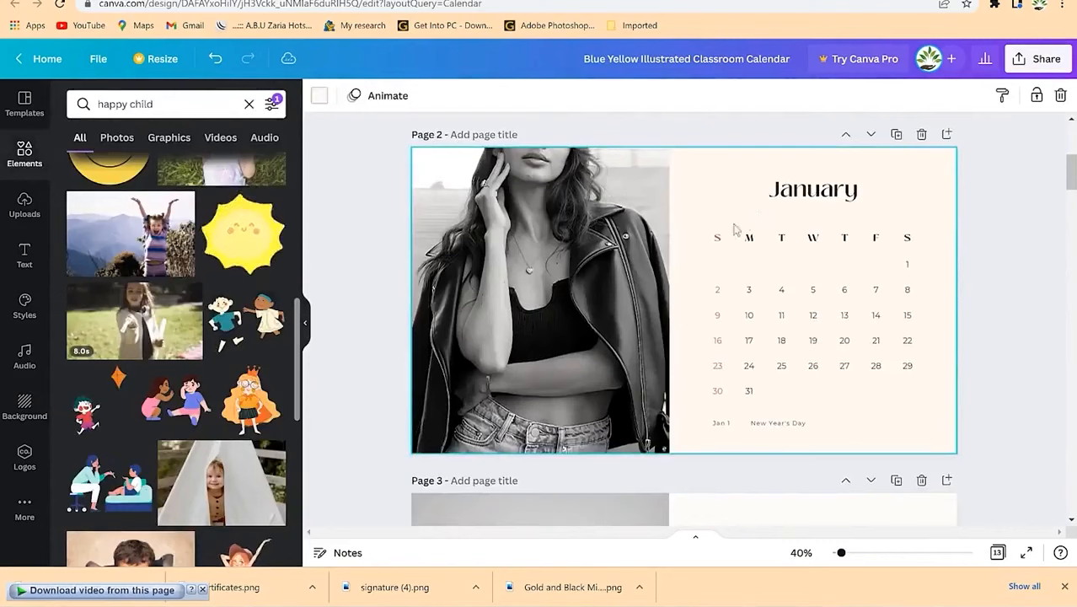
Step: Replace the January page photo with the smiling boy photo
click(567, 313)
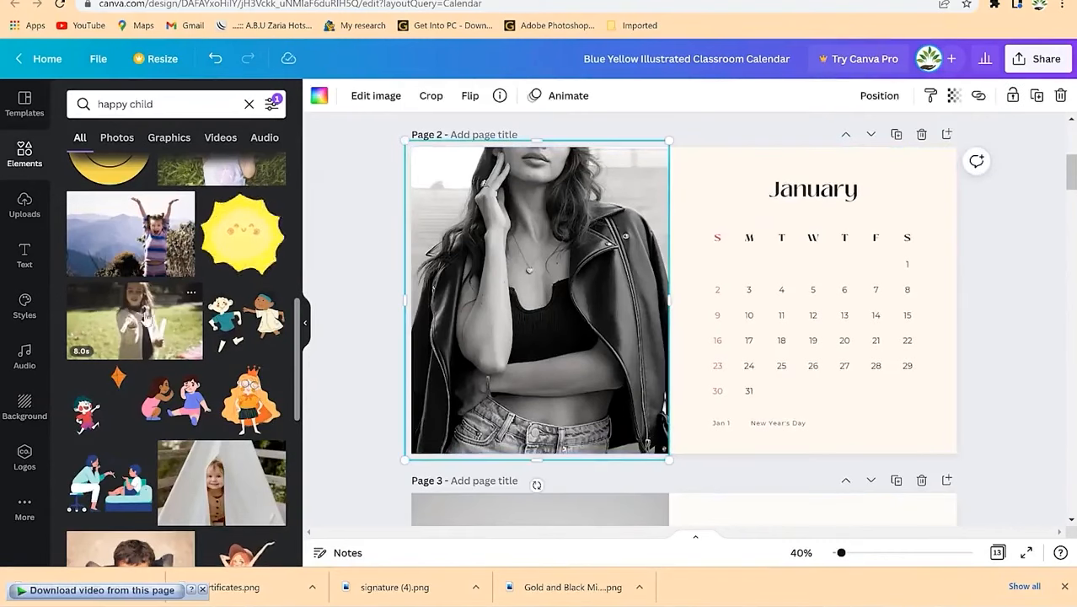
scroll(156, 341, down, 4)
drag(125, 246, 554, 320)
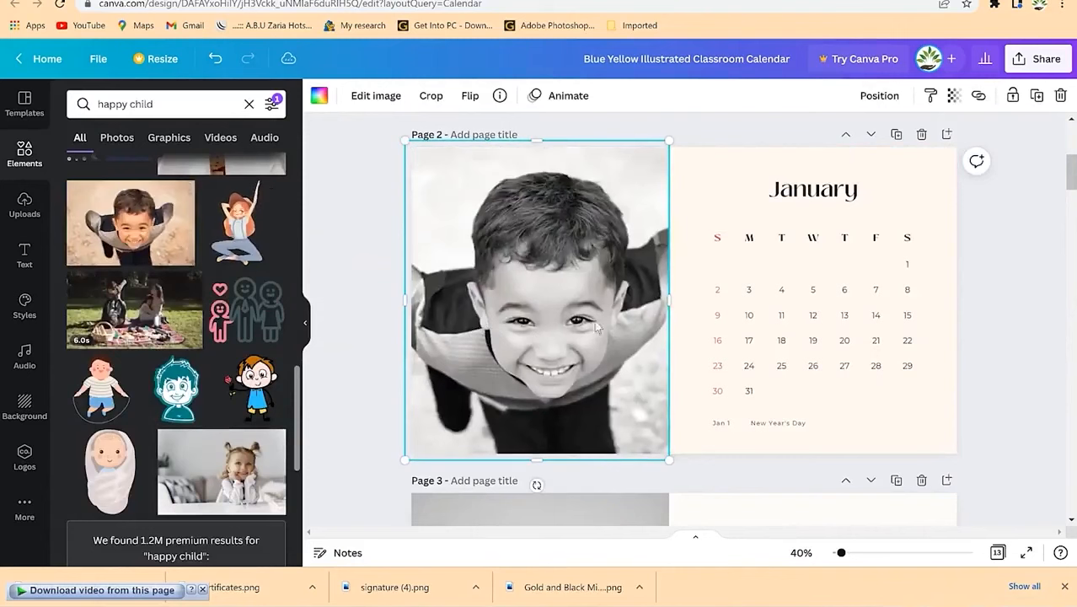
click(938, 460)
scroll(207, 403, down, 4)
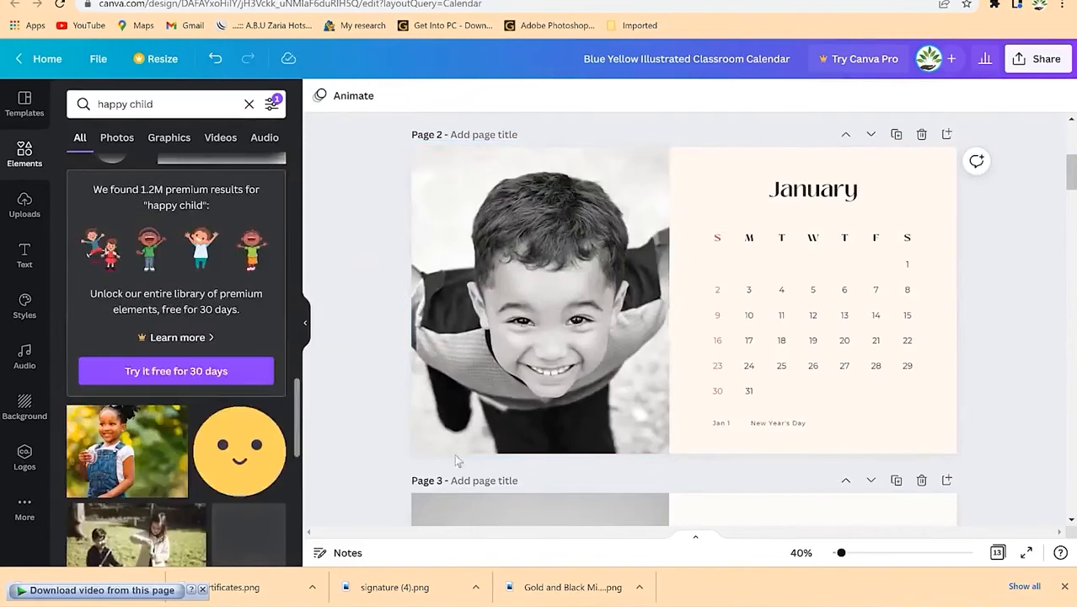
scroll(357, 434, down, 3)
Step: Replace the February photo with the smiling girl and adjust its framing
click(569, 430)
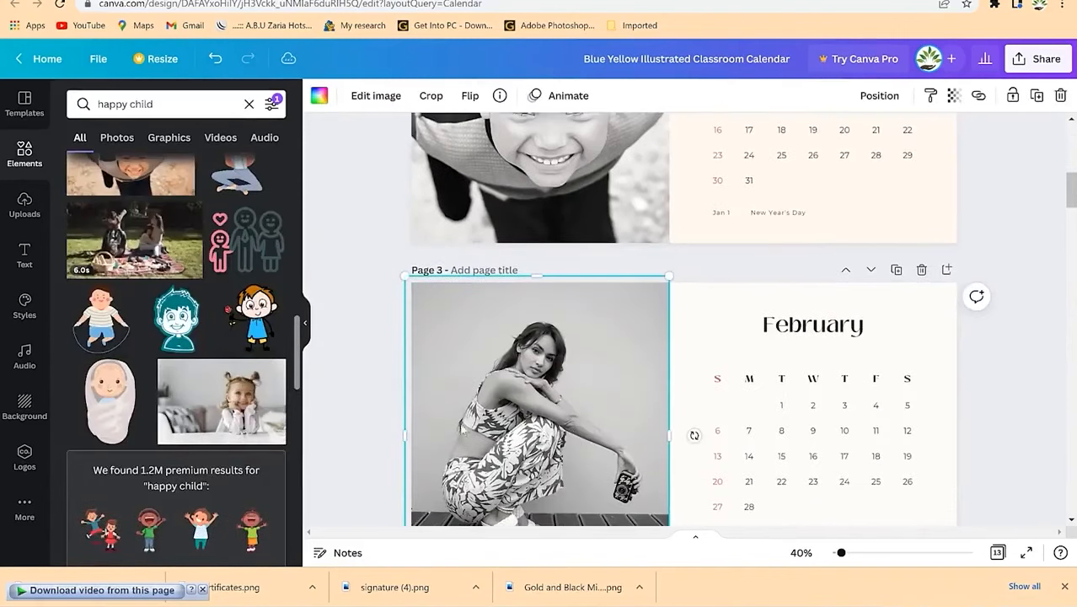
drag(200, 403, 506, 432)
double_click(577, 417)
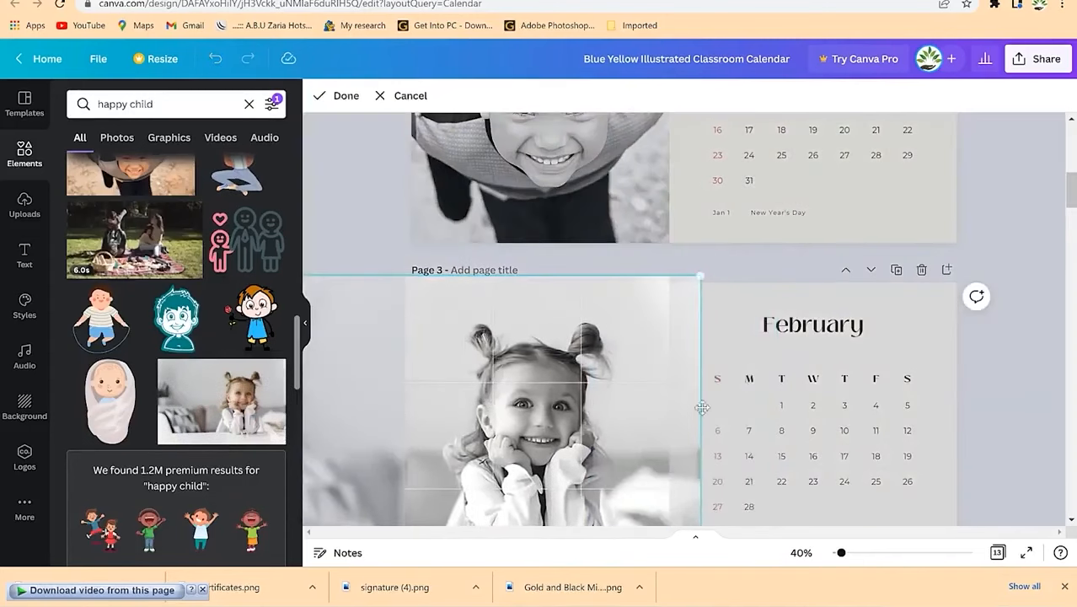
click(816, 424)
scroll(815, 424, down, 5)
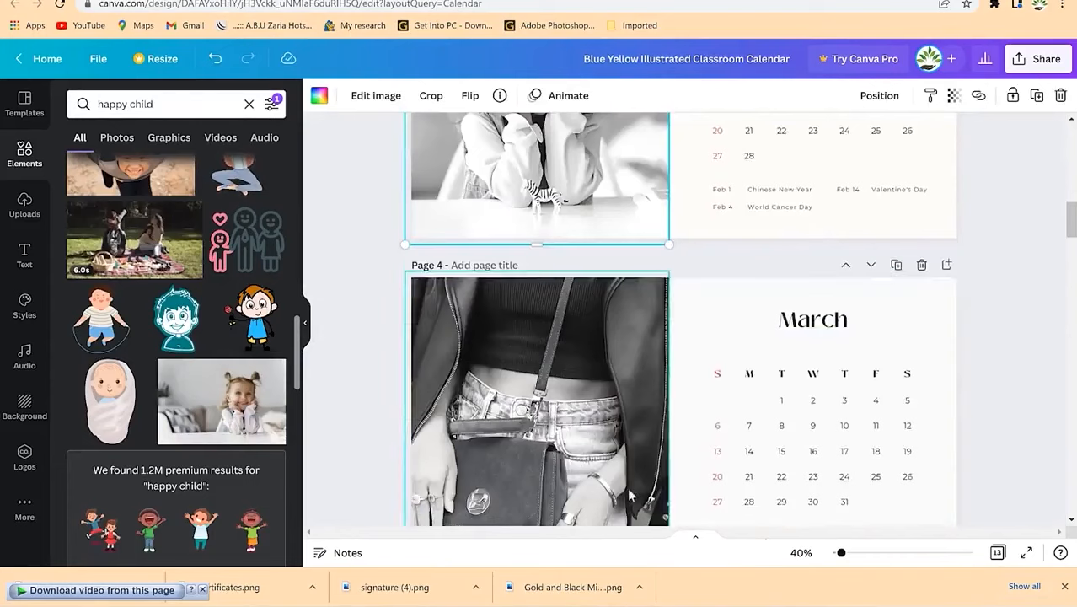
Step: Replace the March handbag photo with the resting girl and adjust its framing
click(542, 379)
scroll(192, 426, down, 5)
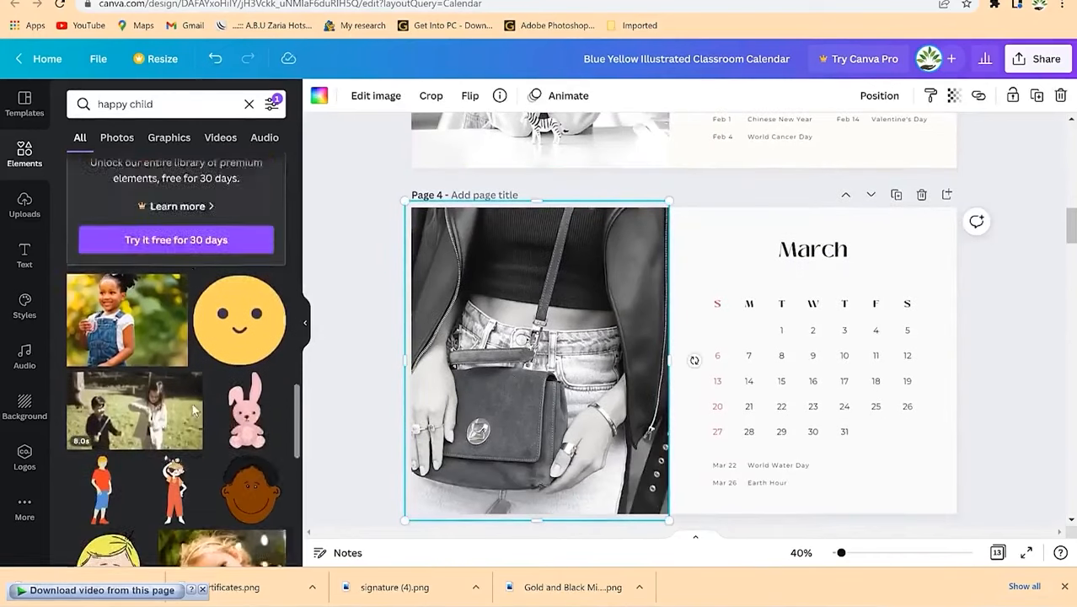
drag(222, 350, 512, 368)
double_click(542, 367)
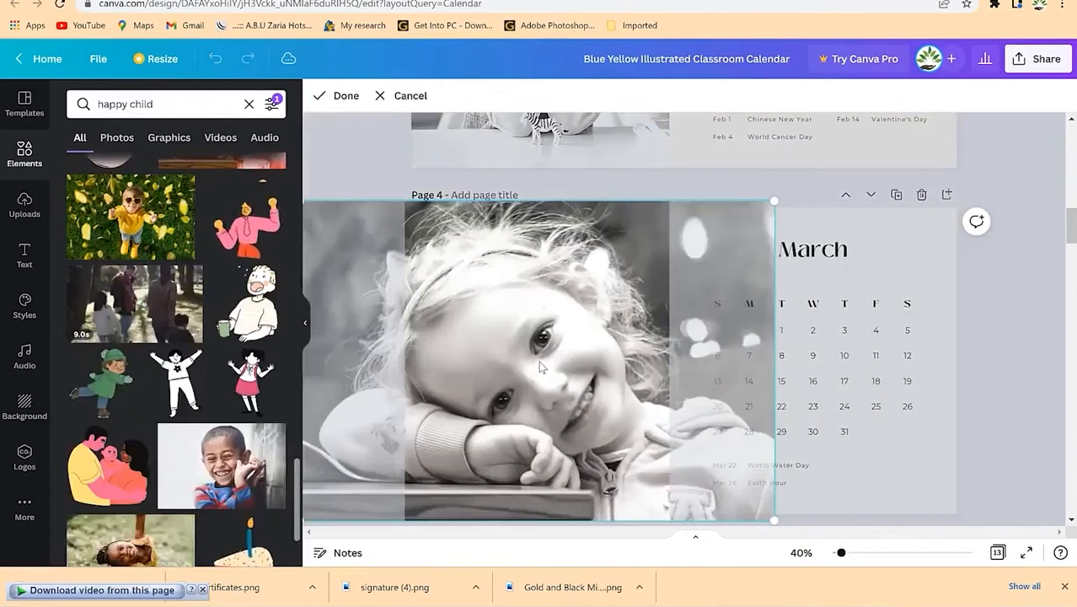
click(1001, 381)
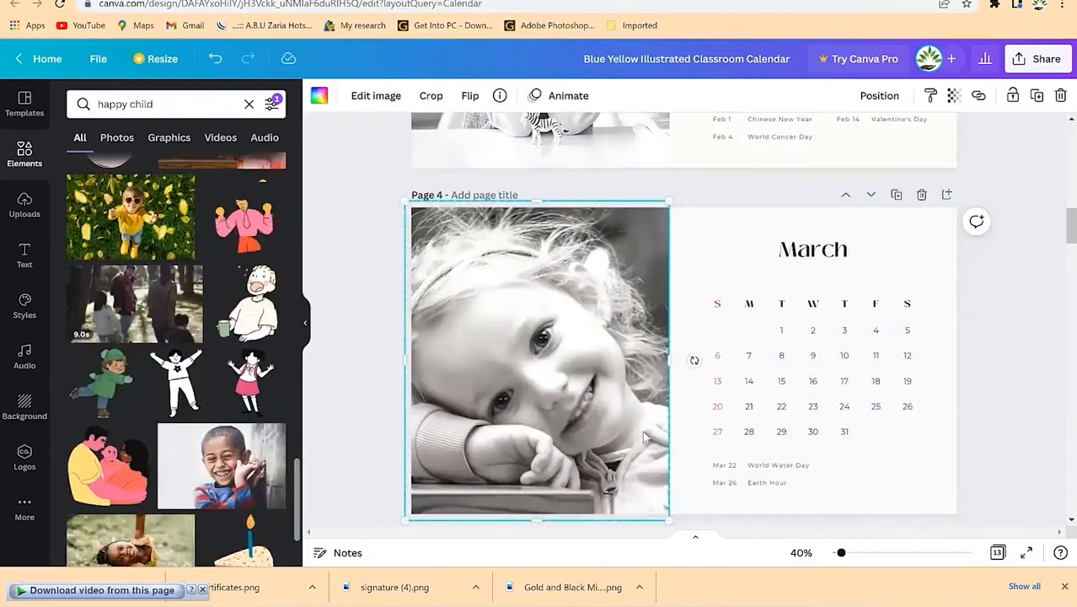
scroll(643, 429, down, 6)
Step: Put the laughing boy photo into the April frame in place of the ring picture
click(569, 407)
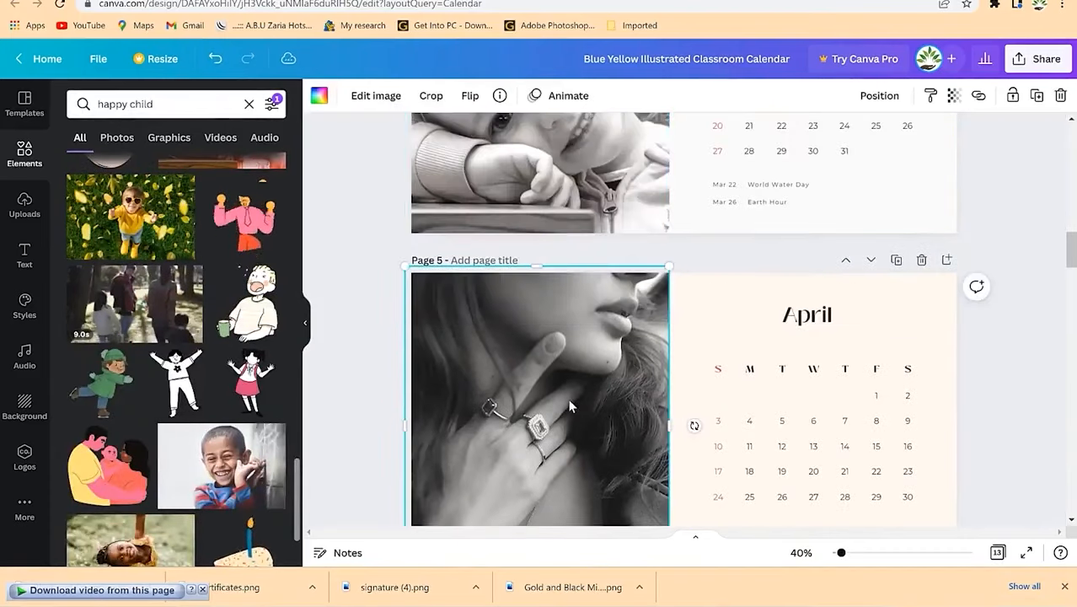
click(207, 466)
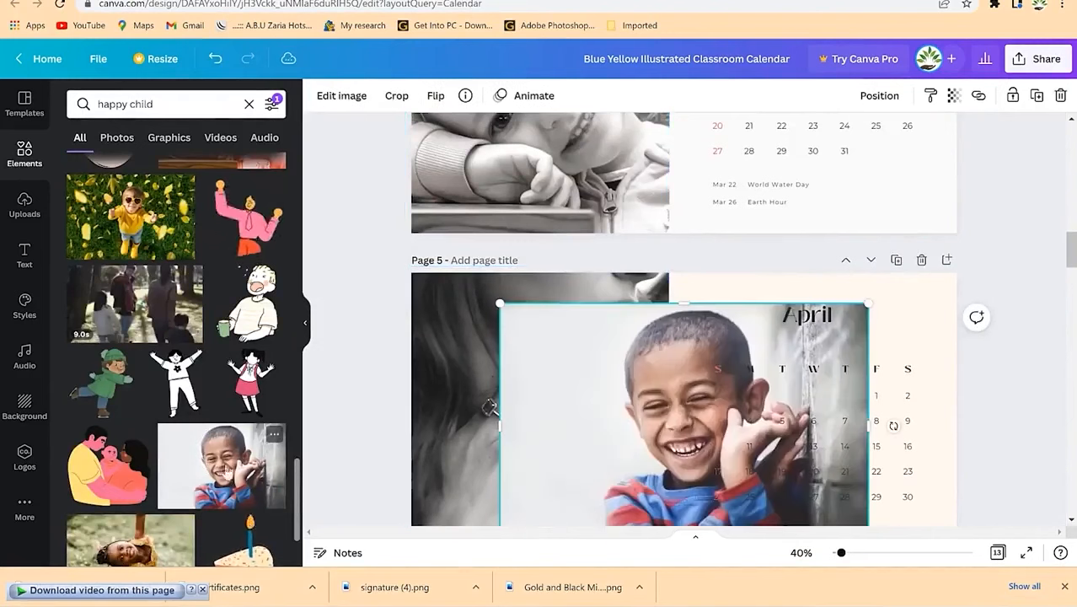
key(Delete)
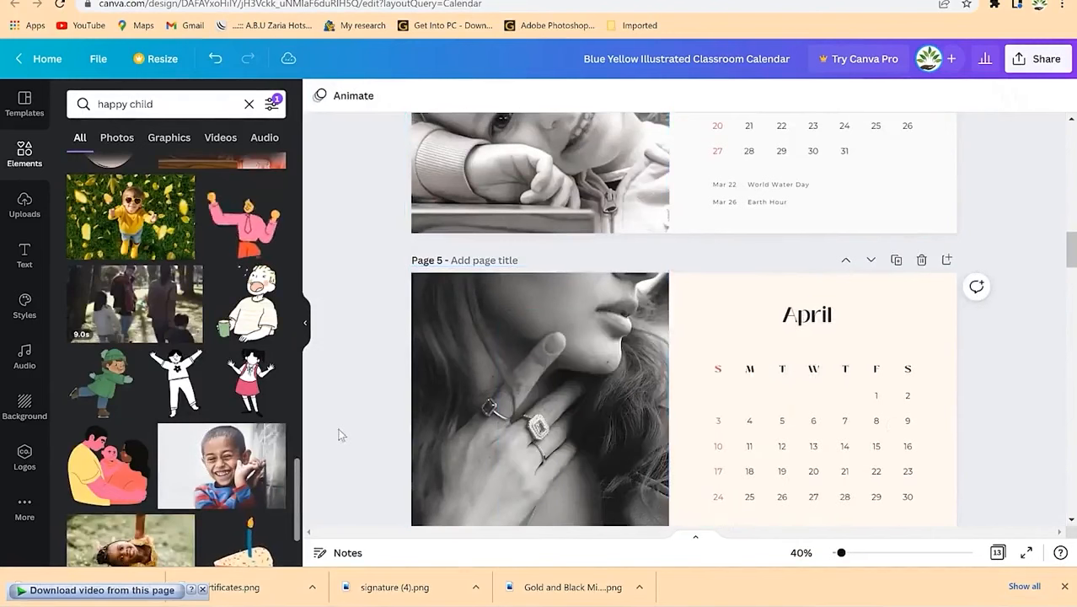
drag(245, 476, 539, 404)
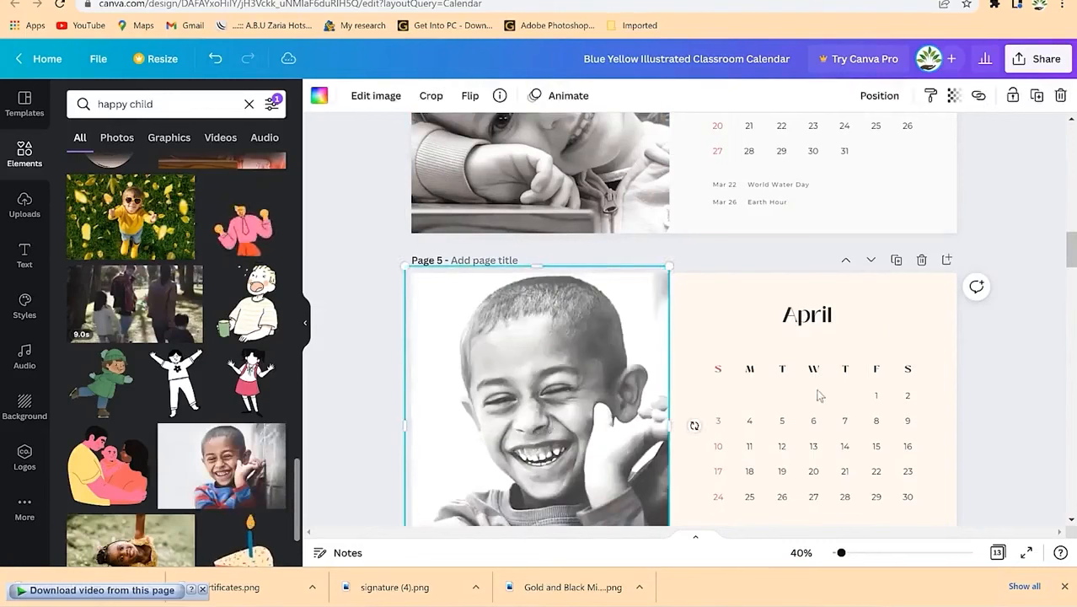
click(837, 417)
scroll(834, 412, down, 3)
scroll(749, 380, up, 3)
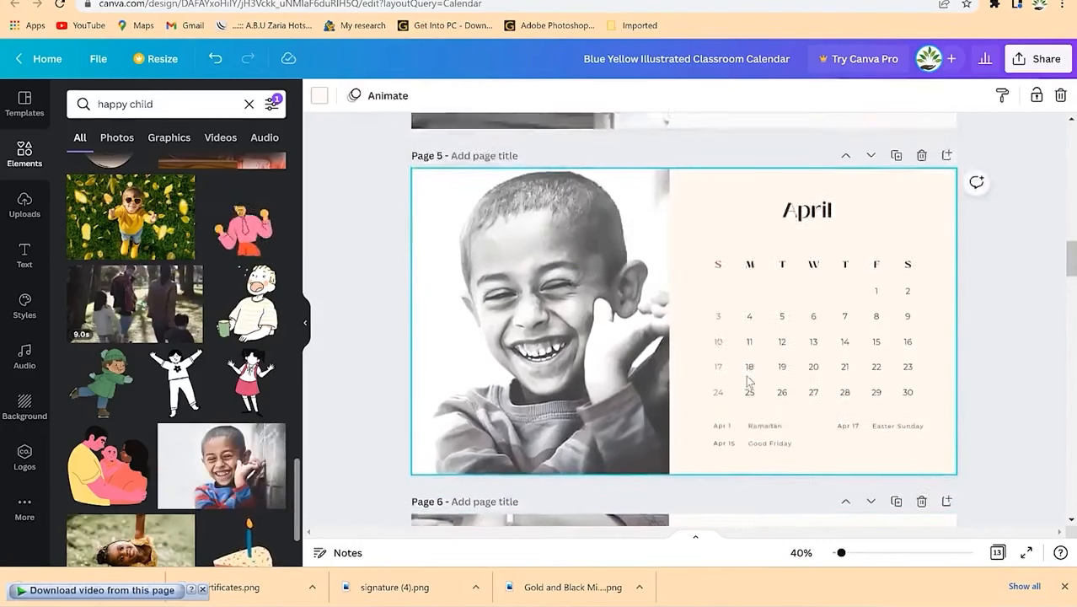
scroll(750, 380, up, 3)
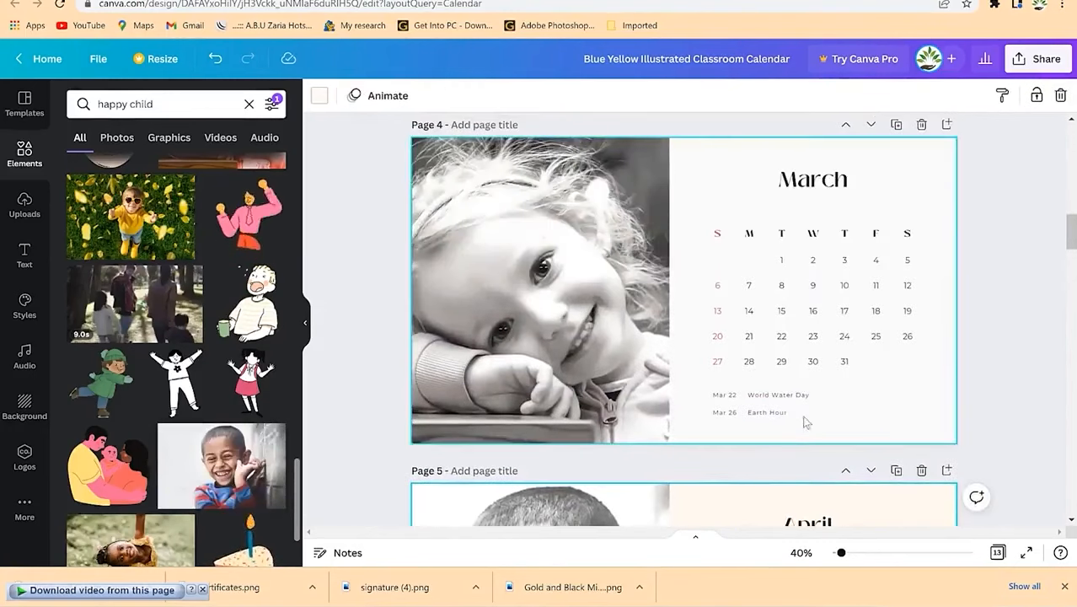
scroll(780, 394, up, 10)
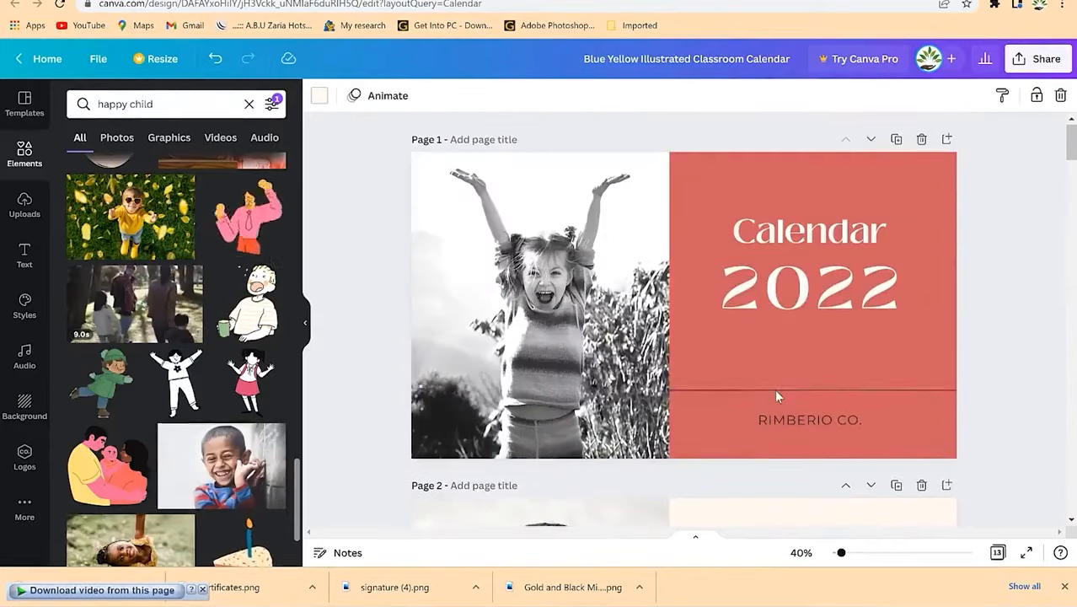
Step: Download all 13 pages as a PDF Print file and show it in its Documents folder
click(1039, 56)
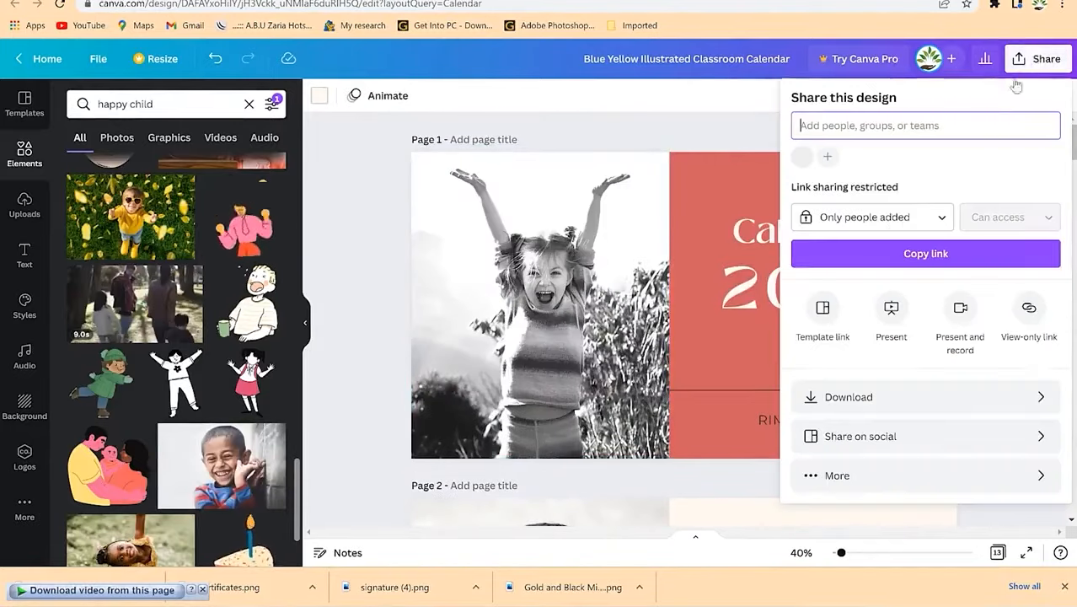
click(914, 398)
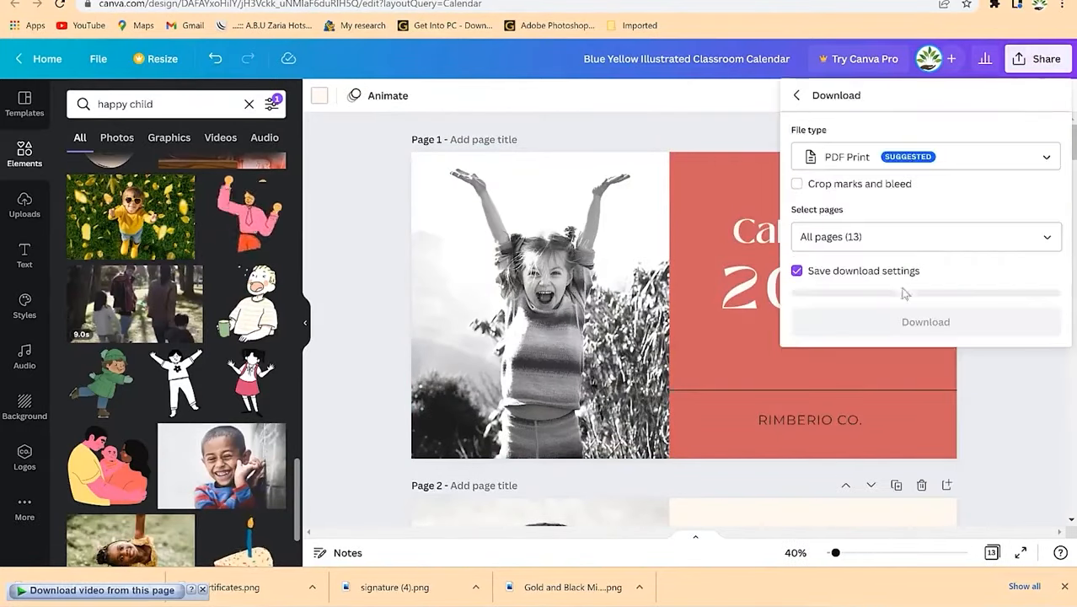
click(898, 239)
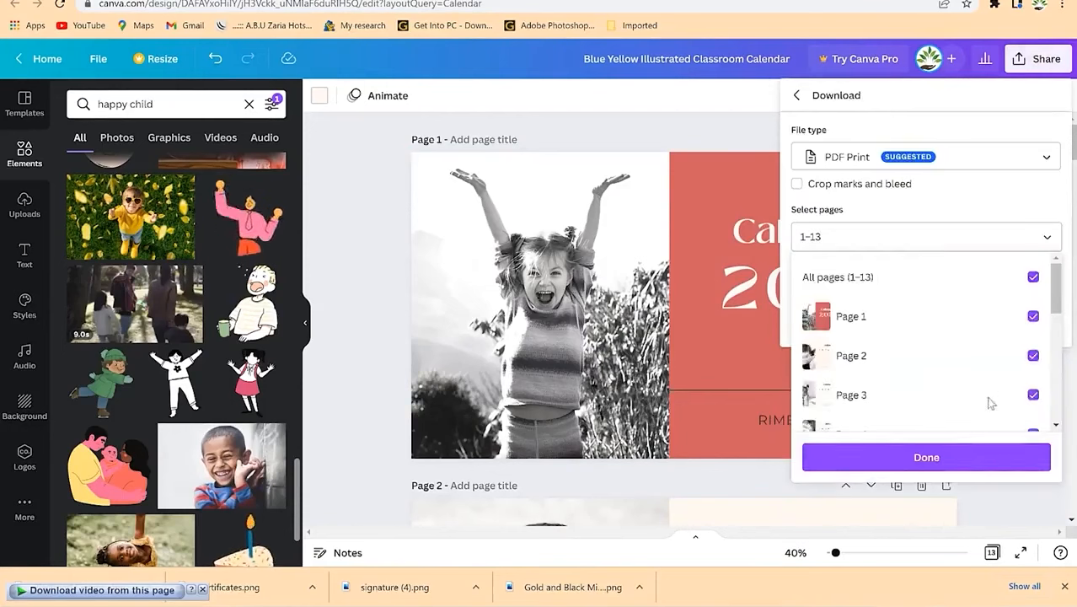
click(930, 219)
click(919, 315)
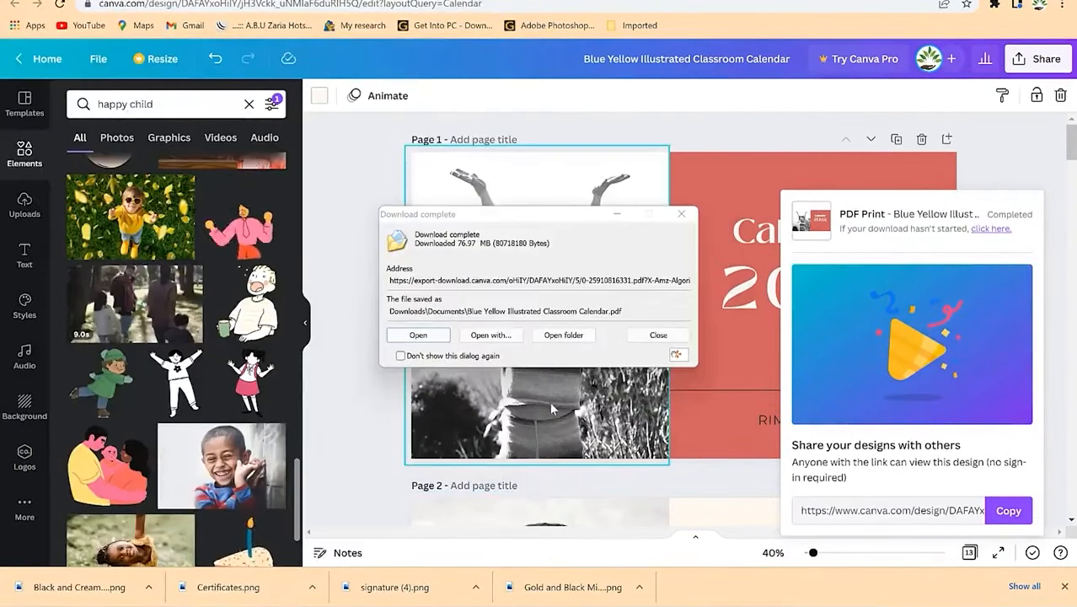
click(575, 336)
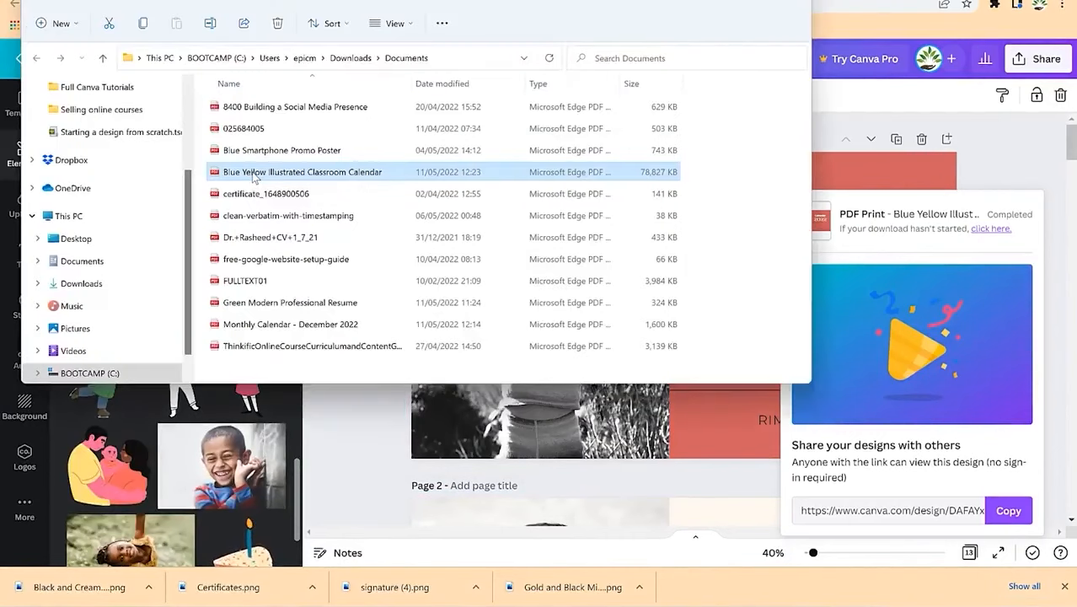
Step: Open the Blue Yellow Illustrated Classroom Calendar PDF with Foxit PhantomPDF 10.1
right_click(254, 176)
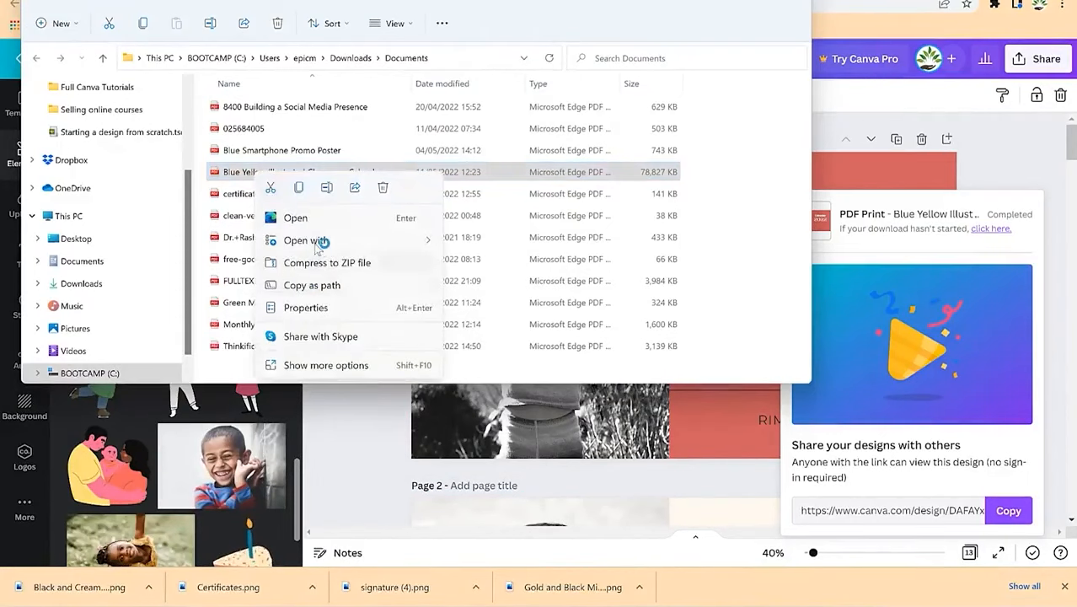
mouse_move(318, 243)
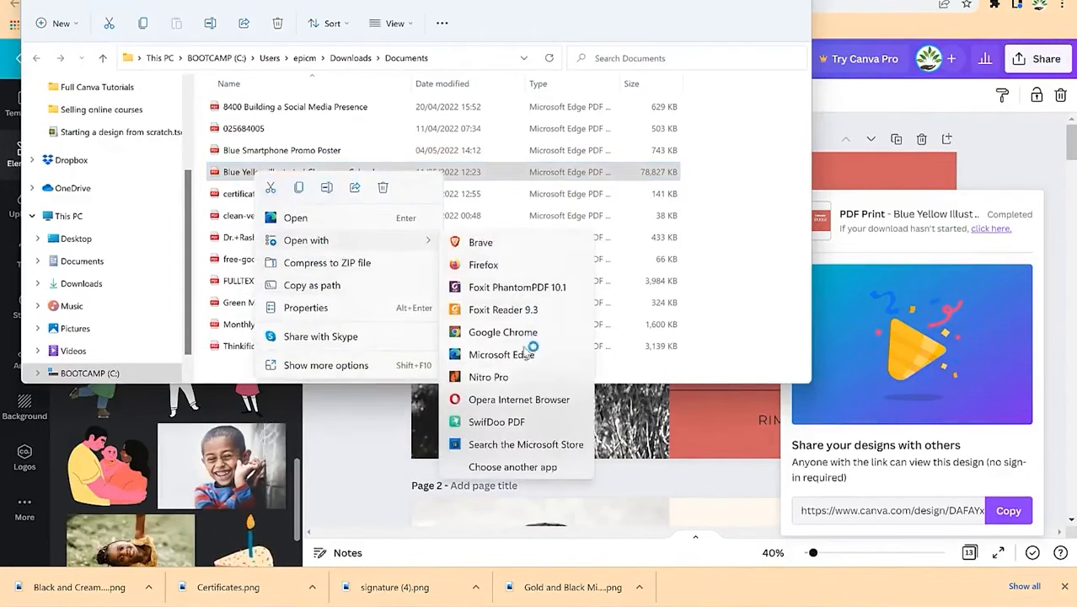
click(515, 289)
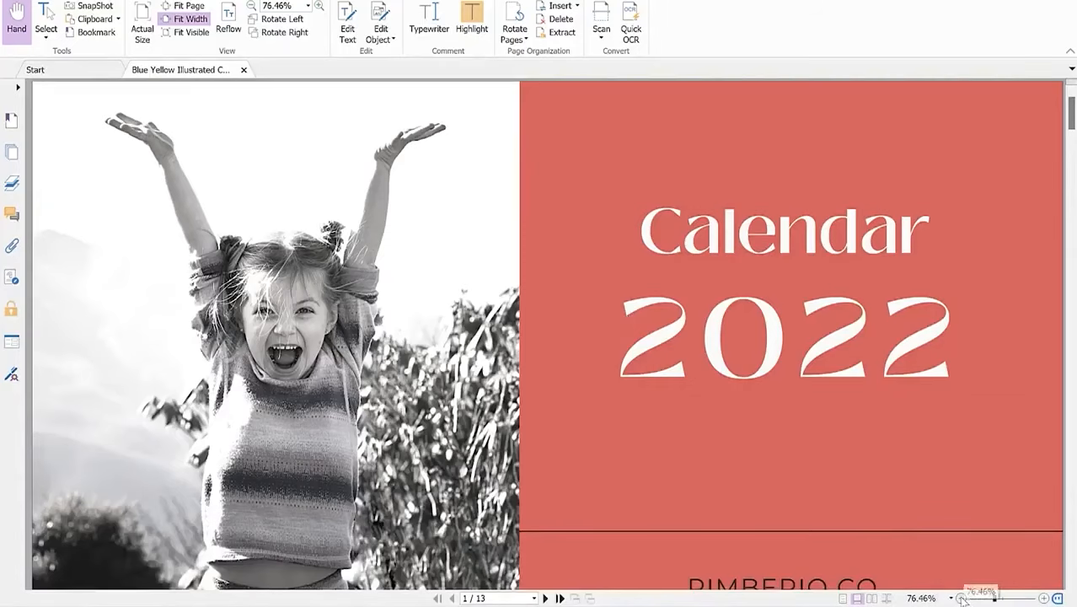
Step: Zoom out slightly and scroll through the calendar's cover and monthly pages in Foxit
click(962, 598)
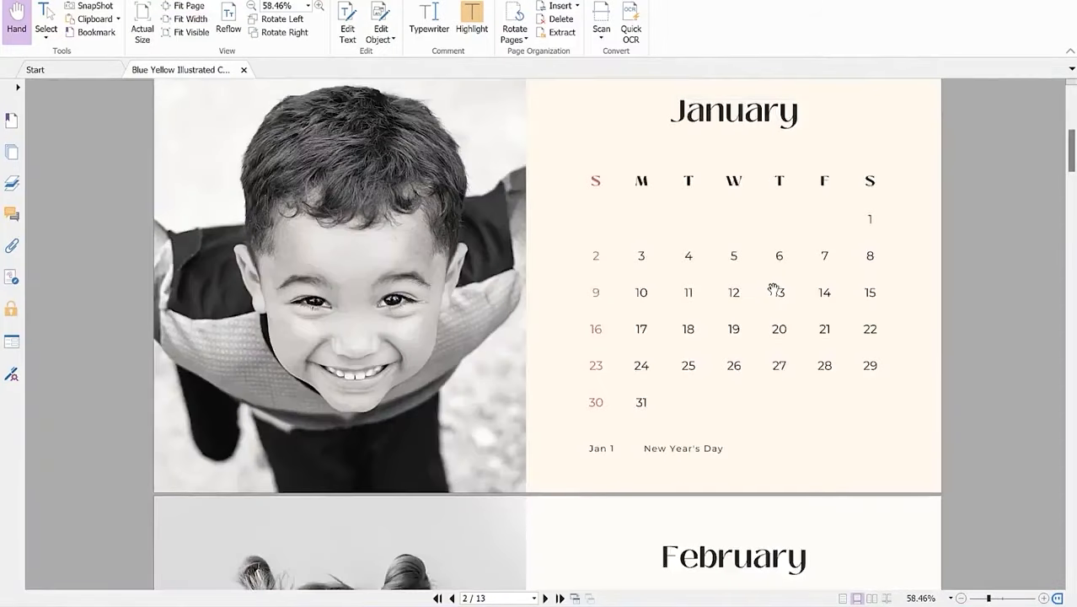
scroll(774, 289, up, 2)
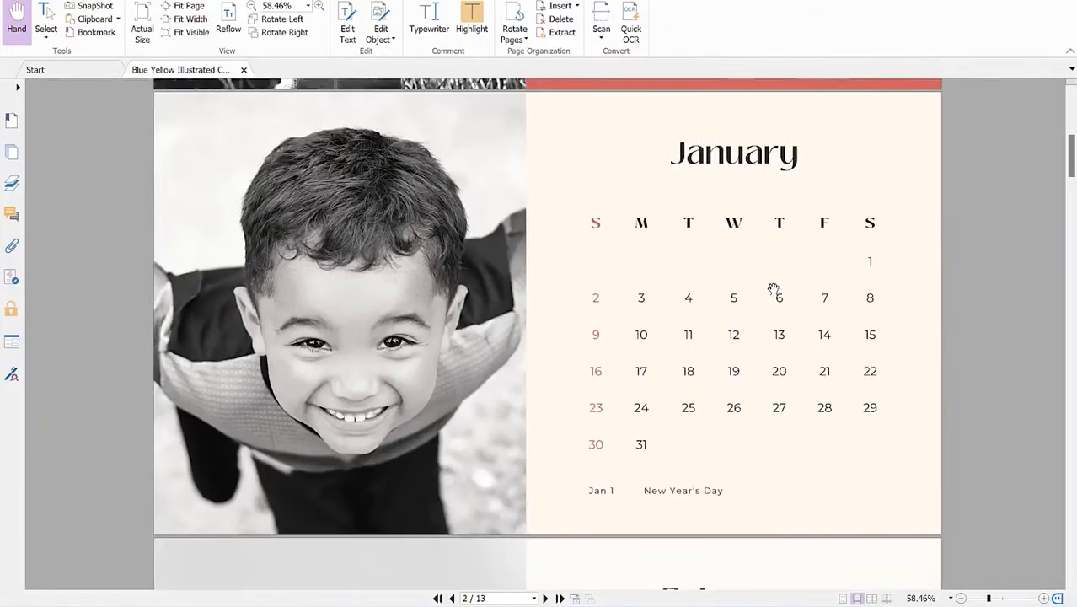
scroll(773, 289, down, 10)
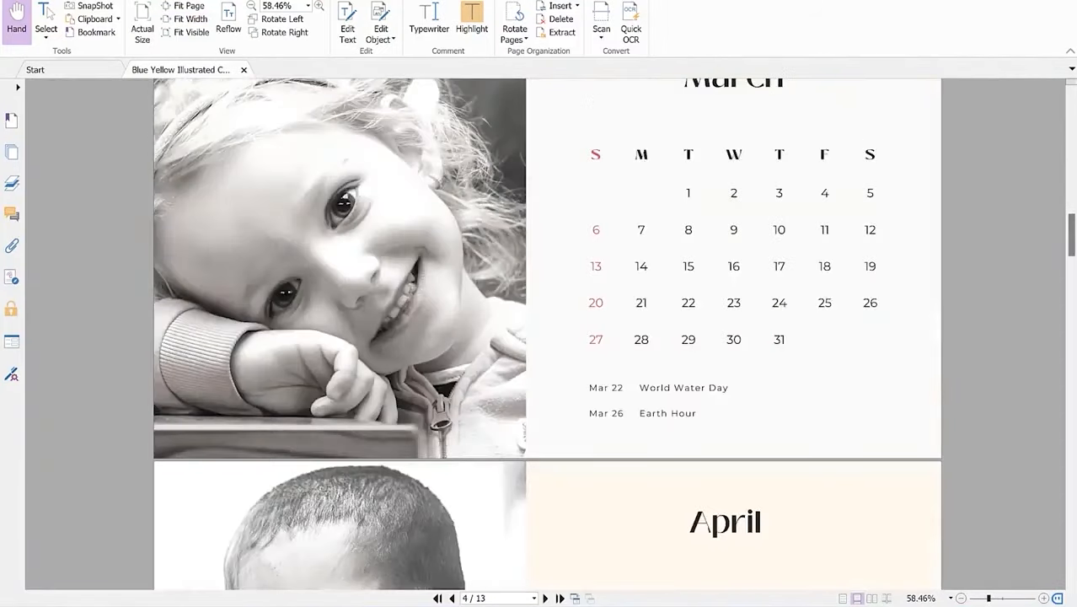
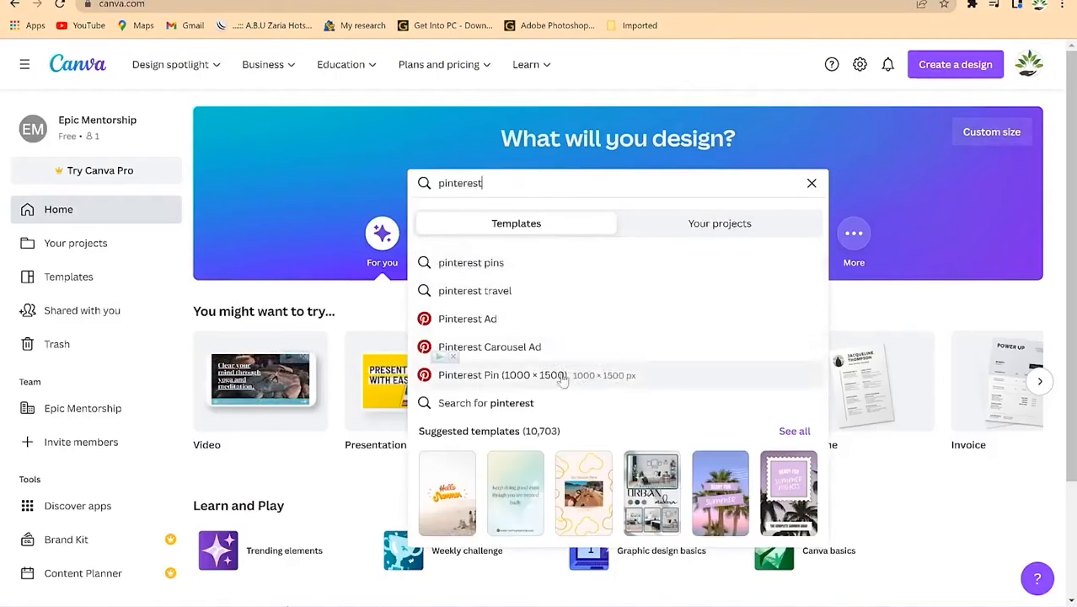
Step: Search for Pinterest Pin templates and filter the results to free ones
click(479, 381)
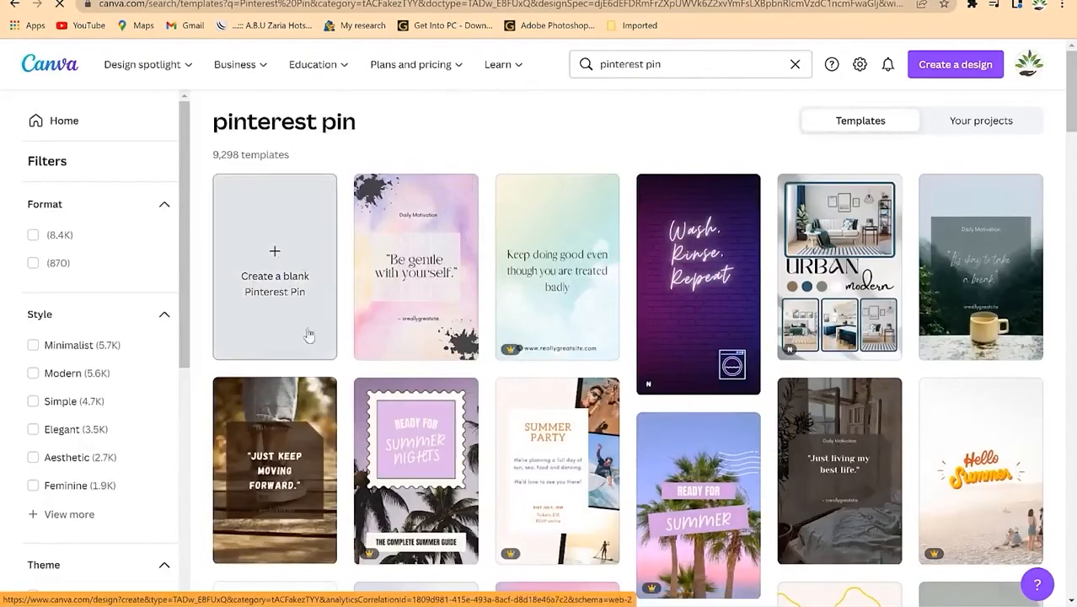
scroll(695, 341, down, 3)
scroll(598, 484, down, 4)
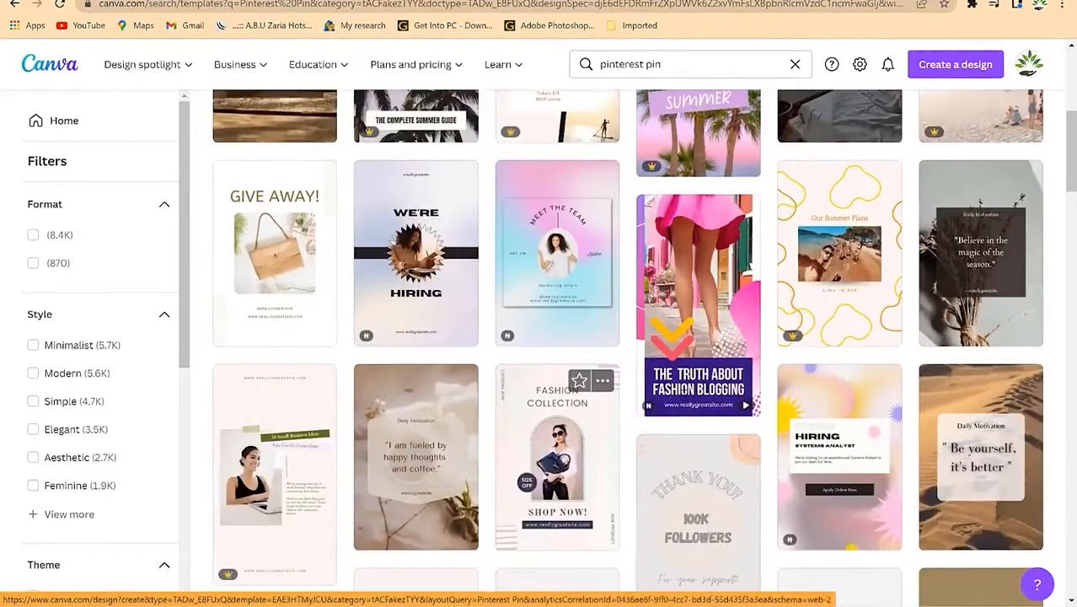
scroll(400, 368, down, 4)
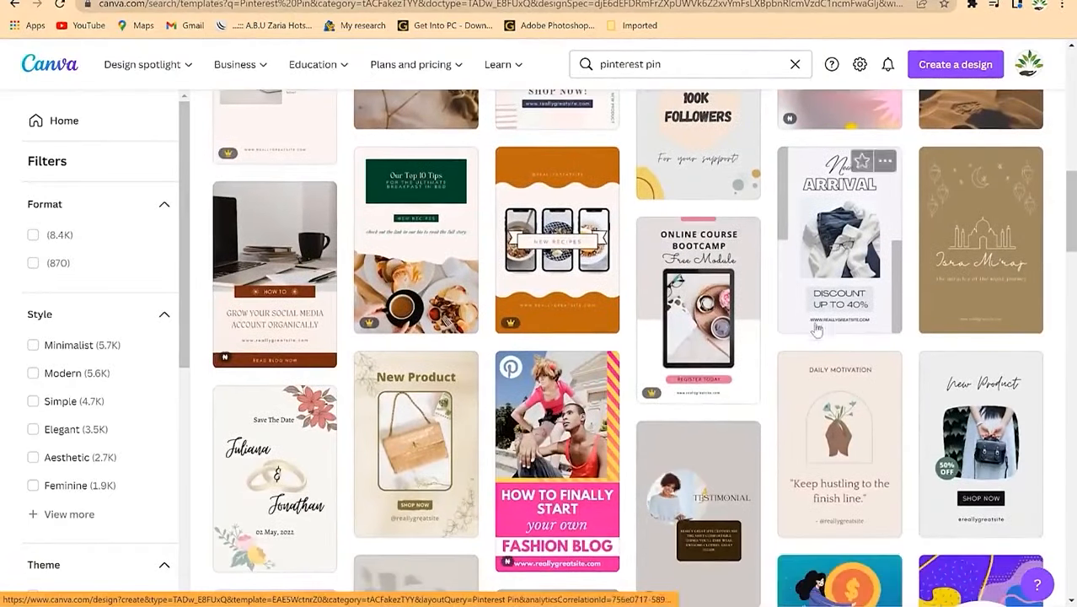
scroll(777, 478, down, 7)
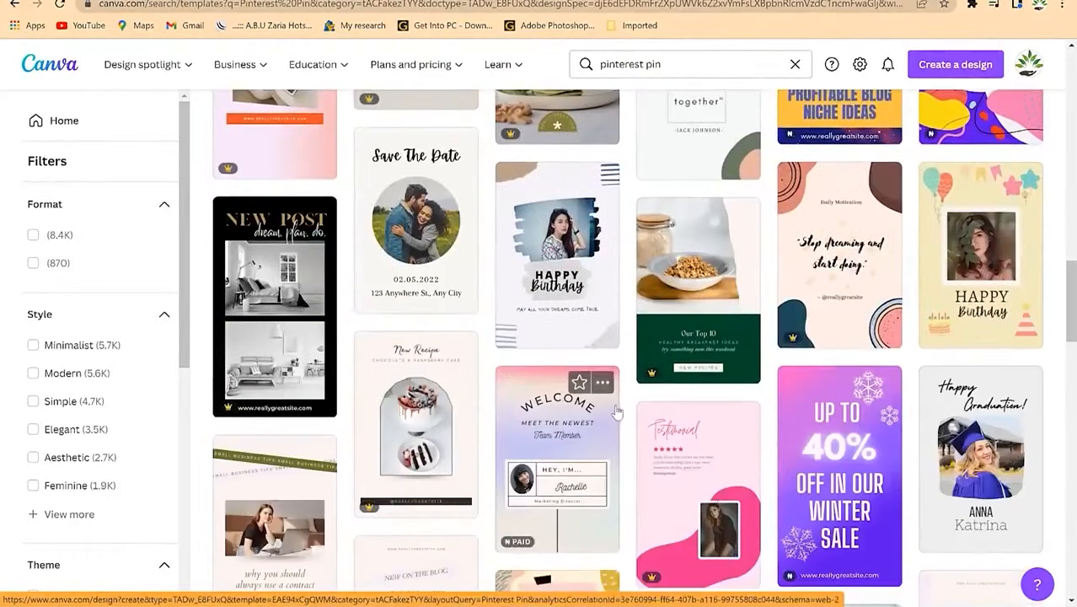
scroll(708, 310, down, 3)
scroll(708, 310, down, 1)
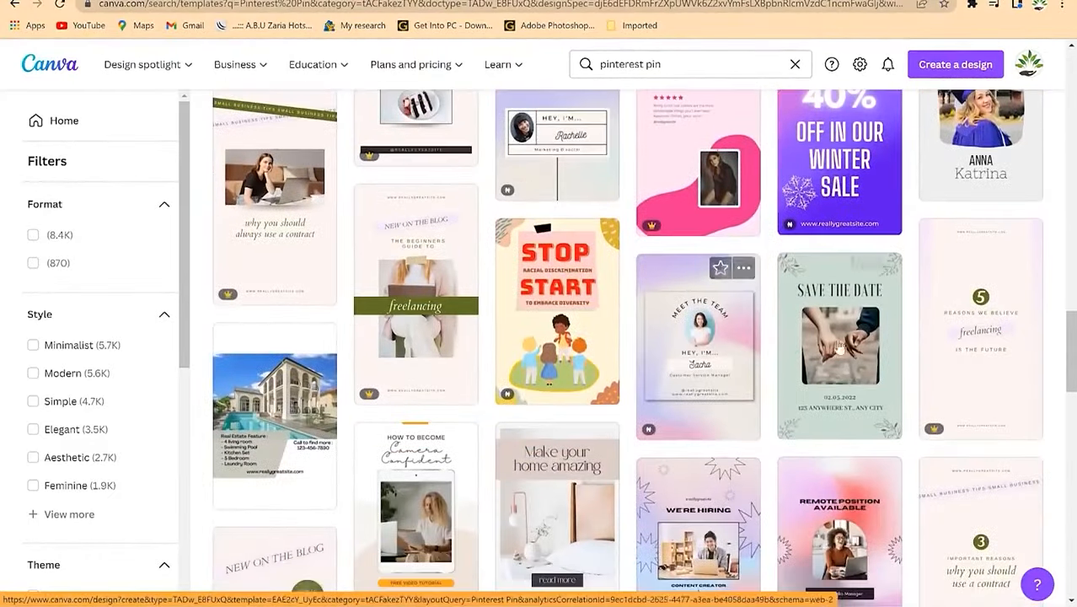
scroll(557, 404, down, 2)
scroll(558, 407, down, 5)
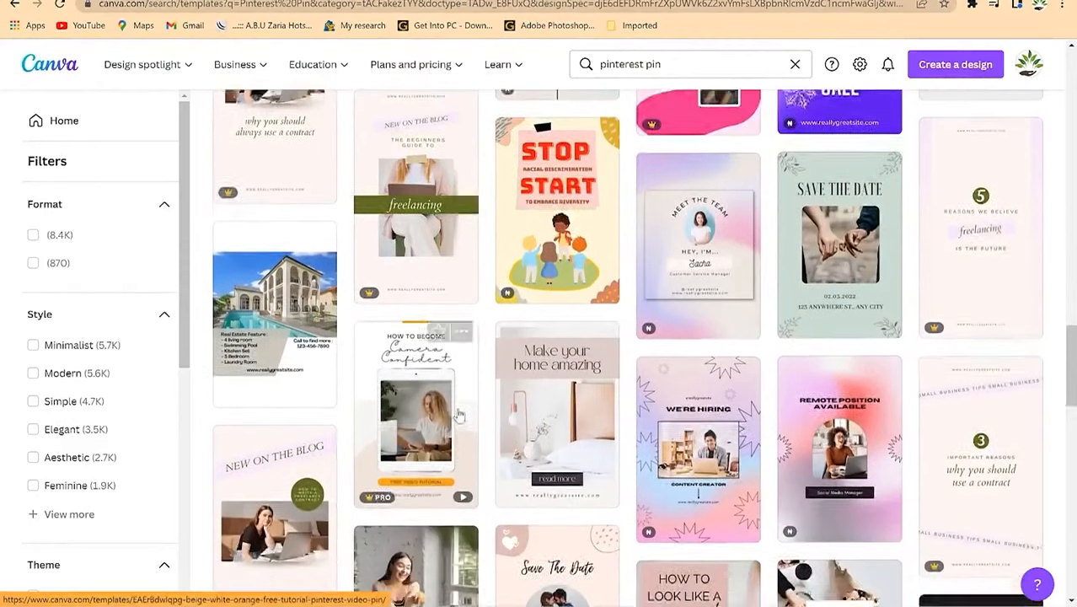
scroll(126, 468, down, 3)
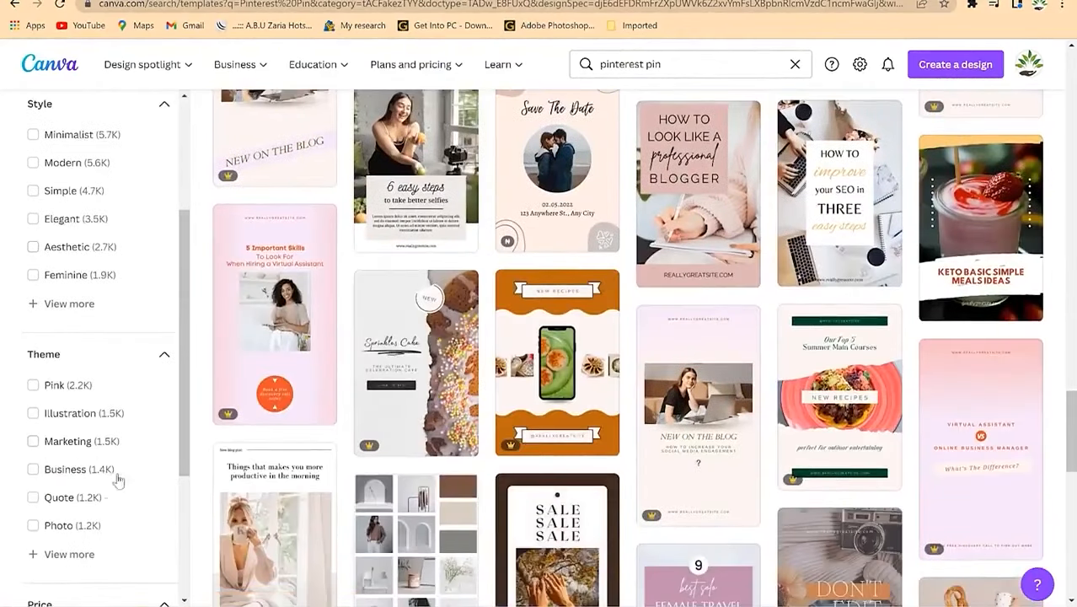
scroll(95, 529, down, 3)
click(35, 405)
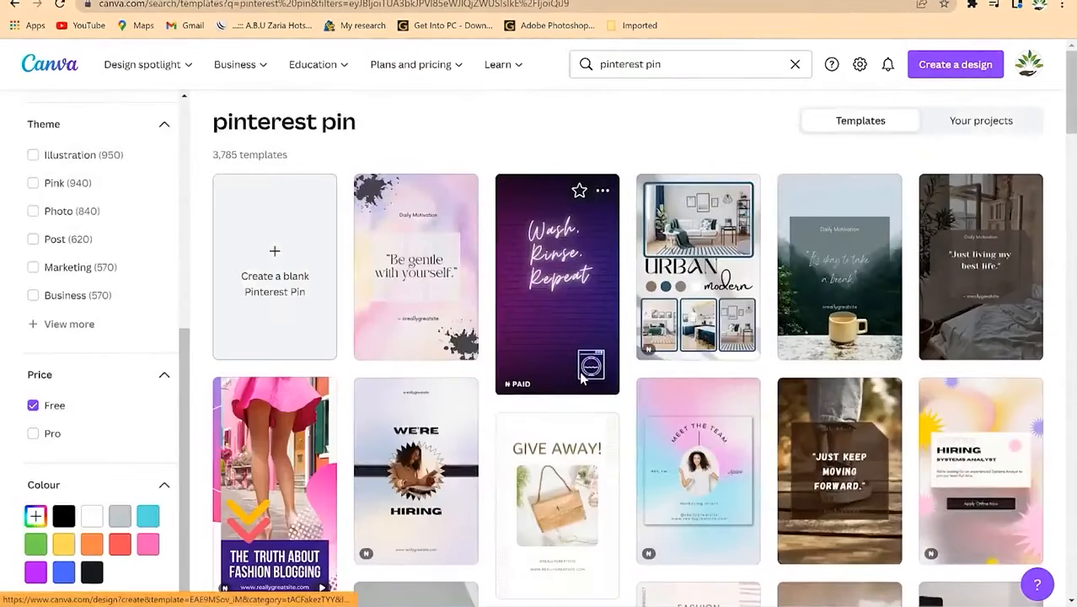
Step: Open the free desert 'Be yourself, it's better' Pinterest Pin template in the editor
scroll(506, 438, down, 5)
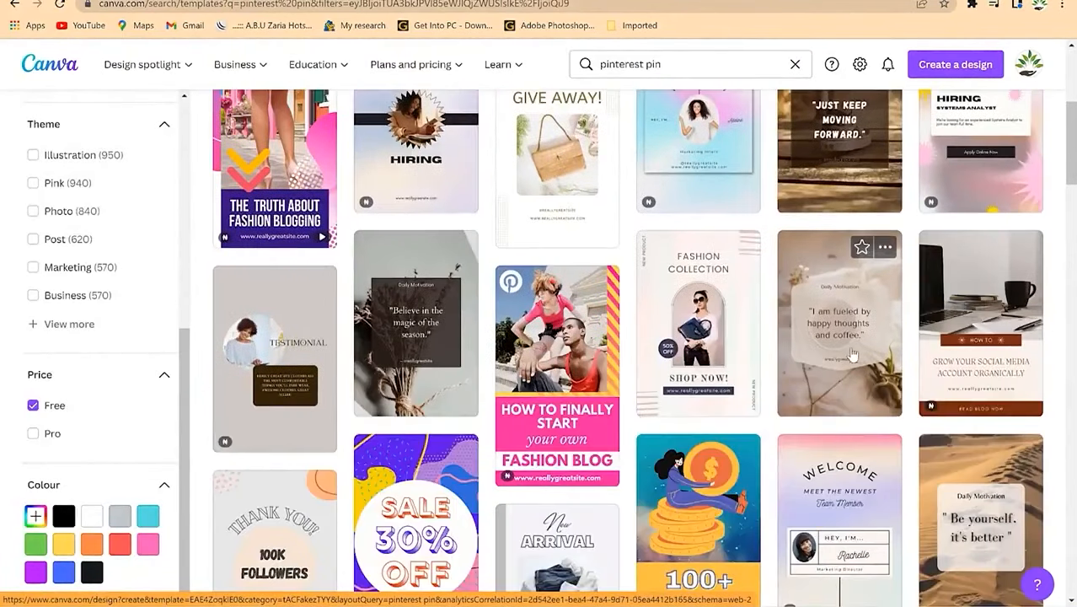
scroll(716, 387, down, 3)
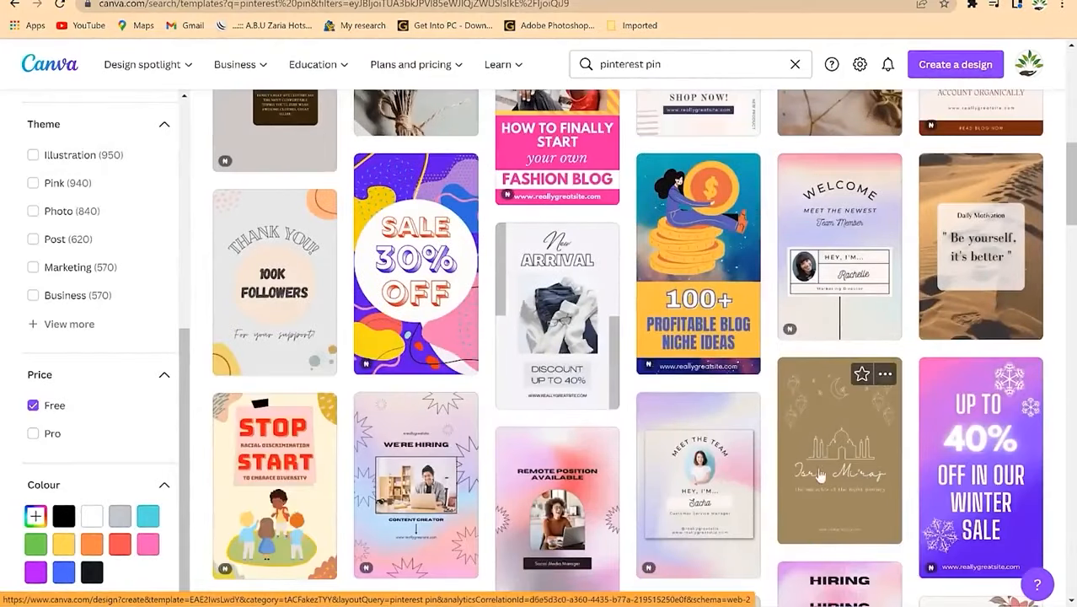
click(550, 331)
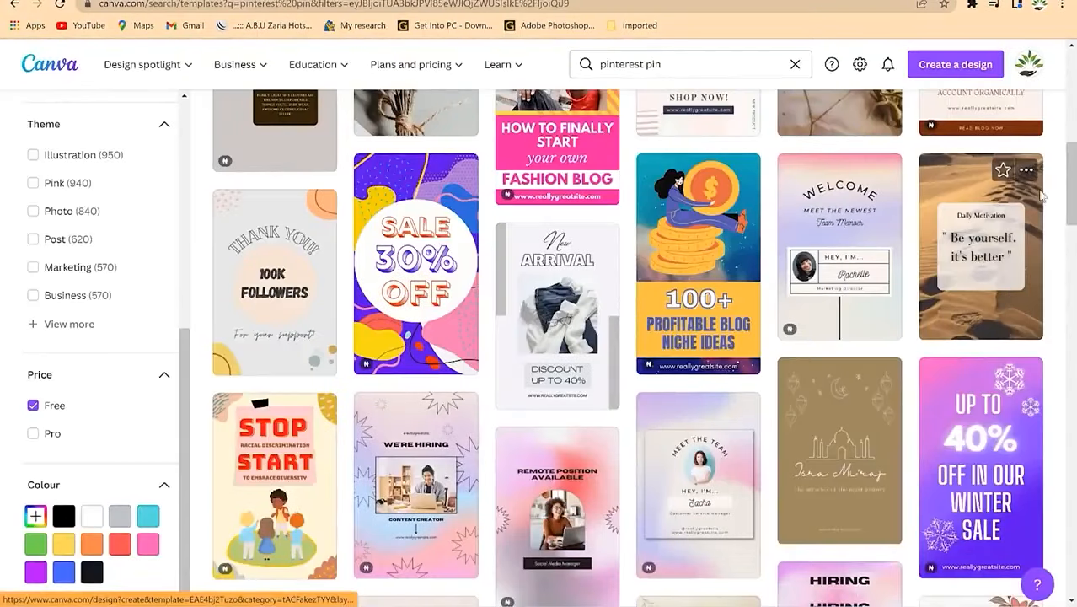
click(1010, 250)
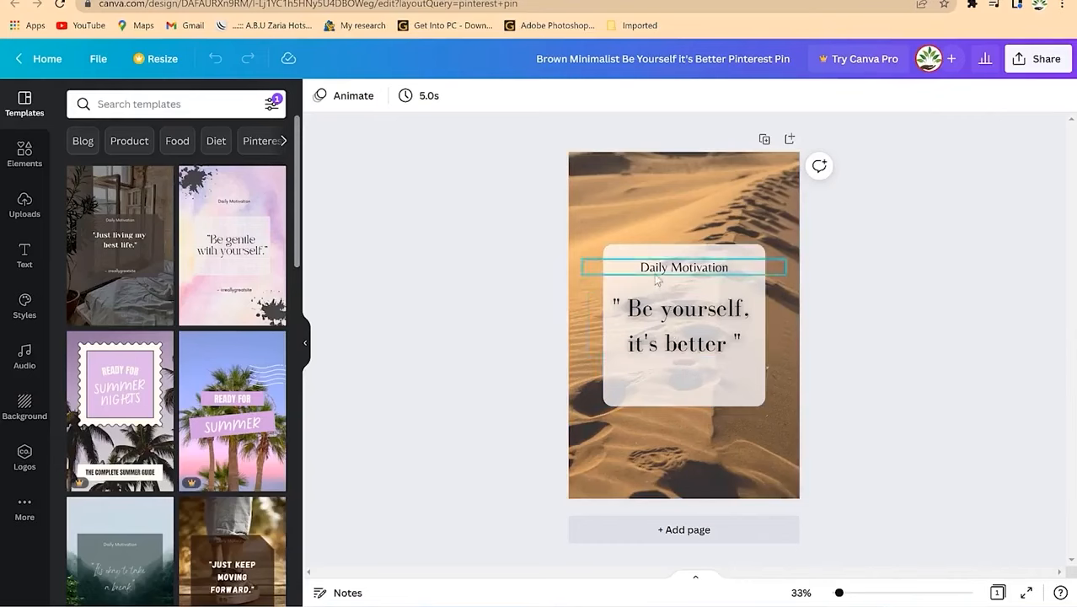
Step: Replace the quote with 'Make 1000 Selling Online Courses' and Daily Motivation with 'EPIC Mentorship'
double_click(683, 314)
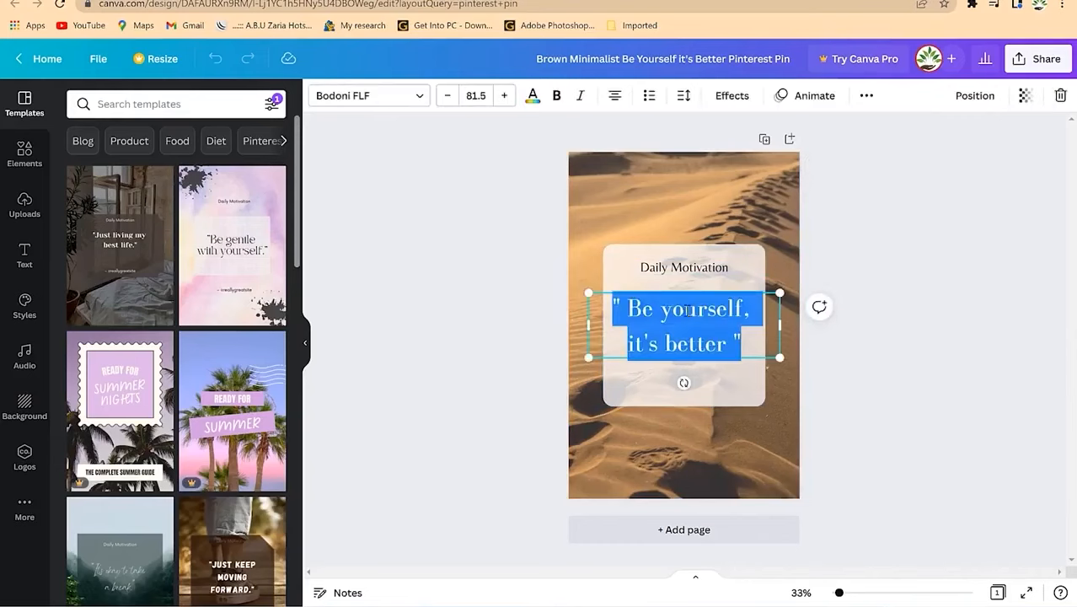
text(make 1000)
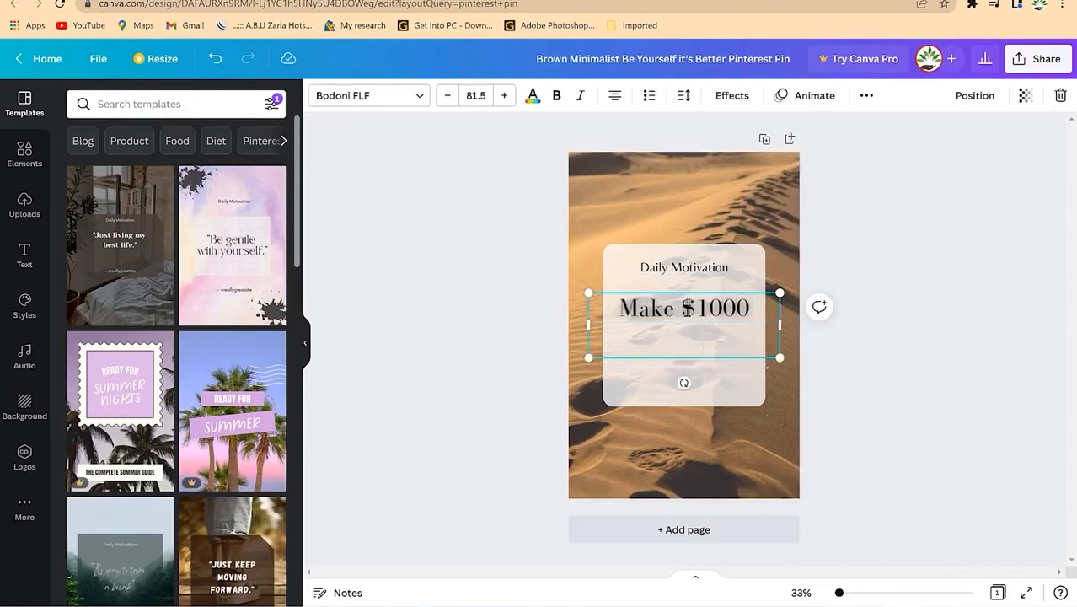
text(Selling Online)
key(Return)
text(Courses)
double_click(717, 266)
text(E)
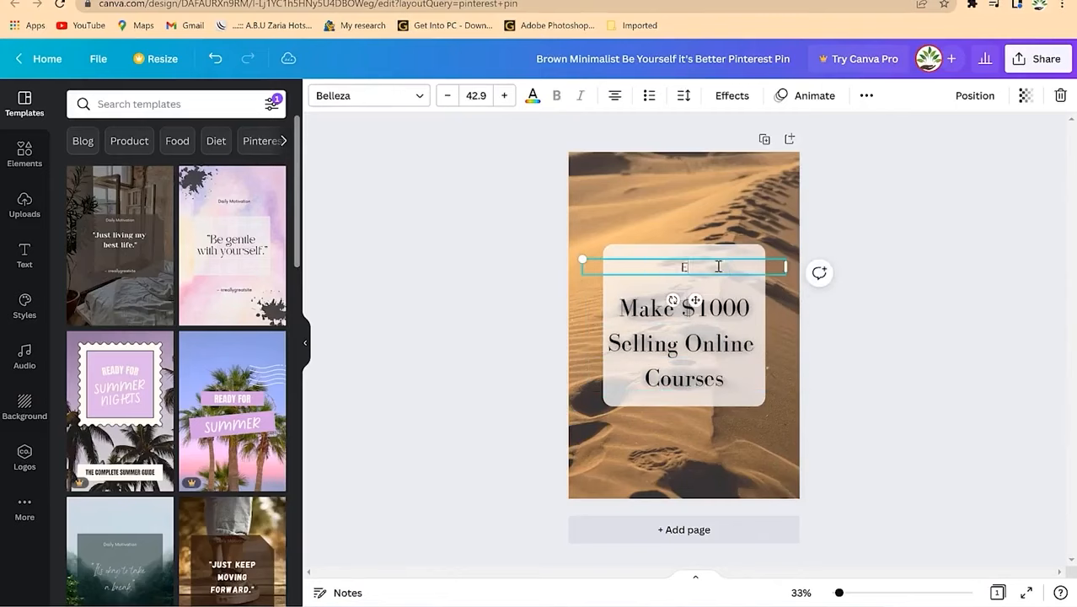
text(PIC Mentorship)
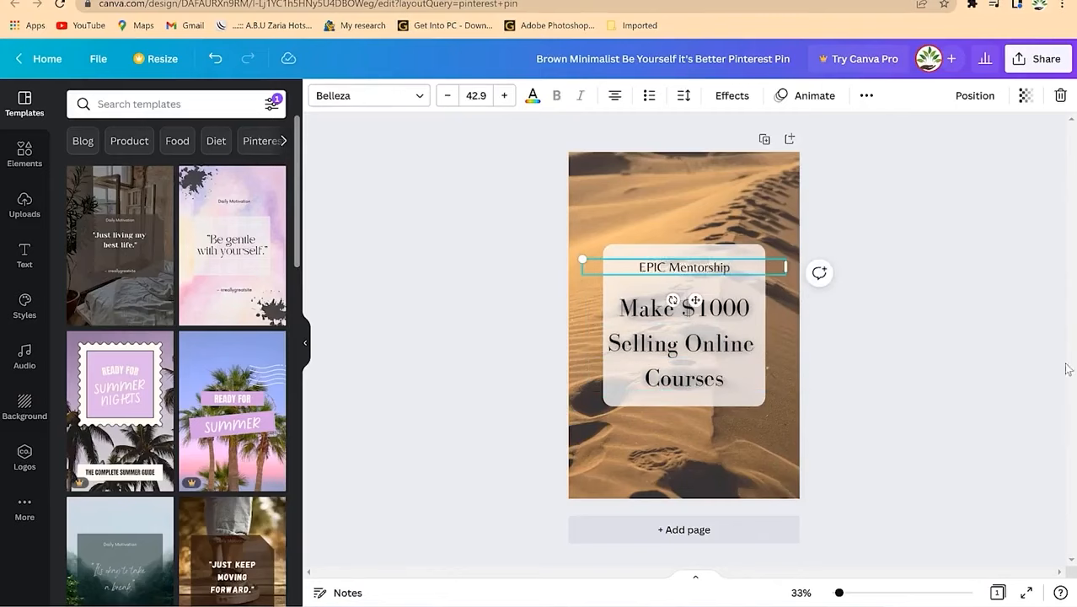
Step: Replace the desert background with a money-counting photo found by searching Elements for 'money'
click(772, 332)
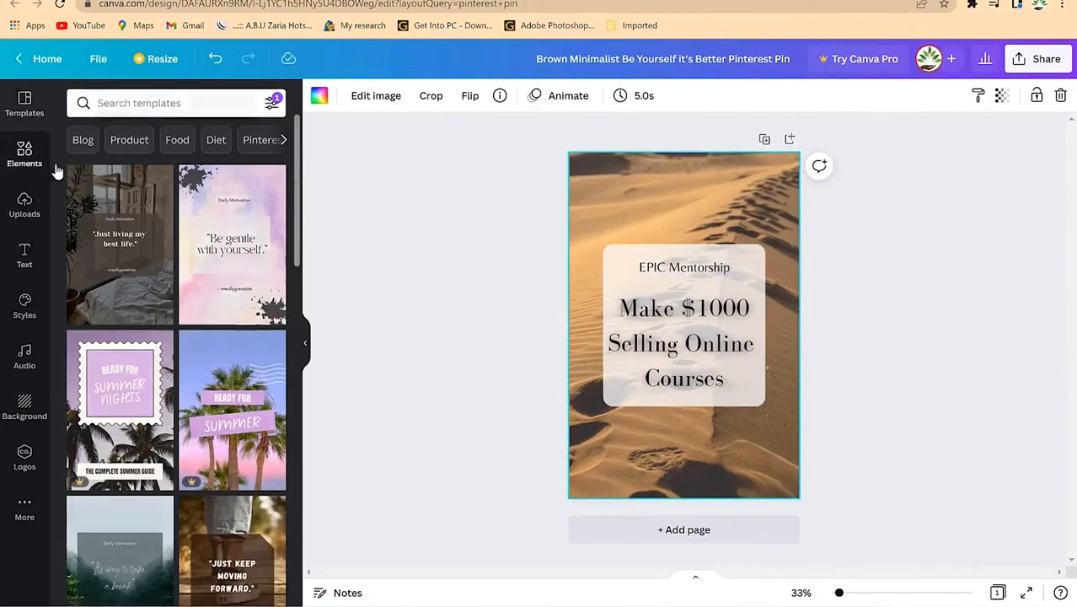
click(25, 154)
click(184, 115)
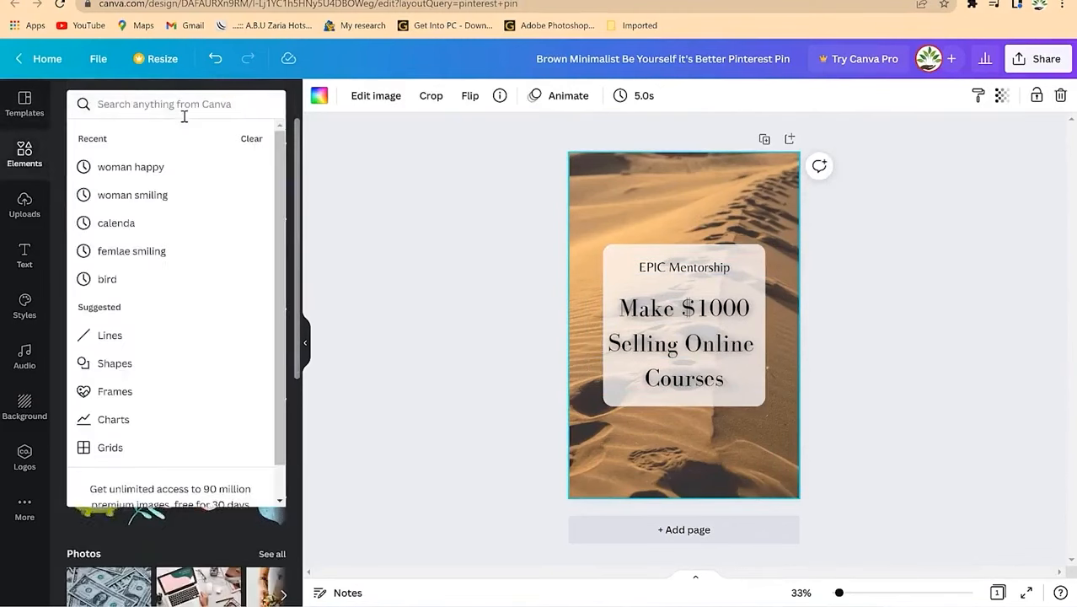
text(money)
key(Return)
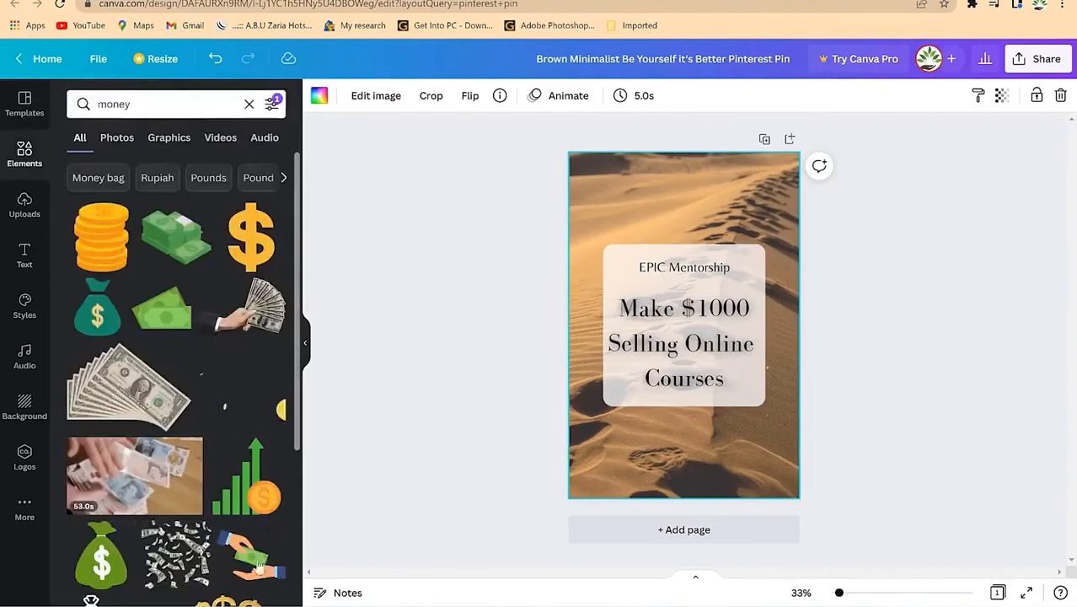
scroll(202, 573, down, 5)
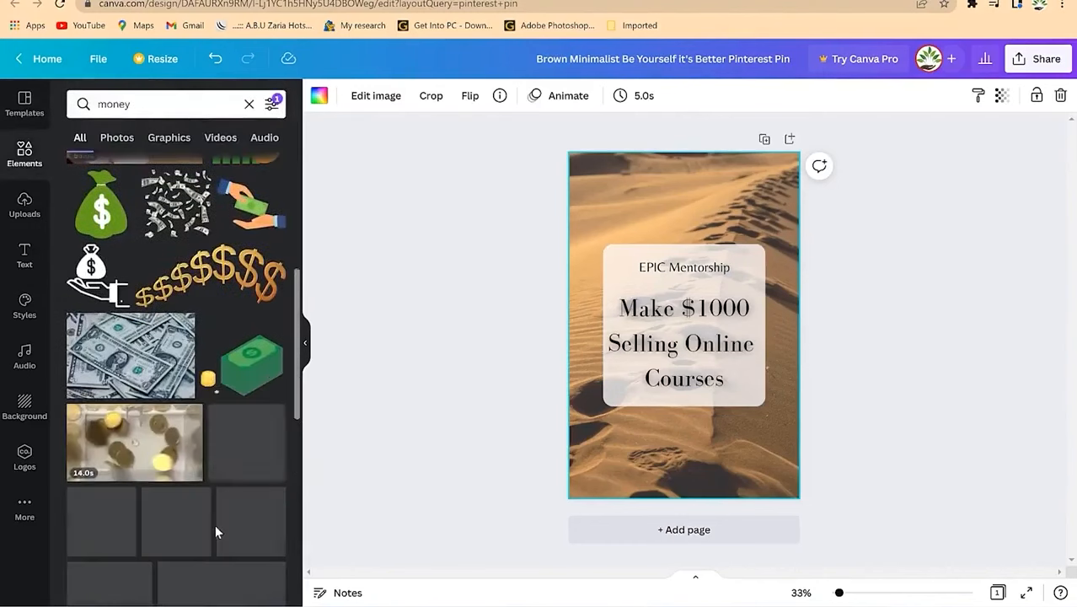
scroll(215, 524, down, 4)
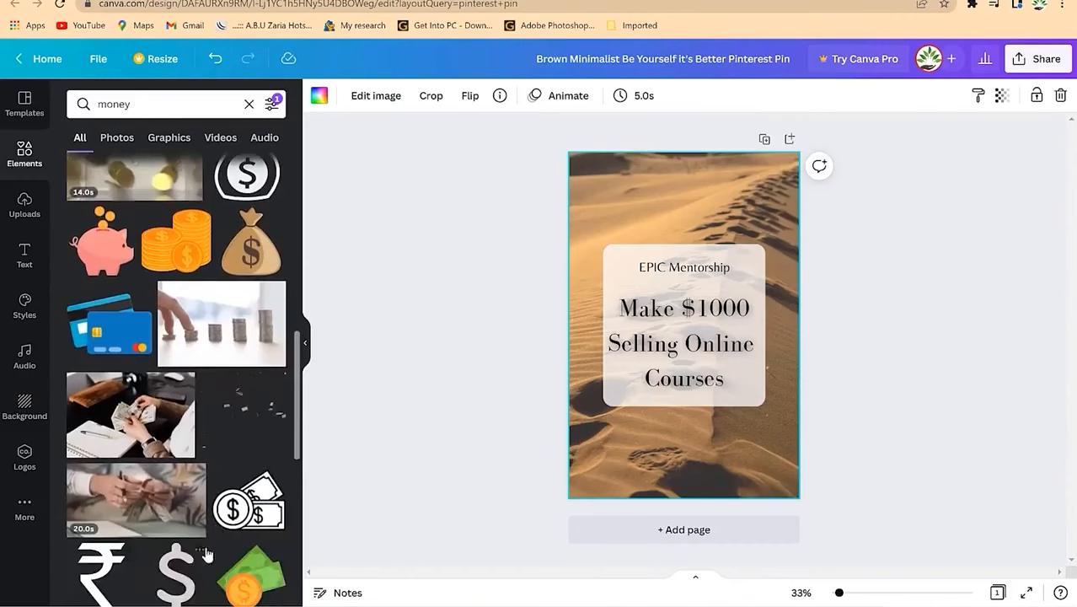
drag(135, 417, 590, 449)
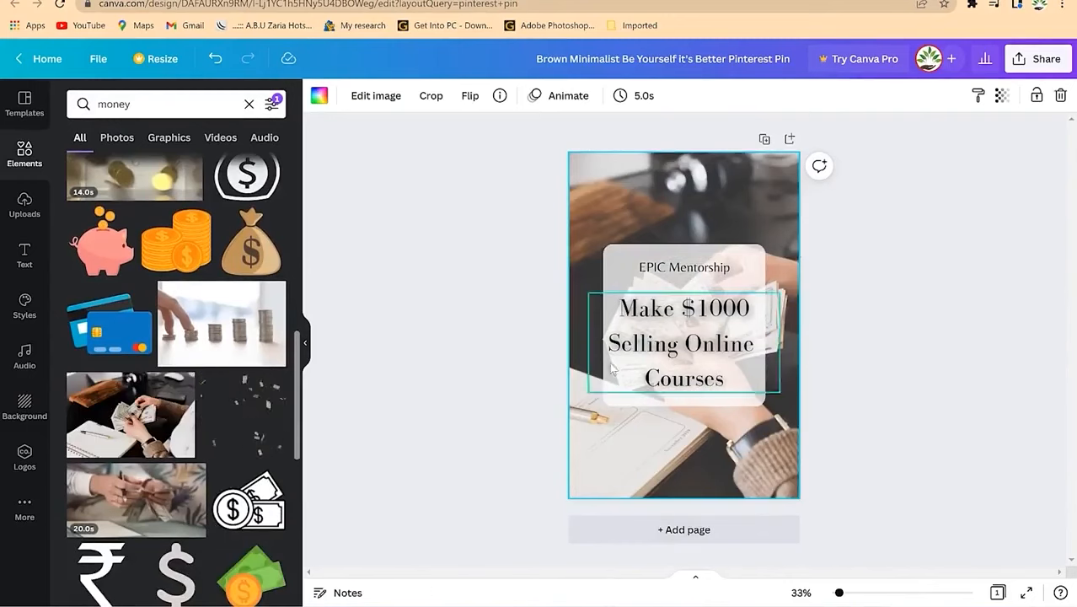
click(696, 321)
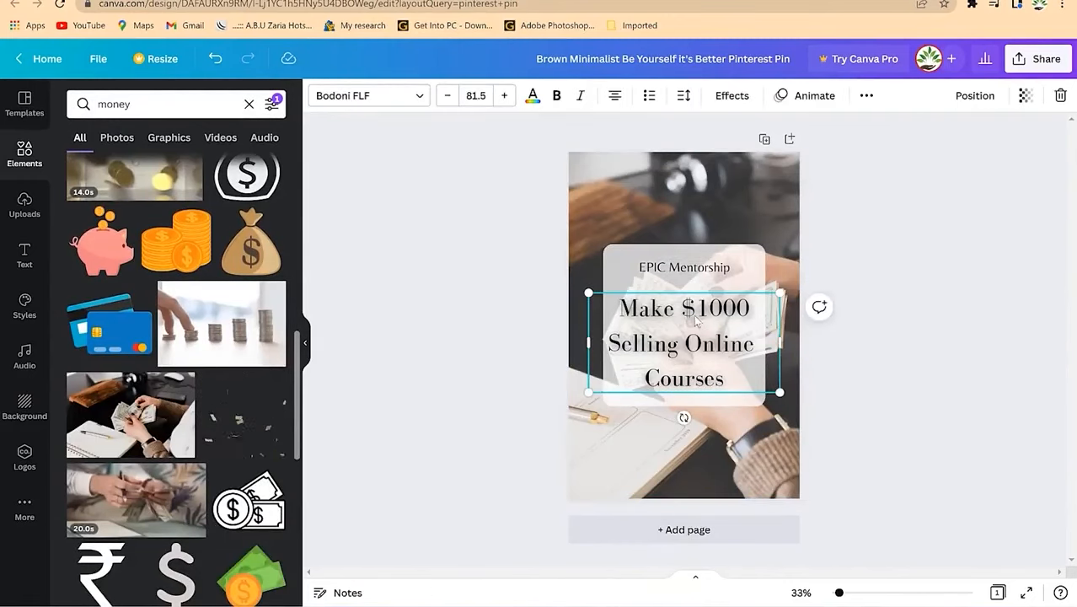
Step: Make the headline text red and bold
click(533, 96)
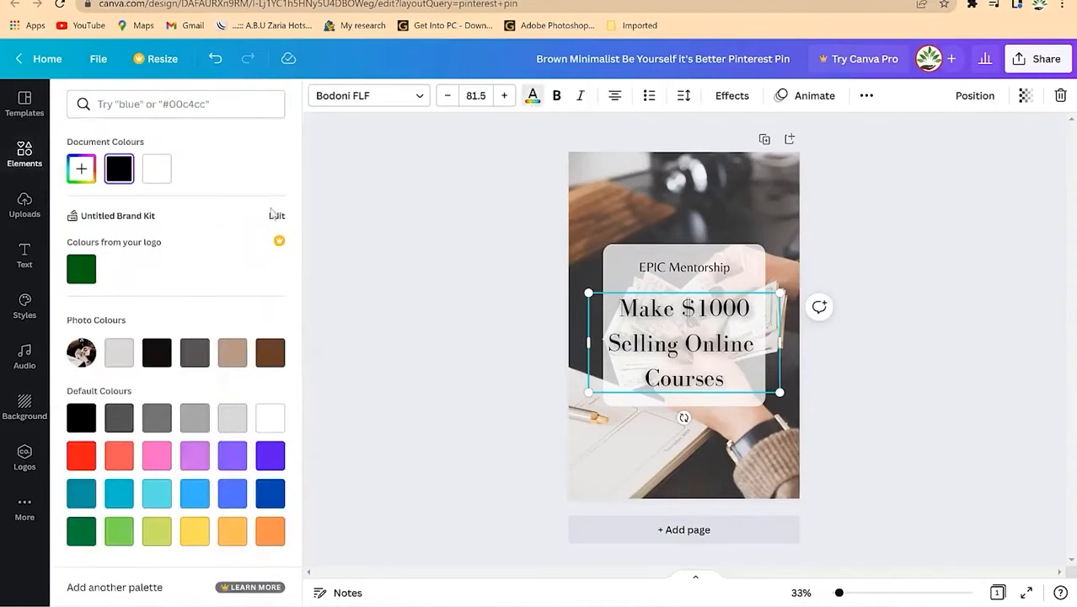
click(83, 460)
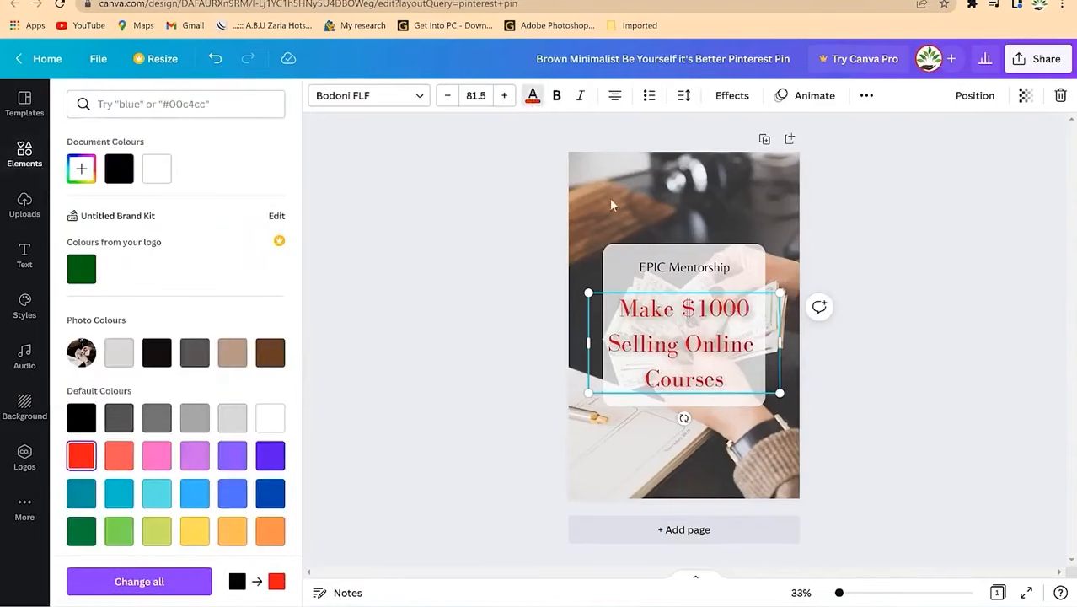
click(556, 96)
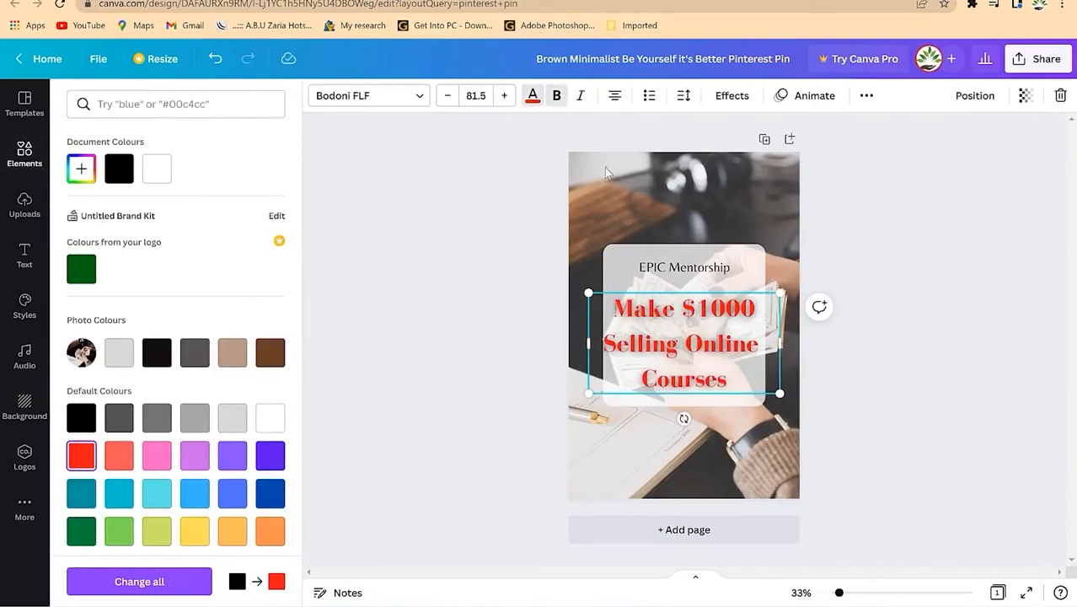
click(904, 305)
click(876, 403)
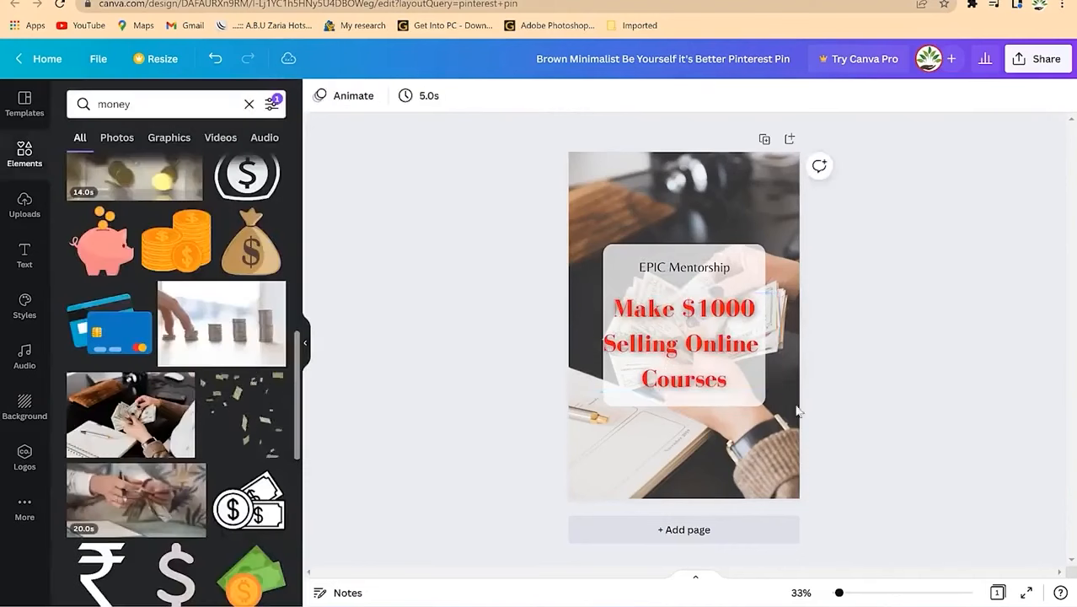
Step: Give the headline a Shadow effect, after briefly trying the Background effect
click(712, 386)
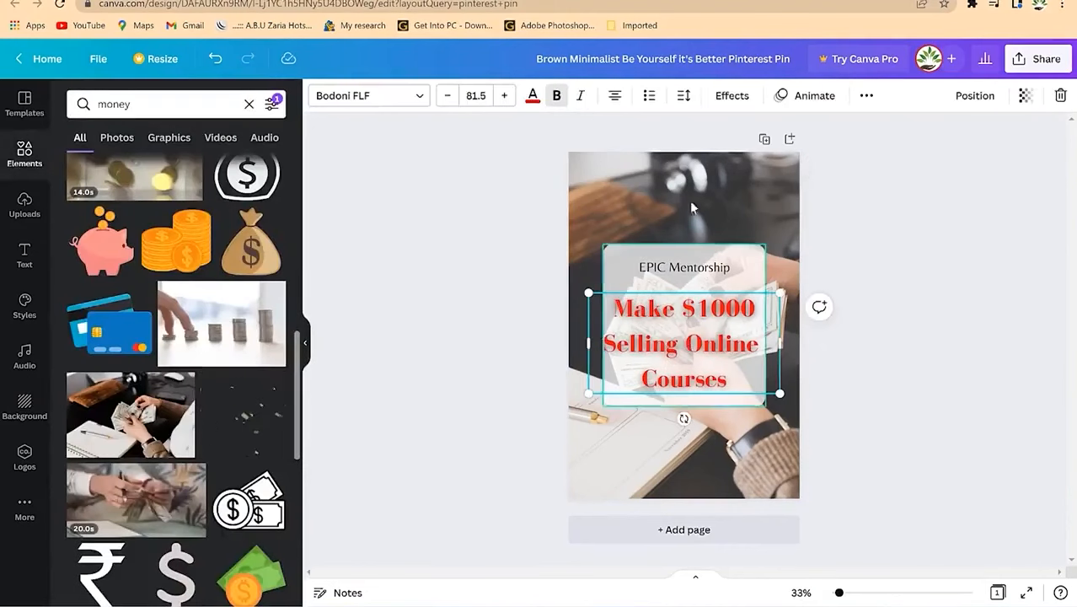
click(725, 95)
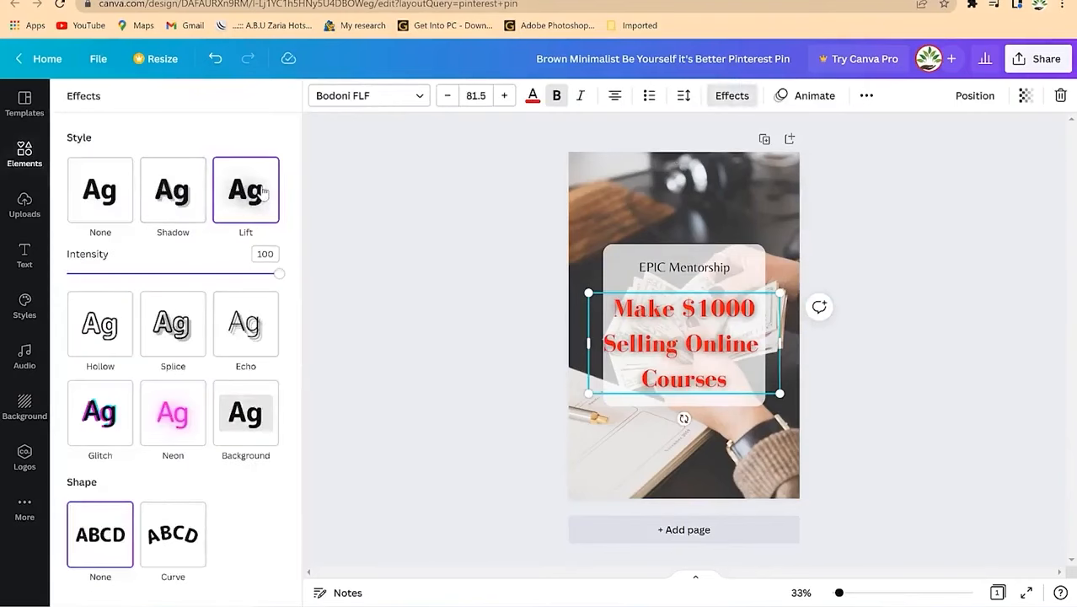
click(164, 210)
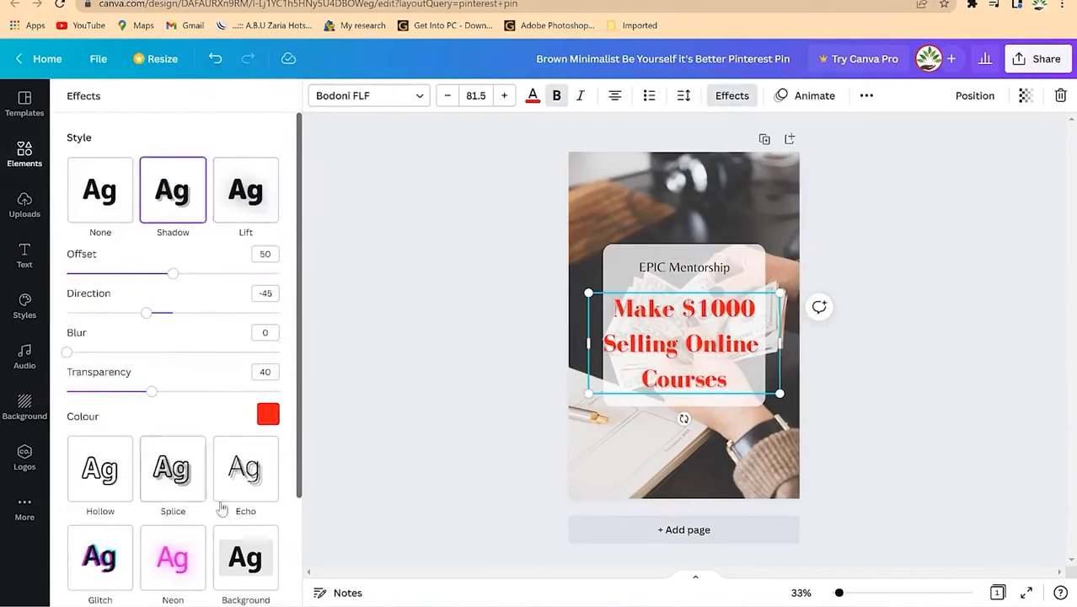
click(261, 569)
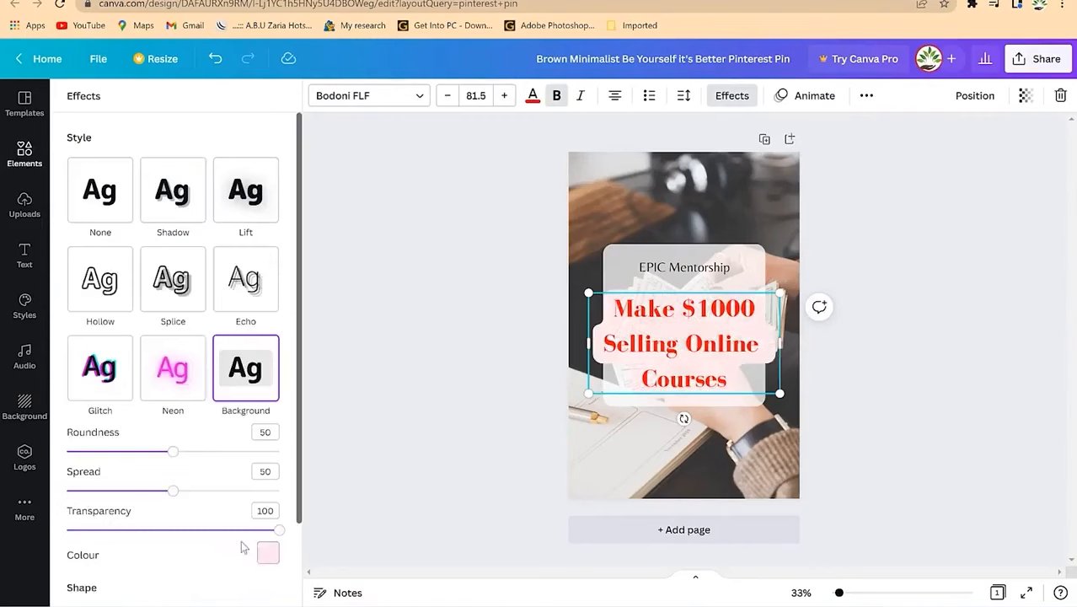
click(173, 192)
click(925, 271)
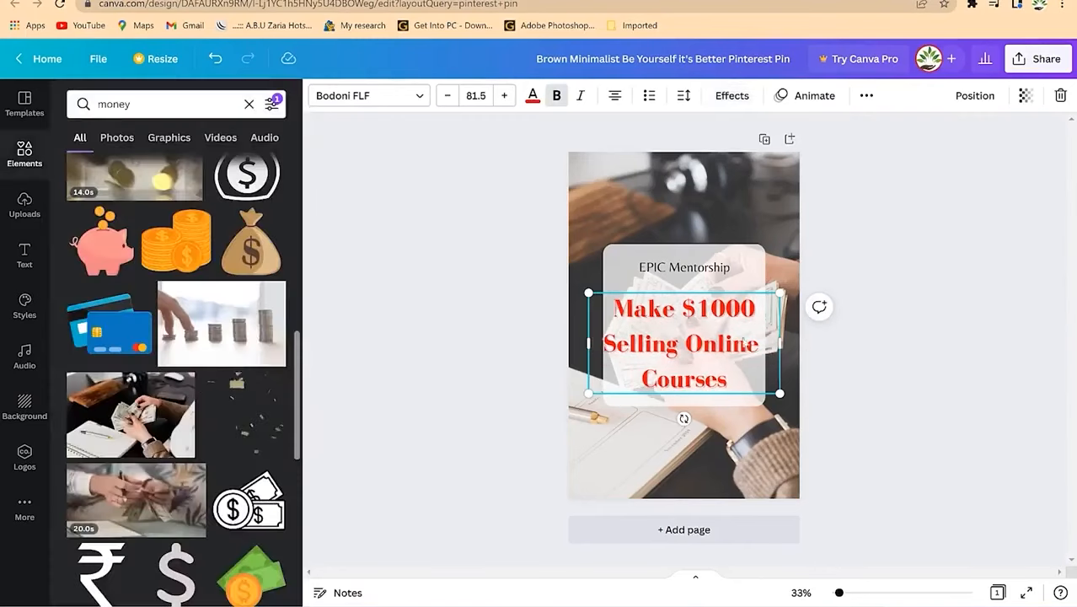
click(846, 224)
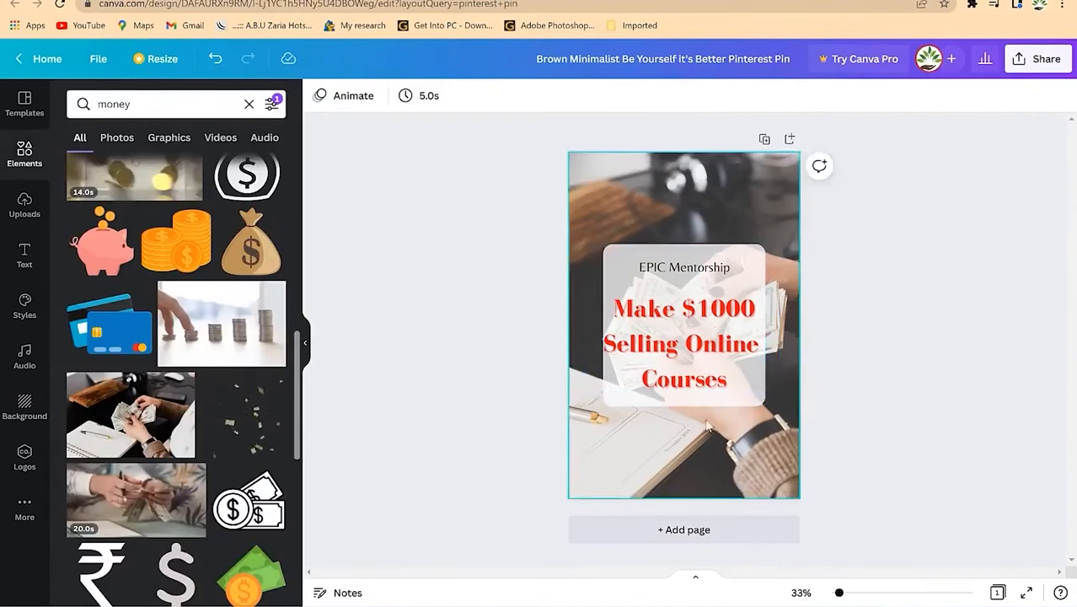
Step: Change the EPIC Mentorship text colour to dark blue
click(685, 270)
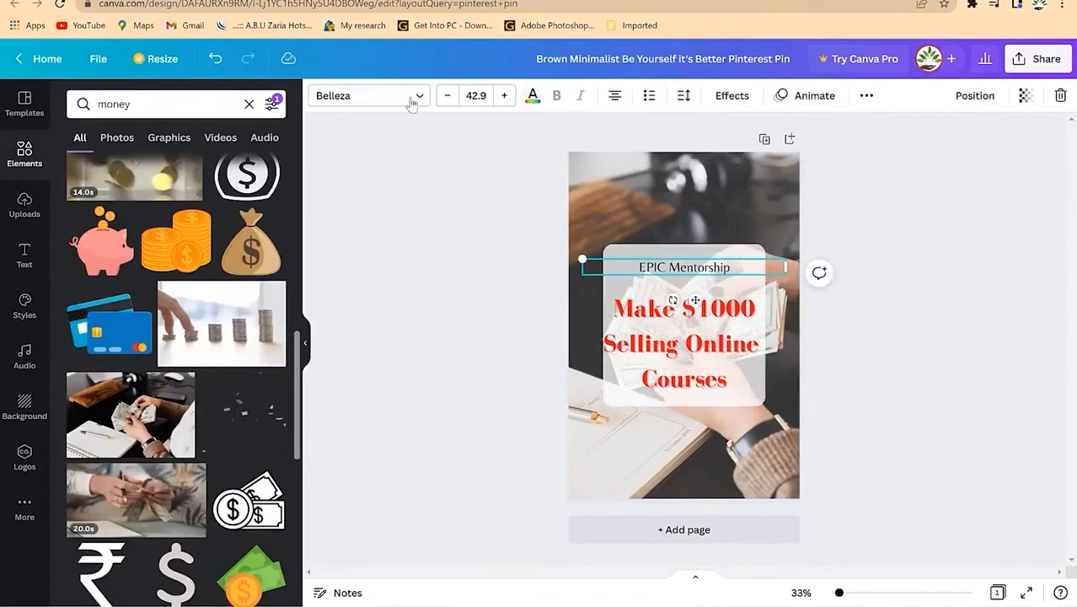
click(532, 98)
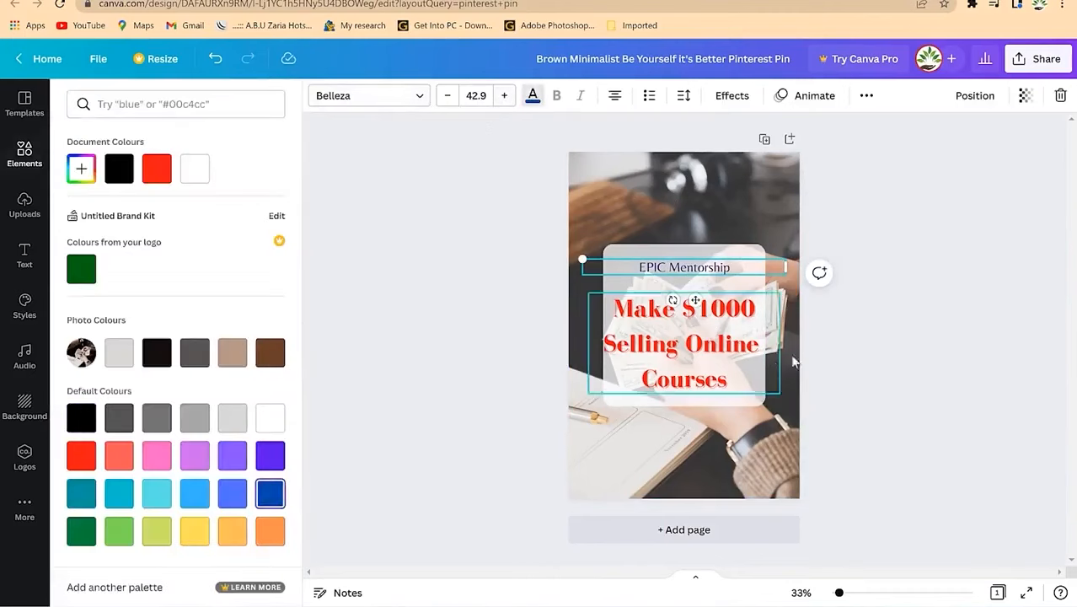
click(866, 377)
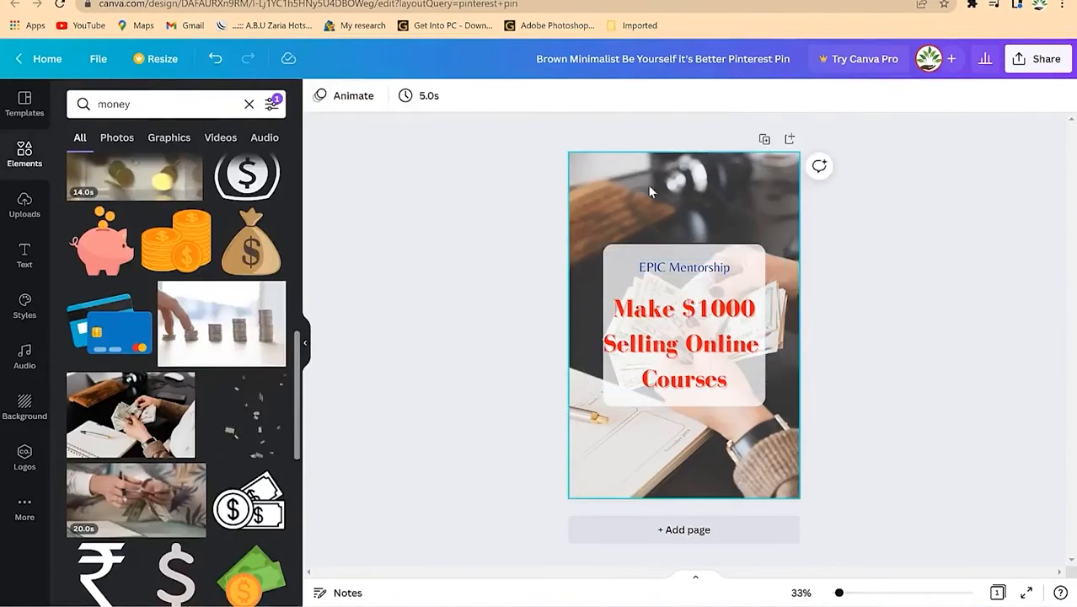
Step: Add a second page with a starry space background
click(661, 537)
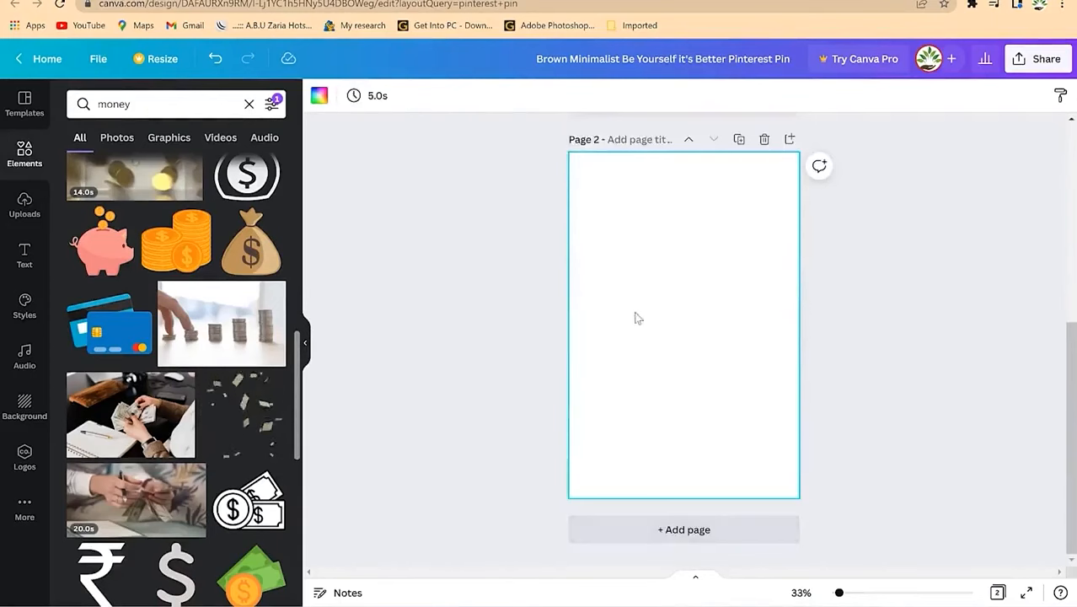
scroll(177, 488, down, 3)
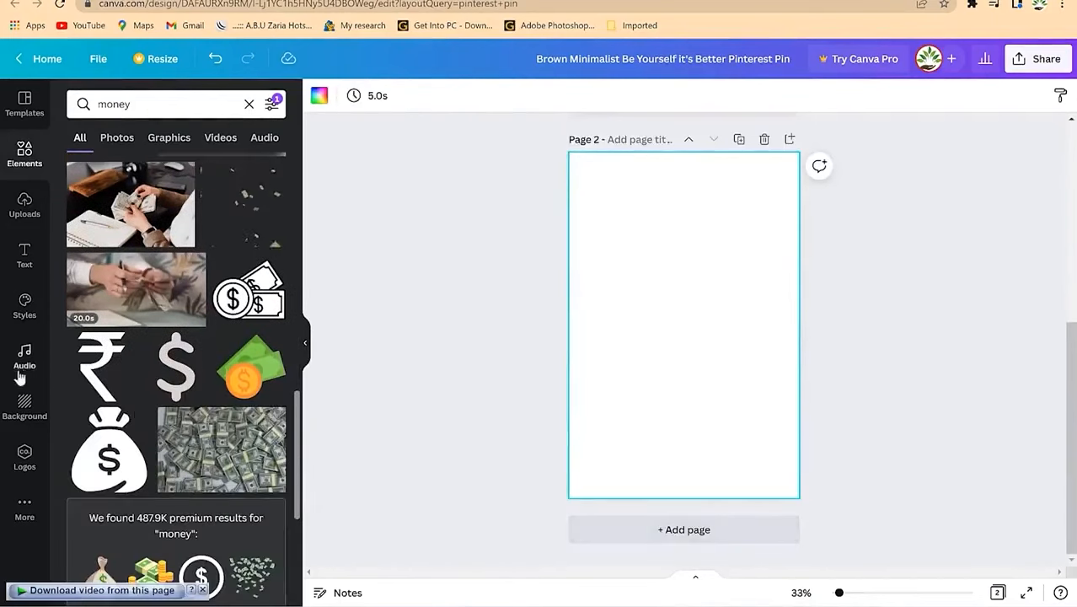
click(24, 459)
click(25, 404)
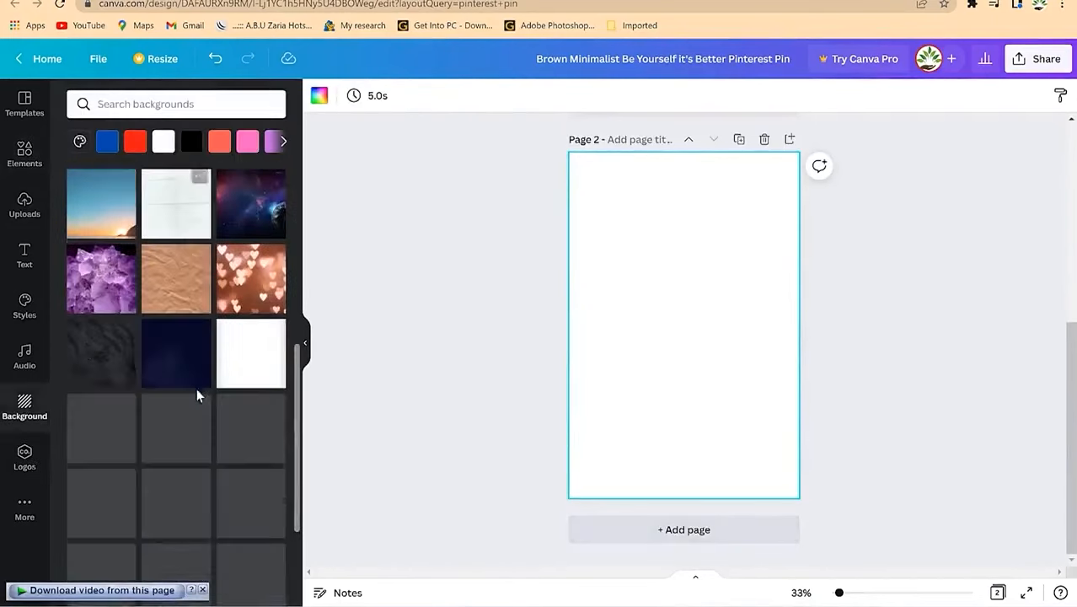
drag(258, 229, 699, 359)
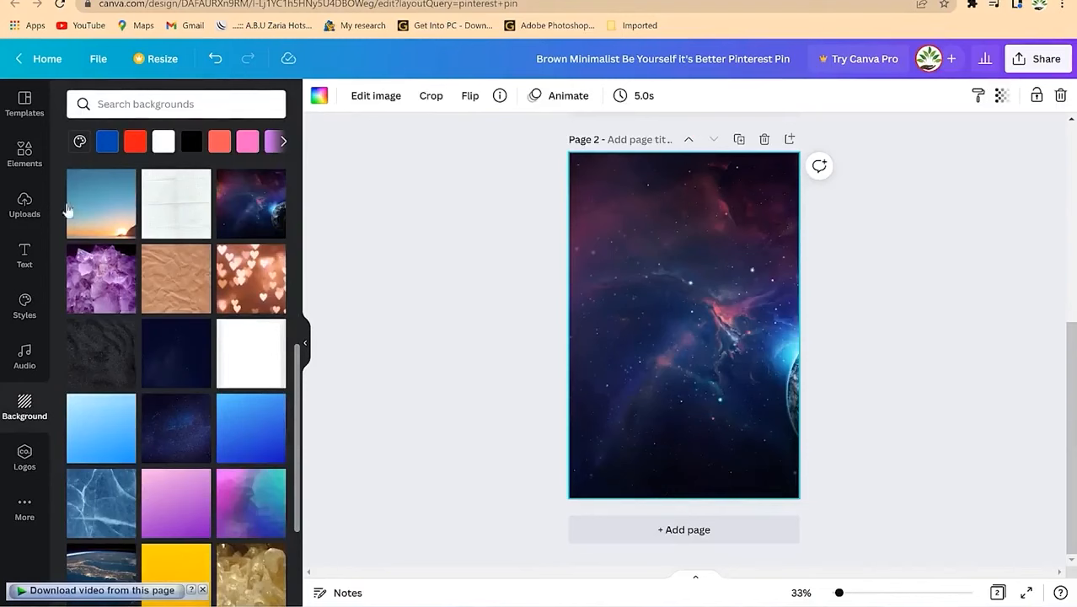
Step: Place an enlarged wavy frame near the top of page 2
click(18, 156)
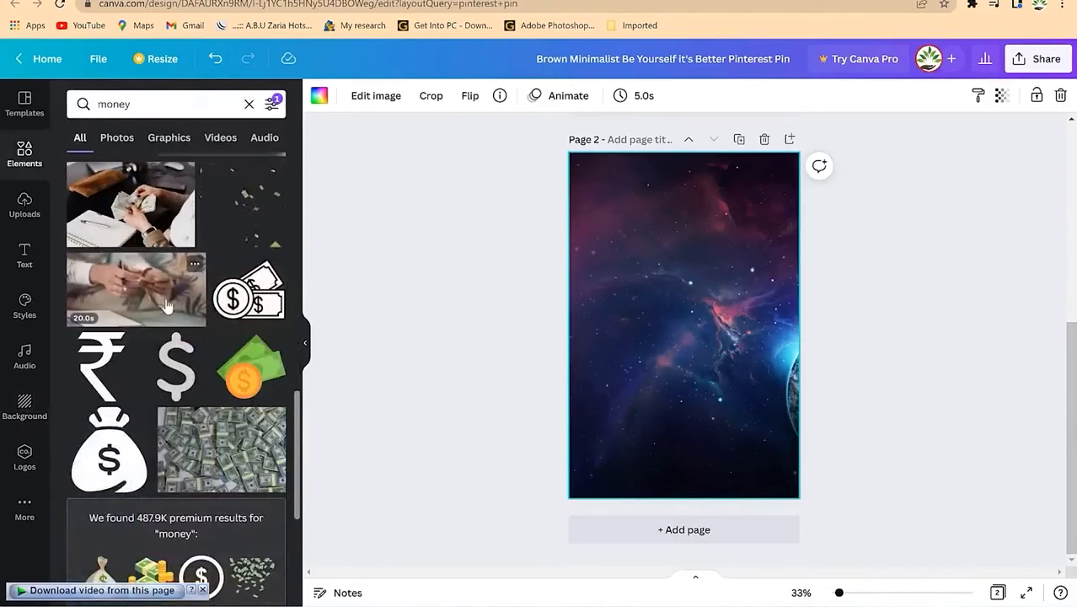
click(248, 104)
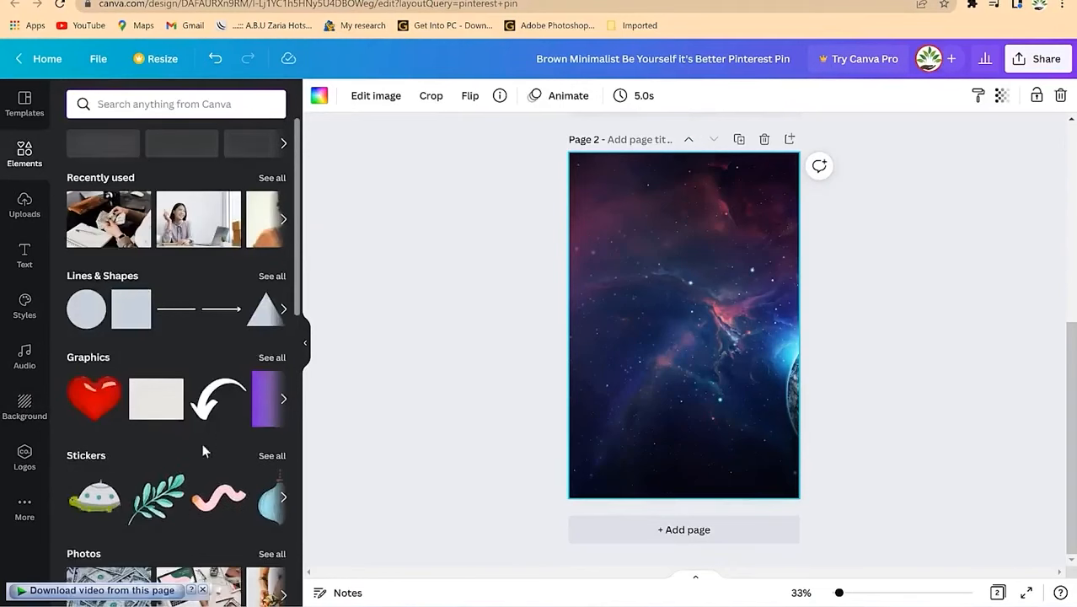
click(273, 277)
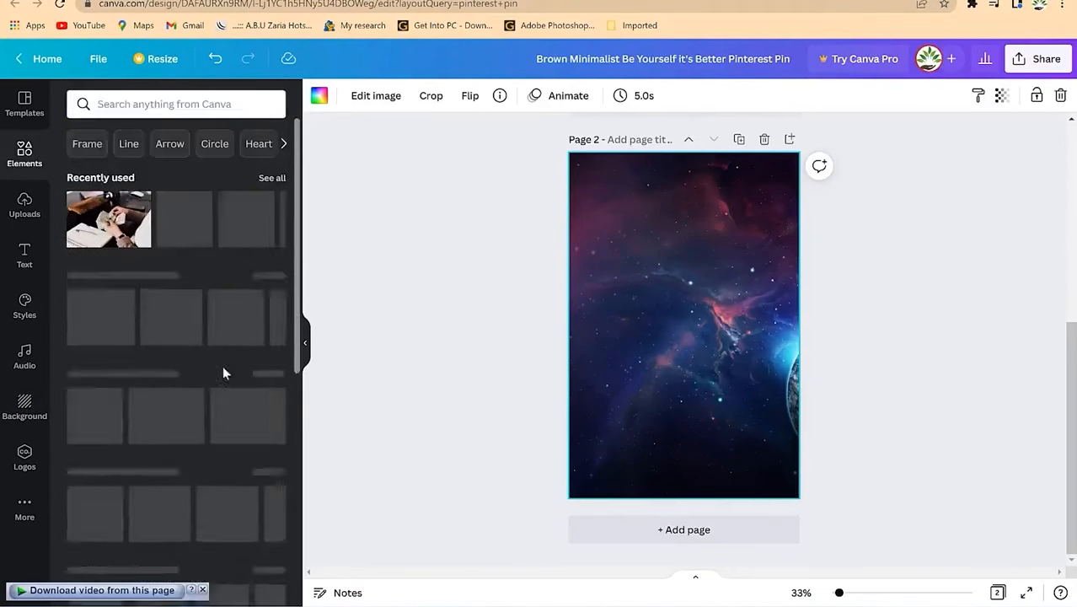
scroll(221, 363, down, 4)
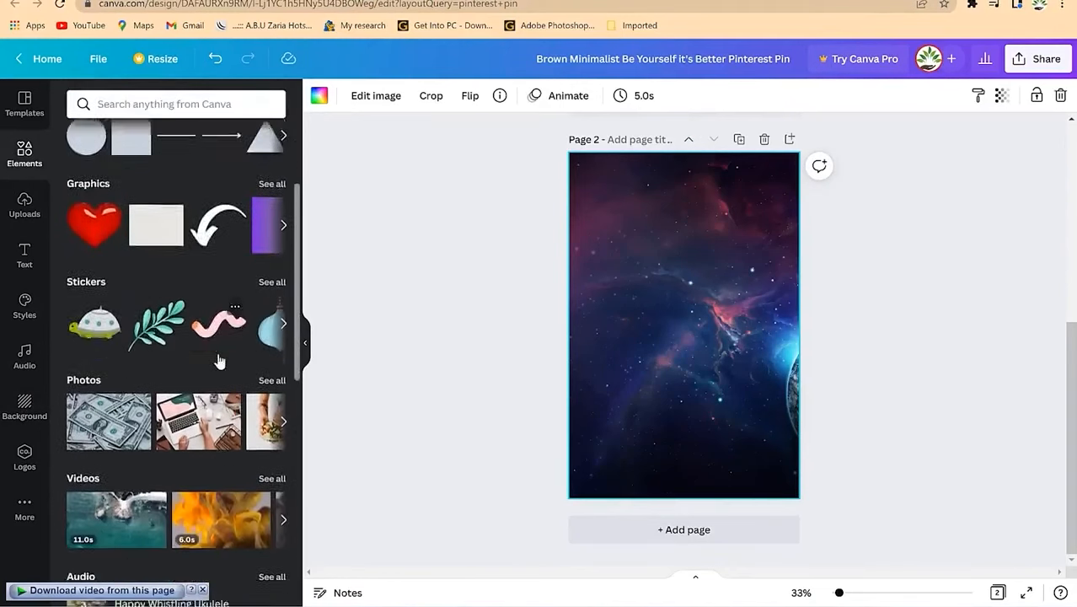
scroll(218, 361, down, 5)
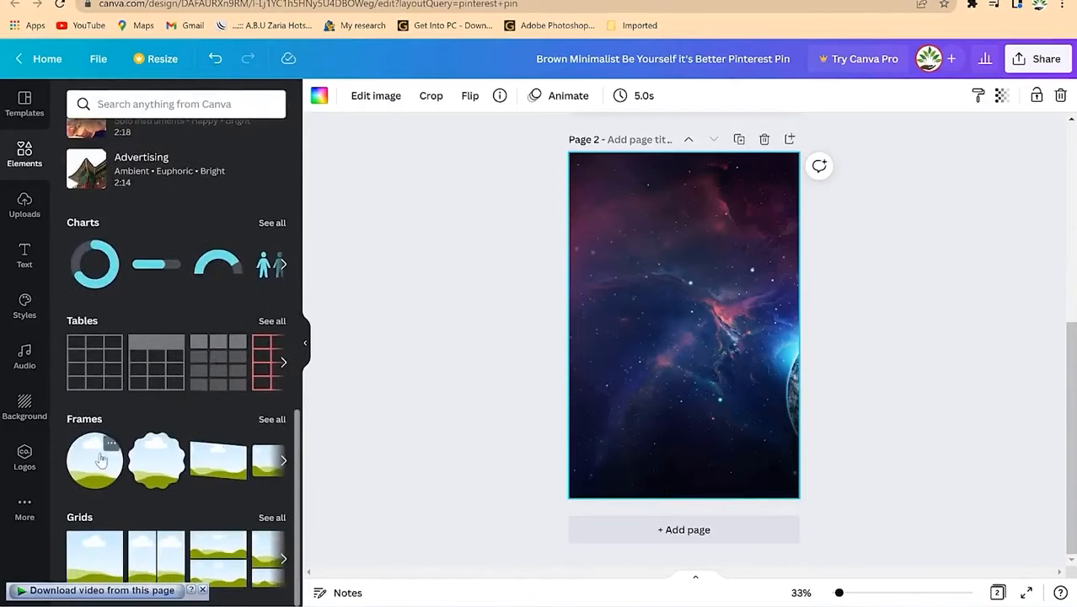
mouse_move(151, 468)
mouse_down()
mouse_move(312, 474)
mouse_move(609, 271)
mouse_up()
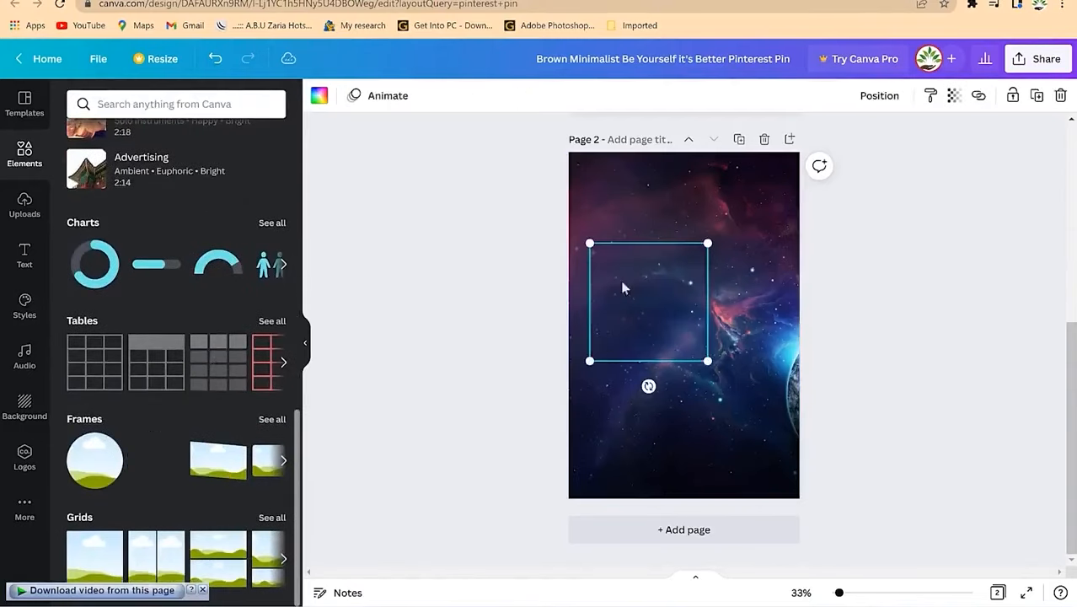
mouse_move(707, 360)
mouse_down()
mouse_move(807, 449)
mouse_move(693, 330)
mouse_move(703, 323)
mouse_up()
Step: Drop the smiling woman's desk photo into the wavy frame and adjust its crop
scroll(197, 272, up, 5)
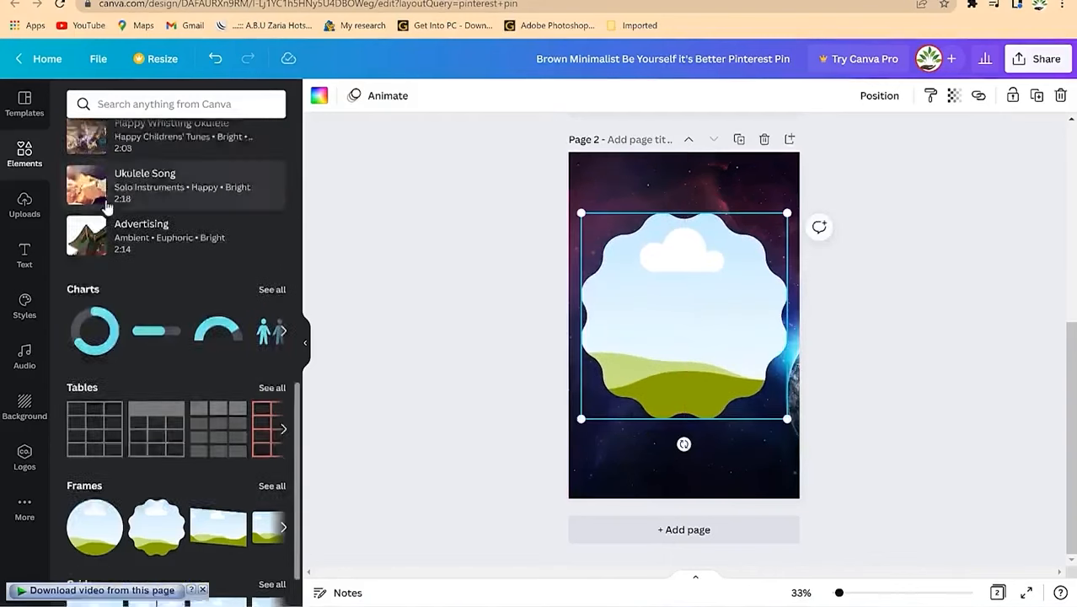
mouse_move(250, 219)
mouse_down()
mouse_move(627, 373)
mouse_move(661, 364)
mouse_up()
double_click(765, 250)
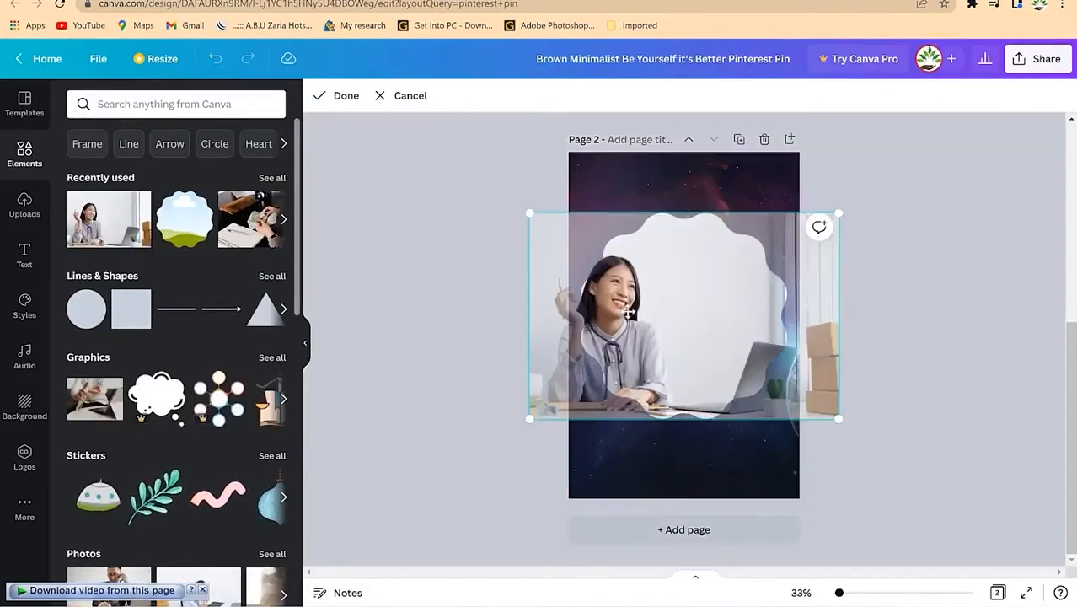
mouse_move(832, 207)
mouse_down()
mouse_move(921, 188)
mouse_move(982, 115)
mouse_up()
drag(712, 286, 763, 346)
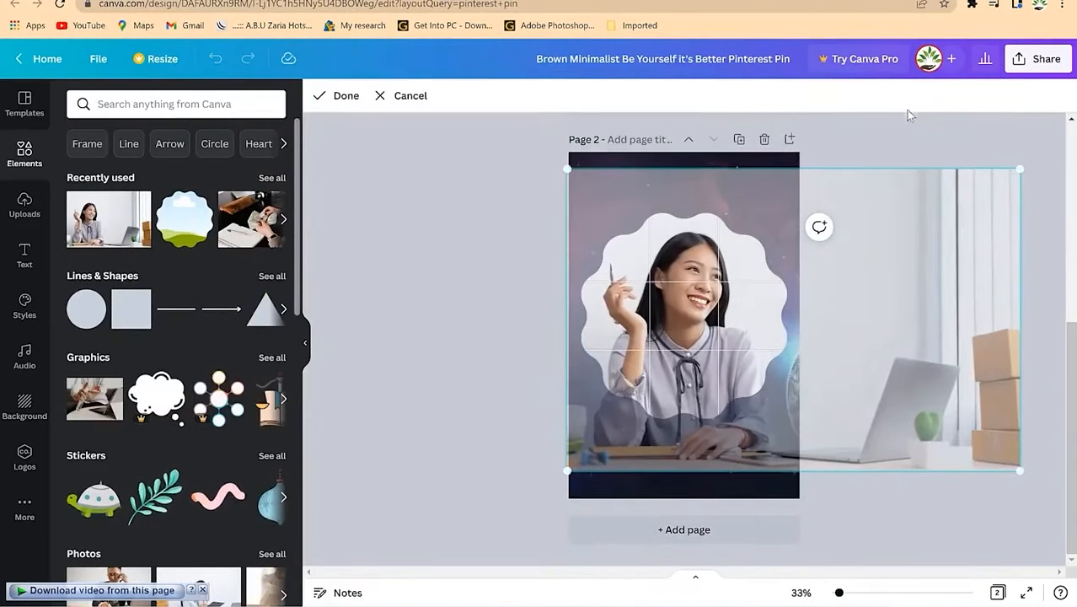
click(881, 150)
click(673, 459)
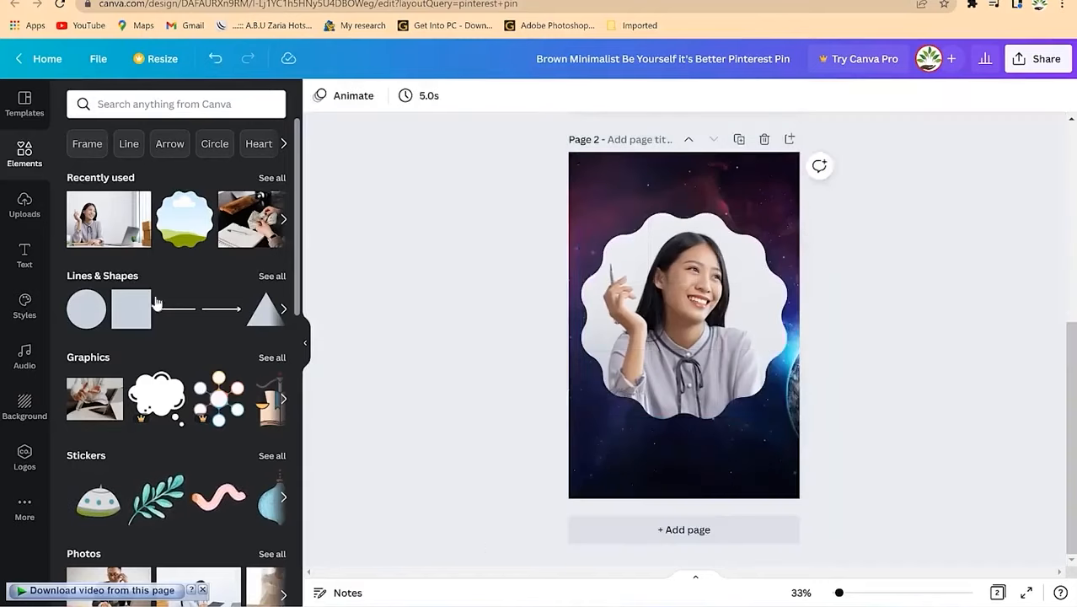
Step: Move the framed photo higher and centre it horizontally on the page
mouse_move(715, 328)
mouse_down()
mouse_move(695, 271)
mouse_move(693, 302)
mouse_up()
click(454, 422)
click(589, 446)
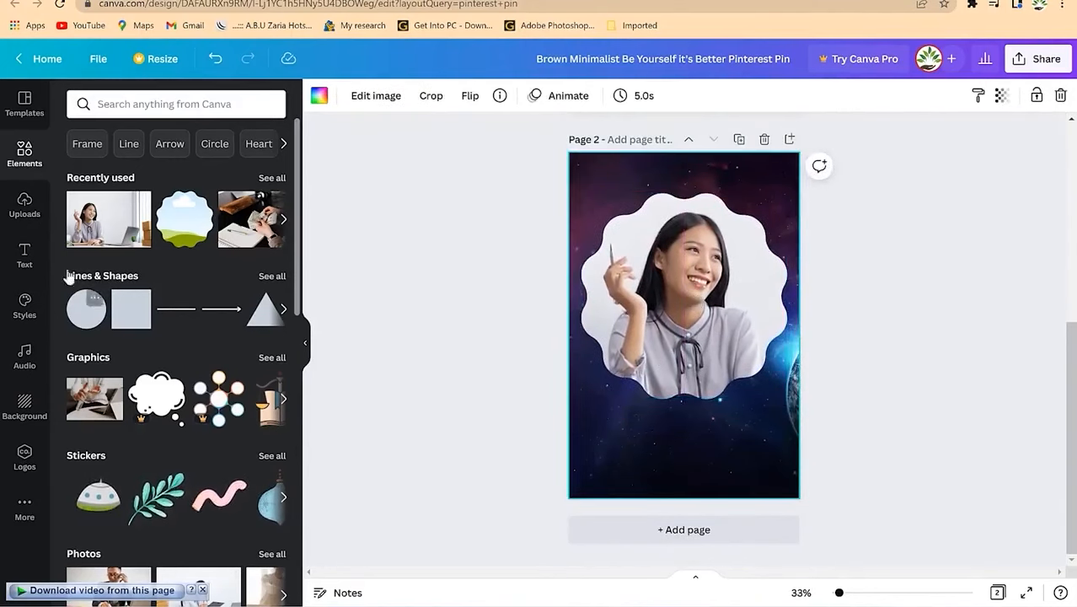
click(25, 251)
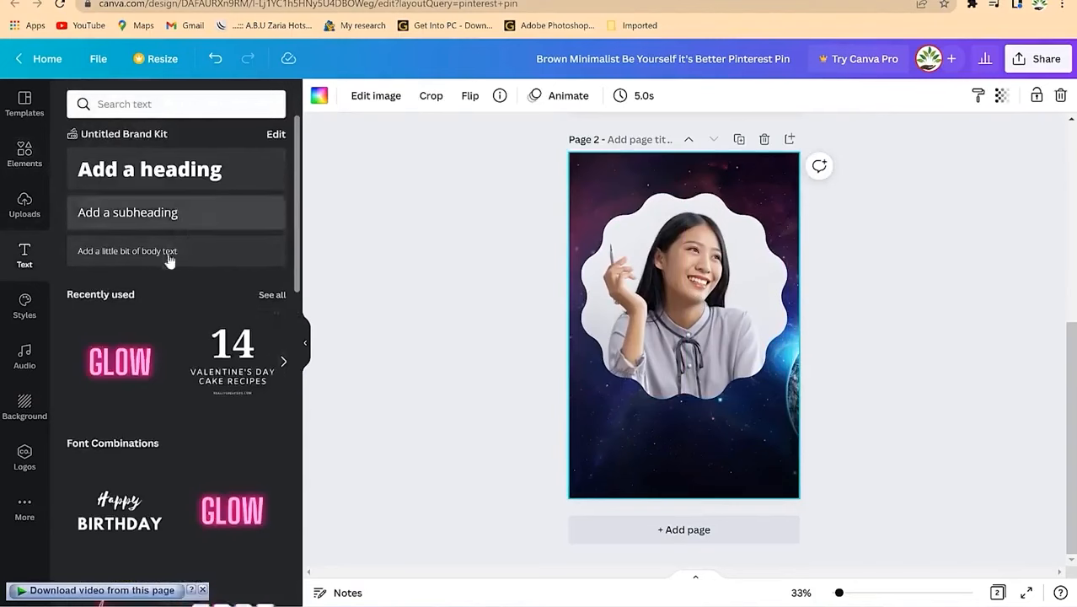
Step: Add the COFFEE PLEASE text preset at size 103, centred below the photo
scroll(177, 342, down, 8)
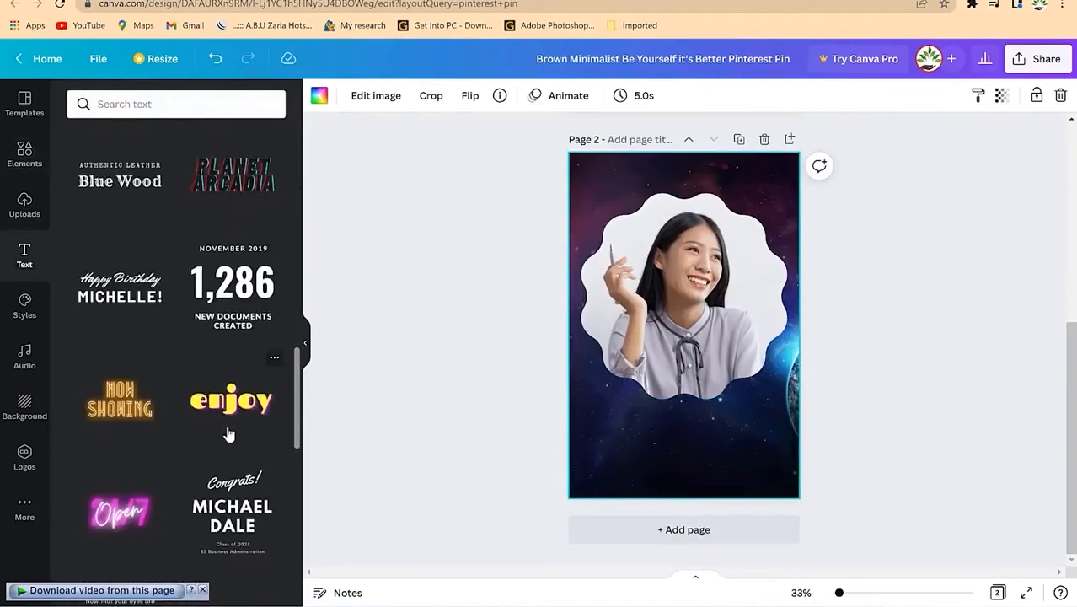
scroll(228, 433, down, 3)
click(233, 343)
click(447, 95)
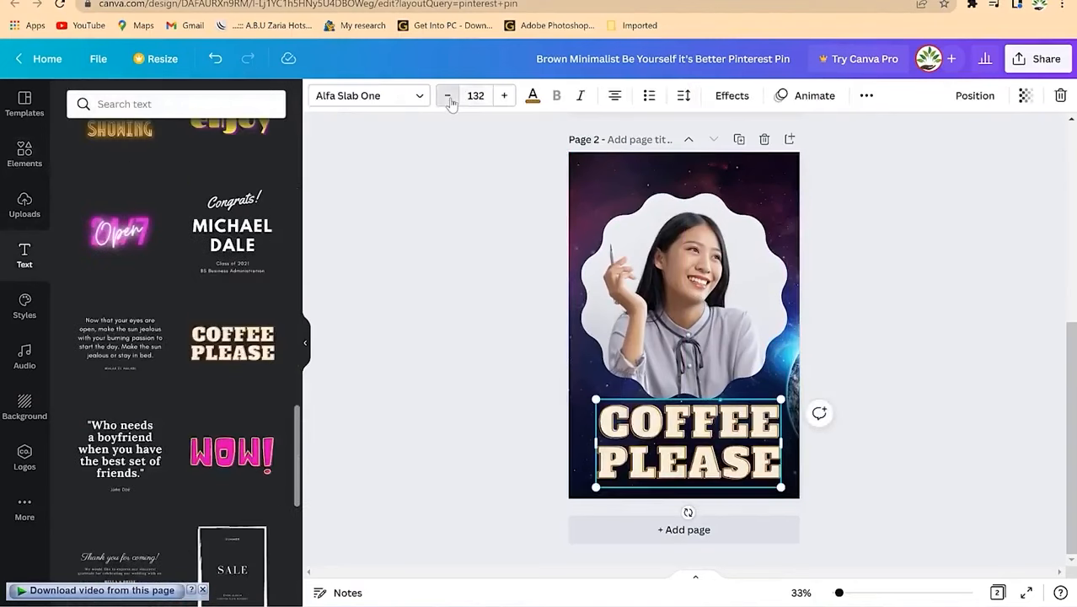
click(447, 95)
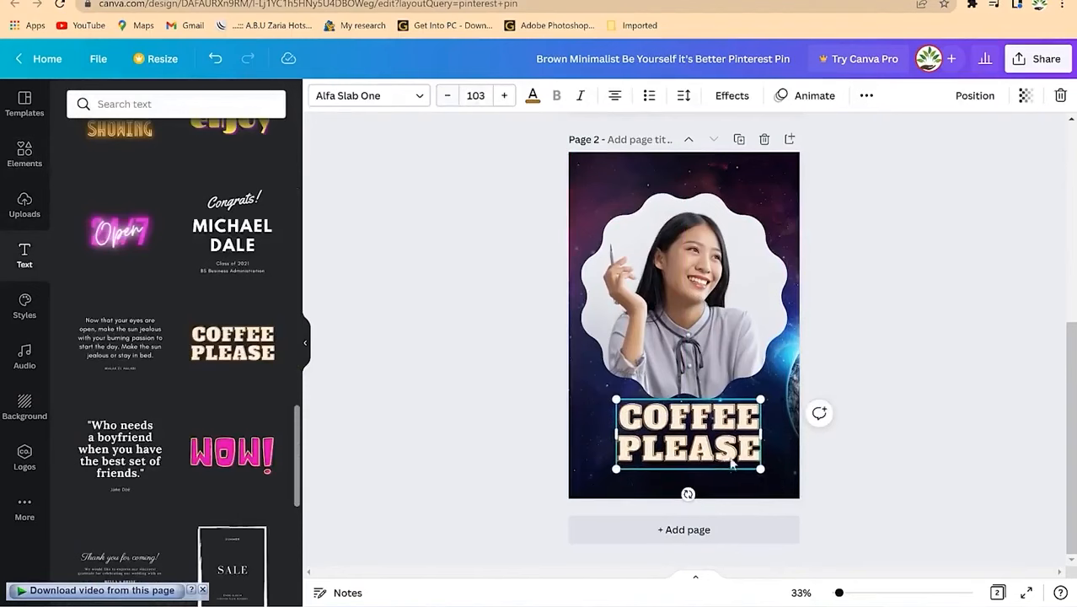
drag(719, 436, 715, 442)
Step: Retype the text as 'DESIGN WITH CANVA' and shrink the heading further
double_click(715, 443)
key(ctrl+a)
text(DESIGN)
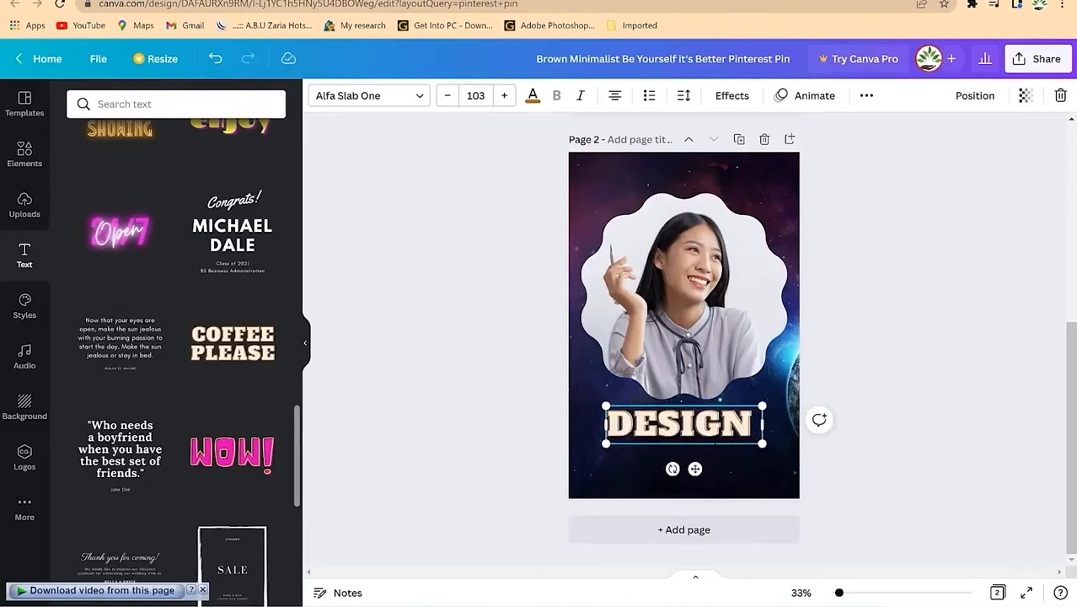
text( WITH CANVA)
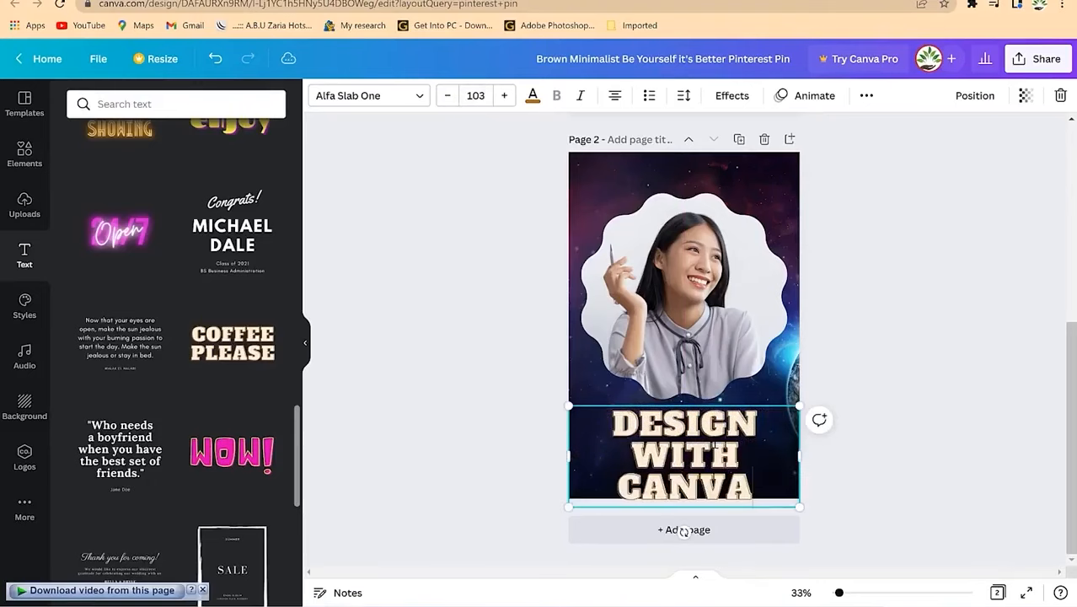
key(ctrl+a)
click(447, 96)
click(446, 96)
click(856, 380)
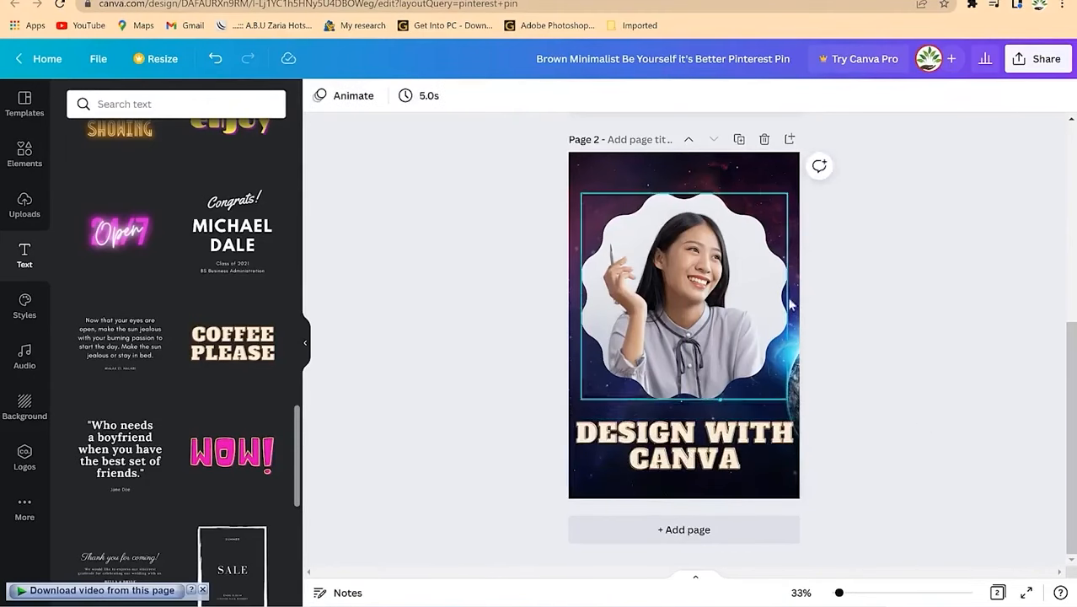
scroll(800, 325, up, 2)
scroll(797, 320, down, 2)
scroll(908, 270, up, 3)
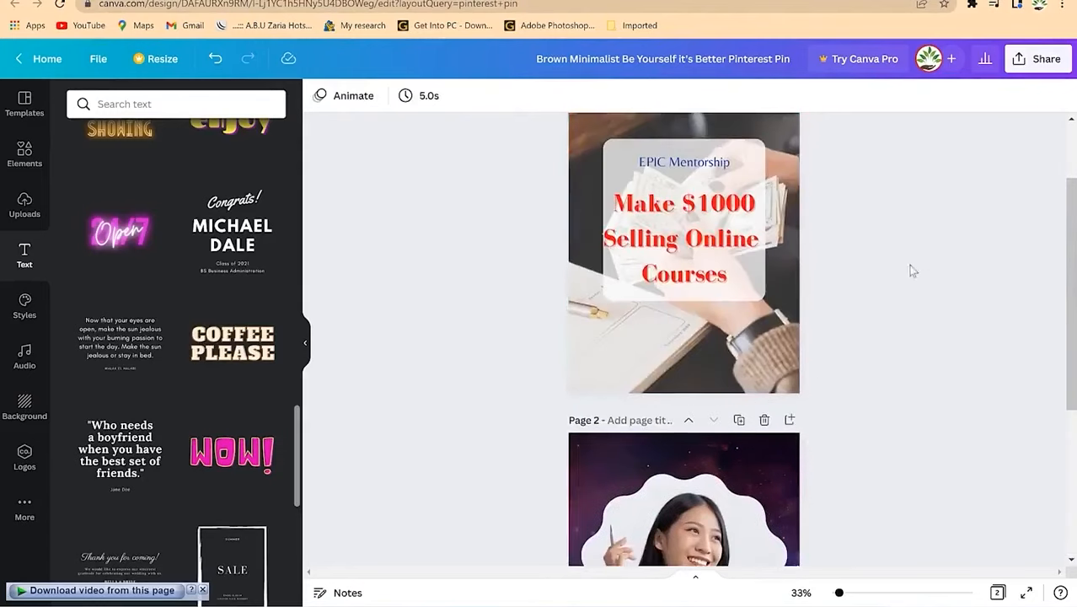
Step: Download a PNG of page 1 only, unticking all other pages
click(1039, 61)
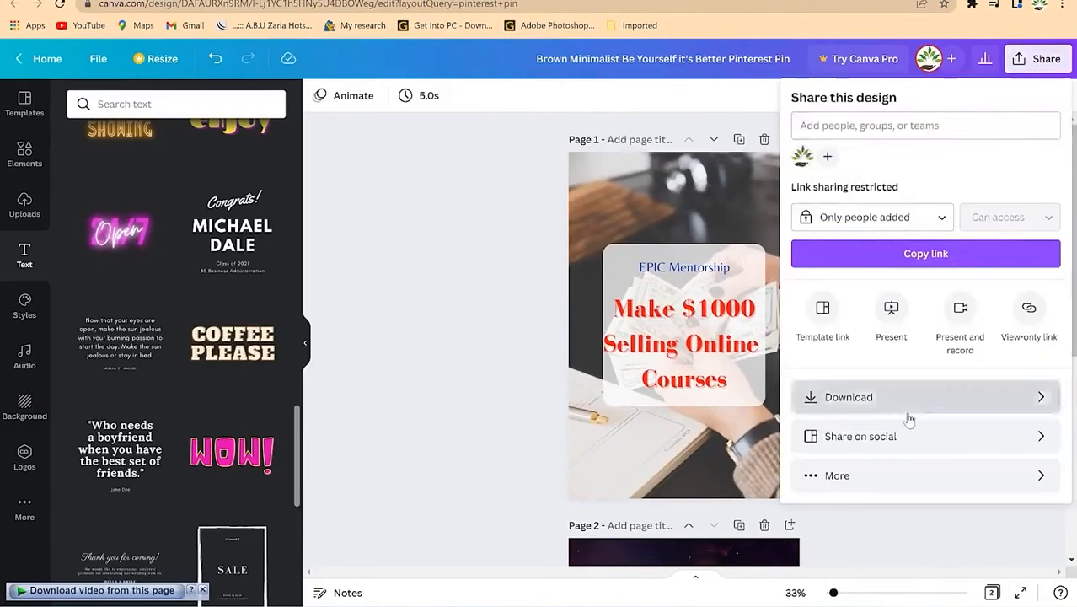
click(908, 418)
click(911, 324)
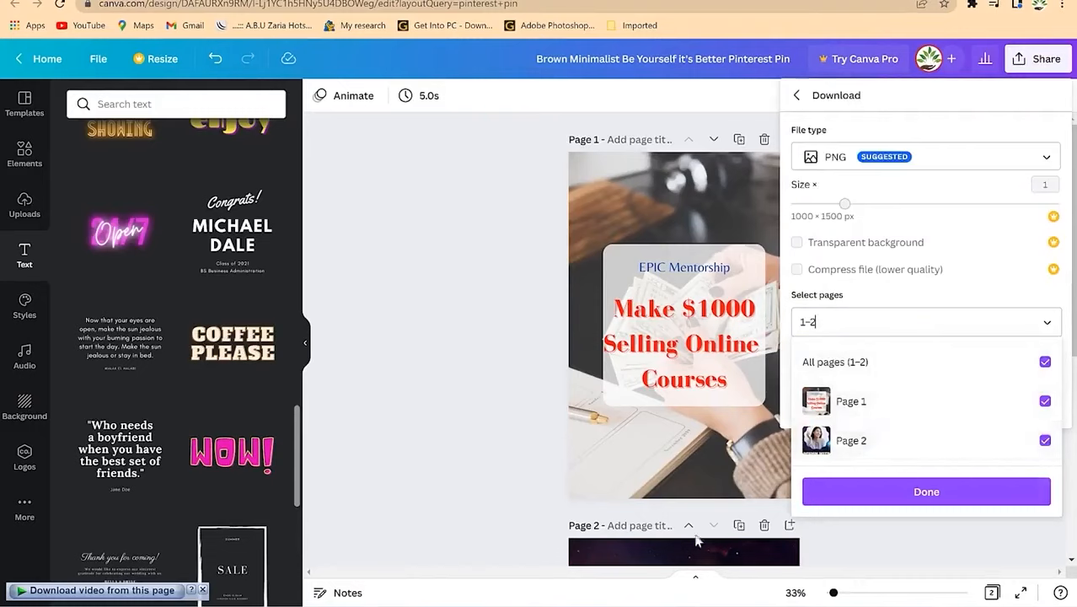
click(1045, 361)
click(1045, 402)
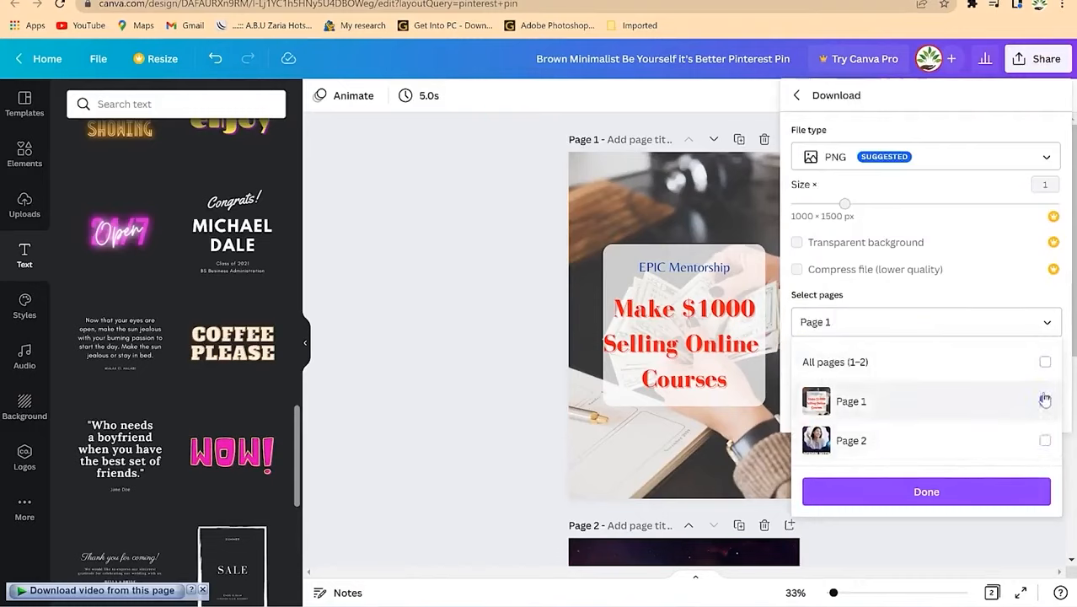
click(988, 492)
click(978, 404)
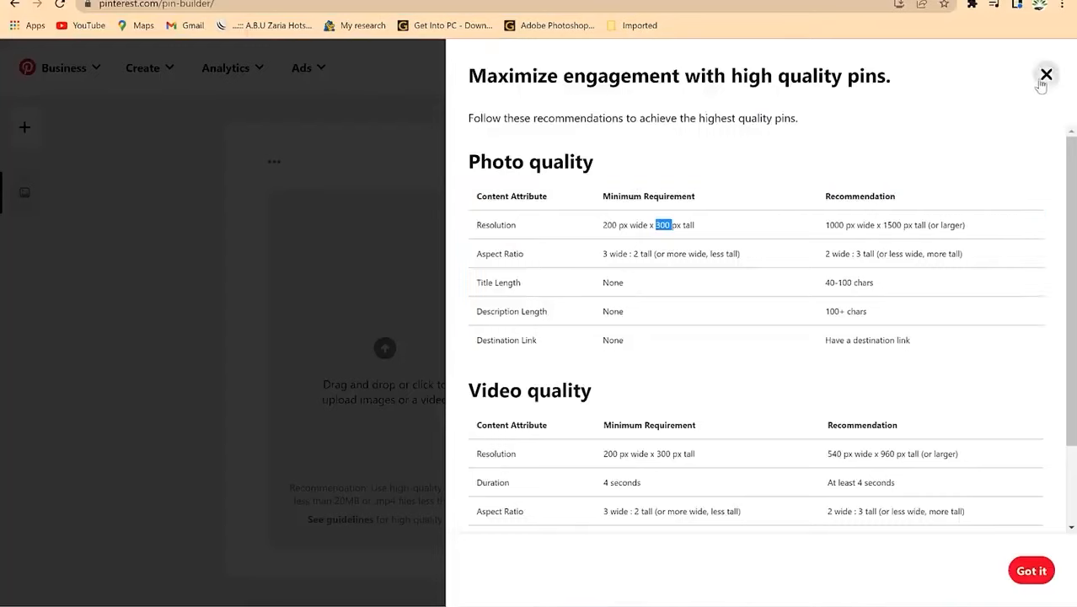
Step: Upload the Brown Minimalist pin image from Downloads into a new pin draft
click(1046, 75)
click(487, 328)
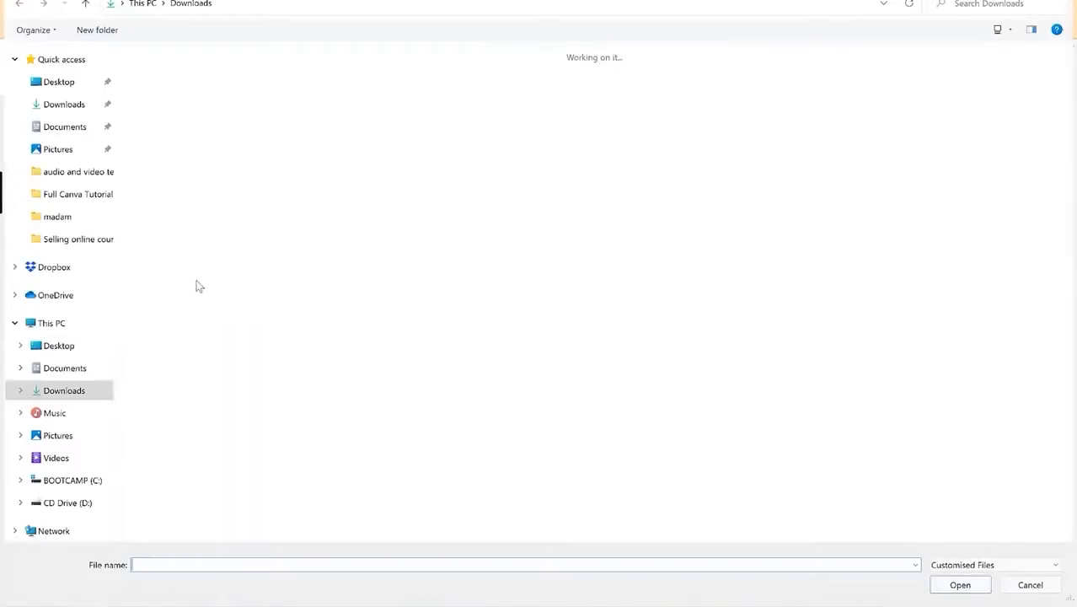
click(67, 103)
click(151, 97)
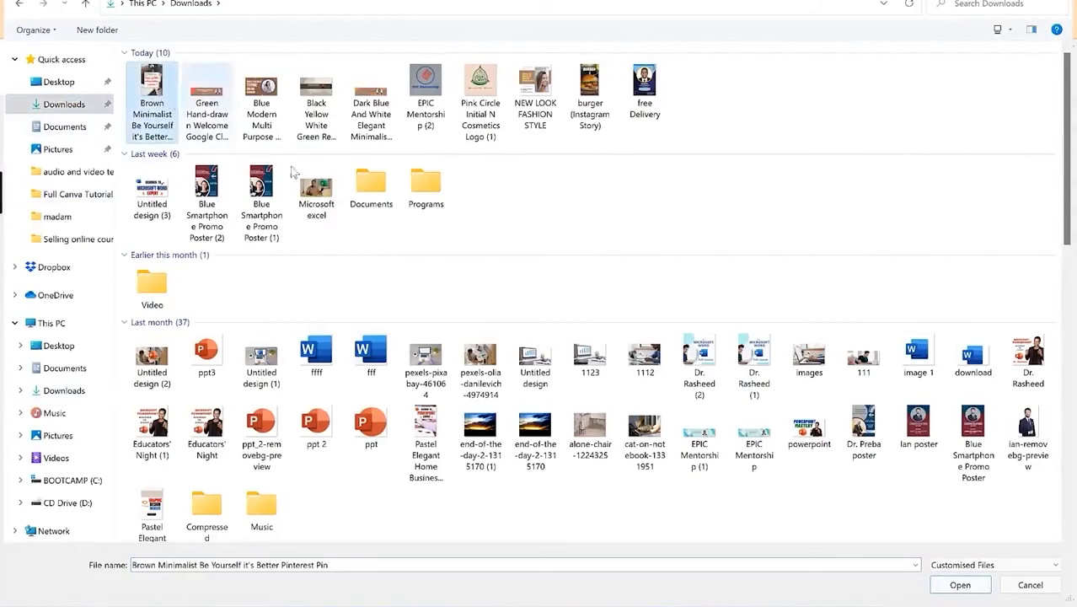
click(960, 584)
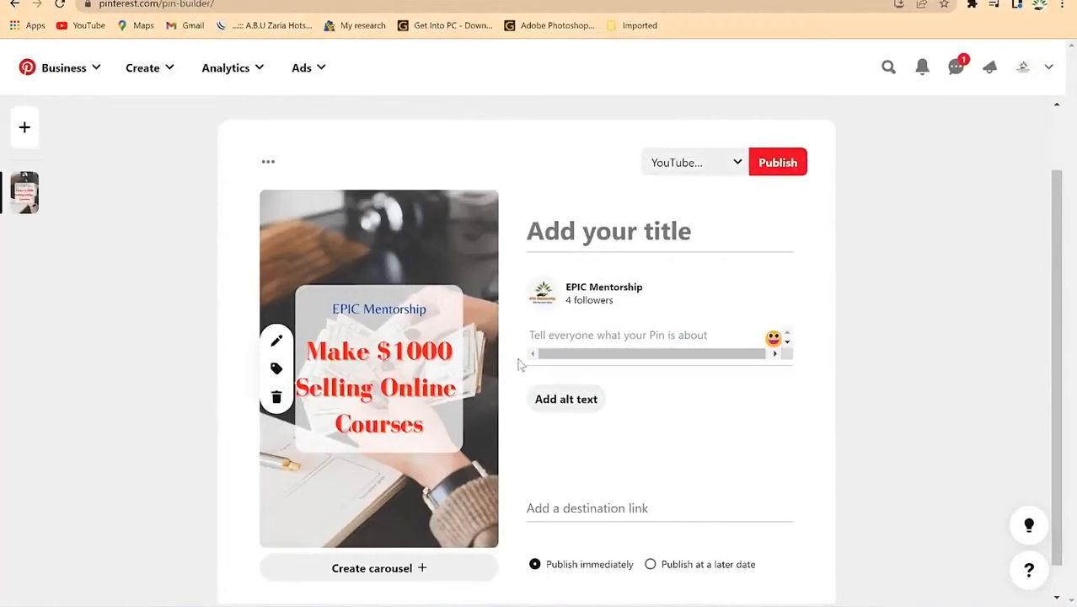
Step: Go through the pin's title, description and destination link fields
click(633, 229)
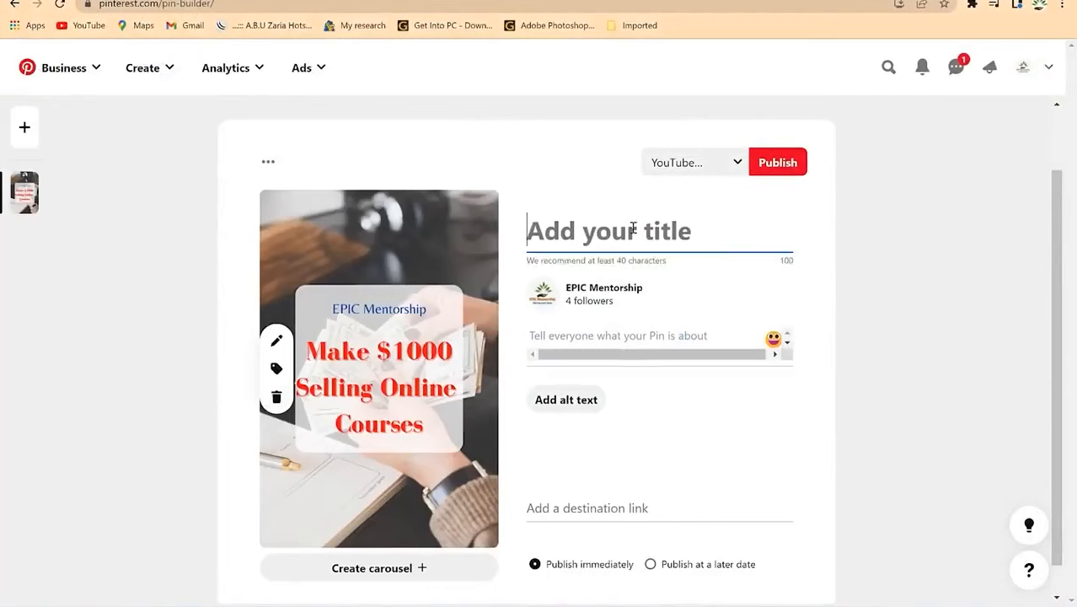
click(644, 334)
click(620, 501)
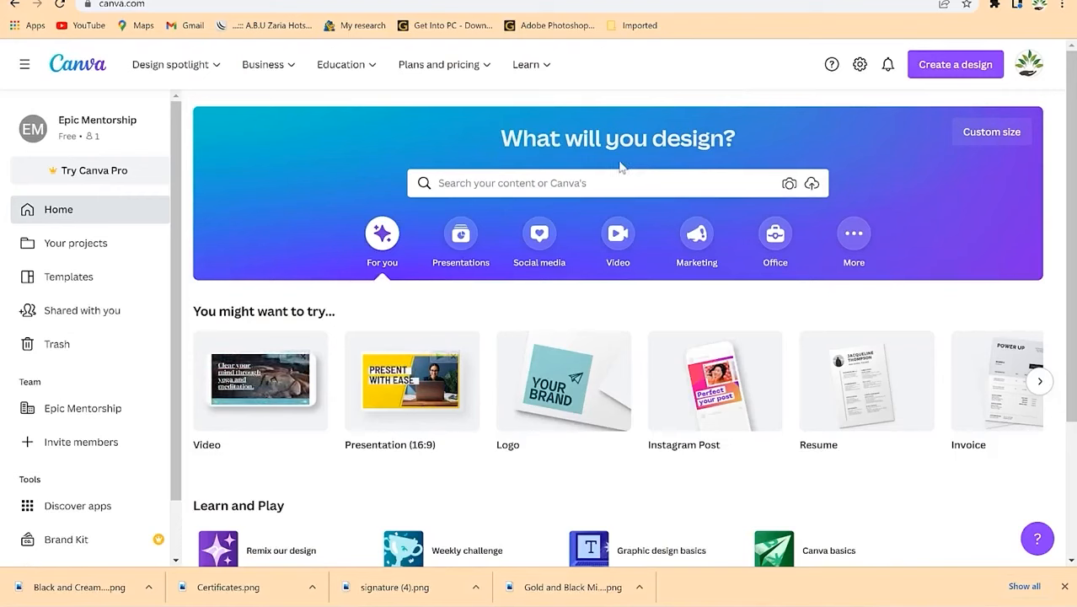
Step: Search for Business Card templates and browse through the results
click(553, 182)
text(business)
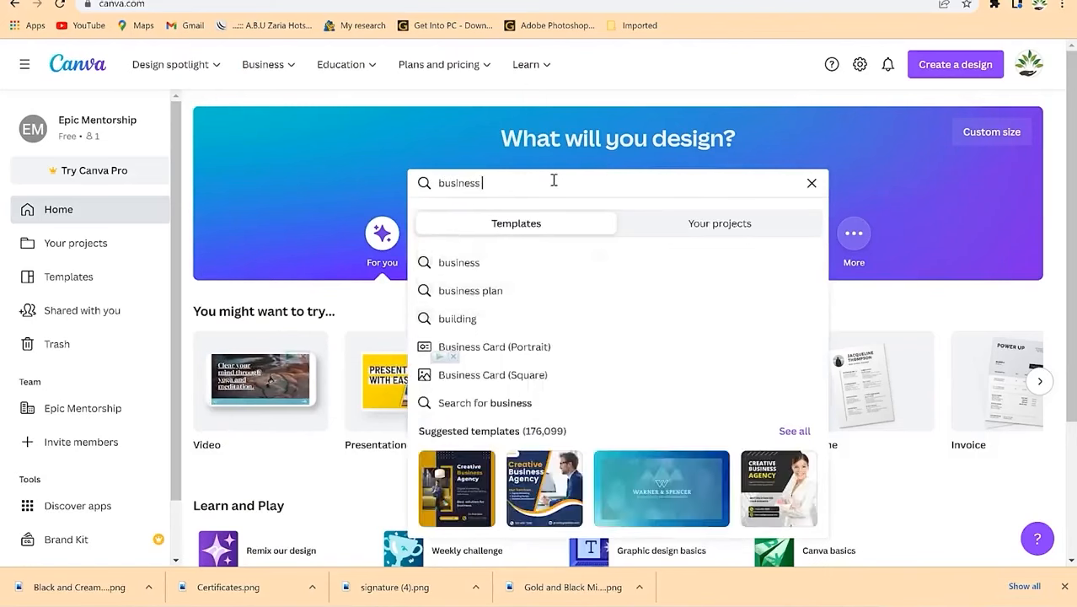
click(554, 354)
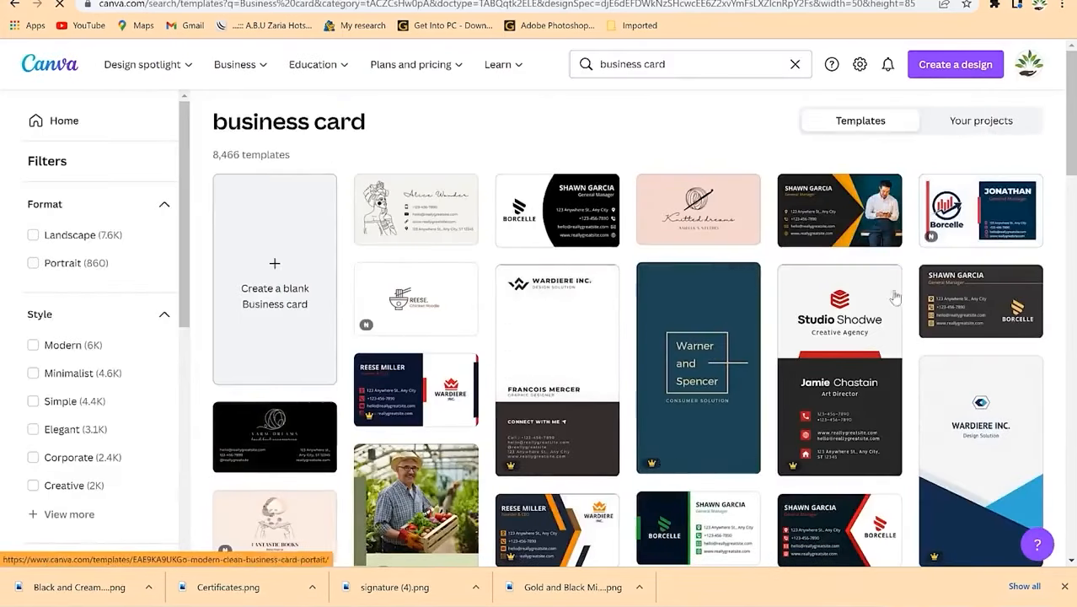
scroll(289, 405, down, 2)
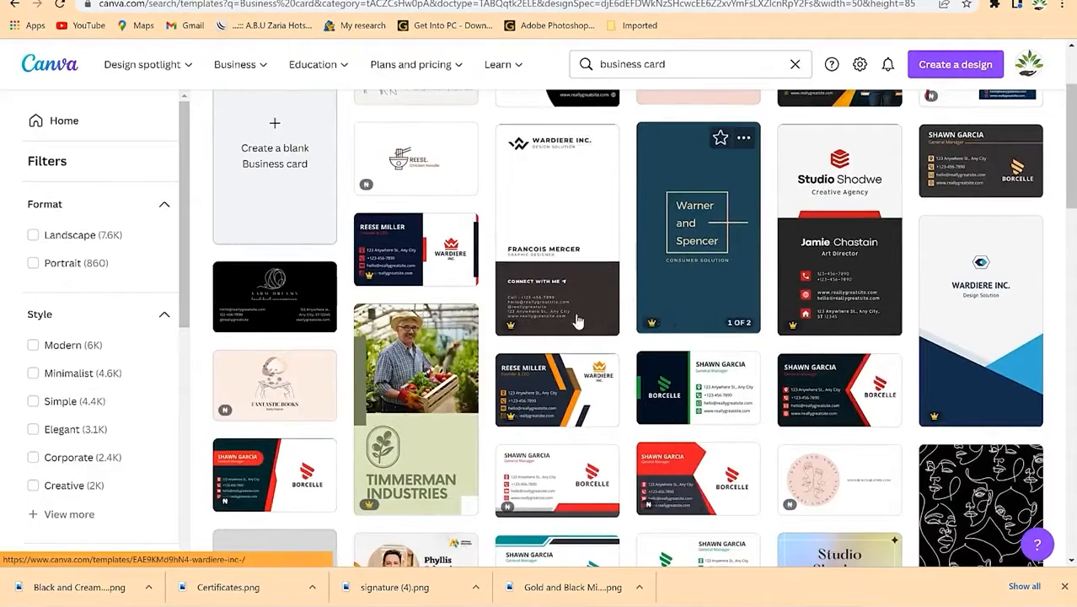
scroll(589, 314, down, 4)
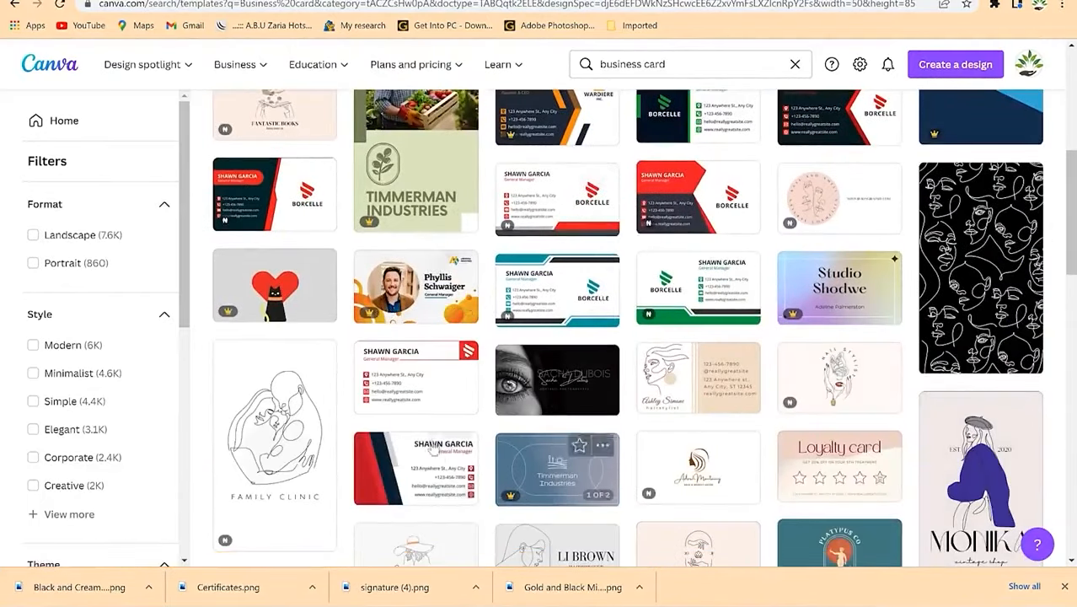
scroll(526, 387, down, 5)
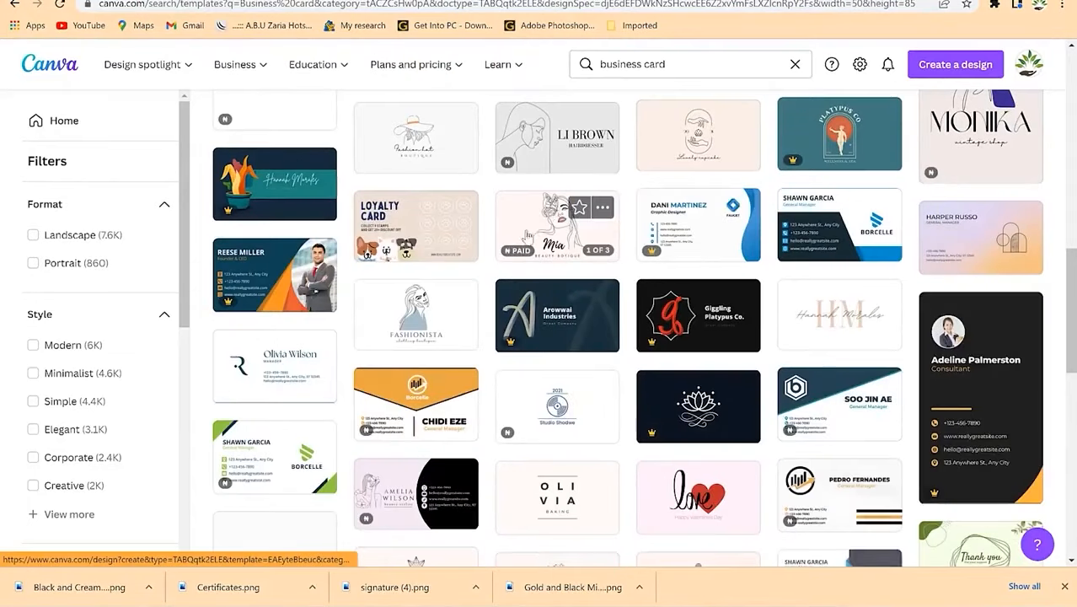
scroll(481, 388, down, 2)
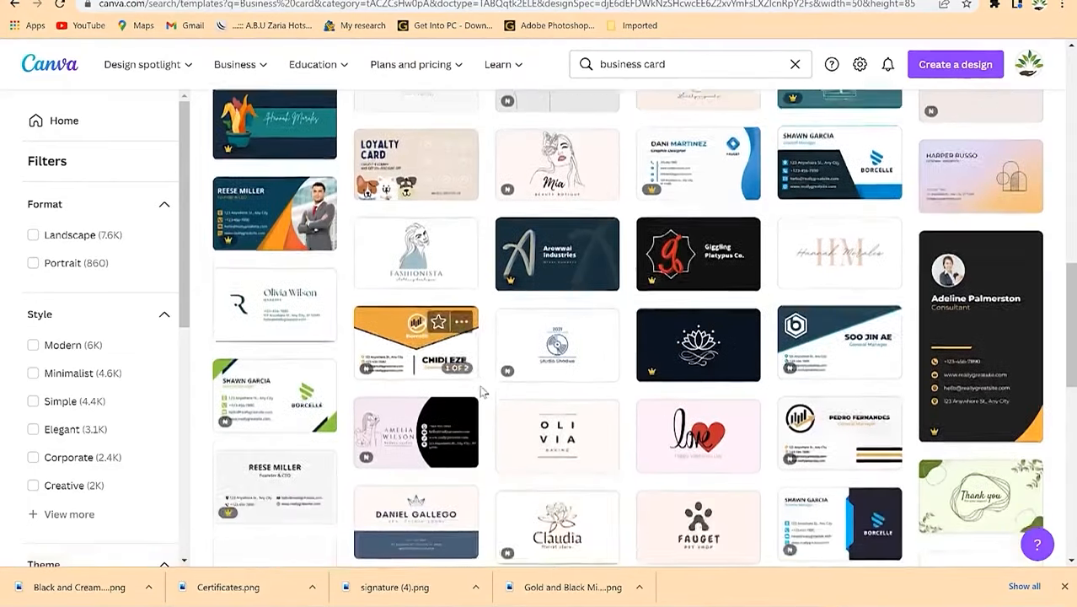
scroll(522, 364, down, 3)
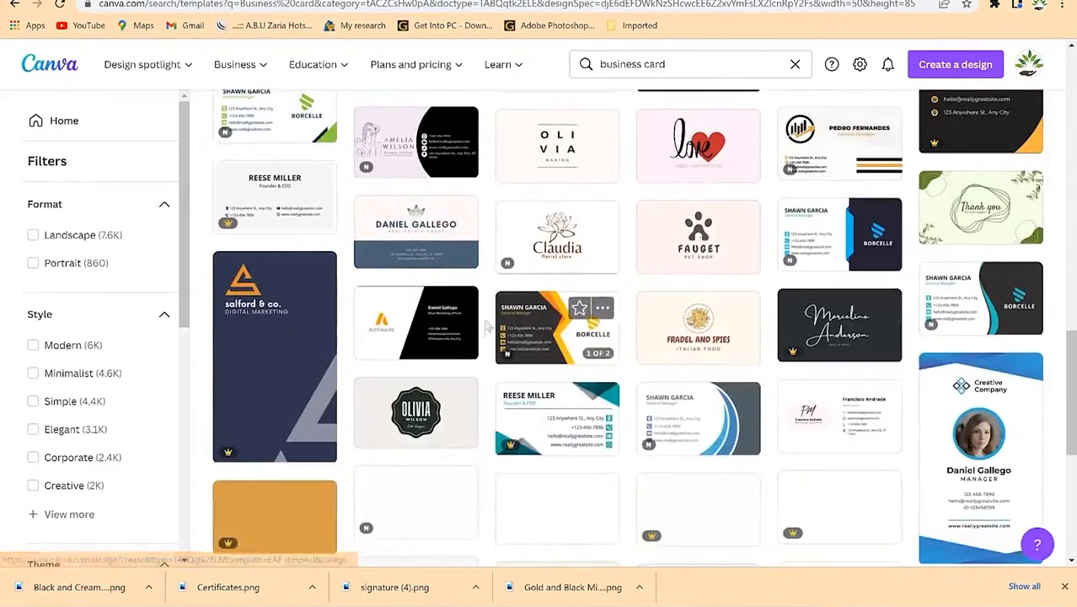
scroll(550, 341, down, 3)
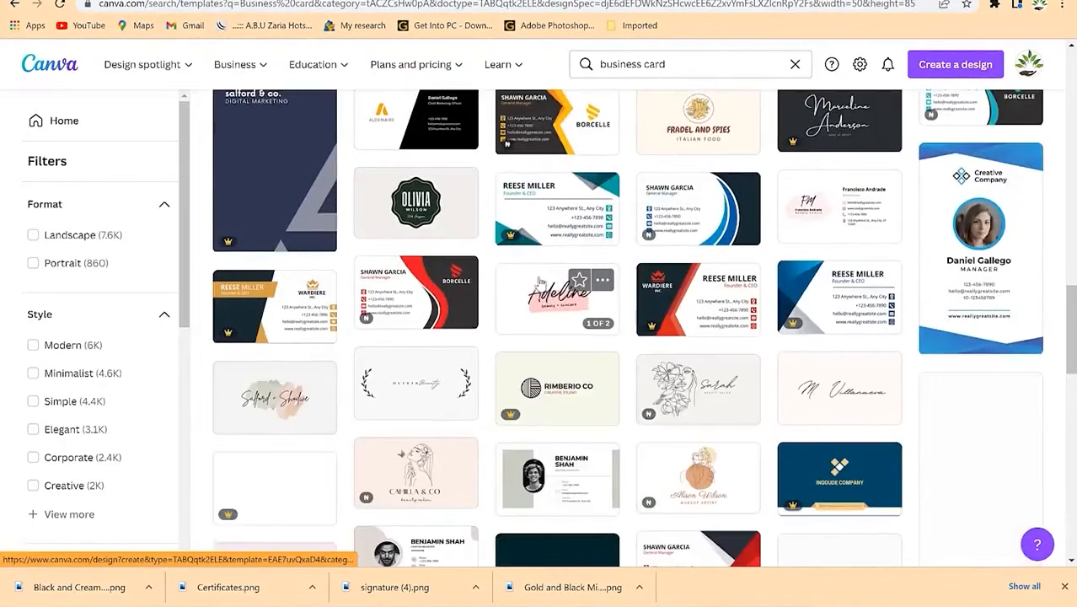
scroll(505, 270, down, 1)
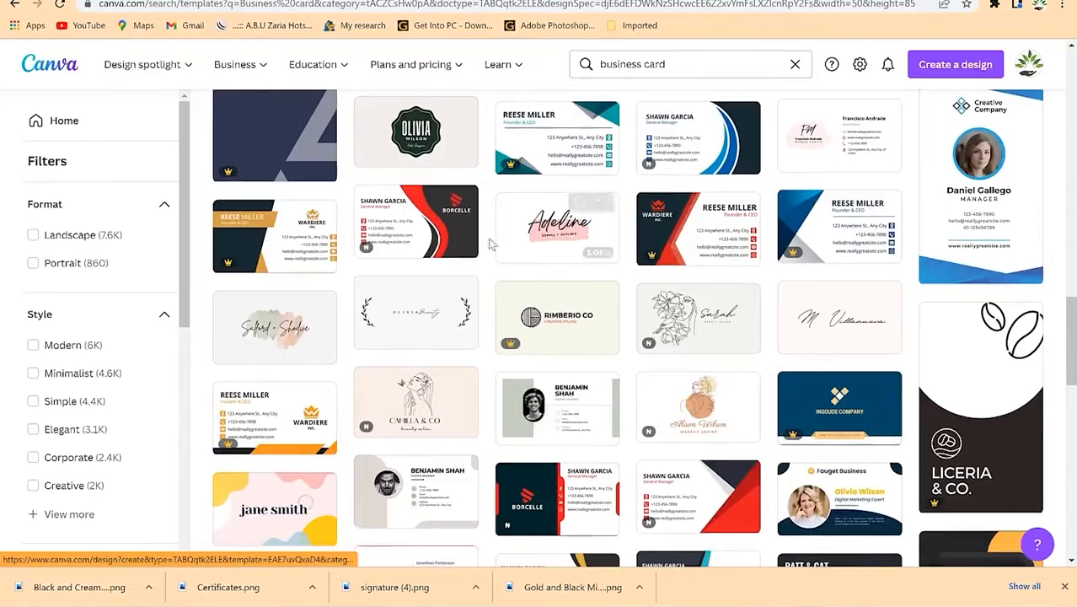
scroll(453, 371, down, 3)
scroll(452, 376, down, 3)
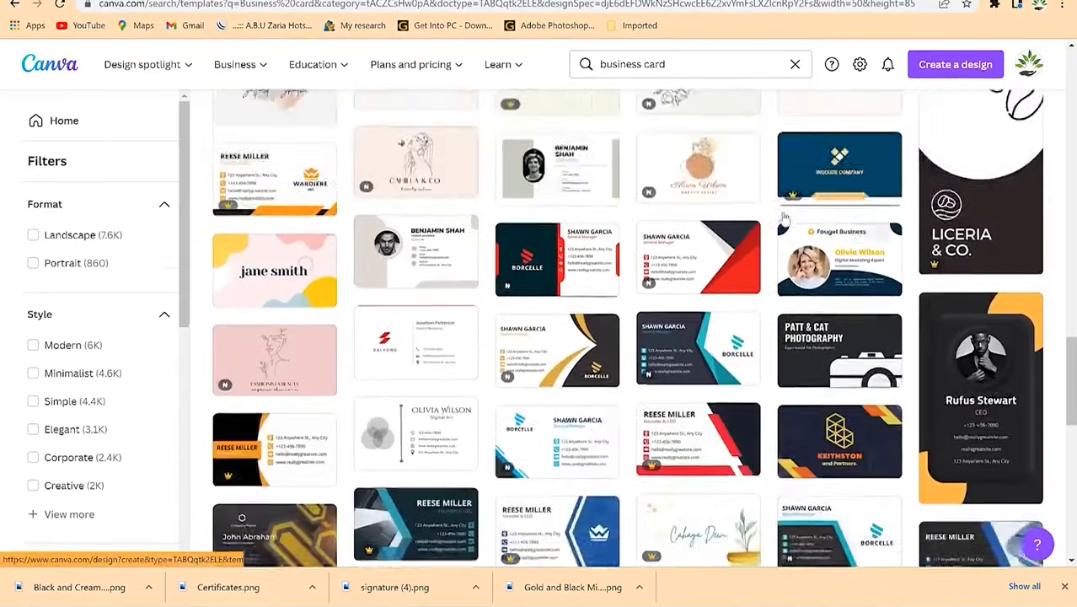
scroll(600, 268, up, 6)
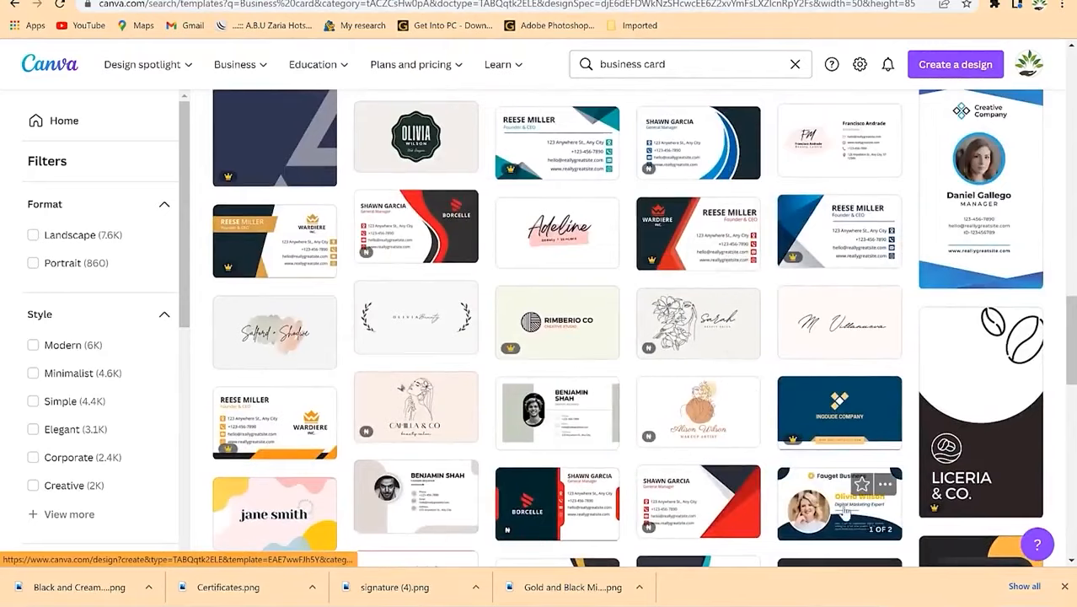
scroll(843, 422, up, 10)
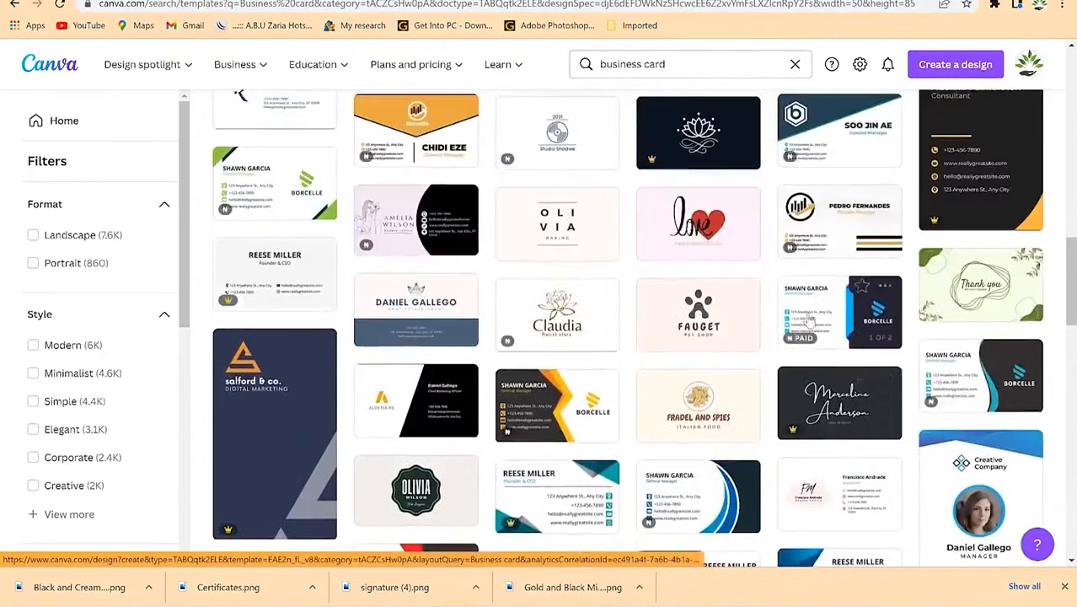
scroll(807, 318, down, 10)
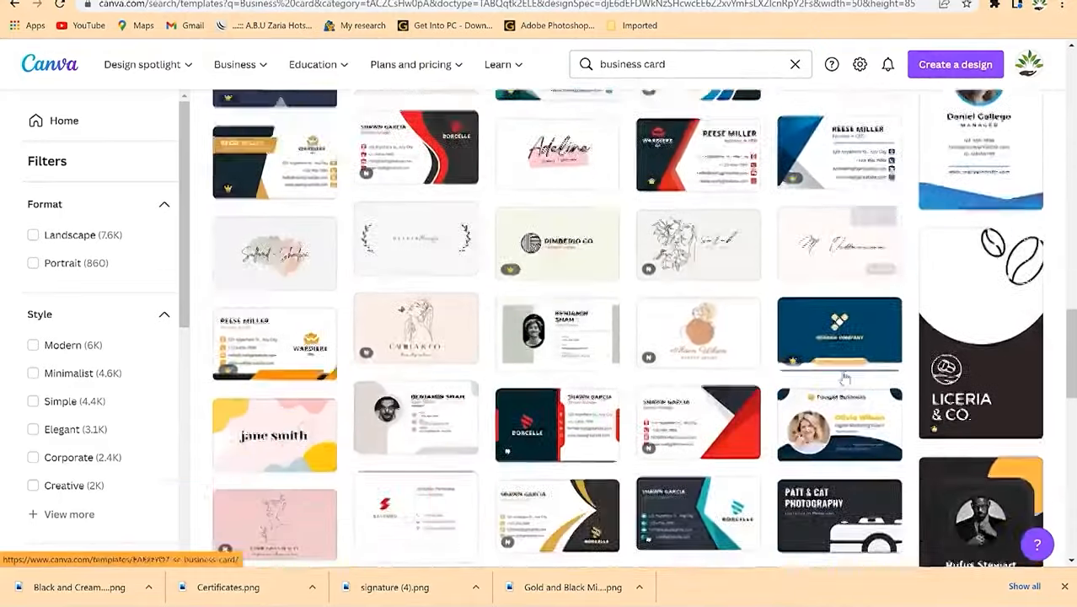
scroll(844, 379, down, 2)
Step: Open the Fauget card and another portrait business card template in new tabs
right_click(810, 236)
click(821, 245)
scroll(512, 281, down, 5)
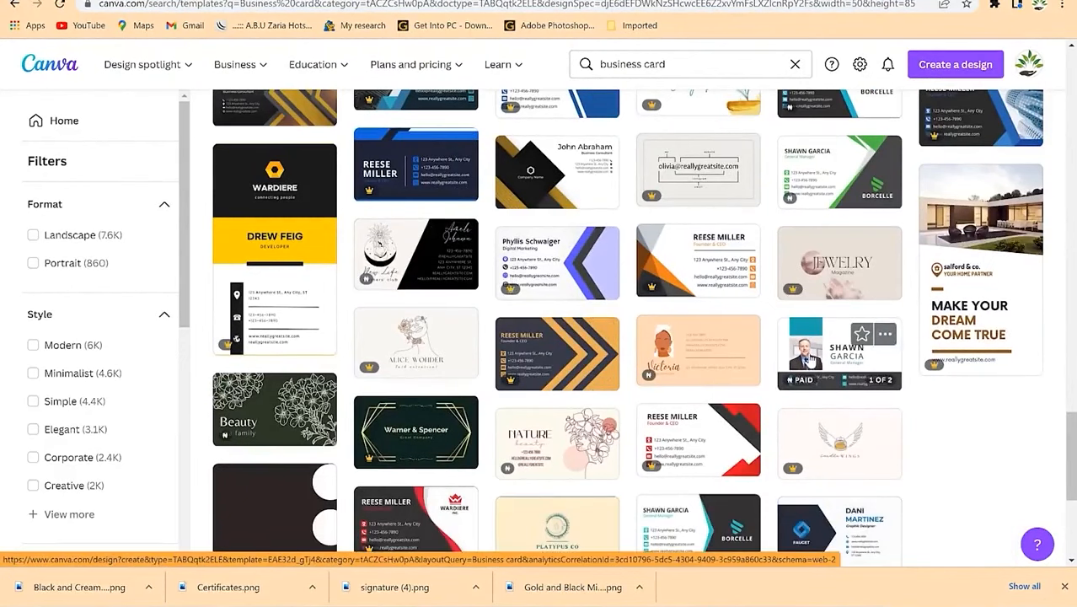
scroll(809, 354, down, 1)
right_click(826, 260)
click(848, 268)
click(421, 2)
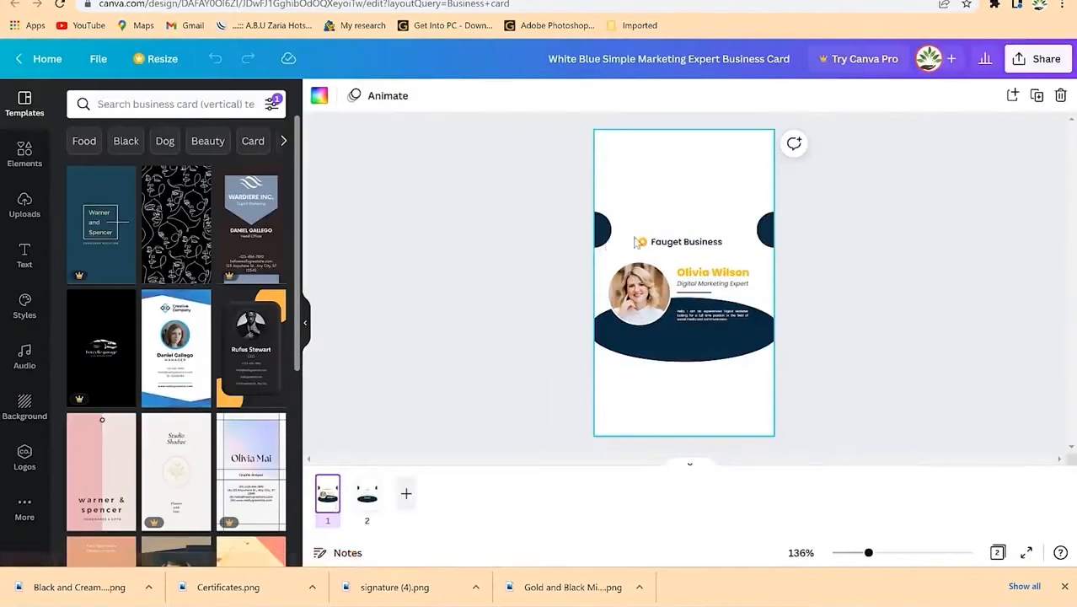
Step: Check the back side, then start retyping the business name as EPIC Mentorship
click(369, 503)
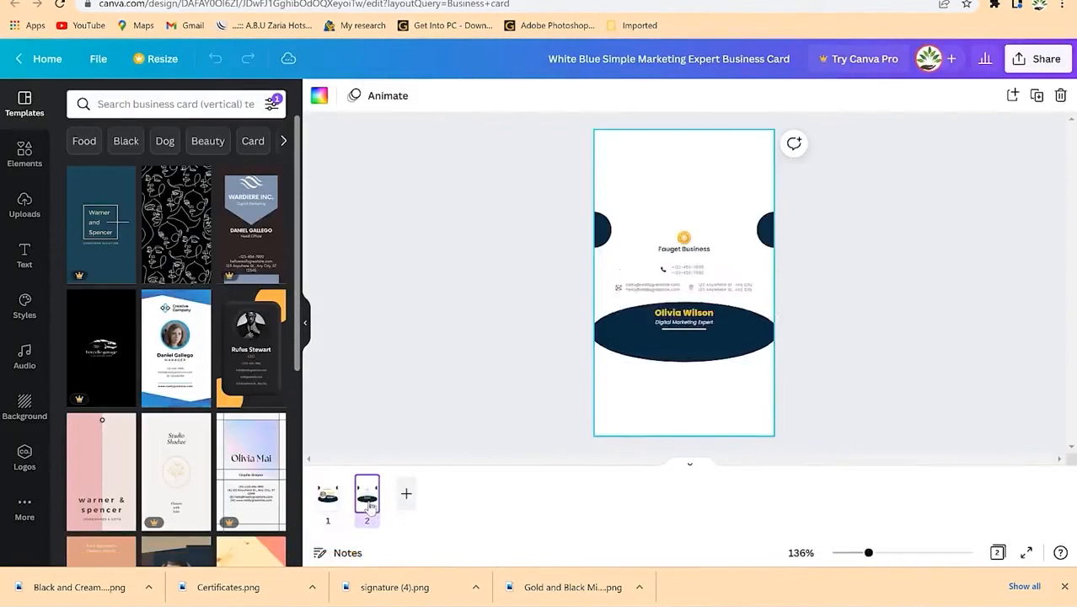
click(332, 506)
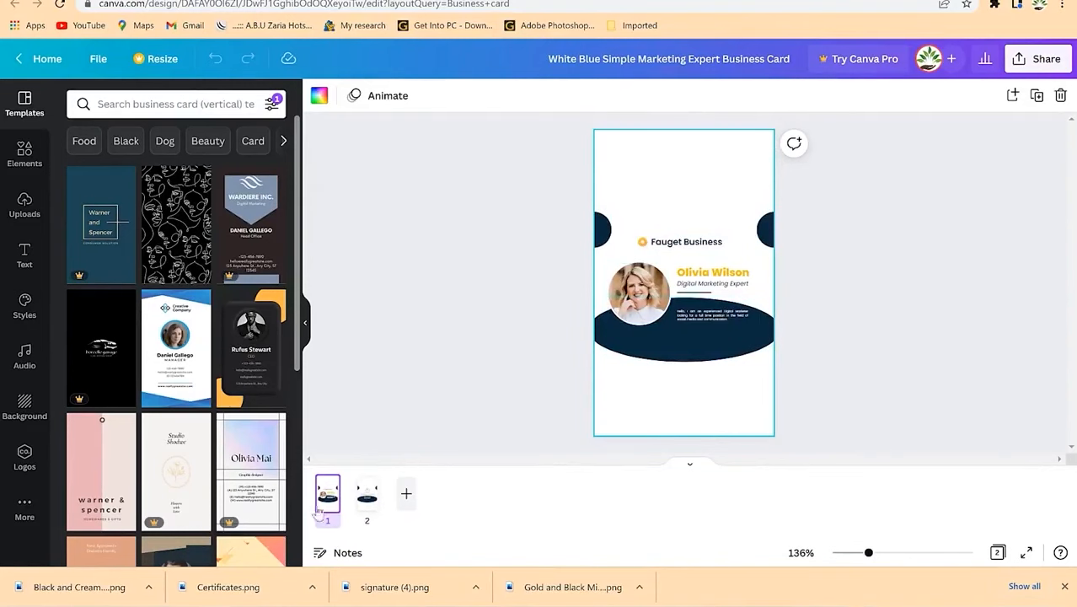
click(683, 248)
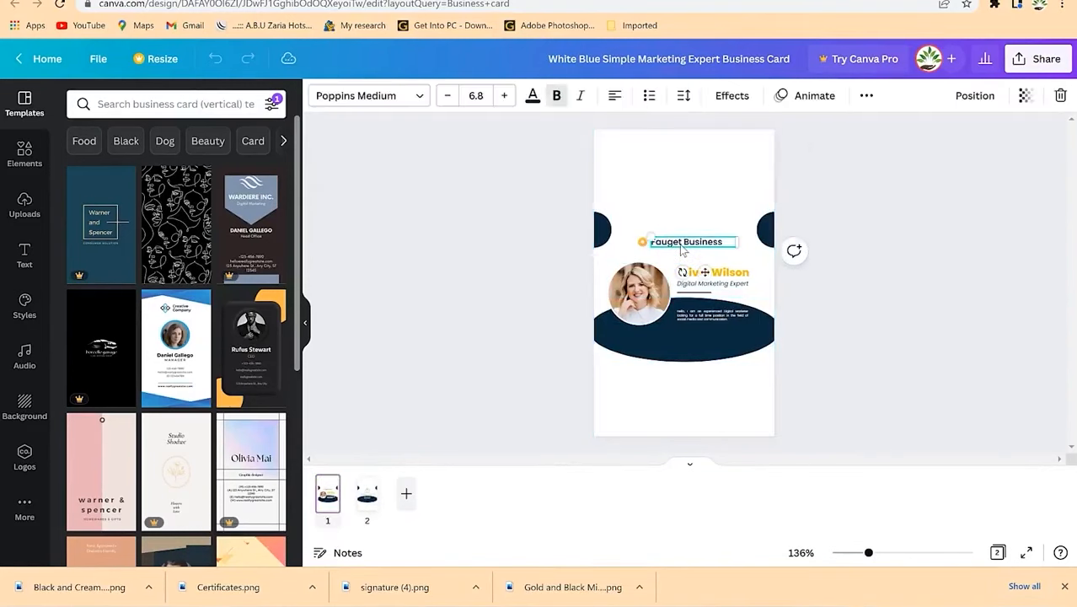
double_click(682, 245)
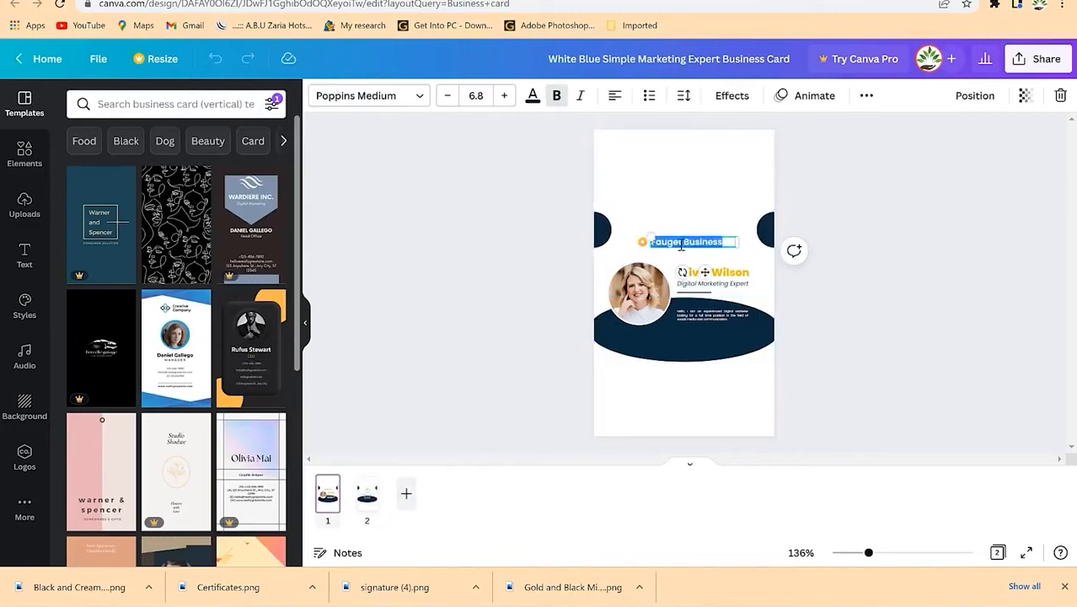
text(EPIC Mentorship)
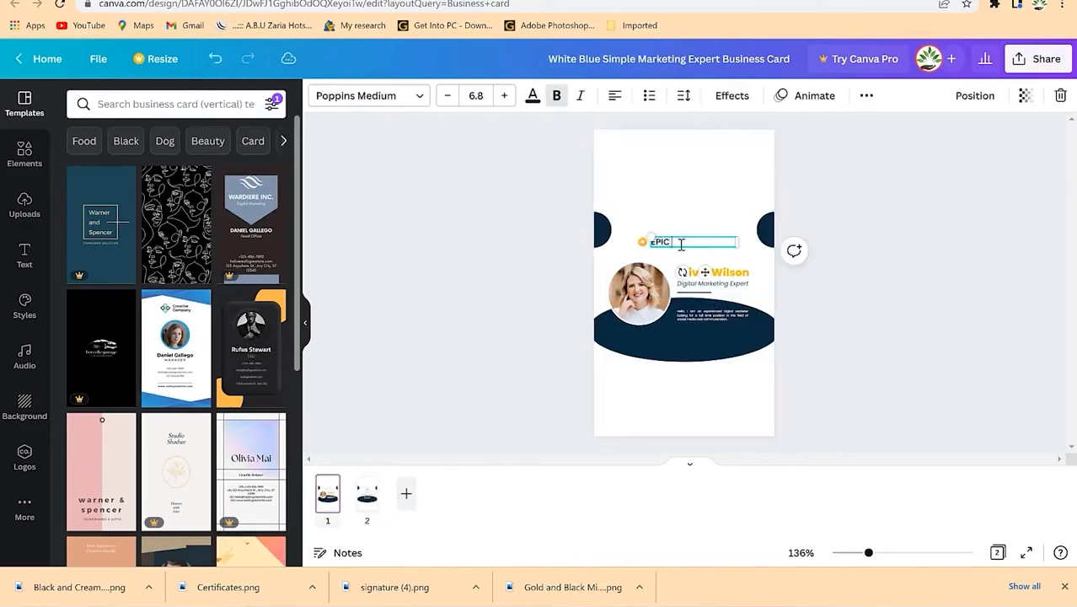
Step: Paste the mentor's name over the placeholder and fit it on one line at size 6.3
click(710, 281)
double_click(706, 276)
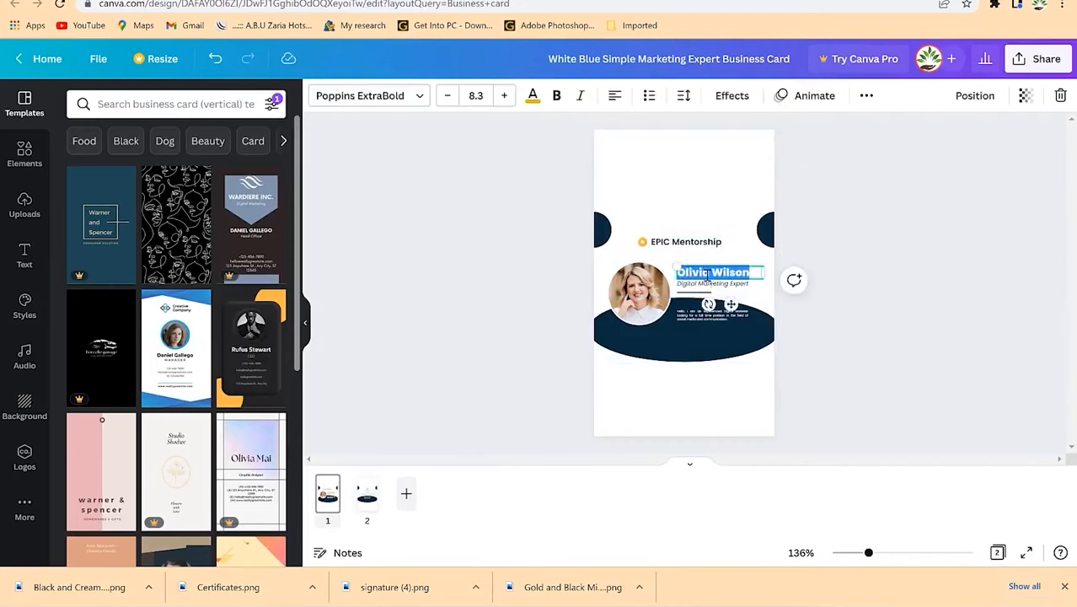
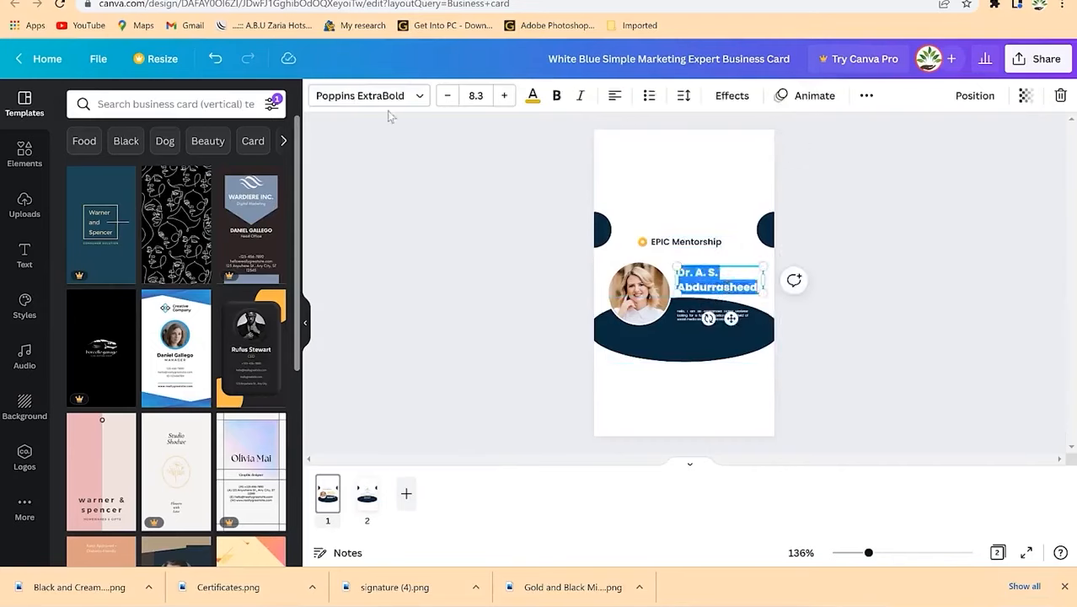
click(445, 96)
click(445, 96)
click(446, 96)
click(446, 96)
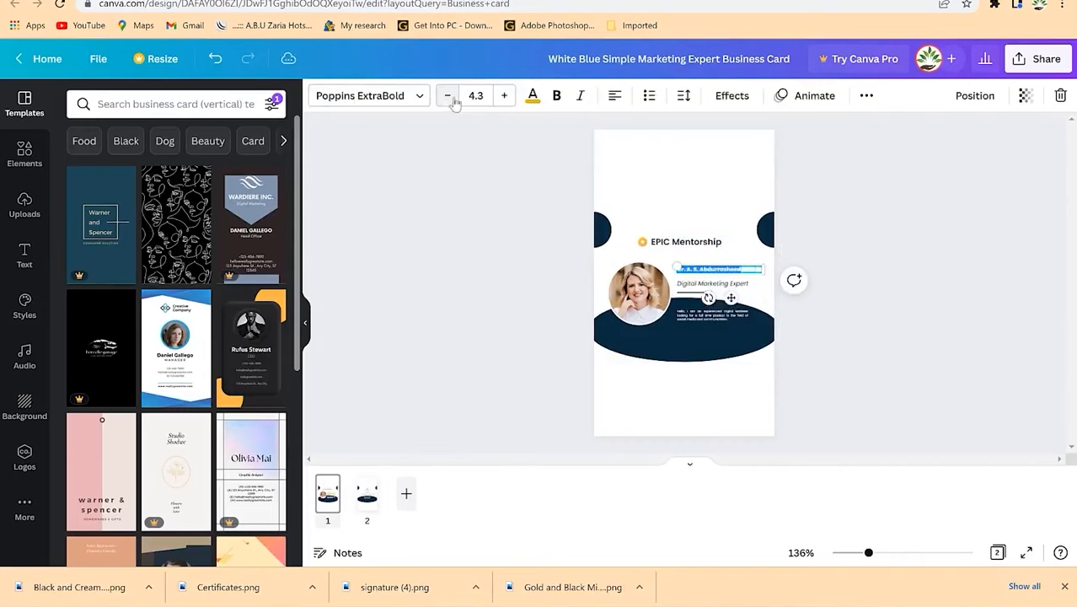
click(504, 96)
click(504, 96)
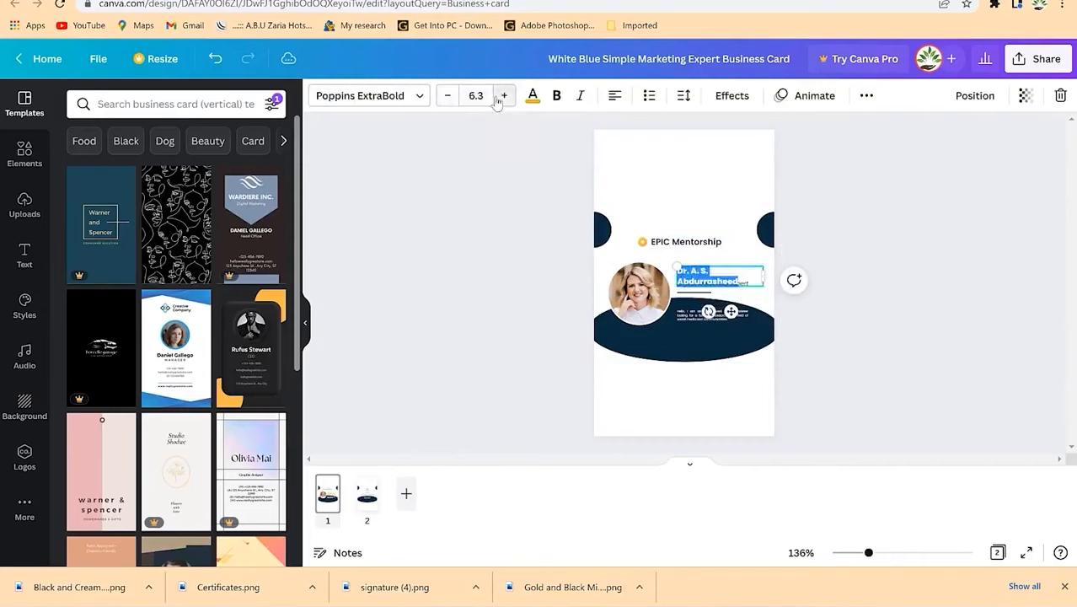
drag(770, 276, 775, 279)
Step: Zoom in to 336%, nudge the name lower, and start retyping the subtitle as 'Presentation Coach'
drag(869, 556, 926, 554)
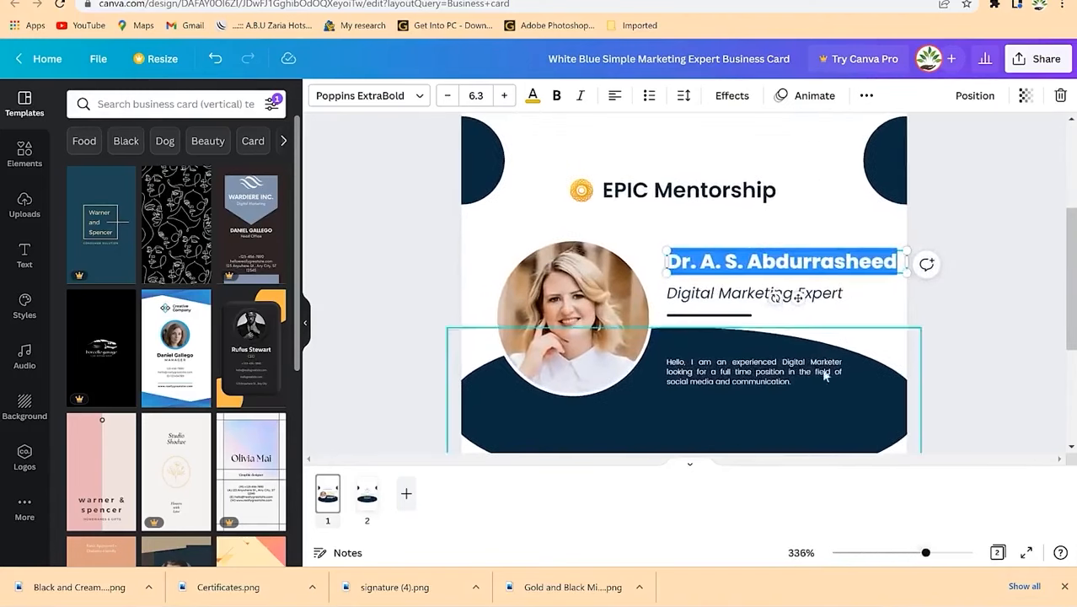
click(816, 218)
drag(801, 261, 791, 265)
click(743, 295)
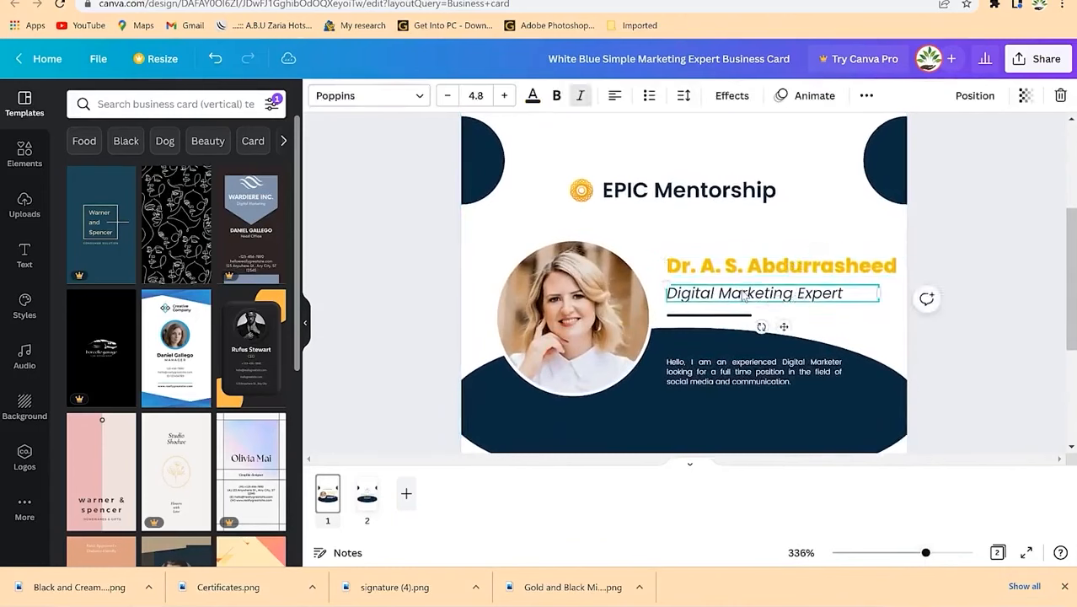
click(743, 295)
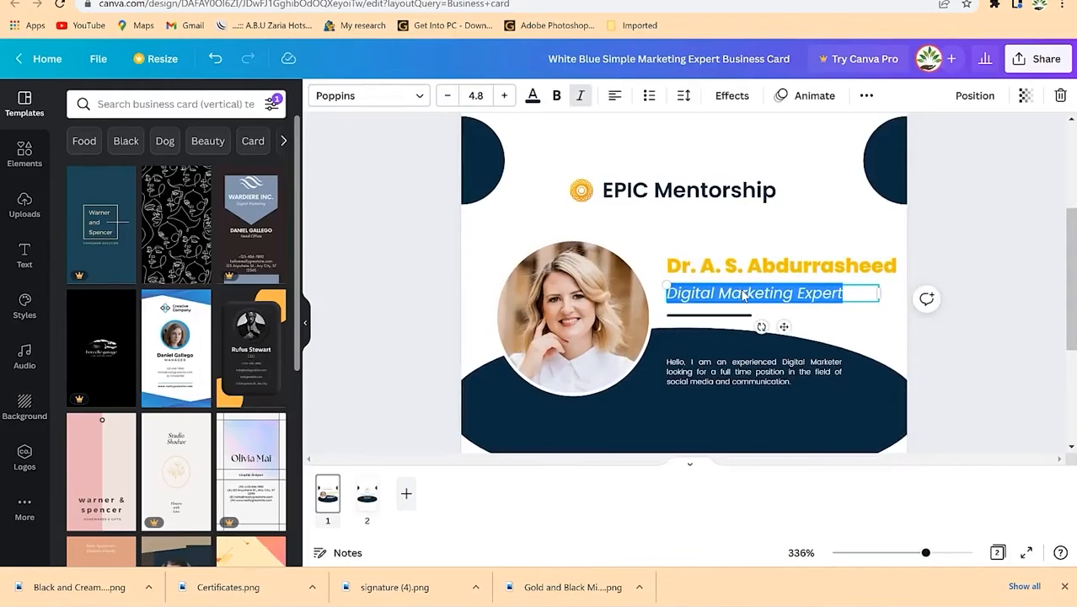
text(Presentation Coach)
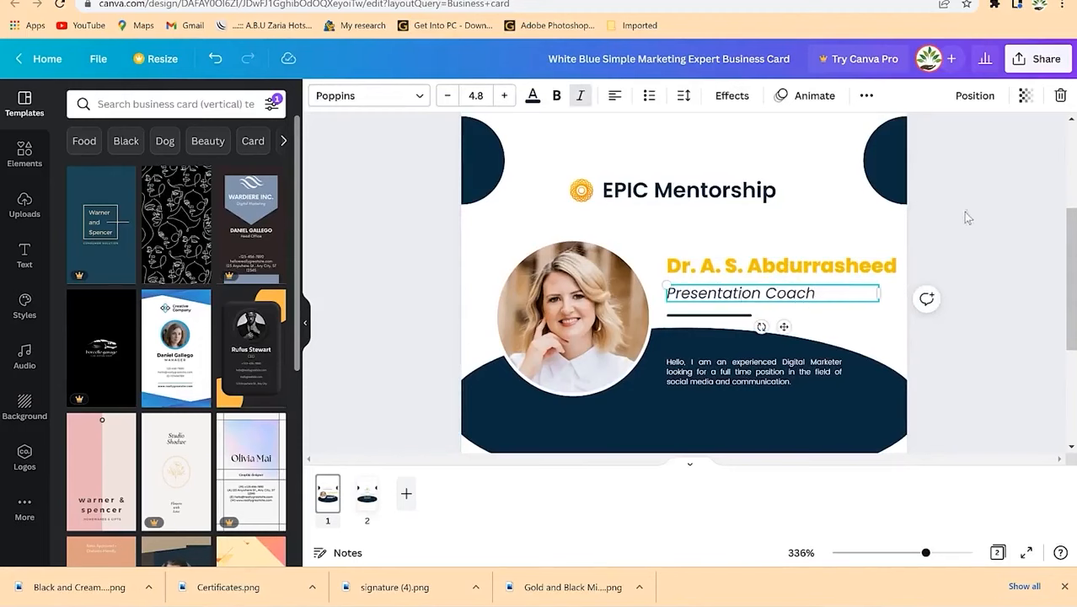
Step: Finish the subtitle and recolour the navy bottom wave light brown
click(967, 217)
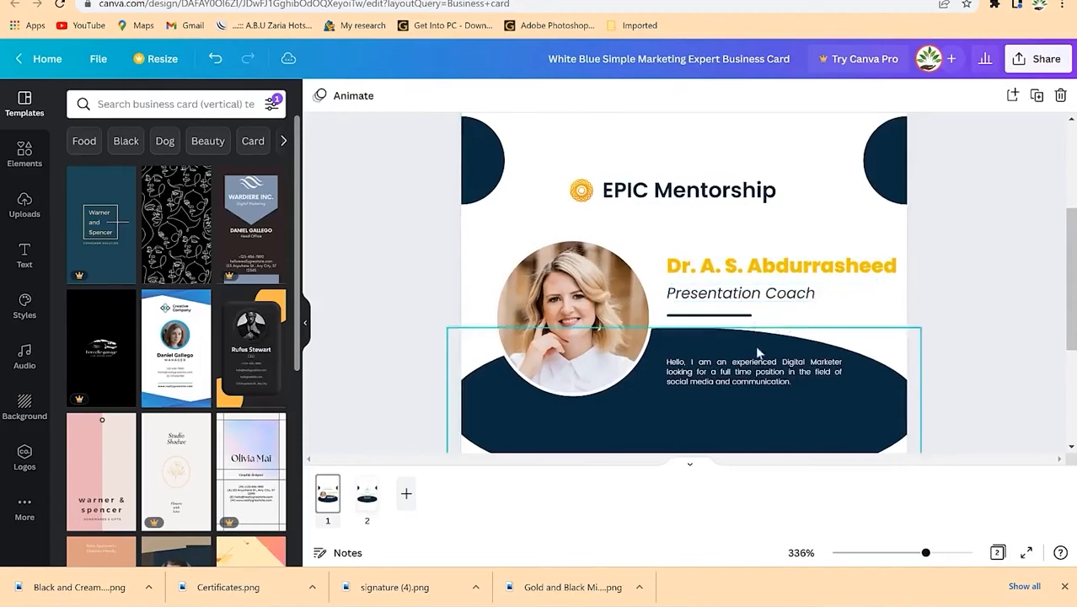
click(707, 316)
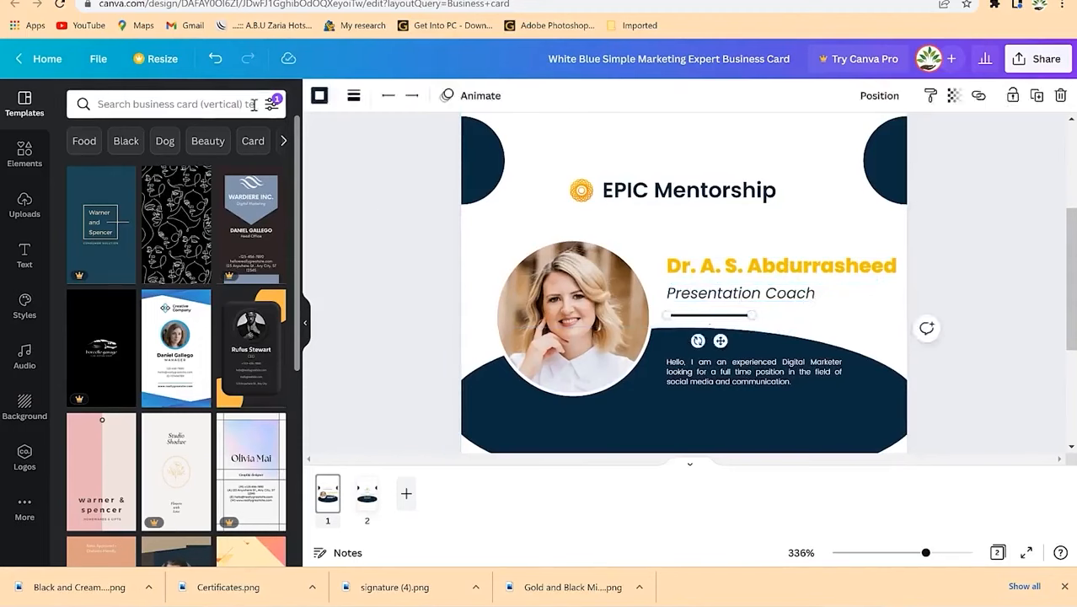
click(861, 428)
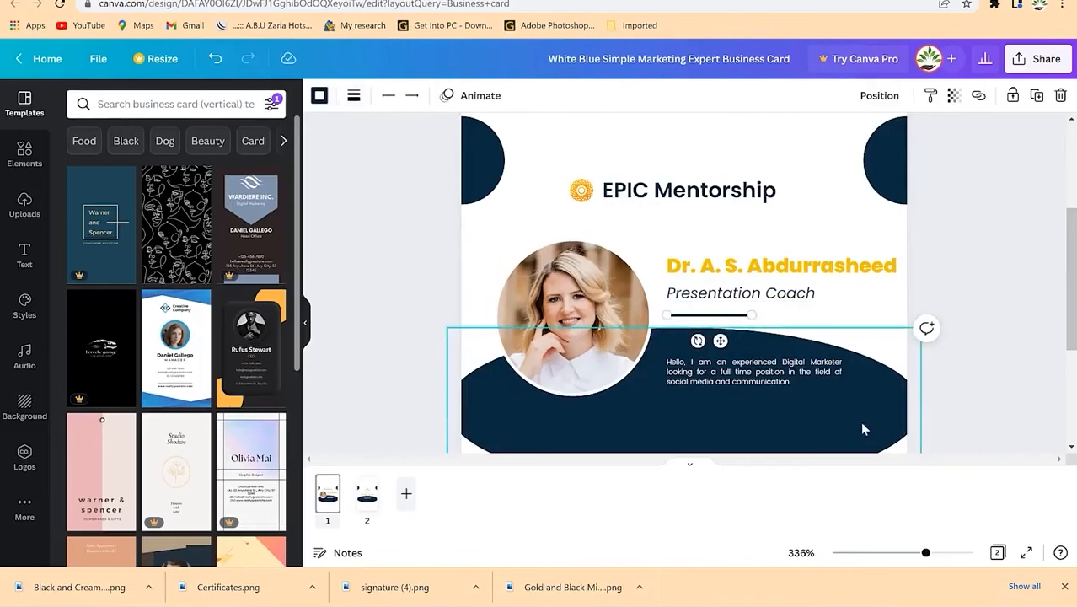
click(320, 96)
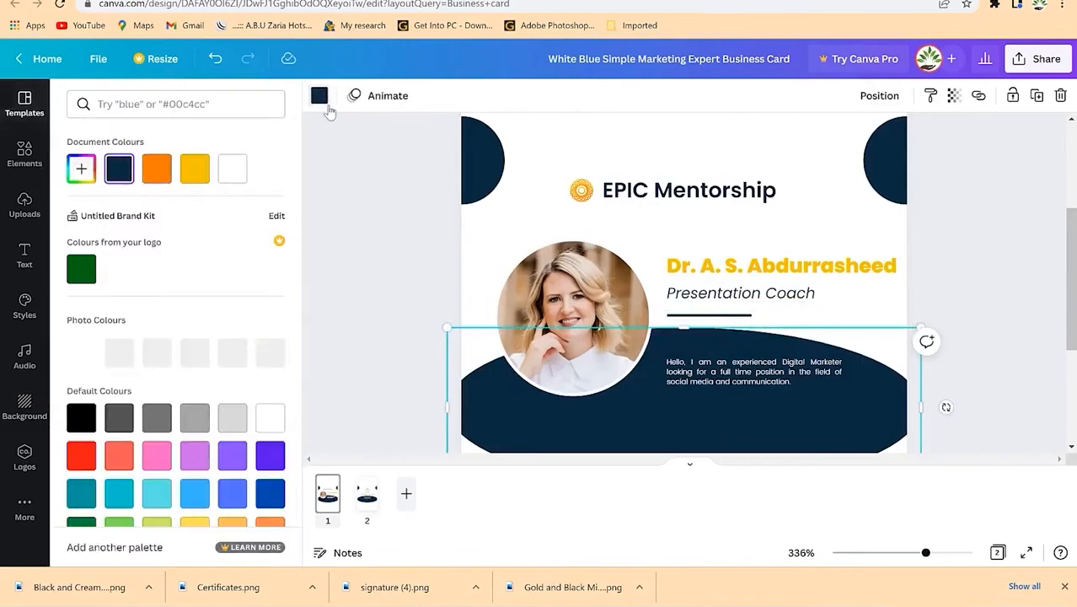
click(158, 171)
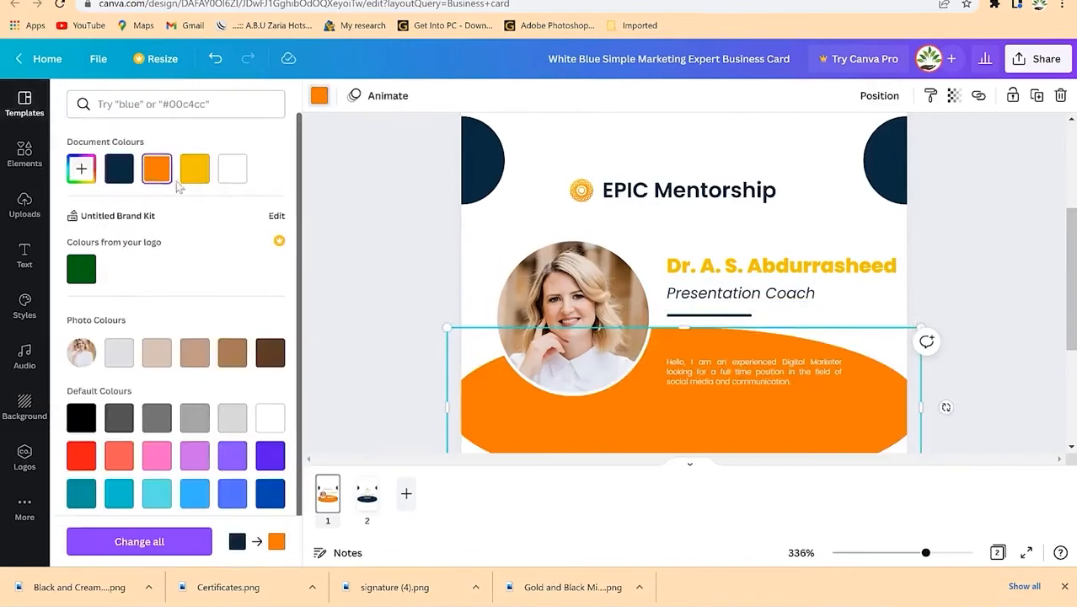
click(276, 357)
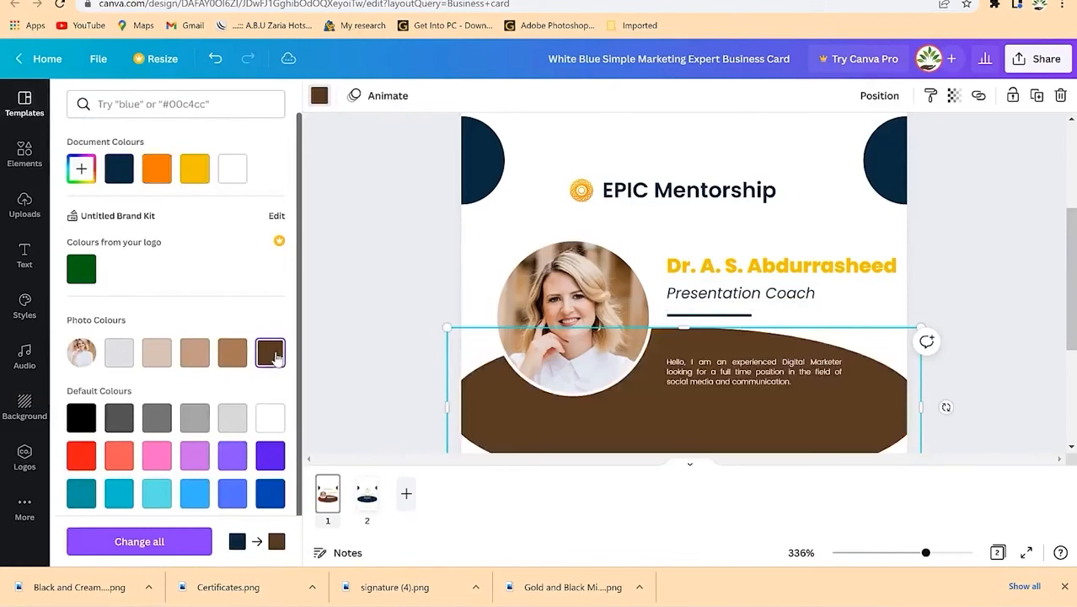
click(233, 354)
Step: Turn both corner semicircles brown and make the bottom wave dark brown
click(490, 154)
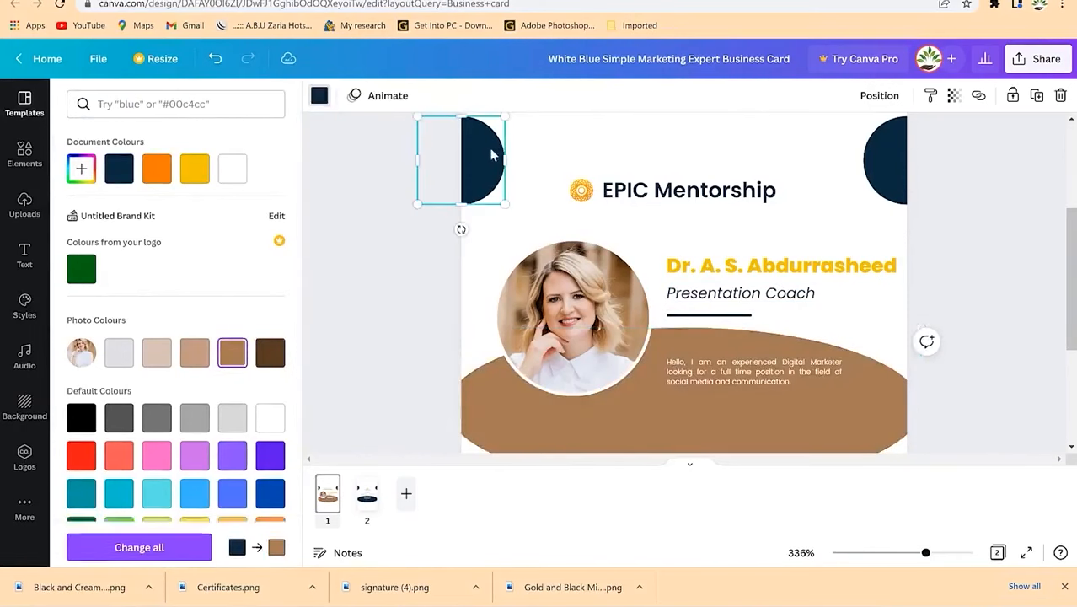
click(270, 354)
click(868, 175)
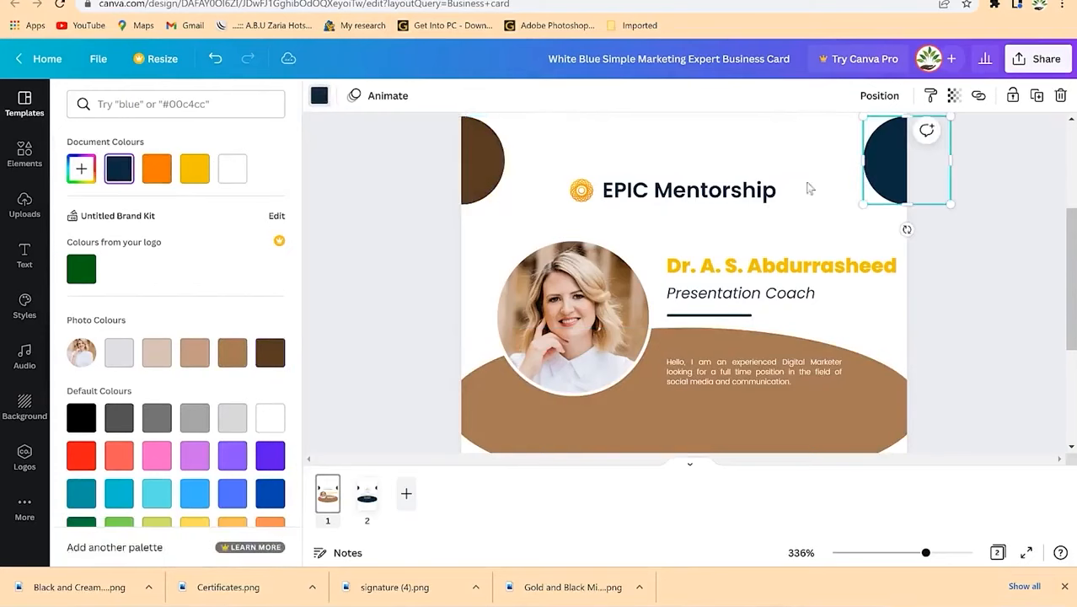
click(321, 98)
click(320, 95)
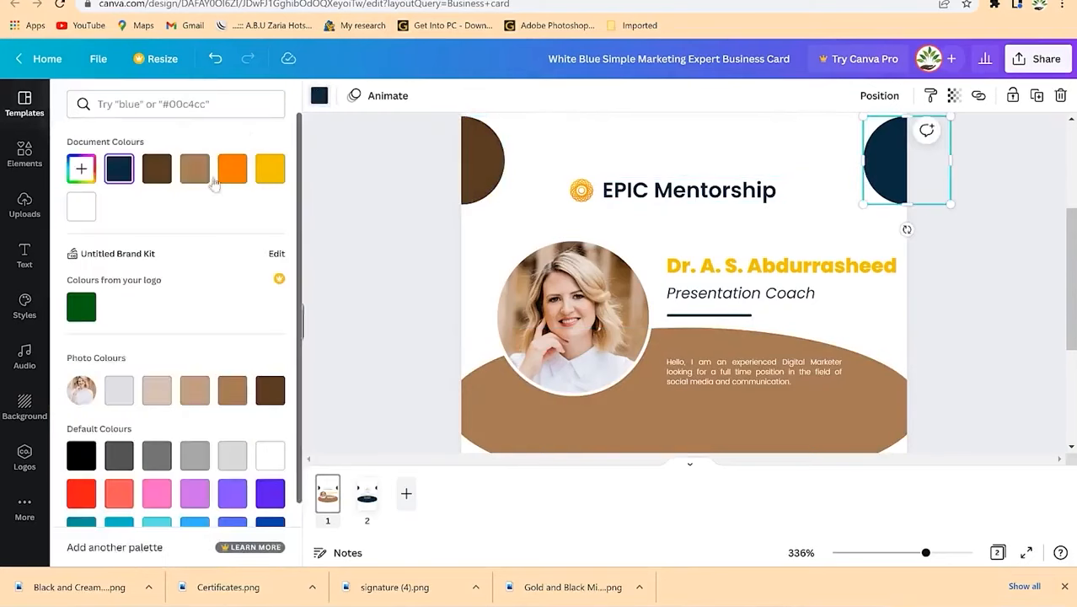
click(232, 389)
click(477, 346)
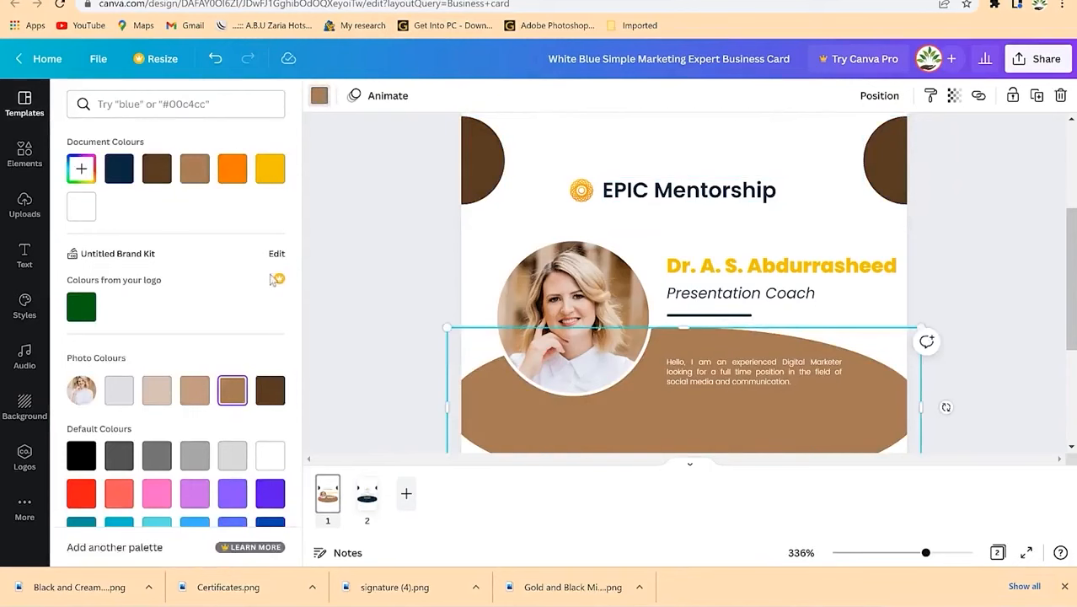
click(158, 171)
click(380, 287)
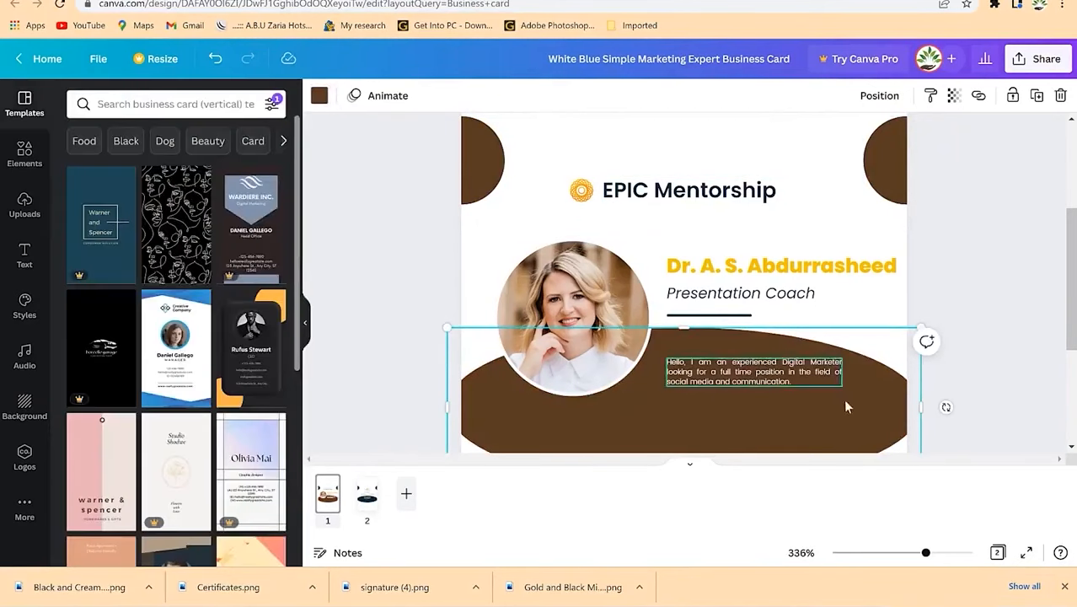
click(1058, 290)
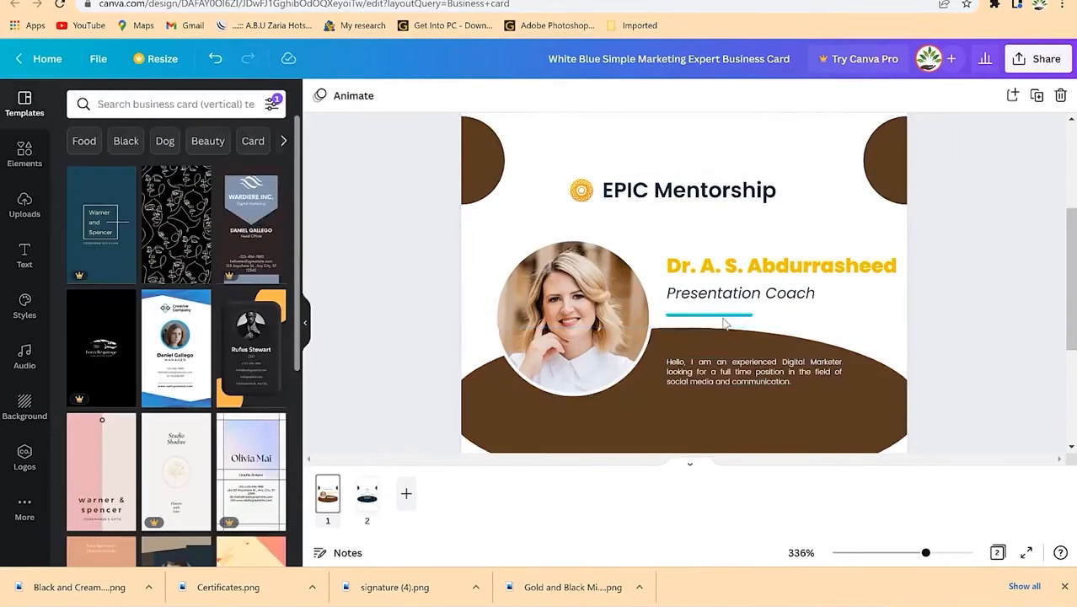
Step: Recolour the divider line under Presentation Coach brown
click(725, 324)
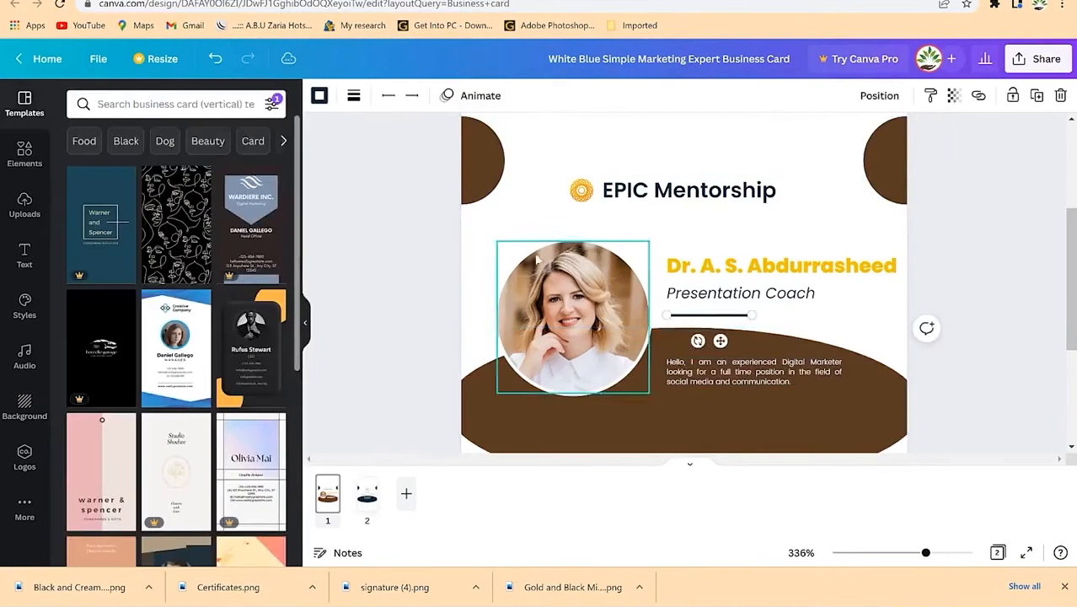
click(320, 97)
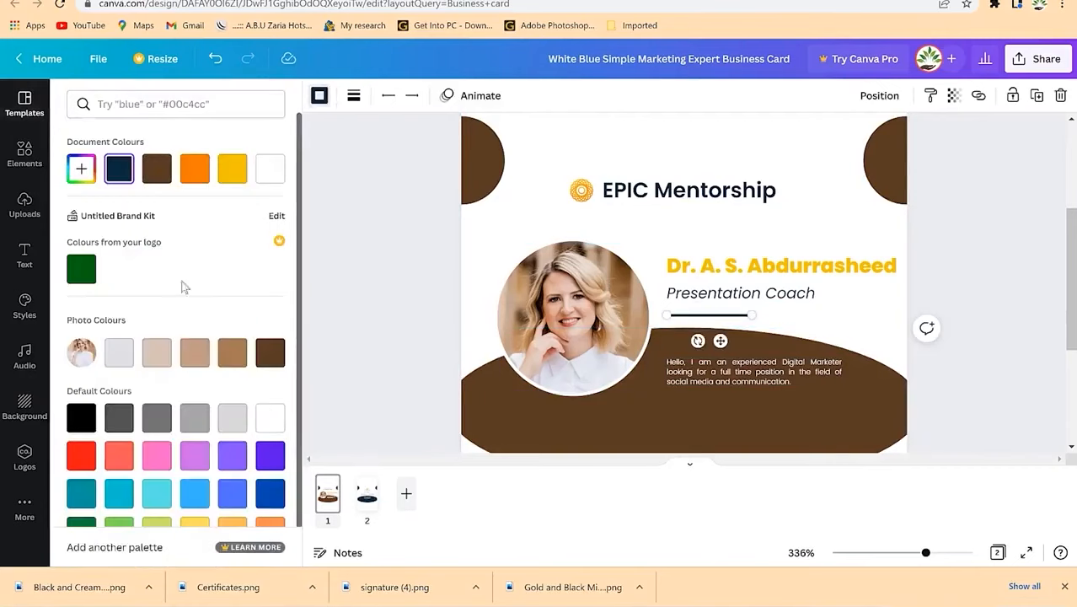
click(162, 175)
click(435, 301)
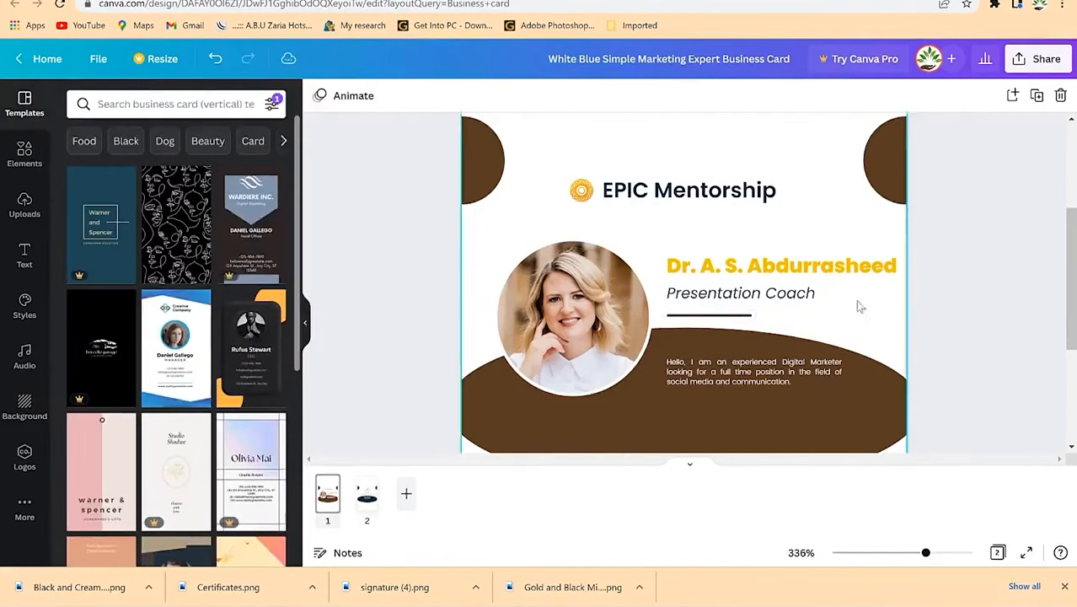
click(581, 191)
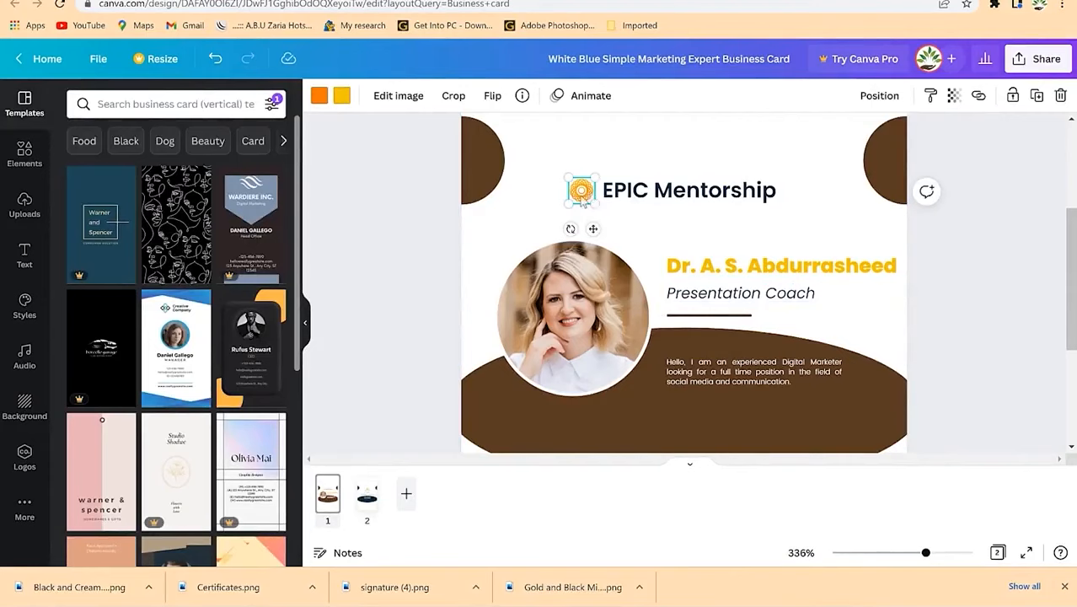
Step: Delete the sun logo and begin searching the elements library for a bird
key(Delete)
scroll(608, 202, up, 1)
click(23, 154)
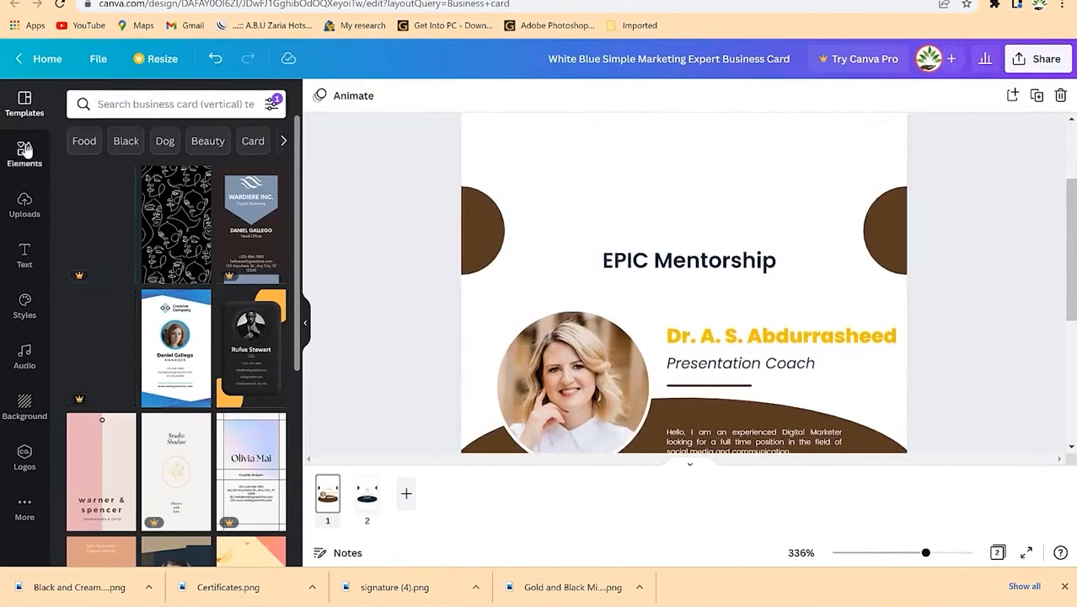
click(142, 104)
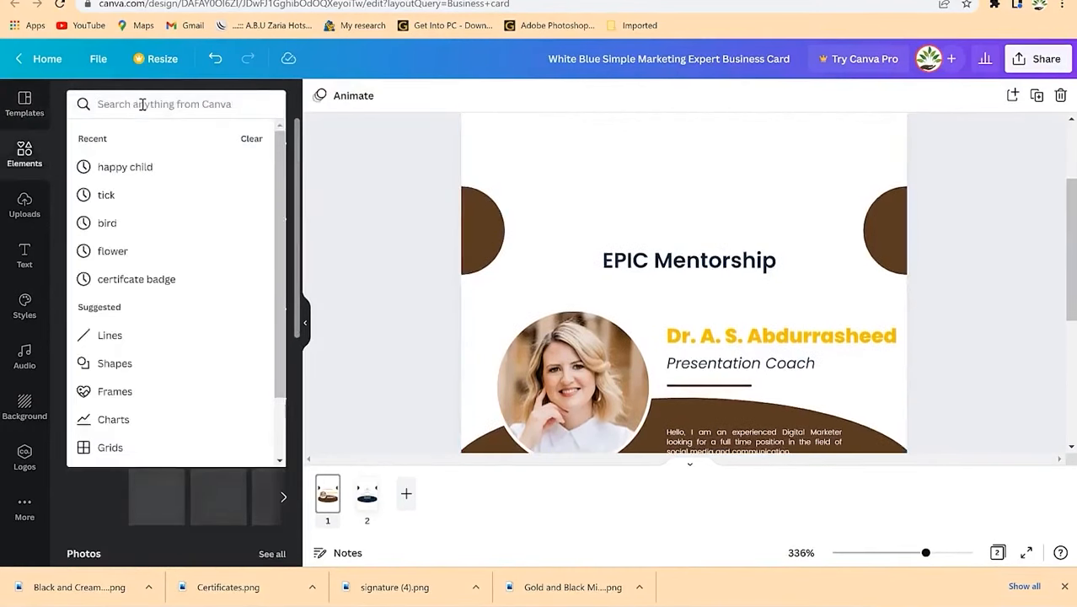
text(bir)
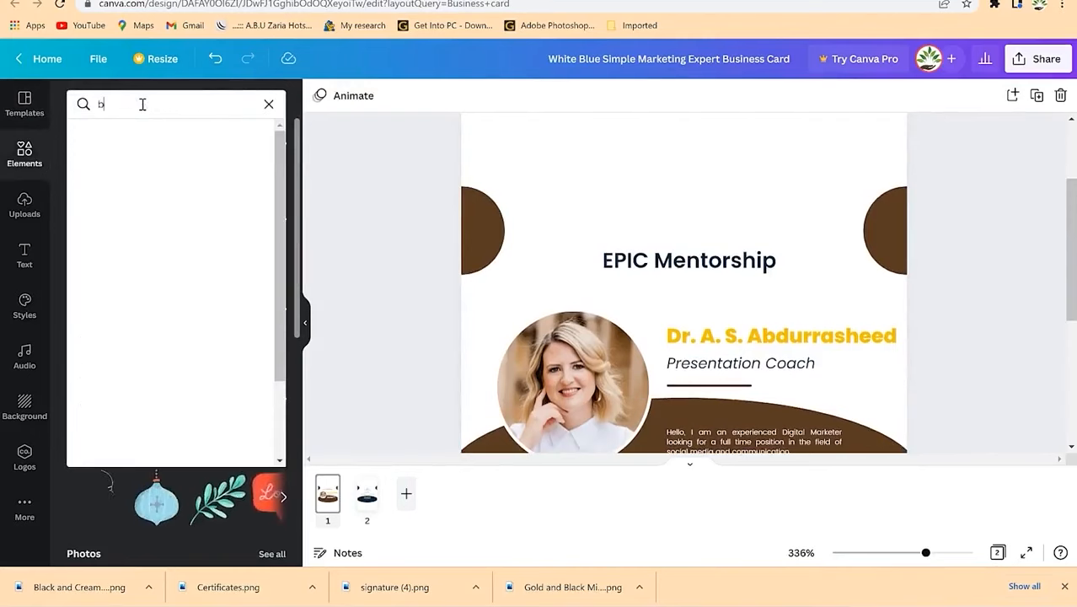
key(BackSpace)
key(BackSpace)
key(BackSpace)
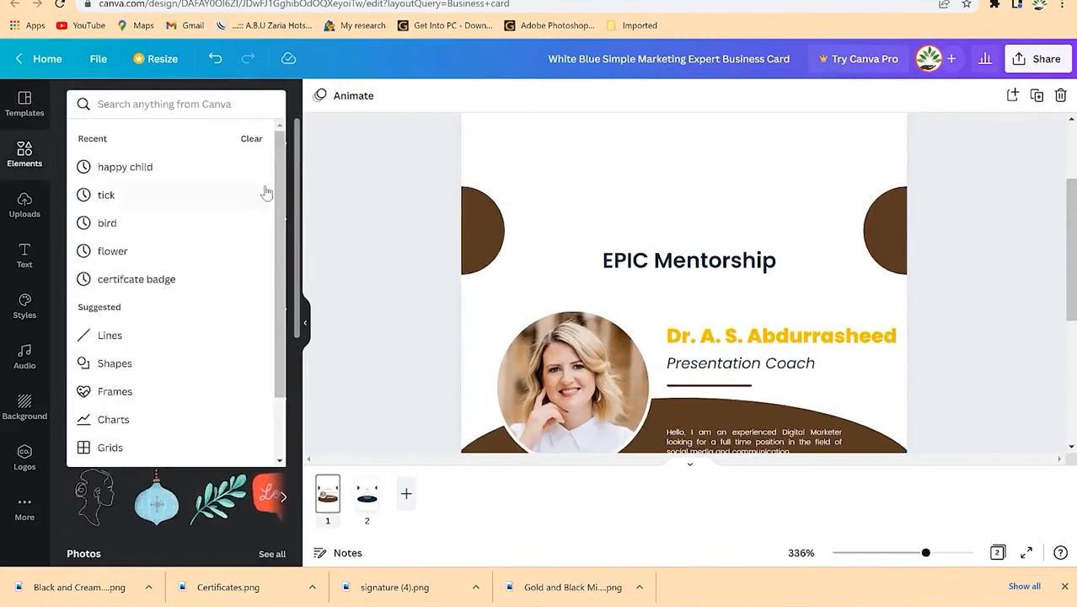
click(296, 97)
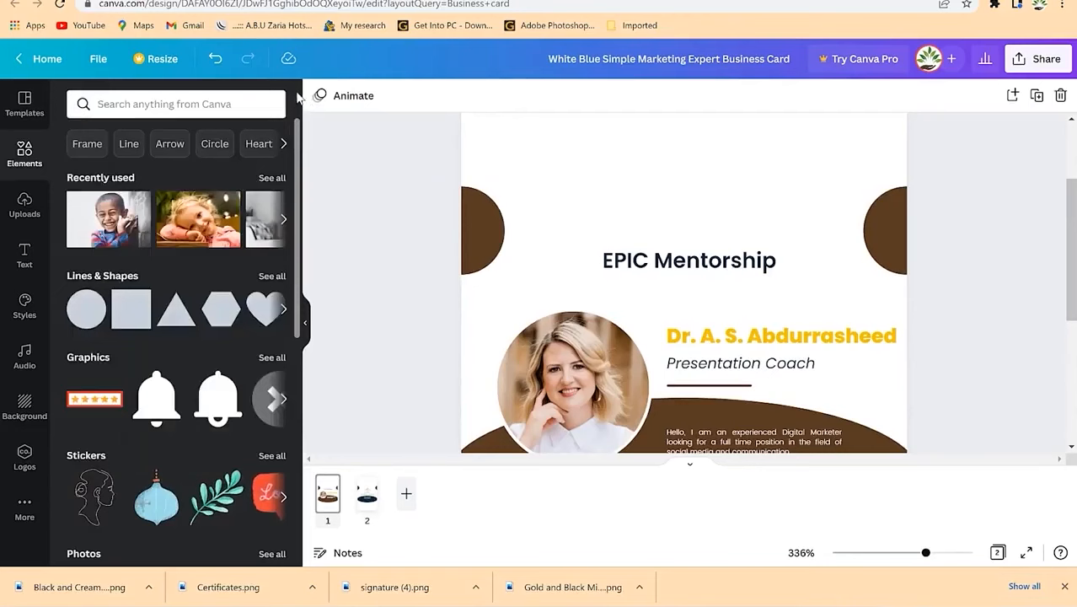
Step: Browse through the full sticker collection
scroll(215, 489, down, 2)
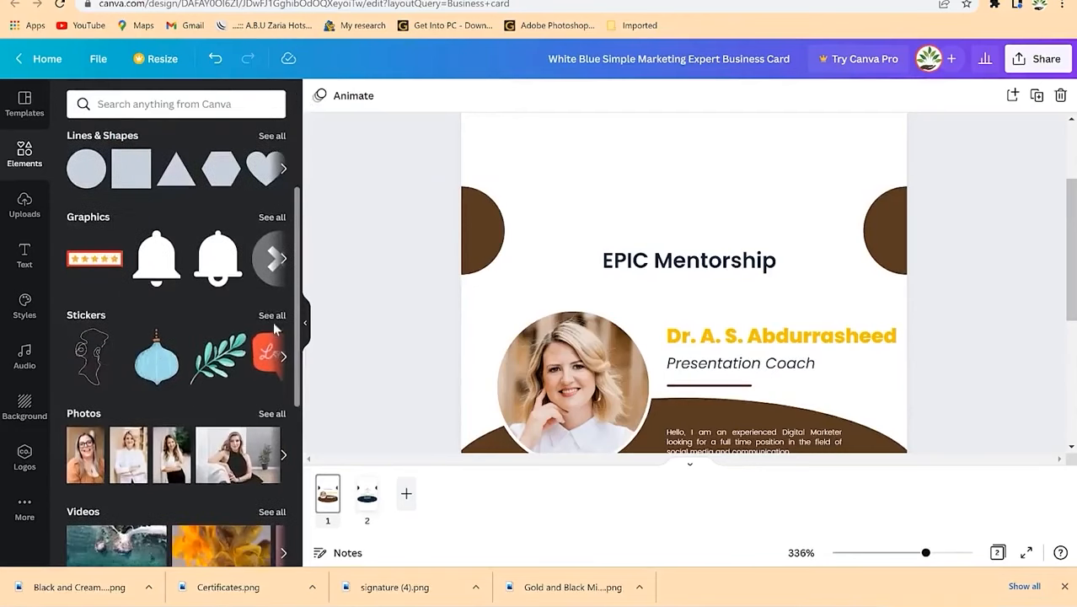
scroll(271, 322, down, 2)
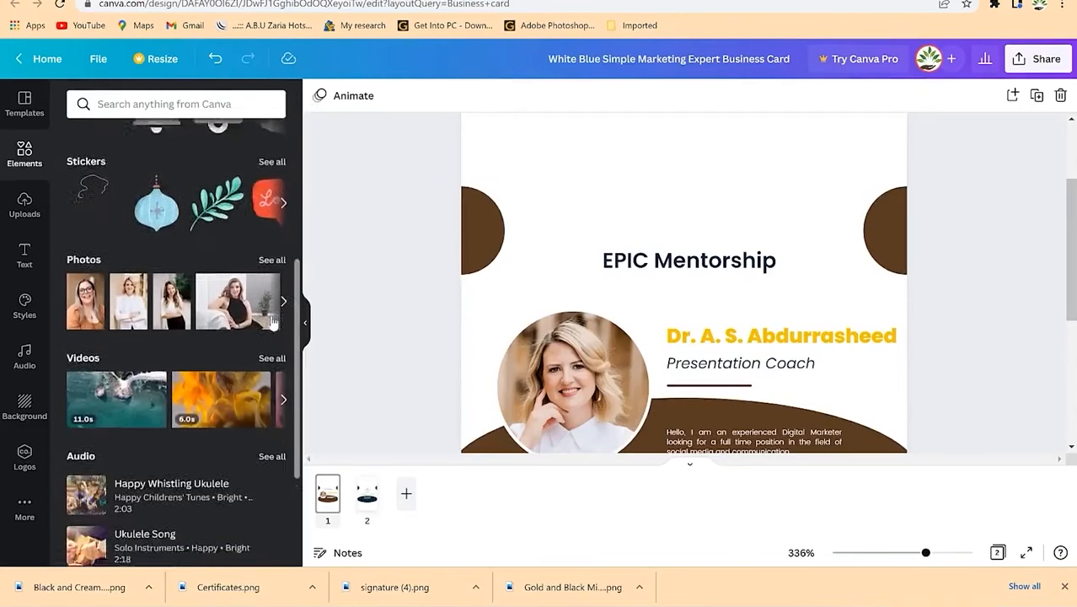
click(271, 161)
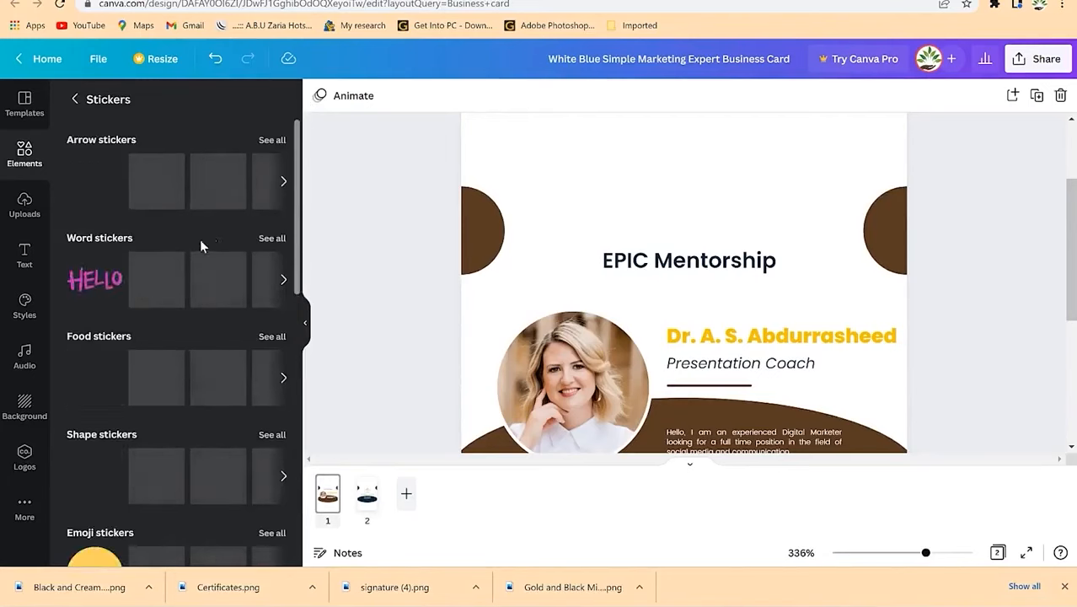
scroll(173, 333, down, 3)
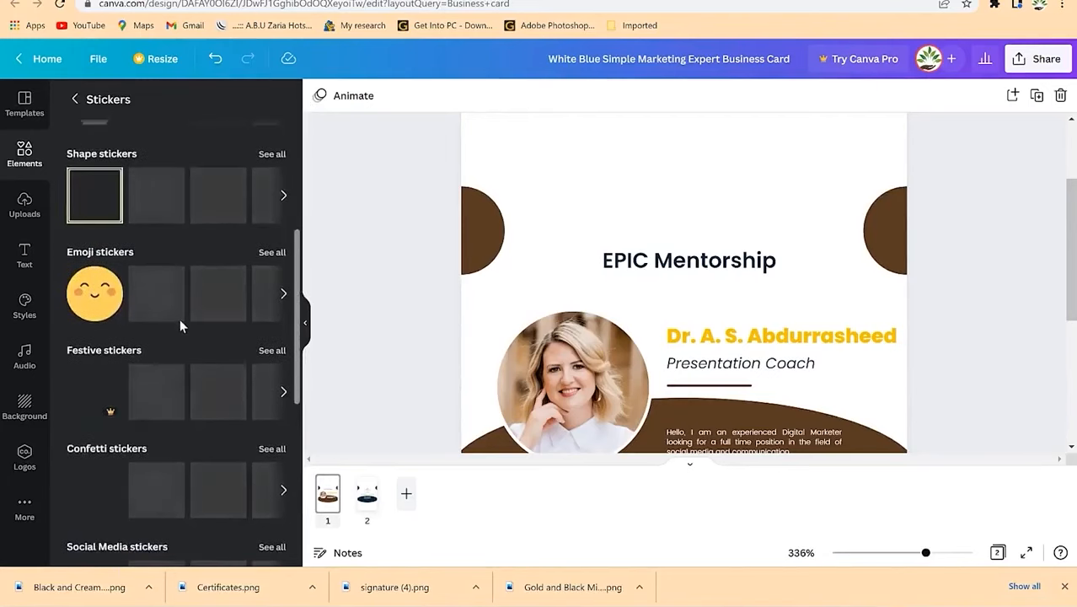
scroll(179, 325, up, 1)
scroll(179, 327, up, 3)
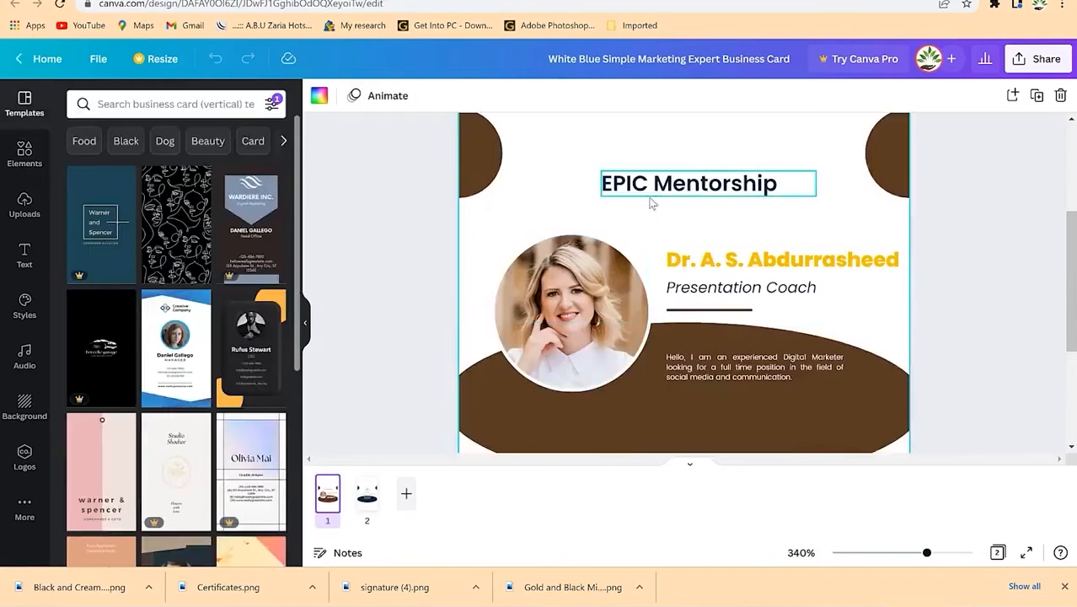
Step: Search the elements for 'flower', then for 'flying bird' graphics
click(24, 155)
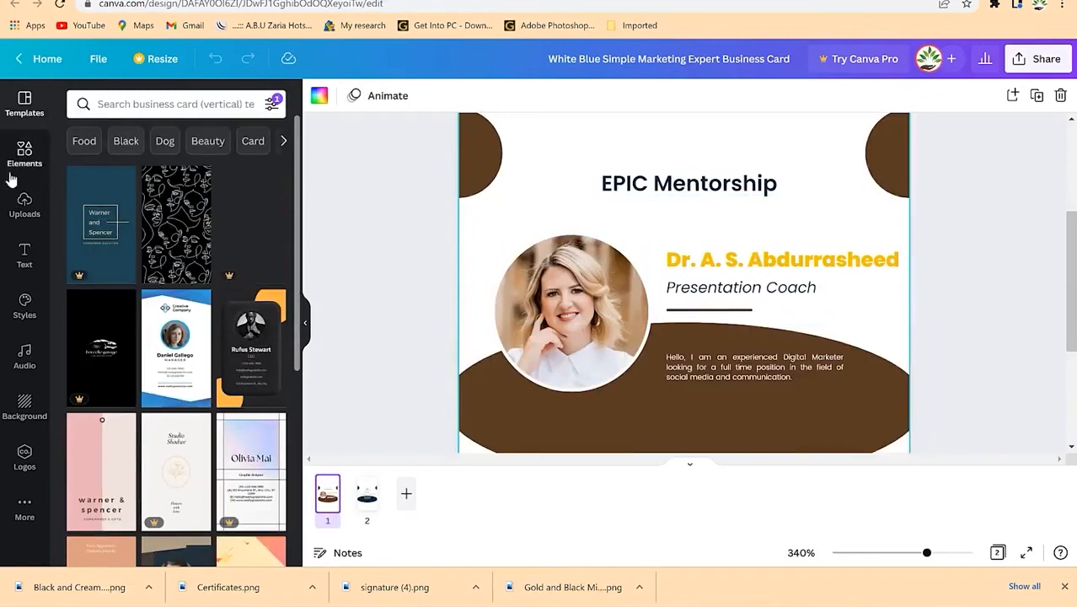
click(172, 104)
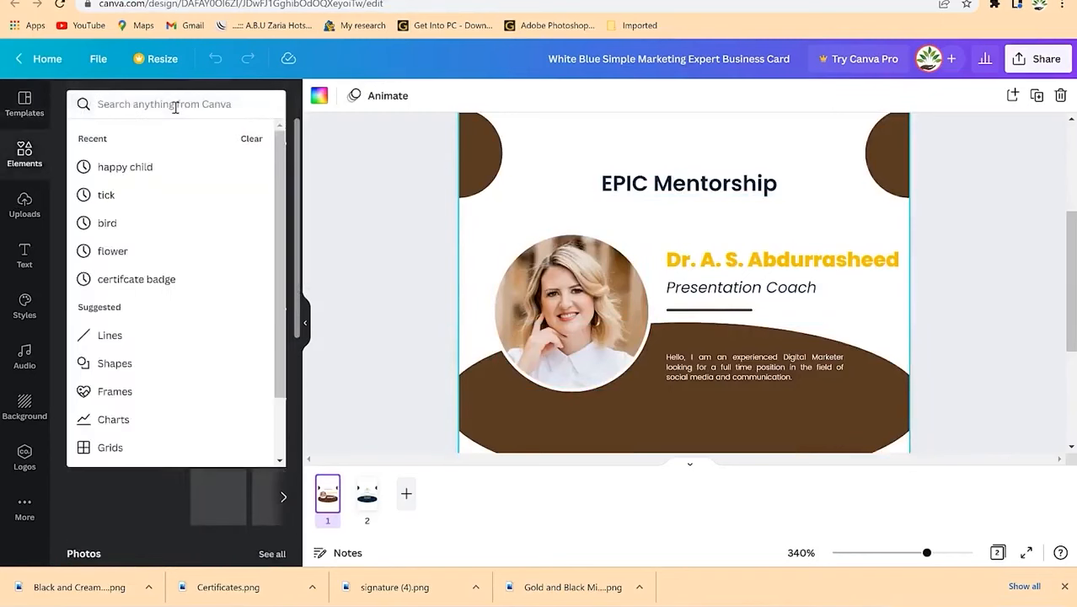
text(flower)
key(Return)
scroll(155, 369, down, 5)
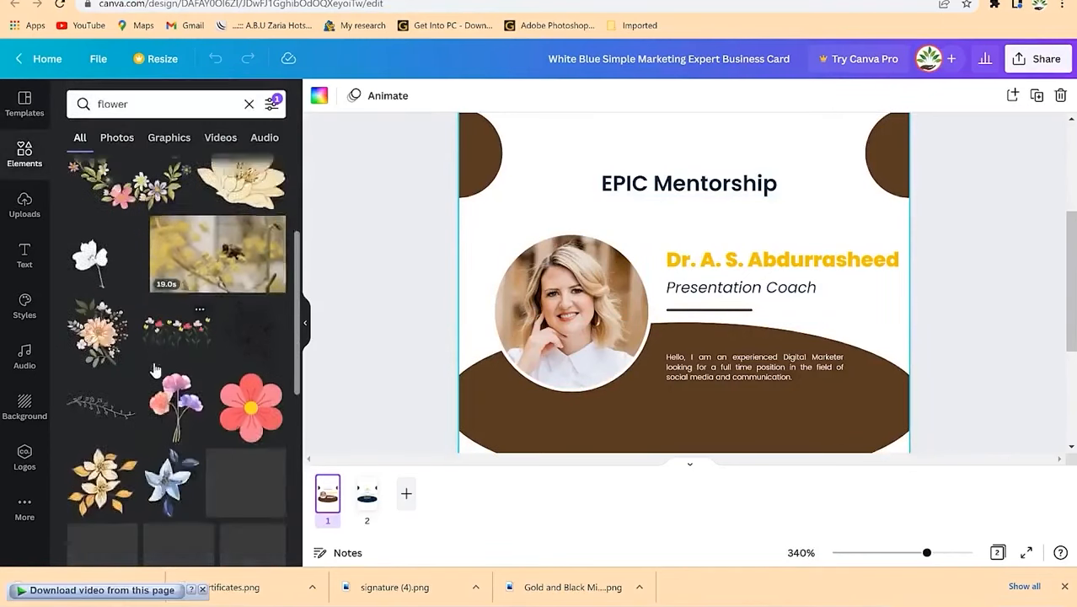
scroll(155, 369, down, 10)
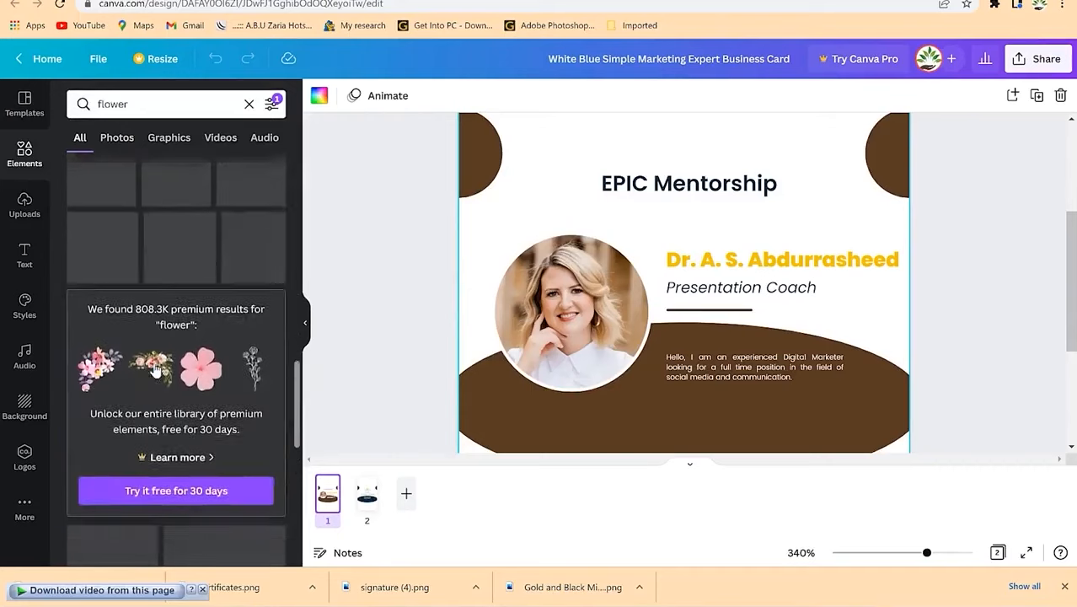
scroll(155, 369, down, 6)
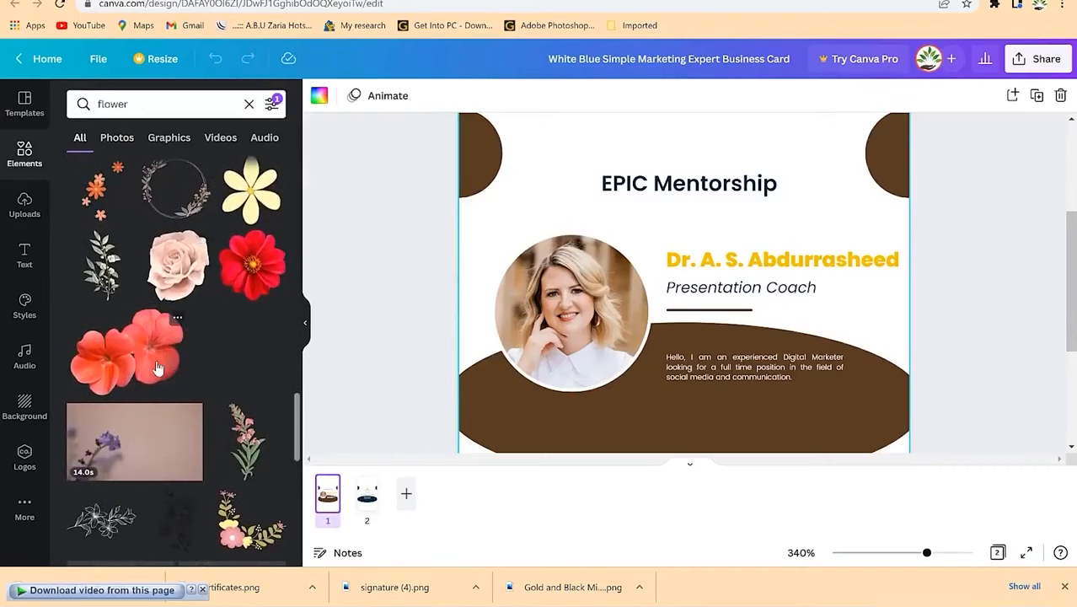
scroll(157, 367, down, 8)
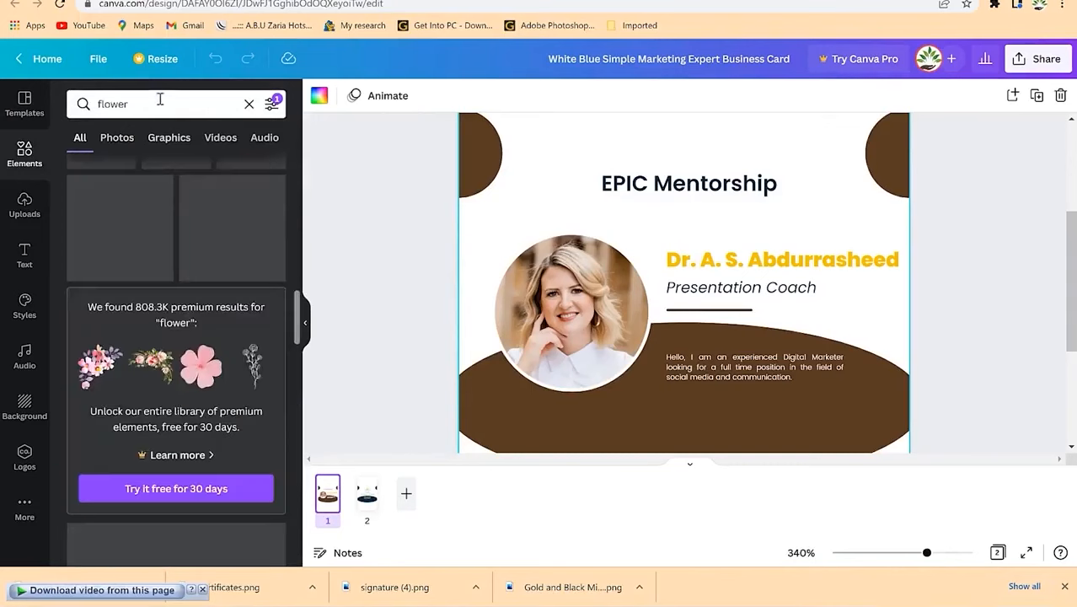
click(160, 101)
text(fly)
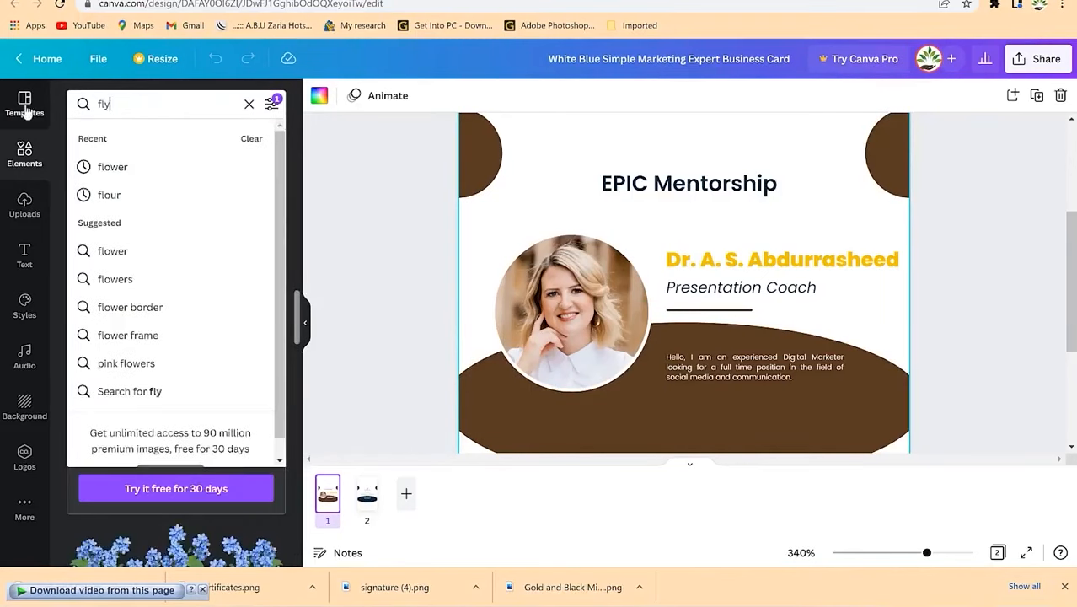
text(ing bird)
key(Return)
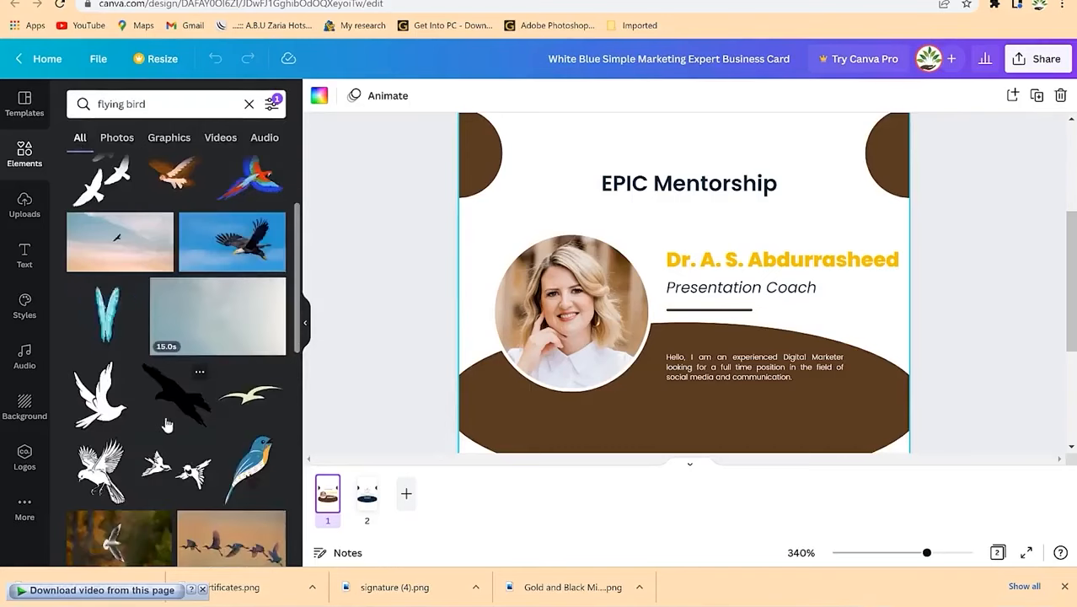
scroll(185, 434, down, 1)
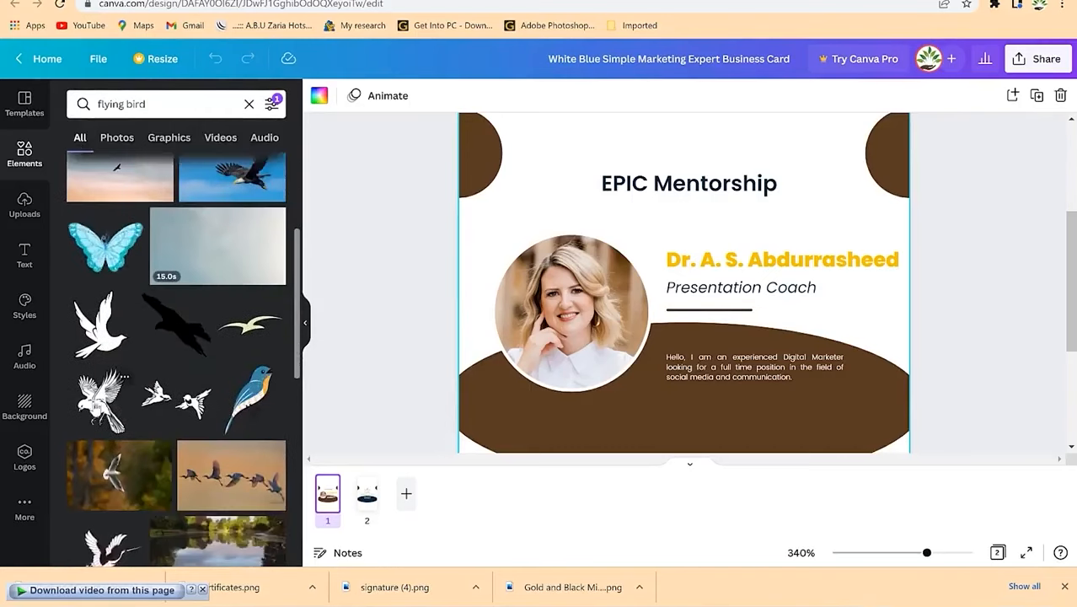
Step: Place the outline bird on the card, shrink it to logo size above EPIC Mentorship, and colour it brown
drag(97, 403, 567, 236)
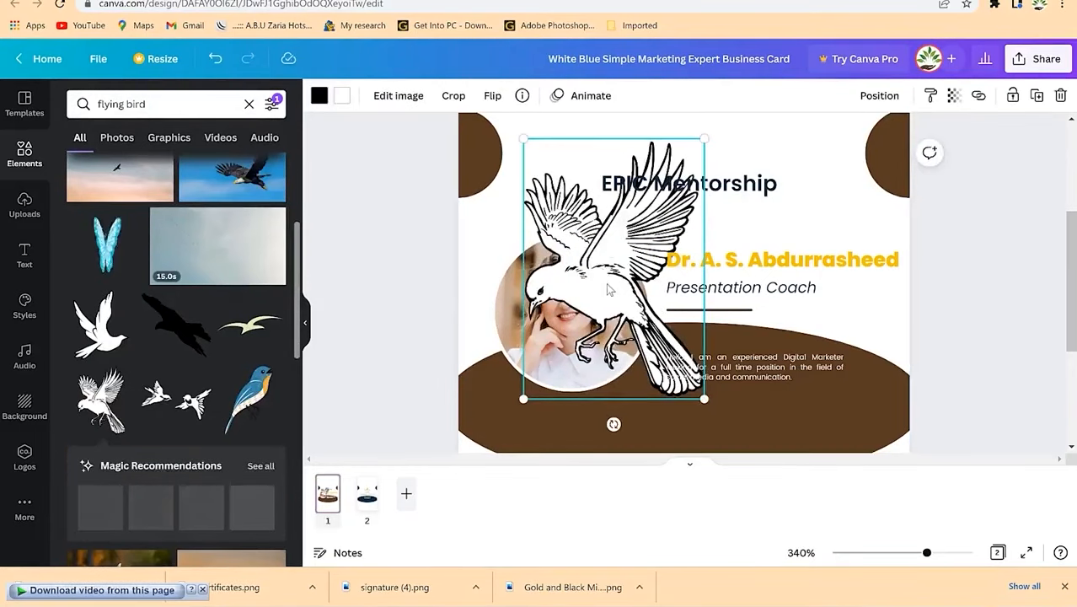
drag(608, 284, 595, 253)
drag(691, 362, 683, 149)
scroll(1053, 253, up, 1)
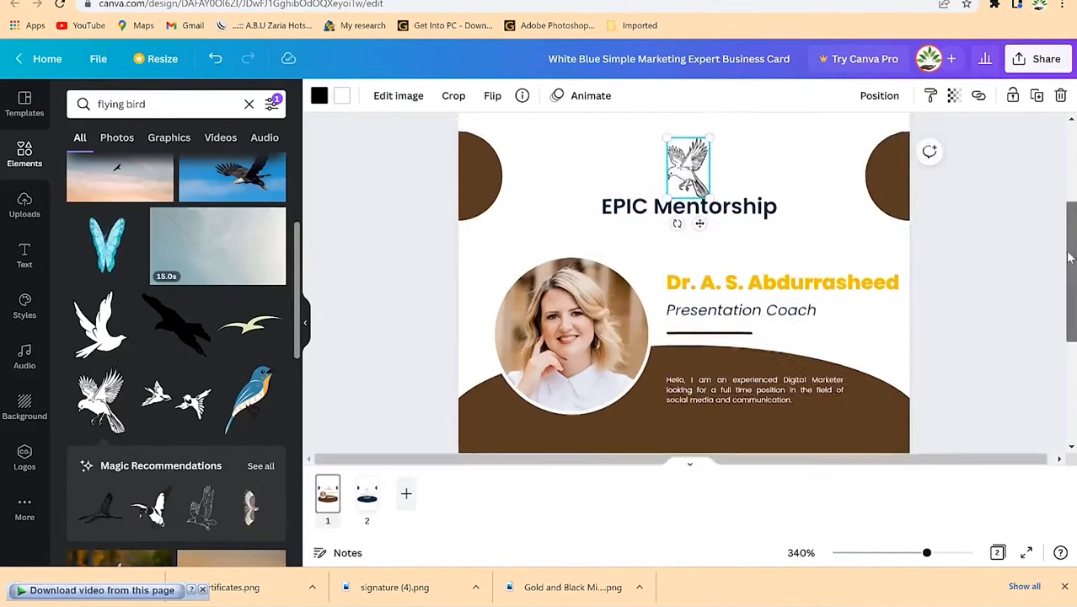
drag(688, 191, 723, 217)
click(321, 95)
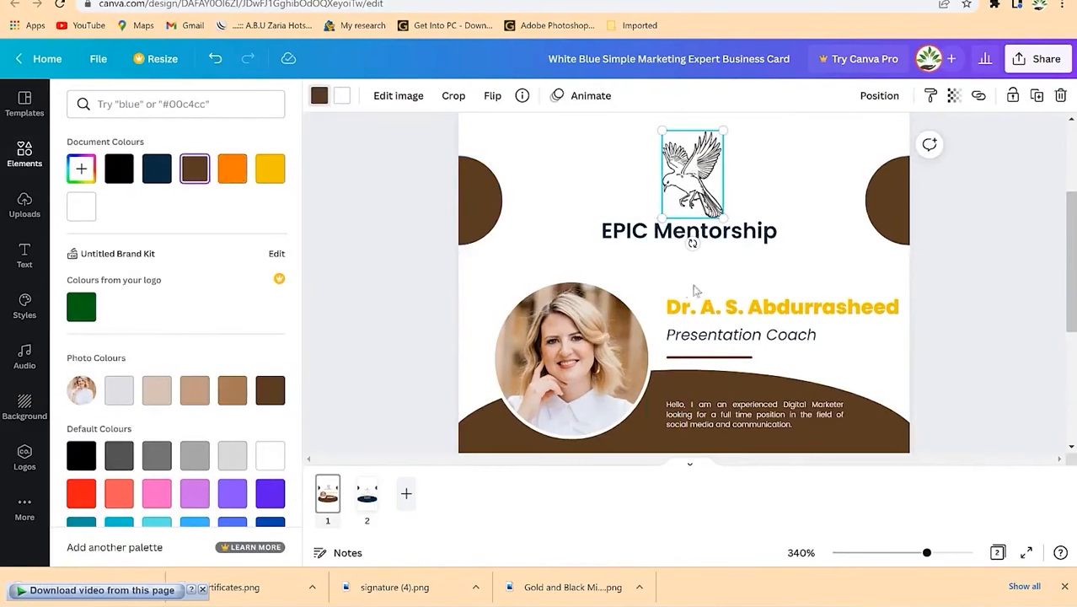
click(827, 257)
click(569, 208)
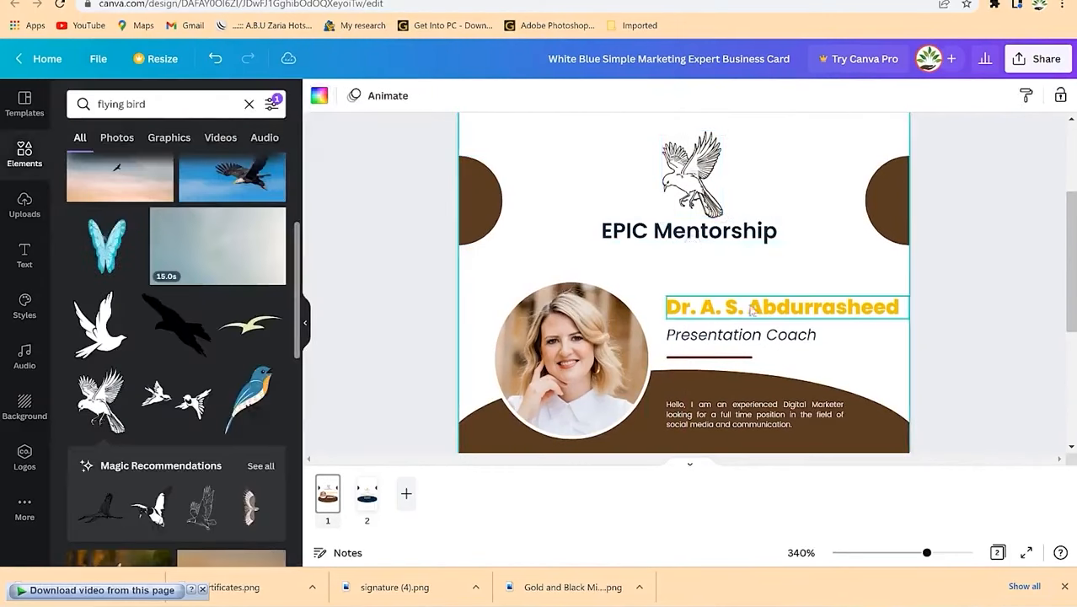
click(723, 417)
Step: Replace the intro paragraph with the coach's self-introduction as a speech and presentation coach, at size 3.4
double_click(745, 419)
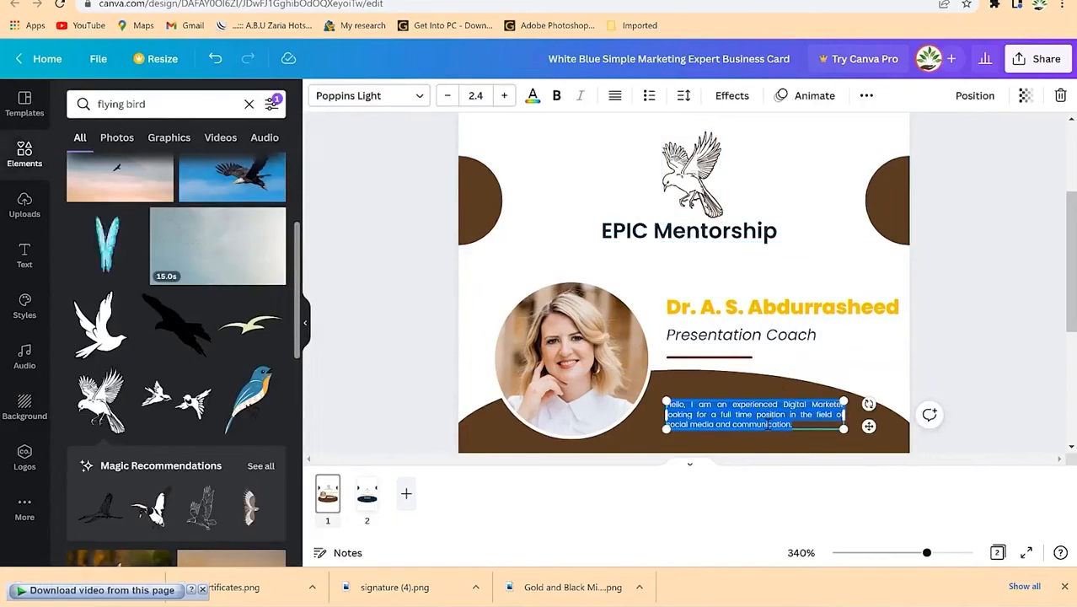
key(BackSpace)
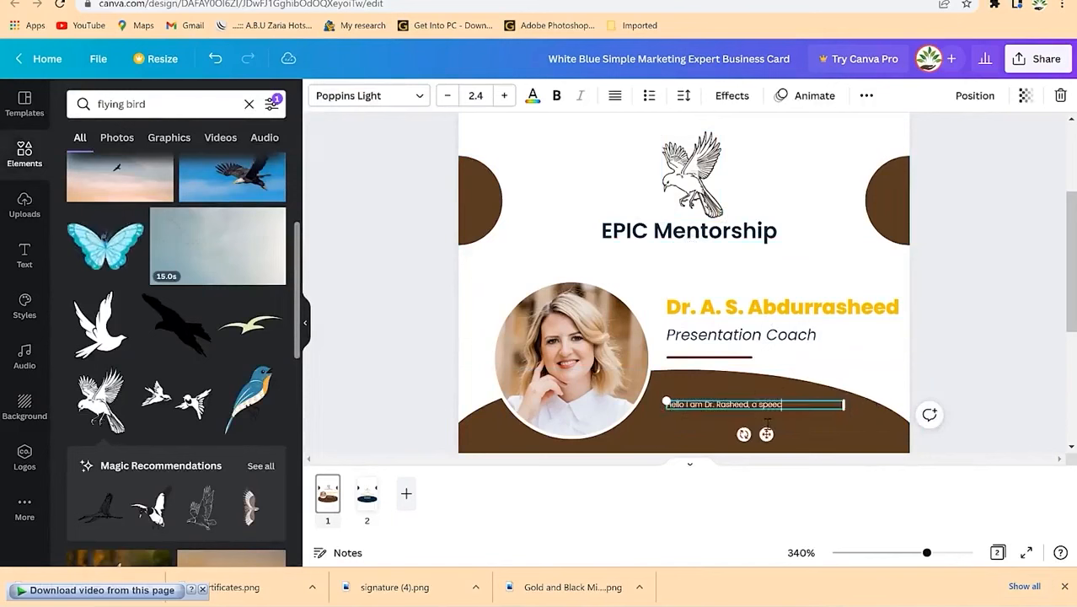
text(Hello I am Dr. Rasheed, a speech and presentation coach)
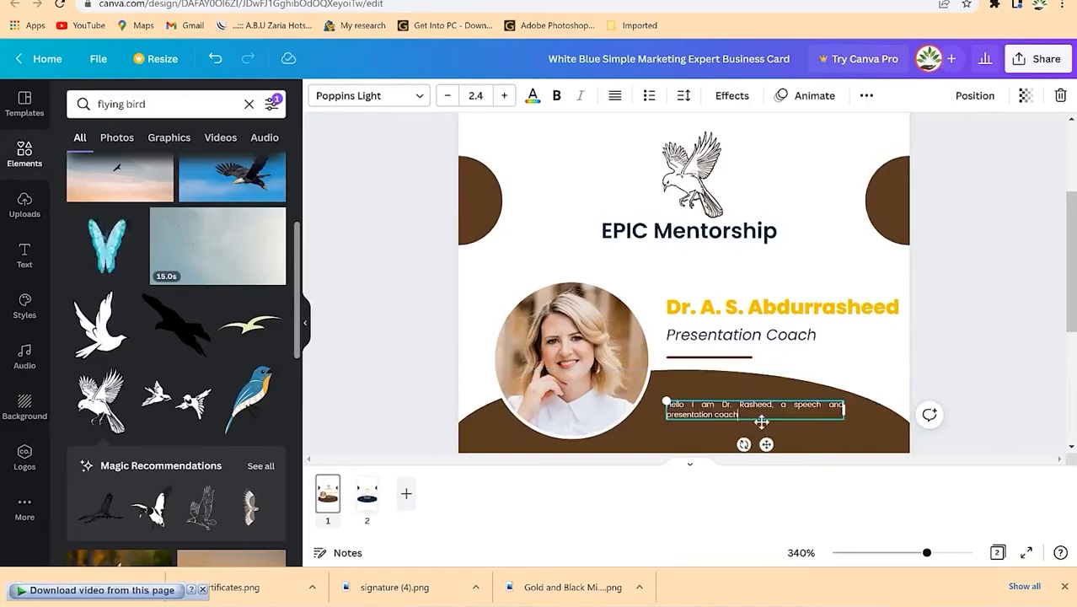
key(ctrl+a)
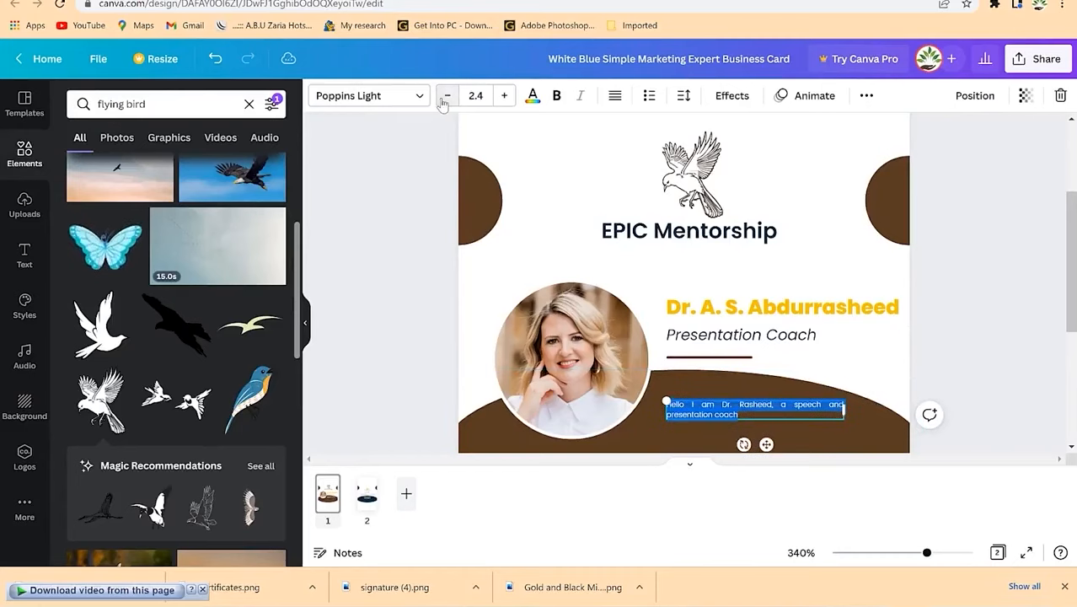
click(505, 96)
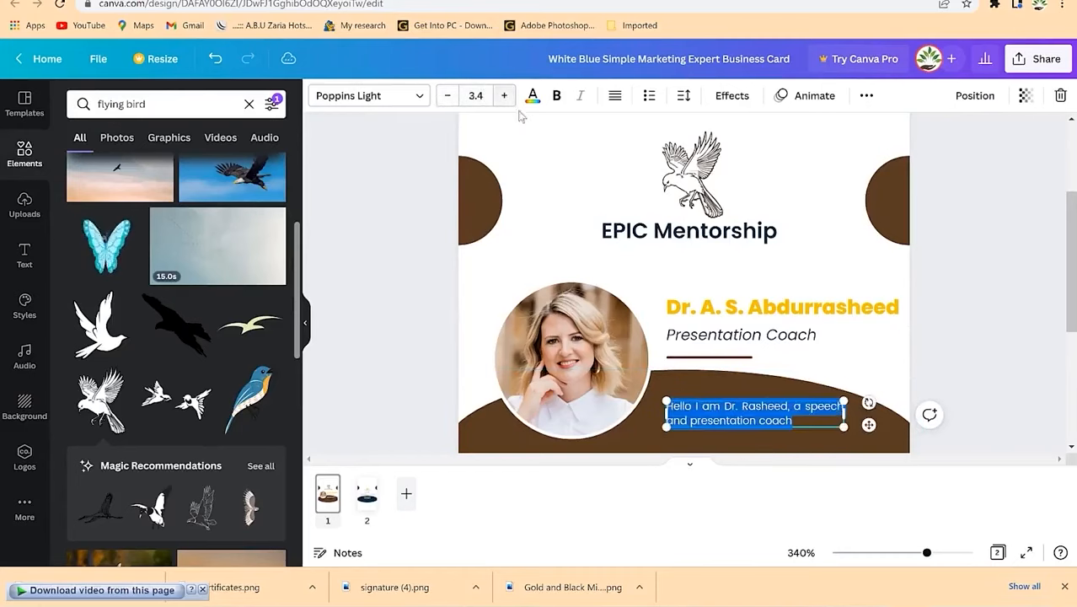
click(823, 381)
click(955, 298)
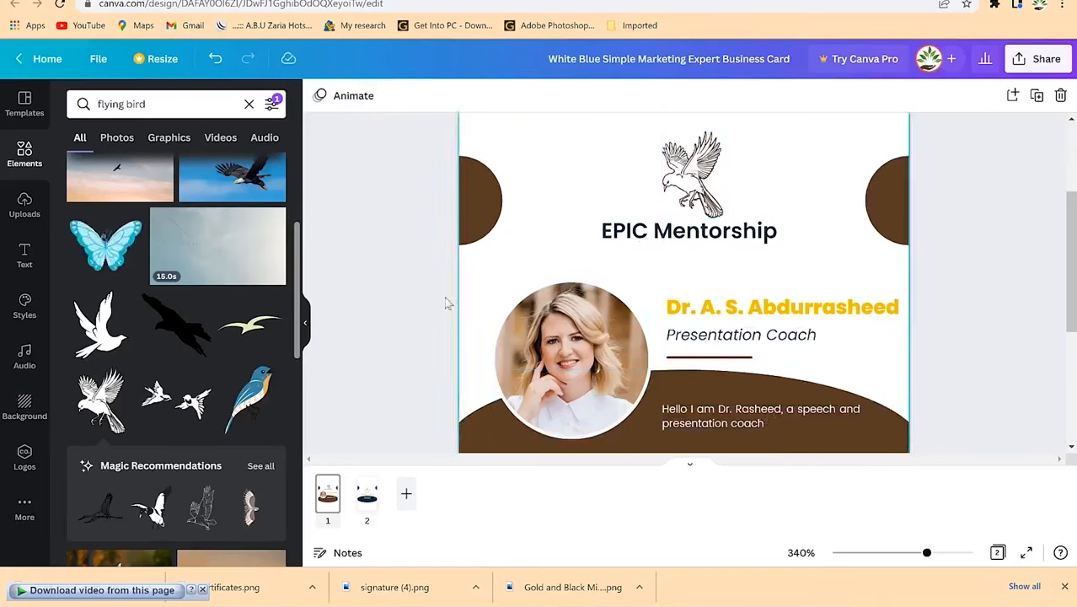
Step: On page 2, turn the navy bottom curve and both side semicircles brown
click(368, 497)
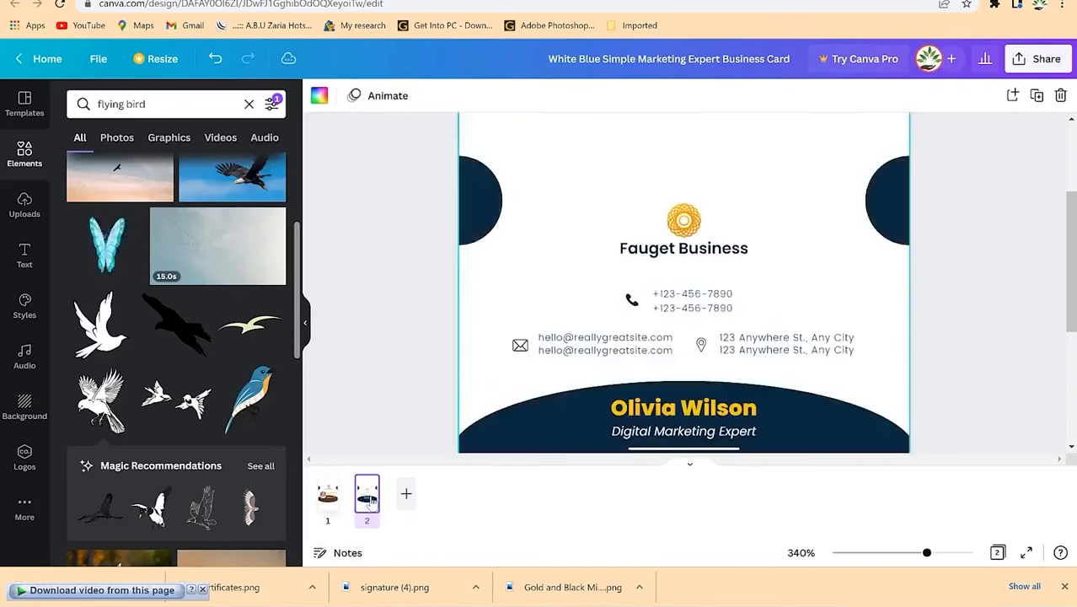
click(597, 435)
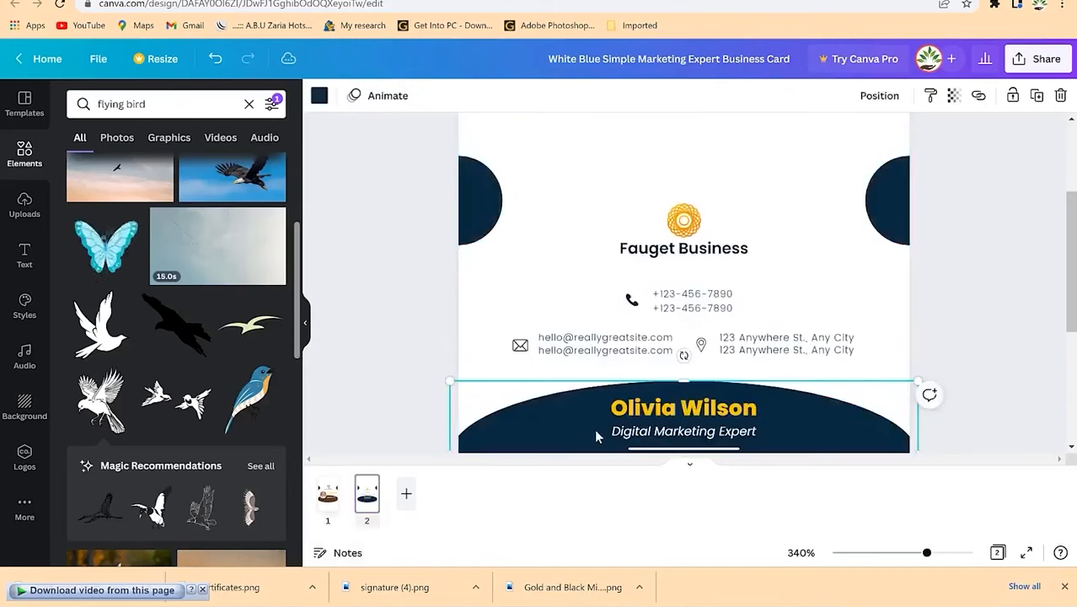
click(319, 96)
click(156, 169)
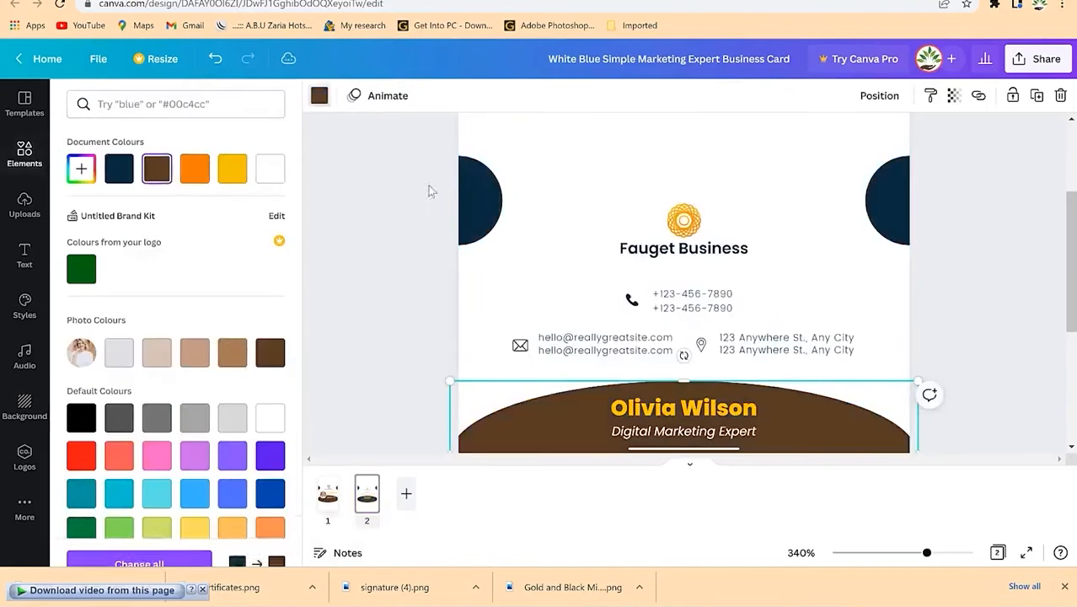
click(471, 206)
click(318, 96)
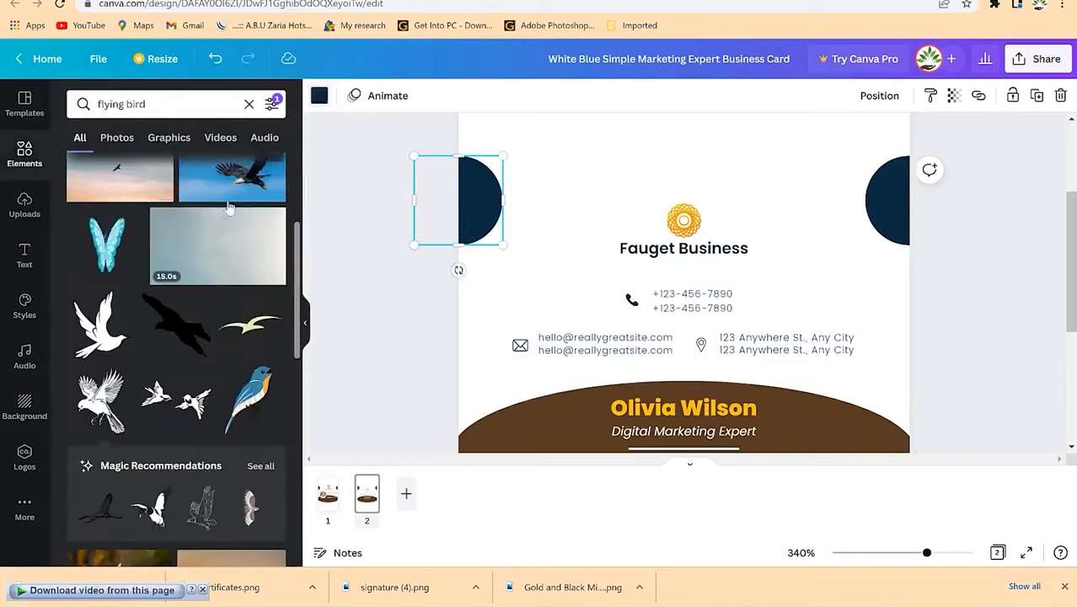
click(319, 96)
click(160, 169)
click(895, 202)
click(158, 169)
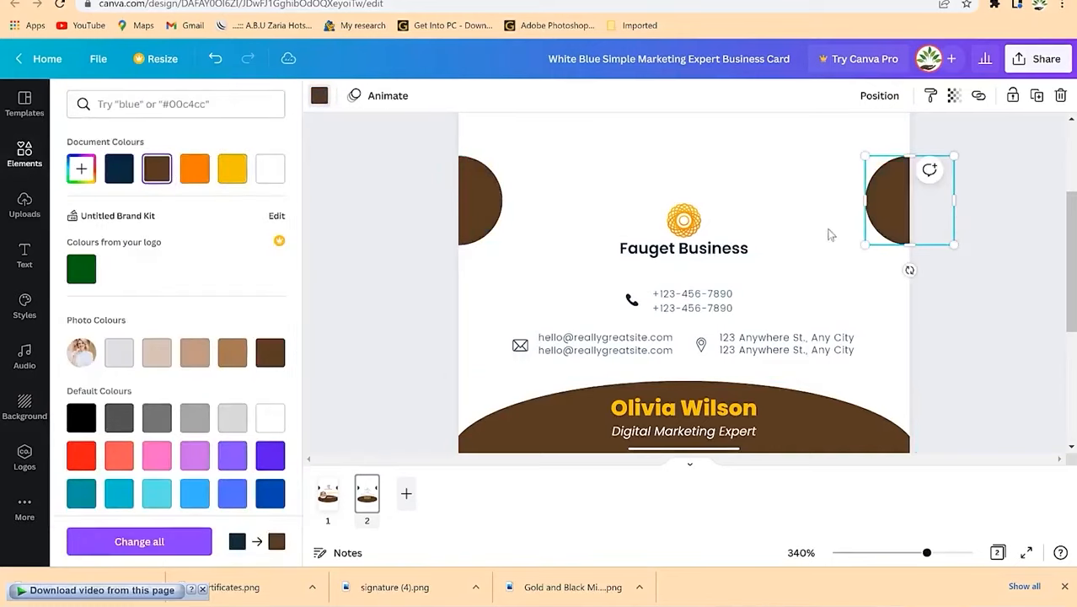
Step: Delete the gold logo above Fauget Business
click(703, 219)
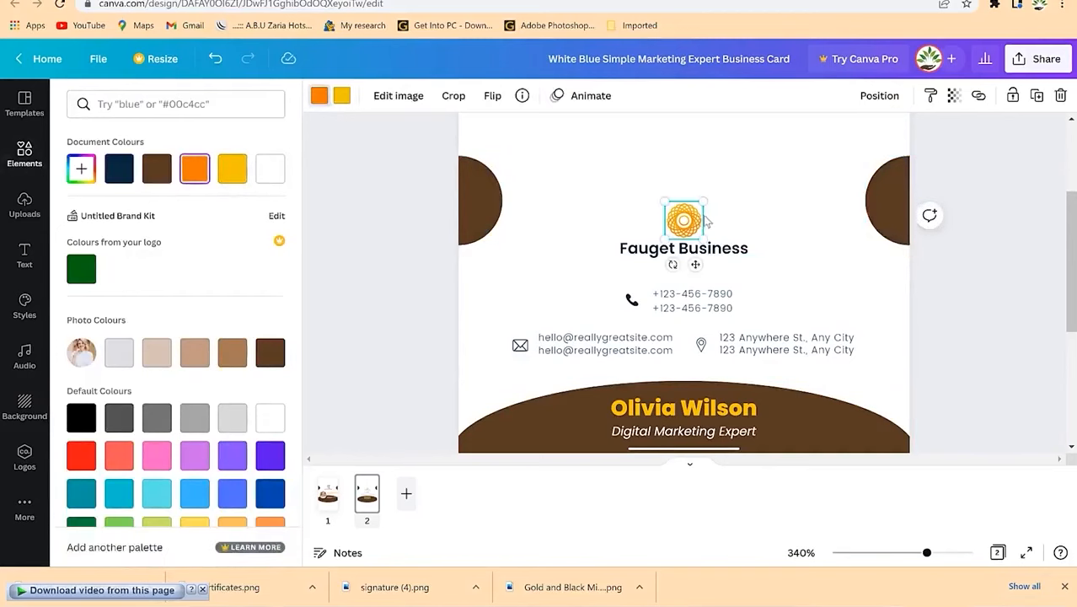
key(Delete)
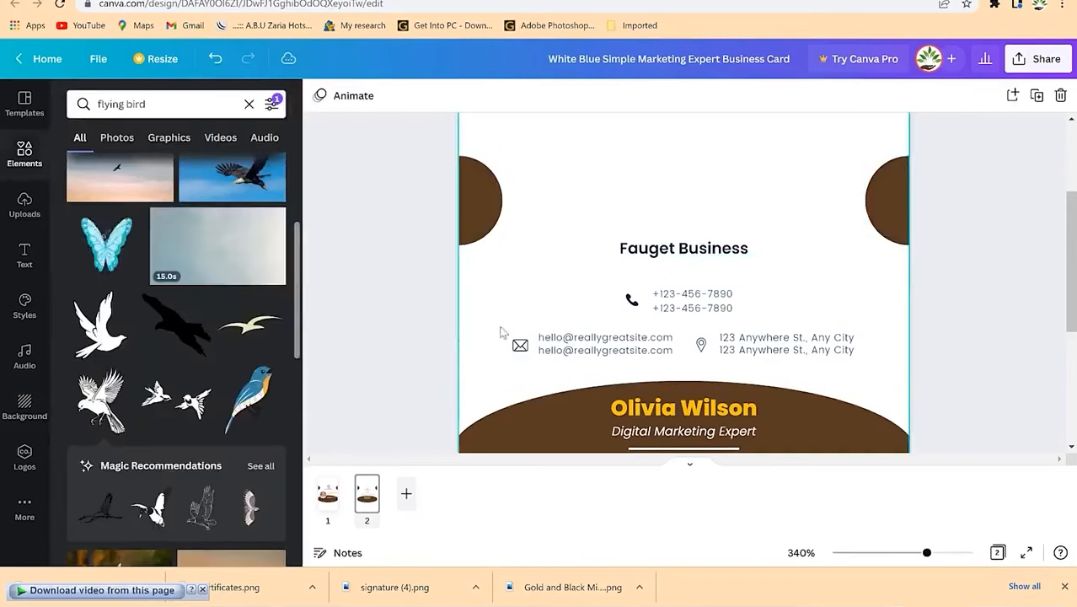
click(326, 496)
Step: Copy the bird logo onto page 2 and retitle the card EPIC Mentorship
click(692, 172)
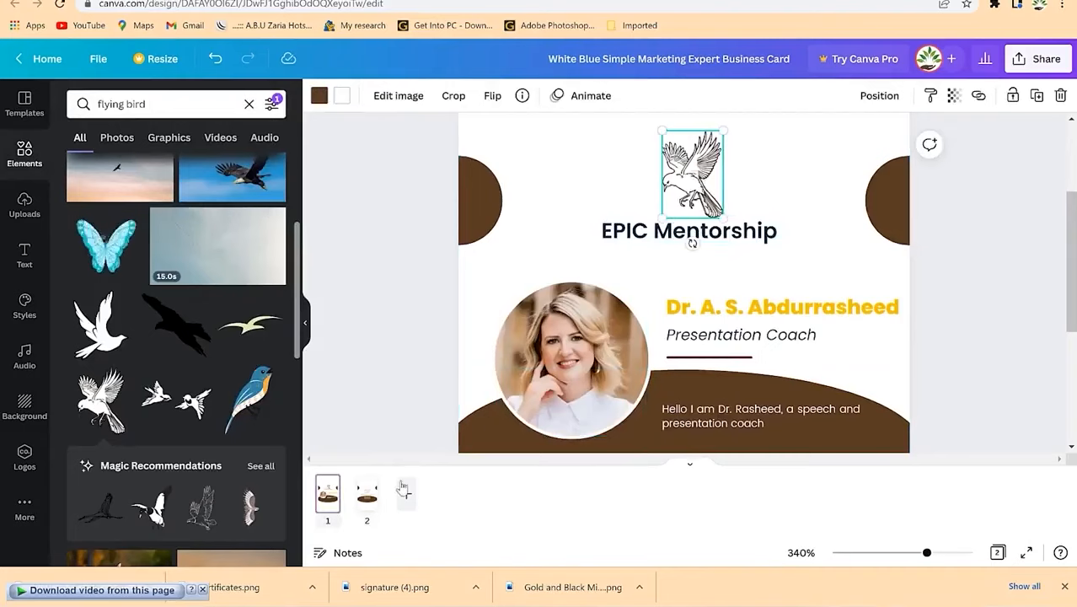
click(370, 497)
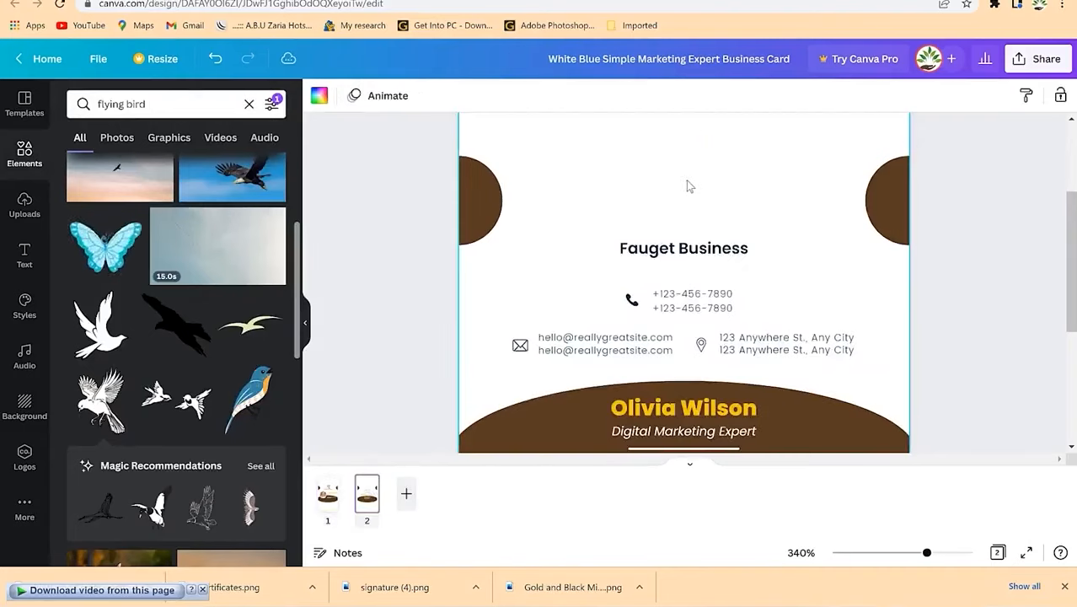
key(ctrl+v)
double_click(716, 259)
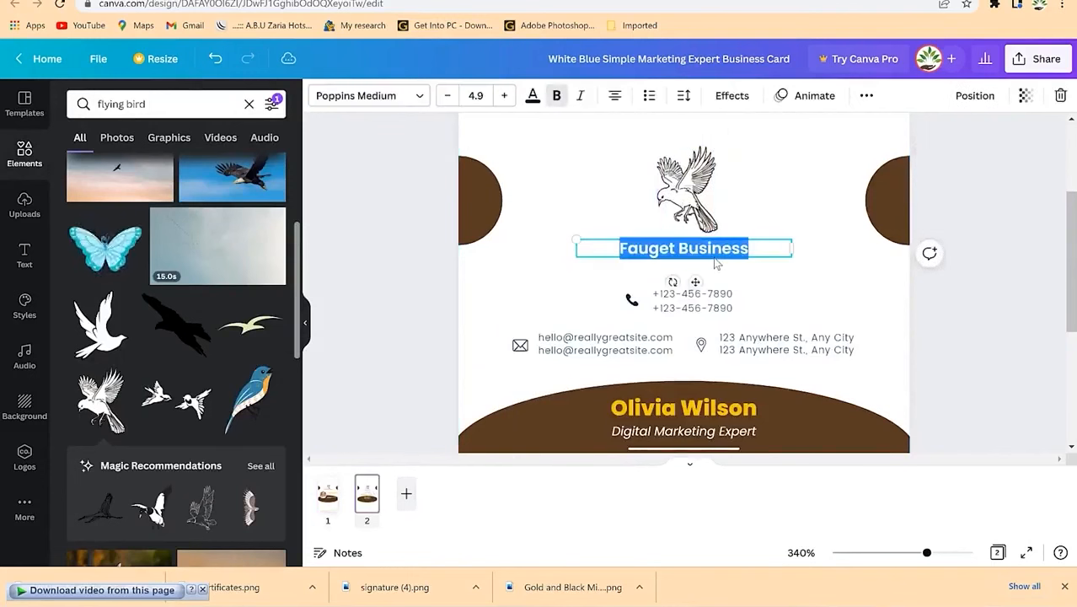
text(EP)
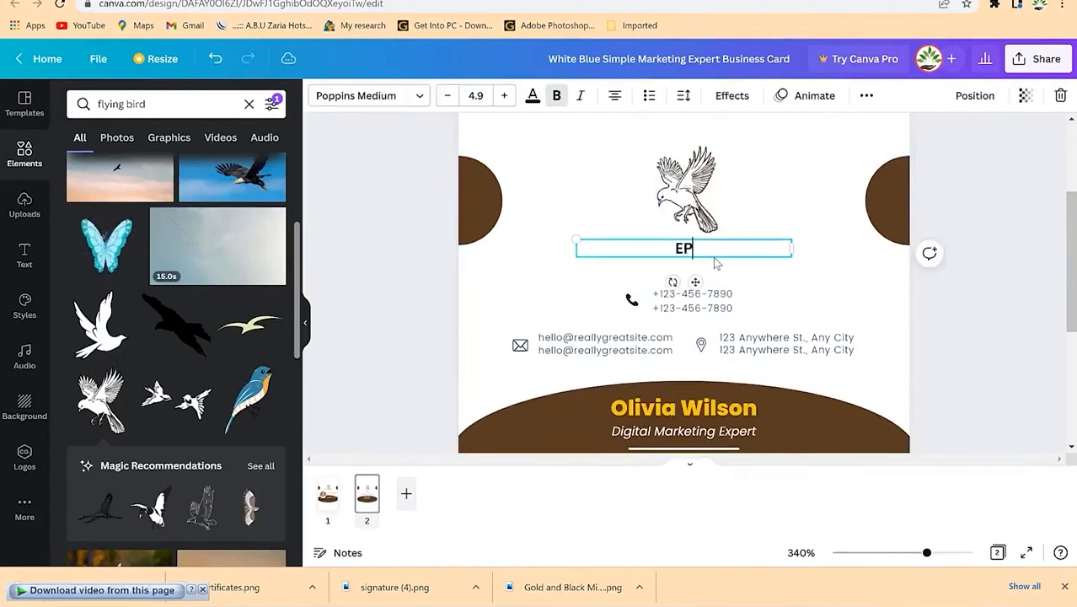
text(IC Me)
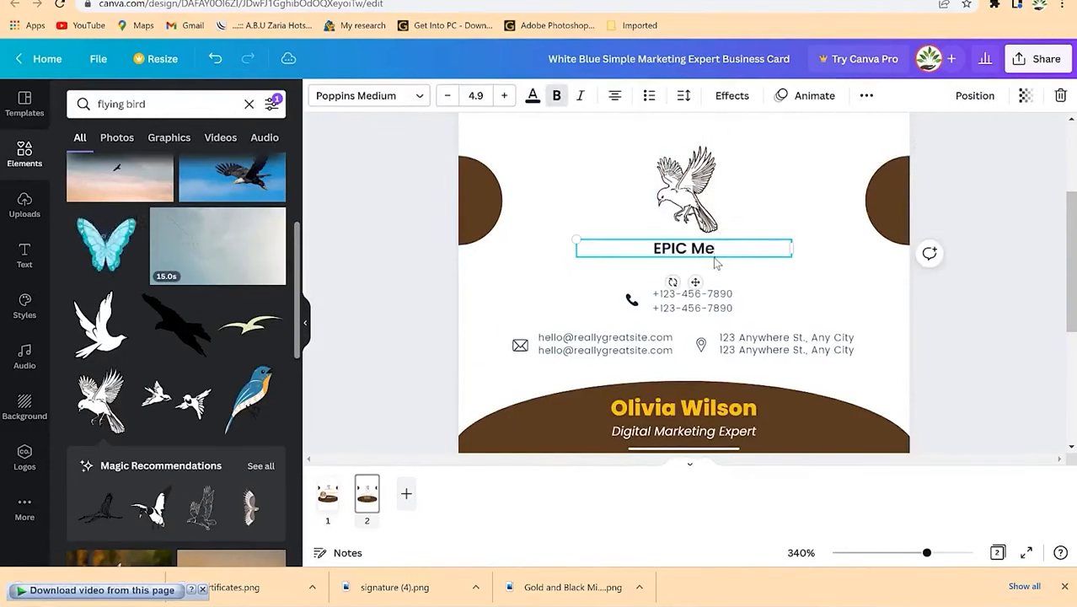
text(ntorship)
click(769, 263)
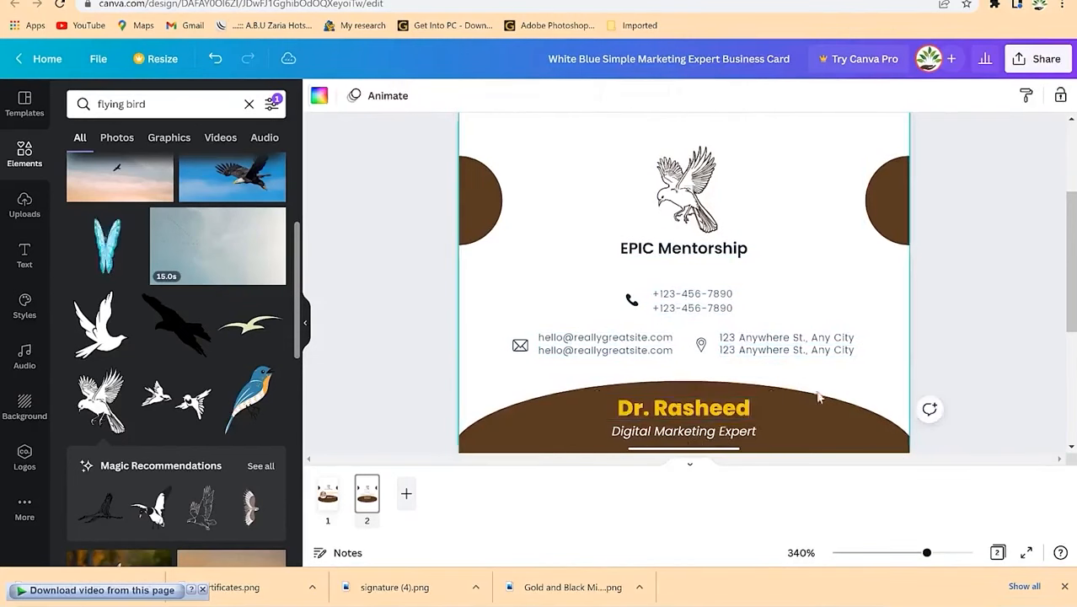
Step: Change page 2's subtitle from Digital Marketing Expert to Presentation Coach
click(684, 408)
double_click(726, 431)
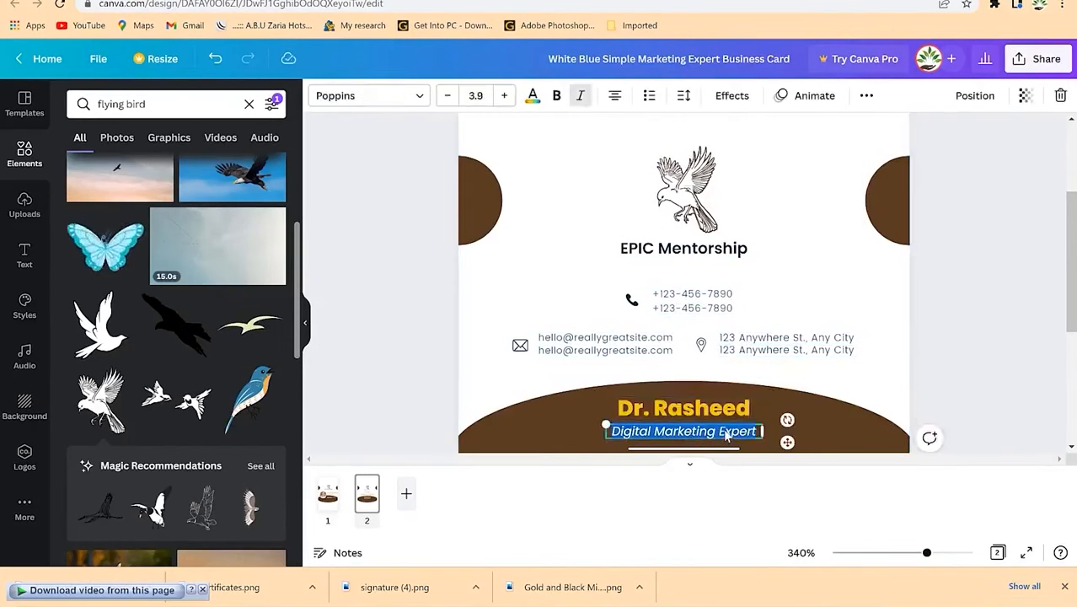
text(Presentation Coach)
click(1024, 278)
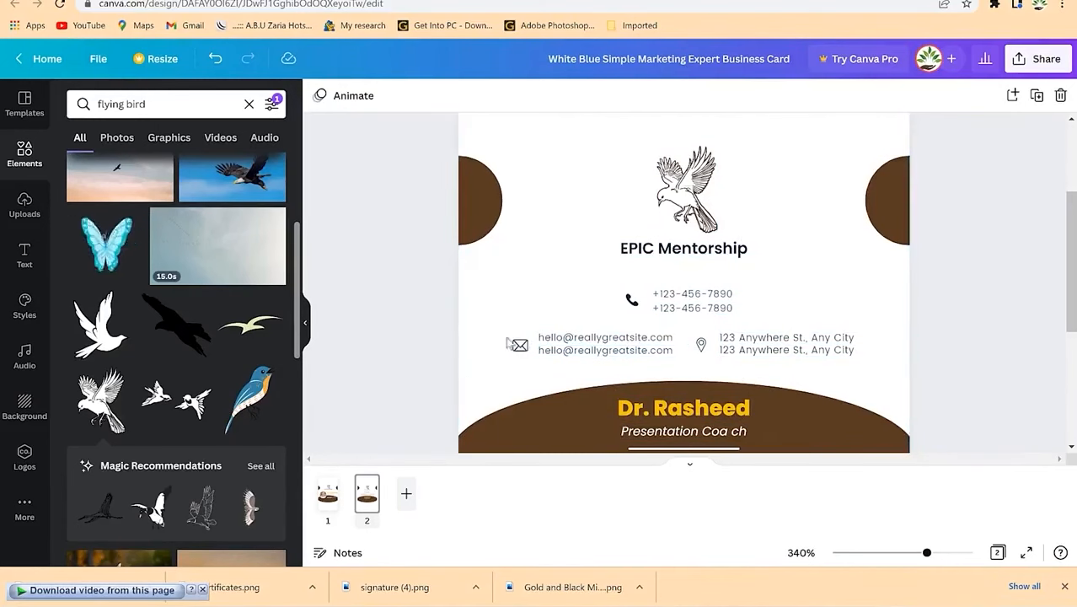
click(329, 516)
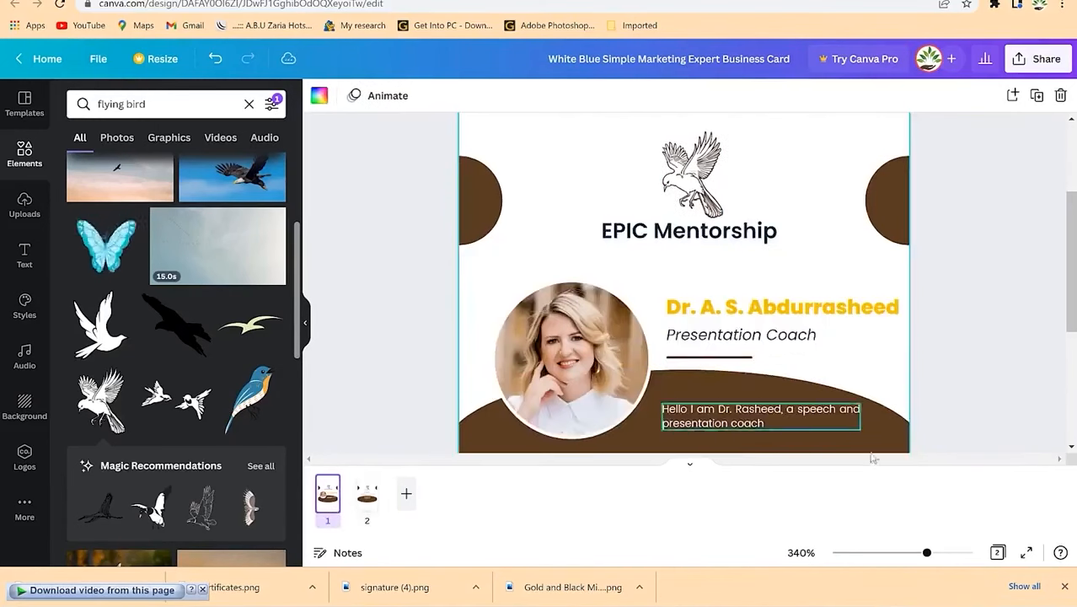
Step: Drop the uploaded man-in-suit photo into page 1's circular frame
click(590, 354)
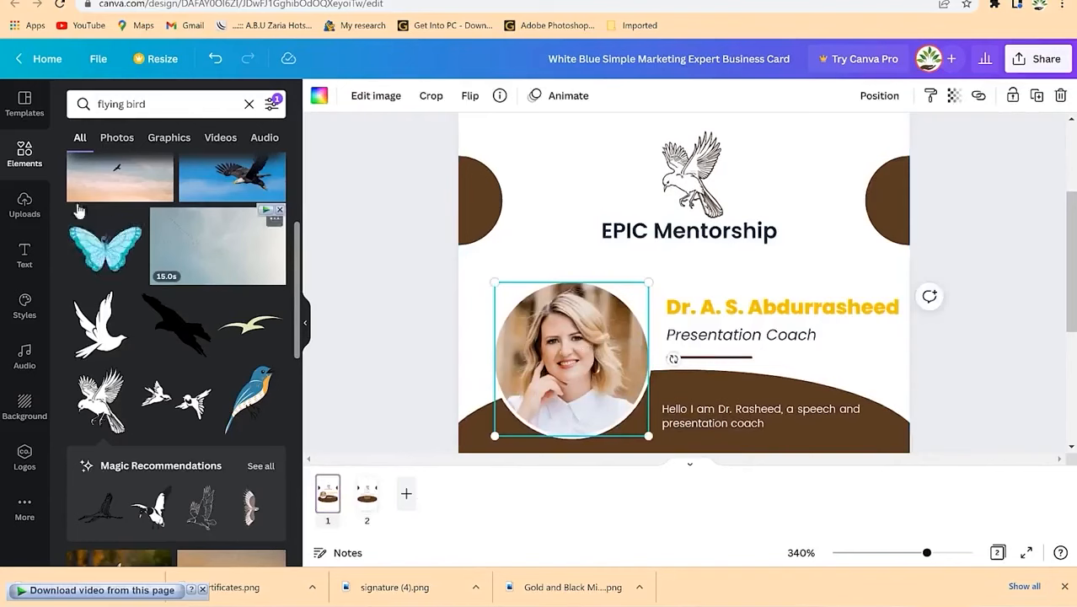
click(25, 206)
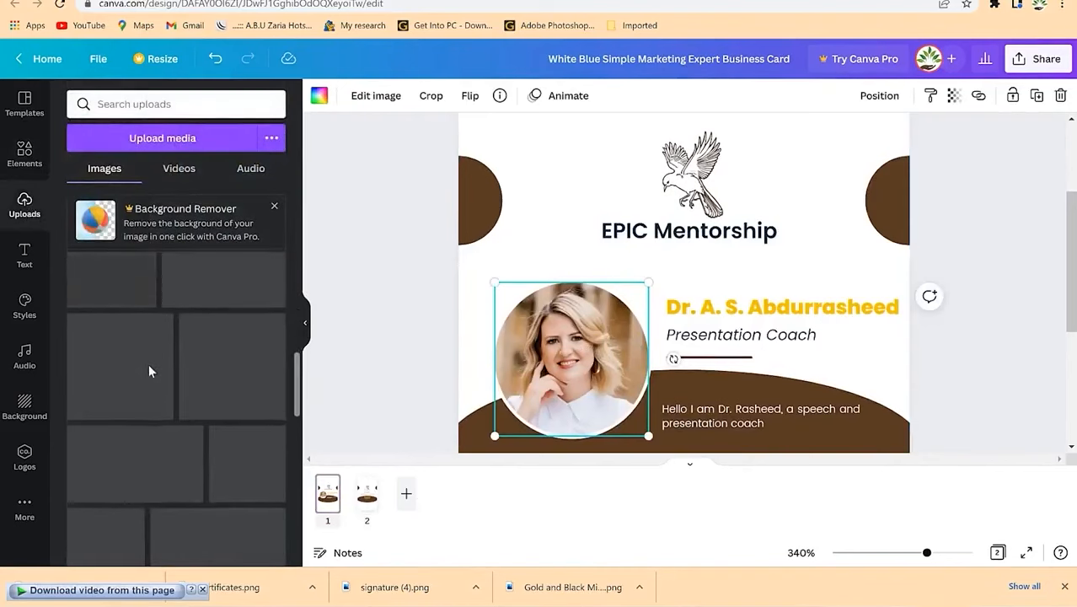
scroll(148, 375, down, 10)
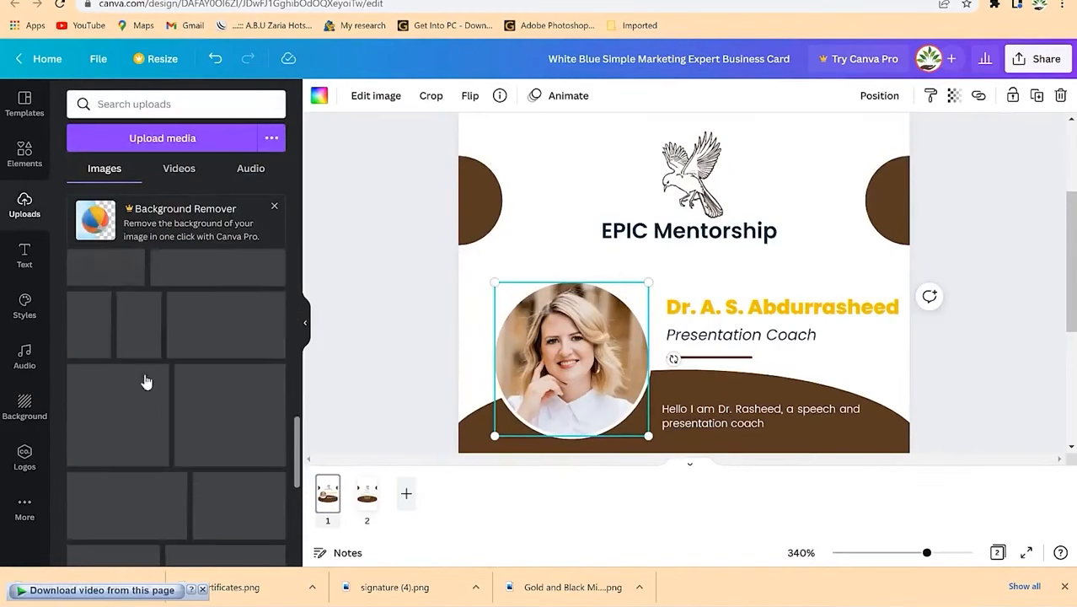
scroll(142, 383, down, 5)
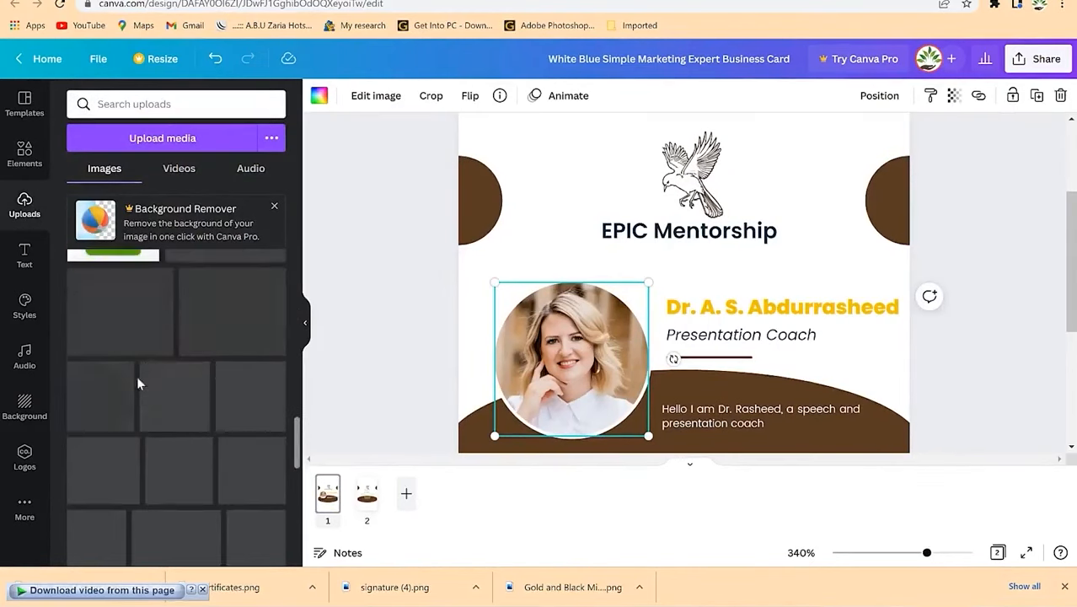
scroll(143, 383, up, 10)
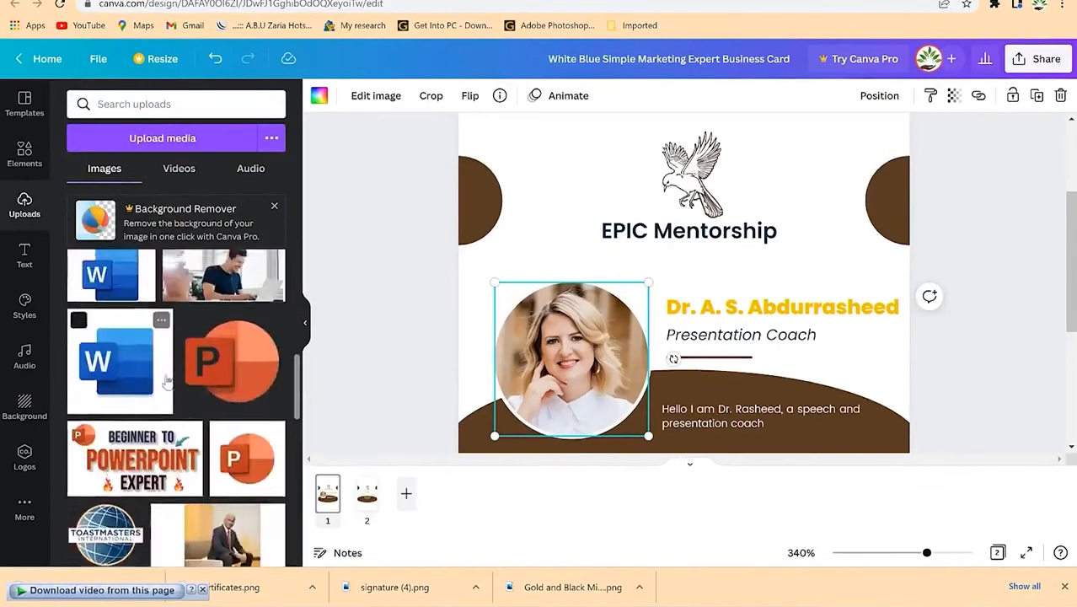
scroll(166, 384, down, 10)
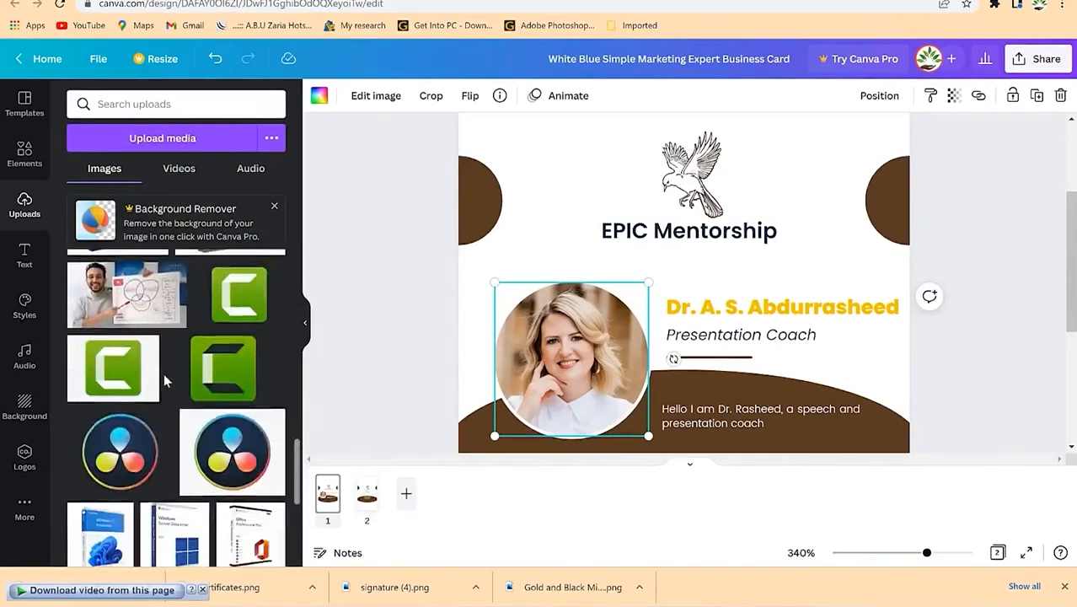
scroll(166, 381, down, 5)
scroll(96, 369, up, 3)
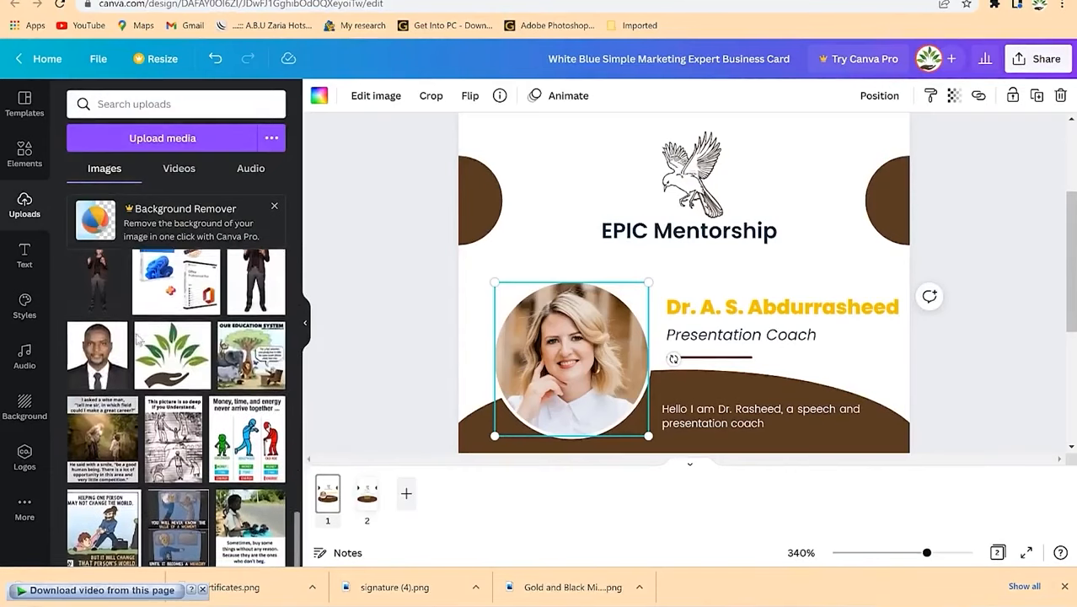
drag(95, 369, 581, 367)
Step: Adjust the man's photo position inside the circular frame
double_click(582, 344)
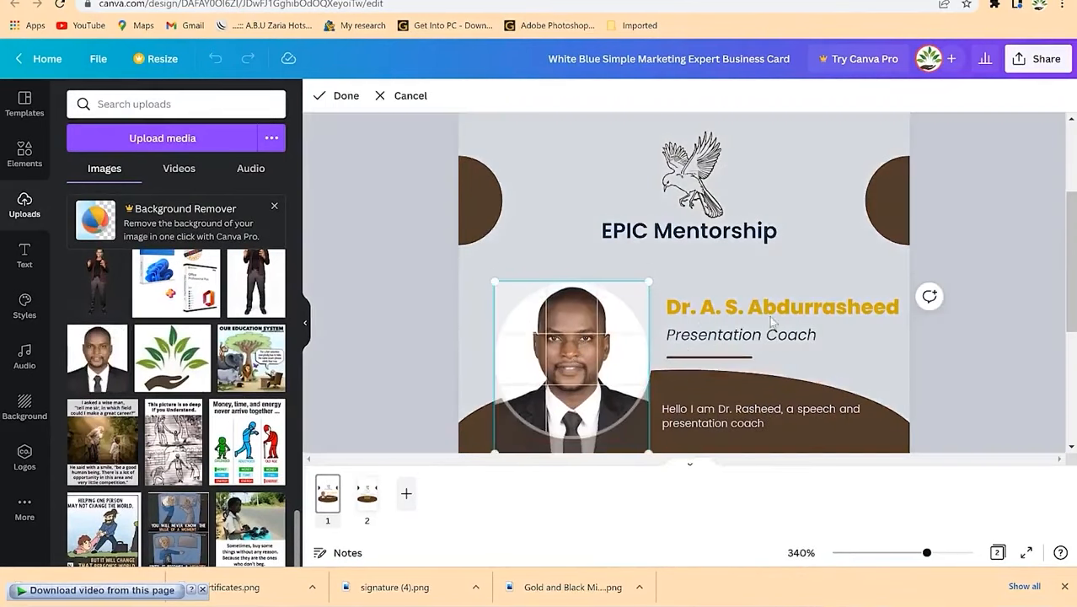
click(854, 271)
click(590, 321)
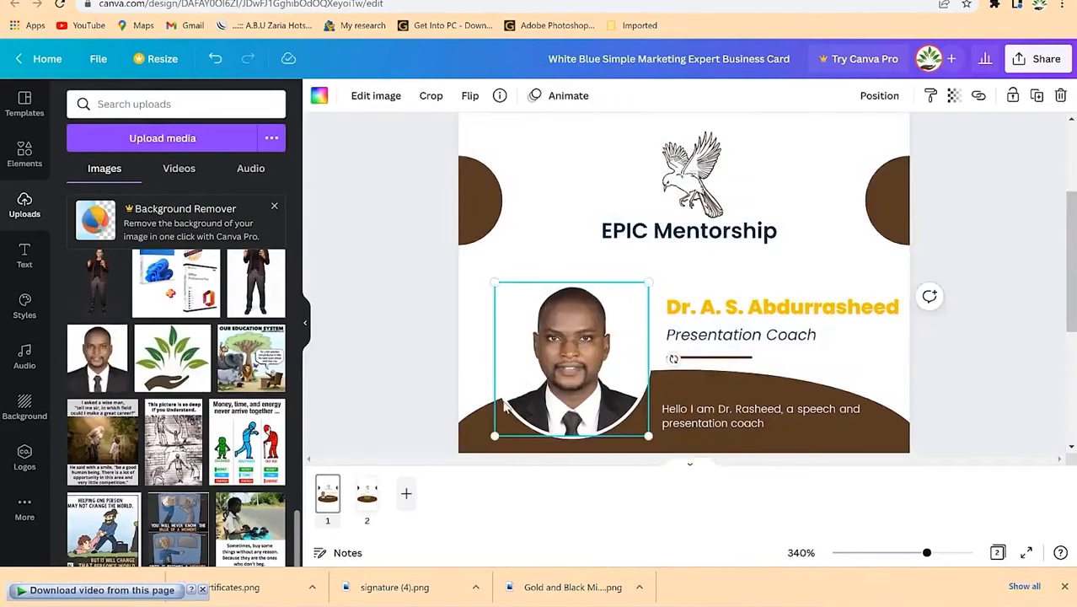
click(482, 297)
click(502, 330)
click(1016, 354)
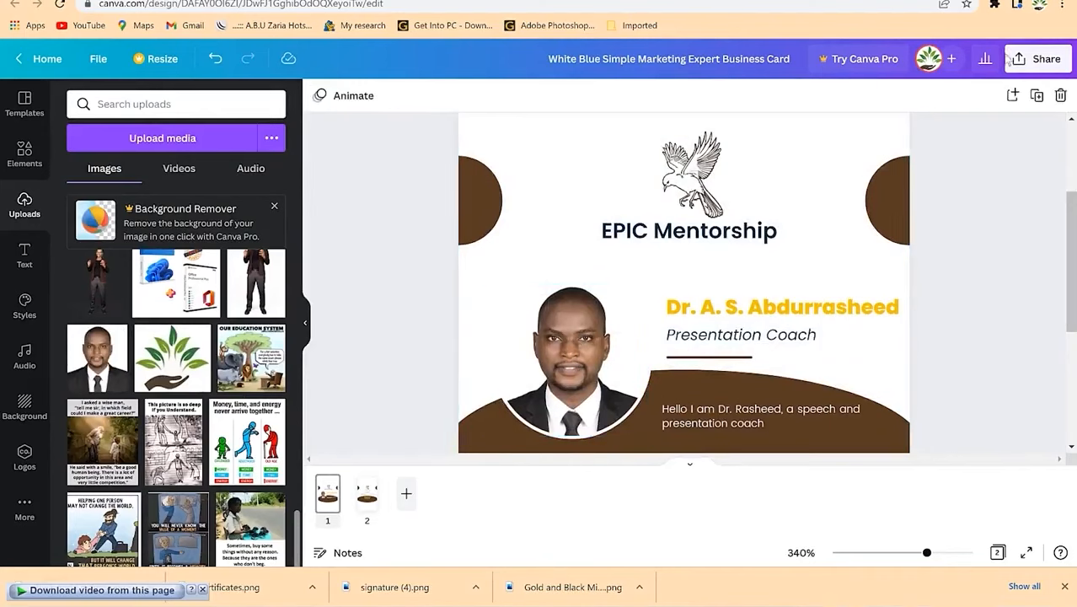
Step: Download both pages as PNGs in a zip to Downloads and open the archive
click(1017, 59)
click(843, 396)
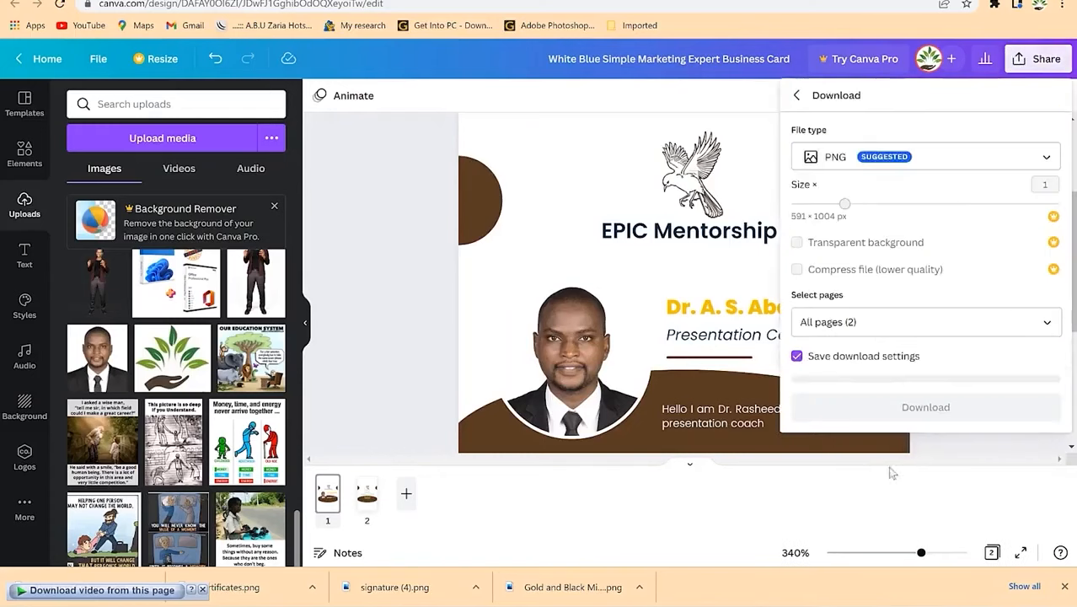
click(896, 327)
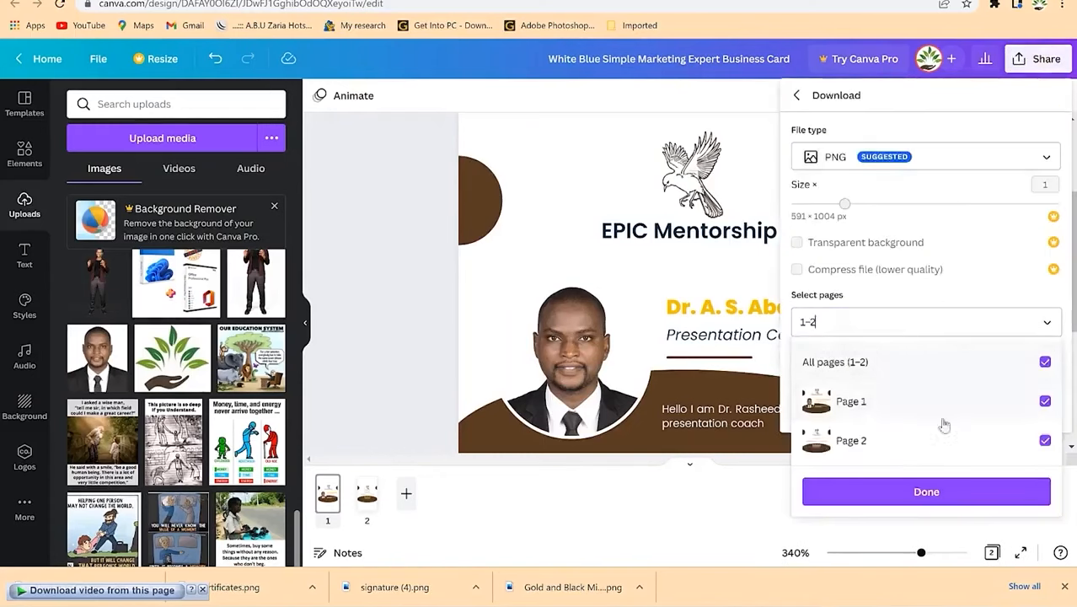
click(926, 492)
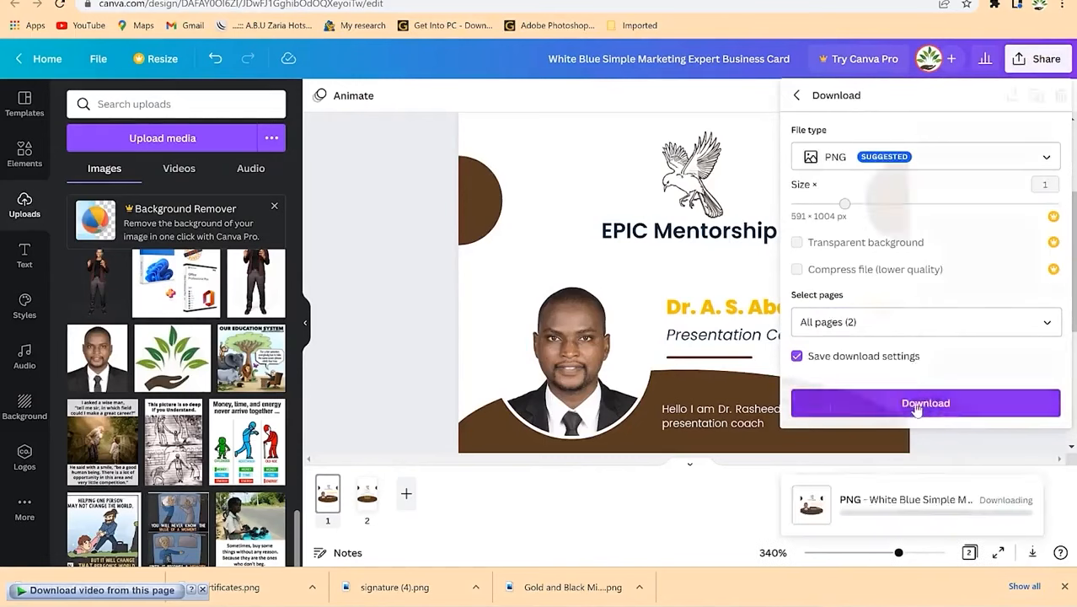
click(917, 404)
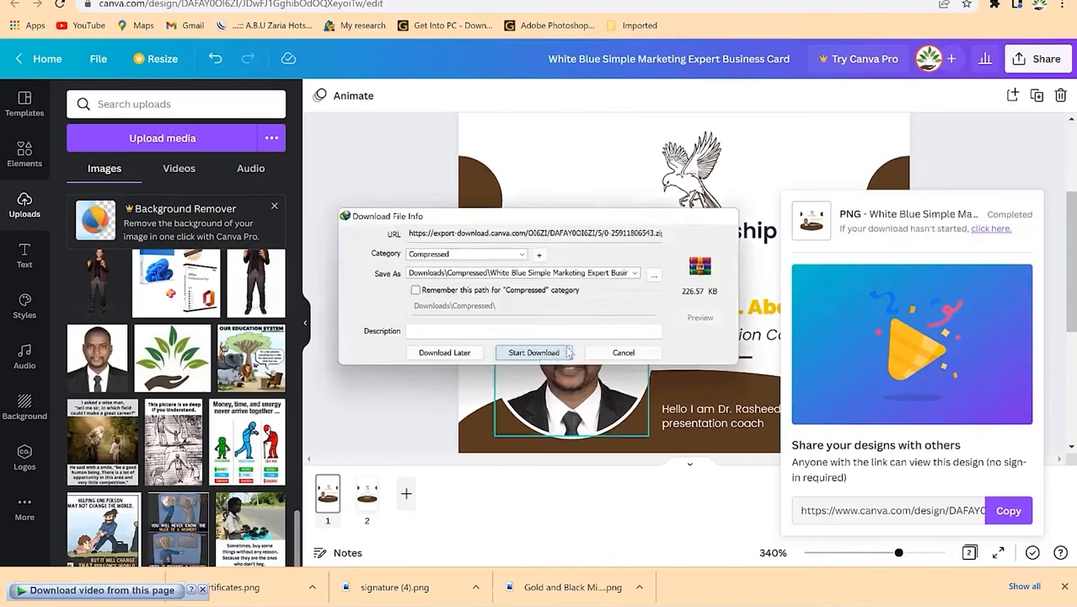
click(565, 352)
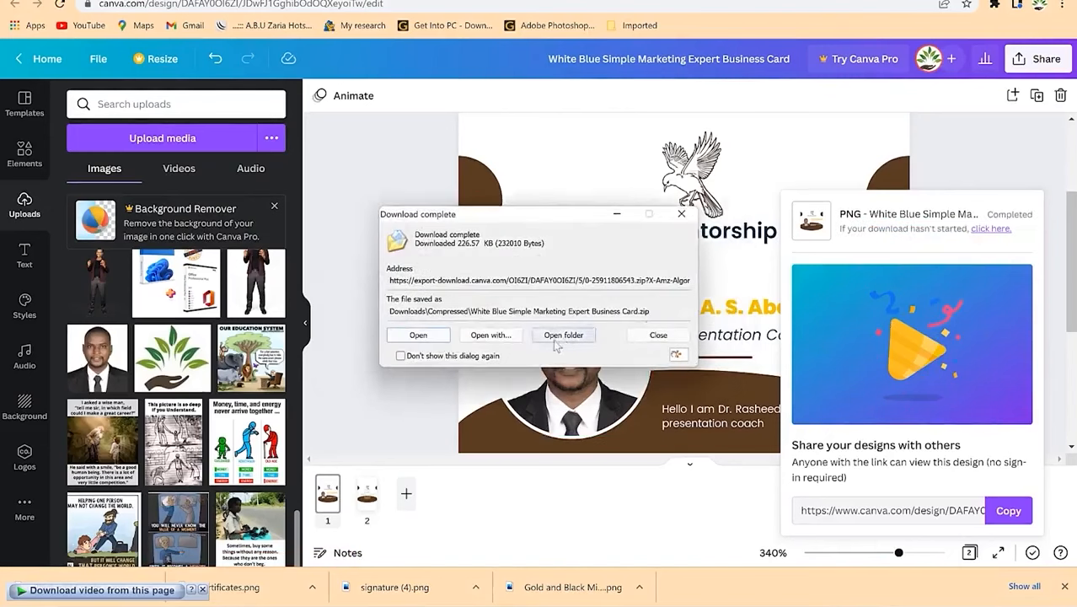
click(501, 338)
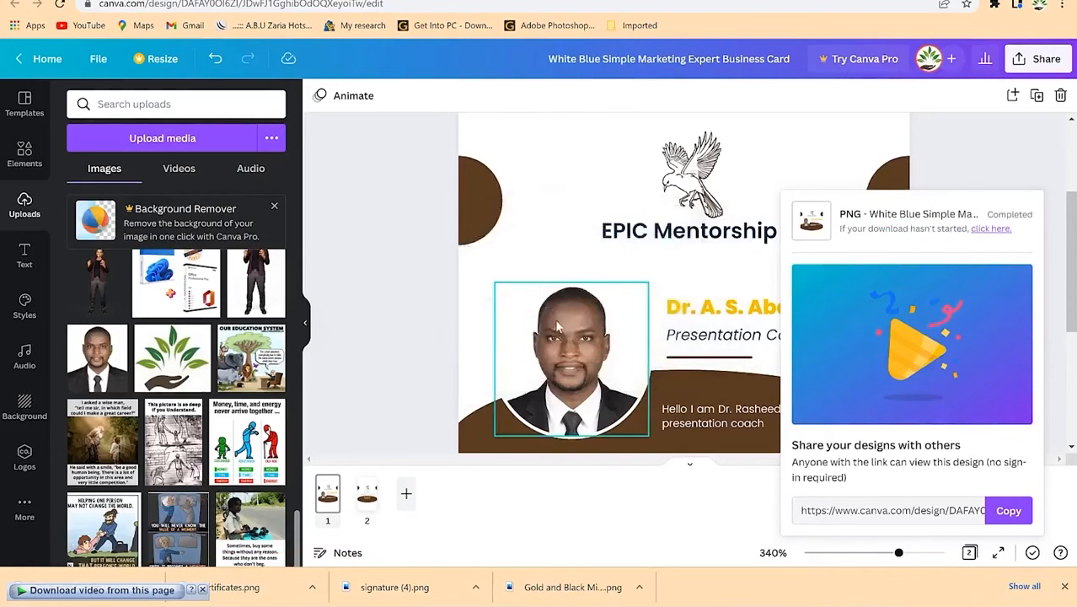
click(583, 416)
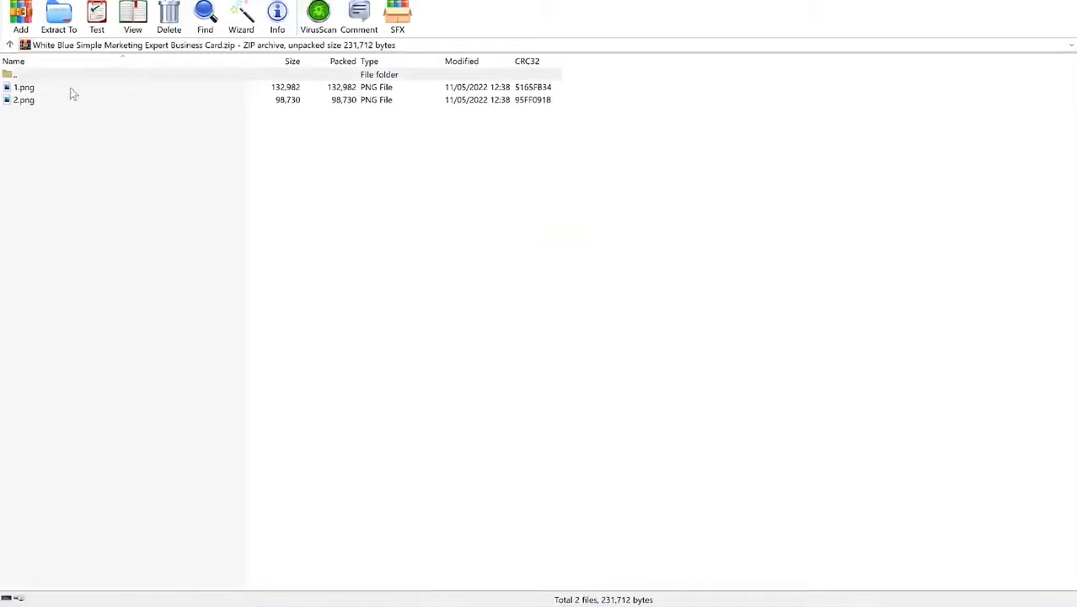
Step: Preview 1.png from the archive, then close the viewer and WinRAR
click(59, 88)
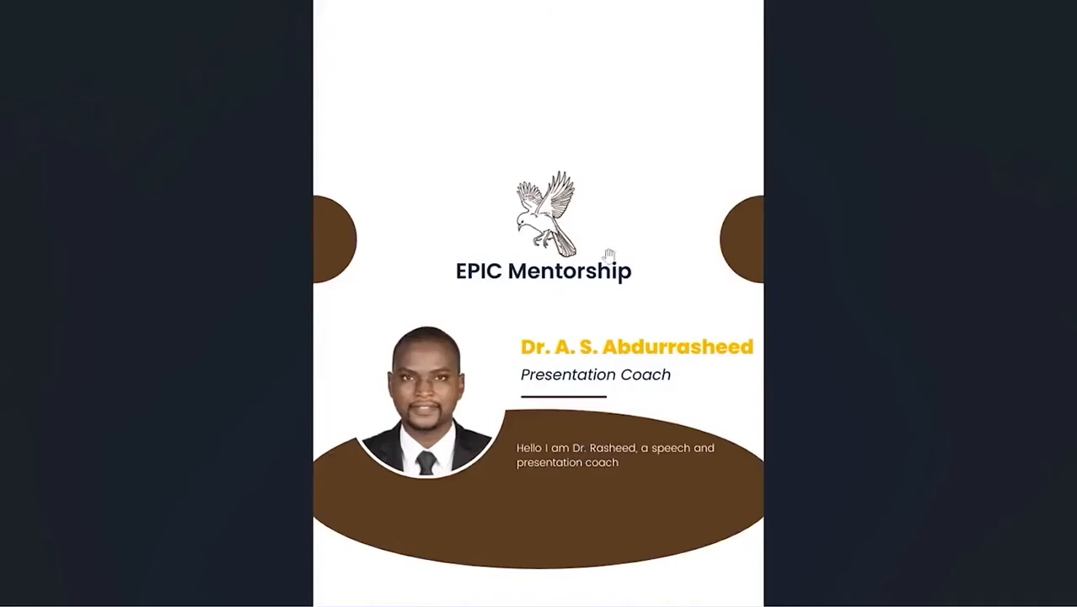
click(1058, 3)
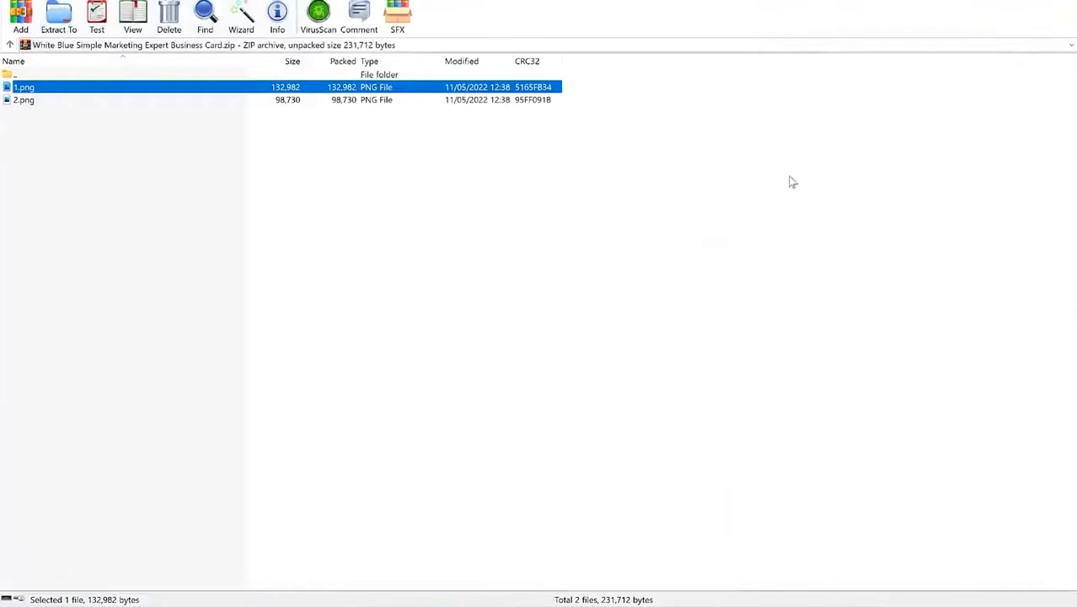
click(1058, 3)
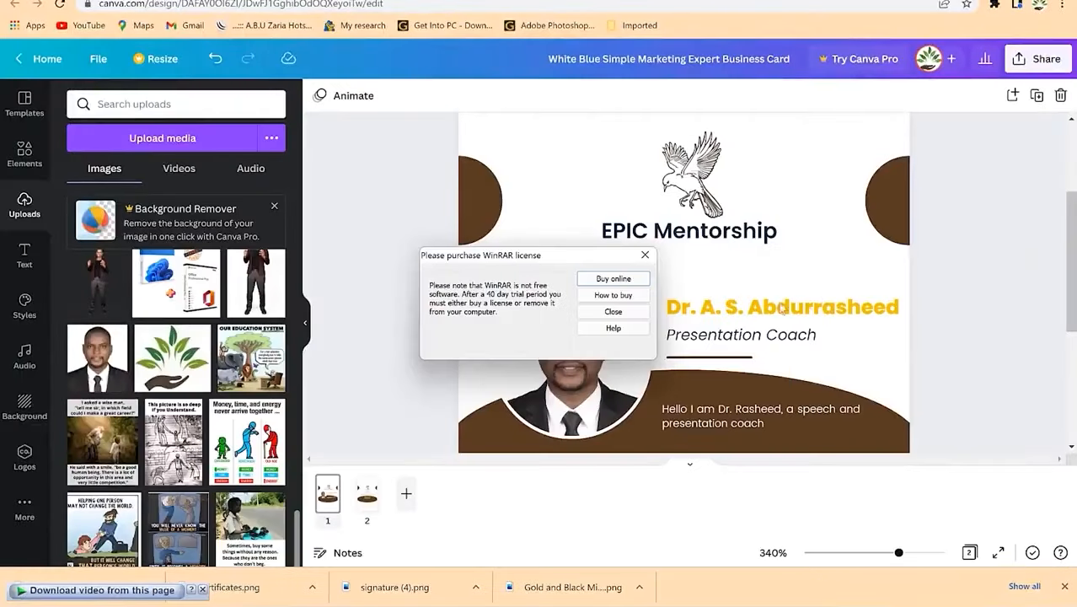
Step: Dismiss the WinRAR reminder and search Elements for 'line', narrowing results to straight lines
click(691, 257)
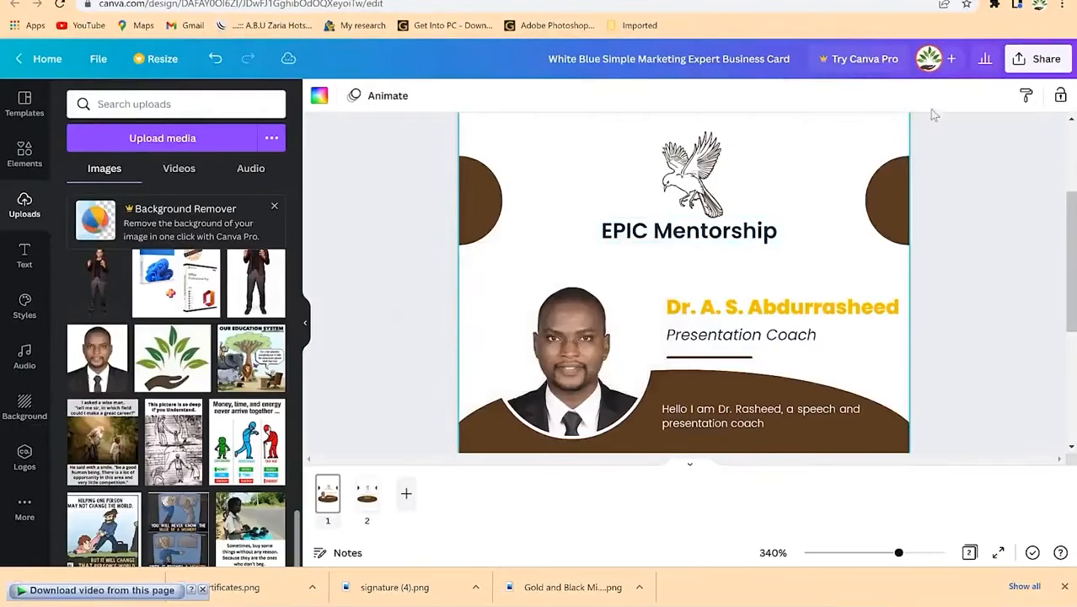
scroll(1036, 337, up, 2)
scroll(1033, 352, down, 4)
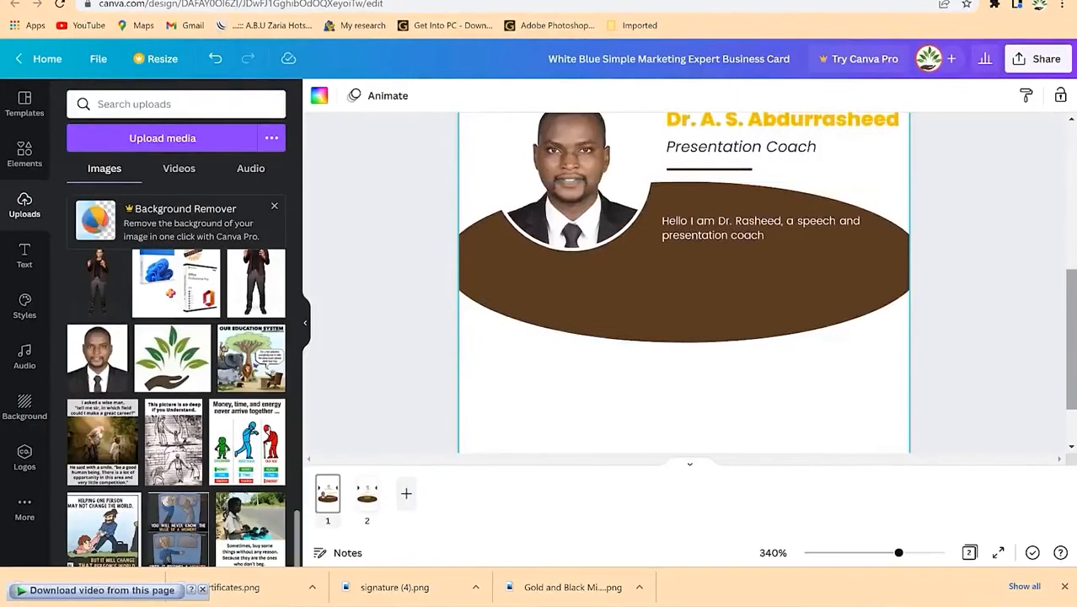
scroll(964, 389, up, 3)
scroll(683, 282, down, 3)
scroll(683, 282, up, 5)
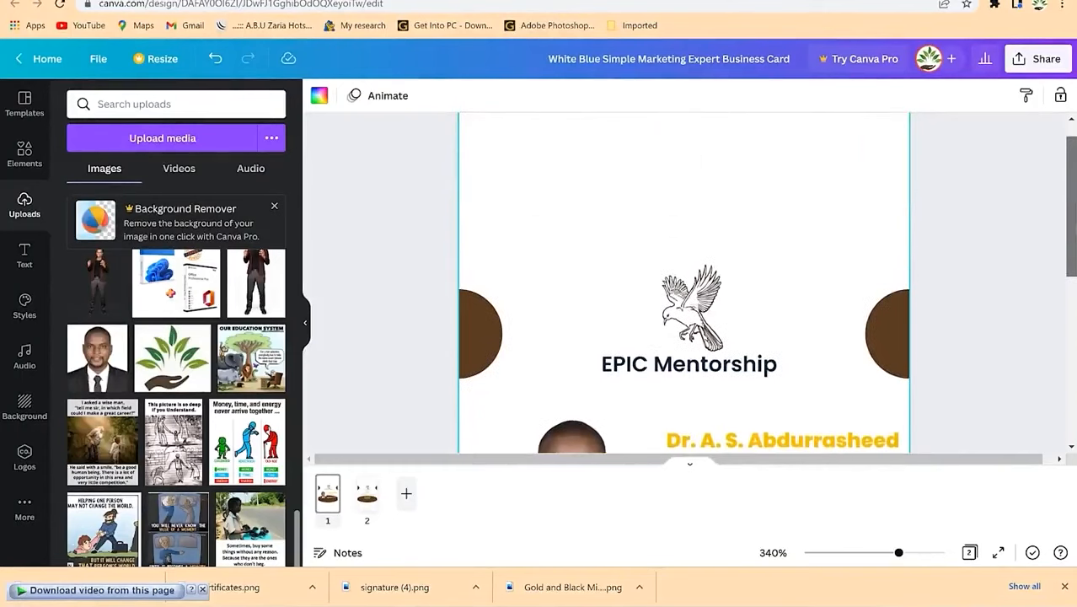
click(145, 104)
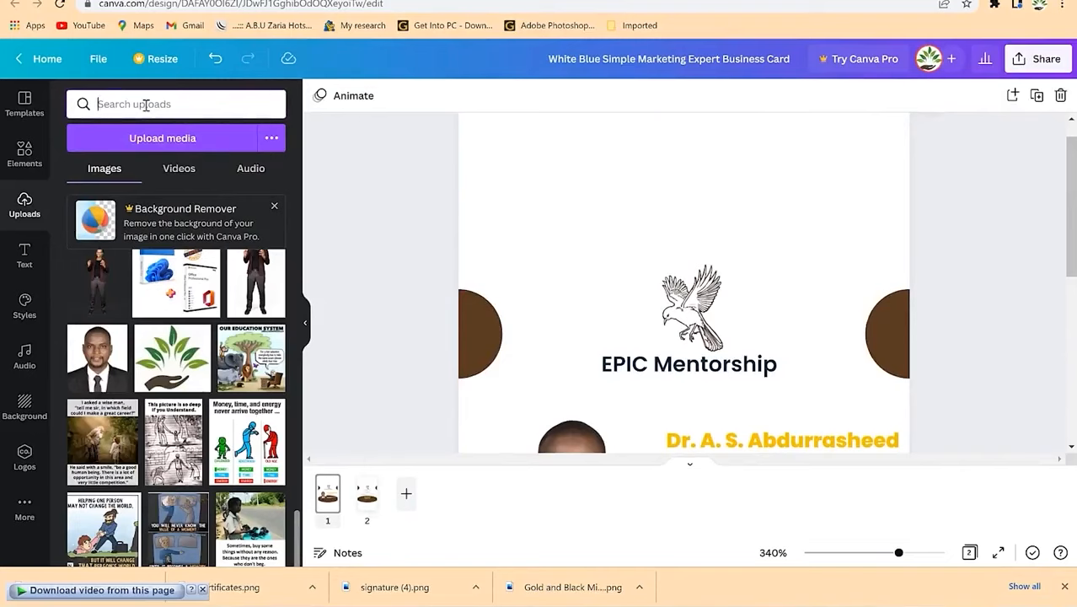
click(24, 154)
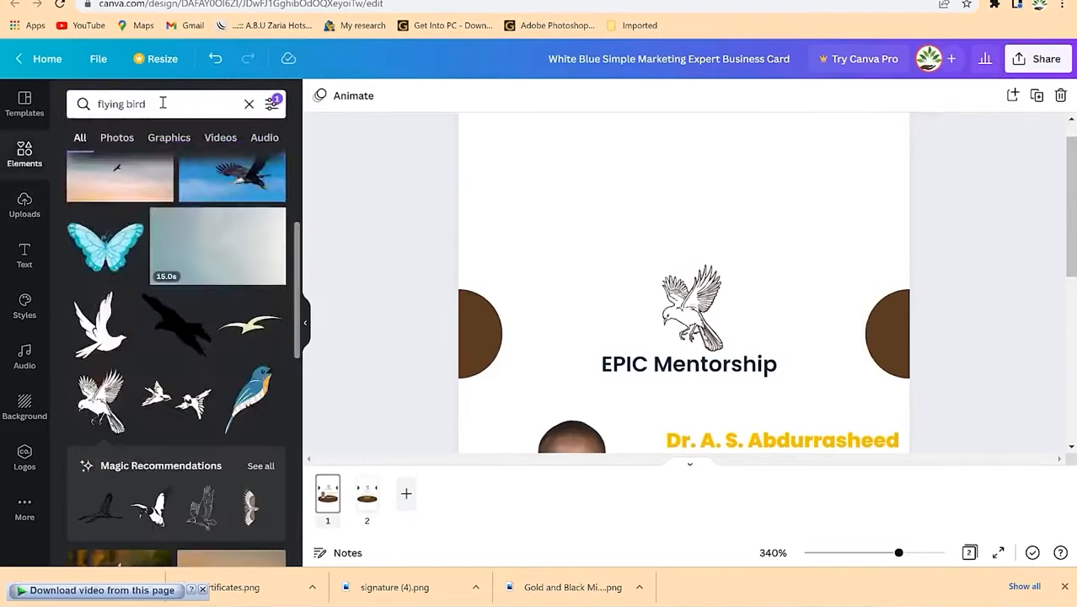
click(163, 102)
key(BackSpace)
key(BackSpace)
key(BackSpace)
key(BackSpace)
key(BackSpace)
key(BackSpace)
key(BackSpace)
key(BackSpace)
key(BackSpace)
key(BackSpace)
key(BackSpace)
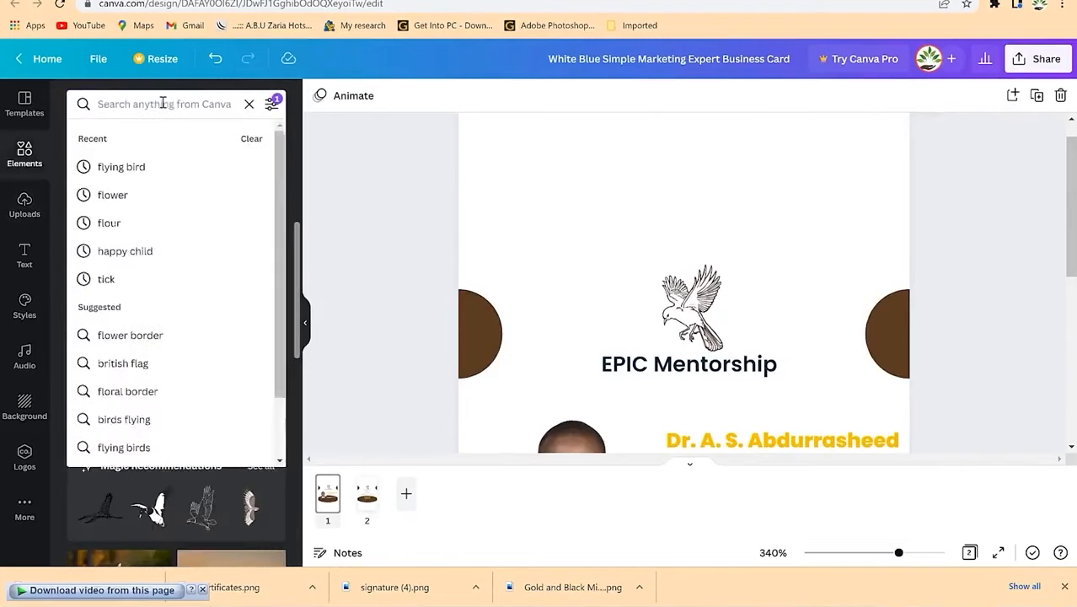
text(line)
key(Return)
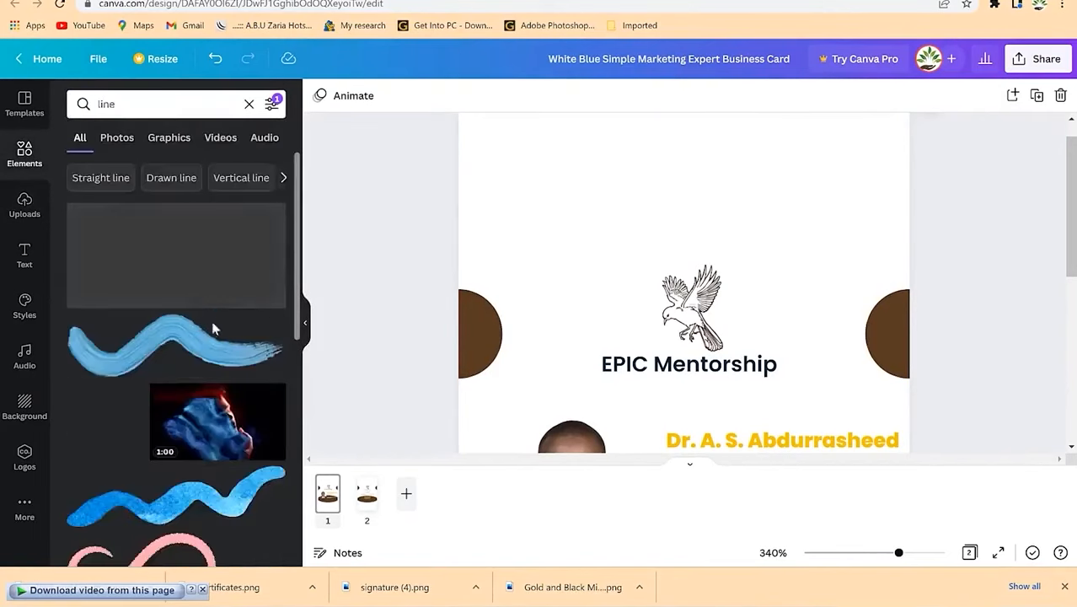
scroll(200, 396, down, 3)
scroll(194, 401, down, 3)
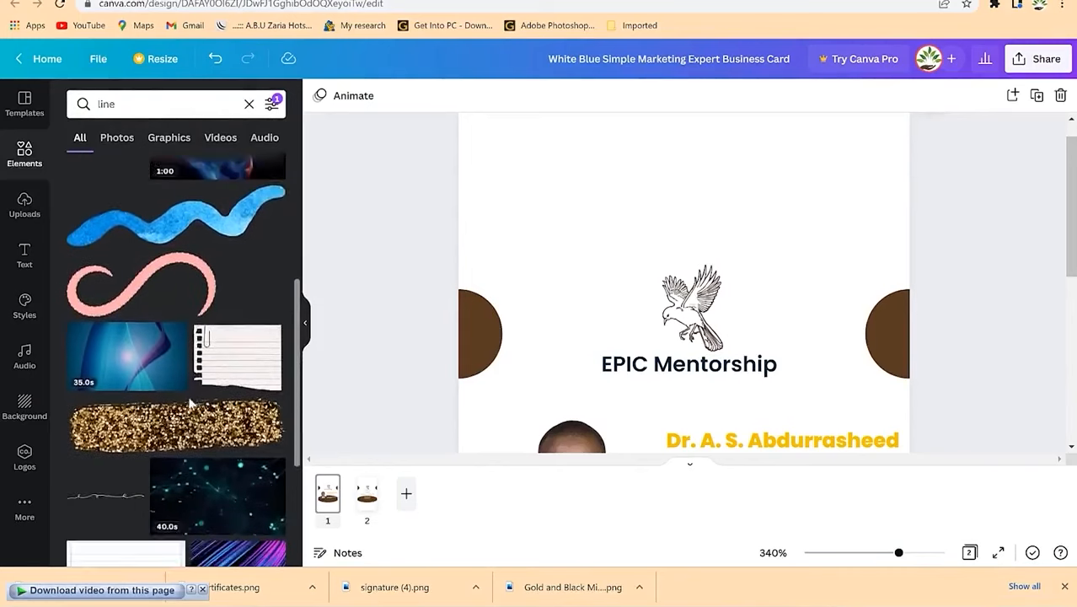
click(204, 178)
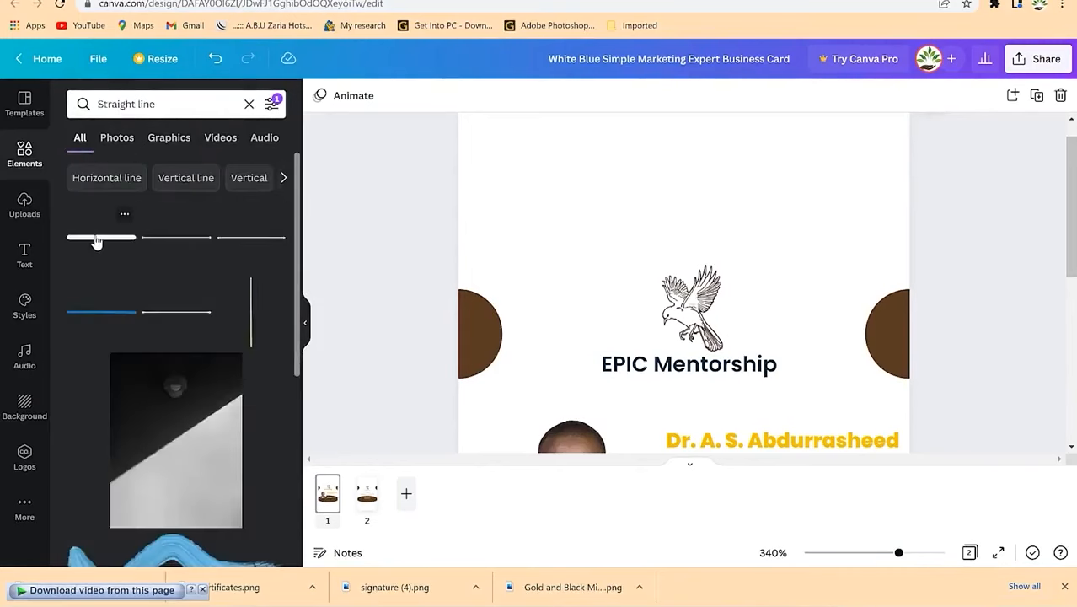
Step: Place a straight line on the card, try brown then red, stretch it, then delete it
scroll(155, 354, down, 4)
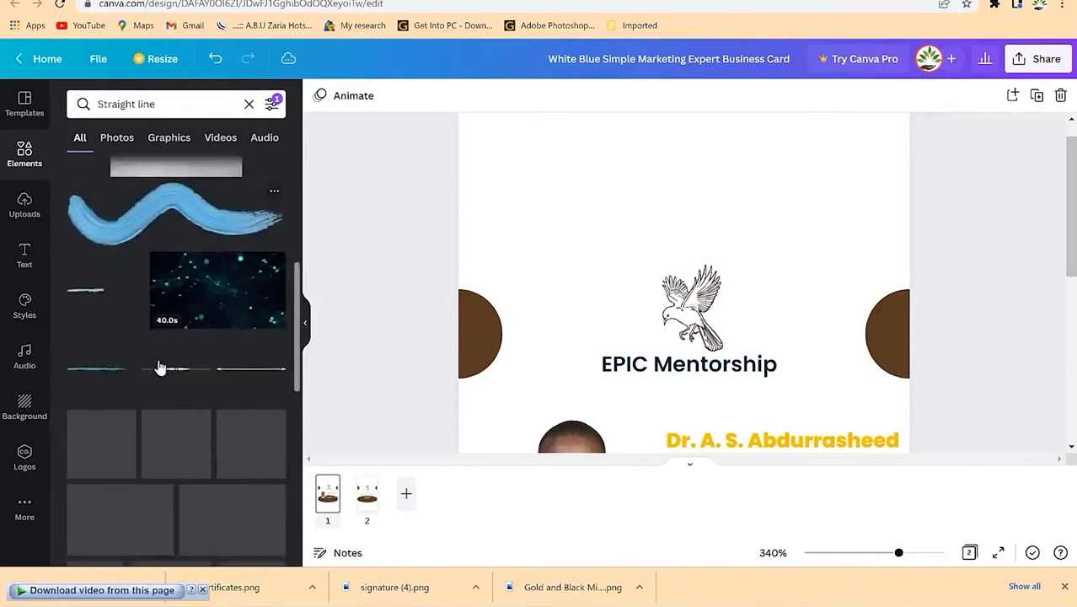
scroll(143, 321, up, 5)
drag(98, 238, 534, 260)
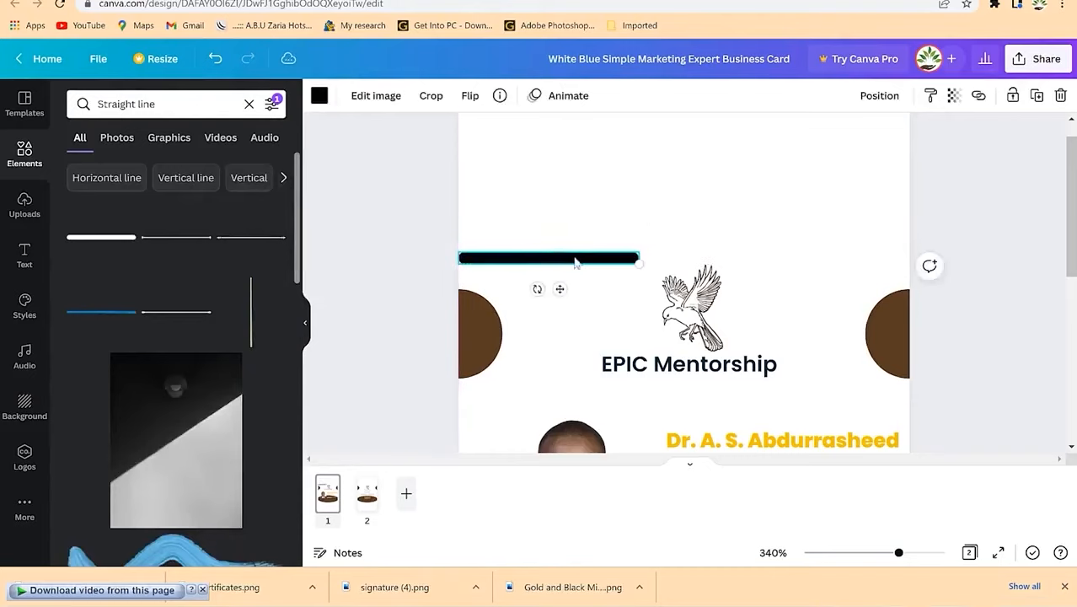
click(319, 96)
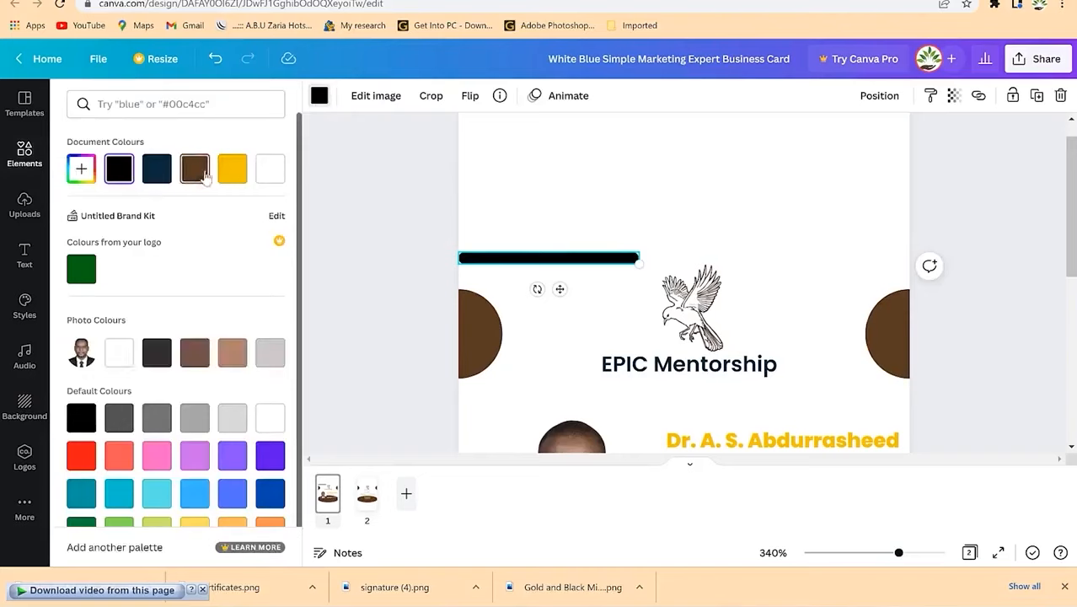
click(194, 168)
click(80, 459)
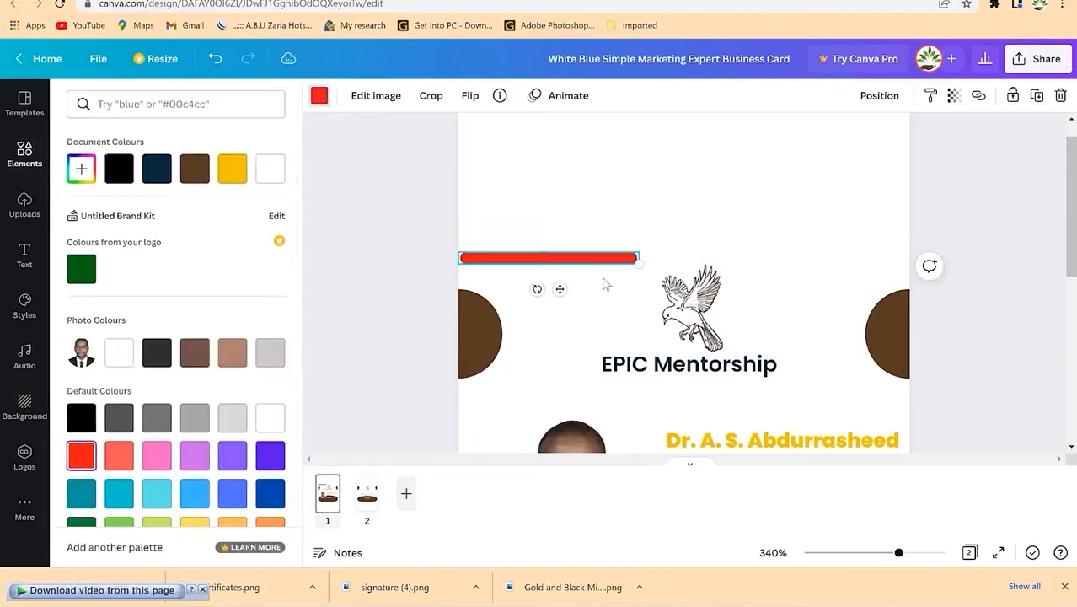
drag(637, 261, 912, 270)
key(Delete)
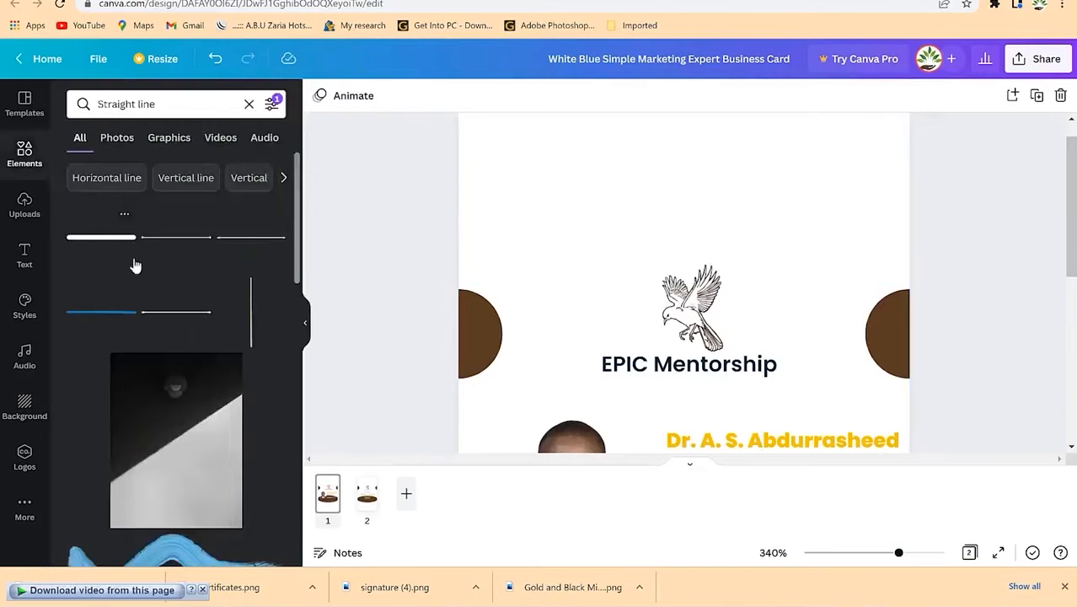
Step: Add a gold yellow line above the bird logo, stretched edge to edge across the card
scroll(210, 323, down, 5)
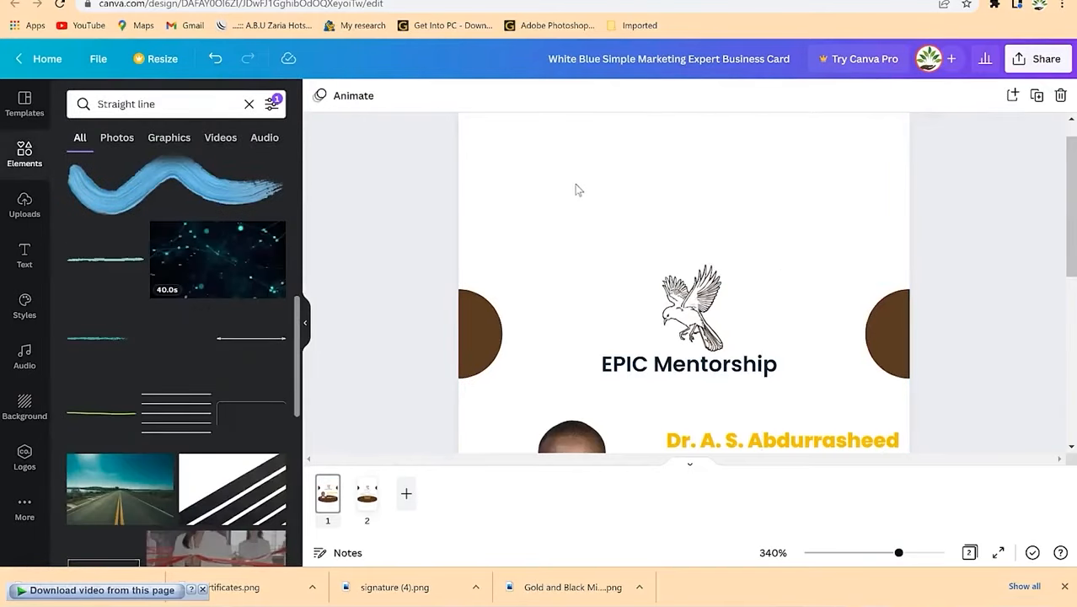
drag(576, 185, 581, 198)
drag(643, 152, 659, 180)
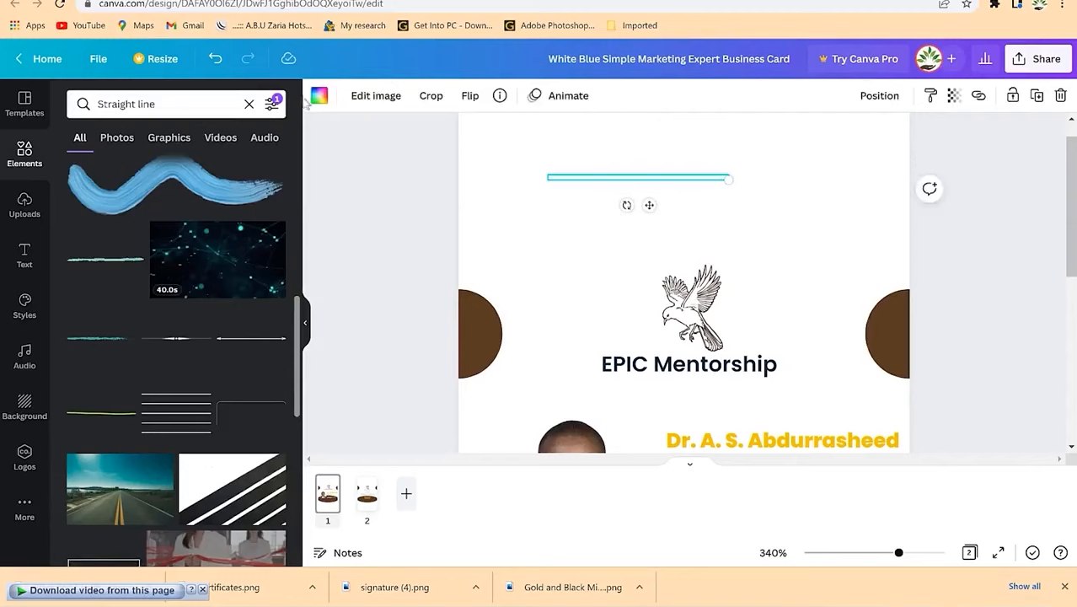
click(319, 95)
click(195, 171)
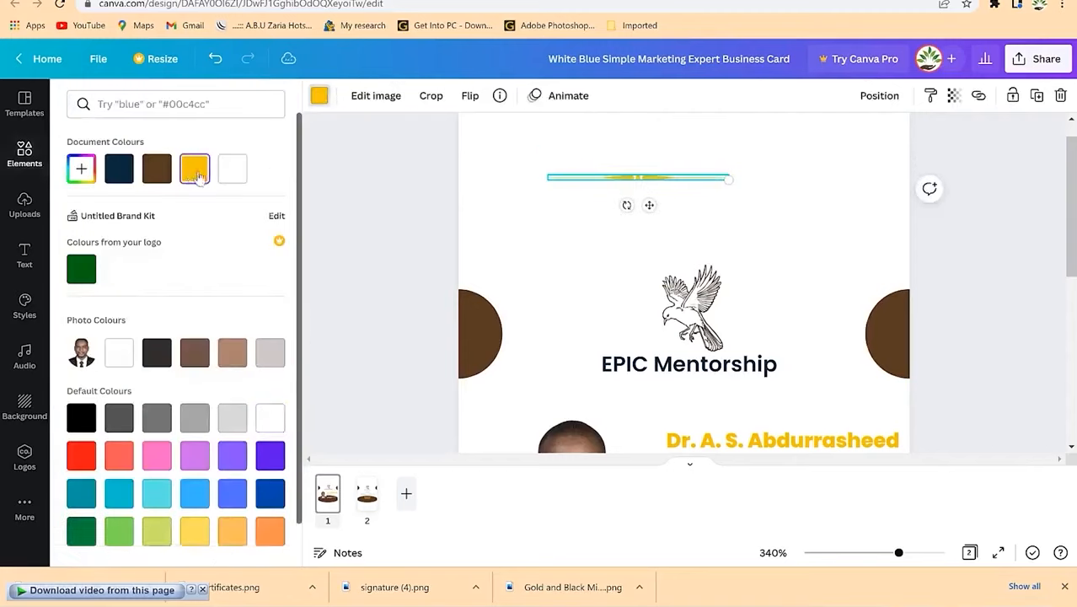
drag(649, 210, 703, 270)
drag(781, 242, 909, 244)
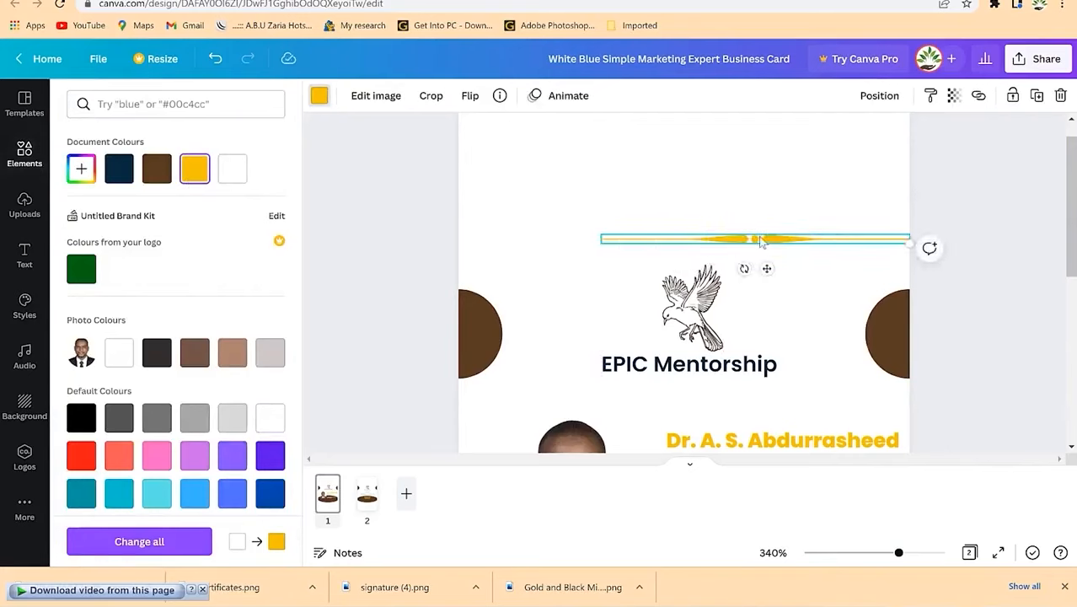
drag(761, 241, 619, 238)
drag(808, 249, 895, 267)
click(753, 277)
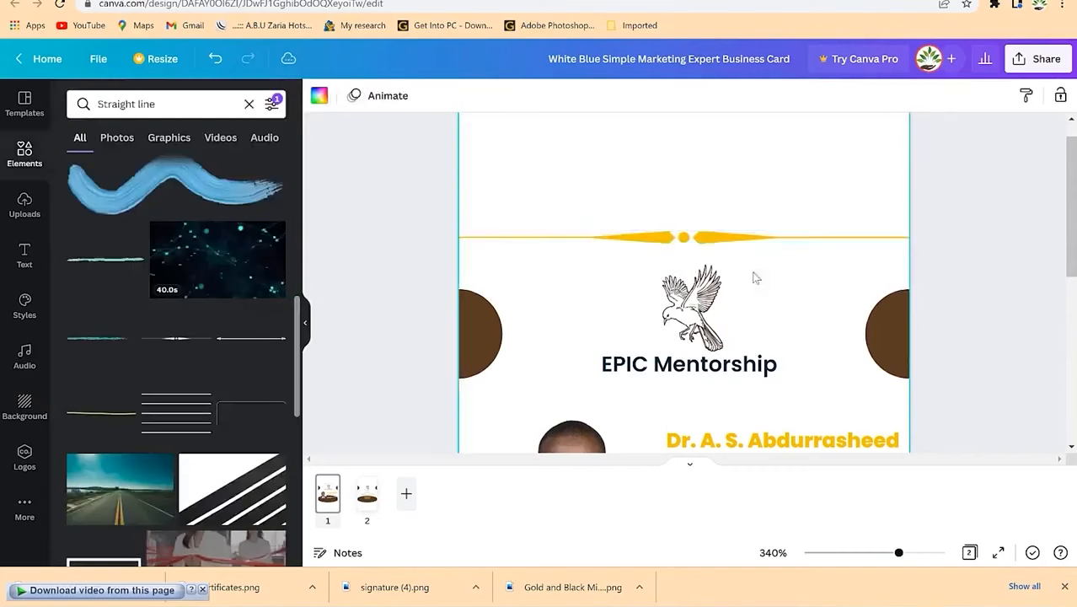
Step: Add another line near the bottom of the brown shape and lengthen it to the right
scroll(737, 300, down, 6)
drag(101, 412, 478, 301)
drag(635, 271, 910, 275)
click(690, 299)
scroll(685, 278, up, 3)
Step: Delete the extra green line from the card
scroll(723, 378, up, 3)
scroll(723, 383, down, 4)
click(766, 349)
key(Delete)
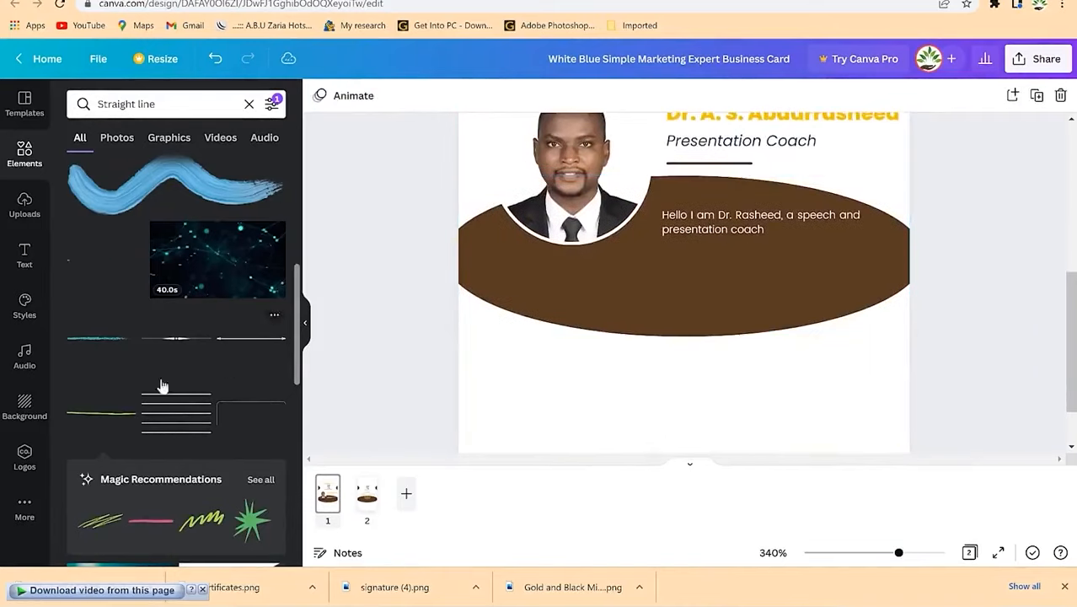
scroll(228, 360, down, 2)
scroll(156, 285, down, 5)
Step: Try a red Lines & Shapes line along the brown shape's bottom, zoom out, then delete it
click(249, 104)
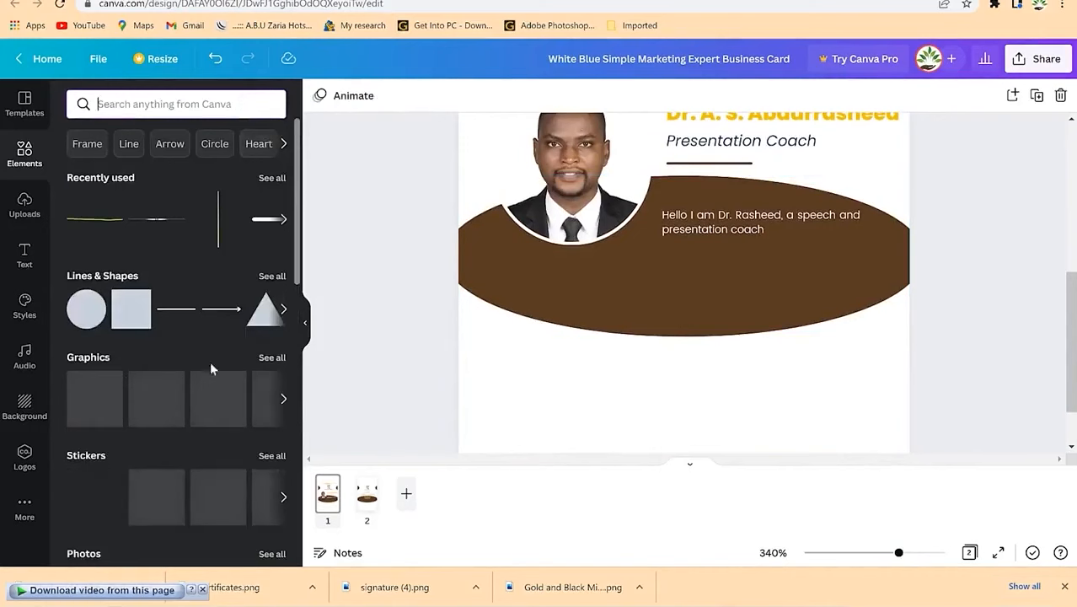
click(271, 277)
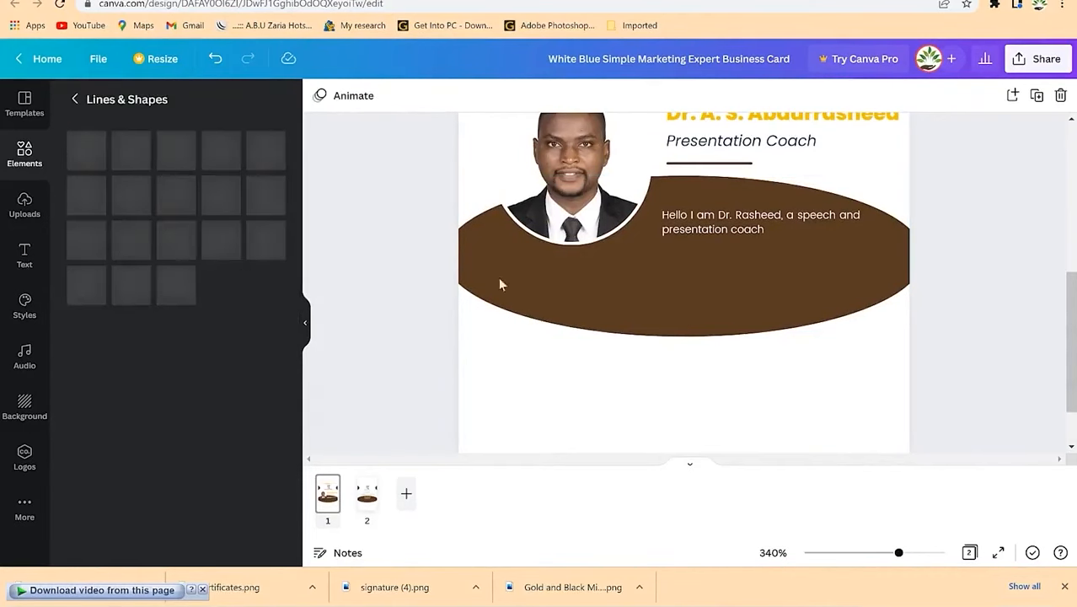
scroll(555, 418, up, 1)
scroll(190, 404, down, 2)
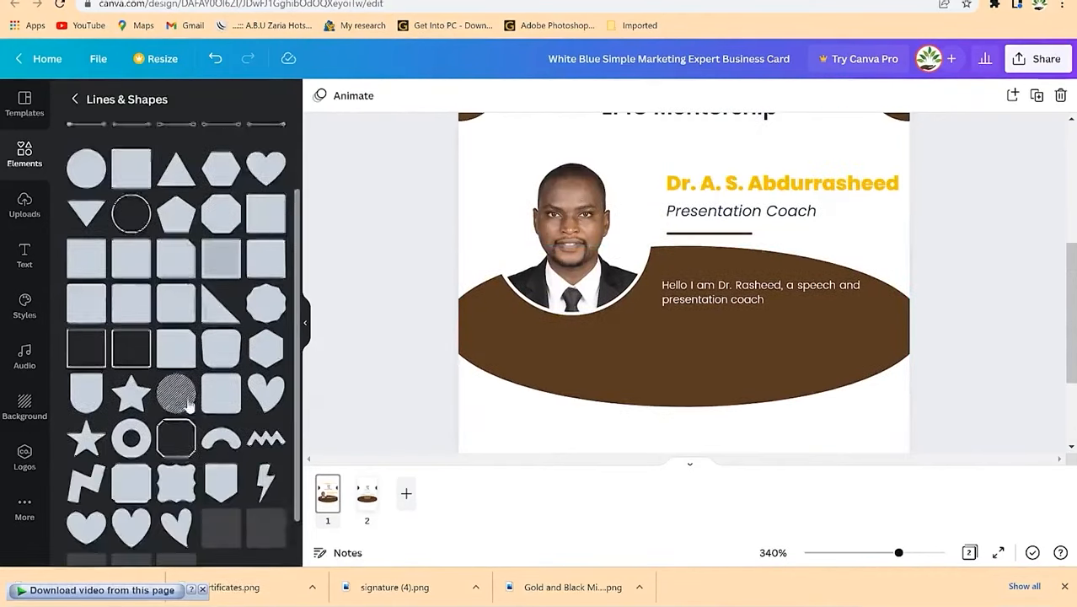
scroll(190, 405, down, 4)
scroll(190, 405, up, 6)
drag(86, 150, 532, 410)
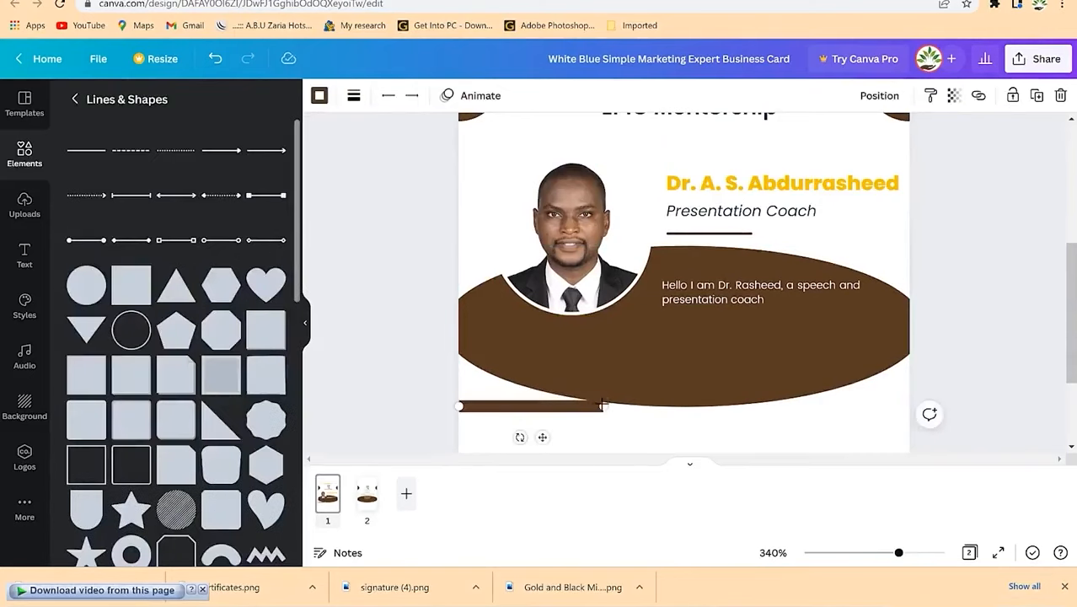
drag(605, 406, 910, 407)
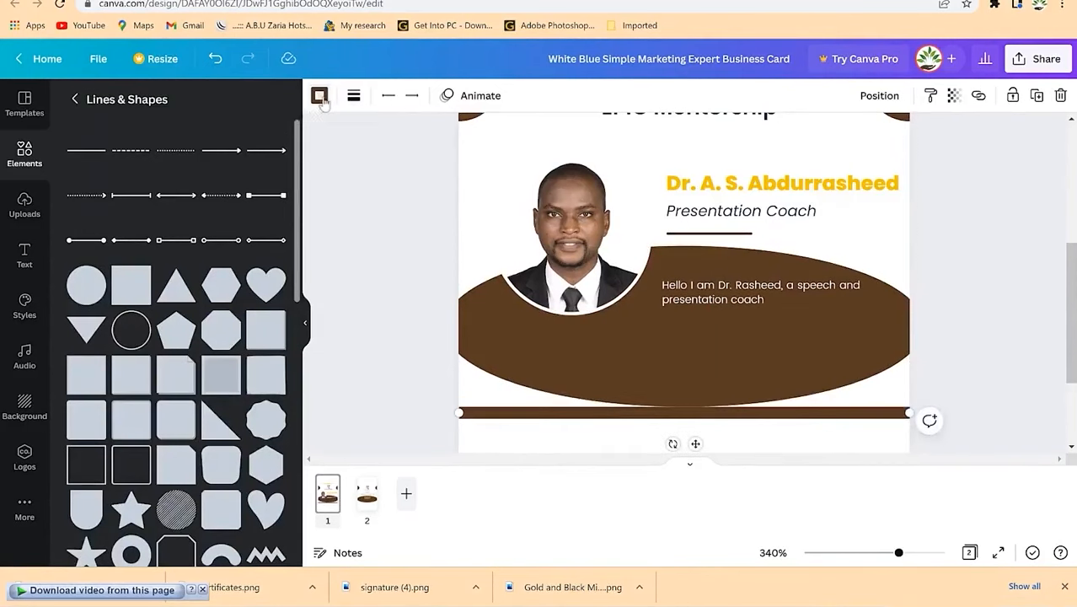
click(320, 95)
click(81, 455)
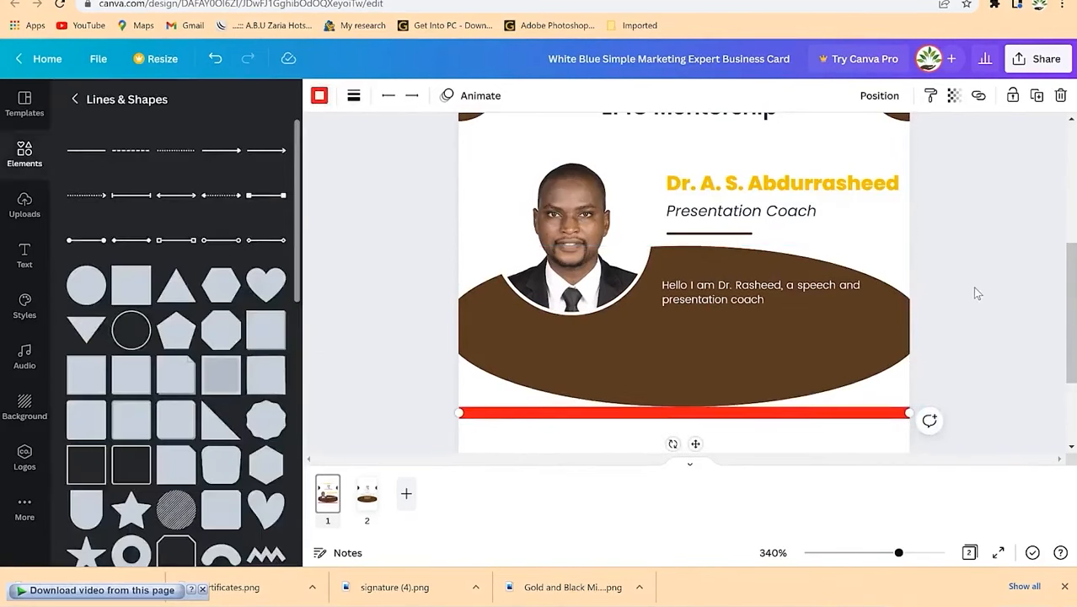
scroll(974, 291, down, 1)
drag(898, 554, 833, 552)
key(Delete)
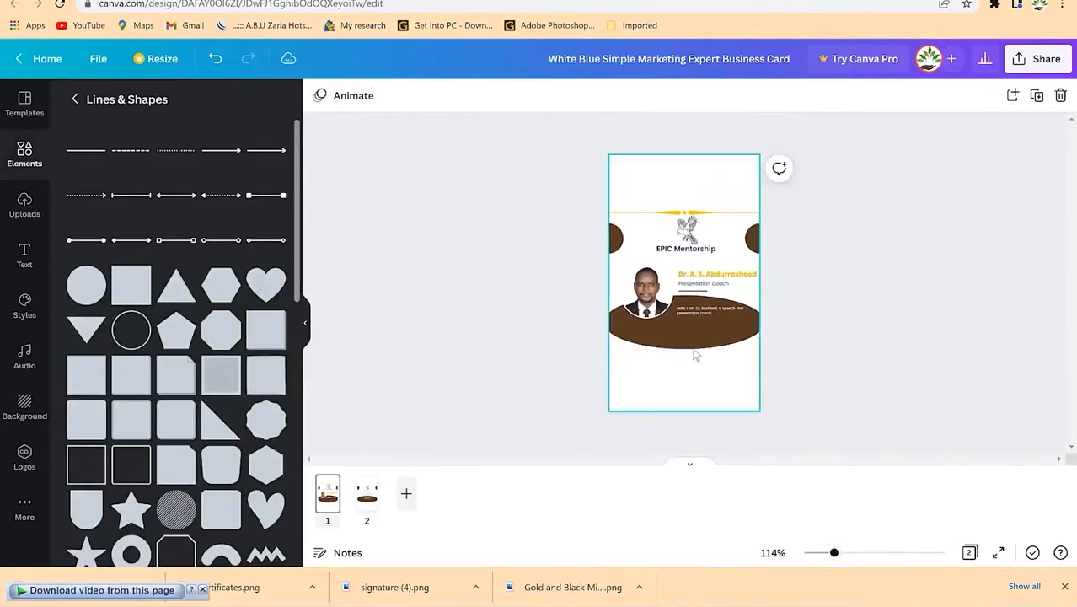
Step: Shift the bird logo, EPIC Mentorship title and gold line slightly down on the front page
click(691, 247)
click(687, 242)
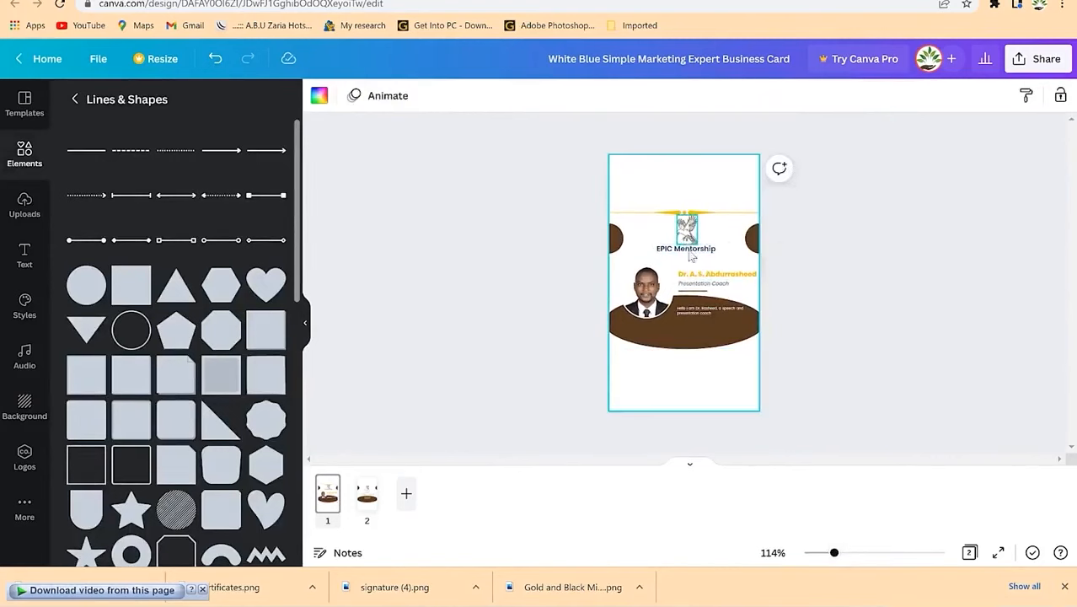
drag(696, 260, 691, 232)
mouse_move(691, 232)
mouse_down()
mouse_move(691, 243)
mouse_move(688, 221)
mouse_up()
click(688, 215)
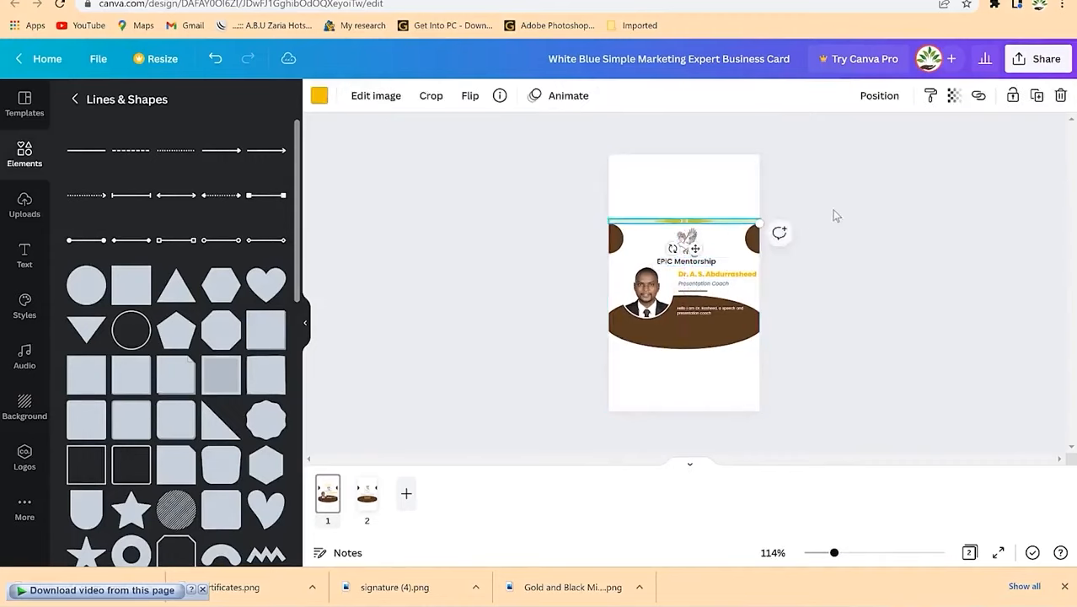
click(817, 286)
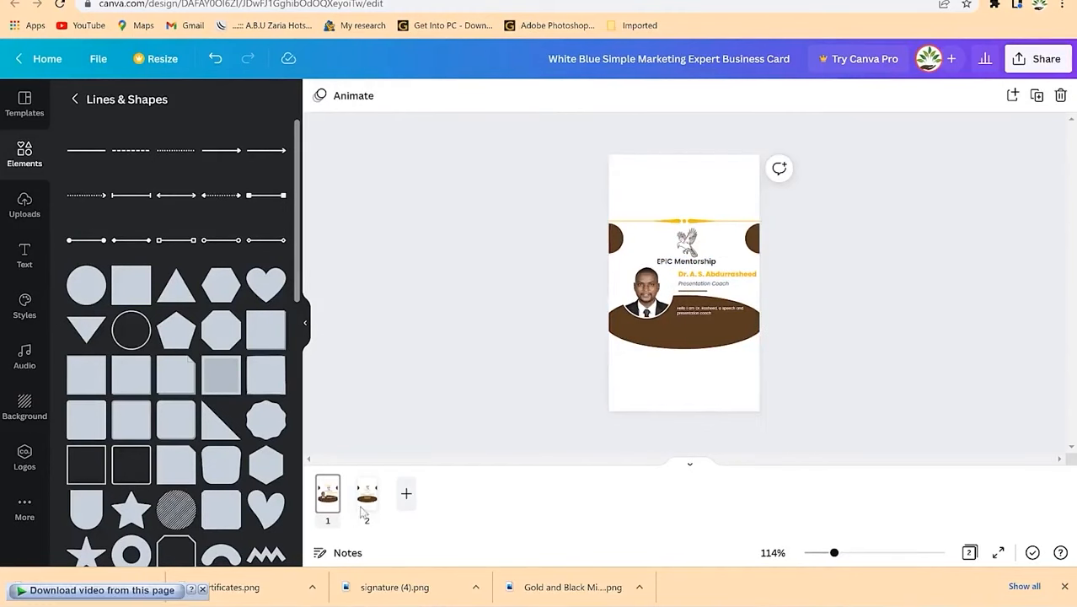
Step: Paste the gold line onto page 2, lower its logo and title, then open Share
click(672, 224)
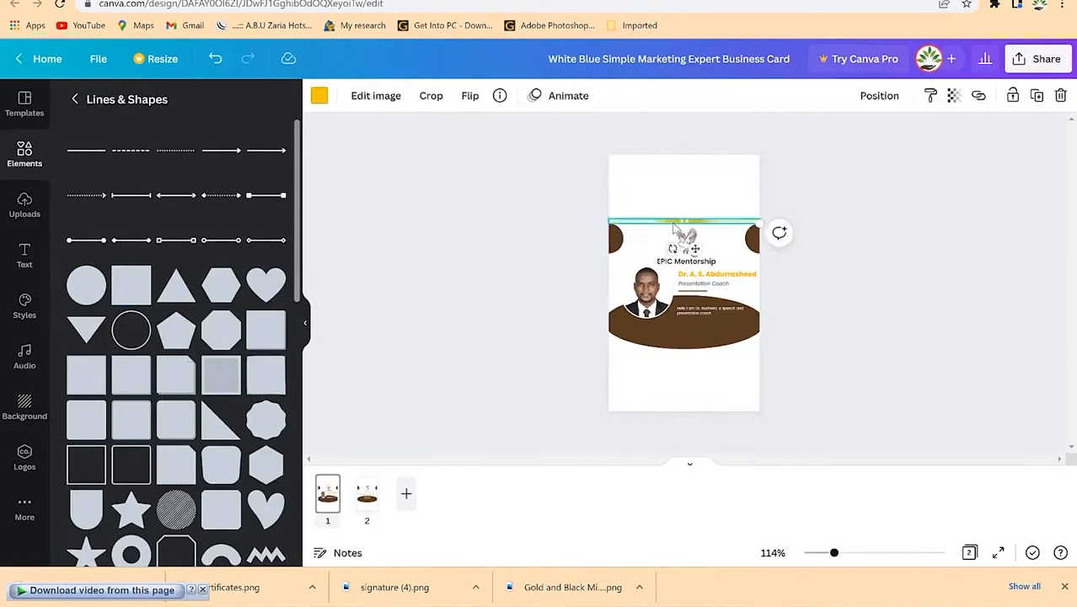
click(374, 509)
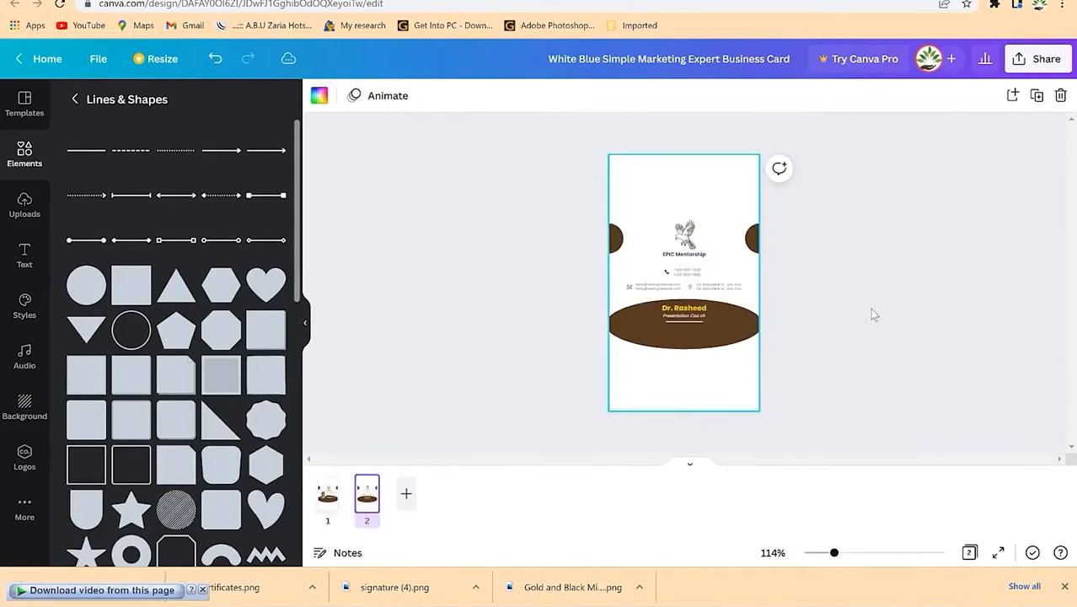
key(ctrl+v)
click(686, 244)
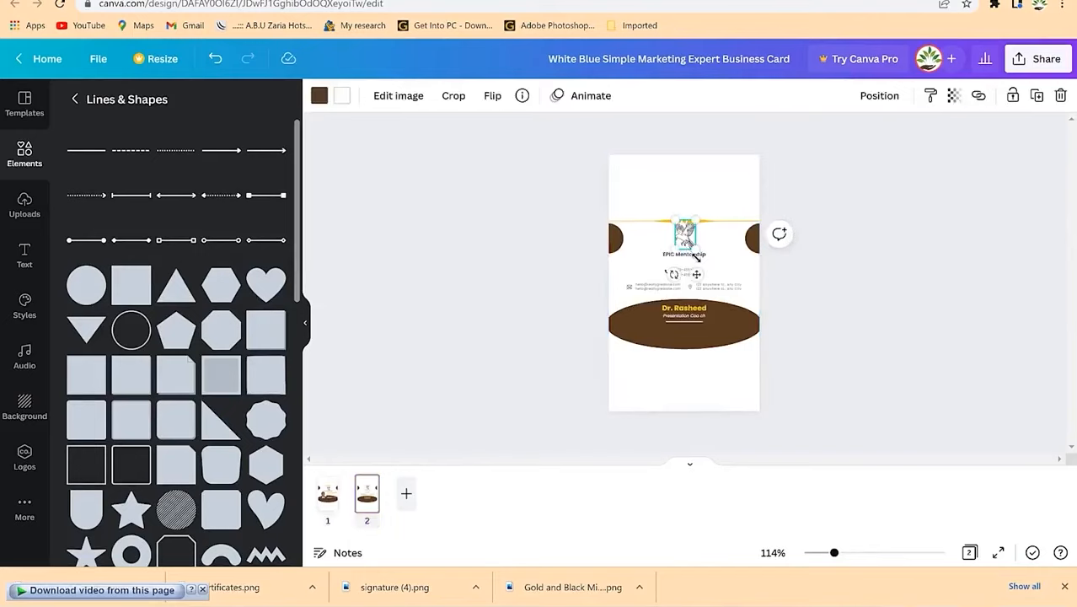
shift+click(694, 254)
drag(687, 242, 686, 247)
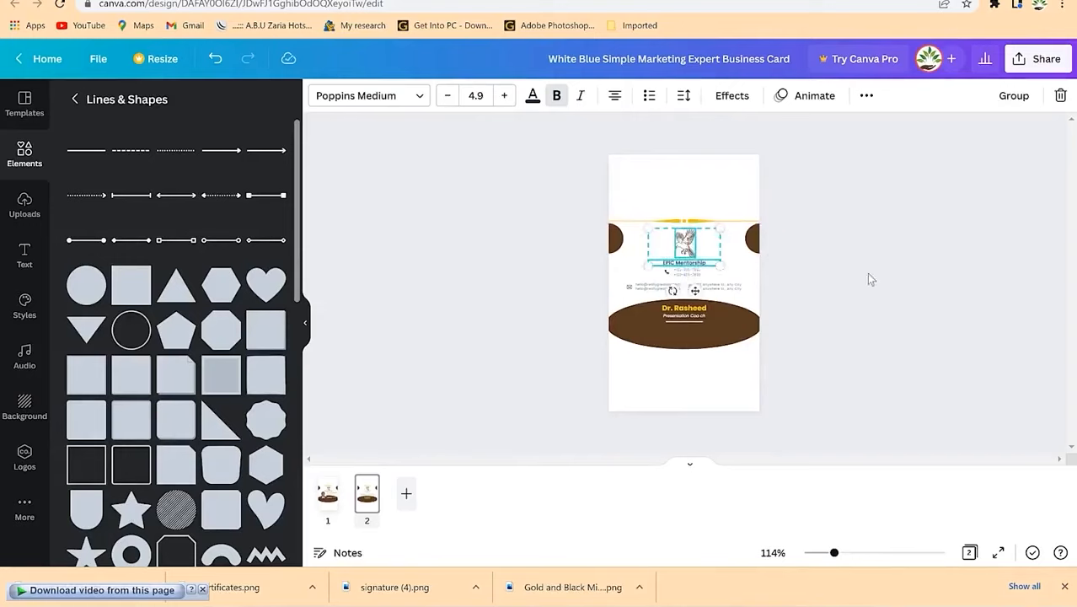
click(853, 327)
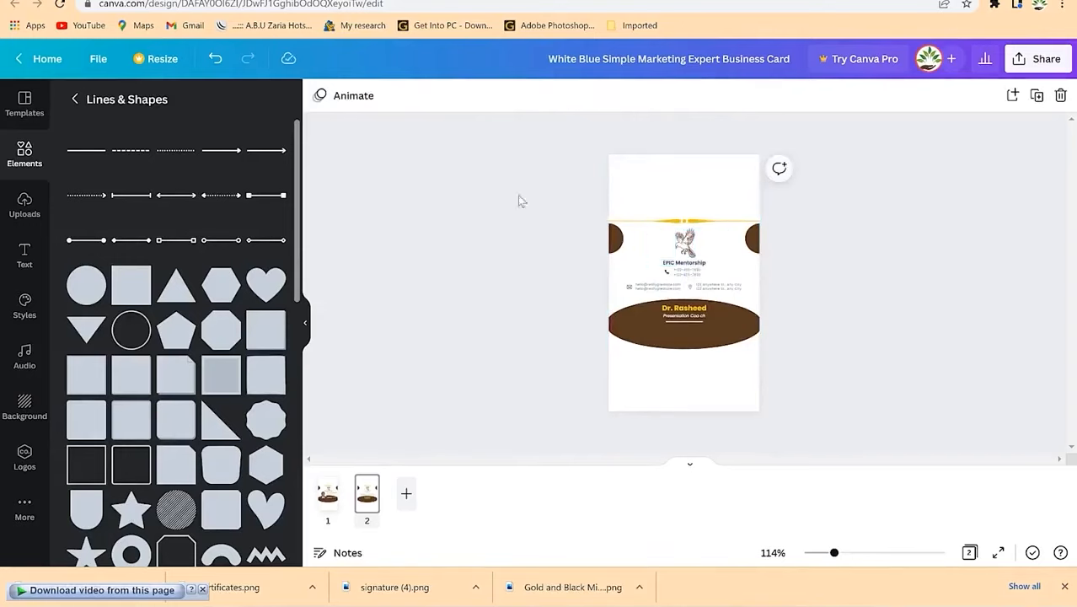
click(1037, 64)
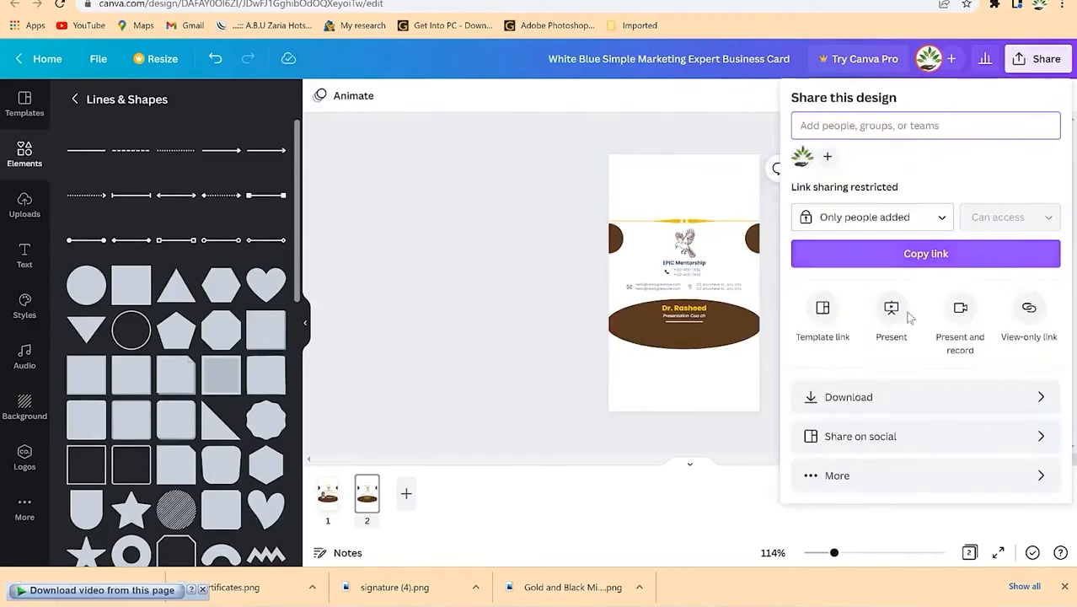
Step: Download the card as a PDF Print file
click(854, 393)
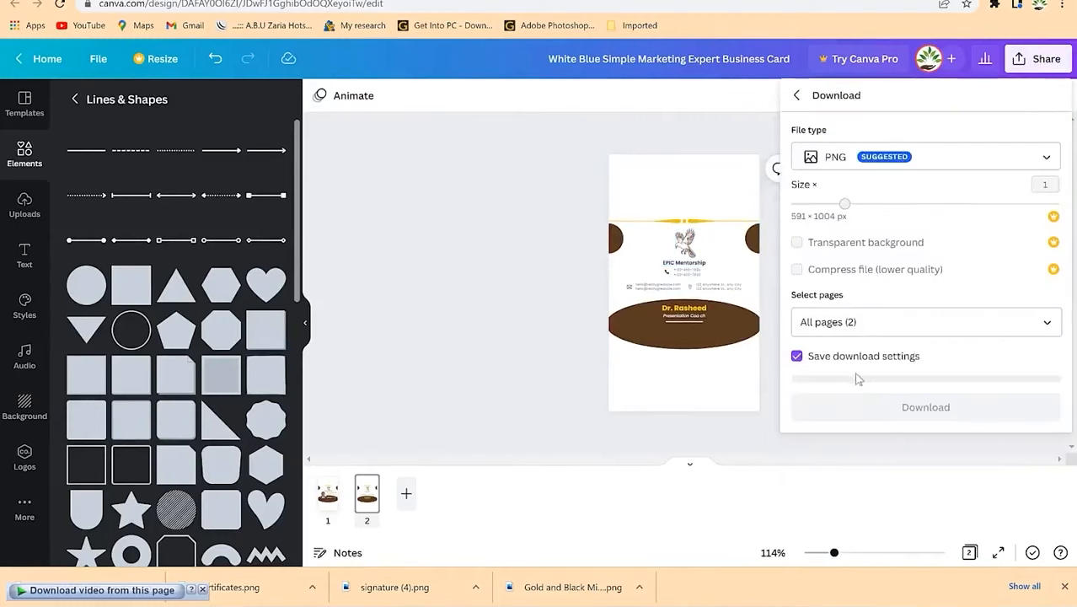
click(878, 162)
click(888, 265)
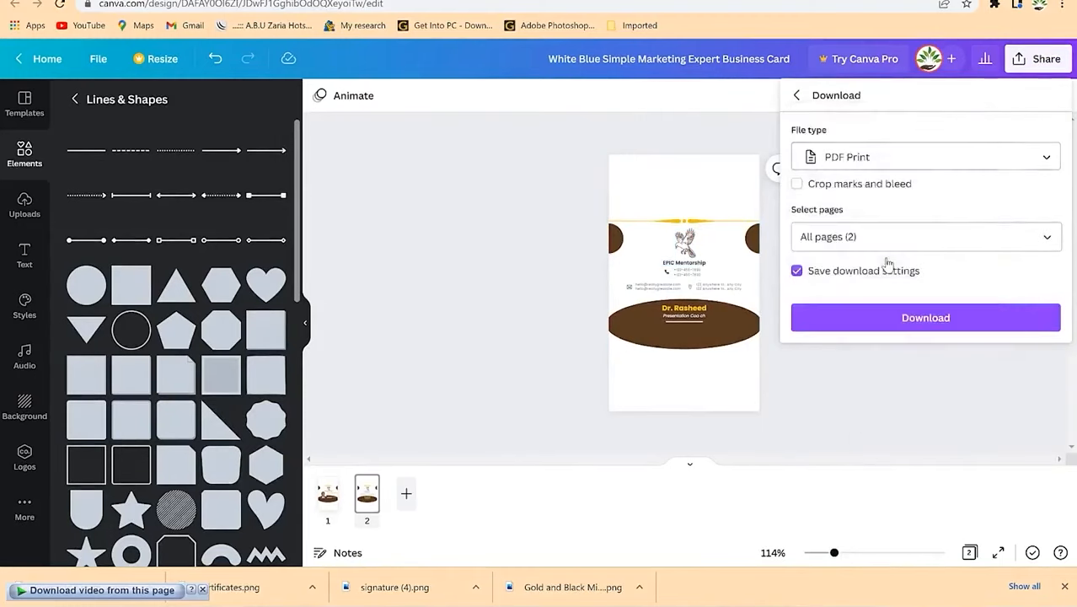
click(914, 325)
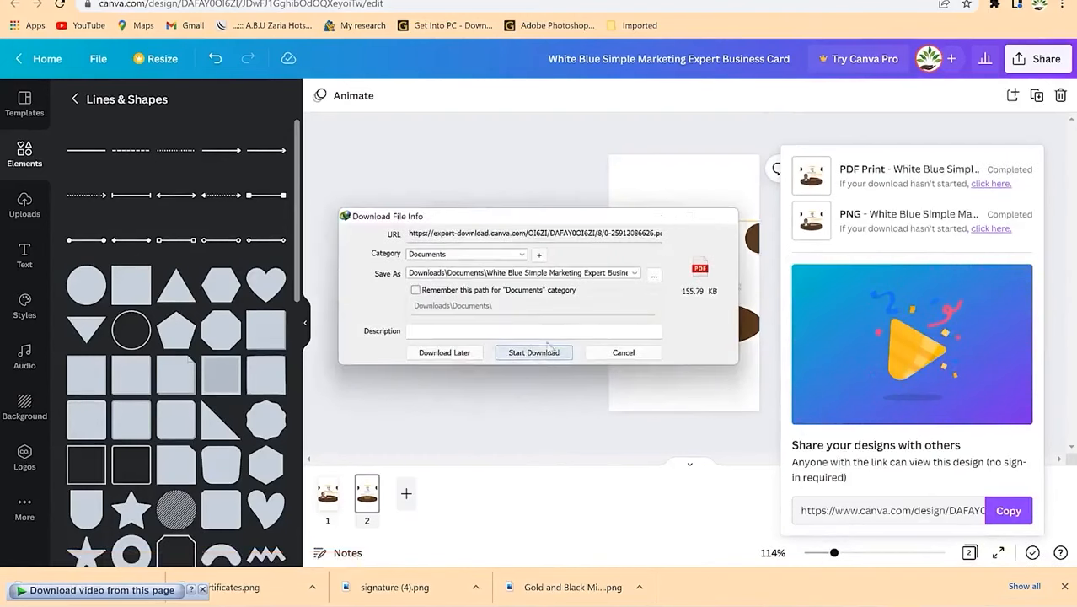
Step: Open the downloaded PDF in Foxit PhantomPDF
click(494, 336)
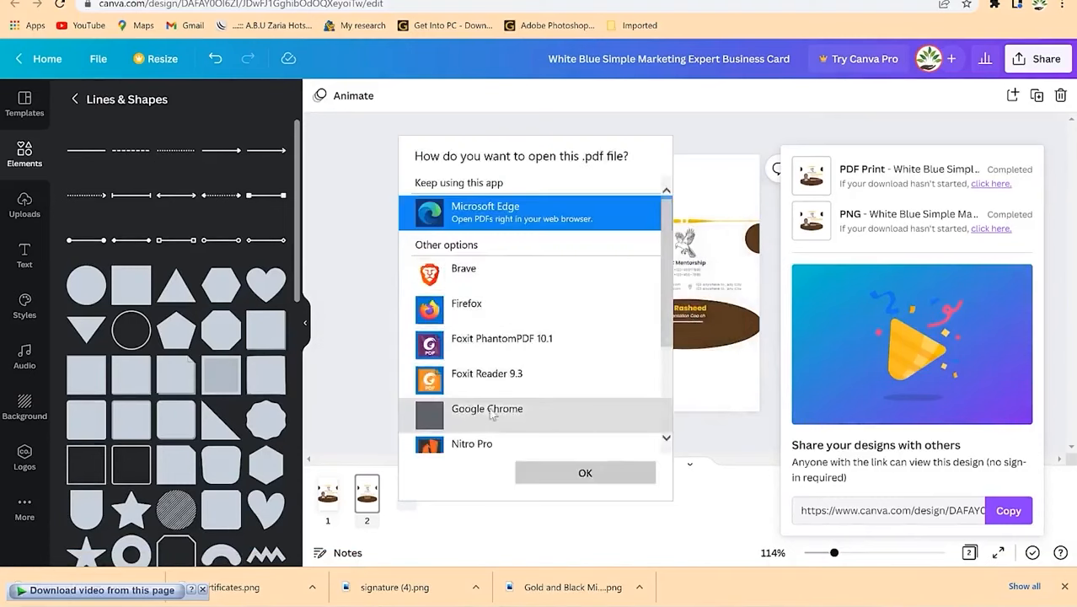
click(487, 344)
click(584, 473)
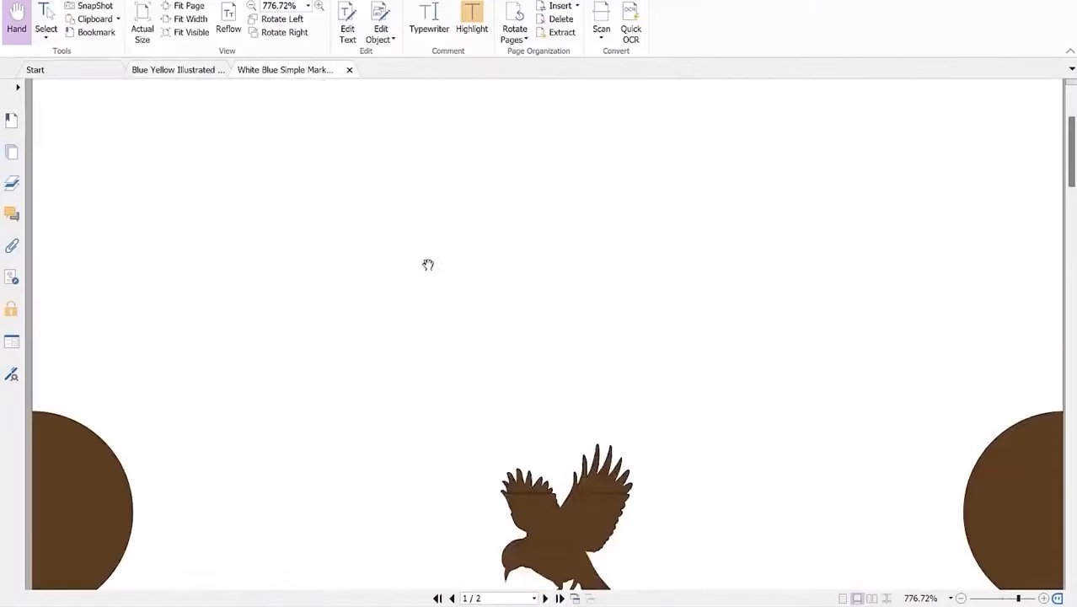
Step: Zoom out in Foxit to fit the page, review pages 1 and 2, then return to Chrome
click(960, 597)
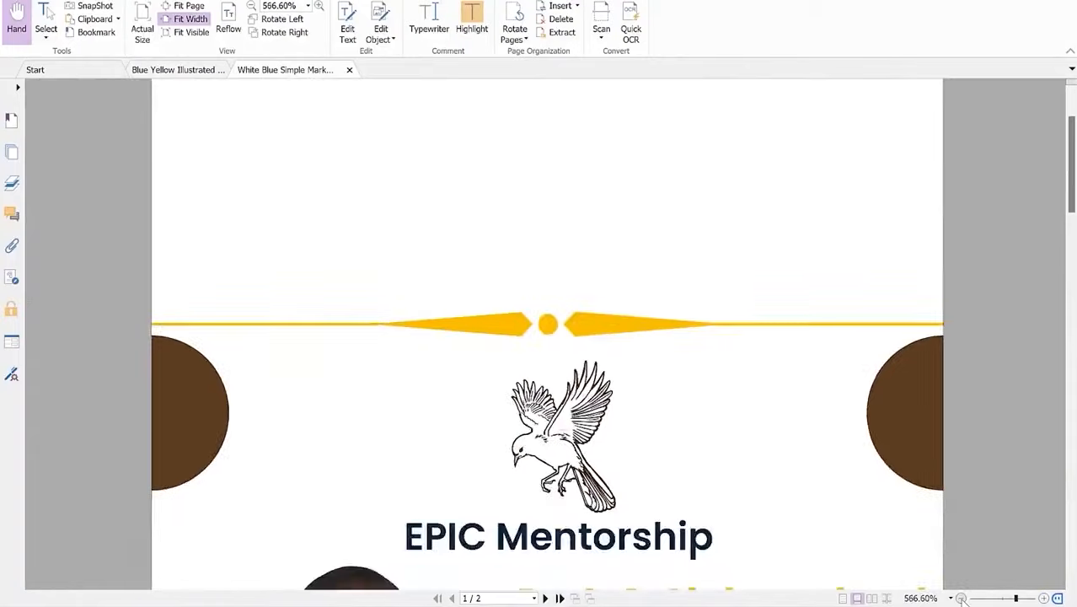
click(961, 597)
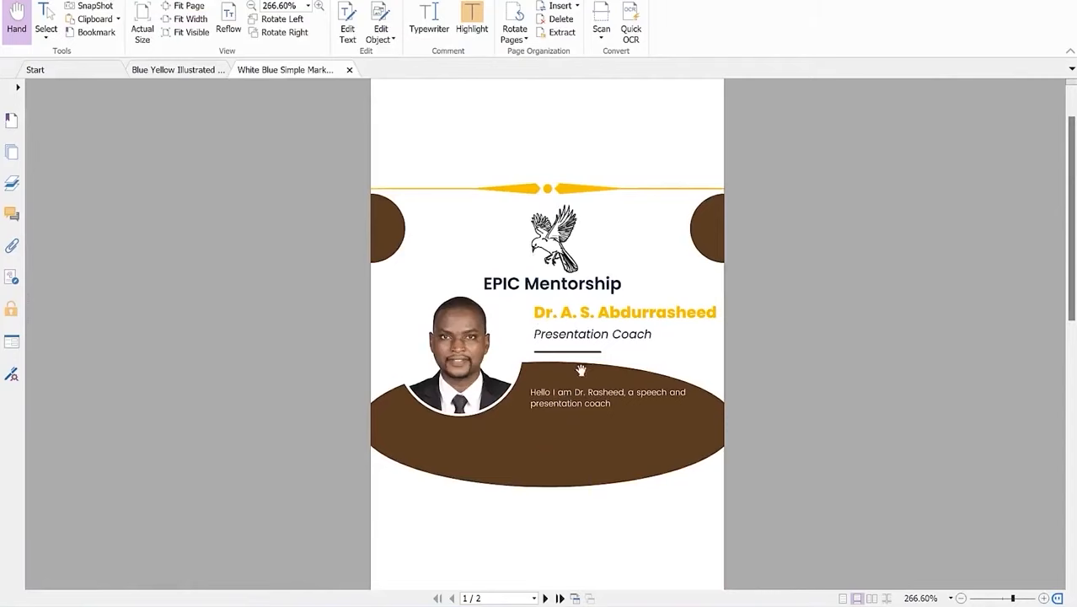
scroll(580, 435, down, 10)
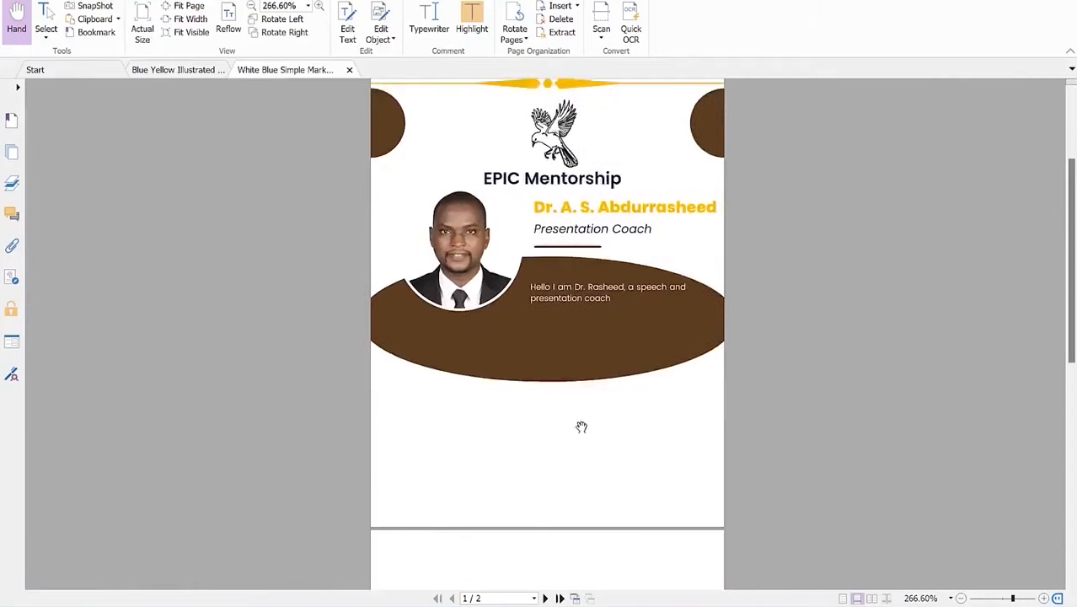
scroll(581, 337, down, 2)
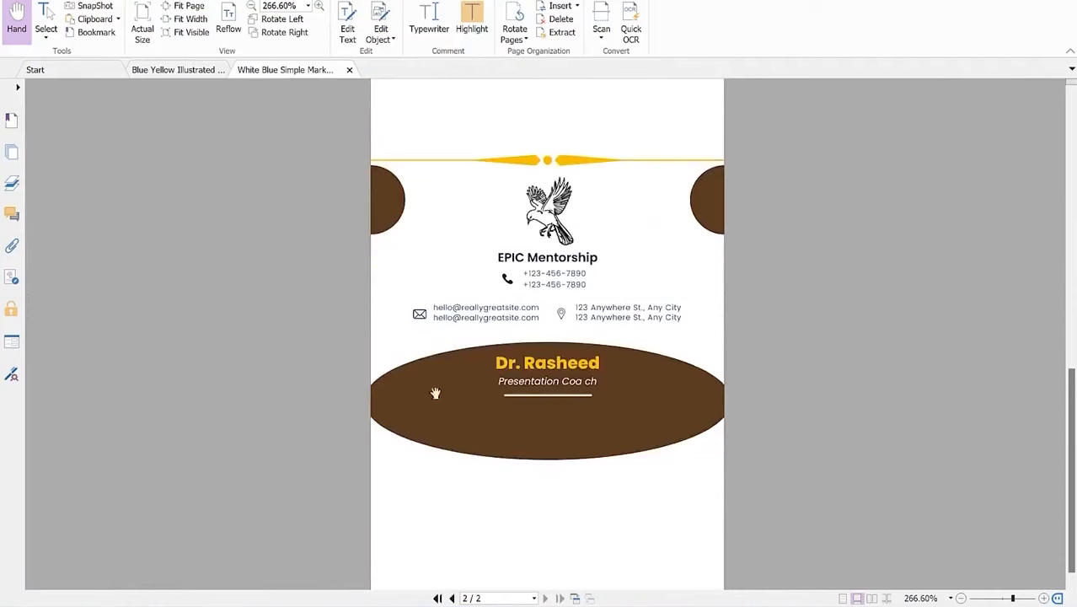
scroll(630, 303, up, 3)
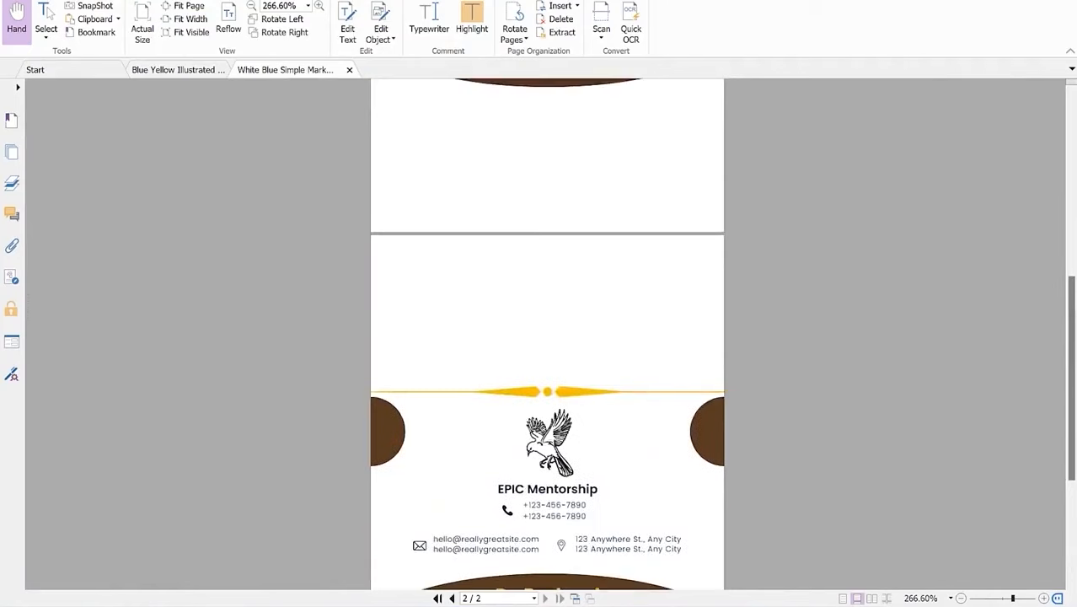
key(alt+Tab)
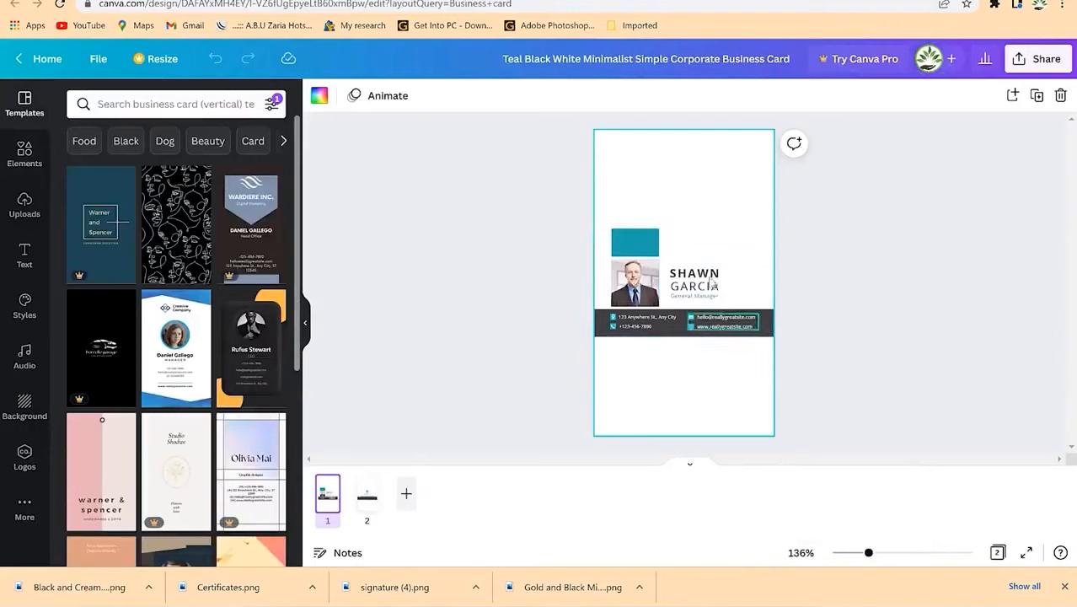
Step: Review both pages of the teal template and select its sample photo
click(637, 327)
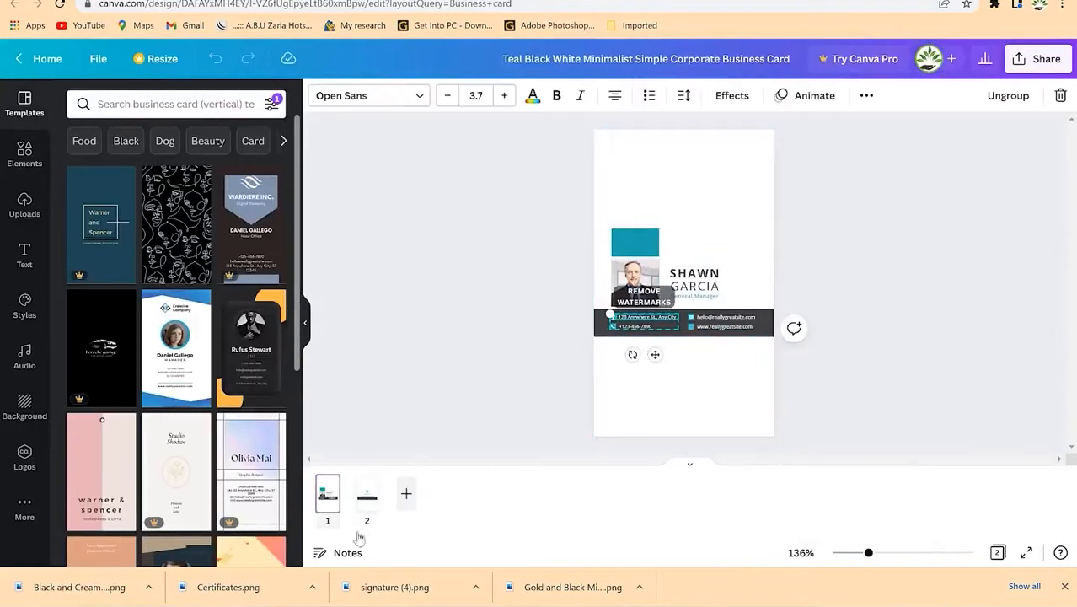
click(368, 493)
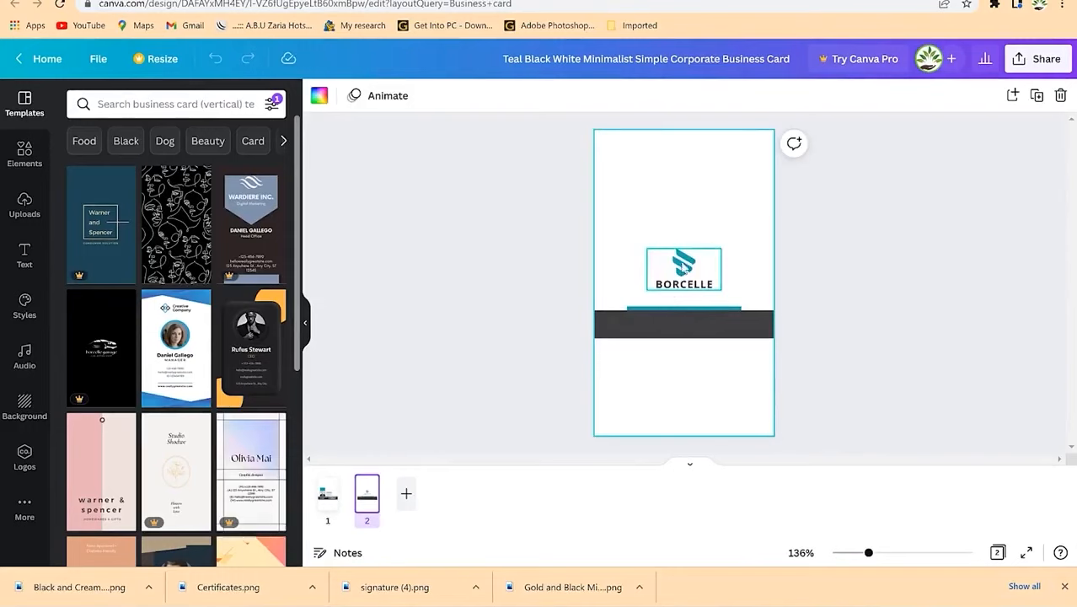
click(328, 497)
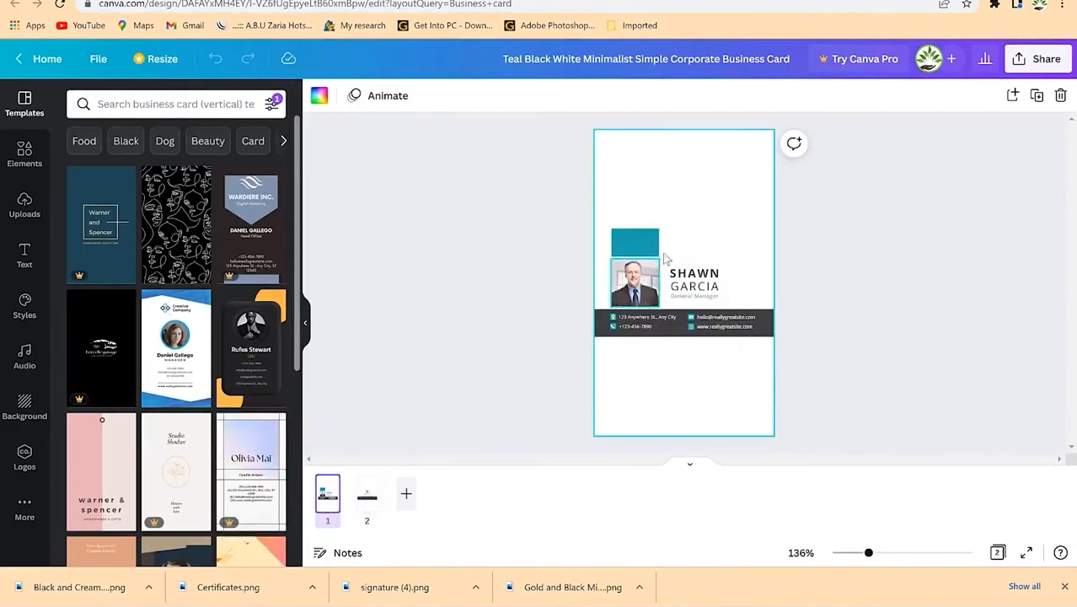
click(636, 283)
click(636, 284)
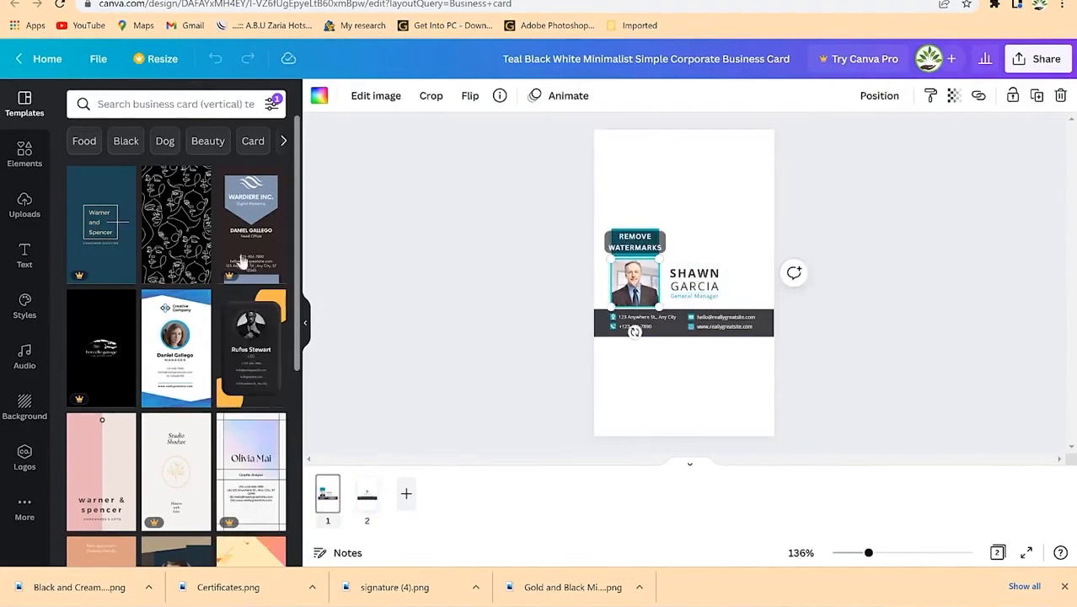
Step: Replace the sample photo with the uploaded suited-man portrait and confirm its crop
click(25, 205)
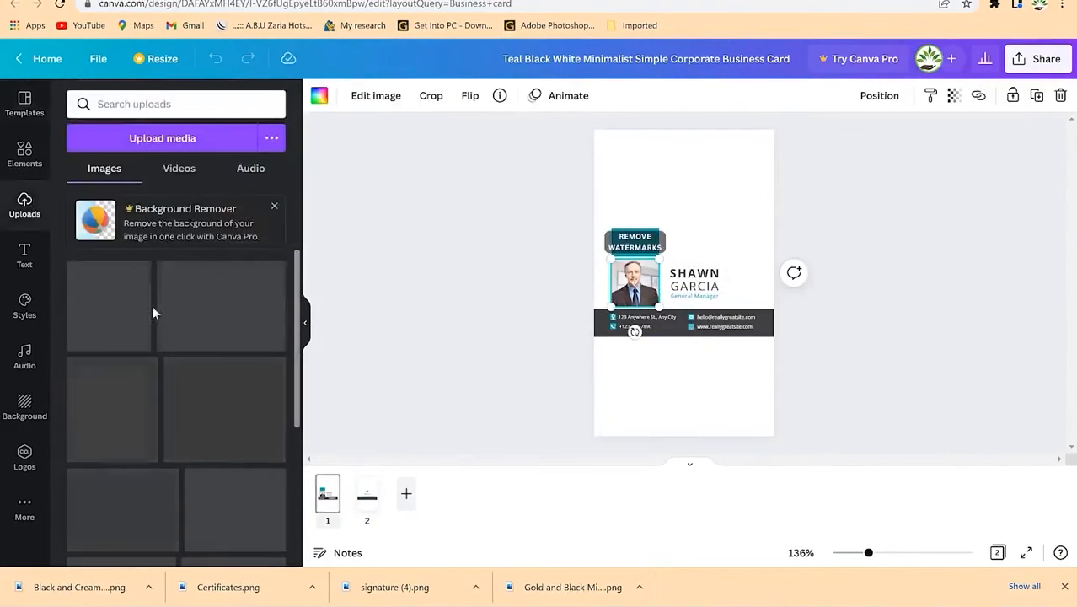
scroll(135, 354, down, 10)
scroll(127, 374, down, 10)
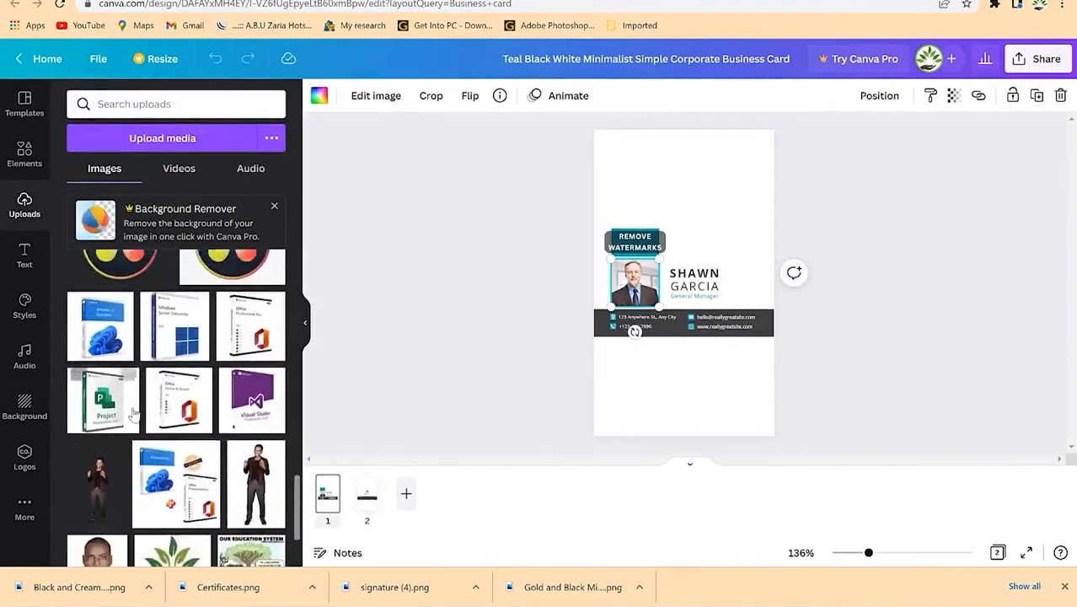
scroll(133, 411, down, 3)
drag(97, 359, 650, 296)
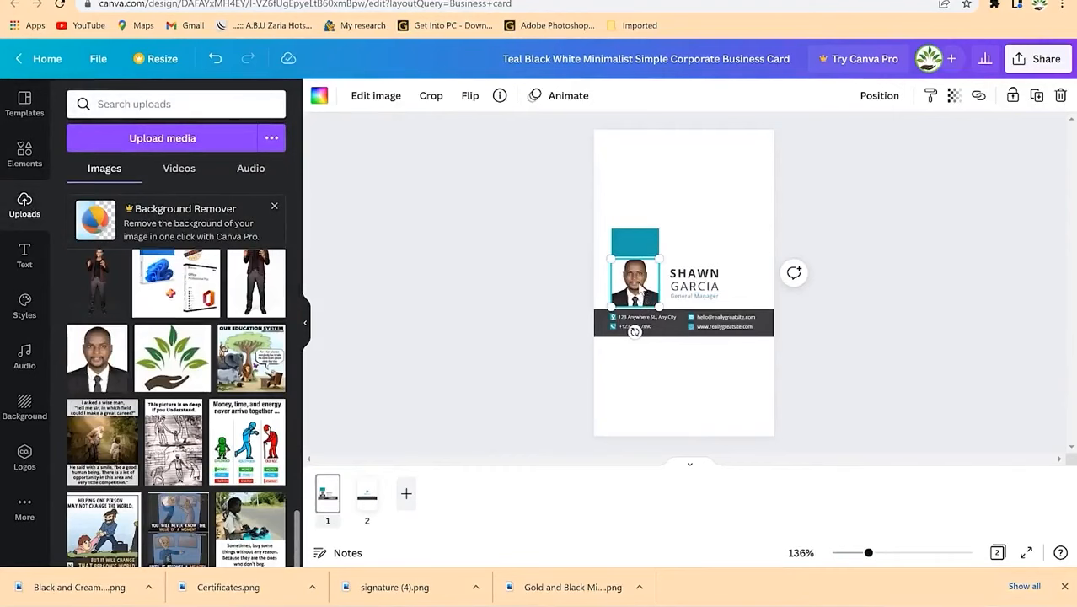
double_click(638, 287)
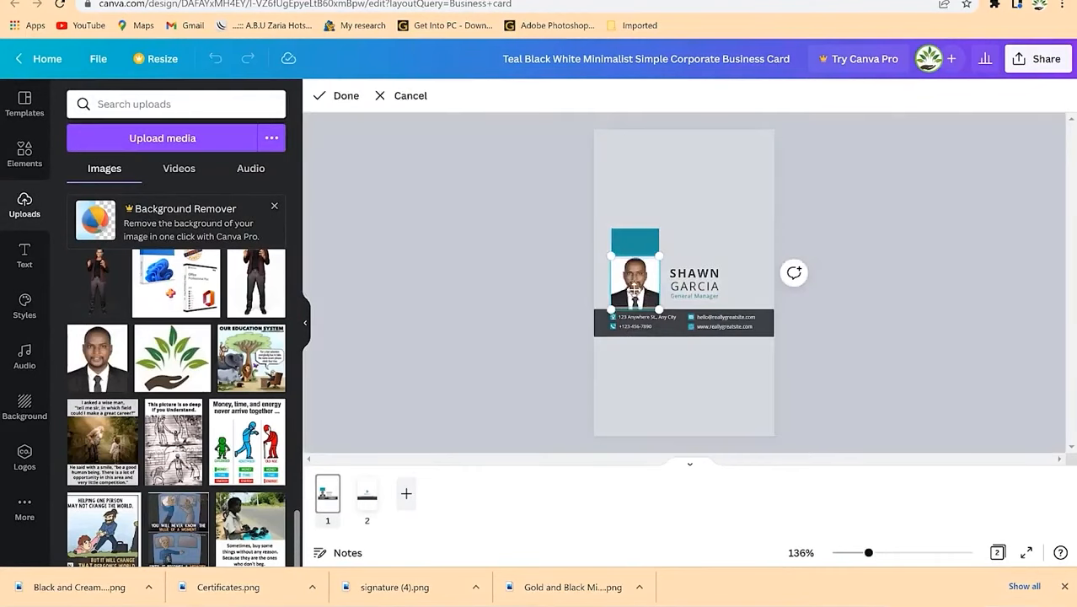
click(924, 221)
click(926, 219)
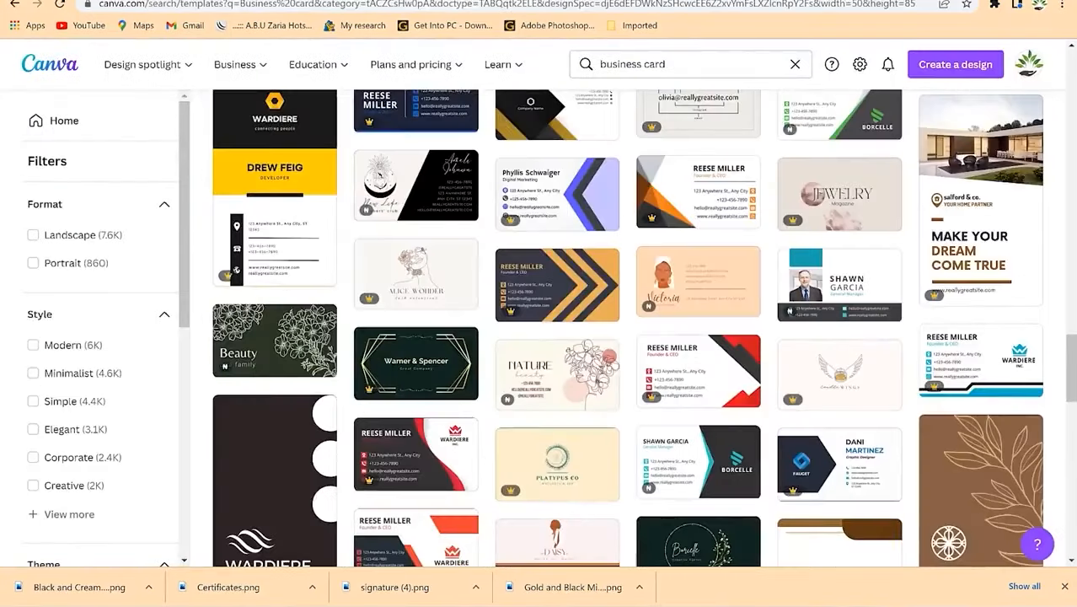
Step: Scroll through the 'business card' template results, browsing corporate and minimalist designs
scroll(438, 221, down, 3)
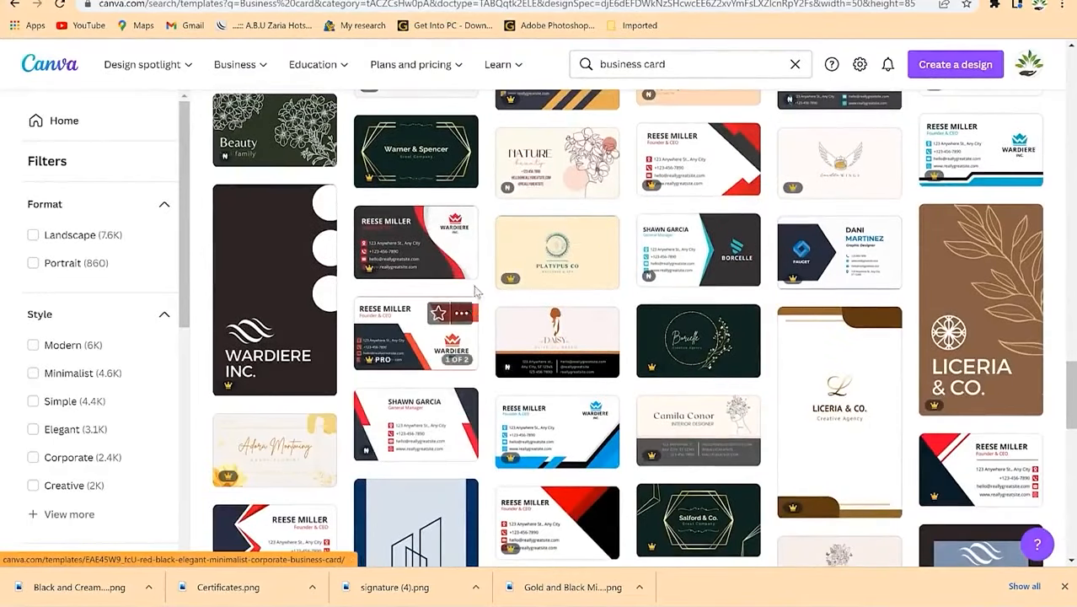
scroll(649, 320, down, 3)
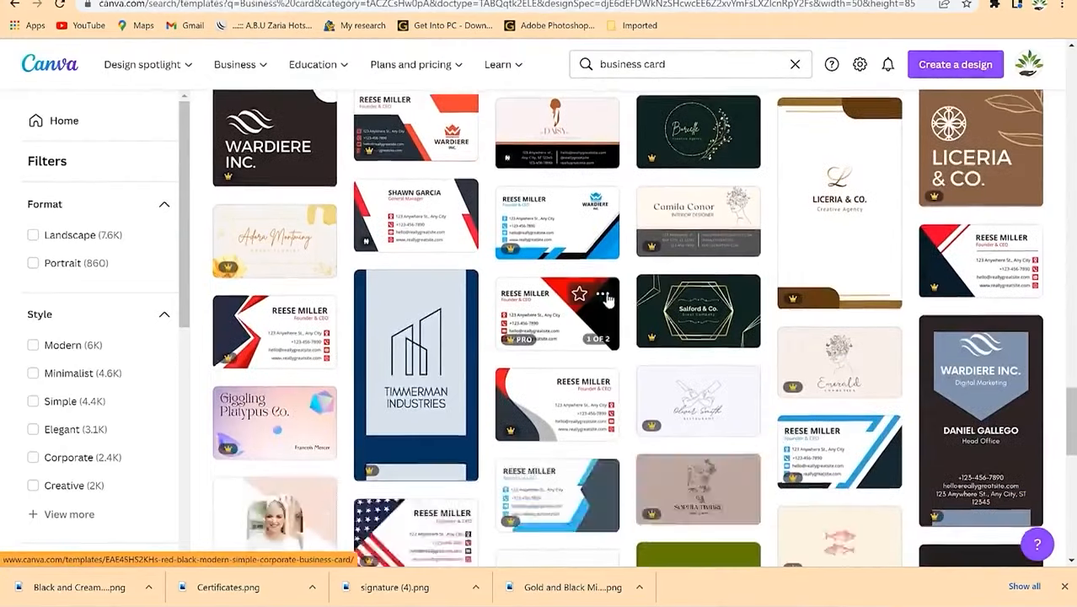
scroll(608, 297, up, 7)
scroll(609, 297, up, 5)
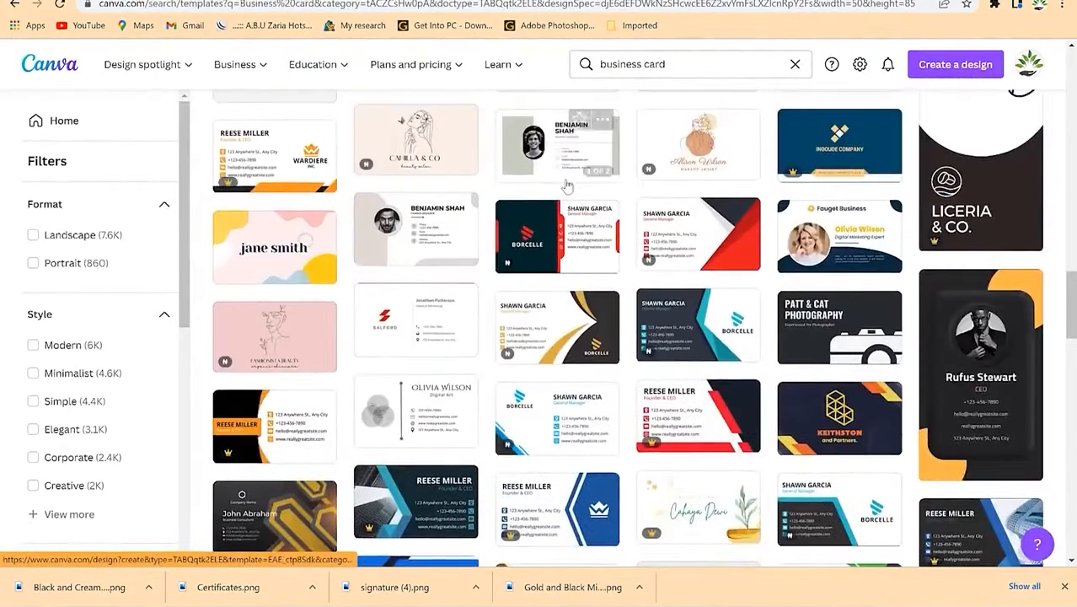
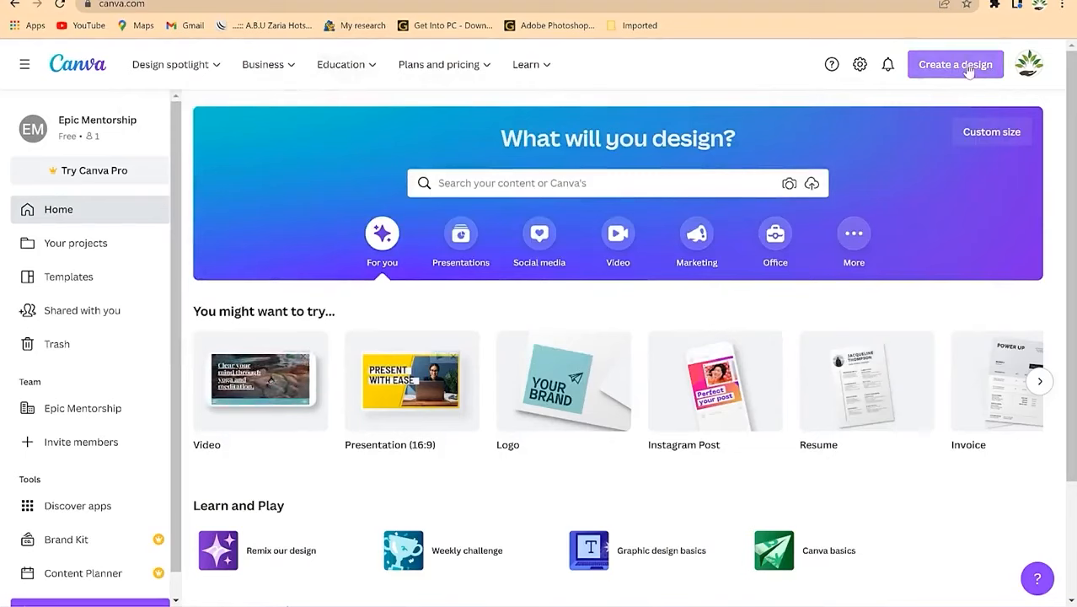
Step: Browse the Create a design list of available design types
click(969, 68)
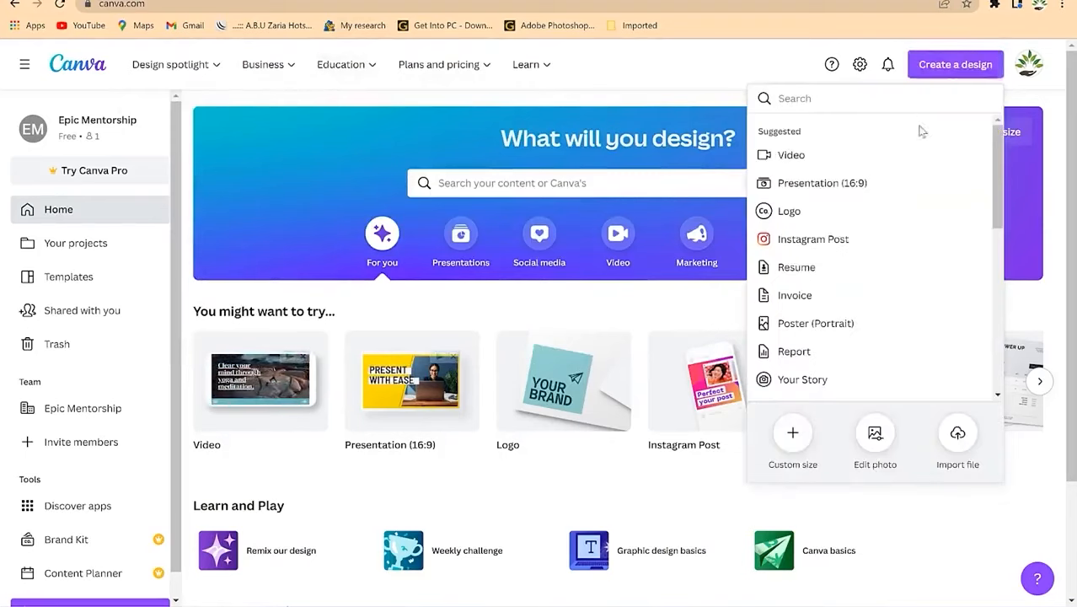
scroll(849, 333, down, 1)
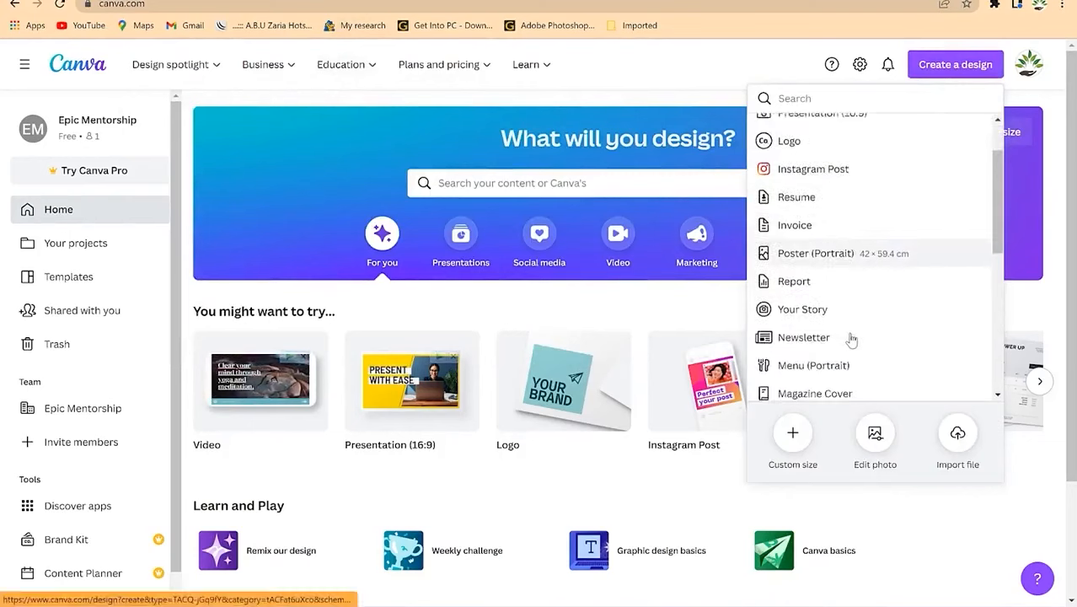
scroll(851, 337, down, 4)
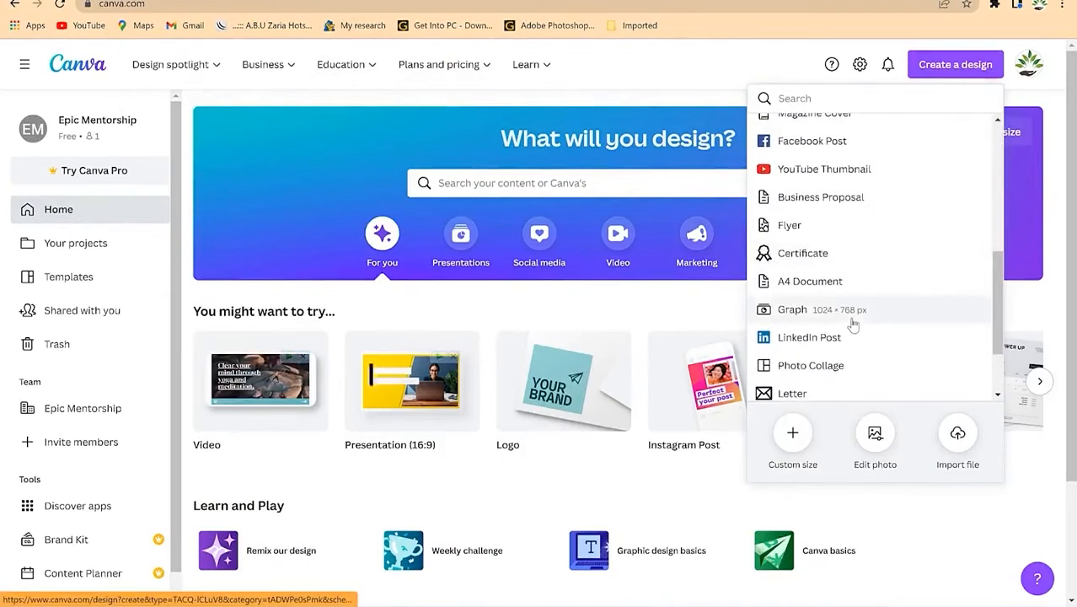
scroll(853, 328, down, 2)
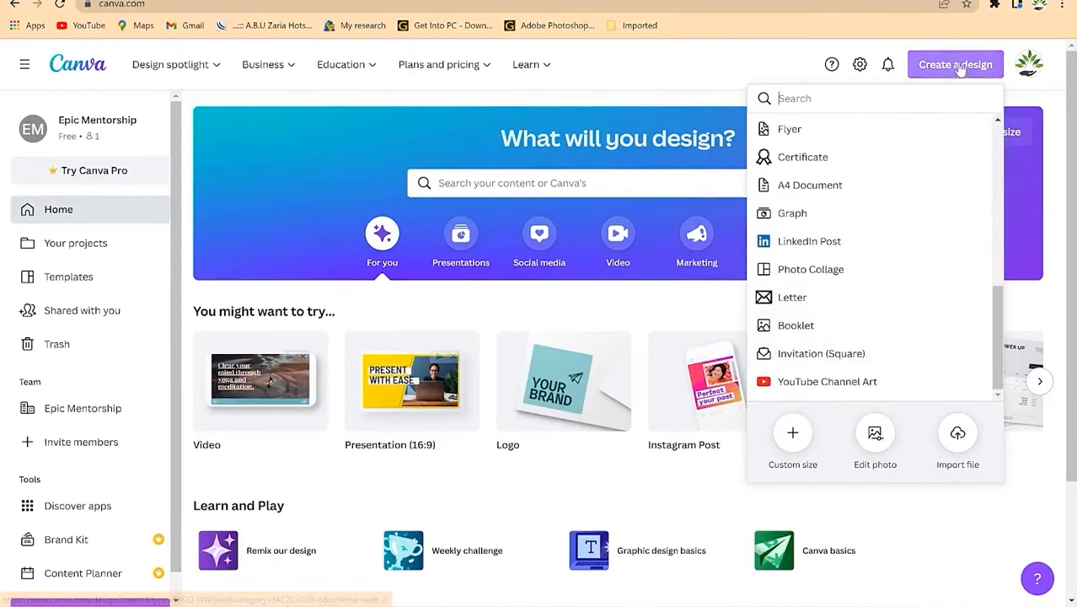
click(1047, 109)
Step: Look at the Custom size options, then go to the home template search bar
click(1012, 138)
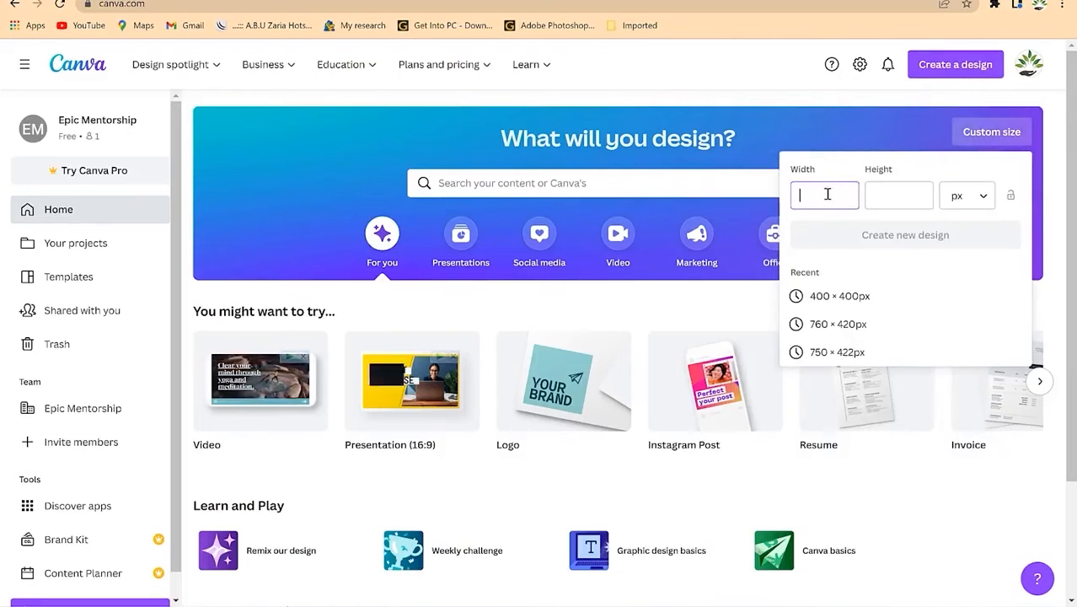
click(777, 67)
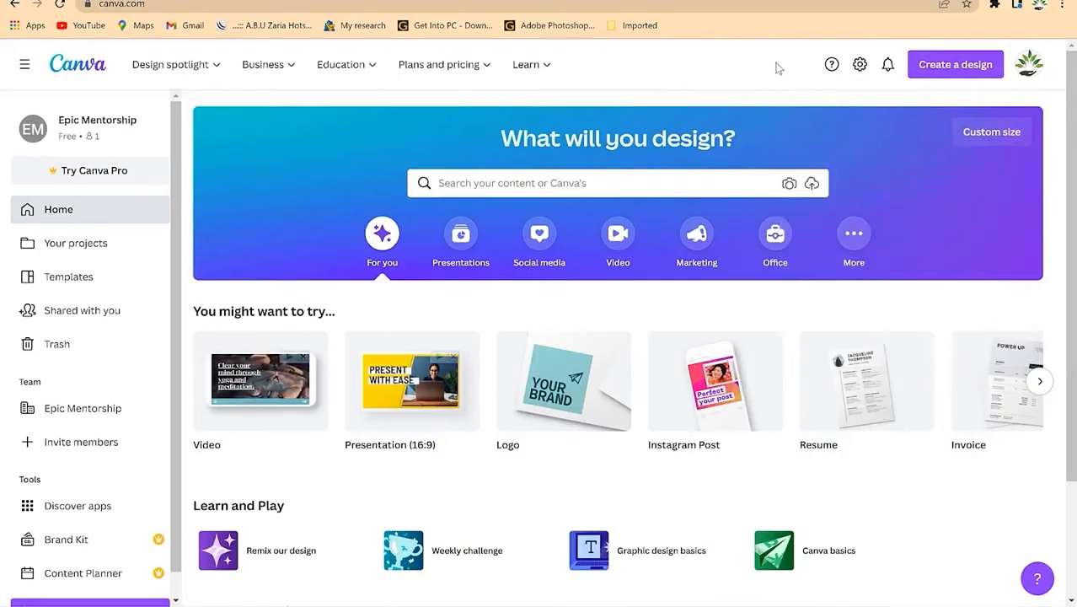
click(596, 182)
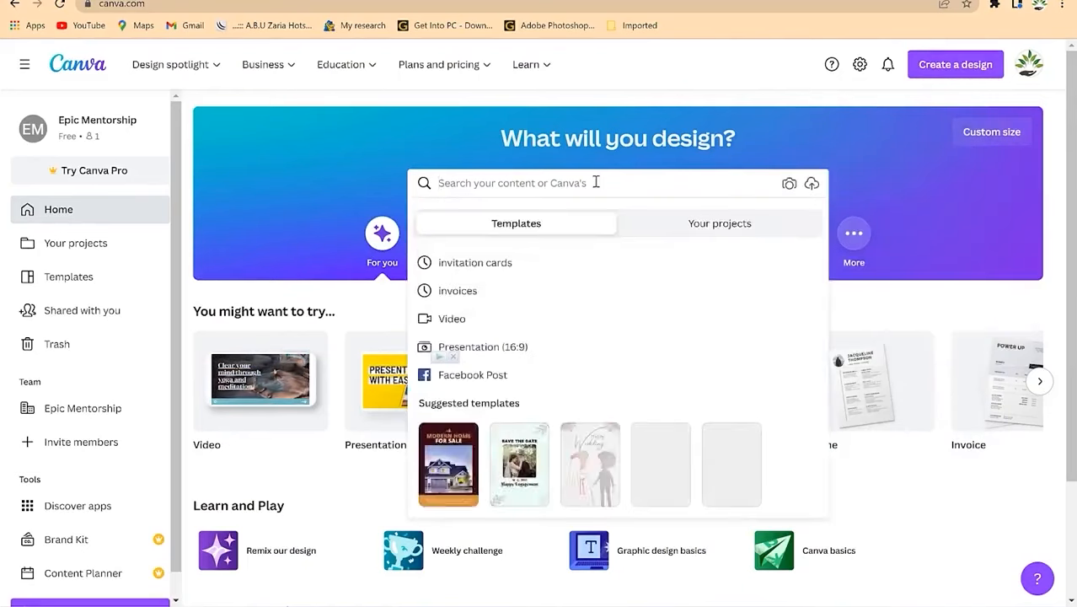
Step: Search templates for 'invitation cards' and scroll through the results grid
text(invitation cards)
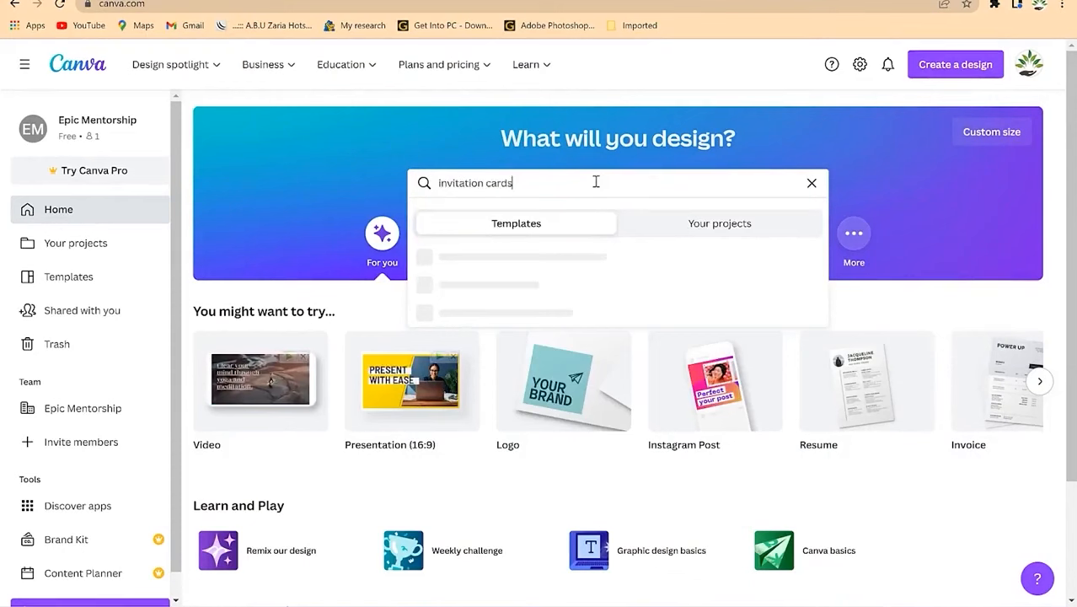
key(Return)
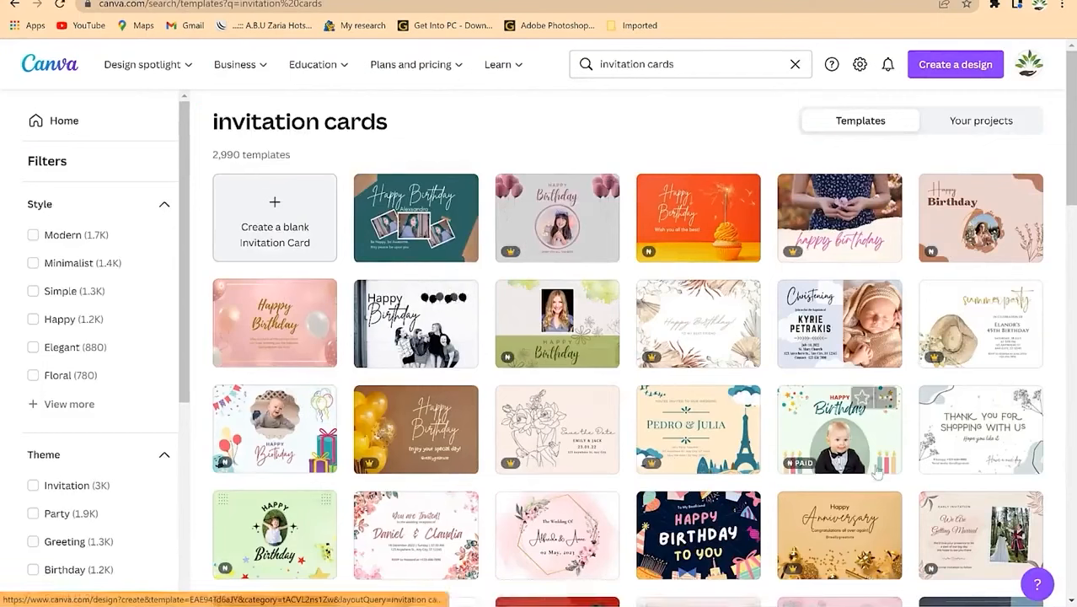
scroll(623, 516, down, 1)
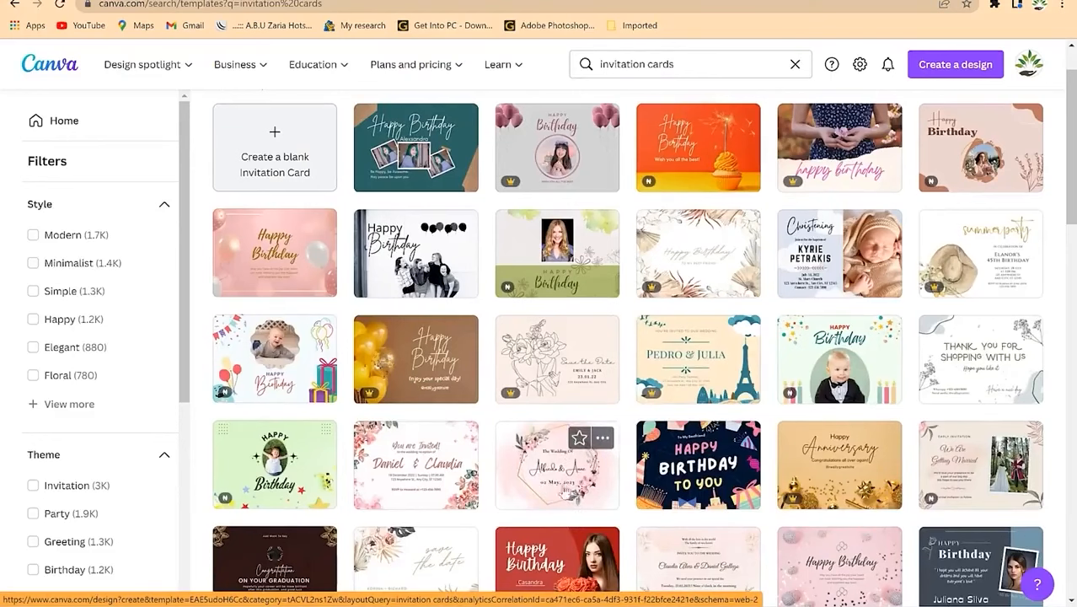
scroll(540, 471, down, 4)
scroll(523, 456, down, 5)
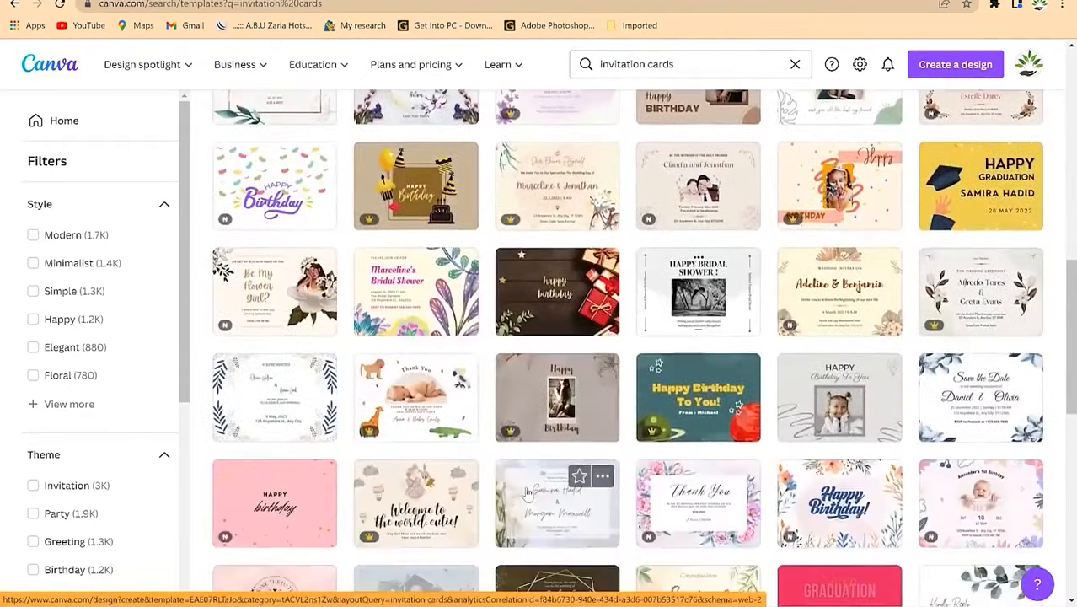
scroll(524, 493, up, 9)
scroll(547, 461, up, 2)
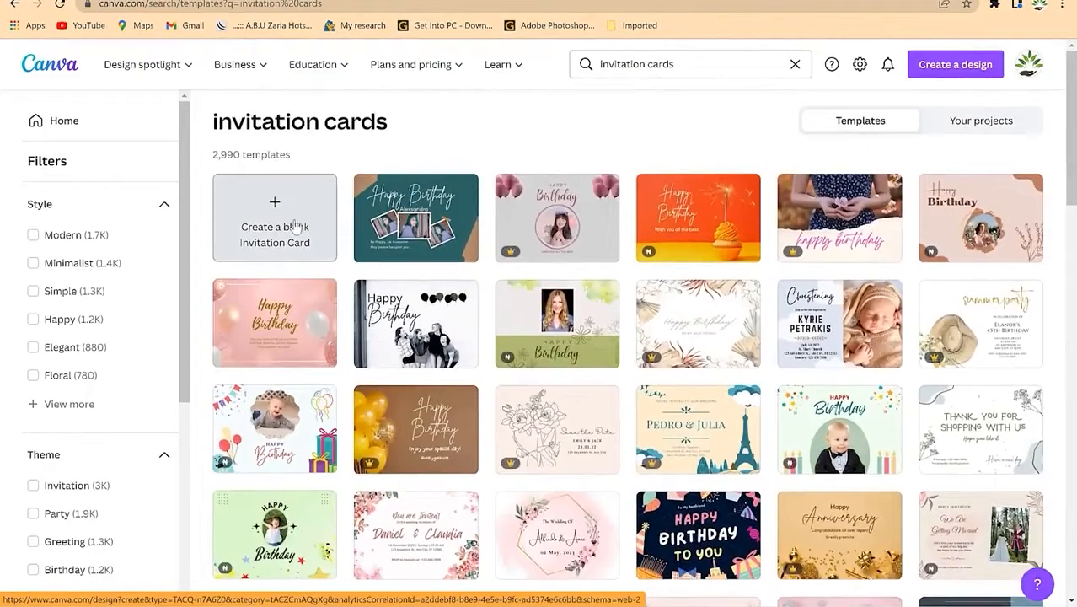
scroll(536, 418, down, 5)
scroll(535, 419, down, 1)
scroll(536, 419, up, 3)
scroll(536, 419, down, 9)
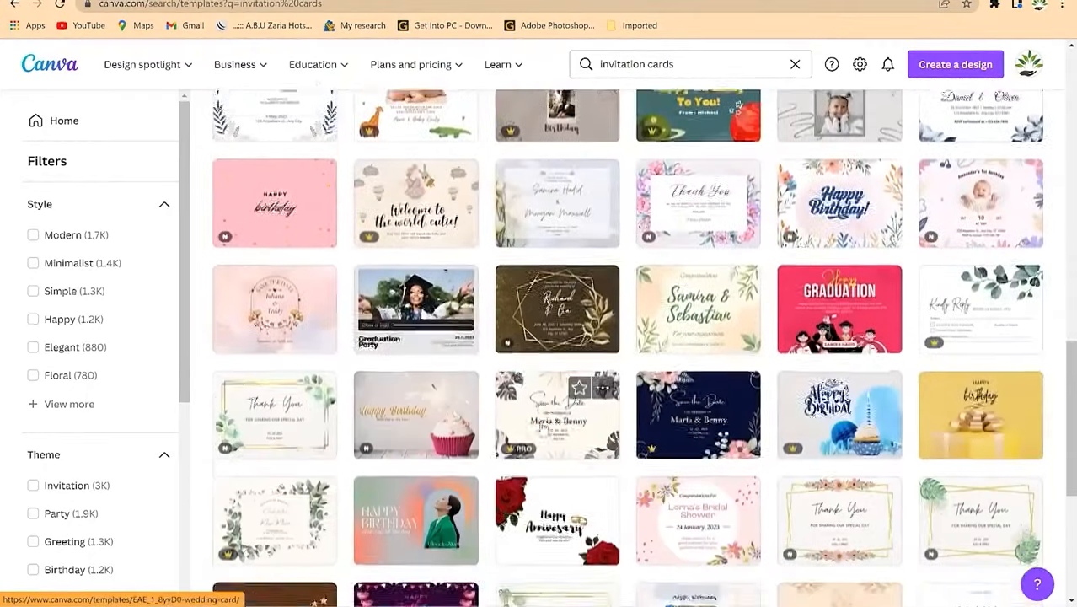
scroll(548, 418, down, 7)
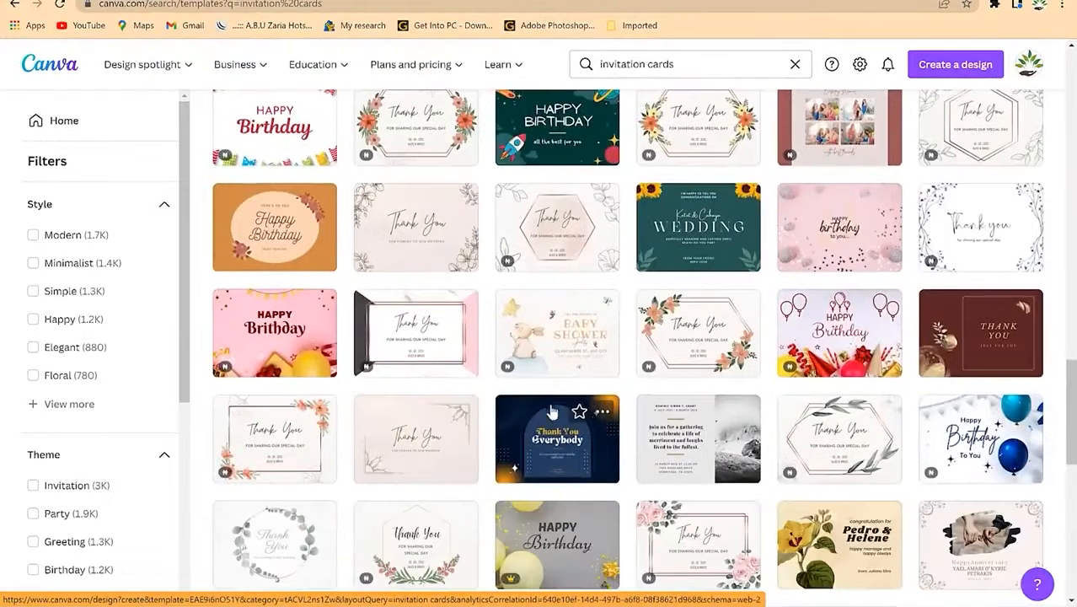
scroll(553, 409, down, 5)
scroll(550, 396, down, 3)
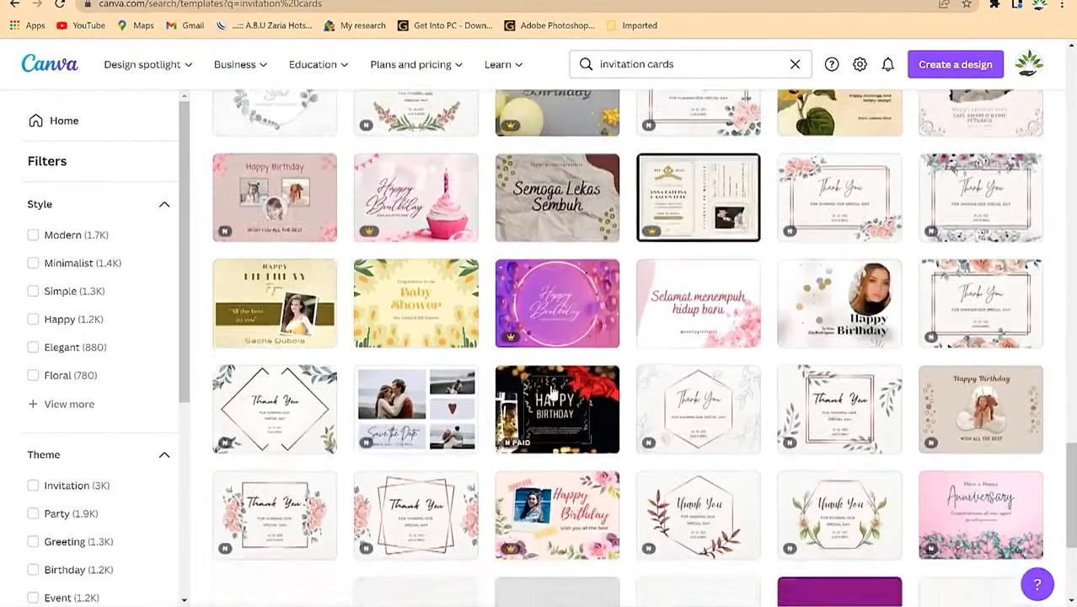
scroll(549, 393, down, 1)
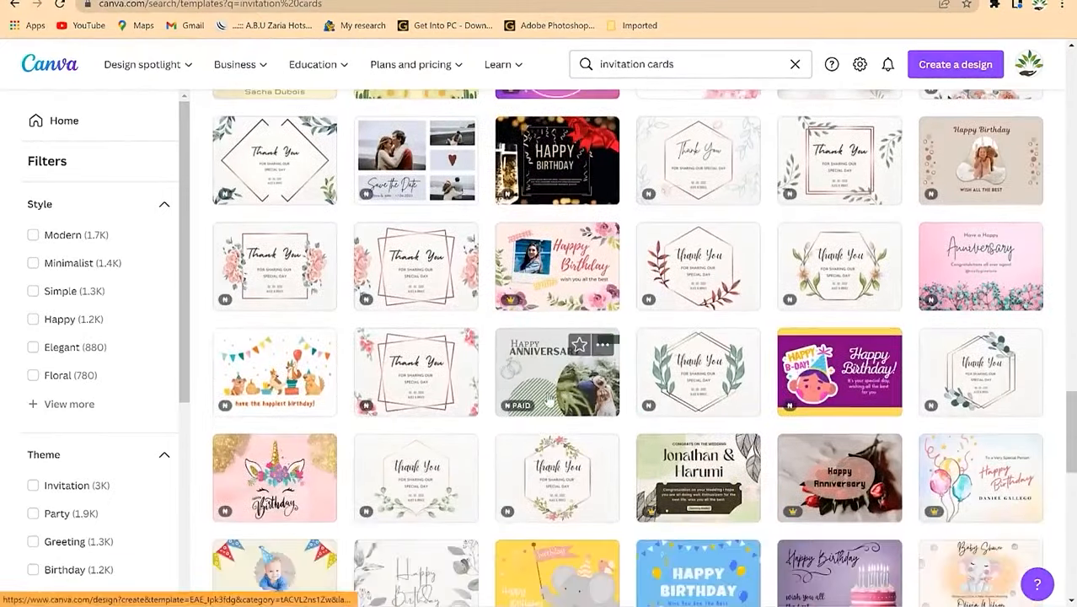
scroll(548, 401, up, 5)
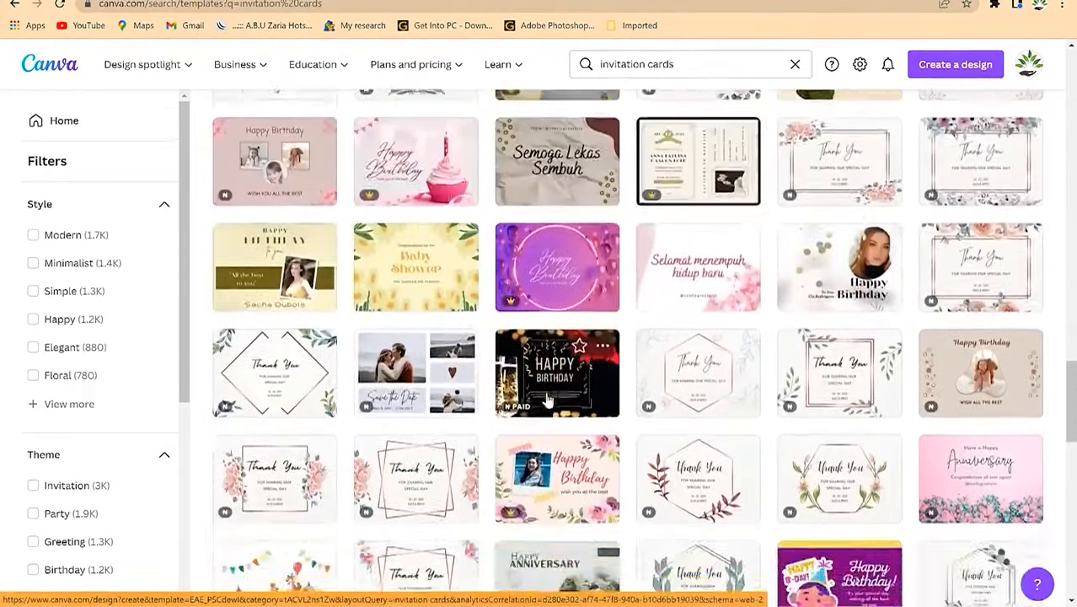
scroll(549, 401, up, 2)
scroll(549, 401, down, 4)
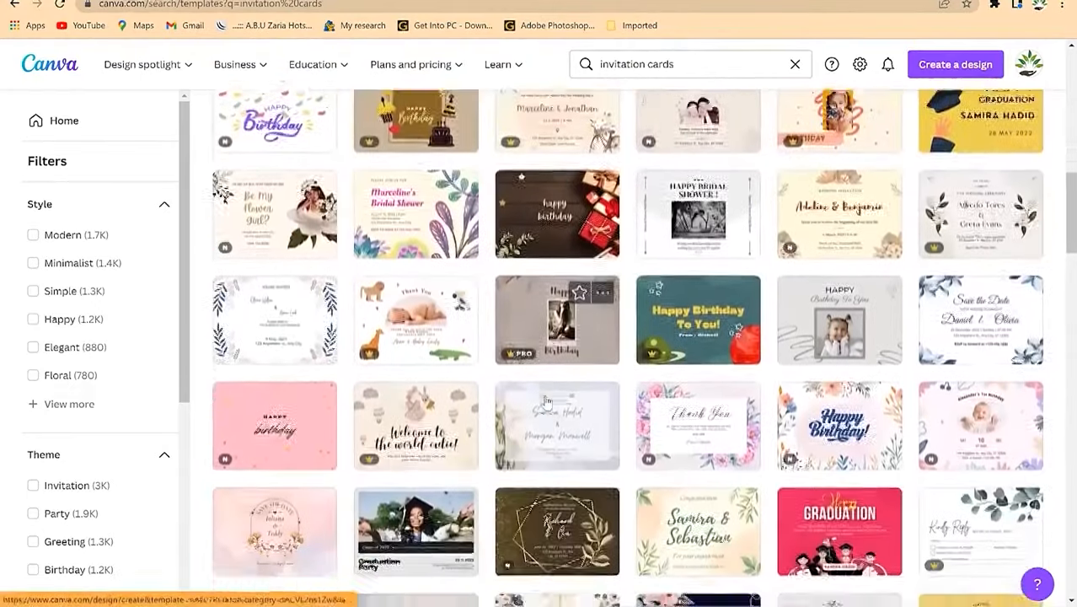
scroll(547, 403, up, 6)
scroll(547, 403, up, 2)
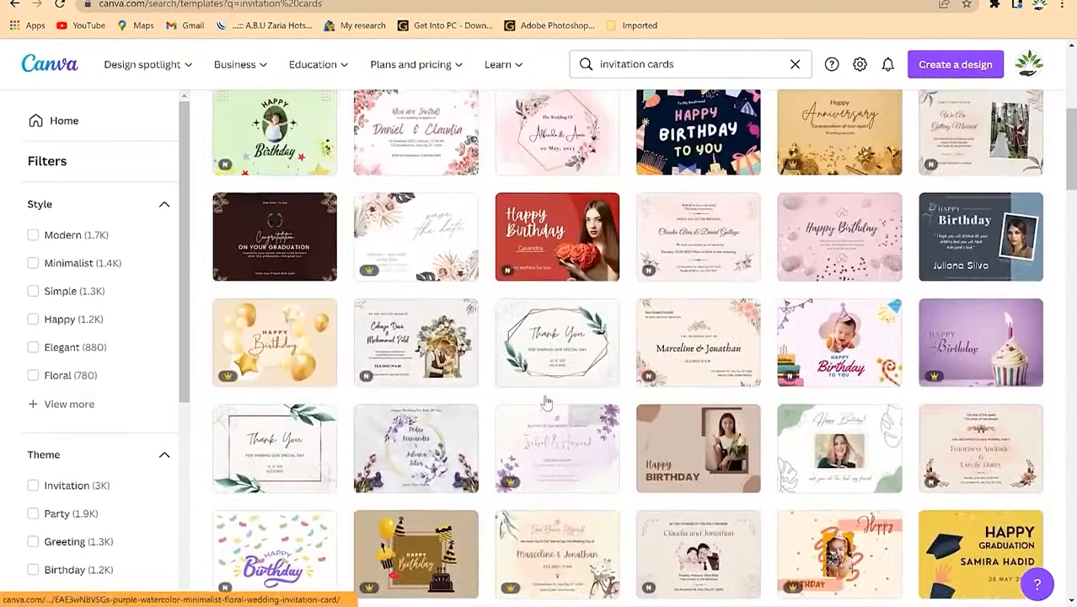
scroll(559, 354, up, 3)
Step: Open the pink floral wedding template and nudge its floral frame slightly
click(559, 353)
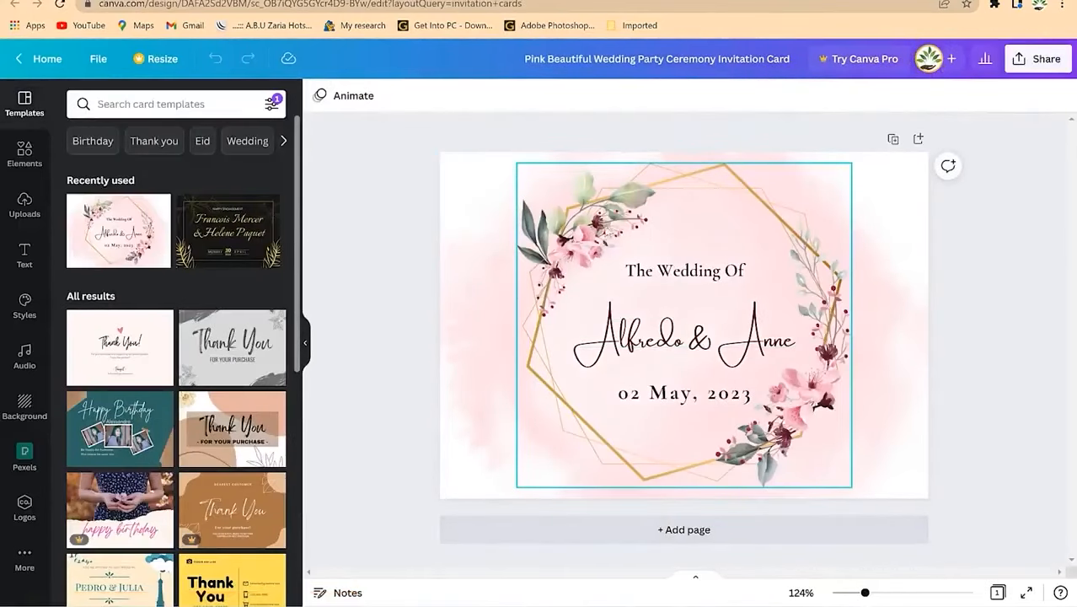
click(731, 426)
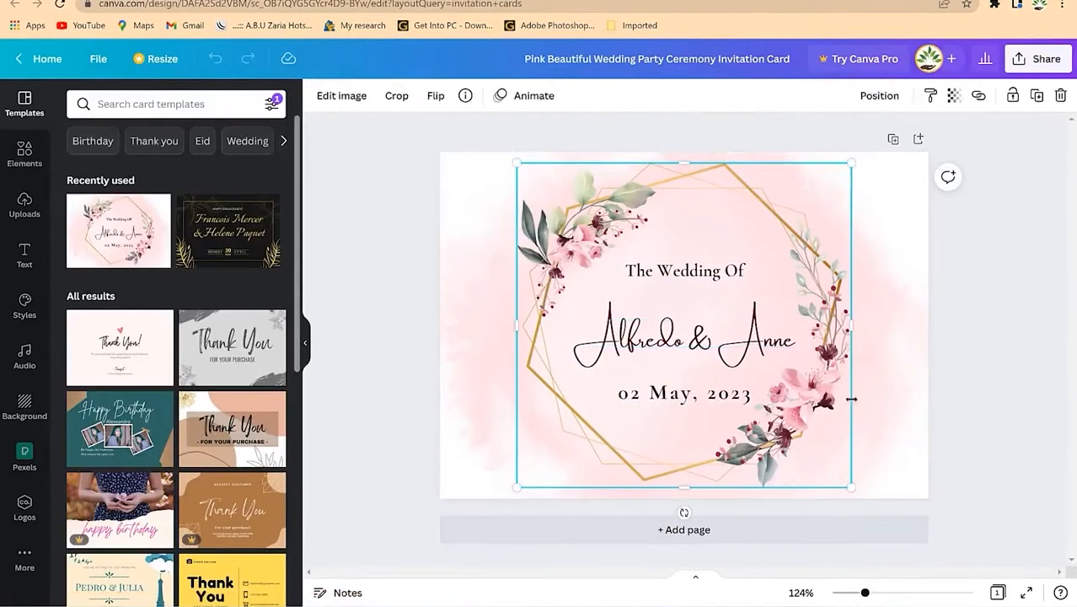
mouse_move(605, 223)
mouse_down()
mouse_move(455, 253)
mouse_move(546, 252)
mouse_move(619, 229)
mouse_move(610, 223)
mouse_up()
Step: Replace the template names with the couple's names and shrink the text to fit one line
click(705, 279)
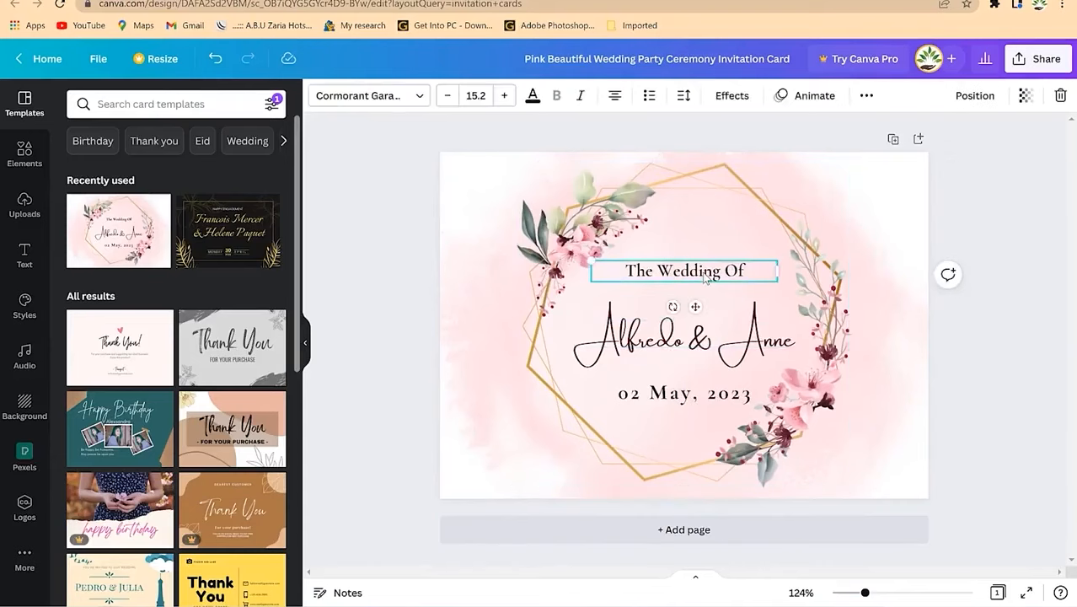
click(685, 337)
click(716, 276)
click(702, 352)
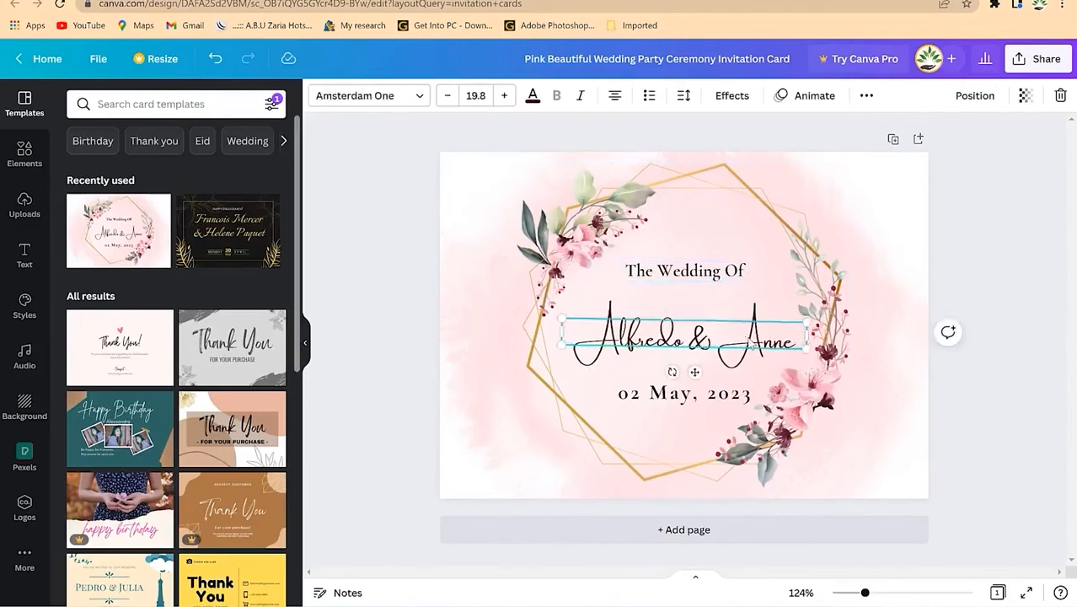
text(Dr. Rasheed and Dr. Salamatu)
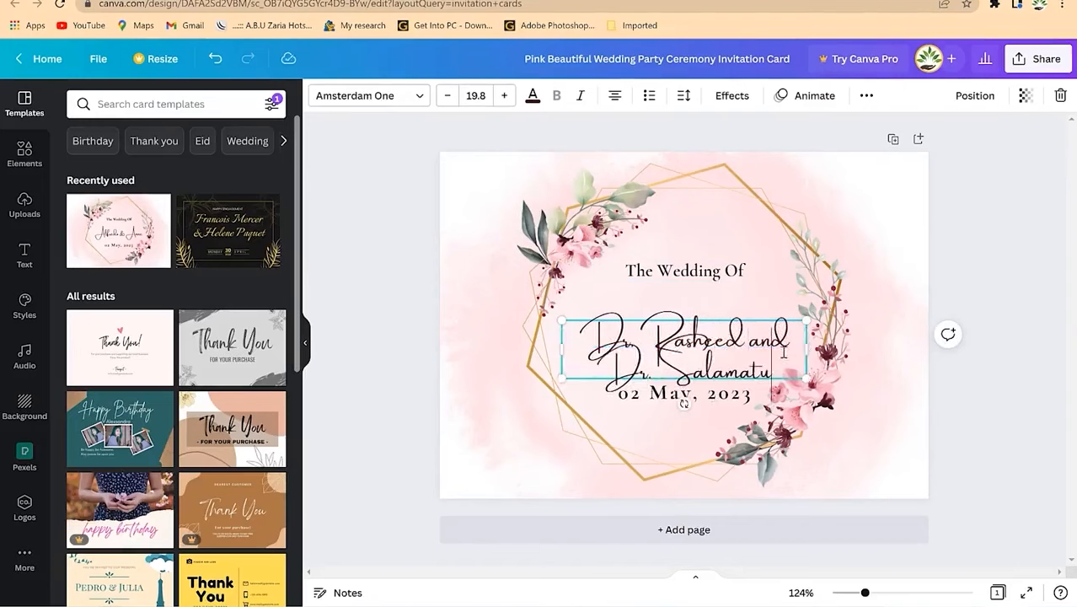
drag(783, 352, 717, 311)
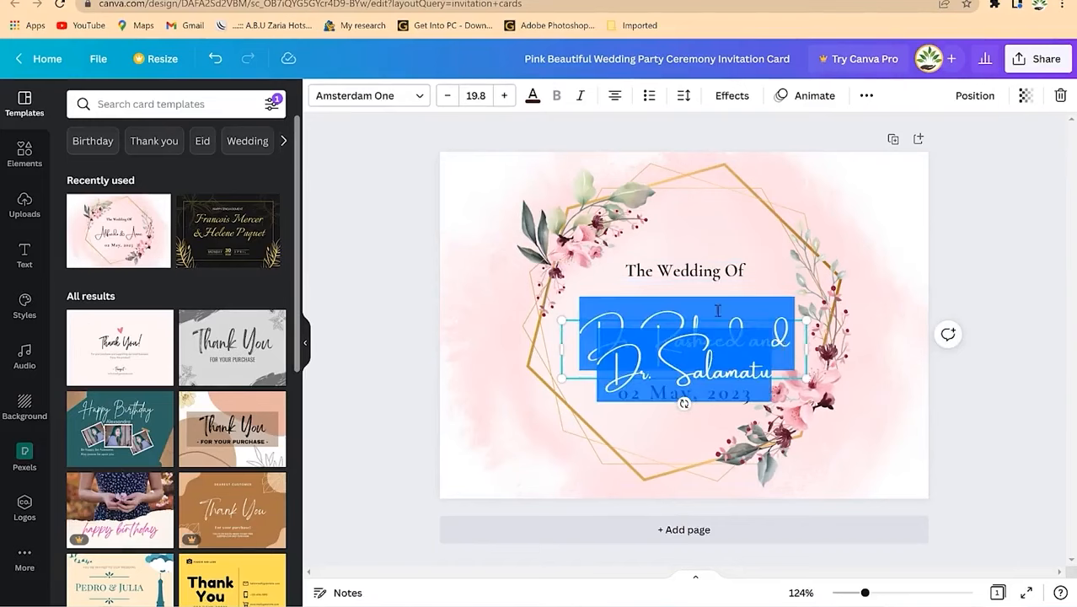
click(447, 95)
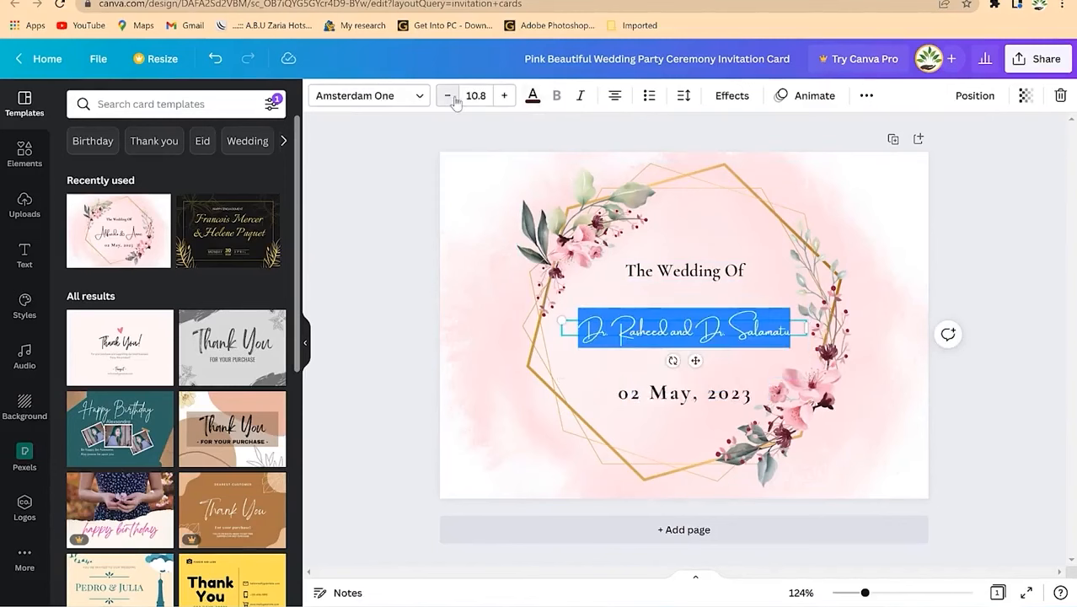
click(966, 238)
Step: Edit the date line to read 05 May, 2013
click(678, 396)
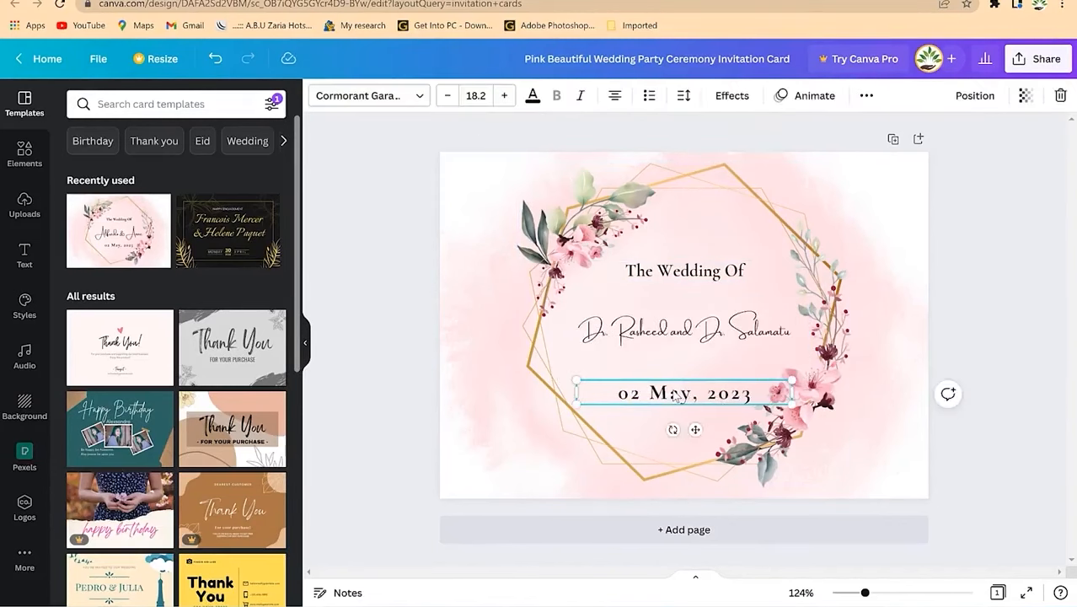
double_click(638, 394)
click(641, 395)
key(BackSpace)
text(5)
key(End)
key(BackSpace)
key(BackSpace)
text(13)
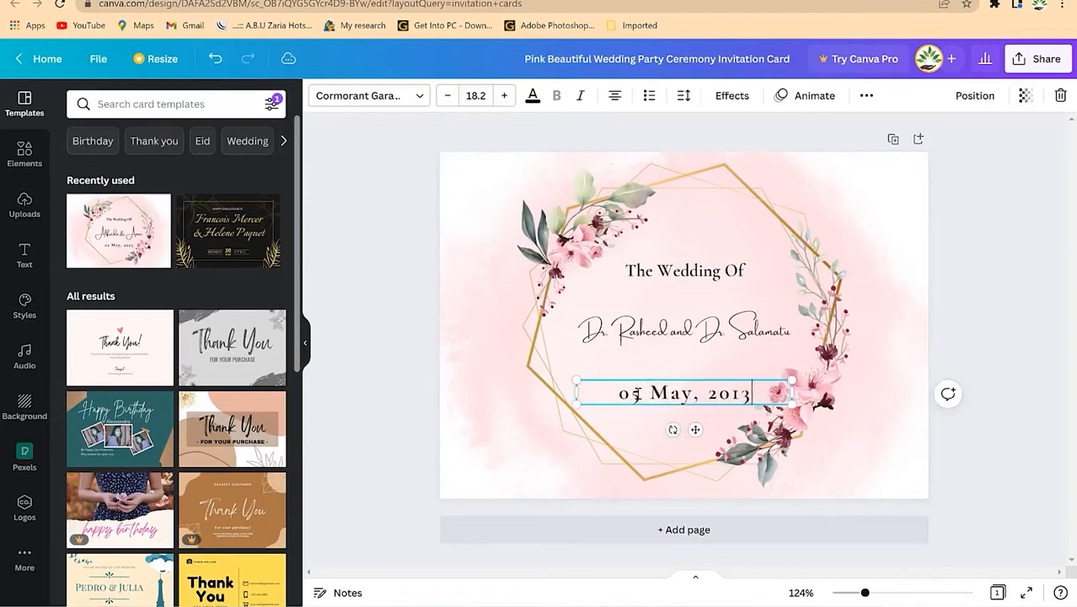
click(880, 376)
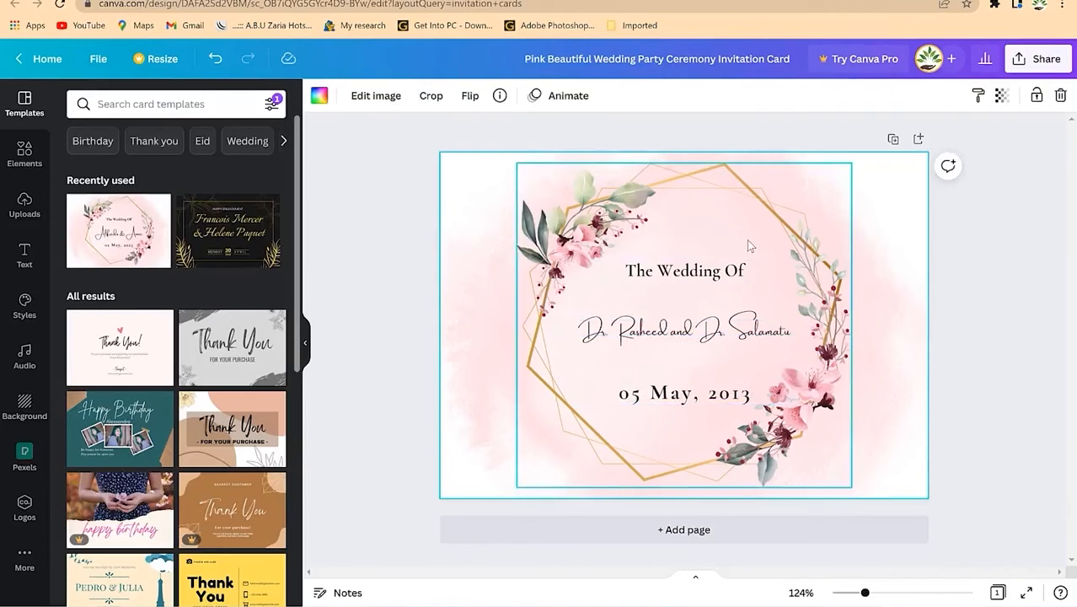
Step: Delete the floral frame and place a small gold mandala above 'The Wedding Of' heading
click(594, 225)
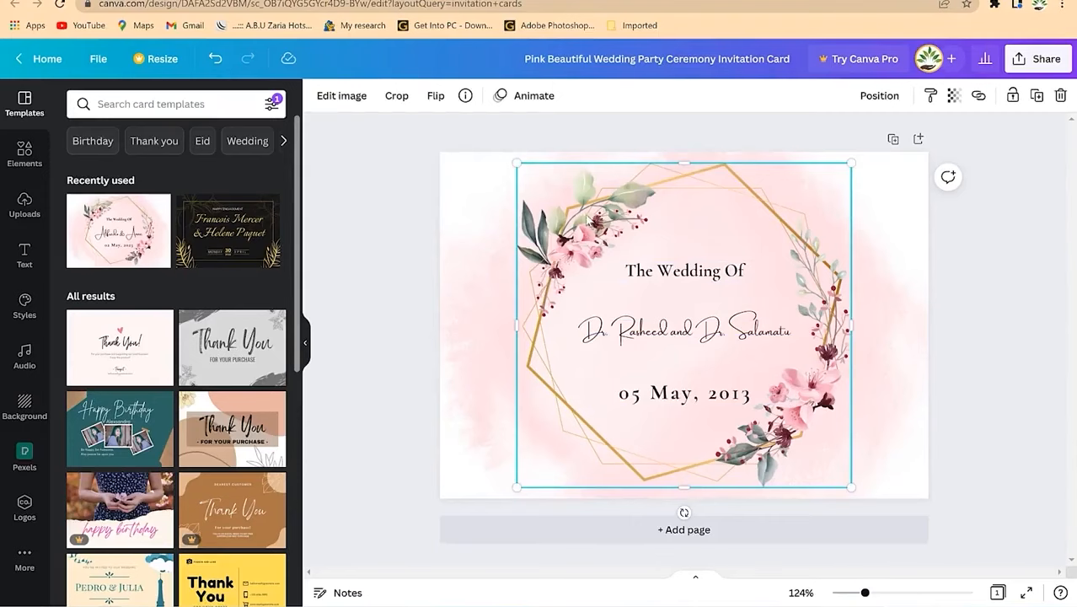
key(Delete)
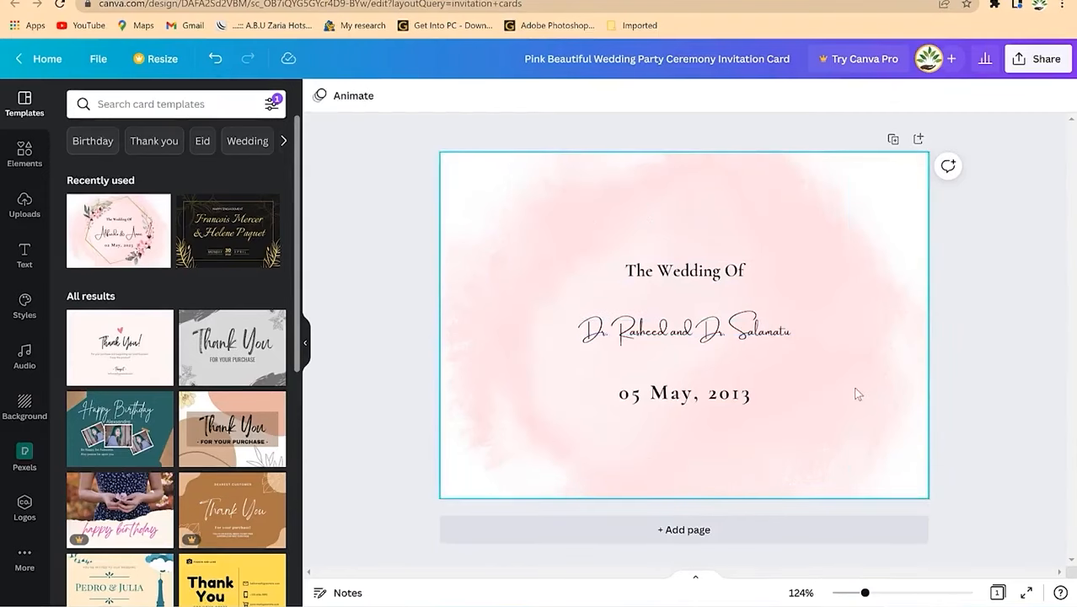
click(30, 169)
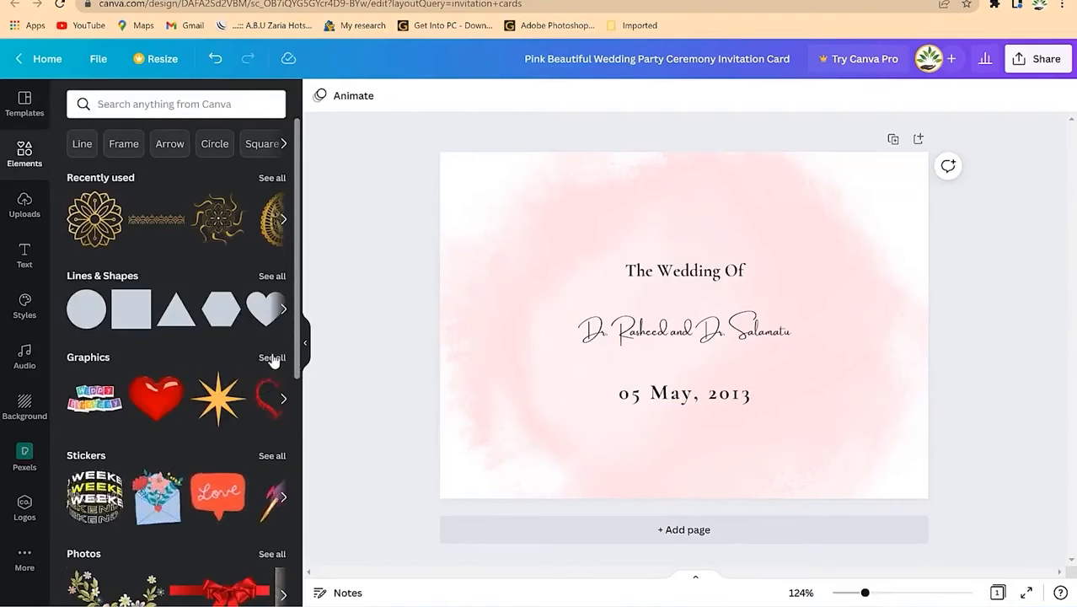
click(271, 357)
scroll(240, 423, down, 5)
scroll(164, 350, up, 5)
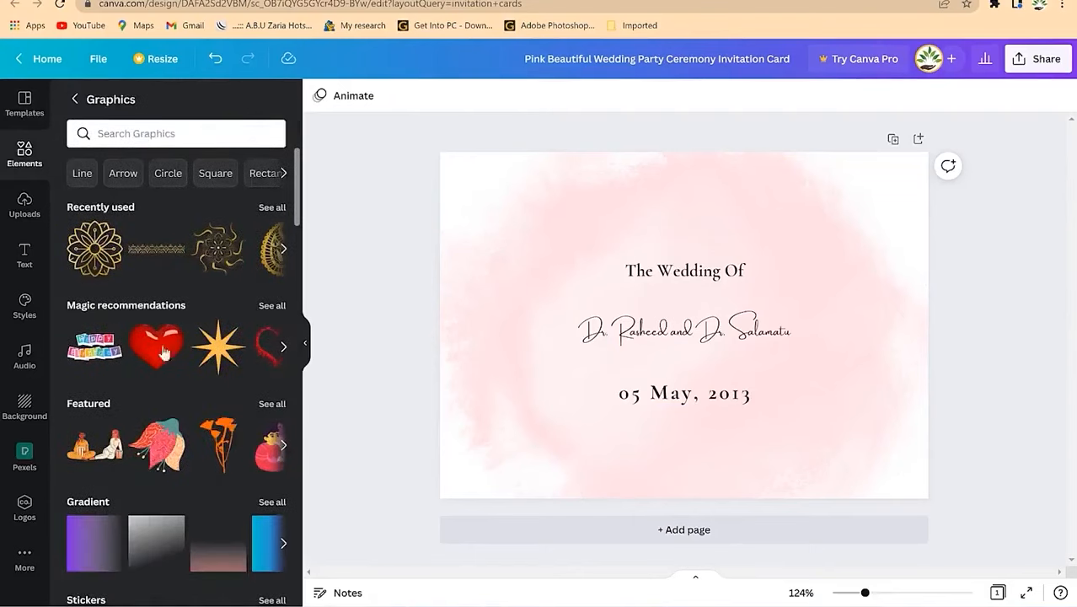
click(94, 249)
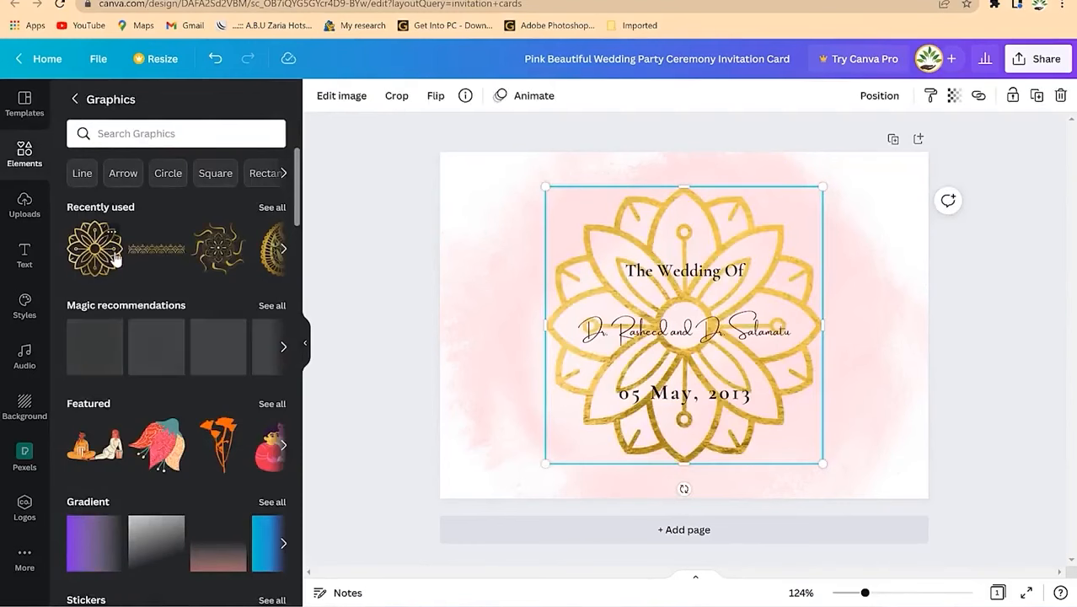
drag(822, 187, 704, 188)
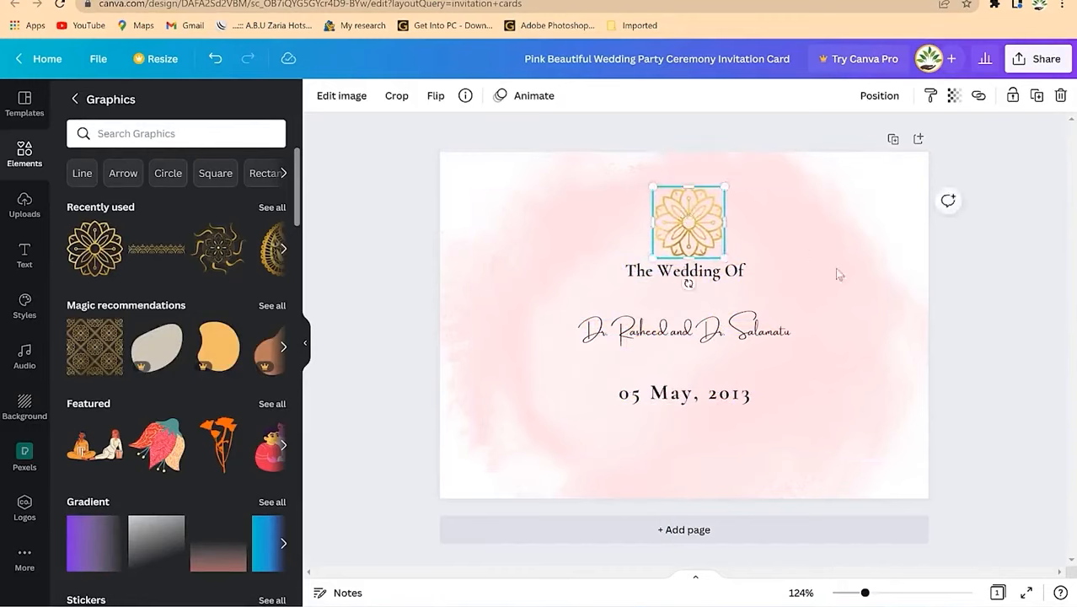
click(810, 323)
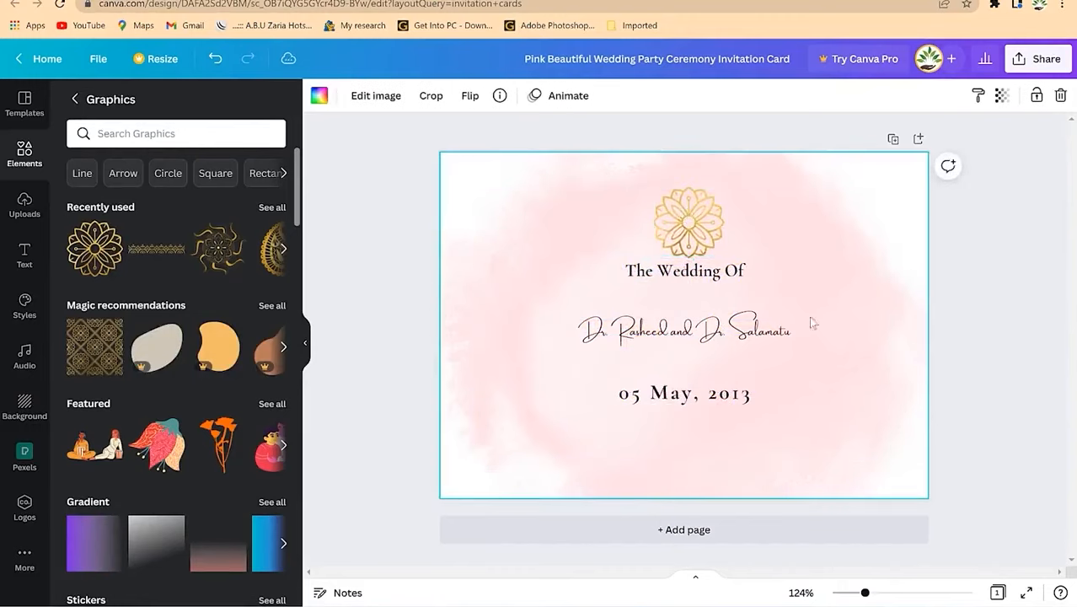
Step: Add a gold flower graphic, shrunk into the card's top-left corner
click(283, 250)
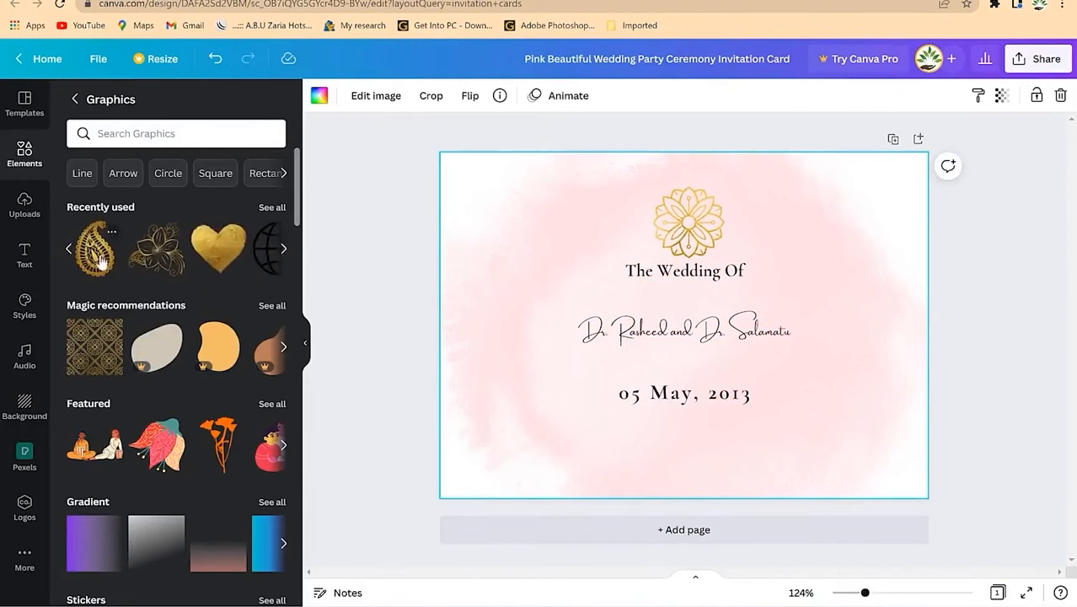
click(165, 258)
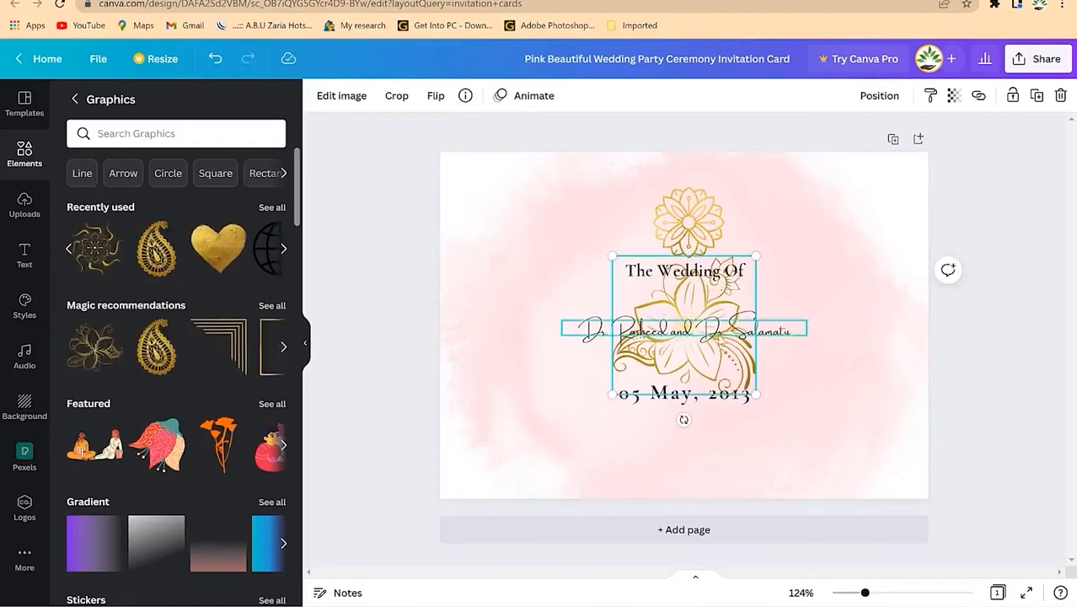
drag(695, 353, 530, 250)
drag(591, 291, 505, 217)
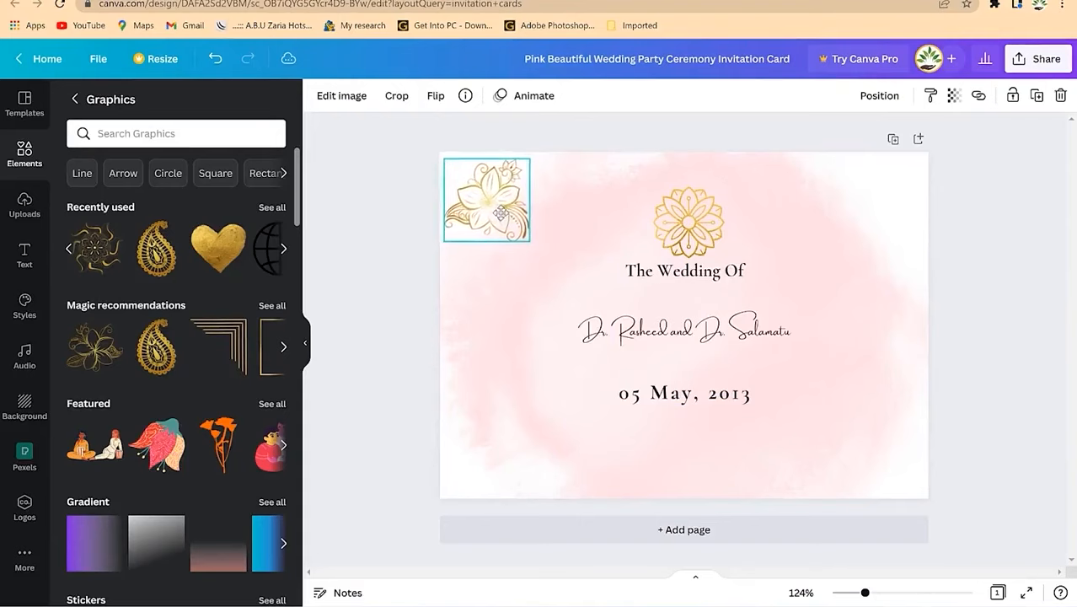
Step: Duplicate the gold flower and move the copy to the bottom-right corner
key(ctrl+d)
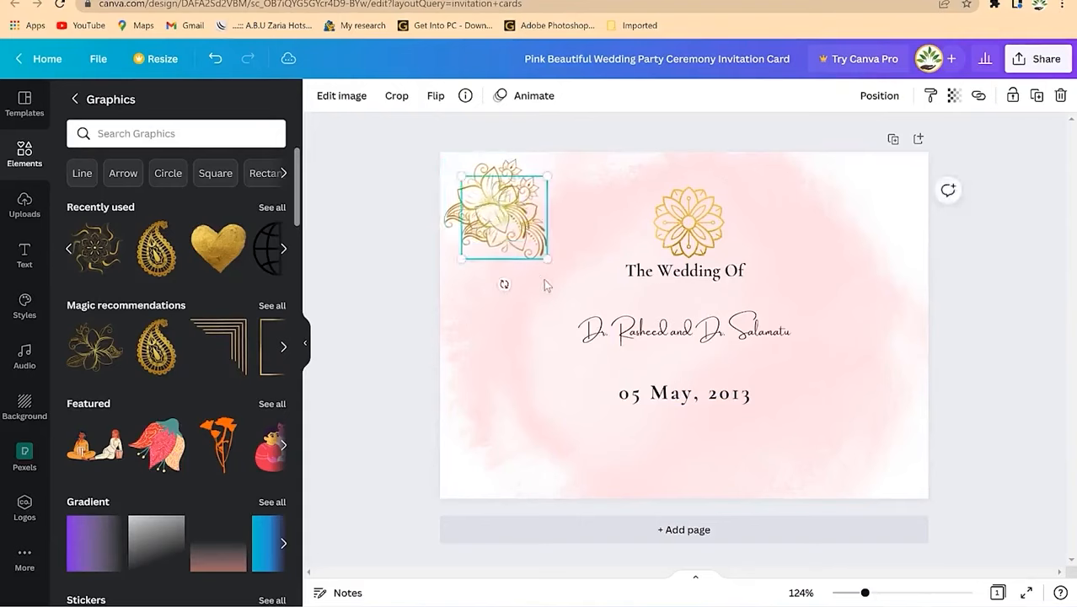
drag(519, 220, 893, 454)
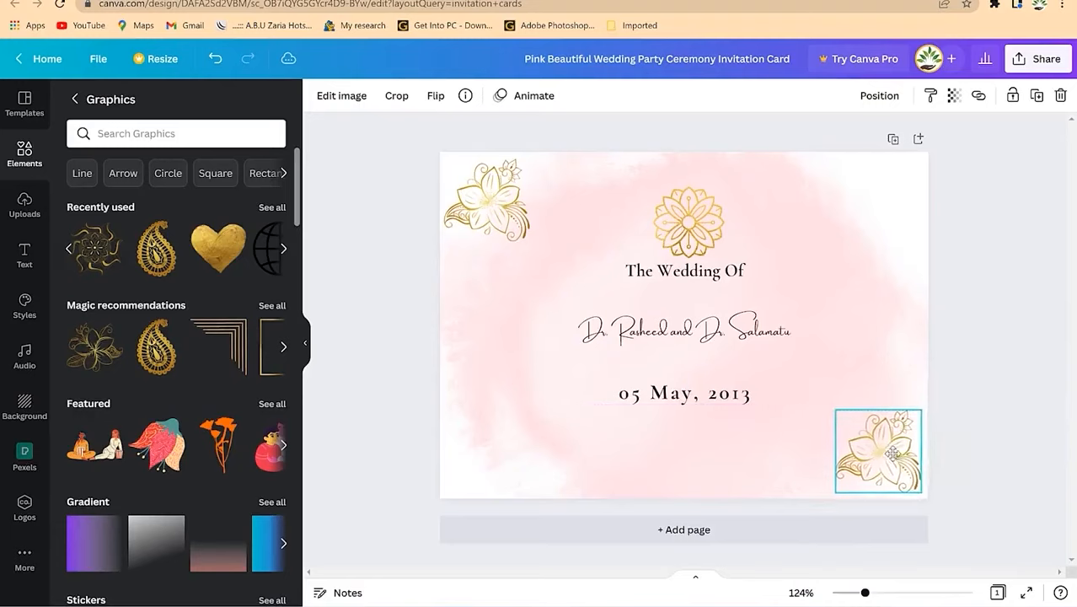
click(969, 300)
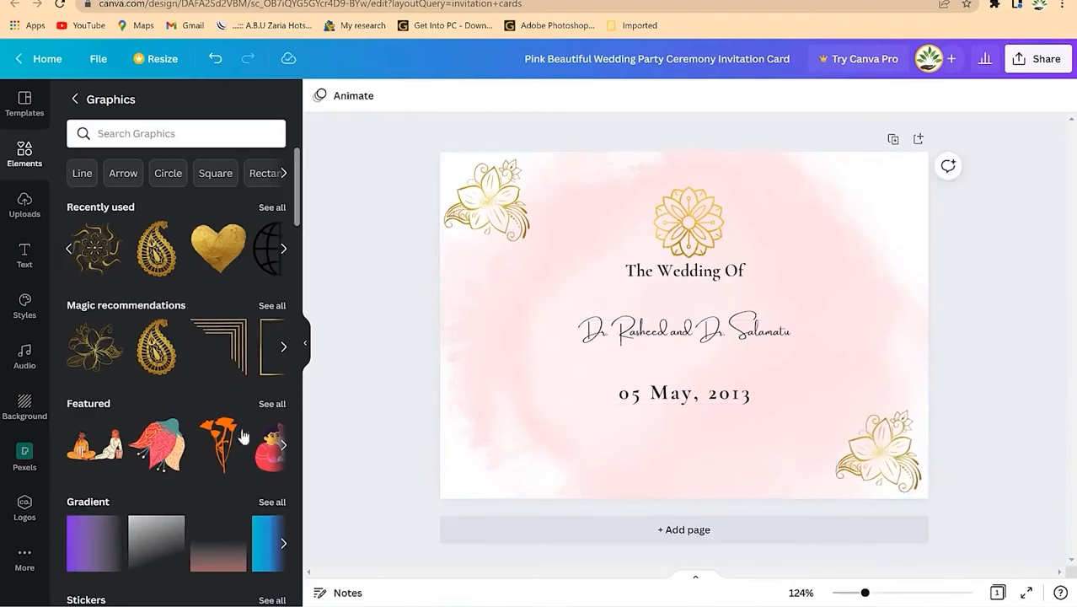
scroll(149, 306, down, 20)
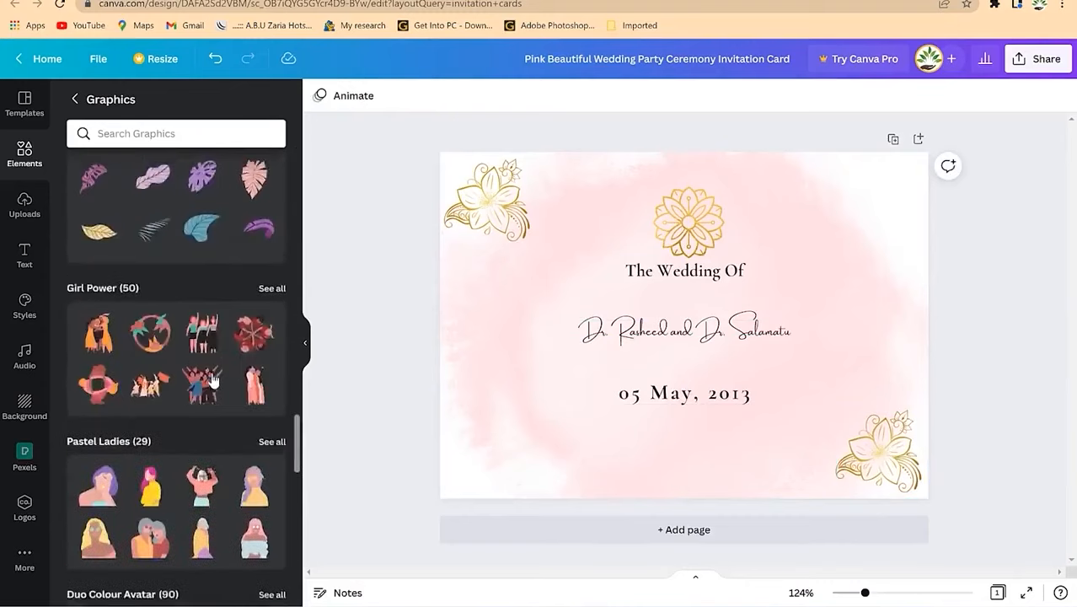
Step: Place a gold leaf from the recommended elements to the left of the names
scroll(213, 376, up, 20)
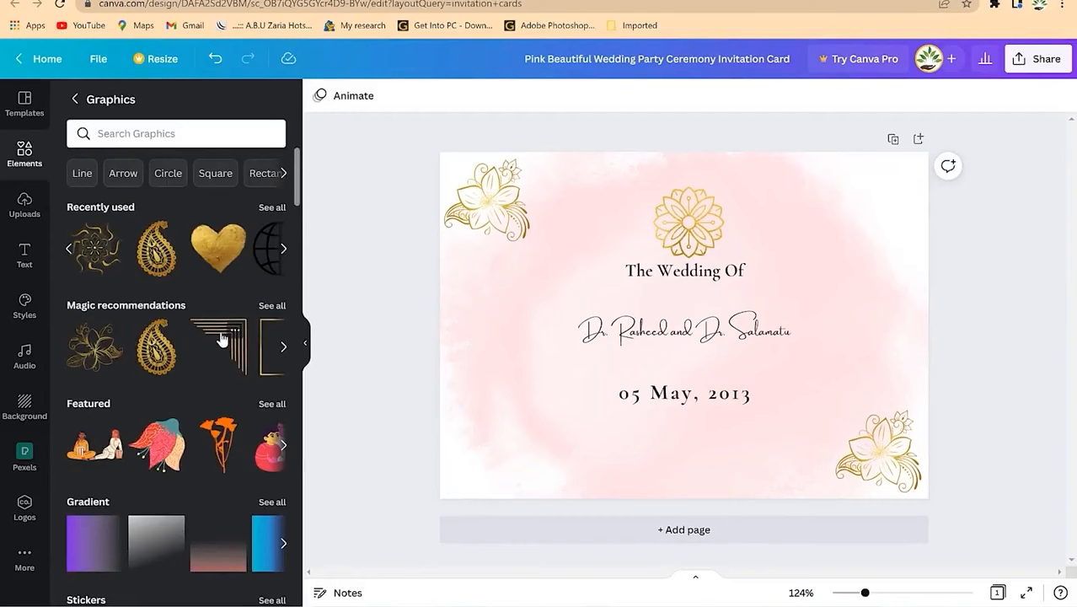
click(271, 305)
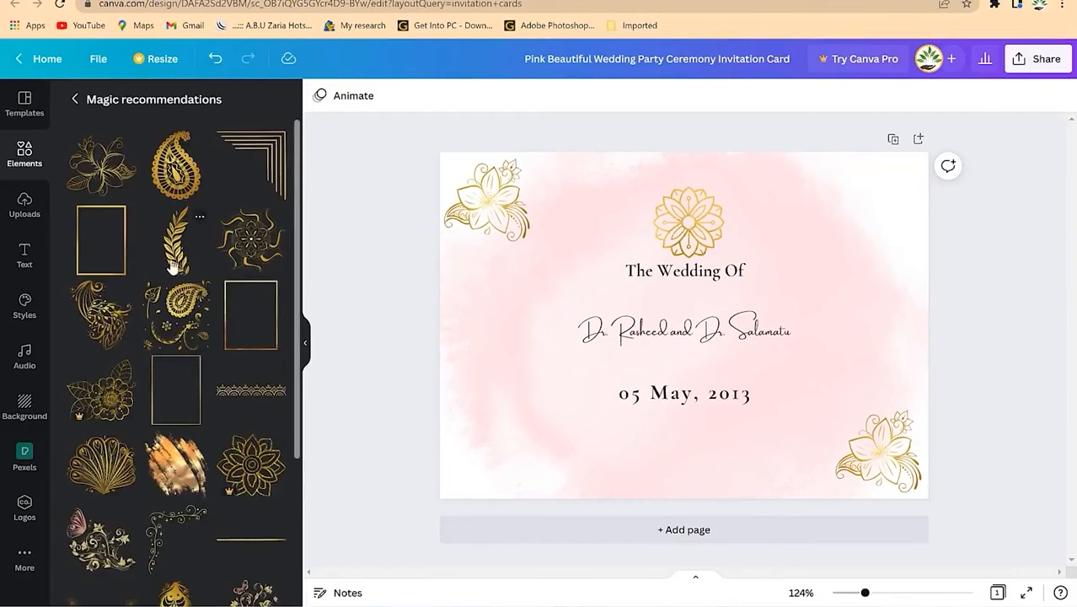
drag(176, 263, 534, 349)
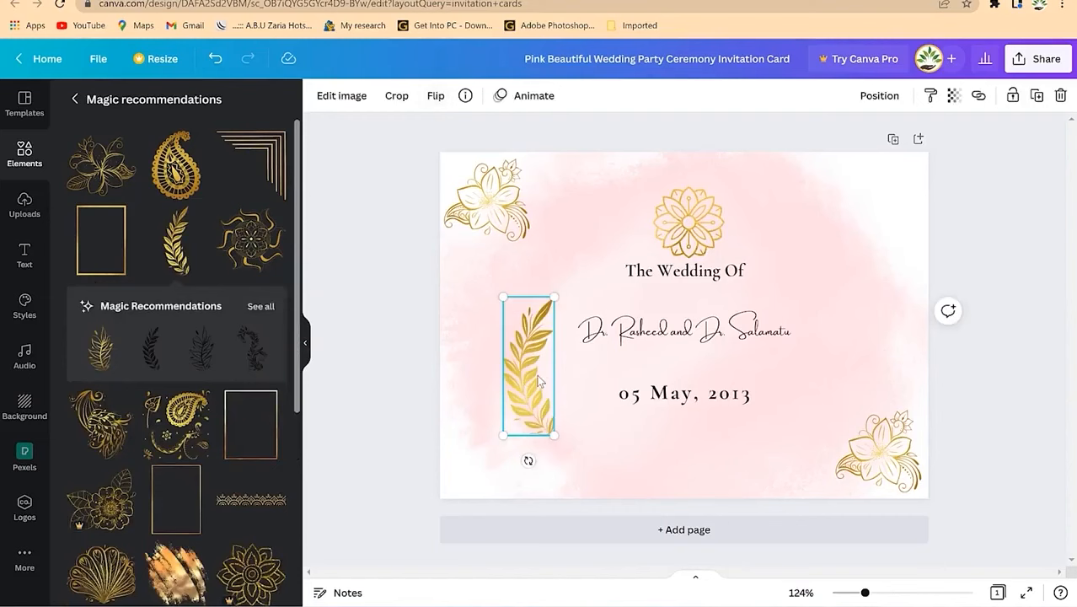
Step: Duplicate the leaf, flip it horizontally, and position it right of the names
key(ctrl+d)
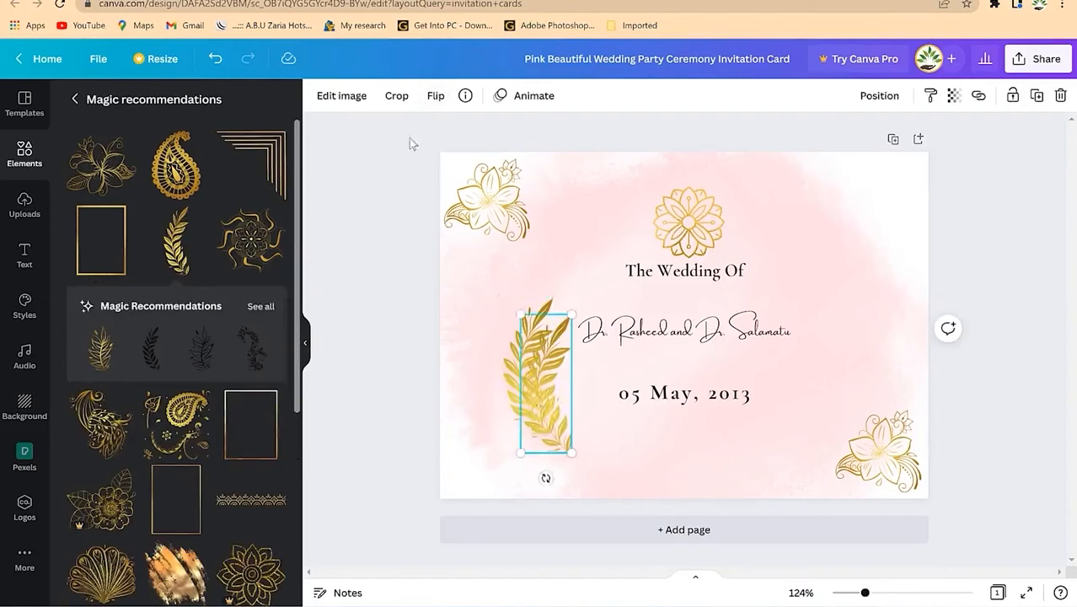
click(435, 96)
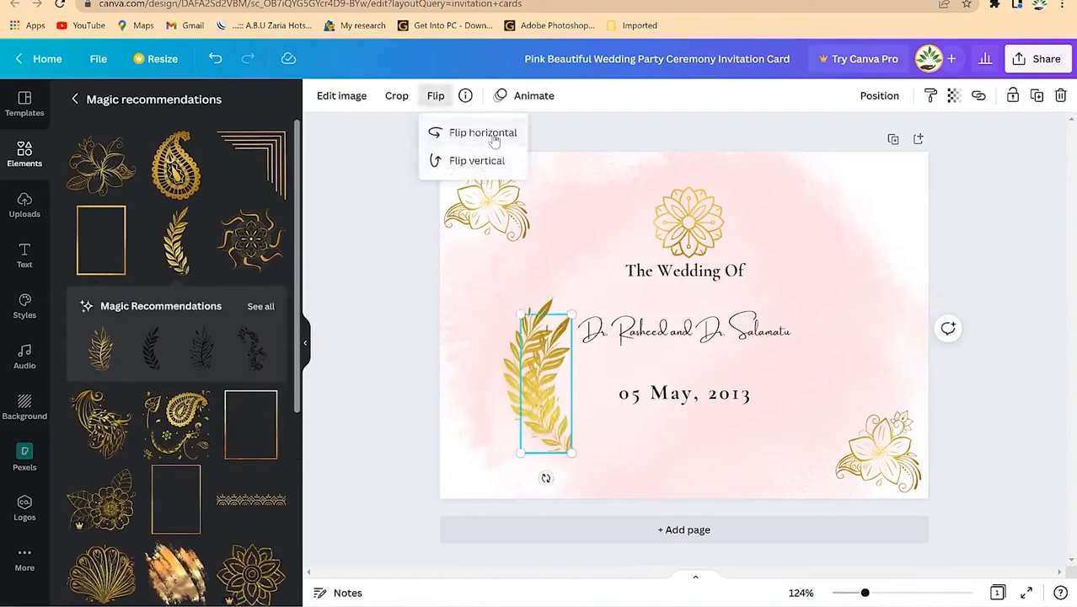
click(487, 161)
click(496, 142)
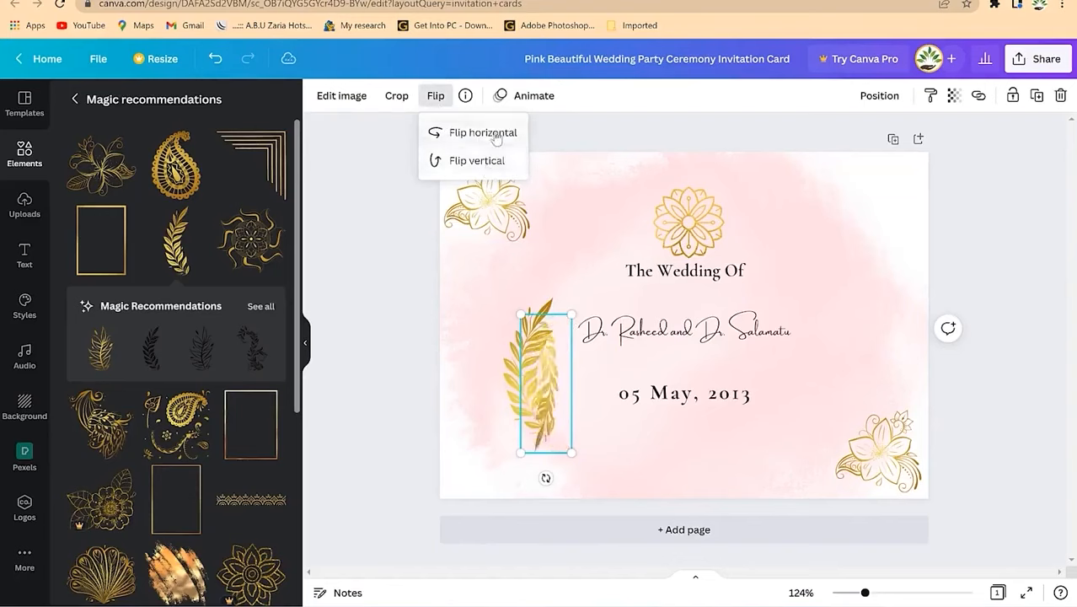
click(477, 162)
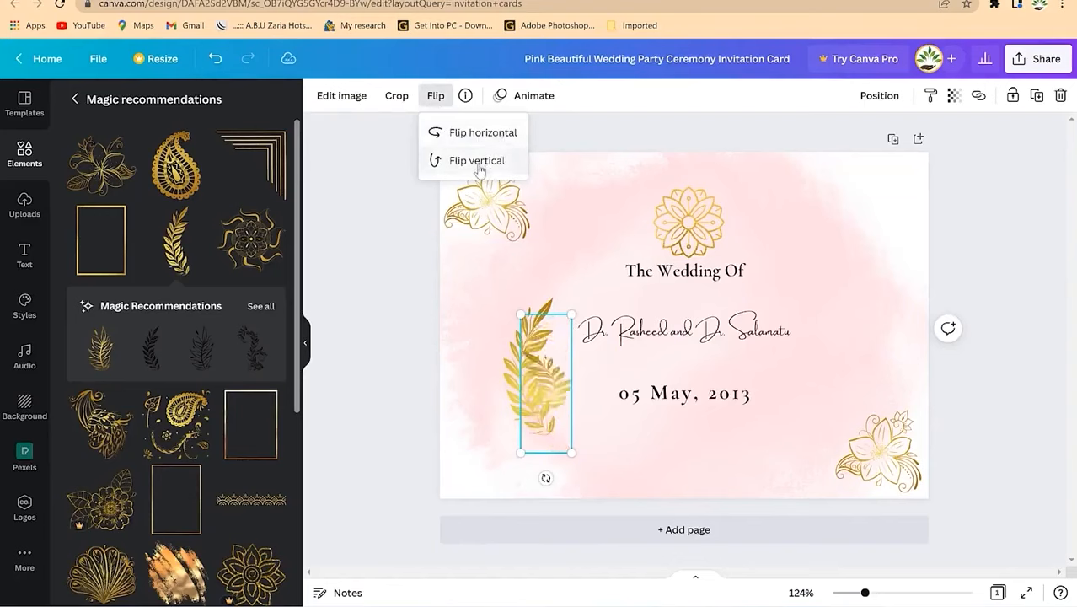
drag(554, 391, 845, 362)
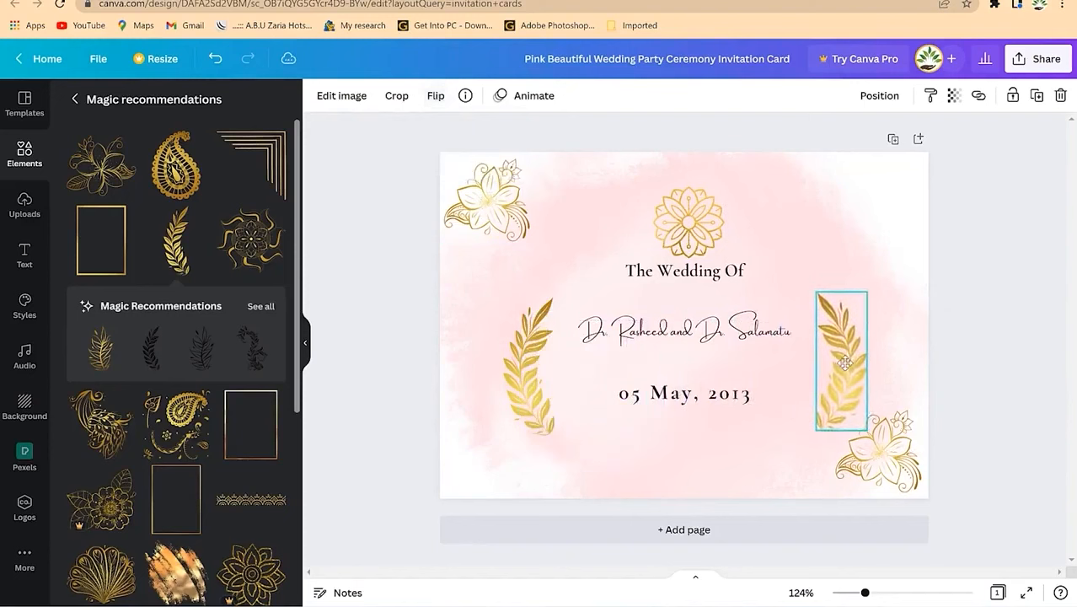
drag(533, 368, 531, 364)
click(561, 448)
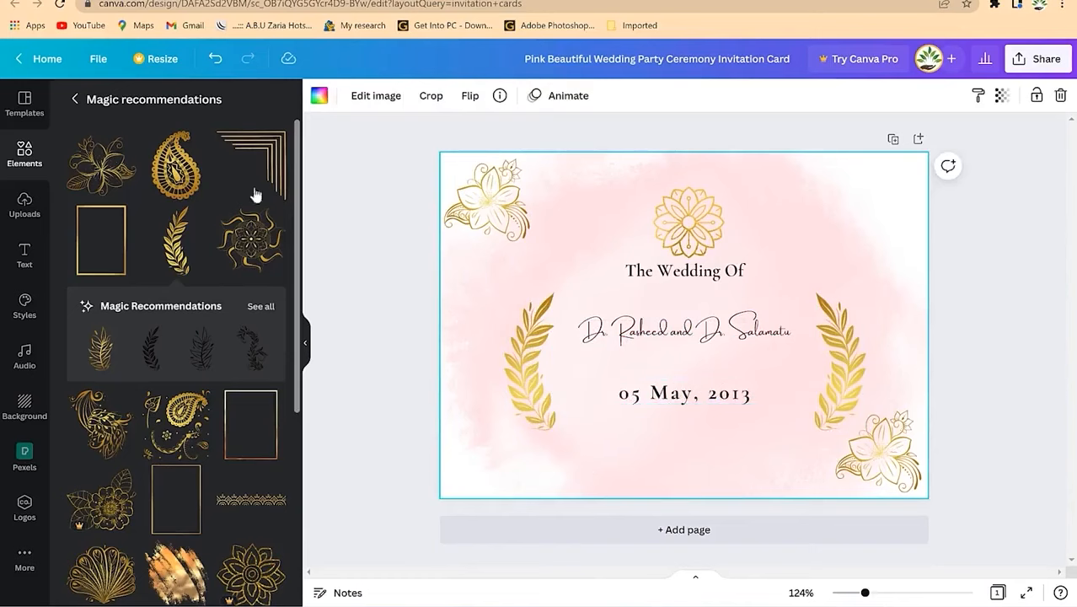
Step: Add a gold corner-line frame, resized small, into the card's top-right corner
drag(261, 164, 613, 287)
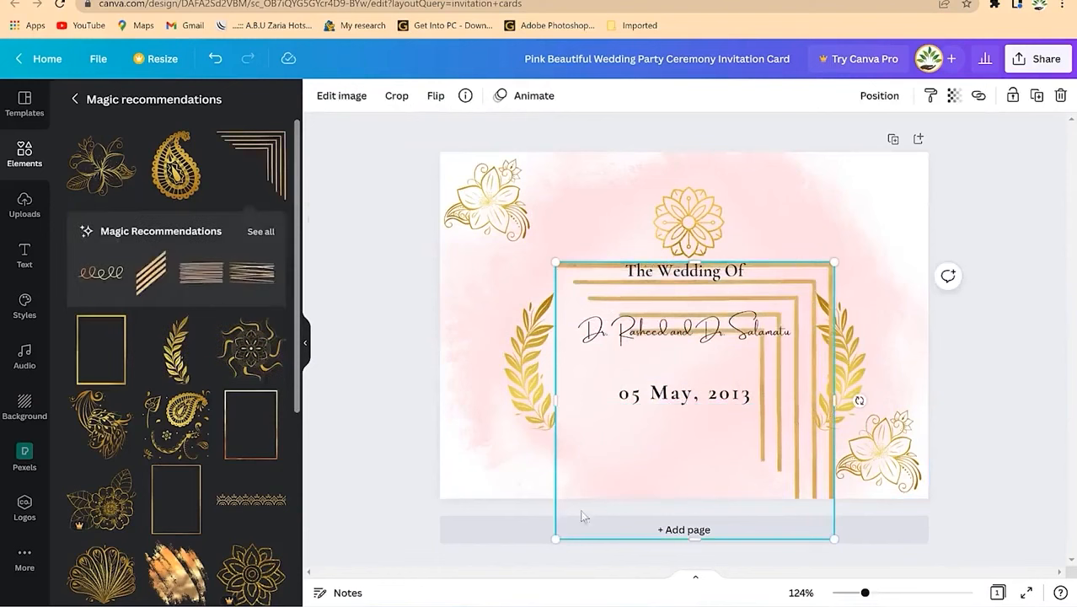
drag(557, 533, 806, 344)
drag(817, 281, 911, 171)
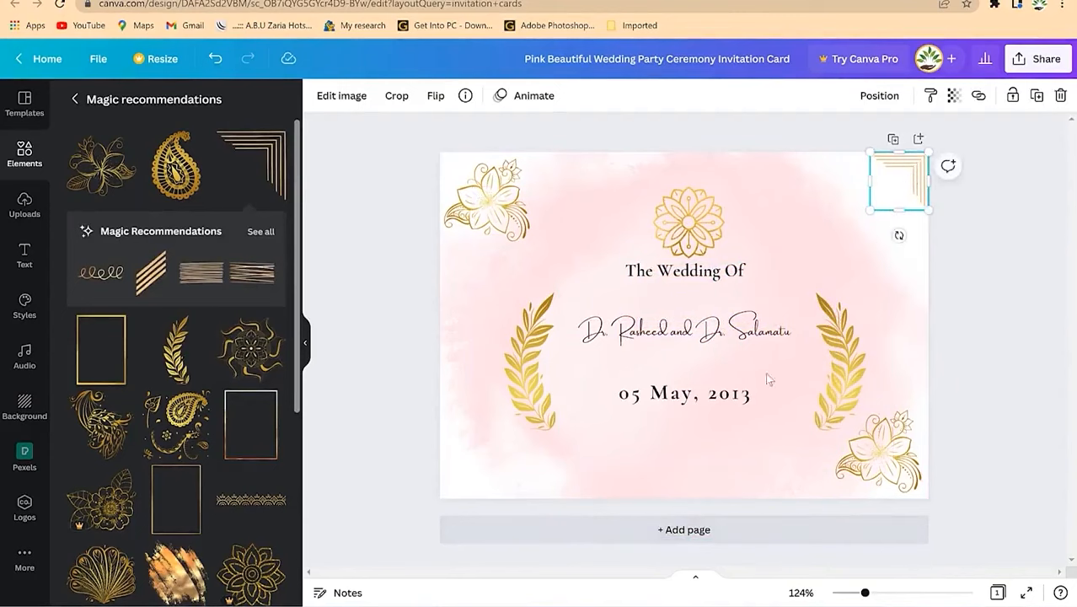
Step: Copy the corner frame, flip it vertically, and move it to the bottom-left corner
drag(891, 211, 774, 240)
click(435, 96)
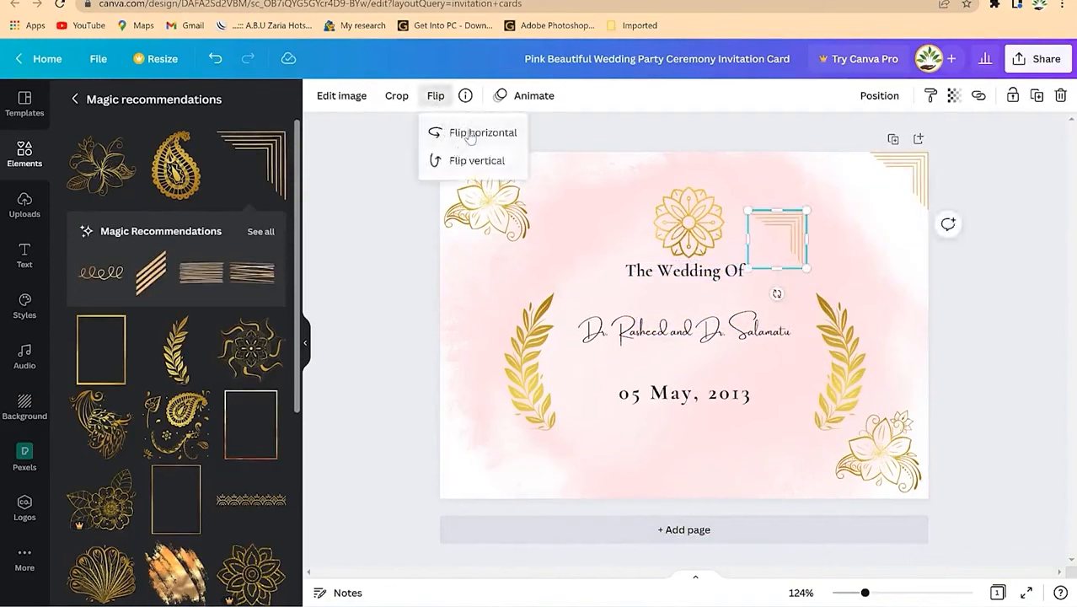
click(473, 161)
drag(783, 246, 471, 471)
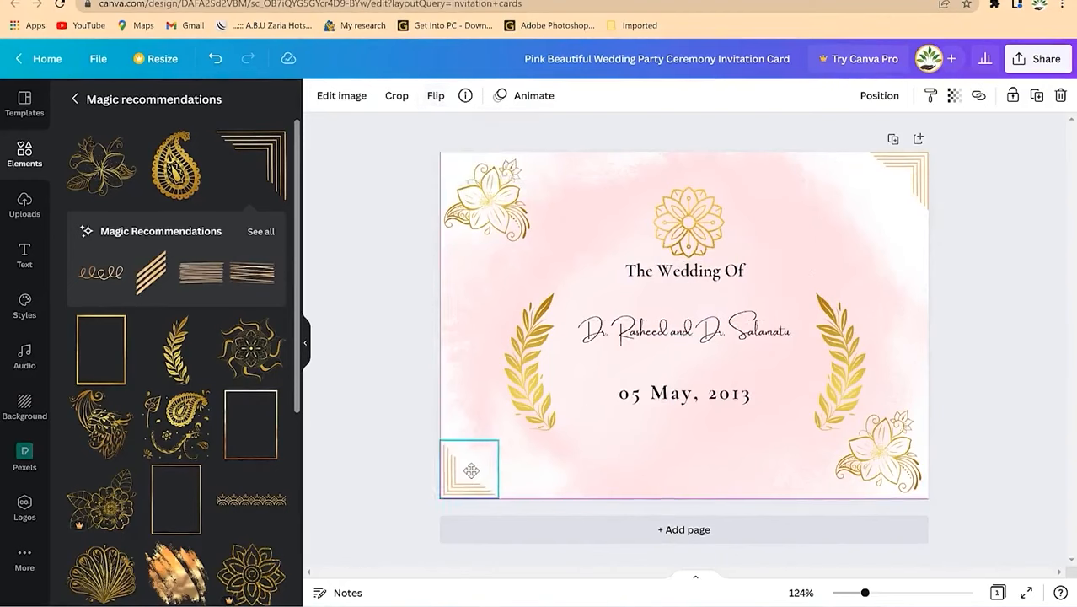
click(671, 464)
click(1002, 327)
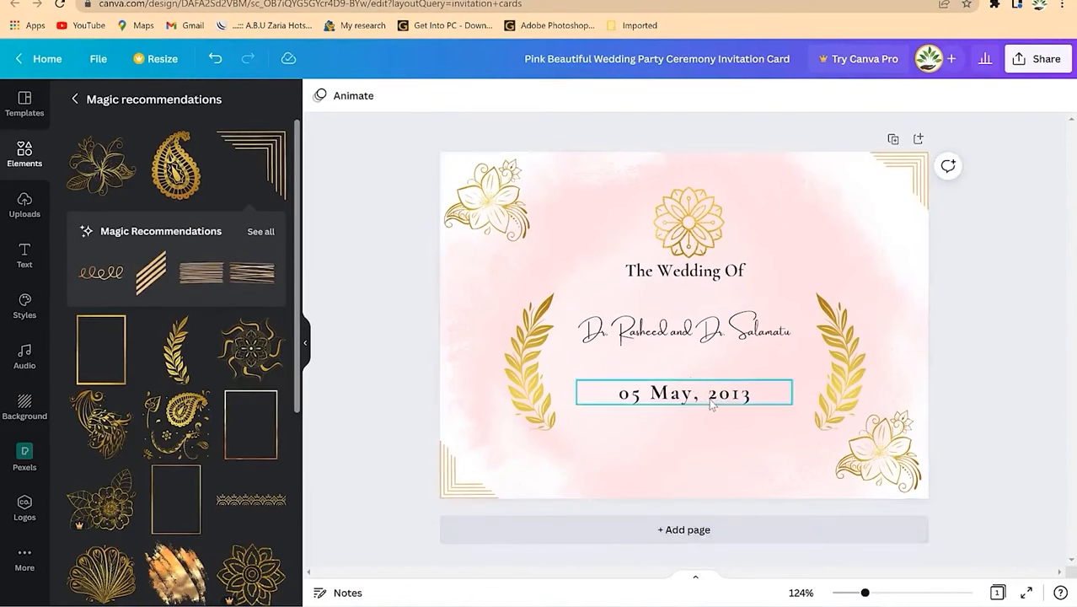
Step: Duplicate the date line below itself and change its text to '2:00PM Prompt'
click(663, 403)
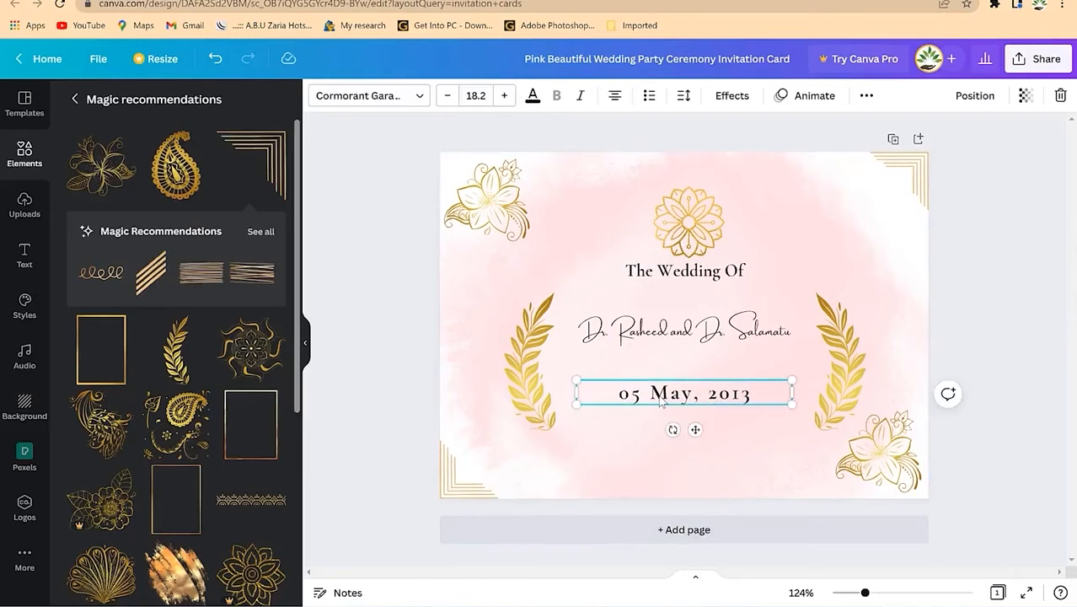
drag(663, 404, 674, 432)
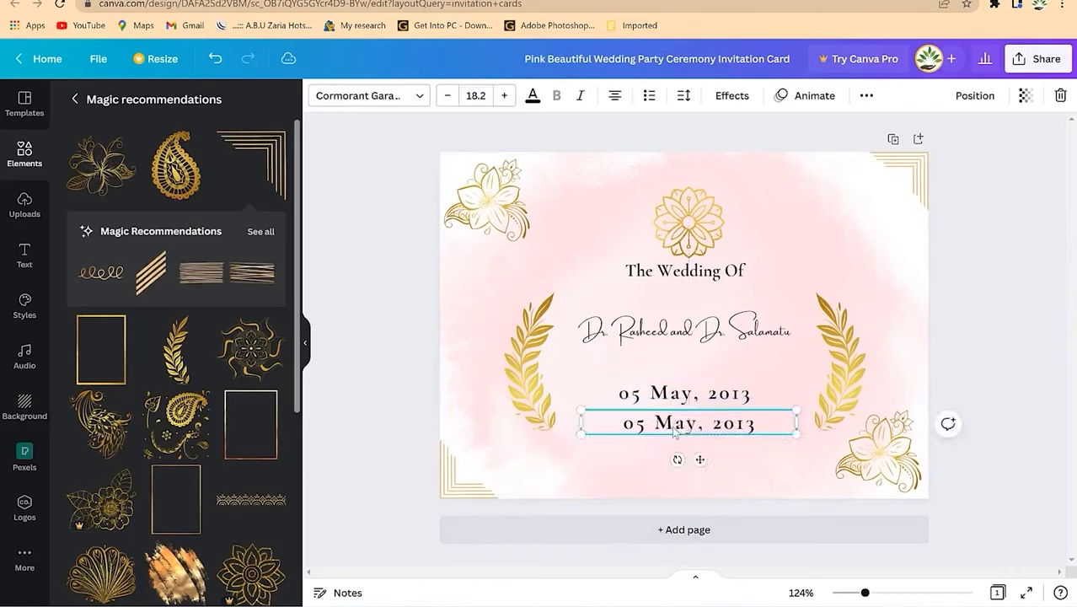
key(ctrl+a)
text(2:00PM Prompt)
click(1015, 287)
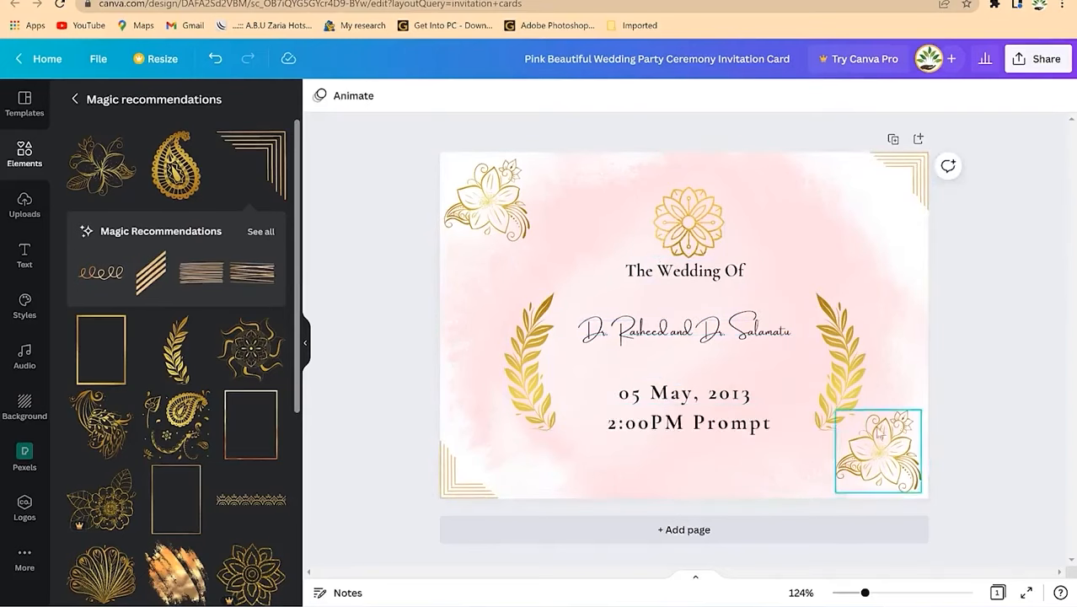
Step: Nudge the names text slightly lower and add a blank Page 2
scroll(194, 371, down, 3)
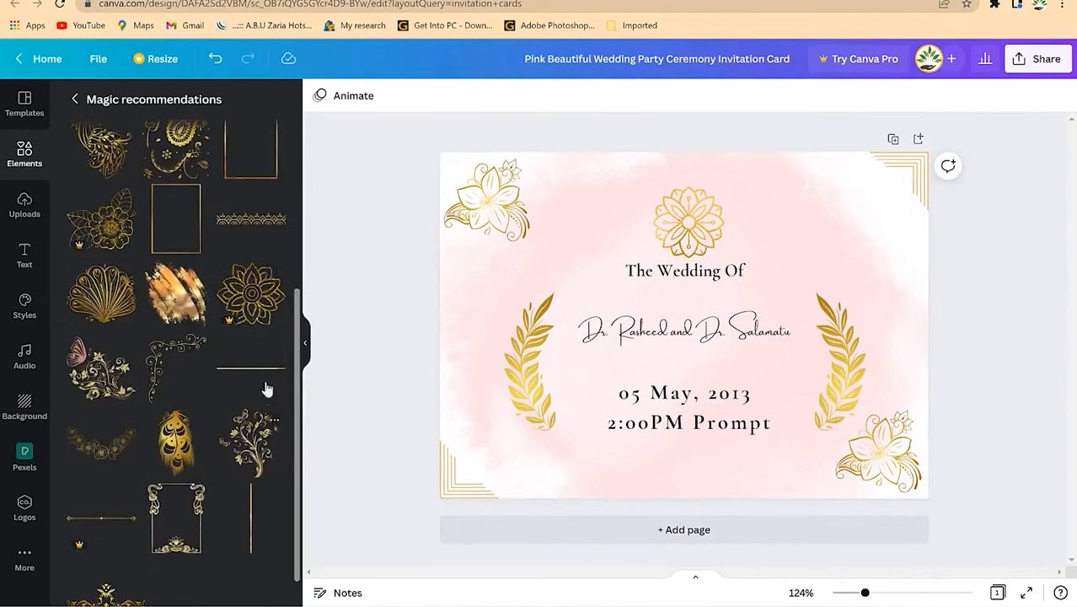
scroll(194, 407, down, 1)
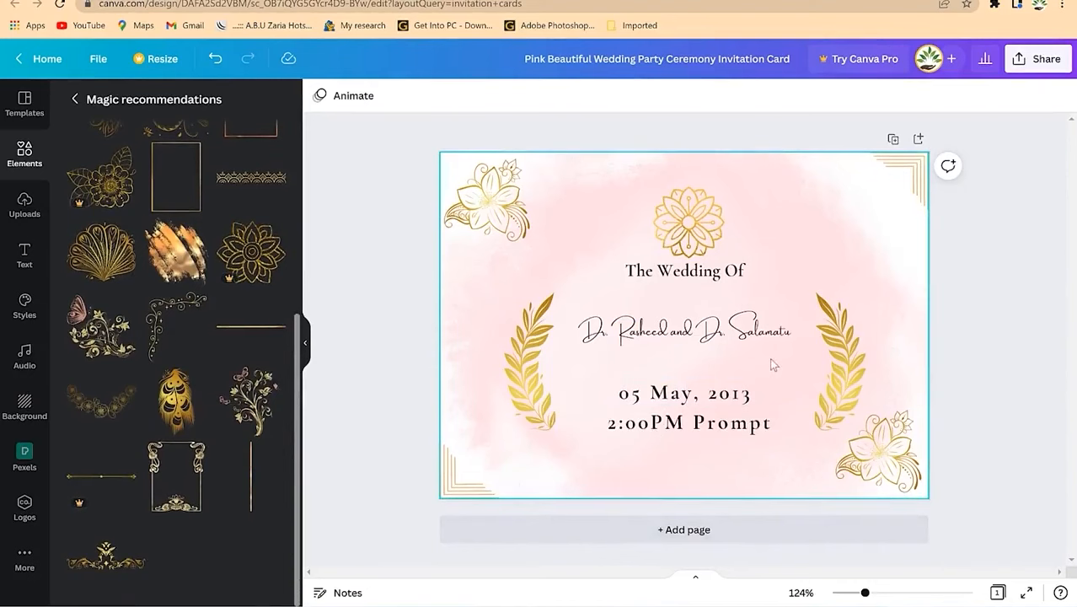
drag(683, 328, 684, 342)
click(834, 253)
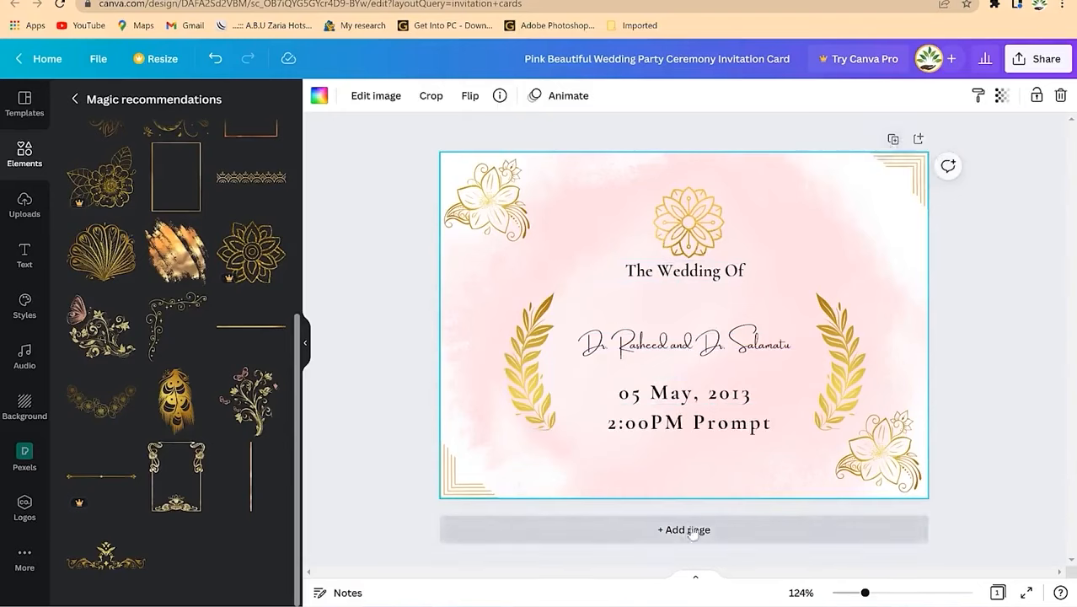
scroll(215, 295, up, 3)
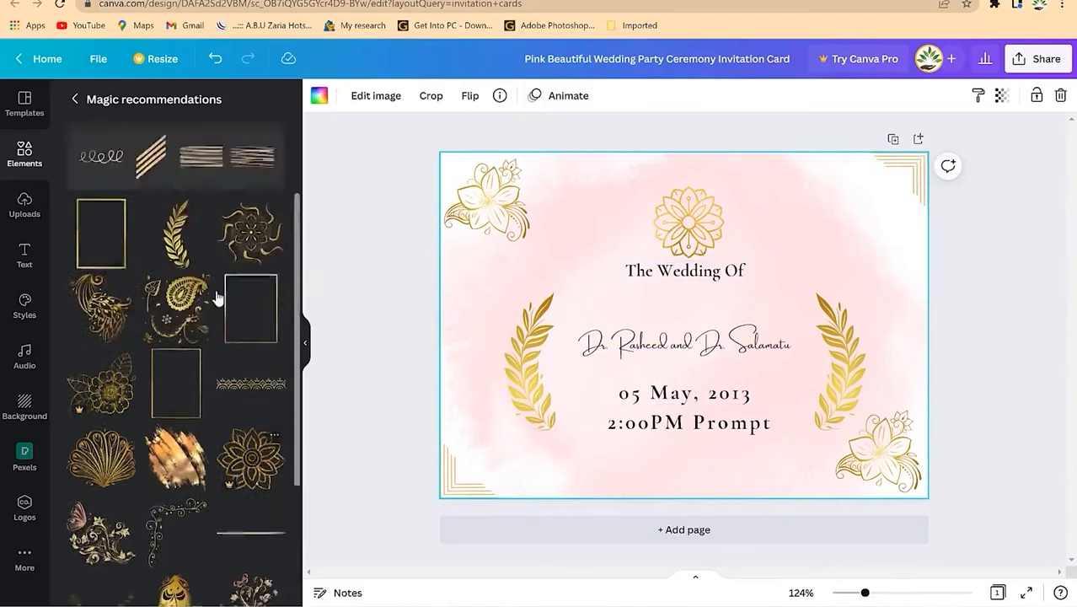
scroll(173, 316, down, 3)
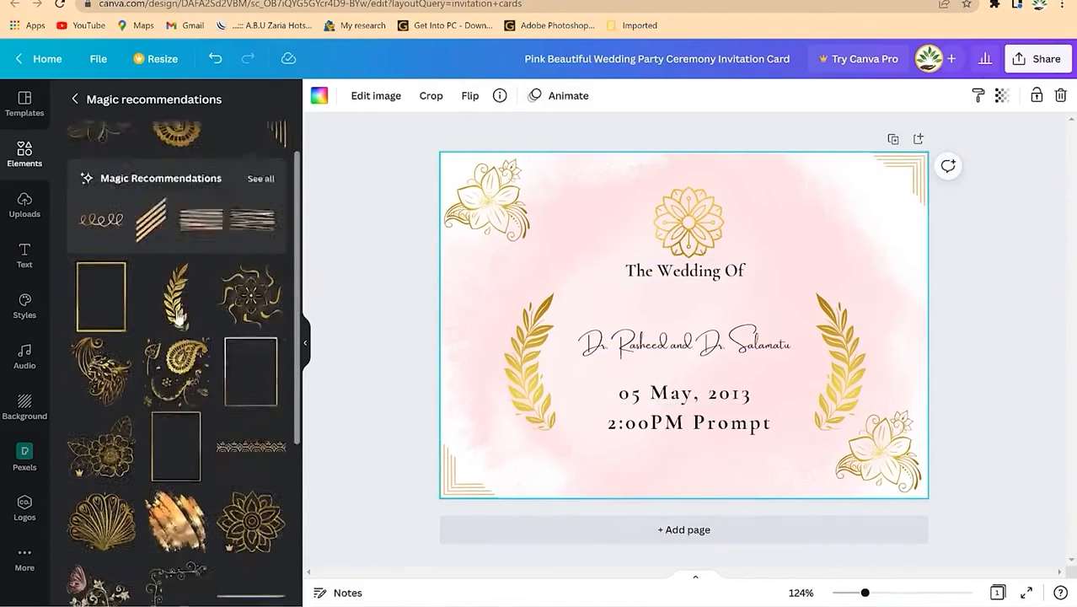
scroll(173, 329, down, 1)
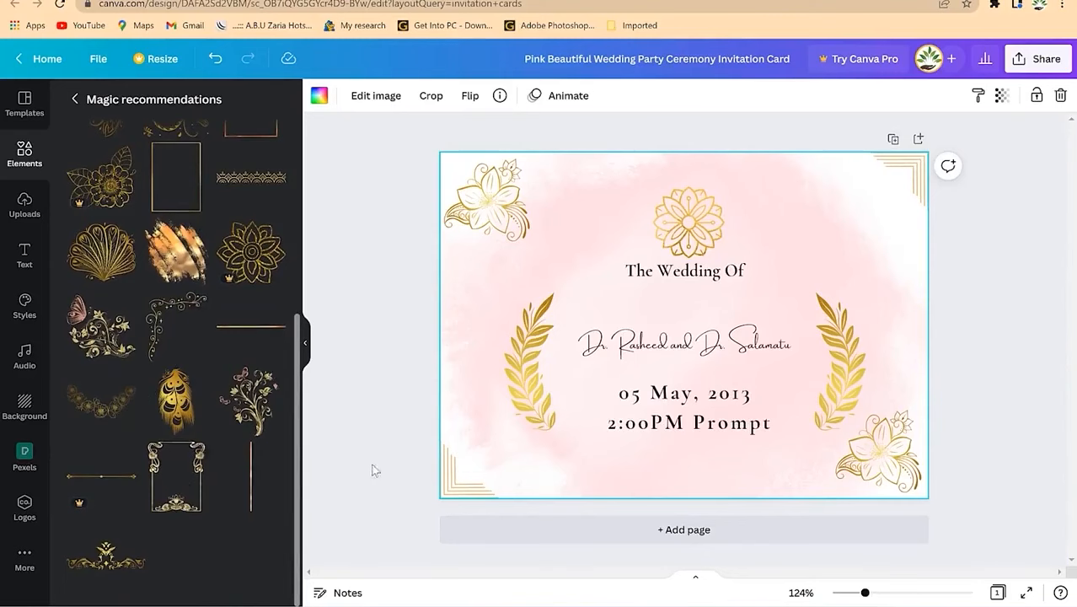
click(685, 530)
Step: Place a gold swirl ornament in Page 2's top-left corner
scroll(733, 298, up, 4)
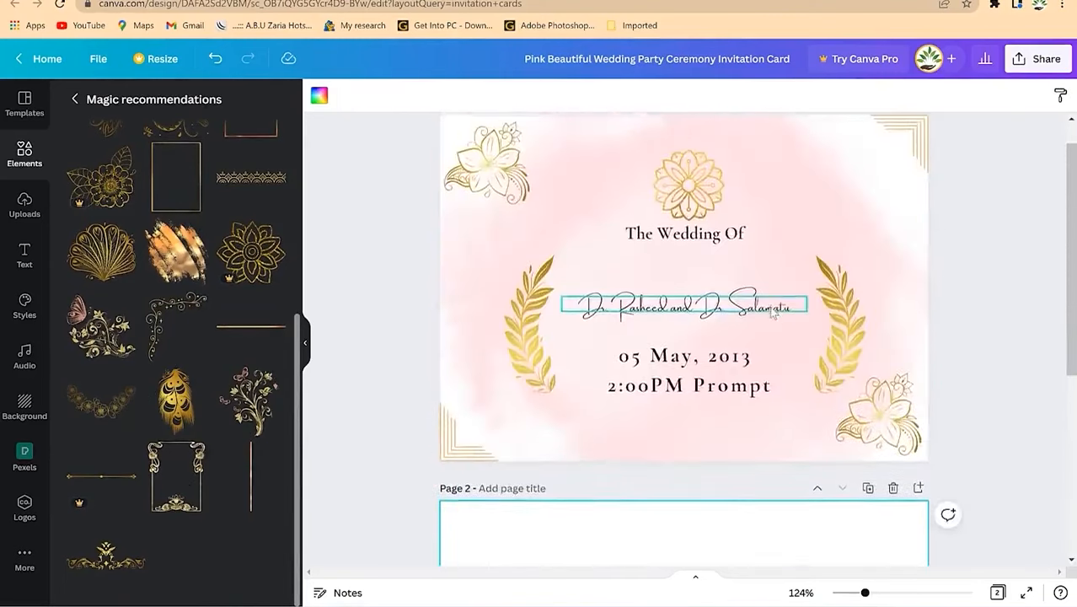
scroll(539, 388, down, 3)
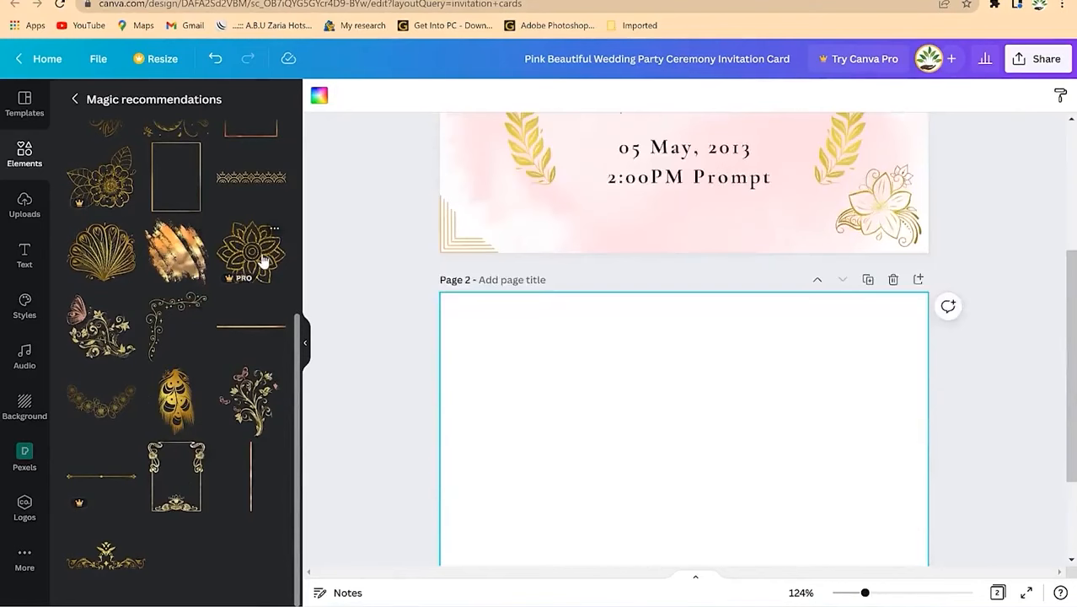
drag(166, 322, 477, 324)
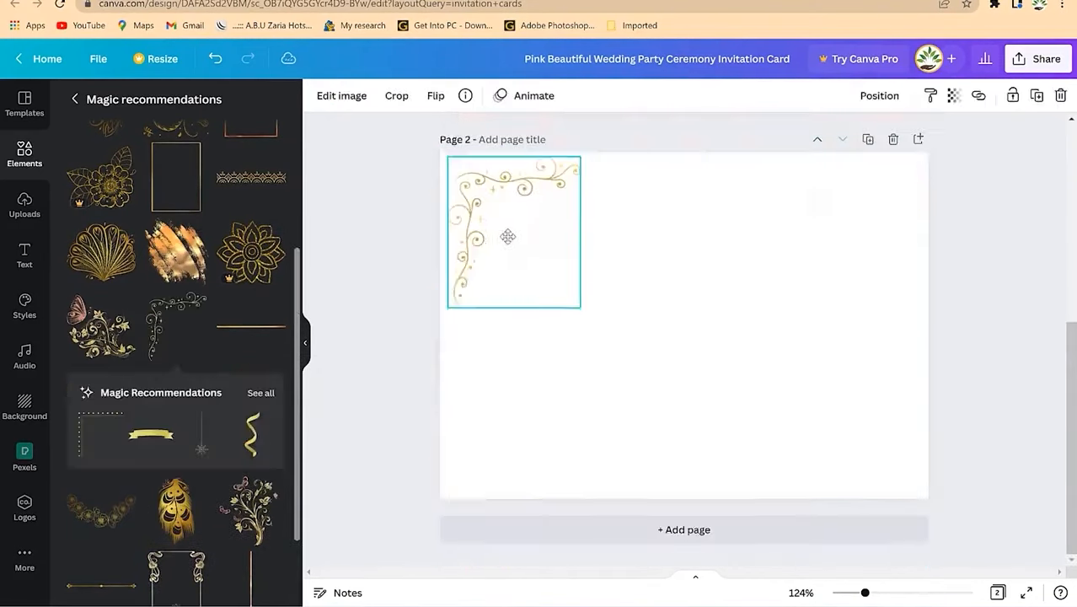
click(572, 310)
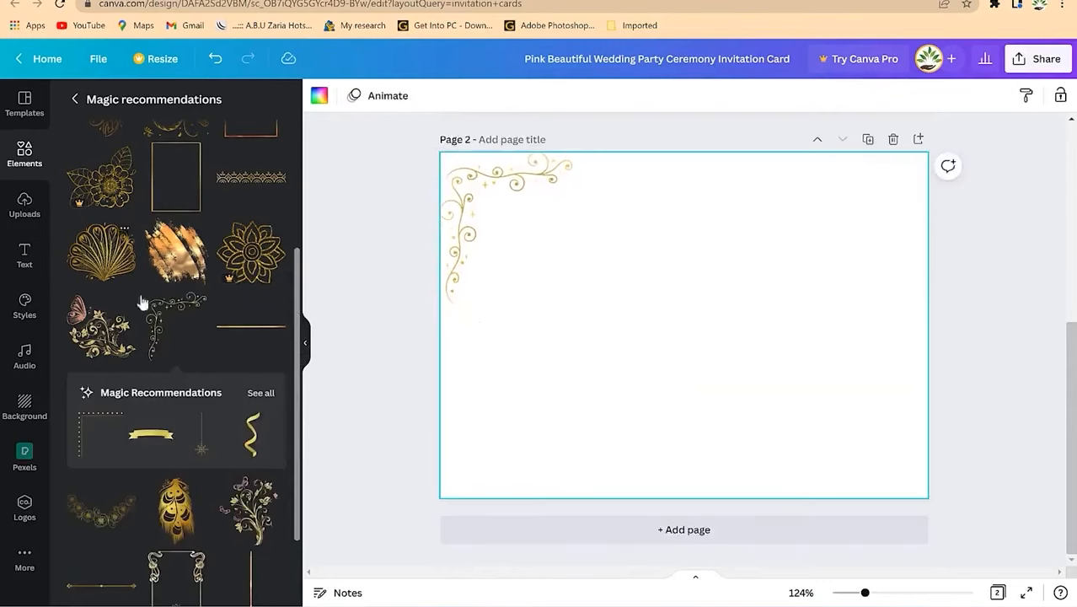
Step: Add a second gold swirl, flipped horizontally and vertically, in Page 2's bottom-right corner
drag(423, 365, 637, 316)
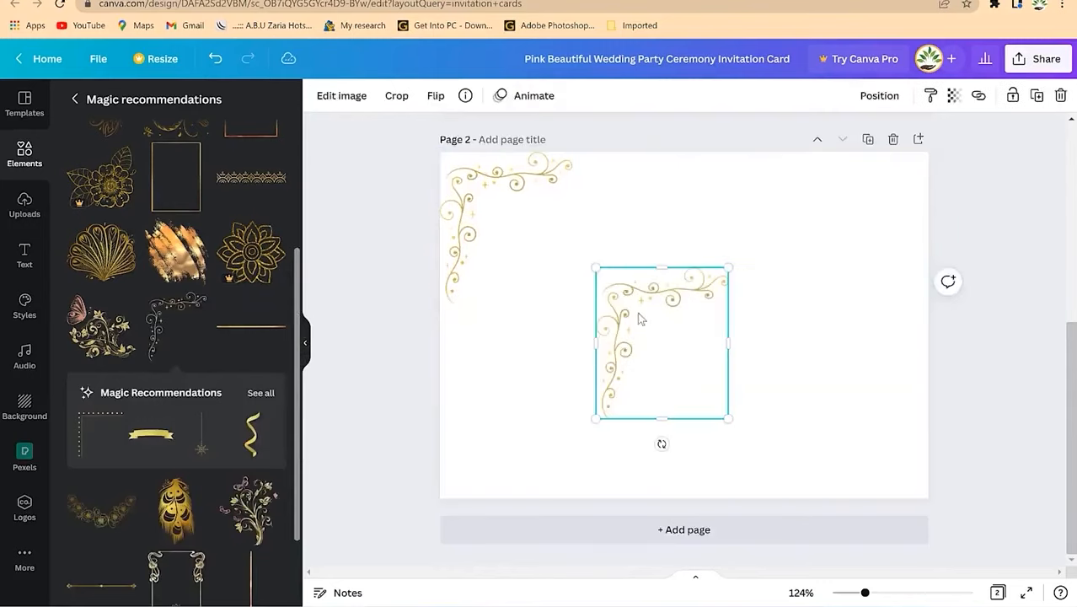
click(446, 100)
click(469, 137)
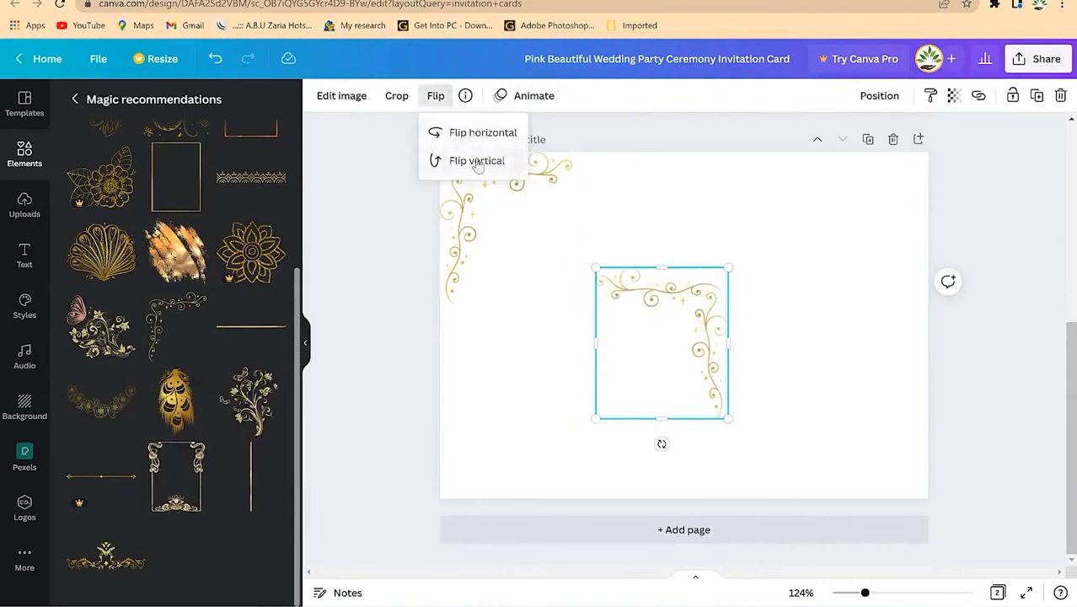
click(476, 160)
drag(716, 392, 882, 450)
click(416, 327)
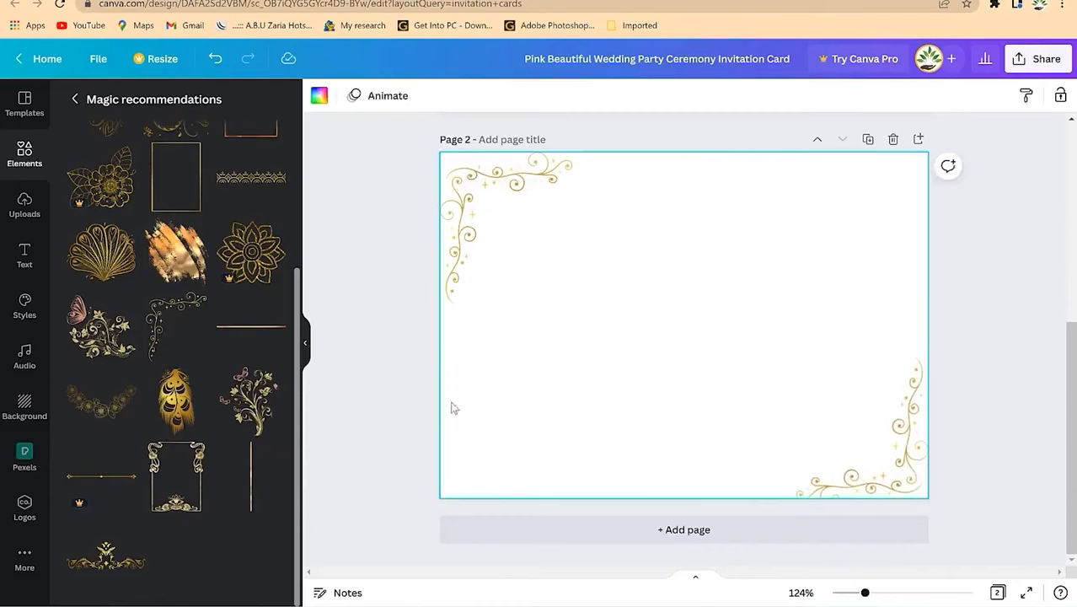
Step: Add gold flower and lotus ornaments at Page 2's top centre
drag(245, 262, 593, 235)
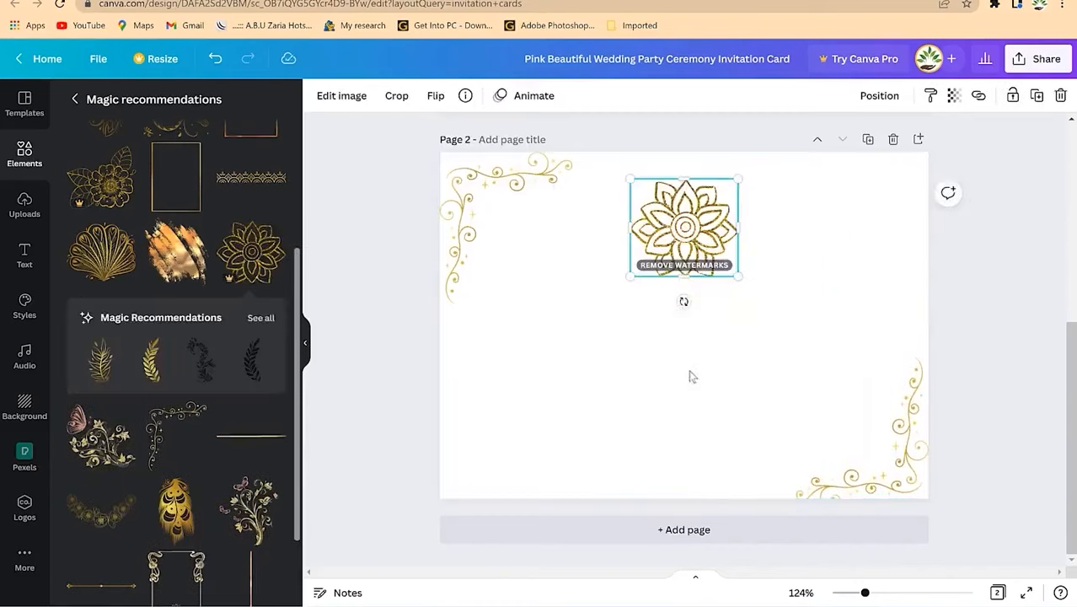
click(532, 403)
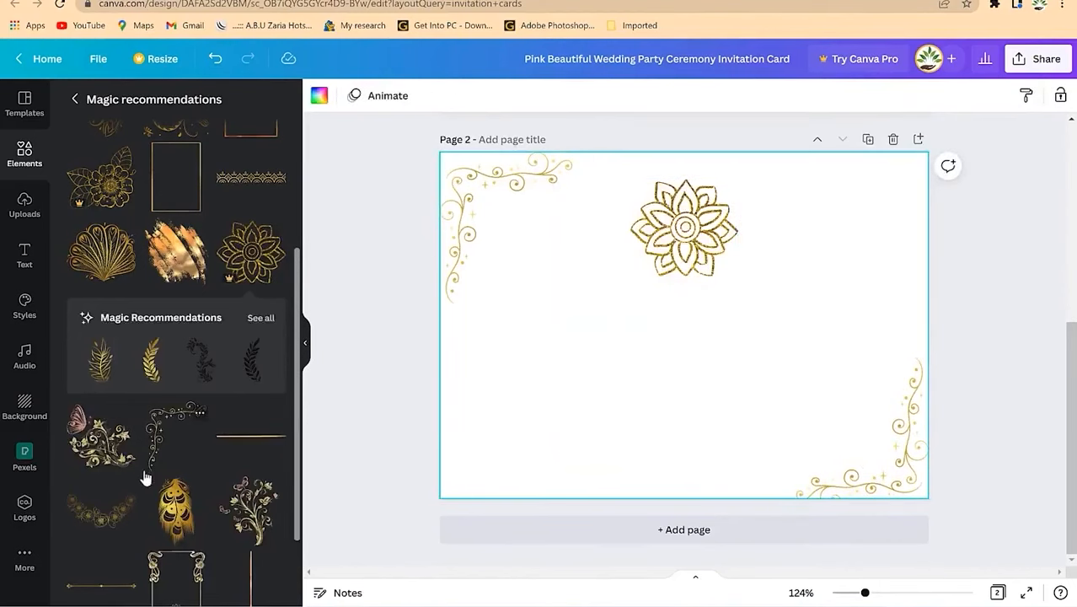
scroll(139, 472, down, 3)
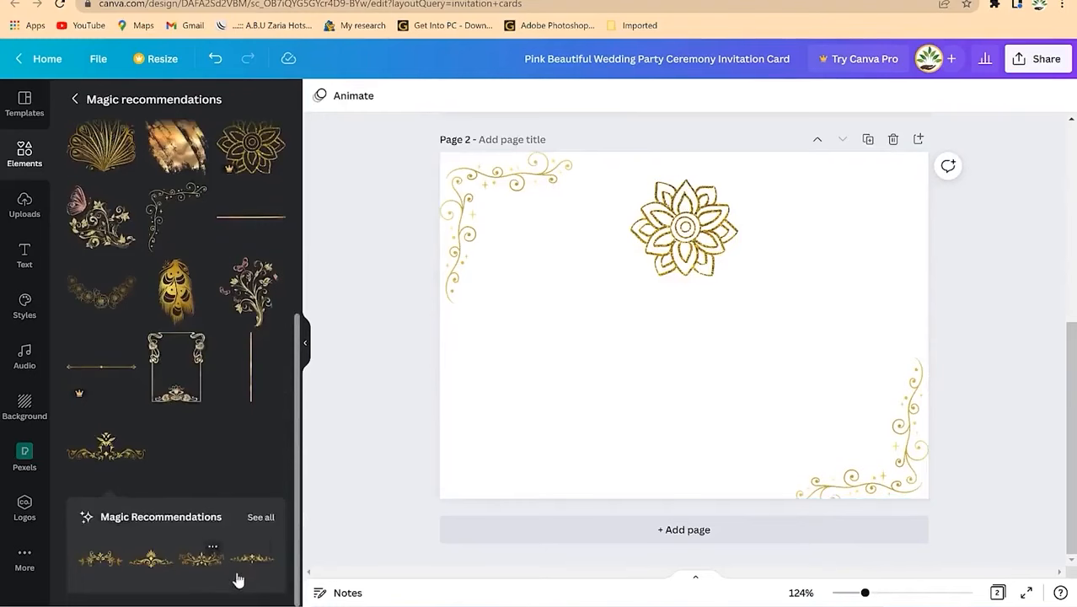
click(203, 556)
drag(663, 261, 679, 234)
scroll(684, 278, up, 5)
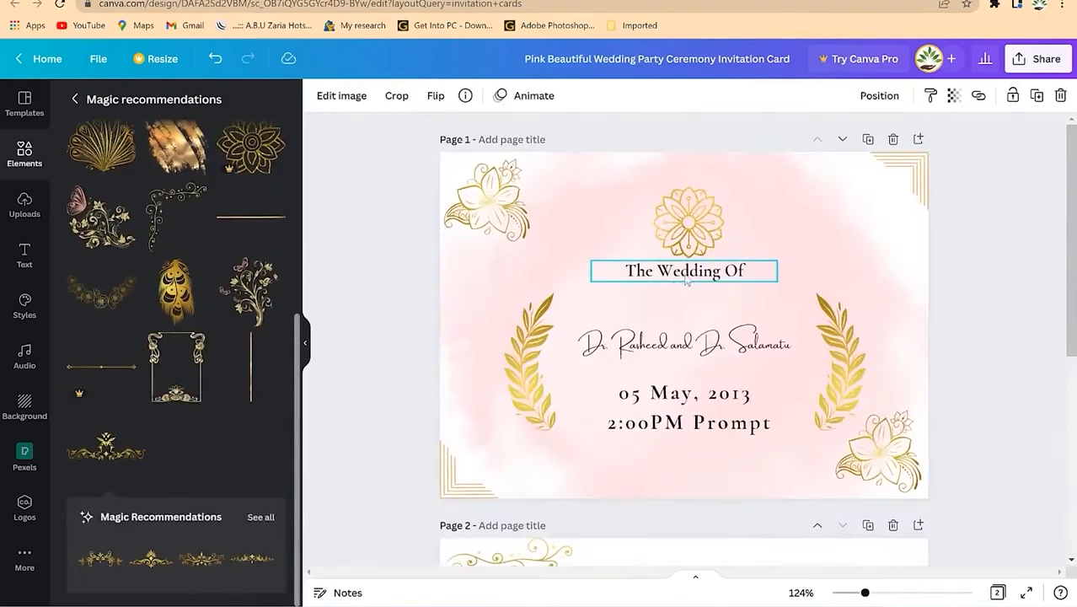
click(687, 278)
Step: Paste copies of the heading, names, date and '2:00PM Prompt' text boxes onto Page 2
shift+click(693, 344)
shift+click(685, 391)
shift+click(708, 423)
scroll(664, 421, down, 5)
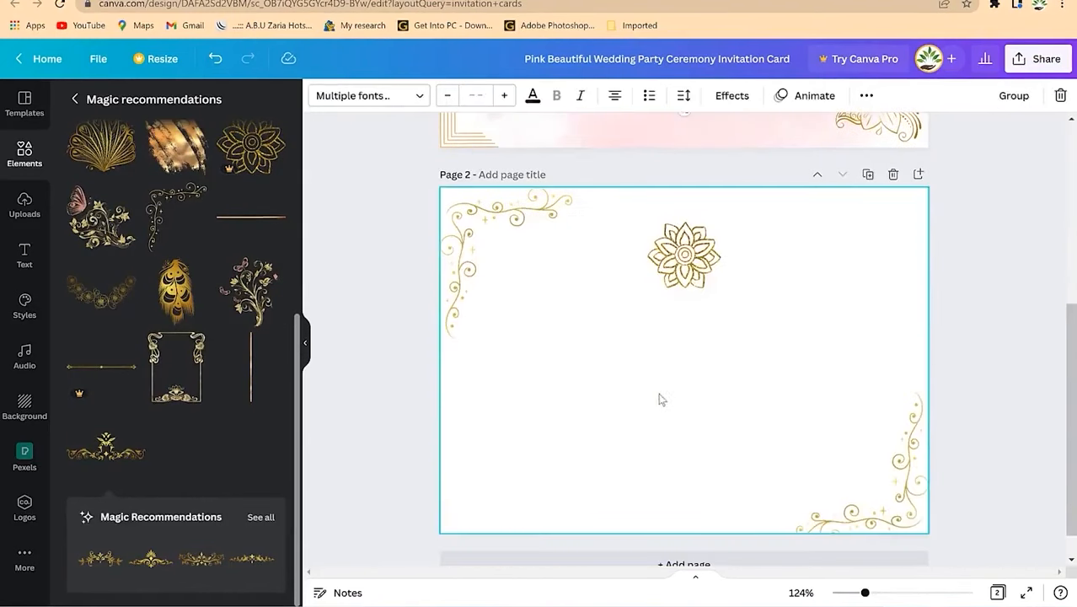
click(667, 356)
key(ctrl+v)
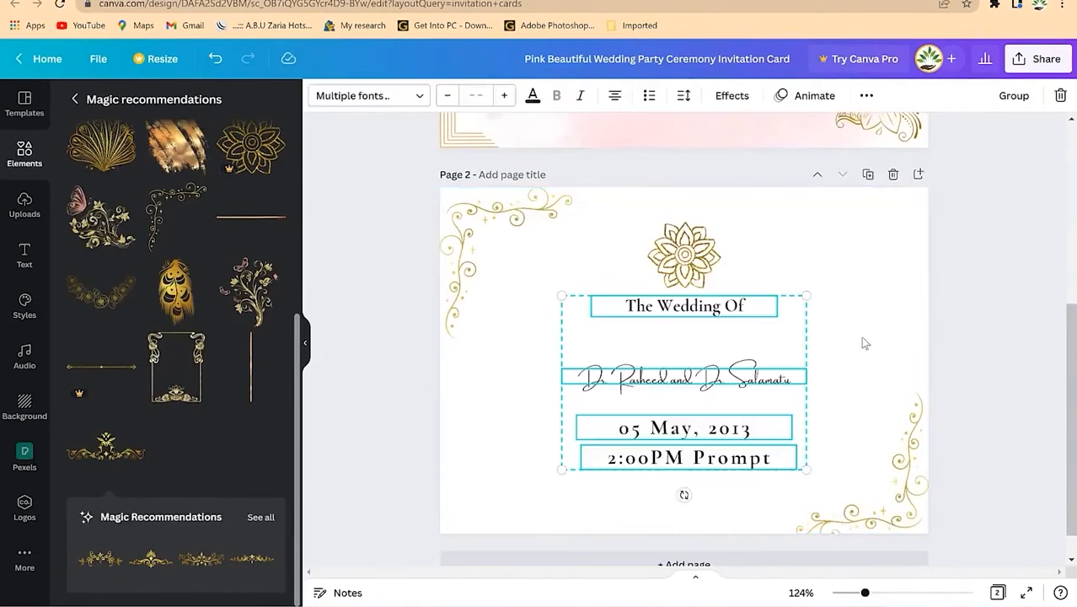
click(864, 343)
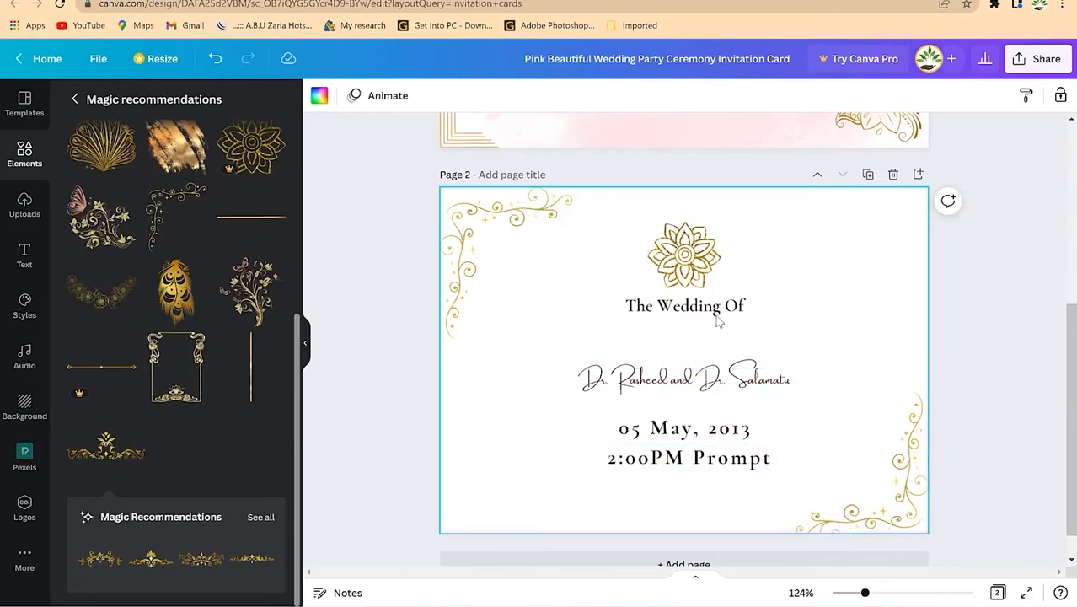
scroll(717, 320, up, 3)
scroll(725, 380, down, 4)
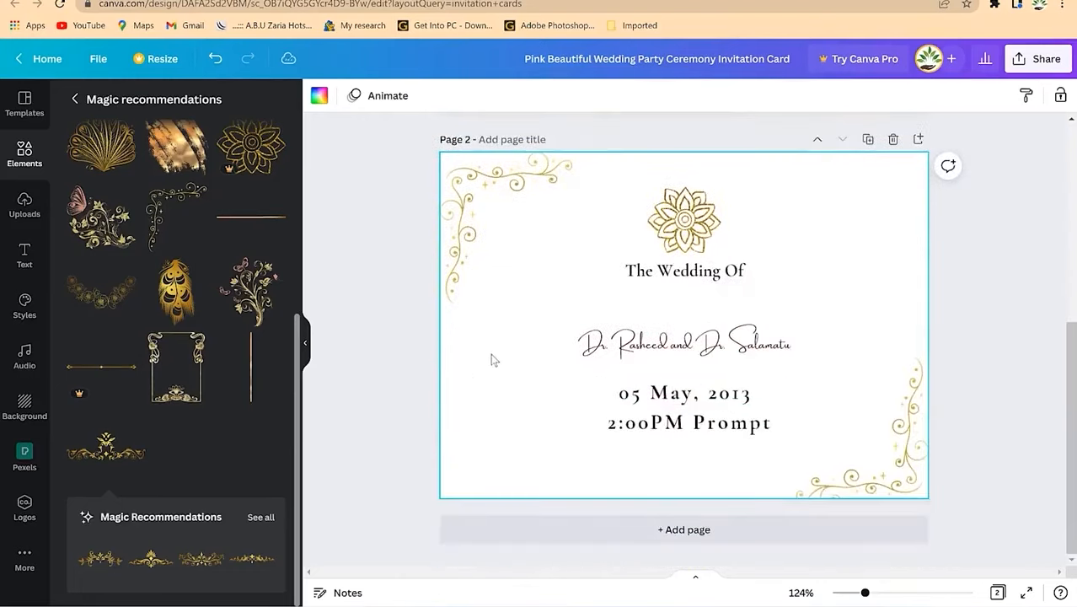
Step: Apply the white pumpkin and candy corn photo from Backgrounds to Page 2
click(17, 409)
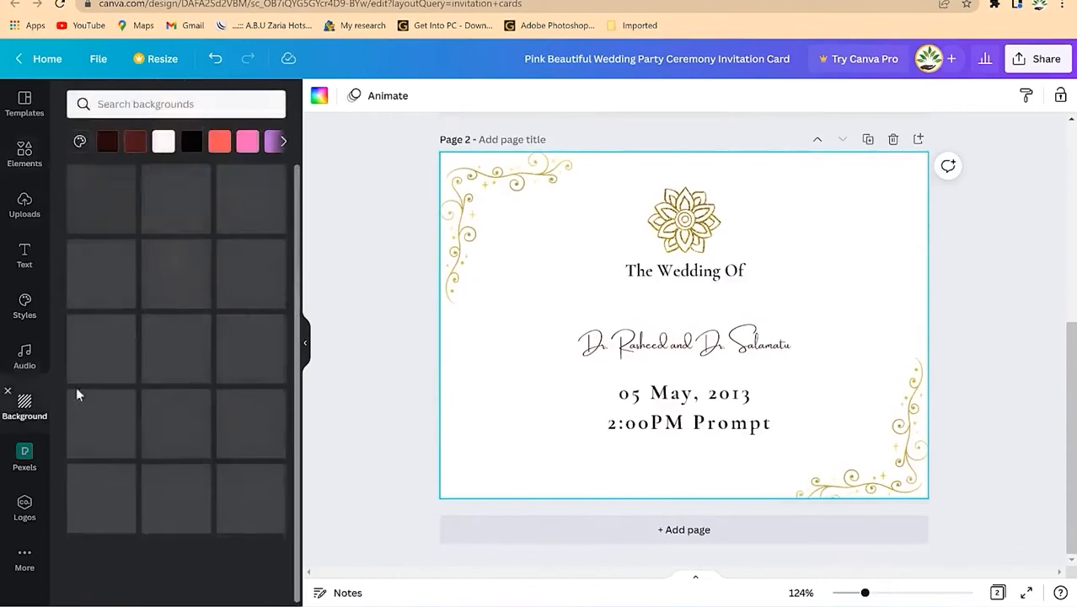
scroll(218, 359, down, 5)
scroll(183, 346, down, 5)
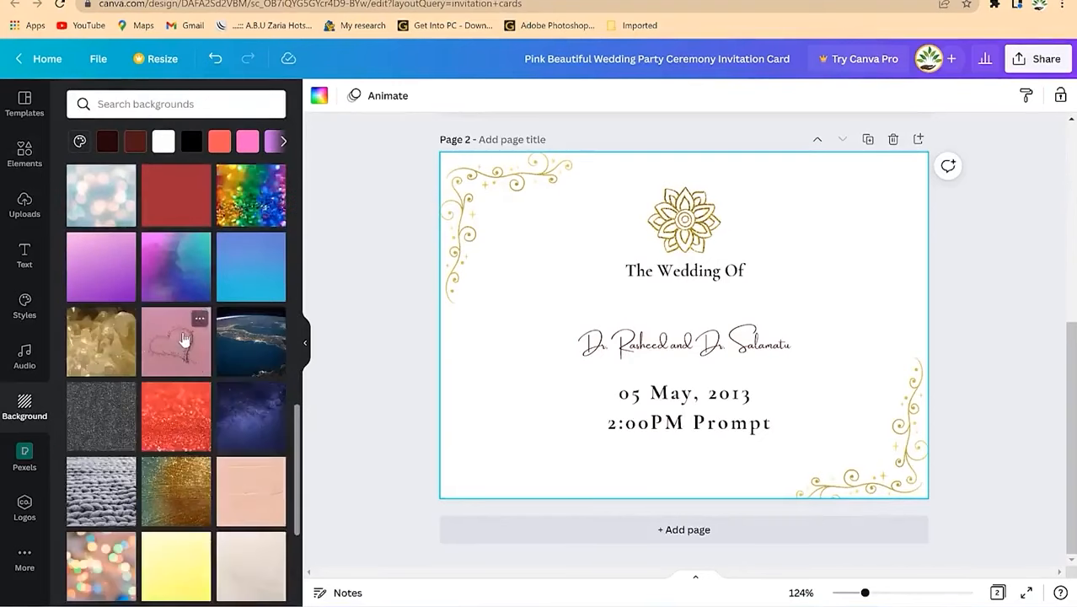
scroll(183, 338, down, 1)
scroll(184, 341, down, 5)
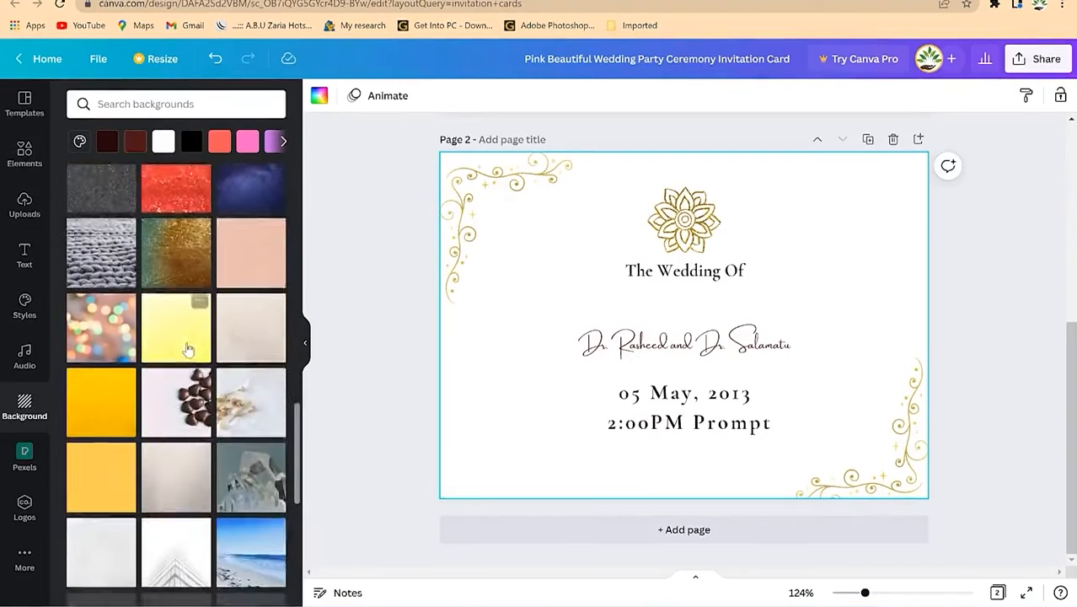
scroll(177, 349, down, 6)
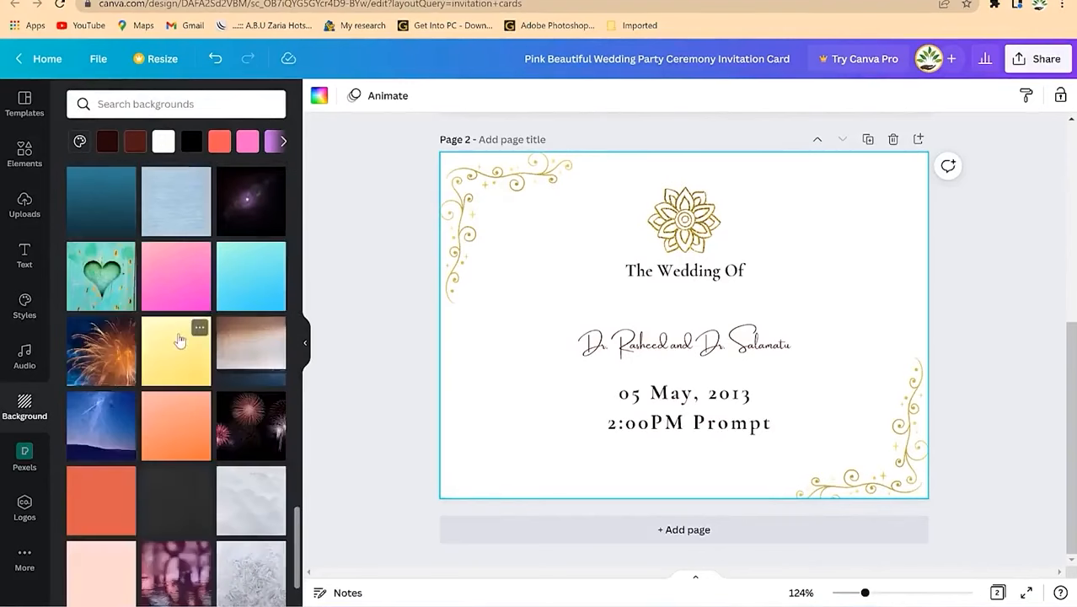
scroll(178, 339, down, 3)
scroll(178, 339, down, 8)
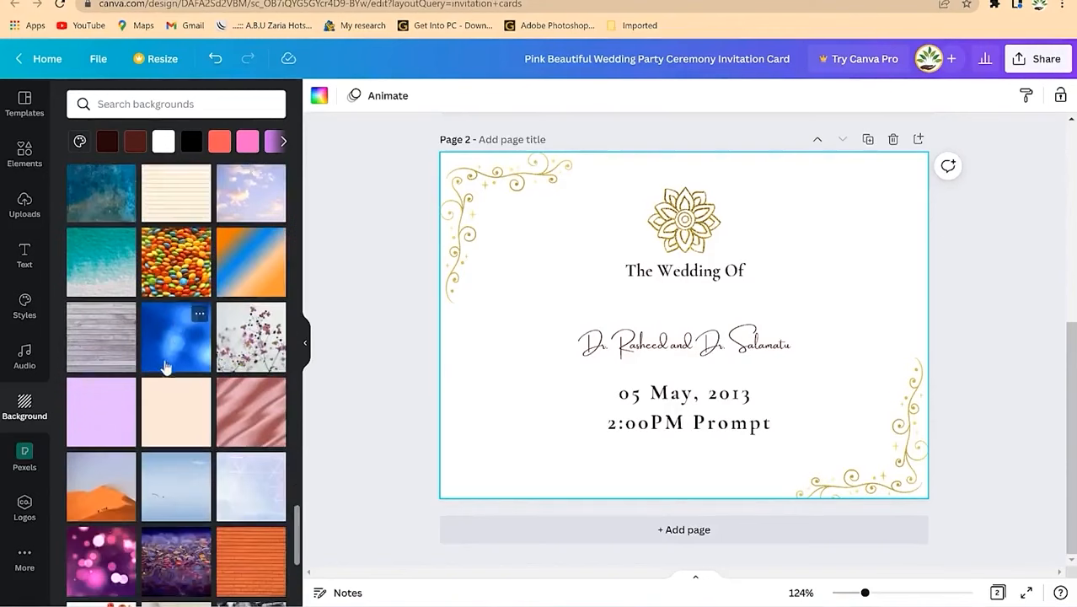
scroll(166, 365, down, 5)
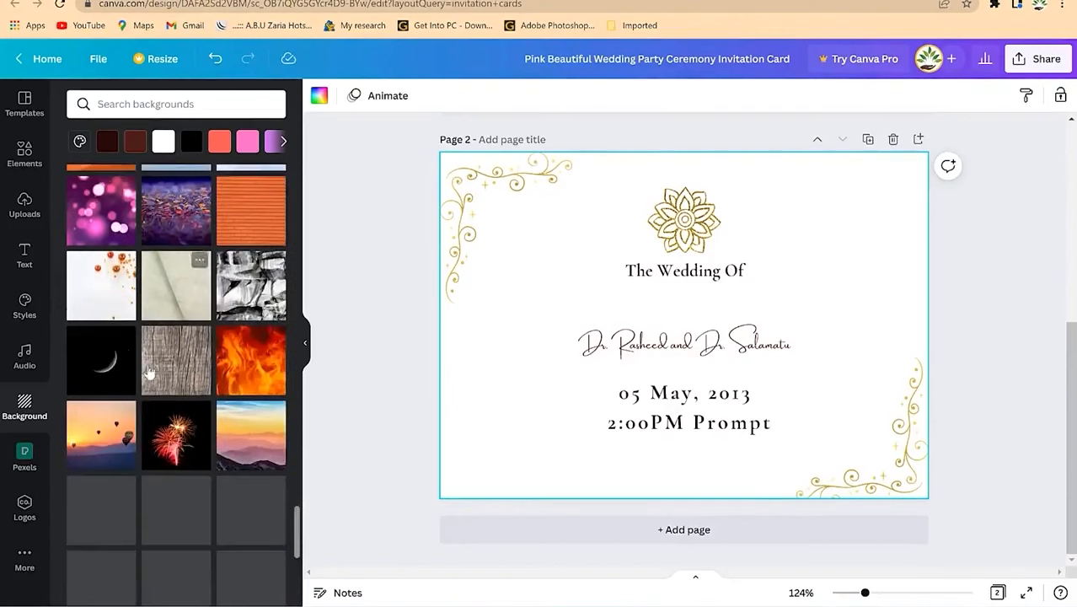
drag(116, 308, 500, 255)
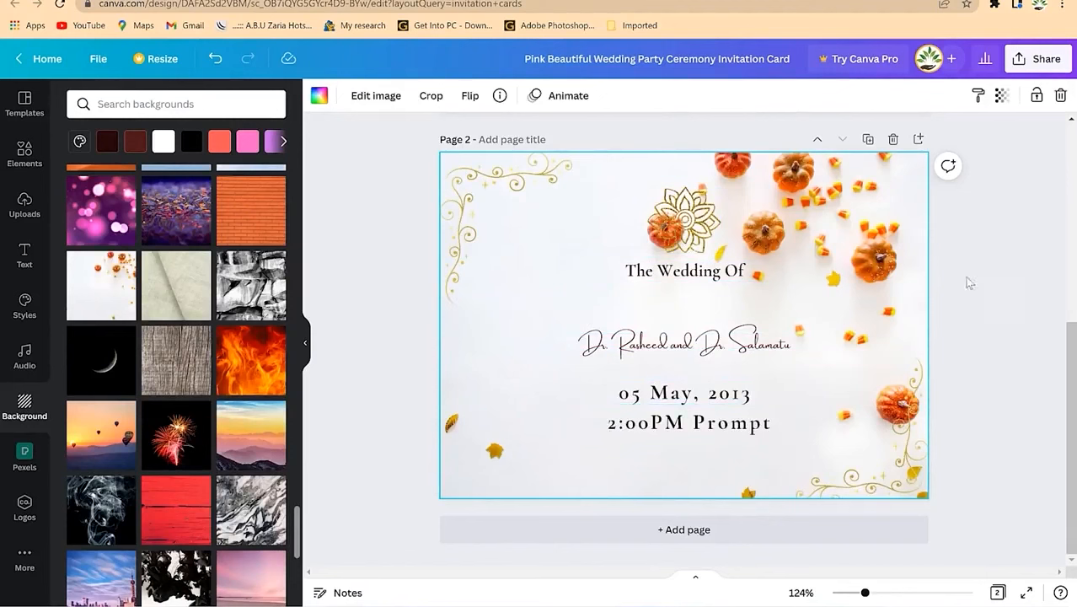
scroll(1007, 217, up, 5)
scroll(977, 206, down, 4)
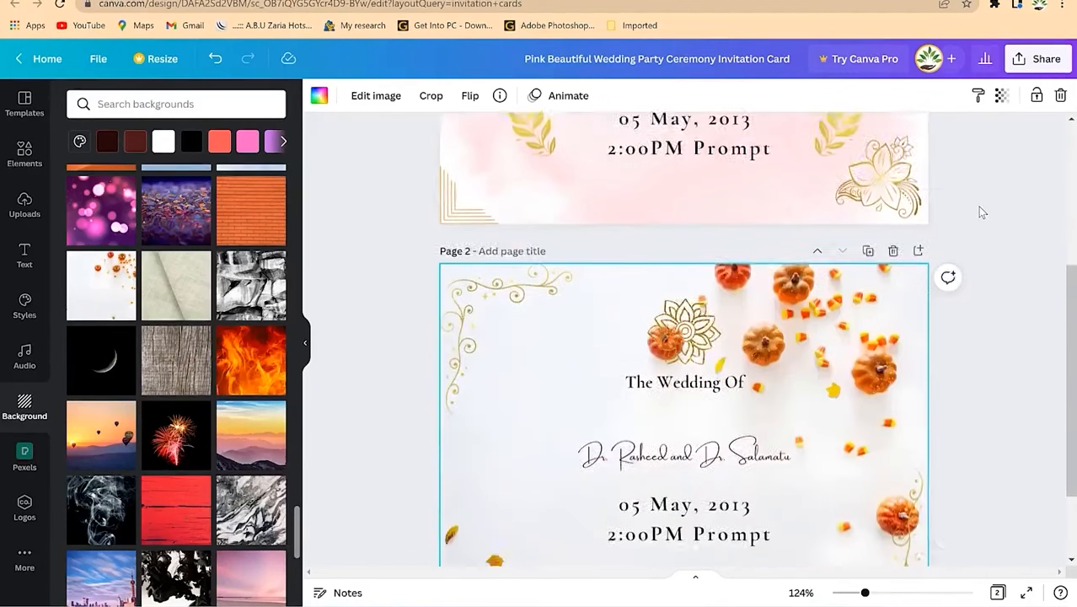
scroll(977, 207, up, 4)
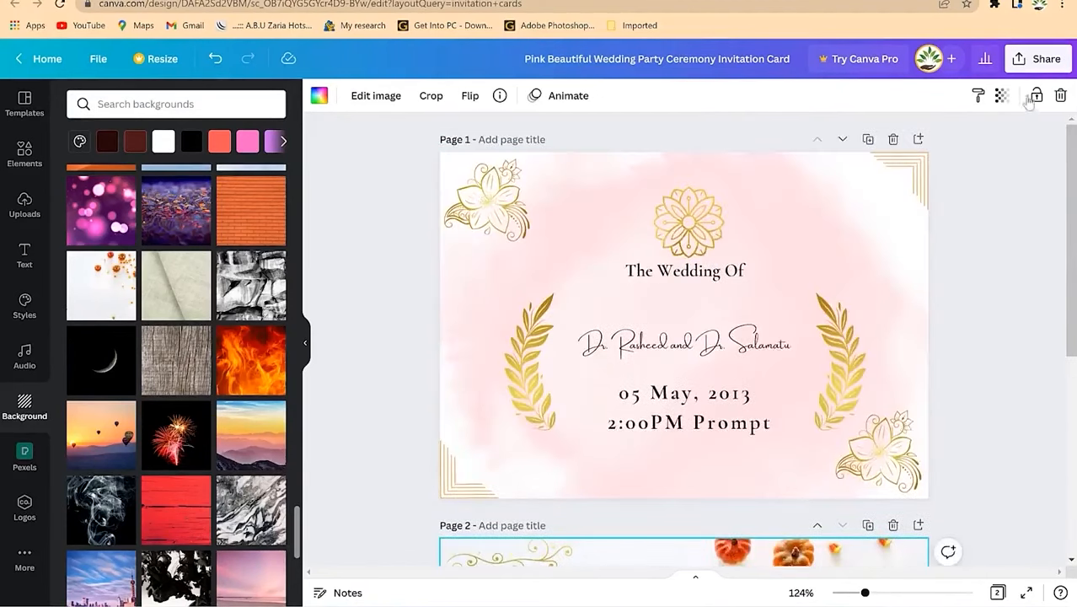
click(1026, 61)
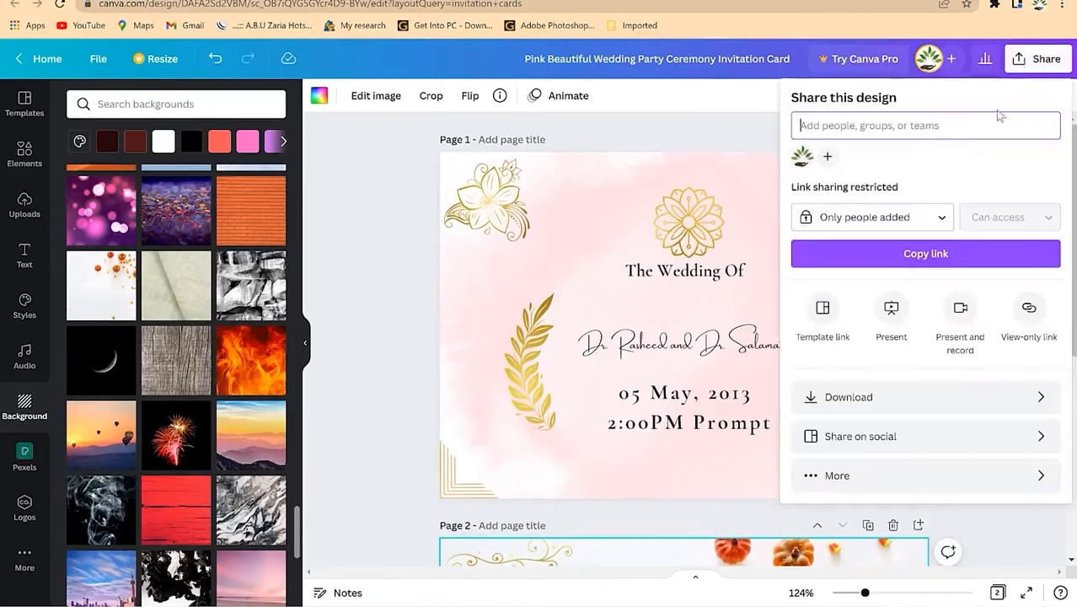
click(940, 396)
click(905, 320)
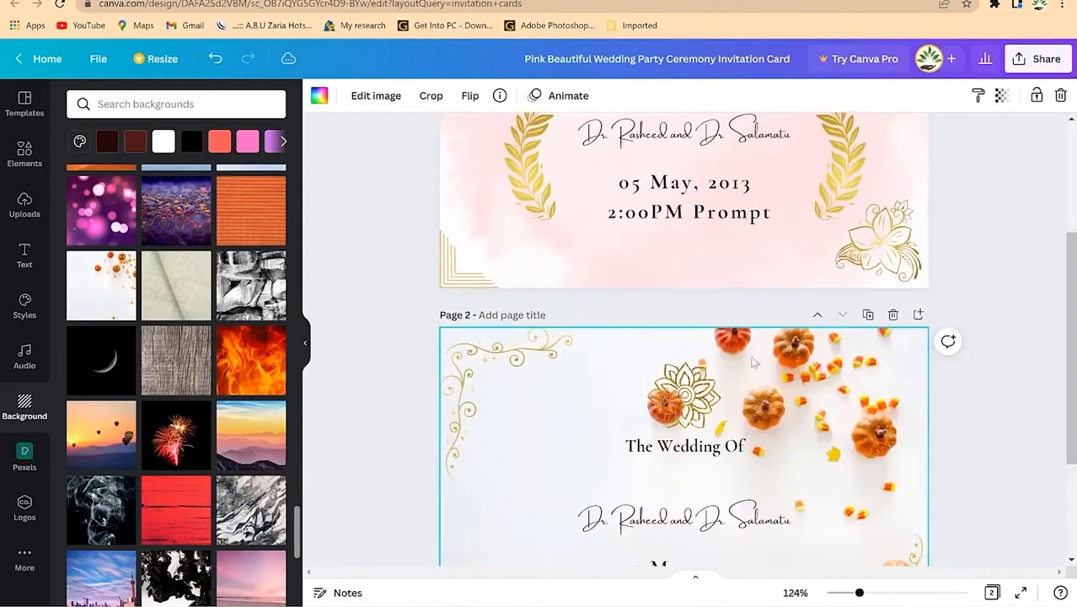
scroll(745, 291, down, 1)
scroll(745, 291, down, 1)
scroll(834, 320, up, 4)
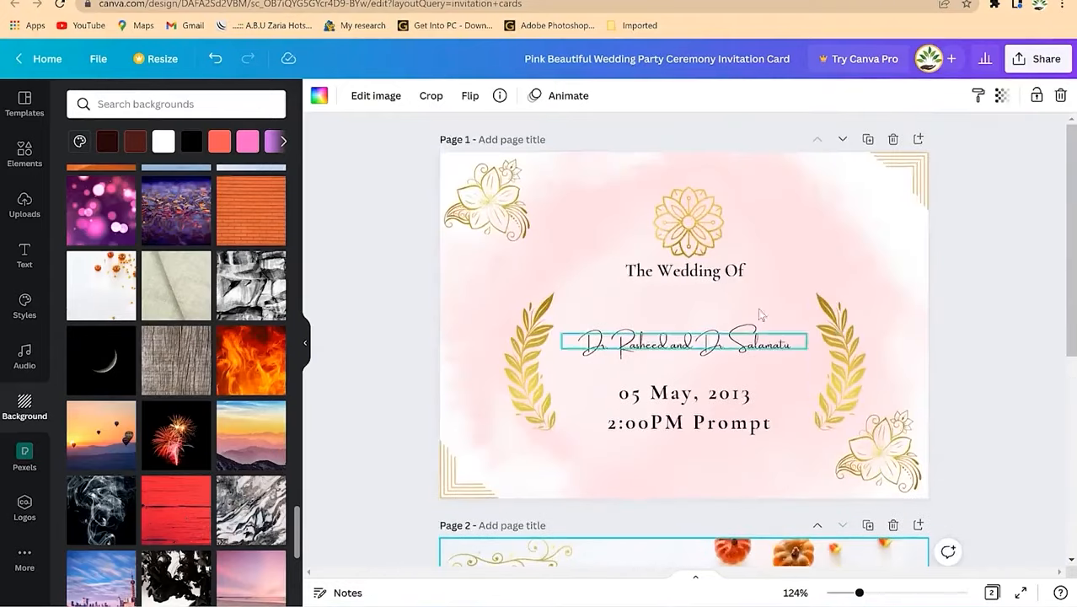
scroll(908, 350, down, 4)
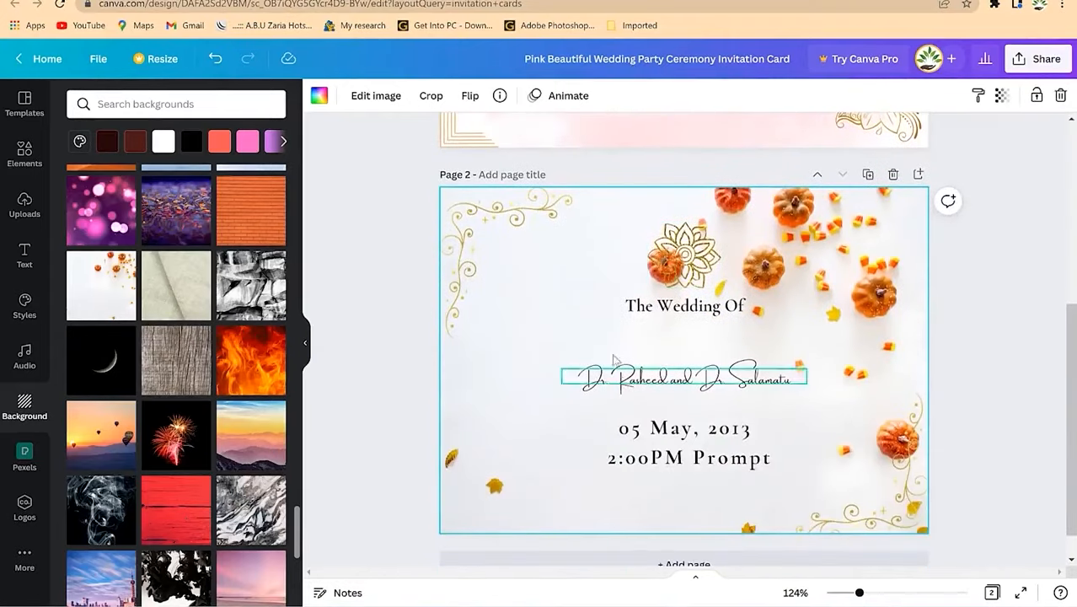
scroll(721, 290, up, 4)
scroll(719, 290, down, 3)
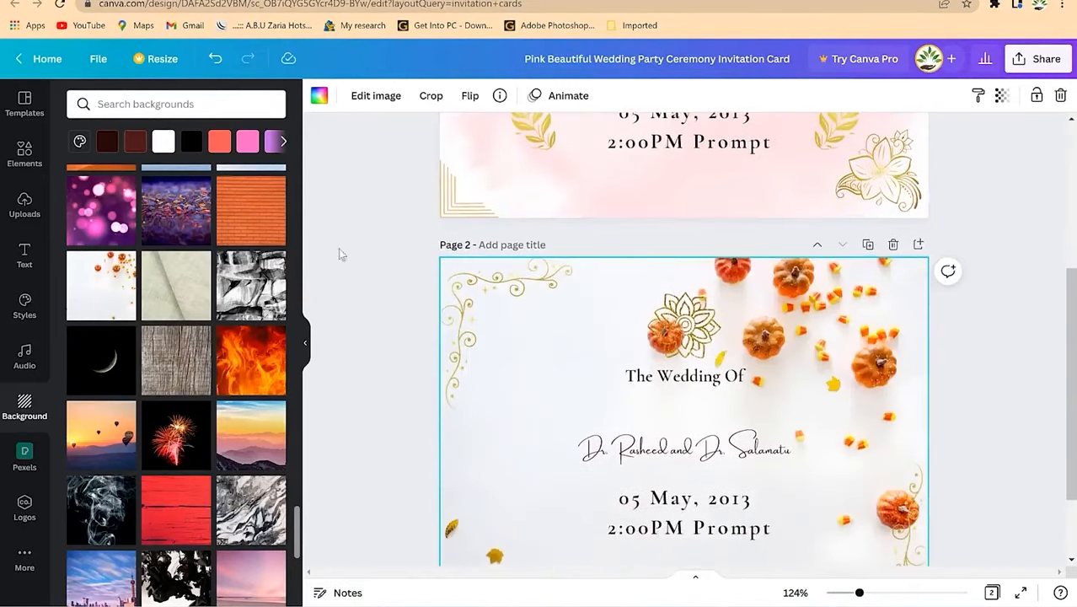
scroll(487, 350, down, 1)
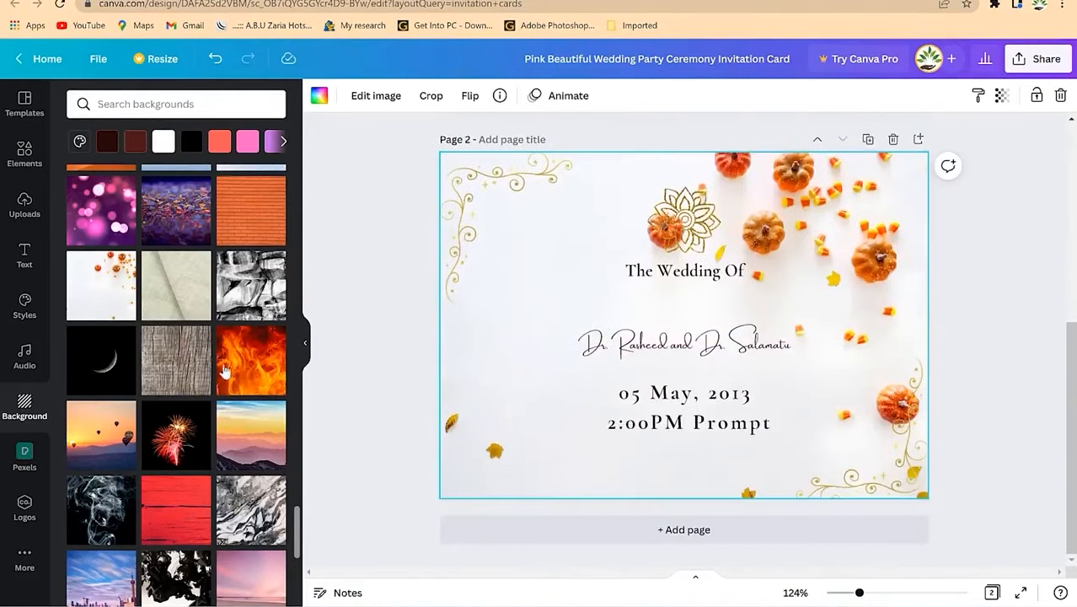
scroll(225, 371, up, 4)
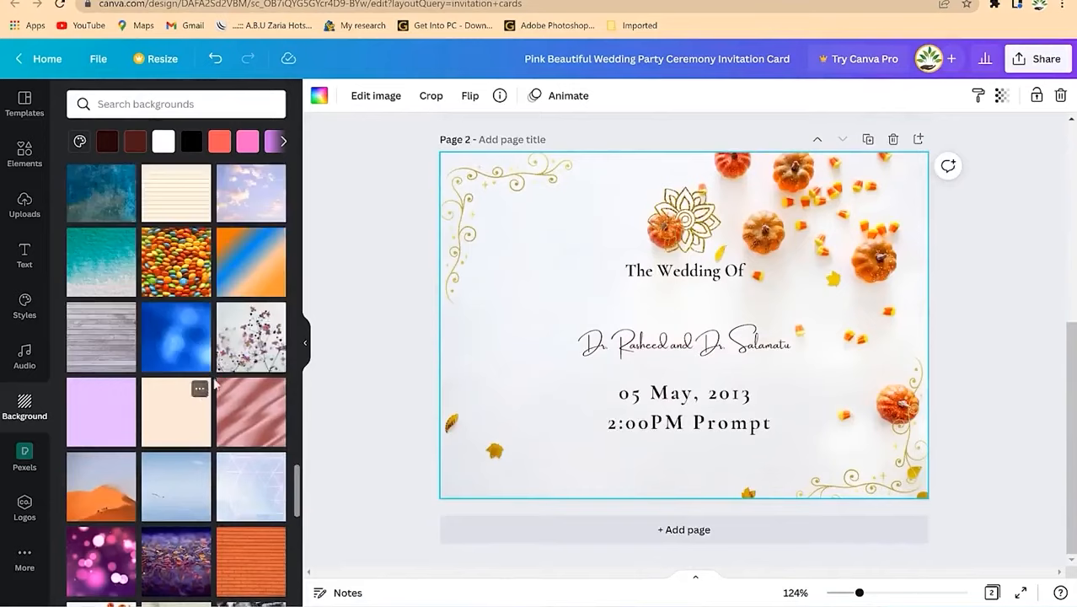
Step: Exit the wedding invitation to Canva's home page and click into the template search box
scroll(672, 320, up, 2)
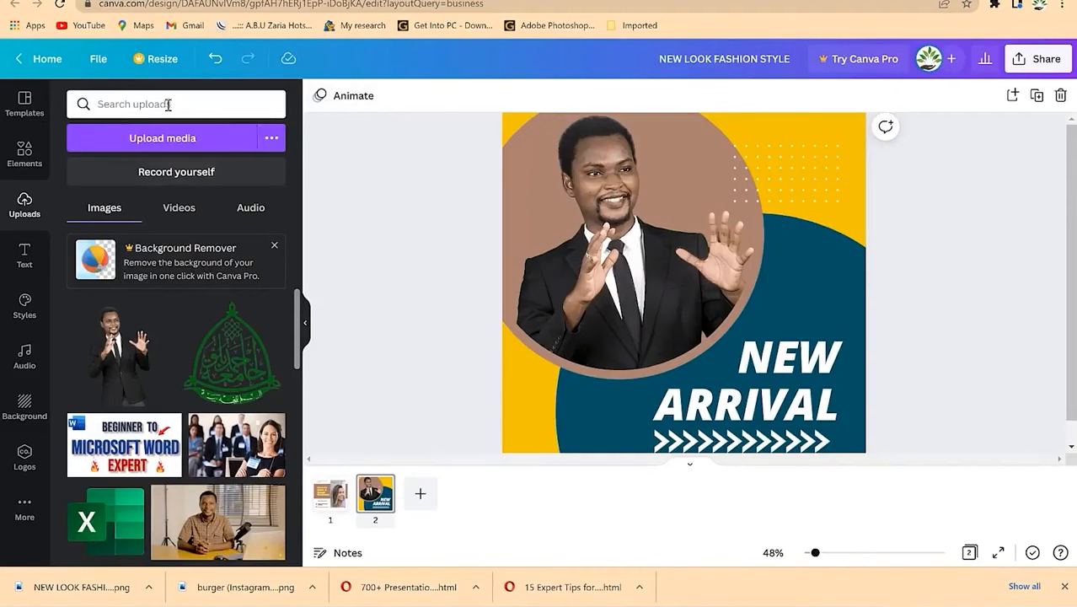
click(48, 61)
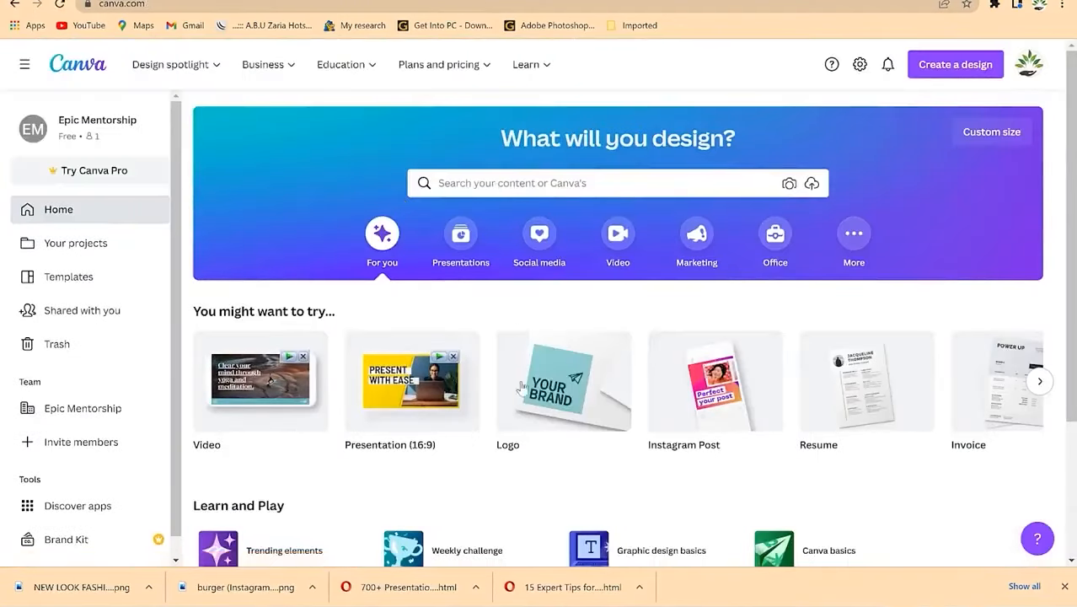
mouse_move(560, 411)
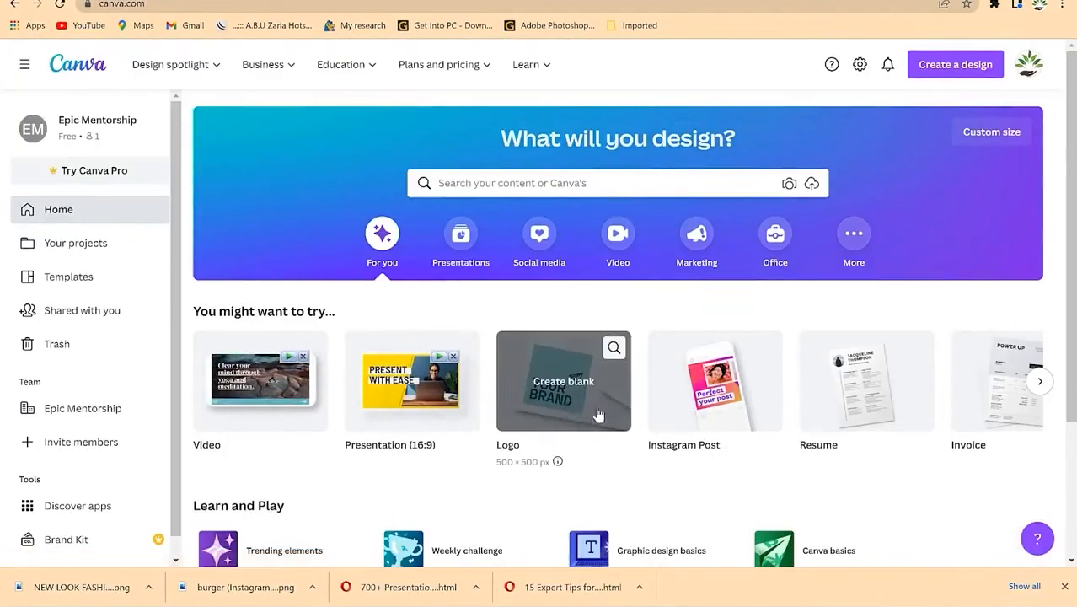
click(551, 184)
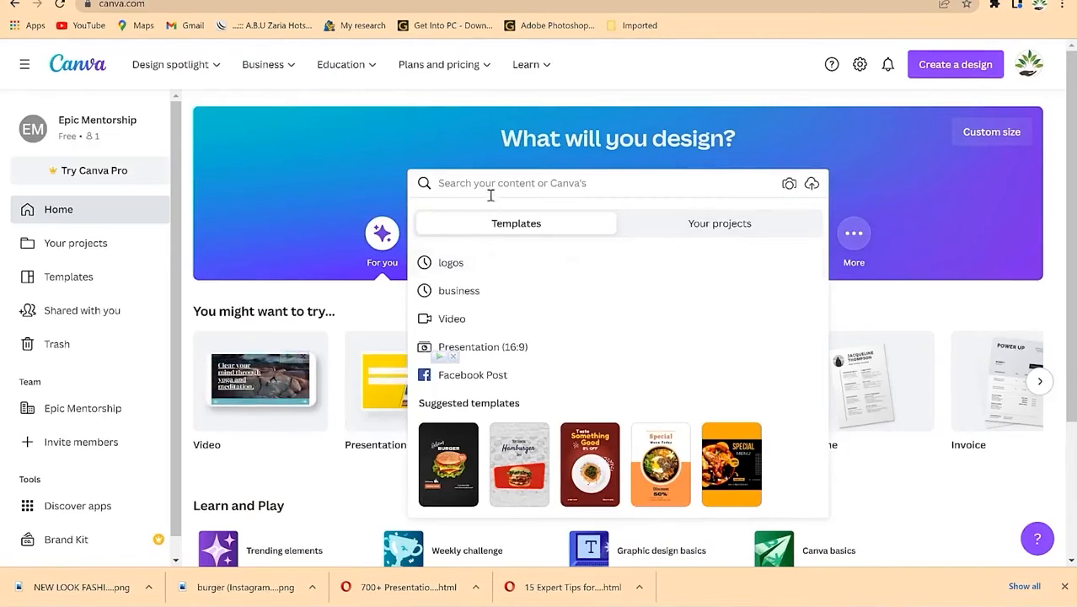
Step: Search Canva templates for 'logo' and browse the results
text(logo)
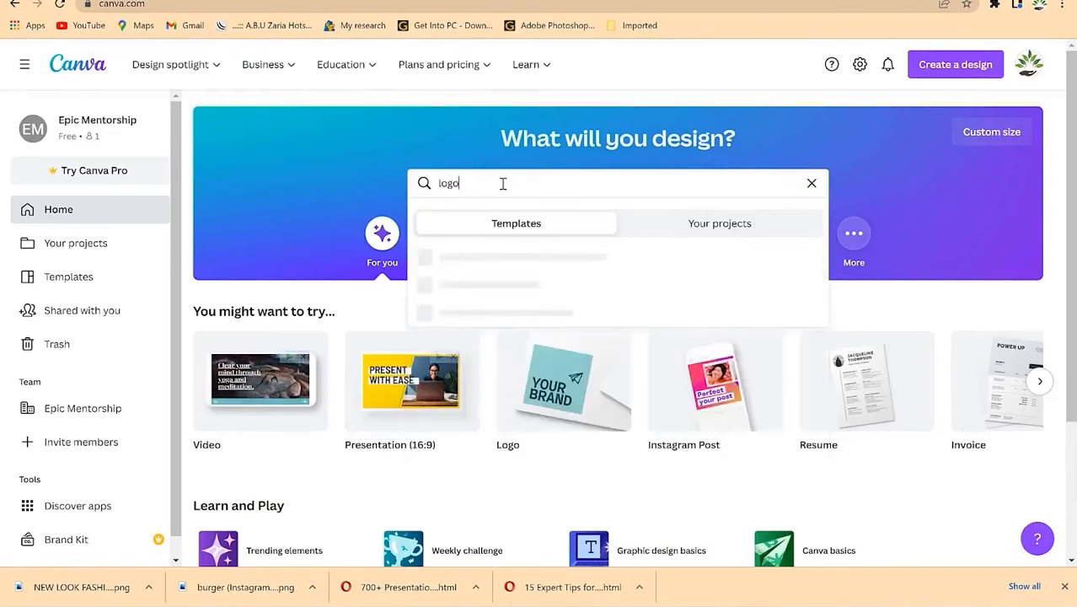
key(Return)
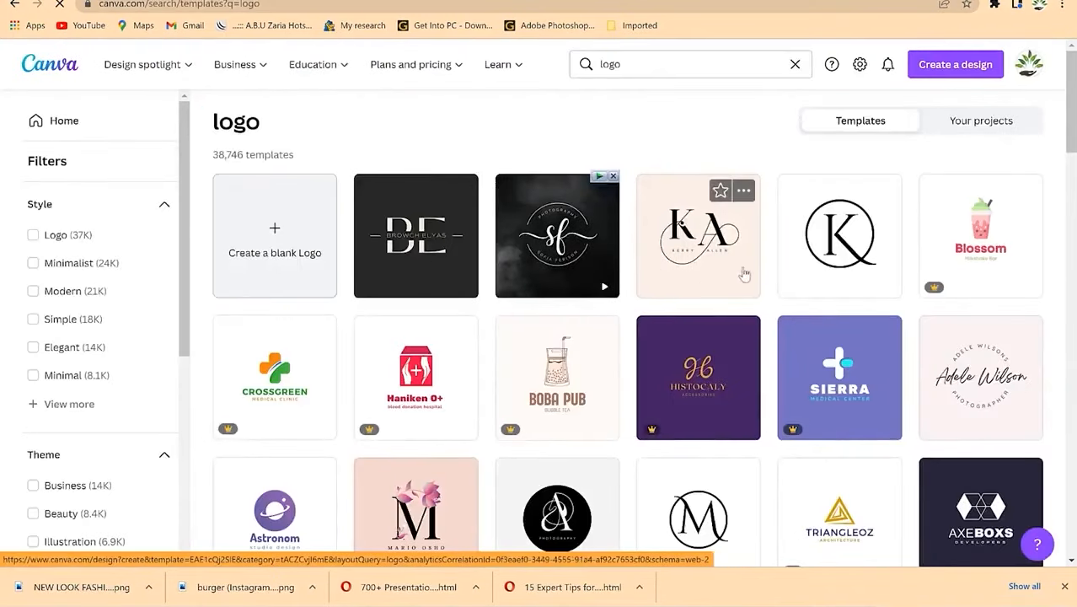
scroll(540, 291, down, 5)
scroll(522, 286, down, 1)
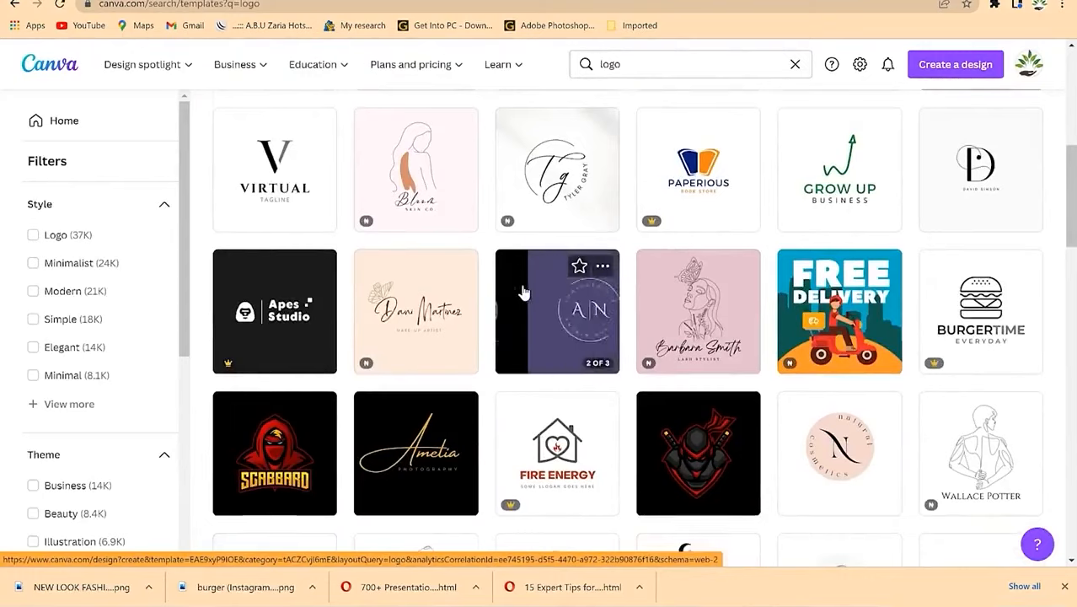
scroll(523, 291, down, 5)
scroll(524, 290, down, 2)
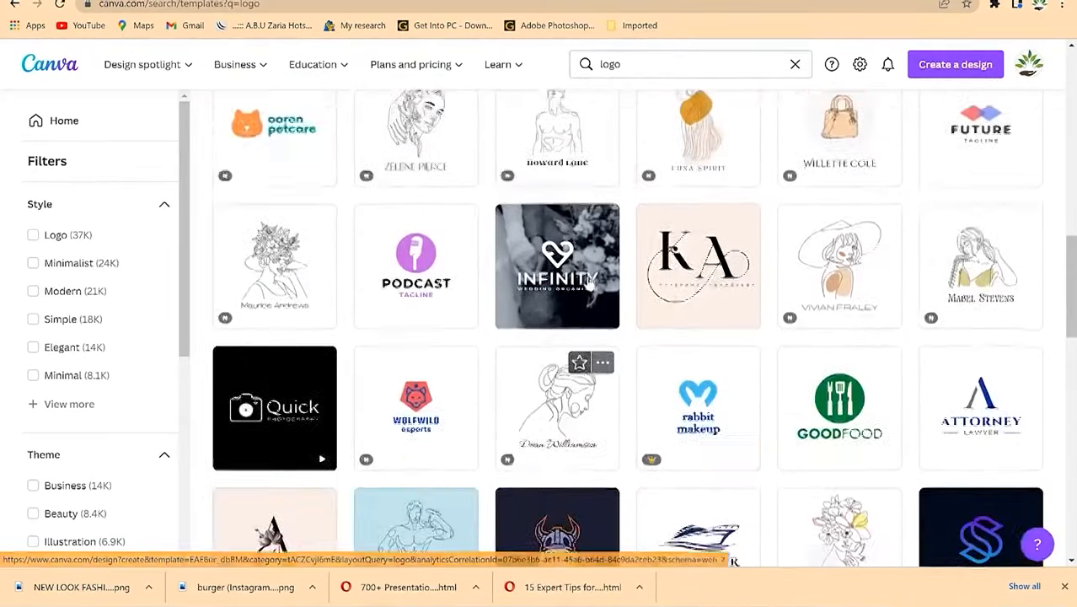
scroll(584, 276, up, 6)
scroll(722, 276, down, 2)
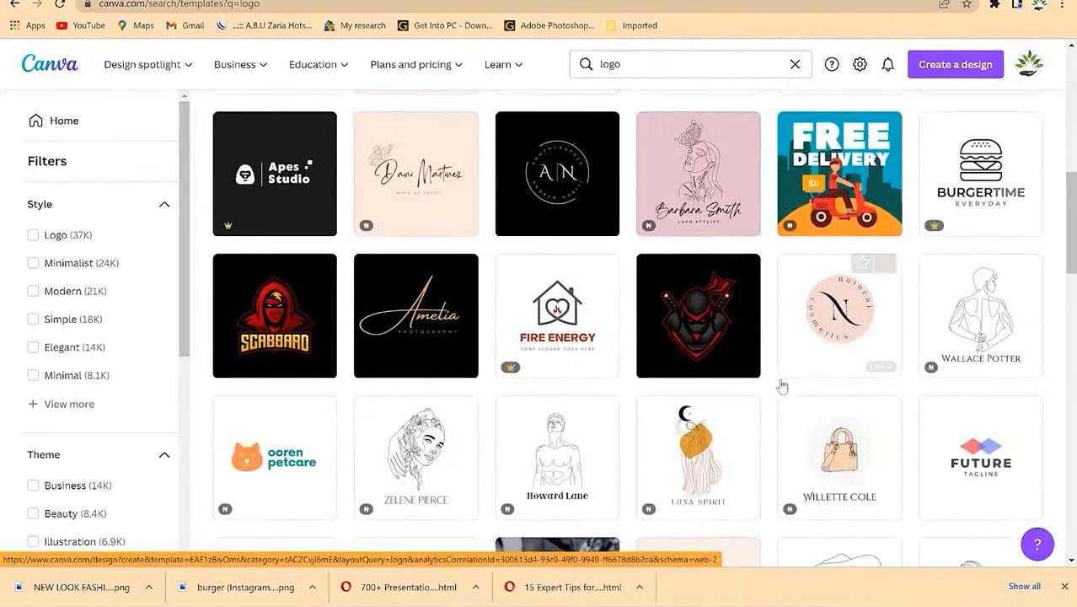
scroll(781, 378, down, 3)
Step: Open the Pink Circle Initial N Cosmetics Logo template
scroll(775, 315, up, 1)
scroll(809, 283, up, 1)
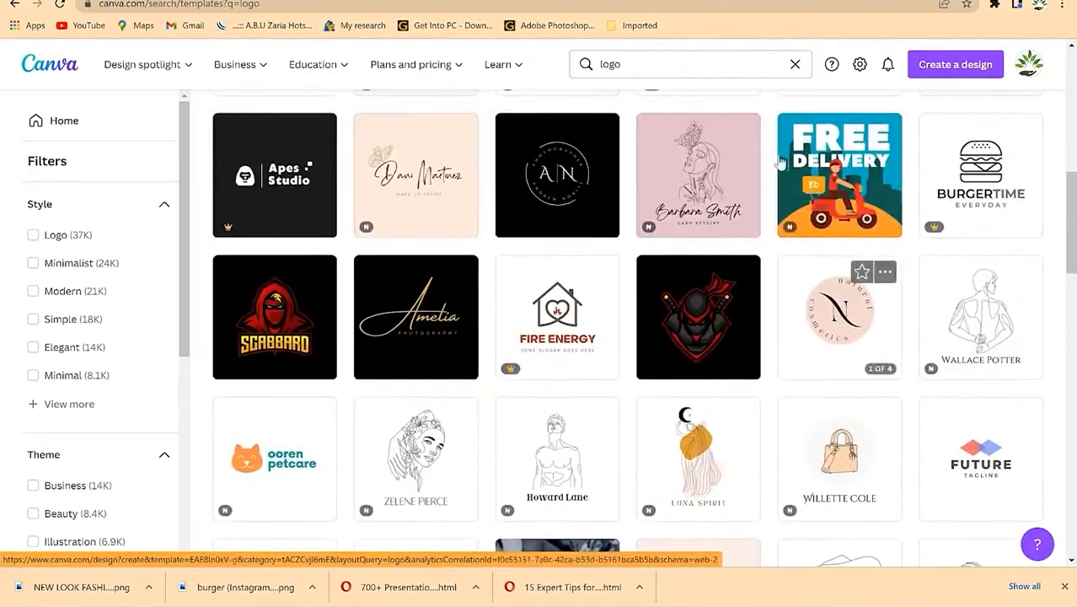
scroll(645, 360, down, 8)
scroll(590, 335, down, 6)
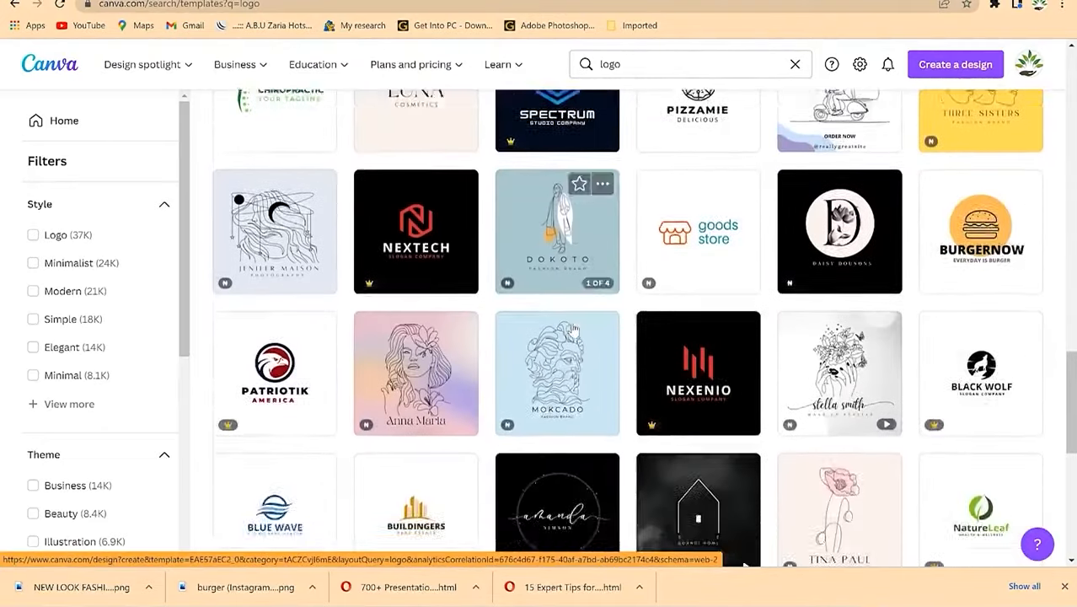
scroll(529, 350, down, 3)
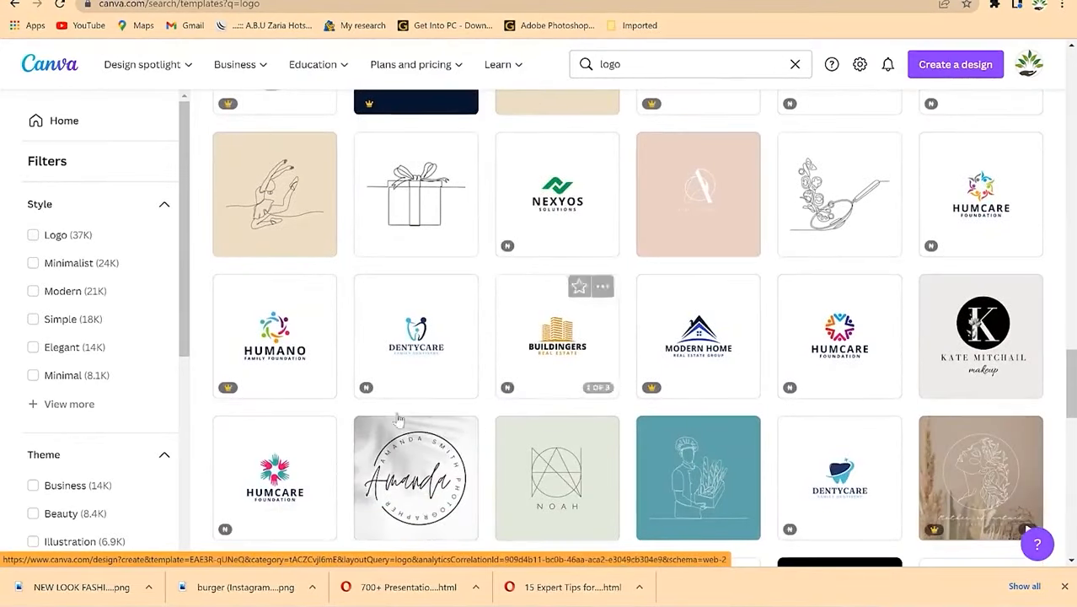
scroll(756, 319, down, 5)
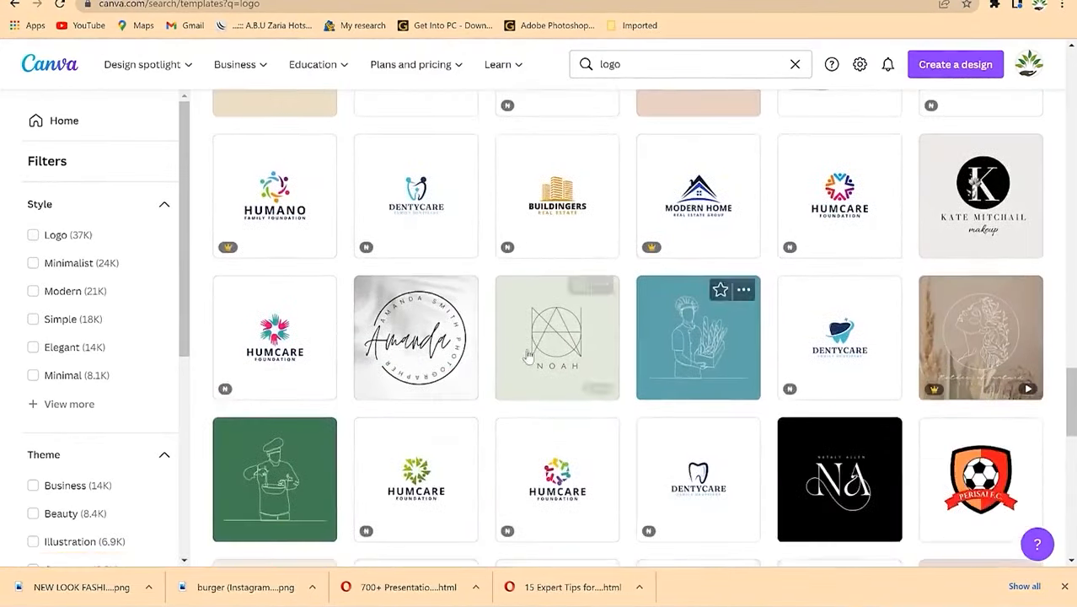
scroll(524, 353, up, 5)
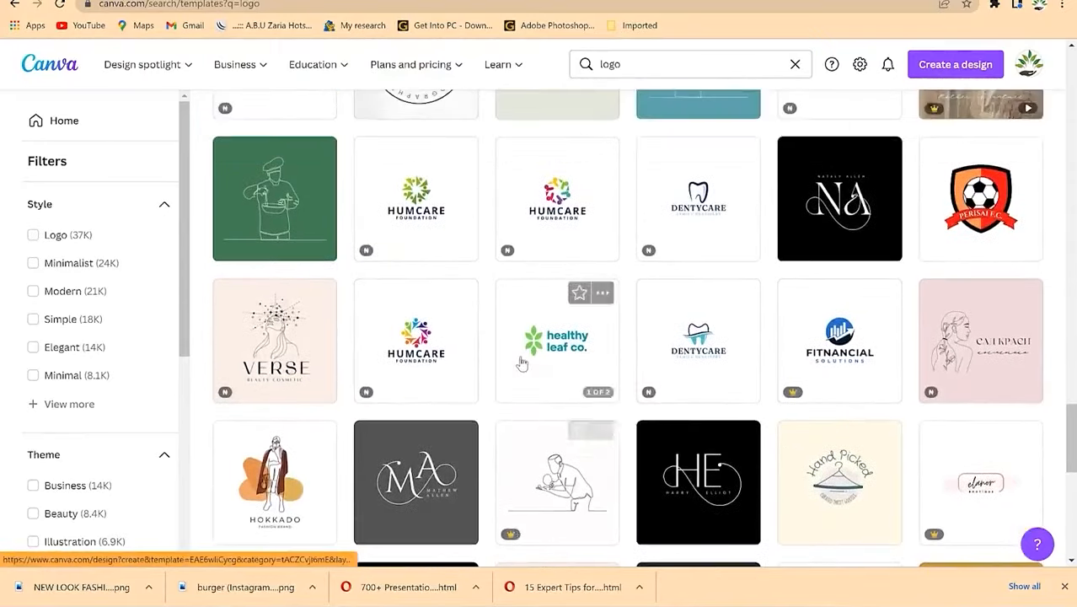
scroll(654, 312, up, 3)
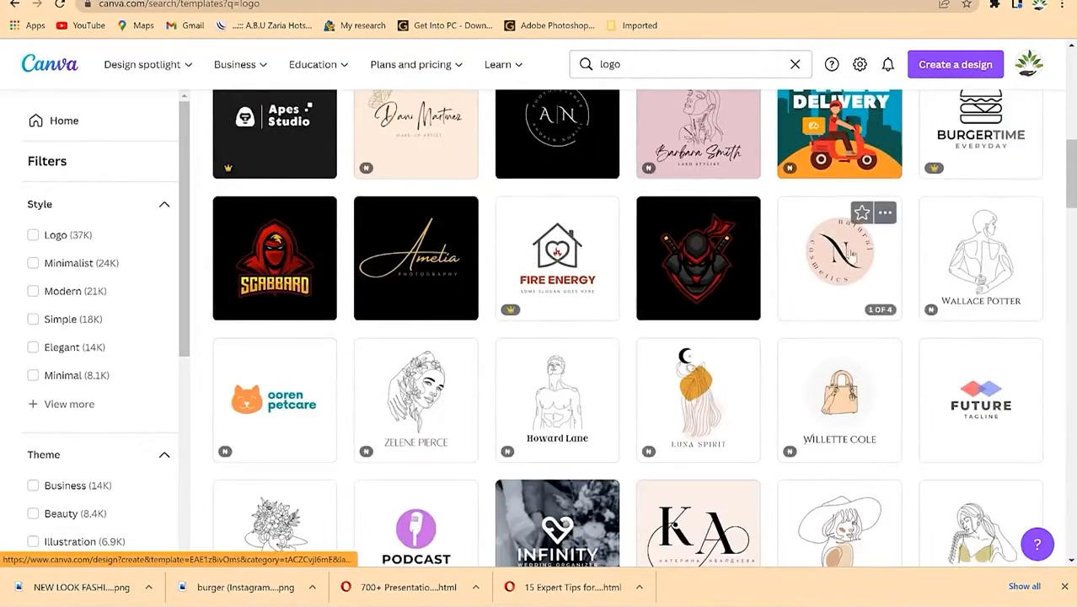
click(843, 259)
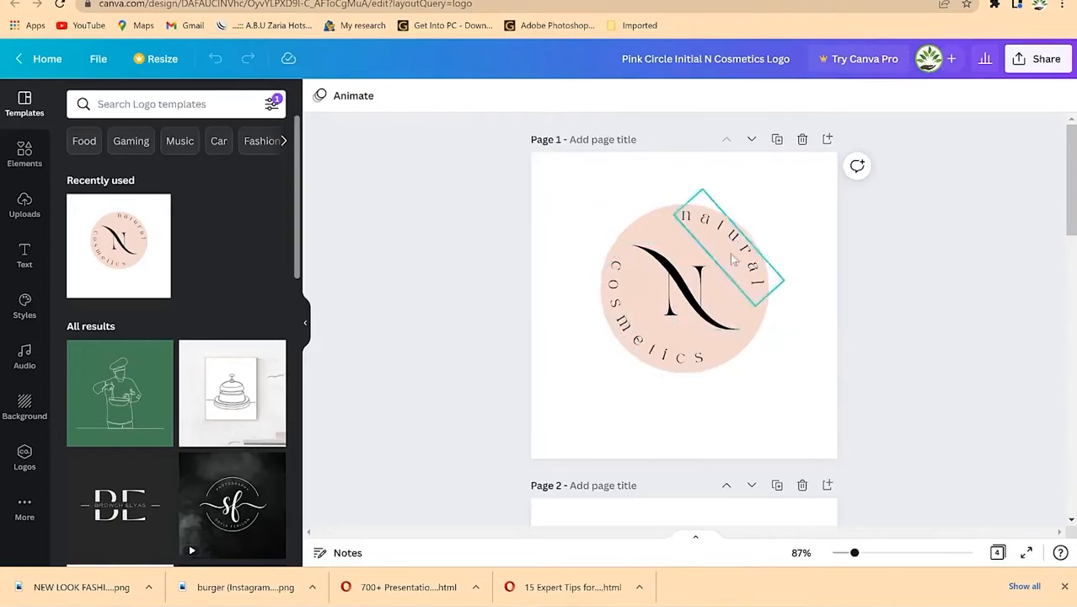
Step: Scroll through the template's four logo pages and return to Page 1
scroll(720, 396, down, 5)
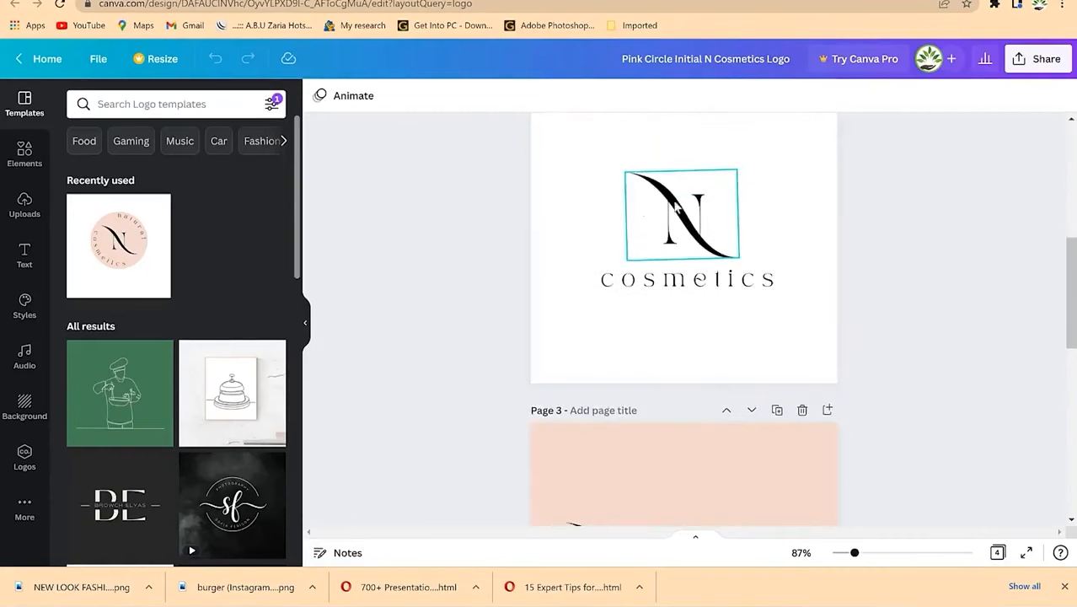
scroll(718, 322, down, 3)
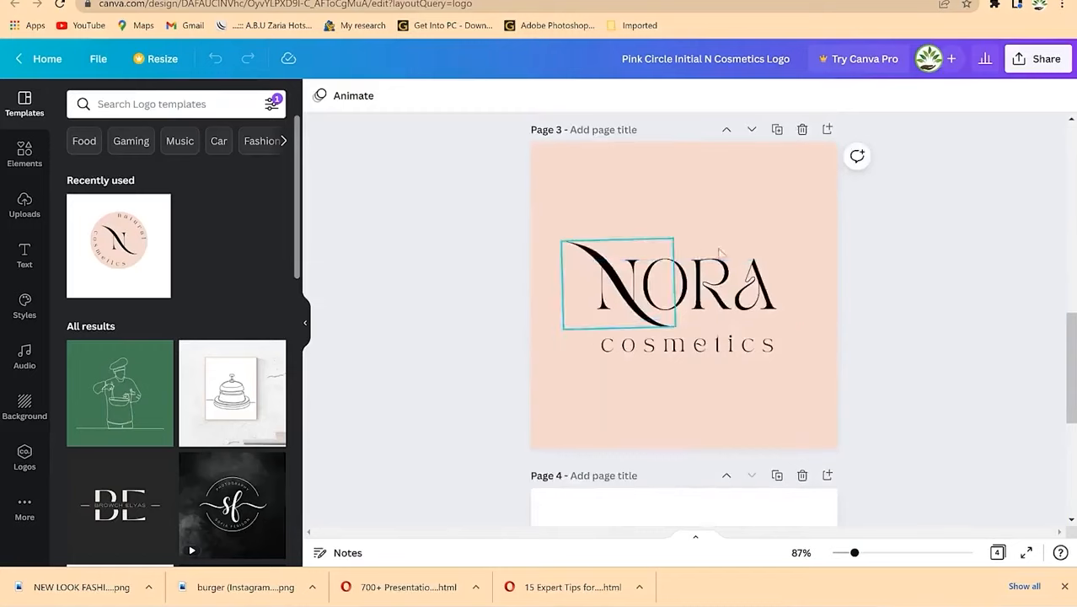
scroll(727, 405, down, 4)
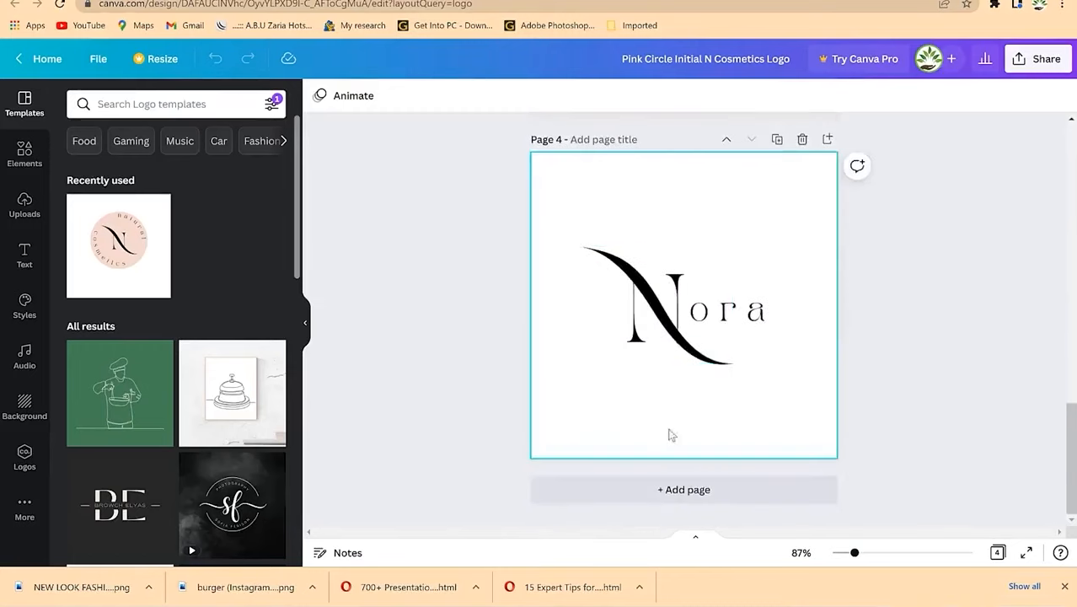
scroll(726, 308, up, 6)
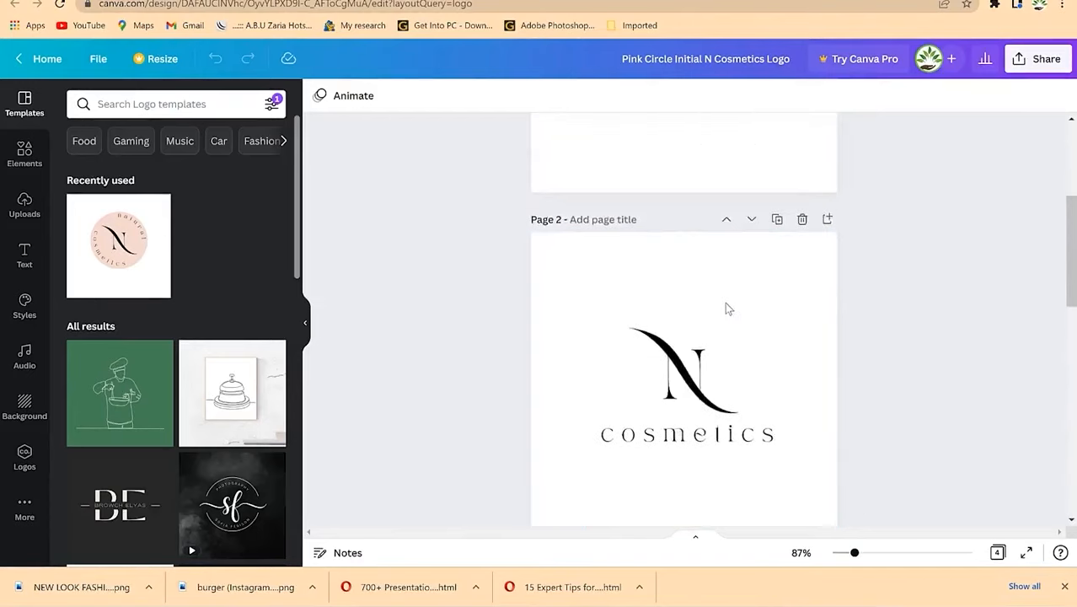
scroll(728, 309, up, 3)
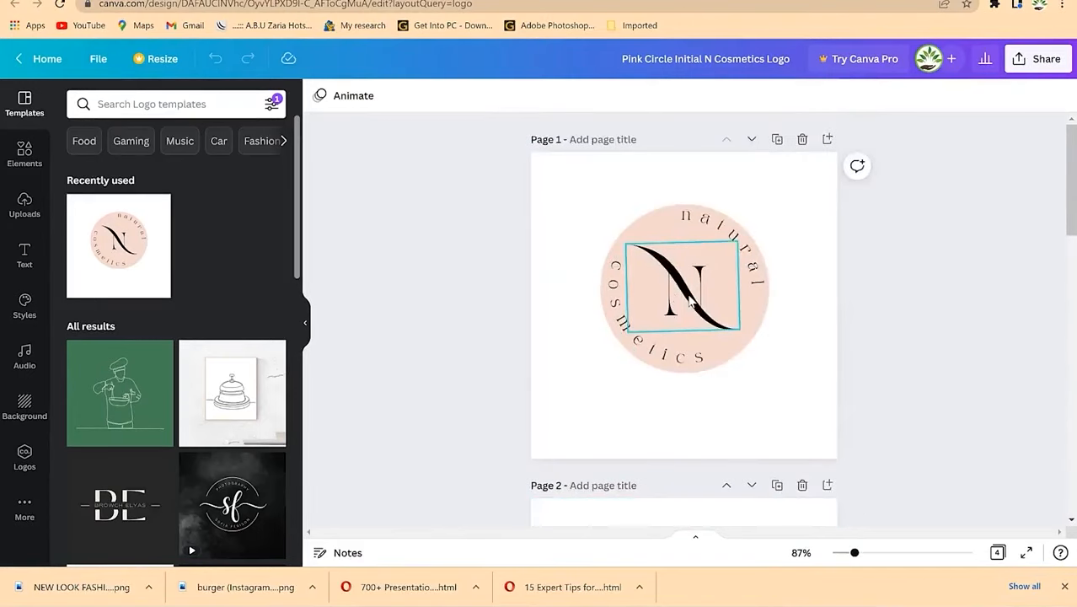
Step: Change the curved circle texts to 'EPIC' on top and 'Mentorship' below
click(689, 300)
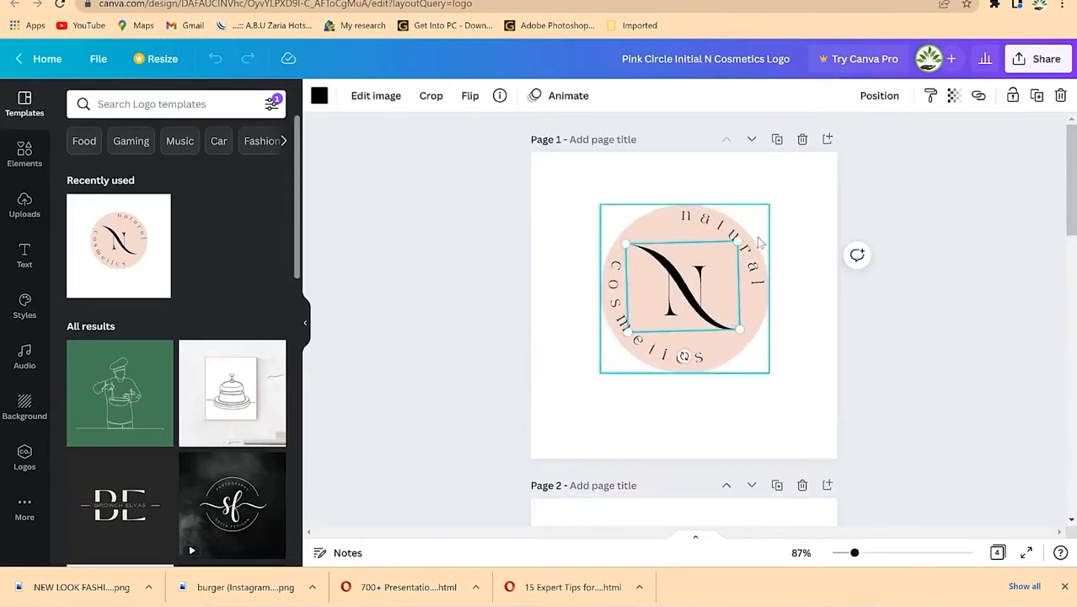
double_click(730, 231)
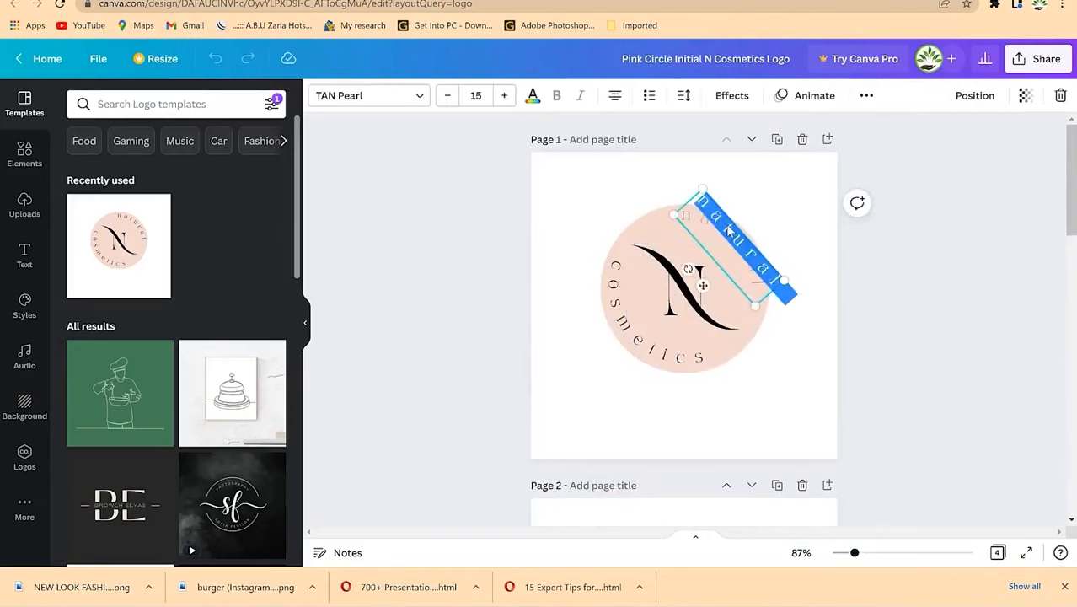
text(EPIC)
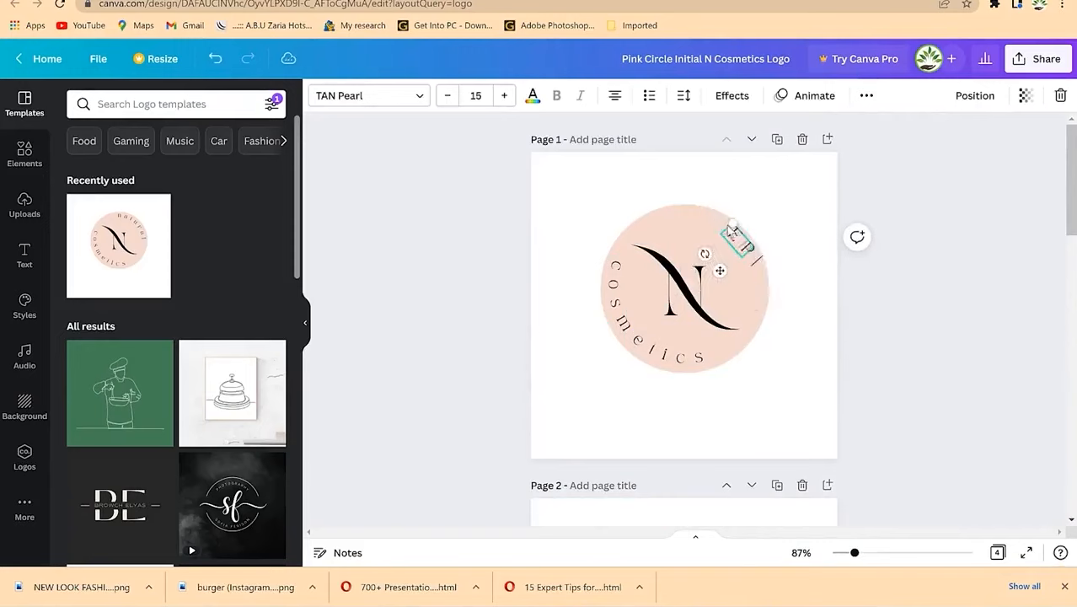
click(781, 309)
click(822, 366)
click(636, 350)
click(636, 351)
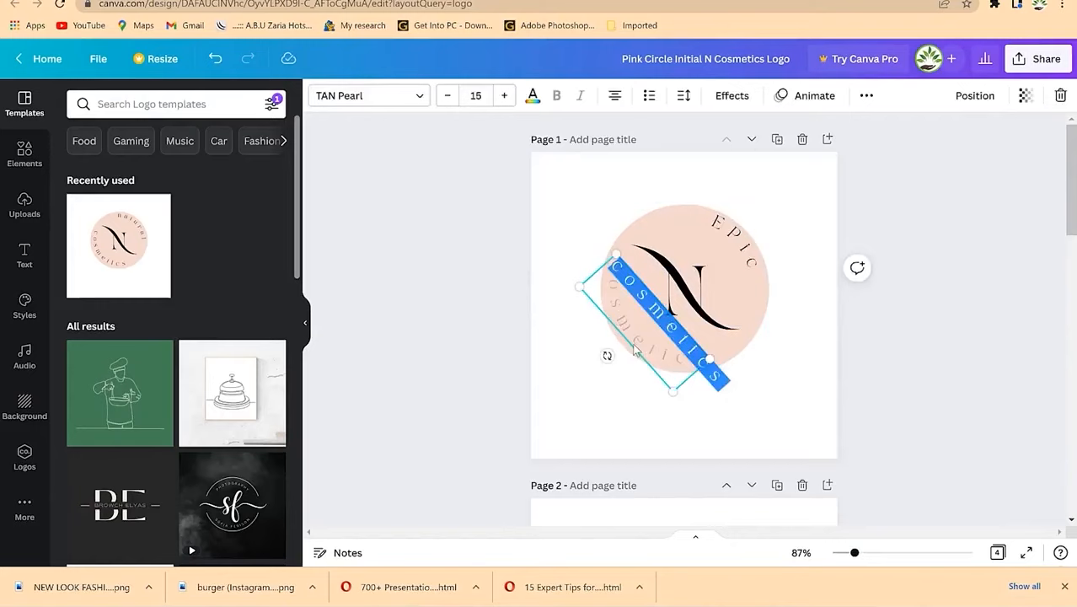
text(Mentorship)
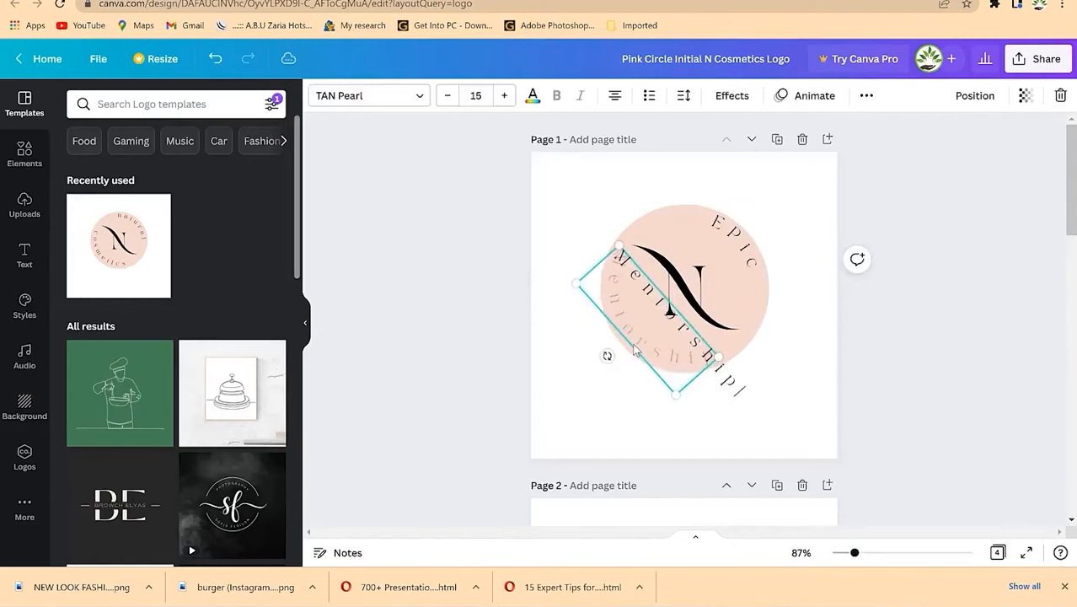
click(861, 366)
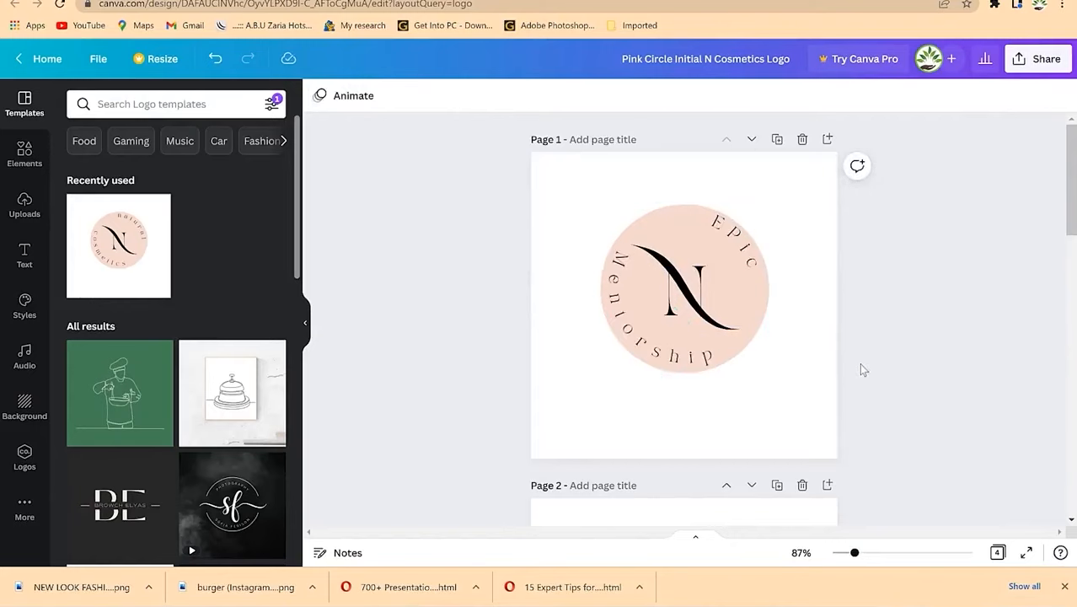
Step: Move the swoosh up out of the way and replace the N initial with M
click(690, 296)
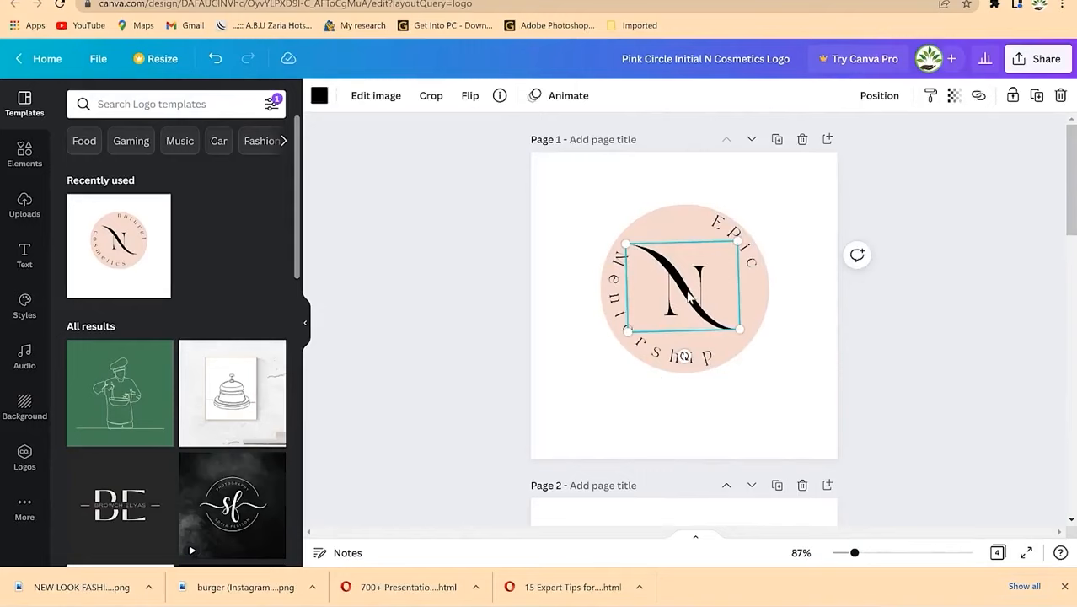
drag(690, 295, 702, 207)
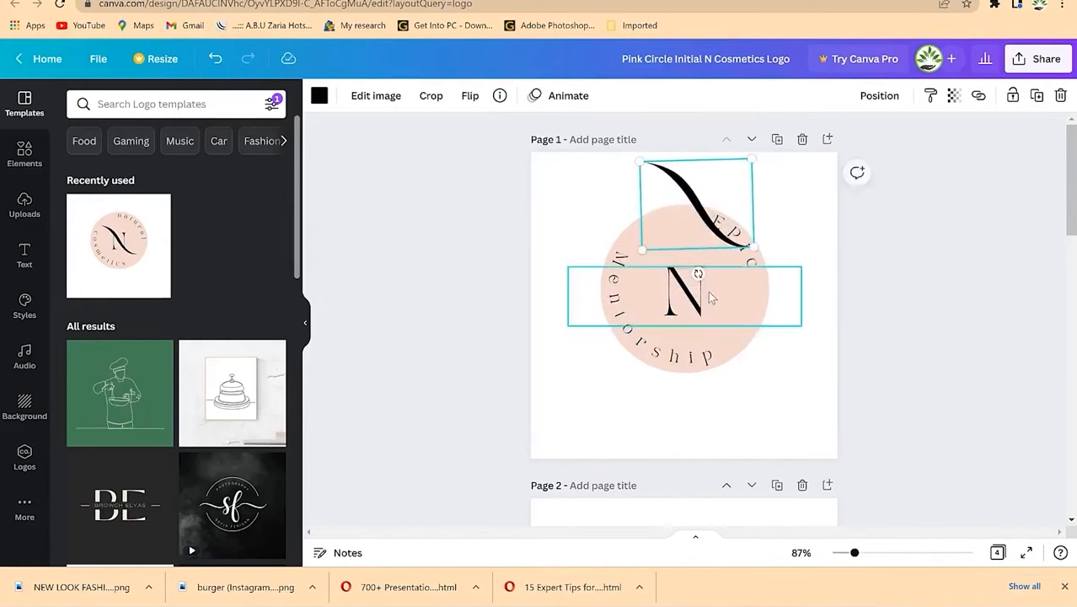
click(706, 290)
click(696, 293)
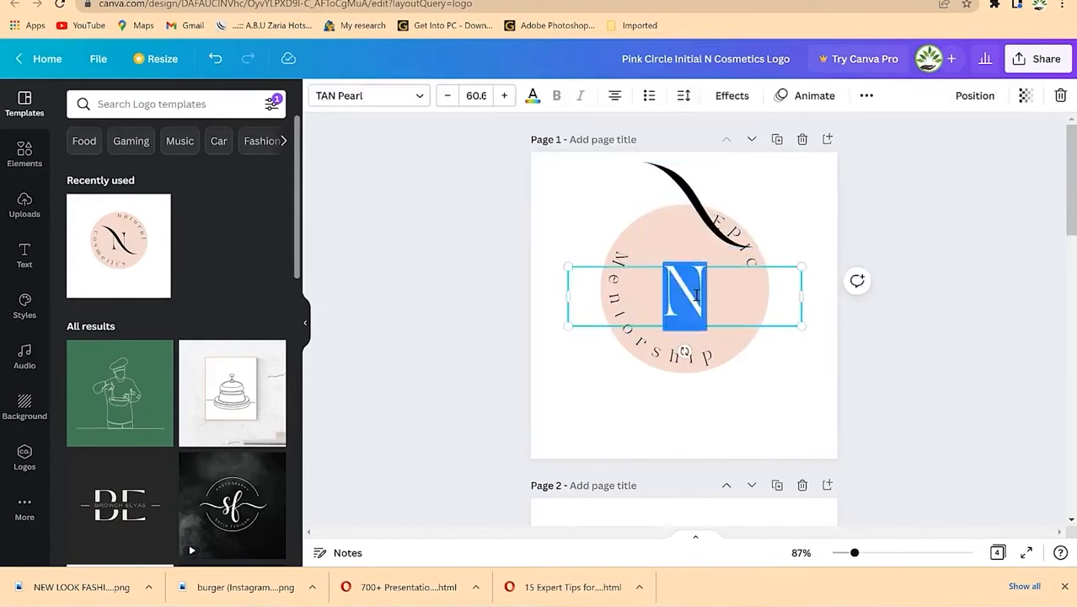
text(M)
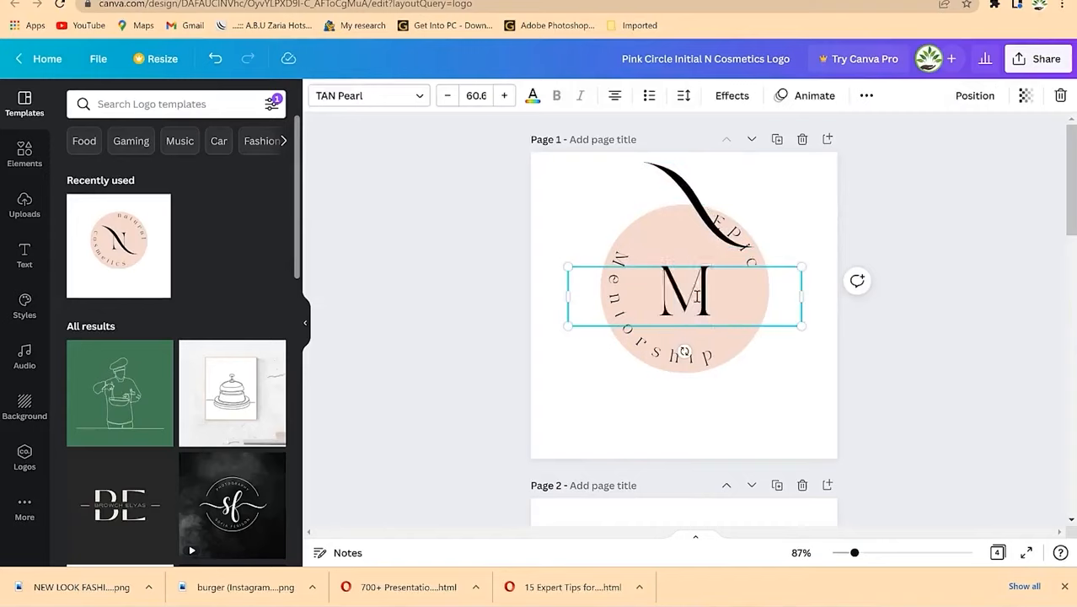
click(850, 218)
Step: Drag the black swoosh down onto the circle so it crosses the M
click(701, 202)
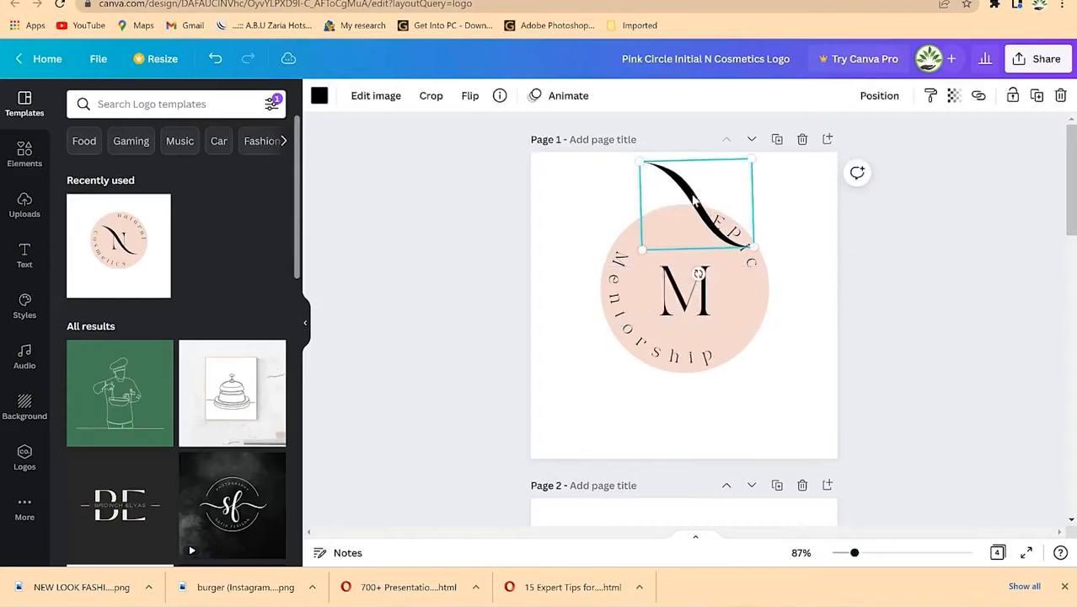
drag(699, 204, 670, 279)
click(852, 307)
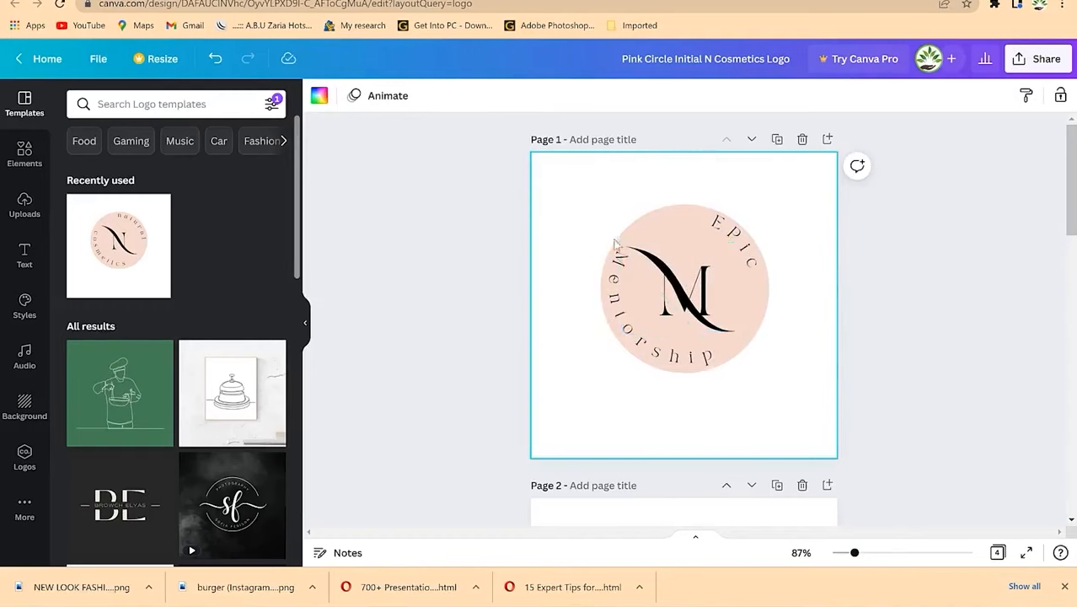
click(661, 269)
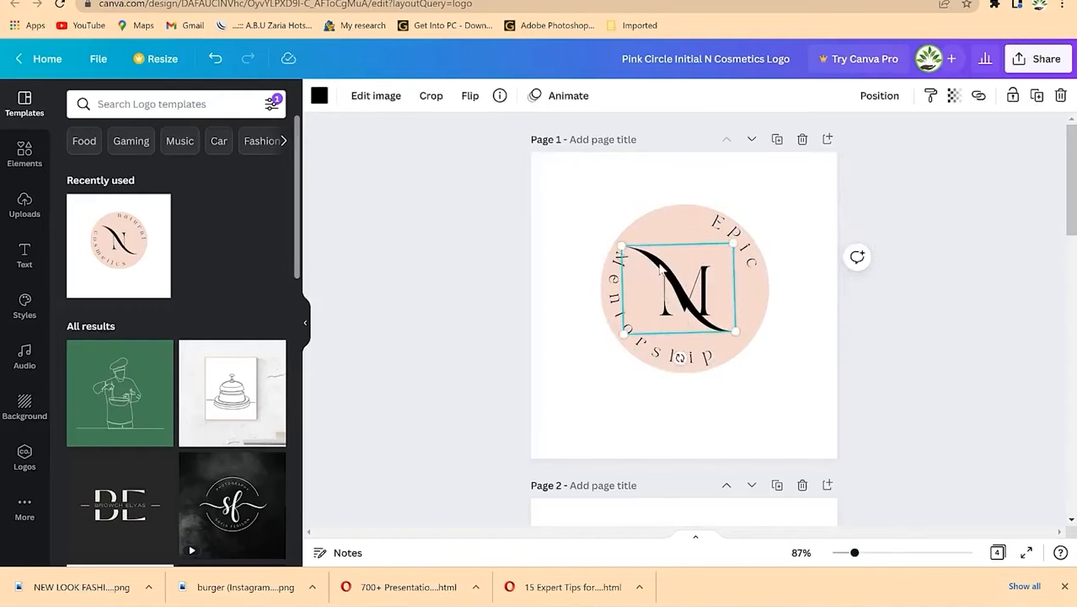
click(319, 95)
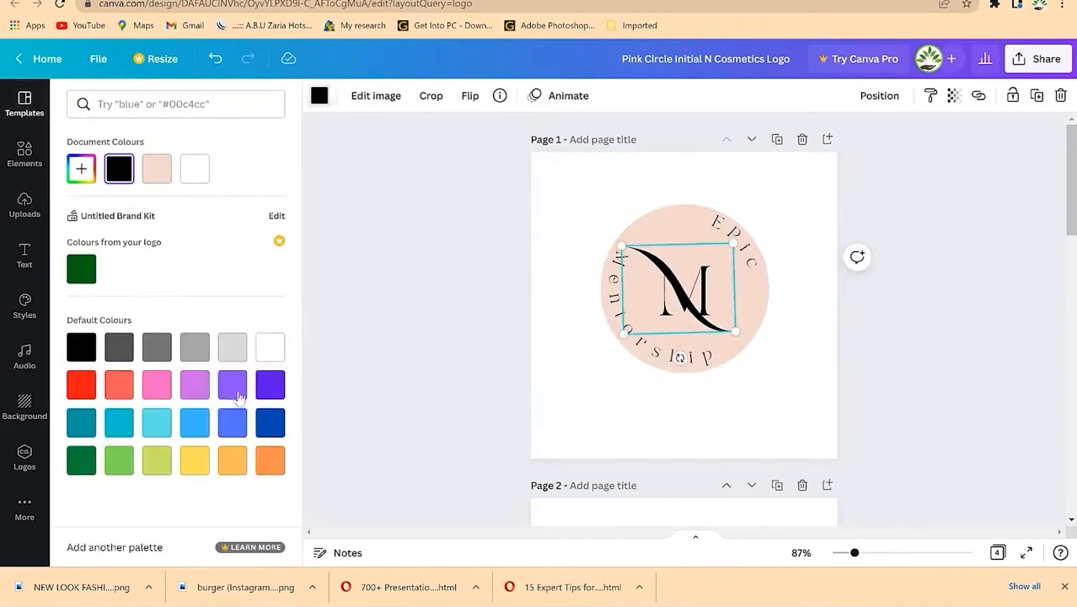
Step: Make the swoosh dark blue and nudge it lower inside the circle
click(233, 469)
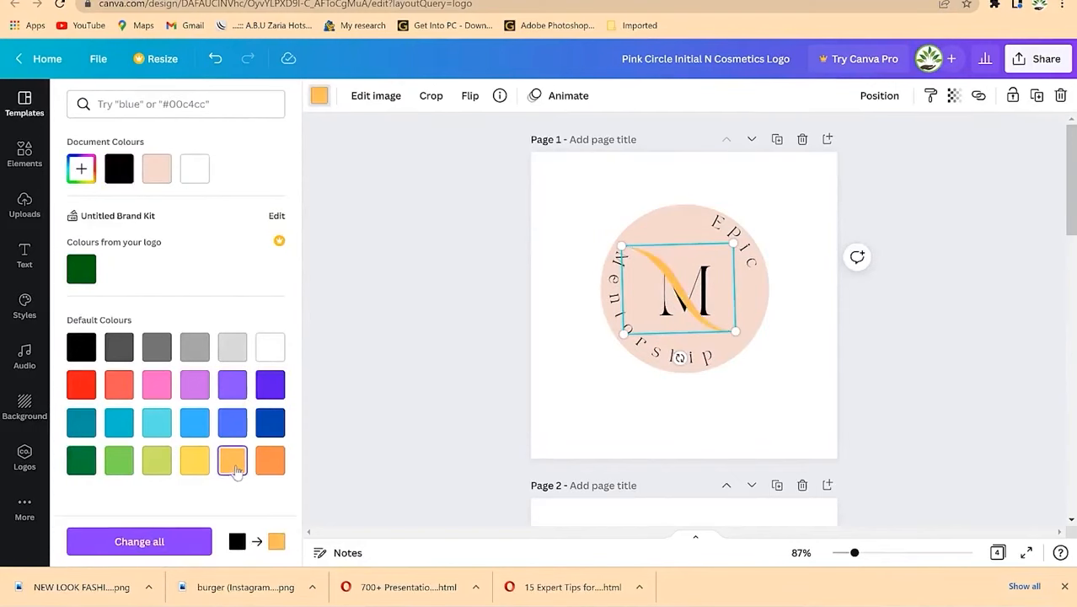
click(265, 424)
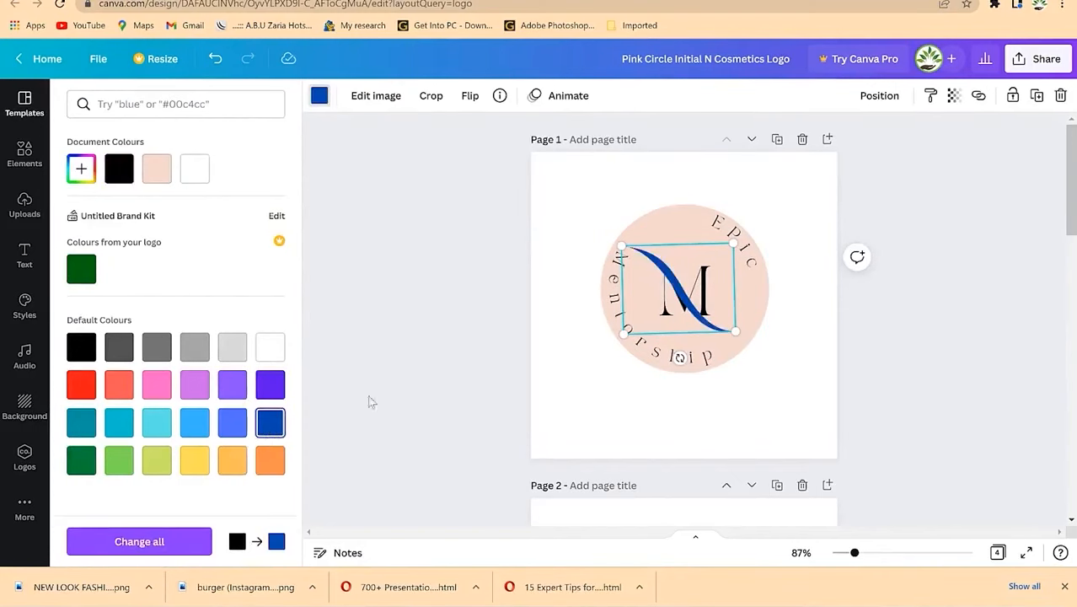
click(712, 286)
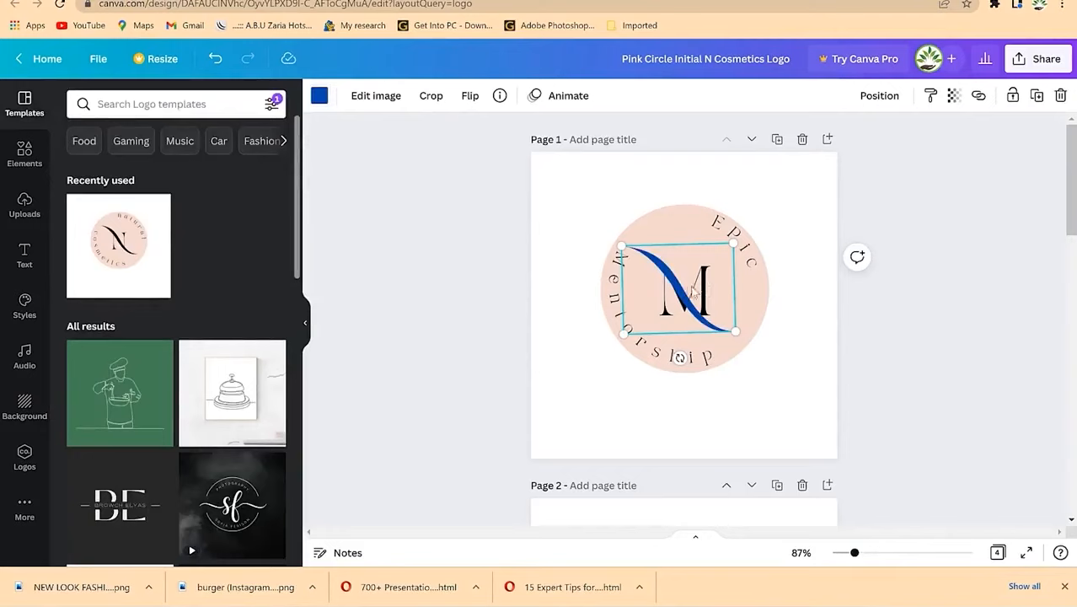
drag(704, 286, 704, 324)
Step: Set the M letter's text colour to the same dark blue
click(708, 271)
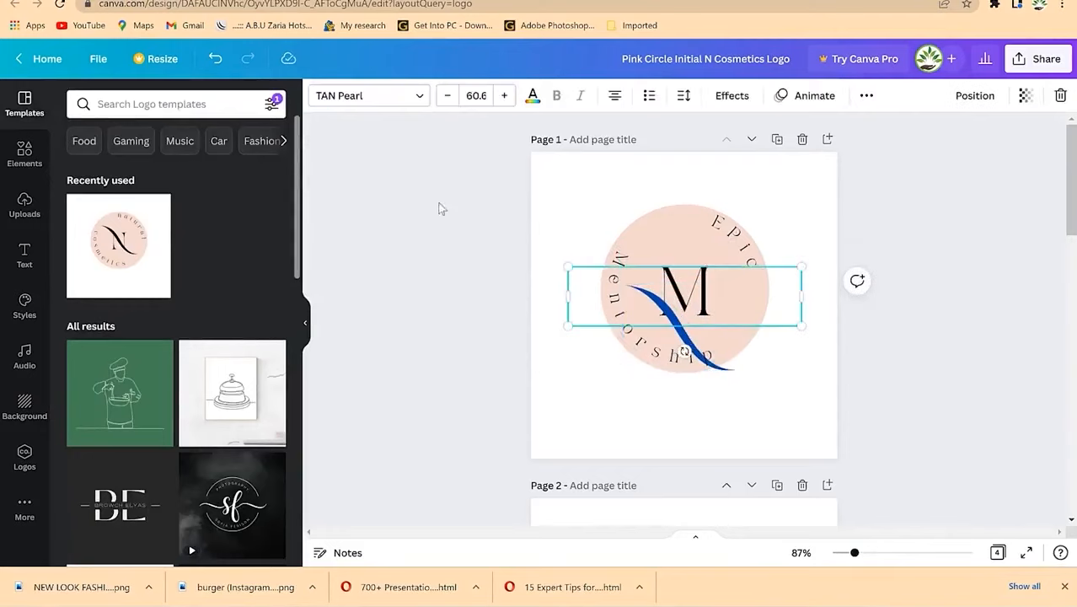
click(533, 98)
click(168, 172)
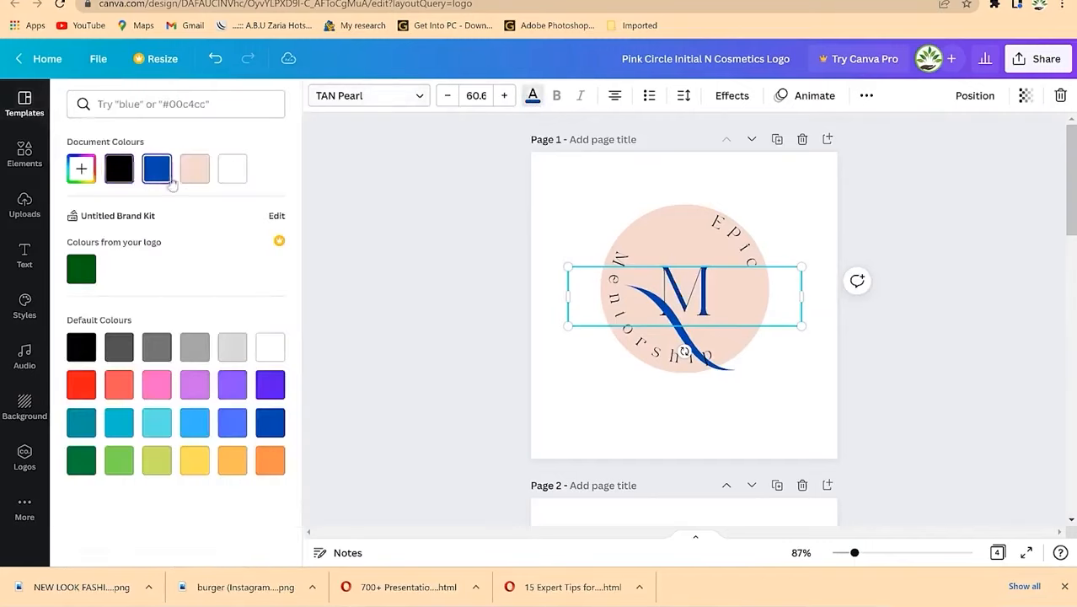
key(Escape)
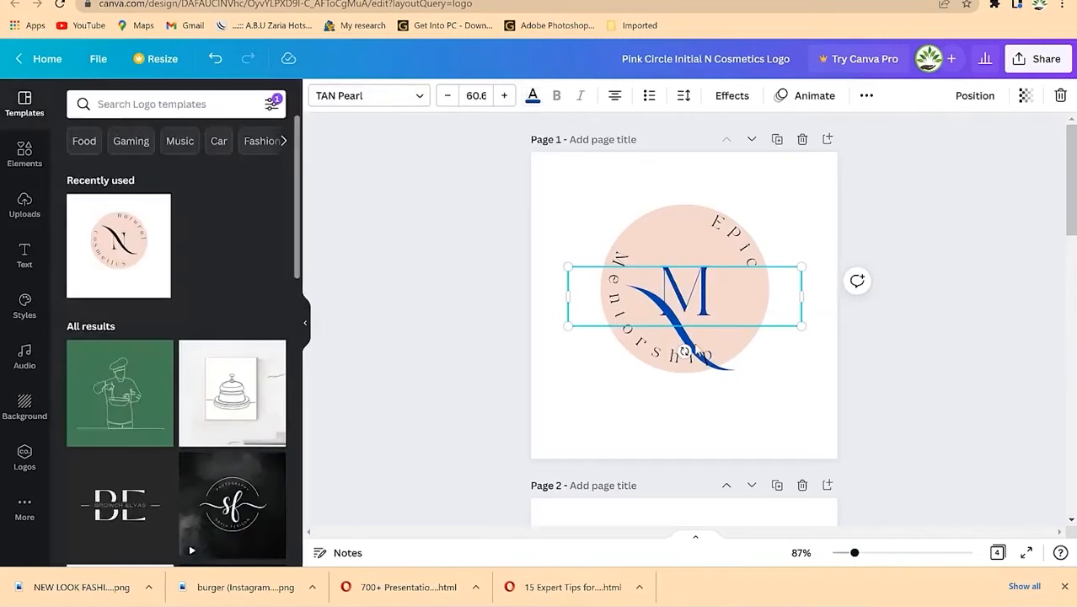
Step: Reposition the blue swoosh so it sits across the M
click(698, 349)
click(699, 348)
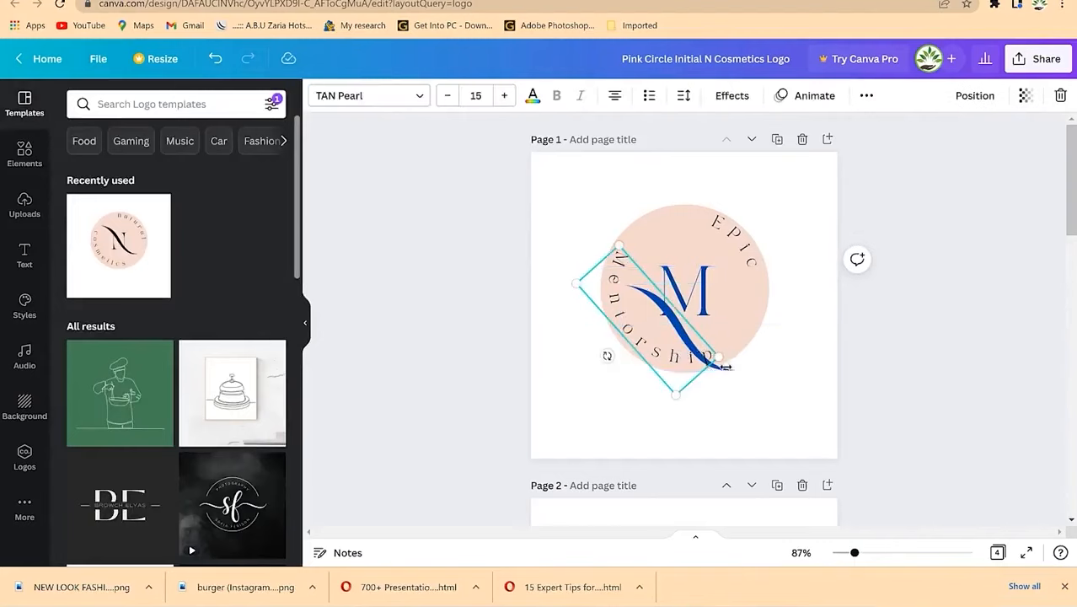
click(719, 338)
drag(719, 327, 707, 274)
click(808, 262)
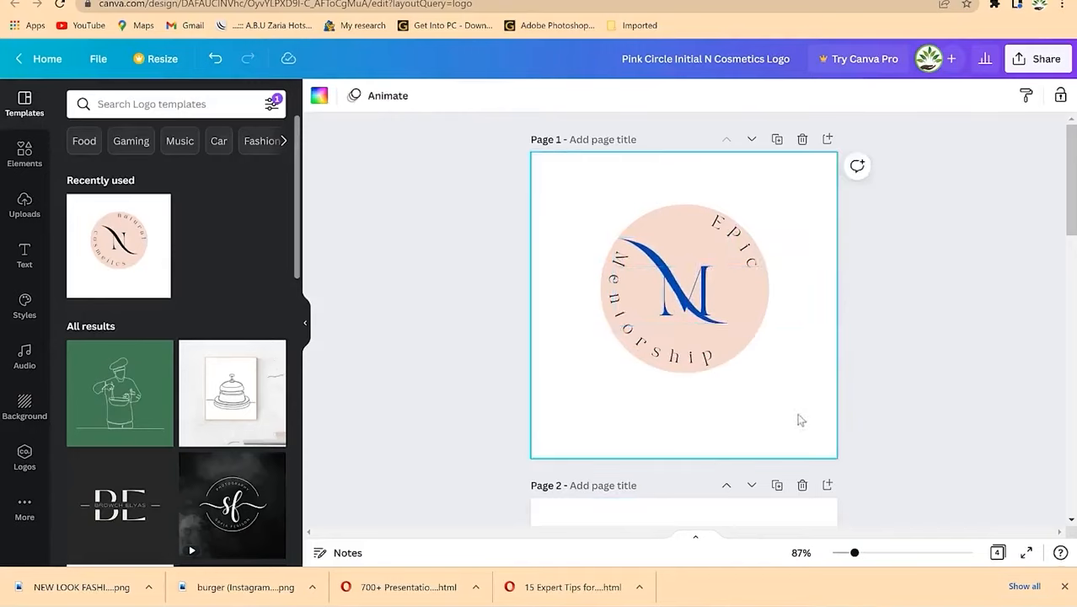
drag(674, 283, 679, 292)
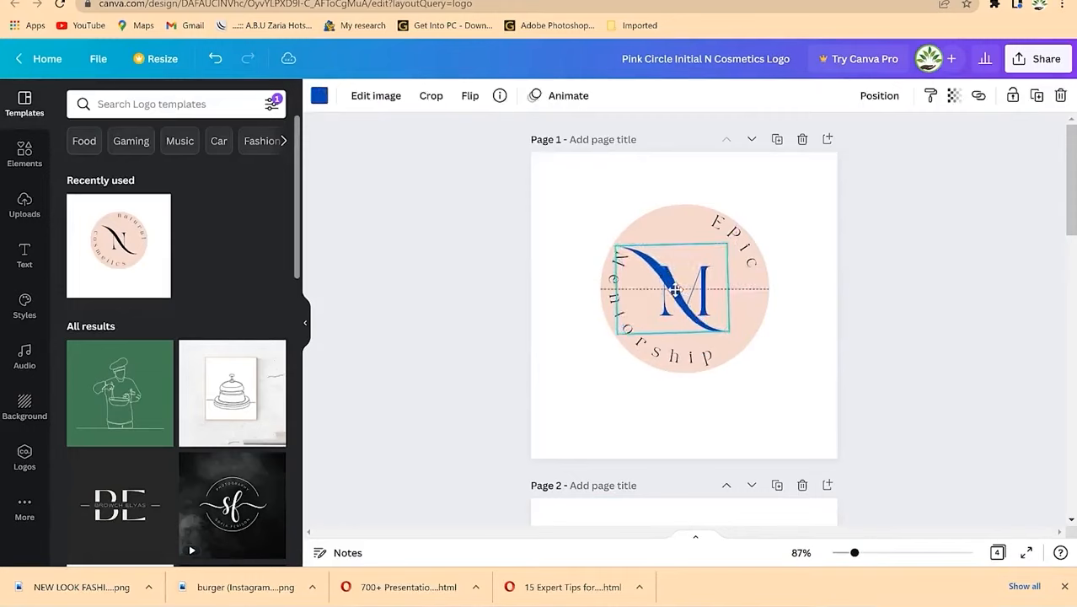
click(821, 226)
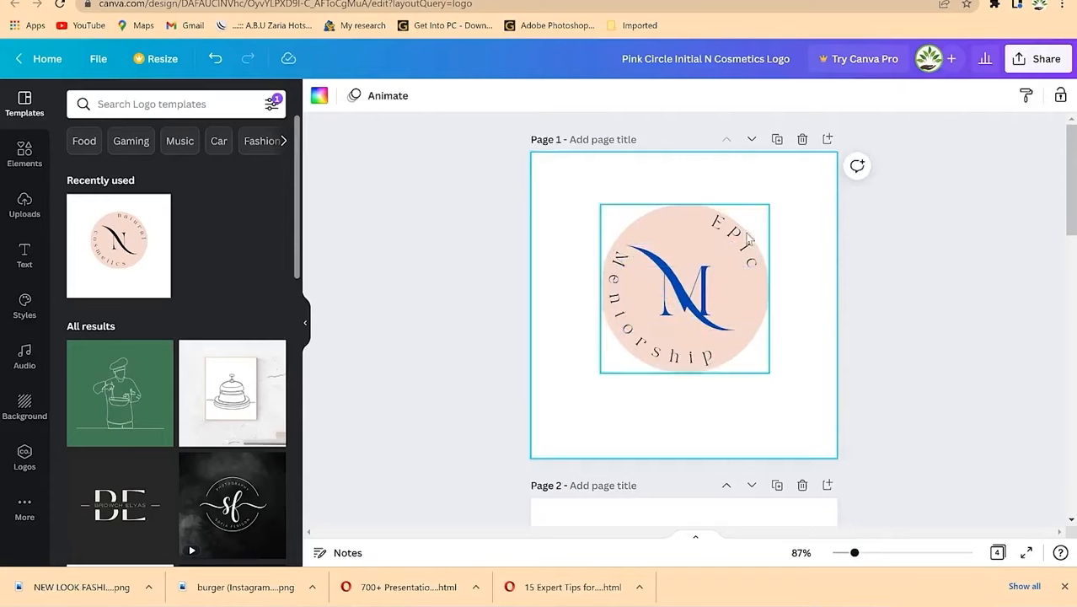
Step: Change the pink circle's colour to light grey
click(750, 354)
click(743, 346)
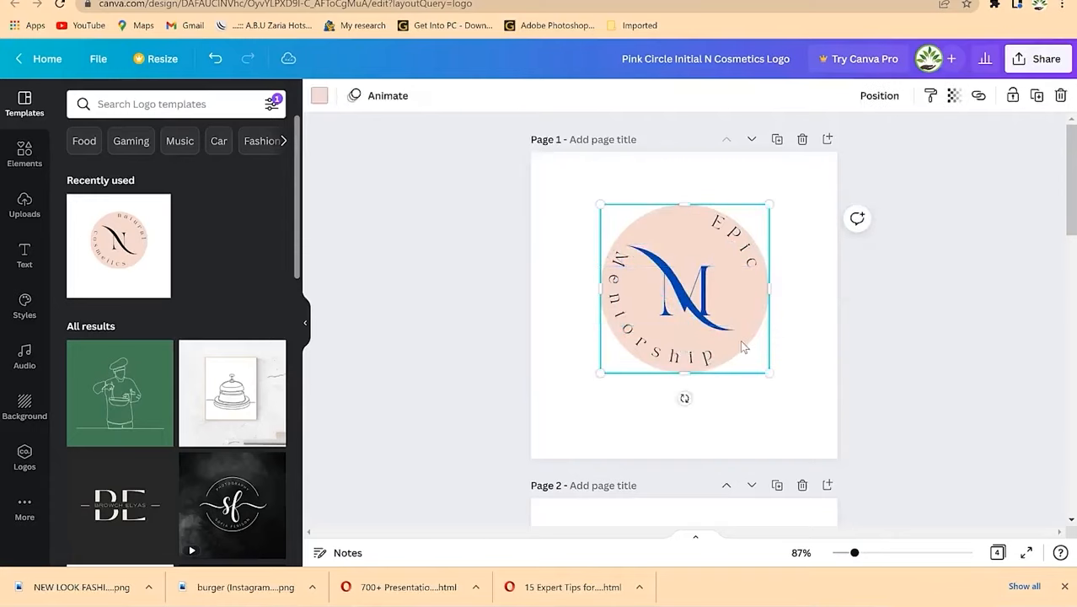
click(318, 95)
click(231, 346)
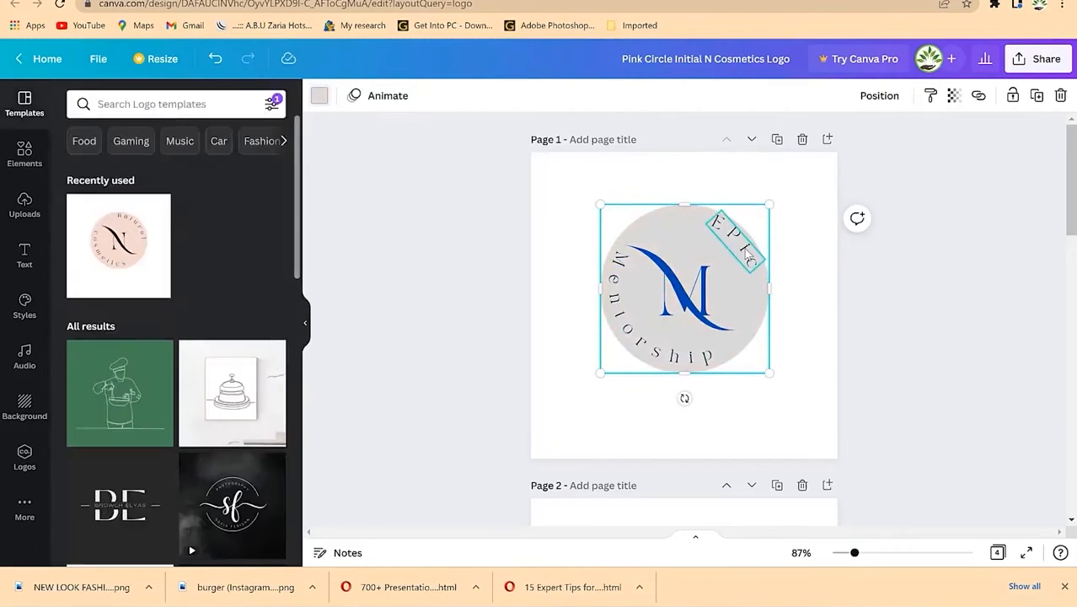
Step: Try several colours on the curved Epic text and settle on red
click(742, 257)
click(533, 99)
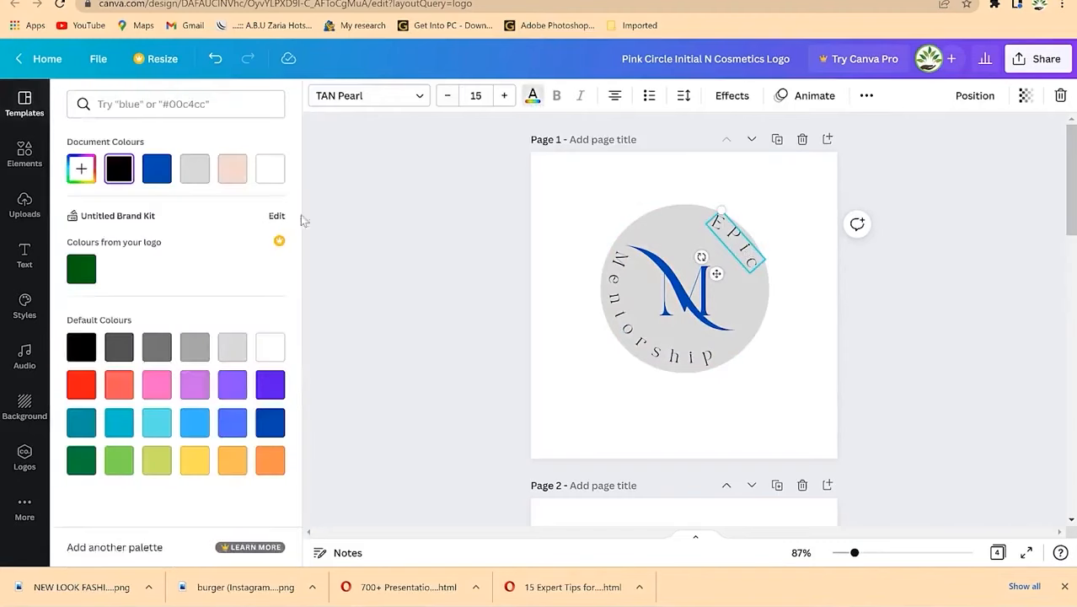
click(195, 460)
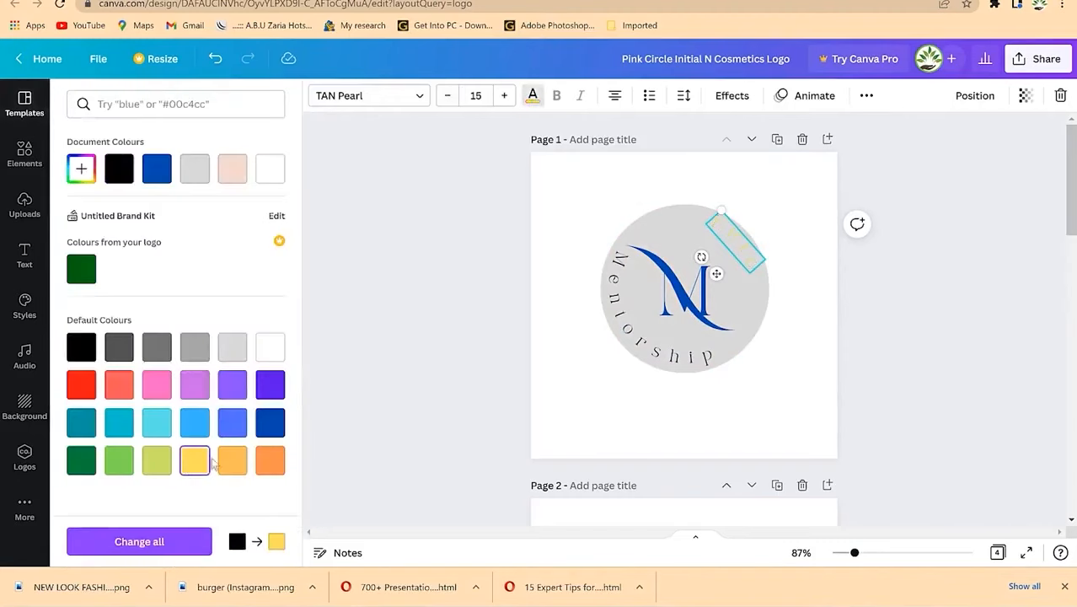
click(275, 459)
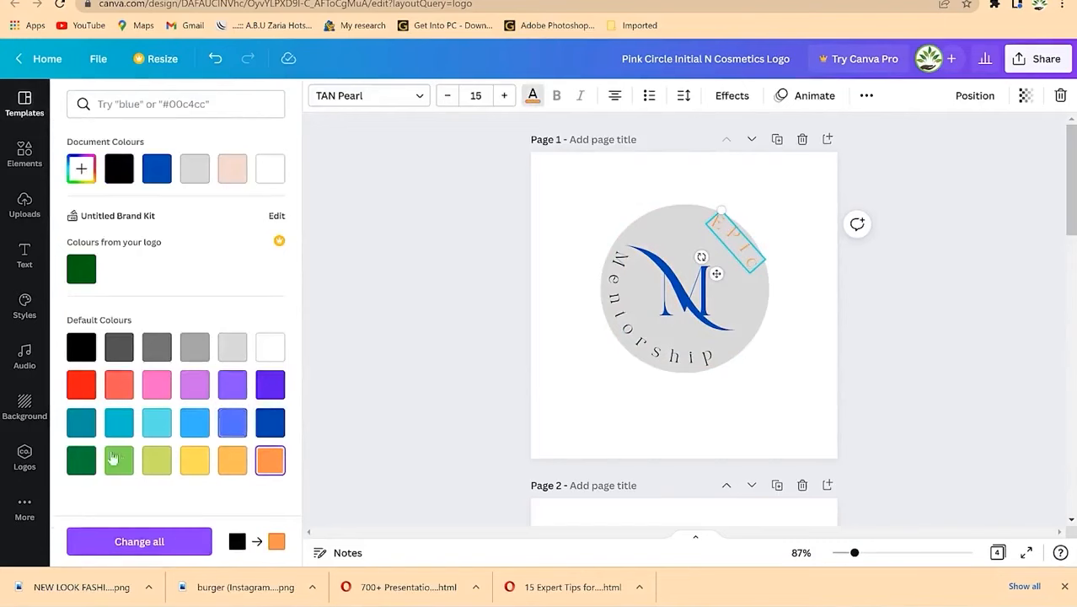
click(84, 458)
click(265, 422)
click(118, 169)
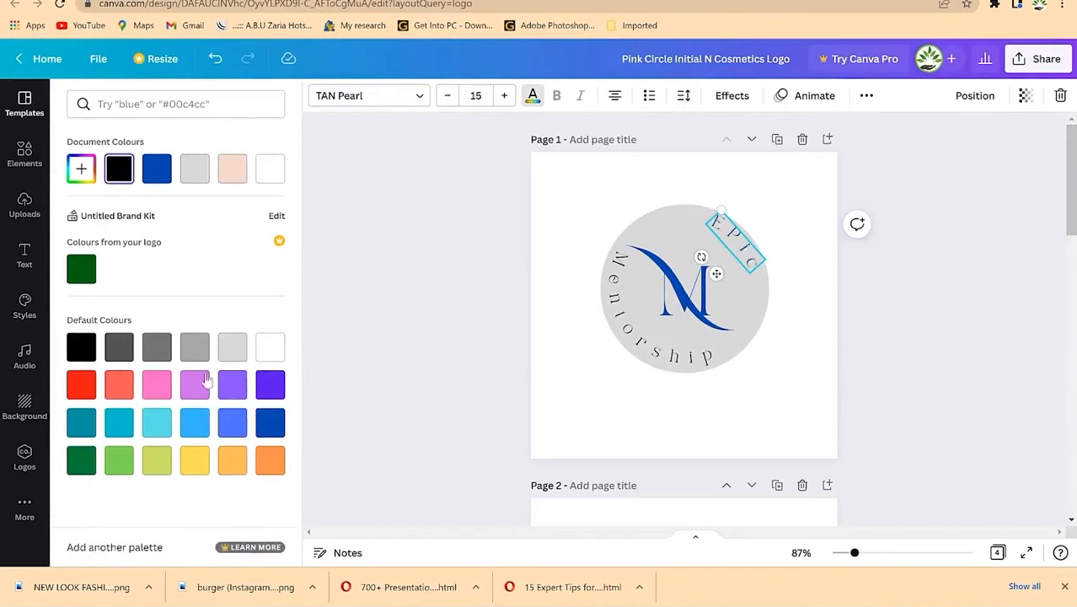
click(82, 384)
click(385, 326)
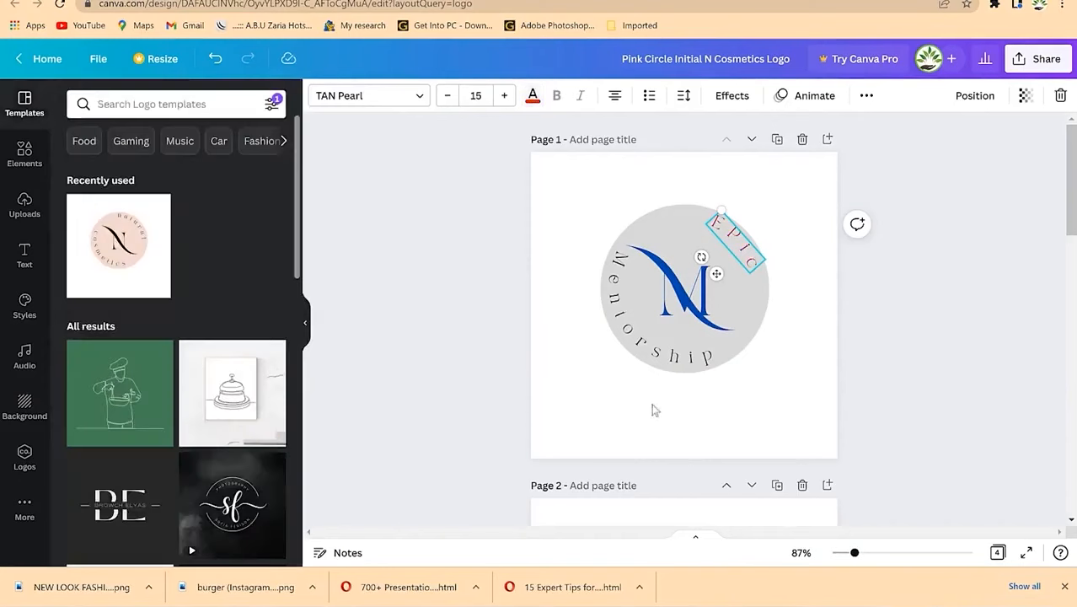
click(646, 359)
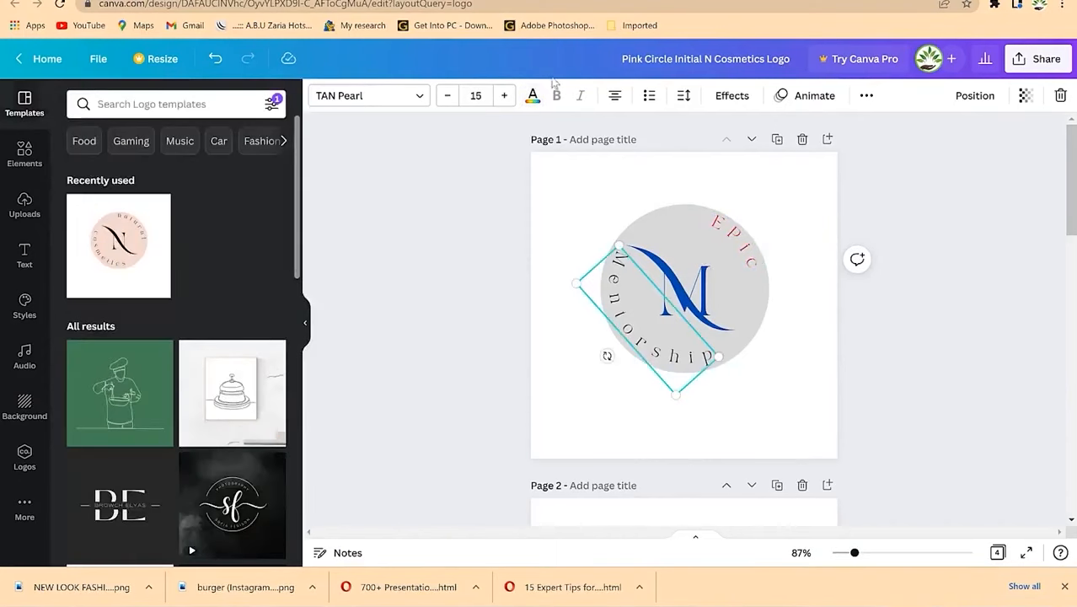
click(775, 405)
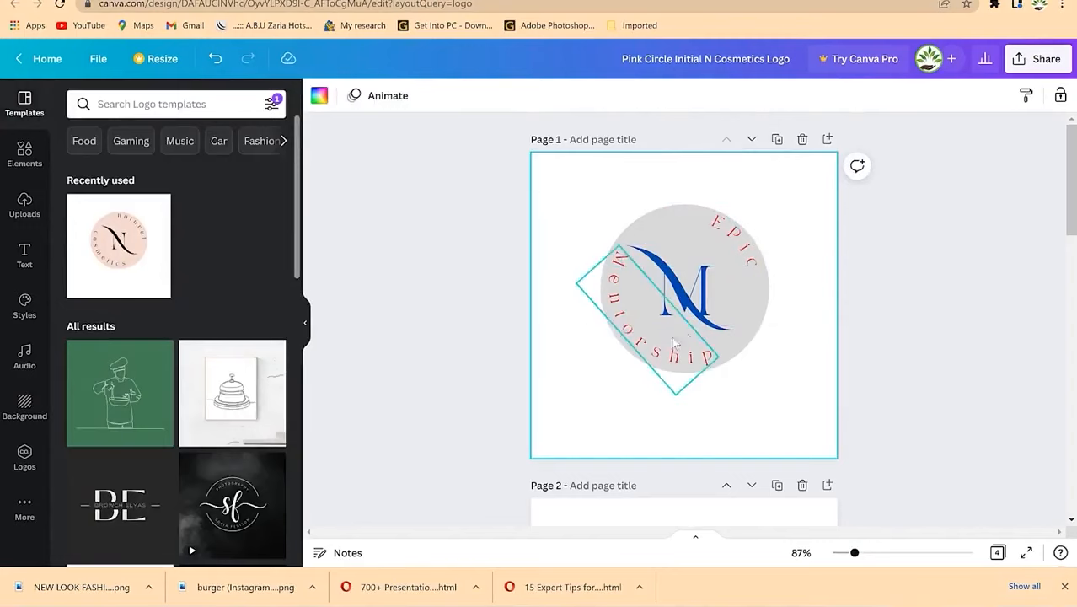
scroll(669, 406, down, 3)
scroll(669, 339, up, 3)
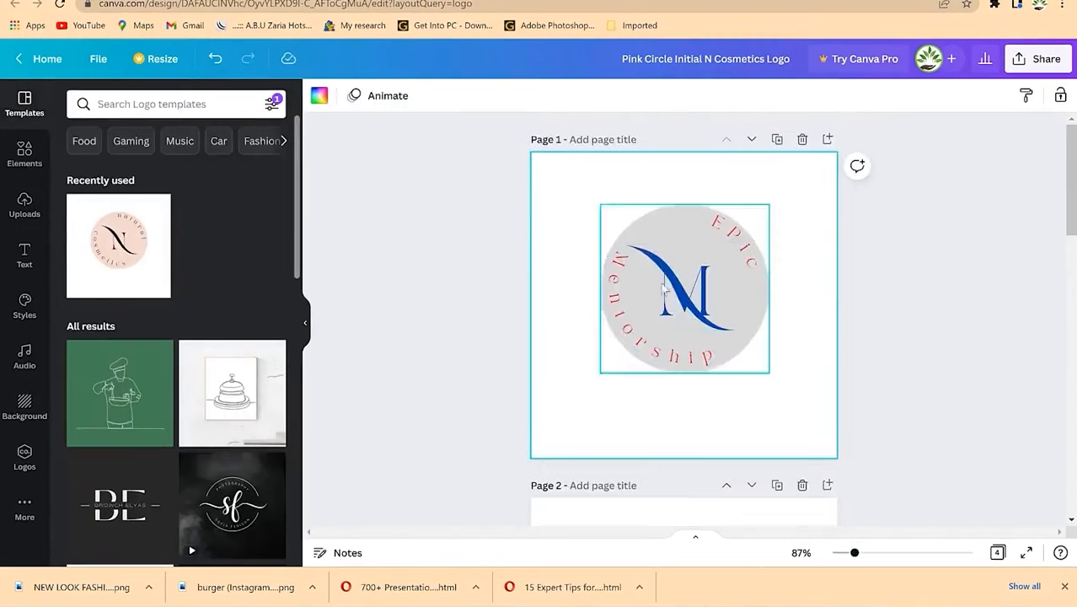
scroll(674, 354, down, 4)
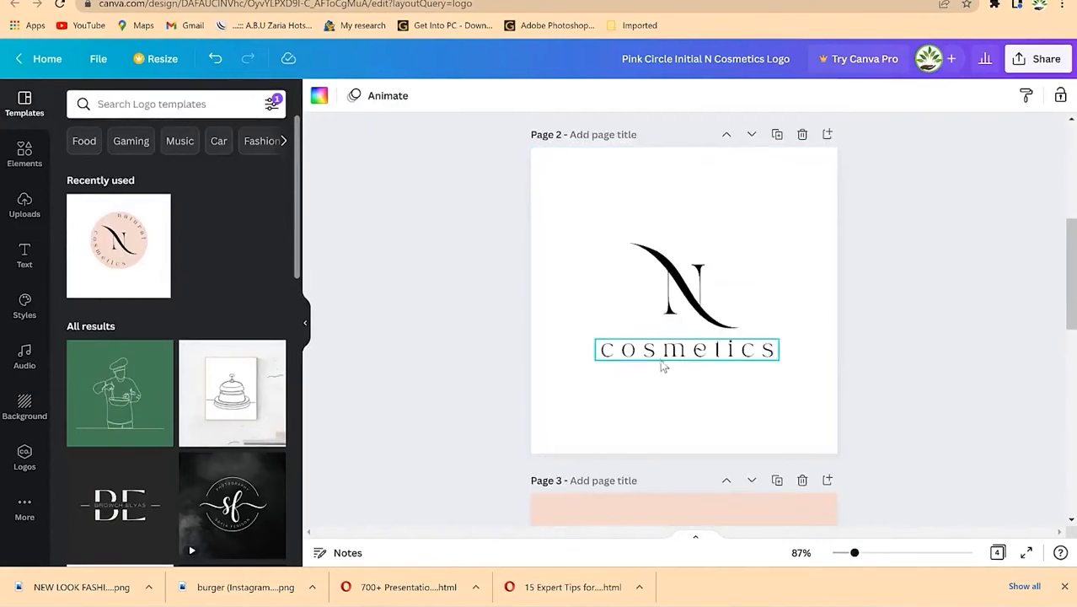
Step: Replace 'cosmetics' with 'Mentorship' on page 2, widened to one line and centred under the N
click(662, 361)
double_click(662, 360)
text(Mentorship)
drag(780, 361, 808, 363)
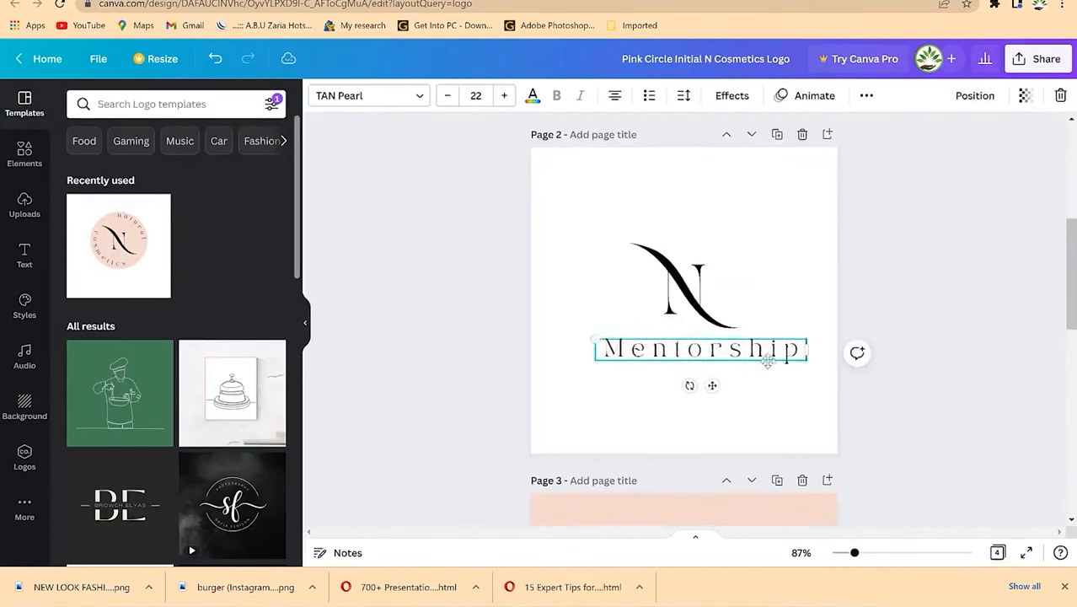
drag(713, 386, 702, 383)
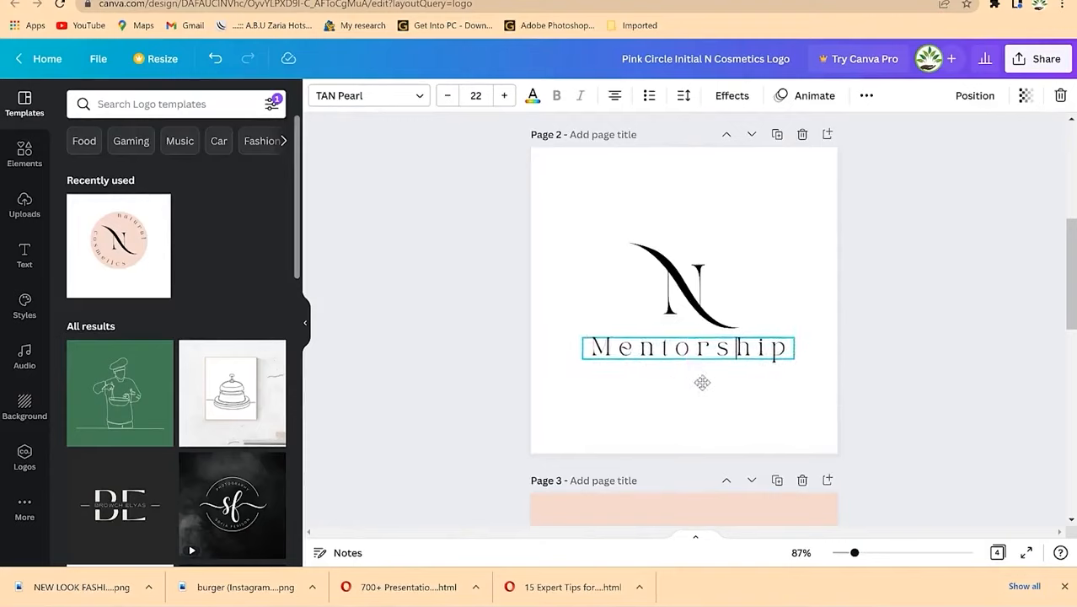
Step: Enter and finish cropping the swash N image, then select page 2's Mentorship text box
click(687, 295)
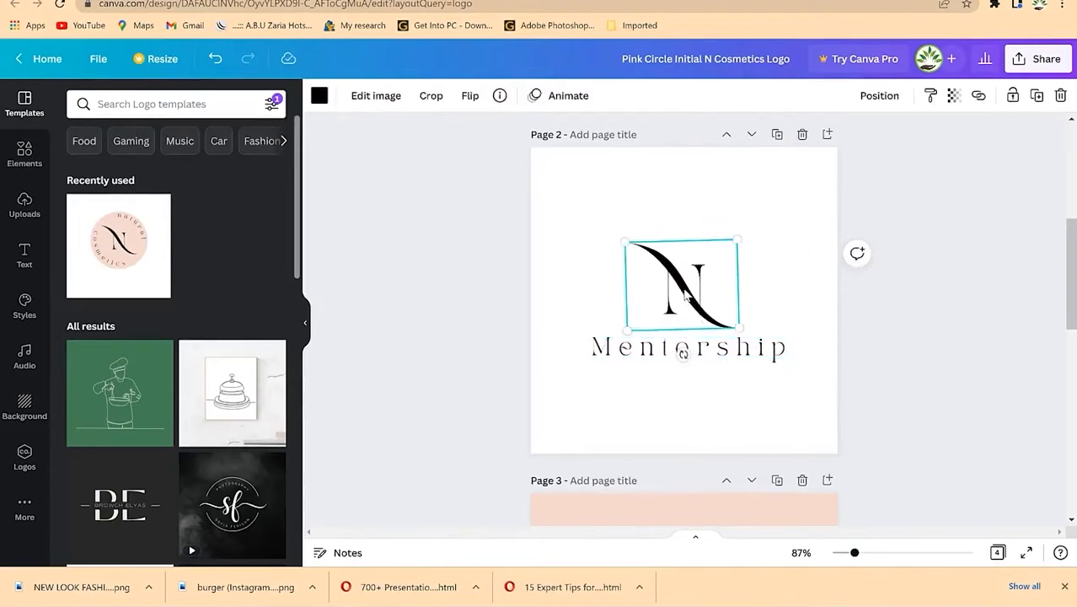
scroll(678, 400, down, 4)
scroll(680, 401, up, 6)
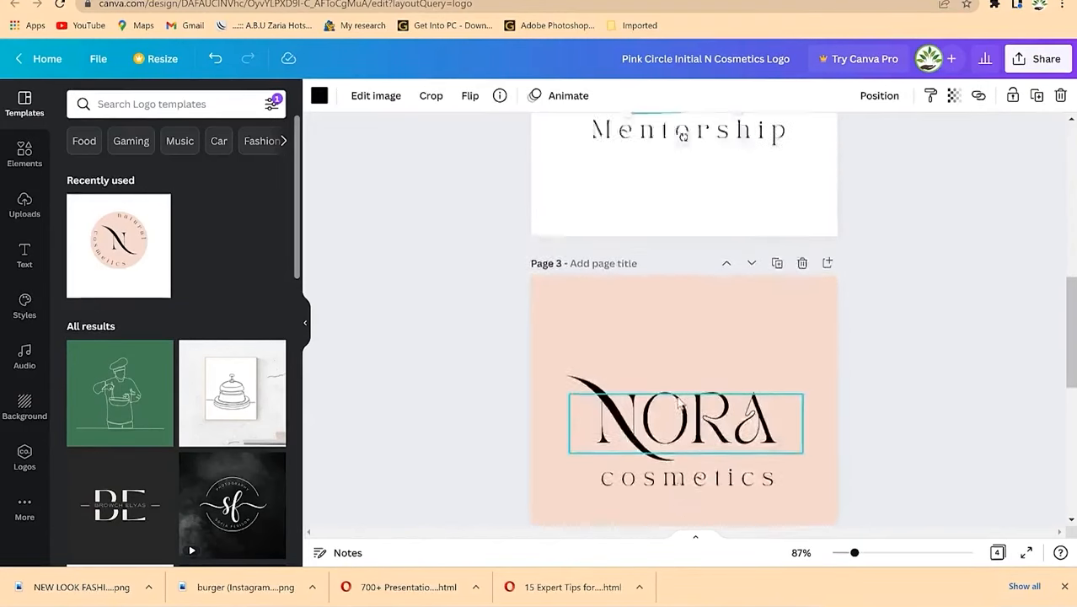
scroll(680, 403, down, 5)
click(619, 424)
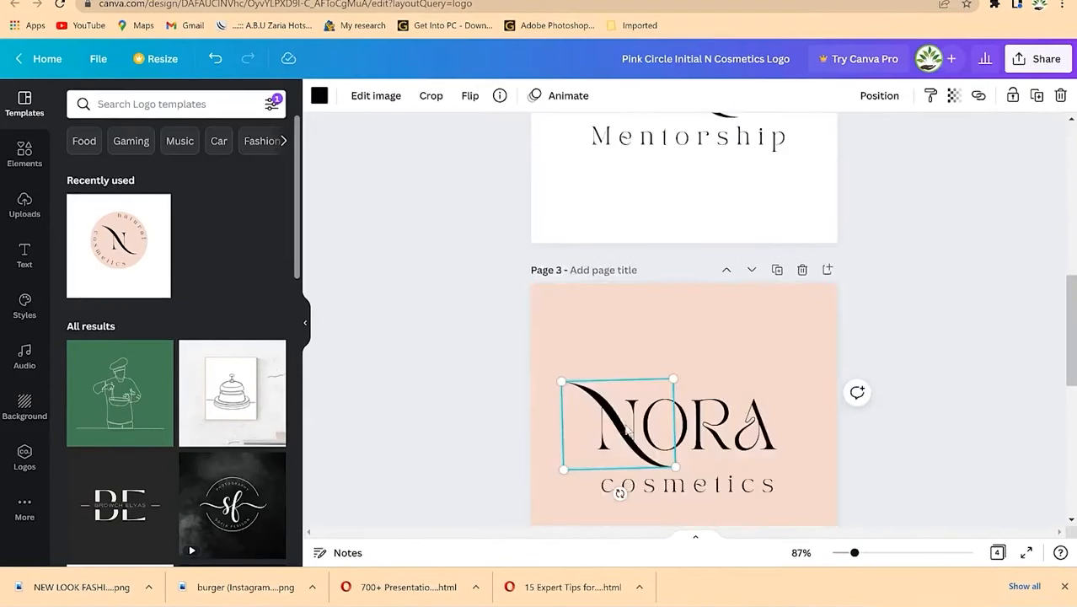
double_click(623, 434)
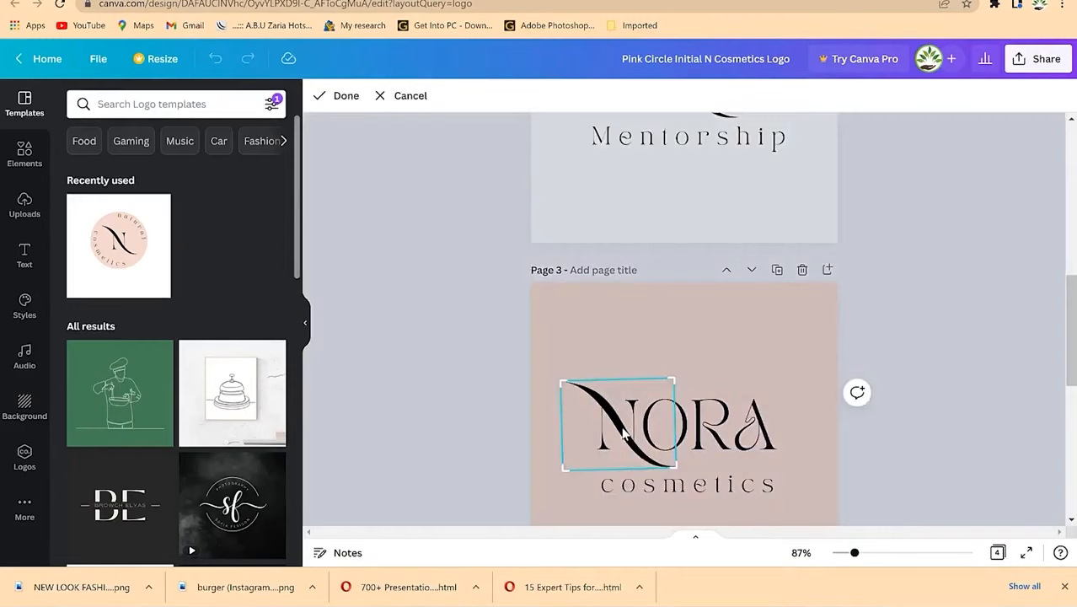
scroll(759, 339, up, 5)
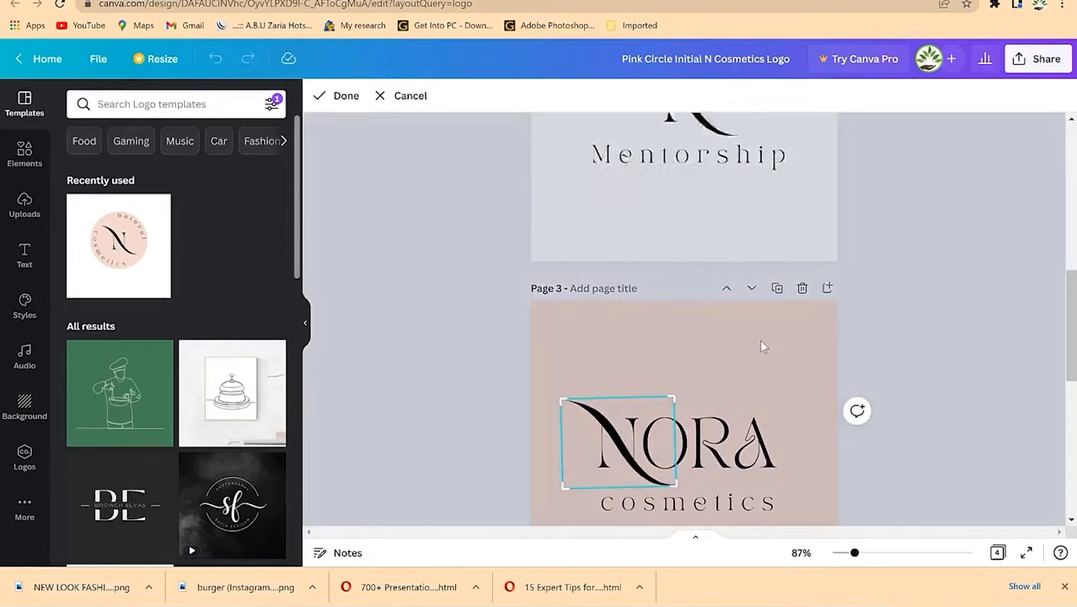
click(763, 282)
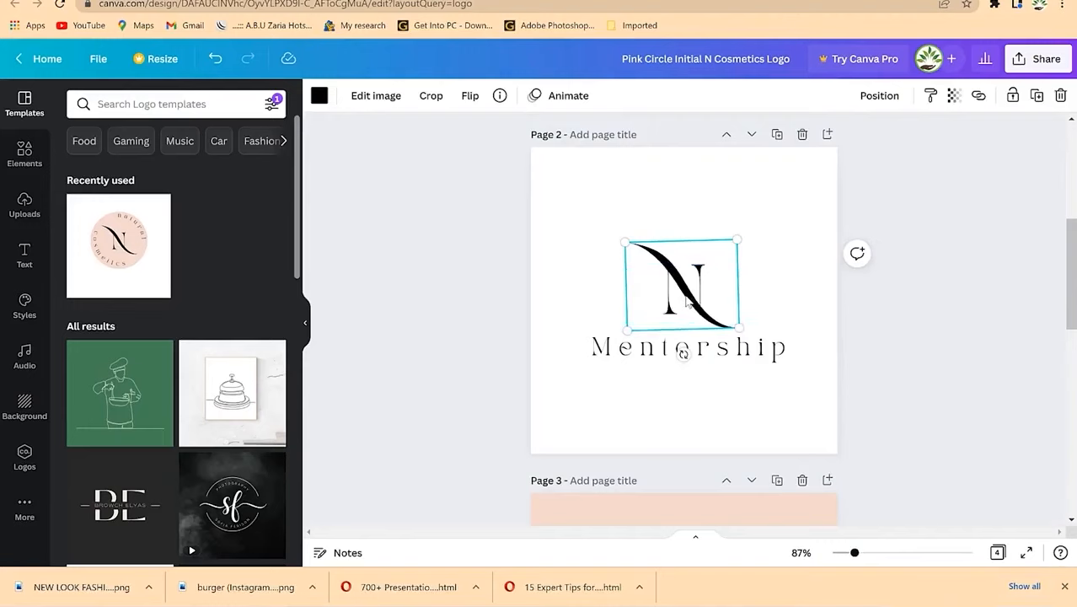
click(726, 378)
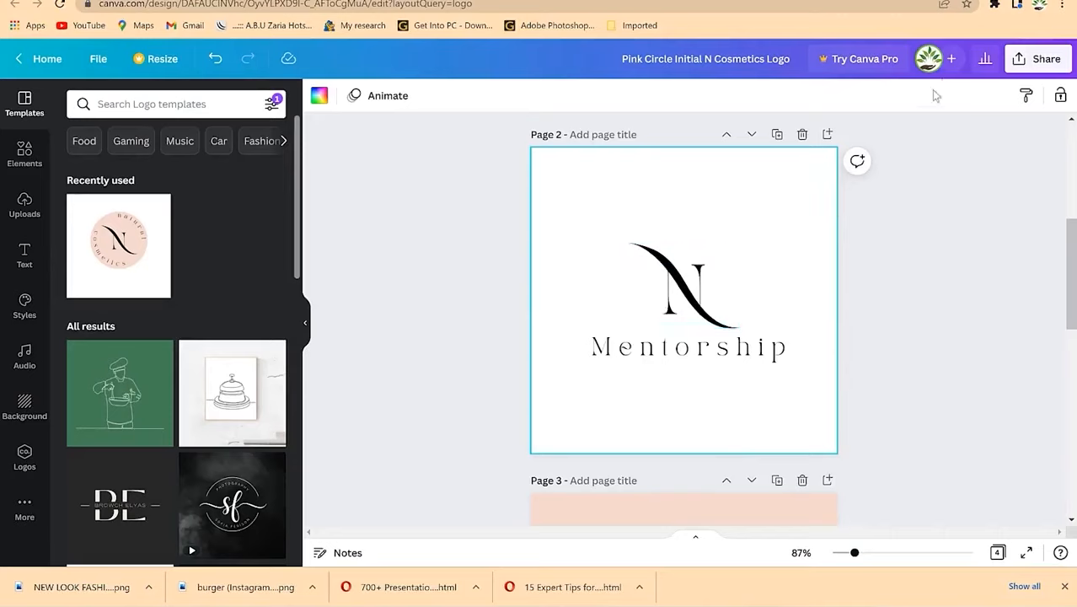
click(666, 354)
Step: Upload the green calligraphic emblem and place it, shrunk, on page 2
click(620, 255)
click(25, 205)
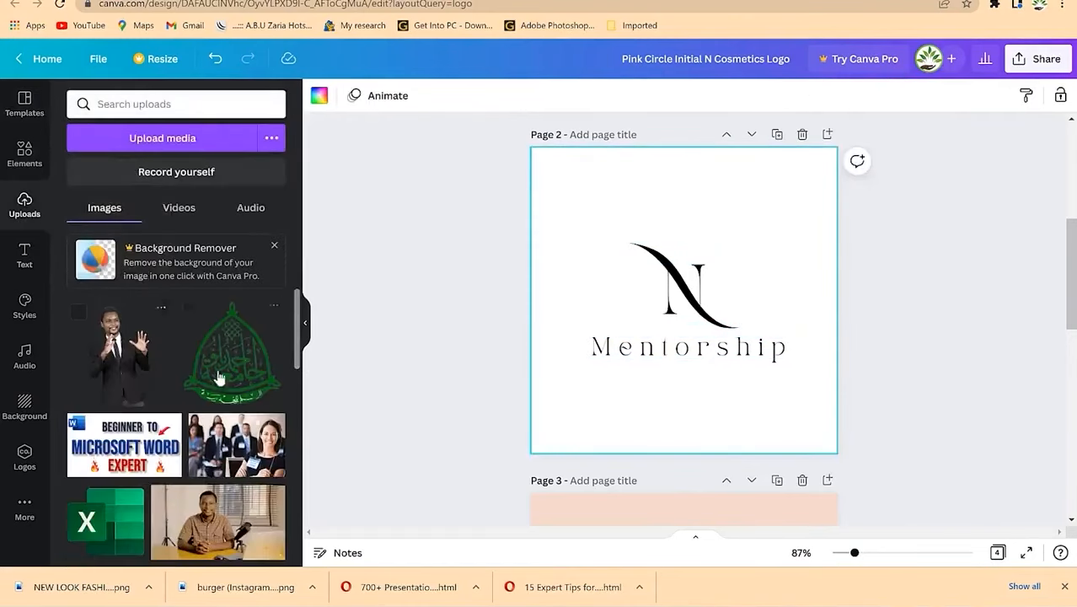
scroll(223, 375, down, 2)
scroll(228, 371, up, 2)
scroll(202, 392, down, 10)
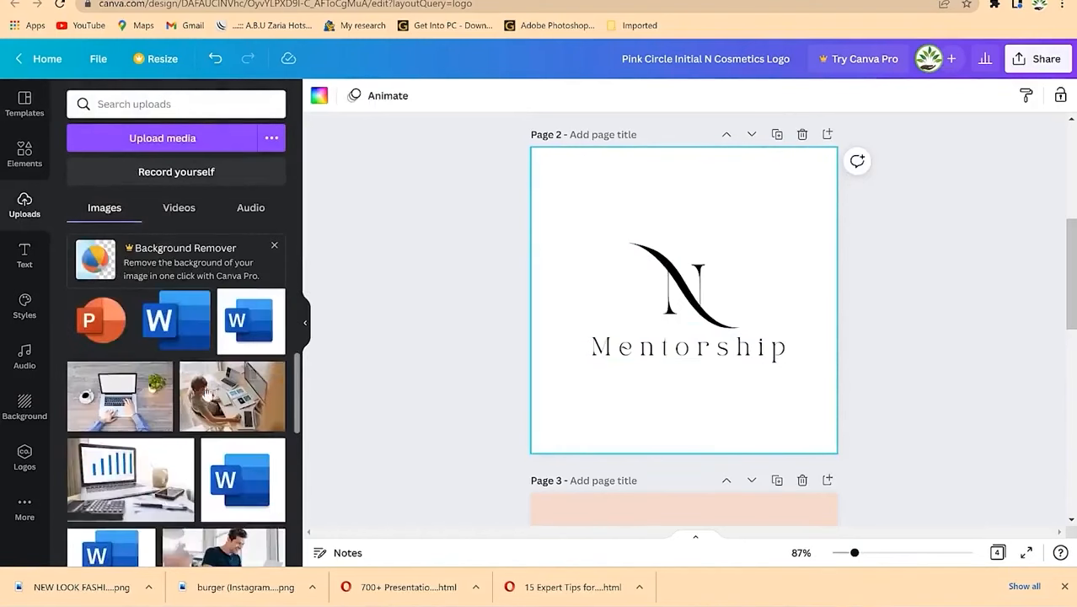
scroll(193, 396, up, 8)
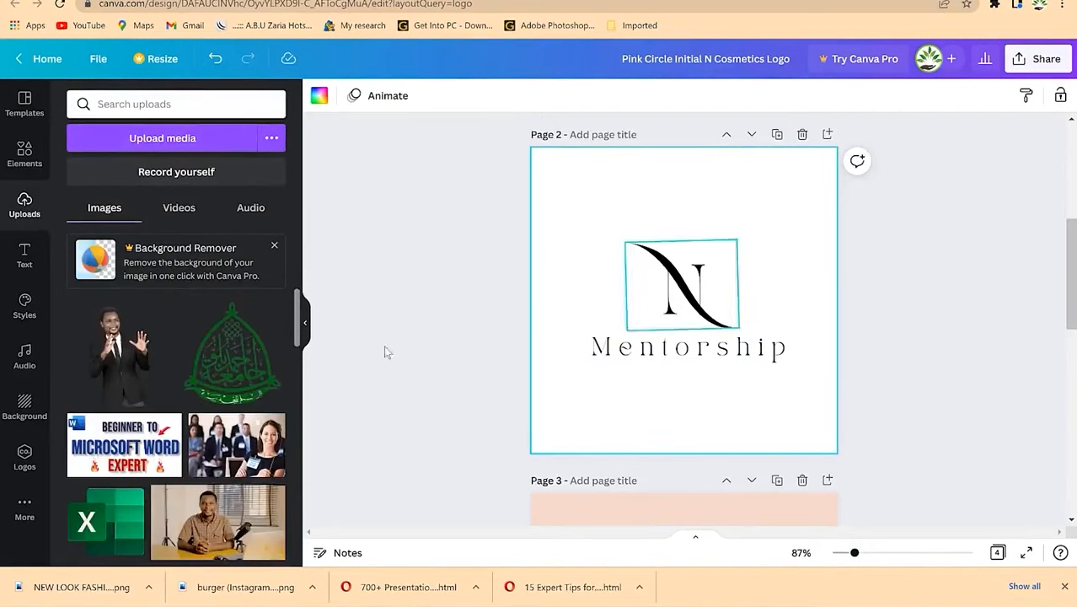
click(134, 142)
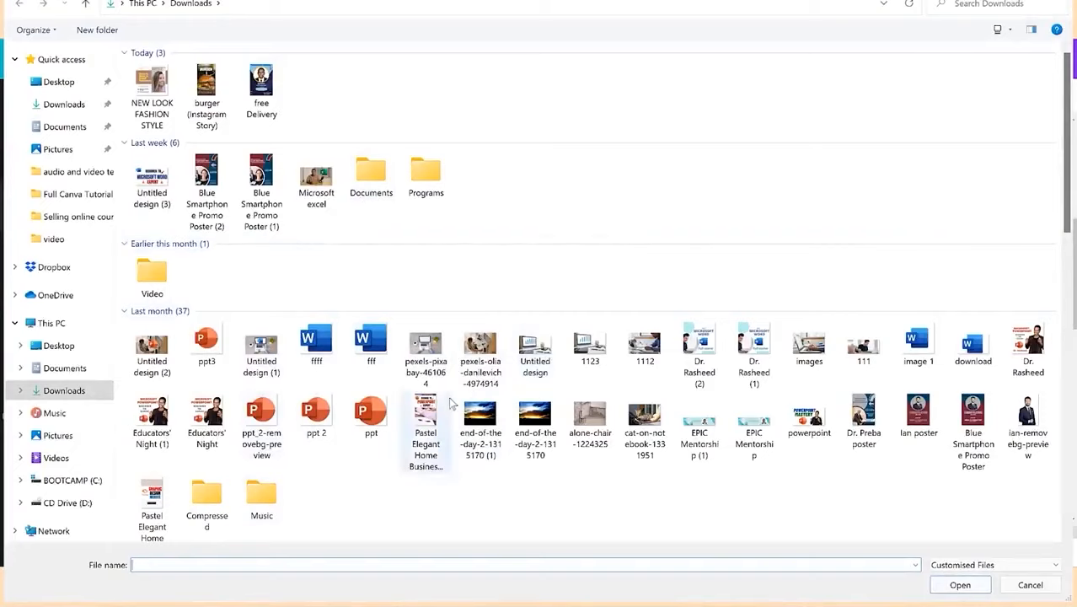
scroll(453, 394, down, 15)
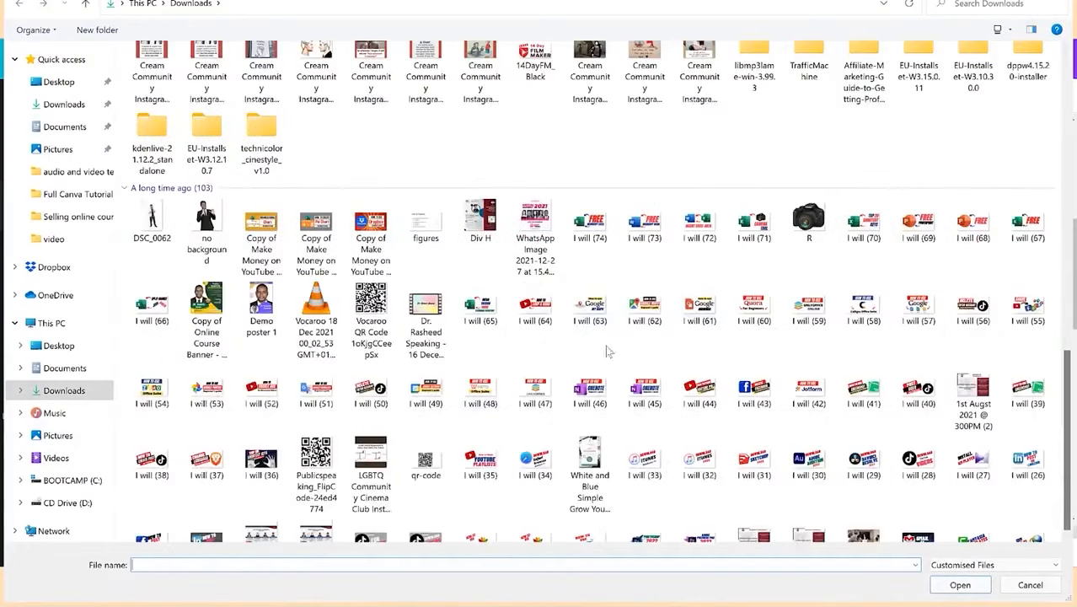
scroll(543, 351, up, 5)
scroll(426, 331, up, 15)
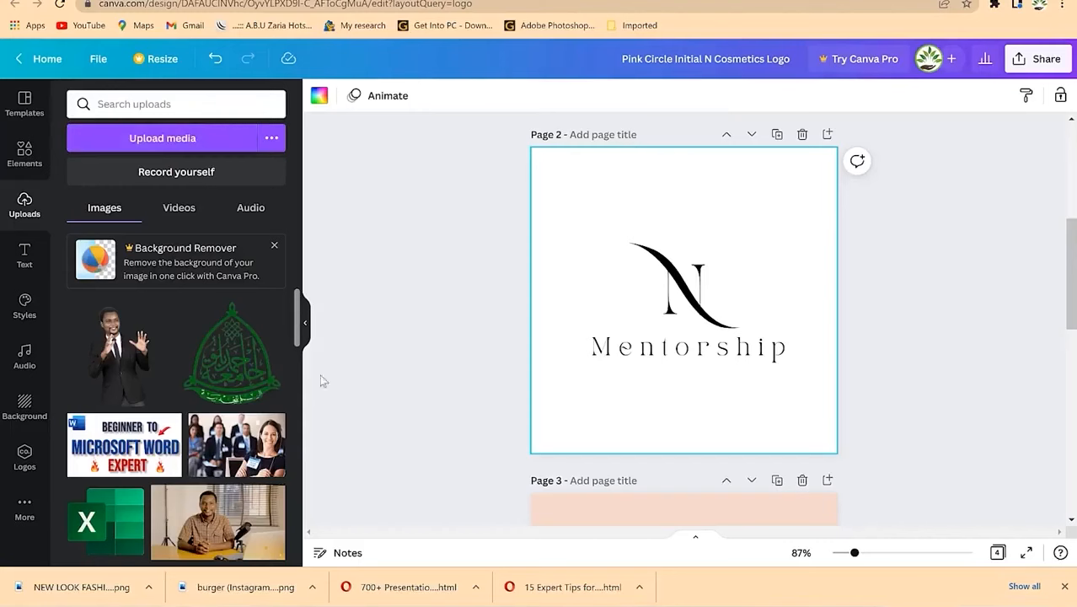
drag(192, 311, 715, 182)
drag(773, 230, 758, 359)
Step: Delete the N swoosh and N letter, and move the emblem to top centre above Mentorship
click(671, 279)
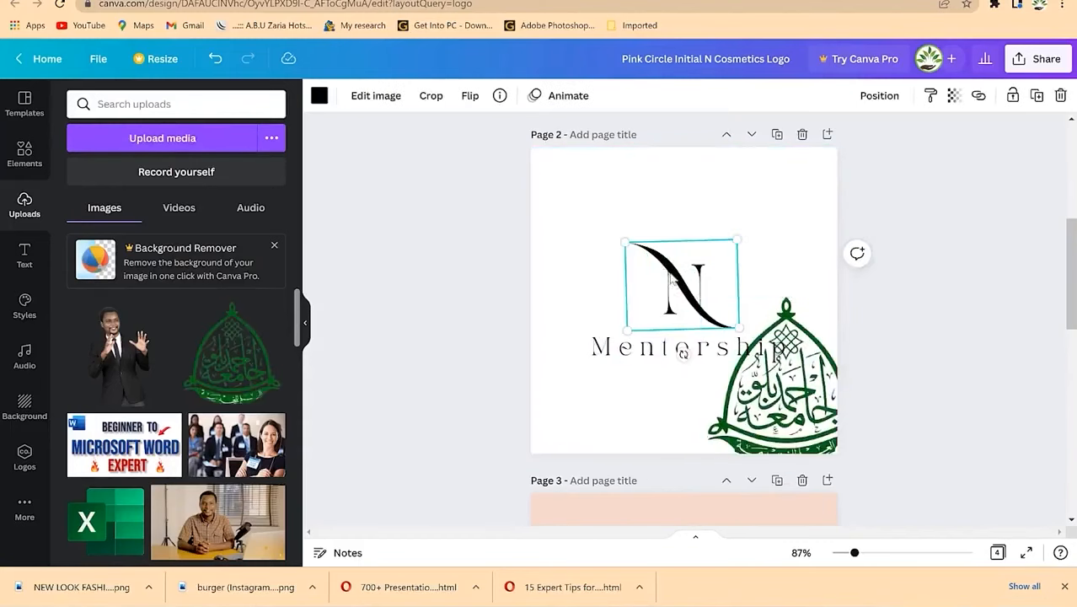
key(Delete)
click(690, 289)
key(Delete)
click(787, 421)
drag(787, 421, 684, 287)
Step: Overwrite the word Mentorship with 'naturally ahead'
click(725, 354)
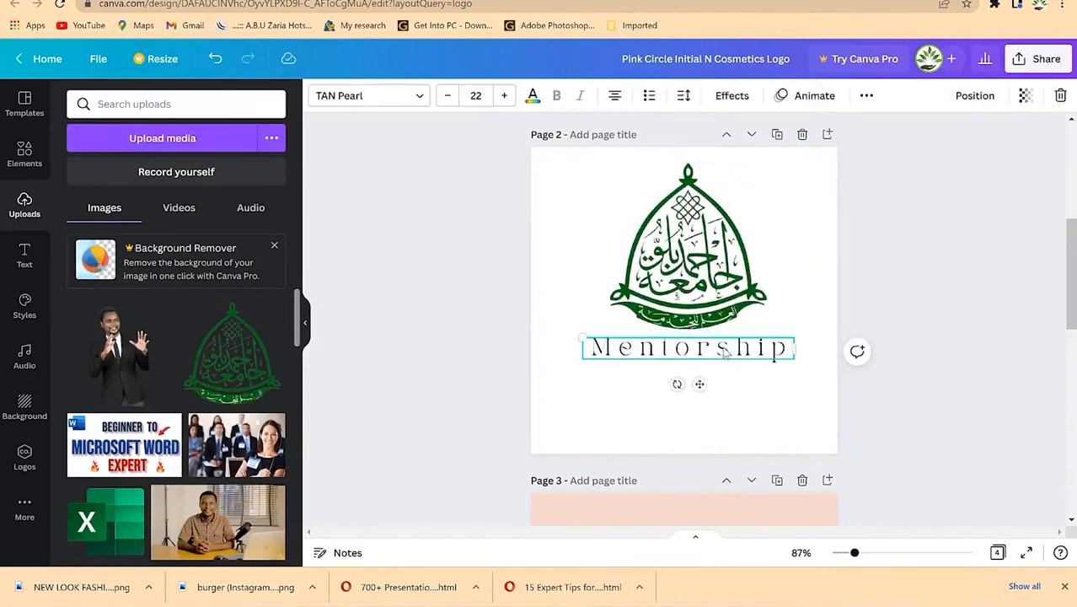
double_click(725, 354)
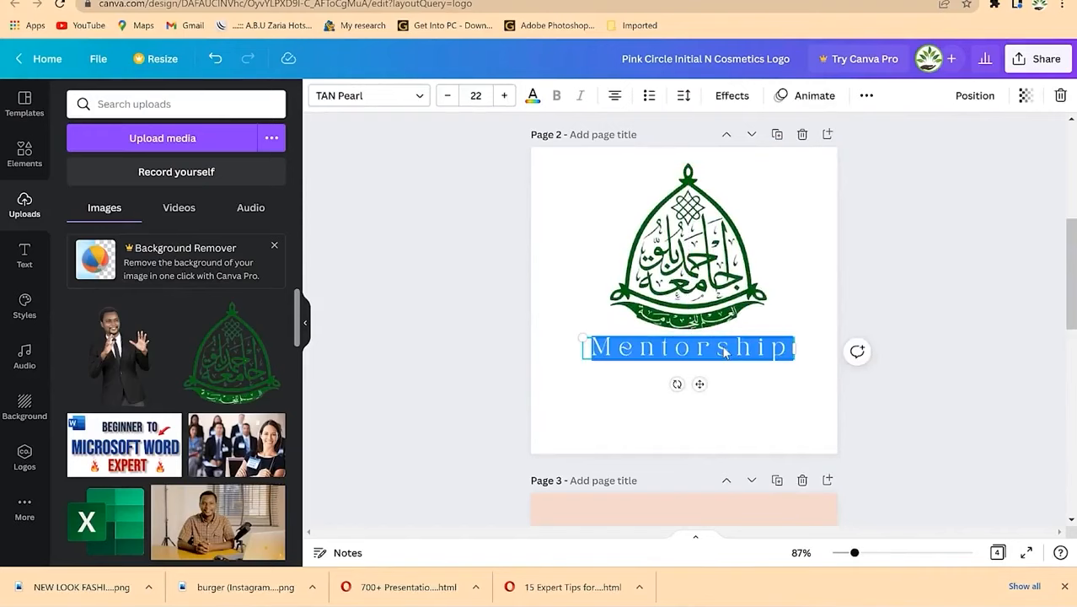
text(naturally a)
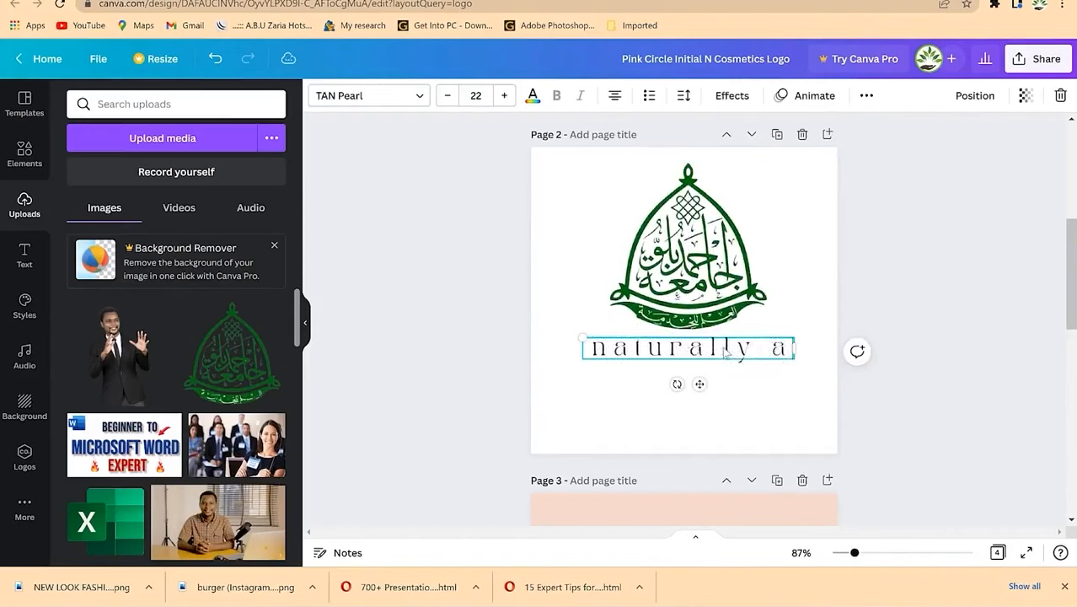
text(head)
Step: Widen the tagline box to one line, lower it, and enlarge and recentre the green emblem
key(ctrl+a)
drag(798, 360, 850, 361)
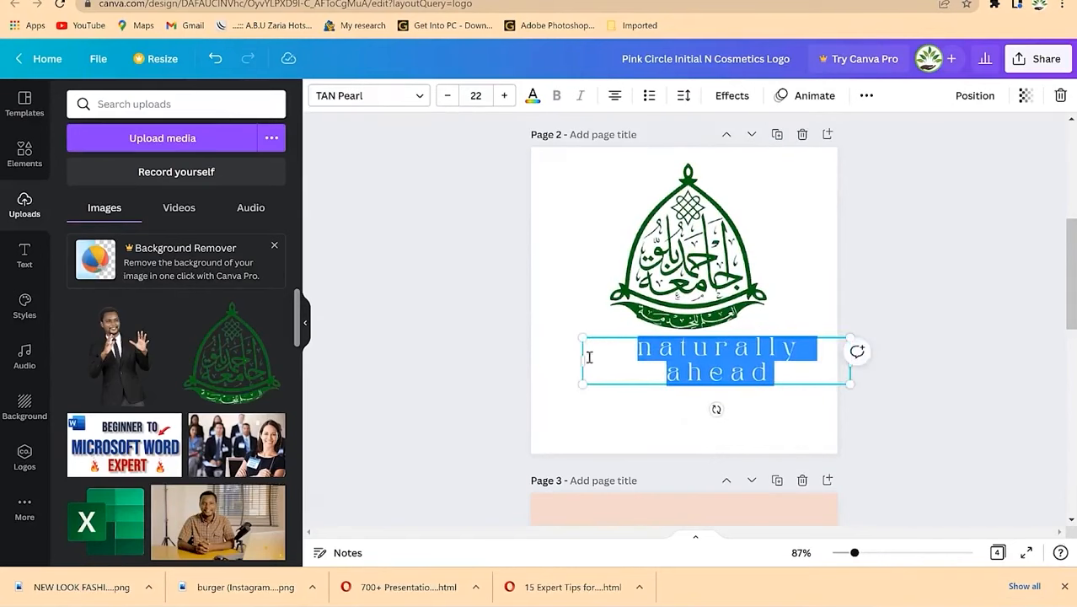
drag(582, 361, 521, 361)
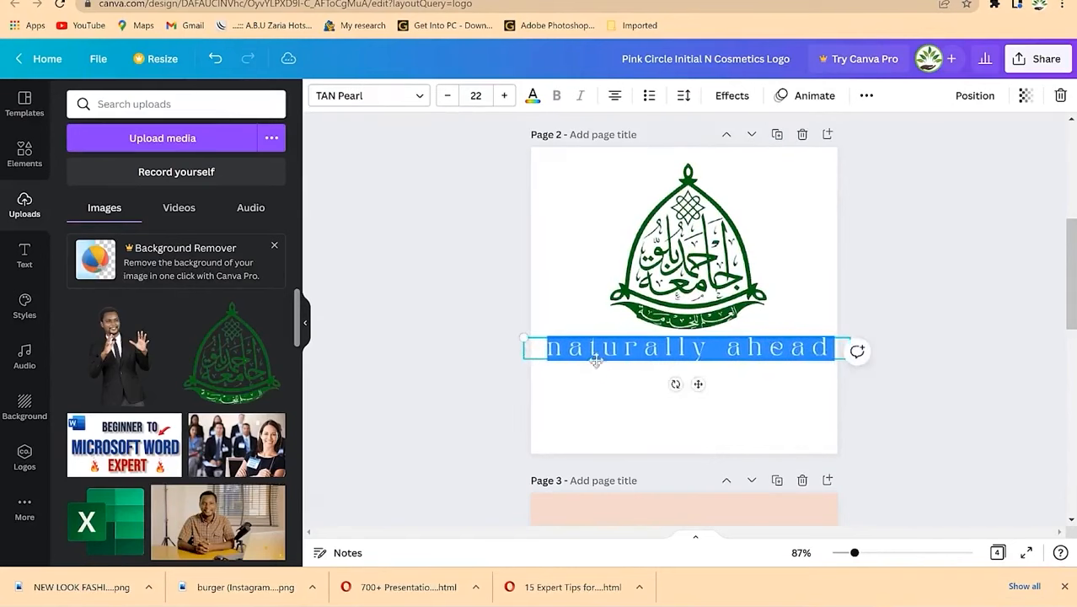
drag(698, 401, 692, 434)
drag(691, 270, 686, 298)
drag(684, 383, 684, 383)
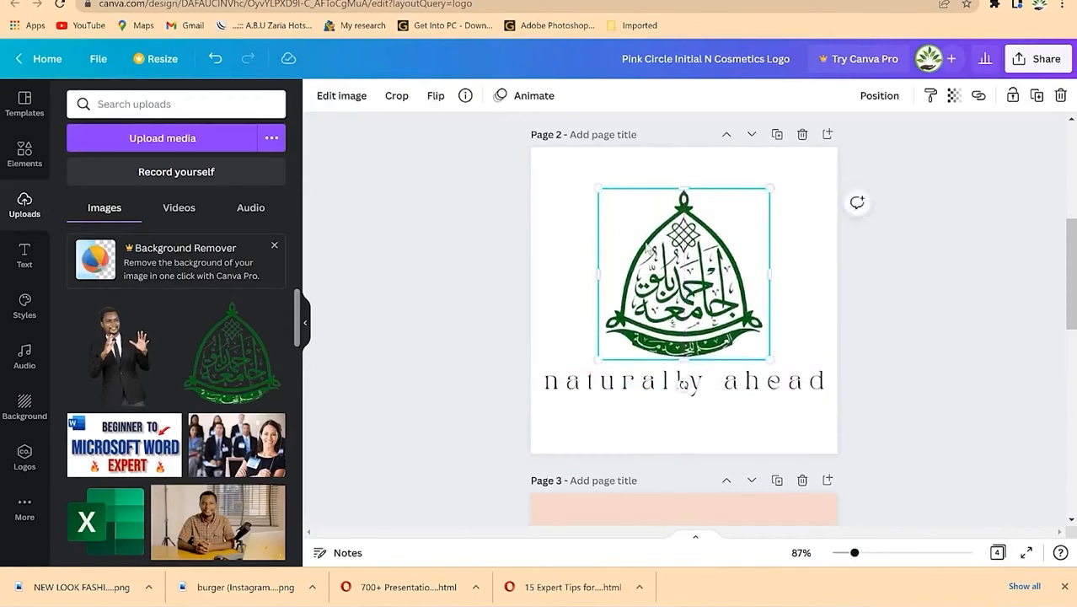
drag(593, 183, 571, 162)
drag(678, 299, 693, 300)
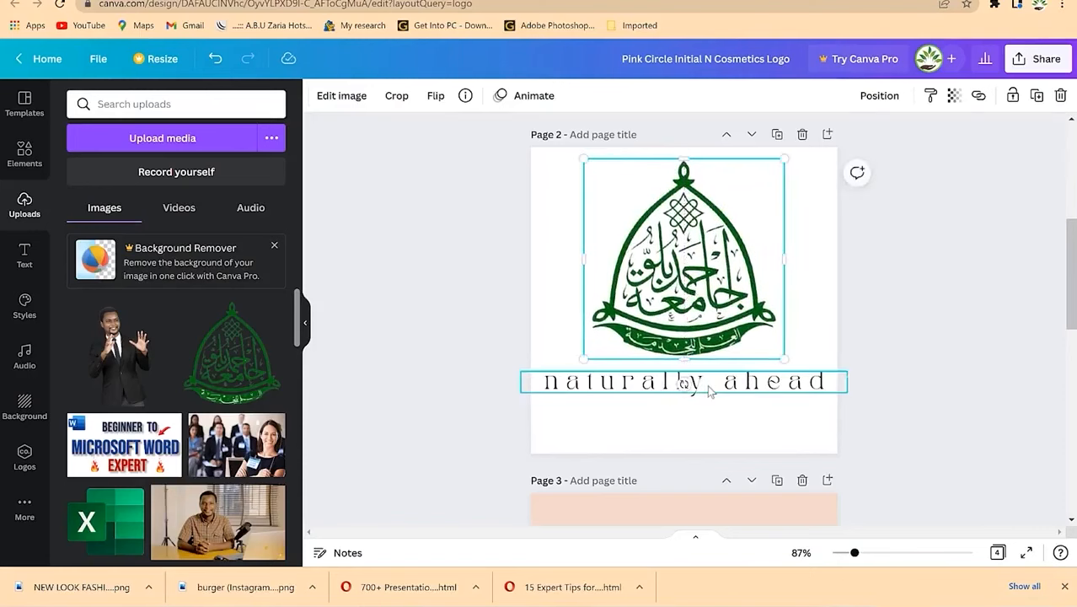
Step: Set the tagline font to Alegreya and capitalise it to 'Naturally Ahead'
click(708, 390)
click(421, 97)
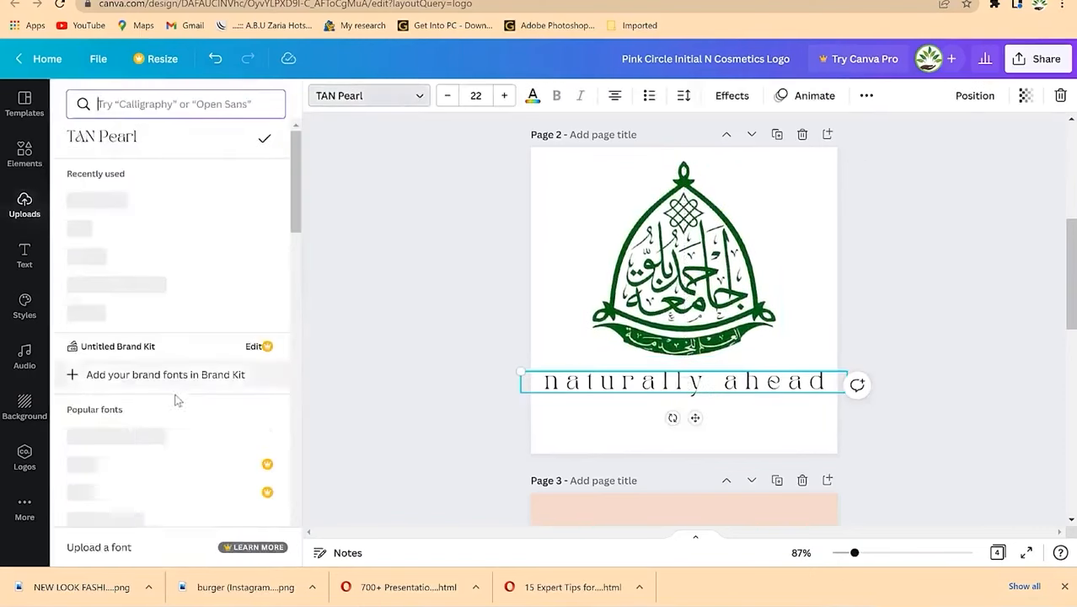
click(125, 257)
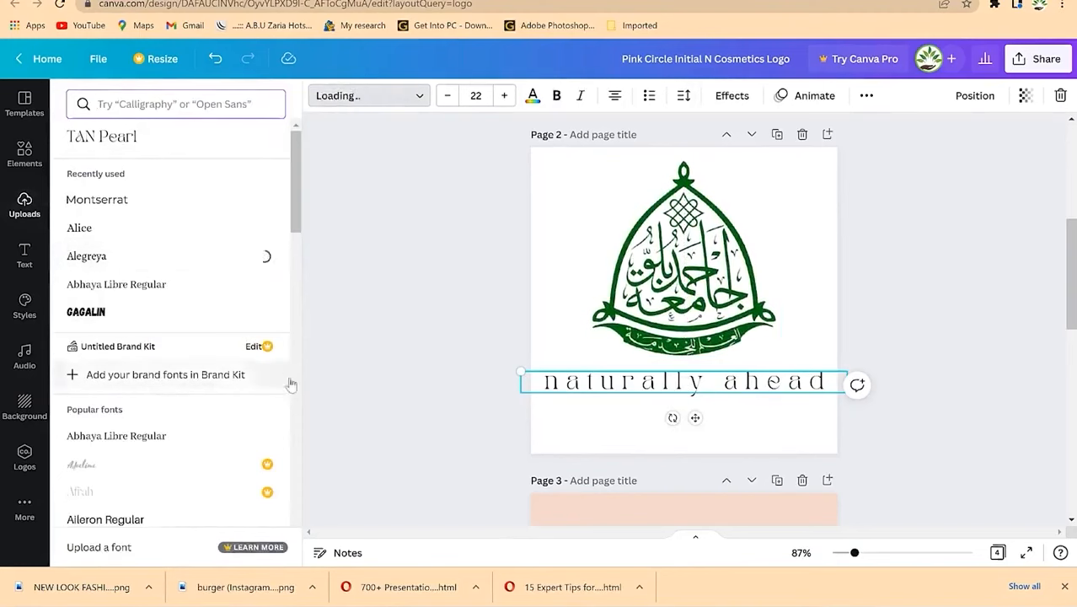
click(594, 386)
key(BackSpace)
text(N)
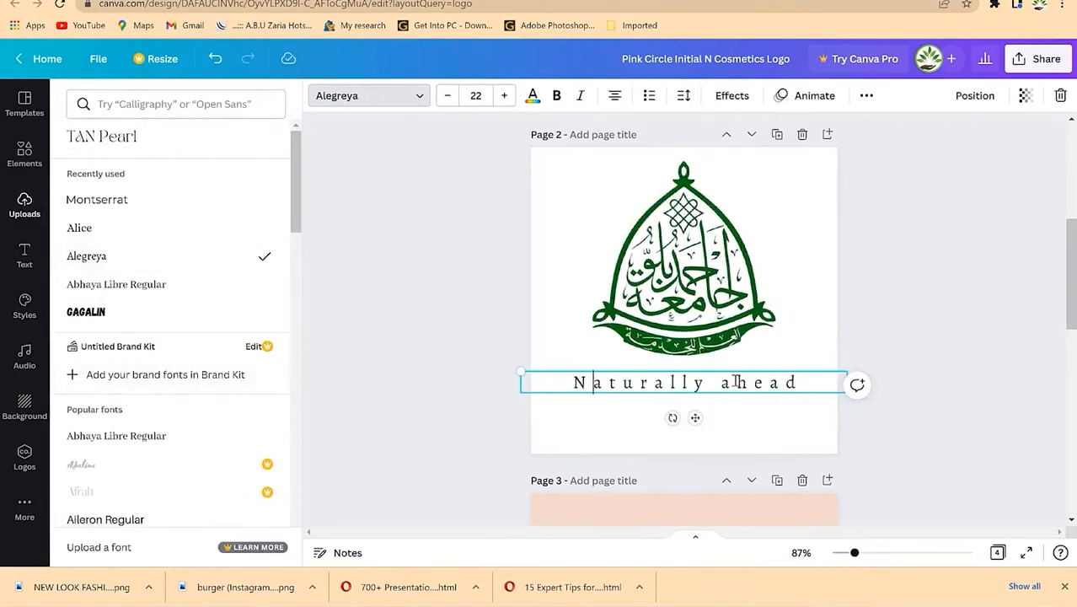
key(BackSpace)
text(A)
key(Escape)
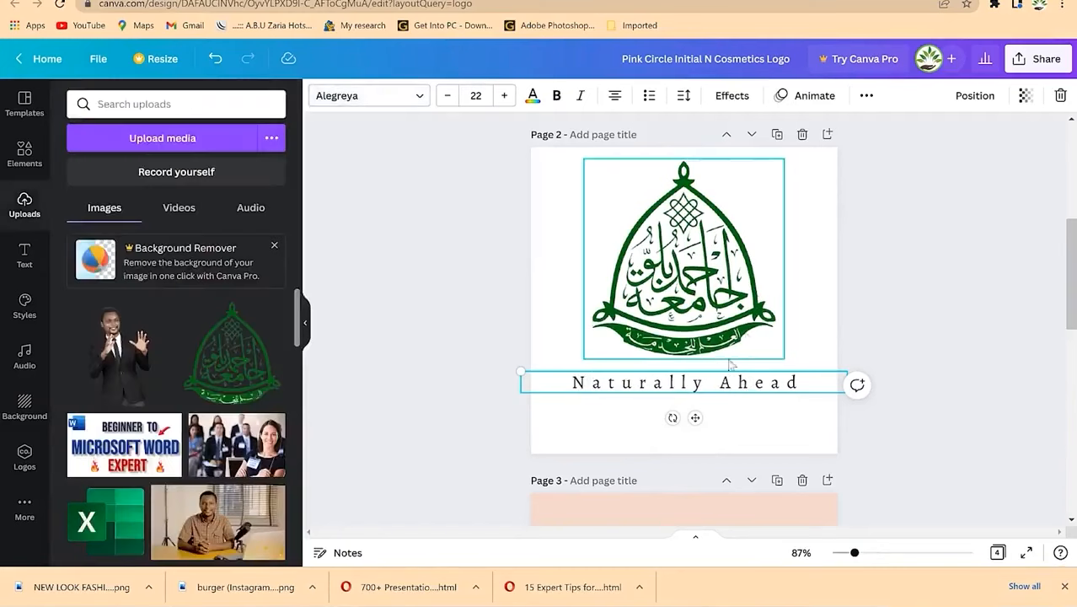
Step: Check the emblem, then select the Page 2 background
click(720, 295)
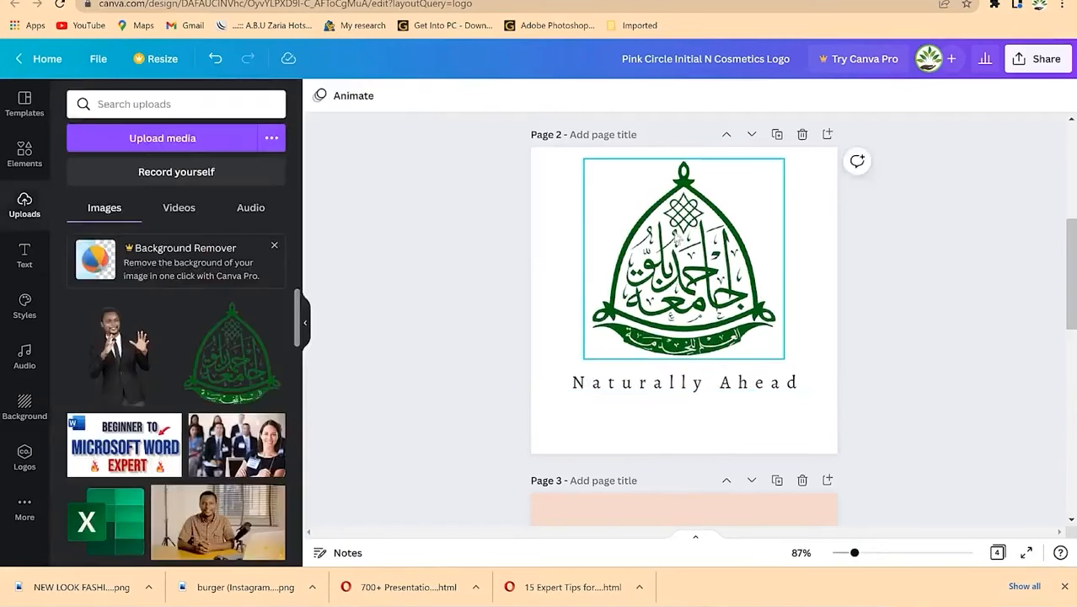
click(692, 409)
click(804, 261)
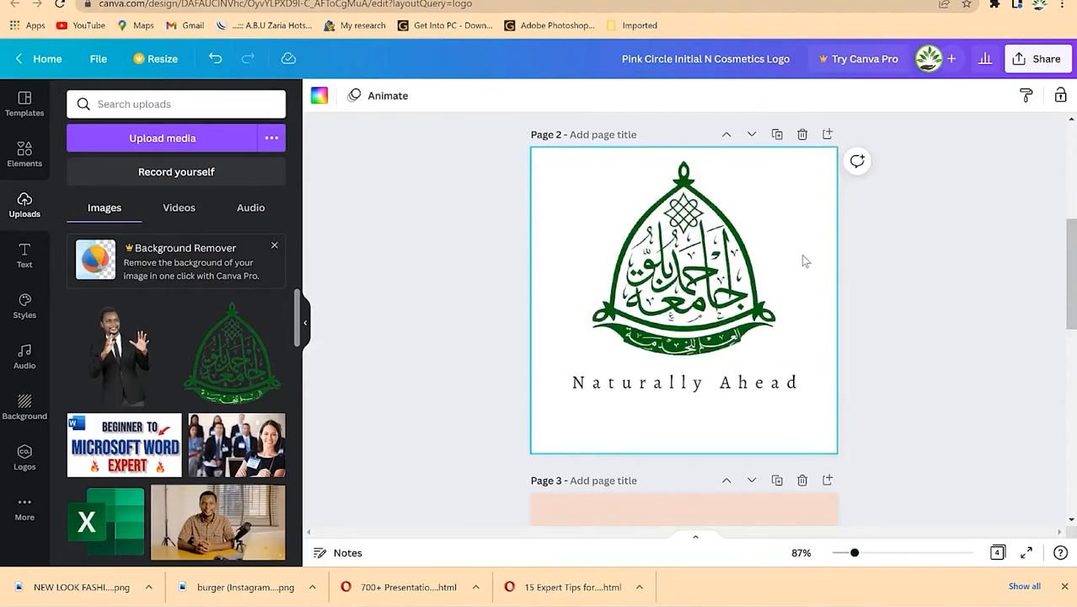
Step: Make Page 2's background light pink and set the tagline to bold
click(321, 97)
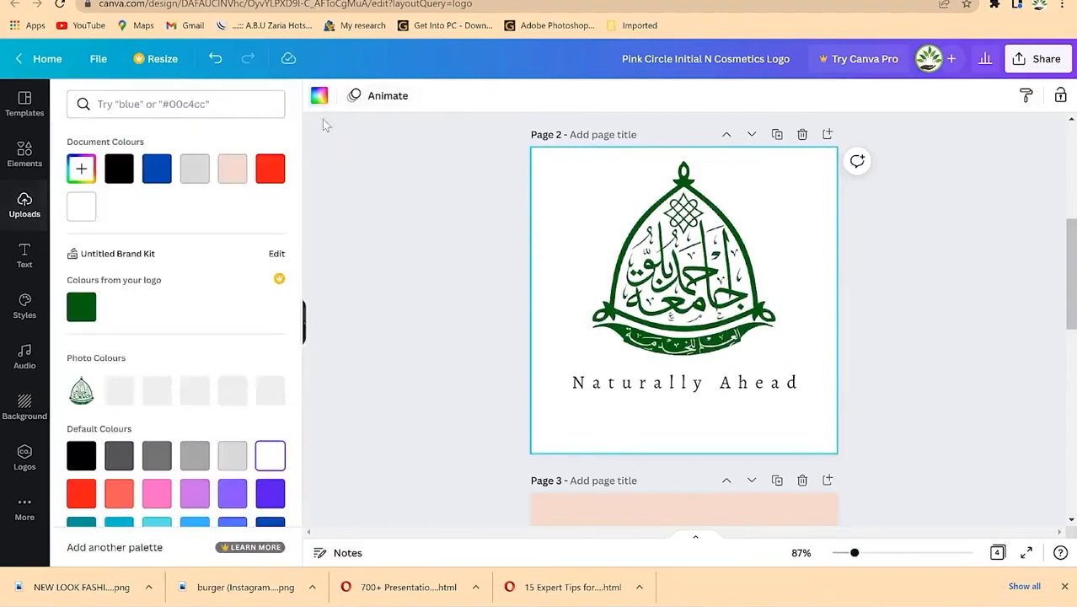
click(233, 169)
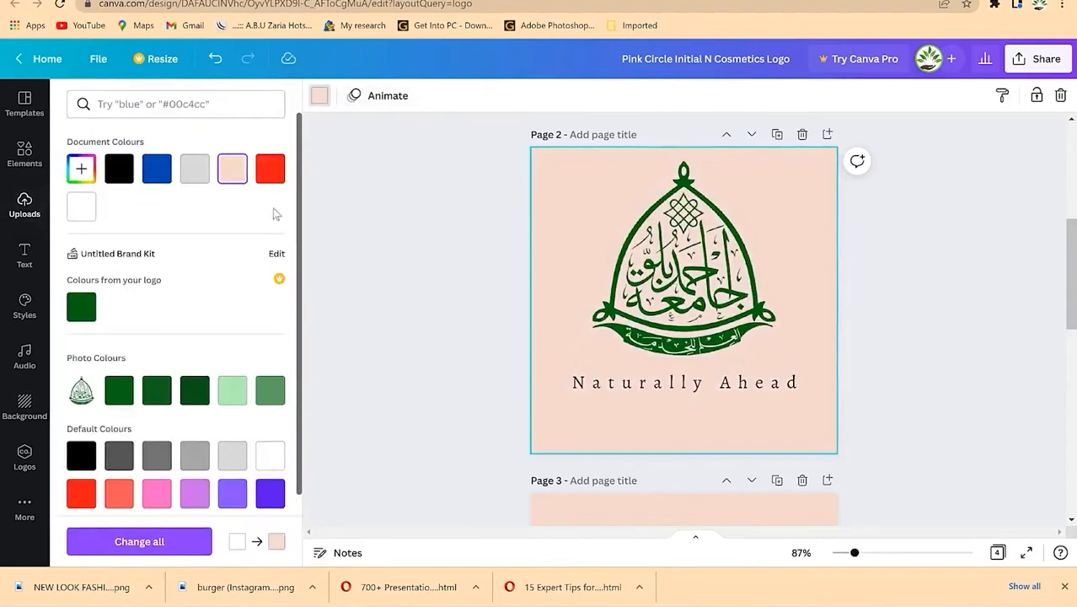
click(625, 383)
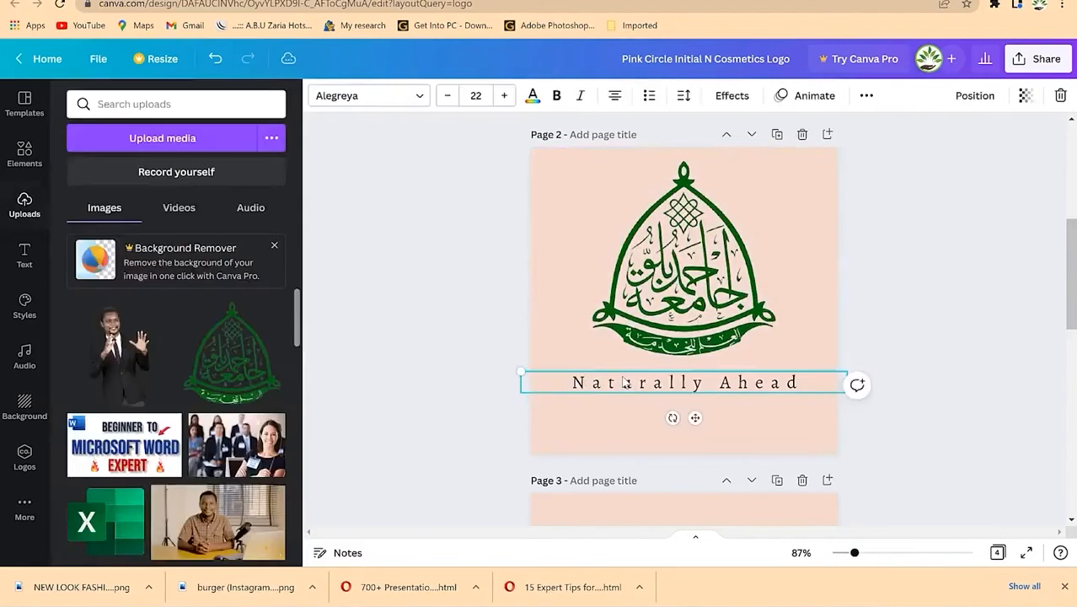
click(558, 95)
click(580, 97)
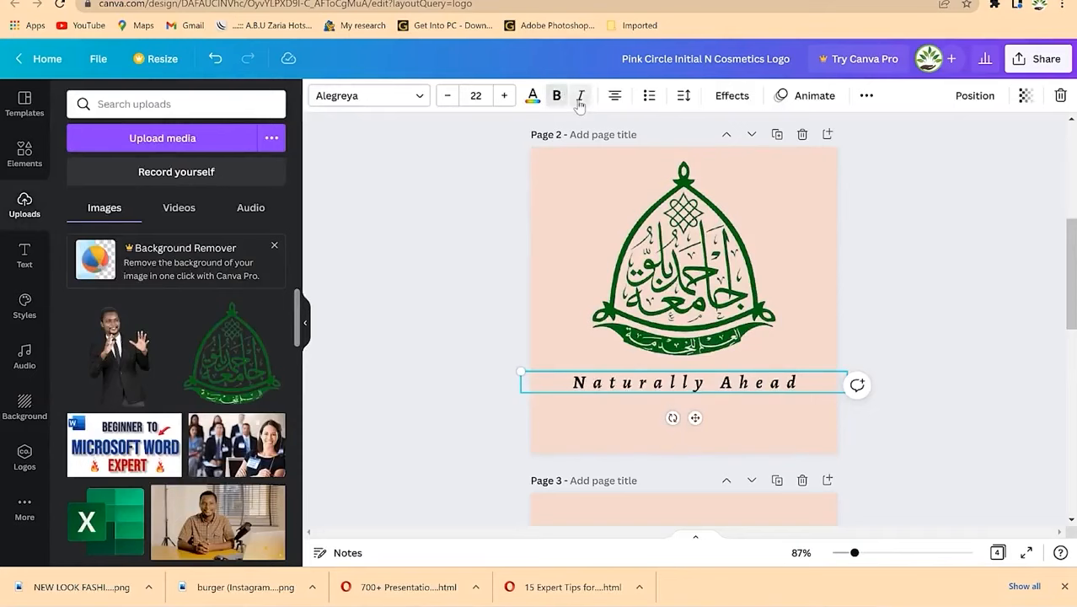
click(556, 97)
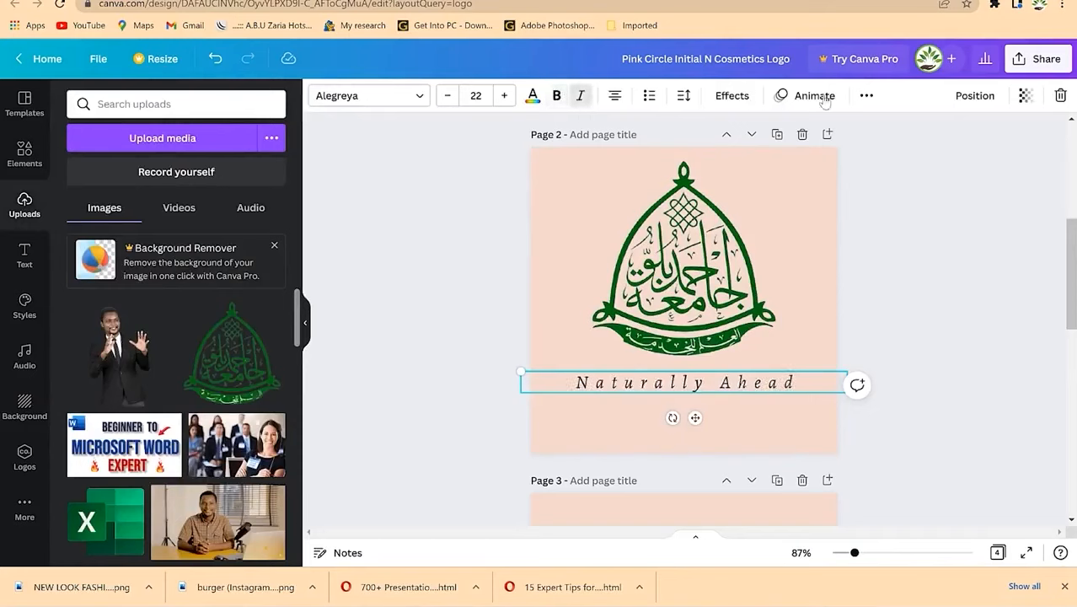
click(580, 97)
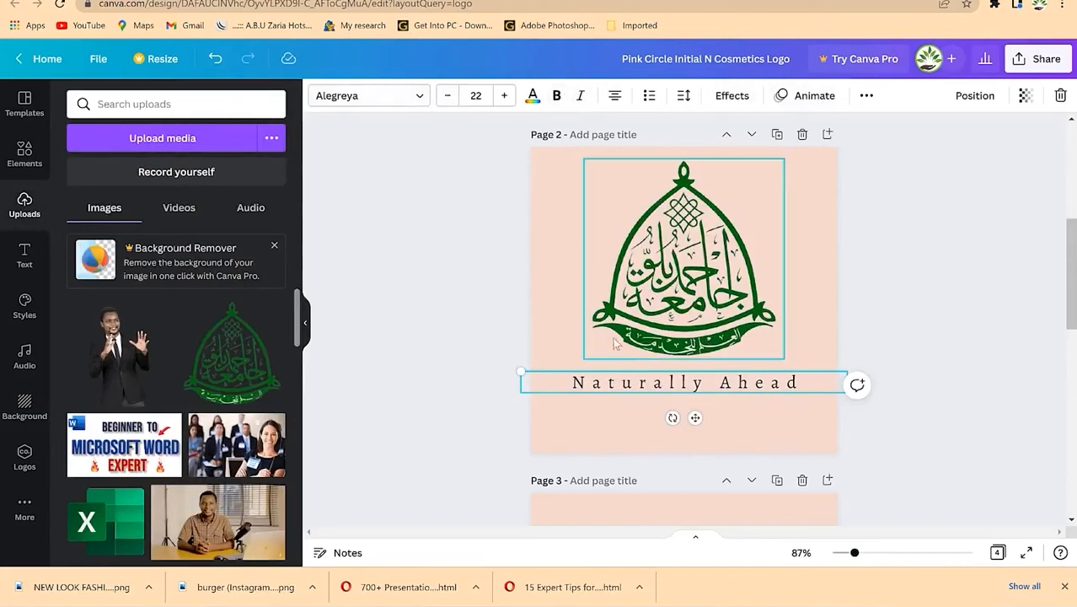
click(554, 96)
Step: Colour the 'Naturally Ahead' tagline dark green to match the emblem
click(533, 95)
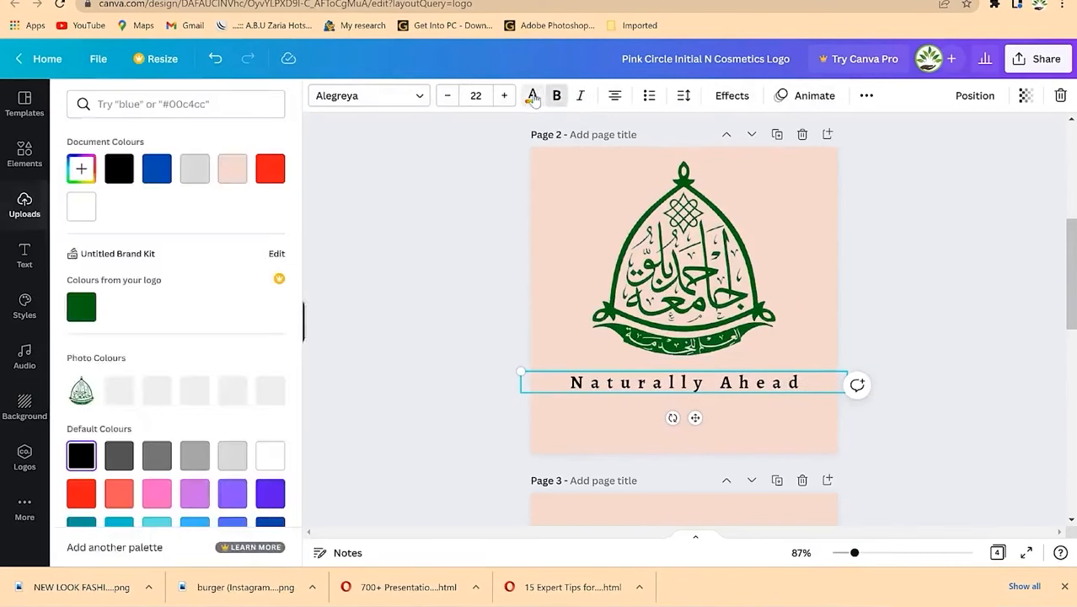
click(264, 173)
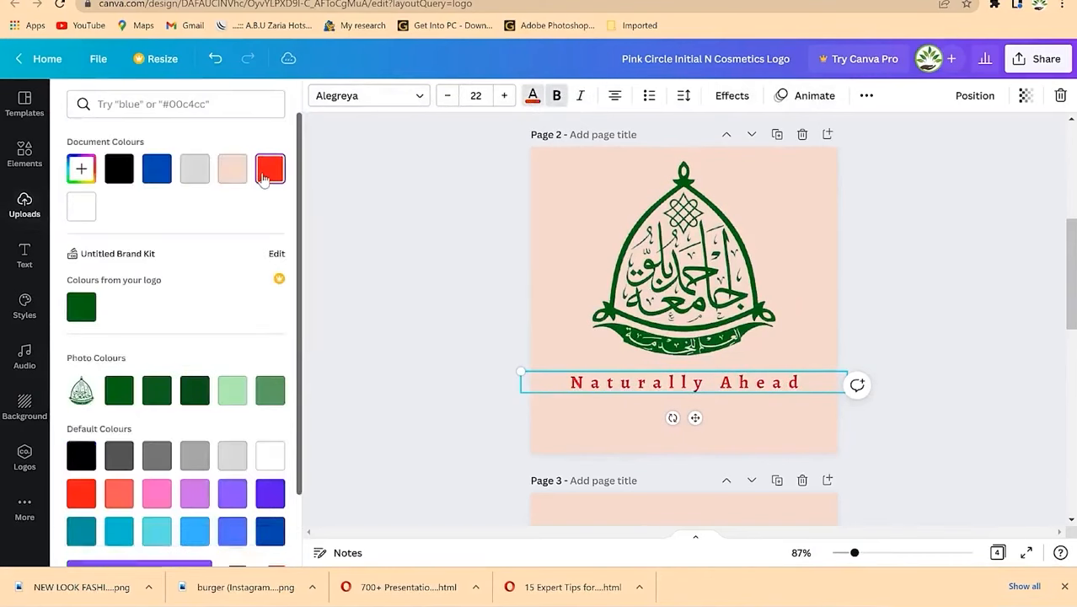
click(155, 175)
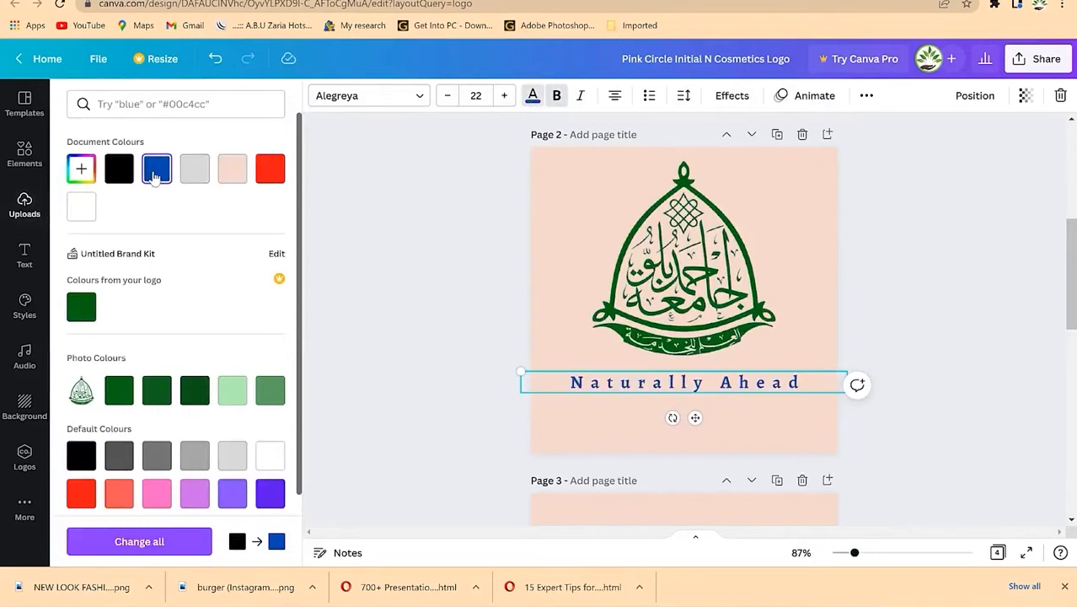
click(120, 390)
click(314, 142)
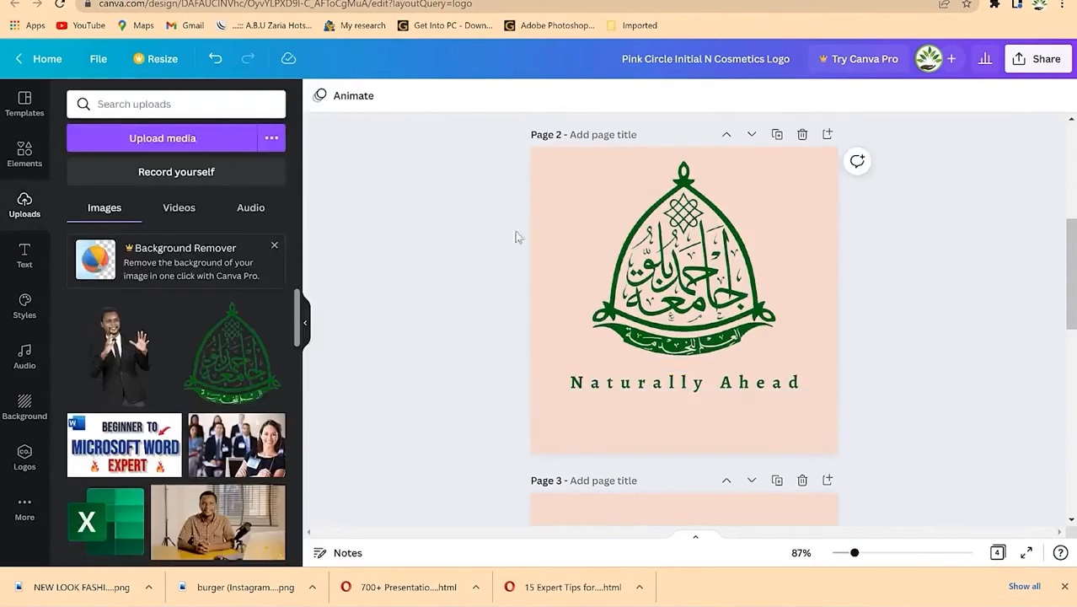
Step: Select the page background and scroll through the pages back to Page 2
click(808, 208)
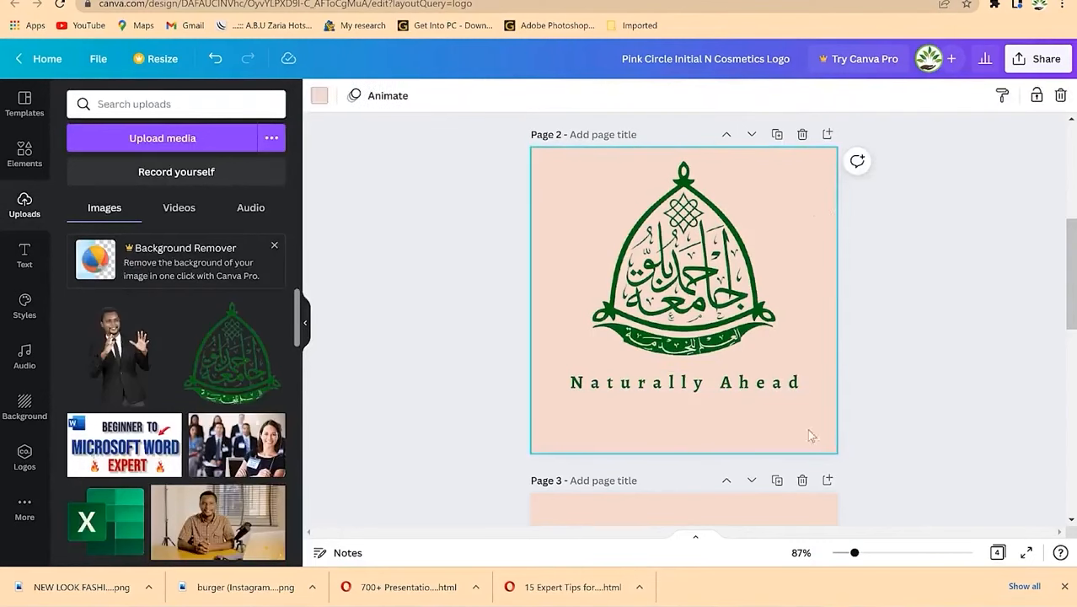
scroll(752, 456, down, 3)
scroll(752, 456, up, 7)
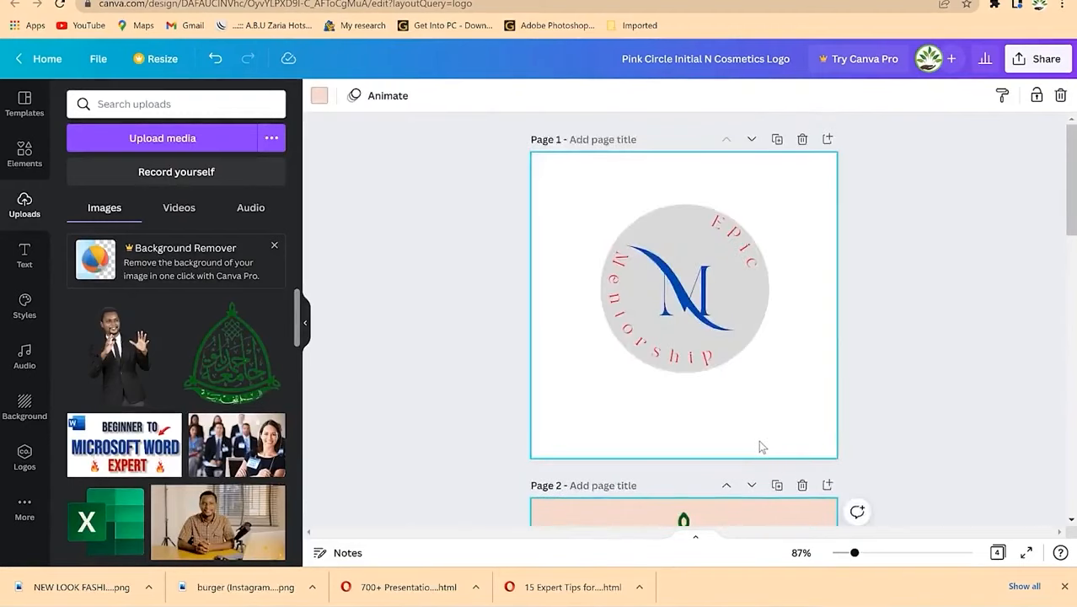
scroll(758, 446, down, 5)
scroll(814, 295, up, 2)
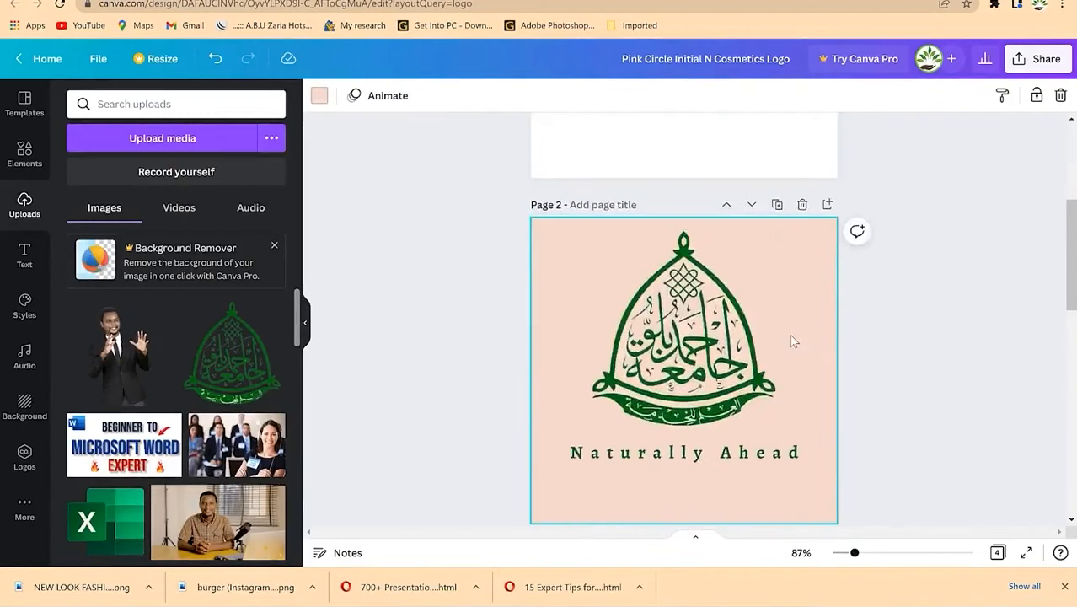
Step: Limit the download selection to Page 2 only and download it as PNG
click(1016, 61)
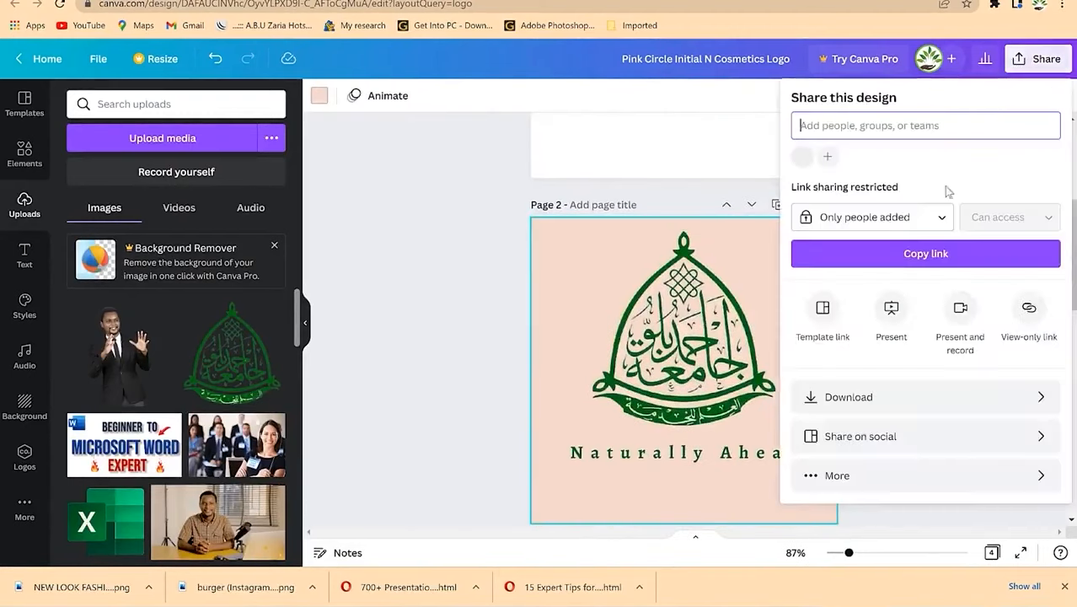
click(864, 398)
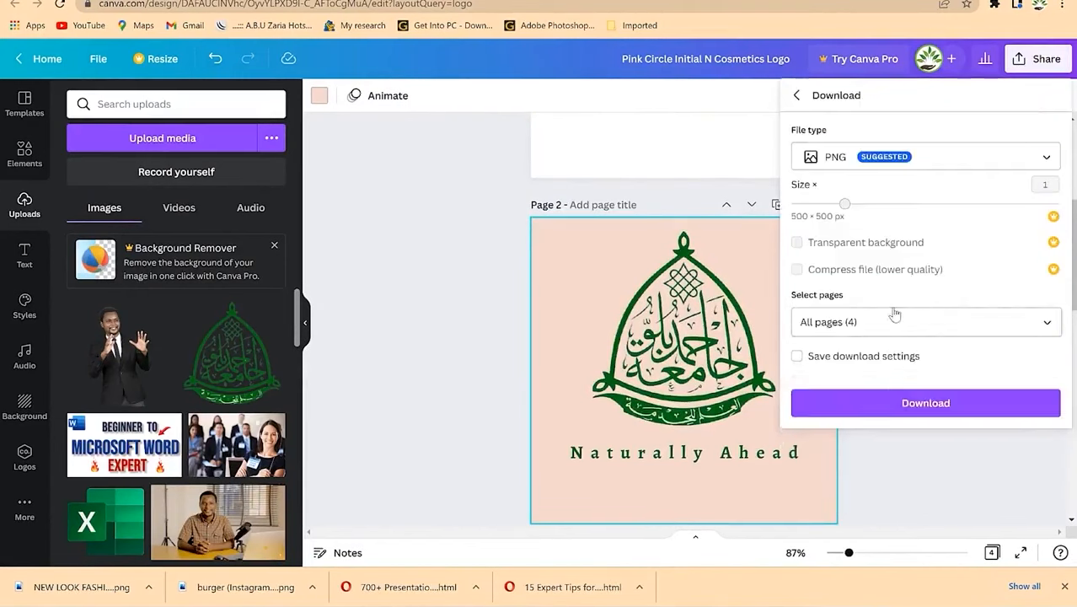
click(893, 313)
click(908, 176)
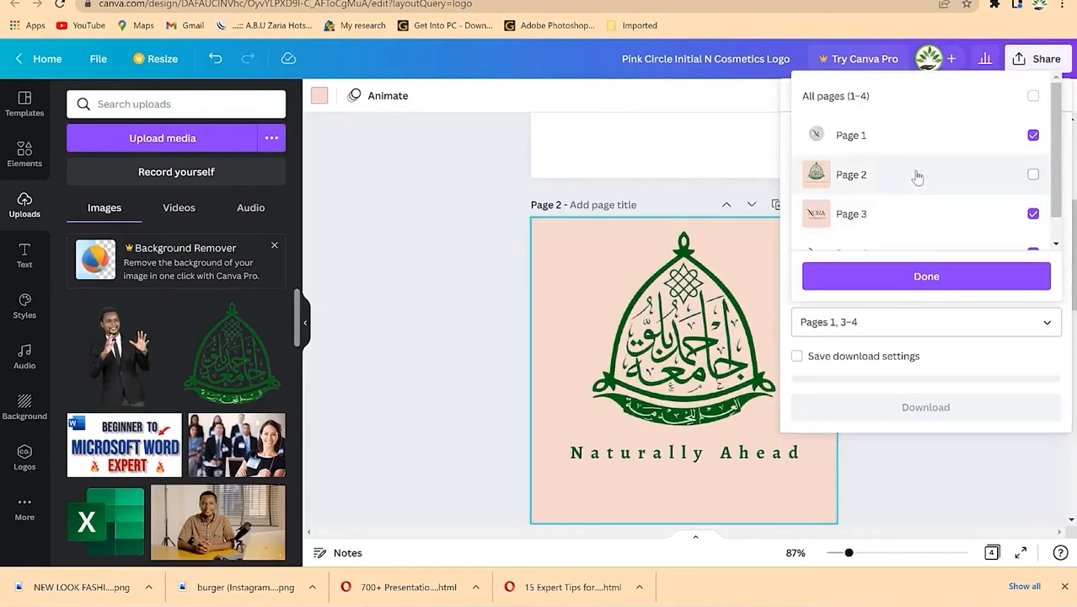
click(1034, 96)
click(1034, 96)
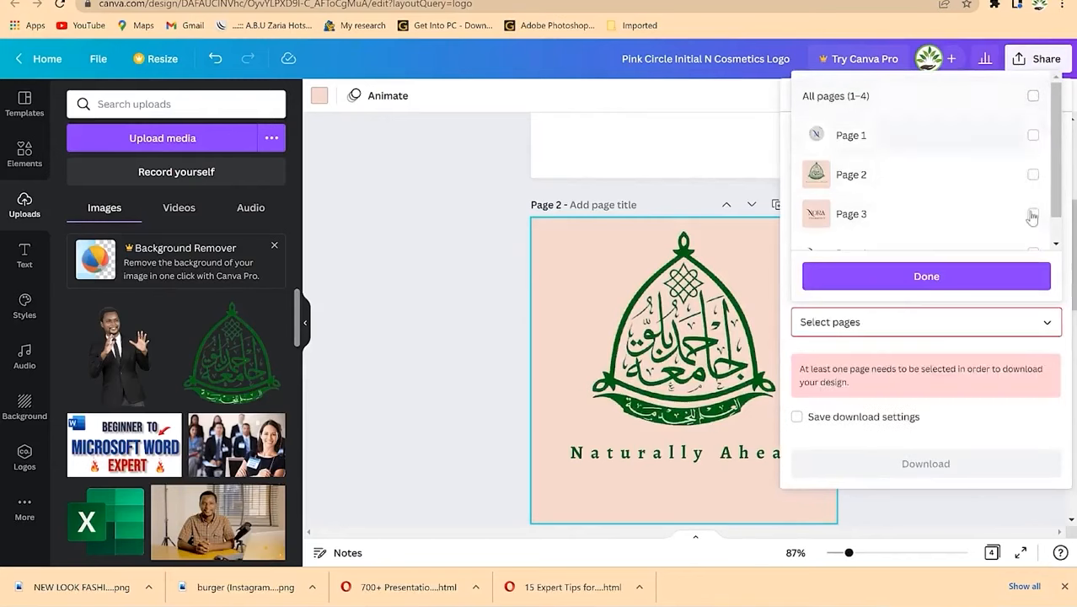
click(1033, 175)
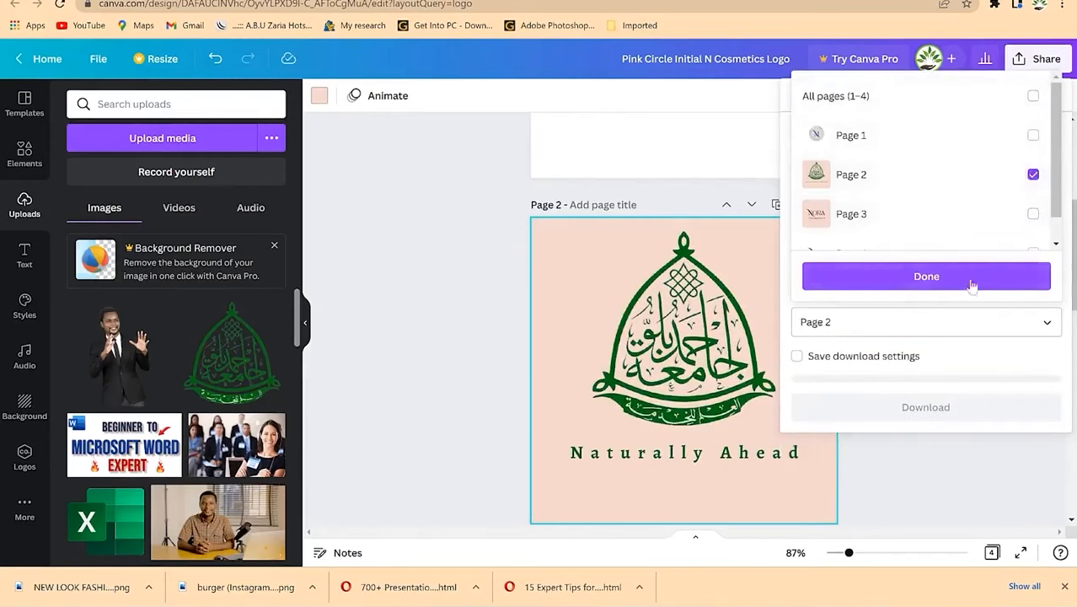
click(969, 278)
click(955, 404)
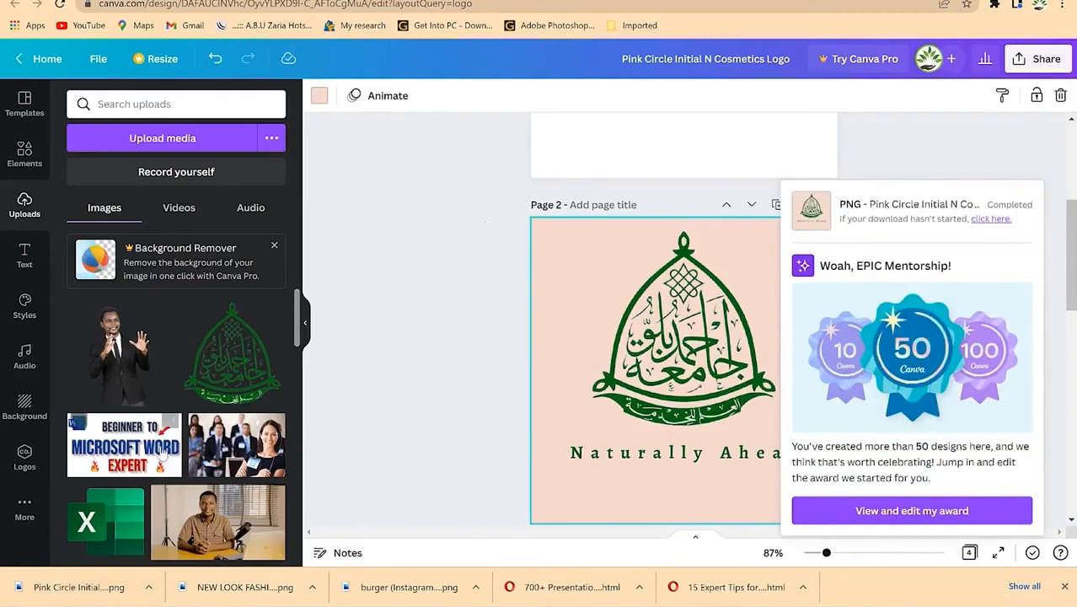
Step: Scroll through the design's pages to review them
scroll(164, 451, down, 5)
scroll(164, 451, down, 6)
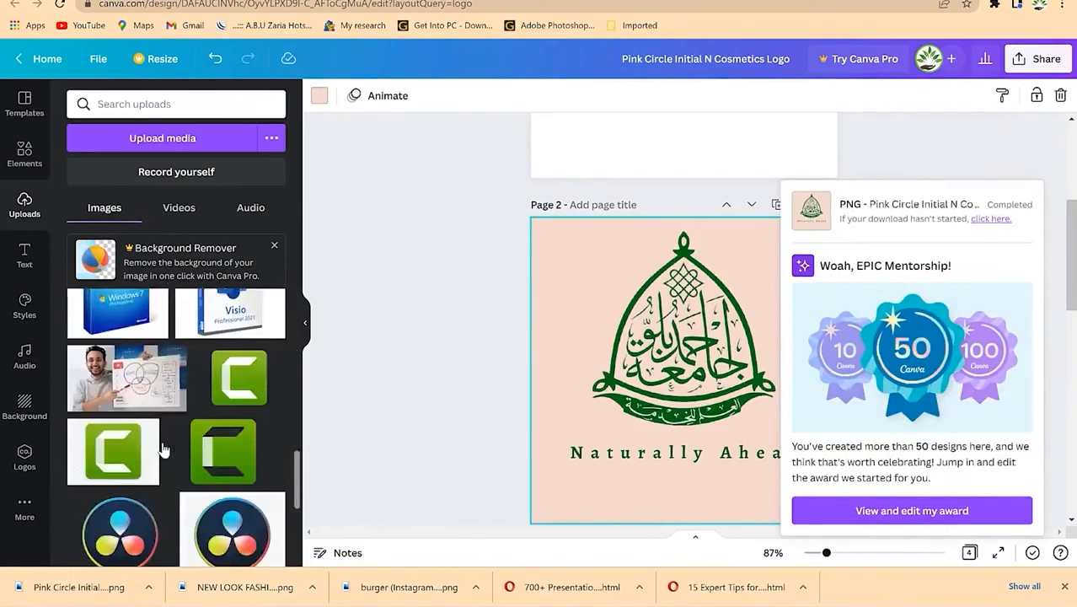
scroll(164, 451, up, 3)
scroll(163, 447, down, 3)
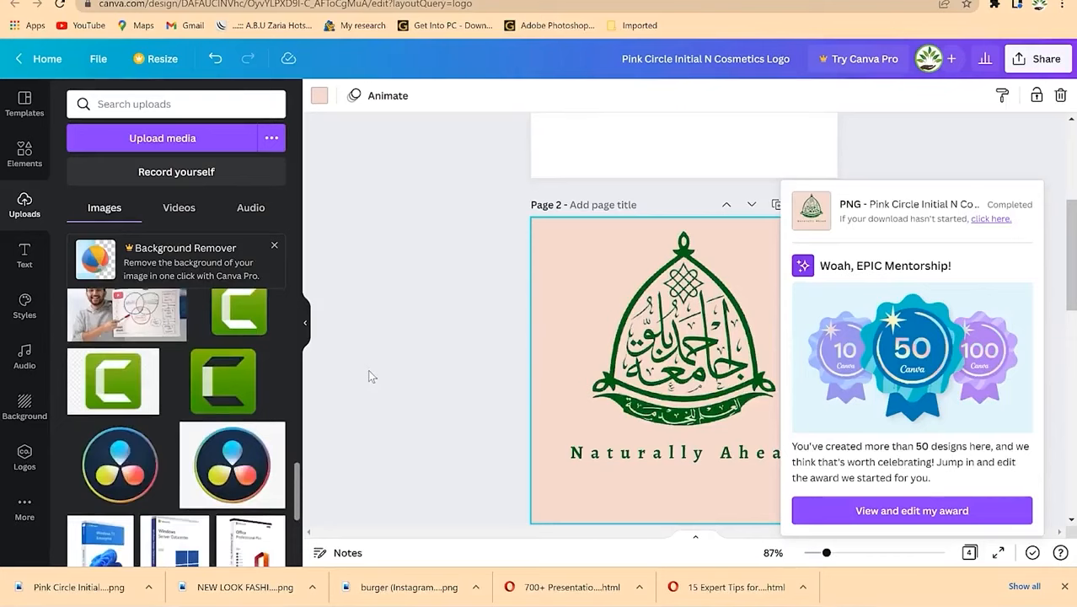
scroll(368, 371, up, 3)
scroll(387, 372, down, 10)
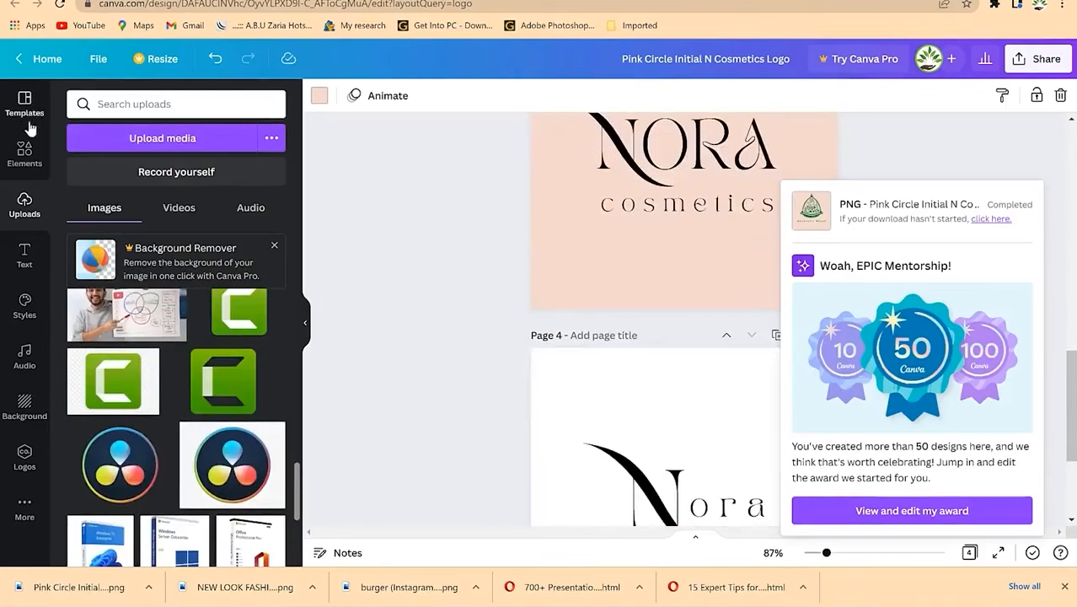
Step: From the Canva home page, create a custom 400 × 400 px design
click(48, 61)
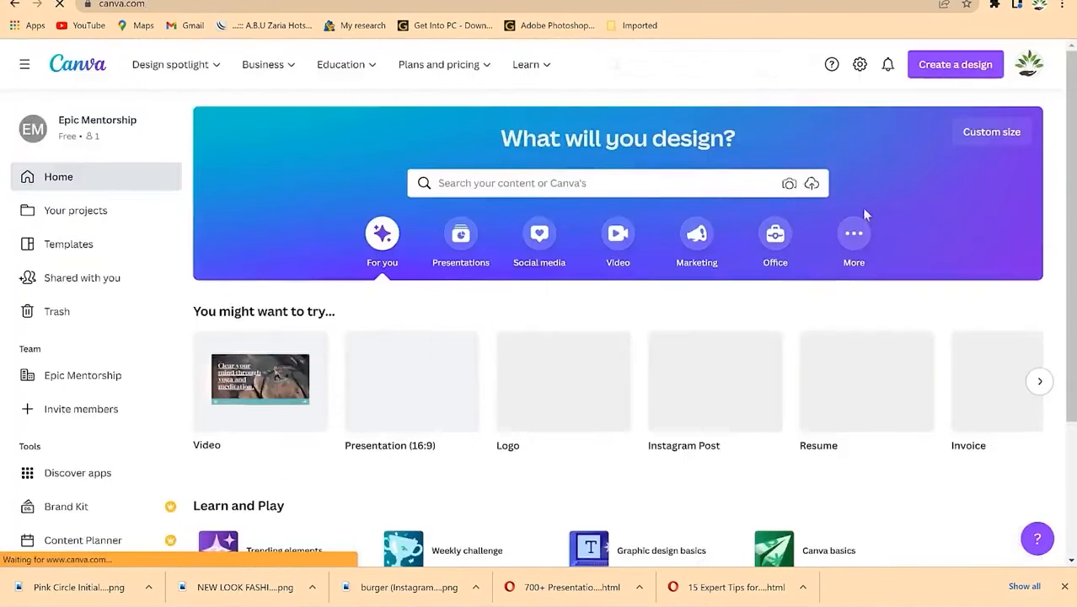
click(982, 133)
text(400)
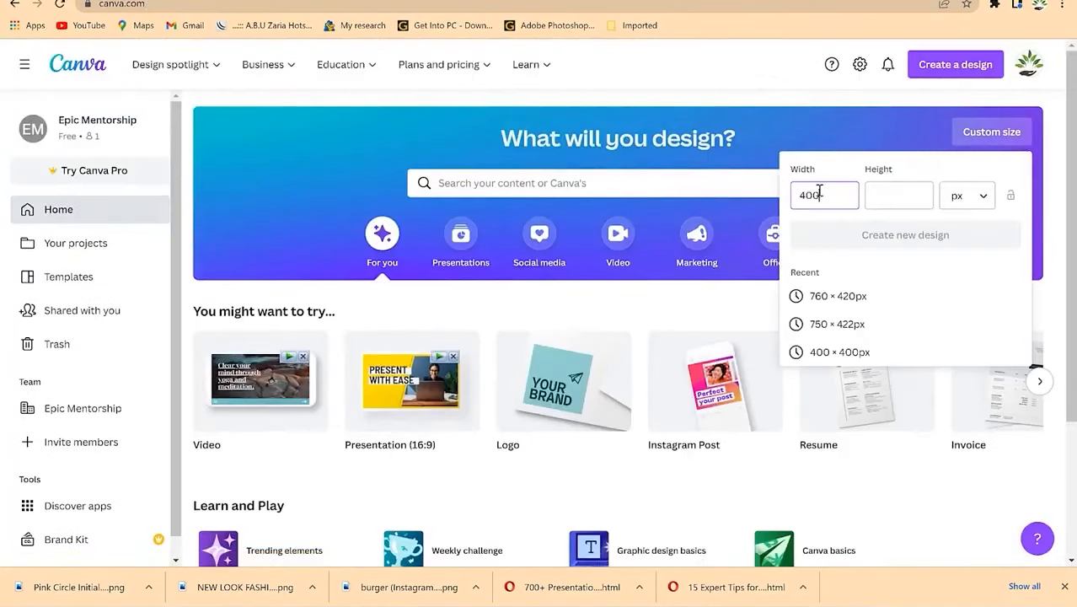
click(876, 196)
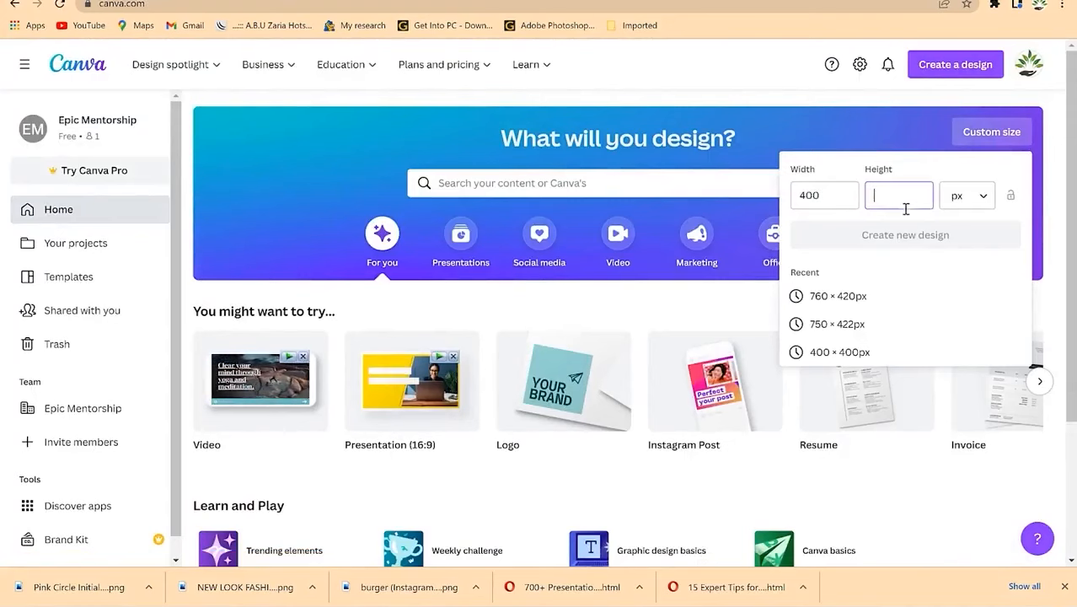
text(400)
click(872, 234)
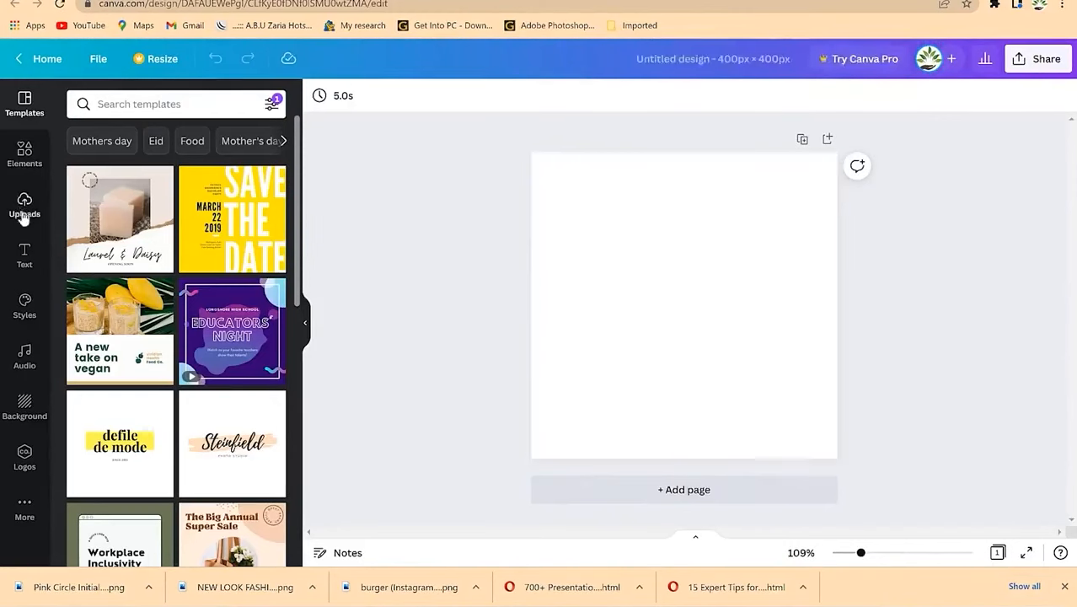
Step: Apply the grey glitter texture as the page background
click(34, 412)
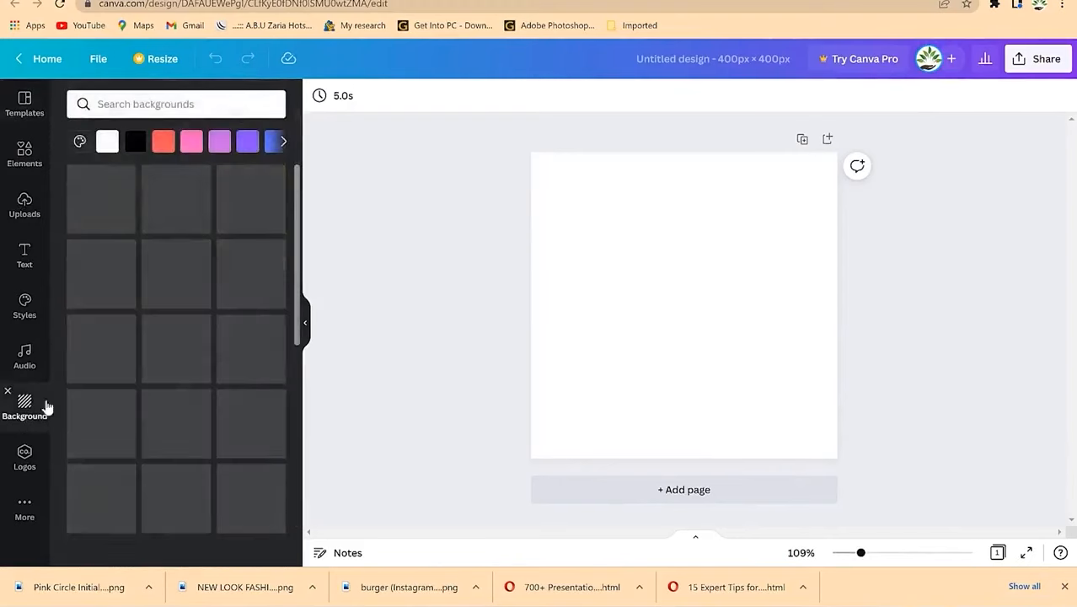
scroll(177, 445, down, 2)
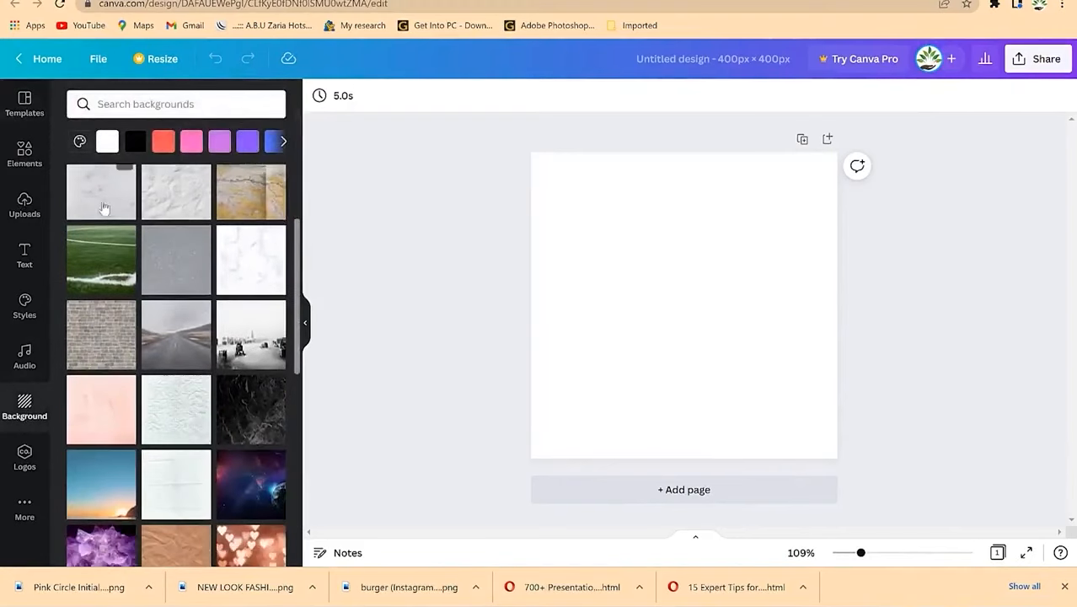
drag(172, 287, 540, 218)
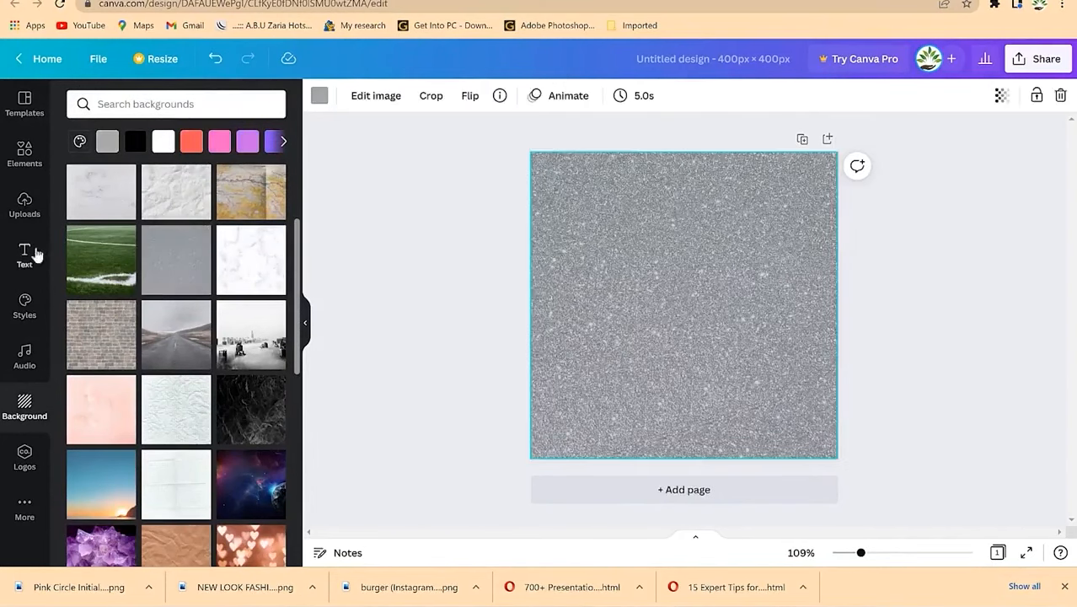
Step: Browse the full Graphics collection and place the red leafy sprig near the page centre
click(27, 173)
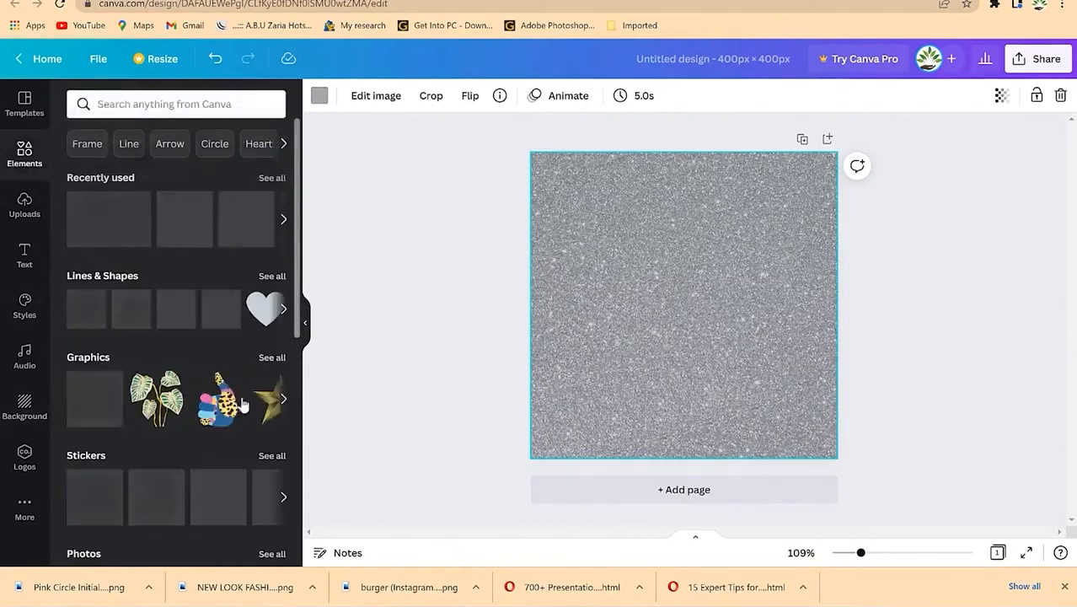
scroll(185, 371, down, 2)
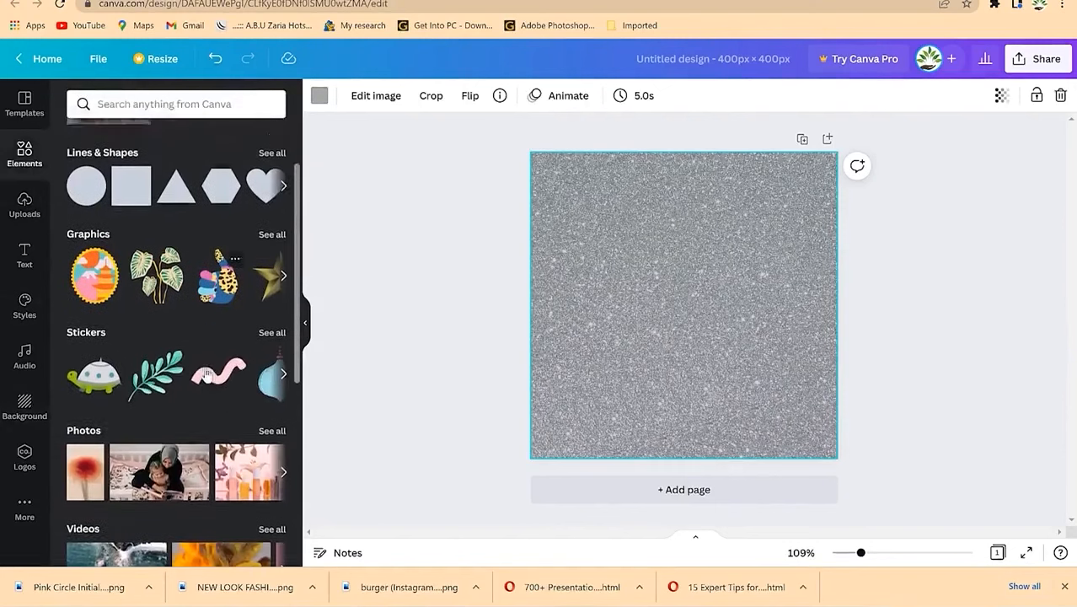
scroll(179, 394, down, 5)
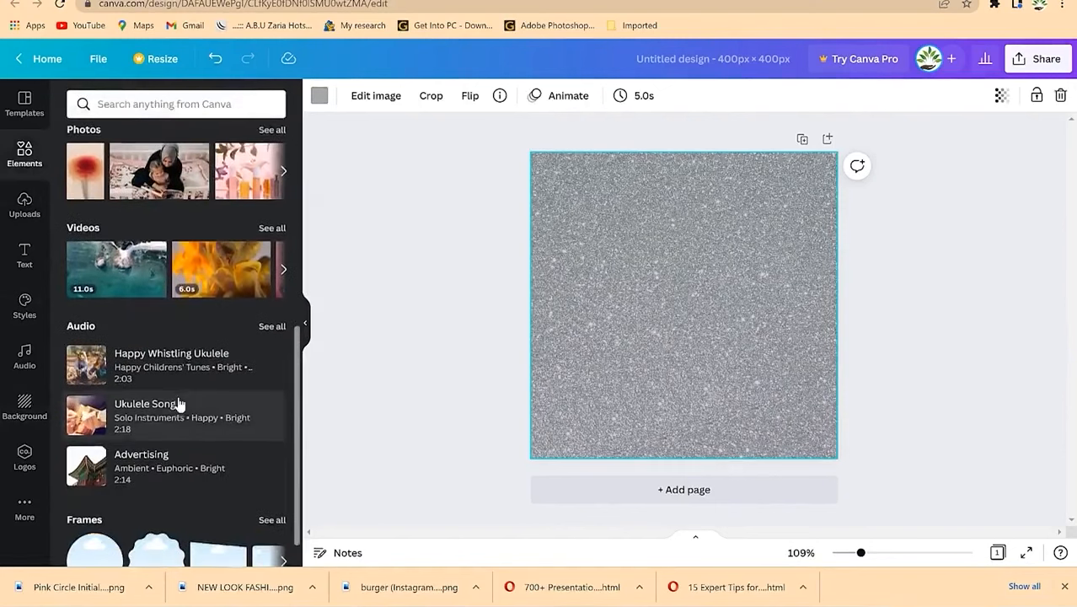
scroll(178, 405, up, 7)
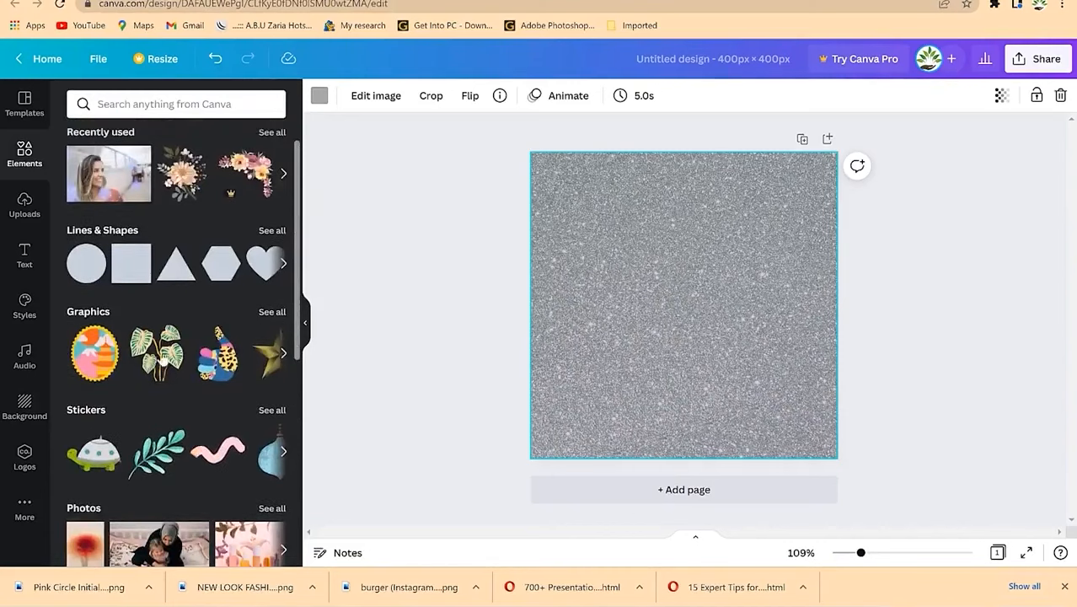
click(274, 312)
scroll(230, 396, down, 2)
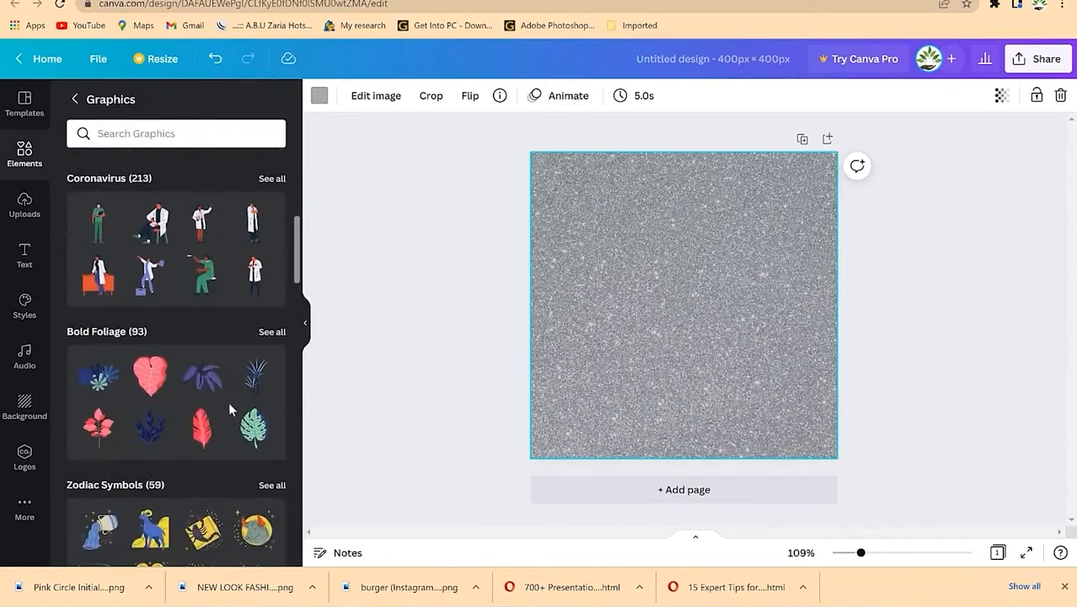
scroll(228, 404, down, 2)
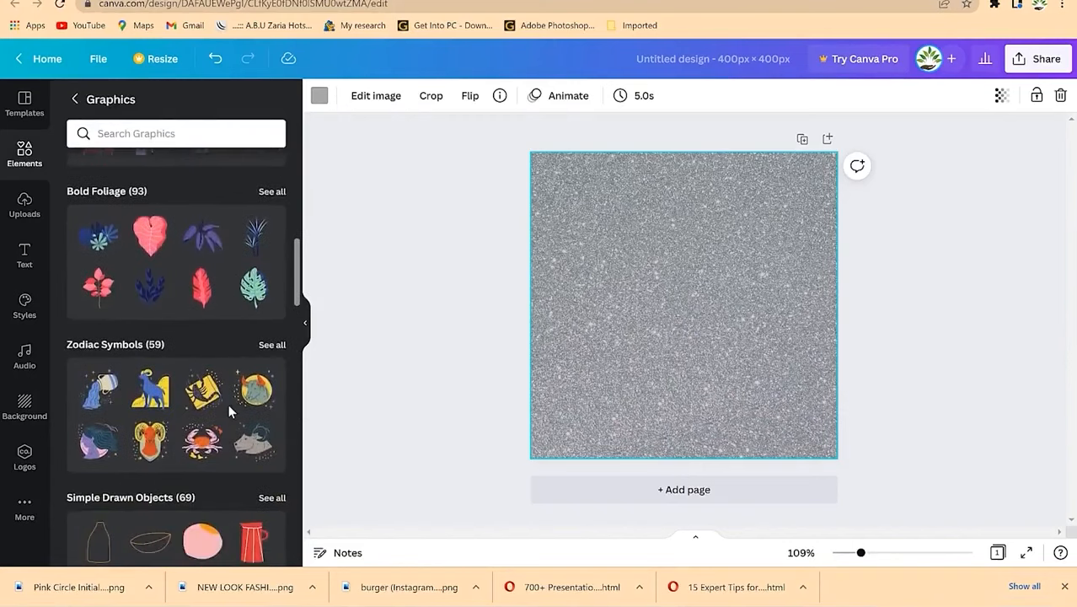
scroll(228, 404, down, 10)
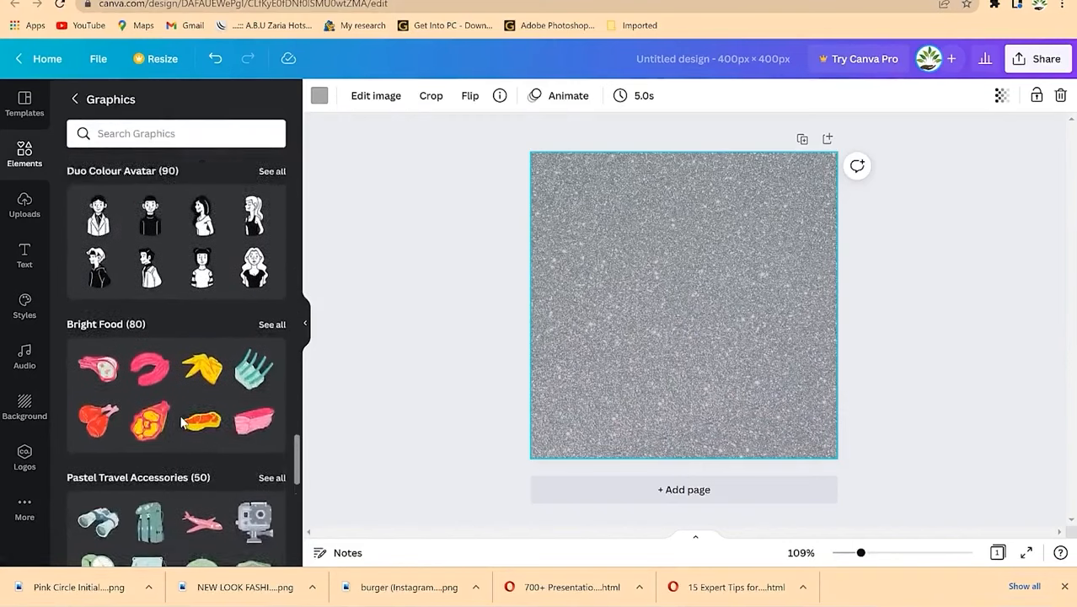
scroll(181, 422, down, 3)
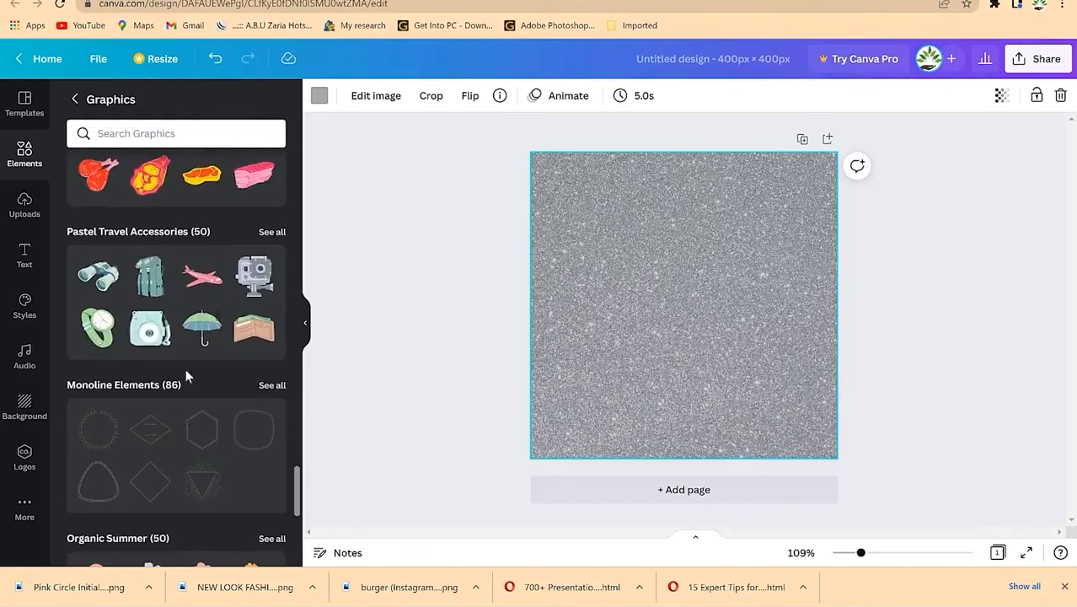
scroll(210, 339, down, 3)
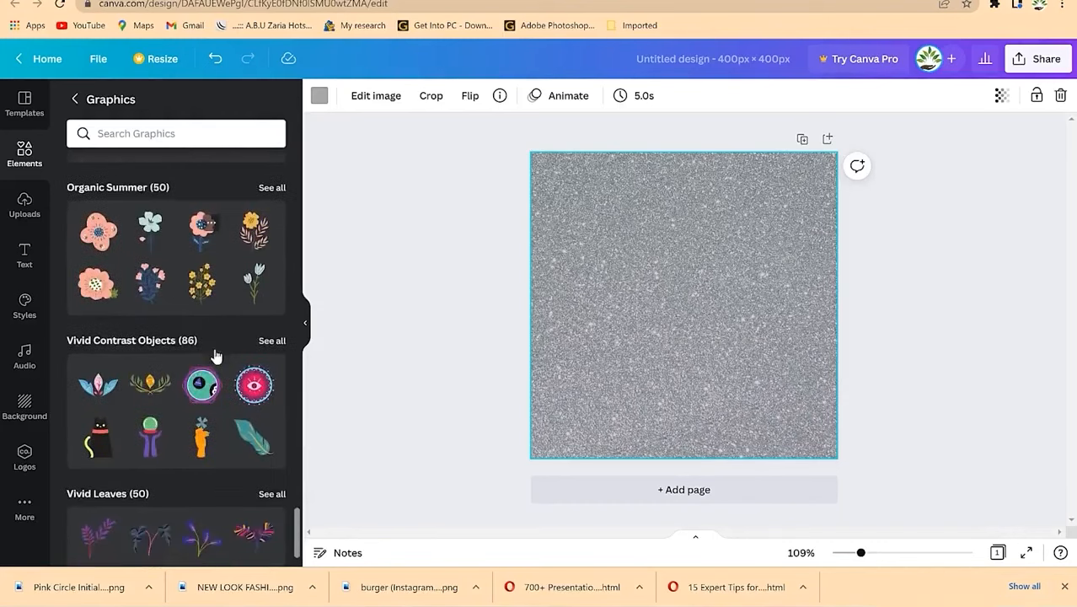
scroll(260, 456, up, 8)
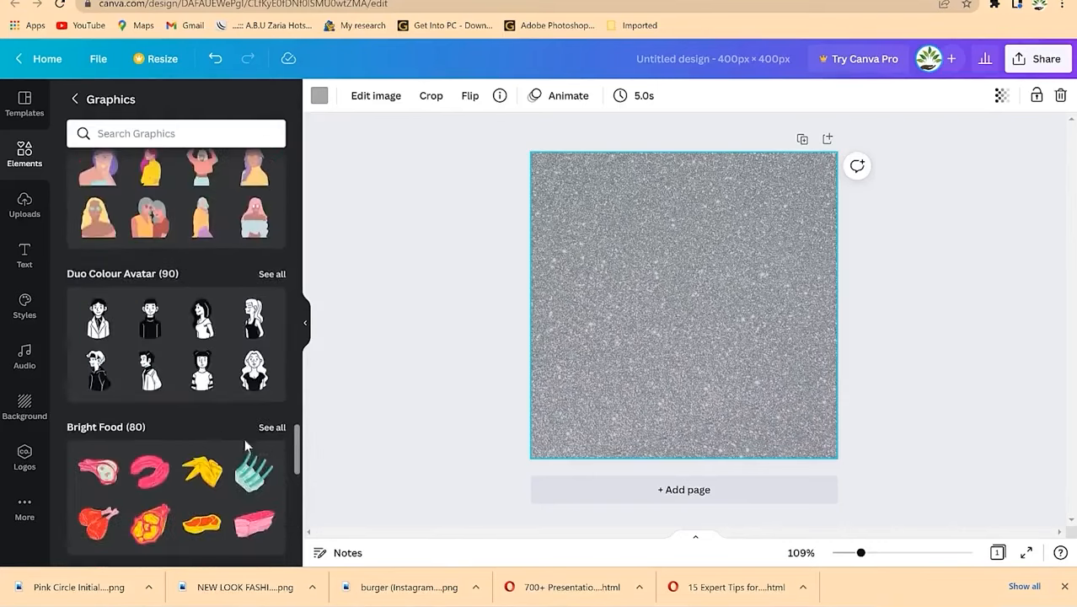
scroll(274, 433, up, 2)
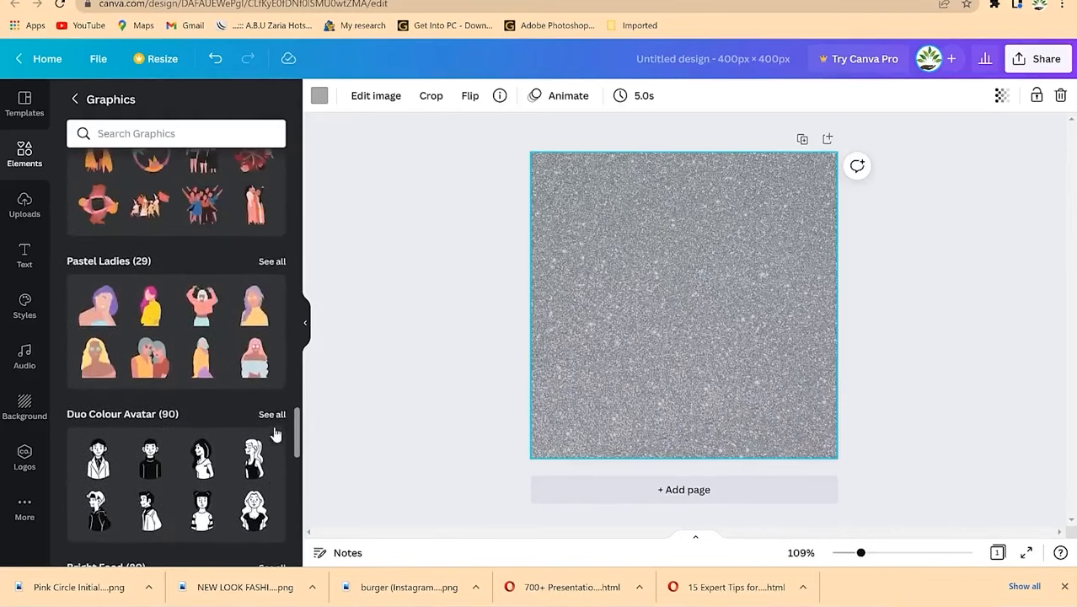
scroll(253, 396, up, 6)
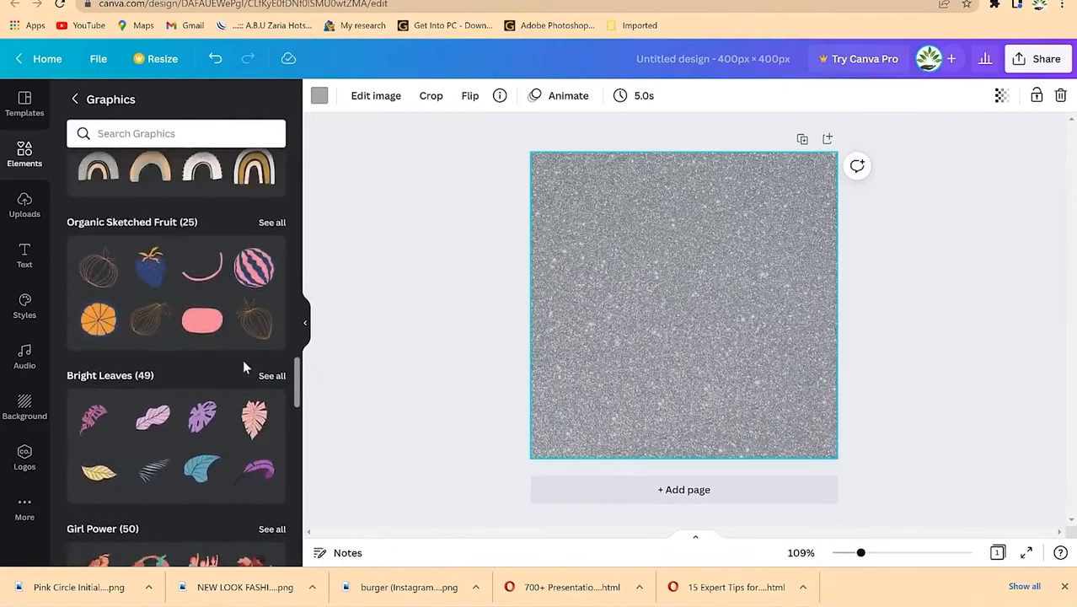
scroll(242, 359, up, 5)
mouse_move(163, 390)
mouse_down()
mouse_move(323, 385)
mouse_move(557, 317)
mouse_move(685, 234)
mouse_move(666, 237)
mouse_up()
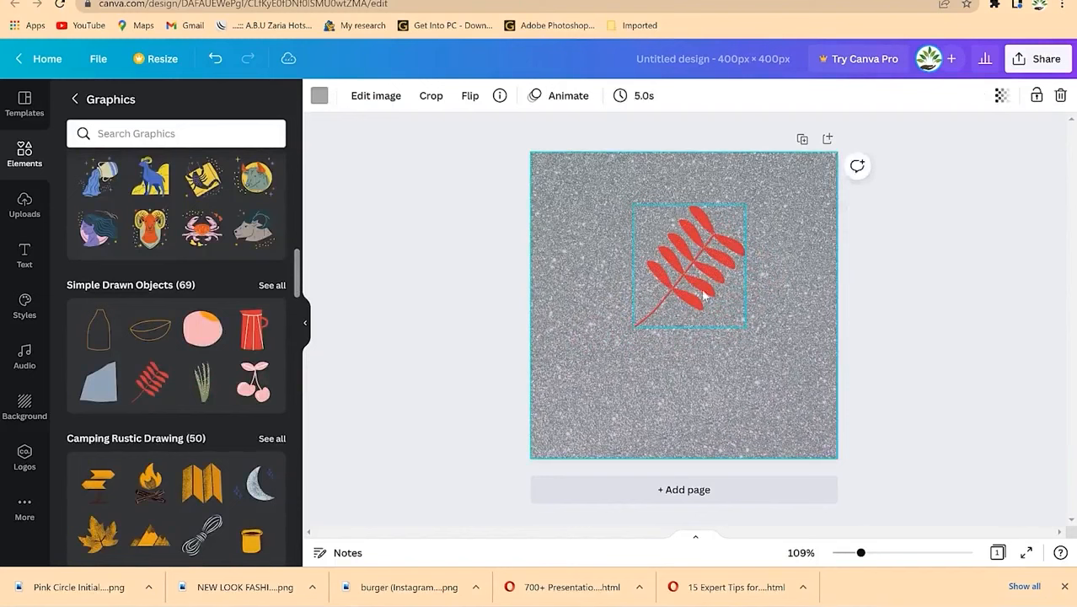
Step: Add an 'EPIC Mentorship' heading and move it below the red leaf
click(716, 381)
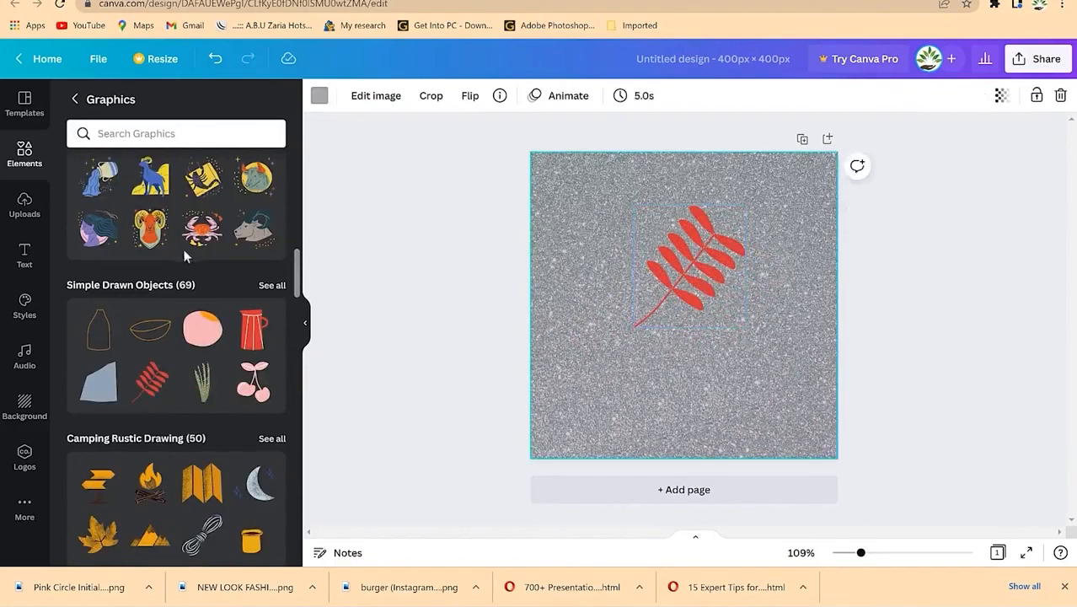
click(24, 252)
key(t)
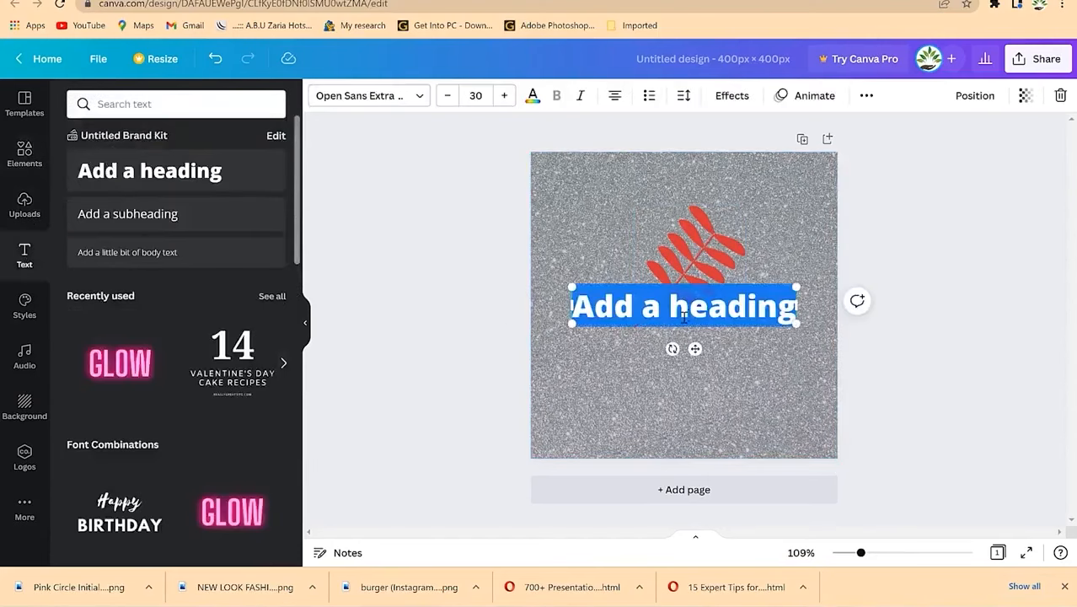
text(EPIC Mentorship)
drag(683, 316, 701, 397)
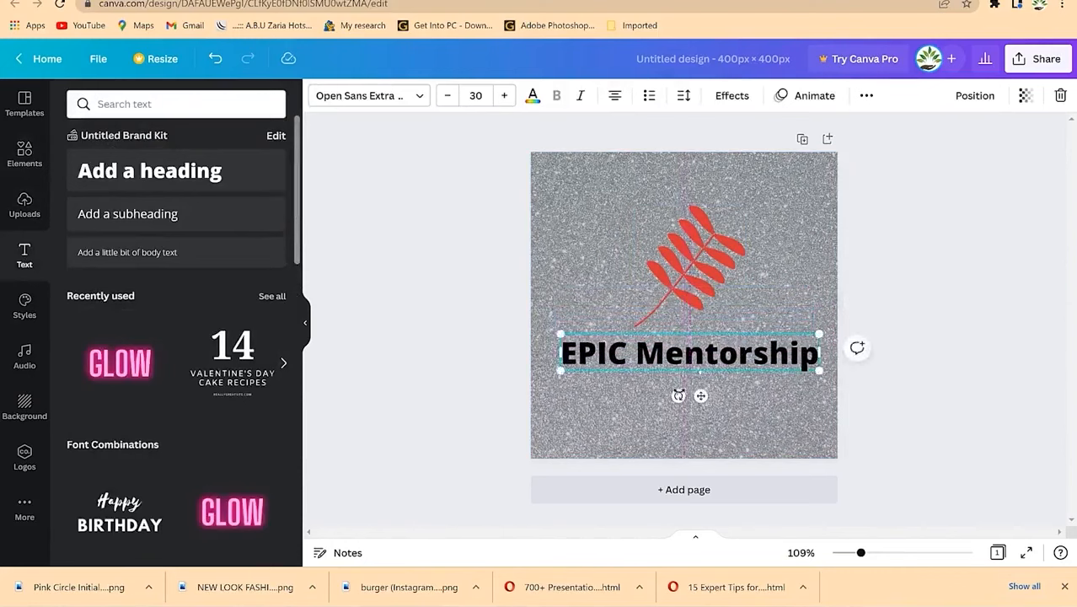
click(672, 398)
Step: Enlarge the red leaf, position it above the lowered heading, and add a blank page
click(692, 282)
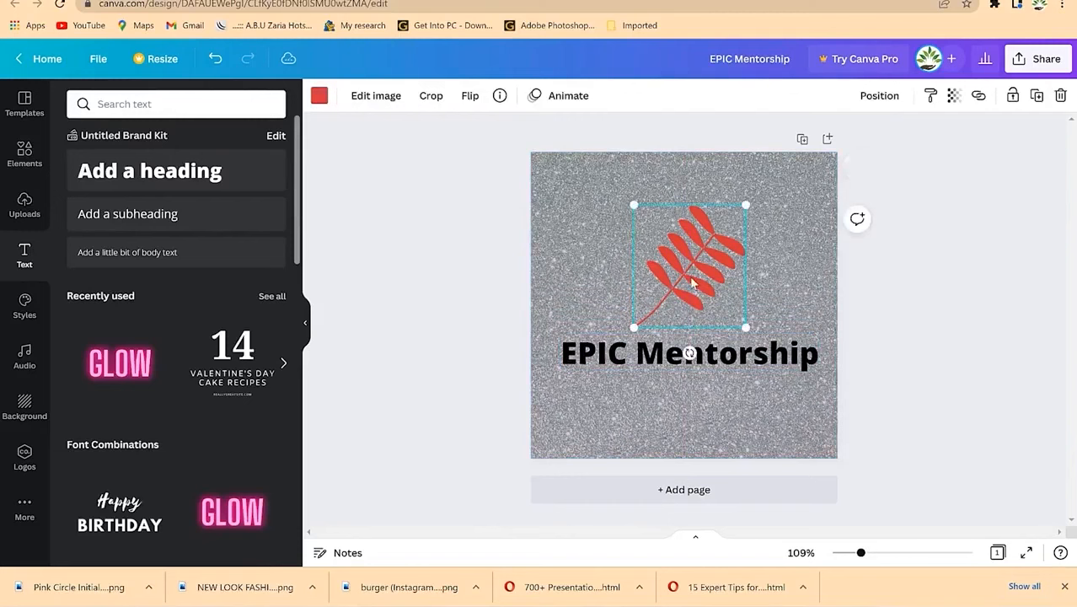
drag(633, 204, 600, 169)
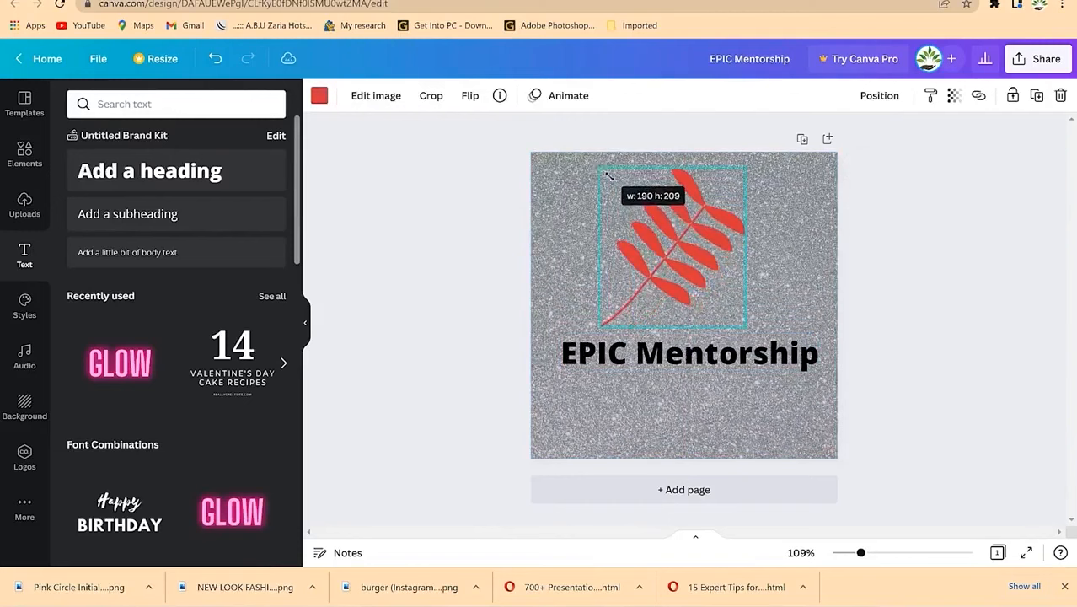
mouse_move(711, 255)
mouse_down()
mouse_move(726, 271)
mouse_move(726, 260)
mouse_up()
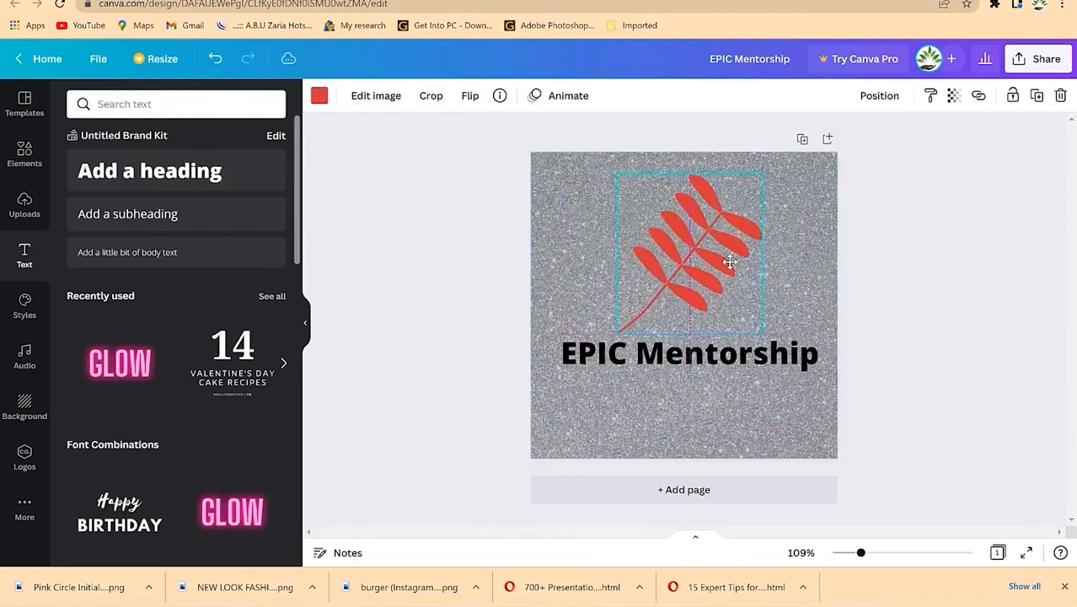
click(721, 370)
drag(721, 370, 722, 405)
drag(703, 257, 702, 284)
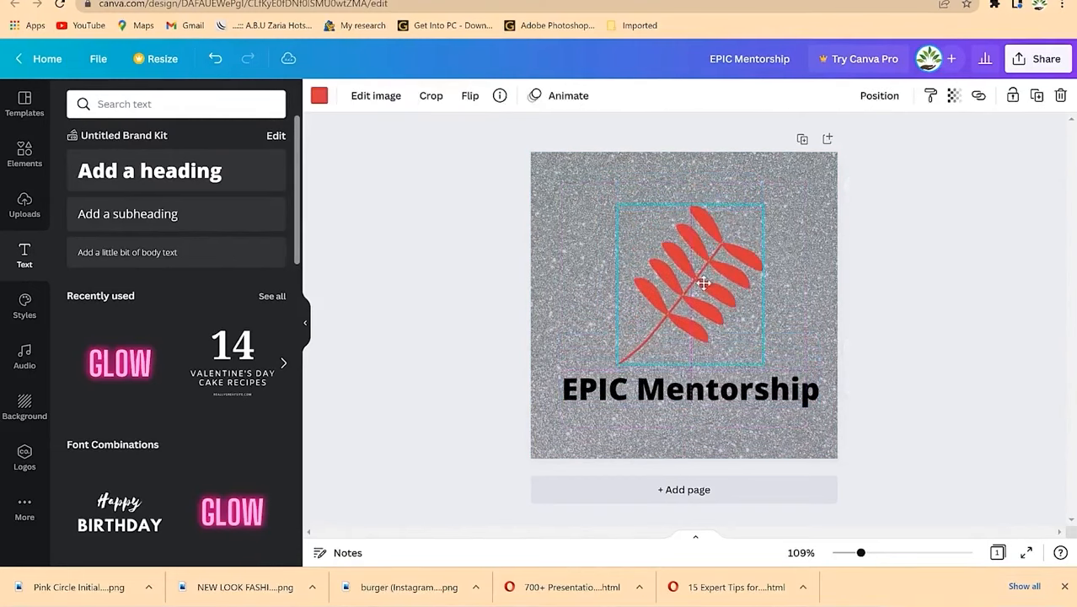
click(942, 266)
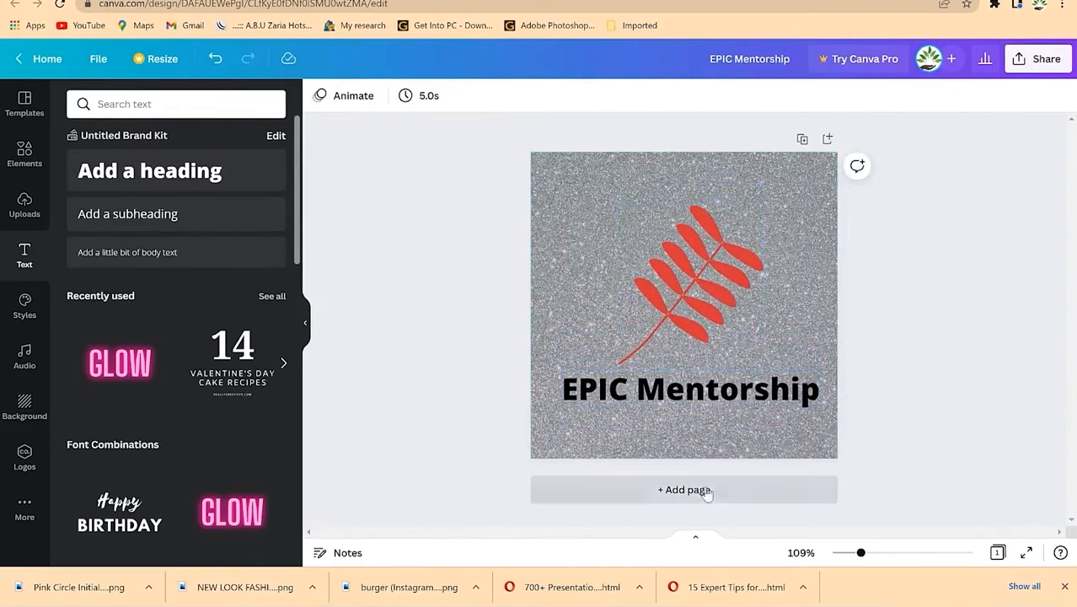
click(703, 490)
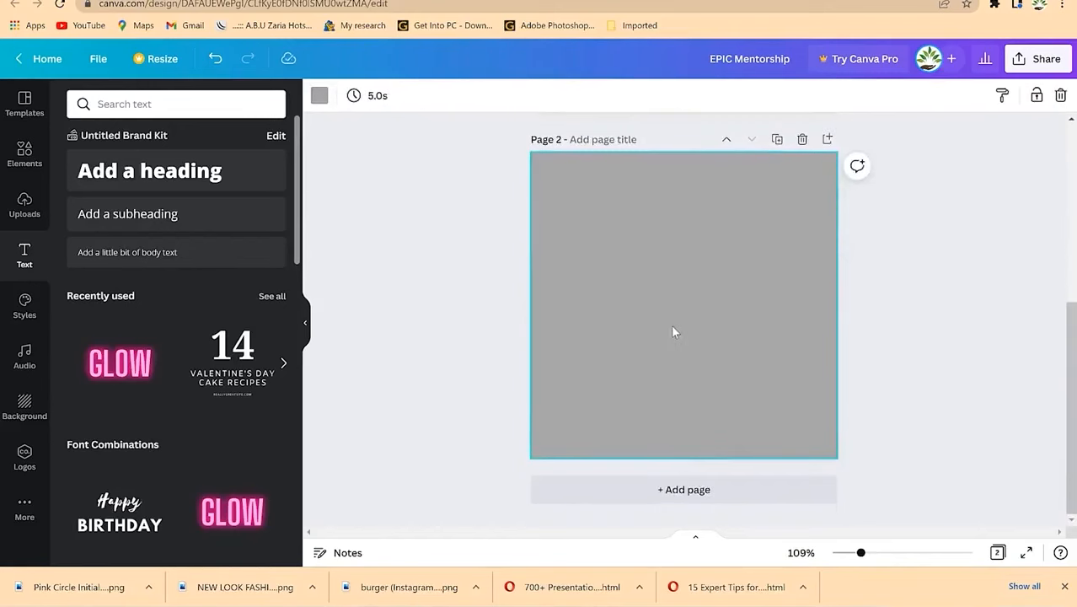
Step: Back on page 1, colour the 'EPIC Mentorship' heading dark blue
scroll(683, 323, up, 3)
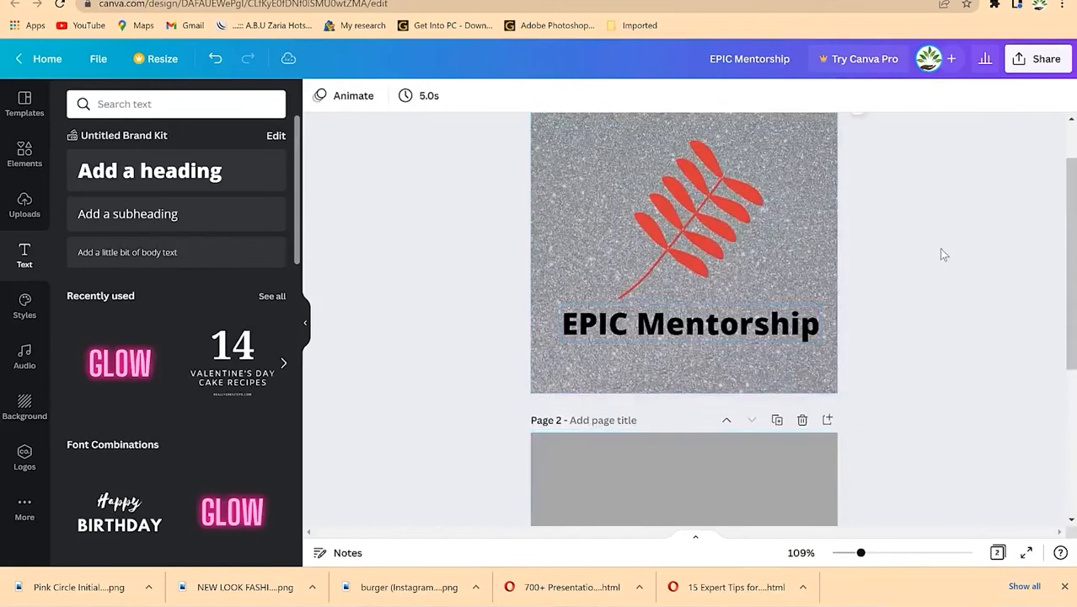
click(805, 320)
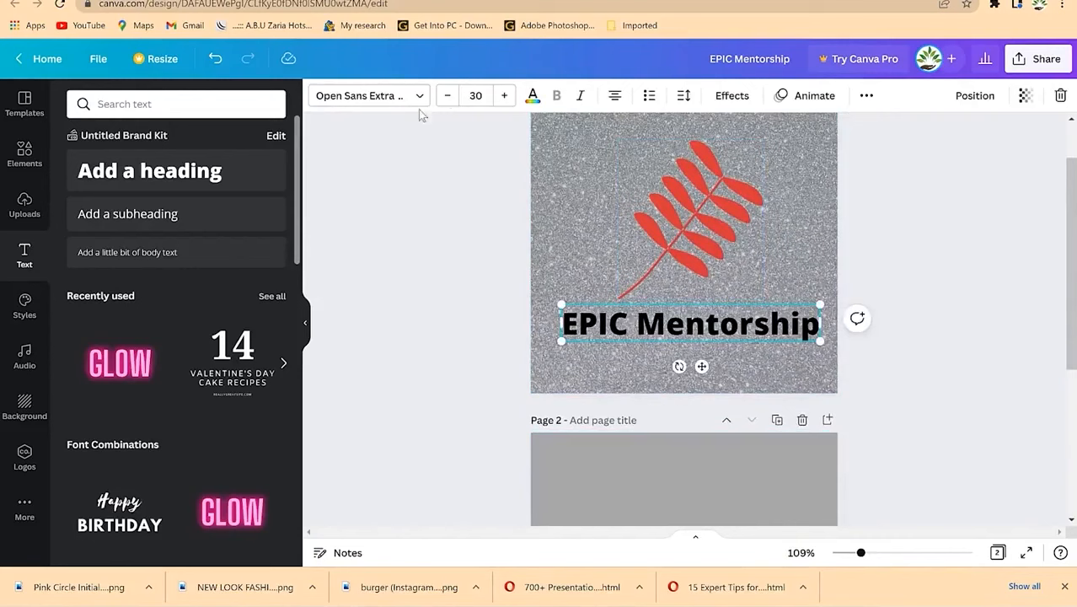
click(533, 97)
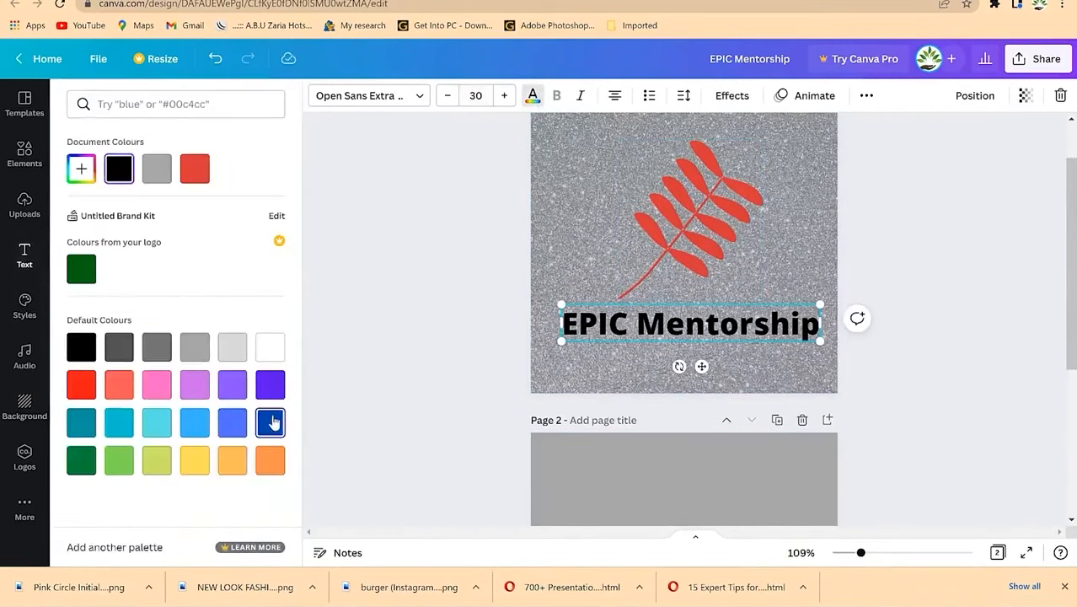
click(271, 422)
click(896, 275)
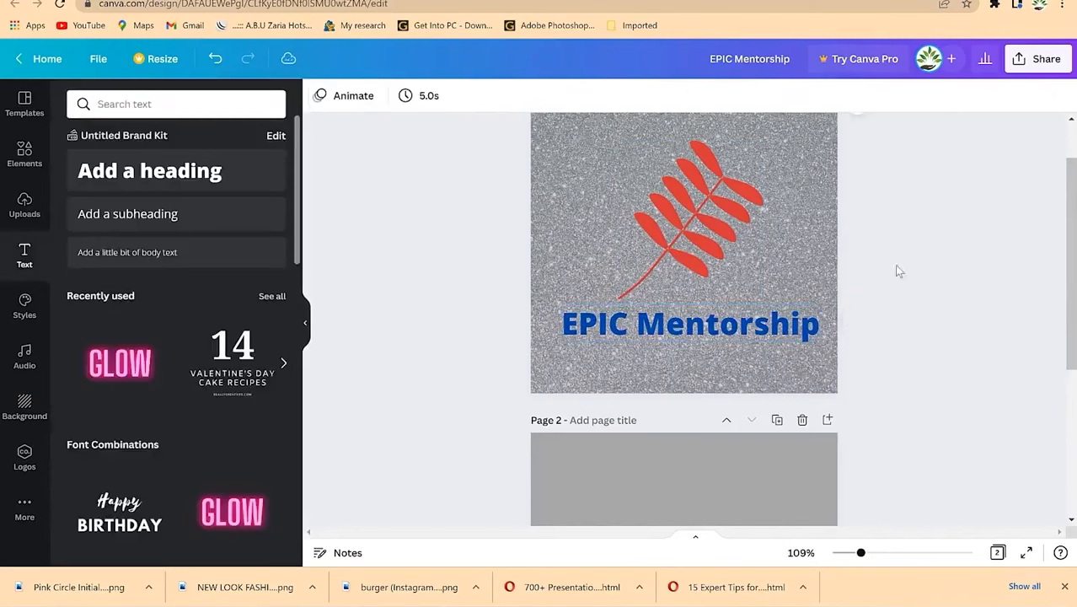
scroll(856, 261, up, 2)
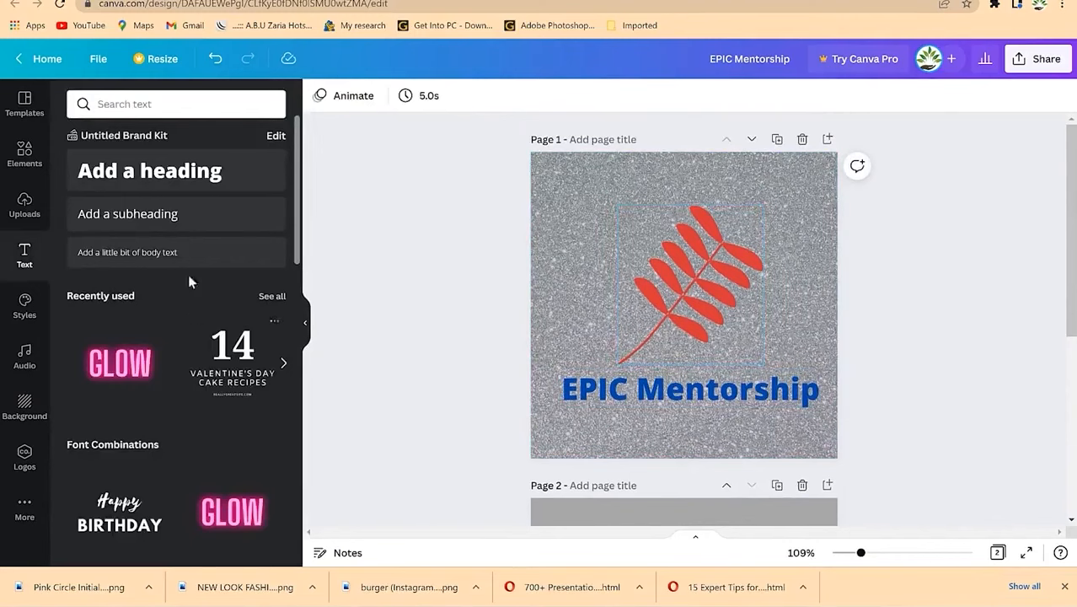
Step: Search graphics for 'circle' and place an enlarged circle outline over the leaf
click(212, 104)
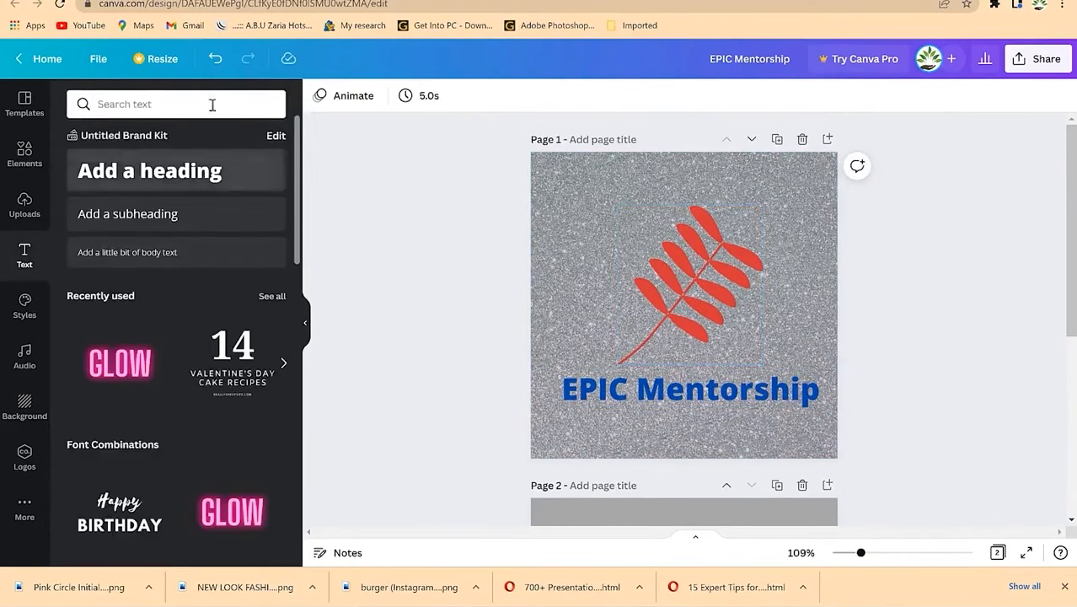
text(circle)
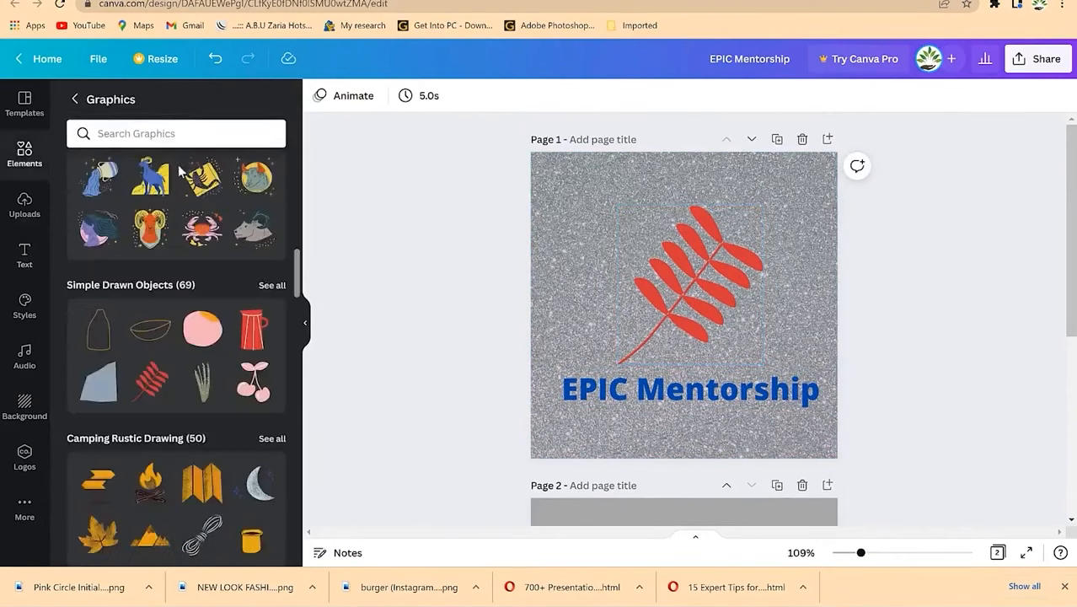
click(165, 134)
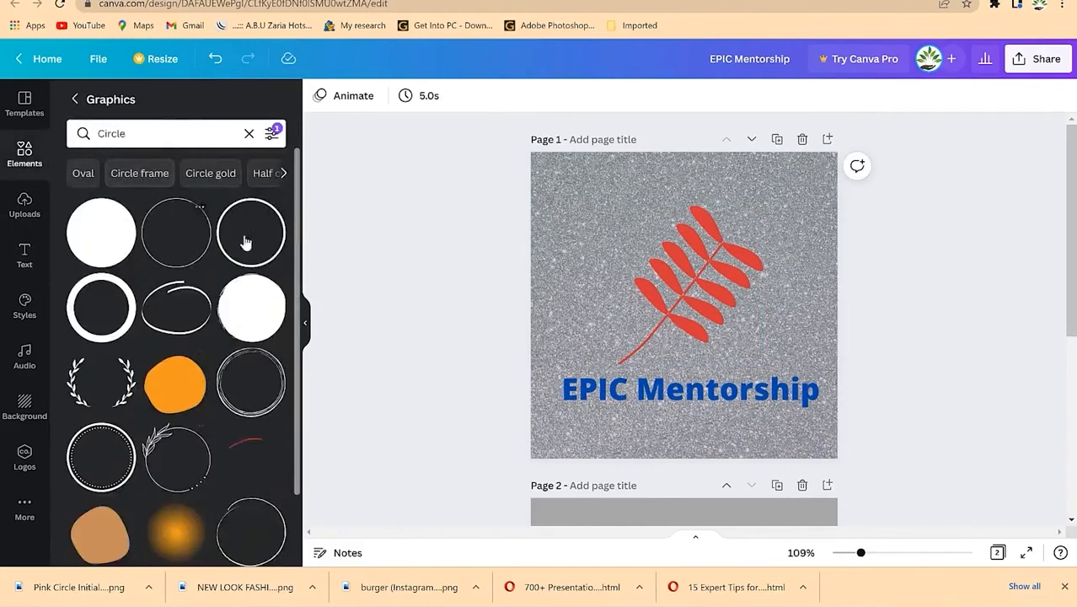
drag(255, 246, 635, 216)
drag(723, 292, 815, 387)
drag(690, 291, 684, 289)
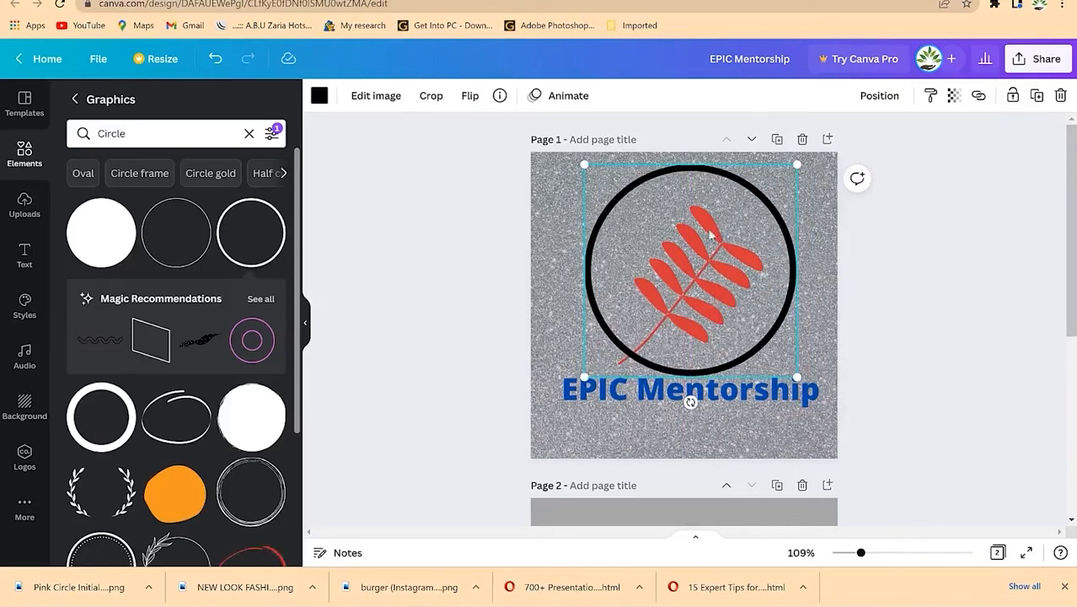
drag(708, 194, 672, 291)
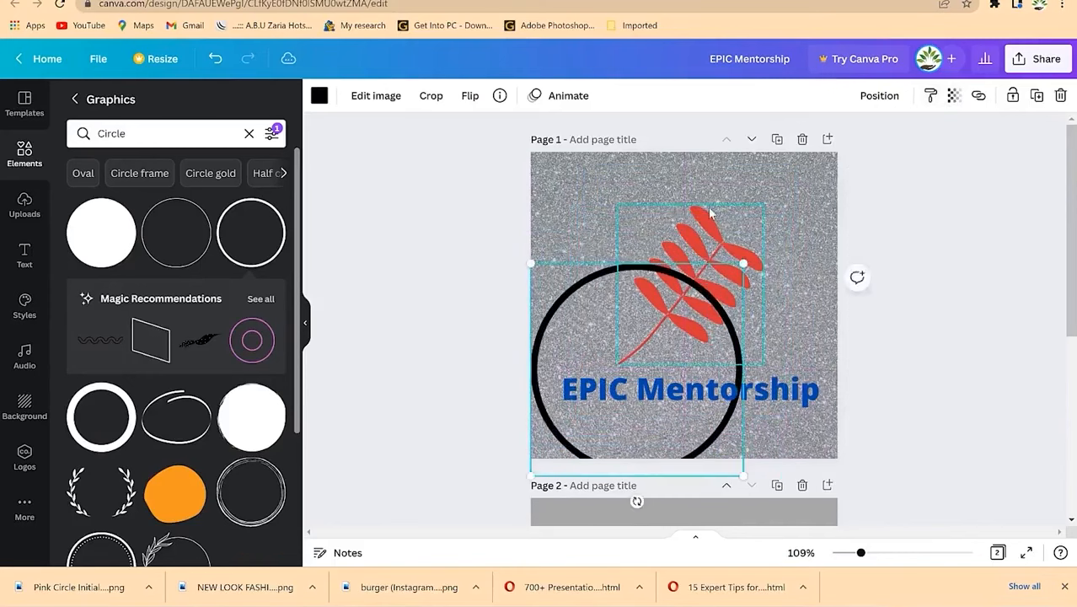
Step: Shrink the red leaf and resize the circle so it's centred around the leaf
click(716, 252)
drag(764, 204, 731, 243)
click(623, 364)
drag(624, 364, 561, 292)
click(698, 294)
drag(698, 295, 717, 256)
click(568, 274)
drag(568, 274, 693, 248)
drag(791, 160, 749, 197)
drag(657, 283, 677, 268)
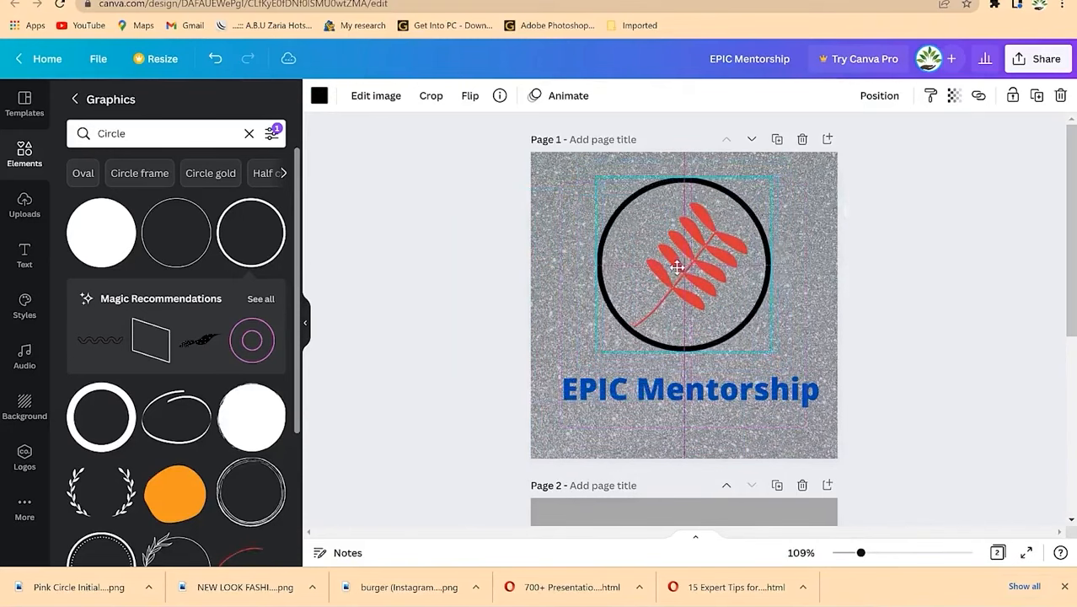
Step: Centre the 'EPIC Mentorship' text beneath the circle
click(964, 386)
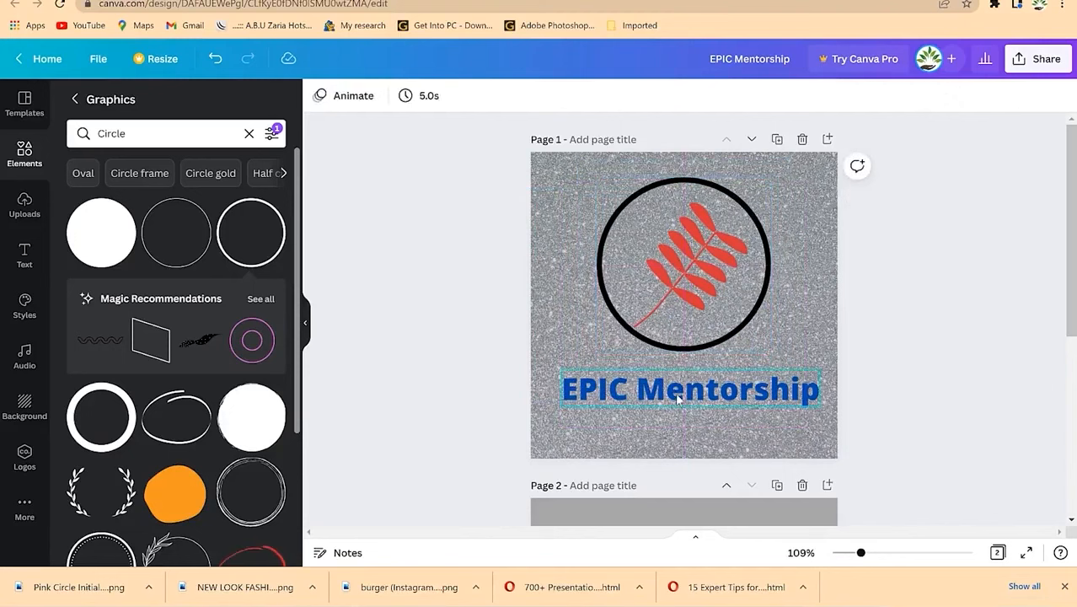
click(702, 396)
drag(702, 396, 697, 385)
click(907, 318)
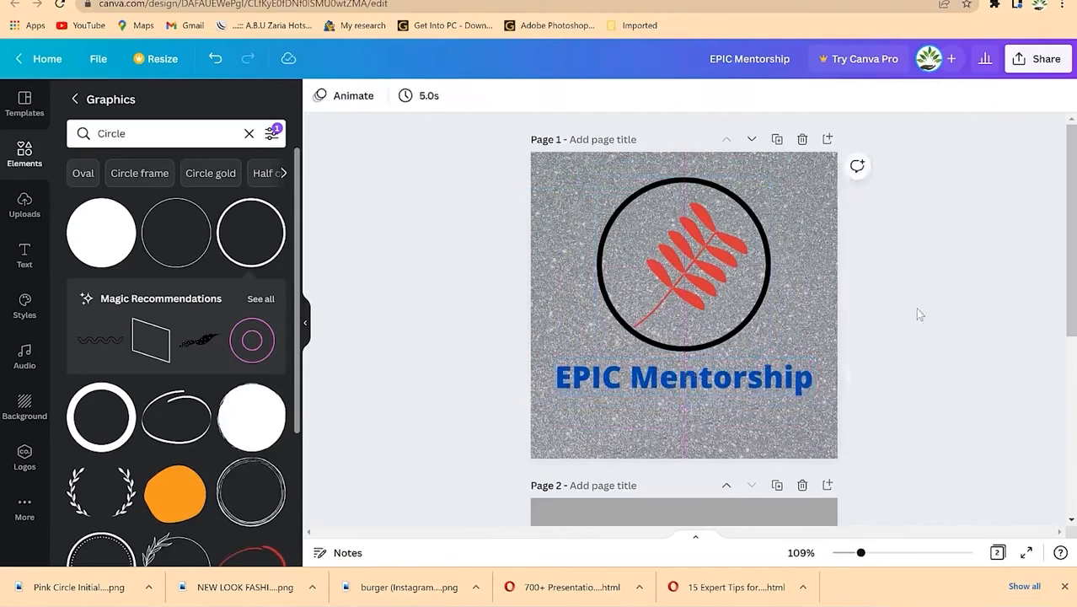
Step: Colour the circle outline the same blue as the heading
click(767, 301)
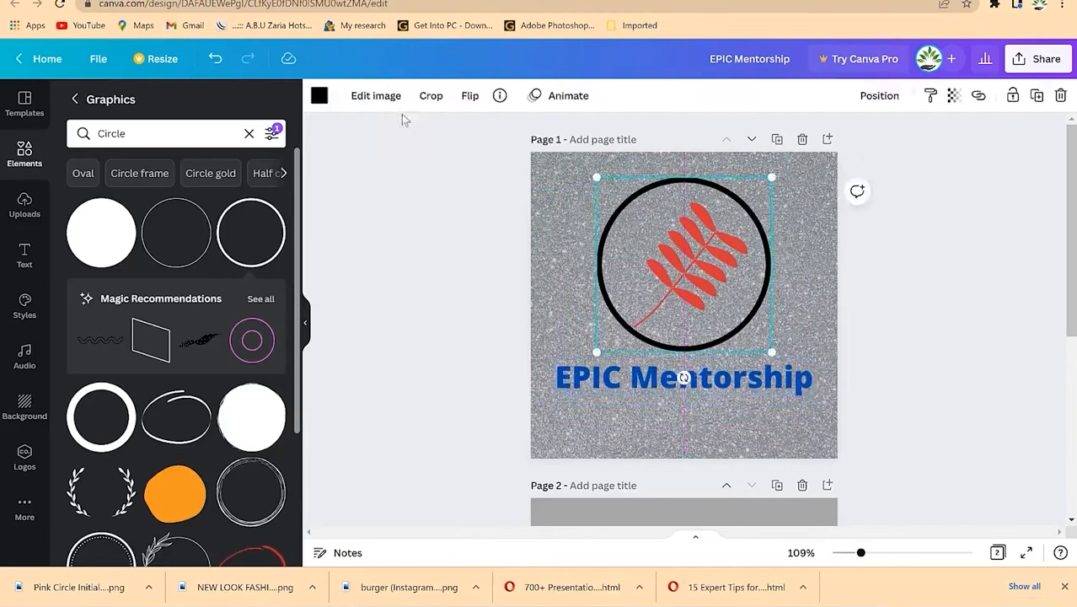
click(318, 95)
click(156, 169)
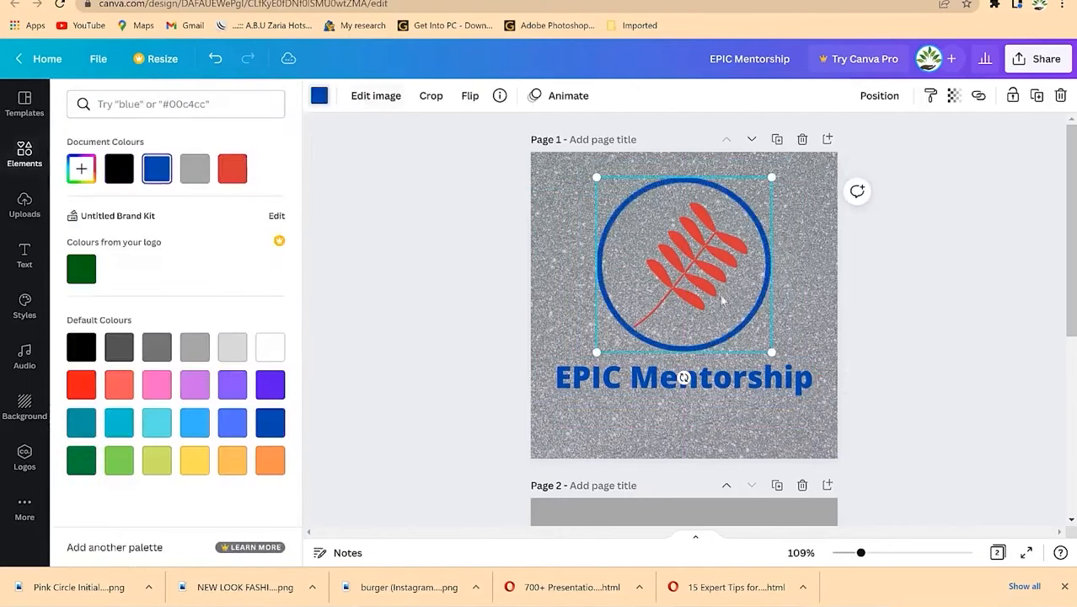
click(926, 275)
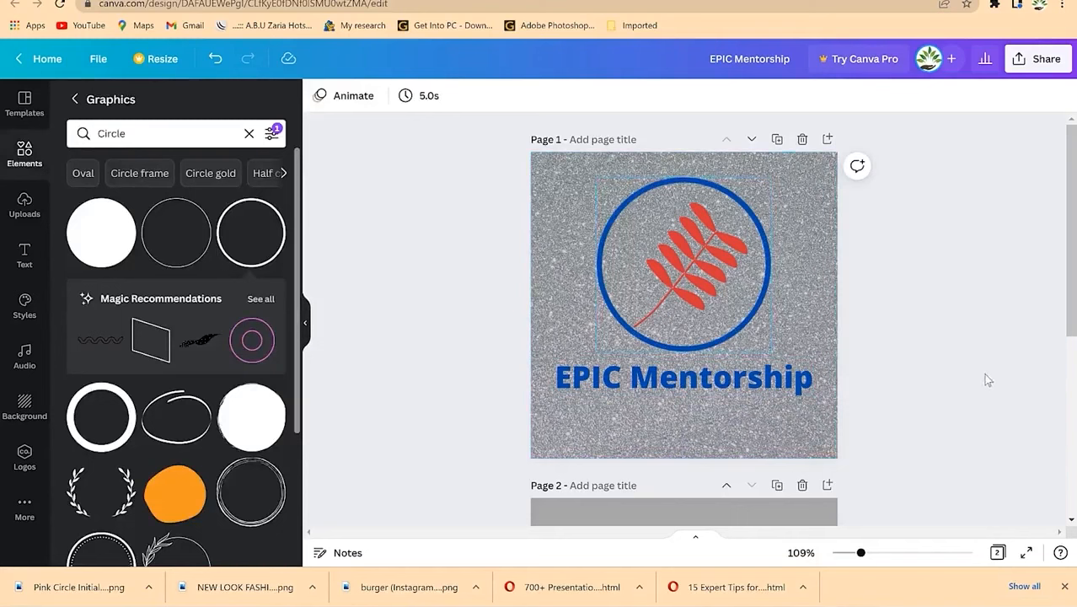
click(1043, 59)
Step: Download only Page 1 as a PNG and open the saved image to check it
click(897, 395)
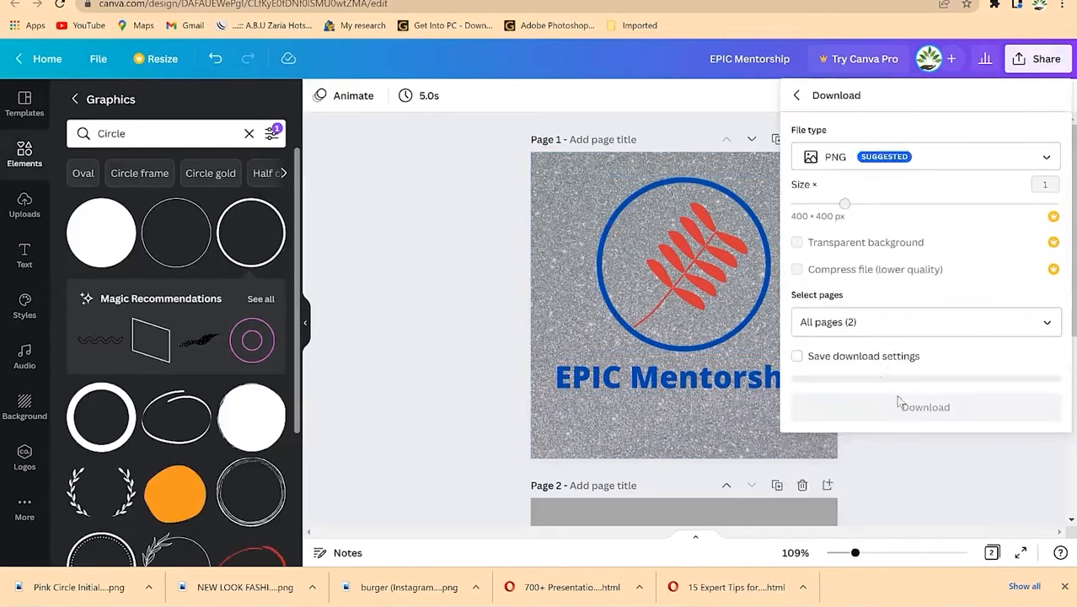
click(861, 323)
click(1043, 401)
click(971, 499)
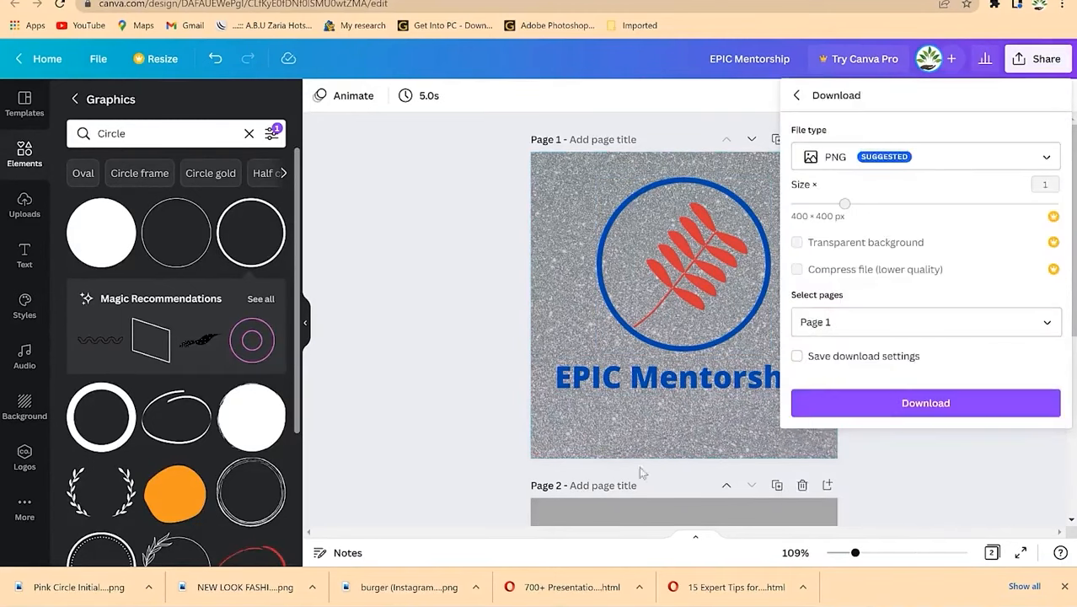
click(968, 403)
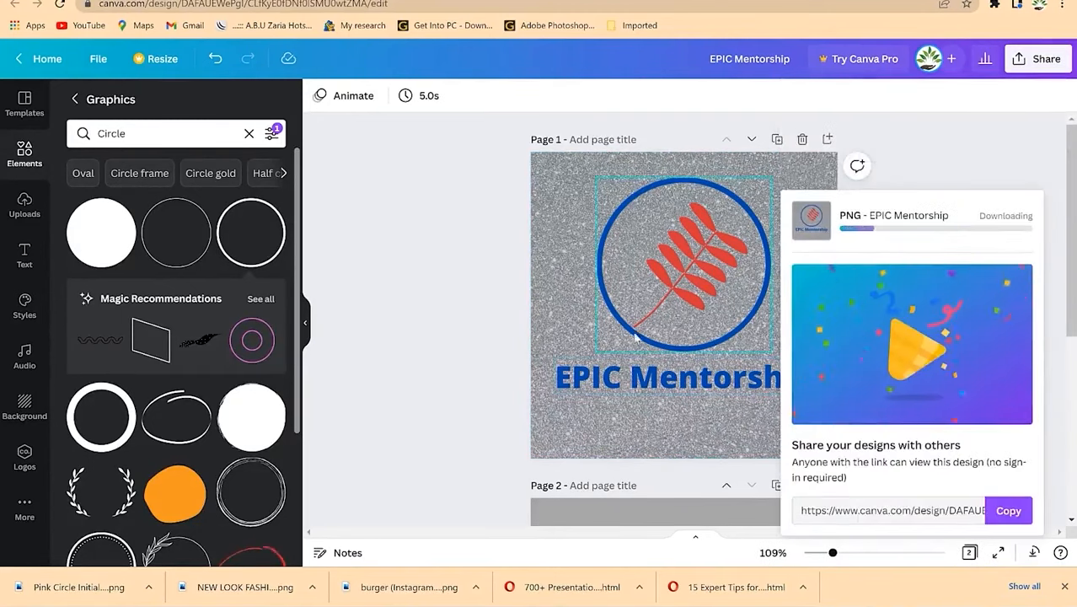
click(76, 586)
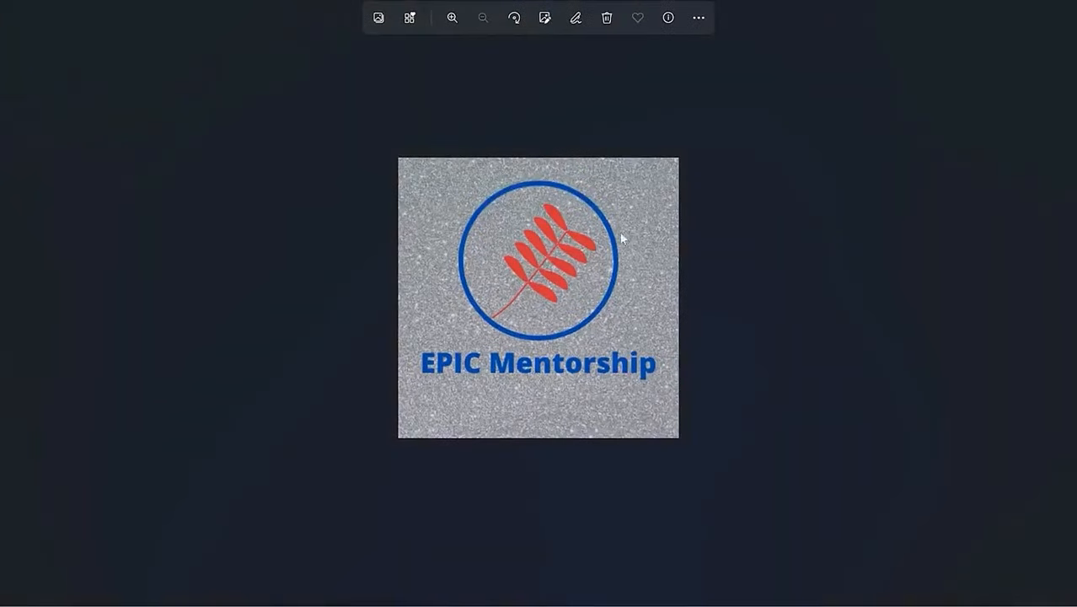
click(1057, 2)
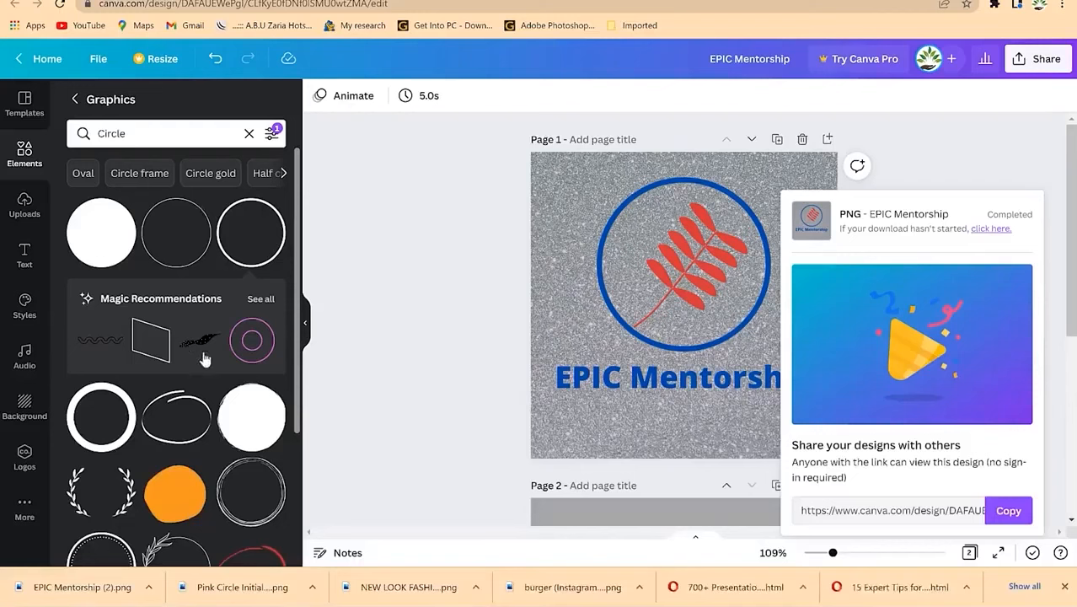
Step: Scroll the Graphics results and close the download confirmation card
scroll(202, 349, down, 2)
scroll(228, 358, down, 2)
scroll(209, 350, down, 5)
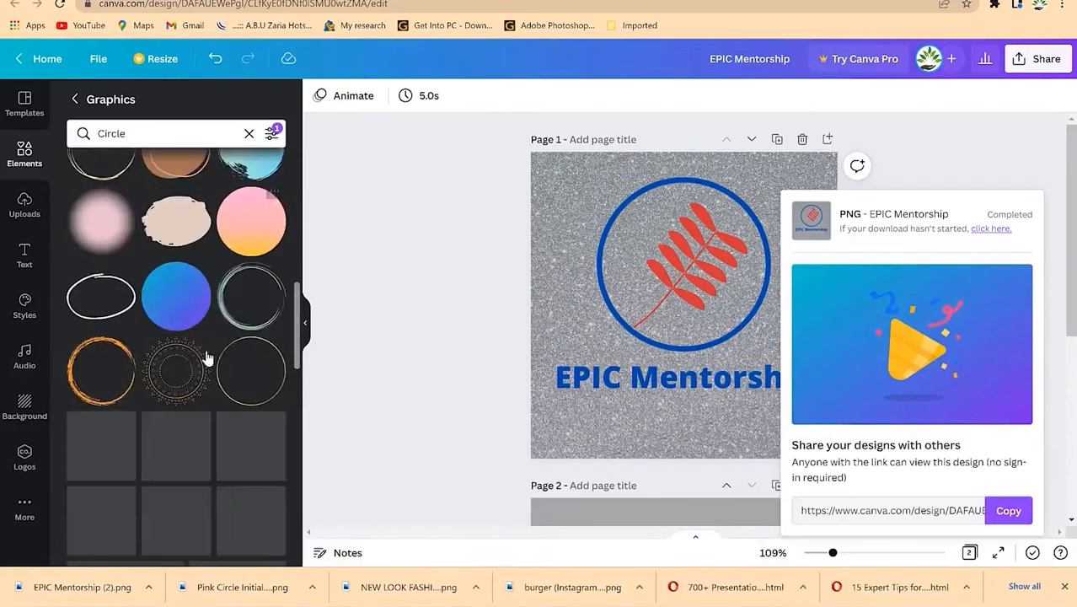
scroll(204, 356, down, 1)
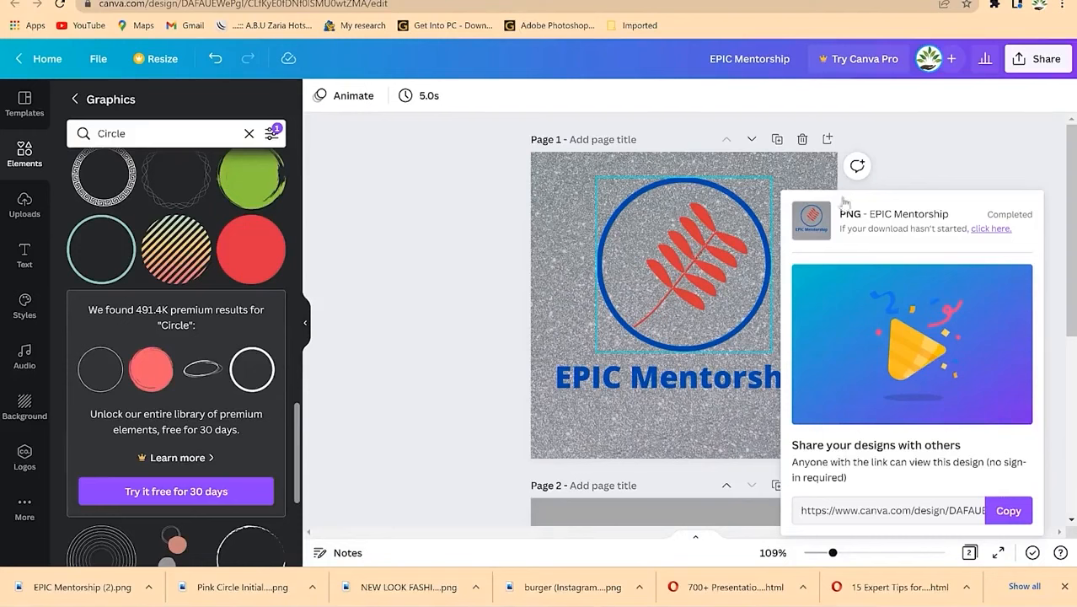
click(1020, 169)
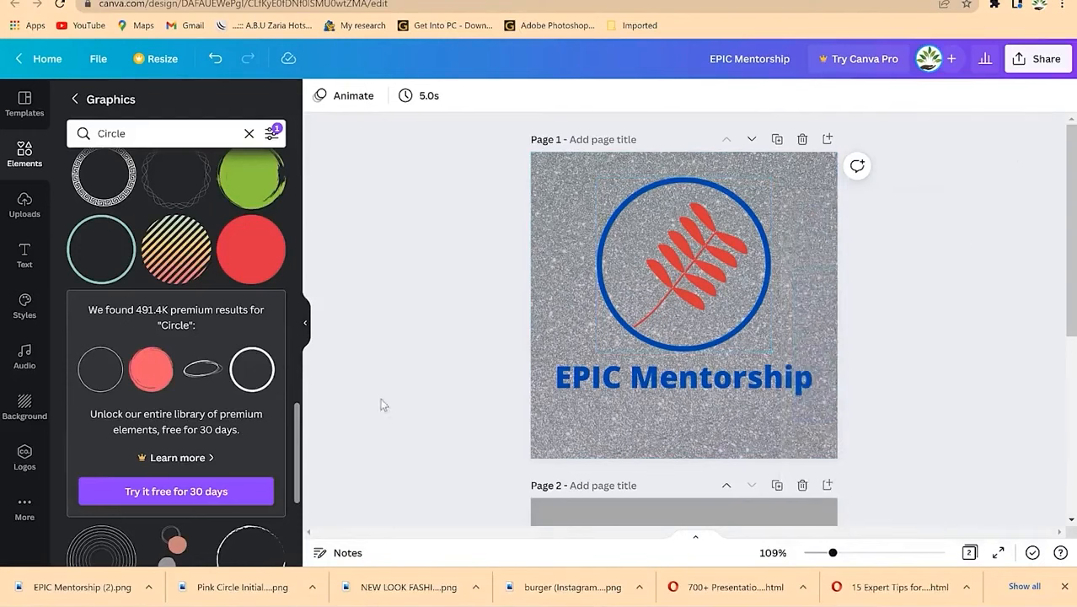
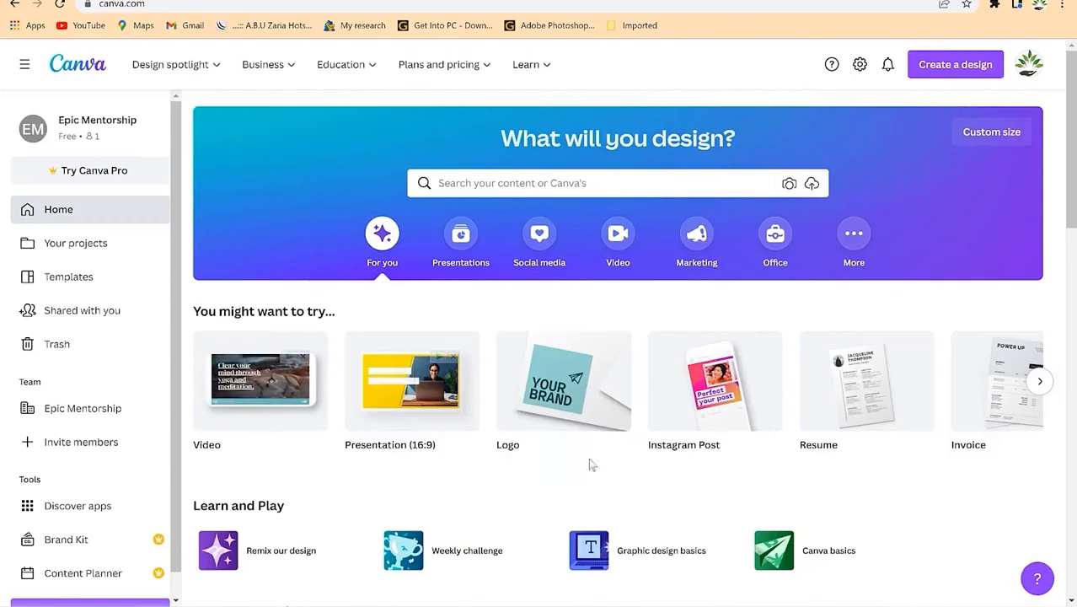
Step: Search templates for 'letterhead' and show all 2,412 letterhead results
click(619, 184)
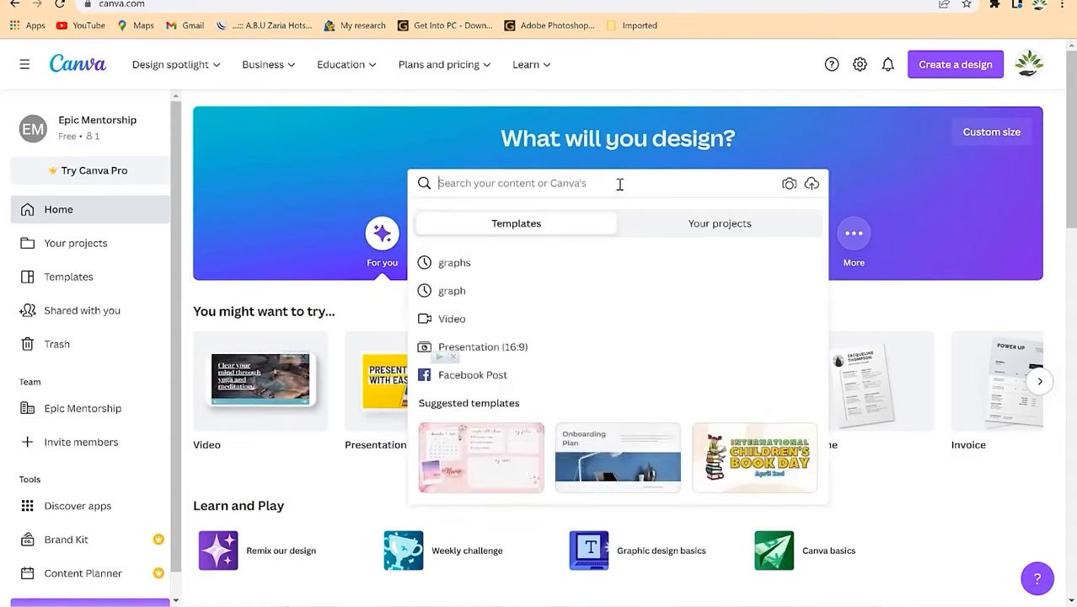
text(lea)
text(terhead)
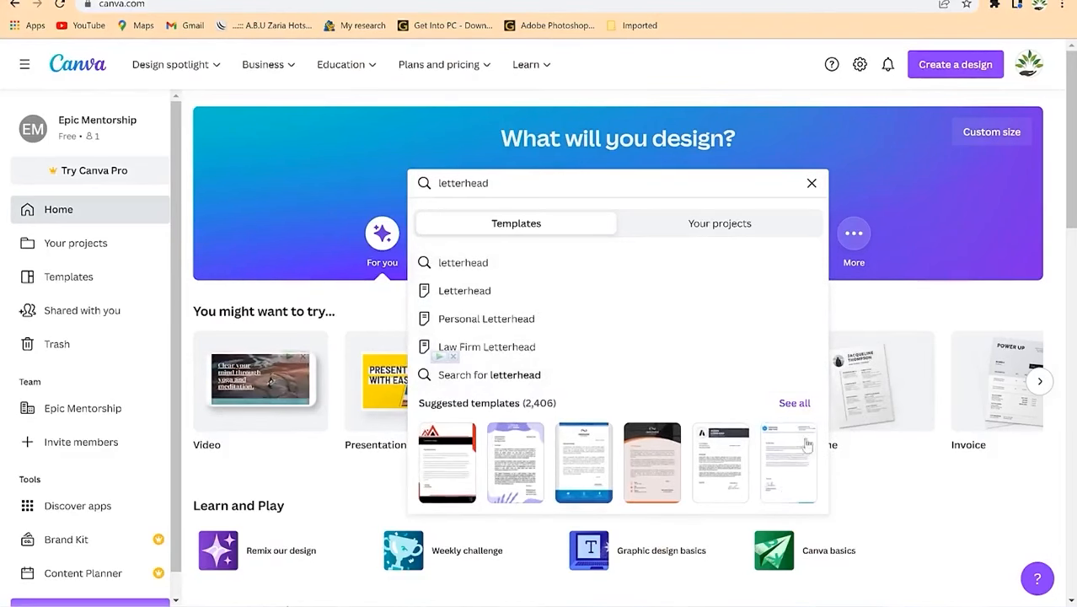
click(797, 405)
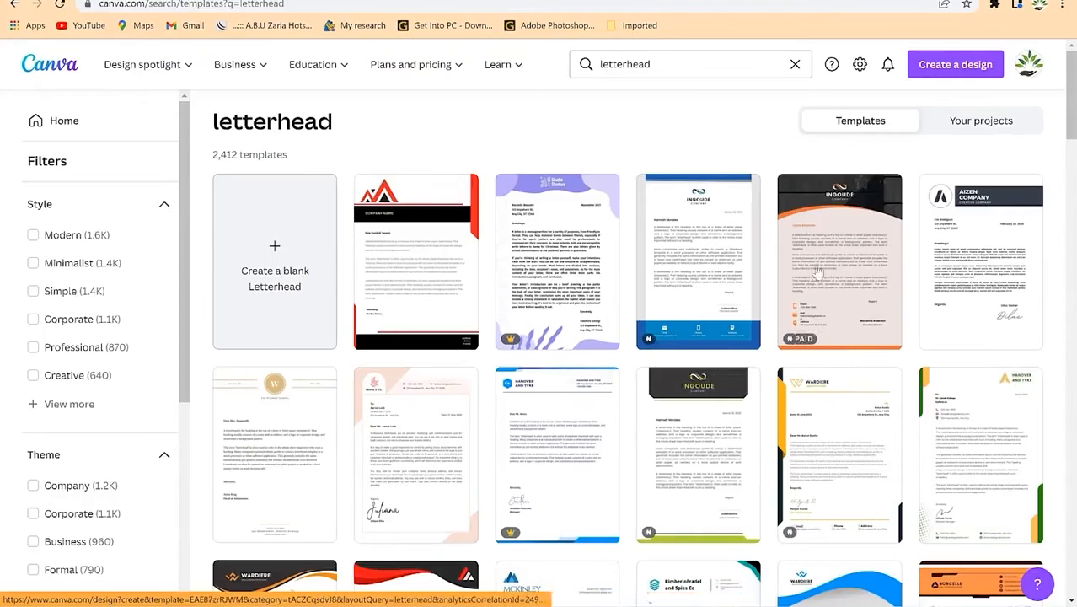
Step: Browse the letterhead results and open one template in a new tab
scroll(464, 413, down, 5)
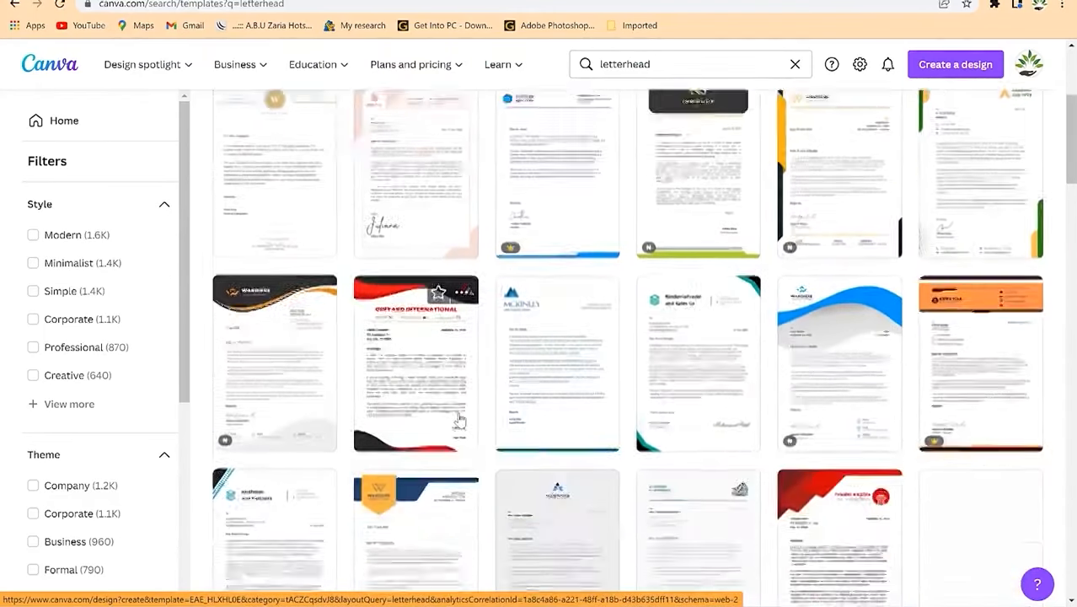
scroll(465, 413, down, 2)
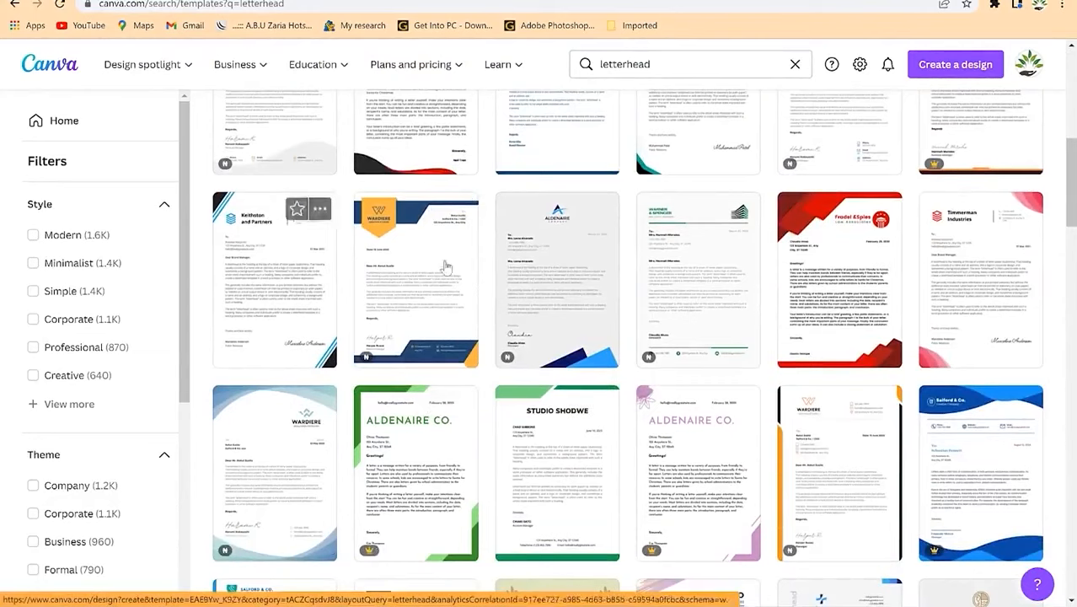
scroll(636, 389, down, 1)
scroll(698, 381, down, 5)
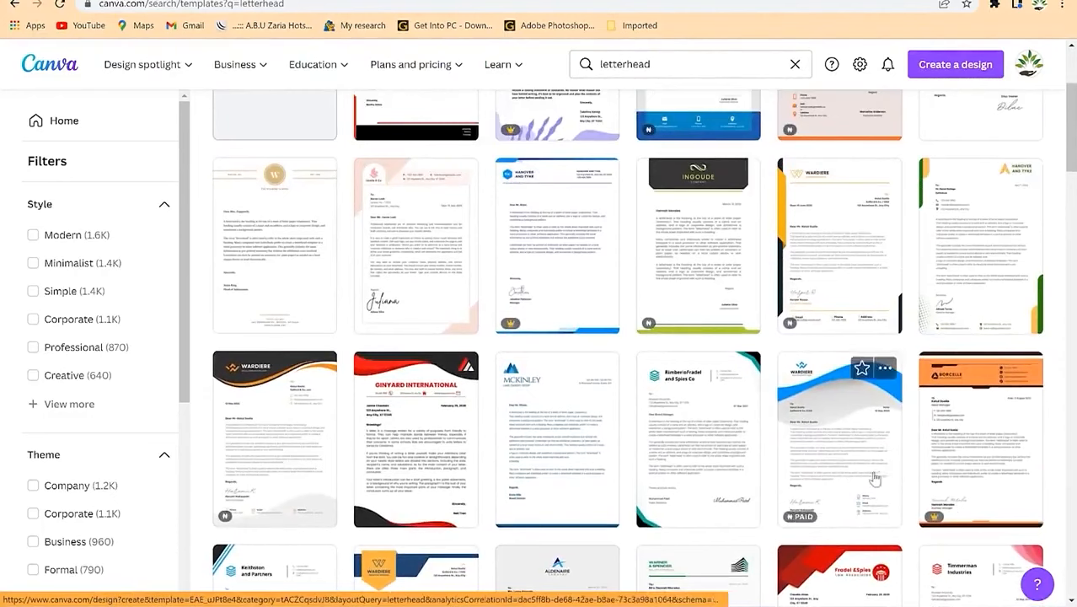
right_click(994, 238)
click(961, 241)
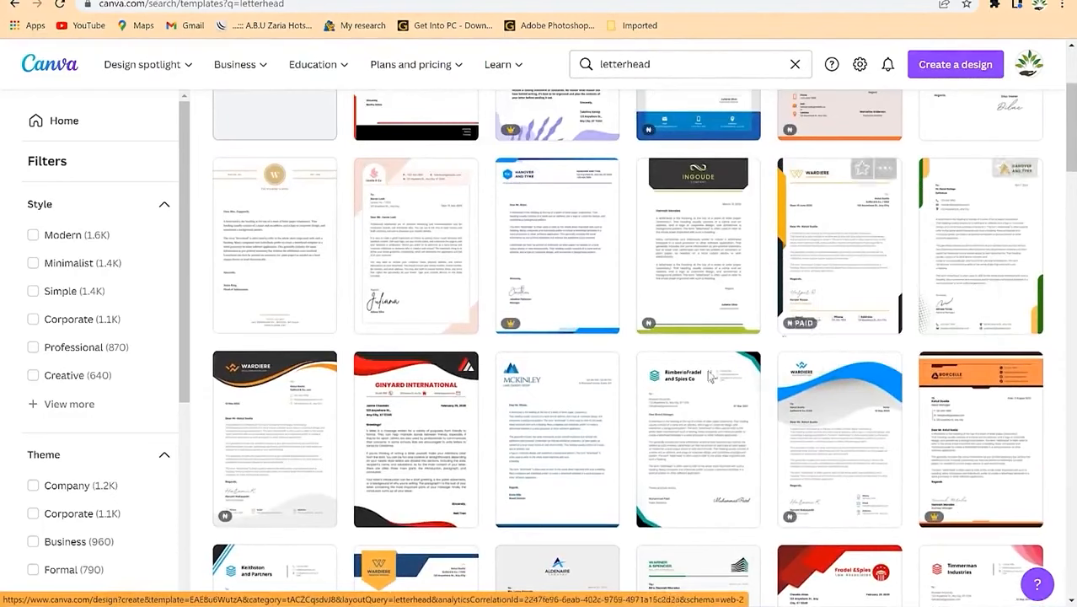
Step: Open the Salford & Co letterhead template in a separate tab
scroll(531, 416, down, 3)
scroll(530, 416, down, 3)
scroll(438, 405, up, 2)
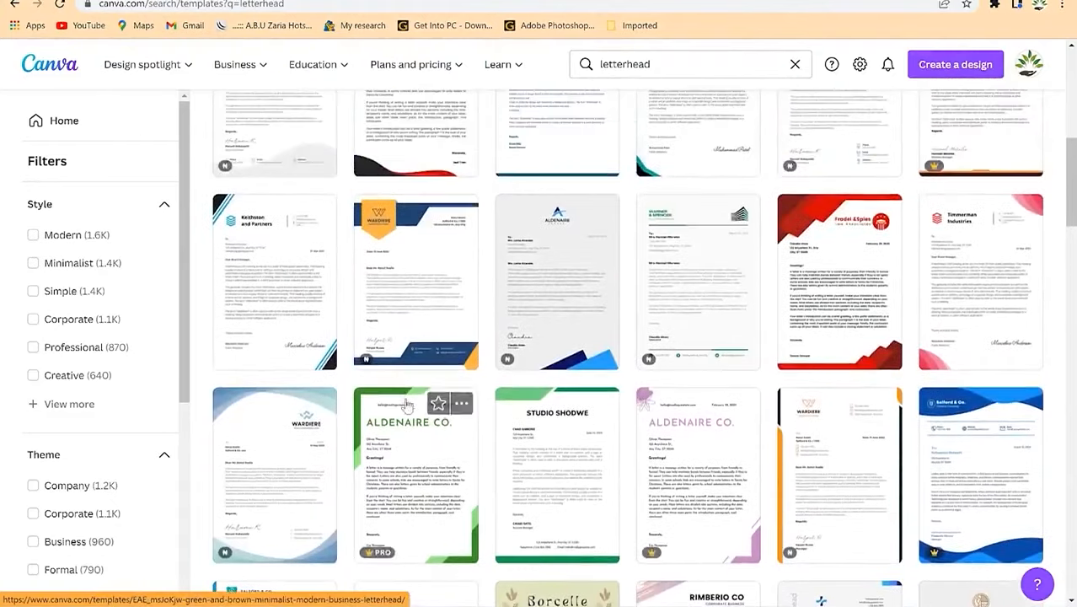
scroll(439, 405, down, 5)
scroll(438, 404, down, 10)
scroll(443, 405, up, 4)
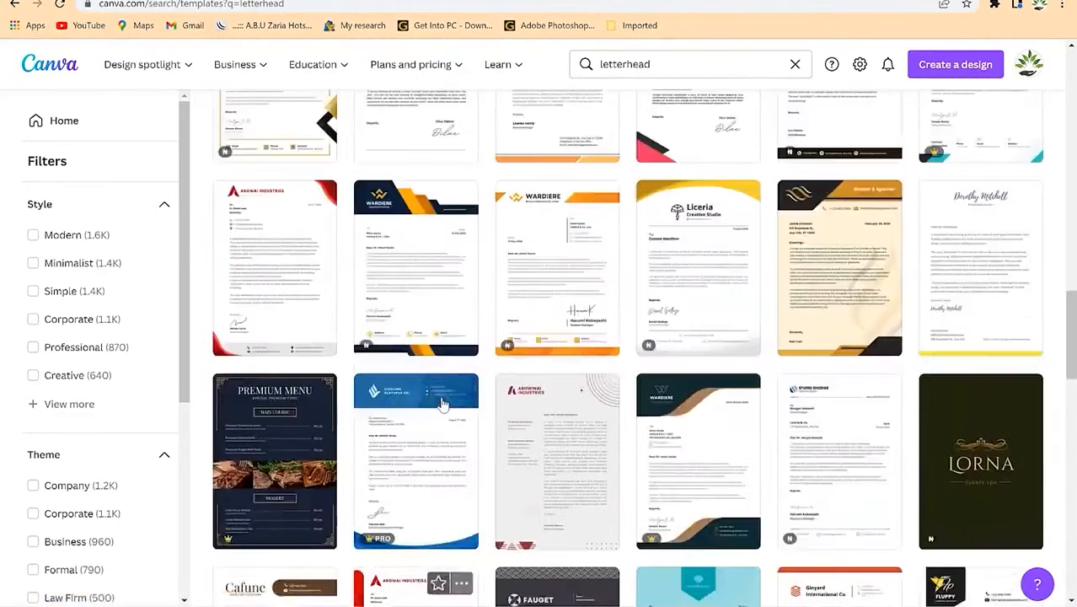
scroll(441, 405, down, 5)
scroll(440, 405, up, 6)
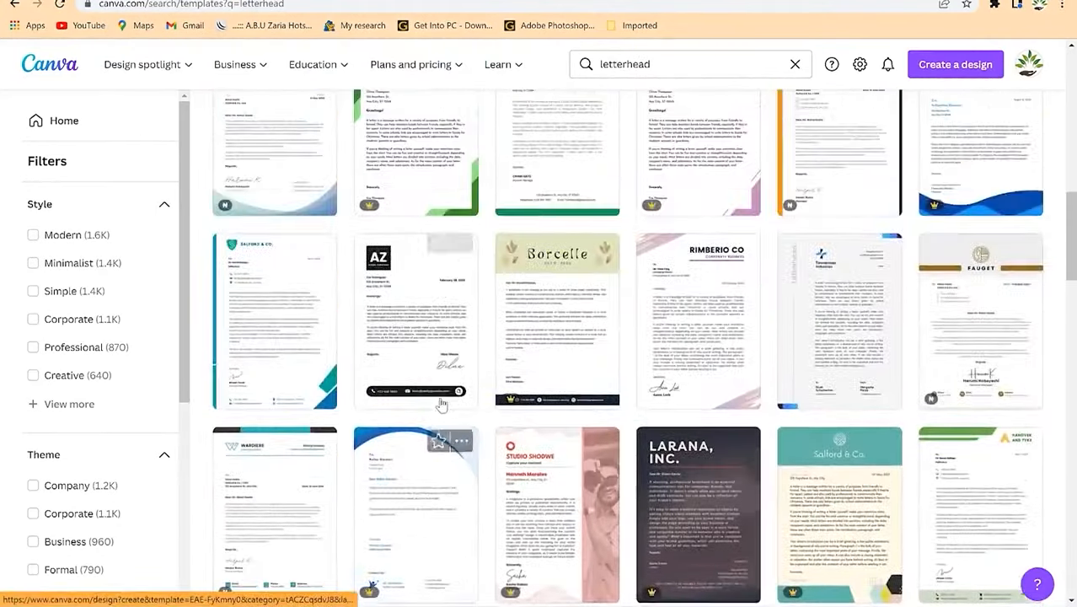
right_click(287, 324)
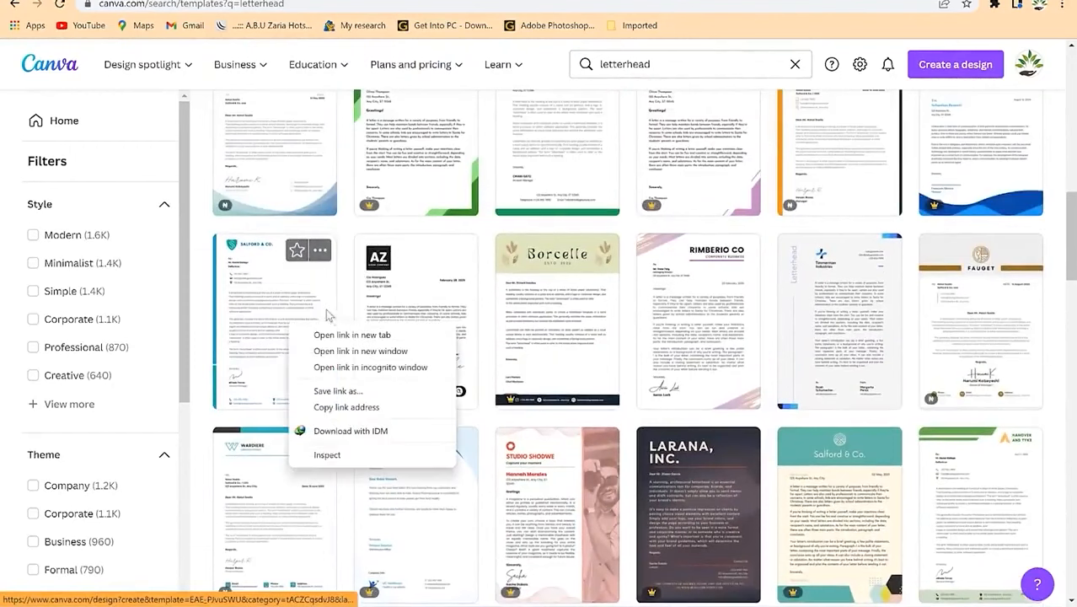
click(201, 268)
Step: Open the Keithston template in a new tab, then switch to the first opened letterhead
scroll(278, 270, up, 5)
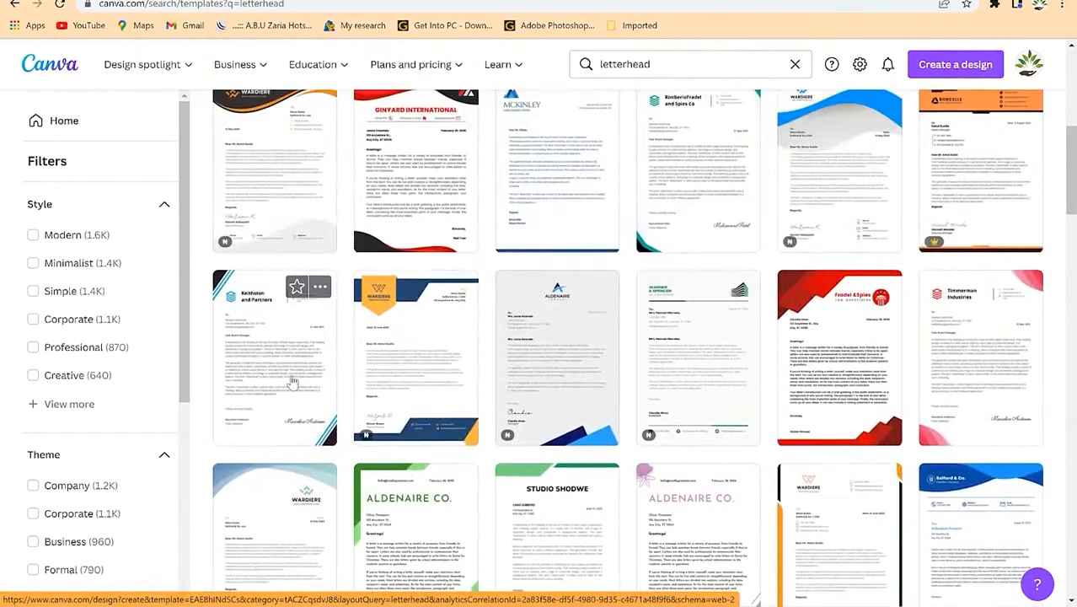
right_click(293, 382)
click(325, 386)
scroll(710, 410, down, 2)
scroll(710, 410, down, 6)
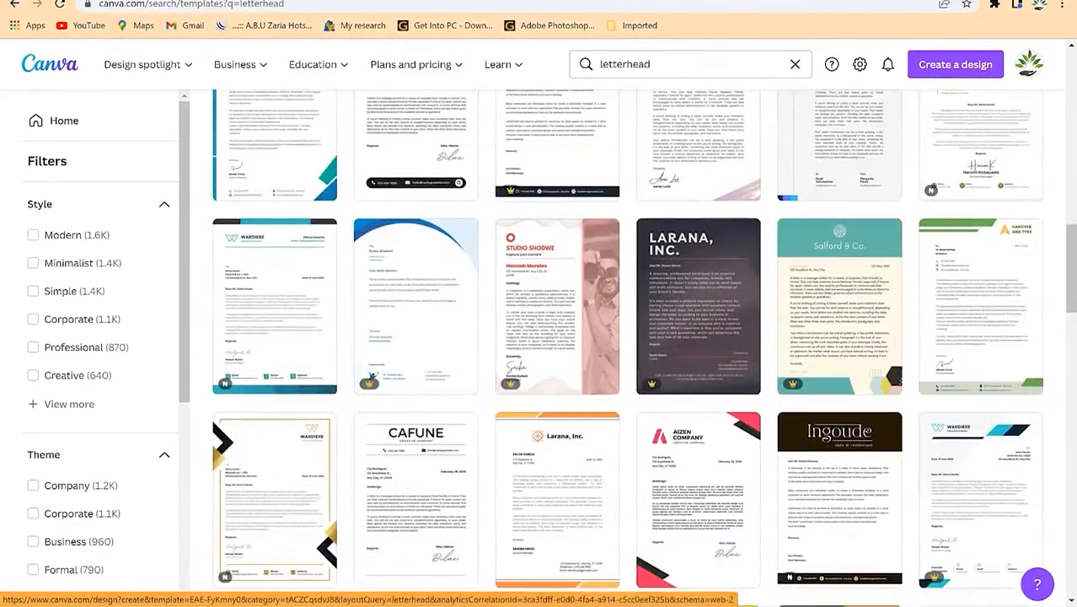
key(ctrl+Tab)
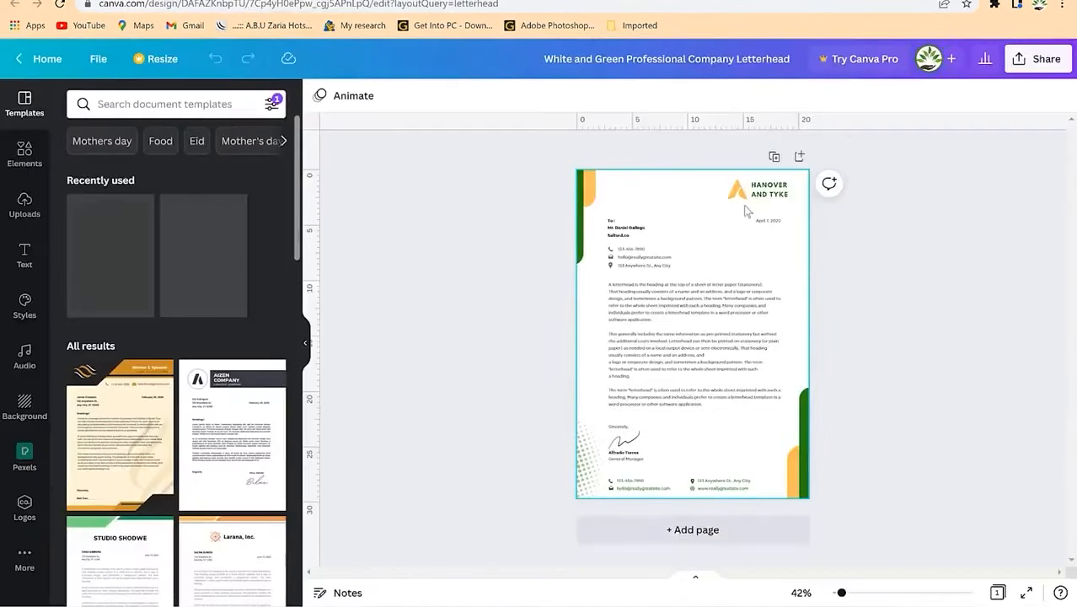
Step: Inspect the letter's text blocks and enlarge the letterhead on screen
click(686, 288)
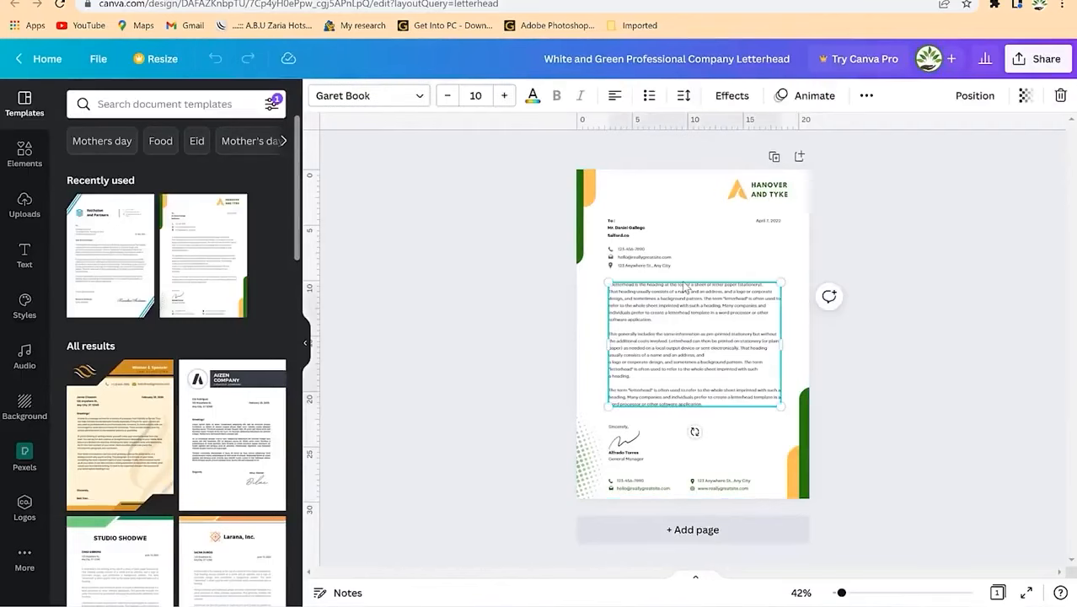
click(678, 332)
click(647, 268)
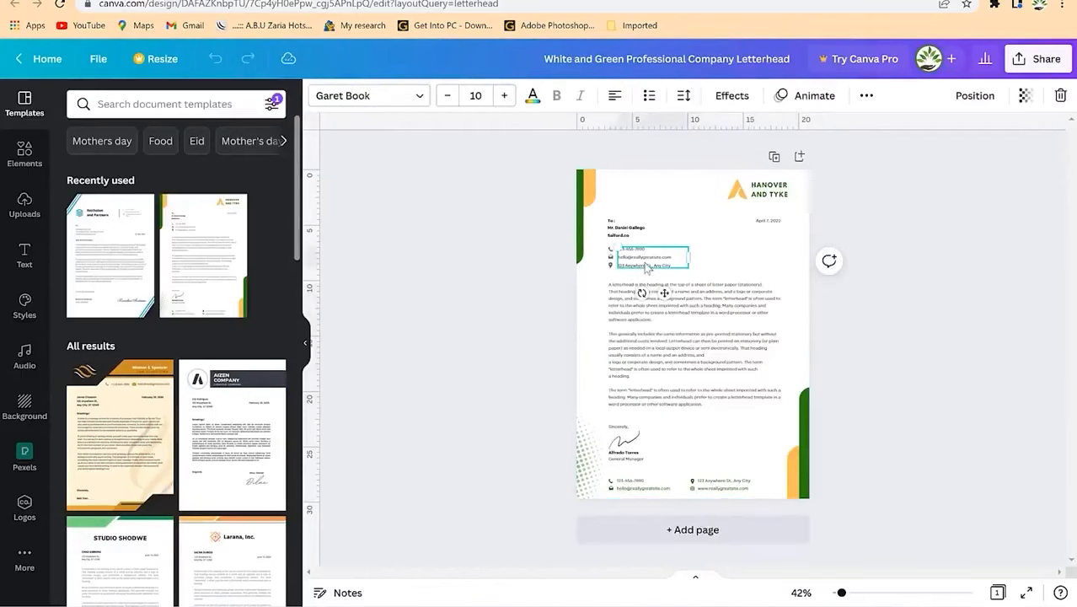
drag(841, 593, 863, 594)
scroll(736, 340, up, 5)
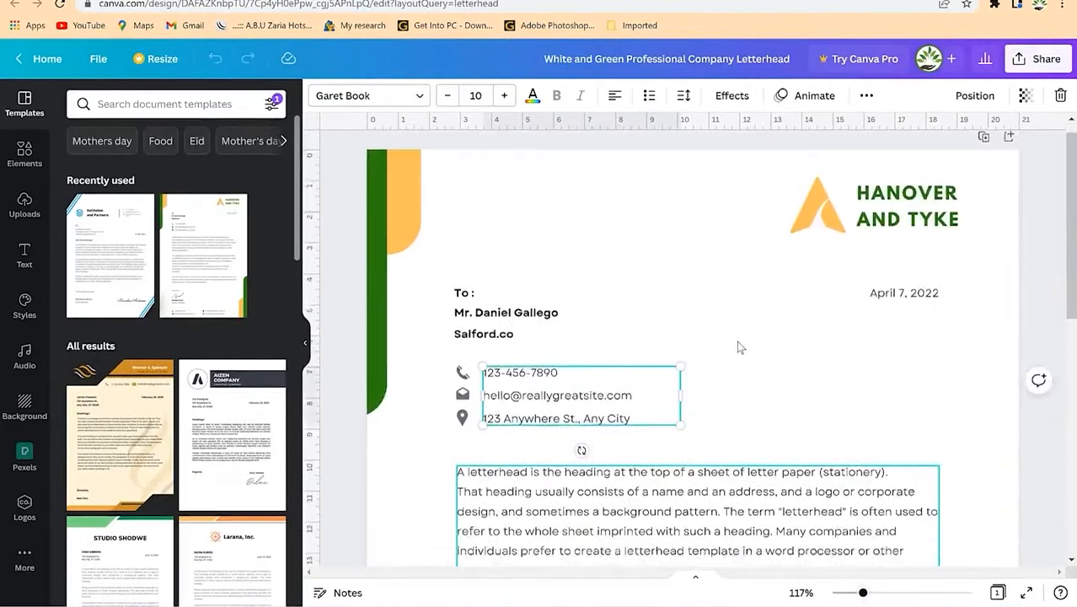
click(689, 329)
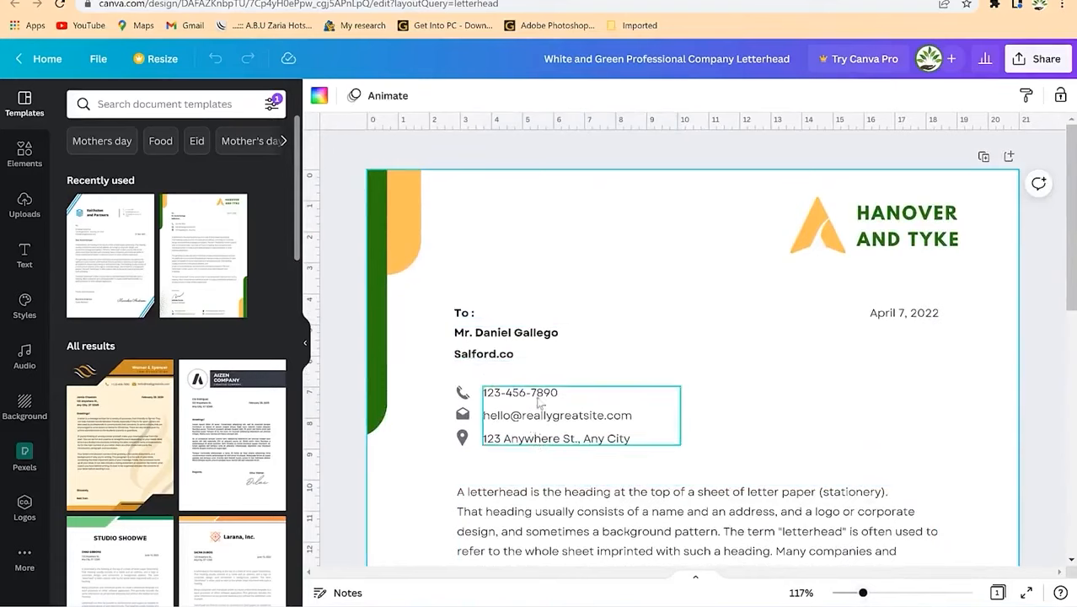
Step: Make the green bar on the left edge grey
click(914, 218)
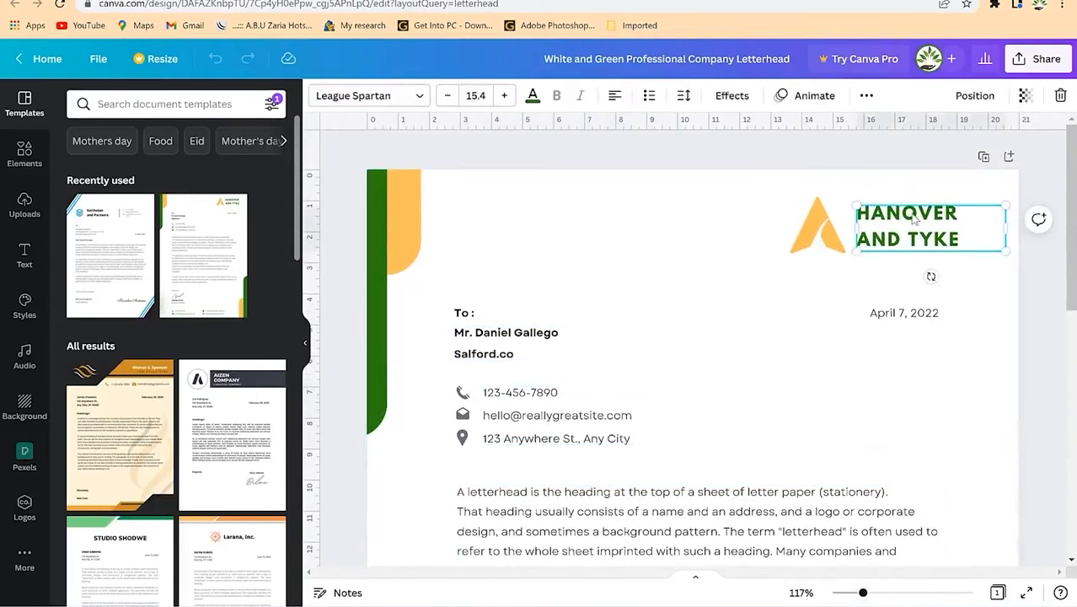
click(824, 229)
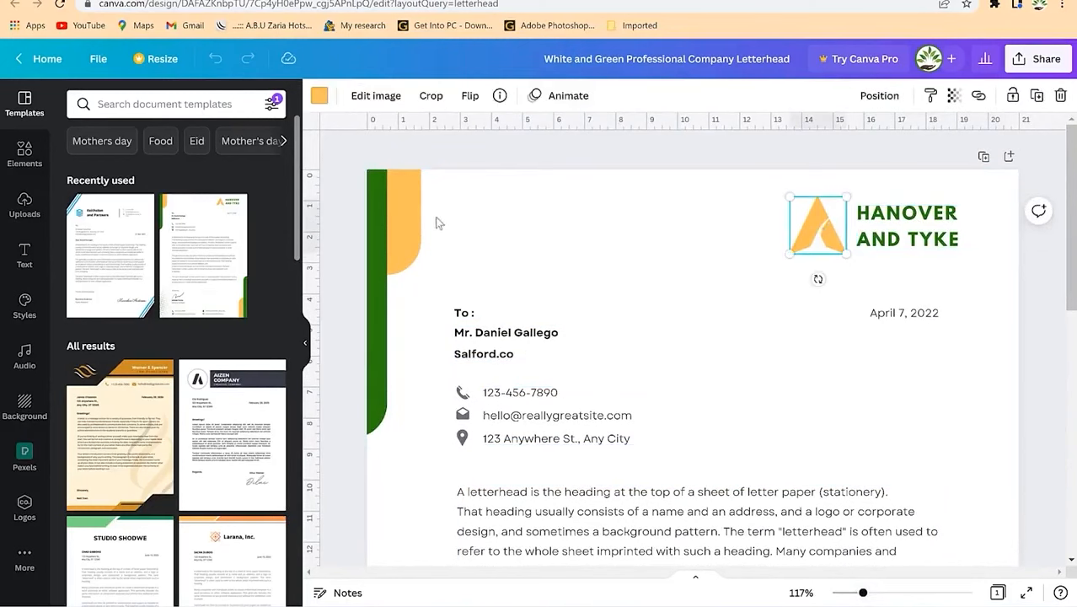
click(390, 209)
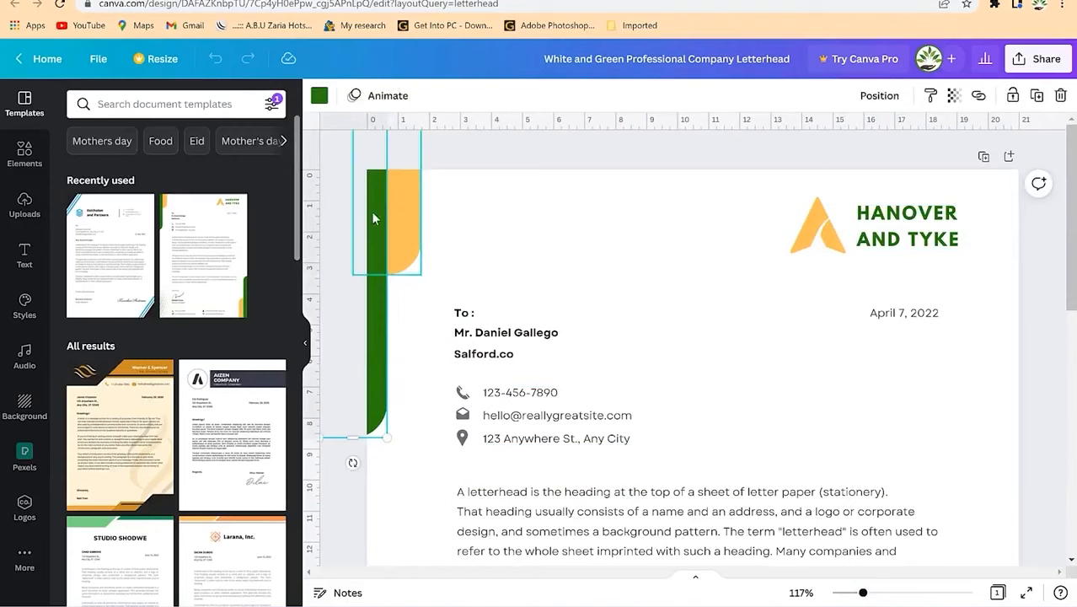
click(320, 99)
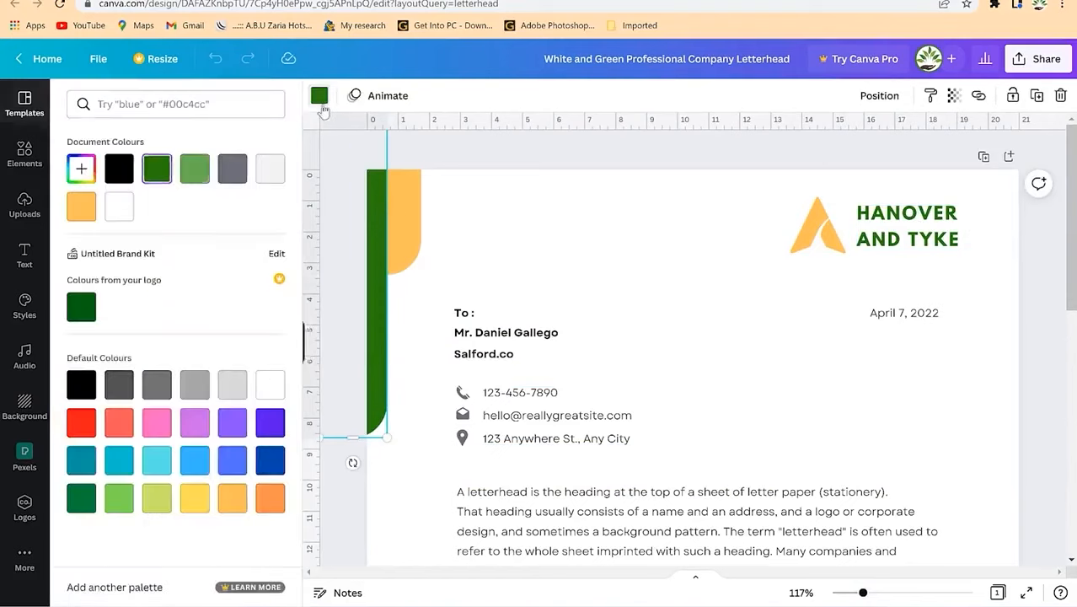
click(154, 384)
click(772, 274)
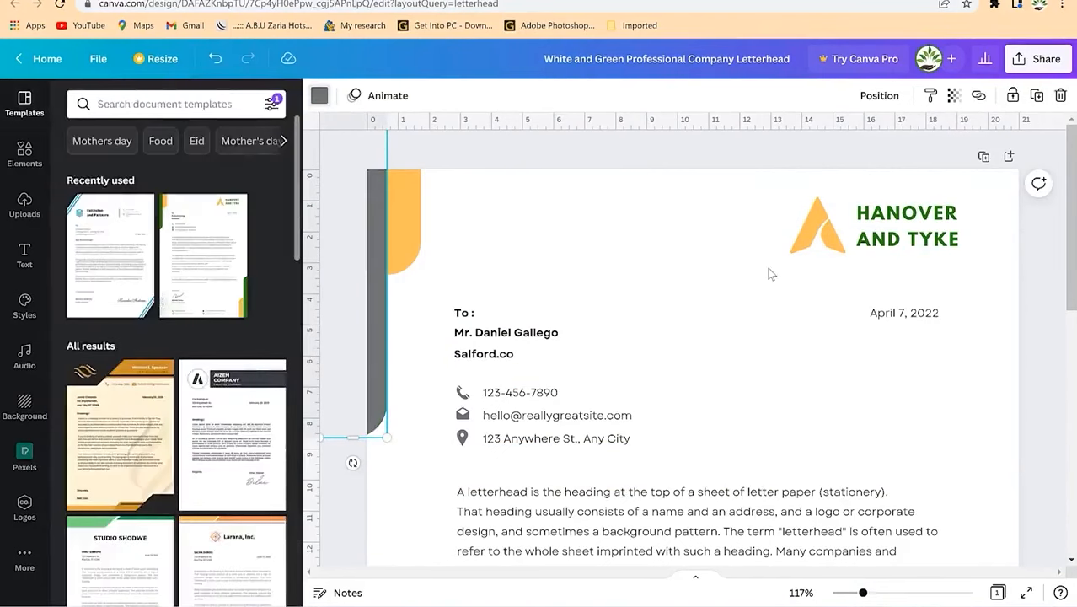
Step: Recolour the orange logo mark and the top-left orange shape red
click(814, 227)
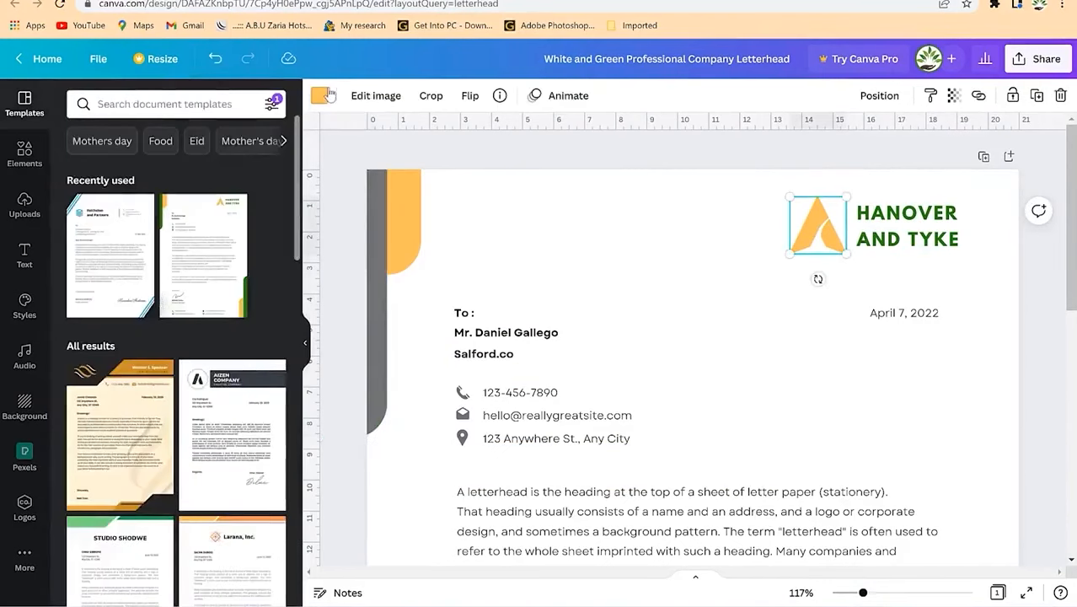
click(320, 96)
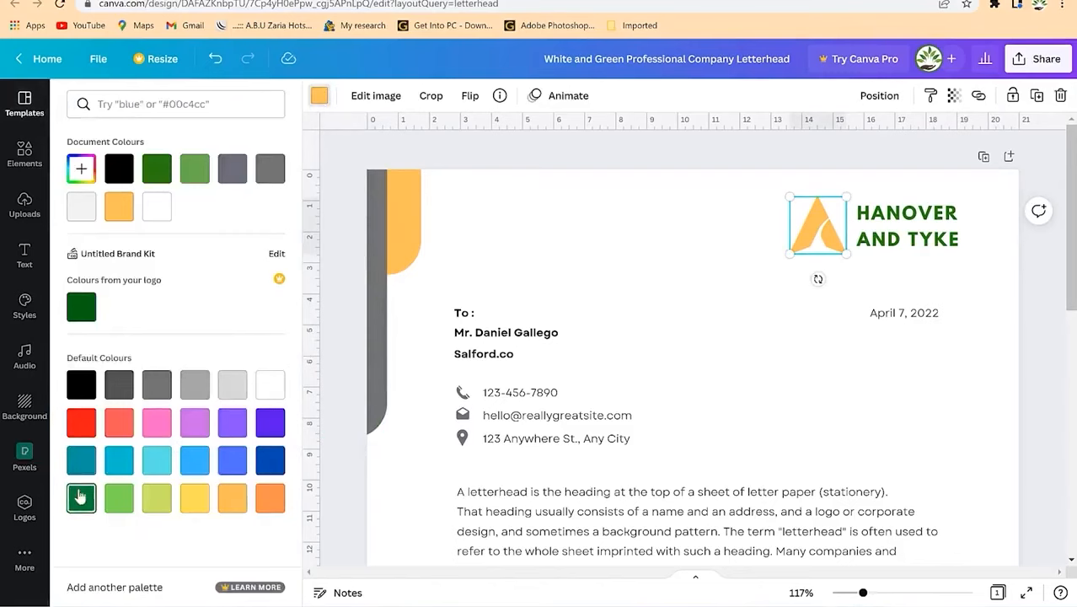
click(82, 421)
click(410, 218)
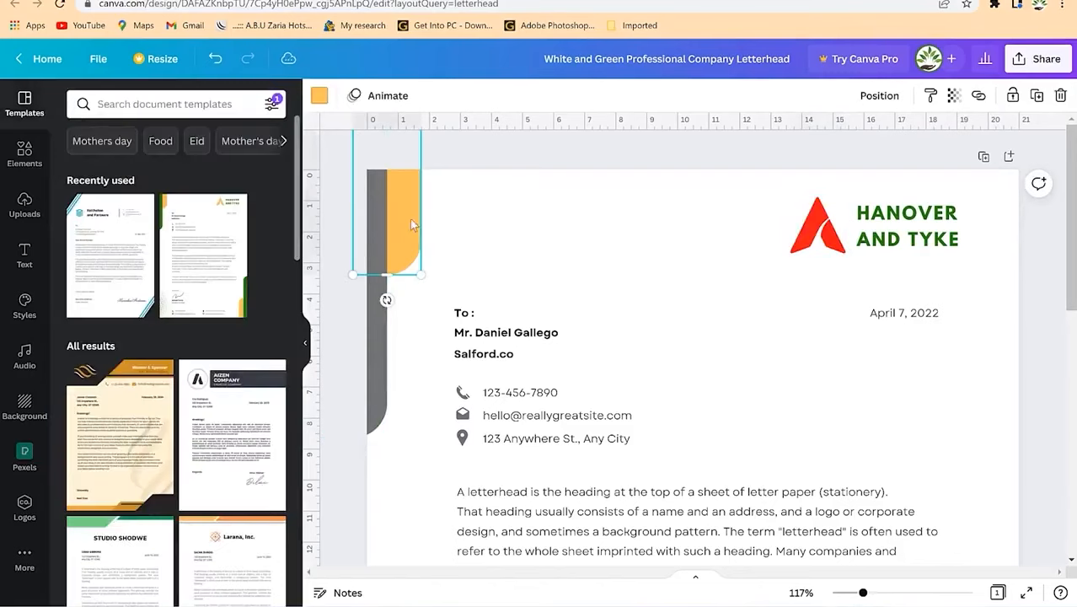
click(320, 95)
click(158, 211)
click(632, 272)
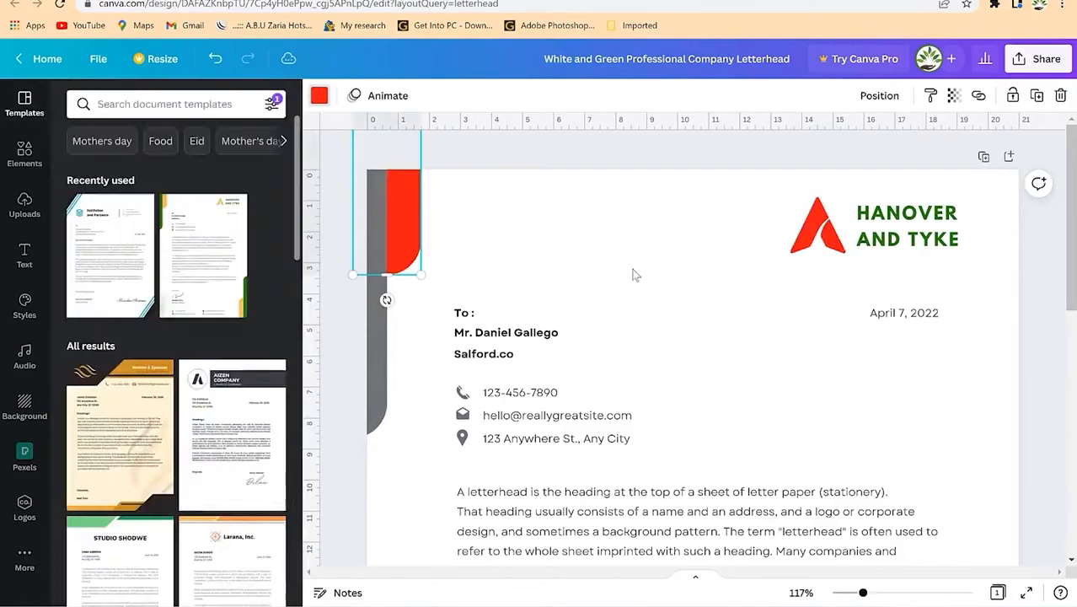
Step: Make the bottom-right side shape red and the right-edge green shape grey
scroll(747, 360, down, 7)
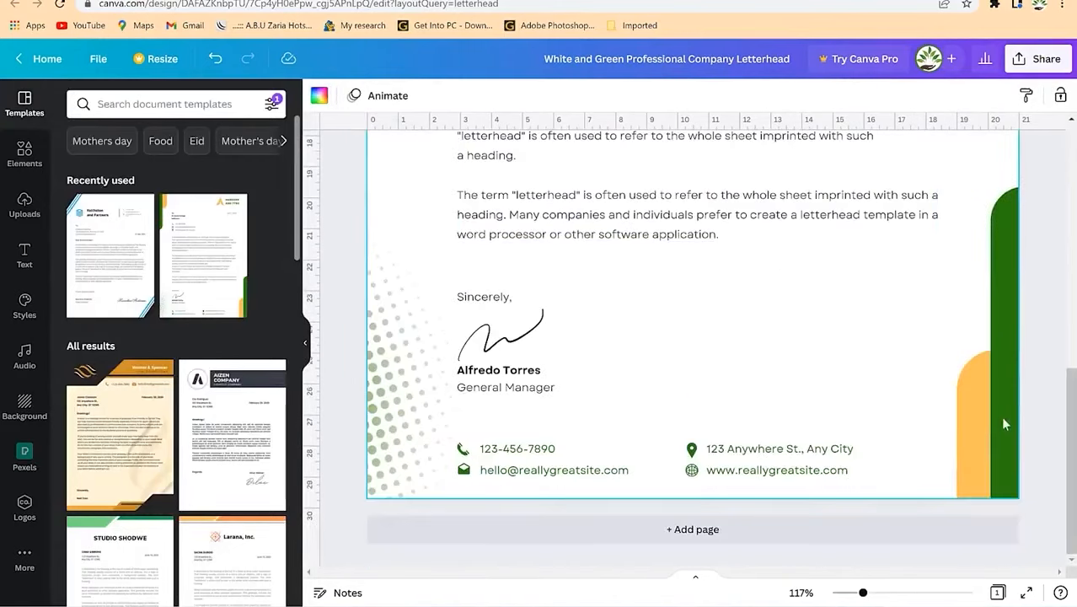
click(980, 425)
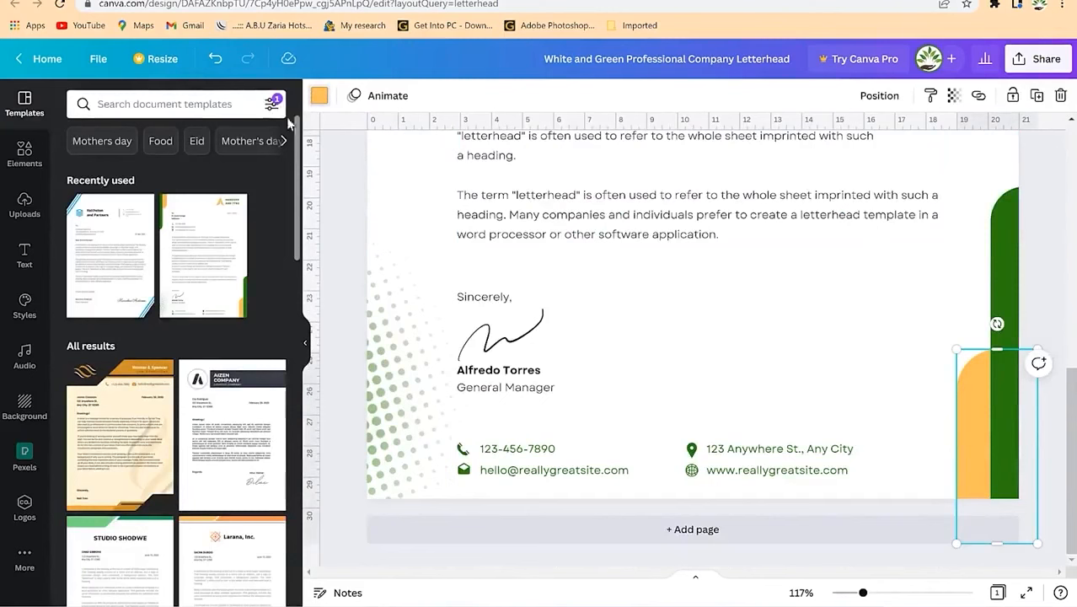
click(319, 95)
click(81, 421)
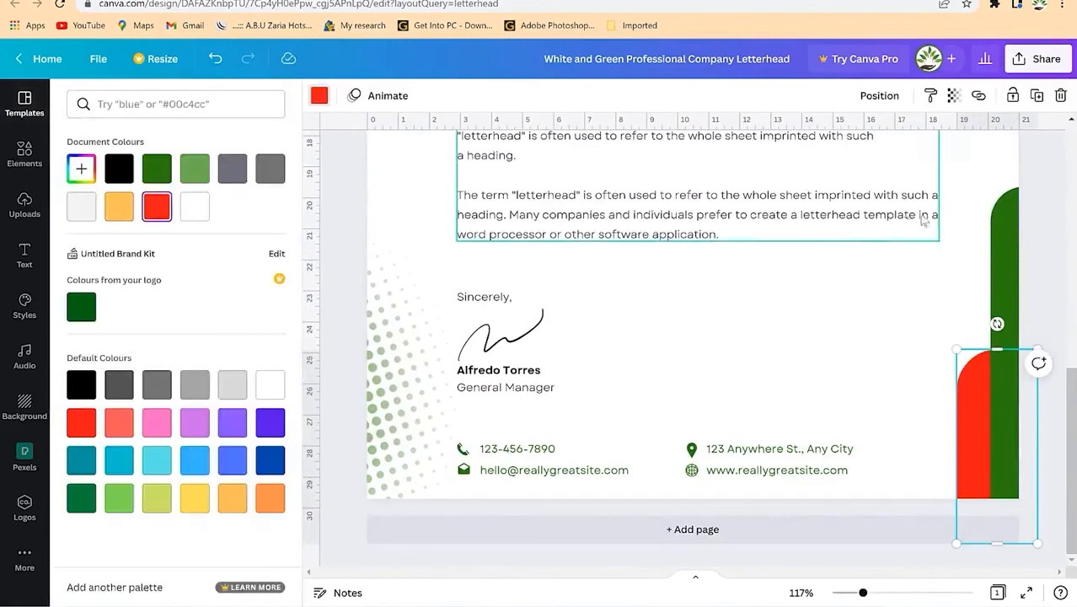
click(1006, 253)
scroll(969, 259, up, 8)
click(232, 168)
scroll(738, 354, down, 6)
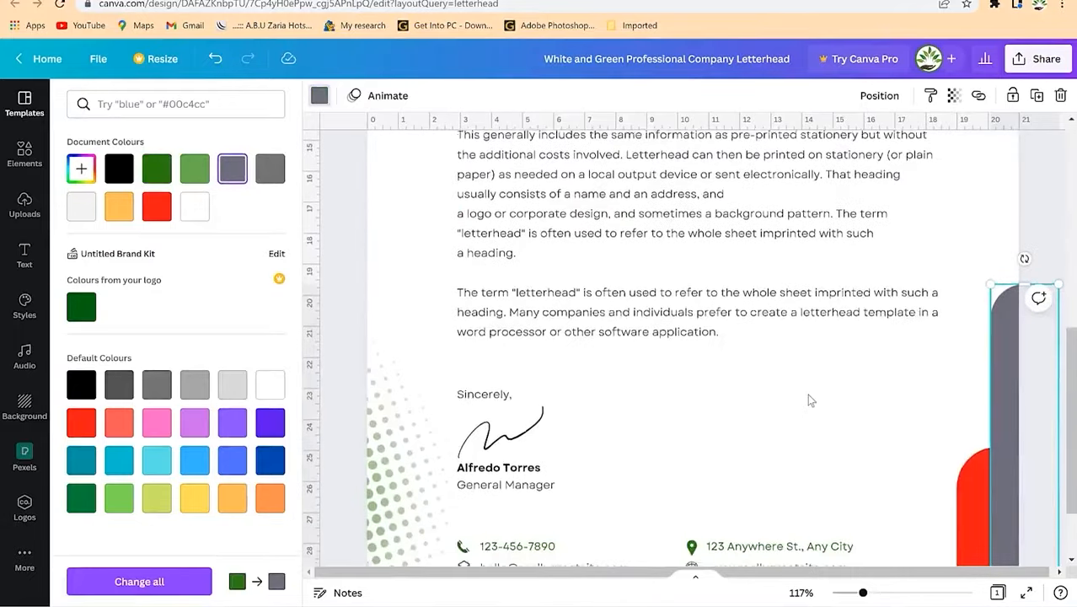
scroll(815, 400, down, 2)
click(319, 96)
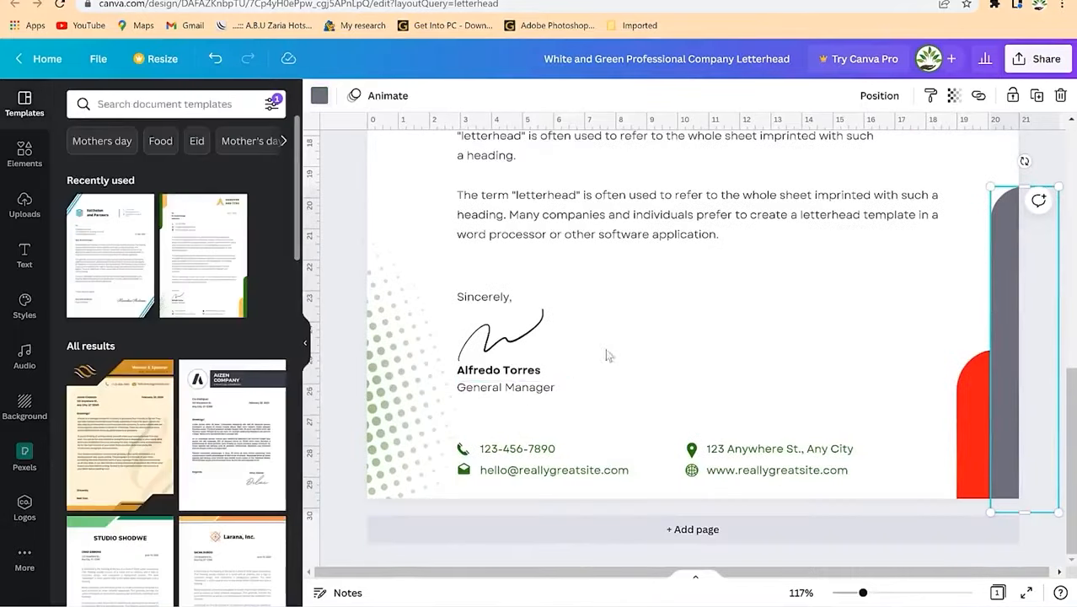
scroll(693, 347, up, 7)
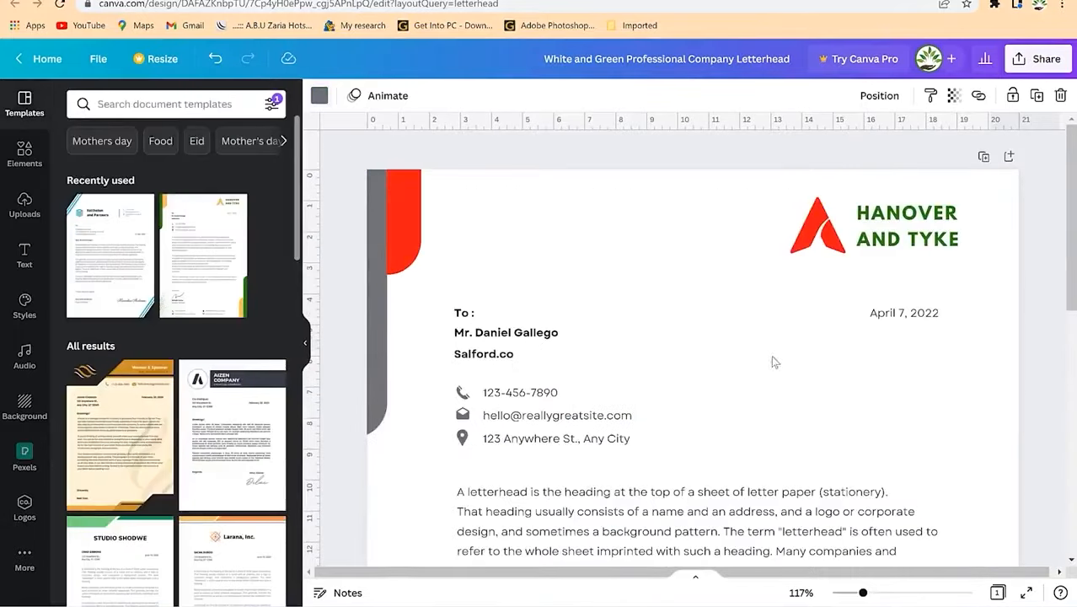
Step: Turn the HANOVER AND TYKE heading text grey
click(927, 234)
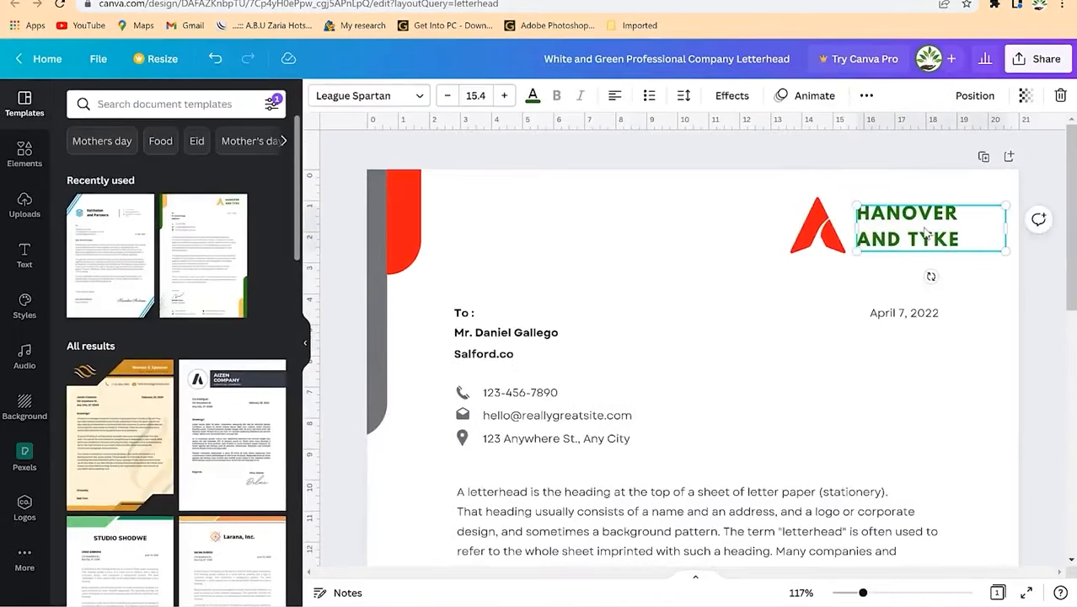
scroll(649, 315, down, 3)
scroll(649, 315, up, 3)
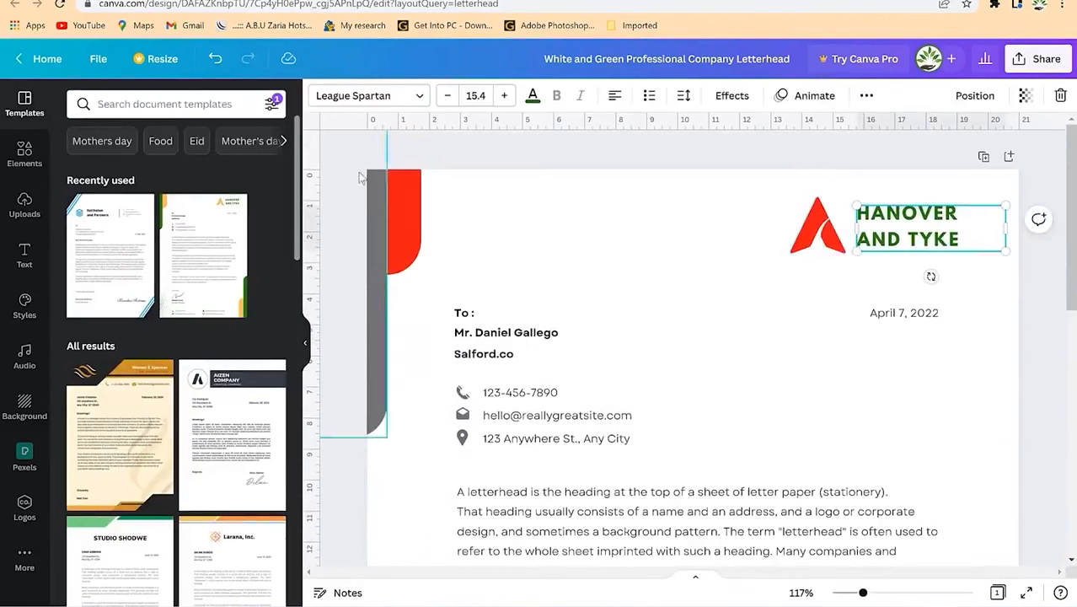
click(533, 96)
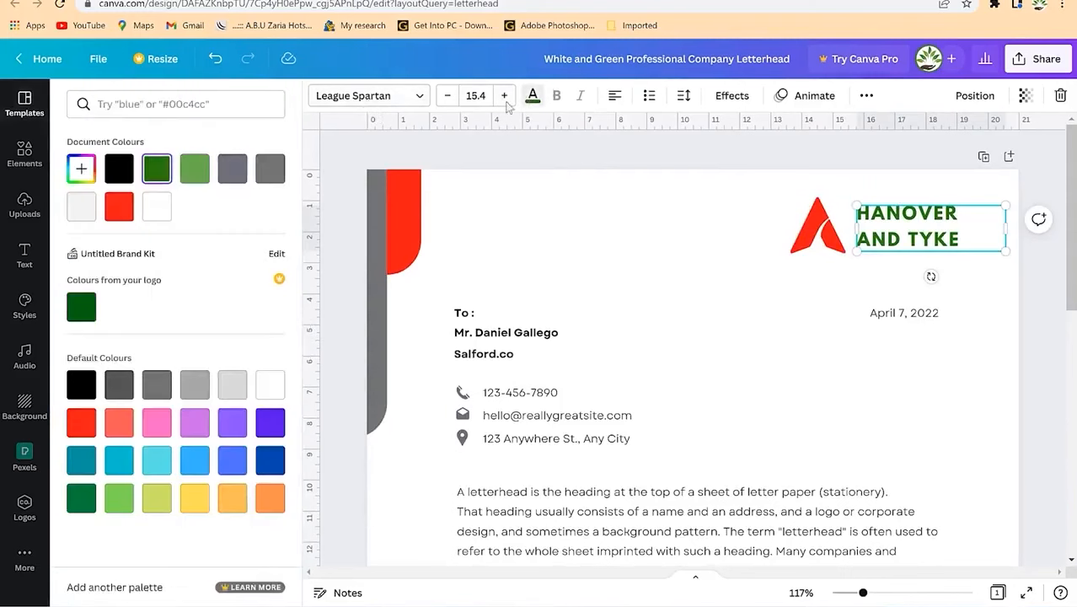
click(232, 169)
click(774, 381)
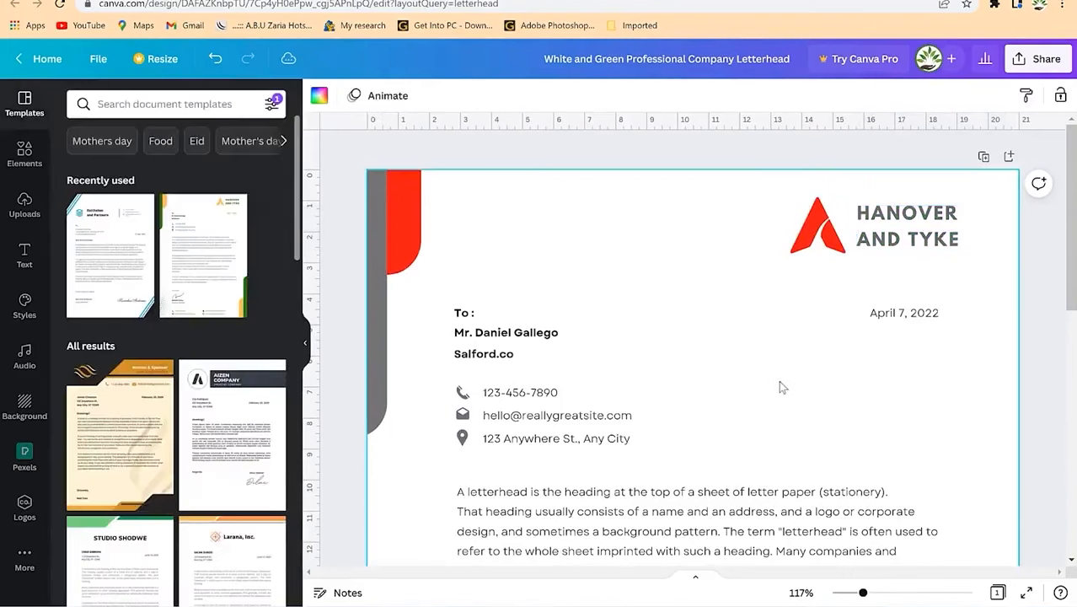
click(829, 225)
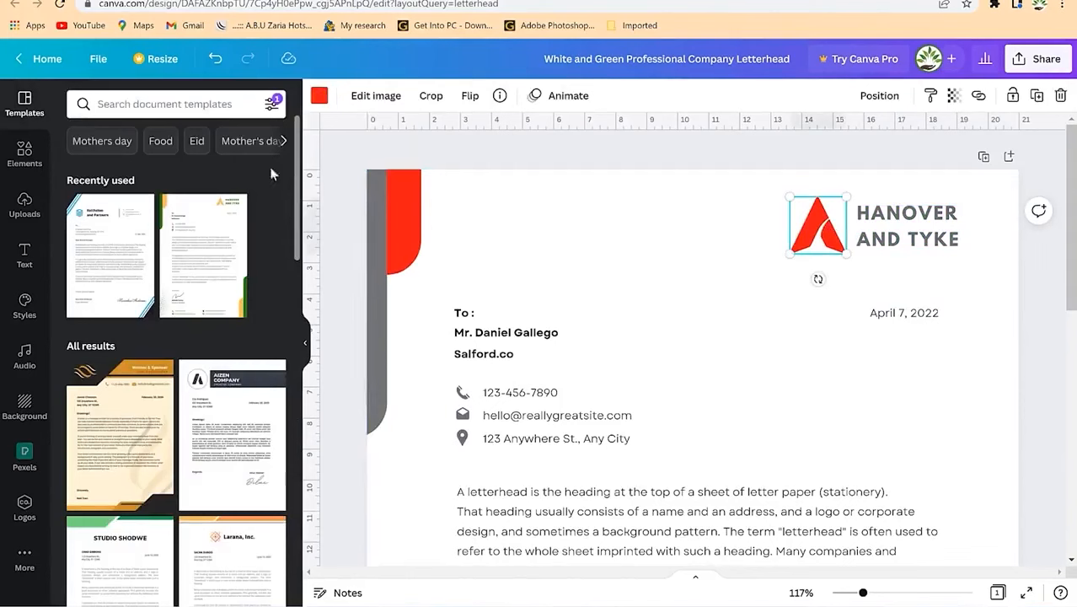
click(198, 104)
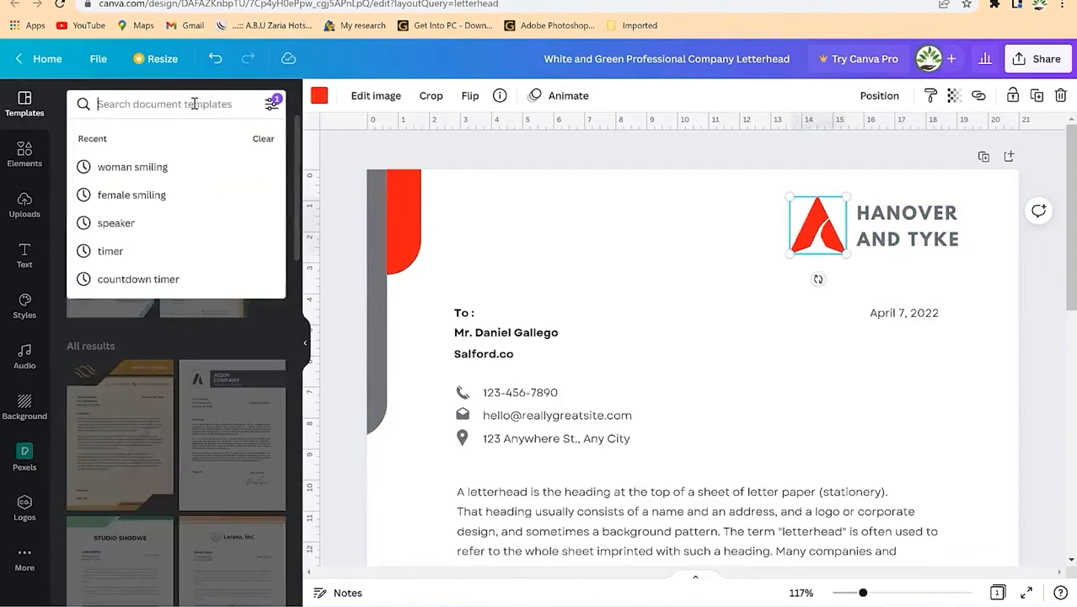
Step: Search Elements for 'flying bird' and add the white line-drawn bird to the letterhead
text(flying bird)
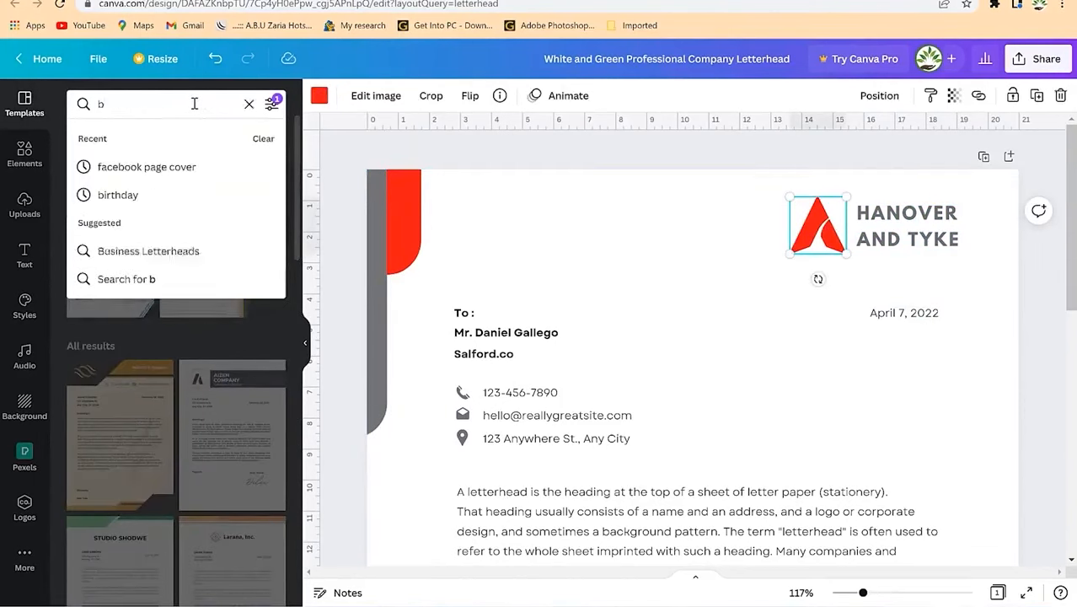
key(Return)
click(25, 154)
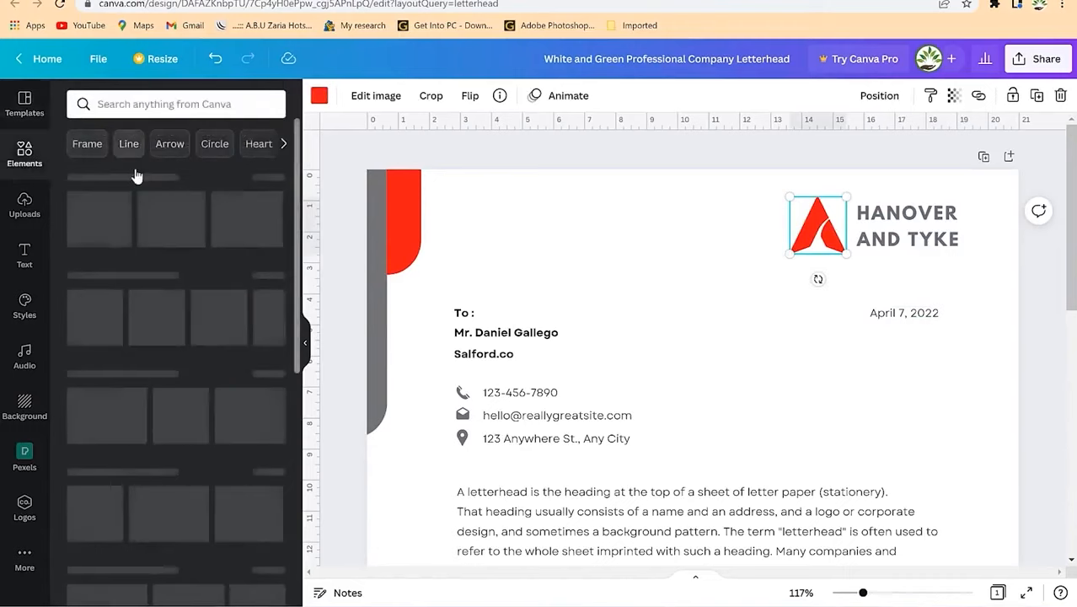
click(147, 105)
text(fly)
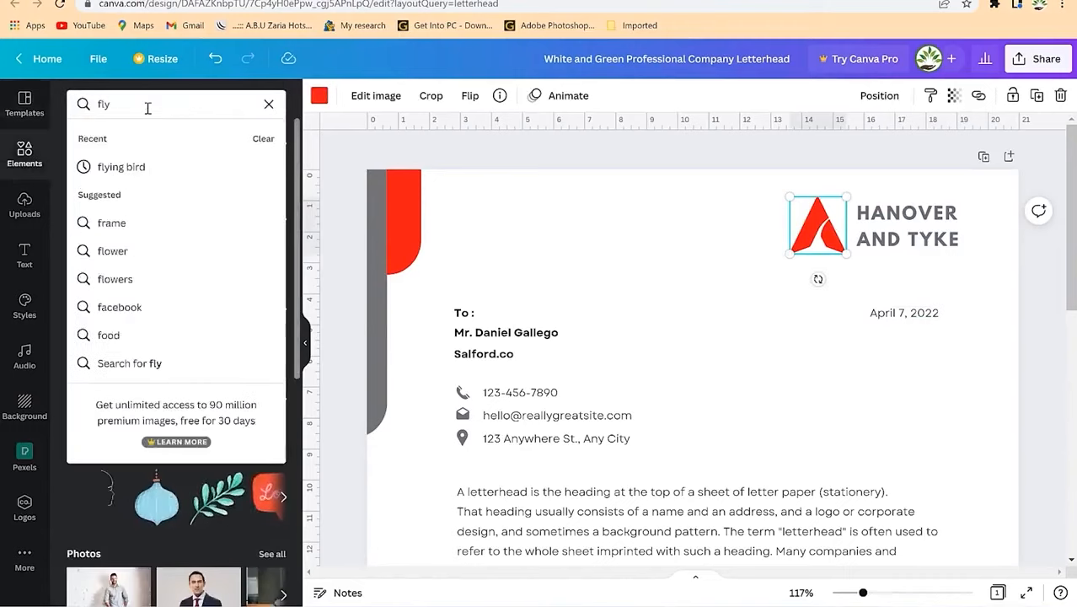
click(119, 166)
scroll(174, 348, down, 3)
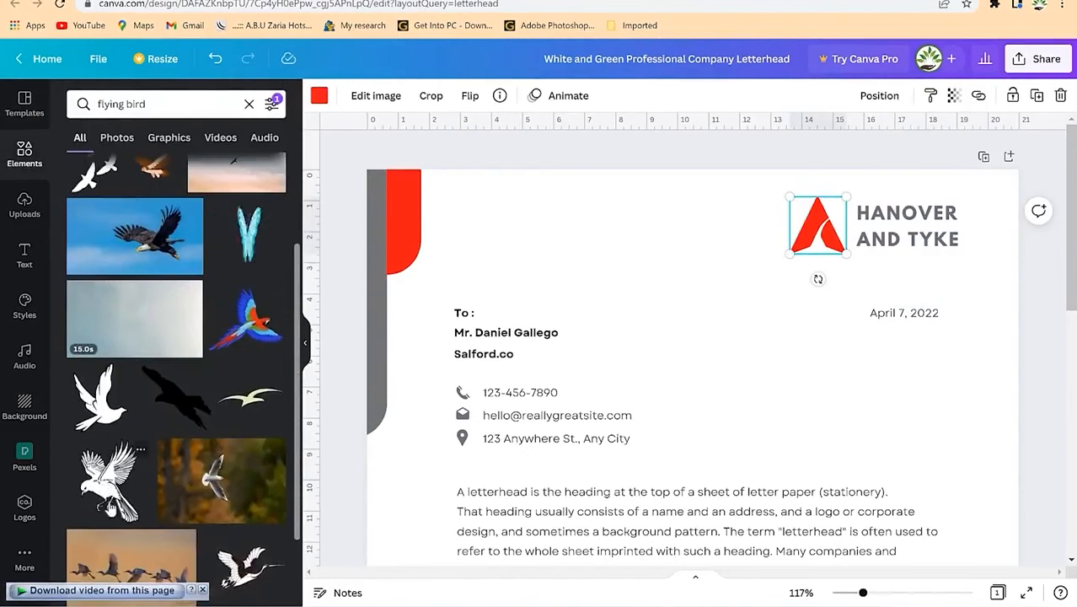
drag(105, 487, 712, 226)
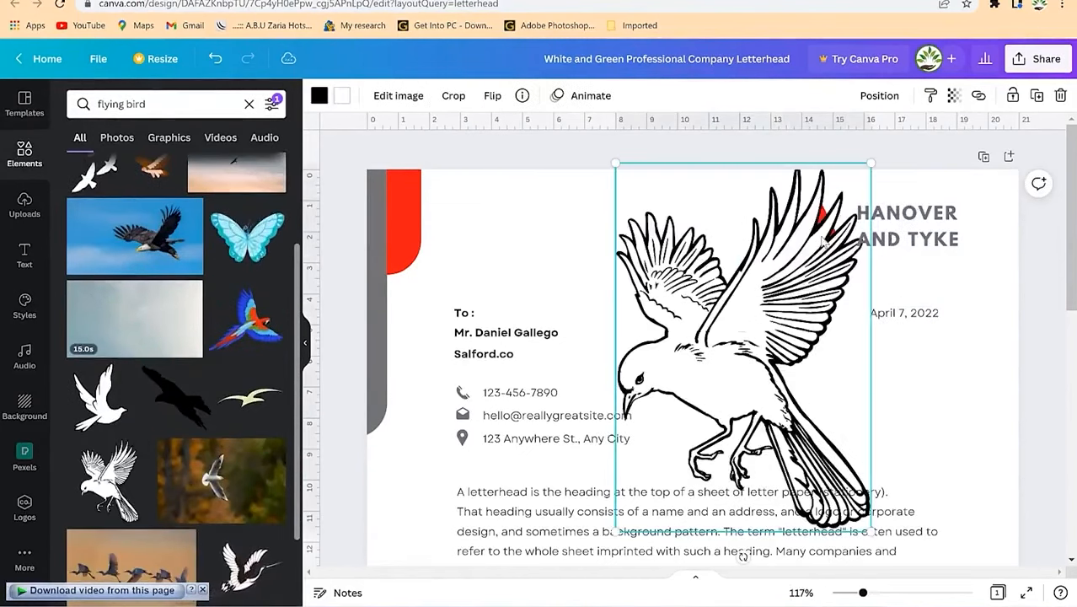
Step: Delete the old red logo and shrink the bird into its spot beside HANOVER AND TYKE
drag(872, 160, 696, 413)
click(822, 206)
key(Delete)
click(661, 467)
drag(661, 467, 806, 200)
drag(844, 169, 817, 208)
mouse_move(805, 230)
mouse_down()
mouse_move(844, 199)
mouse_move(823, 224)
mouse_up()
Step: Change the bird's white fill to red
click(321, 97)
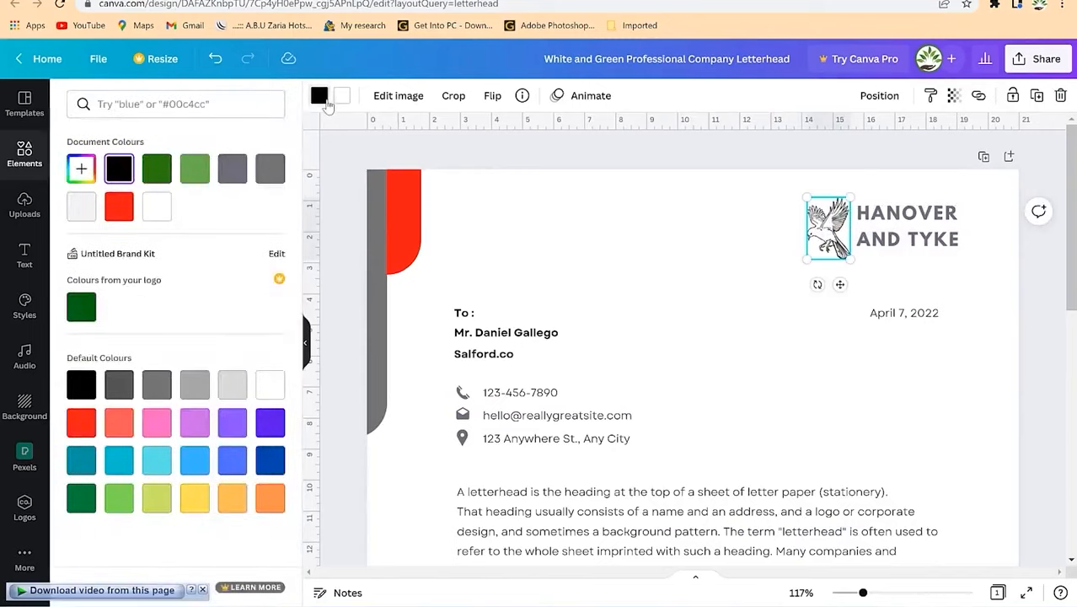
click(342, 96)
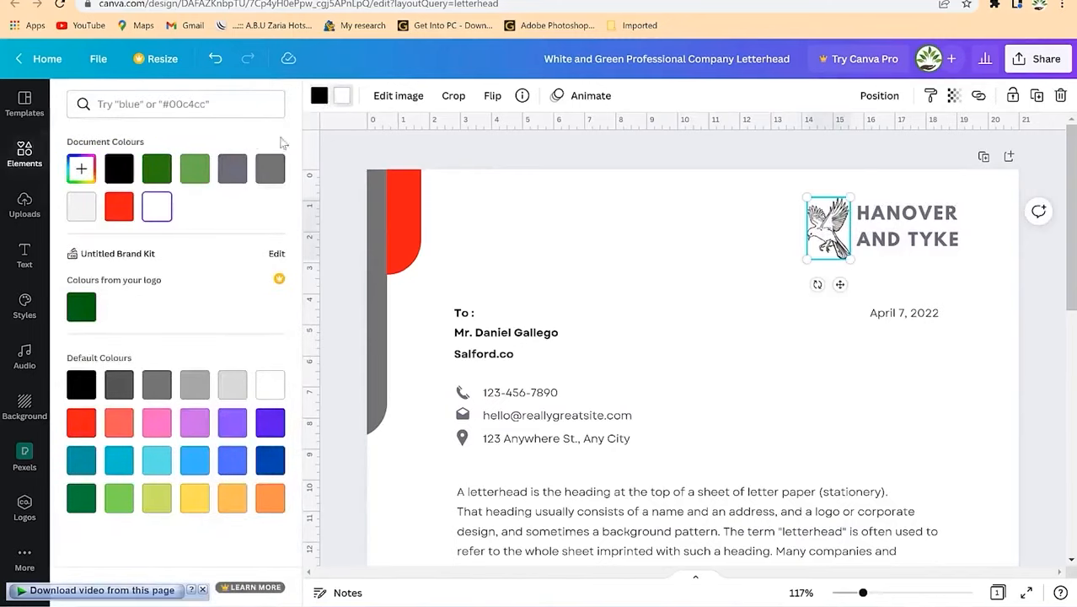
click(85, 424)
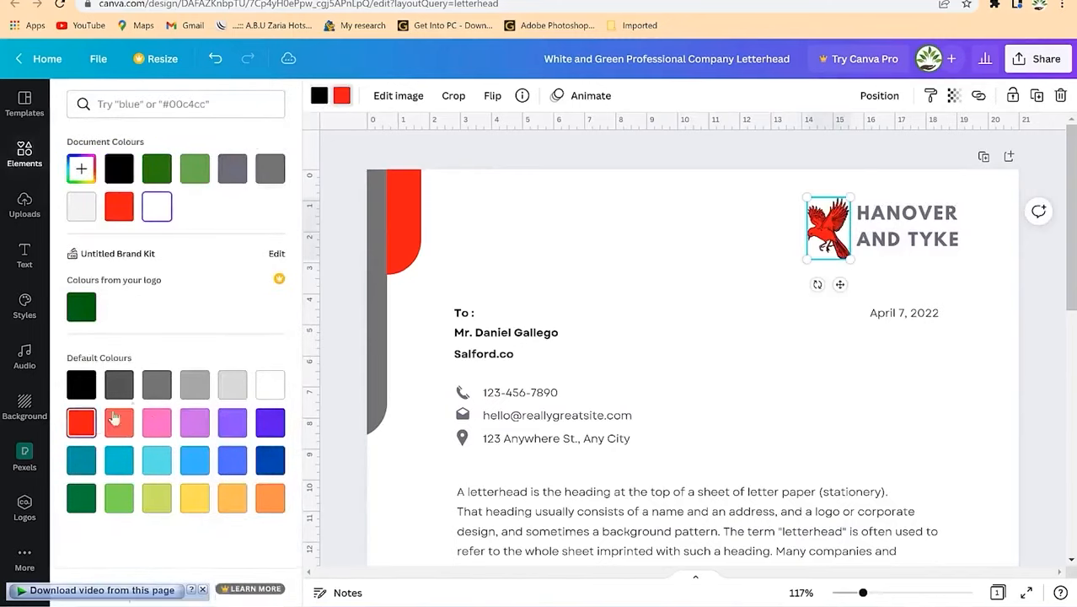
double_click(825, 236)
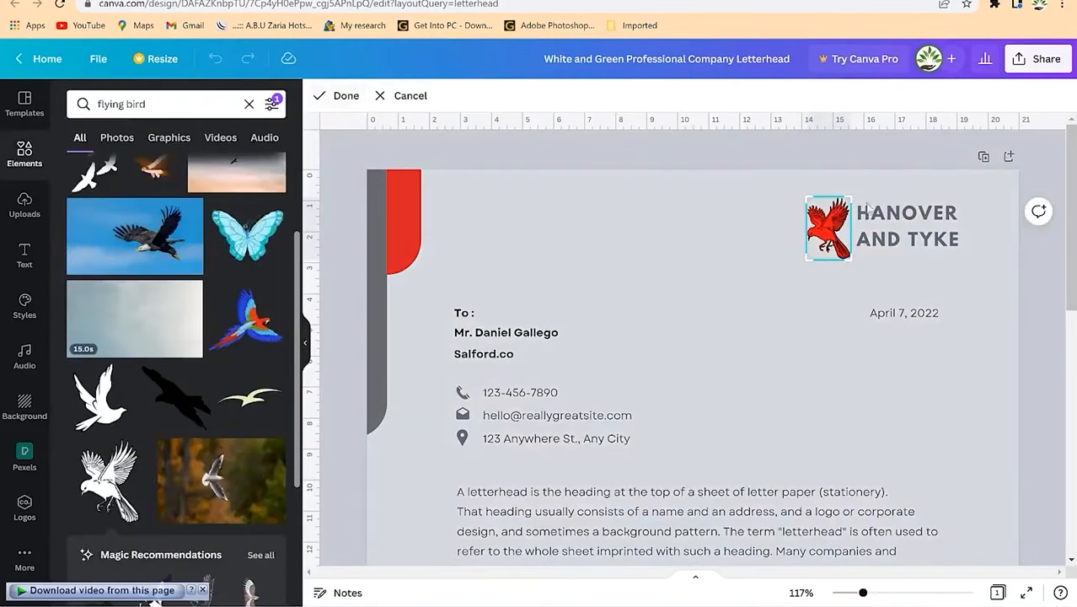
click(796, 353)
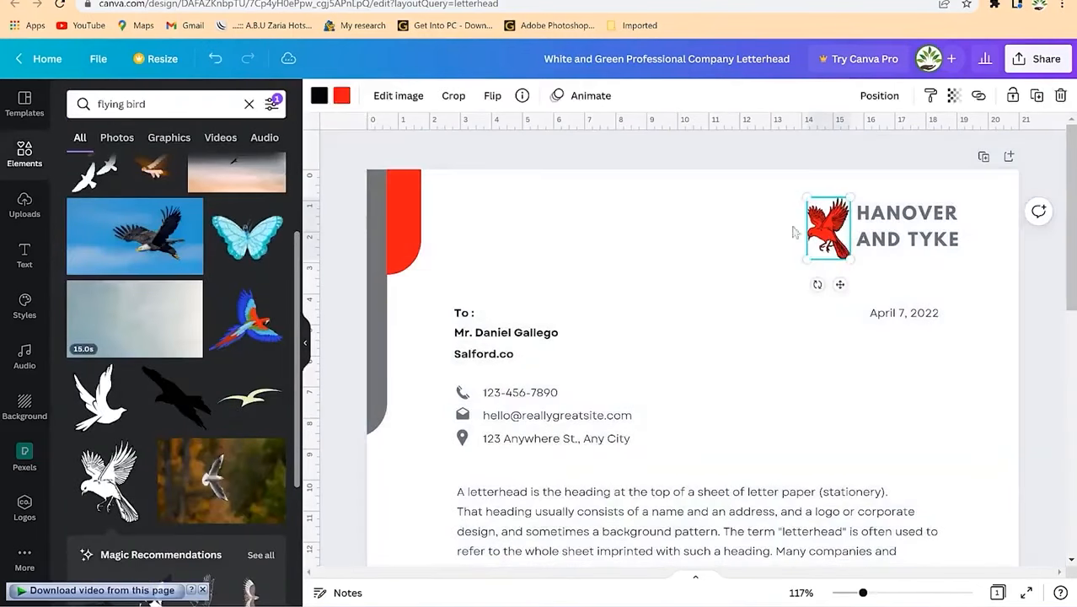
Step: Try dark blue, peach and dark green for the bird's line colour
click(319, 96)
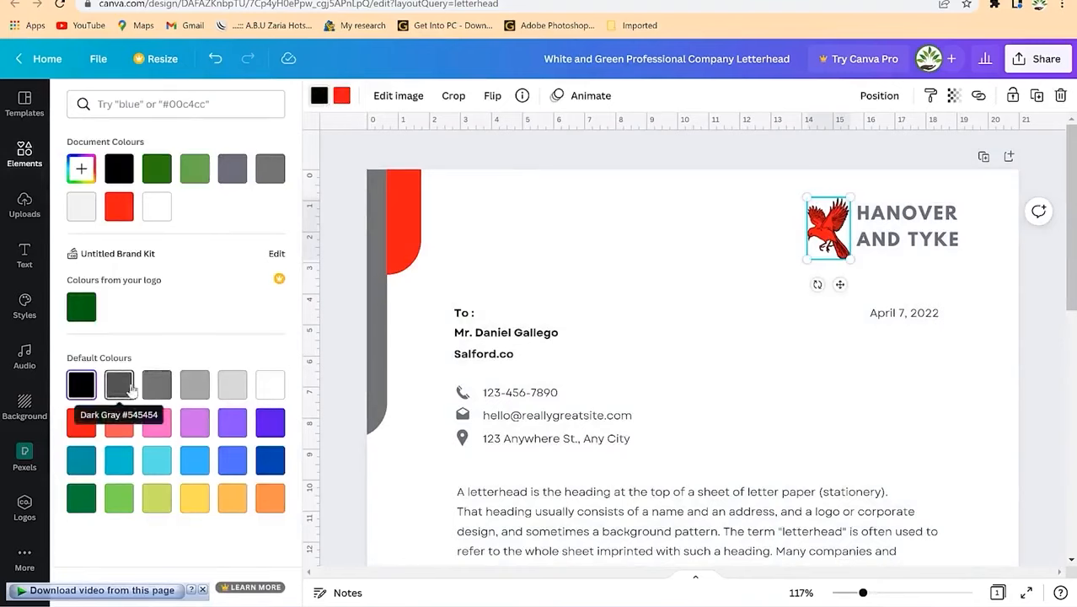
click(264, 463)
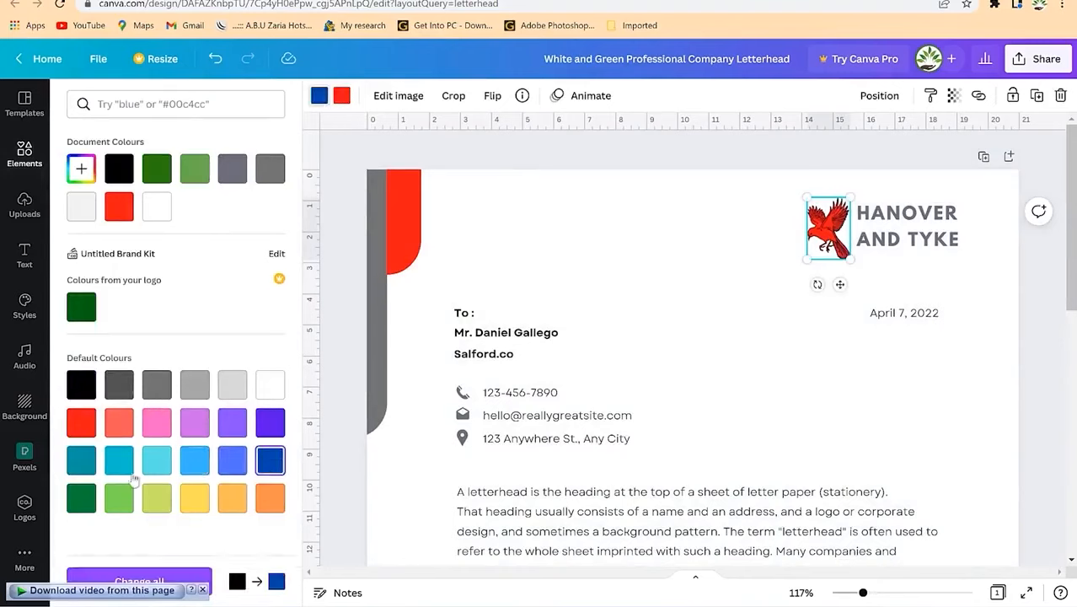
click(237, 504)
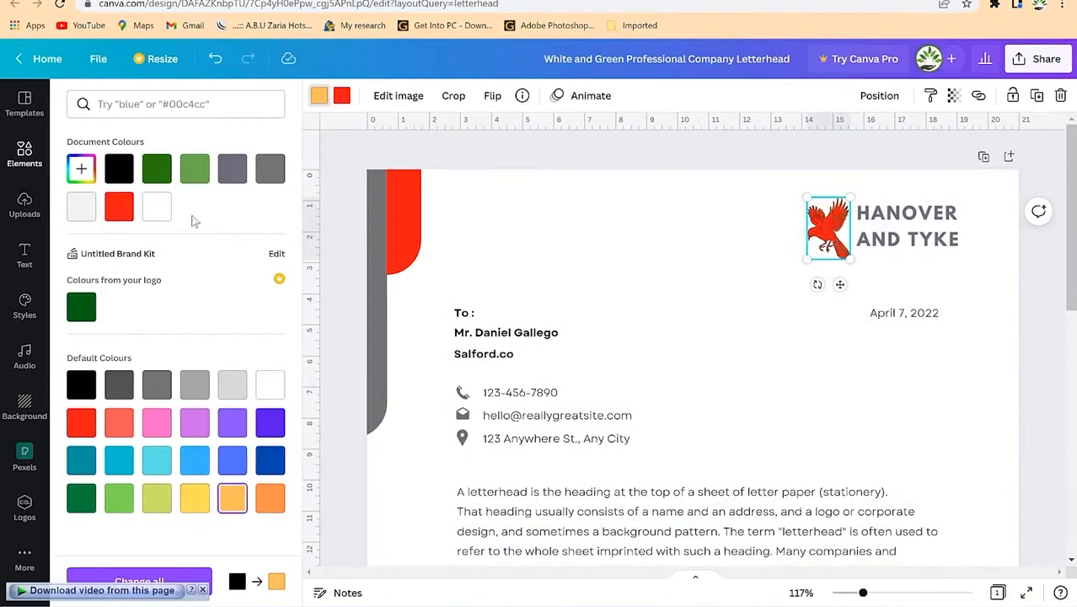
click(163, 171)
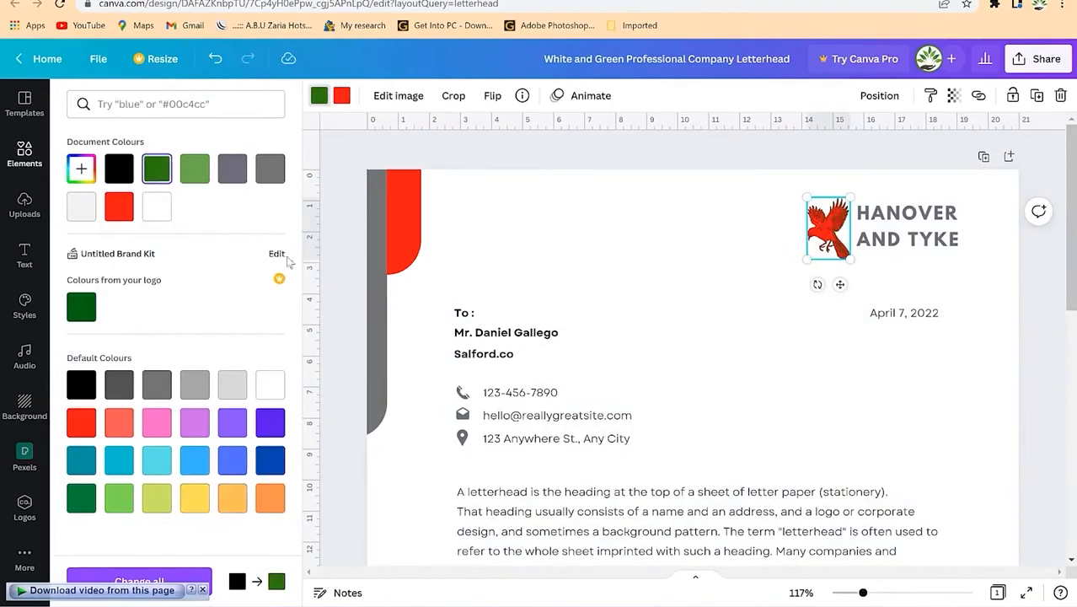
click(544, 213)
click(825, 361)
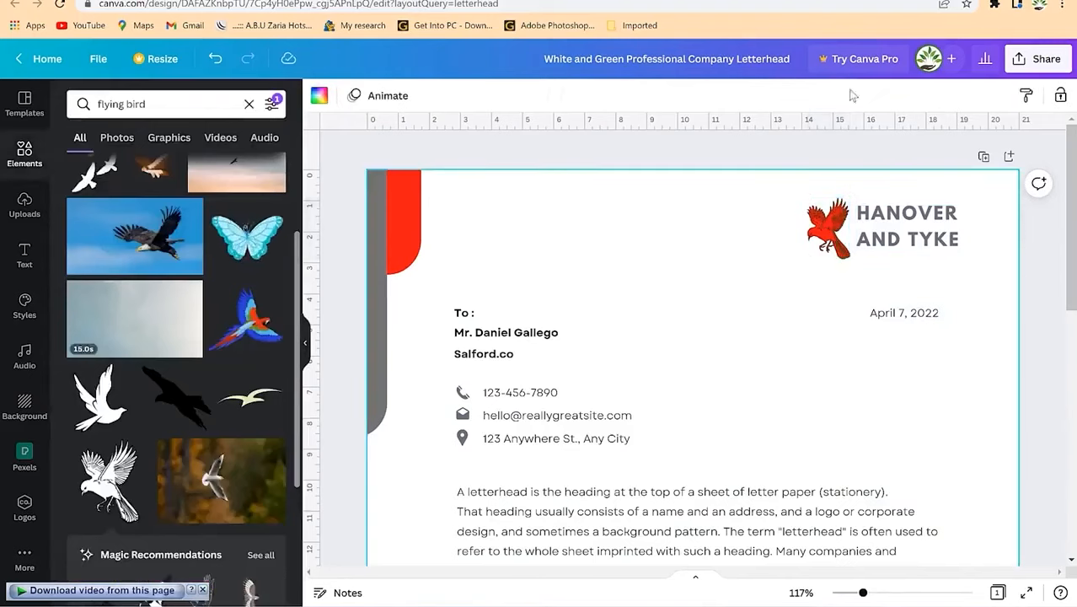
Step: Retype the heading as EPIC and MENTORSHIP on two lines
double_click(932, 215)
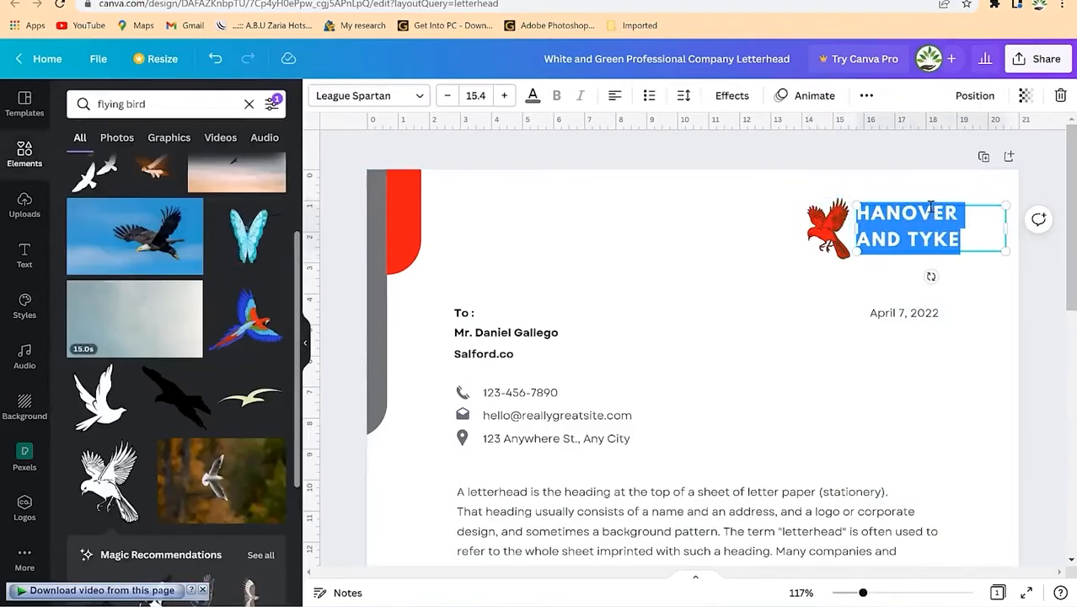
text(E)
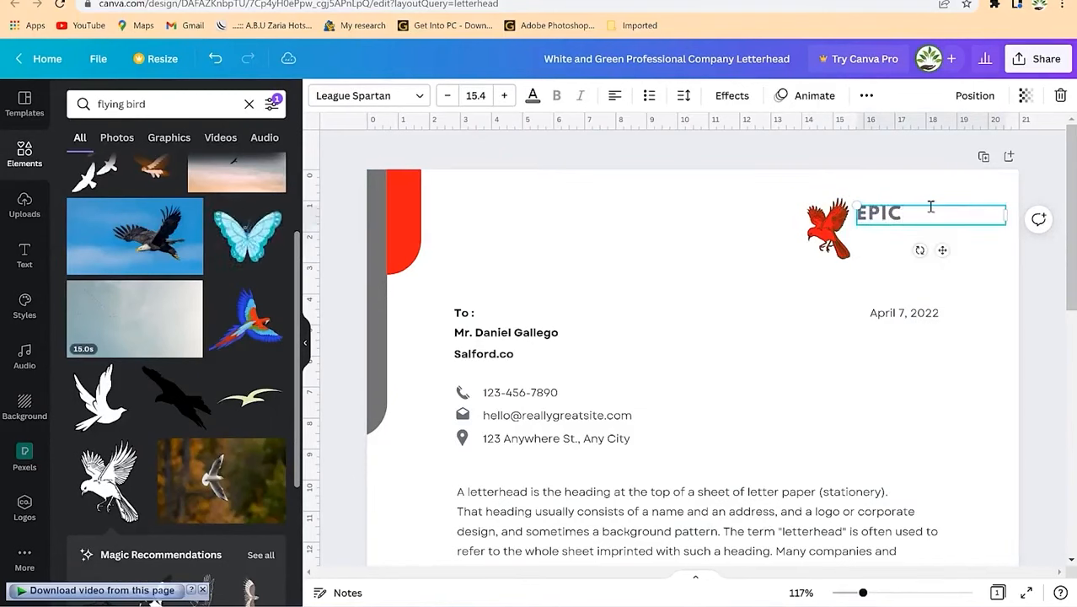
text(PIC)
key(Return)
text(MENTORSHIP)
key(ctrl+a)
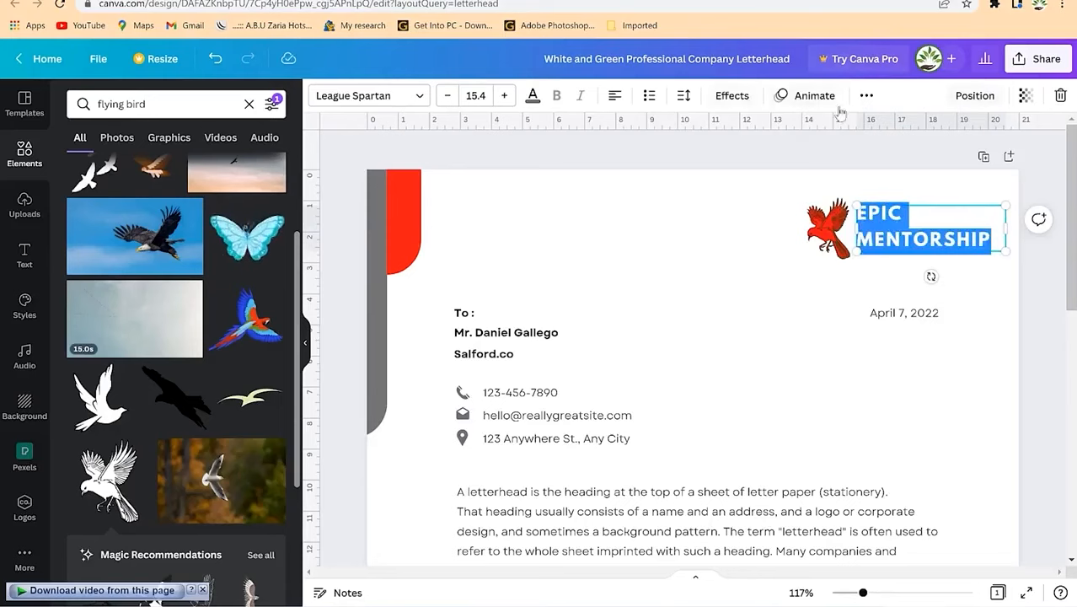
Step: Tighten the heading's letter spacing to 91 and line spacing to 1.28
click(684, 96)
drag(746, 166, 738, 164)
drag(775, 200, 734, 200)
click(650, 204)
click(651, 204)
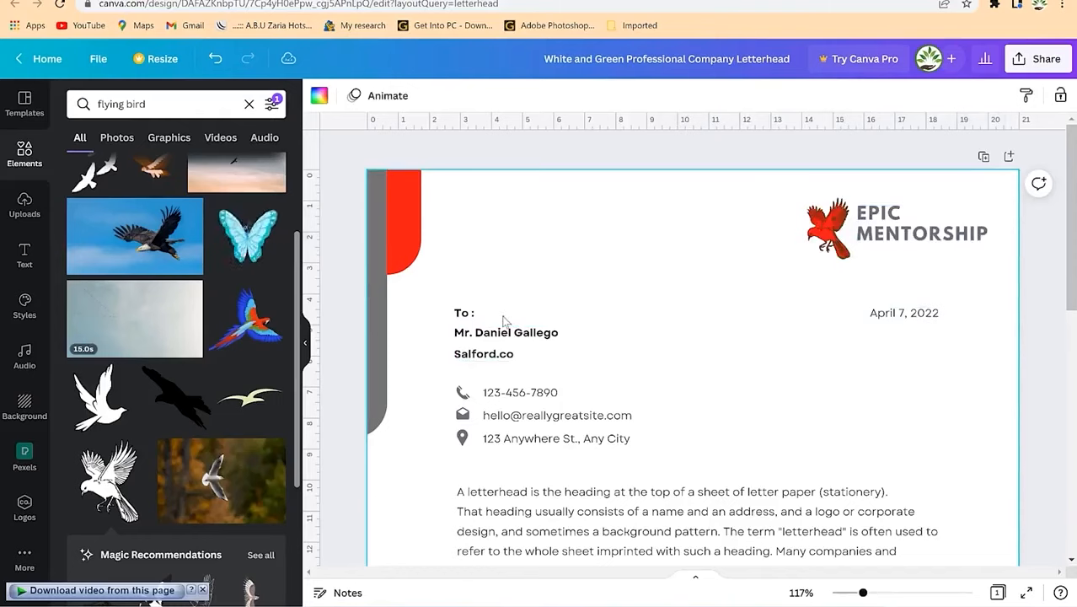
Step: Enter 'Dept of Physical' in the To: line, trim leftovers, and widen it onto one line
click(511, 338)
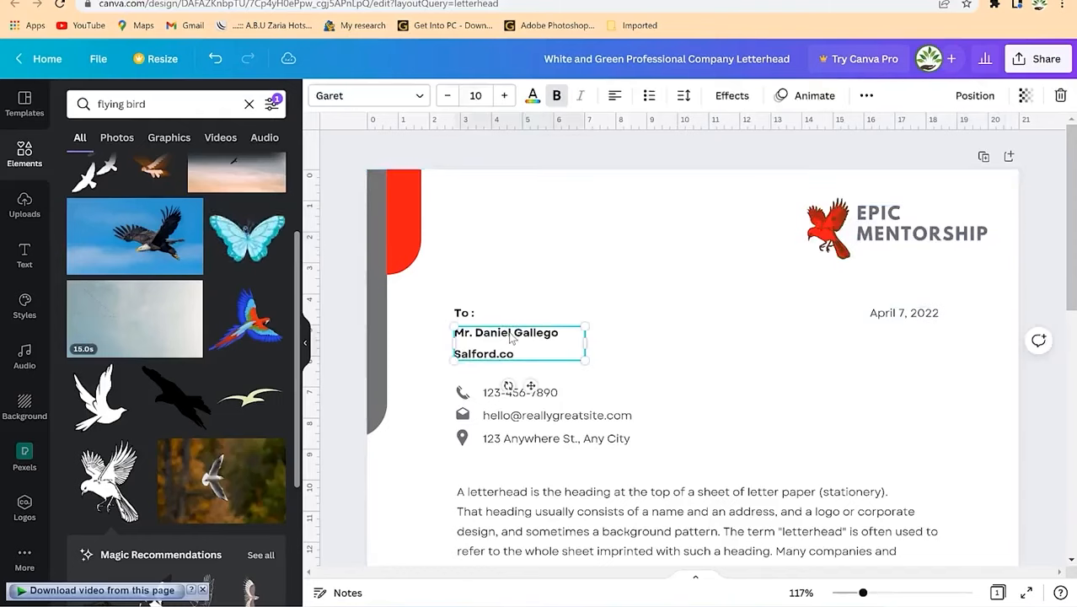
click(517, 312)
click(468, 314)
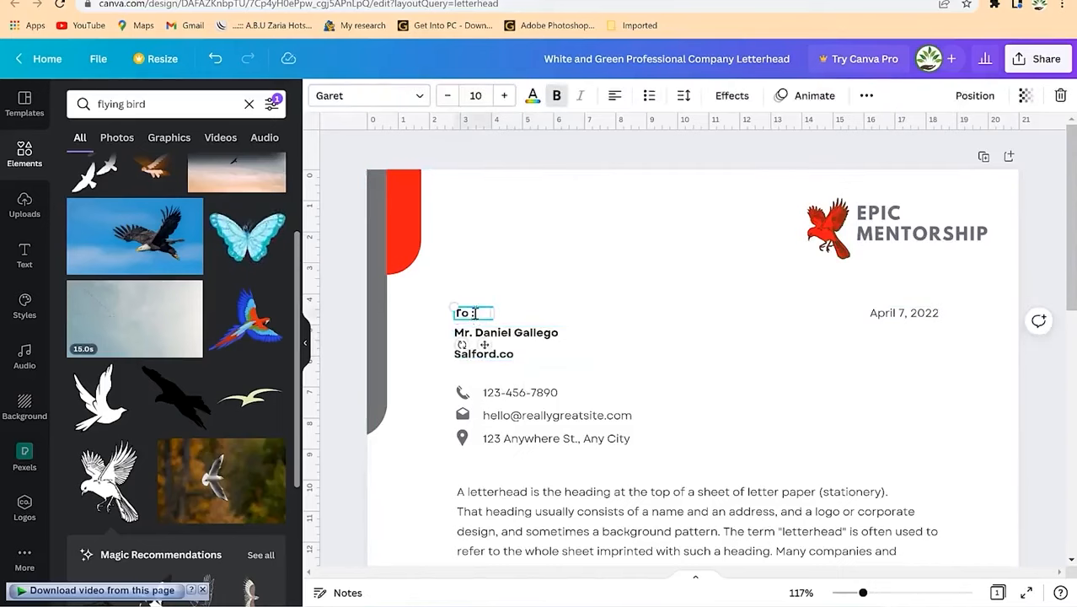
text(Dept)
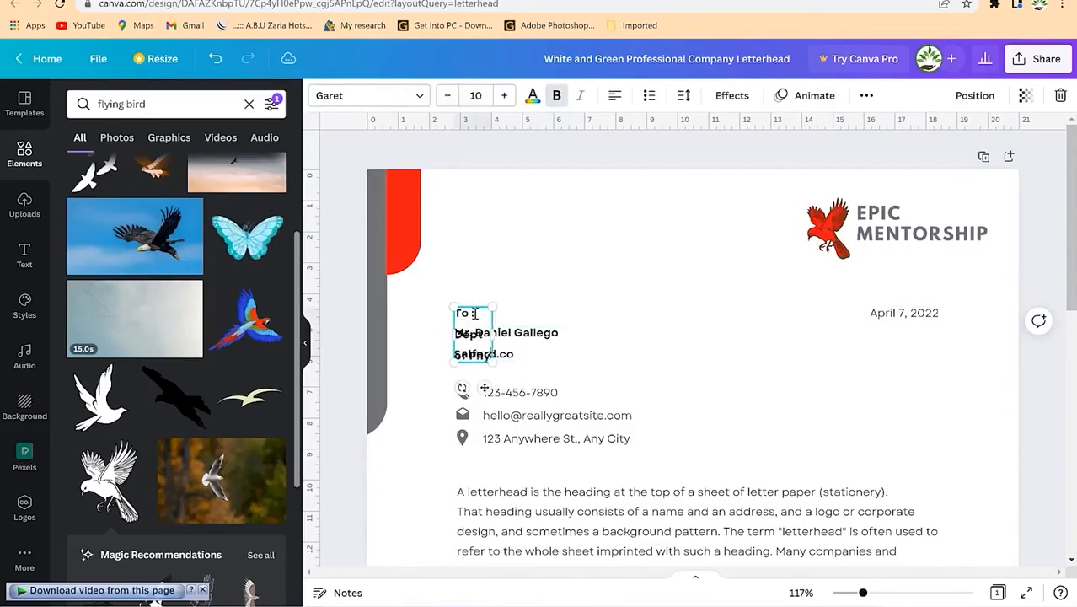
text( of Physical)
key(BackSpace)
key(BackSpace)
key(BackSpace)
key(BackSpace)
key(BackSpace)
key(BackSpace)
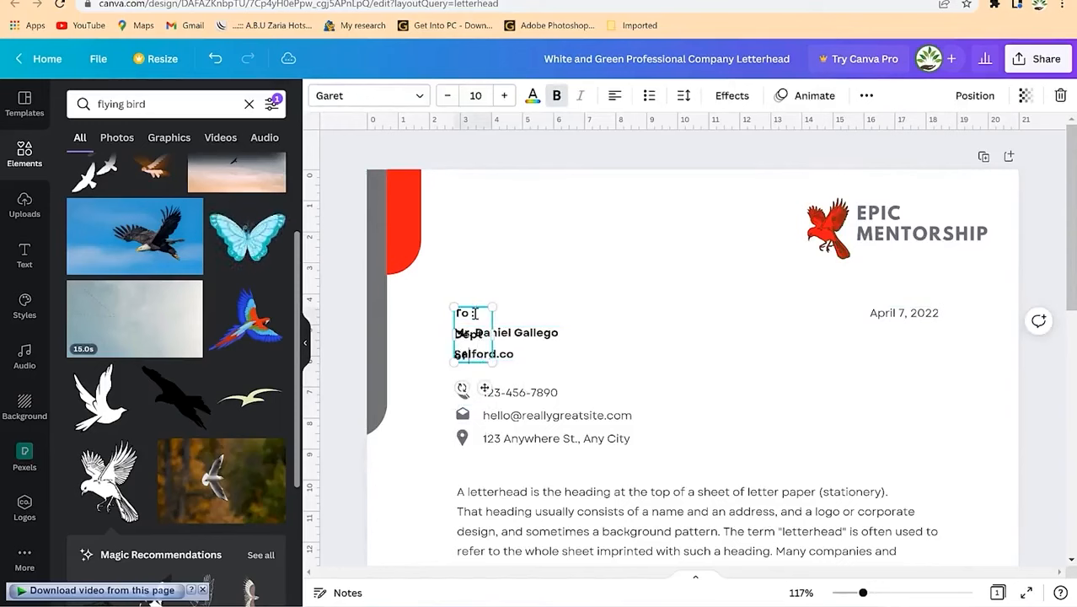
drag(494, 335, 619, 313)
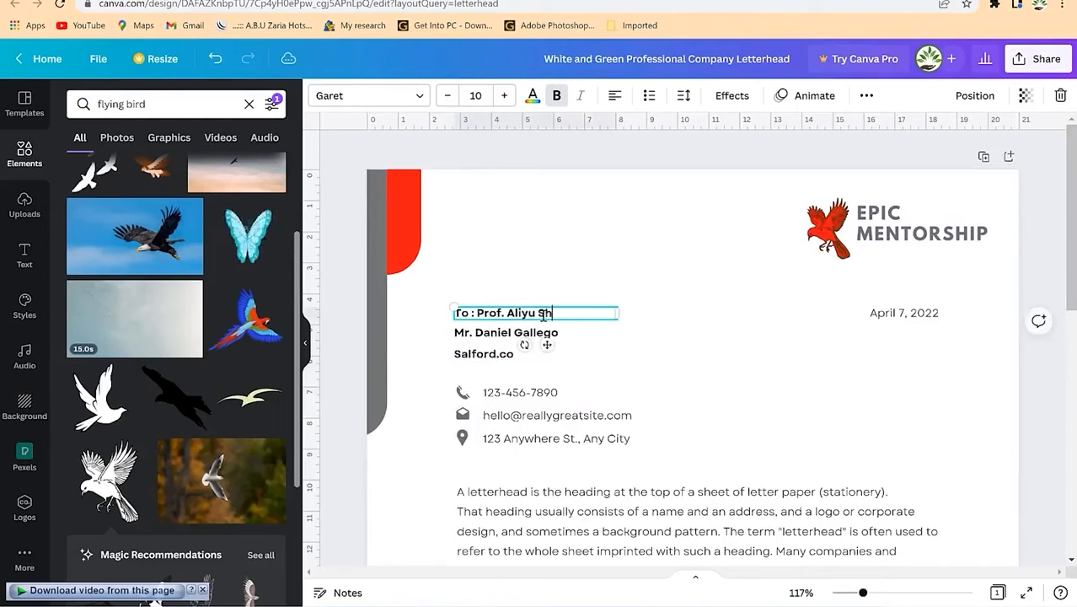
click(622, 368)
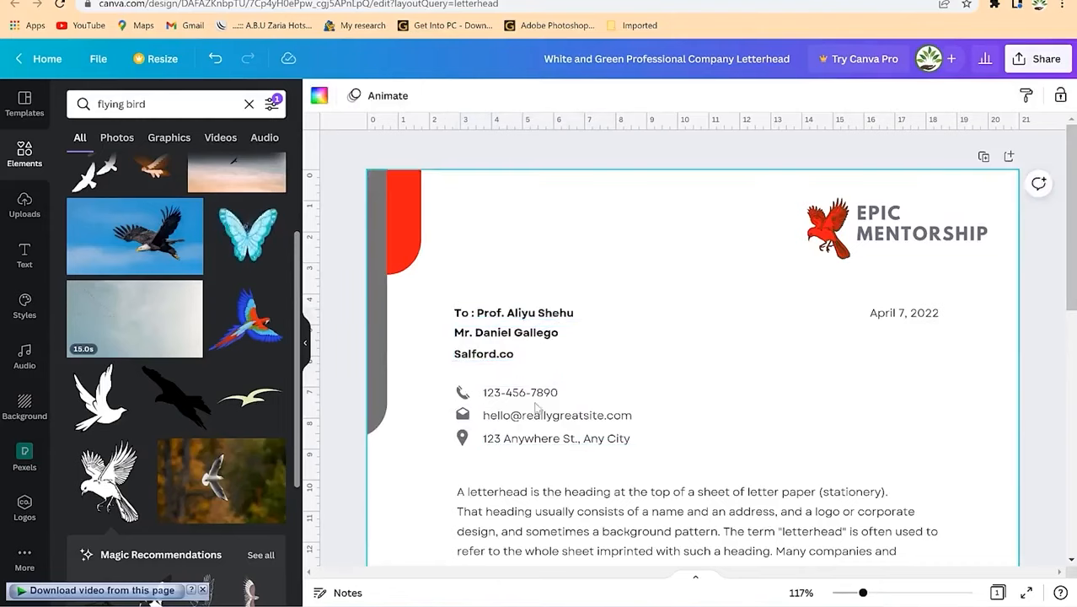
Step: Replace the template signature with the uploaded blue signature, sized 5.1 by 2.1 under Sincerely,
scroll(581, 430, down, 2)
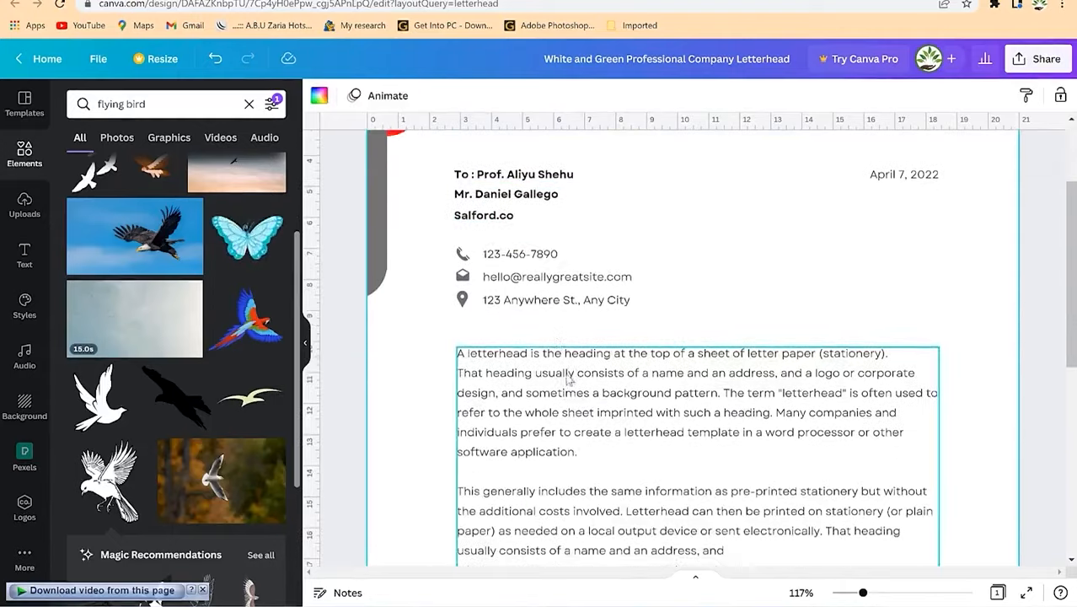
scroll(558, 320, down, 3)
scroll(539, 299, up, 3)
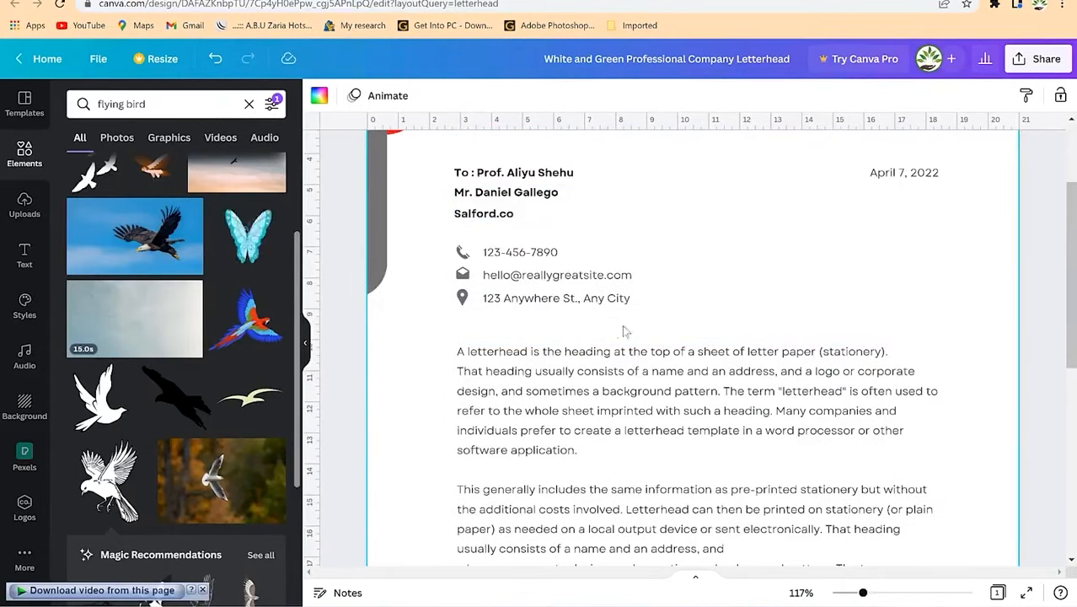
scroll(772, 378, down, 4)
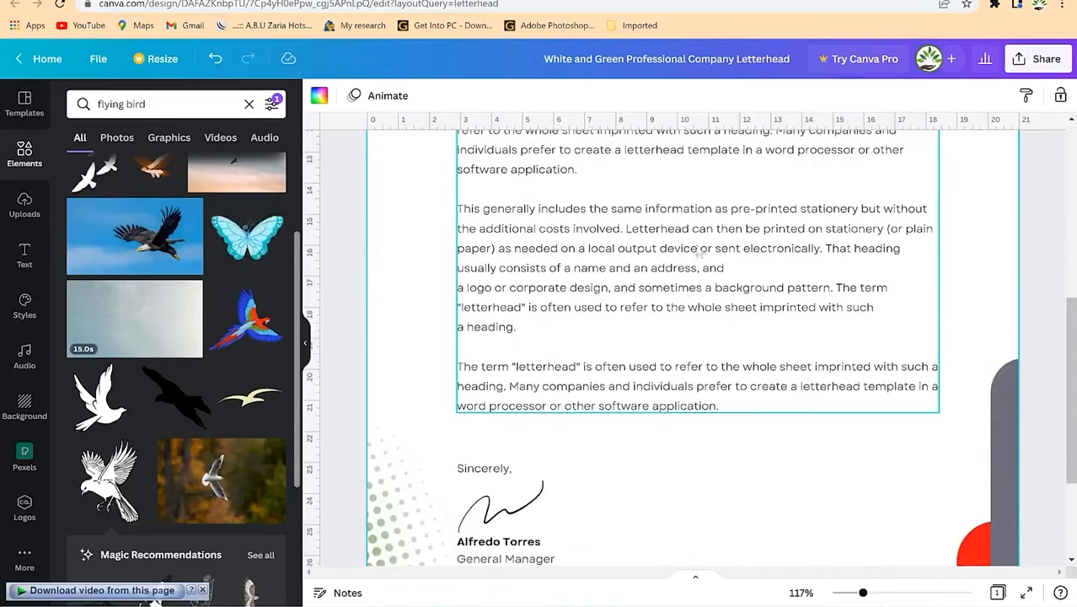
scroll(589, 354, up, 2)
scroll(557, 394, down, 3)
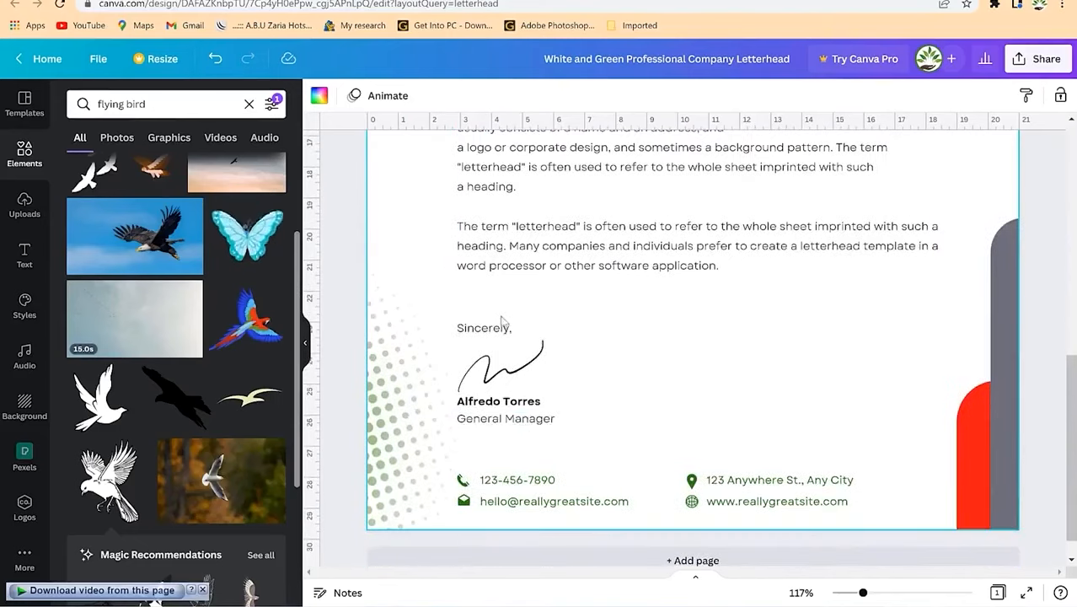
click(515, 371)
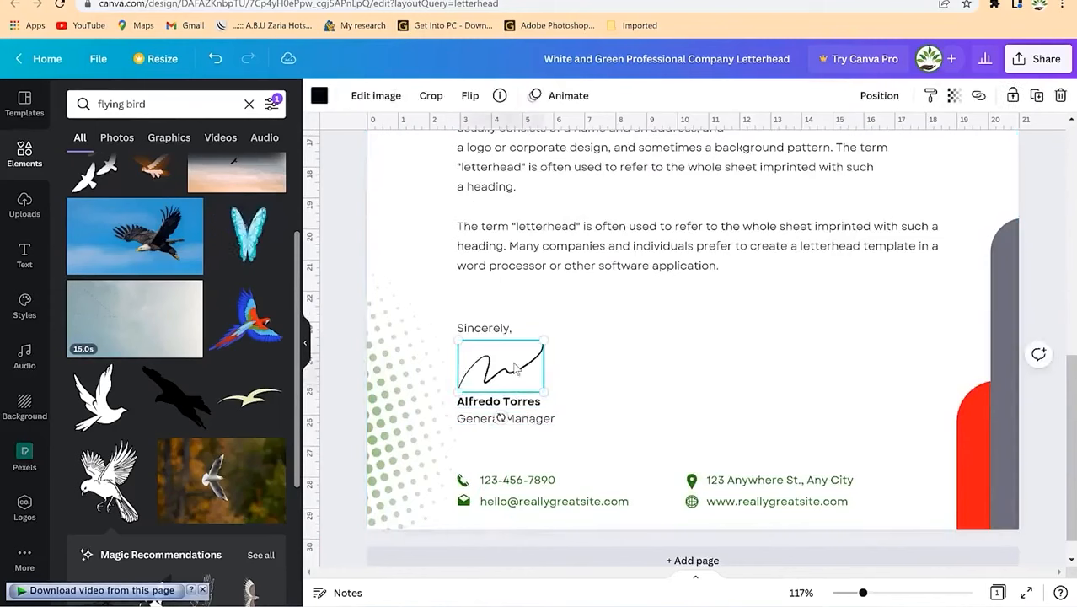
click(24, 202)
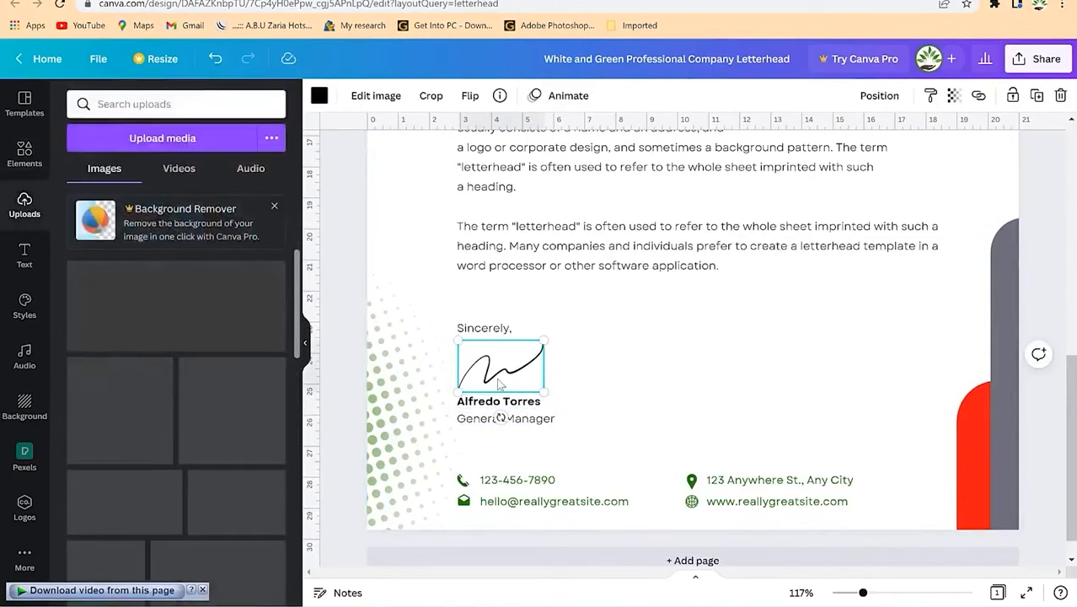
key(Delete)
mouse_move(227, 300)
mouse_down()
mouse_move(344, 338)
mouse_move(570, 366)
mouse_move(539, 373)
mouse_up()
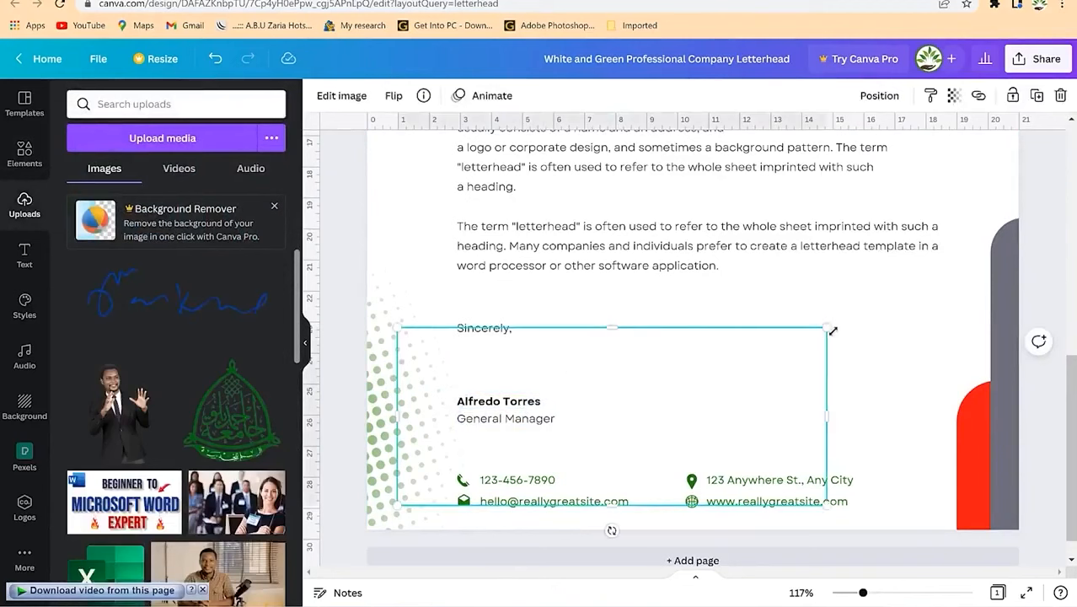
drag(825, 331, 550, 441)
mouse_move(522, 453)
mouse_down()
mouse_move(522, 347)
mouse_move(505, 352)
mouse_up()
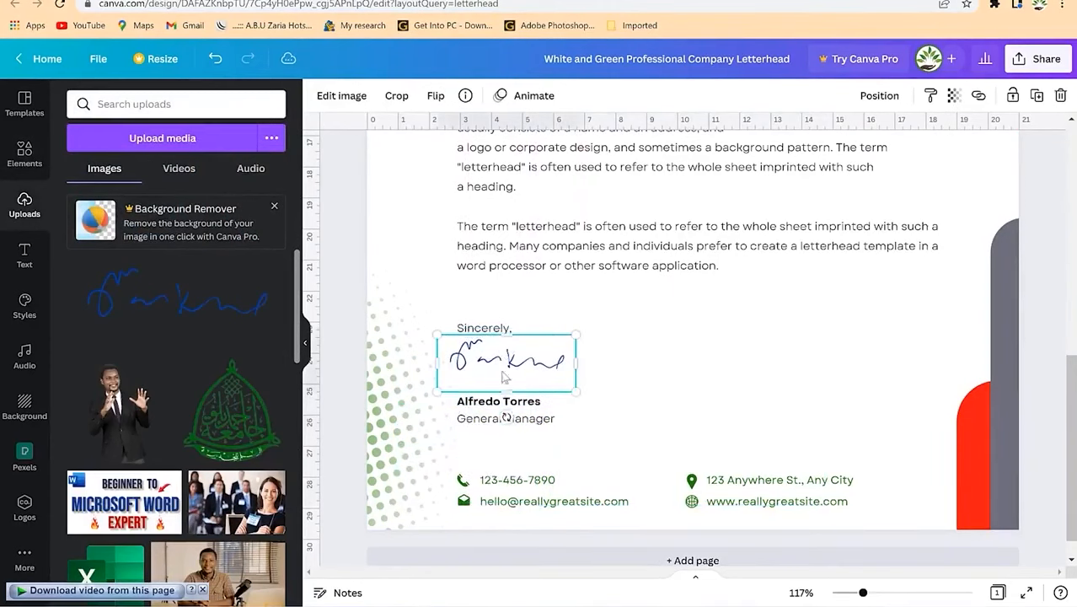
Step: Paste the lecturer's name over the signer's name and widen its box to one line
click(493, 408)
double_click(495, 408)
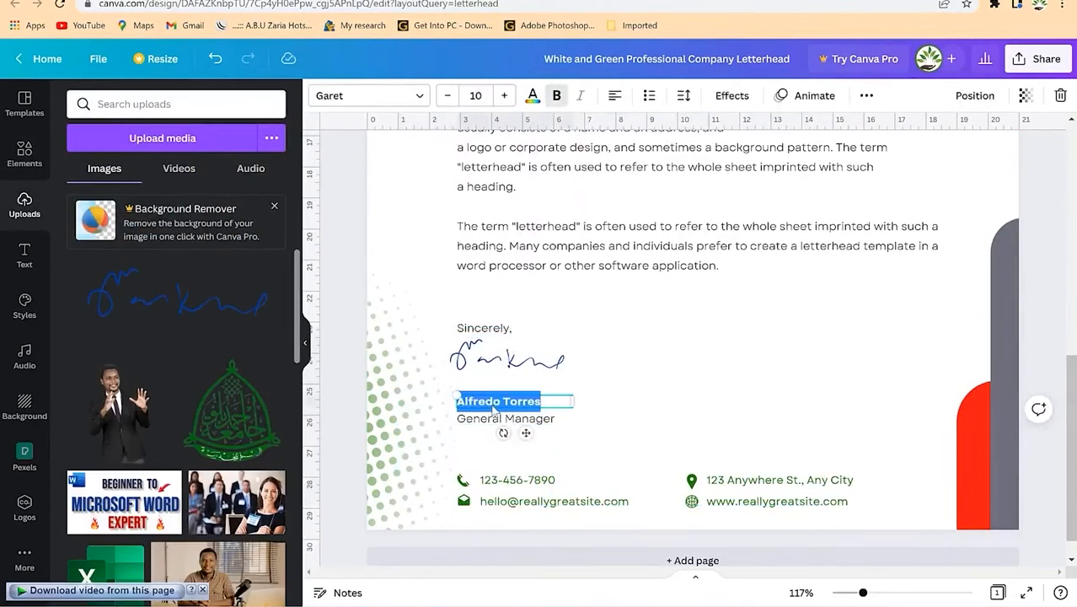
drag(576, 482, 603, 482)
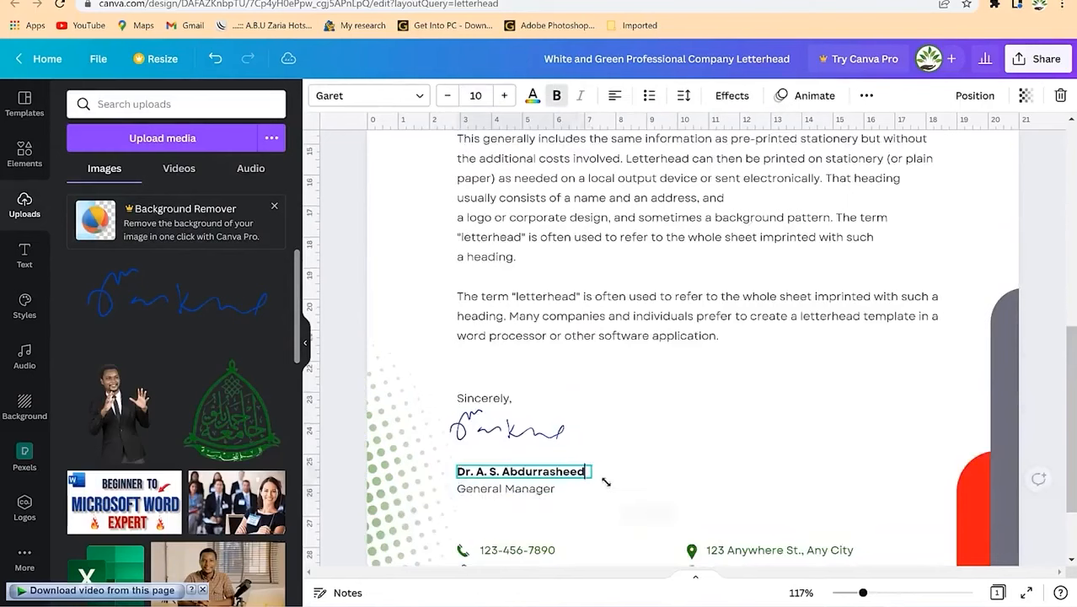
click(694, 450)
scroll(581, 506, down, 3)
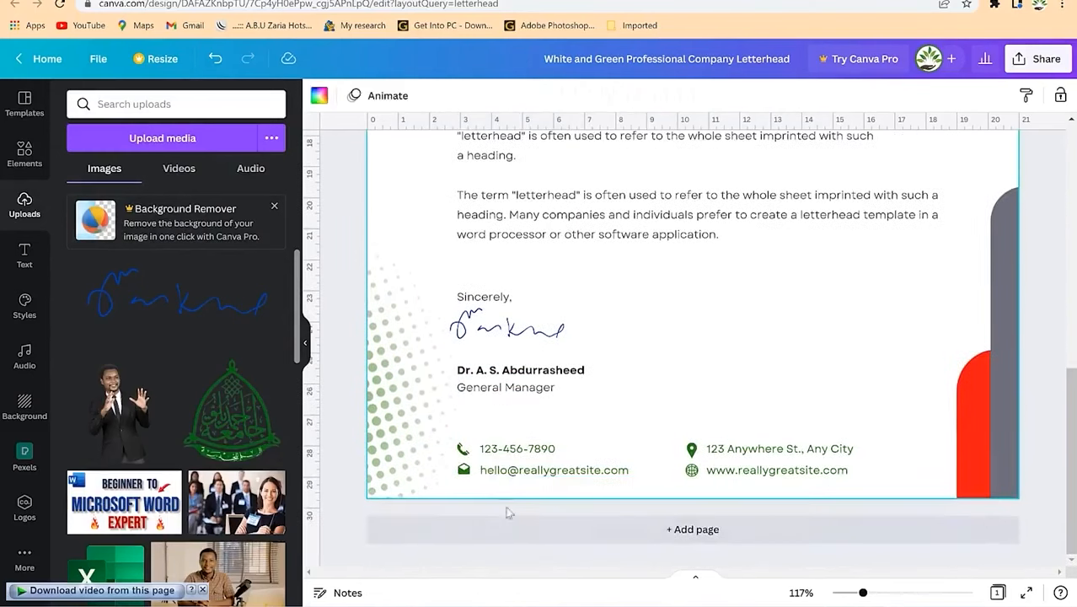
Step: Zoom out to 71% and show colour options for the top-left red corner shape
scroll(621, 403, up, 5)
scroll(622, 403, up, 2)
scroll(704, 377, down, 4)
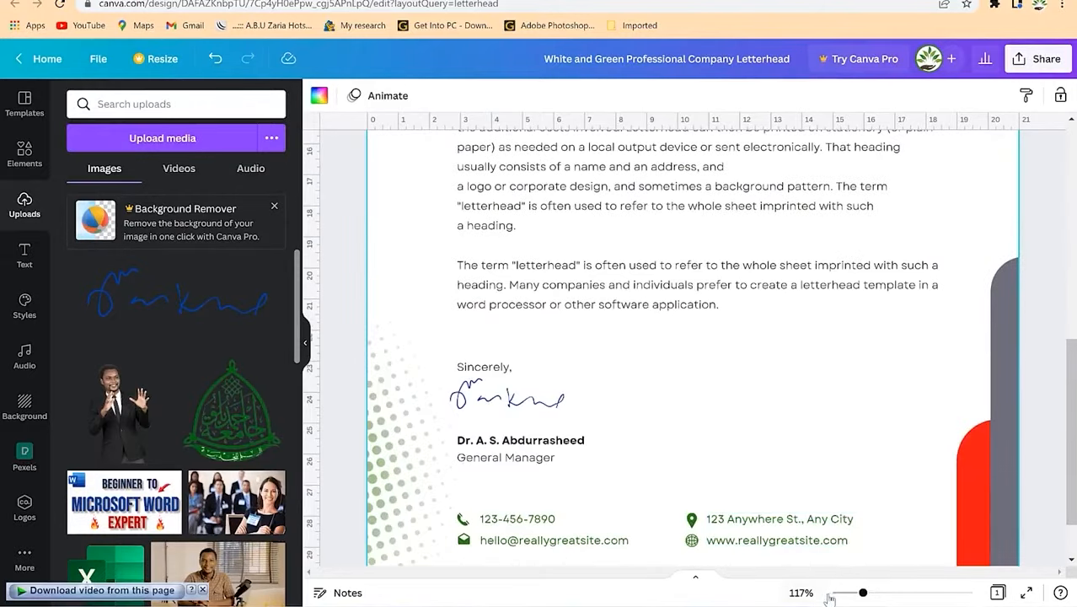
drag(866, 594, 848, 592)
scroll(901, 438, up, 4)
scroll(902, 438, down, 7)
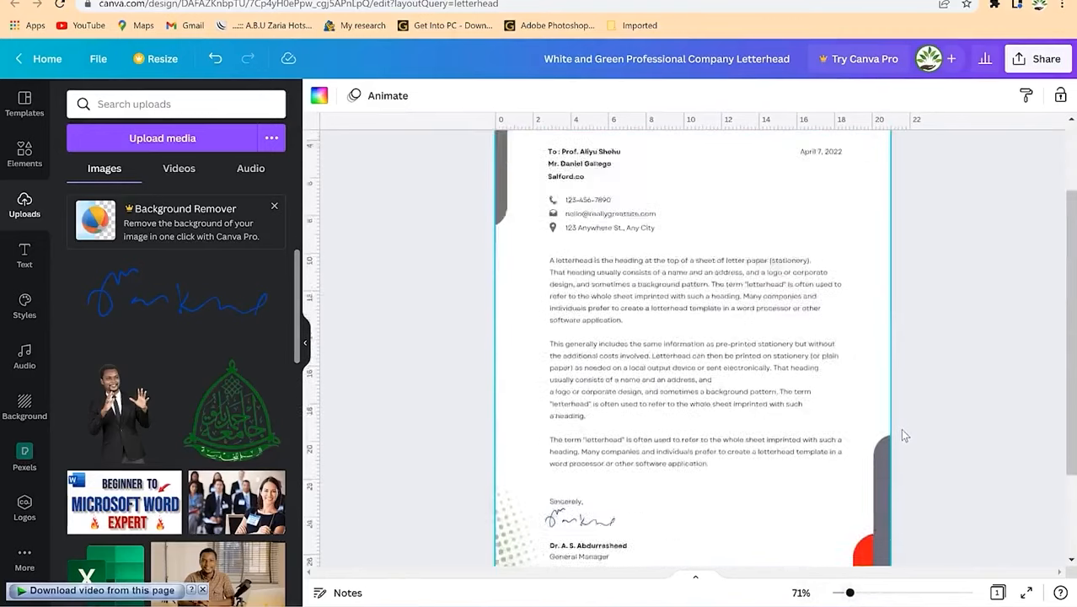
scroll(901, 437, up, 7)
click(520, 215)
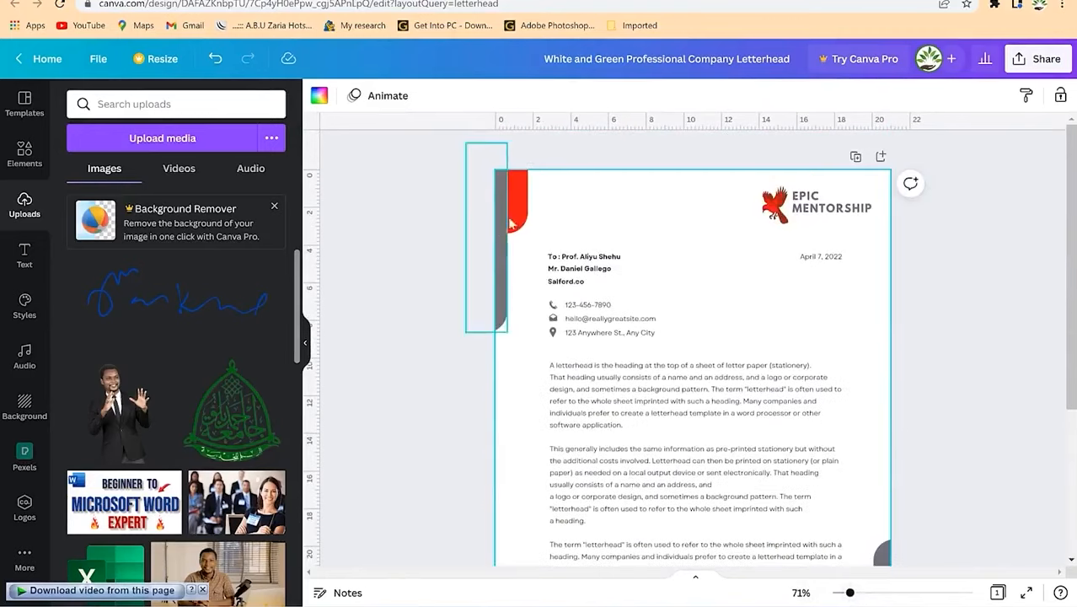
click(319, 95)
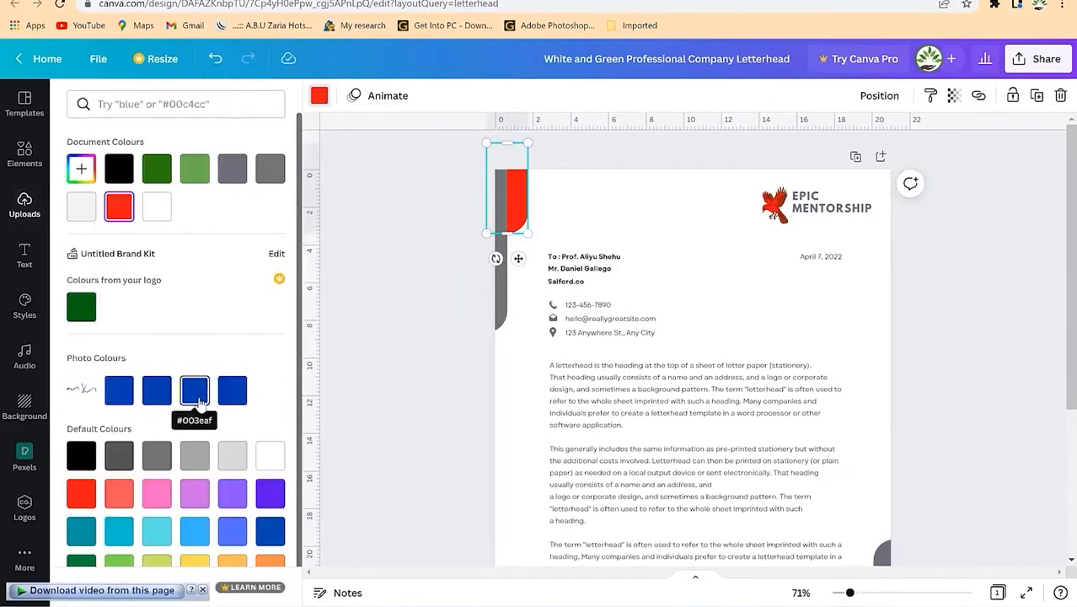
Step: Turn the top-left corner shape and the logo bird's red part blue
click(195, 389)
click(774, 205)
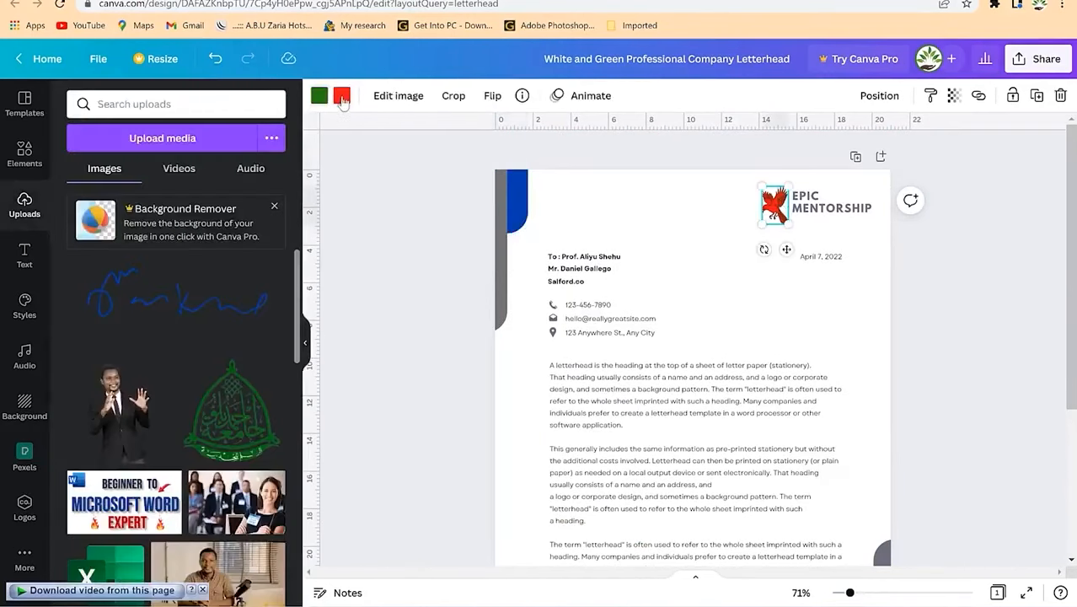
click(342, 96)
click(192, 400)
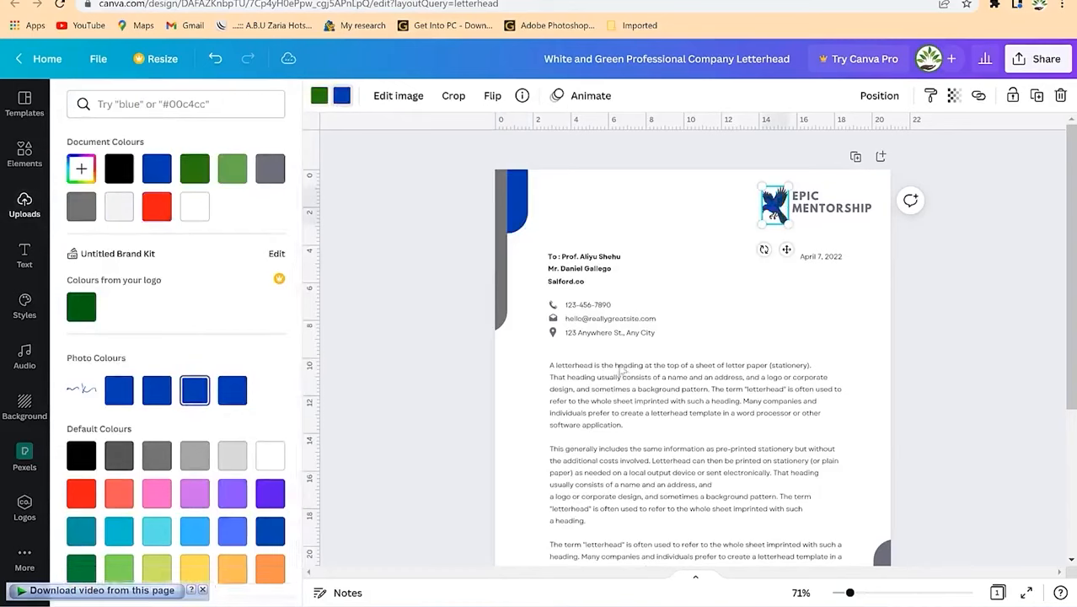
click(883, 358)
Step: Recolour the bottom-right corner shape the same blue and review the page
scroll(849, 415, down, 1)
scroll(849, 414, down, 5)
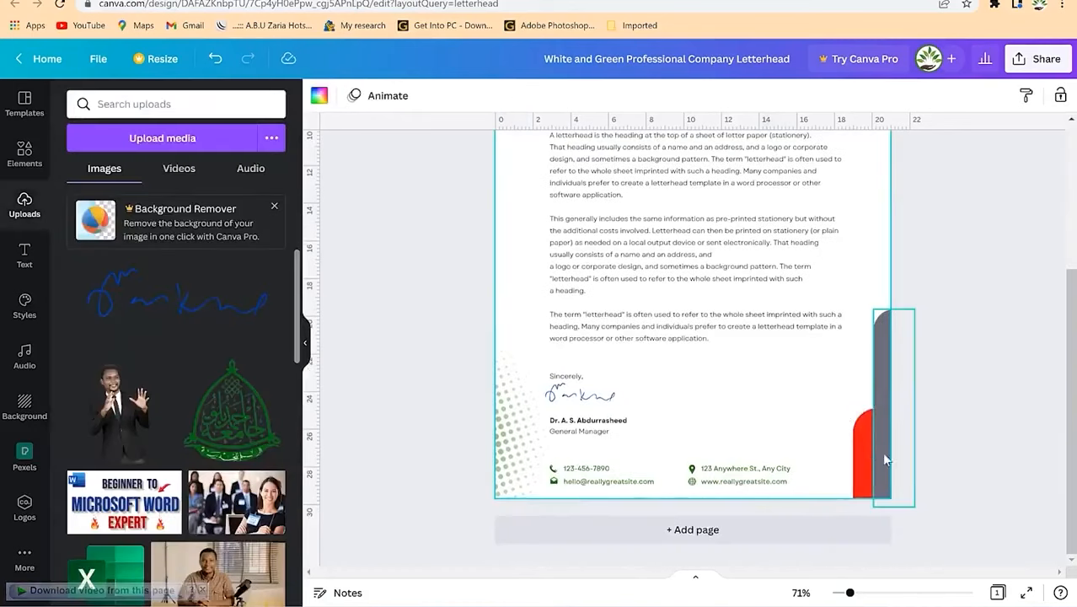
click(863, 444)
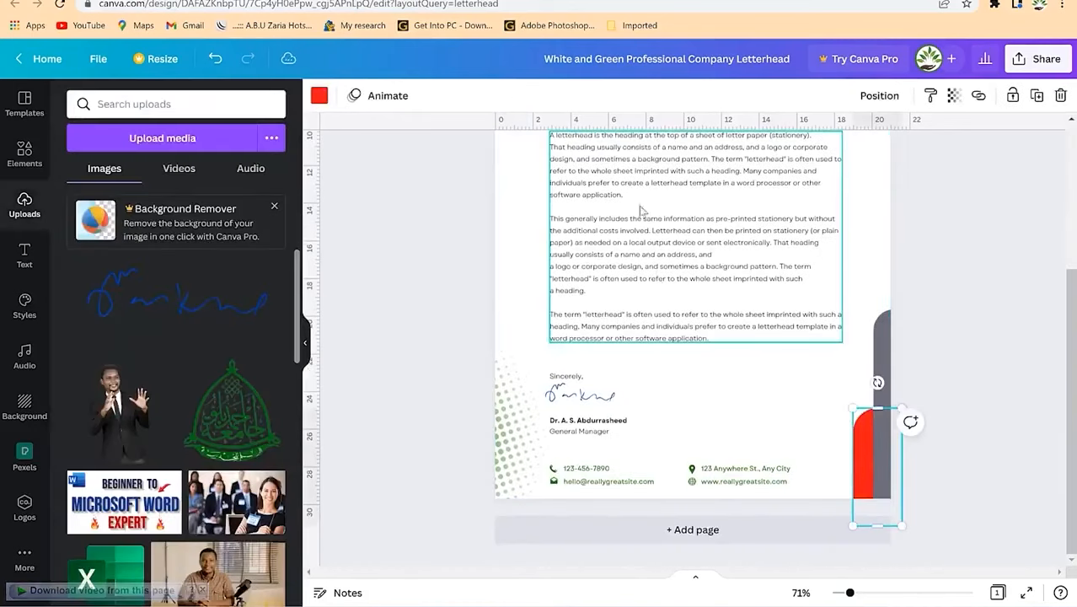
click(319, 96)
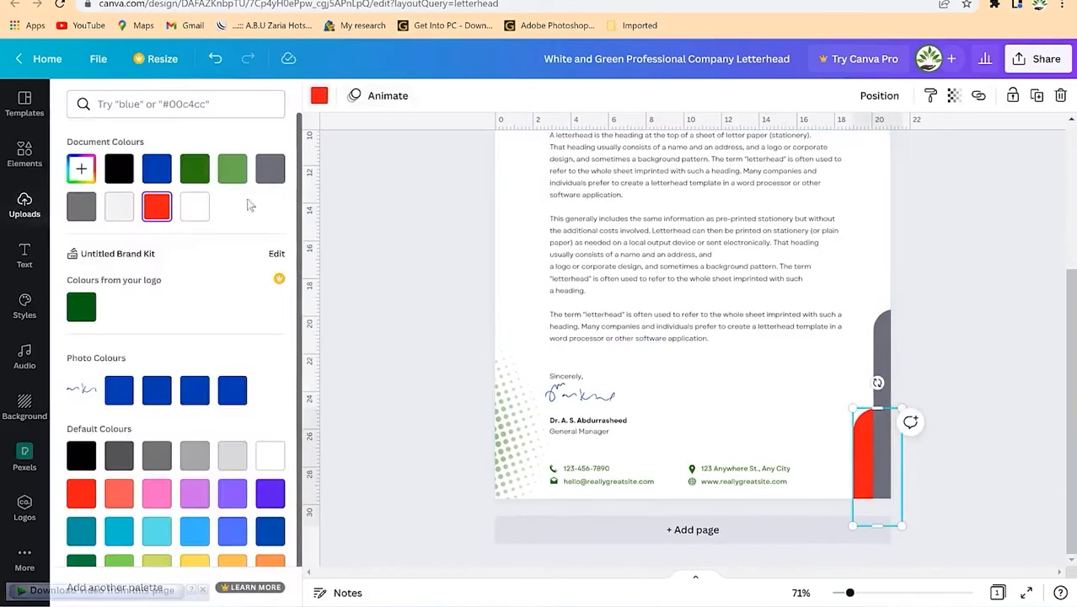
click(195, 396)
scroll(824, 376, up, 3)
scroll(839, 369, down, 3)
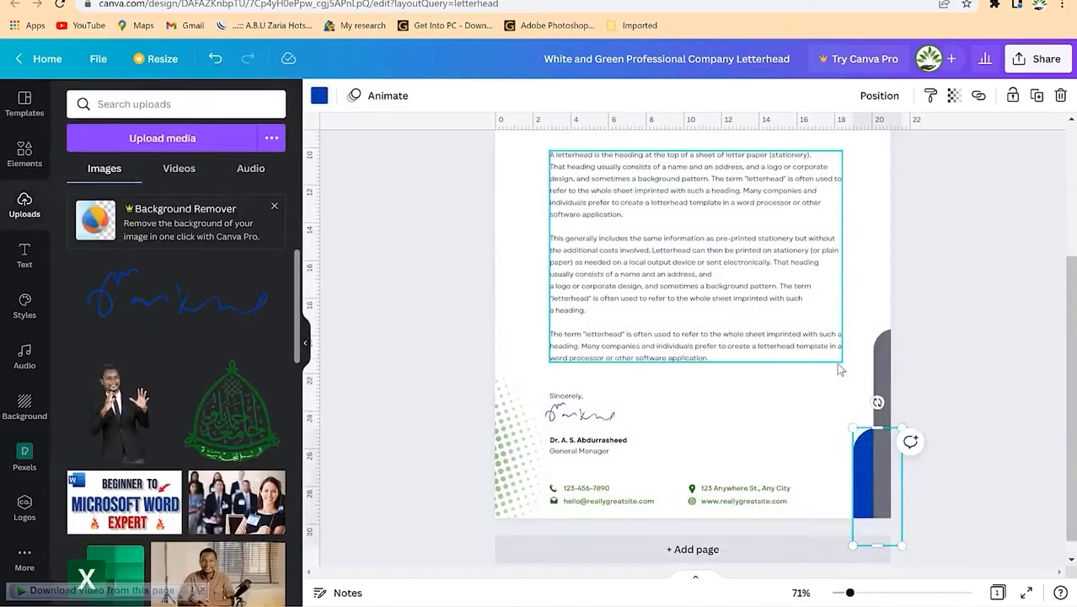
scroll(836, 362, up, 3)
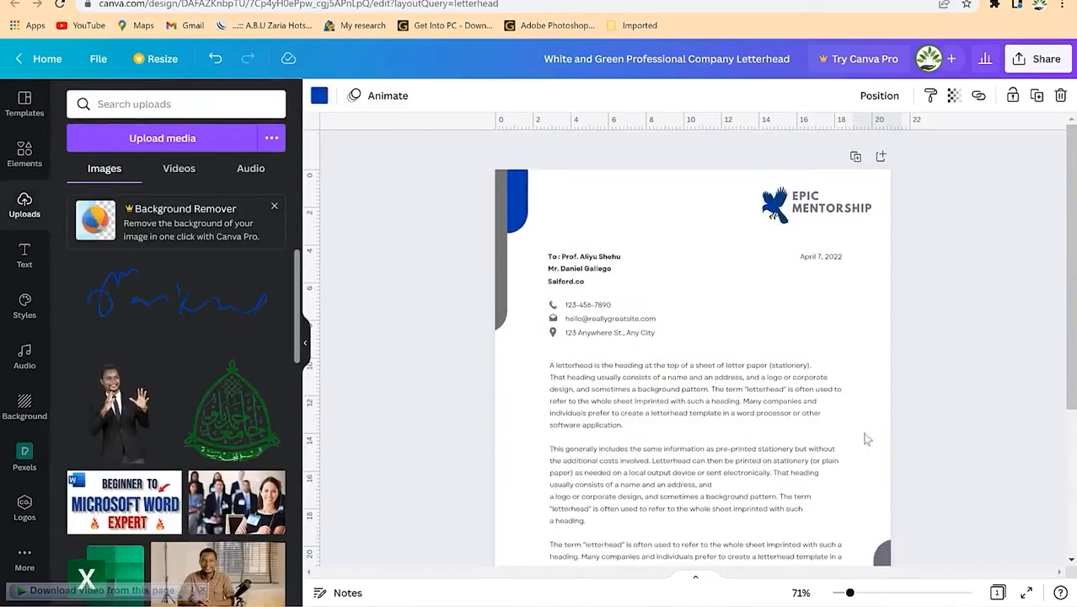
scroll(849, 381, down, 5)
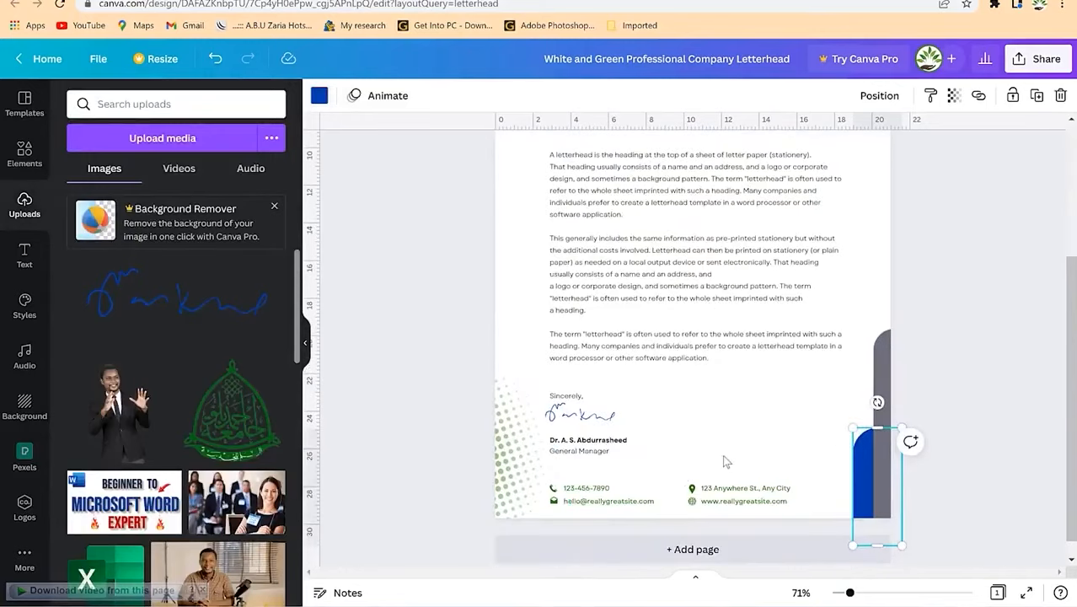
scroll(726, 459, up, 5)
scroll(804, 422, down, 3)
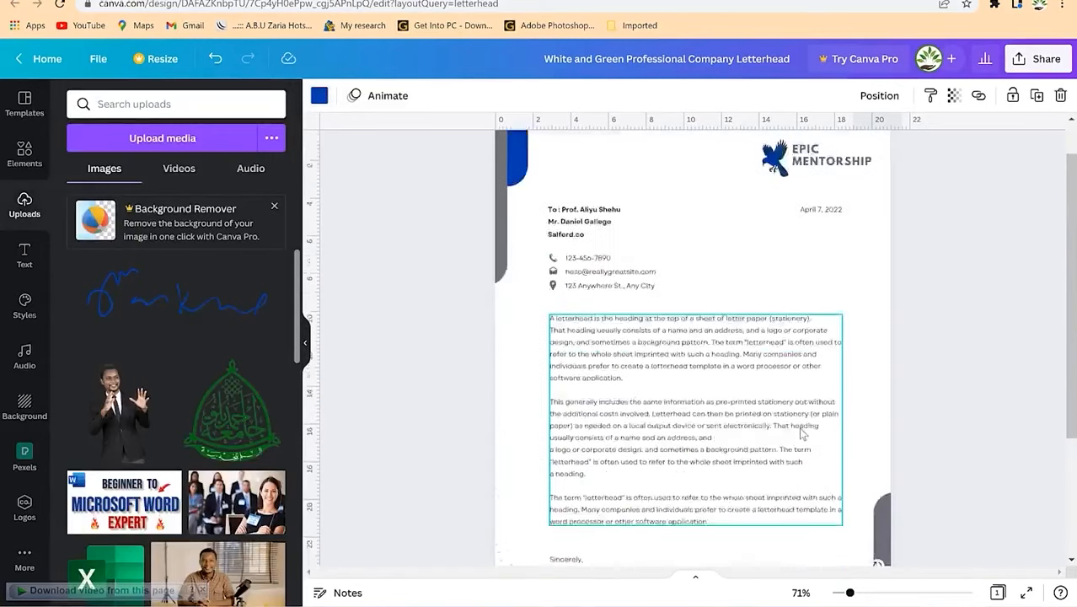
scroll(1025, 136, down, 2)
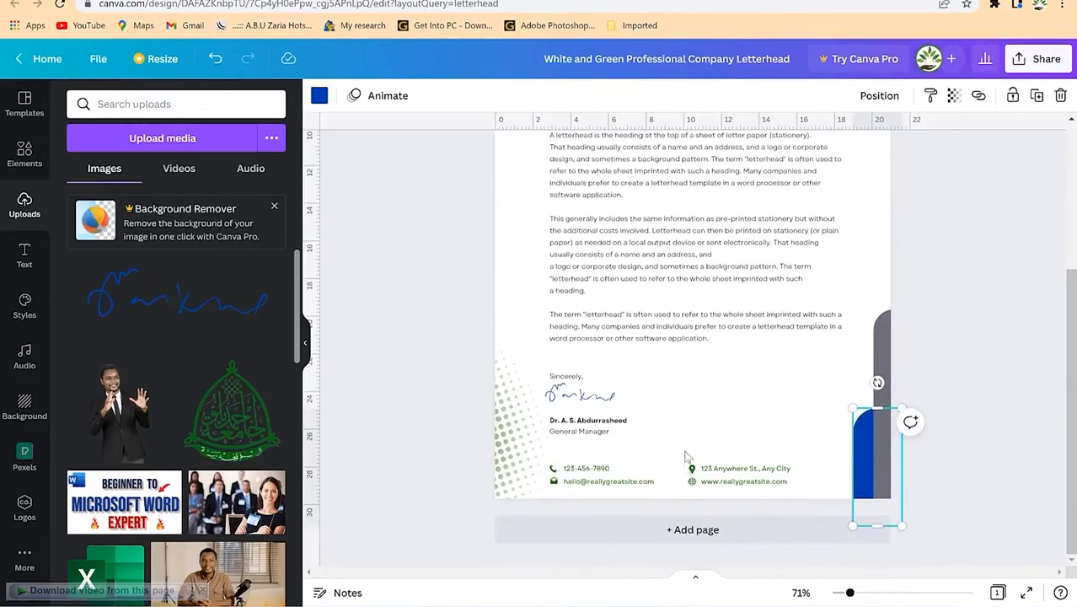
Step: Add a blank second page below the letterhead and look over both pages
click(674, 531)
scroll(464, 428, up, 10)
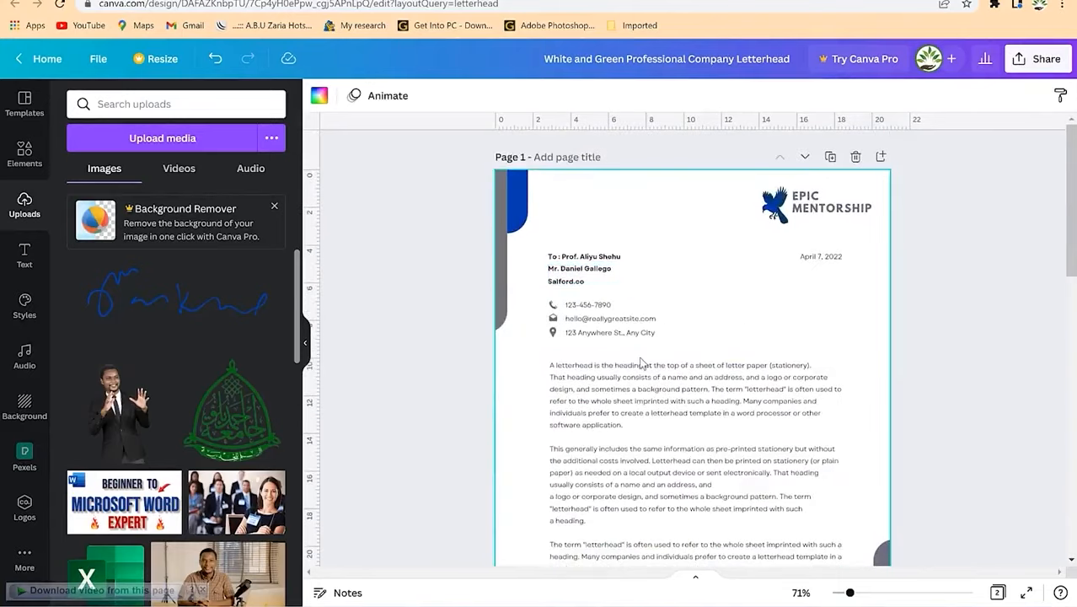
scroll(705, 387, down, 6)
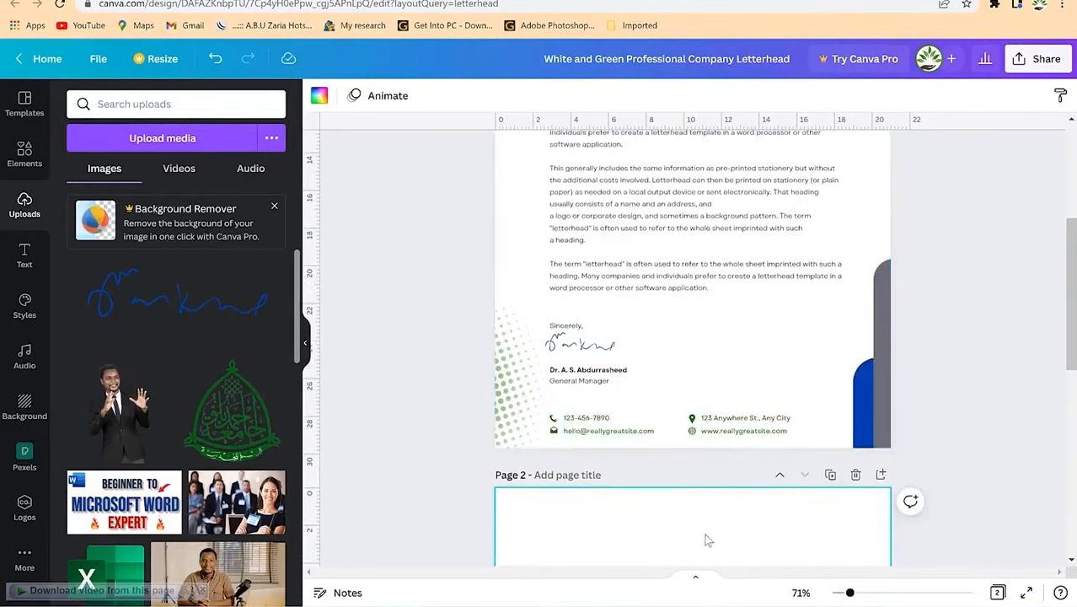
scroll(688, 521, down, 5)
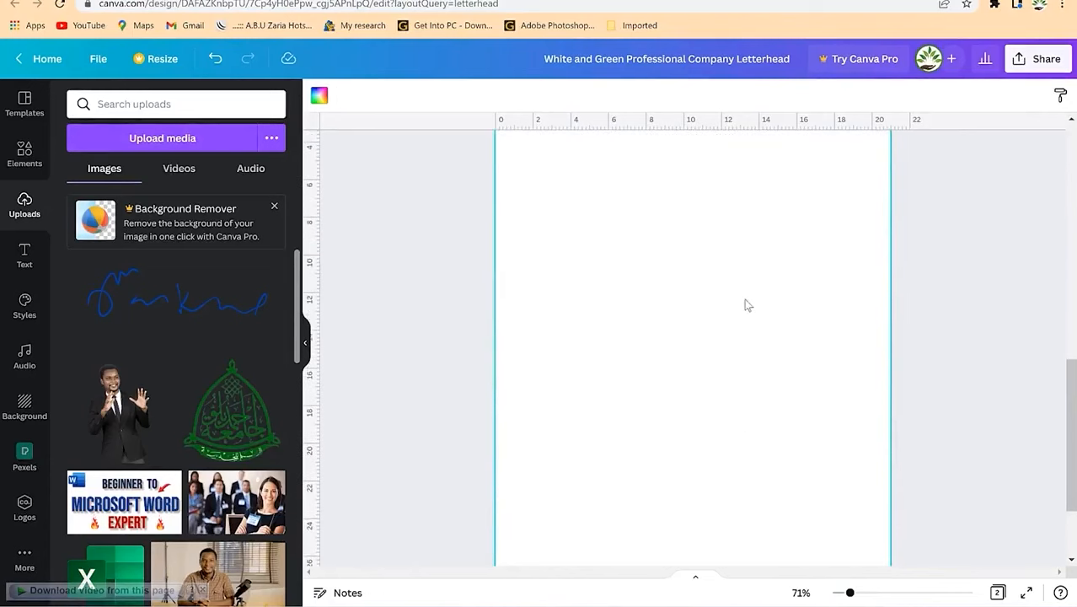
scroll(745, 305, up, 10)
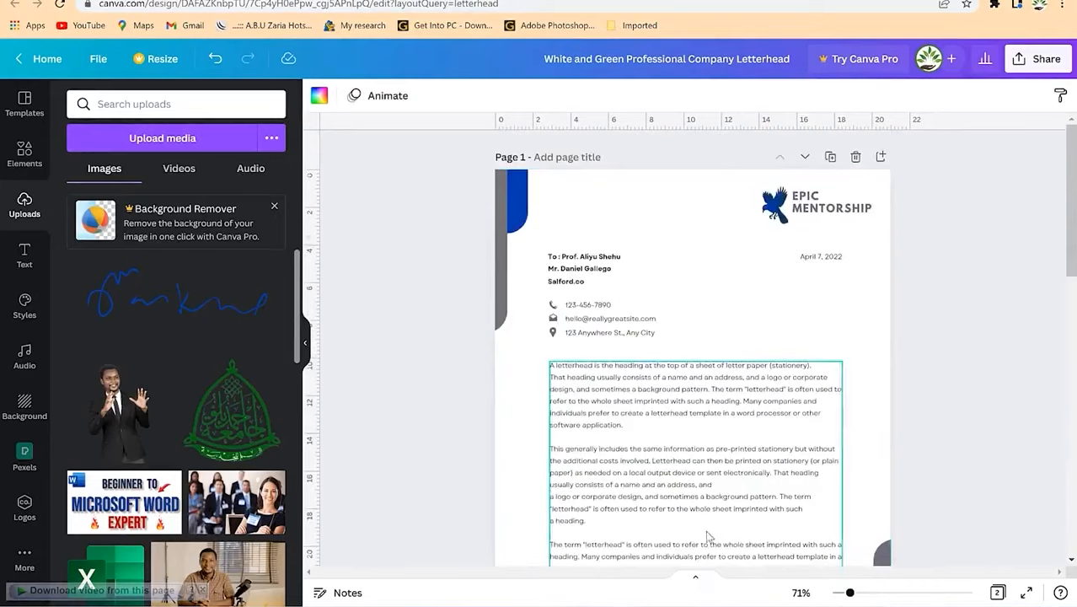
scroll(707, 536, down, 4)
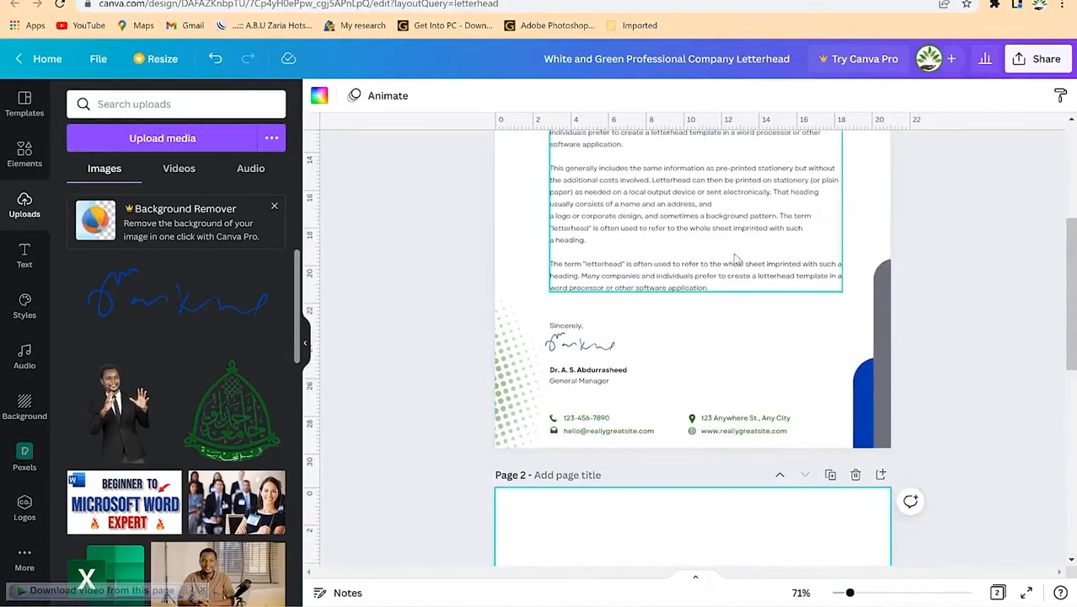
scroll(746, 253, up, 4)
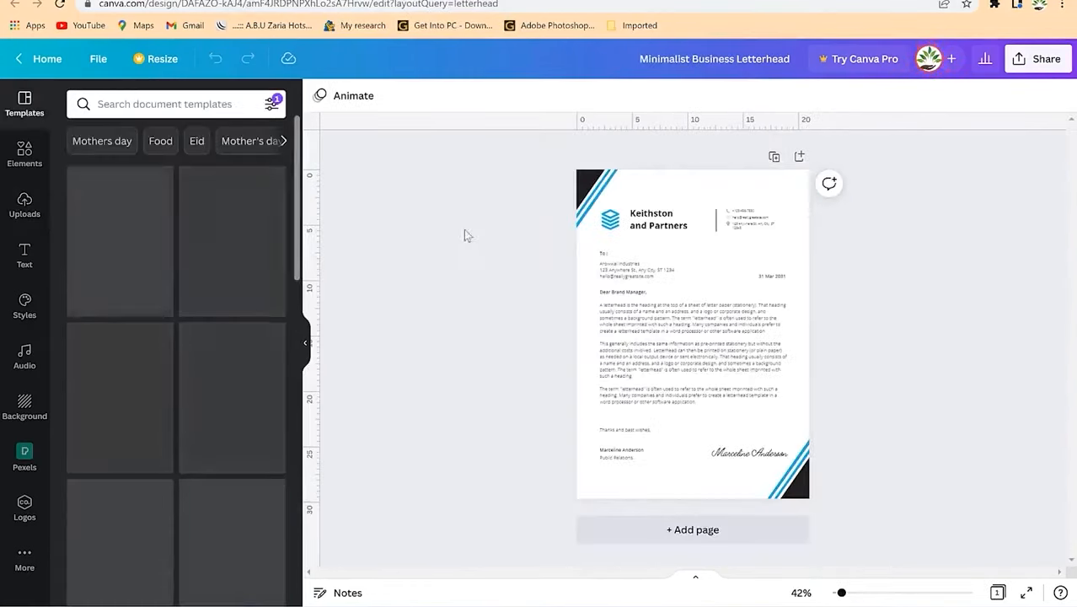
Step: Make the stripes in the bottom-right and top-left corner graphics dark blue
click(787, 486)
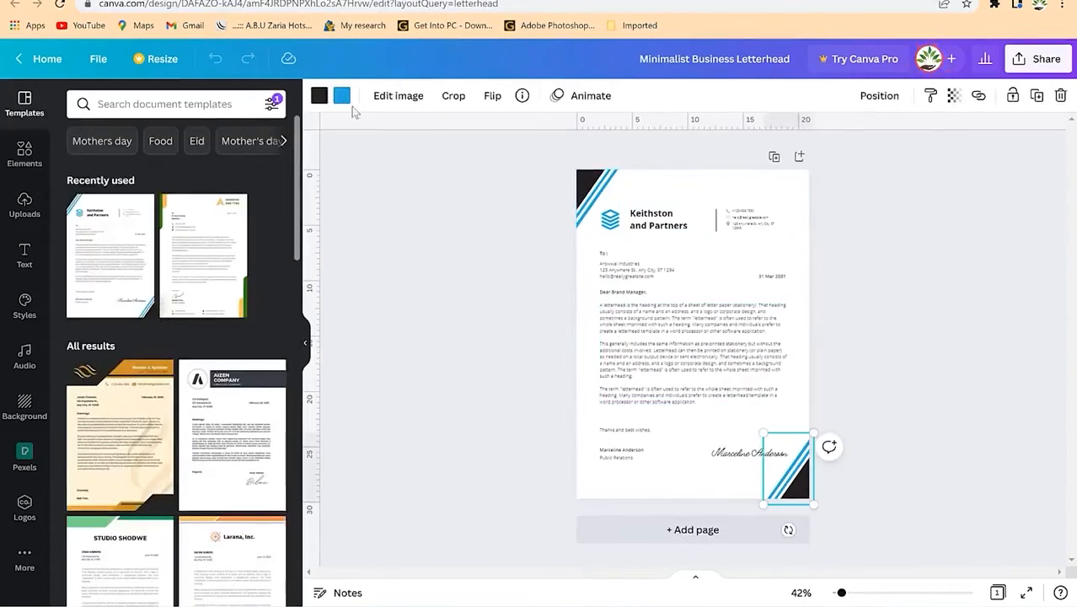
click(341, 96)
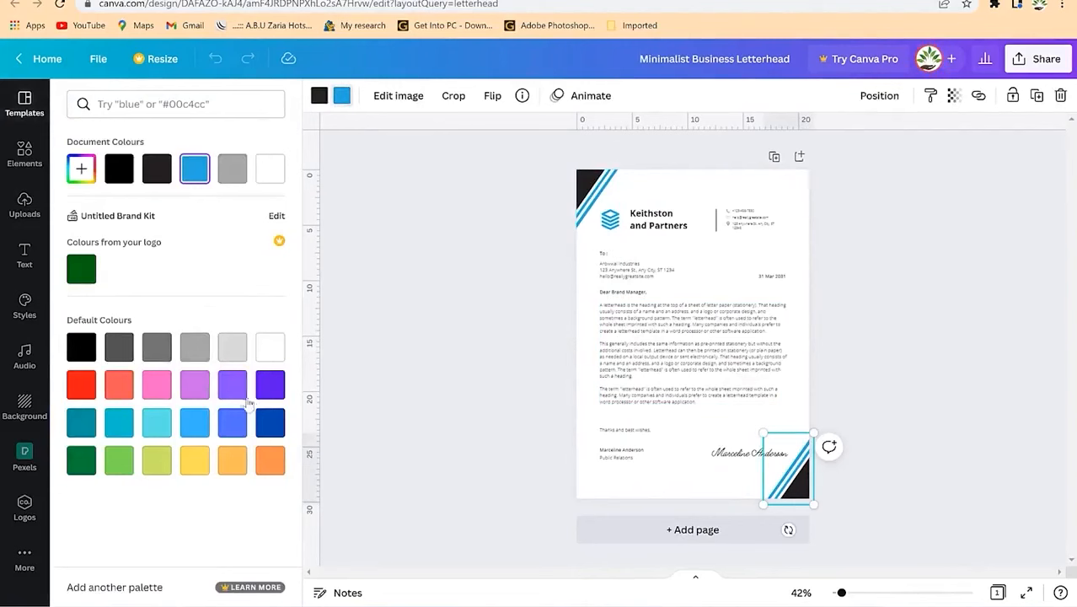
click(271, 428)
click(742, 313)
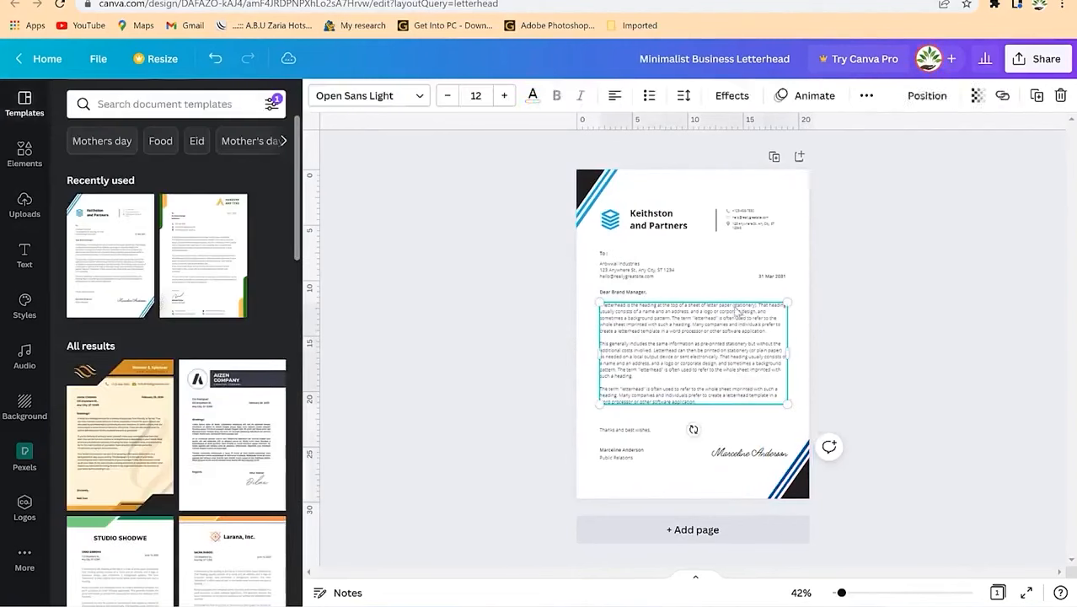
click(598, 201)
click(342, 96)
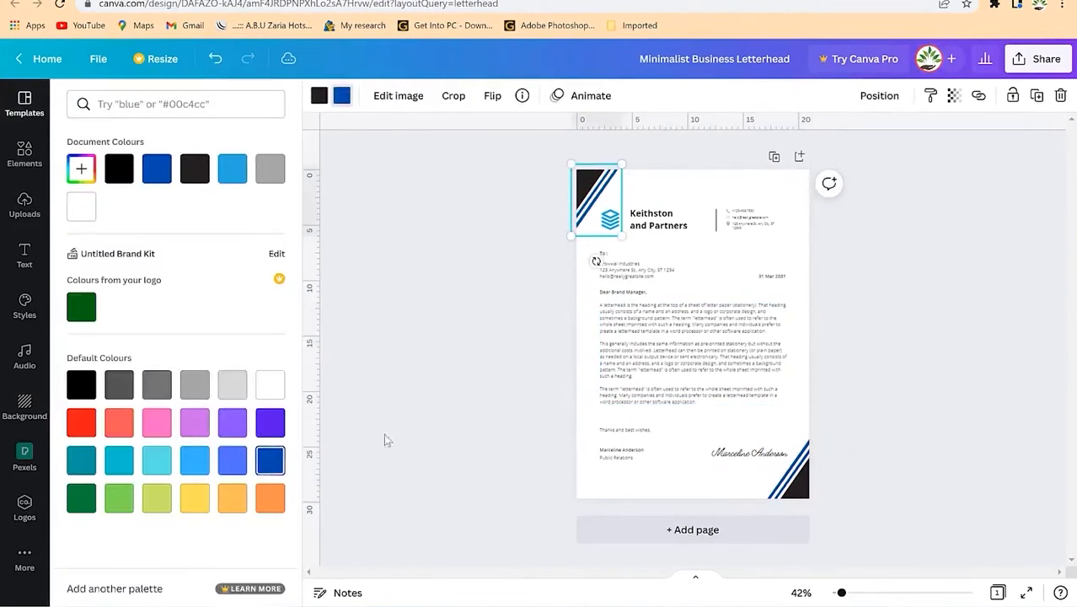
click(755, 354)
click(685, 260)
Step: Check the top-left graphic and small logo icon, then bring up the Elements library
click(596, 201)
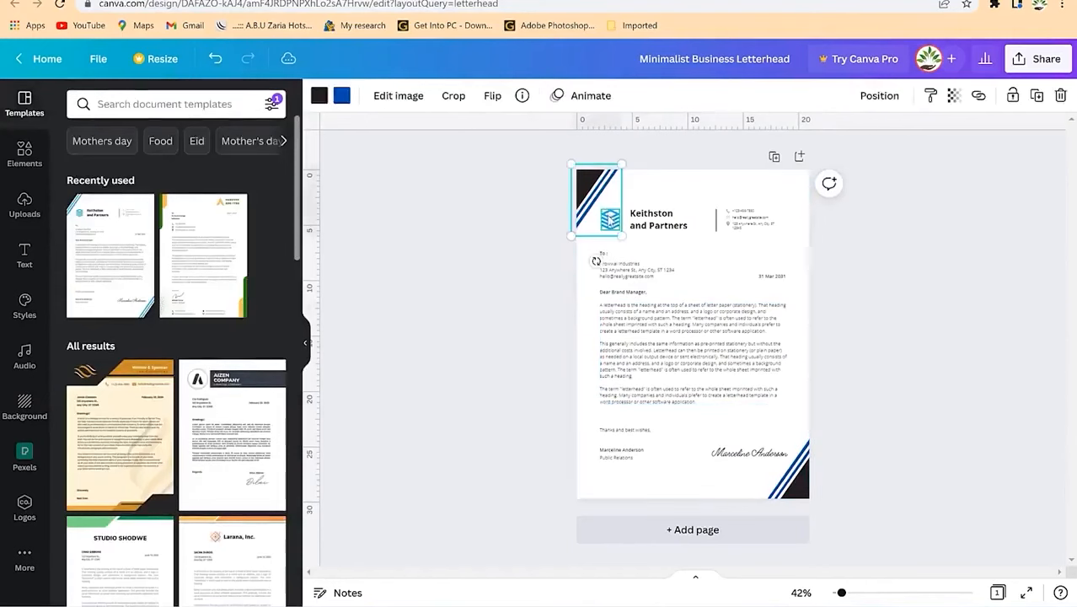
click(609, 219)
click(349, 171)
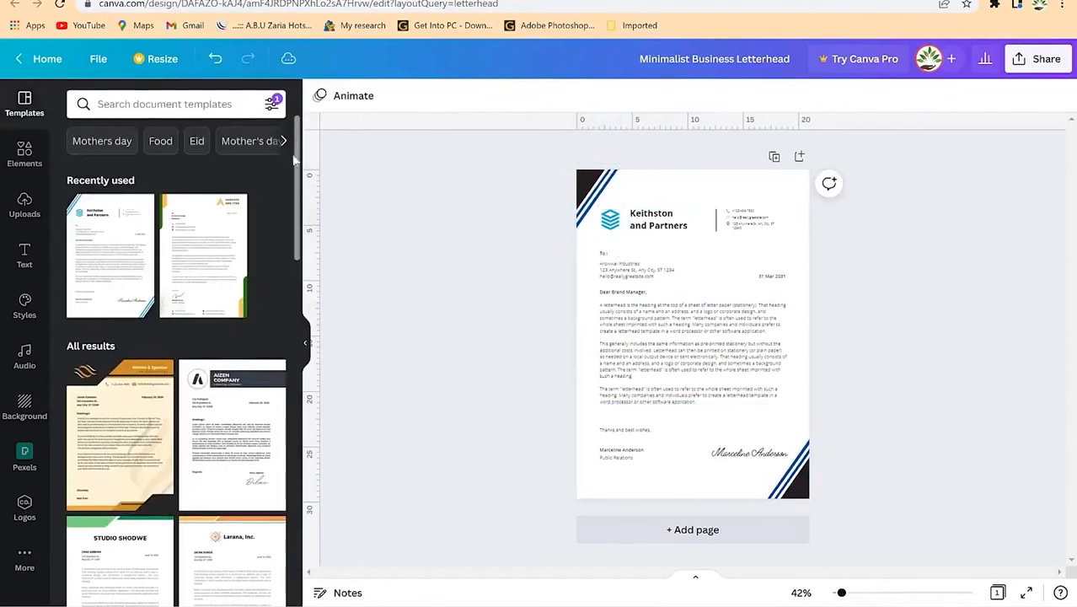
click(191, 101)
click(25, 153)
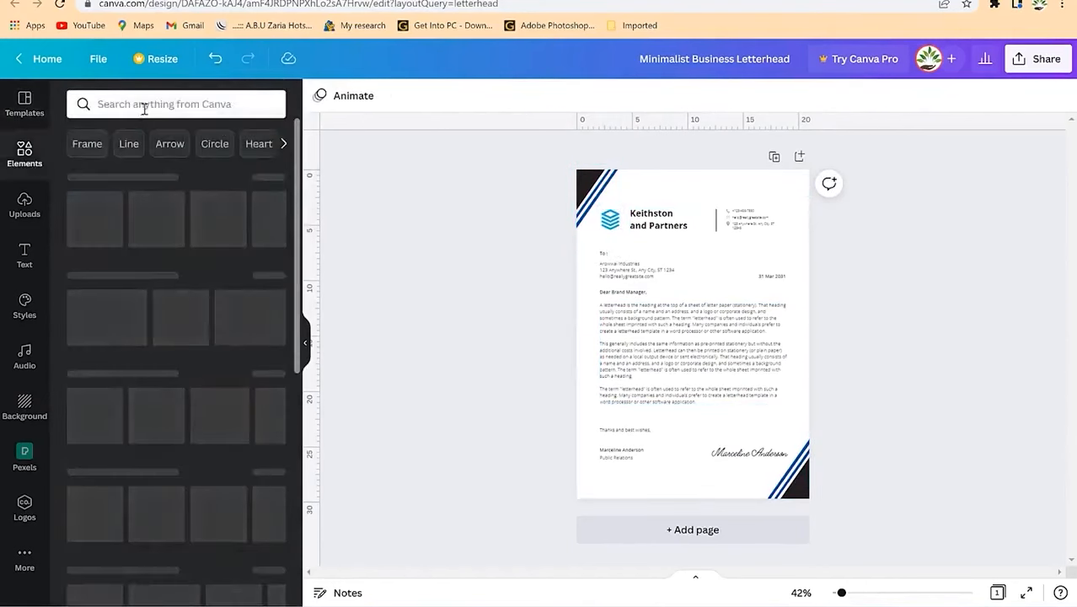
Step: Find the black open-book graphic in Elements and drag it onto the letterhead
click(283, 143)
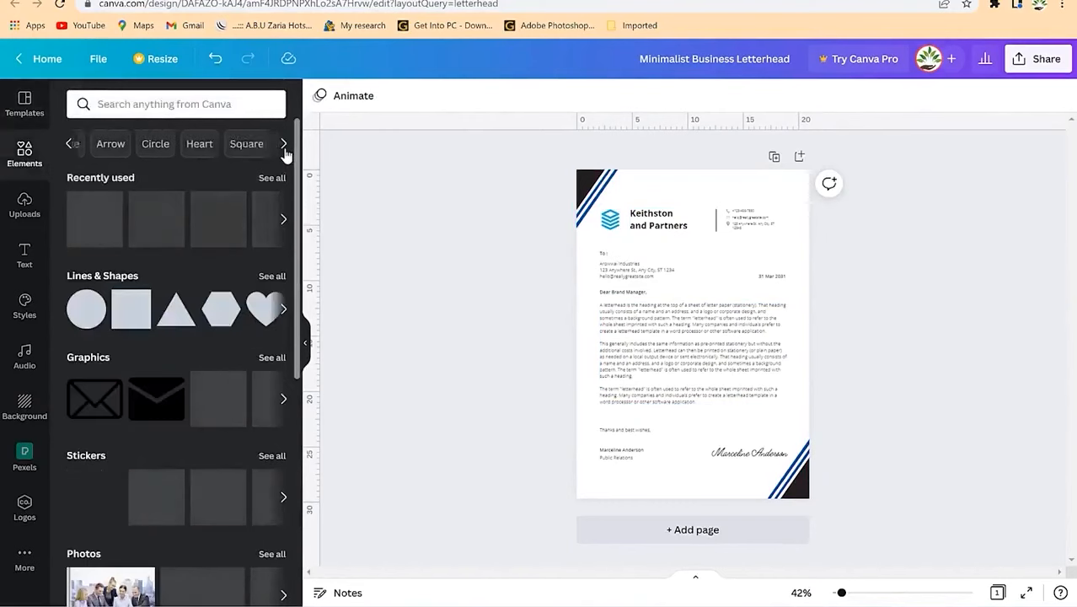
click(283, 143)
click(284, 143)
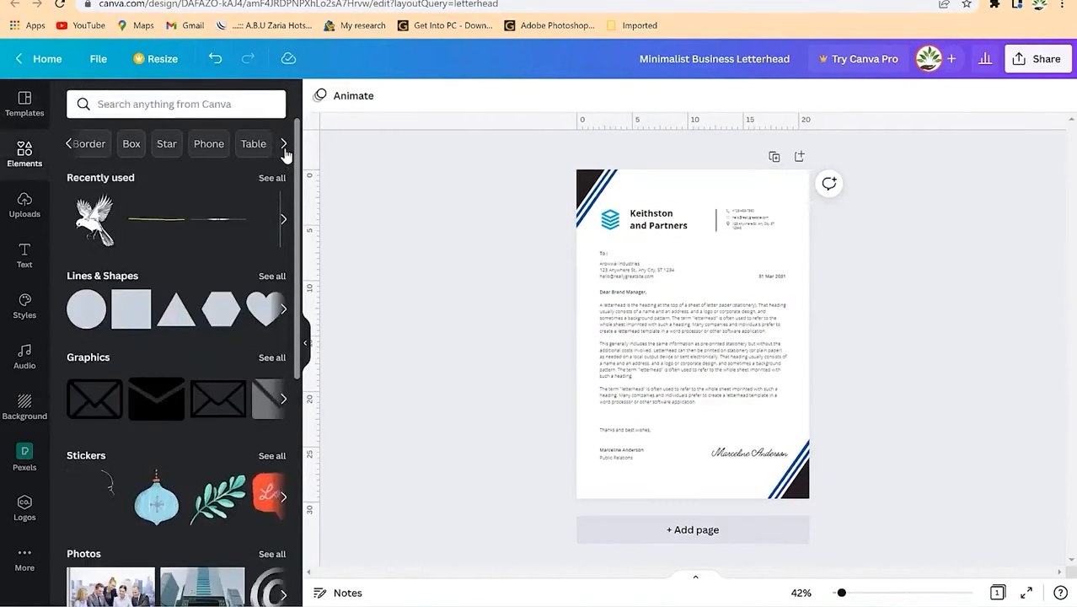
click(285, 150)
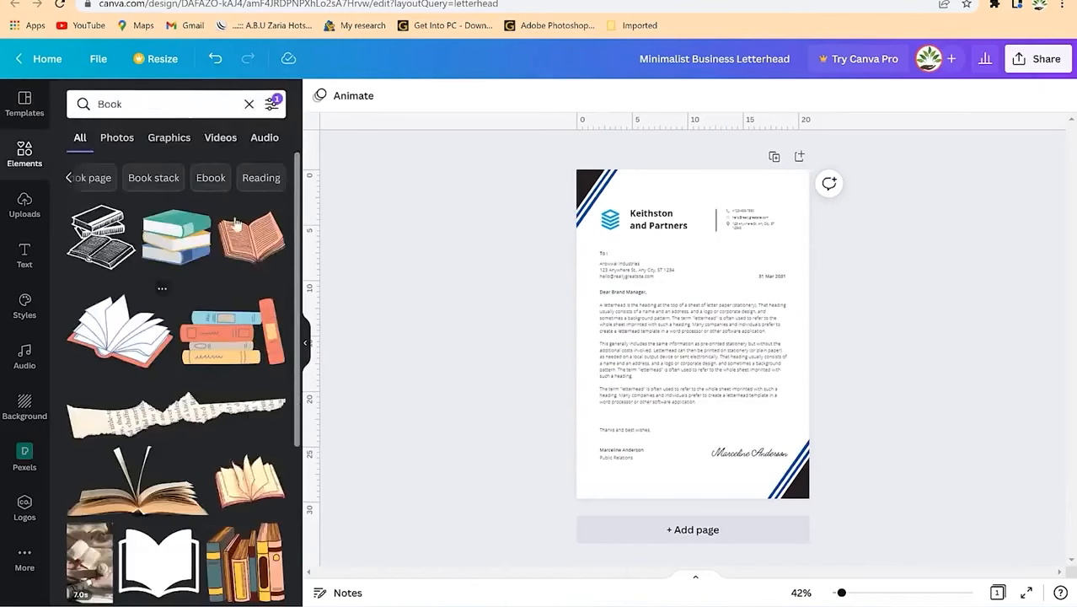
scroll(140, 371, down, 5)
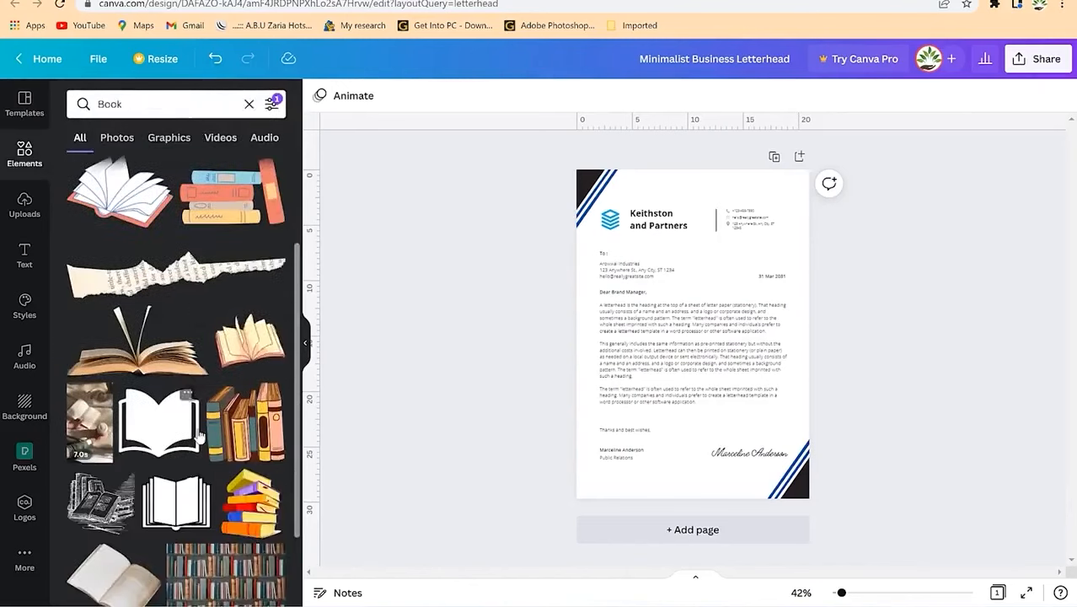
scroll(179, 419, down, 5)
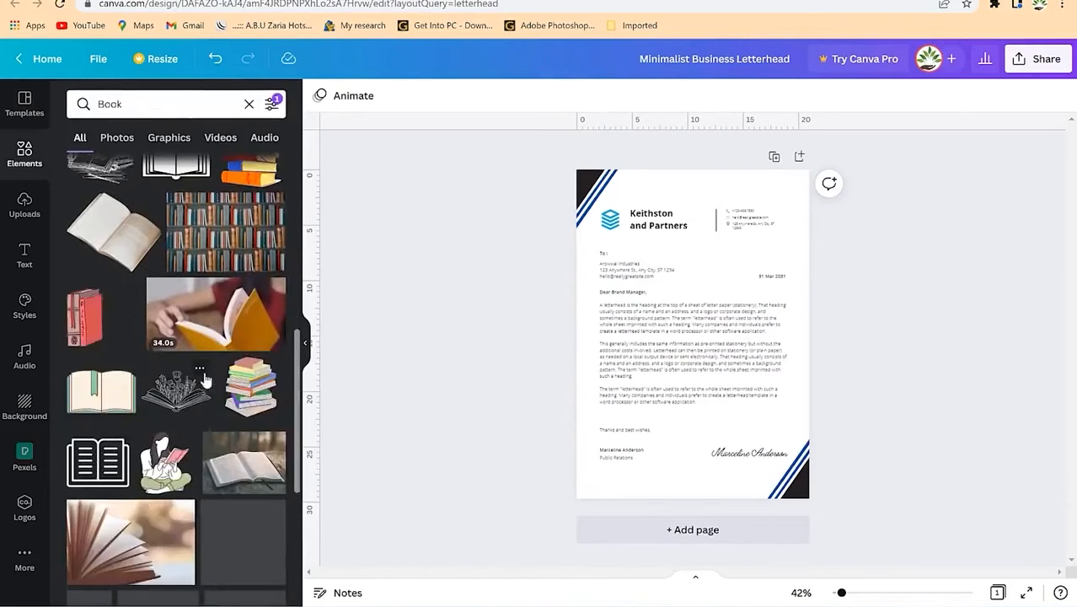
scroll(219, 455, down, 2)
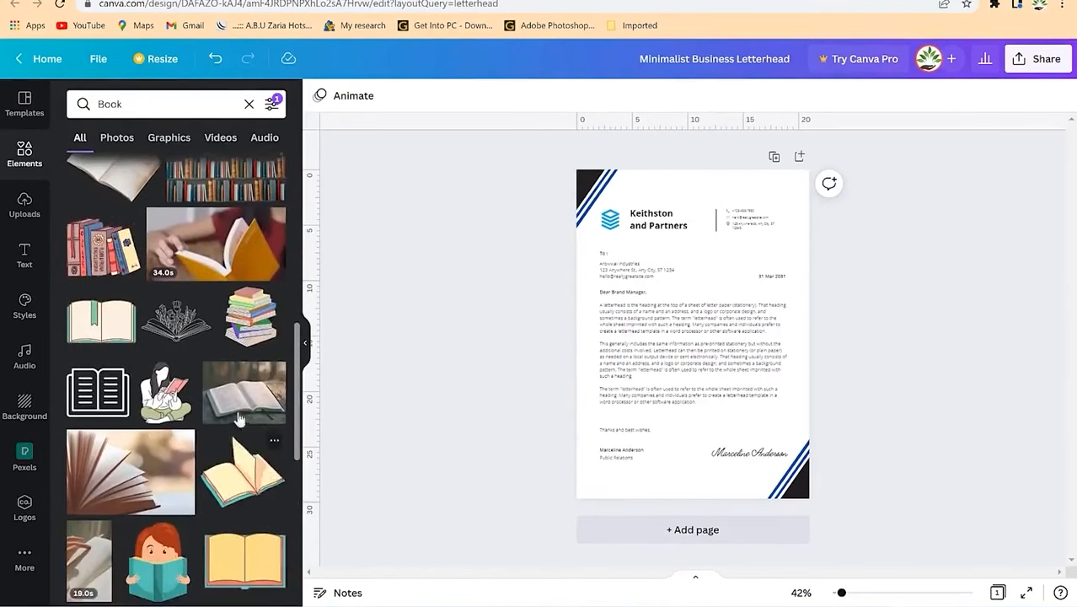
scroll(227, 354, up, 7)
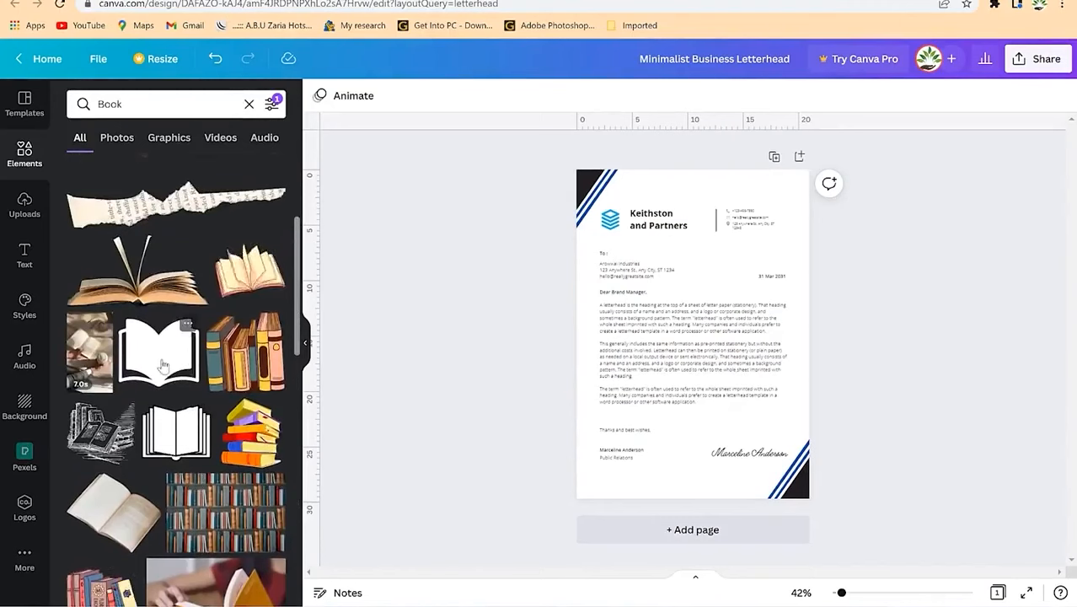
drag(164, 364, 716, 282)
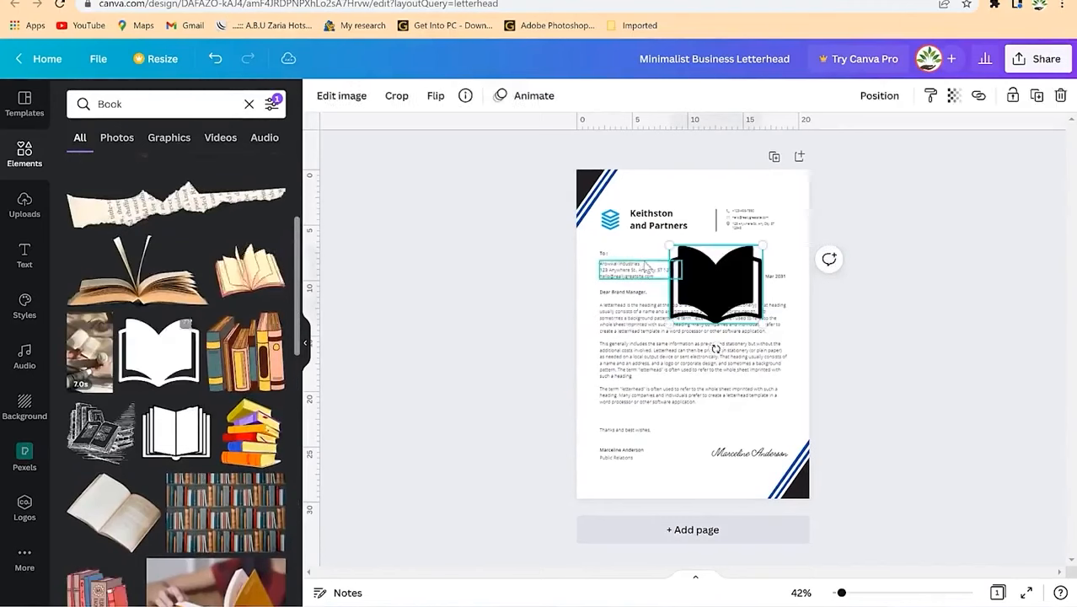
Step: Delete the old blue logo and shrink the book beside Keithston and Partners
click(615, 225)
key(Delete)
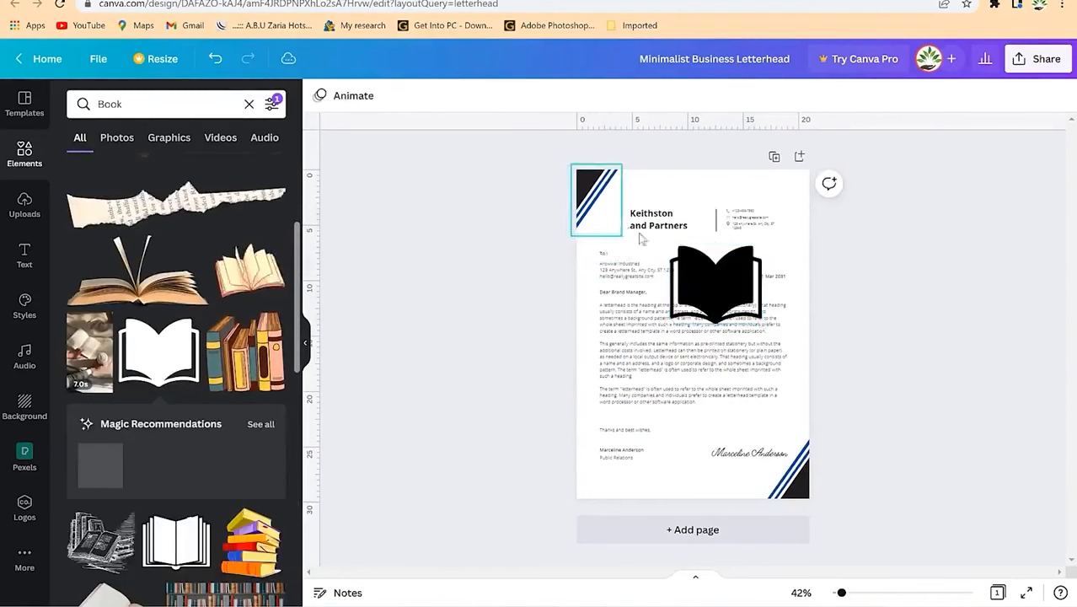
click(699, 270)
drag(763, 247, 610, 222)
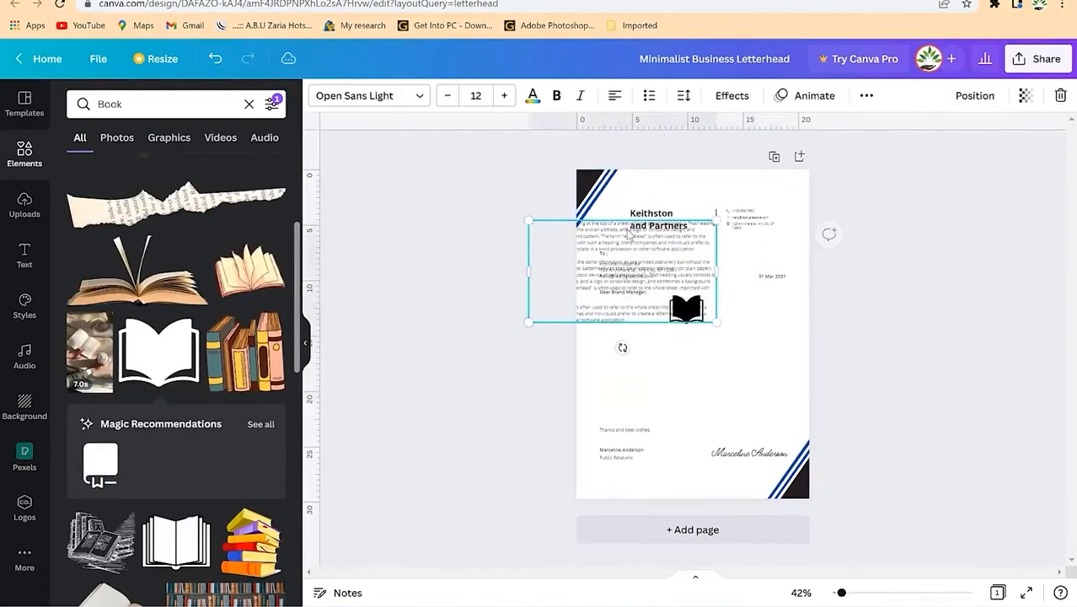
key(ctrl+z)
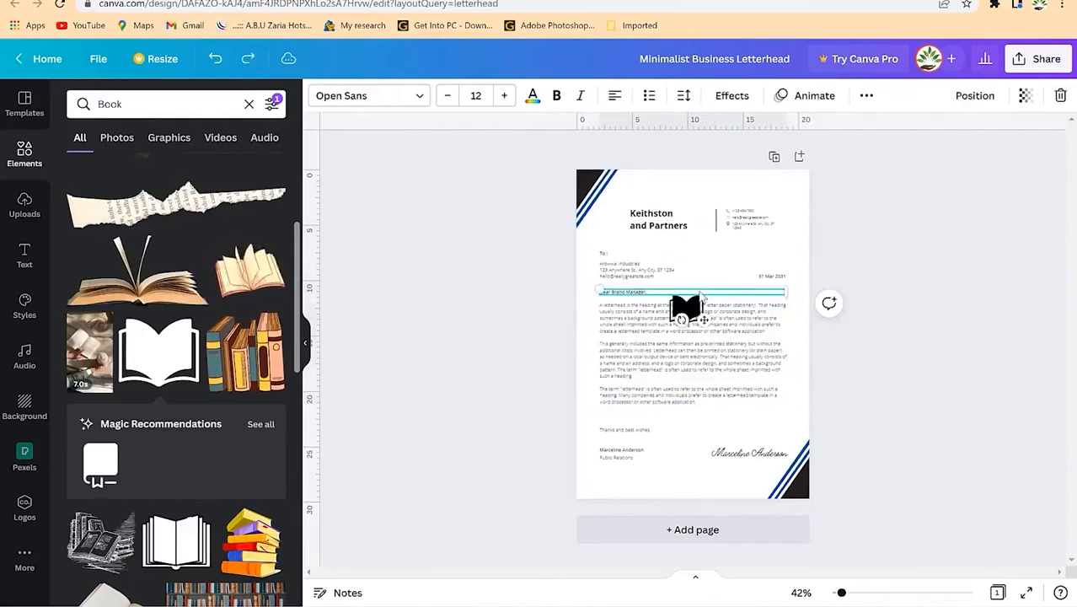
drag(687, 309, 612, 221)
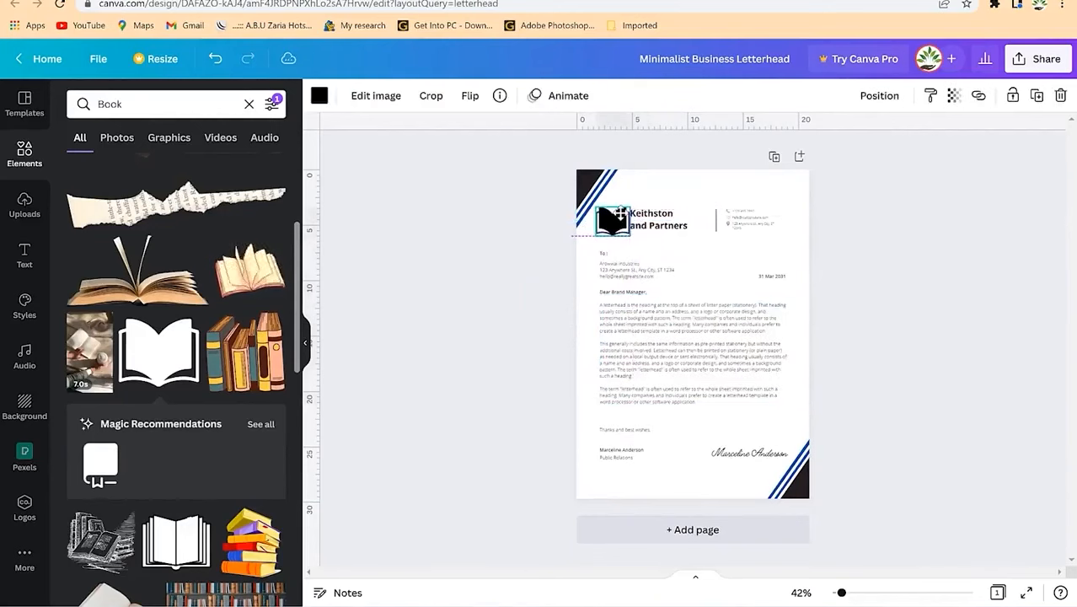
mouse_move(841, 594)
mouse_down()
mouse_move(884, 594)
mouse_move(857, 597)
mouse_up()
scroll(505, 181, up, 3)
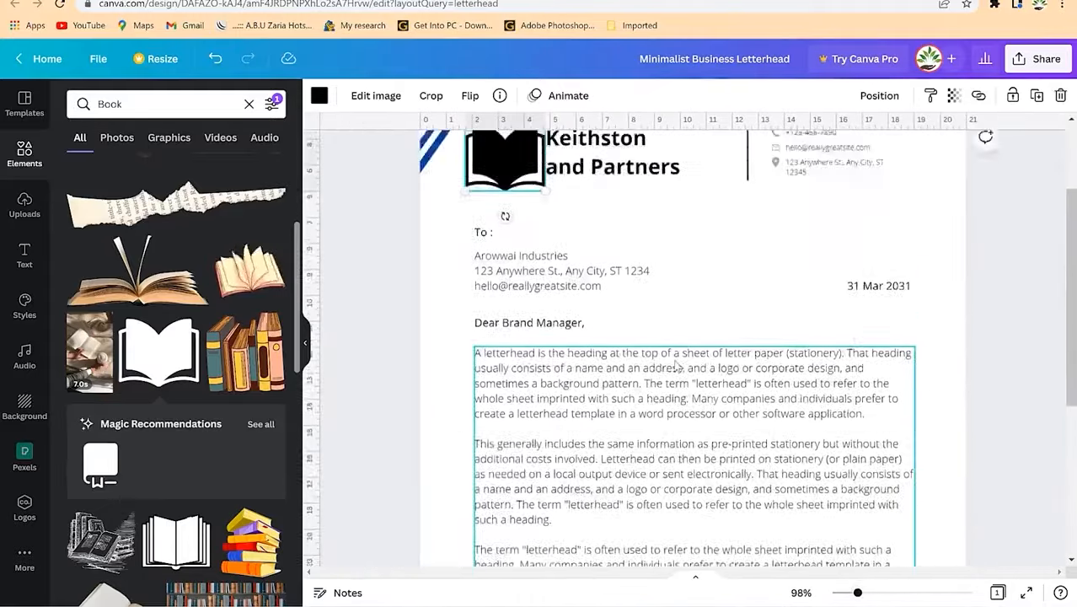
drag(546, 256, 513, 290)
Step: Recolour the open-book logo dark blue
click(673, 362)
click(496, 289)
click(319, 96)
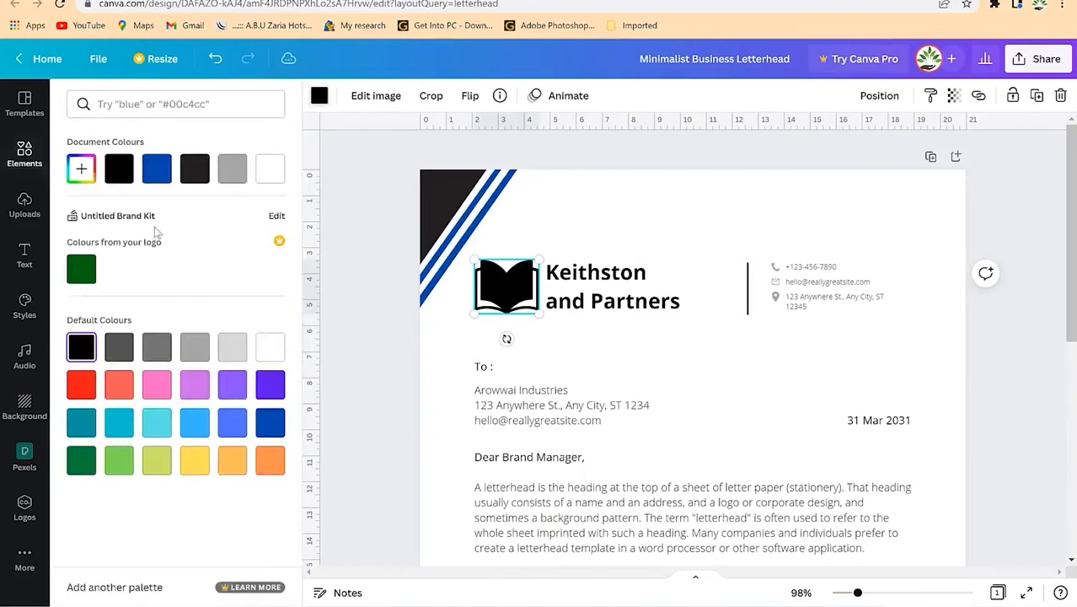
click(233, 423)
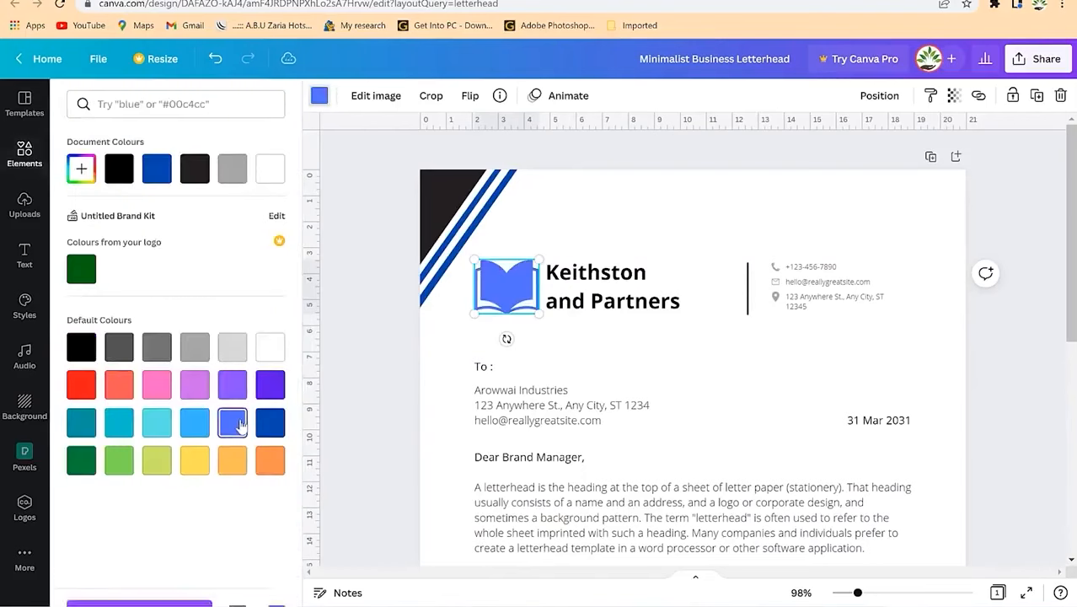
click(268, 428)
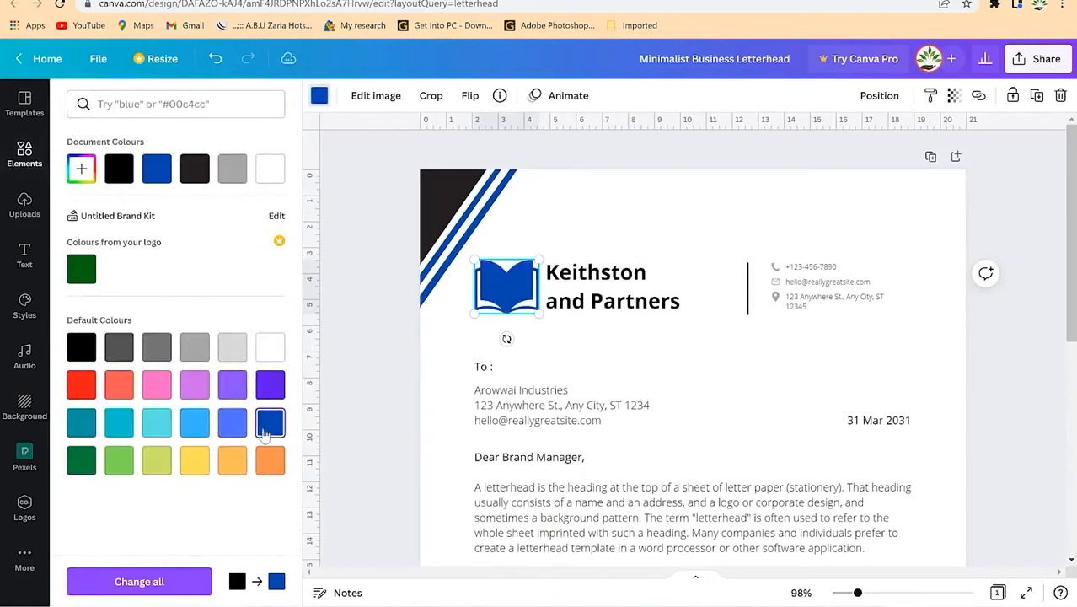
click(660, 396)
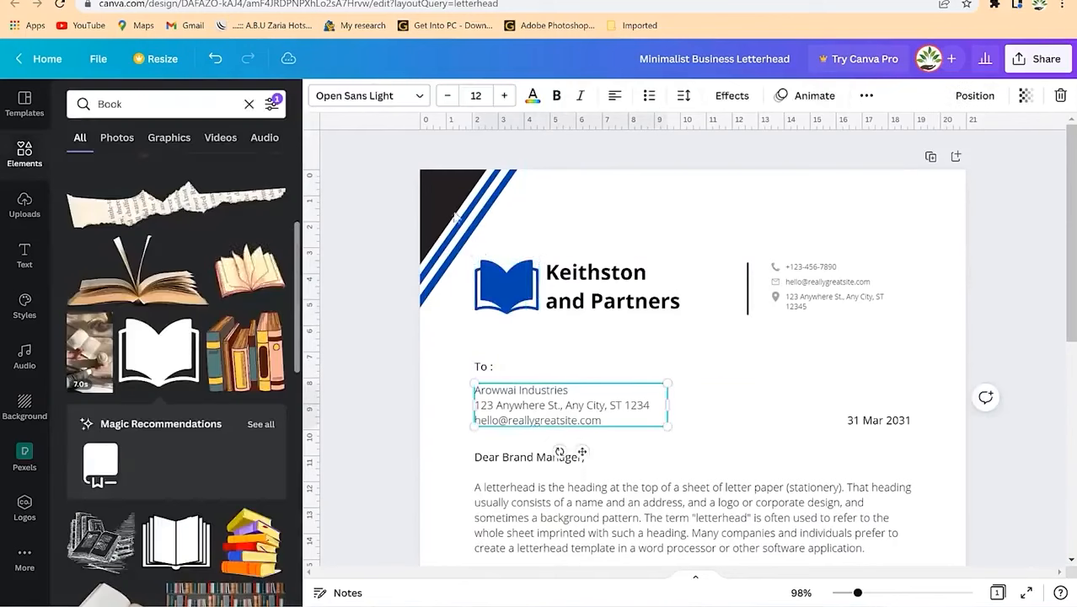
Step: Check the header email and signature, then open the Share panel
click(441, 185)
click(734, 384)
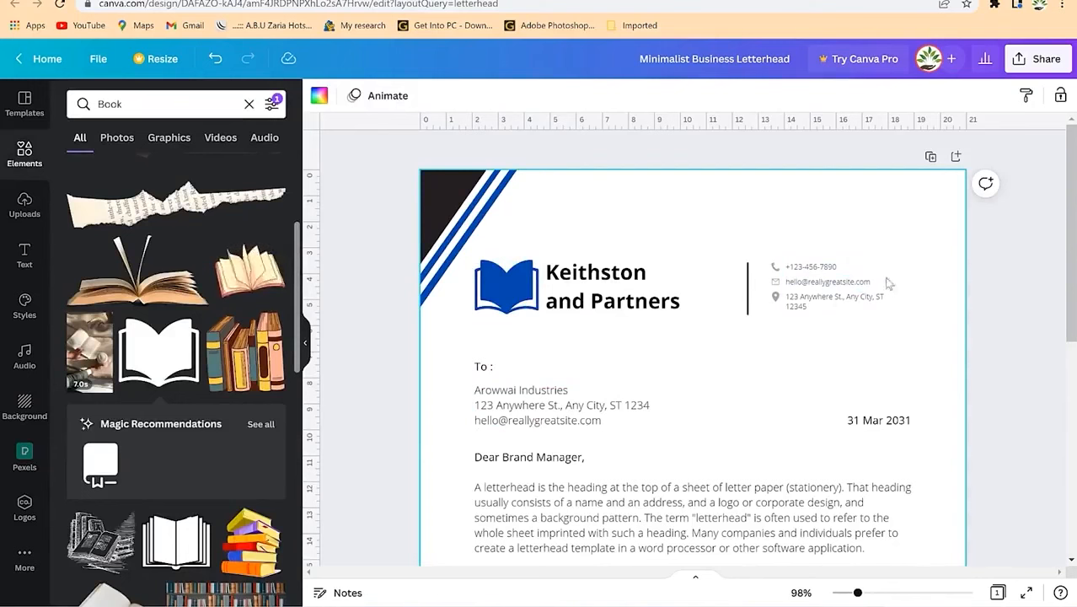
click(841, 283)
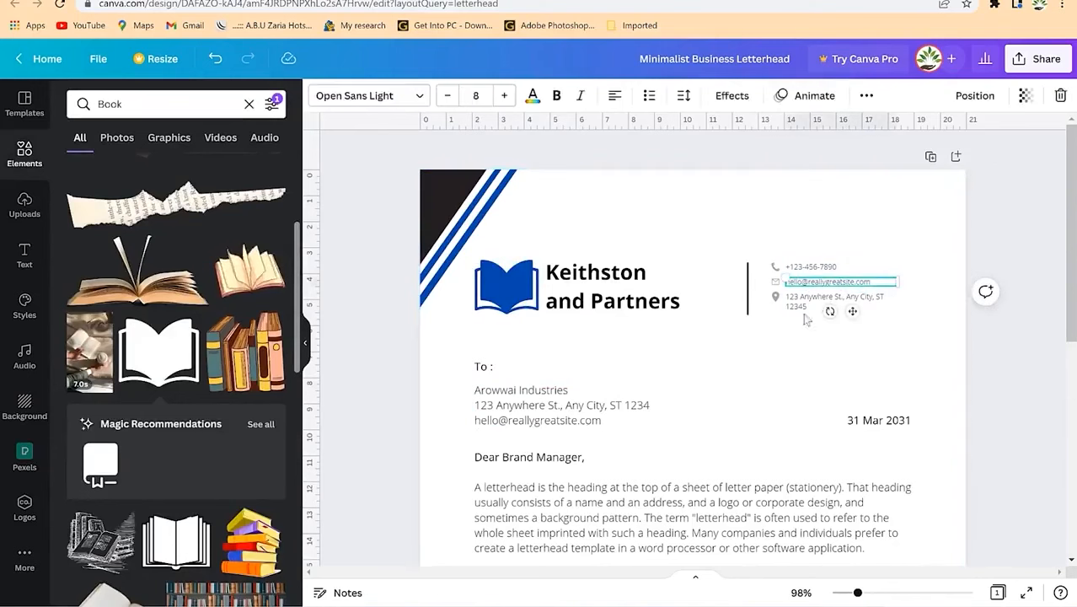
click(691, 425)
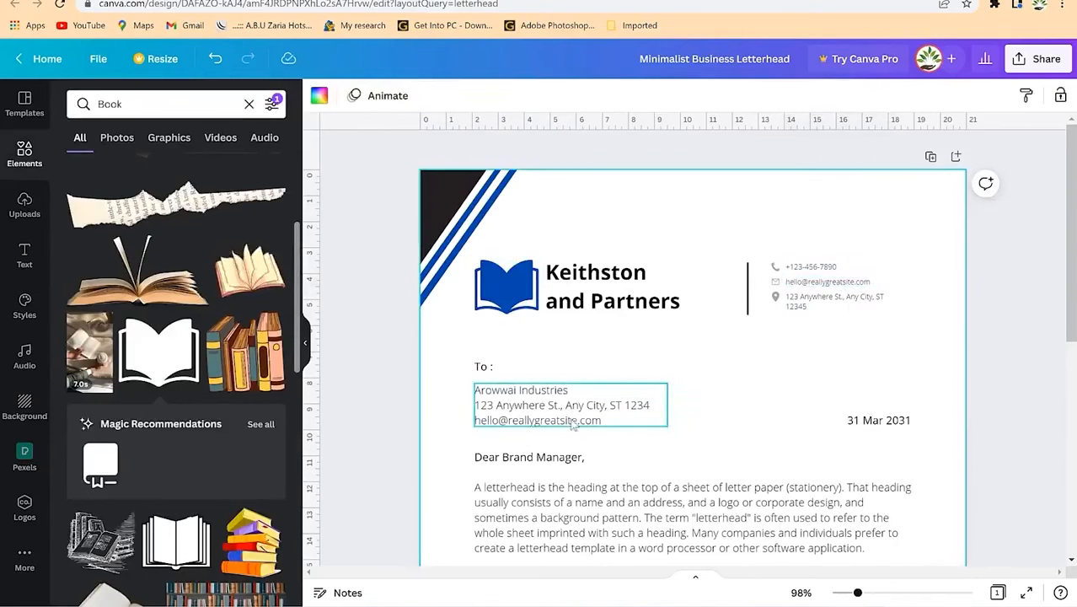
scroll(573, 425, down, 3)
scroll(600, 316, down, 3)
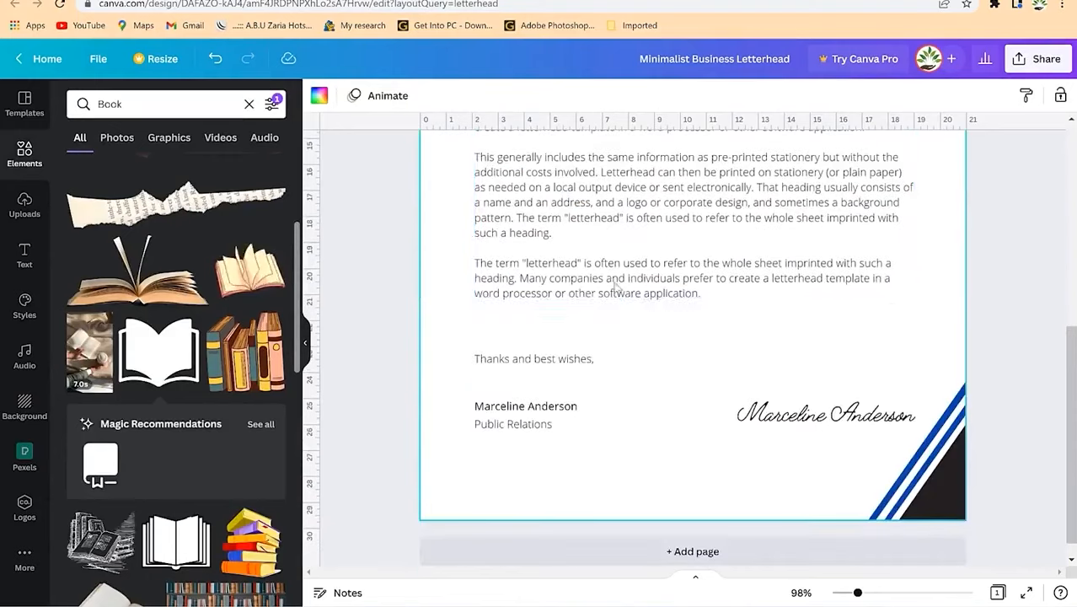
click(828, 427)
click(649, 341)
scroll(698, 313, up, 6)
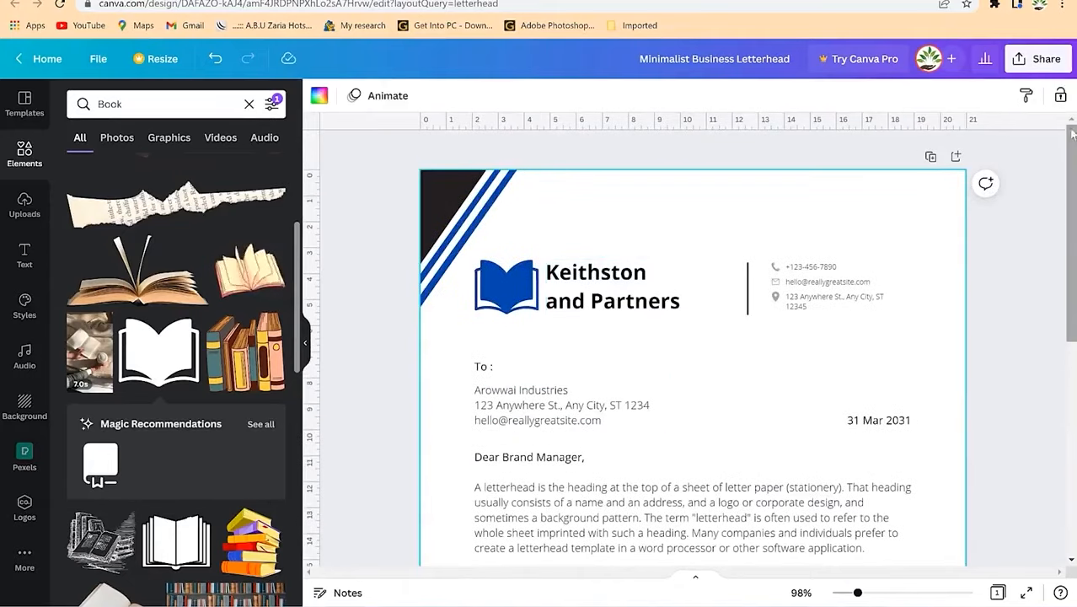
click(1026, 64)
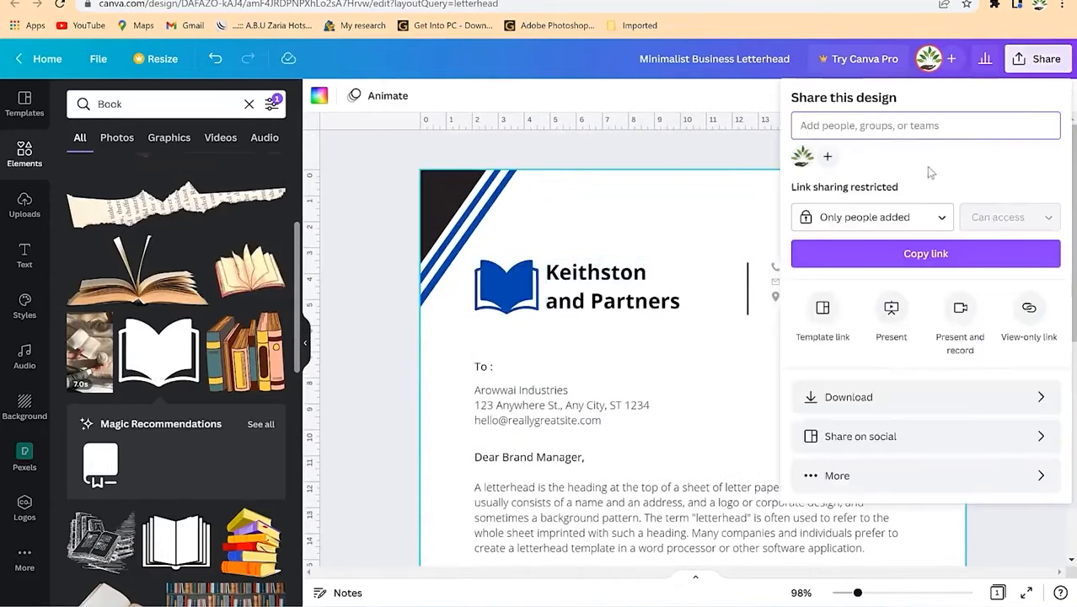
Step: Download the letterhead as PDF Standard, after trying JPG and PDF Print
click(822, 401)
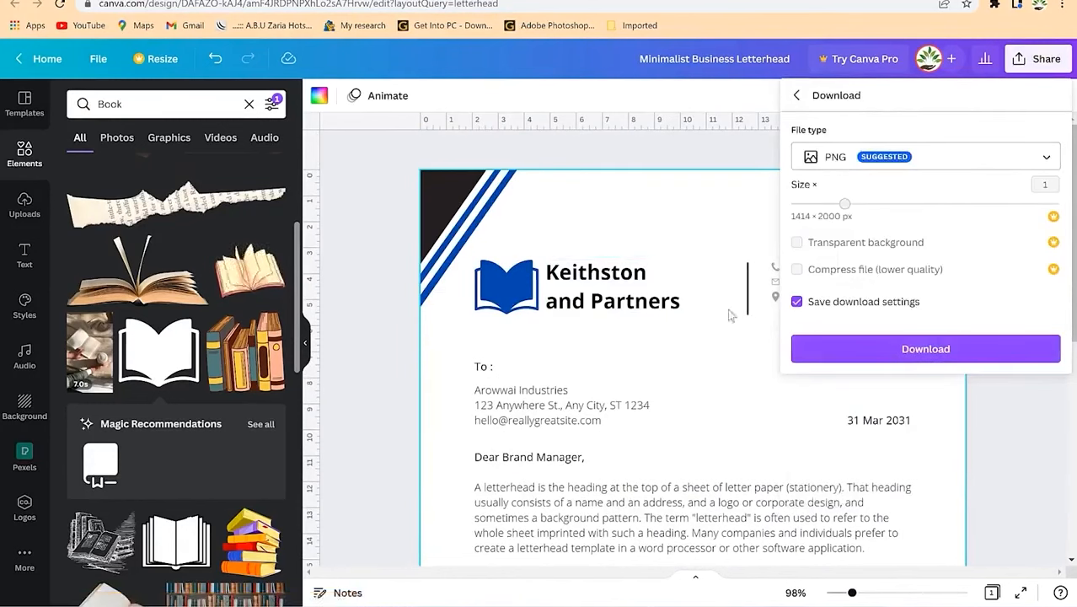
click(864, 155)
click(843, 120)
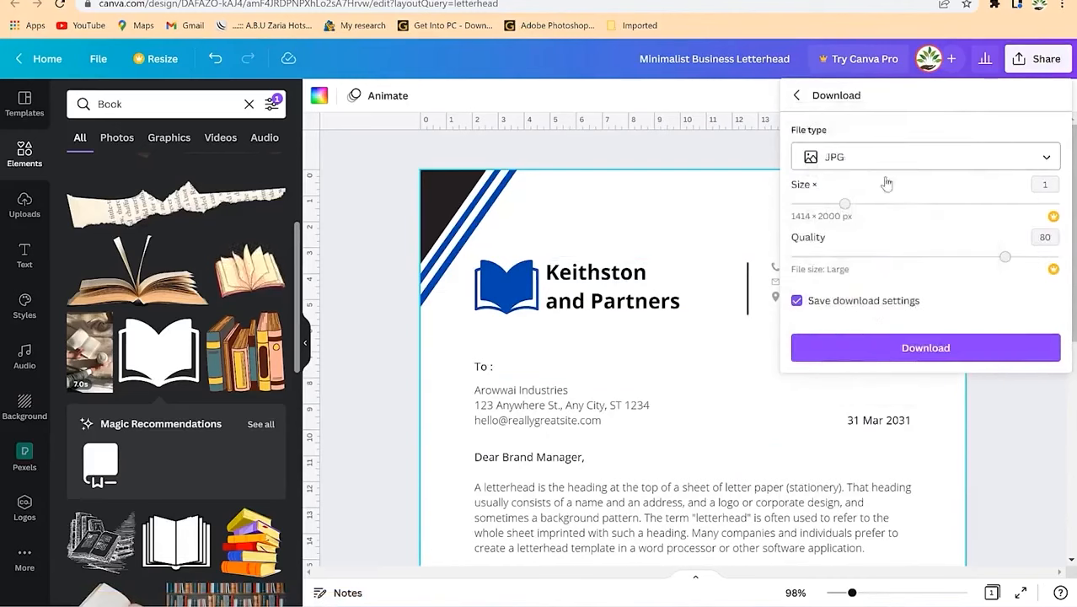
click(881, 152)
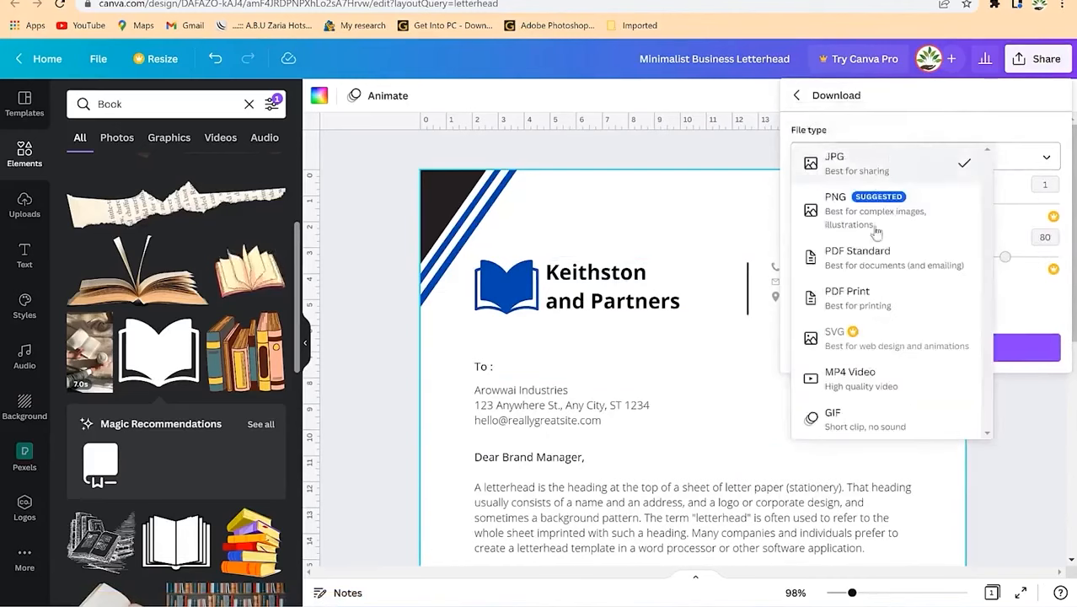
click(876, 291)
click(881, 157)
click(857, 155)
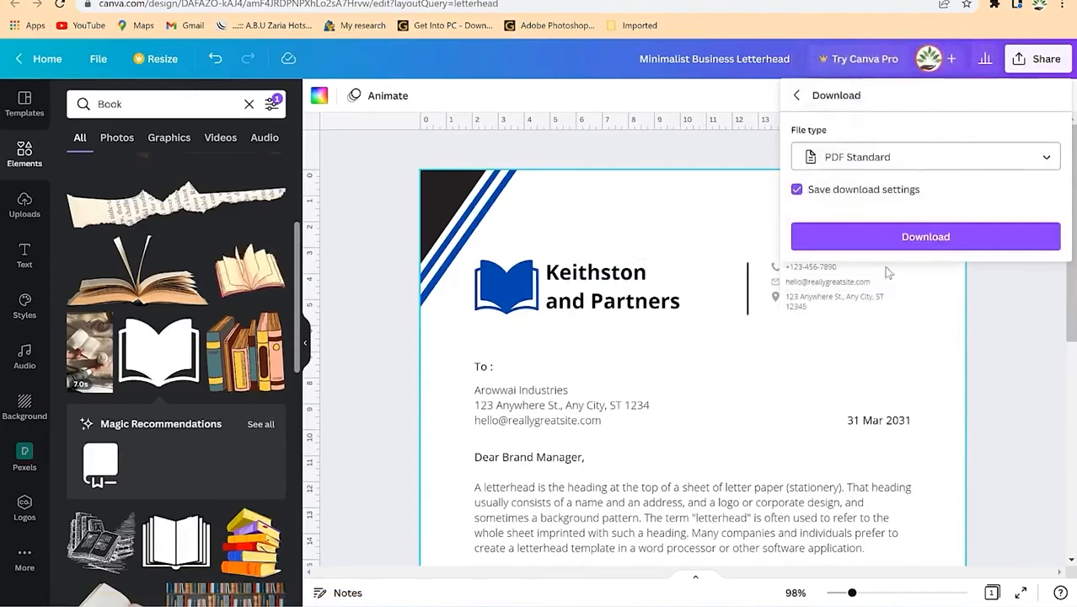
click(916, 242)
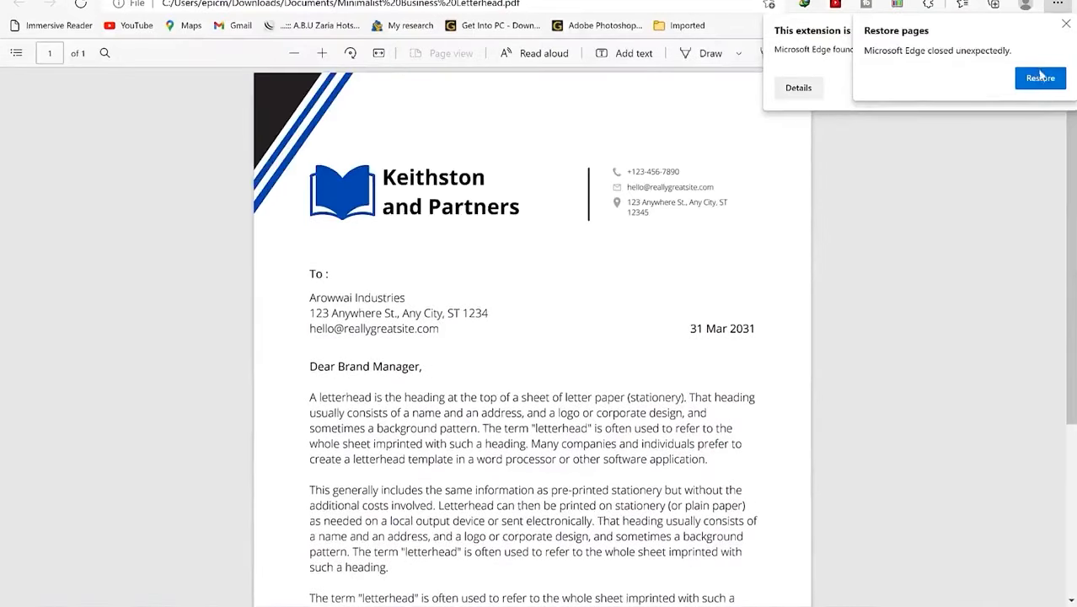
Step: Close Edge's Restore pages notice over the downloaded PDF
click(1066, 25)
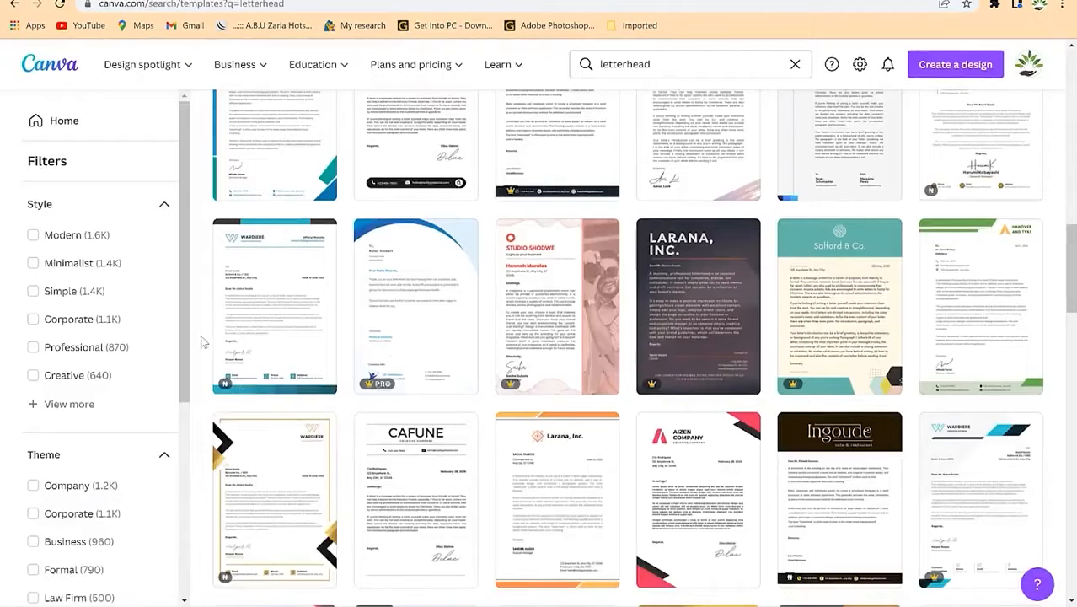
Step: Create a blank Letterhead design and show the uploaded images
scroll(202, 341, up, 15)
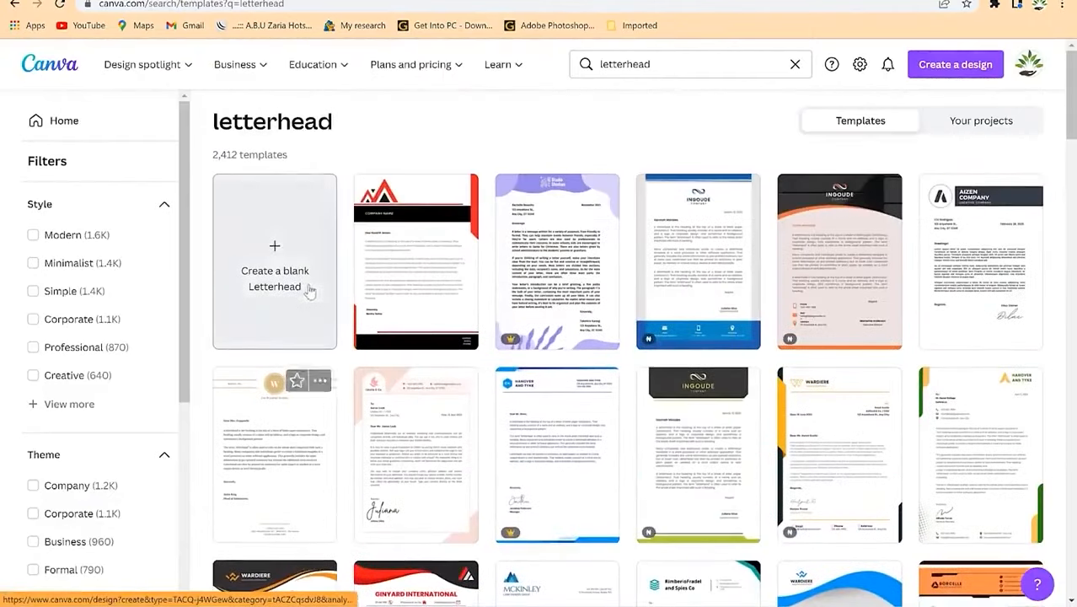
click(274, 261)
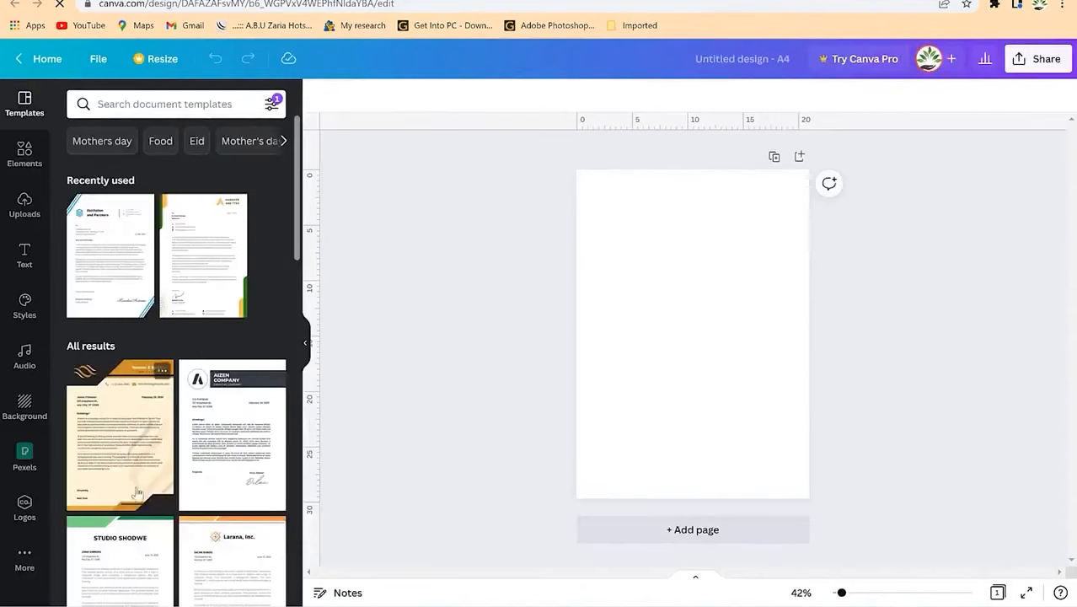
click(24, 206)
Step: Place the green emblem on the page, shrunk to about 4.2 by 4.2 top-right
drag(224, 433, 740, 270)
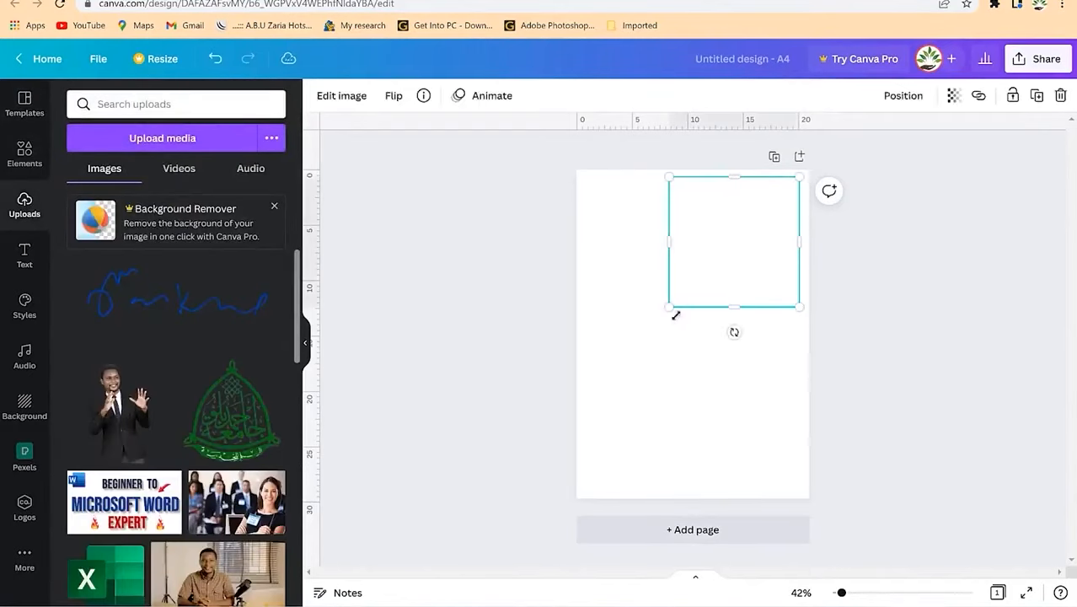
drag(673, 306, 771, 217)
click(738, 287)
Step: Zoom the page to 75% and add a heading text box
drag(840, 594, 851, 593)
scroll(843, 244, up, 3)
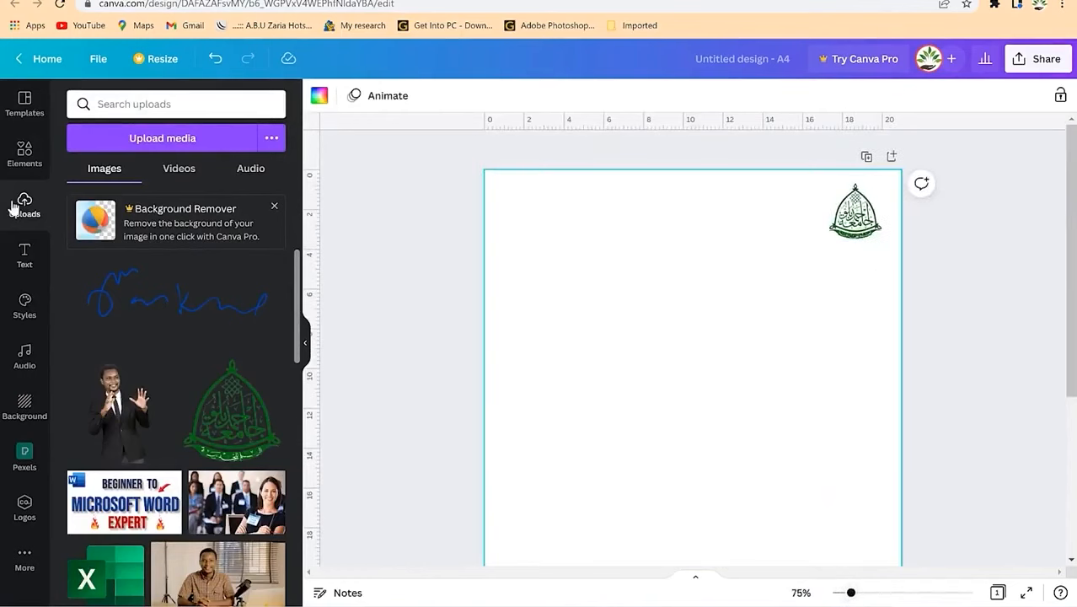
click(22, 251)
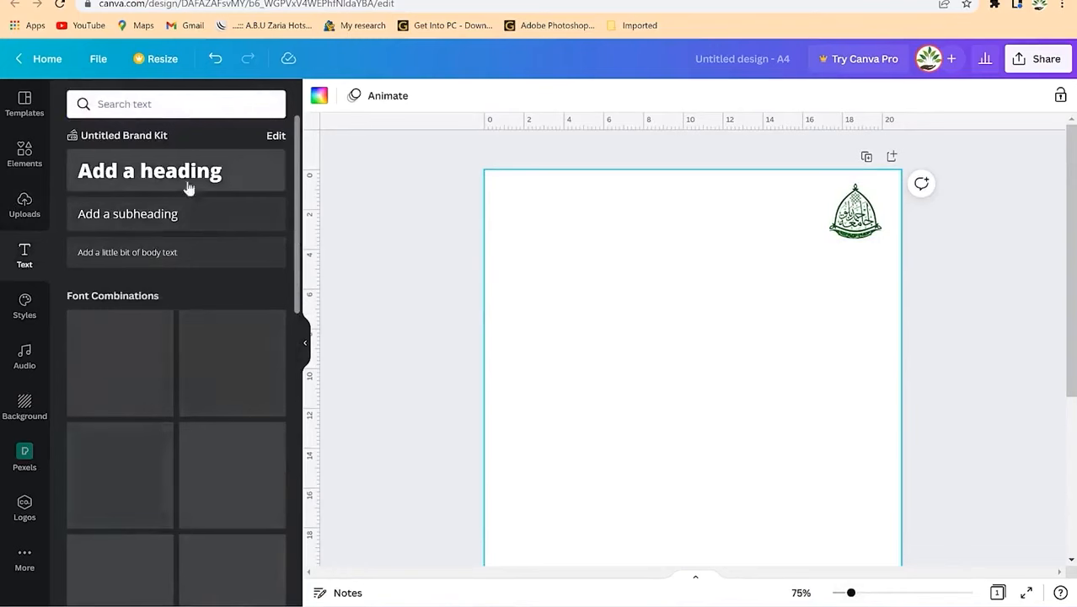
click(164, 173)
Step: Enter 'Ahmadu Bello University, Zaria' at size 26 near the top beside the emblem
text(Ahmadu)
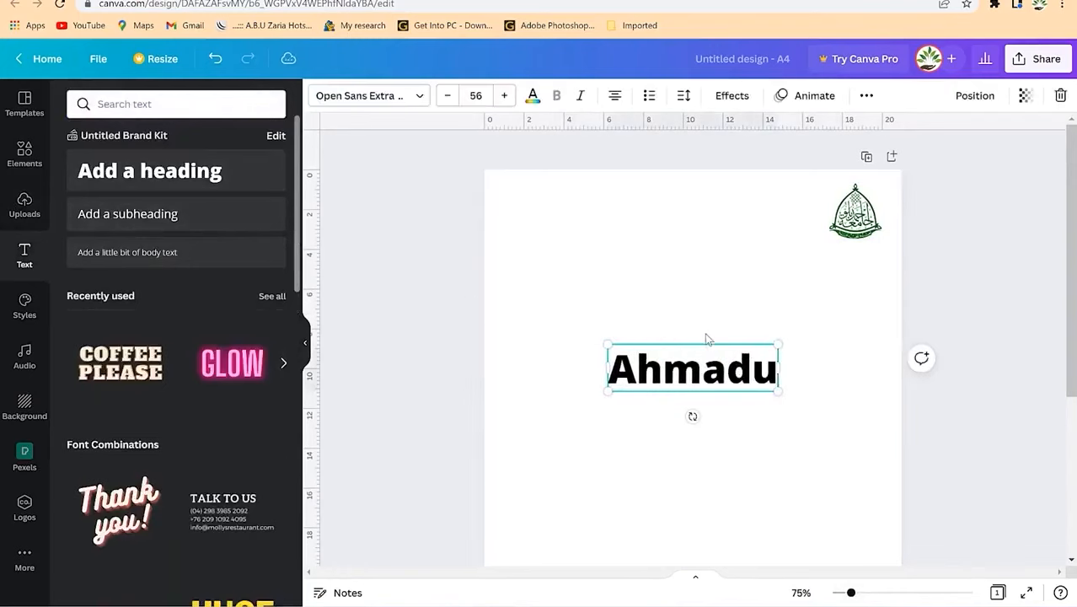
text(Bello University, Zaria)
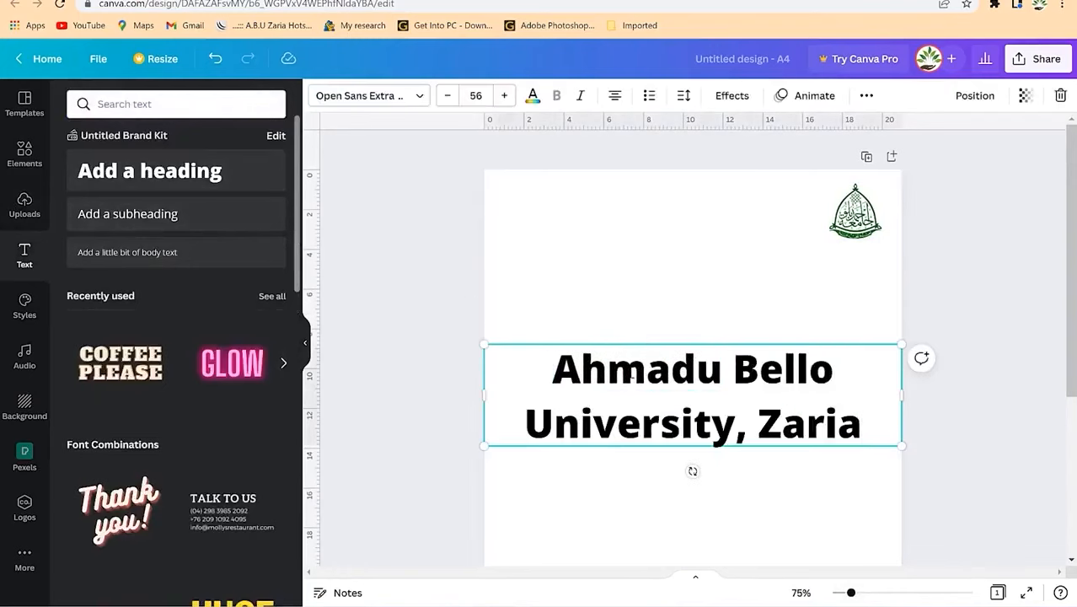
key(ctrl+a)
click(449, 99)
click(449, 99)
click(449, 100)
click(450, 99)
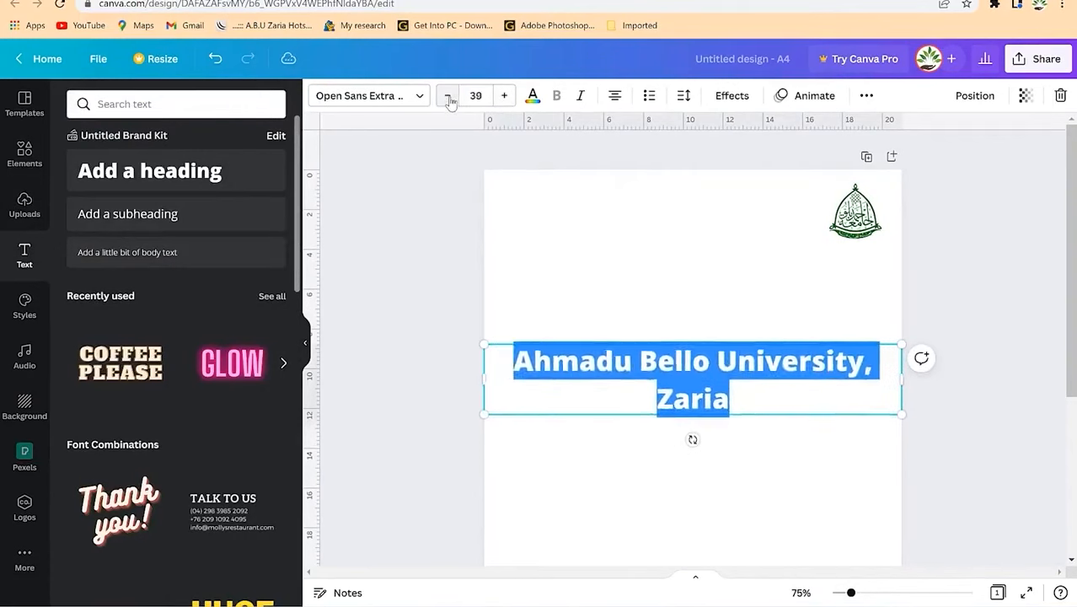
click(449, 99)
click(450, 99)
click(449, 99)
click(449, 99)
click(449, 100)
drag(696, 369, 665, 195)
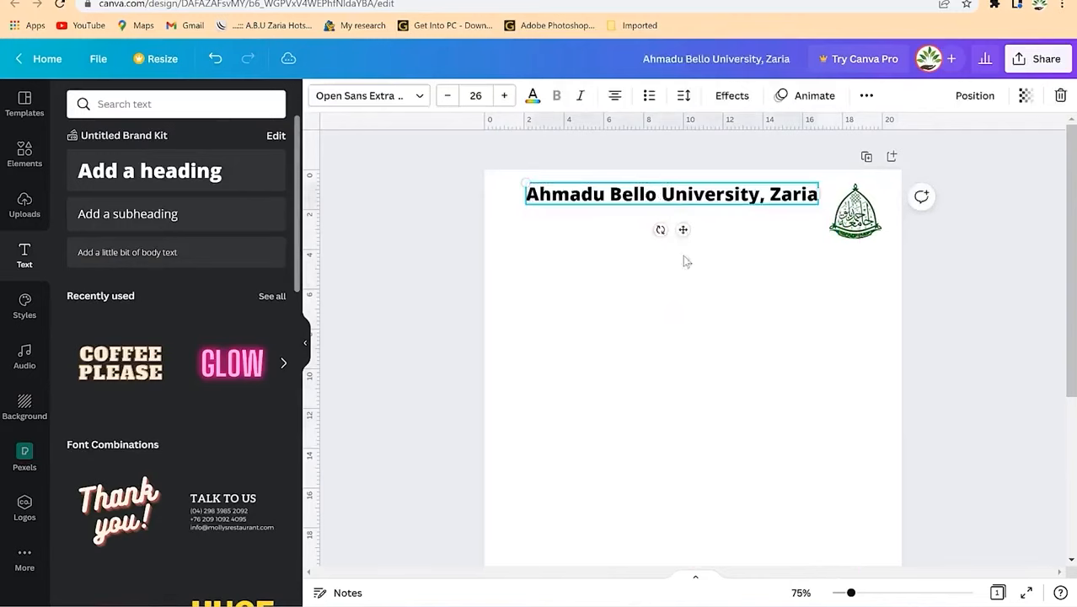
click(662, 236)
drag(642, 193, 677, 207)
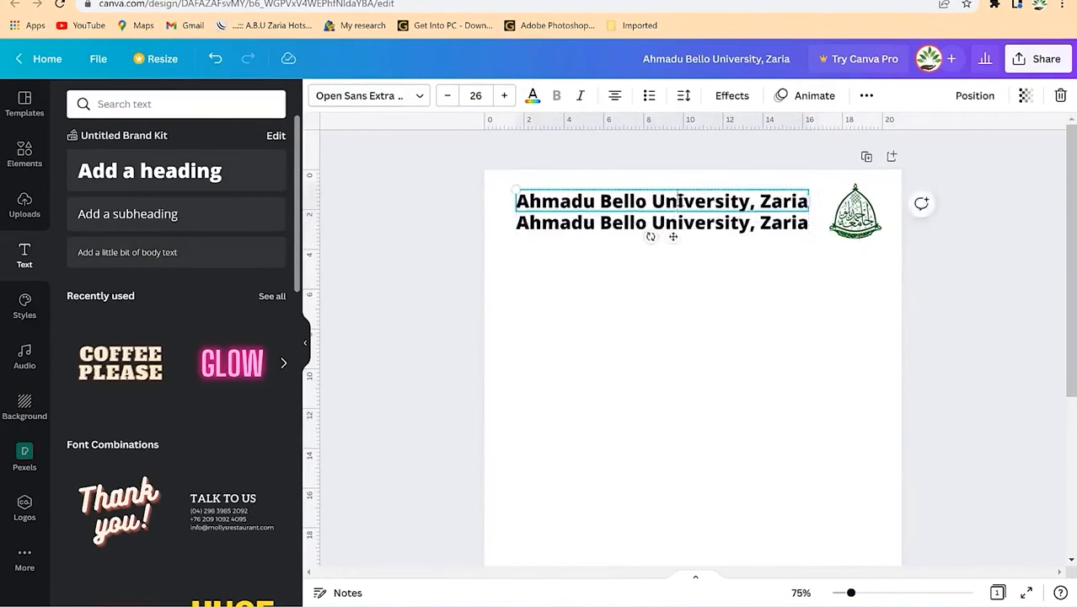
Step: Change the first line to the department name and set both lines to size 21
double_click(679, 200)
text(Department of Civil Engineering)
click(680, 306)
click(679, 229)
shift+click(679, 206)
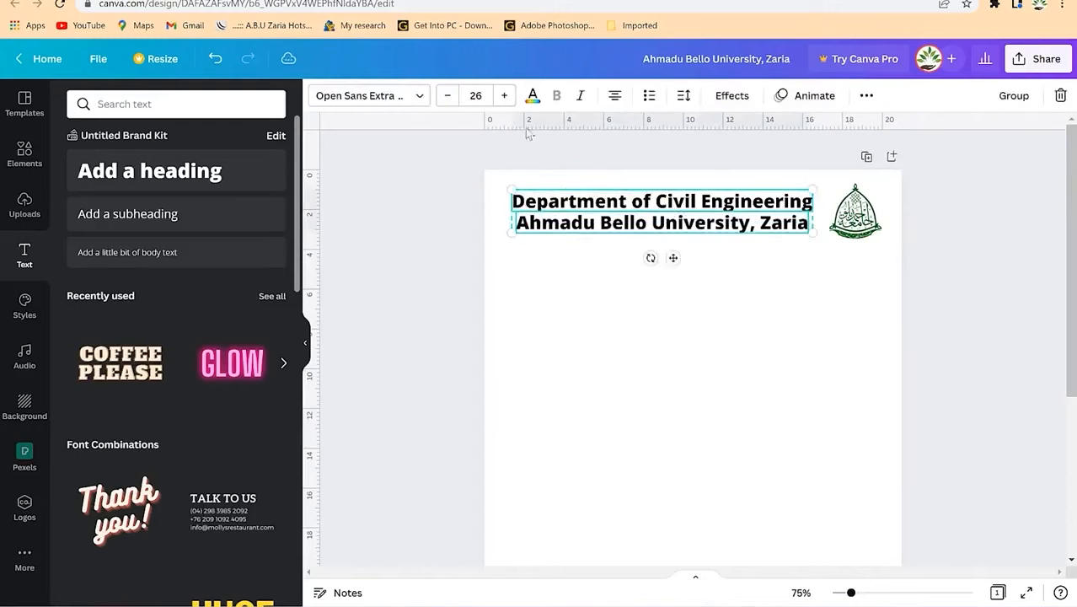
click(447, 96)
click(447, 96)
click(447, 96)
click(448, 96)
click(448, 96)
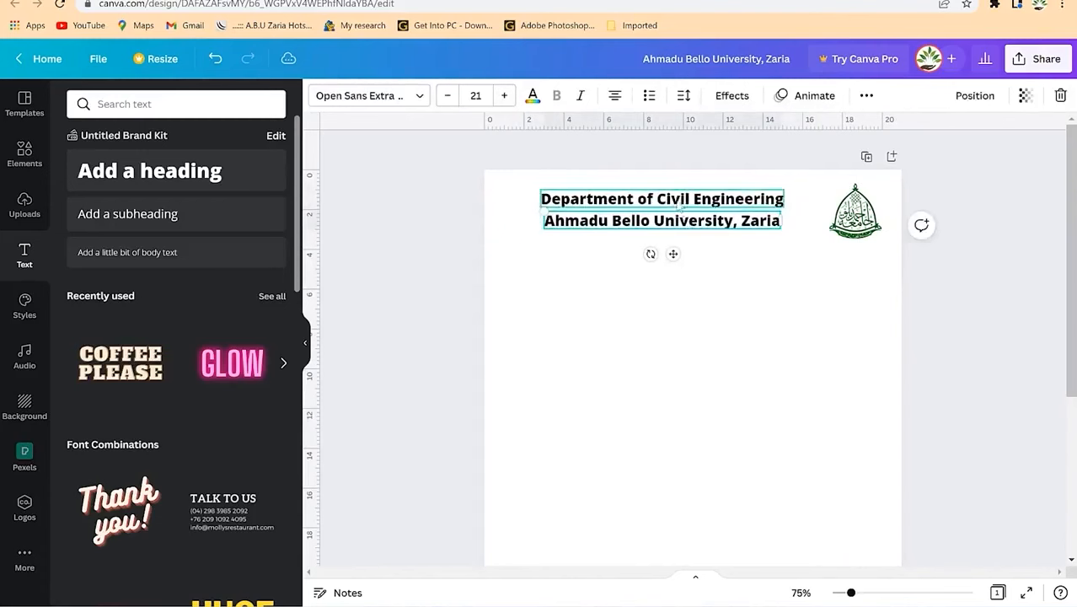
Step: Colour the department line dark green, the university line dark blue, and add a dark green divider
click(532, 96)
click(81, 266)
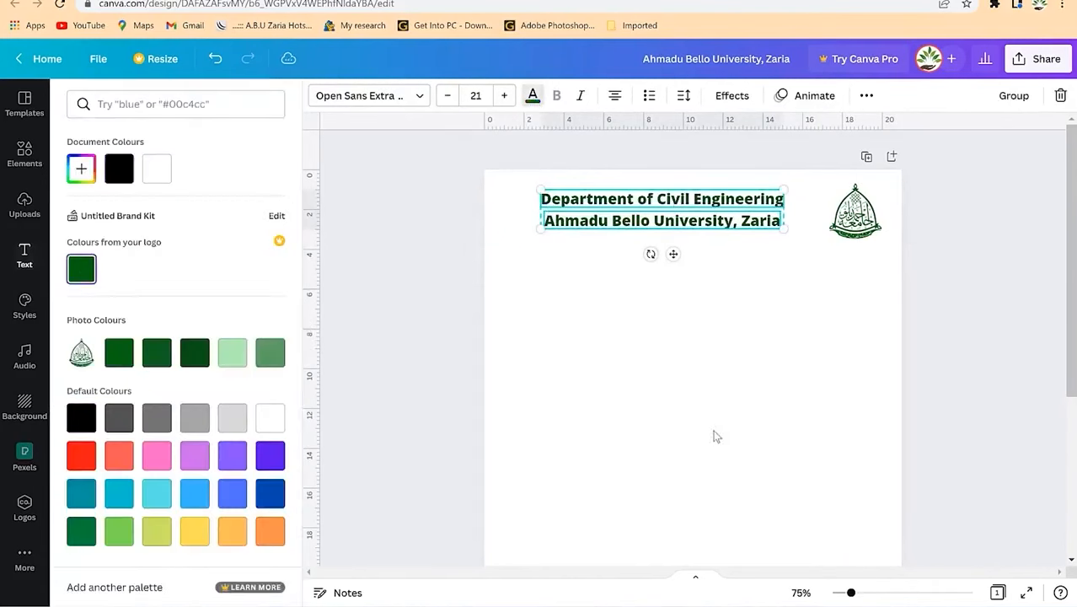
click(532, 95)
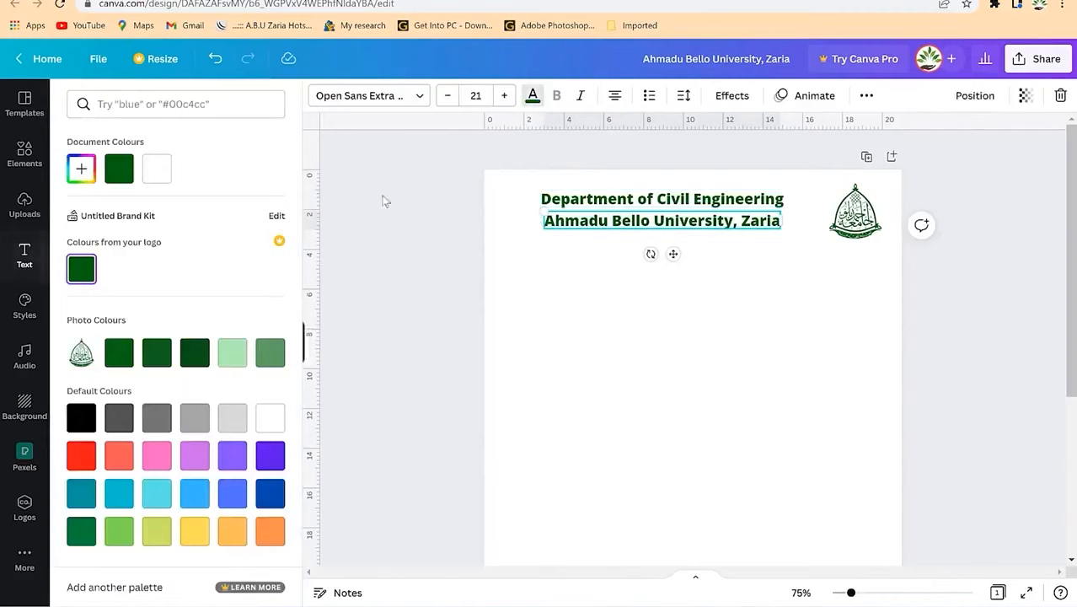
click(269, 503)
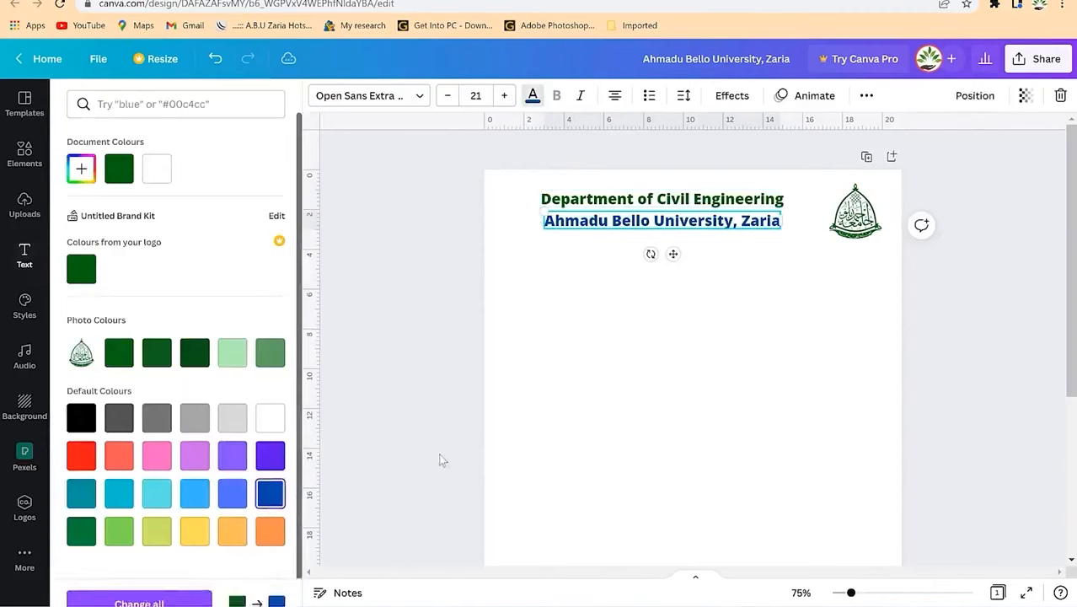
click(440, 458)
click(28, 177)
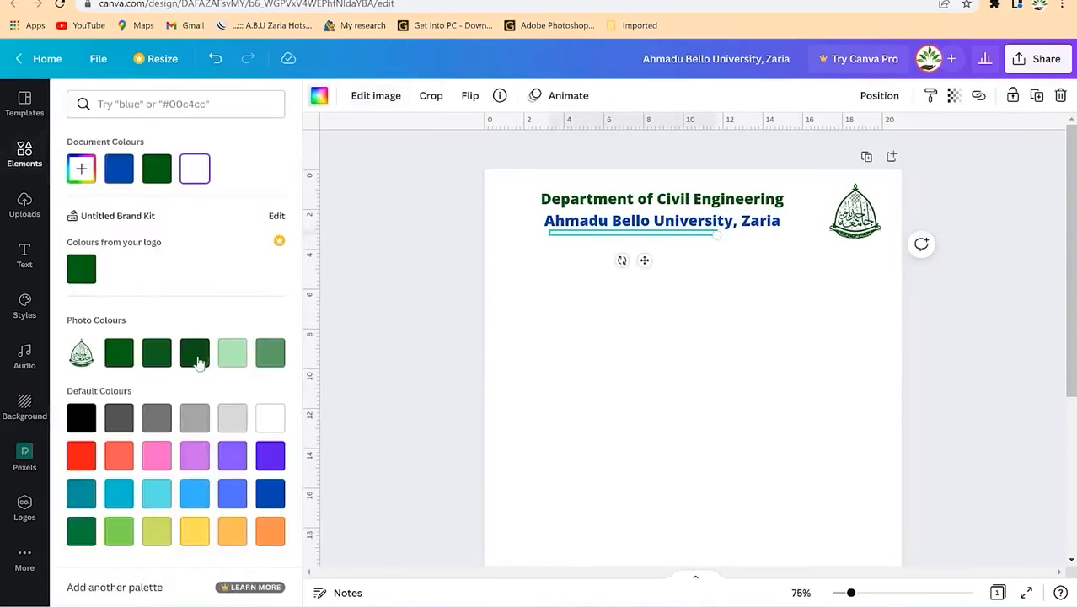
click(199, 362)
Step: Lower the divider line, stretch it across the page, and shift both heading lines slightly up
mouse_move(633, 236)
mouse_down()
mouse_move(628, 253)
mouse_move(637, 246)
mouse_up()
drag(720, 242, 900, 245)
click(679, 266)
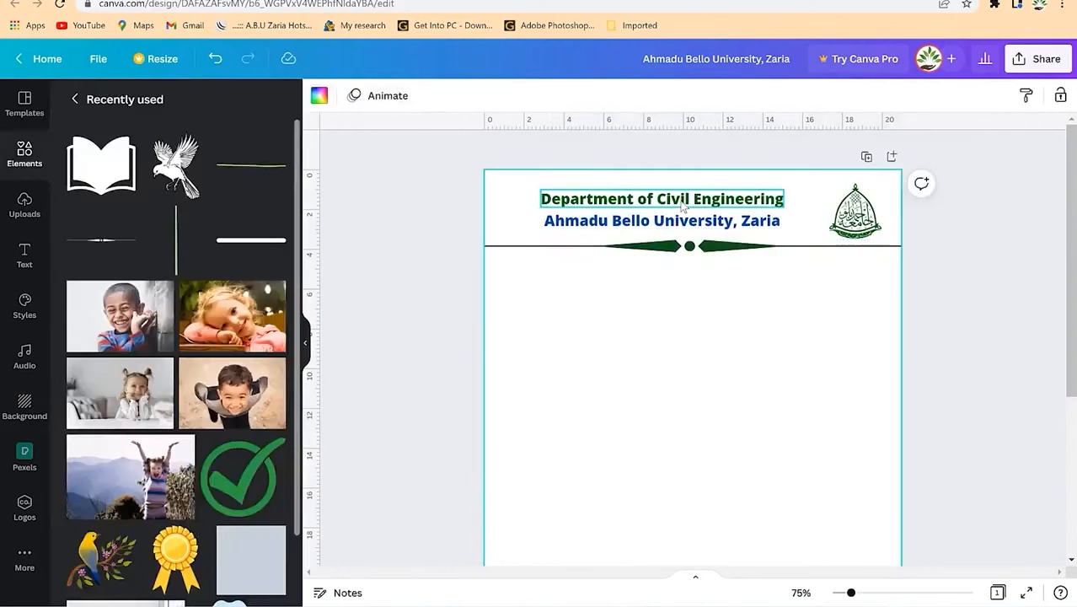
click(681, 202)
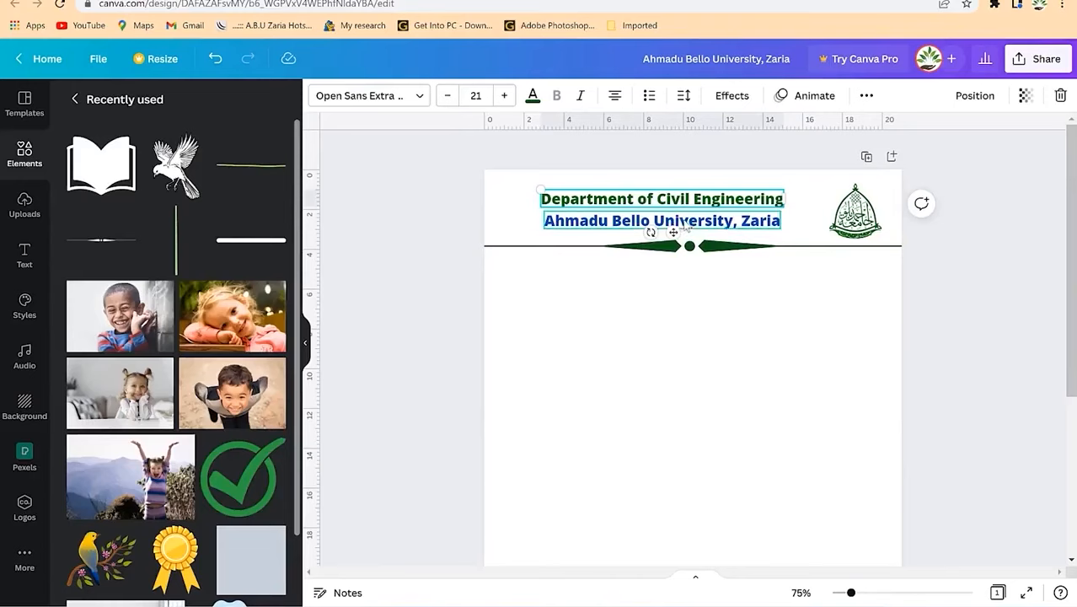
click(679, 220)
shift+click(705, 199)
drag(706, 195, 716, 187)
Step: Enlarge the department heading's font to 28
click(681, 193)
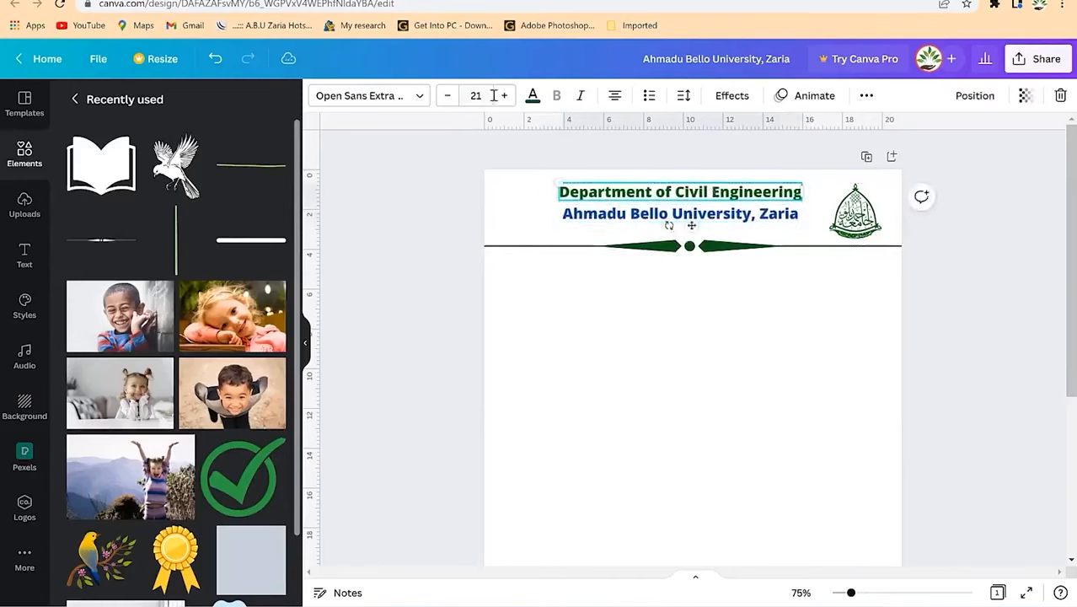
click(504, 96)
click(504, 95)
click(504, 95)
click(504, 95)
click(504, 96)
click(504, 96)
click(504, 95)
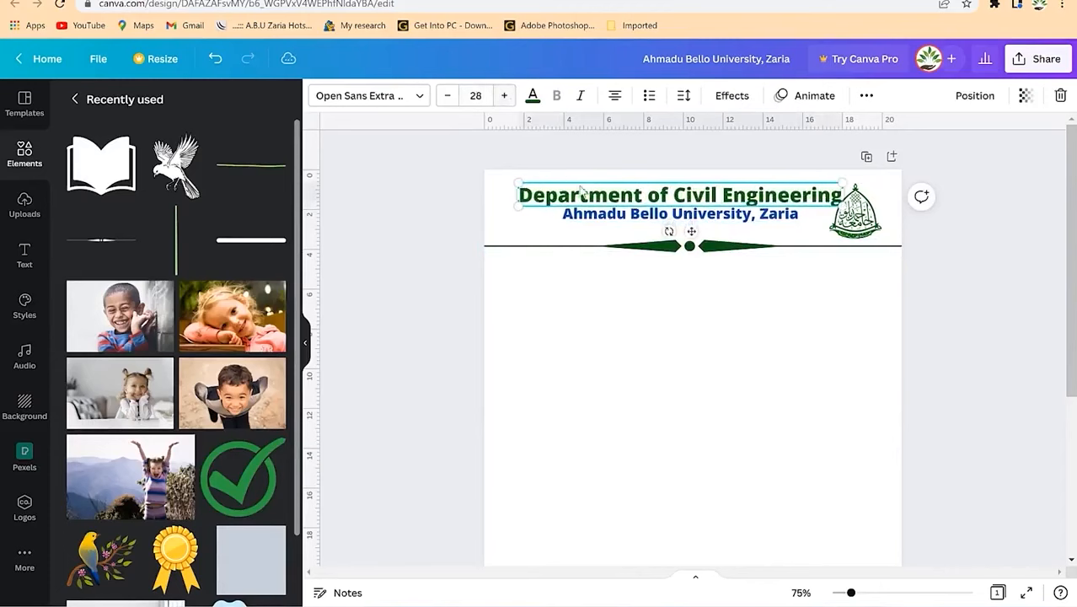
click(763, 289)
Step: Duplicate the Ahmadu Bello University, Zaria line just below it and change the copy to 'Nigeria'
click(728, 215)
click(734, 308)
click(669, 224)
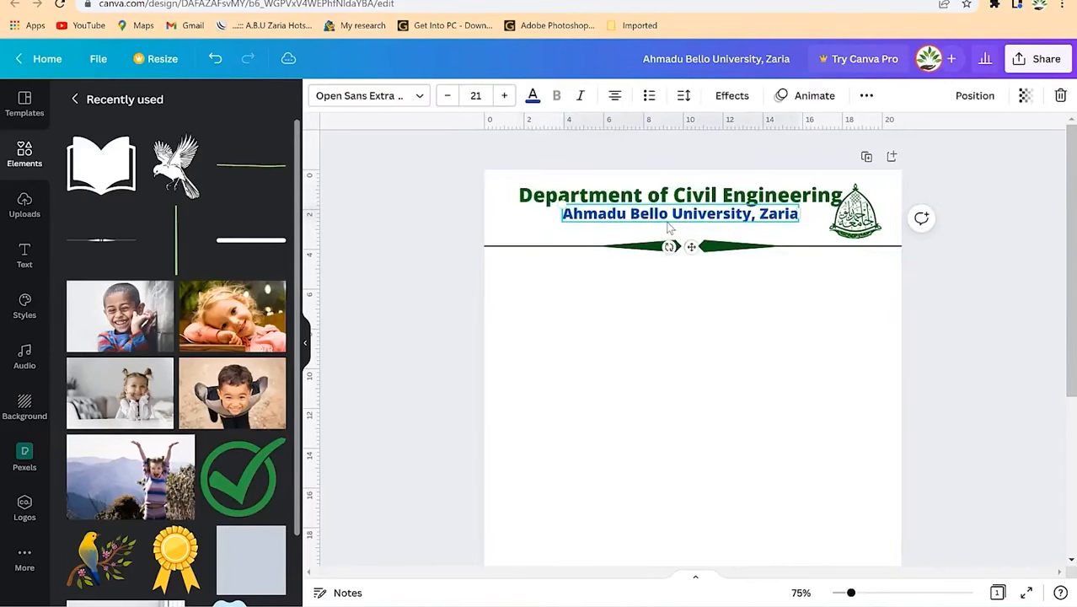
drag(669, 224, 688, 230)
double_click(687, 230)
triple_click(688, 230)
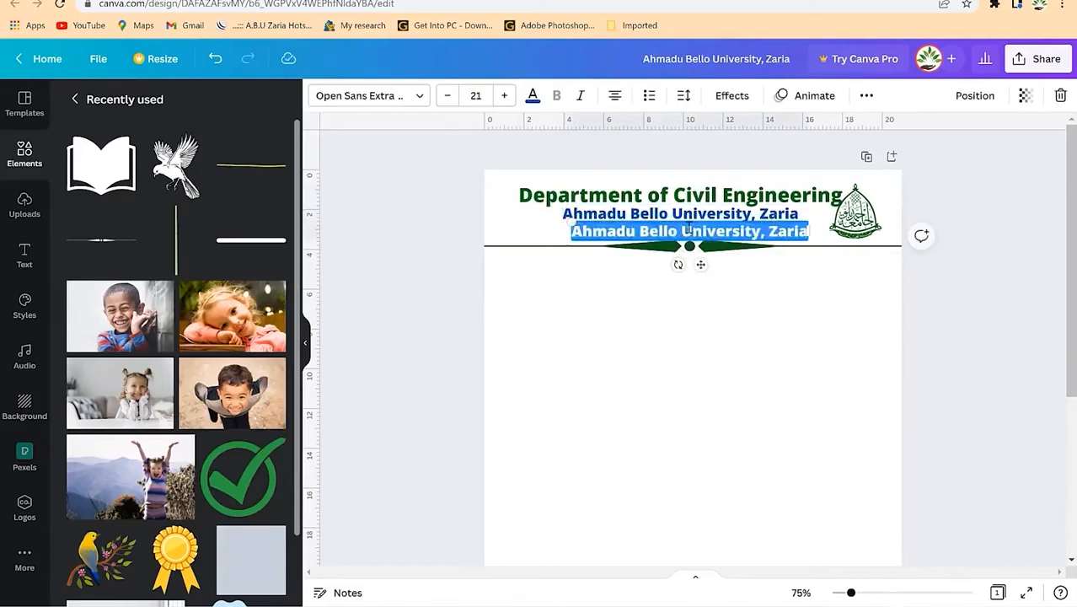
text(Nigeria)
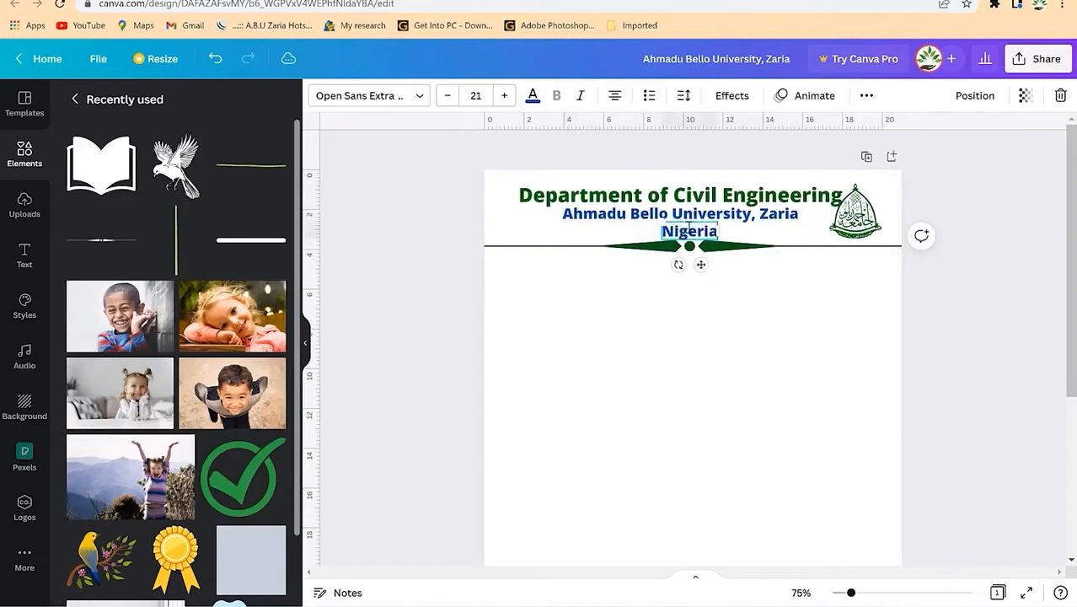
click(592, 256)
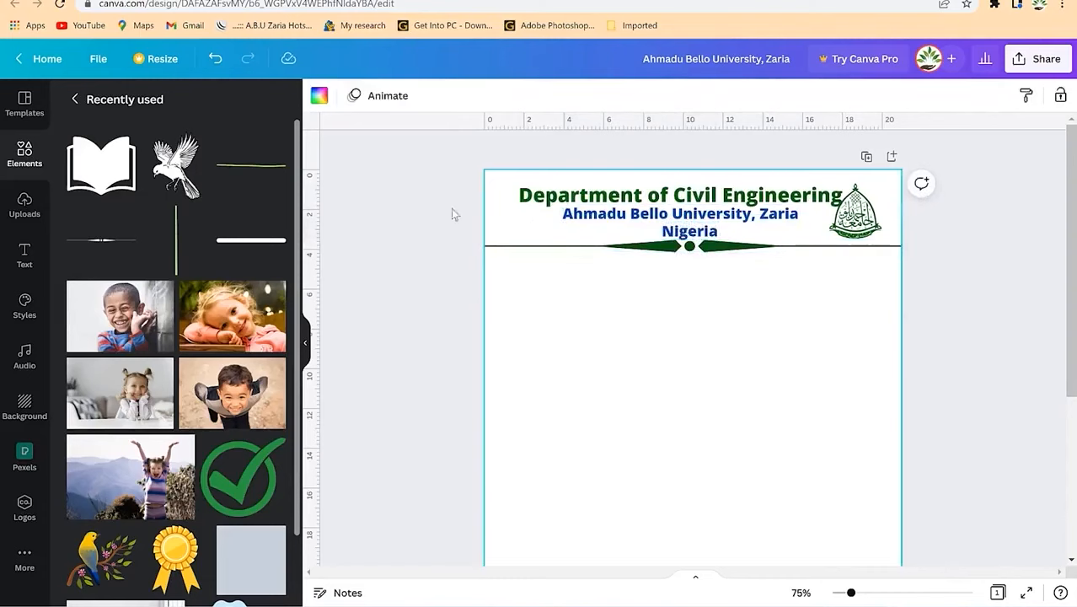
click(22, 255)
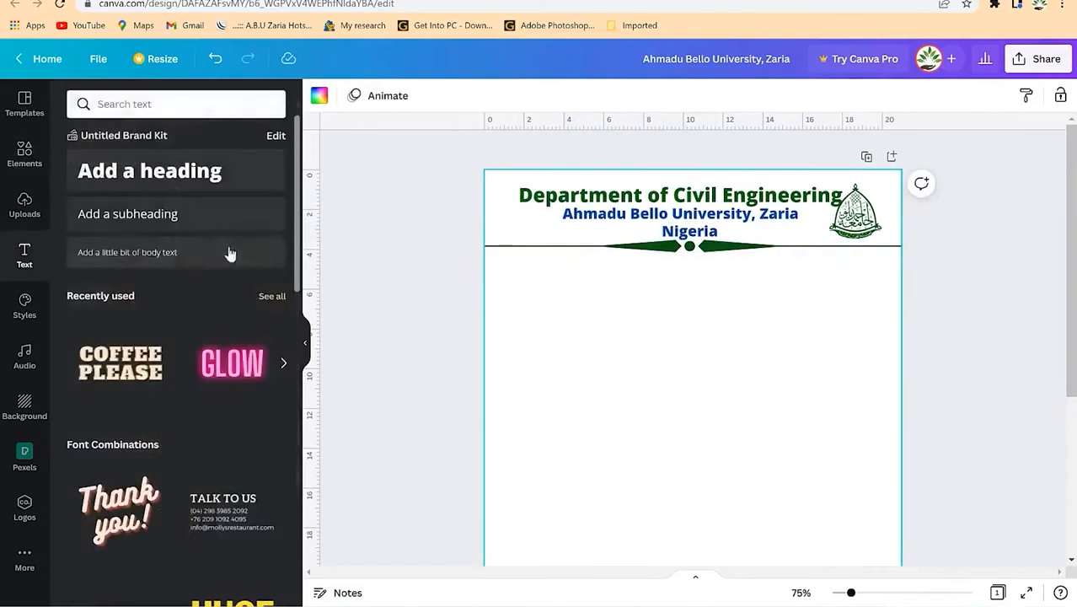
Step: Add a body text label reading 'Phone no:' and reduce it to size 11
click(140, 252)
text(E)
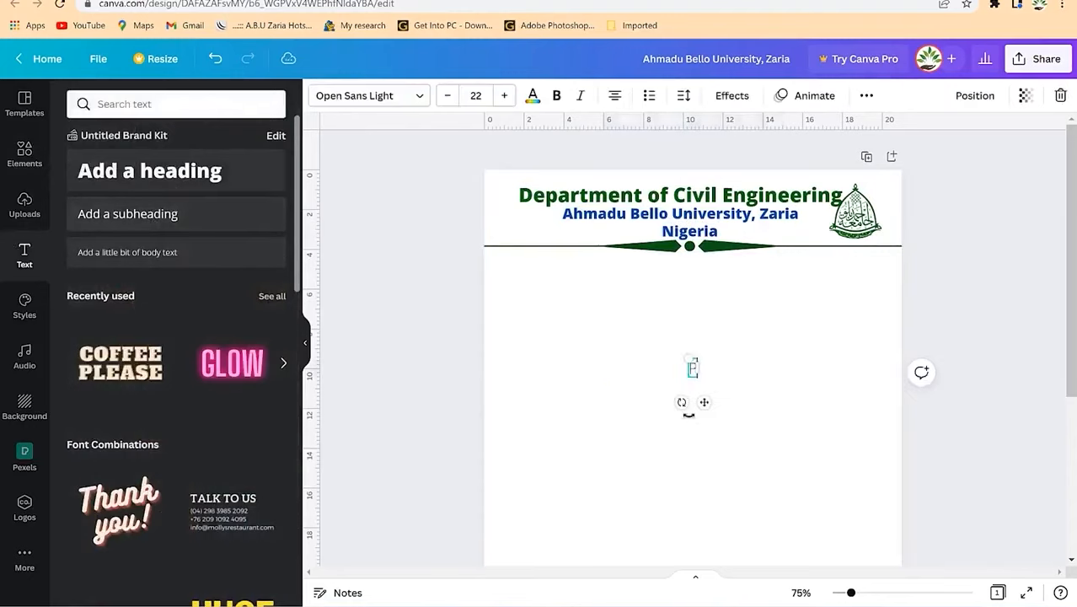
text(hone no:)
click(705, 394)
click(684, 367)
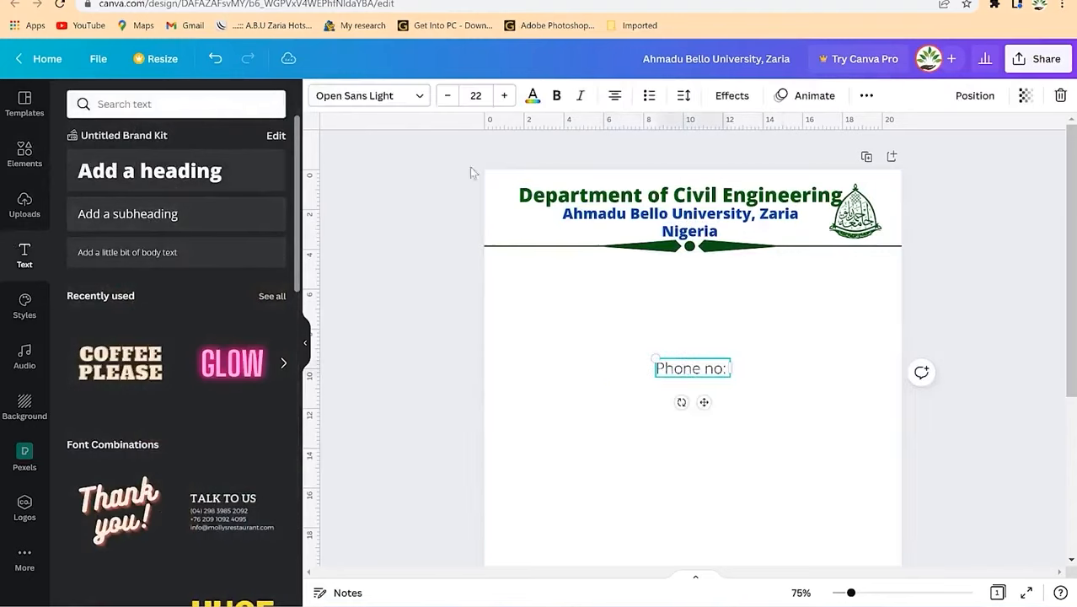
click(447, 95)
click(447, 95)
click(446, 95)
Step: Move the Phone no: label to the header's left end, just above the divider
drag(676, 367, 529, 264)
drag(852, 592, 866, 594)
scroll(437, 357, up, 2)
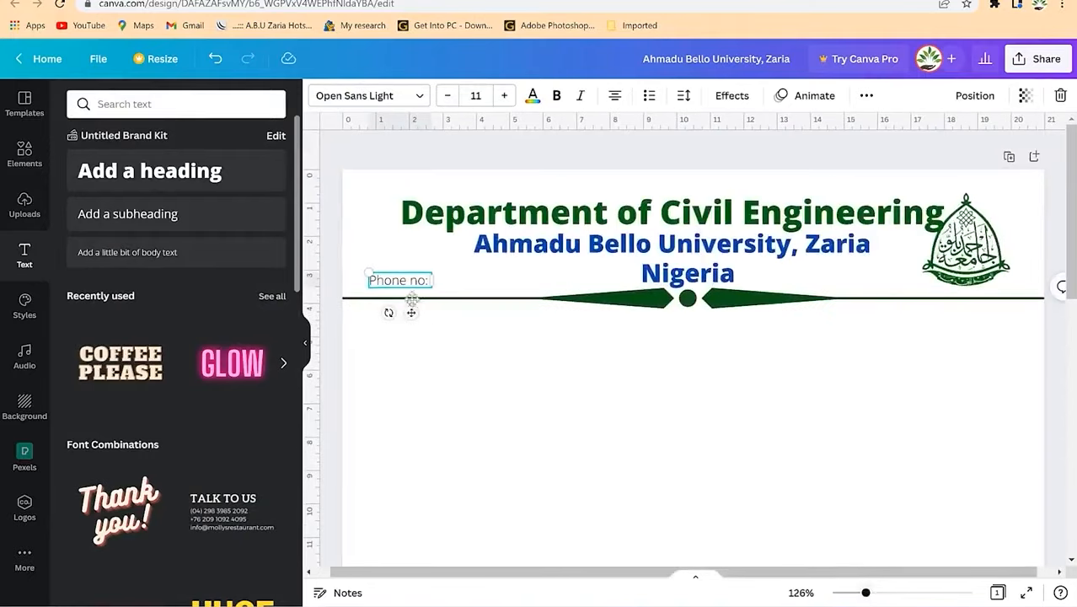
drag(411, 313, 429, 317)
click(381, 271)
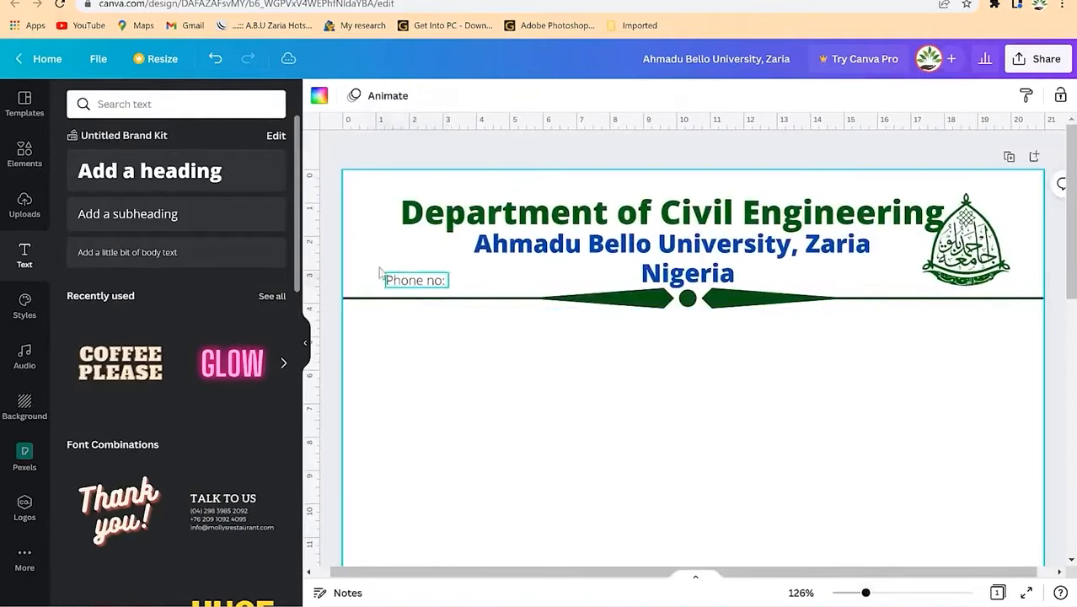
click(28, 154)
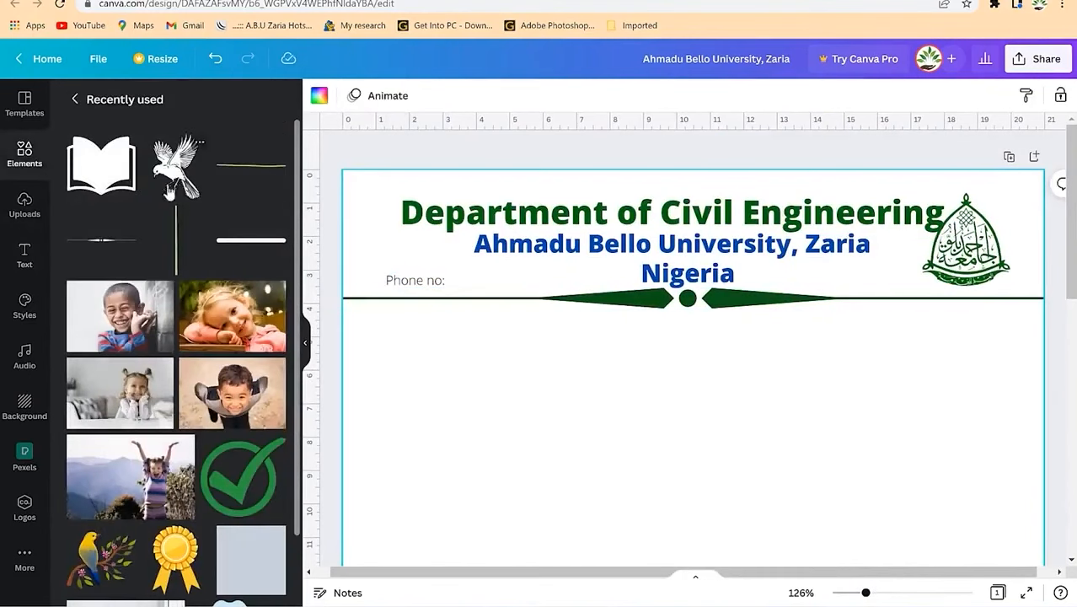
Step: Search elements for 'phone' and place the circled phone graphic, shrunk to 1.7, beside the label
click(76, 100)
click(176, 105)
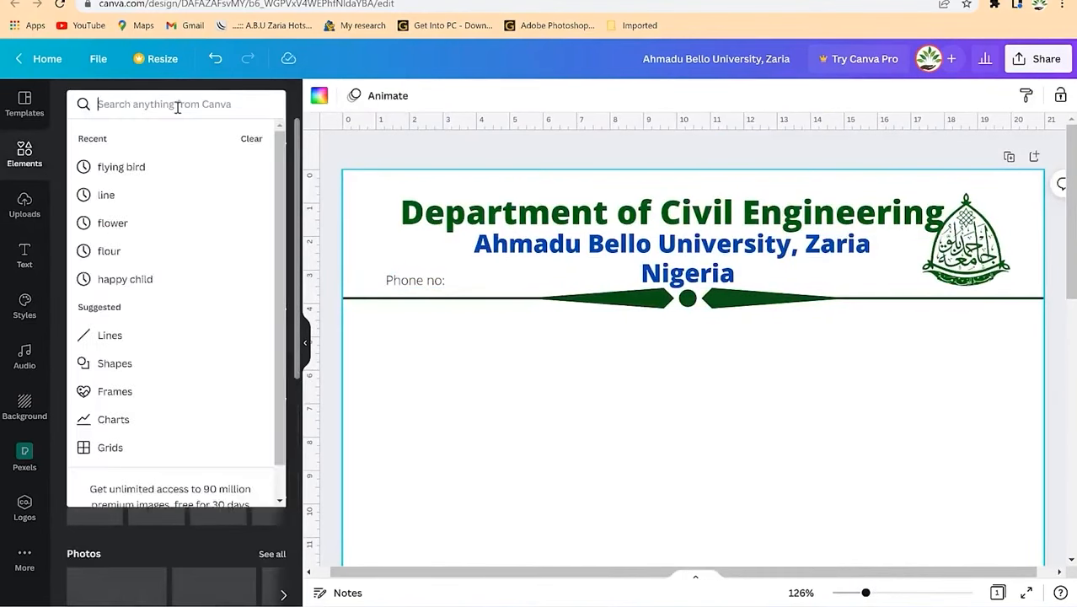
text(phone)
key(Return)
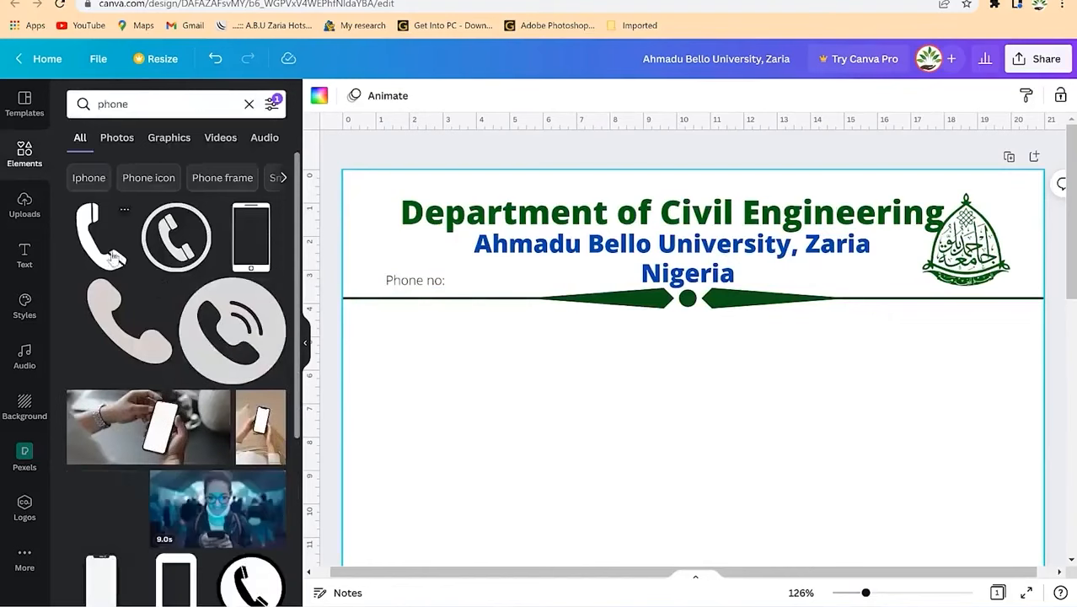
drag(173, 242, 475, 357)
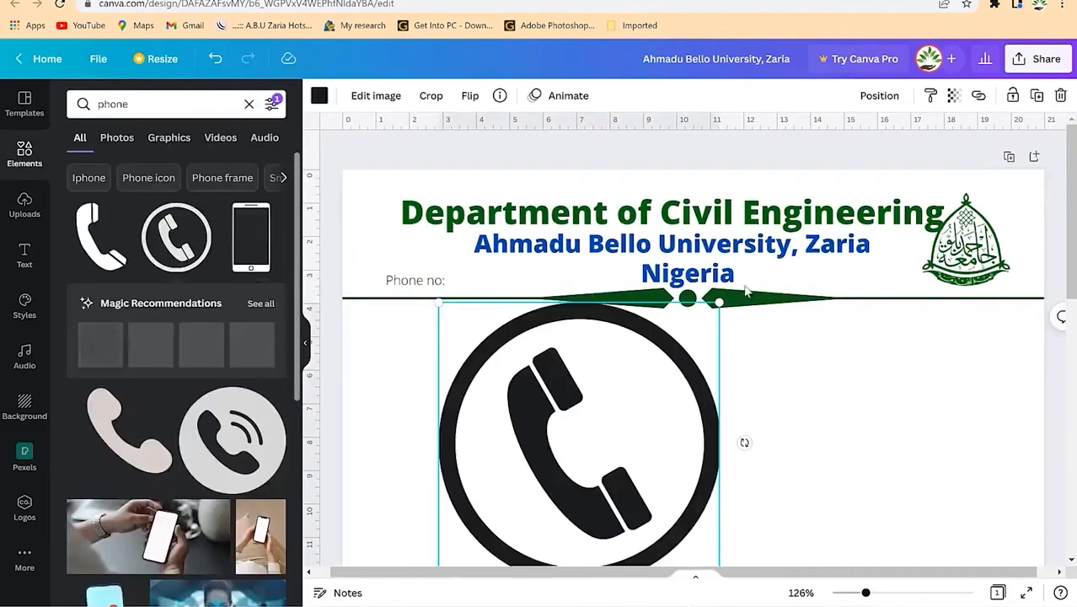
drag(716, 301, 374, 280)
Step: Nudge the Phone no: label right of the icon and colour the phone icon red
click(382, 239)
drag(442, 286, 447, 287)
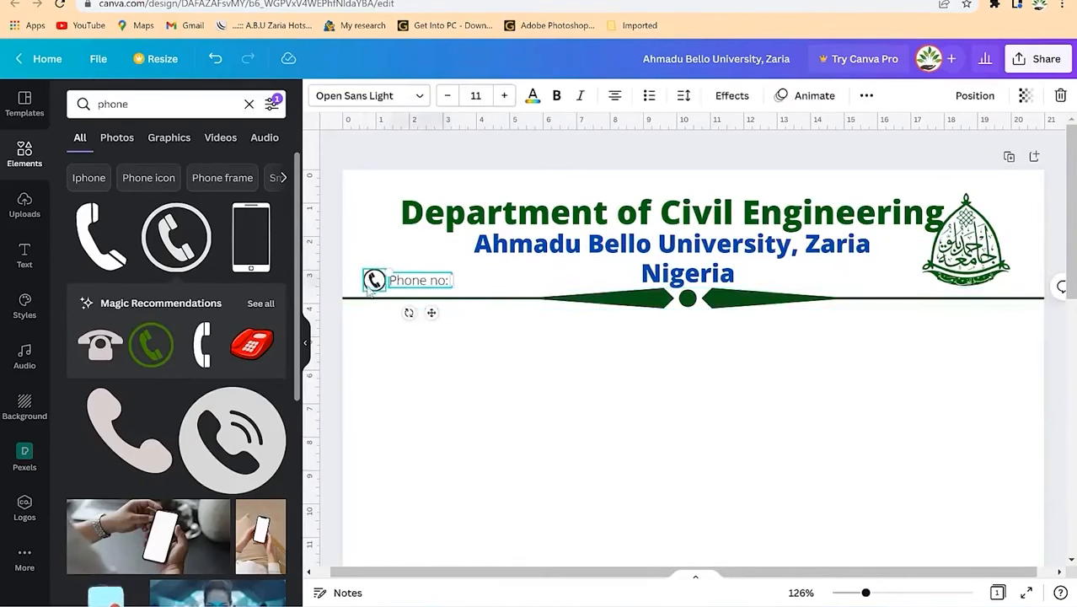
click(533, 95)
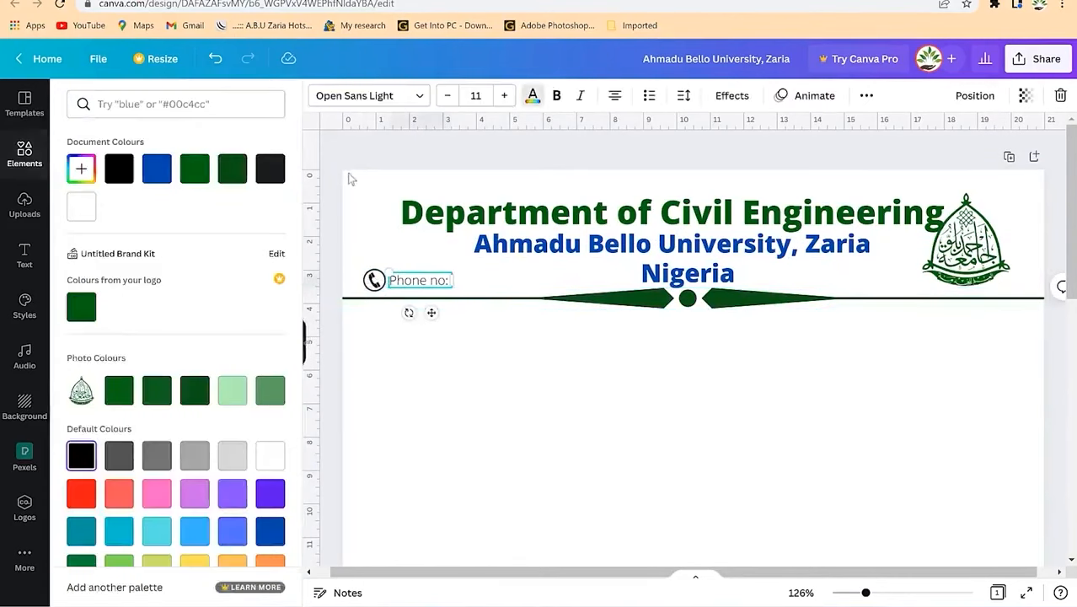
click(349, 176)
click(374, 280)
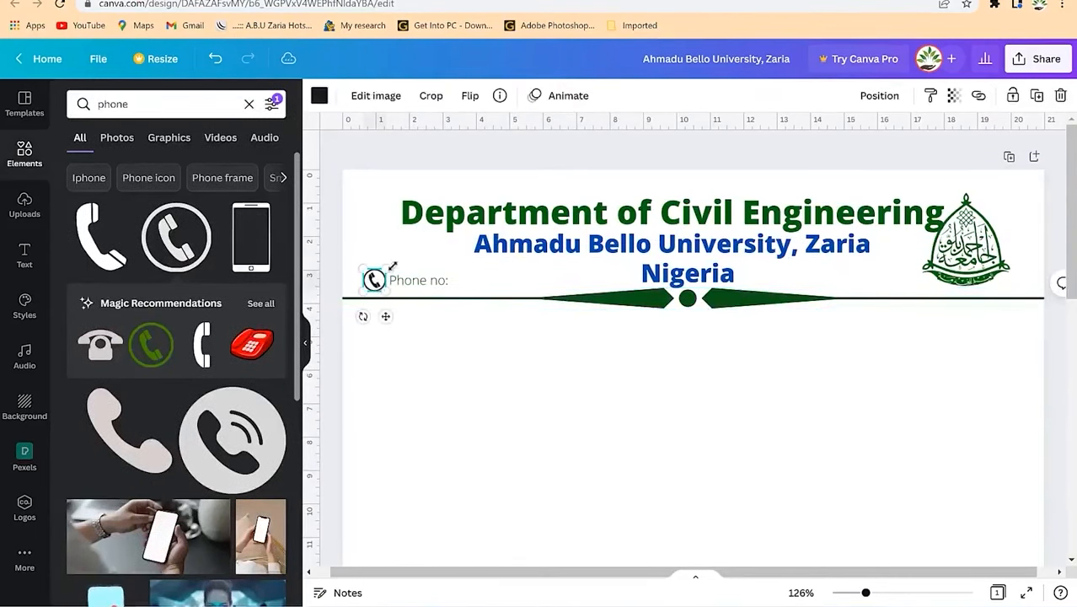
click(319, 97)
click(82, 493)
click(430, 411)
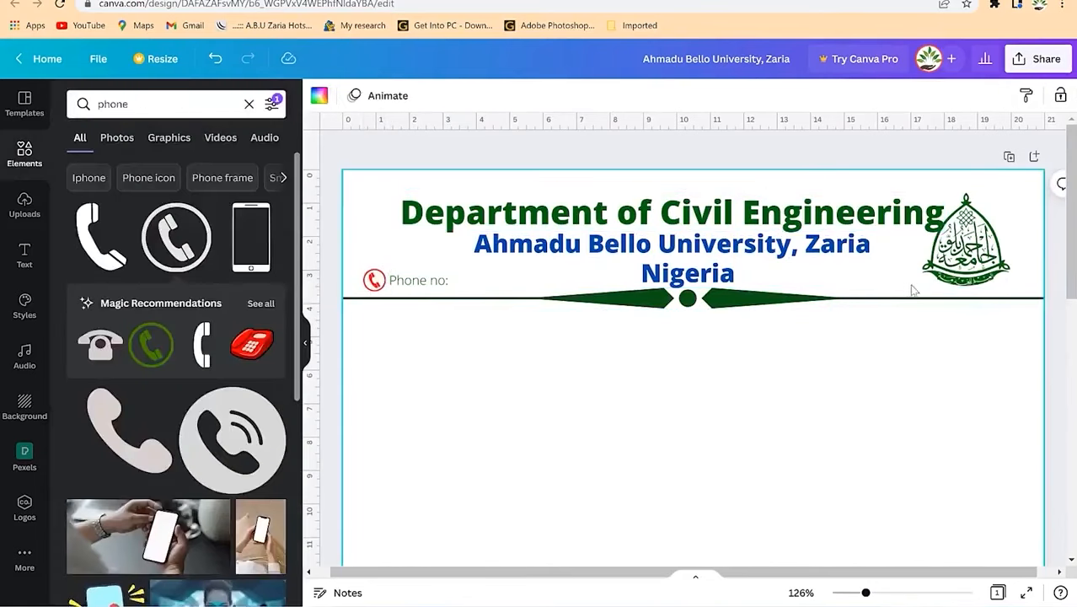
click(440, 283)
Step: Duplicate the Phone no: label to the right and retype it as 'Email address:' with the department's e-mail
key(ctrl+d)
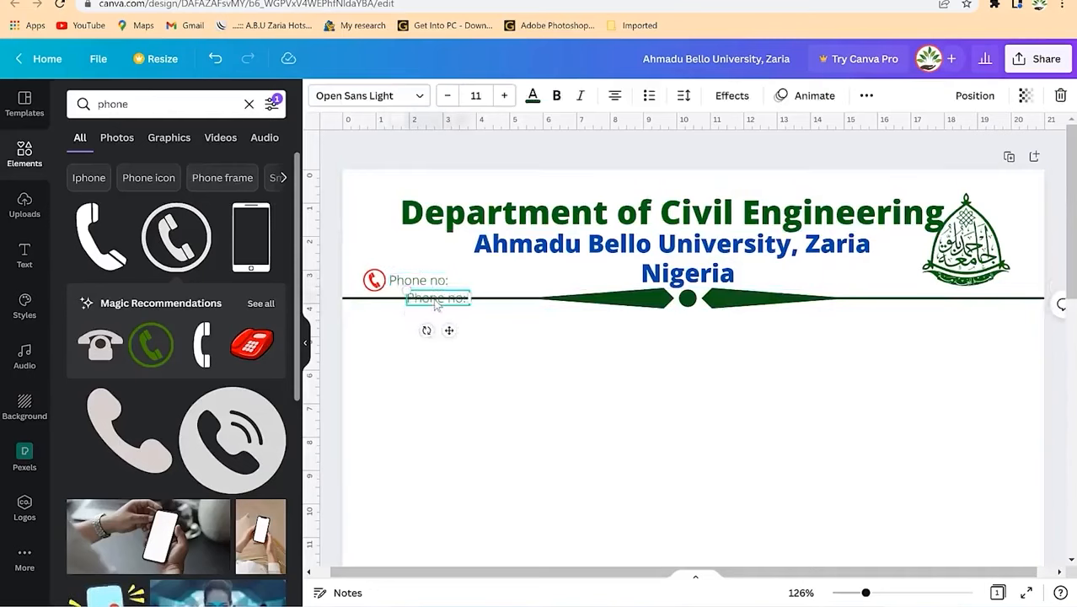
drag(452, 331, 845, 320)
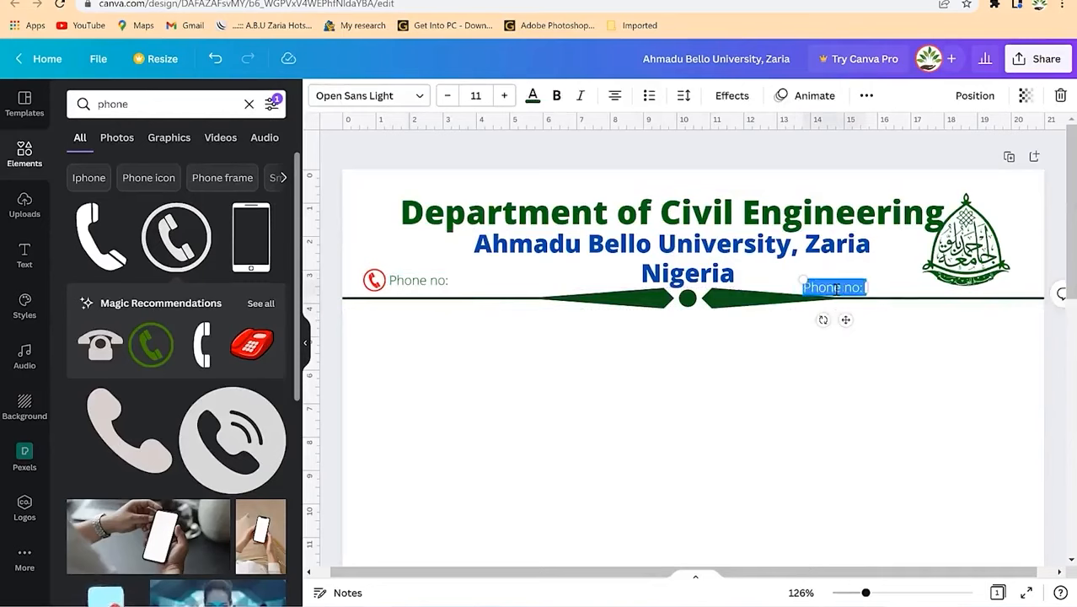
text(Email)
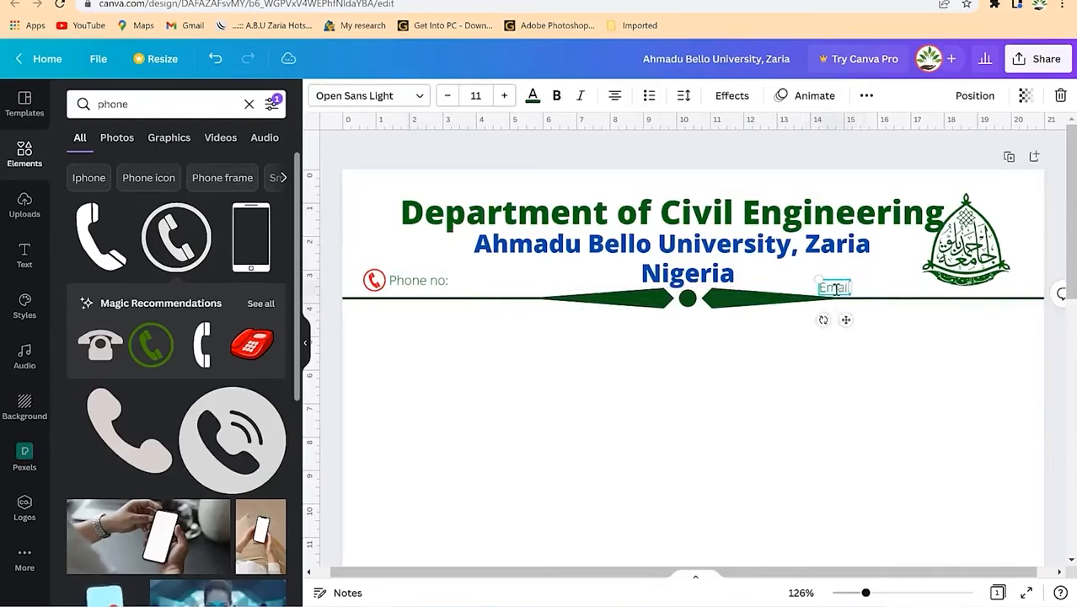
text( address)
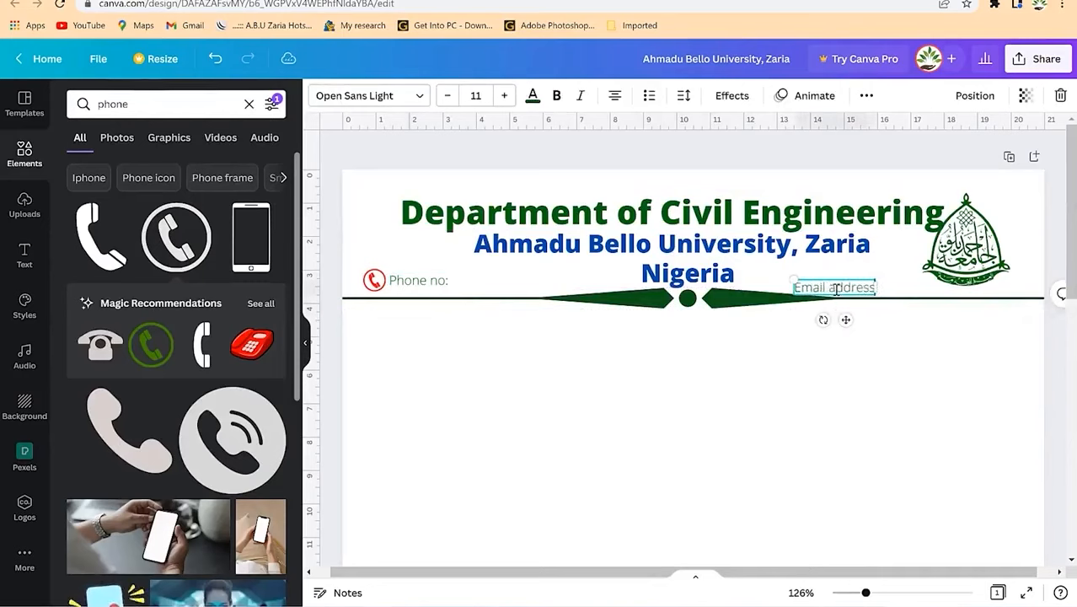
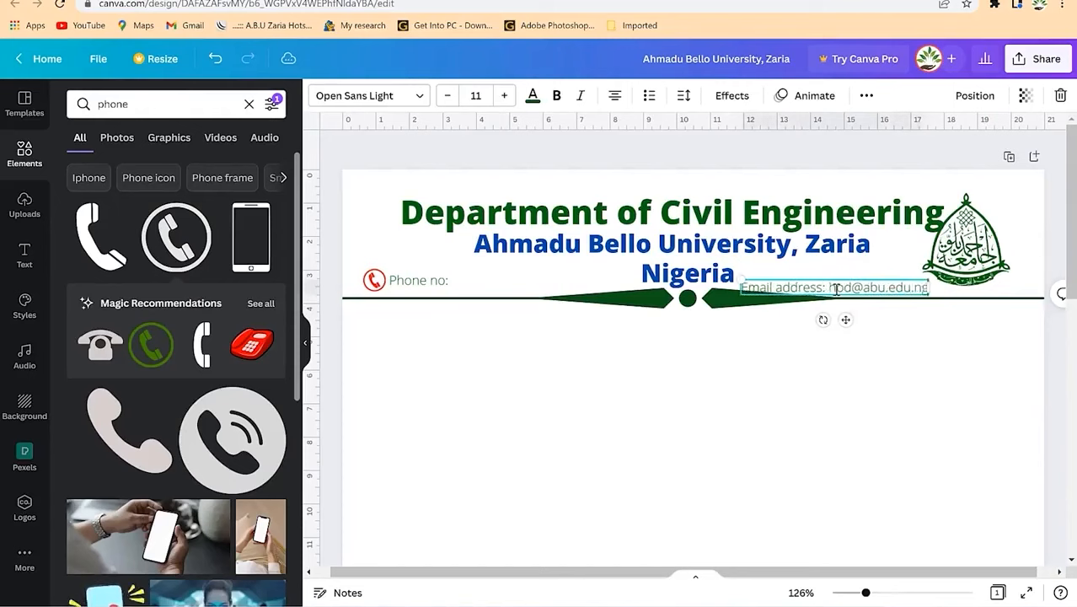
key(Left)
text(c)
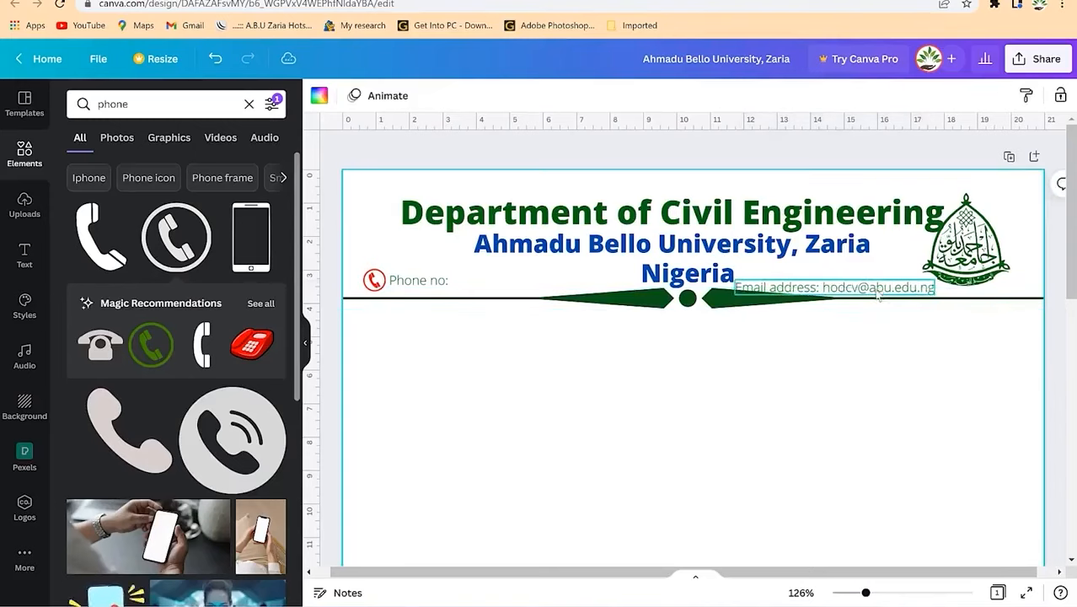
Step: Align the email line at the header's right end and move the crest into the top-right corner
drag(878, 293, 960, 291)
drag(966, 253, 994, 231)
drag(938, 290, 961, 284)
click(885, 349)
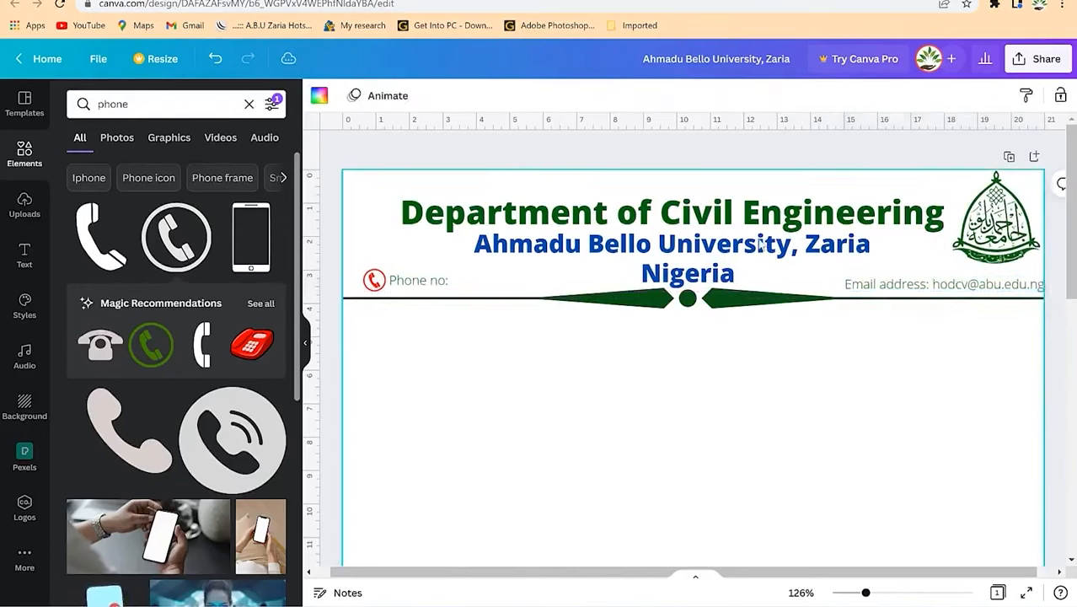
click(159, 100)
drag(142, 104, 43, 113)
text(internet)
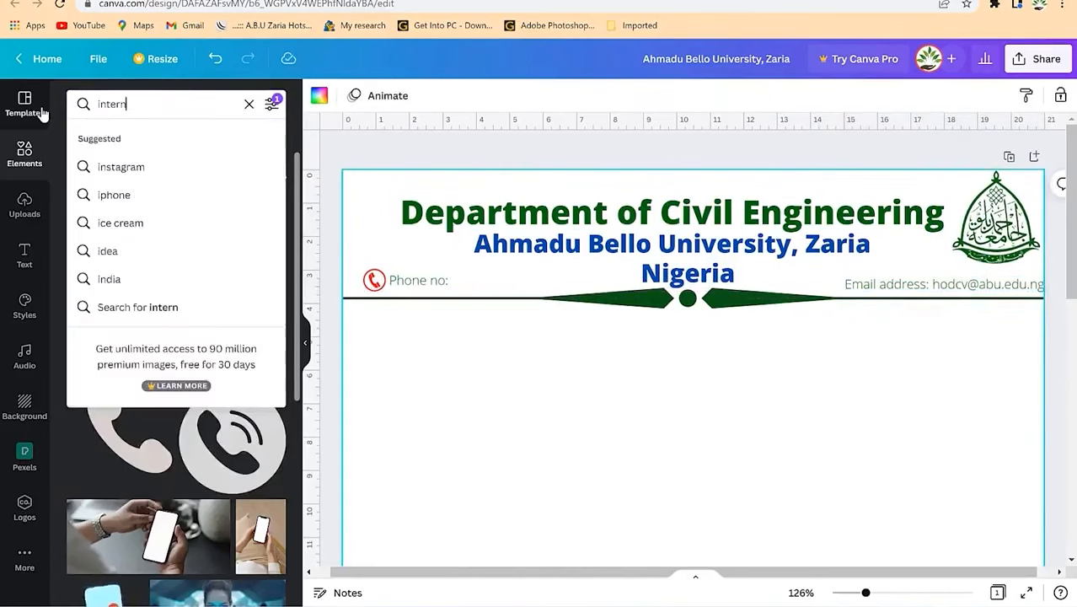
key(Return)
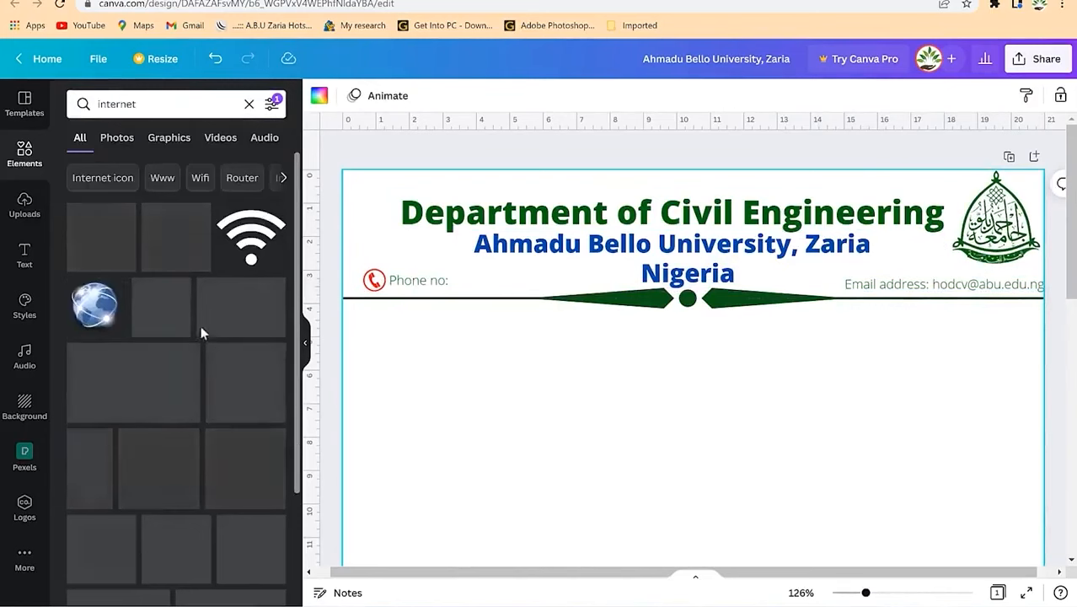
Step: Place a tiny red globe icon before the Email address: label, then zoom out to see the page
drag(112, 251, 608, 312)
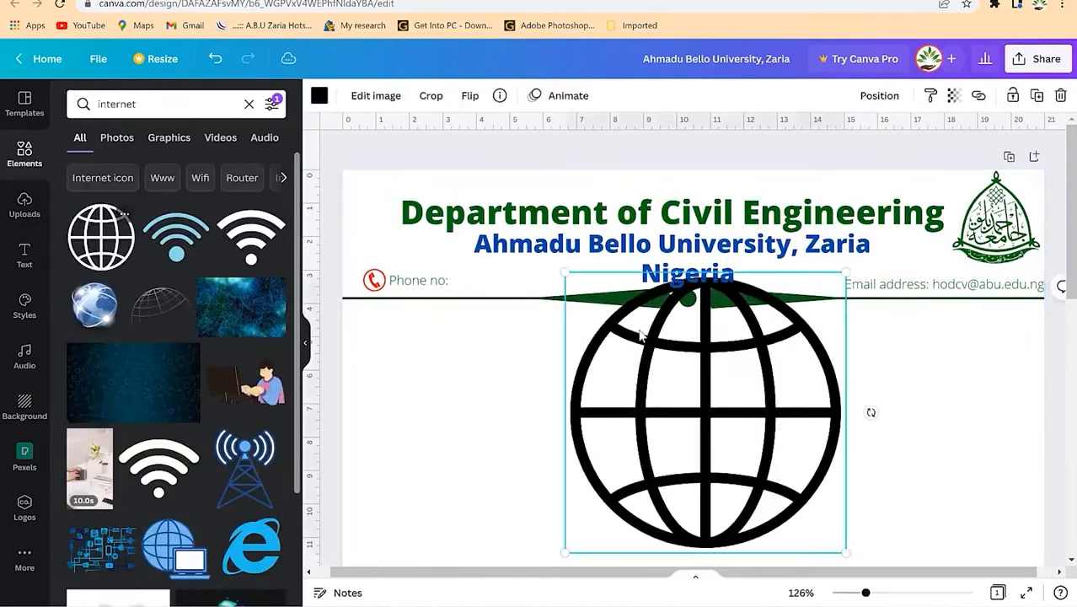
mouse_move(818, 300)
mouse_down()
mouse_move(700, 371)
mouse_move(670, 455)
mouse_move(588, 528)
mouse_move(634, 509)
mouse_move(809, 293)
mouse_move(831, 284)
mouse_up()
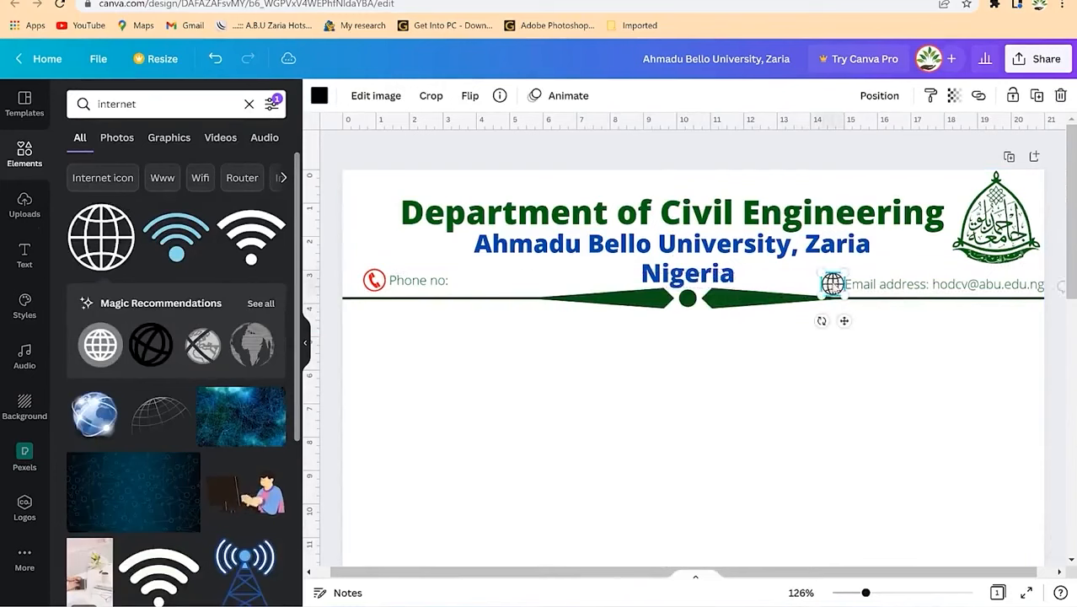
click(319, 95)
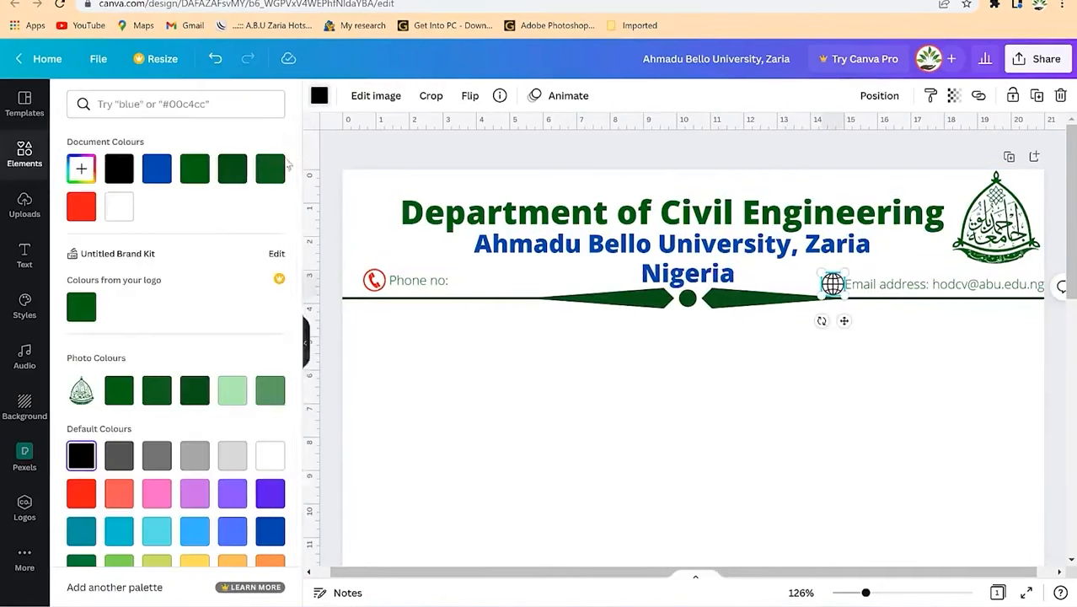
click(81, 206)
click(748, 403)
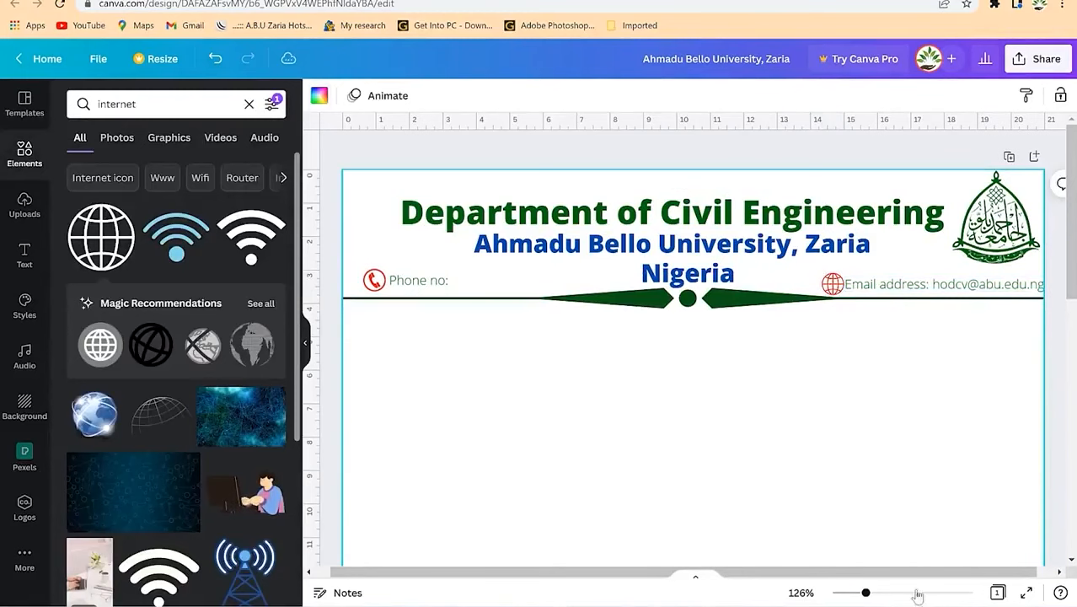
drag(870, 596, 844, 595)
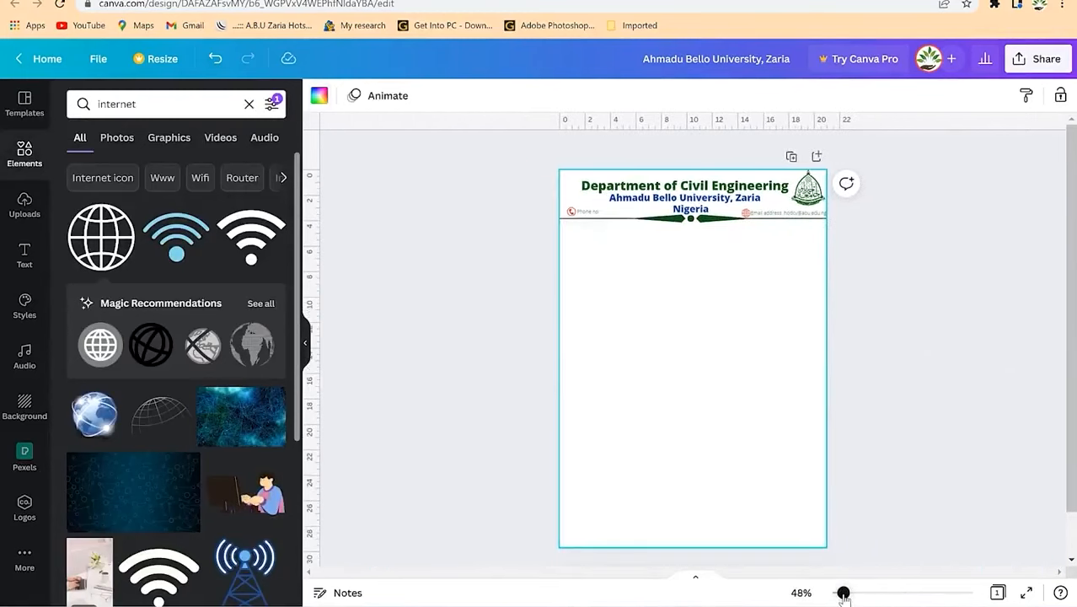
Step: Add a square from the 'shapes' search and flatten it into a bar over the header at the page top
click(931, 329)
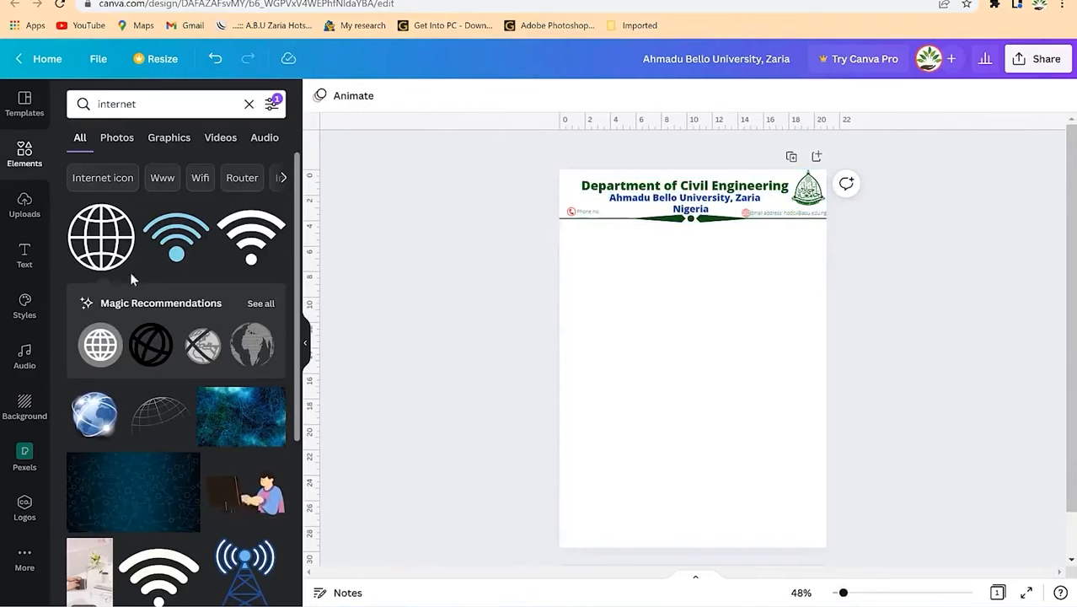
click(25, 156)
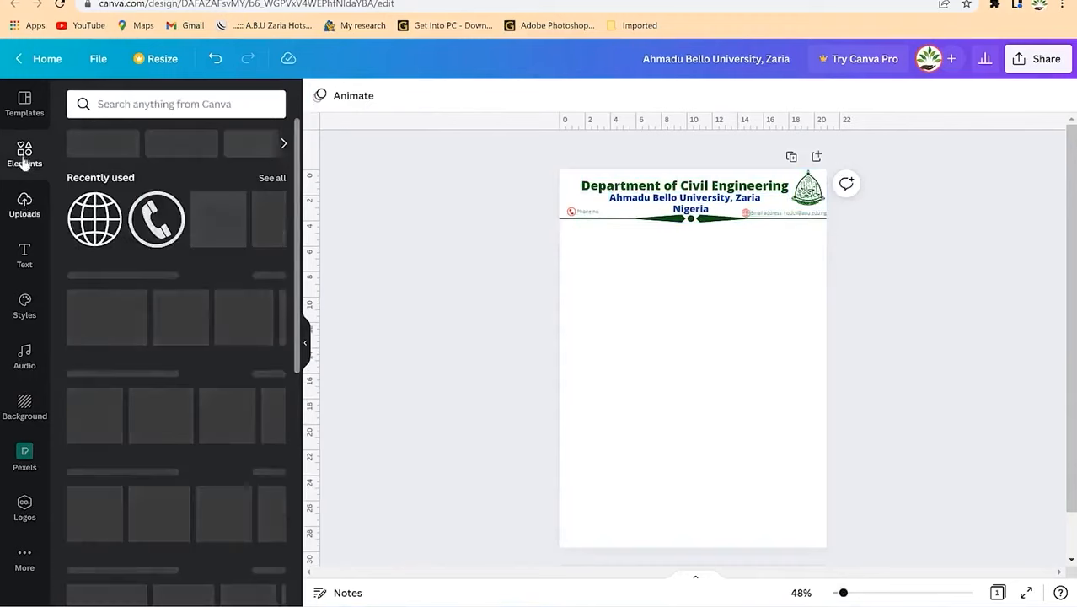
click(168, 103)
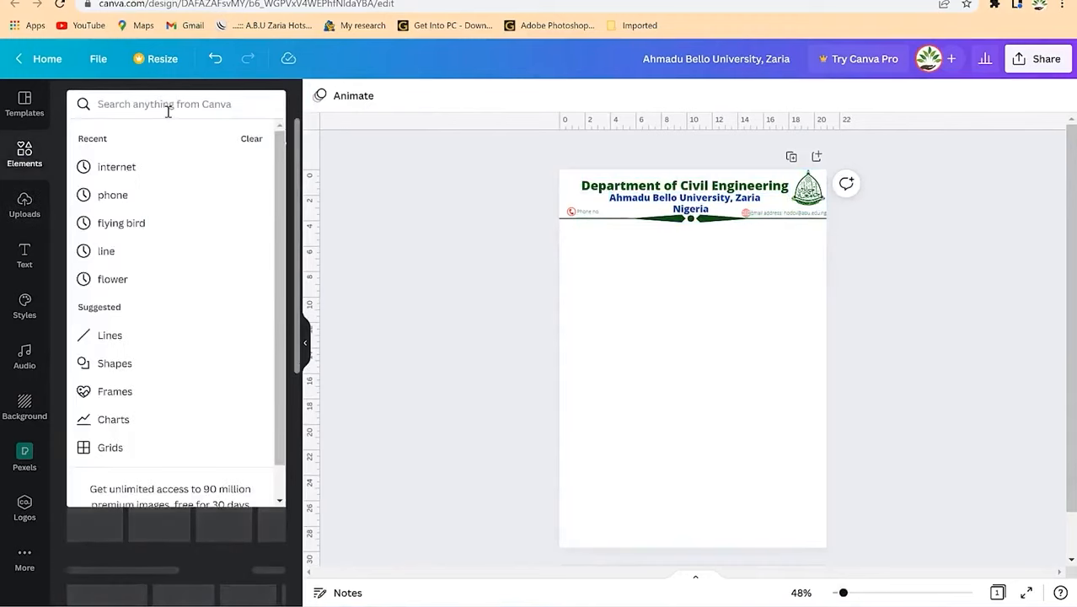
text(shapes)
key(Return)
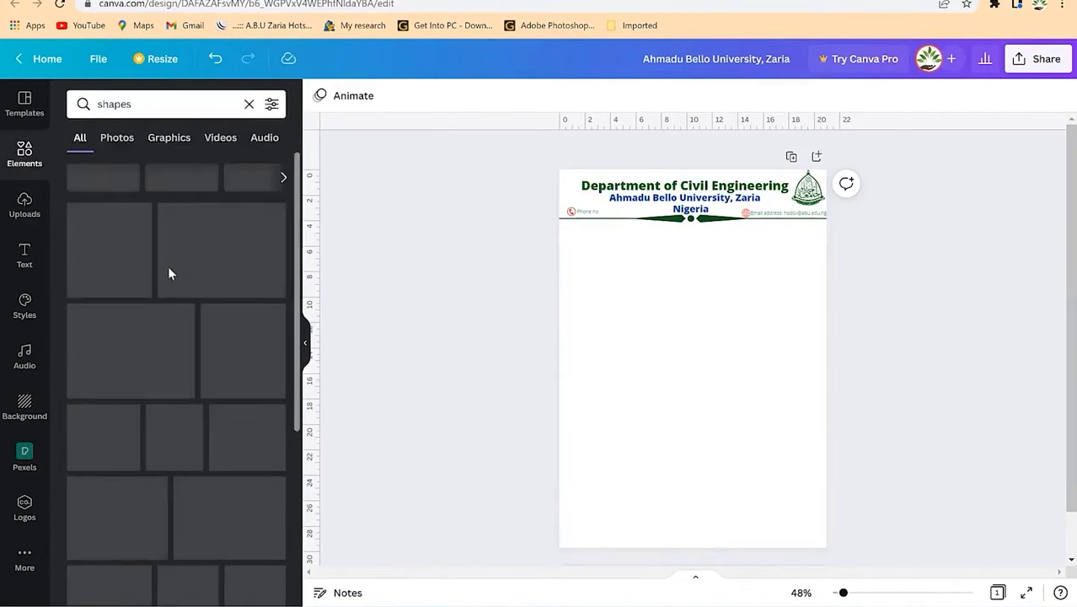
click(25, 156)
click(25, 203)
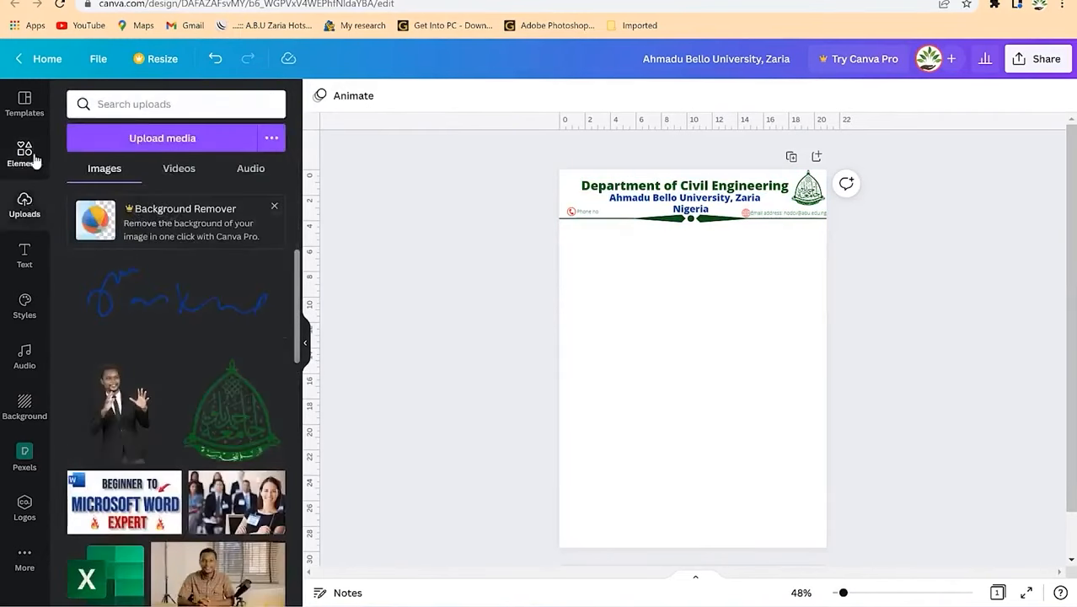
click(26, 156)
click(151, 104)
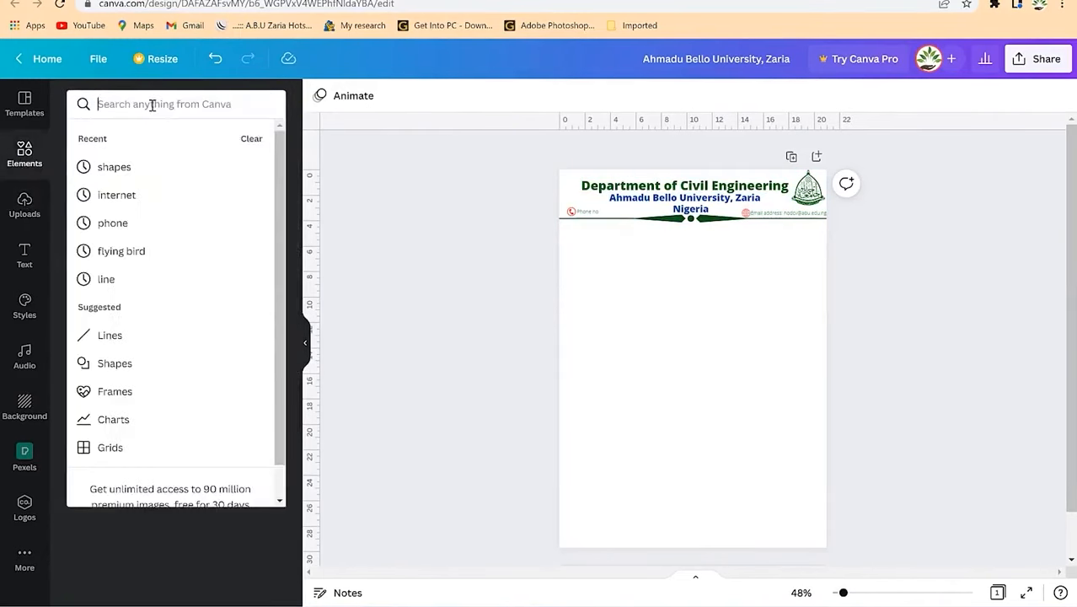
click(168, 167)
drag(194, 272, 646, 340)
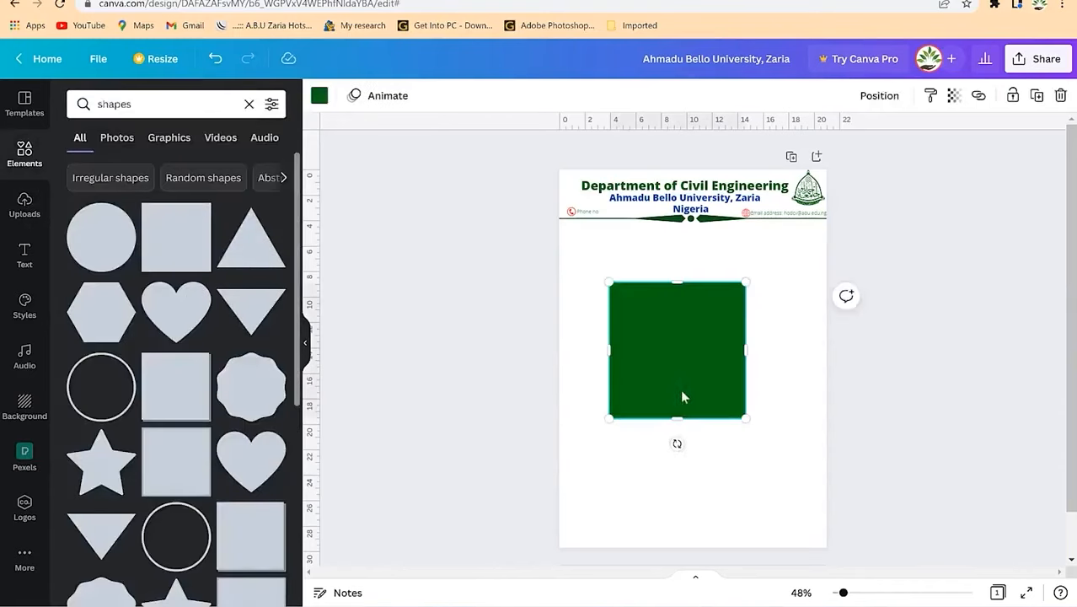
drag(675, 419, 824, 190)
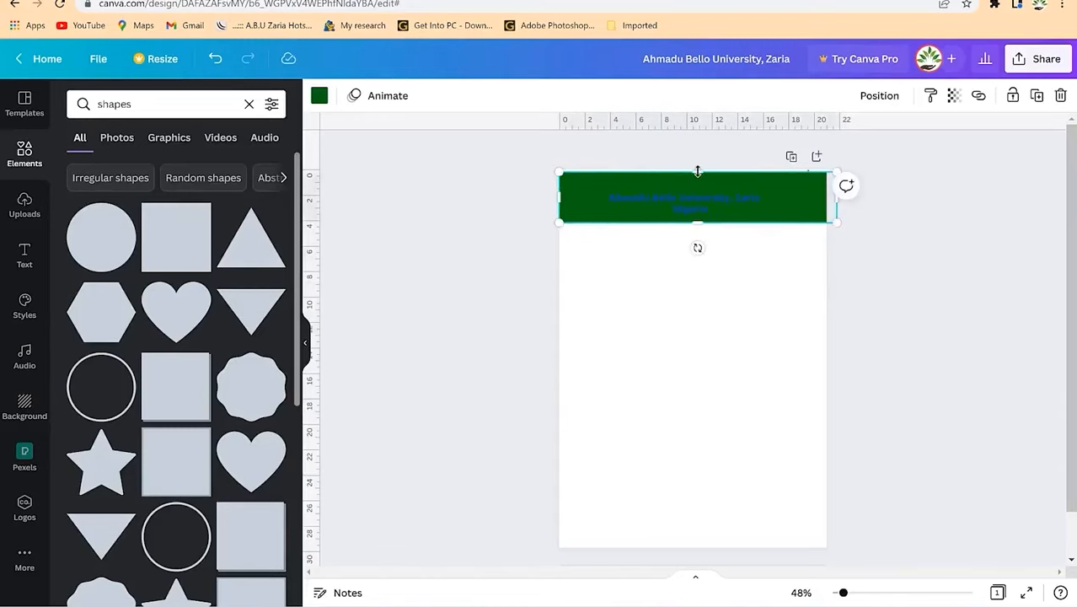
drag(697, 170, 697, 167)
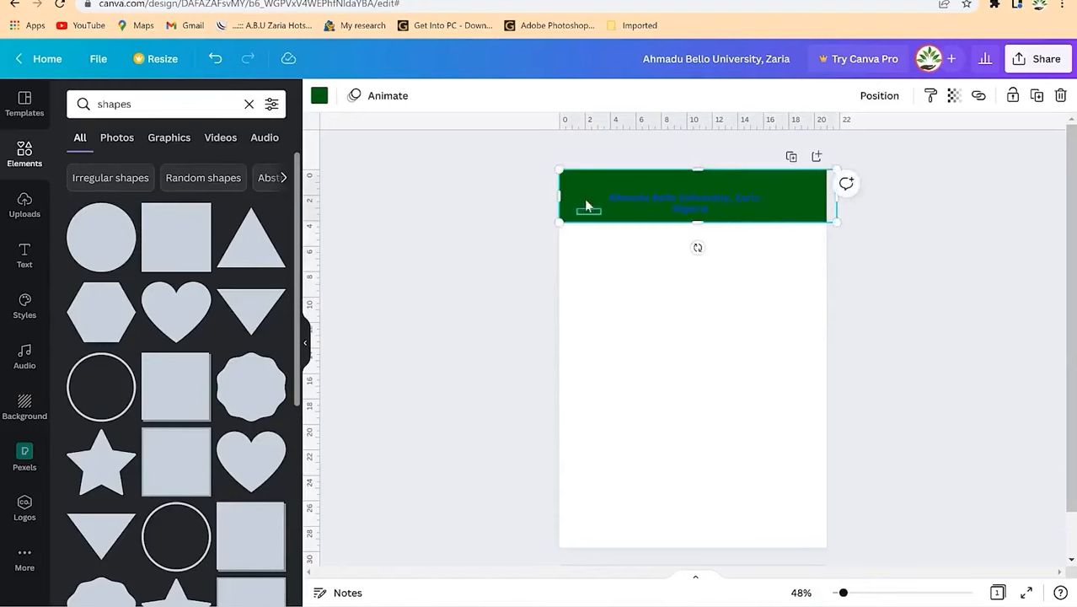
Step: Colour the header bar orange with transparency 35
click(318, 96)
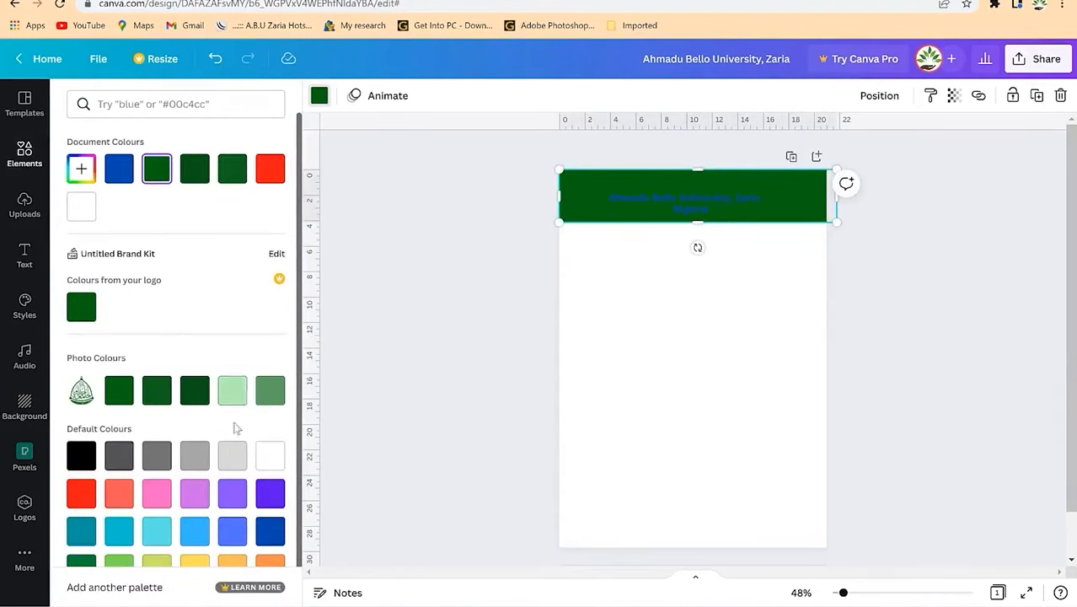
click(231, 459)
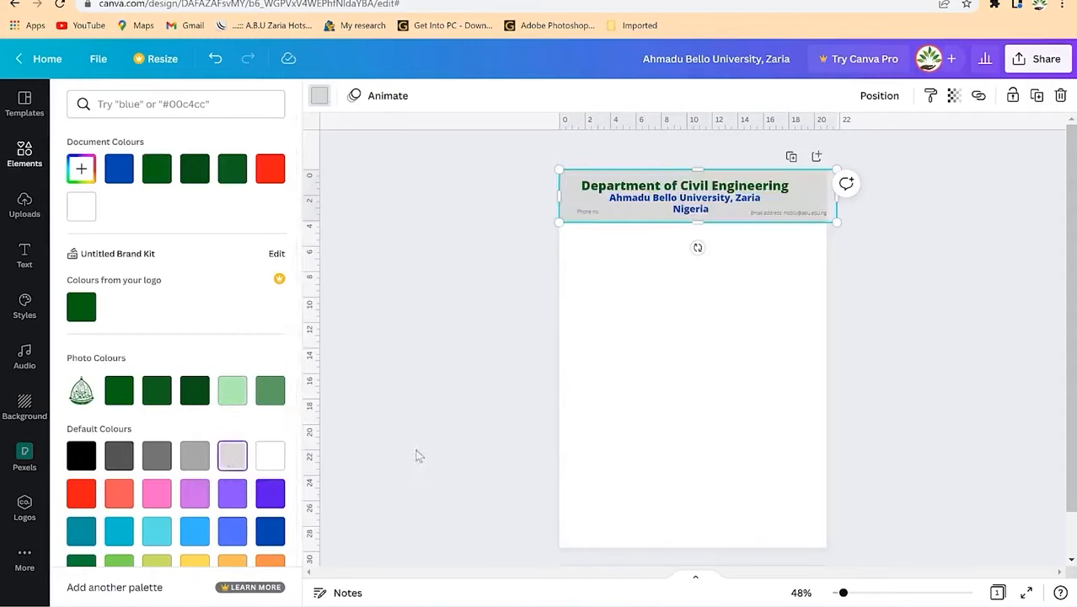
scroll(205, 322, down, 1)
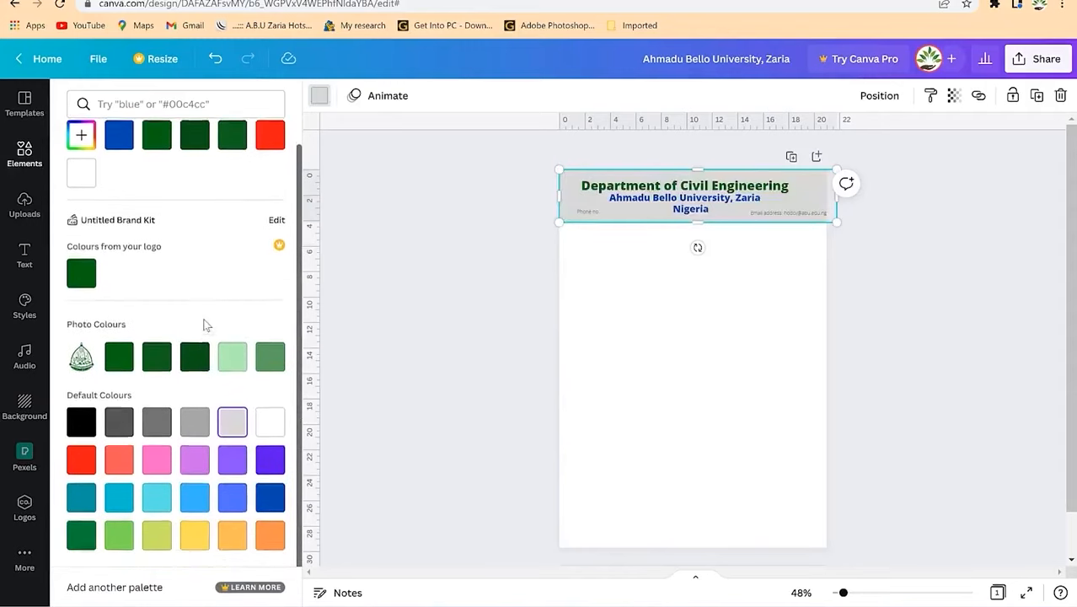
click(198, 538)
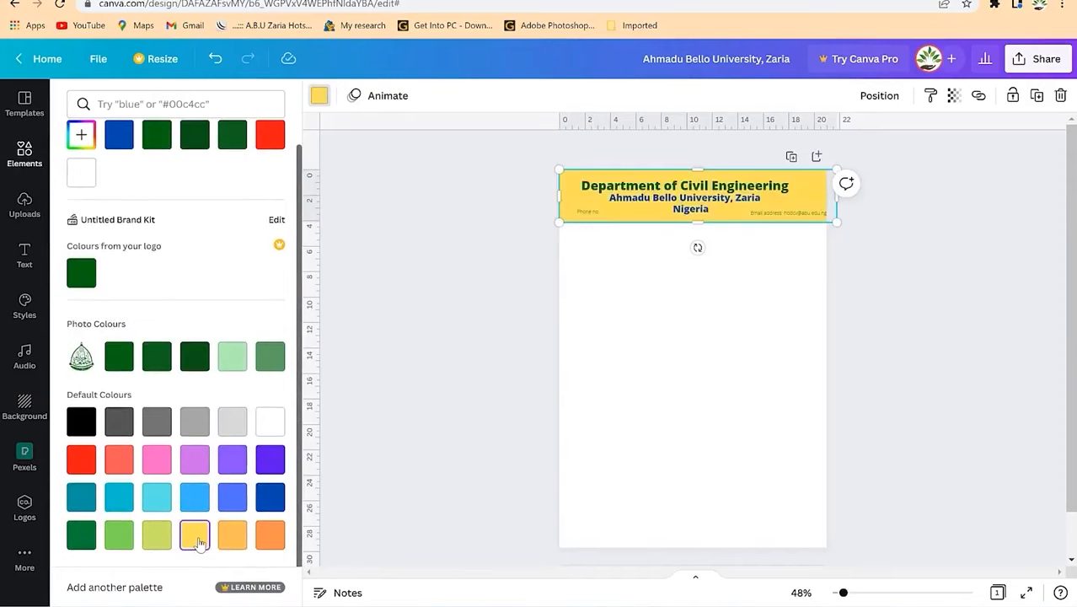
click(270, 534)
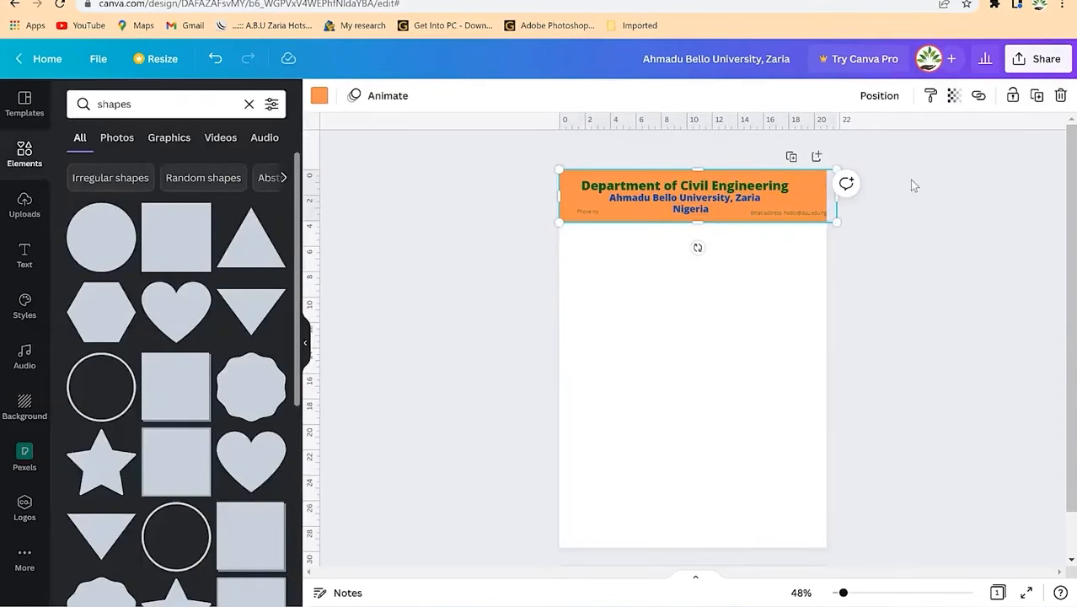
click(978, 95)
click(955, 97)
drag(953, 154, 858, 159)
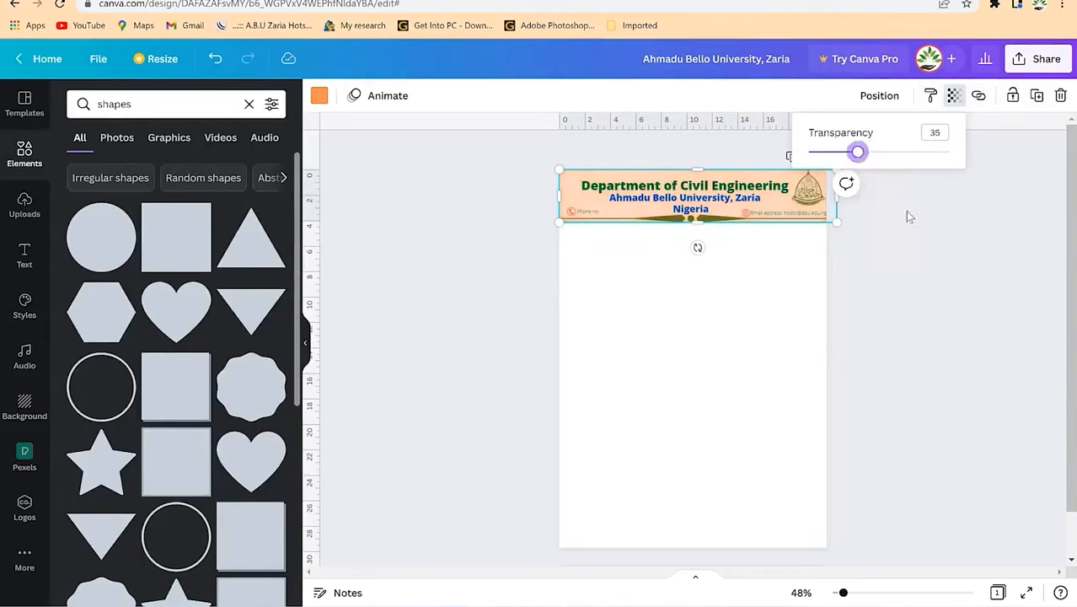
click(919, 261)
Step: Move the orange rectangle below the header and stretch it over the page body
click(604, 226)
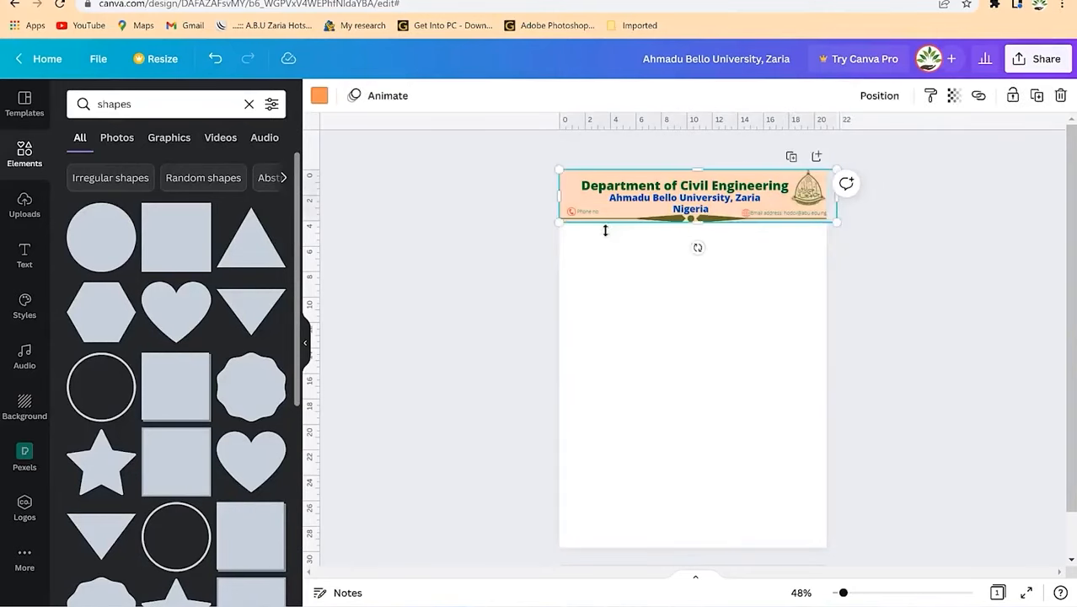
drag(617, 215, 604, 253)
drag(691, 279, 737, 566)
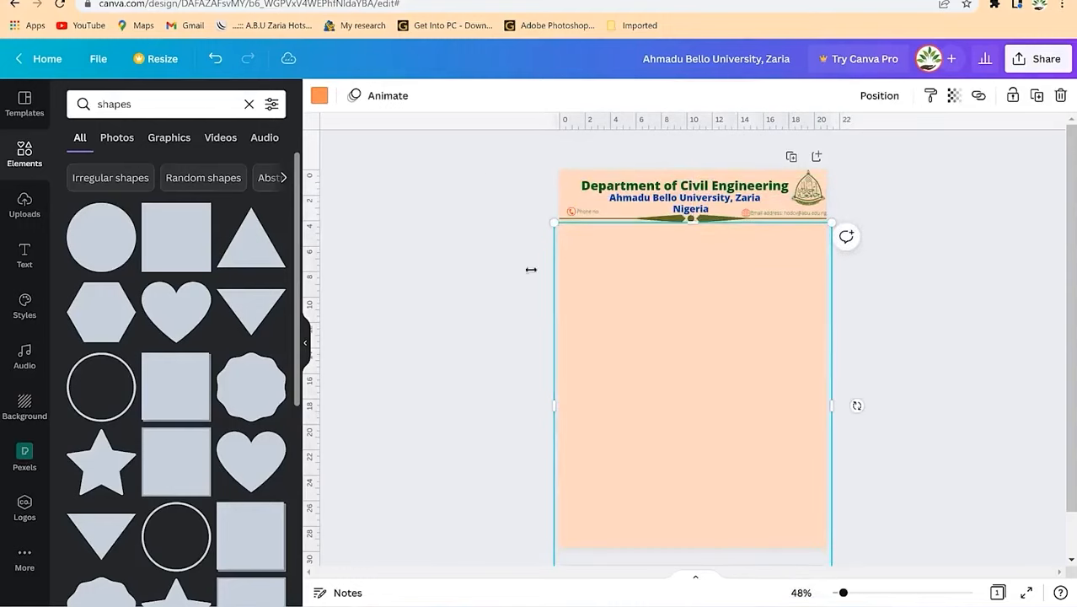
Step: Try light grey at transparency 73 on the page-body rectangle
click(319, 97)
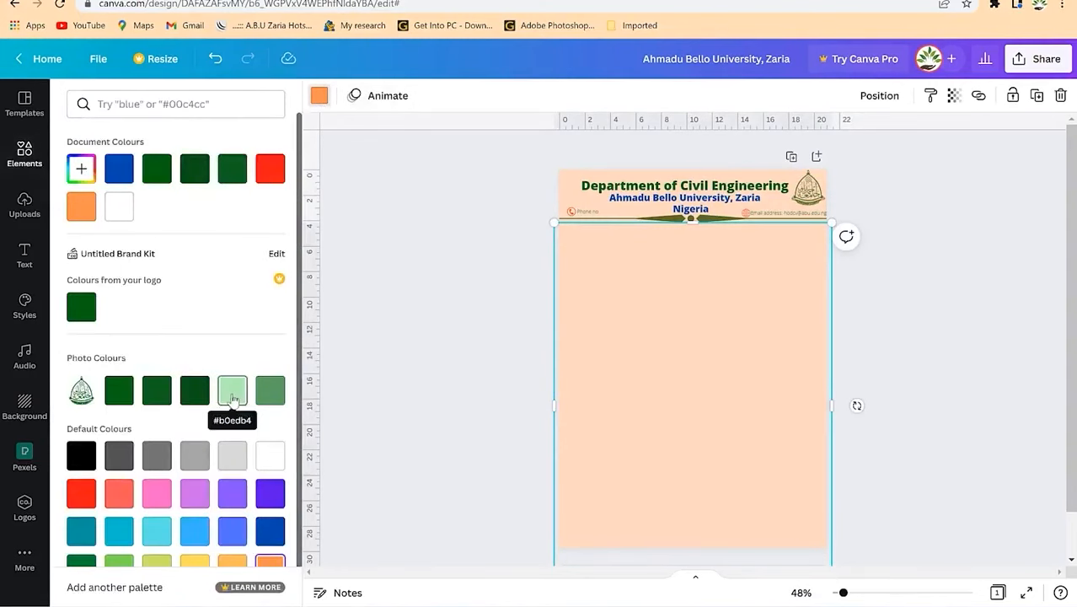
click(233, 460)
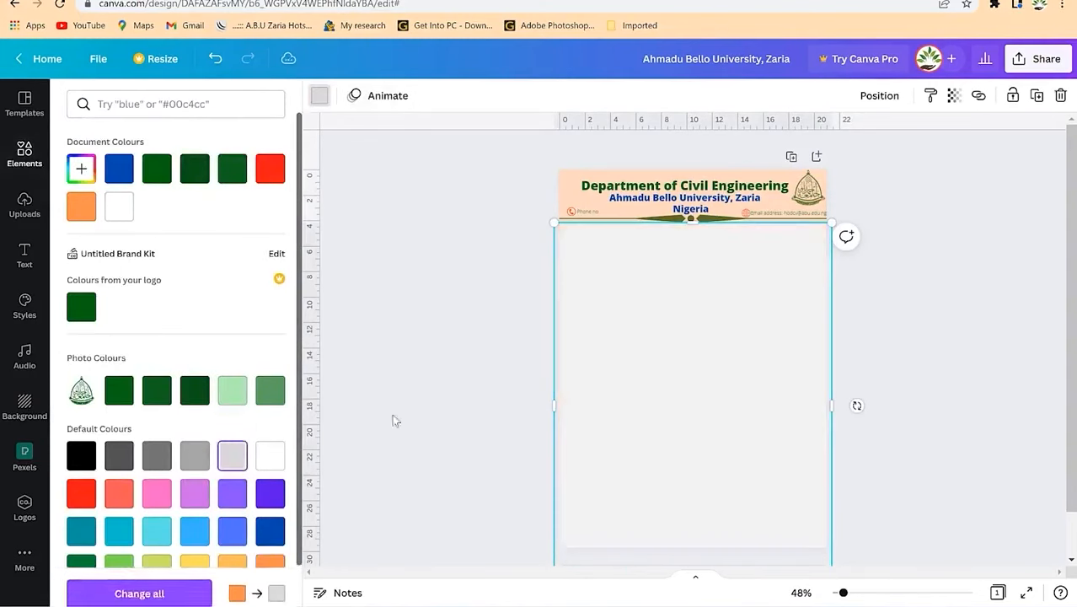
click(953, 95)
drag(947, 152, 871, 162)
click(949, 277)
click(890, 298)
click(645, 336)
click(950, 285)
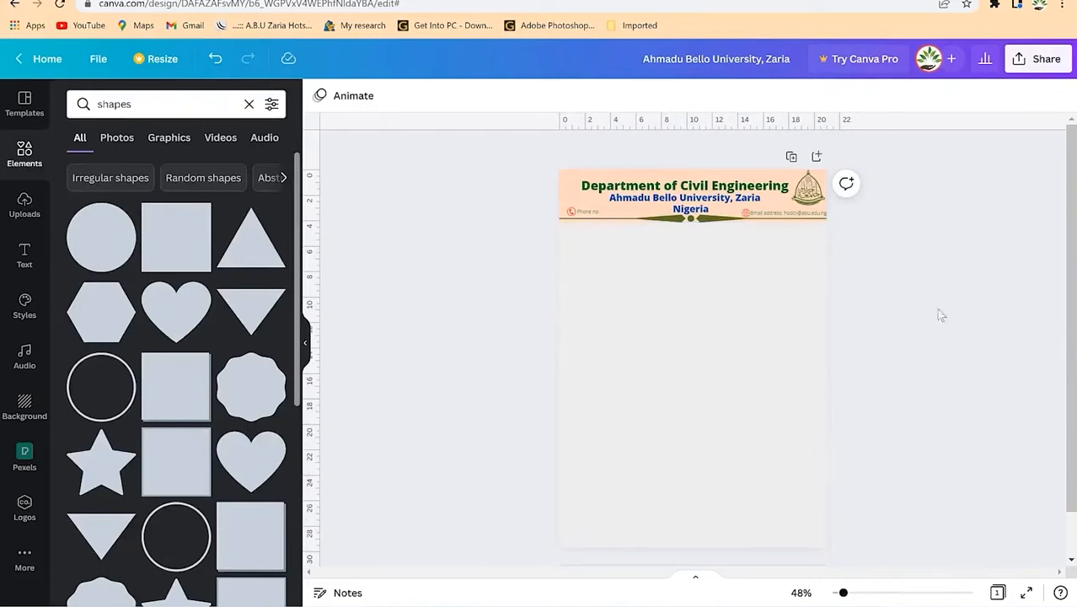
Step: Change the page-body rectangle's colour to white
click(754, 344)
click(953, 96)
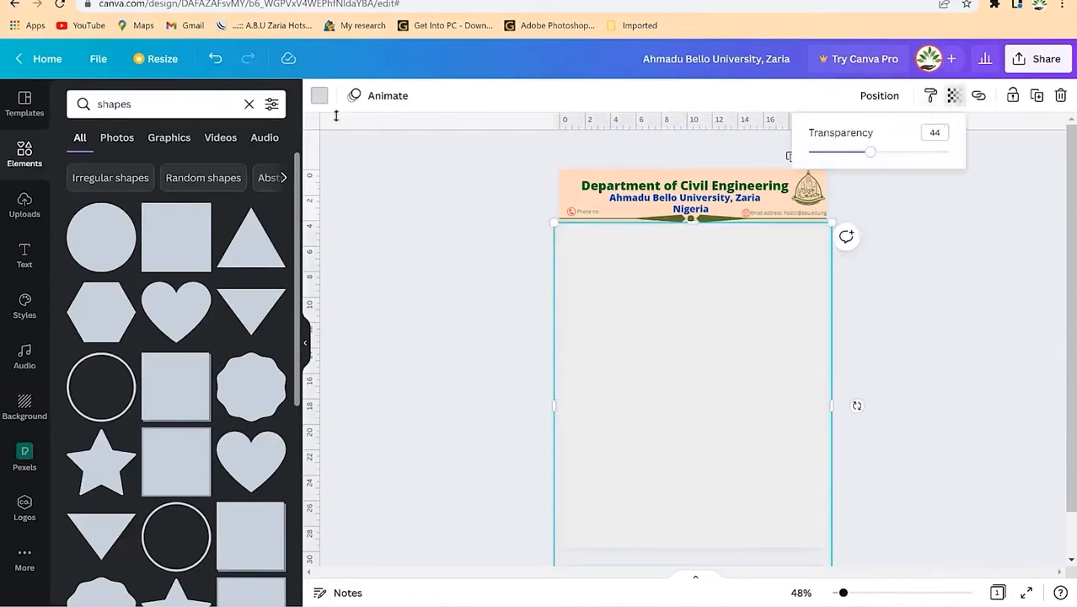
click(319, 96)
click(157, 207)
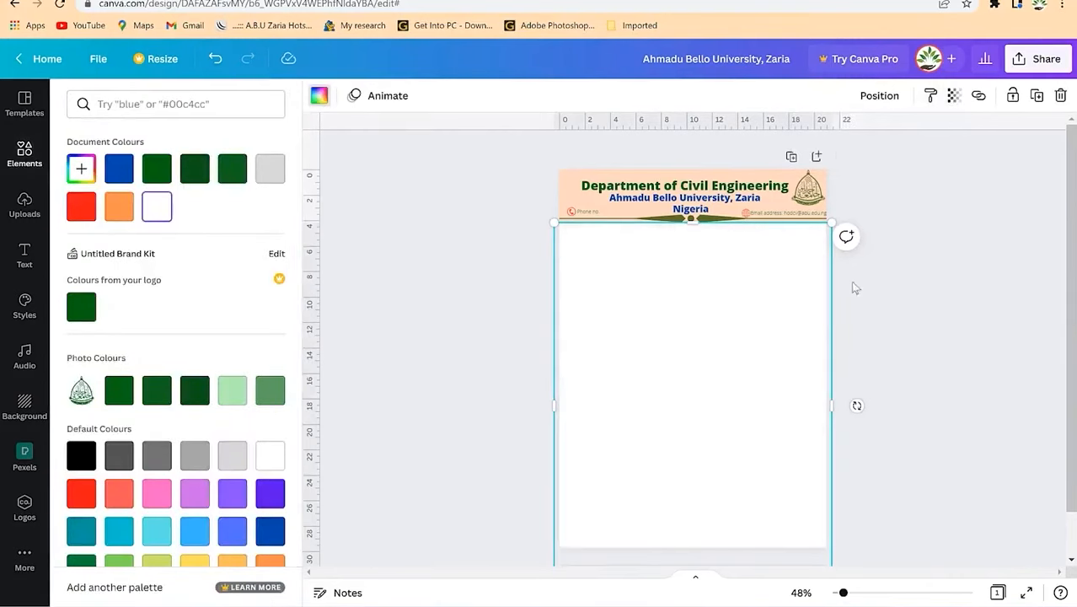
click(905, 317)
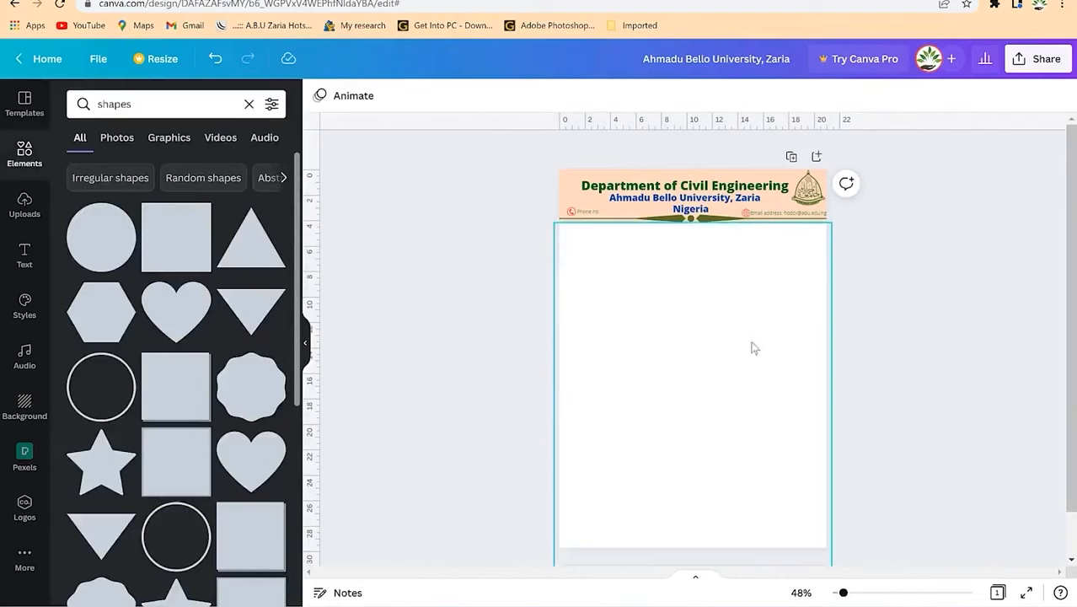
click(24, 257)
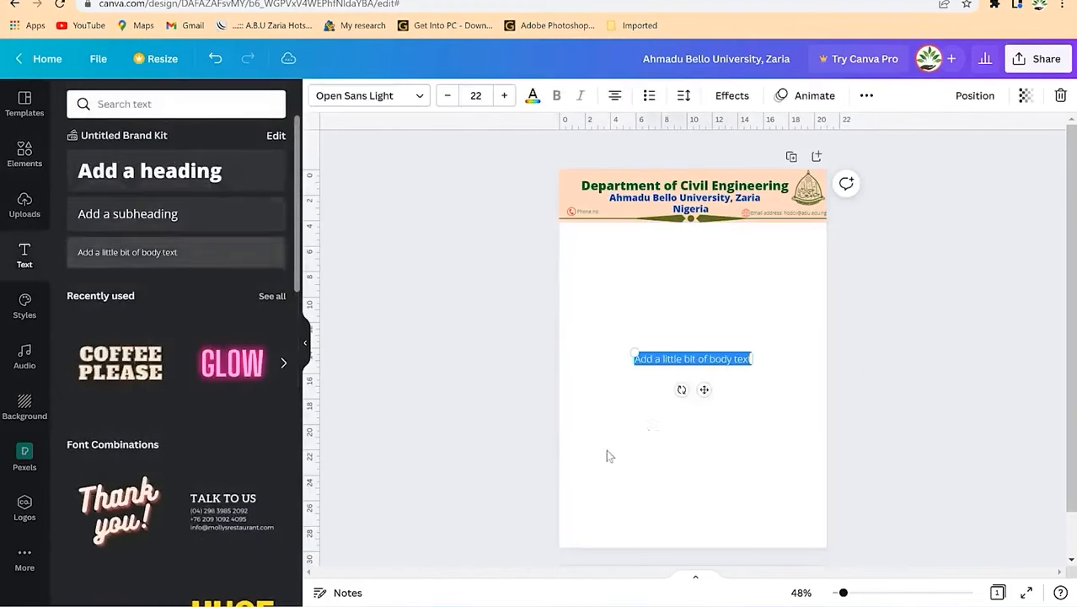
Step: Add a placeholder body text box of filler letters and move it higher on the page
text(sdfsldlsldflsdjfsldkfsldgjsldfjsdflsdfsldjl)
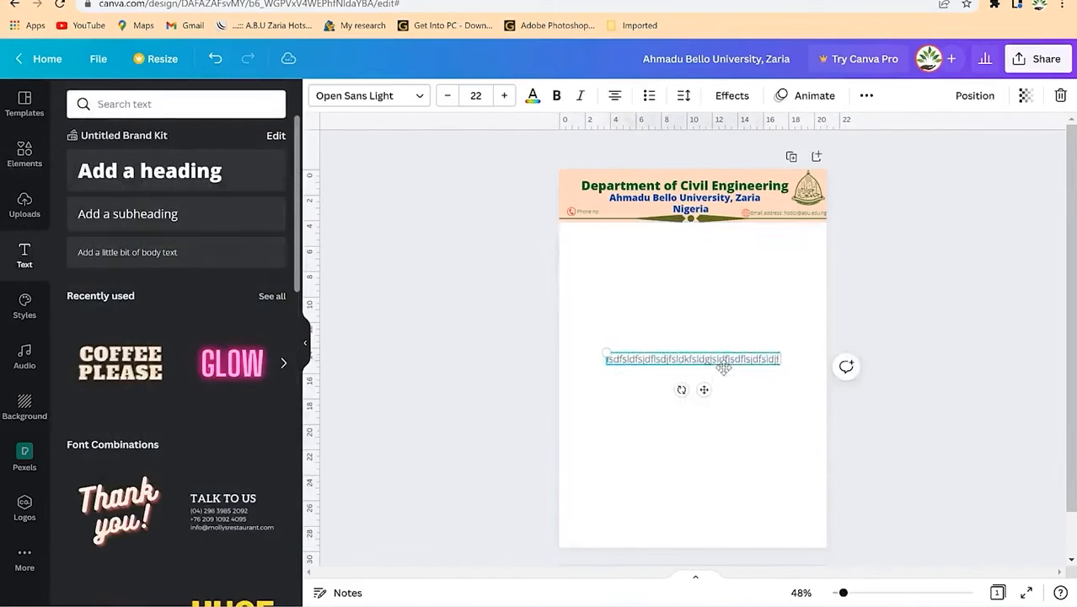
click(632, 385)
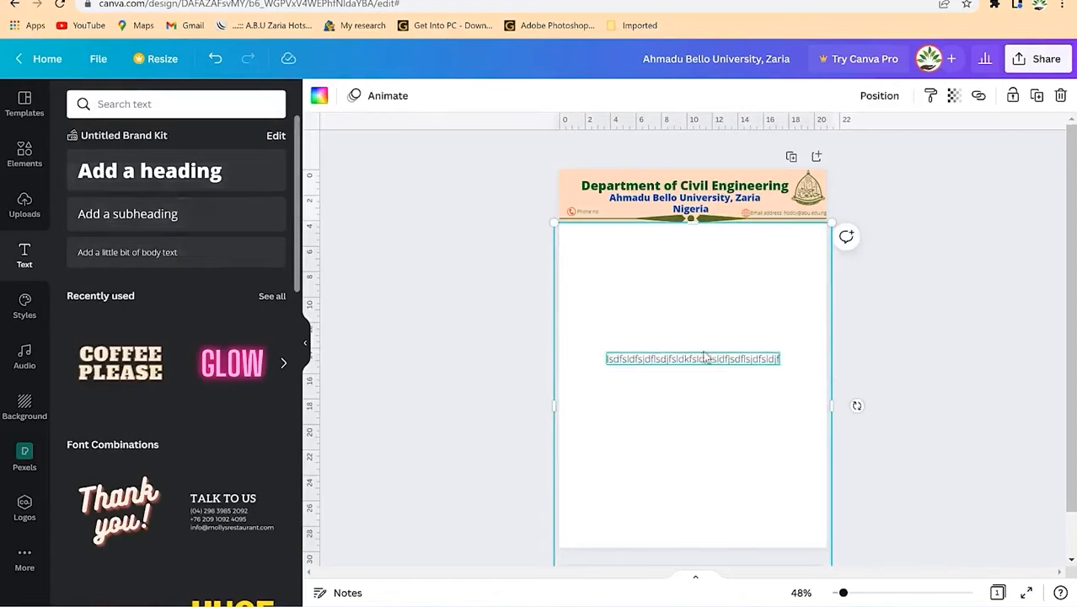
drag(696, 363, 696, 288)
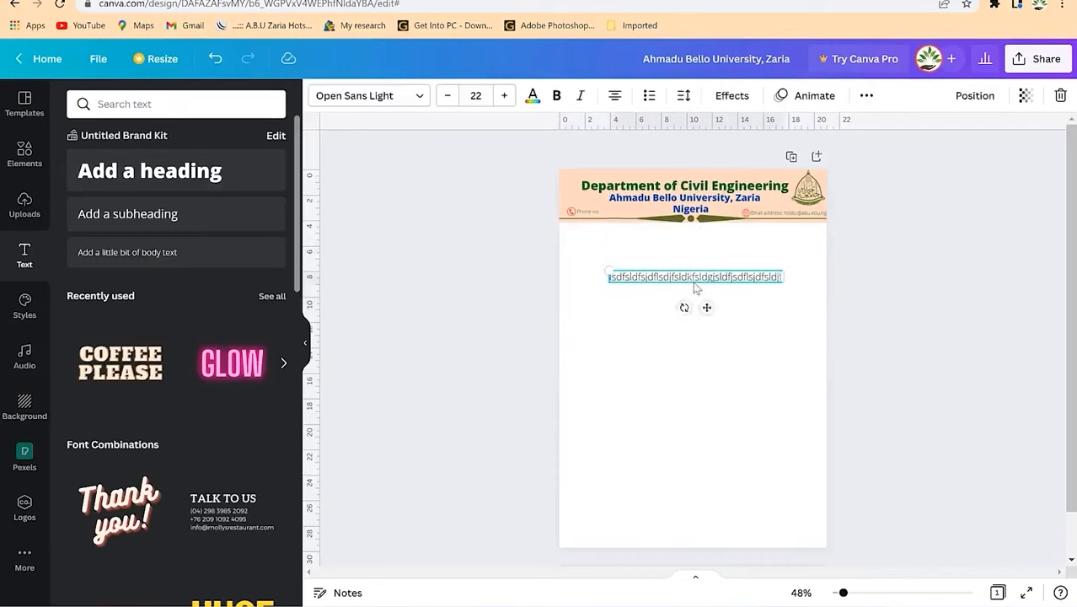
click(686, 342)
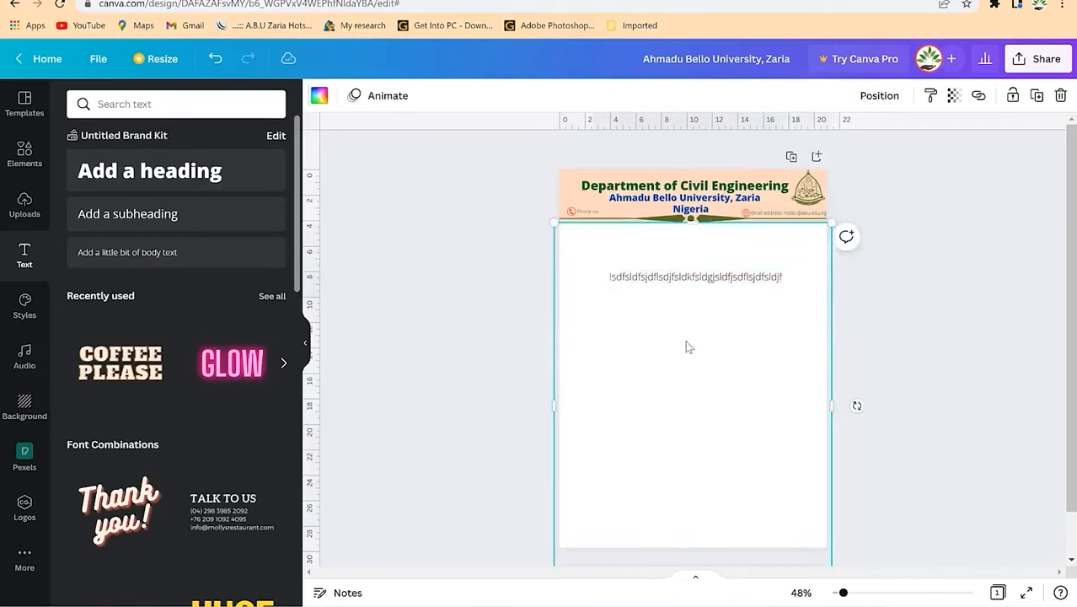
Step: Add a subheading reading '5th May 2022' below the header and shrink it to size 23
click(149, 218)
drag(709, 355, 781, 229)
text(5th May 2022)
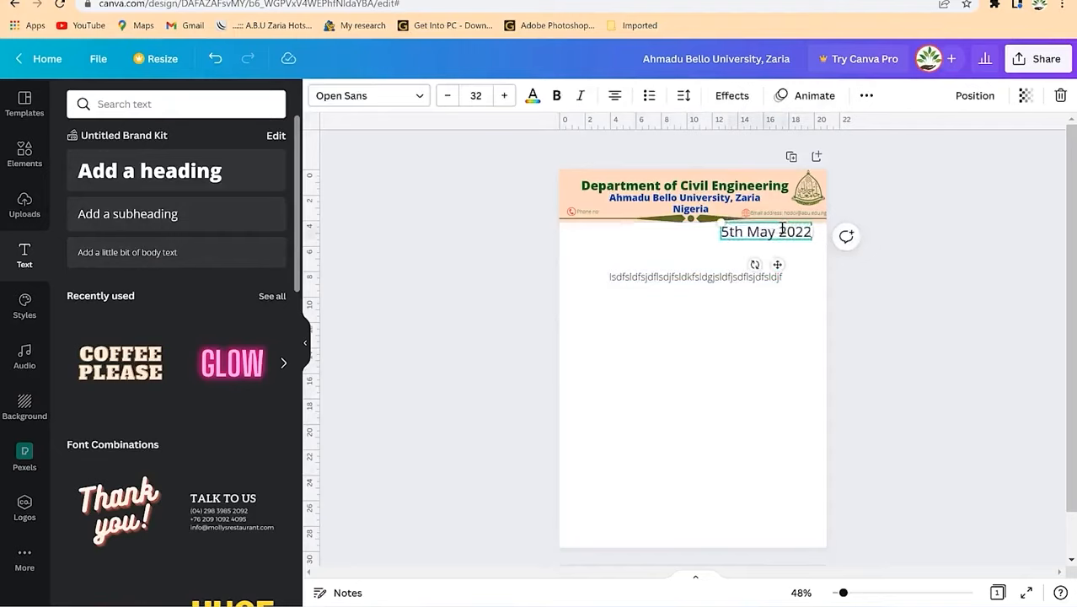
key(ctrl+a)
click(448, 95)
click(450, 97)
click(450, 98)
click(452, 98)
click(448, 96)
click(448, 96)
click(449, 96)
click(448, 96)
click(448, 97)
click(808, 253)
Step: Move the date to the right just below the banner and nudge the body text slightly down
click(777, 234)
drag(777, 234, 794, 239)
click(548, 297)
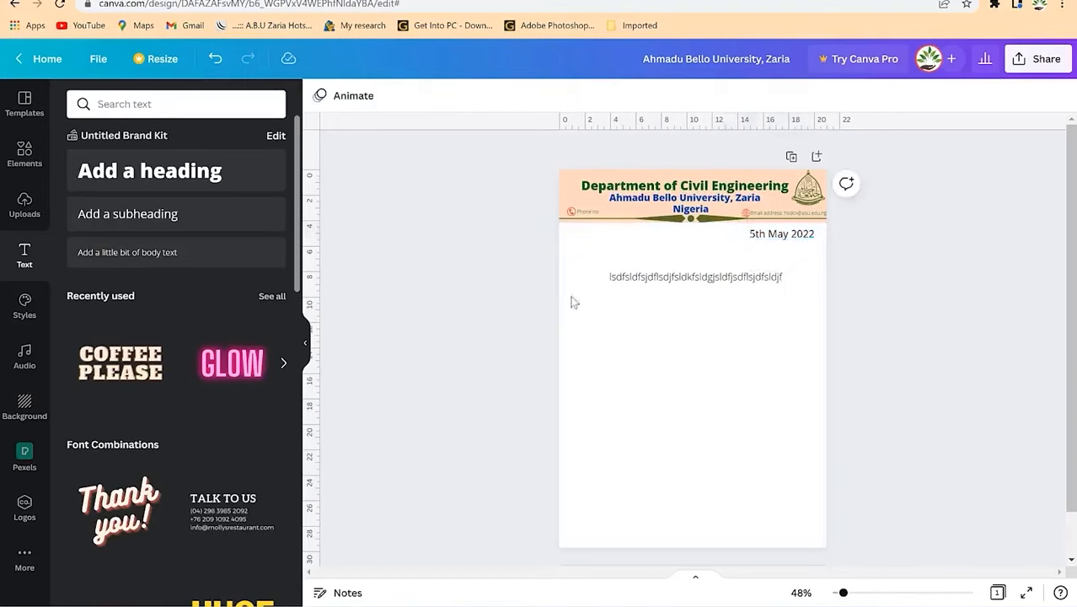
drag(657, 281, 654, 288)
click(610, 258)
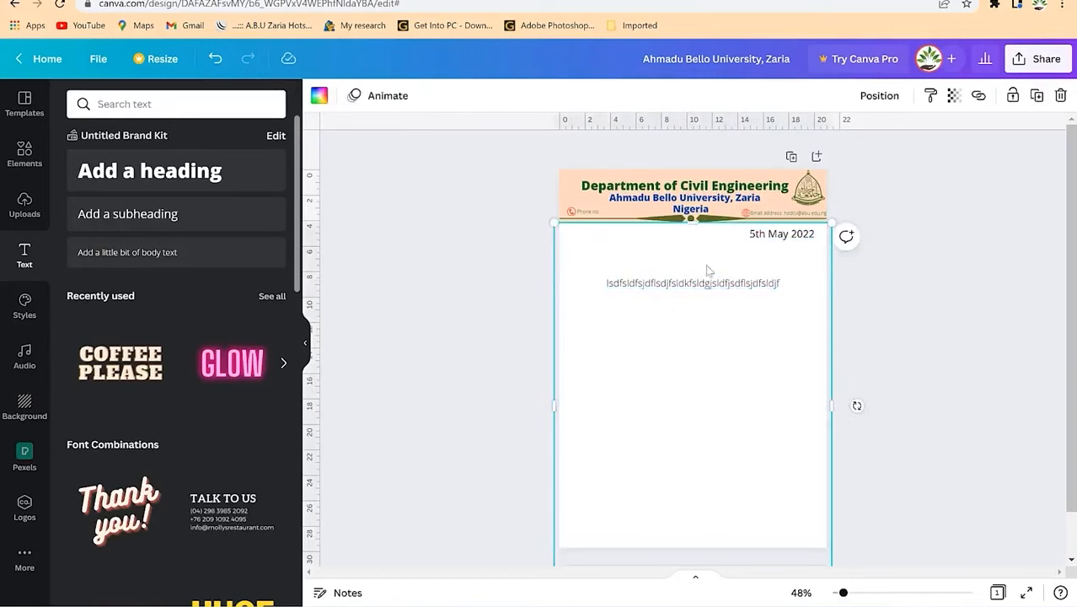
click(1012, 295)
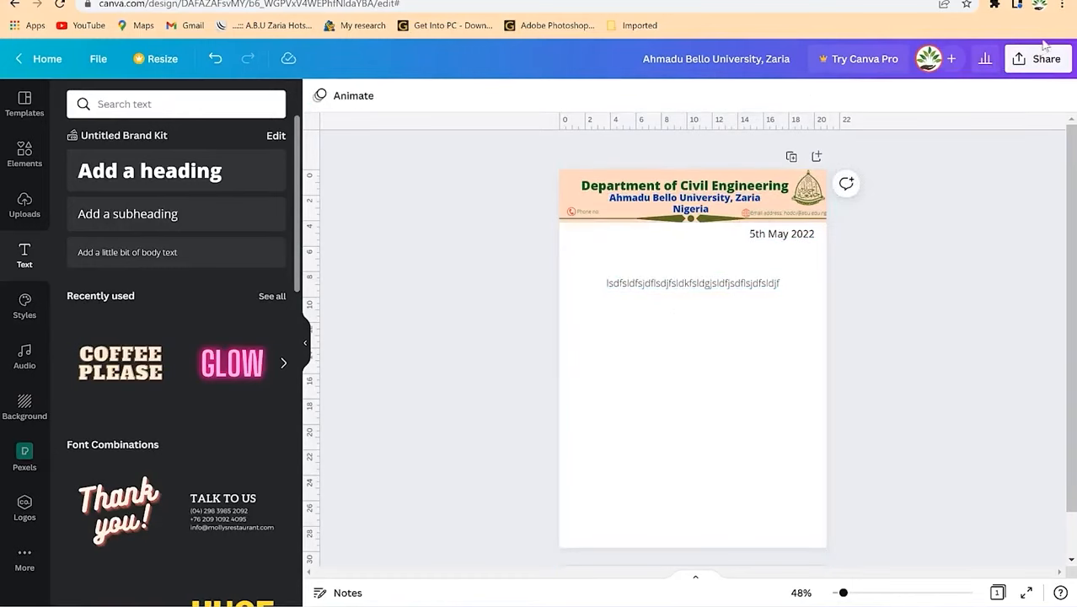
Step: Download the letterhead with the PDF Print file type
click(1027, 61)
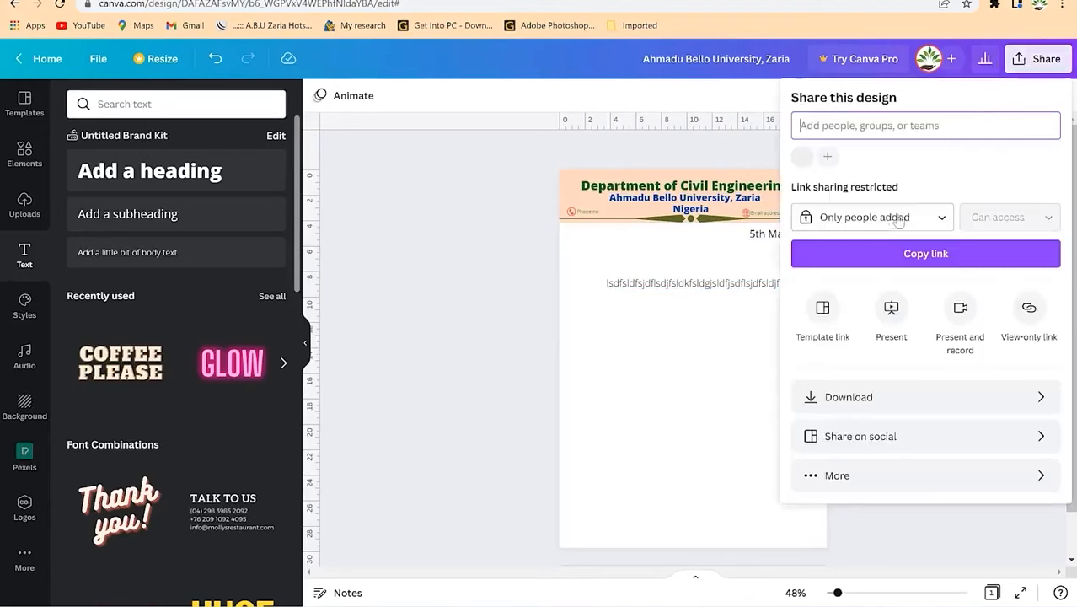
click(895, 396)
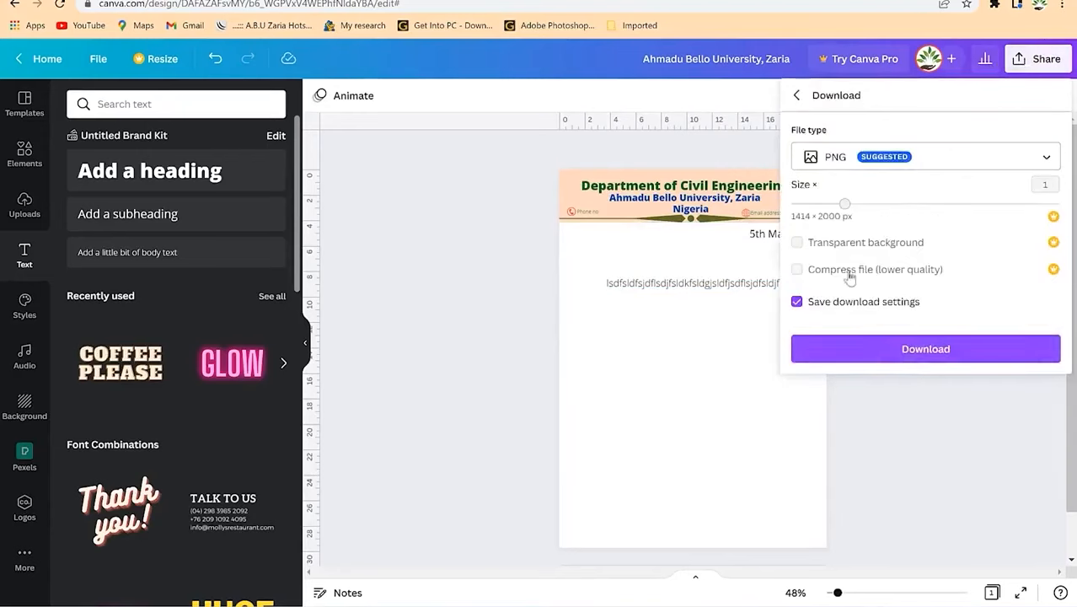
click(875, 165)
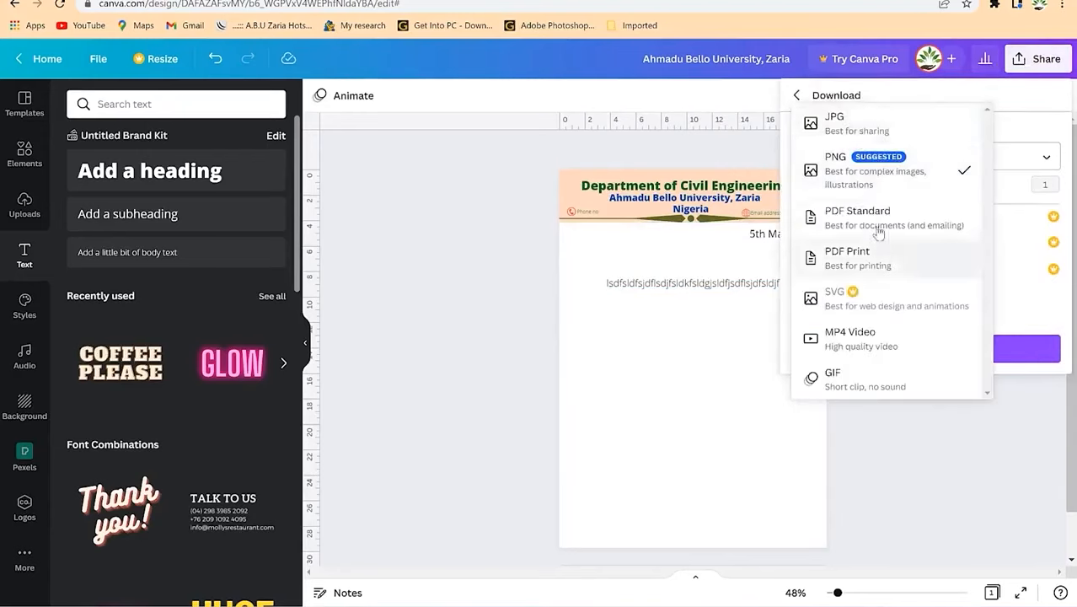
click(873, 257)
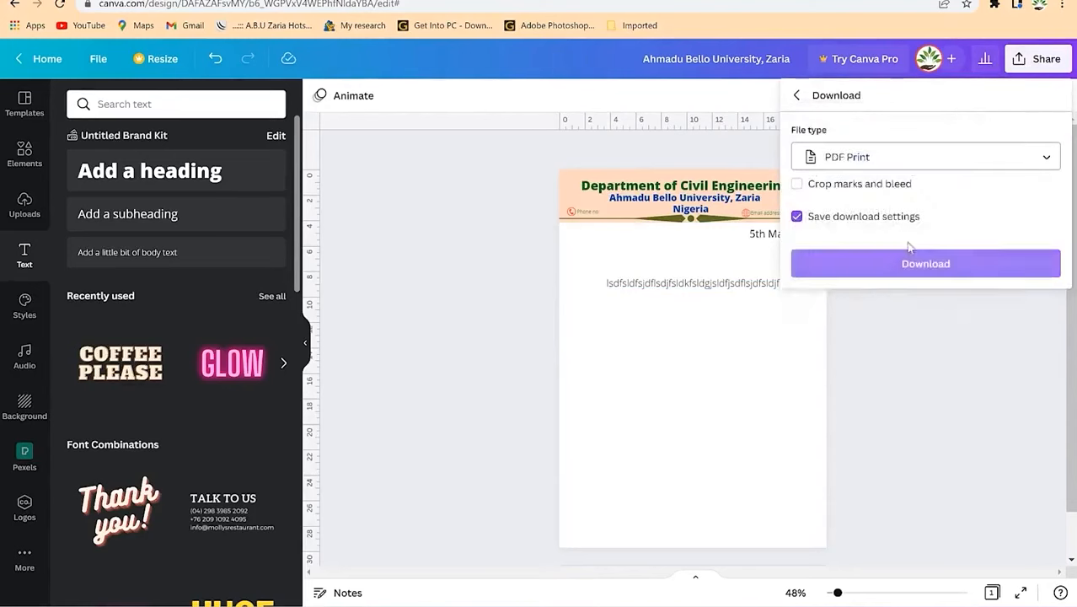
click(945, 267)
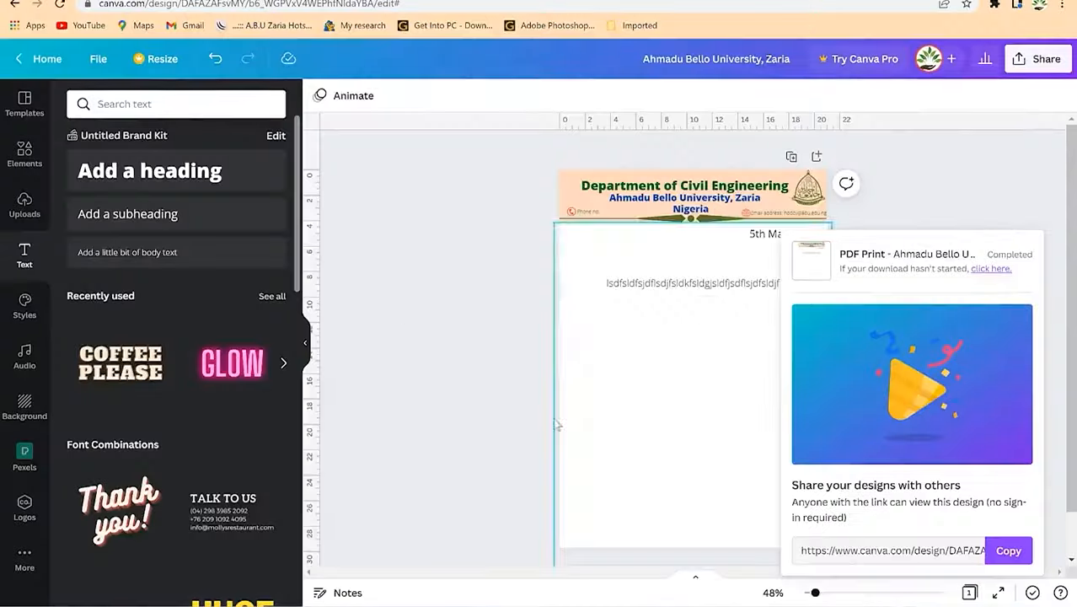
Step: Return from the PDF viewer to Canva, close the download panel and begin a template search
key(alt+Tab)
click(493, 160)
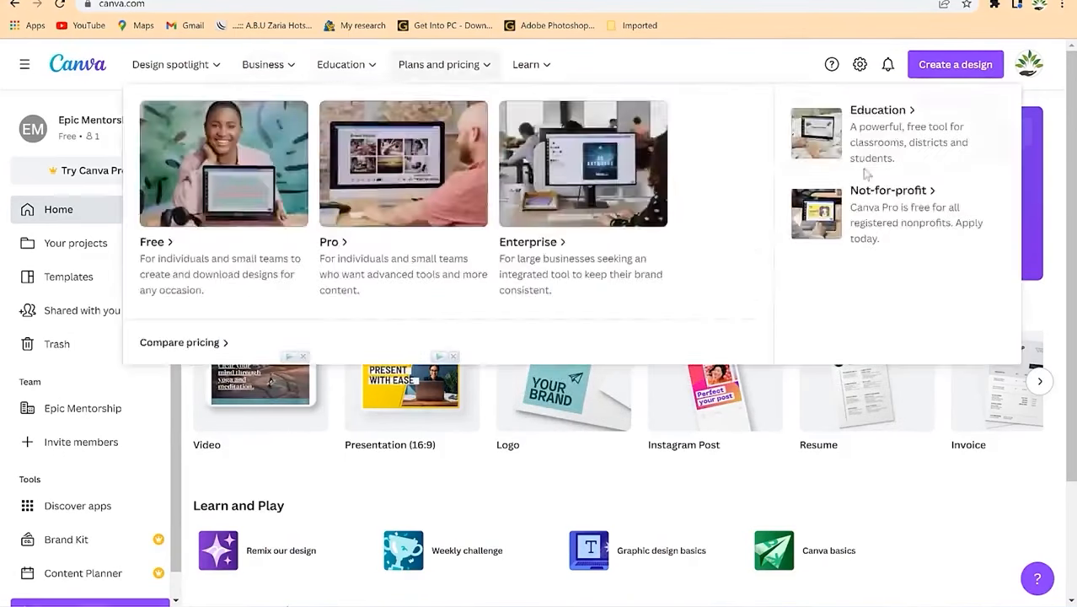
click(627, 184)
Step: Search Canva templates for 'resume' and scroll down through the results
text(resume)
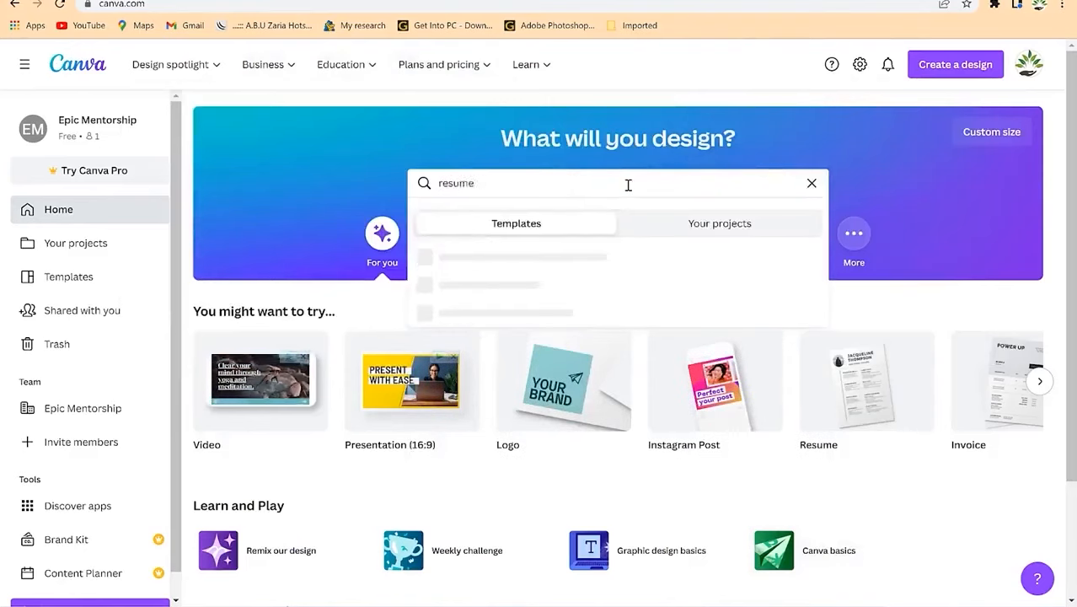
key(Return)
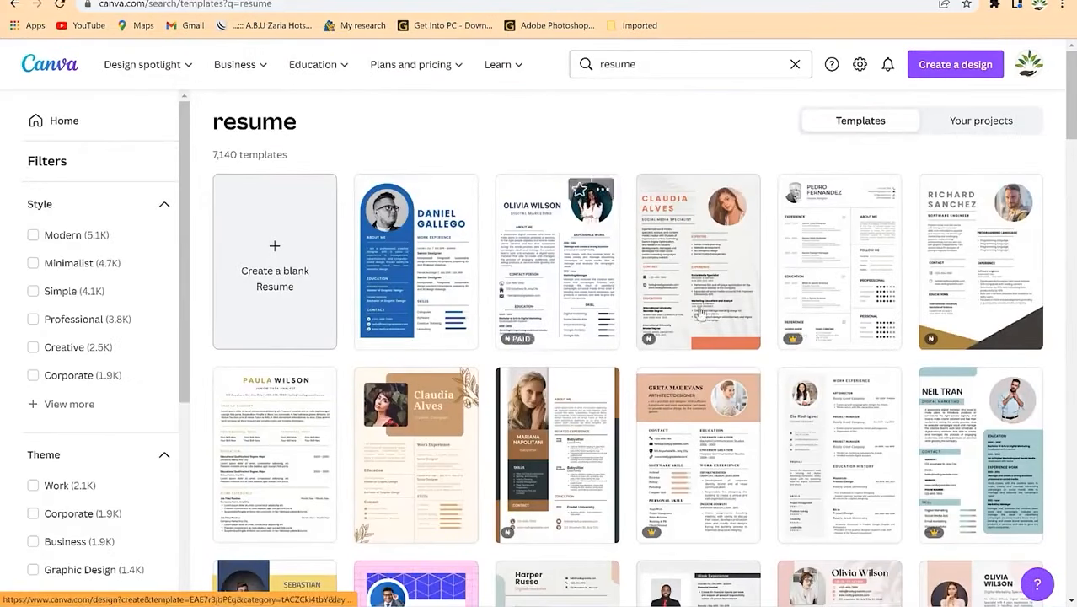
scroll(846, 316, down, 1)
scroll(846, 316, down, 5)
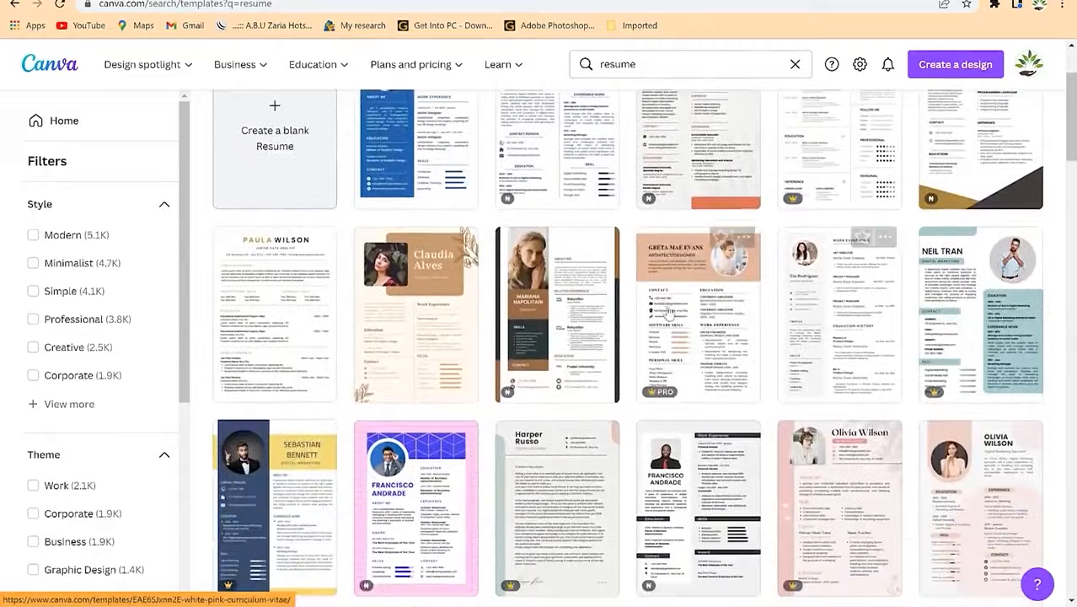
scroll(723, 305, down, 3)
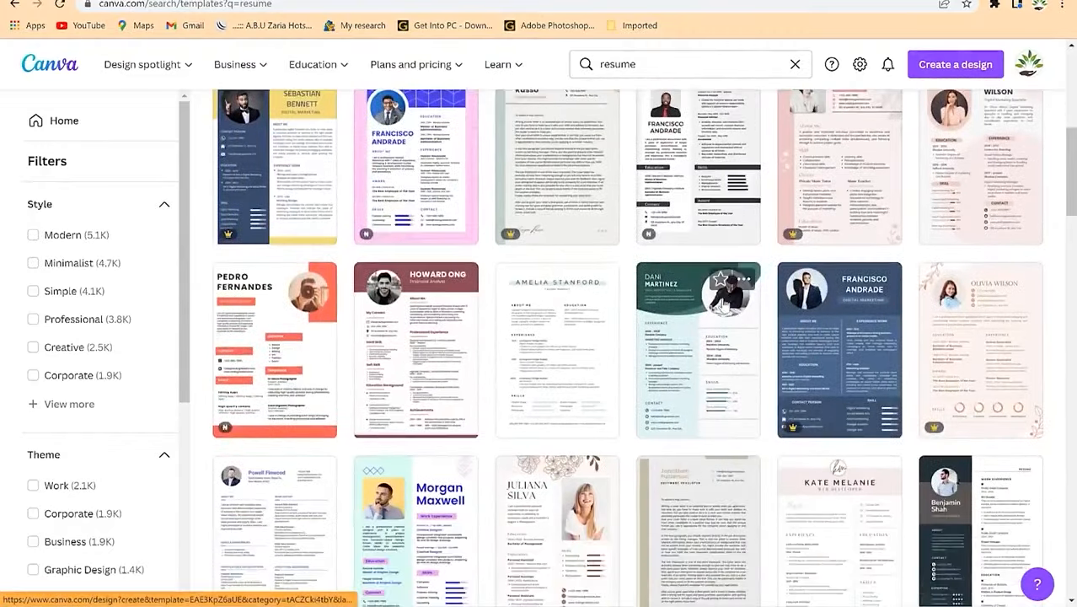
scroll(632, 269, down, 1)
scroll(632, 269, down, 5)
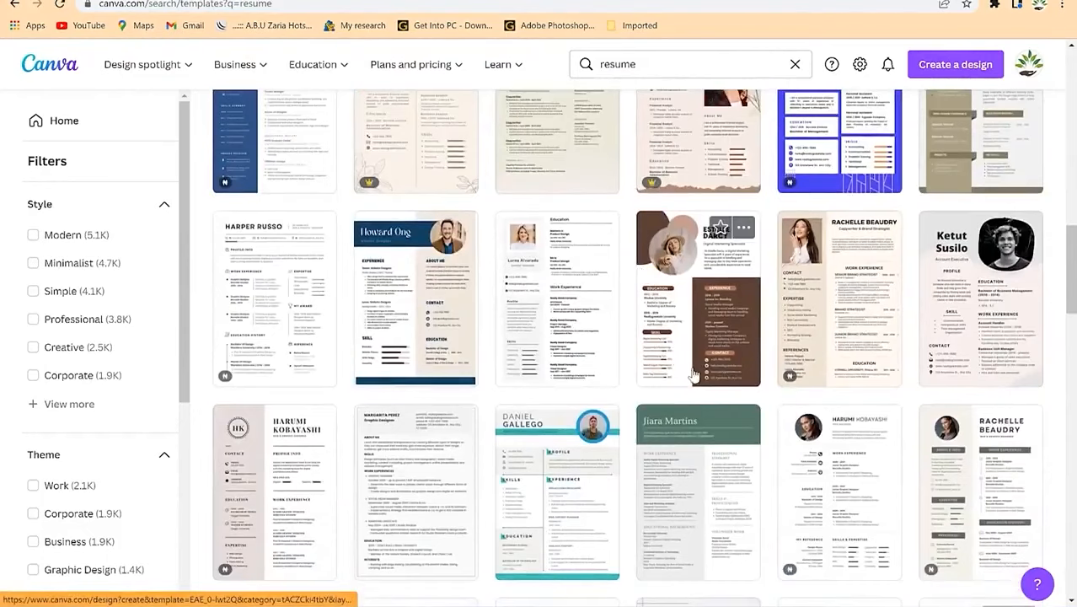
scroll(691, 371, down, 3)
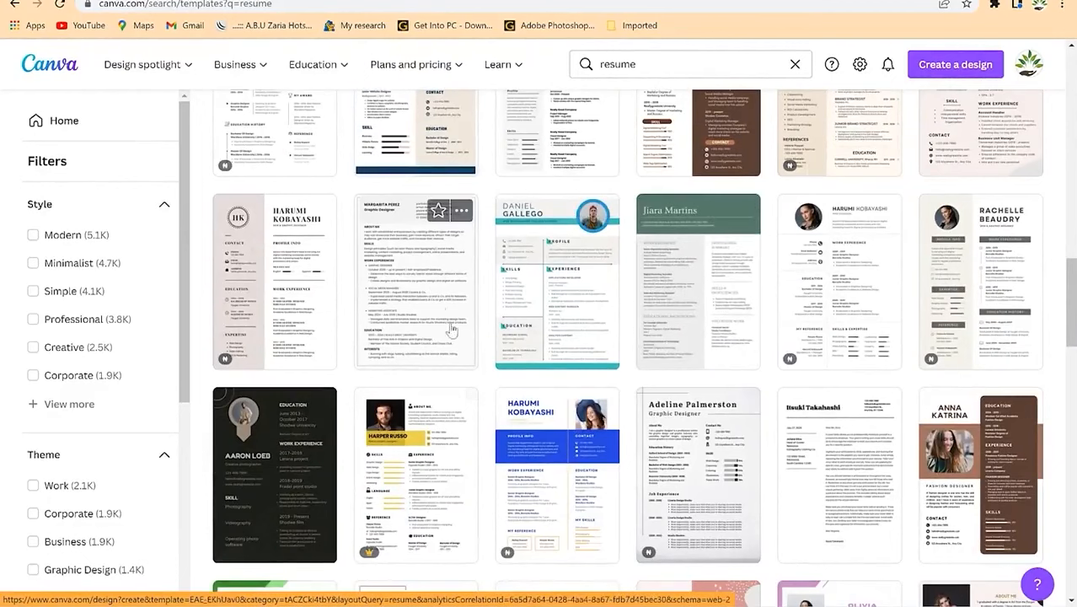
scroll(603, 396, down, 4)
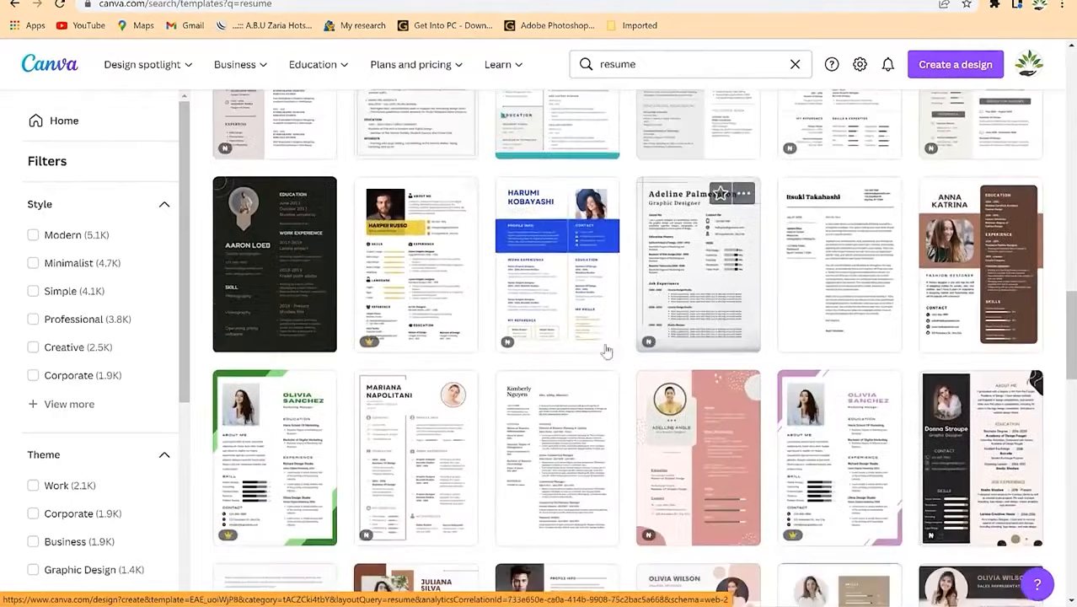
scroll(574, 361, down, 2)
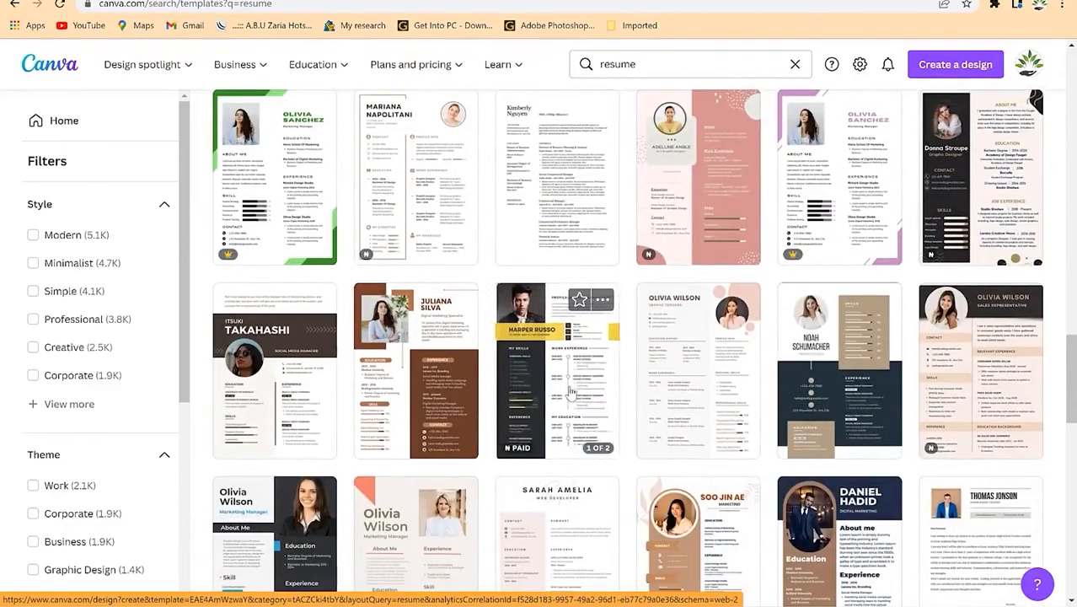
Step: Scroll back to the green modern resume design and bring up its link options
scroll(571, 394, down, 5)
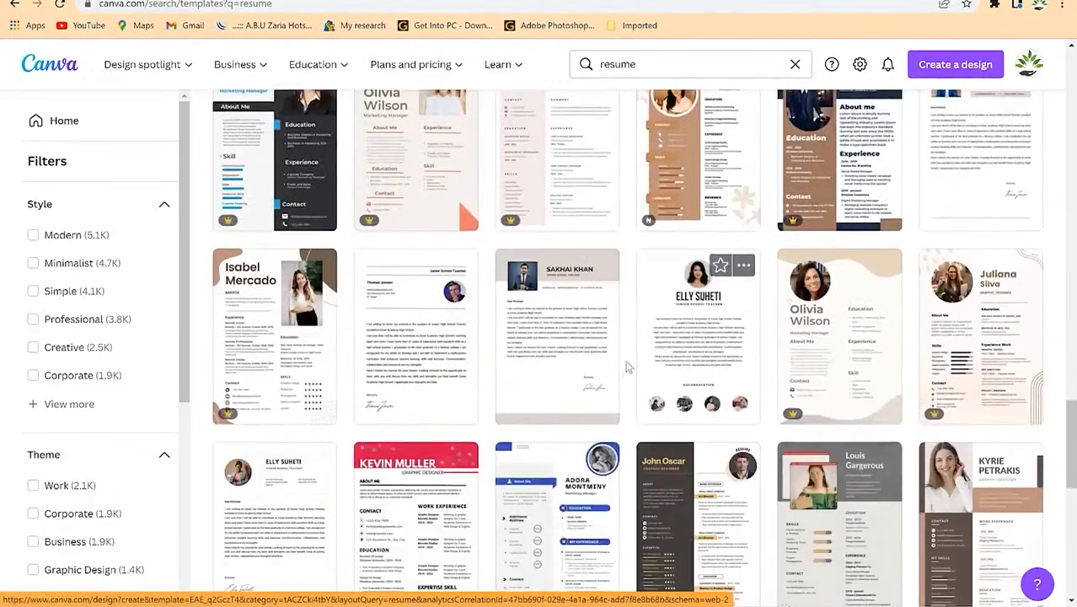
scroll(638, 359, down, 4)
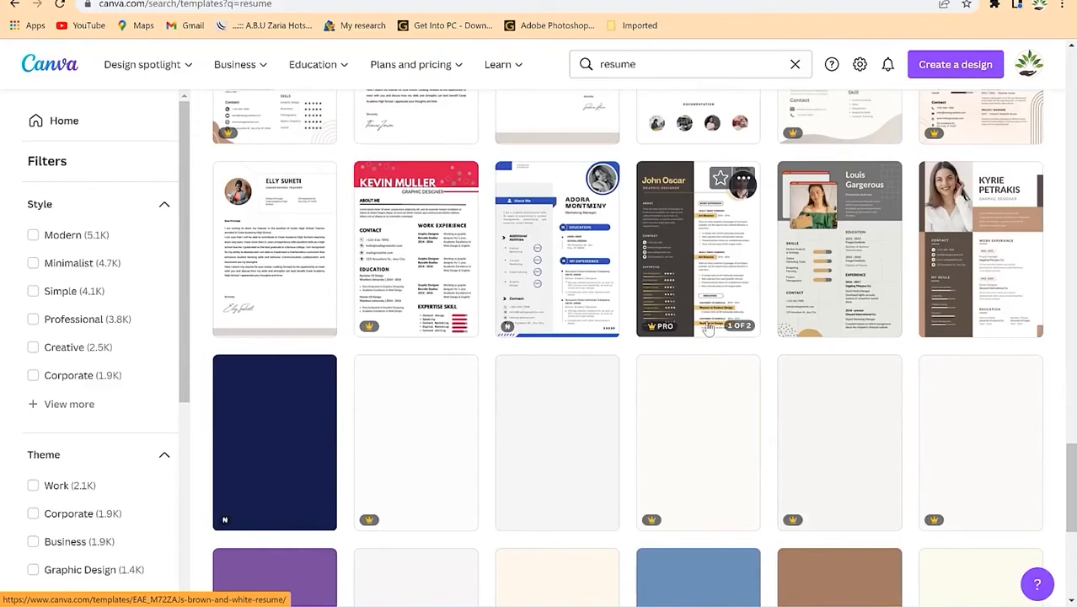
scroll(706, 329, down, 10)
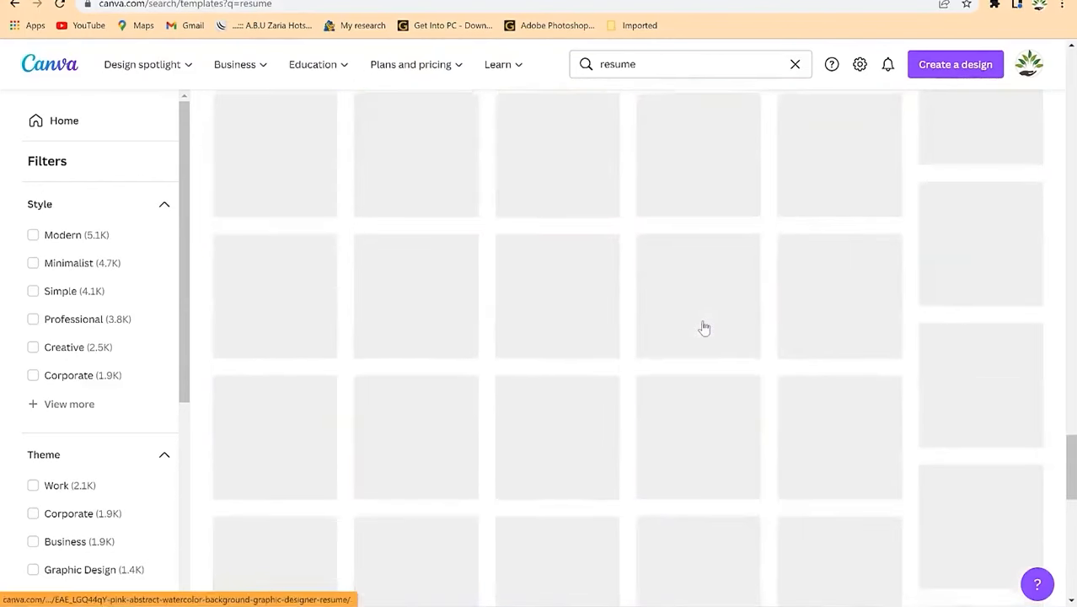
scroll(704, 328, up, 6)
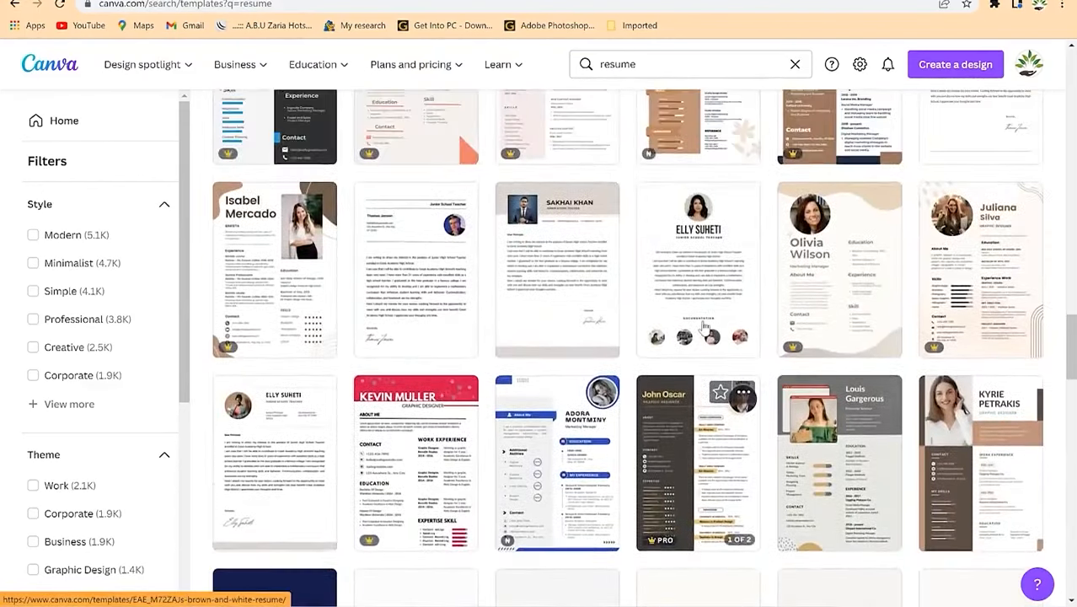
scroll(705, 328, up, 3)
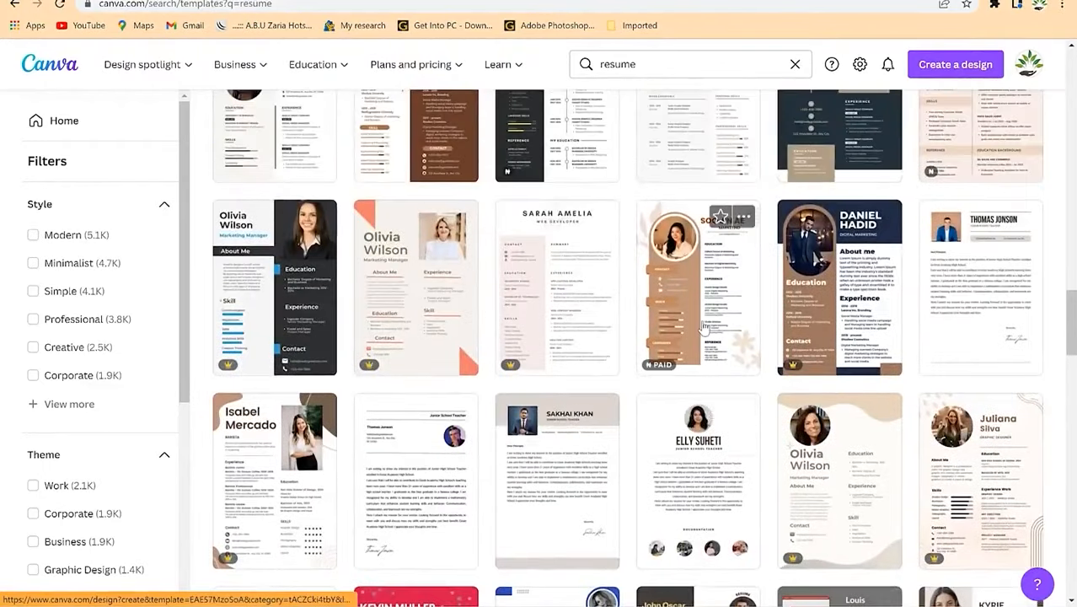
scroll(704, 328, up, 1)
scroll(704, 328, up, 4)
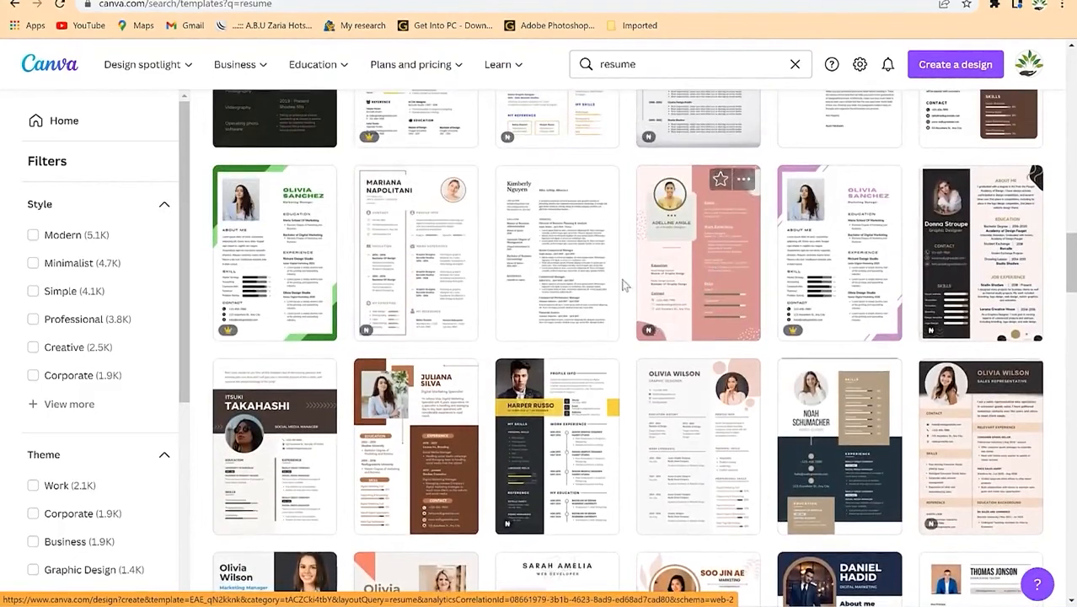
scroll(672, 268, up, 1)
scroll(671, 268, up, 3)
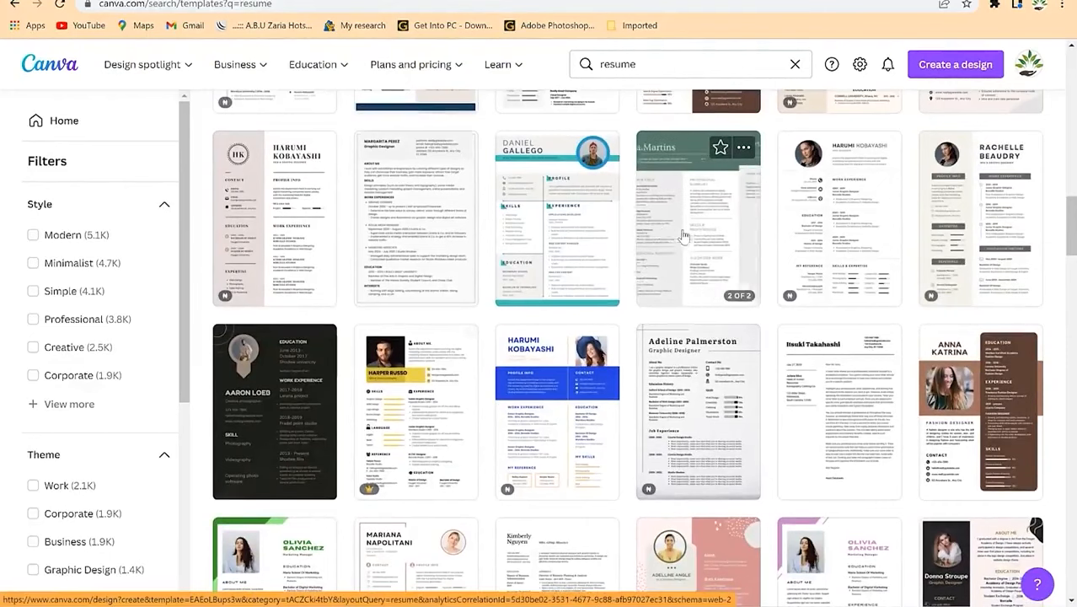
scroll(684, 236, down, 7)
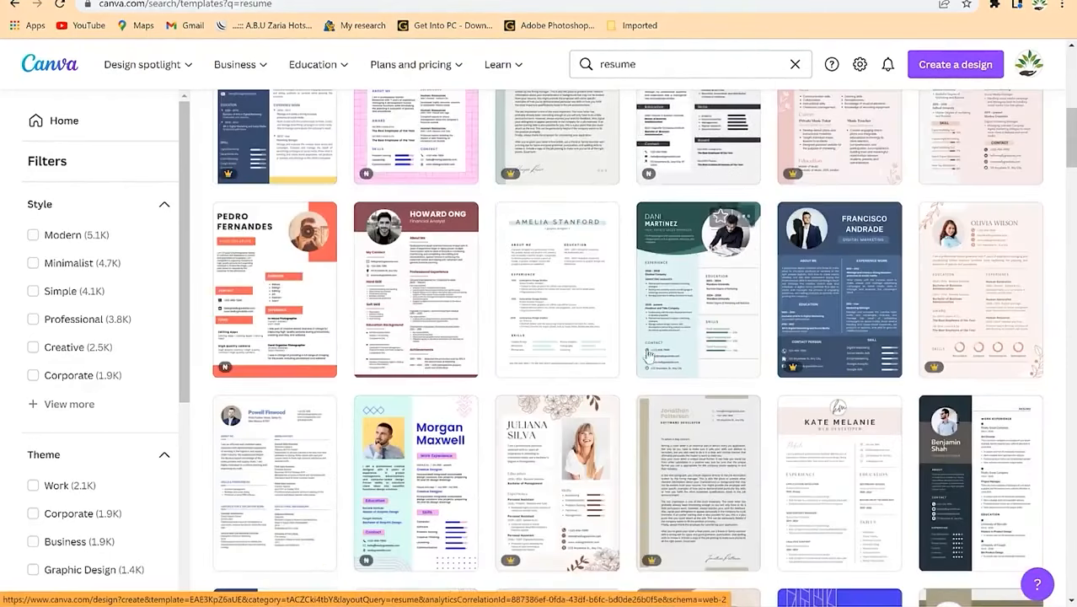
right_click(674, 301)
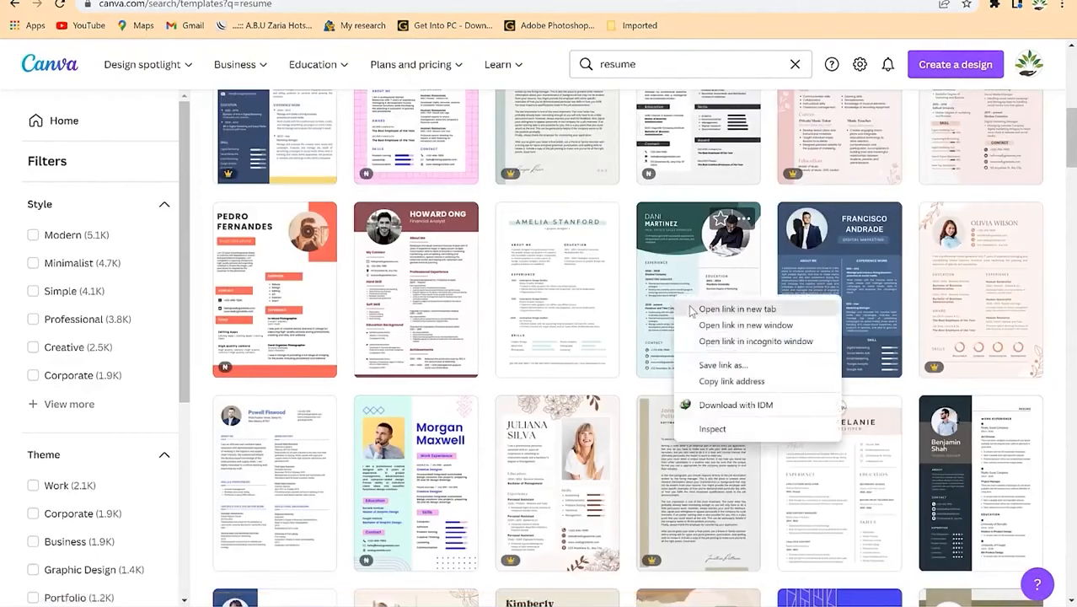
Step: Open the Green Modern Professional Resume template in a new tab and switch to it
click(735, 308)
key(ctrl+Tab)
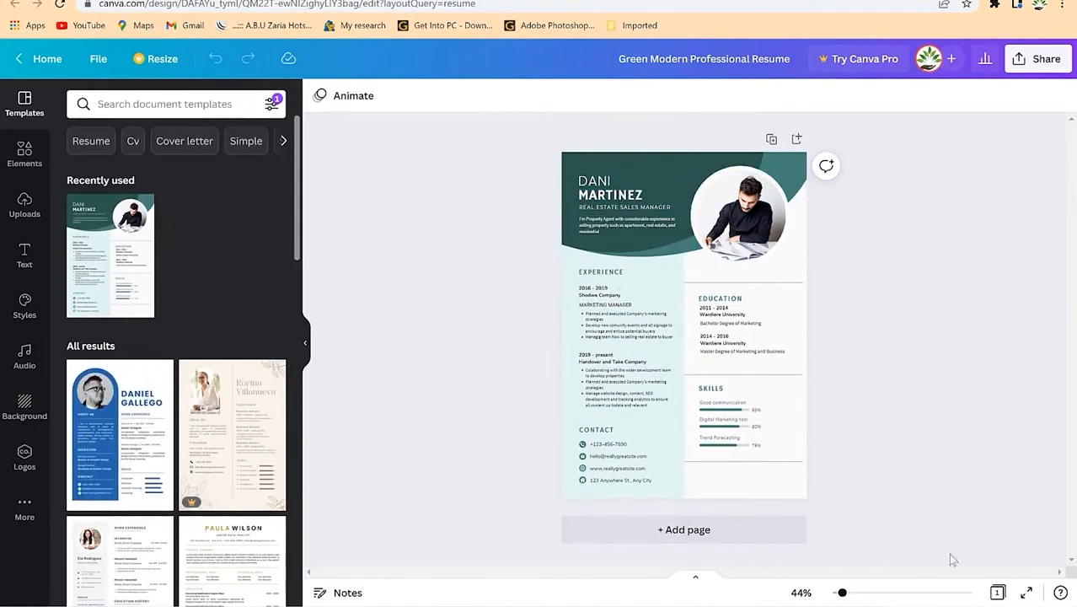
Step: Replace the header's first name and surname with the lecturer's name, widening the name box
drag(842, 594, 858, 594)
scroll(532, 314, up, 3)
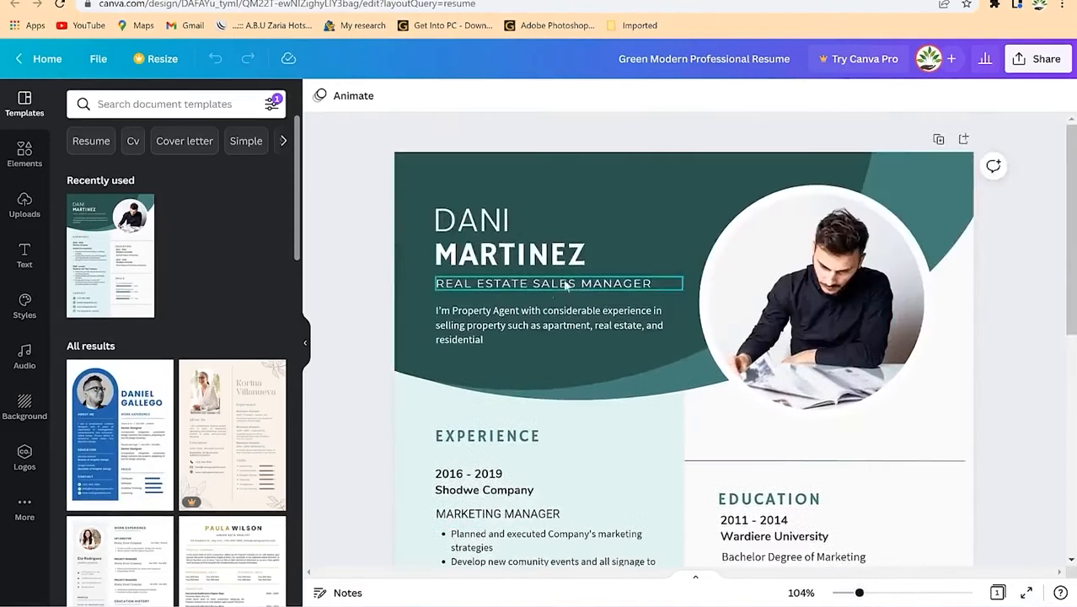
click(488, 210)
double_click(487, 222)
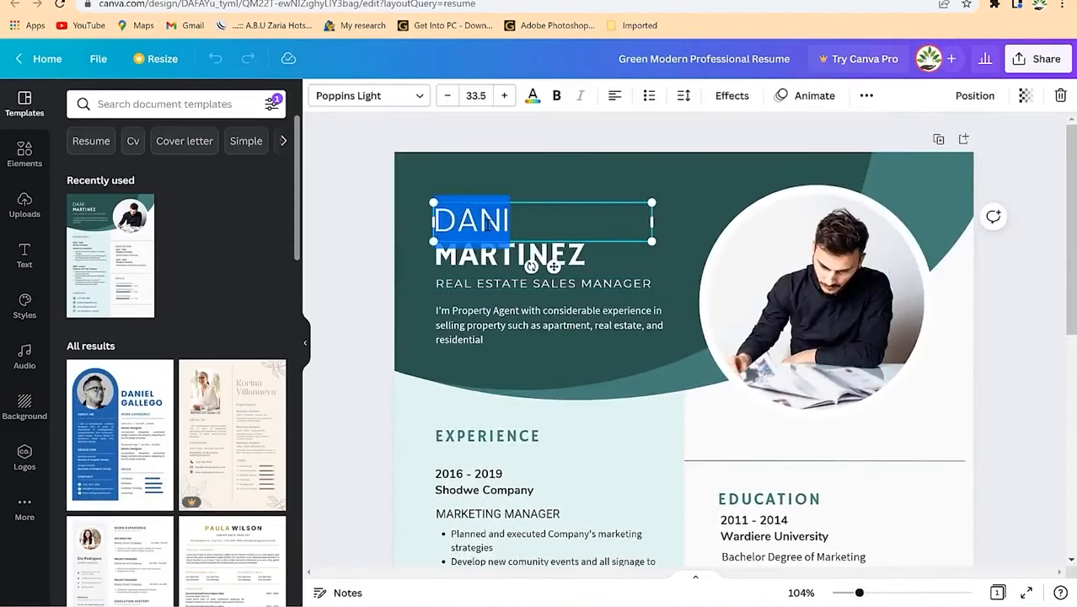
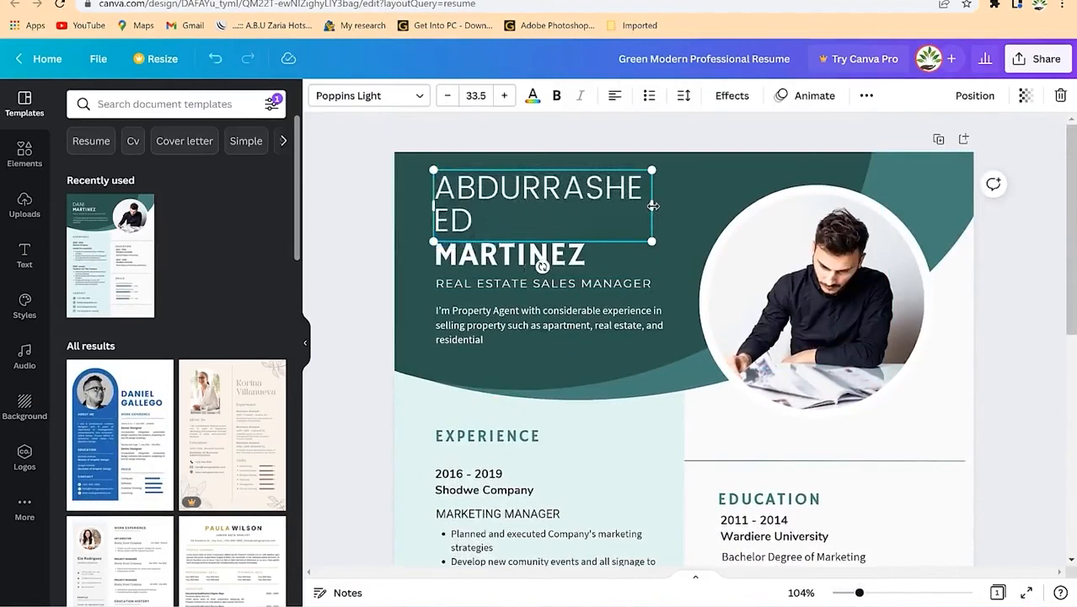
drag(656, 207, 685, 211)
click(577, 262)
double_click(516, 263)
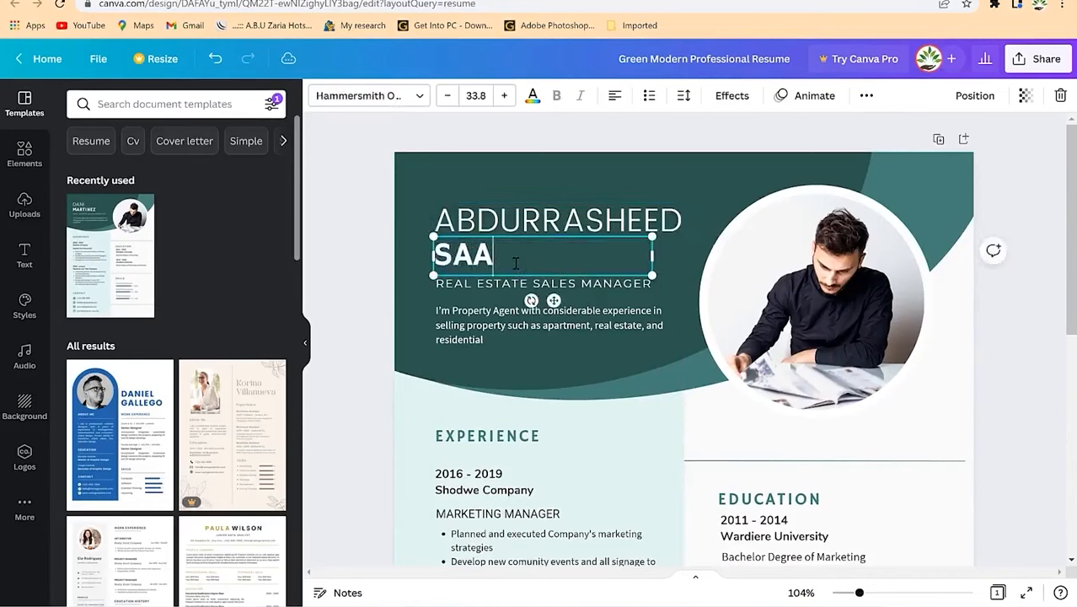
Step: Change the job title to LECTURER
click(468, 310)
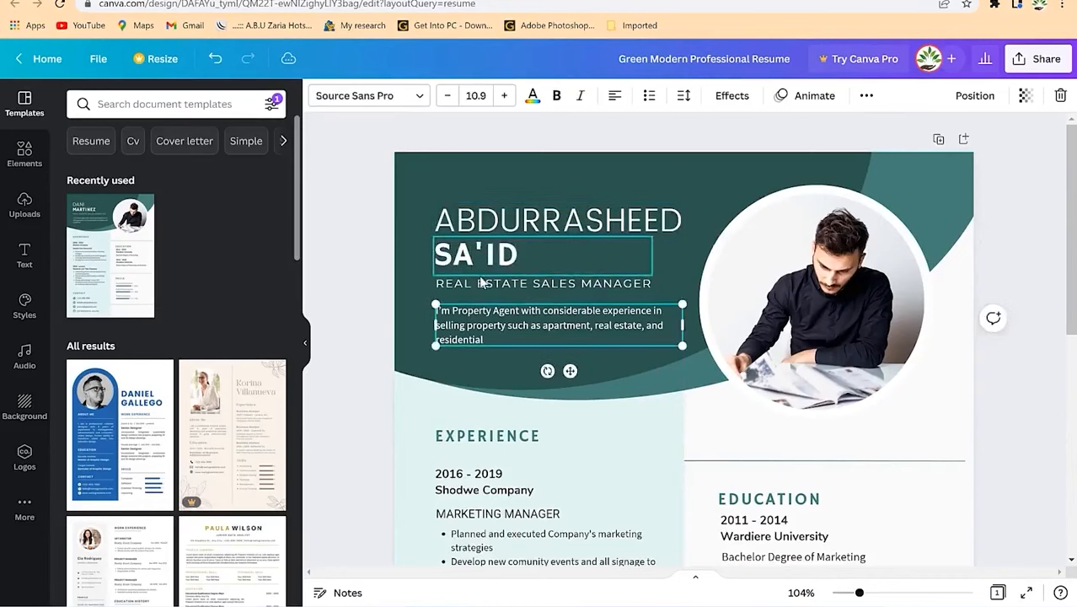
click(478, 288)
text(LECTURER)
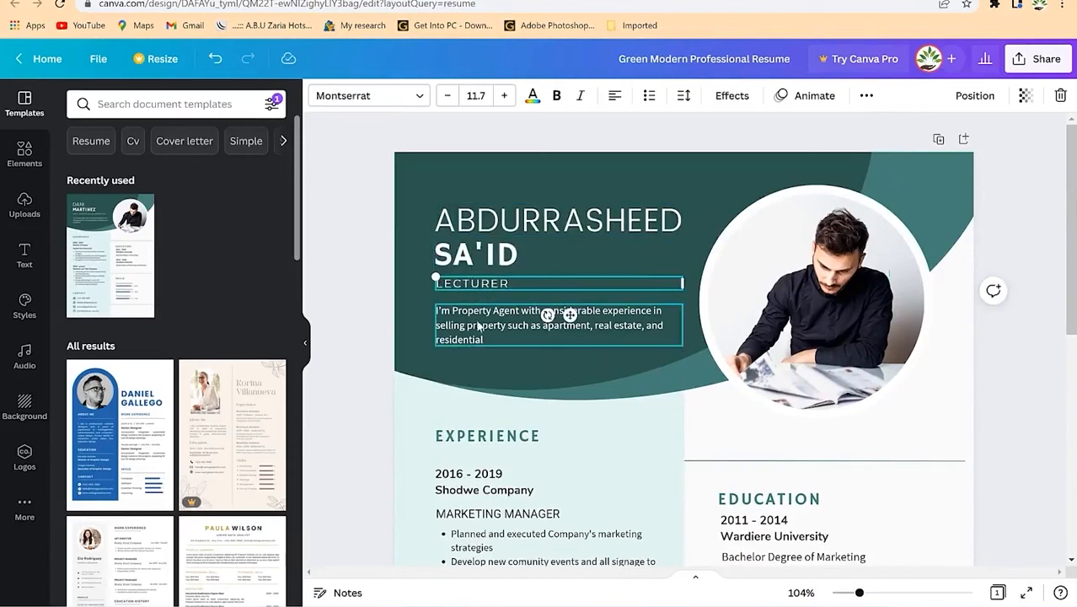
Step: Replace the summary with a self-motivated profile about goal-setting and time-management strategies
click(476, 321)
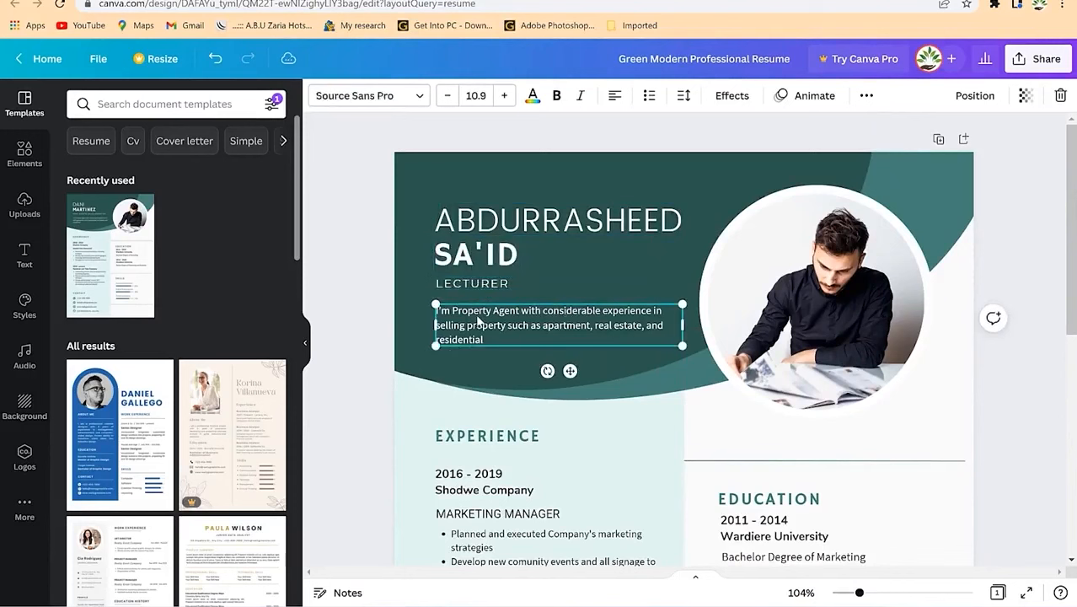
double_click(478, 318)
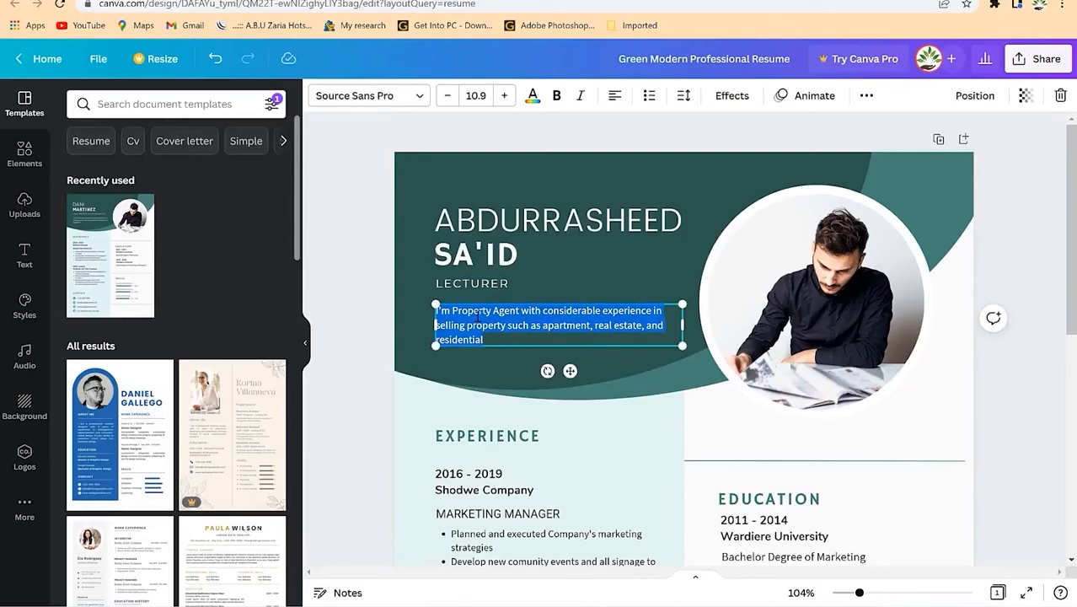
text(A)
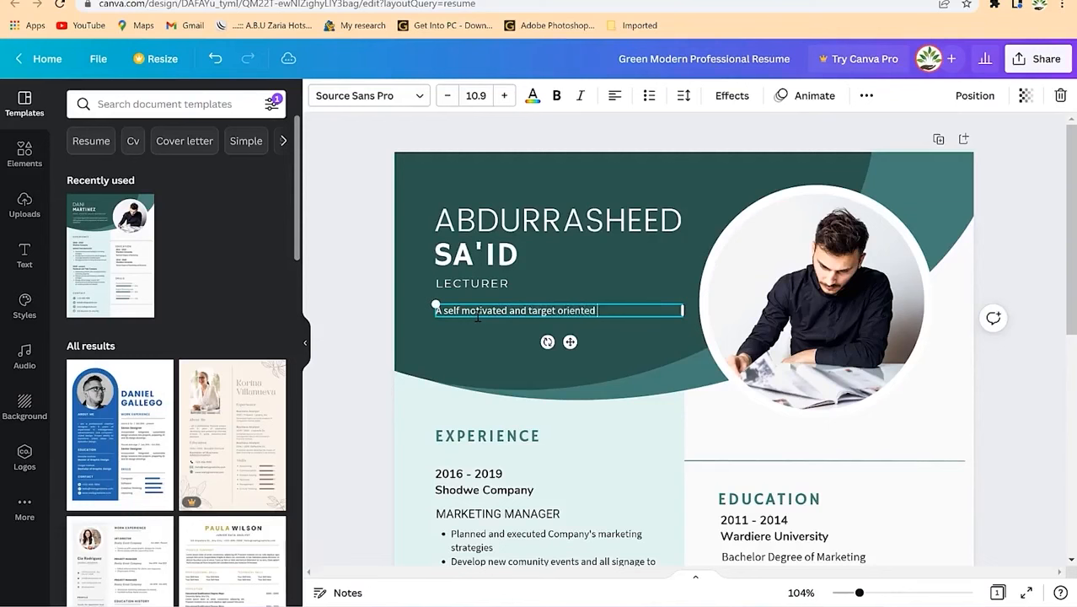
text(essional with exceptional goals setting and ti)
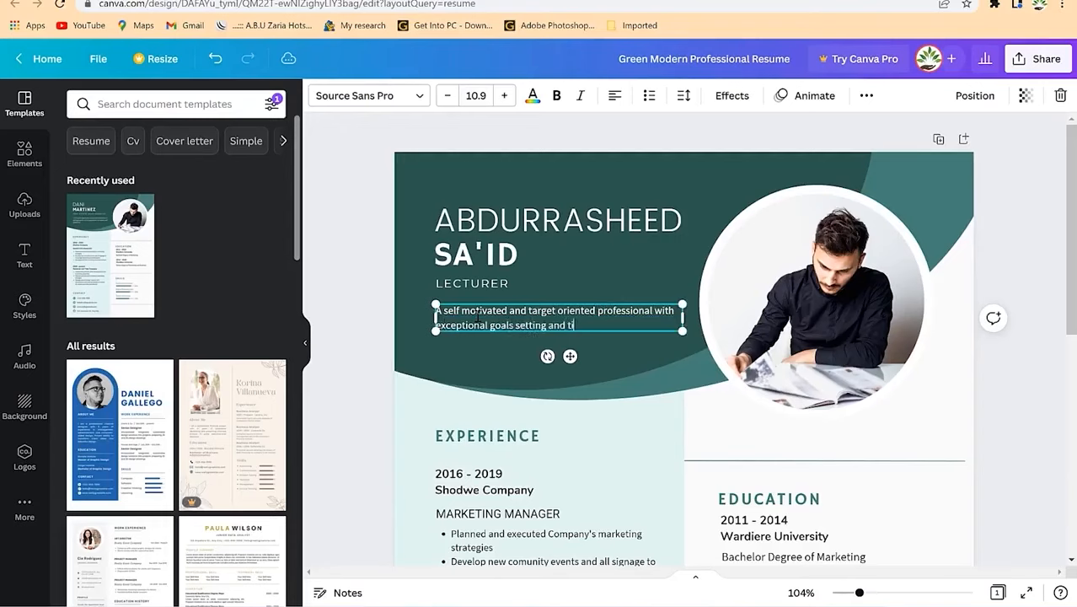
text(me magnagemen)
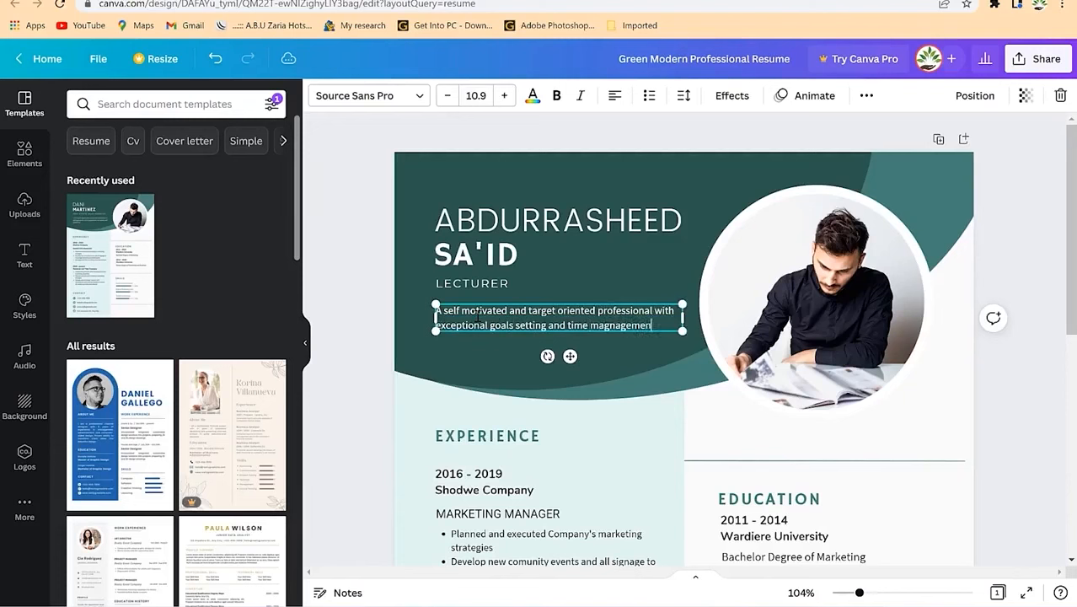
text(t strategies.)
click(593, 268)
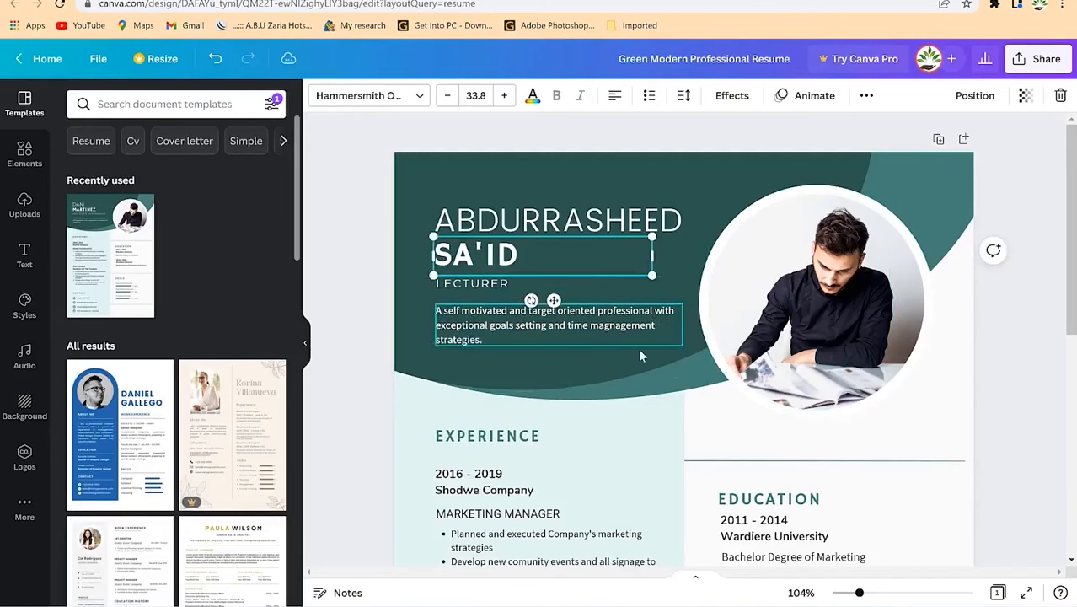
click(851, 417)
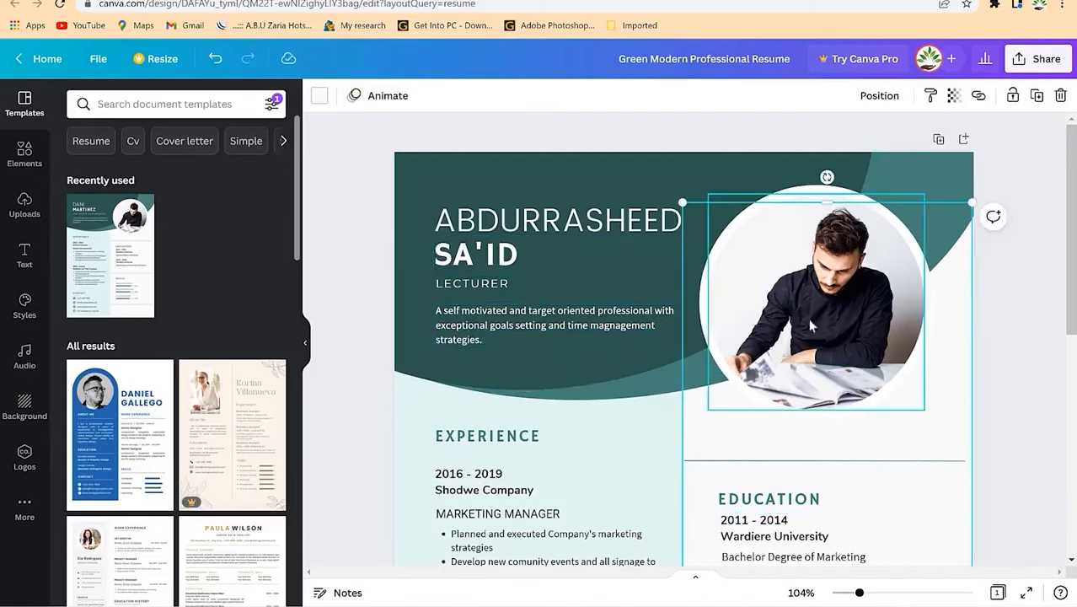
Step: Set the first experience entry to 2013 - Date, University Lecturer, removing the company name
scroll(514, 447, down, 3)
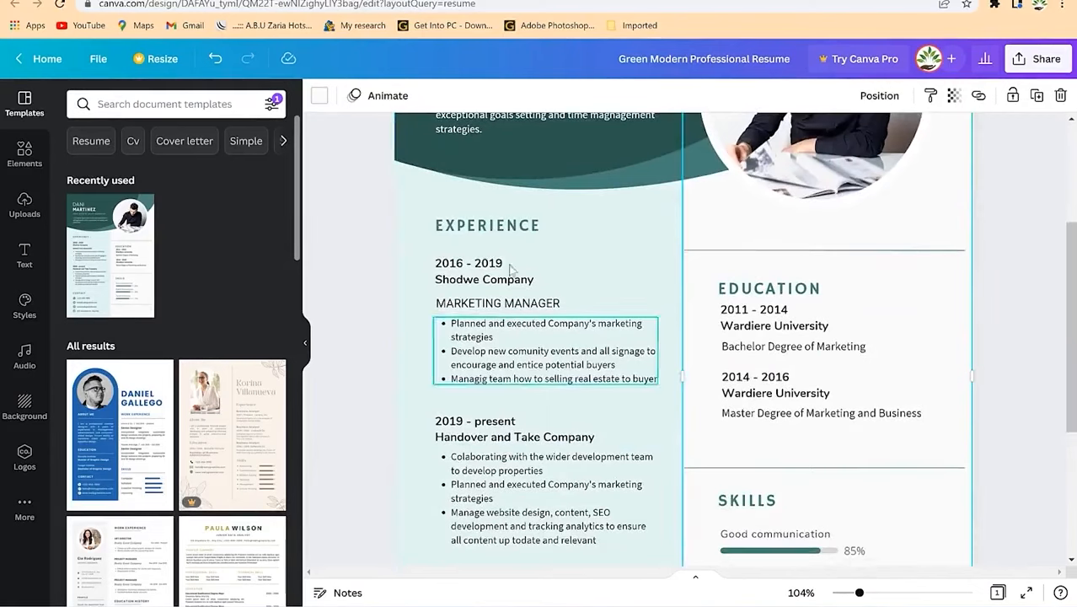
click(505, 224)
click(466, 276)
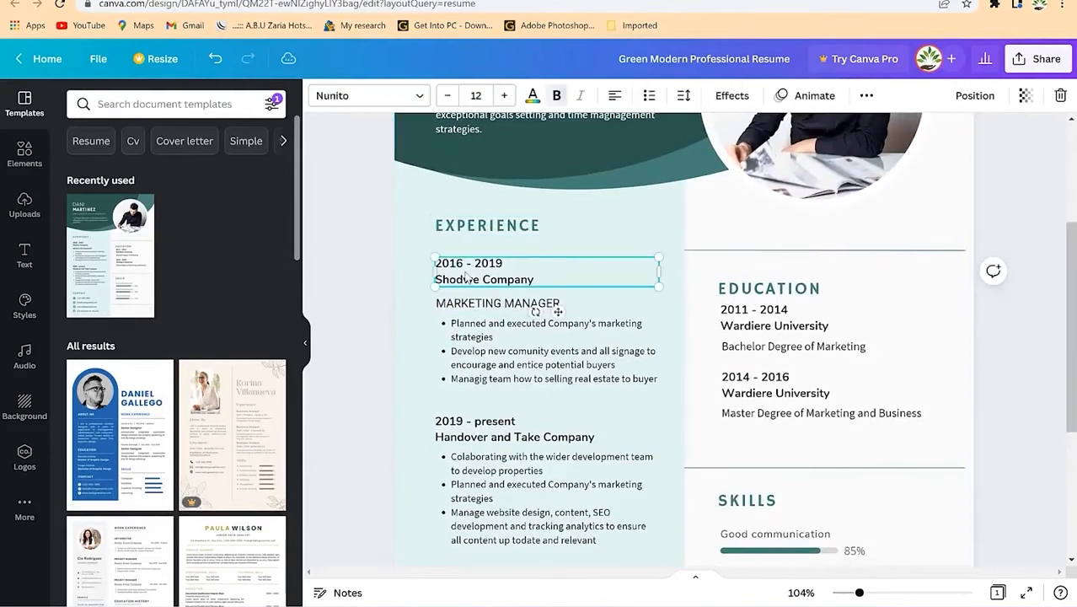
click(468, 278)
drag(436, 264, 537, 265)
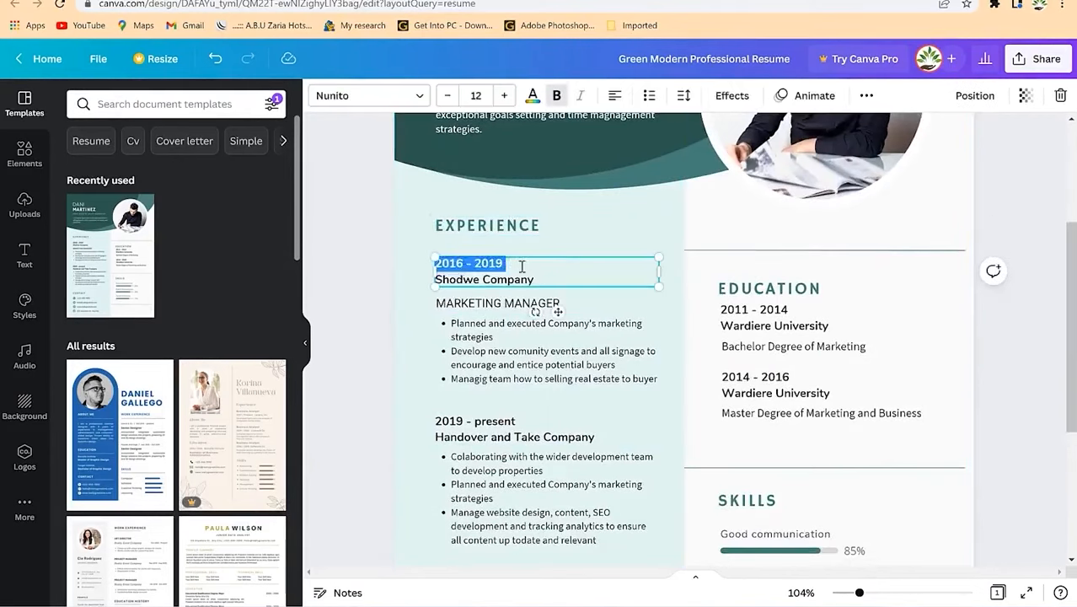
click(516, 265)
click(465, 262)
key(BackSpace)
text(2)
key(BackSpace)
text(3)
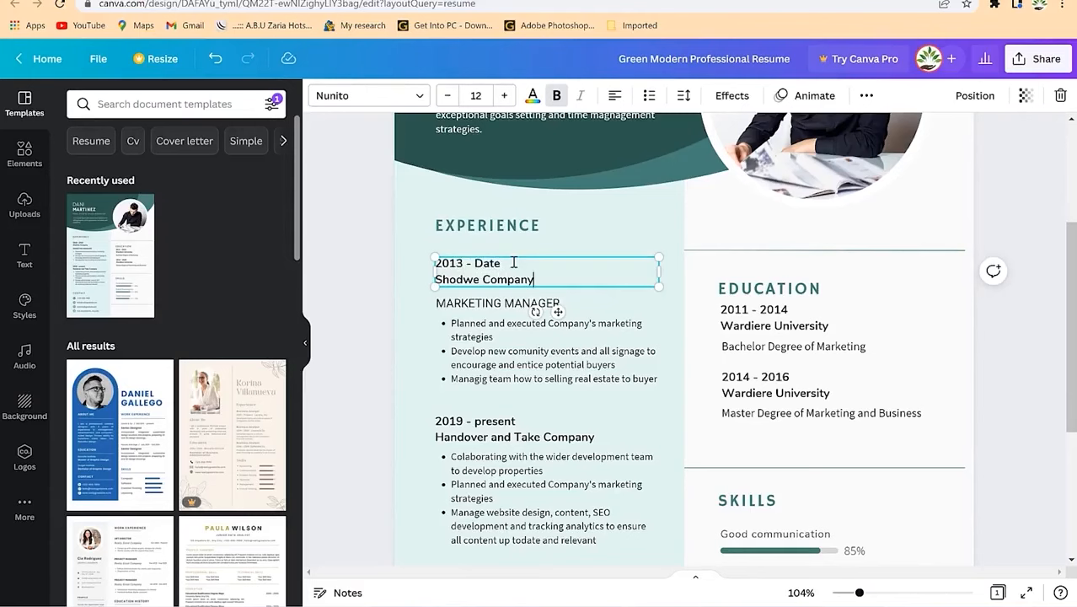
key(BackSpace)
key(BackSpace)
key(BackSpace)
key(BackSpace)
key(BackSpace)
key(BackSpace)
key(BackSpace)
key(BackSpace)
key(BackSpace)
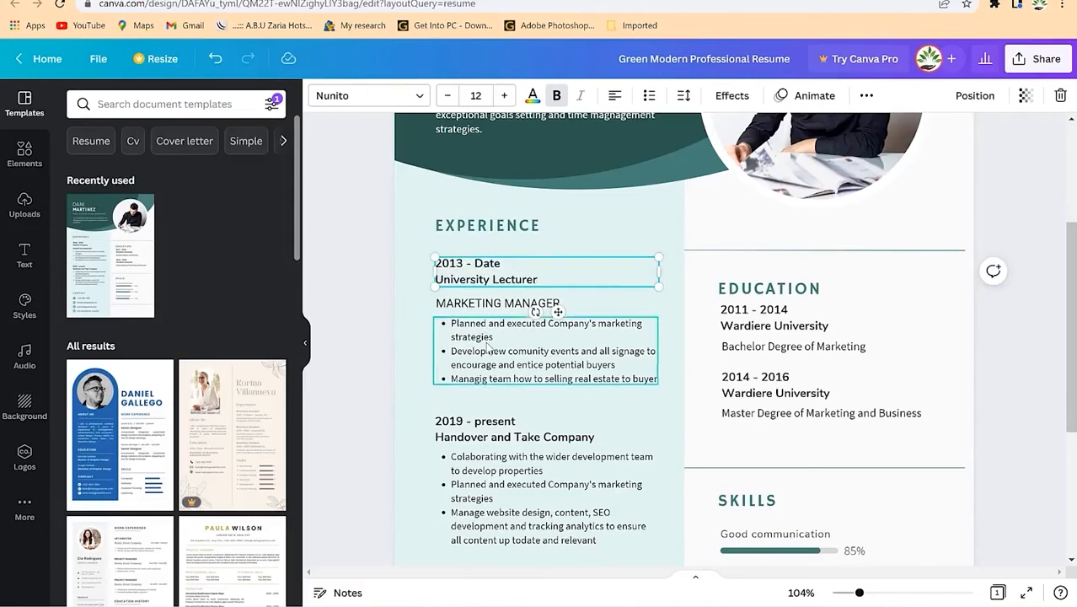
click(508, 347)
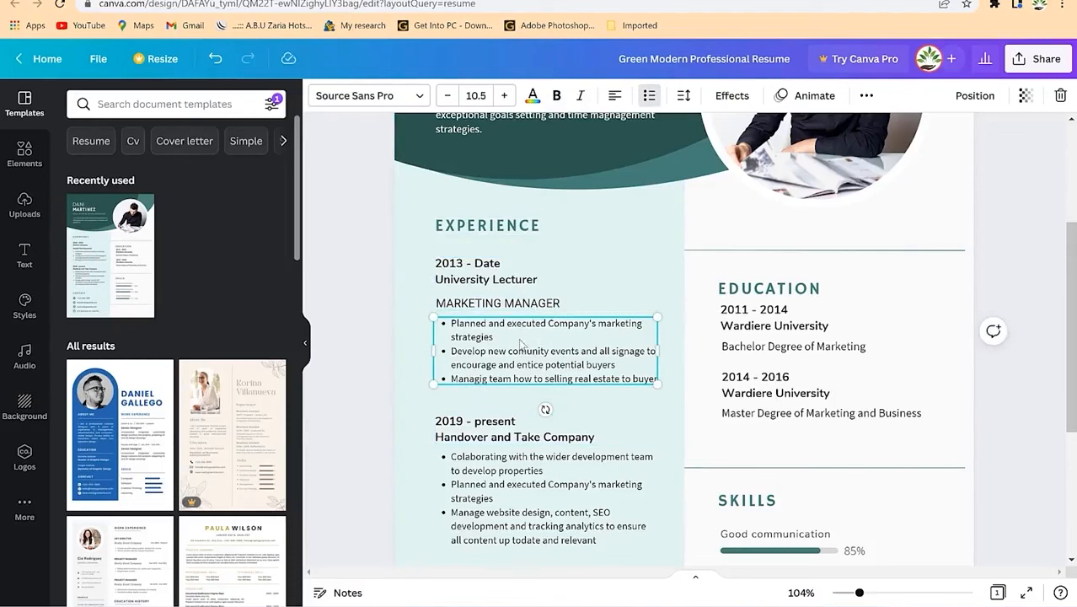
double_click(520, 343)
click(497, 305)
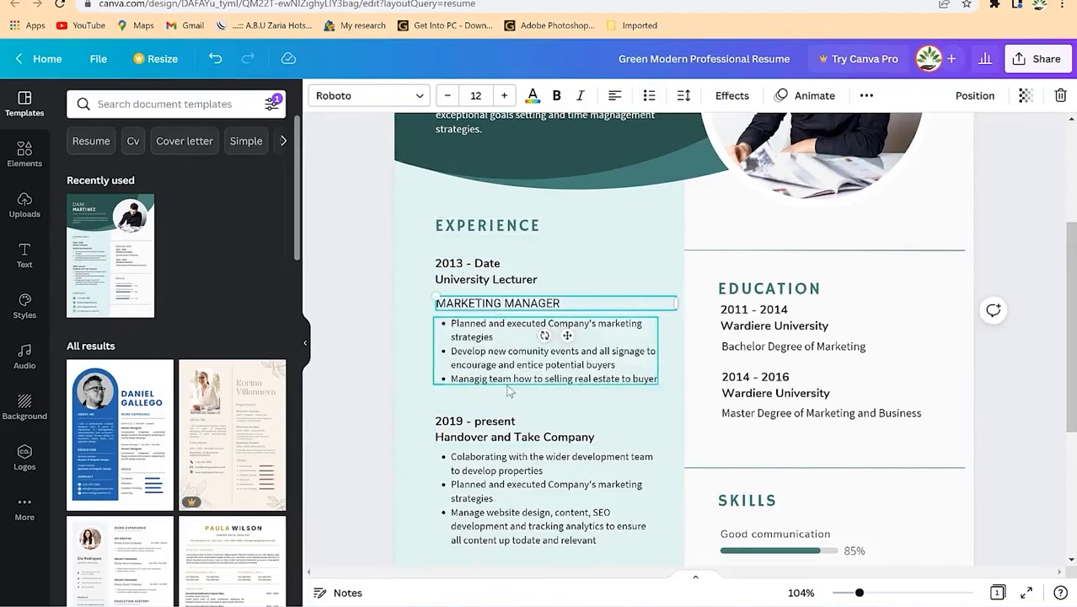
scroll(508, 389, down, 2)
click(472, 293)
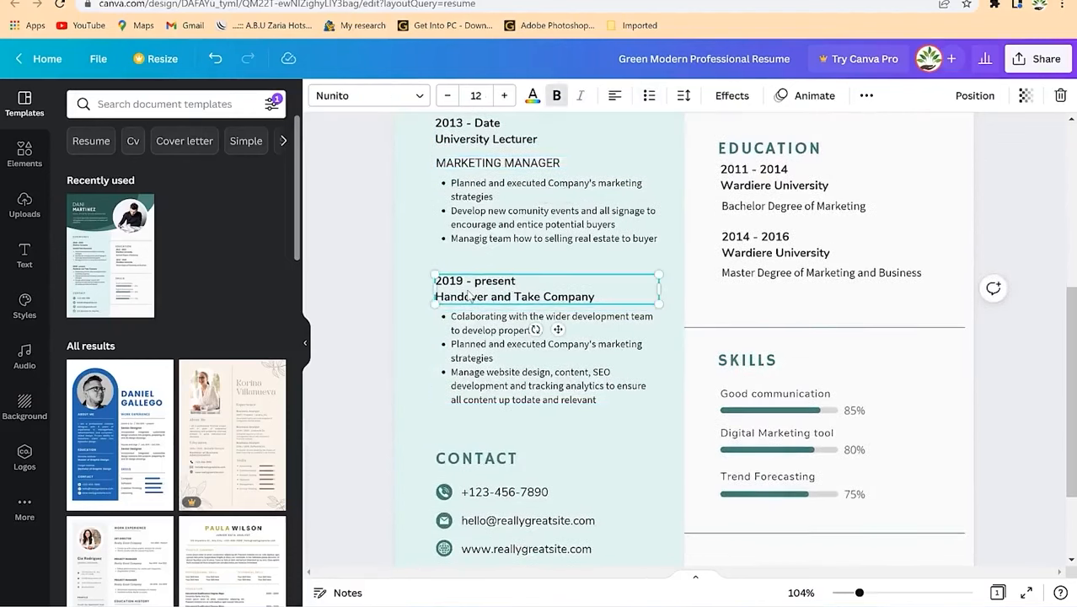
scroll(531, 370, down, 2)
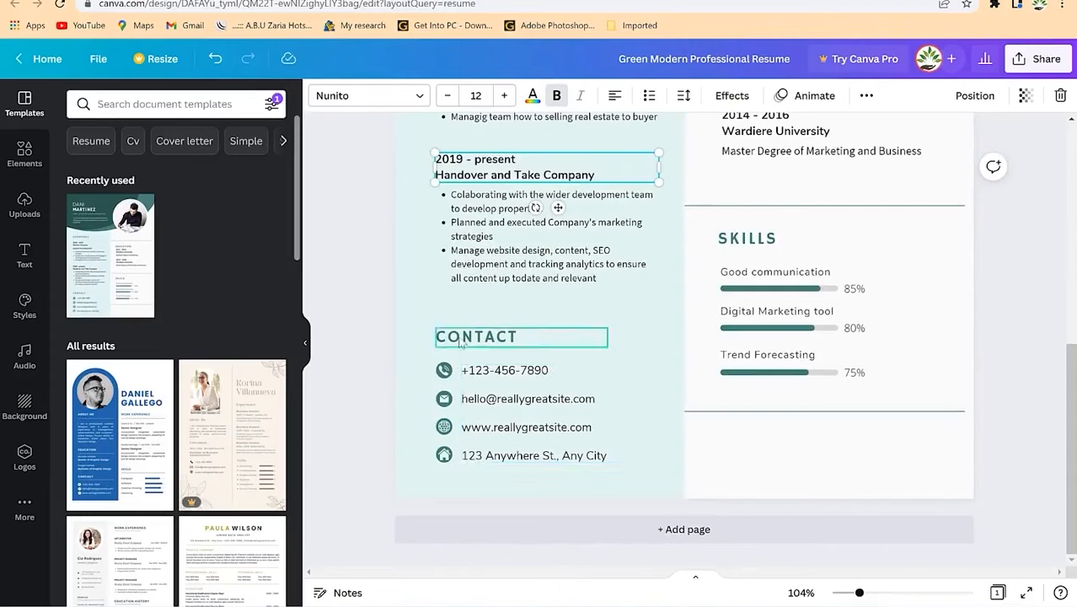
Step: Replace the template phone number in the Contact details
click(544, 381)
click(546, 380)
click(549, 371)
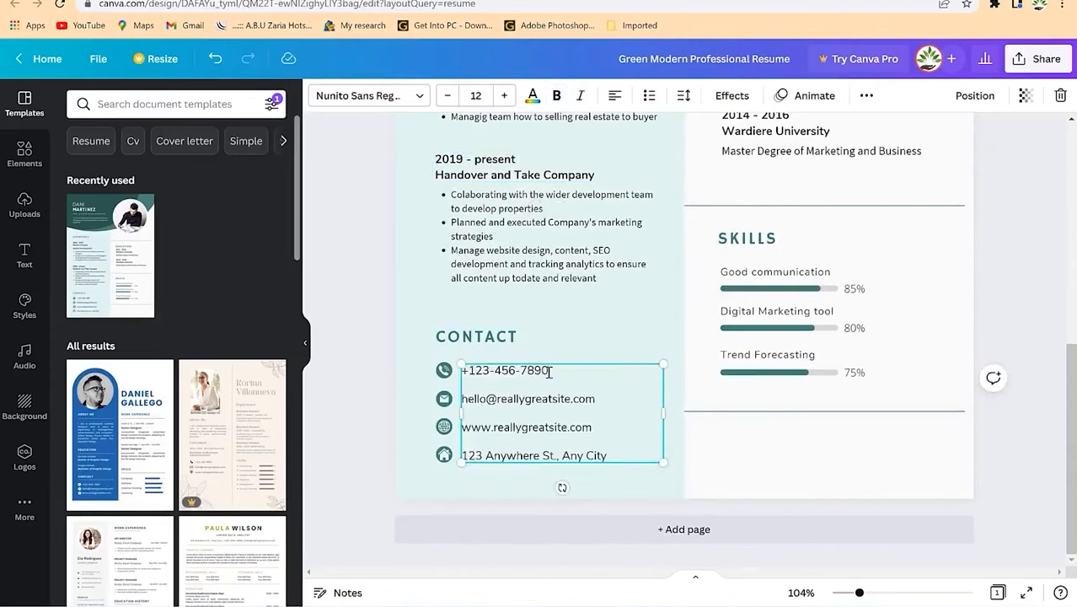
key(BackSpace)
key(BackSpace)
key(BackSpace)
key(BackSpace)
key(BackSpace)
click(596, 400)
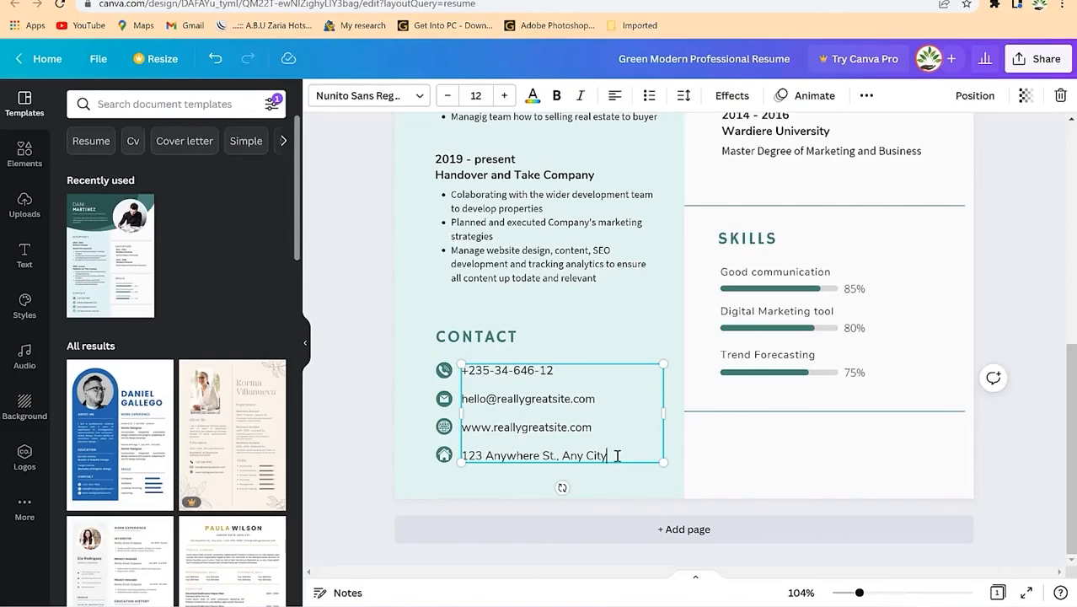
Step: Select the profile photo and show the uploaded images to replace it
scroll(620, 449, up, 5)
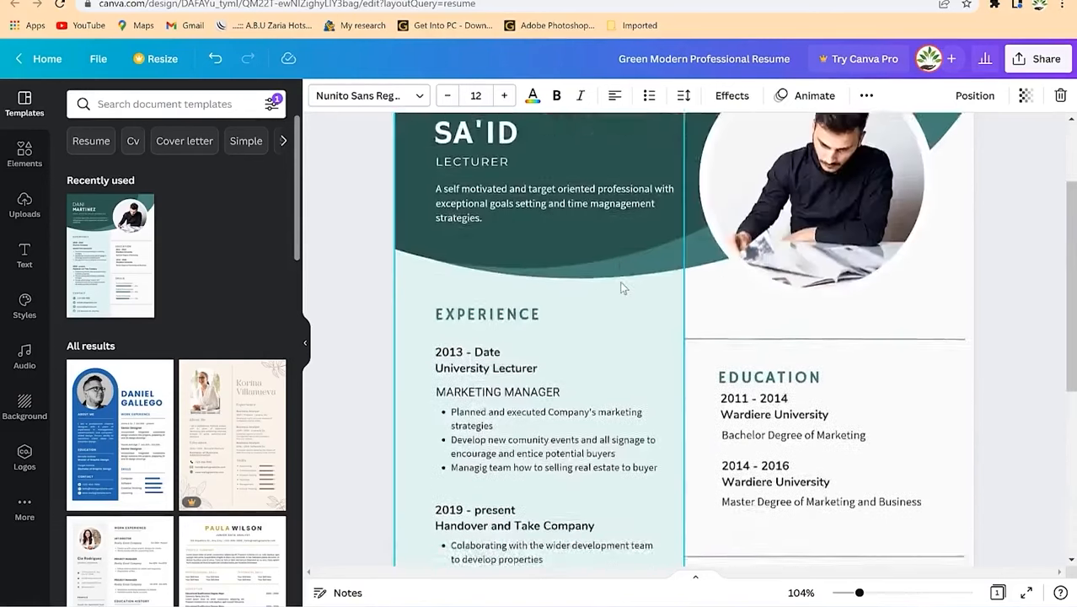
click(831, 323)
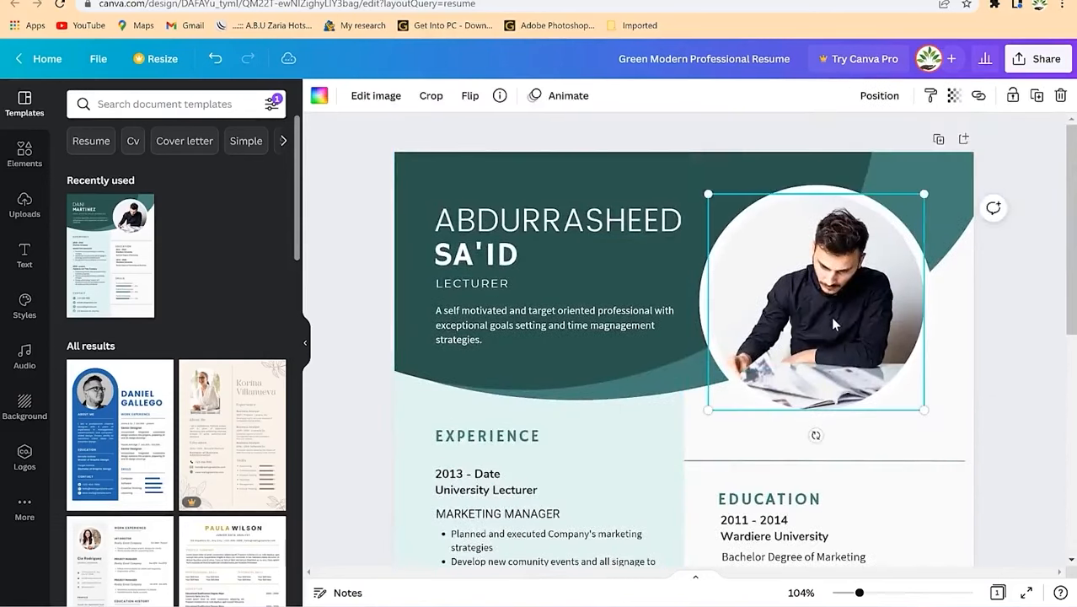
click(25, 205)
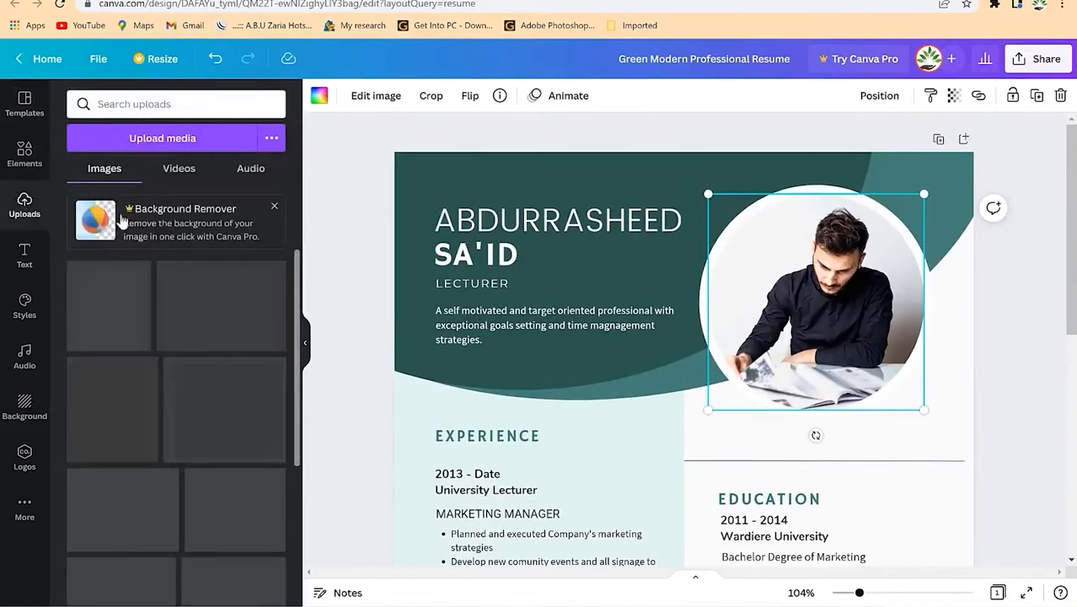
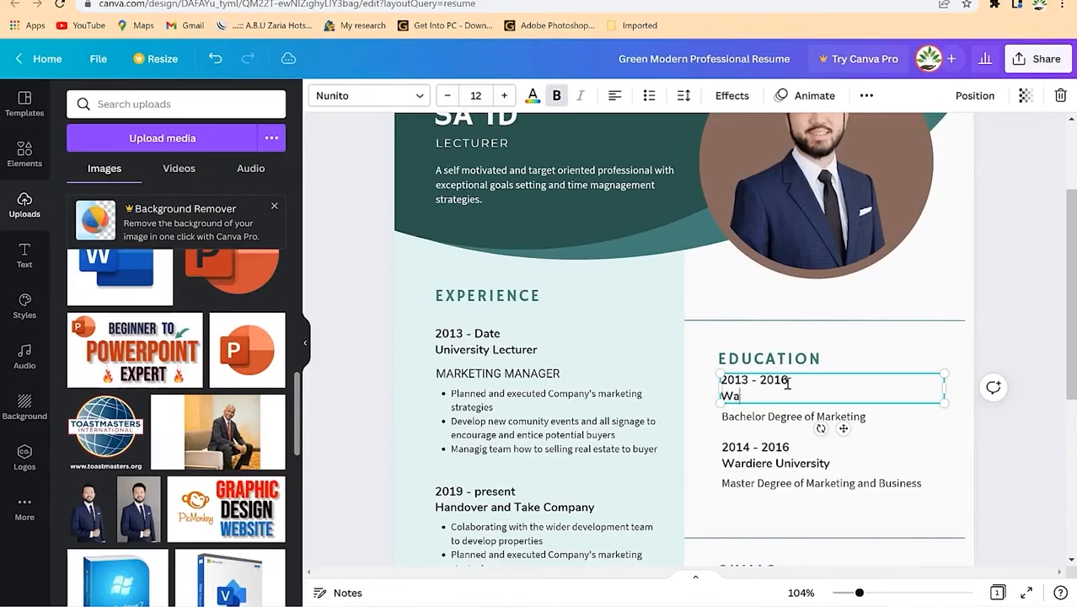
Step: Paste the Ahmadu Bello University, Zaria name and replace Bachelor Degree of Marketing with Masters of Science
text(Ahmadu Bello University, Zaria)
click(774, 417)
click(773, 418)
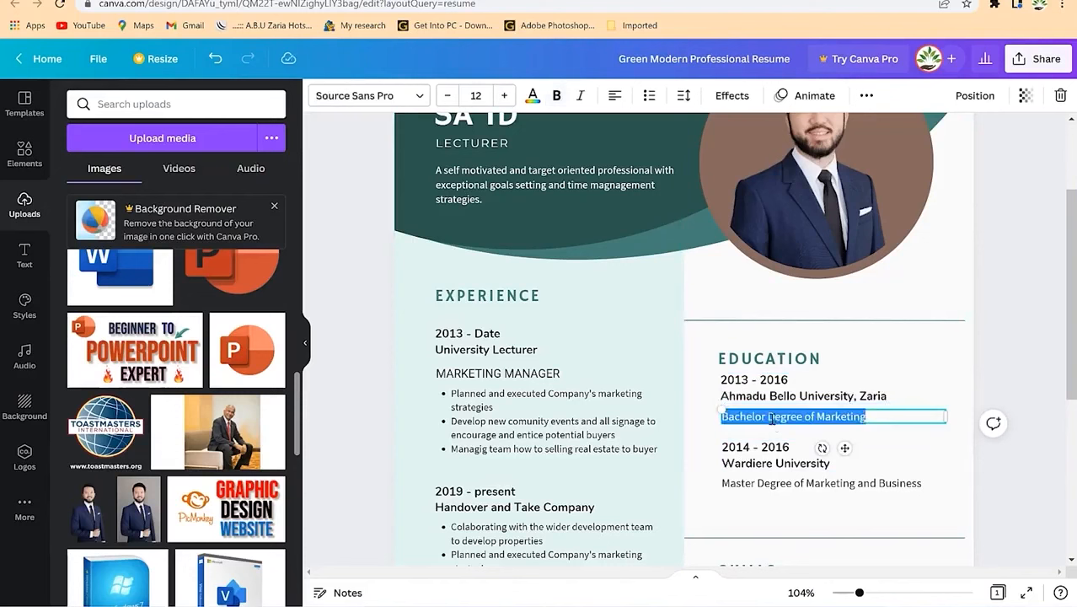
text(Masters of Science)
click(847, 483)
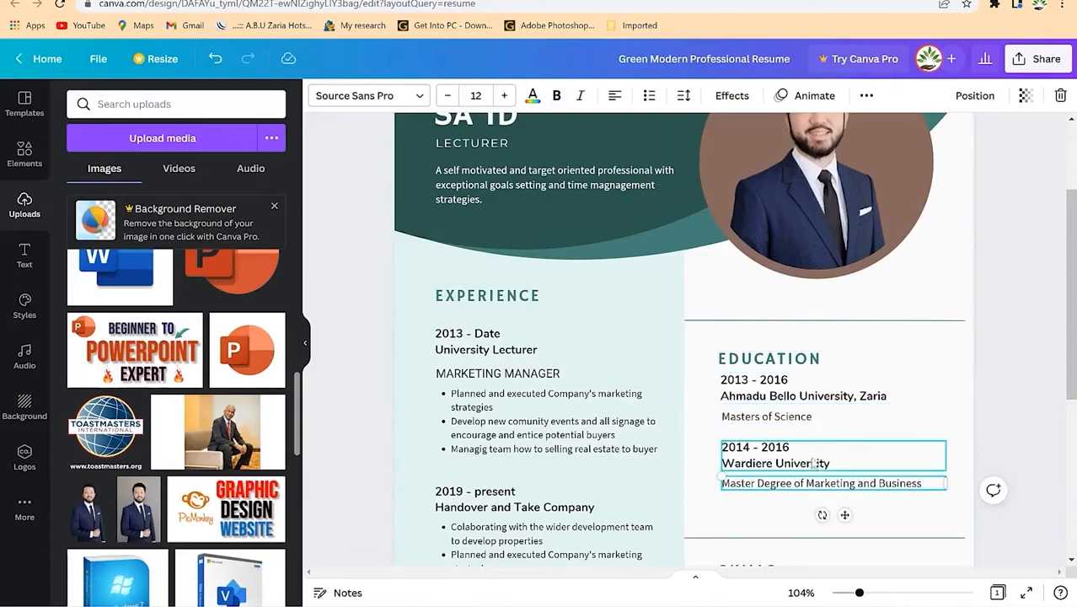
scroll(843, 470, down, 1)
scroll(844, 470, down, 2)
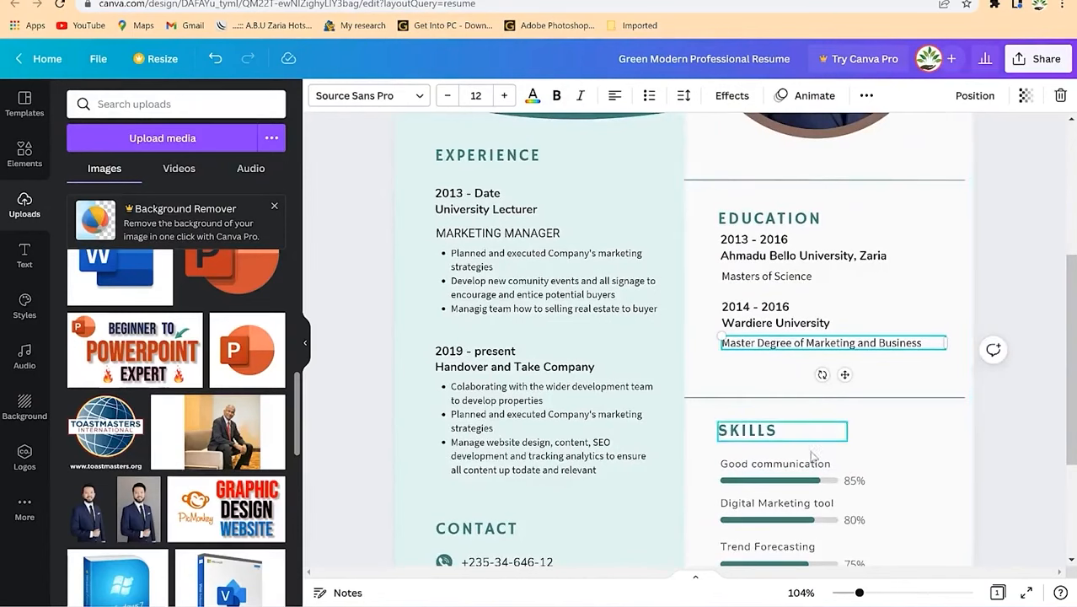
scroll(782, 434, down, 3)
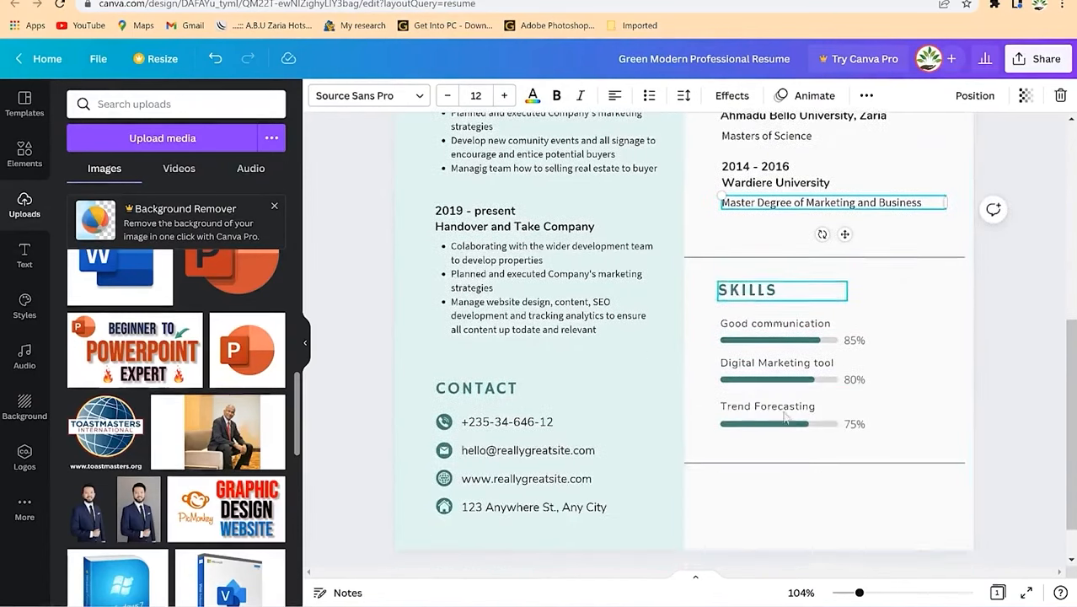
Step: Set the three skill progress bars to 96%, 92% and 80% in order
click(766, 293)
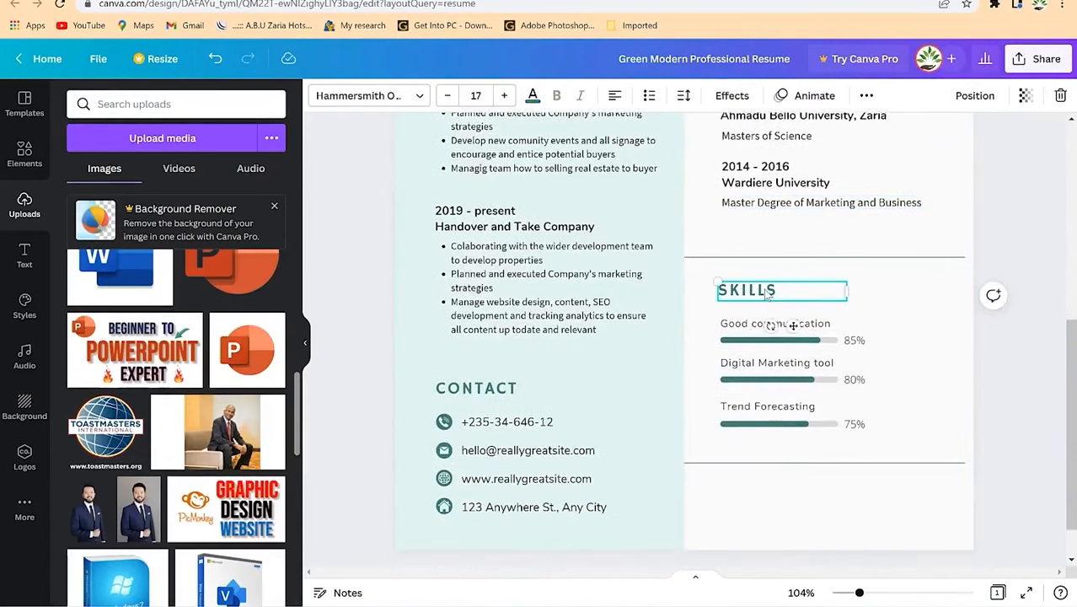
click(960, 313)
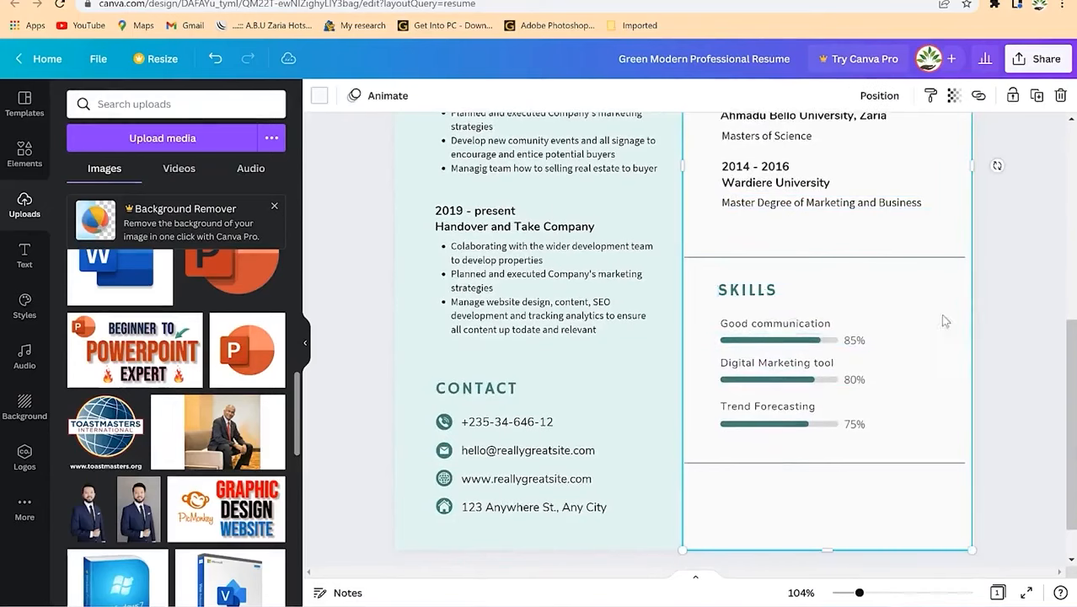
click(817, 340)
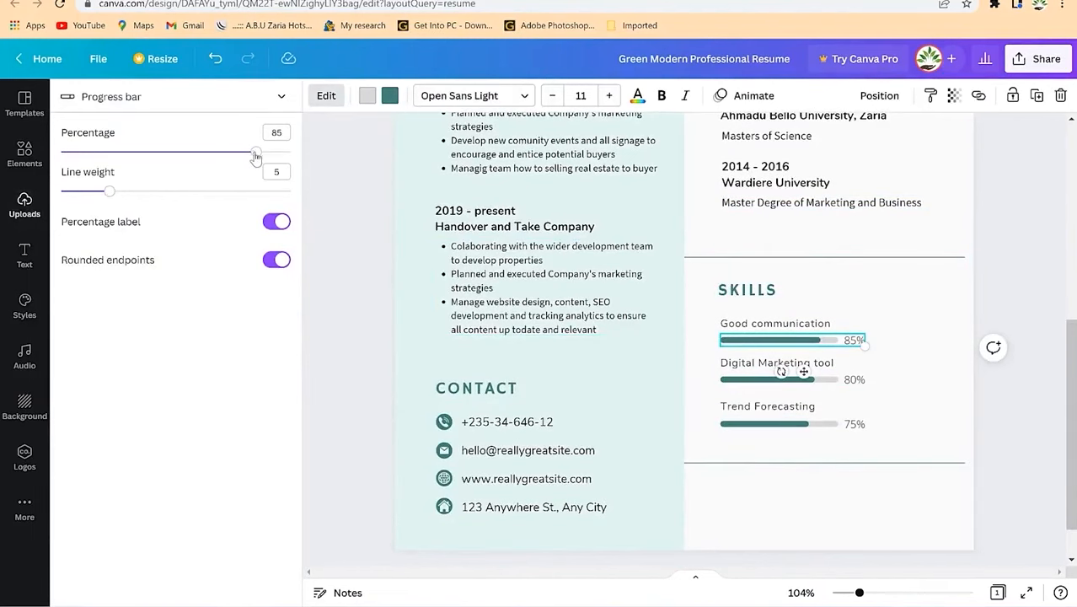
drag(255, 156, 281, 160)
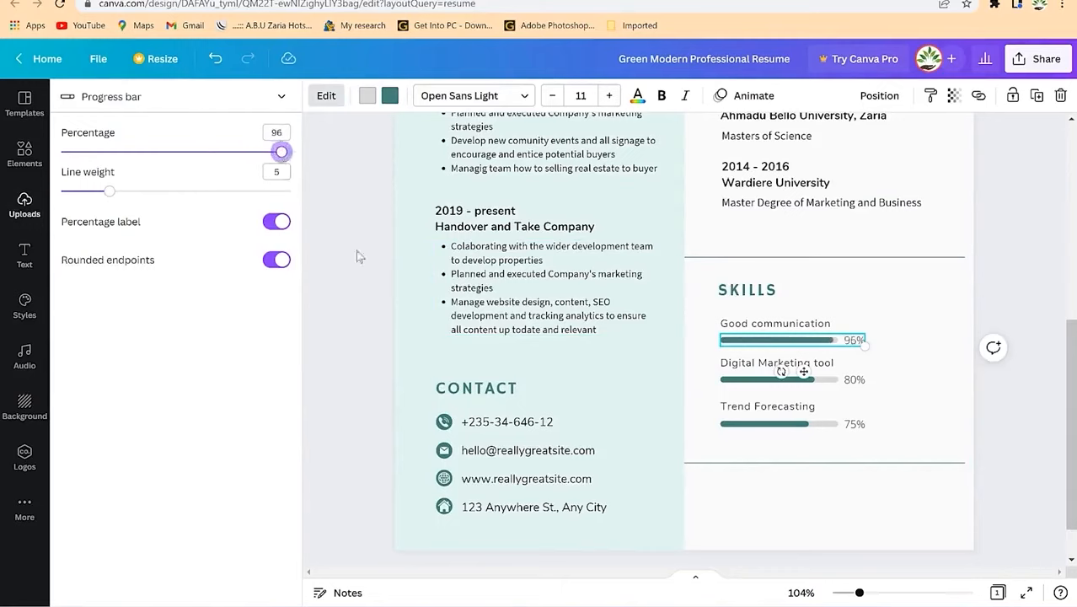
click(763, 379)
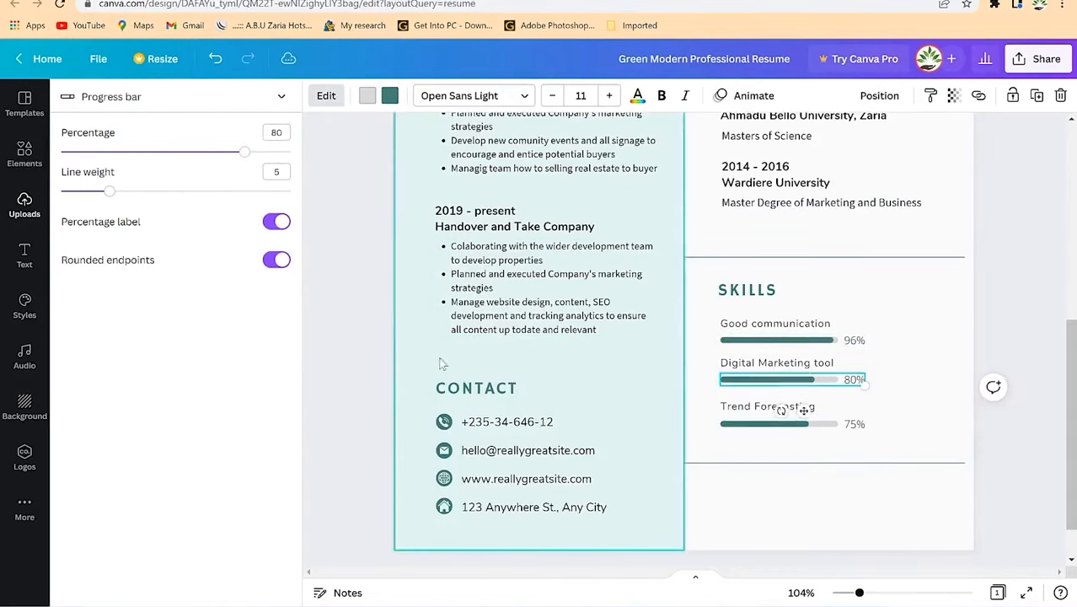
drag(244, 153, 274, 180)
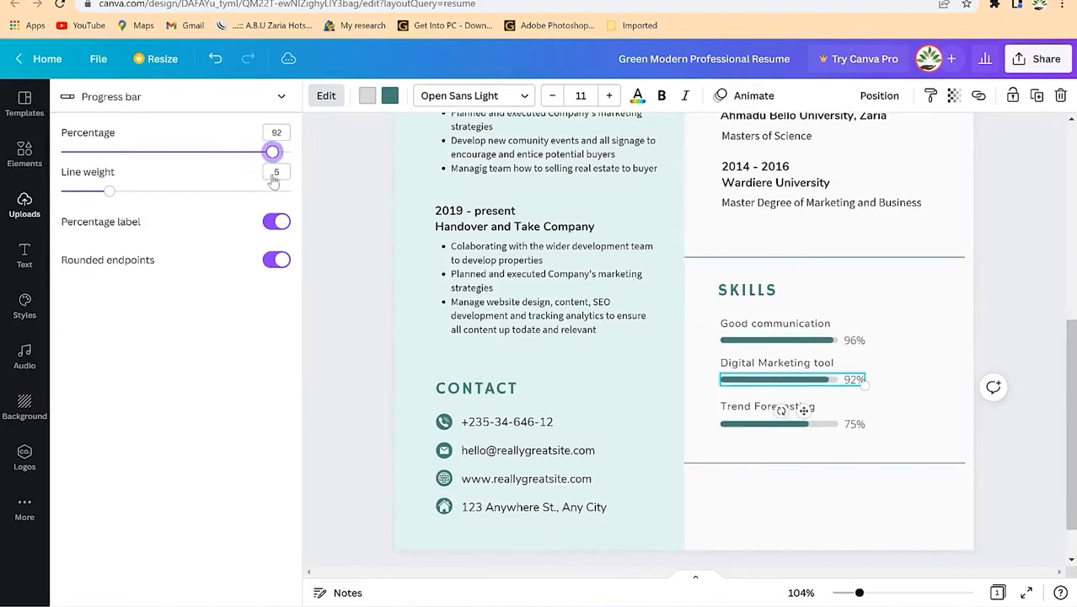
click(763, 424)
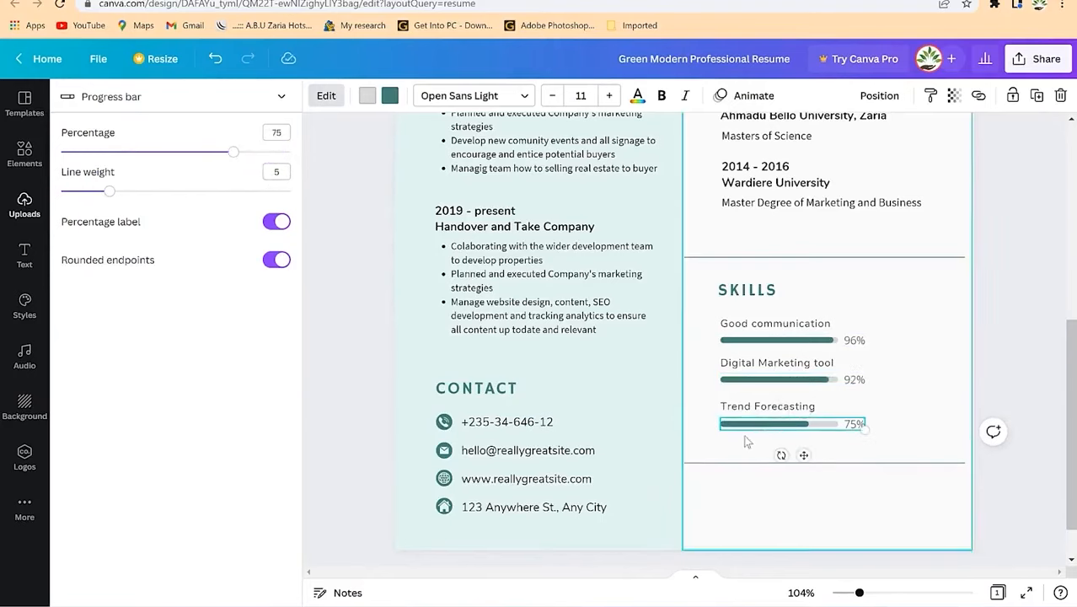
drag(233, 152, 246, 203)
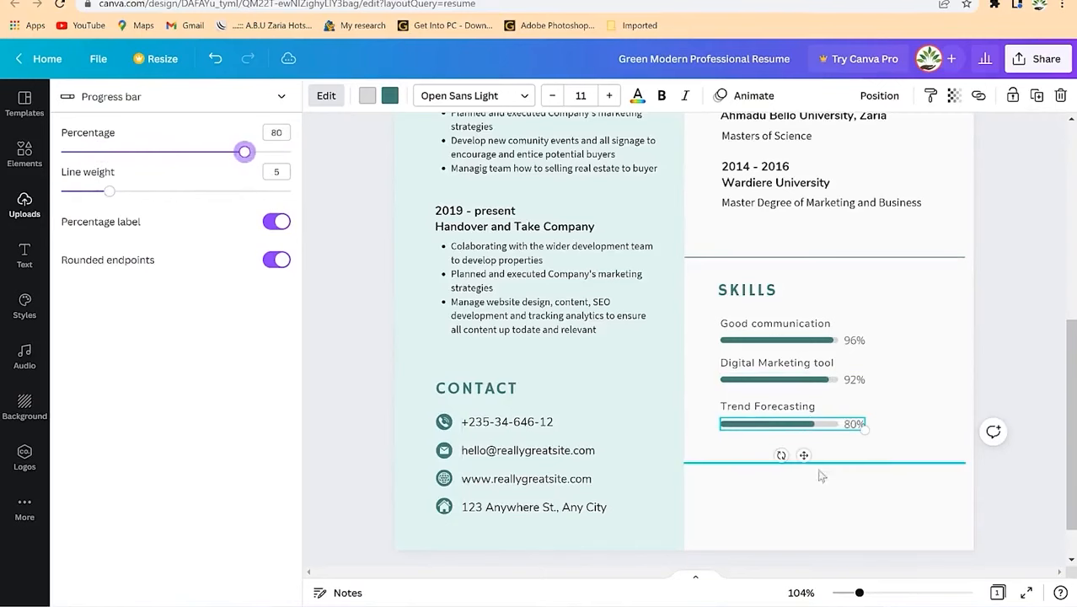
click(925, 439)
click(853, 406)
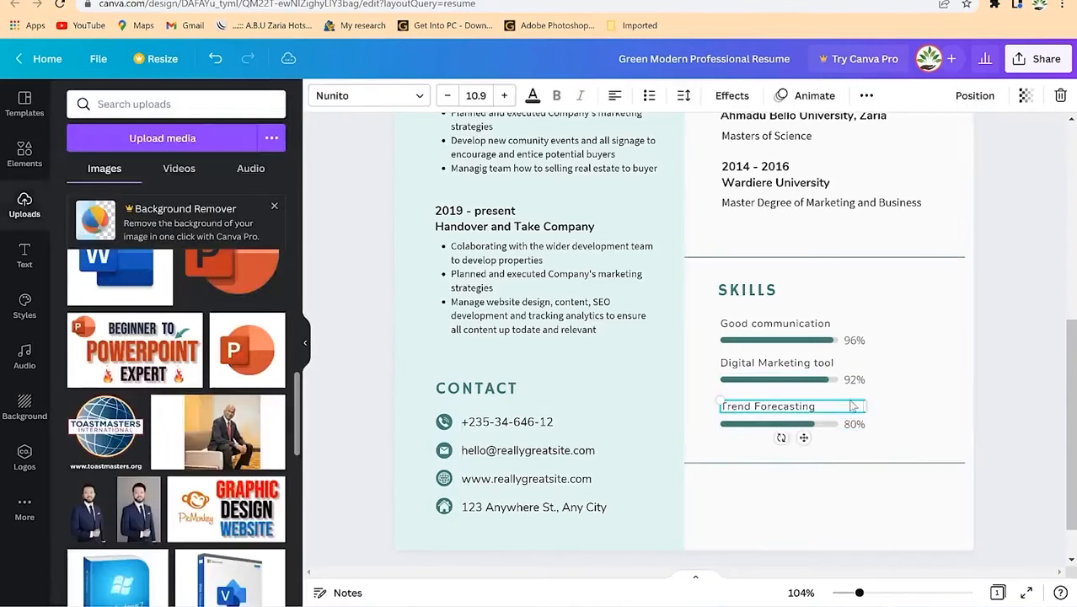
Step: Duplicate the Trend Forecasting label and bar beneath it and move the divider line down
click(816, 438)
click(796, 424)
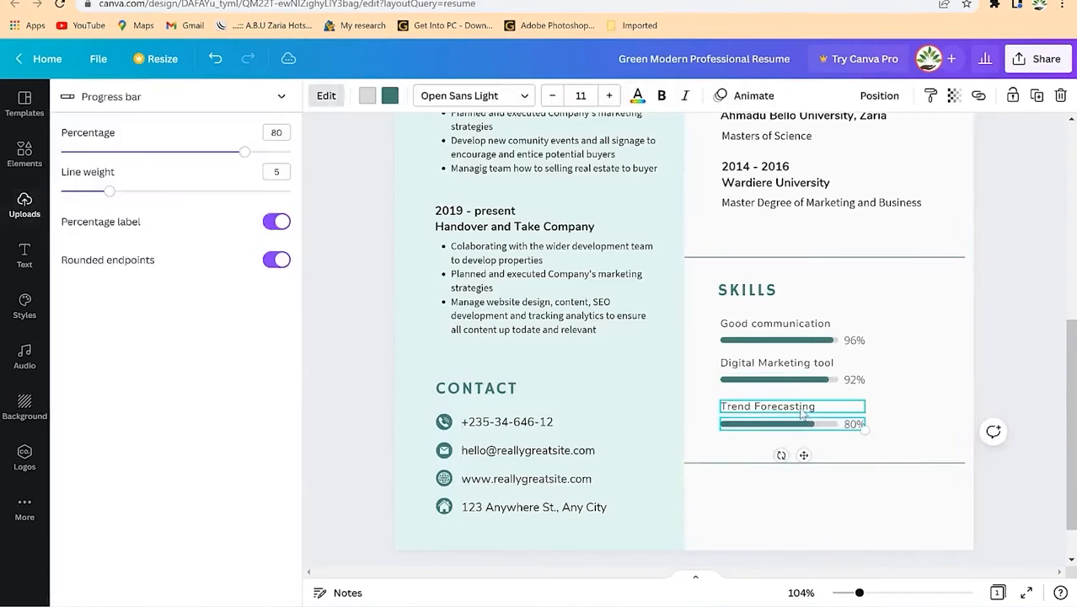
shift+click(801, 412)
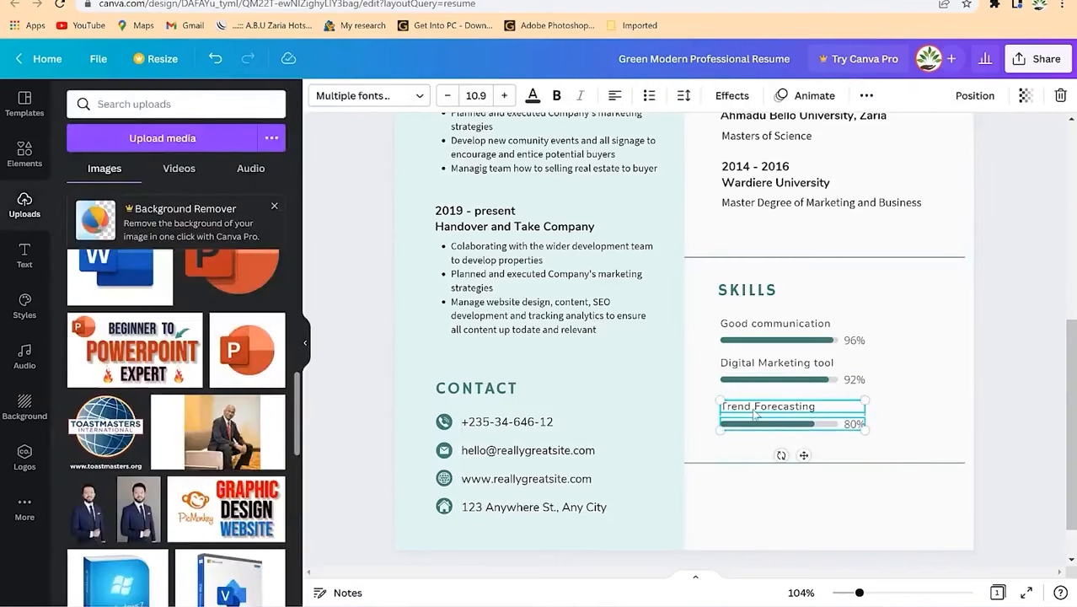
key(ctrl+d)
drag(777, 444, 759, 459)
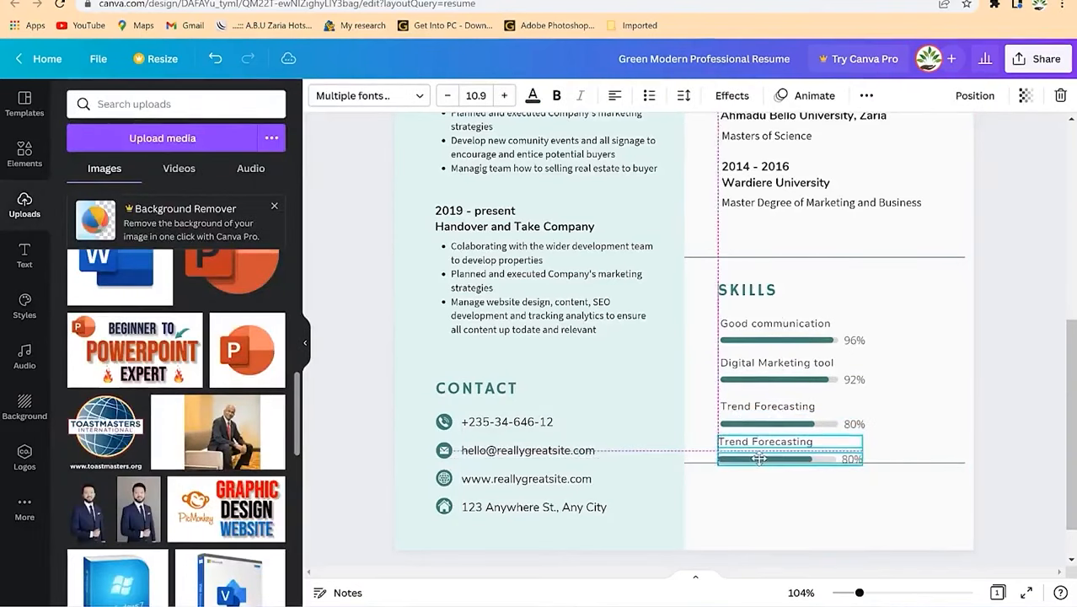
click(858, 409)
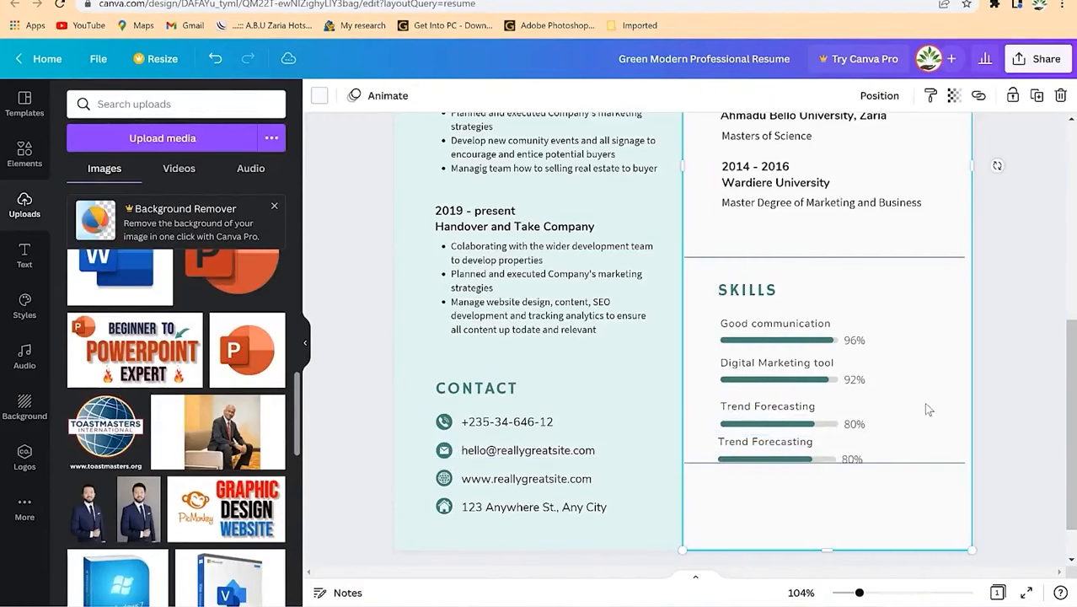
click(893, 471)
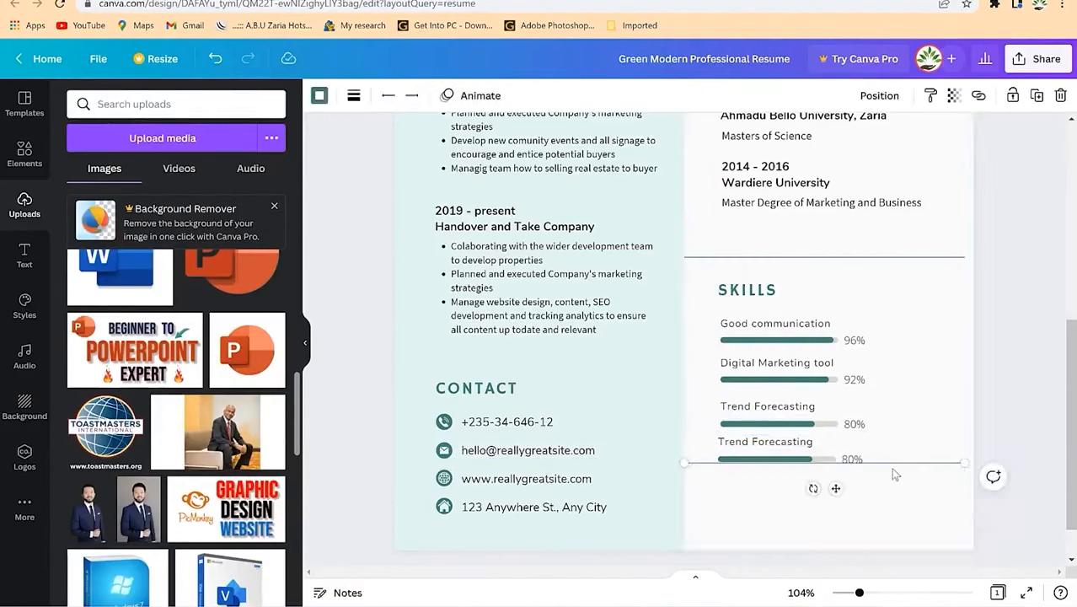
key(Down)
key(Down)
key(Down)
key(Down)
key(Down)
key(Down)
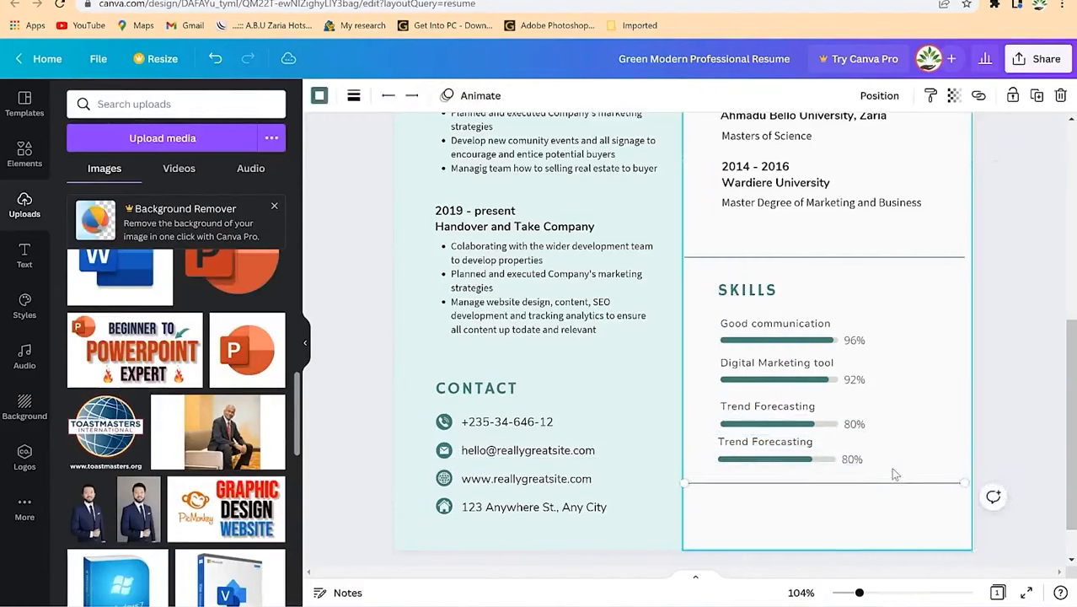
Step: Rename the copied skill to Listening abilities and set its bar to 44%
click(796, 441)
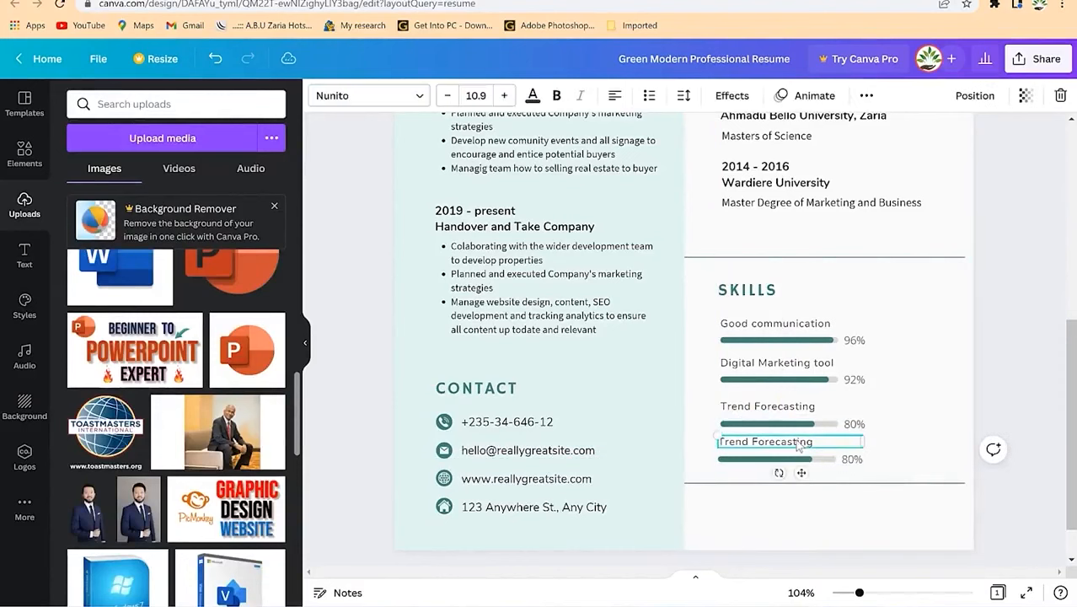
click(797, 441)
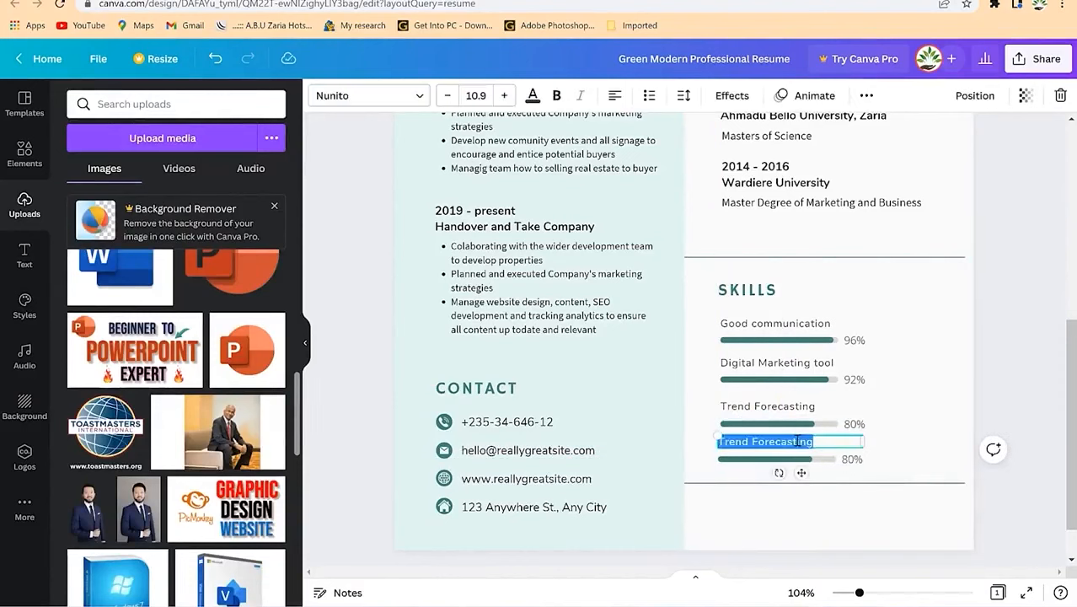
text(Listening abilities)
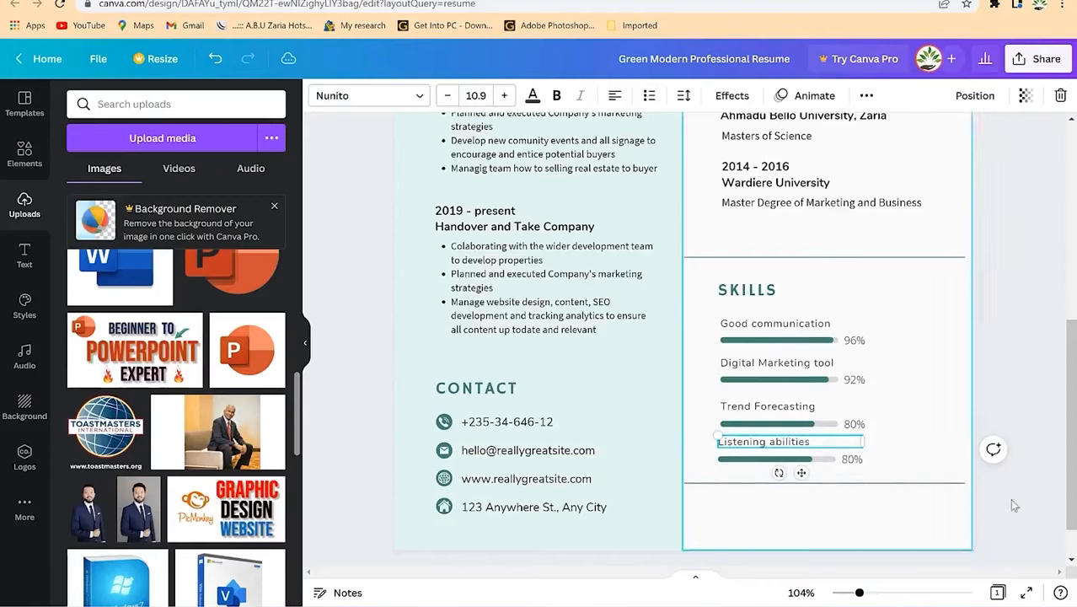
click(908, 463)
click(813, 463)
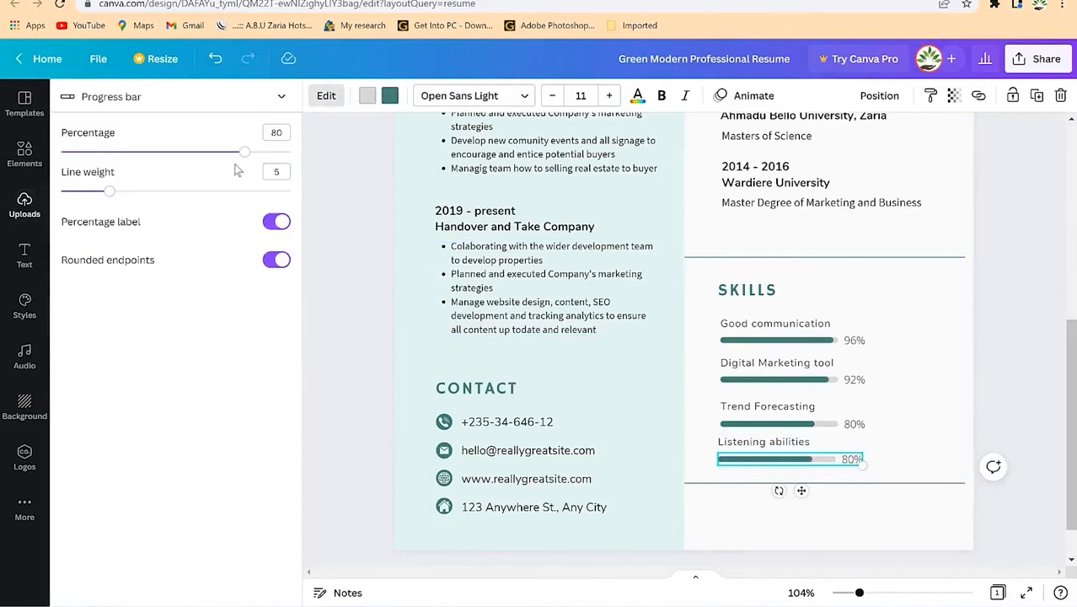
drag(234, 161, 162, 152)
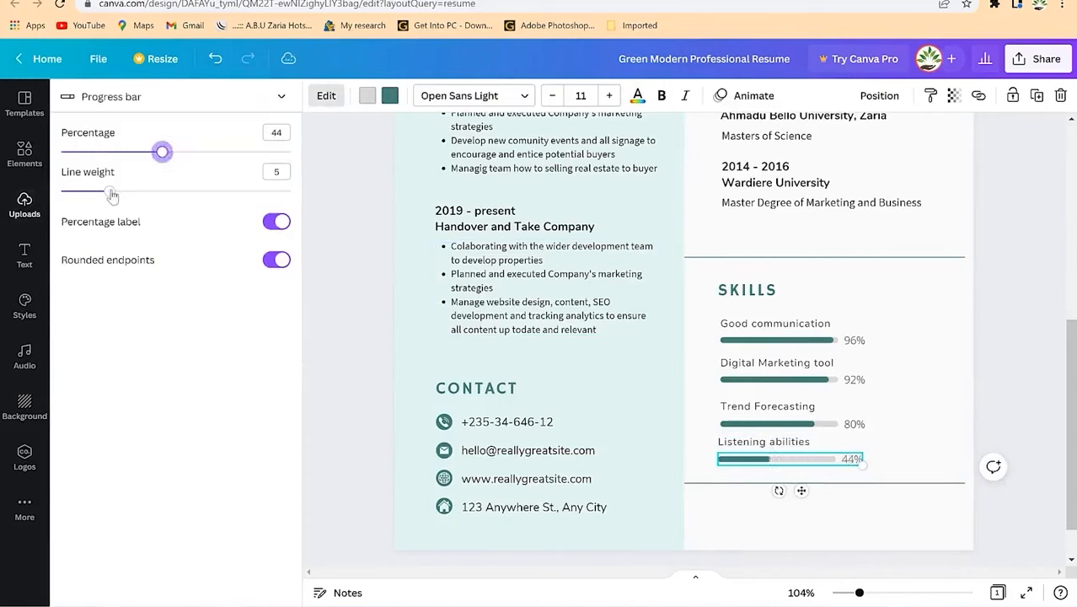
Step: Give the Listening abilities bar line weight 5 to match the other skill bars
mouse_move(108, 193)
mouse_down()
mouse_move(171, 187)
mouse_move(122, 188)
mouse_up()
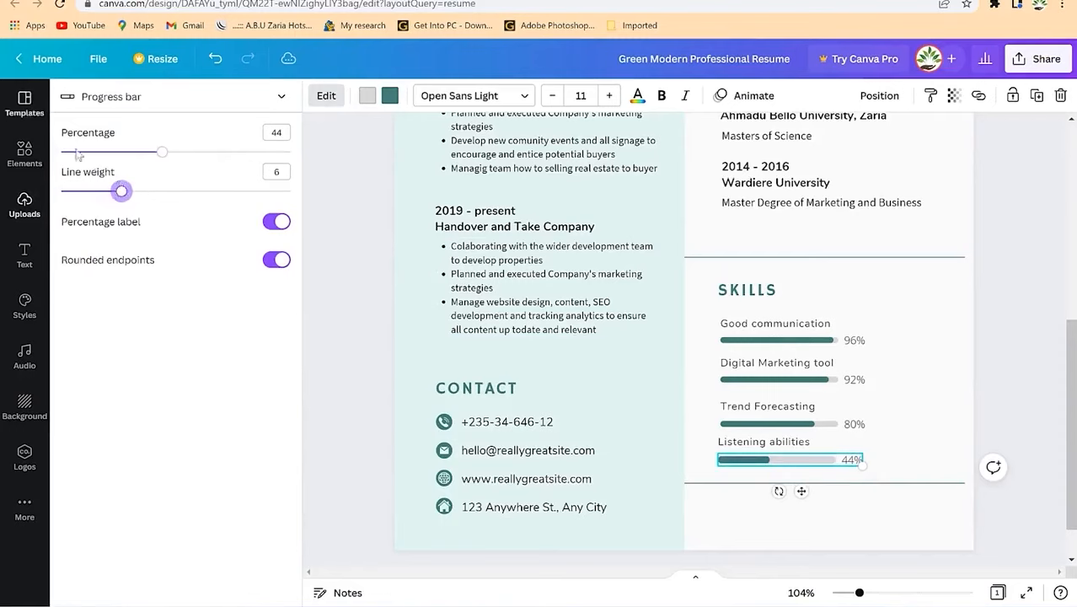
mouse_move(121, 193)
mouse_down()
mouse_move(266, 189)
mouse_move(132, 203)
mouse_up()
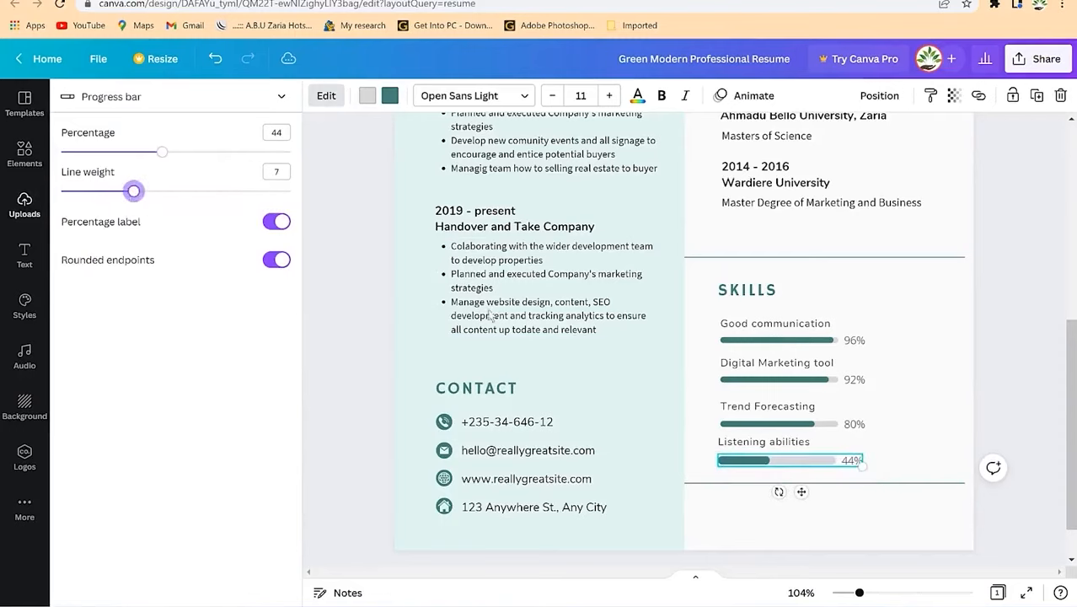
click(755, 426)
click(749, 463)
text(5)
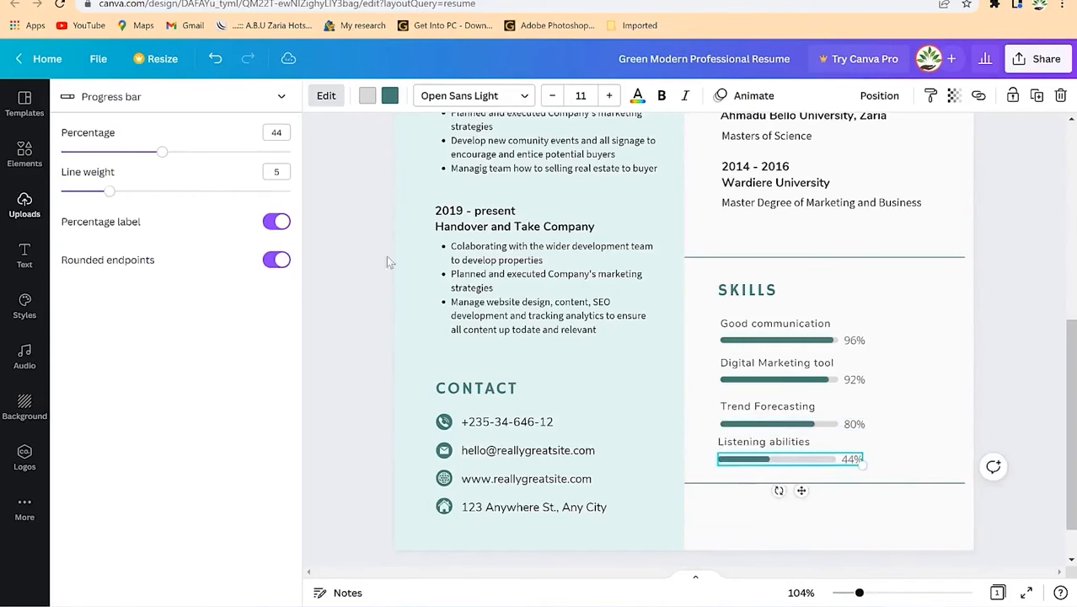
click(975, 467)
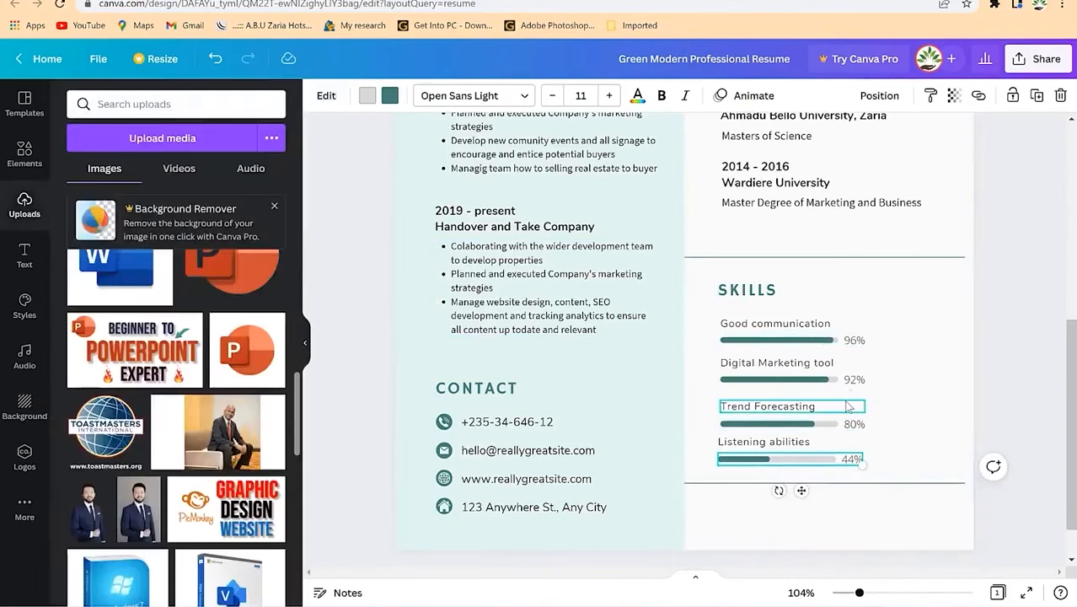
click(922, 499)
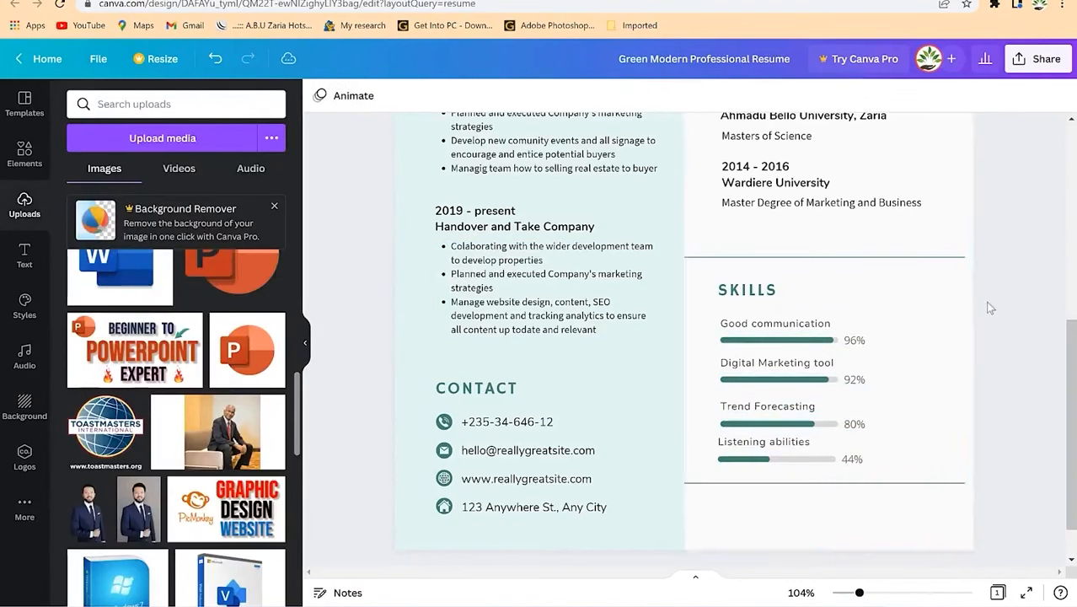
Step: Recolour the top header shape pink
scroll(651, 271, up, 5)
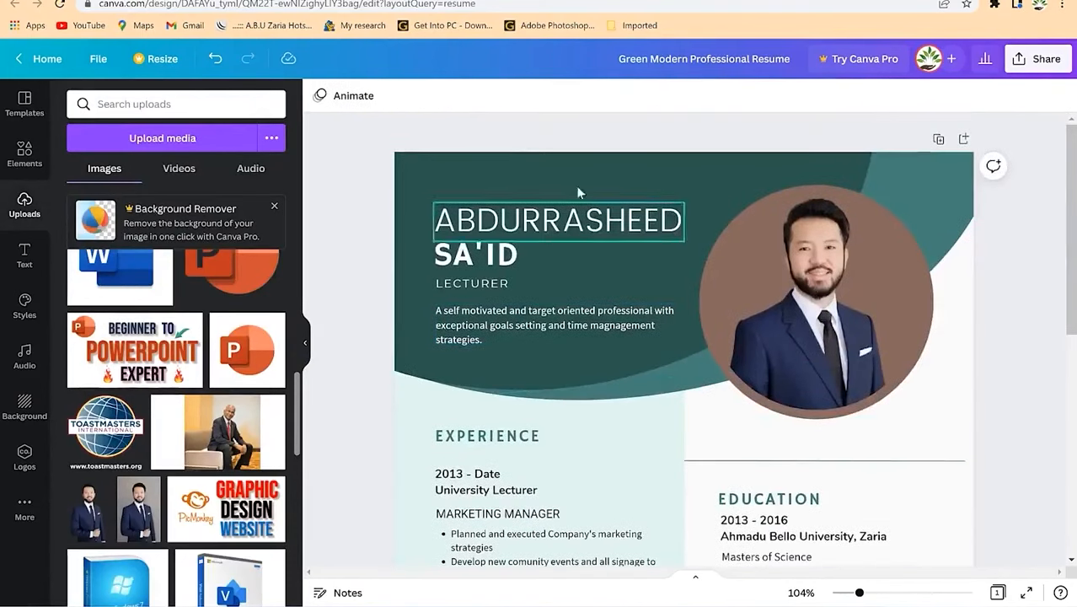
click(562, 183)
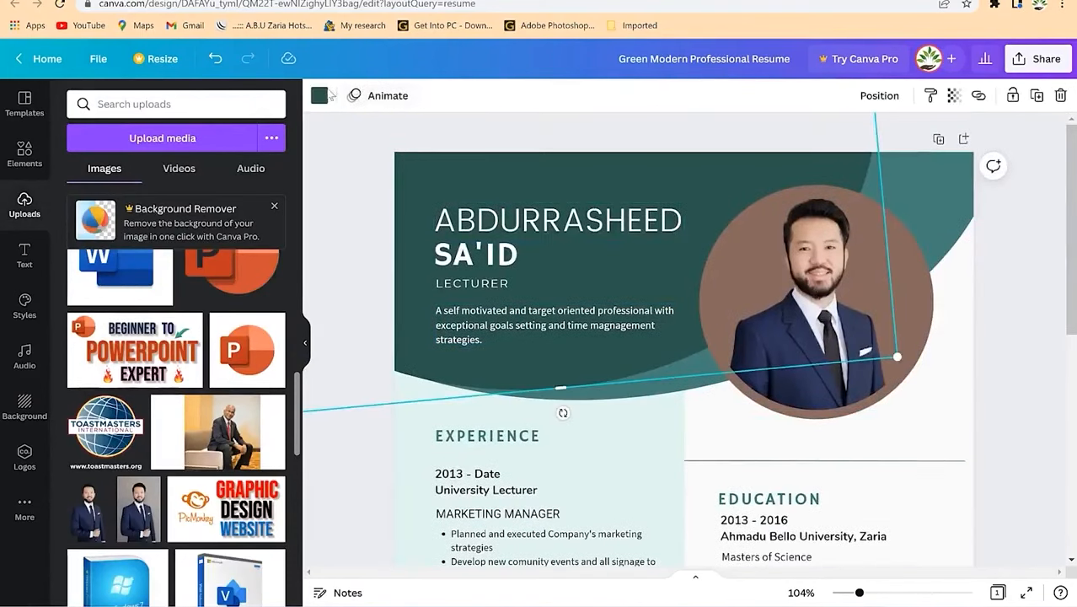
click(324, 95)
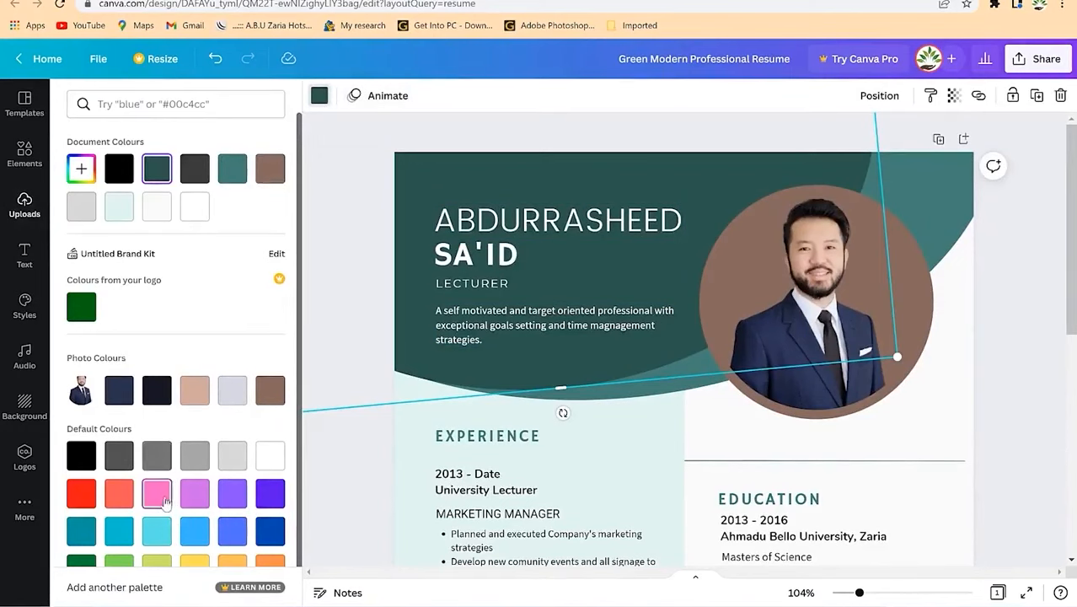
click(162, 497)
Step: Turn the teal swoosh shape behind the photo light grey
scroll(560, 417, down, 2)
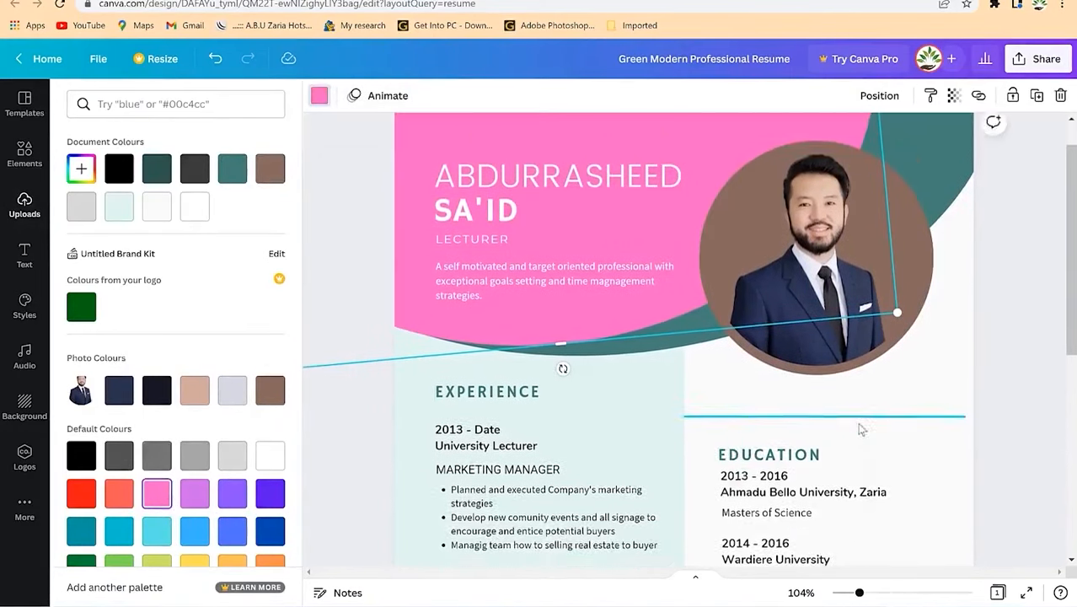
click(951, 140)
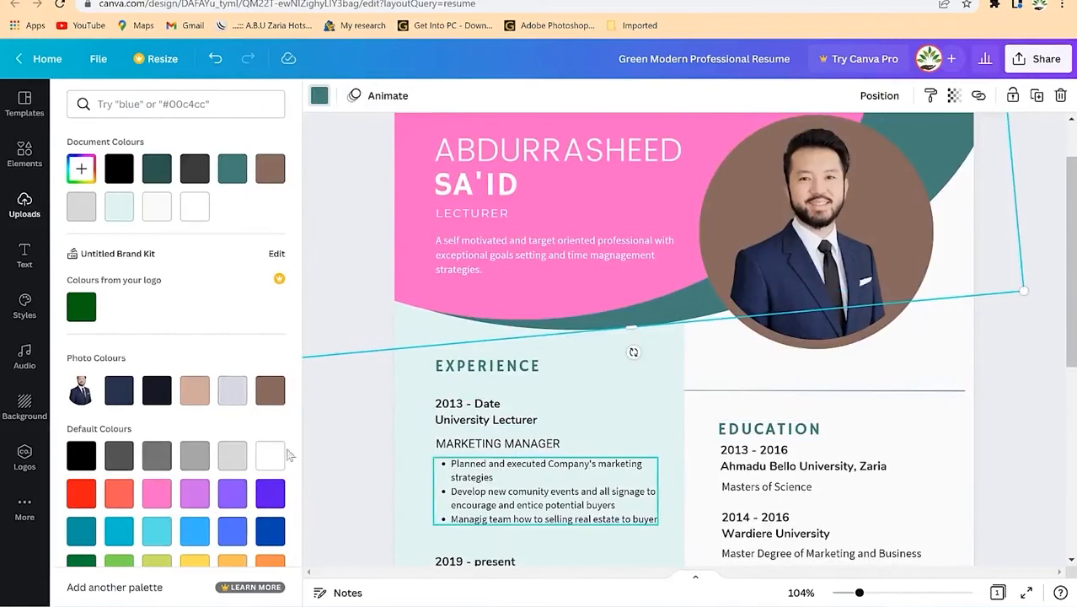
click(775, 408)
scroll(640, 417, down, 10)
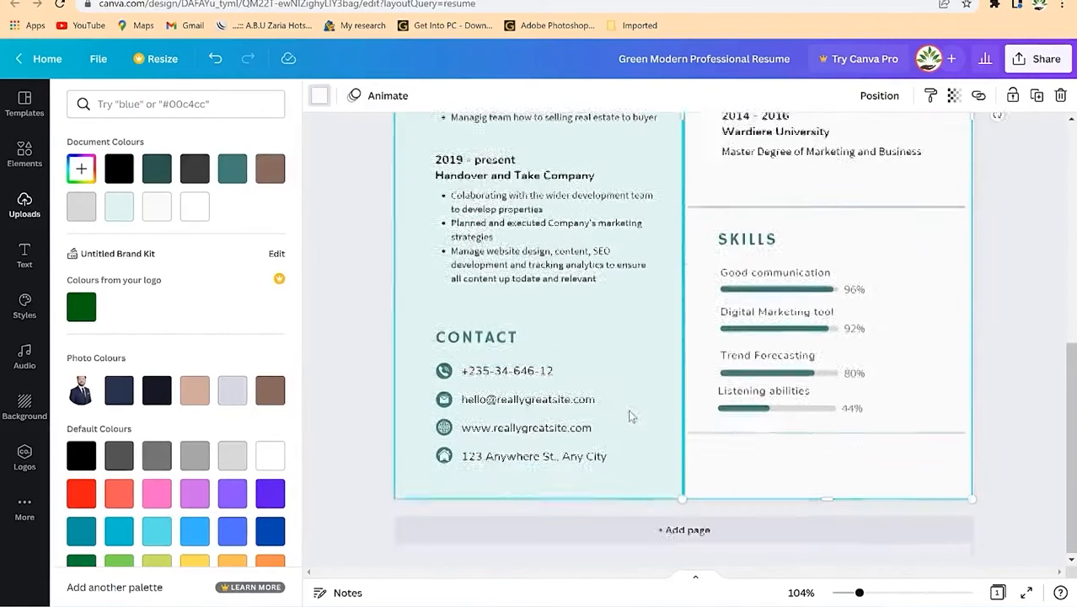
mouse_move(857, 596)
mouse_down()
mouse_move(840, 597)
mouse_move(854, 593)
mouse_up()
click(657, 201)
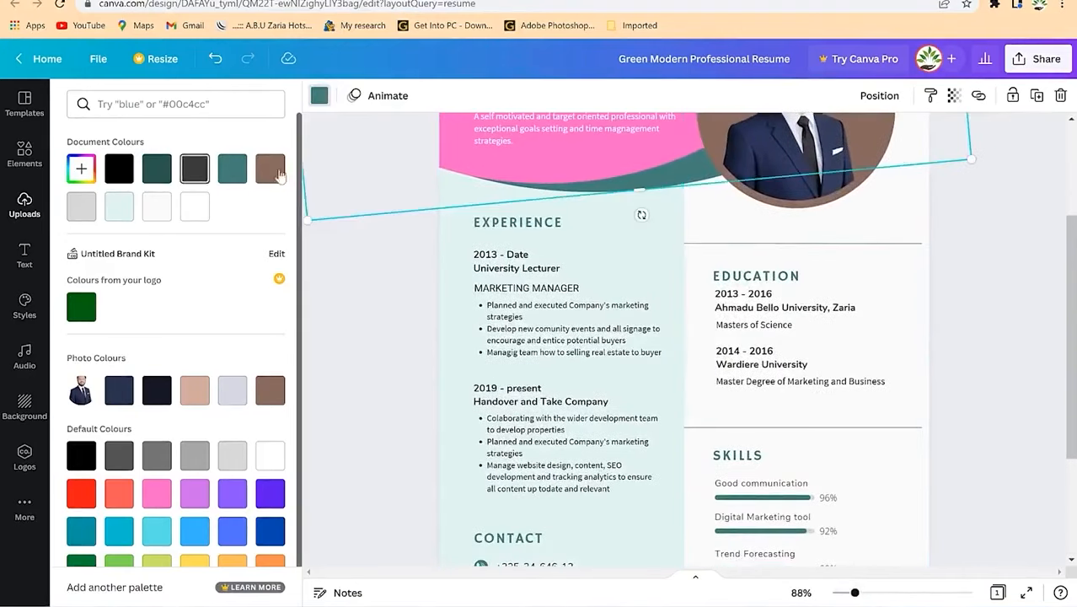
click(230, 456)
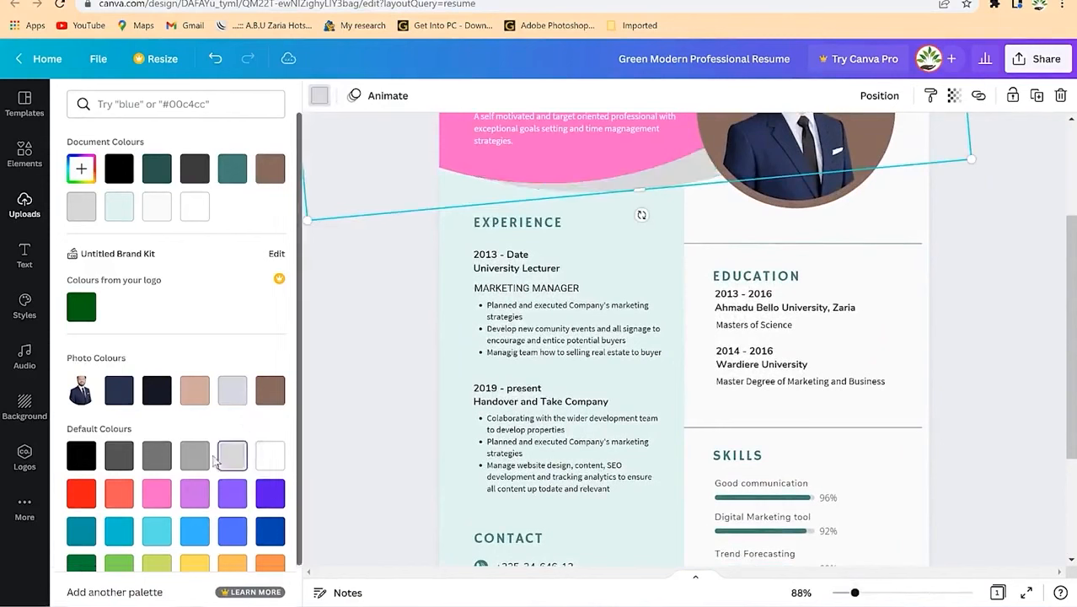
Step: Select the profile photo and scroll through the recoloured resume
scroll(907, 444, up, 2)
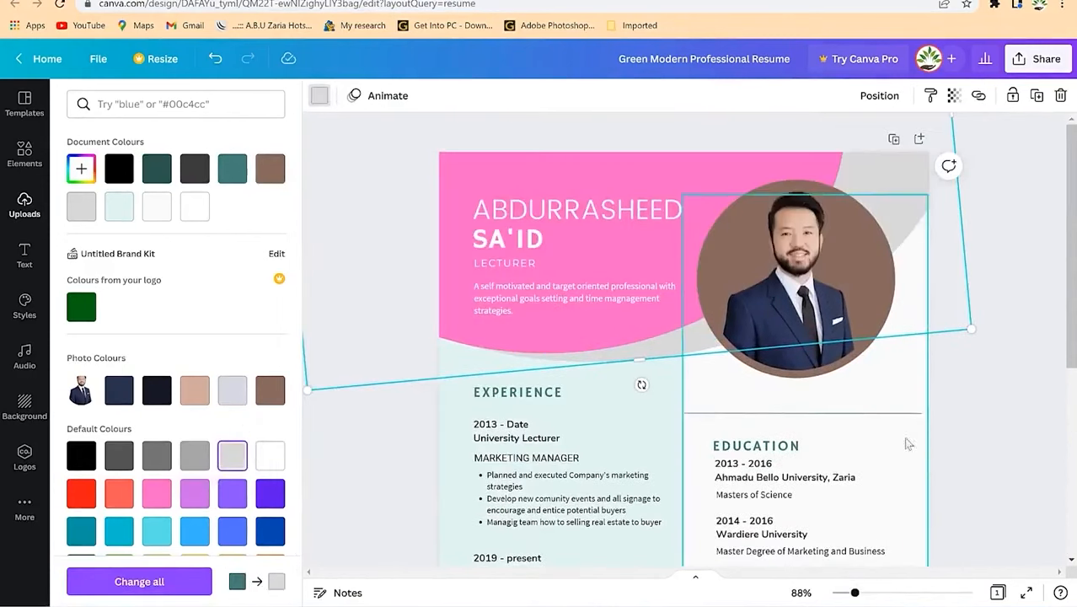
scroll(861, 421, down, 2)
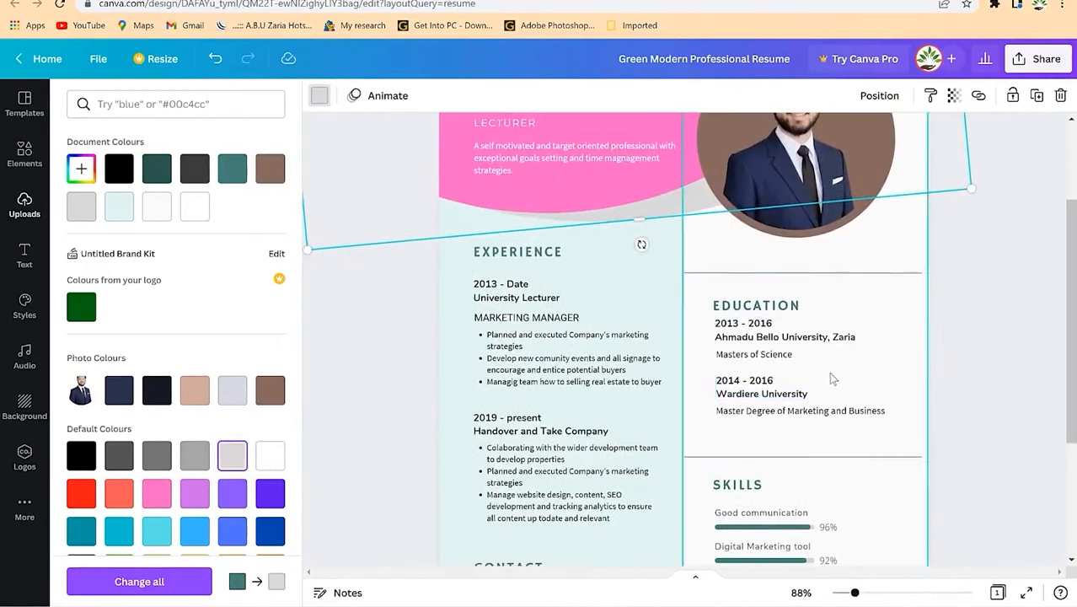
scroll(832, 380, up, 2)
click(872, 257)
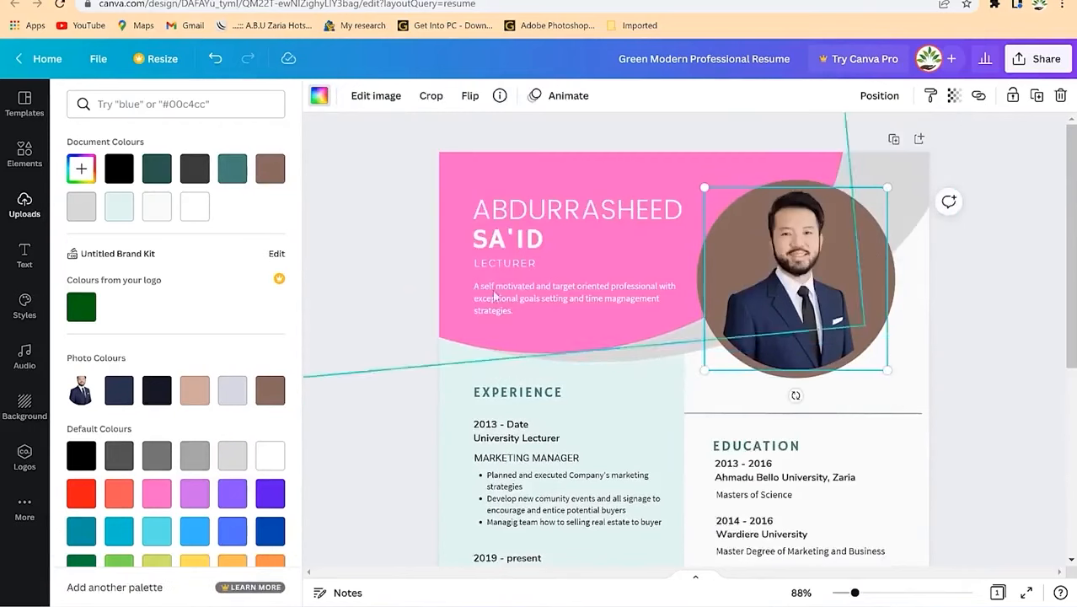
scroll(661, 438, down, 5)
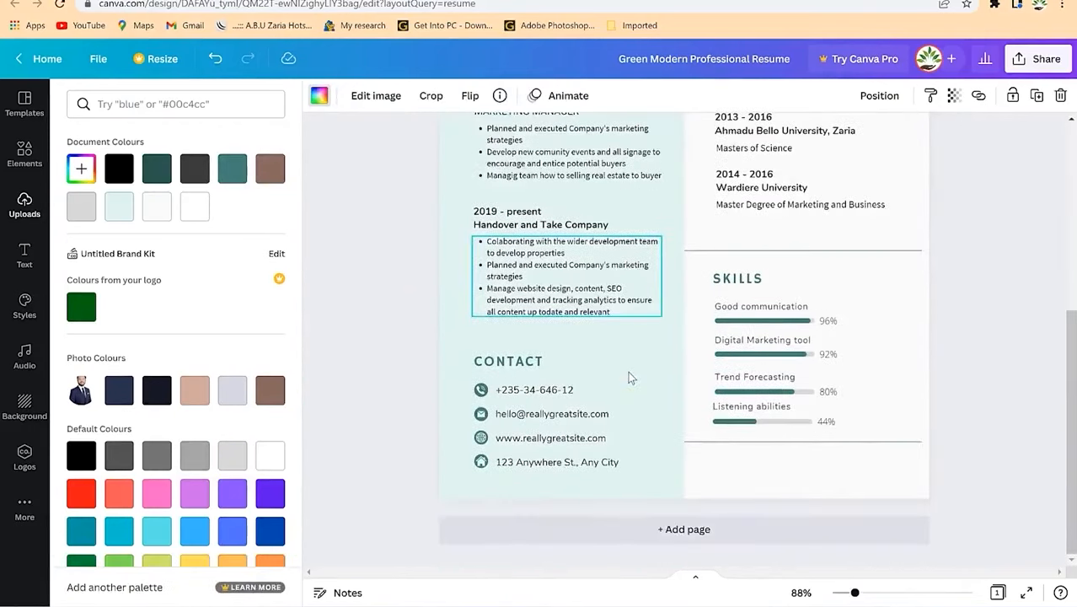
scroll(630, 375, up, 5)
scroll(661, 505, down, 5)
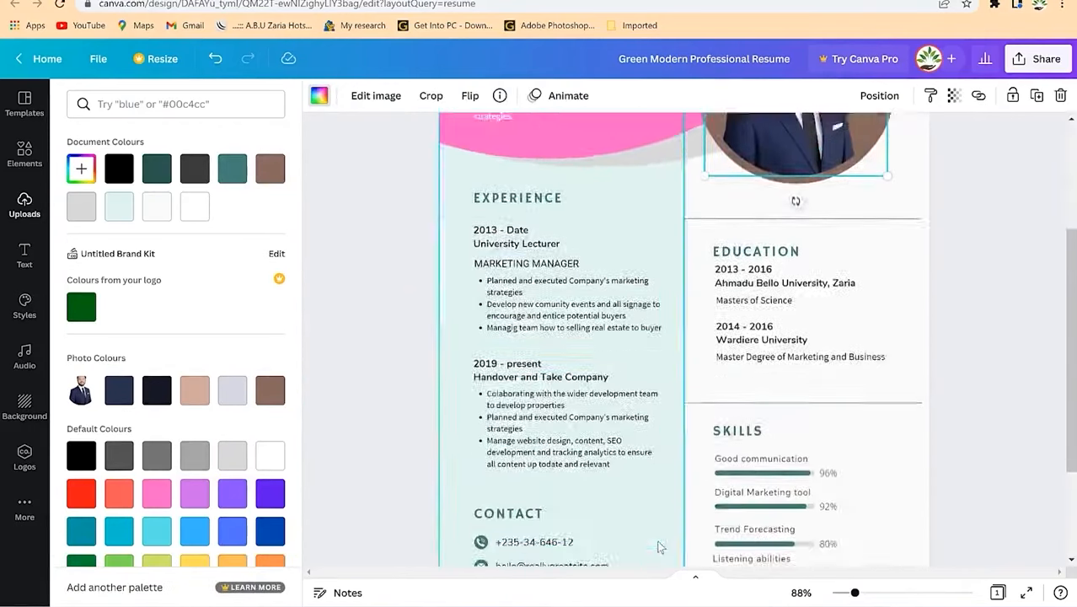
Step: Add a blank second page to the resume
click(683, 539)
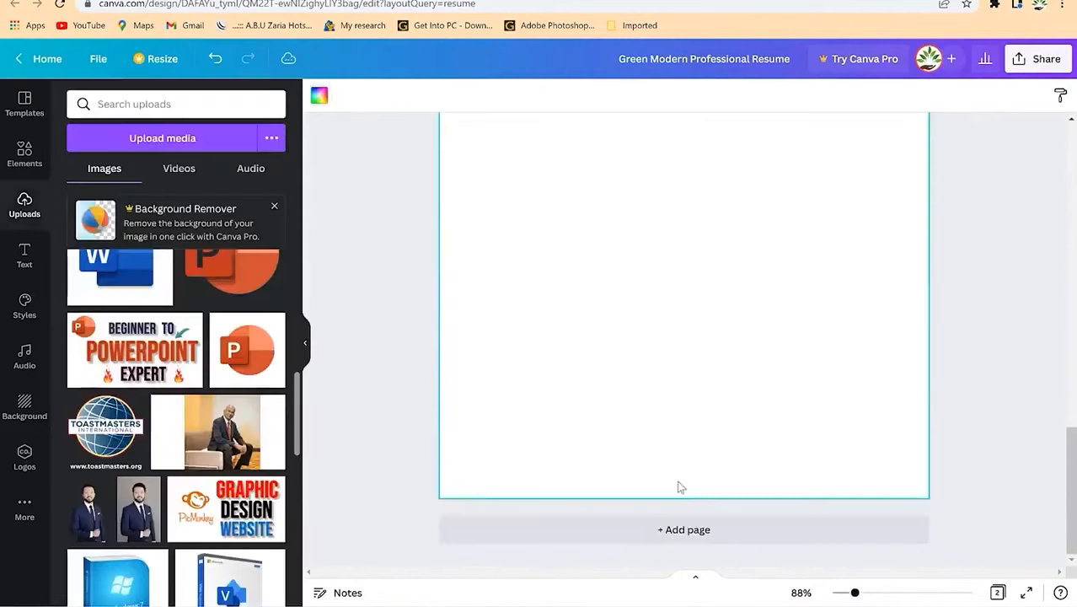
scroll(659, 451, up, 5)
scroll(649, 430, up, 4)
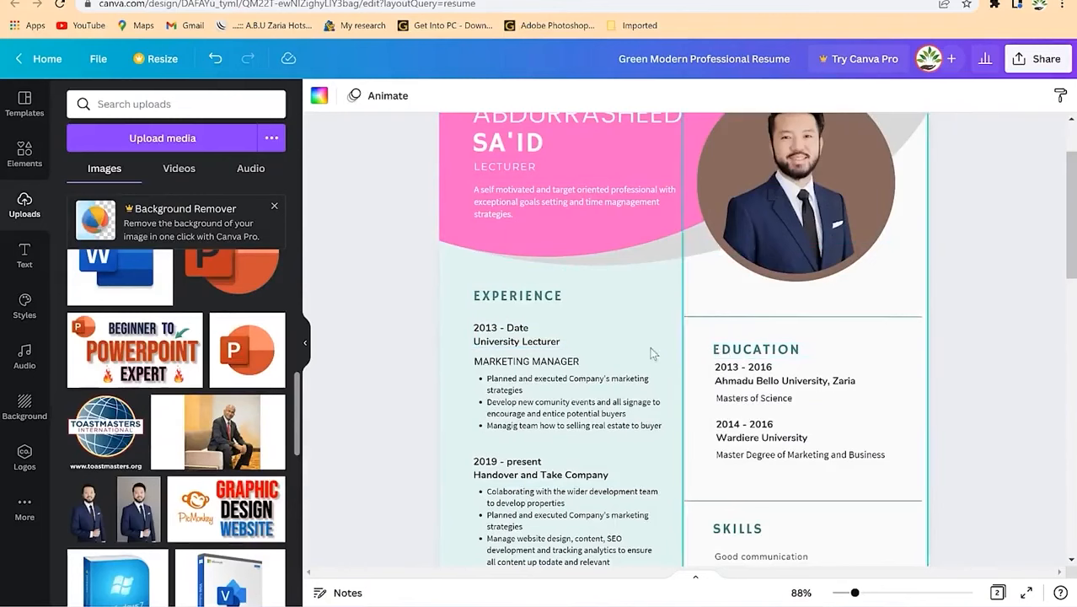
scroll(697, 392, down, 6)
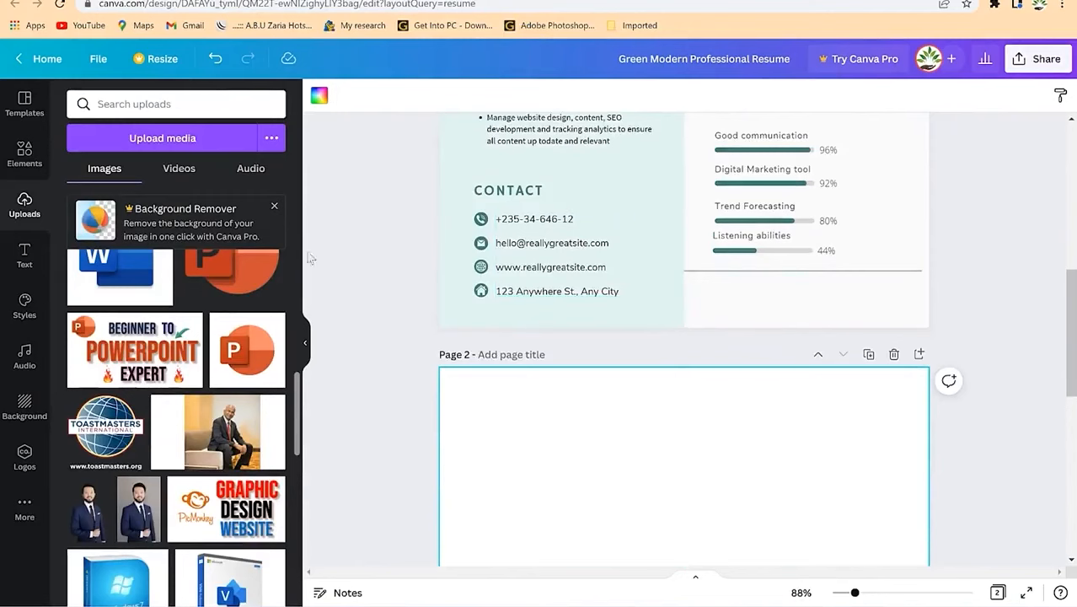
Step: Show rulers and guides and place a vertical guide at 10.5 cm on page 2
click(100, 60)
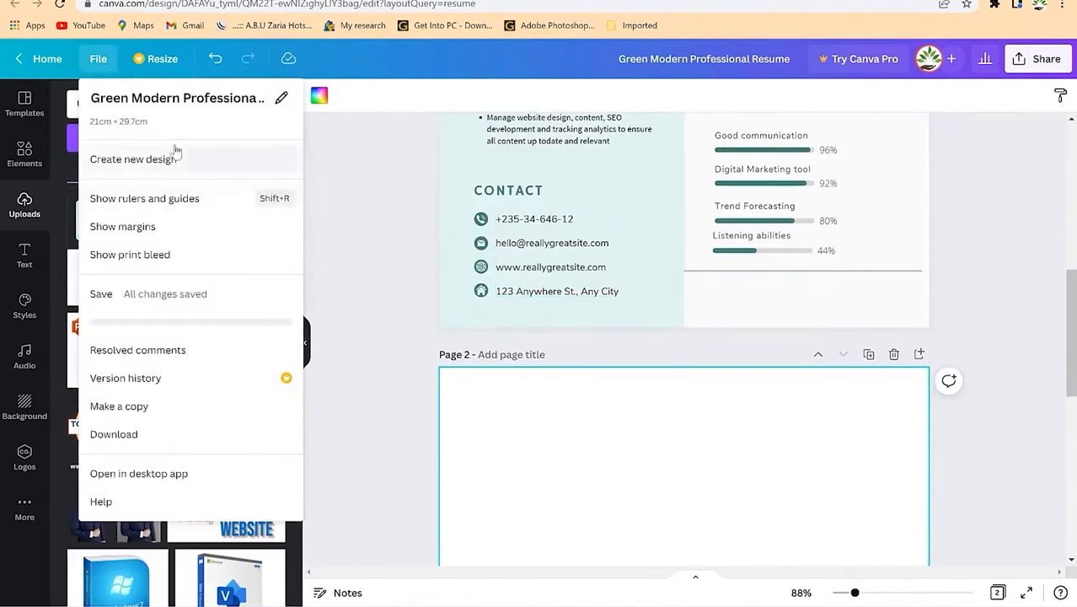
click(171, 202)
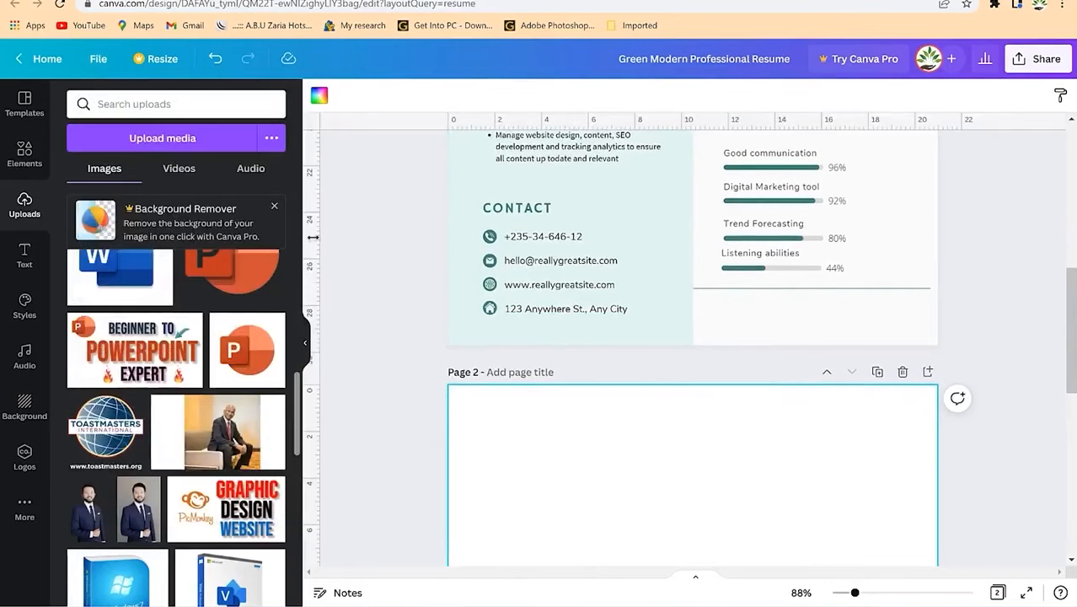
drag(315, 235, 692, 295)
scroll(733, 468, down, 4)
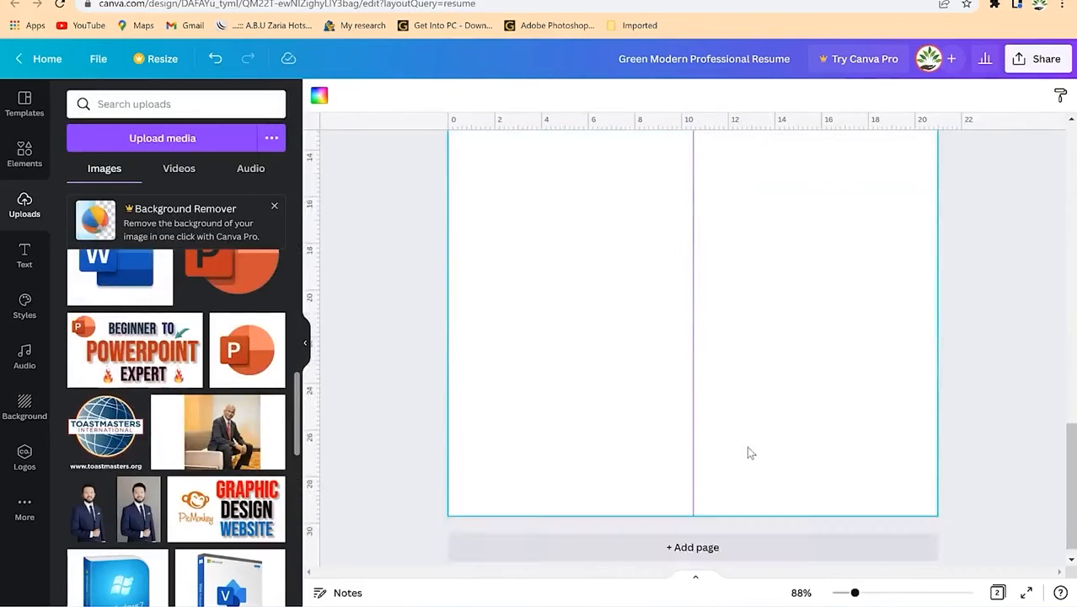
scroll(710, 424, up, 5)
scroll(644, 392, down, 5)
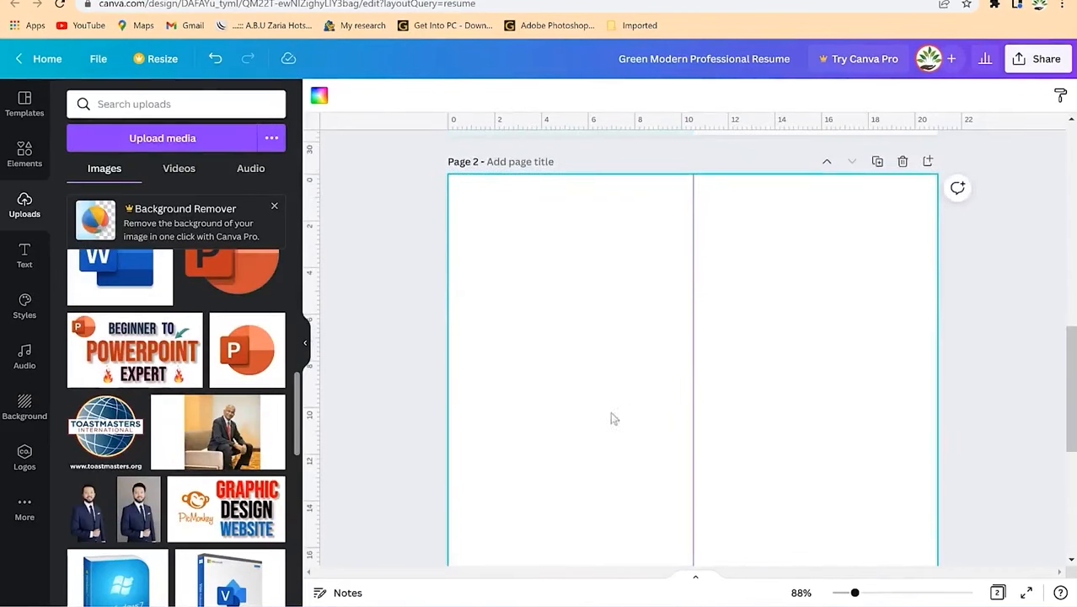
Step: Try a light blue background on page 2, then undo it
click(319, 97)
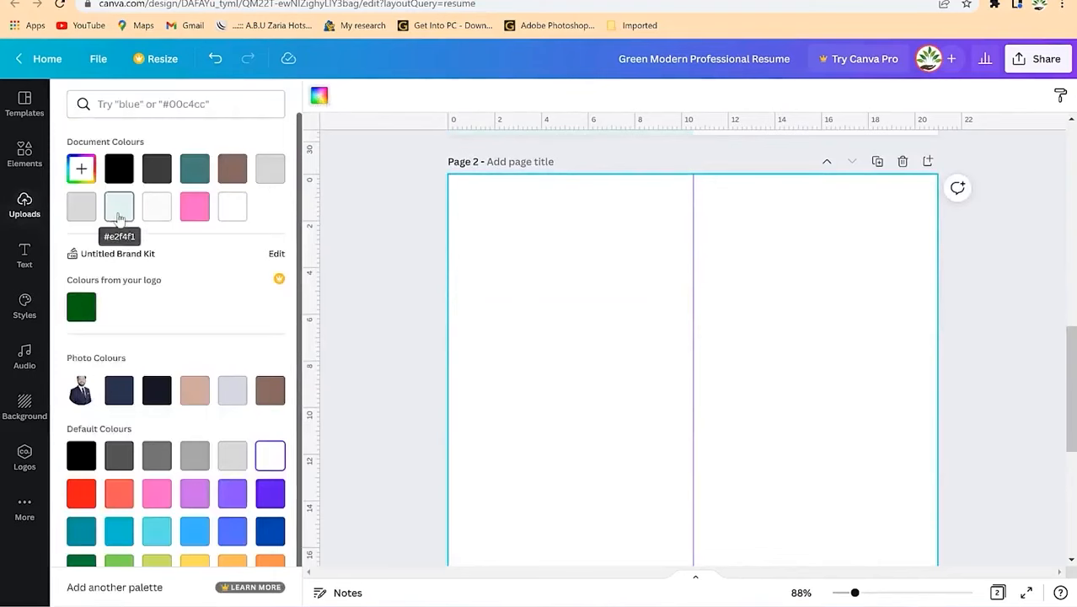
scroll(608, 368, up, 2)
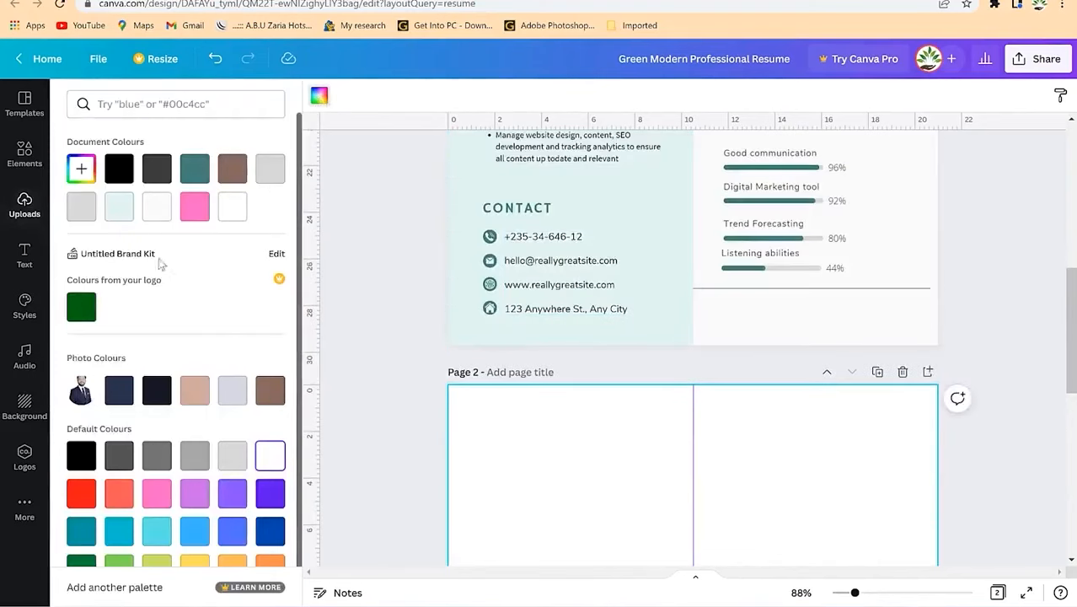
click(120, 211)
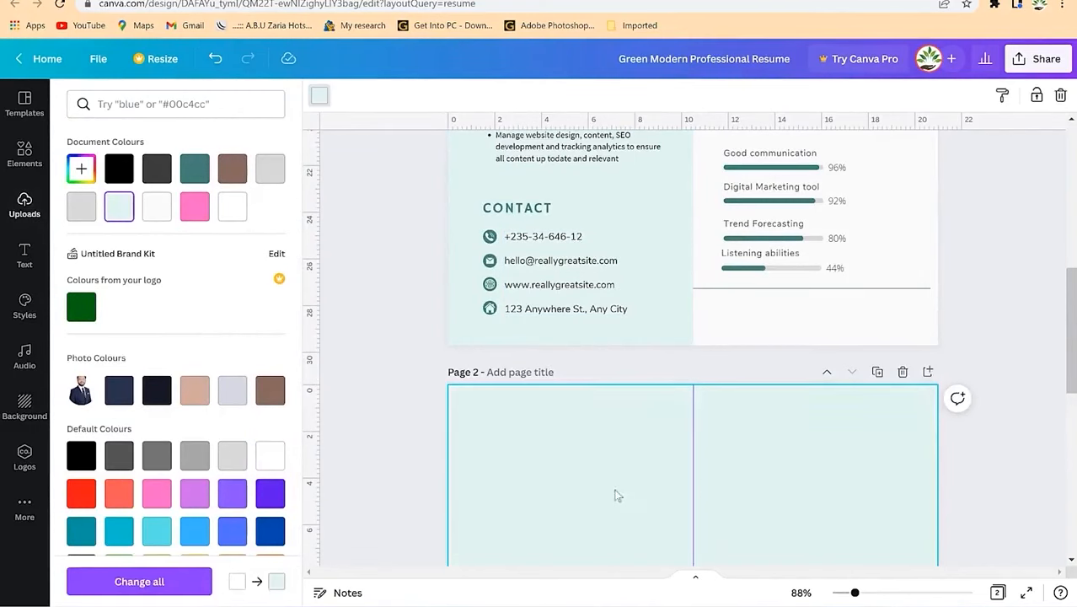
key(ctrl+z)
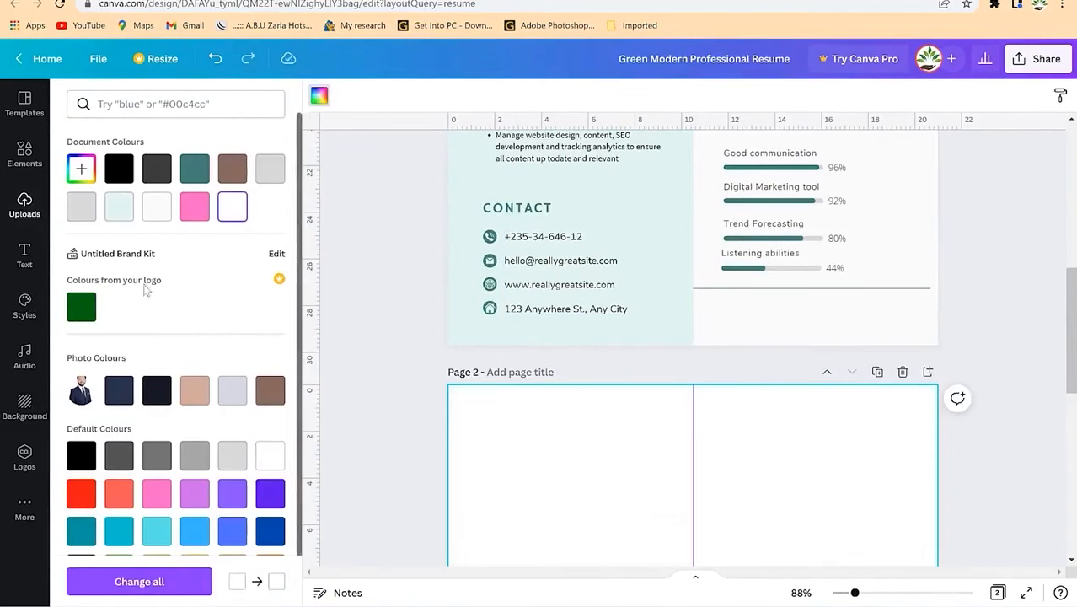
click(24, 202)
Step: Add a square to page 2's top-left corner and stretch it down into a column
click(24, 154)
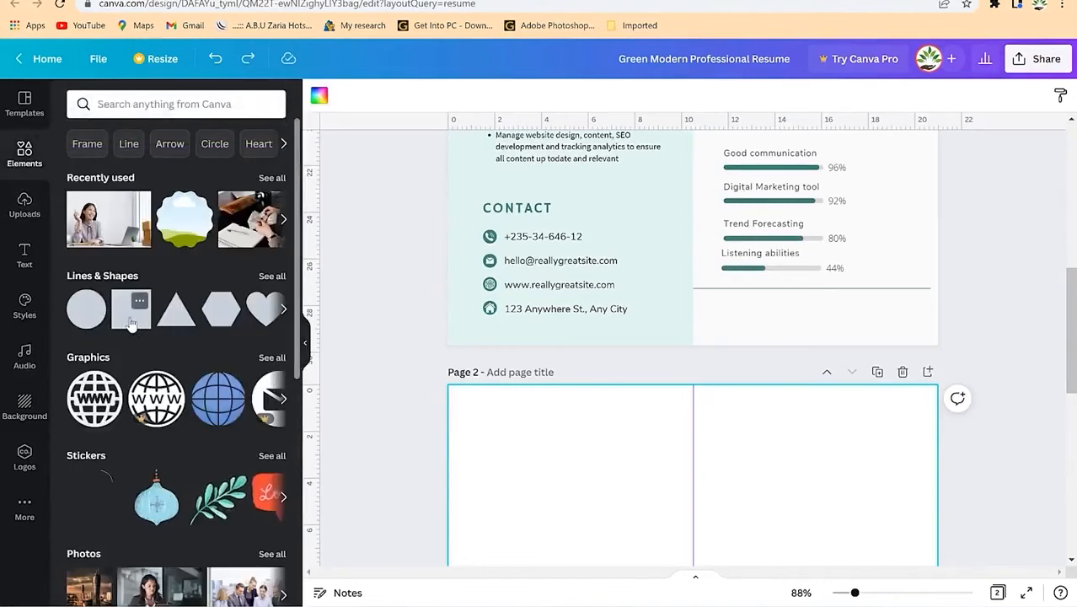
click(130, 323)
scroll(611, 446, down, 3)
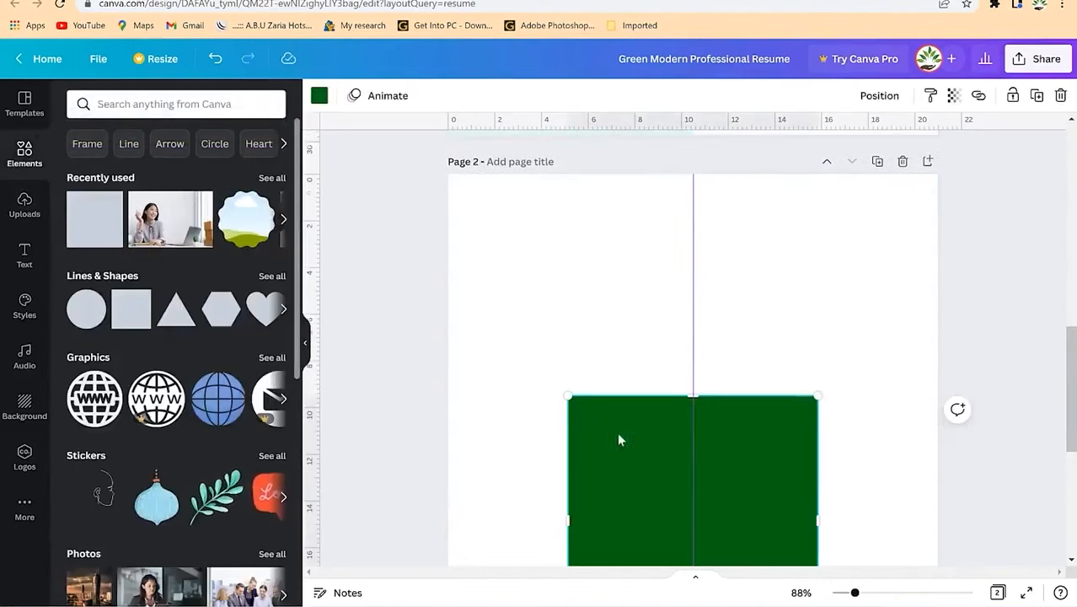
drag(634, 438, 514, 214)
scroll(585, 423, down, 3)
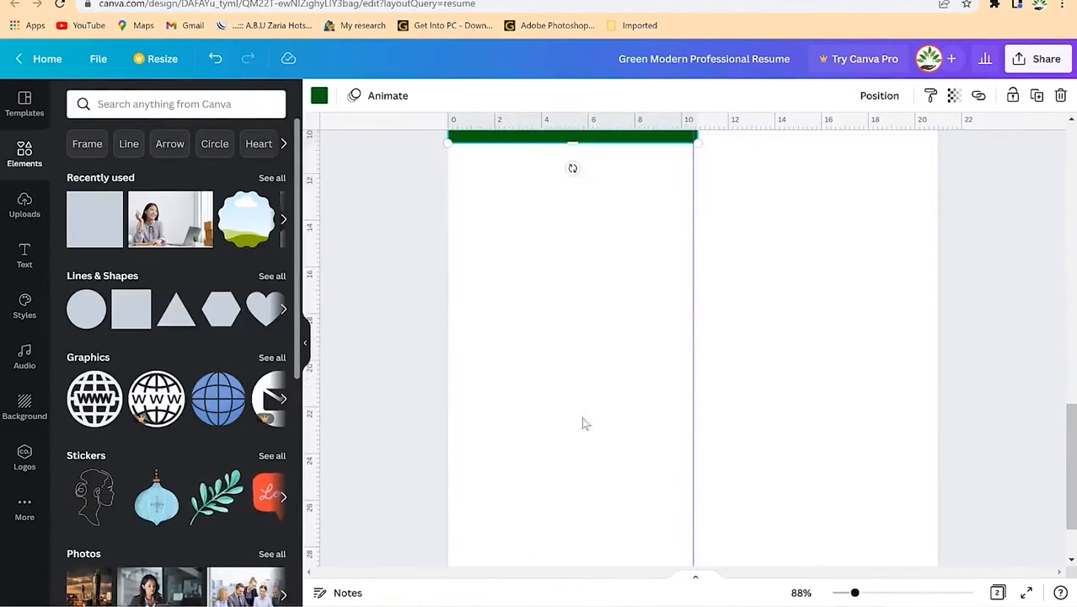
drag(568, 236, 579, 573)
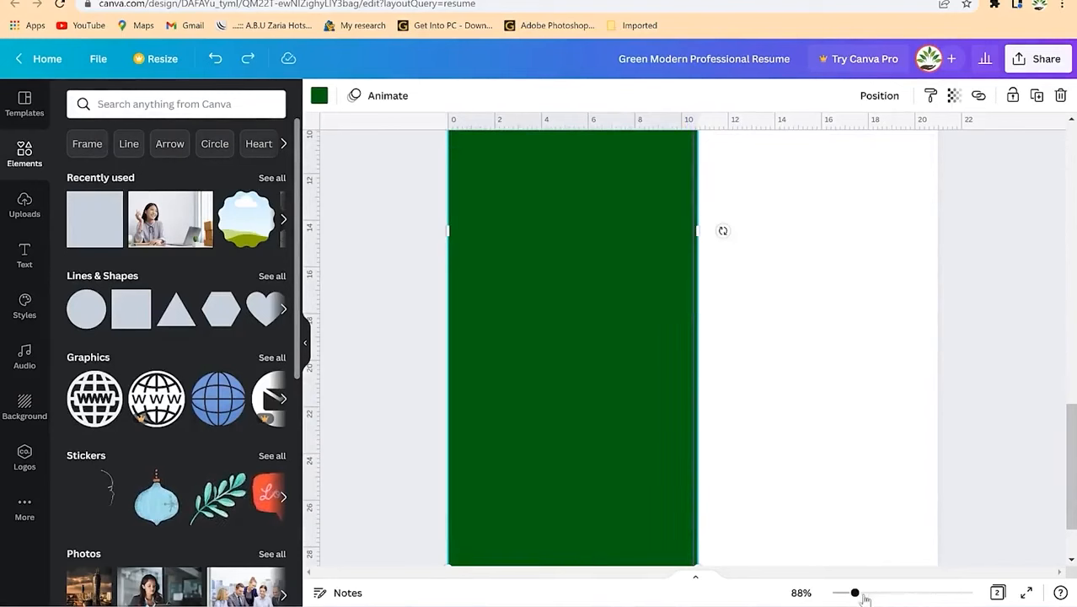
Step: Recolour the page 2 rectangle light blue
drag(854, 595, 869, 595)
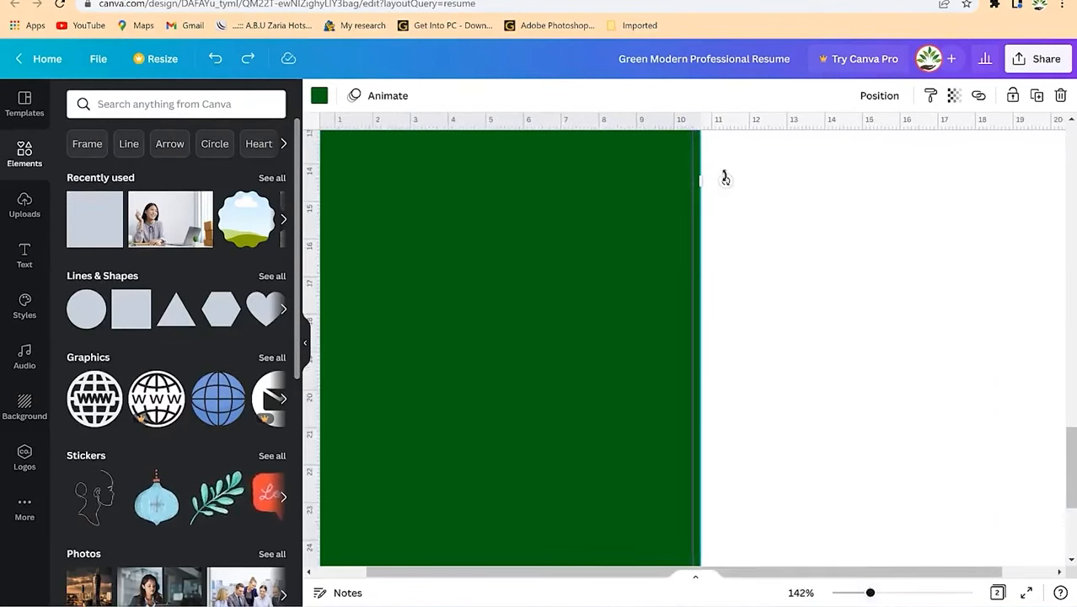
drag(697, 182, 693, 182)
scroll(669, 276, up, 5)
scroll(555, 369, up, 3)
scroll(492, 372, down, 3)
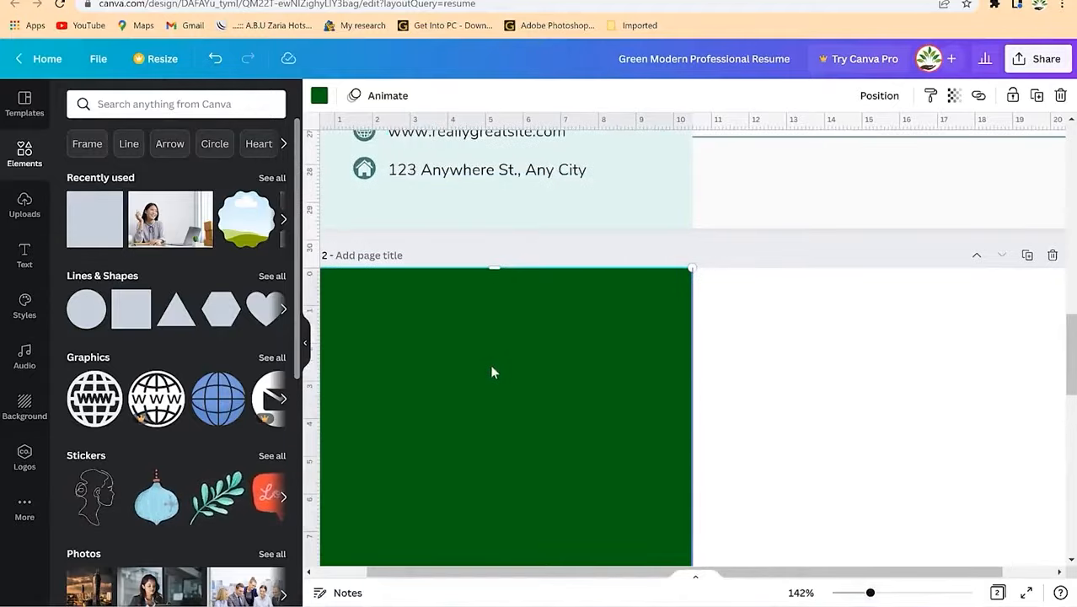
click(320, 96)
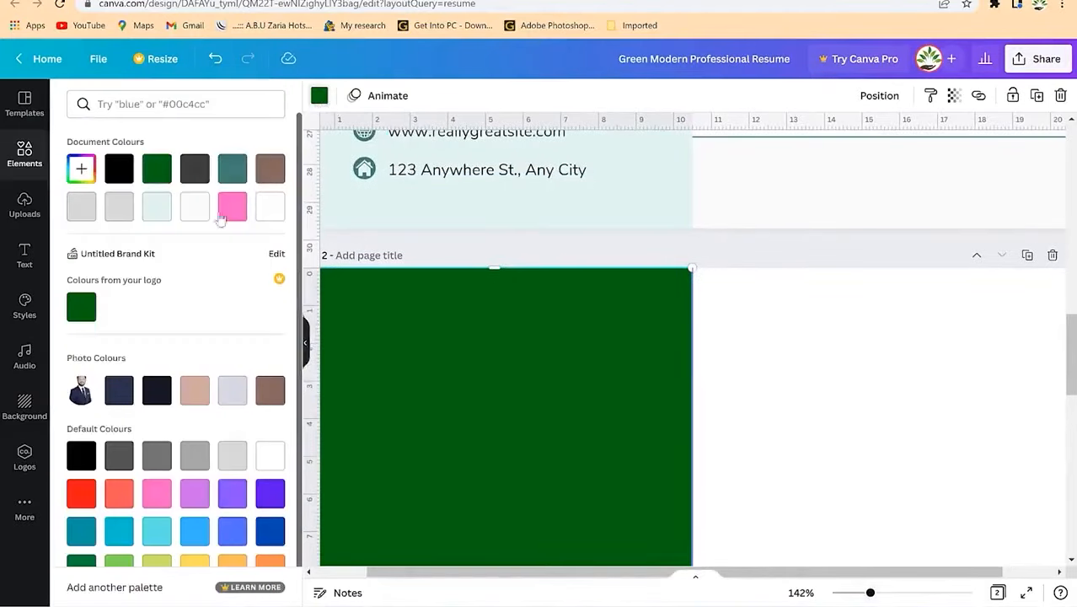
click(157, 207)
click(818, 452)
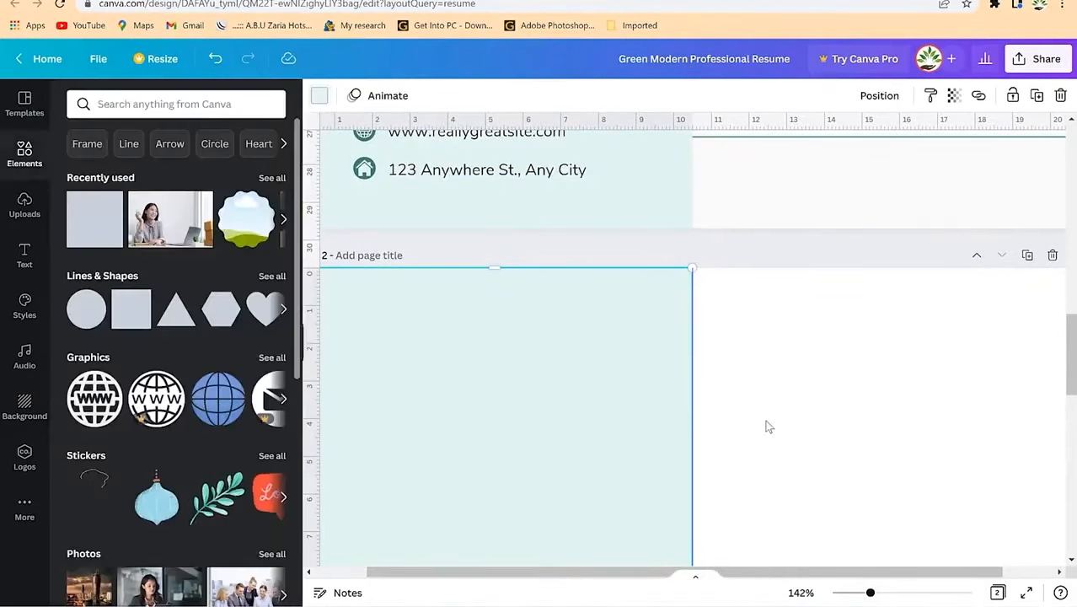
Step: Extend the teal panel's bottom edge down to the bottom of page 2
scroll(739, 407, down, 3)
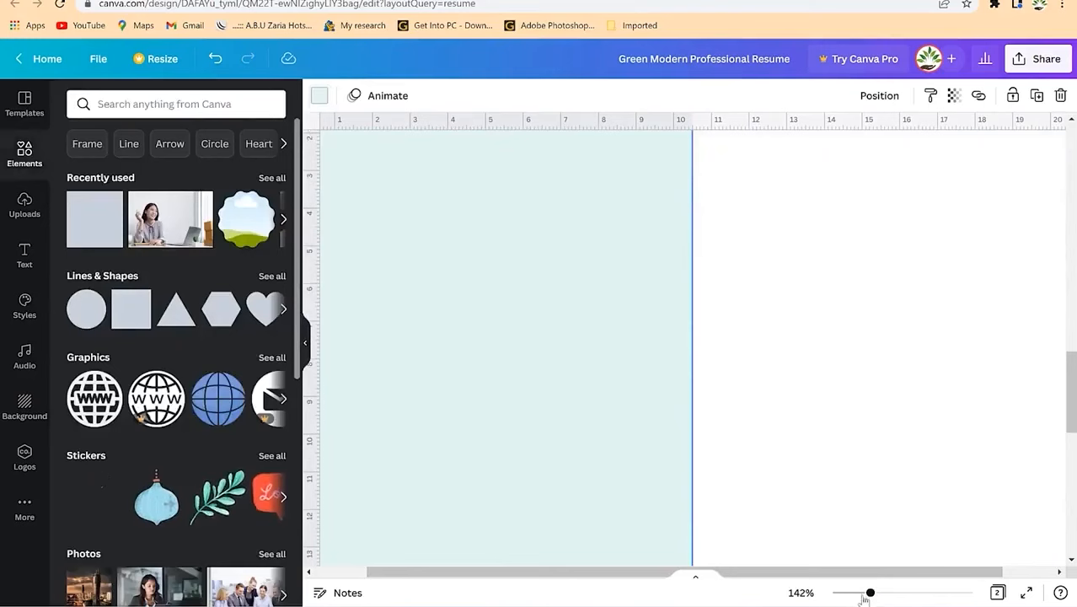
drag(863, 594, 844, 593)
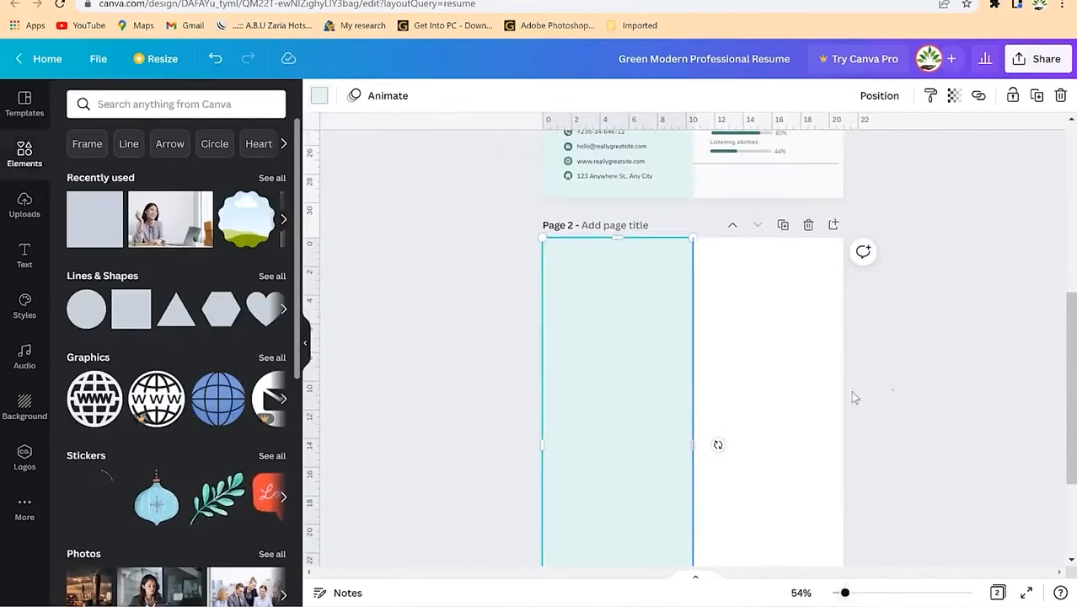
click(744, 343)
scroll(744, 342, up, 3)
scroll(745, 342, down, 4)
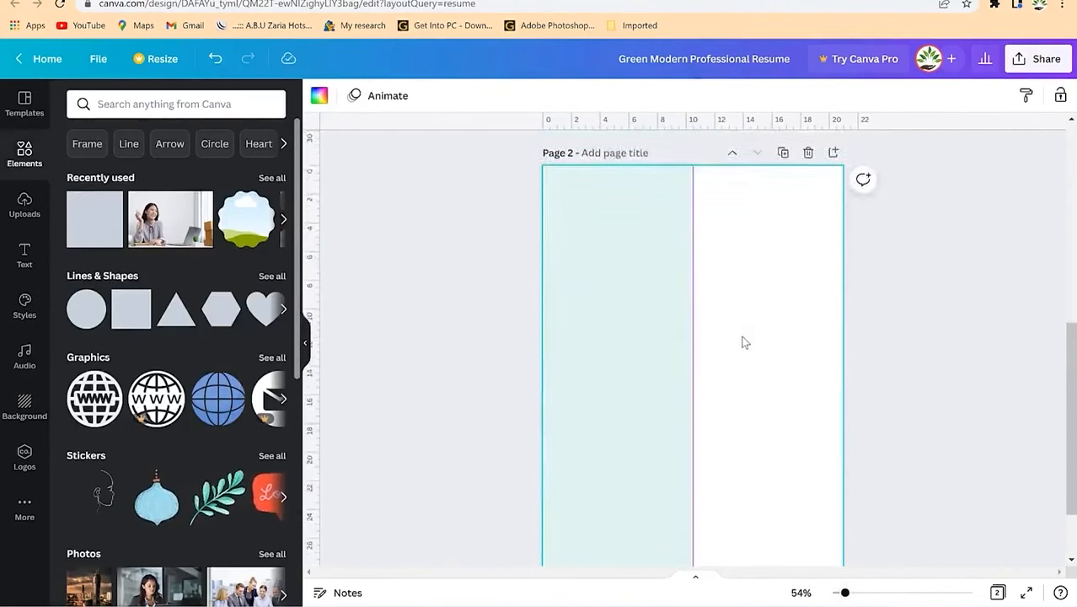
scroll(743, 342, down, 2)
click(610, 244)
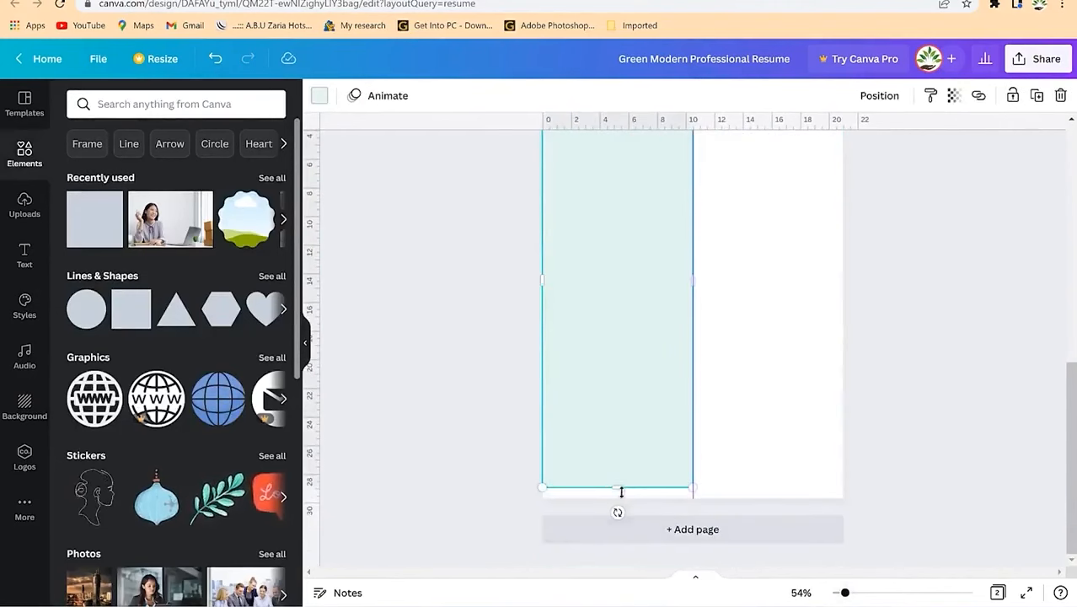
drag(620, 491, 618, 501)
click(710, 337)
scroll(710, 338, up, 5)
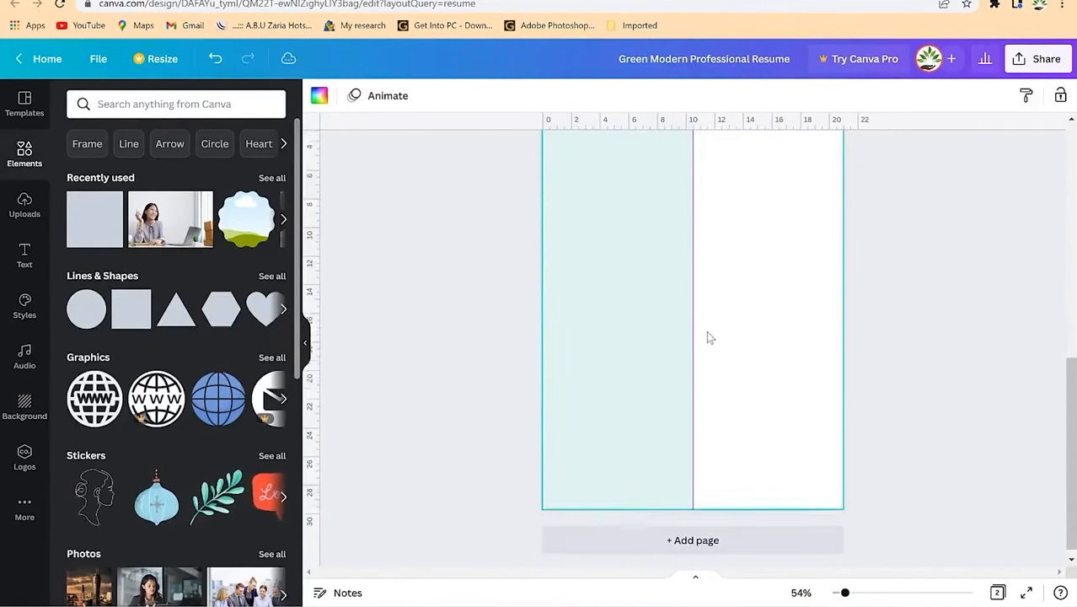
scroll(710, 335, up, 3)
click(605, 318)
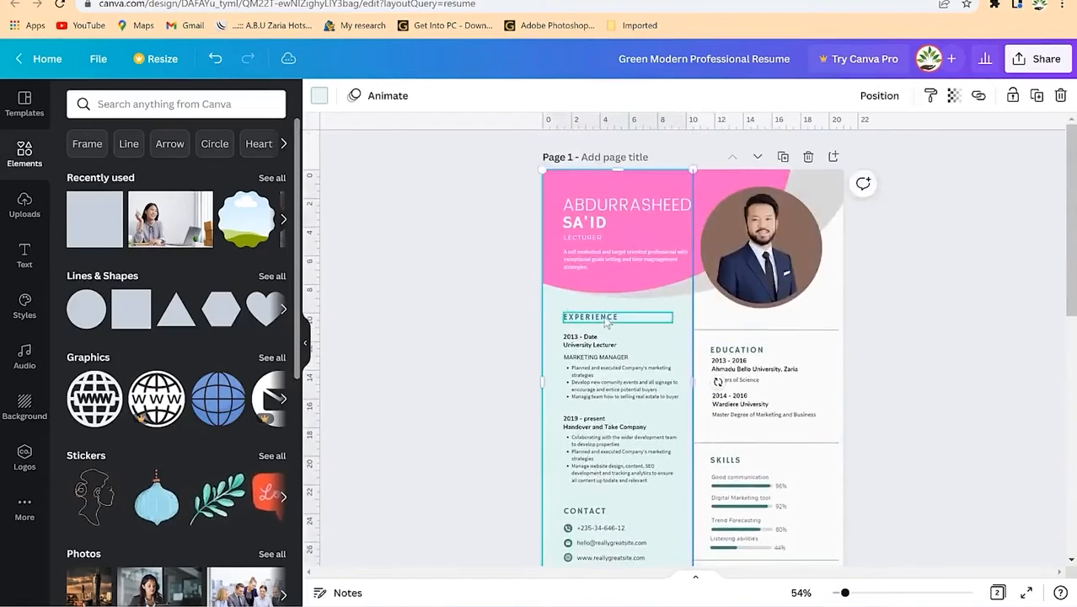
Step: Paste page 1's Experience heading, job lines and bullet list at the top of page 2's column
shift+click(636, 385)
shift+click(565, 356)
shift+click(567, 342)
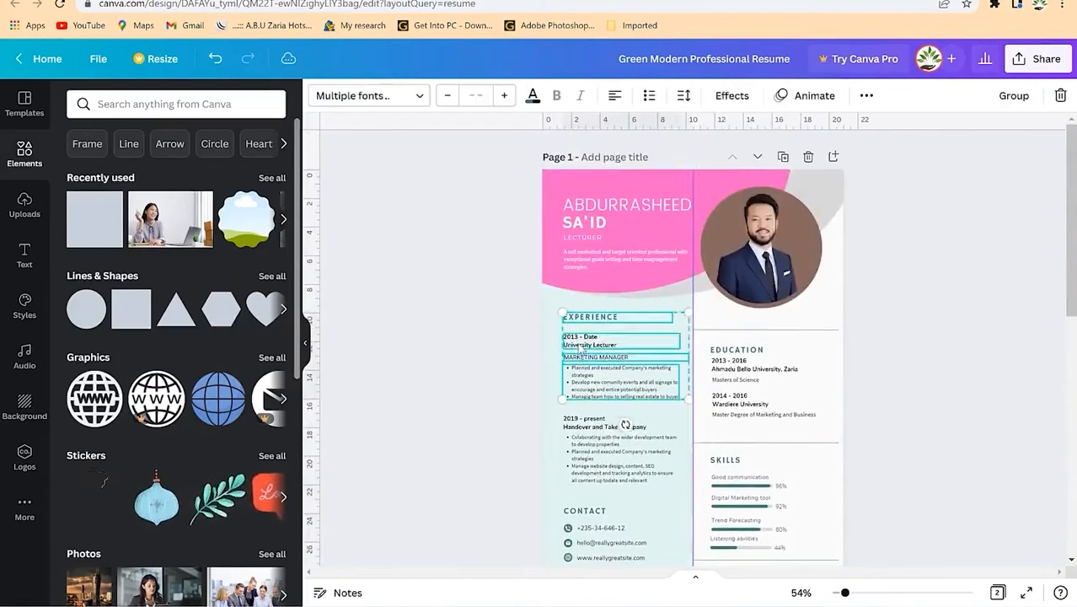
scroll(732, 473, down, 2)
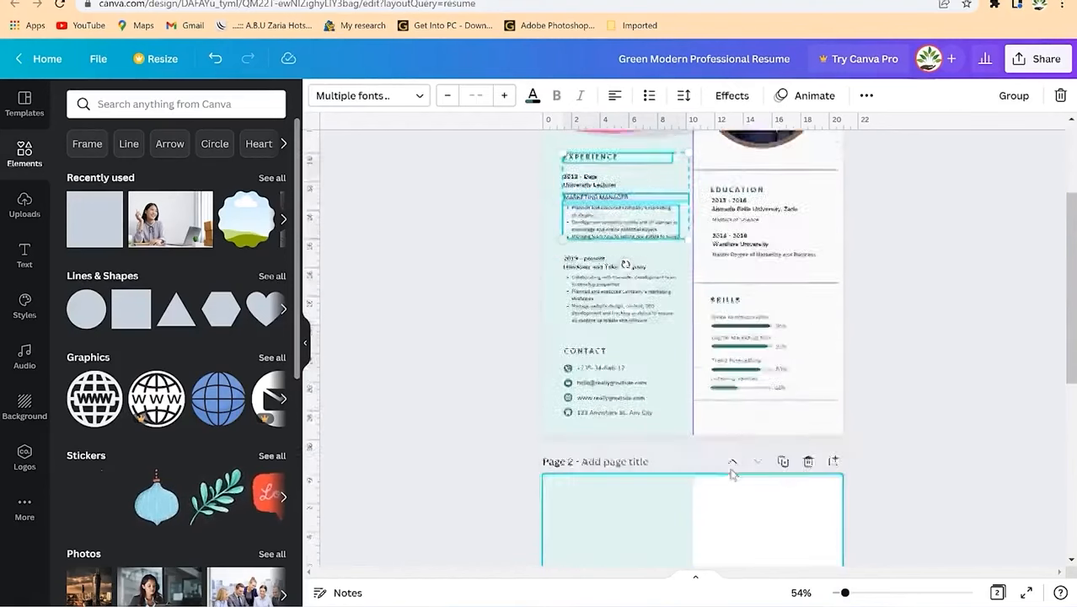
scroll(732, 473, down, 4)
click(593, 196)
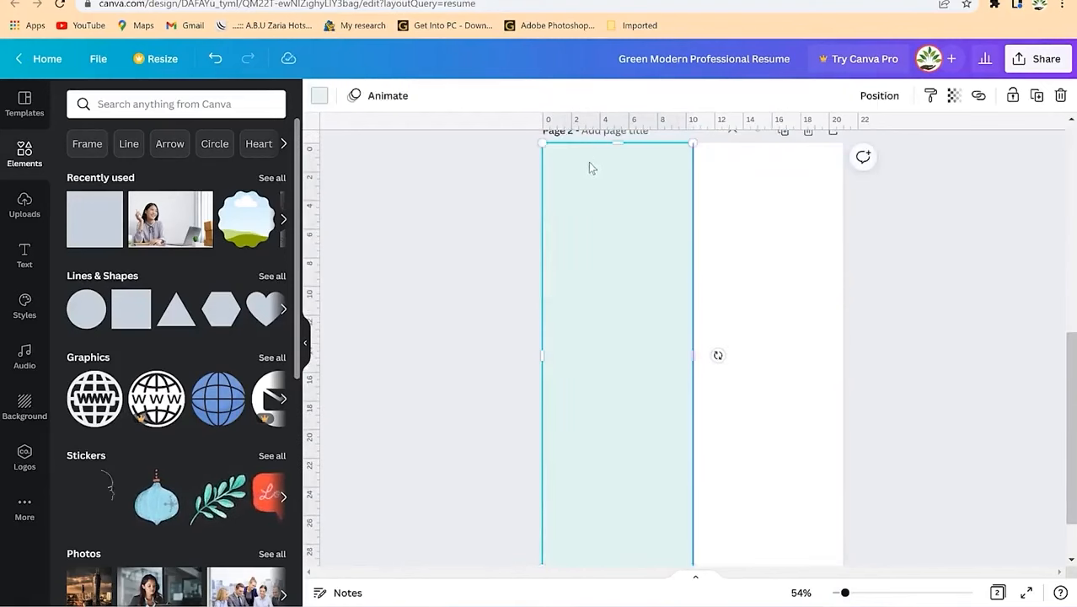
key(ctrl+v)
drag(627, 297, 620, 165)
Step: Retitle the heading LIST OF PUBLICATIONS, delete the MARKETING MANAGER line and raise the bullet list
scroll(705, 331, up, 2)
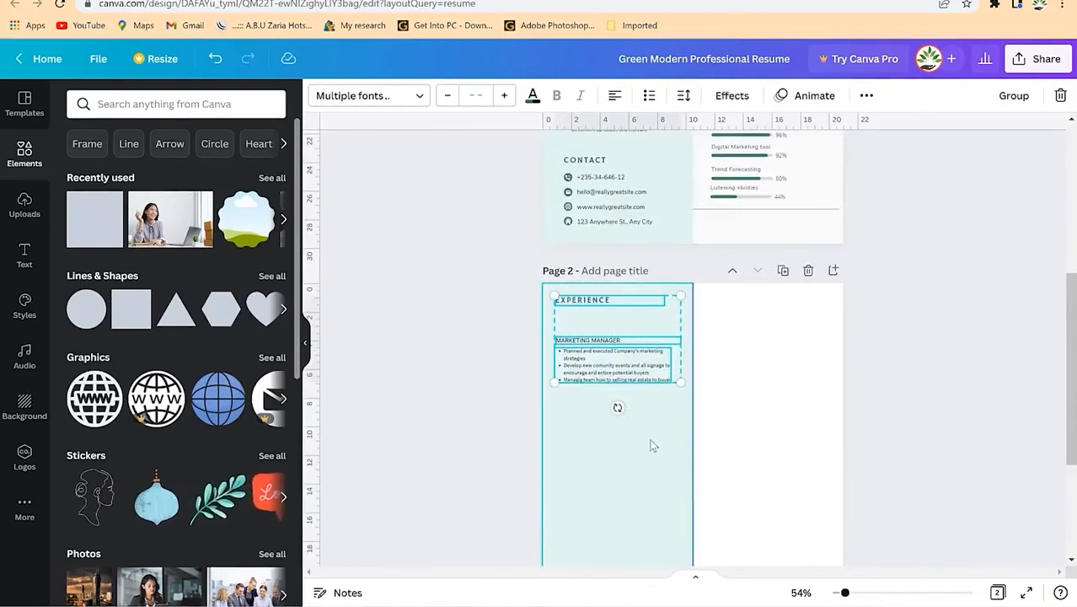
click(620, 297)
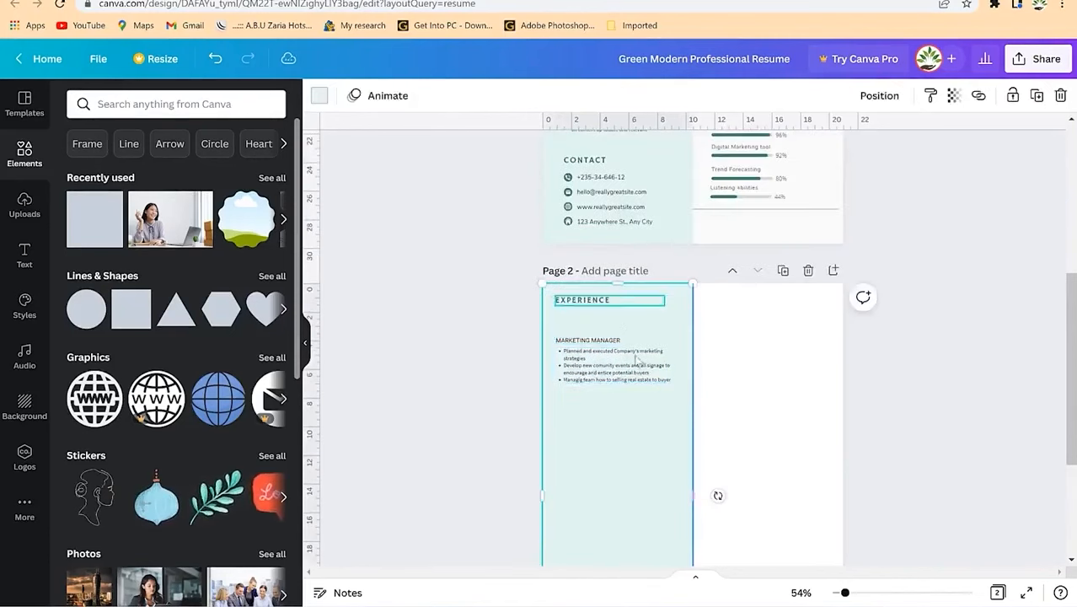
double_click(610, 301)
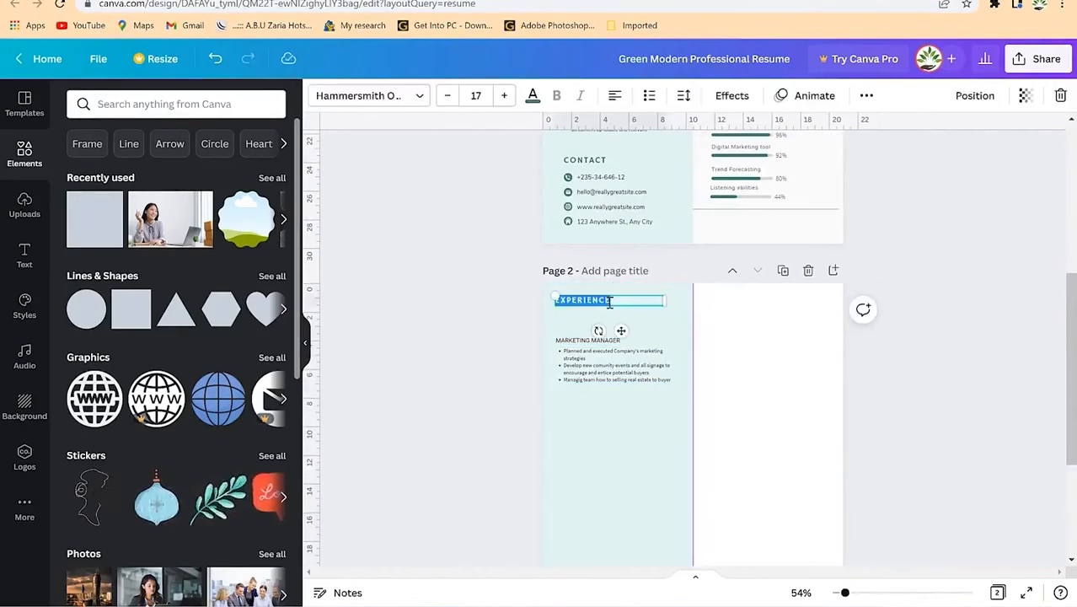
text(ED)
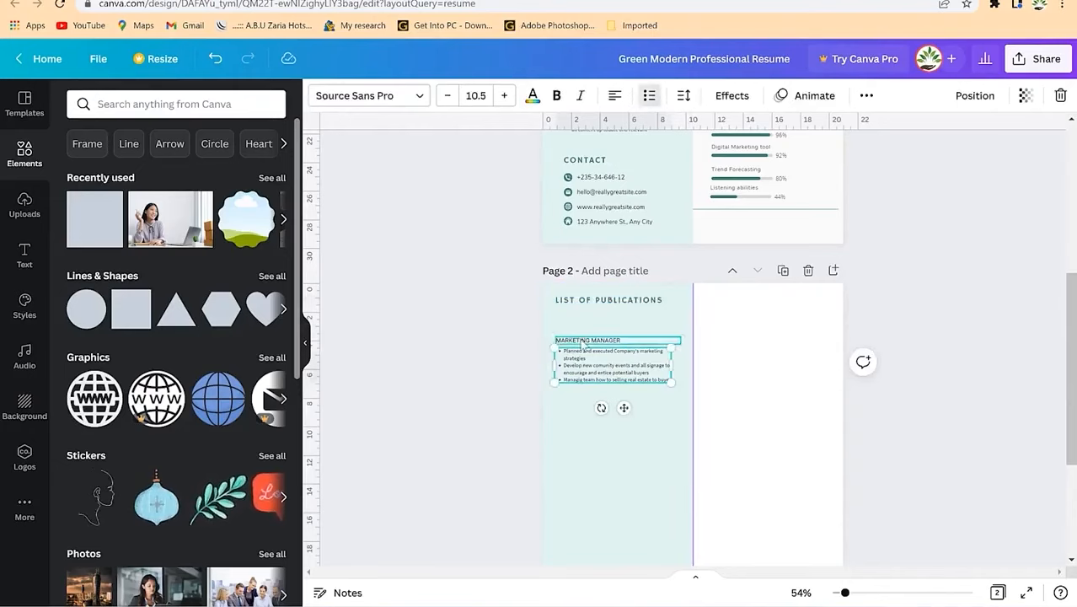
click(580, 340)
key(Delete)
click(603, 357)
drag(602, 357, 585, 323)
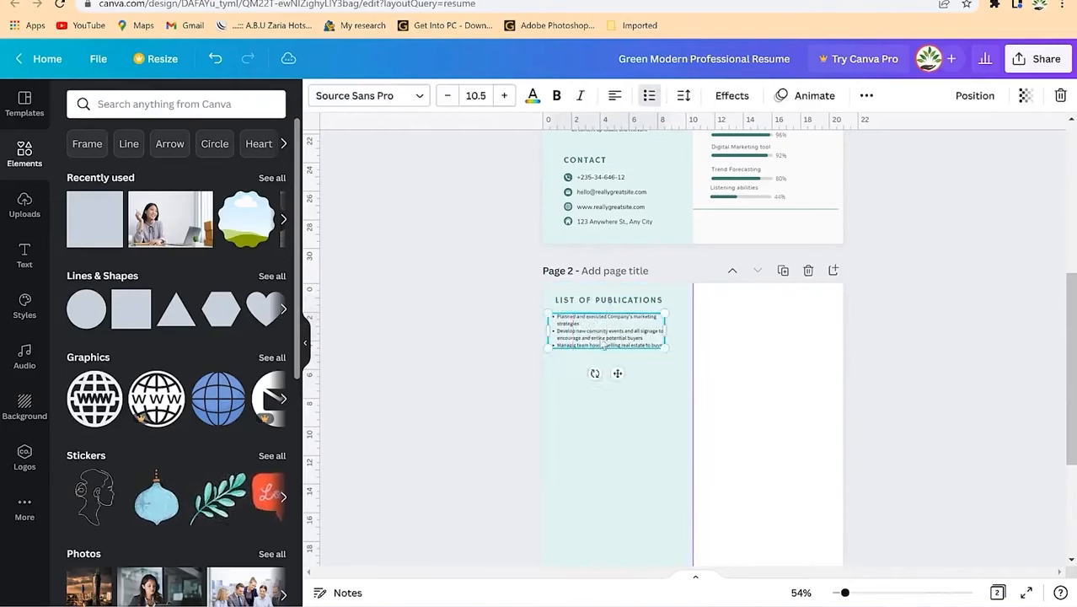
click(636, 453)
Step: Duplicate the LIST OF PUBLICATIONS heading and list and place the copy below
click(636, 305)
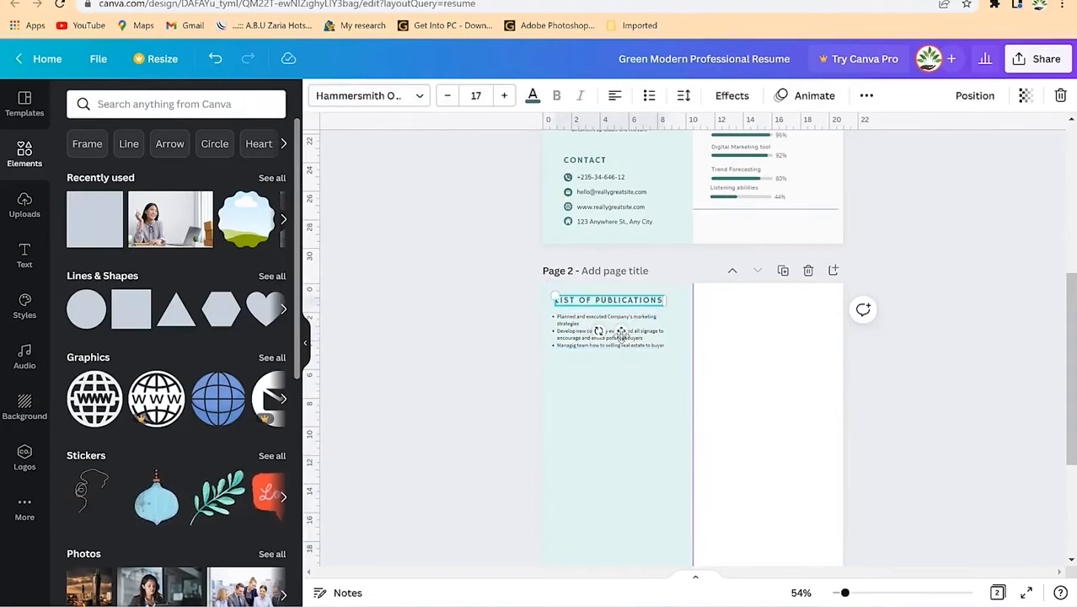
click(645, 345)
shift+click(638, 305)
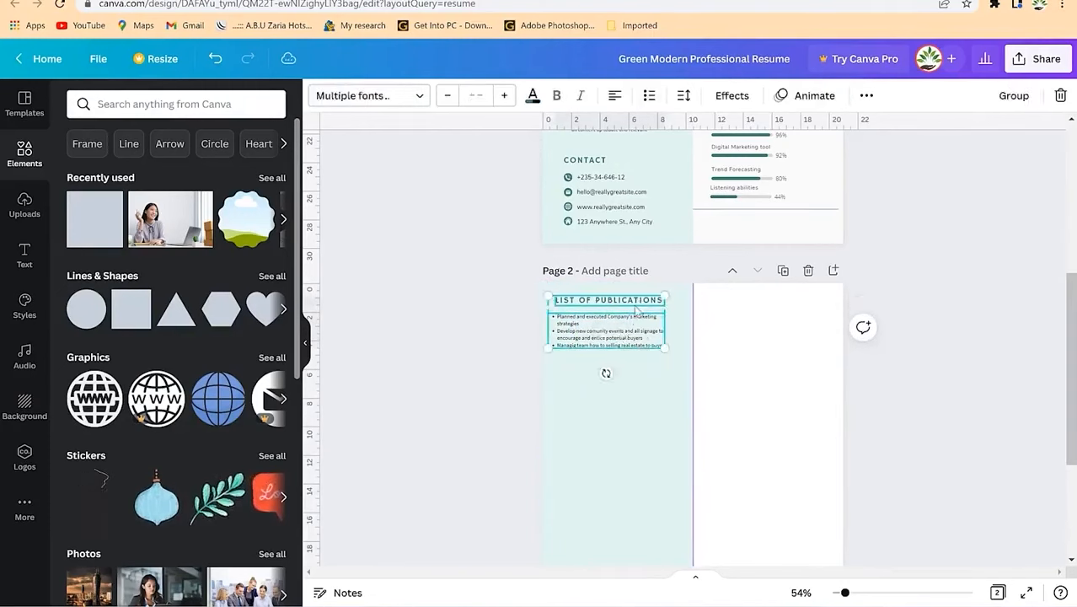
key(ctrl+d)
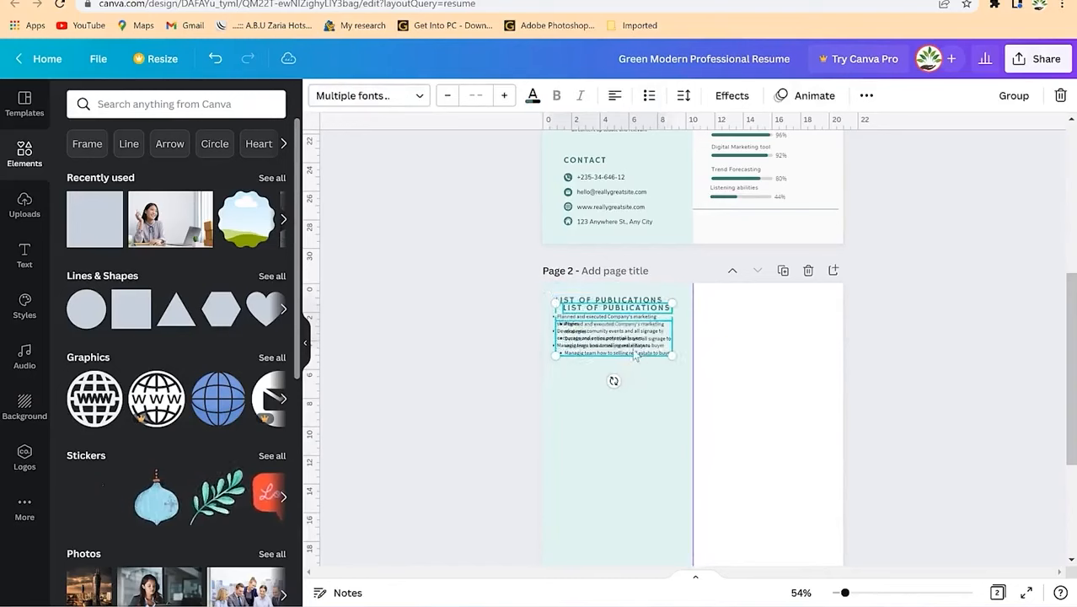
drag(628, 346, 624, 410)
Step: Retitle the copied heading VOLUNTEER ACTIVITIES and select it with its bullet list
double_click(636, 372)
text(OLUNTEER ACTIVITIES)
click(648, 437)
click(649, 412)
shift+click(648, 374)
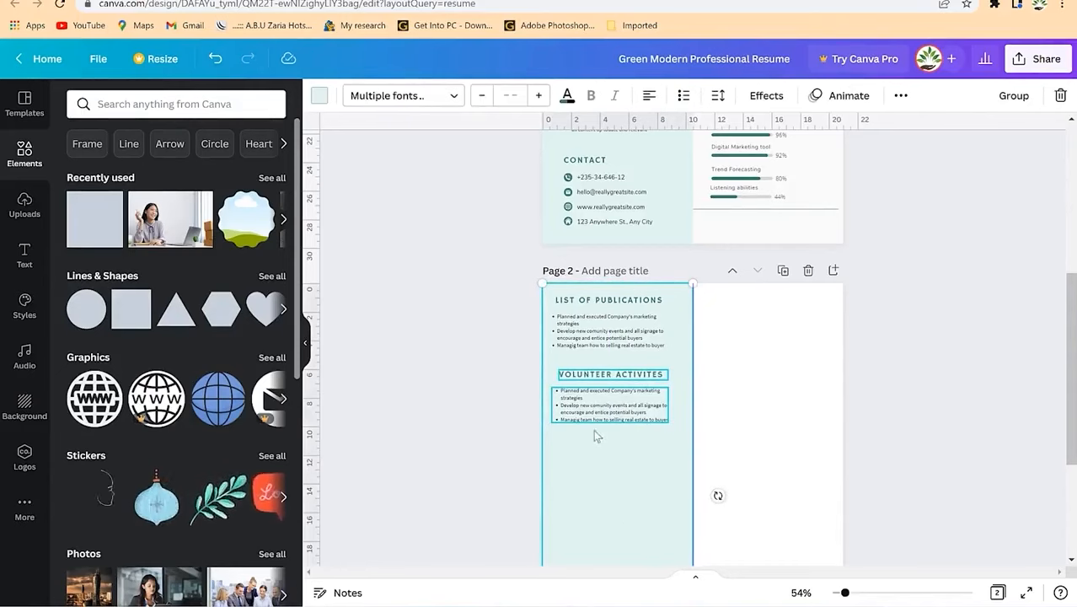
click(627, 399)
shift+click(631, 376)
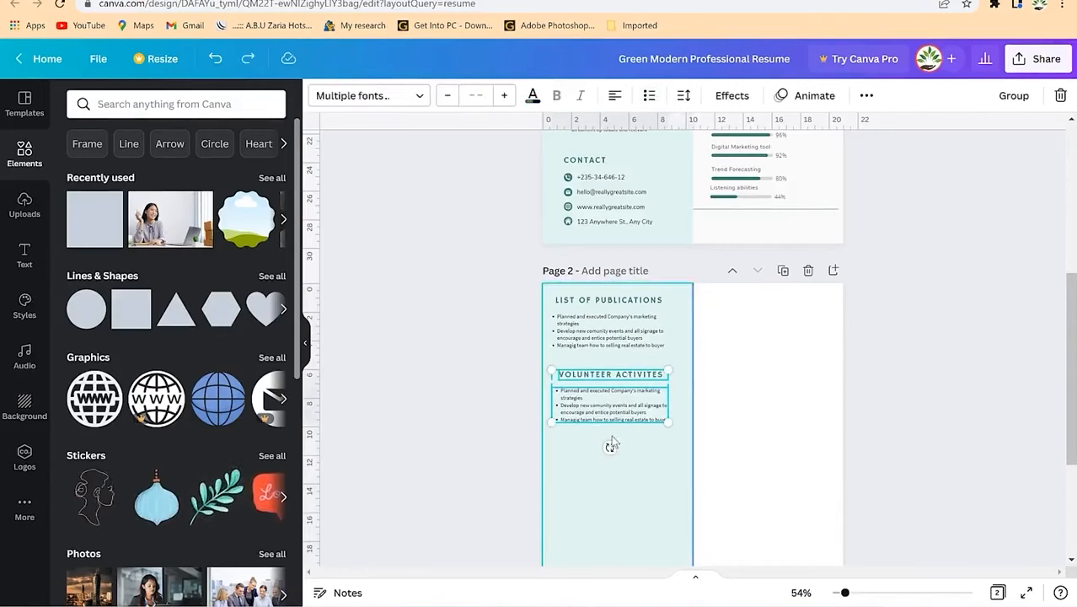
Step: Duplicate the volunteer section below and retitle the copy REFREES
key(ctrl+d)
drag(624, 422, 619, 474)
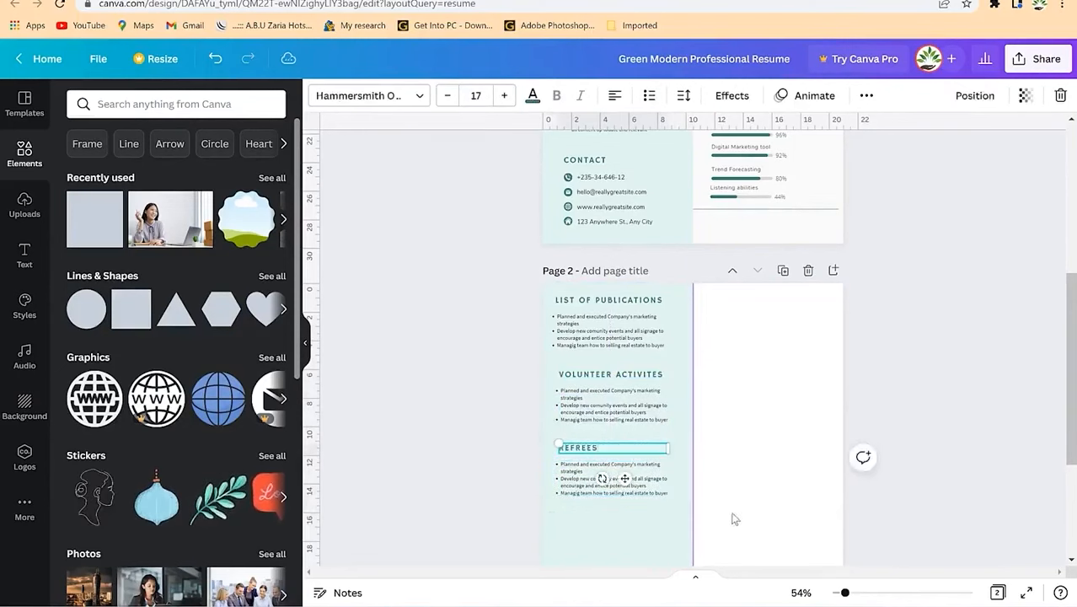
click(716, 496)
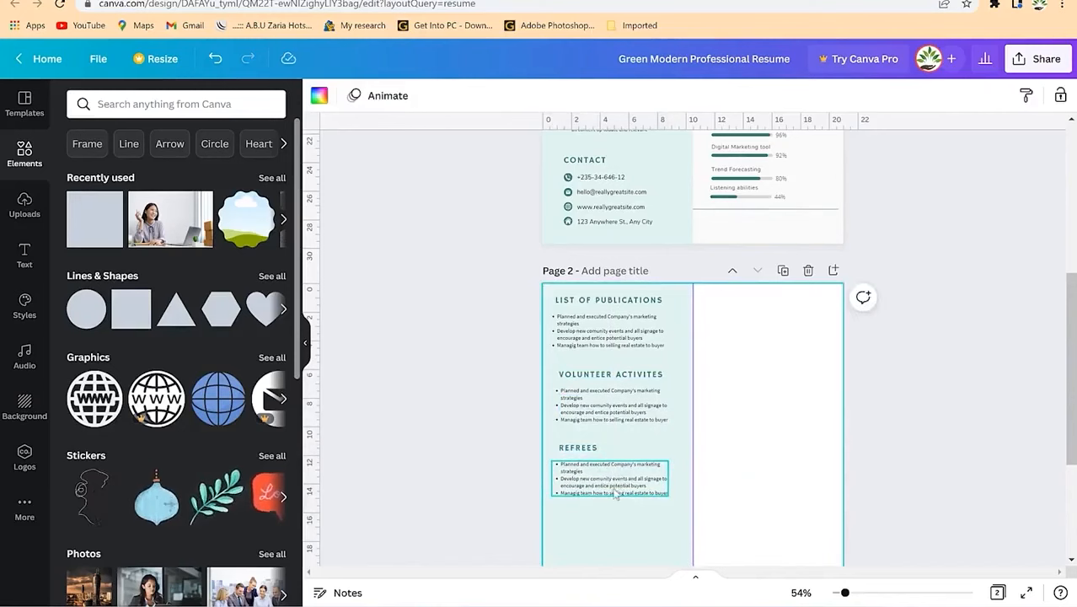
scroll(628, 478, down, 2)
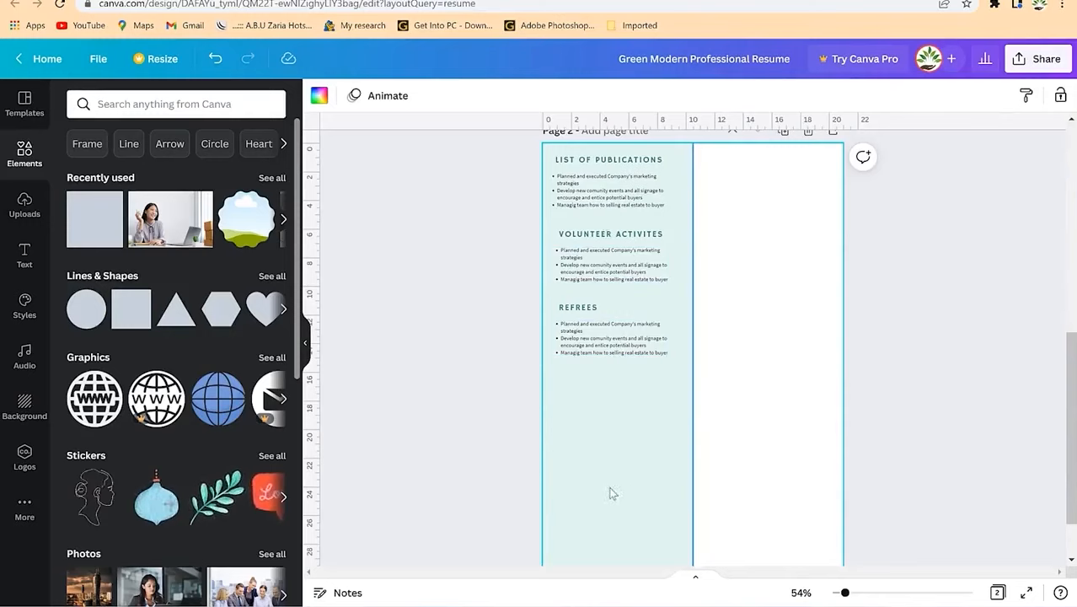
scroll(655, 378, up, 3)
scroll(728, 471, down, 3)
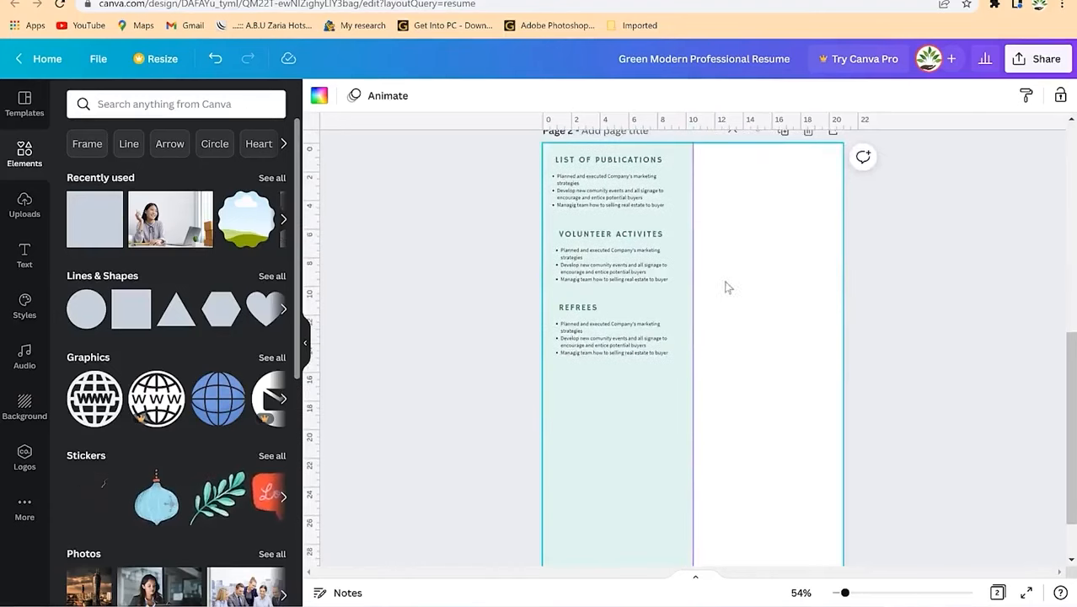
scroll(731, 324, up, 1)
scroll(730, 322, up, 1)
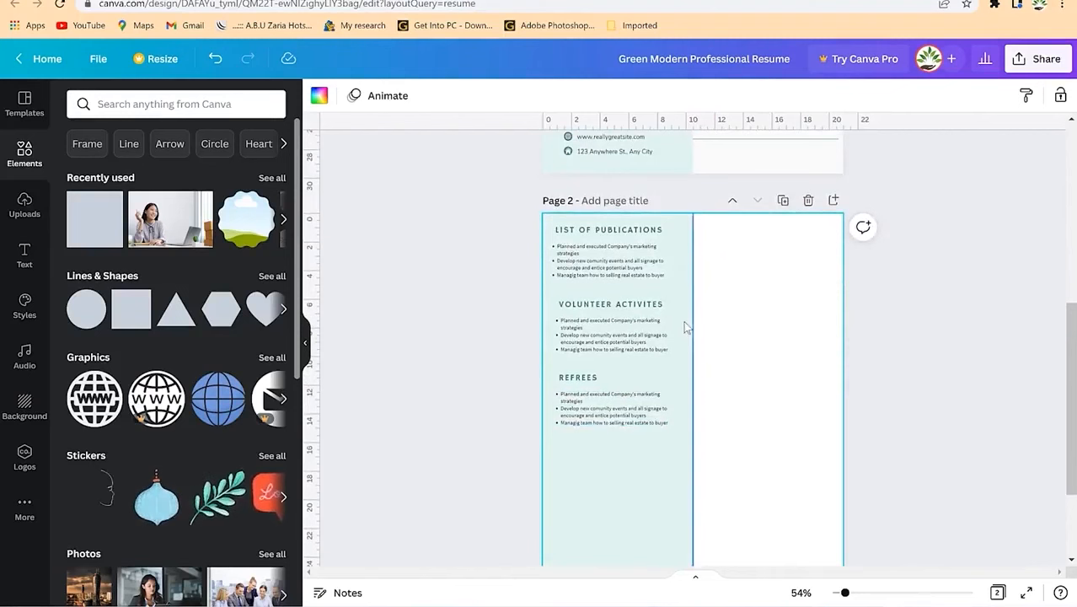
scroll(682, 323, up, 5)
scroll(699, 327, down, 2)
scroll(699, 328, up, 3)
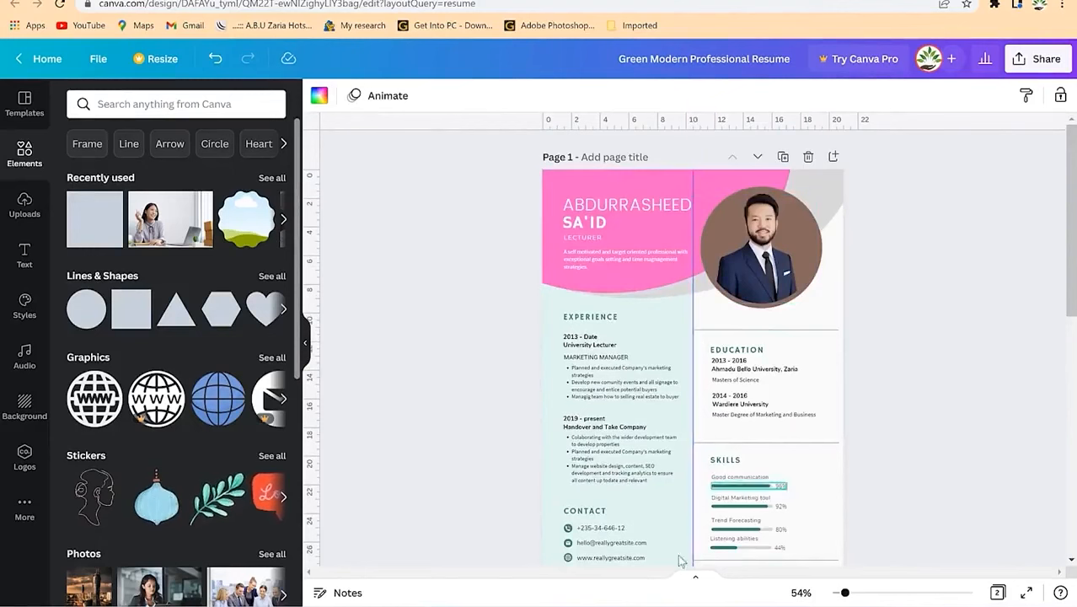
Step: Download all pages of the resume as a PDF Print file
scroll(707, 455, down, 5)
scroll(705, 454, down, 3)
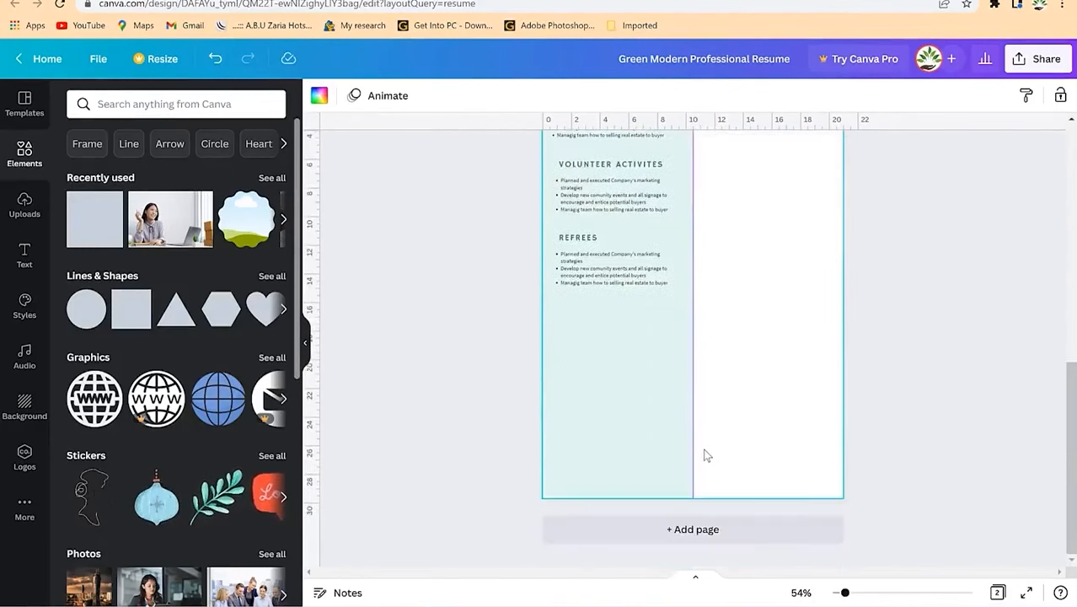
scroll(704, 453, up, 8)
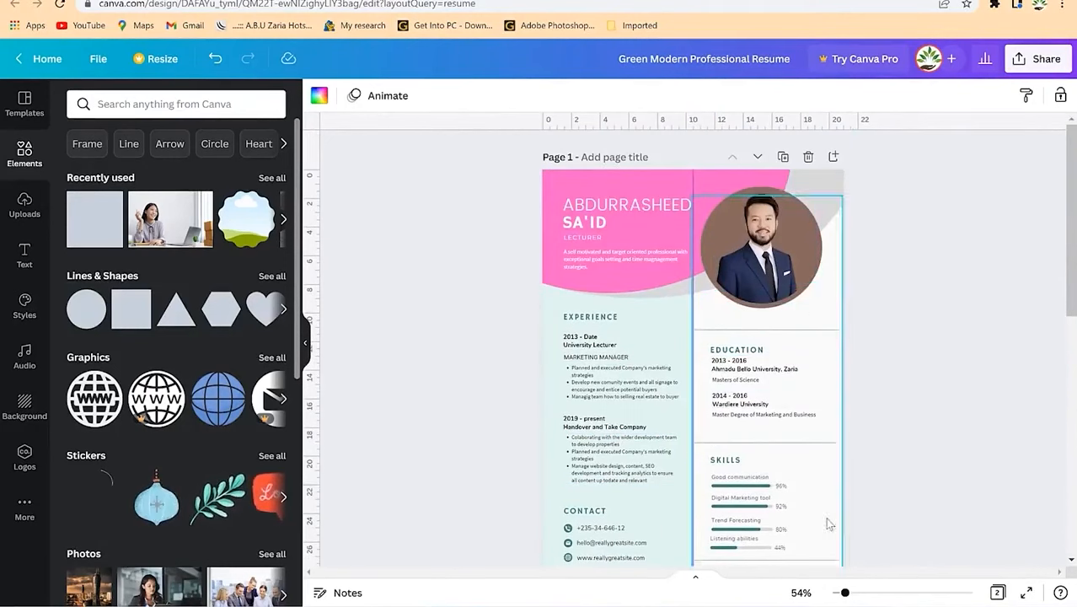
click(1038, 61)
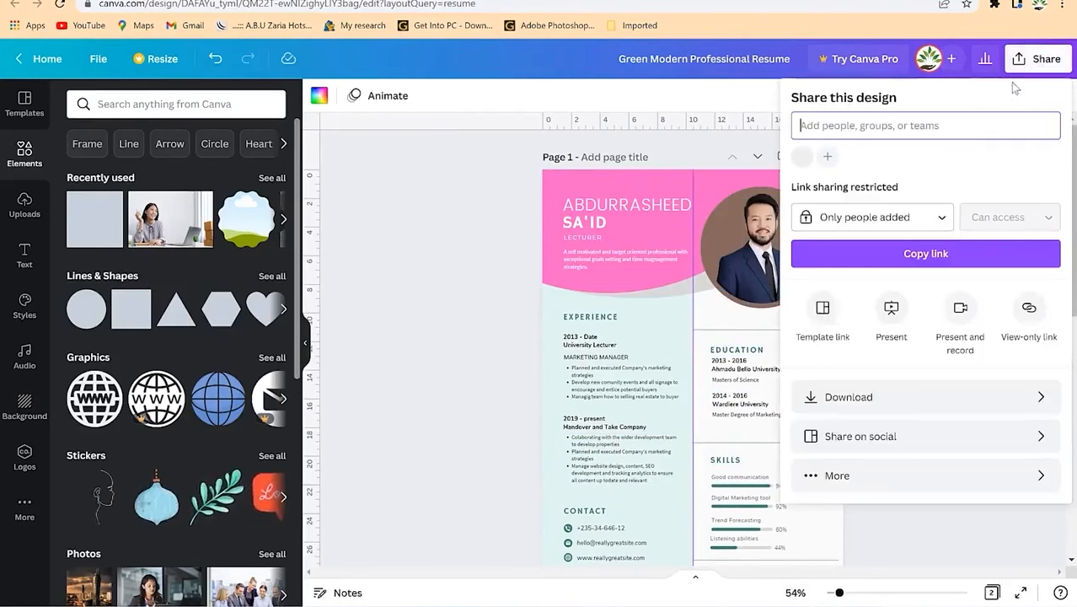
click(900, 406)
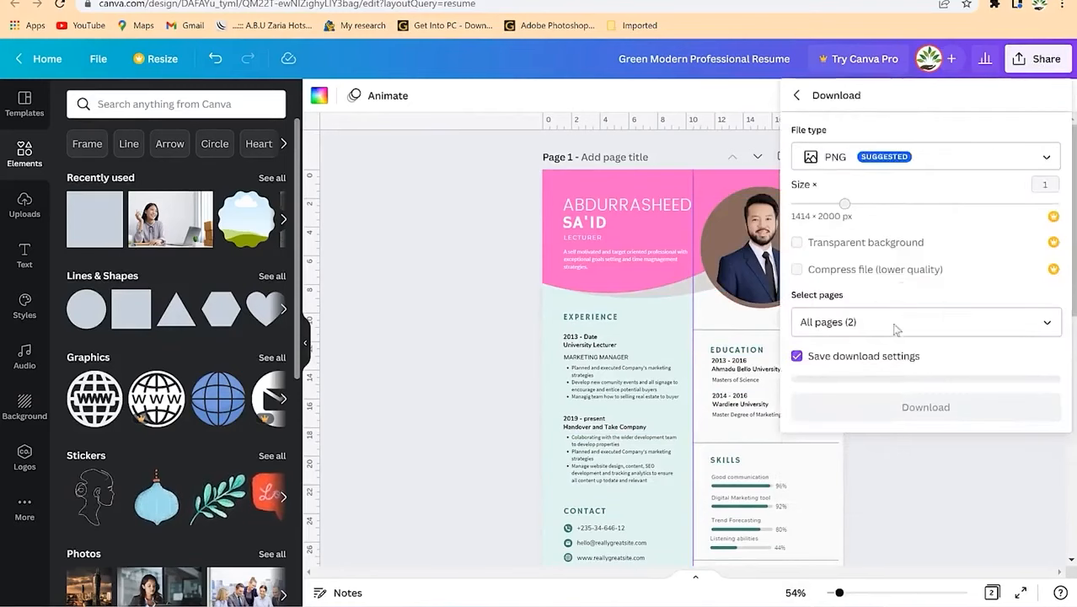
click(933, 161)
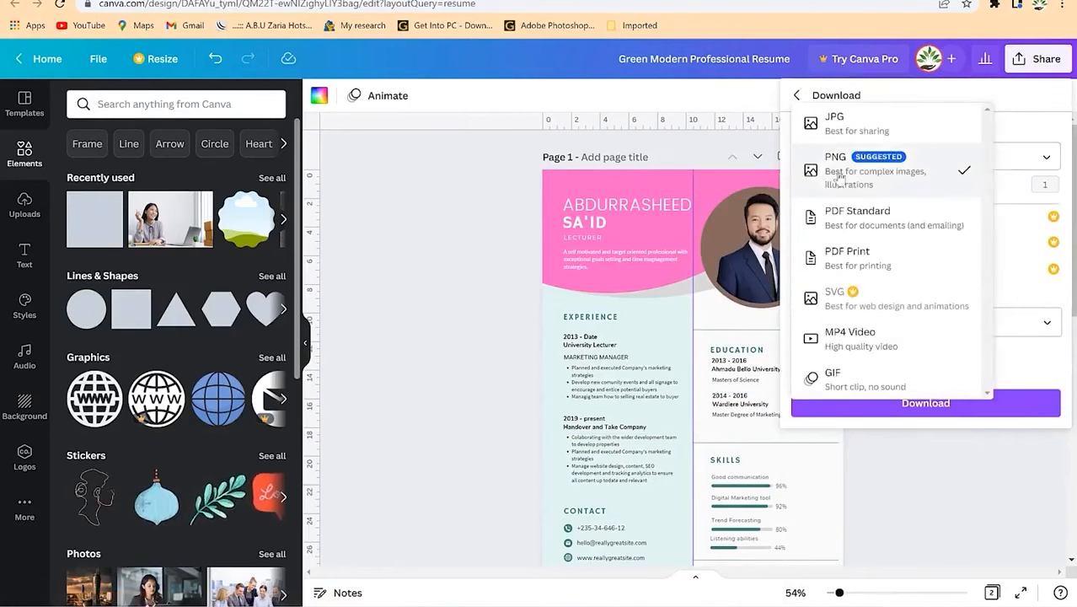
click(846, 268)
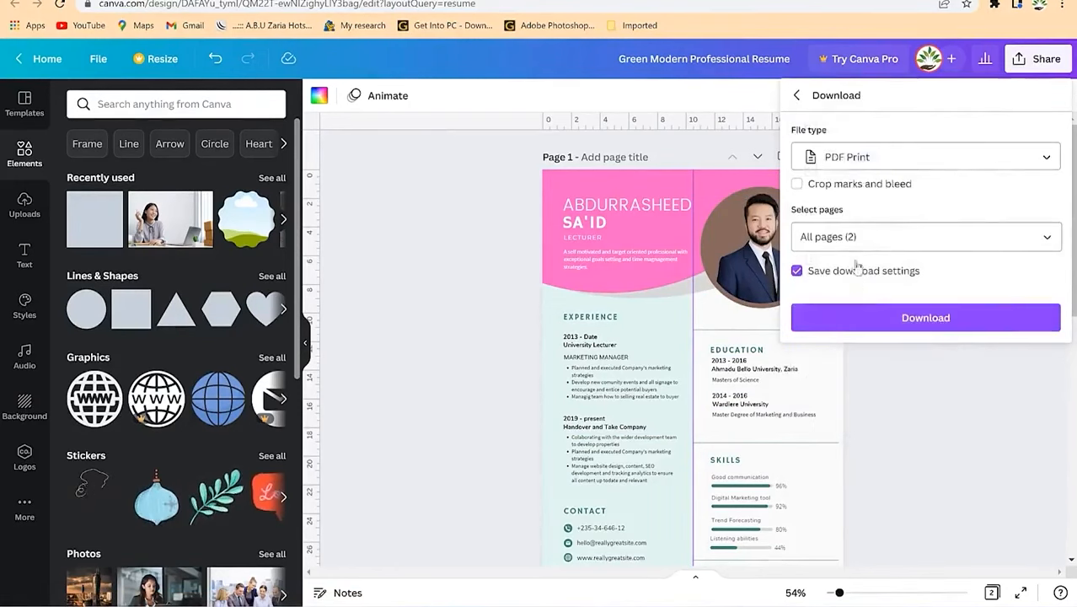
click(927, 239)
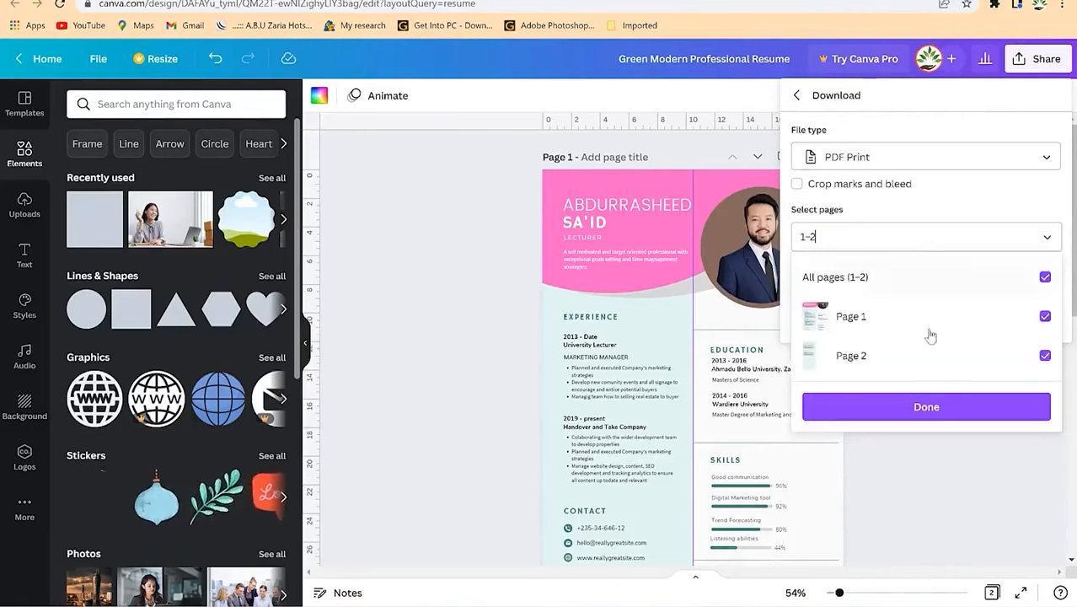
click(971, 407)
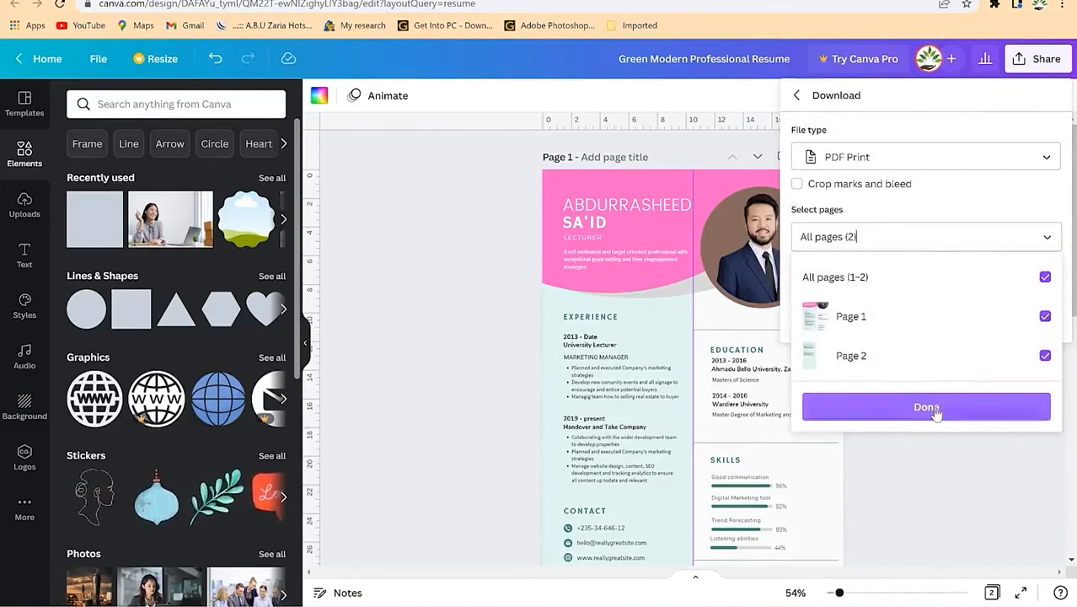
click(936, 409)
click(938, 318)
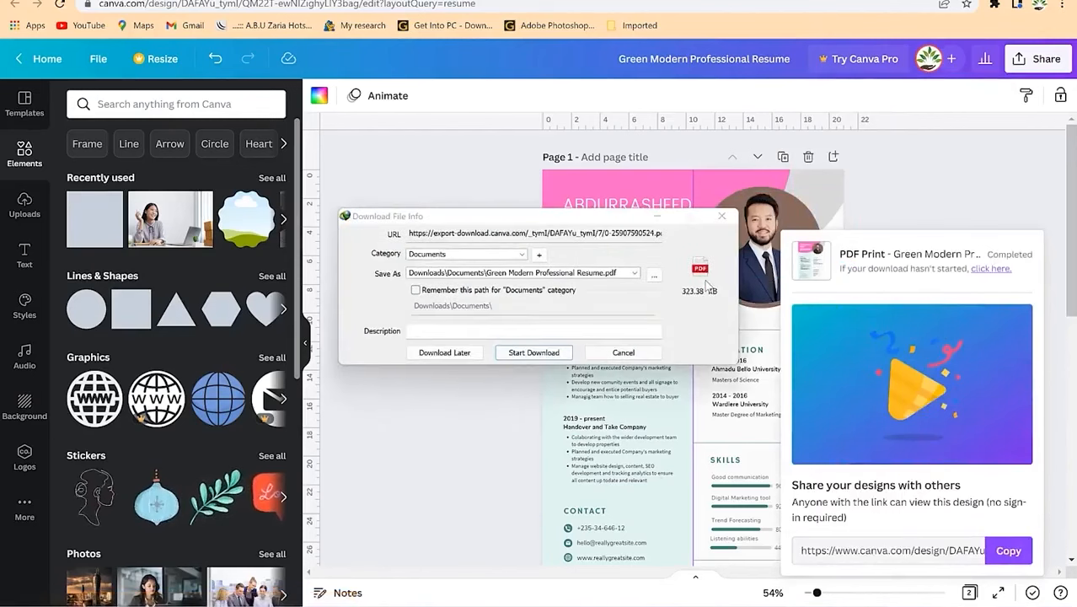
Step: Save Green Modern Professional Resume.pdf to Documents and open it from its folder
click(535, 353)
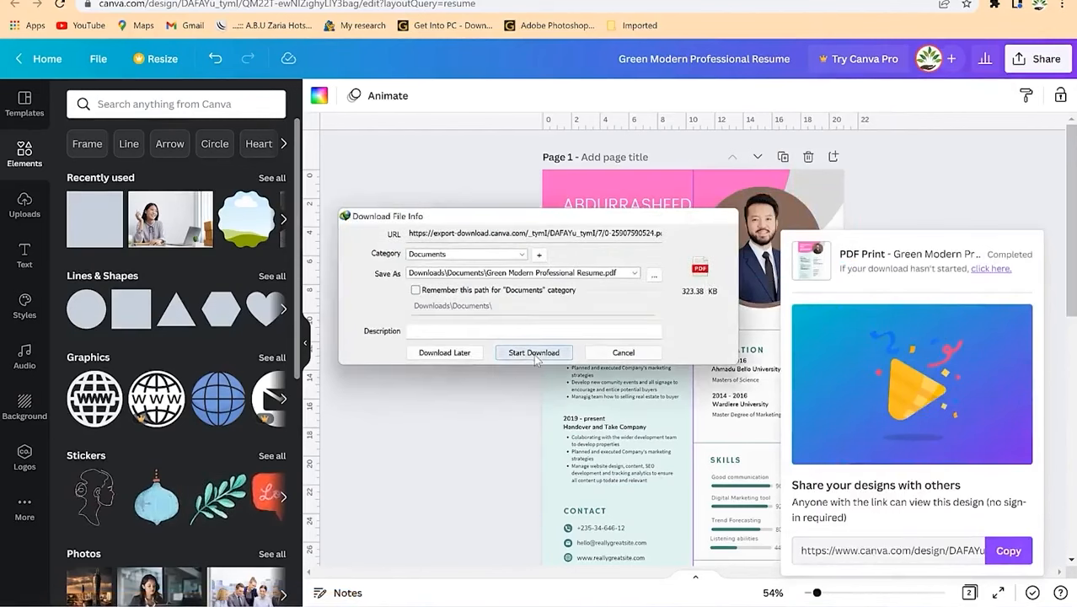
click(562, 334)
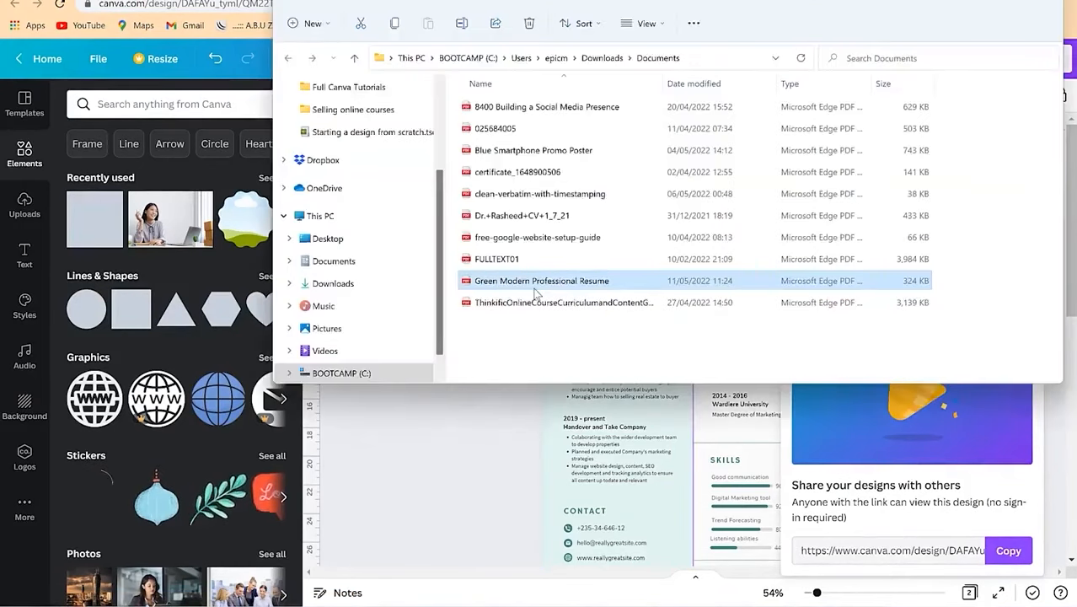
double_click(535, 290)
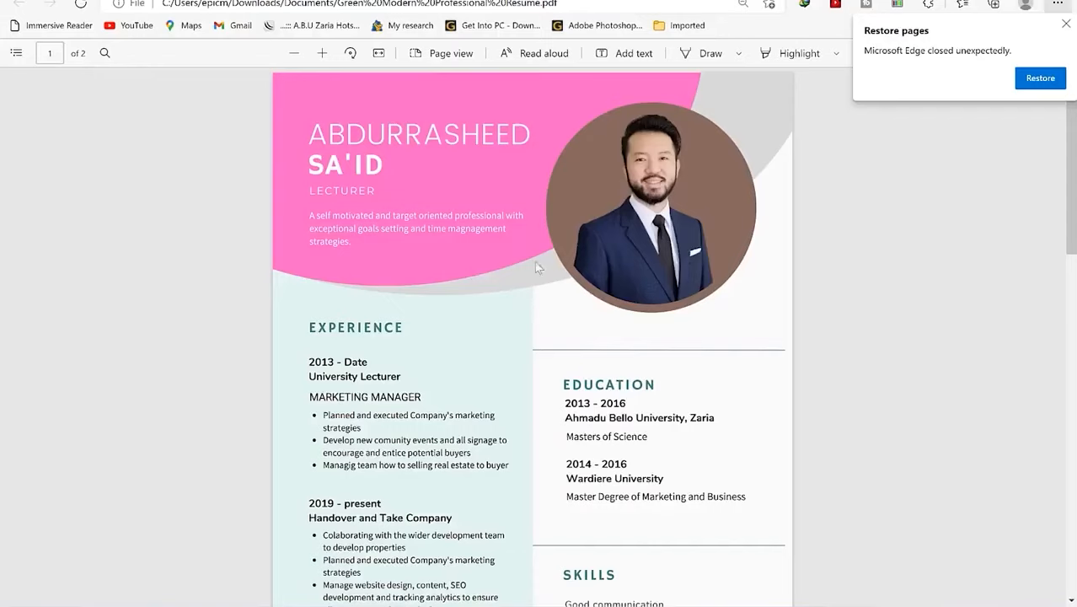
Step: Scroll through both resume pages in Edge from header to contact section
scroll(597, 353, down, 10)
scroll(600, 352, up, 8)
scroll(602, 335, up, 2)
scroll(597, 321, down, 5)
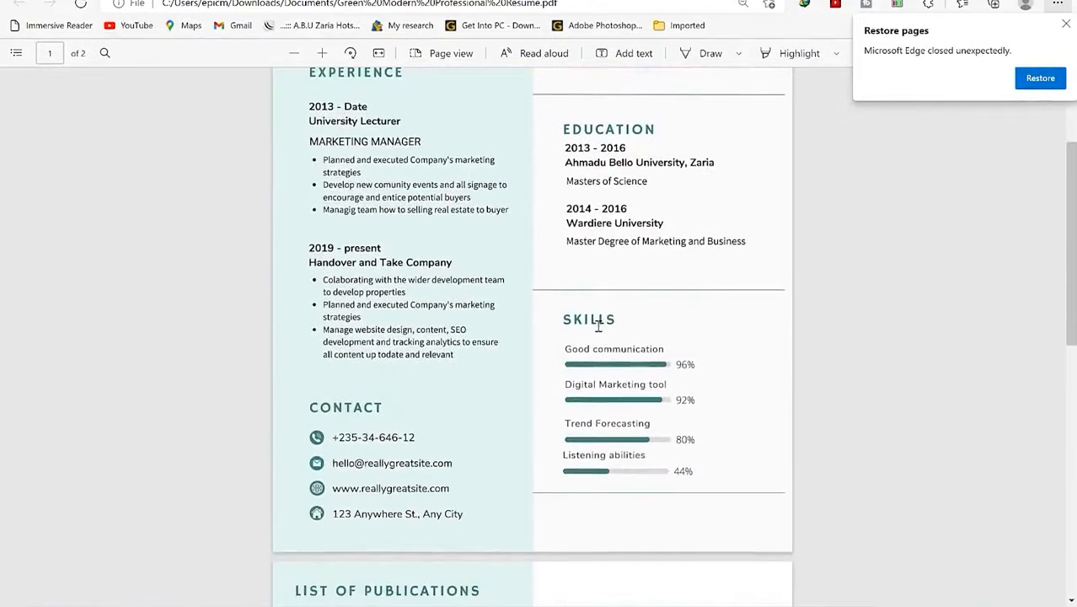
scroll(598, 326, down, 2)
scroll(598, 325, up, 6)
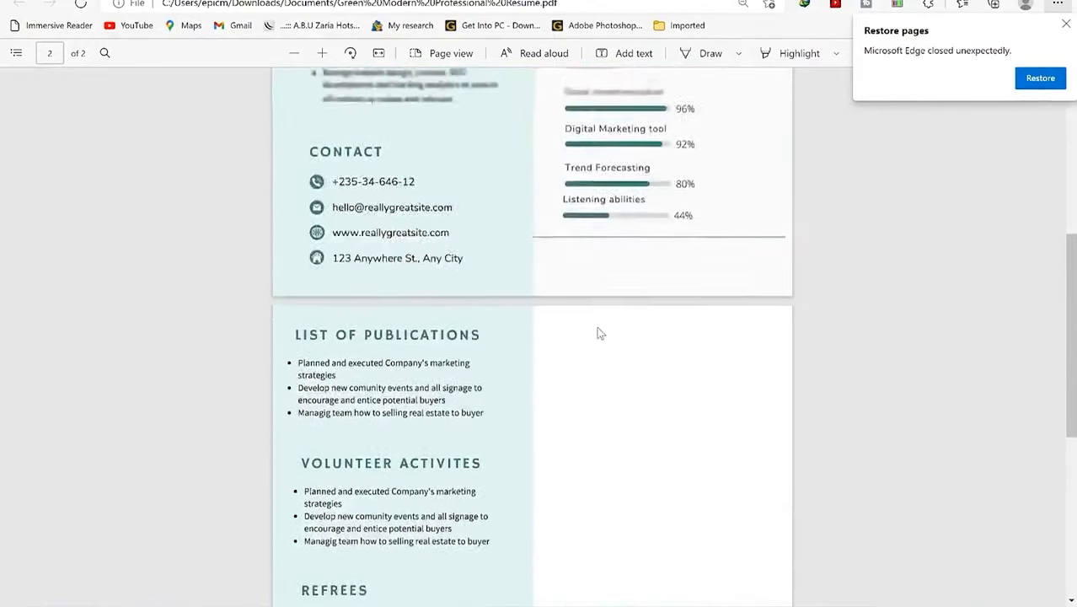
scroll(600, 333, up, 1)
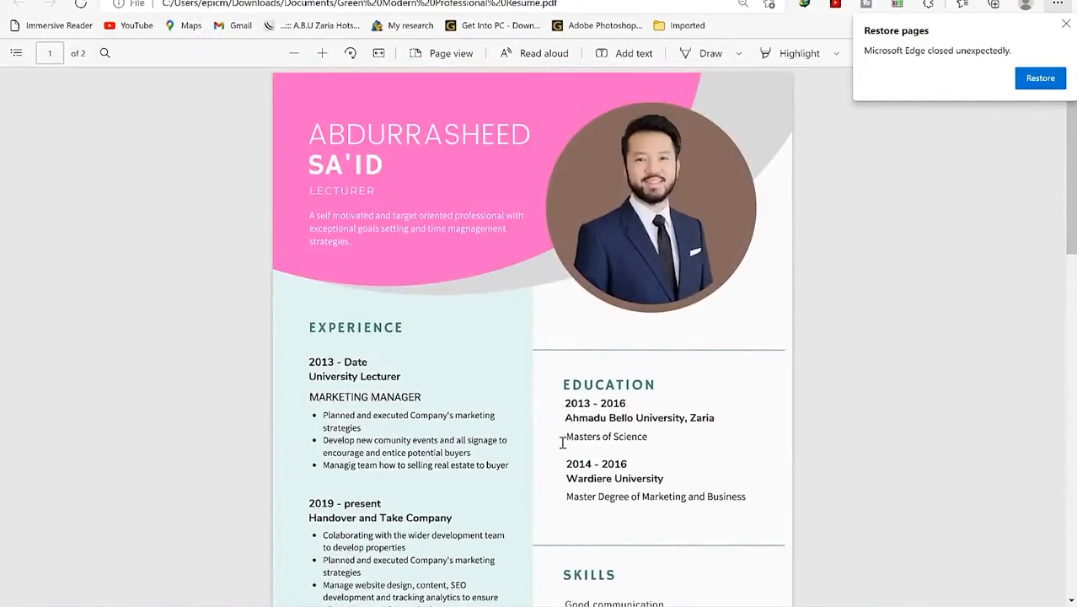
scroll(562, 442, down, 3)
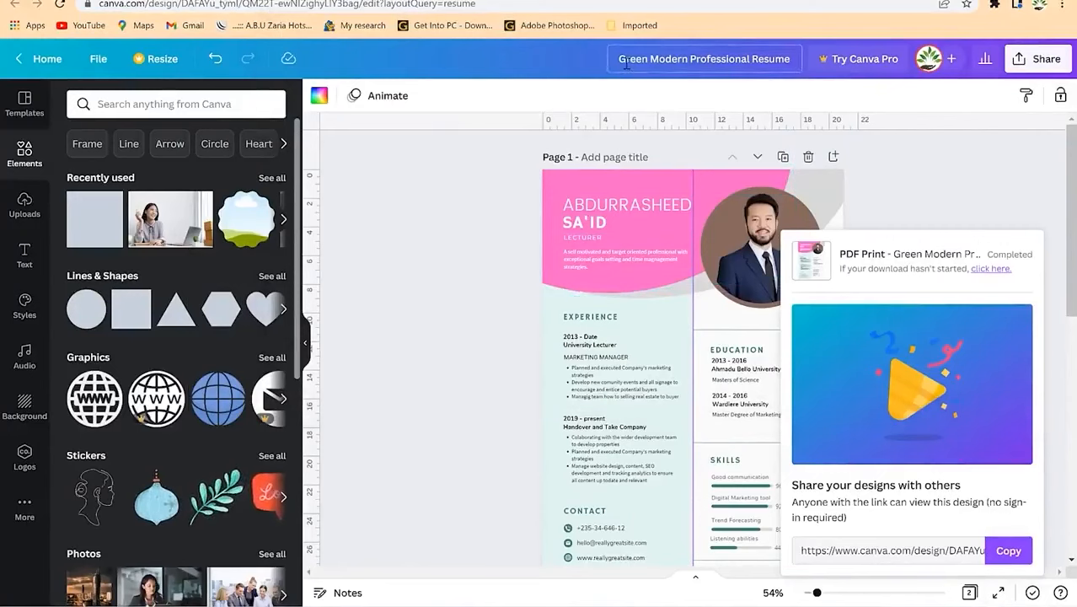
Step: Rename the design to the owner's name followed by 'CV'
click(725, 56)
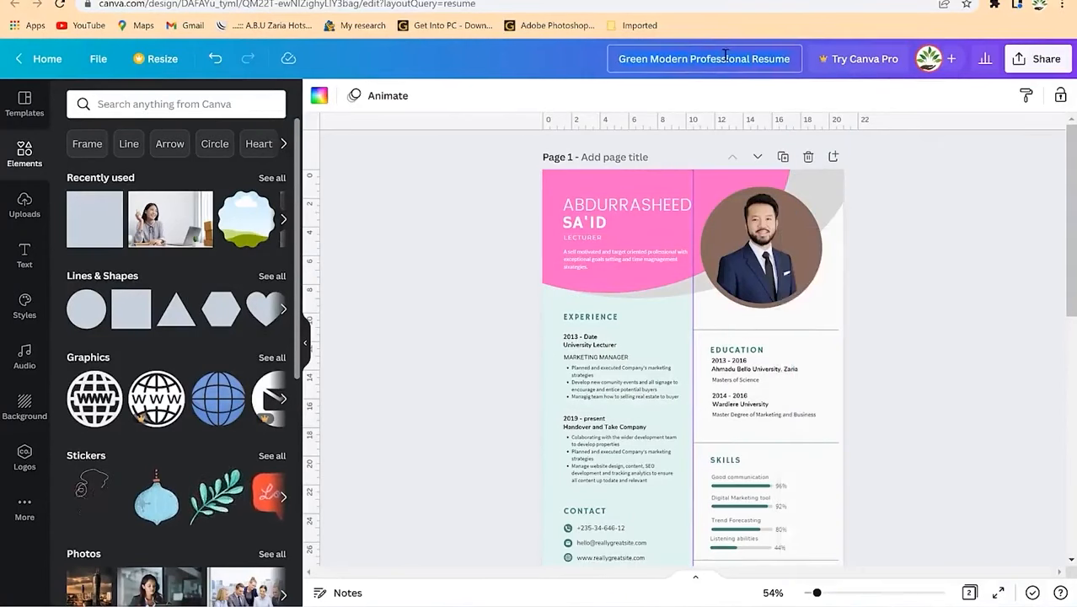
text(Ras)
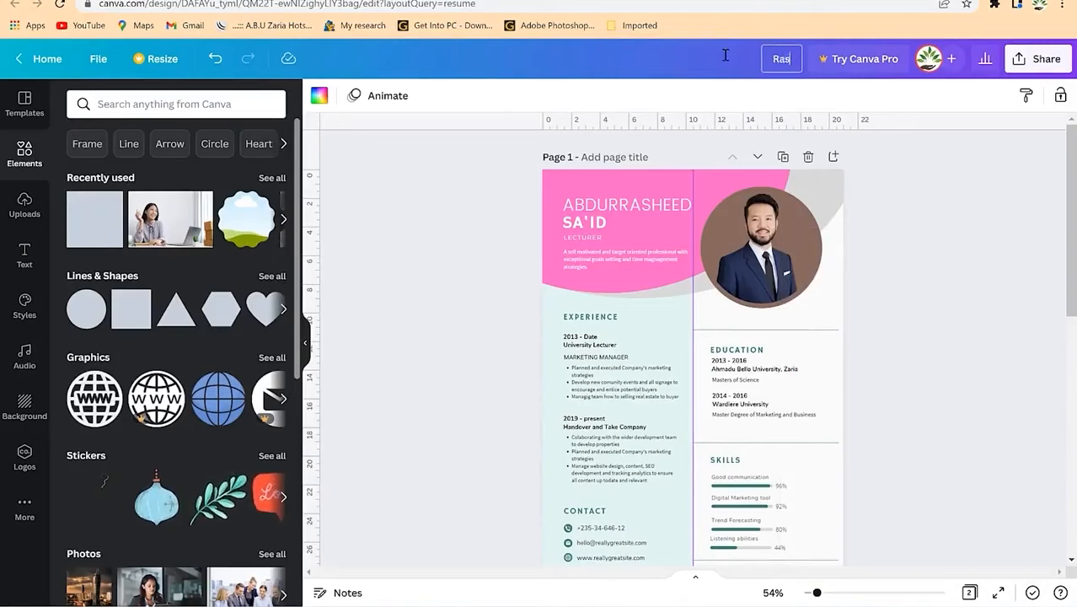
text(heed CV)
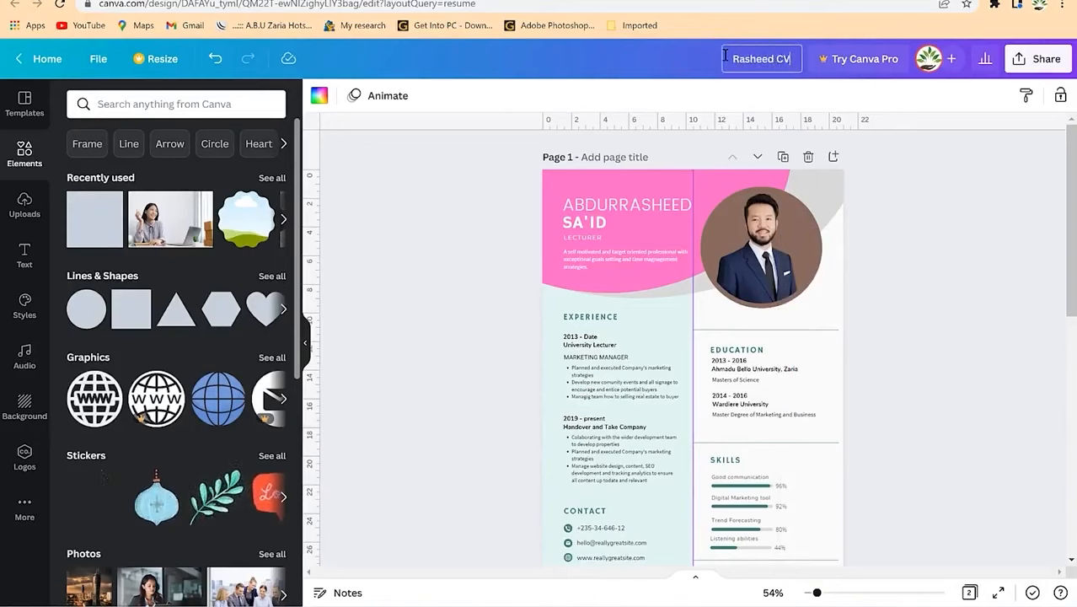
click(1036, 274)
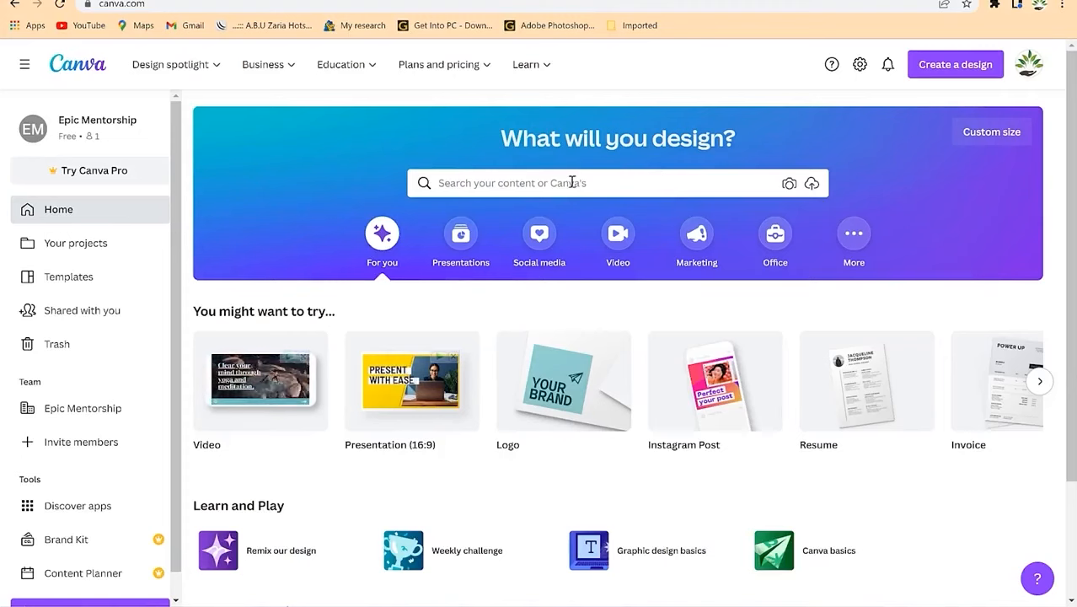
Step: Search 'photobook', pick the 25 × 20 cm format, and open the Green and Cream Delicate Family Photo Book
click(570, 185)
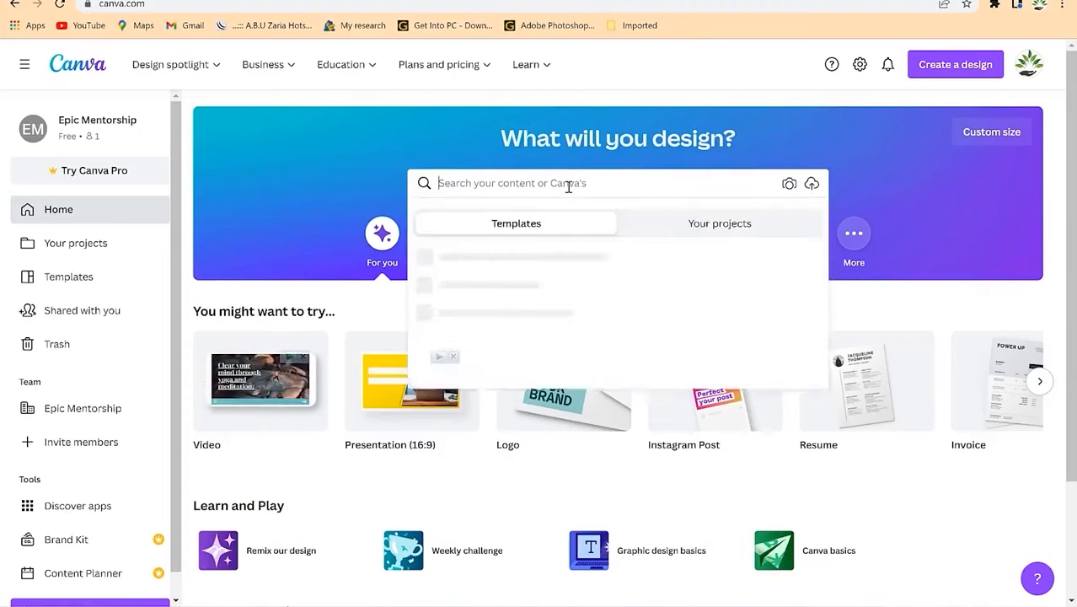
text(photo)
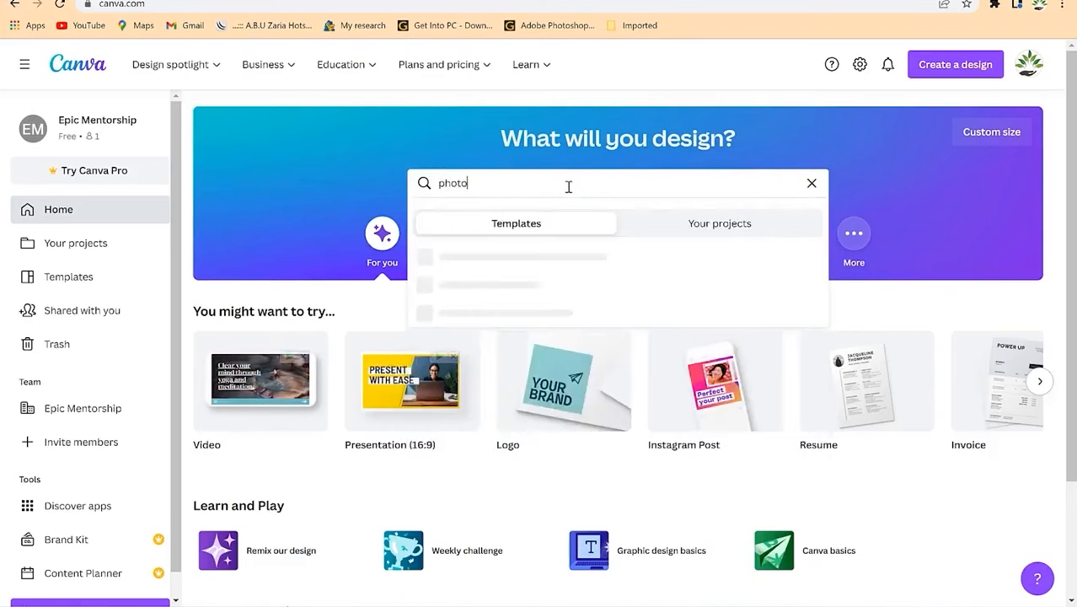
text(book)
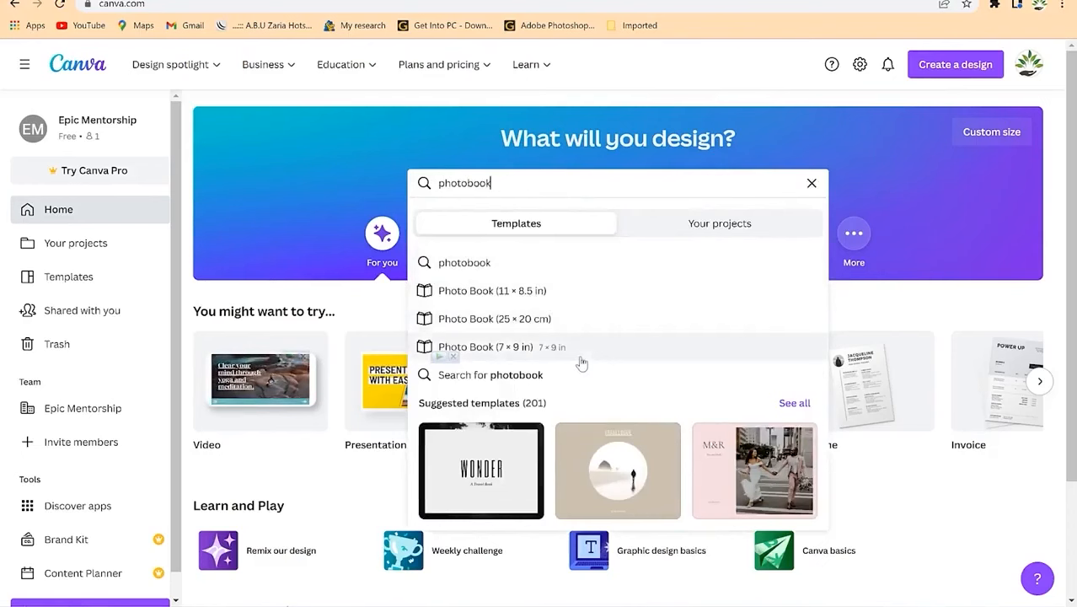
click(547, 318)
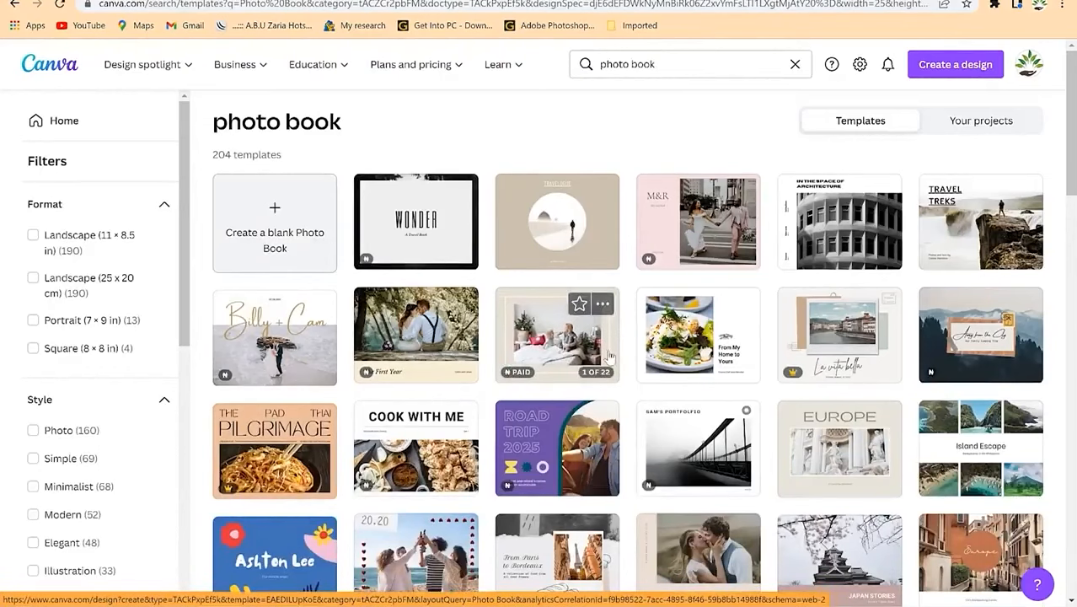
scroll(661, 327, down, 1)
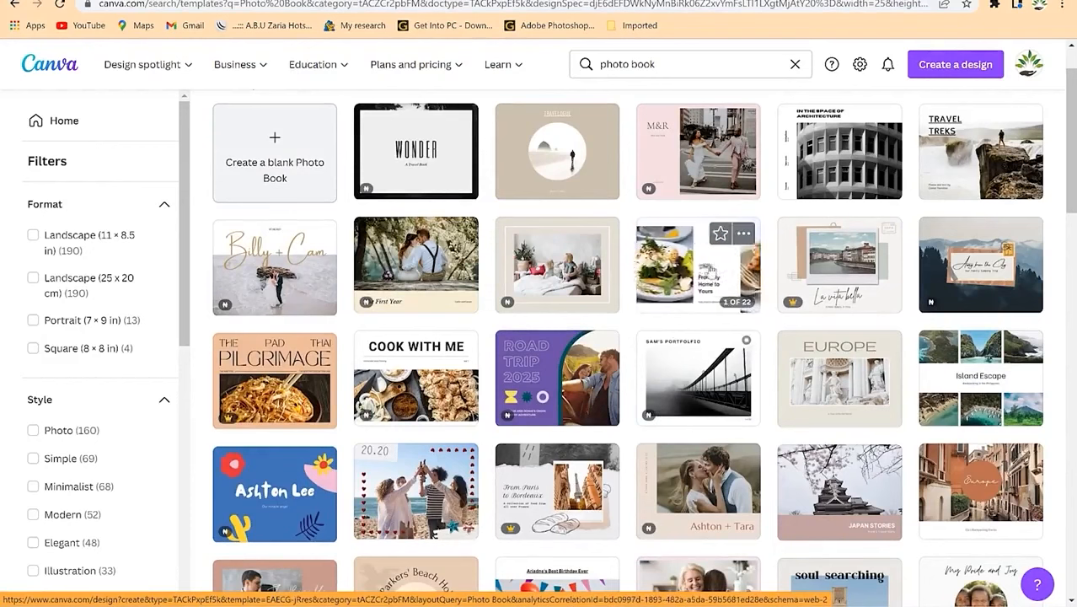
scroll(758, 316, down, 3)
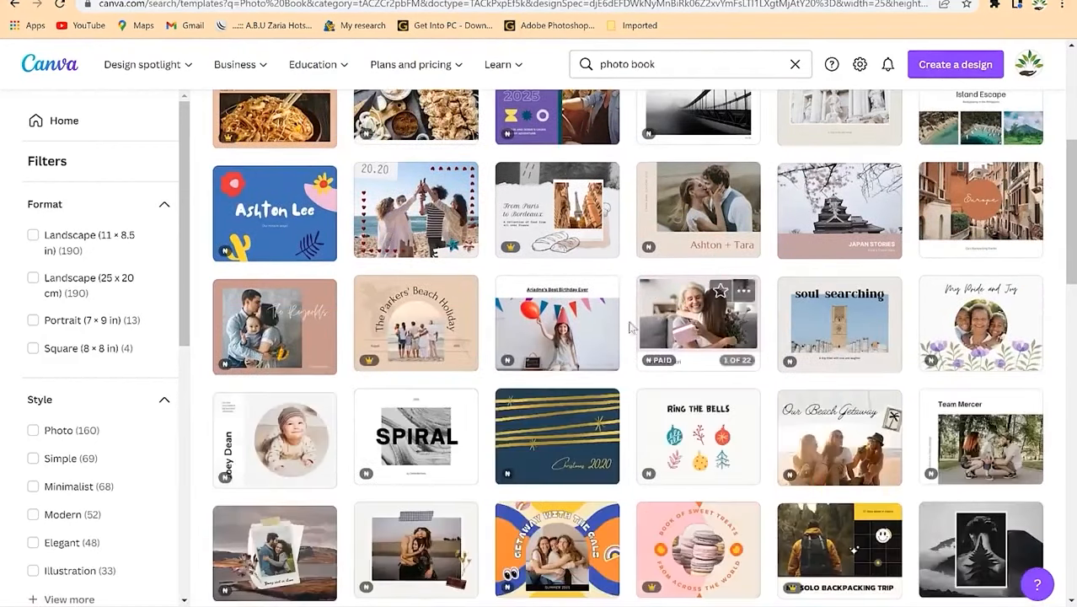
scroll(628, 325, down, 3)
scroll(552, 388, down, 2)
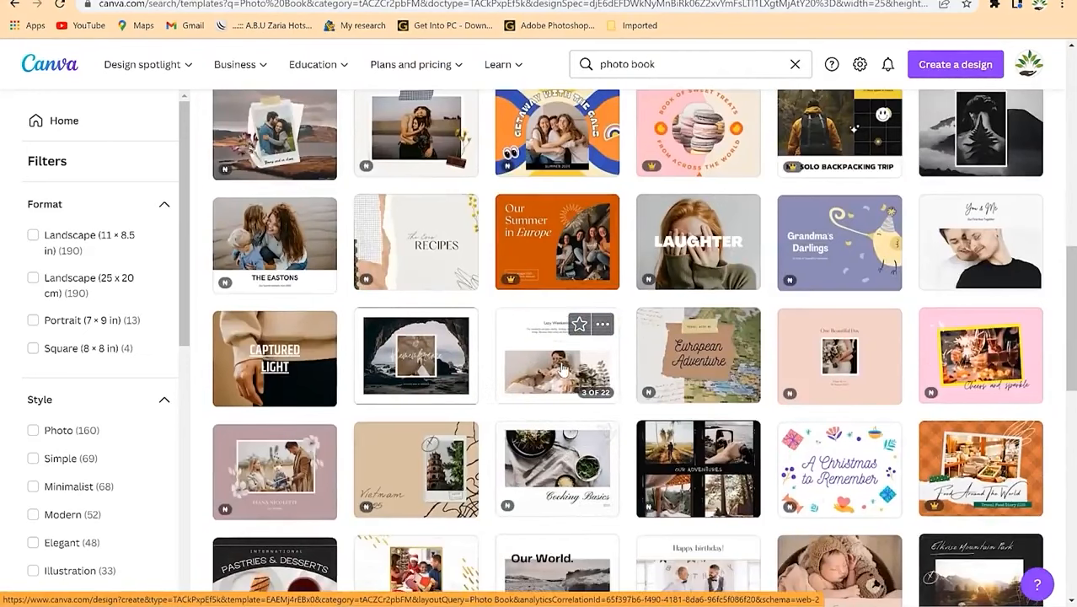
scroll(565, 369, down, 3)
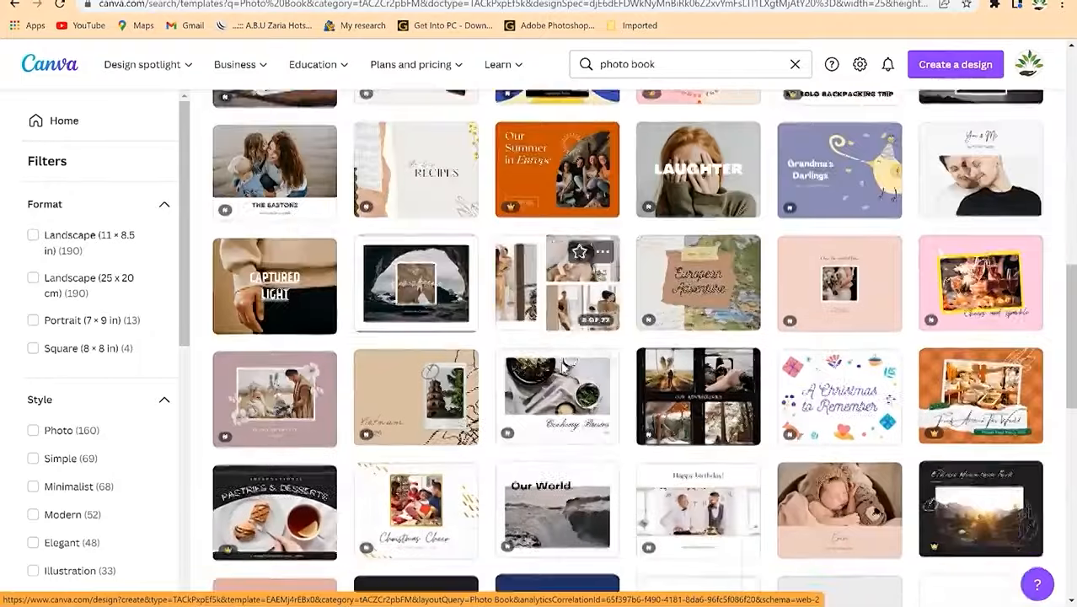
scroll(472, 363, down, 2)
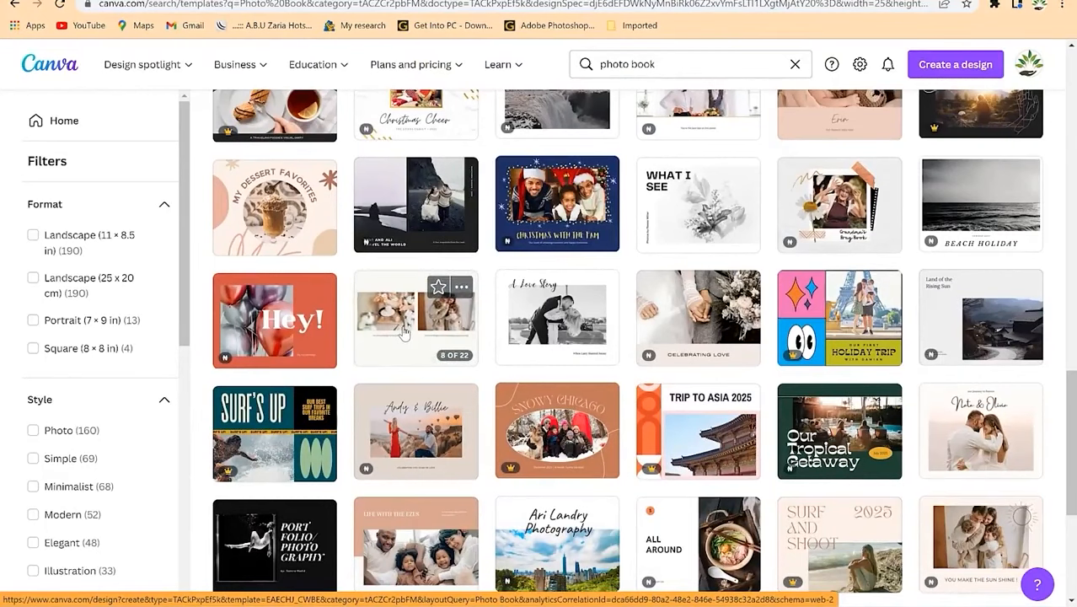
click(403, 335)
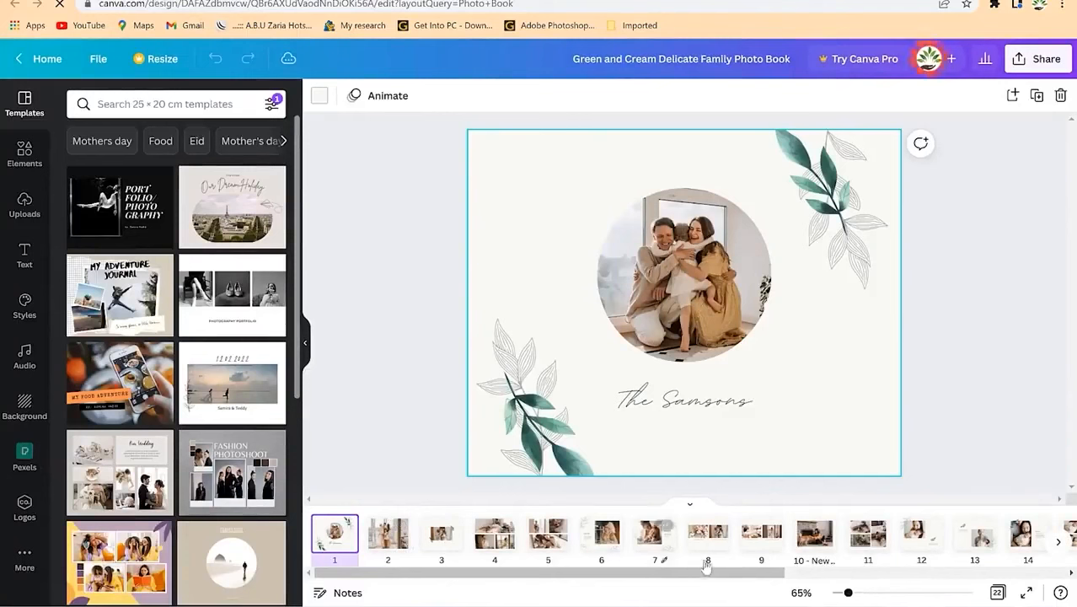
Step: Replace the cover's circular photo with a 'family photo' element showing a family on a tree-lined road
mouse_move(745, 573)
mouse_down()
mouse_move(1029, 573)
mouse_move(745, 573)
mouse_up()
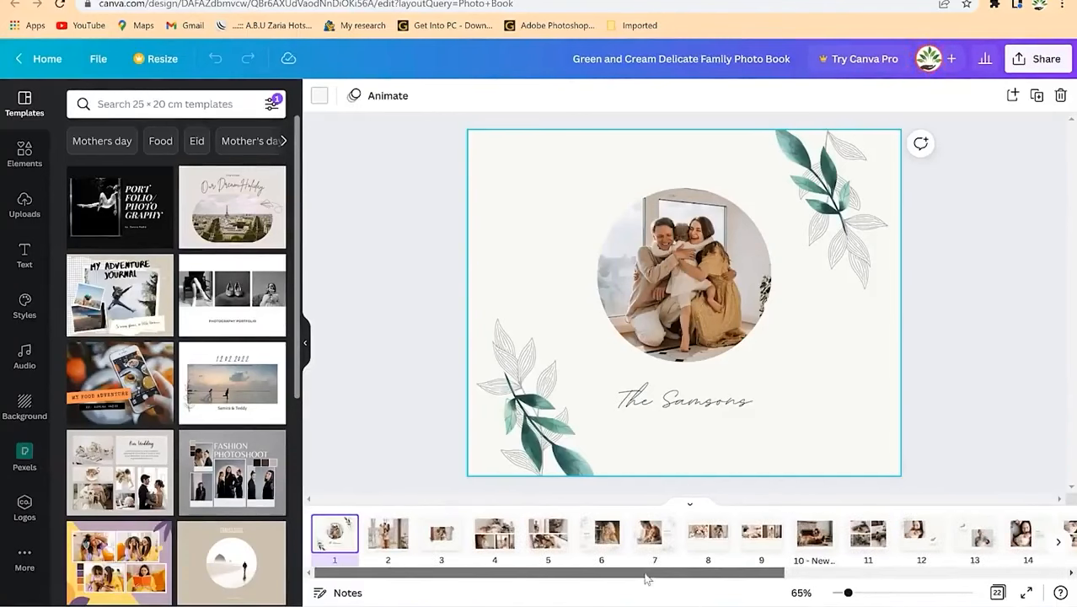
click(661, 262)
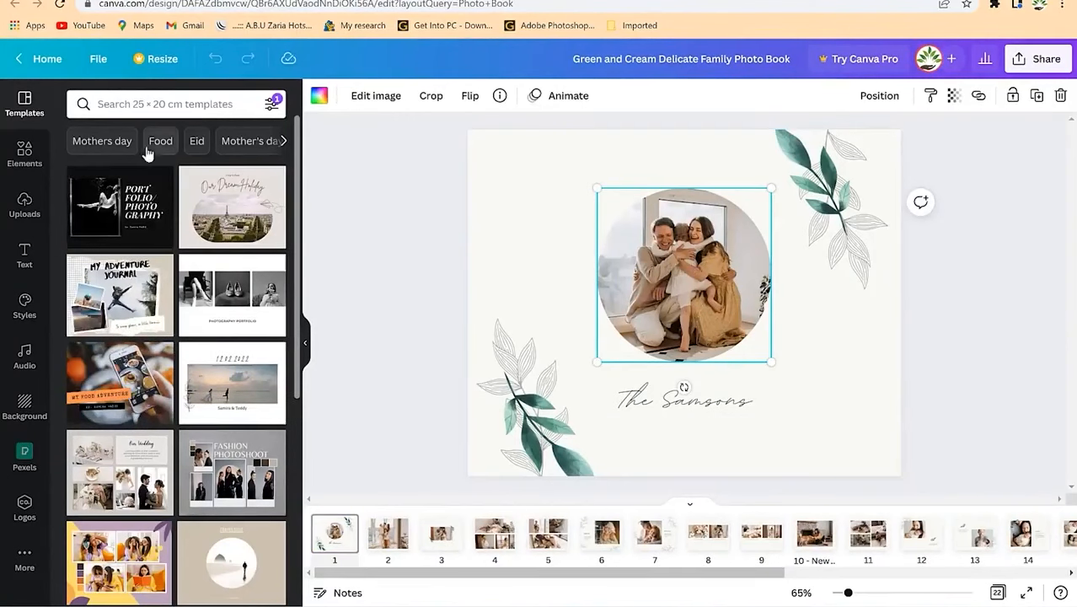
click(25, 155)
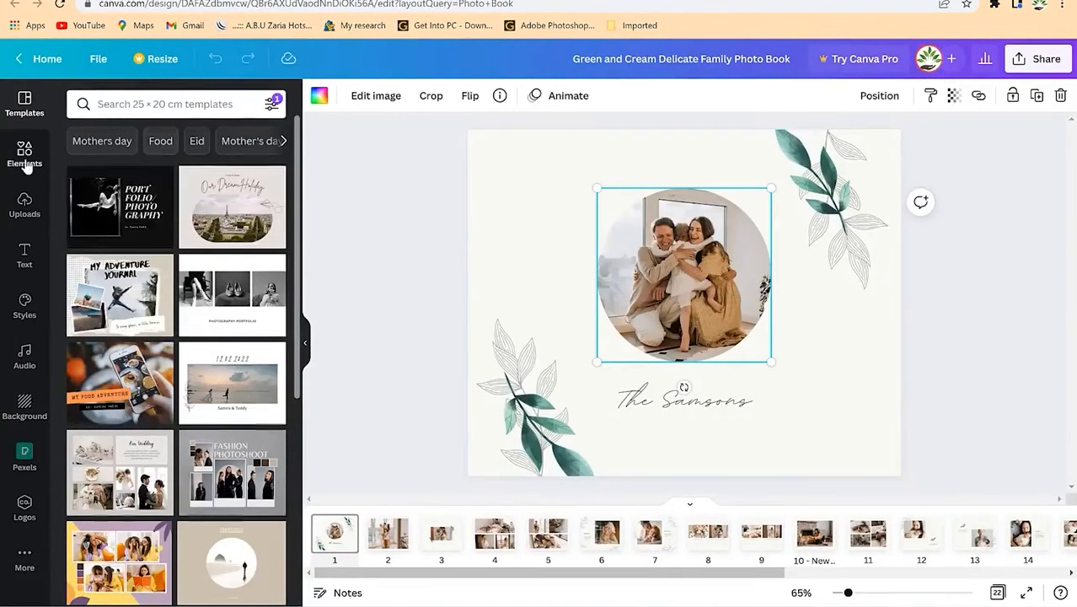
click(173, 105)
text(family photo)
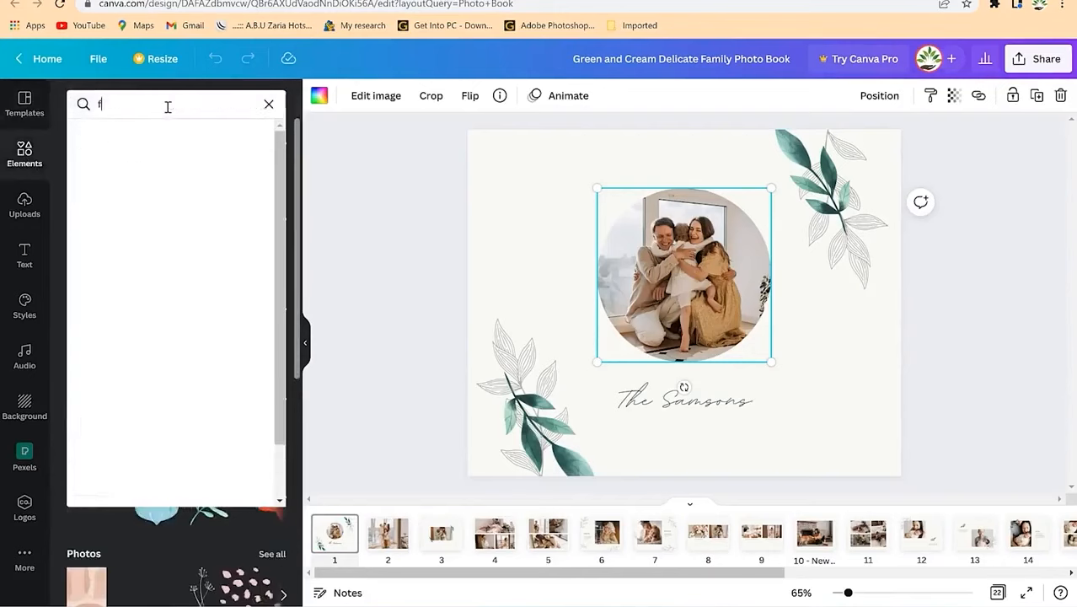
key(Return)
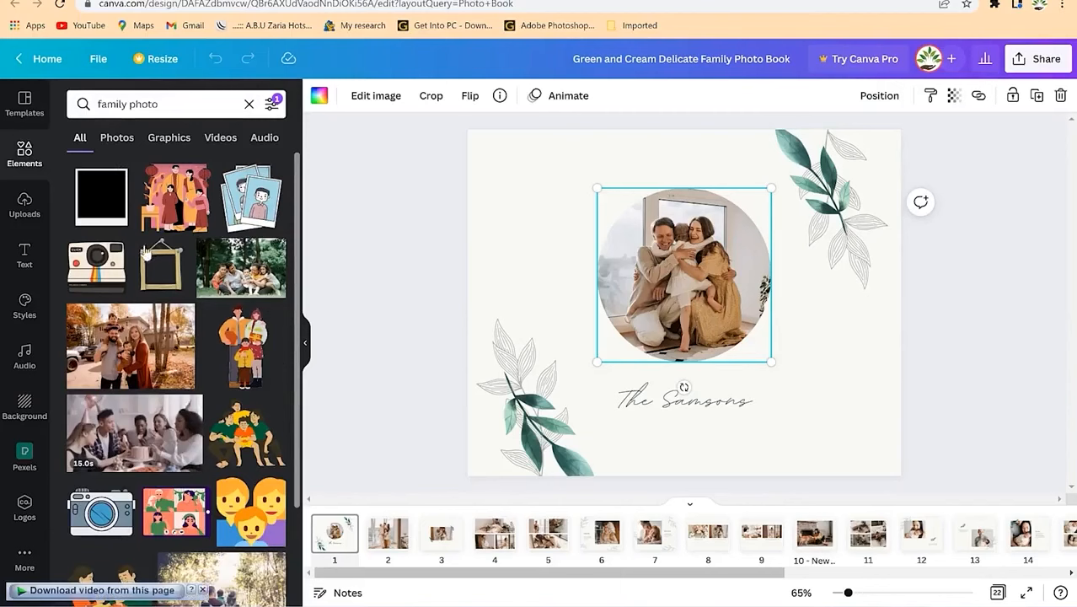
scroll(183, 346, down, 3)
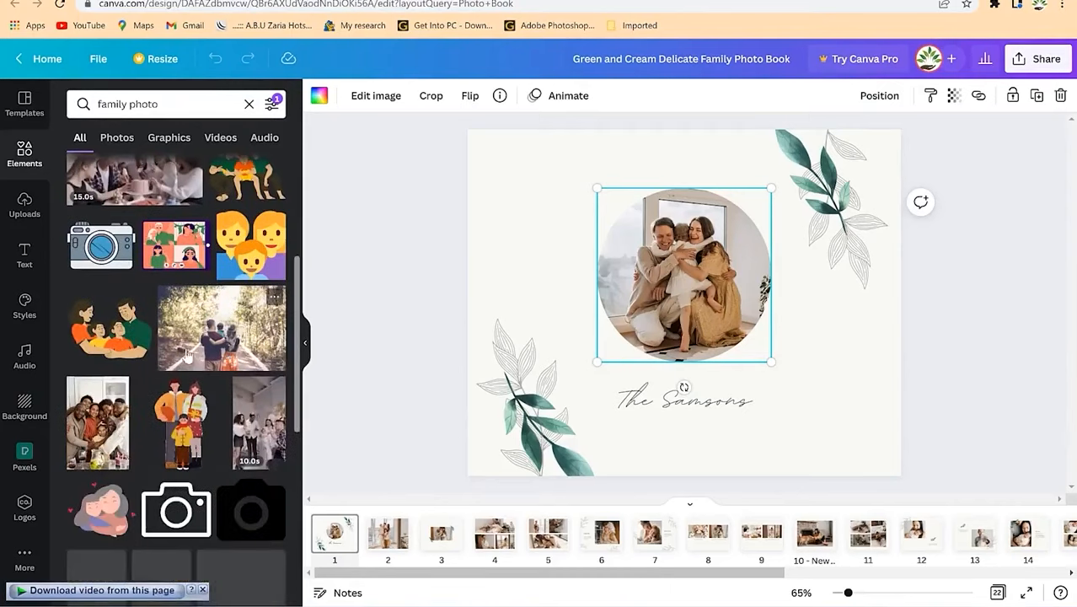
drag(107, 437, 86, 413)
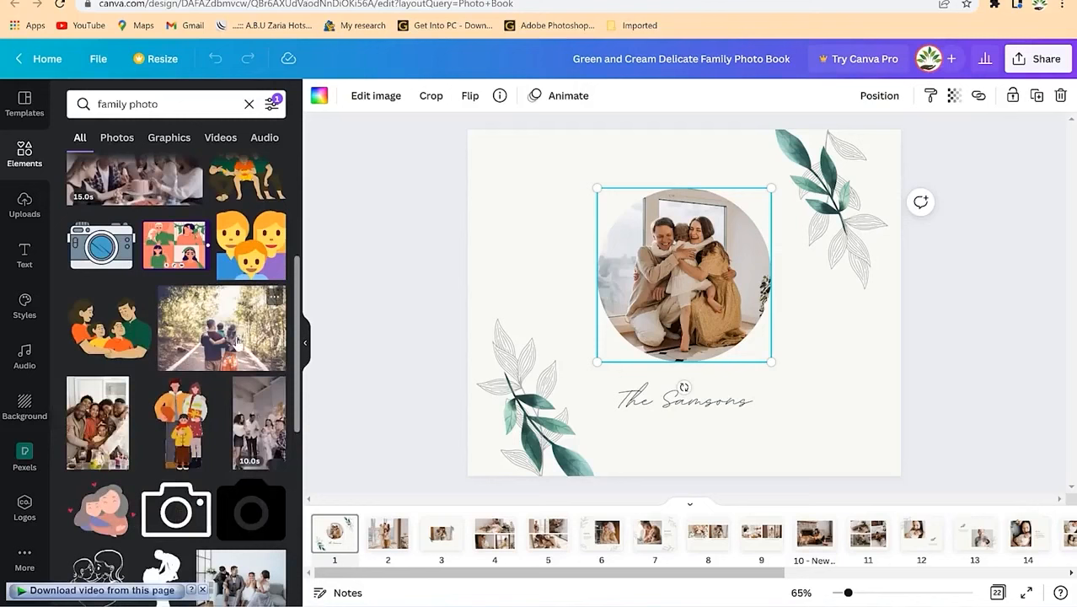
drag(225, 348, 683, 297)
Step: Zoom the cover photo and shift it left inside its circular frame
double_click(674, 278)
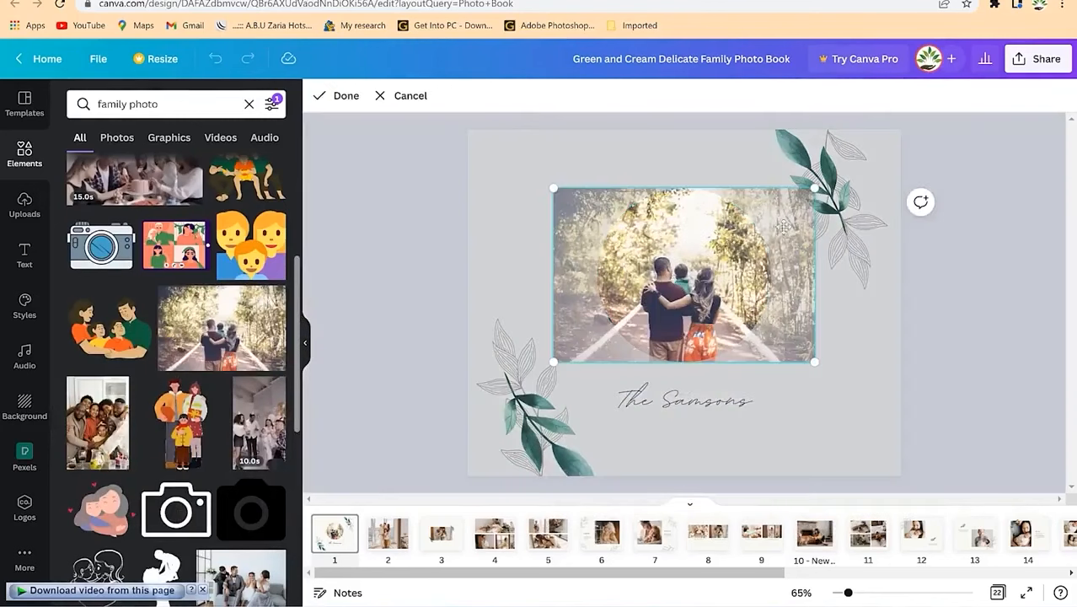
drag(817, 189, 849, 177)
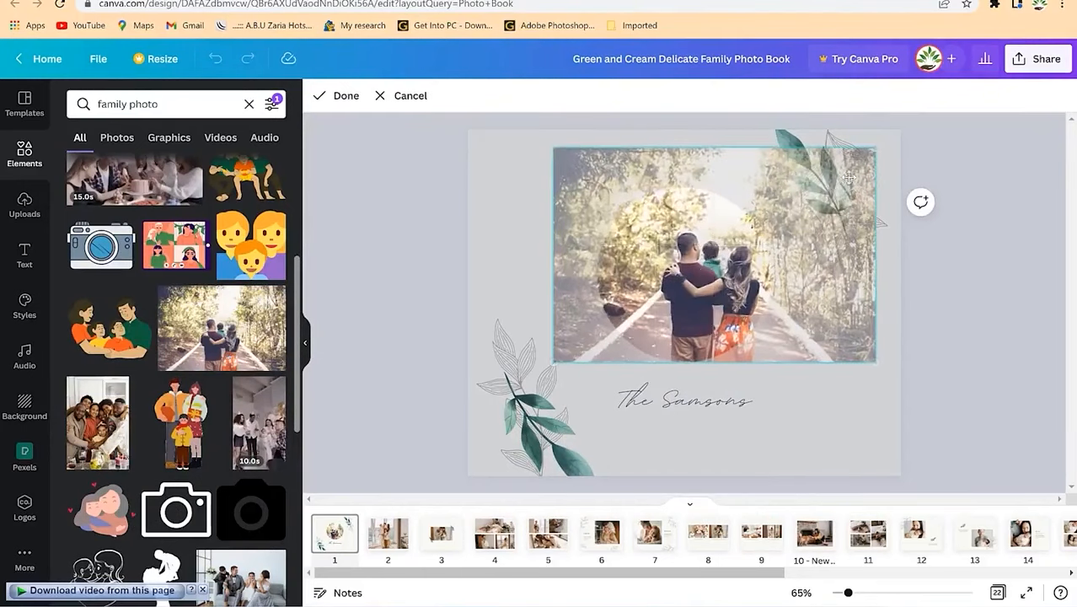
drag(680, 280, 647, 282)
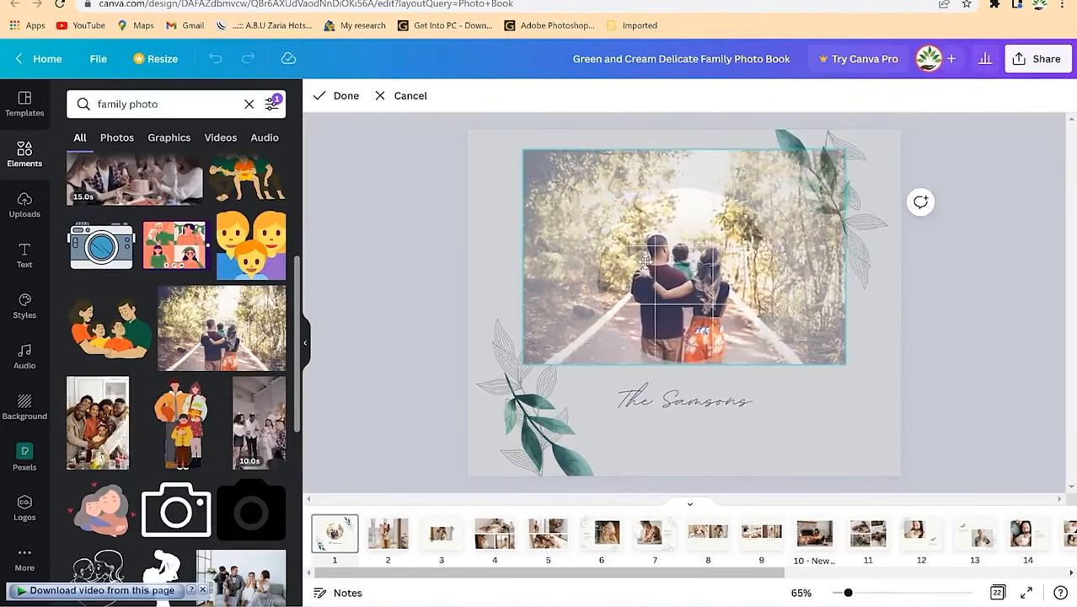
click(682, 405)
Step: Change the caption from 'The Samsons' to 'The trip to Zanzibar' and widen it to one line
click(686, 408)
click(688, 412)
text(The trip)
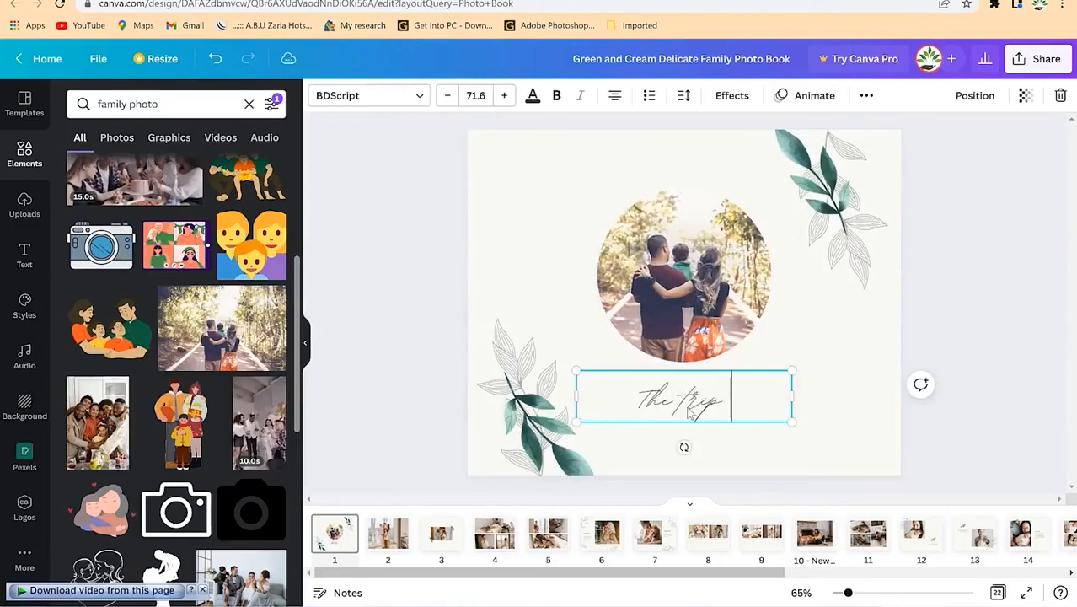
text( to Zanzibar)
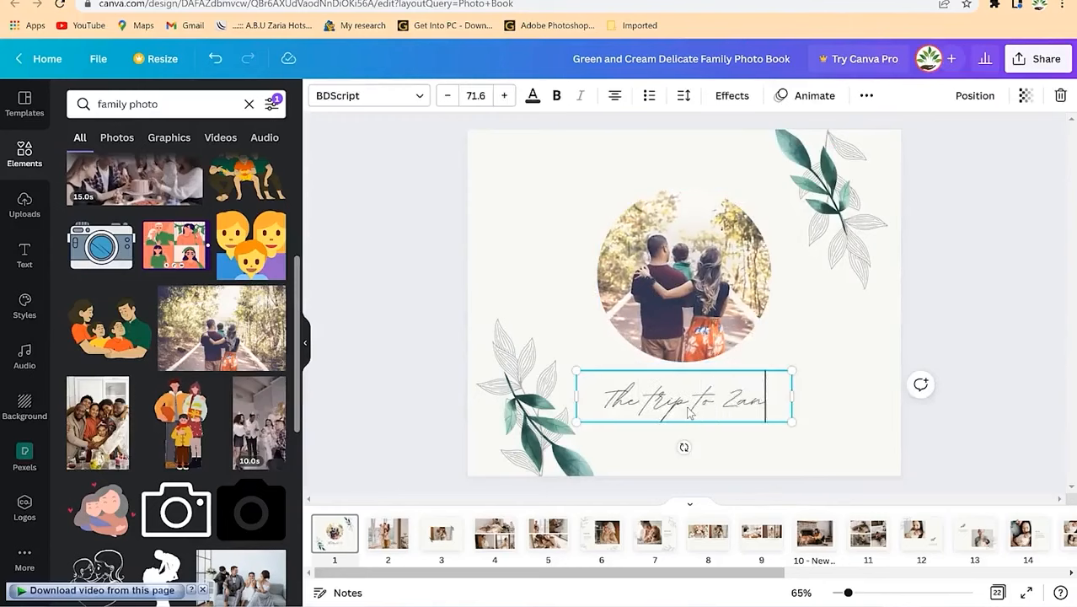
drag(792, 428, 834, 428)
click(851, 439)
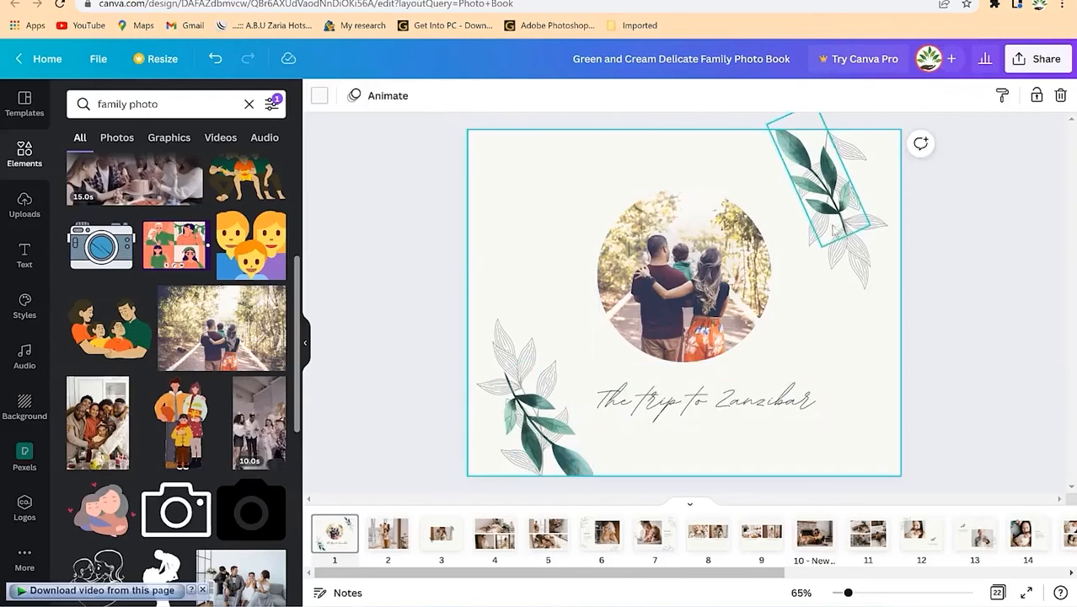
Step: Enlarge the circular cover photo to 11 × 11
click(822, 214)
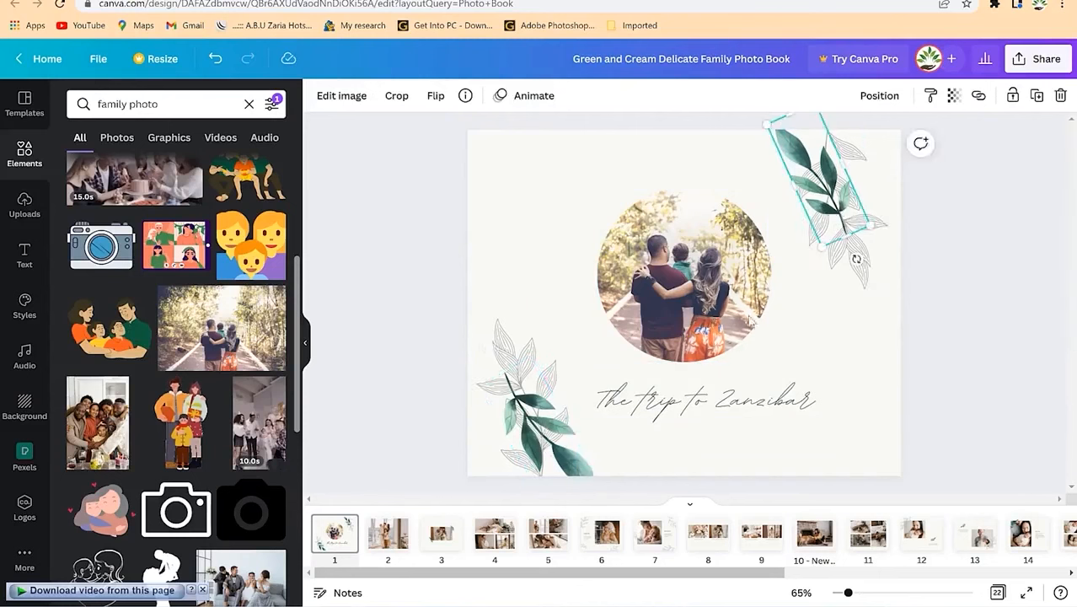
click(531, 337)
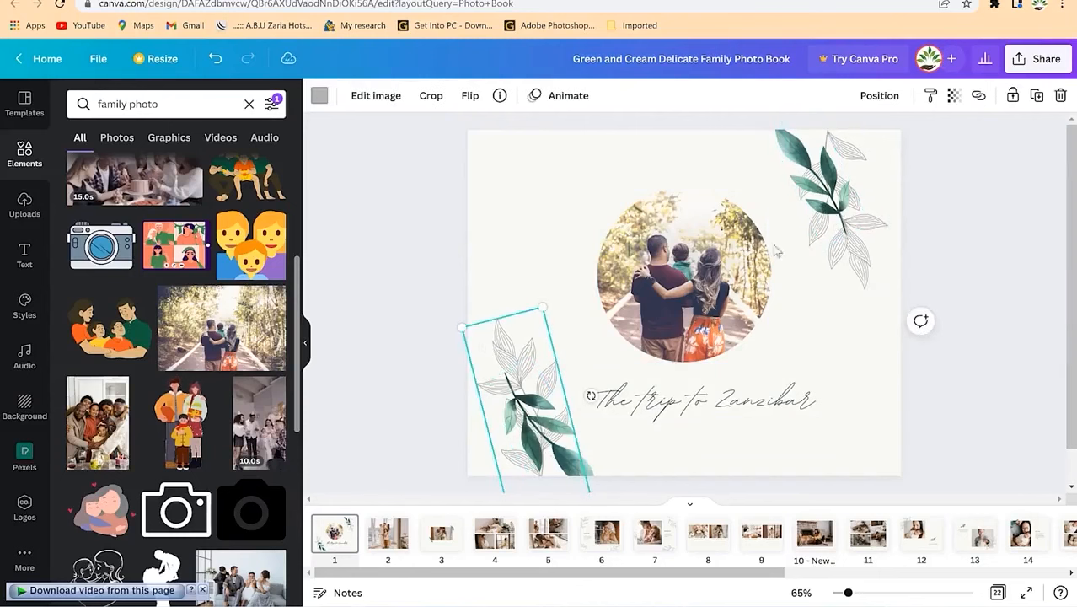
click(841, 249)
click(497, 223)
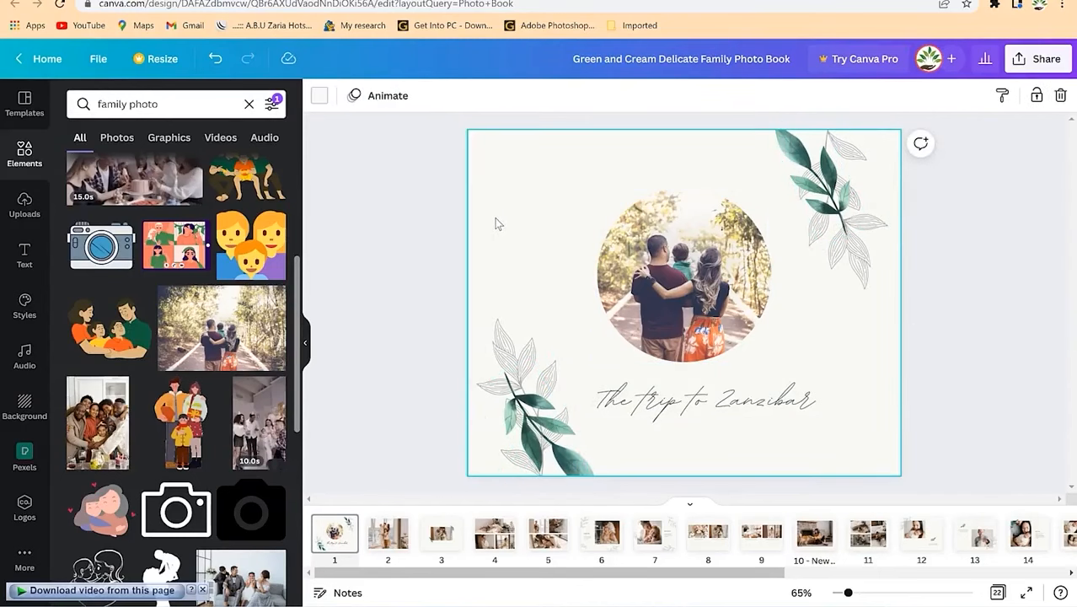
click(684, 315)
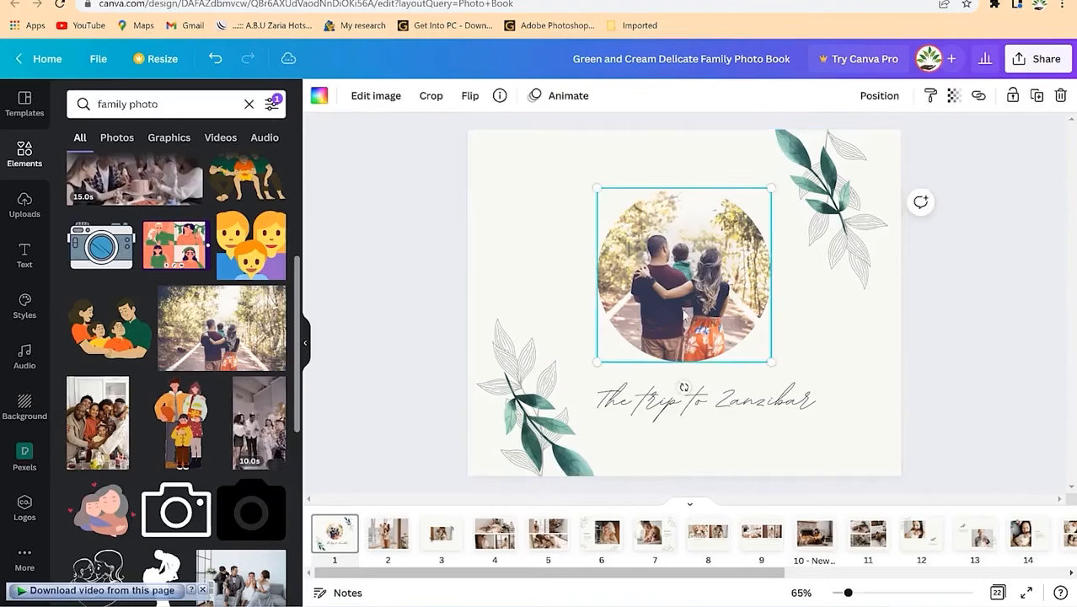
drag(782, 369, 794, 385)
mouse_move(584, 180)
mouse_down()
mouse_move(579, 172)
mouse_move(587, 176)
mouse_up()
click(1000, 360)
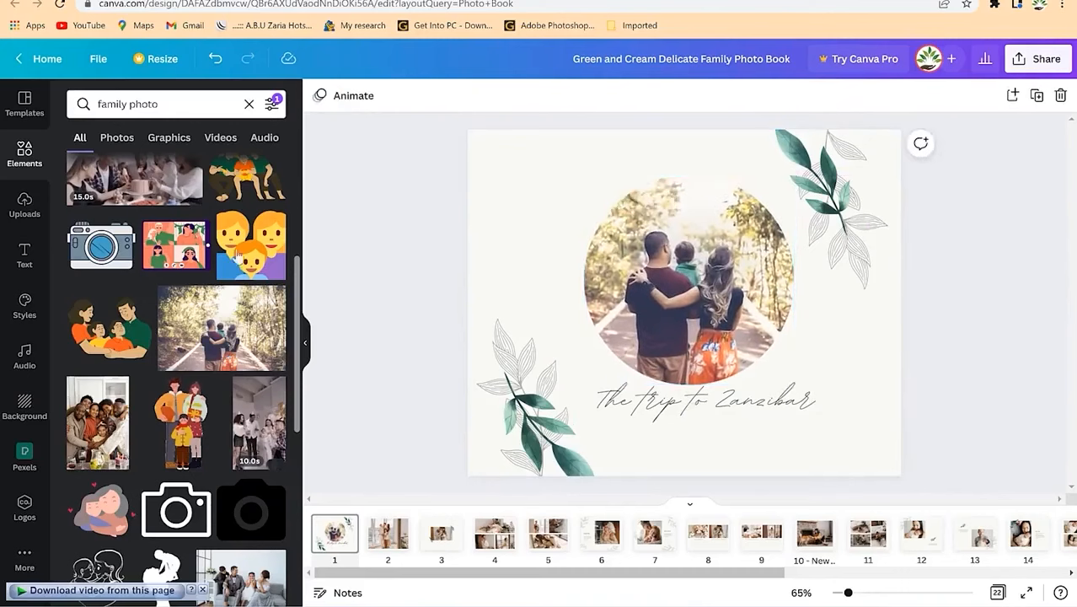
click(389, 543)
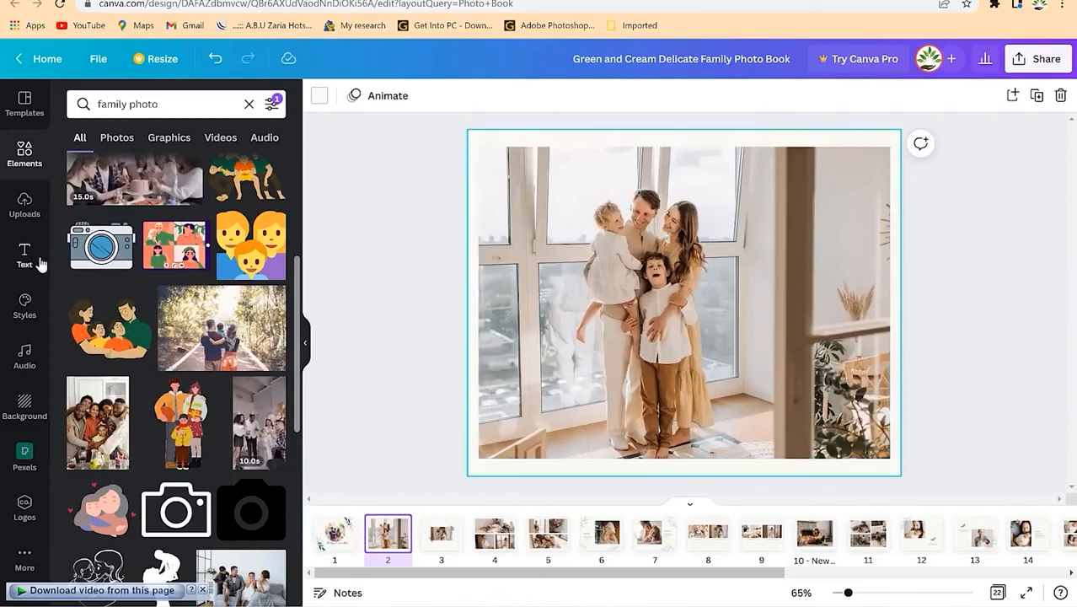
Step: Fill page 2's frame with the autumn photo of a family before a house, undoing the cake video
scroll(255, 287, up, 2)
drag(146, 320, 535, 369)
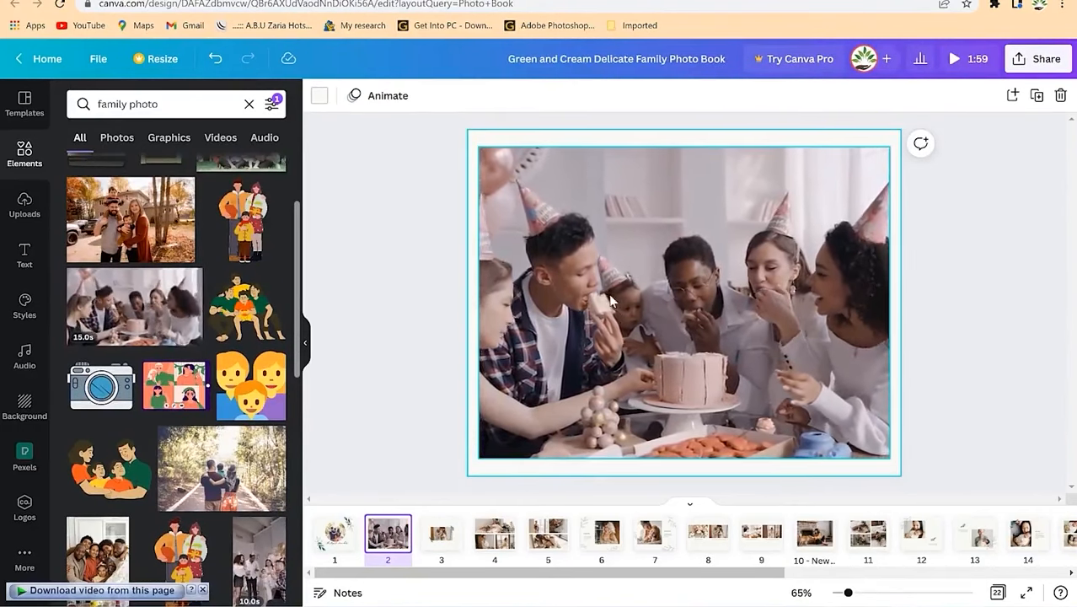
key(ctrl+z)
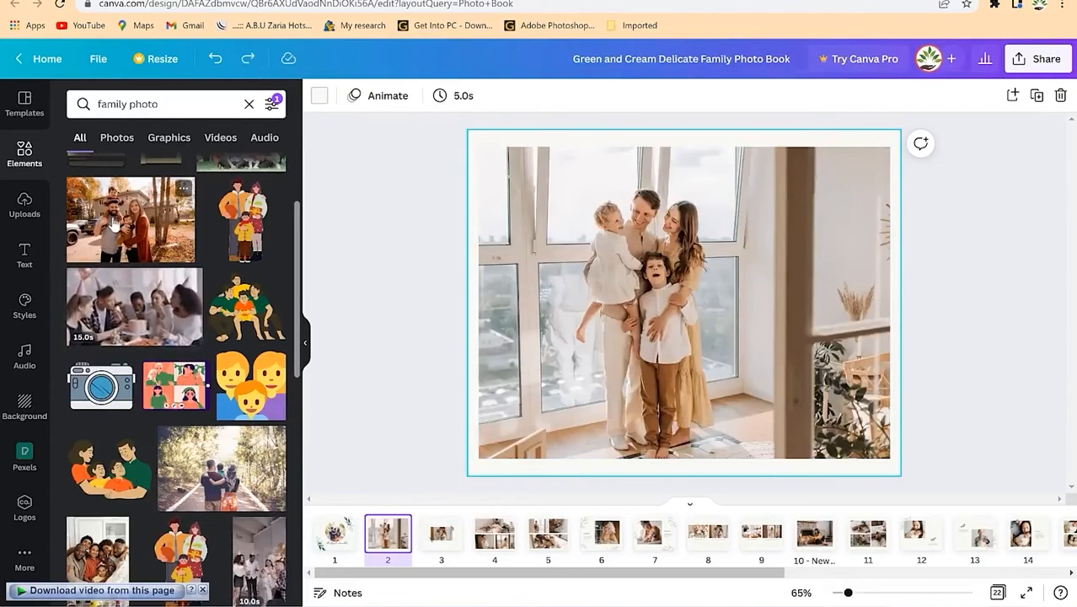
drag(115, 224, 539, 303)
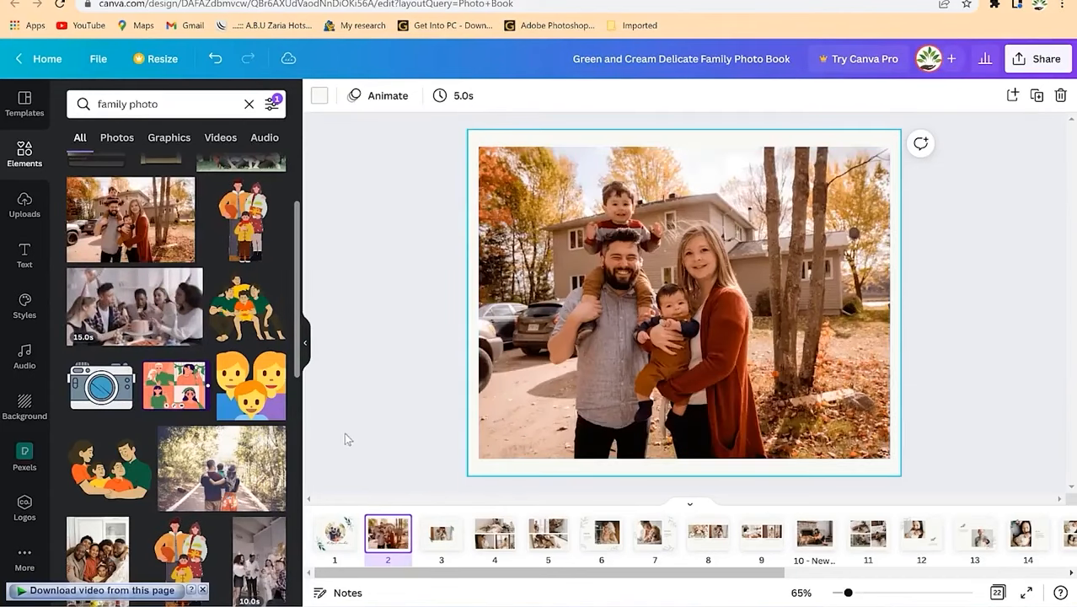
click(441, 532)
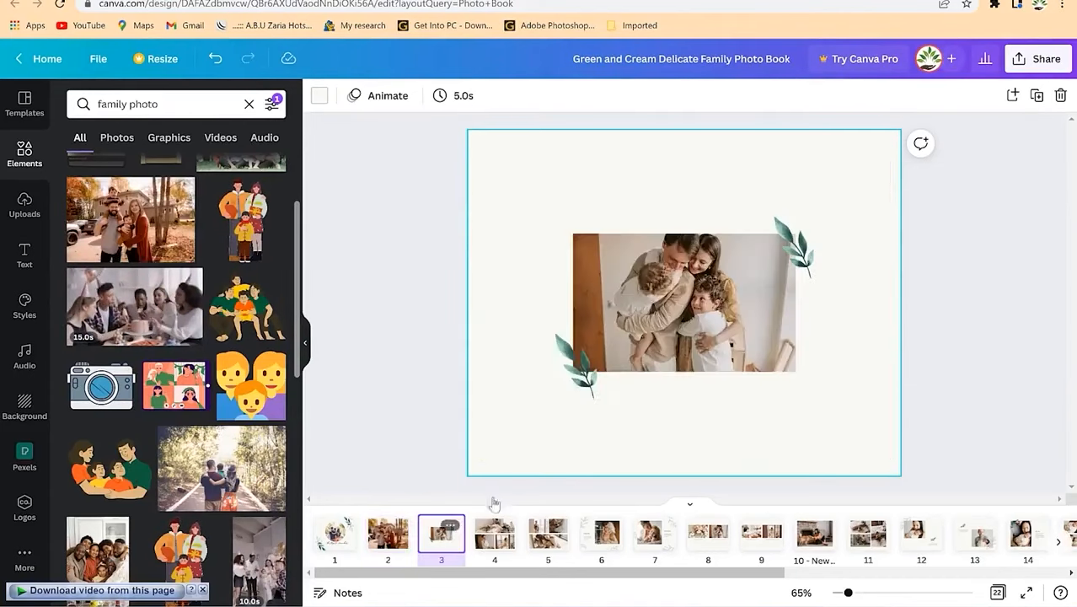
Step: Replace page 3's hug photo with the sofa family photo, enlarged and centred
scroll(171, 404, down, 5)
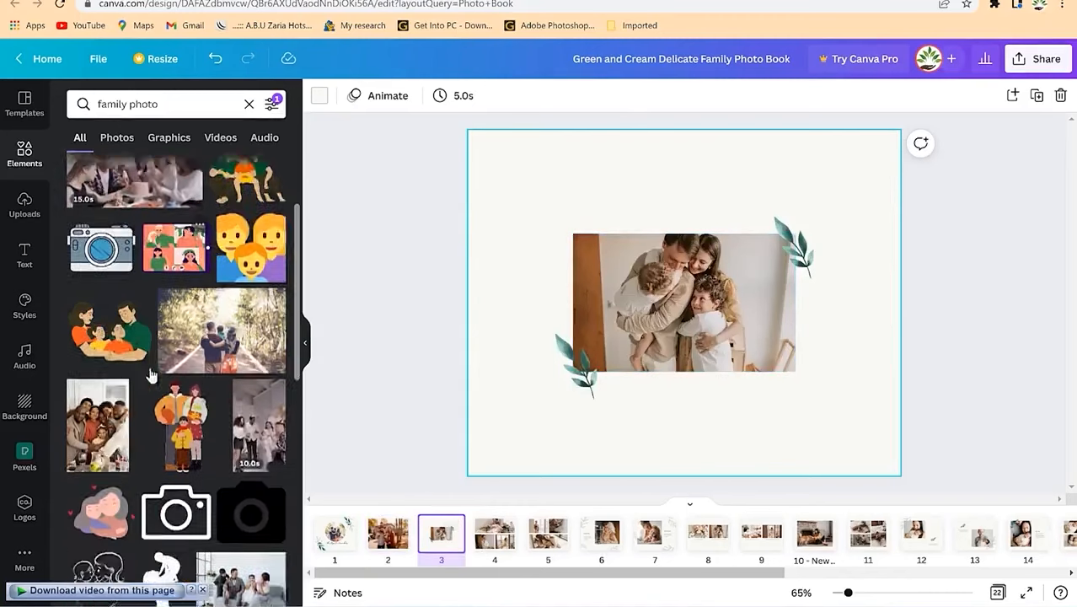
drag(239, 381, 646, 306)
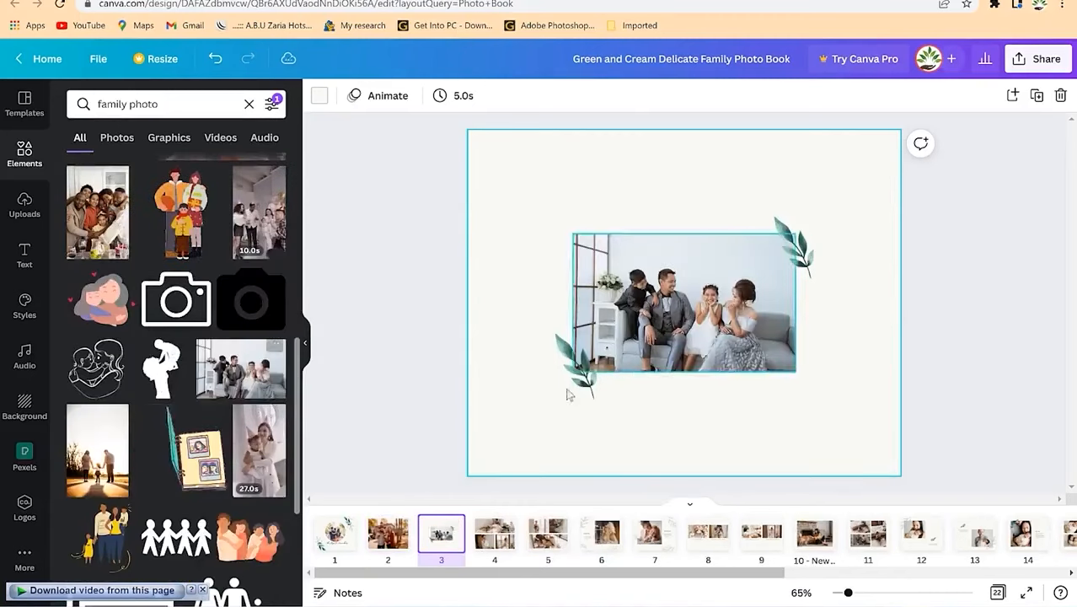
click(642, 319)
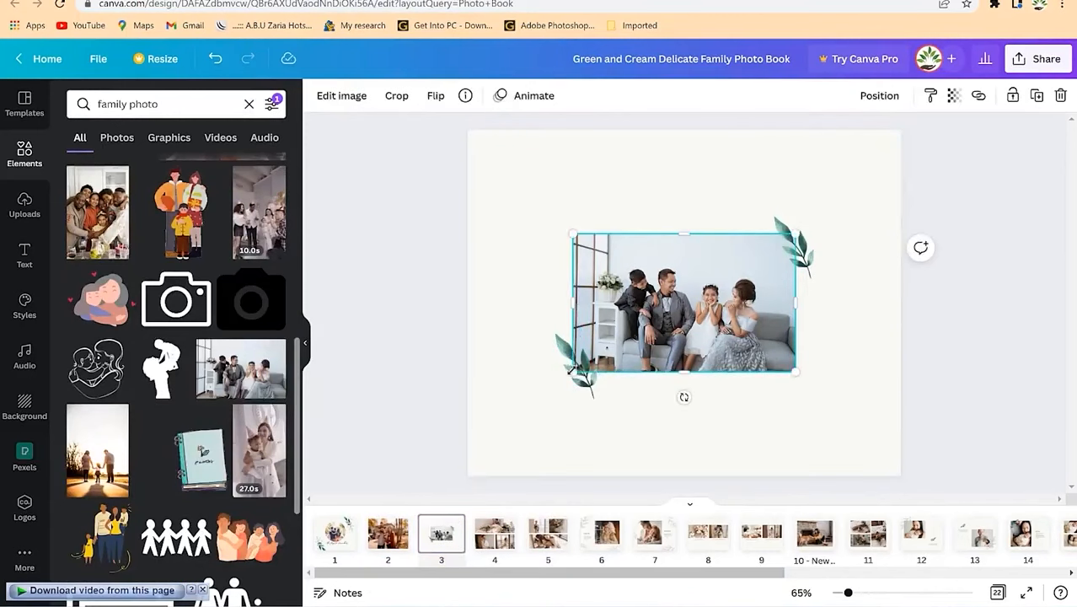
drag(574, 371, 470, 440)
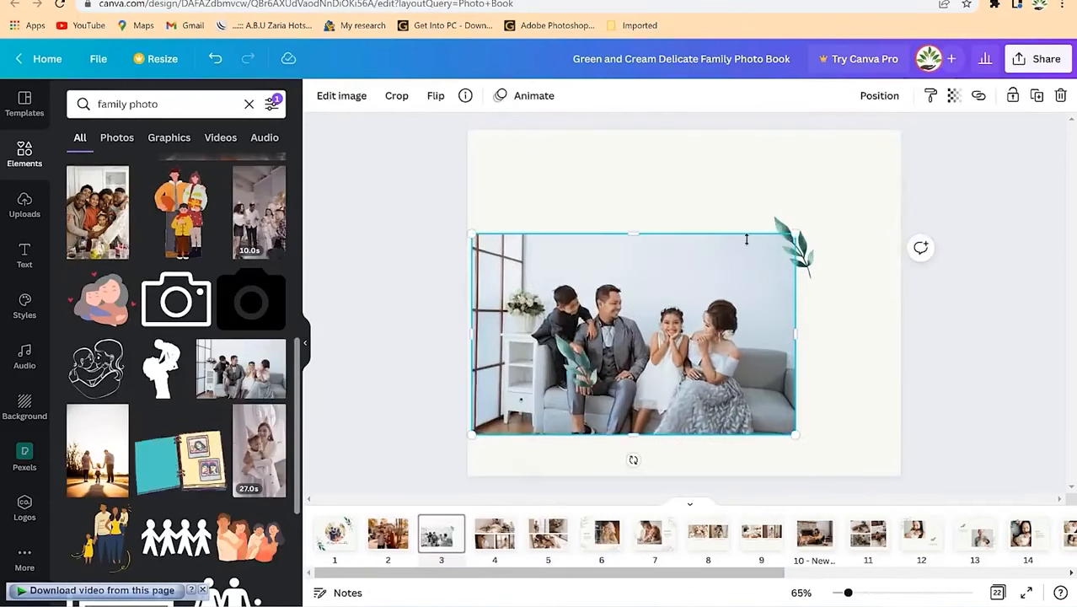
drag(801, 229, 883, 178)
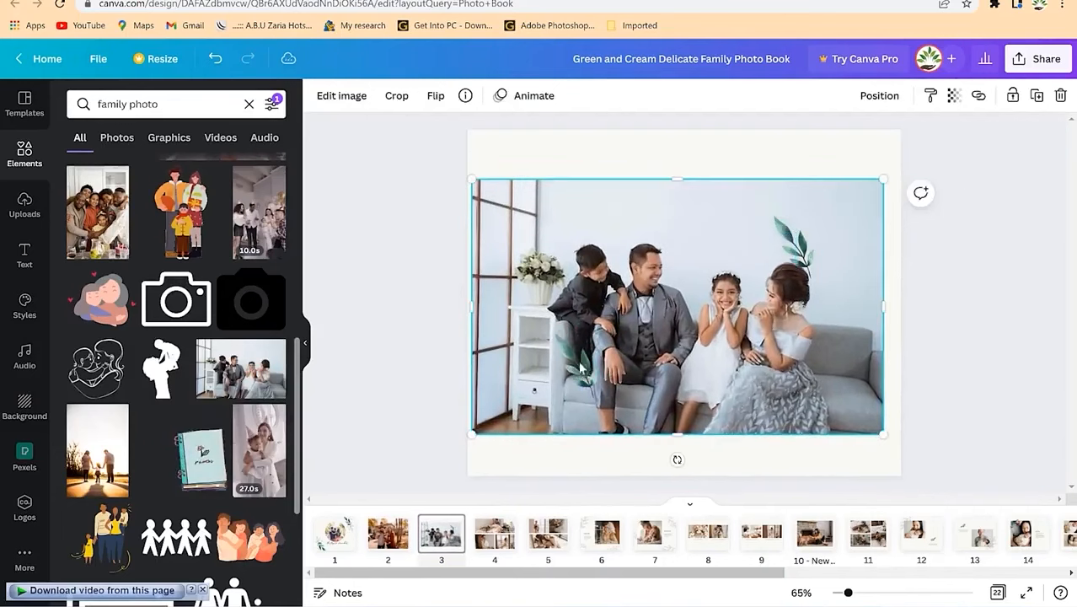
mouse_move(628, 291)
mouse_down()
mouse_move(644, 297)
mouse_move(635, 298)
mouse_up()
Step: Position leaf sprigs centred above and below the sofa photo
drag(581, 345, 693, 152)
mouse_move(697, 194)
mouse_down()
mouse_move(705, 158)
mouse_move(688, 175)
mouse_up()
key(ctrl+z)
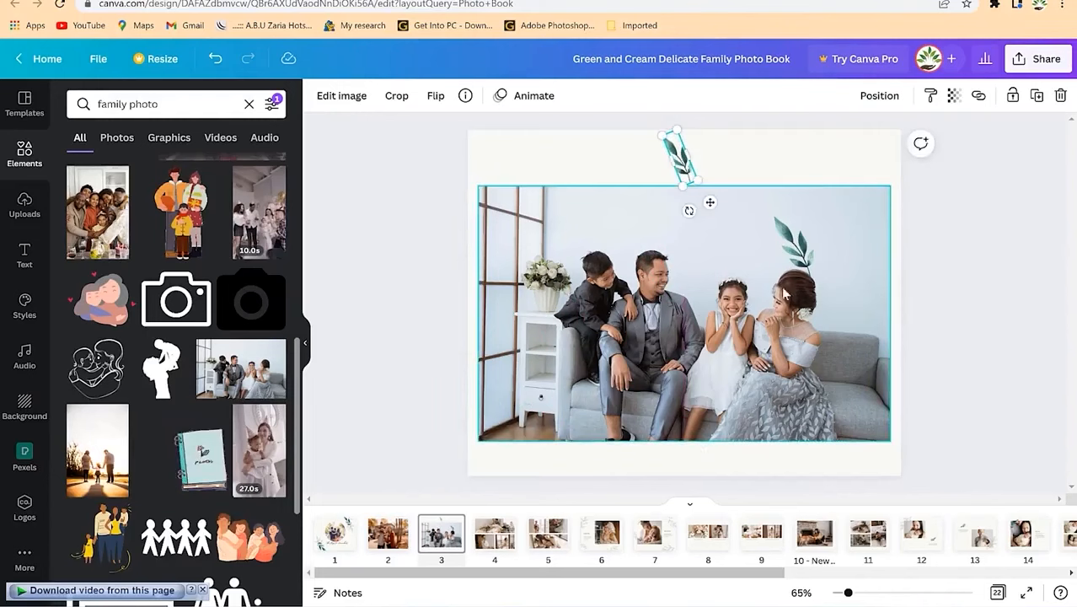
click(795, 247)
drag(659, 419, 639, 464)
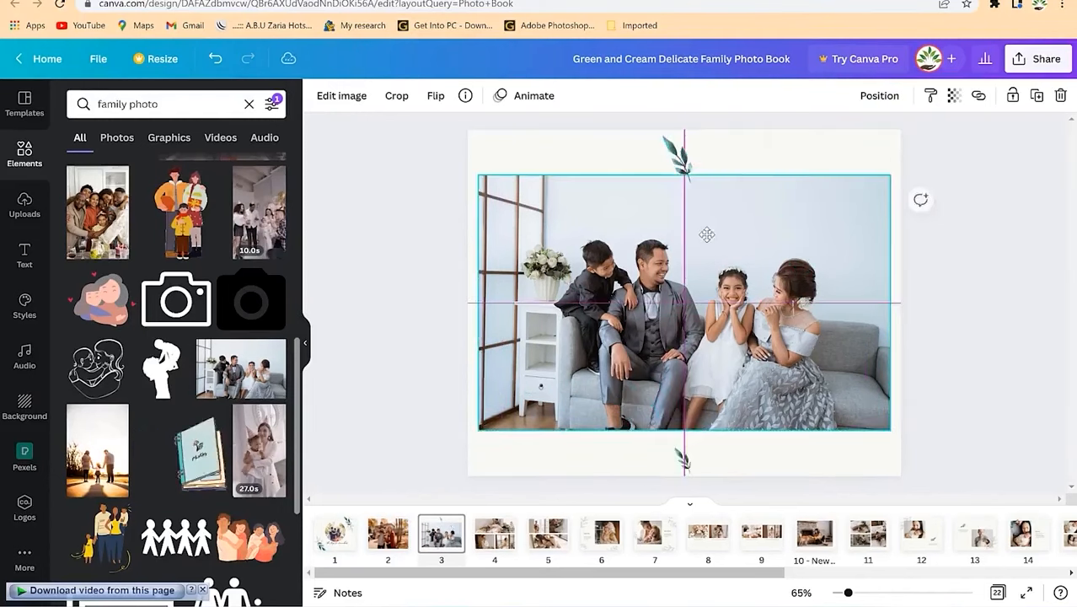
drag(707, 233, 708, 236)
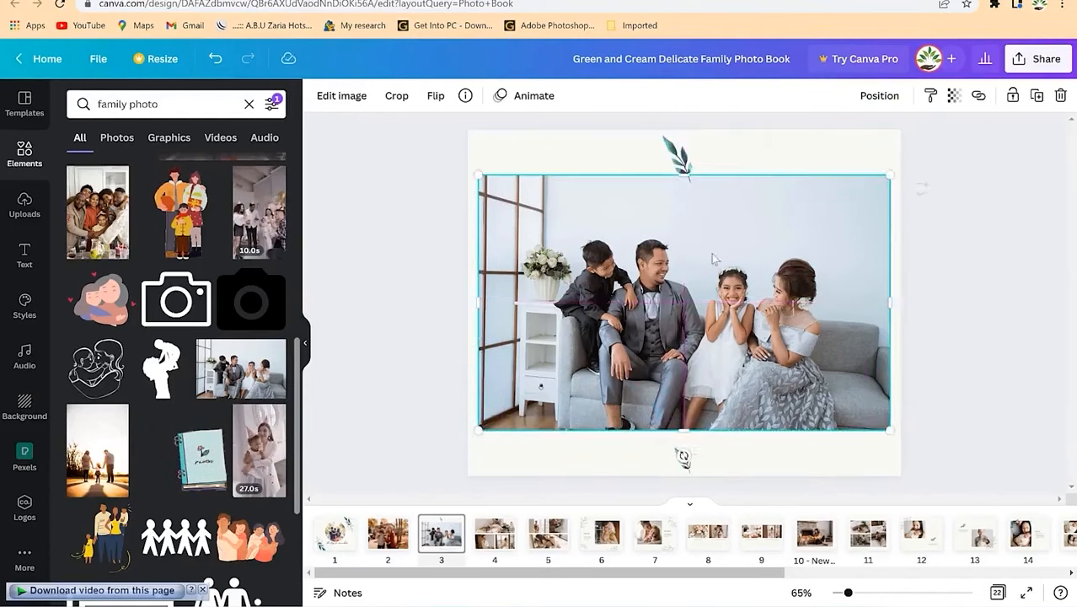
click(687, 476)
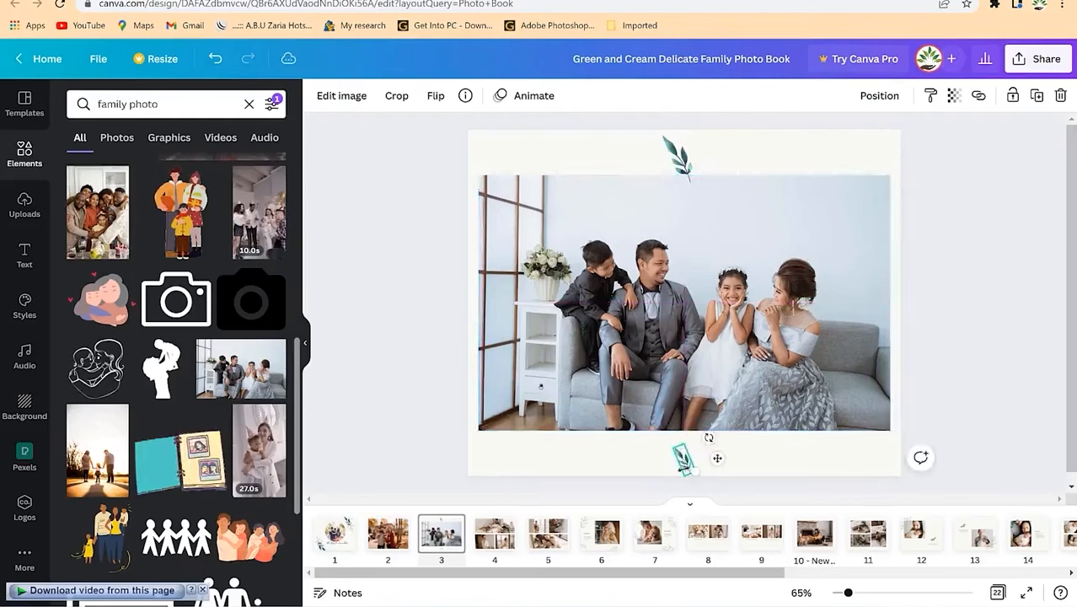
drag(689, 474, 684, 459)
click(736, 474)
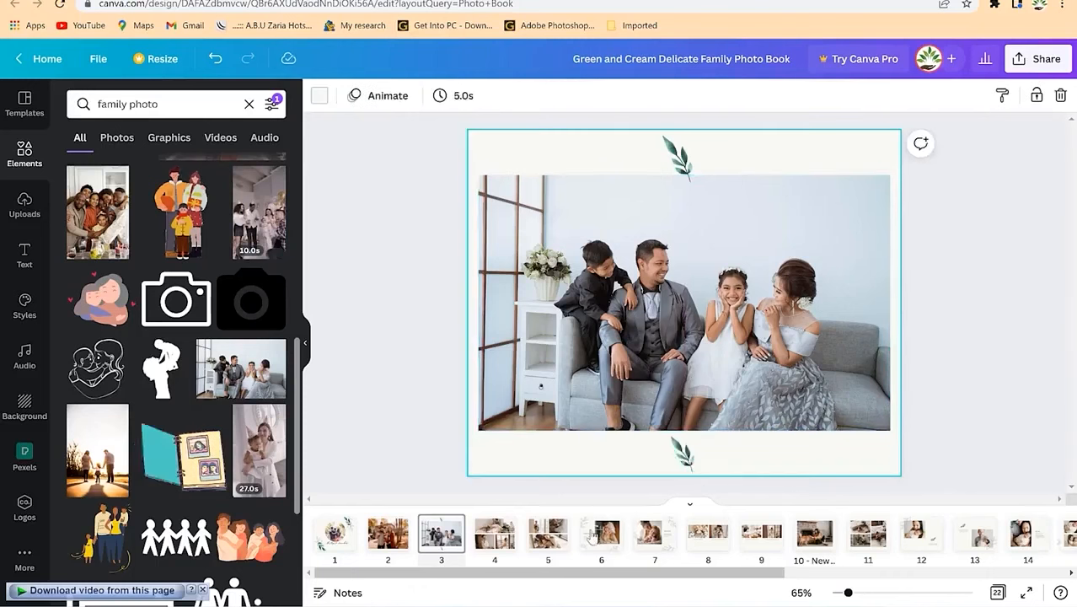
click(500, 538)
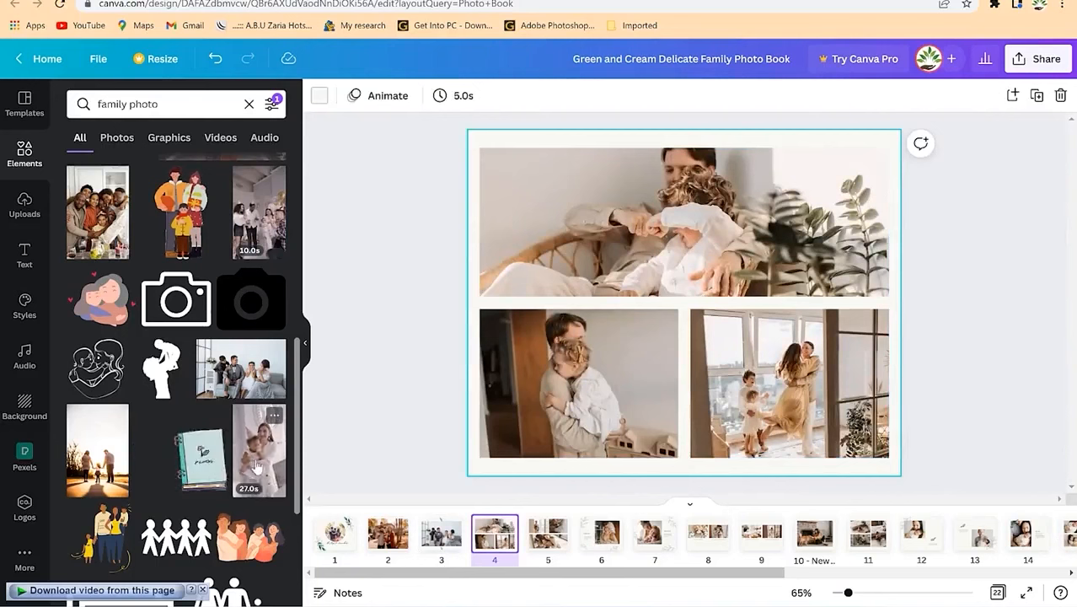
Step: Filter the family photo results to Photos and fill page 4's bottom-left frame
scroll(202, 503, down, 3)
scroll(199, 496, down, 2)
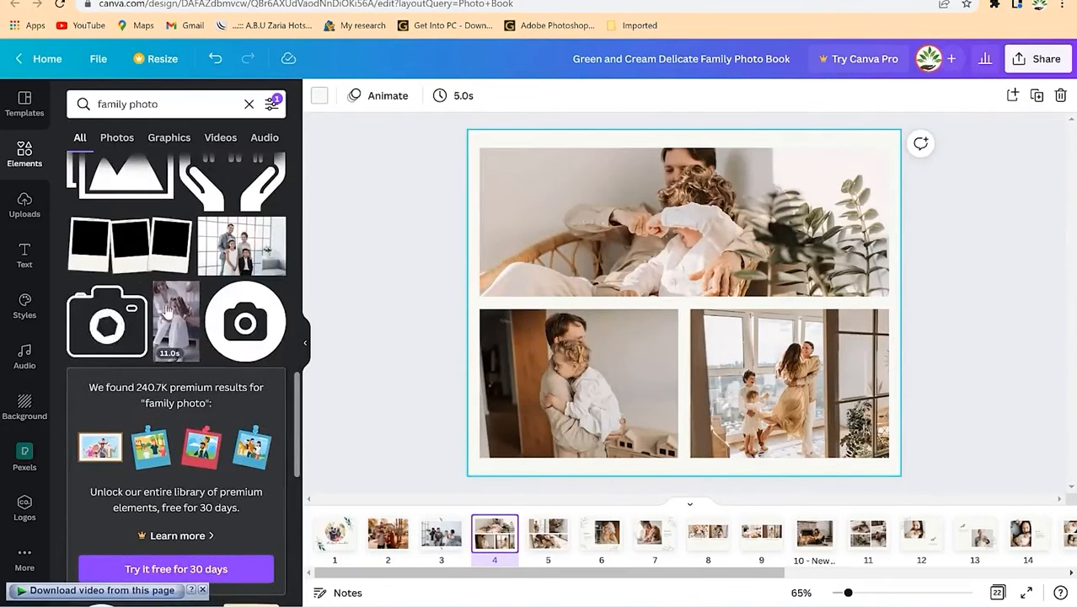
scroll(180, 284, up, 1)
scroll(179, 277, up, 6)
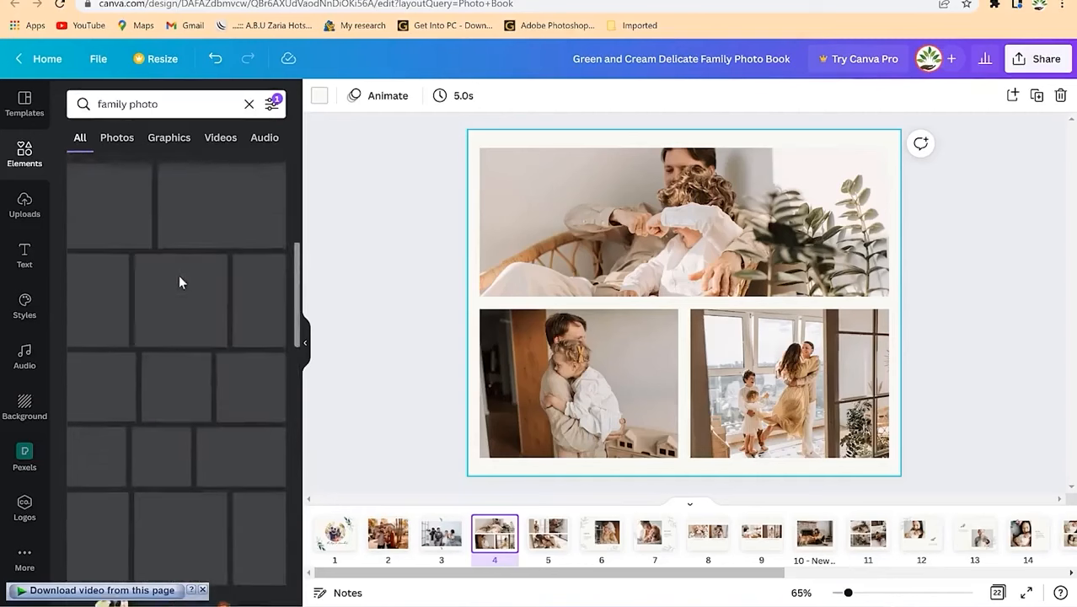
click(112, 138)
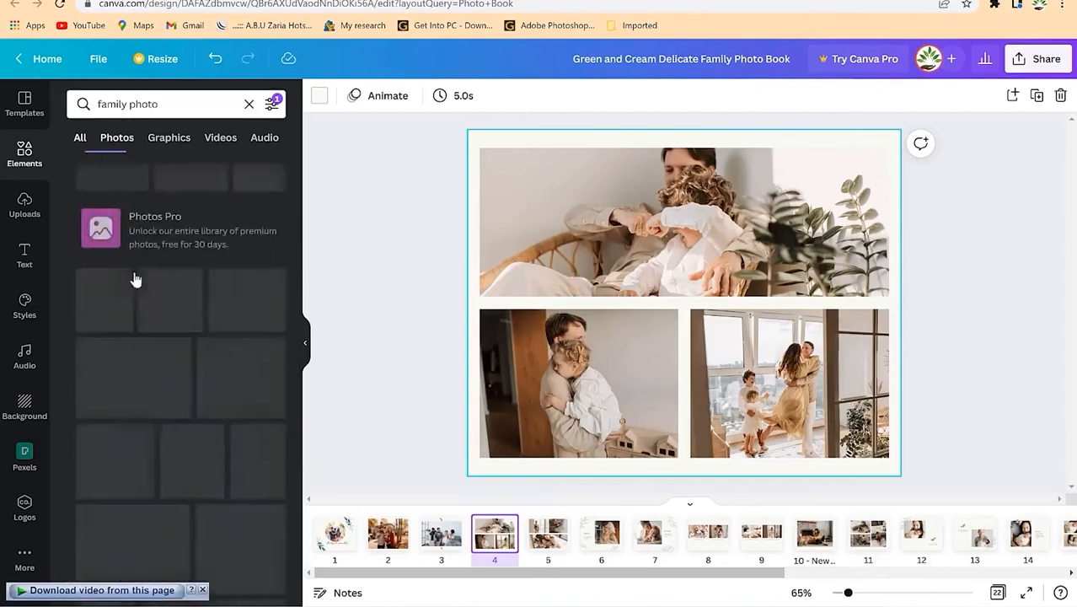
scroll(154, 383, down, 10)
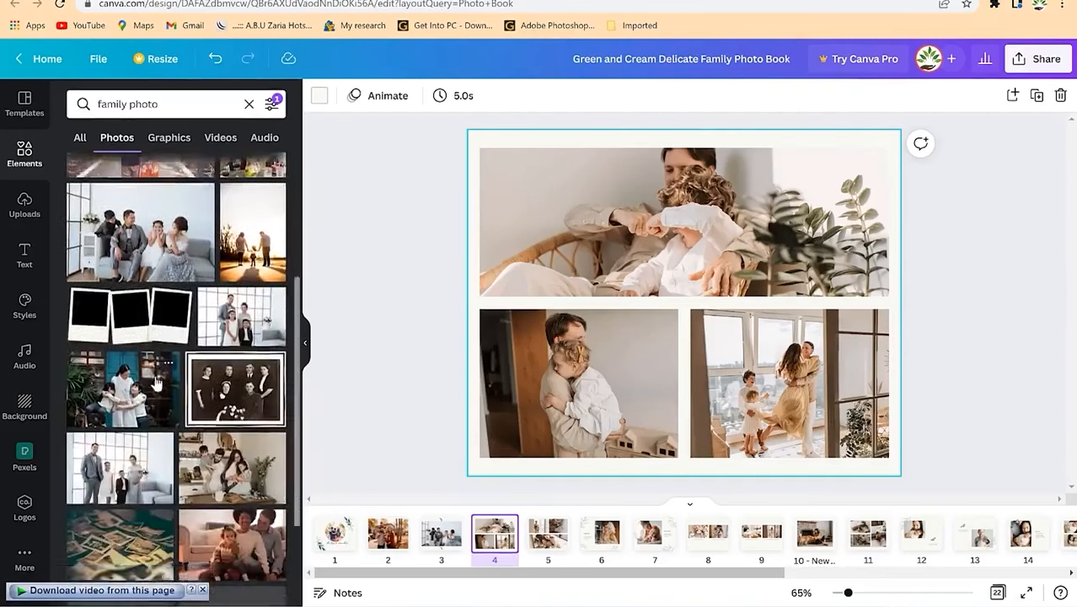
scroll(170, 406, down, 10)
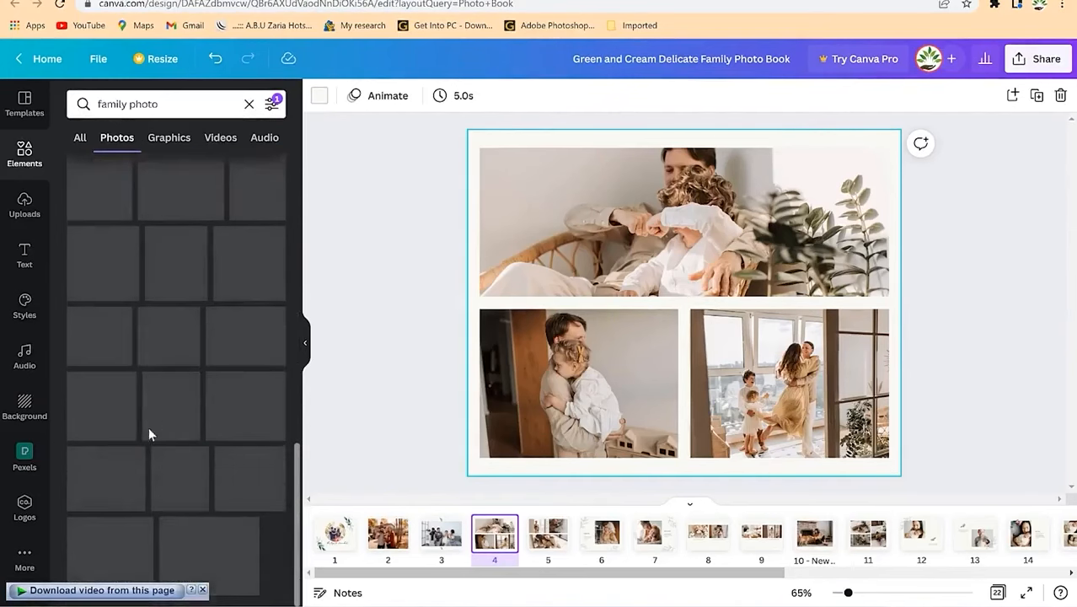
drag(103, 280, 554, 401)
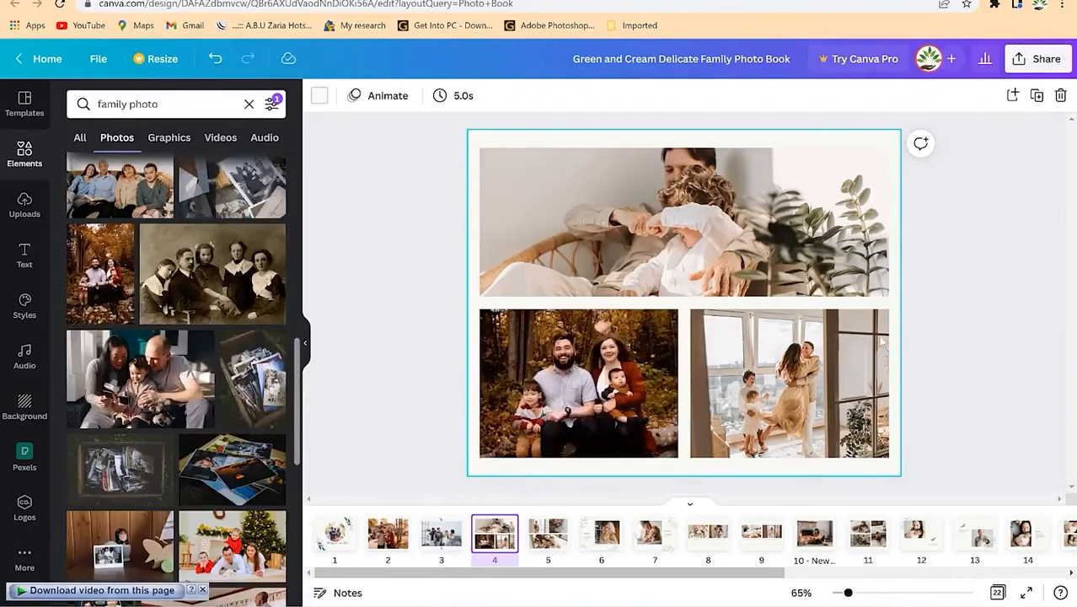
Step: Put the car family photo bottom right, shifted lower, and the sofa family photo across the top
scroll(172, 430, down, 3)
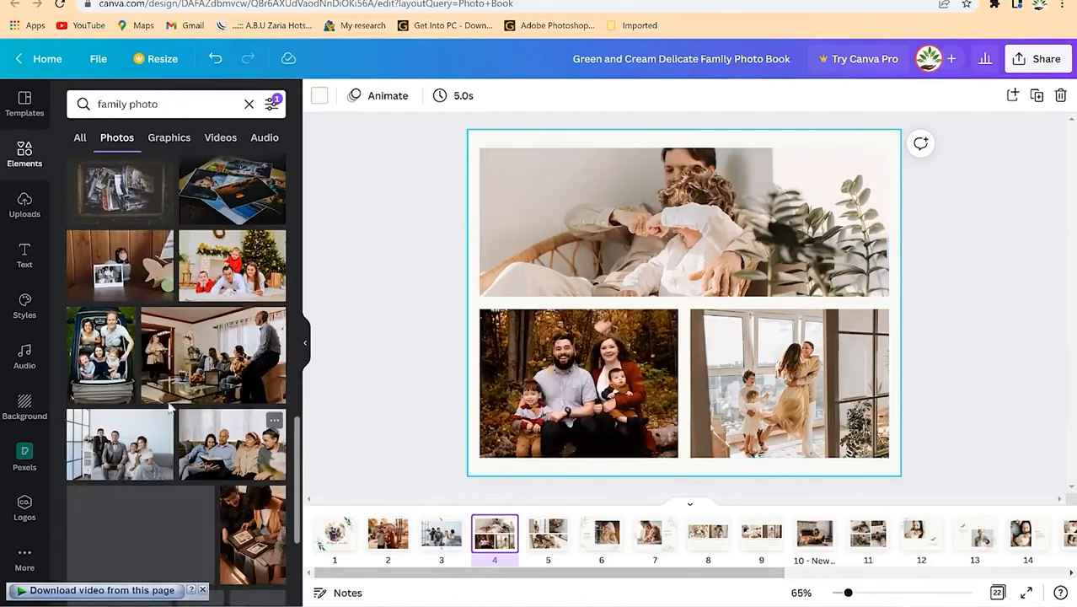
drag(118, 371, 770, 403)
double_click(782, 375)
drag(795, 341, 811, 403)
click(925, 388)
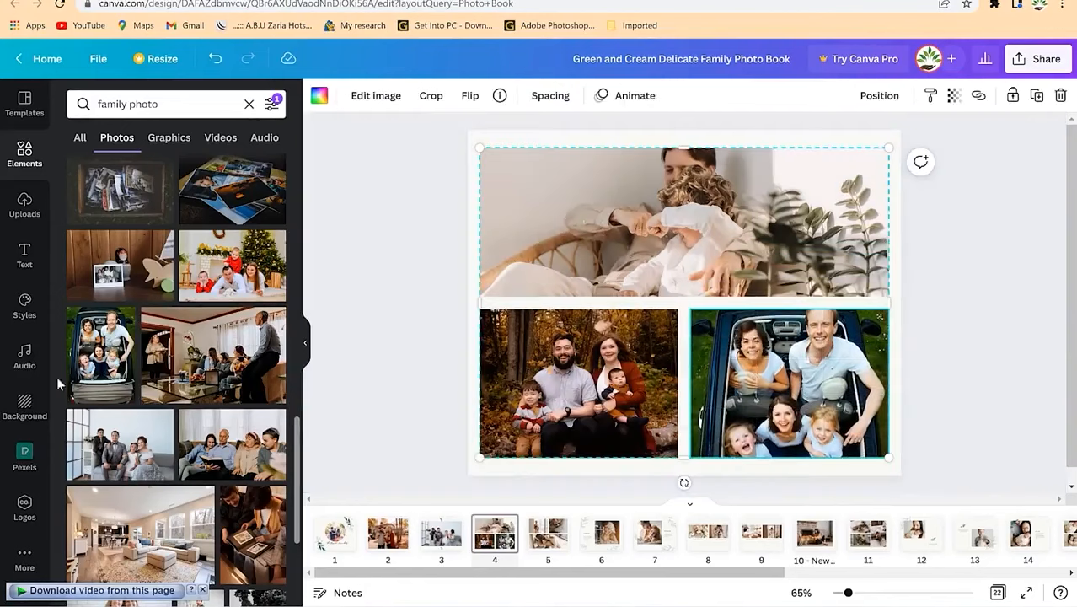
drag(221, 468, 623, 265)
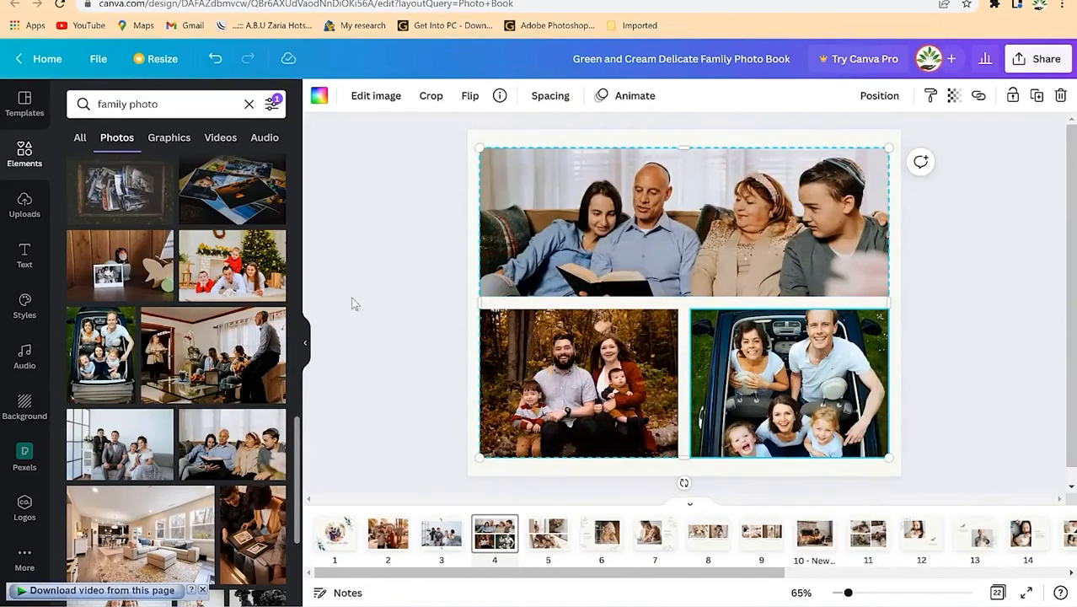
click(541, 544)
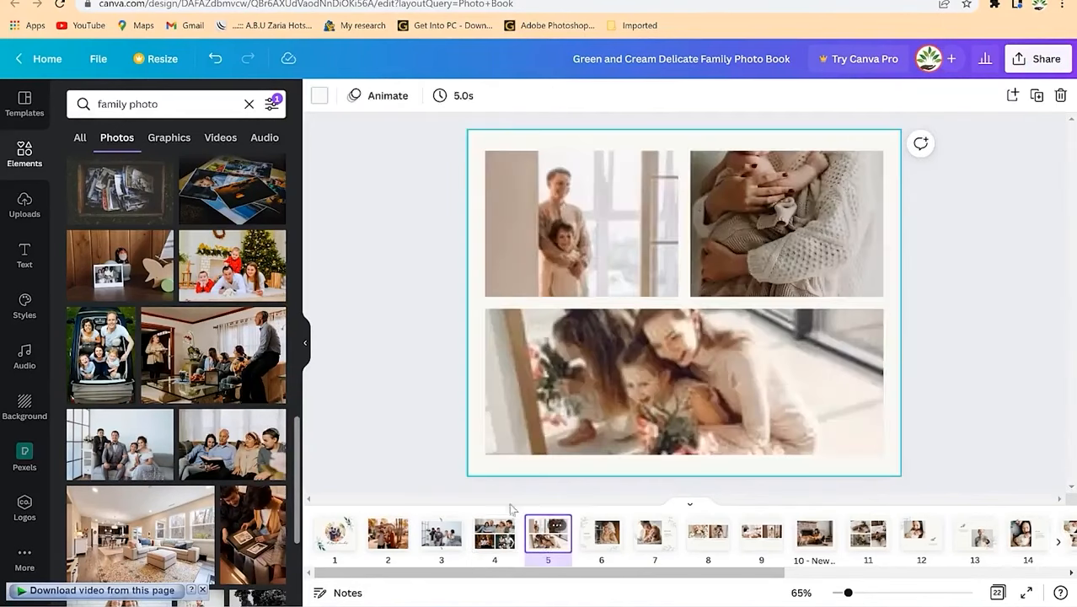
Step: Upload a man's portrait photo from the Downloads folder to Canva's uploads
click(23, 210)
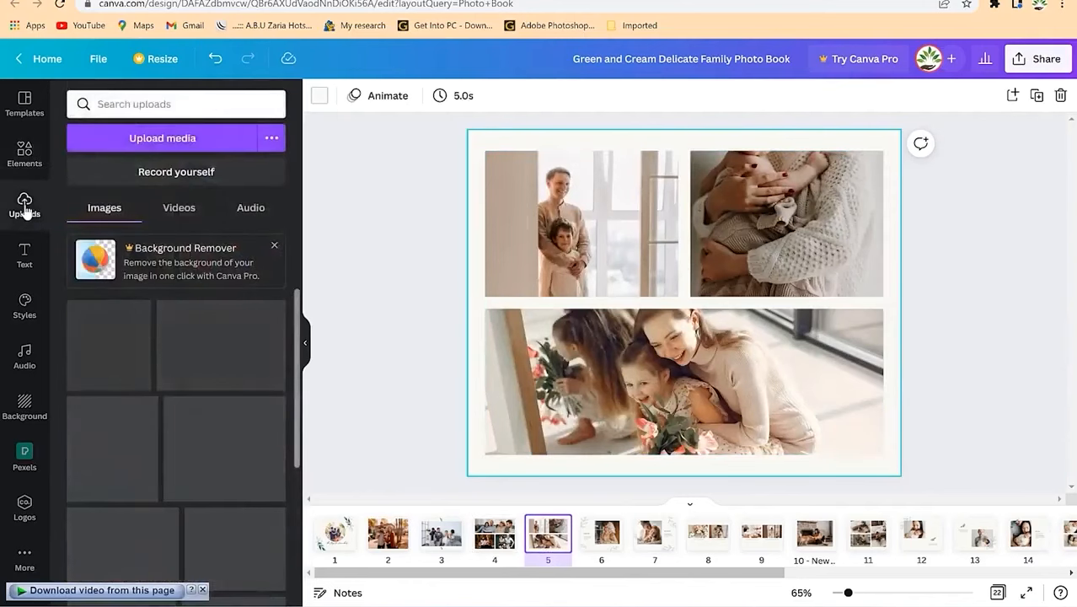
click(139, 143)
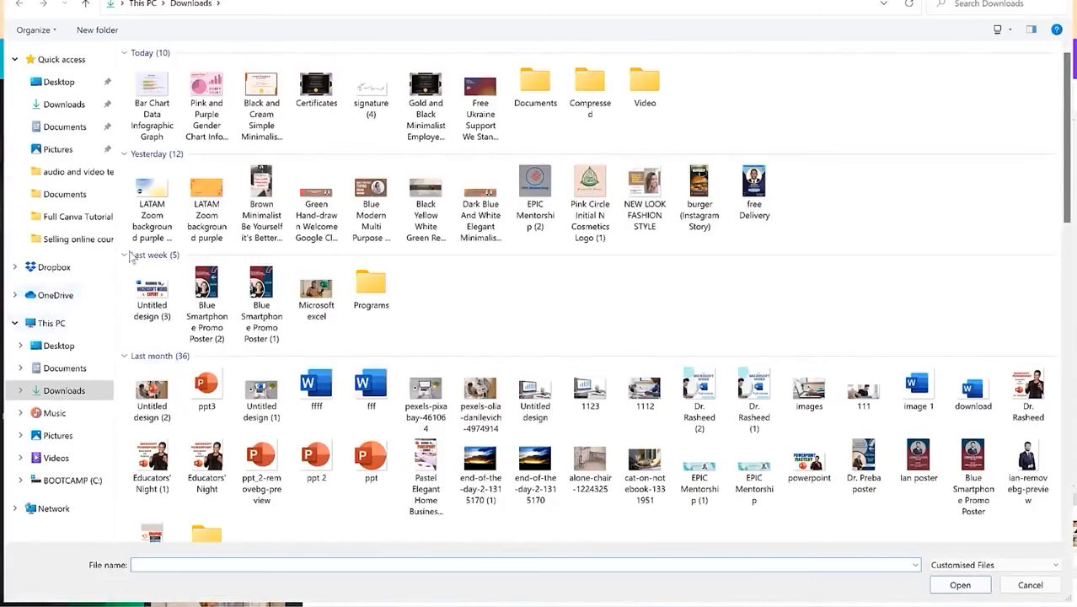
scroll(401, 375, down, 3)
scroll(401, 379, down, 5)
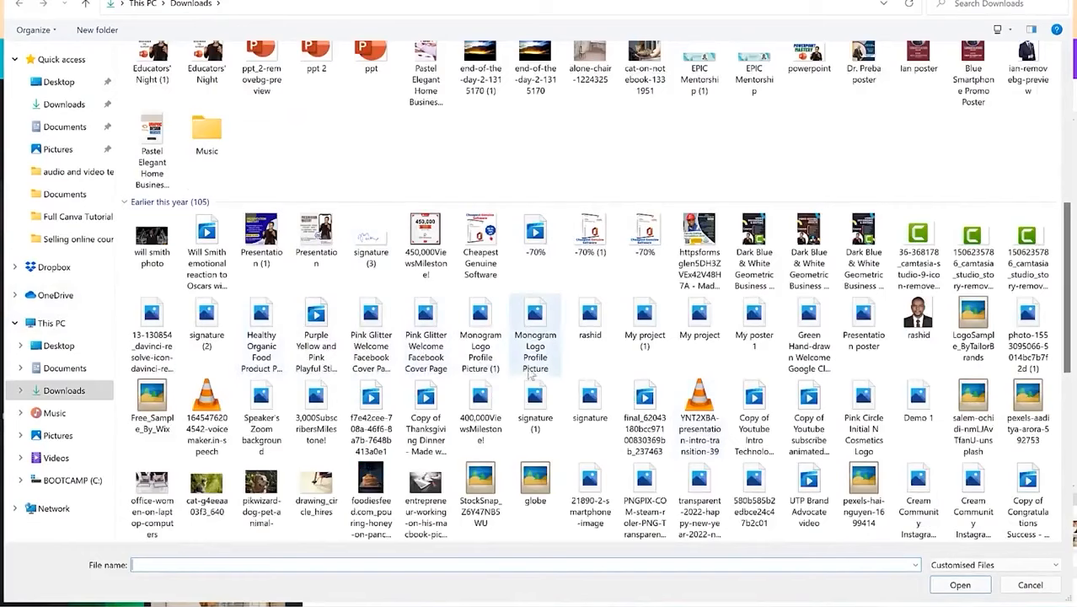
scroll(505, 371, down, 5)
scroll(344, 369, up, 10)
scroll(344, 369, down, 9)
click(917, 152)
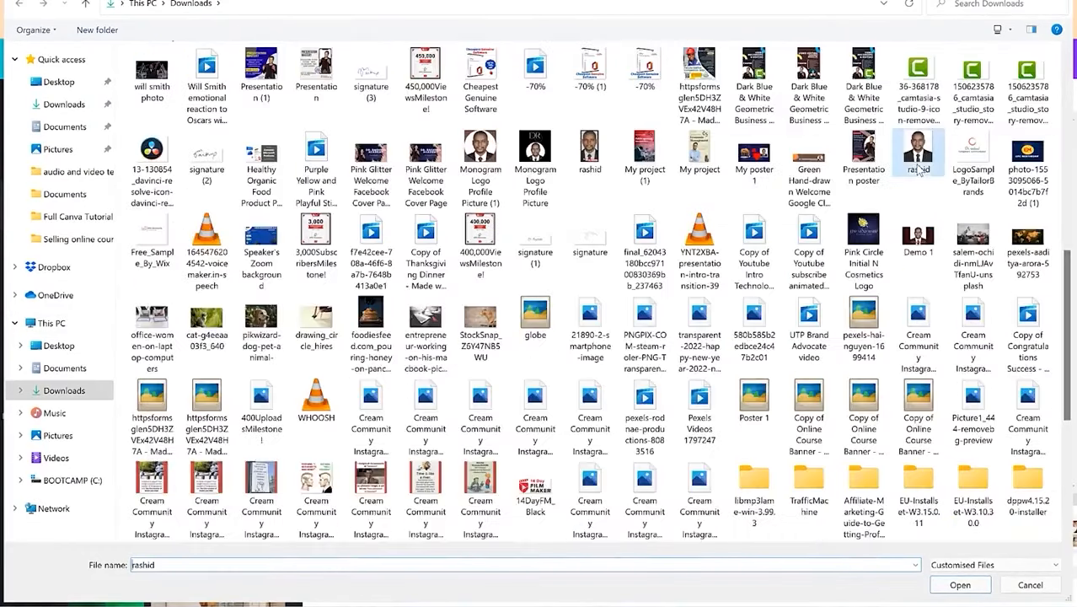
click(960, 585)
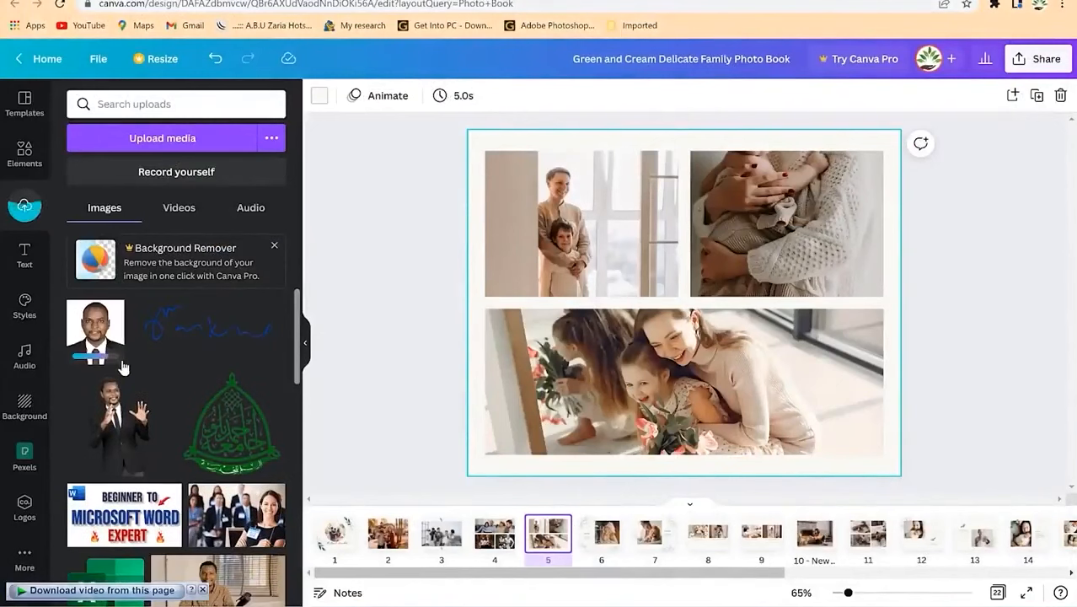
Step: Place the man's portrait in the top-left frame and shift it lower within its crop
drag(95, 337, 556, 216)
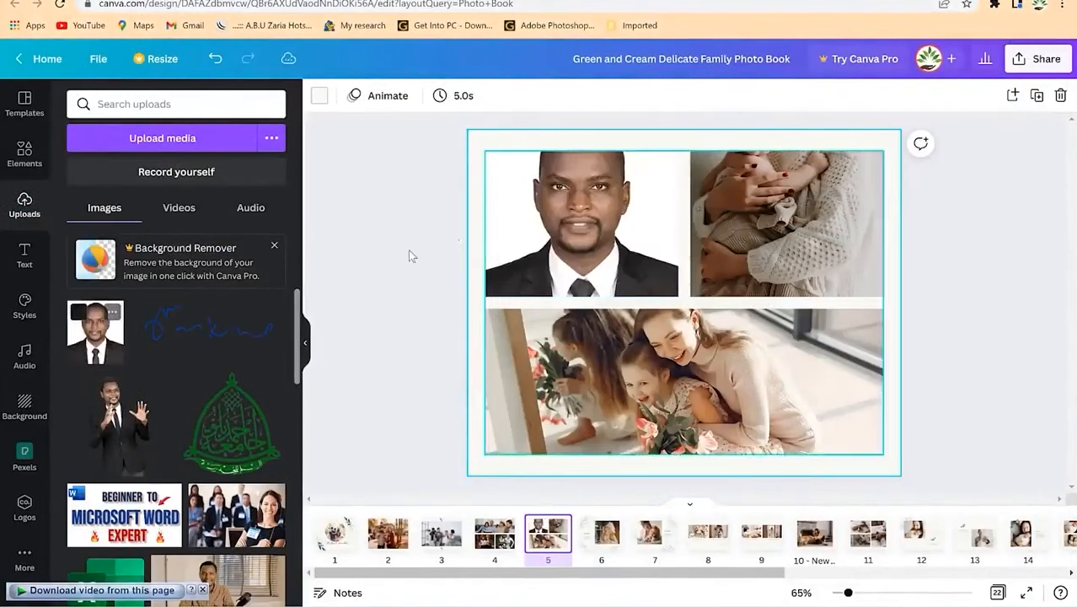
click(591, 204)
double_click(586, 209)
drag(586, 210, 577, 261)
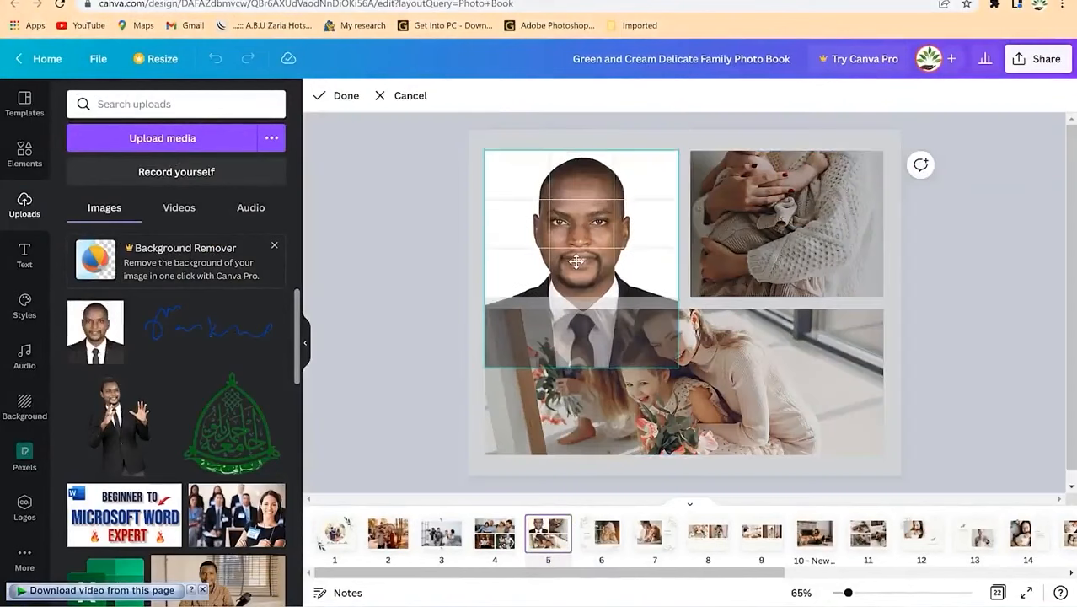
click(408, 261)
Step: Put the waving man in a suit into the top-right frame, nudging him lower
drag(144, 414, 788, 226)
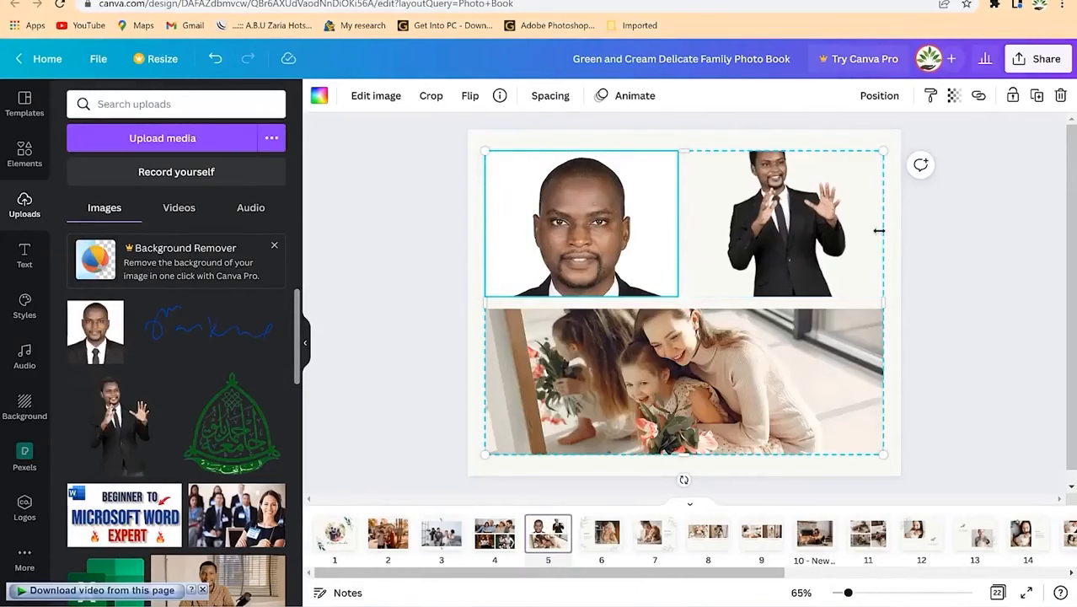
double_click(803, 226)
drag(814, 203, 815, 237)
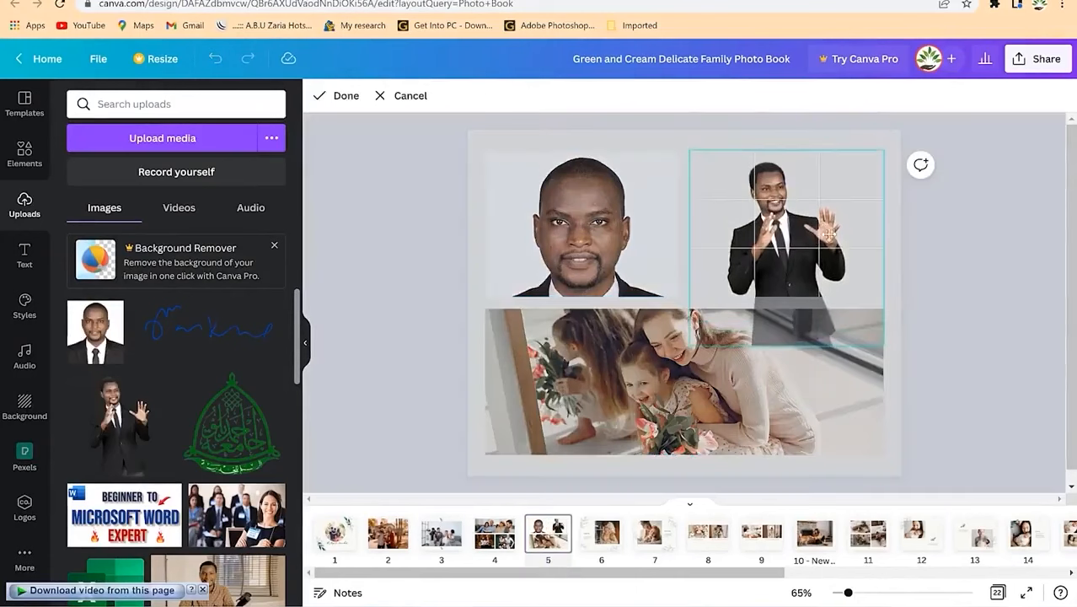
click(944, 261)
Step: Replace the bottom photo with the blurred office-team picture and collapse the side panel
click(681, 416)
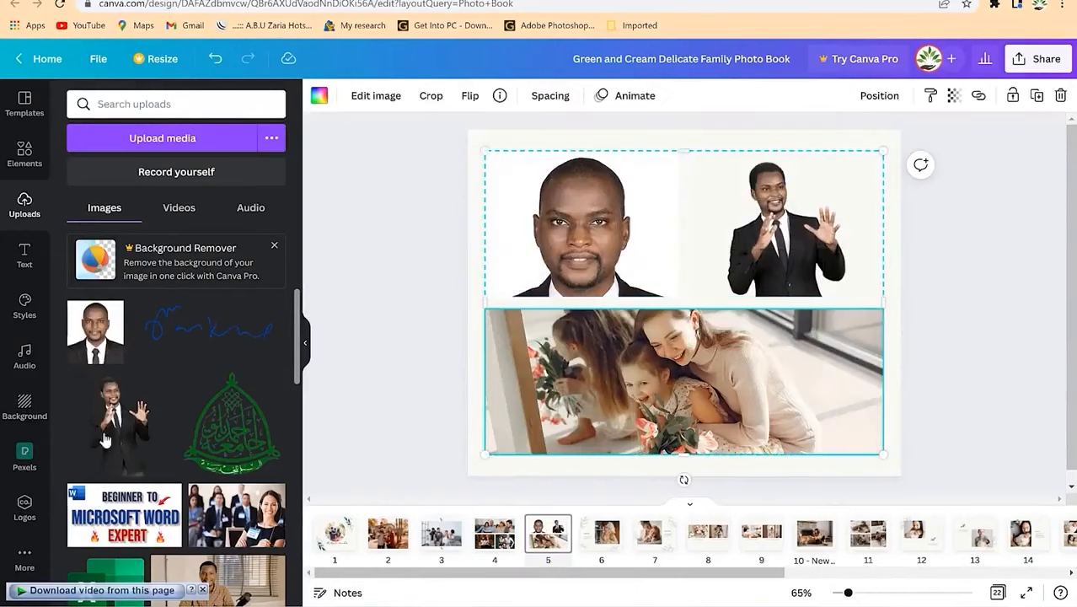
drag(236, 514, 527, 436)
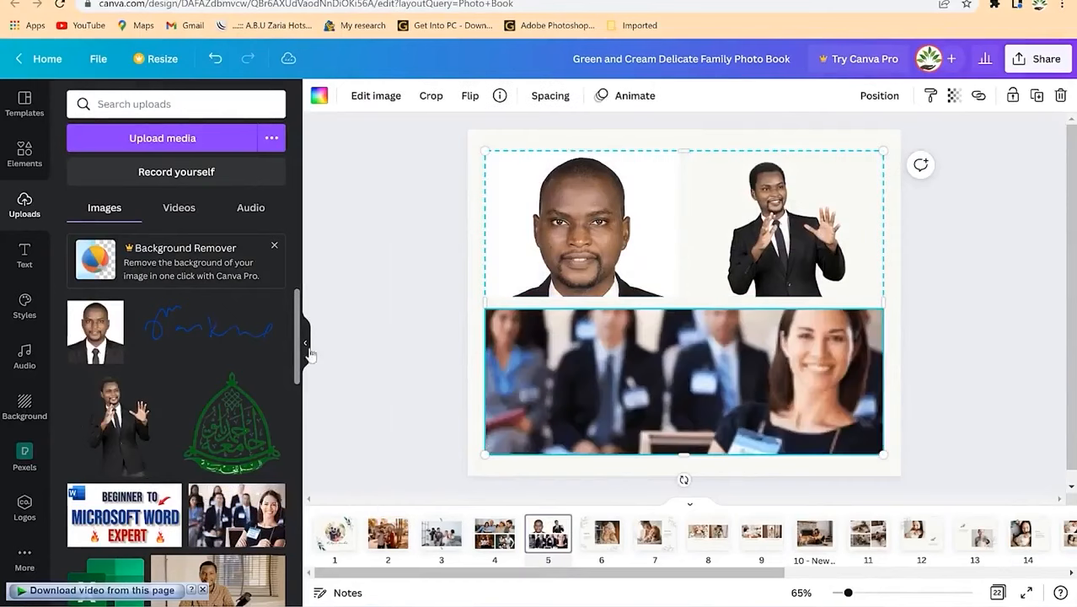
click(306, 346)
click(836, 307)
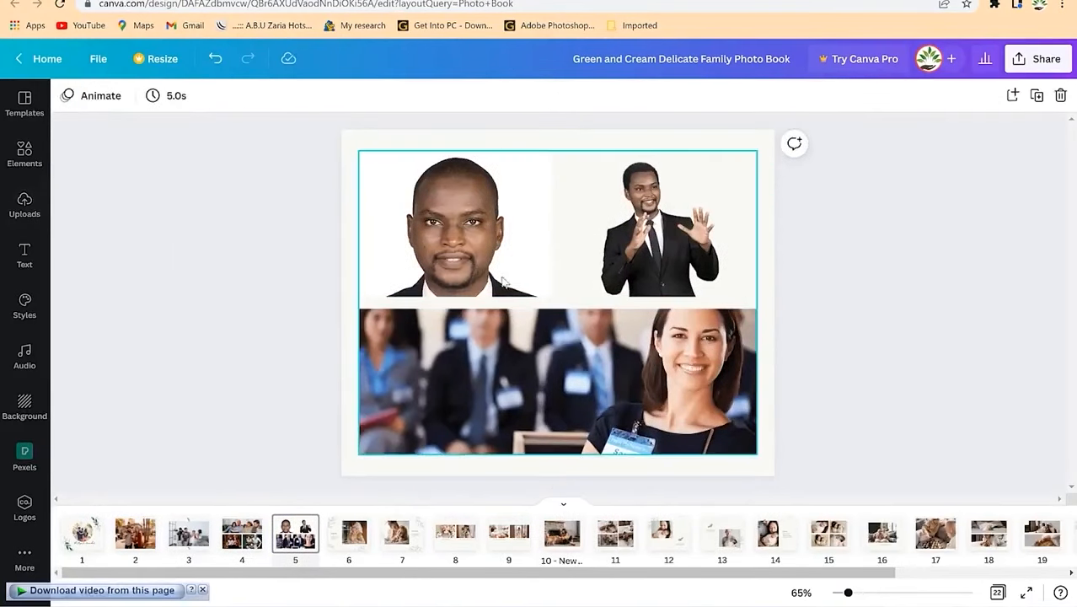
click(594, 395)
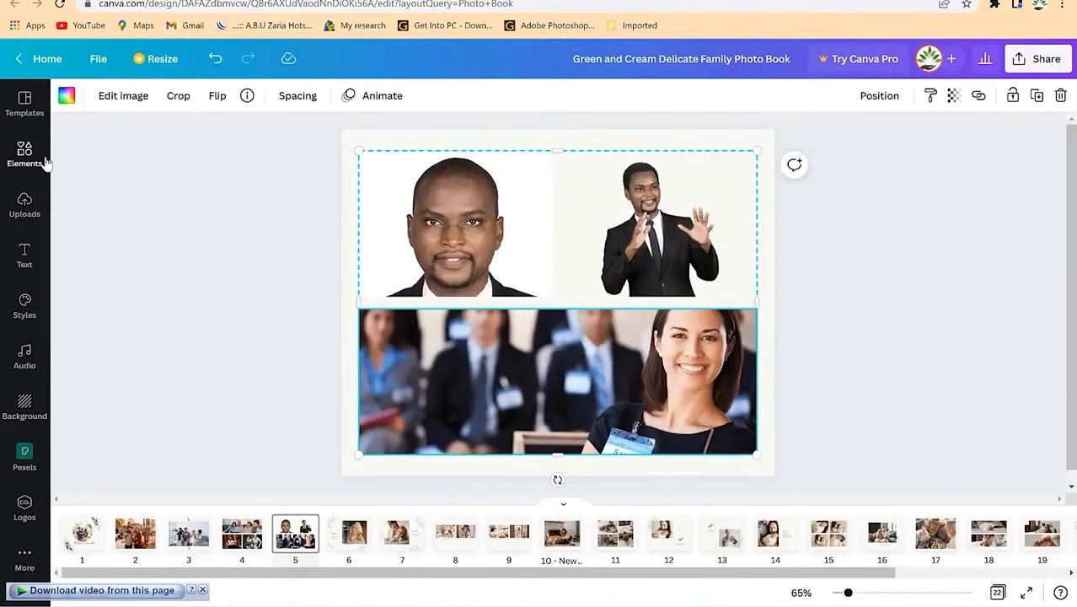
Step: Reopen the side panel and switch it to the Text presets for headings, subheadings and body text
click(42, 158)
click(305, 344)
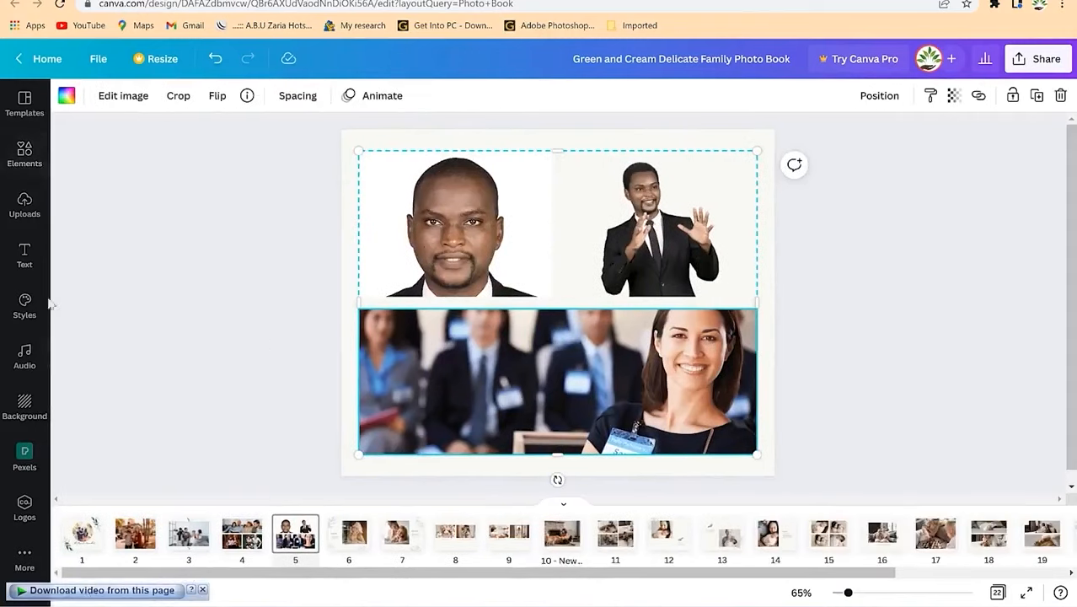
click(32, 158)
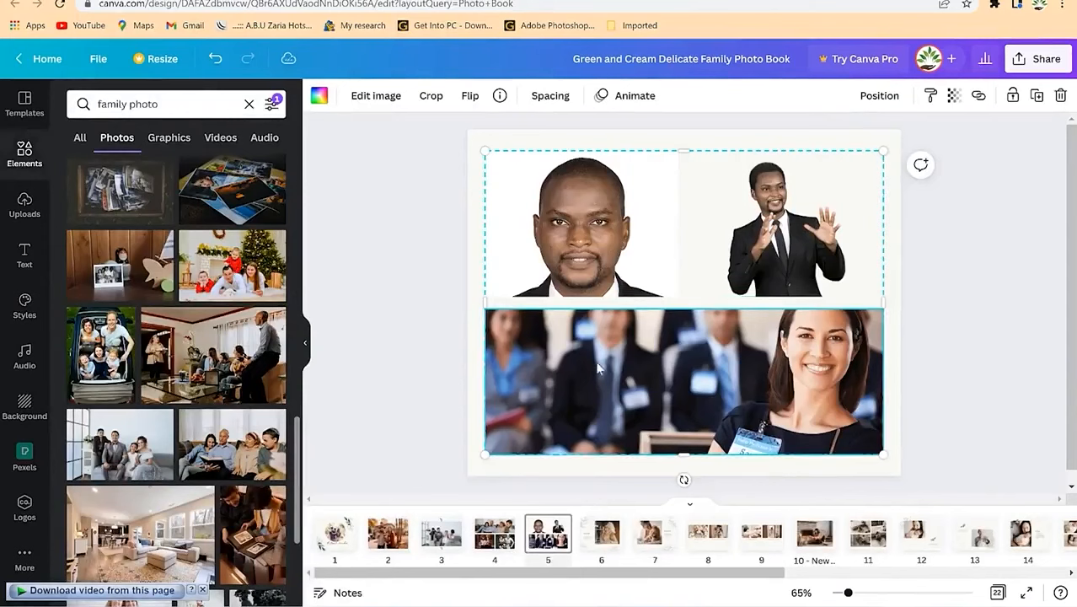
click(21, 258)
Step: Add a subheading reading 'The speaking moment' over the office-team photo and colour it white
click(140, 216)
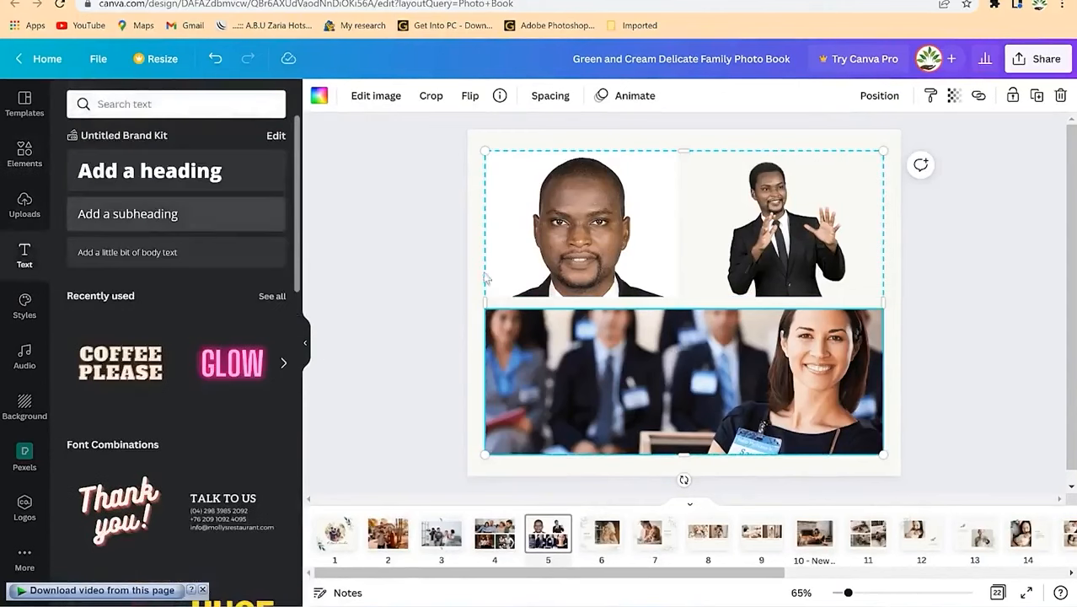
drag(694, 341, 696, 426)
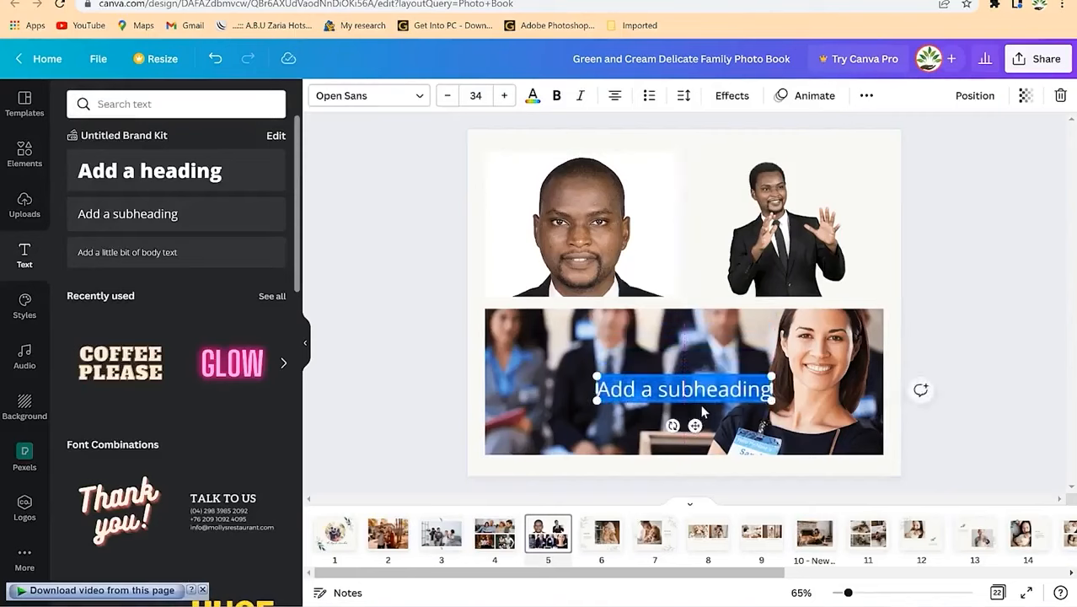
text(The speaking m)
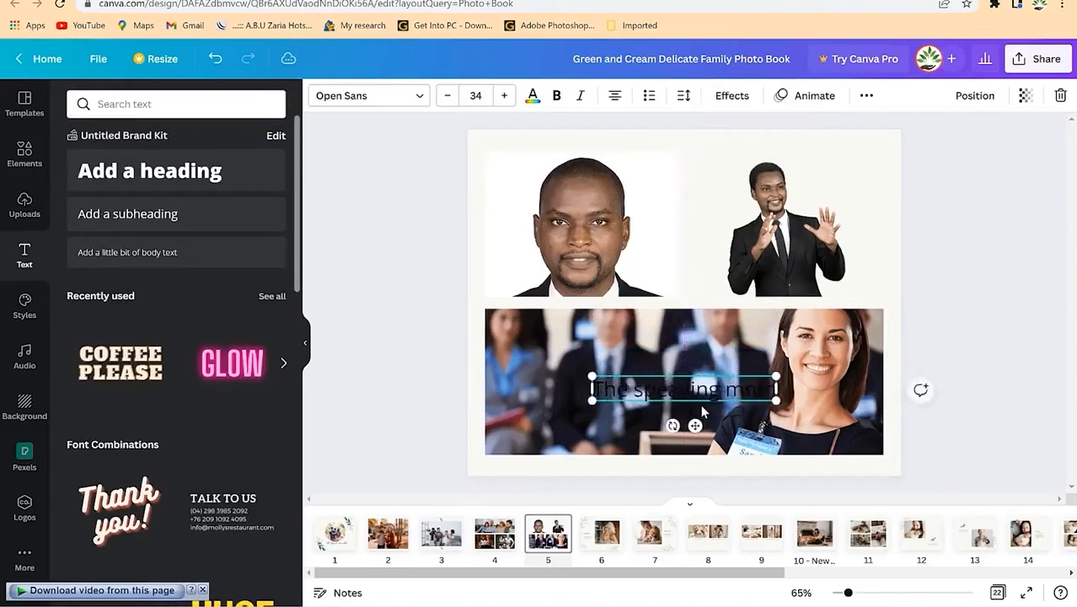
text(oment)
key(ctrl+a)
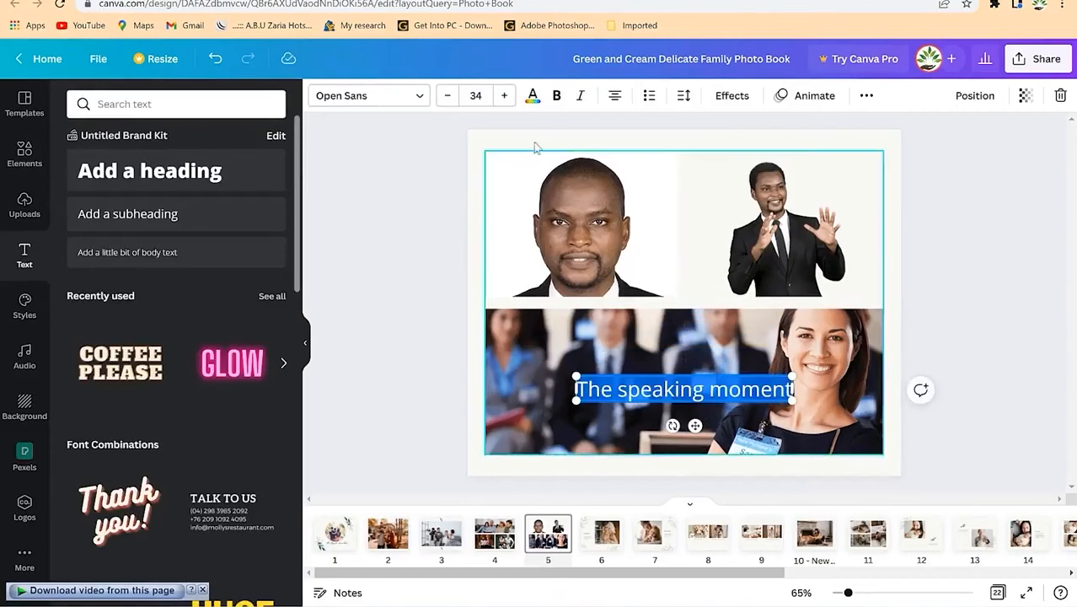
click(532, 95)
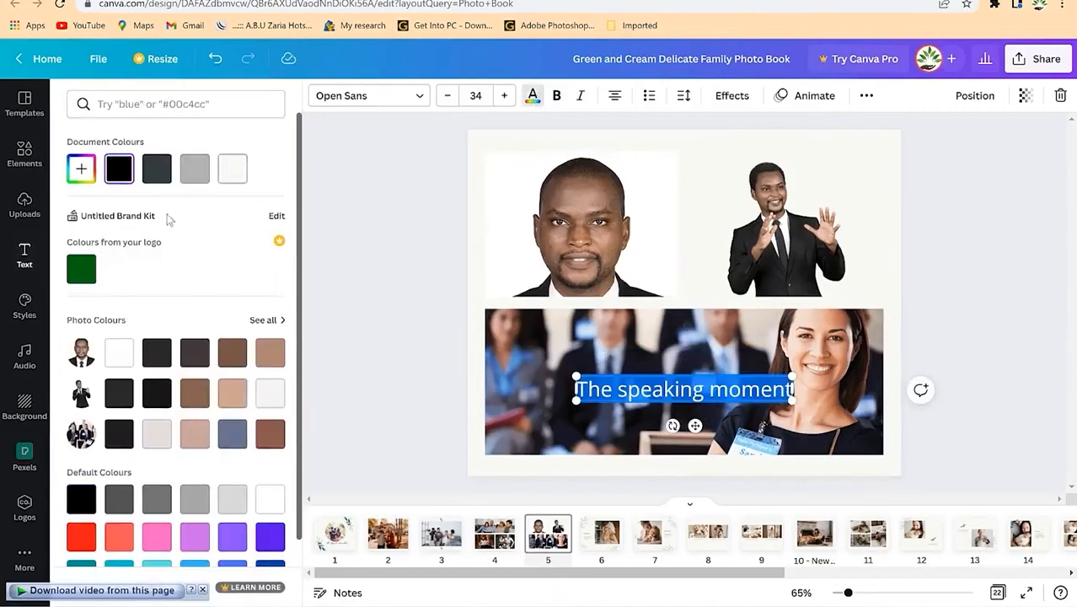
click(124, 357)
click(894, 430)
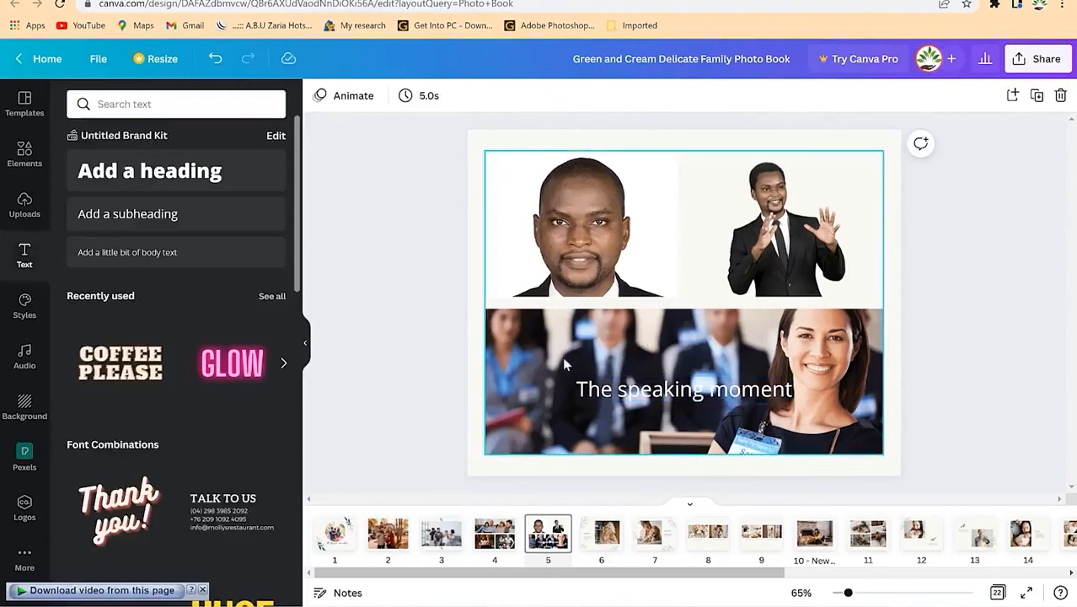
Step: Review pages 6 to 8, checking the Daddy's Boy and Mom's #1 Fan text
click(606, 538)
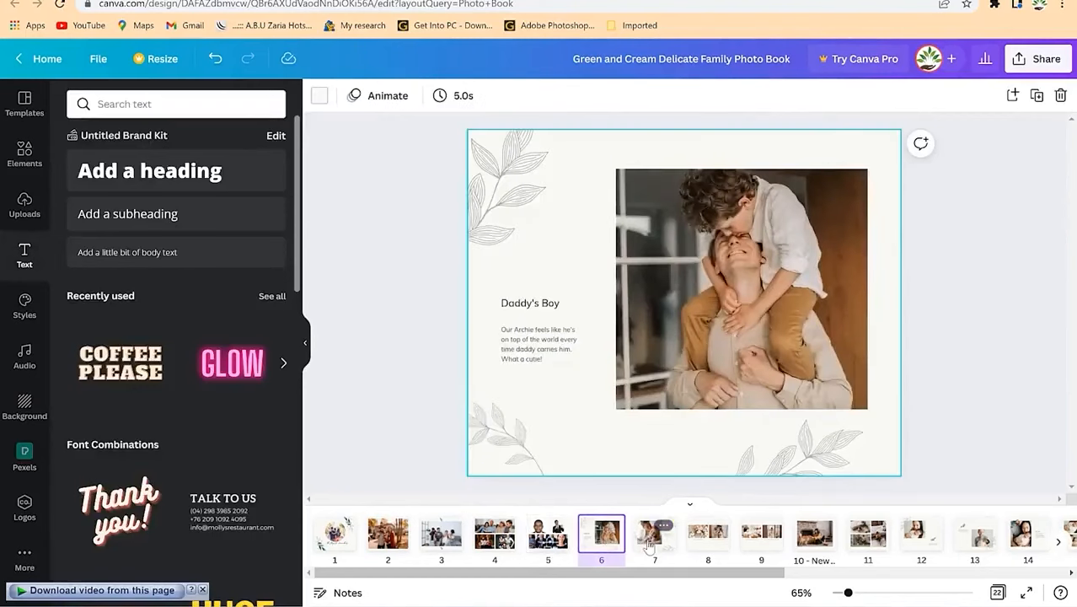
click(649, 539)
click(706, 540)
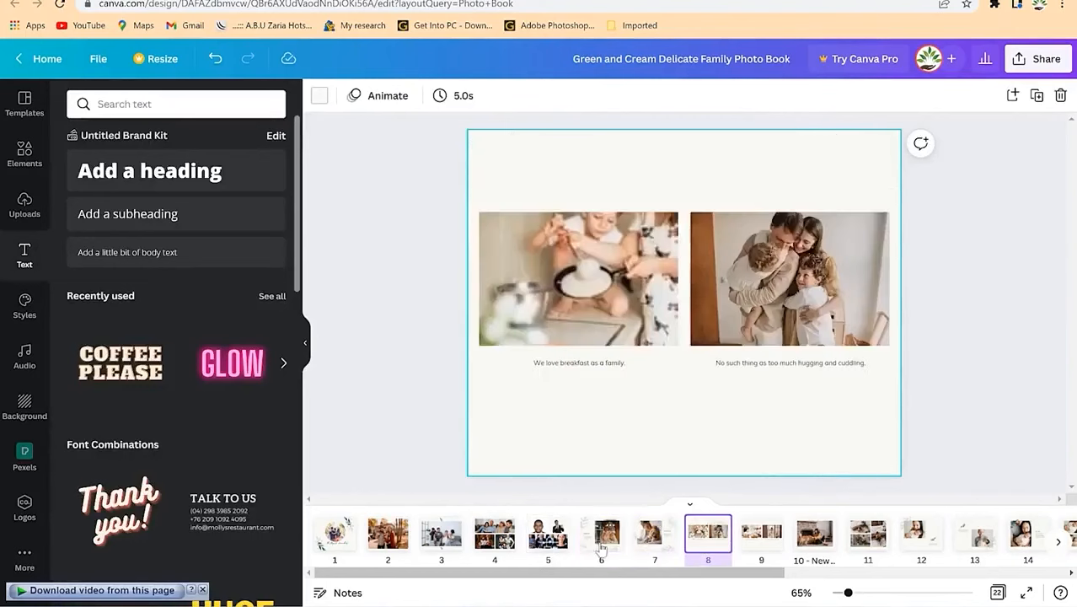
click(600, 538)
click(539, 344)
click(552, 289)
click(536, 303)
click(662, 540)
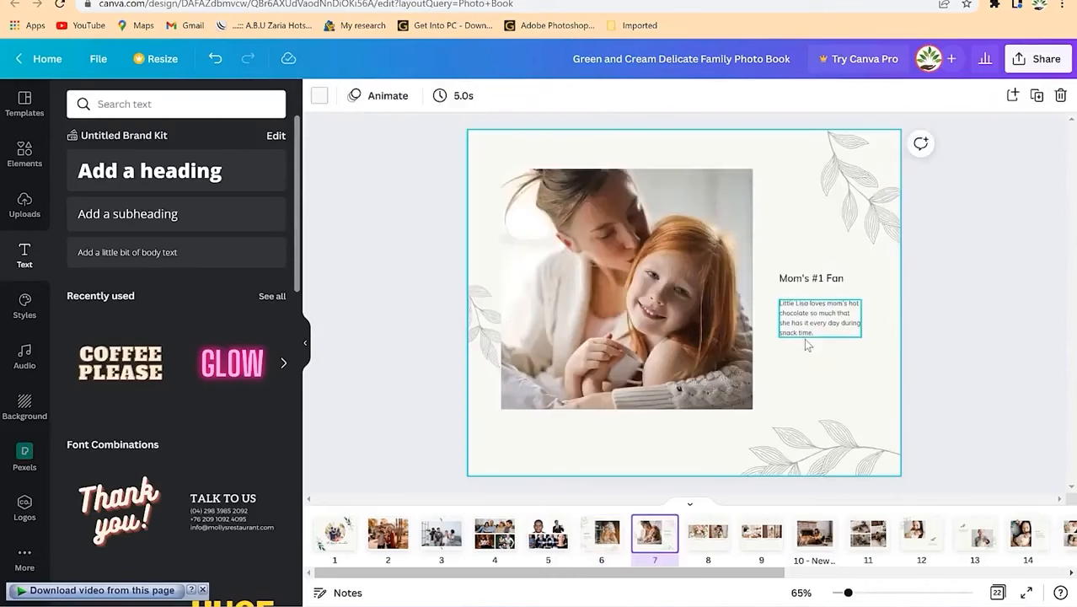
click(805, 325)
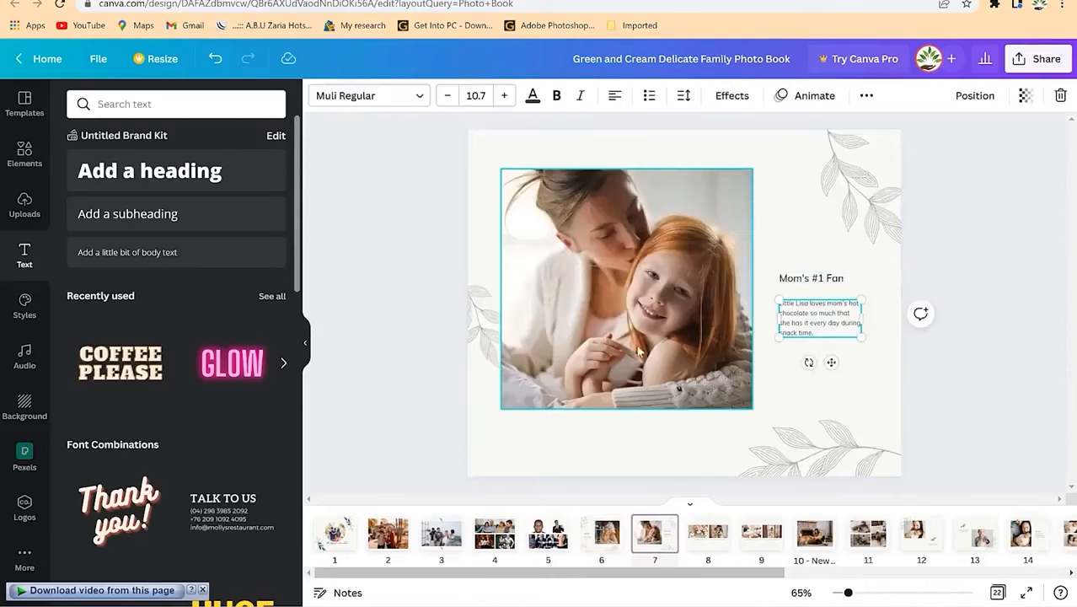
click(708, 536)
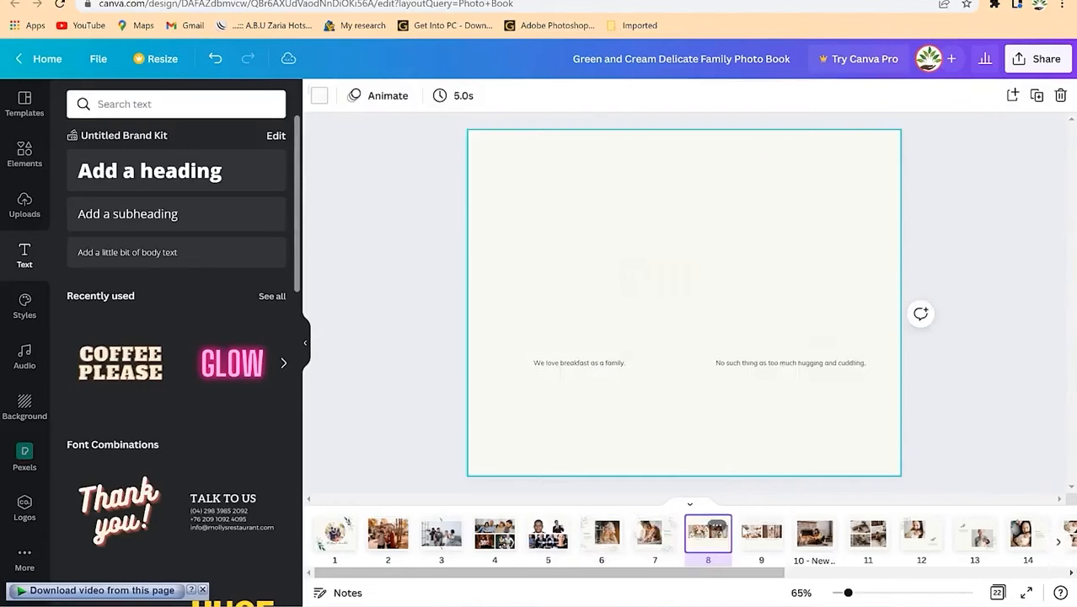
Step: Choose Add transition from page 9's thumbnail menu to show Dissolve, Slide and other transitions
click(768, 525)
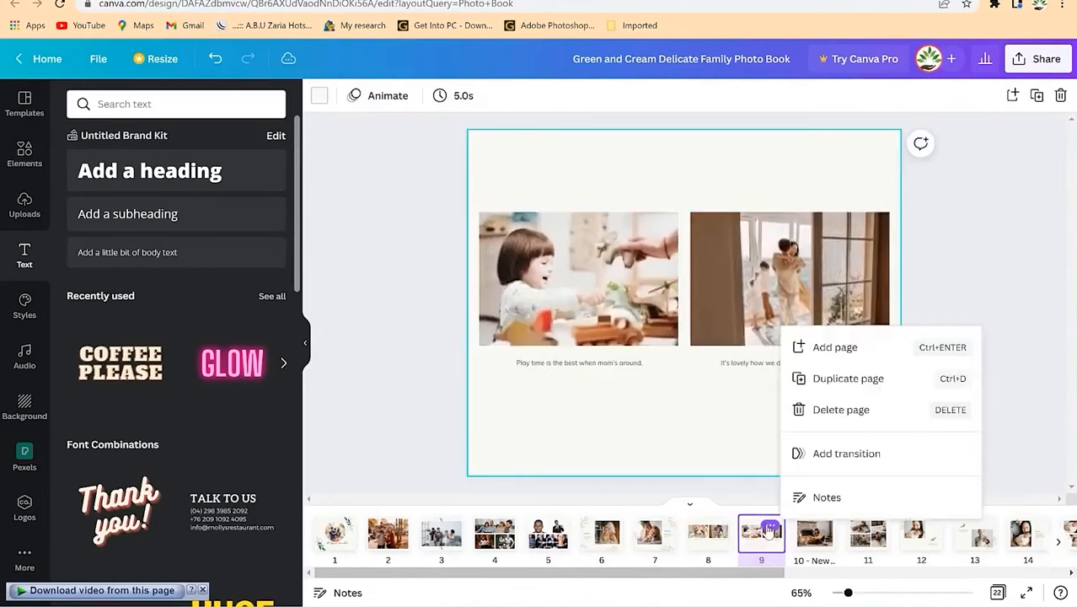
click(941, 317)
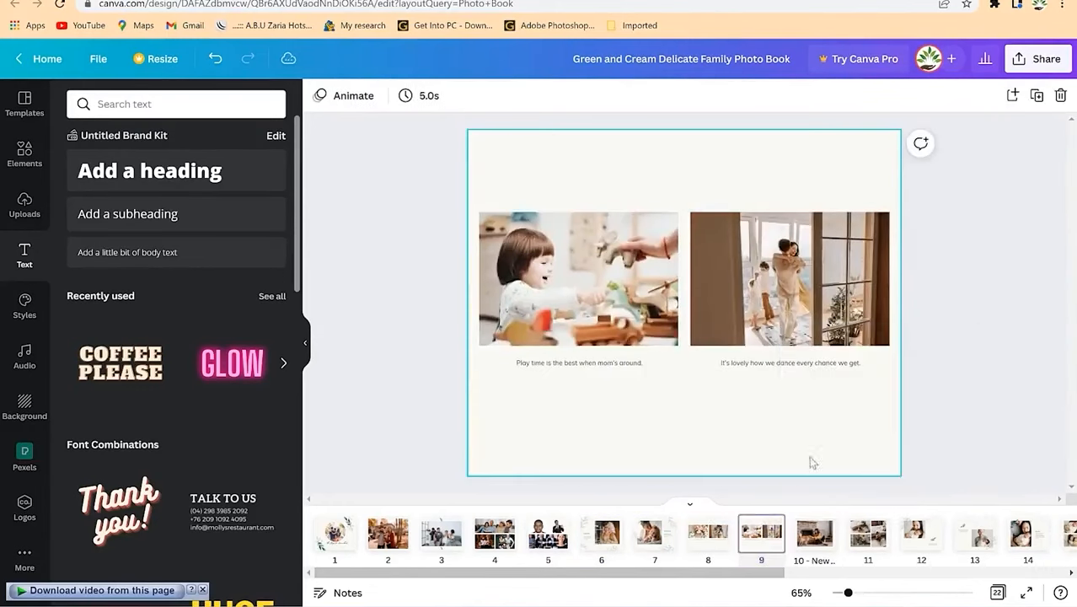
click(770, 527)
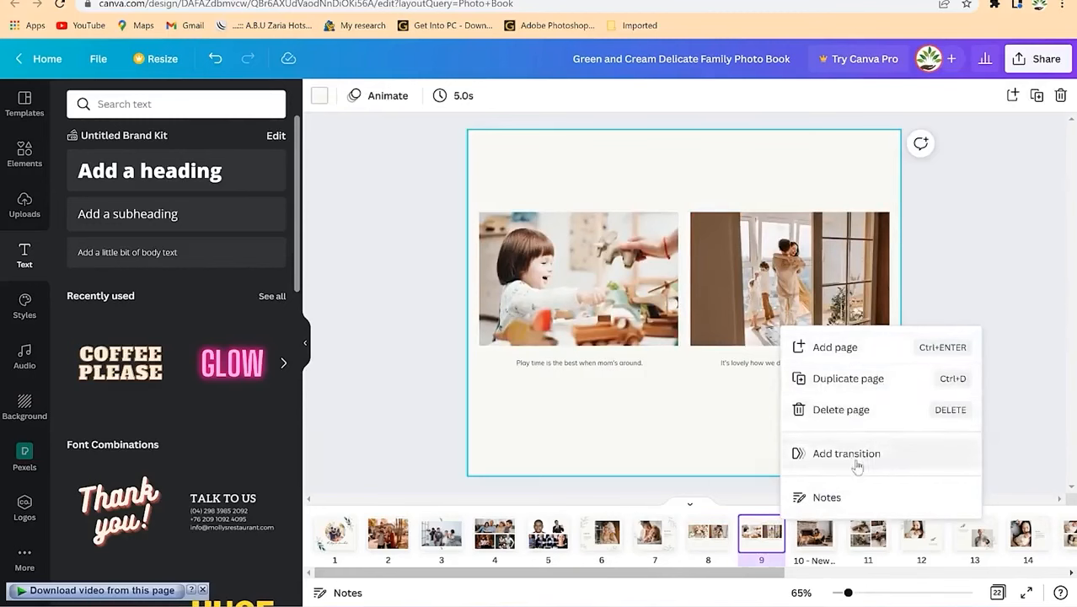
click(706, 546)
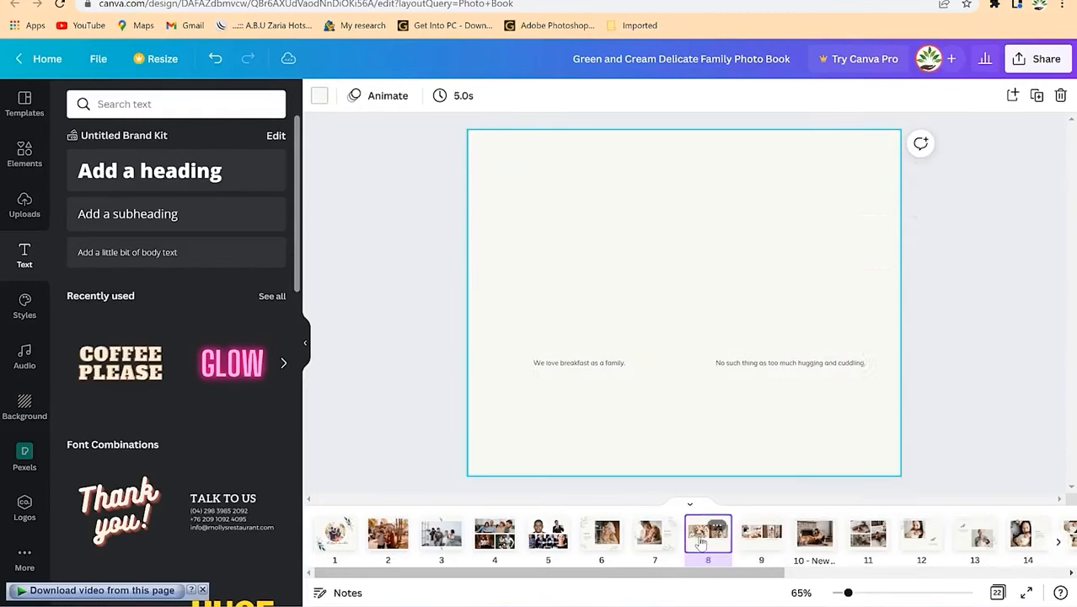
click(767, 548)
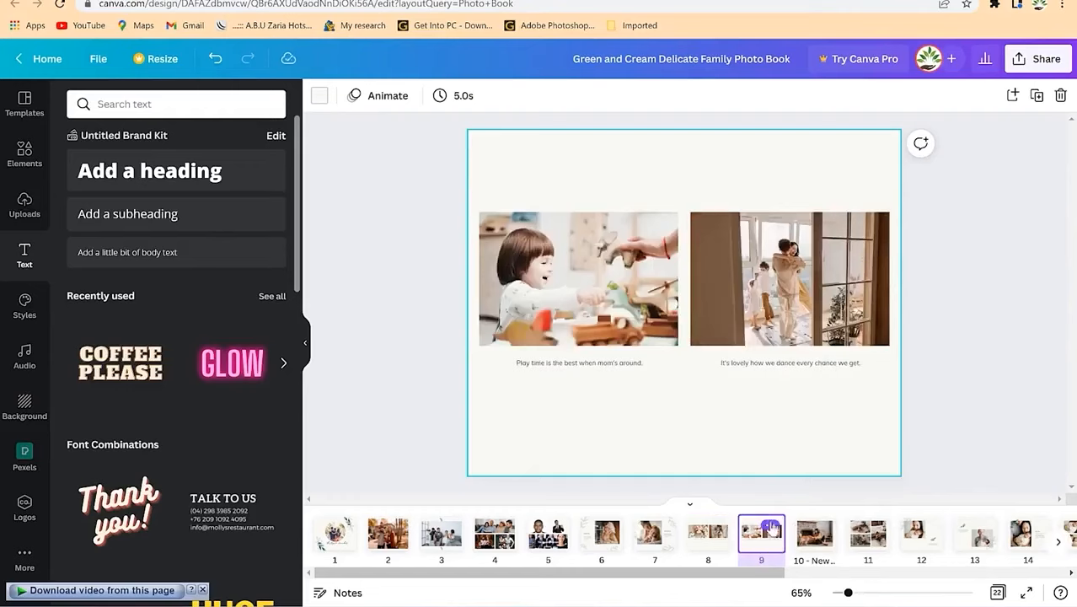
click(771, 528)
click(851, 453)
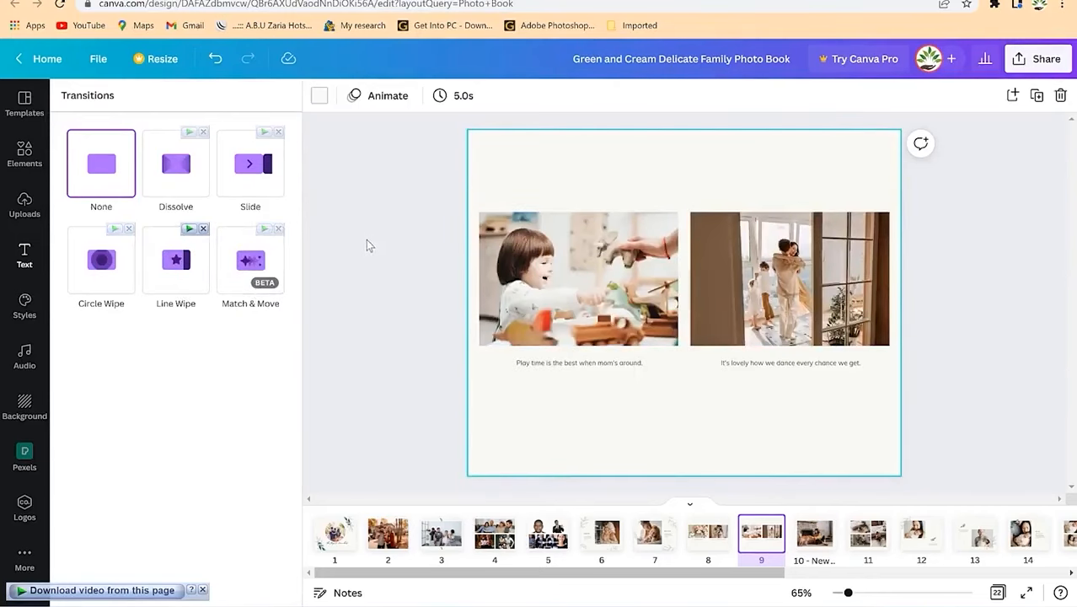
Step: Close the transitions, check the two photo captions on page 9, and open Share
click(417, 342)
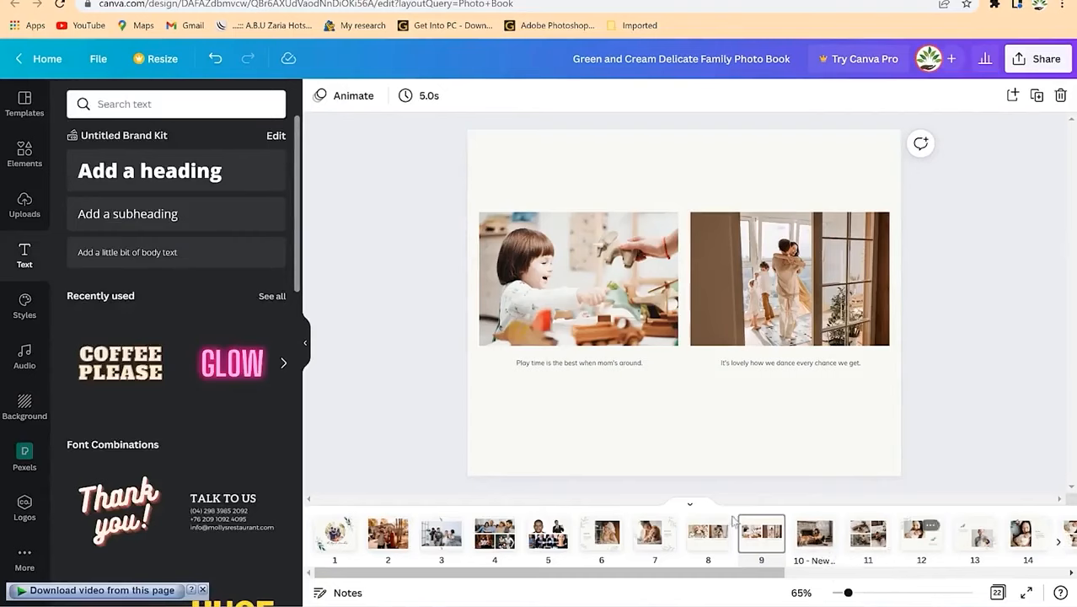
click(776, 361)
shift+click(589, 363)
click(590, 363)
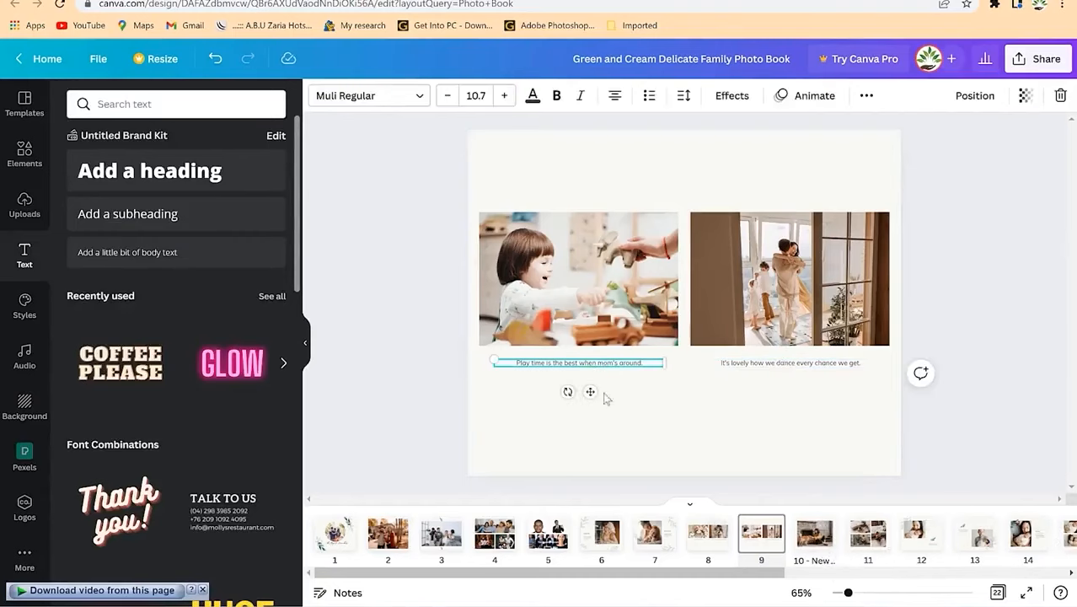
click(715, 430)
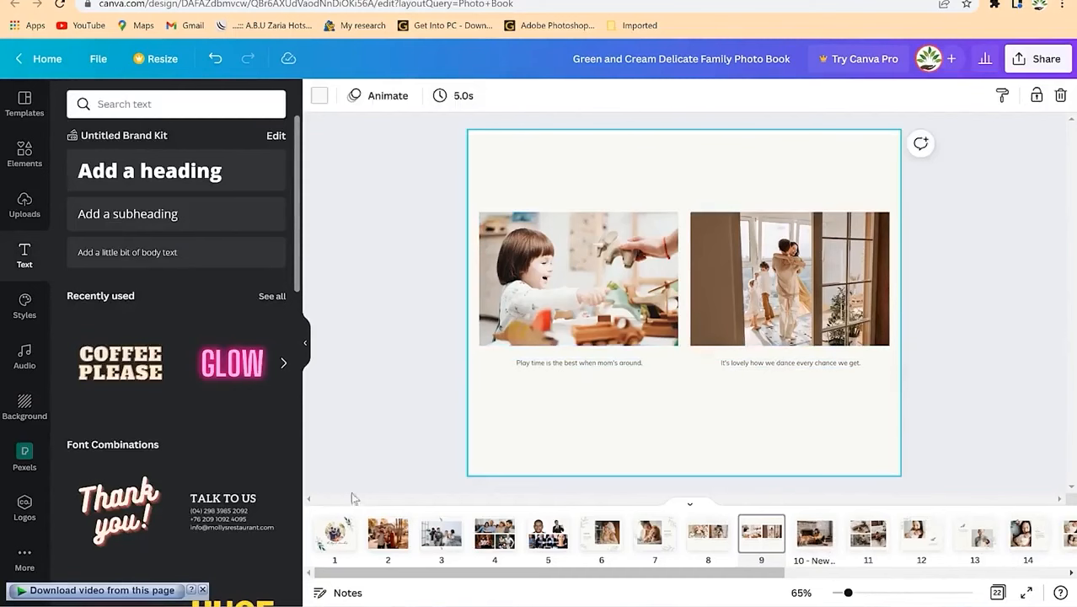
click(1031, 63)
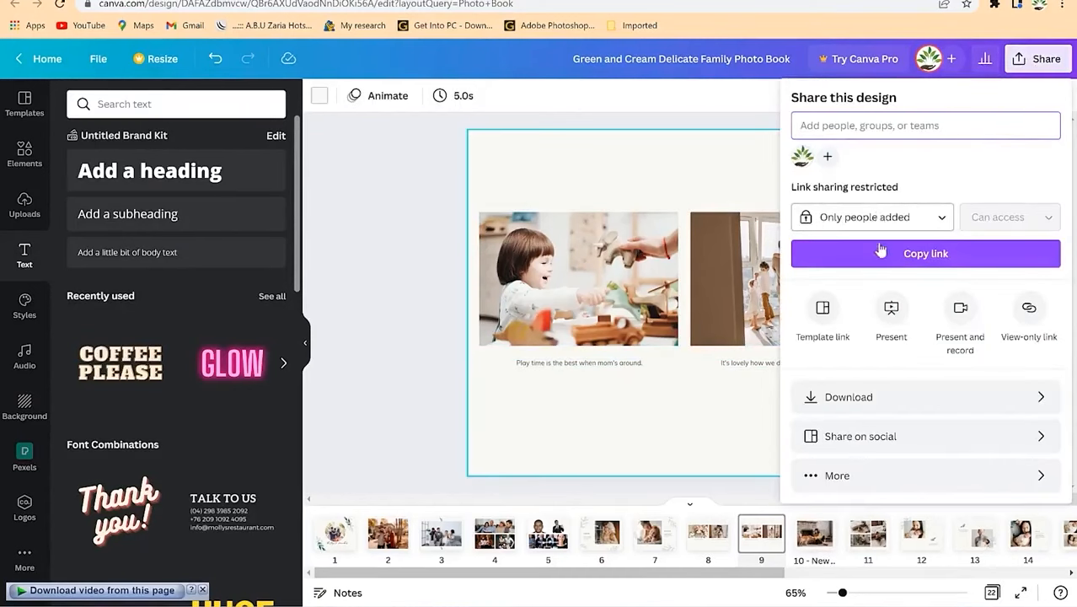
Step: Download all 22 pages as a PDF Standard file, confirming in the download manager
click(895, 399)
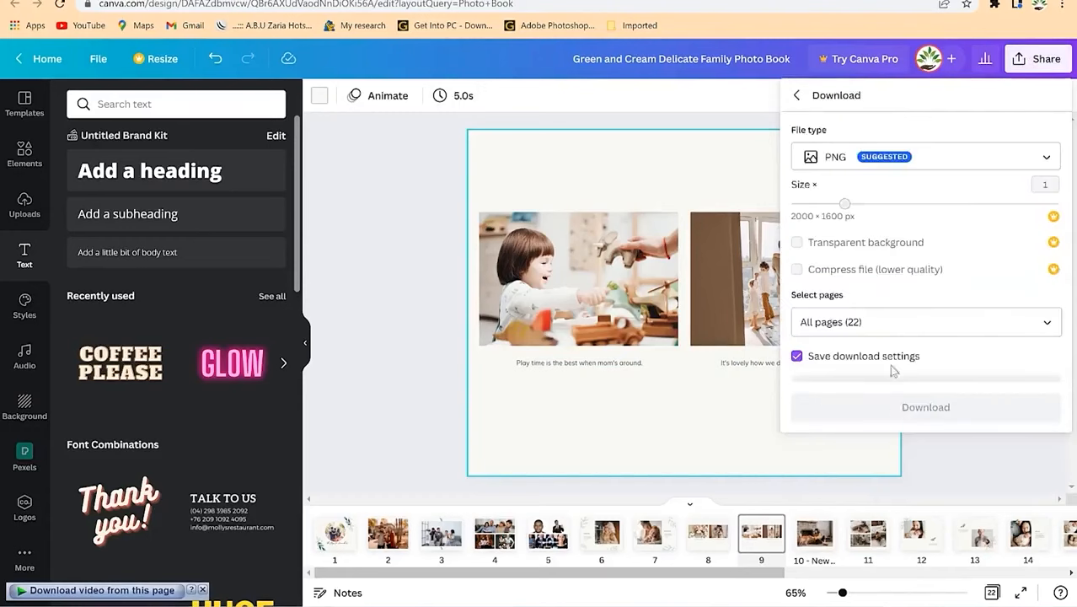
click(826, 157)
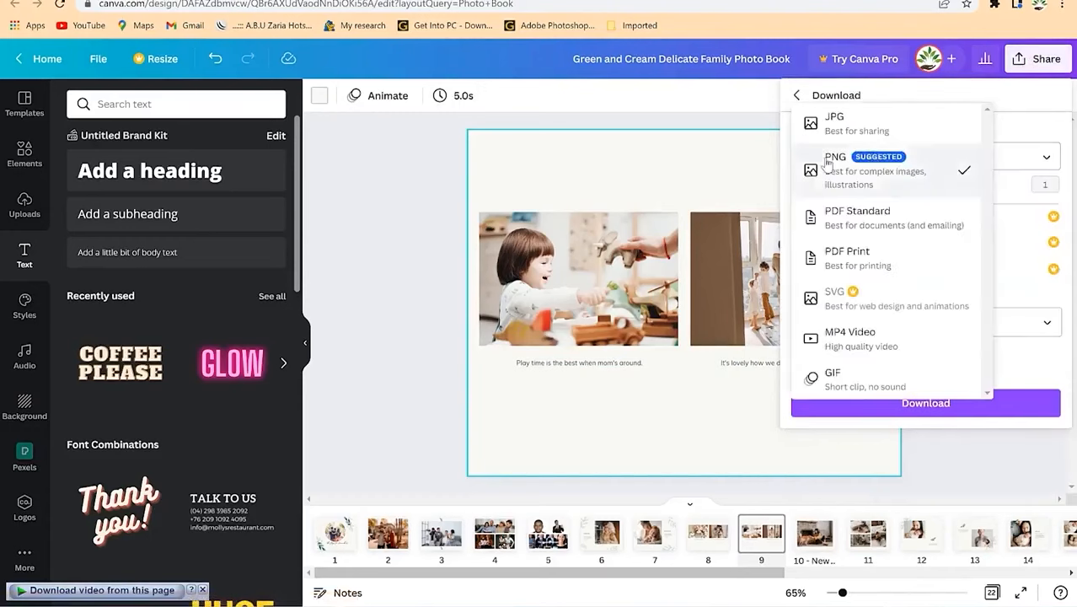
click(867, 218)
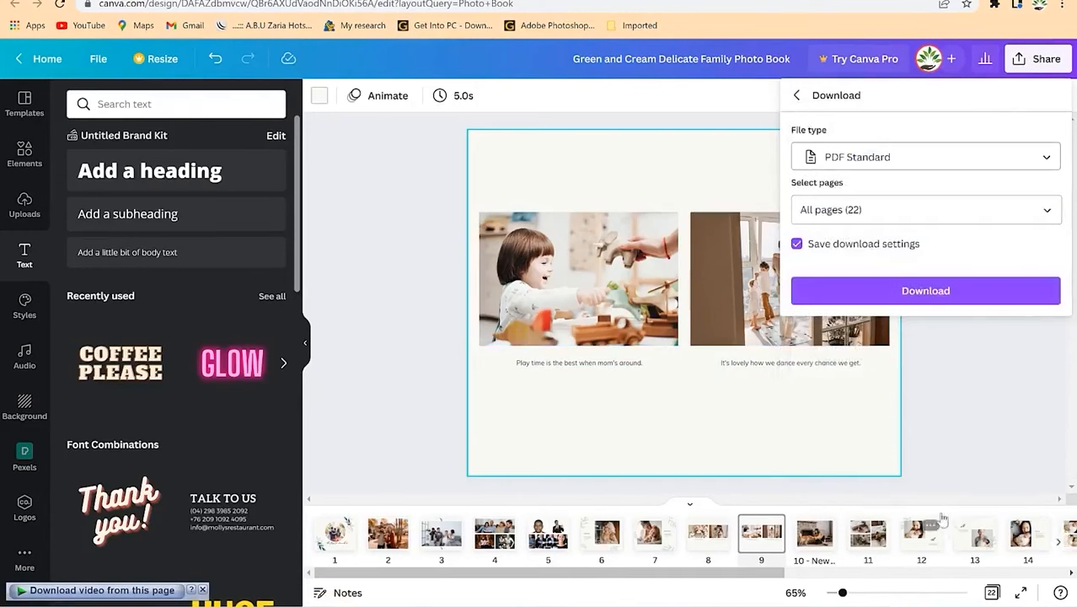
click(927, 290)
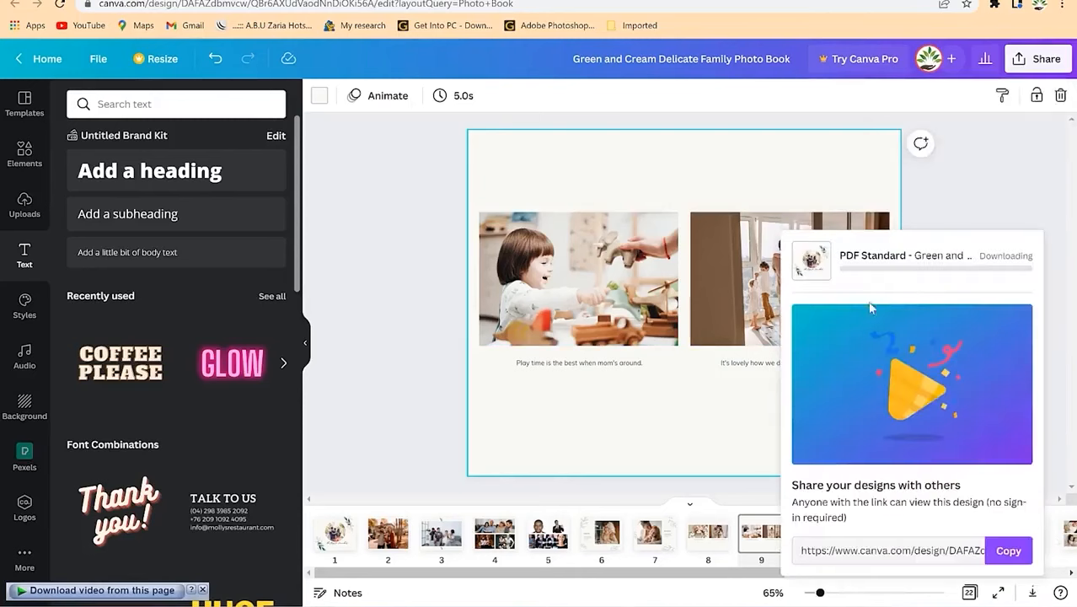
click(542, 353)
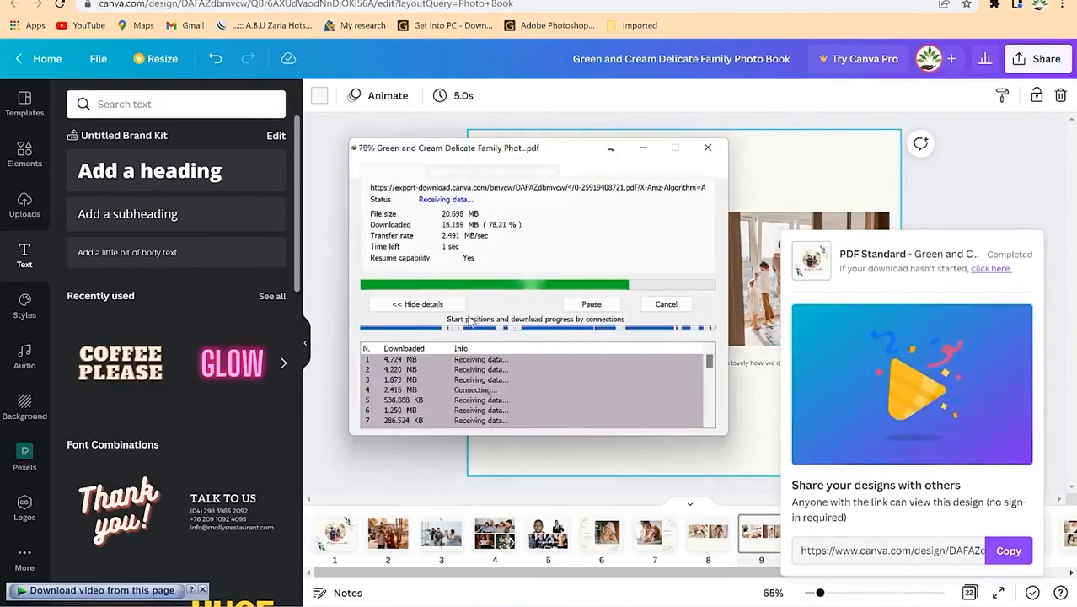
Step: Open the finished photo book PDF from IDM's Download complete dialog
click(420, 337)
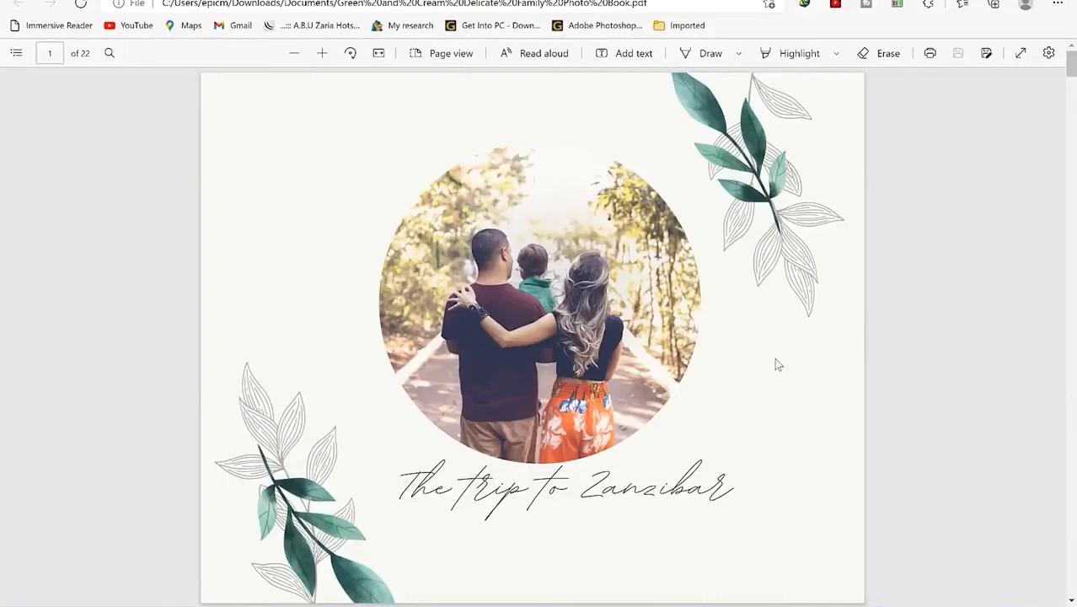
Step: Scroll through the downloaded PDF's pages in Edge, then return to the Canva editor
scroll(775, 364, down, 5)
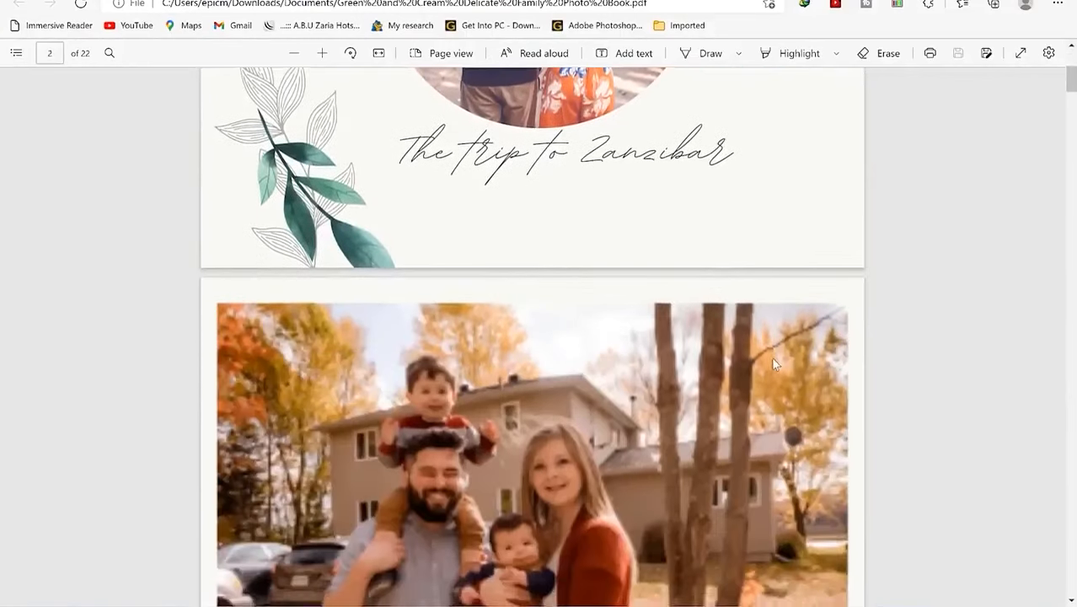
scroll(774, 364, down, 5)
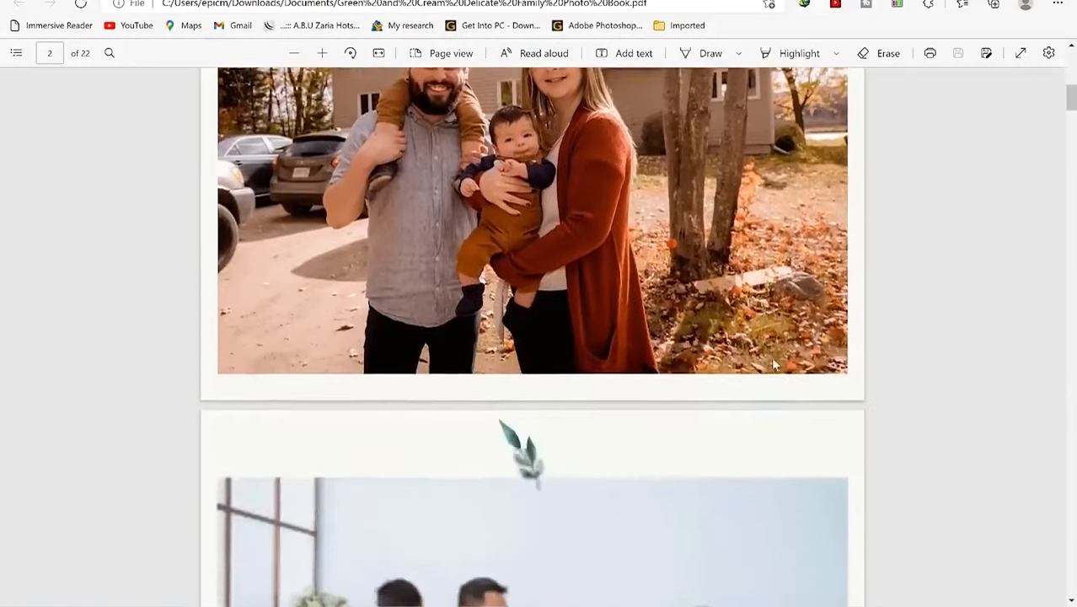
scroll(774, 364, down, 3)
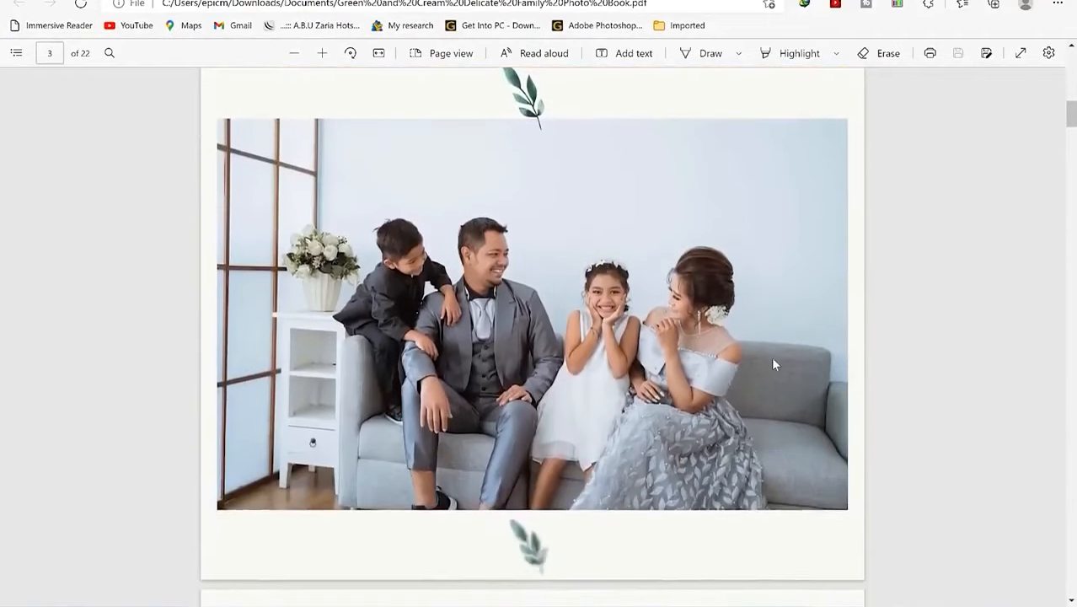
scroll(773, 364, down, 6)
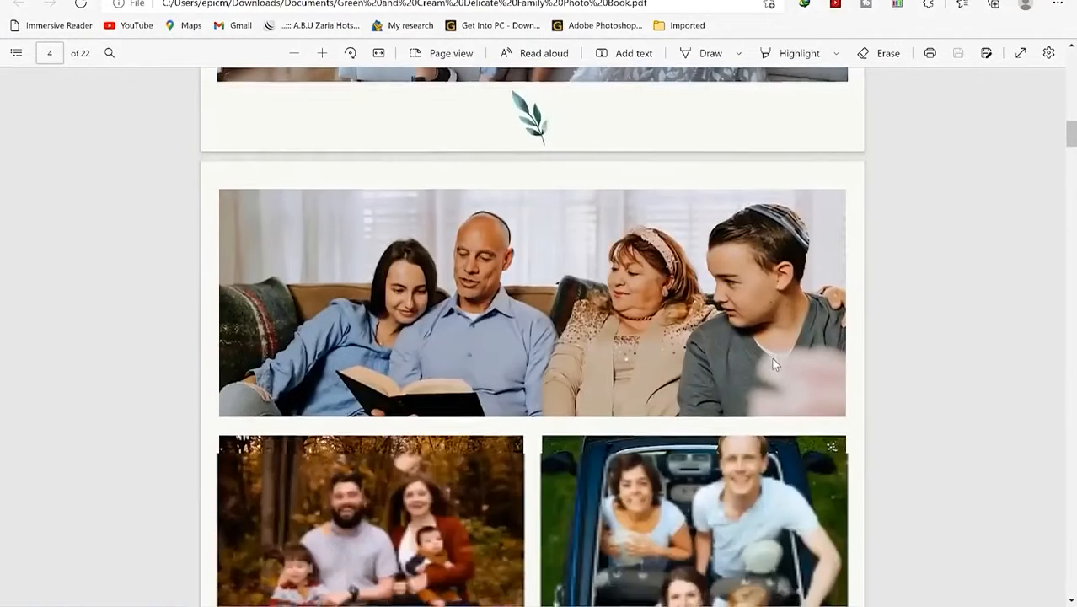
scroll(774, 364, down, 6)
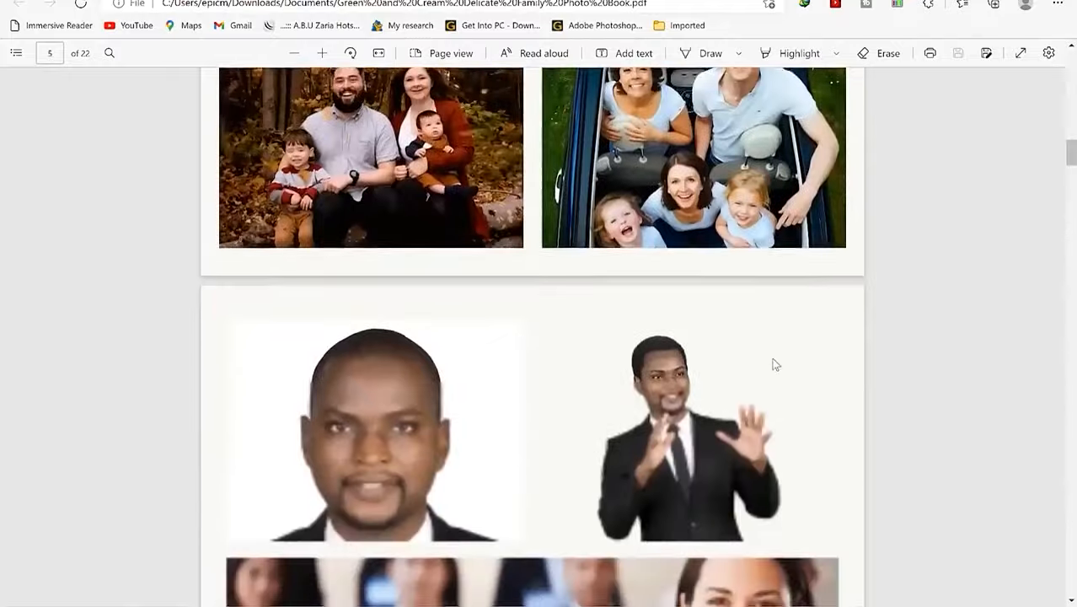
scroll(774, 364, down, 3)
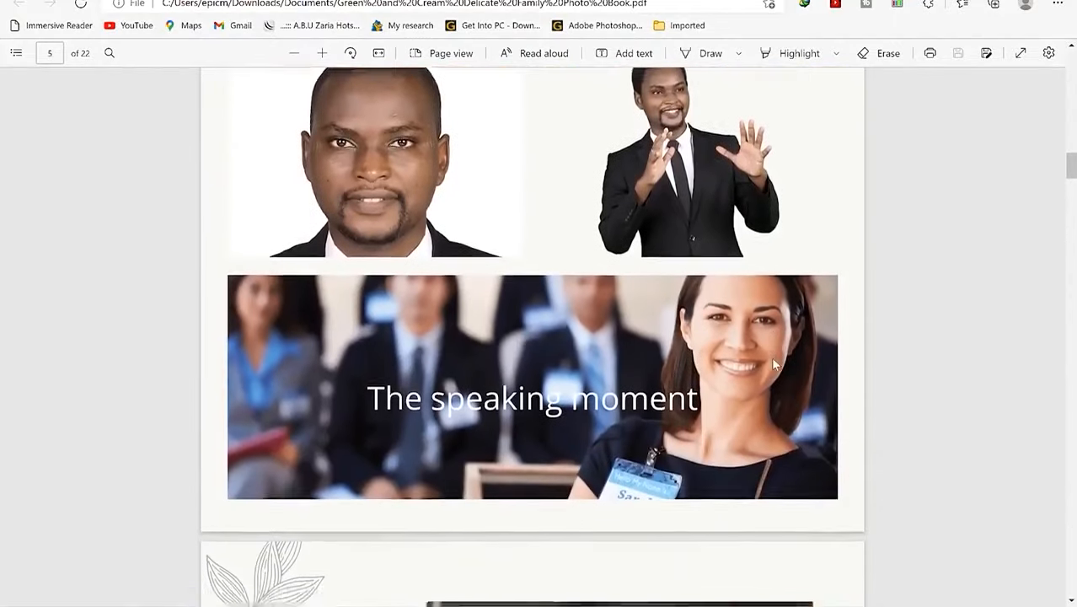
scroll(774, 364, down, 5)
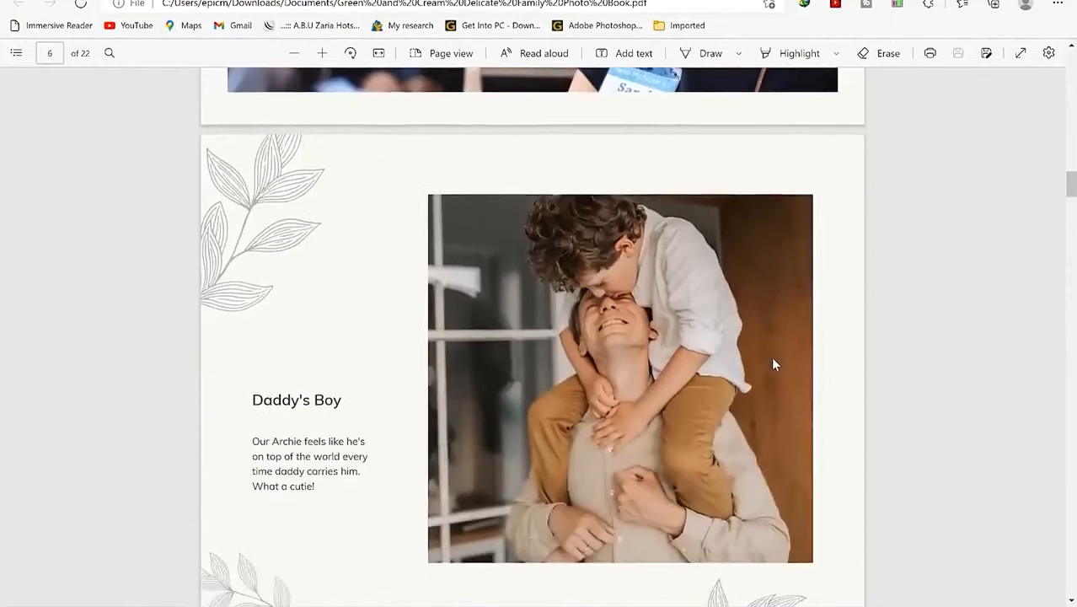
scroll(774, 364, down, 8)
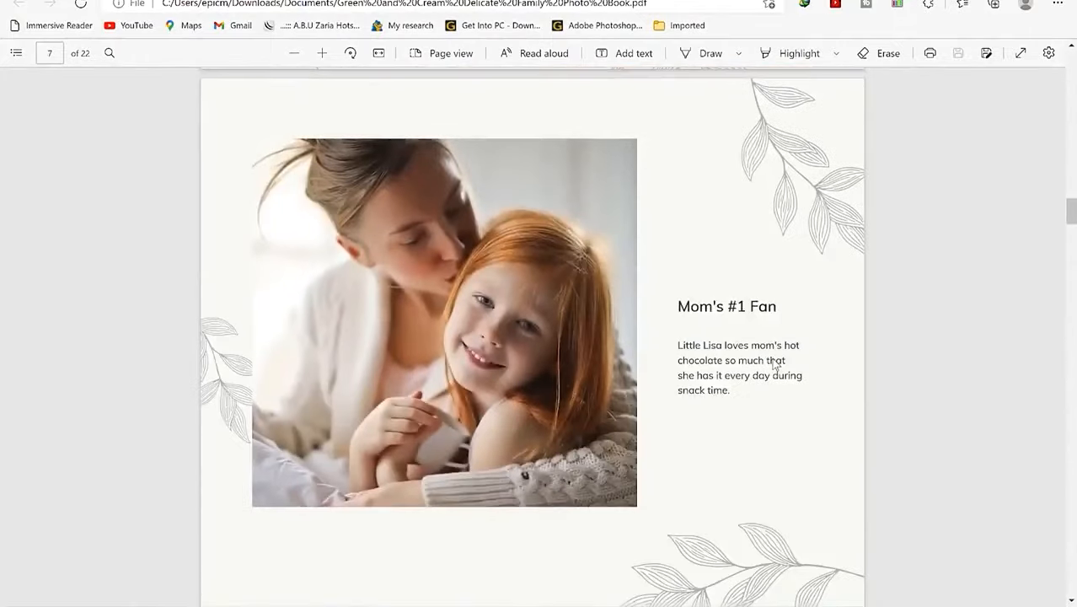
scroll(774, 364, down, 8)
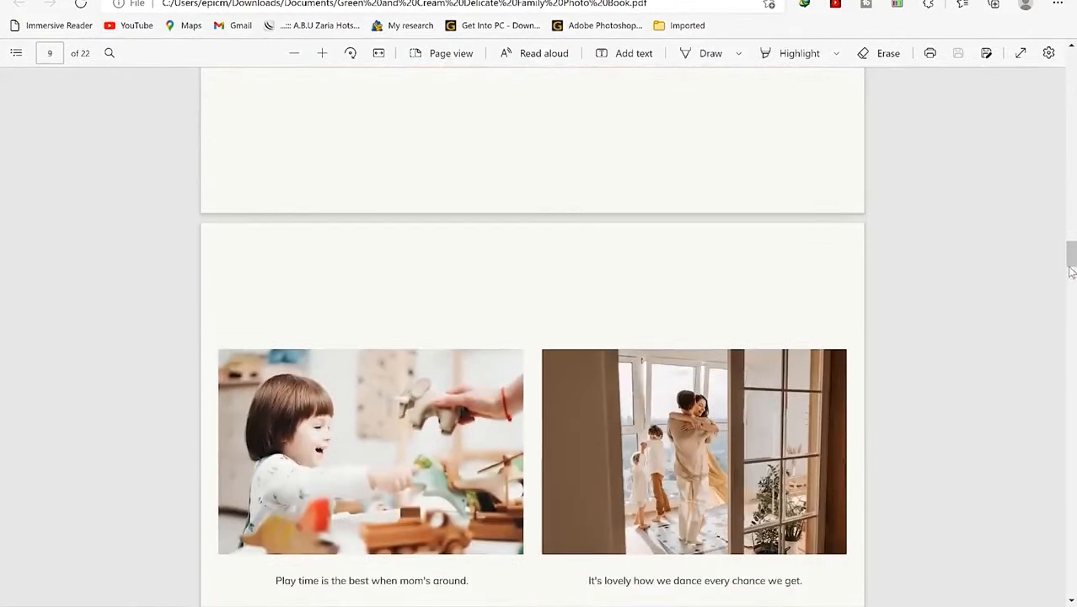
drag(1070, 270, 1051, 375)
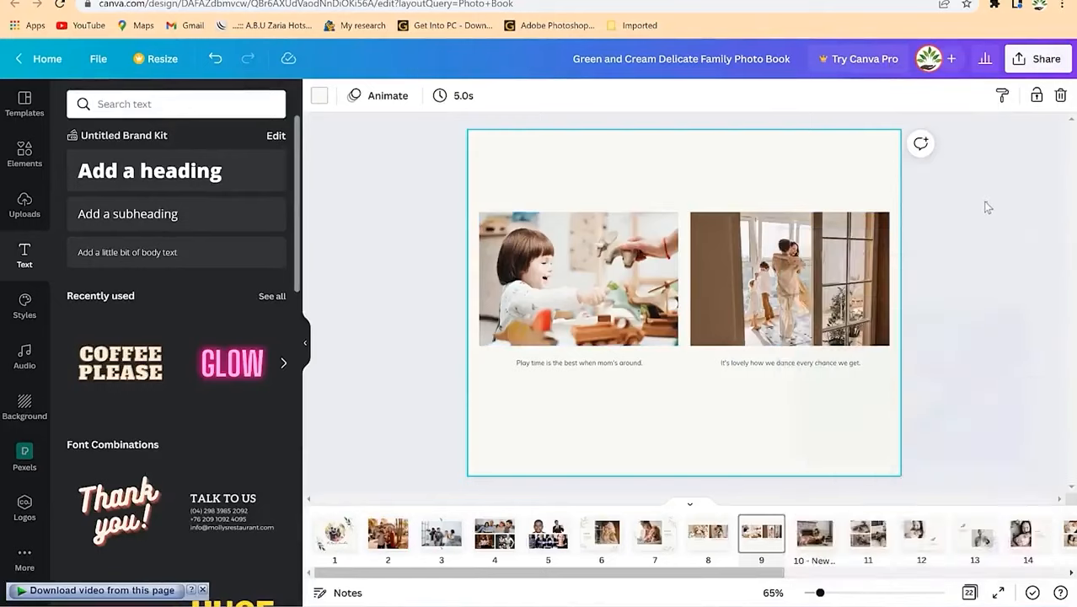
click(984, 206)
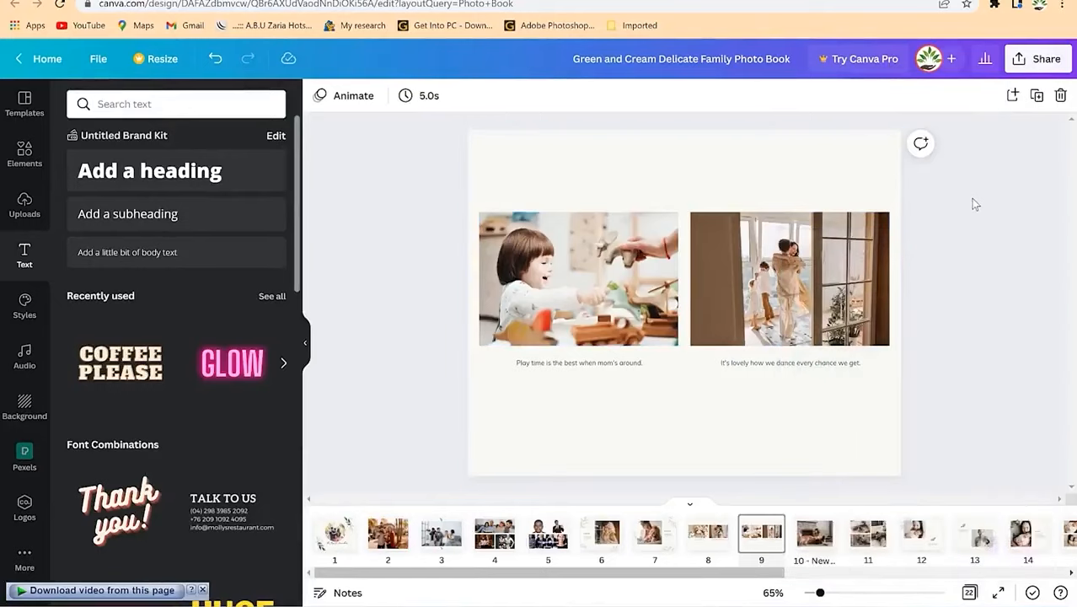
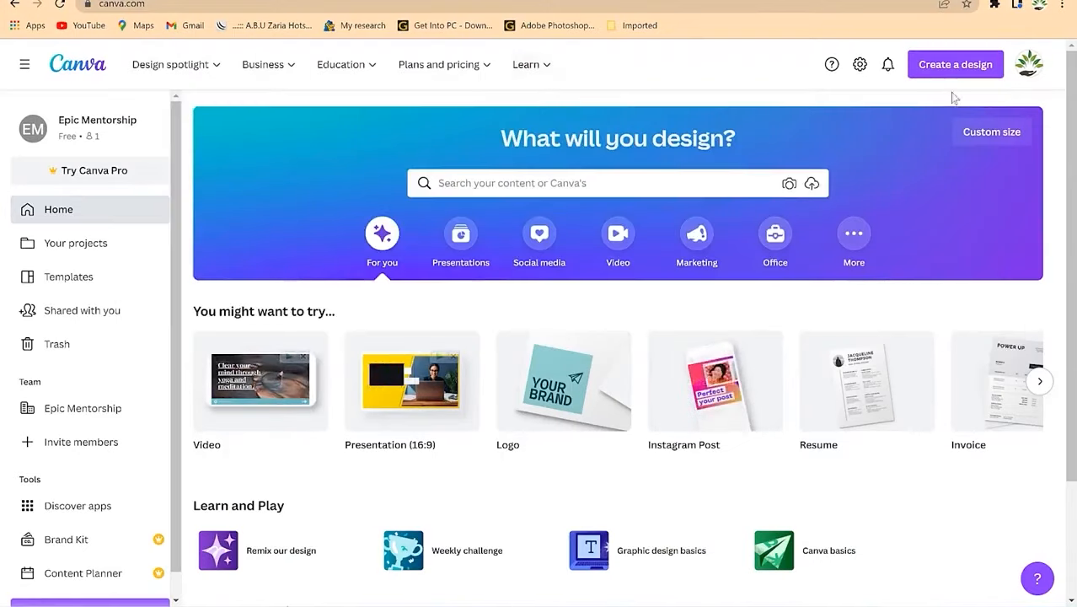
click(961, 65)
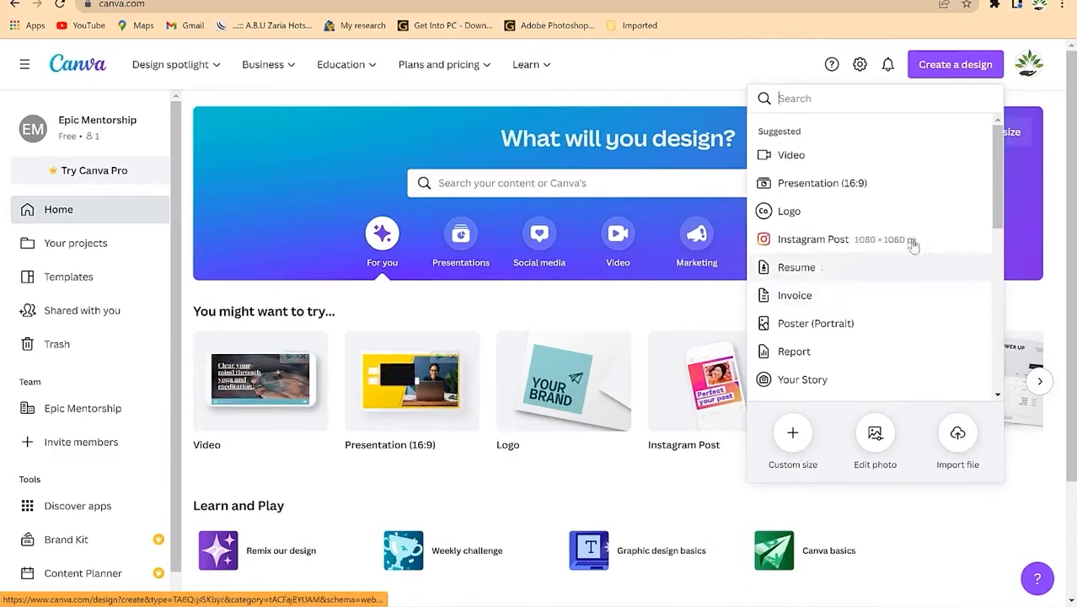
click(1040, 99)
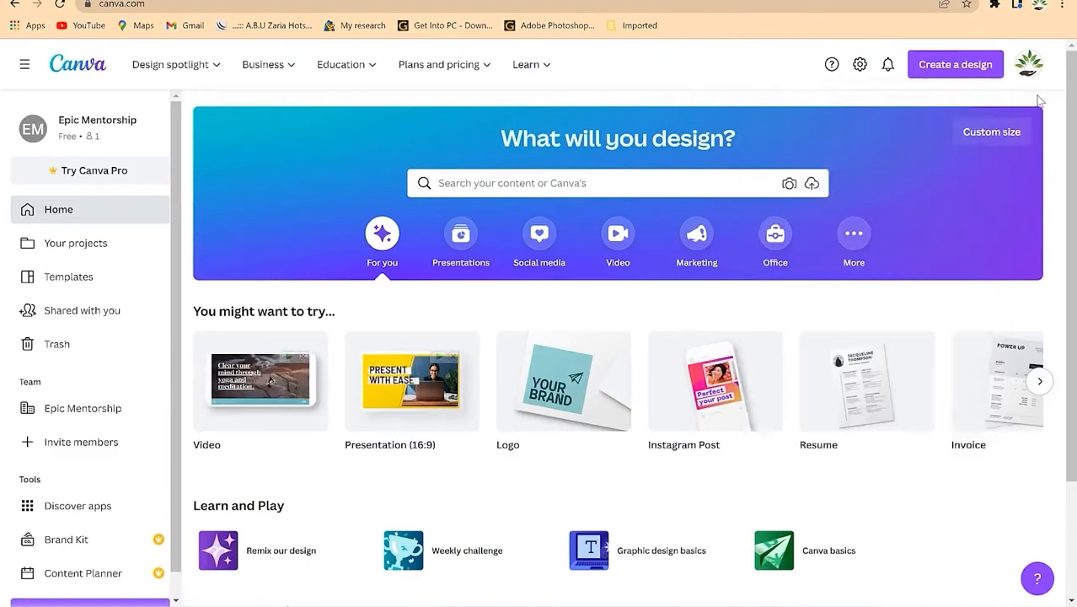
click(990, 136)
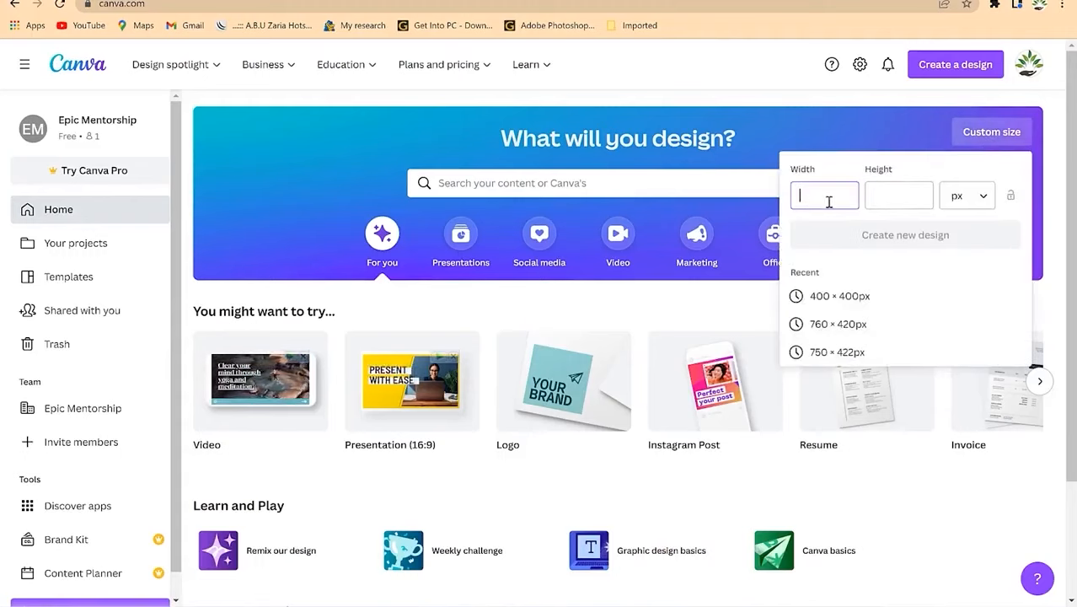
click(978, 205)
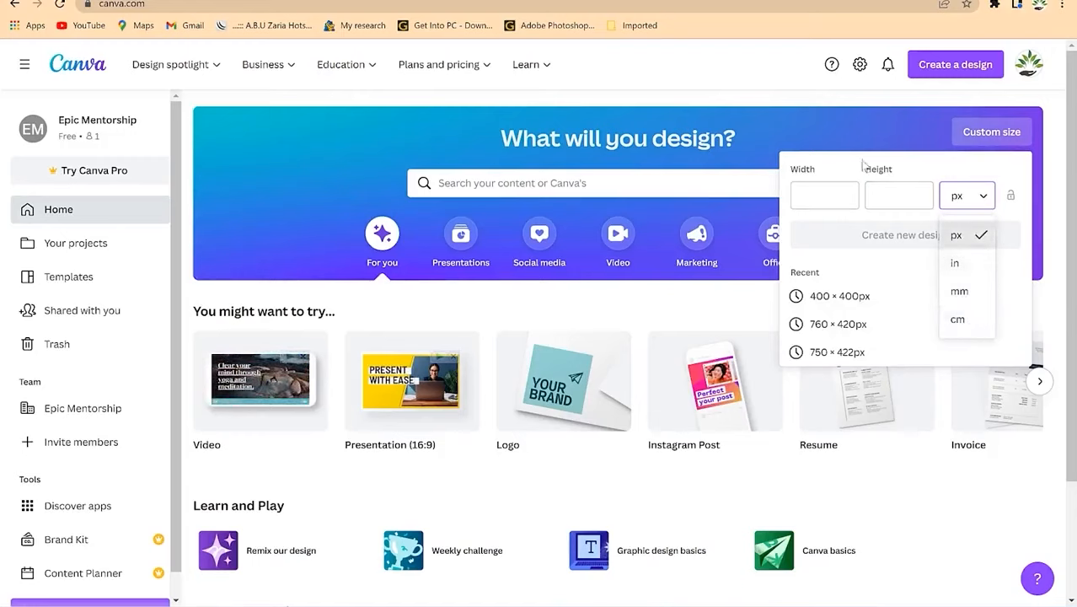
click(825, 121)
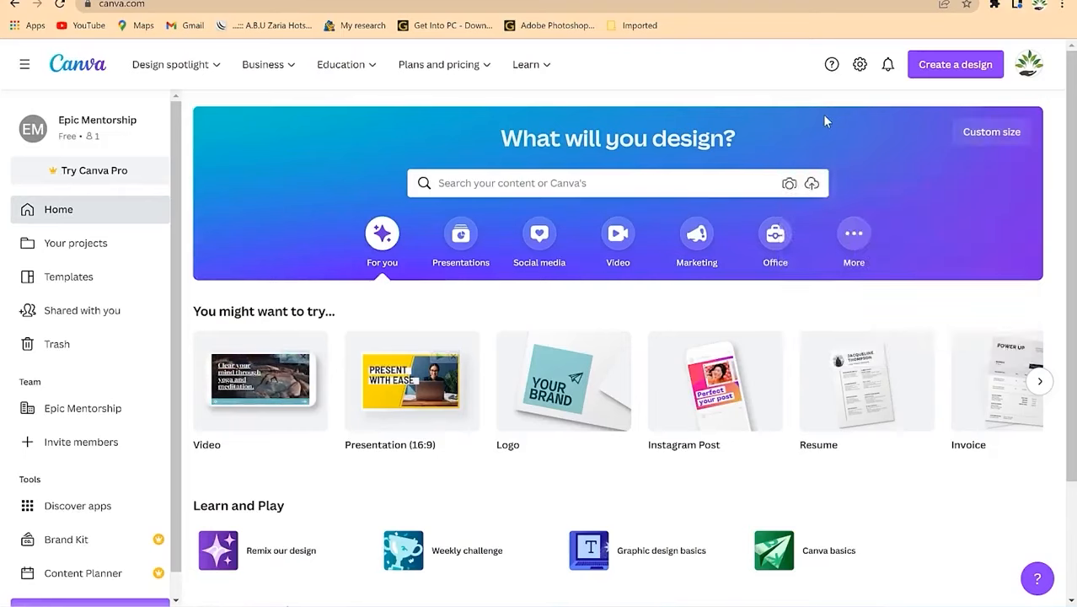
Step: Search Canva's templates for 'invoices'
click(671, 184)
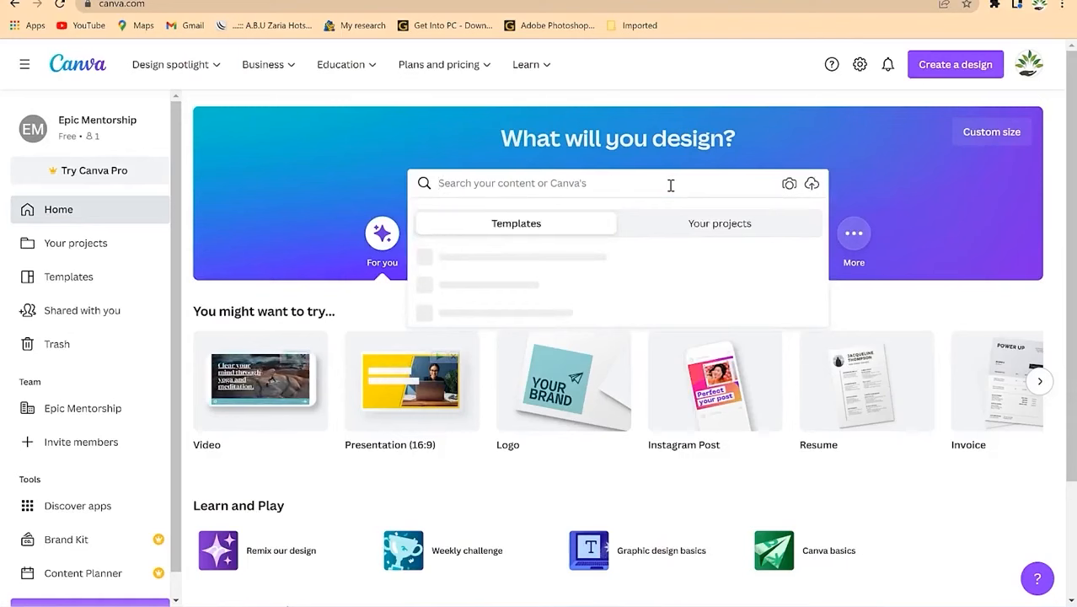
text(invoic)
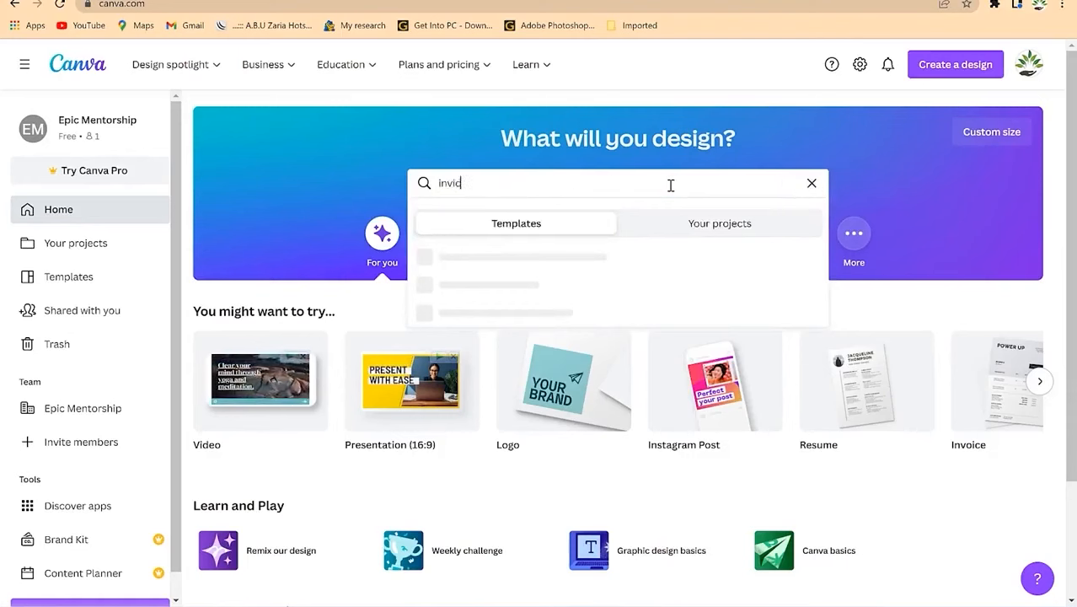
key(BackSpace)
key(BackSpace)
text(oices)
key(Return)
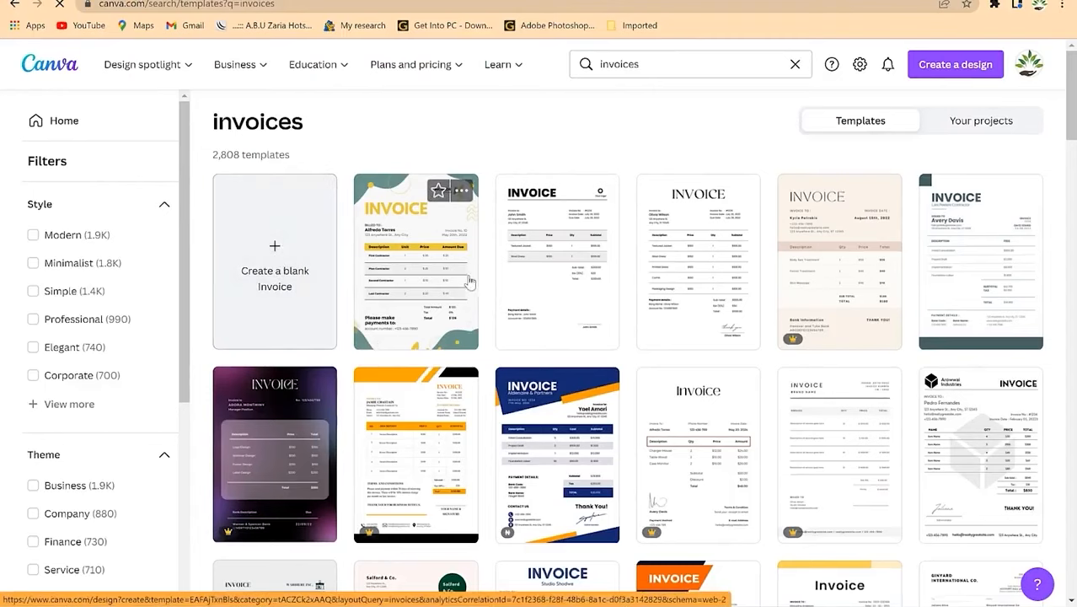
Step: Scroll through the invoice template results to browse the available designs
scroll(672, 236, down, 3)
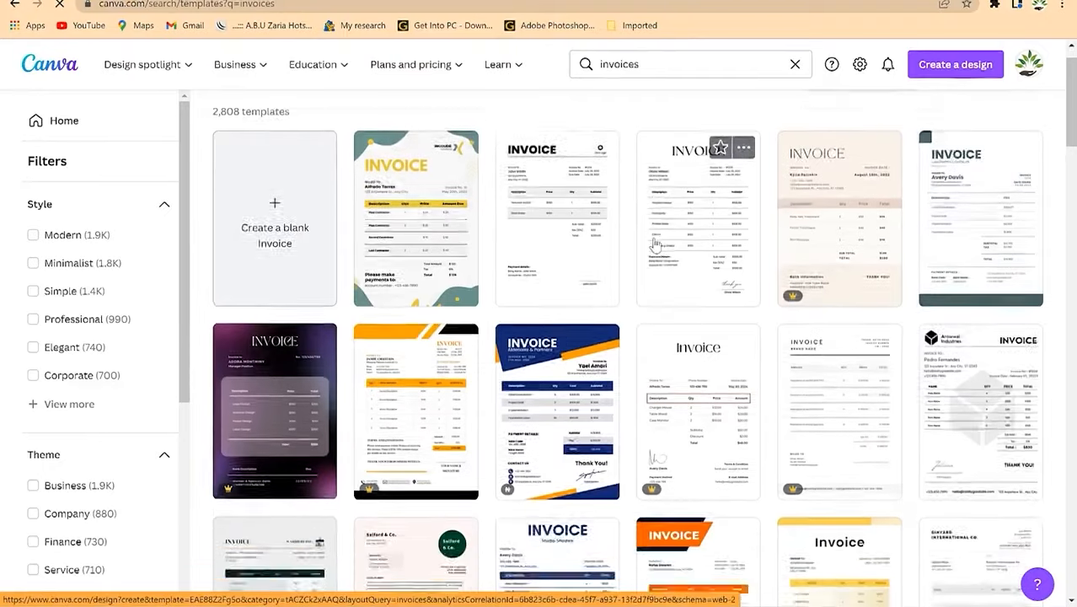
scroll(559, 286, down, 3)
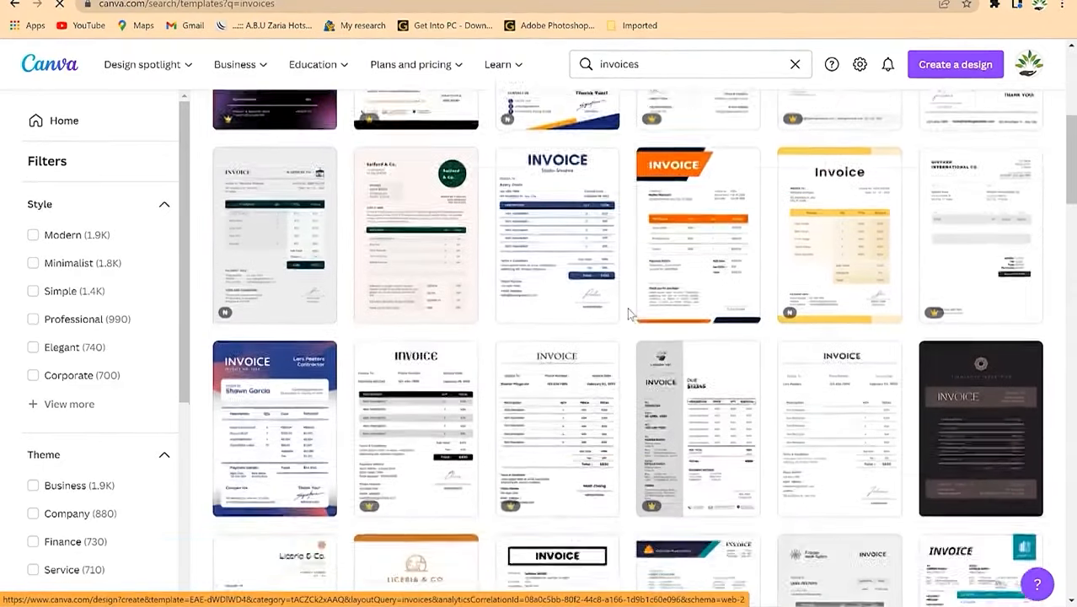
scroll(570, 326, down, 6)
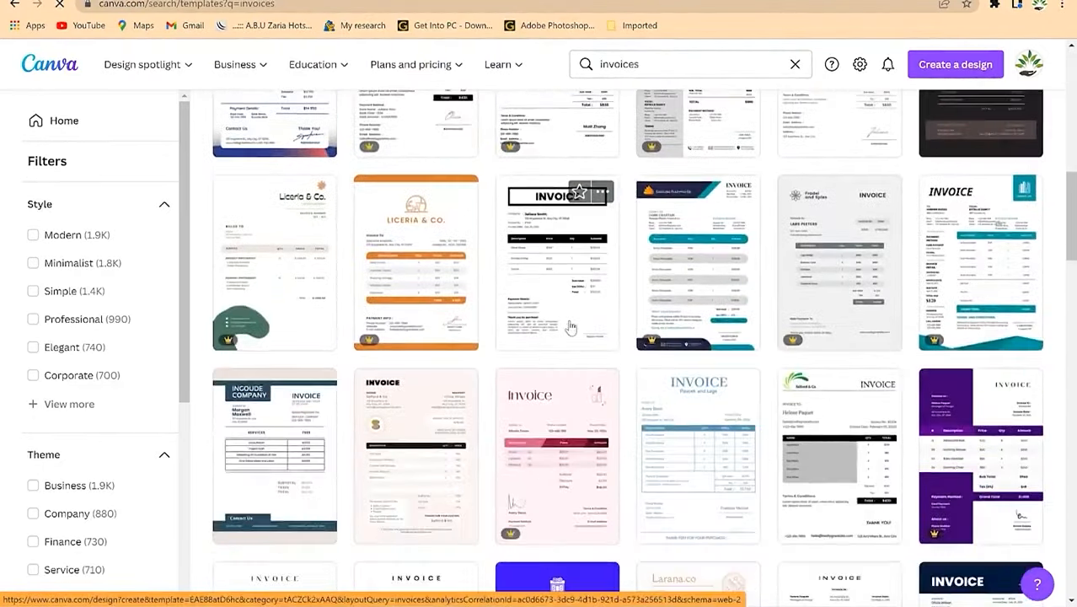
scroll(570, 326, down, 6)
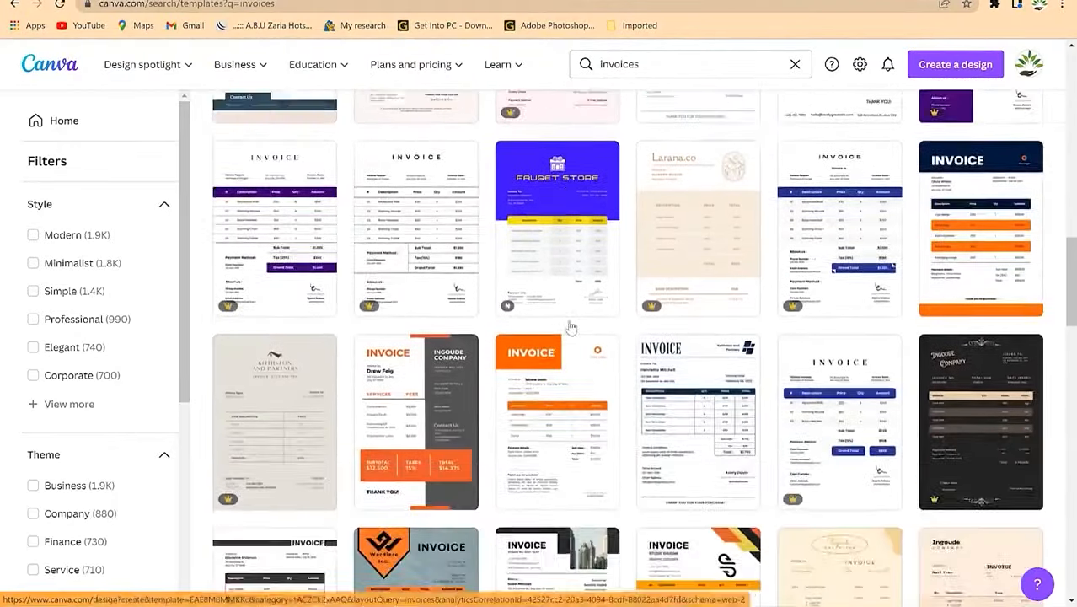
scroll(571, 326, down, 4)
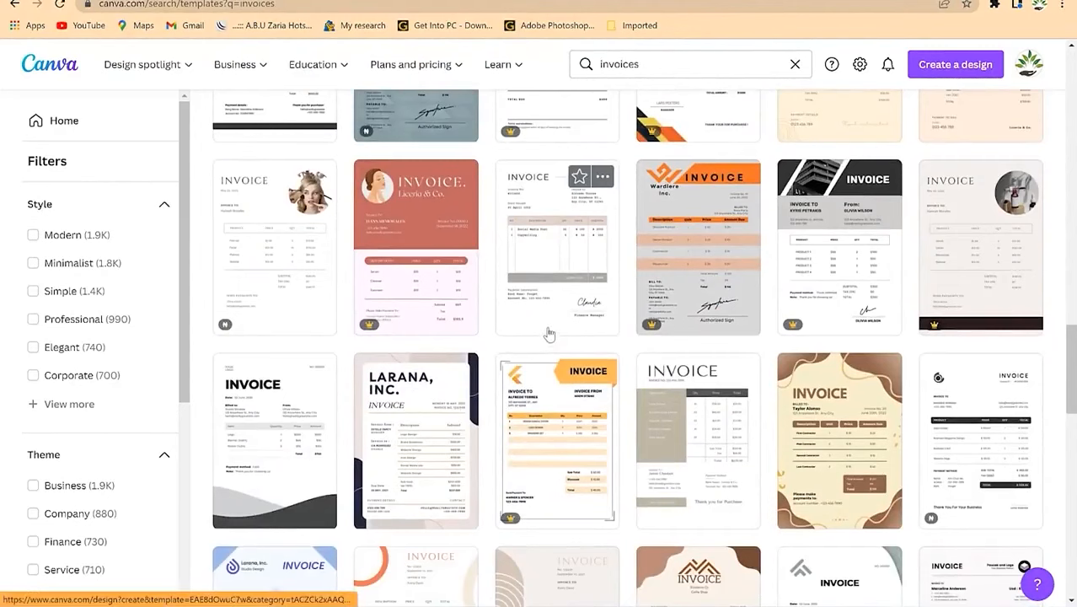
scroll(548, 287, down, 1)
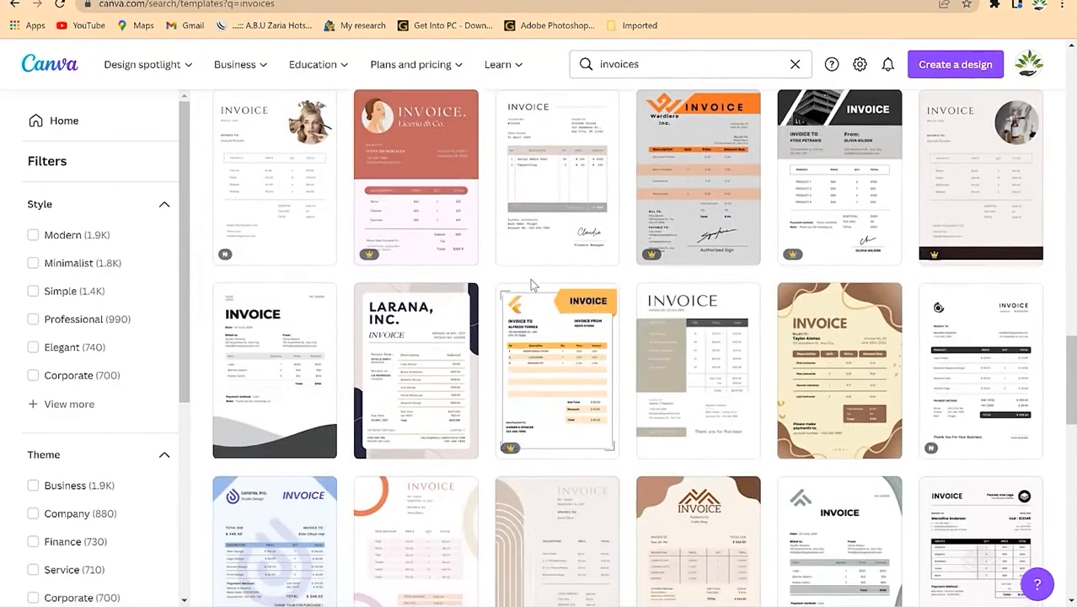
scroll(531, 283, down, 2)
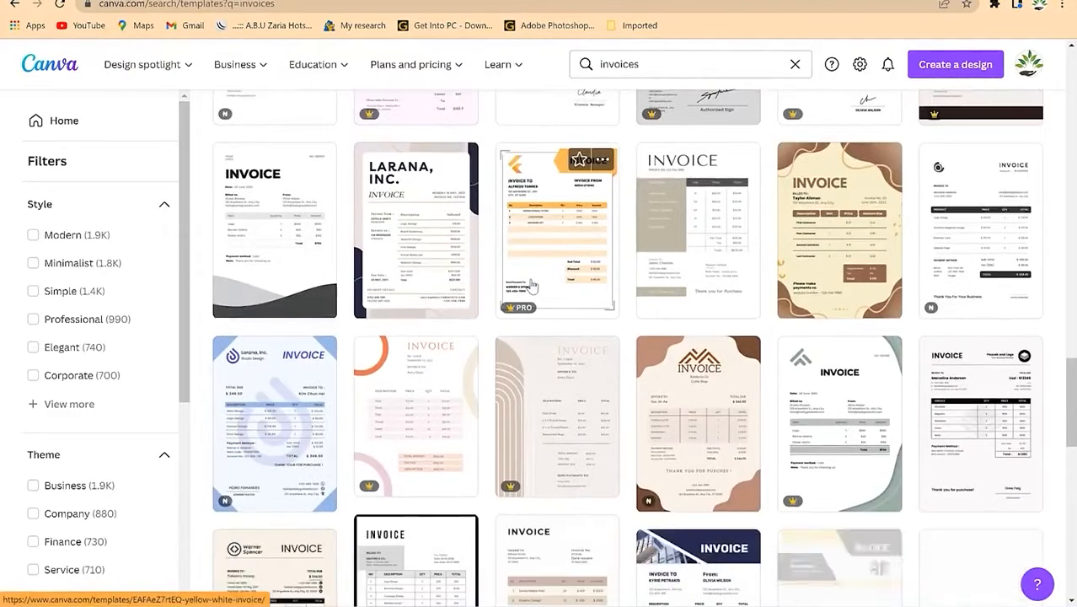
scroll(531, 286, up, 4)
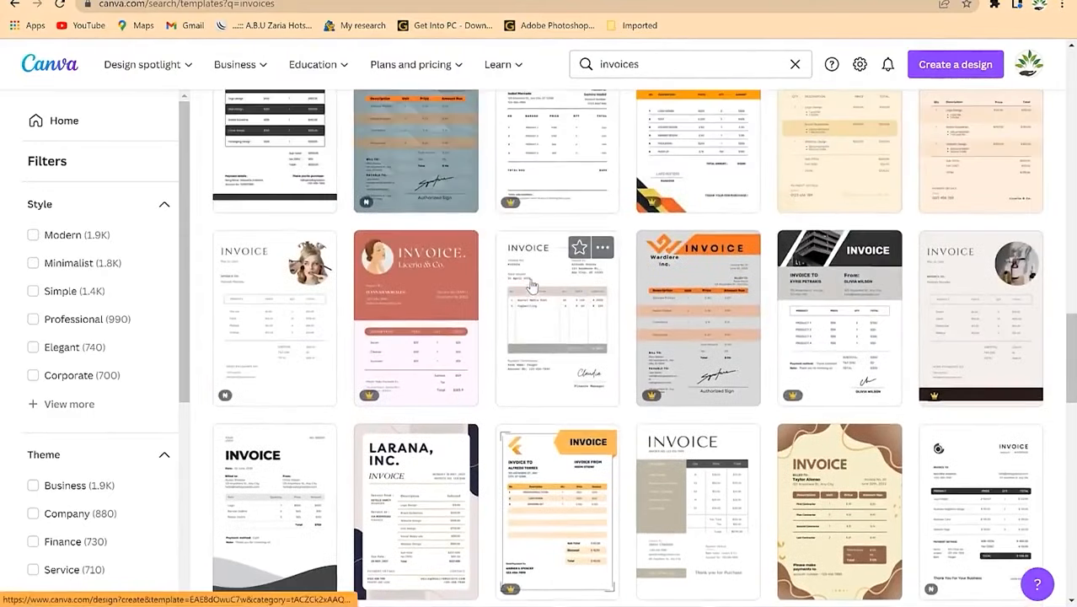
Step: Open the White Minimalist Business Invoice template and zoom the page to 82%
click(554, 321)
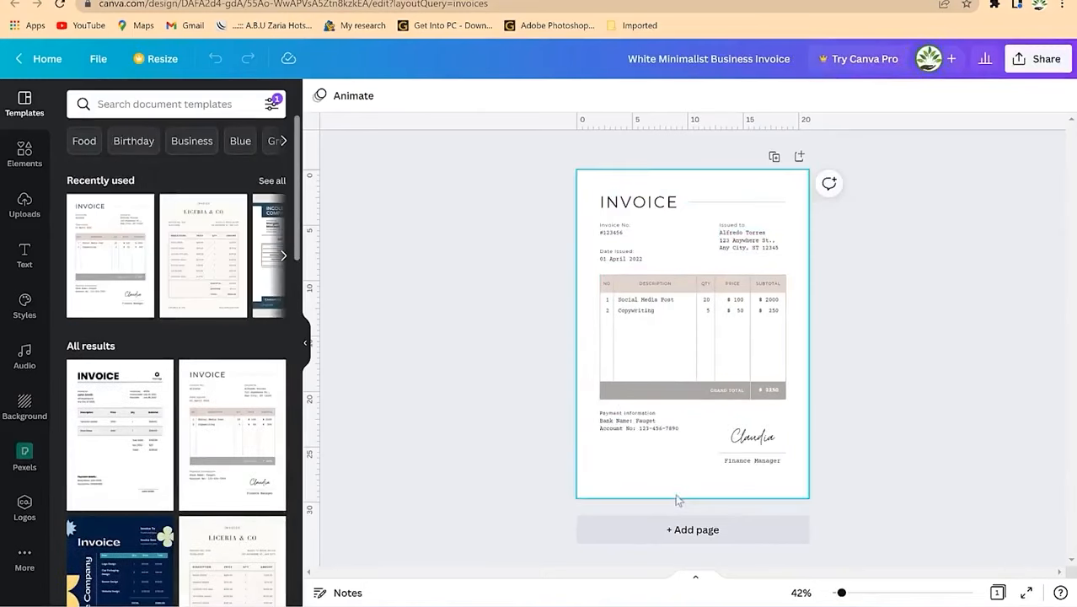
click(625, 489)
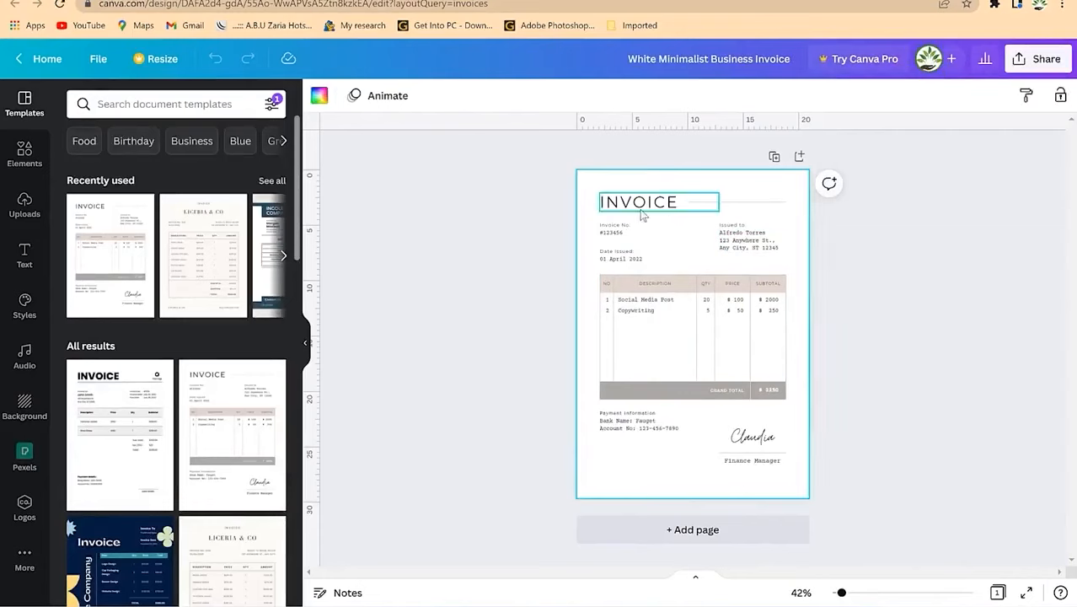
drag(841, 594, 853, 594)
scroll(857, 362, up, 1)
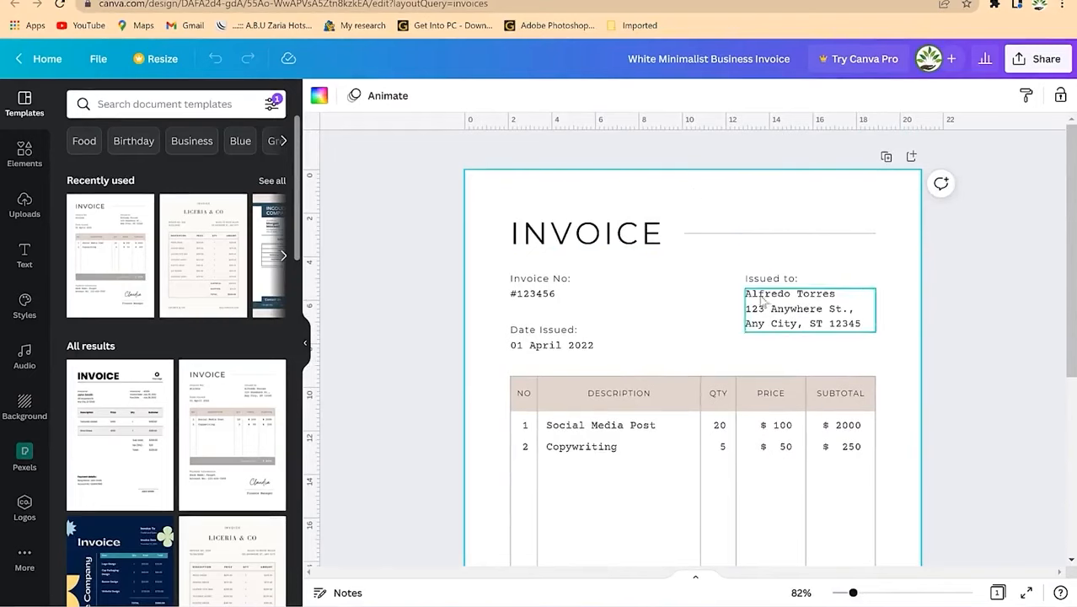
Step: Try editing the Issued to address and the invoice number #123456 text boxes
click(805, 302)
click(808, 299)
click(822, 294)
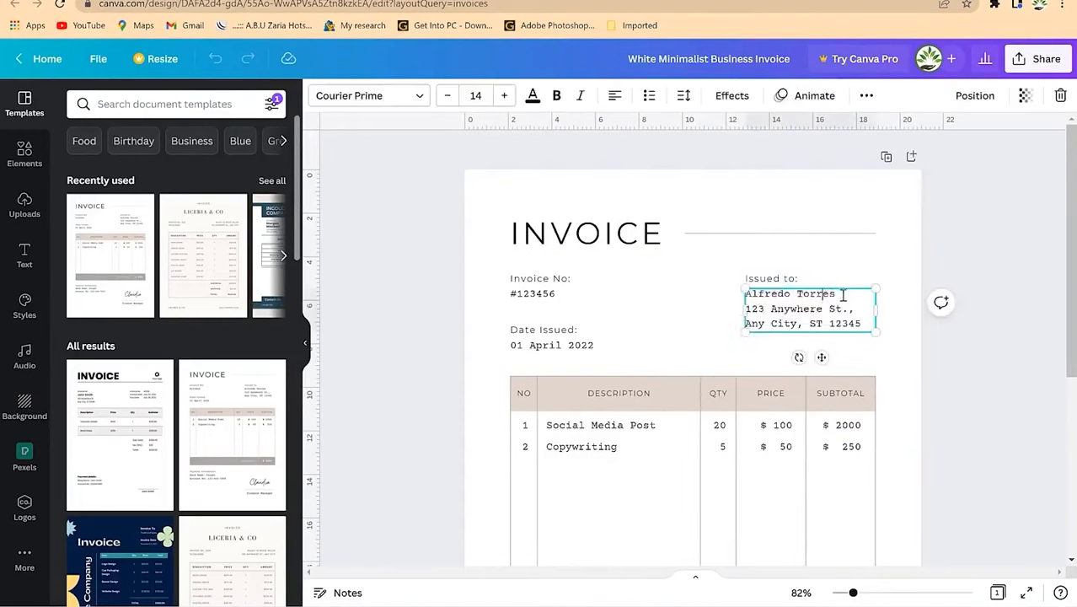
click(700, 290)
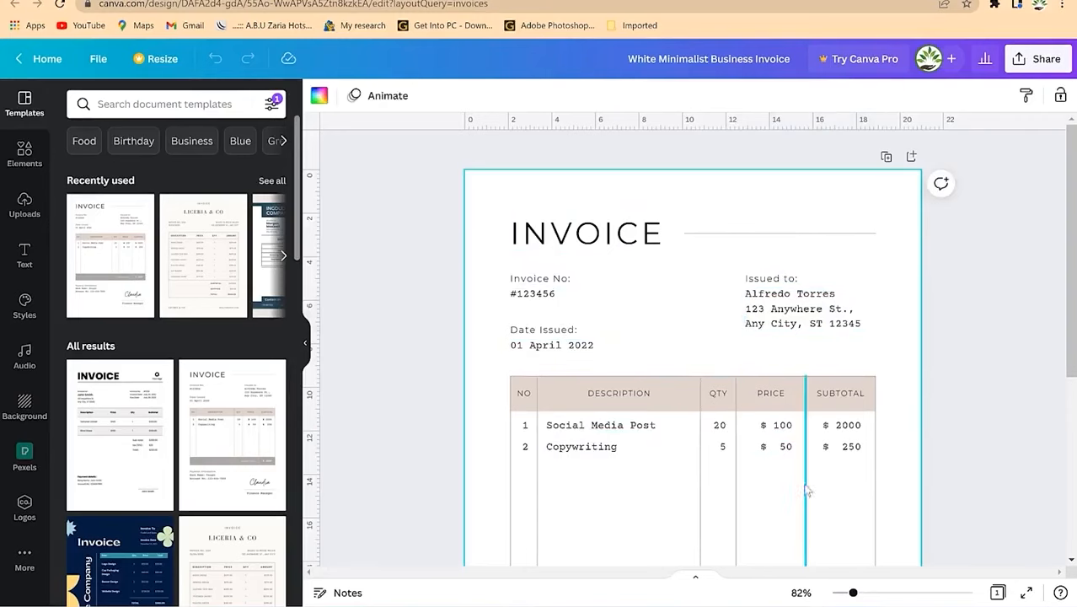
scroll(805, 480, down, 3)
scroll(790, 453, down, 1)
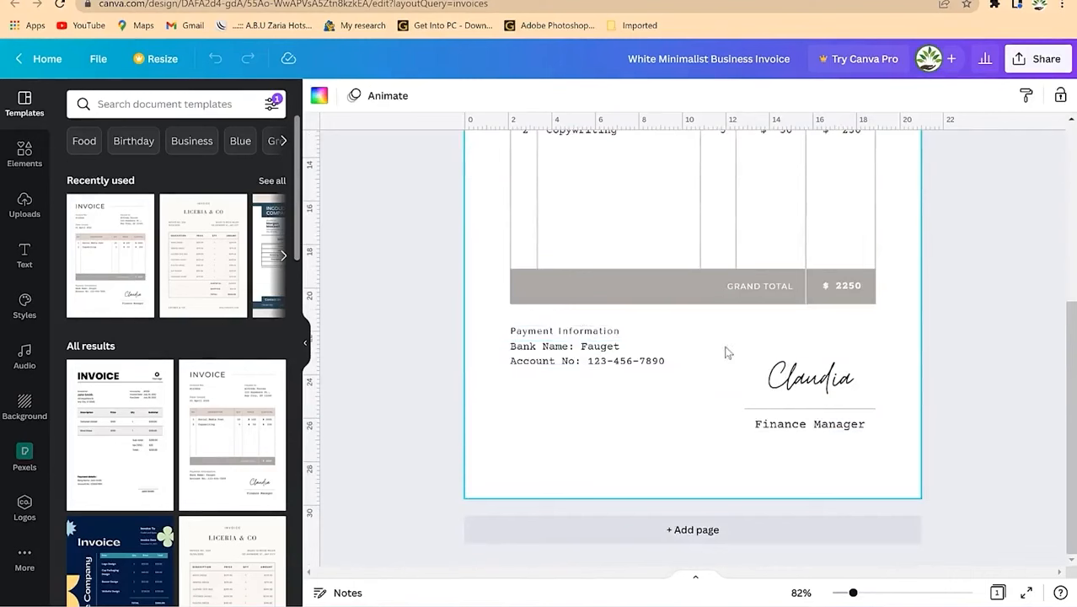
scroll(698, 302, up, 5)
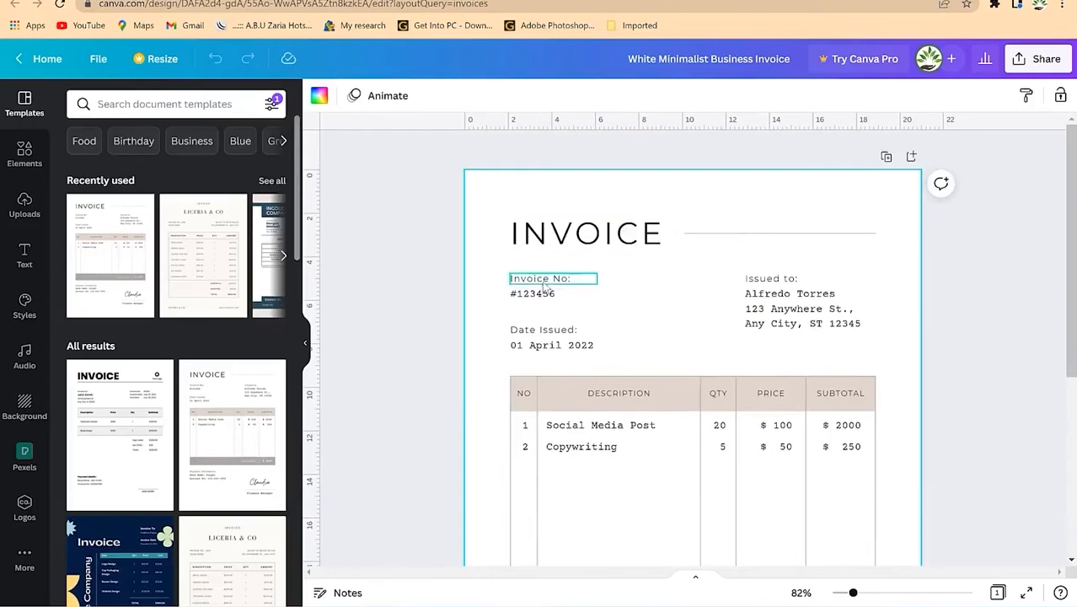
click(541, 297)
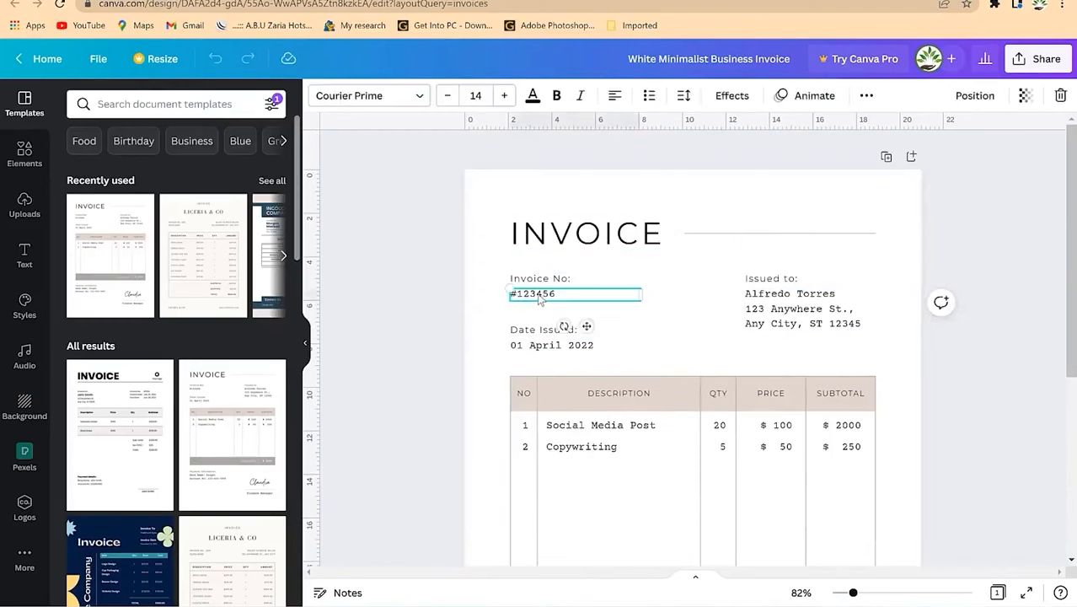
double_click(569, 297)
click(569, 294)
click(539, 358)
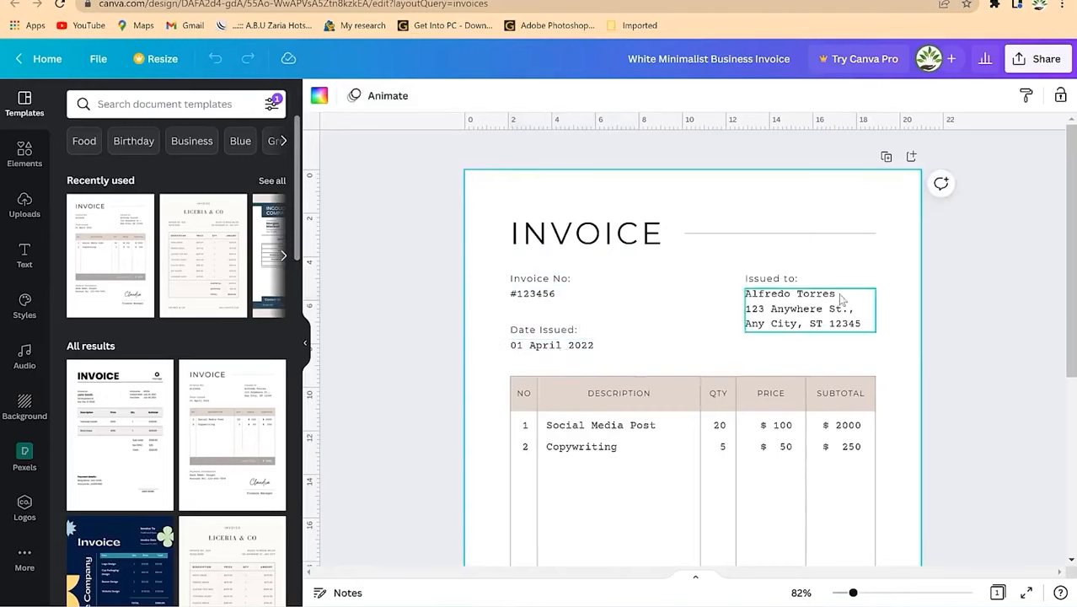
Step: Replace the recipient name under Issued to with the new recipient's name
click(840, 297)
click(840, 295)
click(840, 293)
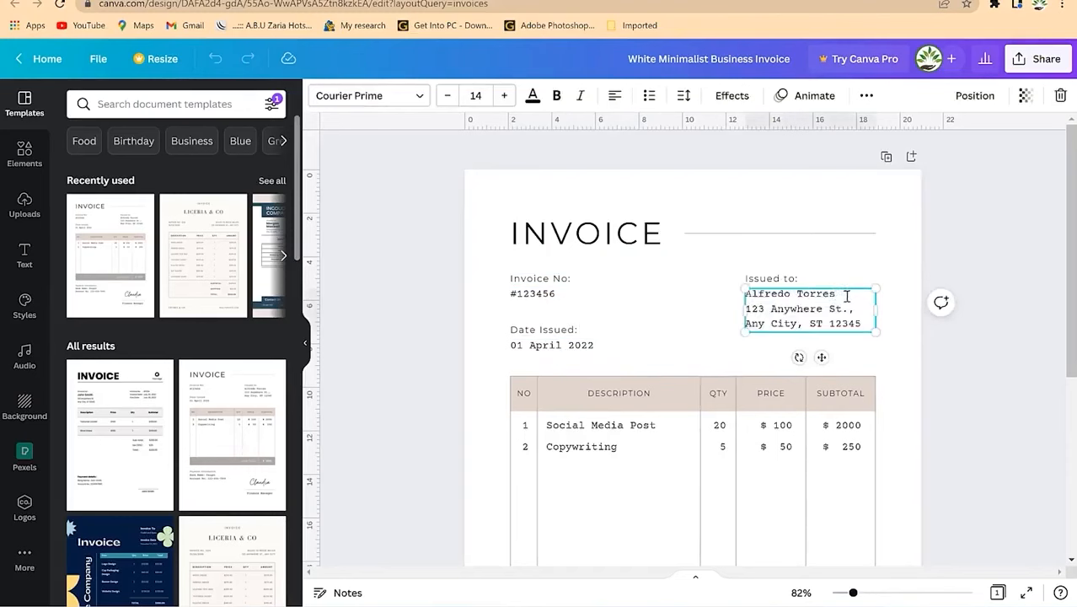
key(BackSpace)
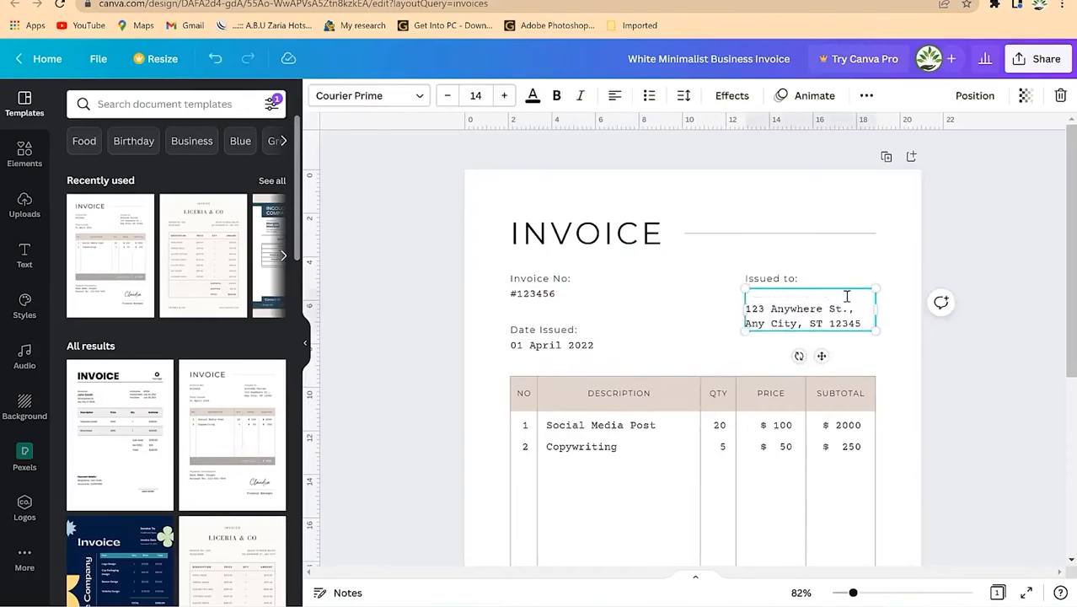
text(Dr. kalla)
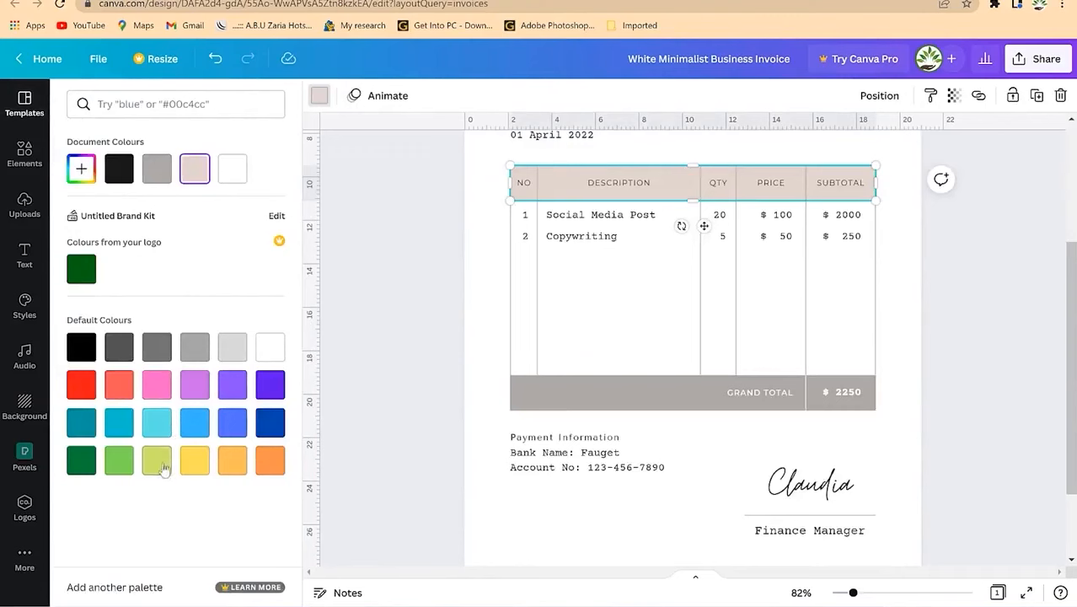
Step: Fill the table header row and the Grand Total bar with light orange
click(228, 462)
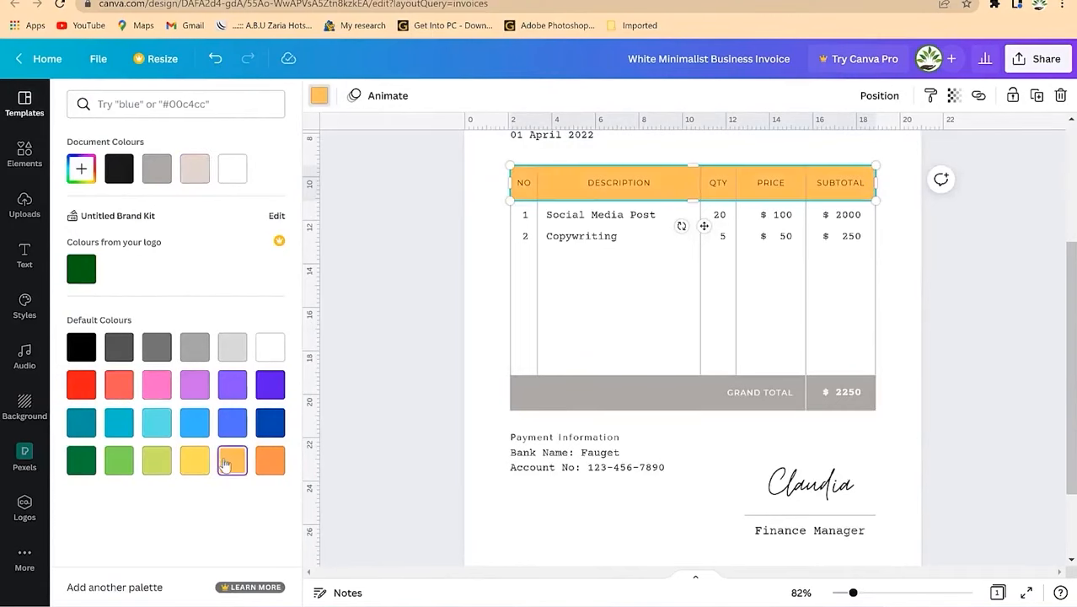
click(596, 392)
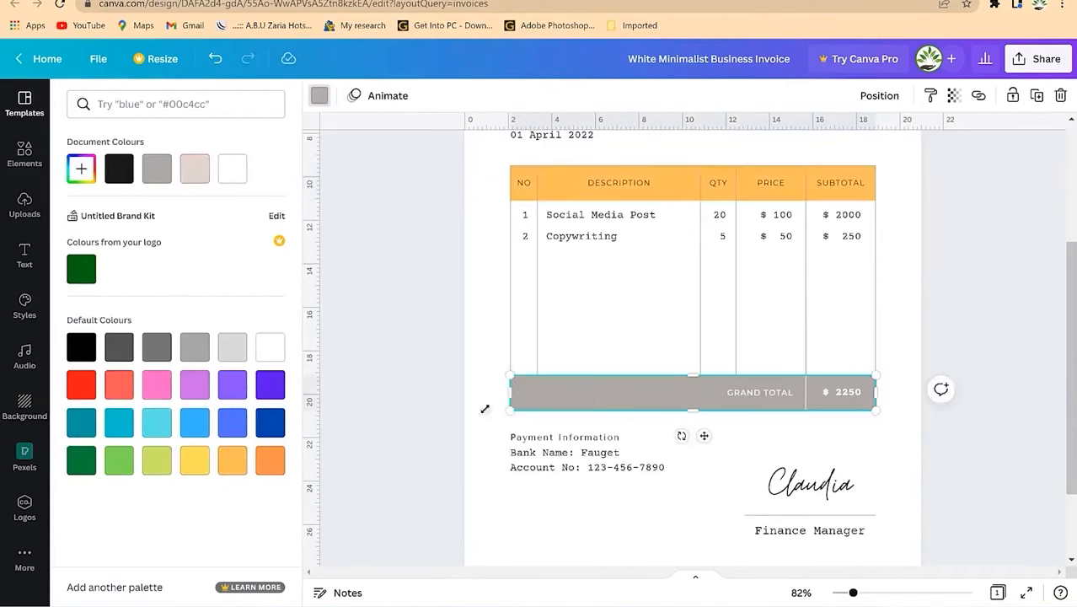
click(232, 460)
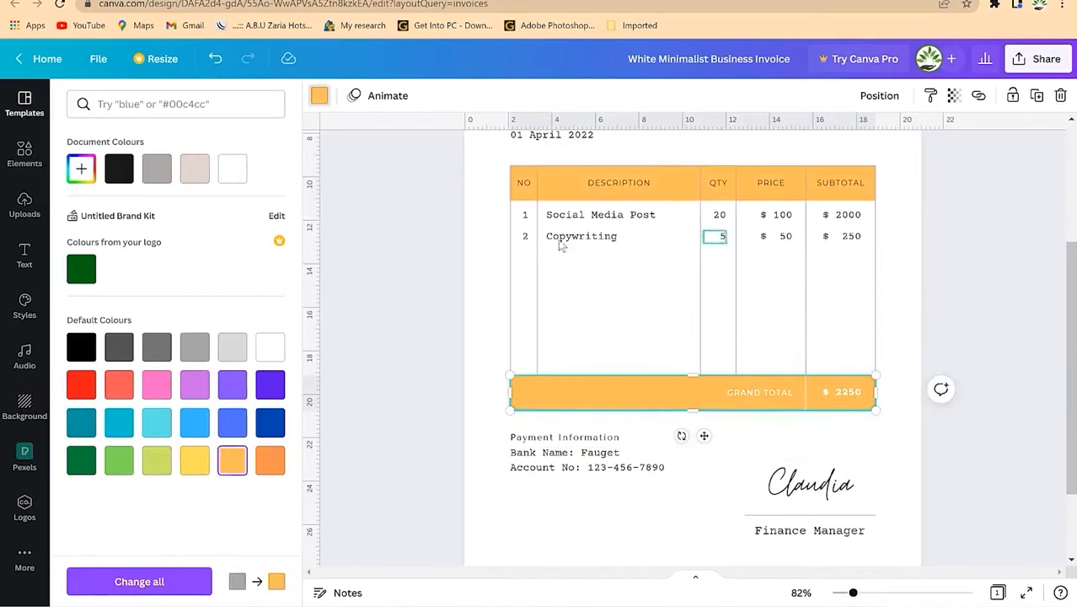
Step: Copy the row number box down into row 3
click(525, 216)
click(524, 239)
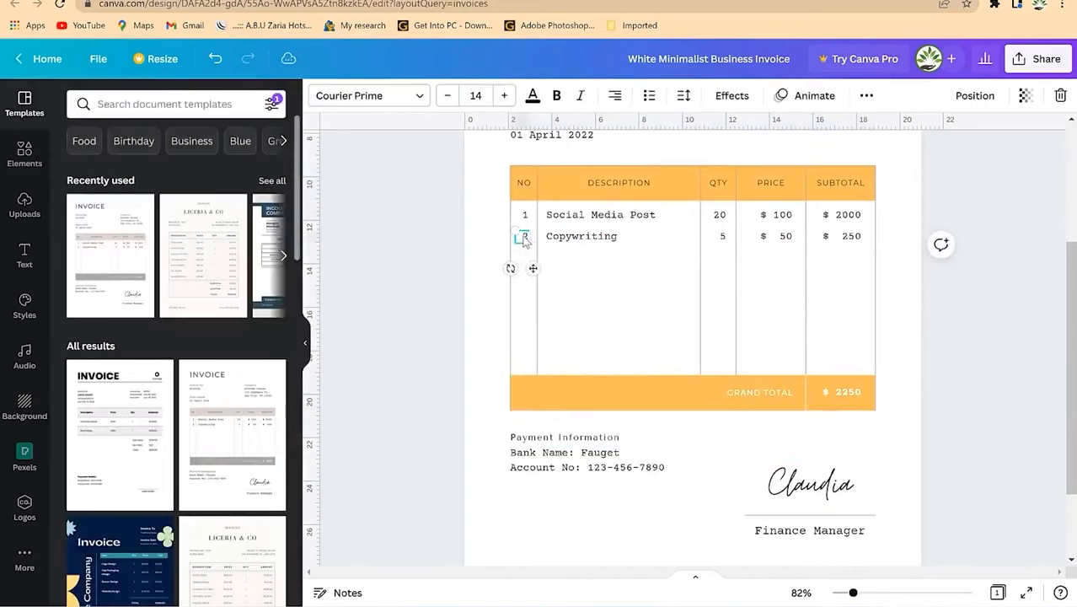
click(609, 271)
click(522, 241)
drag(853, 593, 860, 593)
scroll(632, 325, up, 3)
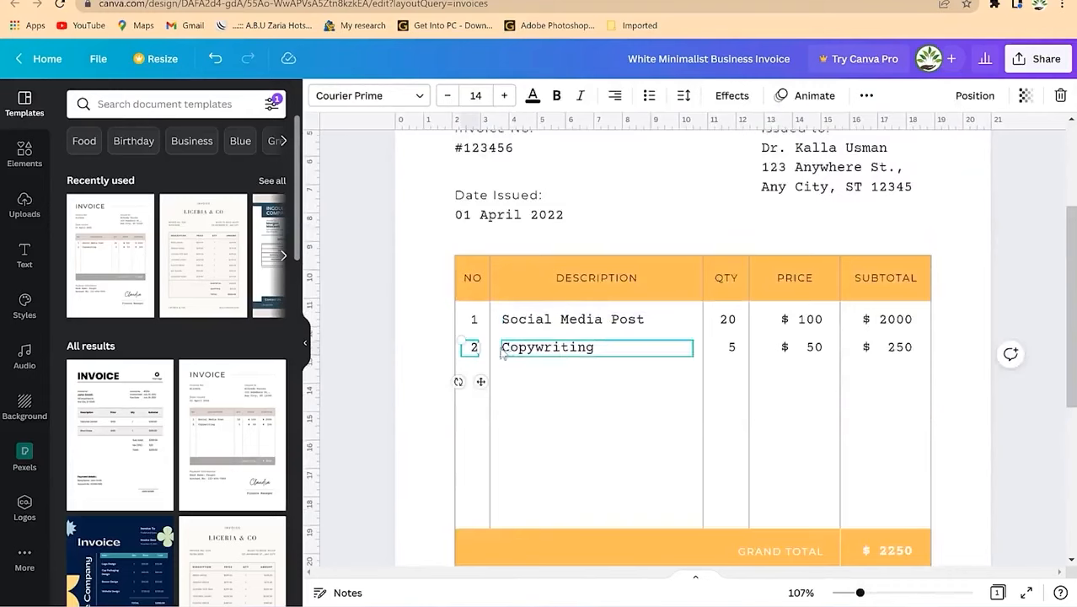
drag(481, 381, 479, 408)
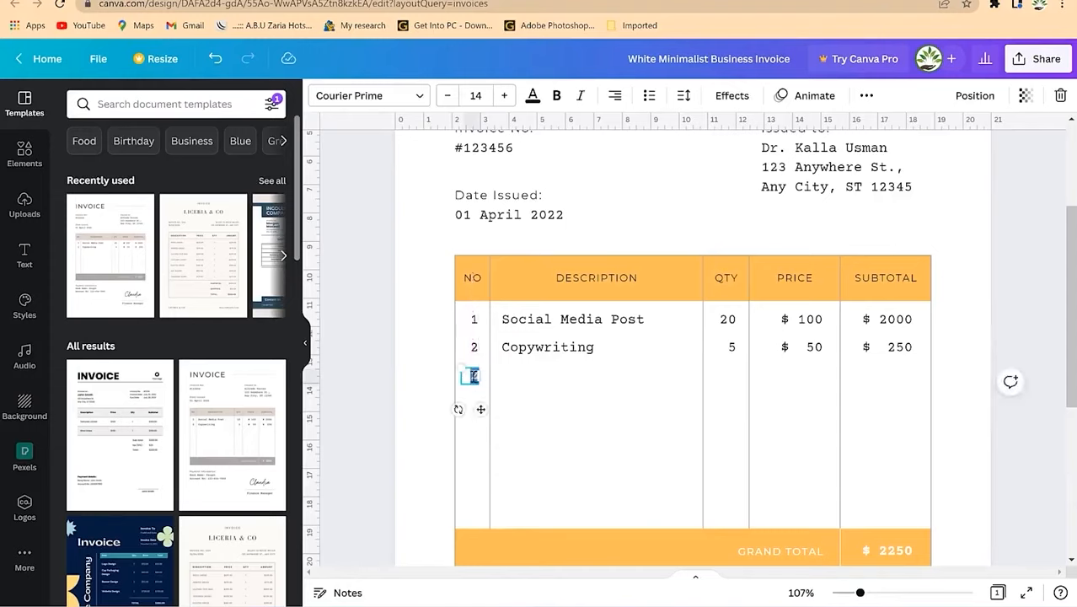
Step: Add row 3's 'Television' description and quantity 3 by copying row 2's boxes
click(532, 389)
click(533, 357)
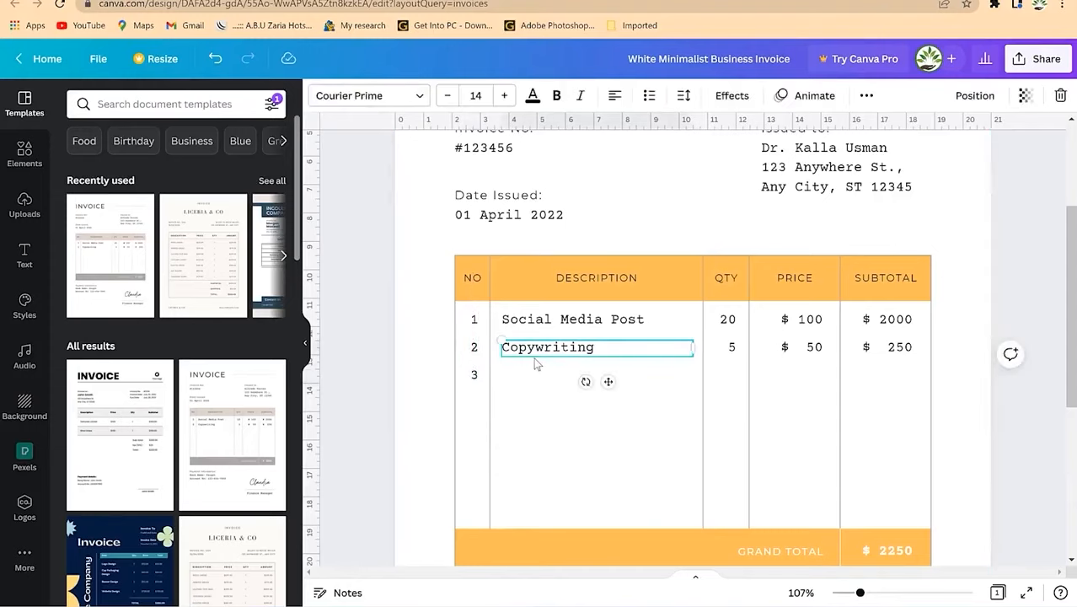
key(ctrl+d)
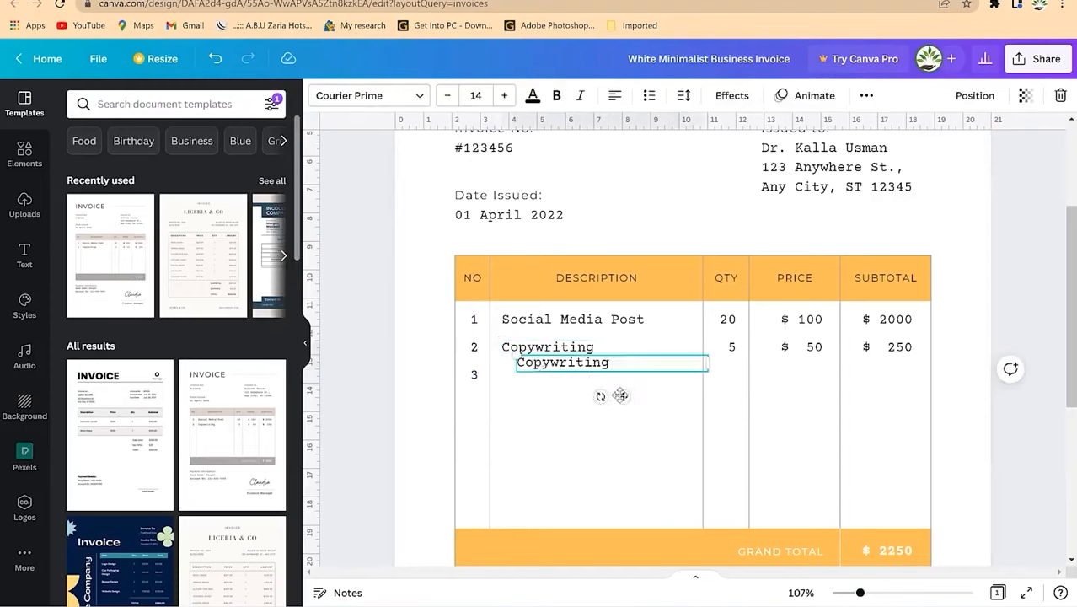
drag(604, 409, 604, 413)
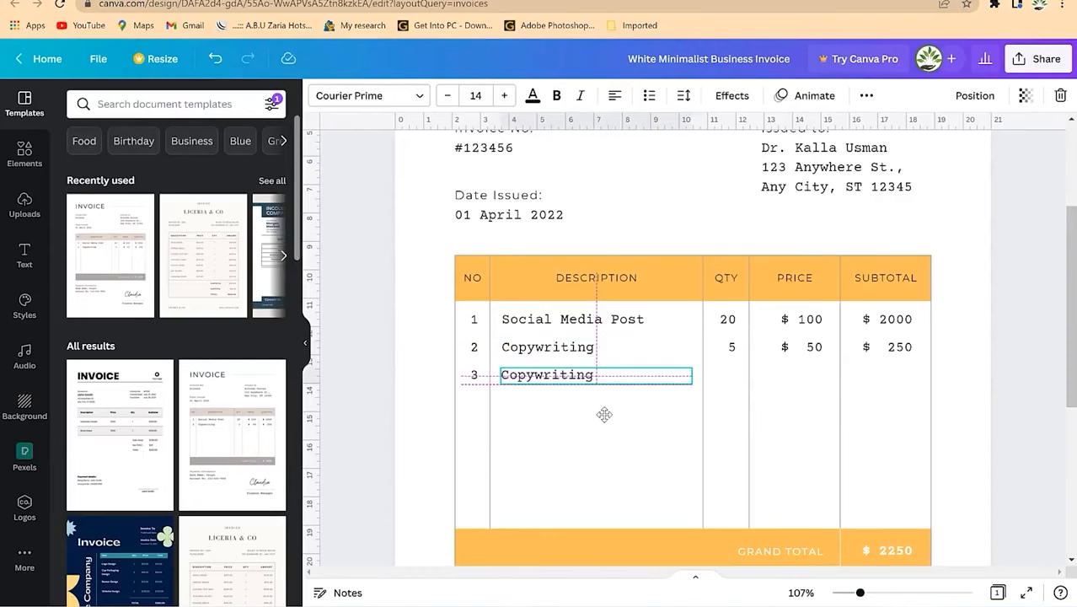
drag(605, 414, 605, 413)
double_click(559, 376)
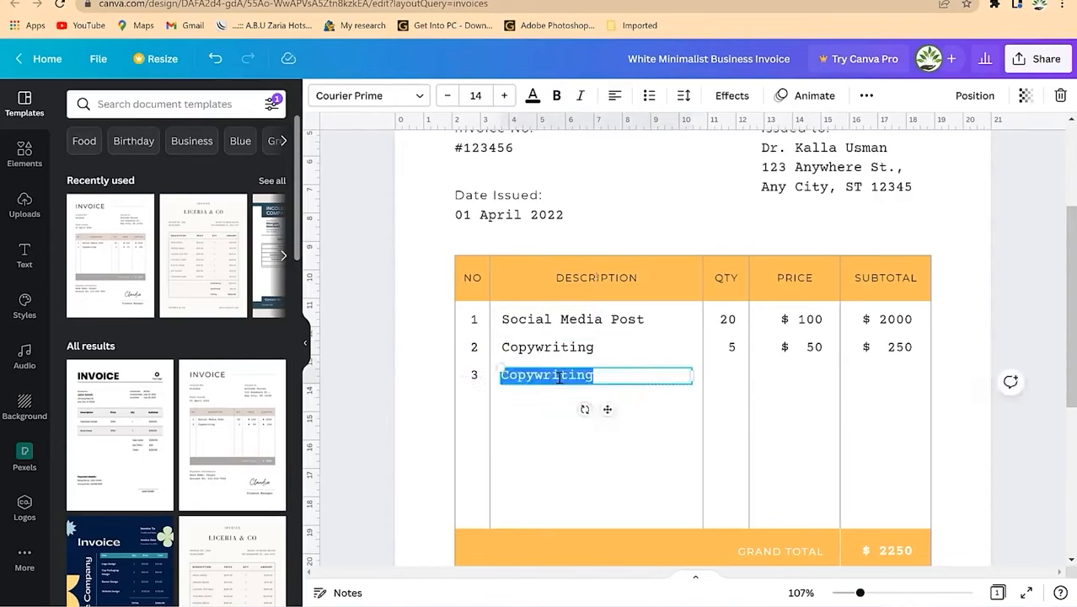
text(I)
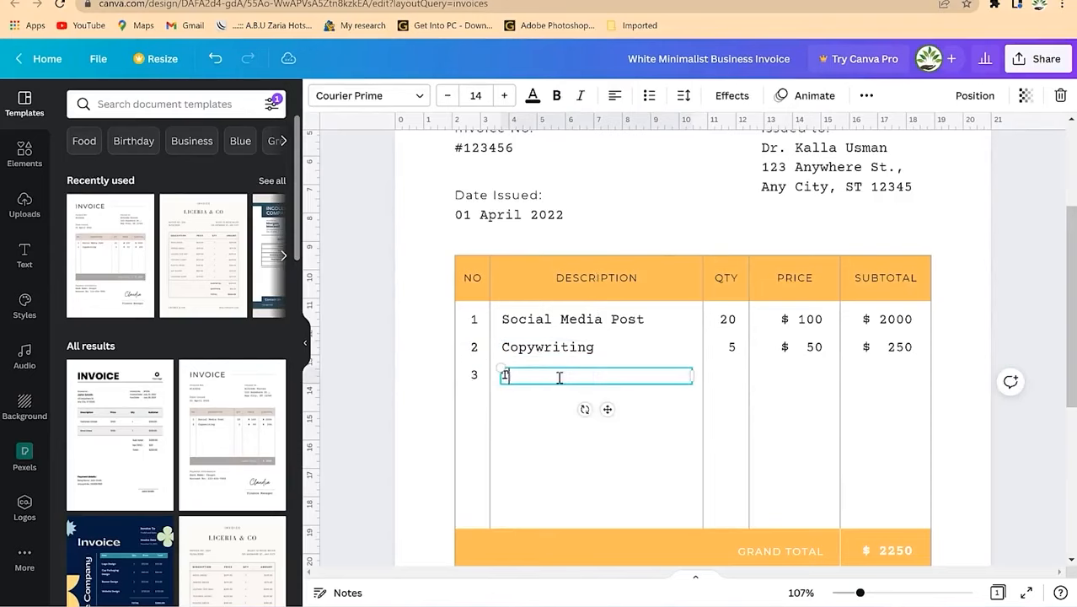
text(elevision)
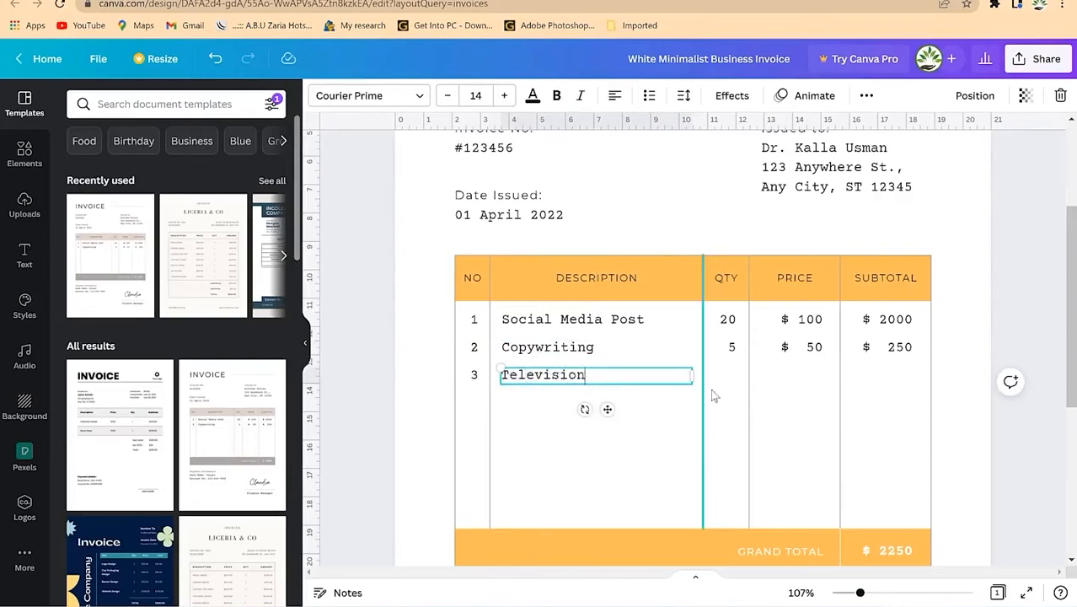
click(732, 348)
click(733, 352)
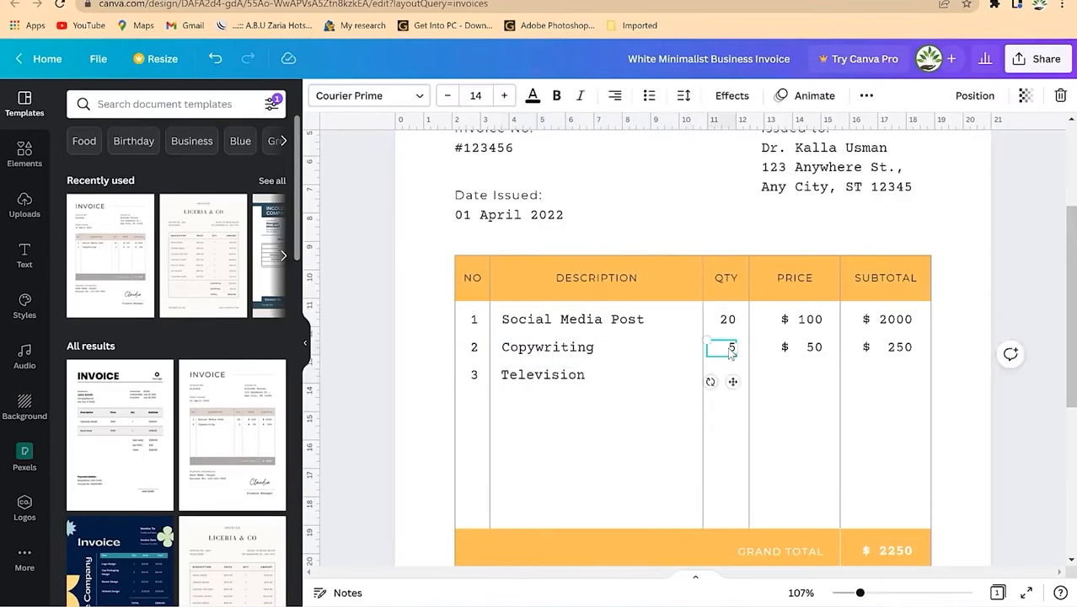
drag(732, 382, 733, 409)
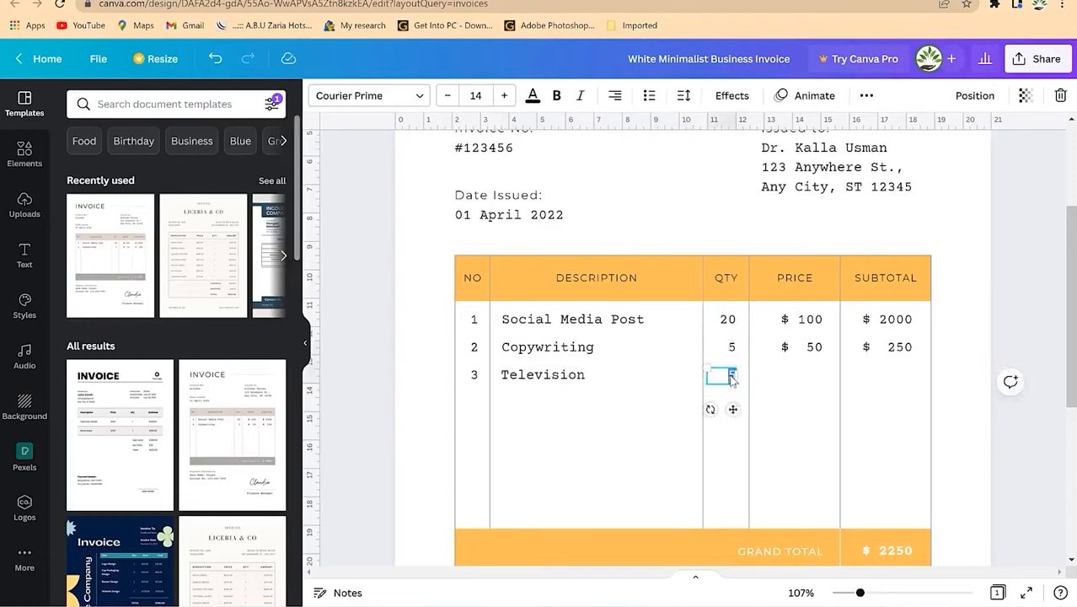
text(3)
Step: Duplicate row 2's $ 50 price into row 3 and change it to $ 250
click(808, 381)
click(810, 353)
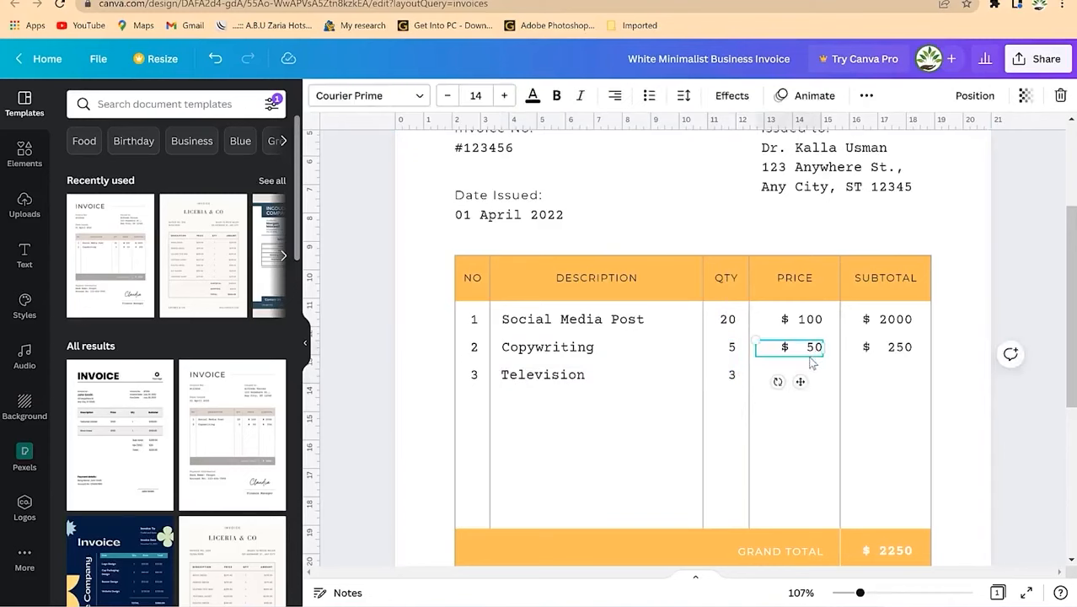
key(ctrl+d)
drag(805, 396, 795, 414)
double_click(813, 381)
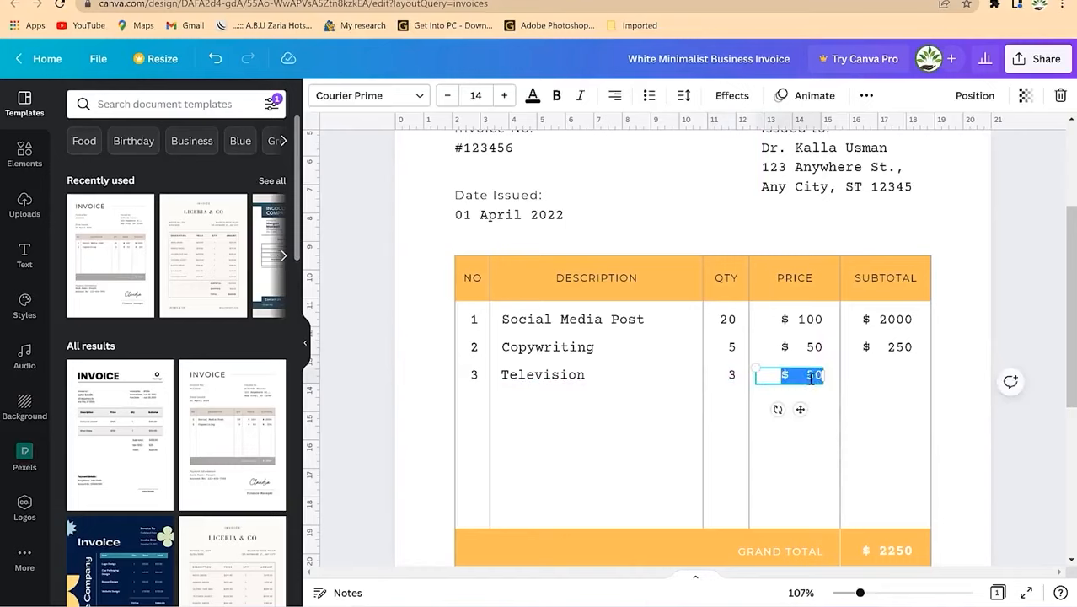
key(Left)
text(2)
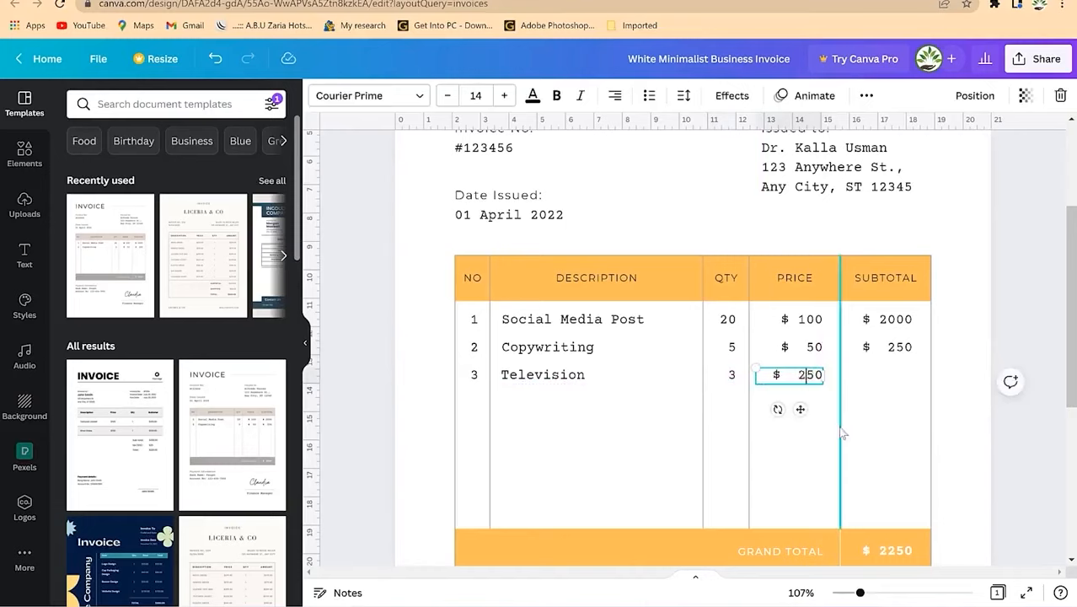
click(888, 379)
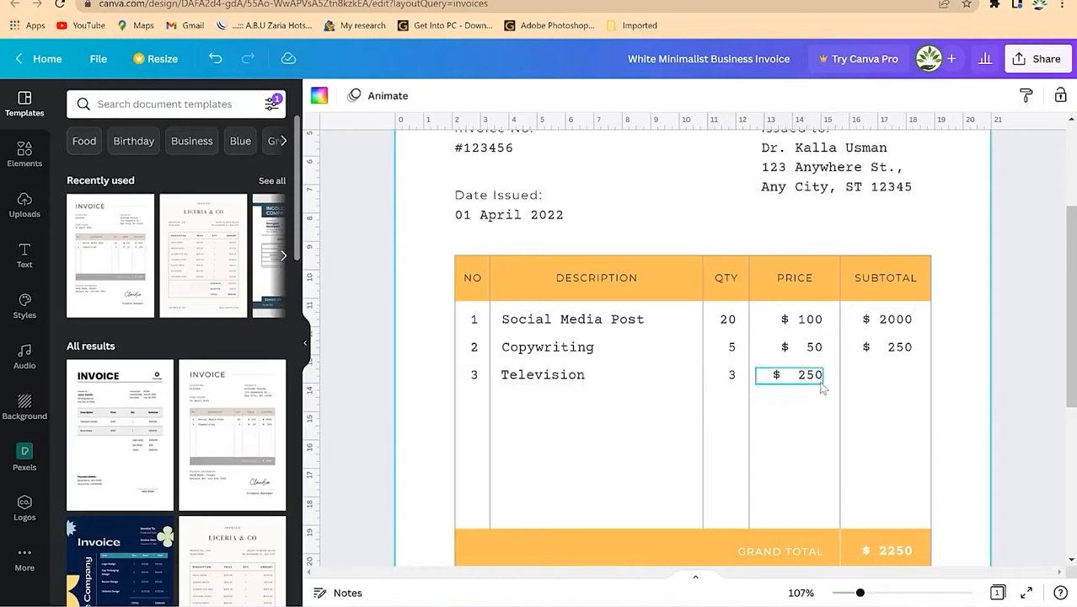
click(822, 384)
Step: Duplicate the $ 250 subtotal into row 3 and change it to $ 750
click(902, 358)
key(ctrl+d)
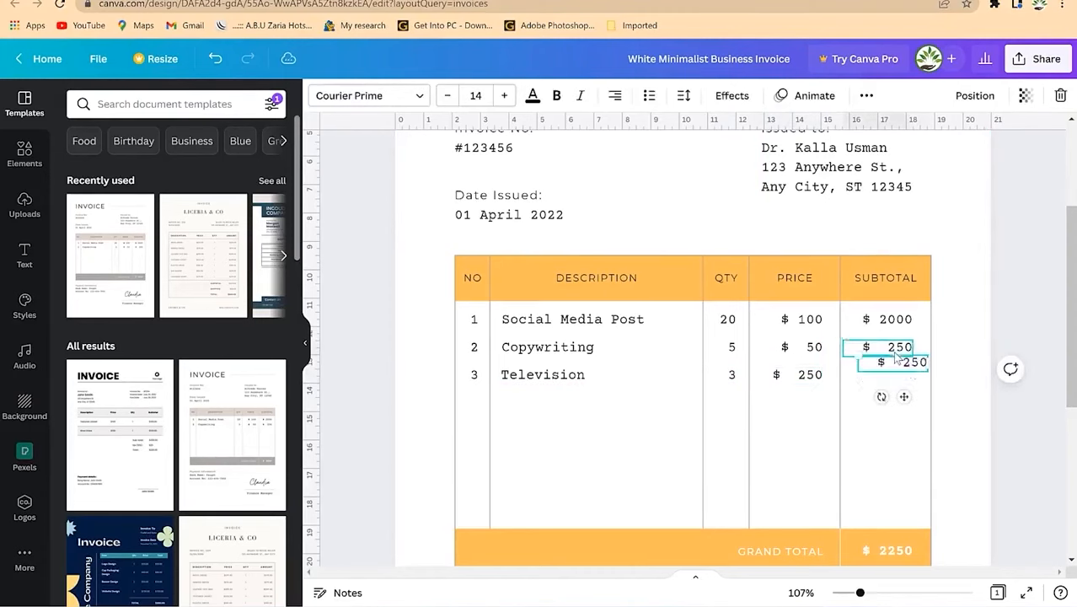
mouse_move(896, 400)
mouse_down()
mouse_move(891, 419)
mouse_move(894, 410)
mouse_up()
click(899, 378)
click(898, 376)
key(BackSpace)
text(7)
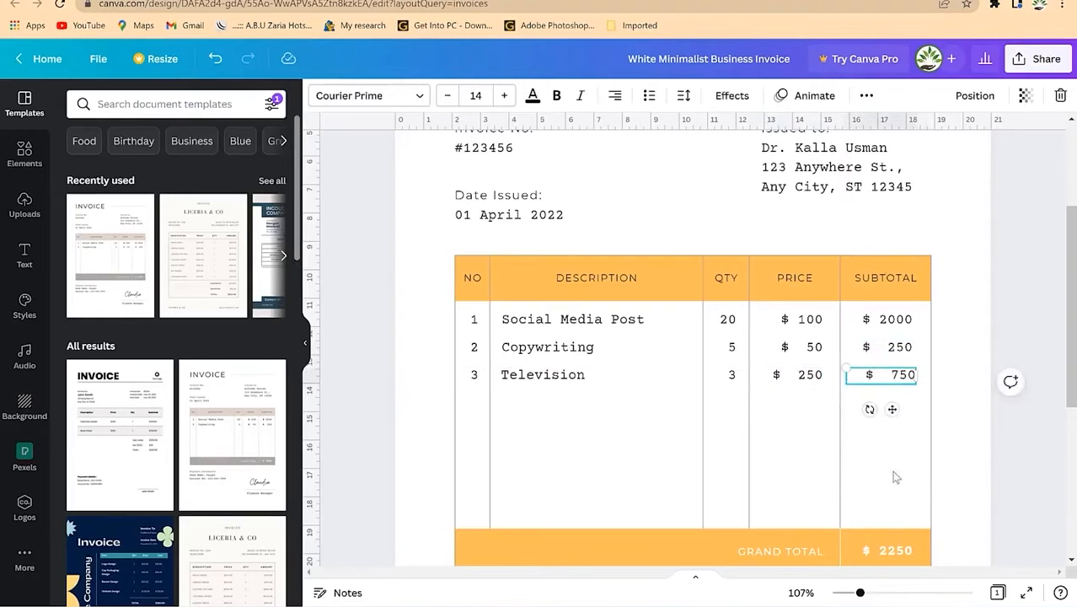
Step: Edit the Grand Total amount to $ 3000
scroll(909, 370, down, 1)
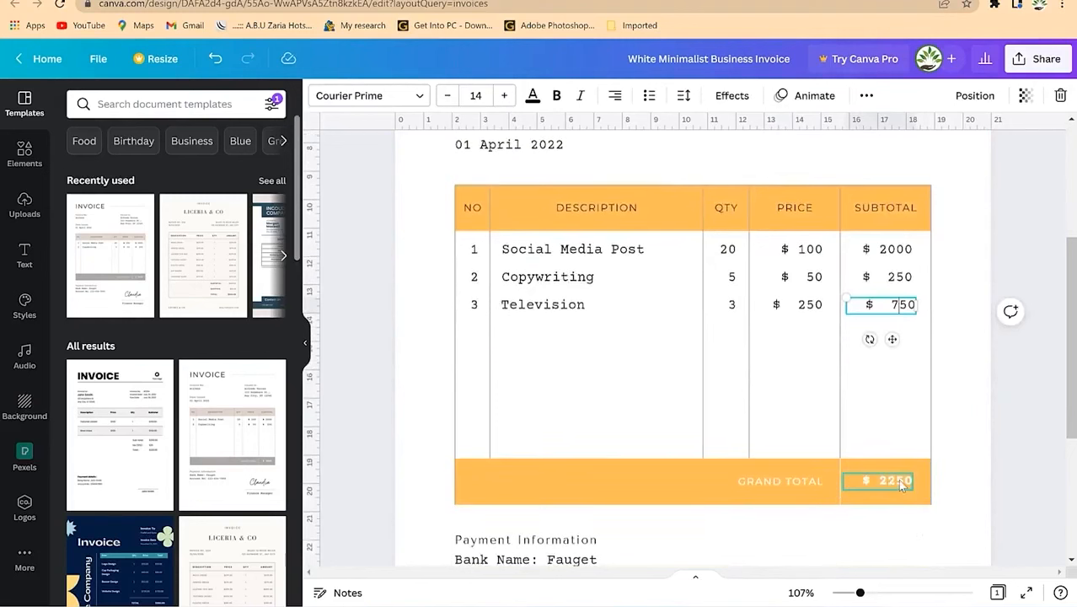
click(900, 483)
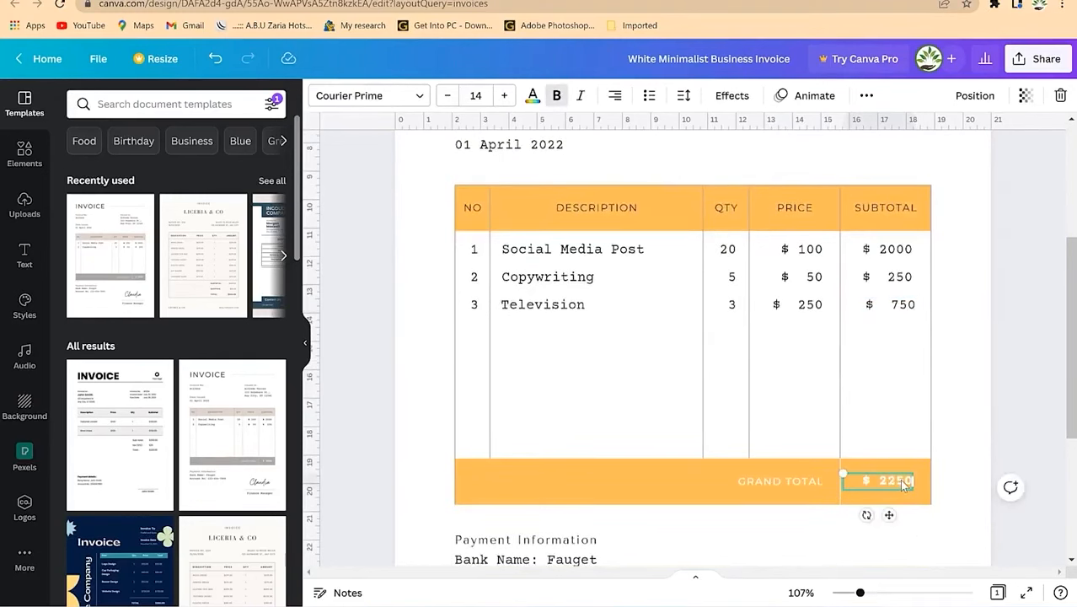
double_click(901, 482)
click(880, 478)
Step: Delete the placeholder script signature above Finance Manager
scroll(675, 468, down, 3)
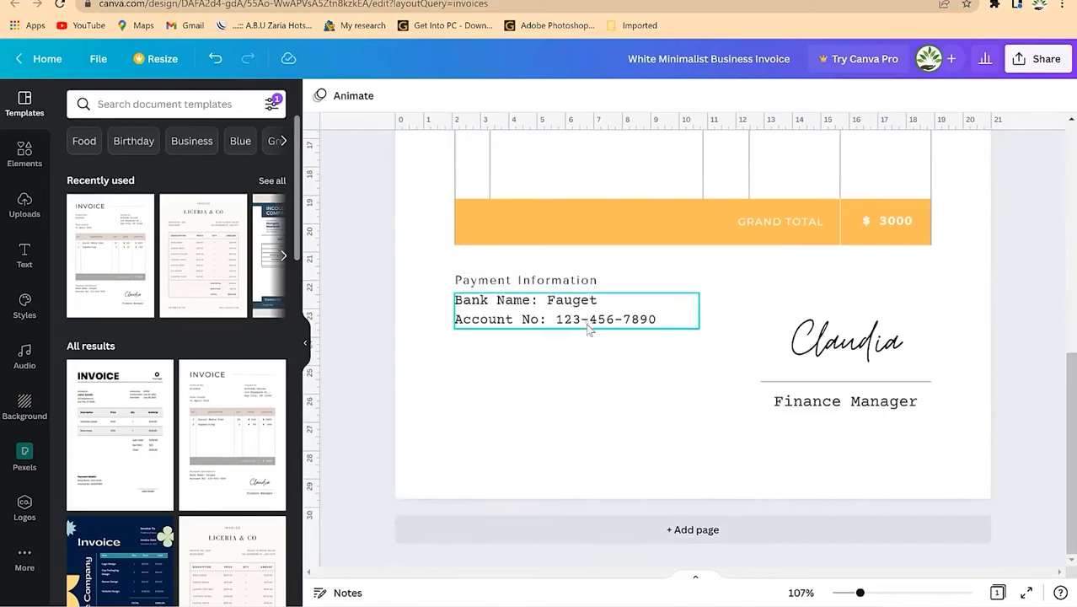
scroll(793, 253, up, 3)
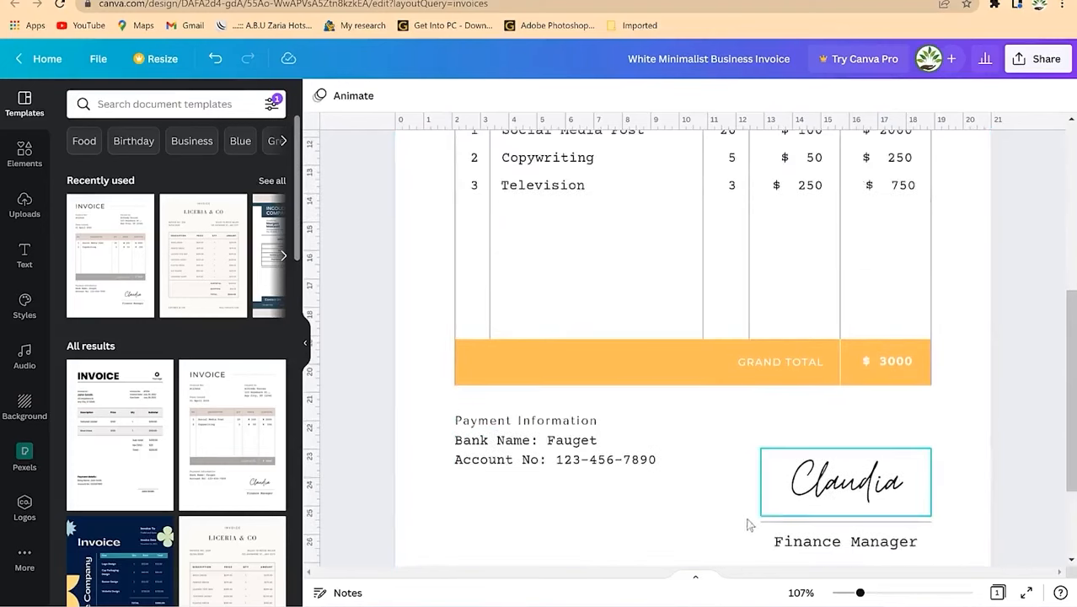
scroll(803, 513, down, 3)
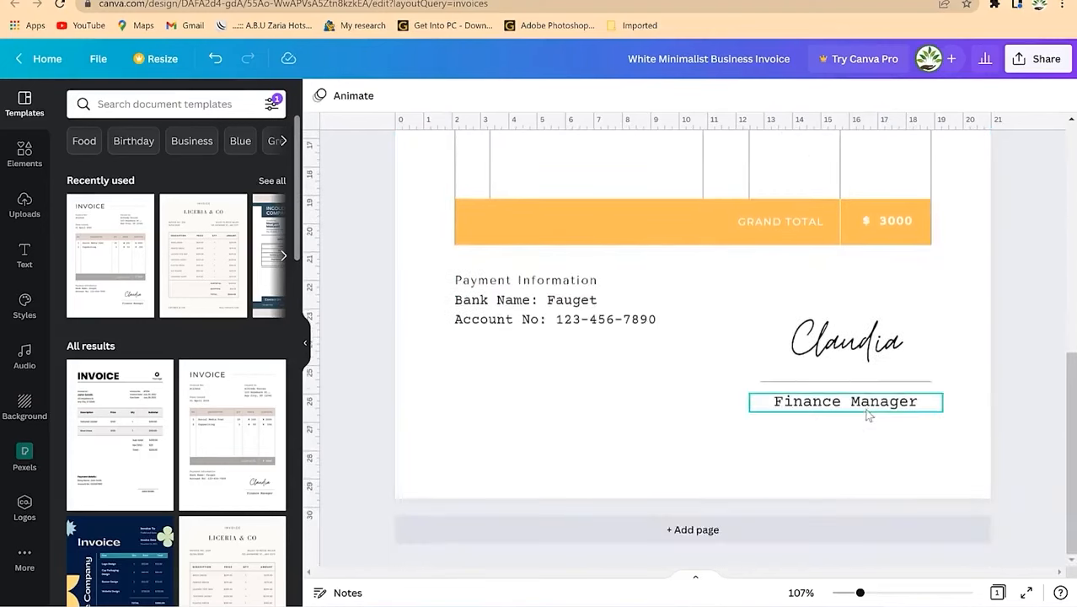
click(868, 413)
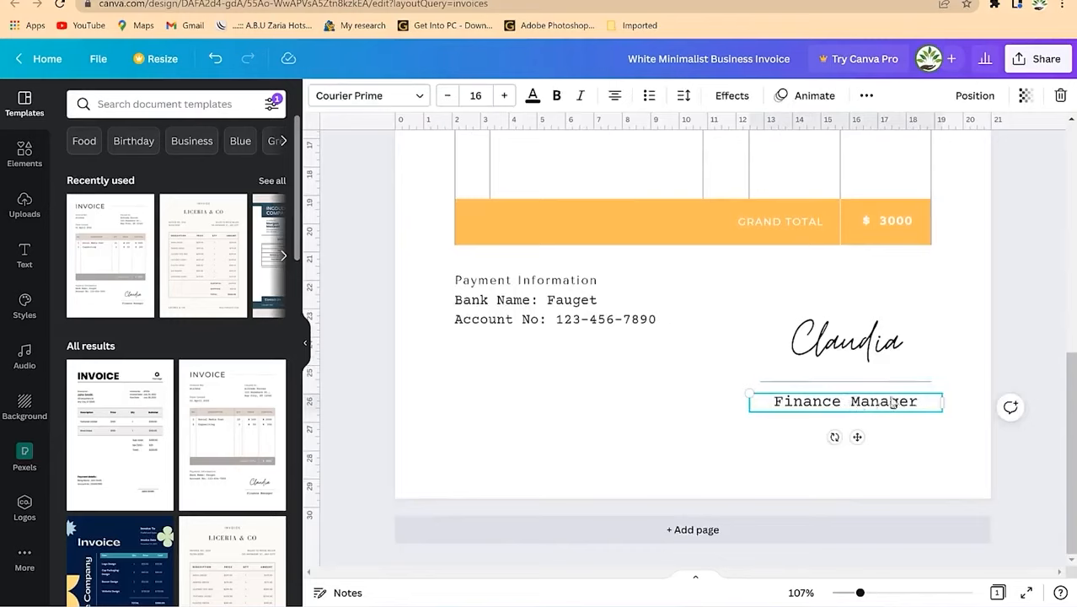
click(849, 336)
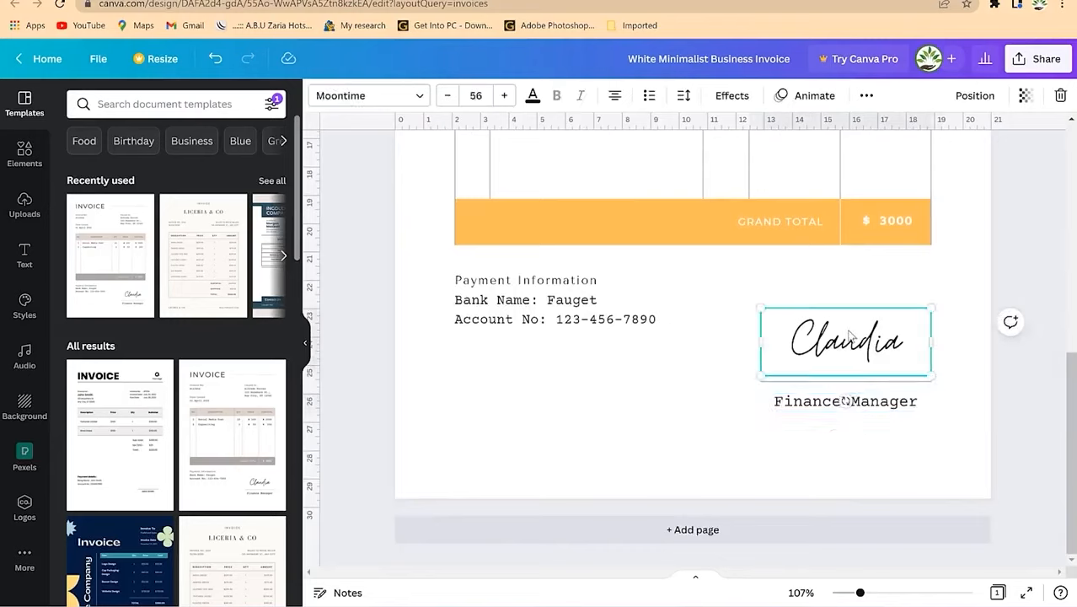
key(Delete)
Step: Place the uploaded blue handwritten signature, shrunk small, above Finance Manager
click(16, 215)
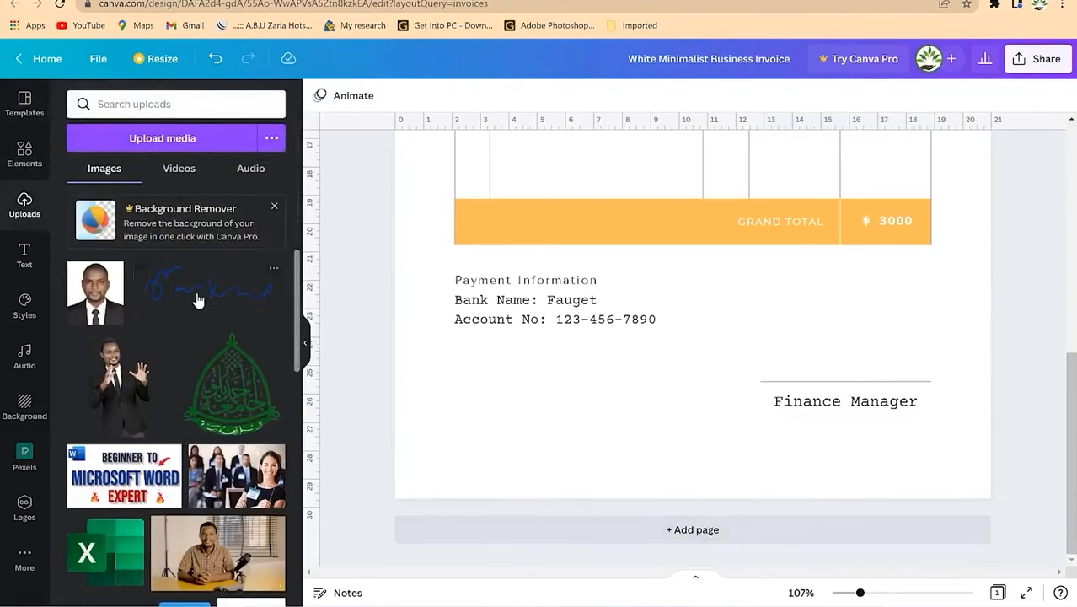
mouse_move(196, 300)
mouse_down()
mouse_move(380, 361)
mouse_move(648, 411)
mouse_move(674, 282)
mouse_up()
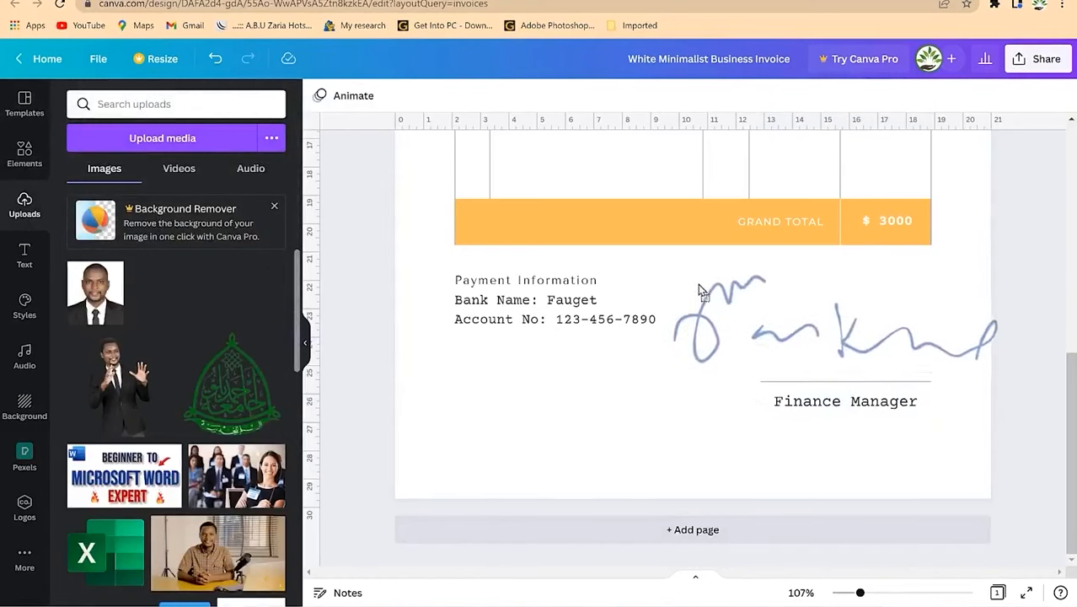
mouse_move(612, 405)
mouse_down()
mouse_move(831, 310)
mouse_move(814, 354)
mouse_up()
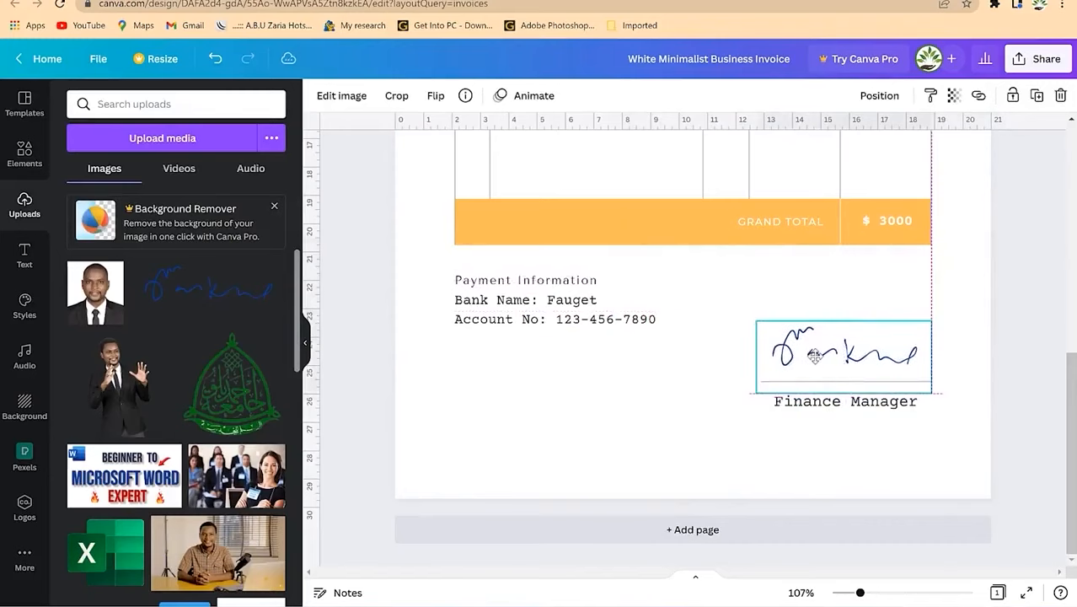
click(841, 274)
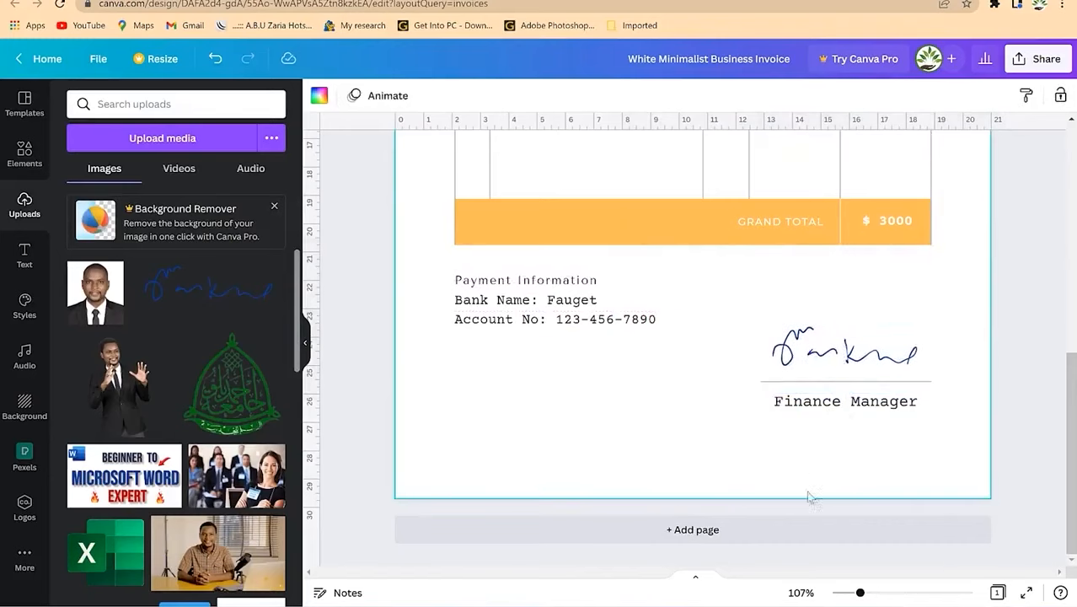
Step: Zoom out to review the invoice and bring up the Elements library
drag(860, 593, 845, 592)
scroll(889, 351, up, 1)
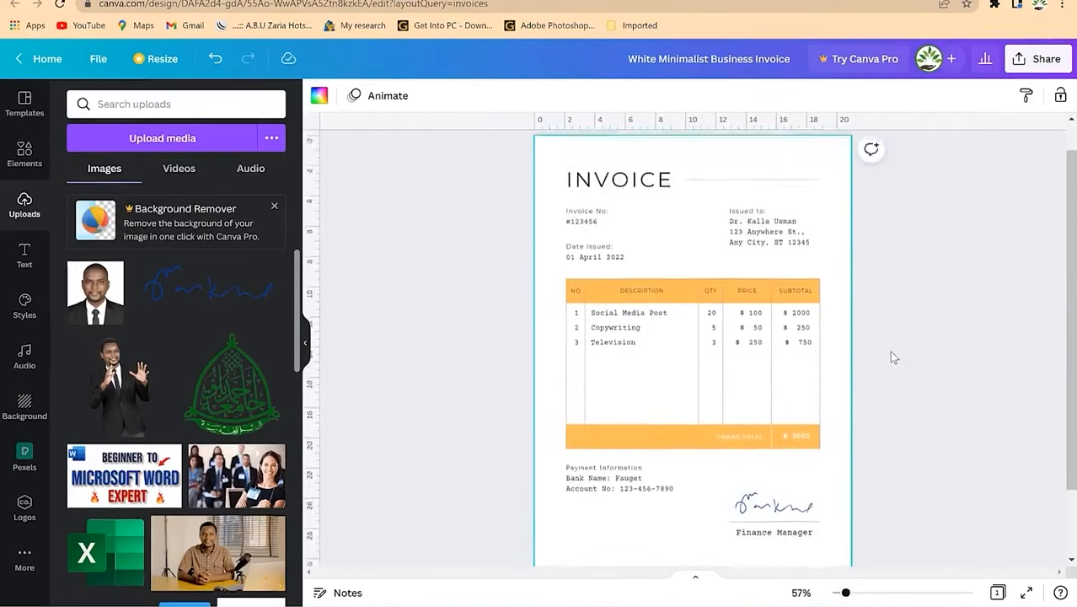
scroll(880, 356, down, 1)
scroll(880, 356, up, 1)
scroll(880, 356, up, 1)
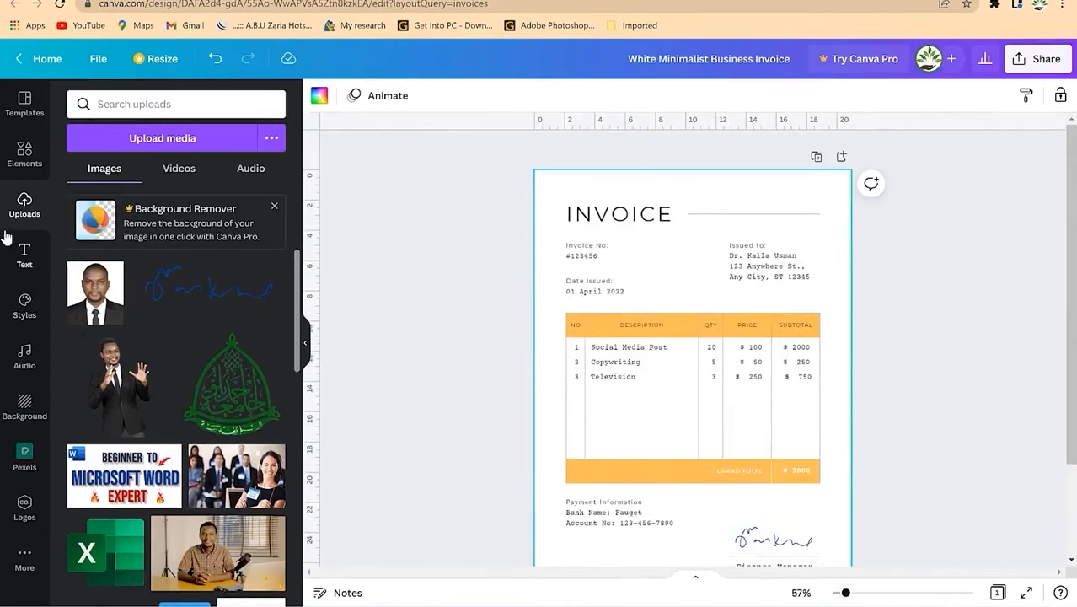
click(39, 168)
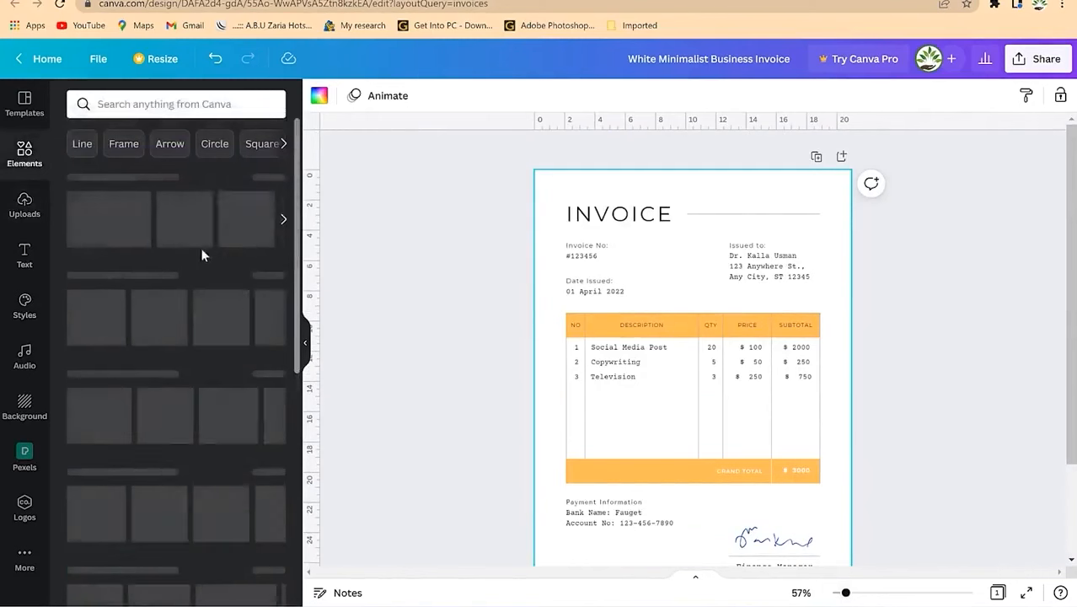
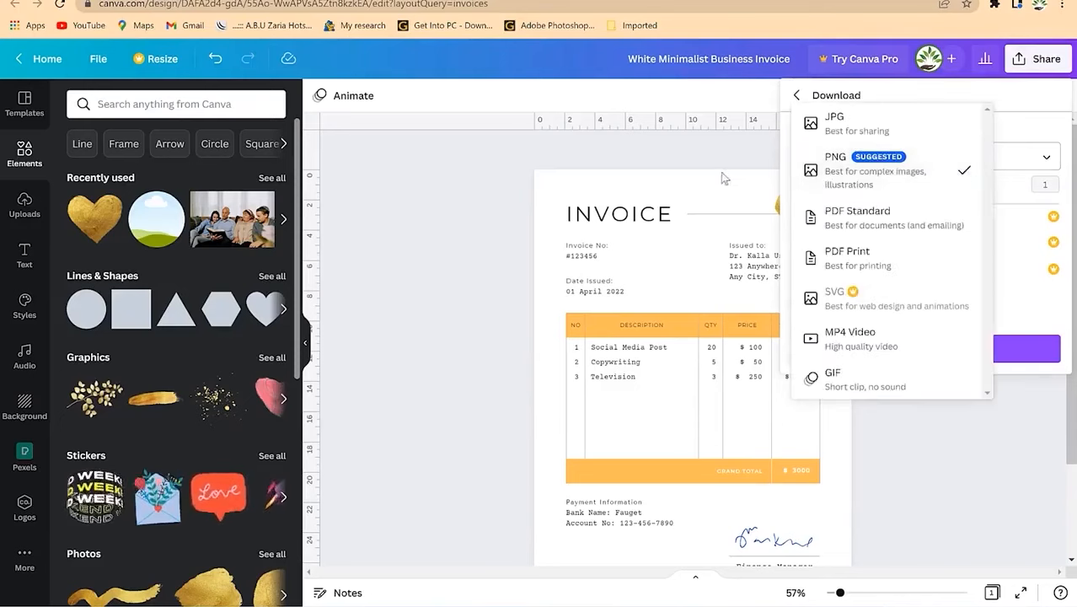
Step: Download the invoice as a PNG image and dismiss the download-completed notice
click(1041, 131)
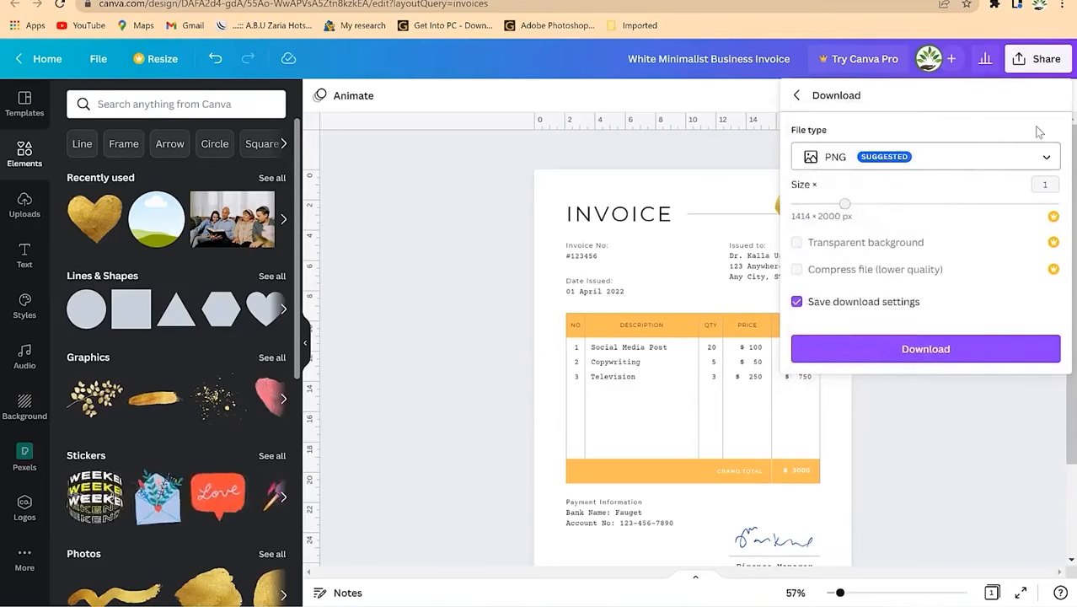
click(906, 358)
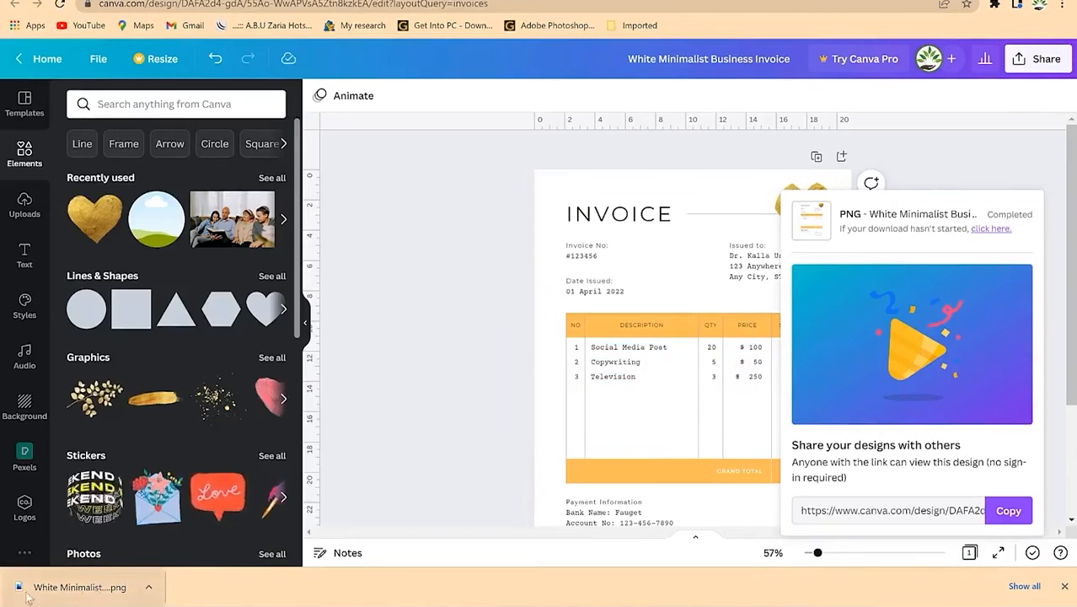
click(1041, 206)
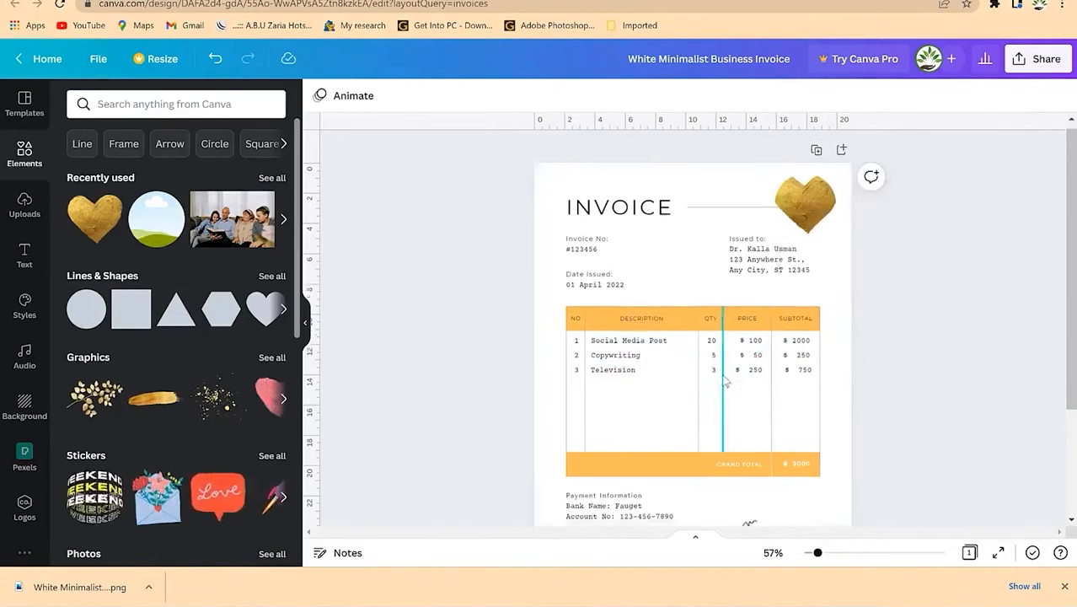
Step: Duplicate the invoice page so the design has an identical page 2
scroll(741, 387, down, 3)
scroll(699, 316, up, 3)
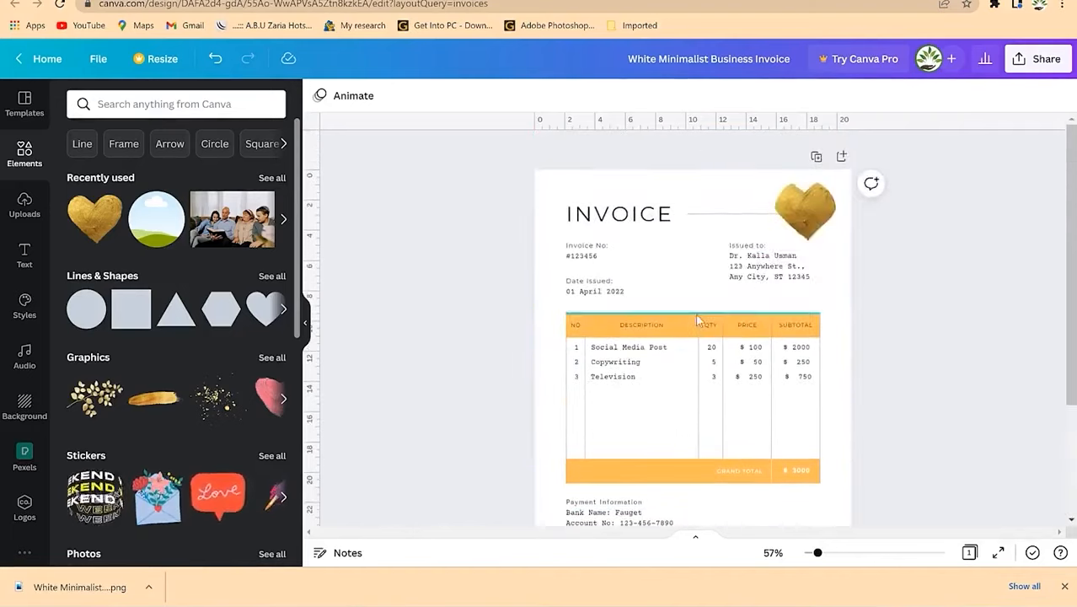
click(816, 157)
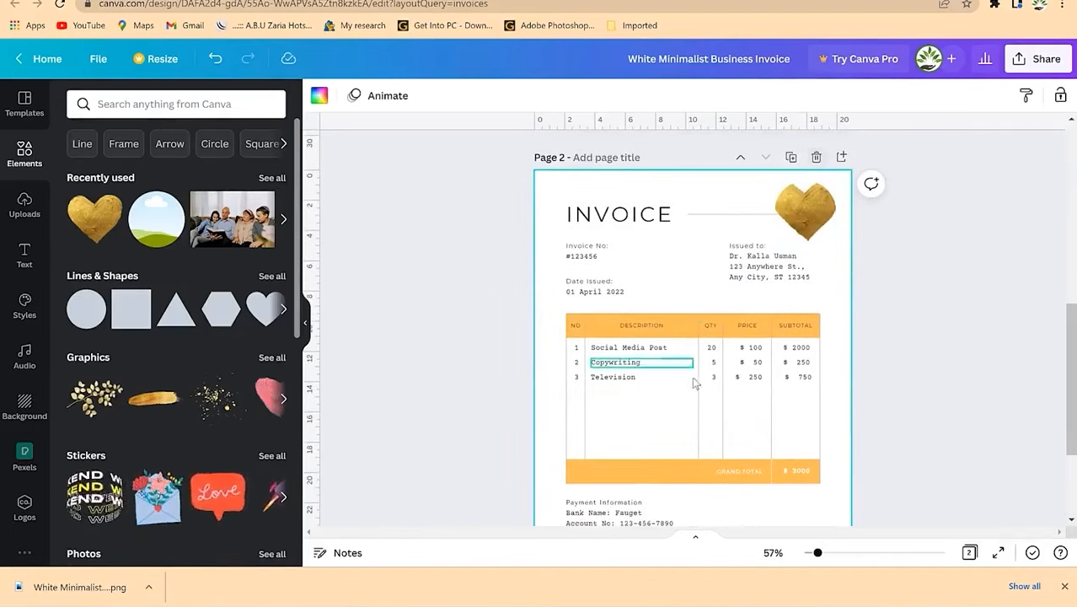
scroll(731, 320, down, 3)
scroll(729, 356, down, 3)
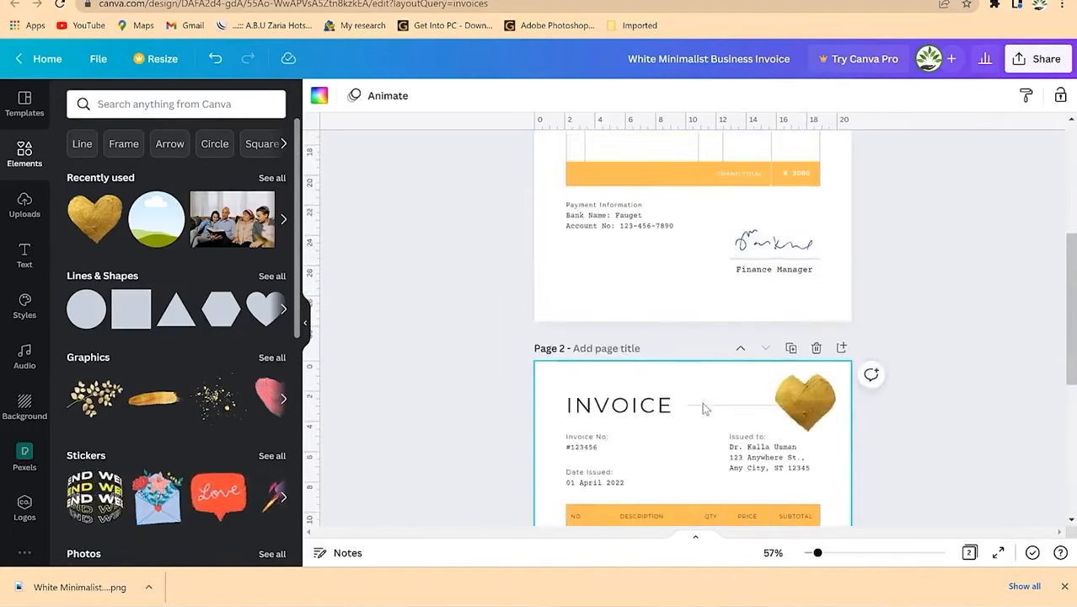
scroll(729, 356, down, 3)
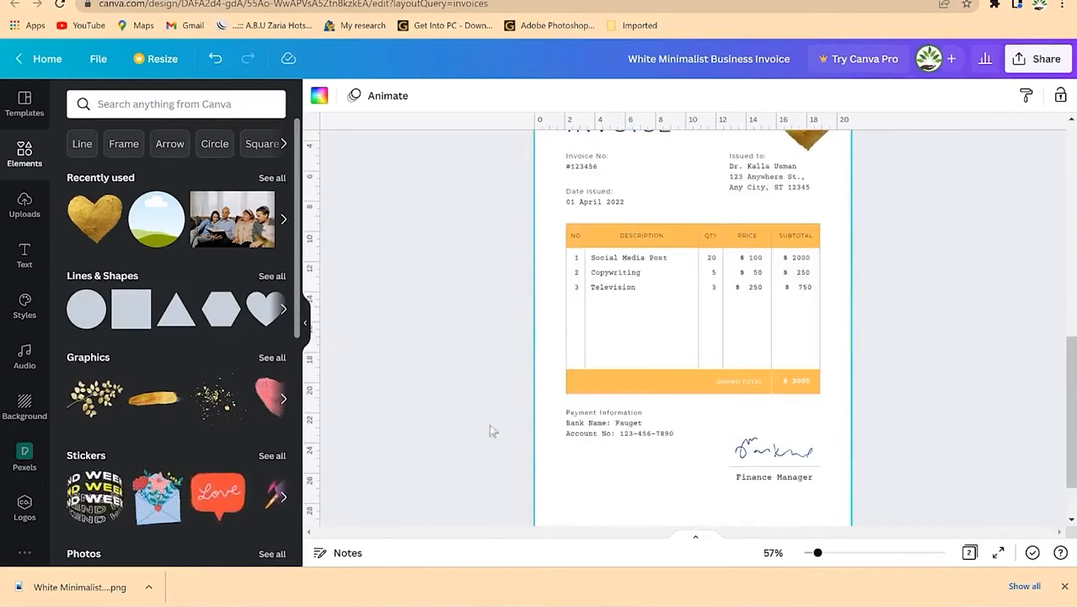
Step: Open the downloaded invoice PNG from the download bar and zoom to inspect it
click(56, 595)
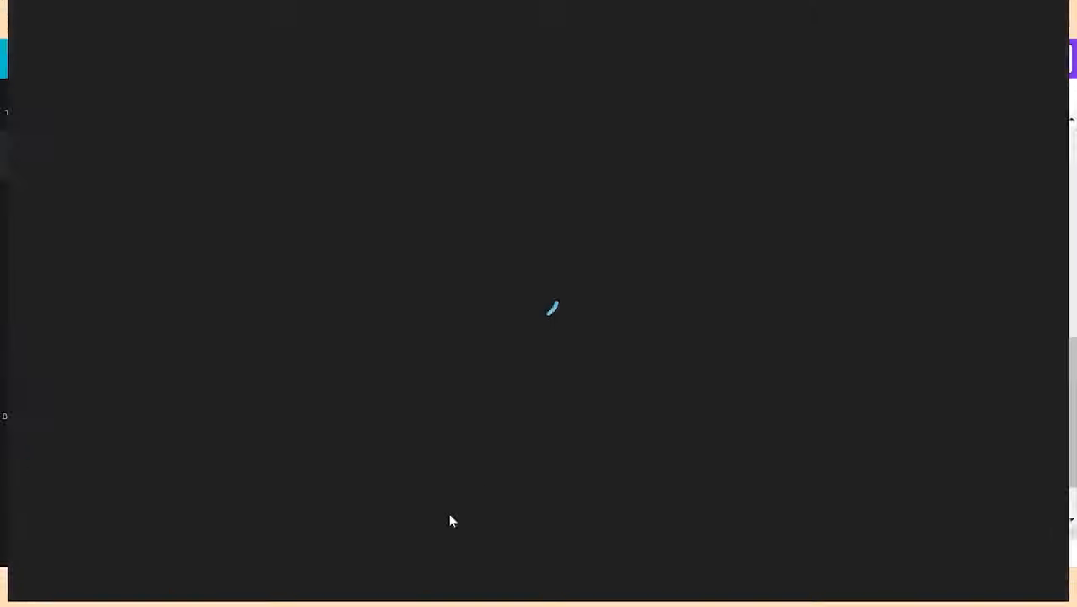
scroll(651, 282, up, 2)
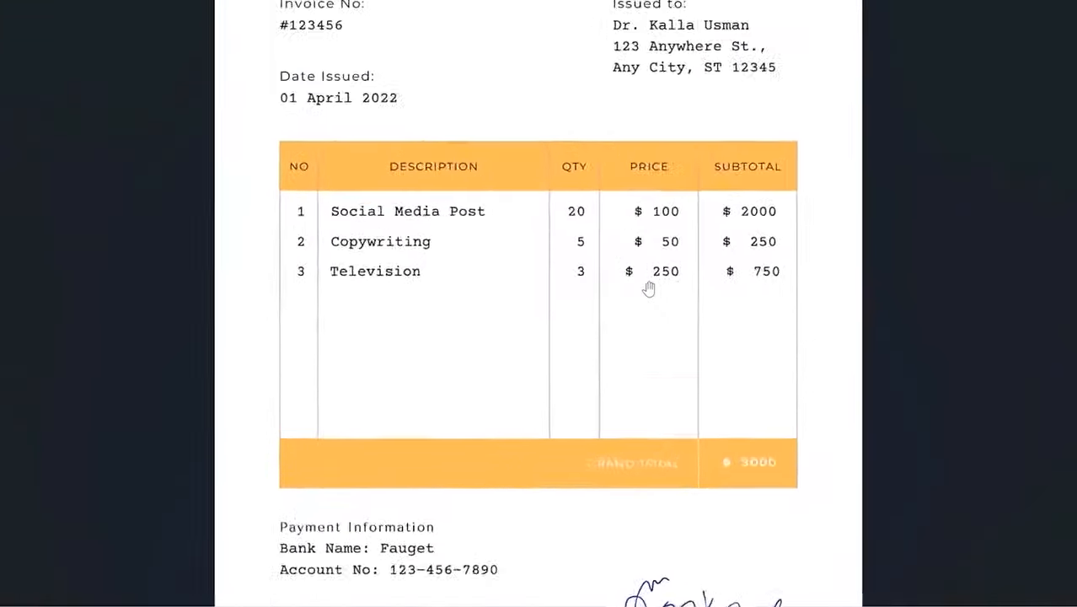
scroll(647, 291, down, 3)
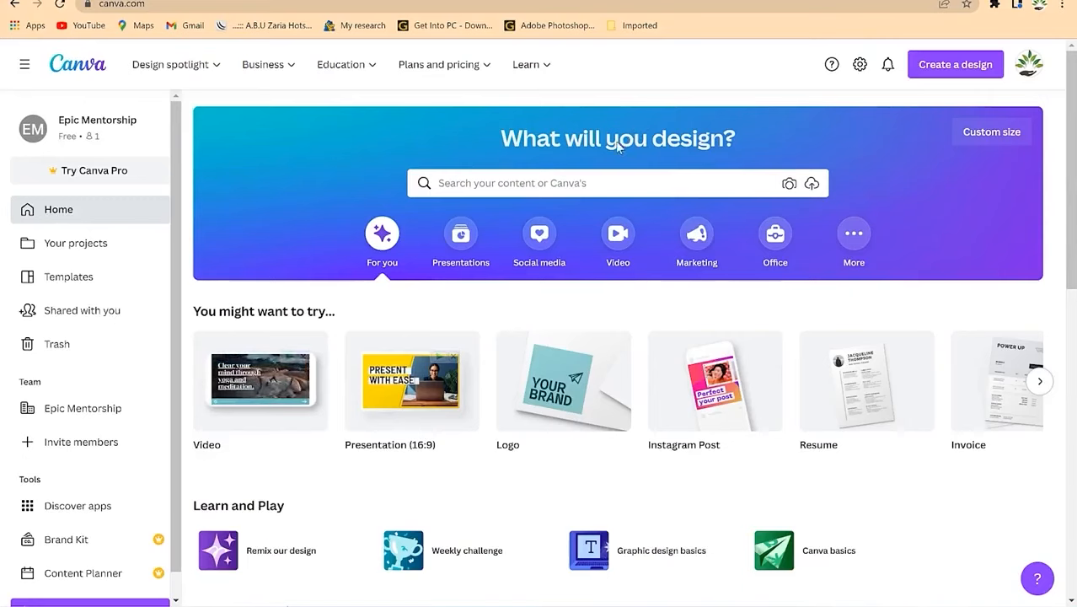
Step: Browse the Presentations category and open all 6,020 Presentations (16:9) template results
click(462, 235)
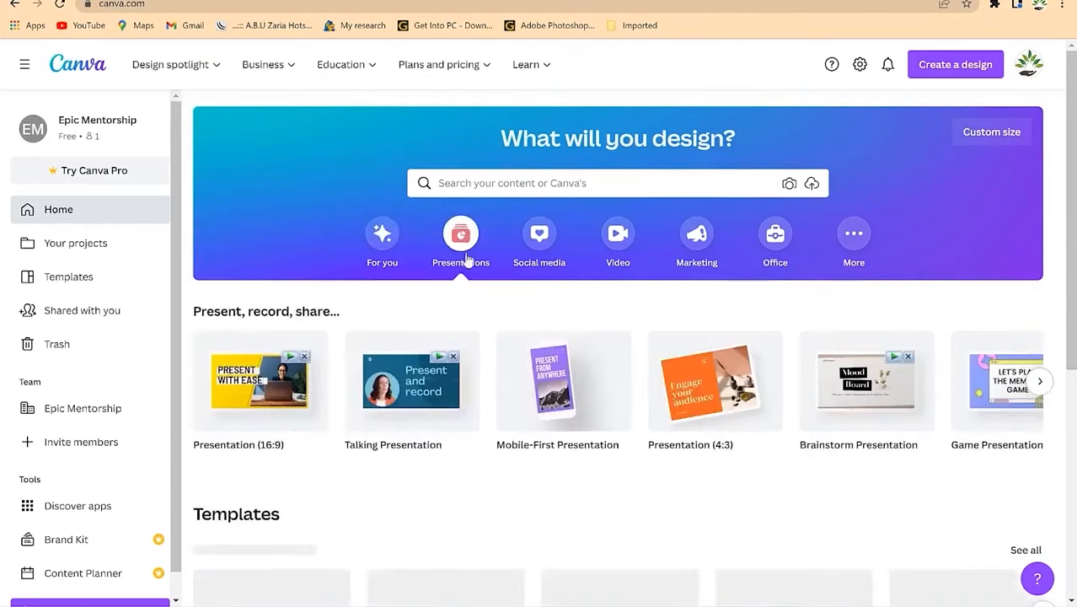
mouse_move(251, 367)
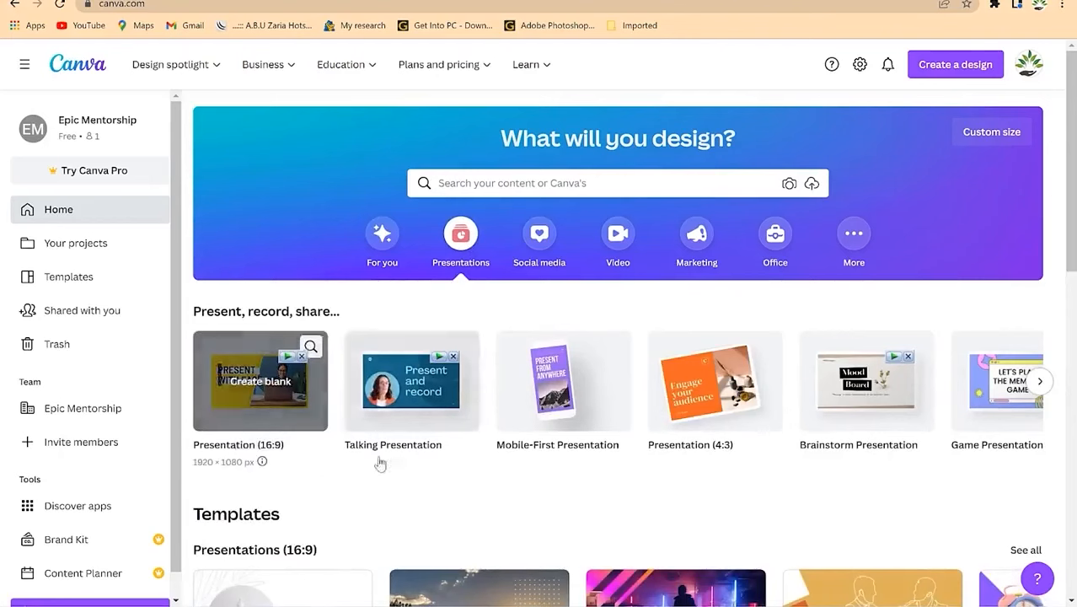
mouse_move(404, 400)
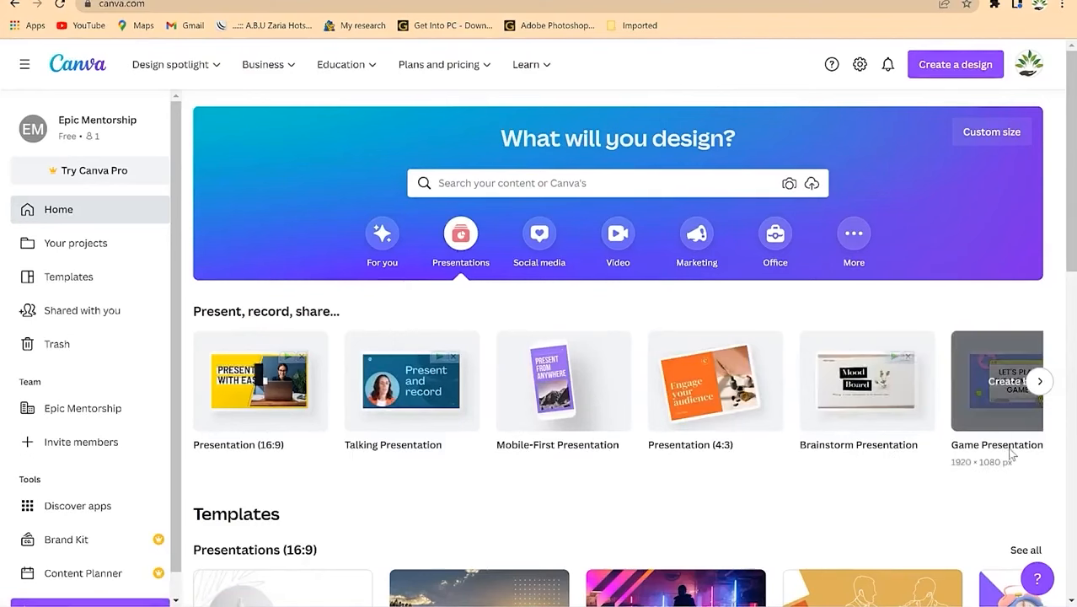
click(1039, 381)
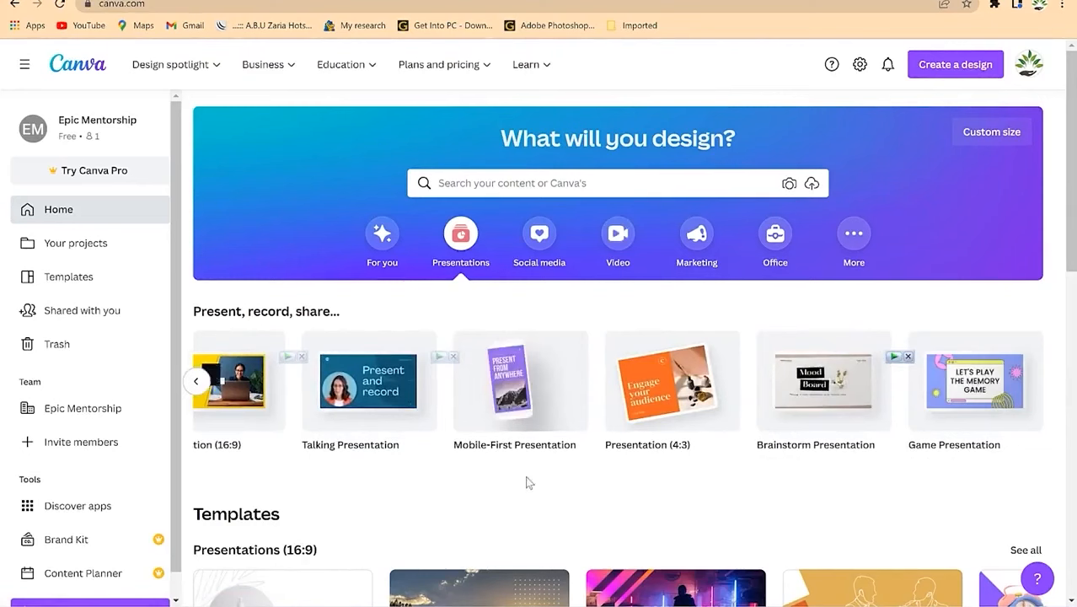
scroll(520, 485, down, 5)
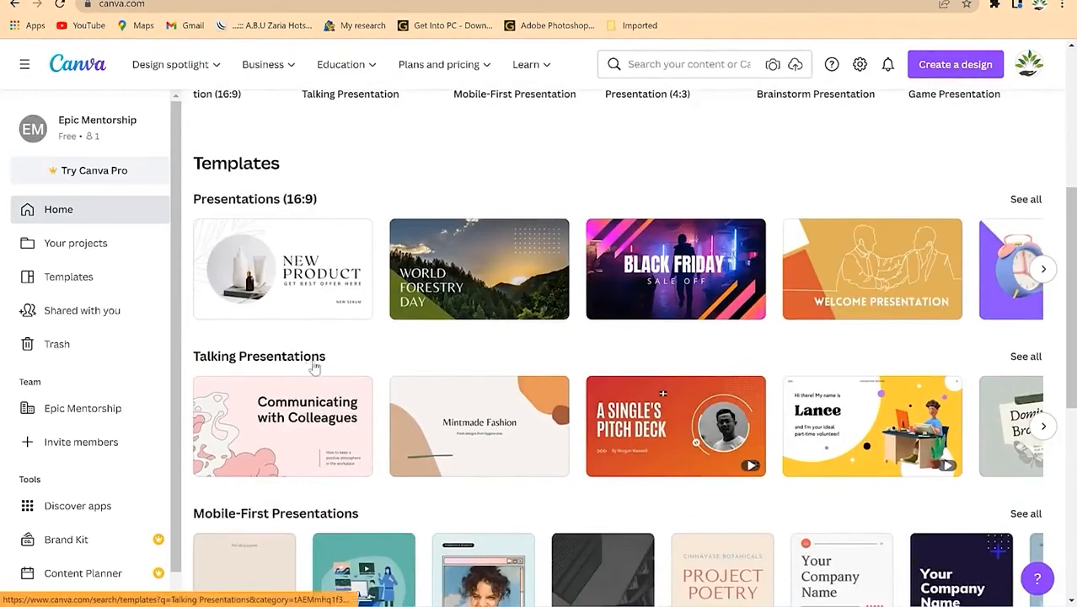
scroll(362, 465, down, 3)
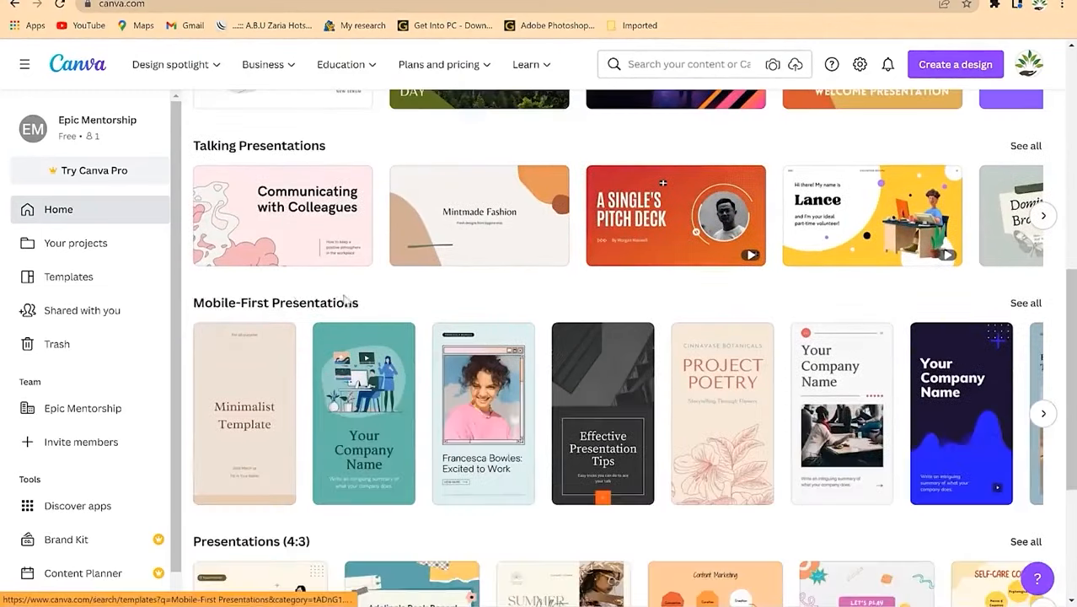
scroll(417, 354, down, 3)
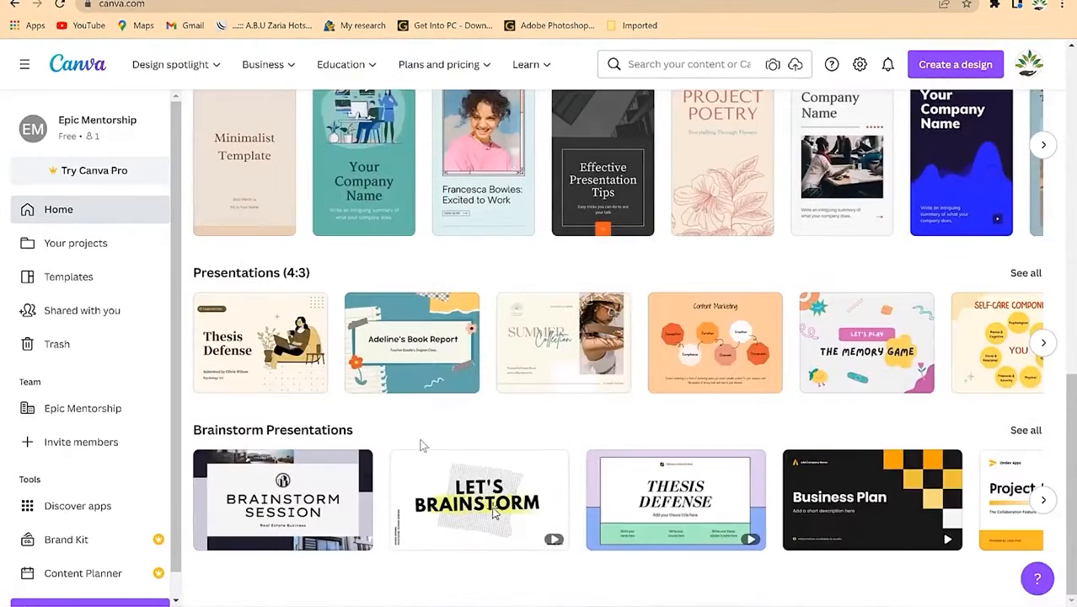
scroll(438, 428, up, 7)
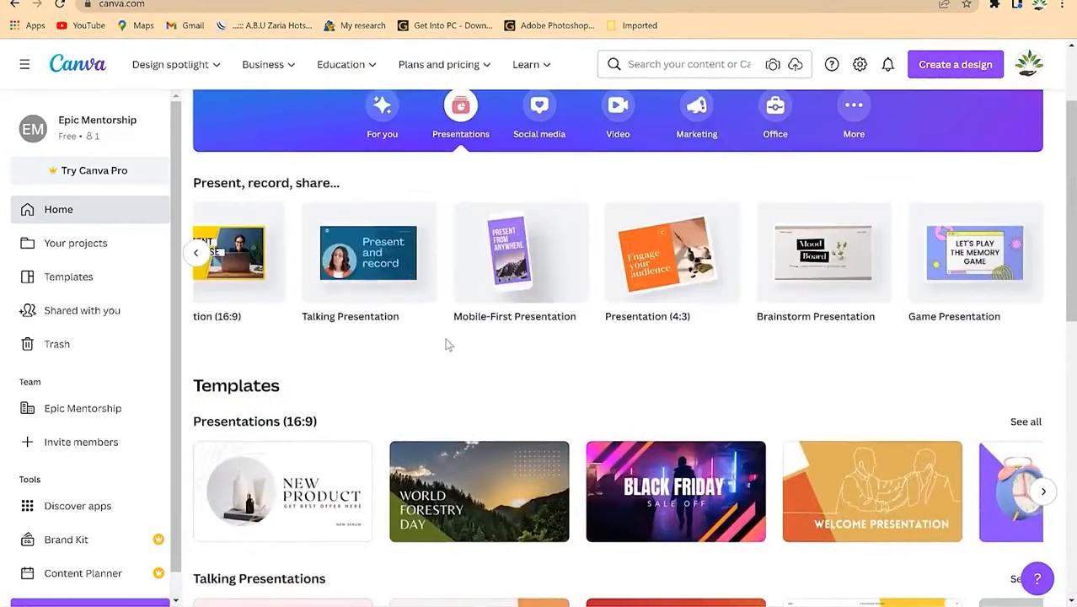
click(267, 421)
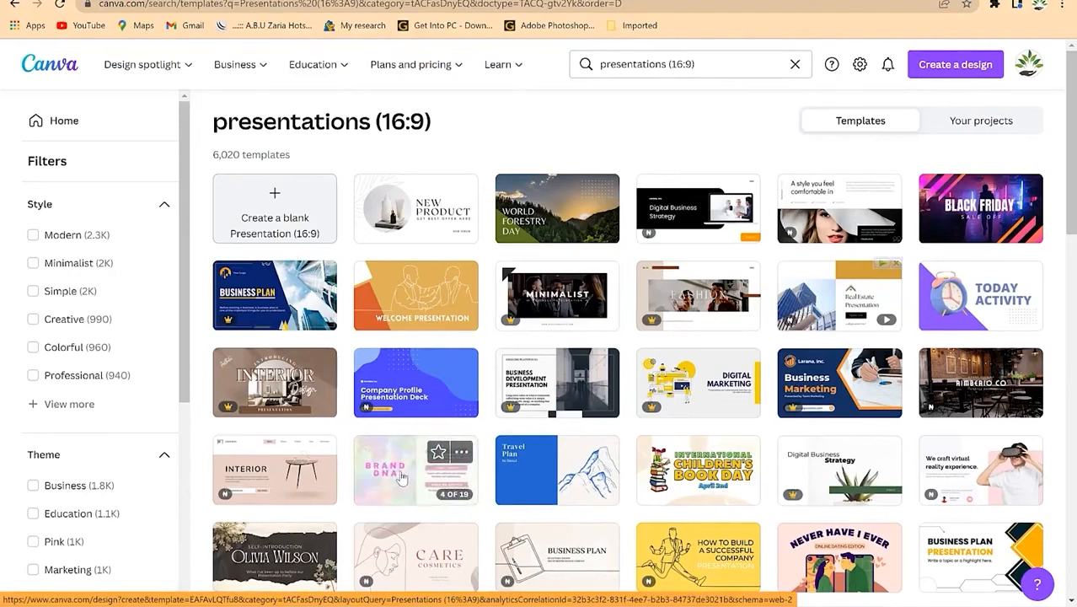
Step: Open the White Yellow Geometric Business Plan and Nostalgia templates in new browser tabs
scroll(402, 478, down, 2)
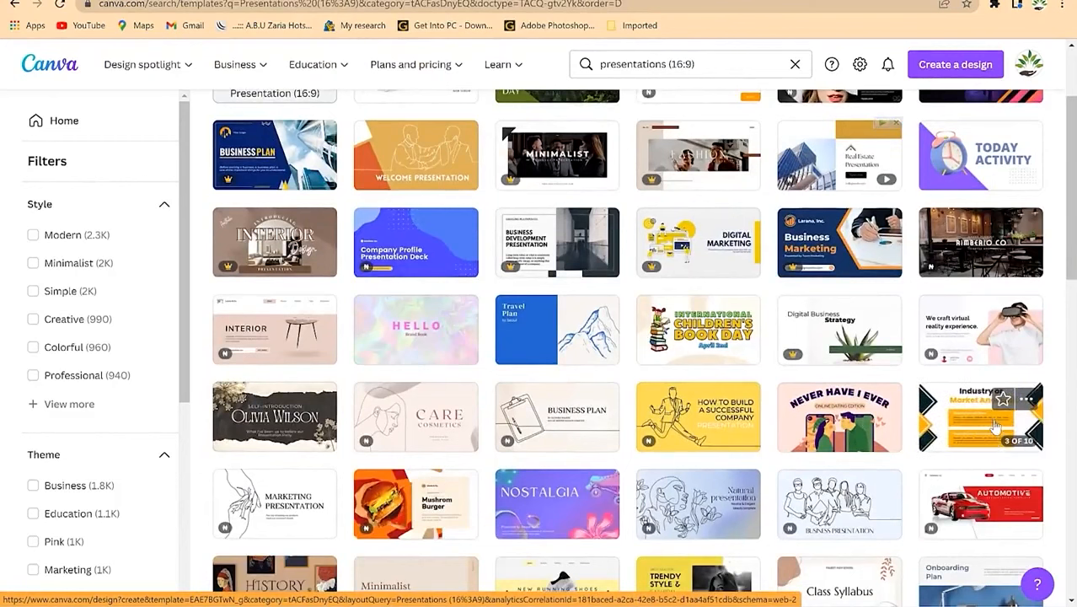
right_click(987, 429)
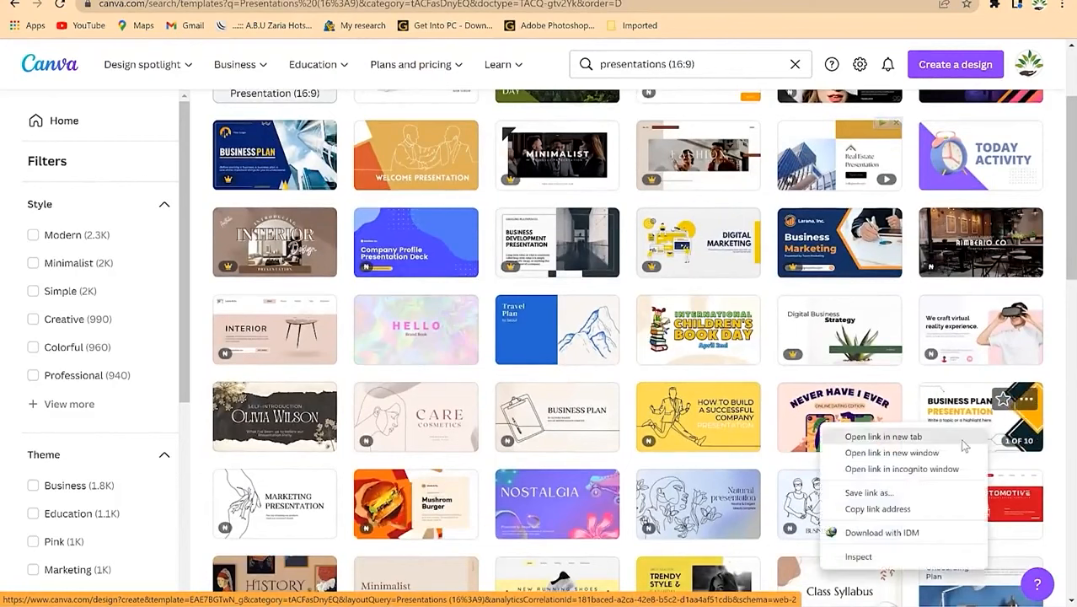
click(961, 438)
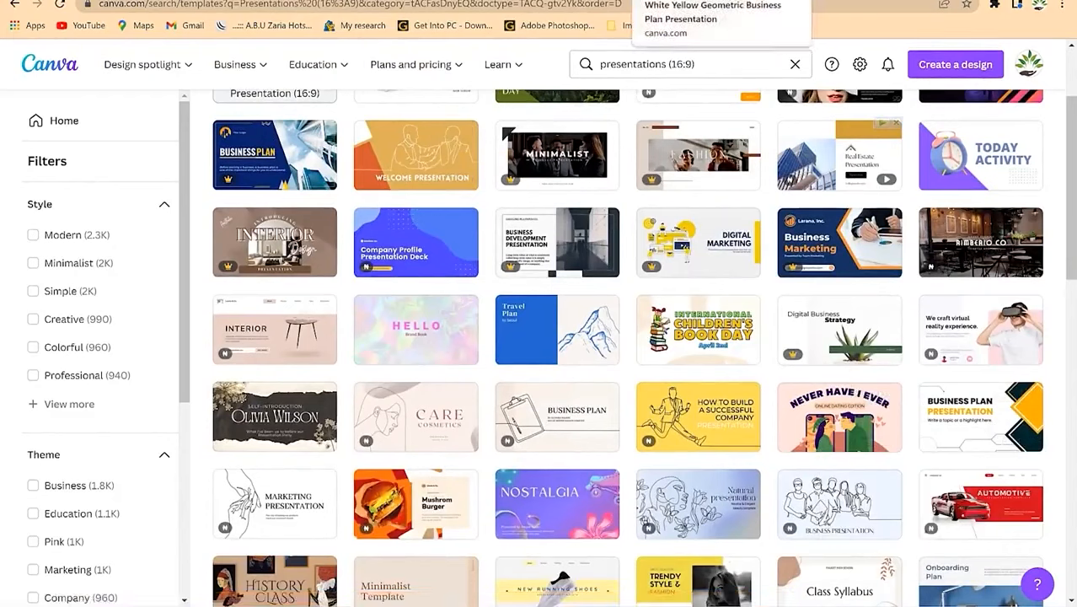
right_click(566, 499)
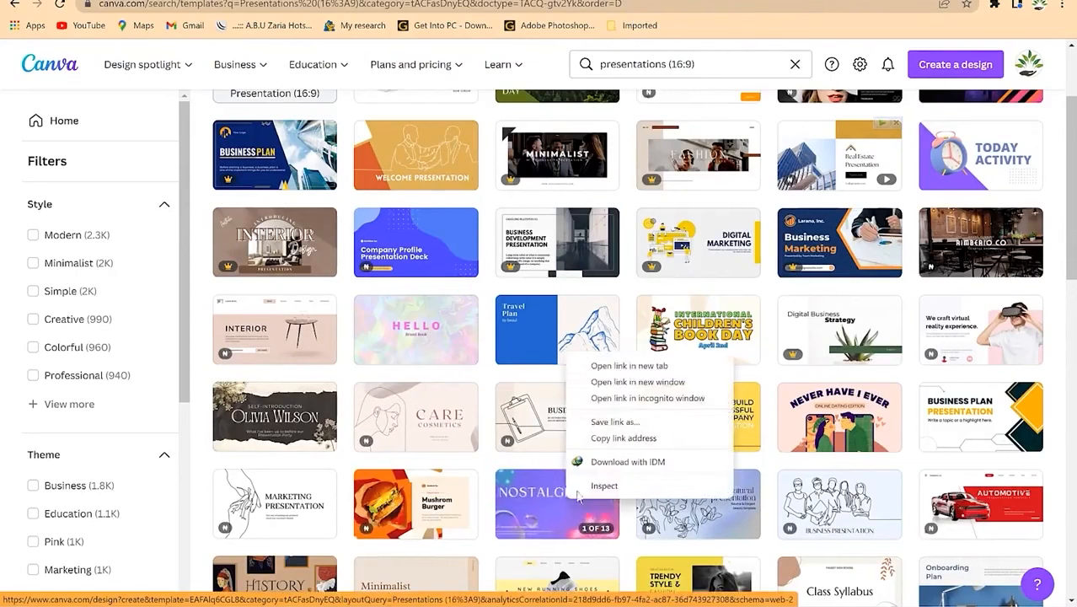
click(635, 367)
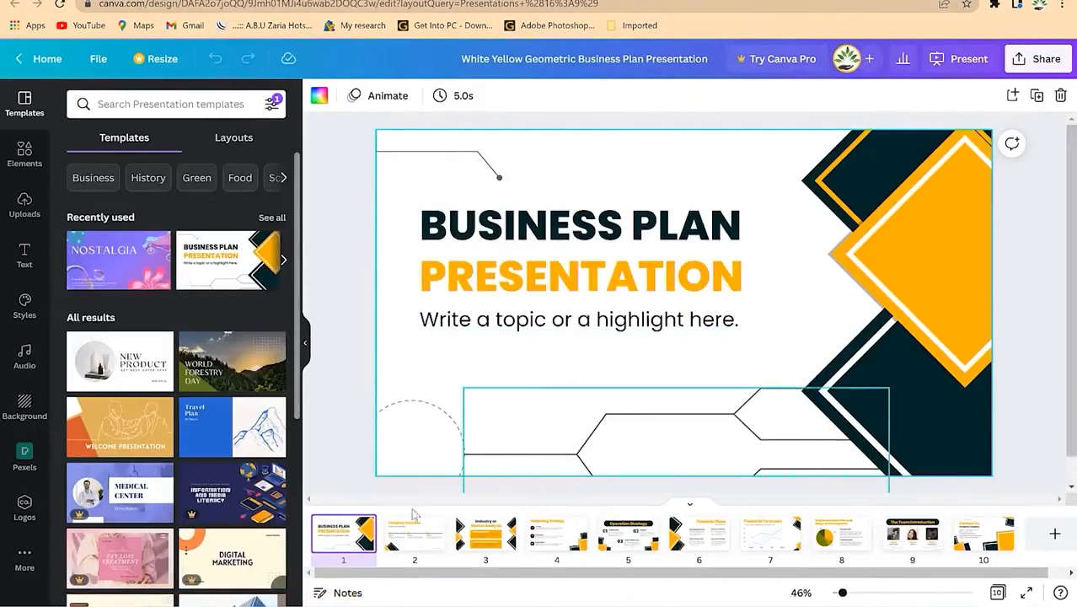
Step: View slides 2–5: Company Overview, Market Analysis, Marketing Strategy, and Operation Strategy
click(404, 549)
click(503, 549)
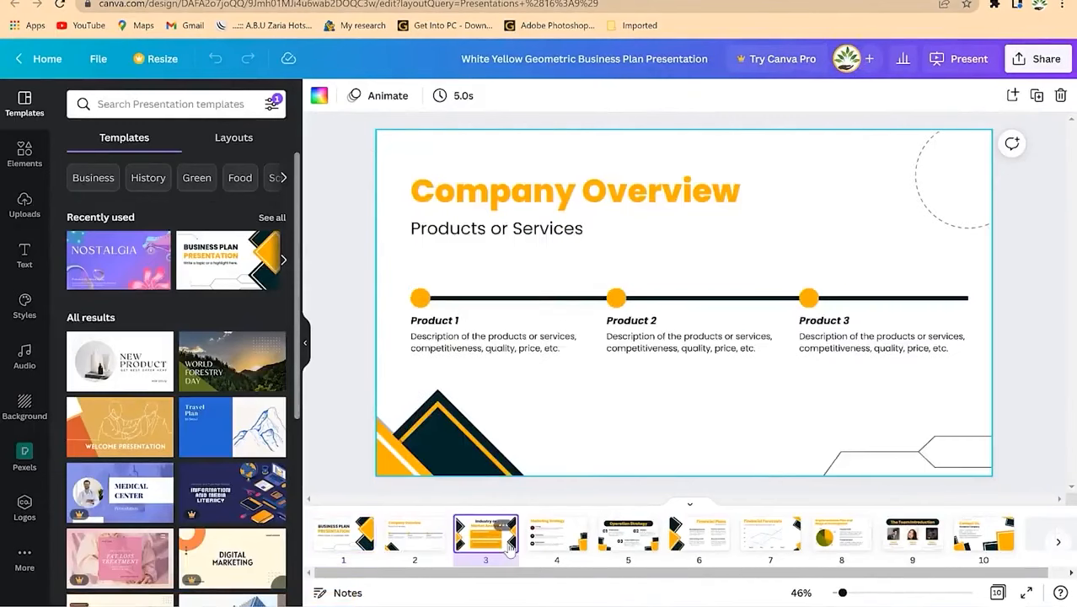
click(573, 543)
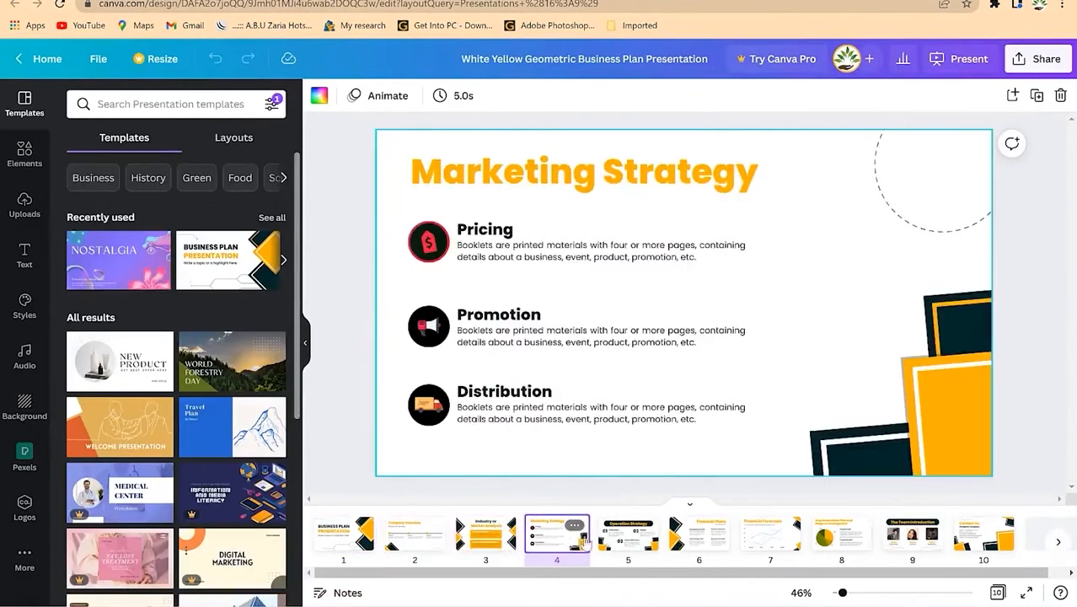
click(648, 549)
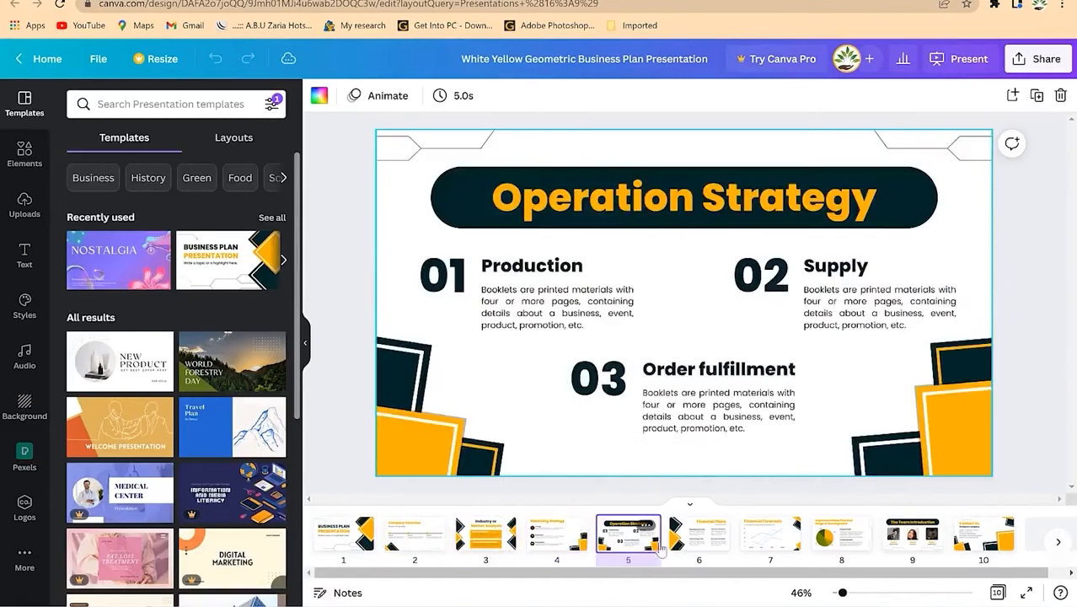
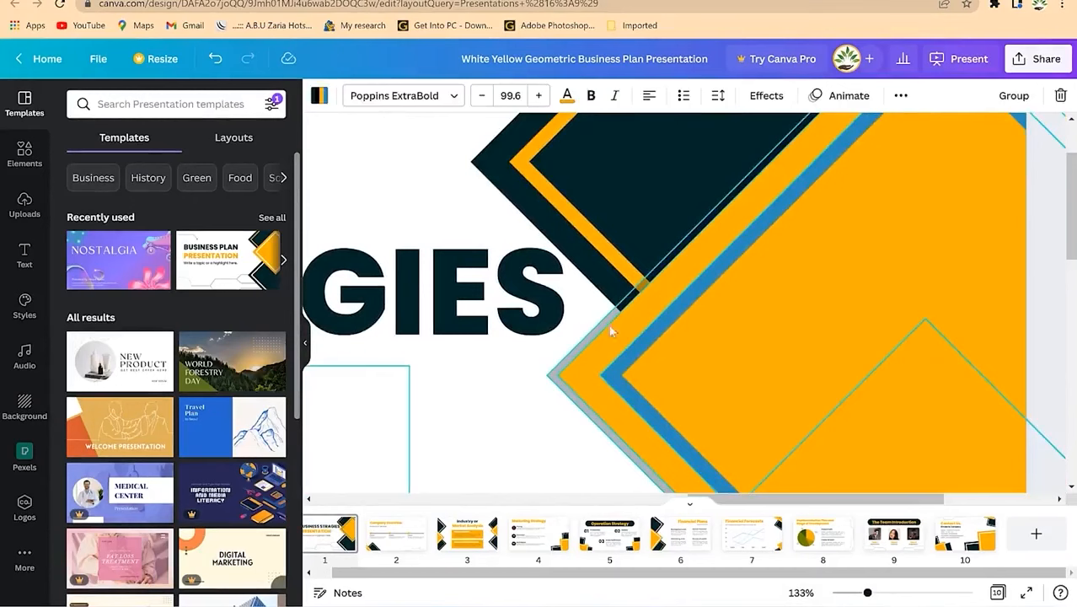
Step: Recolour the orange chevron with the red document colour and zoom out to 54%
click(469, 379)
click(641, 338)
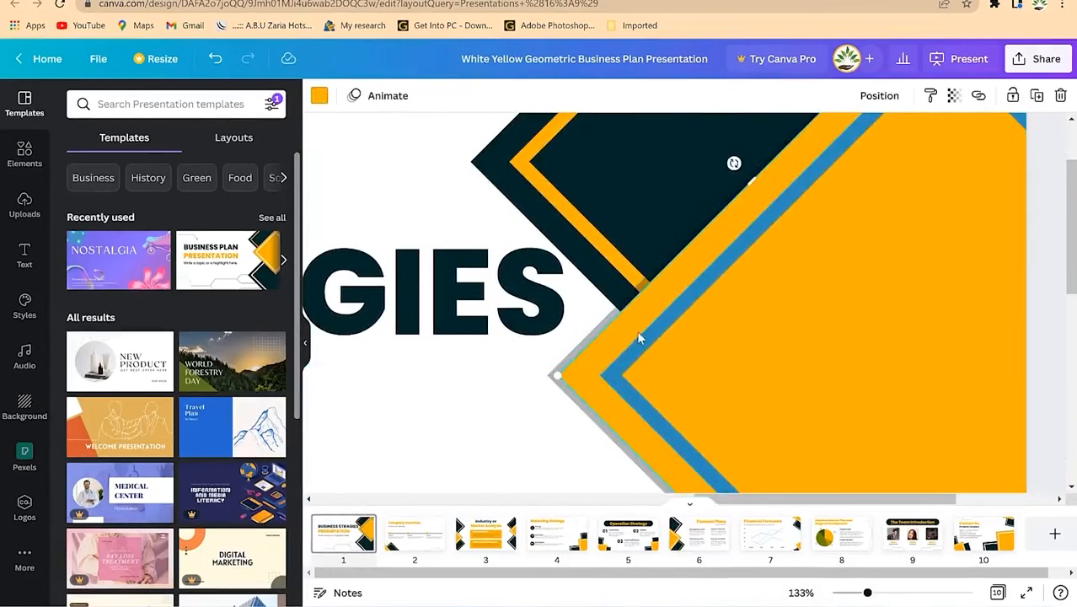
click(318, 97)
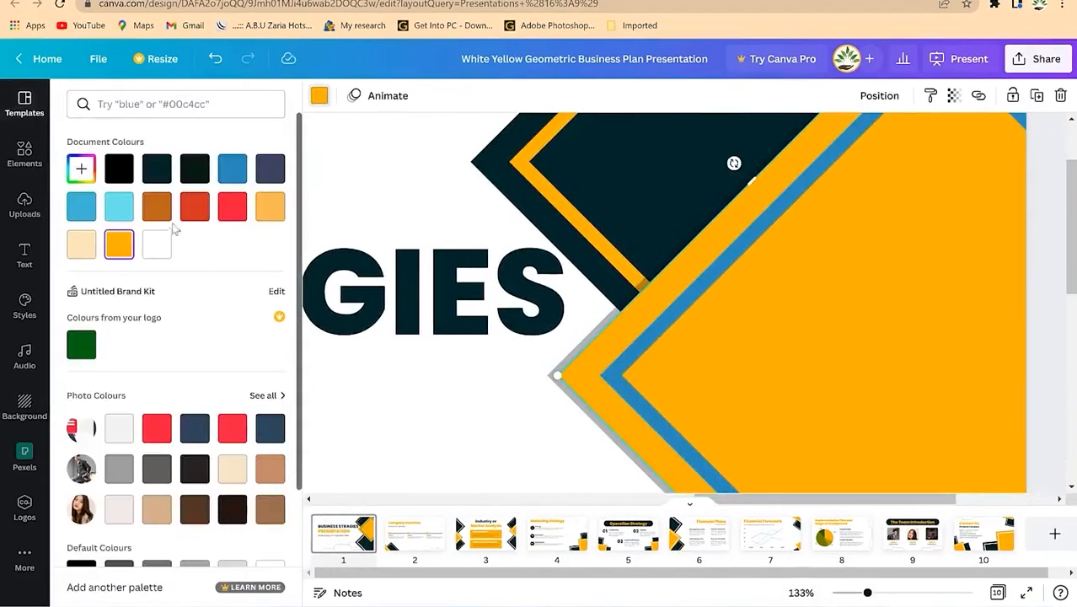
click(198, 207)
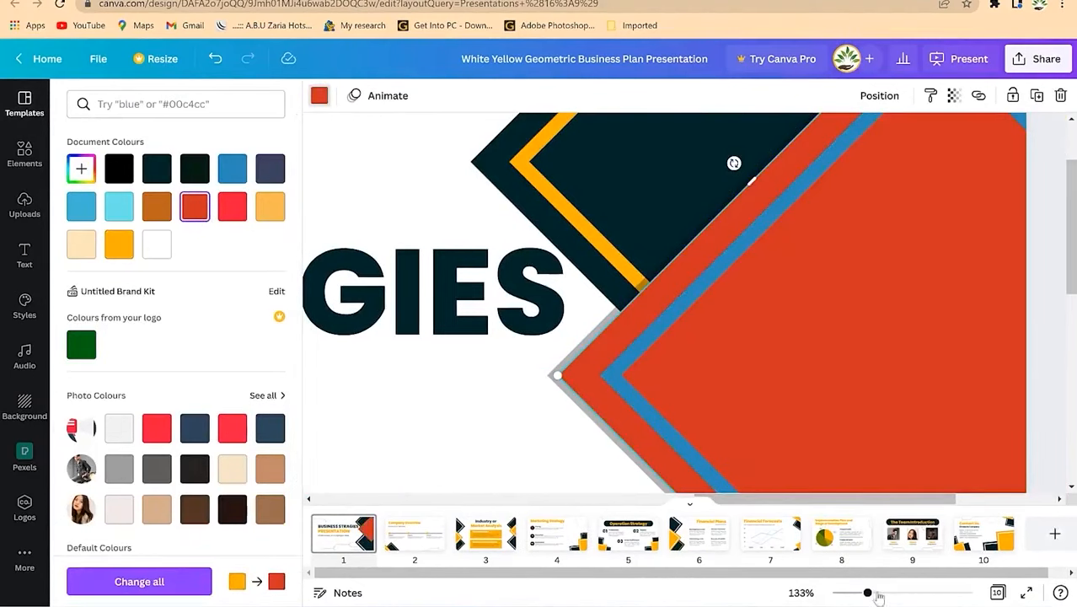
drag(868, 594, 847, 593)
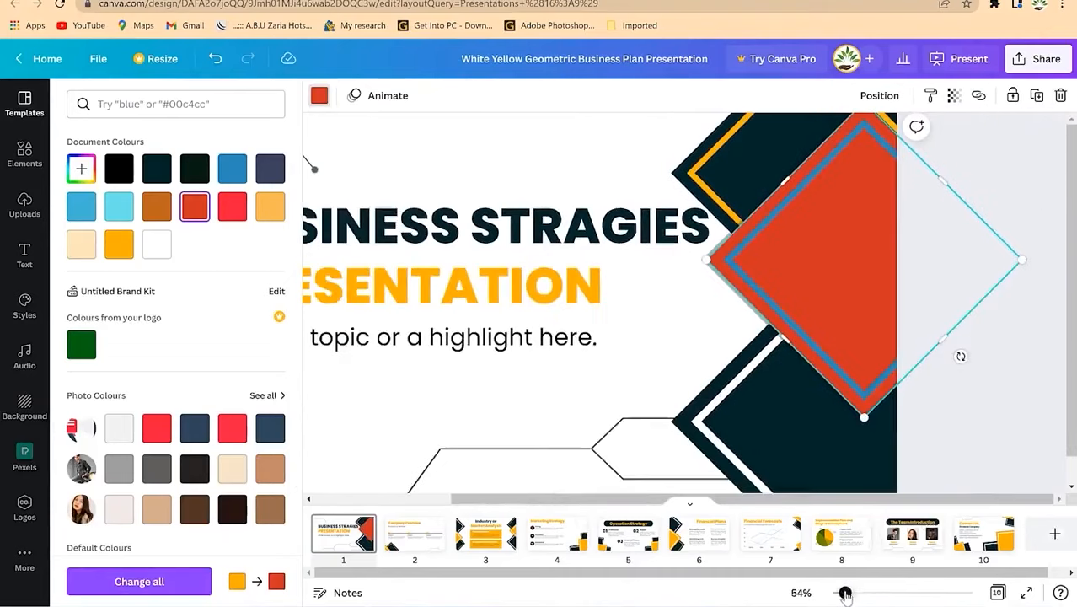
scroll(670, 308, down, 1)
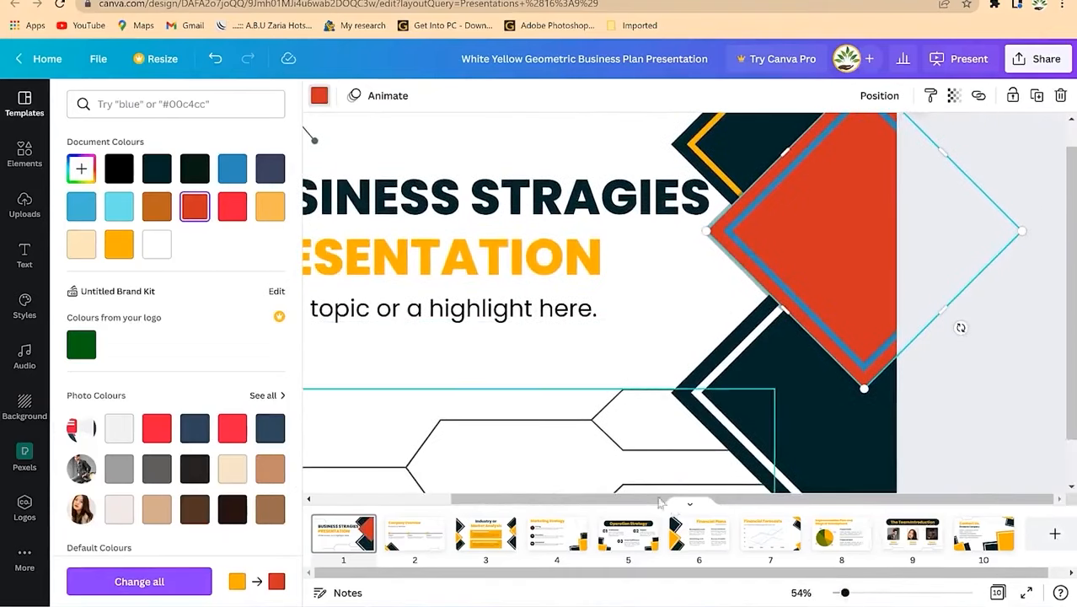
drag(749, 500, 494, 499)
Step: Replace the title slide's subtitle text with 'Moving to Mastery'
click(587, 313)
click(588, 316)
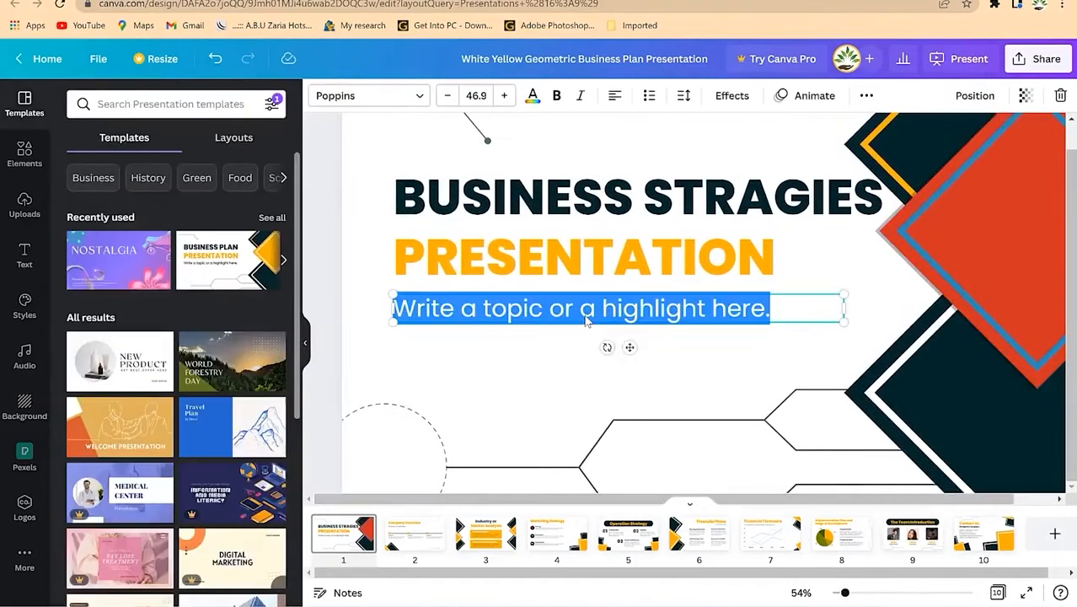
text(Moving to Ma)
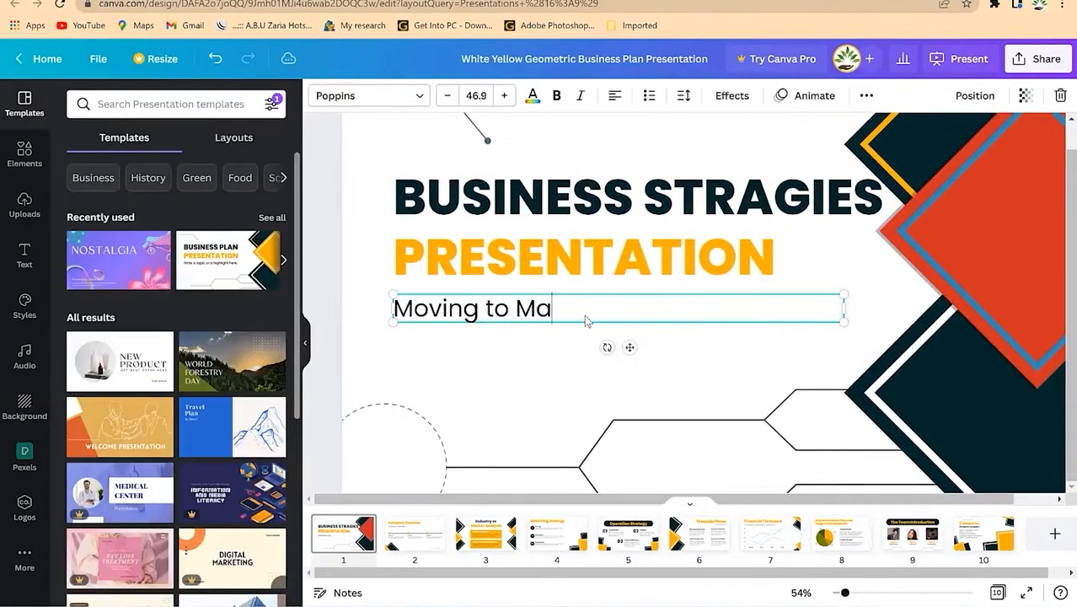
text(stery)
click(515, 383)
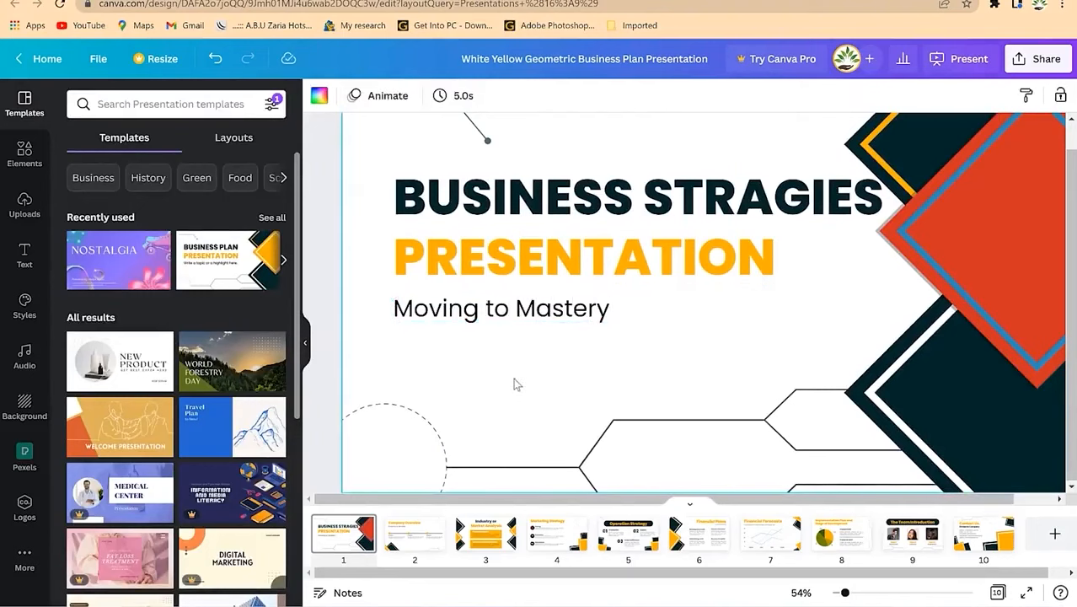
Step: Duplicate the subtitle below it, change the copy to the presenter's name, and align it
click(511, 318)
key(ctrl+d)
drag(517, 317, 502, 385)
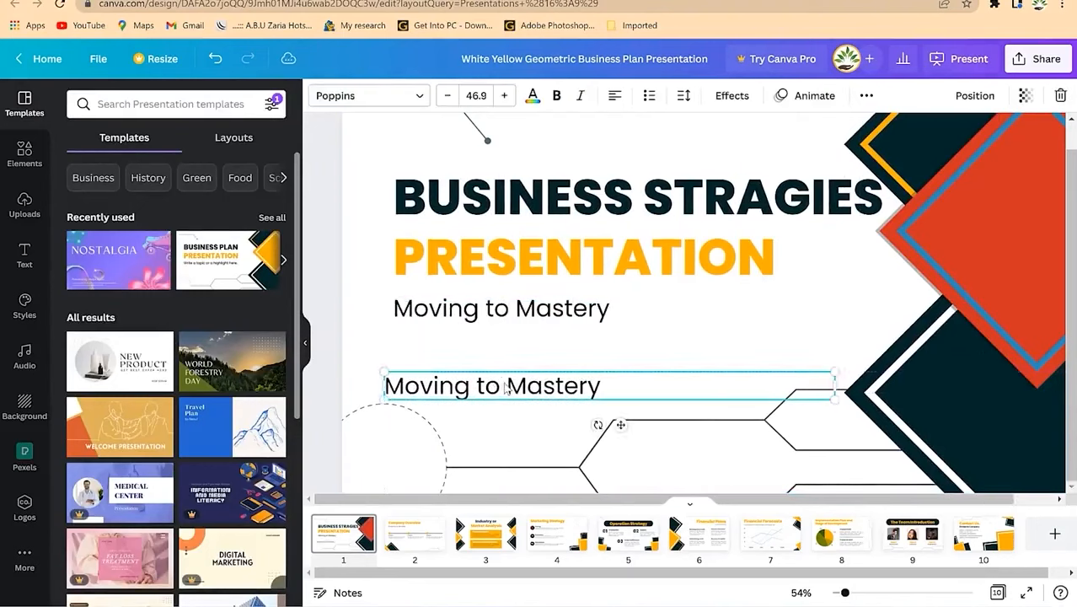
double_click(505, 385)
triple_click(504, 385)
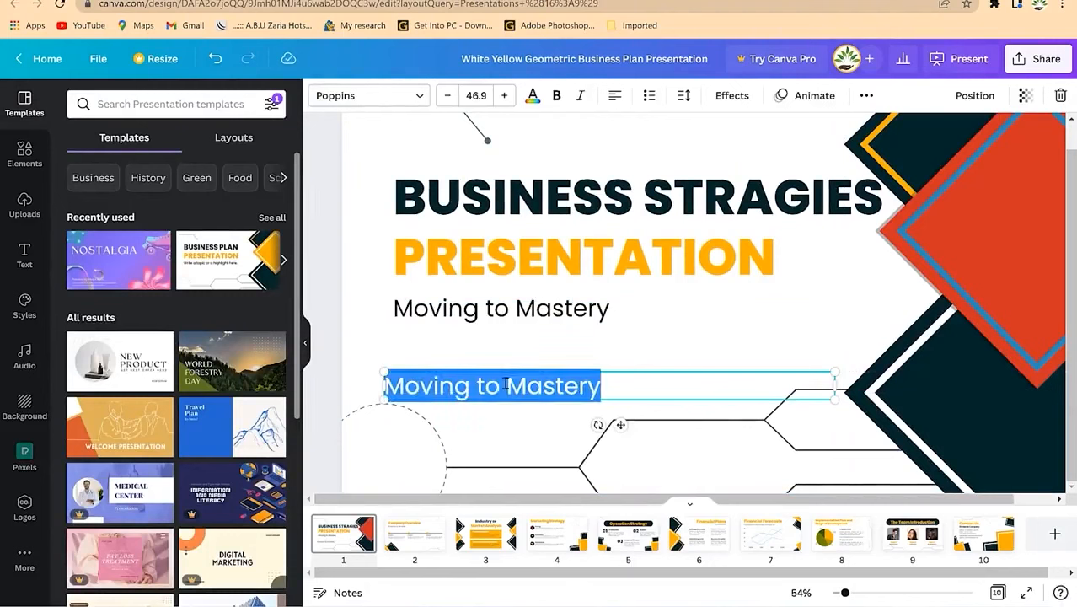
text(Dr. Rasheed)
key(Escape)
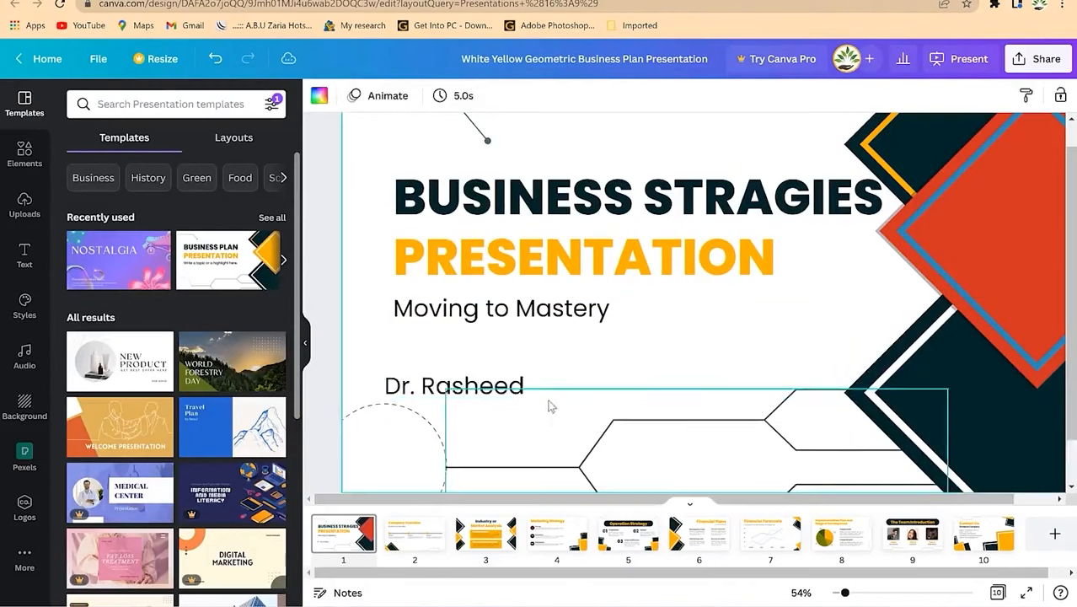
drag(493, 386, 503, 387)
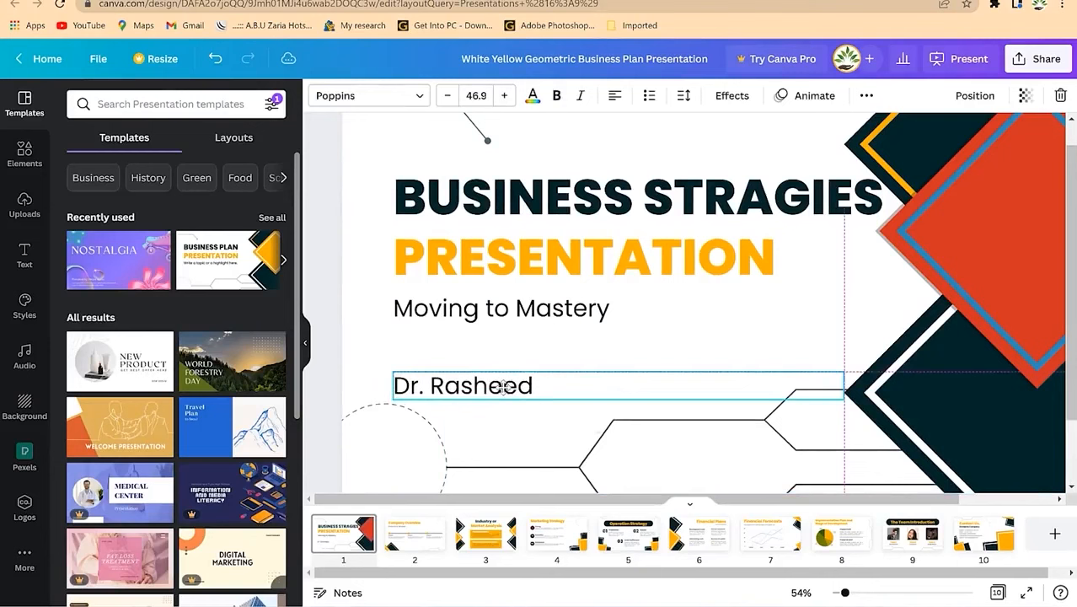
click(480, 468)
scroll(739, 317, up, 1)
scroll(710, 352, down, 1)
scroll(711, 351, down, 1)
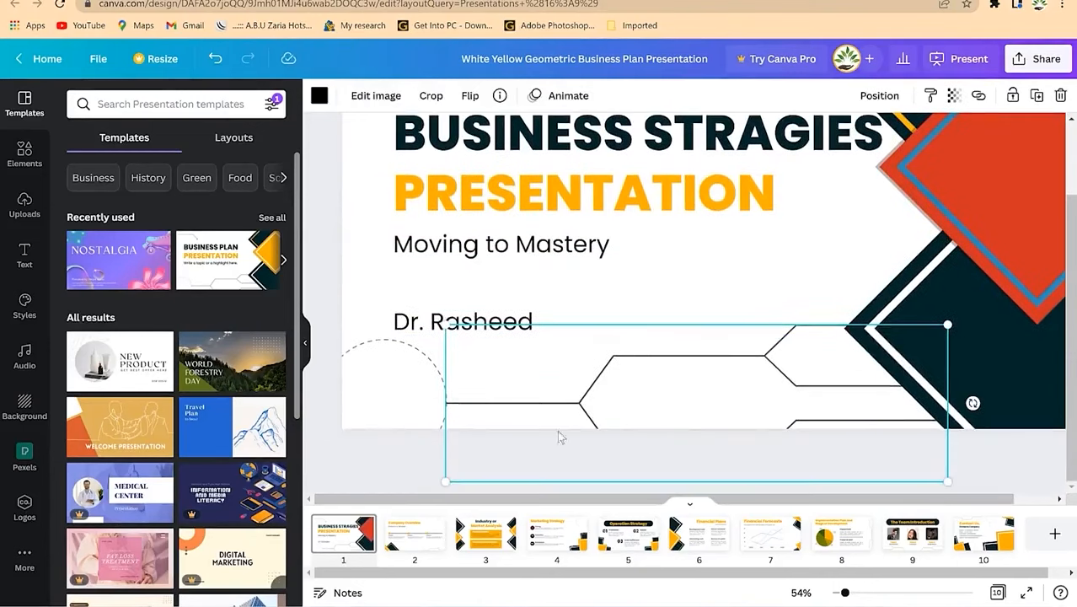
Step: Step through the slides from Company Overview to Financial Forecasts and the end of the deck
click(416, 538)
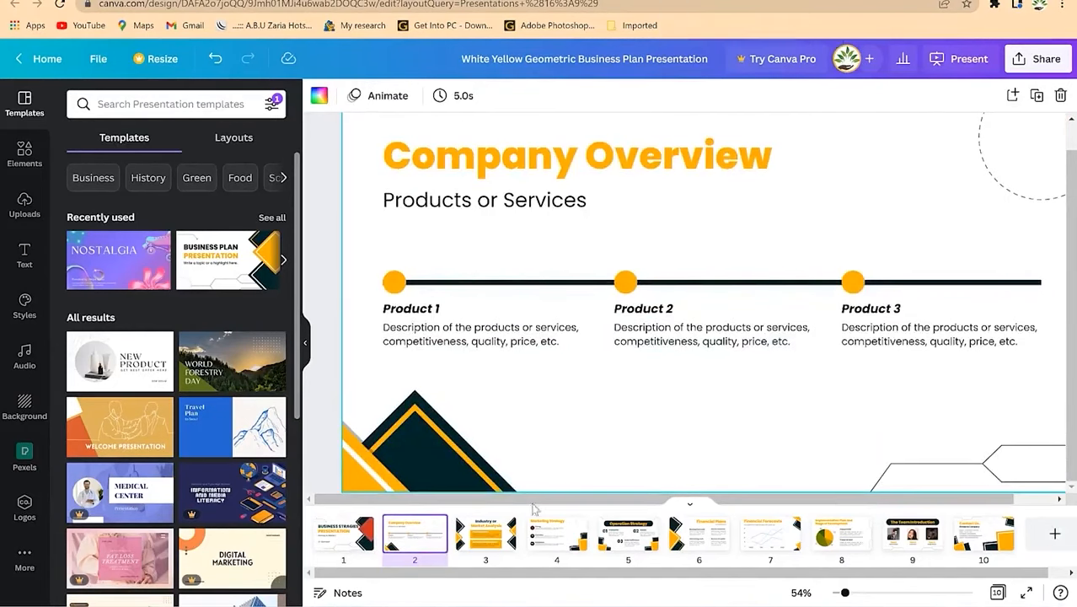
click(502, 526)
click(556, 535)
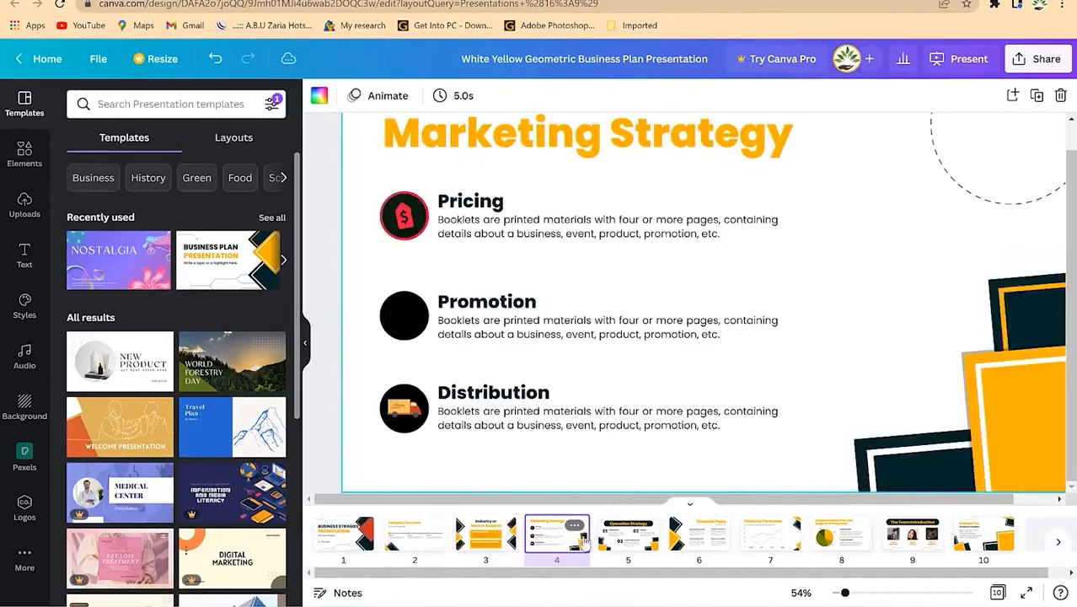
click(628, 535)
click(770, 534)
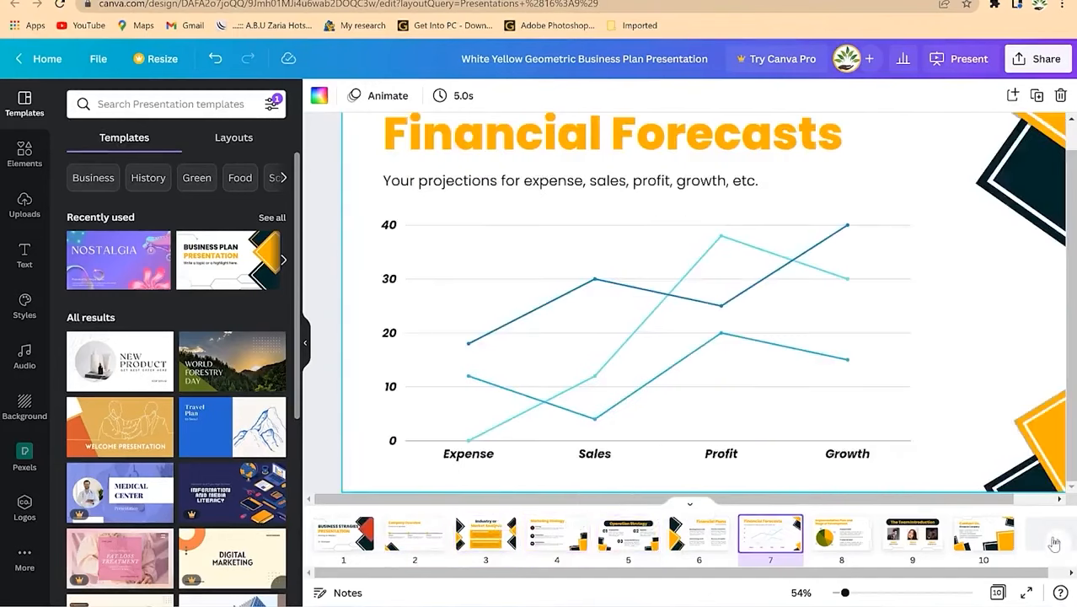
click(1057, 544)
Step: Add blank pages at the end of the deck and after the Contact Us. slide
click(1036, 534)
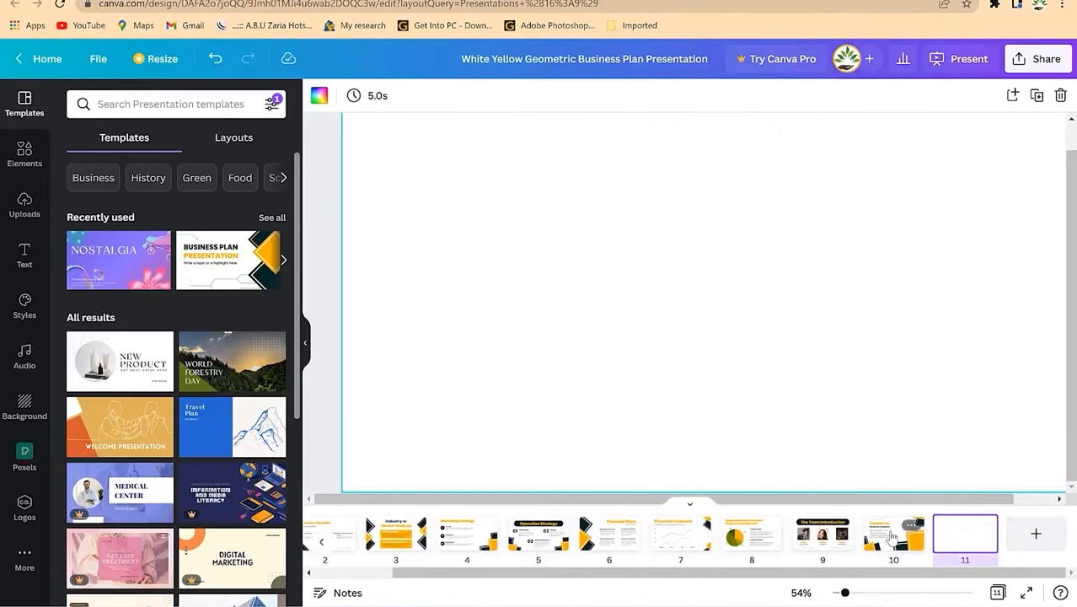
click(895, 533)
click(918, 528)
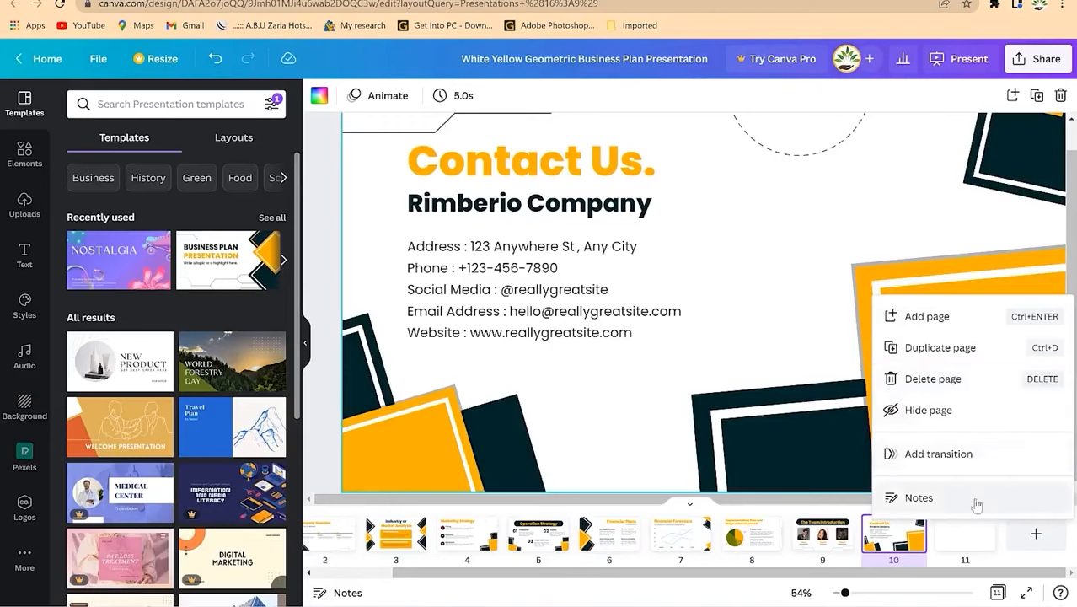
click(805, 213)
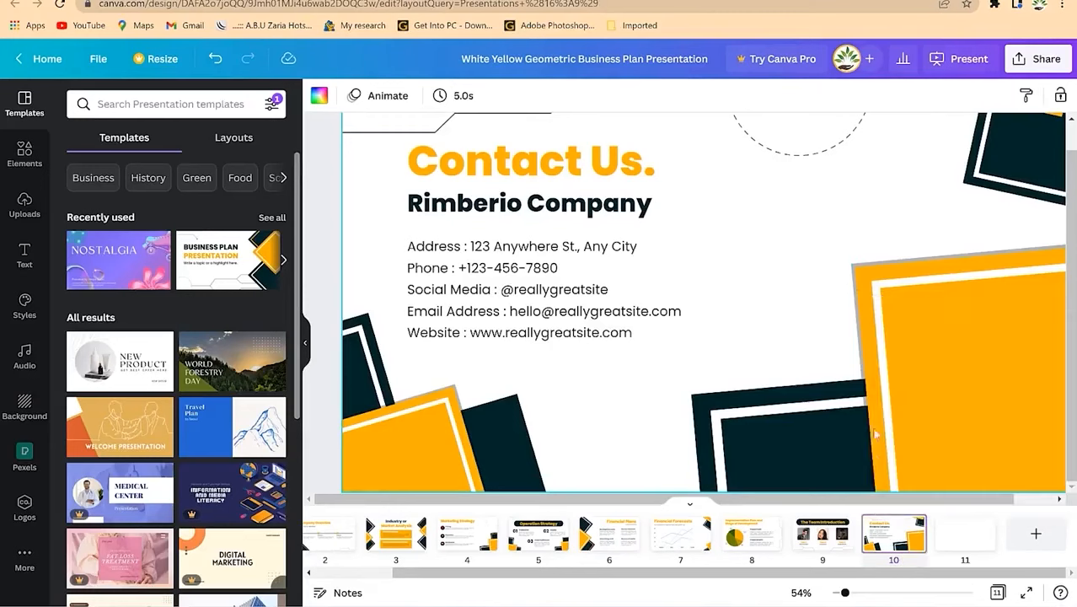
click(1035, 539)
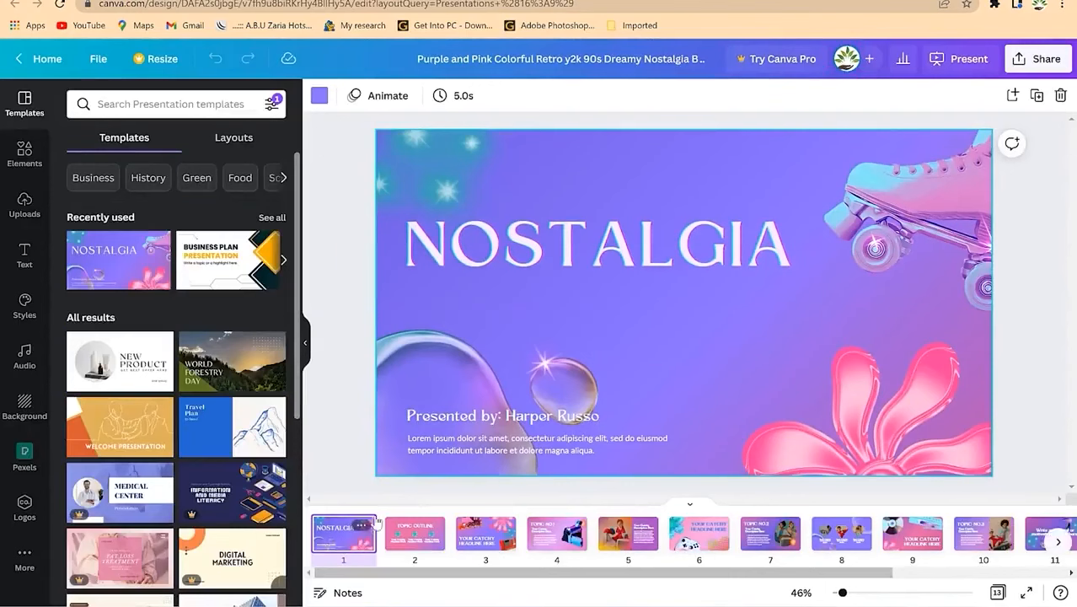
Step: Select the NOSTALGIA title and the Presented by text block on the retro title slide
click(614, 234)
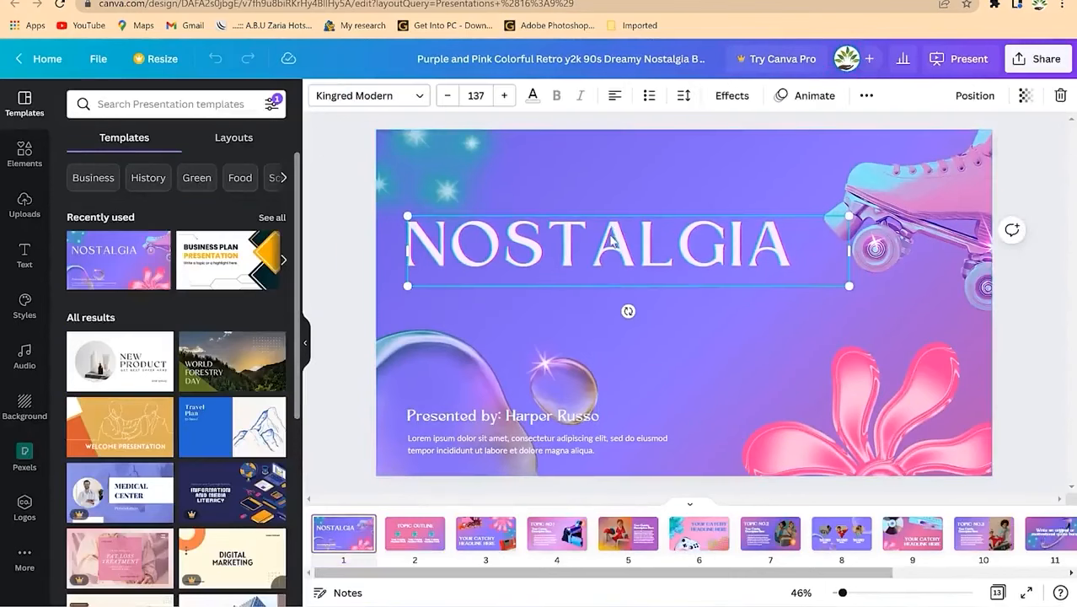
double_click(611, 238)
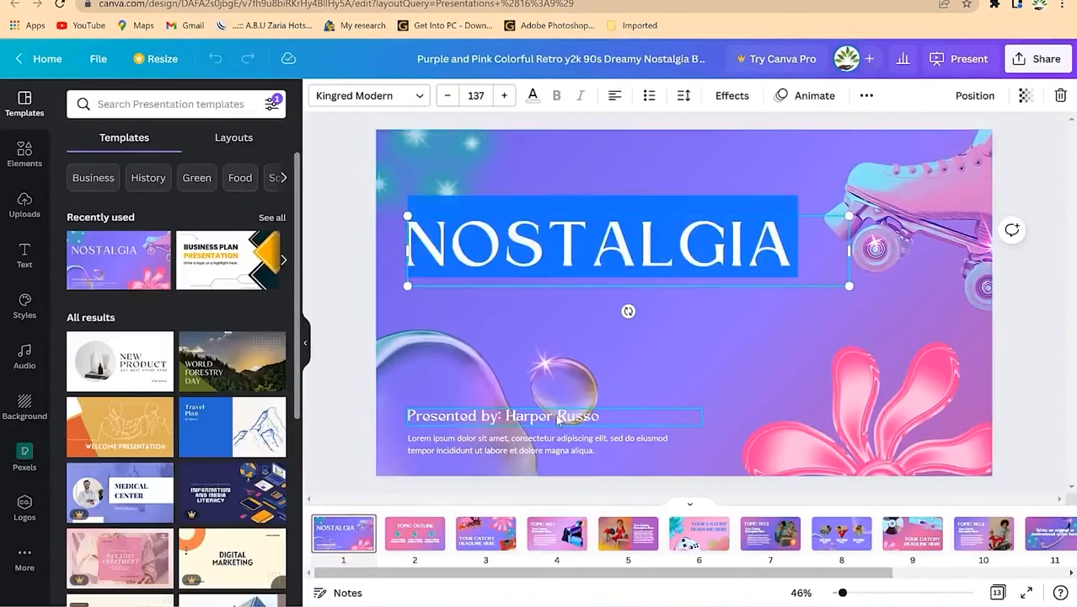
click(418, 442)
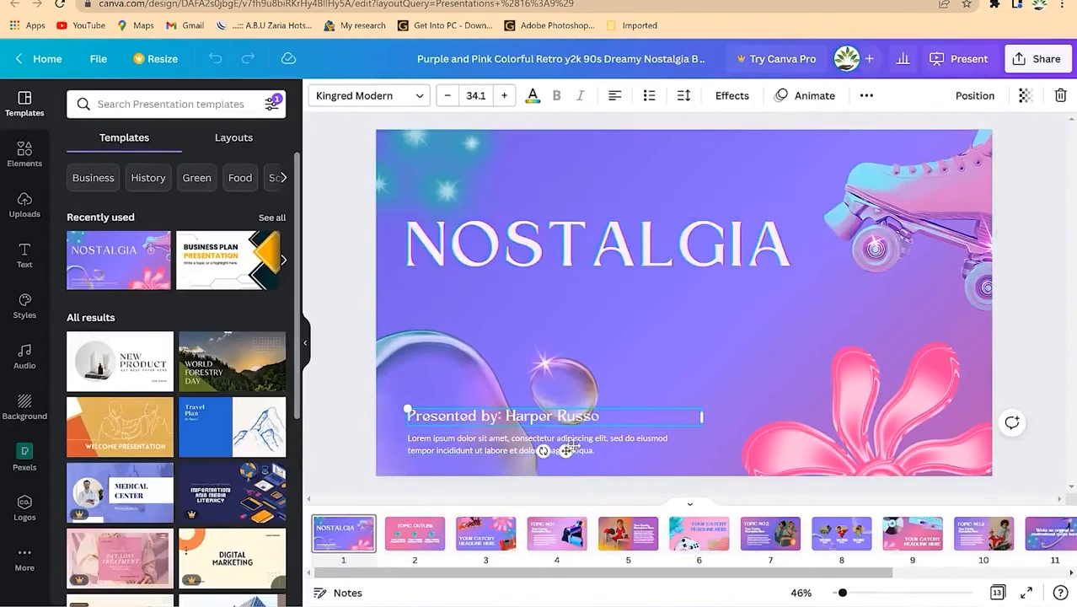
Step: Browse the slides from TOPIC OUTLINE through slide 9, YOUR CATCHY HEADLINE HERE
click(421, 536)
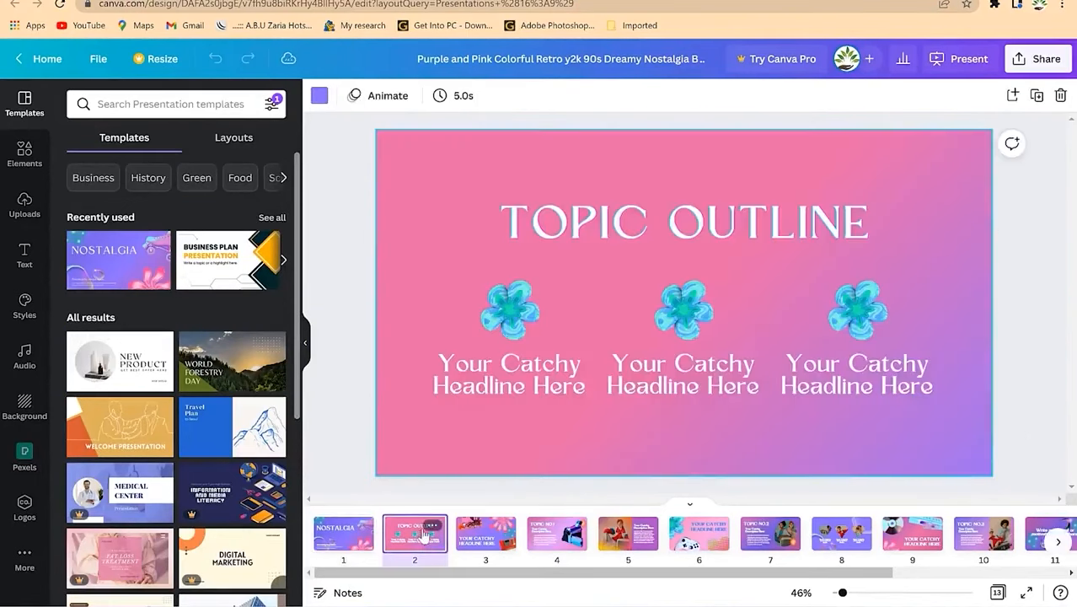
click(495, 536)
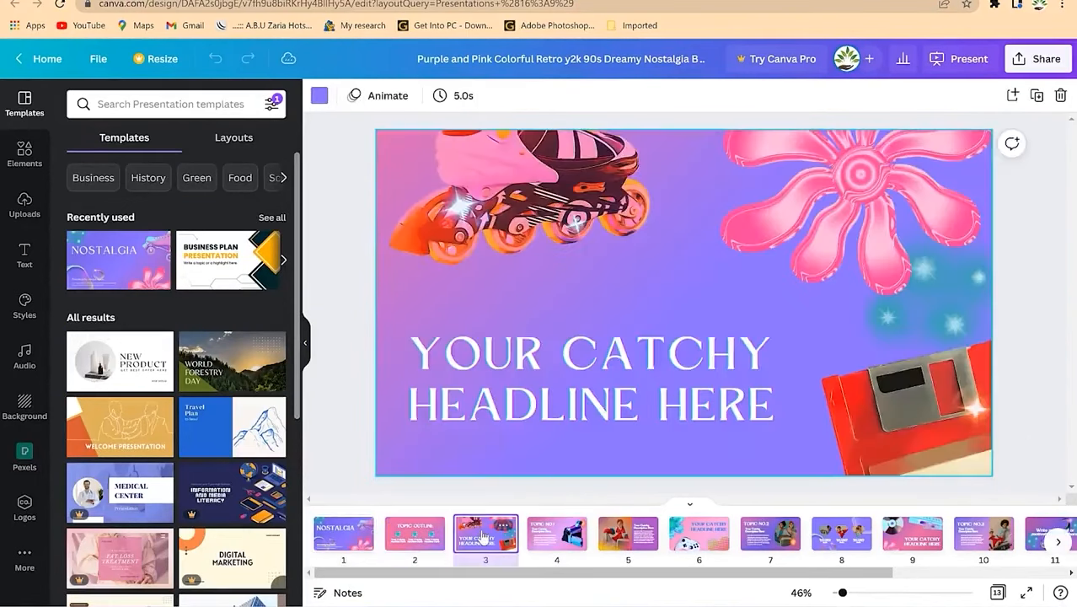
click(543, 536)
click(644, 526)
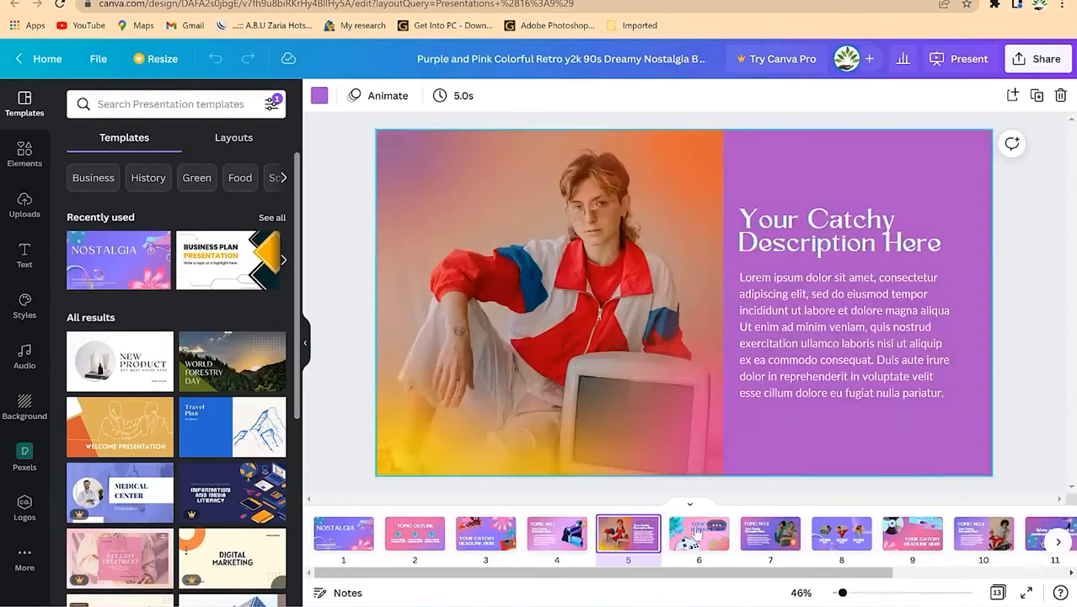
click(698, 531)
click(771, 539)
click(841, 537)
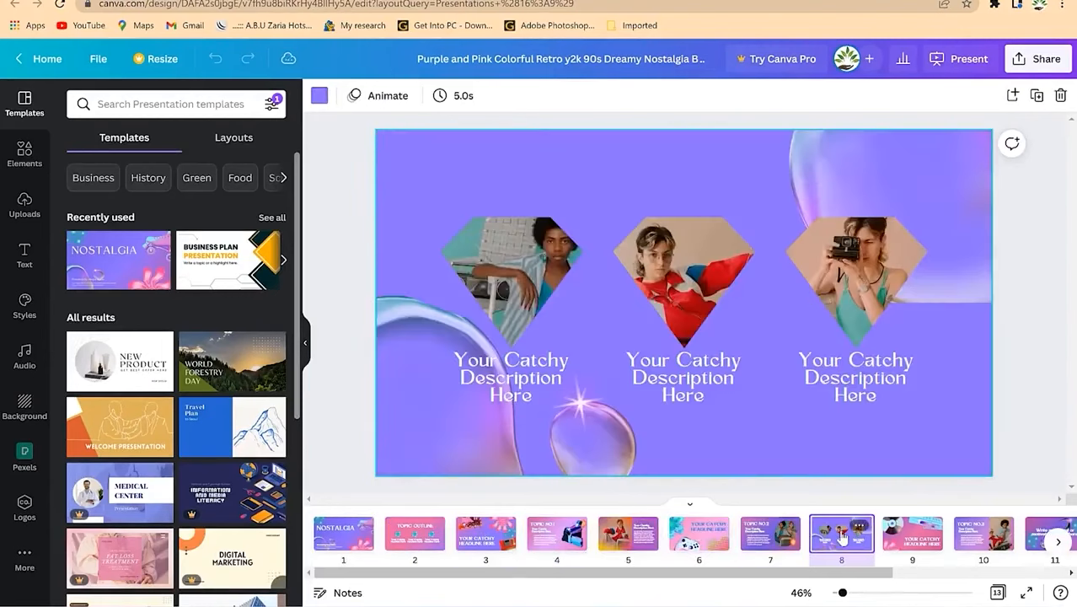
click(907, 538)
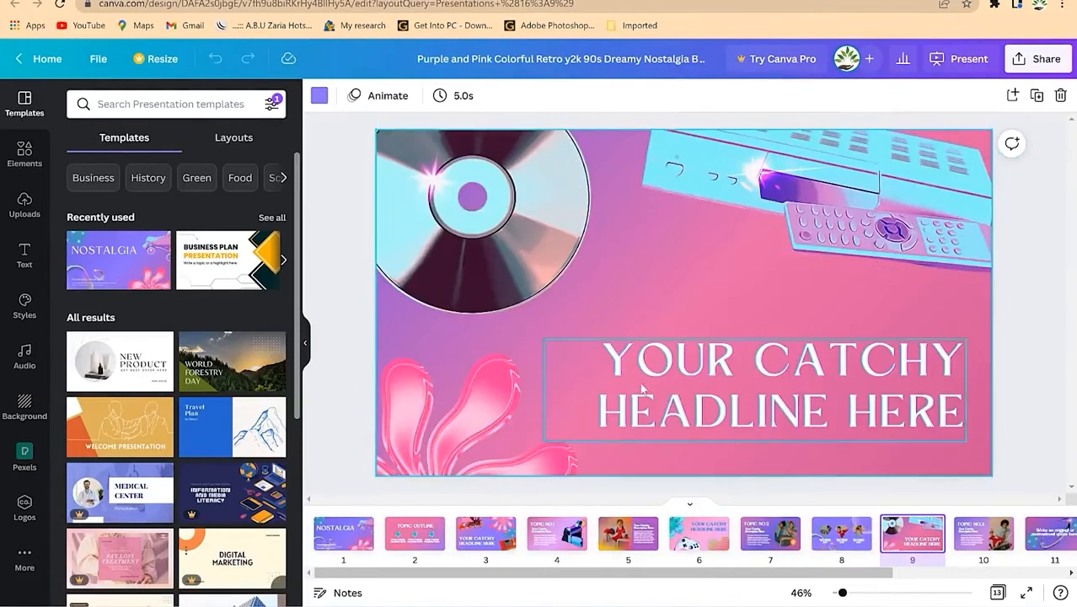
Step: Choose Presenter view as the presentation type and return to slide 1, NOSTALGIA
click(960, 73)
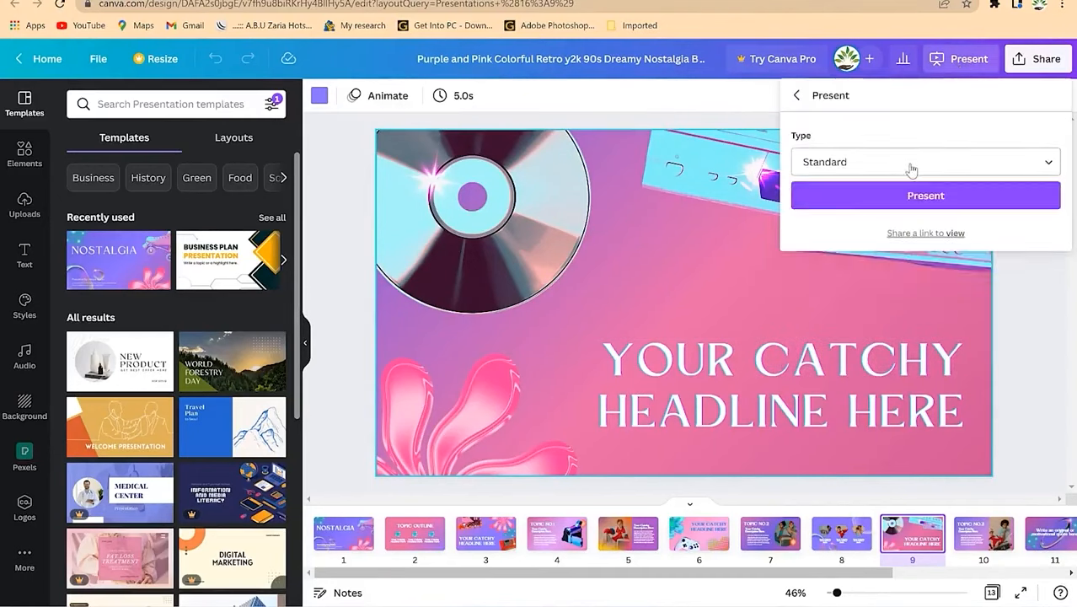
click(936, 199)
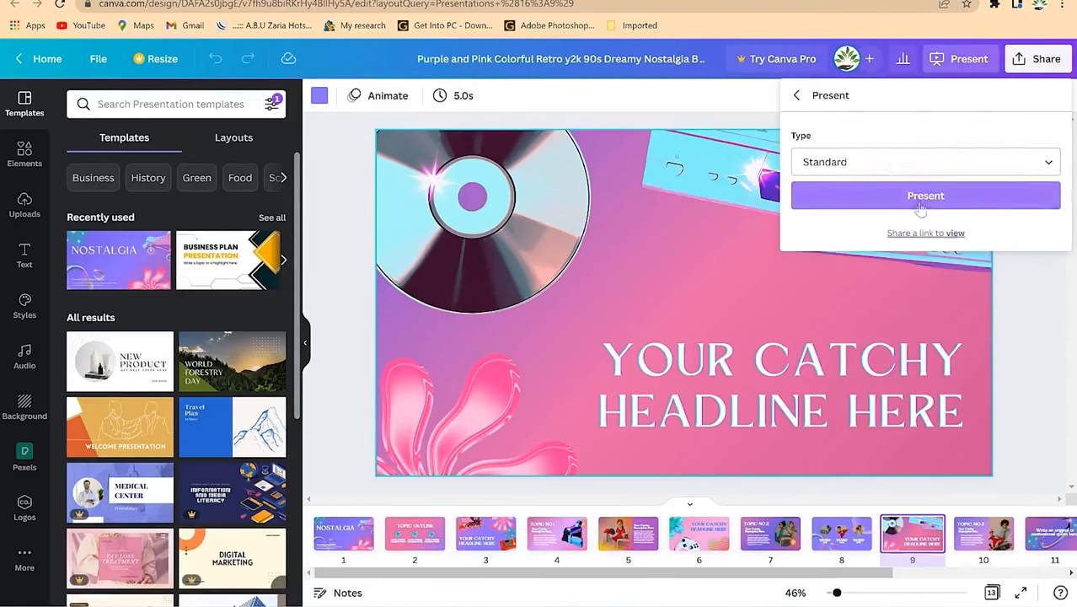
click(916, 170)
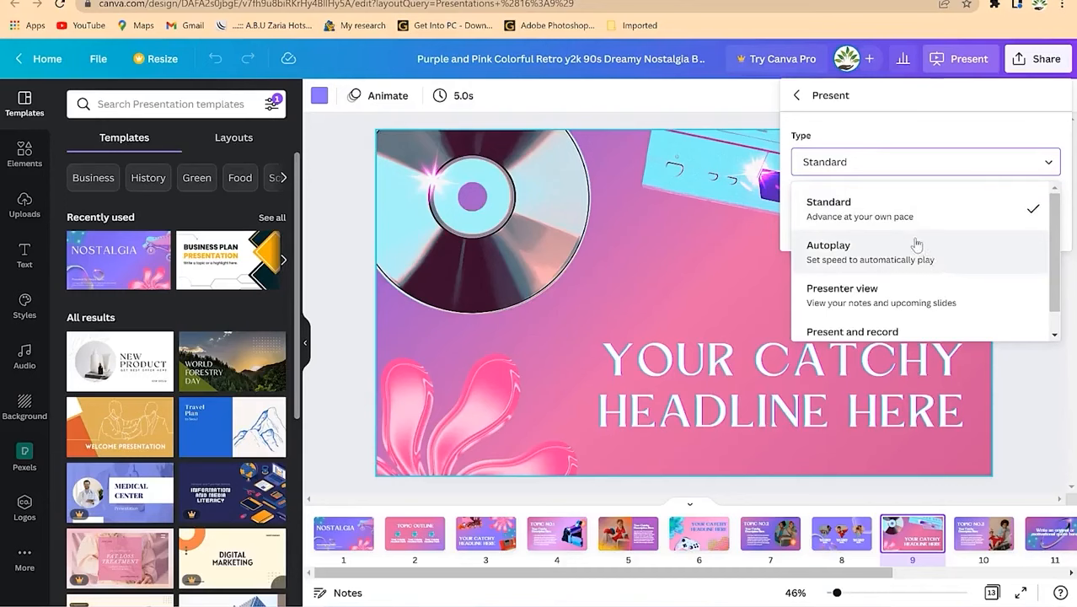
click(915, 297)
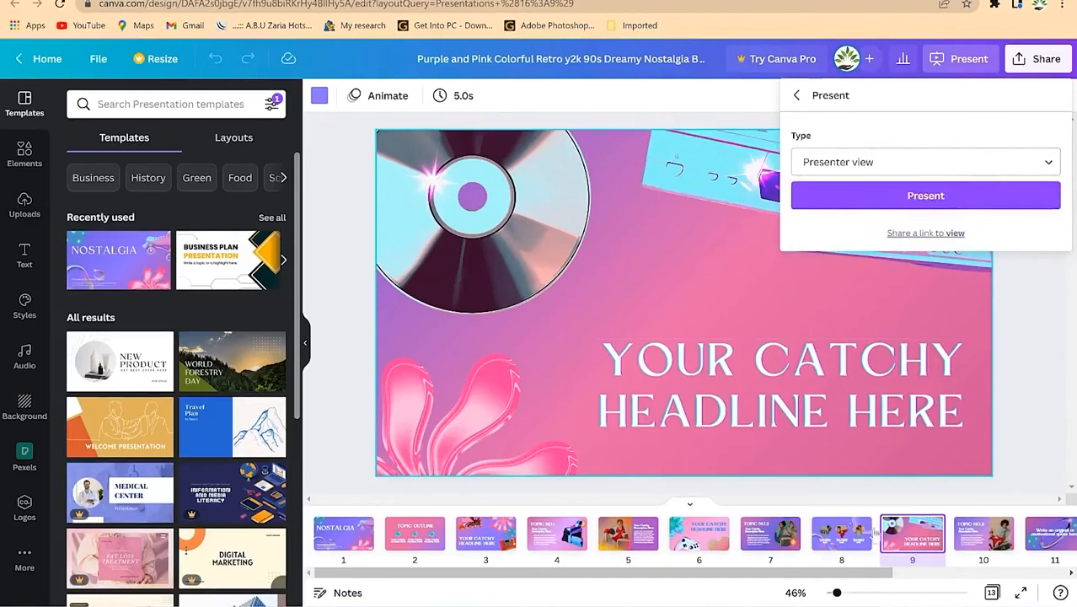
click(346, 540)
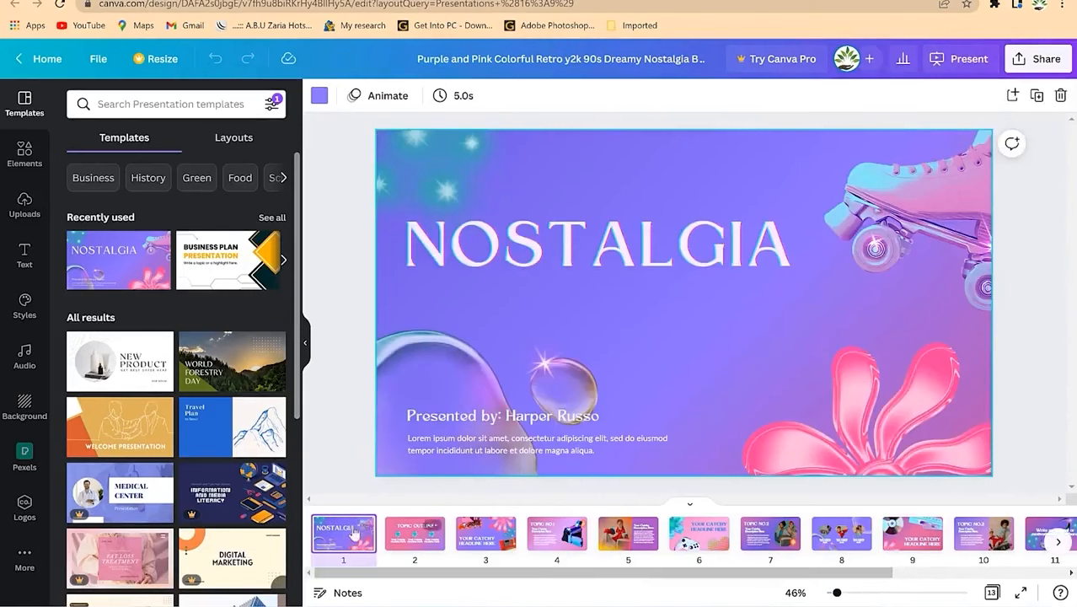
Step: Write slide 1's speaker notes as 'Introduction' and 'content' on two lines
click(363, 529)
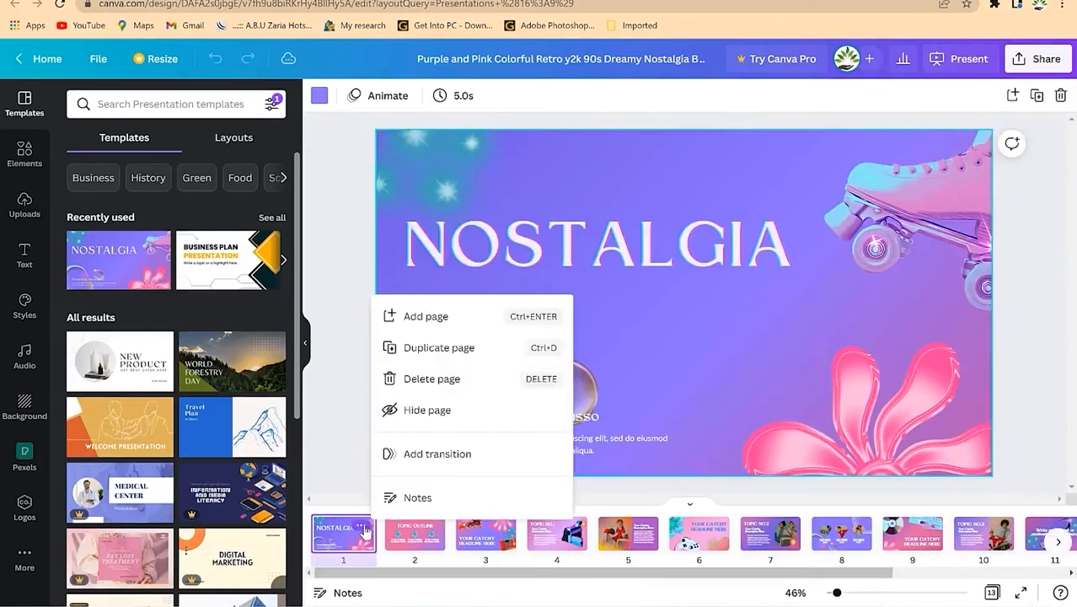
click(413, 495)
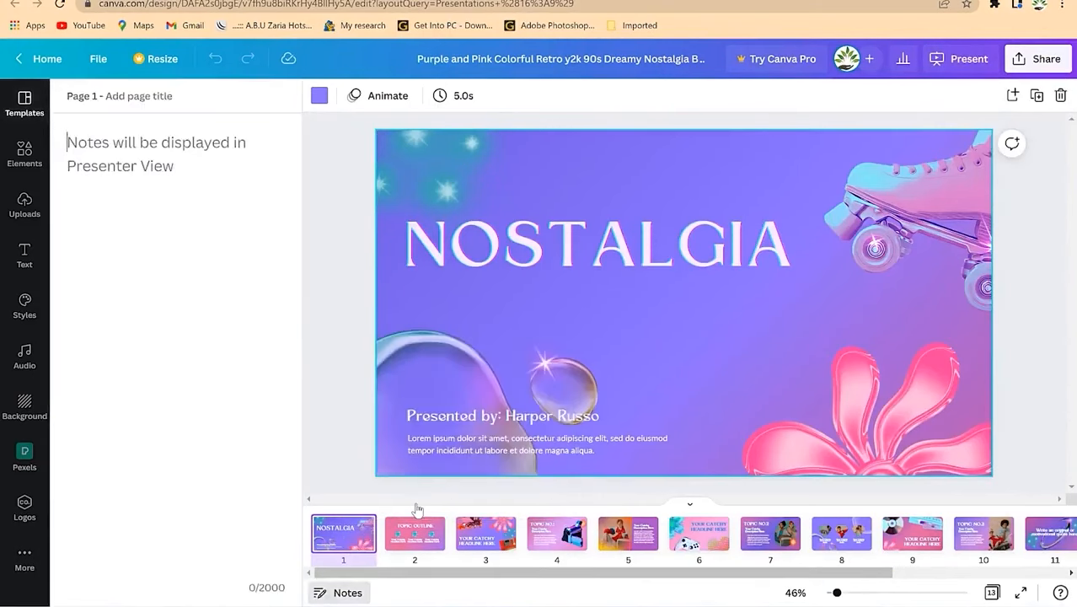
text(Introduction)
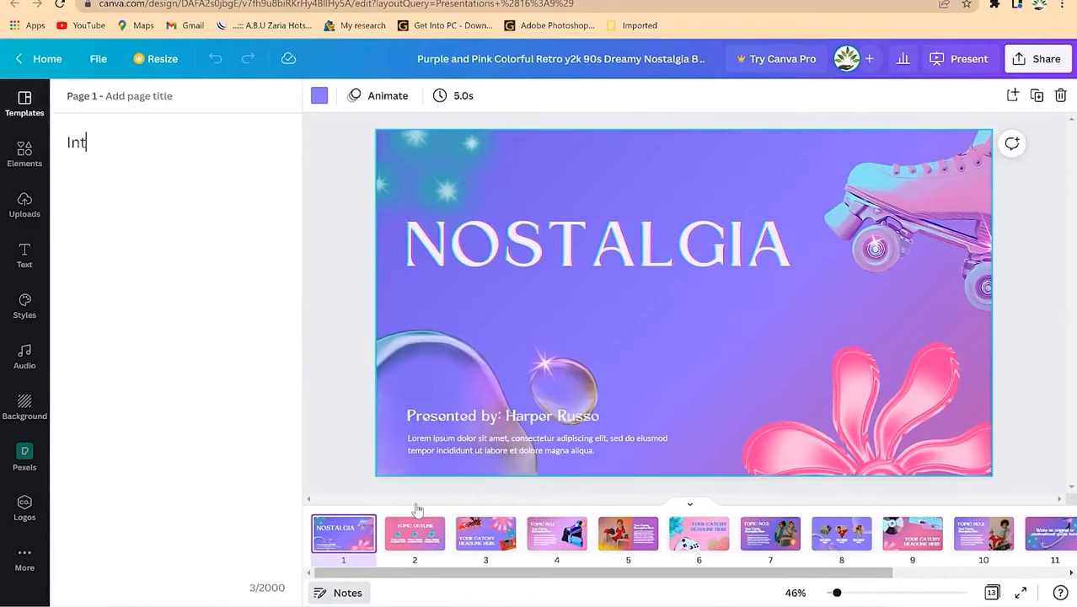
key(Return)
text(content)
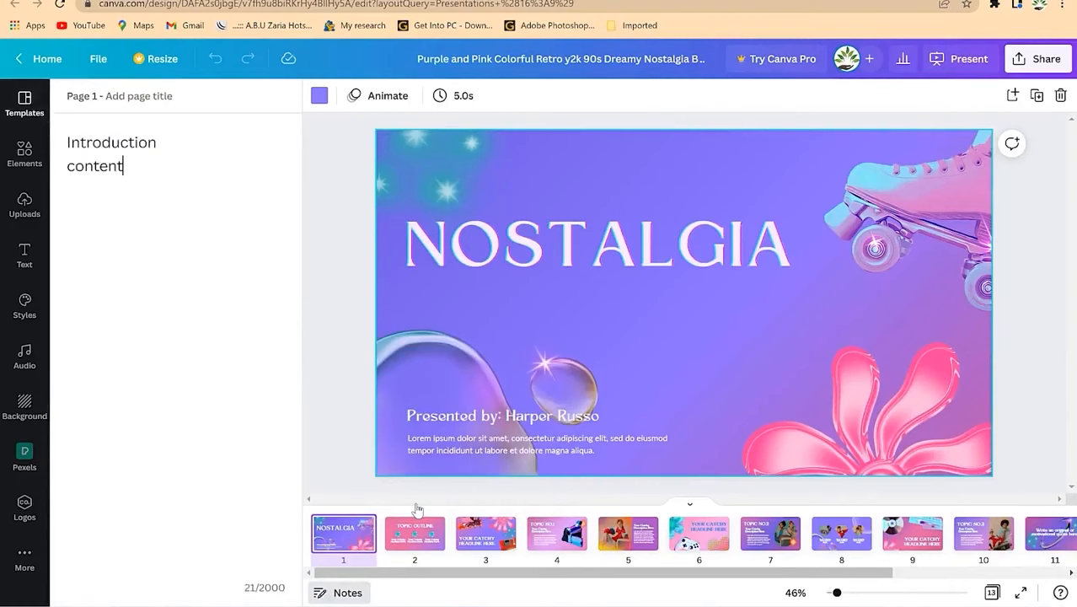
click(153, 141)
click(969, 64)
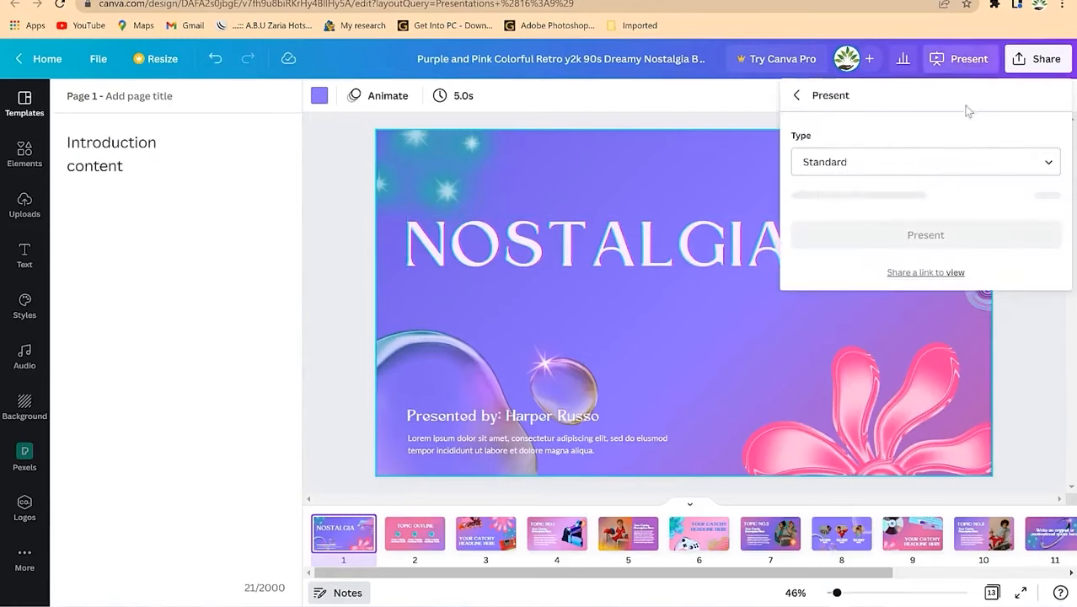
click(932, 161)
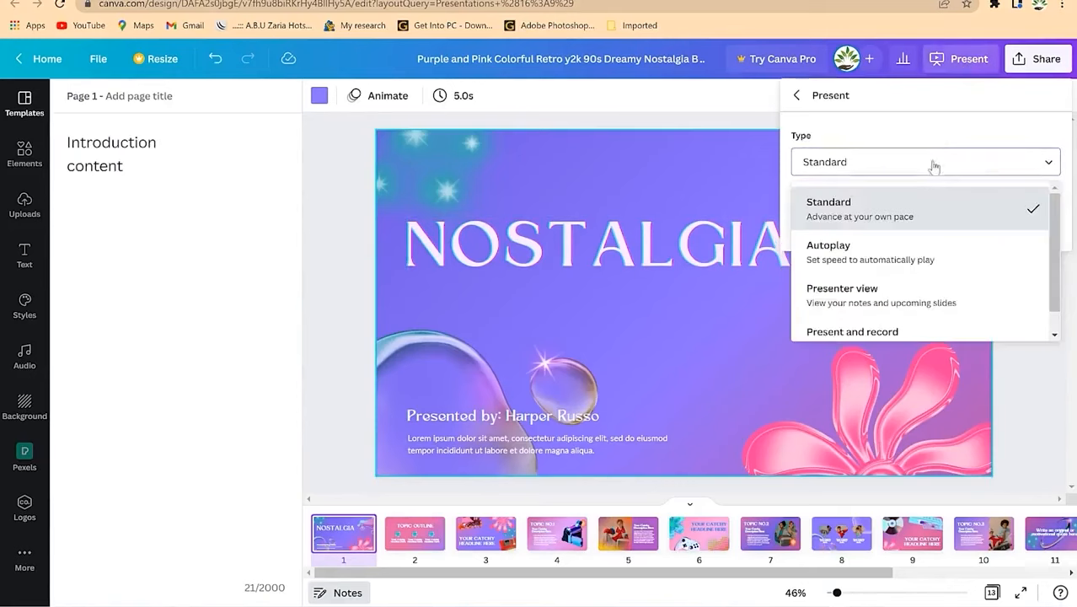
click(936, 291)
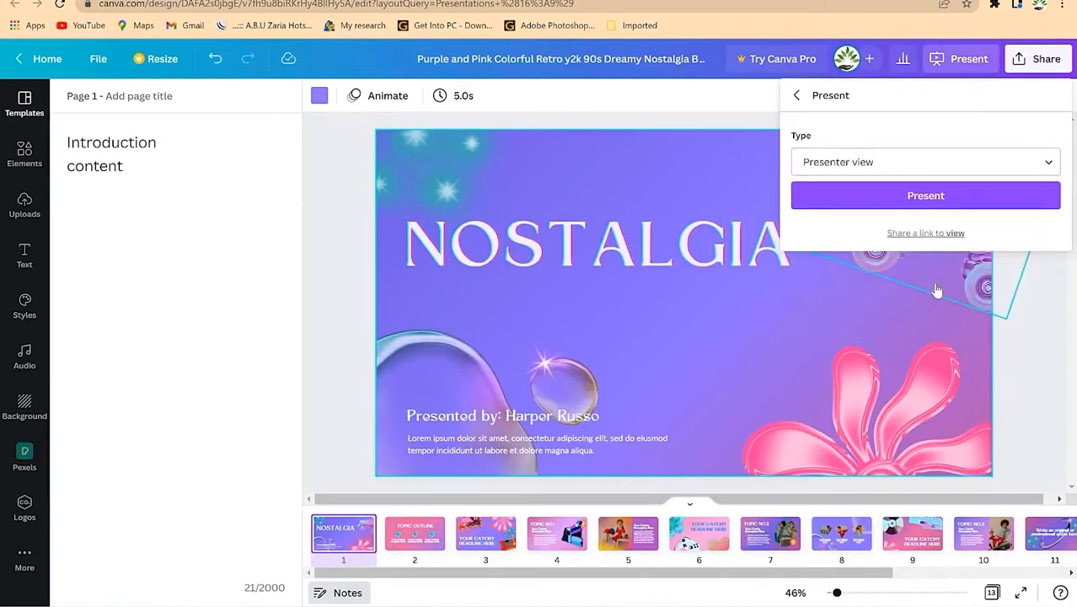
click(932, 199)
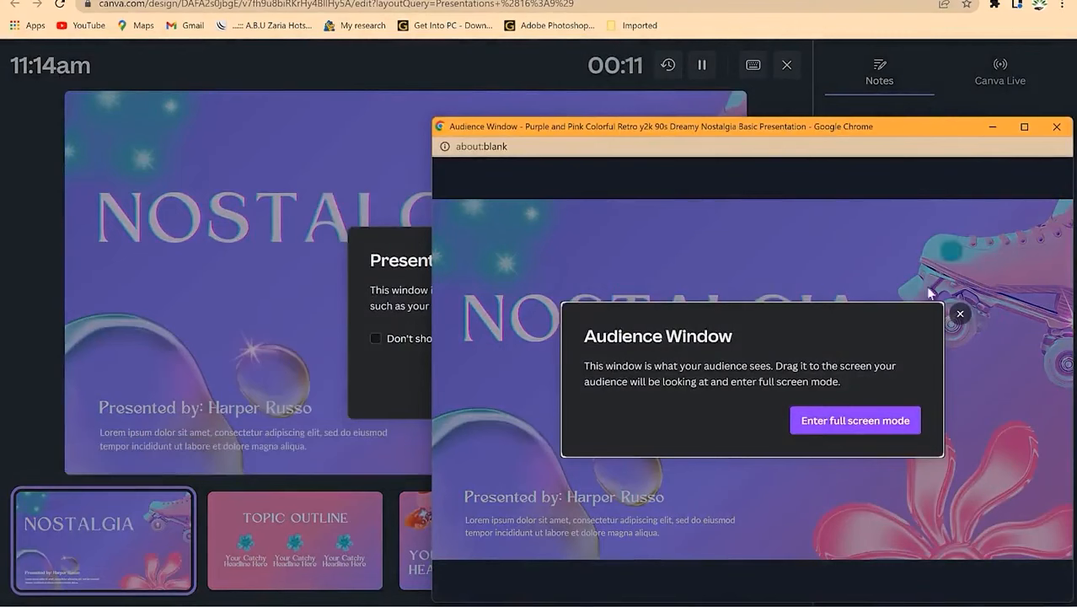
click(993, 127)
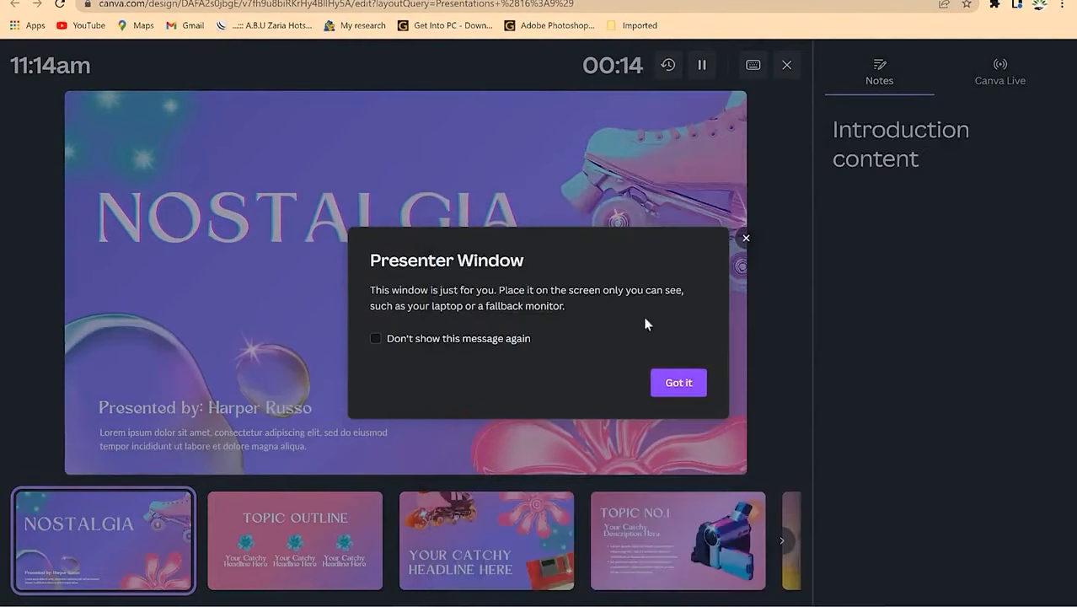
click(680, 383)
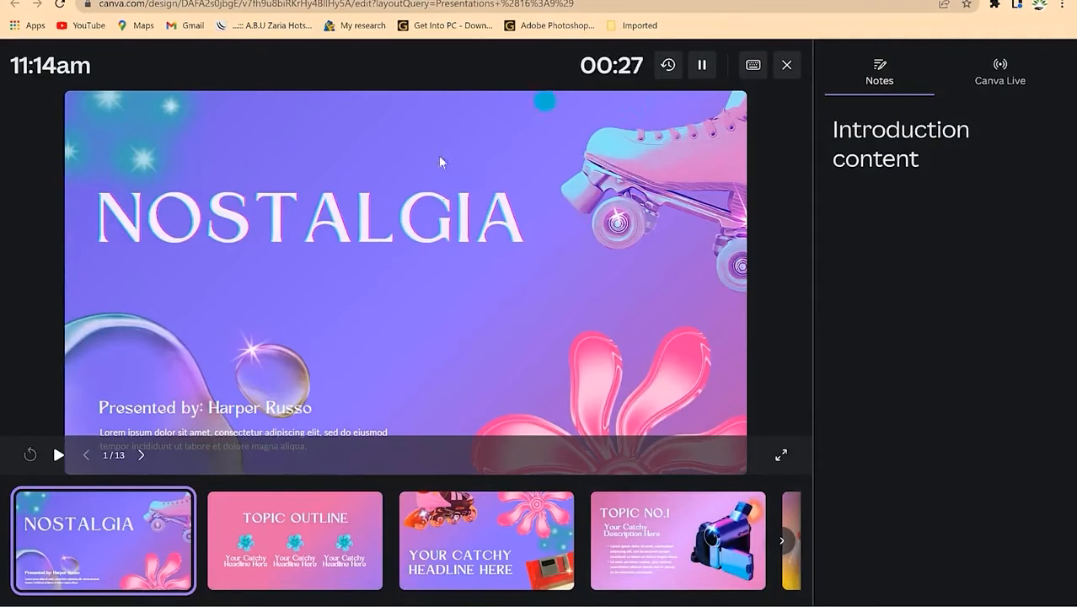
click(941, 131)
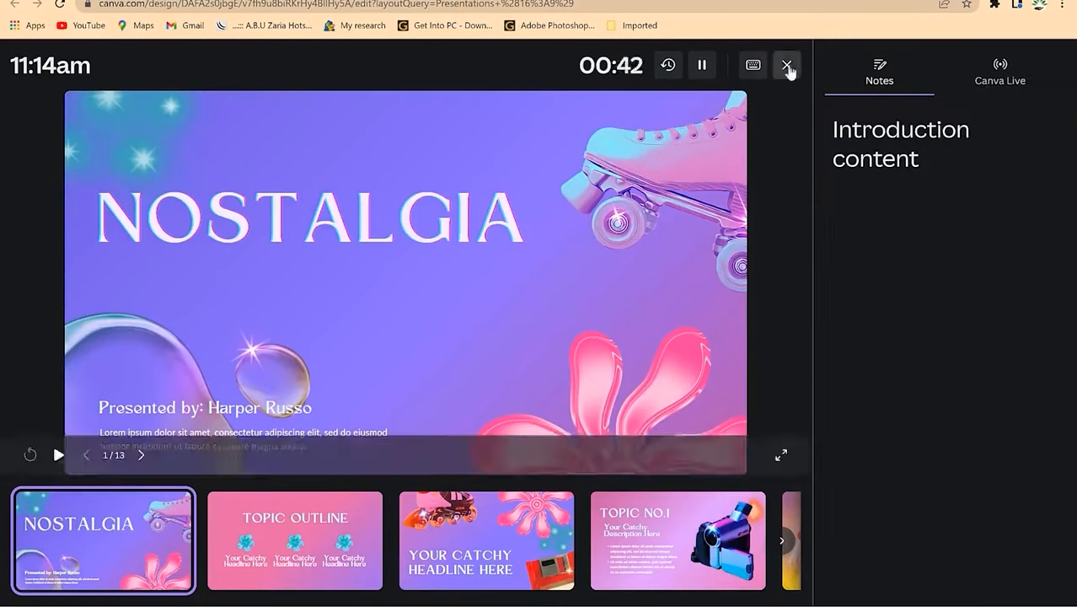
click(786, 66)
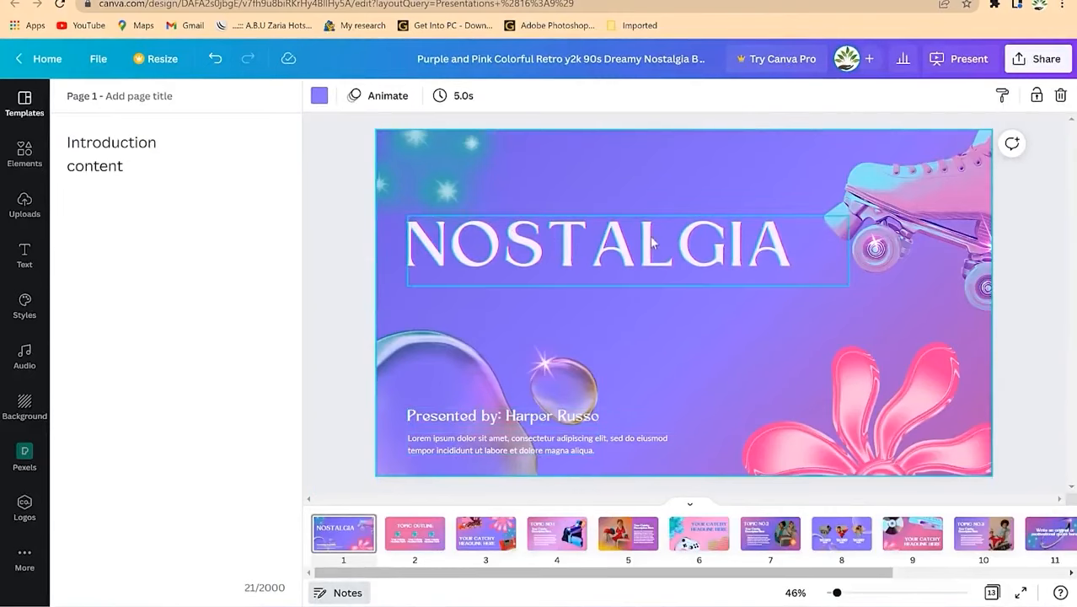
Step: Go to slide 3, YOUR CATCHY HEADLINE HERE, and show its page animation effects
click(485, 533)
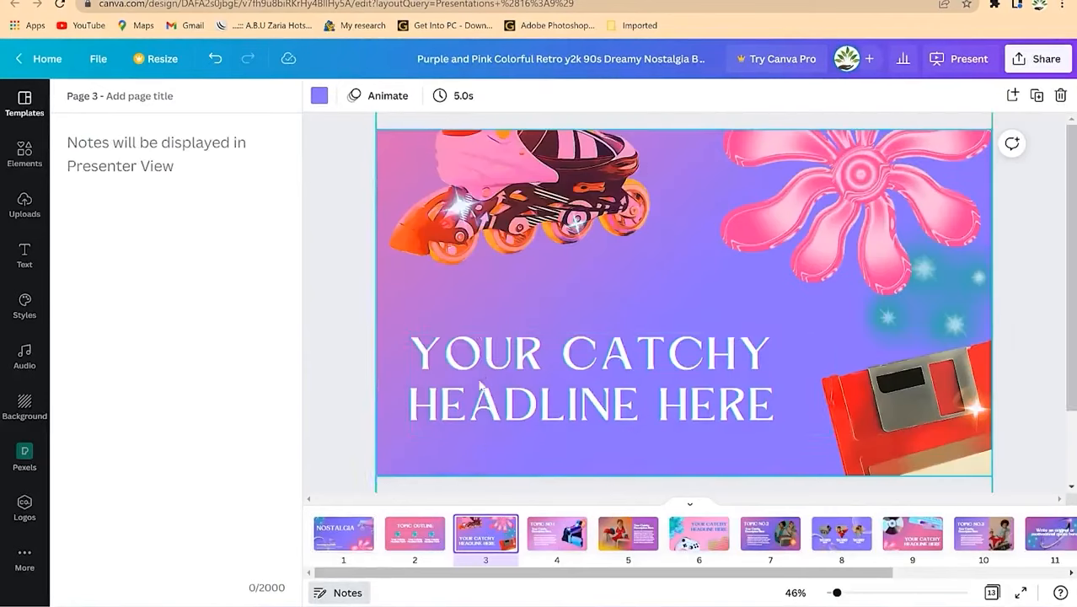
click(318, 95)
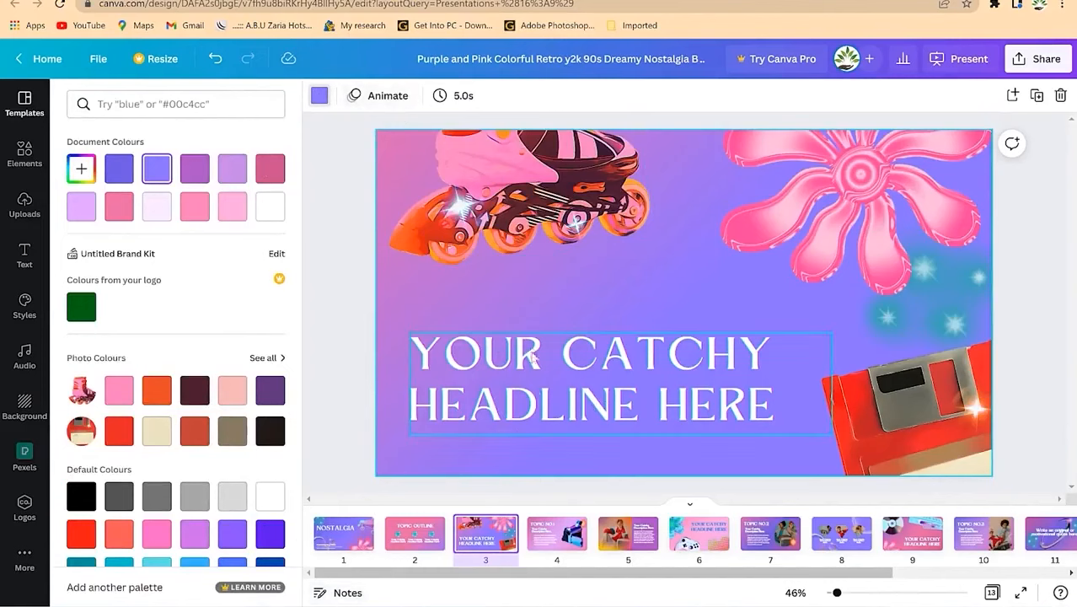
click(389, 96)
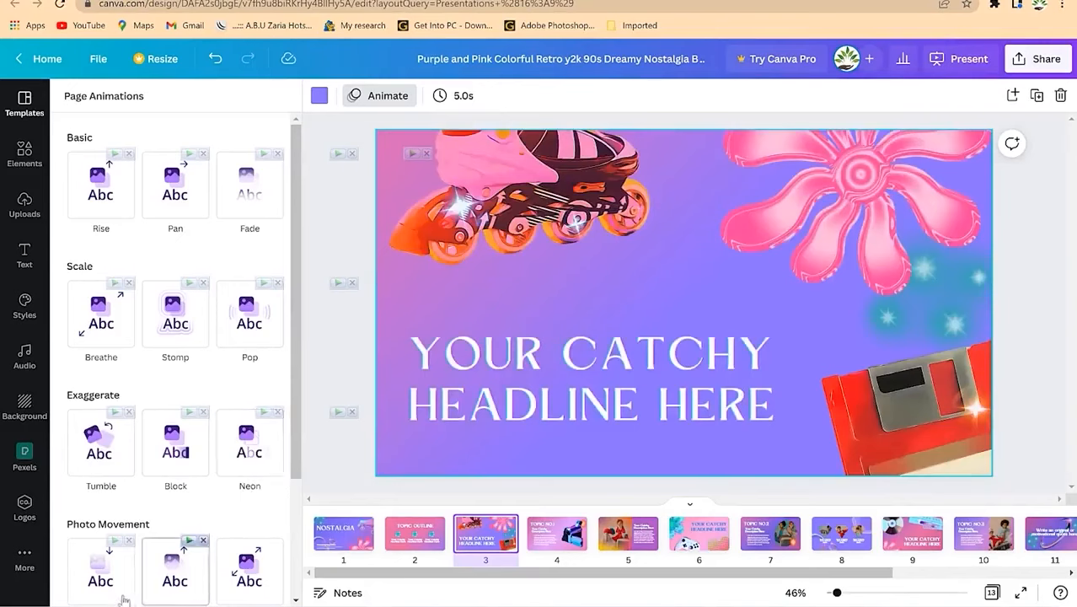
Step: Scroll through the page animation effects, then bring up slide 3's 5.0s timing setting
scroll(100, 565, down, 2)
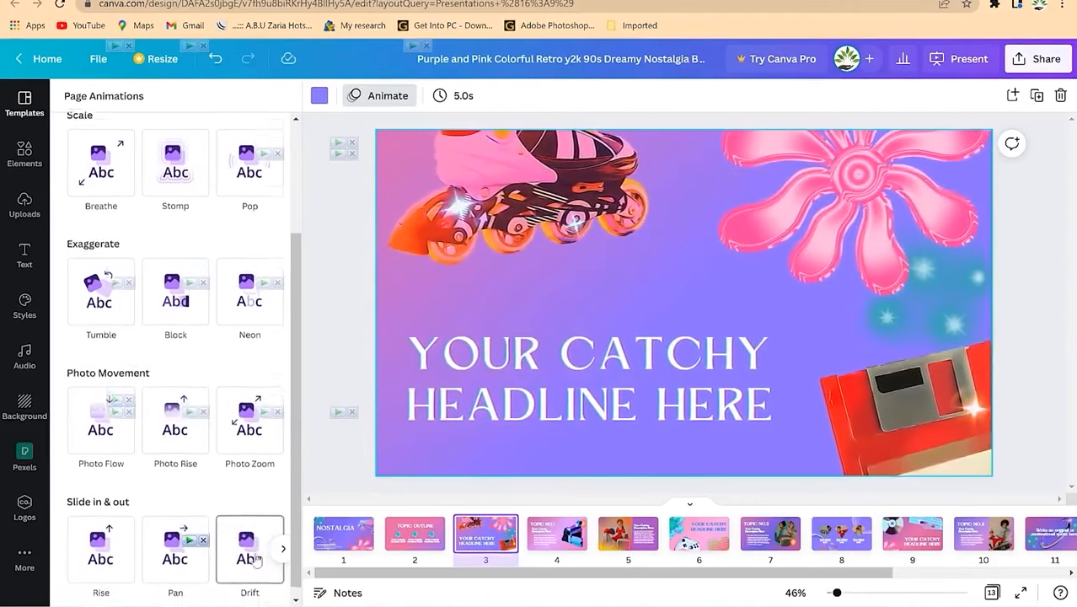
scroll(214, 244, up, 2)
scroll(214, 250, up, 1)
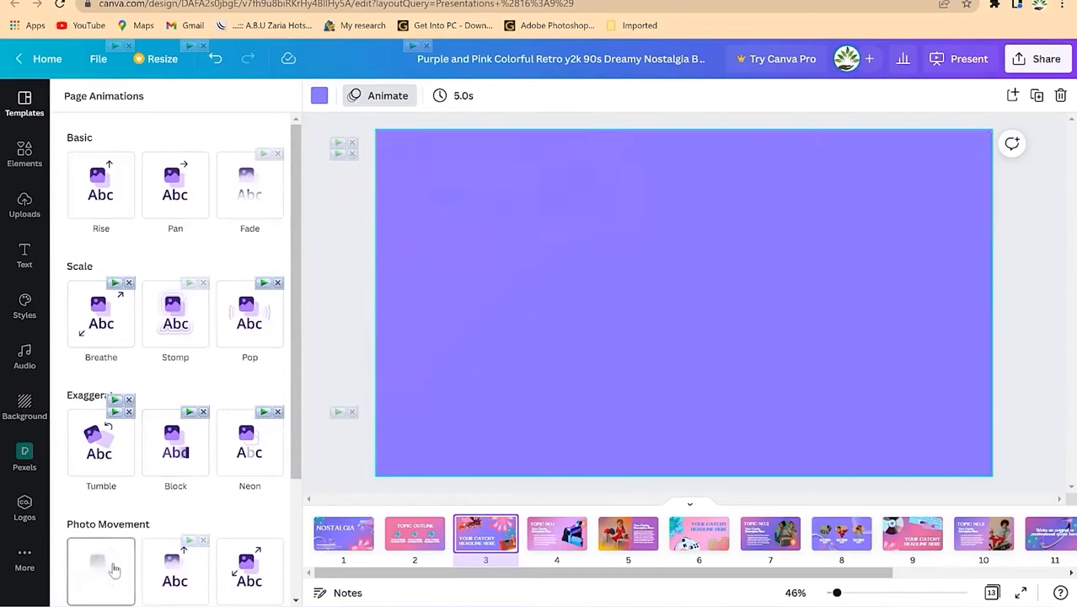
click(451, 96)
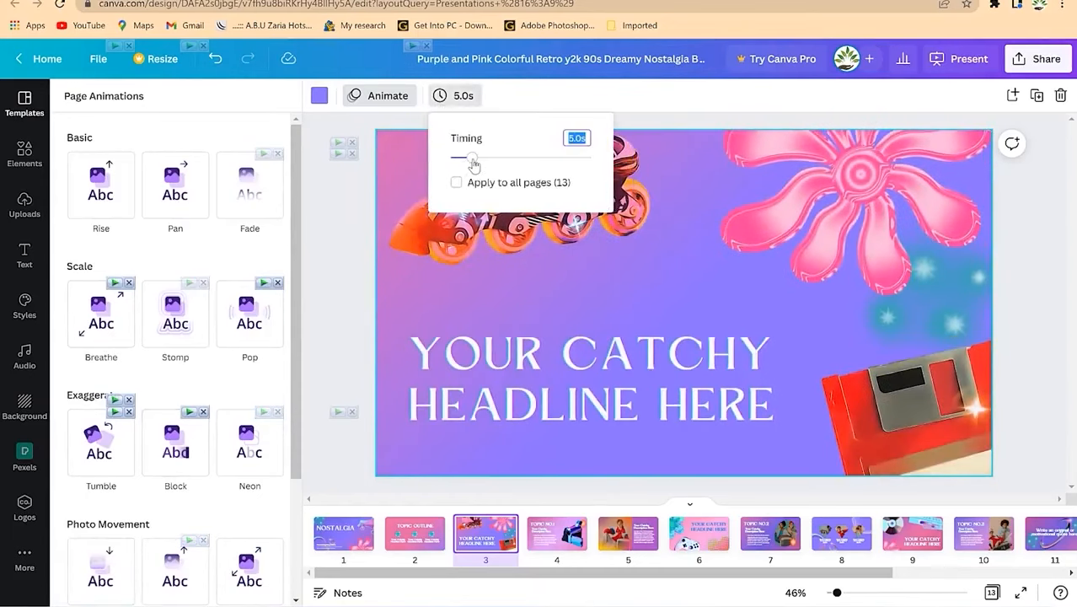
Step: Set slide 3's duration to 4.5s and bring up the Share this design panel
mouse_move(473, 162)
mouse_down()
mouse_move(567, 160)
mouse_move(470, 164)
mouse_up()
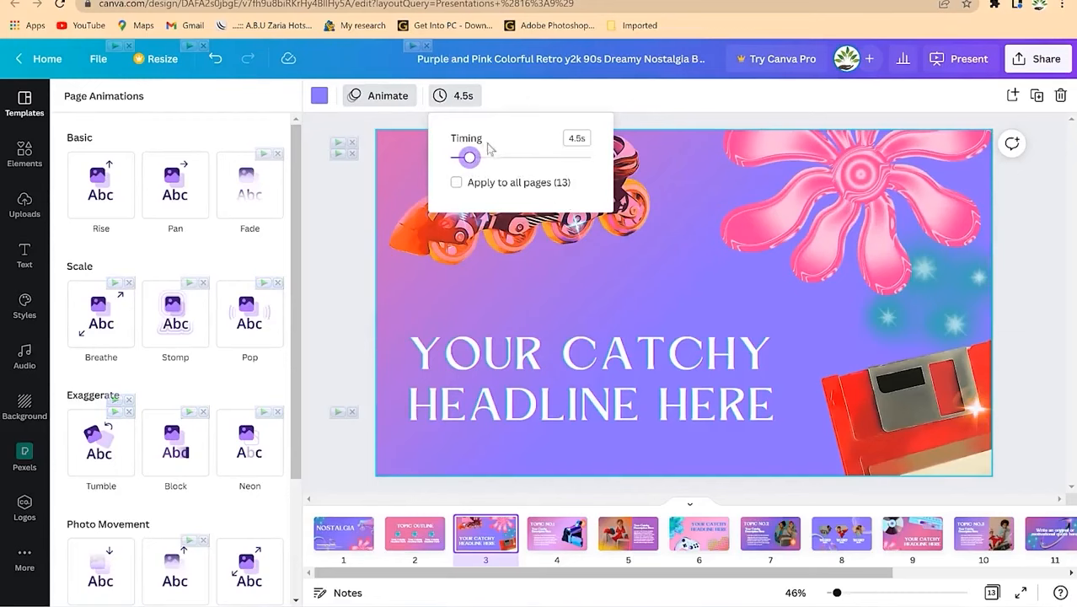
mouse_move(474, 161)
mouse_down()
mouse_move(504, 155)
mouse_move(474, 160)
mouse_up()
click(605, 97)
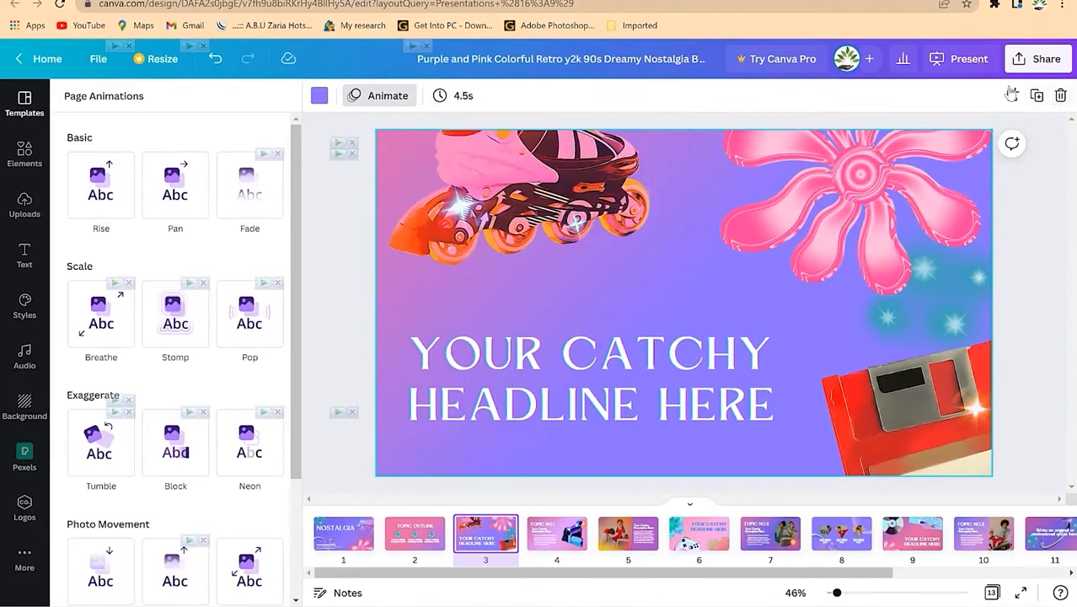
click(1042, 63)
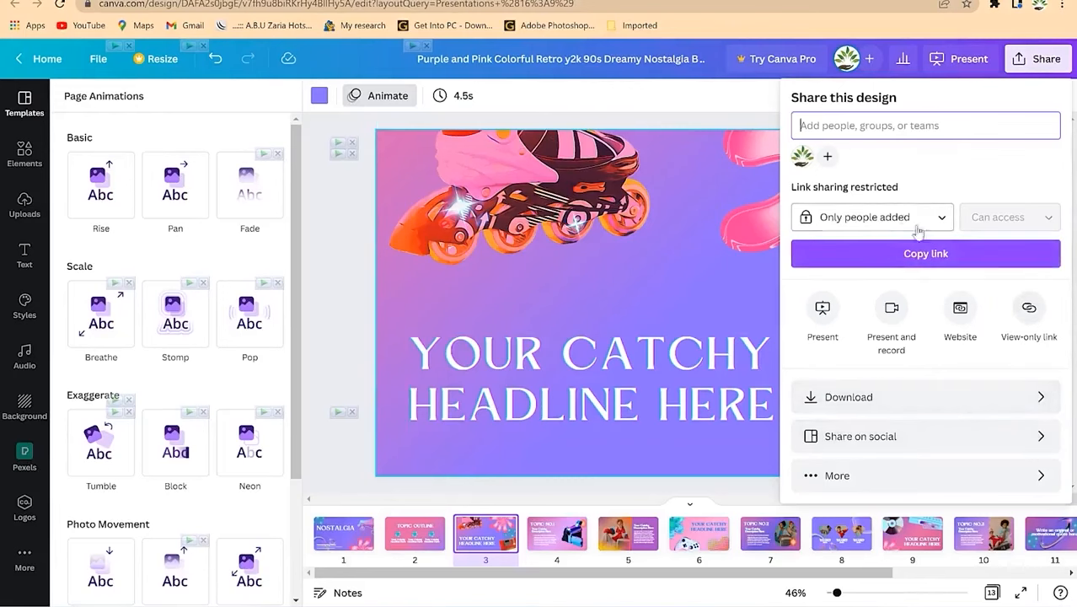
Step: Review the download file types, close the panel without downloading, and go to slide 1
click(929, 408)
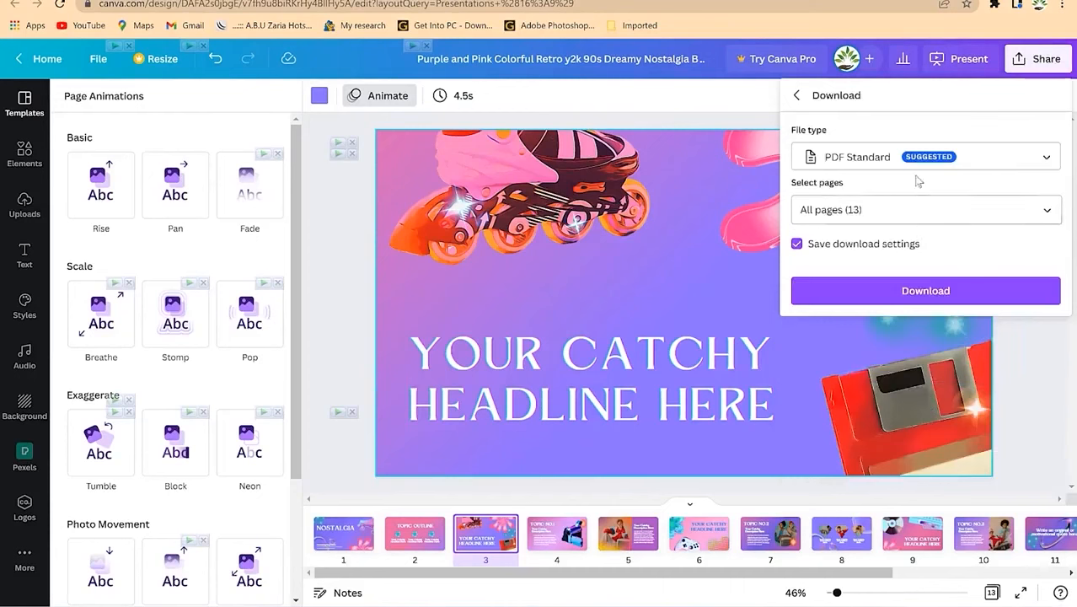
click(981, 160)
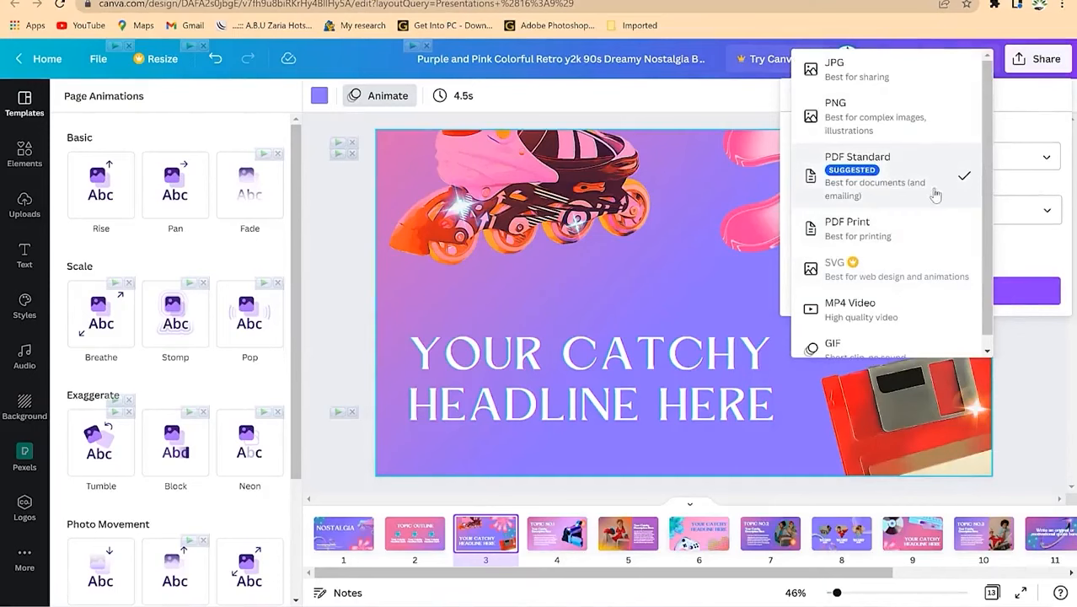
scroll(989, 166, down, 1)
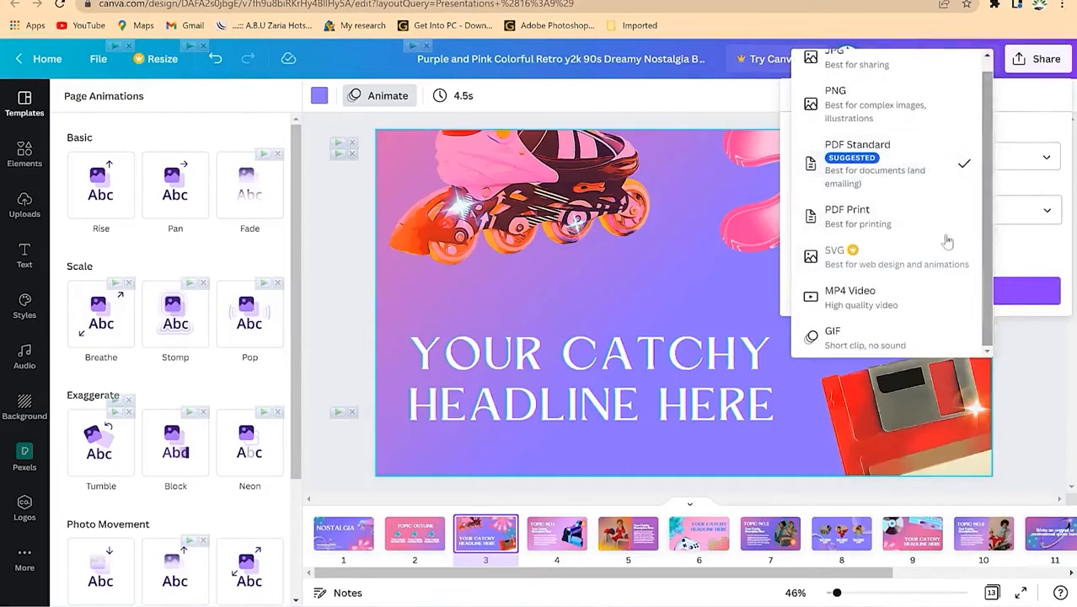
click(1074, 137)
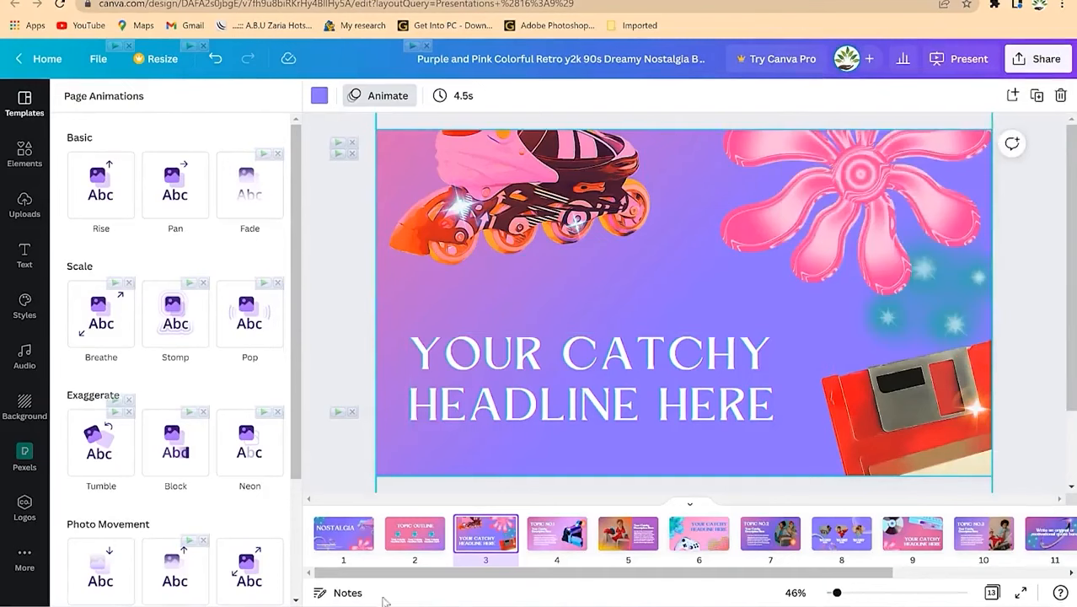
click(339, 540)
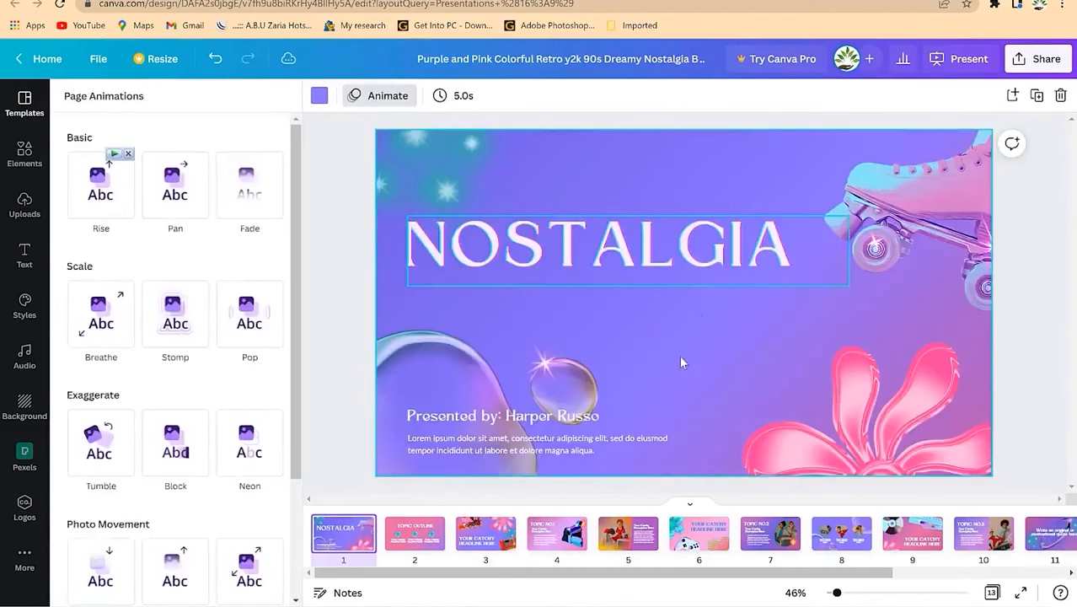
Step: Drag an empty circle frame from Elements onto the NOSTALGIA slide, overlapping the pink flower
click(700, 274)
click(774, 313)
click(24, 153)
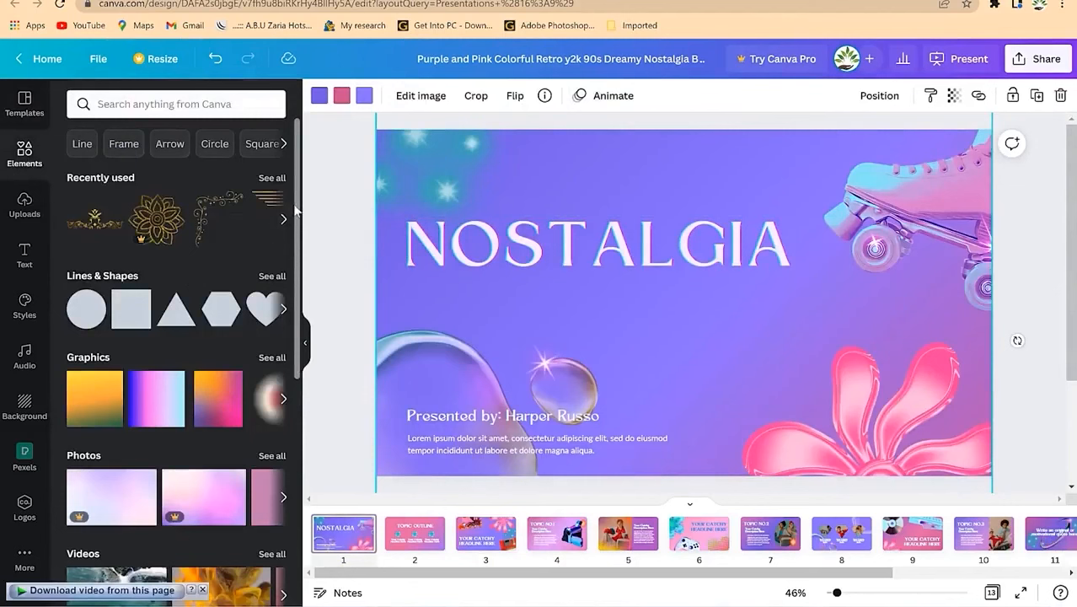
scroll(253, 379, down, 5)
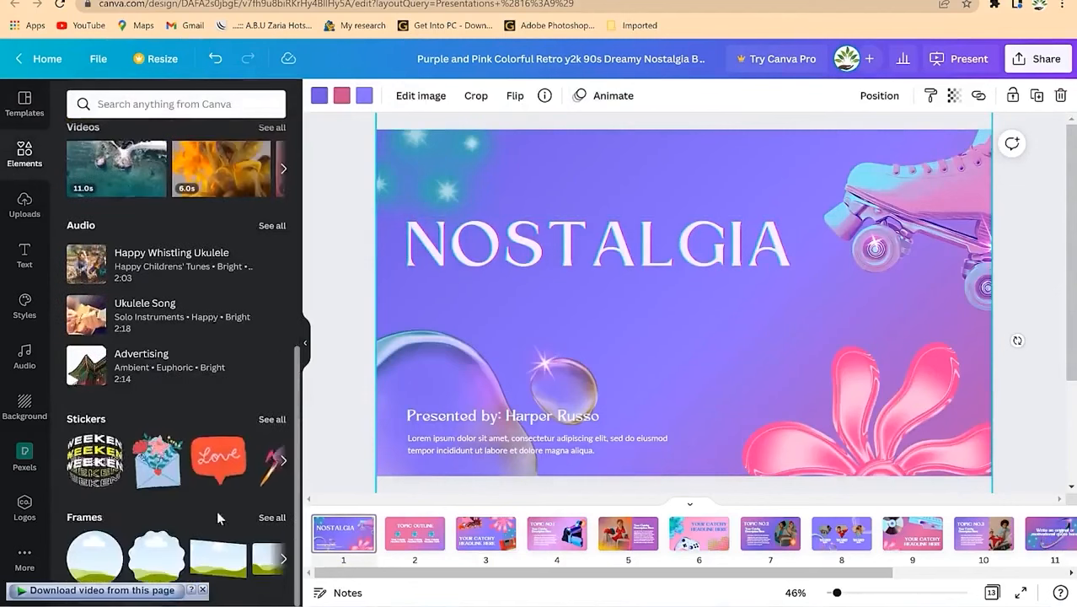
drag(94, 556, 696, 313)
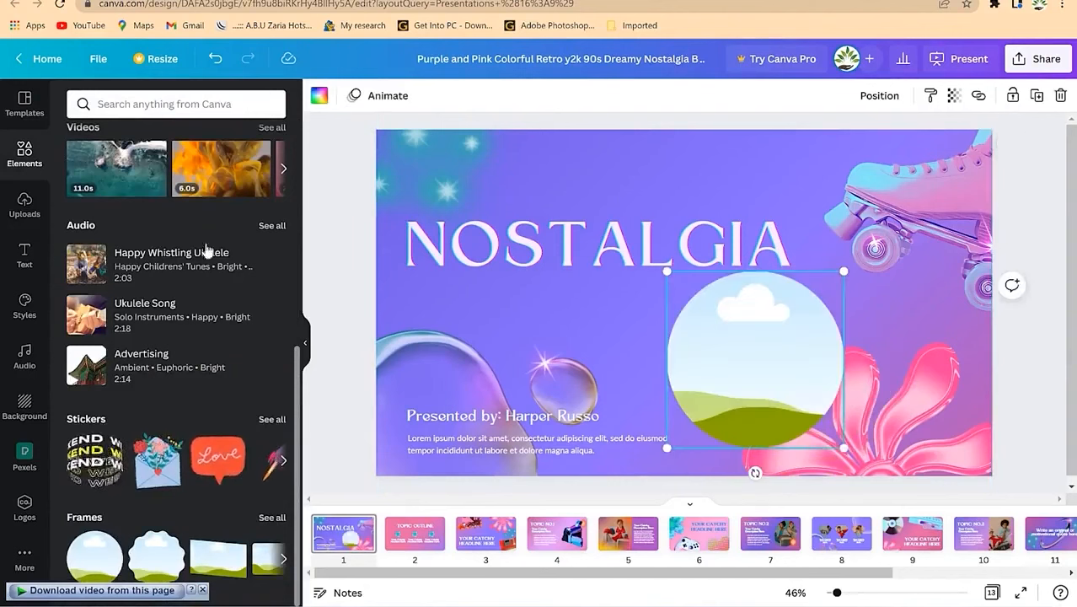
click(25, 205)
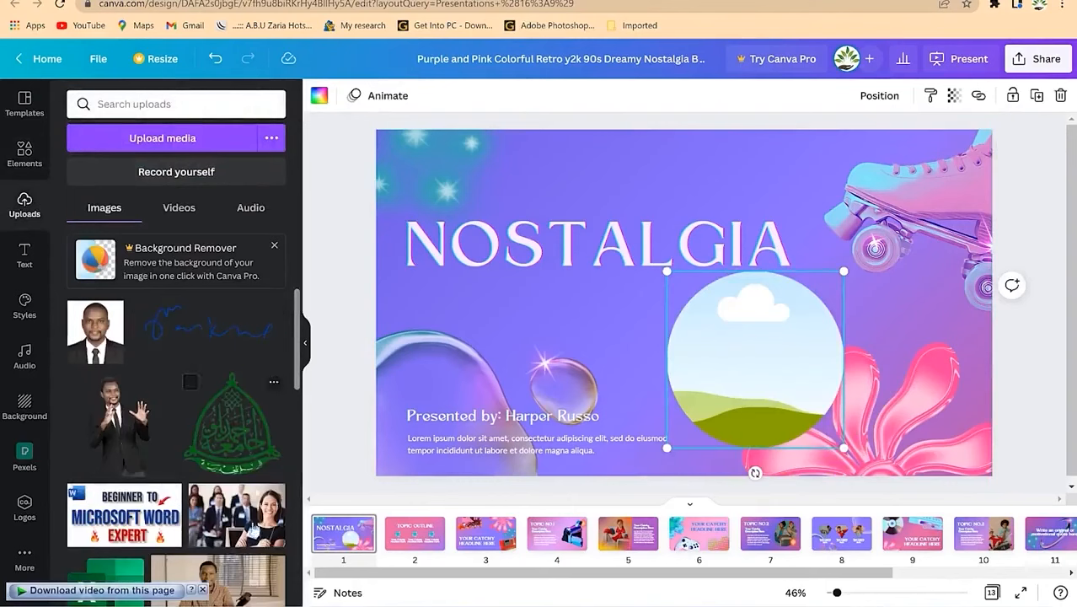
Step: Fill the circle frame with the presenter's photo, enlarged to his upper body, then go to slide 8
drag(118, 421, 754, 363)
double_click(745, 346)
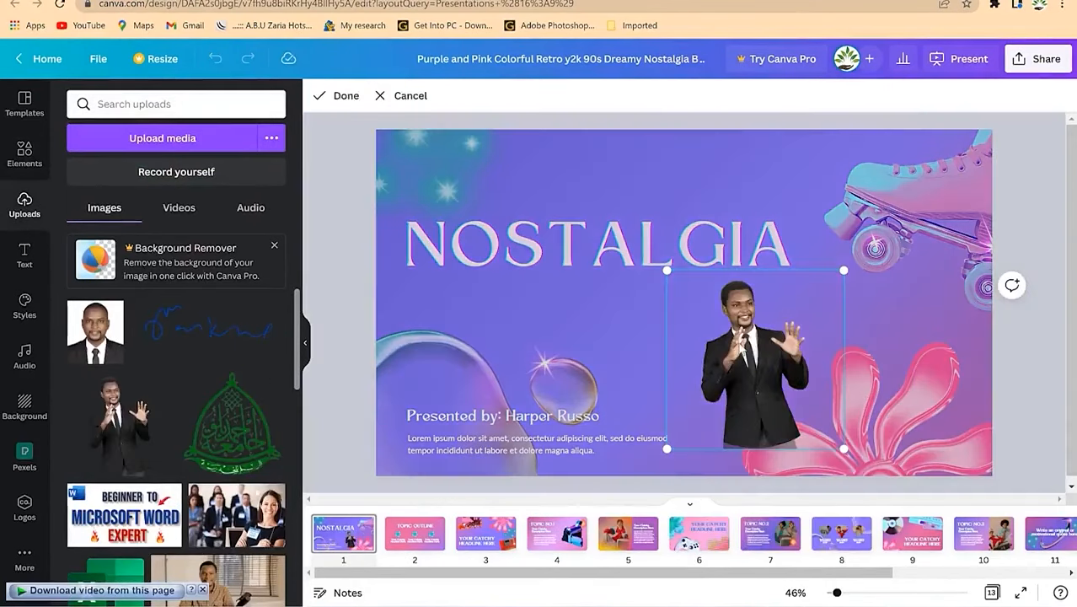
key(Escape)
double_click(756, 338)
drag(666, 269, 595, 197)
drag(762, 360, 808, 421)
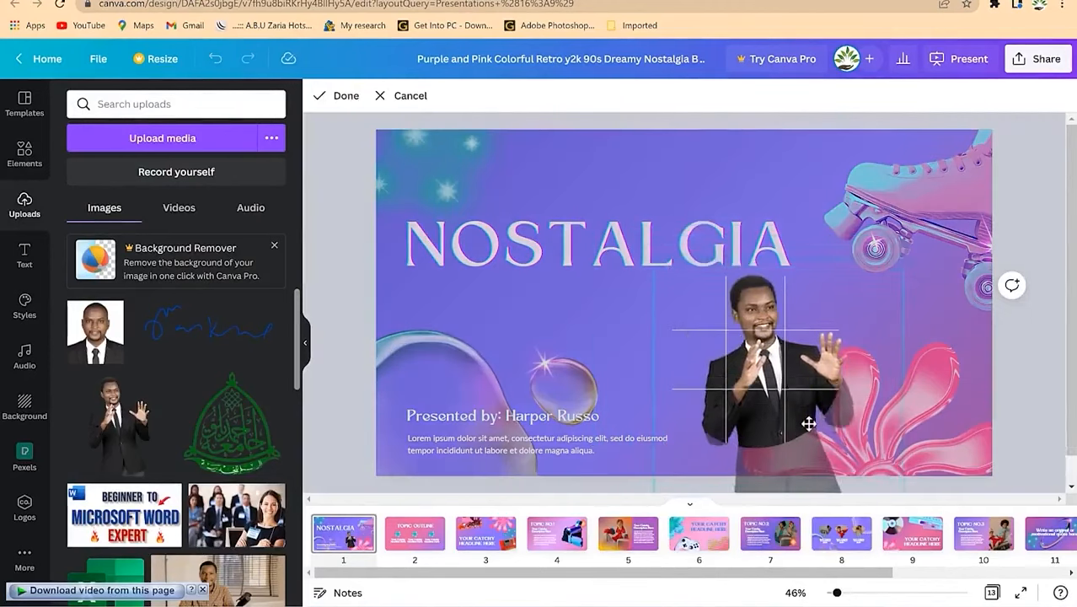
key(Return)
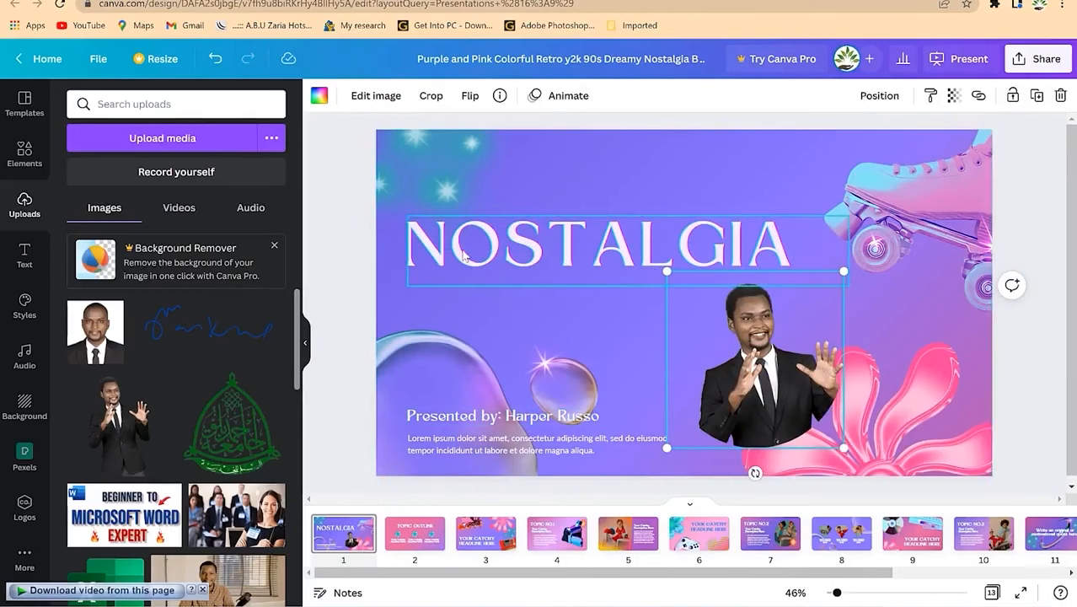
click(25, 266)
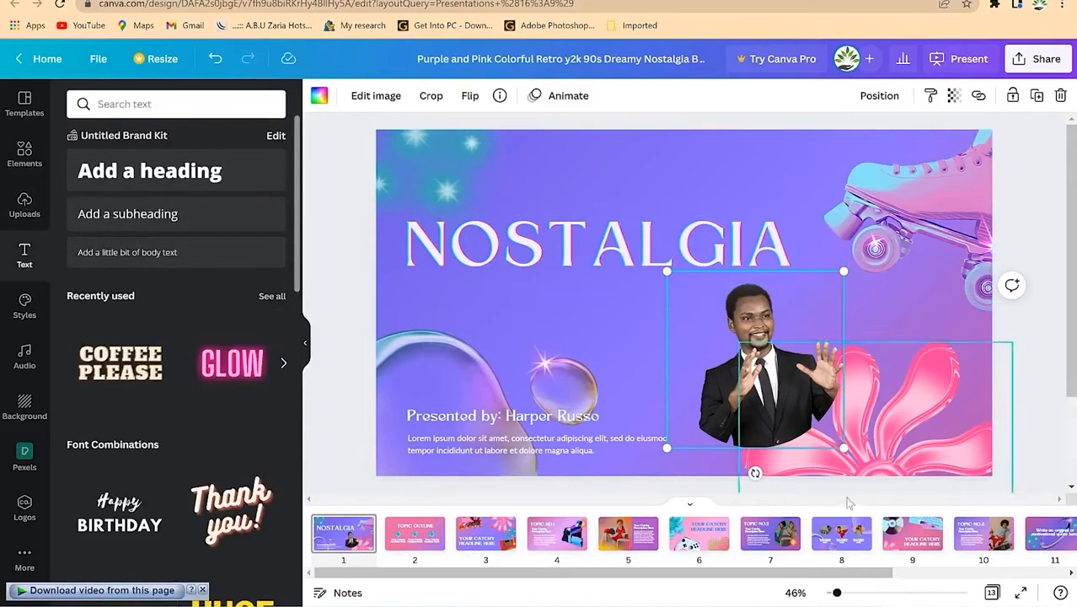
click(830, 535)
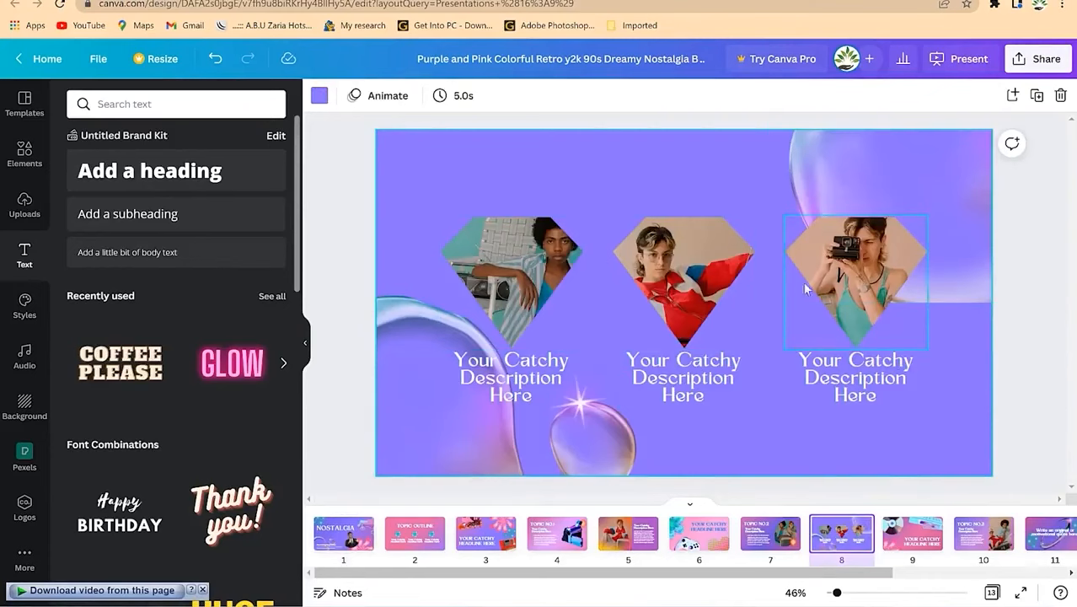
Step: Select the three diamond photos and their captions on slide 8
click(477, 284)
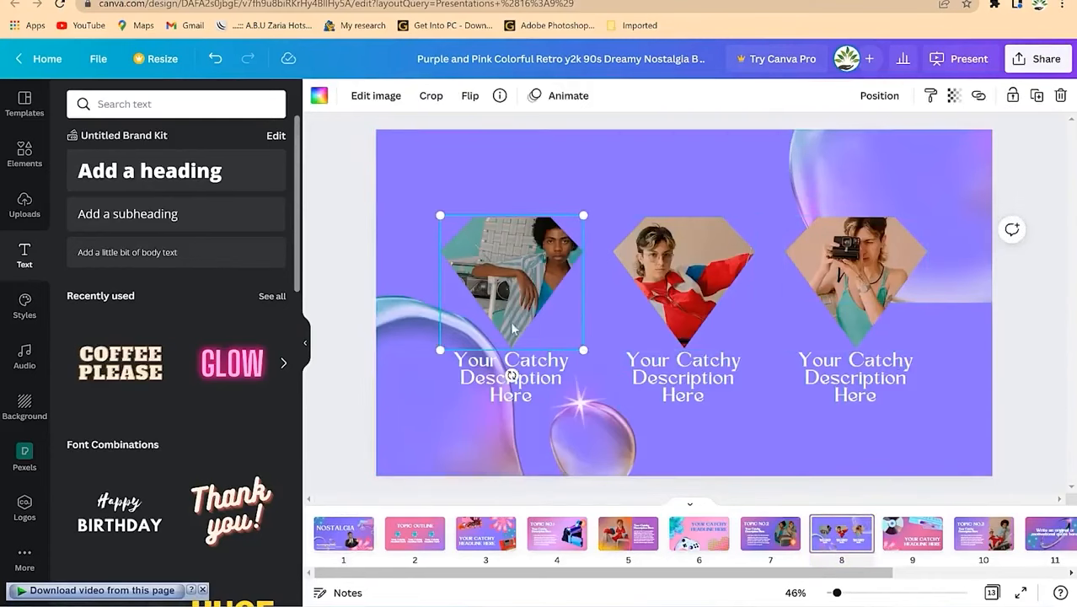
shift+click(499, 389)
shift+click(717, 305)
shift+click(699, 381)
shift+click(875, 322)
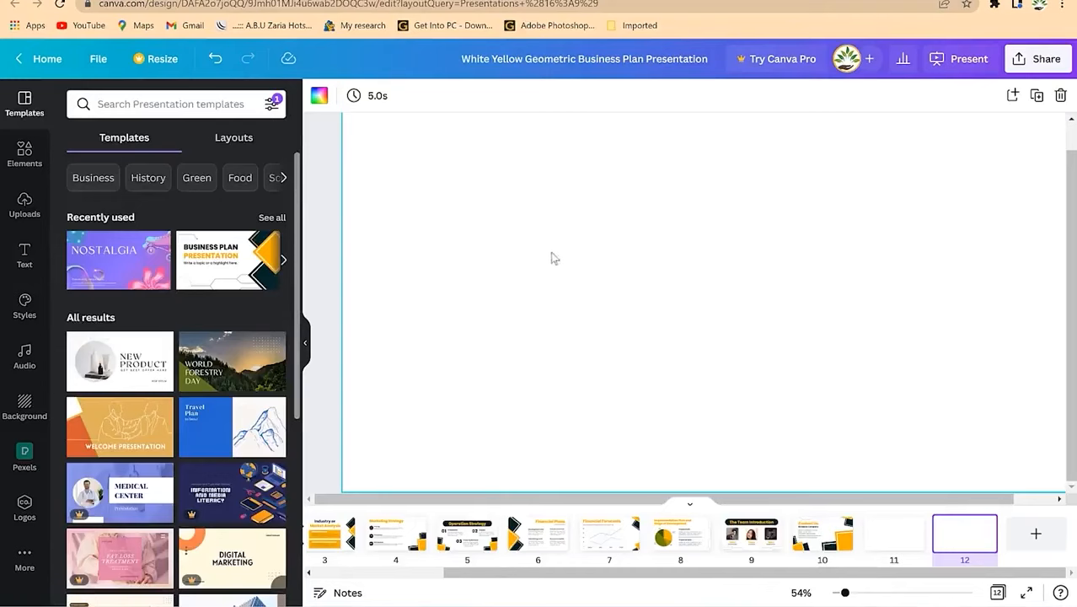
Step: Paste the diamond photos and captions onto blank page 11
click(879, 540)
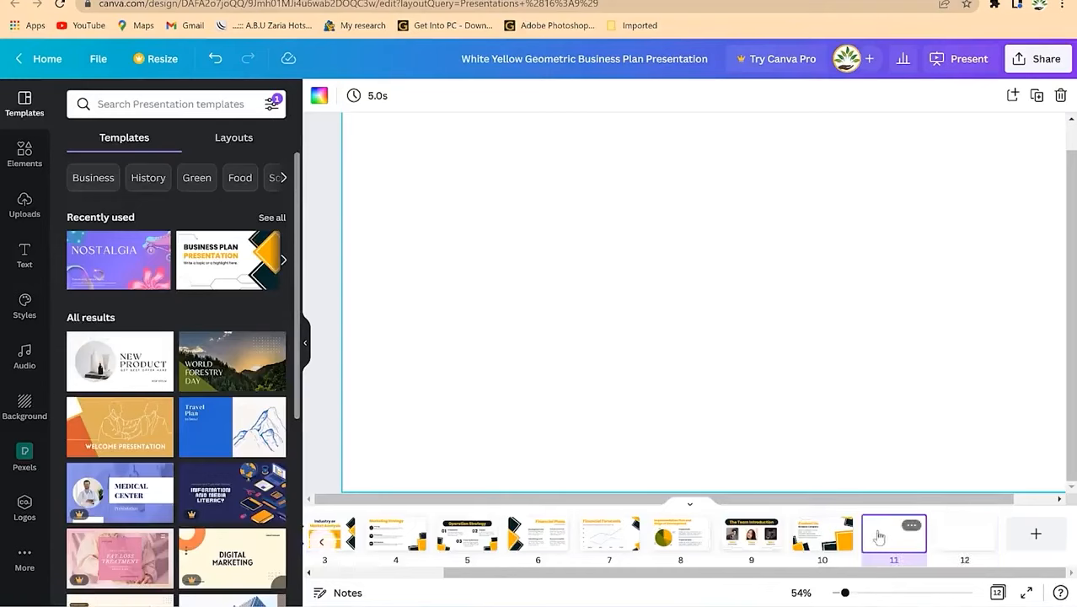
click(572, 292)
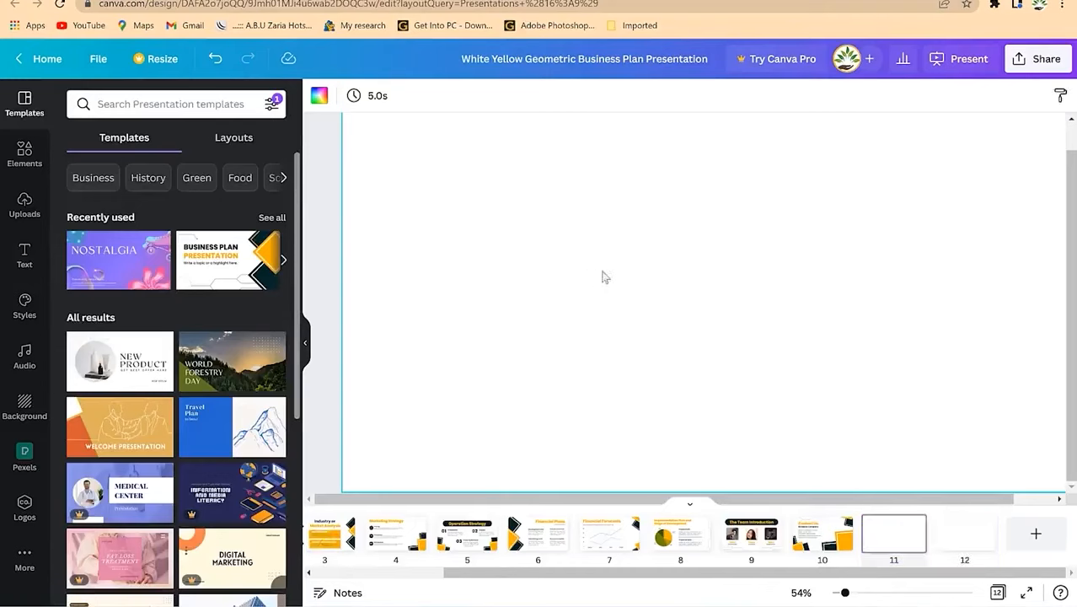
right_click(612, 163)
click(667, 218)
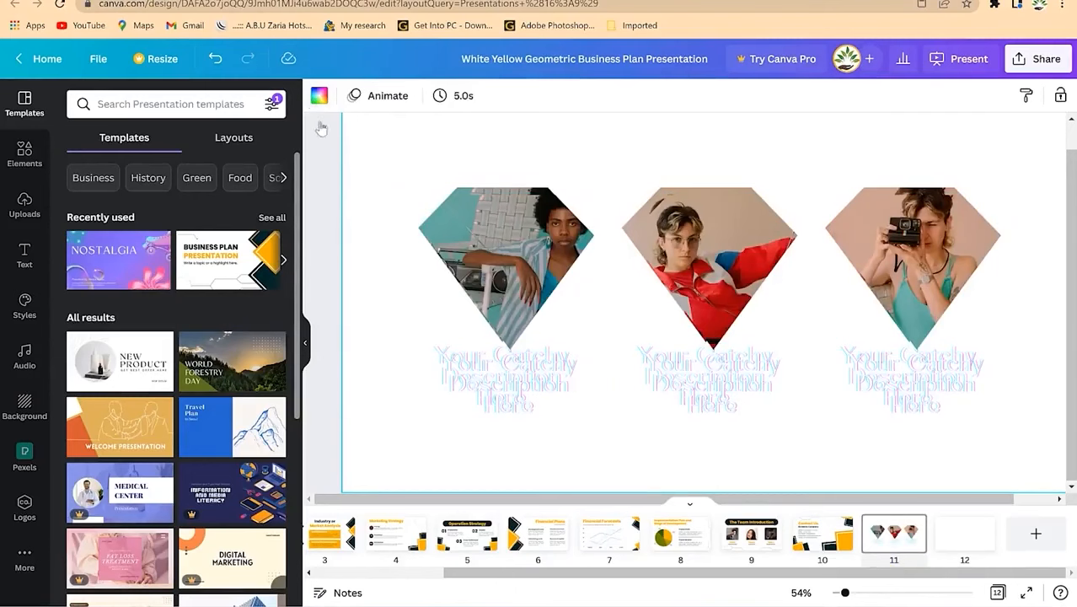
Step: Undo the first background change and paste, then re-paste the photos and captions
click(318, 95)
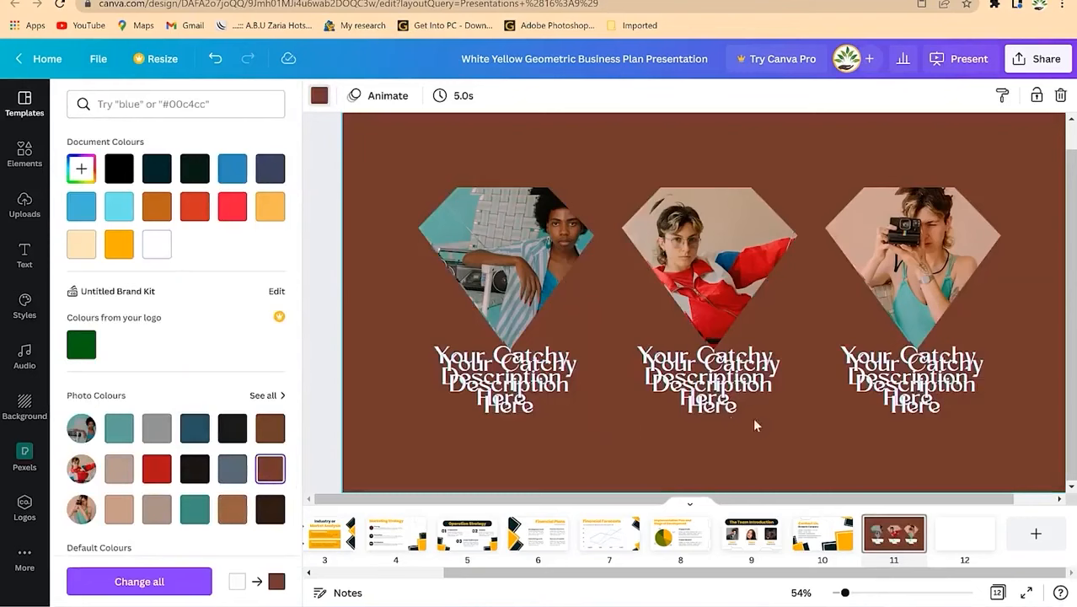
click(687, 383)
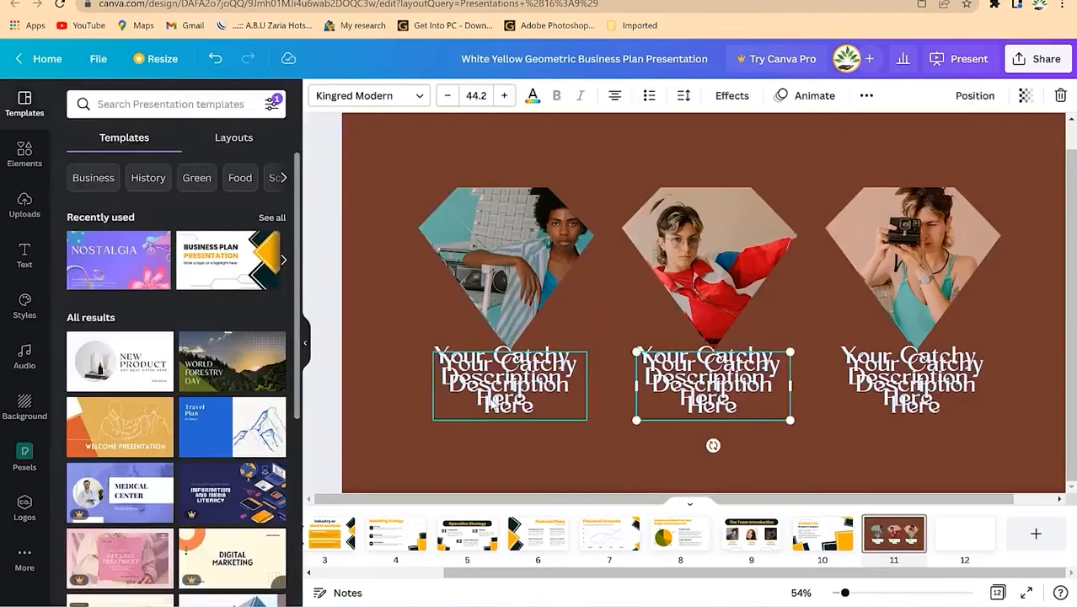
key(ctrl+z)
key(ctrl+z)
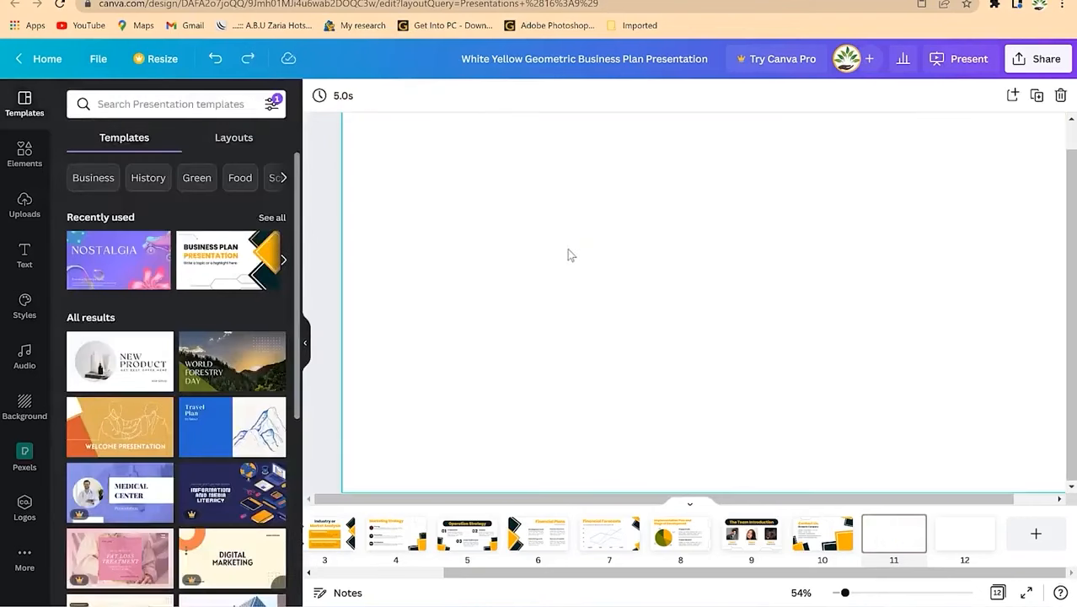
right_click(570, 254)
click(614, 308)
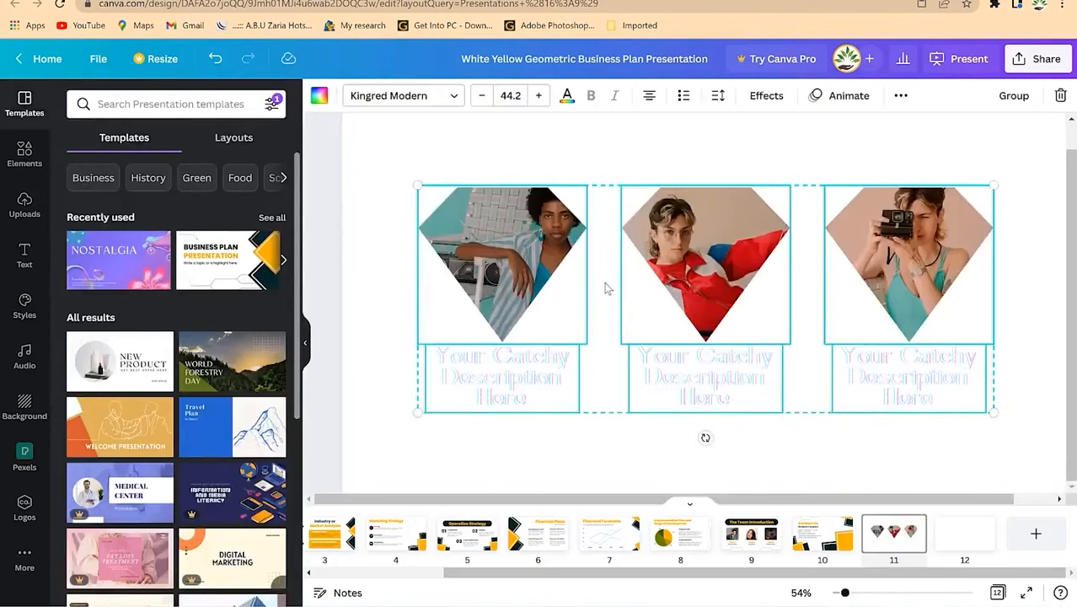
click(386, 223)
Step: Set page 11's background to the dark brown Photo Colours swatch
click(319, 97)
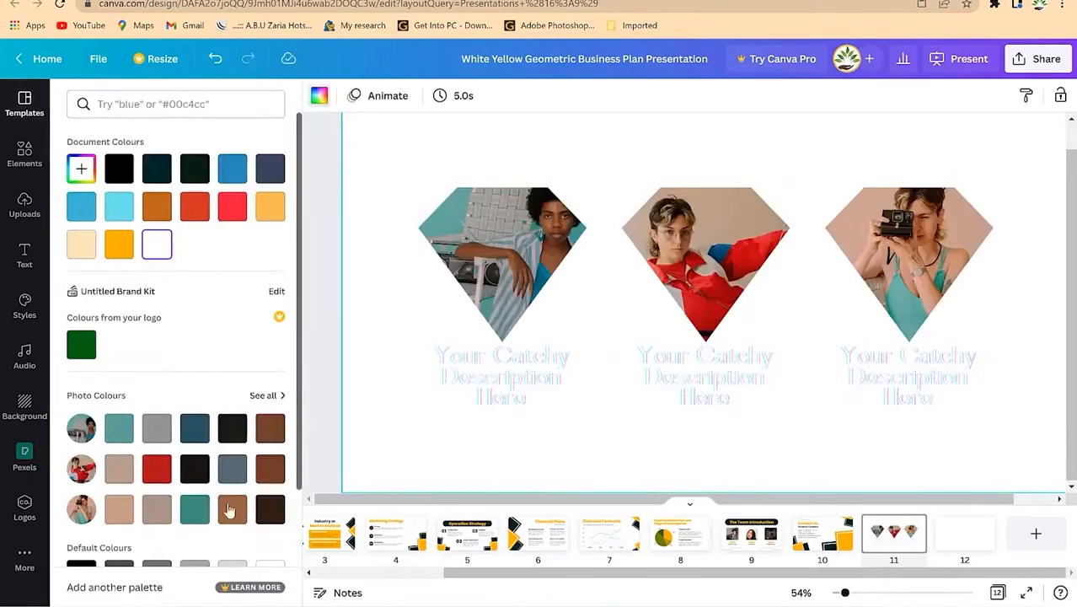
click(269, 509)
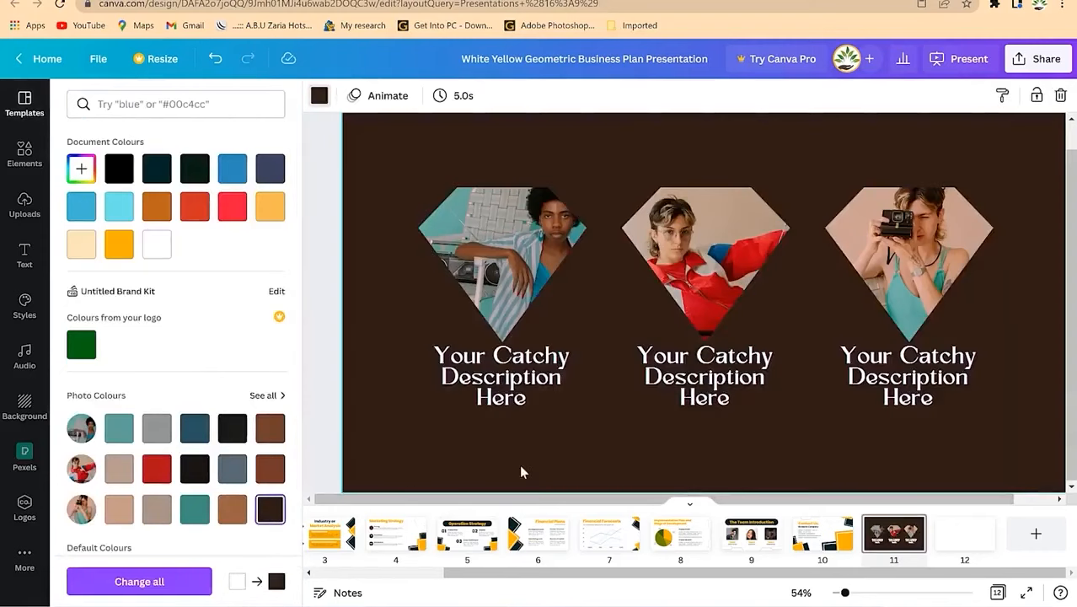
click(495, 261)
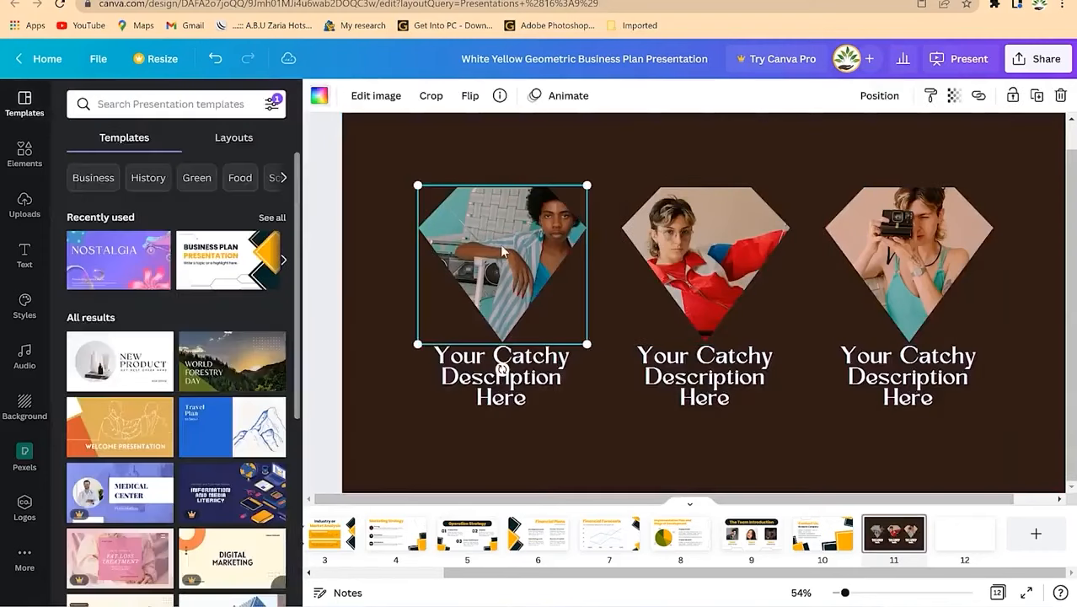
Step: Replace the left diamond's photo with the man's portrait, shifted down to centre his face
click(19, 204)
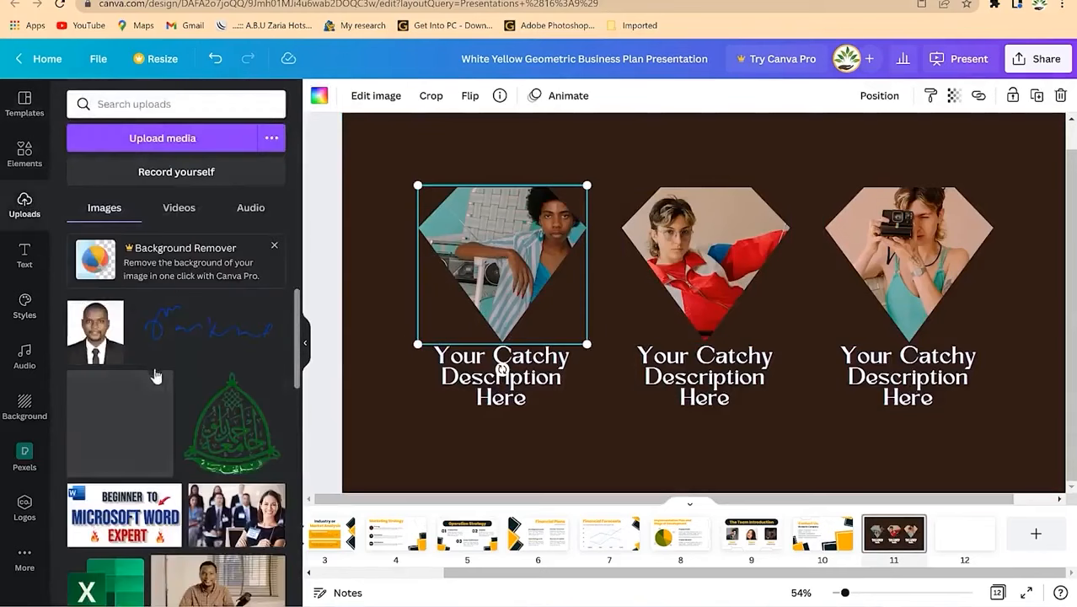
drag(95, 331, 490, 267)
double_click(517, 262)
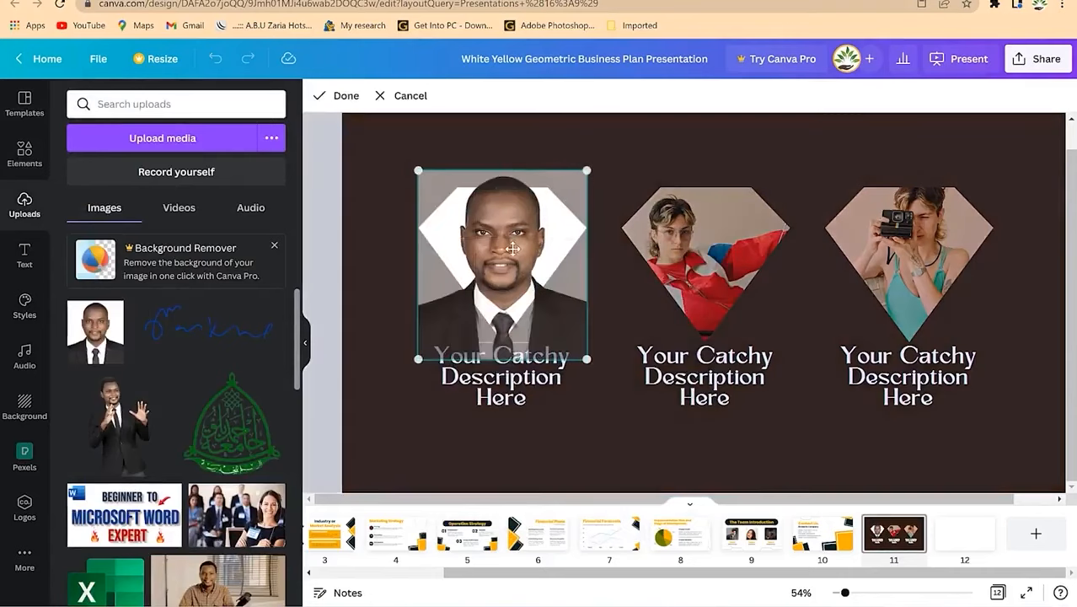
drag(526, 262, 527, 279)
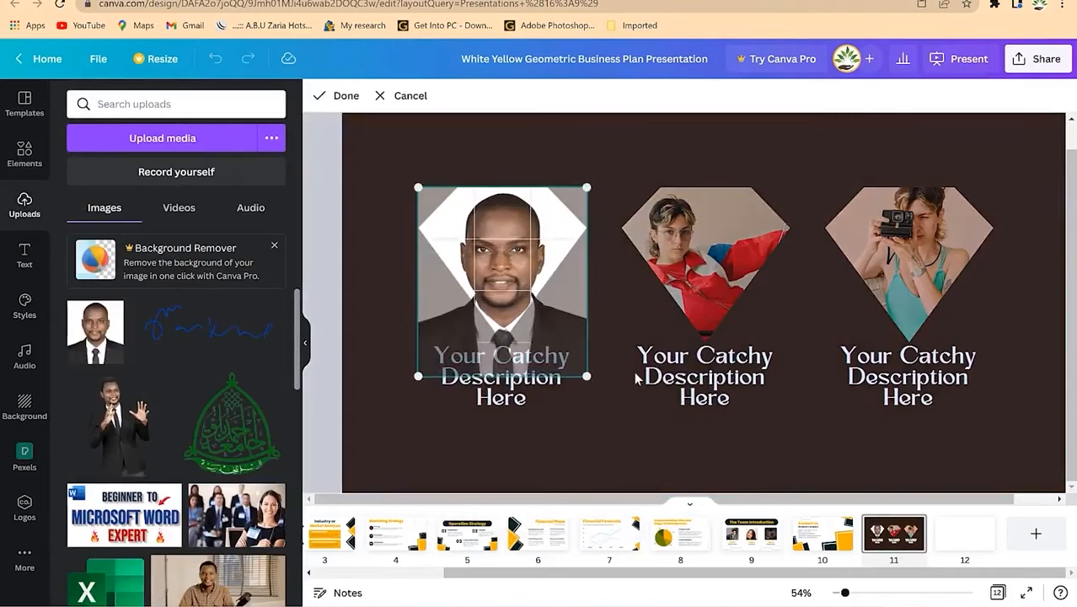
click(638, 376)
click(578, 439)
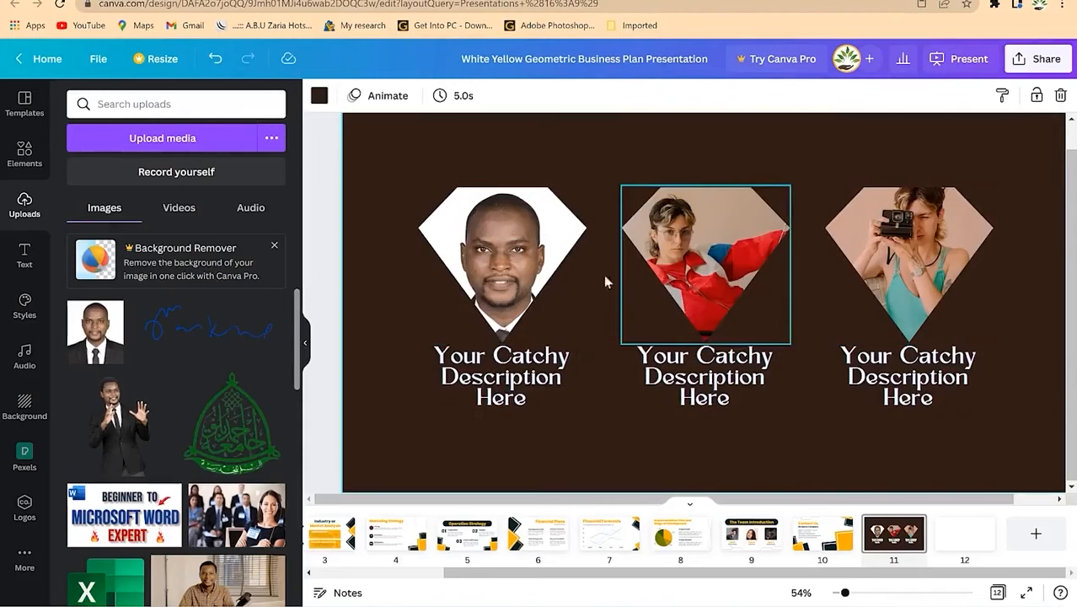
click(25, 157)
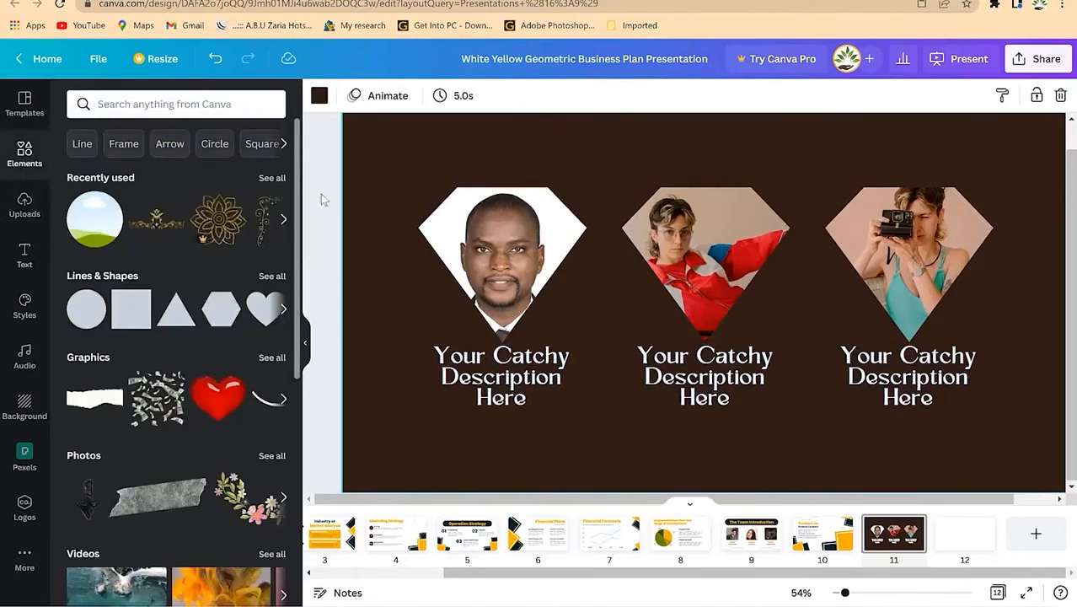
Step: Browse the Elements frame shapes and delete the photo from the middle diamond frame
drag(299, 282, 296, 516)
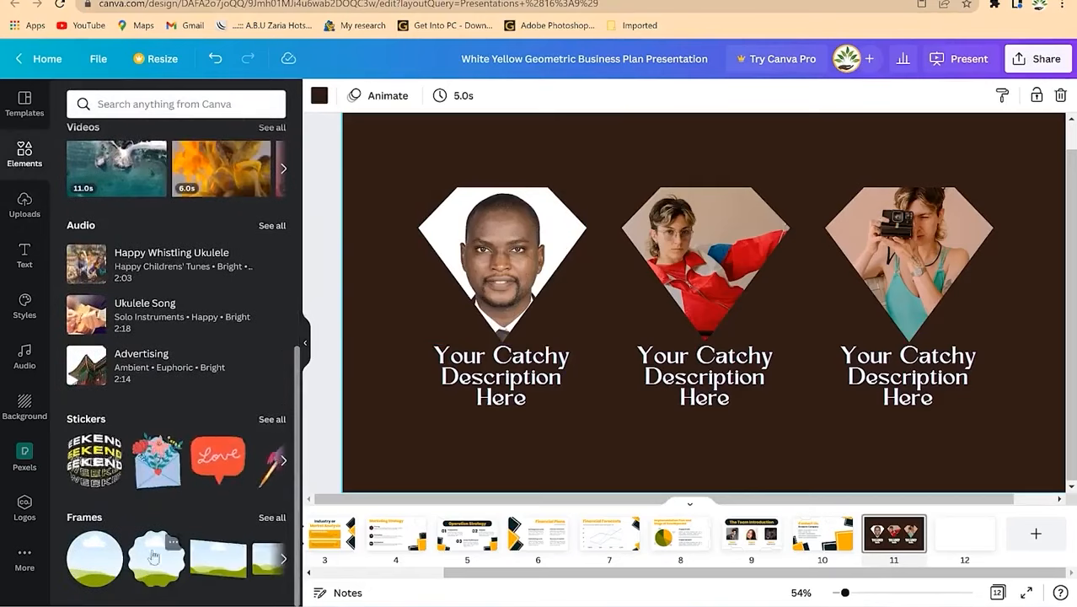
click(271, 517)
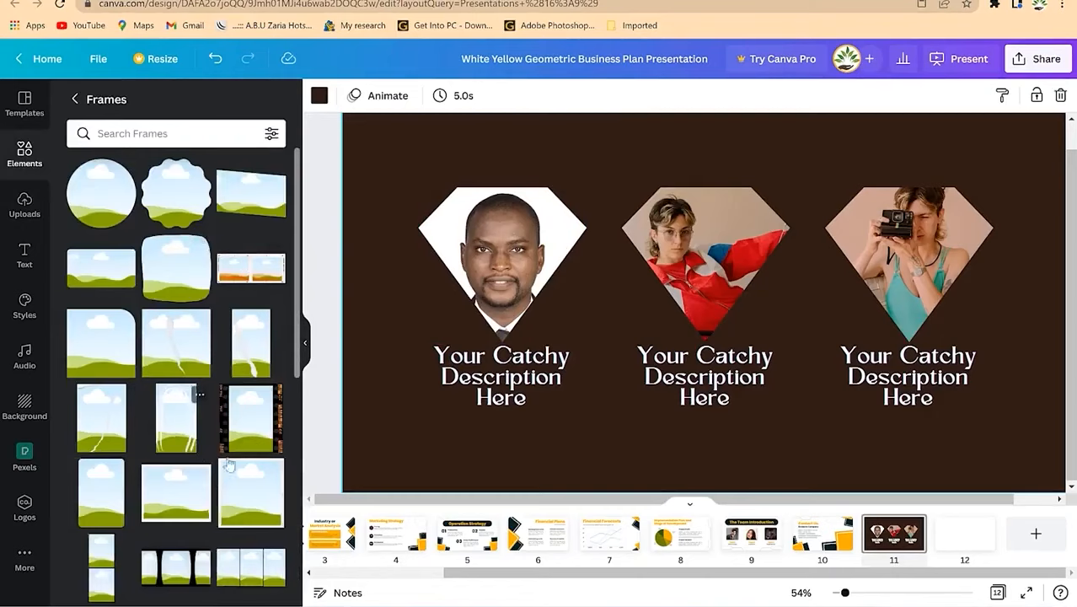
scroll(210, 371, down, 5)
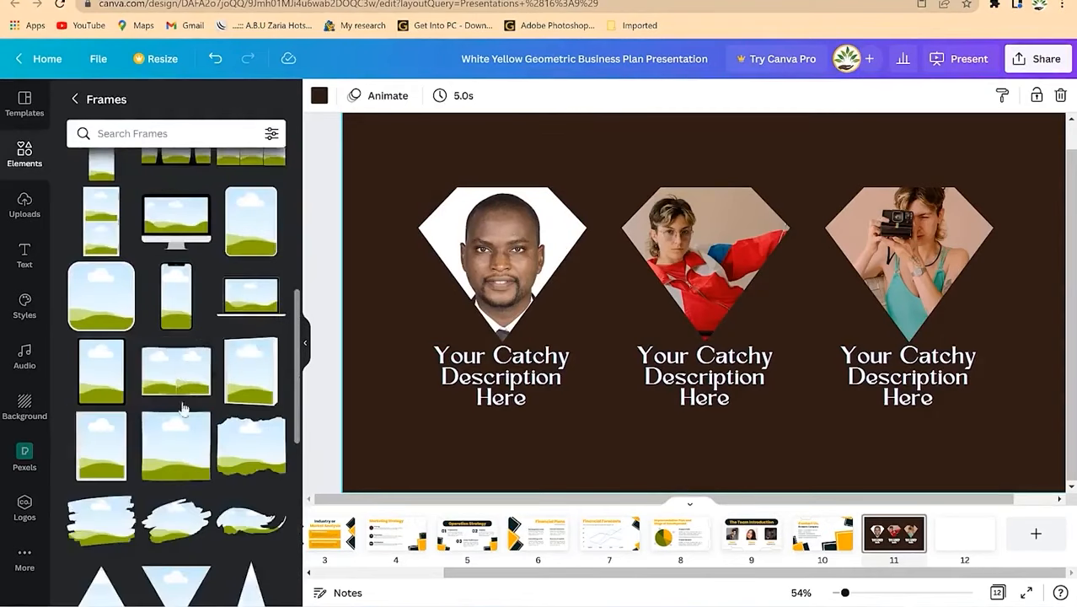
scroll(184, 408, down, 3)
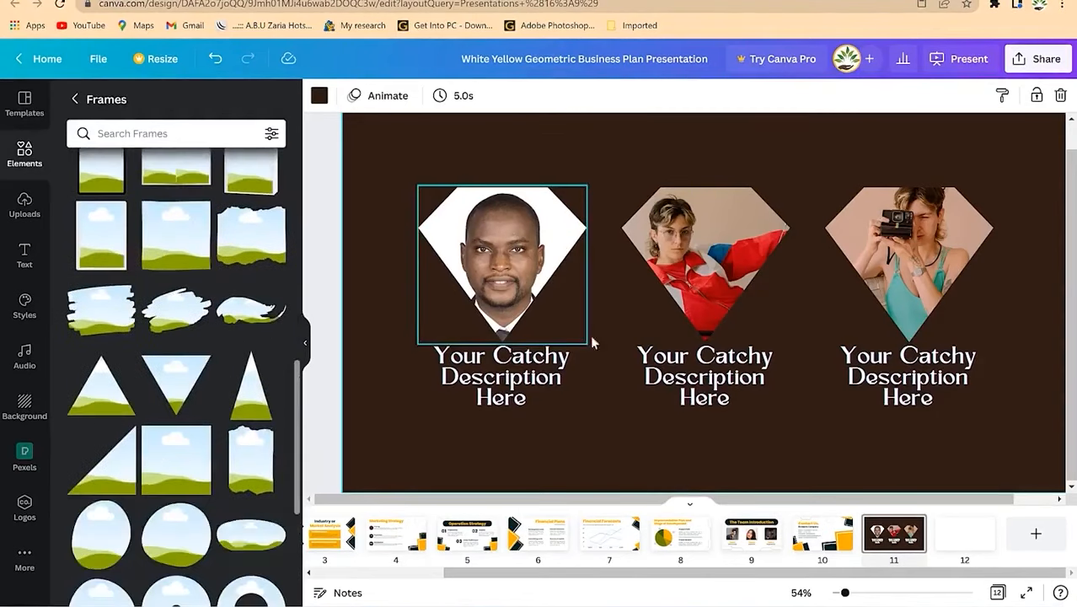
click(726, 256)
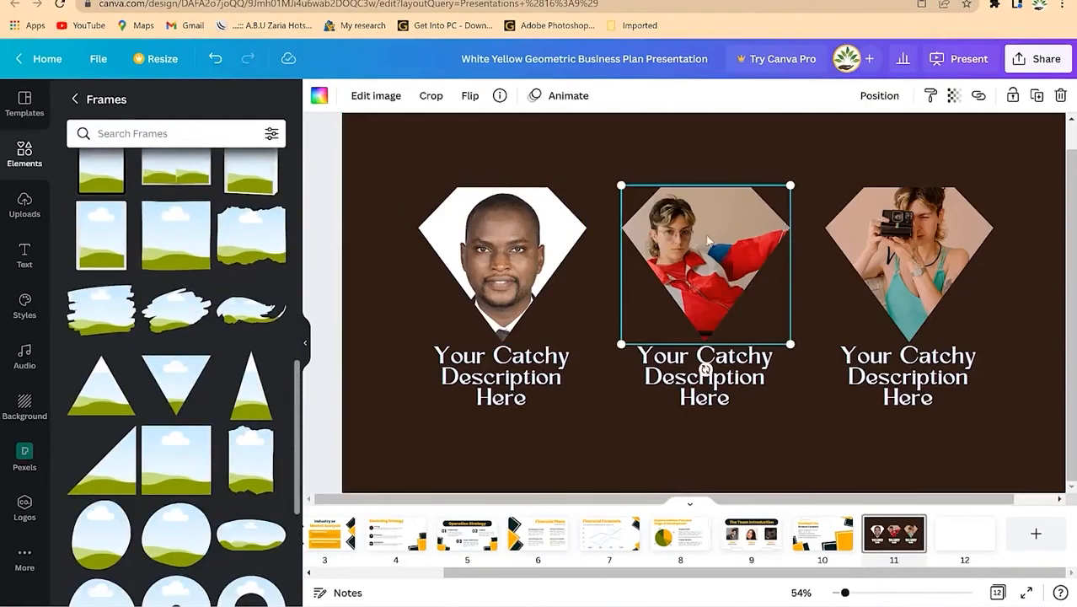
key(Delete)
Step: Add a brush-stroke frame to the middle of the slide
scroll(200, 397, down, 3)
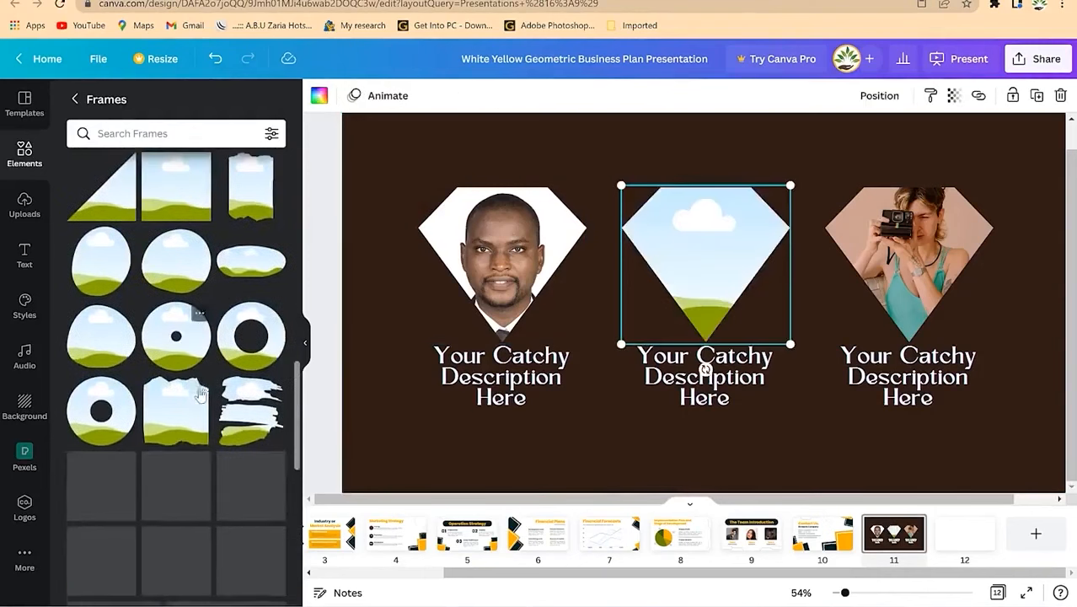
scroll(189, 362, down, 2)
scroll(183, 303, up, 2)
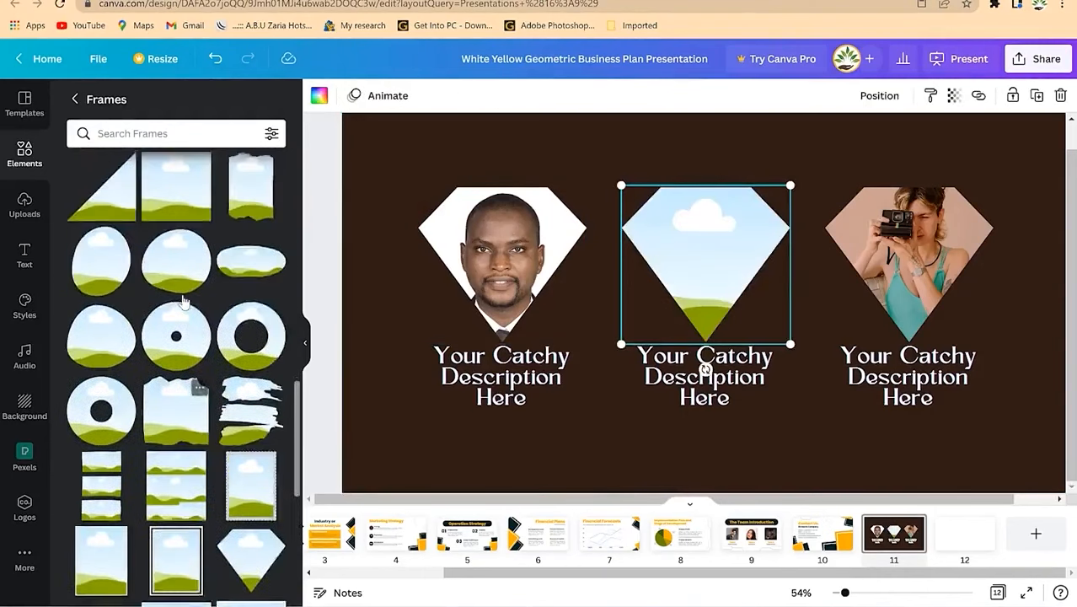
scroll(183, 303, up, 3)
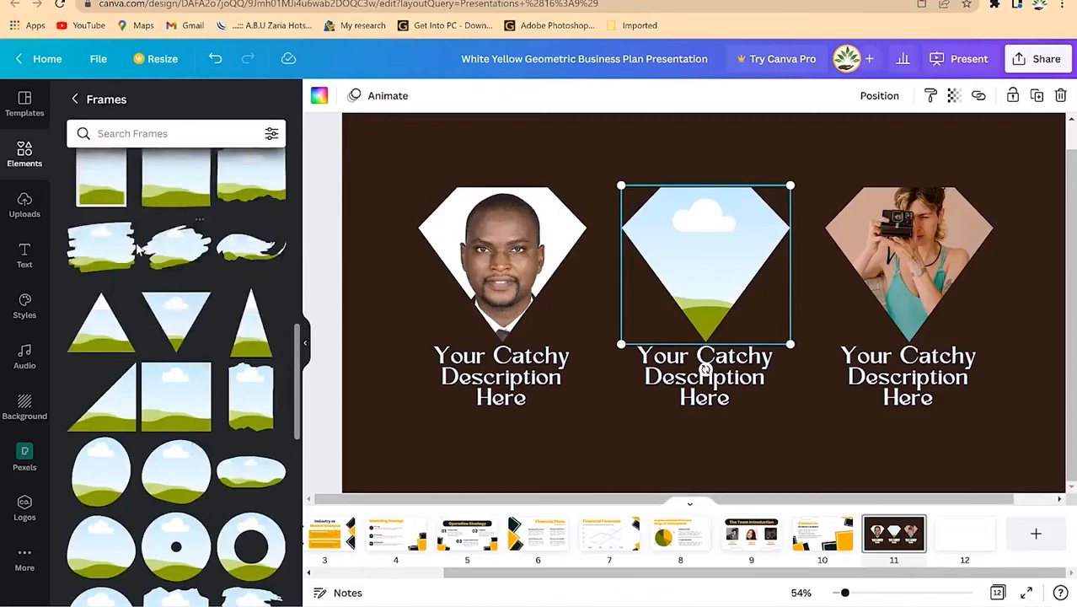
mouse_move(103, 386)
mouse_down()
mouse_move(373, 380)
mouse_move(671, 252)
mouse_move(642, 226)
mouse_move(683, 230)
mouse_move(701, 246)
mouse_up()
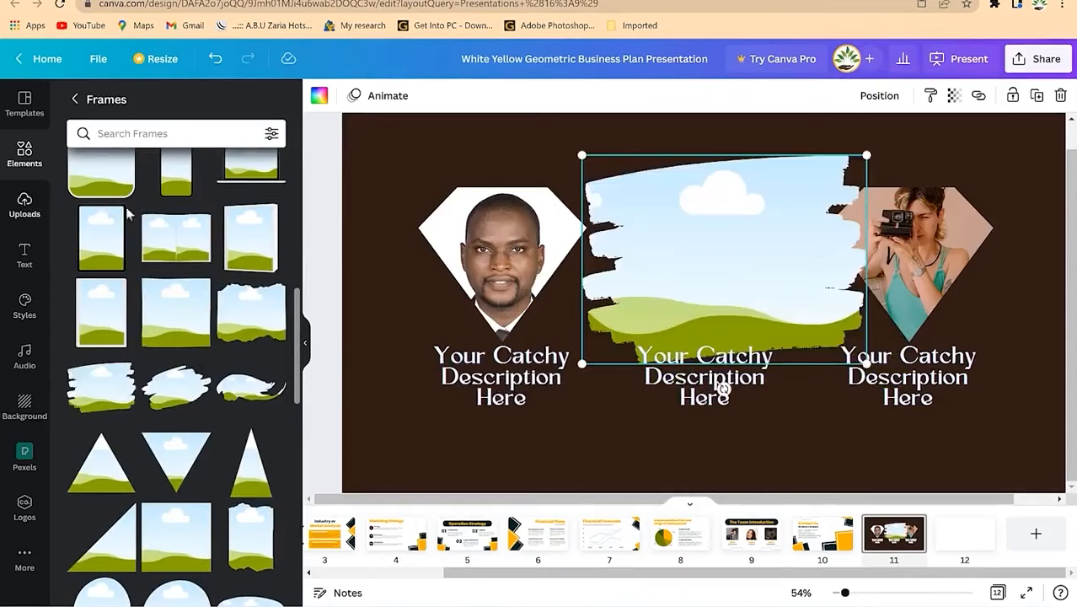
Step: Fill the brush frame with the business-people photo and size it above the middle caption
click(25, 205)
scroll(202, 371, down, 3)
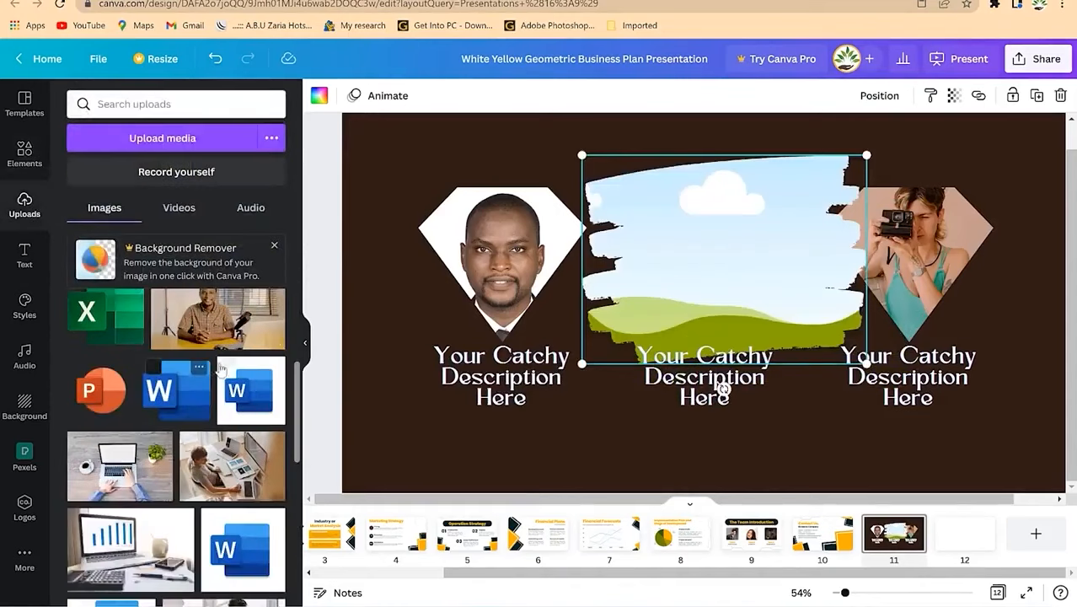
scroll(221, 365, up, 4)
drag(238, 454, 708, 252)
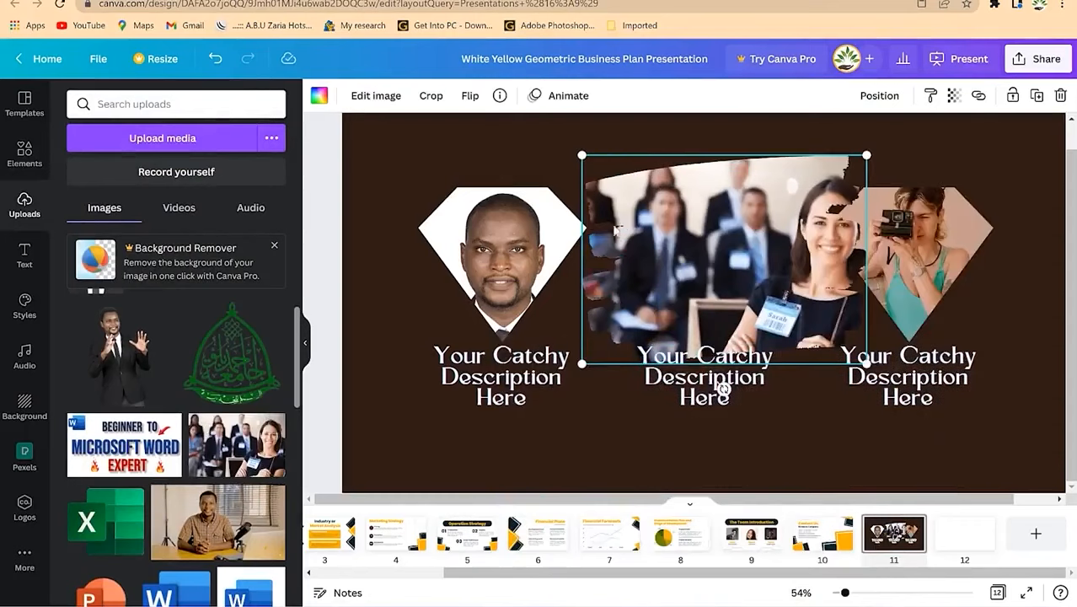
drag(848, 169, 787, 214)
drag(717, 255, 716, 266)
drag(596, 181, 579, 172)
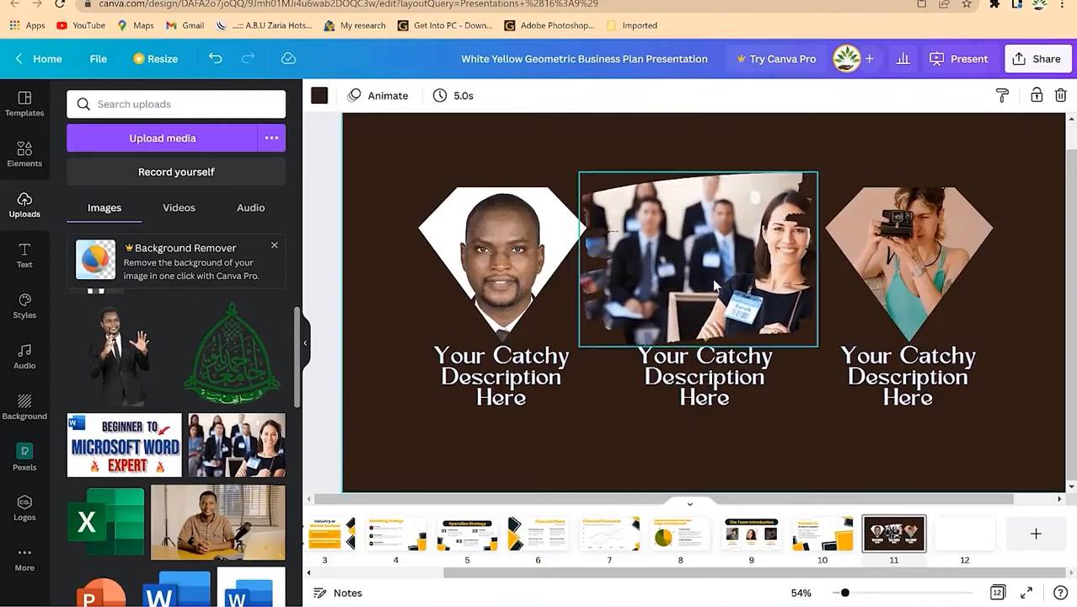
Step: Rename the design to 'business presentation' and confirm in the File menu that it's saved
click(581, 53)
text(business presentation)
key(Return)
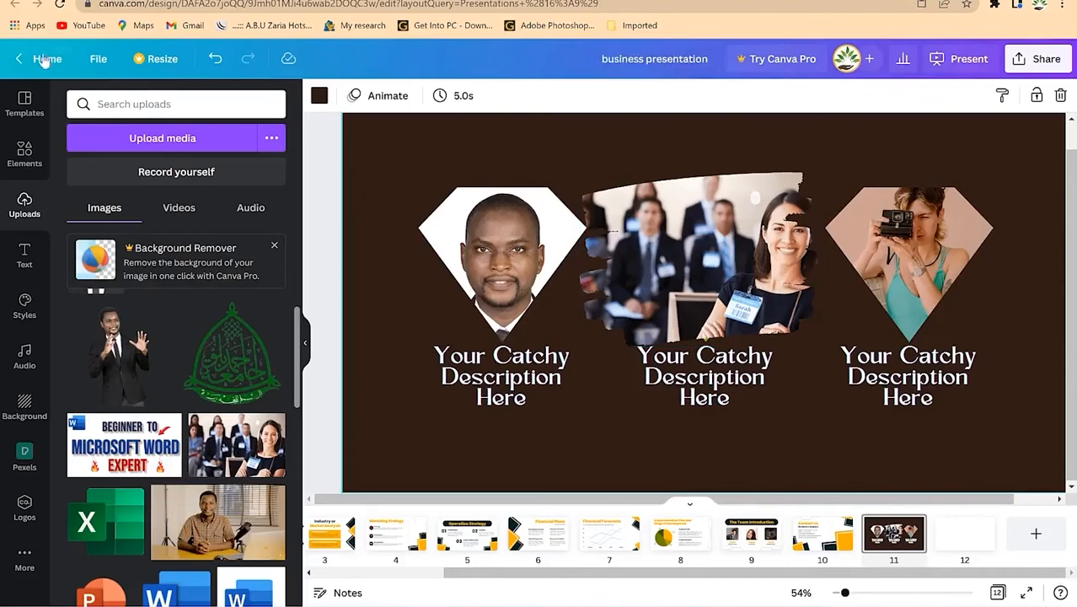
click(102, 60)
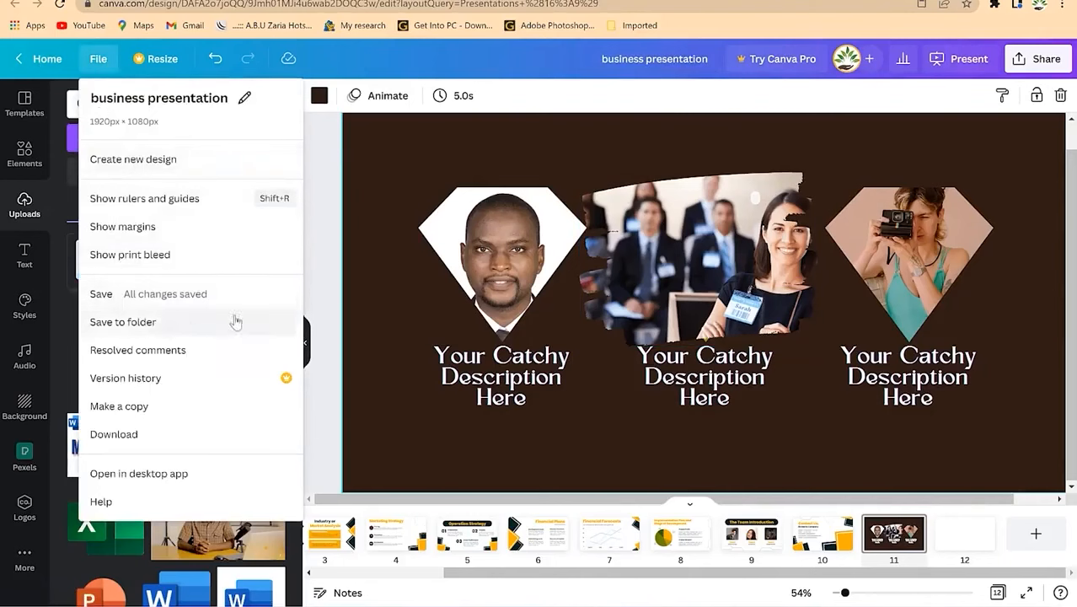
click(661, 112)
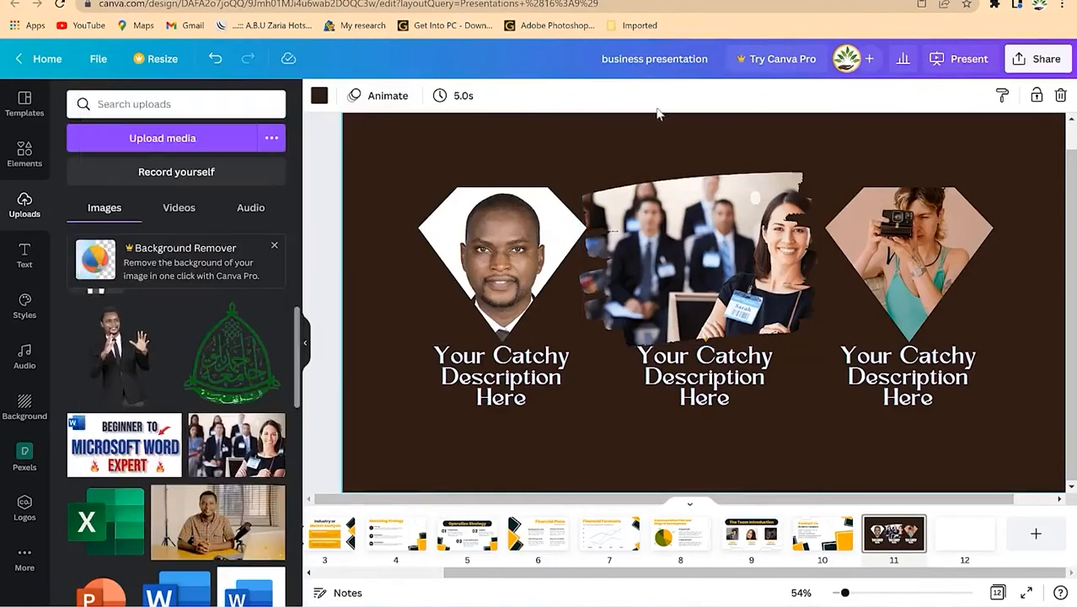
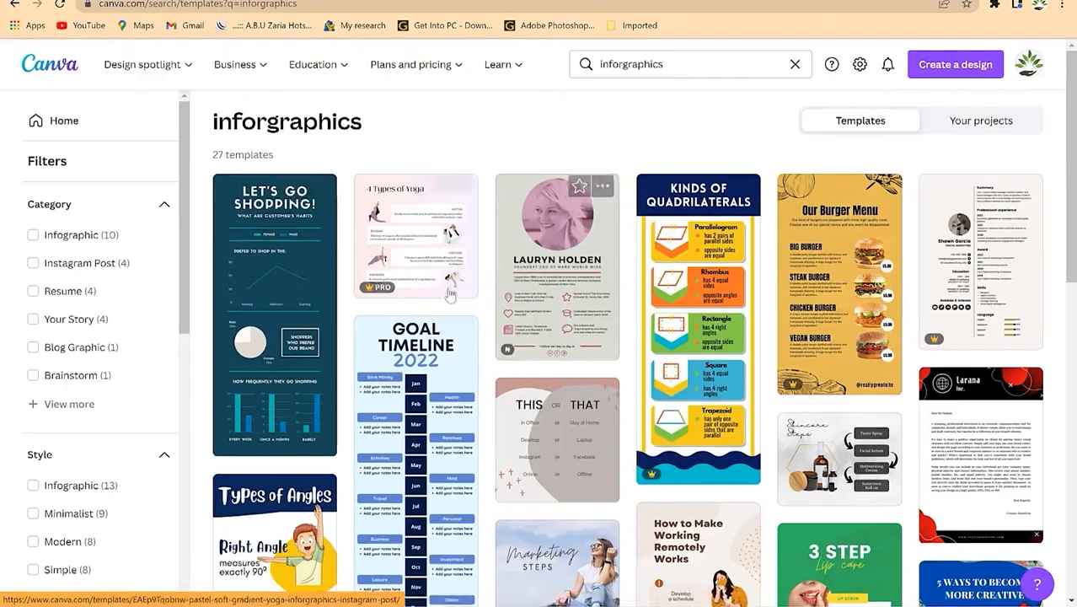
Step: Find the 'Health Benefits Of Fruit' infographic template and open it as a new design
scroll(442, 297, down, 2)
scroll(442, 296, down, 4)
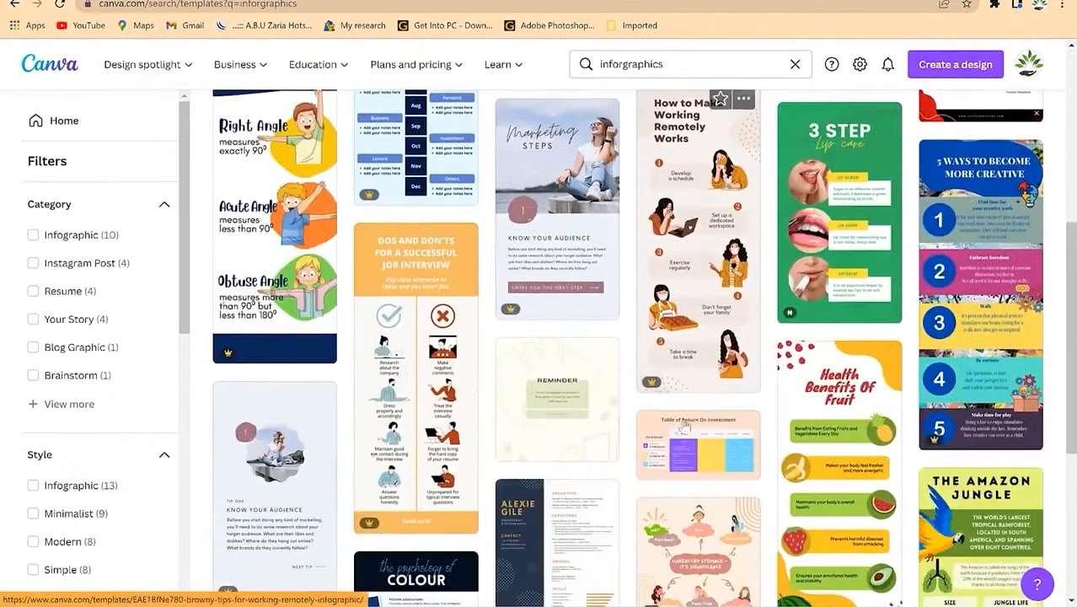
scroll(688, 295, up, 4)
scroll(694, 416, down, 3)
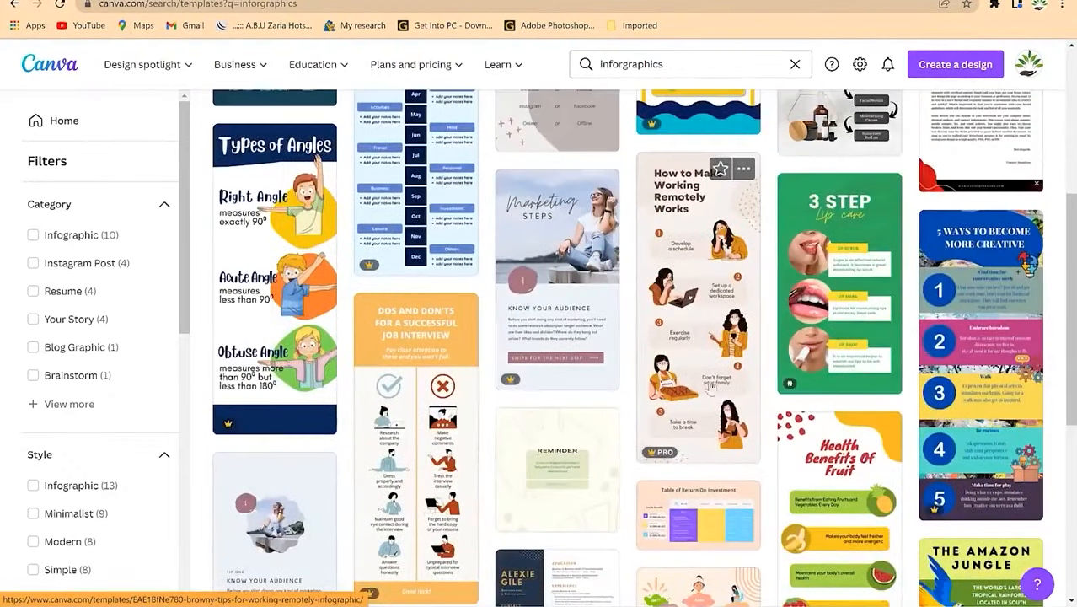
scroll(679, 358, up, 5)
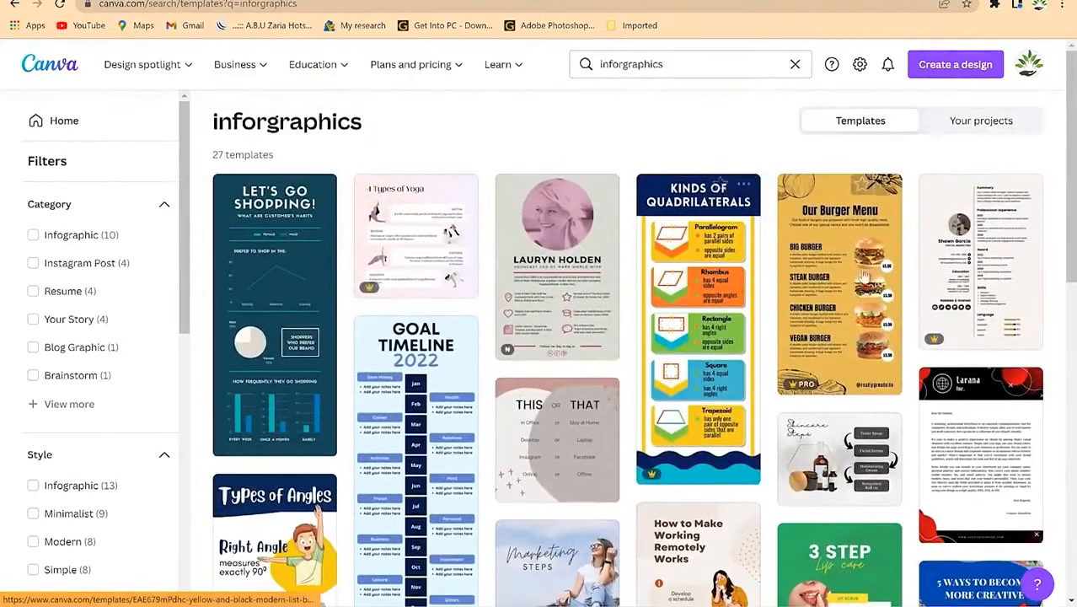
scroll(828, 341, down, 1)
scroll(834, 294, down, 2)
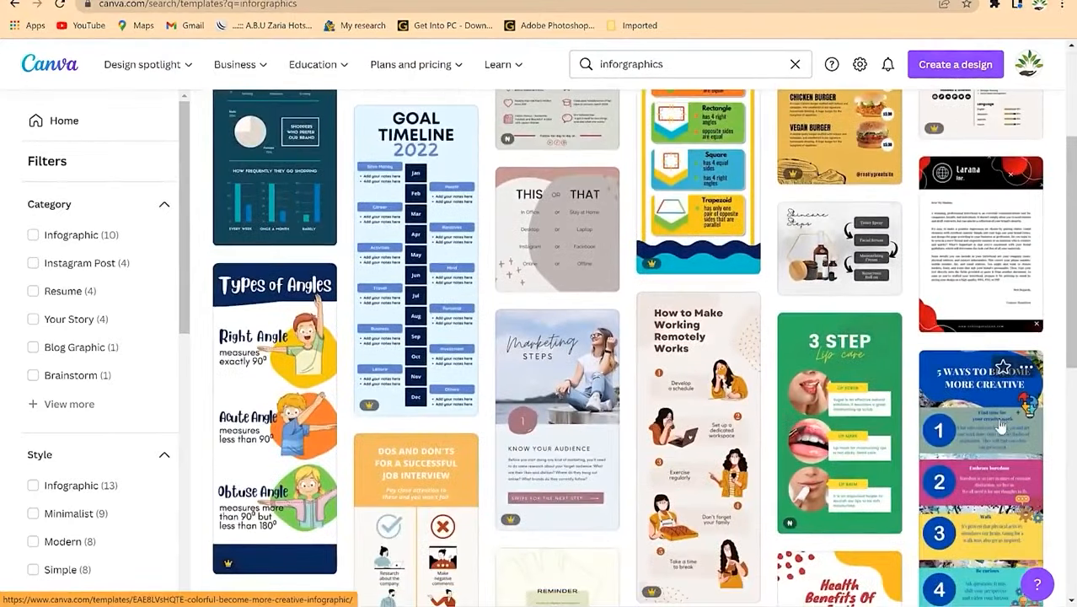
scroll(936, 413, down, 2)
scroll(834, 421, down, 2)
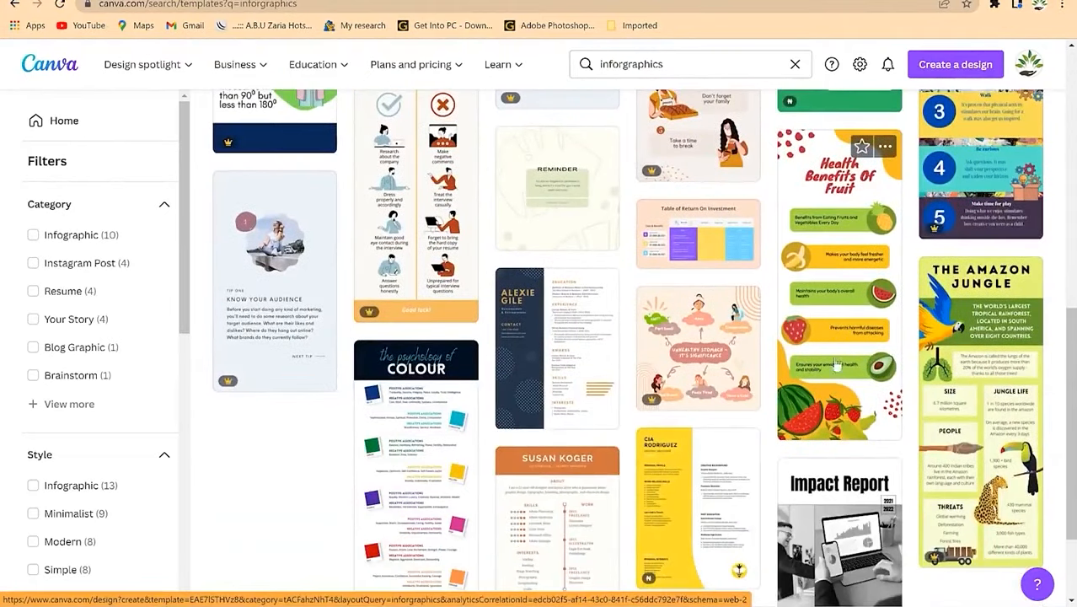
click(830, 313)
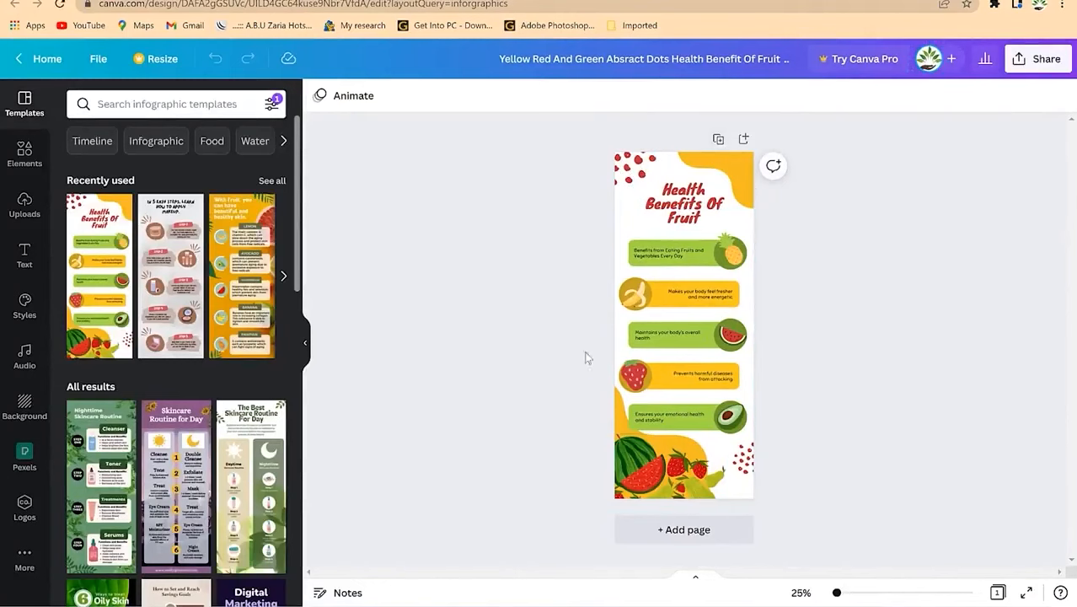
Step: Apply the orange 'With fruit, you can have beautiful and healthy skin' template and zoom to 65%
click(234, 276)
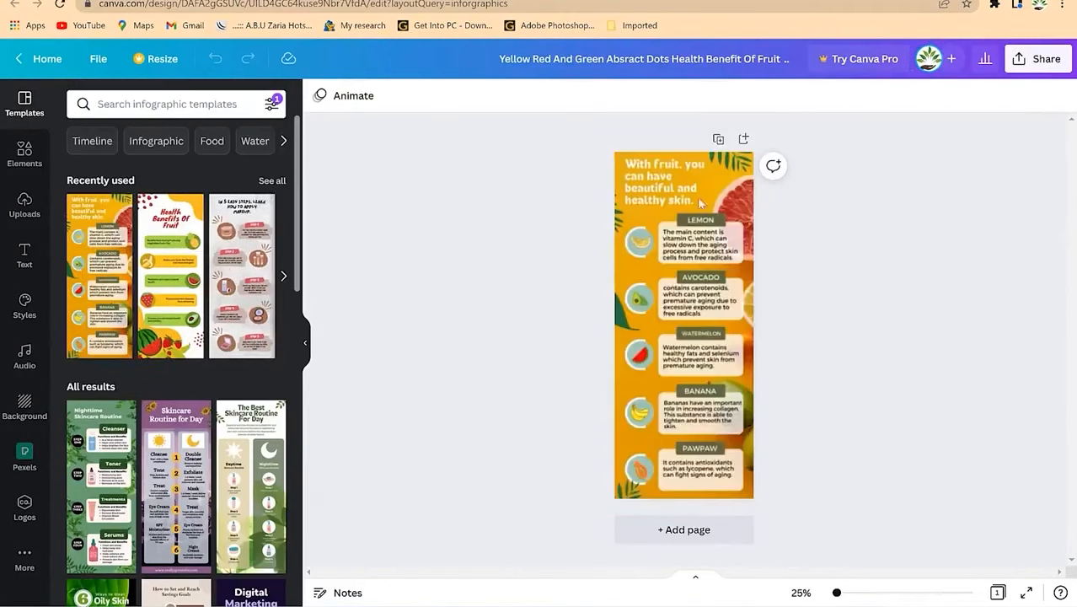
click(644, 394)
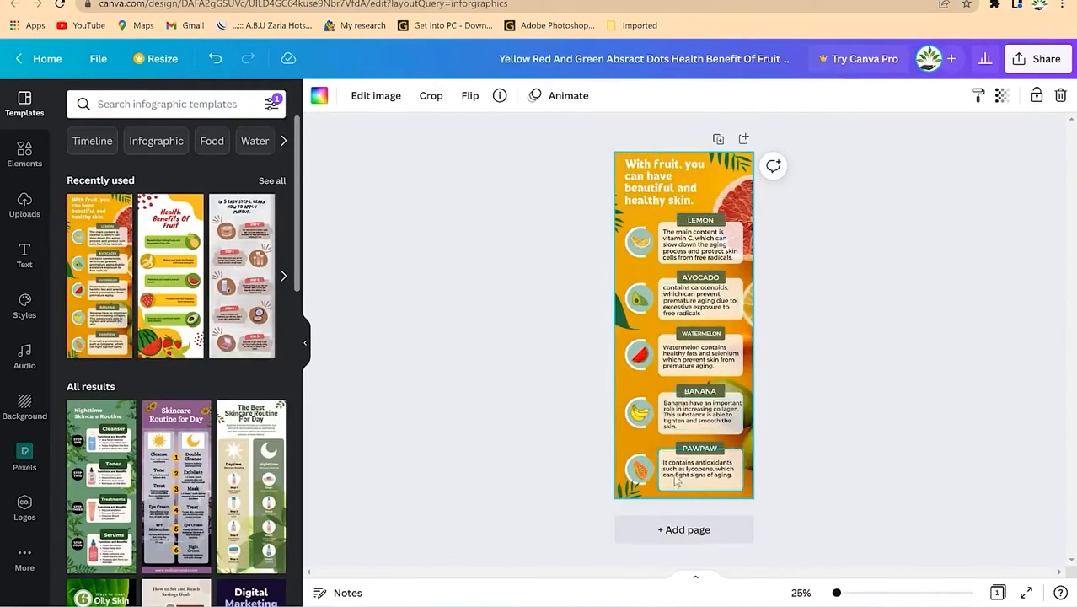
drag(837, 592, 848, 594)
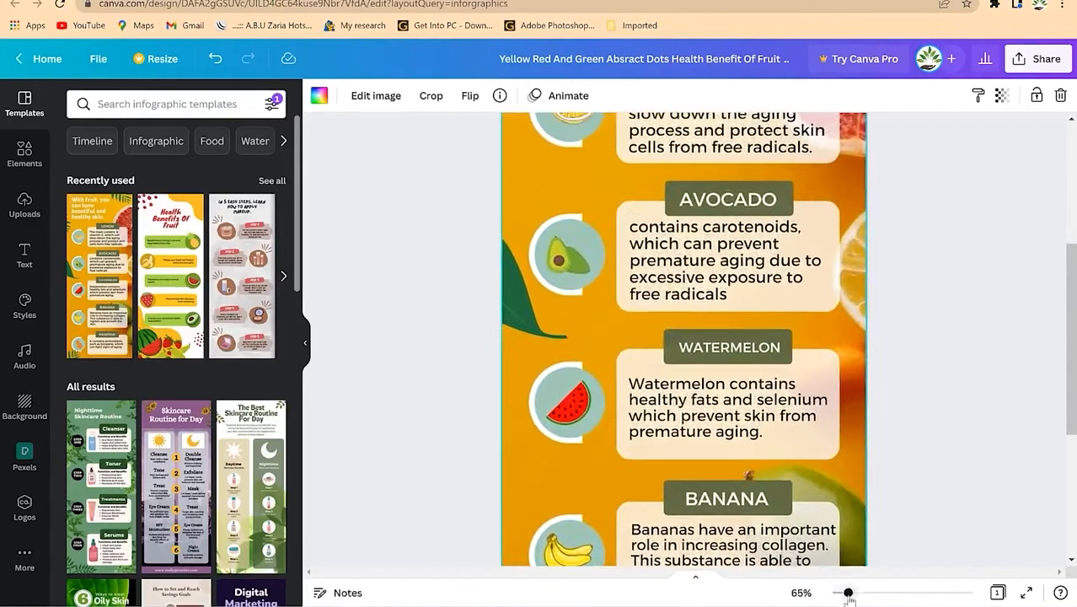
scroll(789, 202, up, 3)
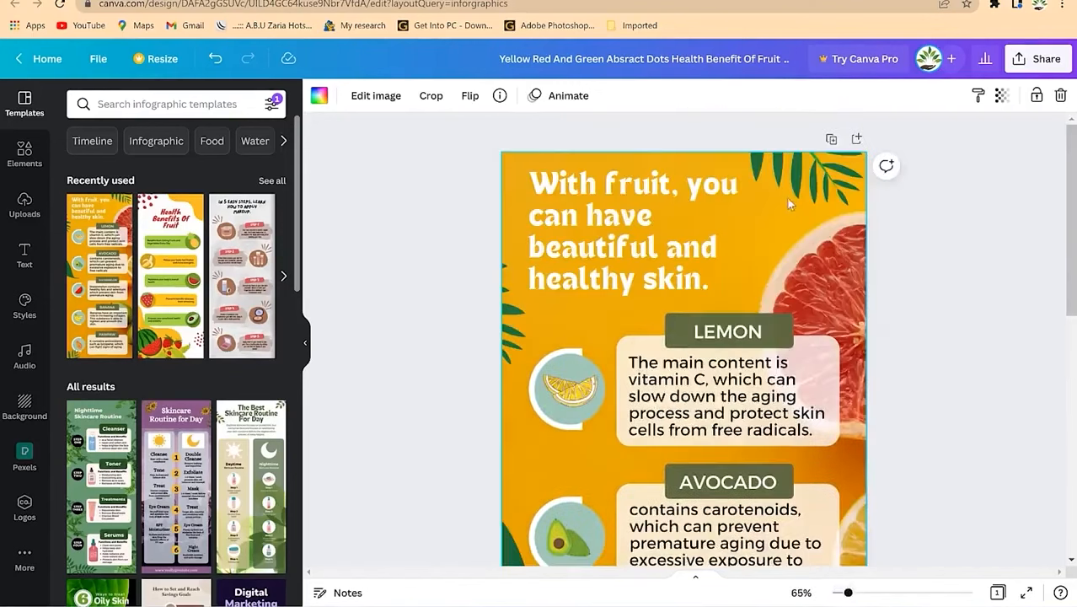
click(634, 230)
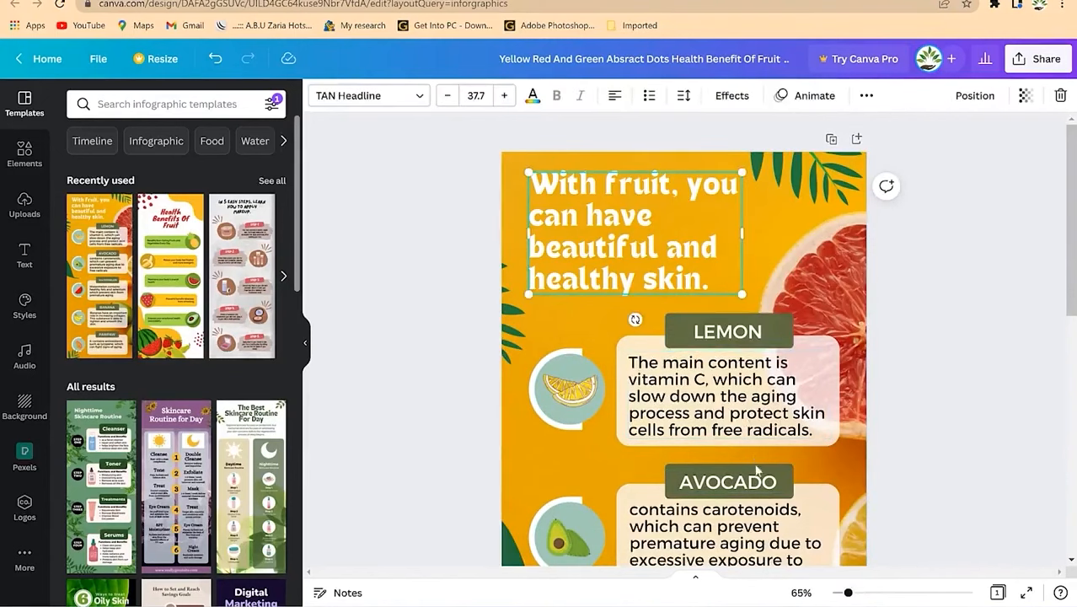
scroll(730, 464, down, 4)
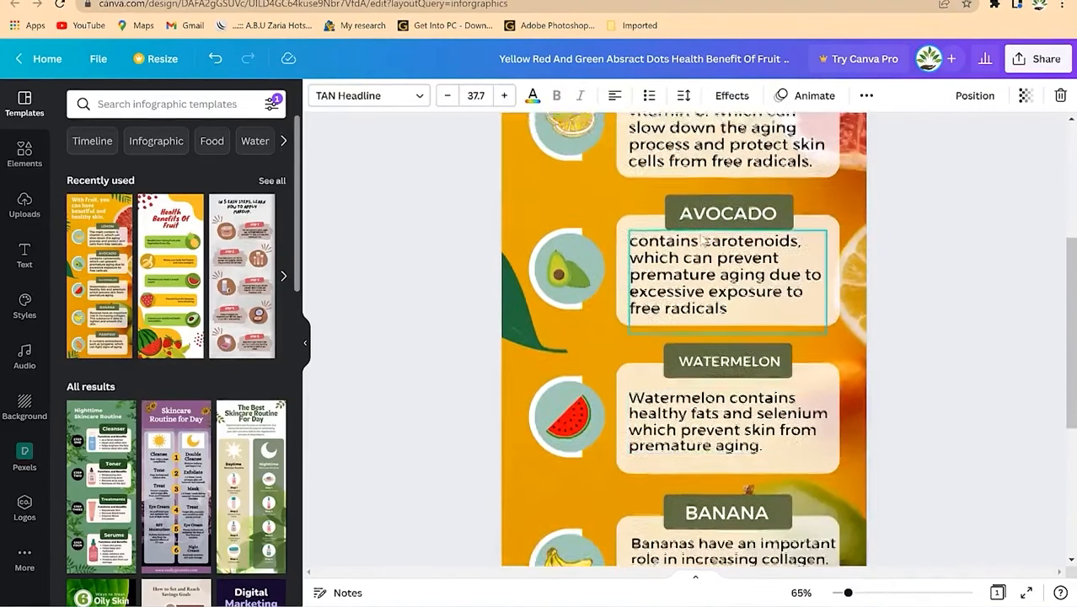
scroll(732, 337, up, 4)
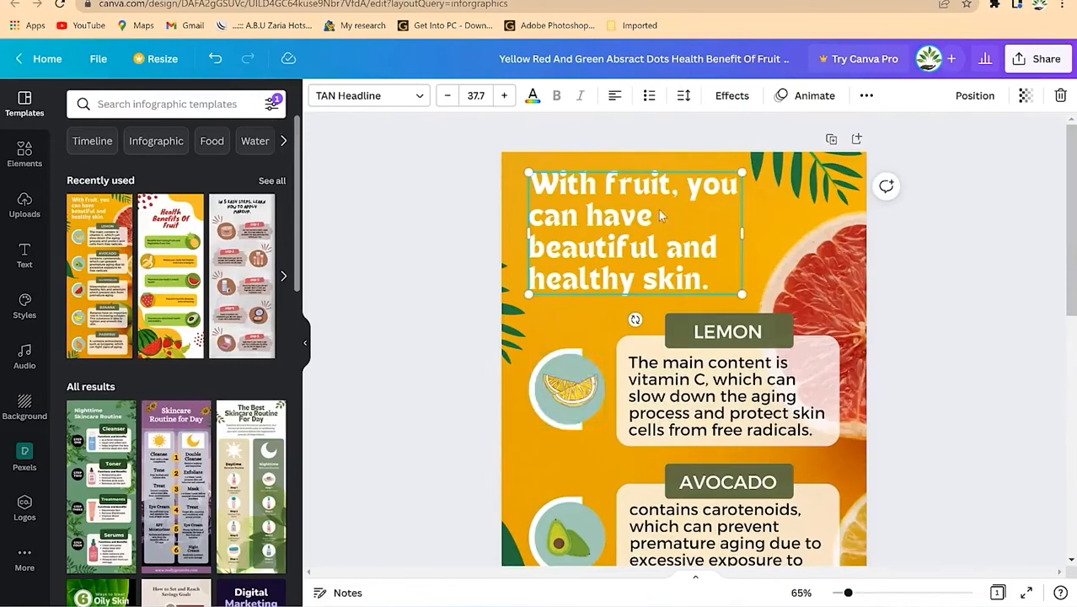
Step: Change the title to 'EPIC Mentorship Farm Fruits', widen it to two lines and nudge it lower
double_click(651, 245)
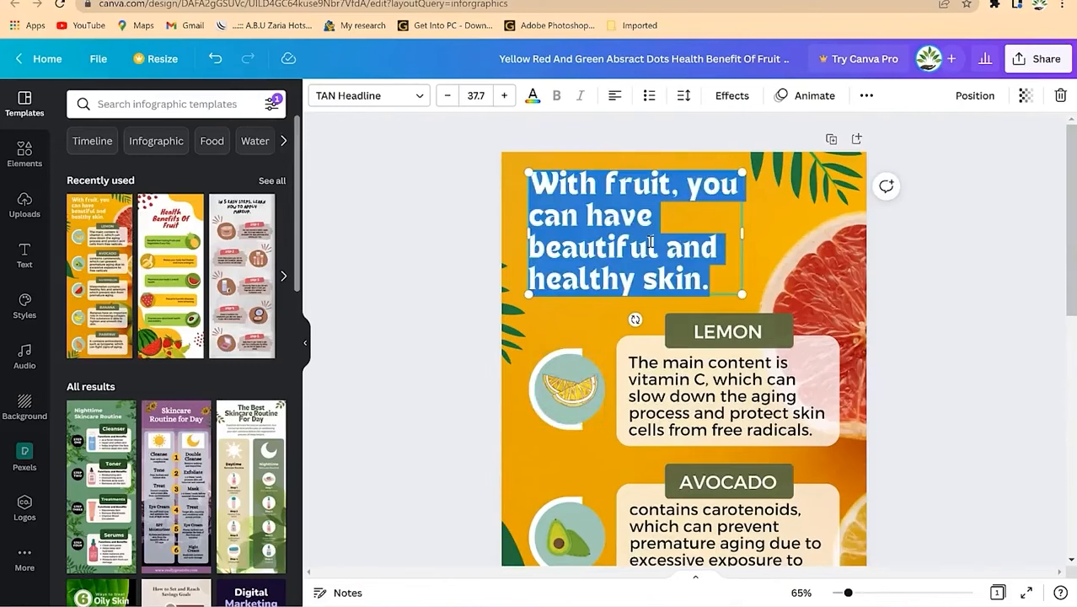
text(CPIC)
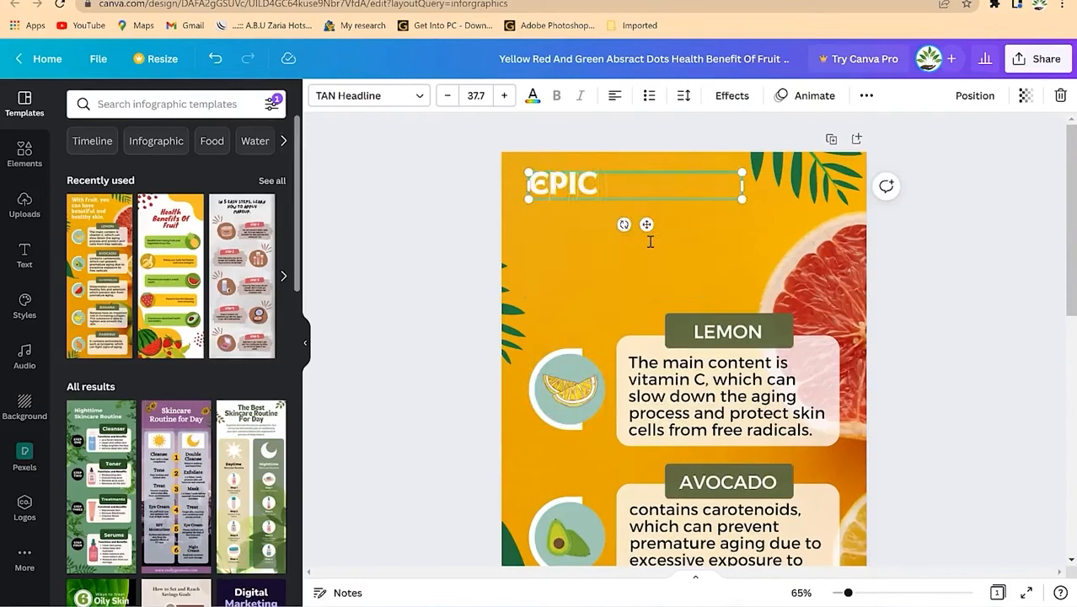
text( Mentorship Farm Produ)
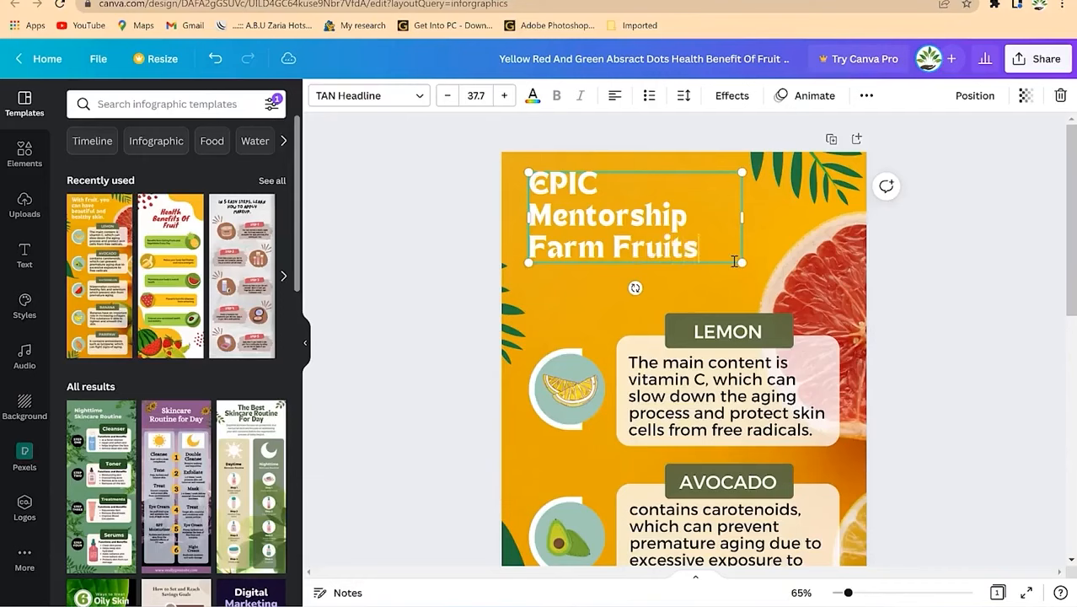
drag(741, 217, 784, 216)
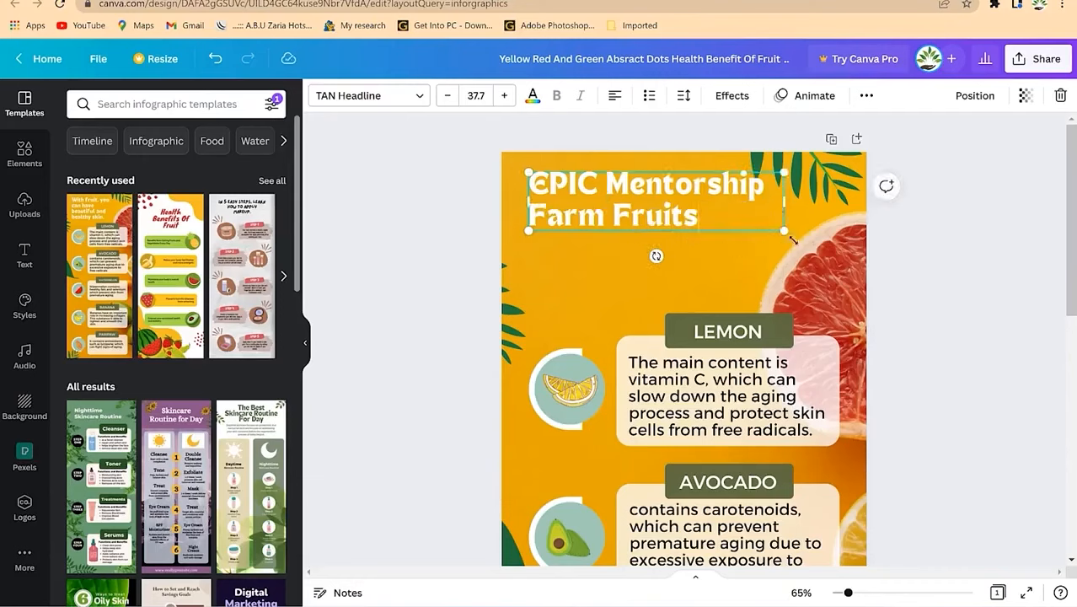
click(925, 255)
mouse_move(640, 214)
mouse_down()
mouse_move(637, 230)
mouse_move(641, 221)
mouse_up()
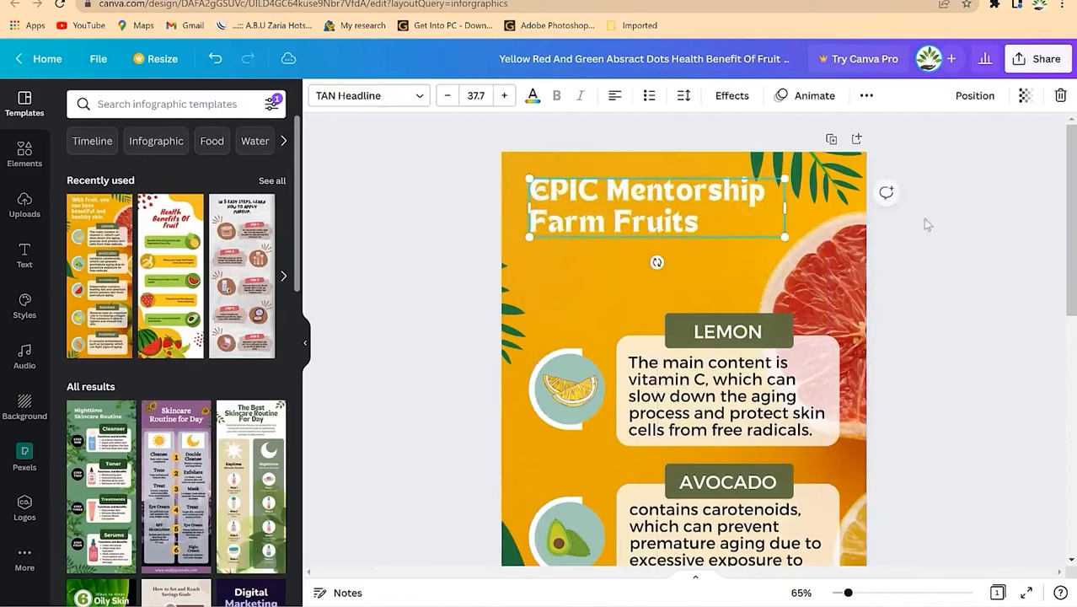
click(924, 219)
scroll(628, 337, down, 3)
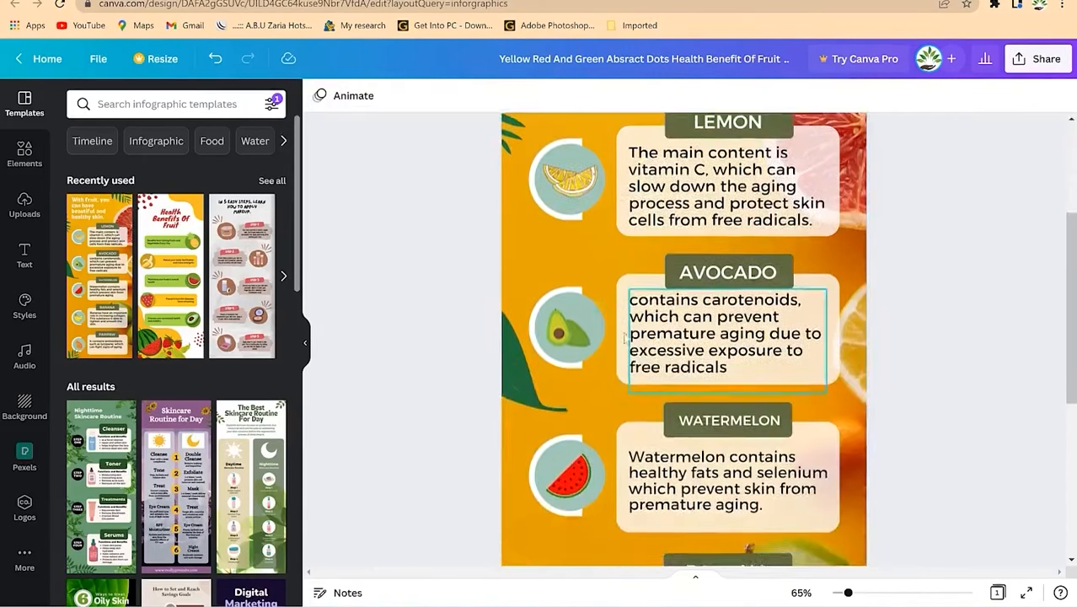
scroll(574, 244, down, 3)
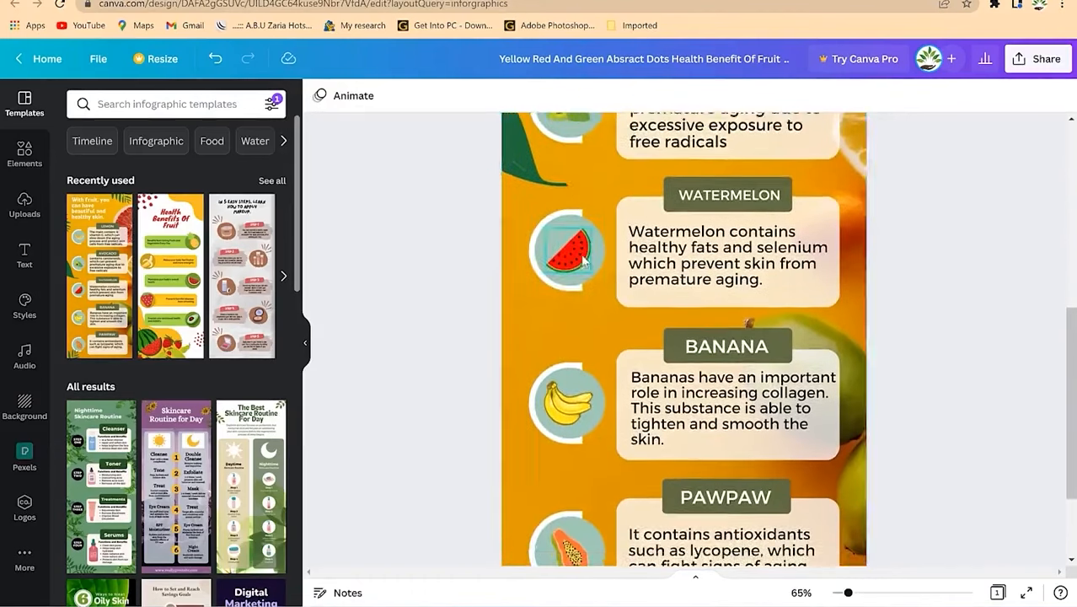
scroll(580, 255, down, 2)
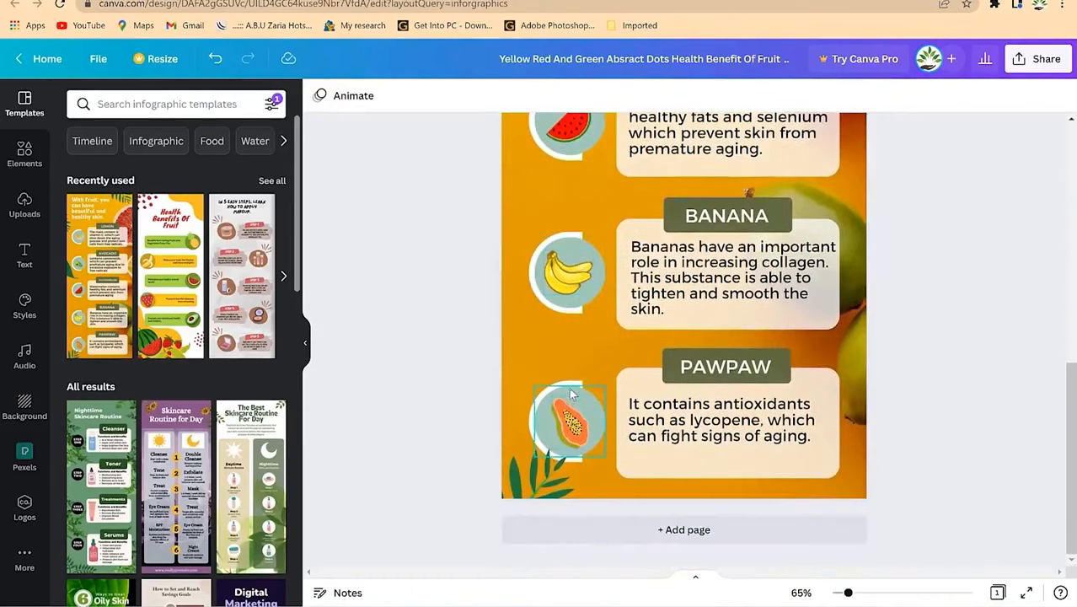
scroll(571, 379, up, 8)
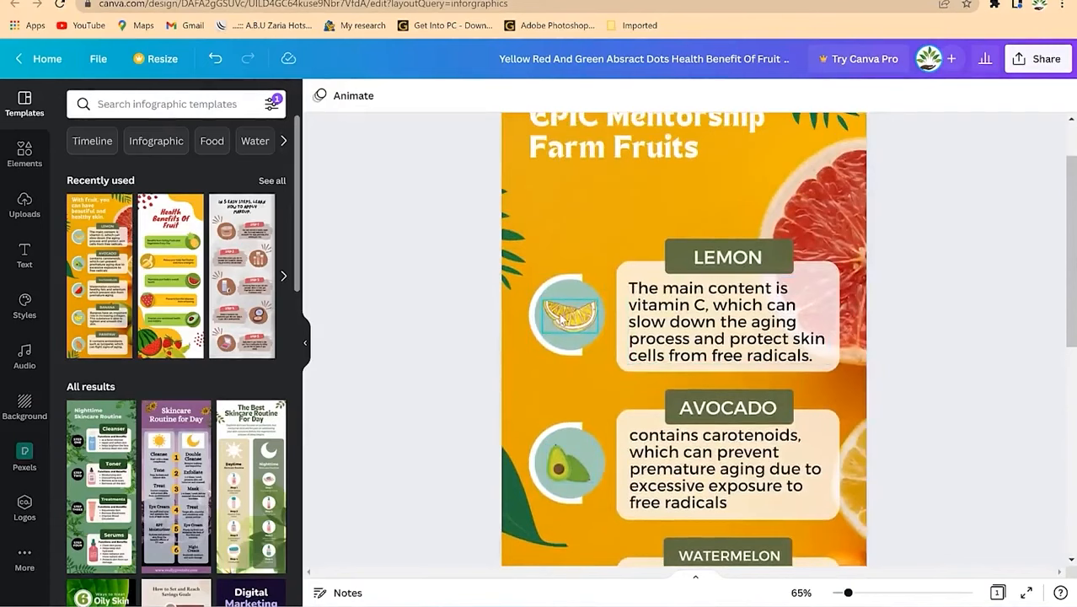
Step: Search Elements for 'lemon' and delete the old lemon slice from the Lemon circle
click(562, 319)
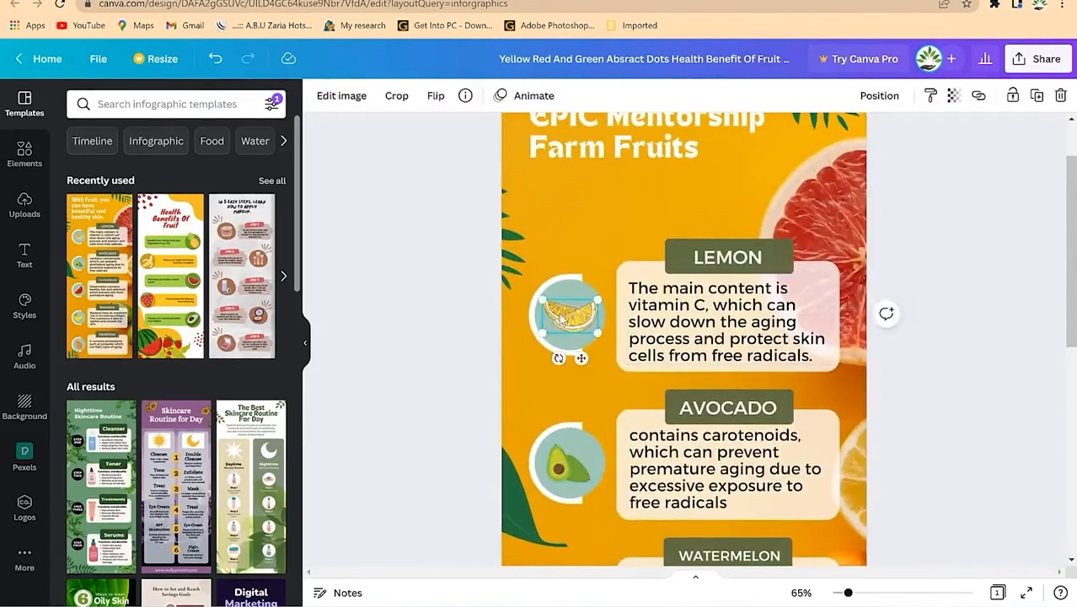
click(26, 153)
click(186, 103)
text(lemon)
key(Return)
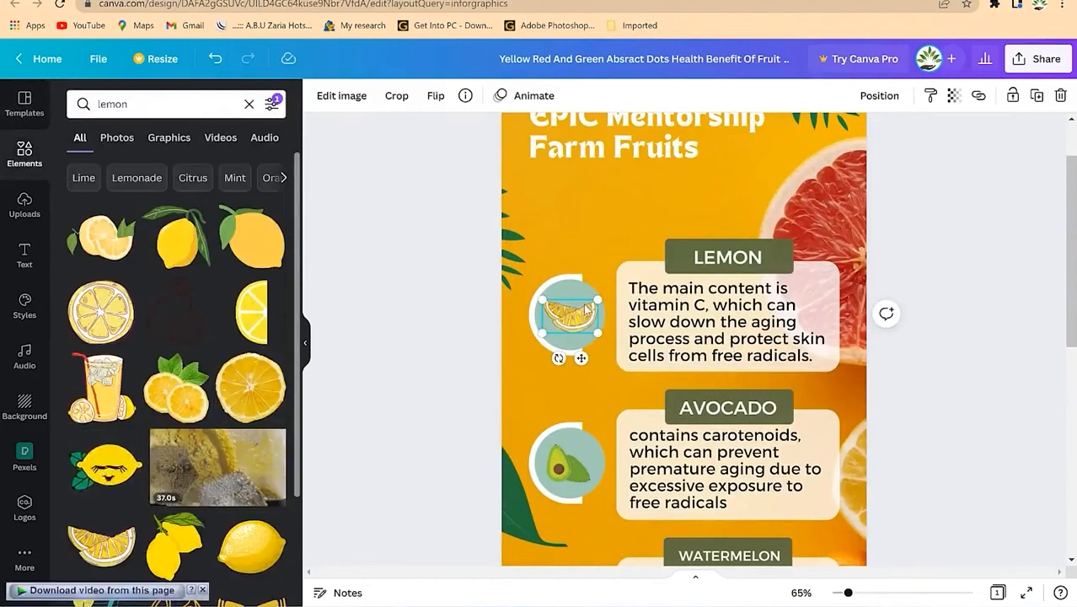
key(Delete)
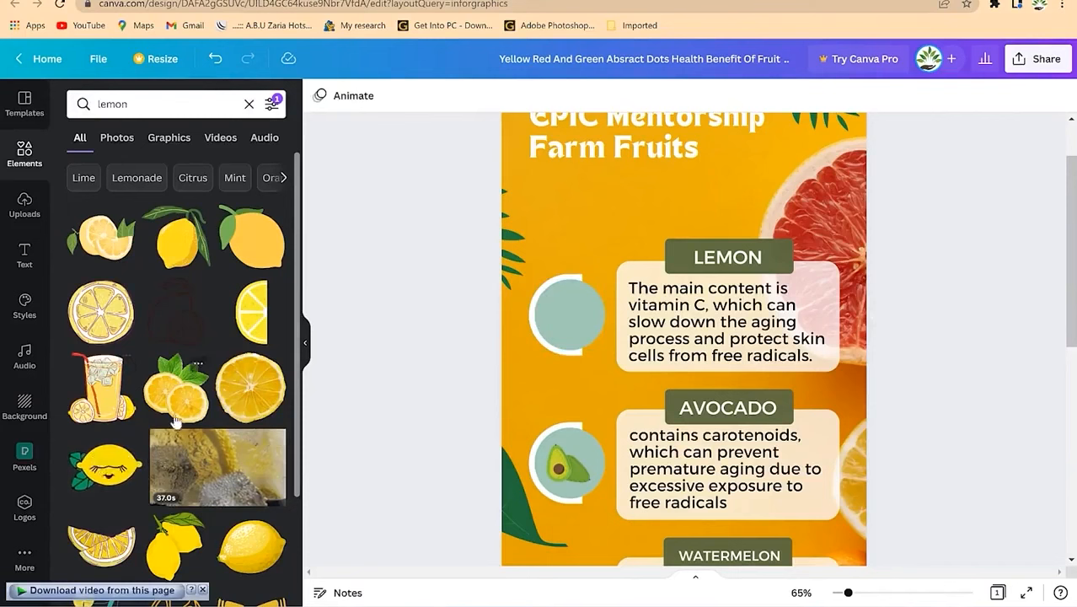
Step: Place the lemons-with-mint picture in the Lemon circle, shrunk and centred to fit
drag(175, 388, 581, 219)
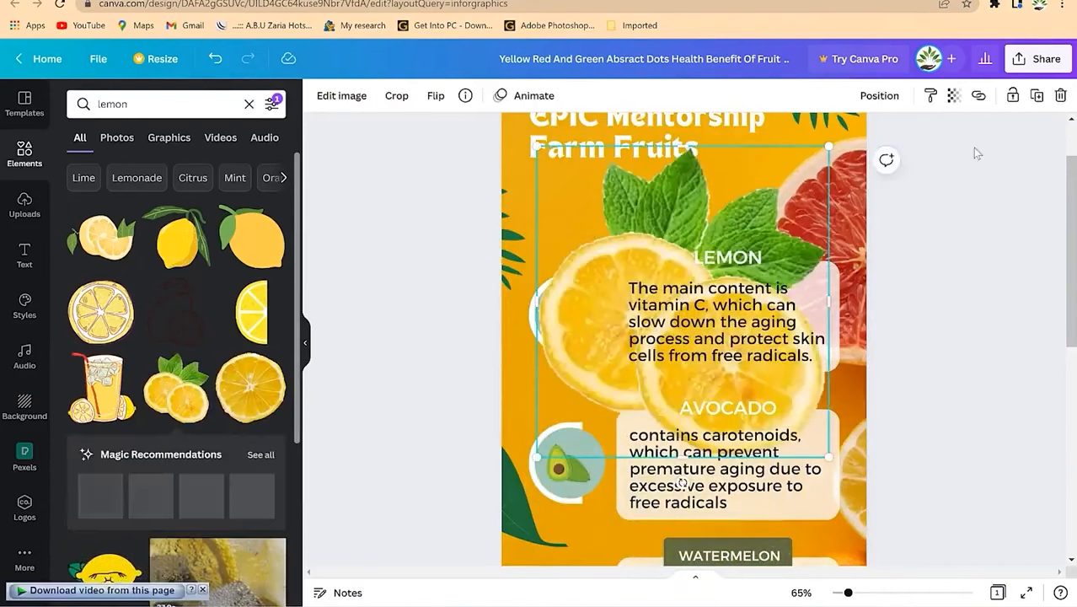
drag(829, 147, 583, 435)
drag(569, 368, 591, 281)
drag(567, 317, 573, 316)
click(604, 393)
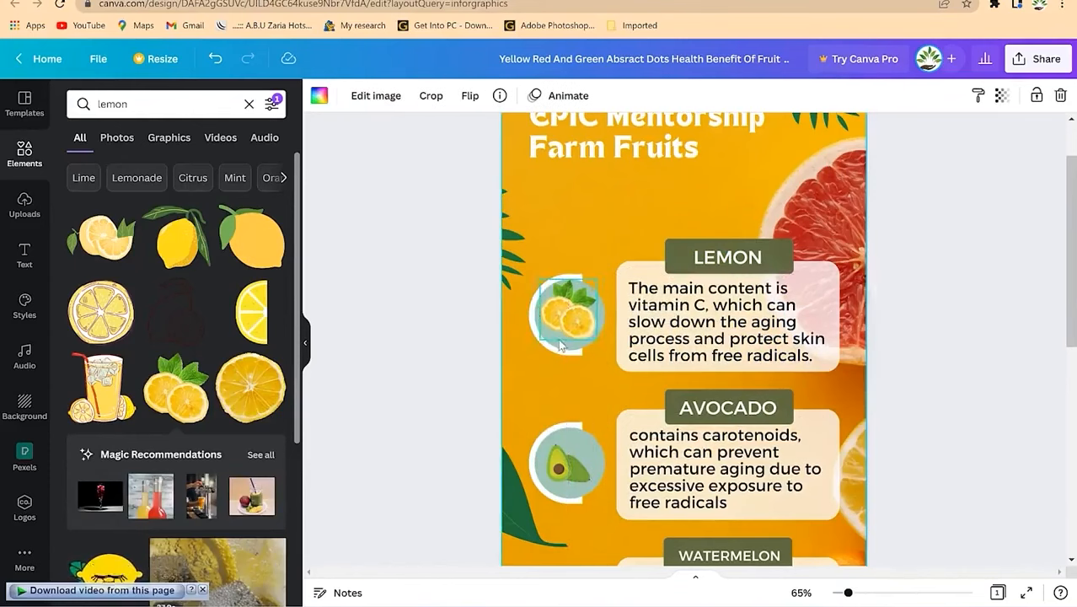
click(587, 452)
Step: Recolour the avocado and lemon background circles with the red-brown Photo Colours swatch
click(581, 435)
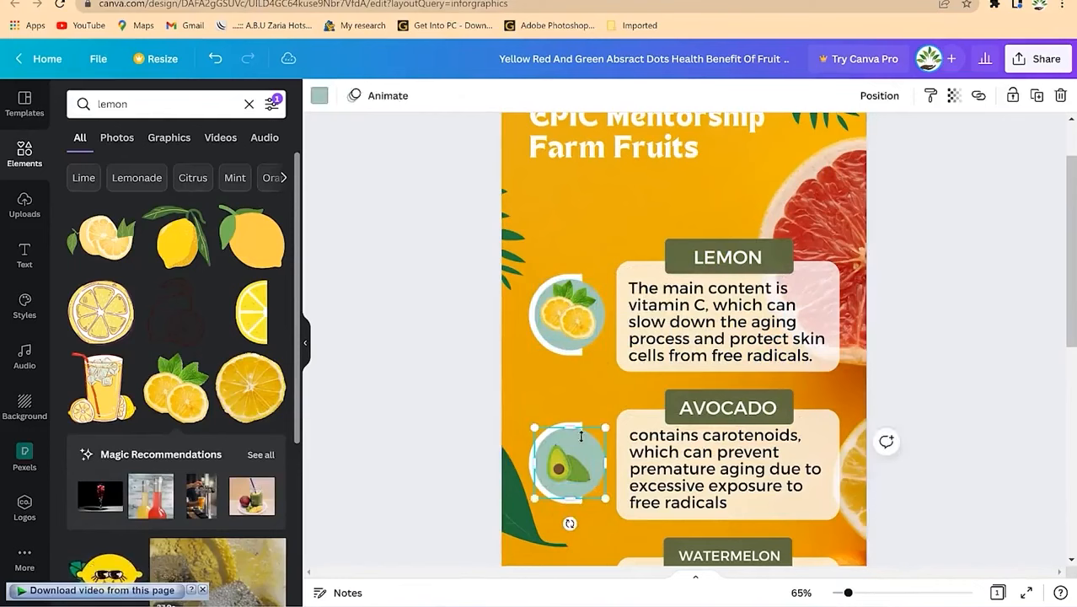
click(319, 97)
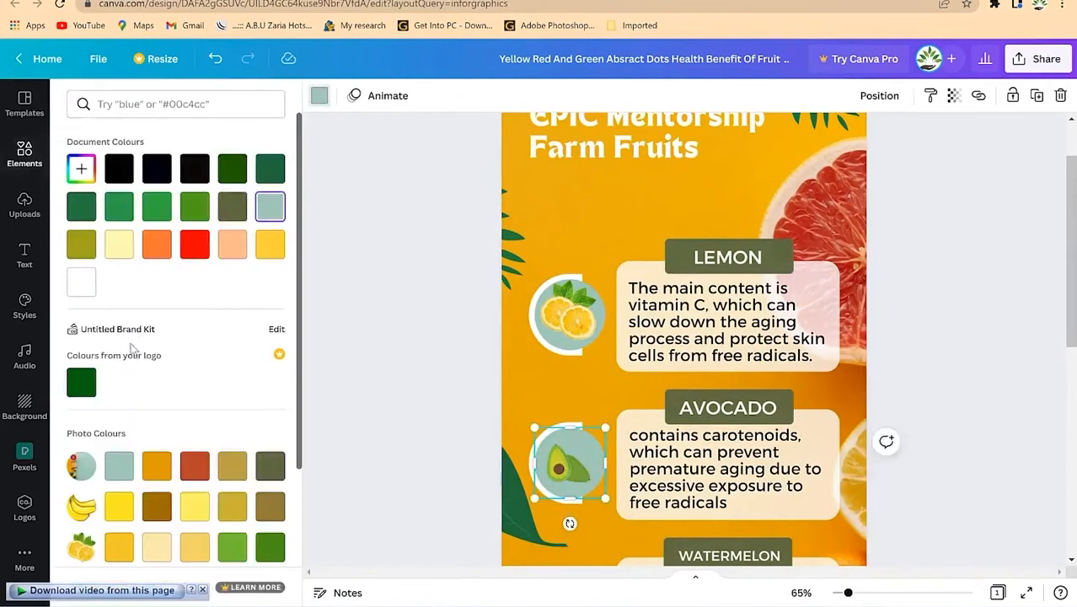
click(194, 465)
click(581, 290)
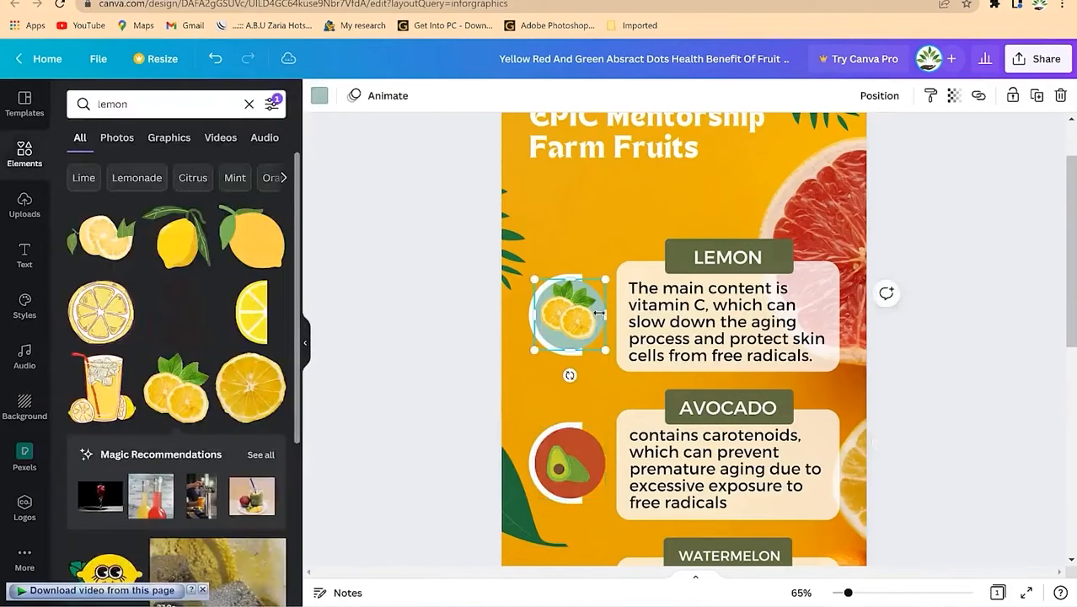
click(327, 94)
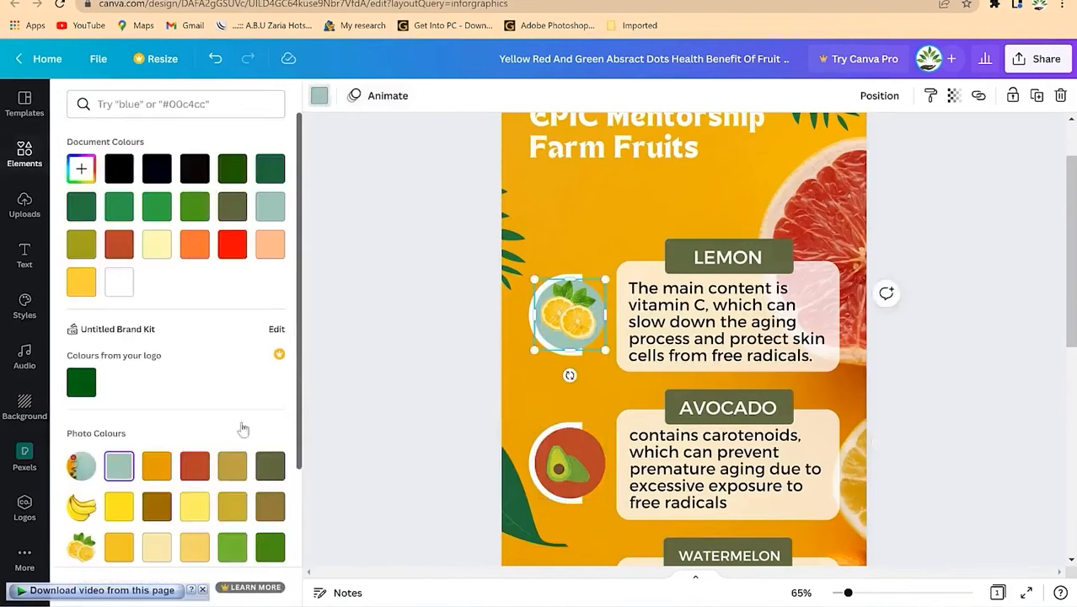
click(119, 243)
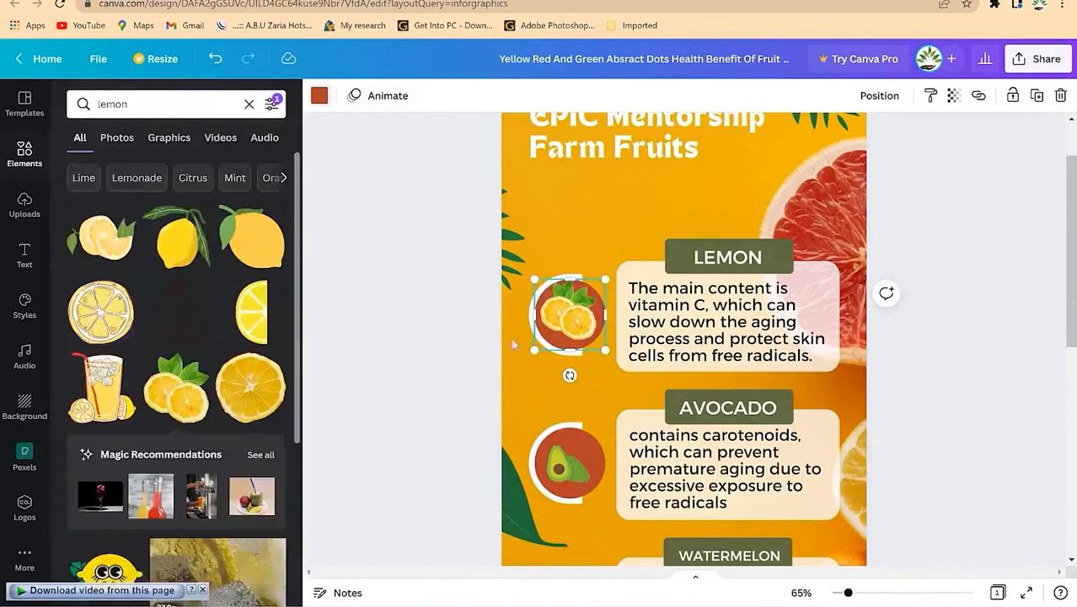
Step: Select the LEMON heading, its green box and the grapefruit background image in turn
scroll(966, 318, down, 2)
scroll(966, 320, up, 3)
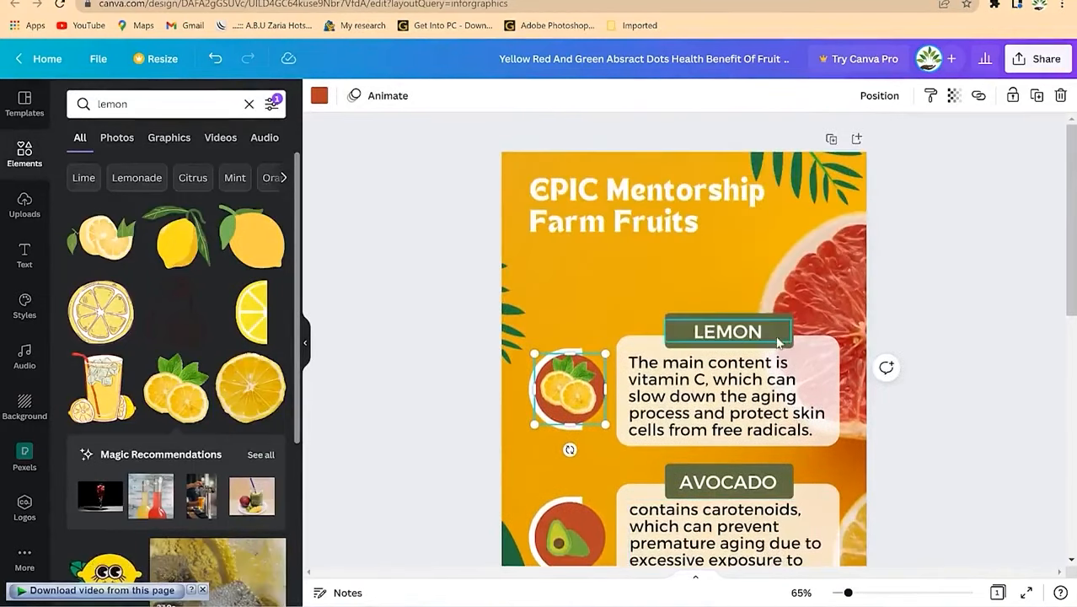
click(753, 343)
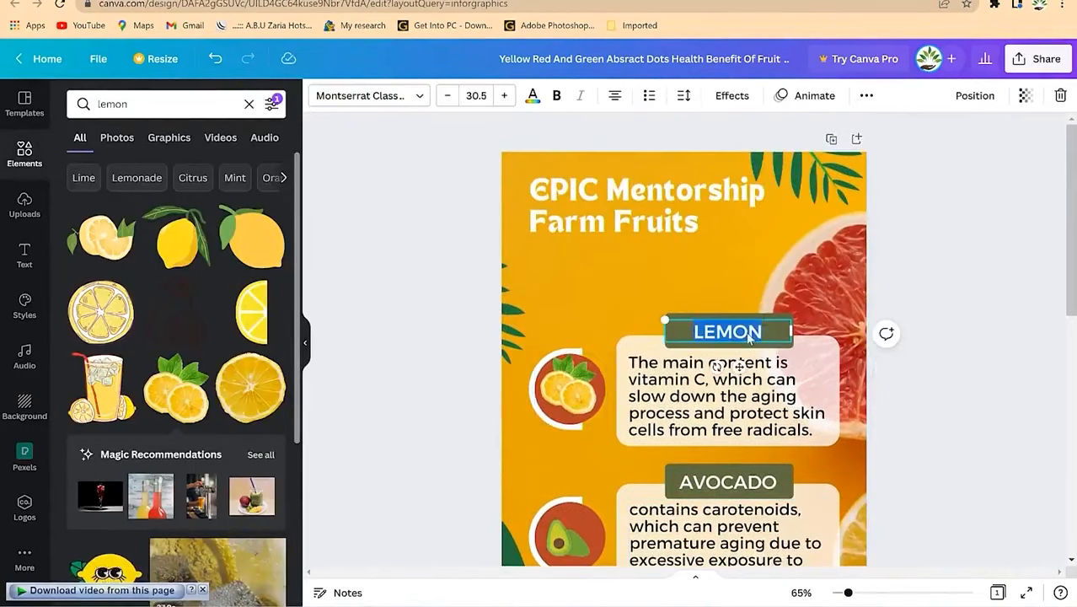
click(782, 312)
click(789, 321)
click(771, 318)
click(820, 256)
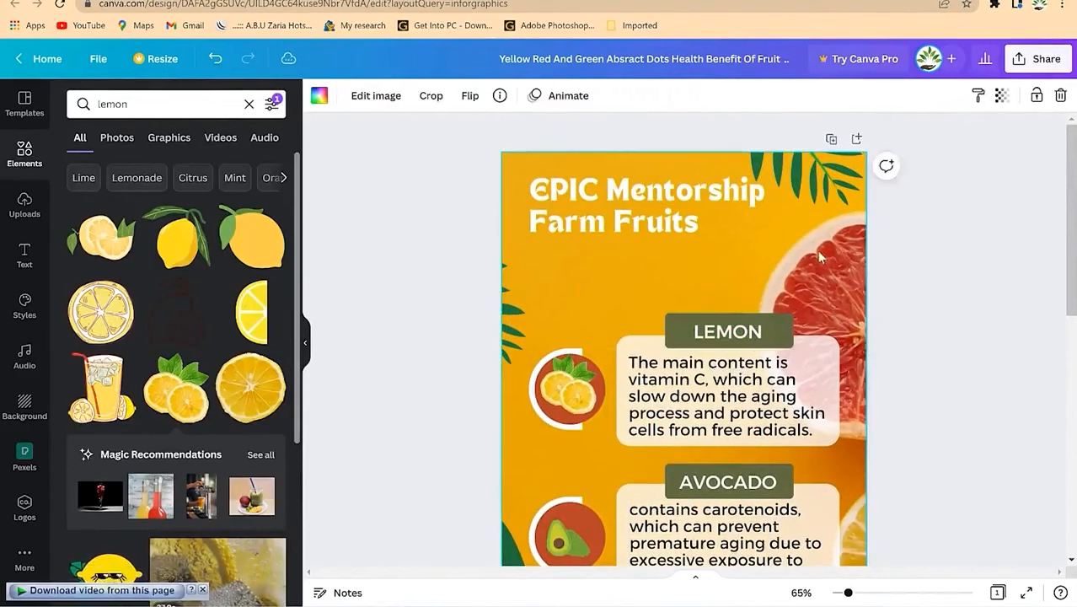
scroll(833, 450, down, 6)
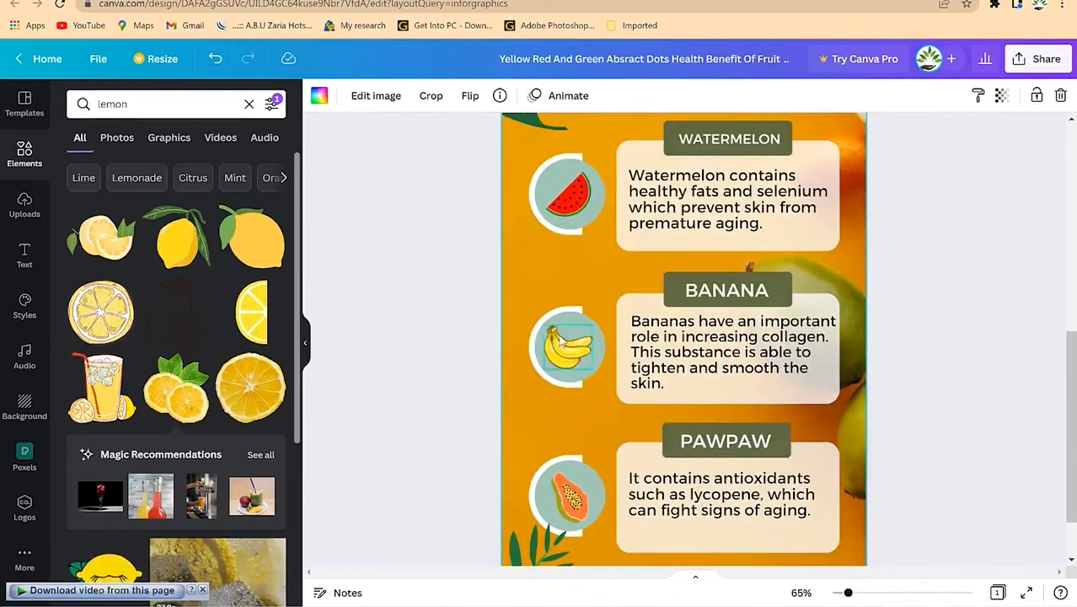
Step: Search Elements for 'pawpaw' and fit the orange papaya graphic inside the PAWPAW circle
click(561, 340)
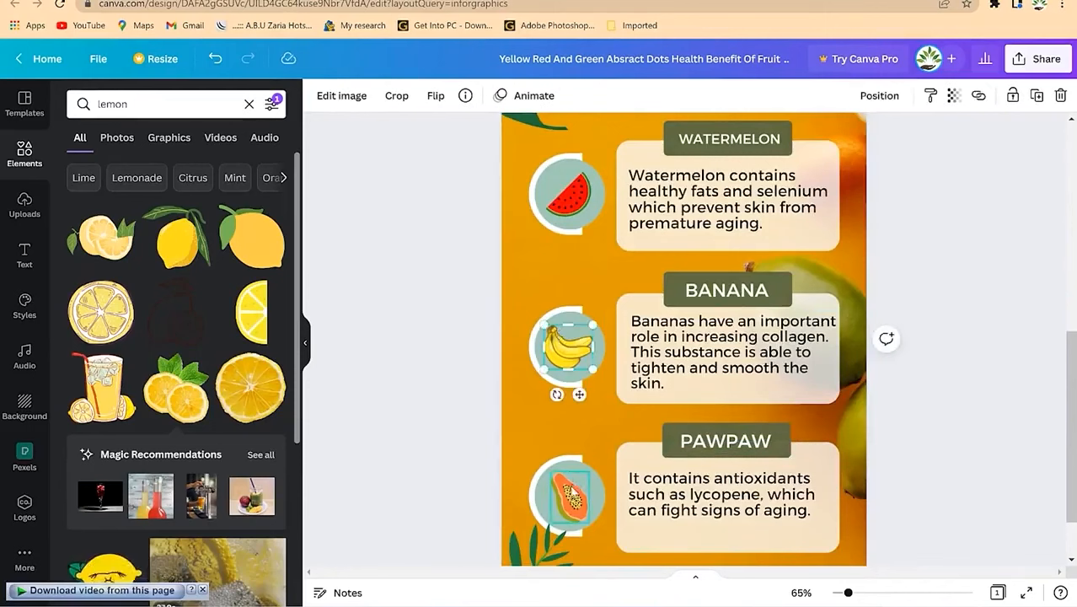
click(573, 492)
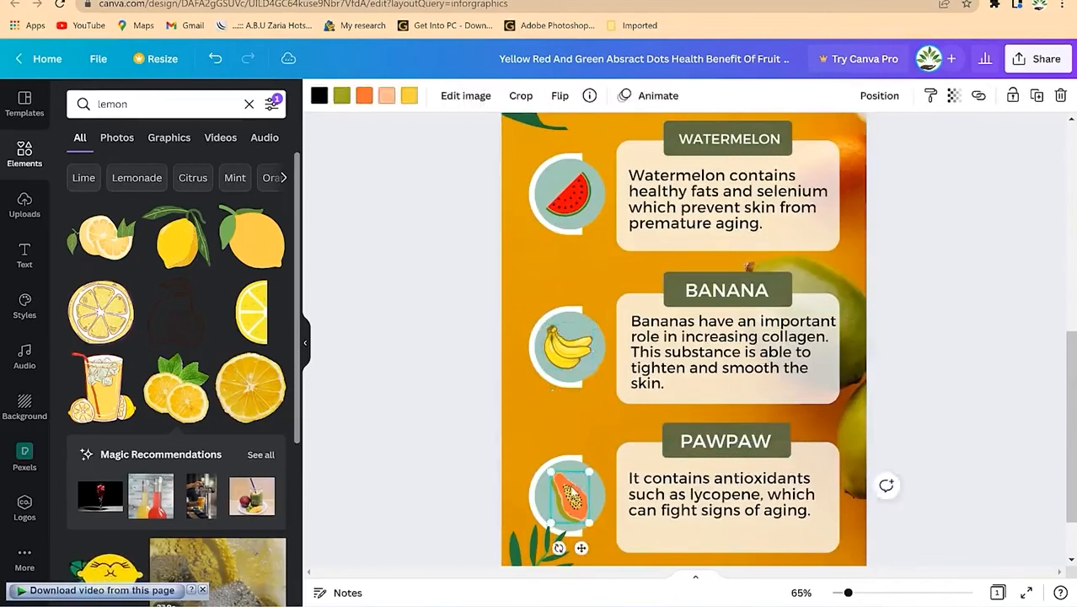
click(150, 104)
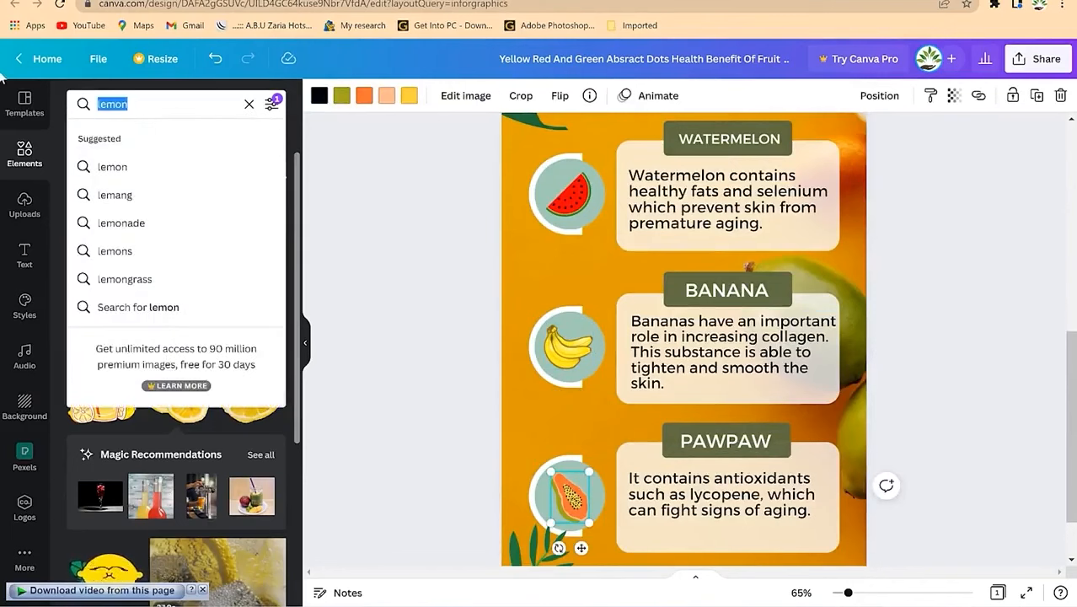
text(pawpaw)
key(Return)
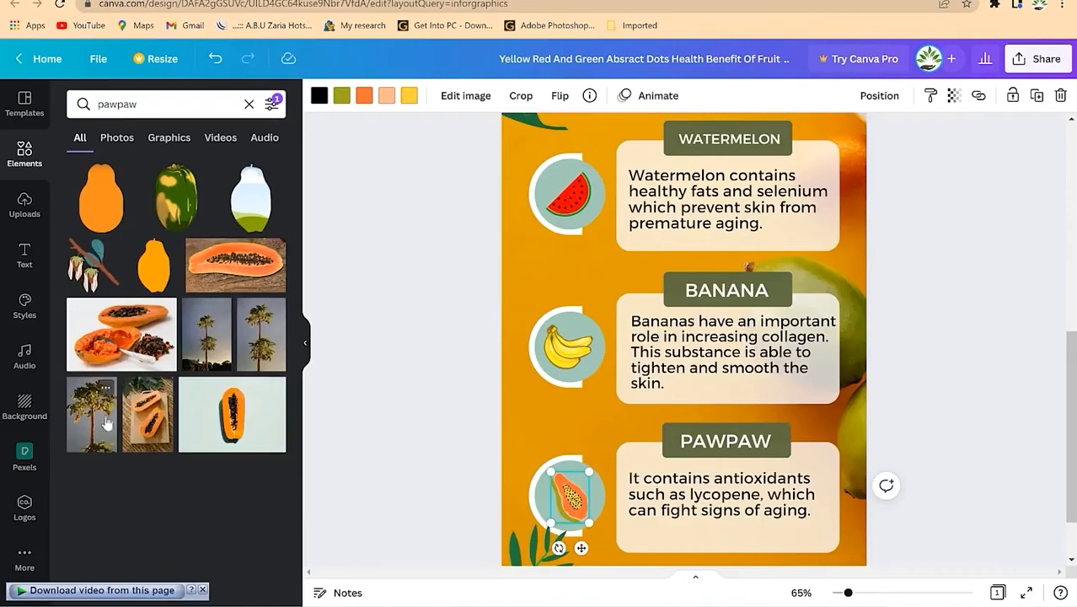
drag(154, 265, 583, 495)
drag(593, 349, 612, 455)
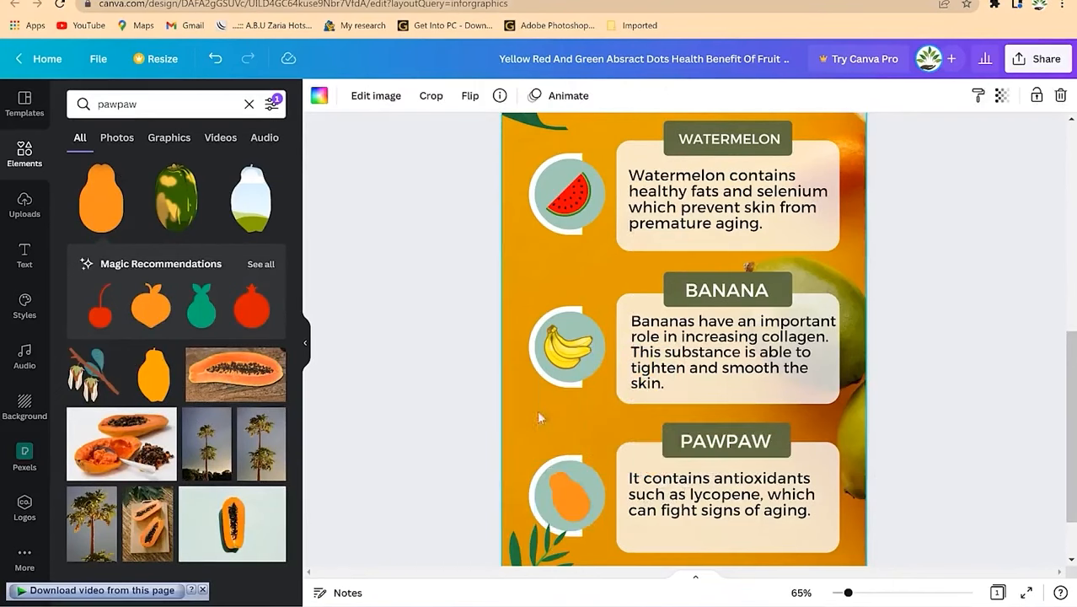
scroll(560, 364, up, 4)
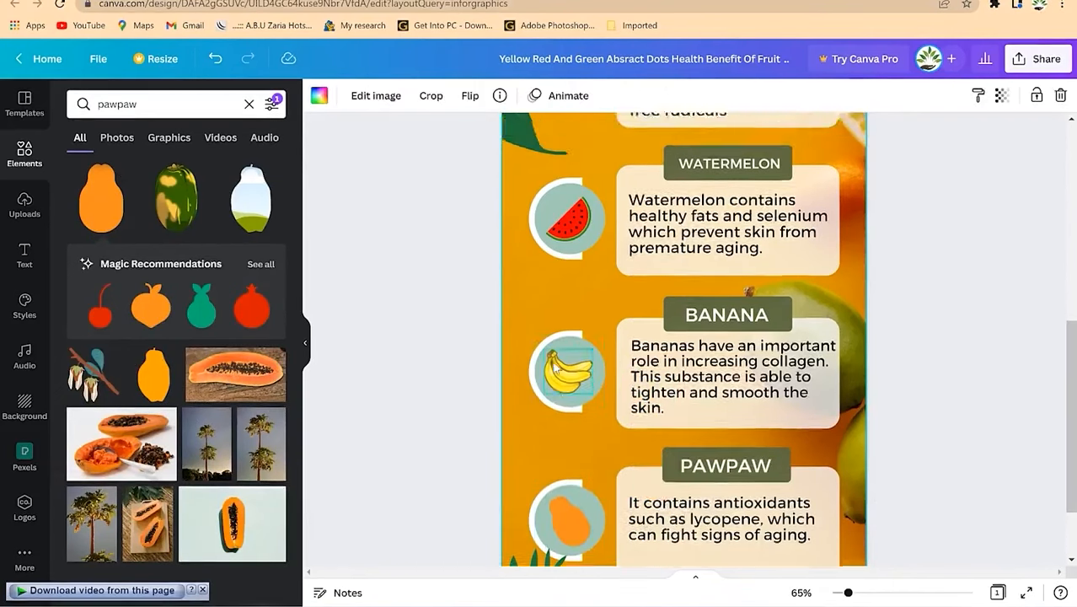
scroll(590, 278, up, 2)
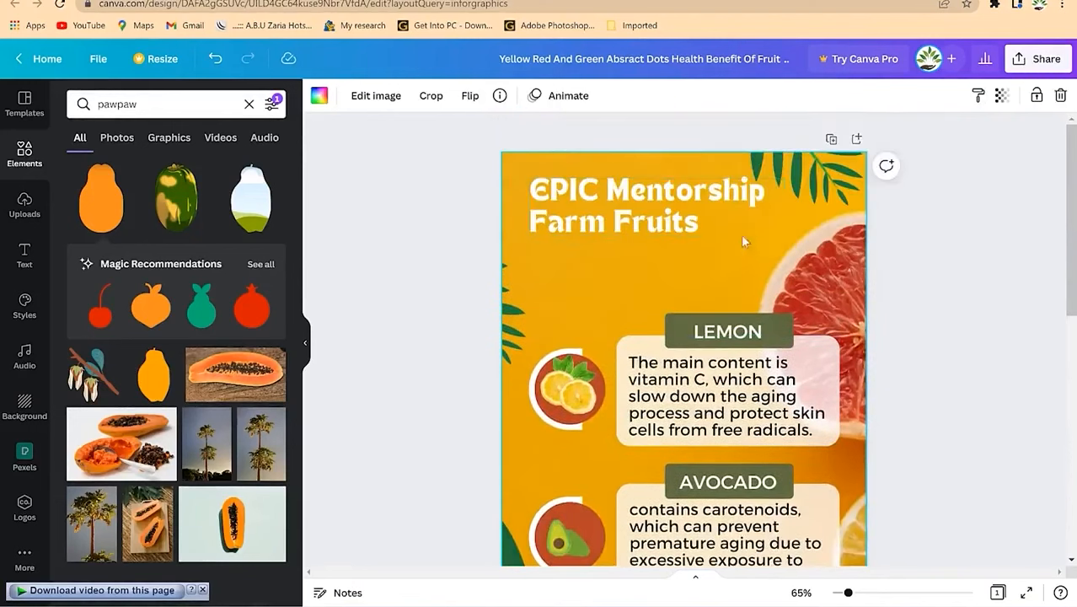
Step: Show the Templates panel and browse the infographic templates
scroll(683, 292, down, 8)
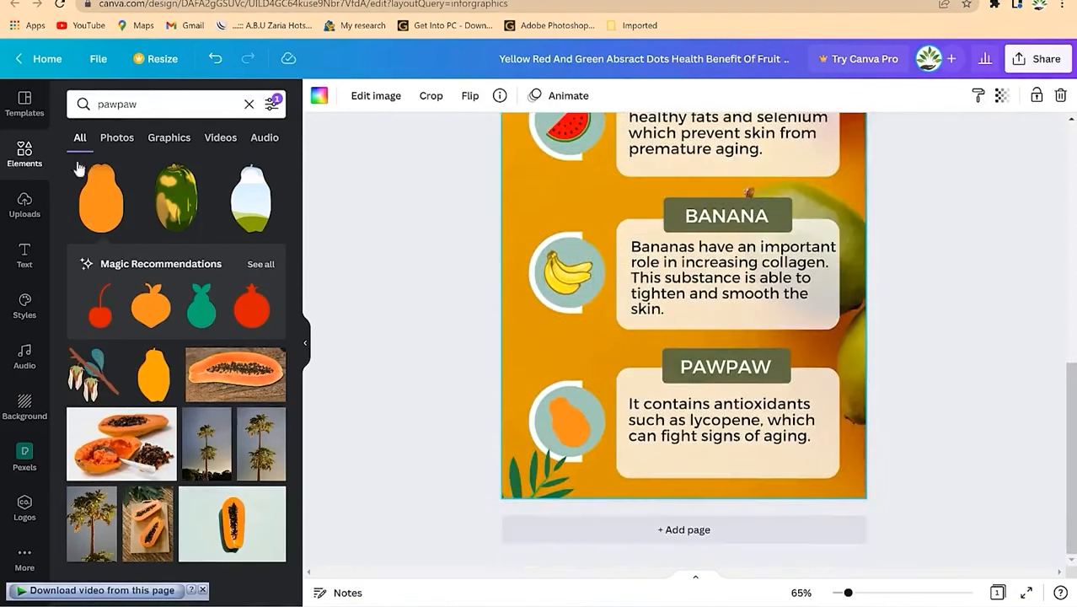
click(25, 105)
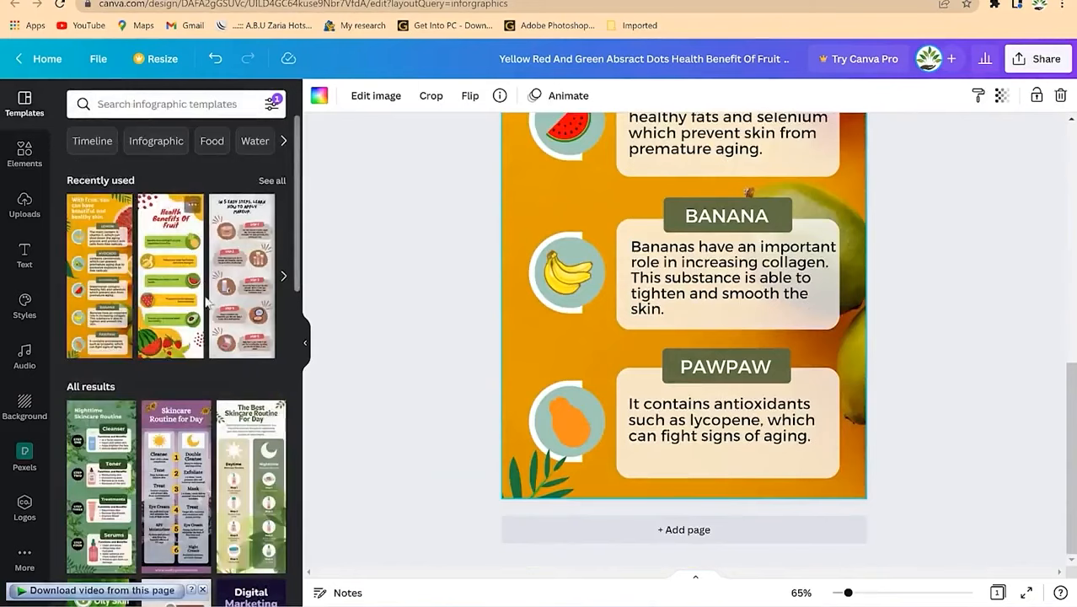
scroll(208, 303, down, 10)
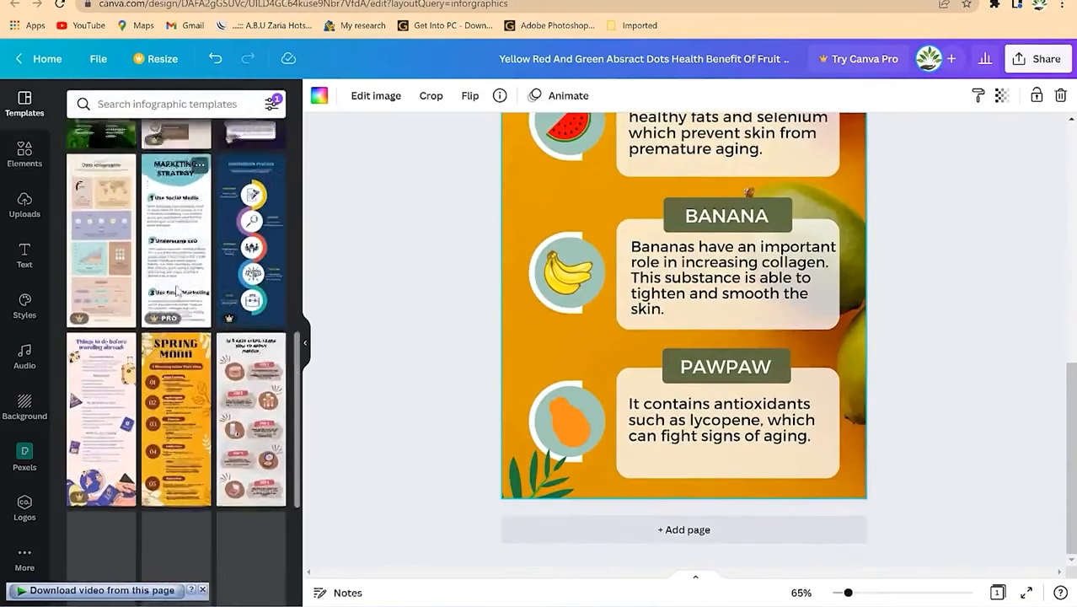
scroll(208, 304, up, 5)
scroll(209, 304, up, 2)
scroll(637, 257, up, 4)
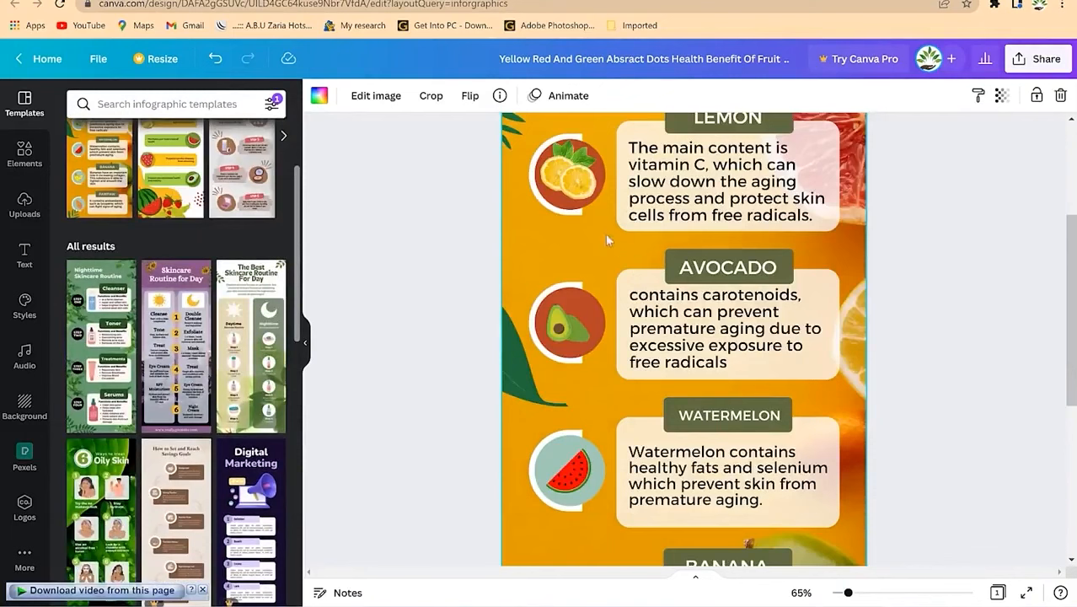
scroll(664, 318, up, 3)
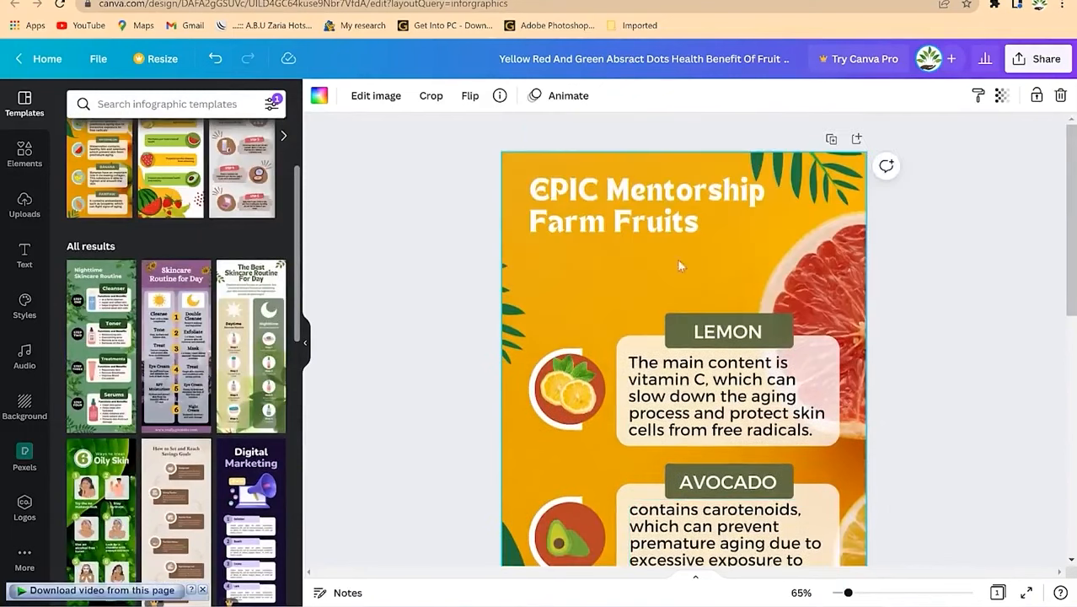
scroll(664, 242, down, 7)
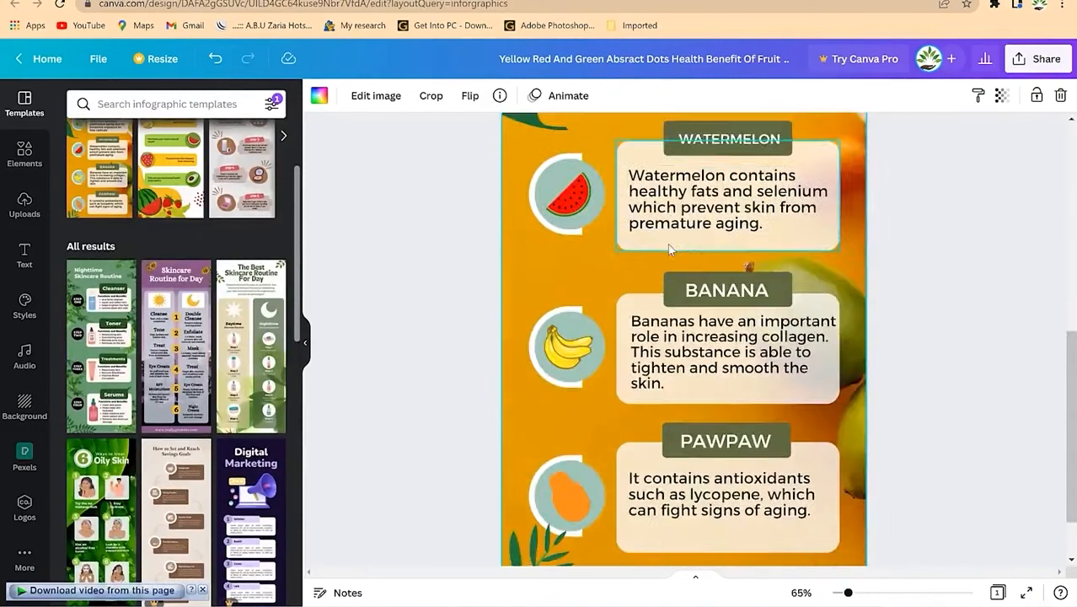
Step: Marquee-select the Lemon and Avocado sections, add the Watermelon text, then clear the selection
drag(550, 290, 791, 560)
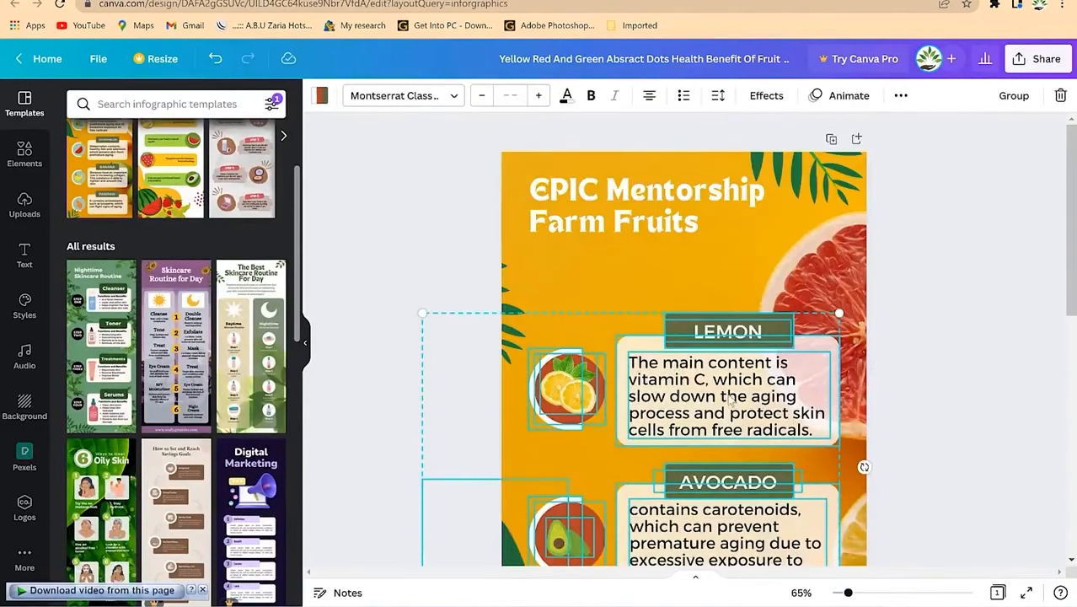
scroll(726, 396, down, 1)
scroll(716, 330, down, 4)
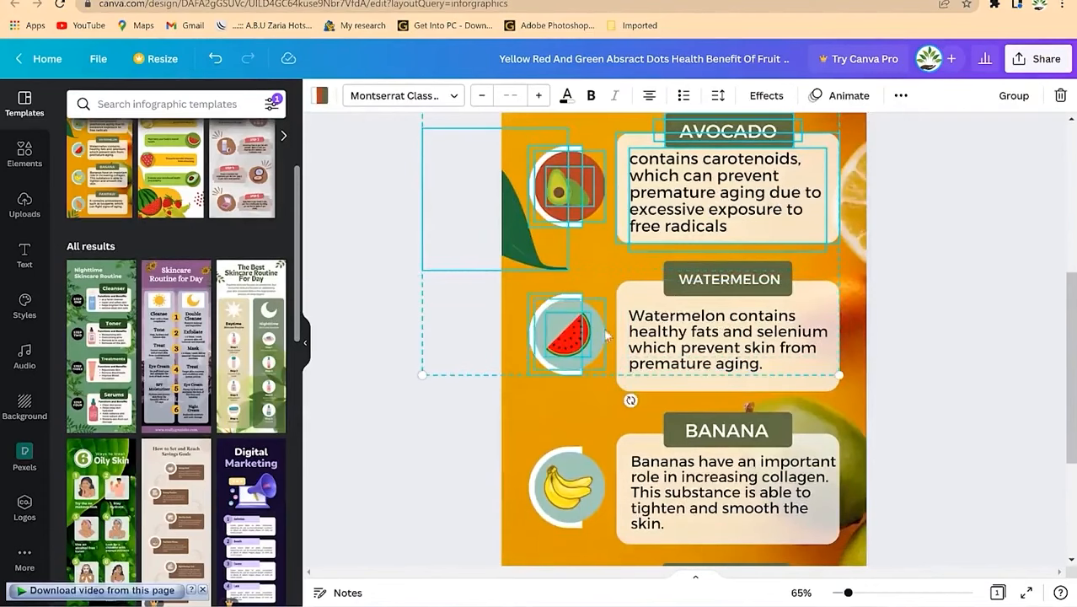
shift+click(697, 359)
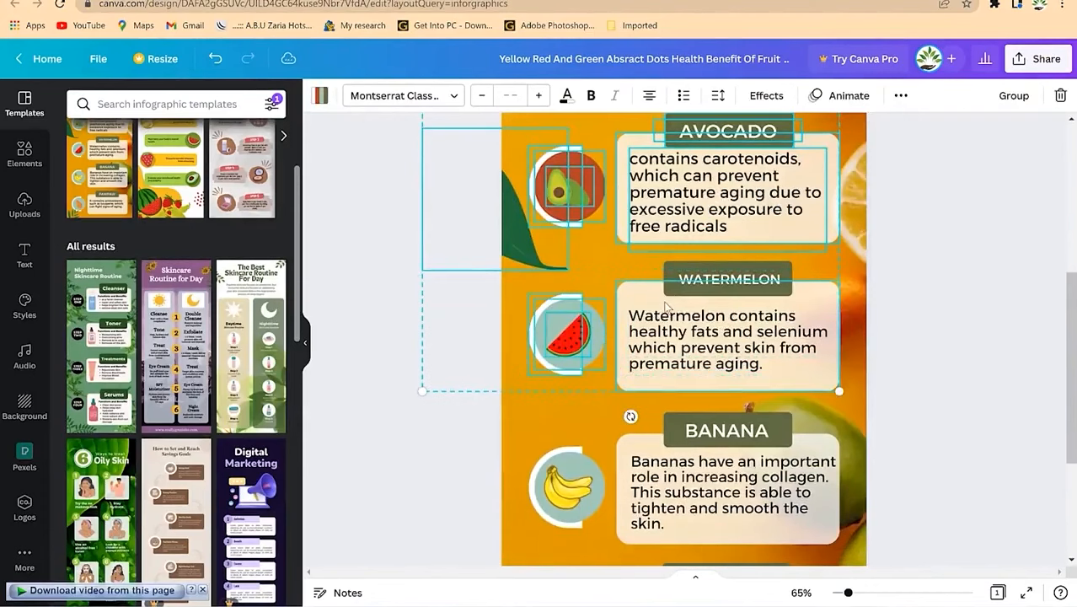
click(740, 274)
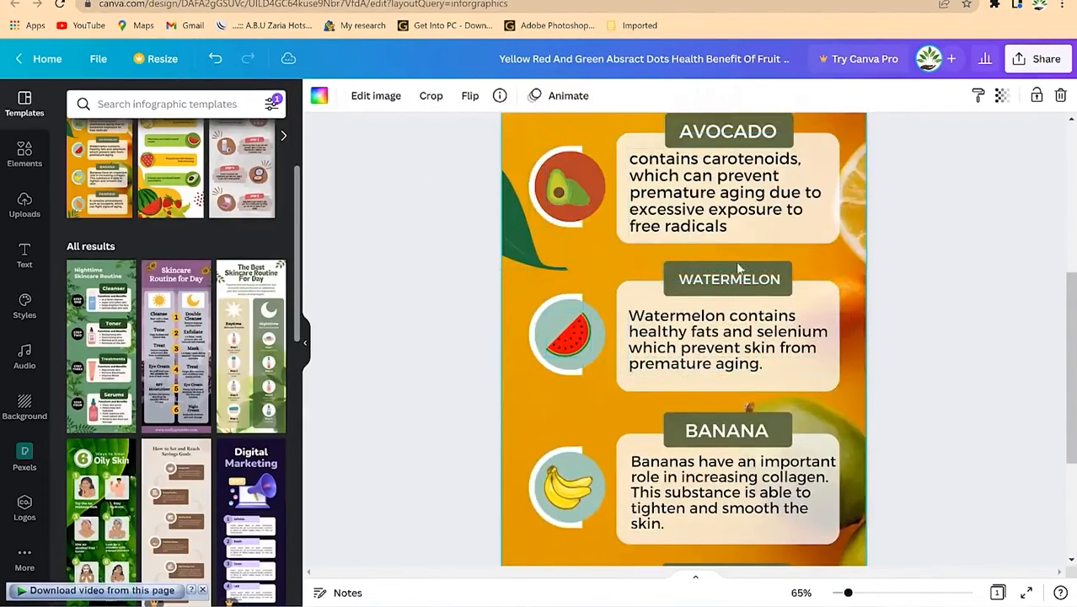
click(687, 291)
scroll(868, 281, up, 5)
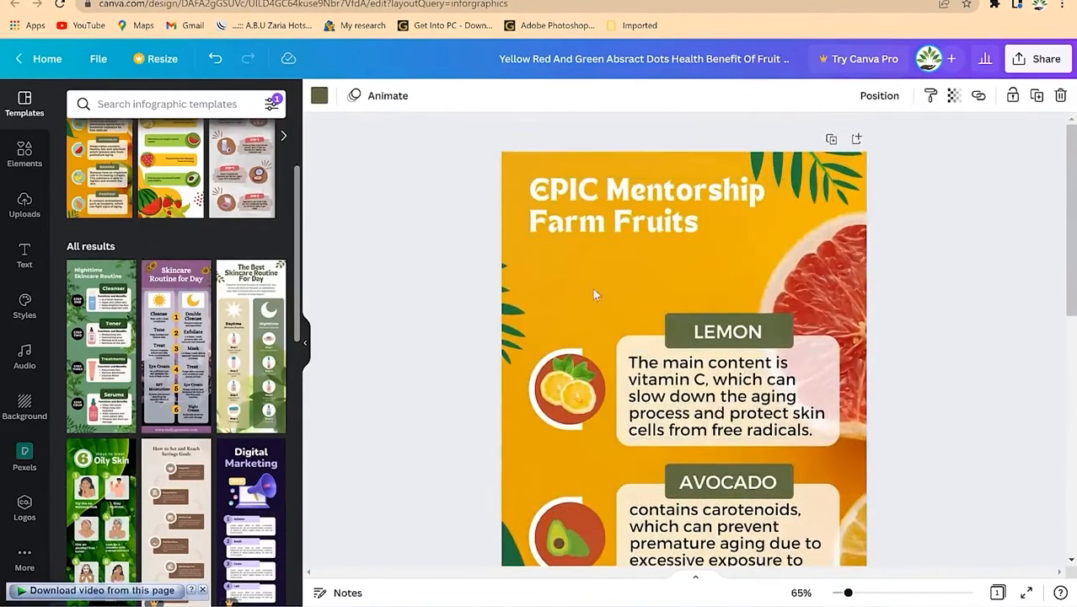
click(561, 283)
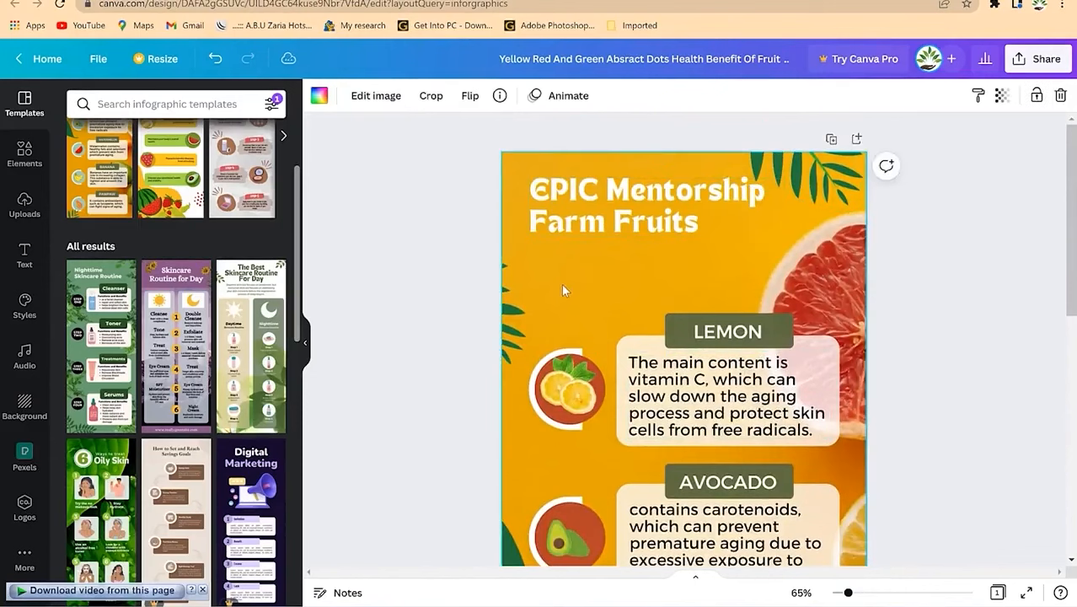